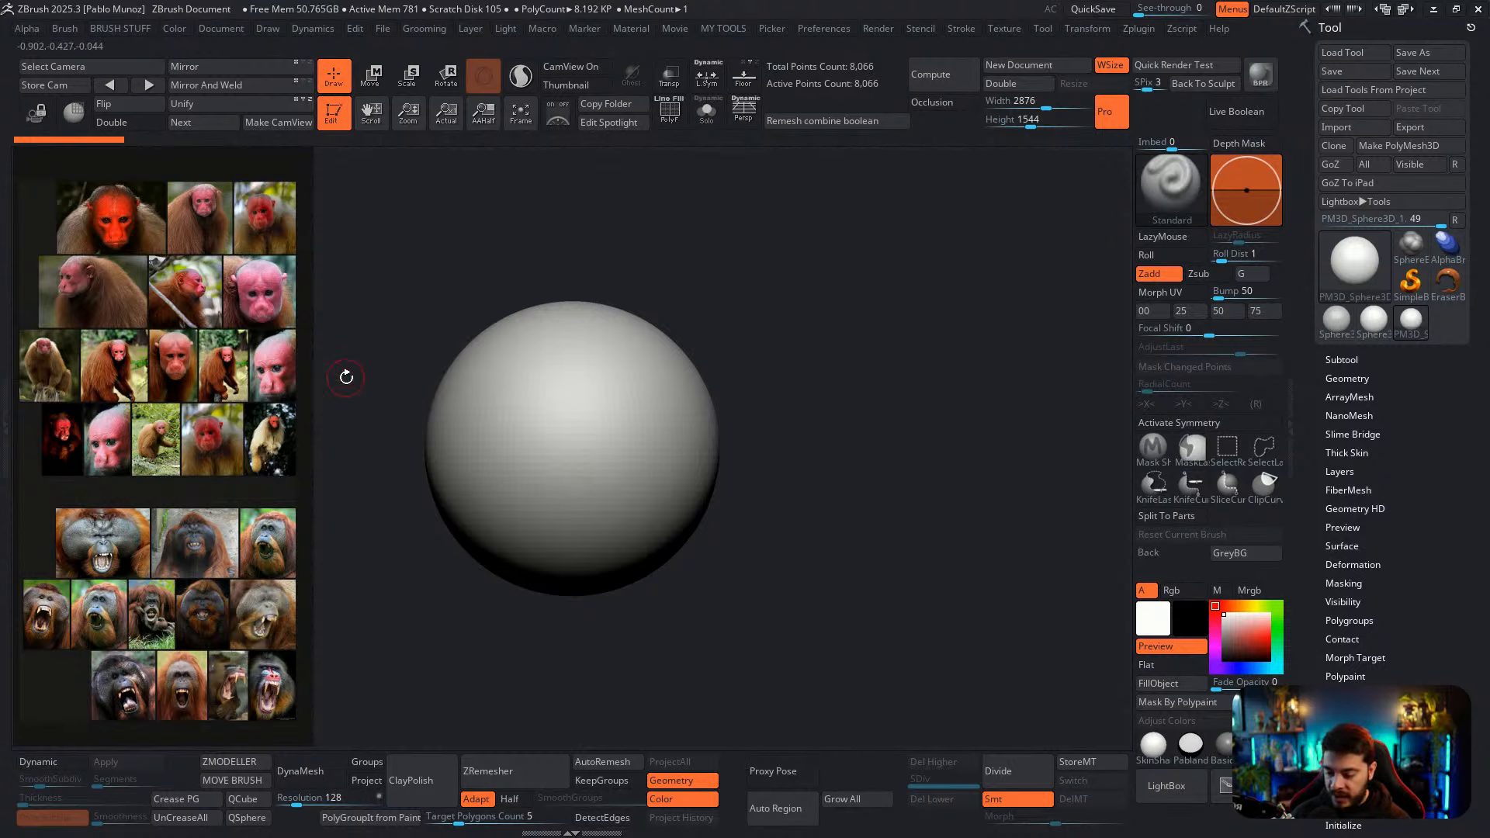
# Maximize the reference board and examine the red-faced monkey photos, including the frontal close-up of the face
pyautogui.rightClick(177, 363)
pyautogui.click(298, 184)
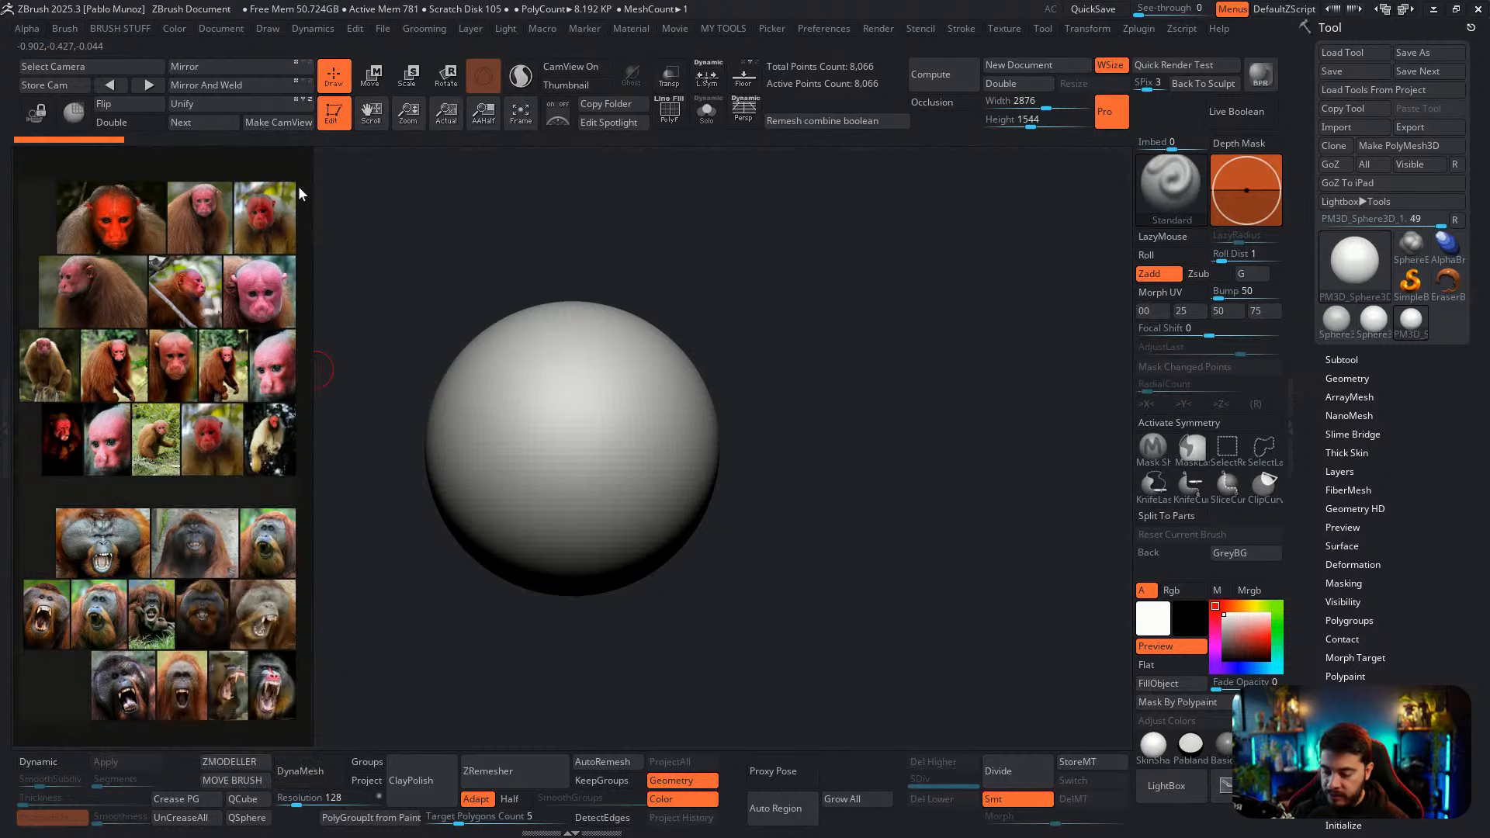
pyautogui.hotkey('ctrl', 'f')
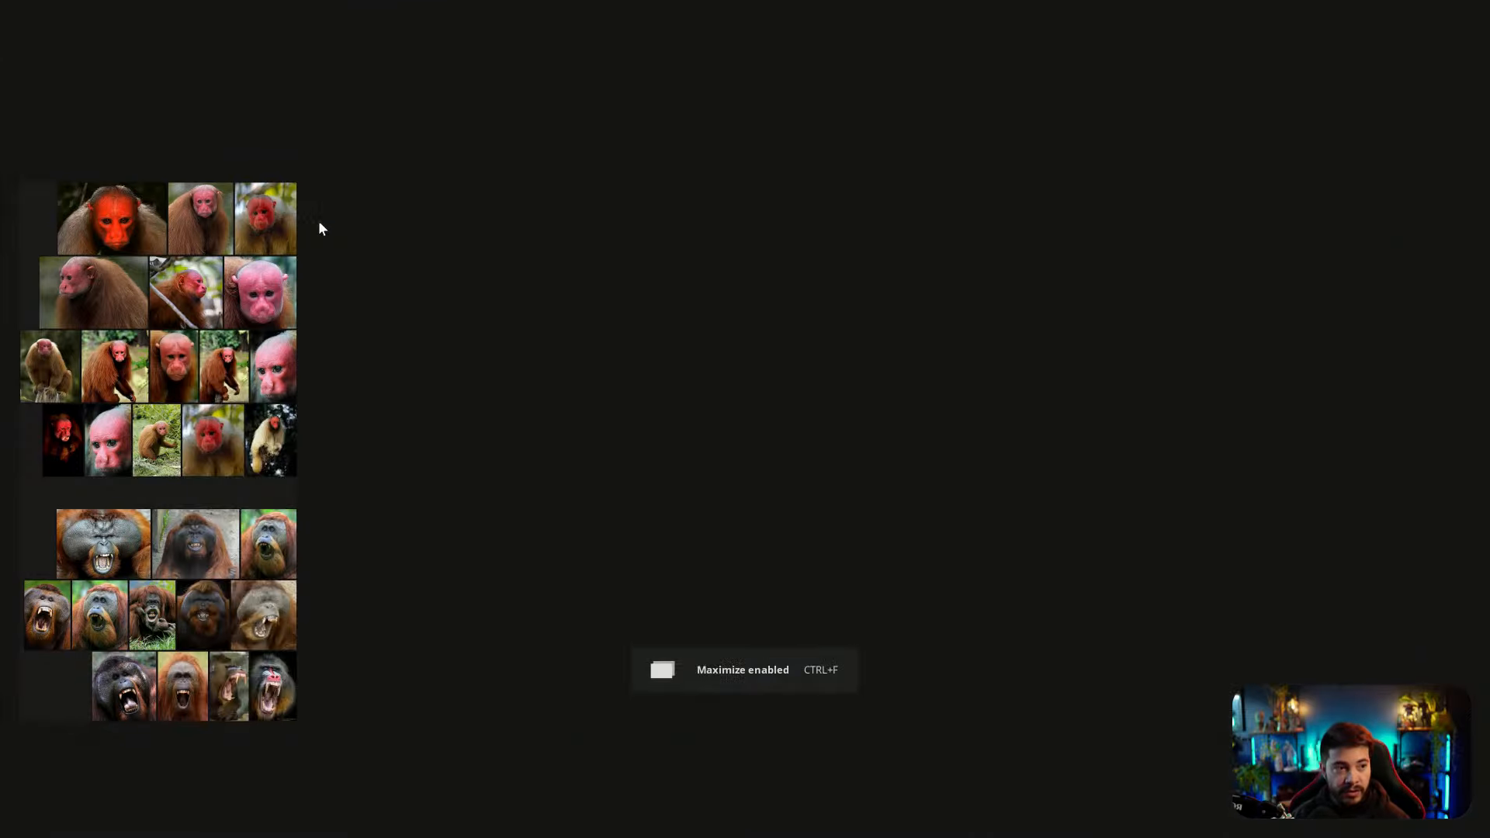
pyautogui.moveTo(495, 233); pyautogui.dragTo(644, 231, button='middle')
pyautogui.scroll(3, 499, 230)
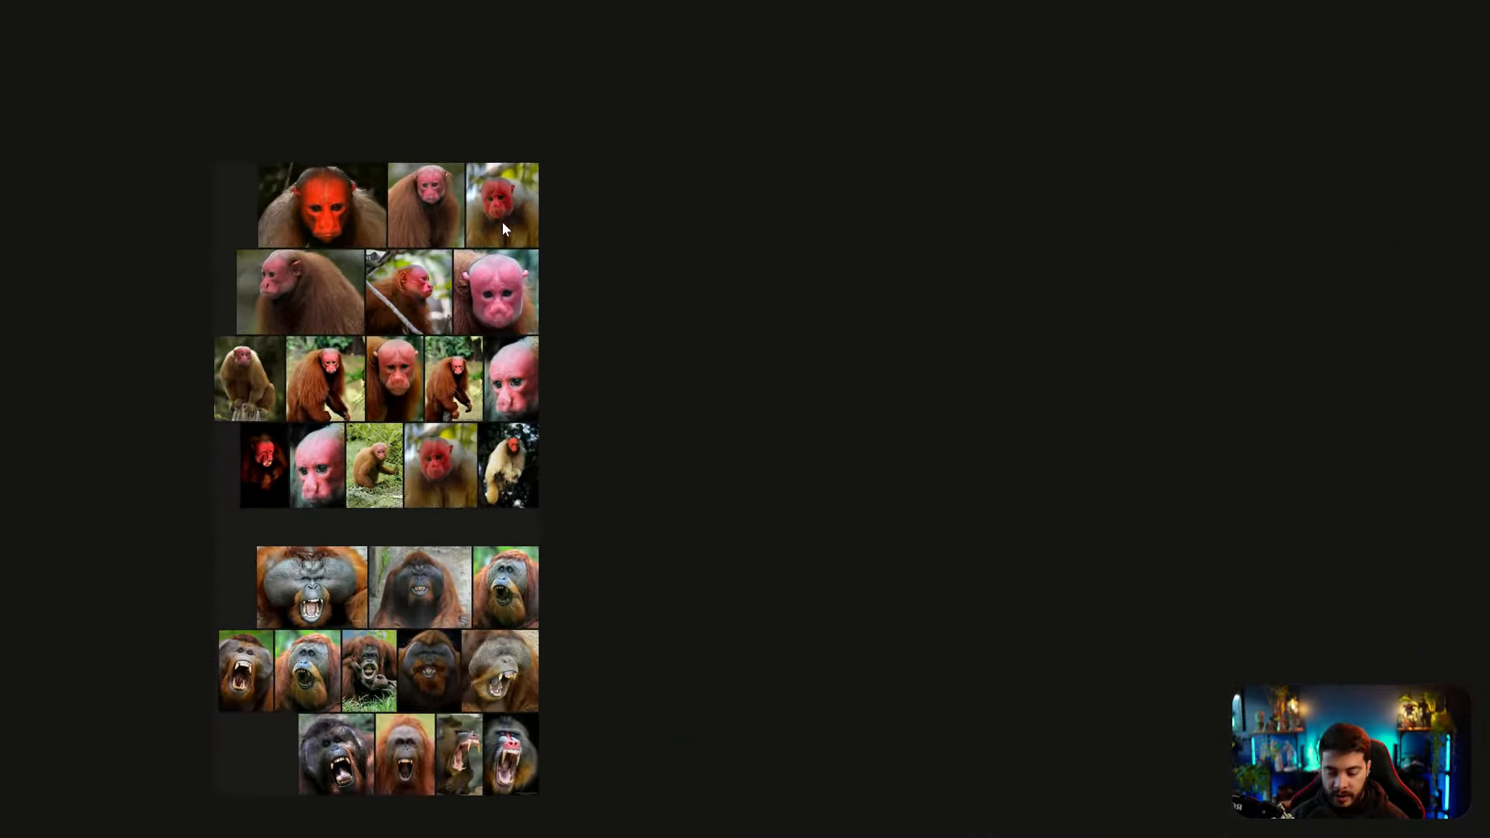
pyautogui.scroll(3, 714, 247)
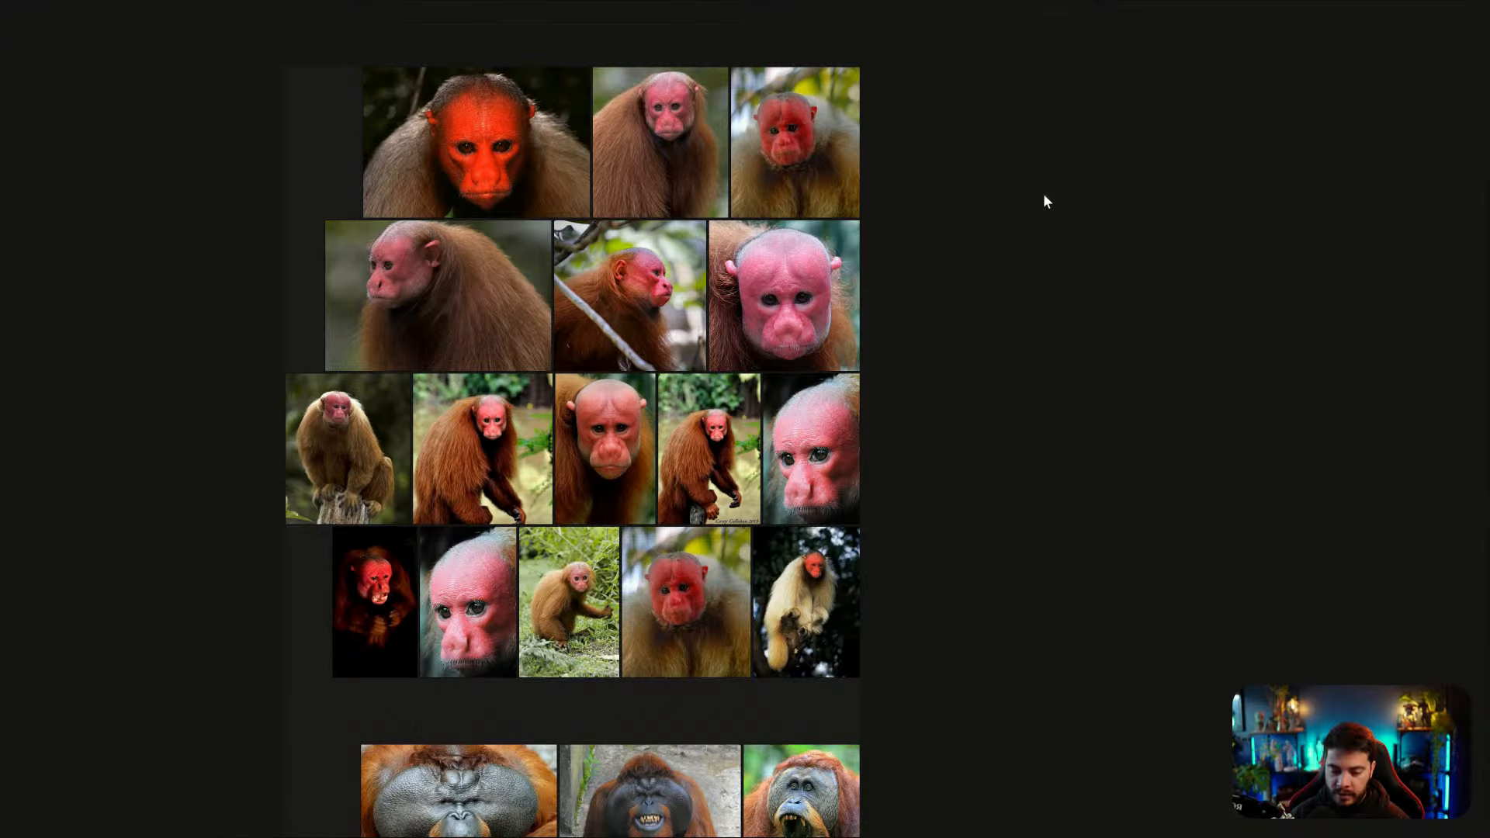
pyautogui.scroll(-1, 1043, 193)
pyautogui.scroll(3, 1043, 193)
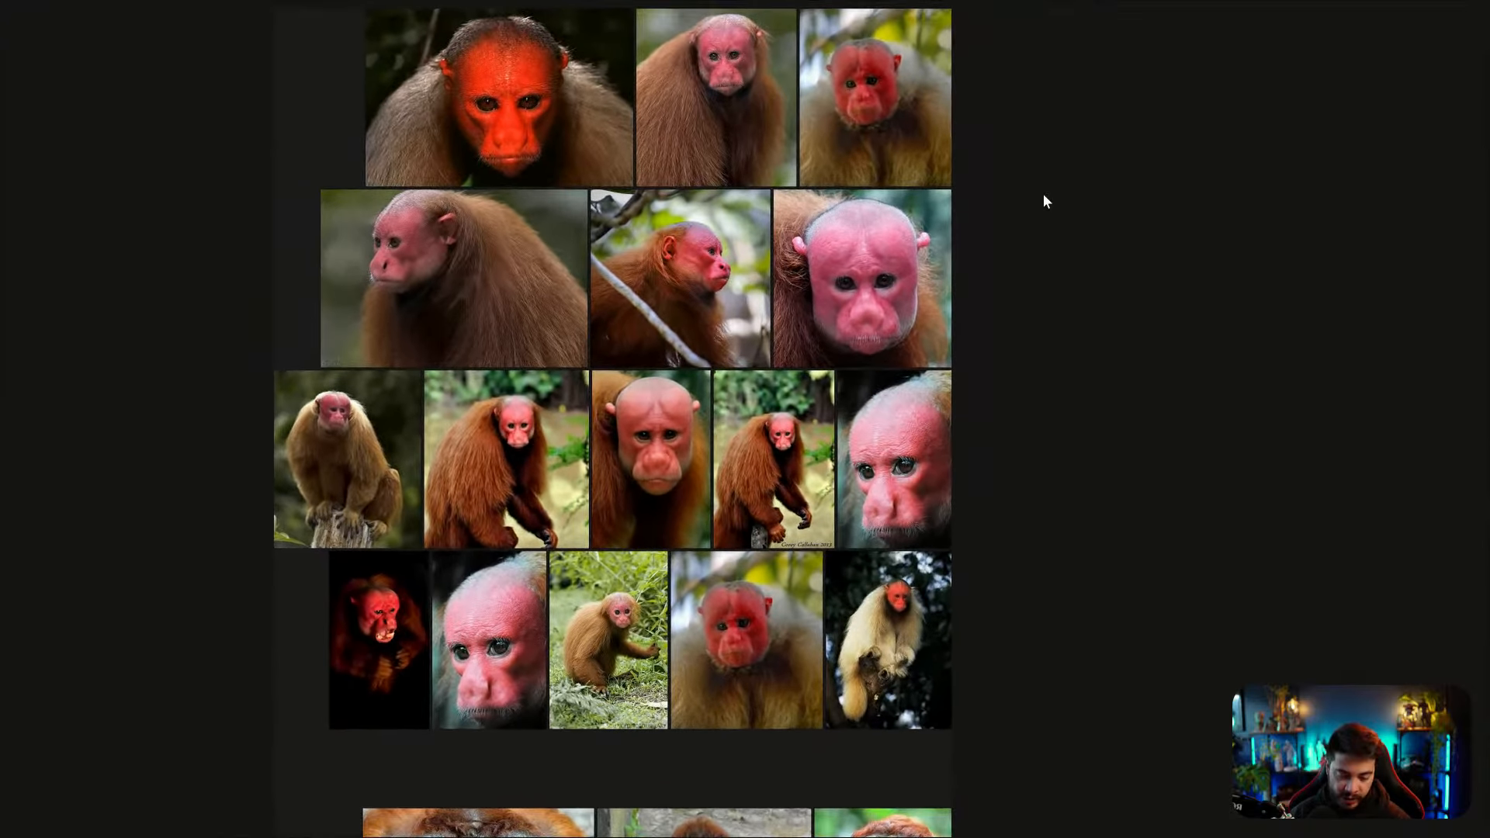
pyautogui.scroll(2, 1043, 193)
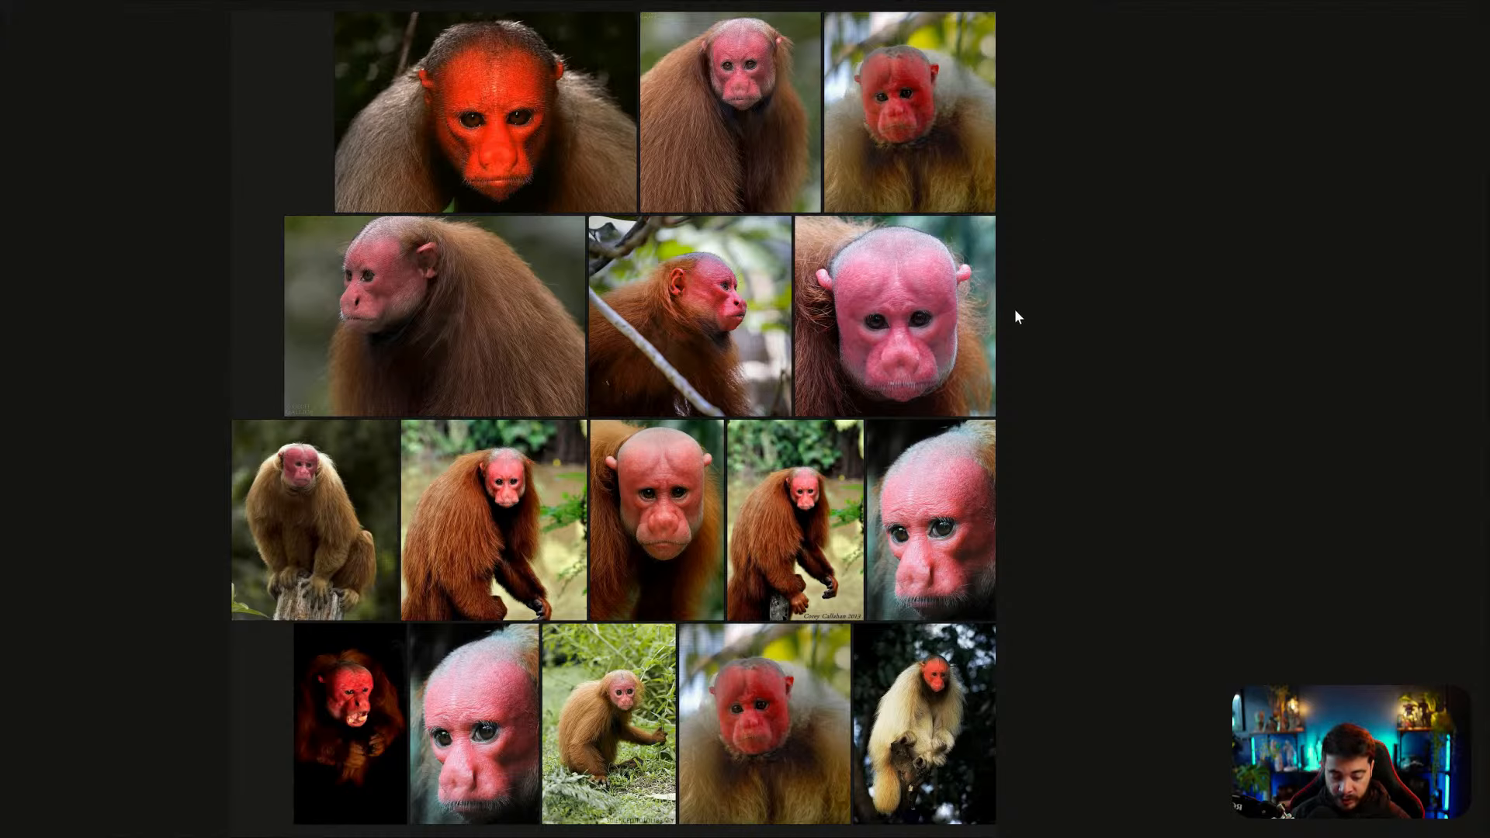
pyautogui.scroll(3, 1011, 309)
pyautogui.scroll(5, 1012, 309)
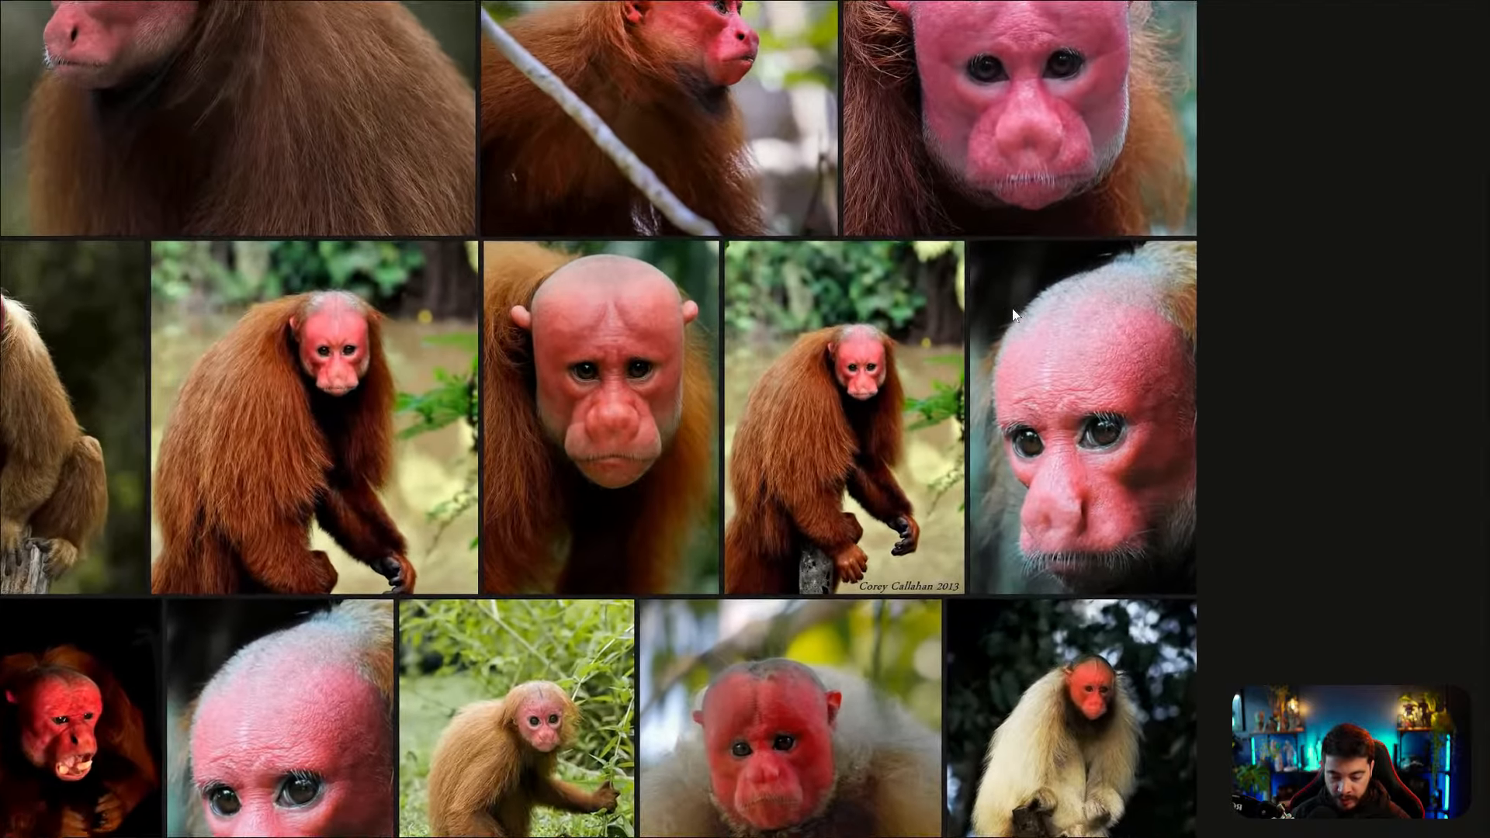
pyautogui.scroll(2, 1011, 309)
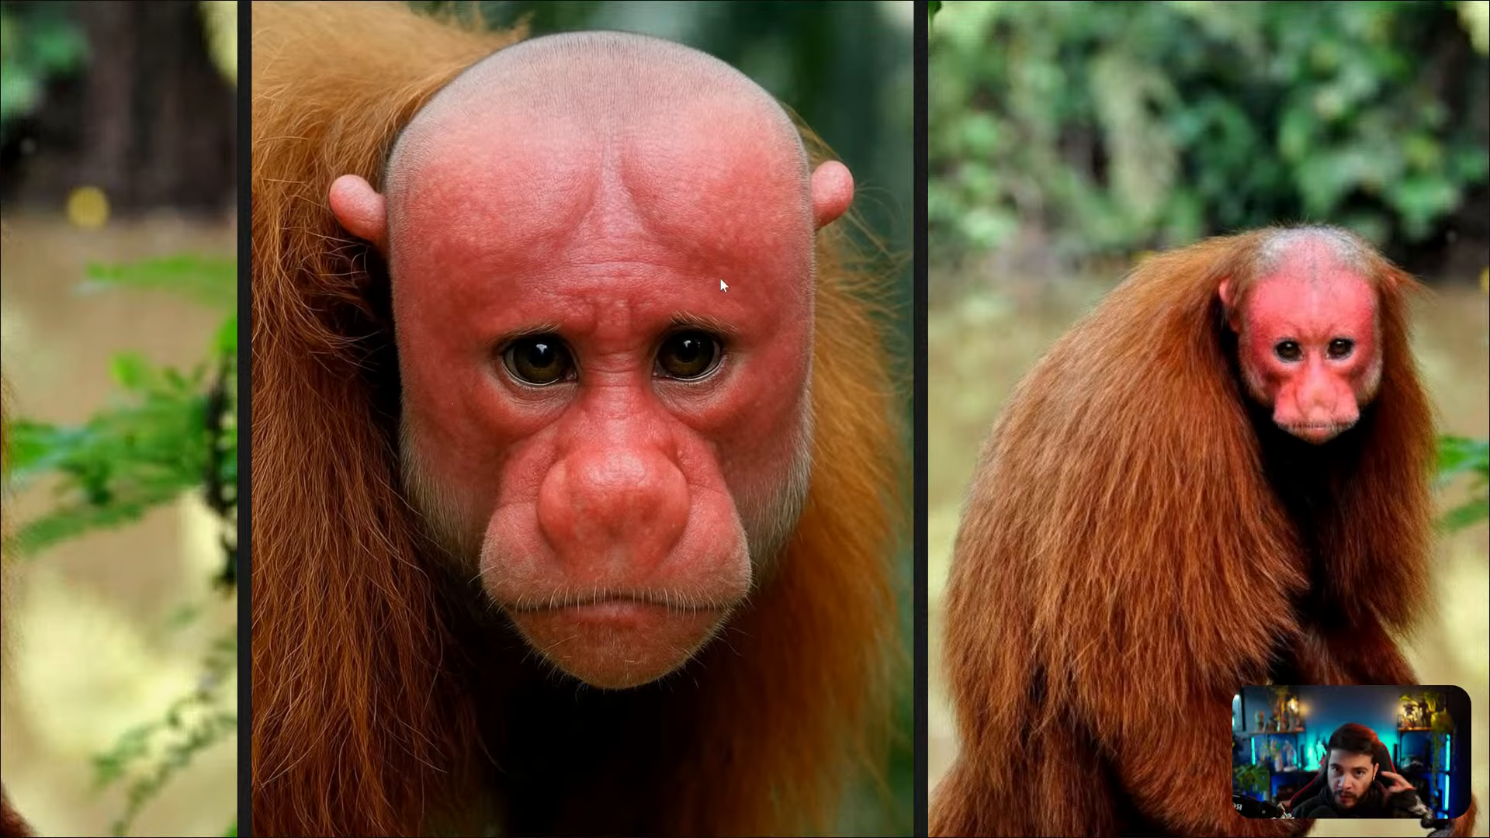
pyautogui.scroll(-4, 720, 277)
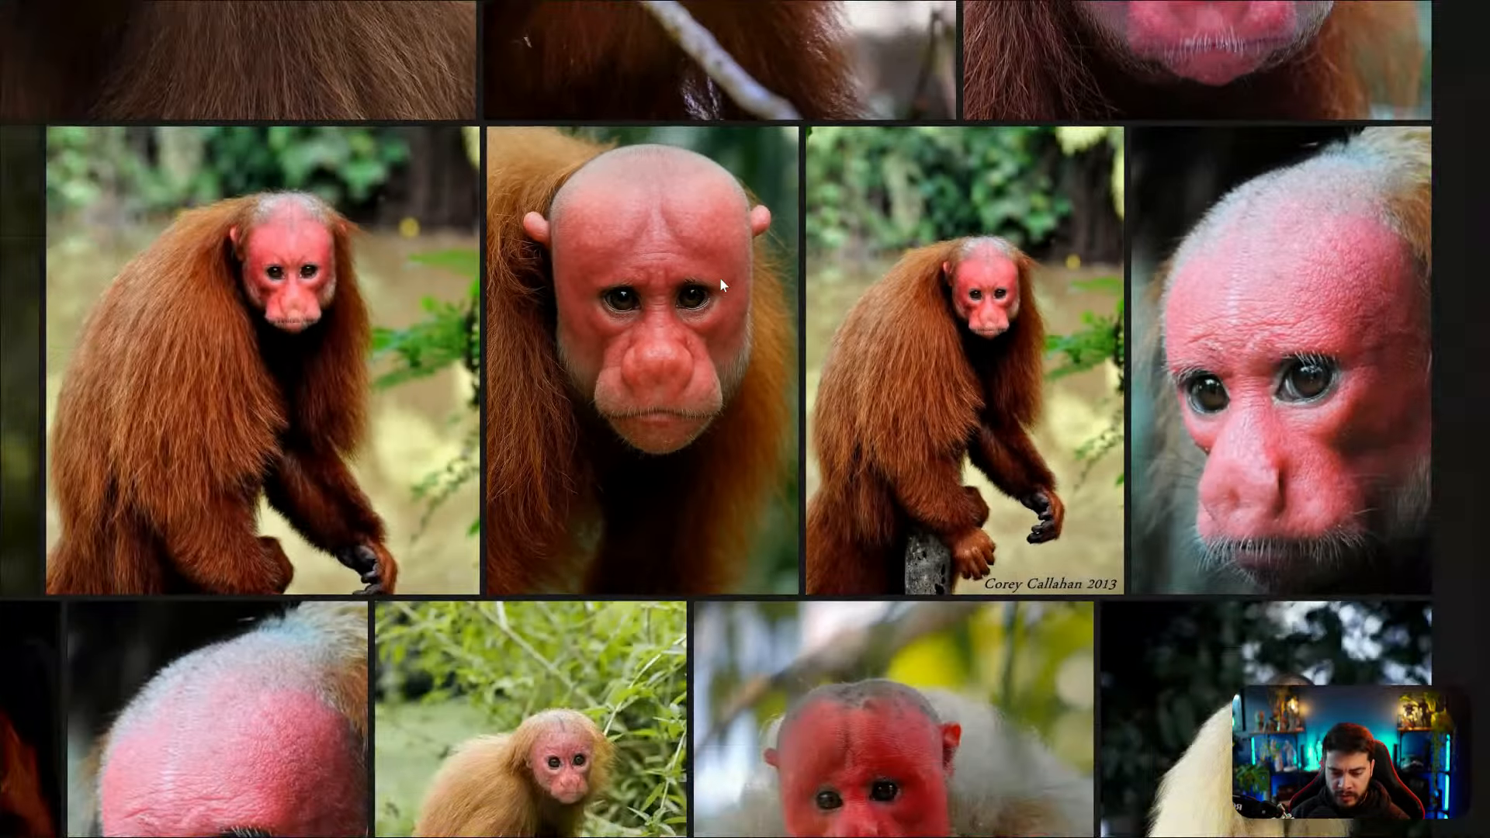
pyautogui.scroll(-3, 689, 331)
pyautogui.scroll(-2, 689, 331)
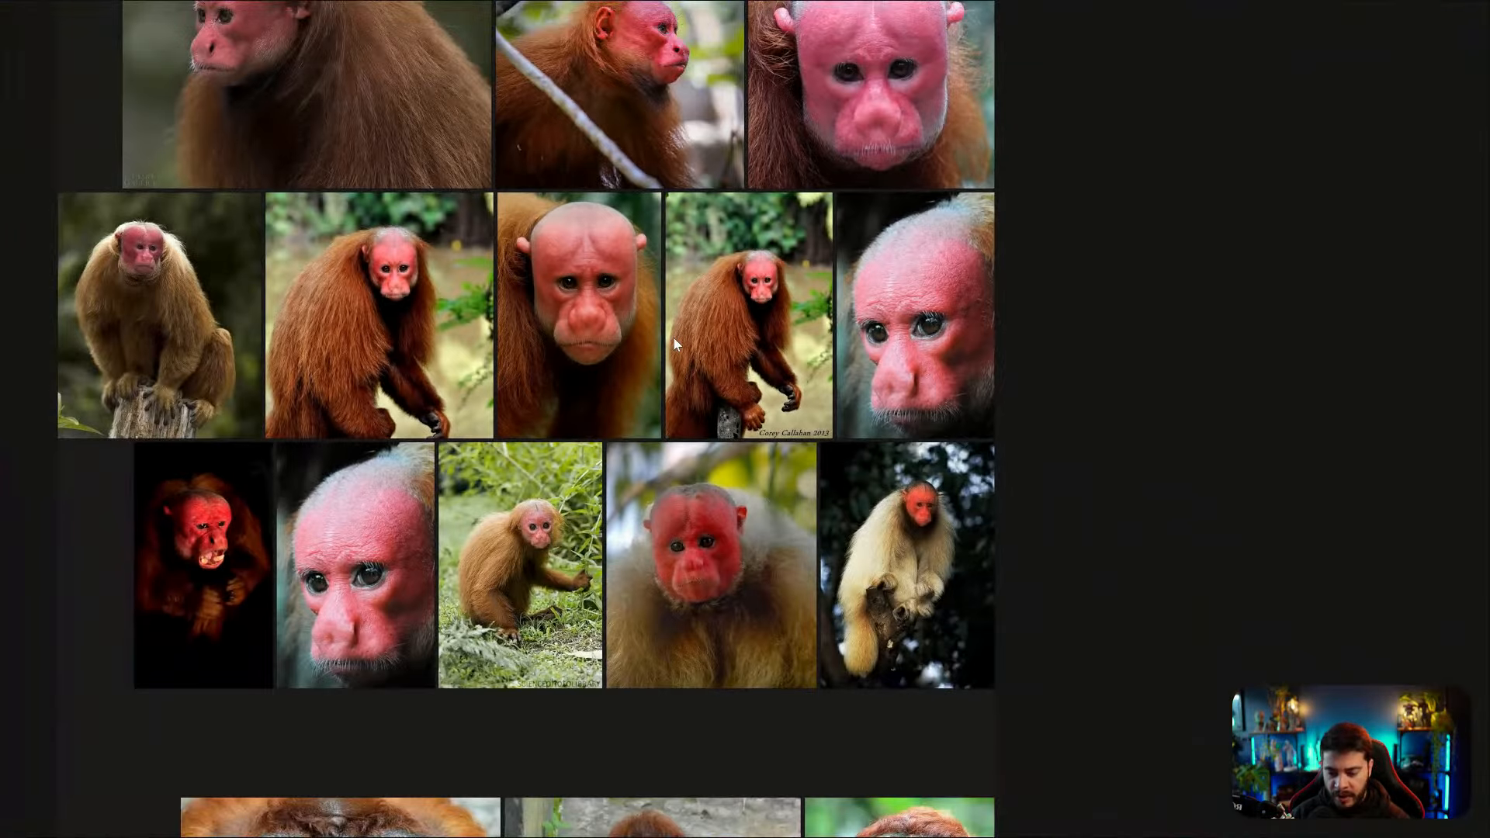
pyautogui.scroll(-3, 674, 337)
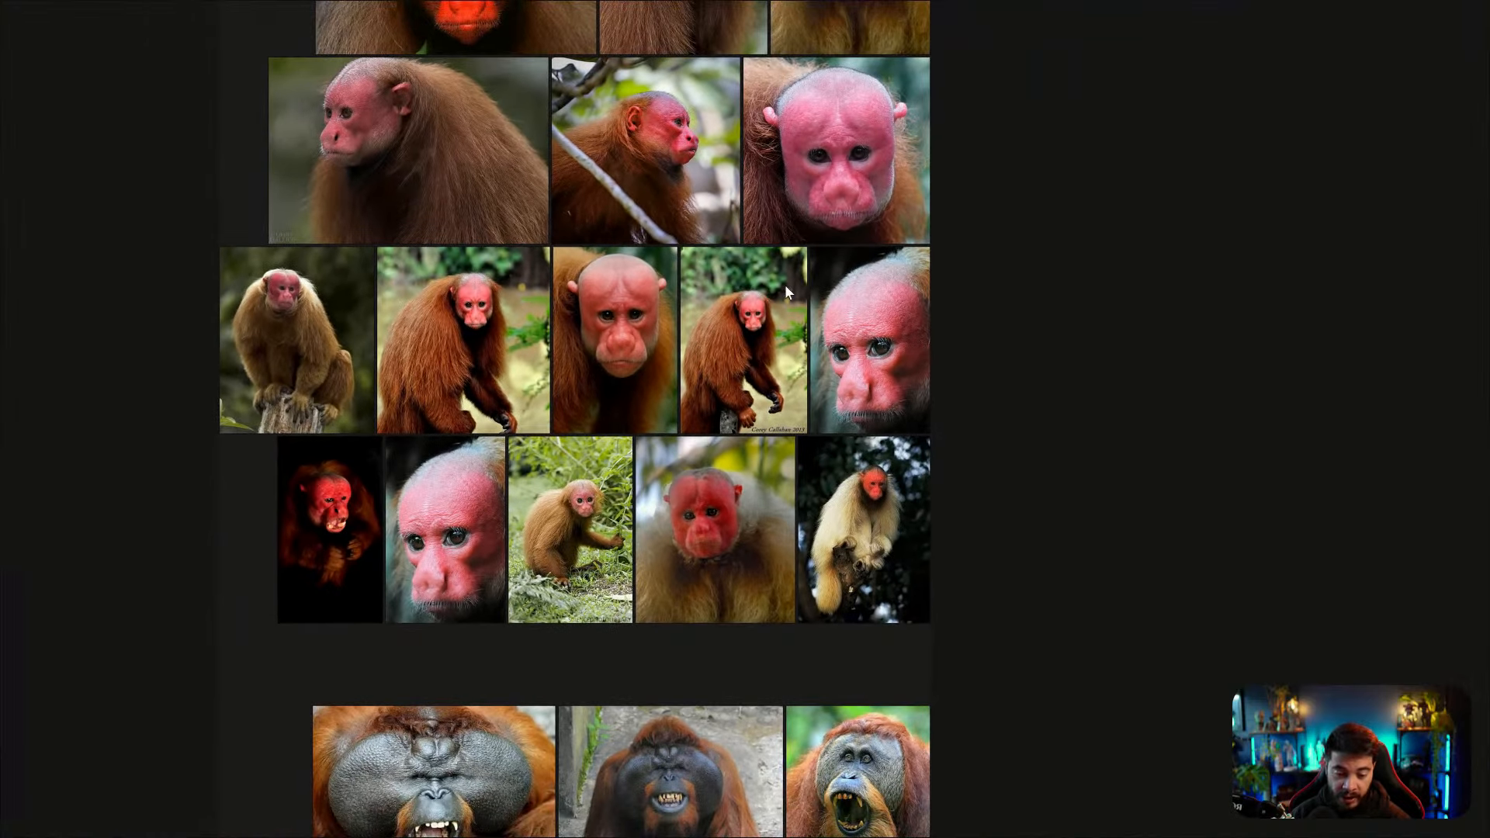
pyautogui.scroll(-3, 784, 284)
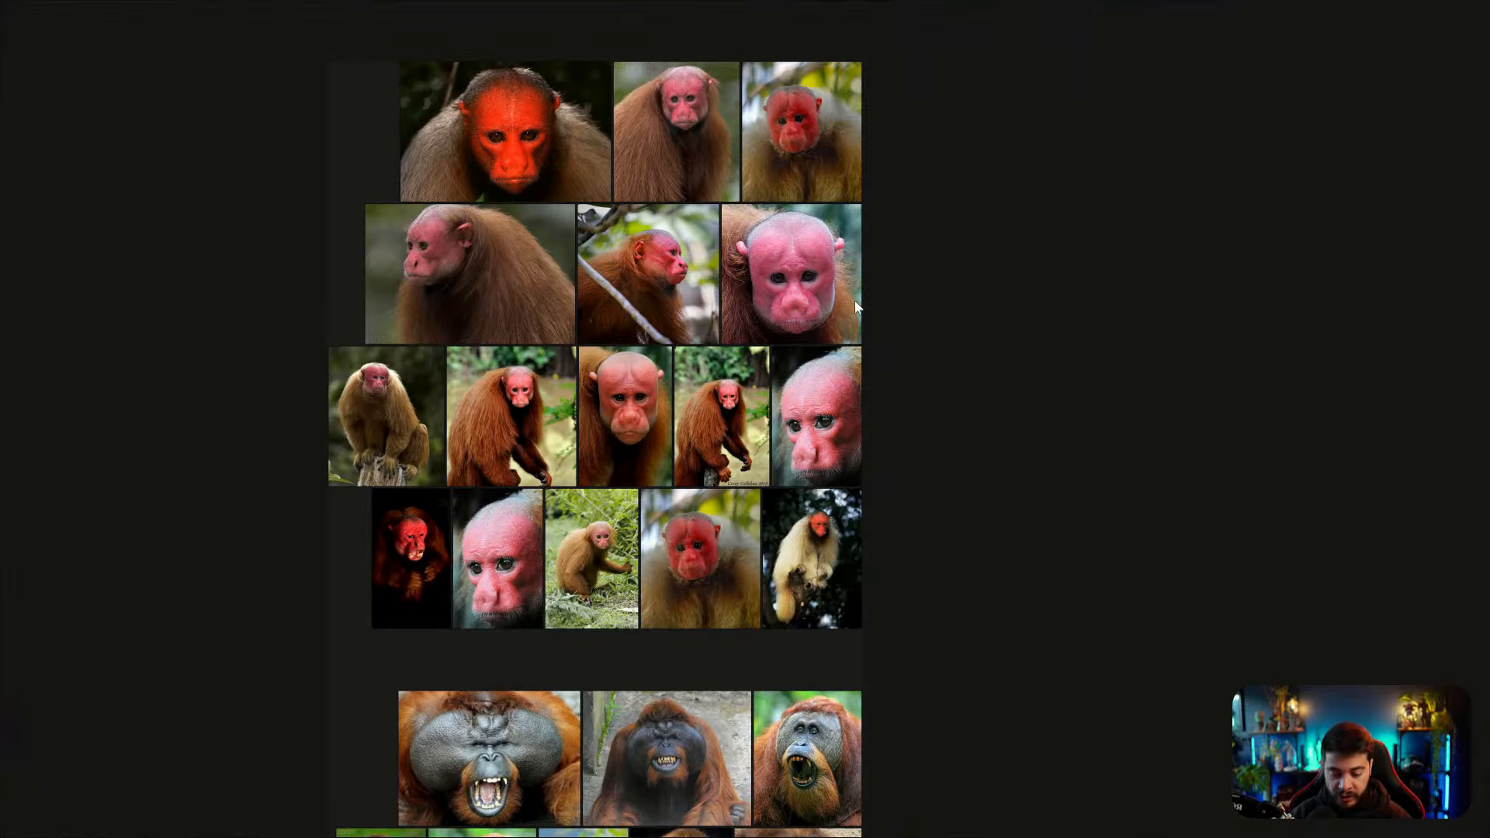
# Examine the orangutan and mandrill photos for their open mouths and teeth, comparing them with the red-faced monkey photos
pyautogui.moveTo(855, 830); pyautogui.dragTo(1018, 313, button='middle')
pyautogui.scroll(1, 779, 302)
pyautogui.scroll(4, 779, 302)
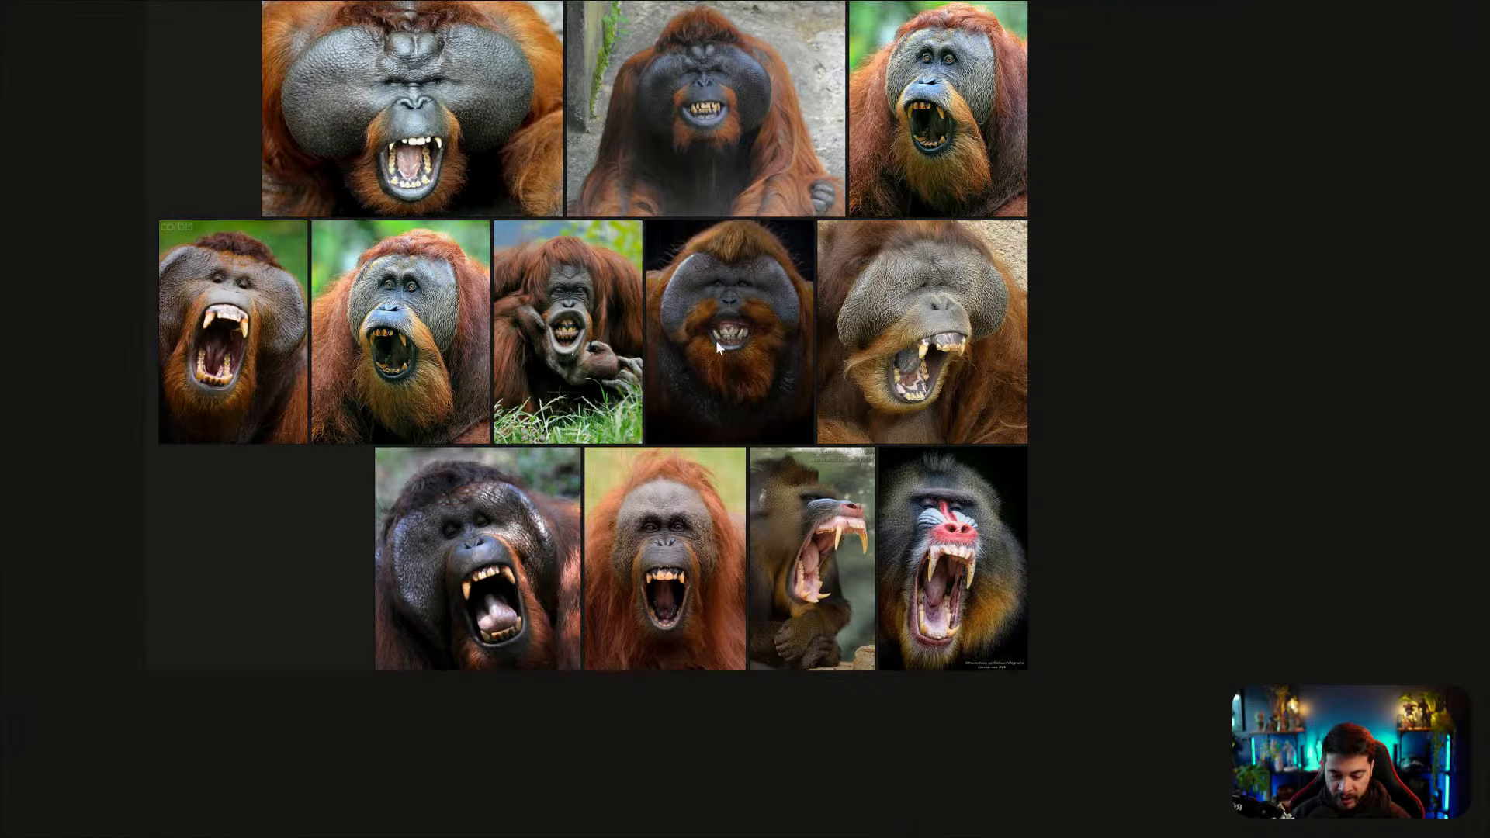
pyautogui.scroll(-5, 675, 250)
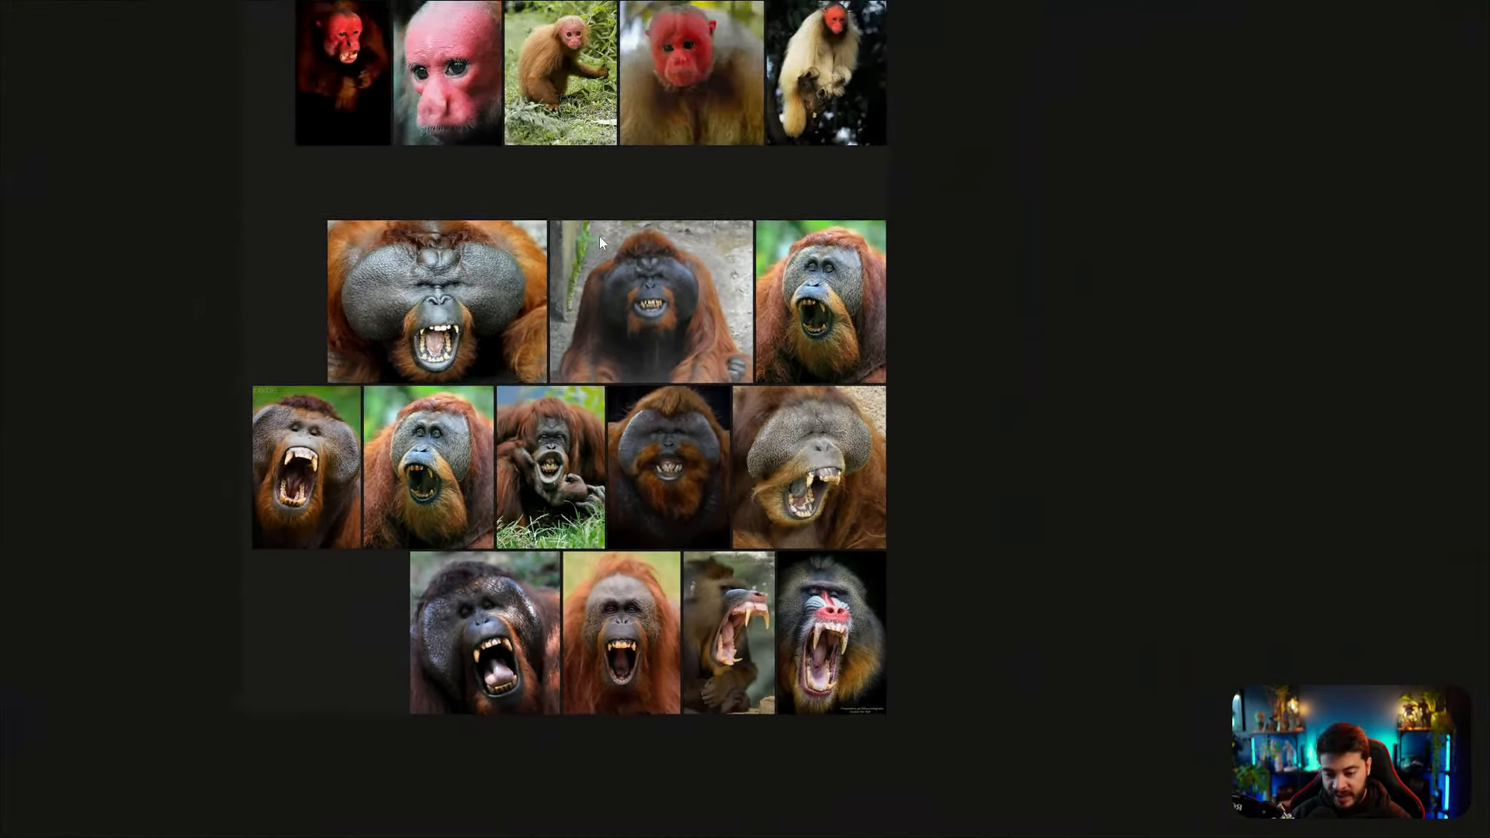
pyautogui.scroll(5, 599, 235)
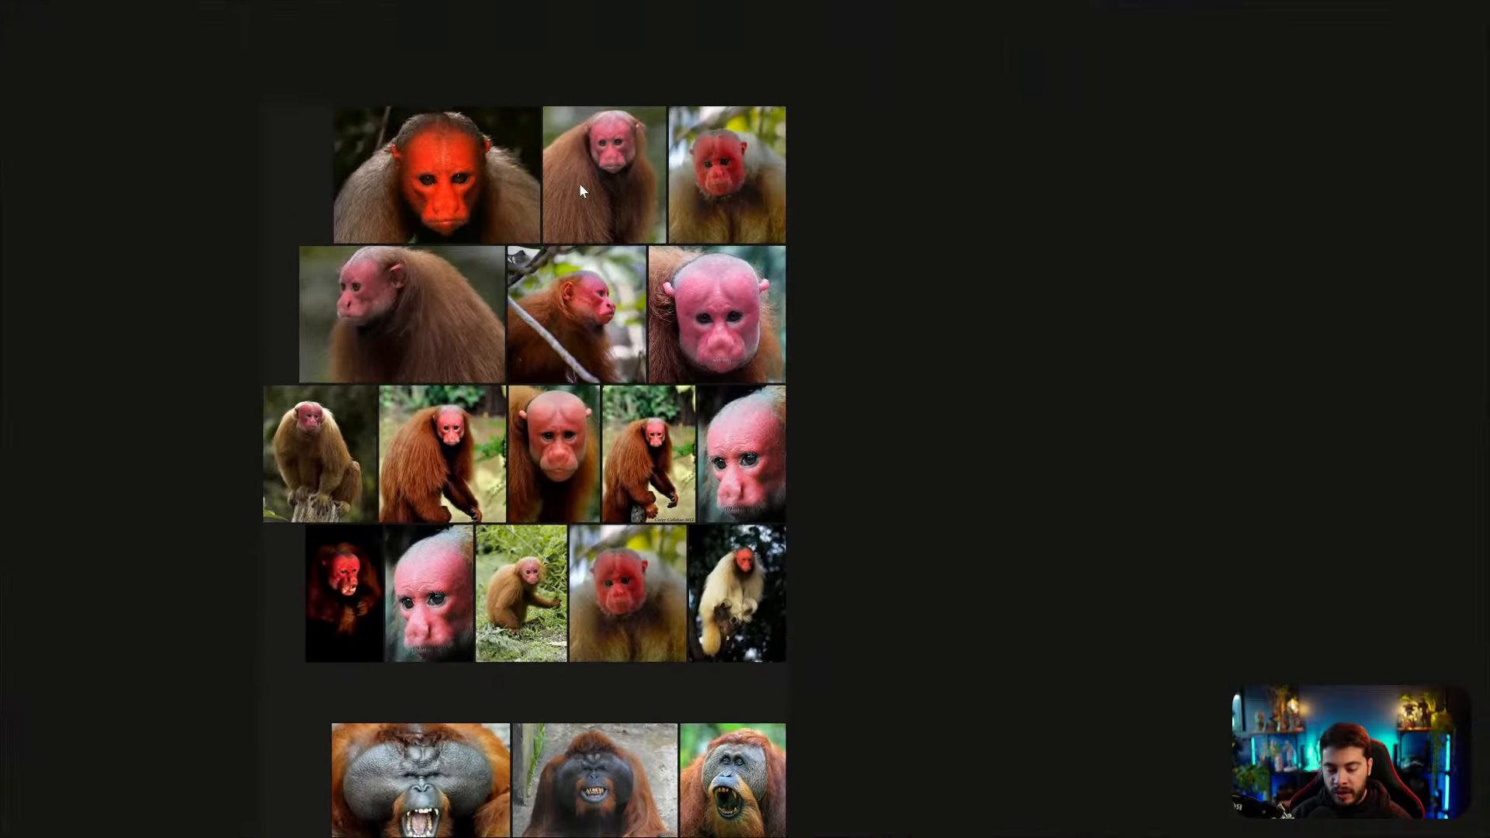
pyautogui.scroll(-1, 579, 183)
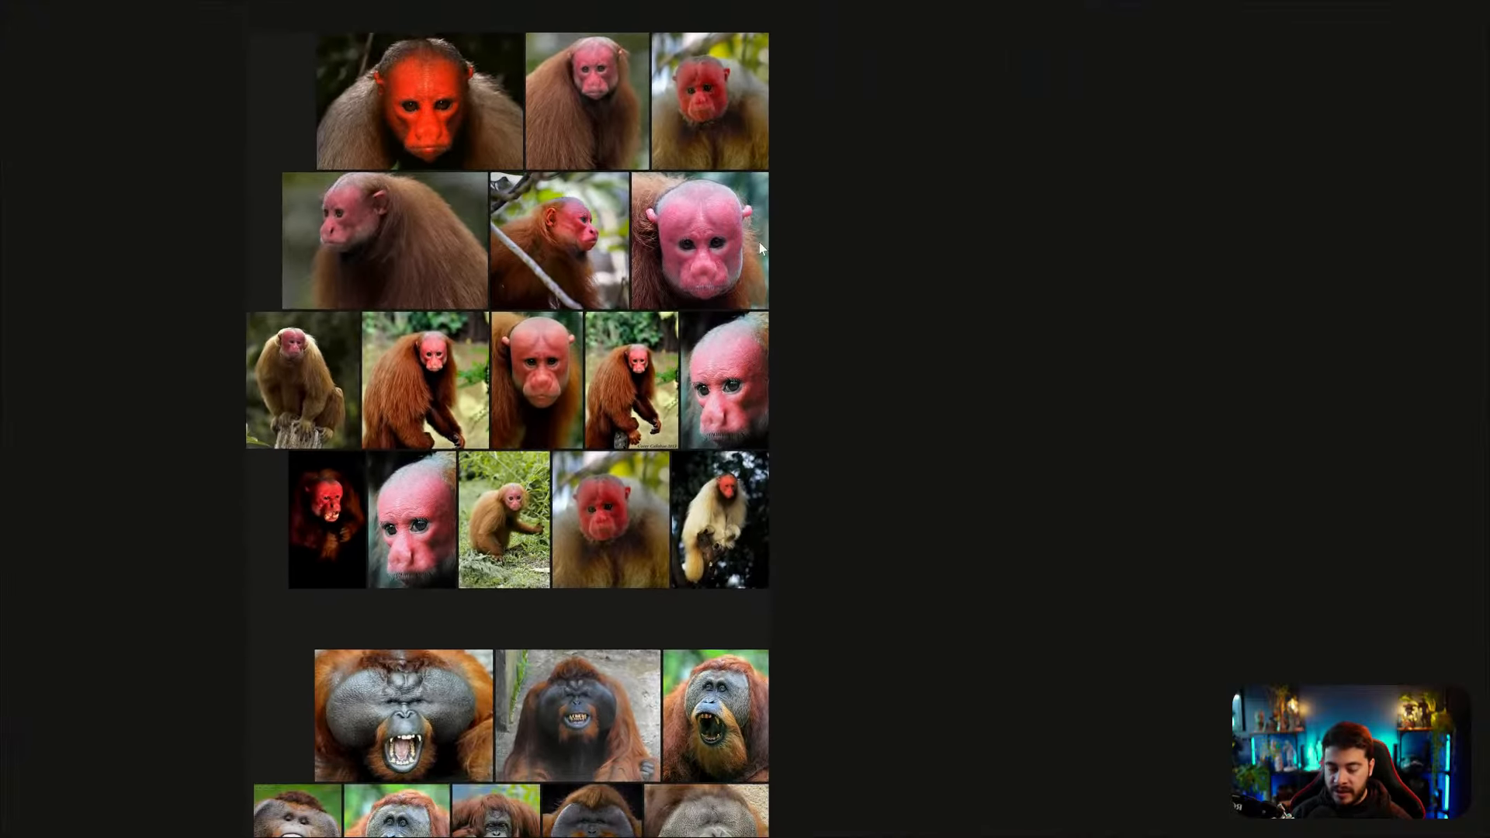
# Restore the reference board to its small size beside the sphere and fit the monkey and orangutan photos in it
pyautogui.hotkey('ctrl', 'f')
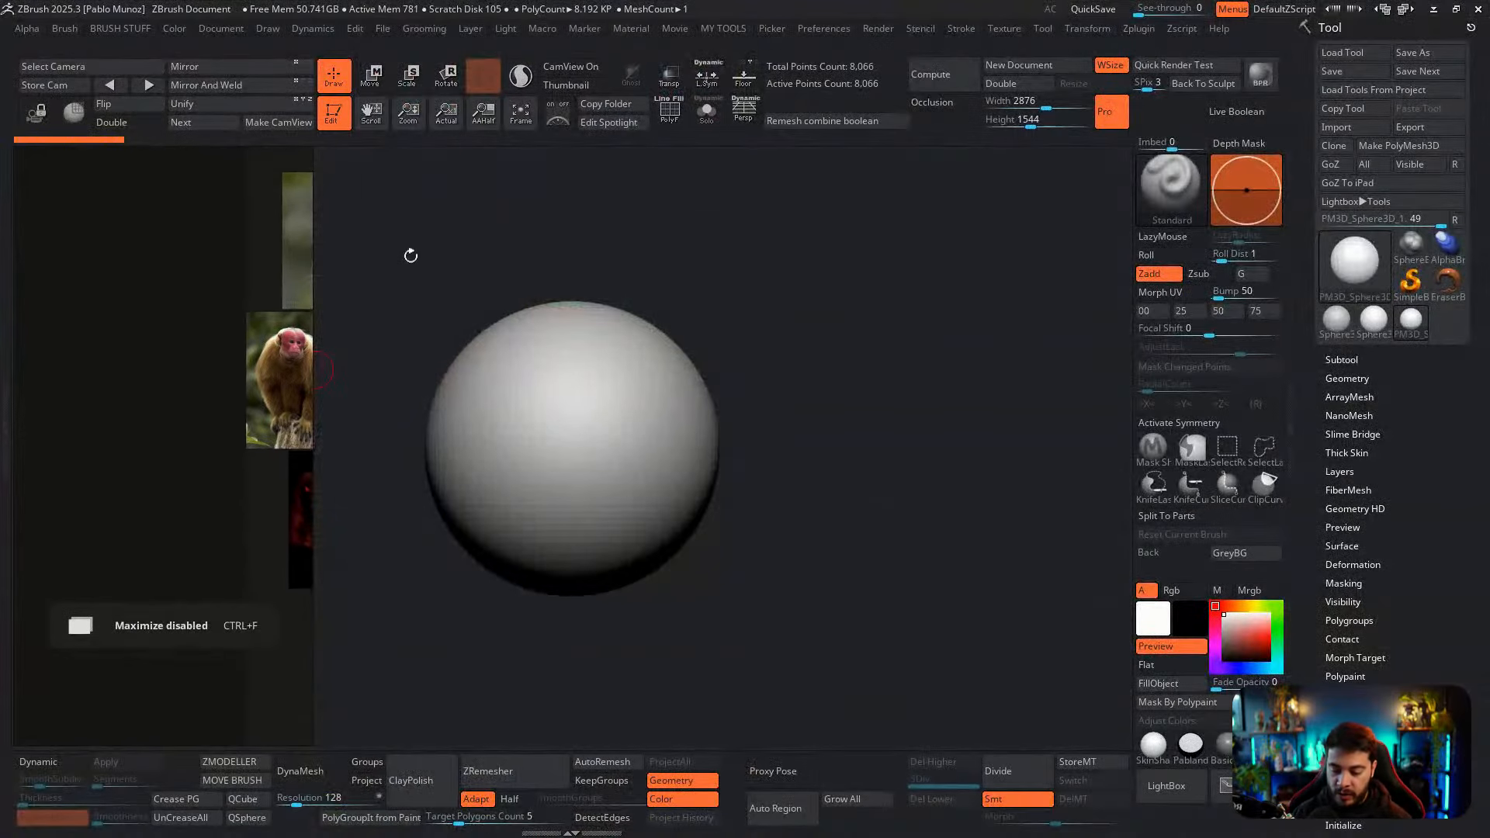
pyautogui.scroll(4, 191, 328)
pyautogui.scroll(-4, 147, 277)
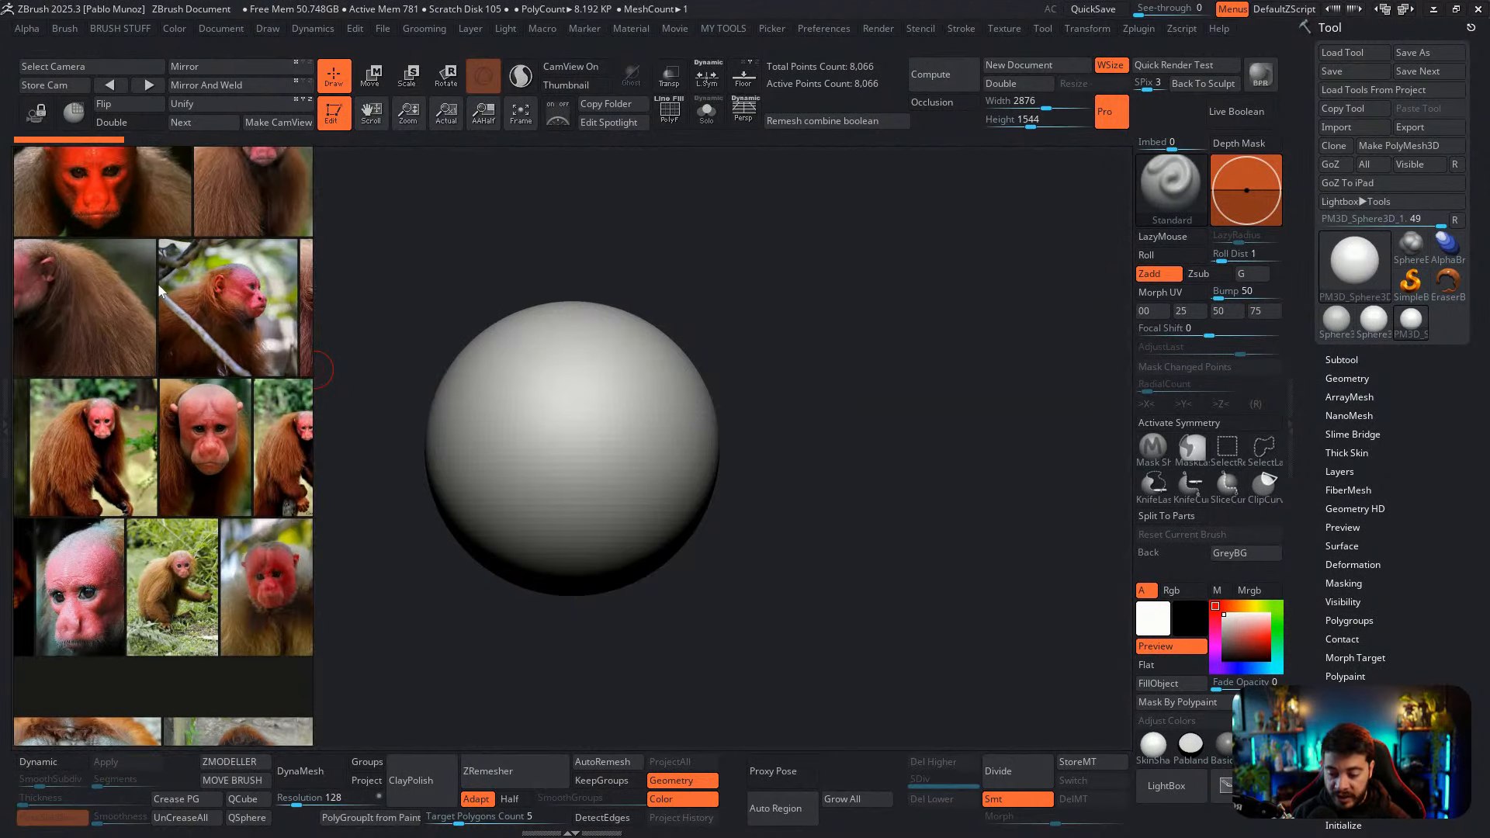
pyautogui.scroll(-3, 141, 300)
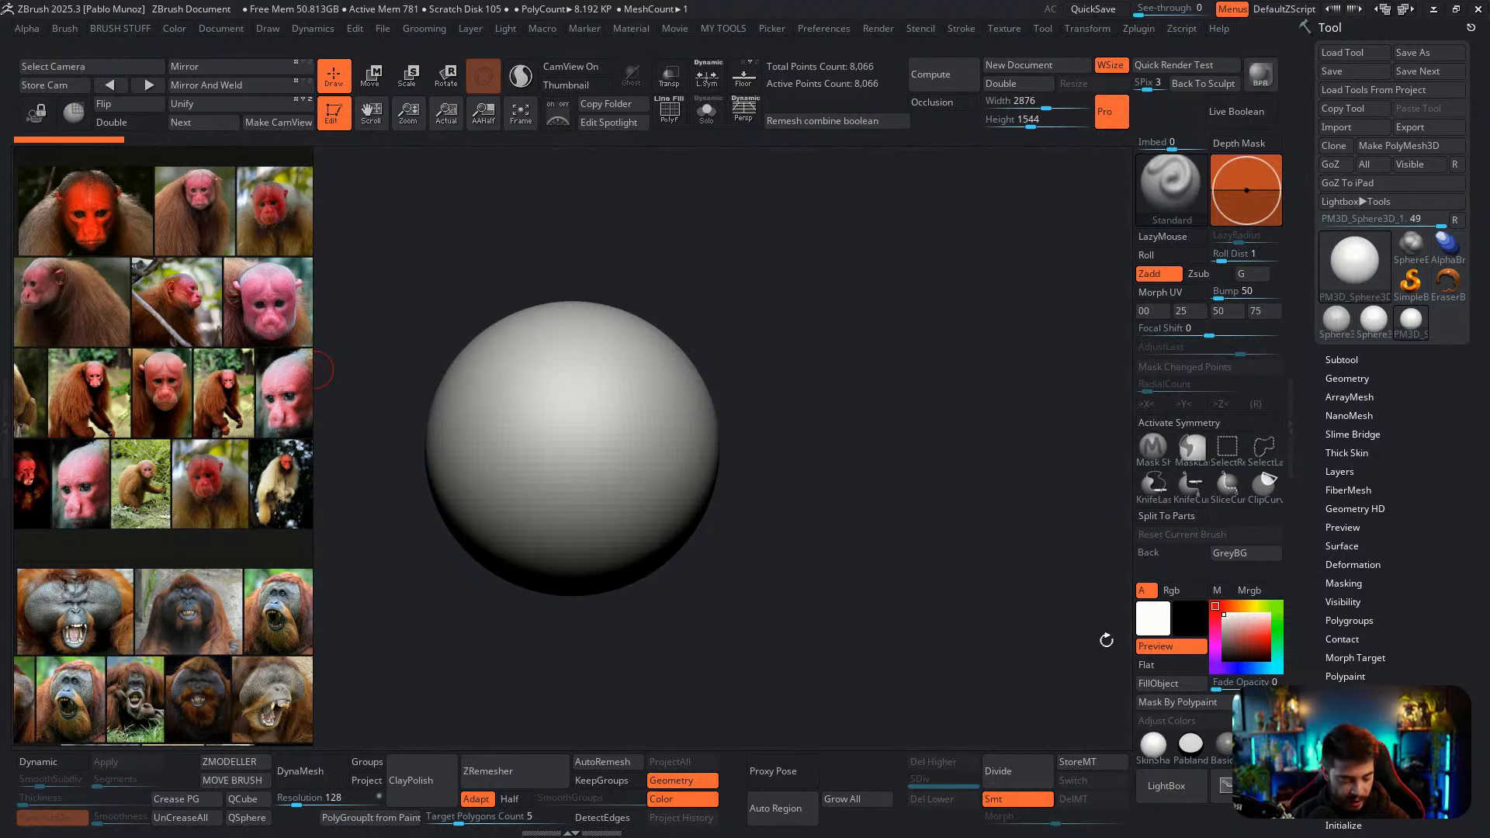
# Load the saved Generic head tool from the LightBox library, moving the reference board aside to reach it
pyautogui.click(1164, 784)
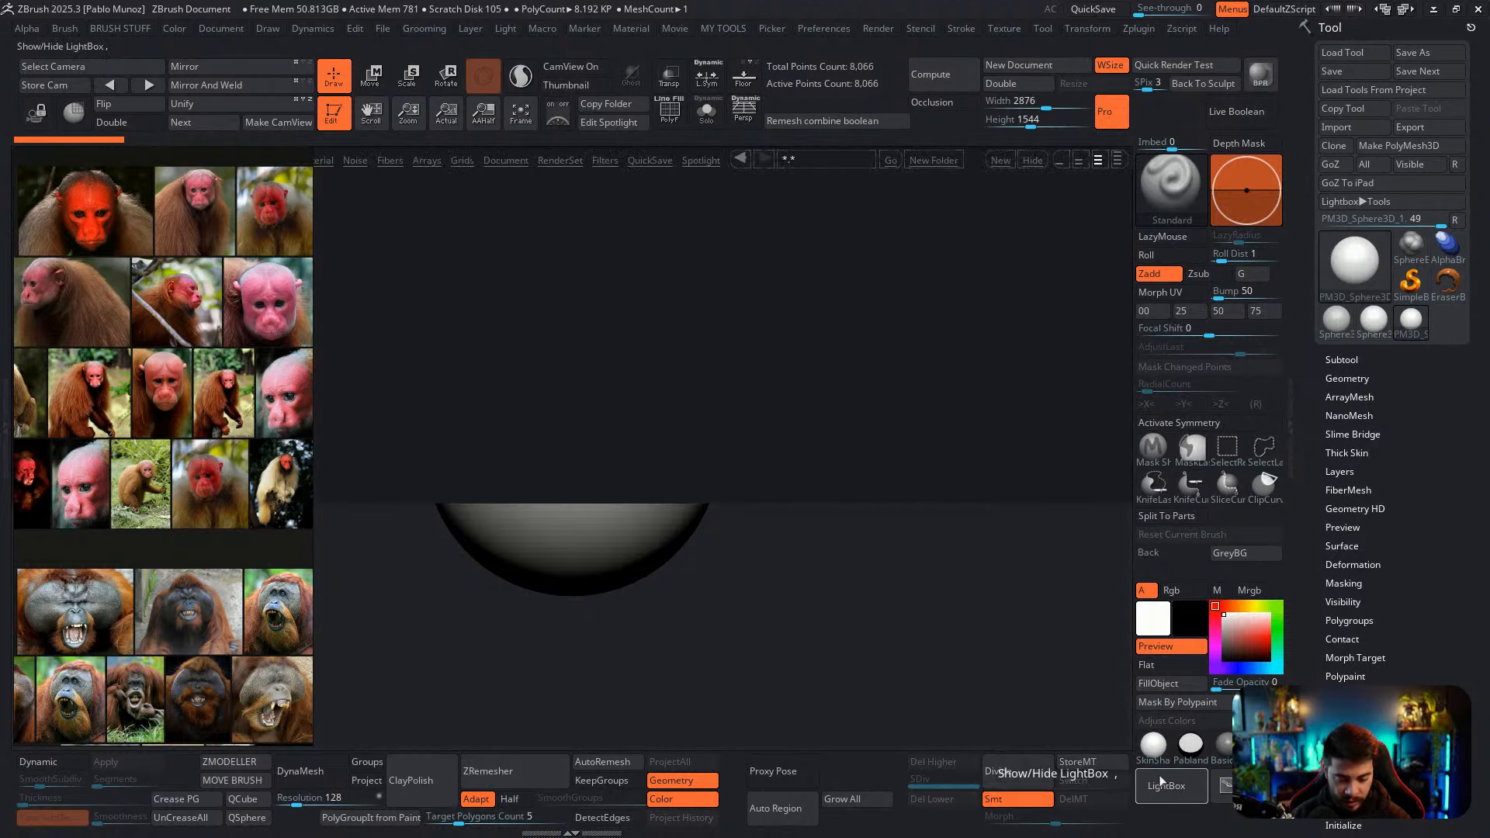
pyautogui.click(287, 202)
pyautogui.moveTo(289, 195); pyautogui.dragTo(255, 380, button='right')
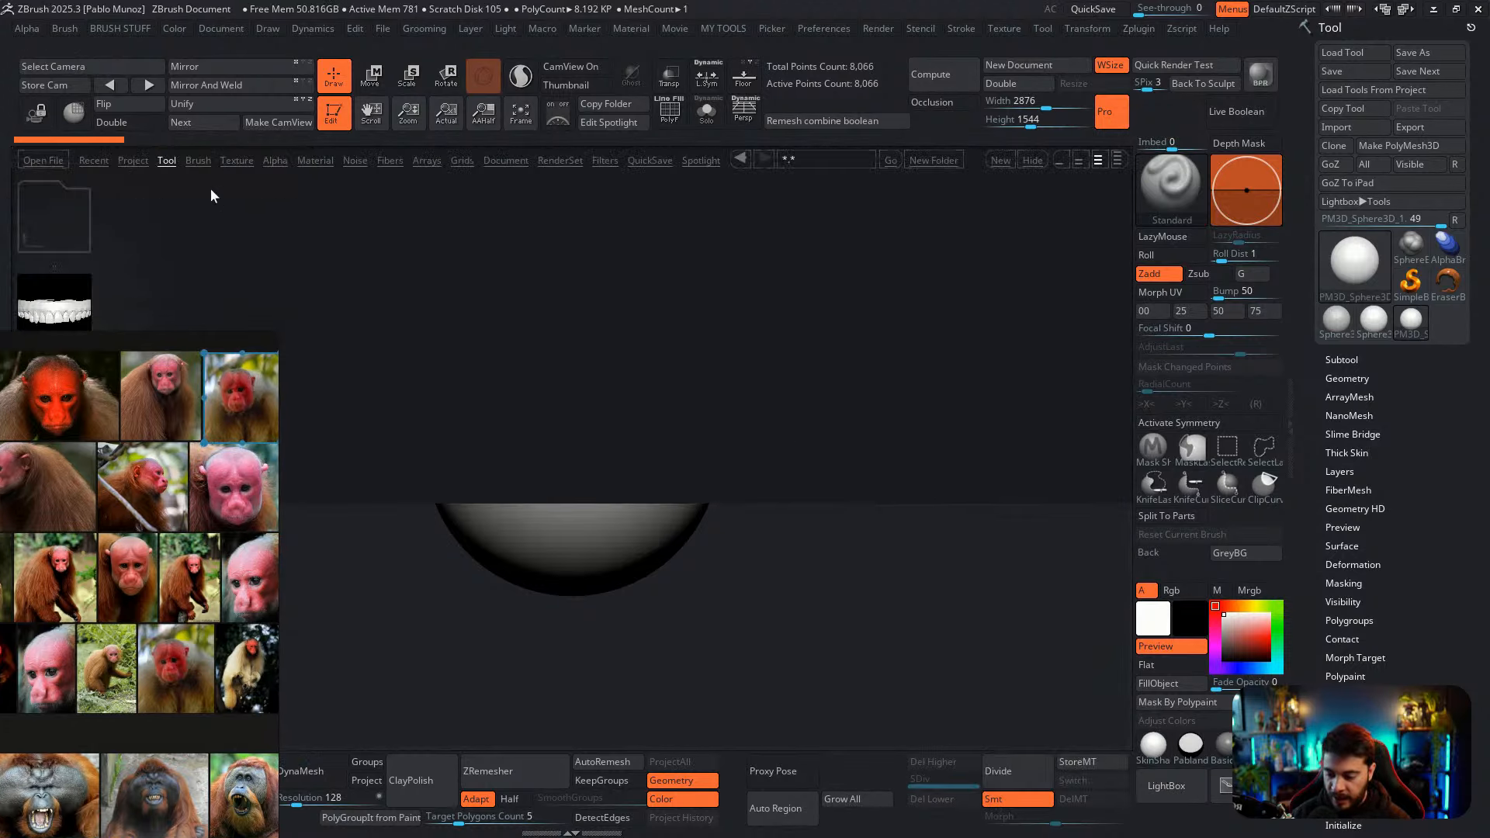
pyautogui.doubleClick(60, 297)
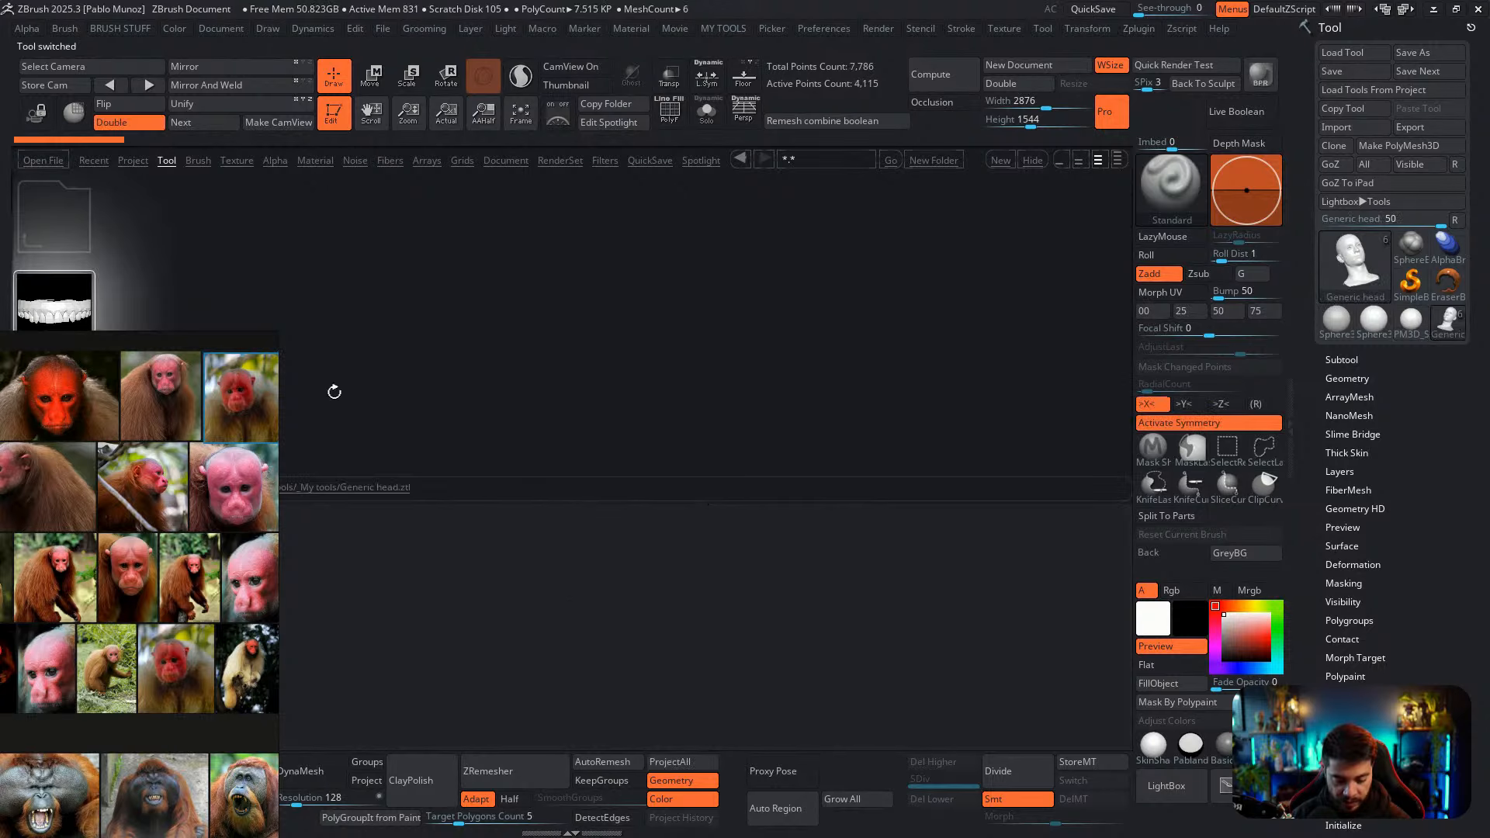
# Place the reference board back beside the canvas with all its photos in view, and frame the Generic head in the viewport
pyautogui.moveTo(262, 495); pyautogui.dragTo(298, 301, button='right')
pyautogui.scroll(-2, 306, 346)
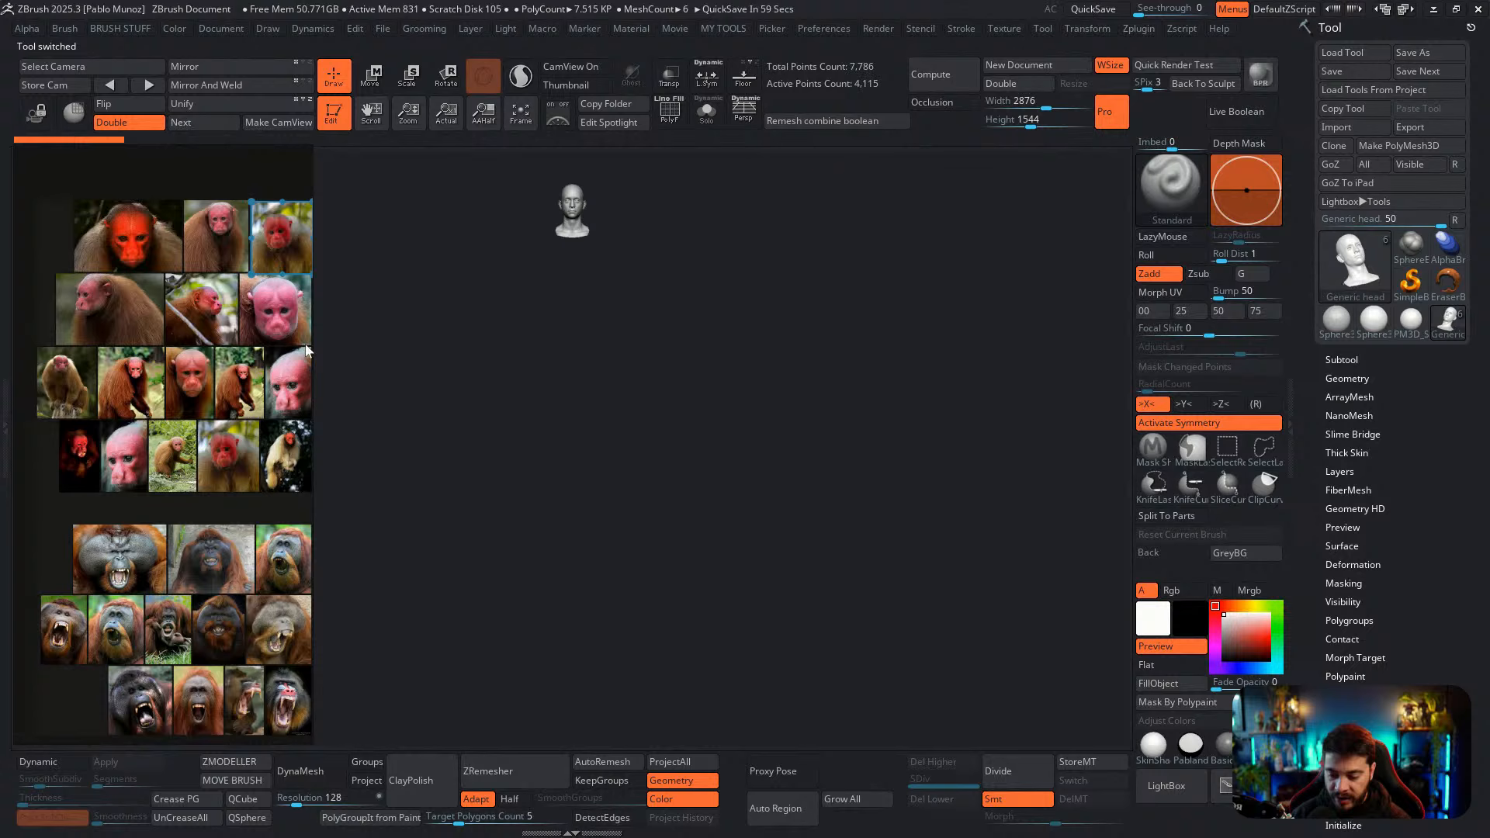
pyautogui.click(226, 198)
pyautogui.moveTo(243, 273); pyautogui.dragTo(224, 245, button='middle')
pyautogui.keyDown('alt'); pyautogui.moveTo(596, 211); pyautogui.dragTo(612, 243); pyautogui.keyUp('alt')
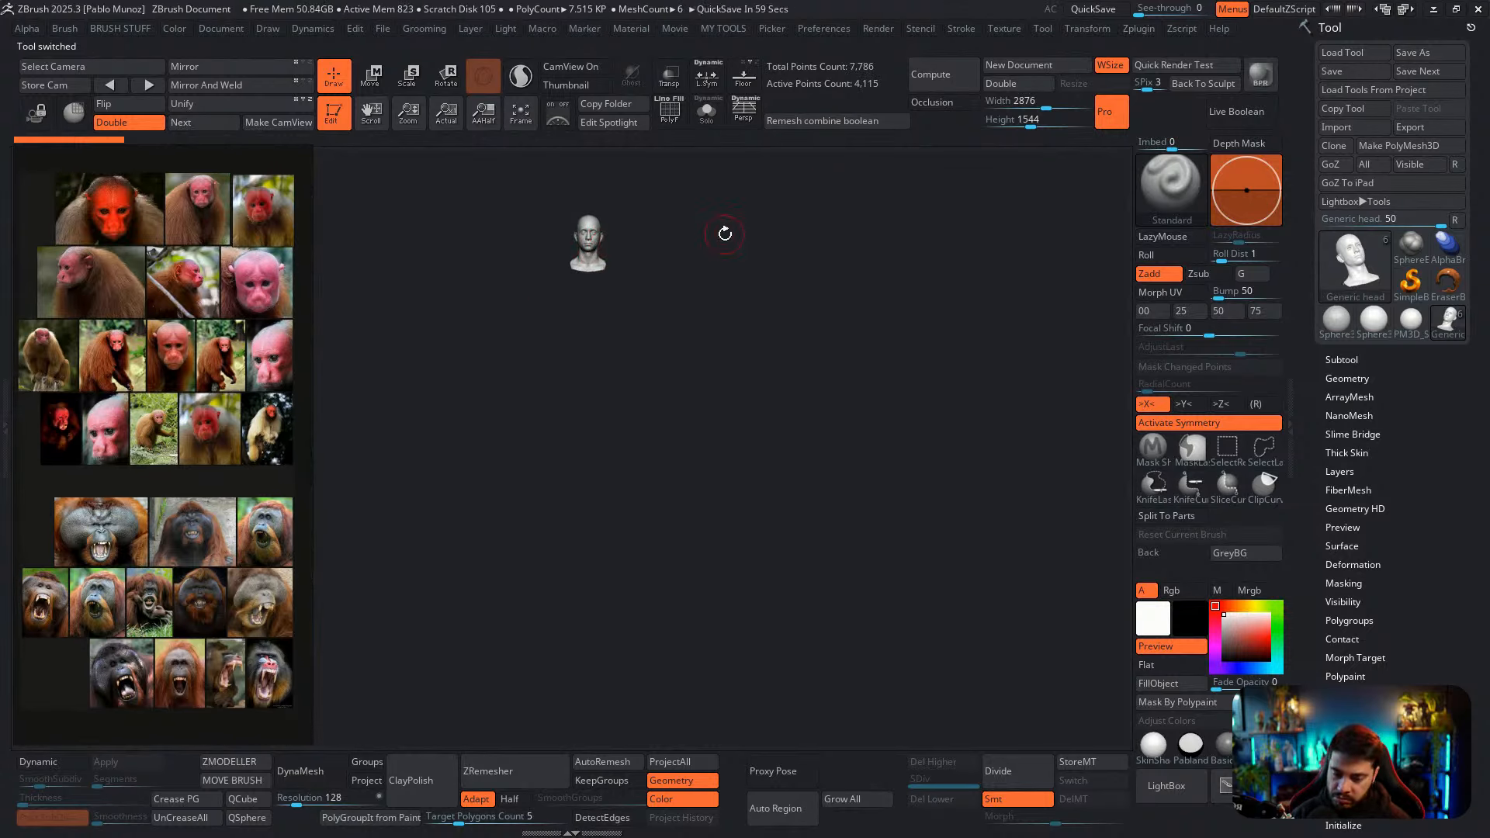
pyautogui.press('f')
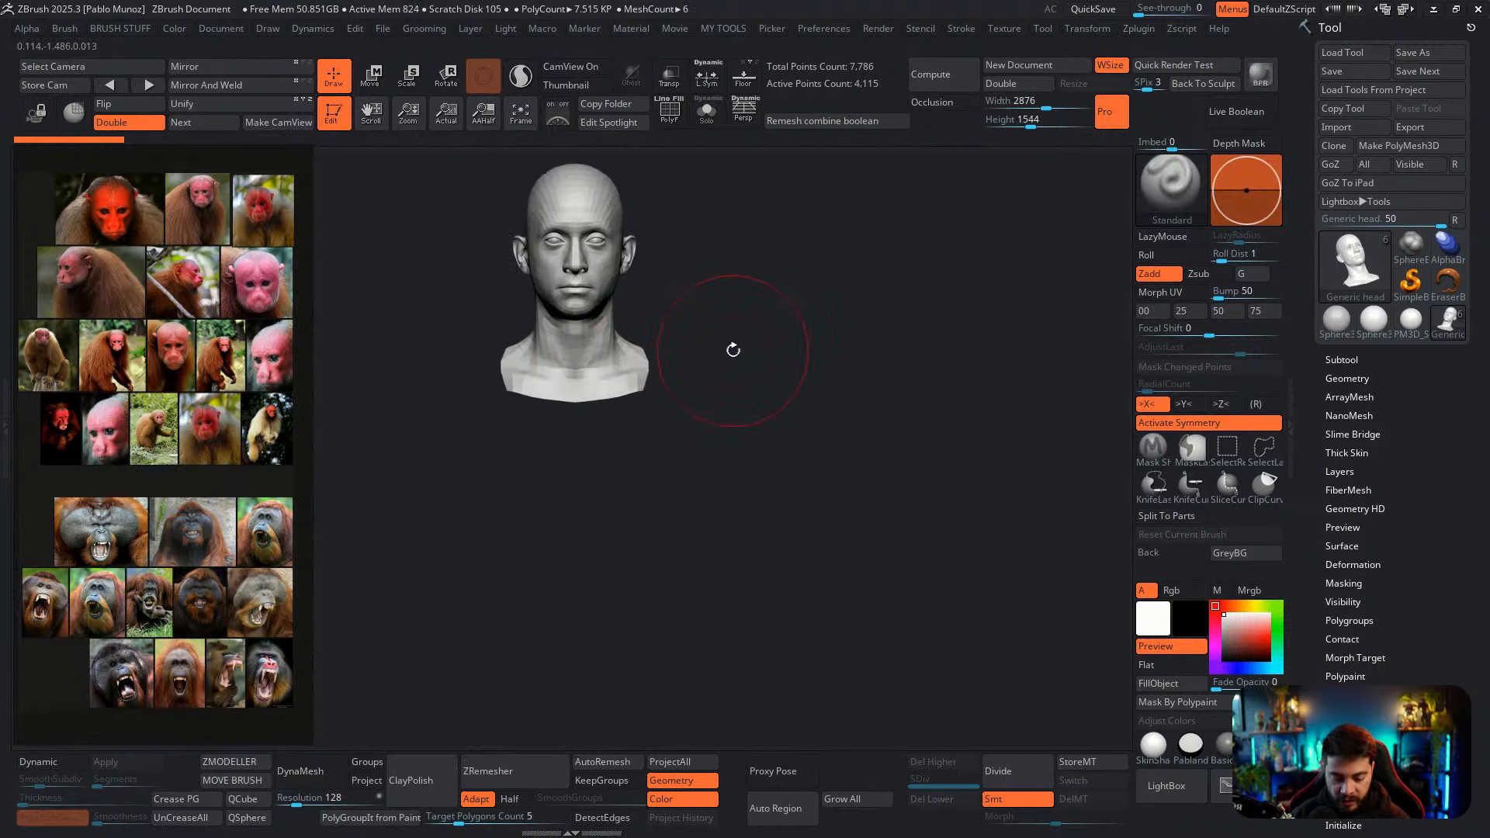
pyautogui.keyDown('alt'); pyautogui.moveTo(702, 280); pyautogui.dragTo(799, 281); pyautogui.keyUp('alt')
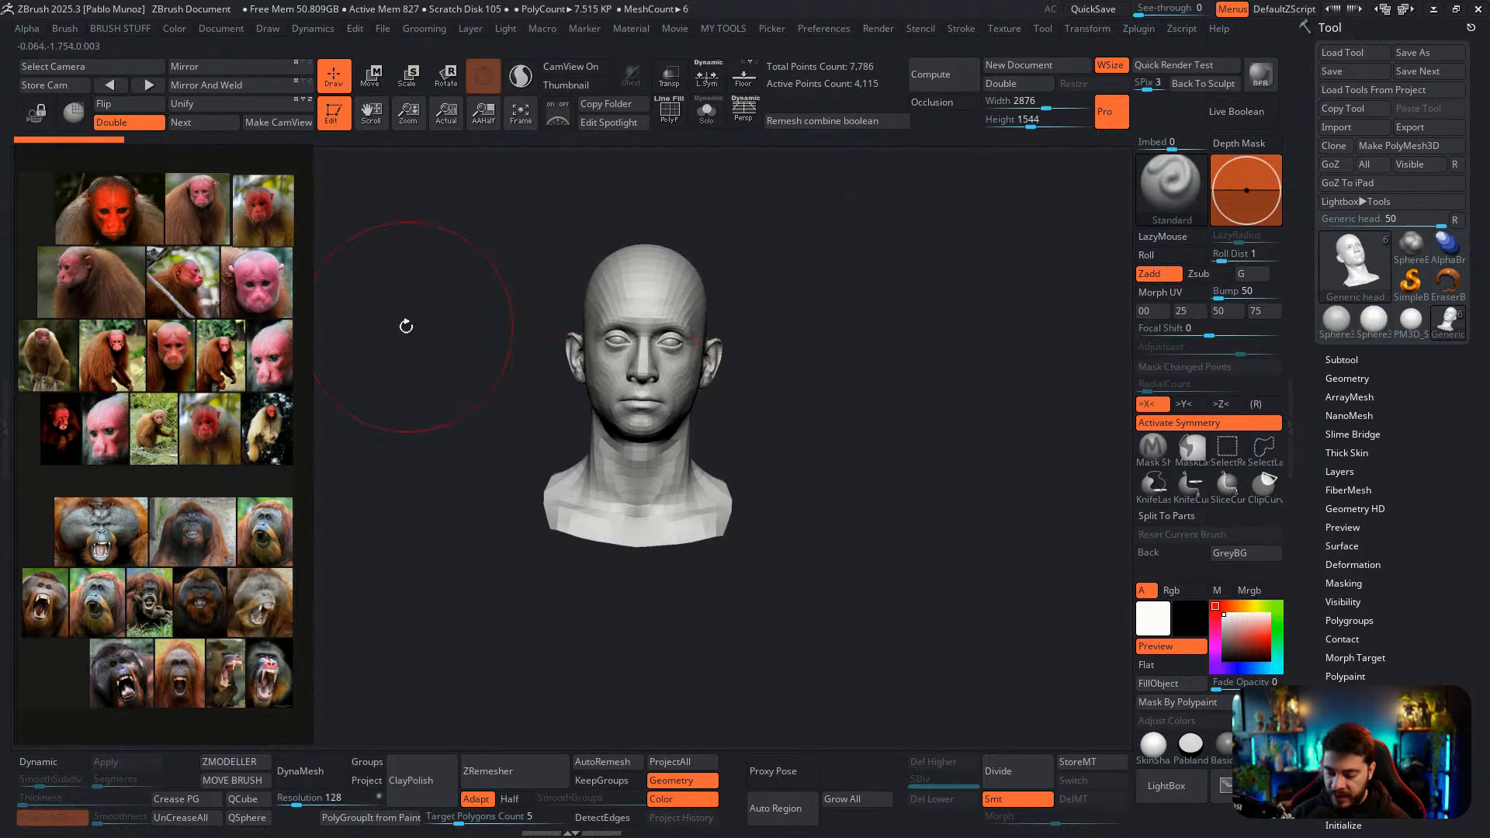
# Examine the eyes, nose and mouth in the close-up monkey photos on the reference board beside the head
pyautogui.scroll(10, 254, 357)
pyautogui.scroll(8, 264, 323)
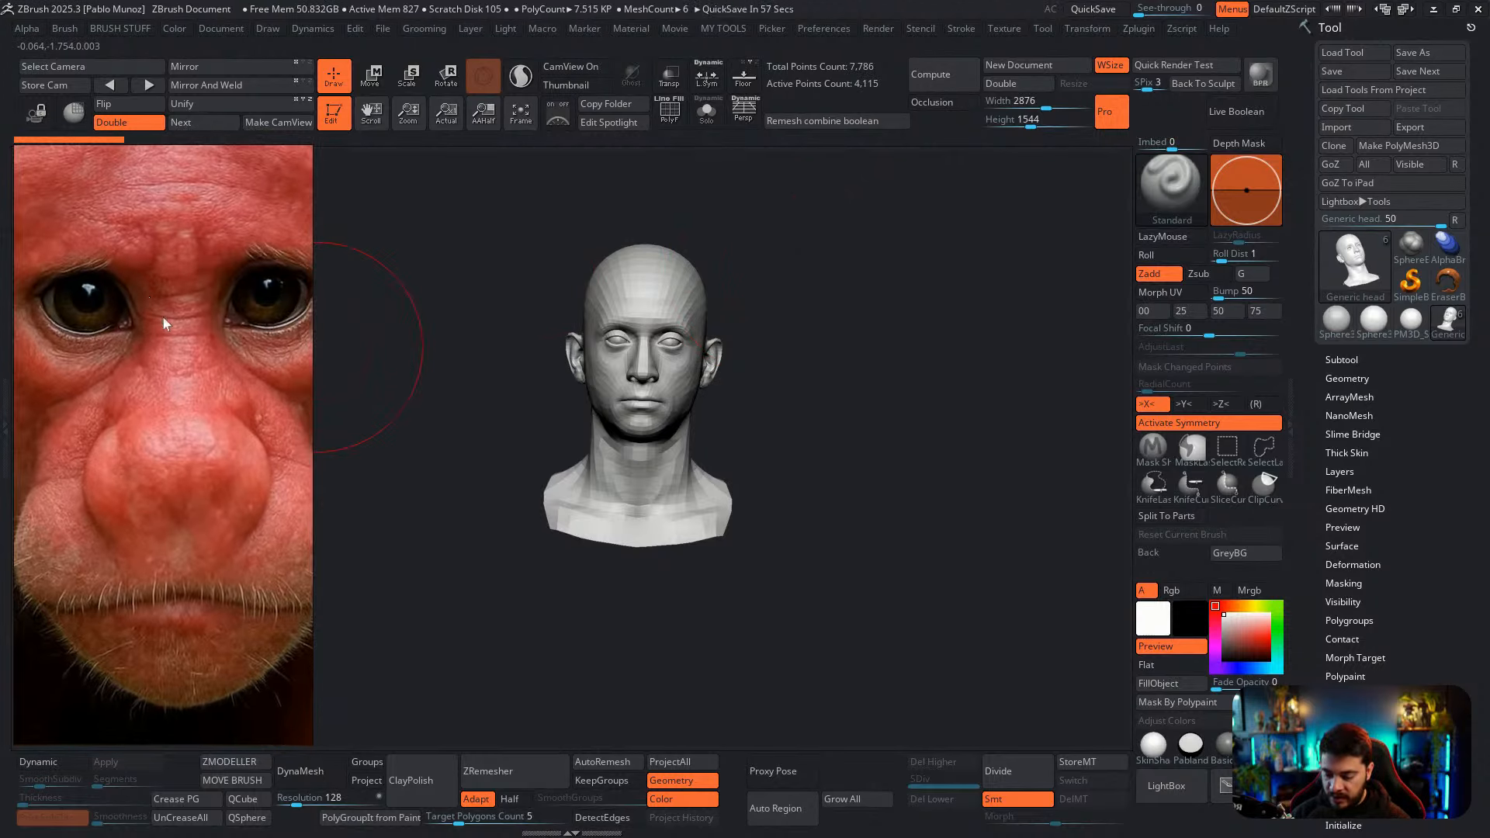
pyautogui.scroll(-6, 197, 339)
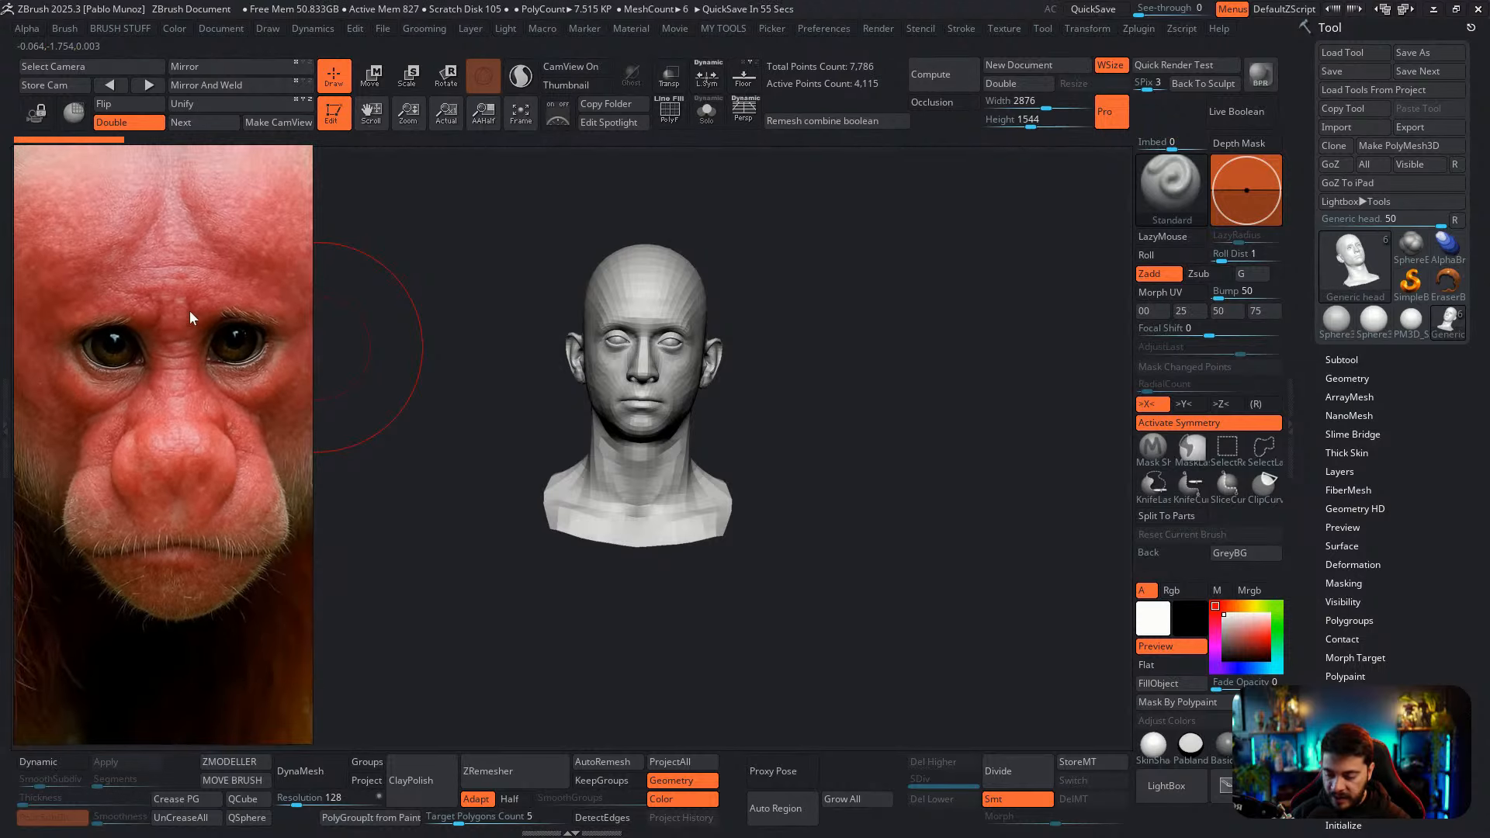
pyautogui.scroll(-2, 167, 220)
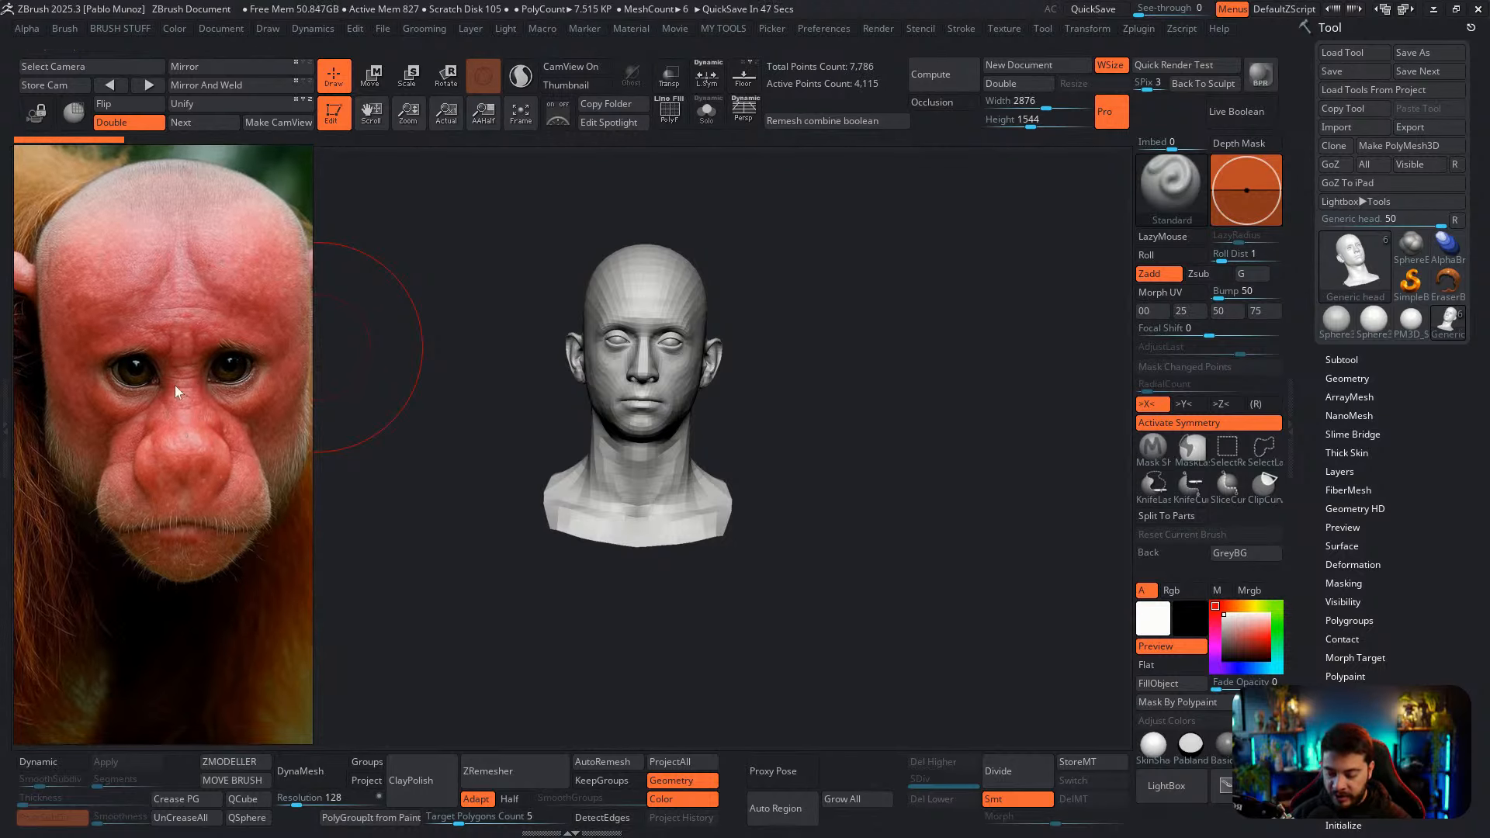
pyautogui.scroll(-5, 179, 430)
pyautogui.scroll(4, 195, 441)
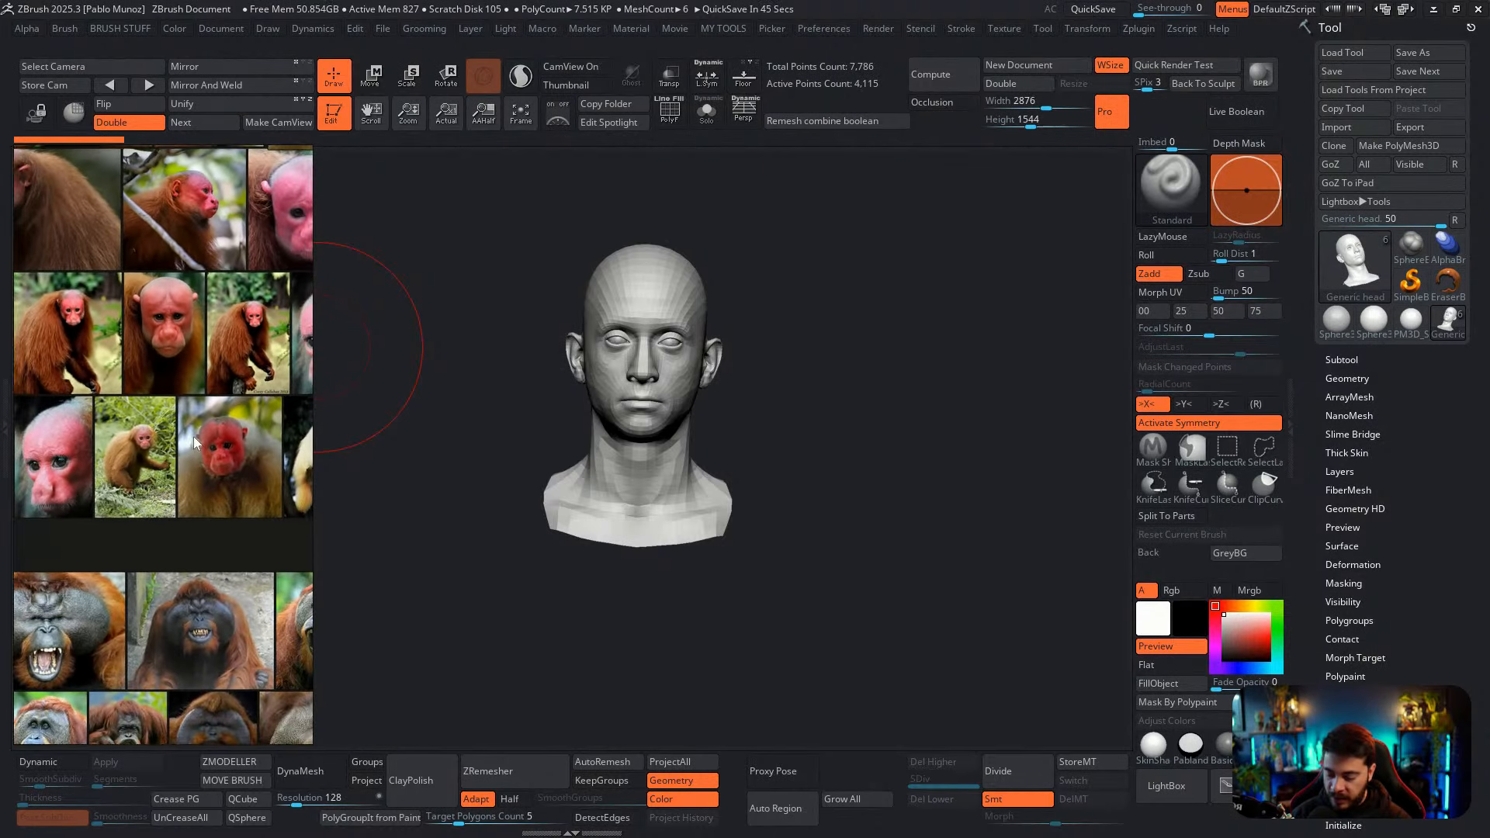
pyautogui.scroll(4, 226, 402)
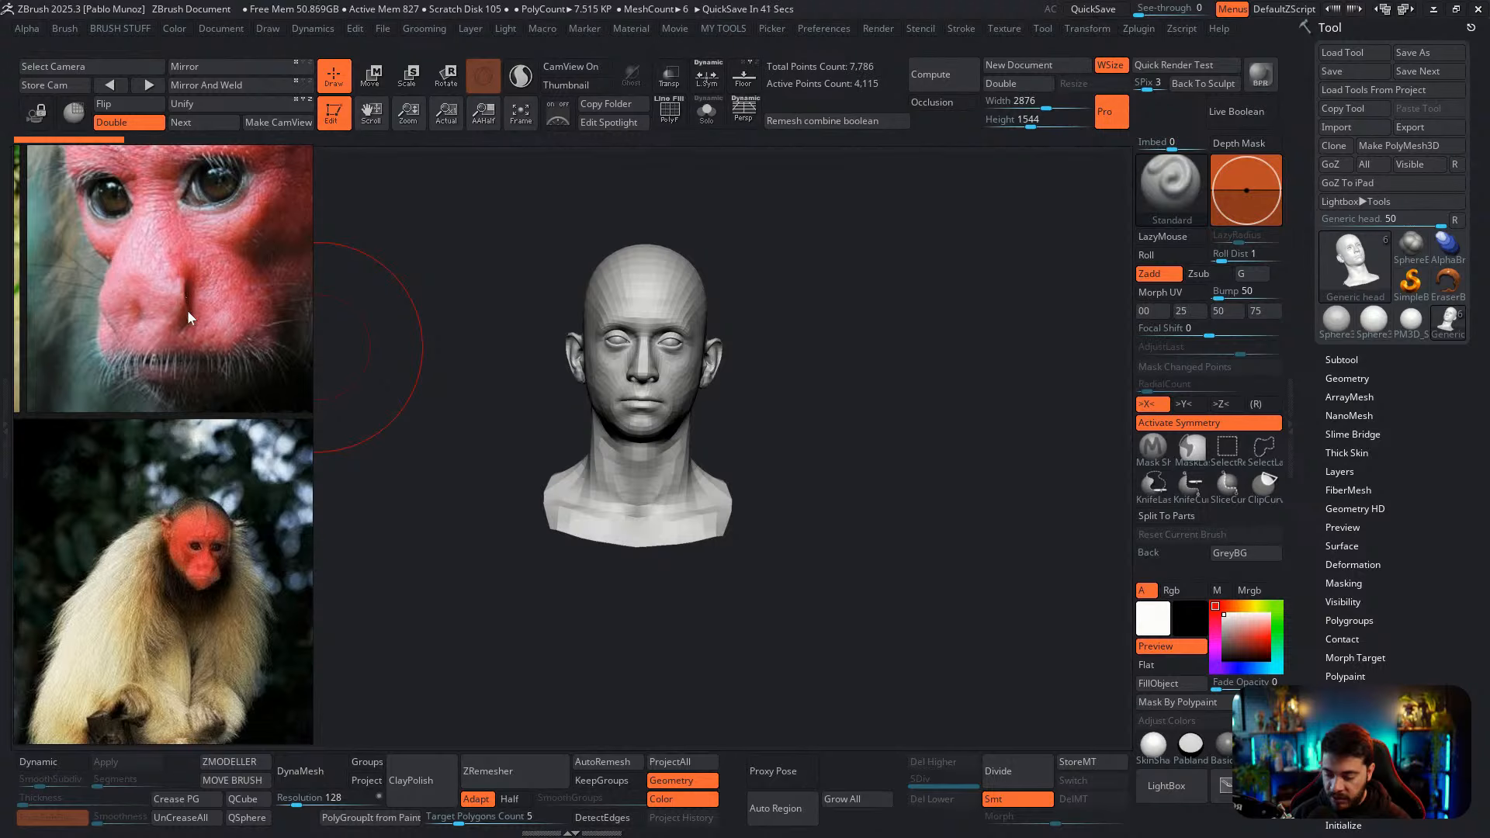
pyautogui.scroll(-6, 193, 333)
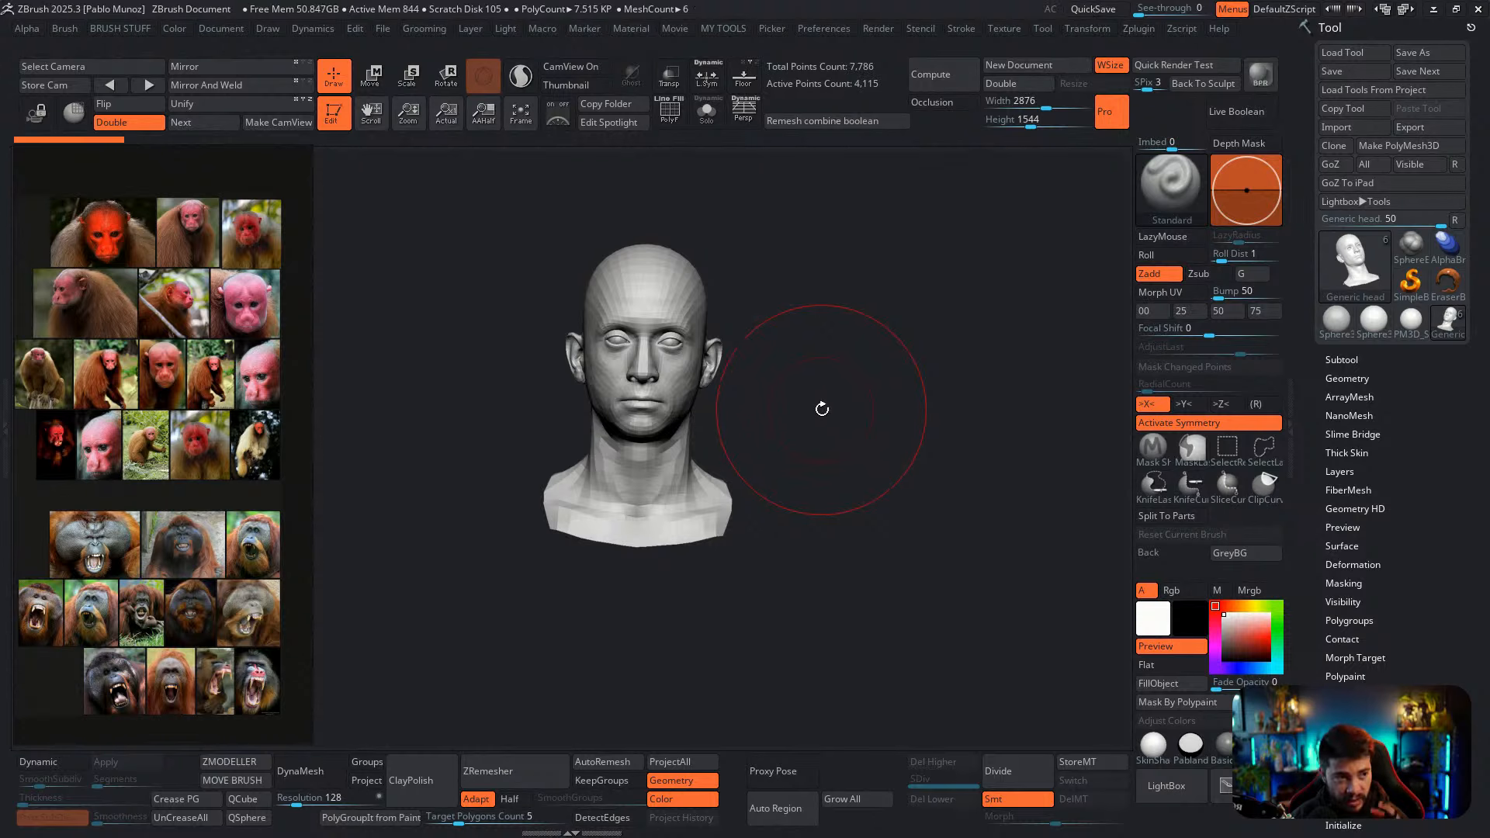
# Switch the sculpting brush to Move Topological for reshaping the head
pyautogui.moveTo(833, 409); pyautogui.dragTo(761, 428)
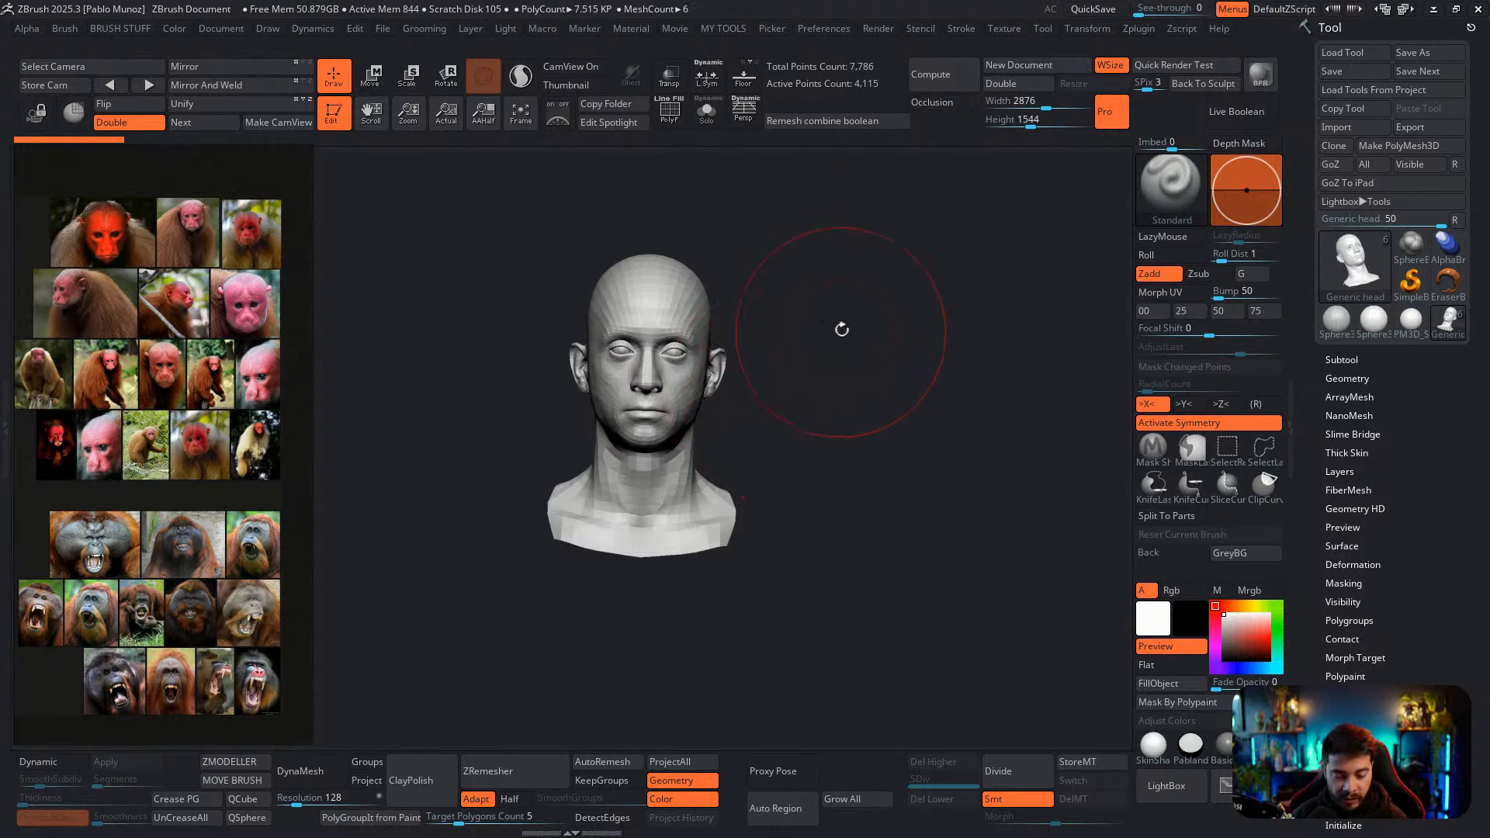
pyautogui.press('space')
pyautogui.click(841, 415)
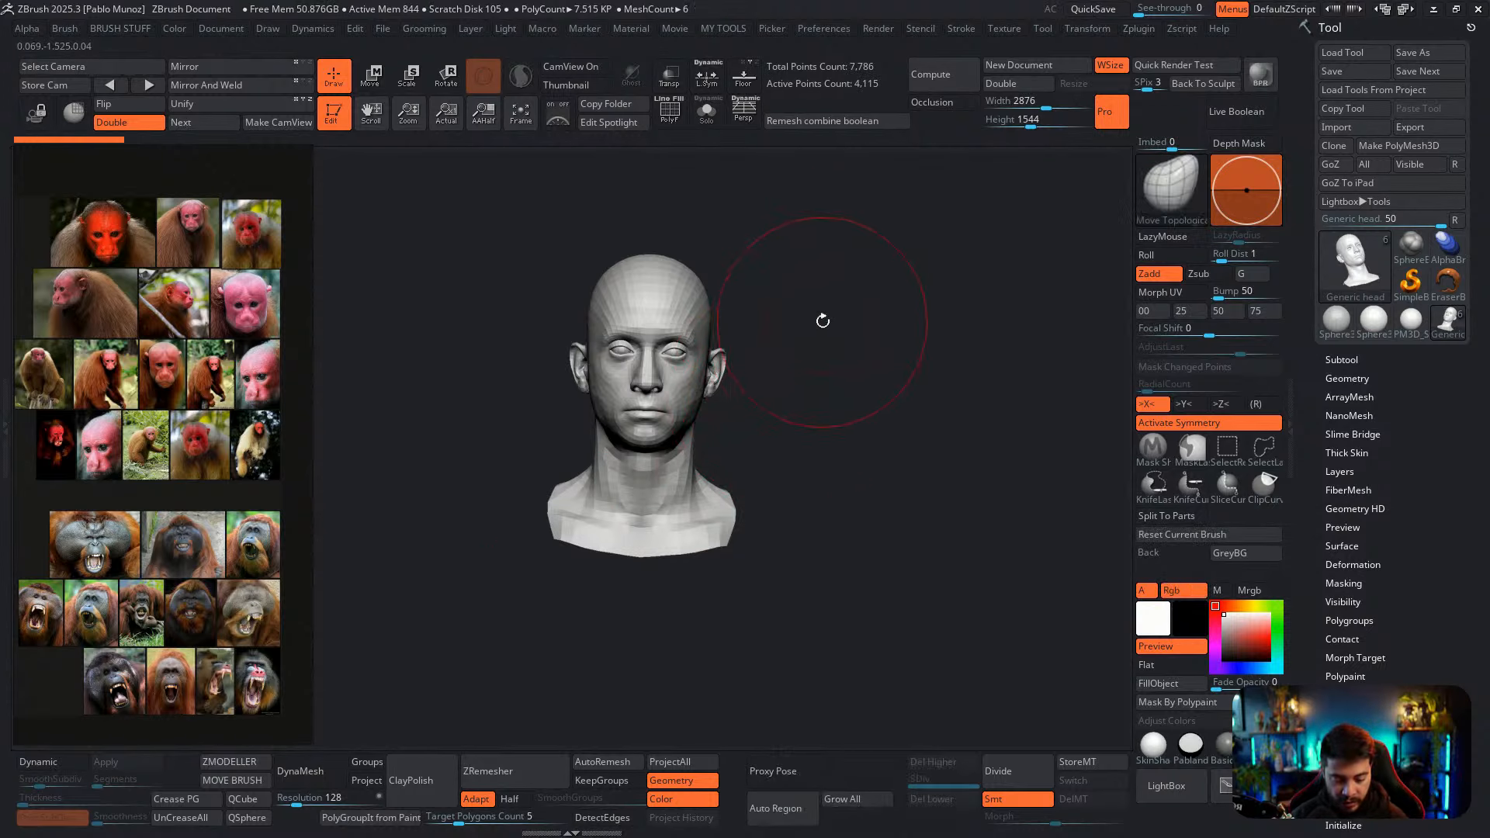
pyautogui.press('space')
pyautogui.click(800, 356)
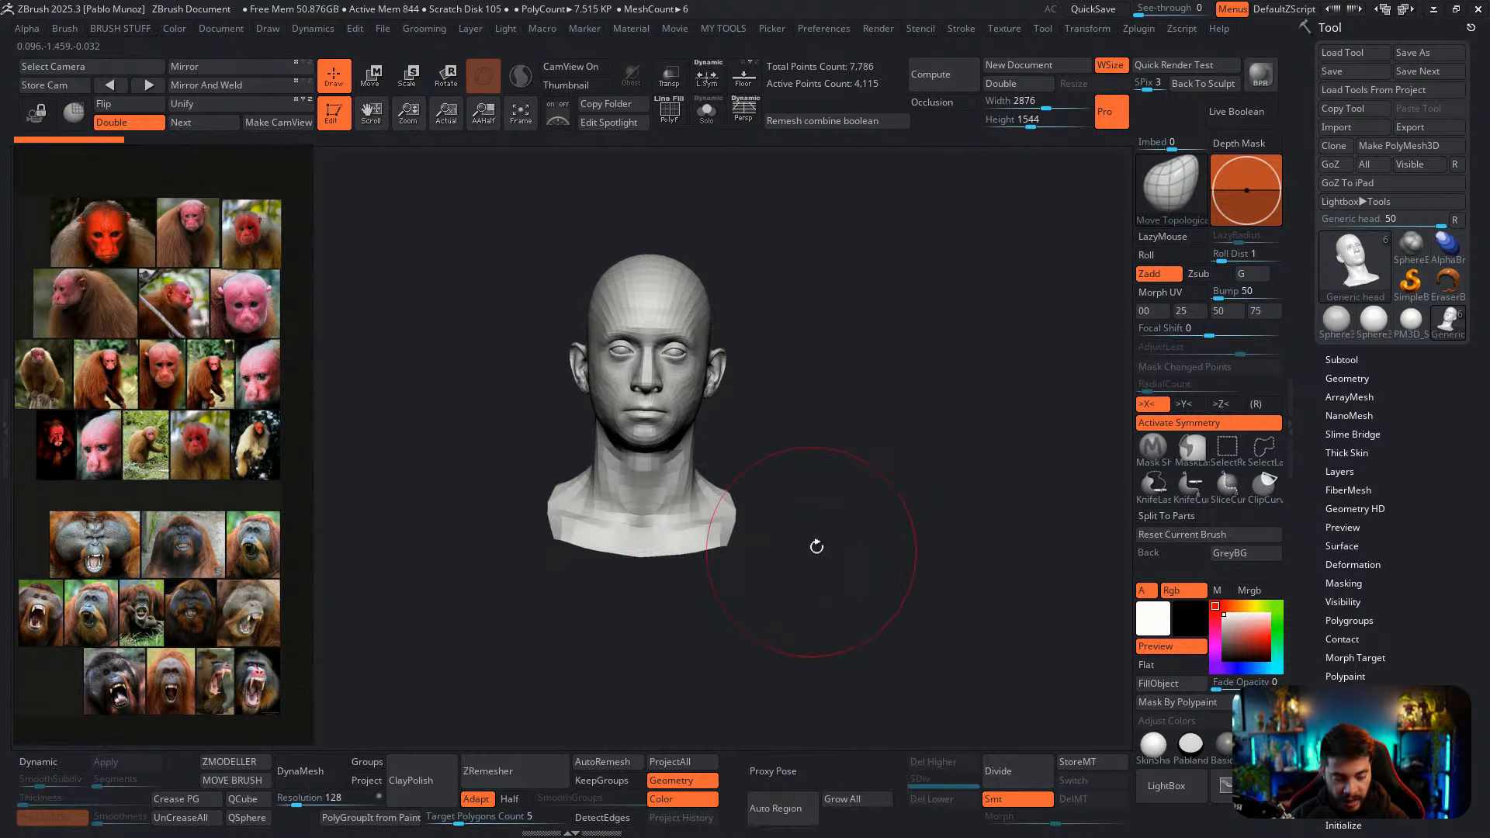
# Make the Move Topological brush much smaller so that it suits local changes on the head
pyautogui.keyDown('shift'); pyautogui.moveTo(851, 508); pyautogui.dragTo(823, 526); pyautogui.keyUp('shift')
pyautogui.keyDown('alt'); pyautogui.moveTo(815, 432); pyautogui.dragTo(858, 454); pyautogui.keyUp('alt')
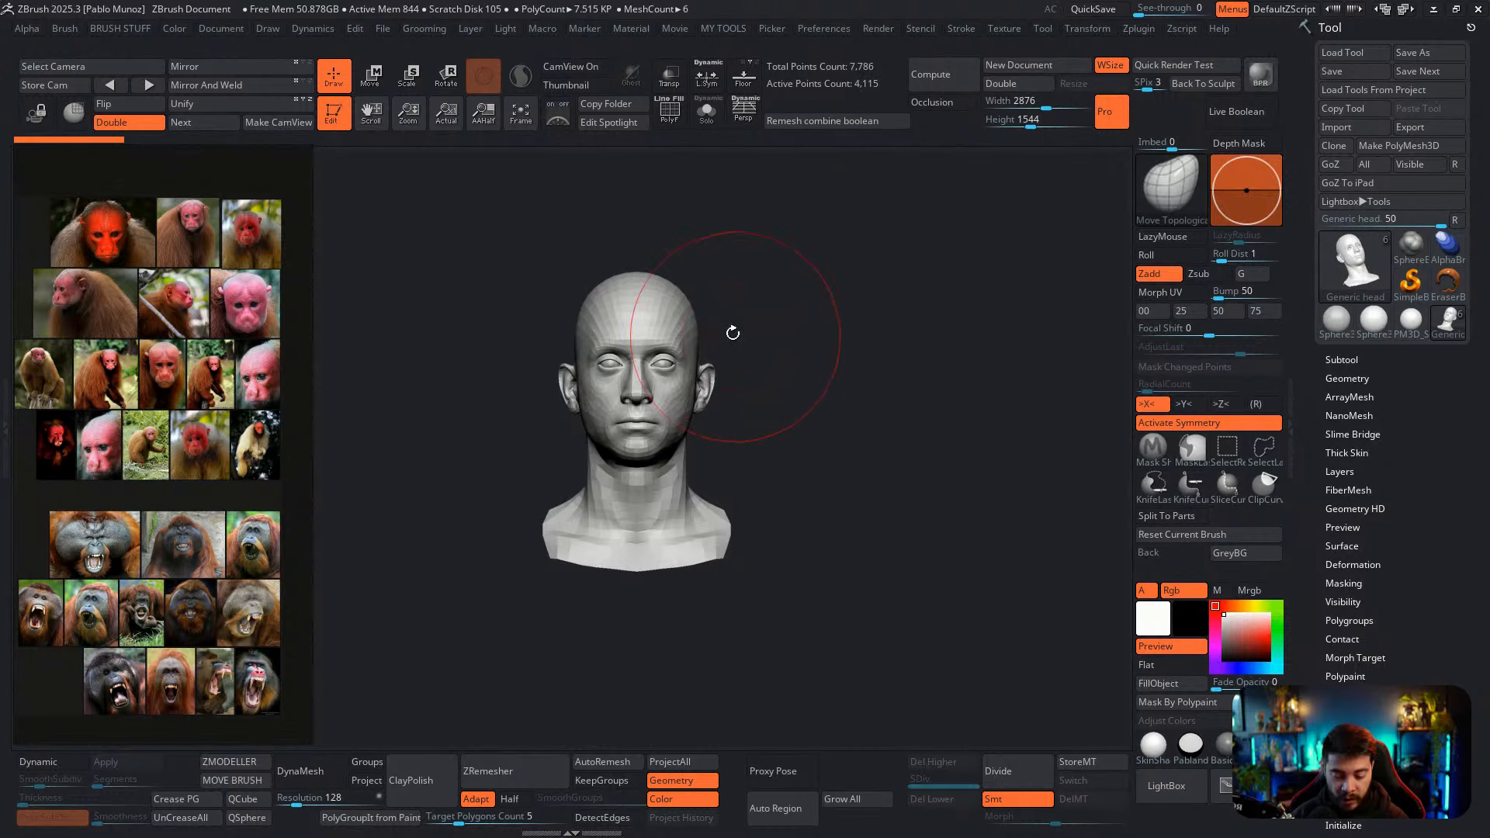
pyautogui.moveTo(733, 333)
pyautogui.mouseDown()
pyautogui.moveTo(772, 269)
pyautogui.moveTo(799, 313)
pyautogui.moveTo(768, 301)
pyautogui.mouseUp()
pyautogui.hotkey('ctrl', 'z')
pyautogui.press('space')
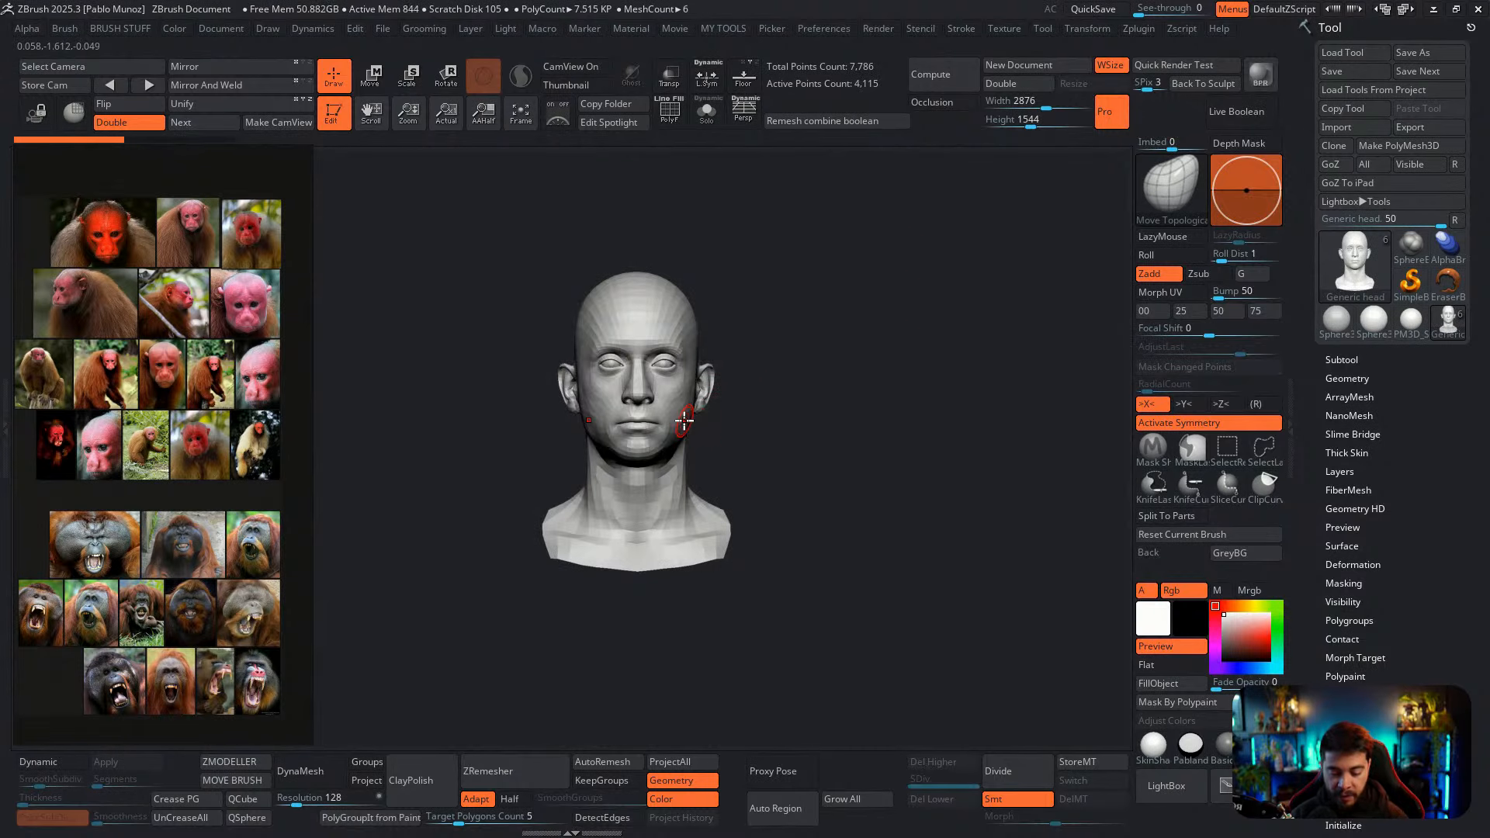
# Frame the whole bust and enlarge the front-facing red-faced monkey photo on the reference board beside it
pyautogui.press('f')
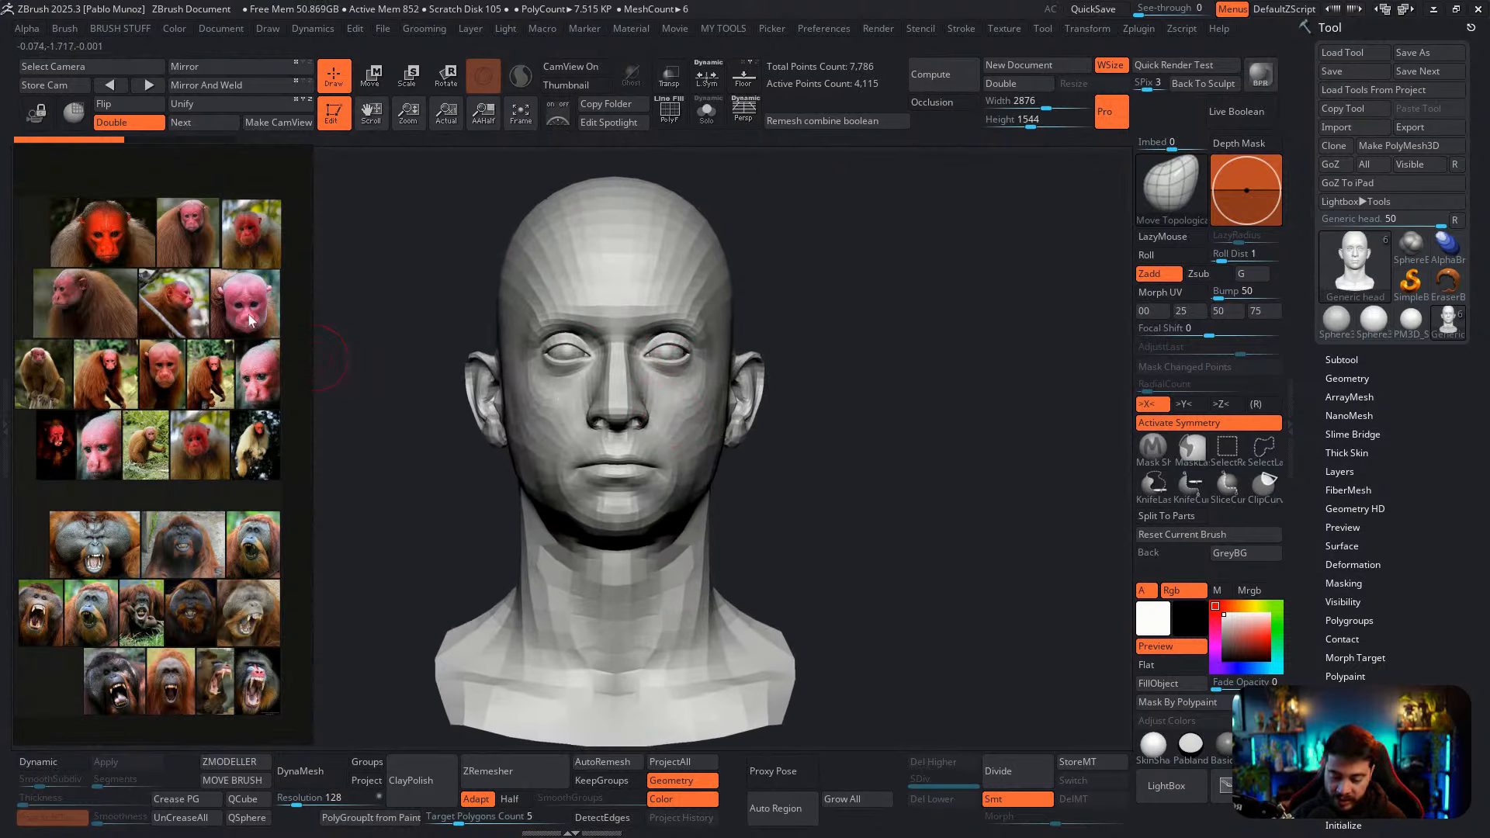
pyautogui.scroll(3, 294, 464)
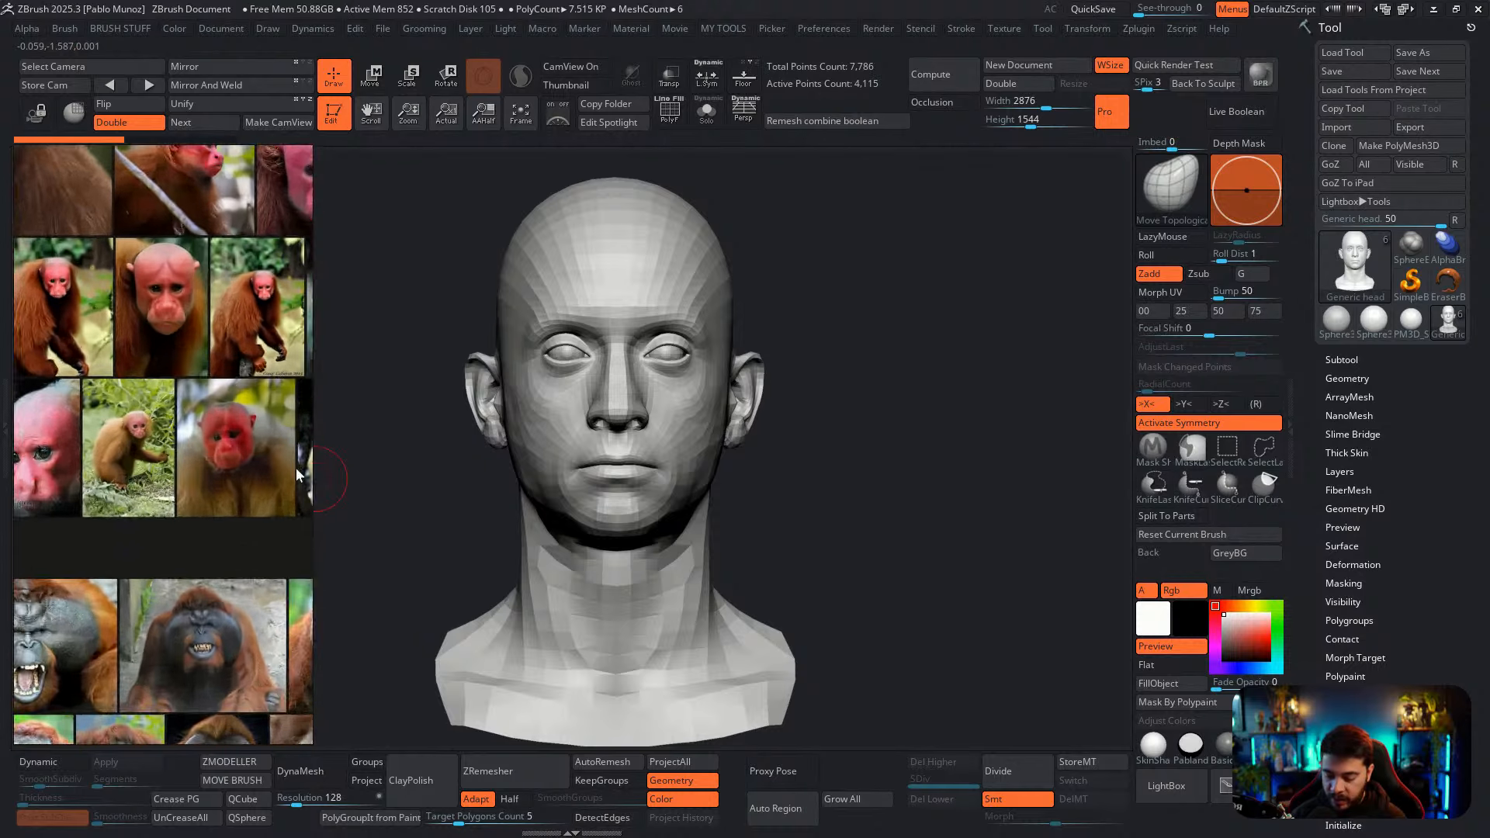
pyautogui.scroll(5, 298, 467)
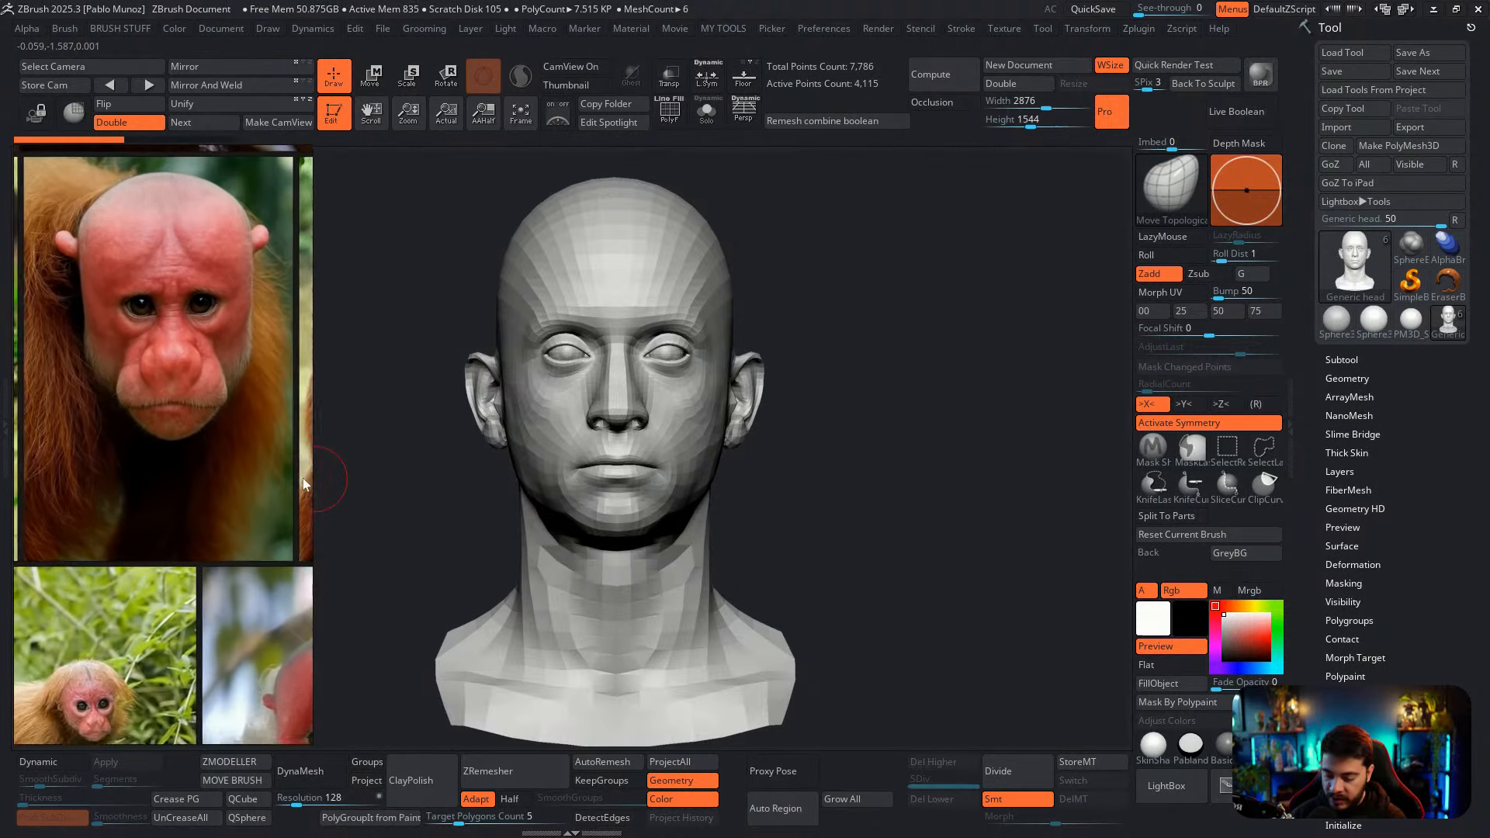
pyautogui.scroll(5, 302, 479)
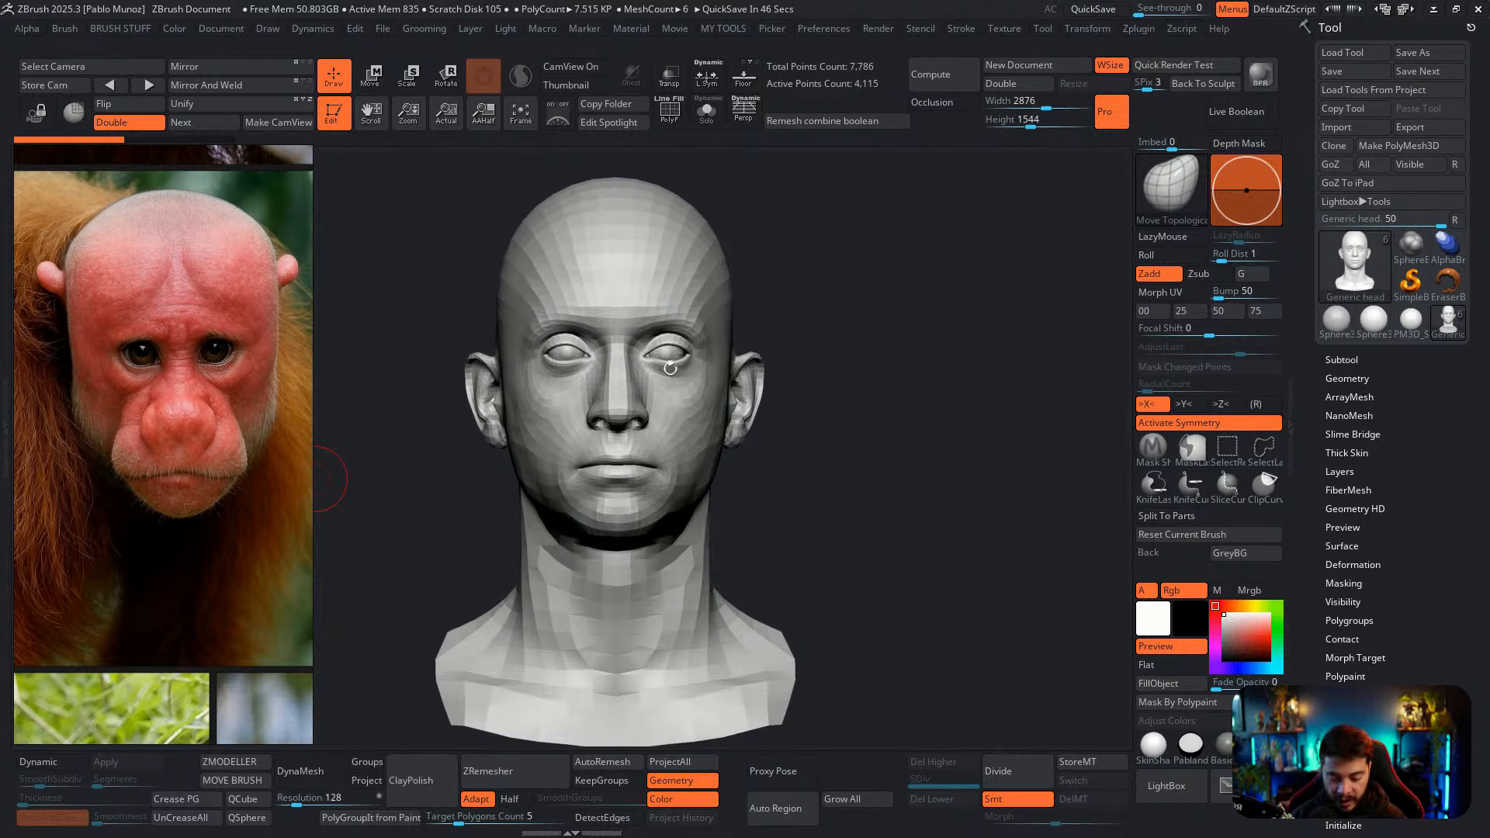
# Show the list of subtools and check the Generic head on its own in Solo mode, restoring the other parts
pyautogui.keyDown('shift'); pyautogui.moveTo(791, 361); pyautogui.dragTo(825, 363); pyautogui.keyUp('shift')
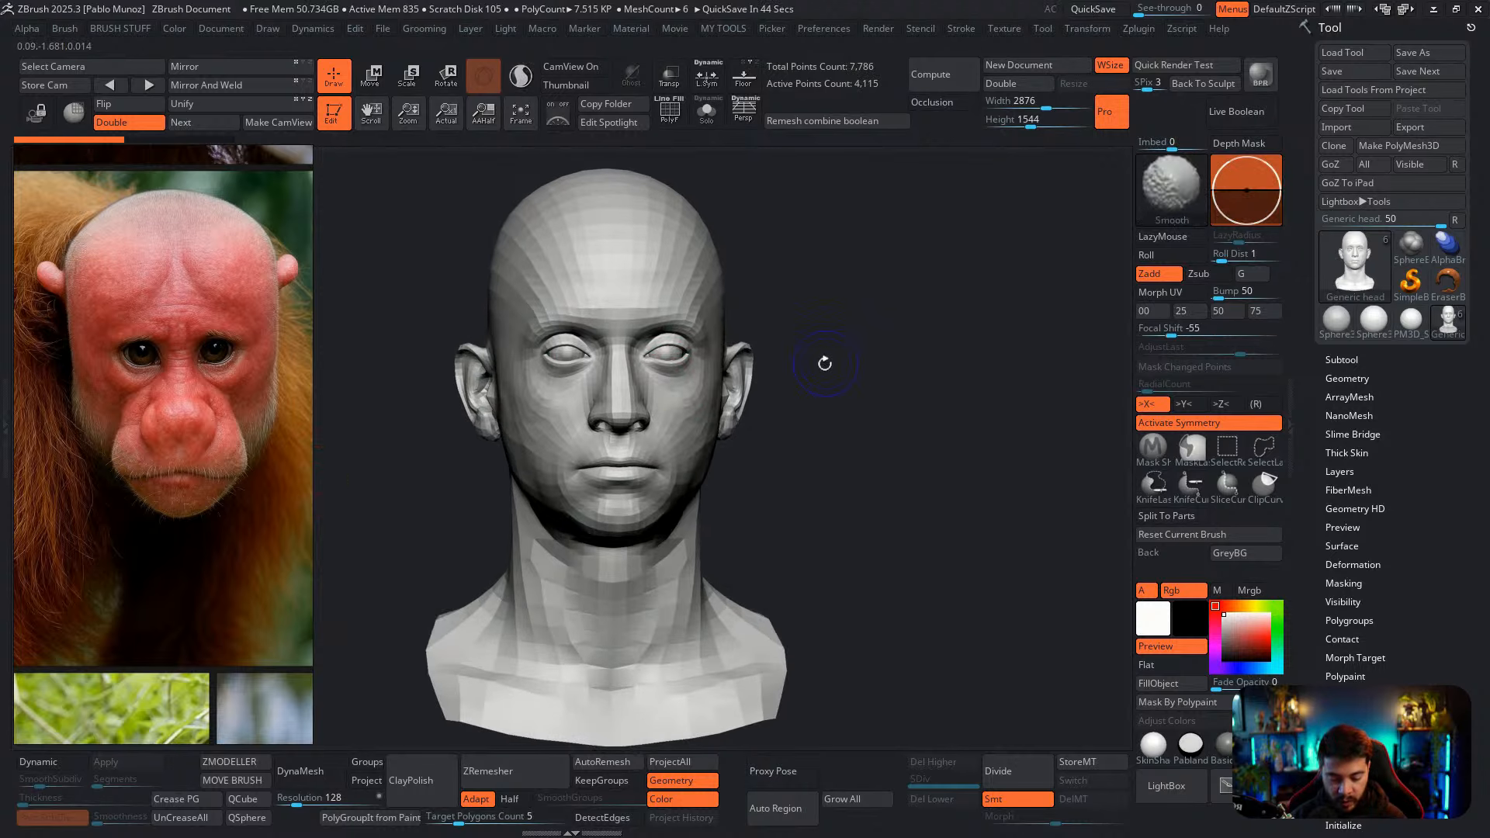
pyautogui.keyDown('shift'); pyautogui.click(1347, 358); pyautogui.keyUp('shift')
pyautogui.moveTo(1300, 255); pyautogui.dragTo(1301, 364)
pyautogui.click(799, 255)
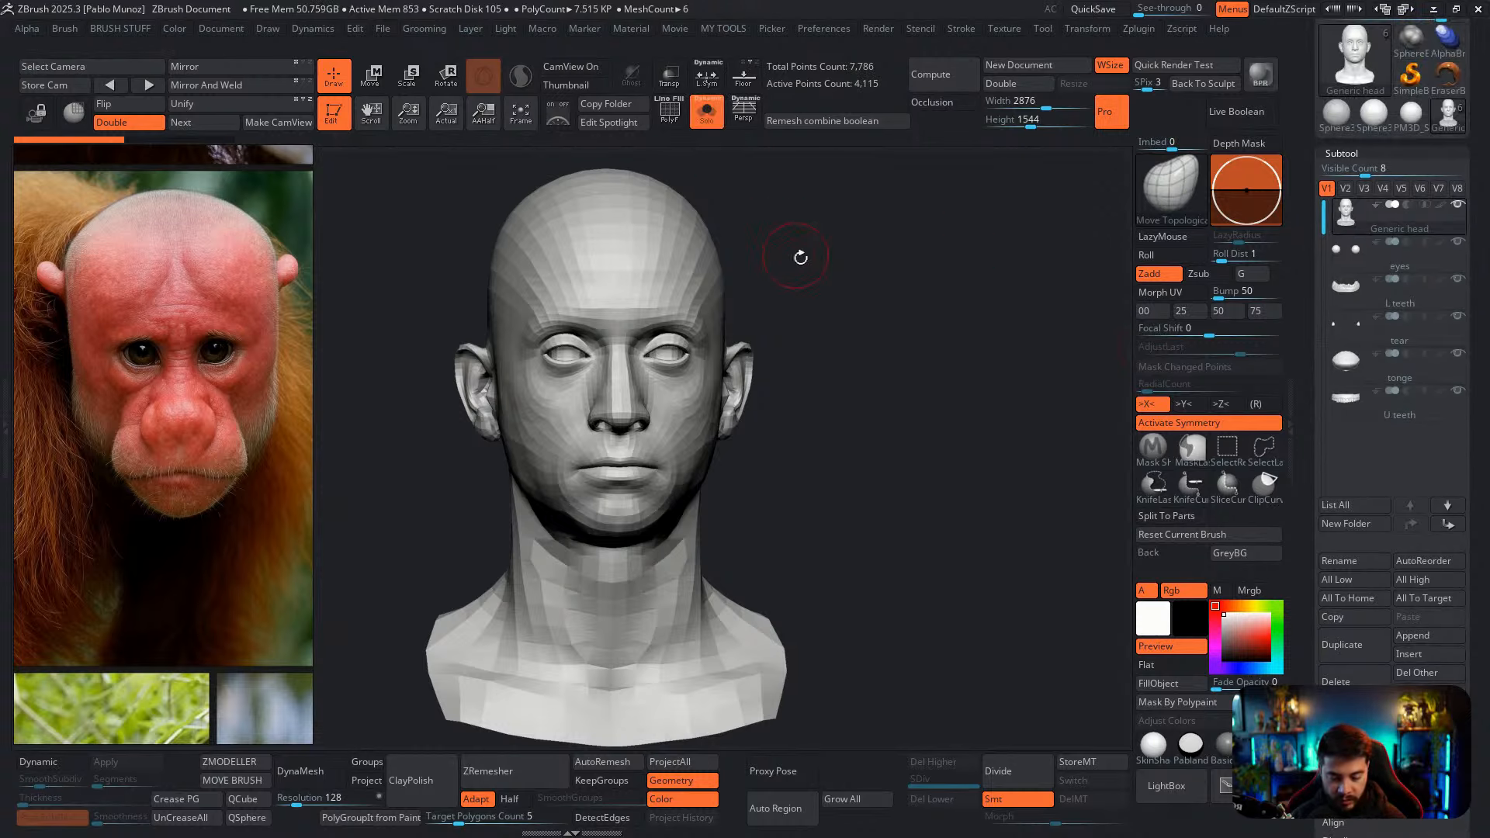
pyautogui.moveTo(799, 256); pyautogui.dragTo(822, 267)
pyautogui.click(698, 123)
pyautogui.keyDown('shift'); pyautogui.moveTo(716, 256); pyautogui.dragTo(668, 323); pyautogui.keyUp('shift')
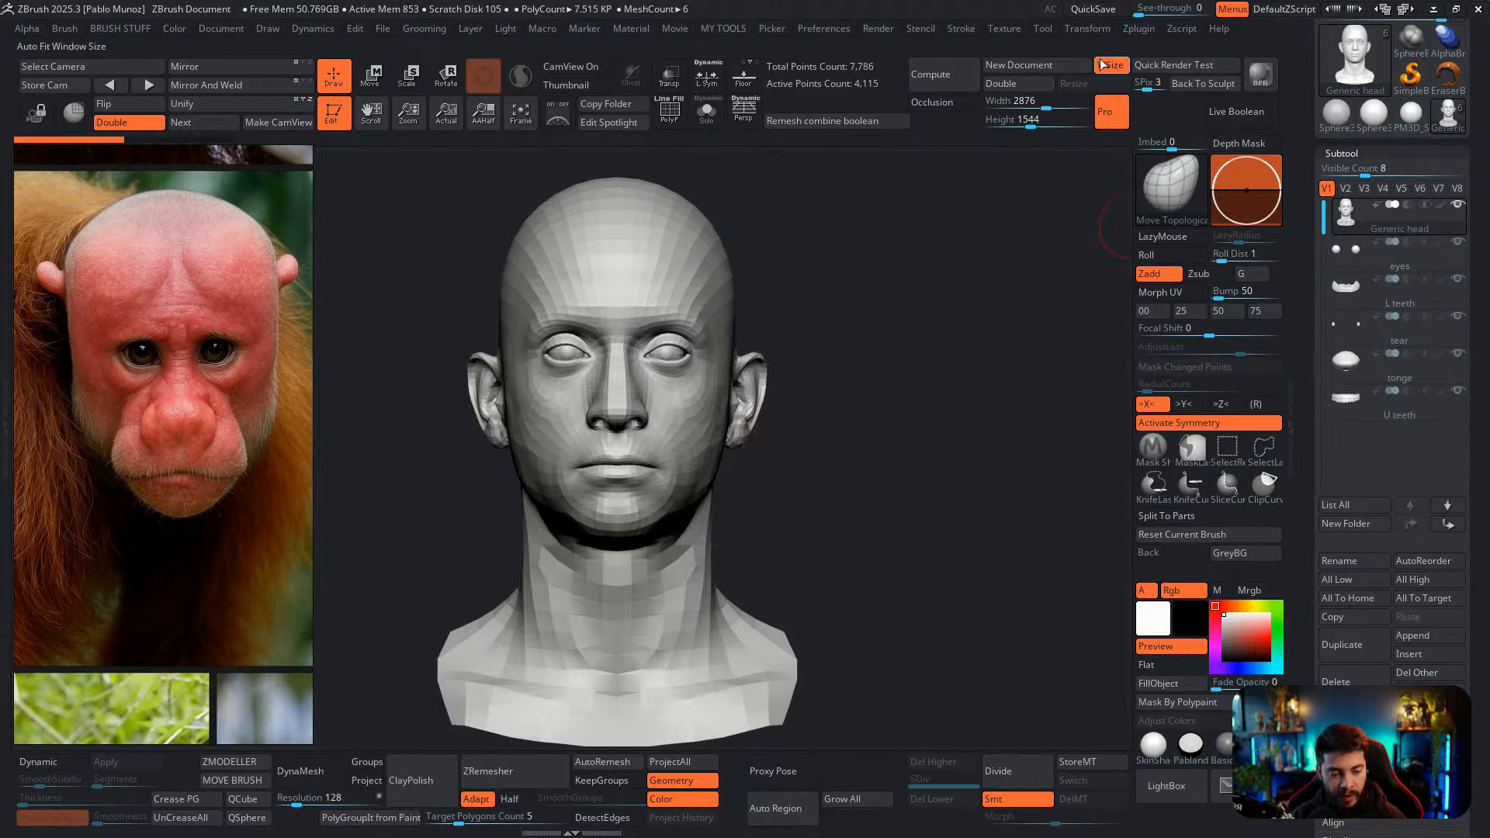
# Combine all subtools into one posing mesh with Transpose Master's TPoseMesh and activate X symmetry on it
pyautogui.click(1138, 31)
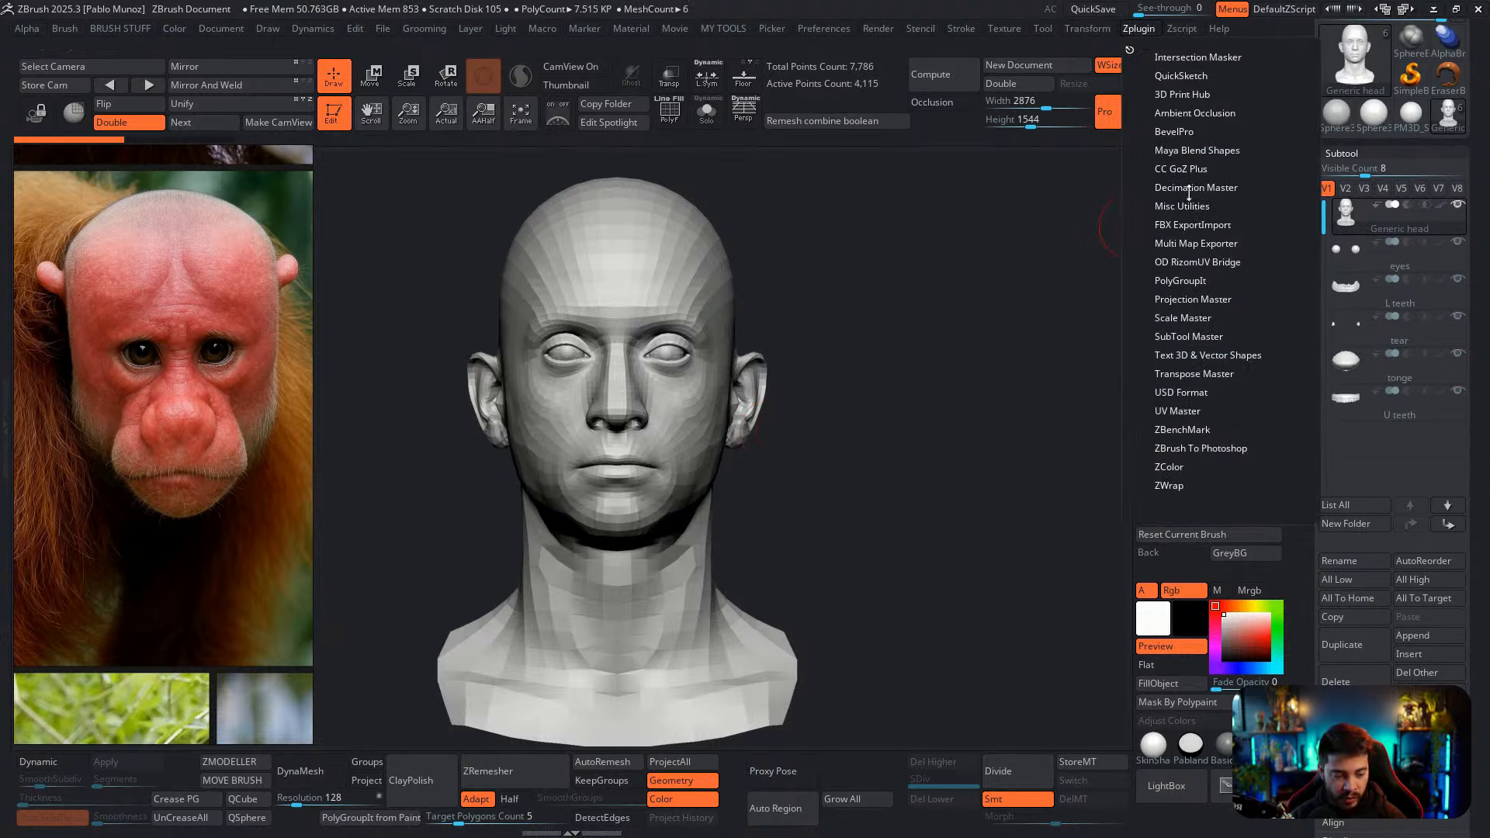
pyautogui.click(1208, 372)
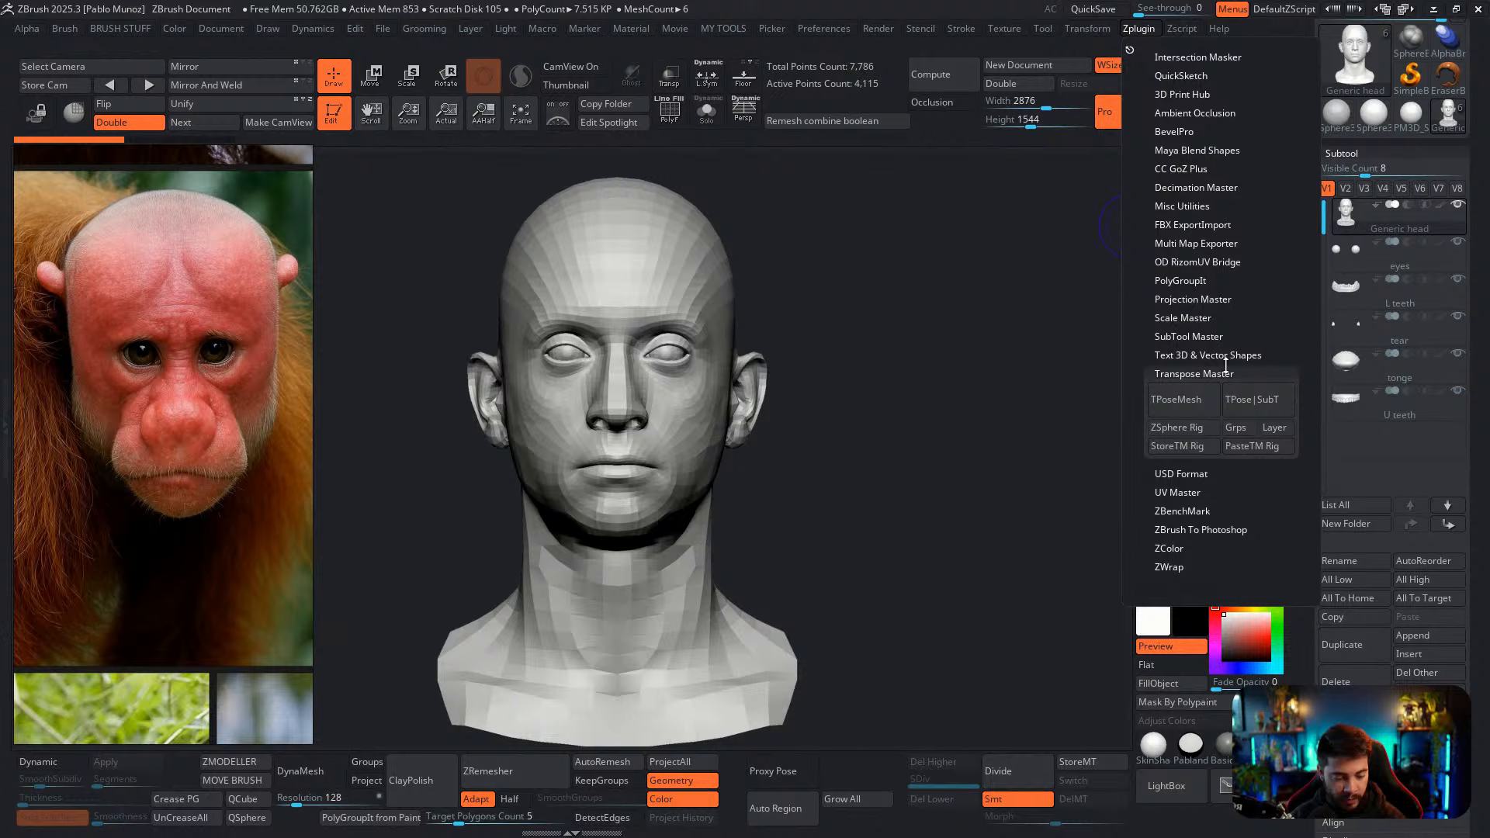
pyautogui.click(1181, 400)
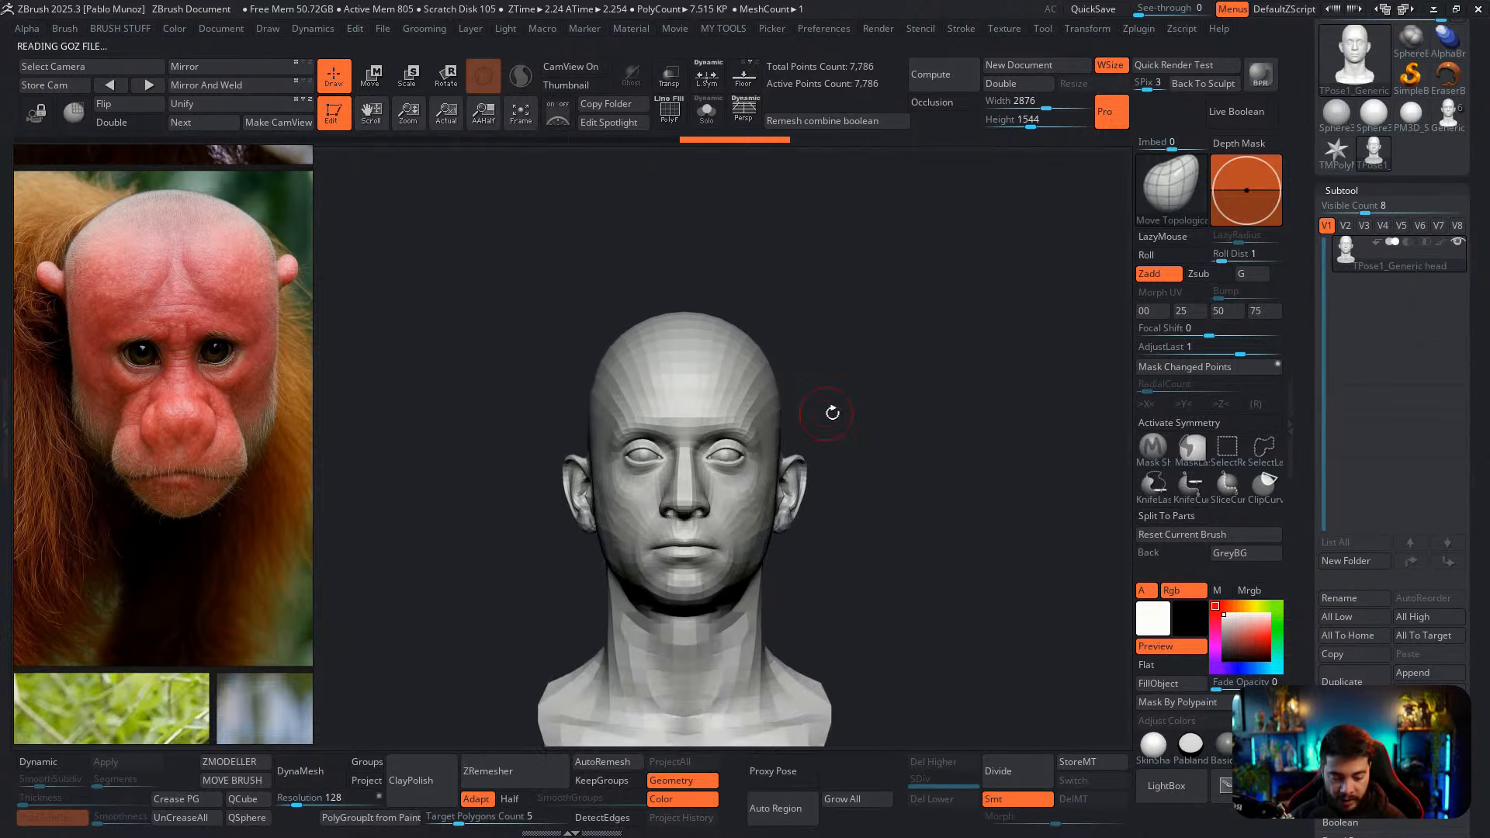
pyautogui.press('x')
pyautogui.keyDown('alt'); pyautogui.moveTo(889, 457); pyautogui.dragTo(878, 425); pyautogui.keyUp('alt')
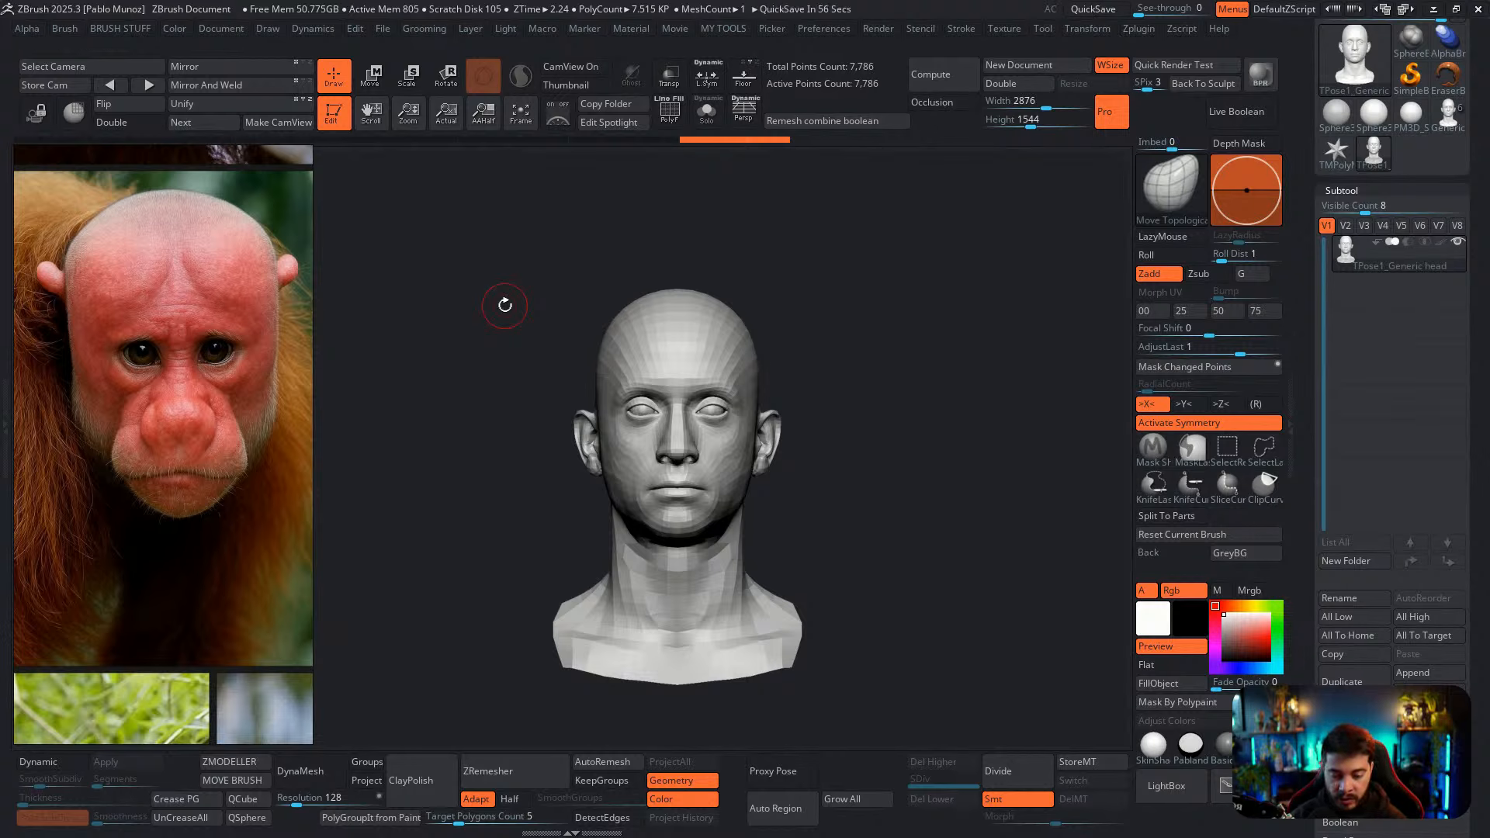
# Mask the areas around both eyes symmetrically with the MaskLasso brush, dismissing its note until the next restart
pyautogui.keyDown('alt'); pyautogui.moveTo(846, 465); pyautogui.dragTo(804, 451); pyautogui.keyUp('alt')
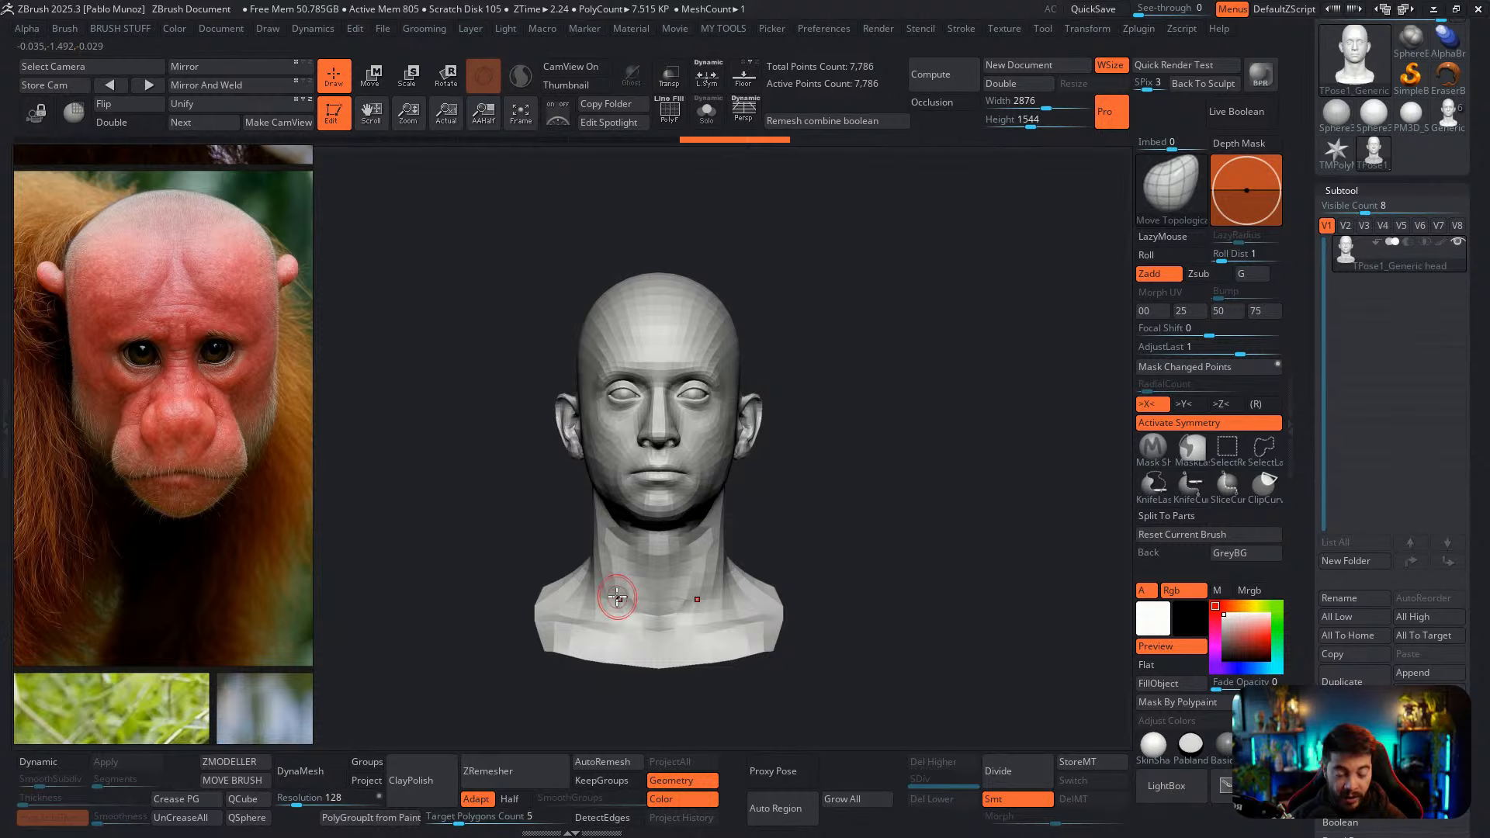
pyautogui.moveTo(848, 456)
pyautogui.keyDown('alt'); pyautogui.mouseDown()
pyautogui.moveTo(845, 443)
pyautogui.moveTo(784, 462)
pyautogui.moveTo(875, 449)
pyautogui.mouseUp(); pyautogui.keyUp('alt')
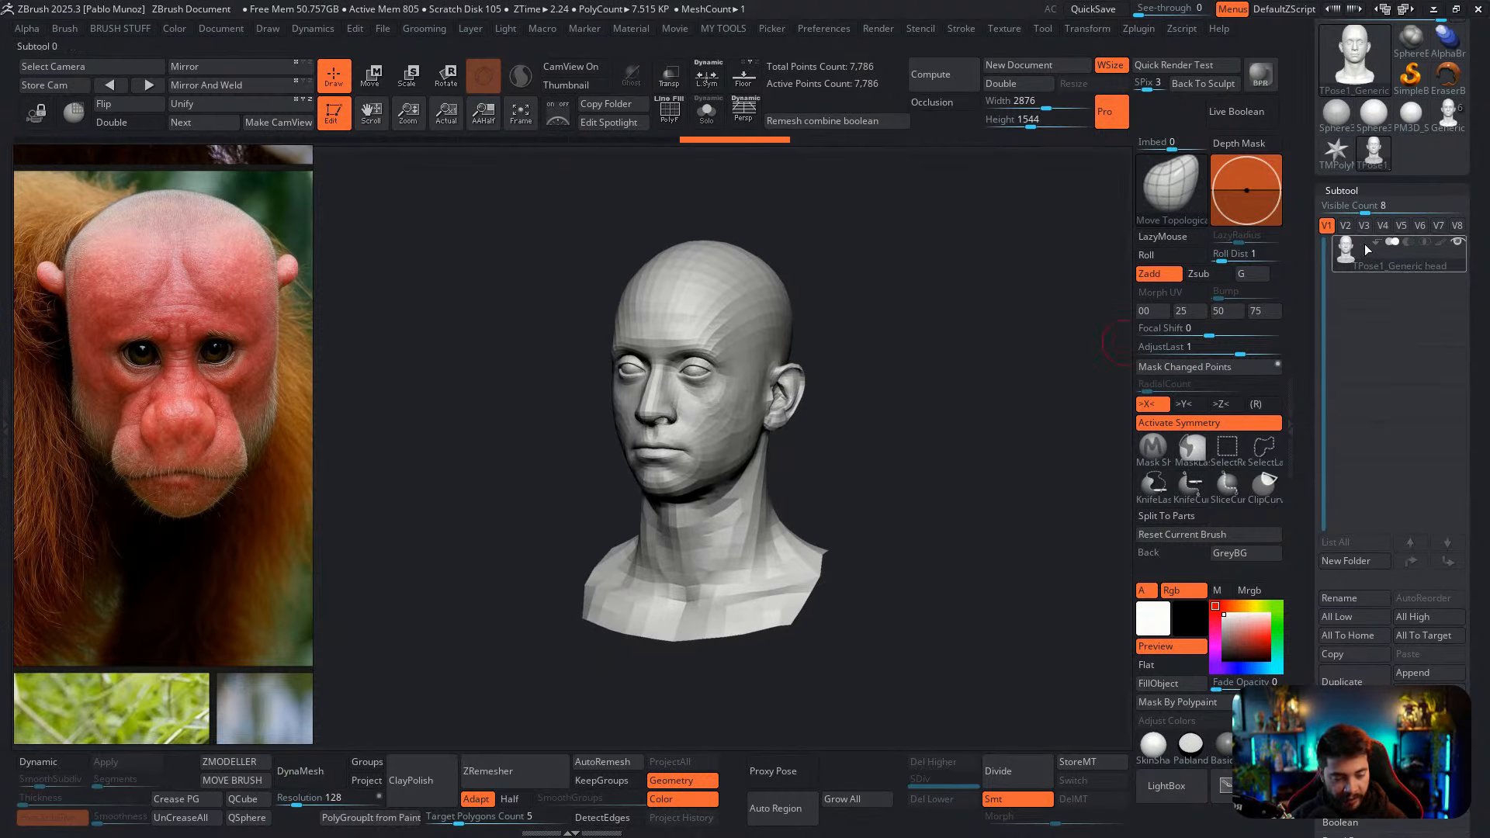
pyautogui.keyDown('alt'); pyautogui.moveTo(698, 397); pyautogui.dragTo(703, 413, button='right'); pyautogui.keyUp('alt')
pyautogui.moveTo(703, 413); pyautogui.dragTo(763, 401, button='right')
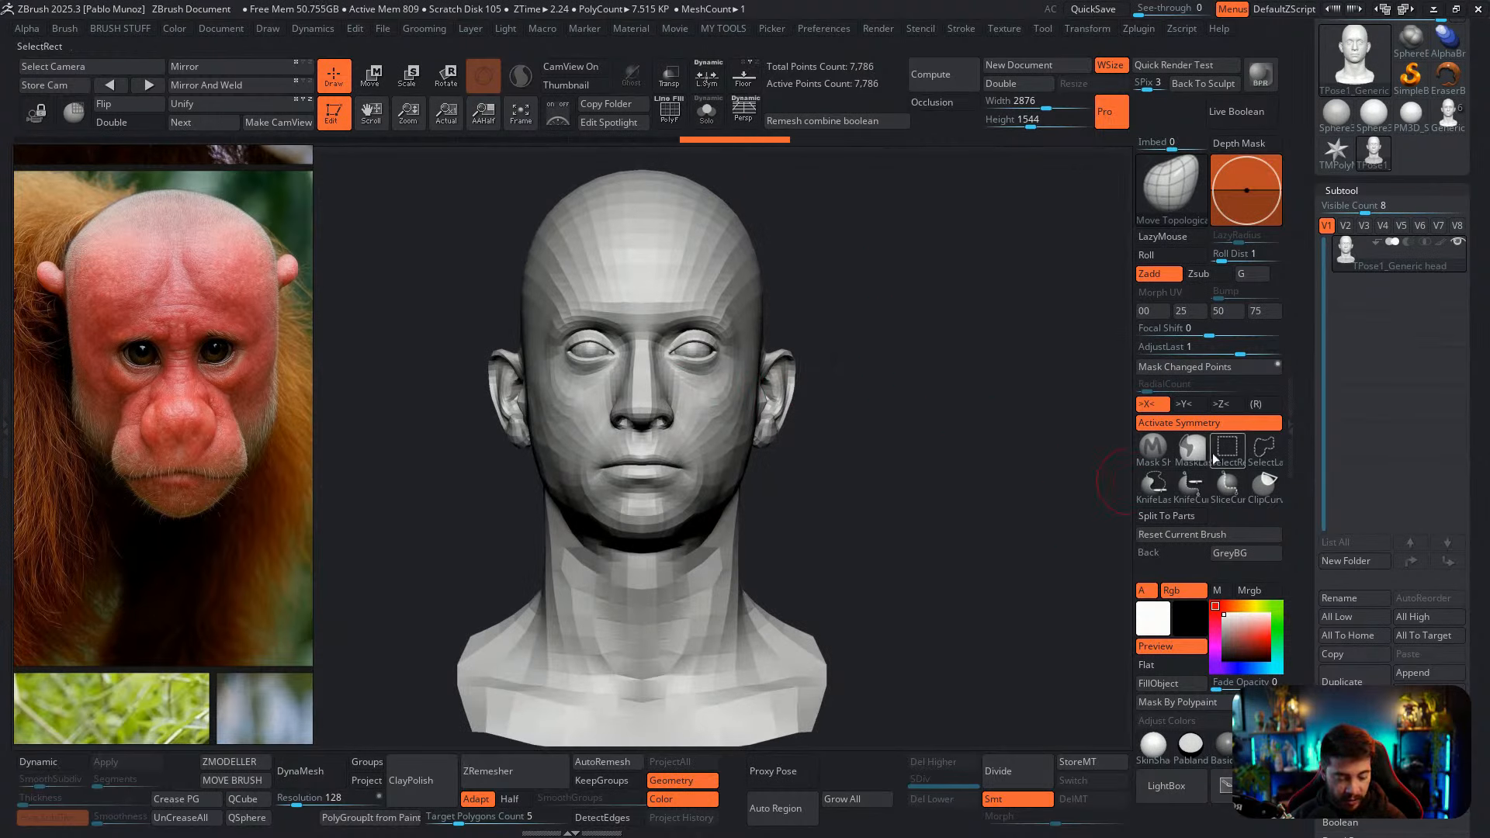
pyautogui.click(1188, 452)
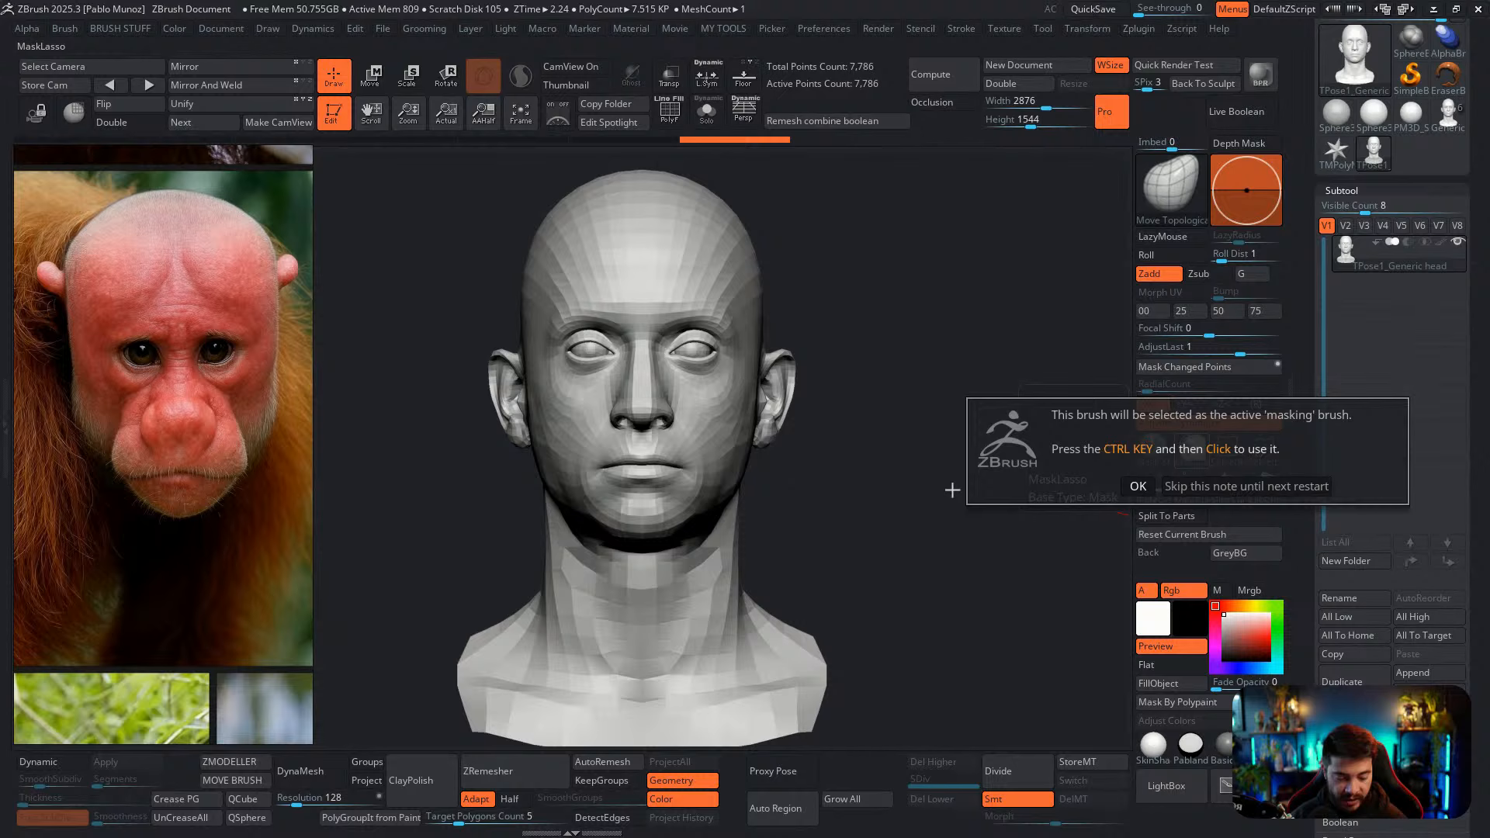
pyautogui.click(1225, 487)
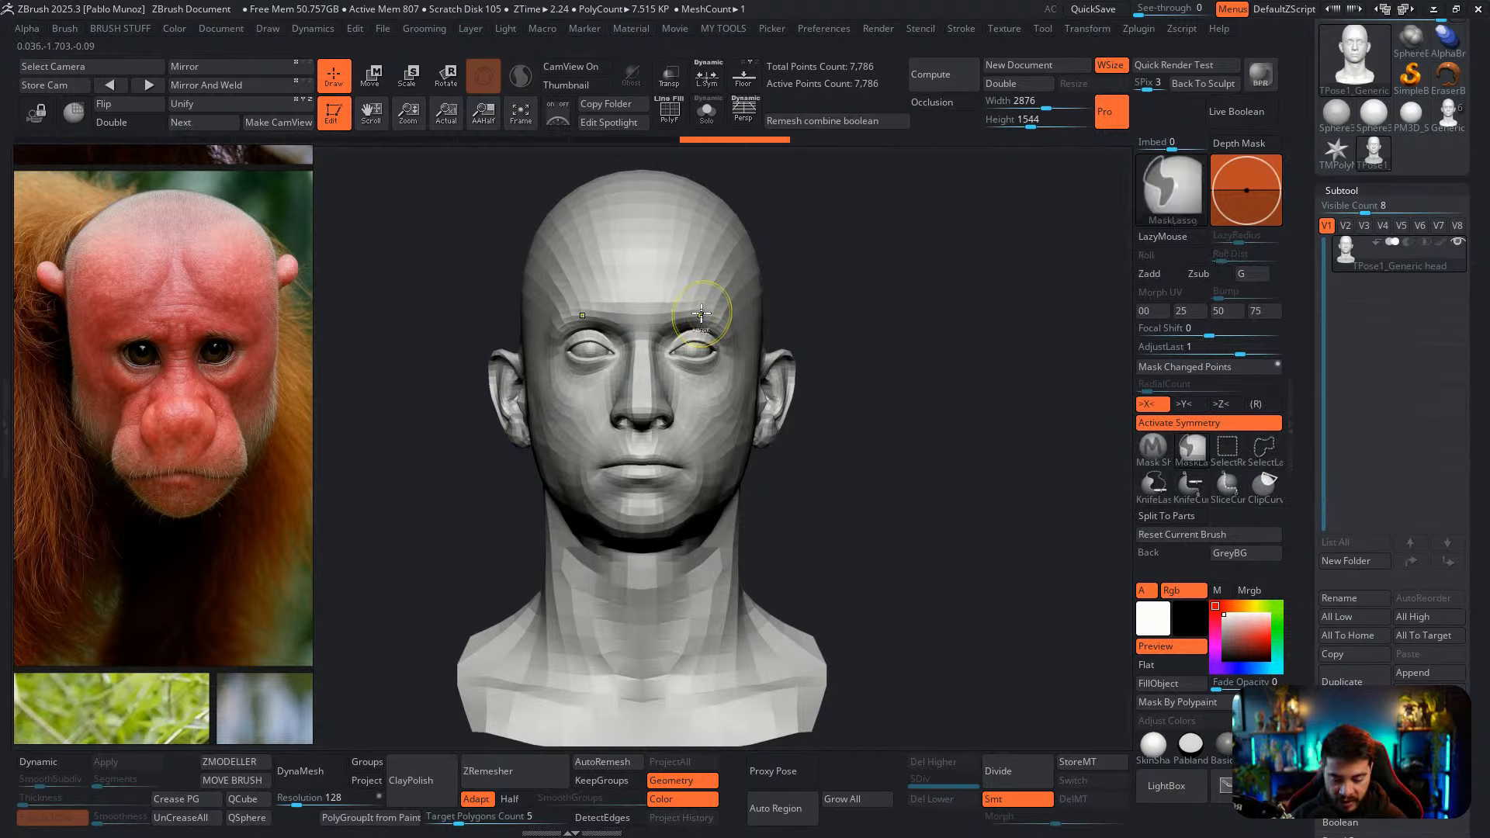
pyautogui.moveTo(700, 313)
pyautogui.mouseDown()
pyautogui.moveTo(652, 317)
pyautogui.moveTo(649, 371)
pyautogui.moveTo(708, 392)
pyautogui.moveTo(743, 330)
pyautogui.mouseUp()
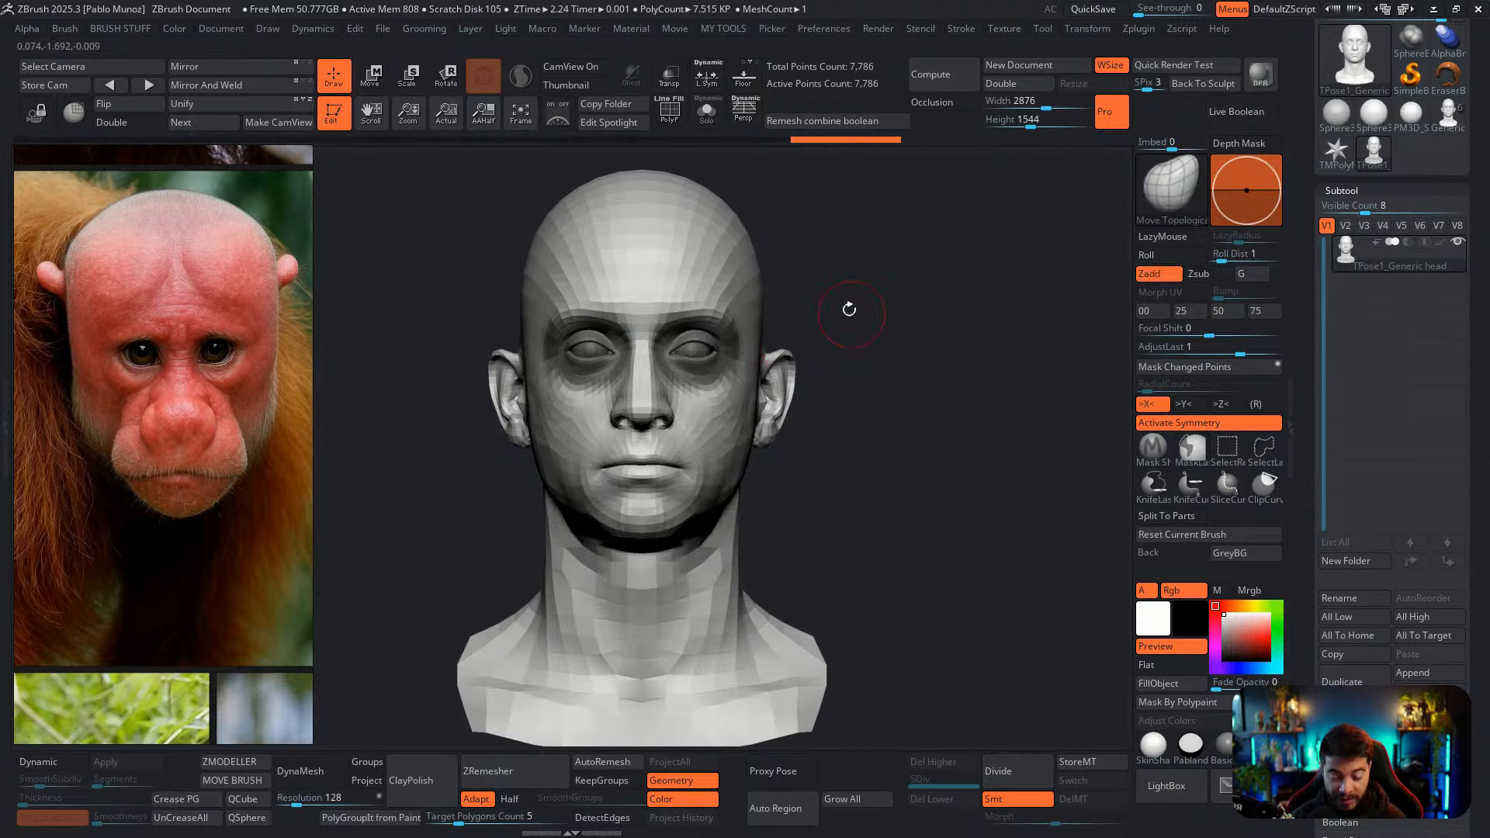
# Check the polyframe of the combined mesh and isolate part of it around the eyes, restoring full visibility
pyautogui.click(669, 111)
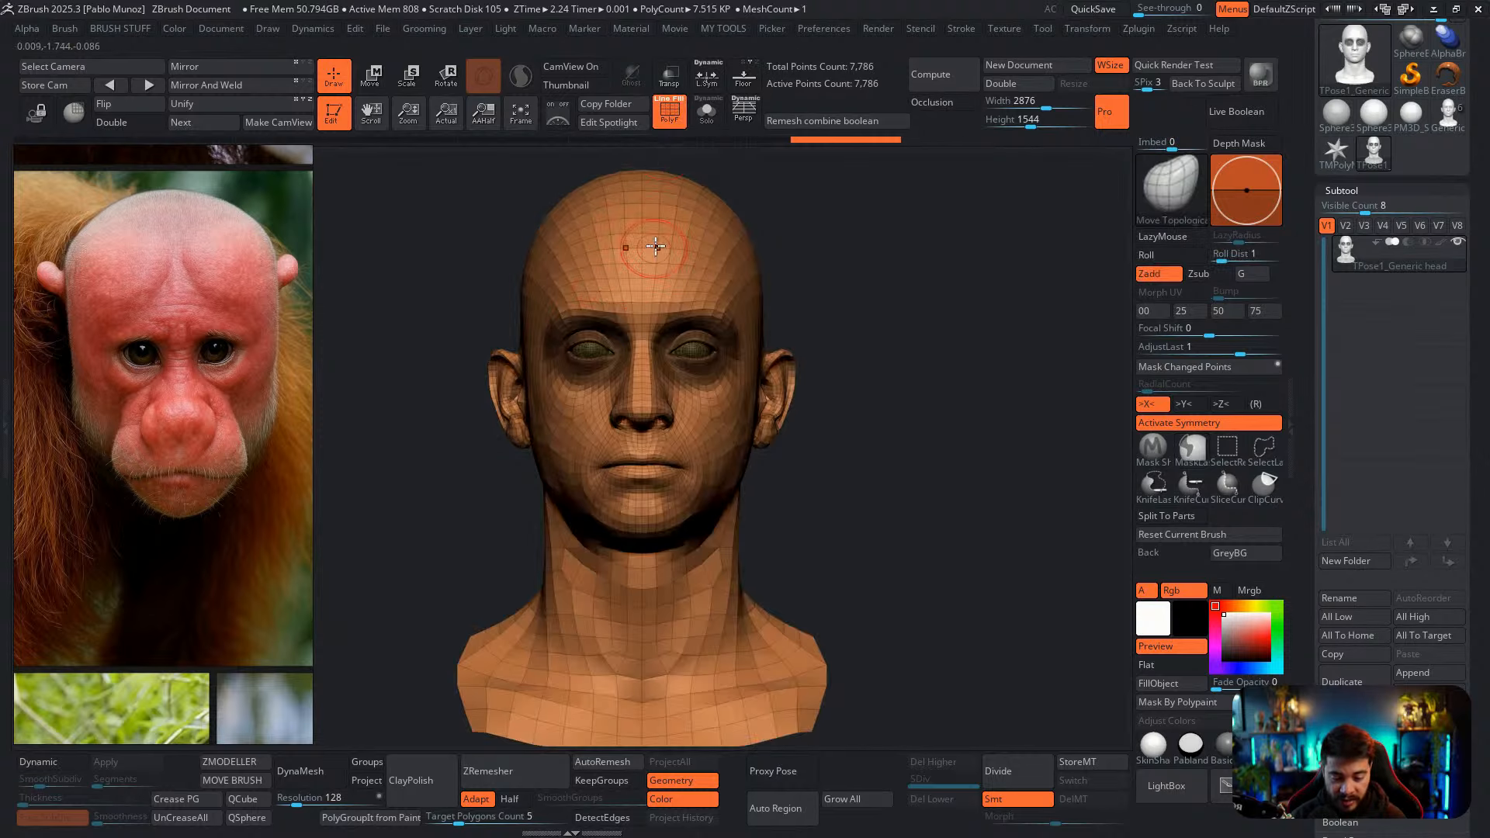
pyautogui.click(672, 116)
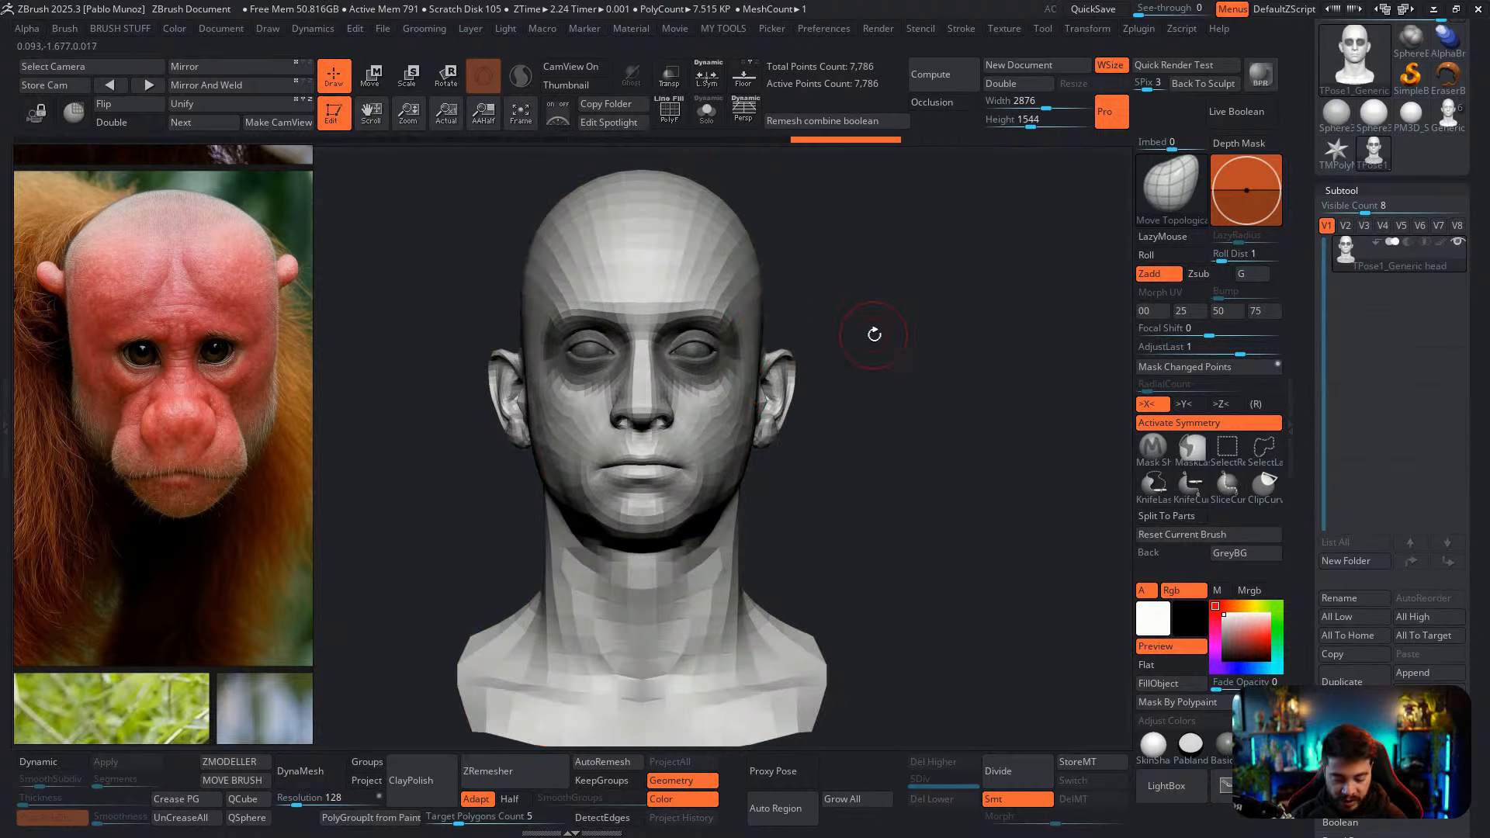
pyautogui.hotkey('ctrl', 'shift')
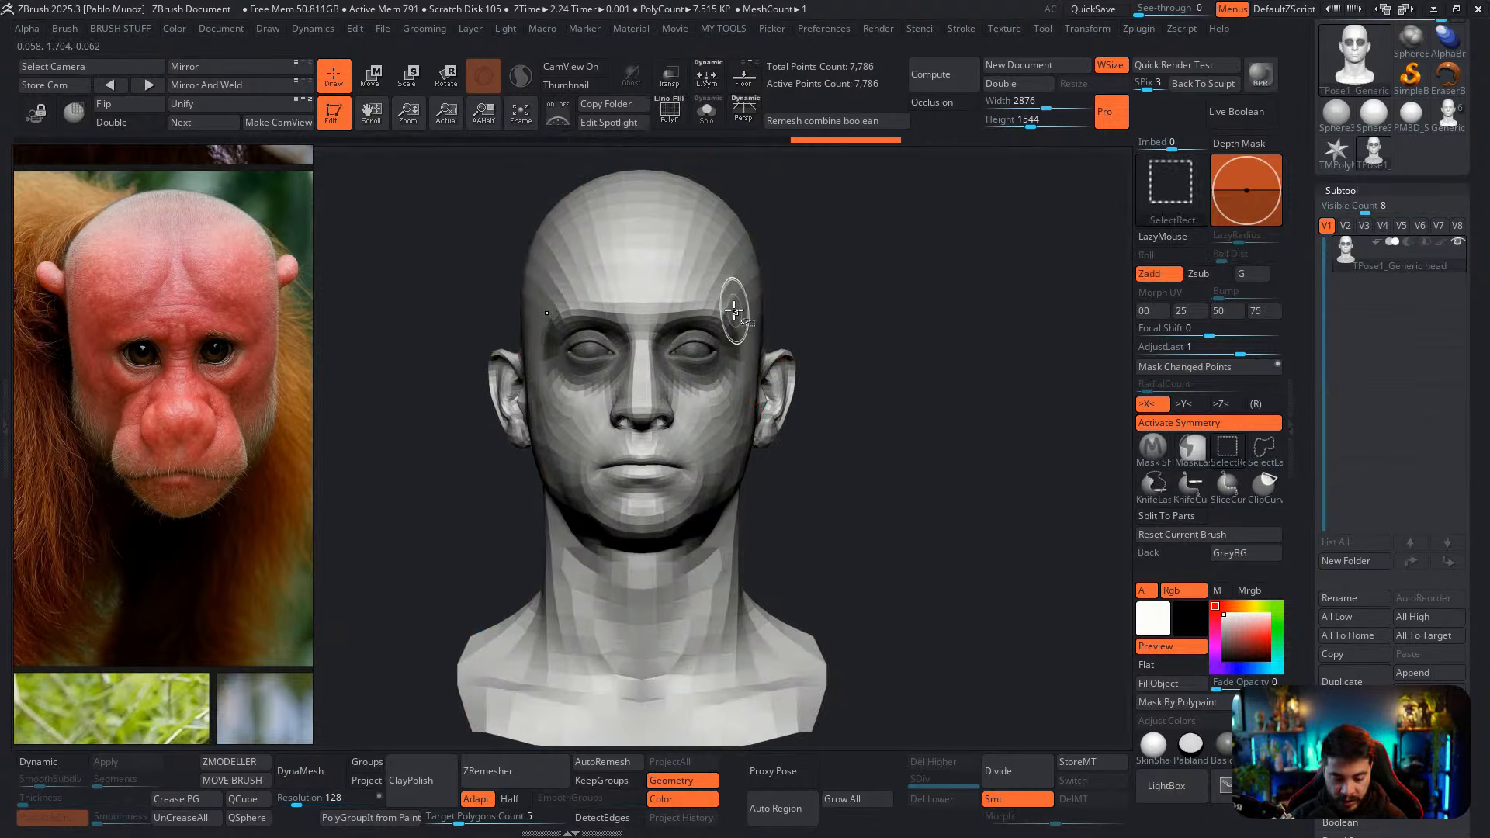
pyautogui.keyDown('ctrl'); pyautogui.keyDown('shift'); pyautogui.click(749, 329); pyautogui.keyUp('shift'); pyautogui.keyUp('ctrl')
pyautogui.moveTo(793, 311)
pyautogui.keyDown('ctrl'); pyautogui.keyDown('shift'); pyautogui.mouseDown()
pyautogui.moveTo(822, 306)
pyautogui.moveTo(837, 354)
pyautogui.moveTo(784, 353)
pyautogui.moveTo(718, 458)
pyautogui.mouseUp(); pyautogui.keyUp('shift'); pyautogui.keyUp('ctrl')
pyautogui.moveTo(748, 287)
pyautogui.keyDown('ctrl'); pyautogui.mouseDown()
pyautogui.moveTo(664, 361)
pyautogui.moveTo(831, 290)
pyautogui.moveTo(808, 372)
pyautogui.moveTo(864, 322)
pyautogui.moveTo(905, 334)
pyautogui.moveTo(762, 319)
pyautogui.mouseUp(); pyautogui.keyUp('ctrl')
pyautogui.keyDown('ctrl'); pyautogui.keyDown('shift'); pyautogui.click(832, 312); pyautogui.keyUp('shift'); pyautogui.keyUp('ctrl')
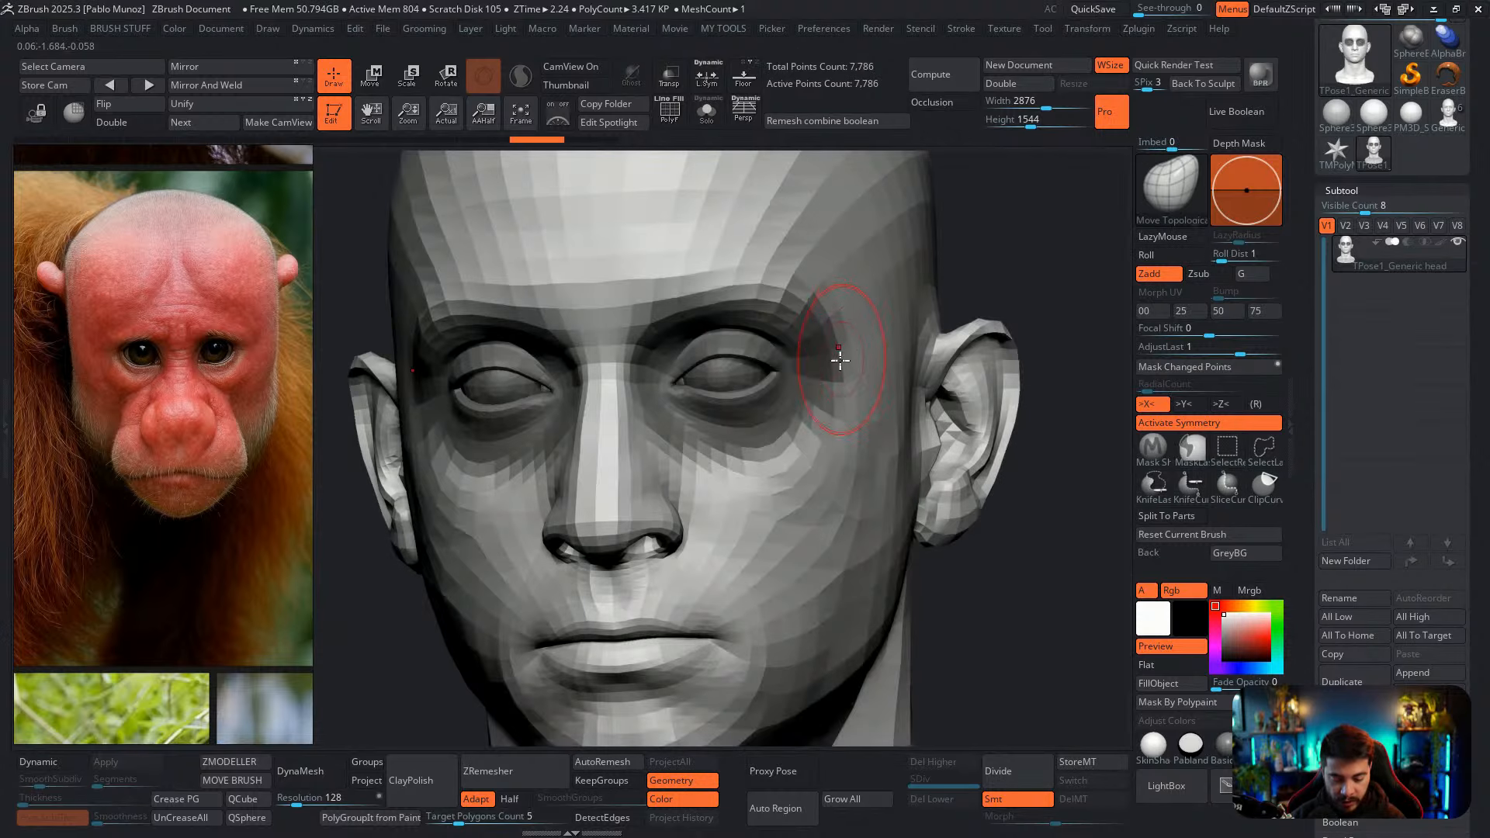
# Soften the edges of the eye mask and invert it so that only the eye areas are unmasked
pyautogui.press('f')
pyautogui.moveTo(924, 273)
pyautogui.keyDown('shift'); pyautogui.mouseDown()
pyautogui.moveTo(955, 296)
pyautogui.moveTo(832, 346)
pyautogui.mouseUp(); pyautogui.keyUp('shift')
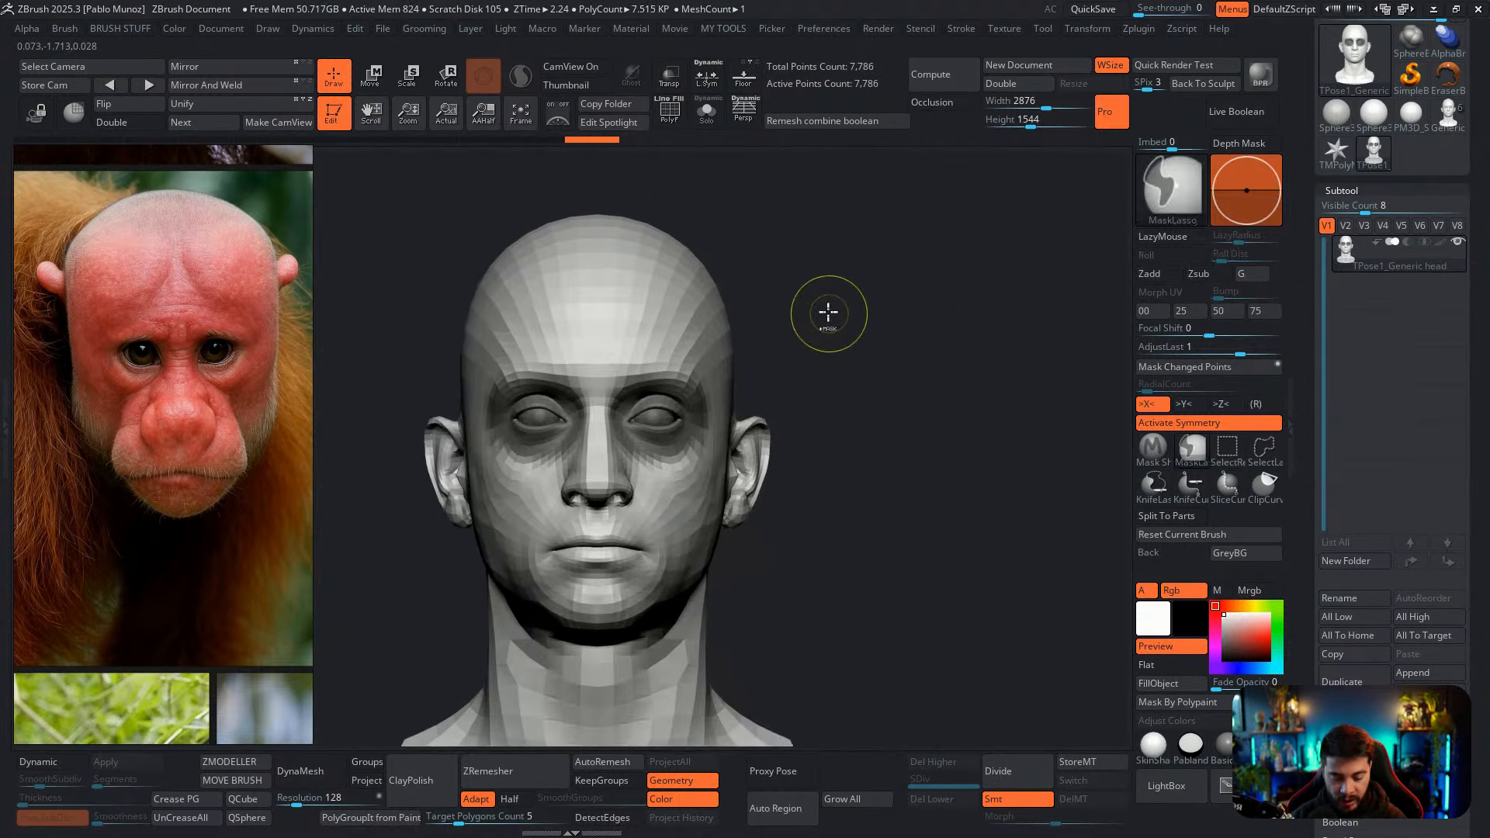
pyautogui.keyDown('ctrl'); pyautogui.click(828, 313); pyautogui.keyUp('ctrl')
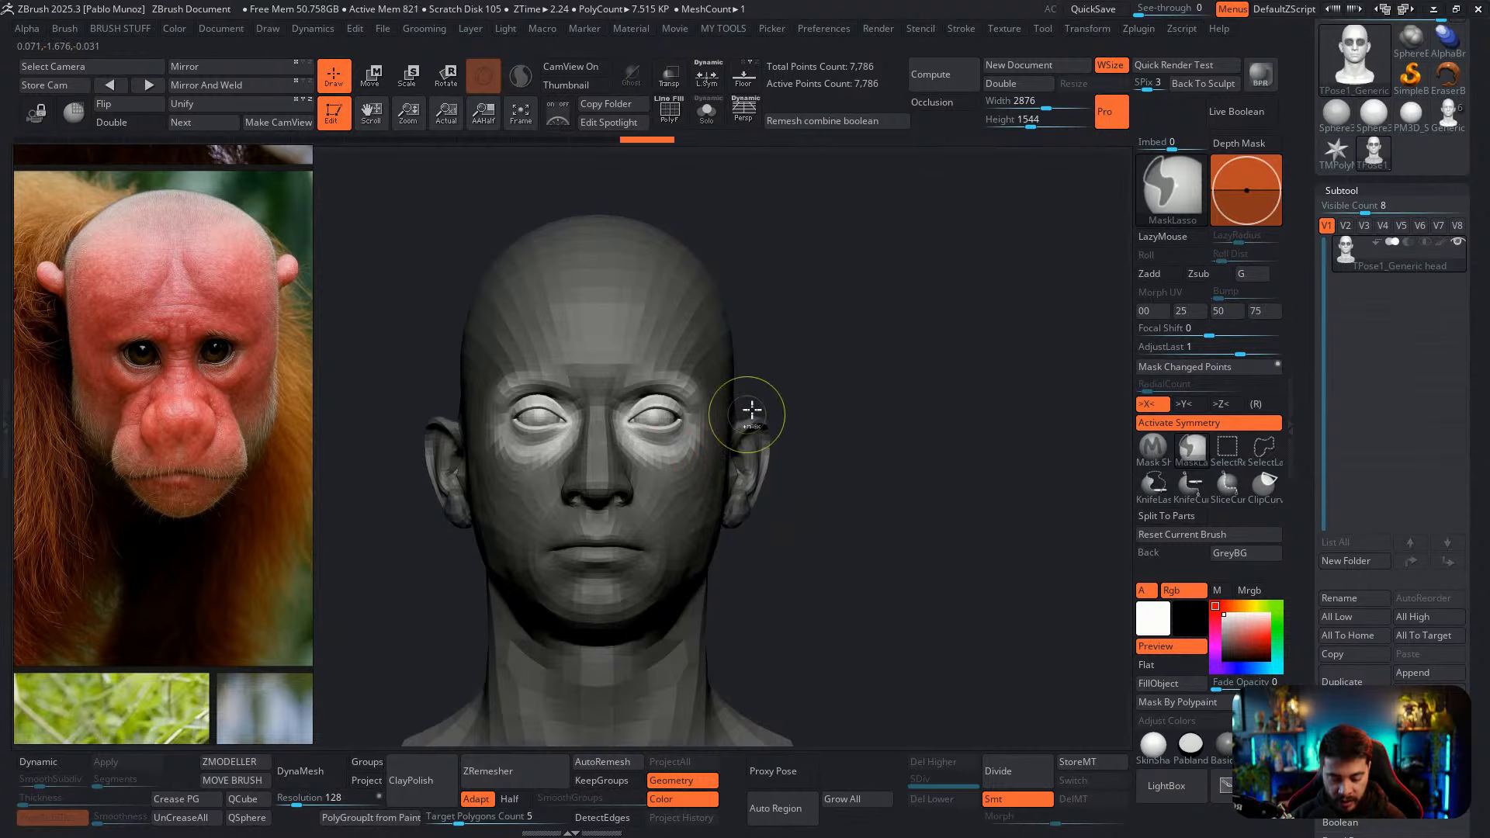
pyautogui.keyDown('ctrl'); pyautogui.click(841, 339); pyautogui.keyUp('ctrl')
pyautogui.keyDown('alt'); pyautogui.moveTo(690, 391); pyautogui.dragTo(735, 353, button='right'); pyautogui.keyUp('alt')
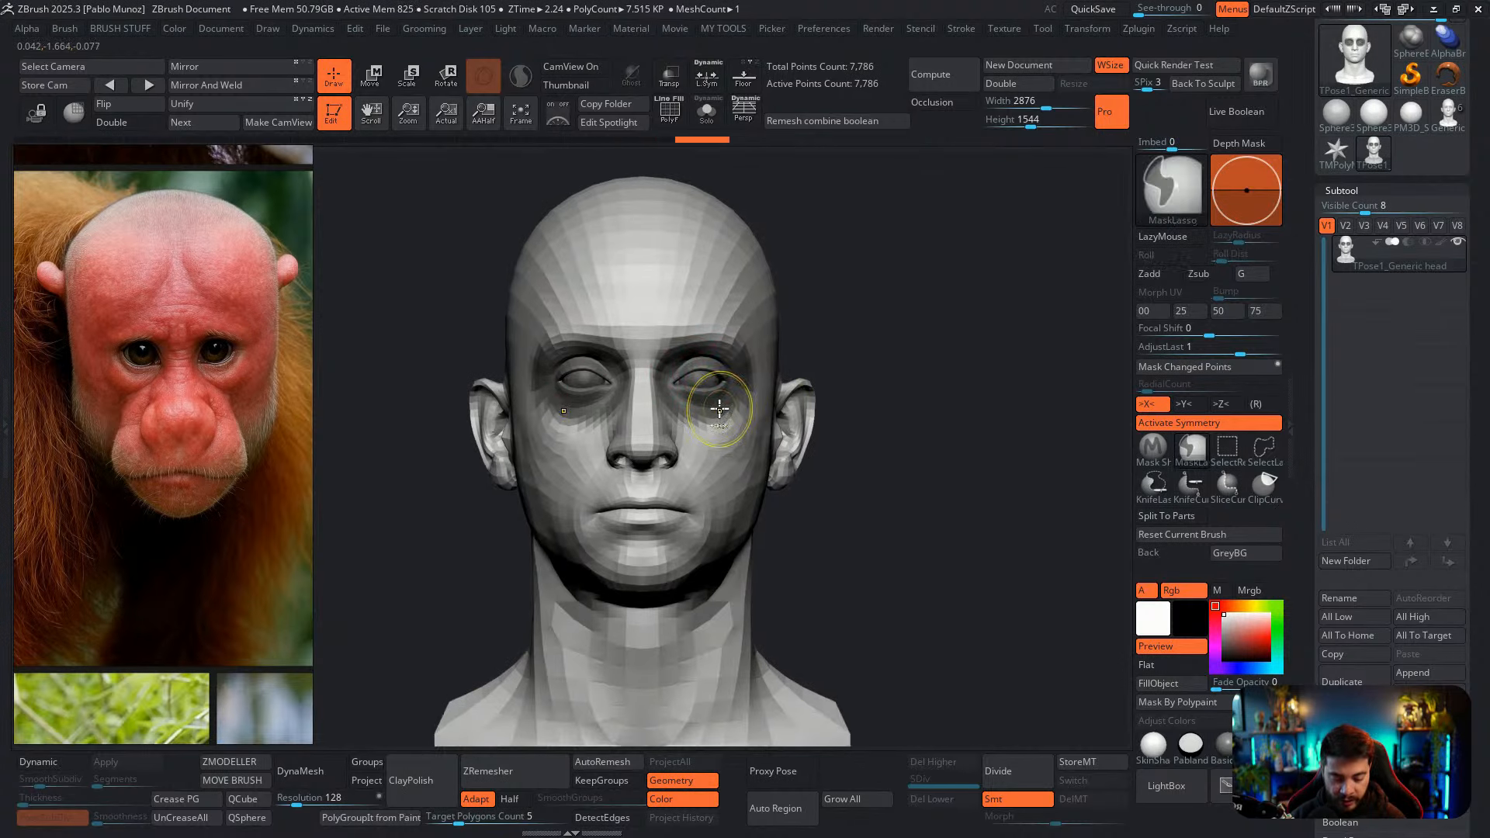
pyautogui.keyDown('ctrl'); pyautogui.click(715, 402); pyautogui.keyUp('ctrl')
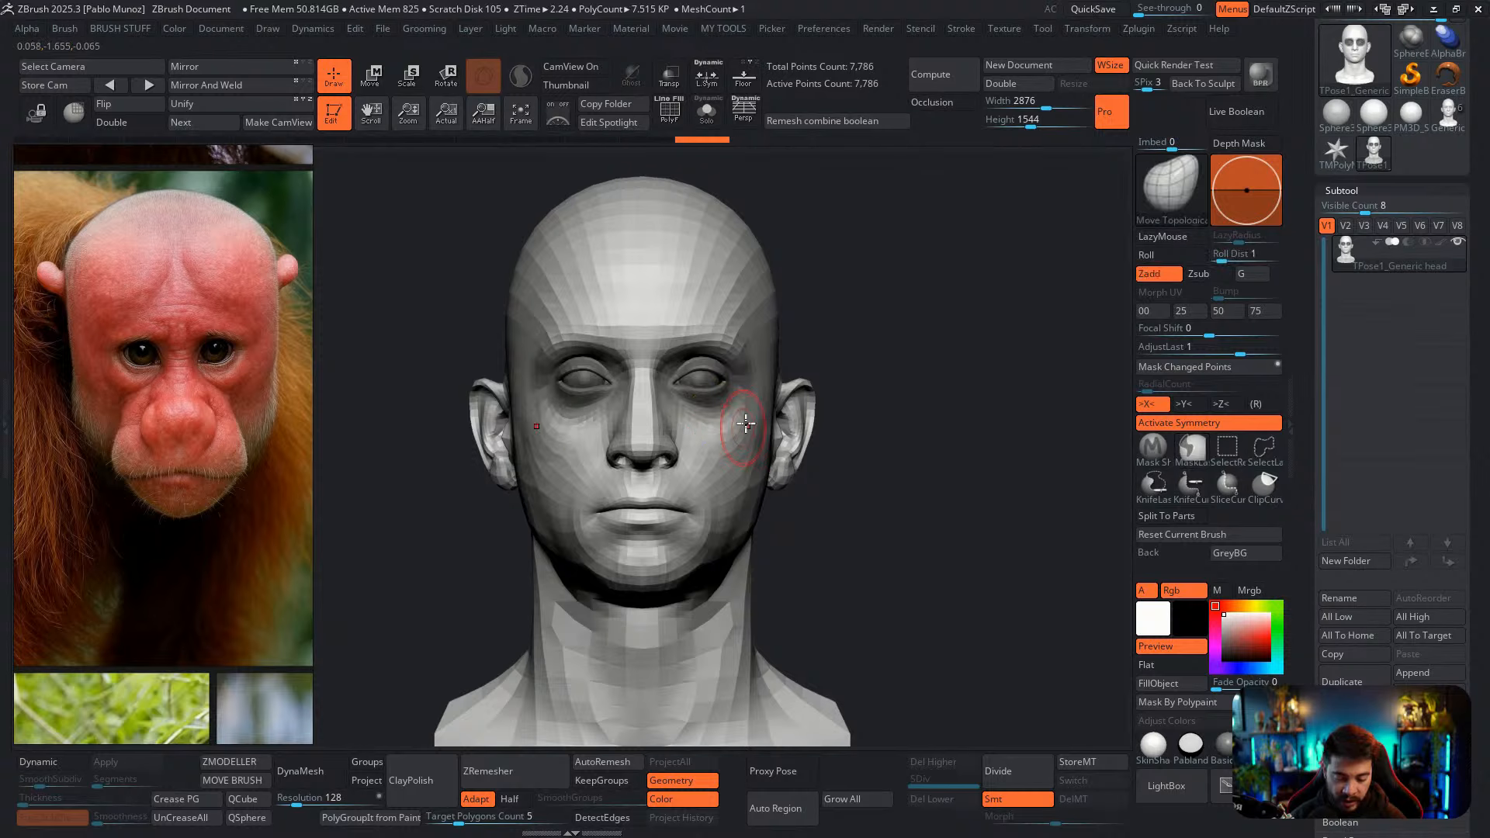
pyautogui.press('ctrl')
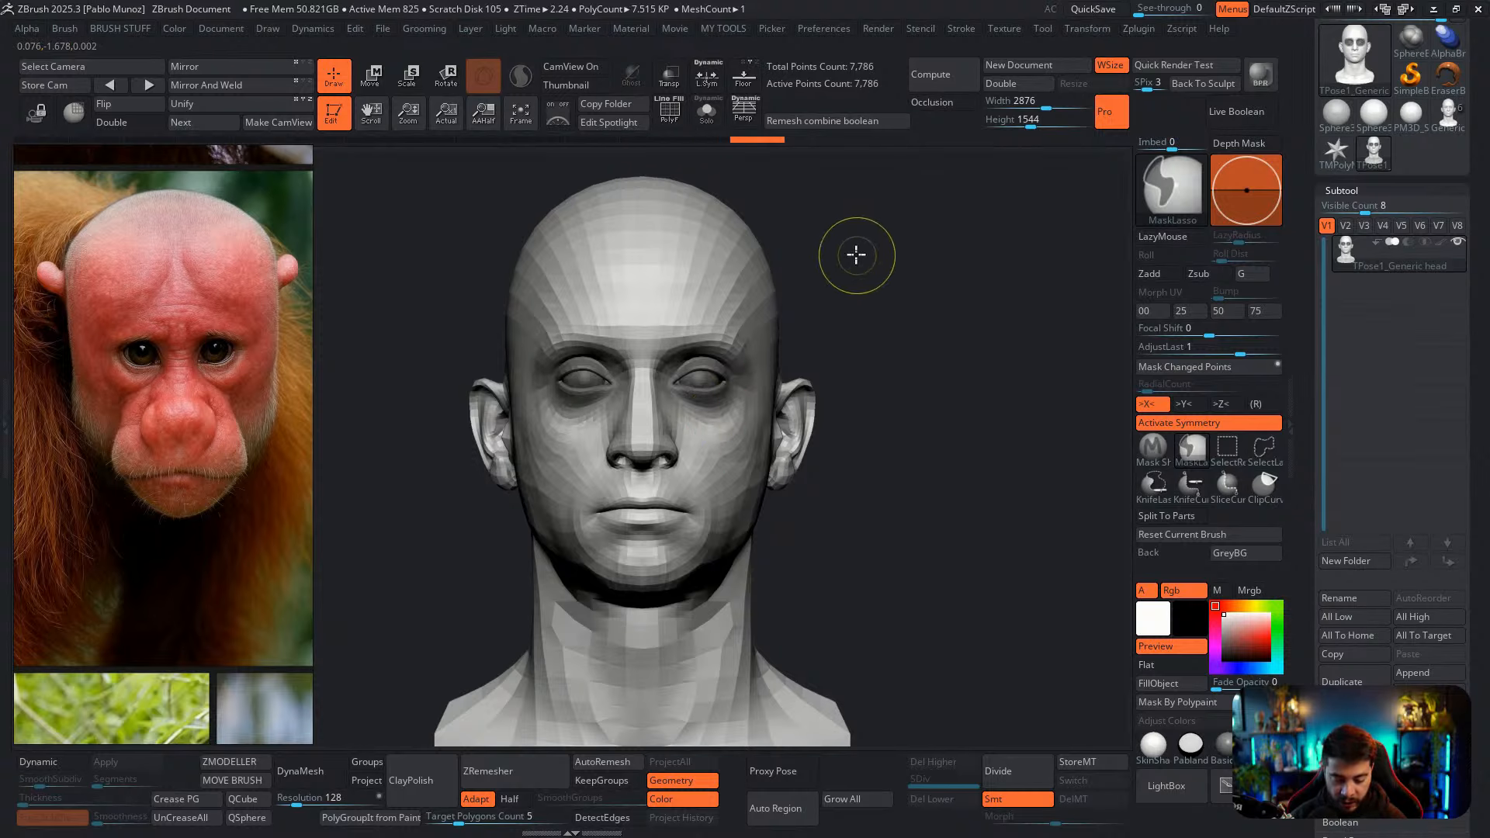
pyautogui.keyDown('ctrl'); pyautogui.click(856, 254); pyautogui.keyUp('ctrl')
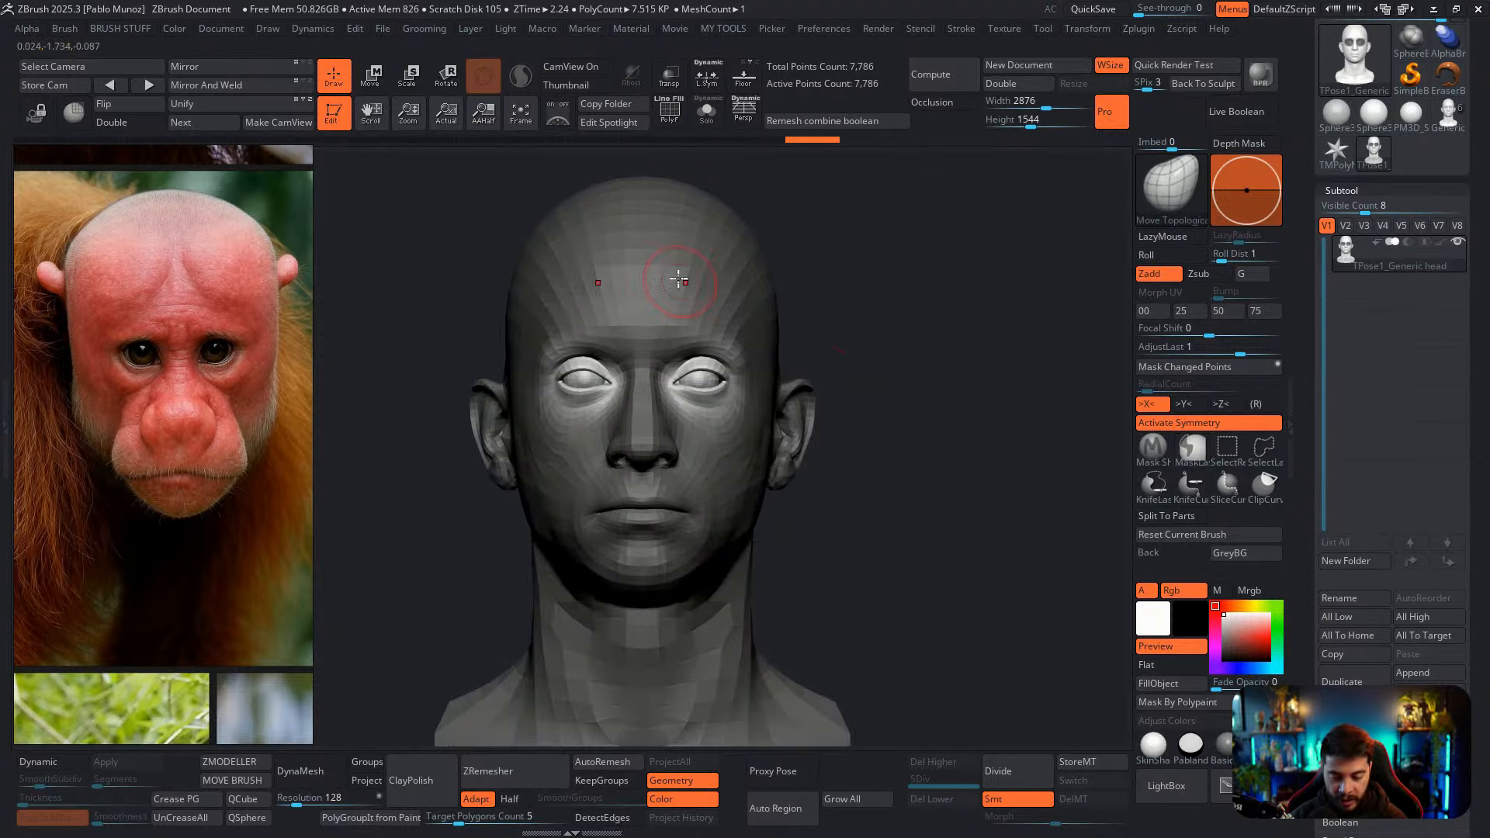
# Switch to the Move gizmo, centre it on one eye and turn on Local Symmetry for both eyes
pyautogui.press('w')
pyautogui.keyDown('alt'); pyautogui.moveTo(712, 495); pyautogui.dragTo(661, 223, button='right'); pyautogui.keyUp('alt')
pyautogui.keyDown('alt'); pyautogui.moveTo(713, 567); pyautogui.dragTo(688, 672, button='right'); pyautogui.keyUp('alt')
pyautogui.click(626, 519)
pyautogui.keyDown('alt'); pyautogui.moveTo(683, 319); pyautogui.dragTo(715, 457, button='right'); pyautogui.keyUp('alt')
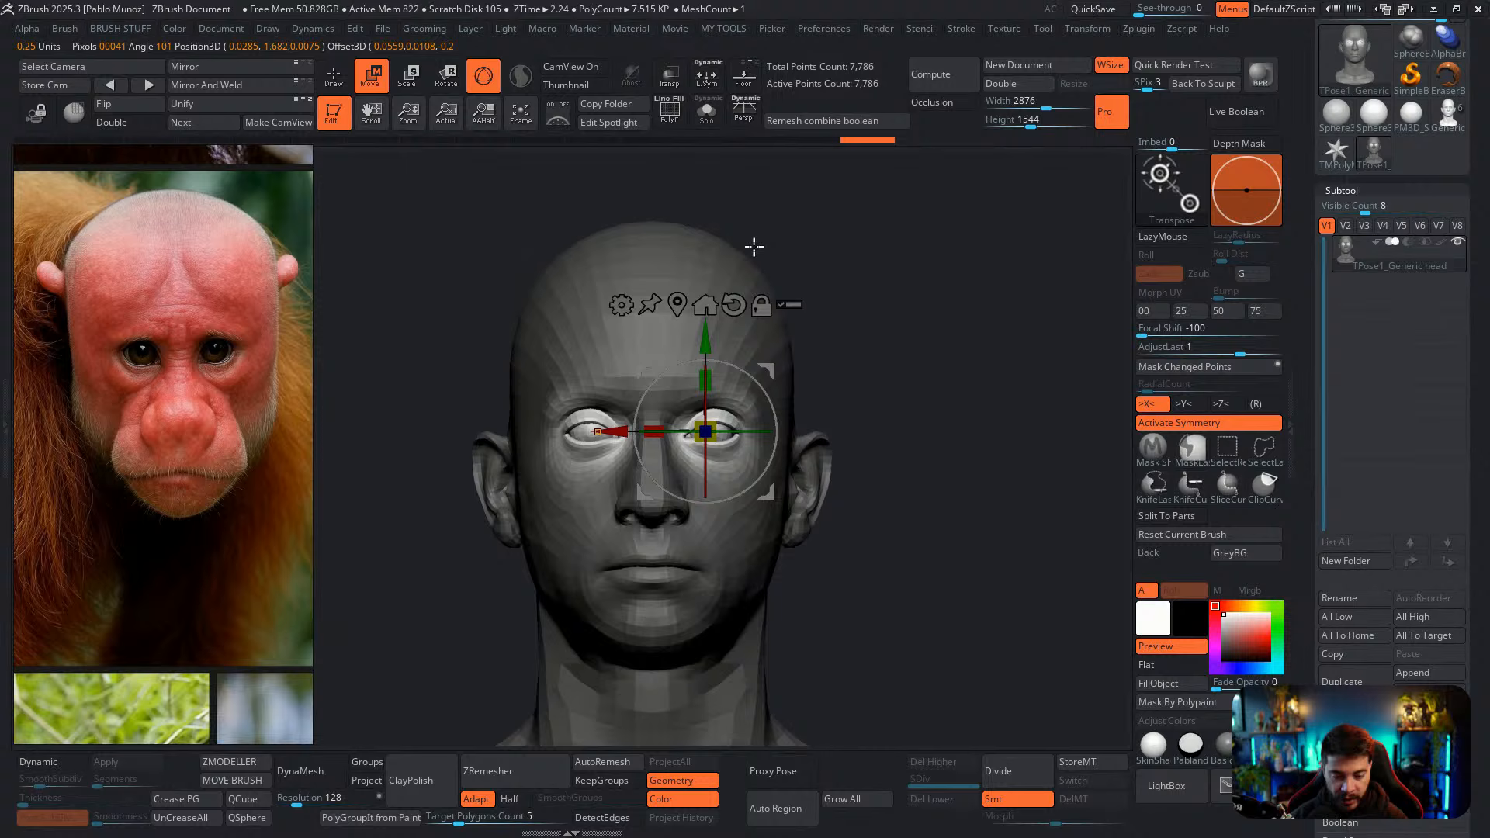
pyautogui.click(711, 81)
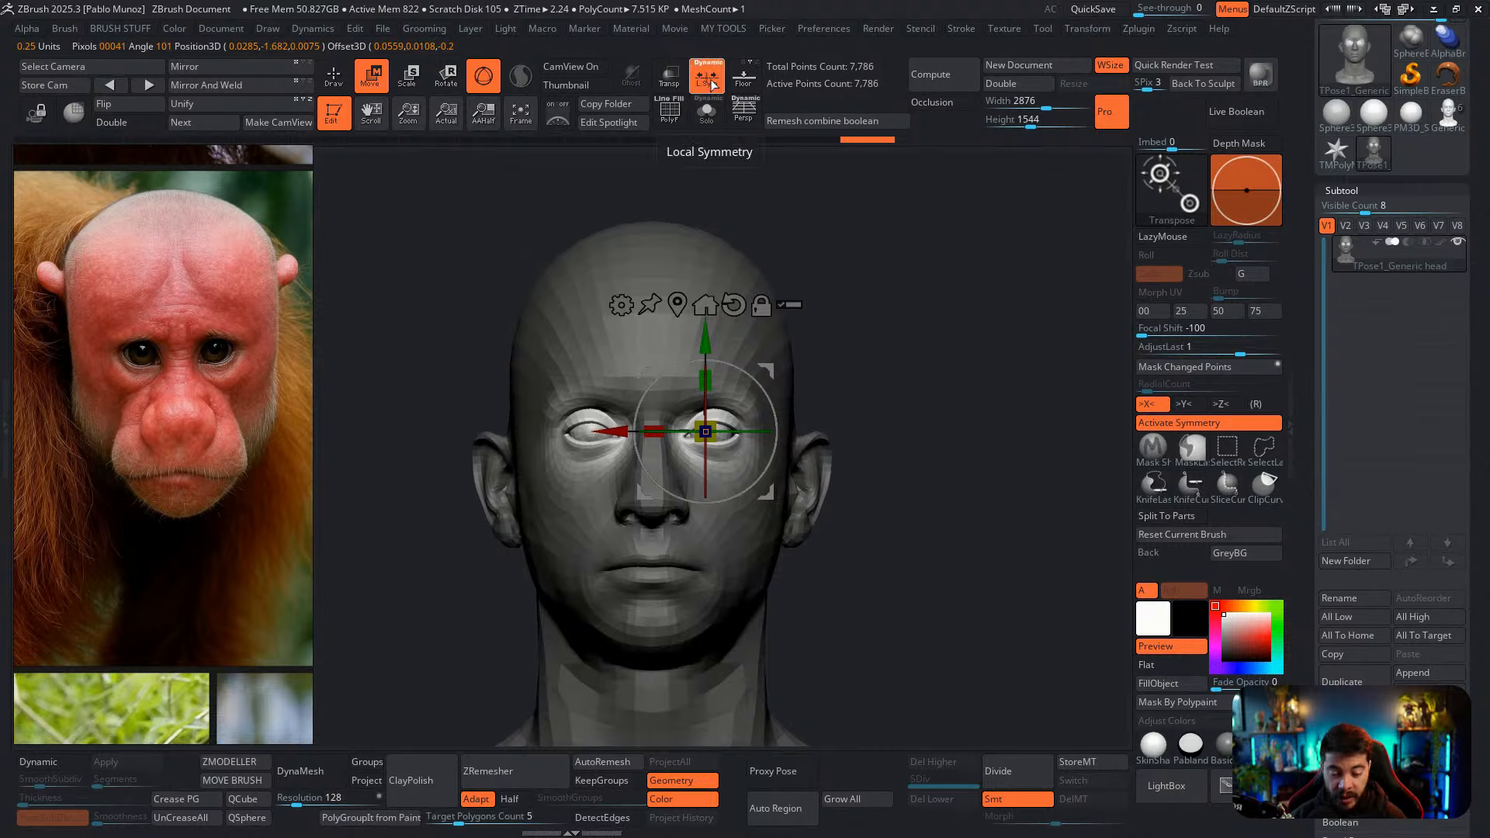
pyautogui.moveTo(713, 433); pyautogui.dragTo(714, 421)
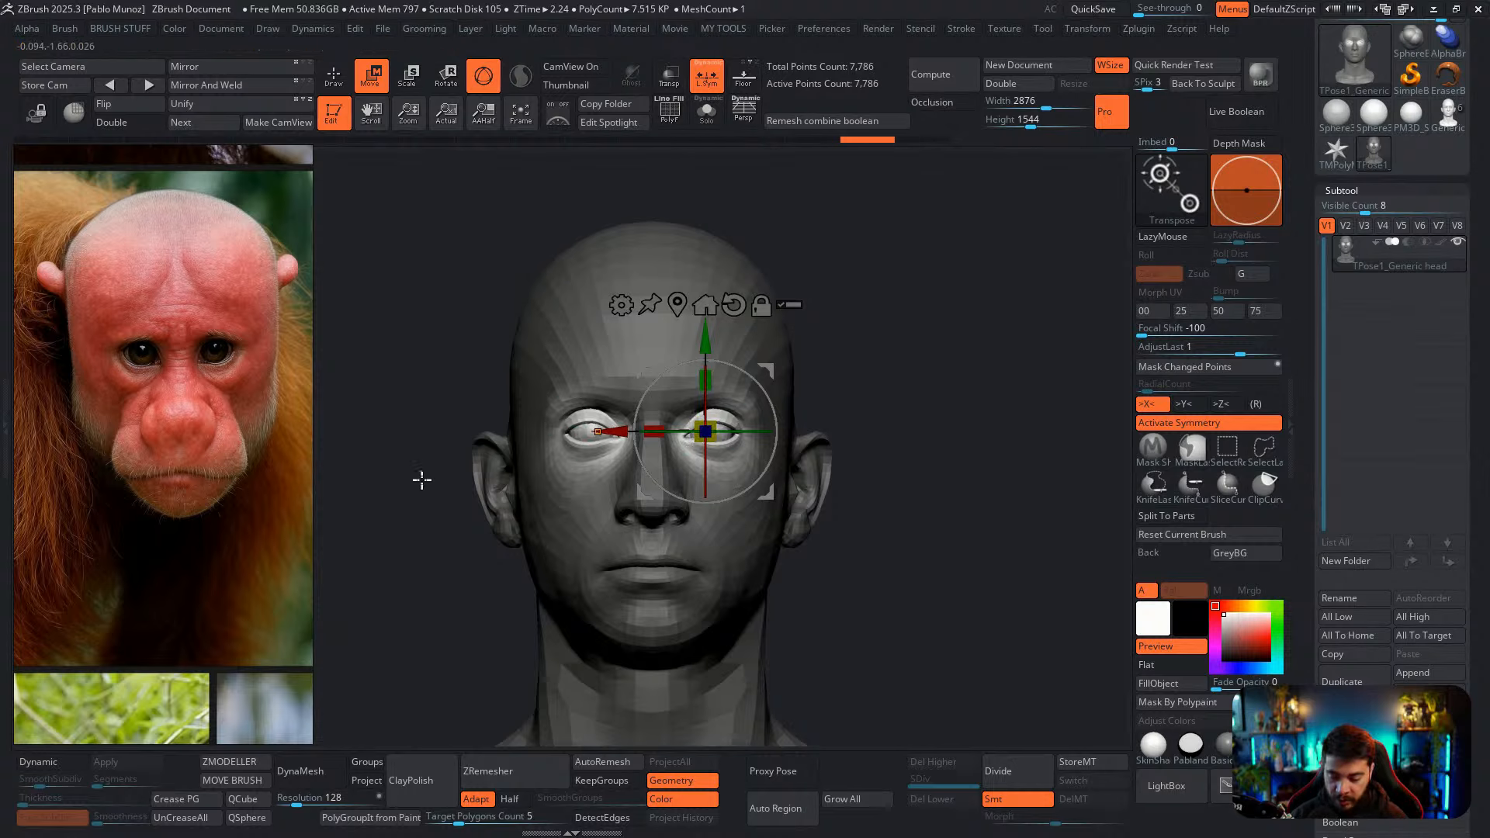
# Compare the head's eyes in close-up with the enlarged eyes and nose of the red-faced monkey photo
pyautogui.keyDown('ctrl'); pyautogui.moveTo(785, 418); pyautogui.dragTo(958, 393, button='right'); pyautogui.keyUp('ctrl')
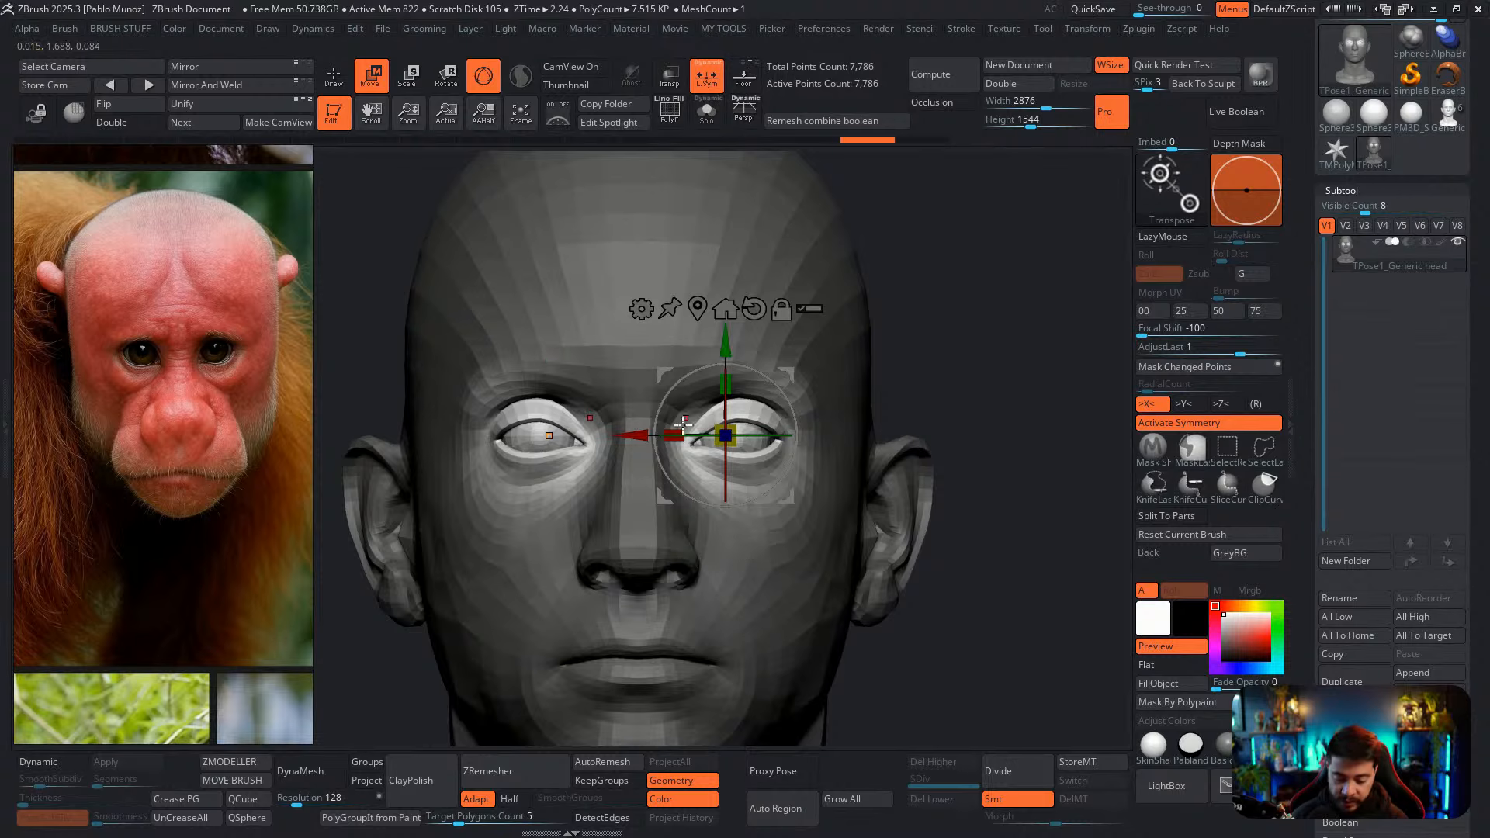
pyautogui.click(265, 343)
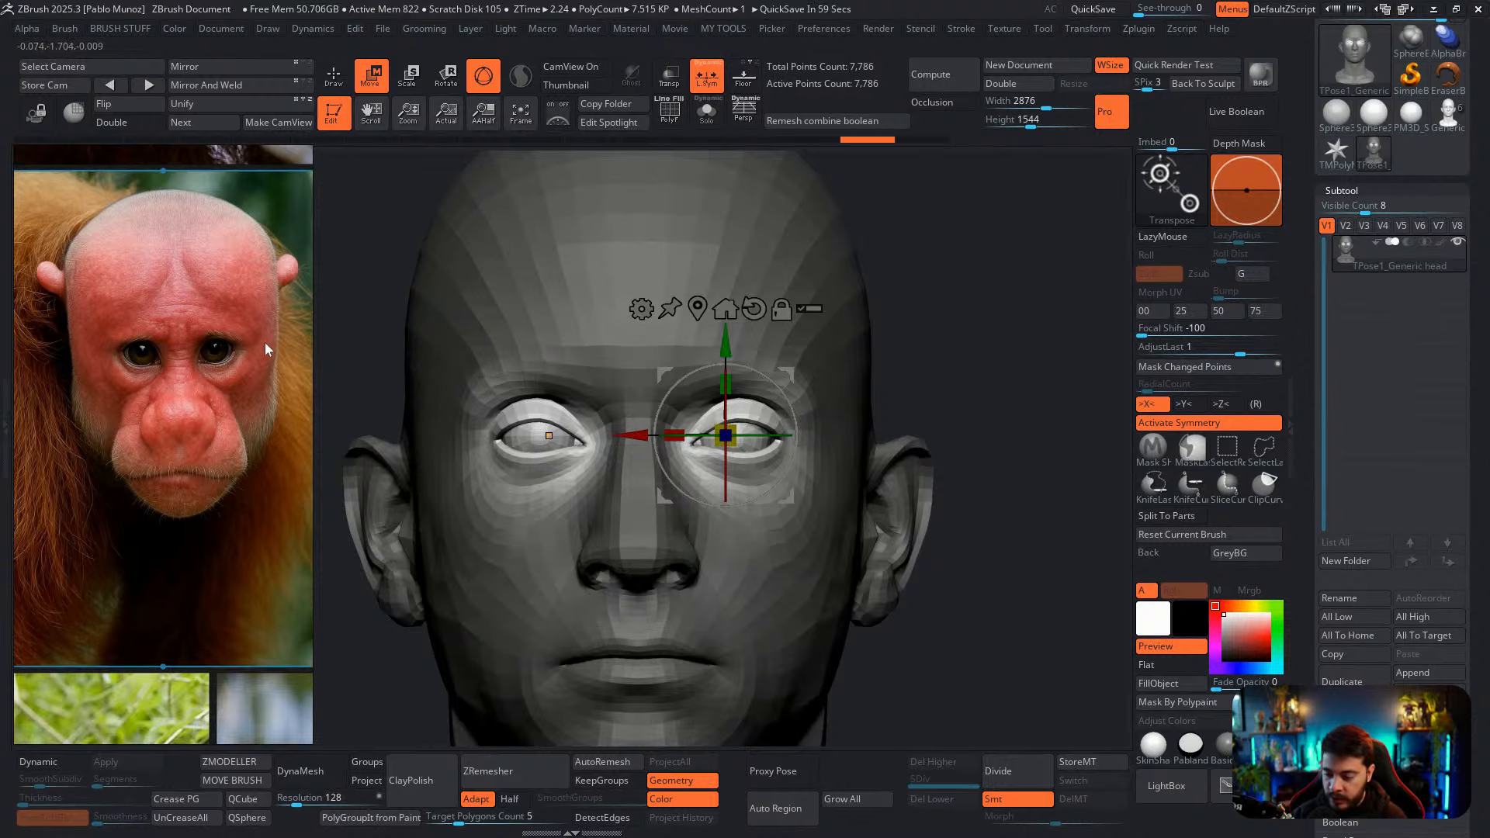
pyautogui.scroll(5, 273, 351)
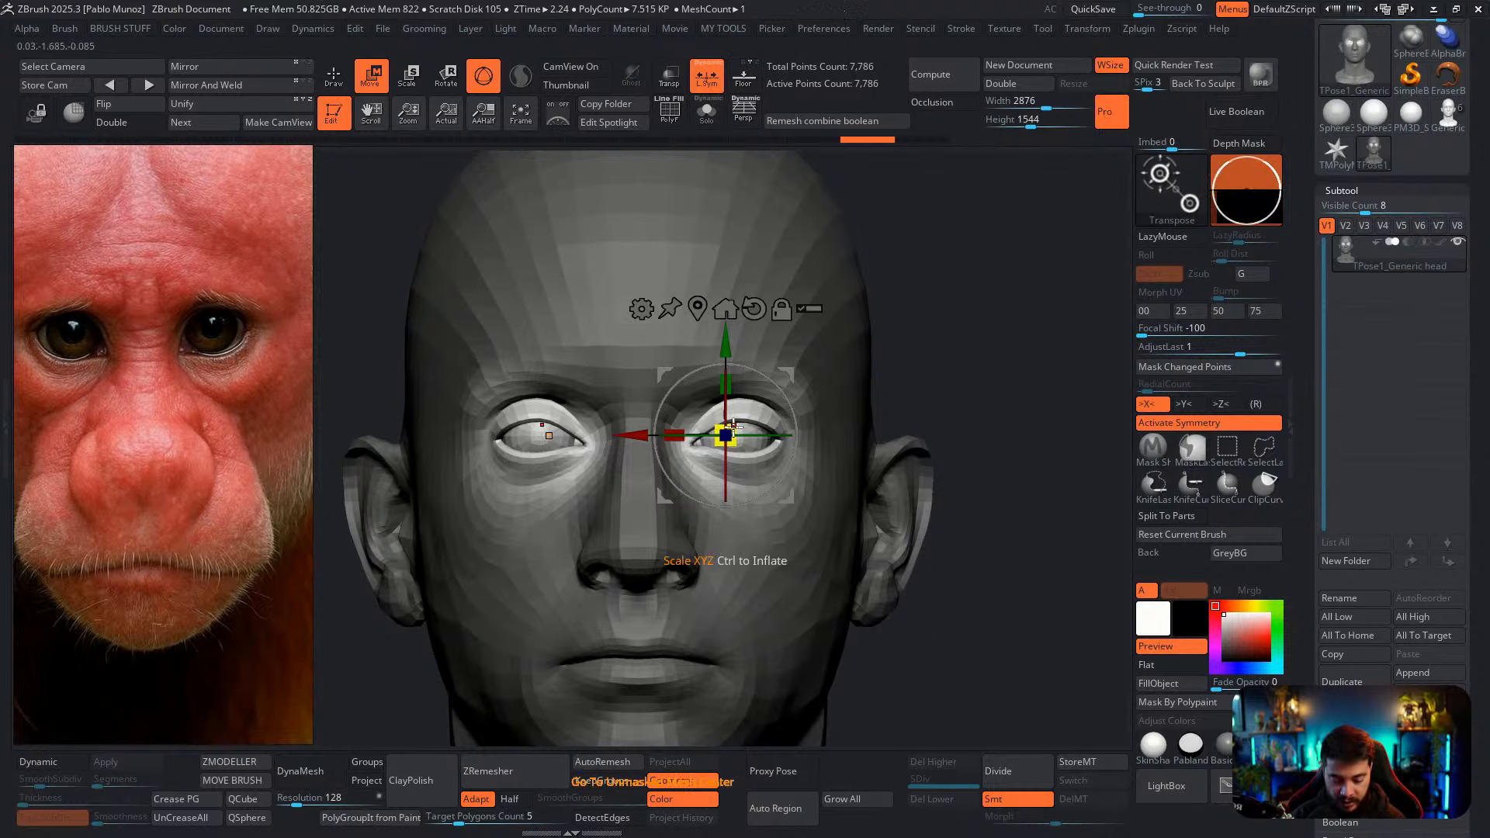
# Scale up both eyes uniformly and move them slightly back into the head, checking the placement from the side
pyautogui.moveTo(731, 428); pyautogui.dragTo(739, 427)
pyautogui.keyDown('alt'); pyautogui.moveTo(937, 365); pyautogui.dragTo(911, 350); pyautogui.keyUp('alt')
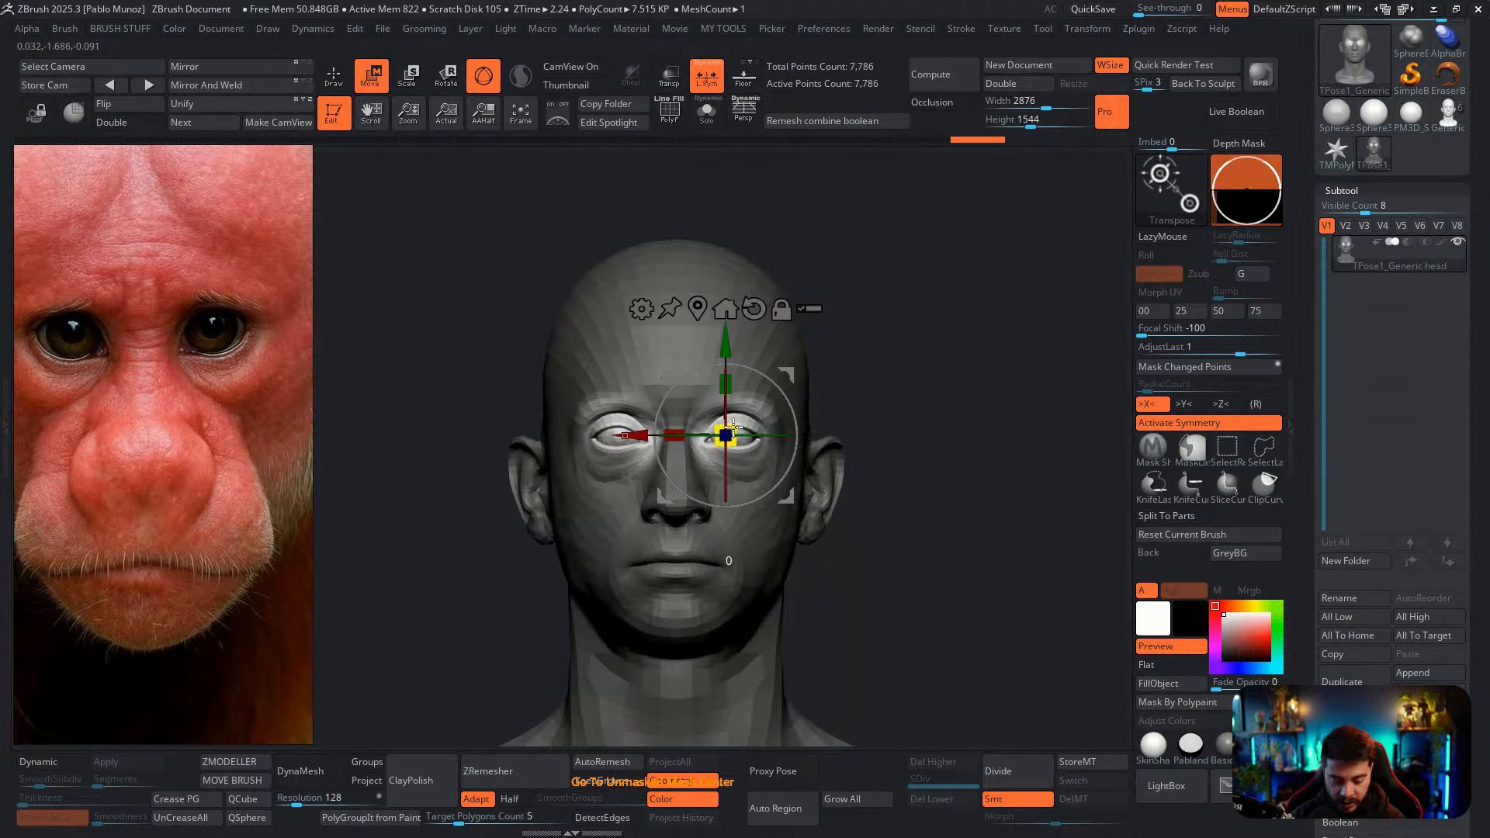
pyautogui.moveTo(728, 432); pyautogui.dragTo(732, 431)
pyautogui.moveTo(876, 378); pyautogui.dragTo(958, 374)
pyautogui.moveTo(831, 428); pyautogui.dragTo(800, 438)
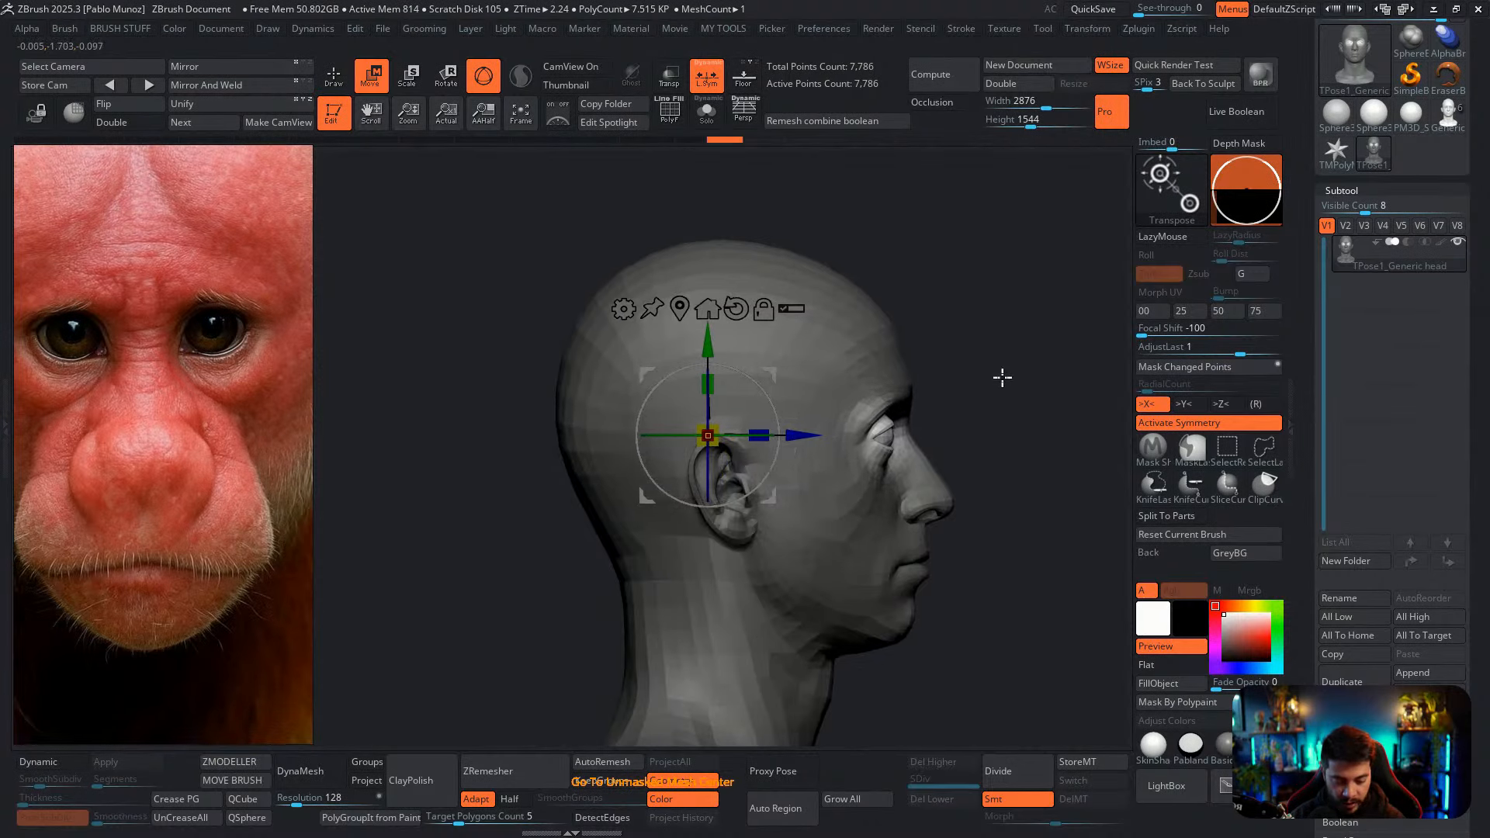
pyautogui.keyDown('alt'); pyautogui.moveTo(1002, 378); pyautogui.dragTo(890, 381); pyautogui.keyUp('alt')
pyautogui.moveTo(687, 437); pyautogui.dragTo(683, 437)
# Rotate both eyes so their outer corners sit higher, and try stretching them vertically
pyautogui.moveTo(938, 367); pyautogui.dragTo(784, 404)
pyautogui.keyDown('alt'); pyautogui.moveTo(783, 407); pyautogui.dragTo(774, 437); pyautogui.keyUp('alt')
pyautogui.moveTo(781, 340); pyautogui.dragTo(770, 343)
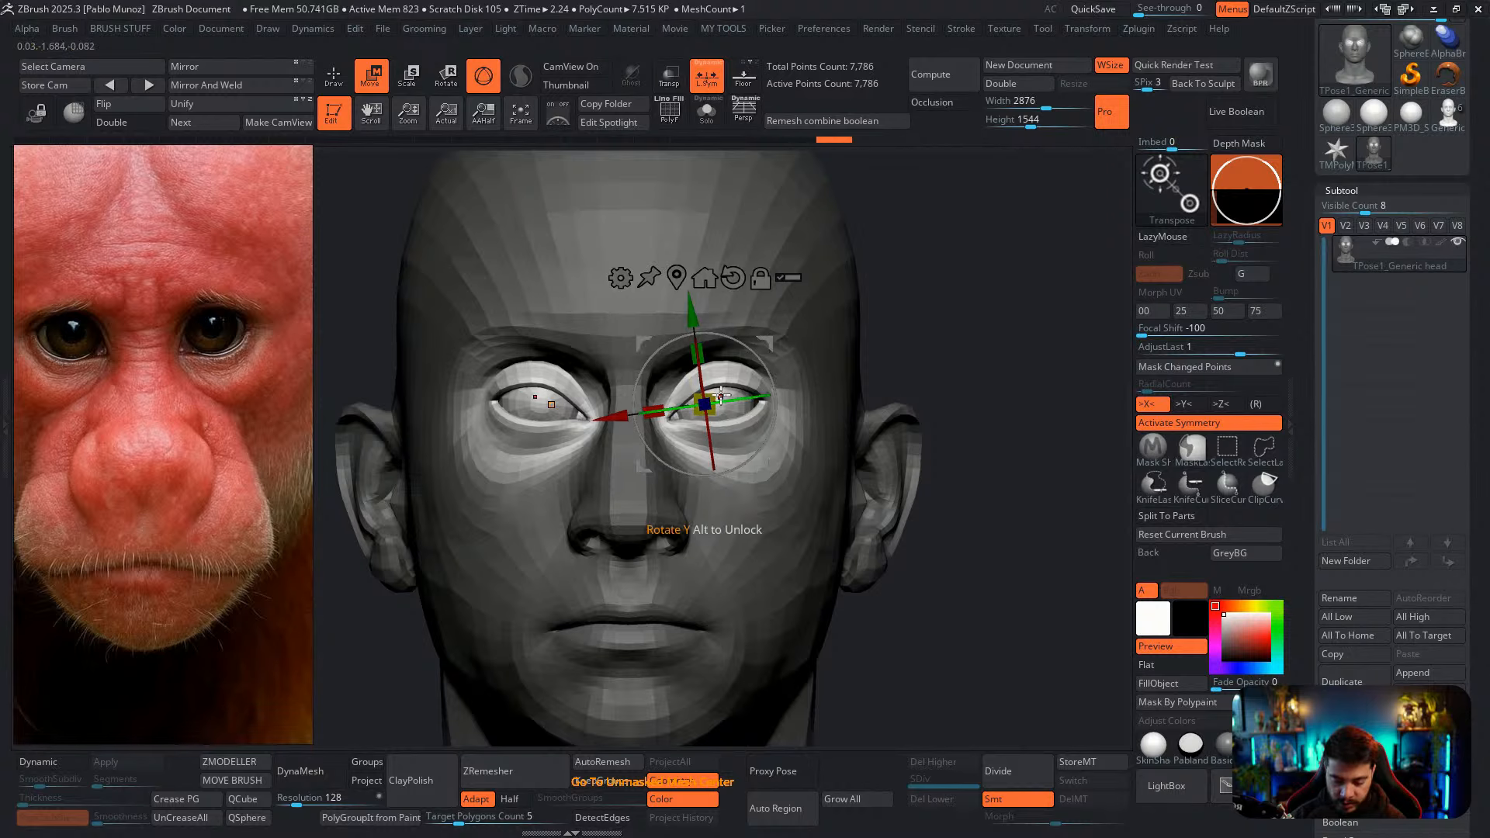
pyautogui.moveTo(721, 396); pyautogui.dragTo(714, 393)
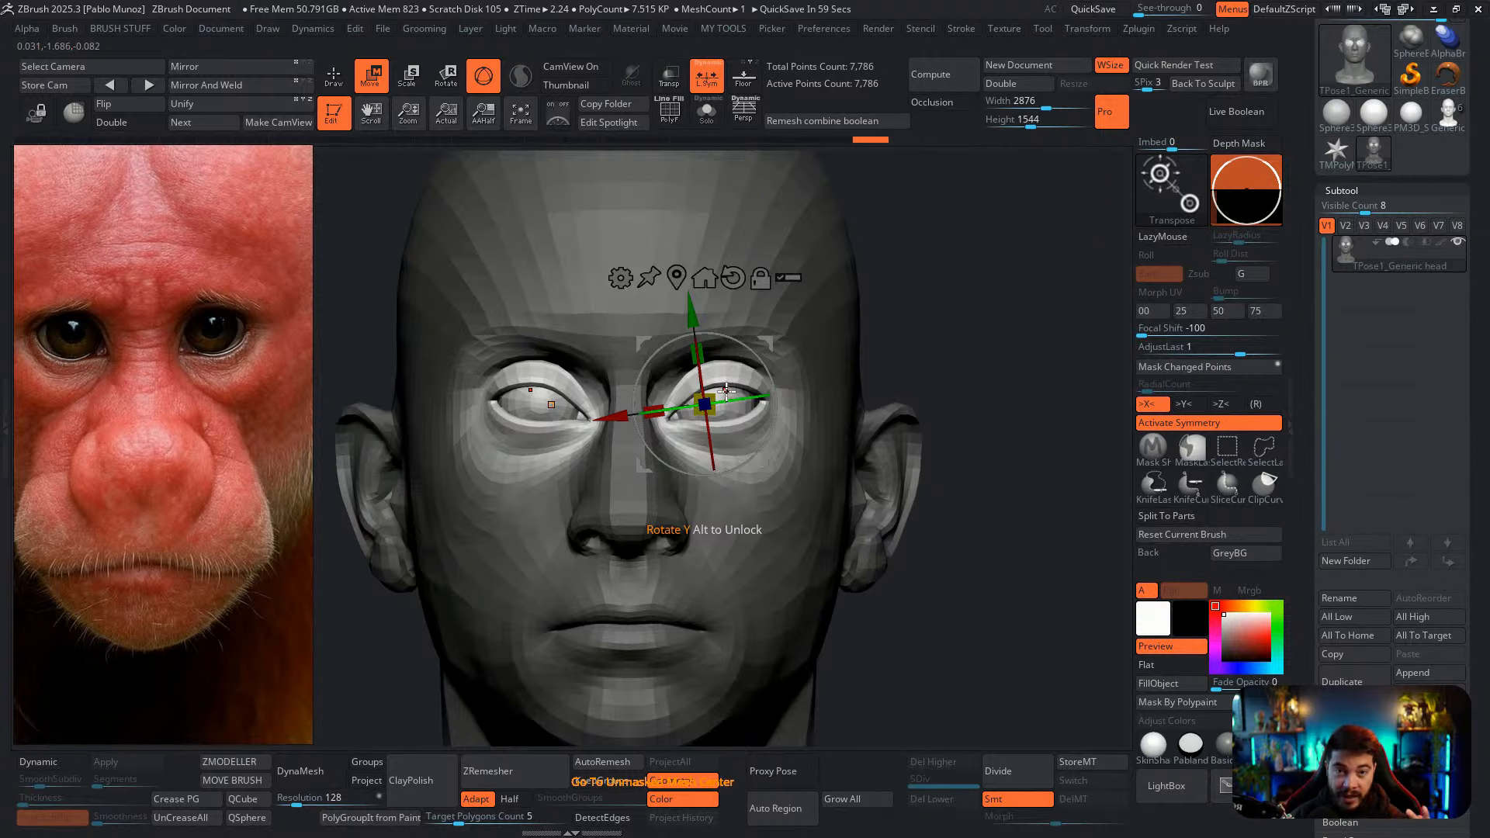
pyautogui.moveTo(698, 351); pyautogui.dragTo(697, 326)
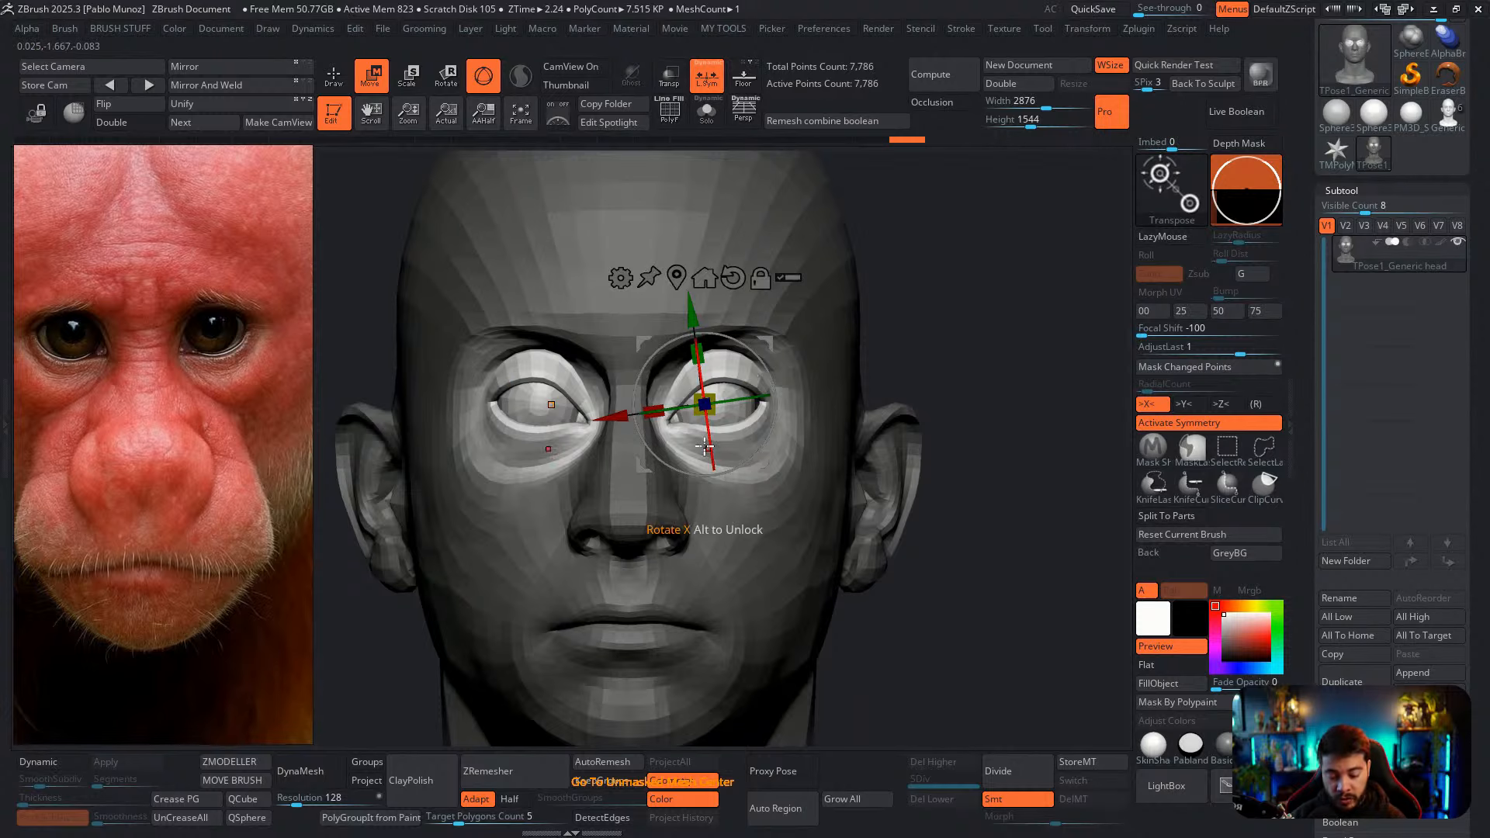
pyautogui.hotkey('ctrl', 'z')
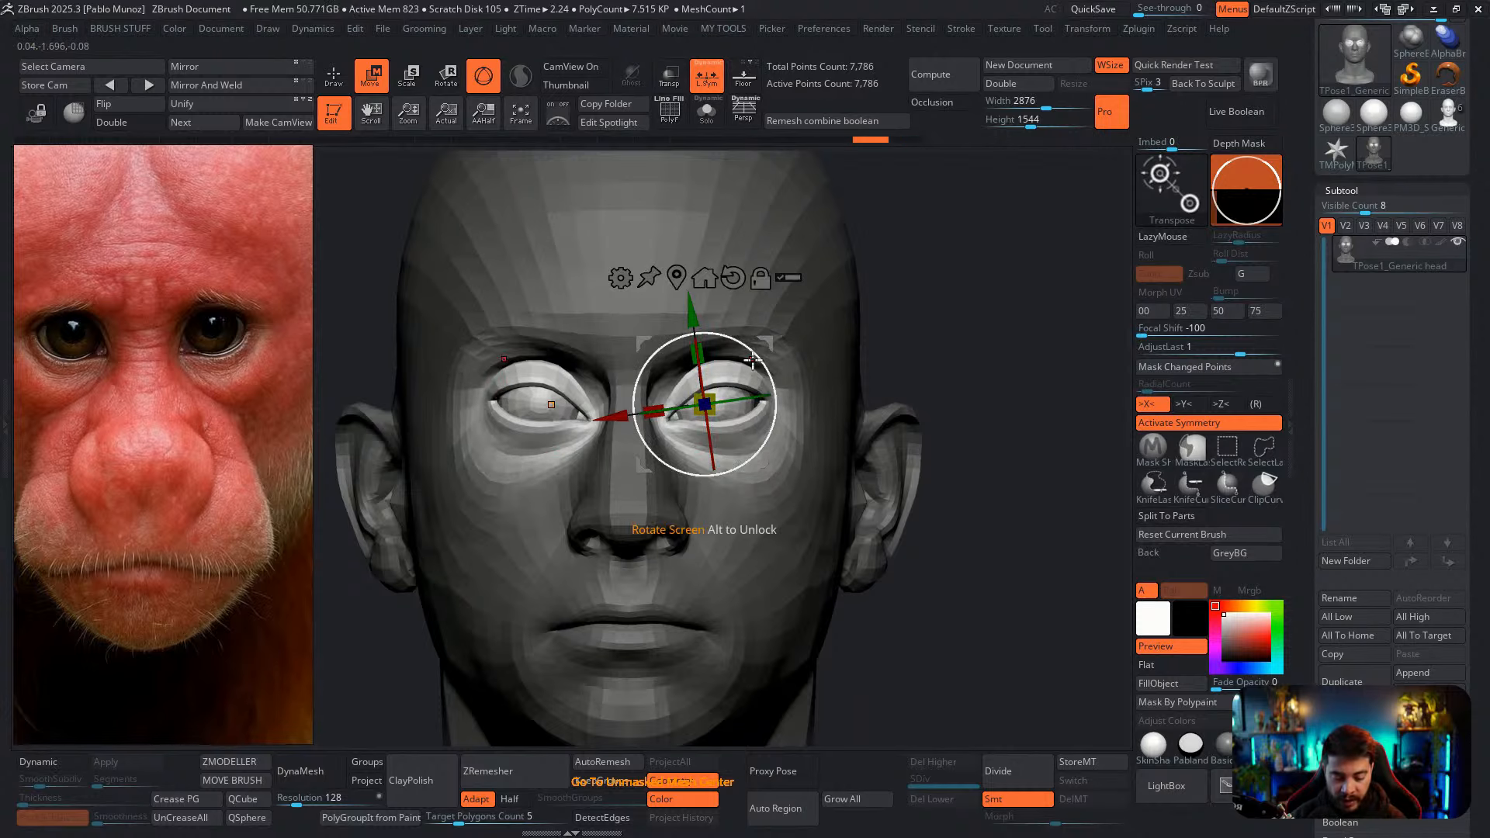
pyautogui.hotkey('ctrl', 'shift', 'z')
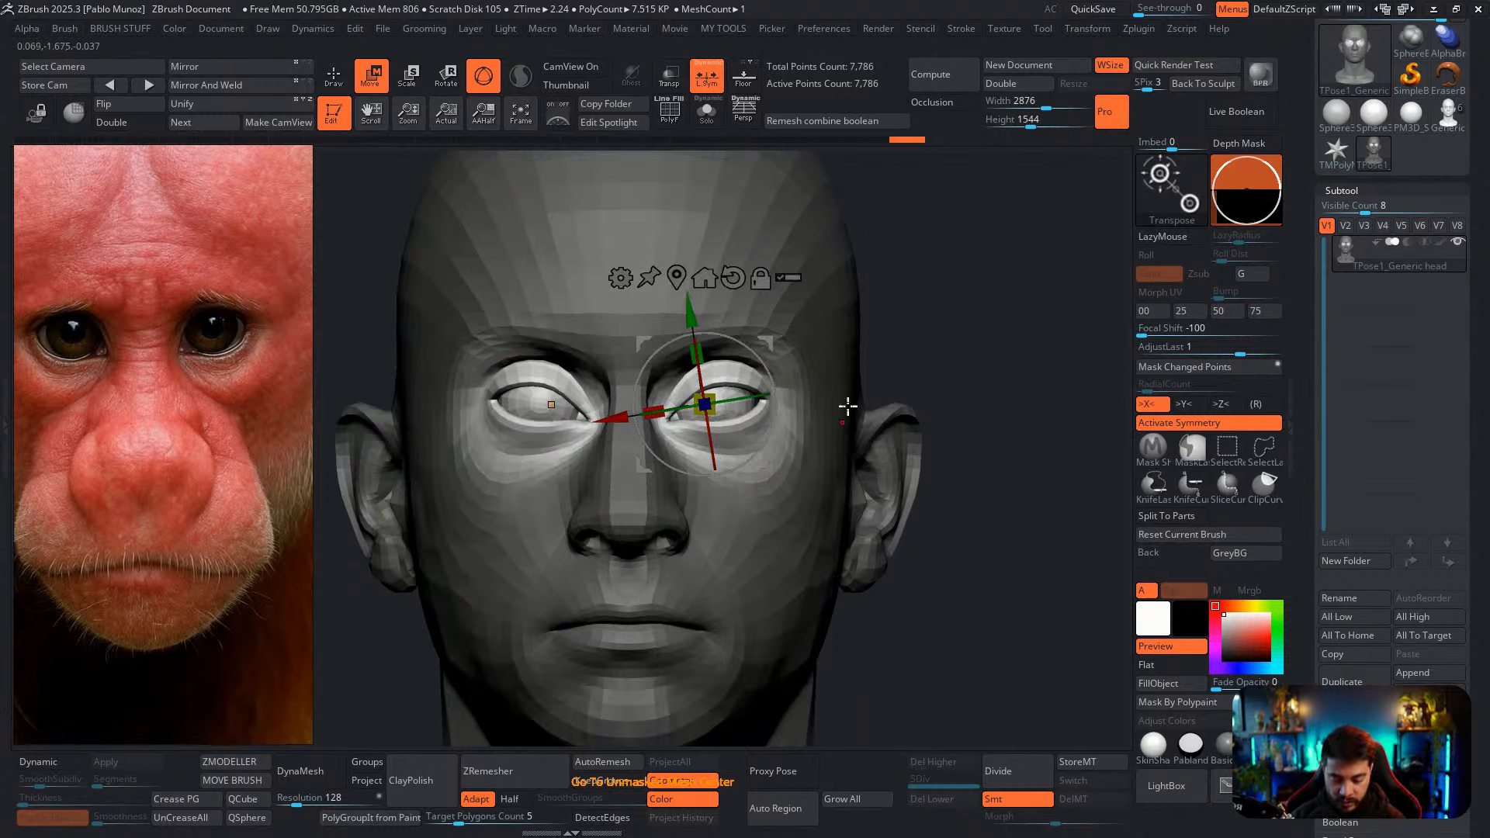
# Turn on the perspective view and nudge both eyes slightly back into the head
pyautogui.keyDown('alt'); pyautogui.moveTo(948, 361); pyautogui.dragTo(930, 351); pyautogui.keyUp('alt')
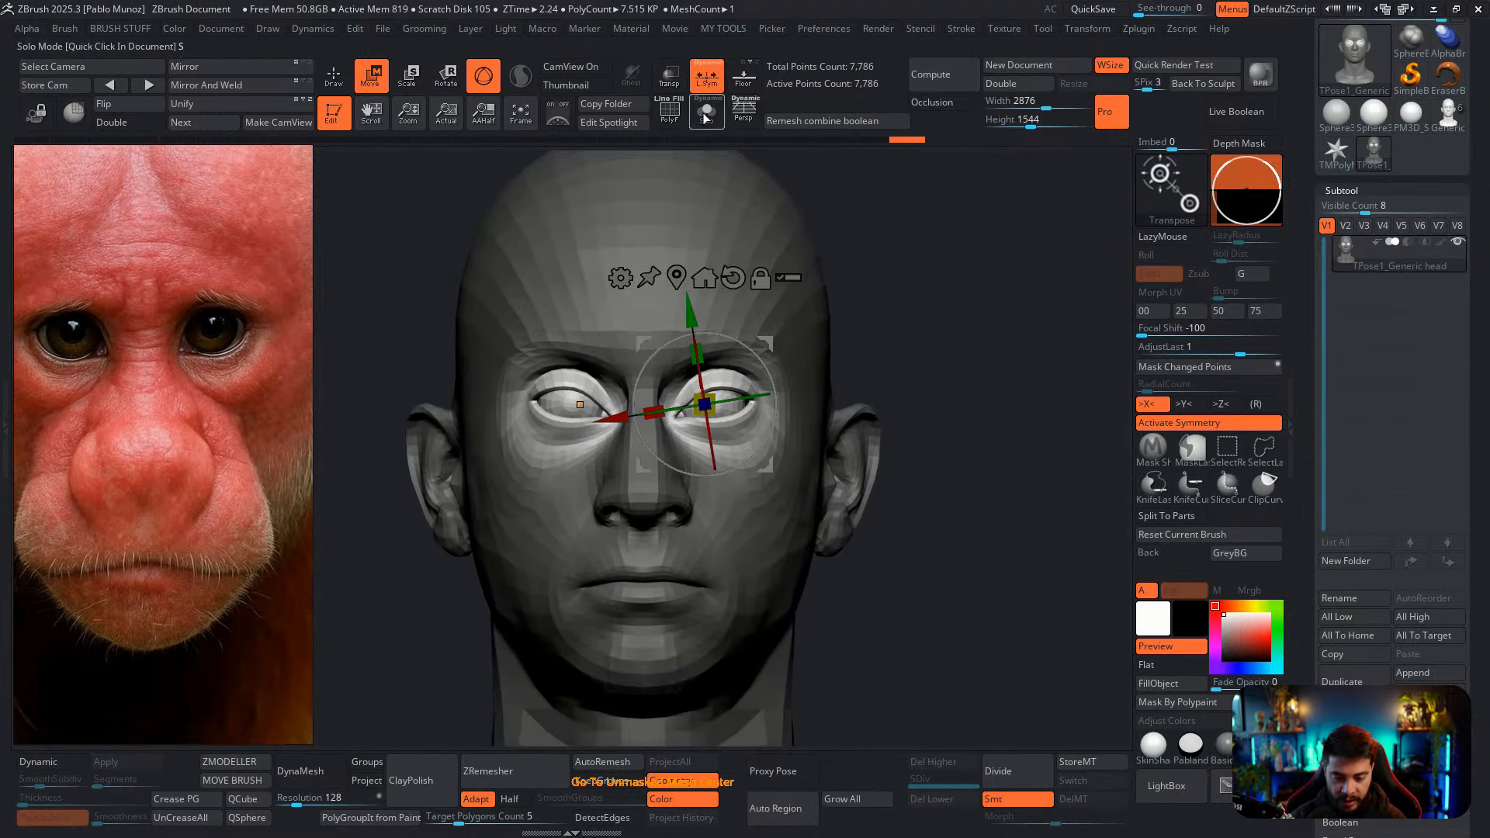
pyautogui.click(744, 113)
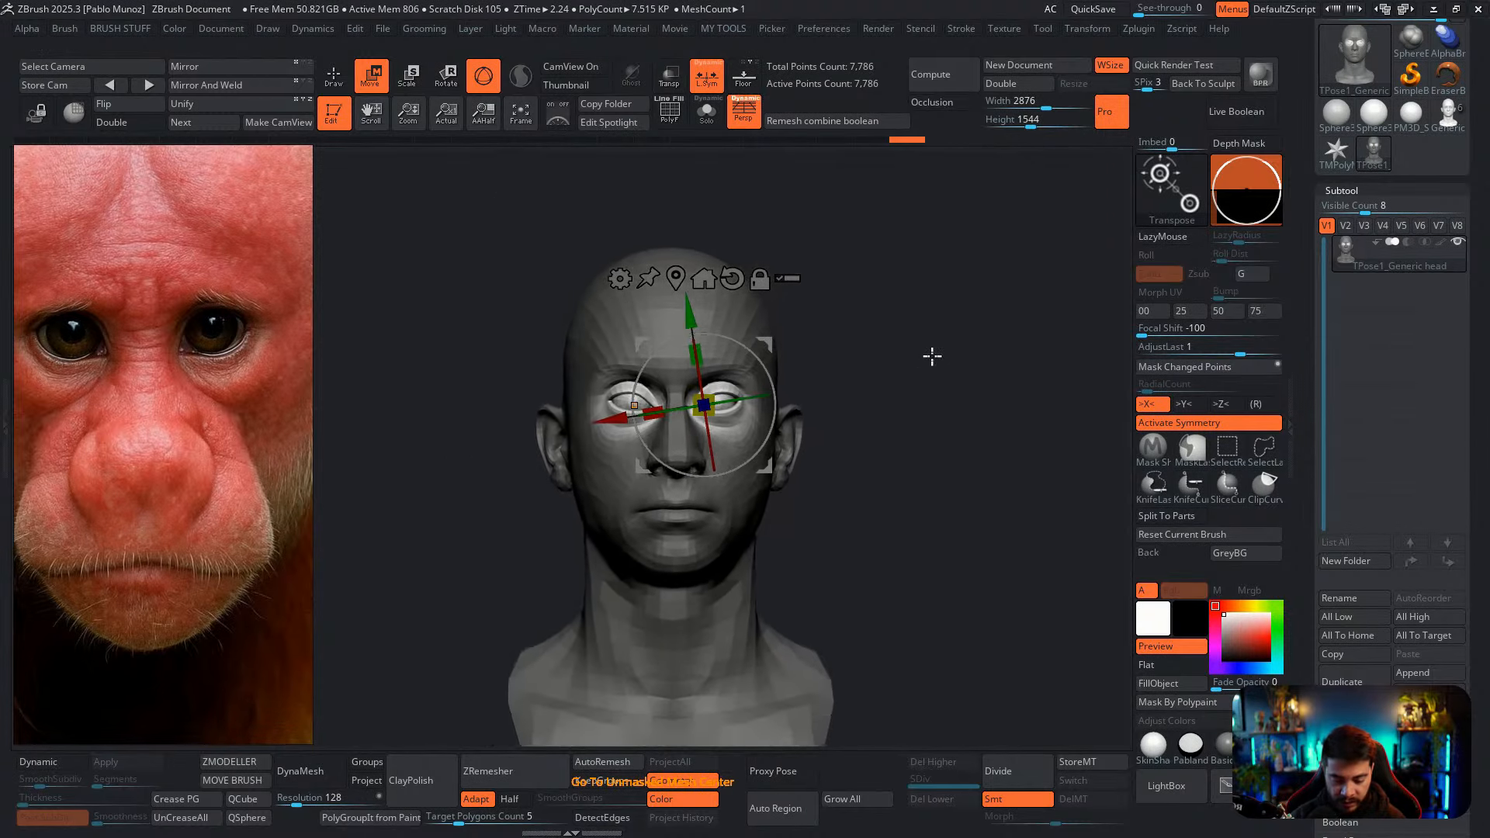
pyautogui.keyDown('alt'); pyautogui.moveTo(932, 356); pyautogui.dragTo(913, 365); pyautogui.keyUp('alt')
pyautogui.moveTo(913, 365); pyautogui.dragTo(904, 414)
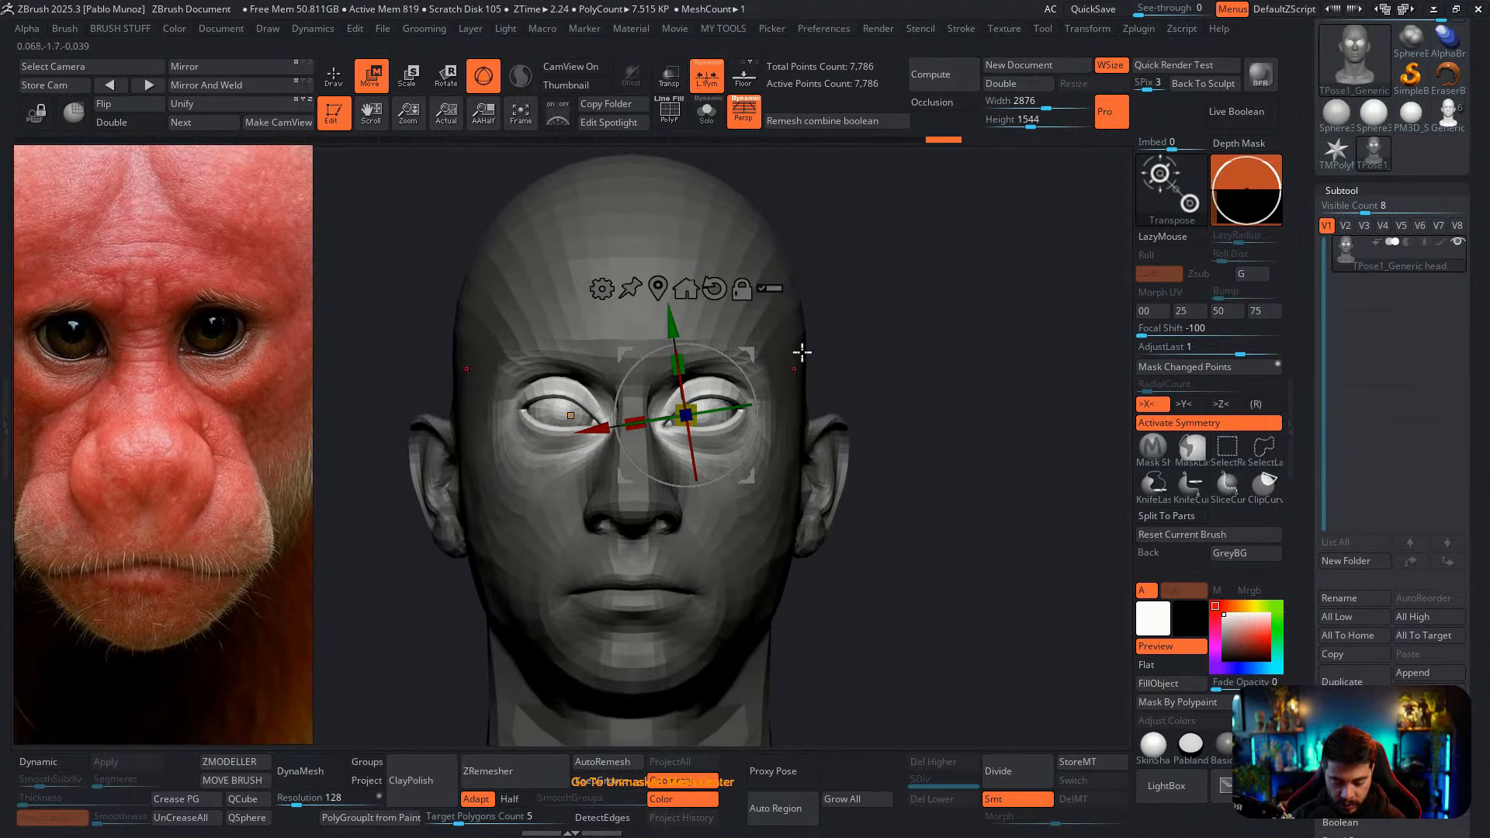
pyautogui.keyDown('shift'); pyautogui.moveTo(834, 357); pyautogui.dragTo(905, 382); pyautogui.keyUp('shift')
pyautogui.moveTo(782, 416); pyautogui.dragTo(776, 416)
pyautogui.keyDown('shift'); pyautogui.moveTo(1034, 332); pyautogui.dragTo(888, 355); pyautogui.keyUp('shift')
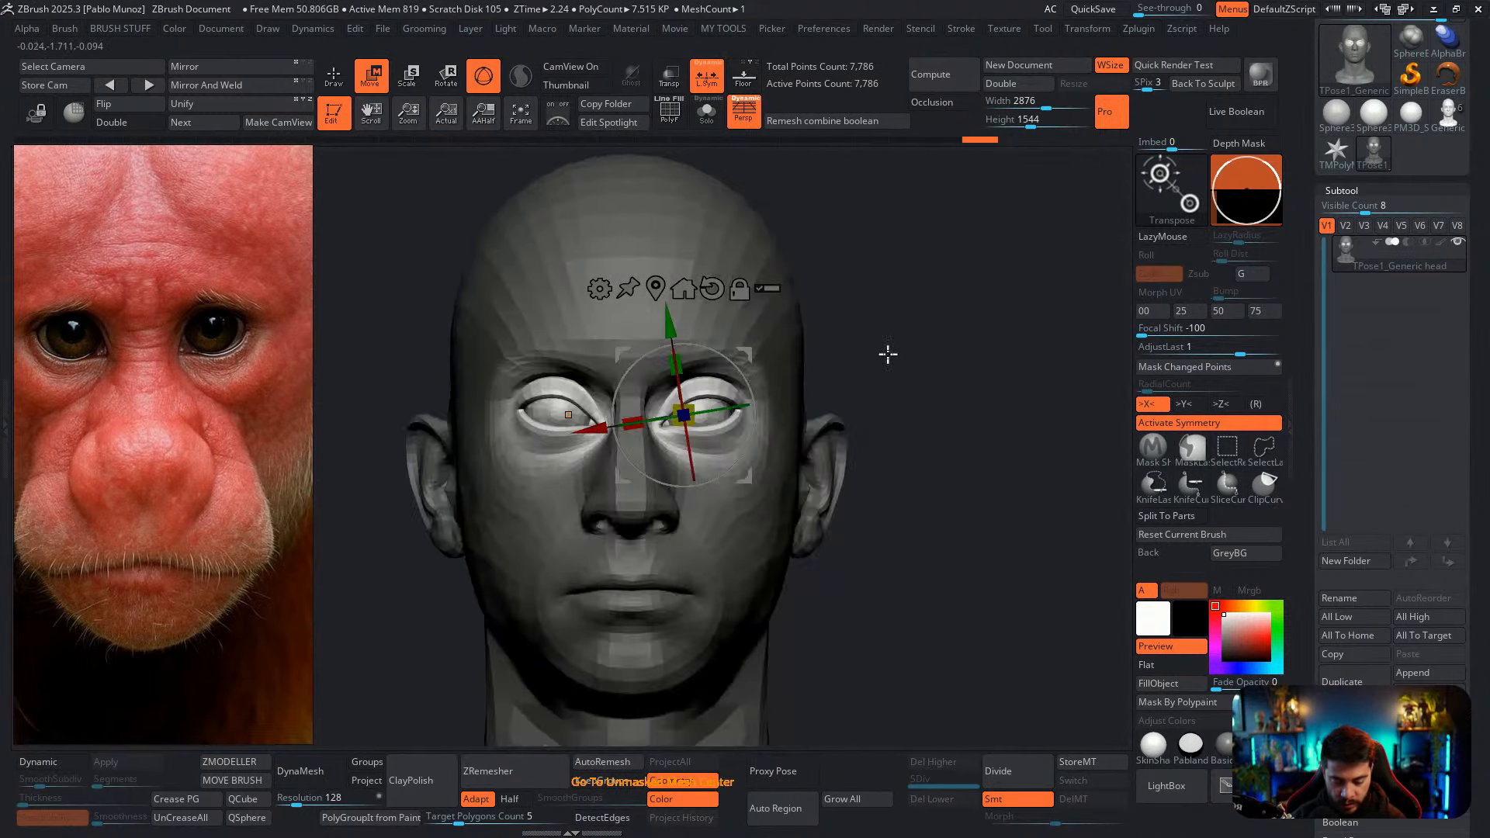
pyautogui.keyDown('alt'); pyautogui.moveTo(739, 288); pyautogui.dragTo(768, 271, button='right'); pyautogui.keyUp('alt')
pyautogui.click(685, 273)
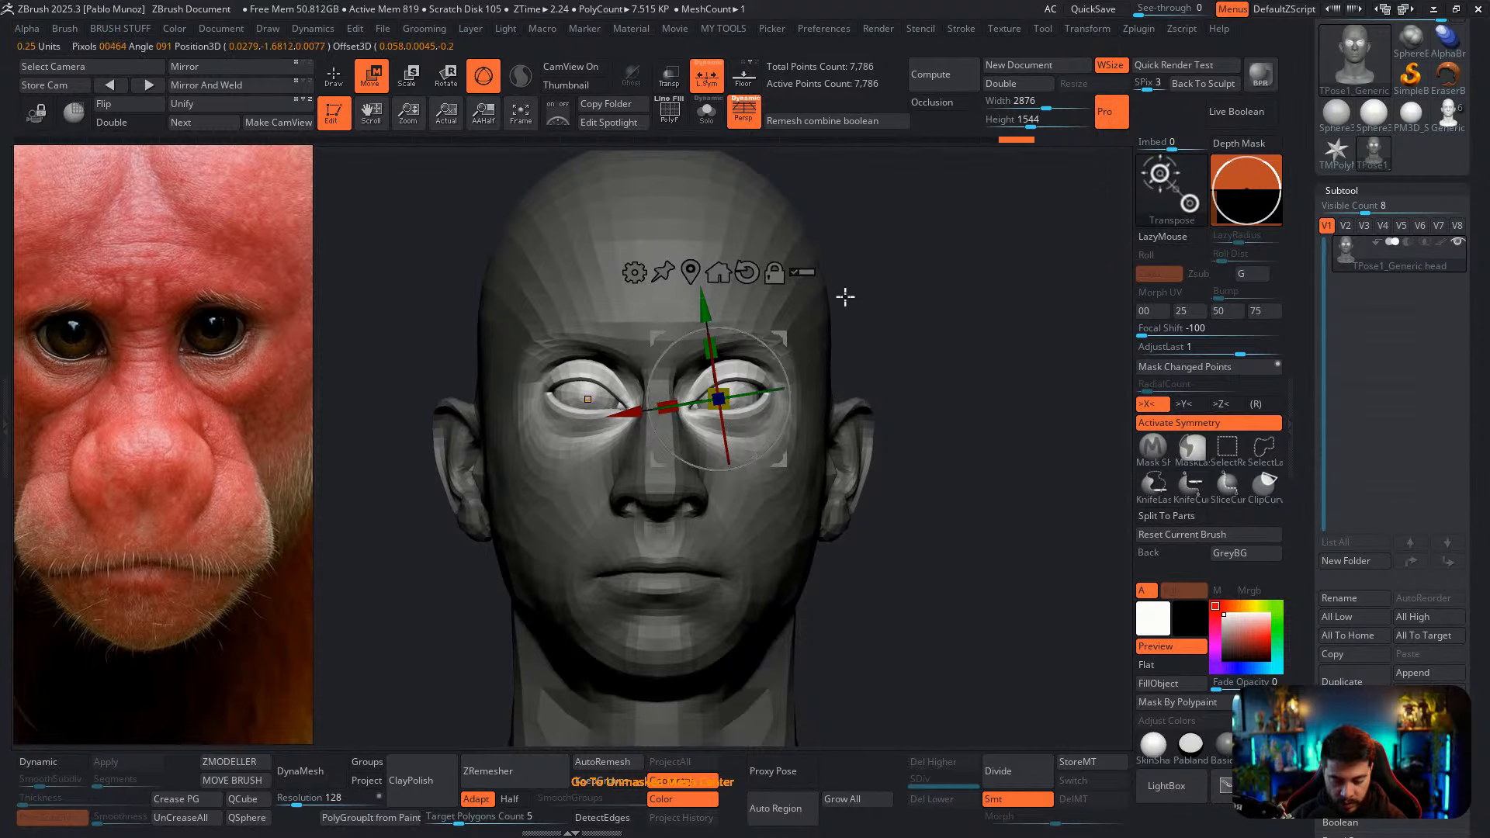
pyautogui.moveTo(845, 296)
pyautogui.mouseDown()
pyautogui.moveTo(1039, 307)
pyautogui.moveTo(871, 302)
pyautogui.moveTo(928, 370)
pyautogui.moveTo(876, 418)
pyautogui.mouseUp()
# Switch from the gizmo to the Move Topological brush and try adjusting the corners of both eyes
pyautogui.press('q')
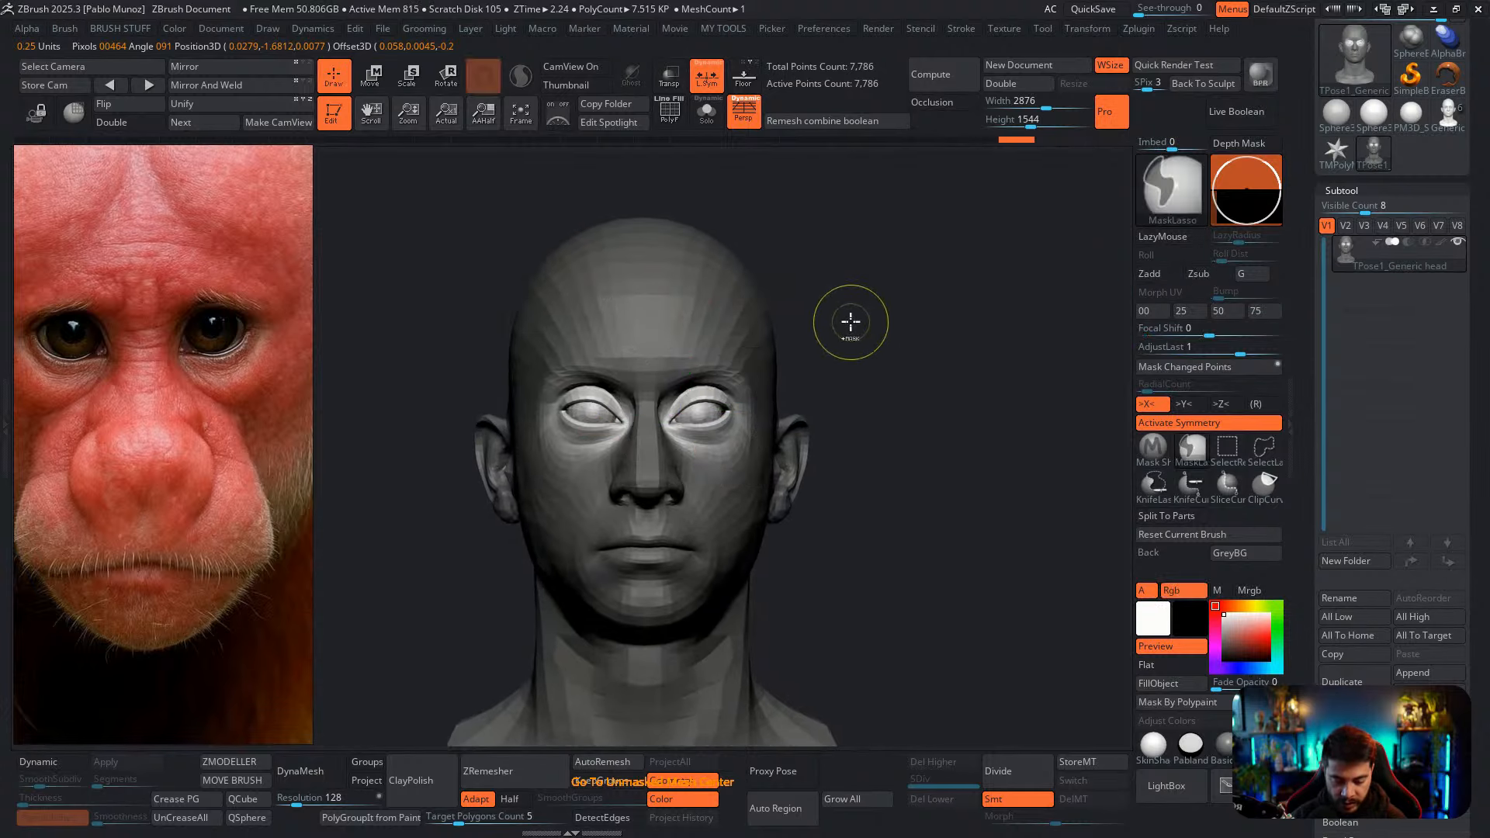
pyautogui.moveTo(851, 322)
pyautogui.keyDown('ctrl'); pyautogui.mouseDown(button='right')
pyautogui.moveTo(761, 388)
pyautogui.moveTo(895, 336)
pyautogui.mouseUp(button='right'); pyautogui.keyUp('ctrl')
pyautogui.keyDown('alt'); pyautogui.moveTo(765, 423); pyautogui.dragTo(782, 410, button='right'); pyautogui.keyUp('alt')
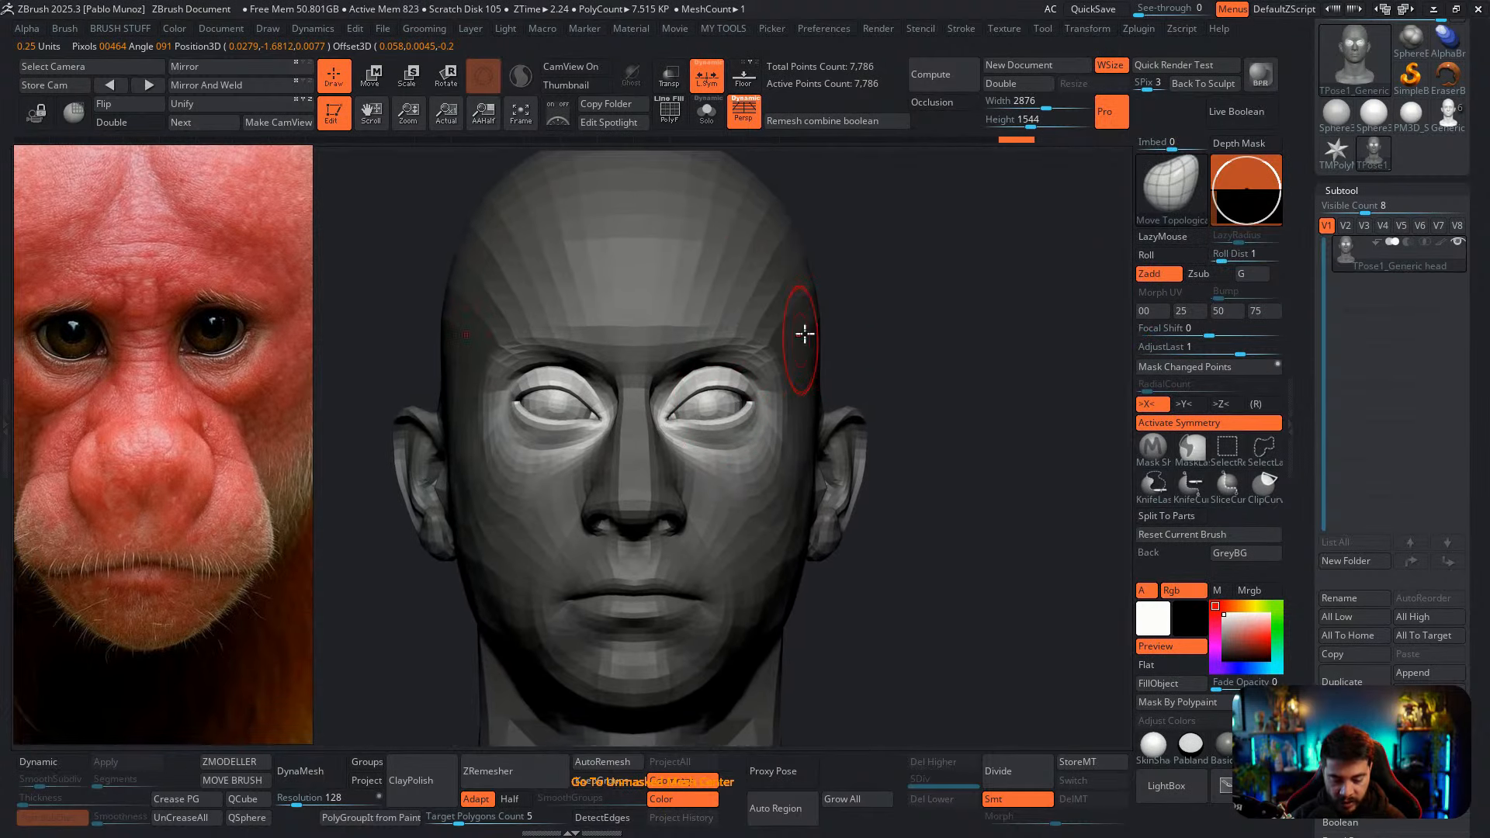
pyautogui.press('space')
pyautogui.moveTo(756, 390); pyautogui.dragTo(763, 389)
pyautogui.keyDown('ctrl'); pyautogui.moveTo(751, 375); pyautogui.dragTo(748, 393, button='right'); pyautogui.keyUp('ctrl')
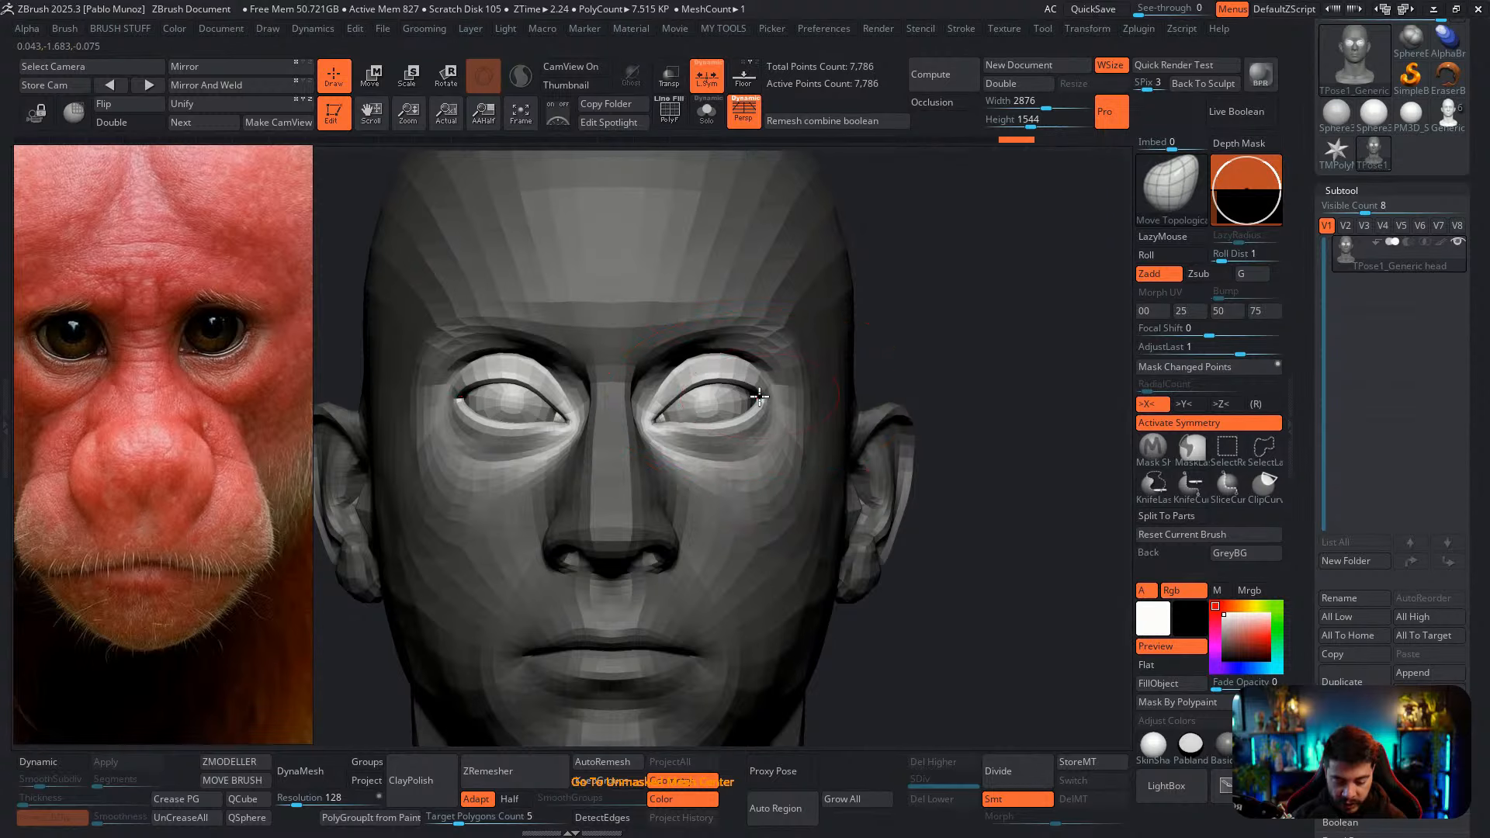
pyautogui.press('space')
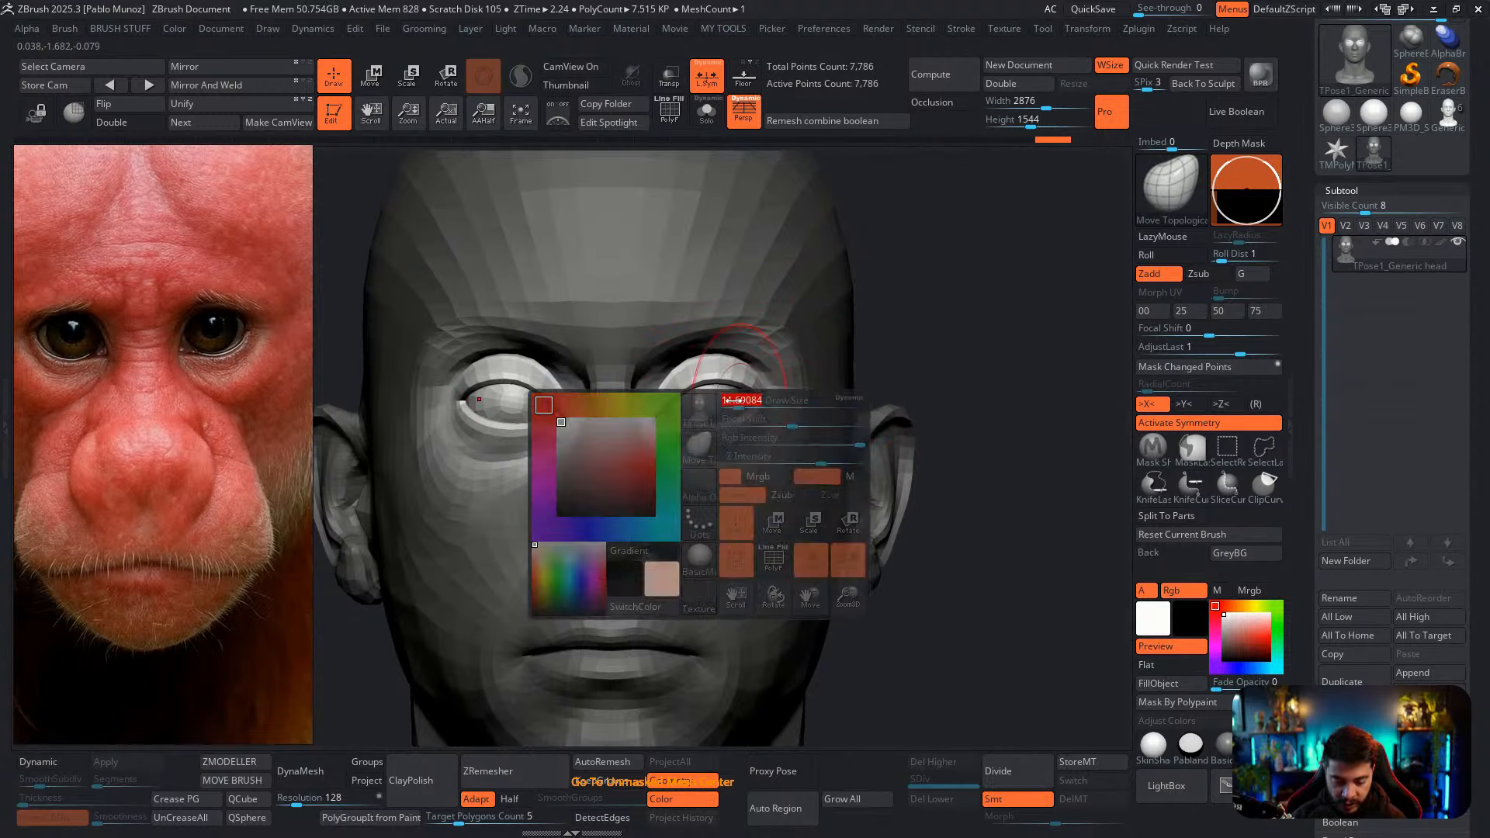
pyautogui.hotkey('ctrl', 'shift', 'z')
pyautogui.hotkey('ctrl', 'shift', 'z')
pyautogui.hotkey('ctrl', 'shift', 'z')
pyautogui.hotkey('ctrl', 'shift', 'z')
pyautogui.press('space')
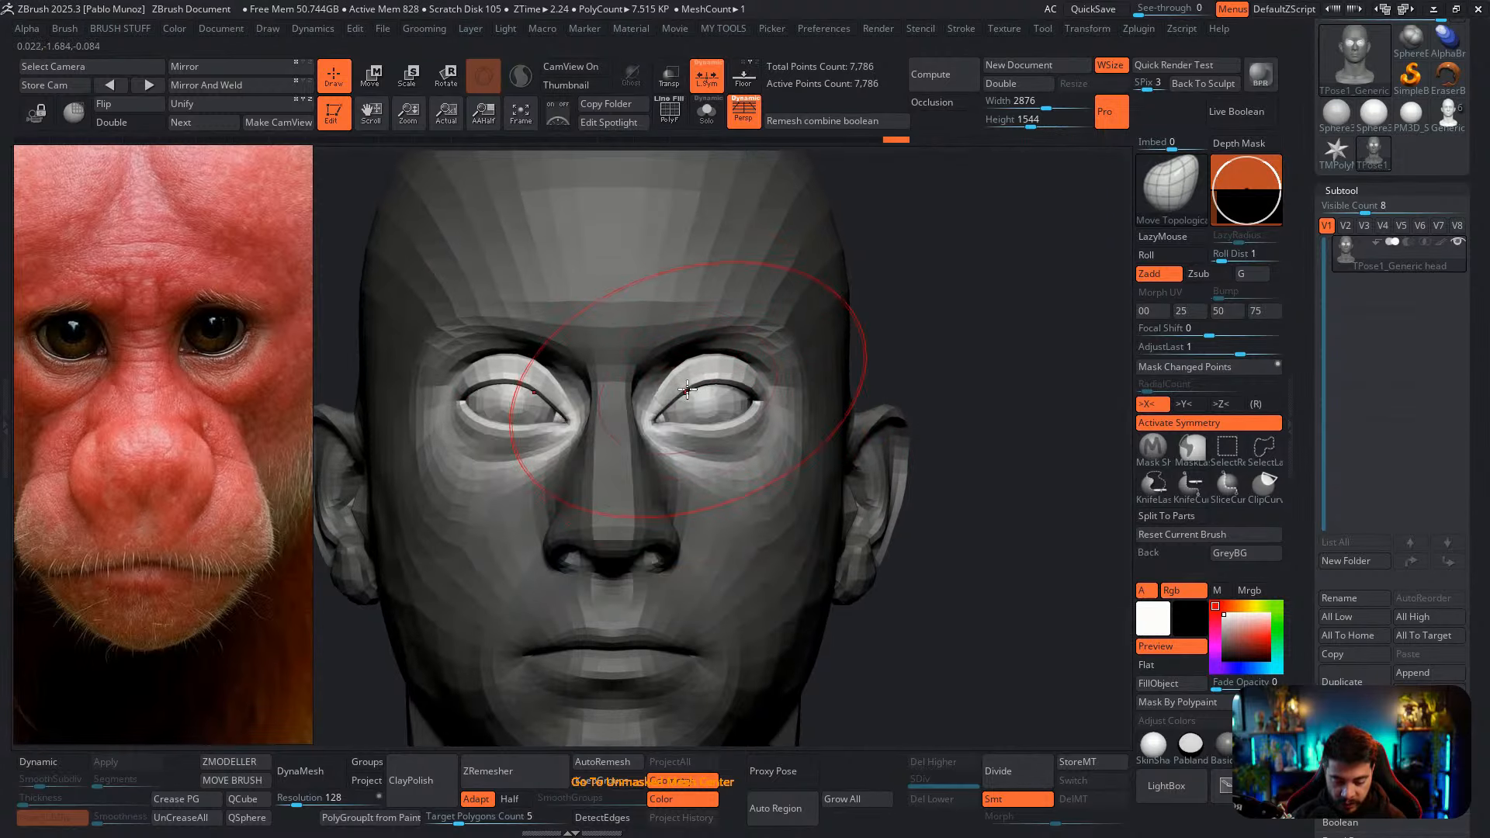
# Isolate the eyeballs and teeth, mask them, and bring the whole head back into view
pyautogui.keyDown('ctrl'); pyautogui.keyDown('shift'); pyautogui.click(751, 376); pyautogui.keyUp('shift'); pyautogui.keyUp('ctrl')
pyautogui.keyDown('ctrl'); pyautogui.keyDown('shift'); pyautogui.click(900, 326); pyautogui.keyUp('shift'); pyautogui.keyUp('ctrl')
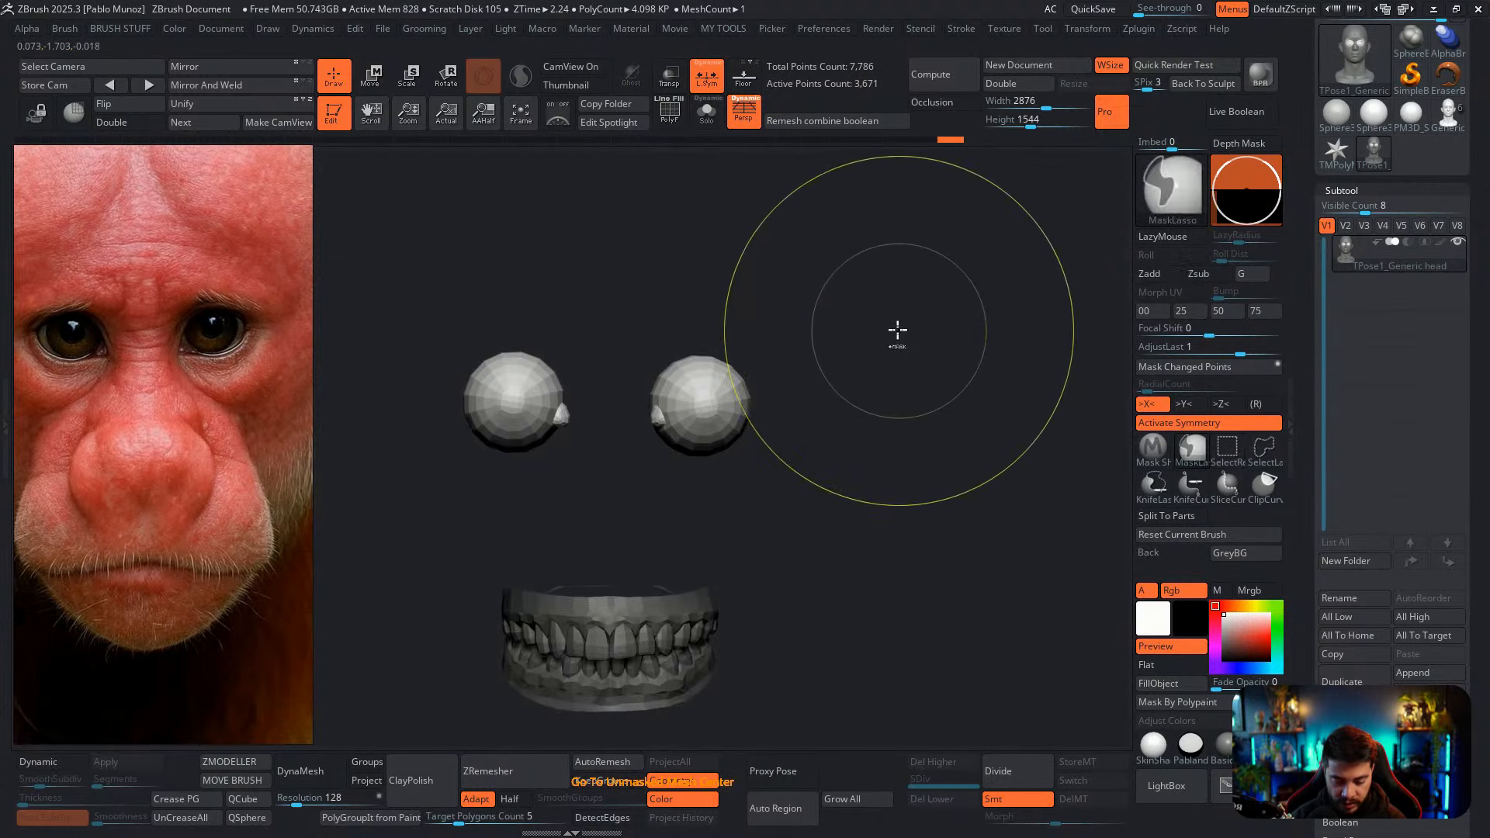
pyautogui.moveTo(892, 322)
pyautogui.keyDown('ctrl'); pyautogui.mouseDown()
pyautogui.moveTo(655, 541)
pyautogui.moveTo(745, 182)
pyautogui.moveTo(862, 359)
pyautogui.mouseUp(); pyautogui.keyUp('ctrl')
pyautogui.keyDown('ctrl'); pyautogui.keyDown('shift'); pyautogui.click(862, 359); pyautogui.keyUp('shift'); pyautogui.keyUp('ctrl')
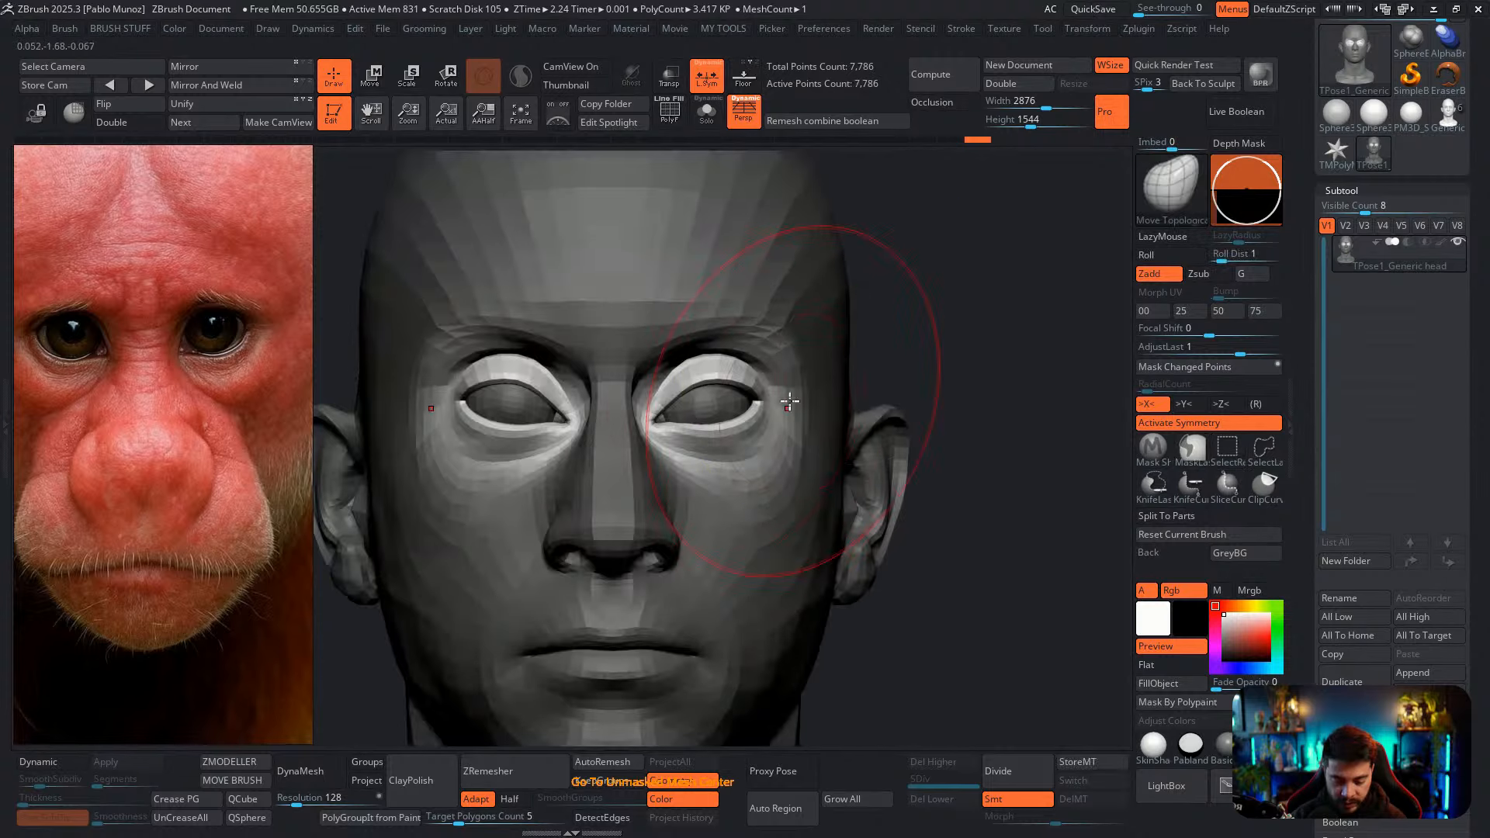
# Round the eye openings by reshaping the upper eyelids and eye corners with the Move Topological brush
pyautogui.press('space')
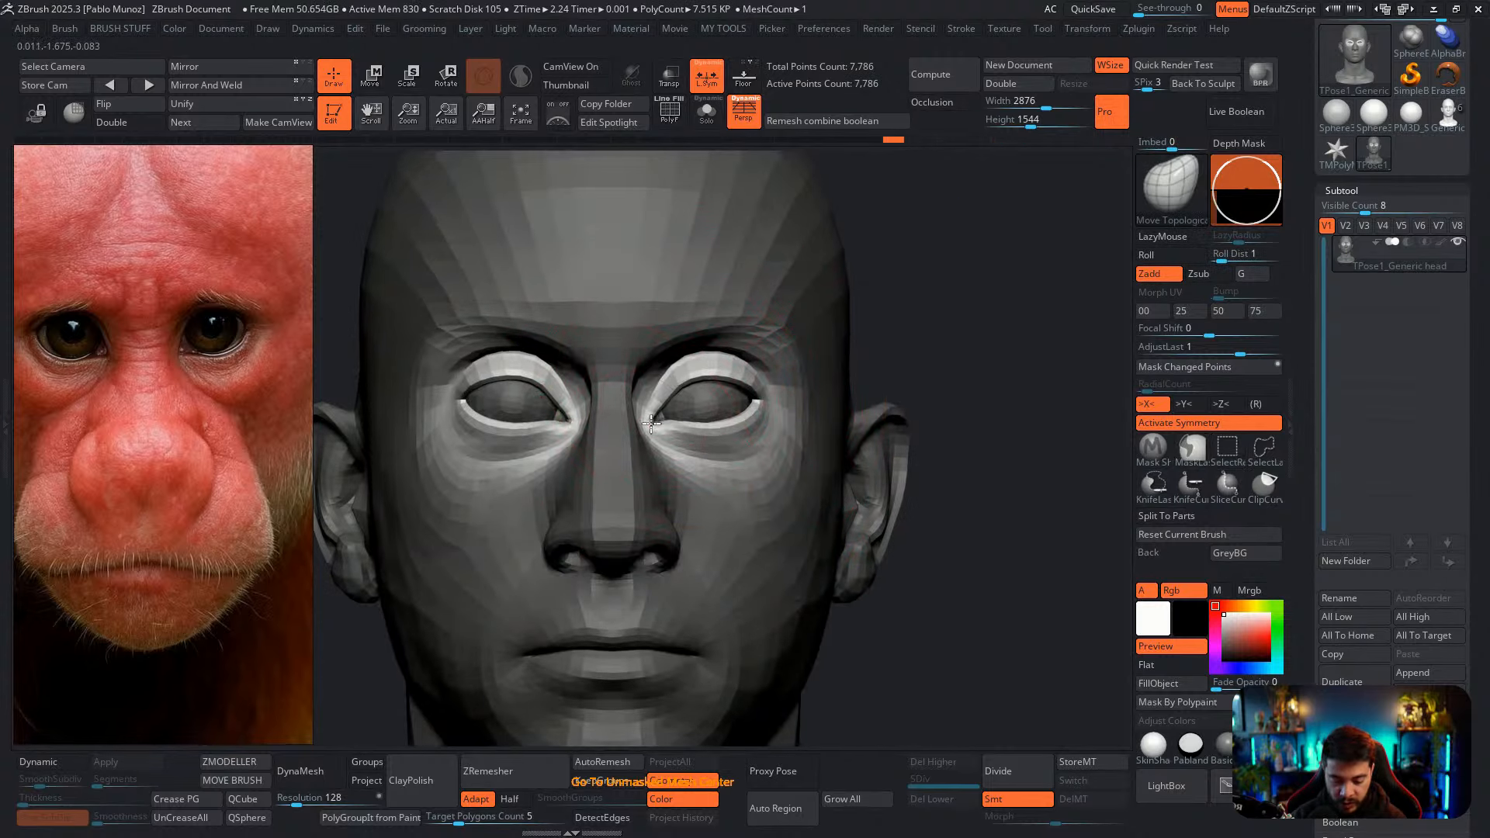
pyautogui.press('space')
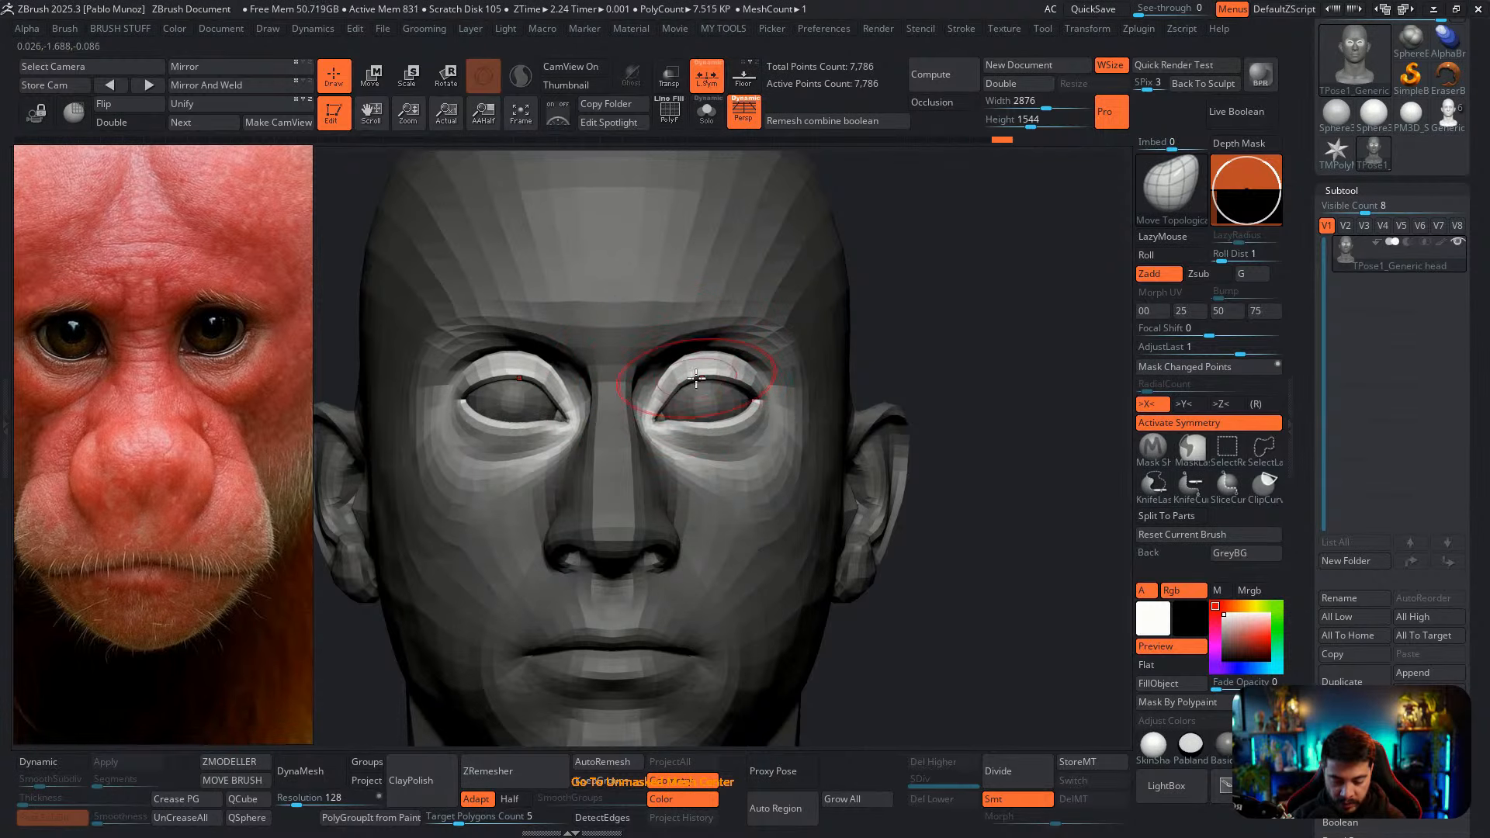
pyautogui.press('space')
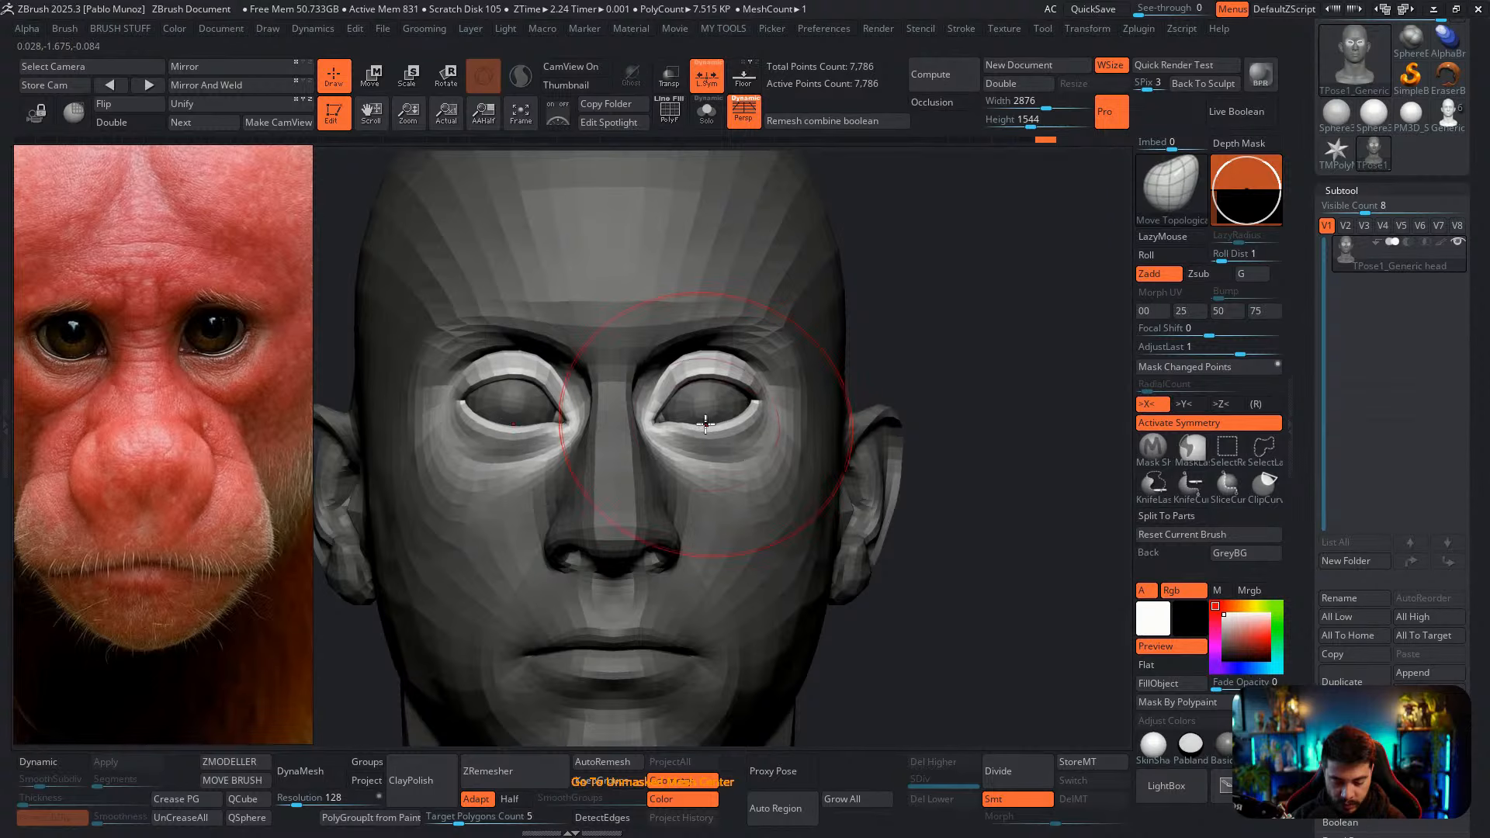
pyautogui.moveTo(710, 419)
pyautogui.mouseDown(button='right')
pyautogui.moveTo(742, 415)
pyautogui.moveTo(803, 353)
pyautogui.moveTo(838, 399)
pyautogui.moveTo(781, 398)
pyautogui.moveTo(803, 393)
pyautogui.mouseUp(button='right')
pyautogui.moveTo(782, 393); pyautogui.dragTo(773, 391)
pyautogui.rightClick(768, 391)
pyautogui.keyDown('shift'); pyautogui.moveTo(761, 391); pyautogui.dragTo(743, 385, button='right'); pyautogui.keyUp('shift')
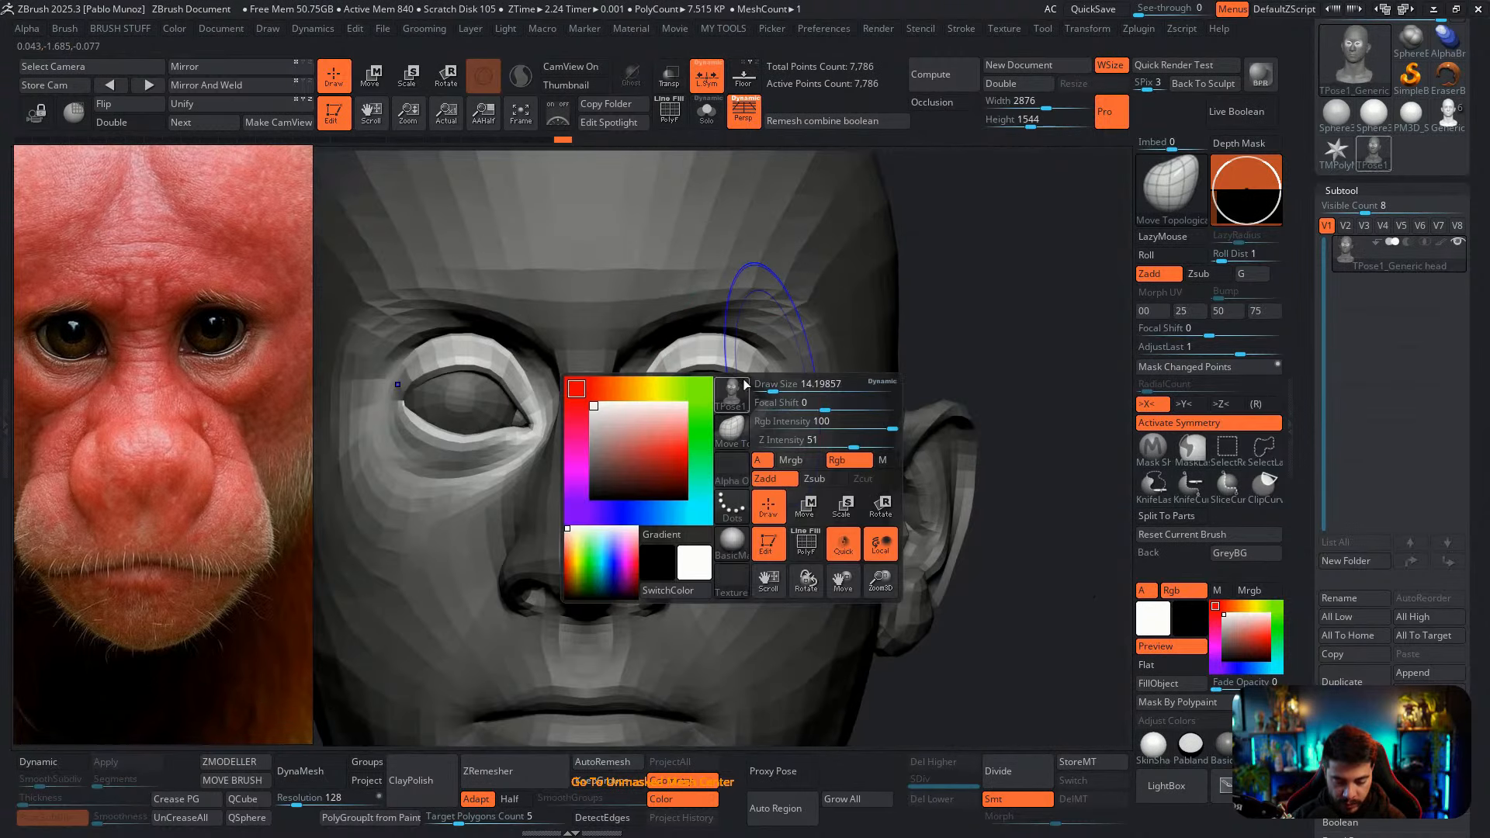
# Fit the upper and lower eyelids around the masked eyeballs, working from low and high angles
pyautogui.moveTo(794, 310); pyautogui.dragTo(760, 241, button='right')
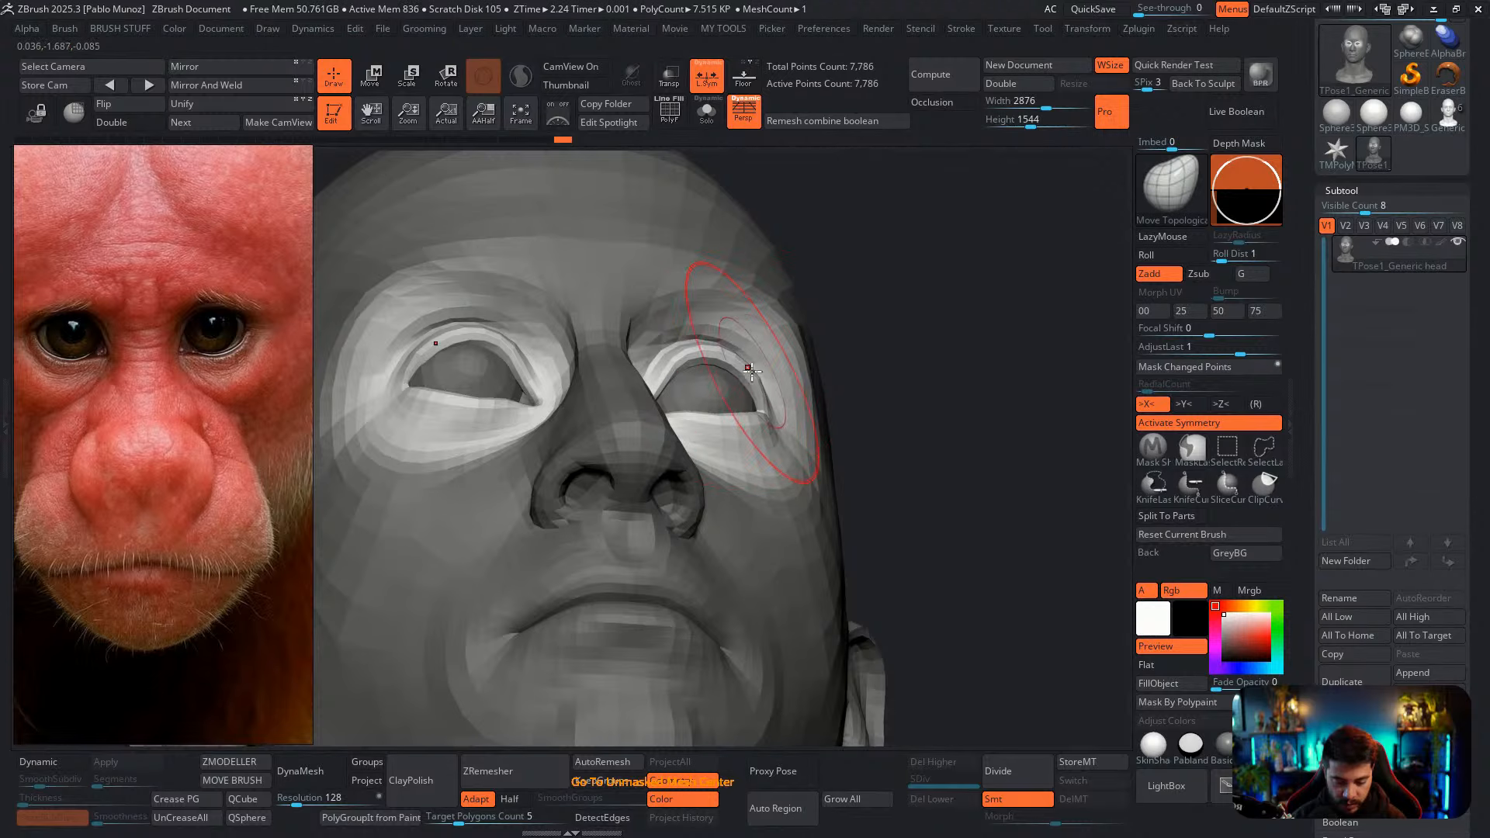
pyautogui.moveTo(751, 371); pyautogui.dragTo(748, 376)
pyautogui.moveTo(748, 376); pyautogui.dragTo(726, 466, button='right')
pyautogui.rightClick(727, 466)
pyautogui.moveTo(776, 341); pyautogui.dragTo(752, 462, button='right')
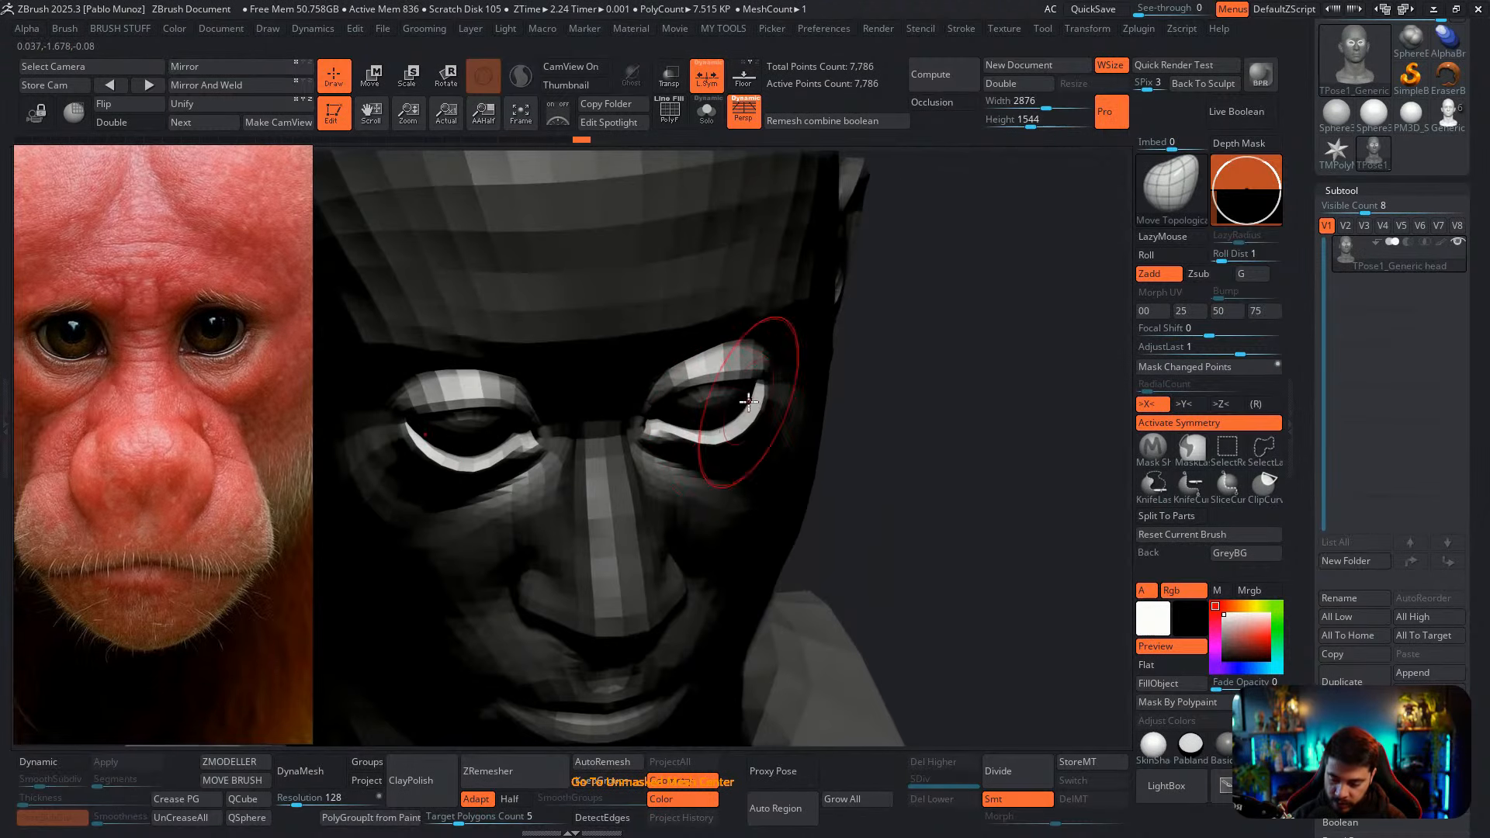
pyautogui.moveTo(733, 429); pyautogui.dragTo(714, 421)
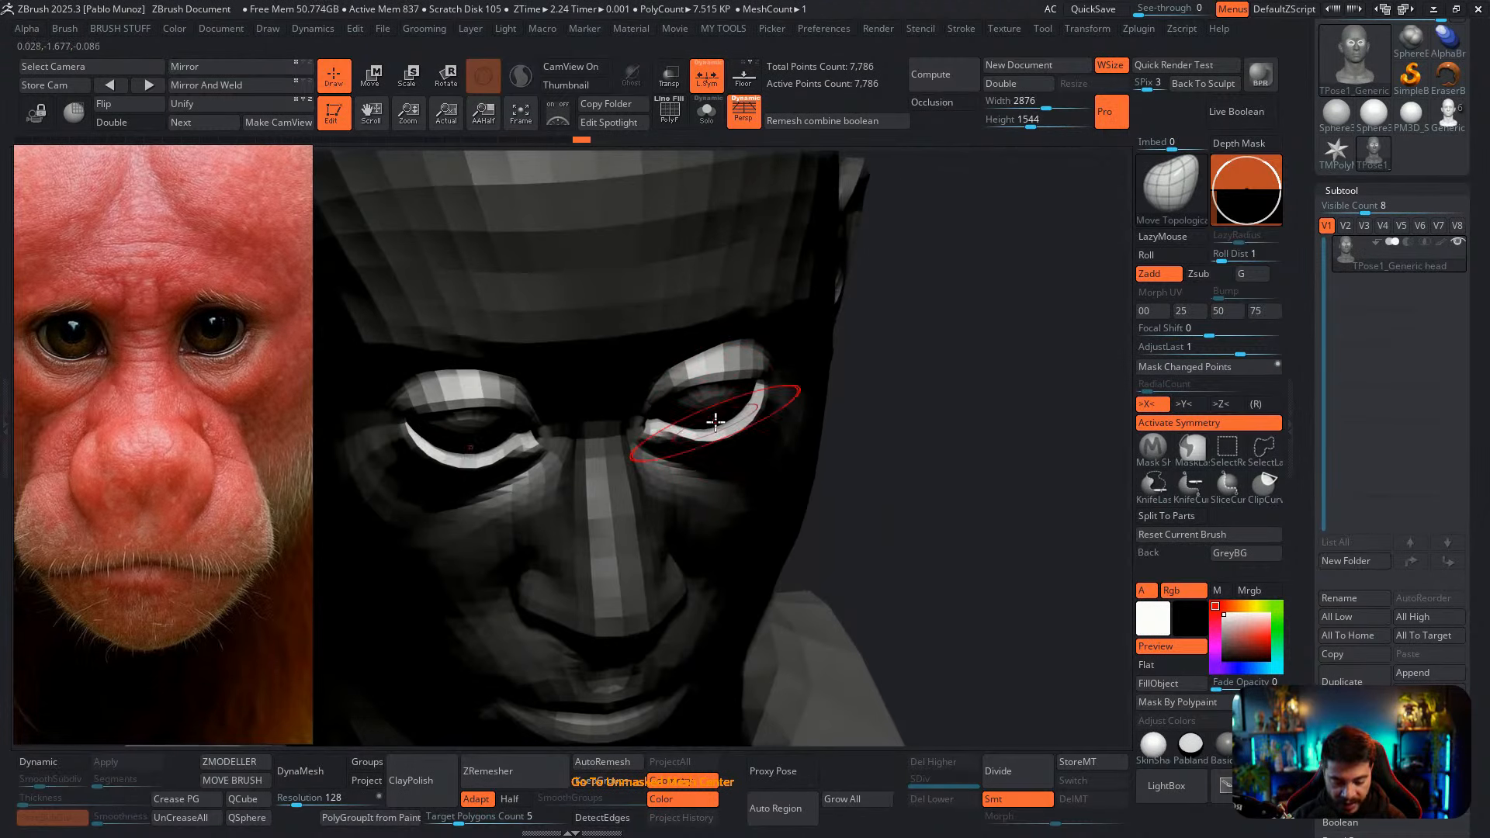
pyautogui.moveTo(715, 422)
pyautogui.mouseDown(button='right')
pyautogui.moveTo(699, 401)
pyautogui.moveTo(752, 399)
pyautogui.mouseUp(button='right')
pyautogui.moveTo(738, 424); pyautogui.dragTo(733, 417)
# Raise the inner part of the upper eyelids and refine the area around the outer eye corners
pyautogui.moveTo(724, 367); pyautogui.dragTo(726, 364, button='right')
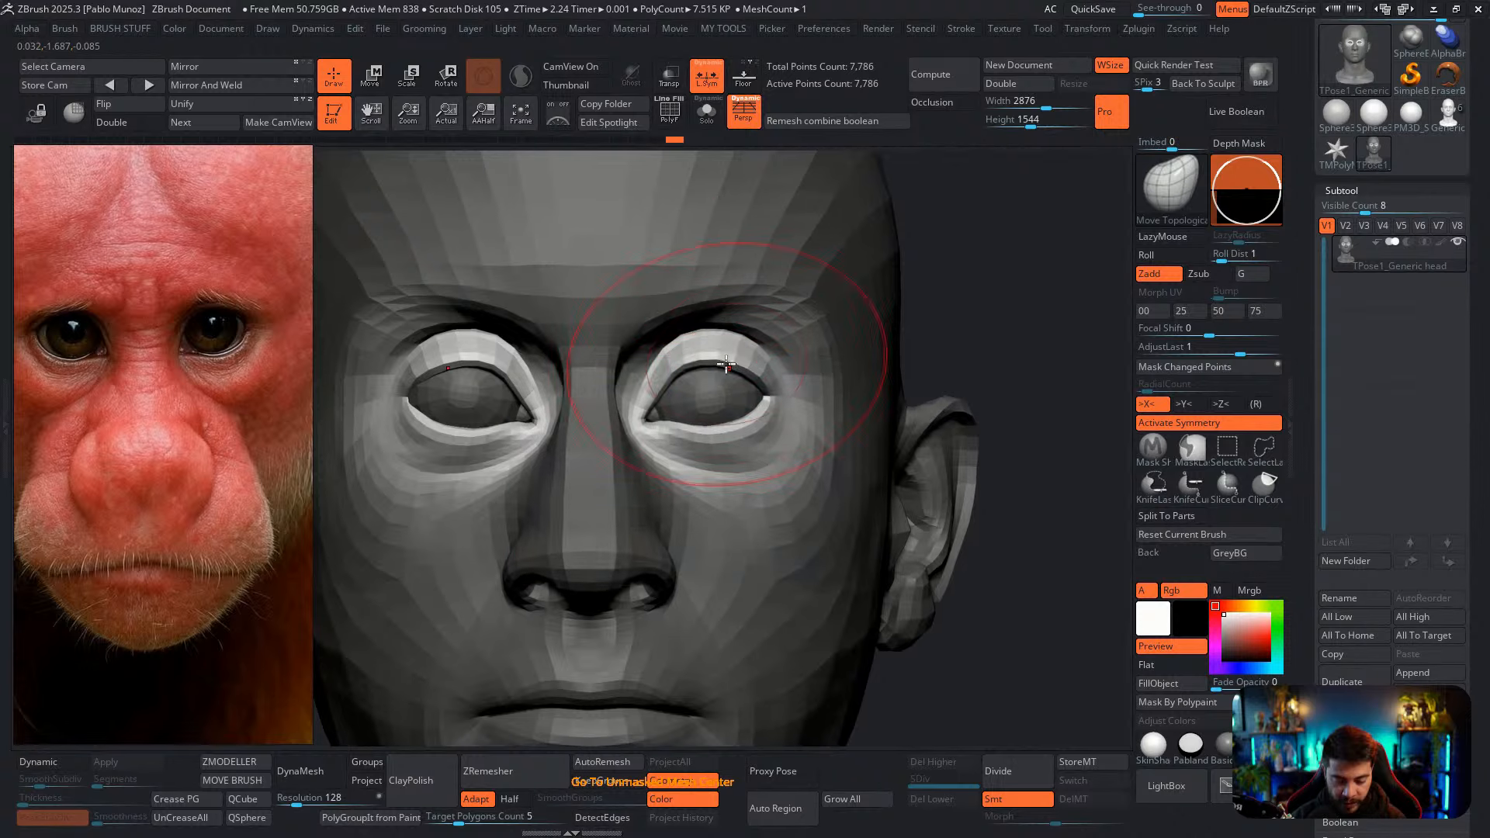
pyautogui.moveTo(686, 373); pyautogui.dragTo(683, 369)
pyautogui.moveTo(684, 372); pyautogui.dragTo(679, 370, button='right')
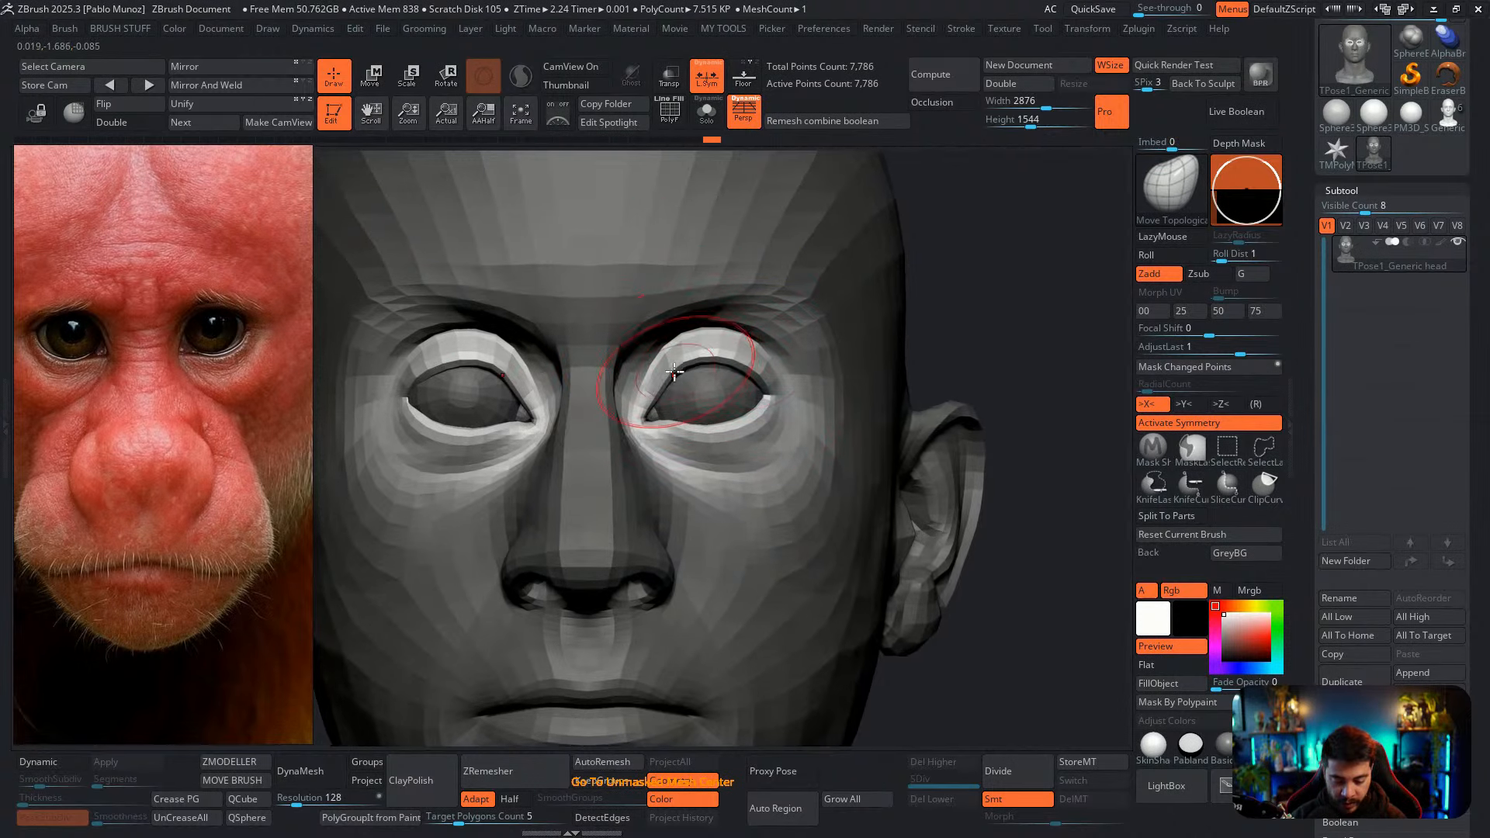
pyautogui.moveTo(650, 405); pyautogui.dragTo(654, 390)
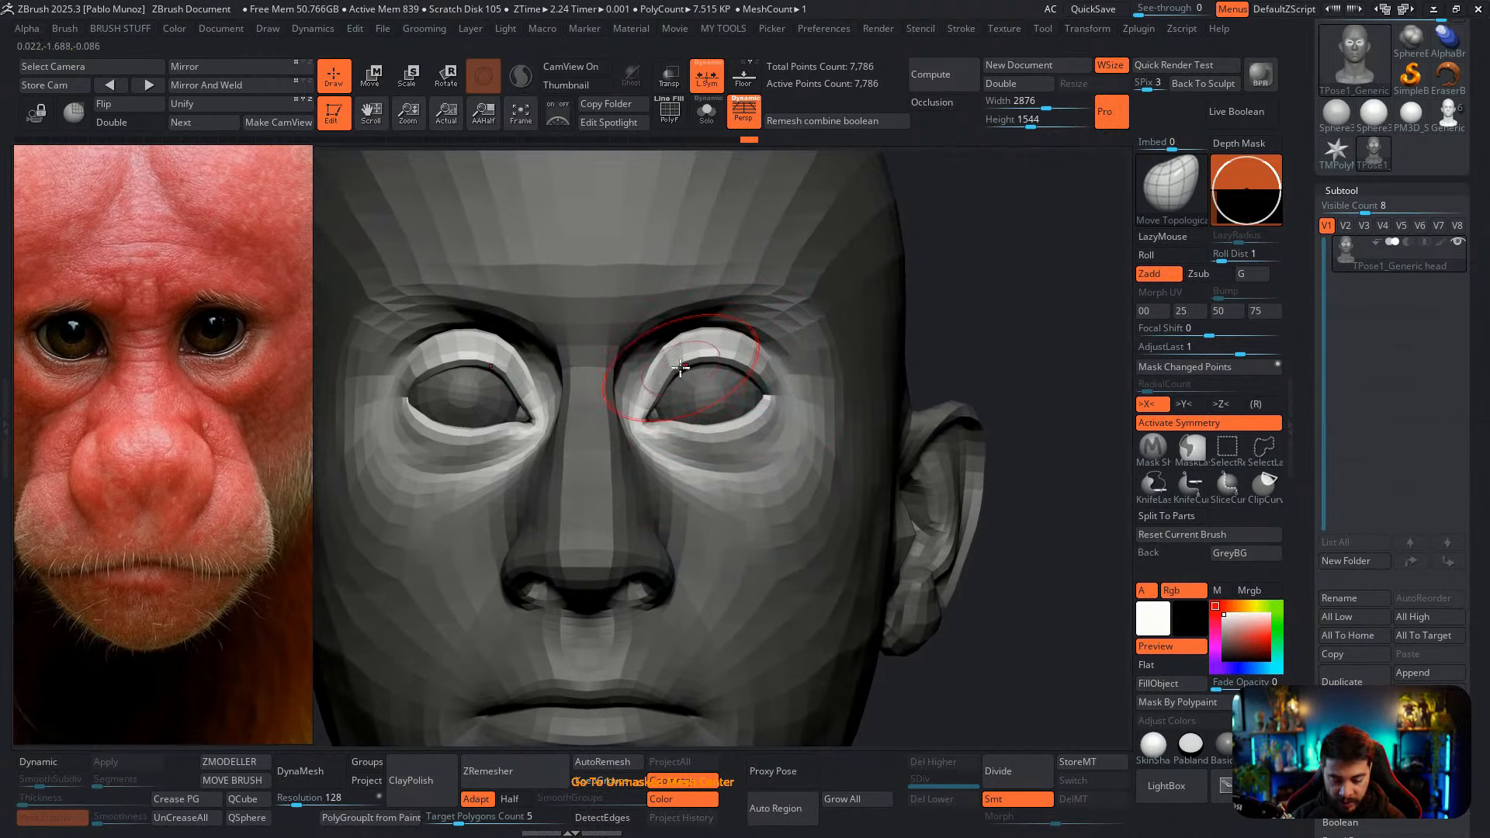
pyautogui.moveTo(680, 367); pyautogui.dragTo(788, 346, button='right')
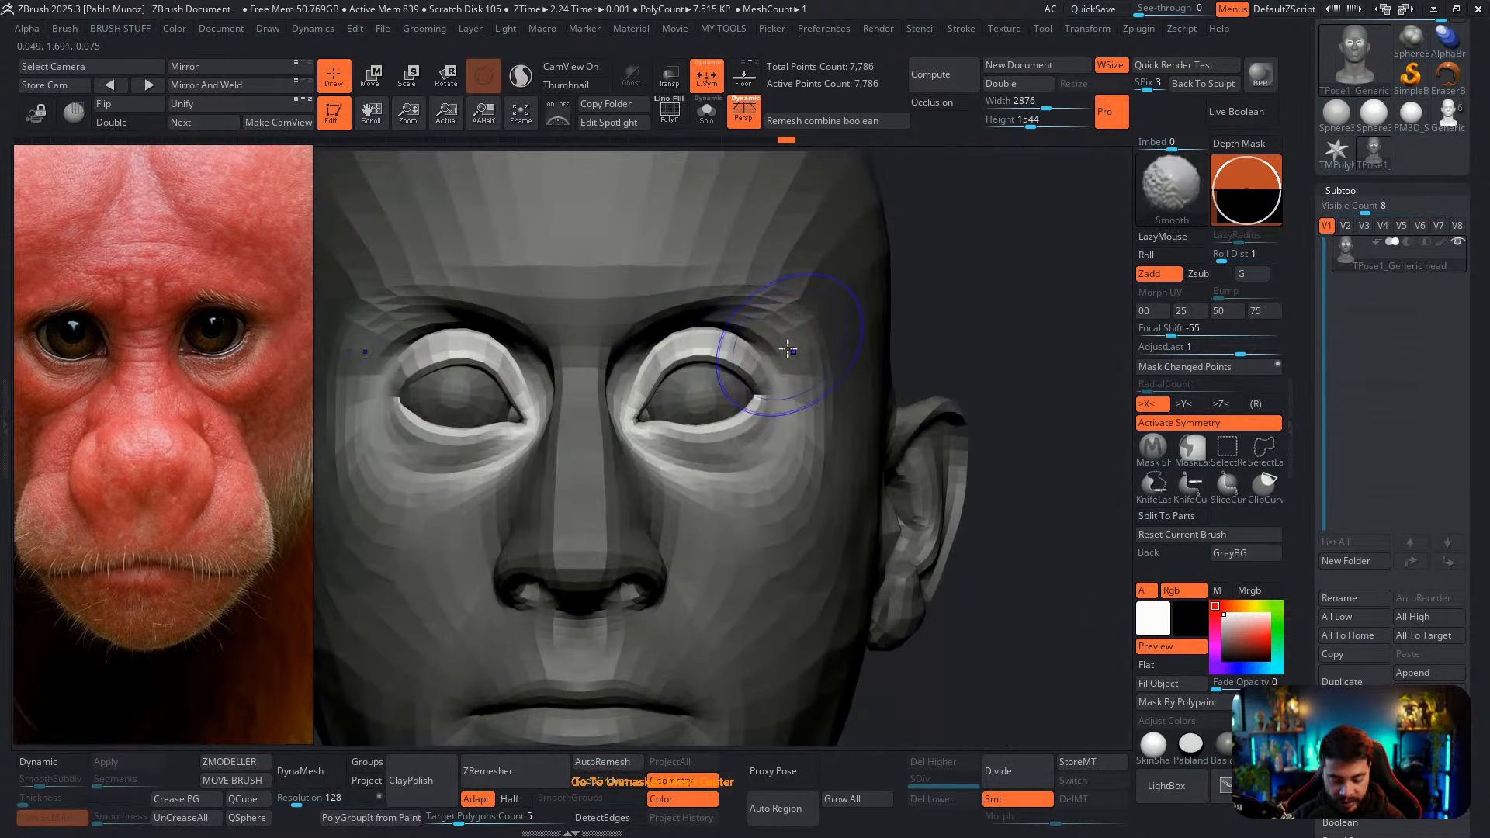
pyautogui.moveTo(755, 399)
pyautogui.mouseDown(button='right')
pyautogui.moveTo(725, 406)
pyautogui.moveTo(711, 432)
pyautogui.moveTo(764, 400)
pyautogui.mouseUp(button='right')
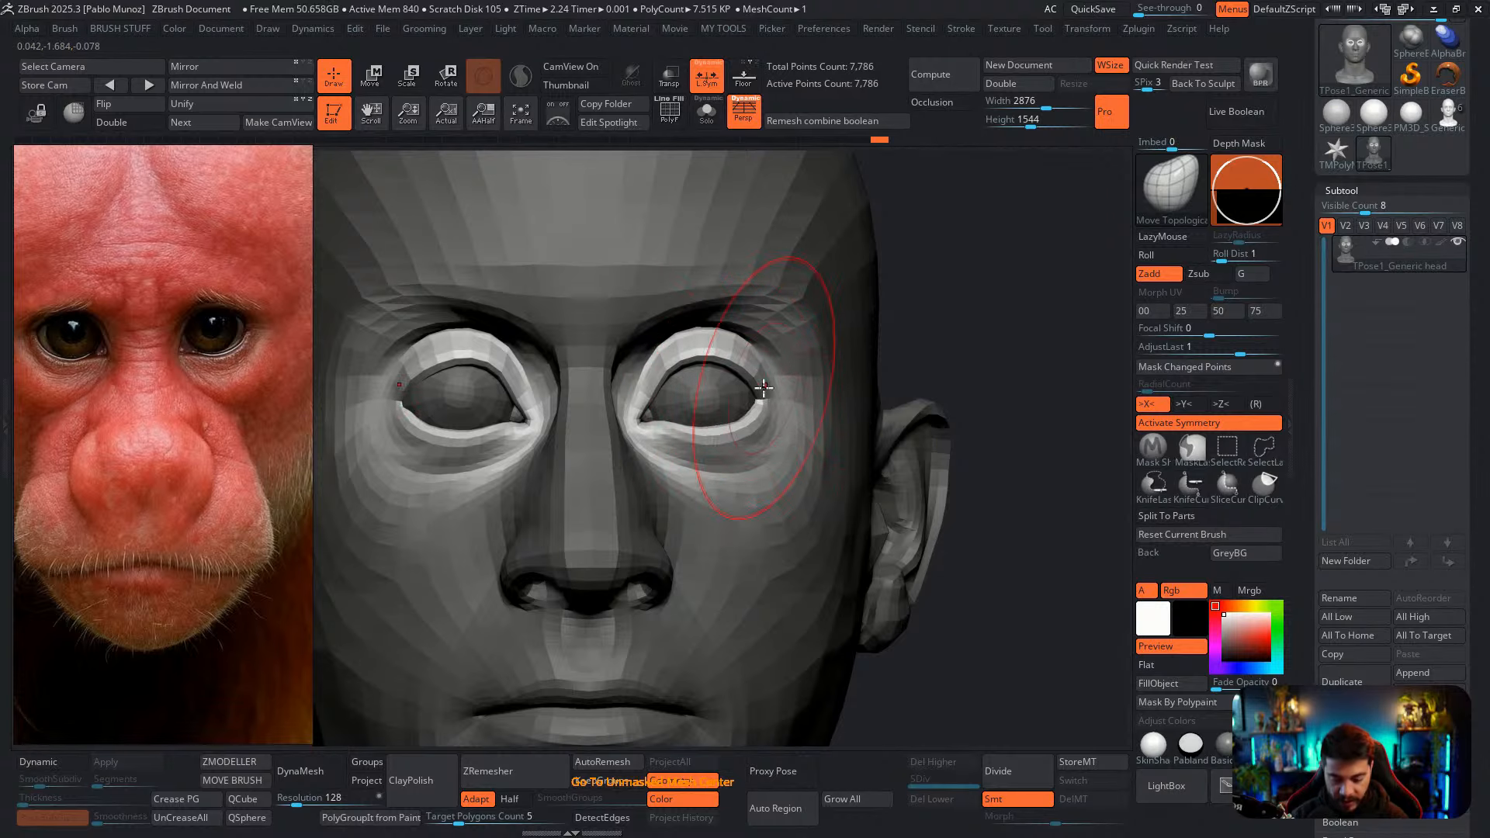
# Adjust the lower eyelid rims and inner eye corners with smaller Move Topological strokes
pyautogui.moveTo(764, 388)
pyautogui.mouseDown(button='right')
pyautogui.moveTo(738, 426)
pyautogui.moveTo(678, 429)
pyautogui.mouseUp(button='right')
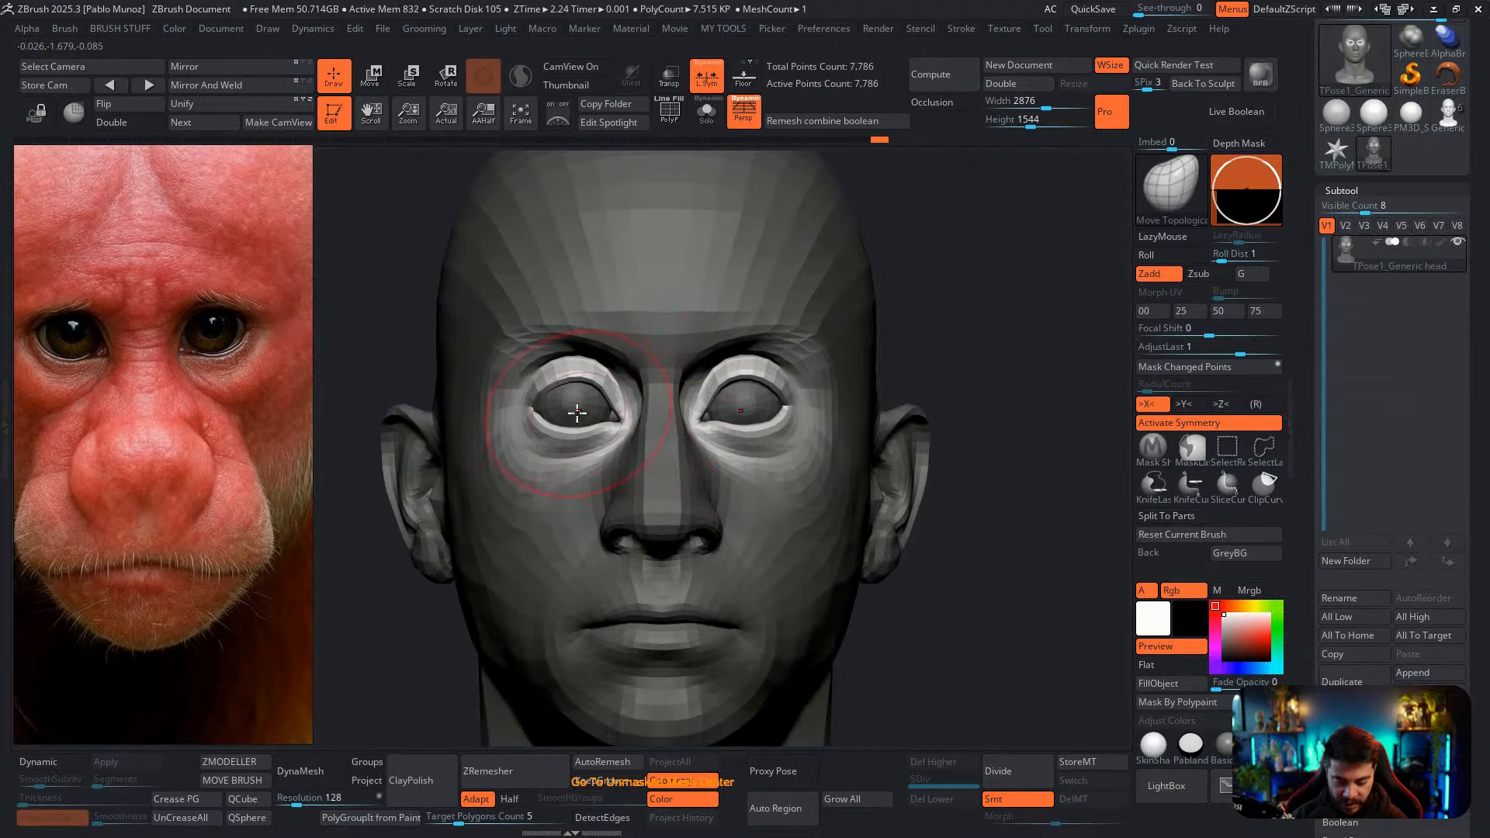
pyautogui.keyDown('ctrl'); pyautogui.moveTo(665, 393); pyautogui.dragTo(722, 384, button='right'); pyautogui.keyUp('ctrl')
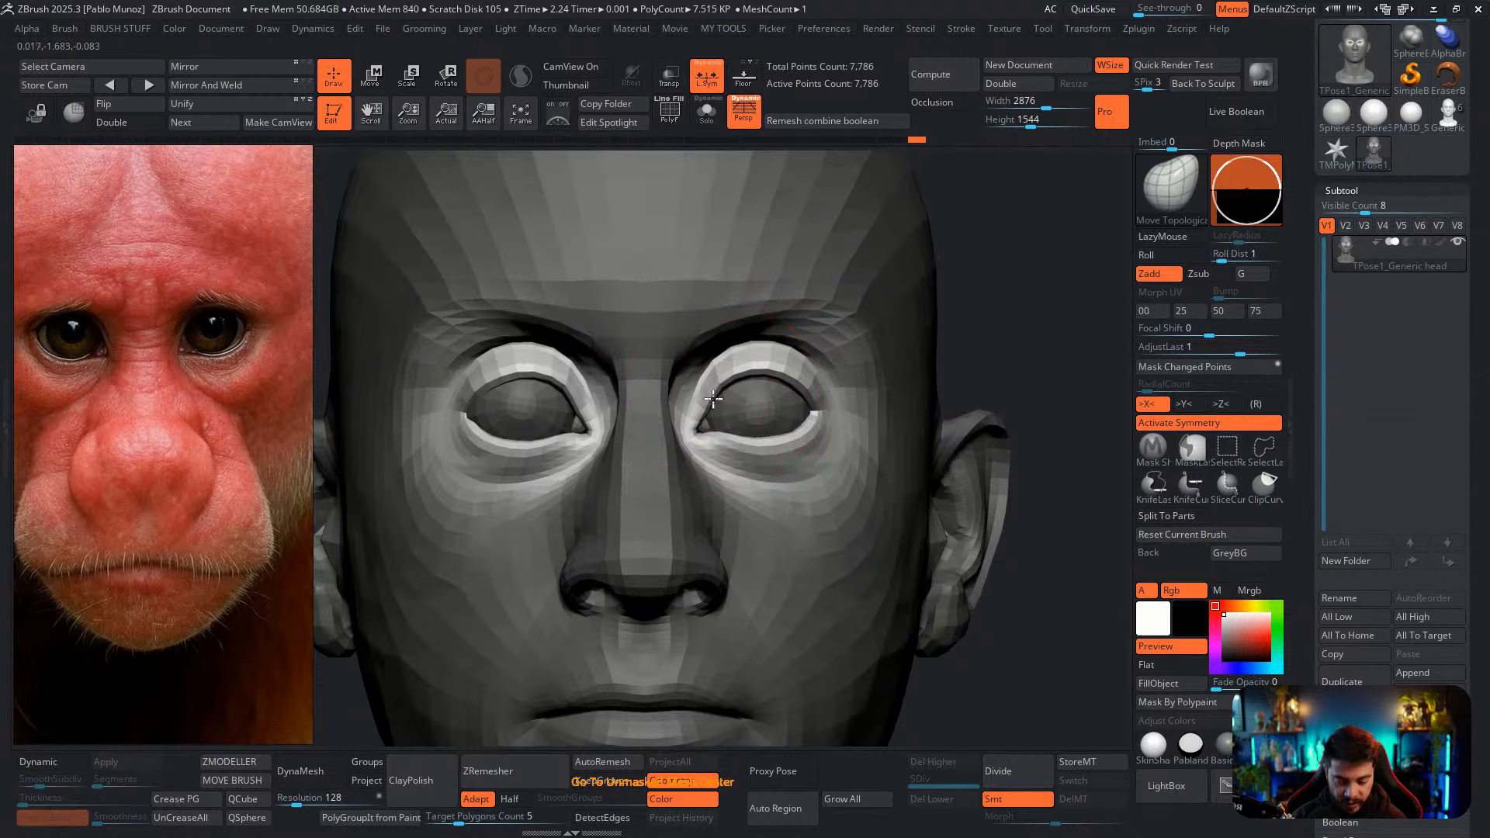
pyautogui.moveTo(776, 443); pyautogui.dragTo(766, 437)
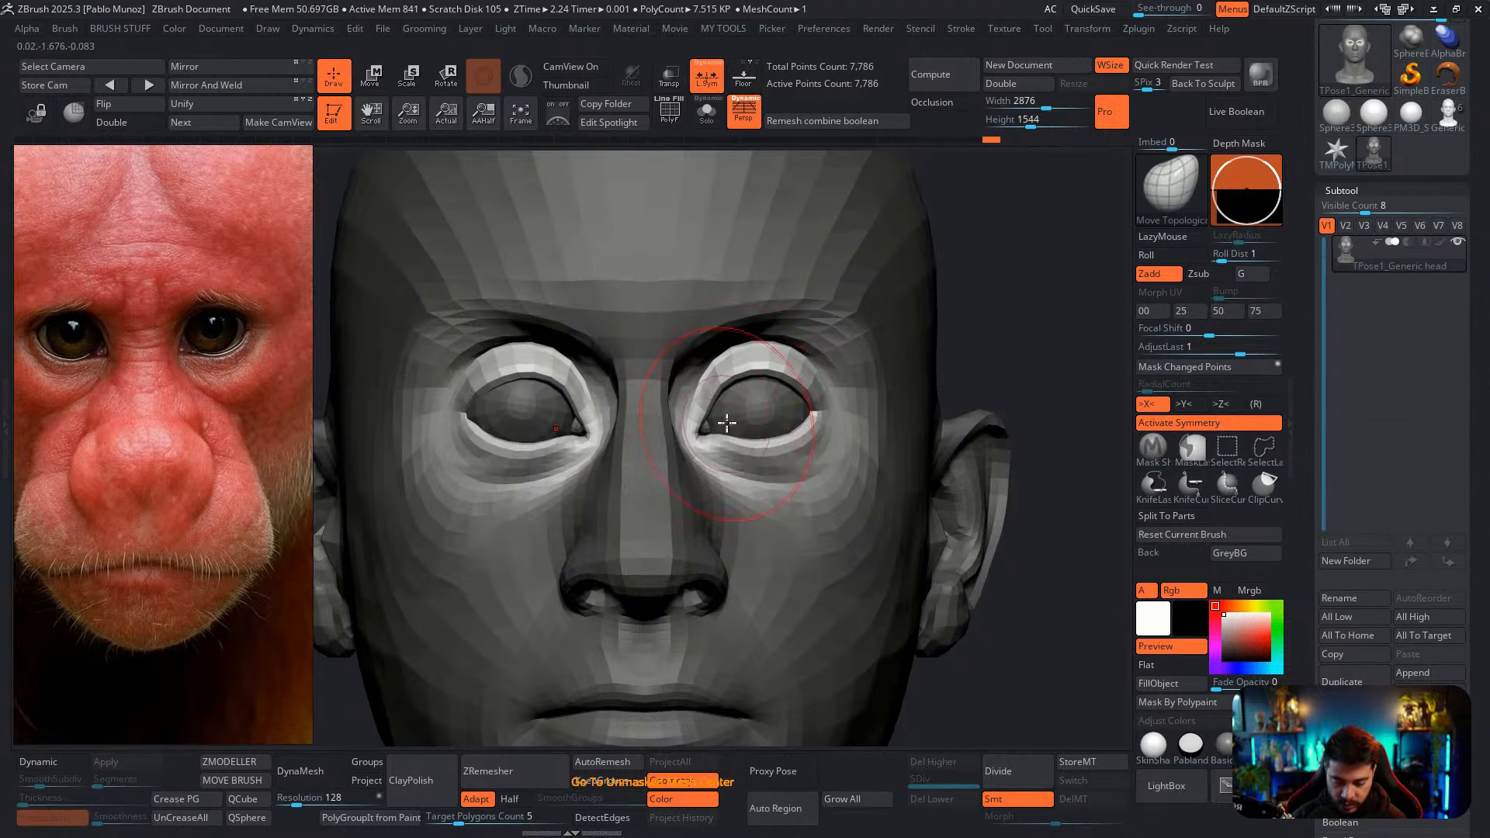
pyautogui.moveTo(726, 423); pyautogui.dragTo(763, 397, button='right')
pyautogui.moveTo(720, 434); pyautogui.dragTo(715, 437)
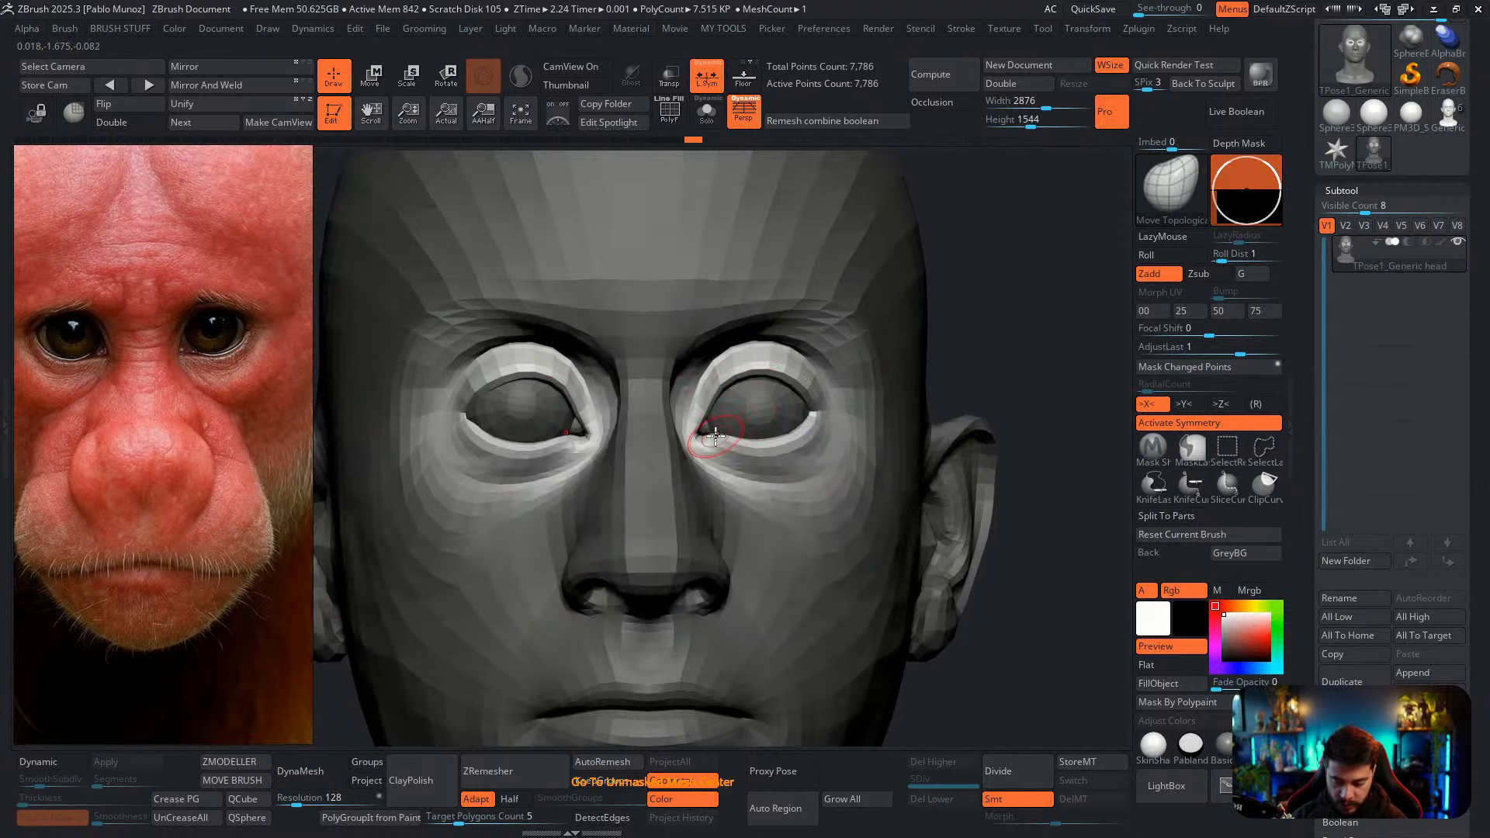
# Reshape the inner eye corners and adjust the upper and lower eyelid rims with the Move Topological brush
pyautogui.moveTo(726, 431); pyautogui.dragTo(704, 421, button='right')
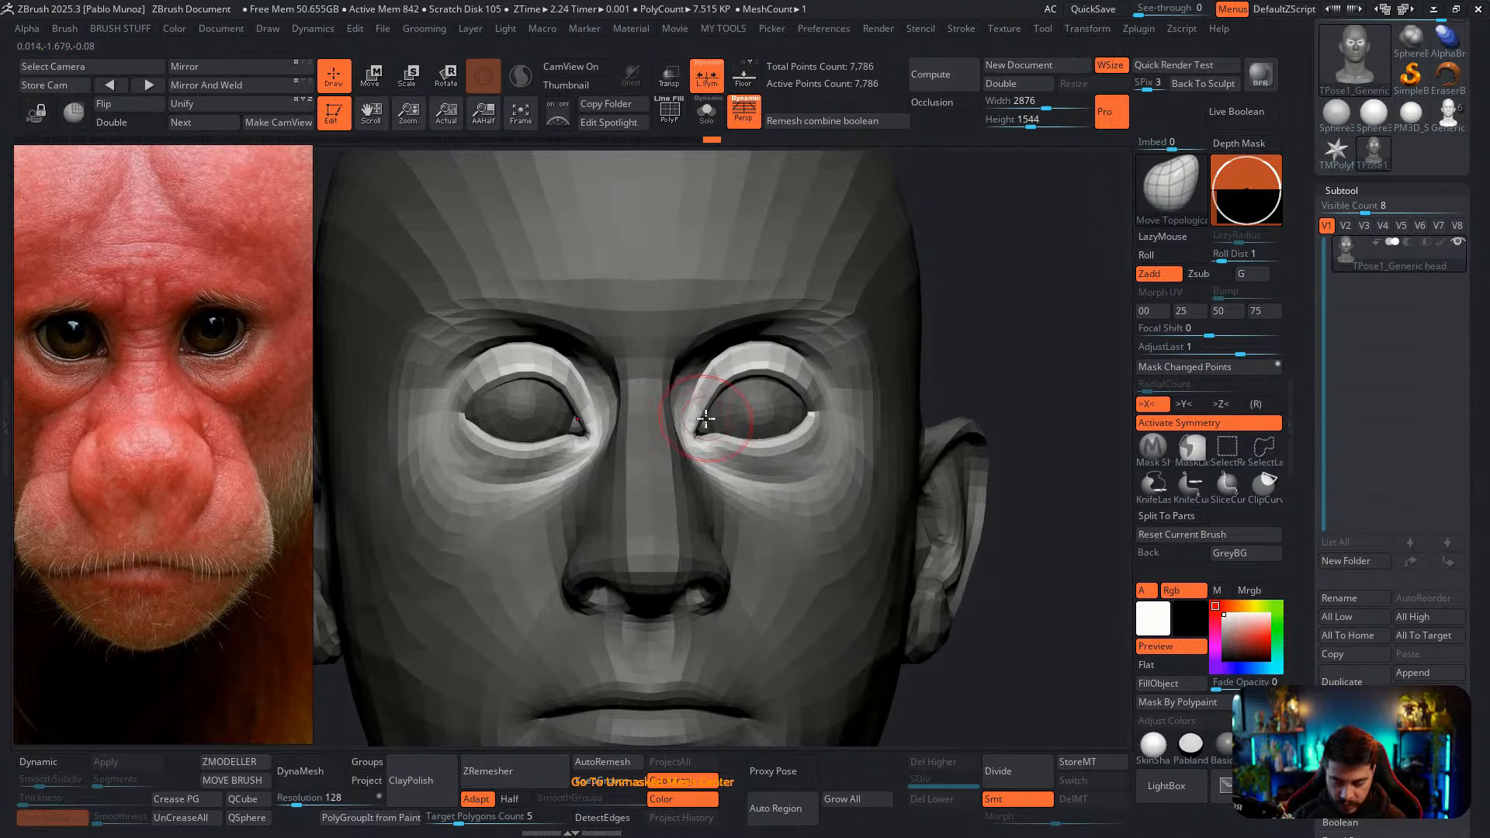
pyautogui.moveTo(702, 429); pyautogui.dragTo(701, 432)
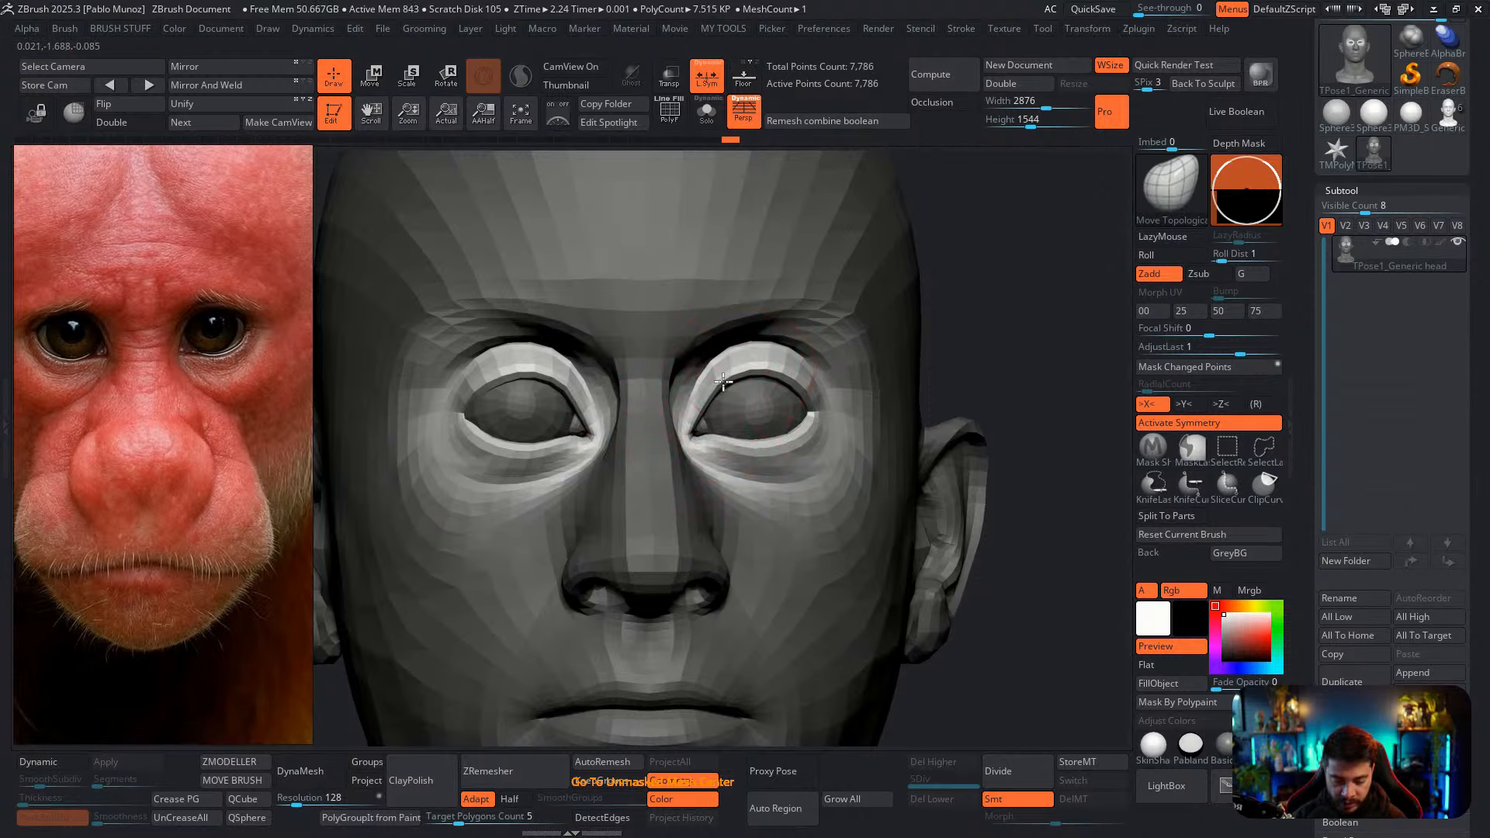
pyautogui.moveTo(723, 382)
pyautogui.mouseDown()
pyautogui.moveTo(800, 375)
pyautogui.moveTo(816, 393)
pyautogui.mouseUp()
pyautogui.press('space')
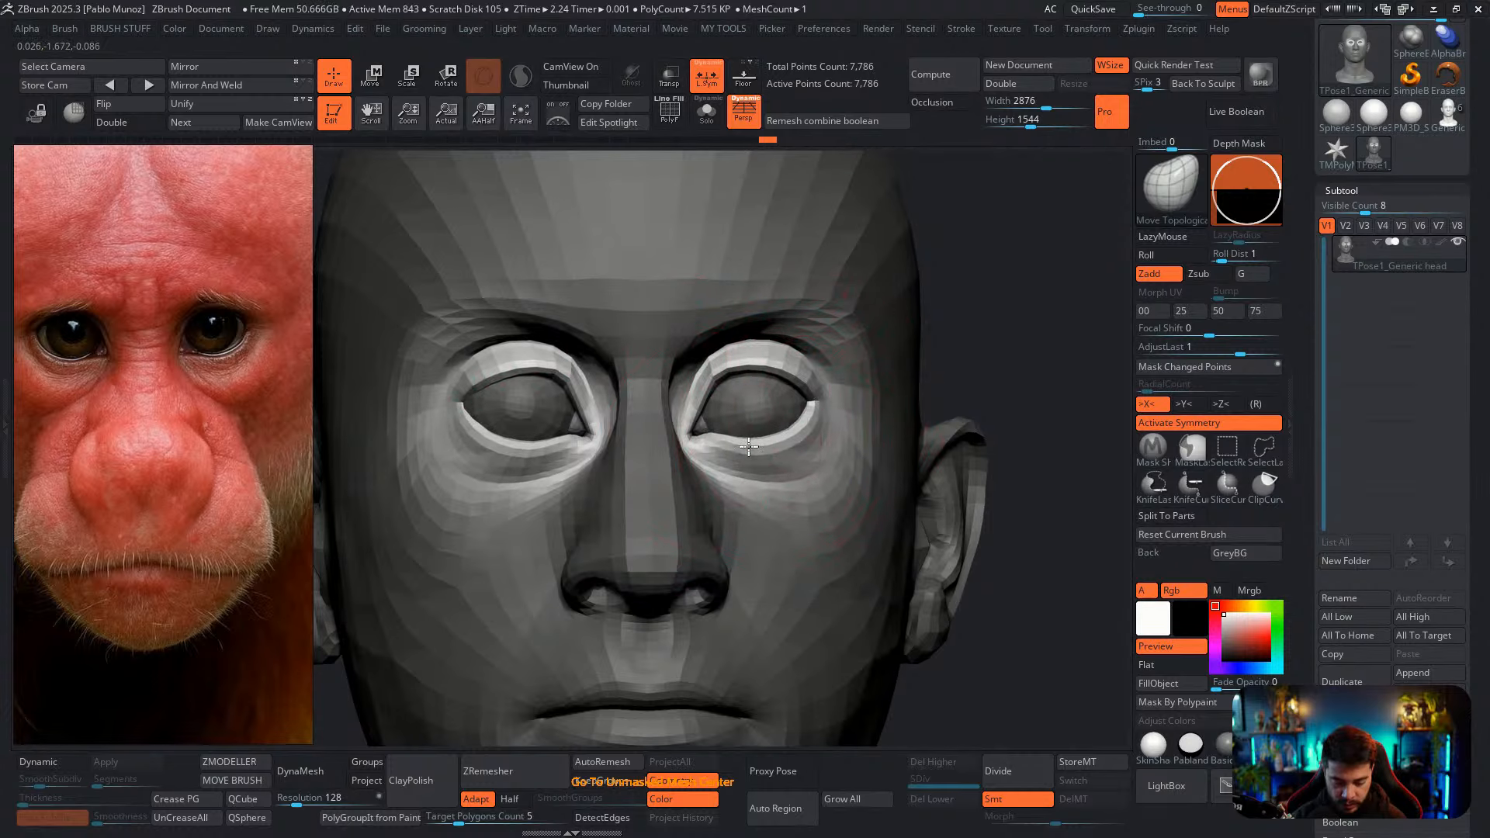
pyautogui.moveTo(749, 447); pyautogui.dragTo(760, 456)
# Fit the upper eyelid rims to the eyeballs from a low angle and the lower rims from a high angle
pyautogui.moveTo(814, 423); pyautogui.dragTo(783, 335, button='right')
pyautogui.moveTo(764, 398); pyautogui.dragTo(768, 392)
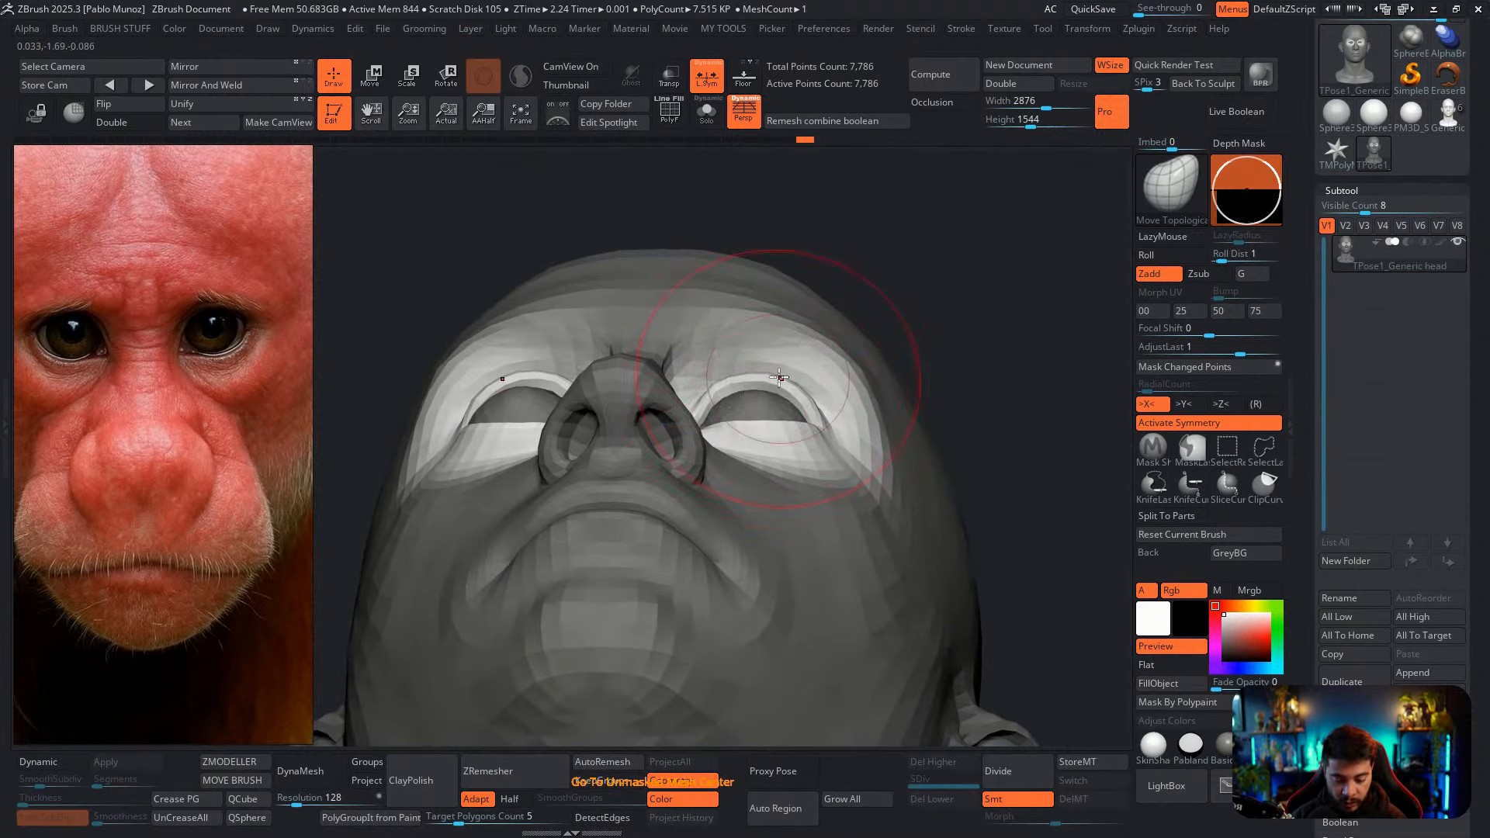
pyautogui.moveTo(779, 377)
pyautogui.mouseDown(button='right')
pyautogui.moveTo(807, 394)
pyautogui.moveTo(815, 435)
pyautogui.moveTo(784, 499)
pyautogui.mouseUp(button='right')
pyautogui.moveTo(767, 480); pyautogui.dragTo(767, 486)
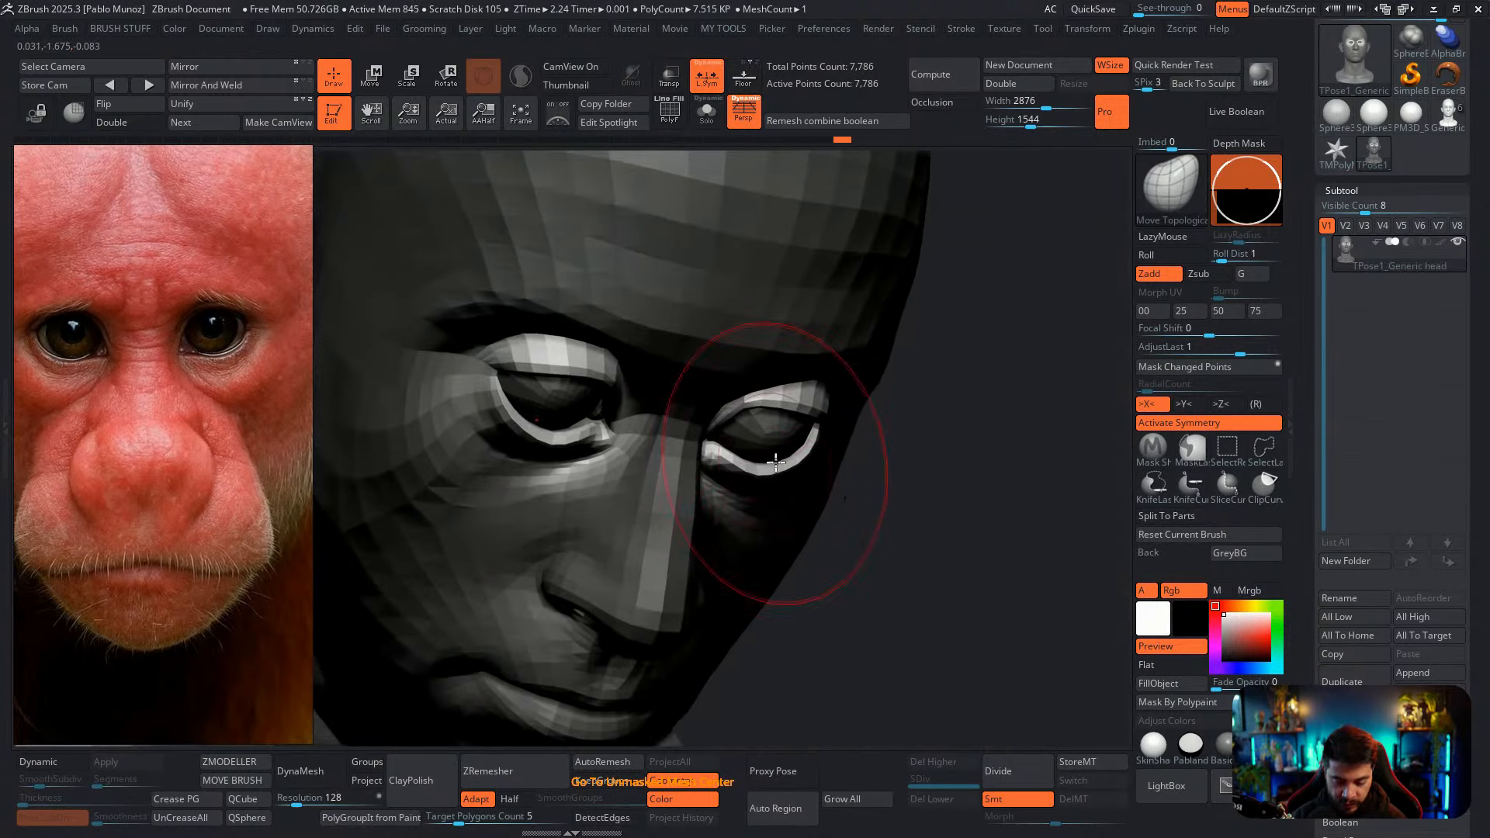
pyautogui.moveTo(776, 459)
pyautogui.mouseDown(button='right')
pyautogui.moveTo(746, 461)
pyautogui.moveTo(865, 342)
pyautogui.mouseUp(button='right')
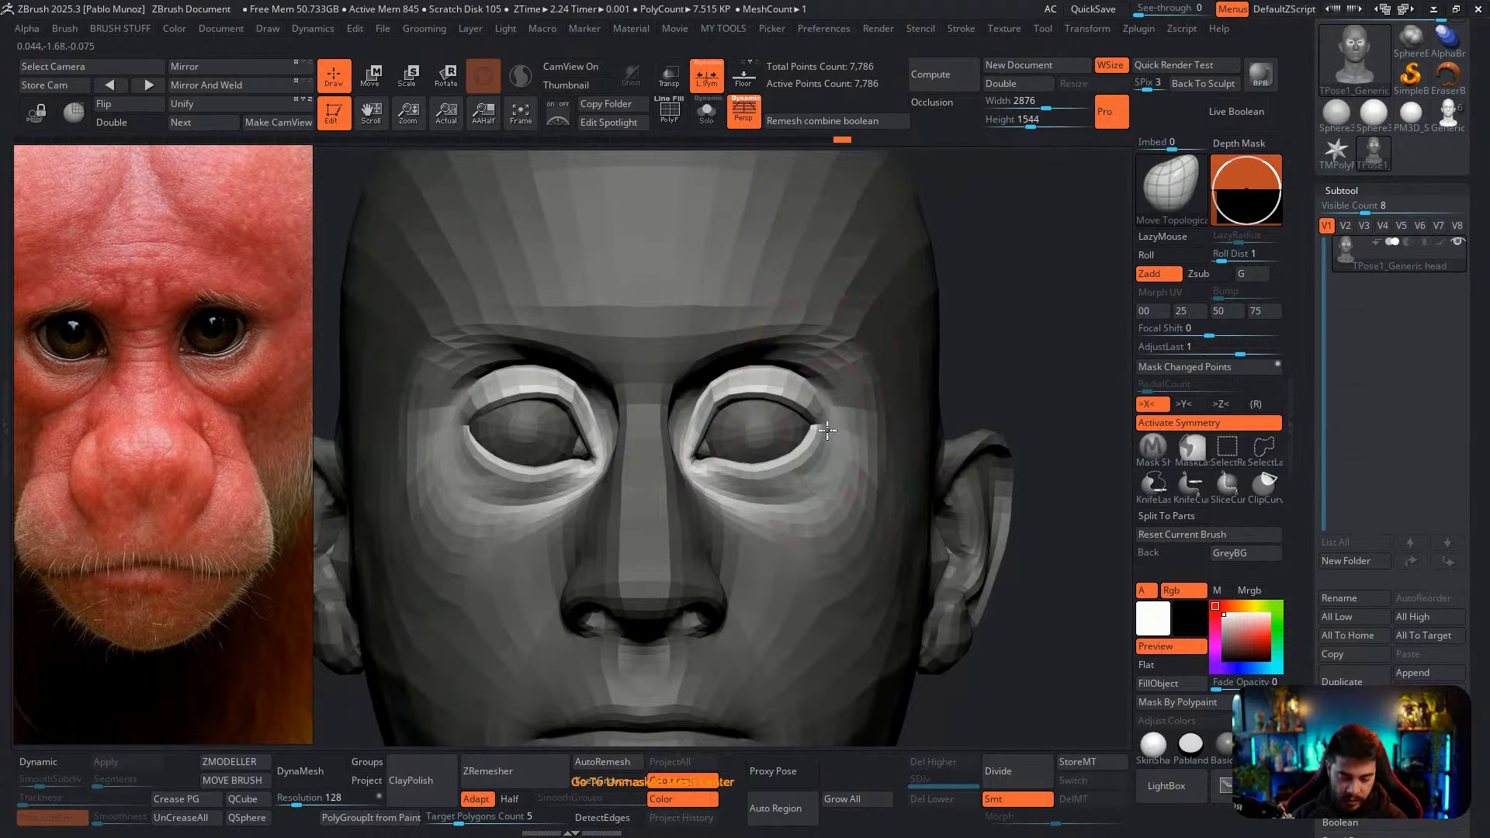
# Even out the curve of both eyelid rims from the inner to the outer eye corners using small Move Topological strokes
pyautogui.rightClick(728, 401)
pyautogui.moveTo(728, 401); pyautogui.dragTo(697, 433)
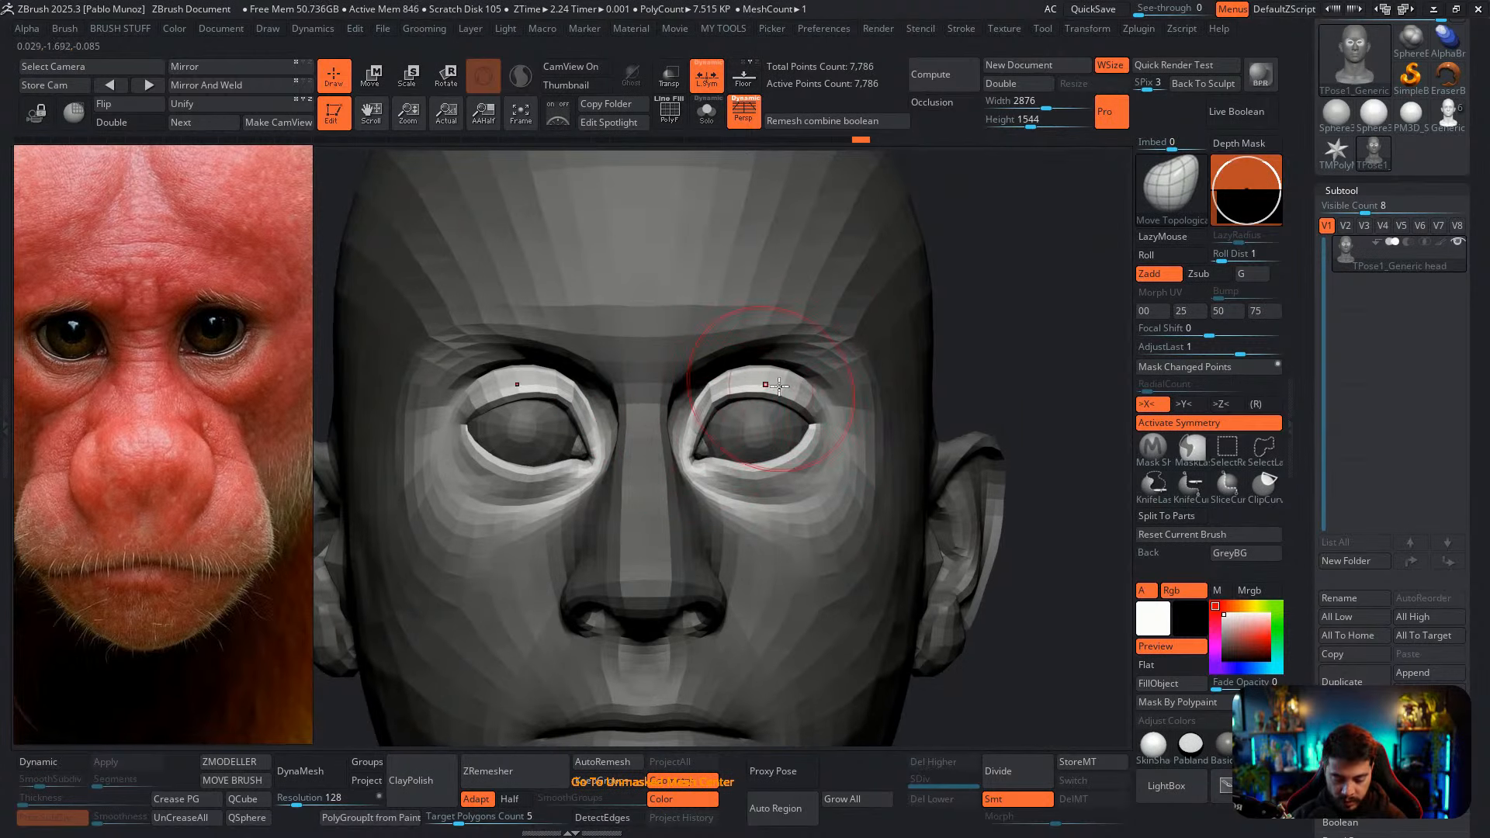
pyautogui.moveTo(768, 402); pyautogui.dragTo(779, 401, button='right')
pyautogui.moveTo(779, 442); pyautogui.dragTo(785, 440)
pyautogui.moveTo(786, 439); pyautogui.dragTo(794, 438, button='right')
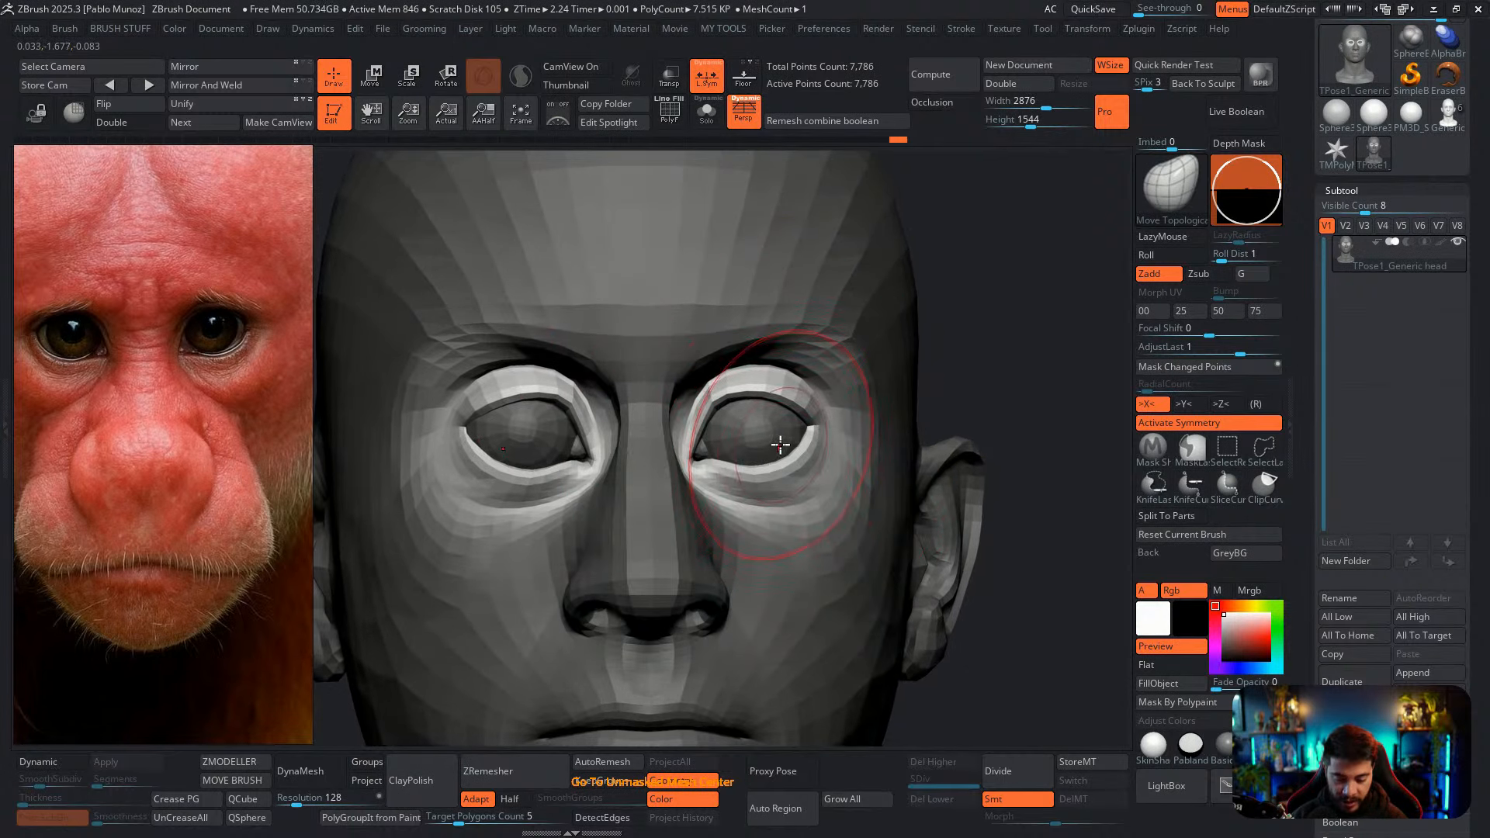
pyautogui.moveTo(770, 466); pyautogui.dragTo(803, 441)
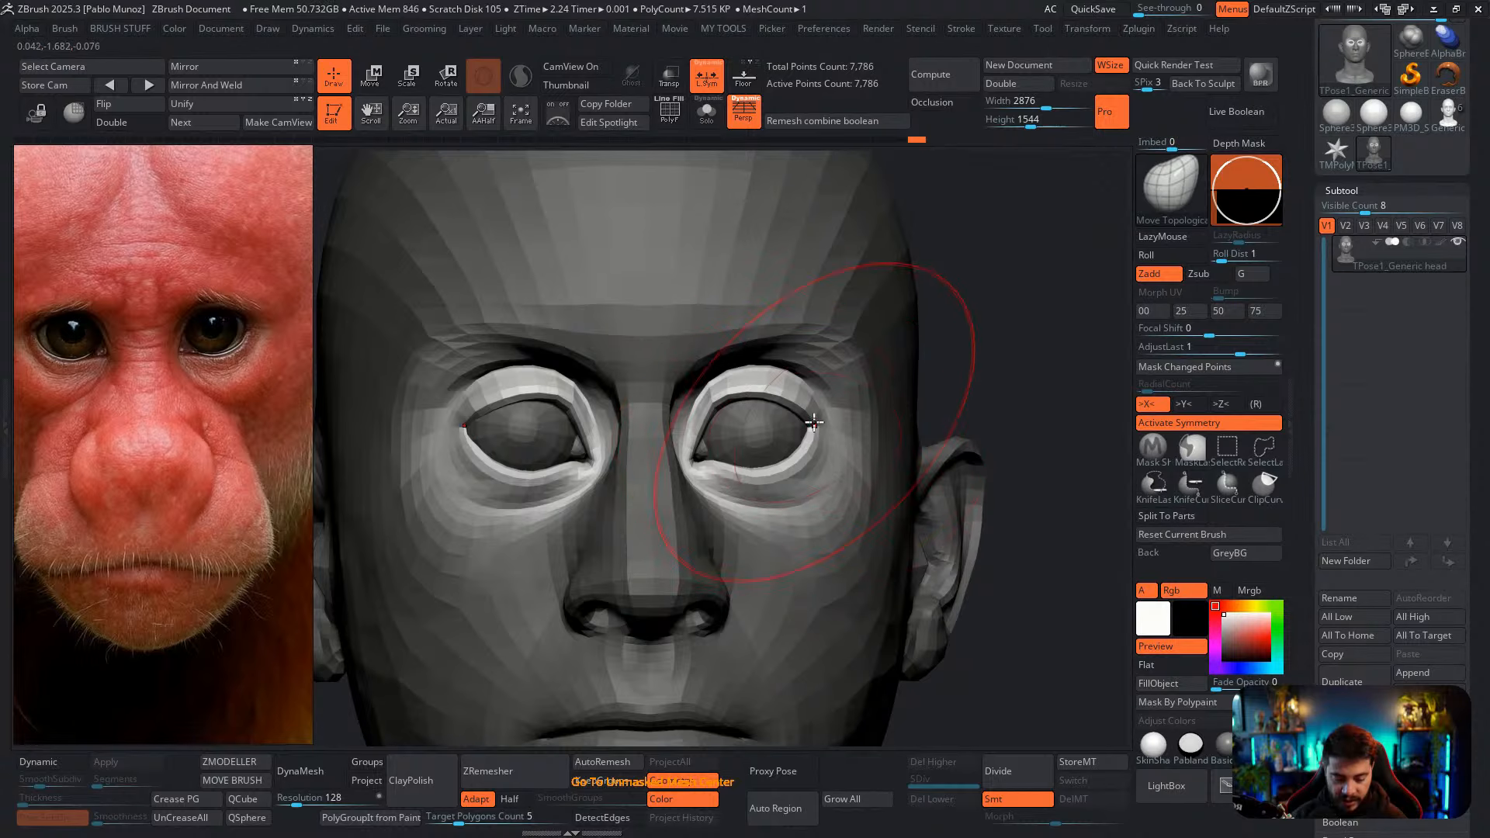
pyautogui.moveTo(813, 422); pyautogui.dragTo(806, 421, button='right')
pyautogui.moveTo(797, 407); pyautogui.dragTo(753, 390)
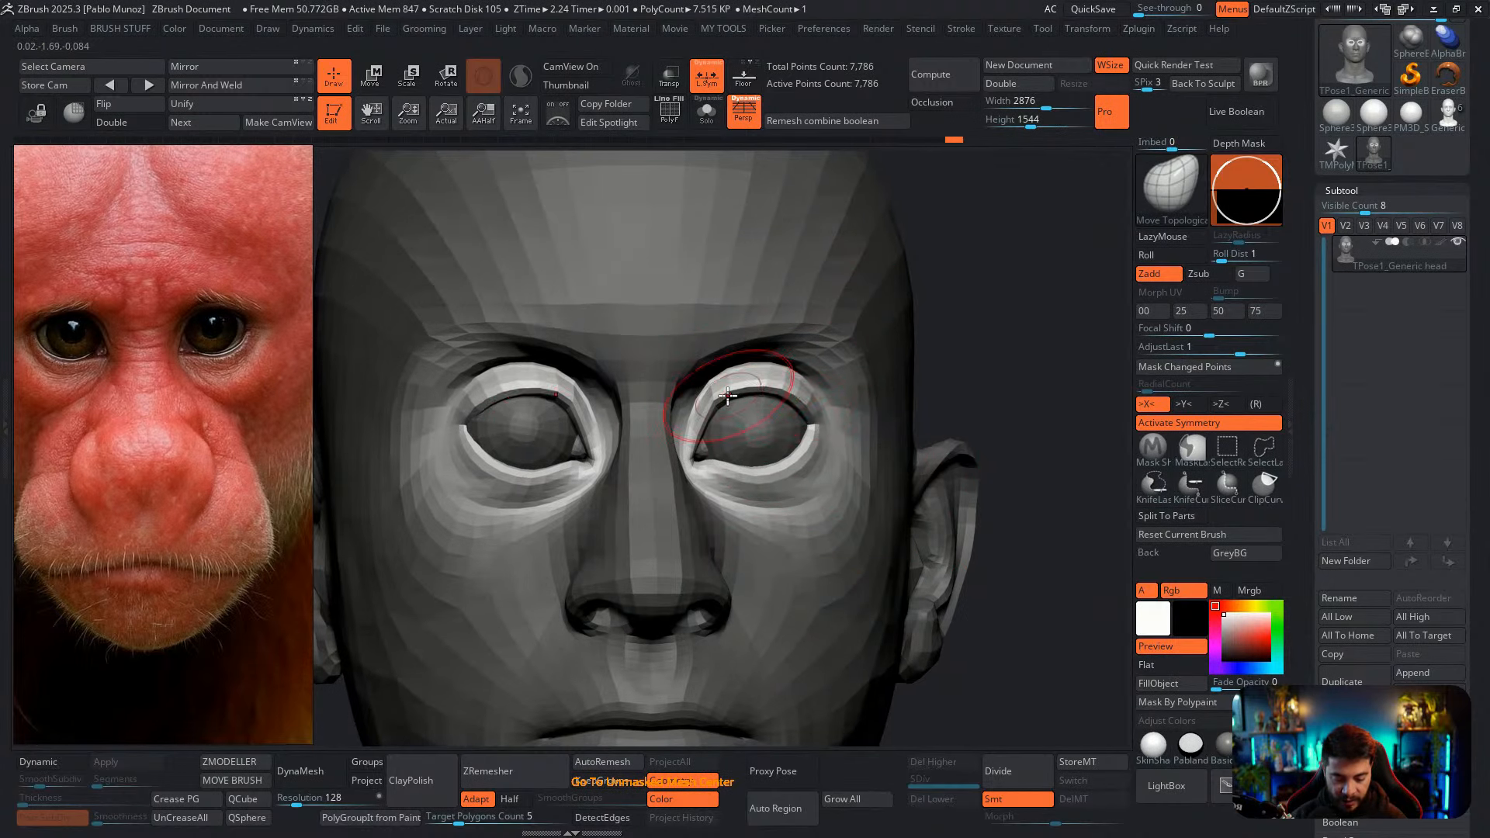
pyautogui.moveTo(786, 463); pyautogui.dragTo(780, 463)
# Check the overall head proportions and reshape the inner eyelids beside the nose bridge
pyautogui.keyDown('ctrl'); pyautogui.moveTo(776, 460); pyautogui.dragTo(854, 530, button='right'); pyautogui.keyUp('ctrl')
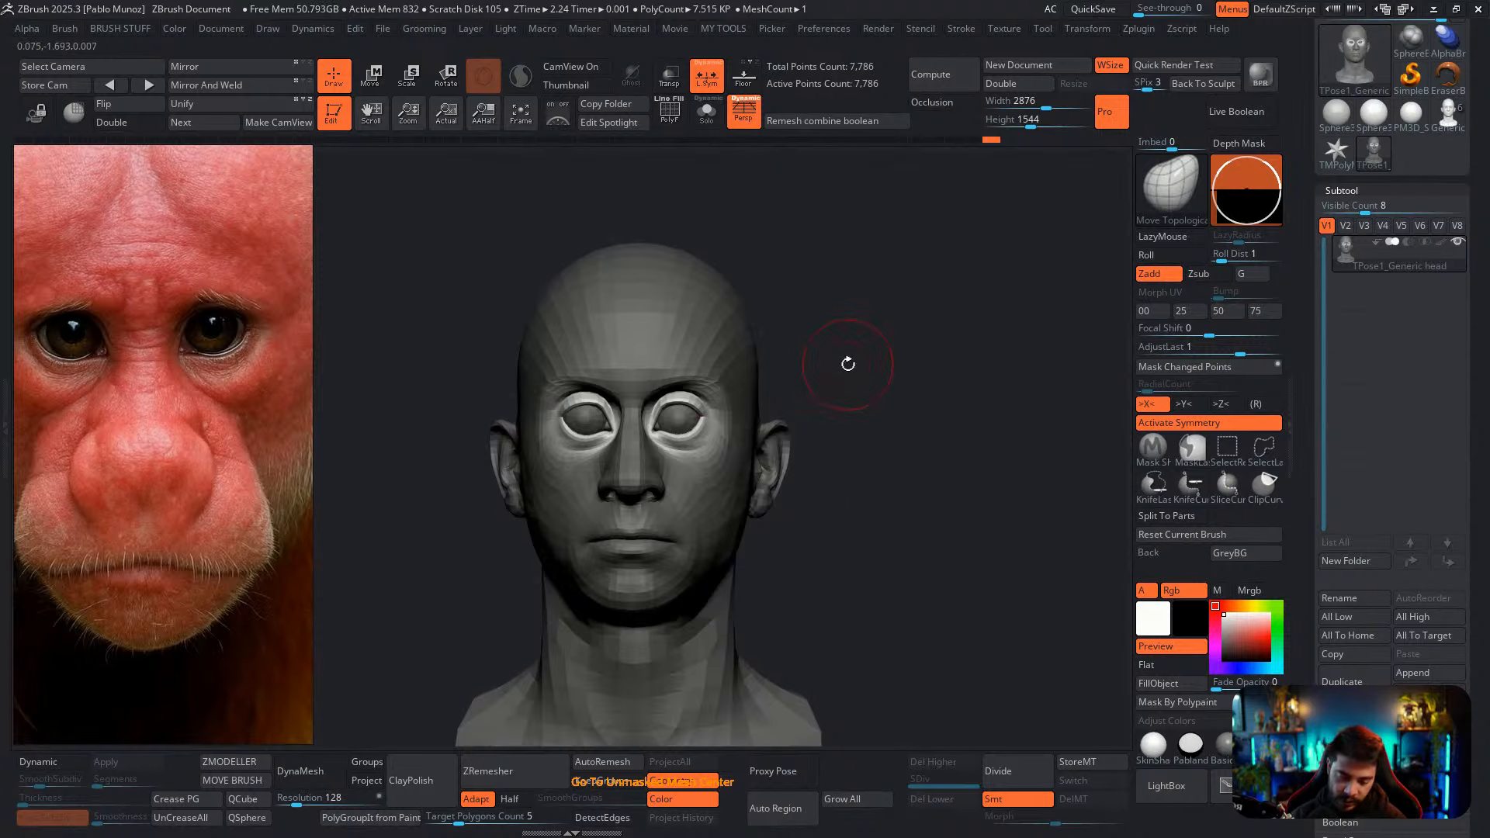
pyautogui.keyDown('shift'); pyautogui.moveTo(849, 362); pyautogui.dragTo(845, 392, button='right'); pyautogui.keyUp('shift')
pyautogui.keyDown('ctrl'); pyautogui.moveTo(863, 339); pyautogui.dragTo(865, 359, button='right'); pyautogui.keyUp('ctrl')
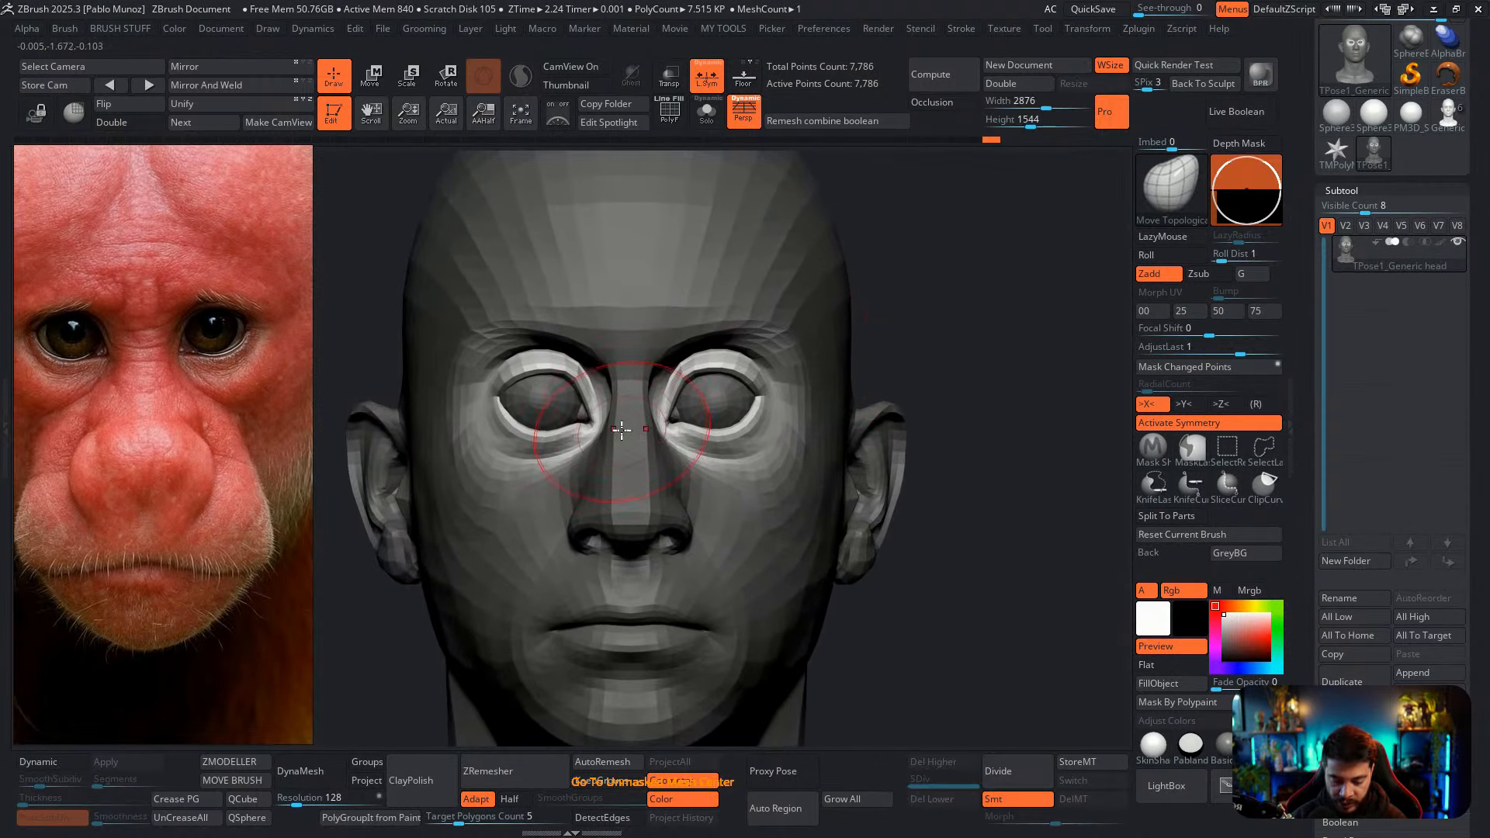
pyautogui.moveTo(670, 427); pyautogui.dragTo(687, 375)
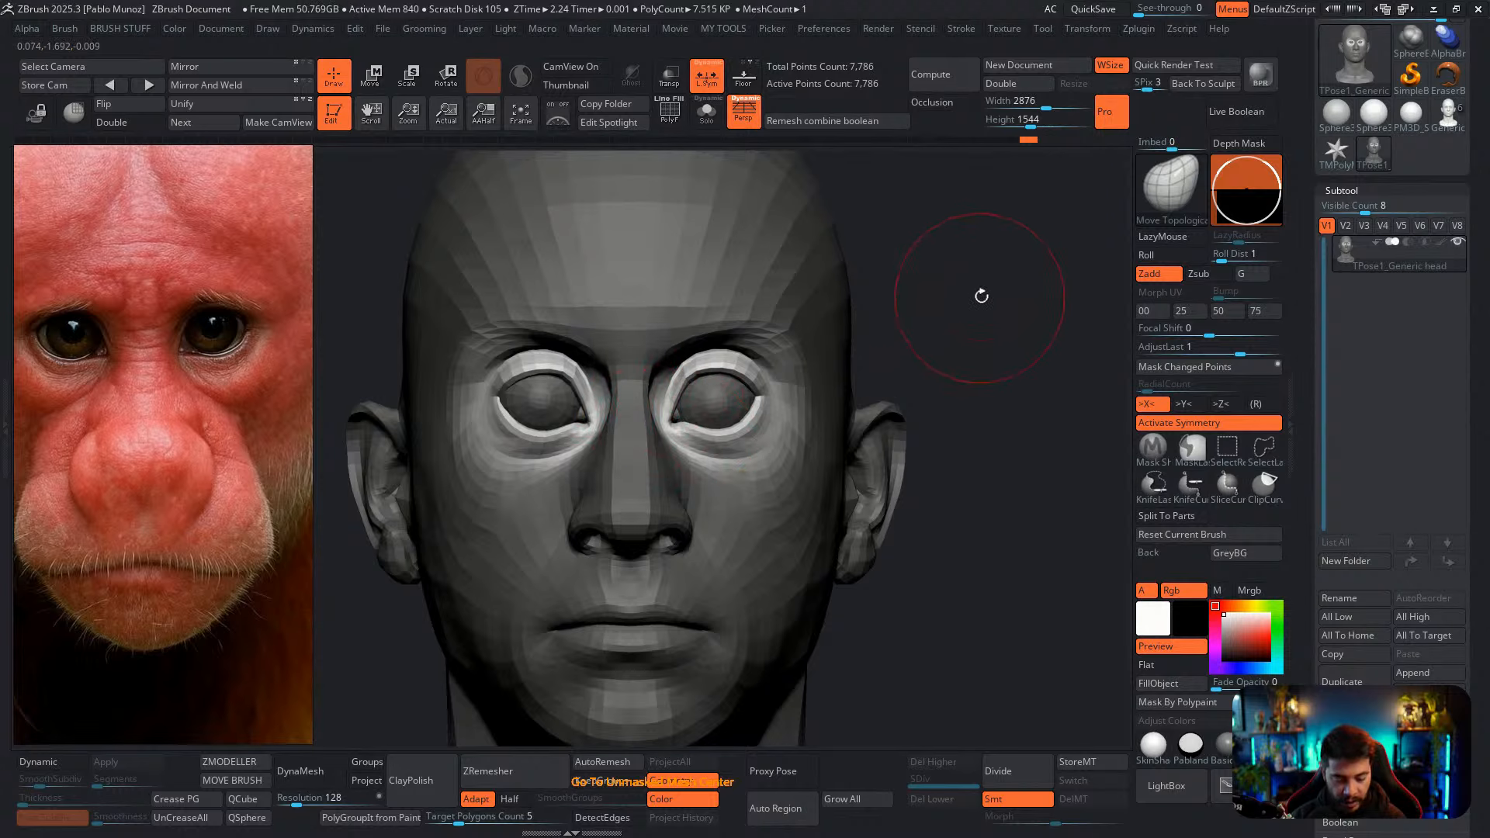
# Switch to the Standard brush with a smaller draw size and sculpt the inner side of the eyelids beside the nose
pyautogui.press('1')
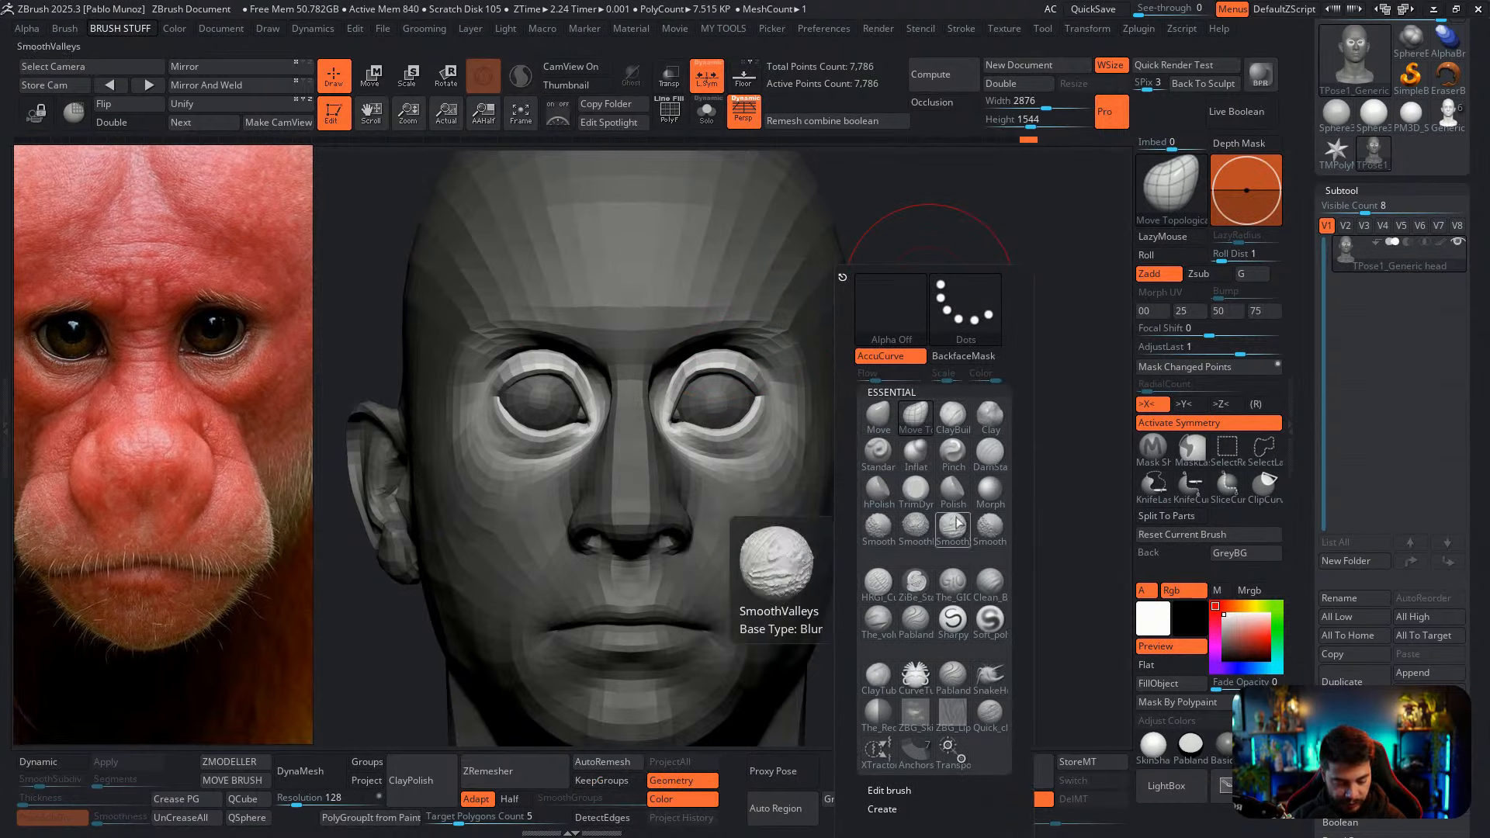
pyautogui.click(877, 450)
pyautogui.press('space')
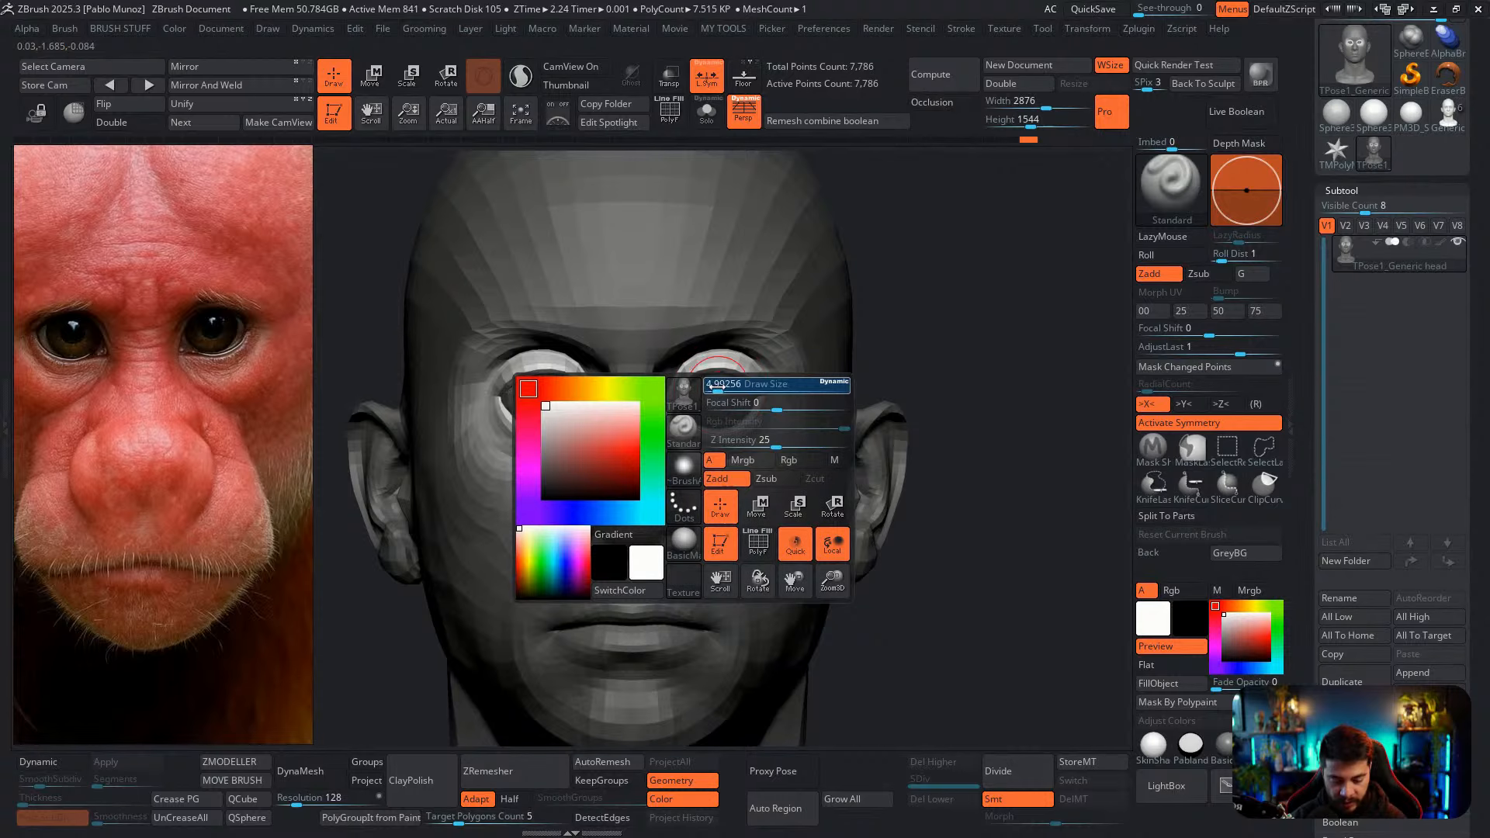
pyautogui.moveTo(718, 385); pyautogui.dragTo(711, 385)
pyautogui.keyDown('alt'); pyautogui.moveTo(662, 378); pyautogui.dragTo(733, 401, button='right'); pyautogui.keyUp('alt')
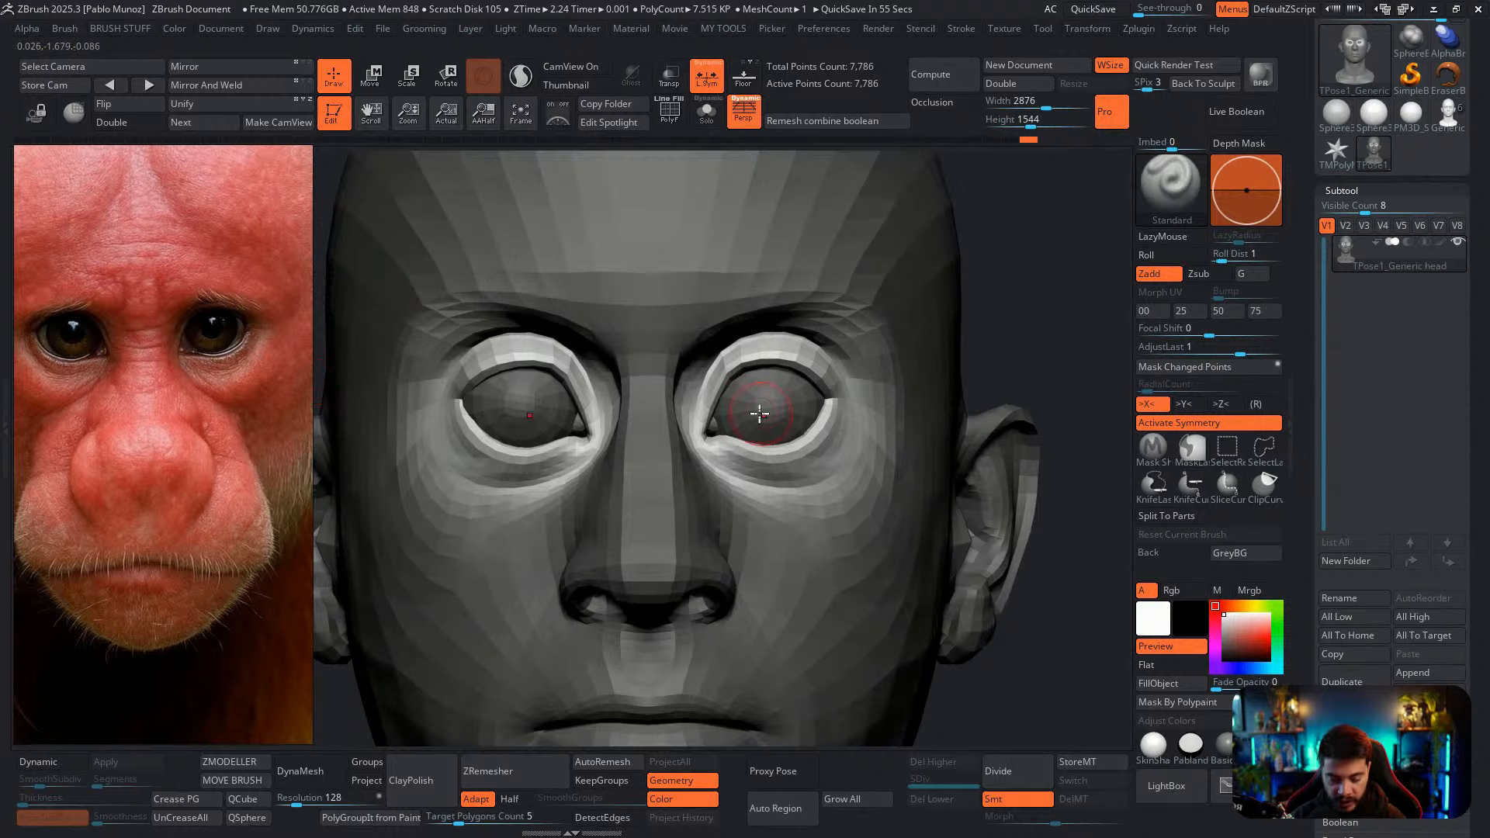
pyautogui.moveTo(715, 363)
pyautogui.mouseDown()
pyautogui.moveTo(697, 421)
pyautogui.moveTo(728, 349)
pyautogui.moveTo(700, 428)
pyautogui.mouseUp()
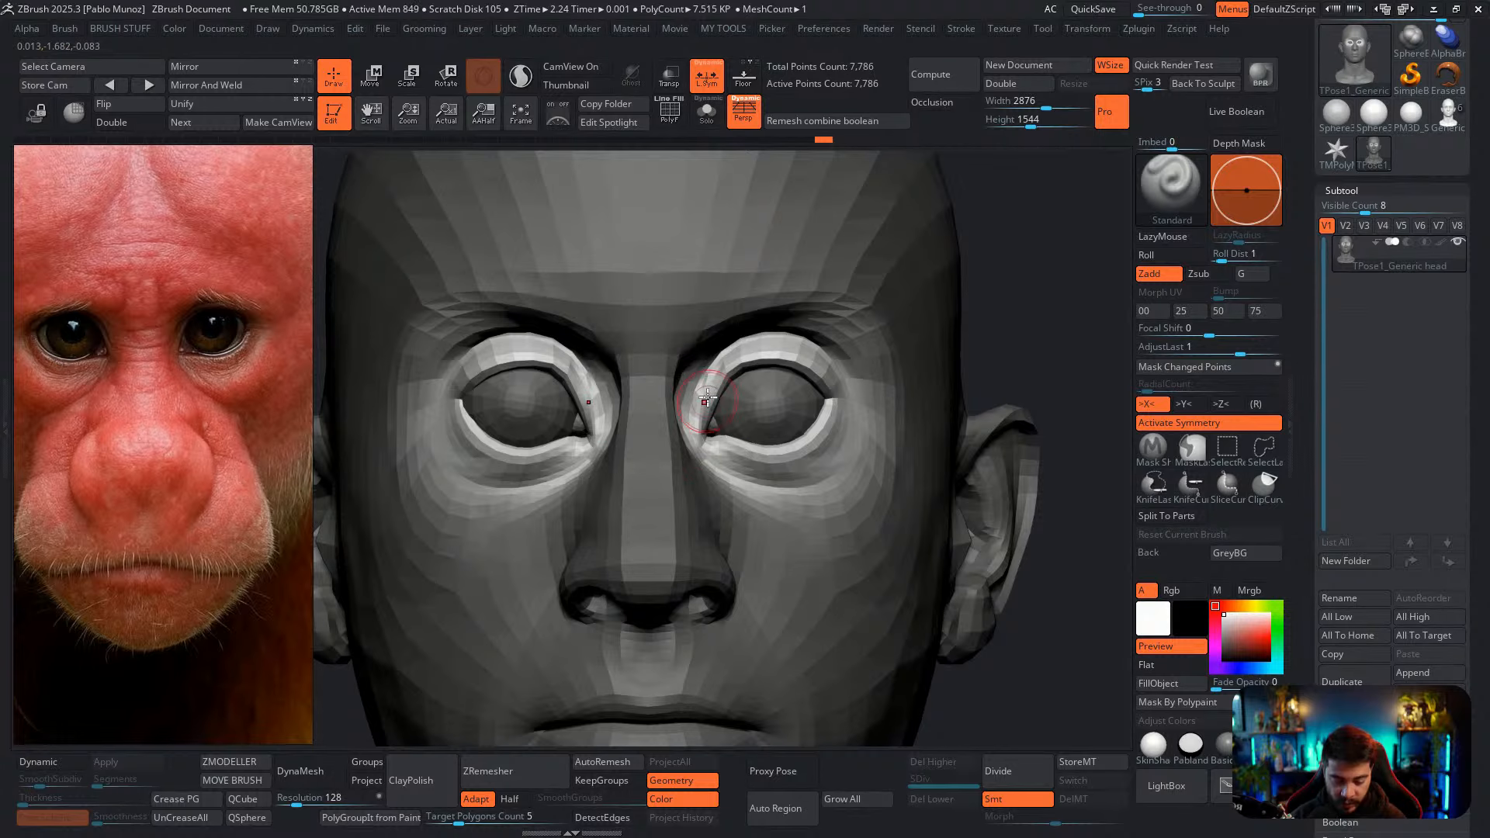
pyautogui.moveTo(717, 368); pyautogui.dragTo(683, 371, button='right')
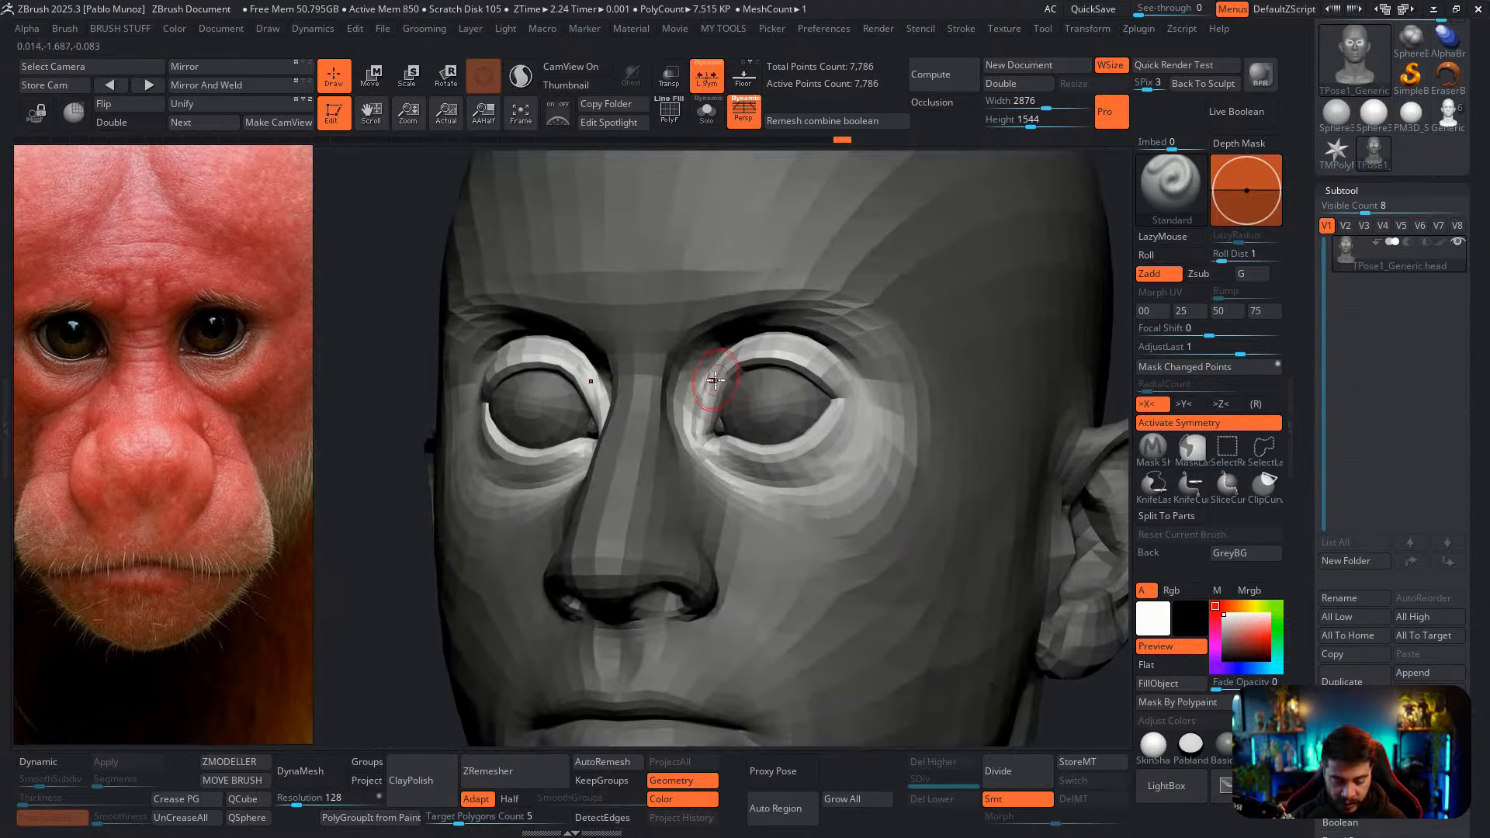
pyautogui.moveTo(708, 384)
pyautogui.mouseDown()
pyautogui.moveTo(696, 442)
pyautogui.moveTo(699, 418)
pyautogui.mouseUp()
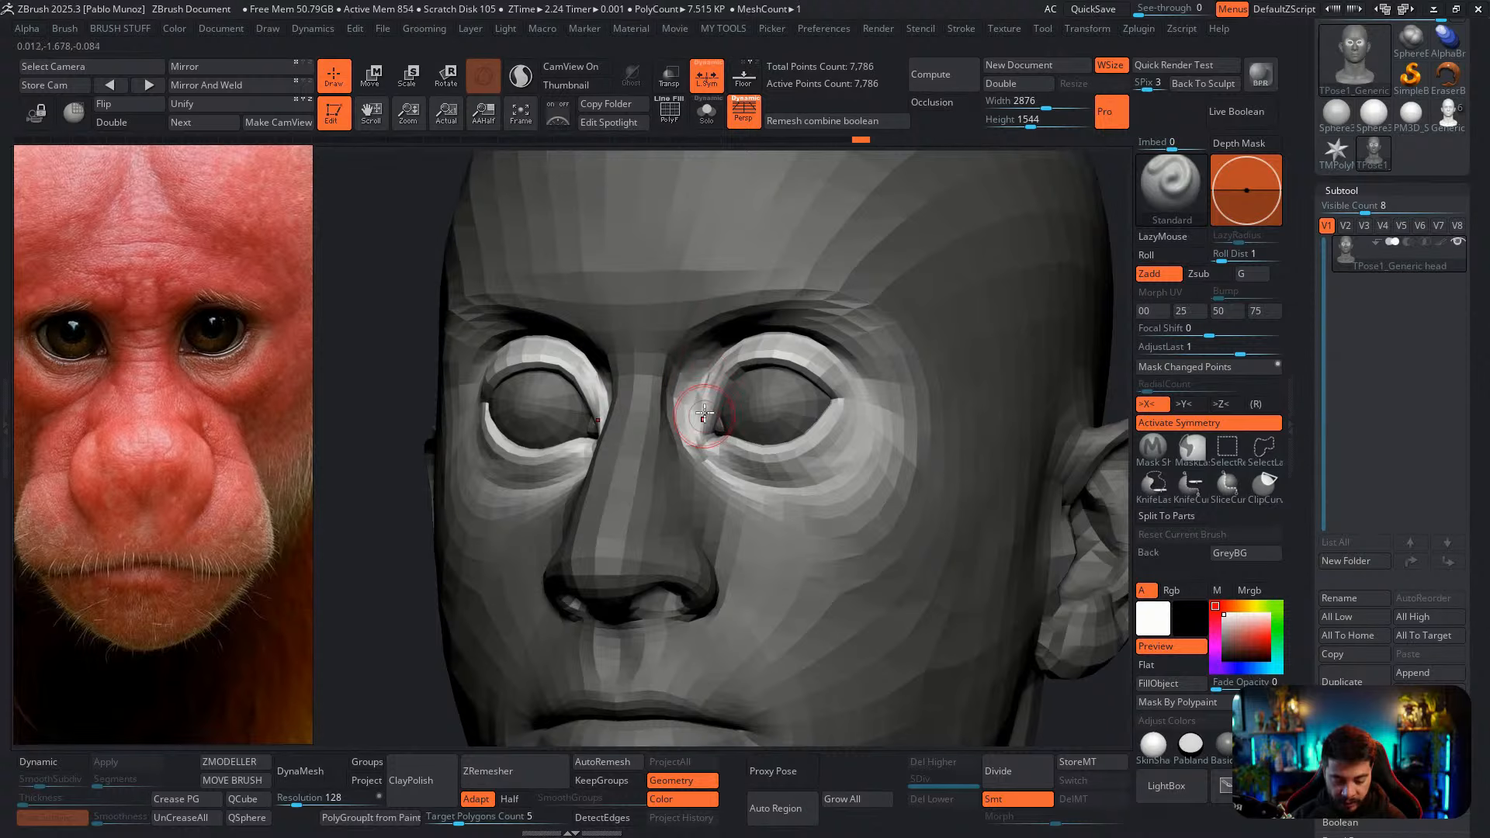
# Smooth the fold between the upper eyelids and the eyebrows
pyautogui.moveTo(715, 372)
pyautogui.mouseDown(button='right')
pyautogui.moveTo(895, 386)
pyautogui.moveTo(895, 366)
pyautogui.moveTo(898, 395)
pyautogui.mouseUp(button='right')
pyautogui.keyDown('alt'); pyautogui.moveTo(765, 423); pyautogui.dragTo(800, 418, button='right'); pyautogui.keyUp('alt')
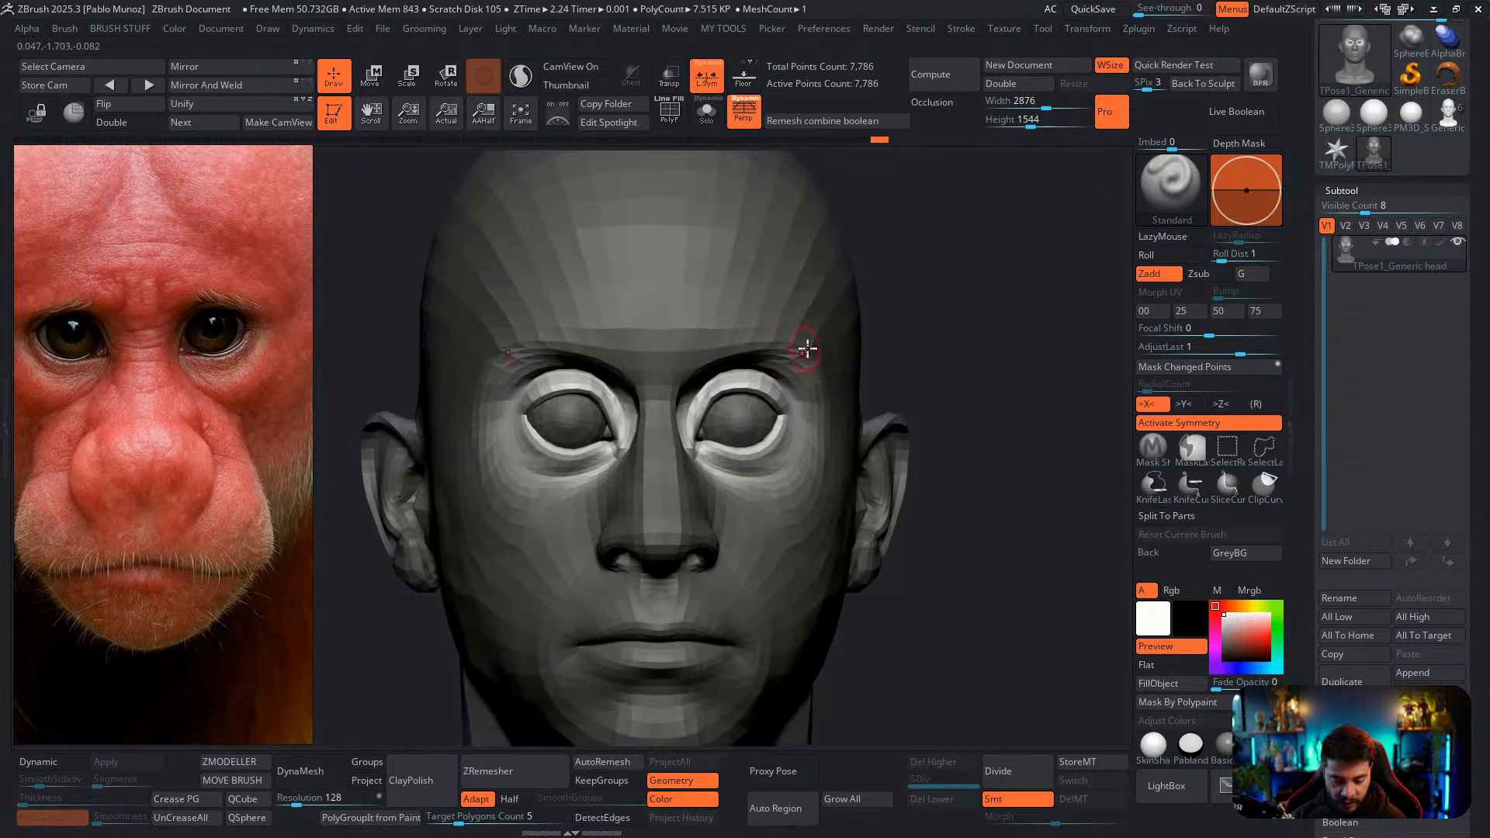
pyautogui.moveTo(808, 348); pyautogui.dragTo(802, 339, button='right')
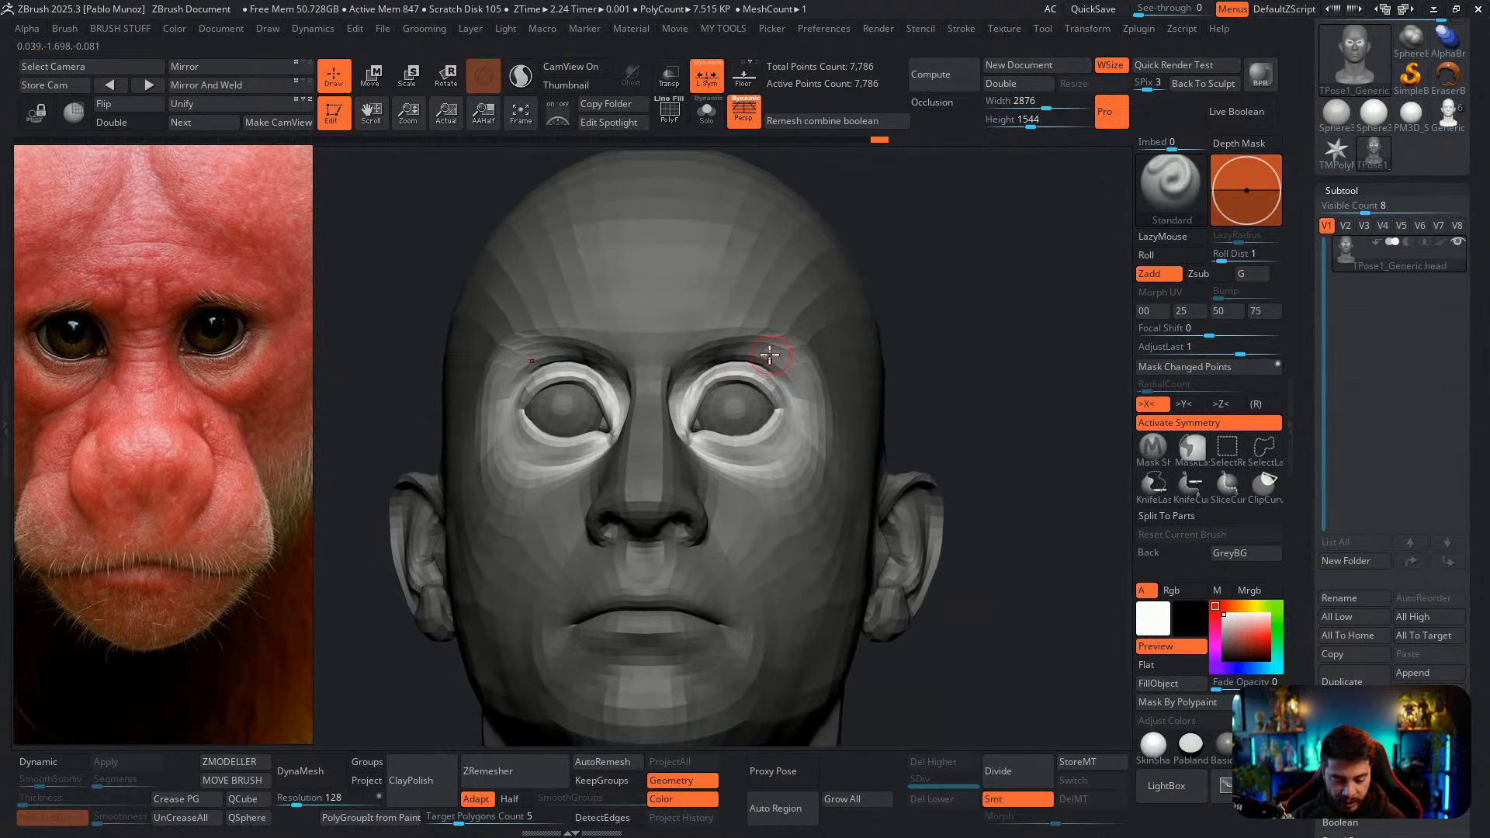
pyautogui.keyDown('shift'); pyautogui.moveTo(719, 359); pyautogui.dragTo(772, 356); pyautogui.keyUp('shift')
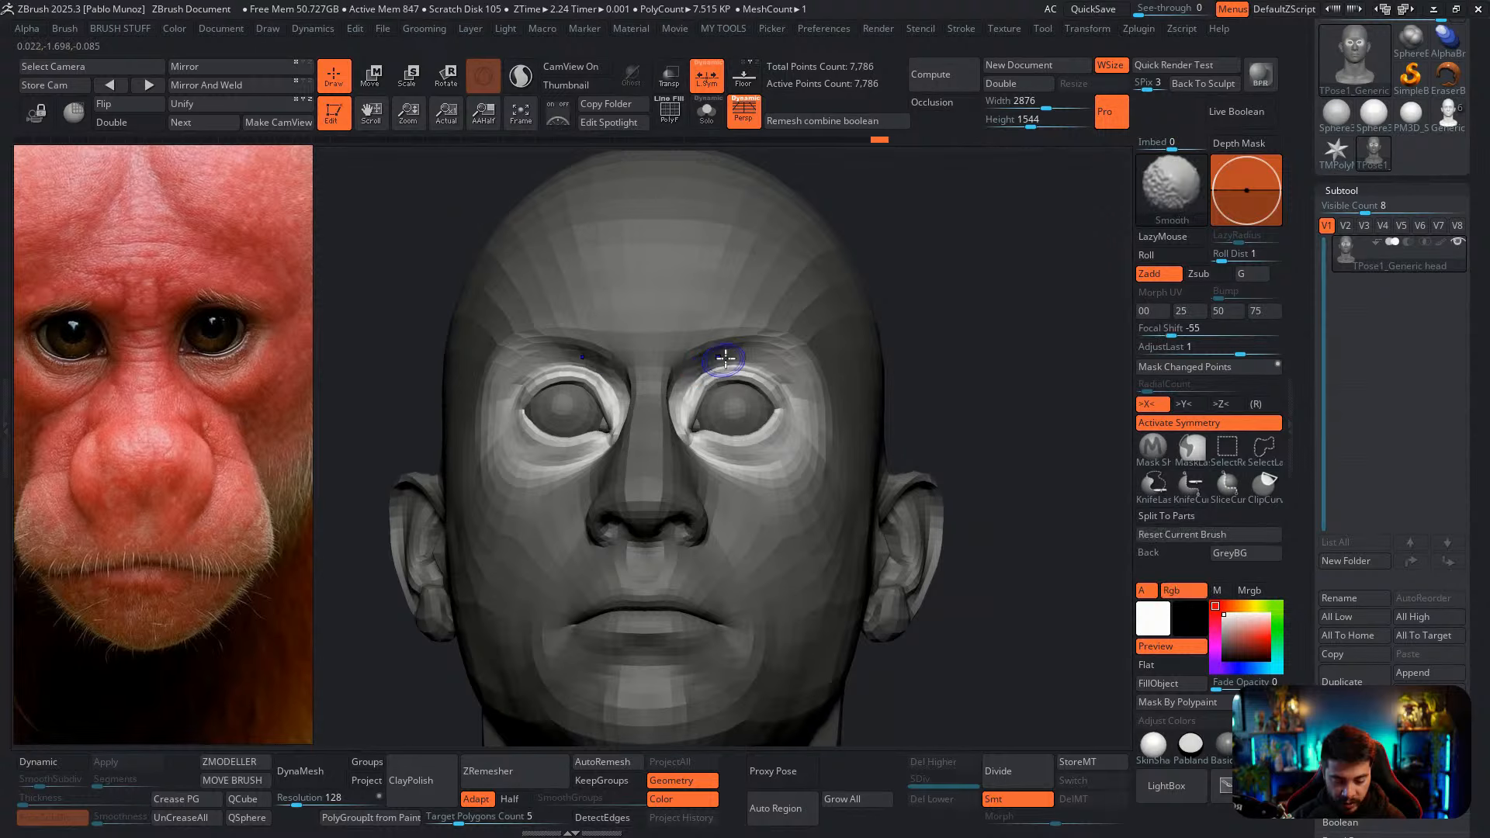
# Adjust the Smooth brush's Z Intensity and build up the brow ridge toward its outer ends with a larger Standard brush
pyautogui.press('space')
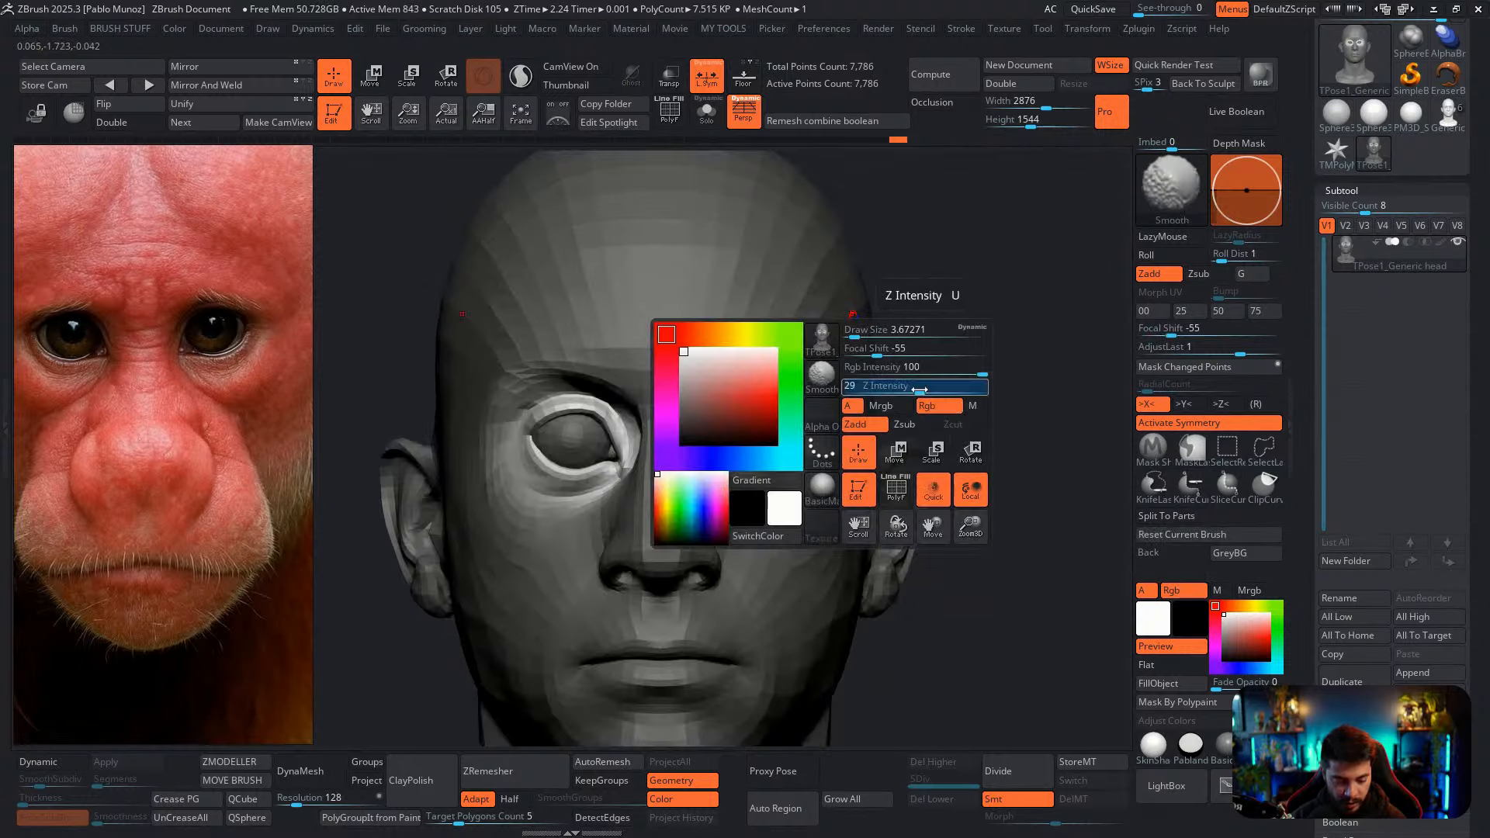
pyautogui.moveTo(782, 395); pyautogui.dragTo(777, 386, button='right')
pyautogui.press('space')
pyautogui.moveTo(756, 390); pyautogui.dragTo(772, 391)
pyautogui.moveTo(776, 382); pyautogui.dragTo(767, 344, button='right')
pyautogui.moveTo(717, 388)
pyautogui.mouseDown()
pyautogui.moveTo(772, 376)
pyautogui.moveTo(828, 423)
pyautogui.mouseUp()
pyautogui.moveTo(770, 382); pyautogui.dragTo(809, 399)
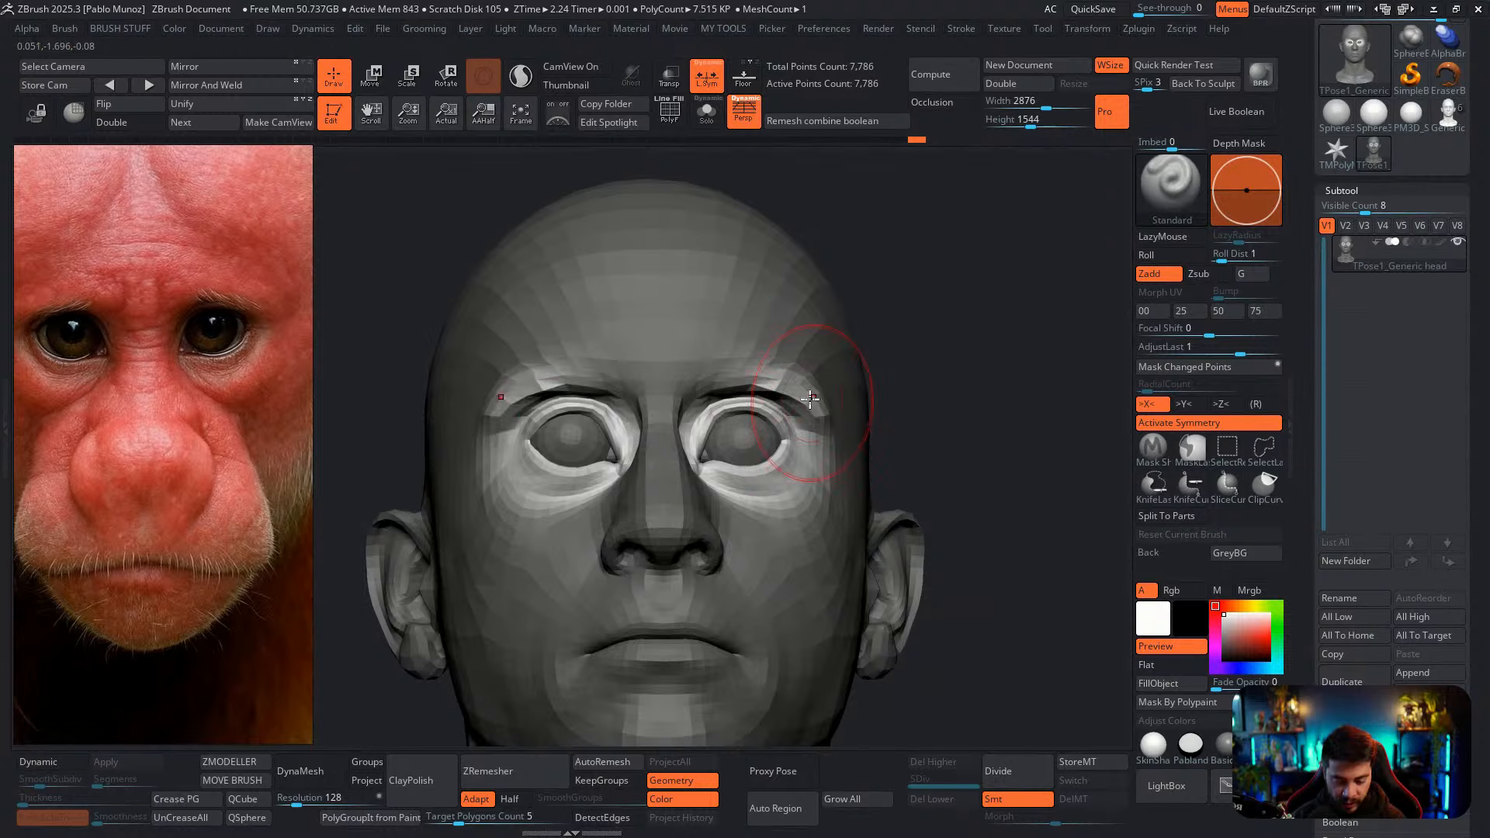
# Readjust the brush settings and smooth the outer brow ridge into the surrounding forehead
pyautogui.moveTo(811, 399); pyautogui.dragTo(819, 383, button='right')
pyautogui.press('space')
pyautogui.moveTo(877, 444); pyautogui.dragTo(854, 445)
pyautogui.moveTo(851, 423); pyautogui.dragTo(840, 382, button='right')
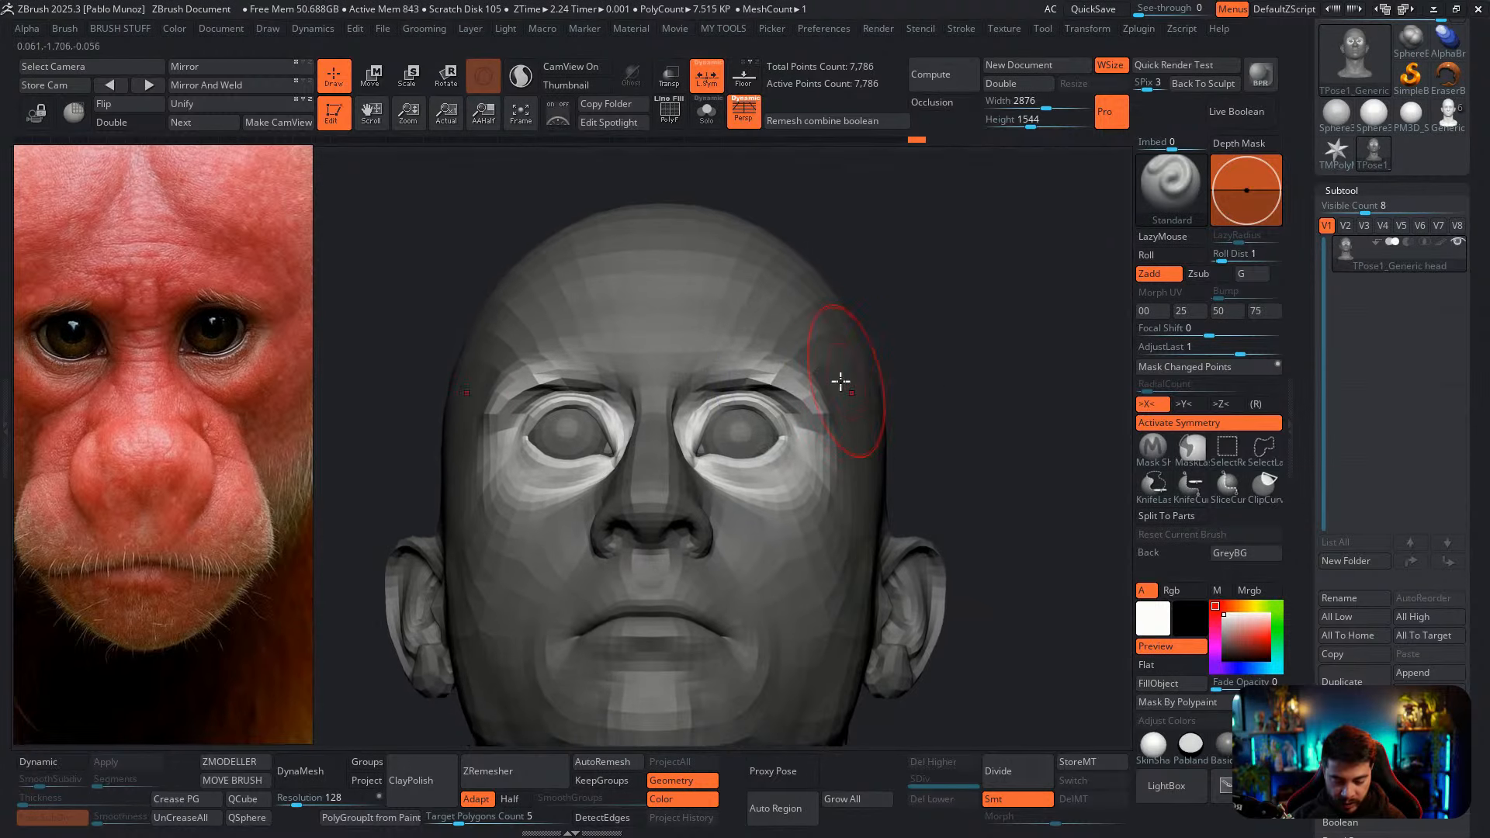
pyautogui.keyDown('shift'); pyautogui.moveTo(804, 399); pyautogui.dragTo(774, 382); pyautogui.keyUp('shift')
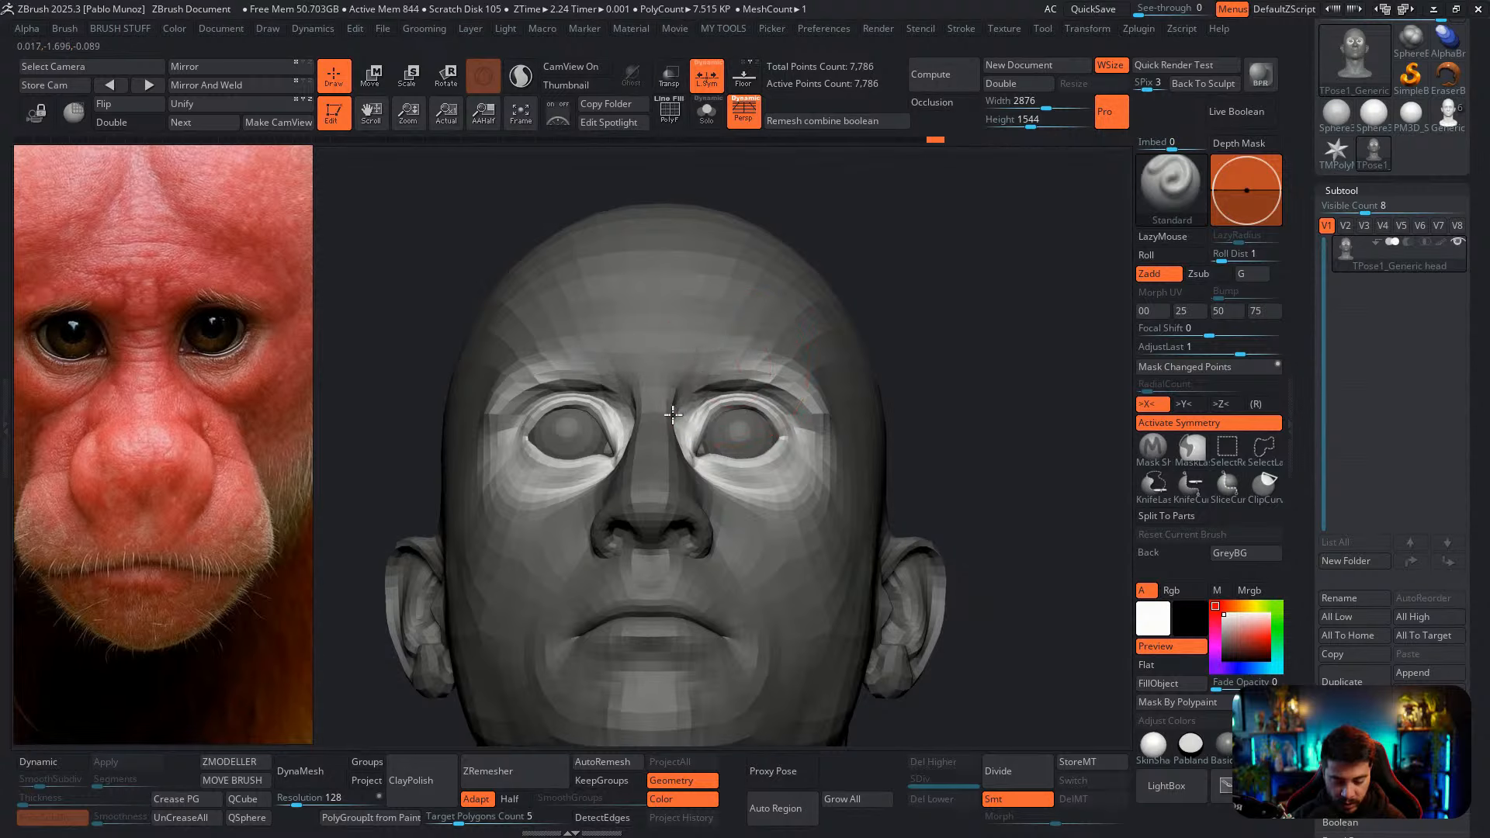
# Sculpt the eye sockets from the nose bridge to the outer cheeks and smooth the area beside the outer eye corners
pyautogui.moveTo(673, 415); pyautogui.dragTo(673, 411)
pyautogui.moveTo(835, 348); pyautogui.dragTo(826, 397, button='right')
pyautogui.moveTo(721, 412)
pyautogui.mouseDown()
pyautogui.moveTo(784, 396)
pyautogui.moveTo(818, 436)
pyautogui.moveTo(815, 514)
pyautogui.mouseUp()
pyautogui.keyDown('shift'); pyautogui.moveTo(828, 455); pyautogui.dragTo(815, 418); pyautogui.keyUp('shift')
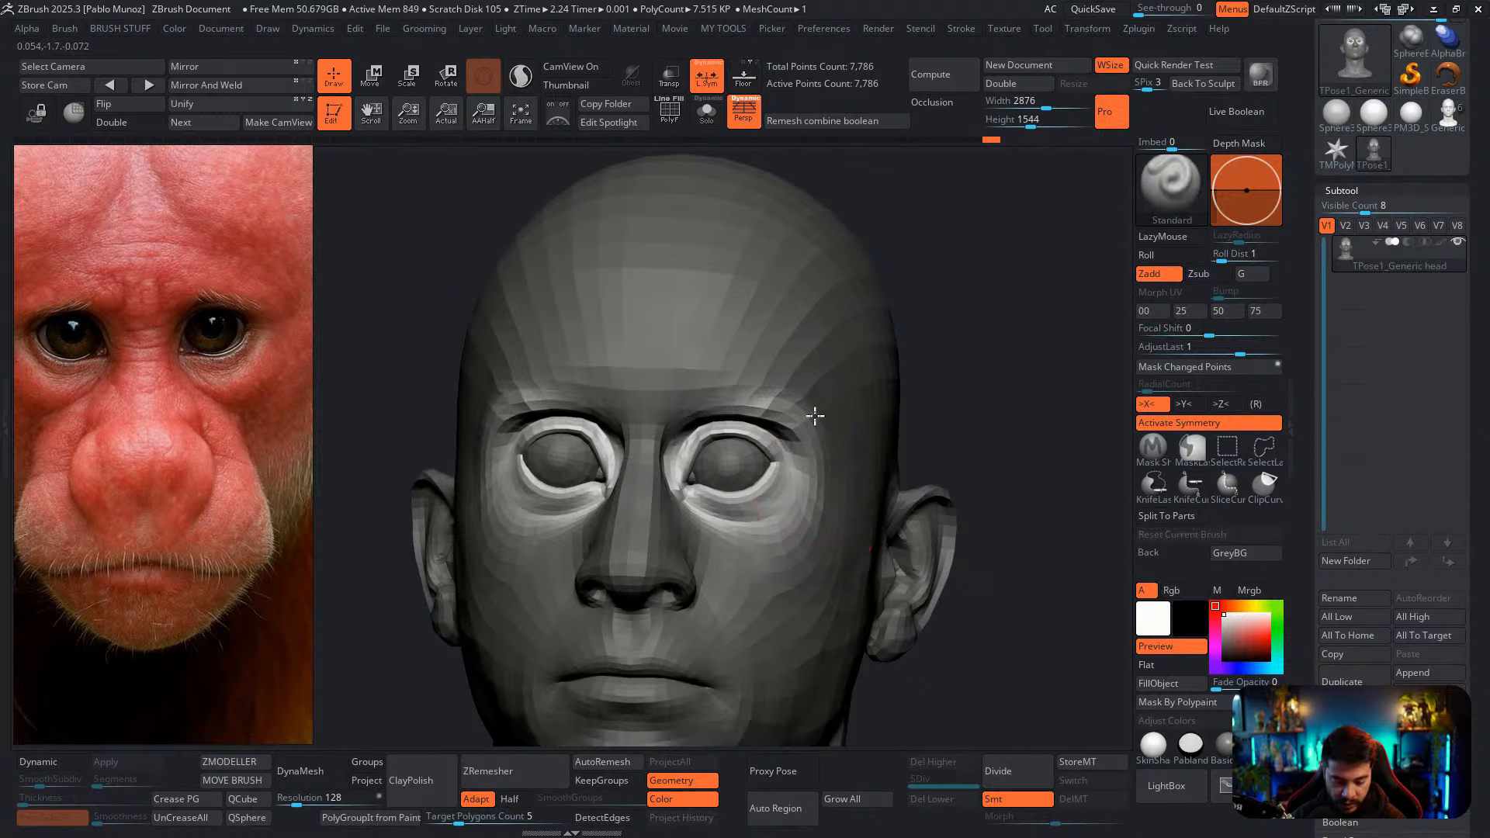
pyautogui.moveTo(815, 416); pyautogui.dragTo(814, 382, button='right')
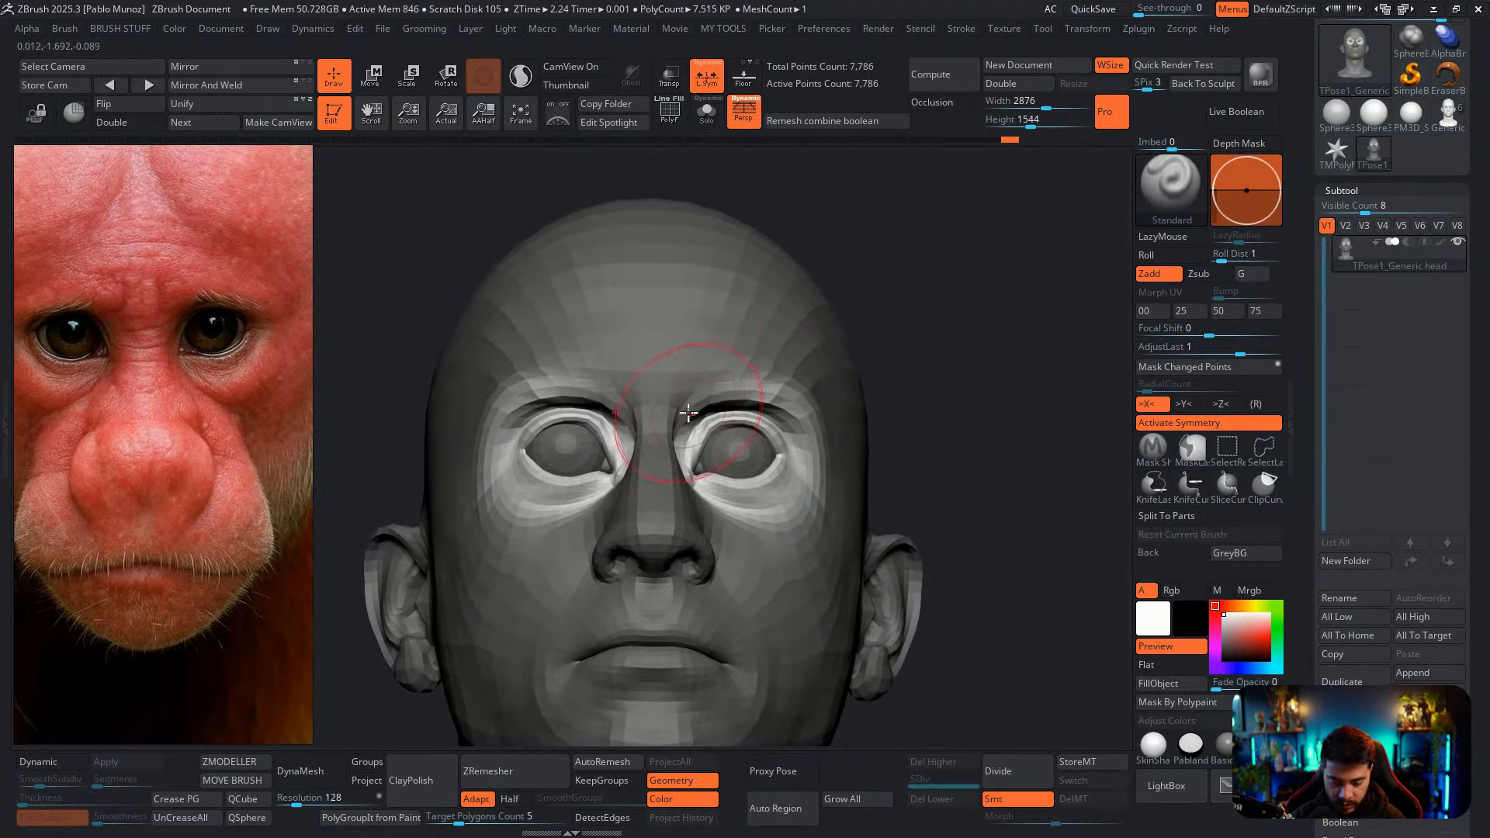
# Clear the mask and smooth the sides of the nose bridge near the inner eye corners
pyautogui.moveTo(921, 350)
pyautogui.mouseDown(button='right')
pyautogui.moveTo(905, 306)
pyautogui.moveTo(924, 339)
pyautogui.moveTo(942, 320)
pyautogui.moveTo(947, 349)
pyautogui.mouseUp(button='right')
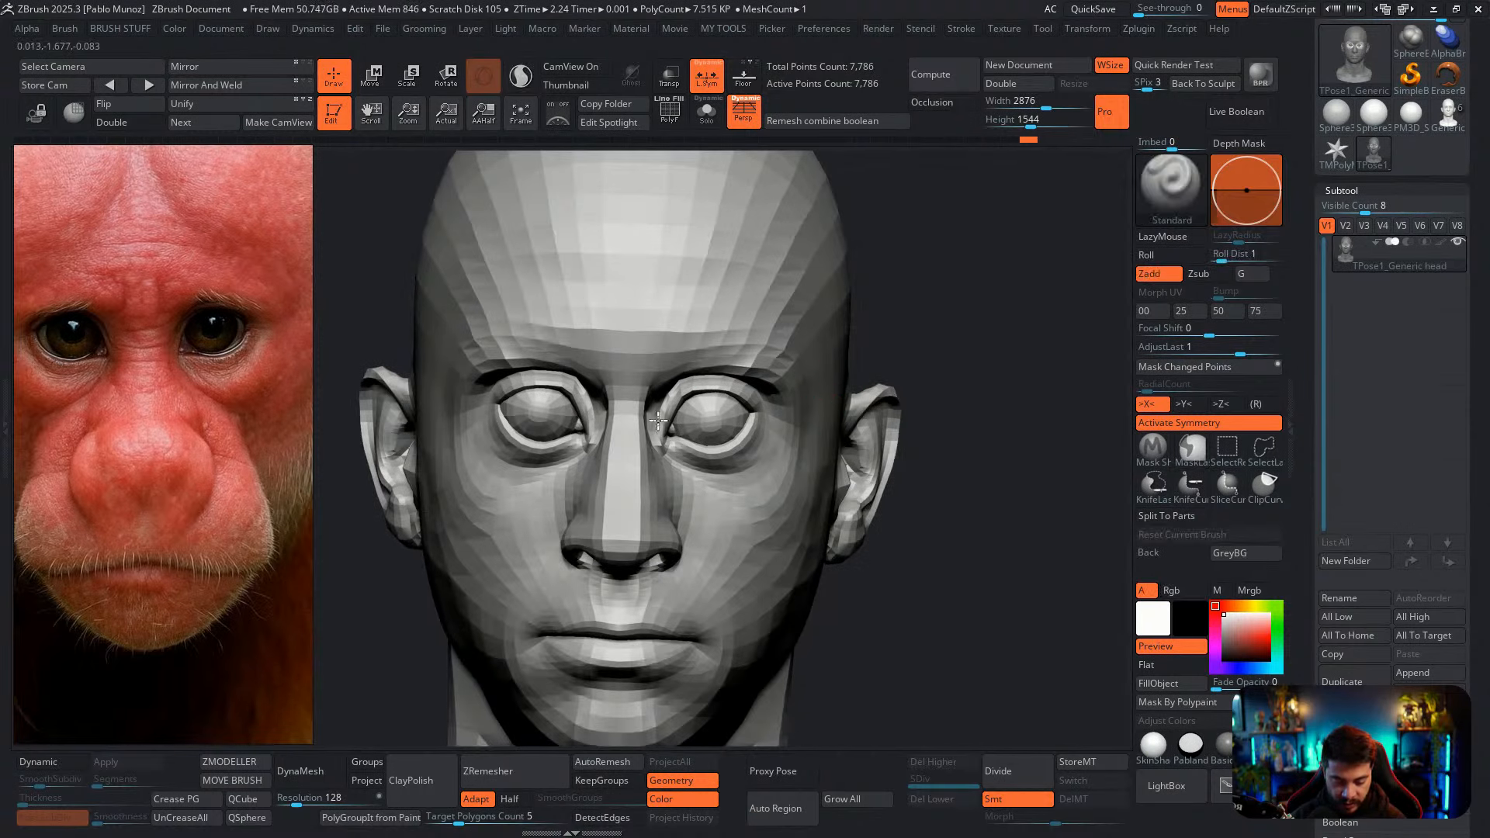
pyautogui.moveTo(658, 420); pyautogui.dragTo(638, 409, button='right')
pyautogui.press('shift')
pyautogui.keyDown('shift'); pyautogui.moveTo(636, 409); pyautogui.dragTo(639, 384); pyautogui.keyUp('shift')
pyautogui.keyDown('shift'); pyautogui.moveTo(655, 370); pyautogui.dragTo(738, 380, button='right'); pyautogui.keyUp('shift')
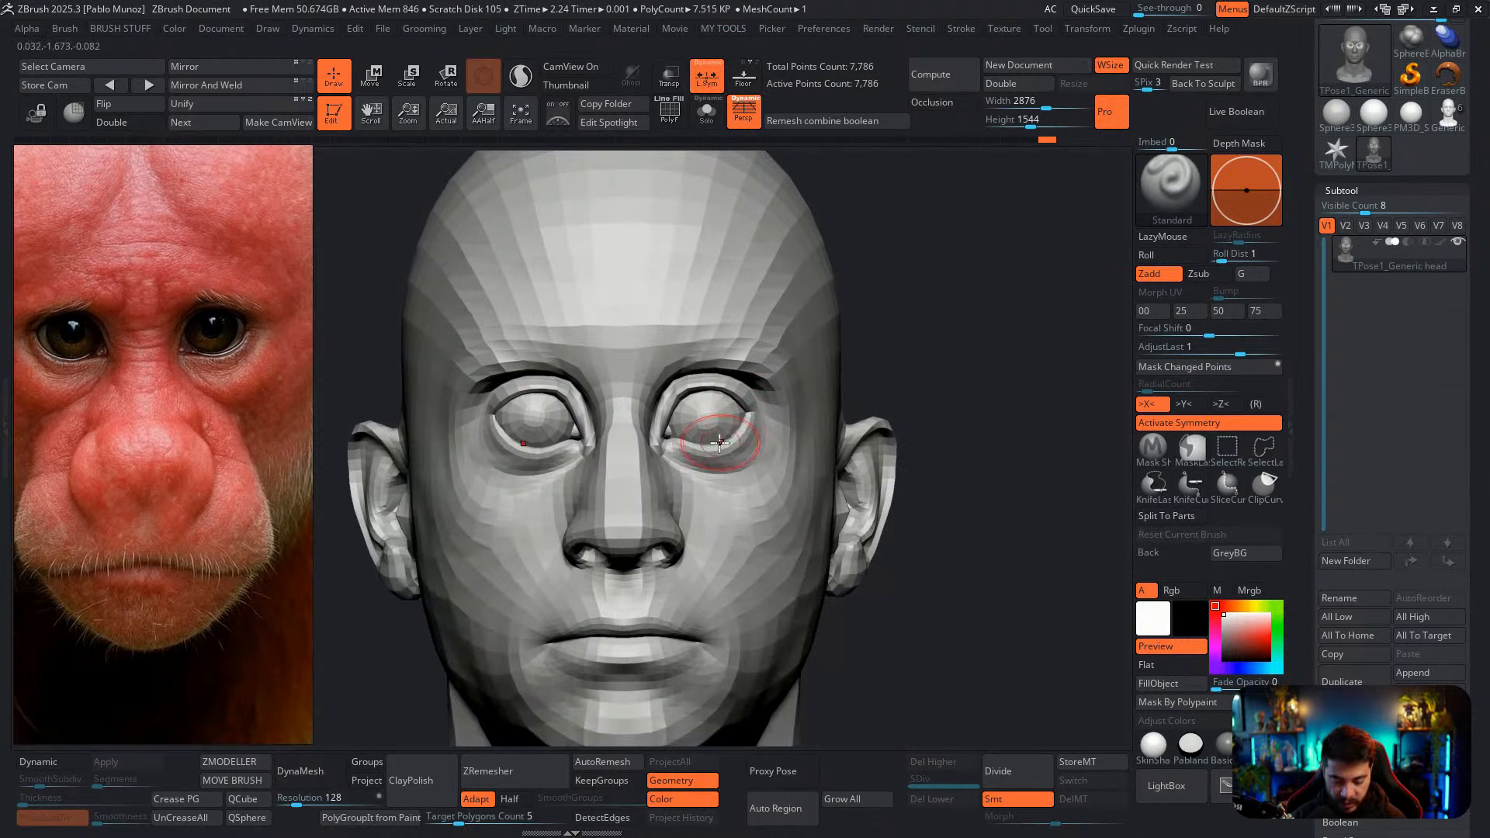
pyautogui.rightClick(641, 438)
pyautogui.keyDown('shift'); pyautogui.moveTo(655, 408); pyautogui.dragTo(647, 418); pyautogui.keyUp('shift')
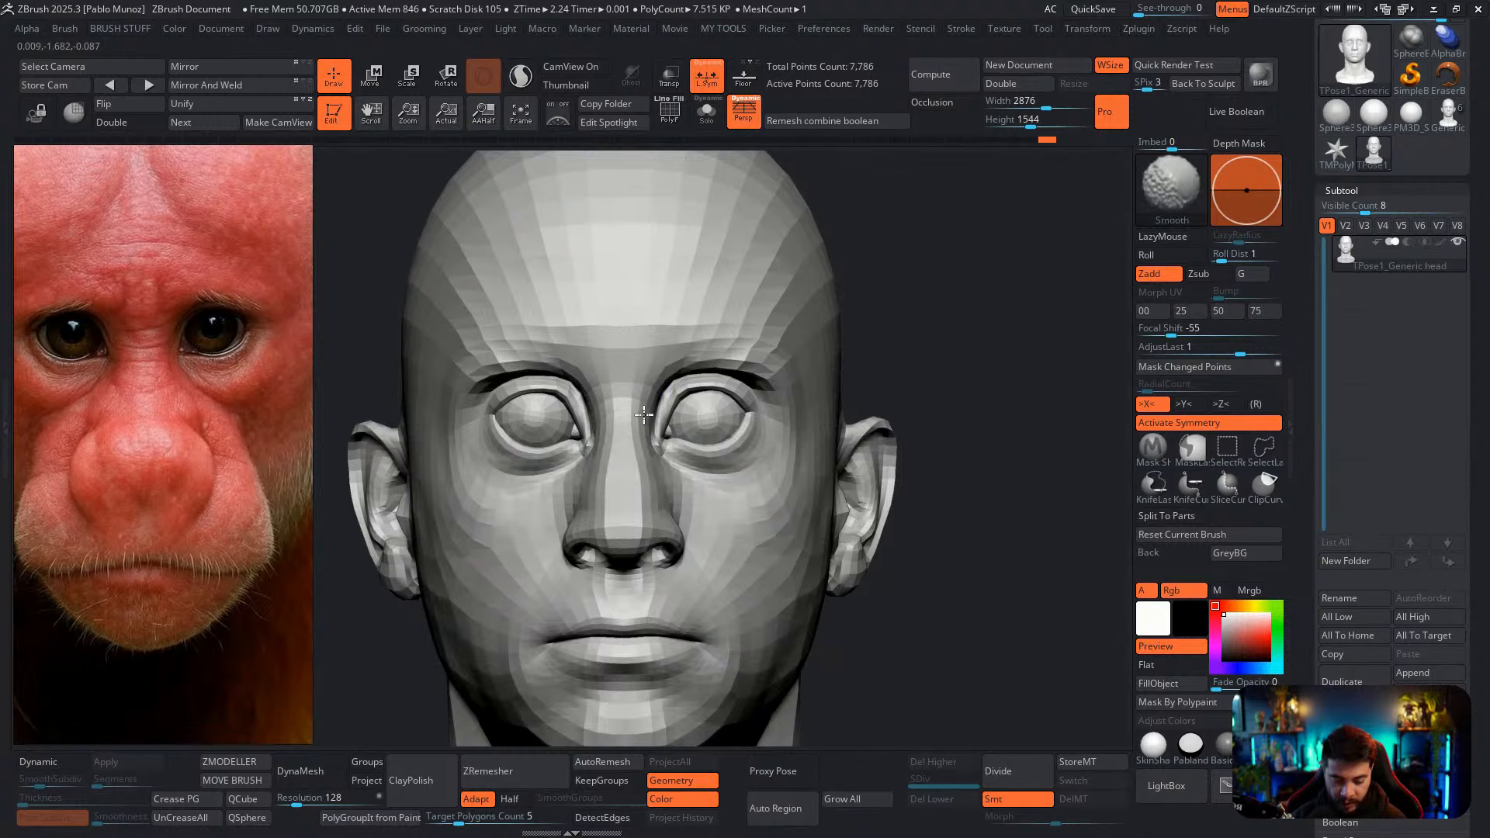
# Reduce the Standard brush's draw size for detail work around the inner eye corners
pyautogui.moveTo(851, 342)
pyautogui.keyDown('alt'); pyautogui.mouseDown()
pyautogui.moveTo(909, 398)
pyautogui.moveTo(918, 382)
pyautogui.mouseUp(); pyautogui.keyUp('alt')
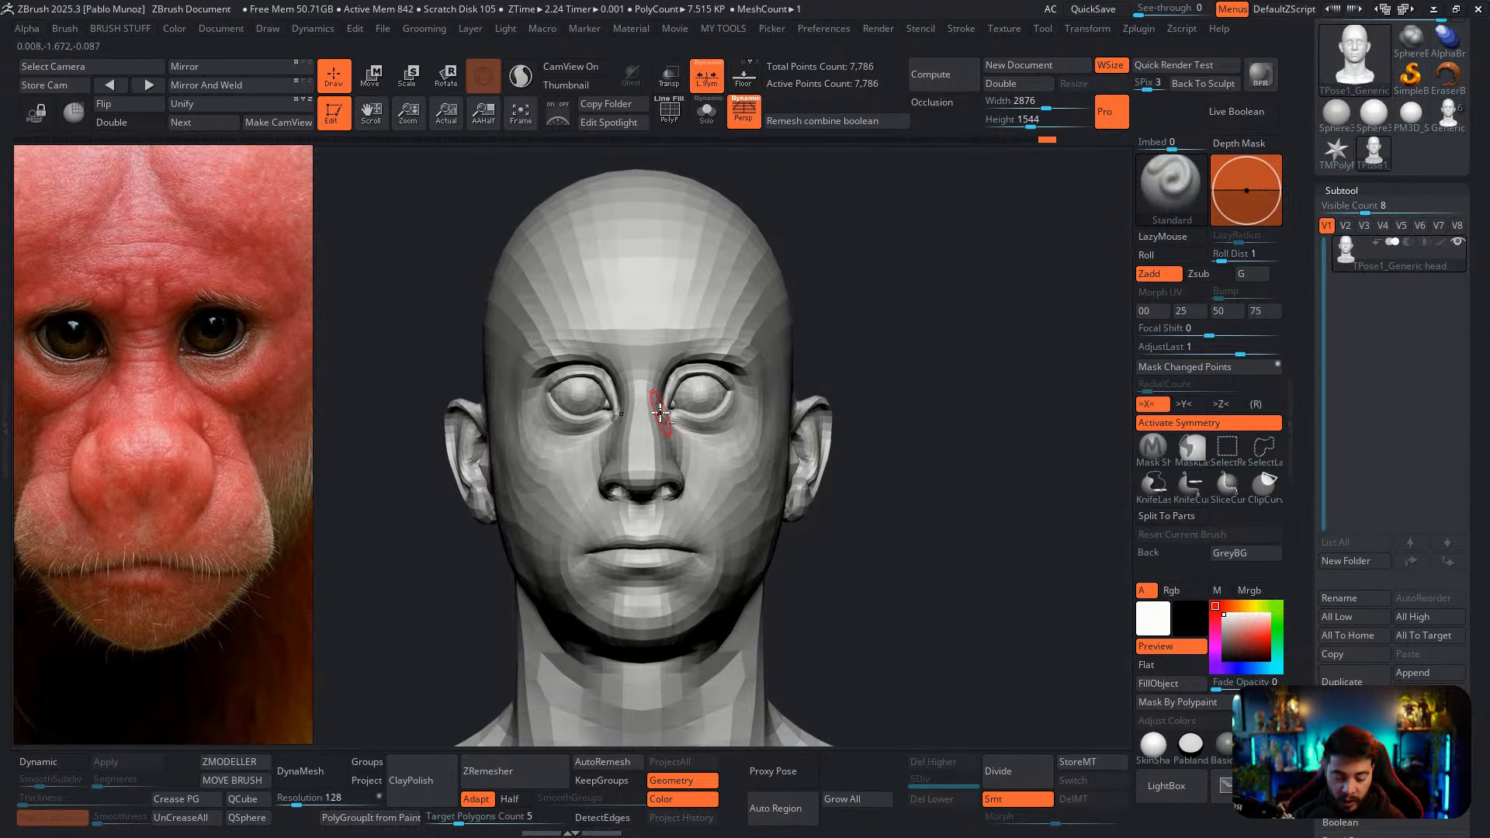
pyautogui.moveTo(660, 413)
pyautogui.keyDown('ctrl'); pyautogui.mouseDown(button='right')
pyautogui.moveTo(672, 465)
pyautogui.moveTo(667, 415)
pyautogui.mouseUp(button='right'); pyautogui.keyUp('ctrl')
pyautogui.press('space')
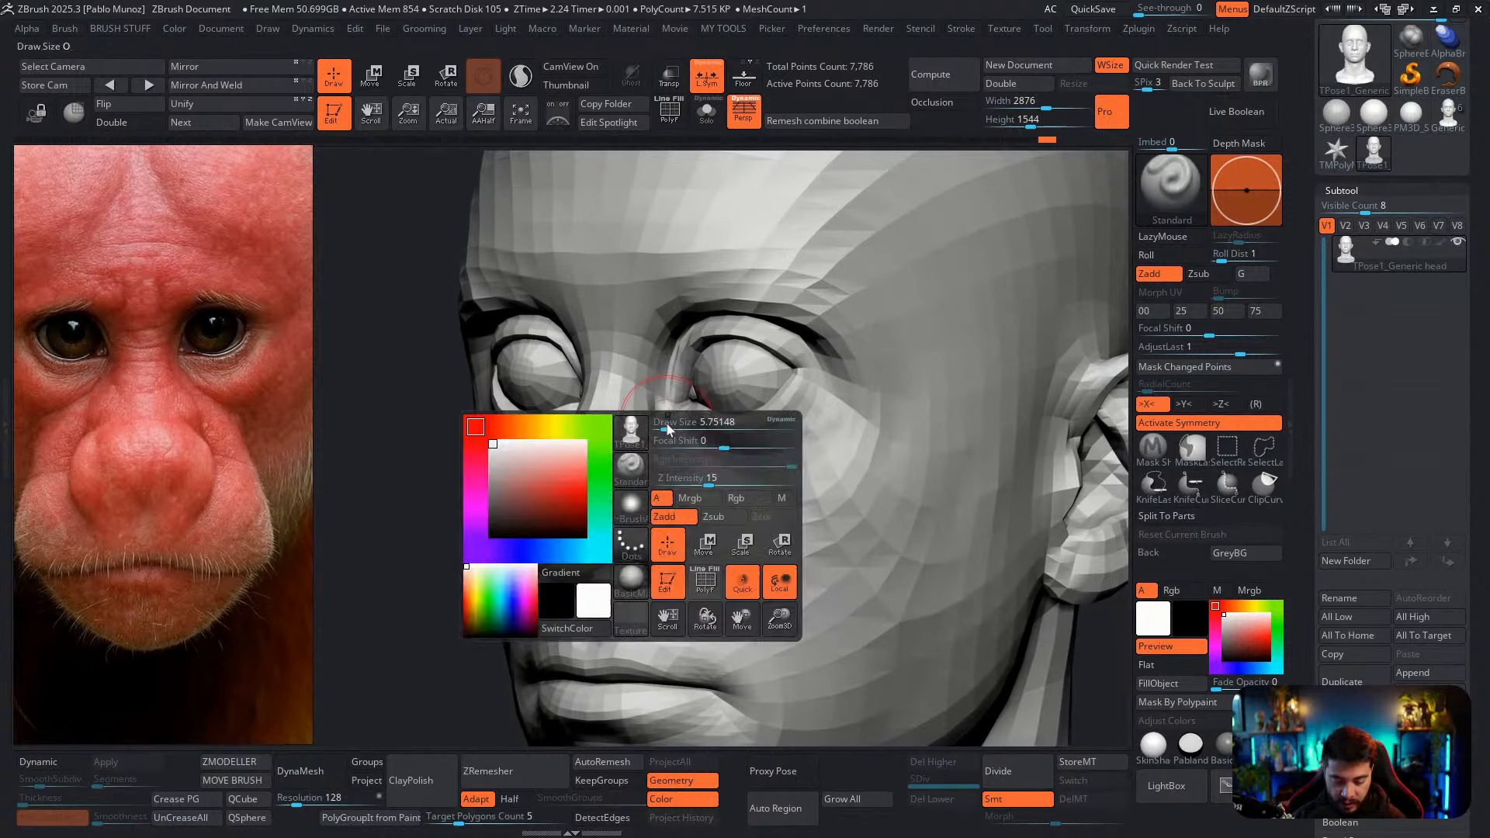
pyautogui.moveTo(667, 429); pyautogui.dragTo(659, 430)
pyautogui.moveTo(666, 427)
pyautogui.keyDown('ctrl'); pyautogui.mouseDown(button='right')
pyautogui.moveTo(688, 352)
pyautogui.moveTo(939, 399)
pyautogui.moveTo(1001, 326)
pyautogui.mouseUp(button='right'); pyautogui.keyUp('ctrl')
# Transfer the reshaped head back to the original subtools with Transpose Master and turn off perspective distortion
pyautogui.click(1139, 29)
pyautogui.click(1258, 399)
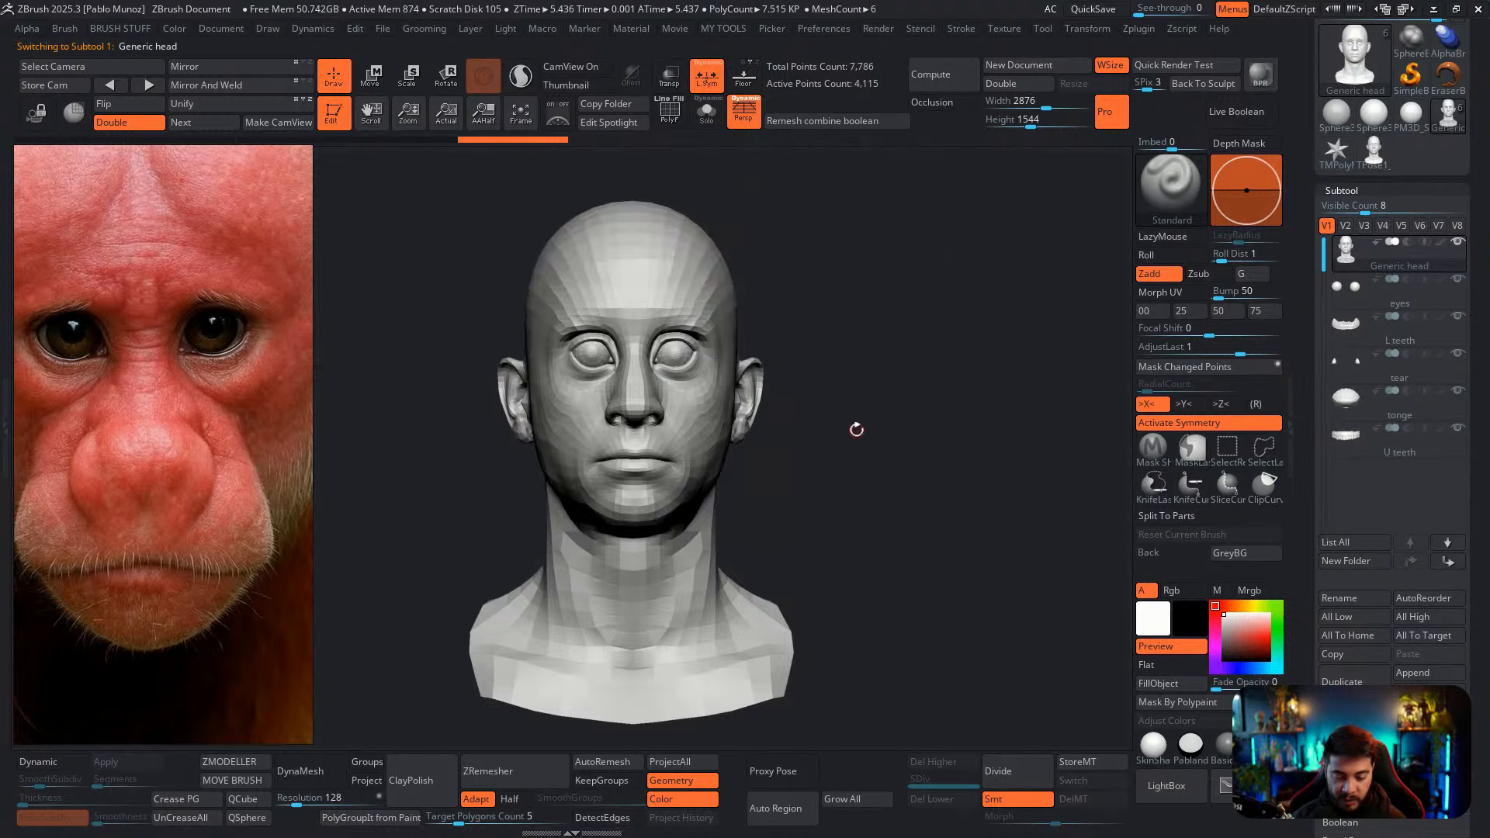
pyautogui.moveTo(856, 429)
pyautogui.mouseDown()
pyautogui.moveTo(814, 447)
pyautogui.moveTo(847, 440)
pyautogui.mouseUp()
pyautogui.click(752, 125)
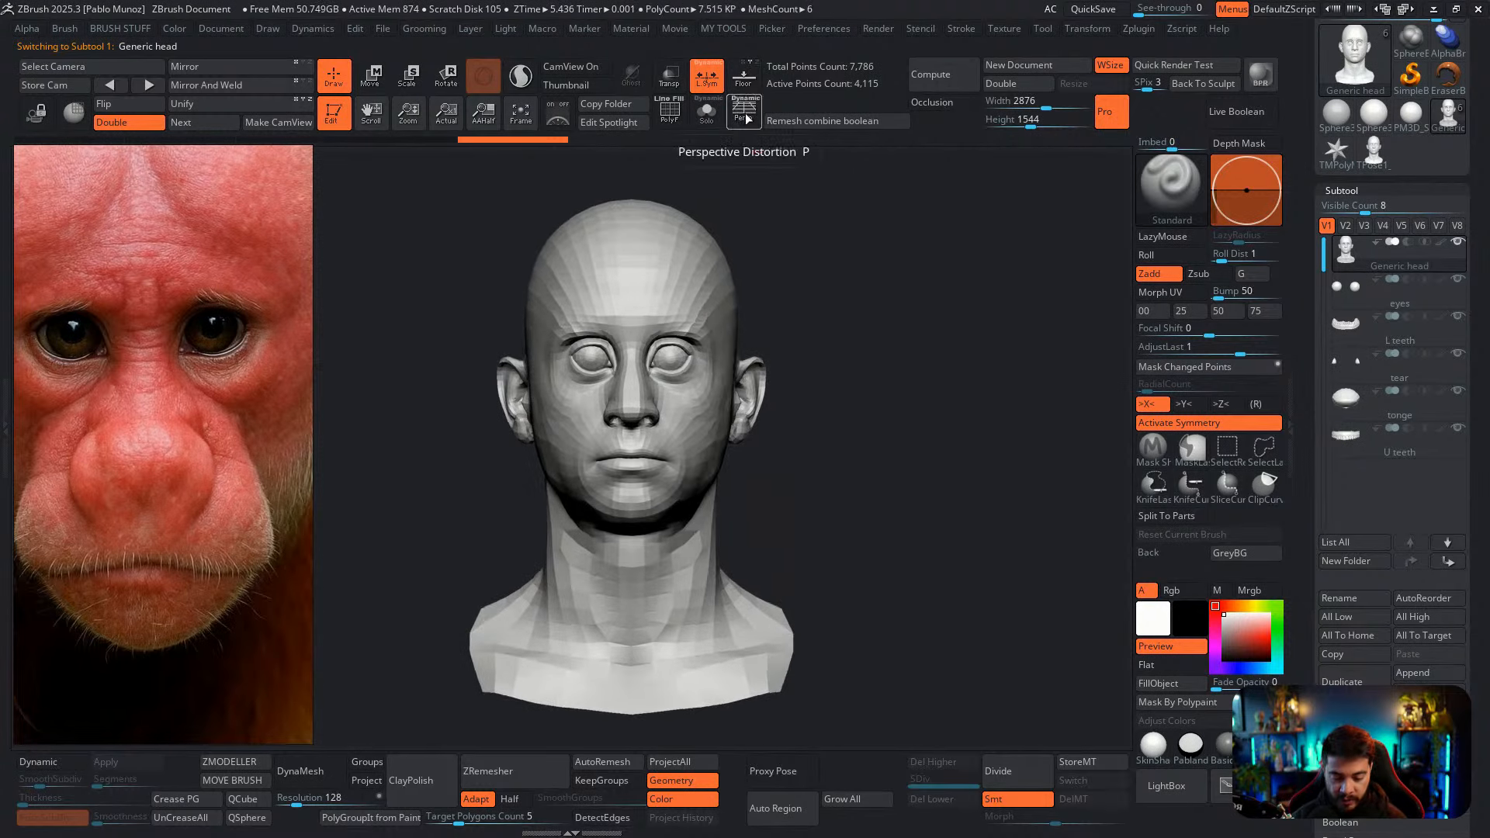
# Turn perspective distortion on and switch to the Move Topological brush for reshaping the head against the monkey reference
pyautogui.click(752, 124)
pyautogui.moveTo(845, 358)
pyautogui.mouseDown()
pyautogui.moveTo(927, 366)
pyautogui.moveTo(755, 385)
pyautogui.mouseUp()
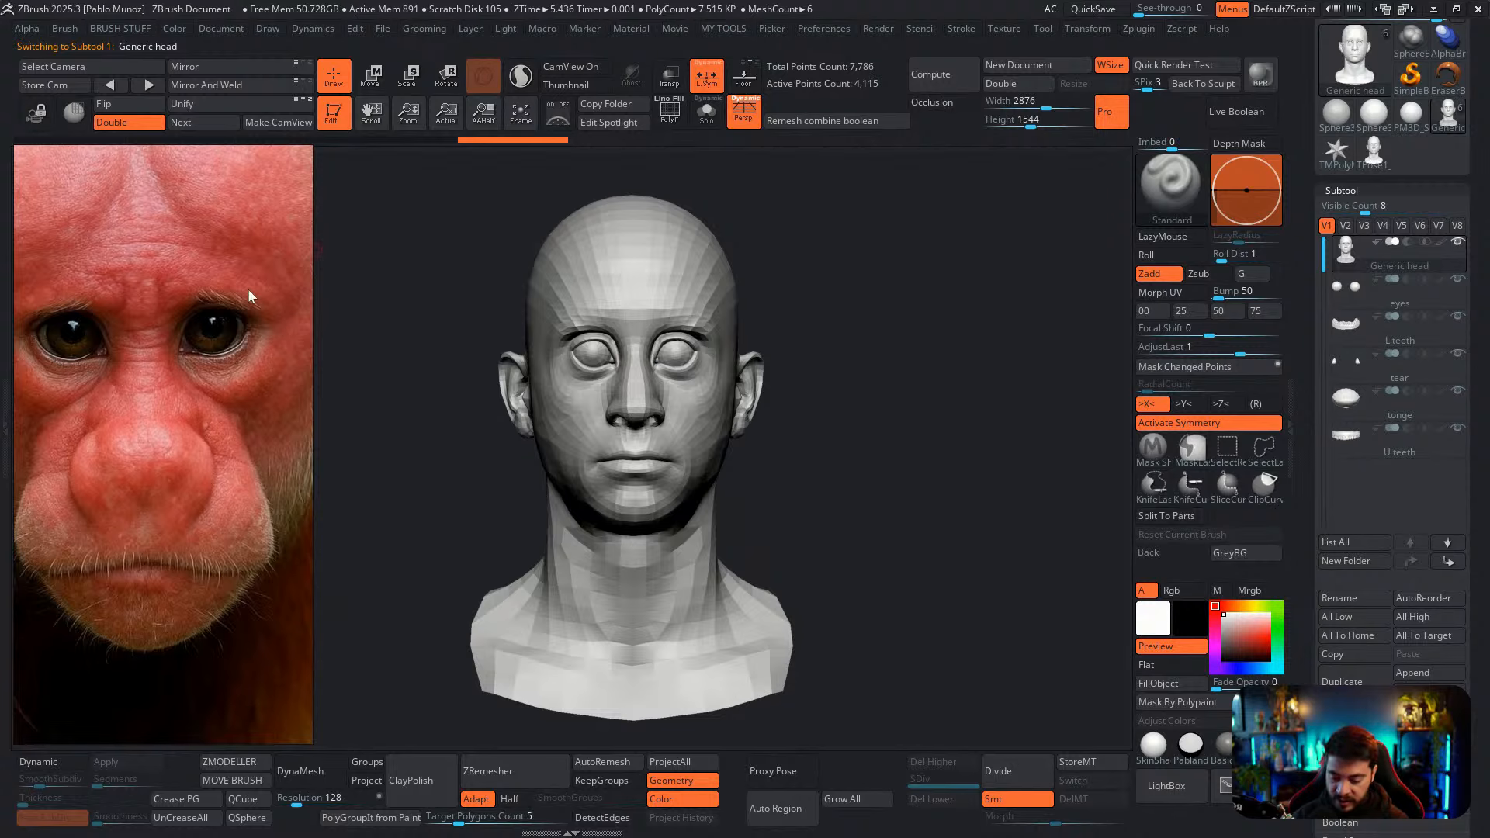
pyautogui.scroll(-4, 237, 286)
pyautogui.moveTo(202, 287); pyautogui.dragTo(185, 329, button='middle')
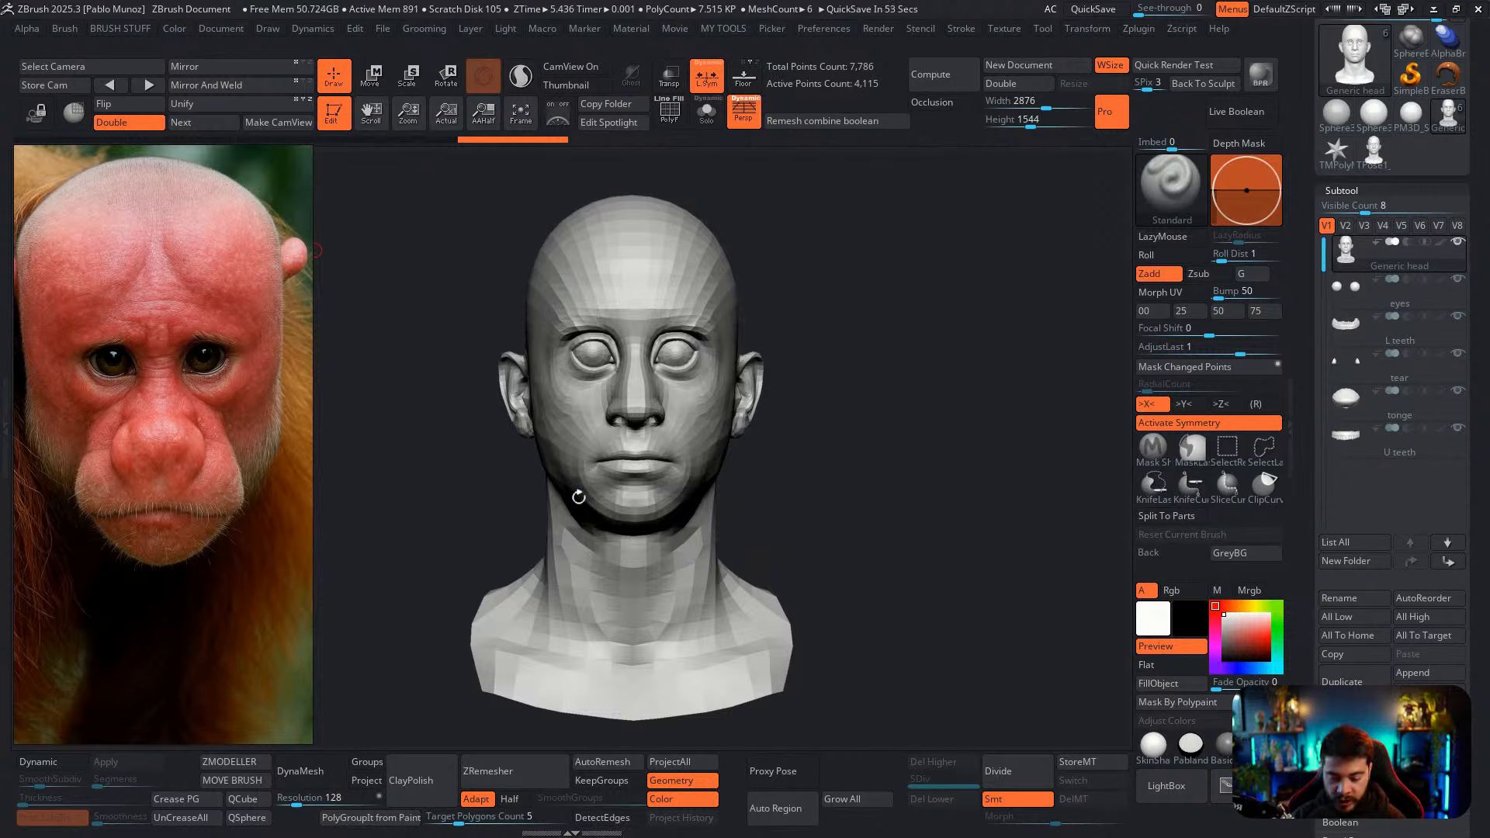
pyautogui.moveTo(898, 323); pyautogui.dragTo(859, 356)
pyautogui.press('b')
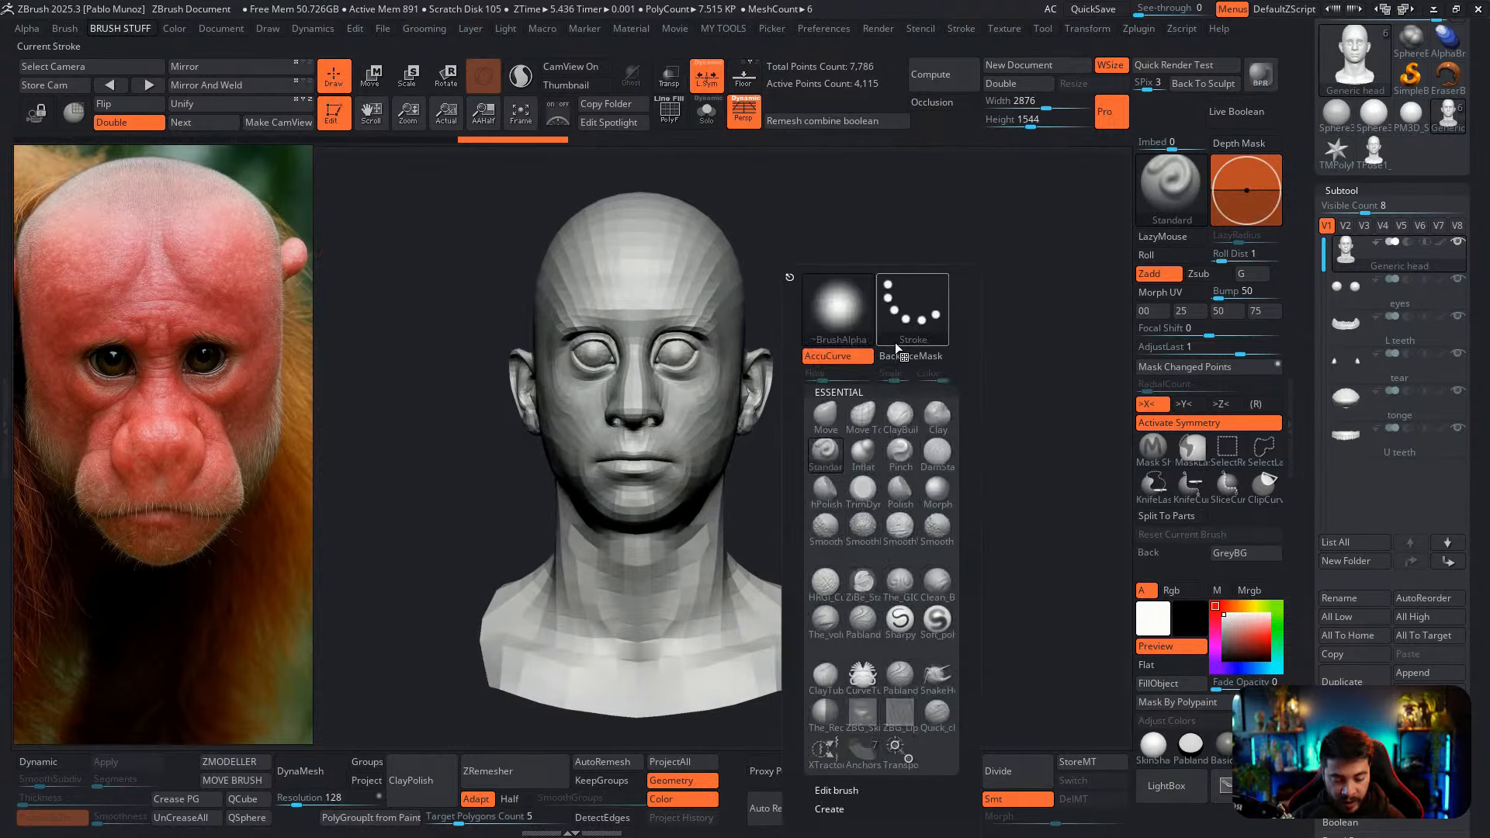
pyautogui.click(860, 419)
pyautogui.press('space')
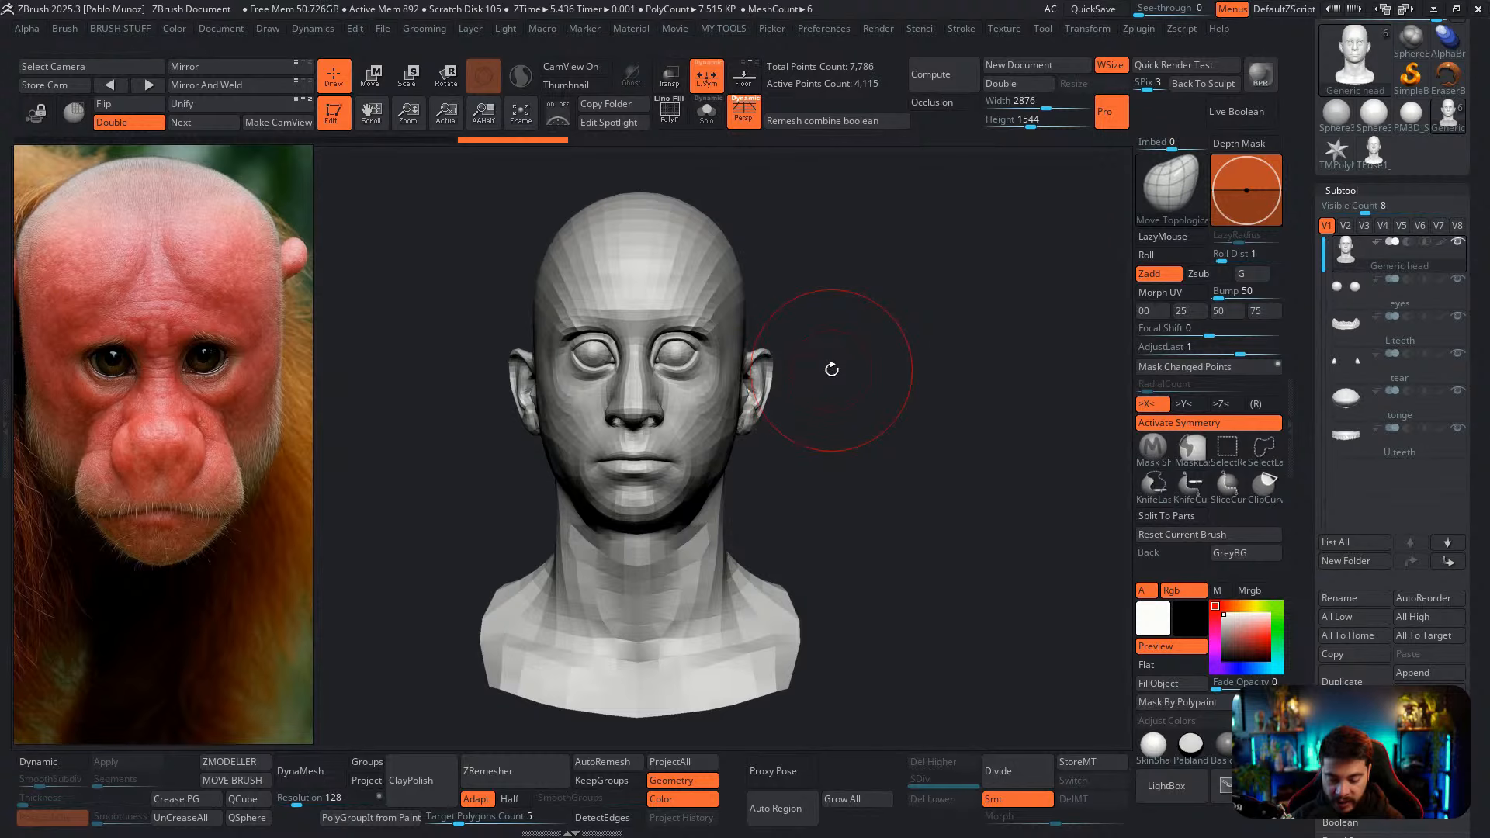
# Examine the monkey reference photos from the front and in side profile
pyautogui.scroll(-3, 314, 362)
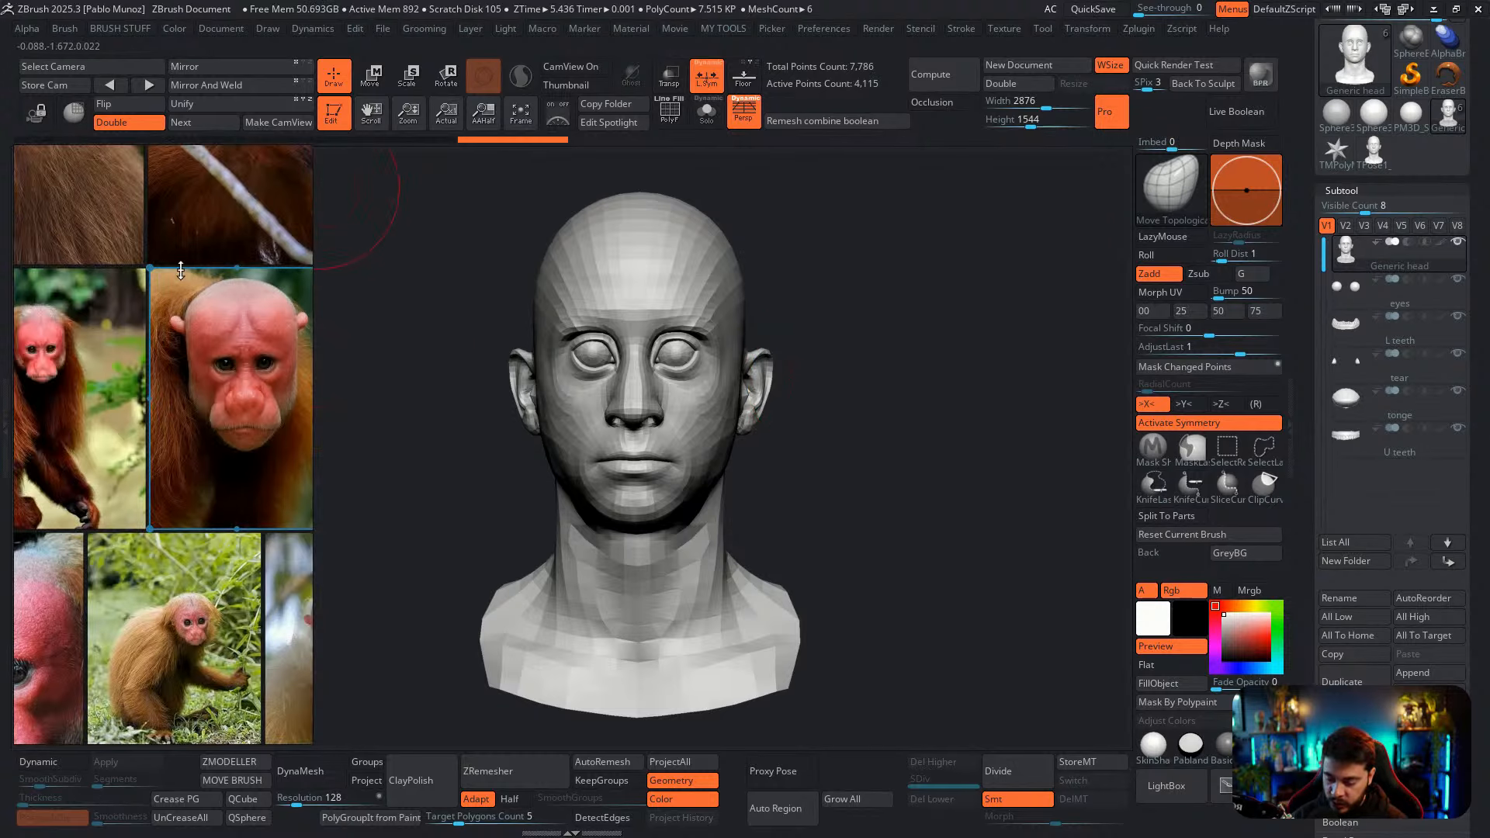
pyautogui.scroll(-2, 180, 270)
pyautogui.moveTo(244, 365); pyautogui.dragTo(36, 402, button='middle')
pyautogui.scroll(-1, 244, 365)
pyautogui.scroll(6, 244, 366)
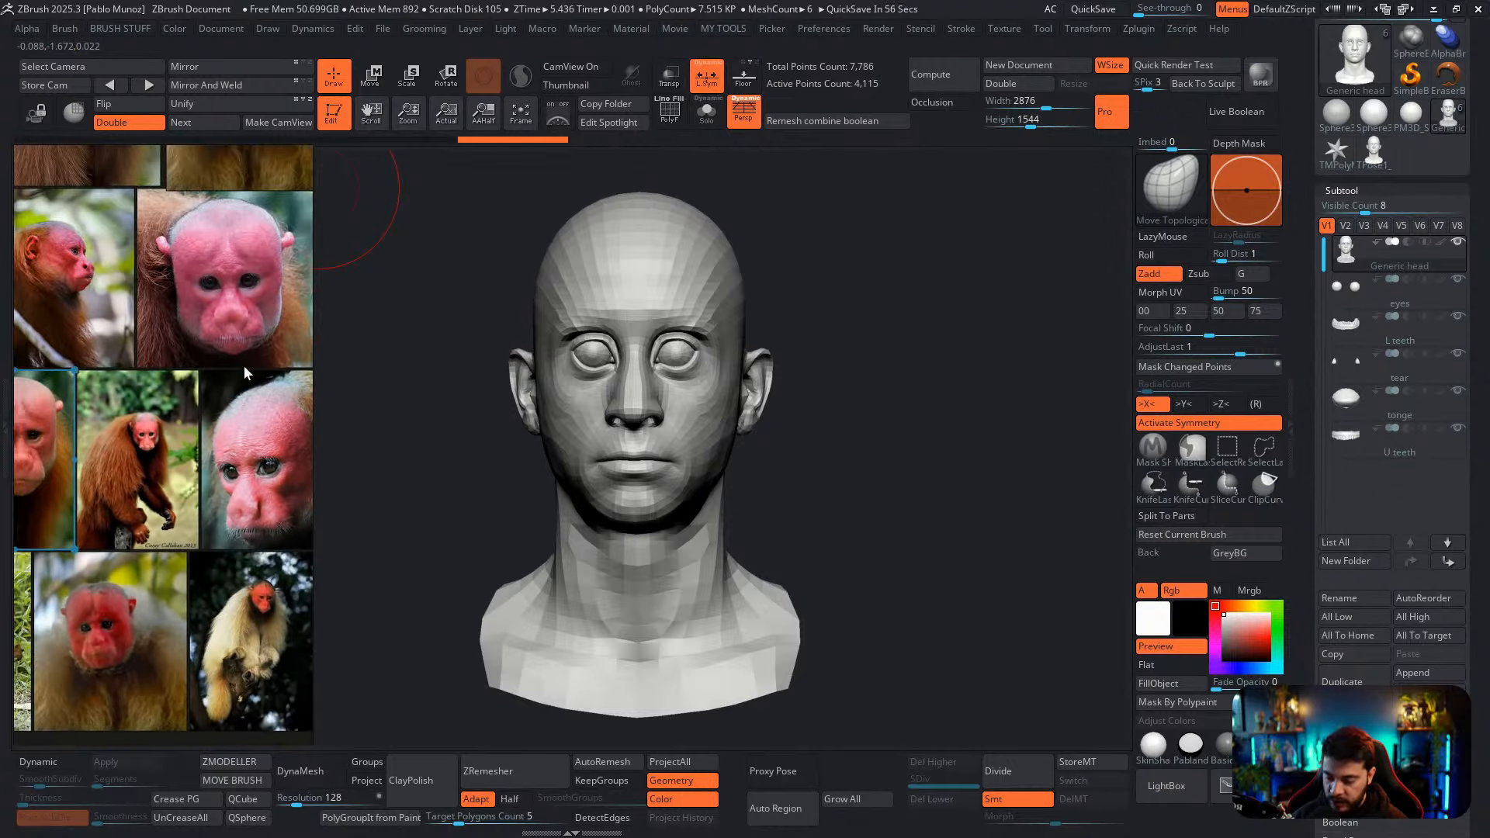
pyautogui.scroll(2, 244, 367)
pyautogui.moveTo(244, 366); pyautogui.dragTo(268, 390, button='middle')
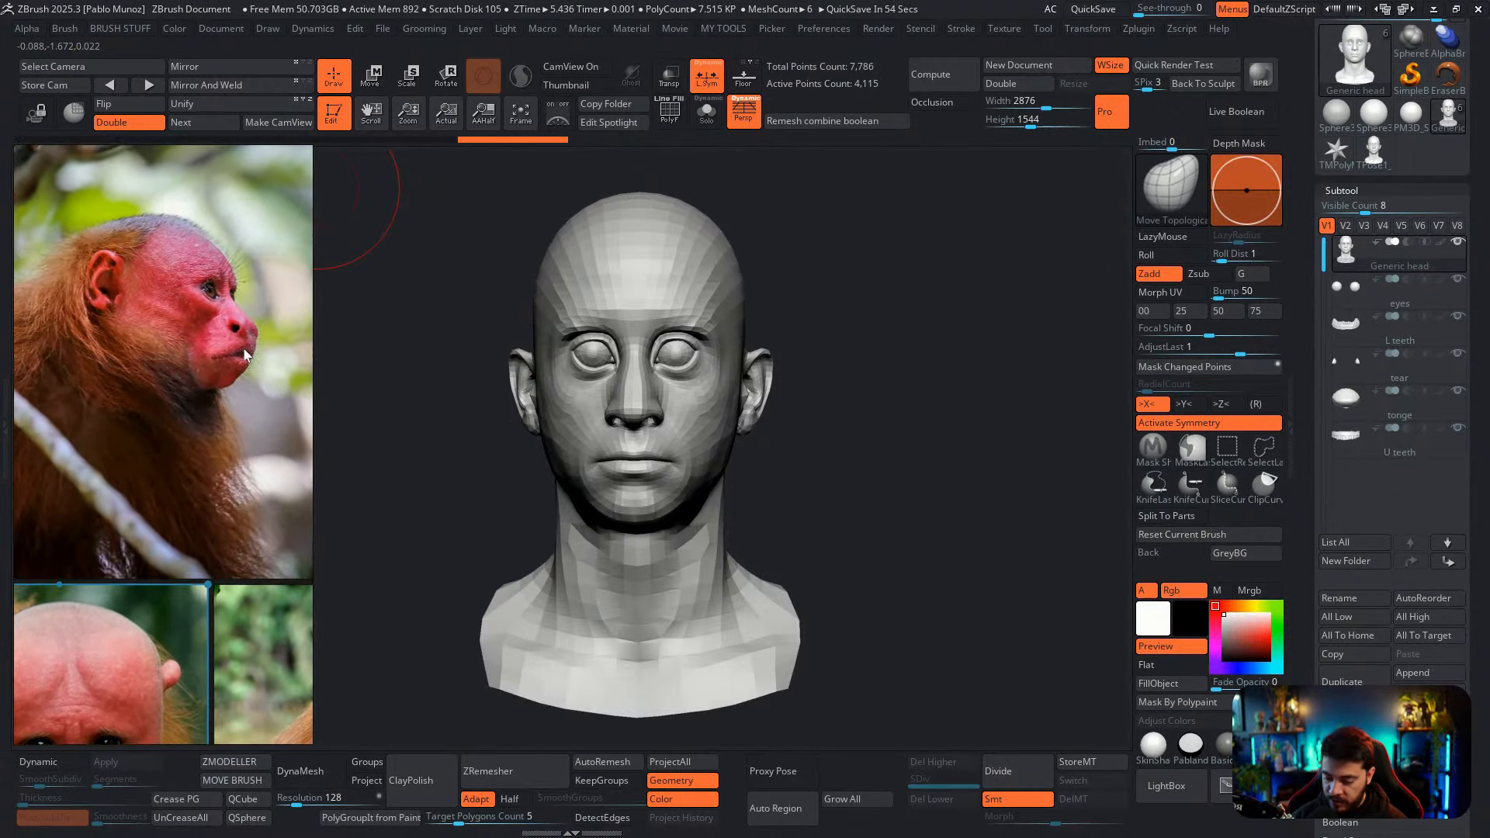
pyautogui.scroll(-5, 204, 411)
pyautogui.moveTo(217, 288); pyautogui.dragTo(235, 357, button='middle')
pyautogui.scroll(2, 235, 357)
pyautogui.scroll(1, 244, 304)
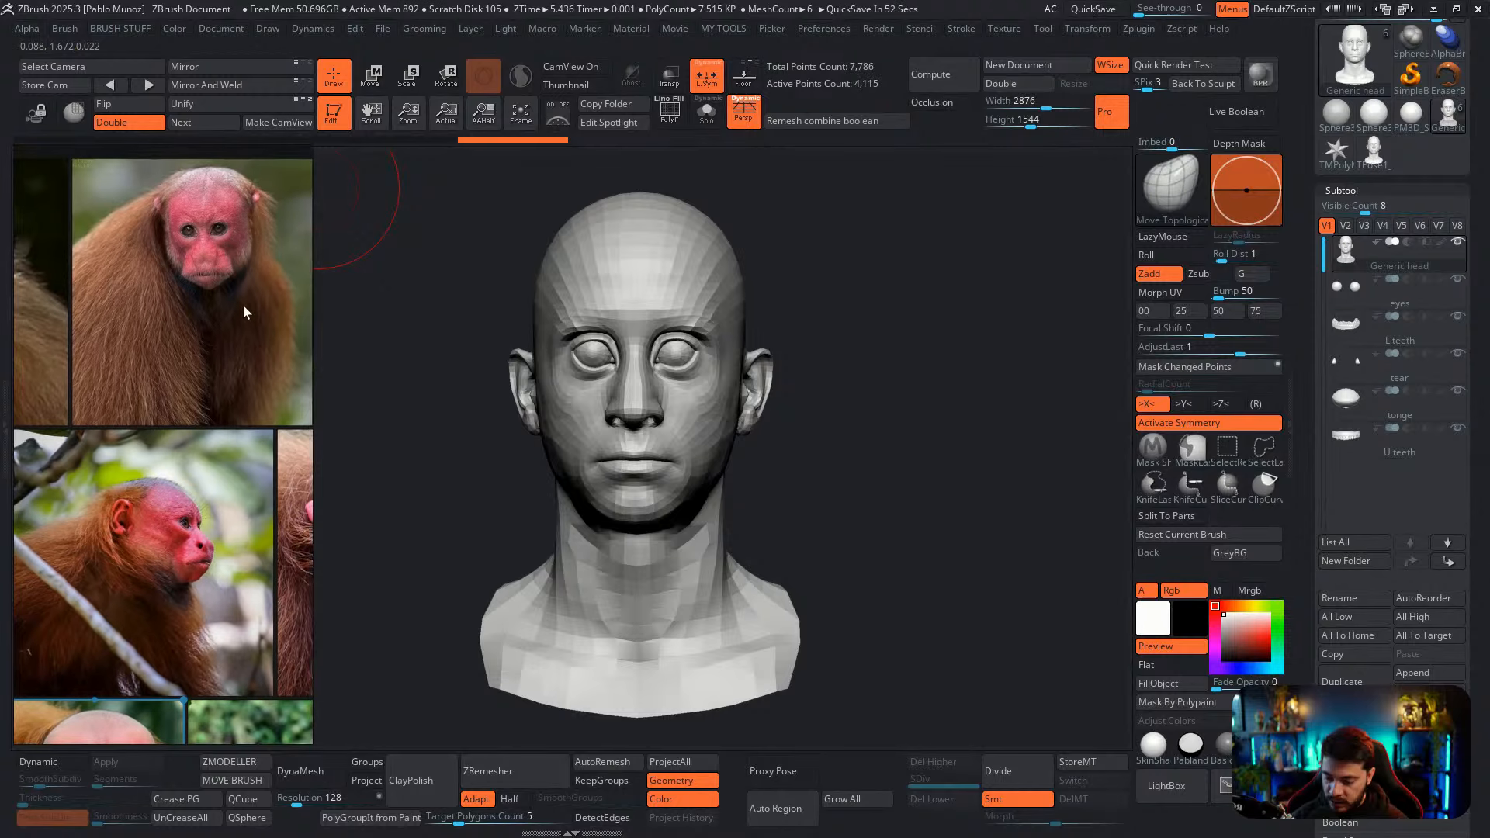
pyautogui.scroll(-1, 232, 314)
pyautogui.moveTo(181, 455); pyautogui.dragTo(177, 428, button='middle')
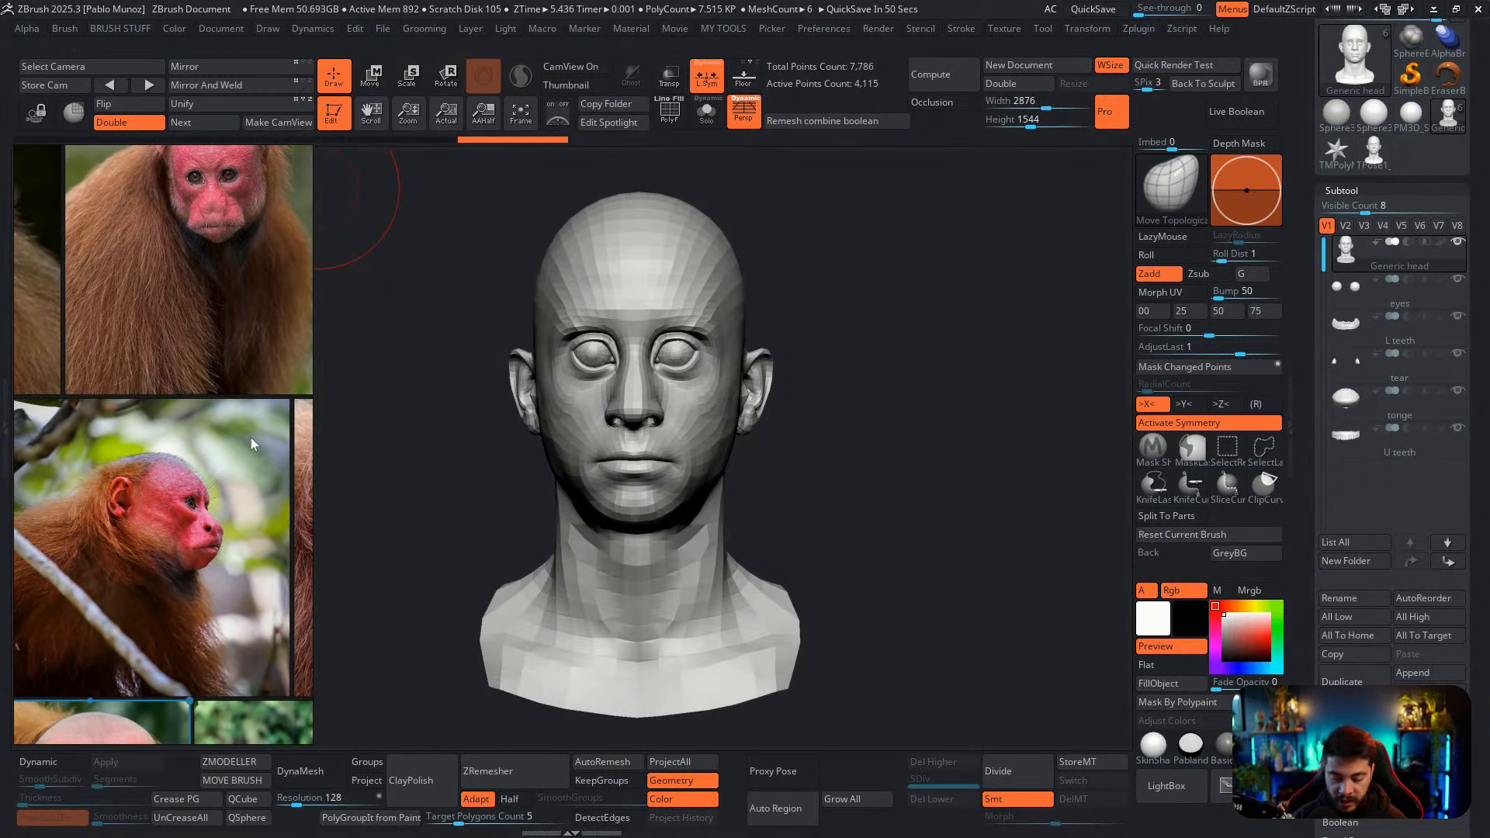
# Isolate the ear polygroup with the polyframe shown, restore the full head and mask everything except the ears
pyautogui.moveTo(815, 399)
pyautogui.mouseDown()
pyautogui.moveTo(825, 406)
pyautogui.moveTo(679, 404)
pyautogui.mouseUp()
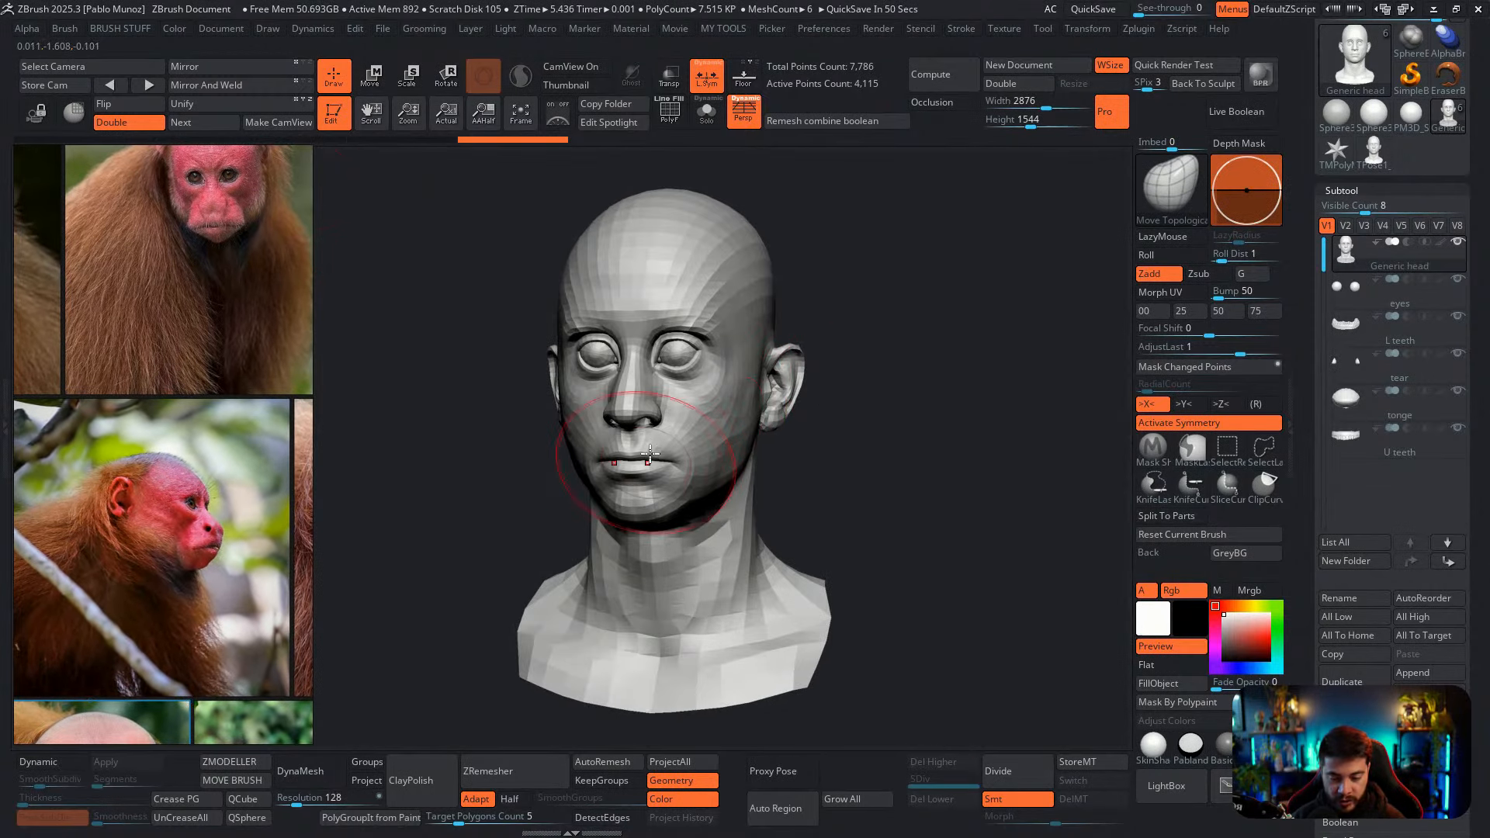
pyautogui.click(680, 116)
pyautogui.moveTo(756, 160); pyautogui.dragTo(856, 398)
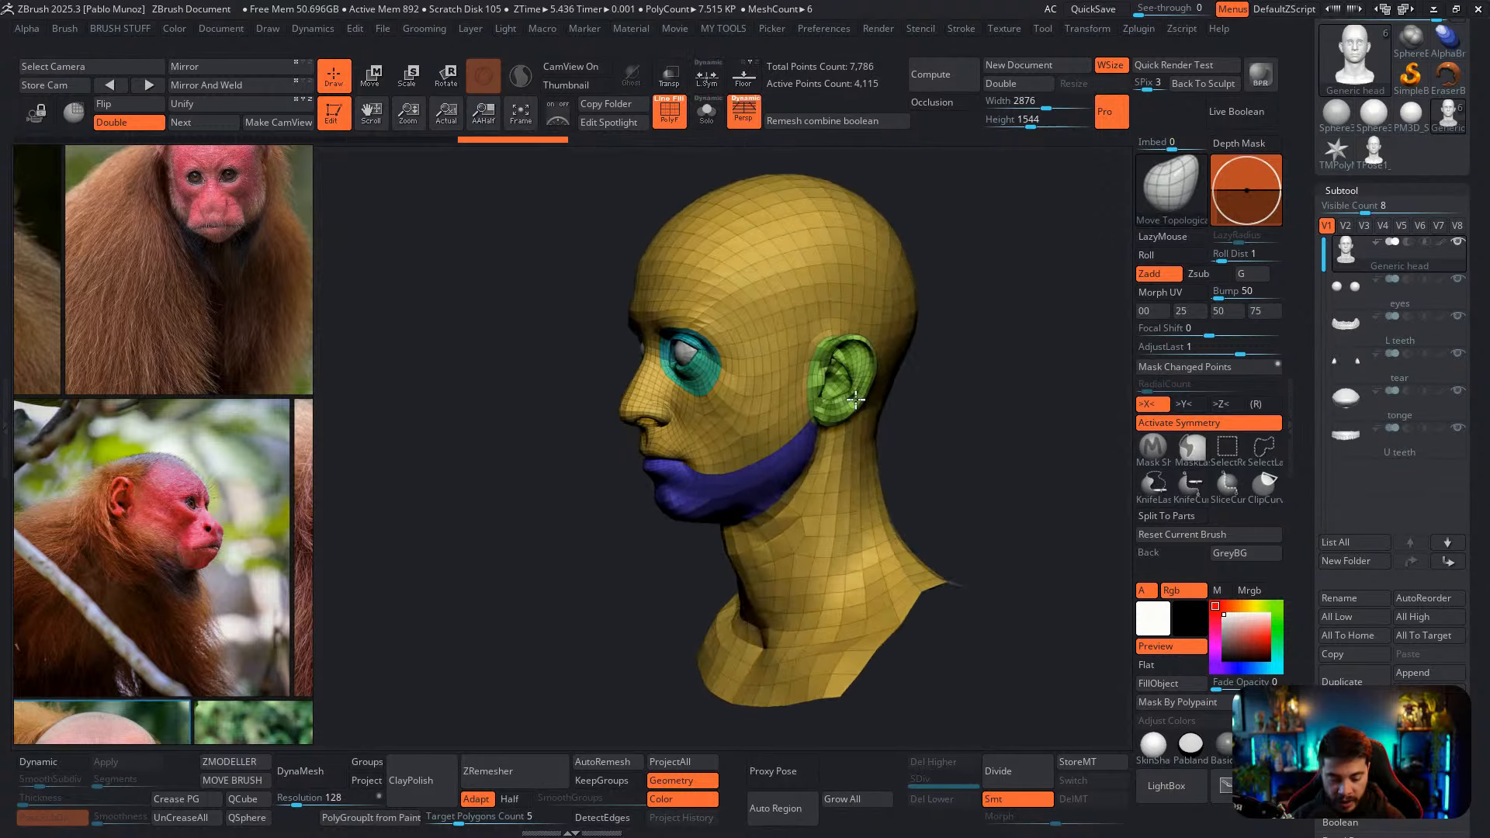
pyautogui.keyDown('shift'); pyautogui.moveTo(855, 399); pyautogui.dragTo(765, 373, button='right'); pyautogui.keyUp('shift')
pyautogui.keyDown('ctrl'); pyautogui.keyDown('shift'); pyautogui.click(764, 373); pyautogui.keyUp('shift'); pyautogui.keyUp('ctrl')
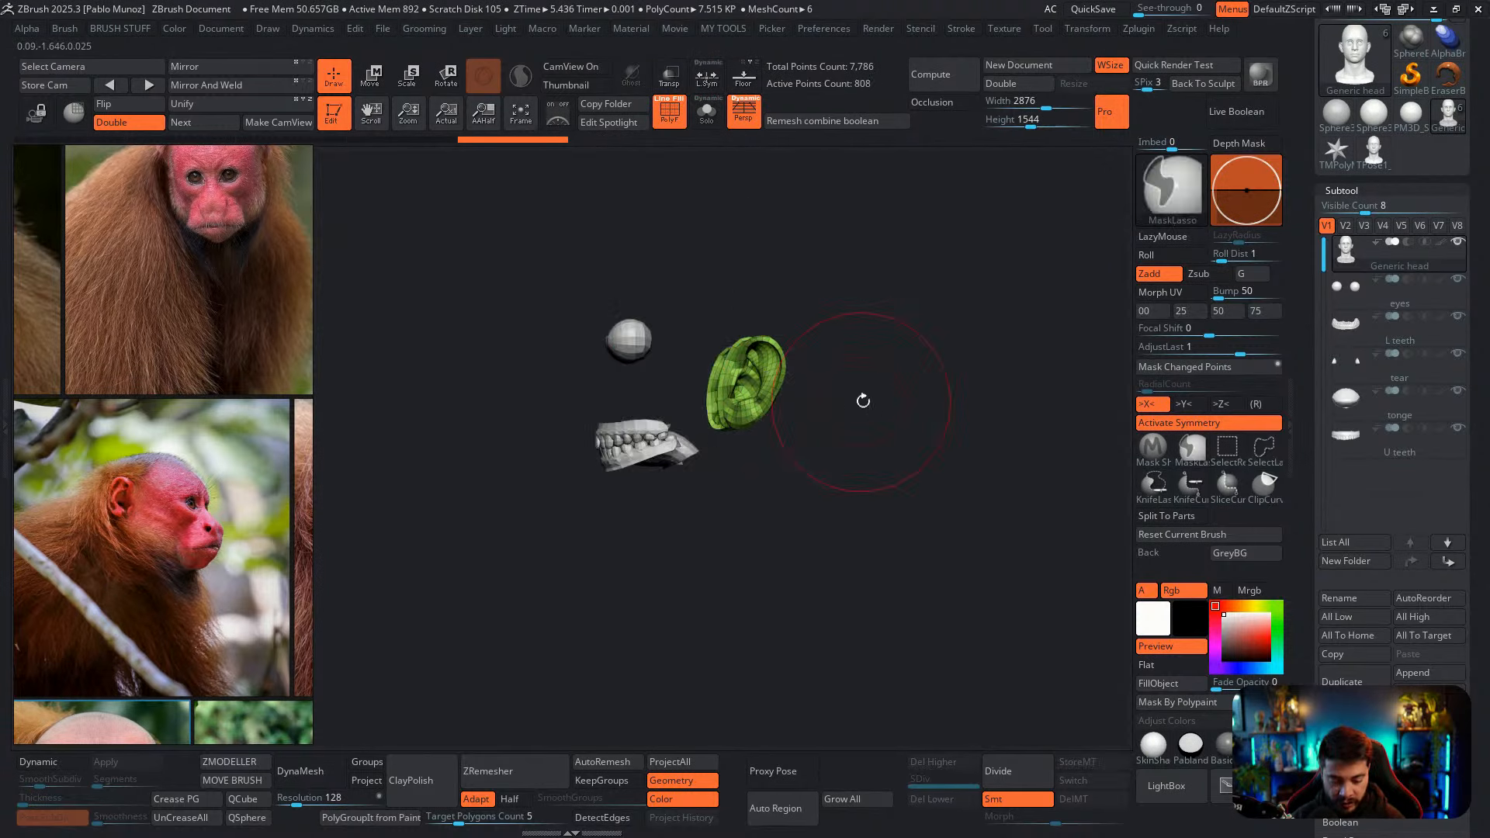
pyautogui.keyDown('shift'); pyautogui.moveTo(863, 401); pyautogui.dragTo(948, 399, button='right'); pyautogui.keyUp('shift')
pyautogui.keyDown('ctrl'); pyautogui.keyDown('shift'); pyautogui.click(892, 412); pyautogui.keyUp('shift'); pyautogui.keyUp('ctrl')
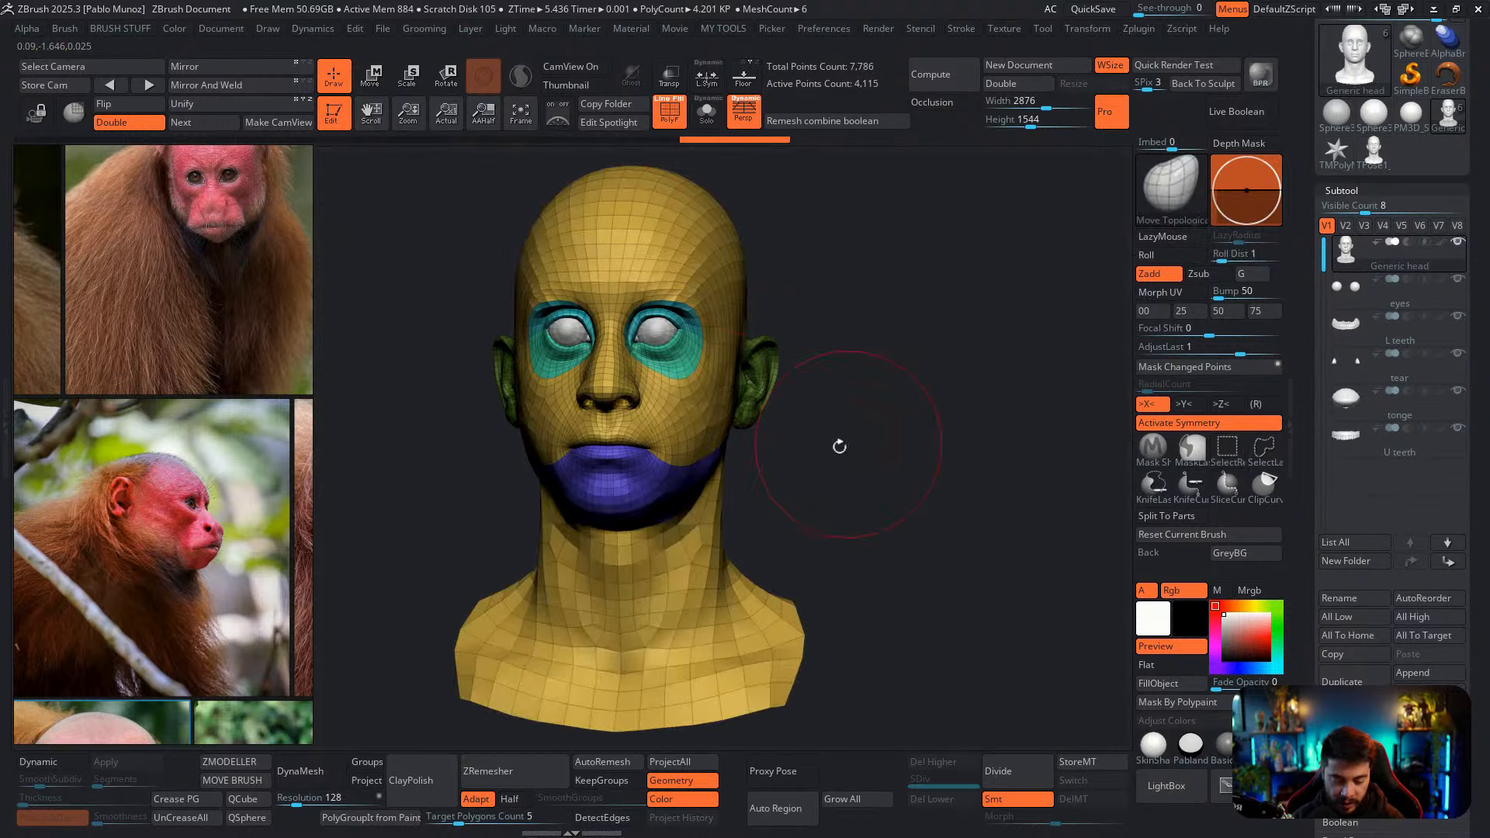
pyautogui.click(674, 115)
pyautogui.moveTo(955, 260); pyautogui.dragTo(906, 309)
pyautogui.keyDown('ctrl'); pyautogui.click(921, 349); pyautogui.keyUp('ctrl')
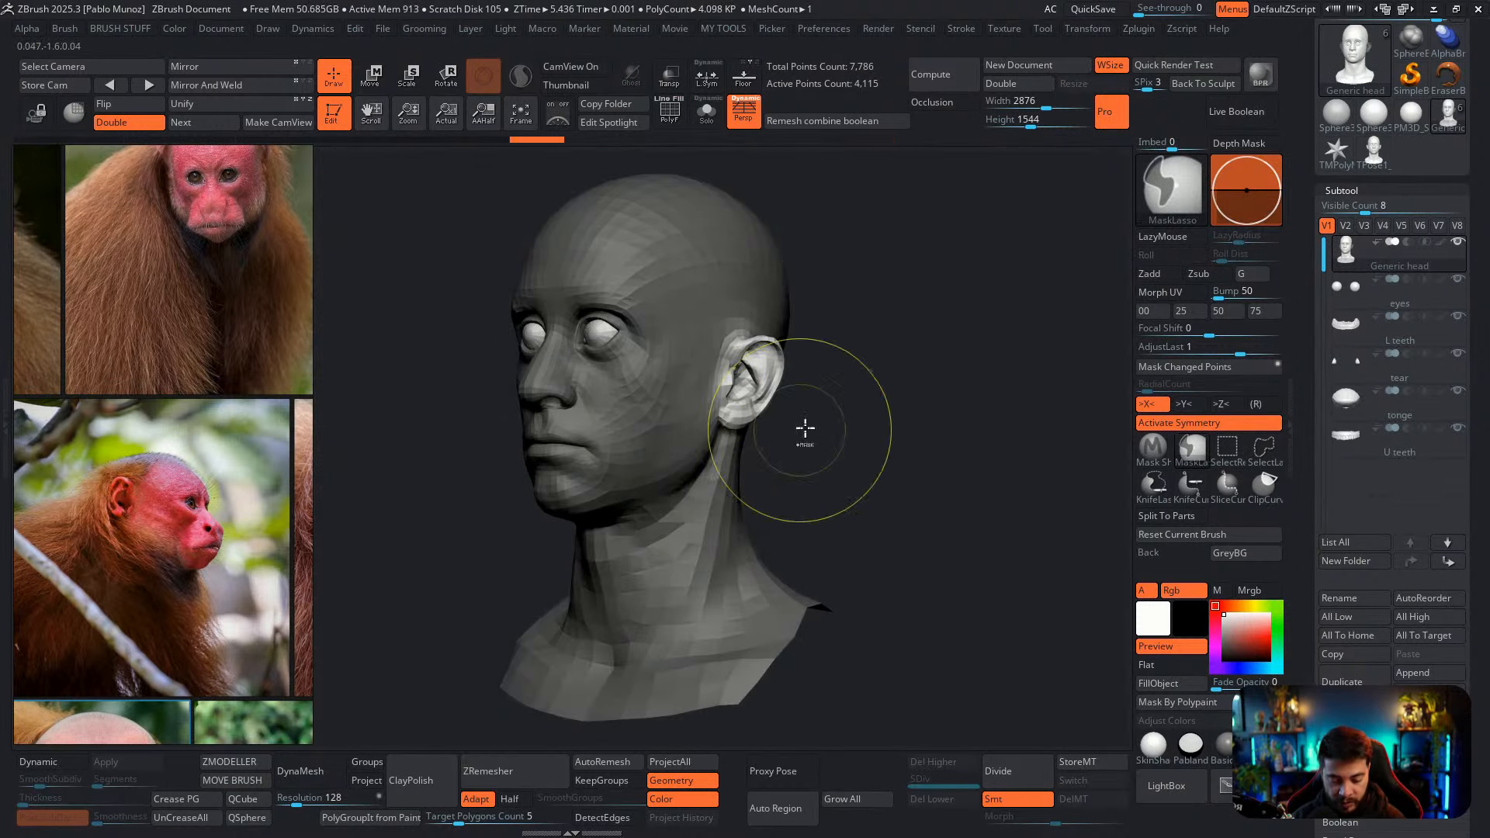
# Activate the transform gizmo for the unmasked ears and place it at the ear
pyautogui.moveTo(897, 427); pyautogui.dragTo(865, 419)
pyautogui.keyDown('alt'); pyautogui.moveTo(858, 364); pyautogui.dragTo(829, 394); pyautogui.keyUp('alt')
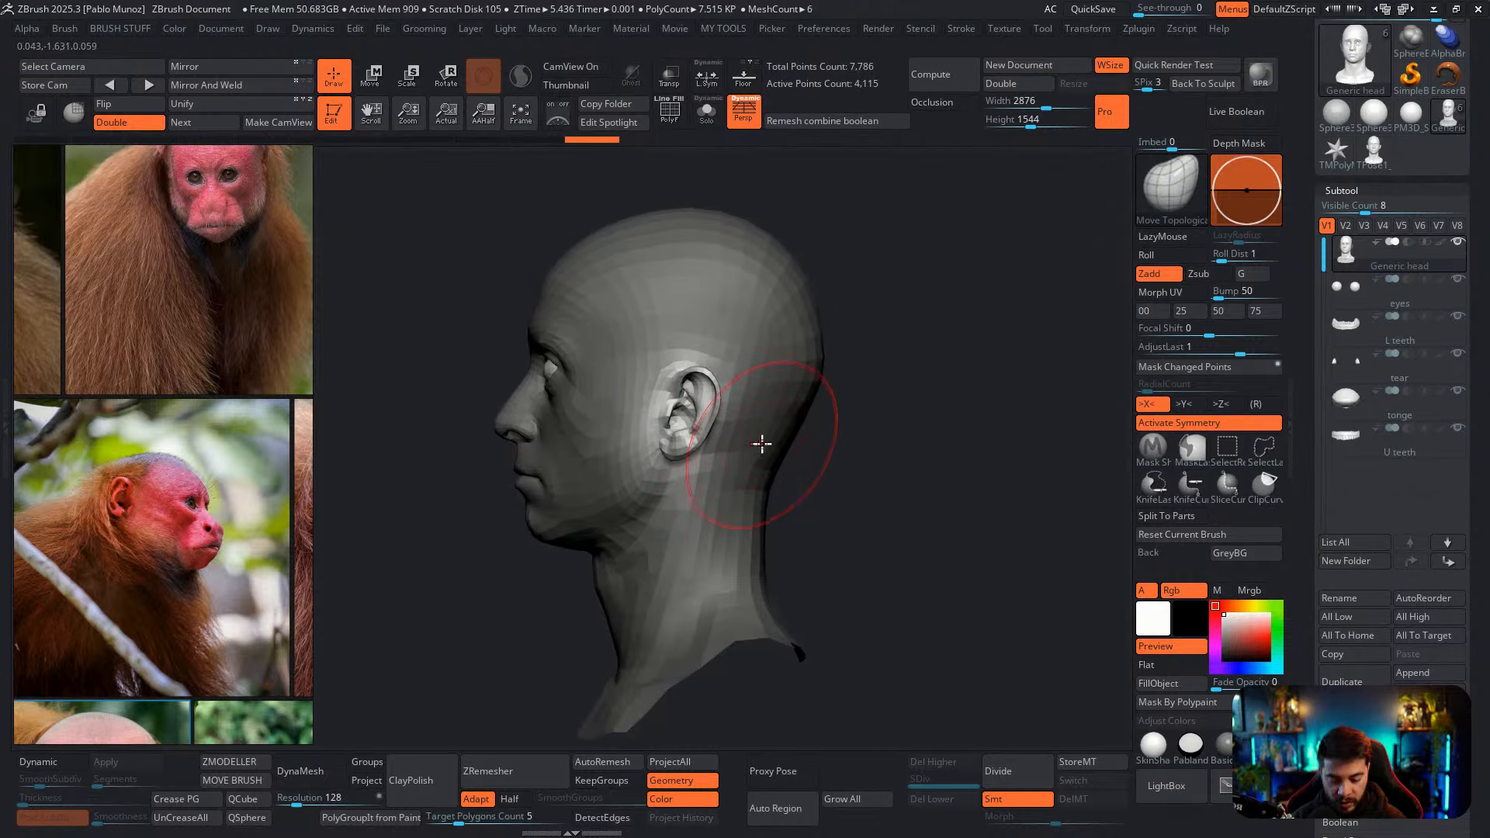
pyautogui.press('w')
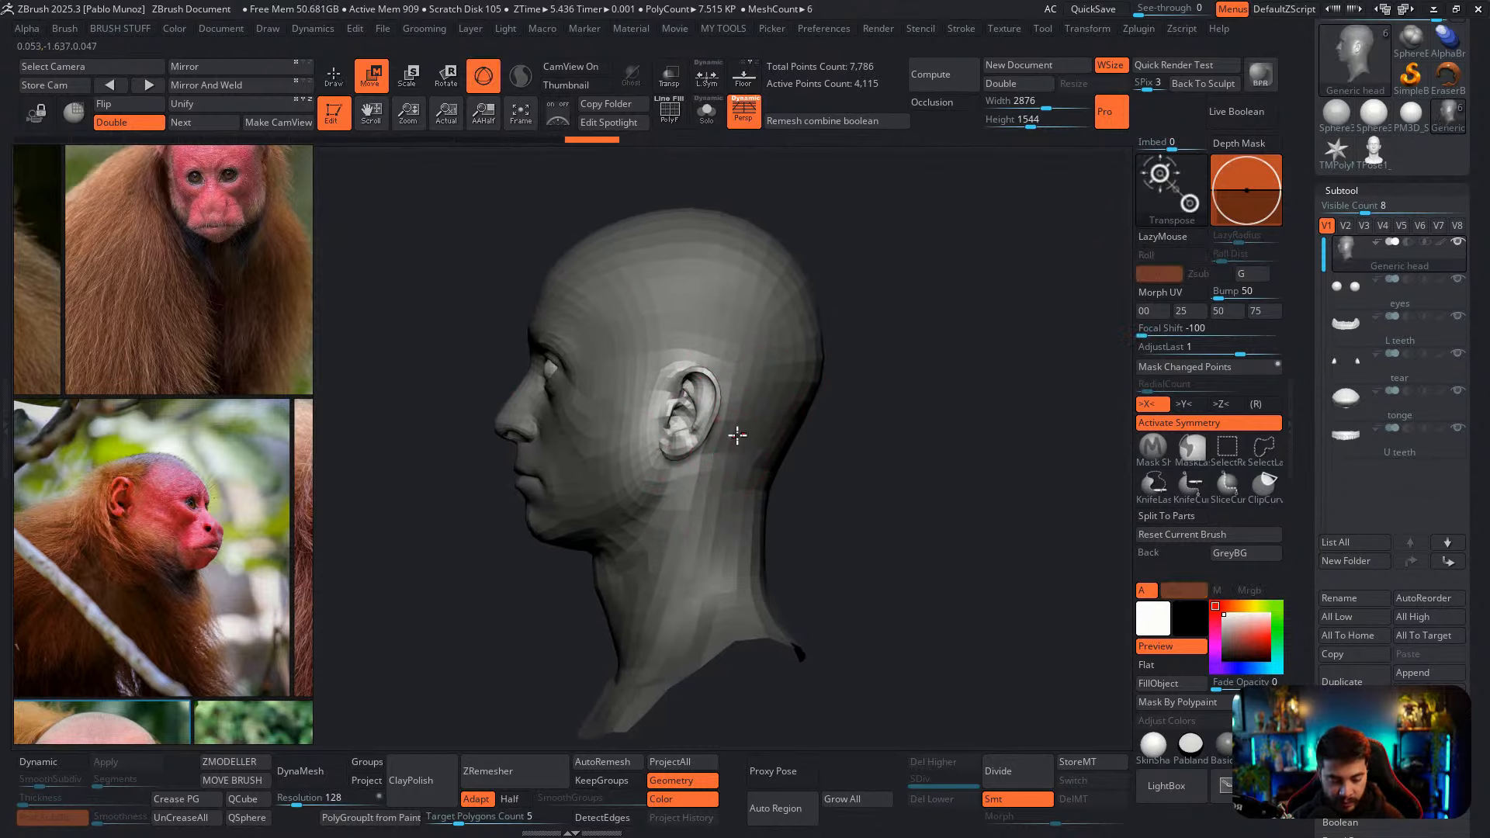
pyautogui.keyDown('ctrl'); pyautogui.moveTo(737, 436); pyautogui.dragTo(645, 183, button='right'); pyautogui.keyUp('ctrl')
pyautogui.click(669, 707)
pyautogui.keyDown('ctrl'); pyautogui.moveTo(698, 423); pyautogui.dragTo(816, 417, button='right'); pyautogui.keyUp('ctrl')
pyautogui.moveTo(817, 417); pyautogui.dragTo(879, 387, button='right')
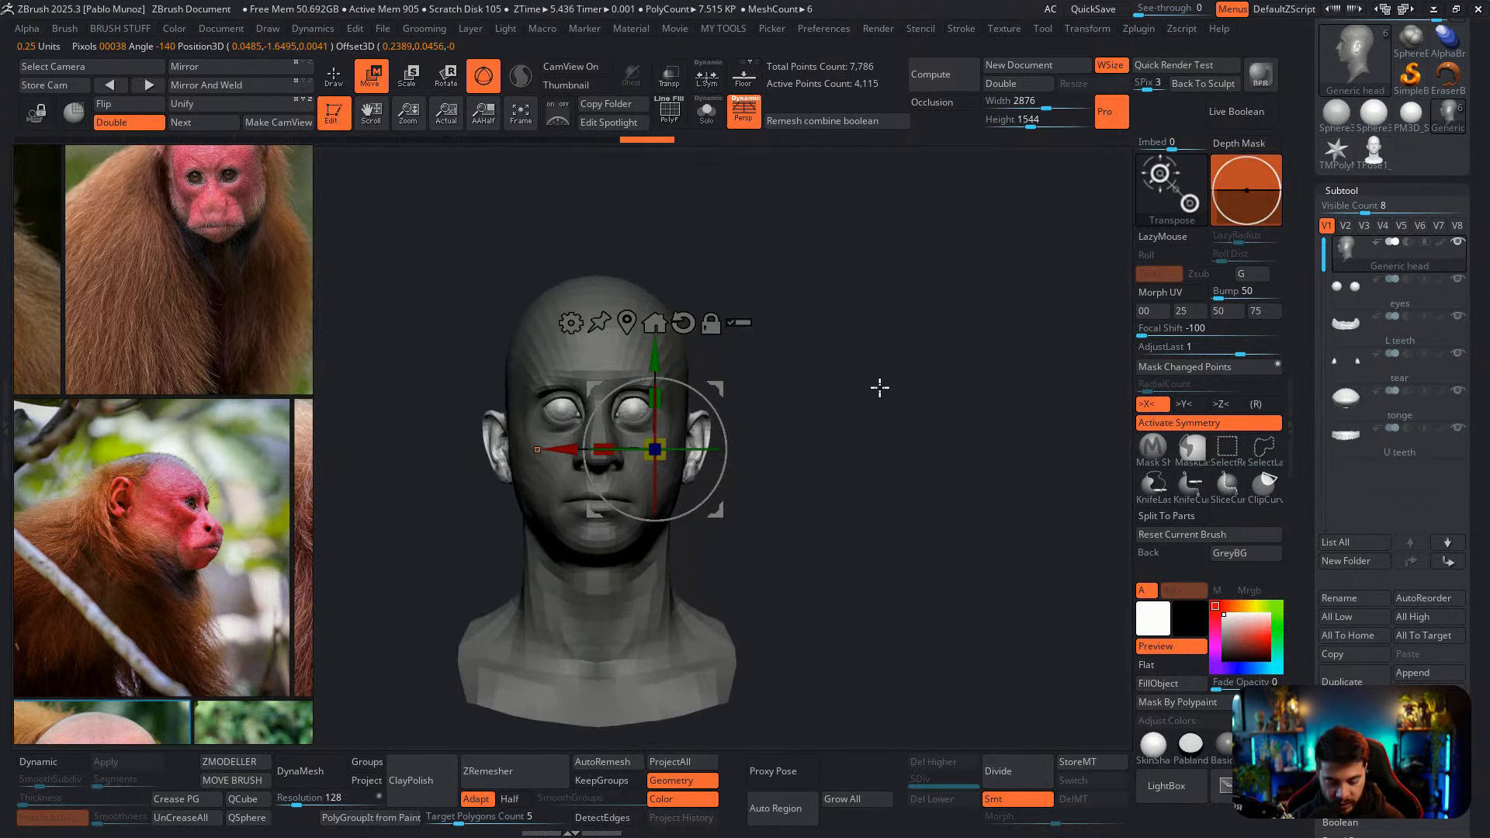
pyautogui.keyDown('alt'); pyautogui.moveTo(722, 388); pyautogui.dragTo(742, 385); pyautogui.keyUp('alt')
# Tilt the ears backward and move them up and back on the head in side profile
pyautogui.keyDown('shift'); pyautogui.moveTo(861, 366); pyautogui.dragTo(785, 436, button='right'); pyautogui.keyUp('shift')
pyautogui.keyDown('alt'); pyautogui.moveTo(785, 436); pyautogui.dragTo(831, 406, button='right'); pyautogui.keyUp('alt')
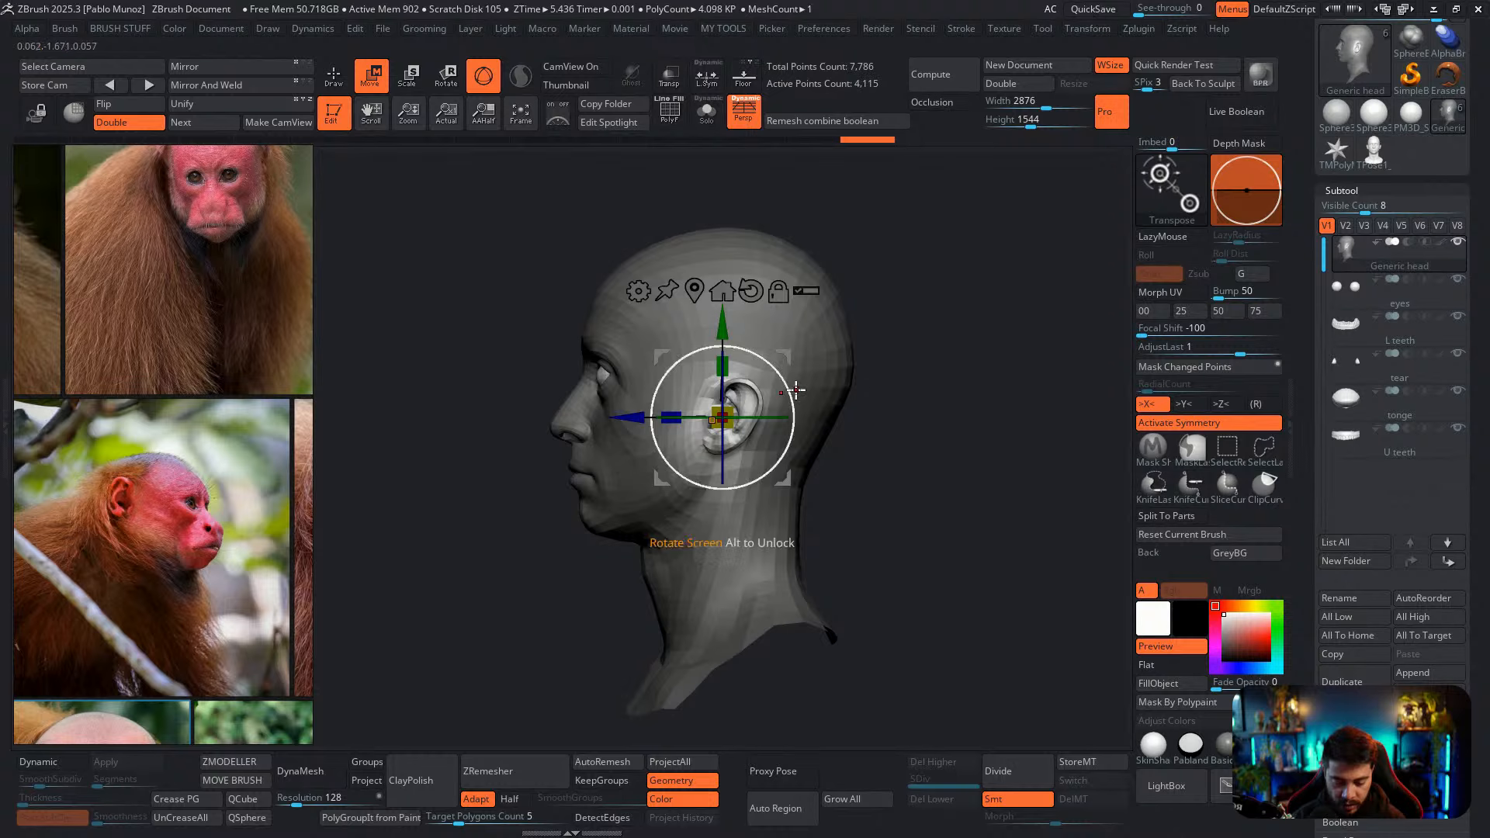
pyautogui.moveTo(796, 390); pyautogui.dragTo(800, 325)
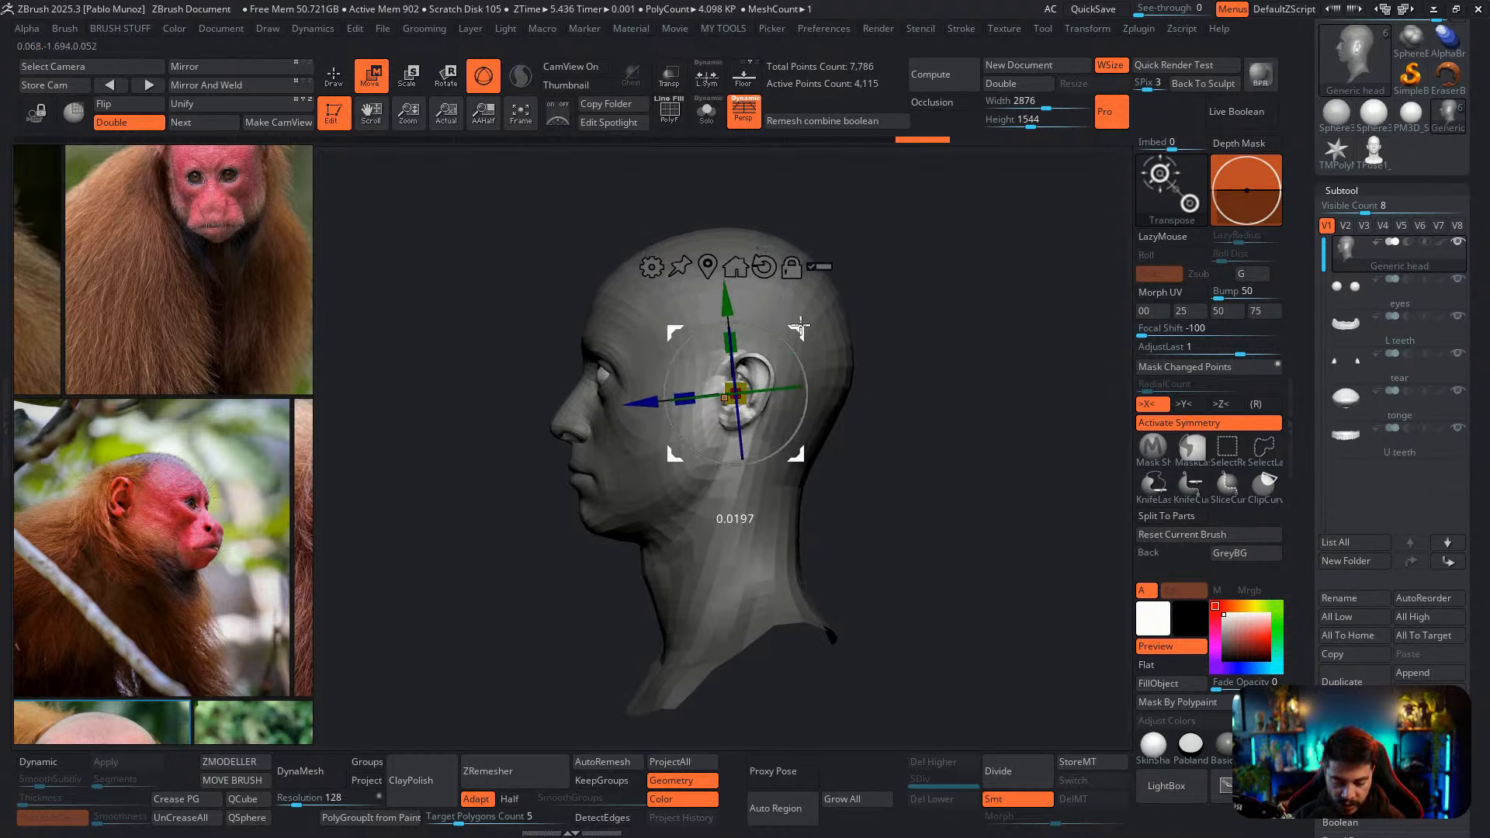
pyautogui.press('q')
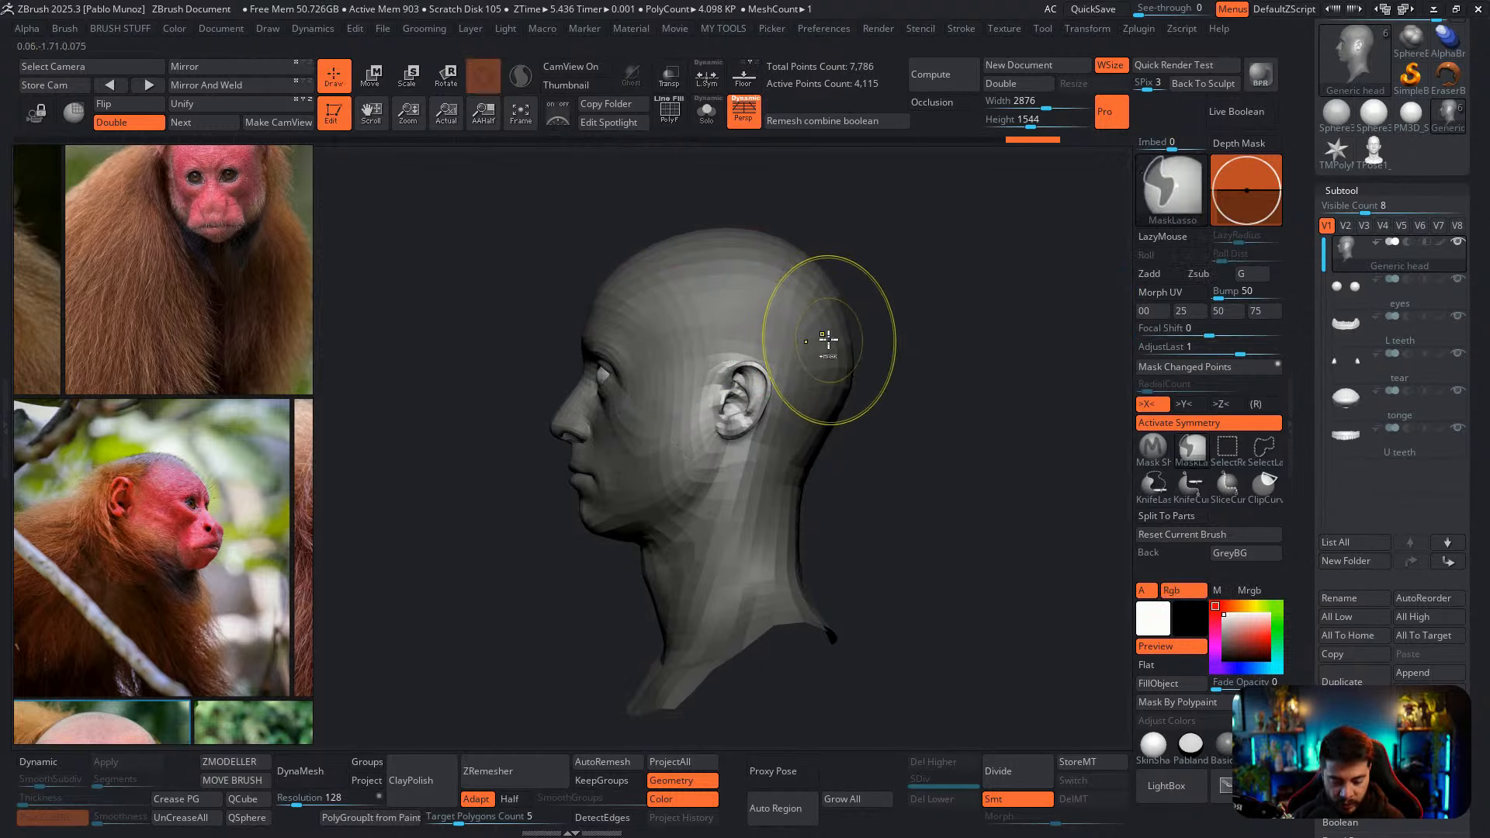
pyautogui.press('w')
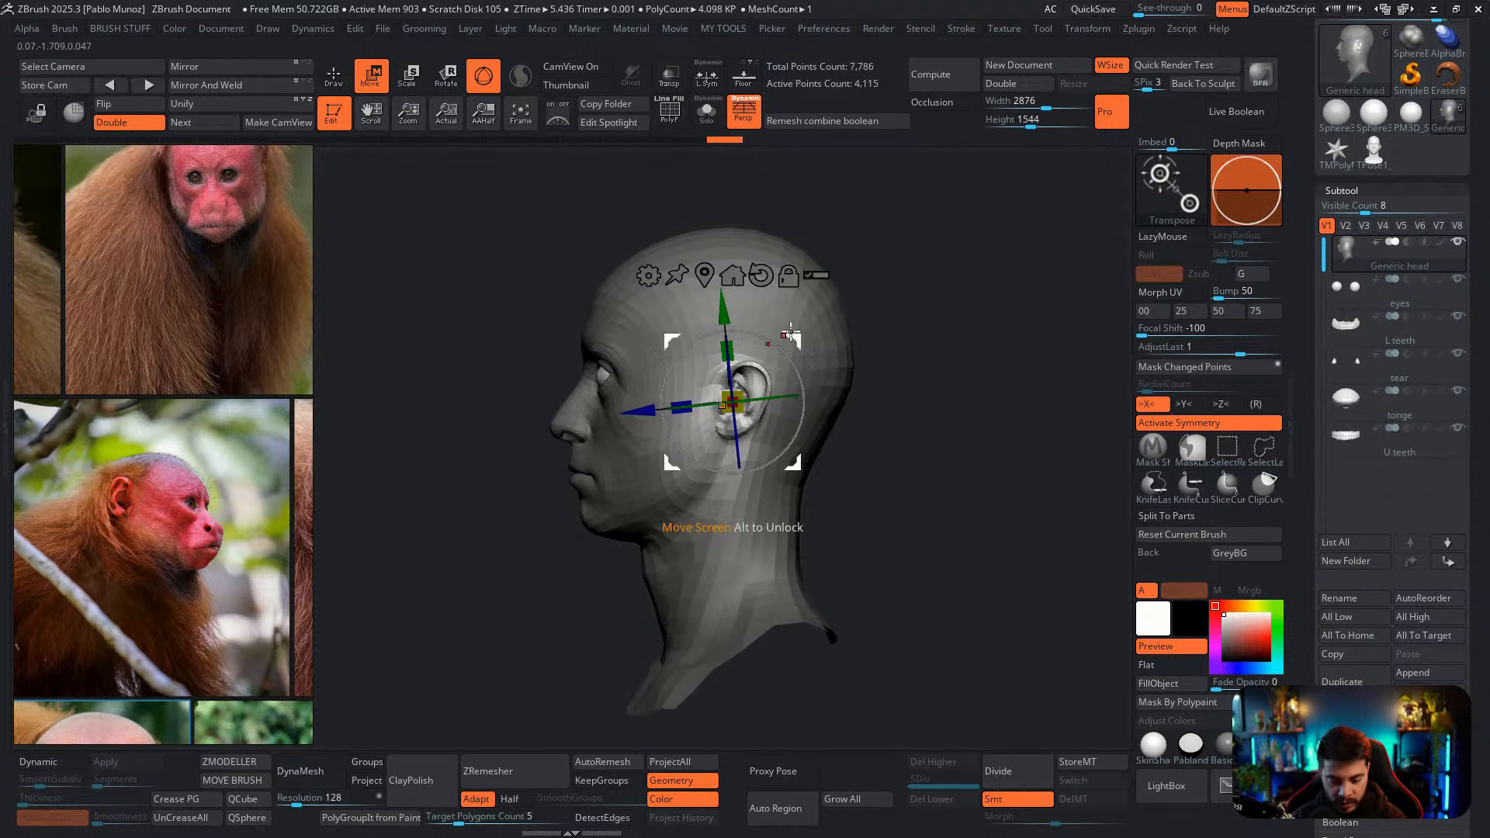
pyautogui.moveTo(793, 332); pyautogui.dragTo(800, 330)
# Adjust the ears' angle against the head from the front with the gizmo and return to the Move Topological brush
pyautogui.moveTo(878, 320); pyautogui.dragTo(942, 317)
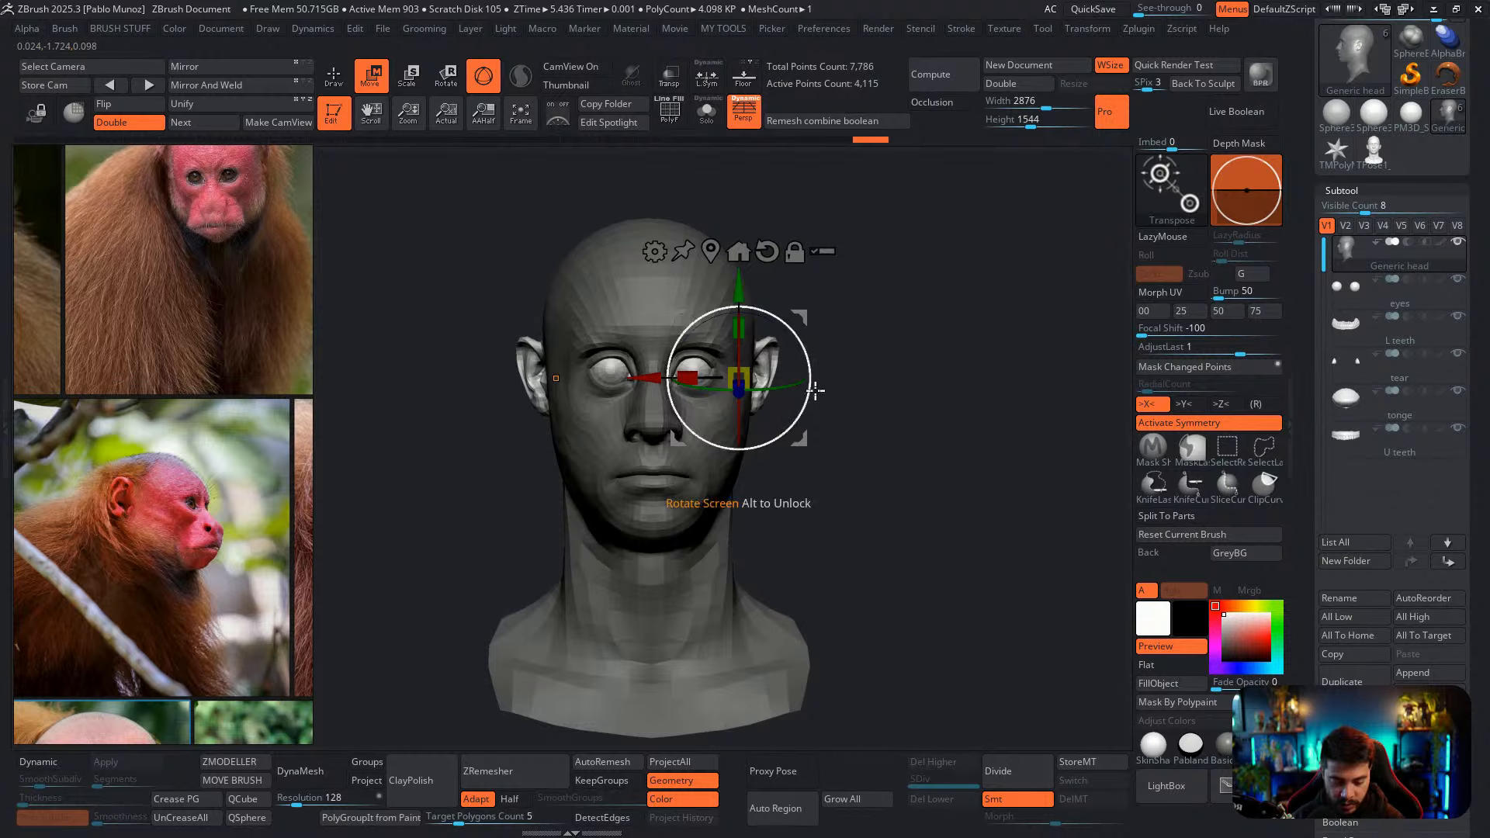
pyautogui.moveTo(793, 382); pyautogui.dragTo(780, 383)
pyautogui.press('q')
pyautogui.moveTo(745, 314)
pyautogui.mouseDown()
pyautogui.moveTo(781, 412)
pyautogui.moveTo(807, 393)
pyautogui.moveTo(756, 334)
pyautogui.moveTo(731, 365)
pyautogui.moveTo(715, 360)
pyautogui.moveTo(784, 416)
pyautogui.moveTo(775, 365)
pyautogui.mouseUp()
pyautogui.press('space')
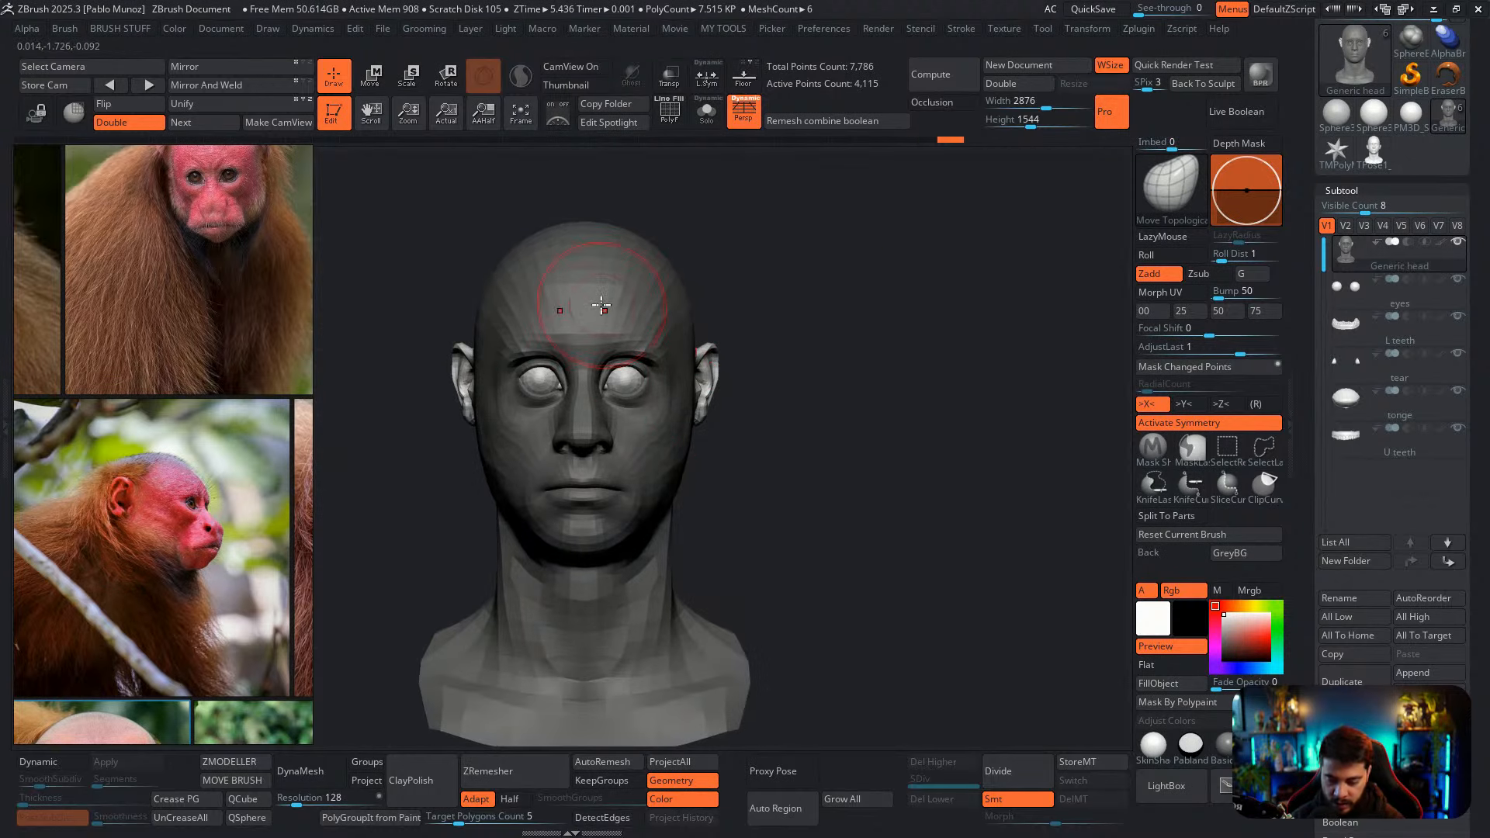
# Check the monkey's ear in a close-up reference, apply the Inflat brush to the ear and reselect Move Topological
pyautogui.scroll(-3, 275, 353)
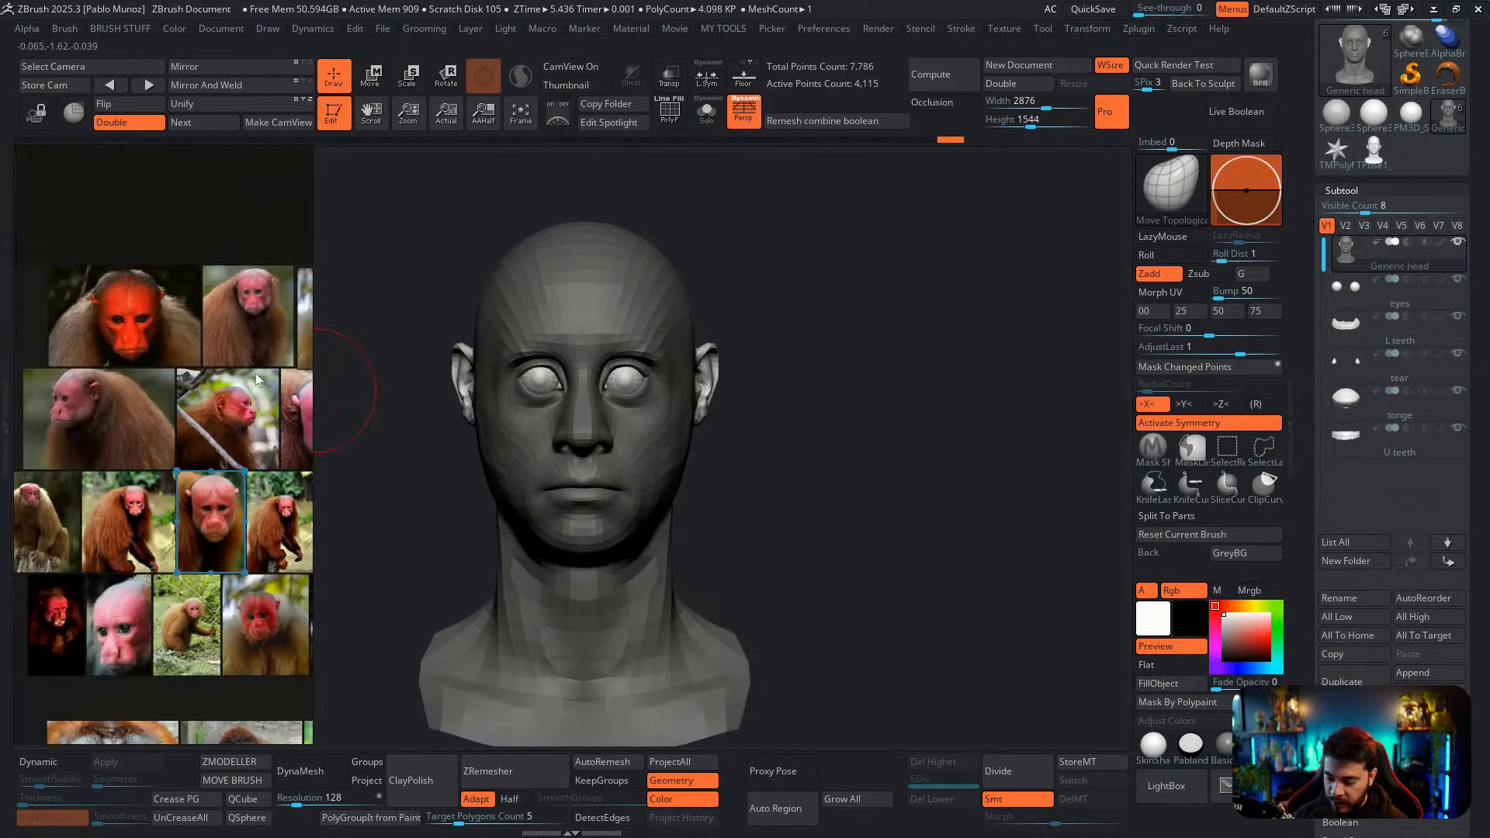
pyautogui.scroll(5, 129, 385)
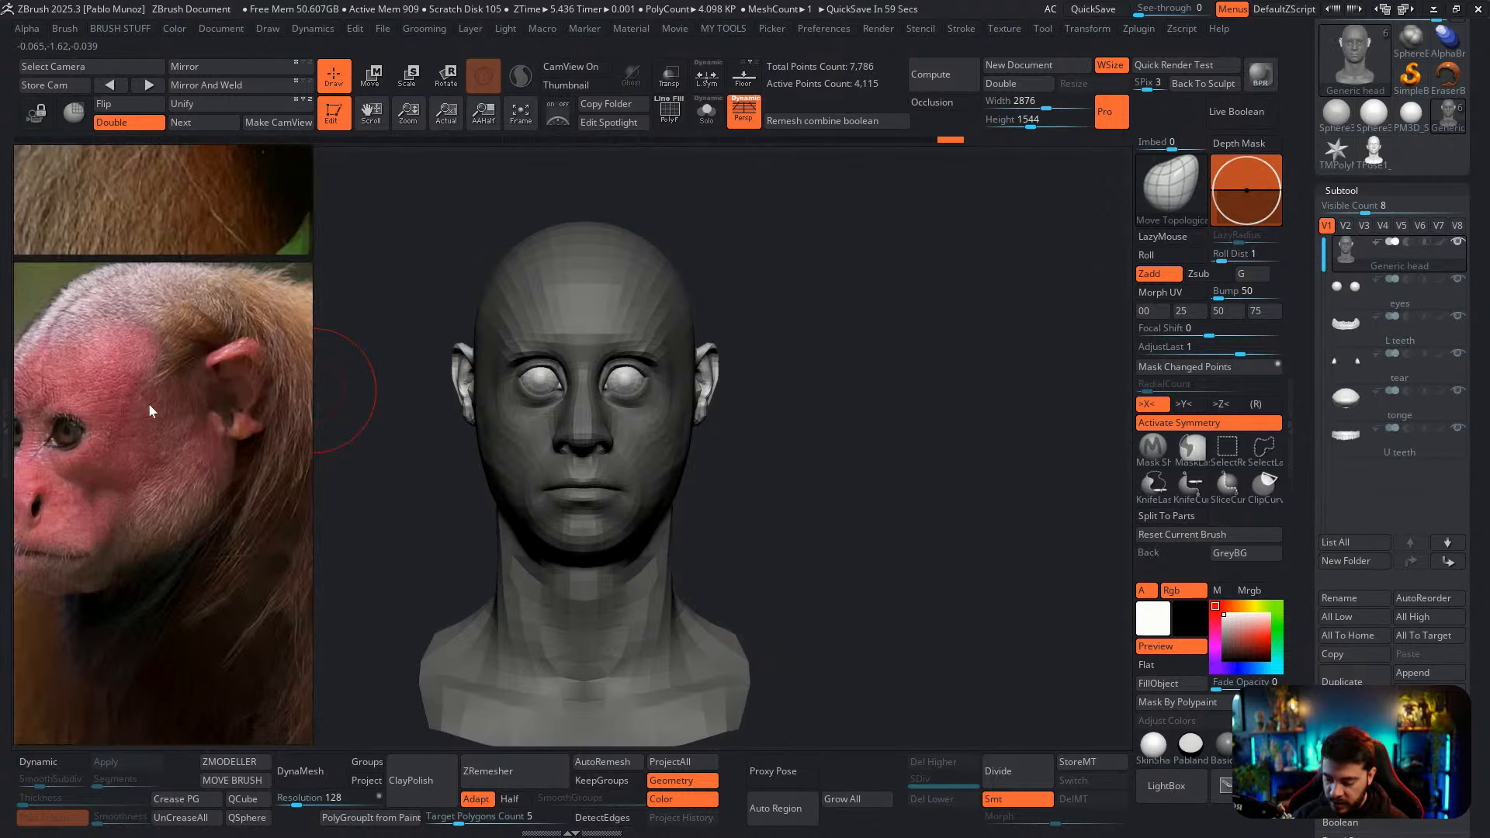
pyautogui.moveTo(149, 405); pyautogui.dragTo(126, 397, button='middle')
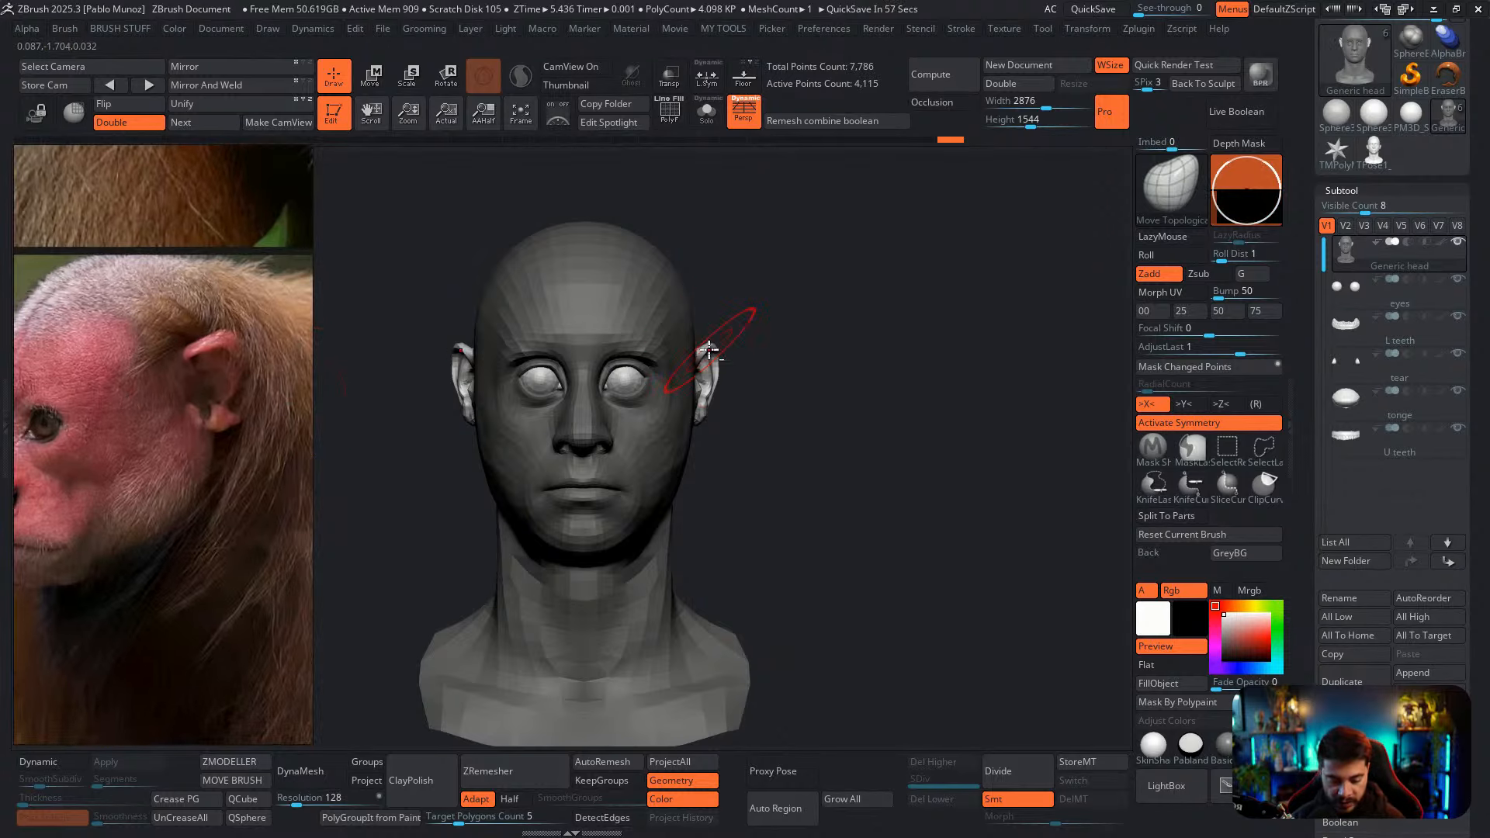
pyautogui.keyDown('alt'); pyautogui.moveTo(754, 312); pyautogui.dragTo(735, 340); pyautogui.keyUp('alt')
pyautogui.press('b')
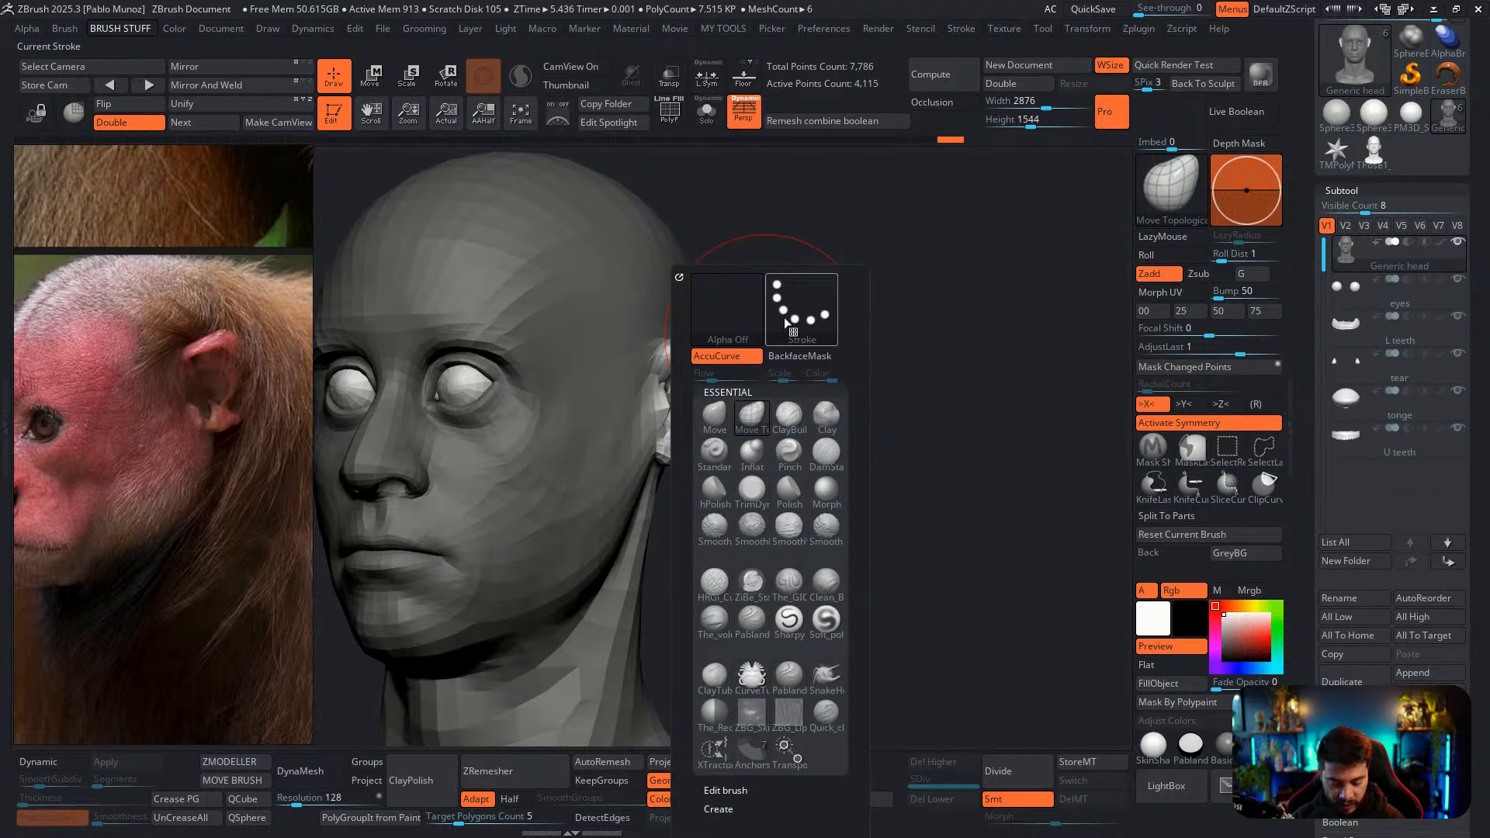
pyautogui.click(752, 452)
pyautogui.moveTo(736, 378)
pyautogui.mouseDown()
pyautogui.moveTo(794, 336)
pyautogui.moveTo(768, 329)
pyautogui.moveTo(752, 359)
pyautogui.mouseUp()
pyautogui.press('b')
pyautogui.click(753, 417)
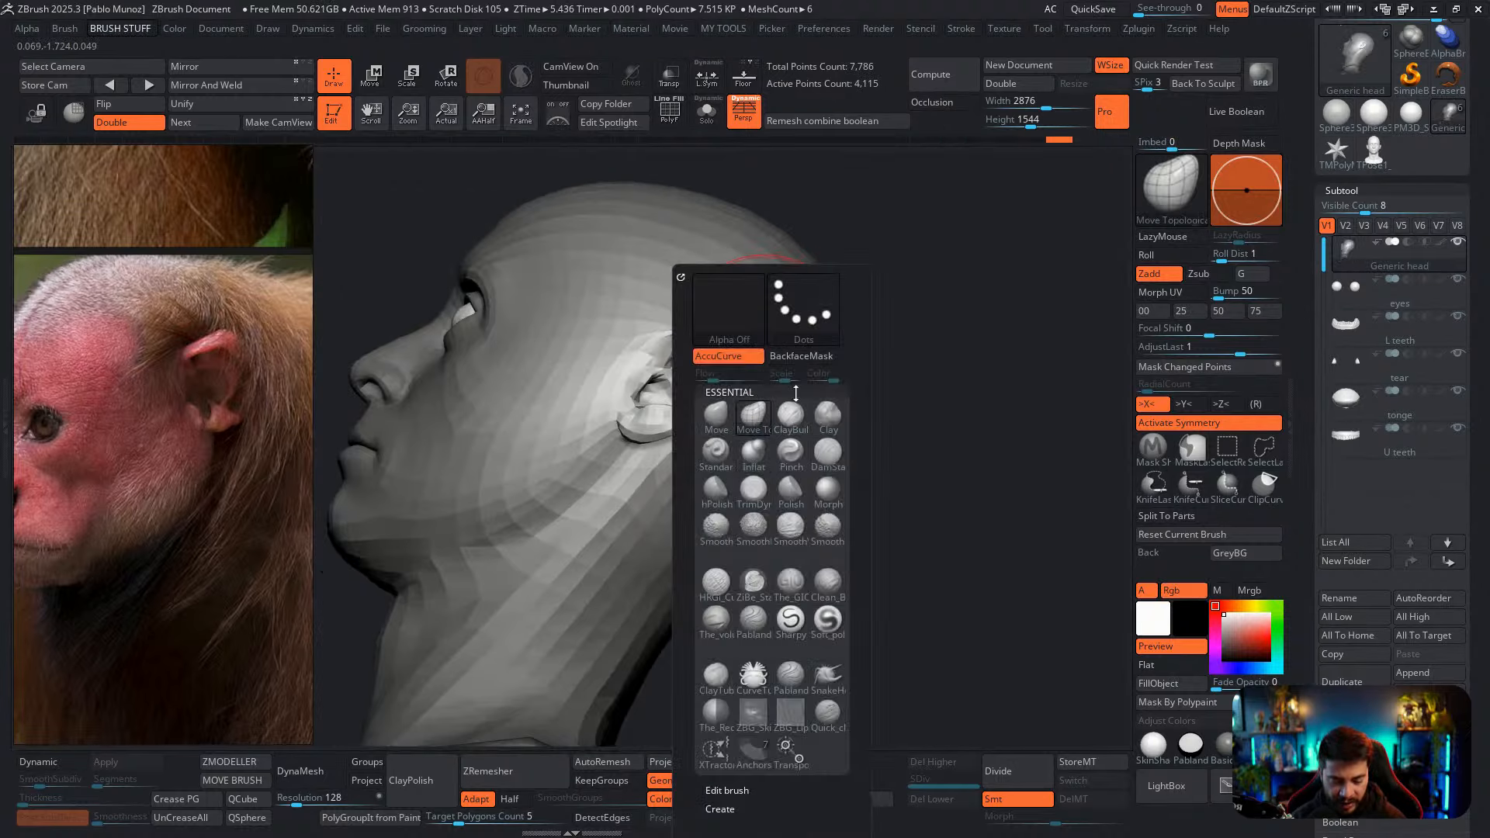
# Reshape the ear outline and lobe with Move Topological from the side and front, and clear the mask
pyautogui.moveTo(710, 380)
pyautogui.mouseDown(button='right')
pyautogui.moveTo(691, 442)
pyautogui.moveTo(704, 465)
pyautogui.mouseUp(button='right')
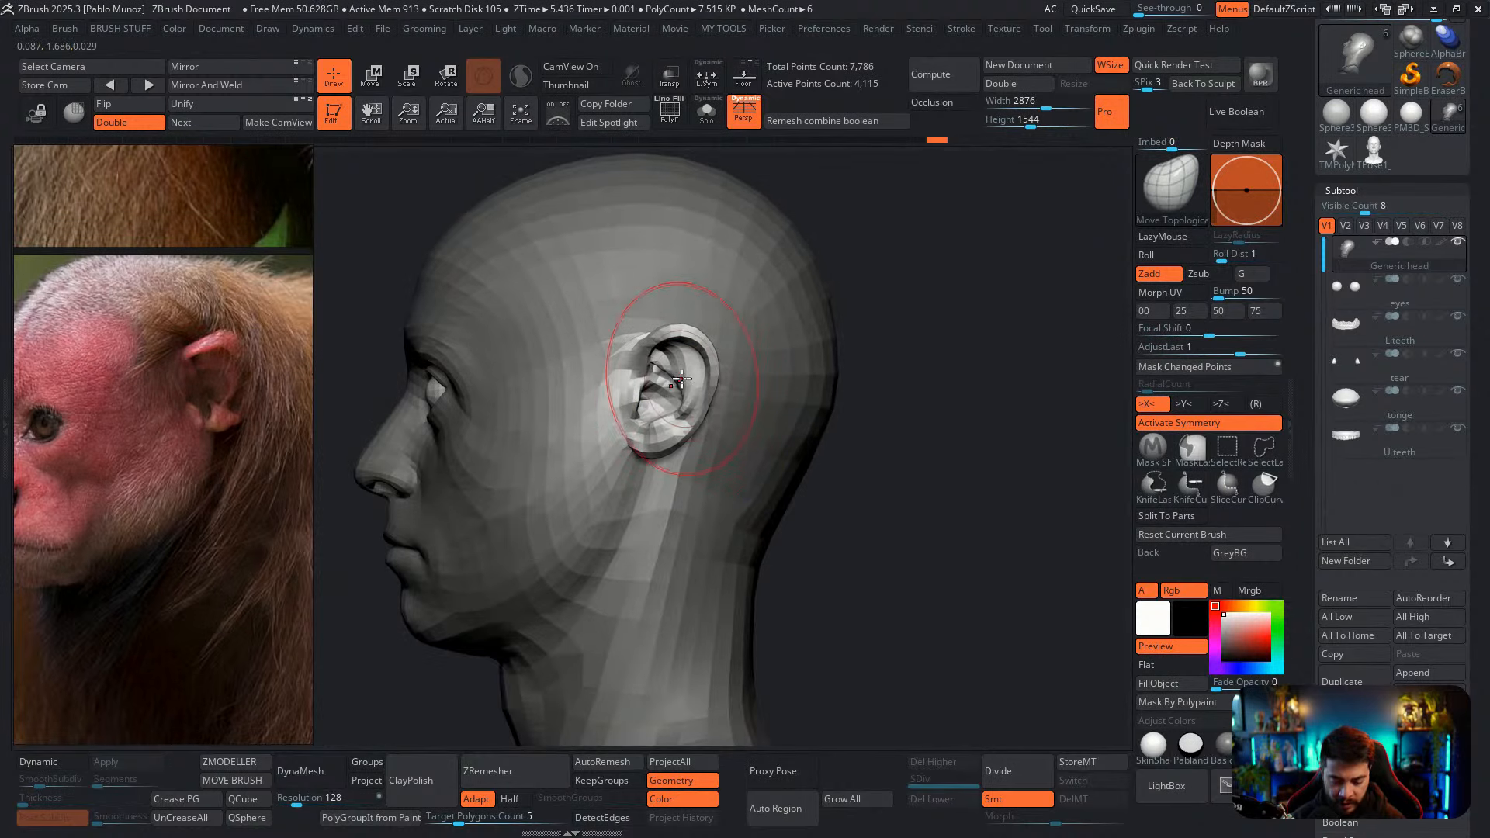
pyautogui.moveTo(661, 366); pyautogui.dragTo(637, 365)
pyautogui.moveTo(638, 404); pyautogui.dragTo(635, 400, button='right')
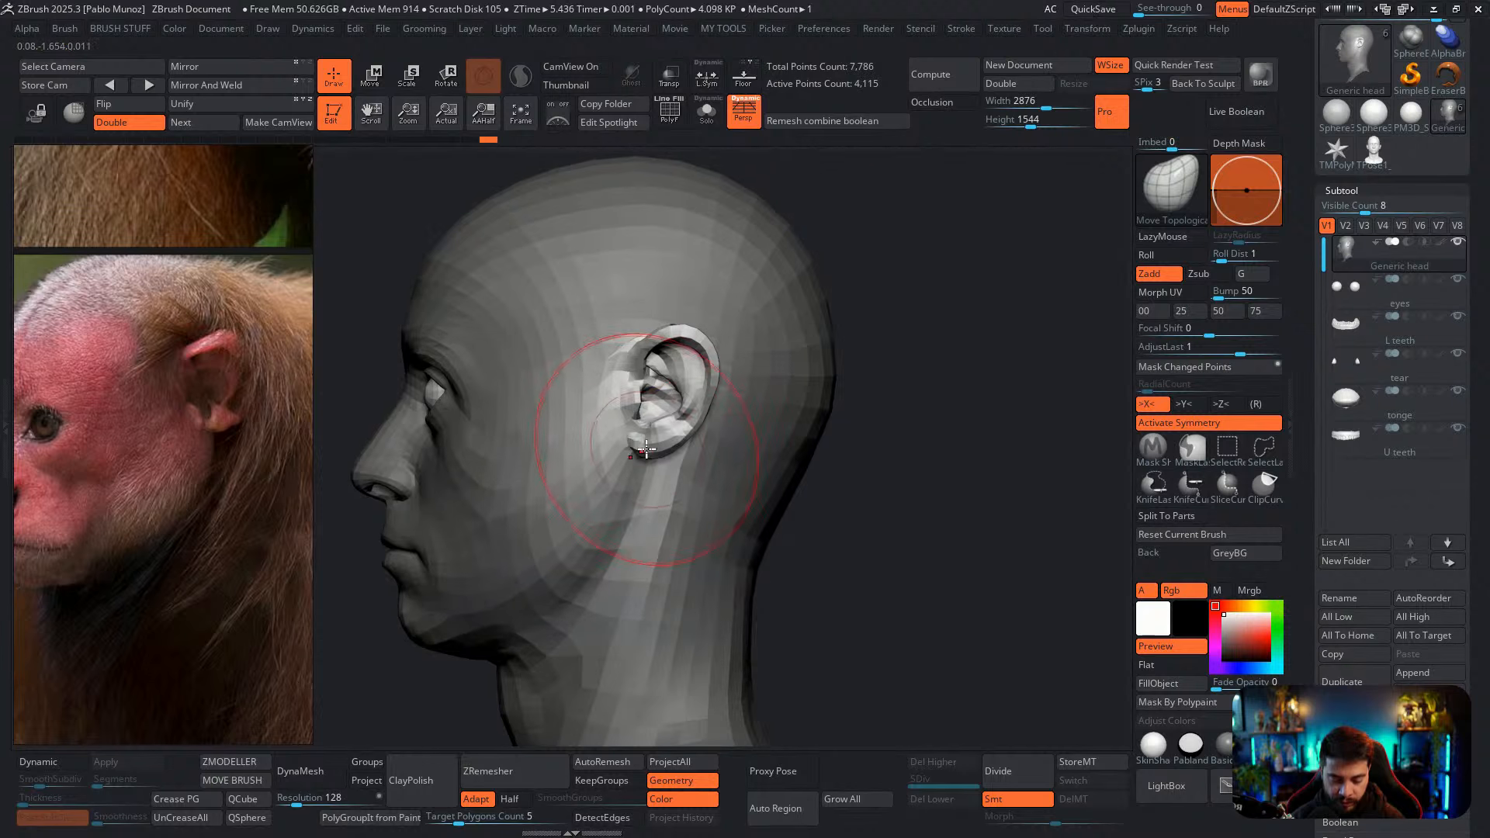
pyautogui.moveTo(650, 454)
pyautogui.mouseDown(button='right')
pyautogui.moveTo(738, 443)
pyautogui.moveTo(759, 416)
pyautogui.moveTo(695, 373)
pyautogui.mouseUp(button='right')
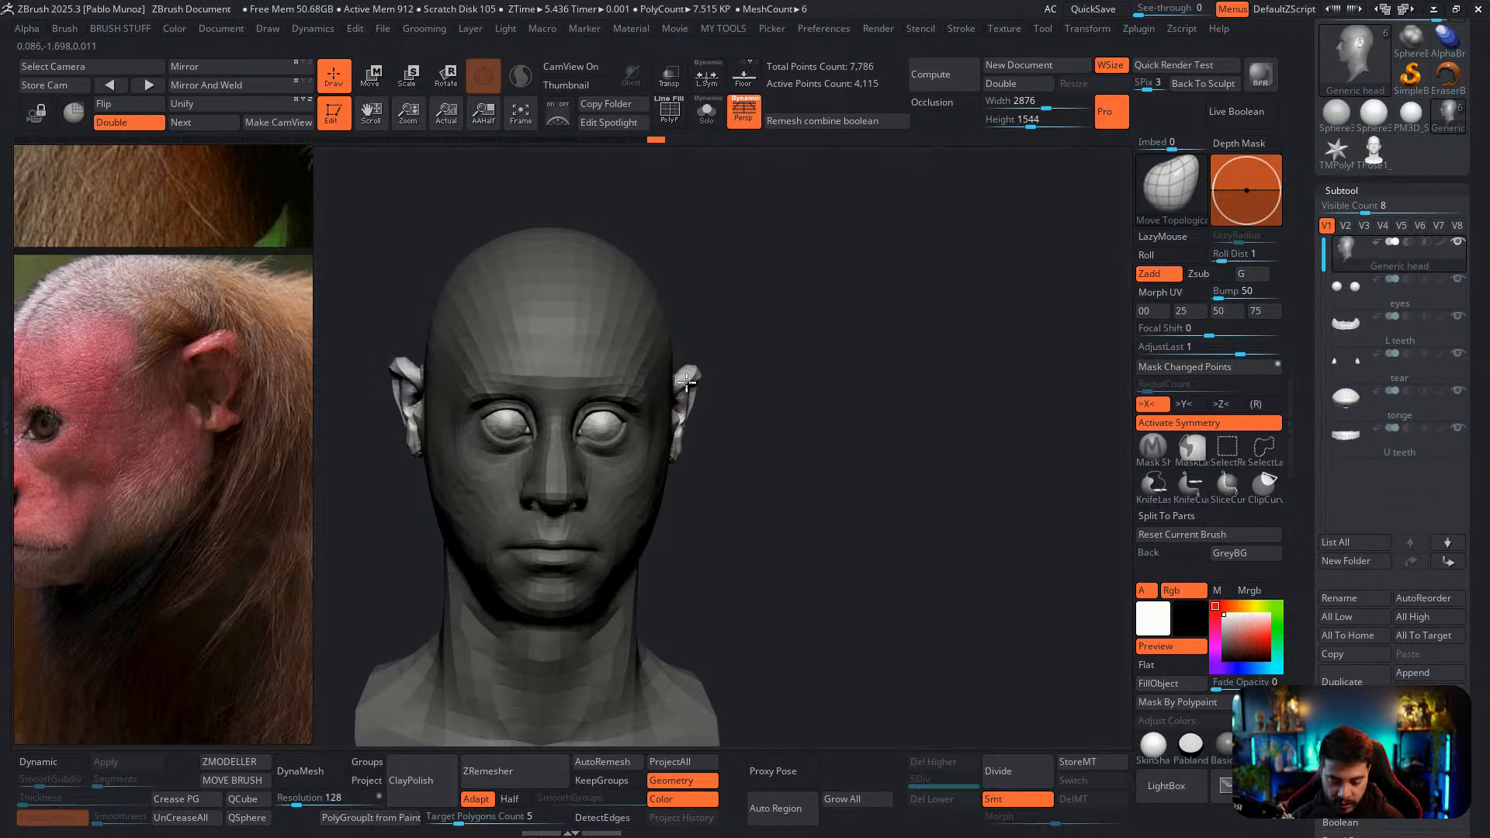
pyautogui.moveTo(714, 426)
pyautogui.mouseDown(button='right')
pyautogui.moveTo(690, 448)
pyautogui.moveTo(728, 406)
pyautogui.moveTo(838, 382)
pyautogui.moveTo(855, 447)
pyautogui.moveTo(835, 472)
pyautogui.moveTo(859, 449)
pyautogui.mouseUp(button='right')
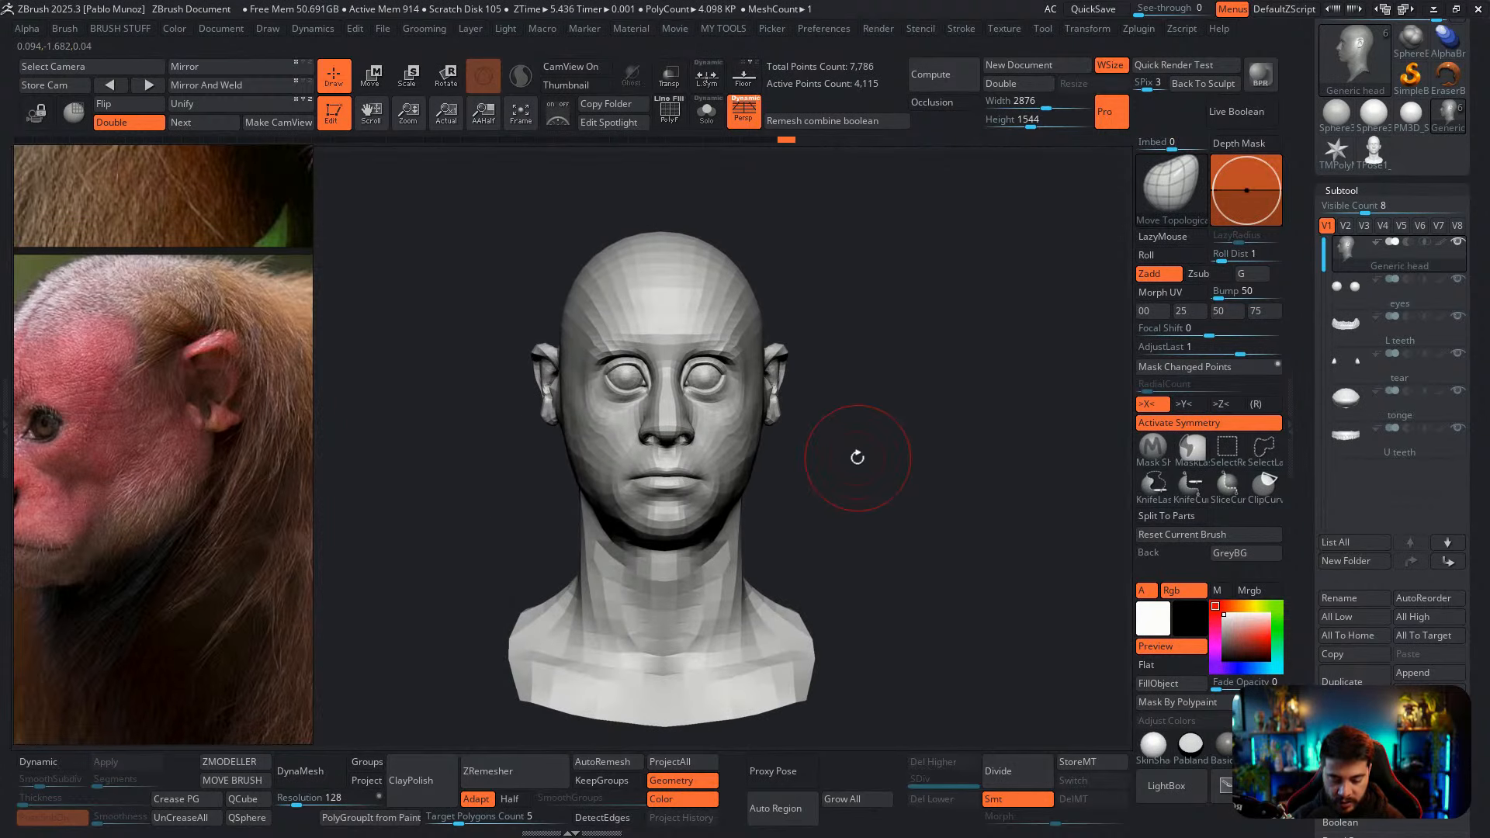
# Bring up the front-facing red-faced monkey reference for comparison with the head
pyautogui.scroll(-3, 300, 333)
pyautogui.scroll(-4, 286, 359)
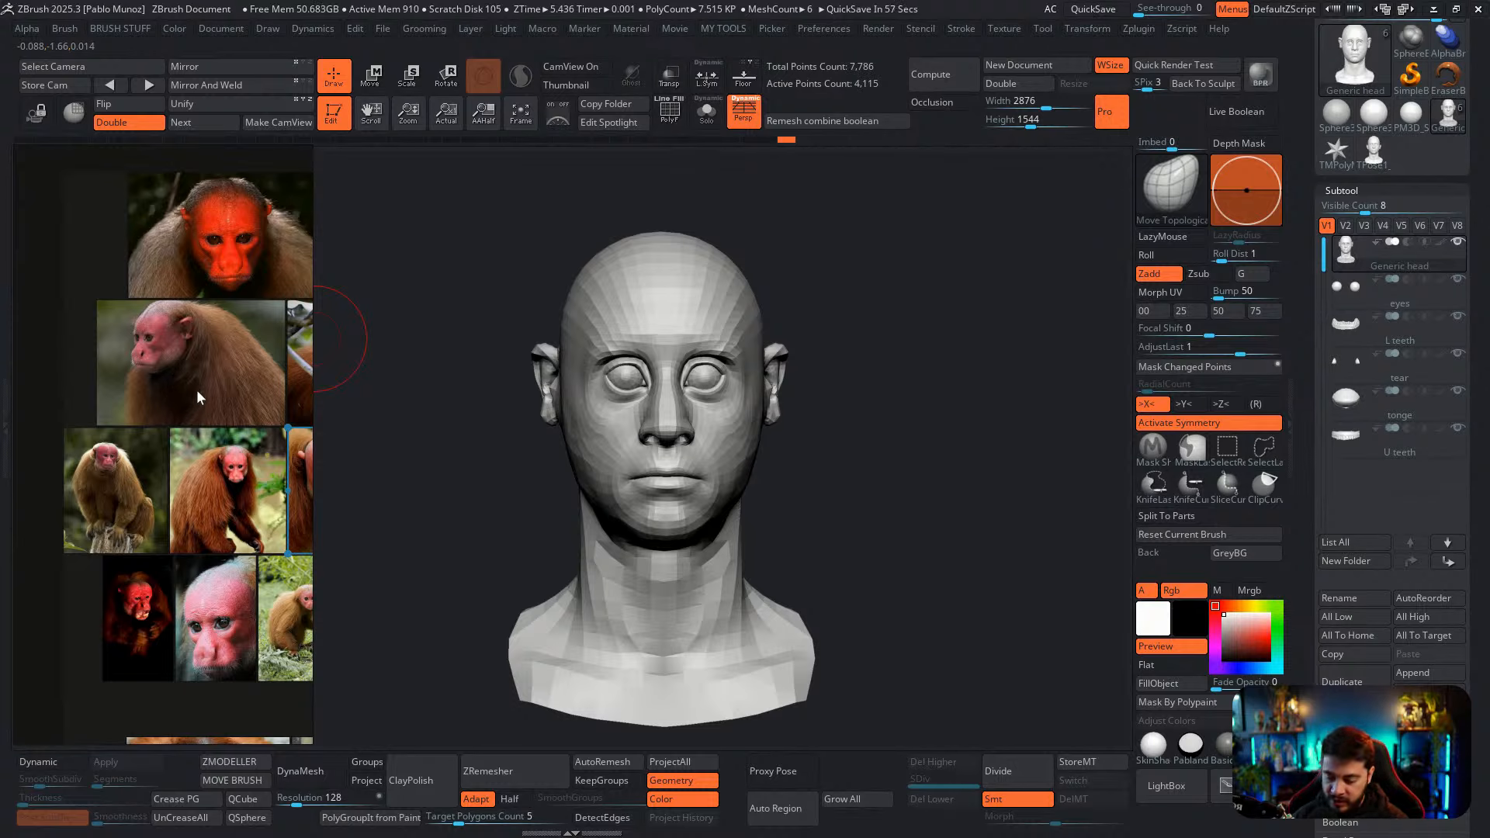
pyautogui.scroll(5, 229, 363)
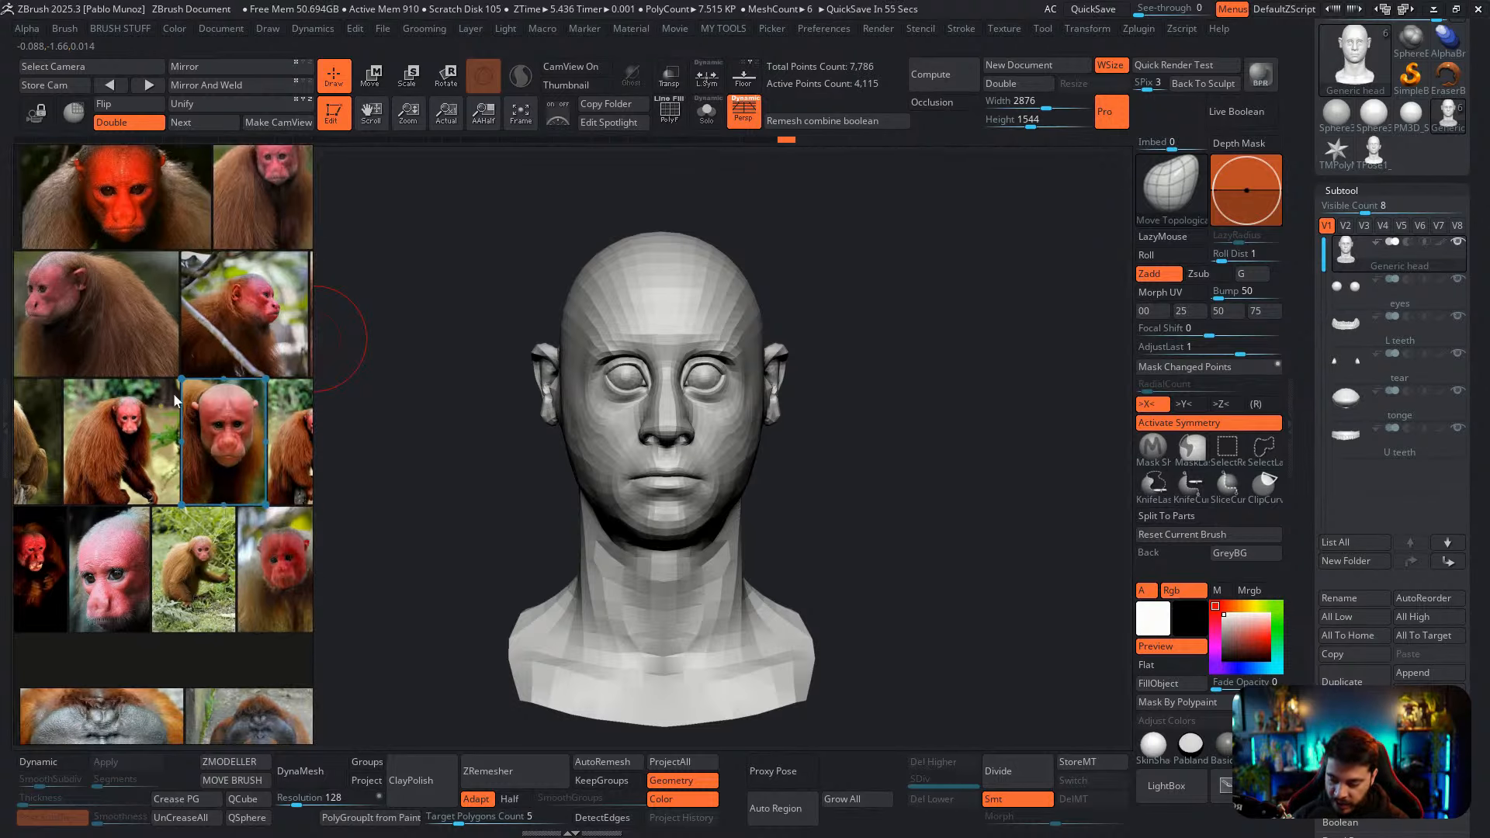
pyautogui.scroll(5, 209, 416)
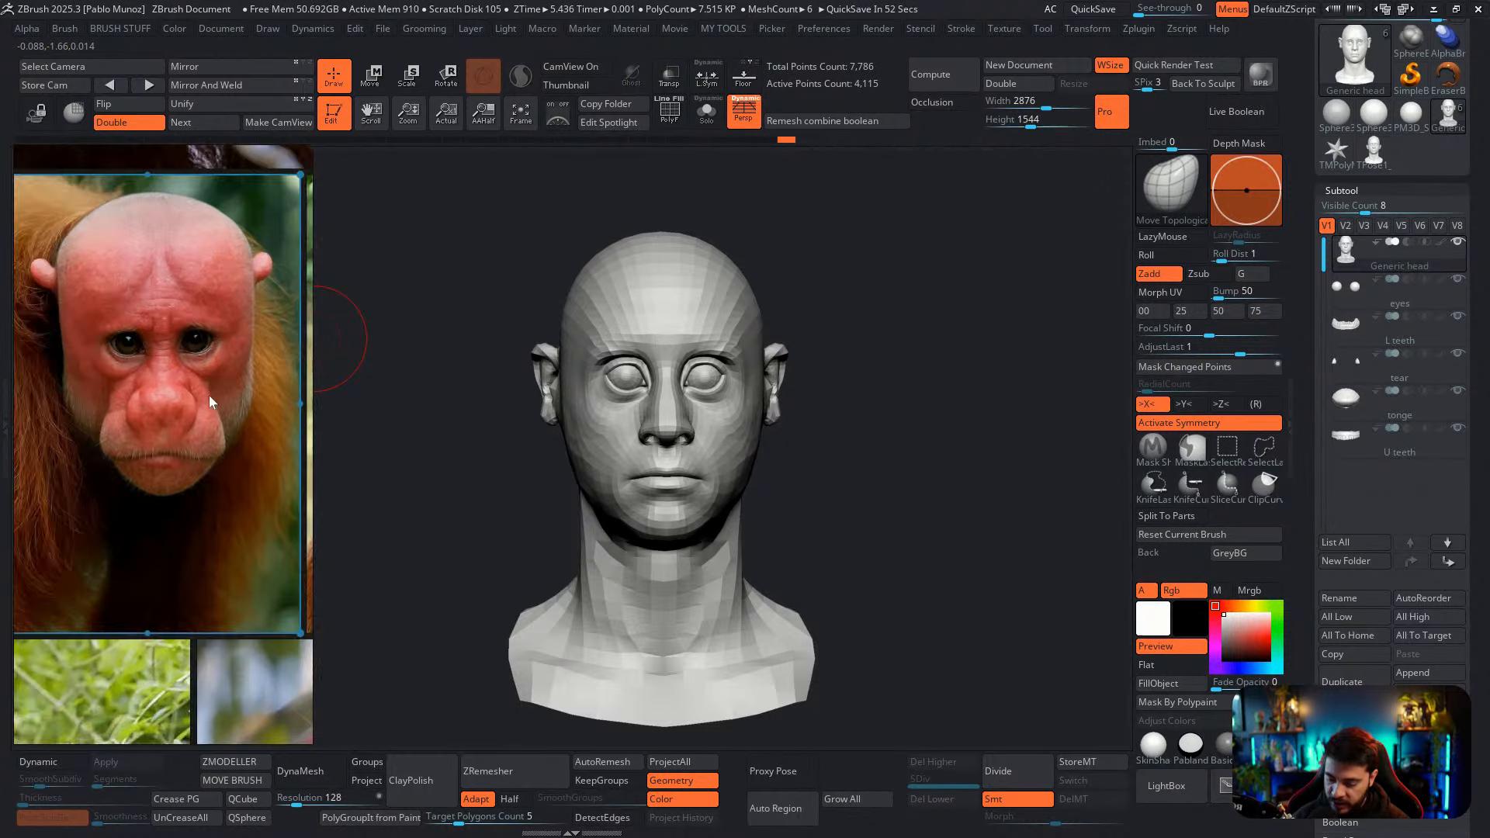
# Frame the side-profile and front-facing red-faced monkey references together beside the head
pyautogui.scroll(-5, 207, 398)
pyautogui.scroll(2, 159, 456)
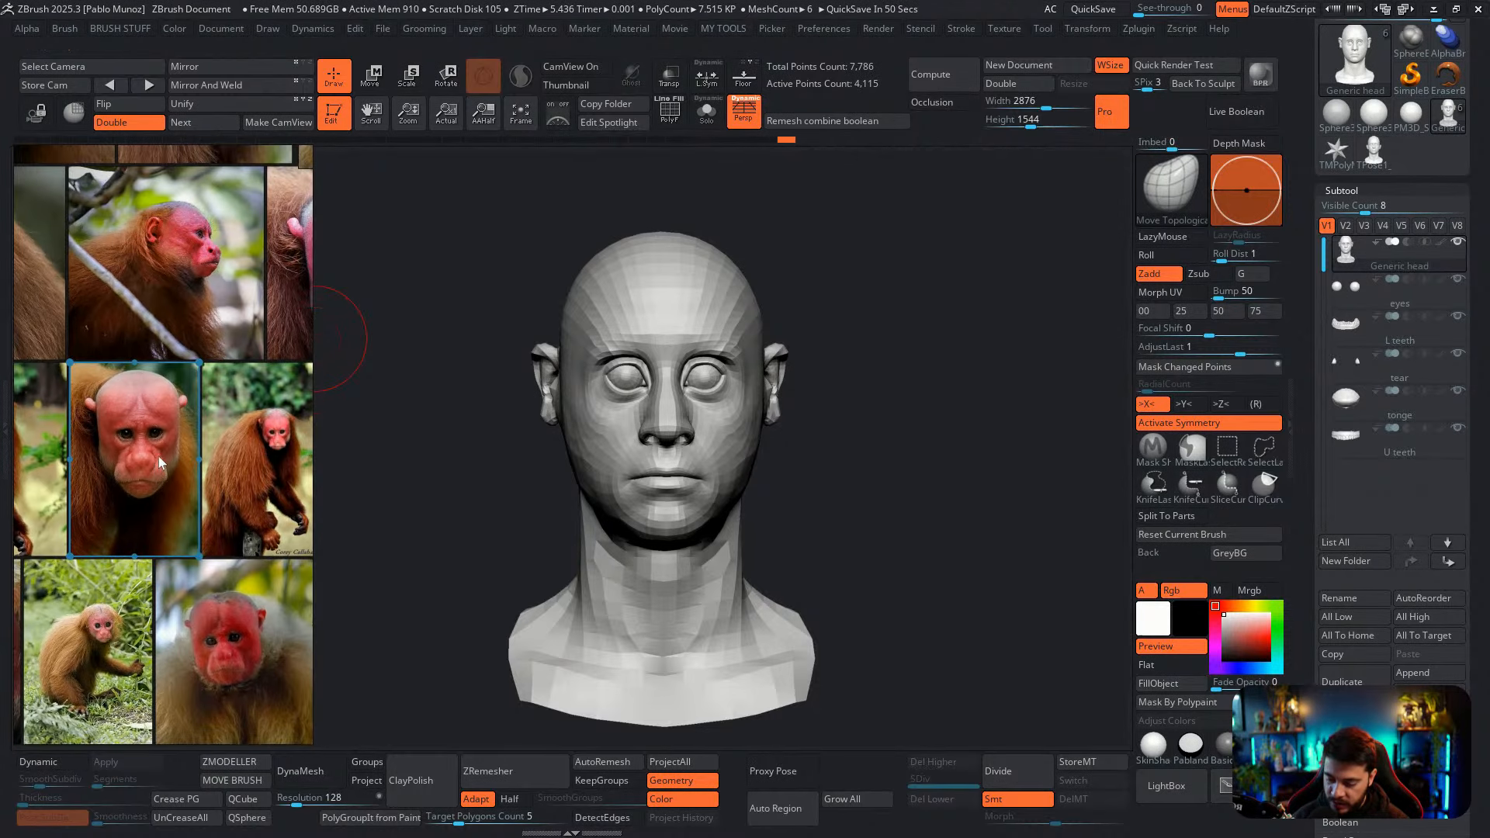
pyautogui.moveTo(163, 409); pyautogui.dragTo(172, 441, button='middle')
pyautogui.scroll(2, 218, 254)
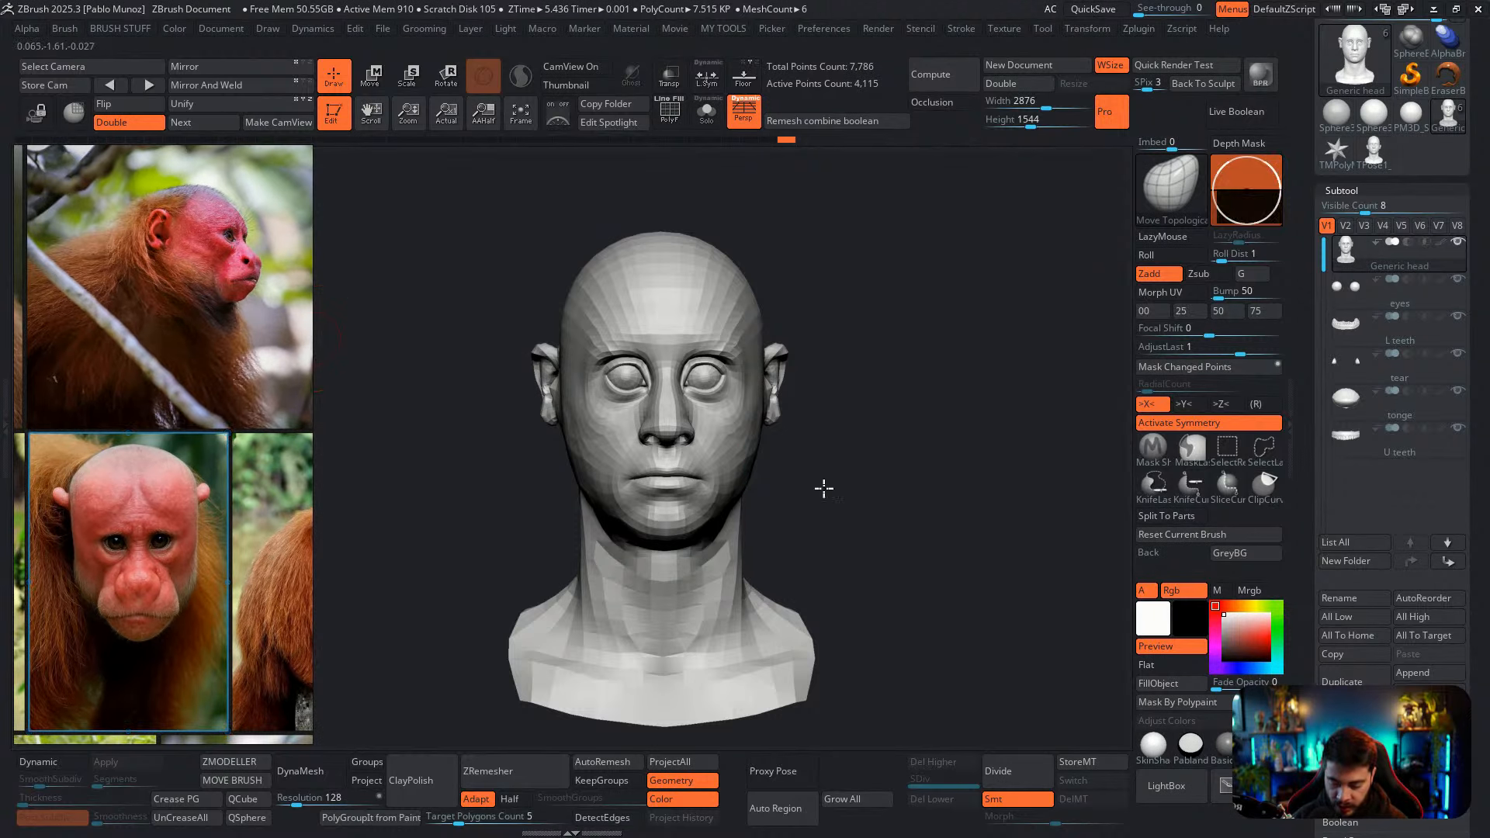
# Shorten and round the nose tip in profile with Move Topological, smoothing the area beneath it
pyautogui.keyDown('alt'); pyautogui.moveTo(823, 489); pyautogui.dragTo(817, 464); pyautogui.keyUp('alt')
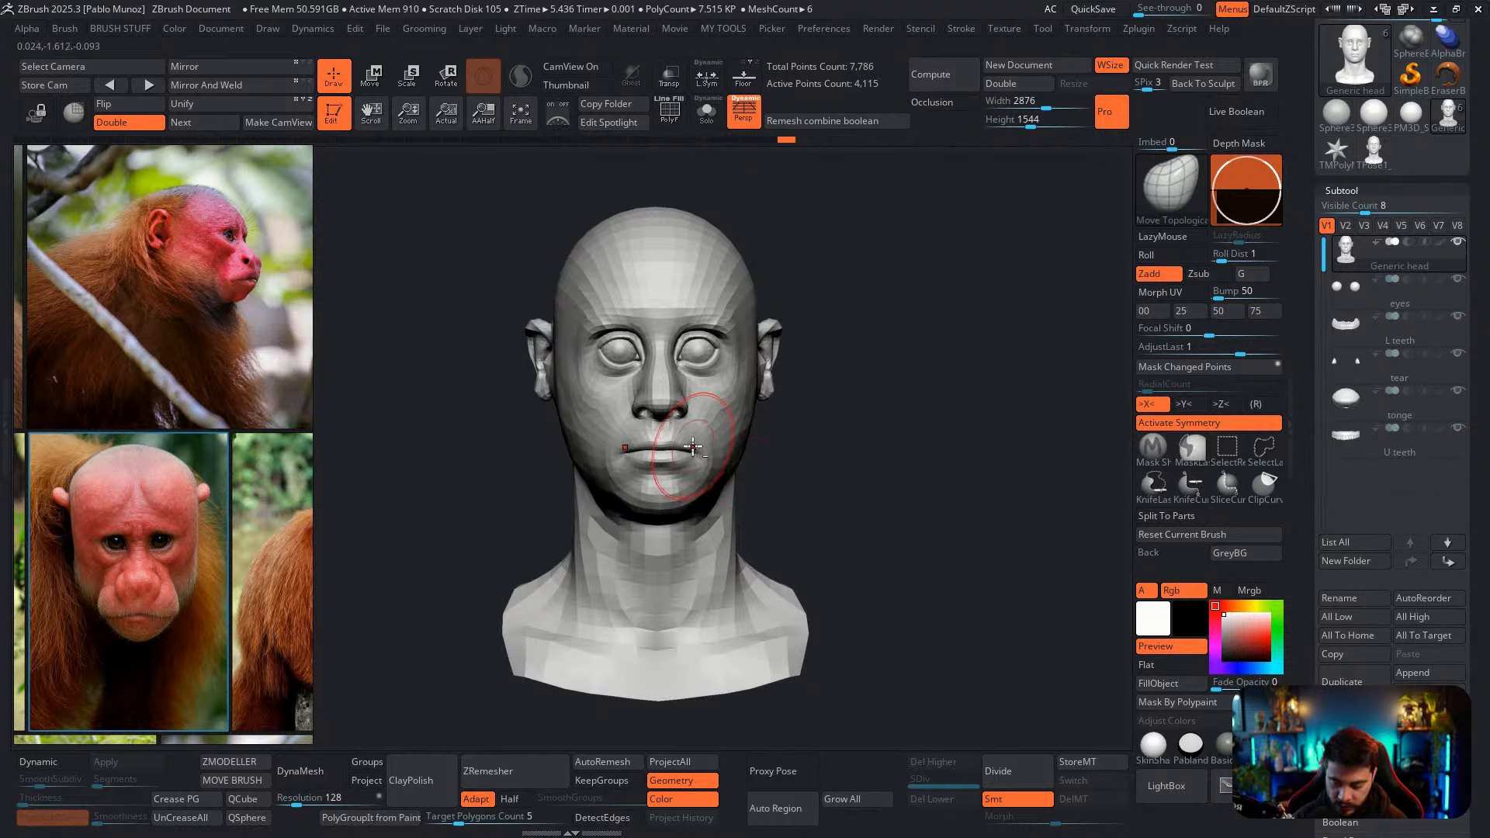
pyautogui.moveTo(693, 447); pyautogui.dragTo(801, 435, button='right')
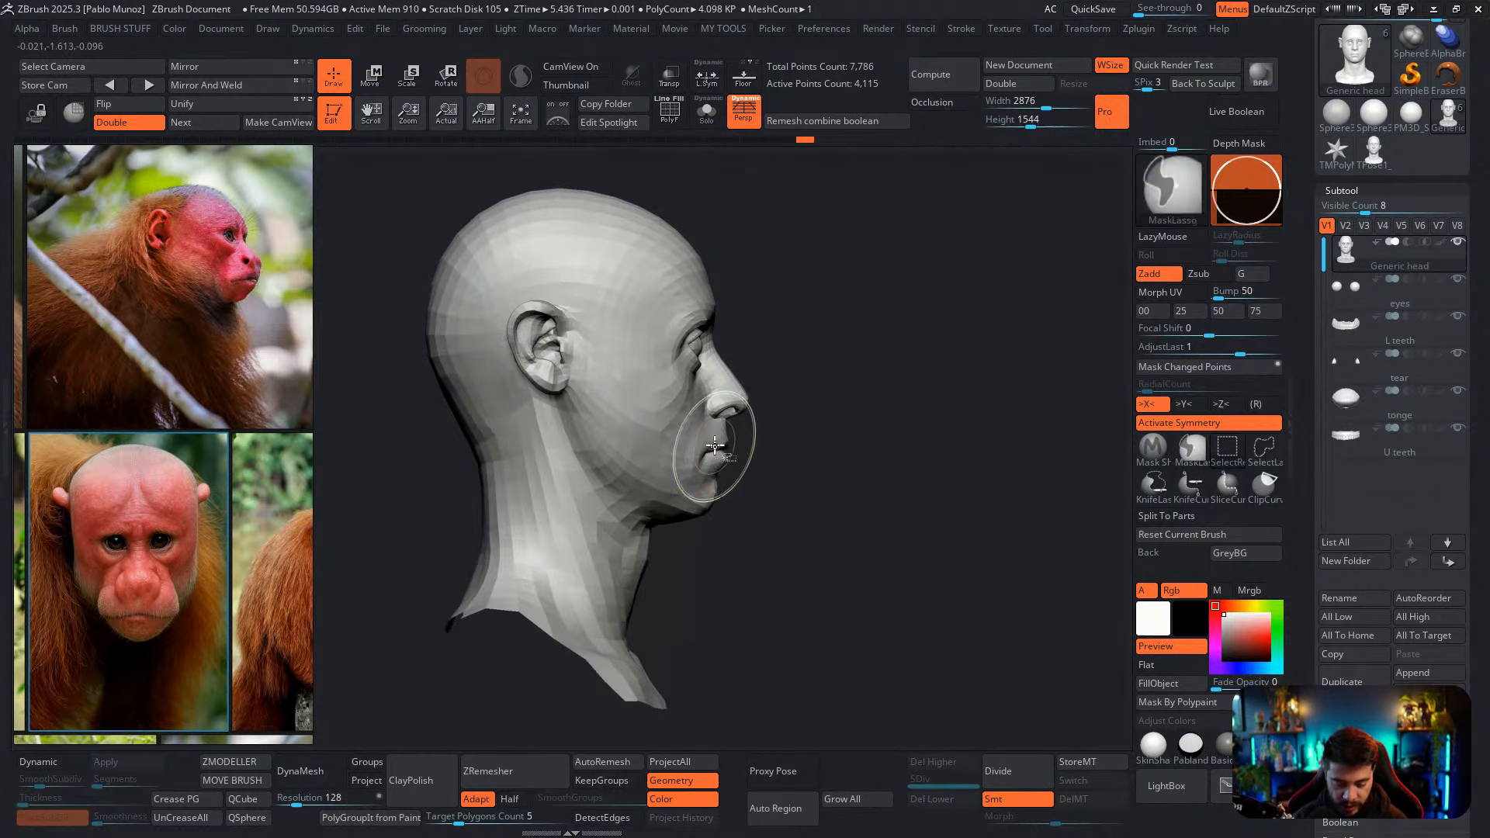
pyautogui.press('space')
pyautogui.moveTo(732, 436)
pyautogui.mouseDown()
pyautogui.moveTo(749, 437)
pyautogui.moveTo(731, 428)
pyautogui.mouseUp()
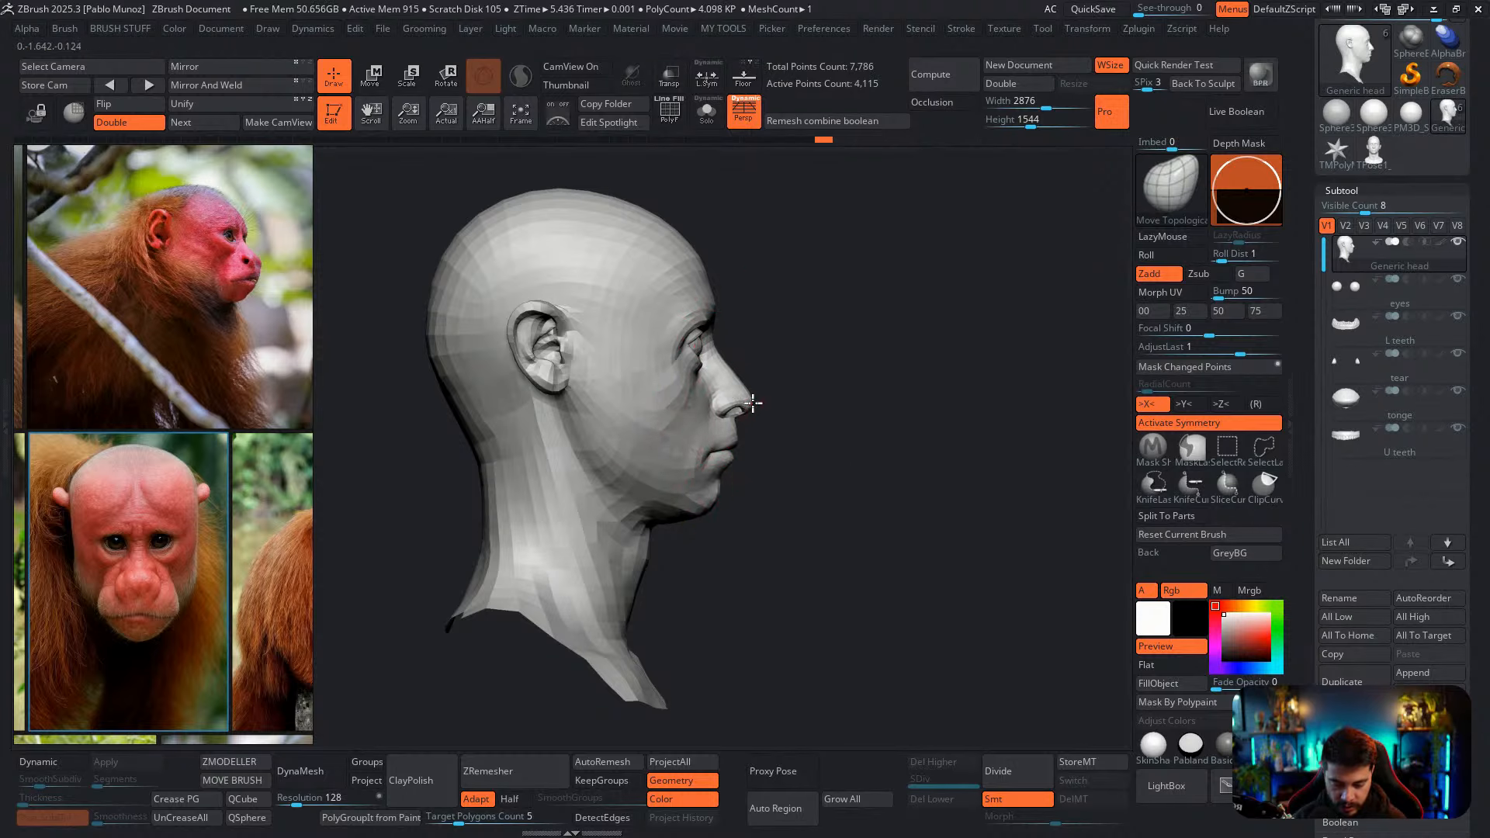
pyautogui.press('space')
pyautogui.press('space')
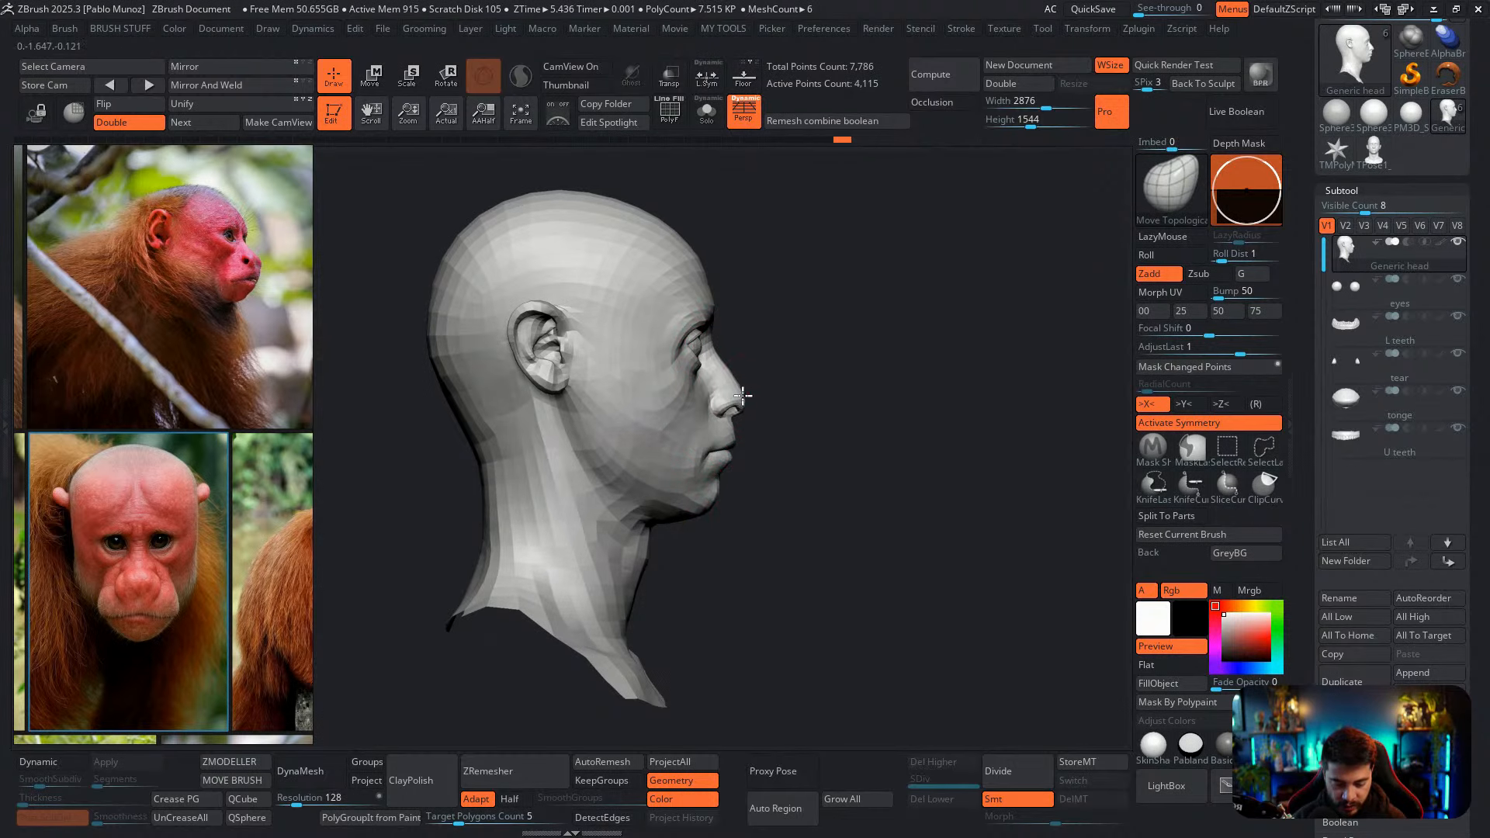
pyautogui.moveTo(732, 416); pyautogui.dragTo(736, 418)
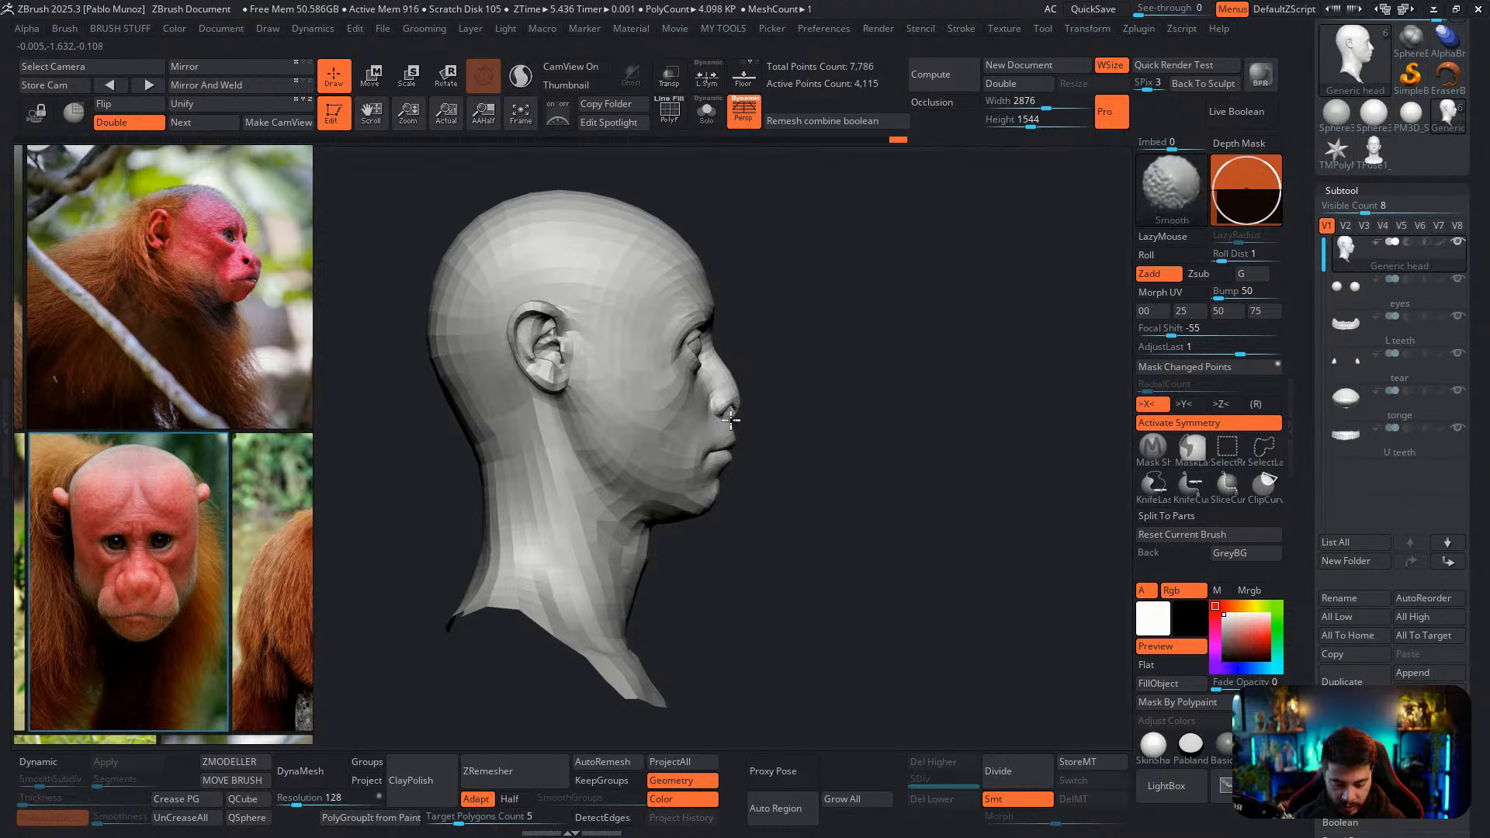
# Pull the nose and mouth forward into a protruding muzzle in profile, adjusting the Move Topological brush size
pyautogui.press('space')
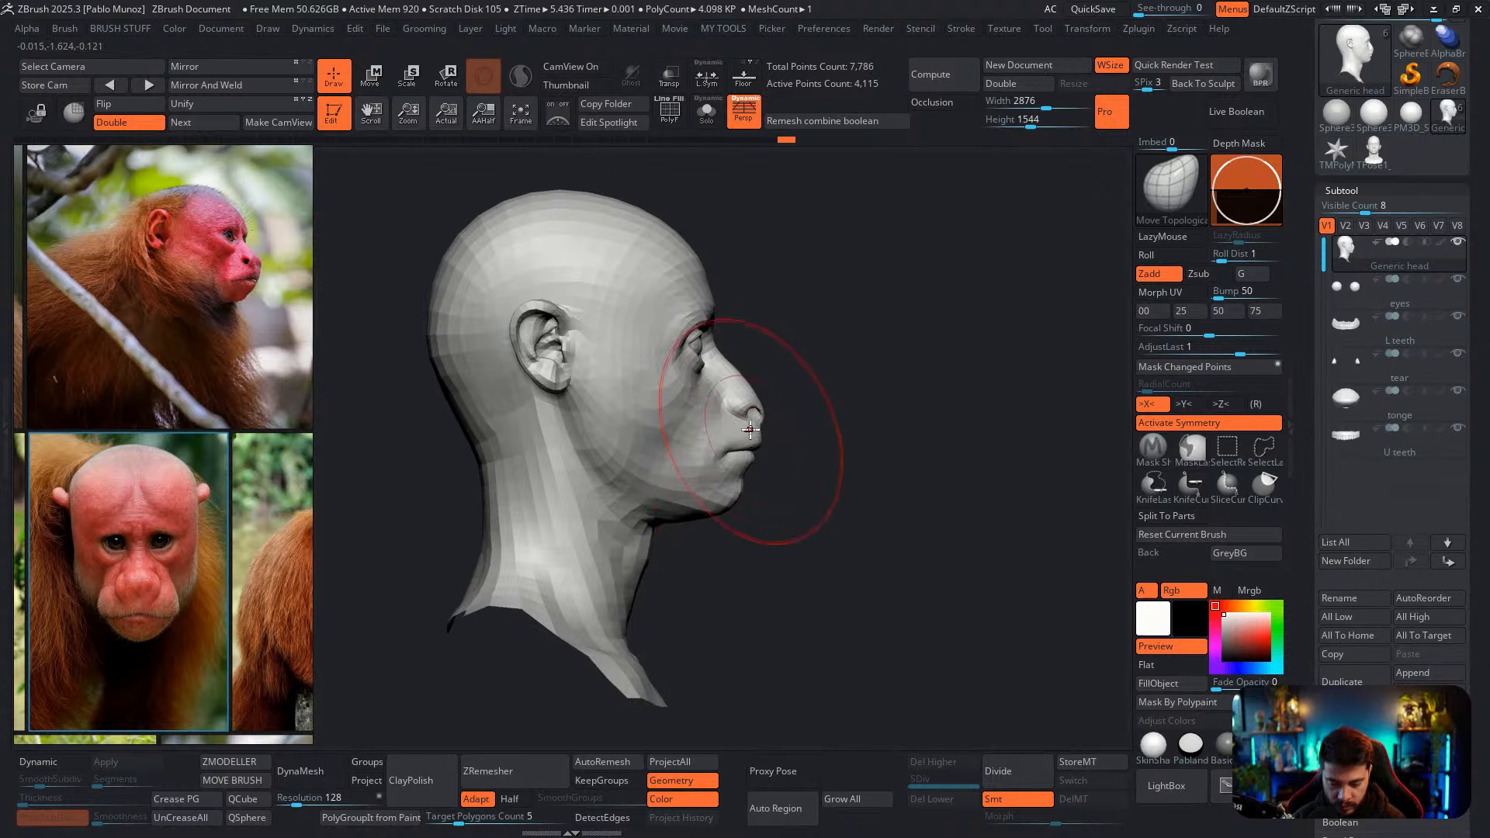
pyautogui.press('space')
pyautogui.click(803, 329)
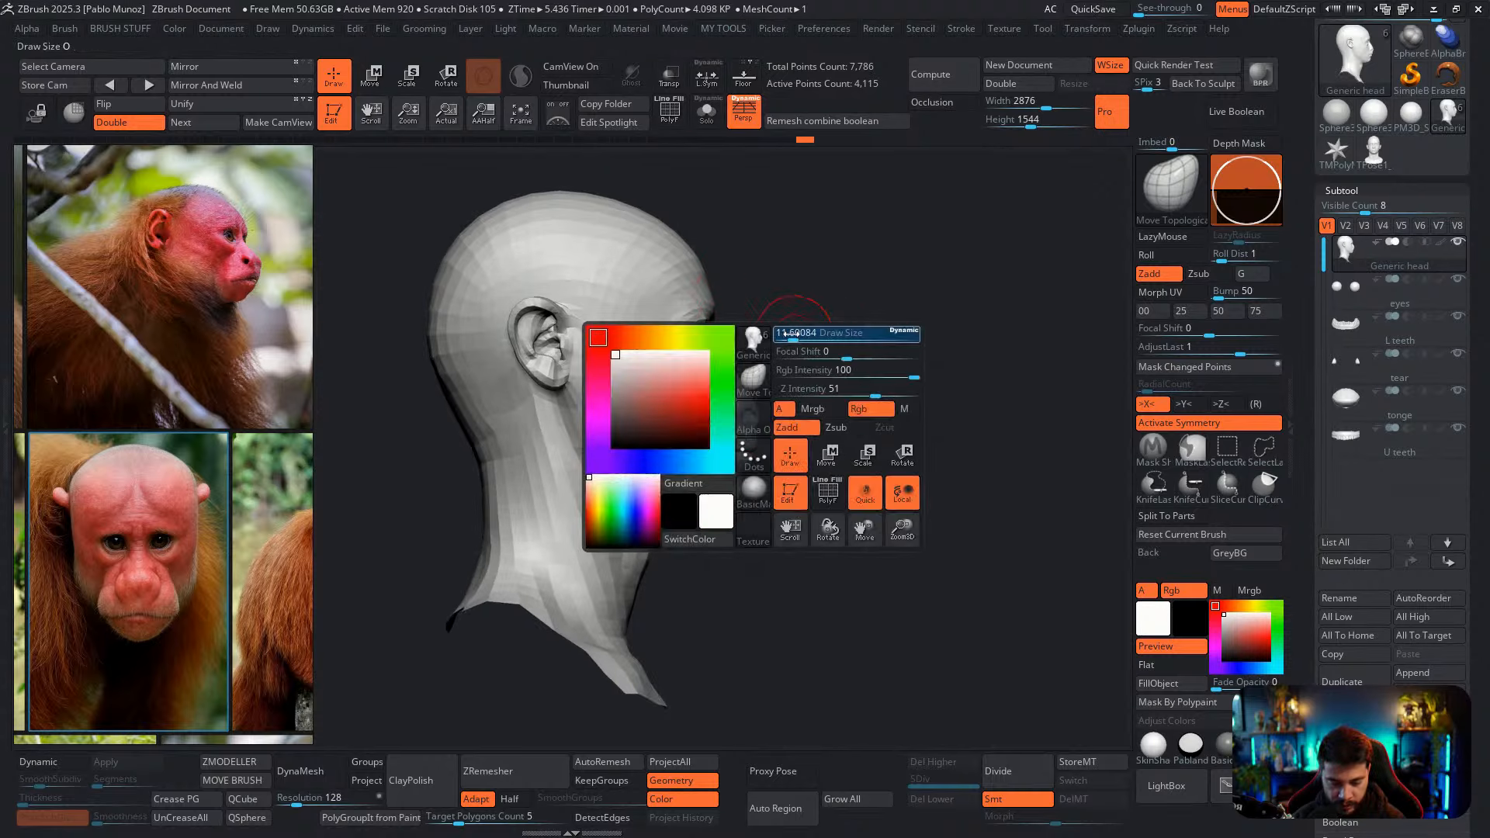
pyautogui.moveTo(850, 329); pyautogui.dragTo(775, 325)
pyautogui.keyDown('shift'); pyautogui.moveTo(893, 324); pyautogui.dragTo(696, 431); pyautogui.keyUp('shift')
# Shape the downturned mouth corners, lower cheeks and jaw with Move Topological, working from three-quarter and low angles
pyautogui.press('space')
pyautogui.click(692, 440)
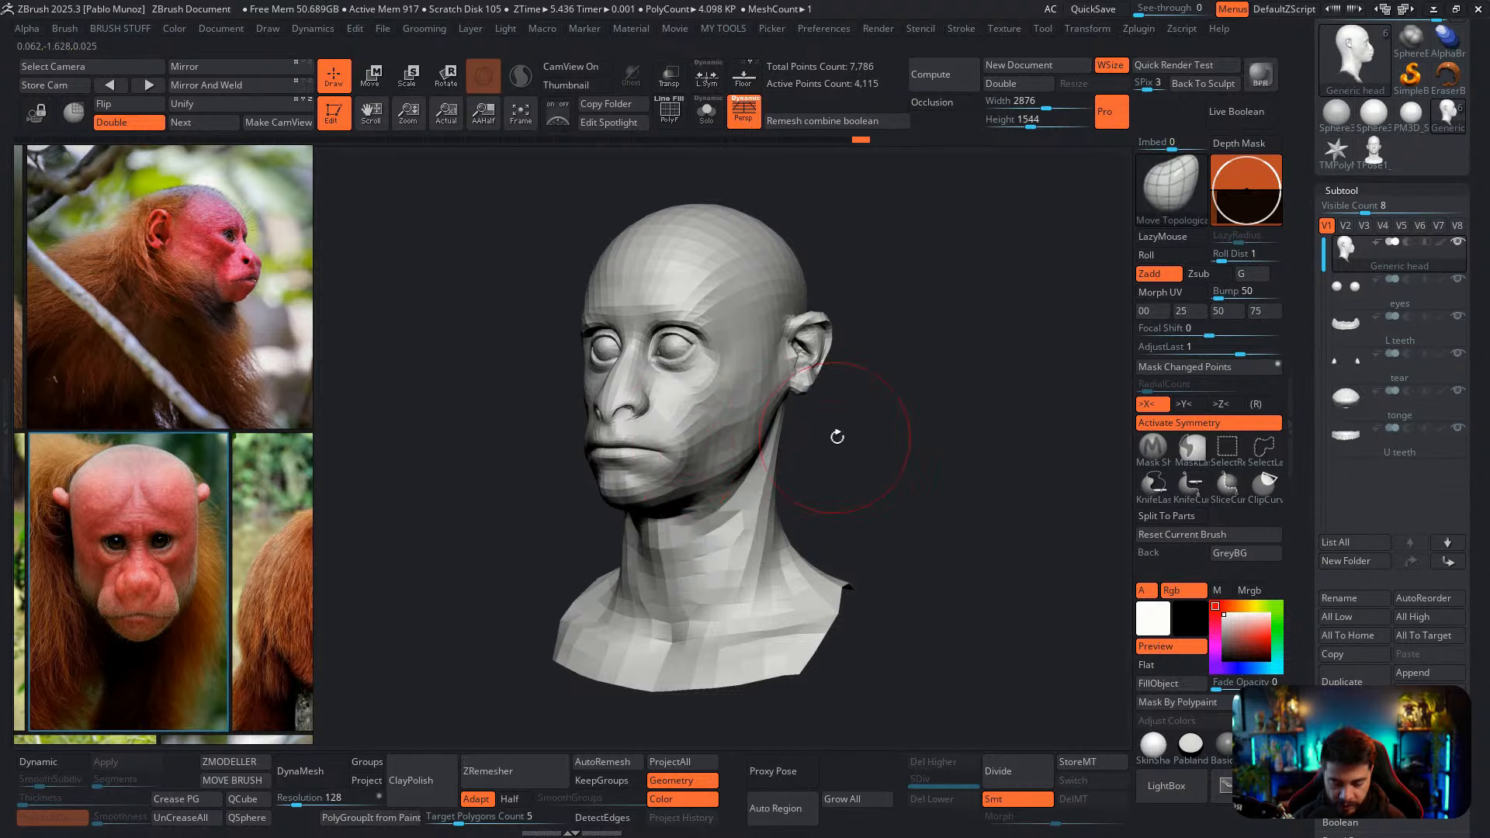
pyautogui.moveTo(836, 437)
pyautogui.keyDown('shift'); pyautogui.mouseDown()
pyautogui.moveTo(847, 419)
pyautogui.moveTo(715, 458)
pyautogui.mouseUp(); pyautogui.keyUp('shift')
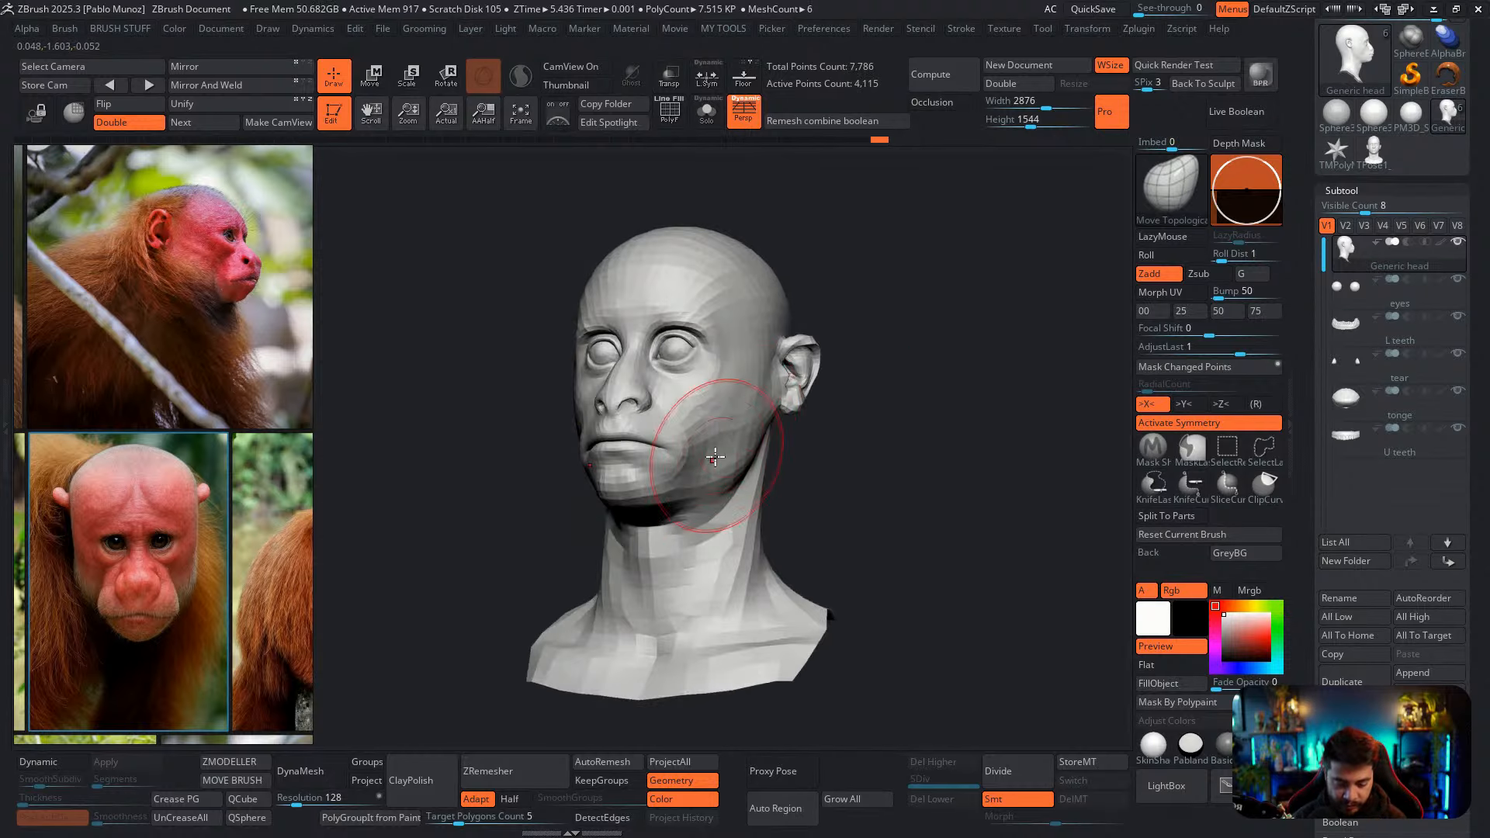
pyautogui.keyDown('shift'); pyautogui.moveTo(830, 454); pyautogui.dragTo(688, 467); pyautogui.keyUp('shift')
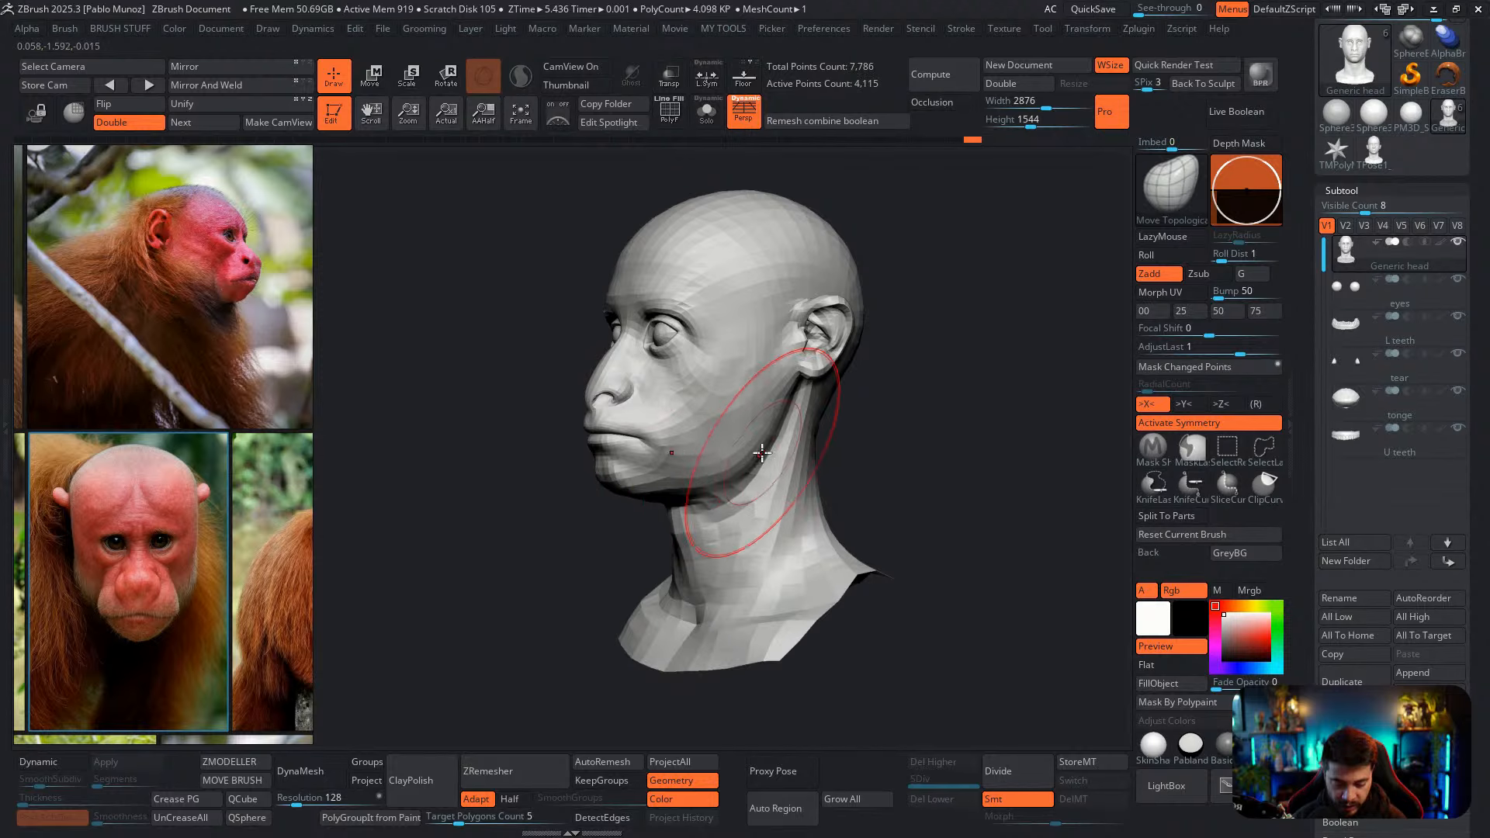
pyautogui.moveTo(861, 419)
pyautogui.keyDown('shift'); pyautogui.mouseDown()
pyautogui.moveTo(895, 394)
pyautogui.moveTo(808, 426)
pyautogui.moveTo(842, 361)
pyautogui.mouseUp(); pyautogui.keyUp('shift')
# Reshape the crown, sides of the skull and forehead with a large Move Topological brush from the front and side
pyautogui.moveTo(744, 317); pyautogui.dragTo(755, 320)
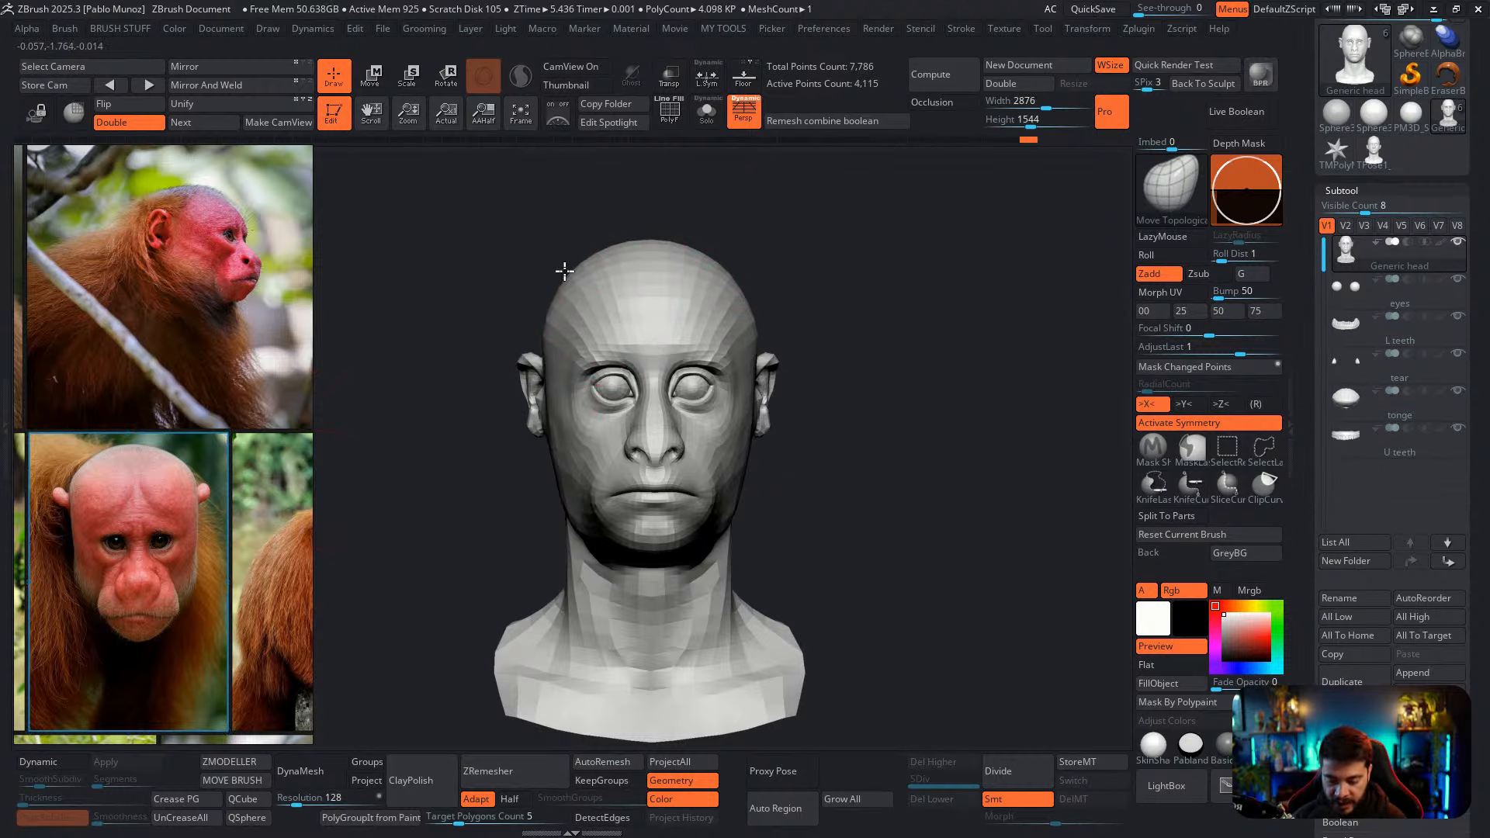
pyautogui.moveTo(745, 245); pyautogui.dragTo(718, 241)
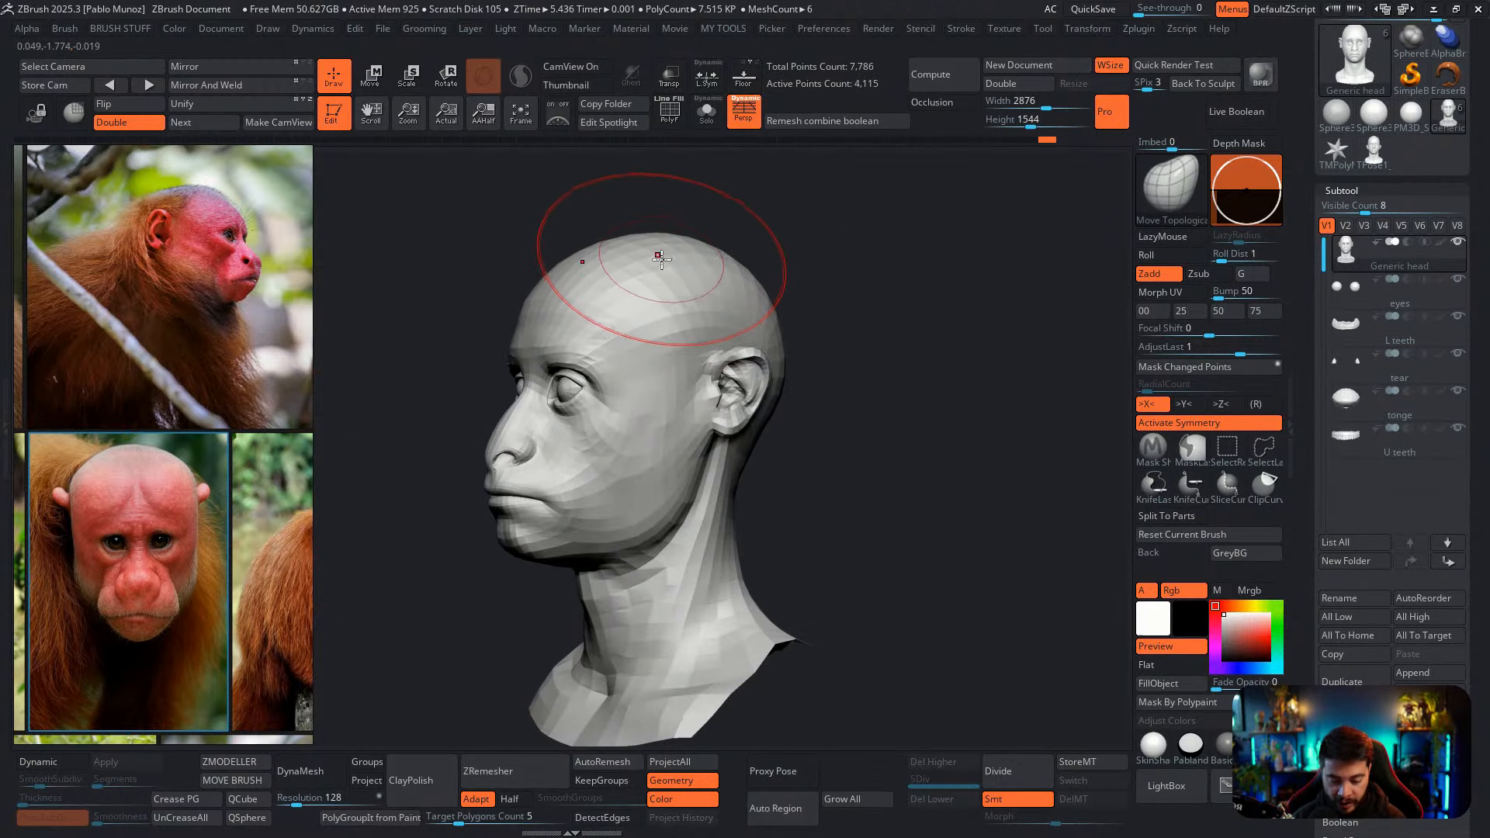
pyautogui.rightClick(662, 260)
pyautogui.moveTo(669, 256); pyautogui.dragTo(649, 245, button='right')
pyautogui.moveTo(706, 252); pyautogui.dragTo(707, 247)
pyautogui.moveTo(773, 265); pyautogui.dragTo(782, 256)
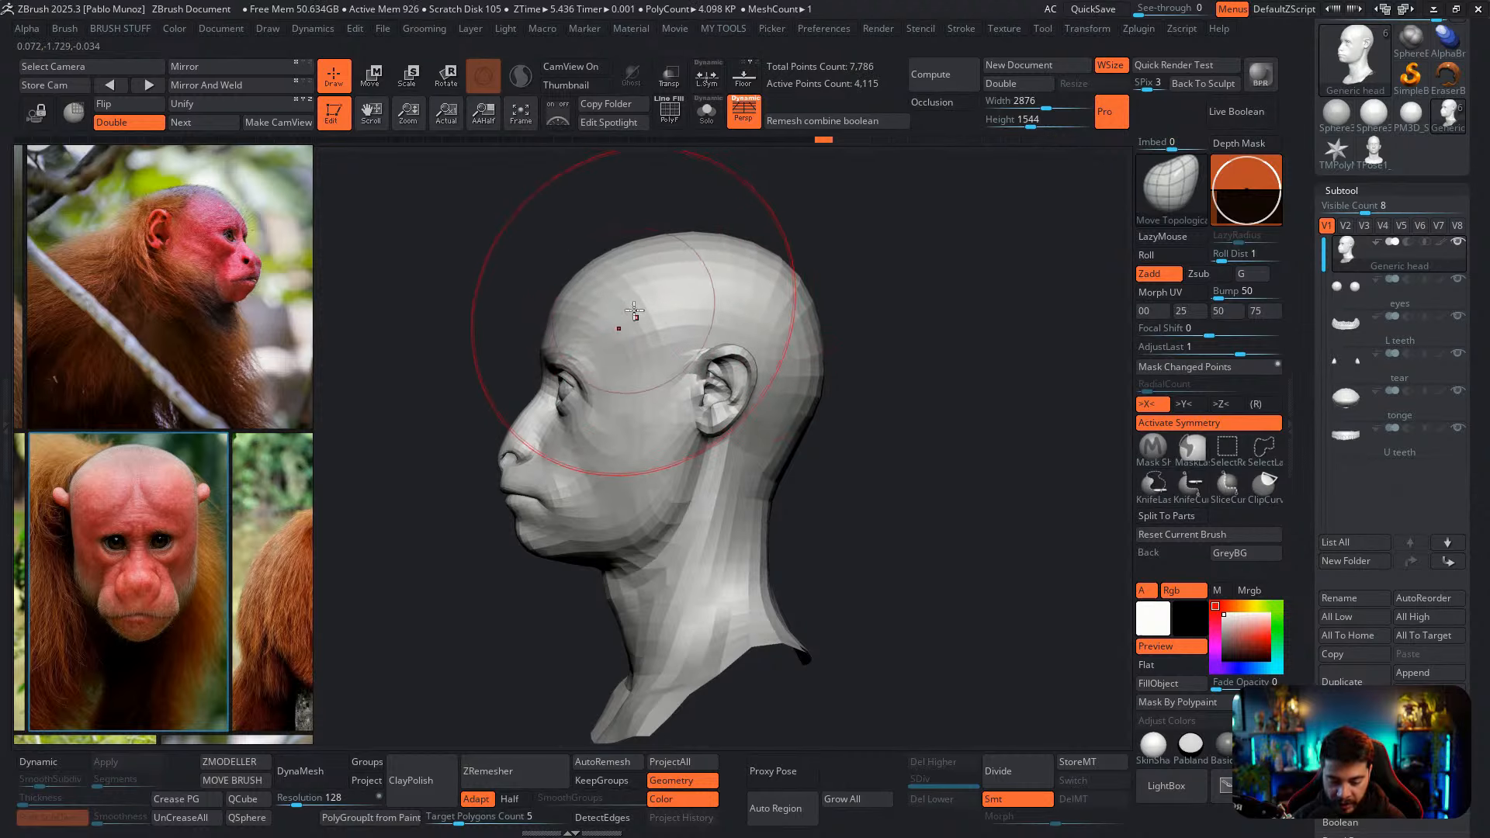
pyautogui.press('space')
pyautogui.moveTo(635, 314); pyautogui.dragTo(609, 312)
# Refine the nose bridge and inner brow area with a smaller Move Topological brush and light smoothing
pyautogui.moveTo(570, 319)
pyautogui.keyDown('alt'); pyautogui.mouseDown(button='right')
pyautogui.moveTo(653, 320)
pyautogui.moveTo(622, 429)
pyautogui.moveTo(672, 406)
pyautogui.moveTo(644, 400)
pyautogui.mouseUp(button='right'); pyautogui.keyUp('alt')
pyautogui.press('space')
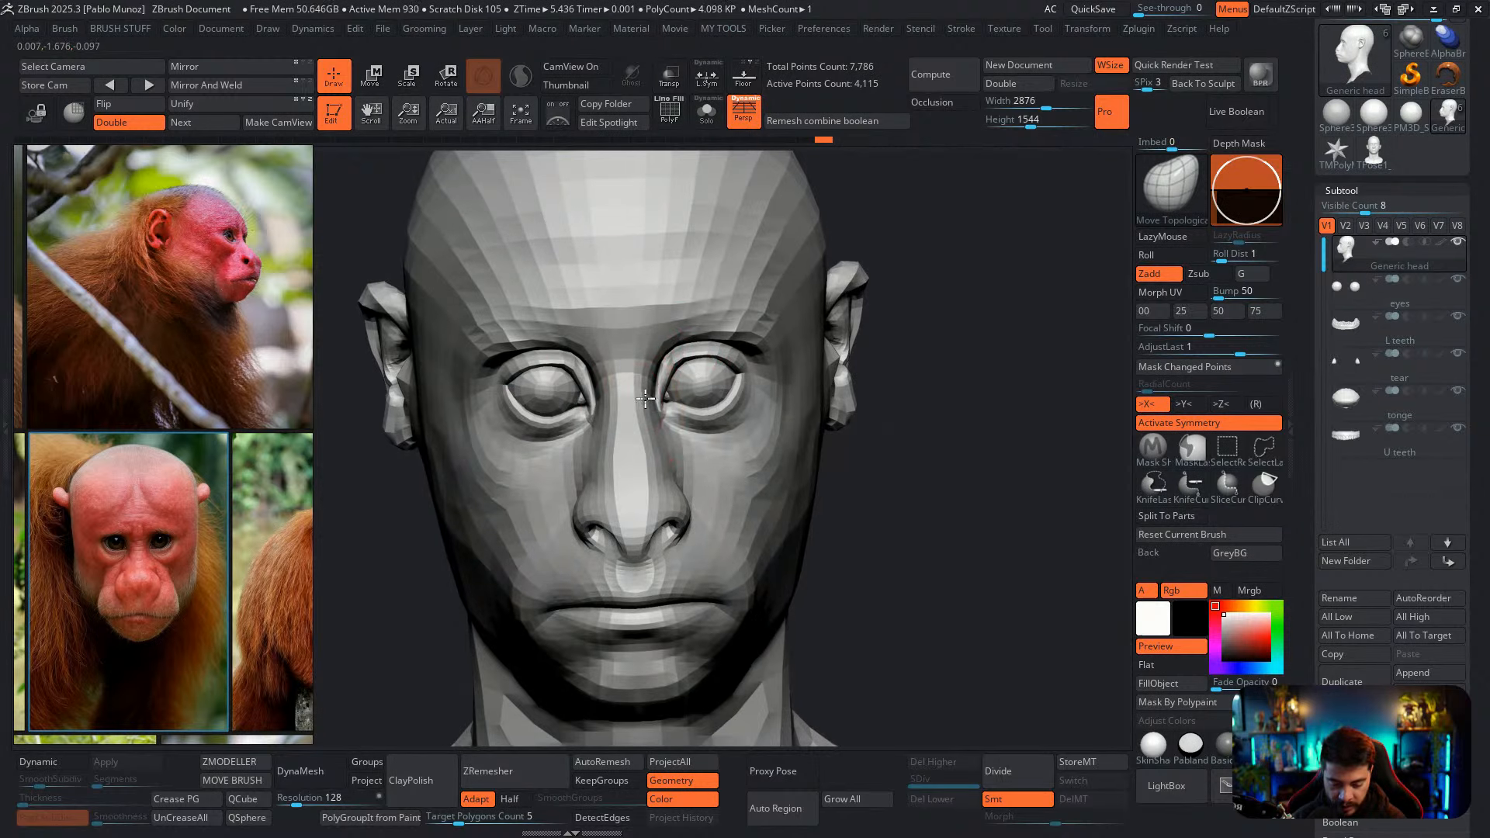
pyautogui.press('space')
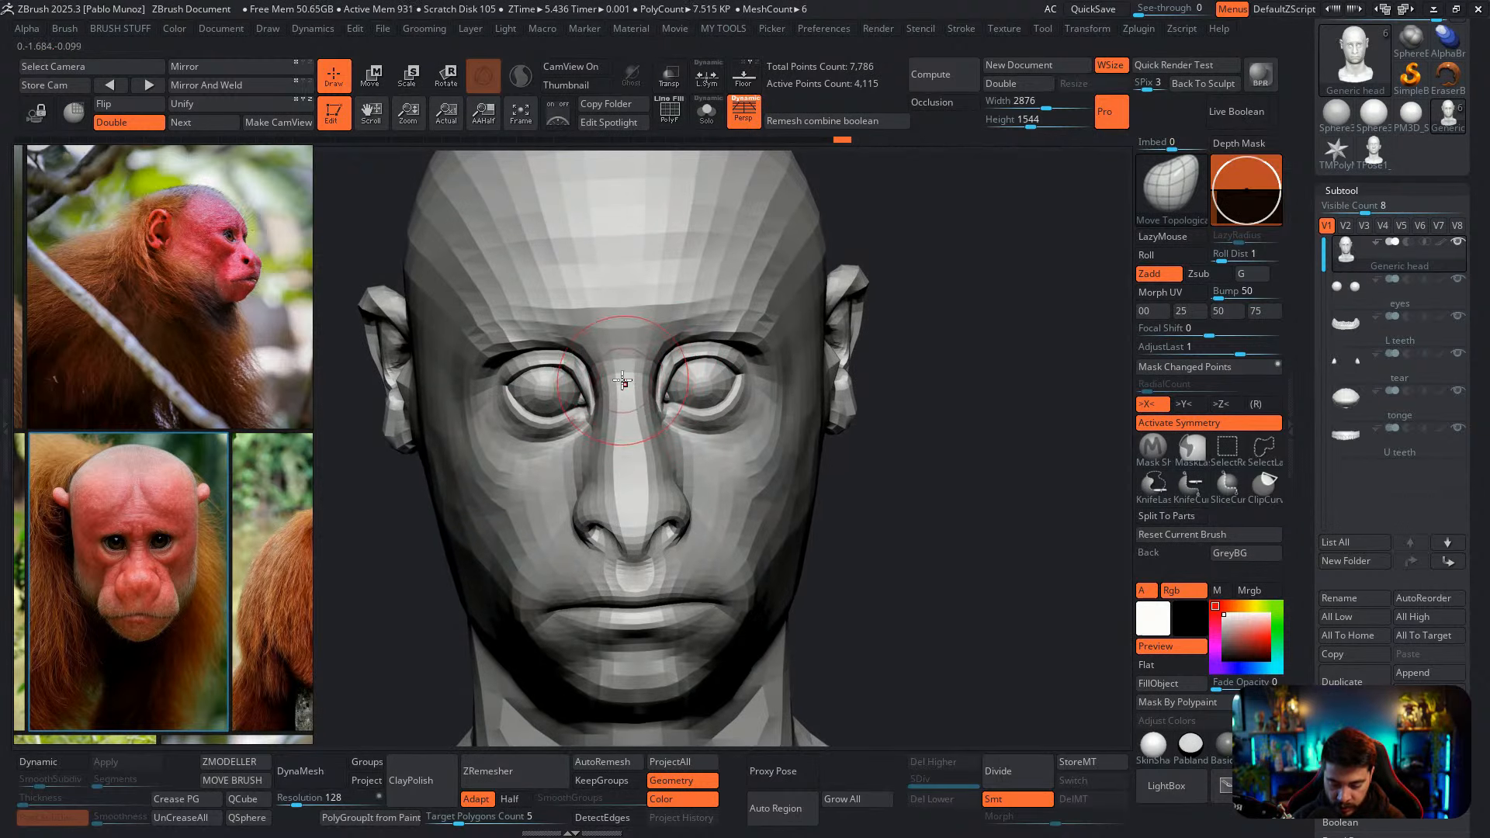
pyautogui.press('shift')
pyautogui.moveTo(622, 385); pyautogui.dragTo(624, 368)
pyautogui.moveTo(626, 366); pyautogui.dragTo(665, 329, button='right')
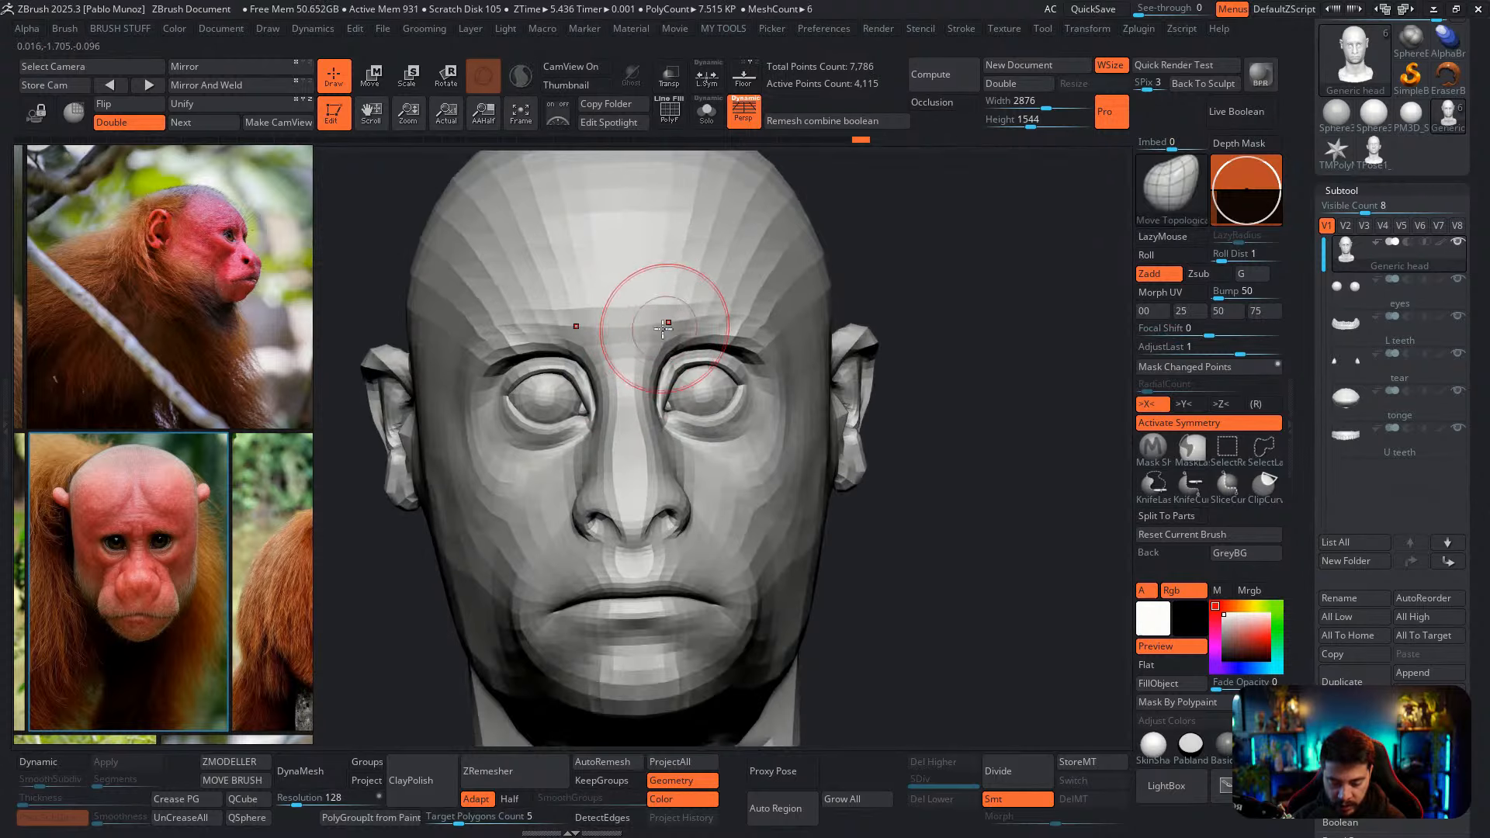
pyautogui.keyDown('shift'); pyautogui.moveTo(642, 359); pyautogui.dragTo(641, 372); pyautogui.keyUp('shift')
# Smooth the nose bridge and broaden the sides of the nose with Move Topological
pyautogui.moveTo(642, 373); pyautogui.dragTo(658, 421, button='right')
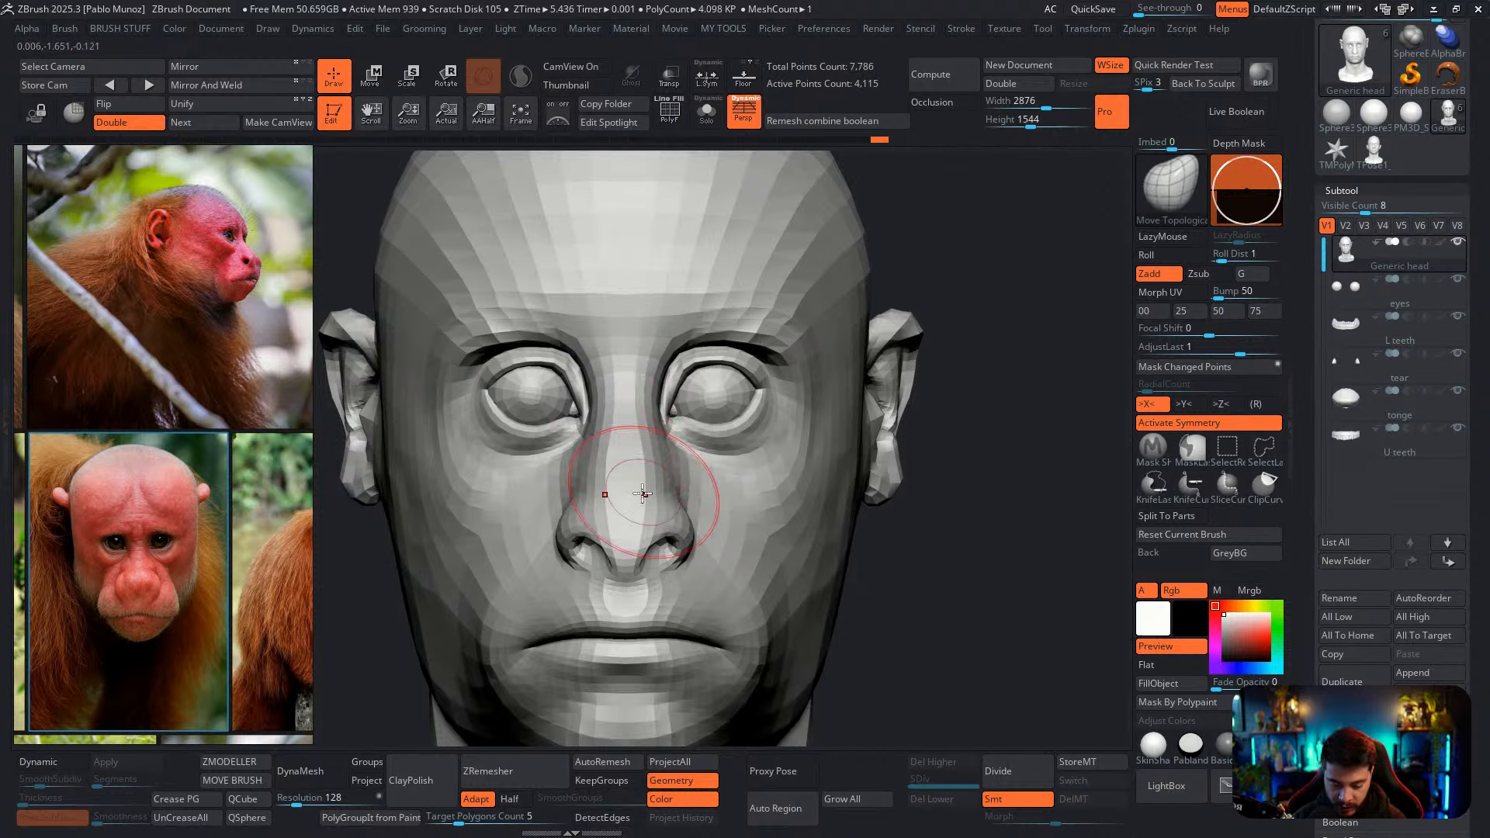
pyautogui.press('shift')
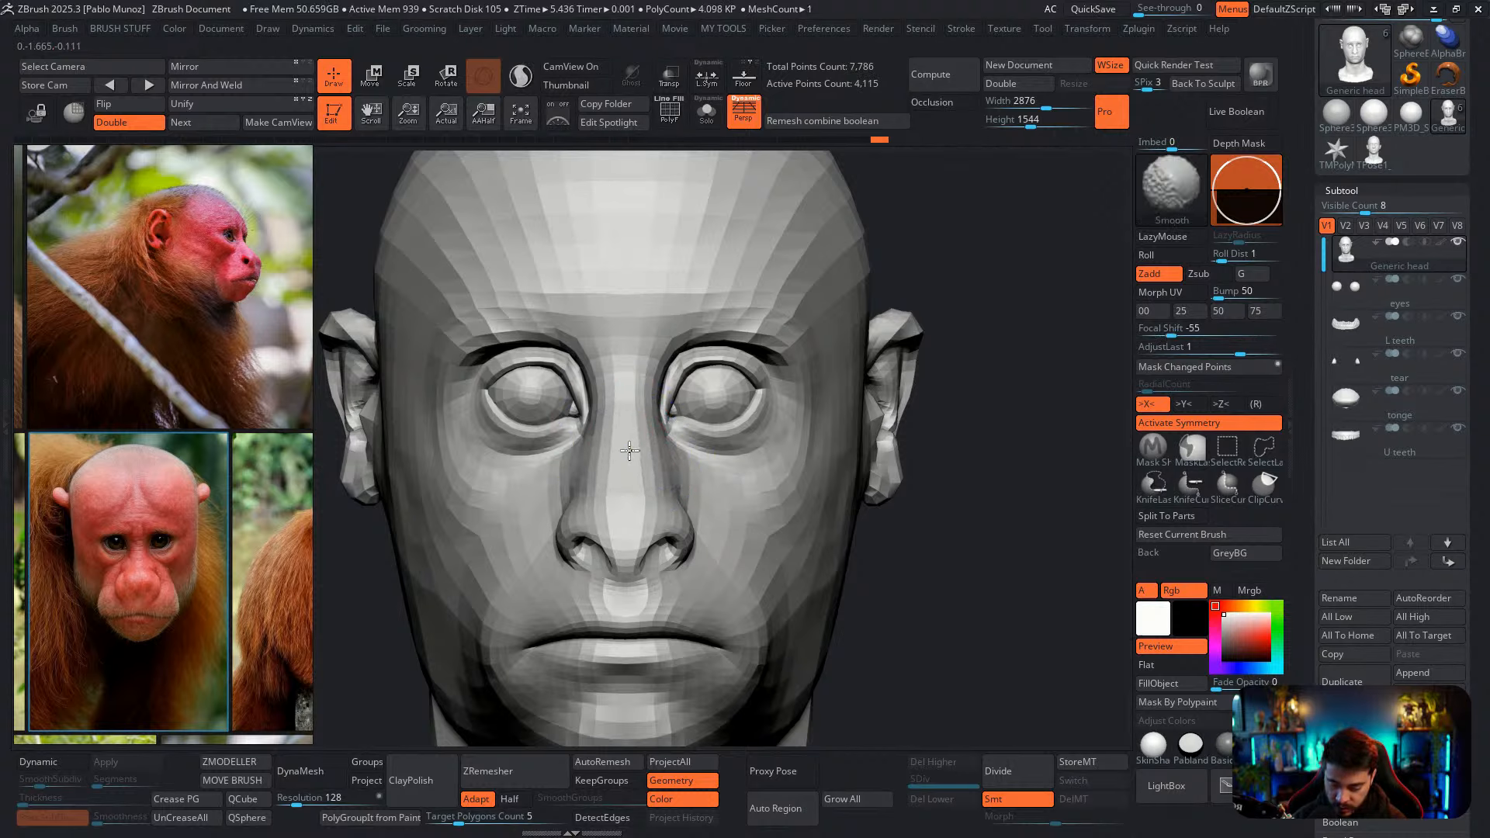
pyautogui.keyDown('shift'); pyautogui.moveTo(629, 450); pyautogui.dragTo(627, 458); pyautogui.keyUp('shift')
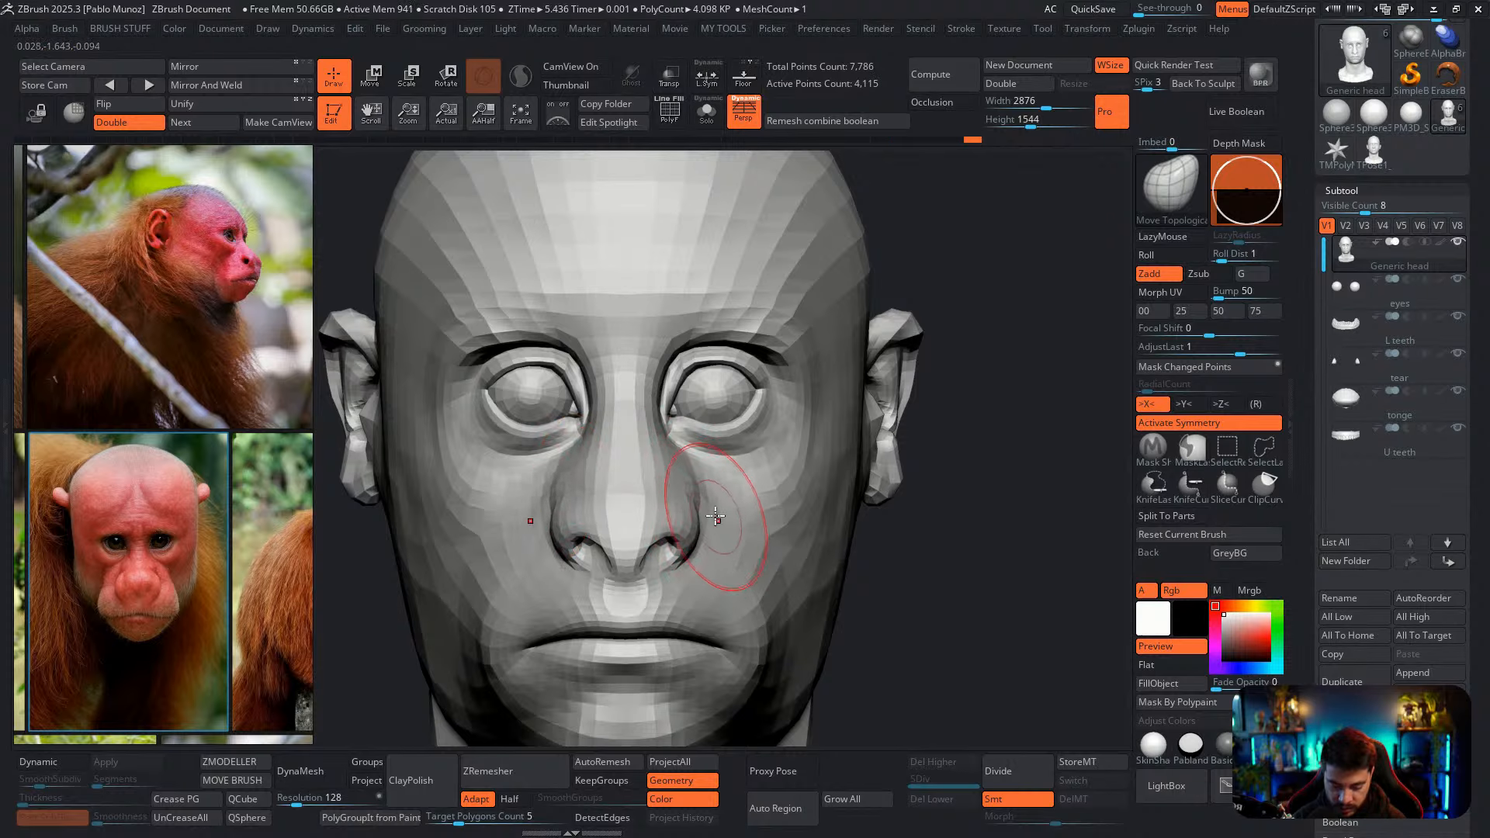
pyautogui.keyDown('alt'); pyautogui.moveTo(727, 537); pyautogui.dragTo(732, 572); pyautogui.keyUp('alt')
pyautogui.moveTo(678, 563)
pyautogui.keyDown('alt'); pyautogui.mouseDown(button='right')
pyautogui.moveTo(713, 472)
pyautogui.moveTo(672, 423)
pyautogui.moveTo(777, 415)
pyautogui.mouseUp(button='right'); pyautogui.keyUp('alt')
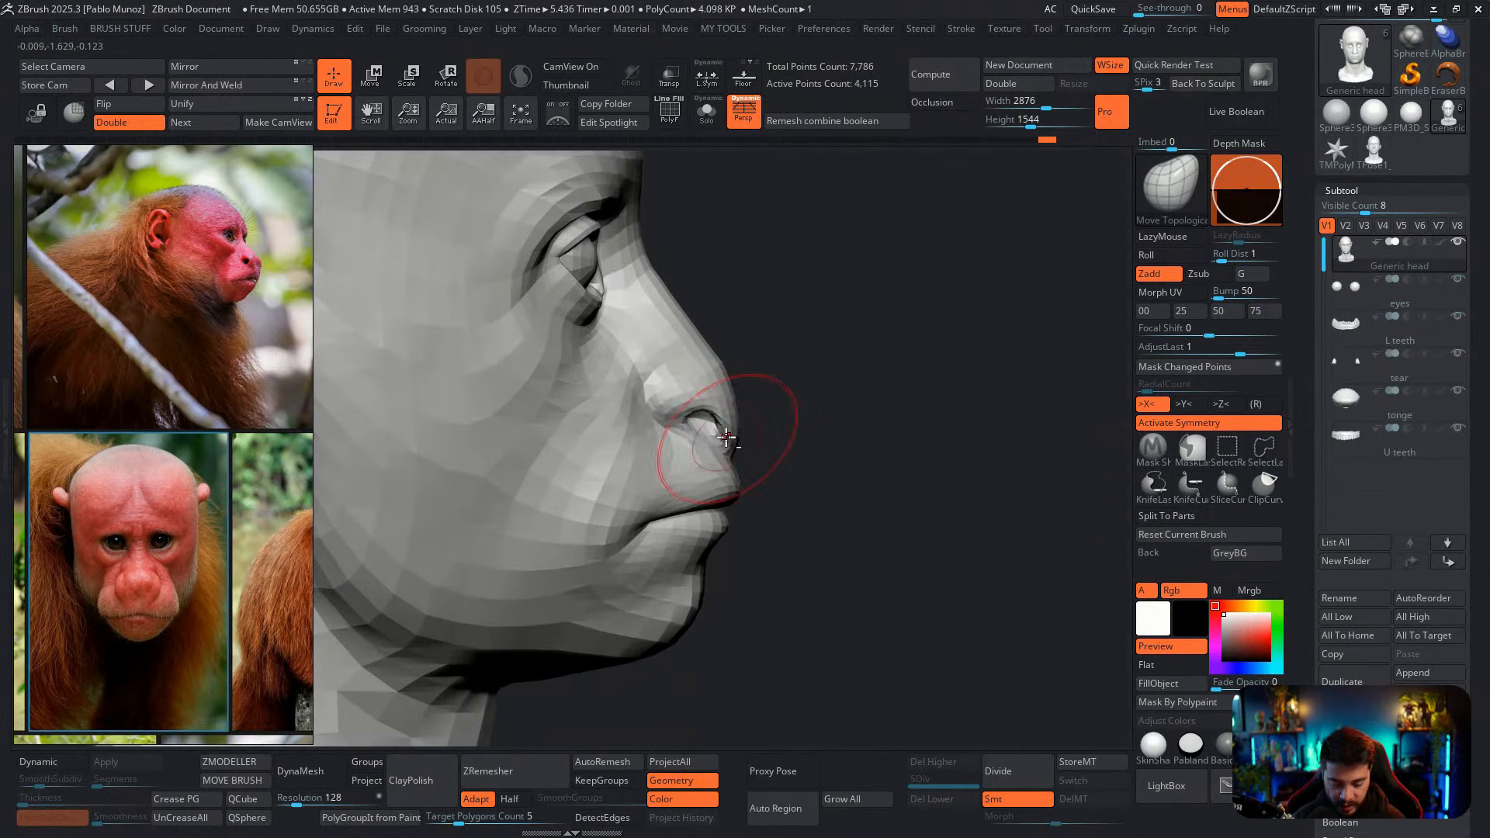
# Lower and round the nose tip towards the upper lip and smooth around the nostrils
pyautogui.keyDown('shift'); pyautogui.moveTo(717, 437); pyautogui.dragTo(729, 446); pyautogui.keyUp('shift')
pyautogui.moveTo(736, 443); pyautogui.dragTo(687, 441, button='right')
pyautogui.keyDown('shift'); pyautogui.moveTo(726, 446); pyautogui.dragTo(735, 451); pyautogui.keyUp('shift')
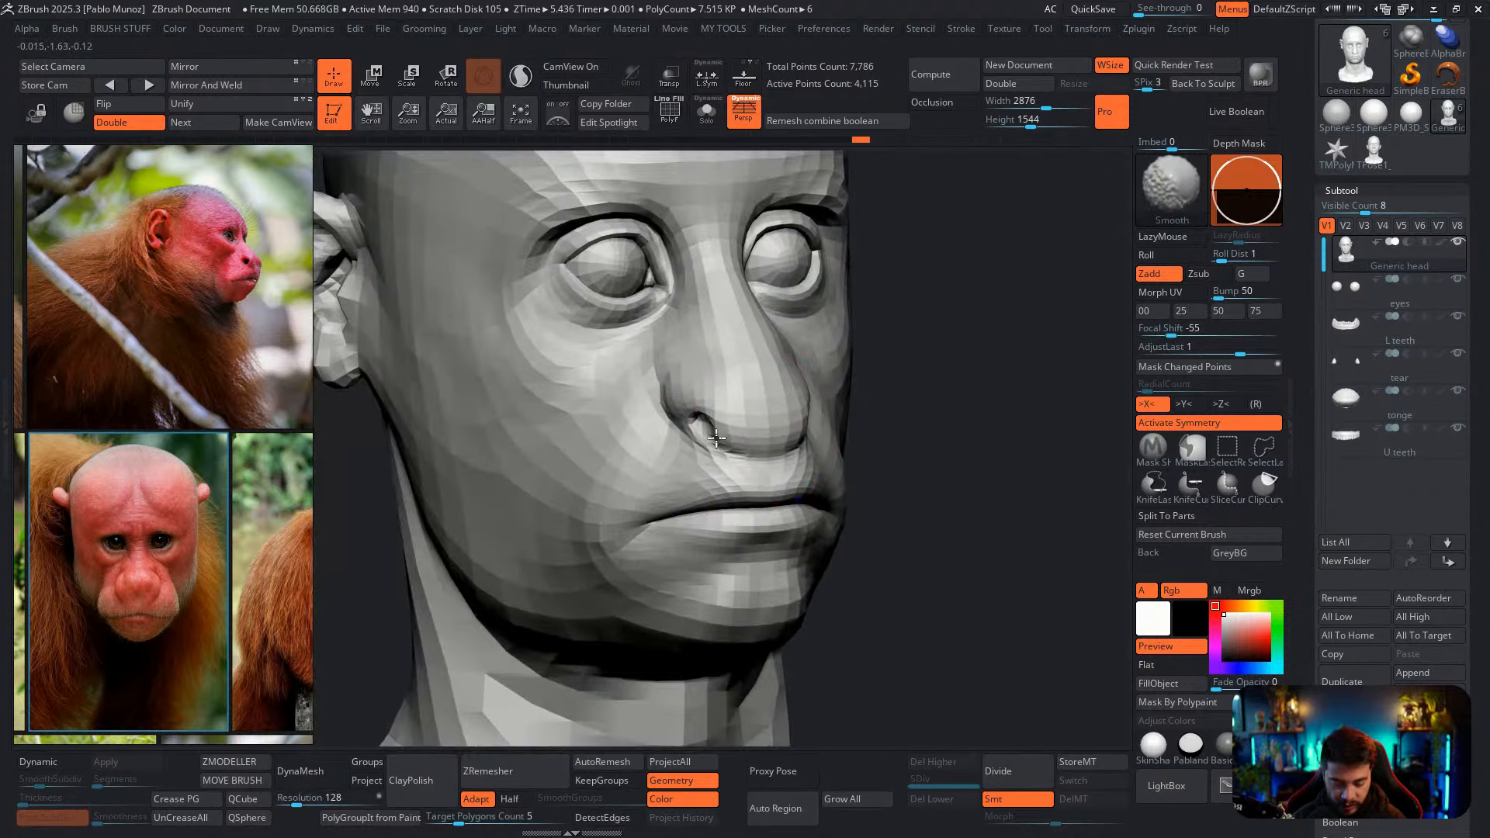
pyautogui.moveTo(708, 442); pyautogui.dragTo(802, 445, button='right')
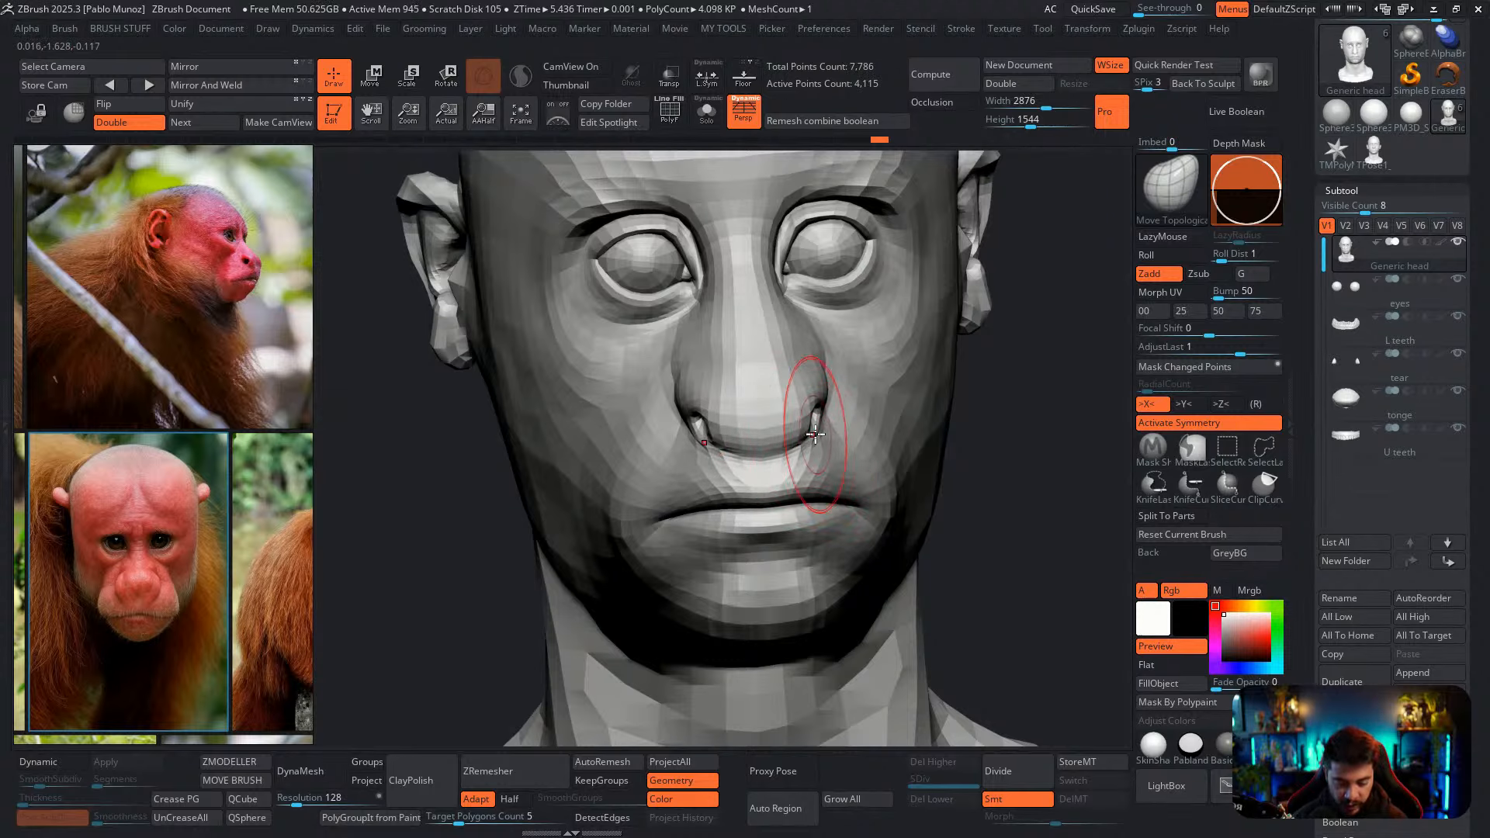
# Smooth away the nostril openings and shape the underside of the nose above the upper lip
pyautogui.moveTo(817, 415); pyautogui.dragTo(764, 437, button='right')
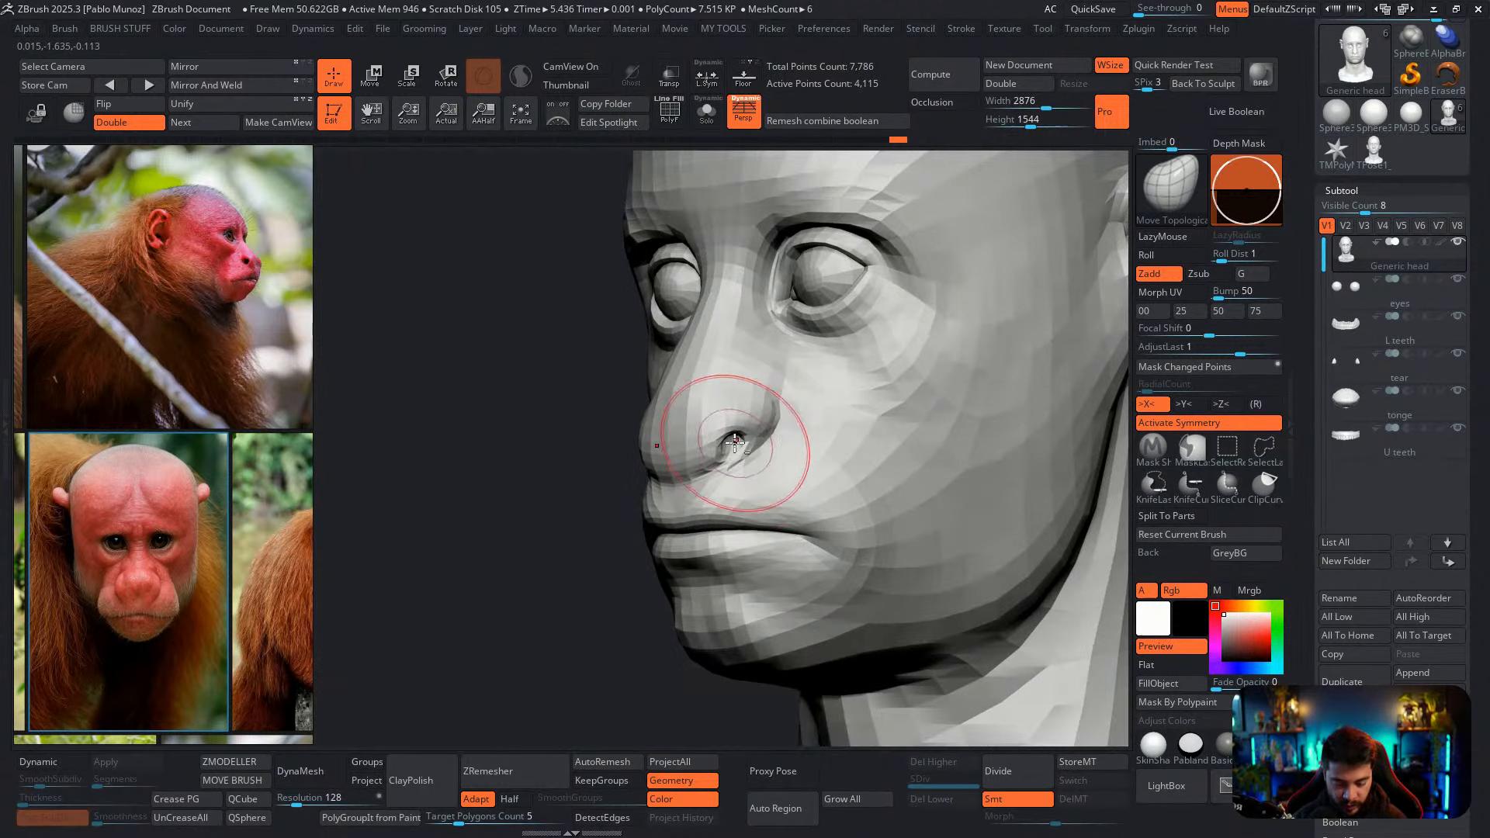
pyautogui.press('shift')
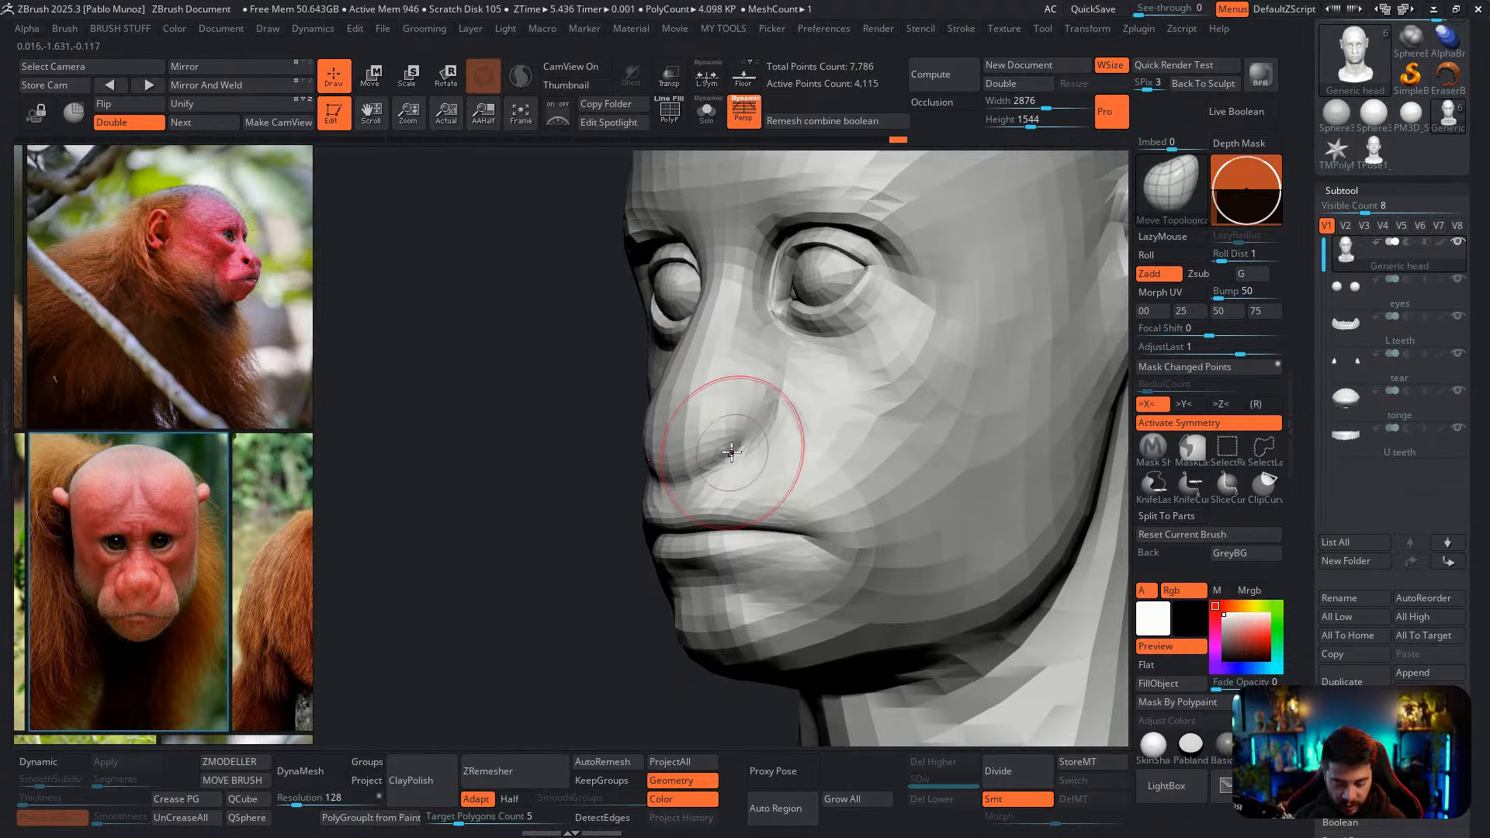
pyautogui.moveTo(757, 417); pyautogui.dragTo(749, 448, button='right')
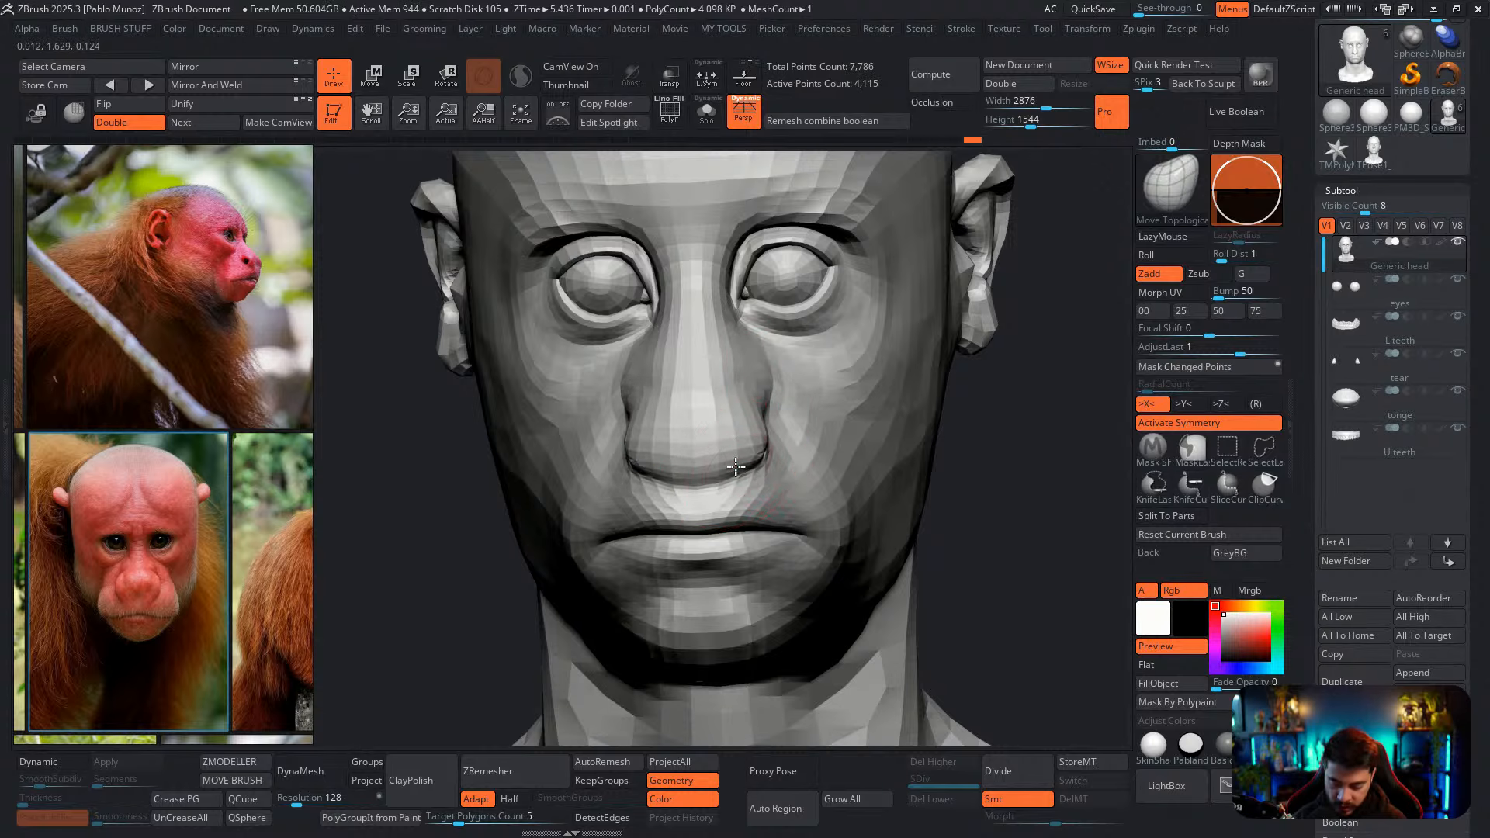
pyautogui.moveTo(724, 483); pyautogui.dragTo(715, 450, button='right')
pyautogui.keyDown('shift'); pyautogui.moveTo(710, 478); pyautogui.dragTo(700, 487); pyautogui.keyUp('shift')
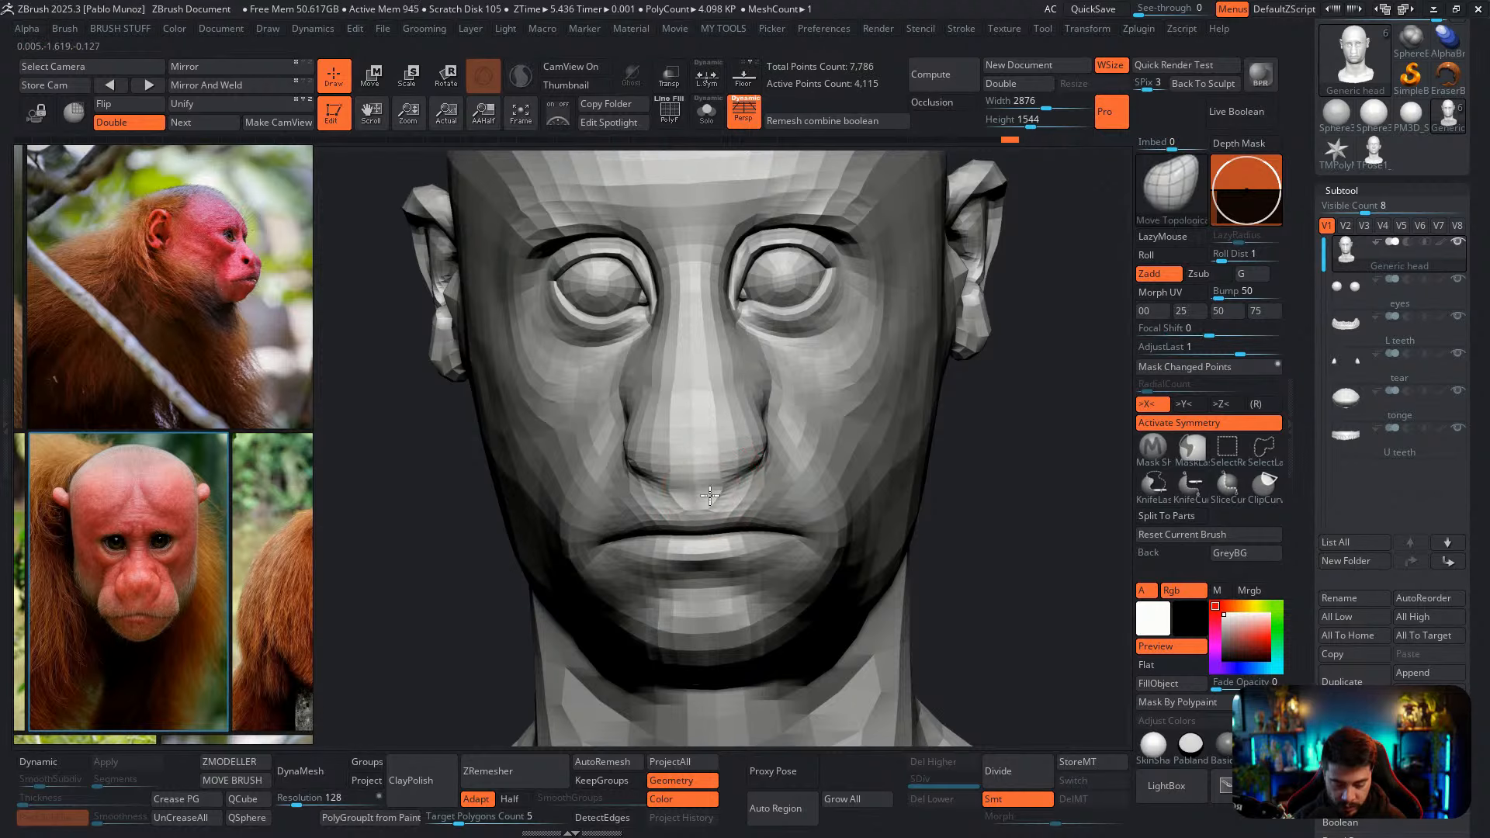
# Adjust the width of the lower nose and the adjoining cheek folds, checking the muzzle from several angles
pyautogui.moveTo(765, 458)
pyautogui.mouseDown(button='right')
pyautogui.moveTo(864, 440)
pyautogui.moveTo(902, 452)
pyautogui.mouseUp(button='right')
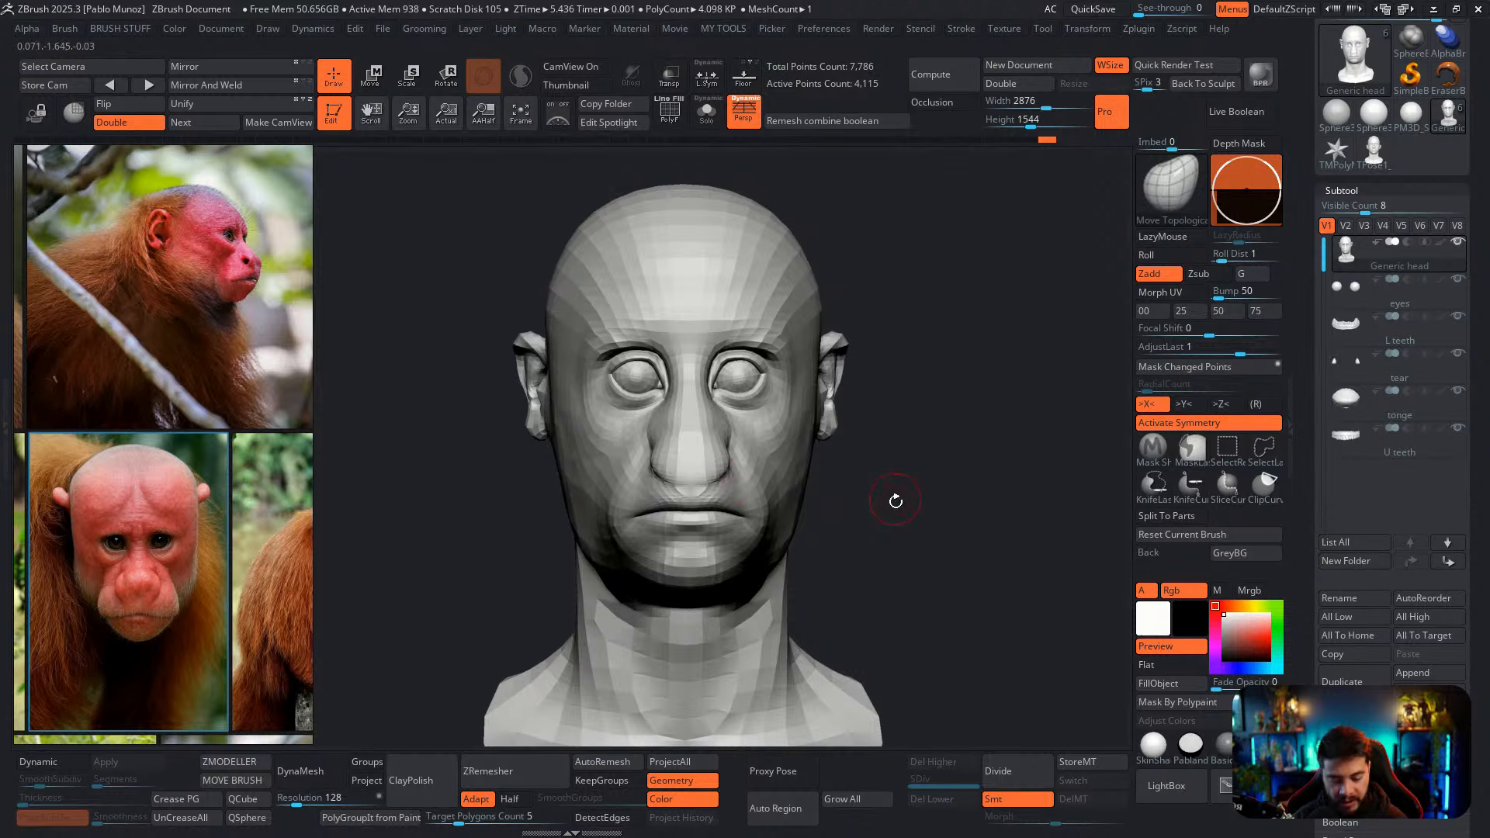
pyautogui.keyDown('alt'); pyautogui.moveTo(735, 485); pyautogui.dragTo(717, 475, button='right'); pyautogui.keyUp('alt')
pyautogui.press('space')
pyautogui.moveTo(721, 444); pyautogui.dragTo(731, 444)
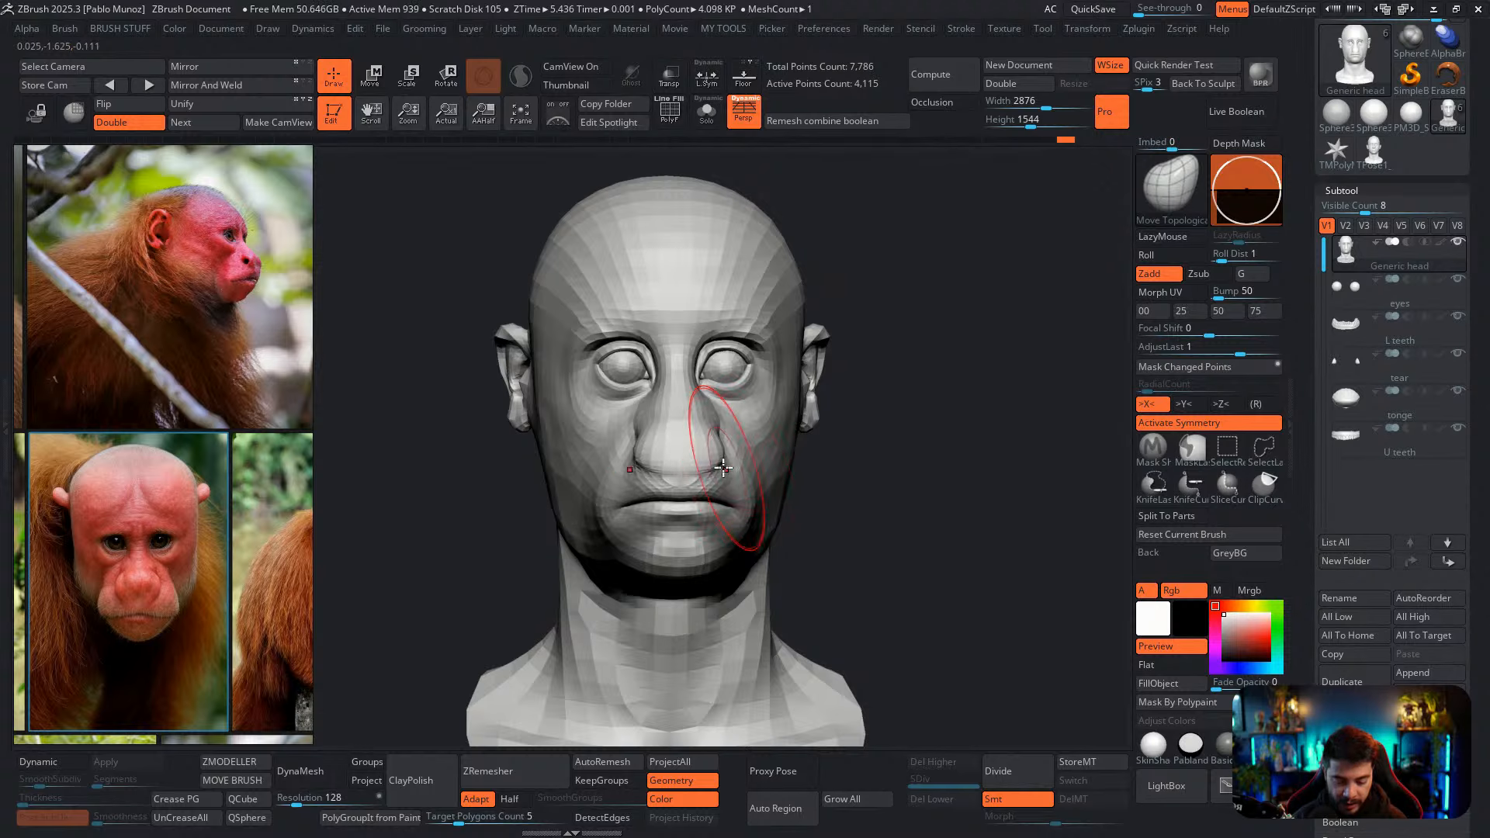
pyautogui.moveTo(722, 467); pyautogui.dragTo(789, 420, button='right')
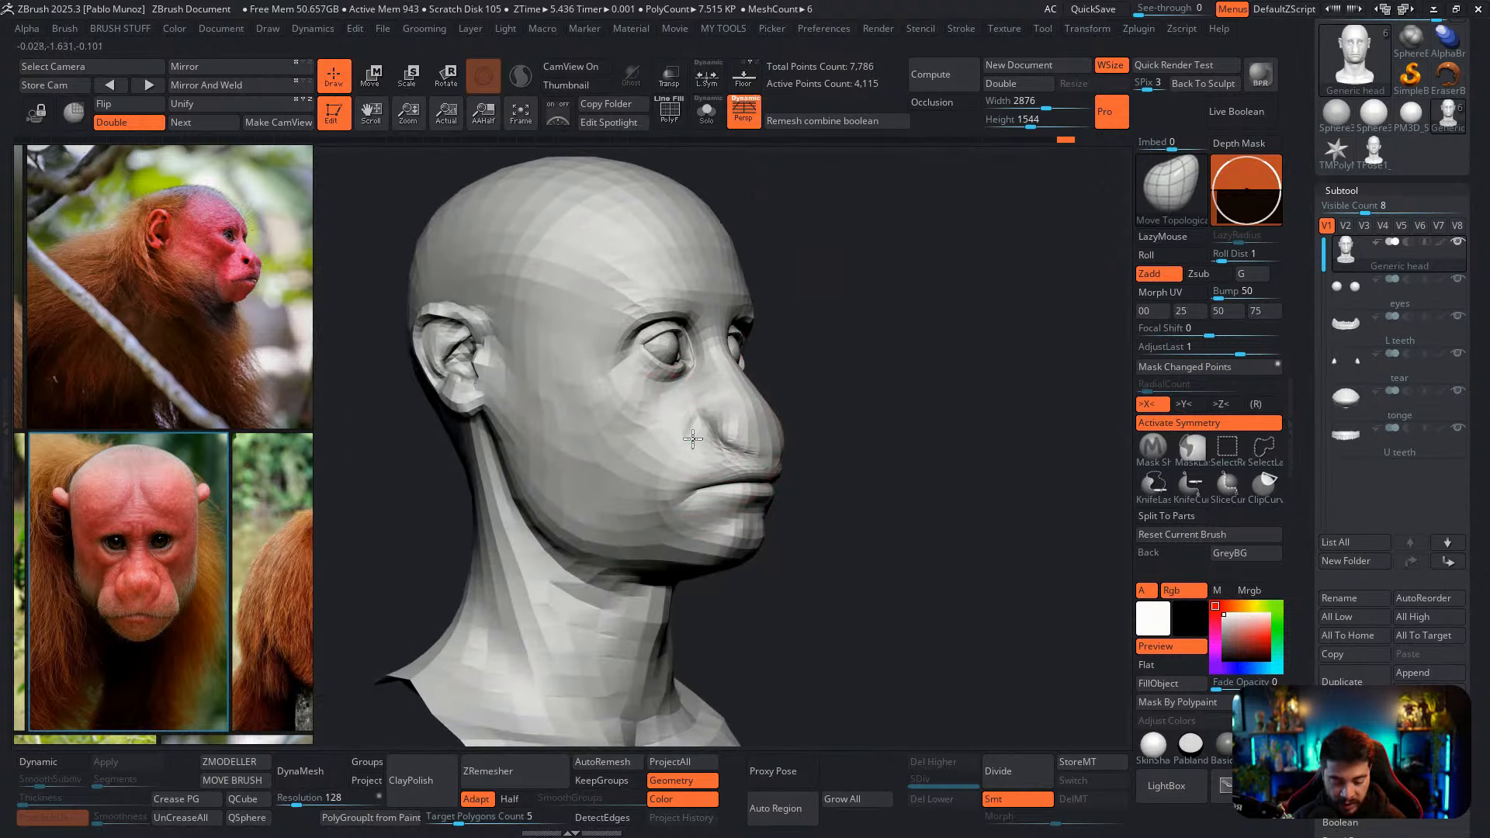
pyautogui.moveTo(883, 406)
pyautogui.mouseDown(button='right')
pyautogui.moveTo(784, 423)
pyautogui.moveTo(811, 439)
pyautogui.moveTo(700, 450)
pyautogui.mouseUp(button='right')
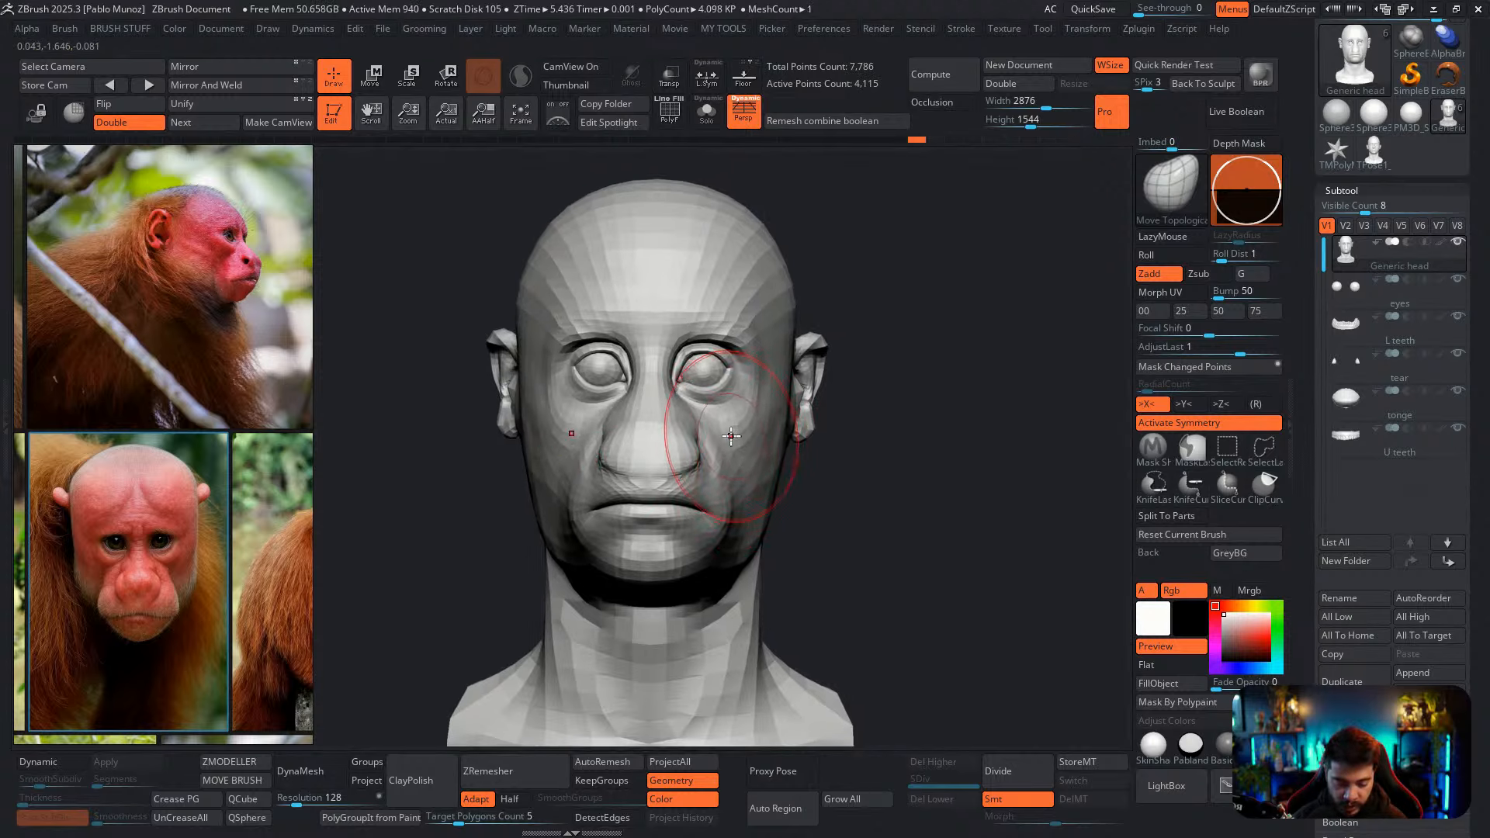
# Reshape the cheeks and cheekbones below the eyes with a resized Move Topological brush
pyautogui.press('space')
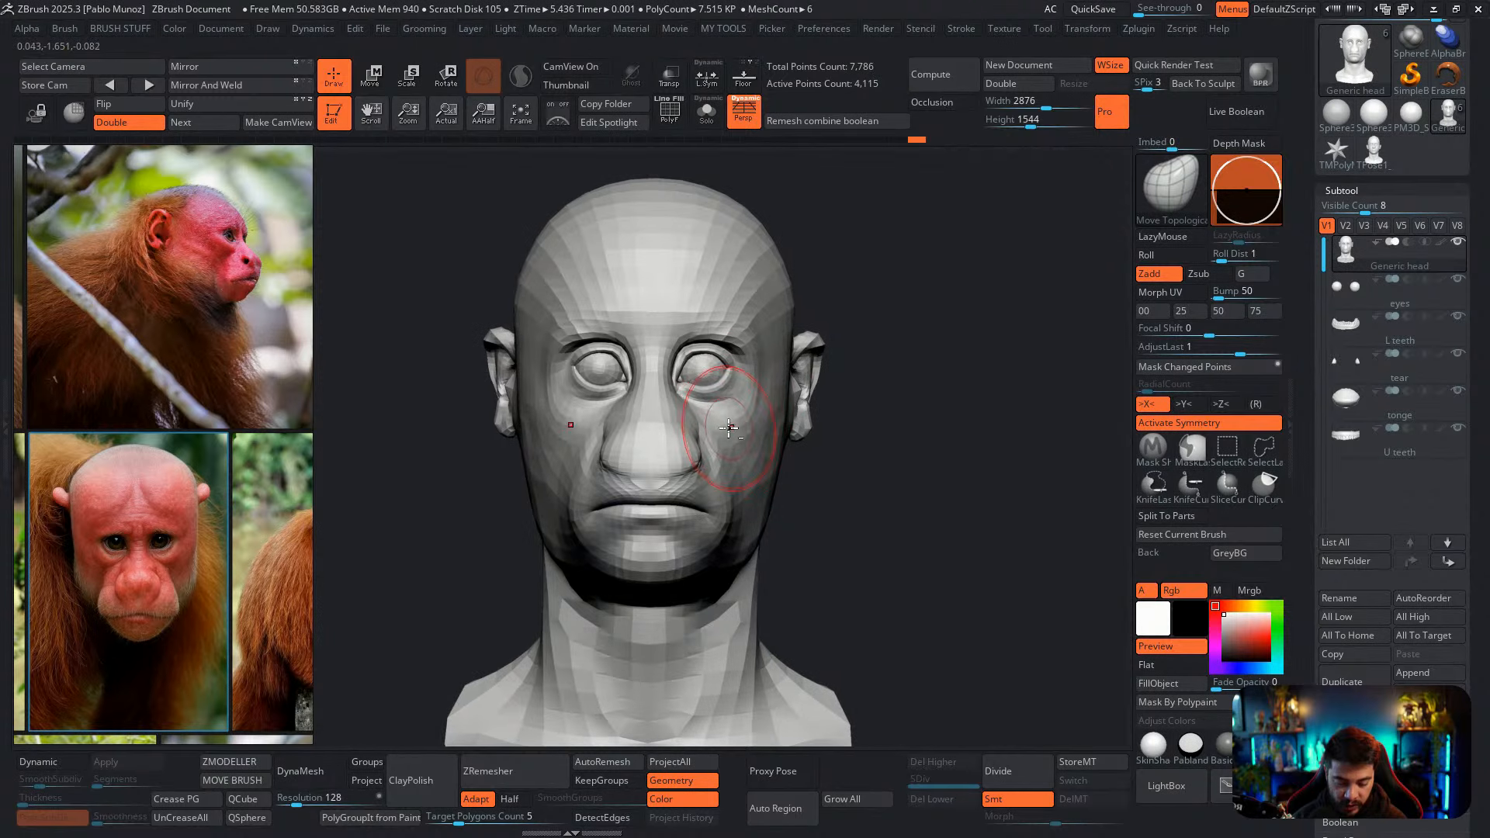
pyautogui.moveTo(746, 455); pyautogui.dragTo(755, 401, button='right')
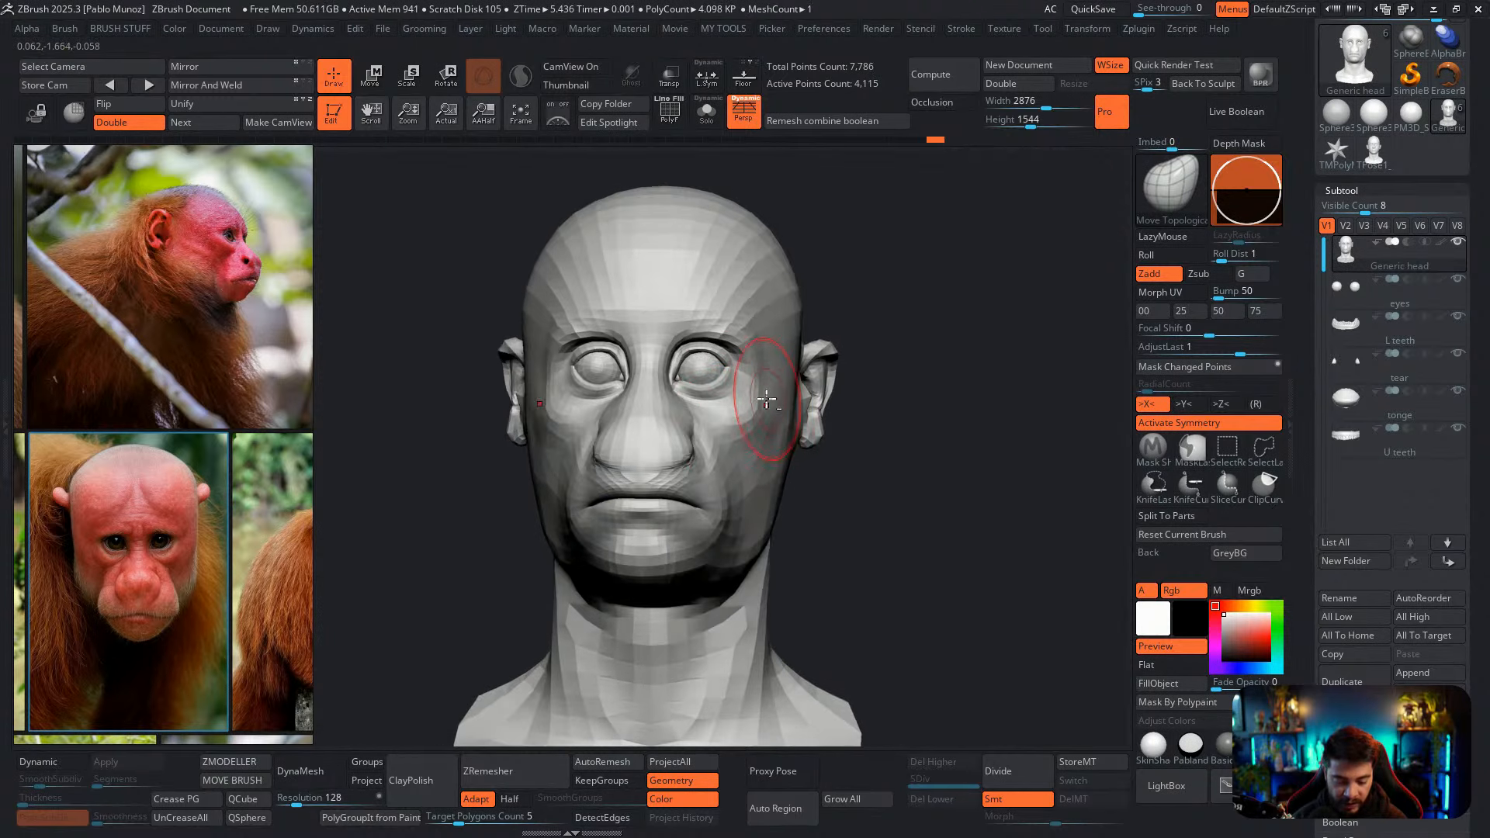
pyautogui.moveTo(755, 400)
pyautogui.mouseDown()
pyautogui.moveTo(774, 387)
pyautogui.moveTo(770, 353)
pyautogui.mouseUp()
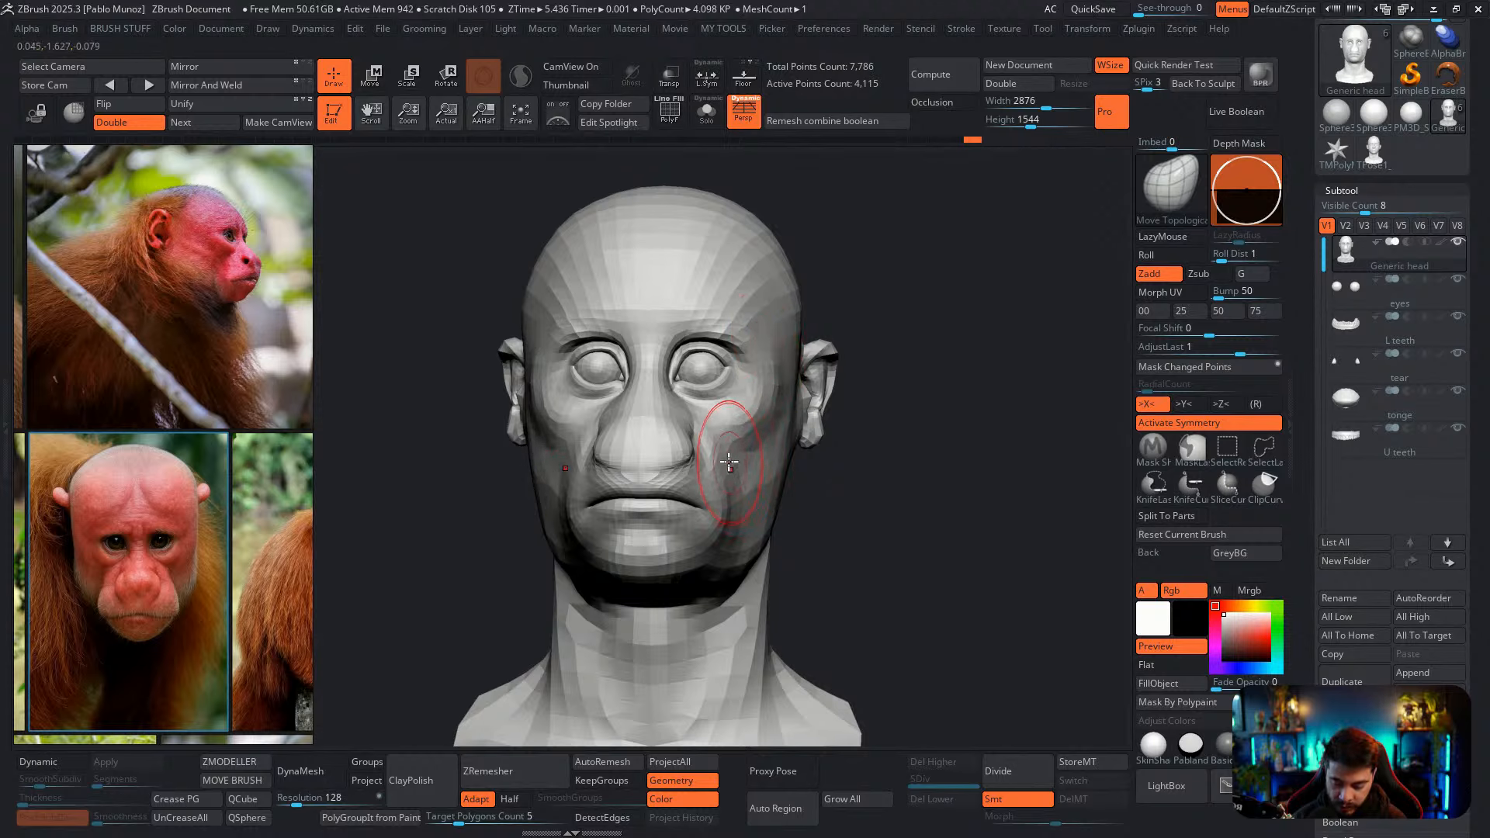
# Reshape the lower cheeks and jawline beside the mouth with a resized Move Topological brush
pyautogui.keyDown('alt'); pyautogui.moveTo(735, 467); pyautogui.dragTo(736, 463); pyautogui.keyUp('alt')
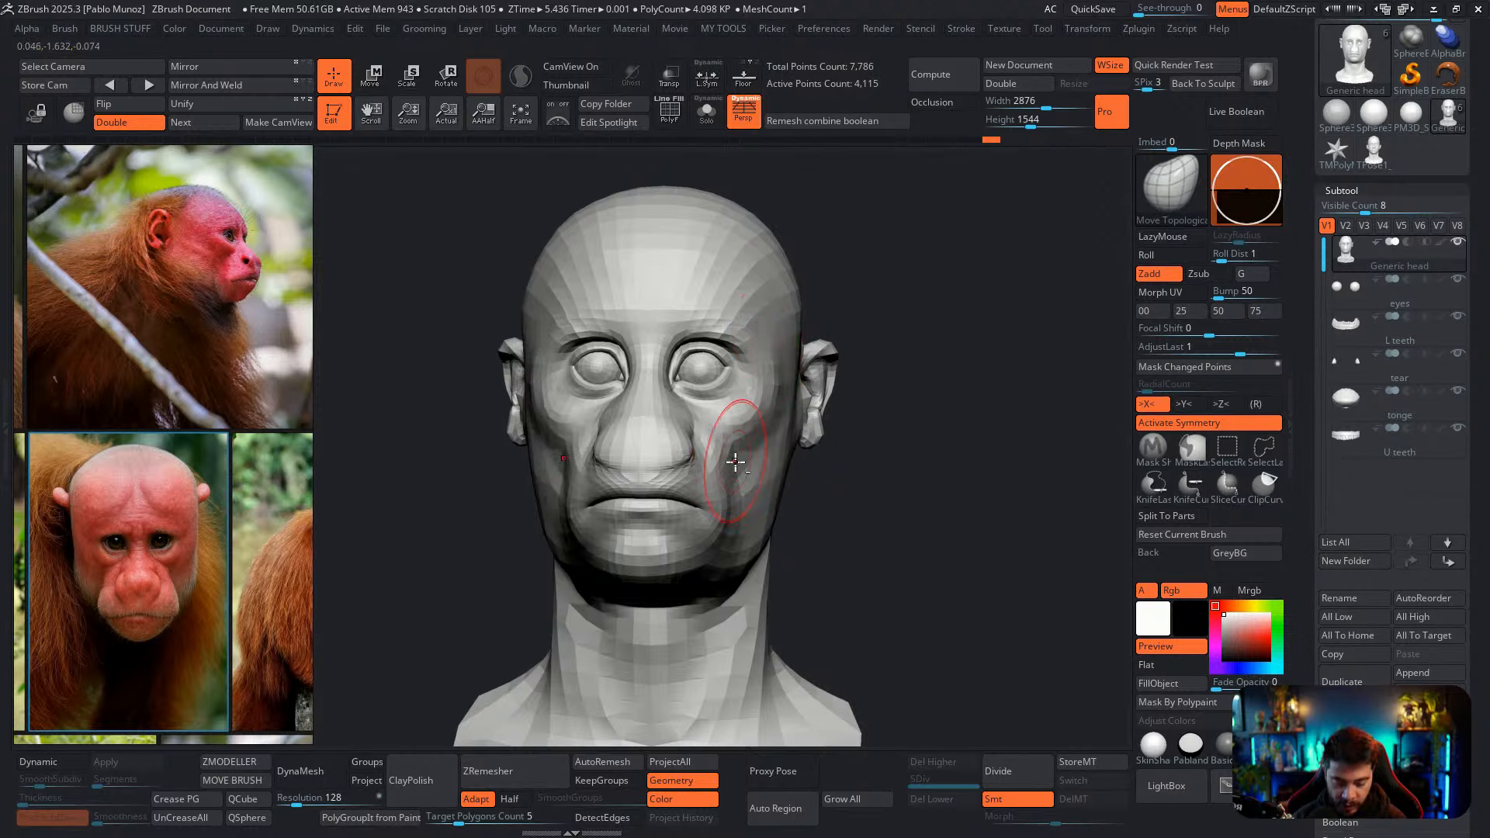
pyautogui.moveTo(735, 462); pyautogui.dragTo(736, 447, button='right')
pyautogui.press('space')
pyautogui.moveTo(738, 446); pyautogui.dragTo(748, 446)
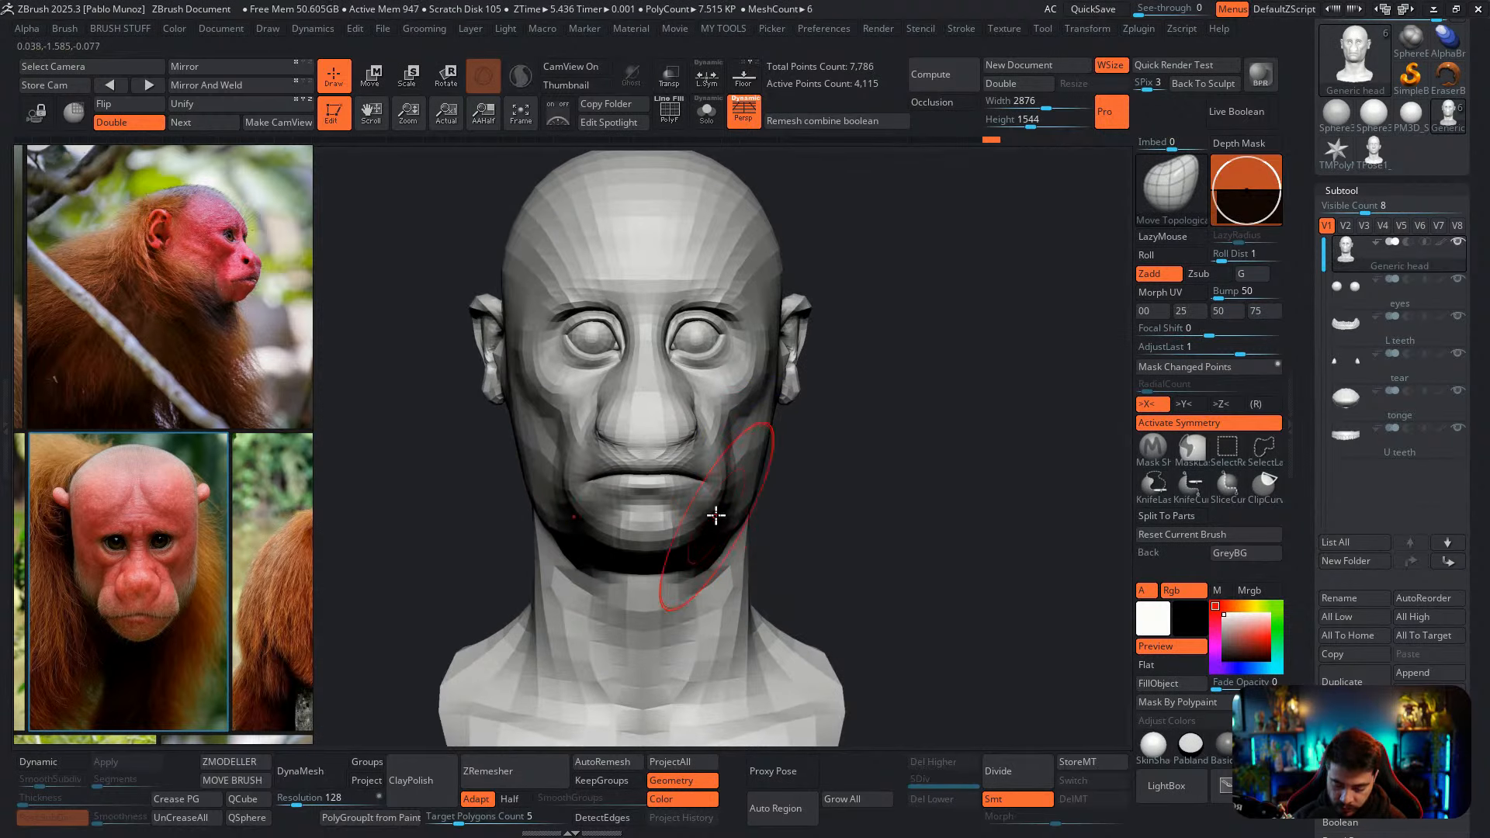
pyautogui.moveTo(715, 515); pyautogui.dragTo(722, 492)
pyautogui.moveTo(722, 492)
pyautogui.mouseDown(button='right')
pyautogui.moveTo(911, 442)
pyautogui.moveTo(859, 469)
pyautogui.moveTo(822, 442)
pyautogui.mouseUp(button='right')
# Carve the mouth line further back at the corners with a resized HRGi_Cutter brush
pyautogui.press('b')
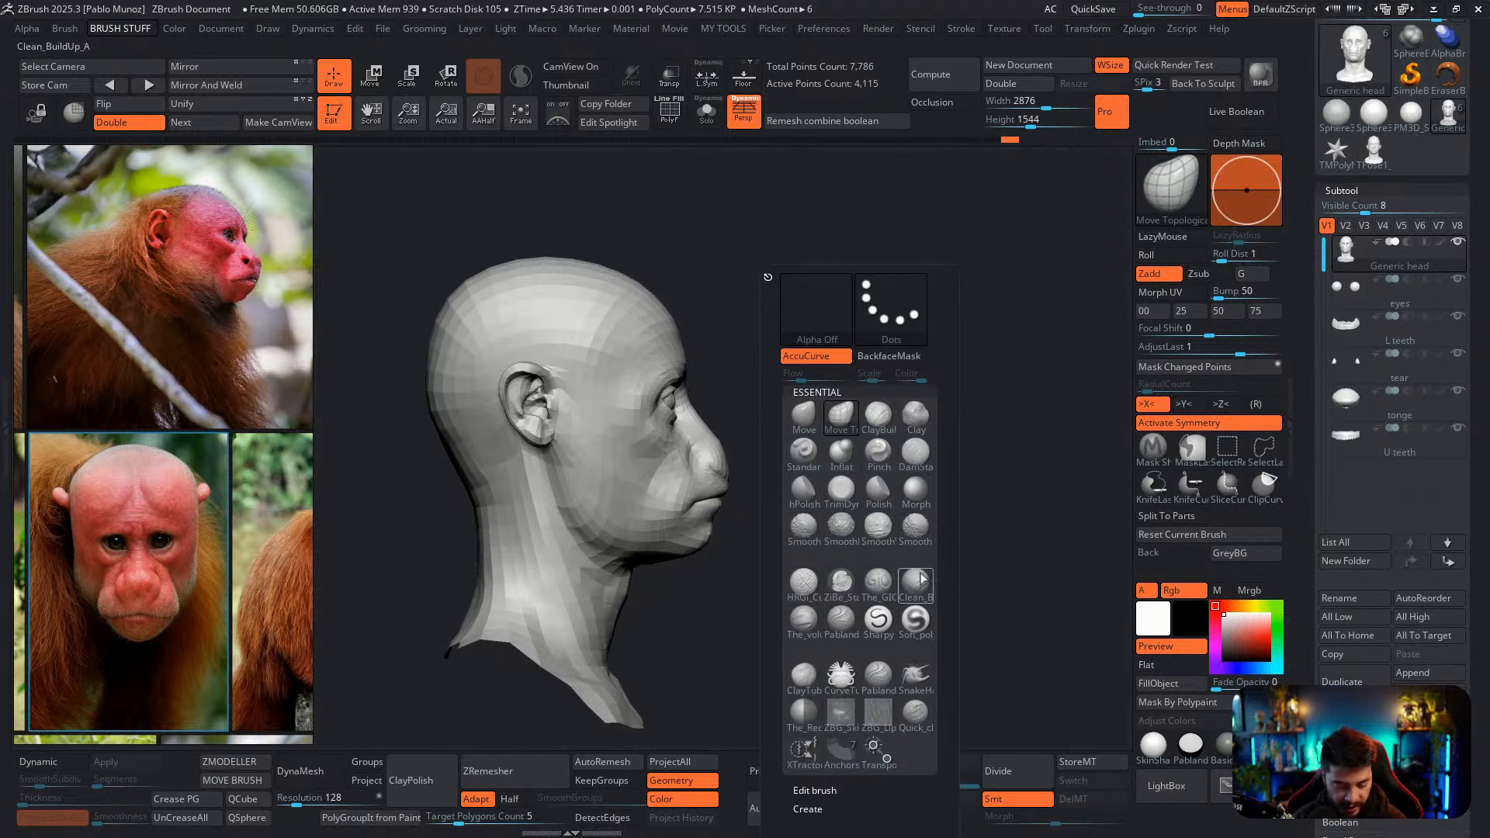
pyautogui.click(804, 582)
pyautogui.keyDown('alt'); pyautogui.moveTo(726, 492); pyautogui.dragTo(764, 458, button='right'); pyautogui.keyUp('alt')
pyautogui.press('space')
pyautogui.moveTo(765, 420); pyautogui.dragTo(779, 420)
pyautogui.moveTo(784, 442)
pyautogui.mouseDown(button='right')
pyautogui.moveTo(738, 456)
pyautogui.moveTo(748, 466)
pyautogui.moveTo(716, 426)
pyautogui.mouseUp(button='right')
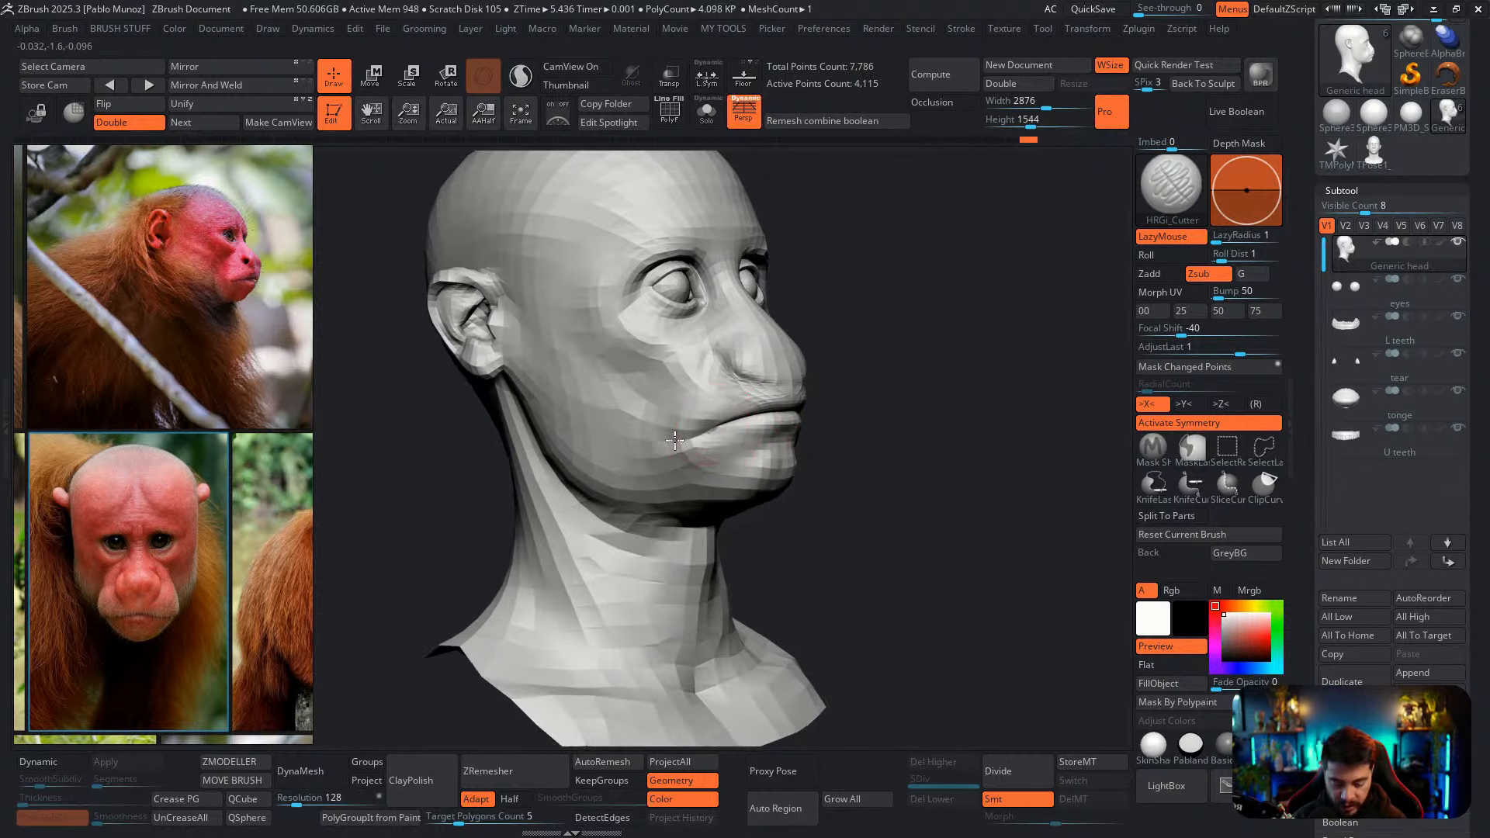
pyautogui.moveTo(890, 402)
pyautogui.keyDown('shift'); pyautogui.mouseDown(button='right')
pyautogui.moveTo(788, 465)
pyautogui.moveTo(785, 440)
pyautogui.moveTo(755, 424)
pyautogui.moveTo(715, 438)
pyautogui.moveTo(738, 399)
pyautogui.moveTo(697, 421)
pyautogui.mouseUp(button='right'); pyautogui.keyUp('shift')
# Adjust the mouth corners with the Move Topological brush and display the wireframe without polygroup colours
pyautogui.press('b')
pyautogui.click(743, 417)
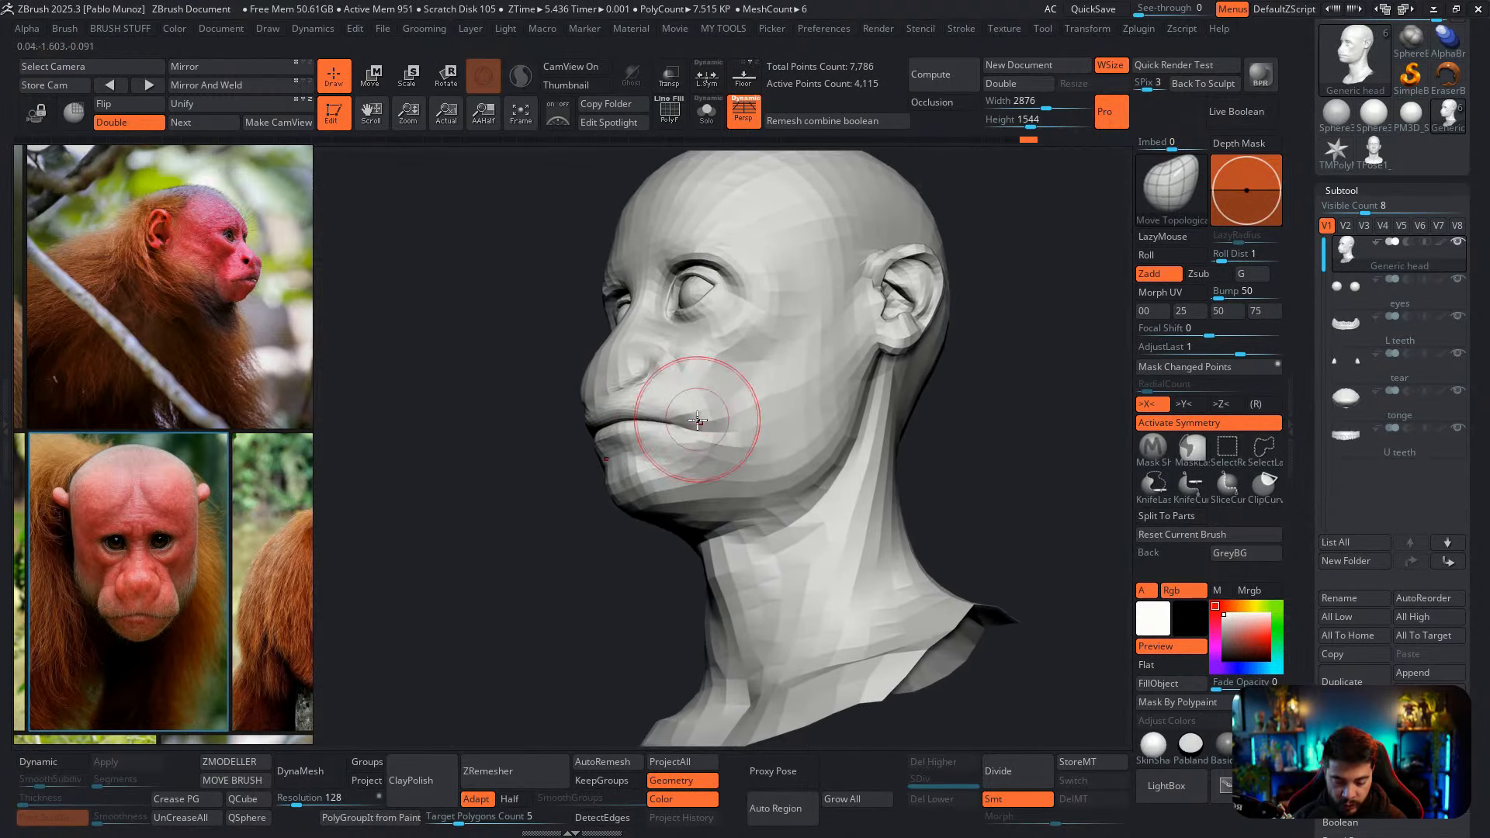
pyautogui.moveTo(697, 420); pyautogui.dragTo(680, 429)
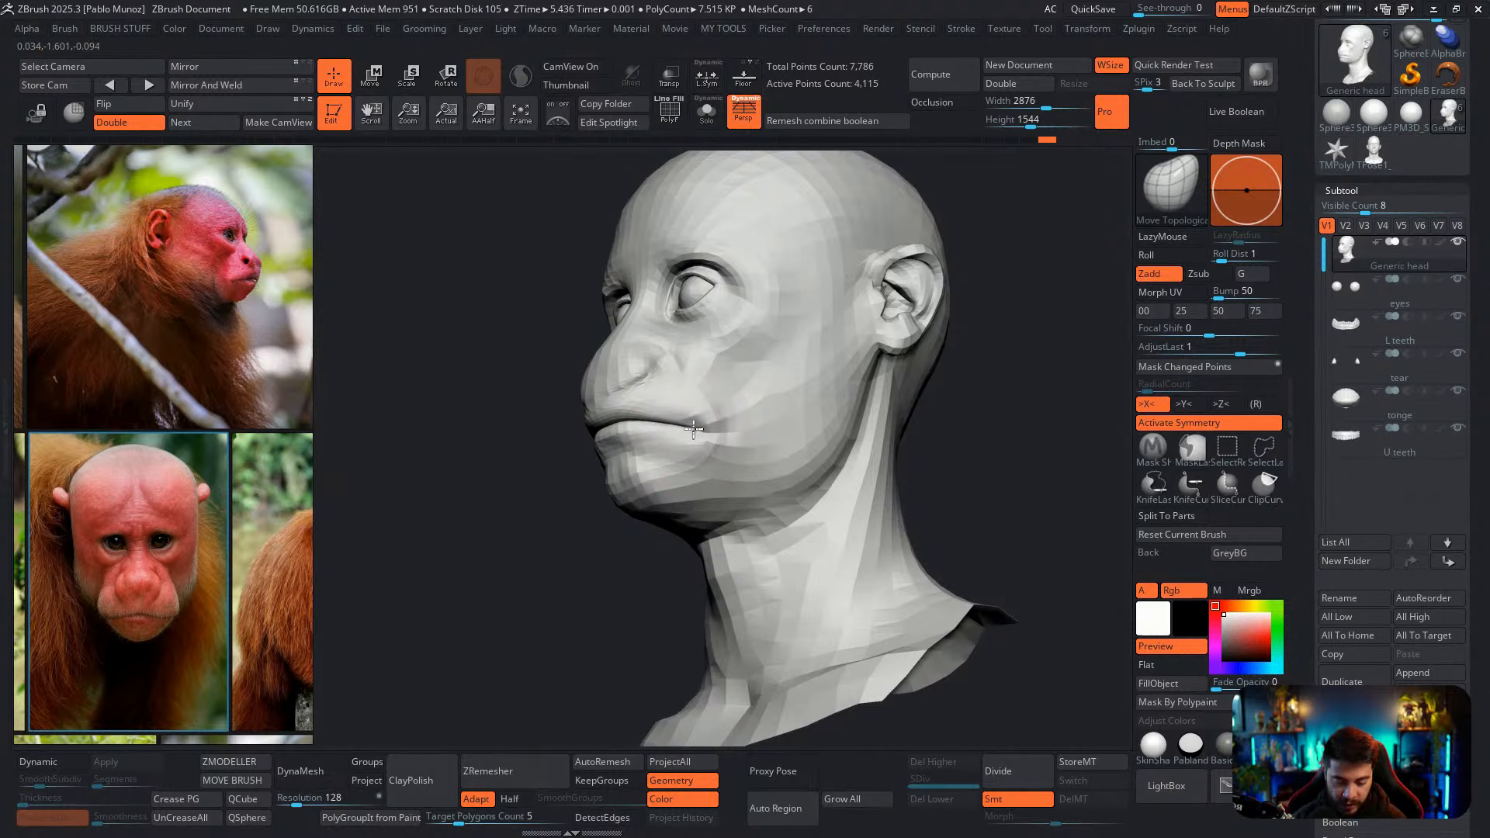
pyautogui.click(672, 110)
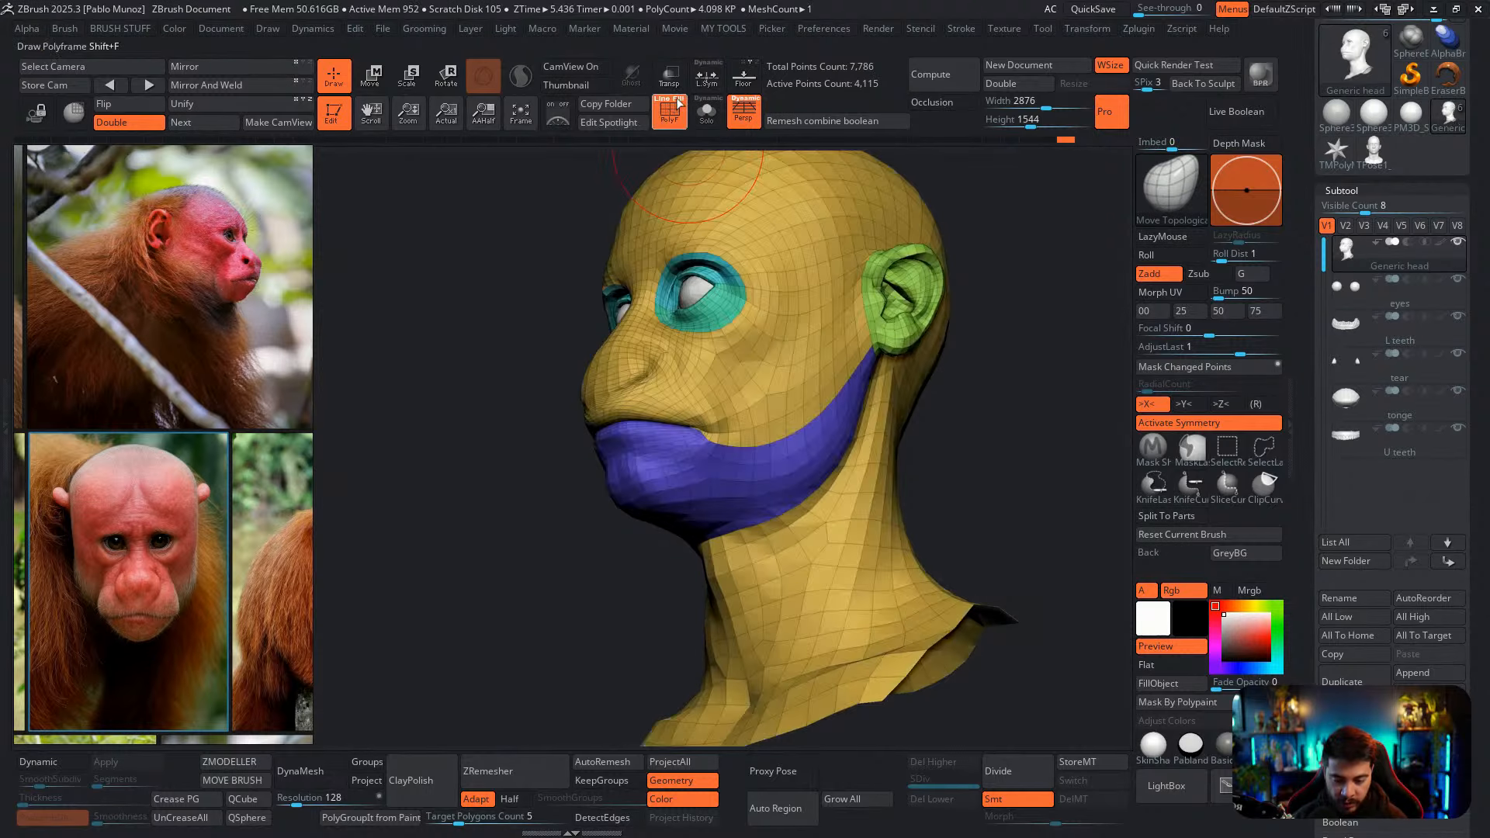
pyautogui.click(680, 99)
pyautogui.keyDown('ctrl'); pyautogui.moveTo(723, 394); pyautogui.dragTo(706, 447, button='right'); pyautogui.keyUp('ctrl')
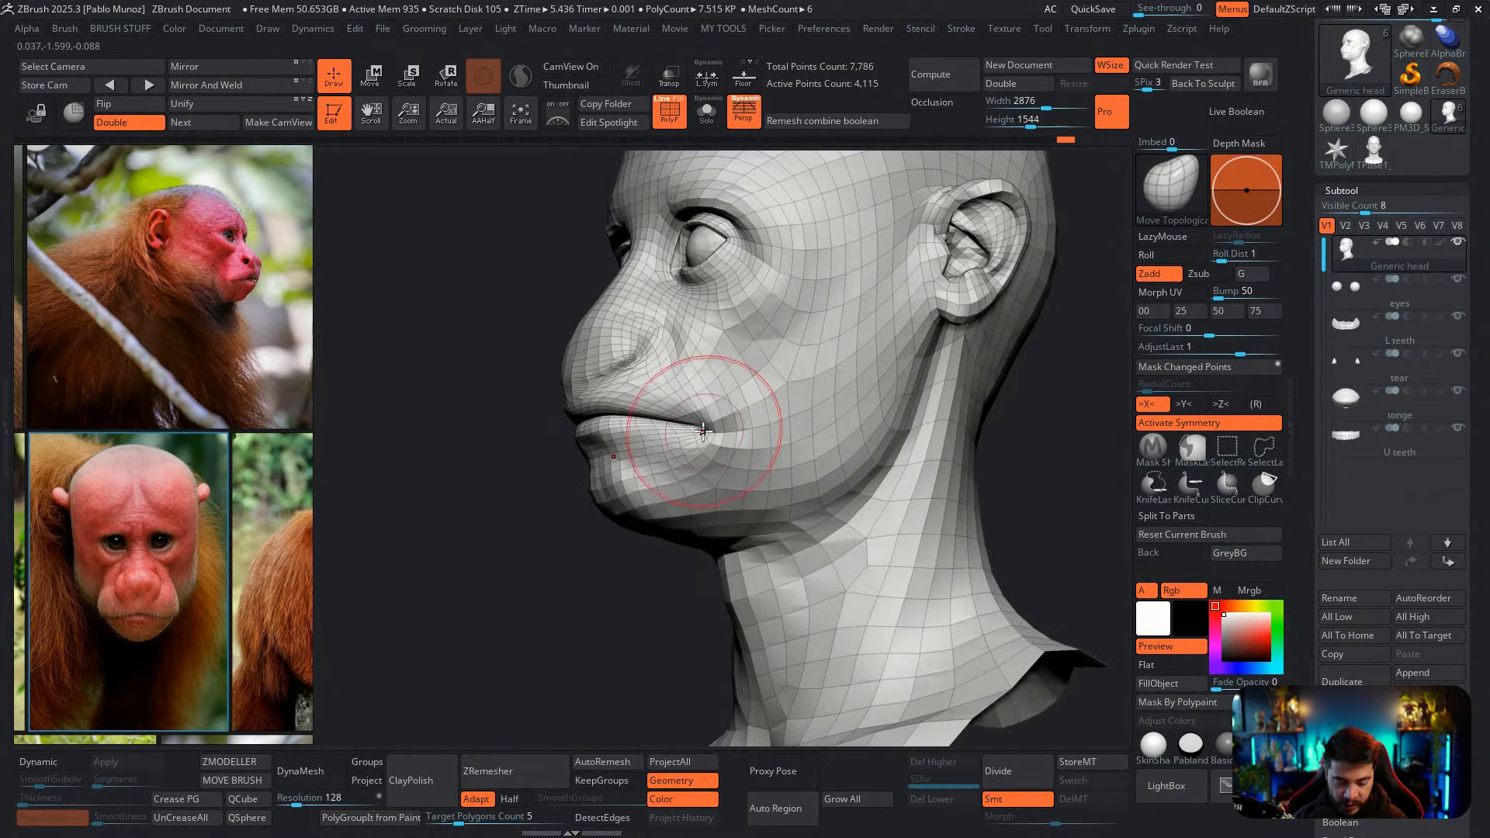
# Shift and smooth the polygons around the mouth corners and upper lip, checking the muzzle from both sides
pyautogui.moveTo(708, 435); pyautogui.dragTo(693, 375)
pyautogui.moveTo(694, 381); pyautogui.dragTo(714, 382, button='right')
pyautogui.keyDown('shift'); pyautogui.moveTo(716, 379); pyautogui.dragTo(722, 412); pyautogui.keyUp('shift')
pyautogui.moveTo(714, 435); pyautogui.dragTo(708, 458, button='right')
pyautogui.moveTo(722, 445); pyautogui.dragTo(726, 438)
pyautogui.moveTo(727, 434)
pyautogui.mouseDown(button='right')
pyautogui.moveTo(716, 439)
pyautogui.moveTo(732, 416)
pyautogui.mouseUp(button='right')
pyautogui.moveTo(732, 420); pyautogui.dragTo(720, 426)
pyautogui.keyDown('ctrl'); pyautogui.moveTo(814, 410); pyautogui.dragTo(820, 388, button='right'); pyautogui.keyUp('ctrl')
pyautogui.moveTo(821, 398); pyautogui.dragTo(857, 409, button='right')
pyautogui.moveTo(715, 419)
pyautogui.keyDown('alt'); pyautogui.mouseDown(button='right')
pyautogui.moveTo(756, 411)
pyautogui.moveTo(706, 392)
pyautogui.mouseUp(button='right'); pyautogui.keyUp('alt')
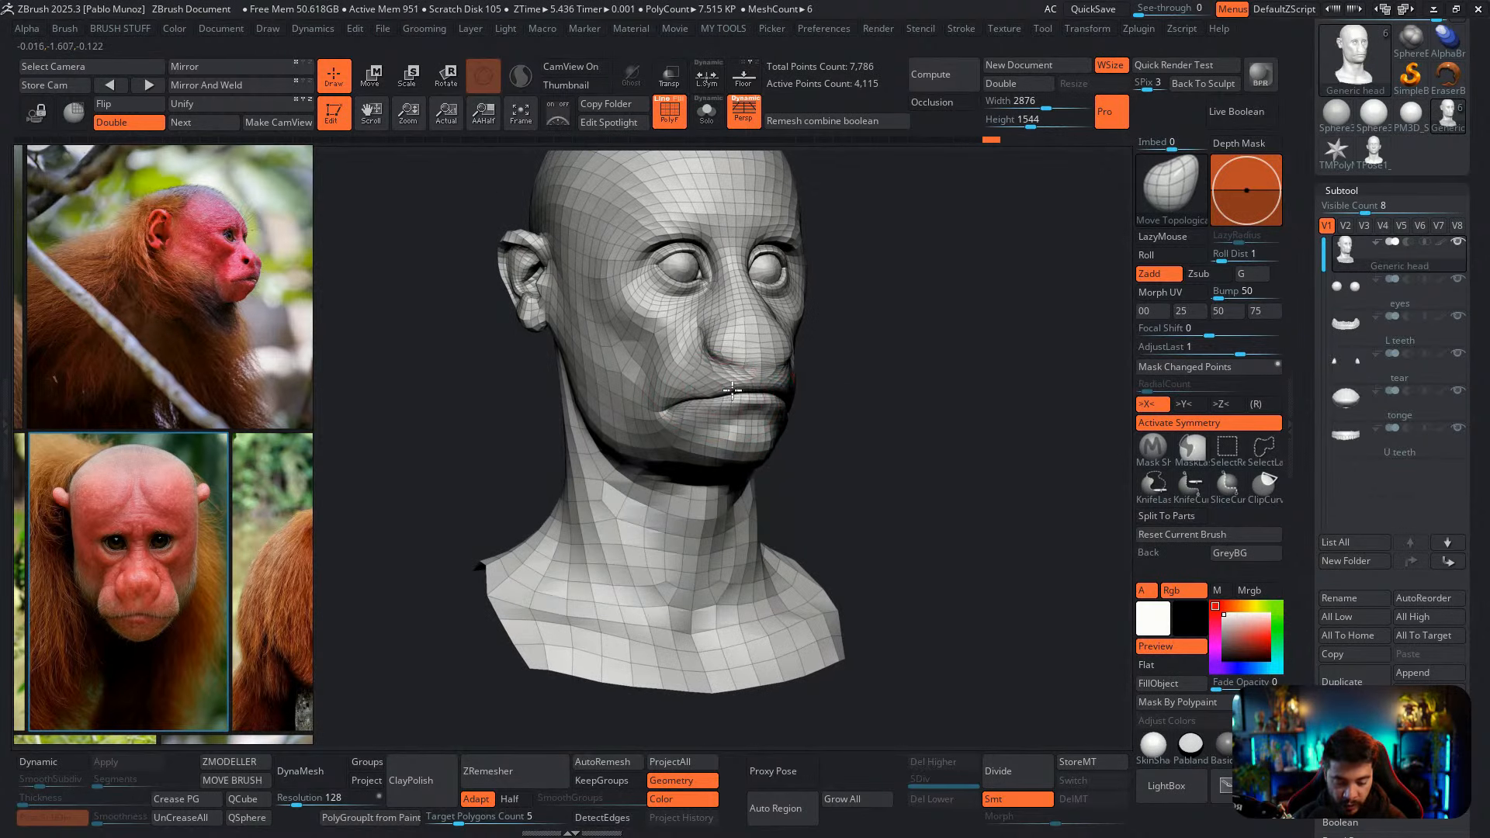
pyautogui.moveTo(809, 370)
pyautogui.mouseDown(button='right')
pyautogui.moveTo(838, 392)
pyautogui.moveTo(701, 412)
pyautogui.mouseUp(button='right')
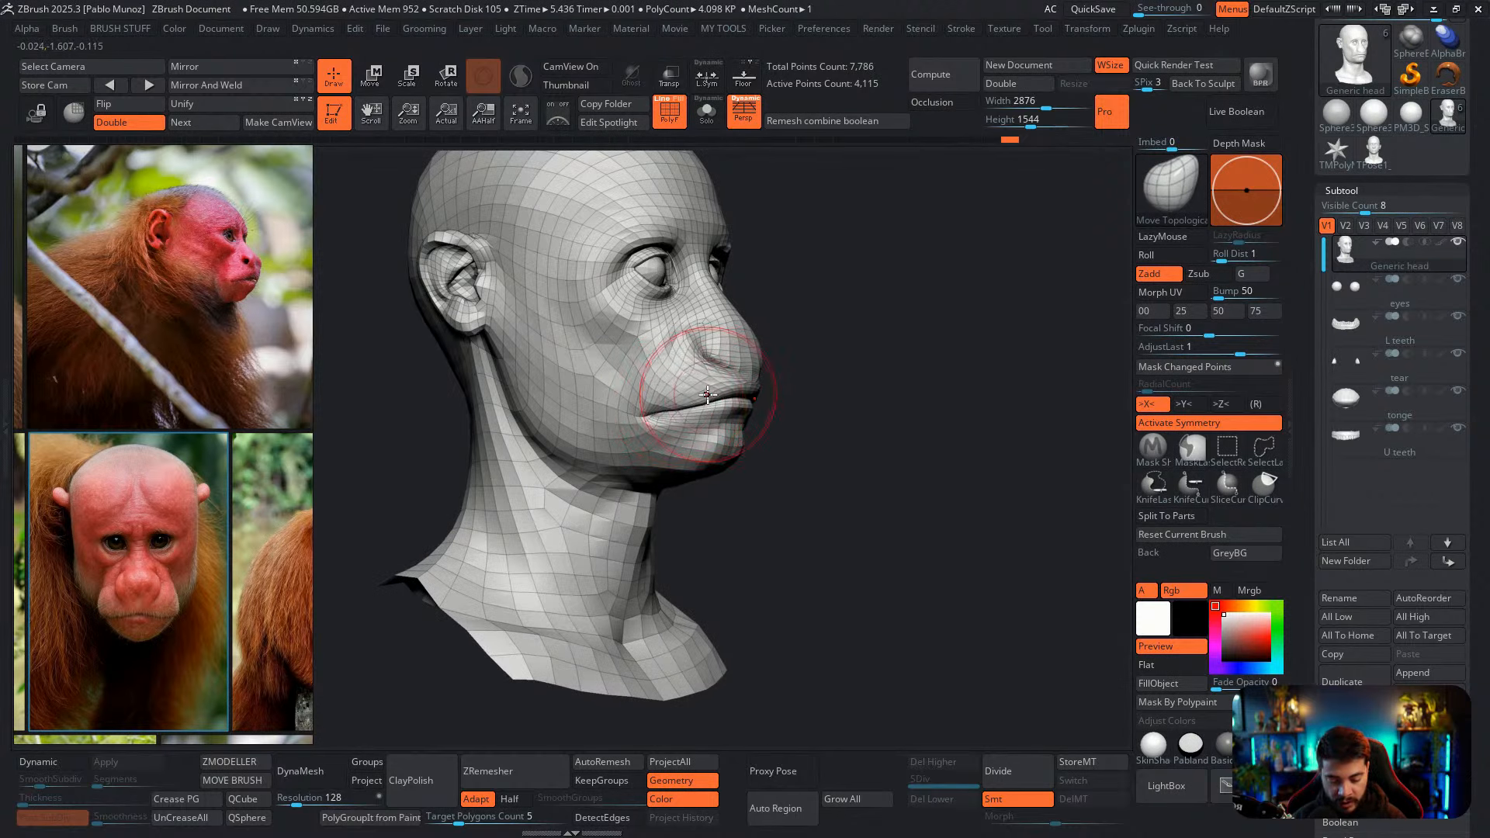
pyautogui.keyDown('shift'); pyautogui.moveTo(792, 384); pyautogui.dragTo(699, 394, button='right'); pyautogui.keyUp('shift')
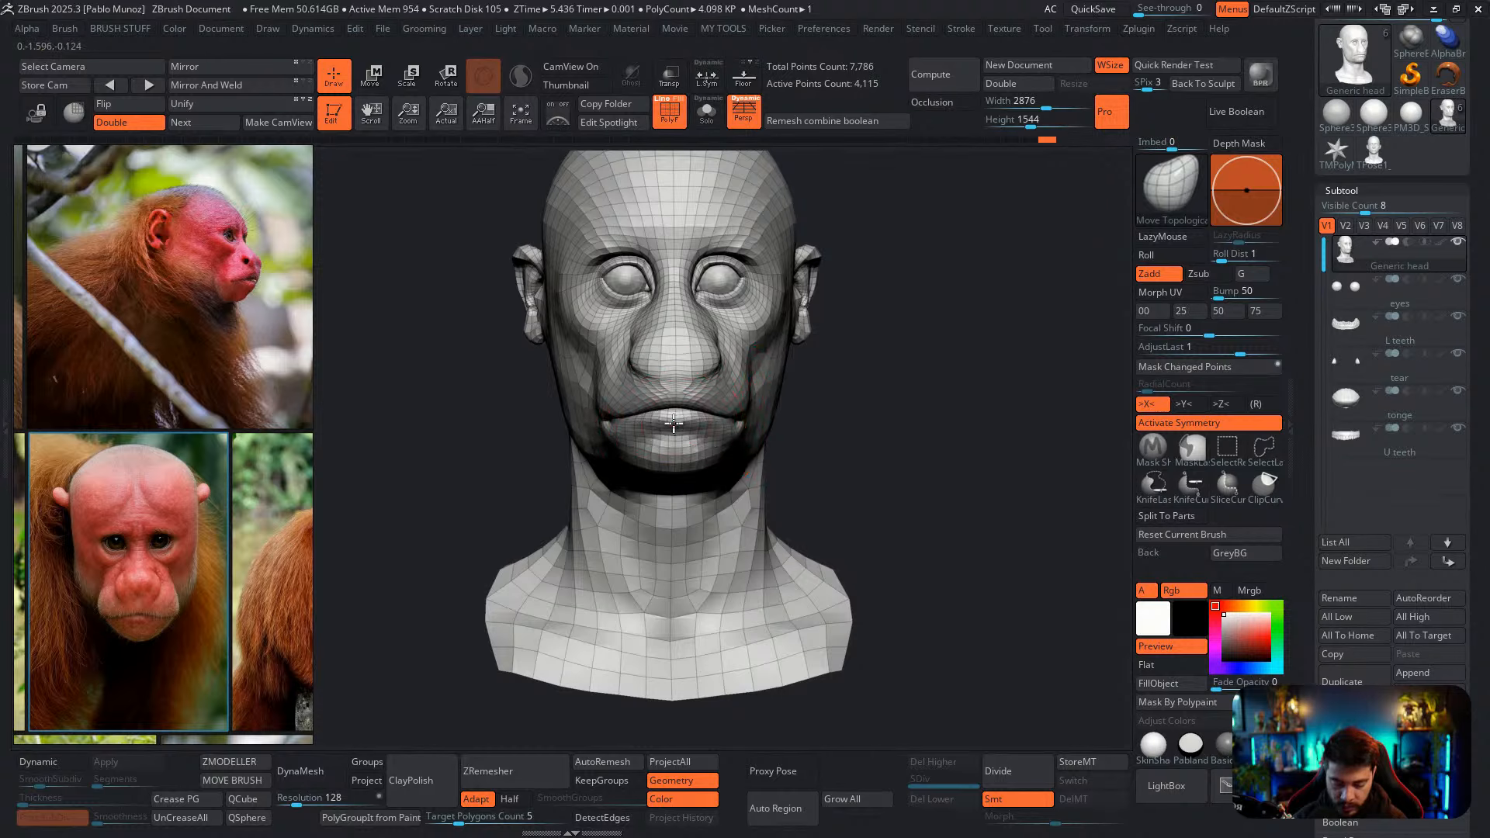
# Tuck in the jawline and raise the underside of the jaw with a resized Move Topological brush
pyautogui.moveTo(754, 353)
pyautogui.keyDown('alt'); pyautogui.mouseDown(button='right')
pyautogui.moveTo(738, 372)
pyautogui.moveTo(795, 429)
pyautogui.mouseUp(button='right'); pyautogui.keyUp('alt')
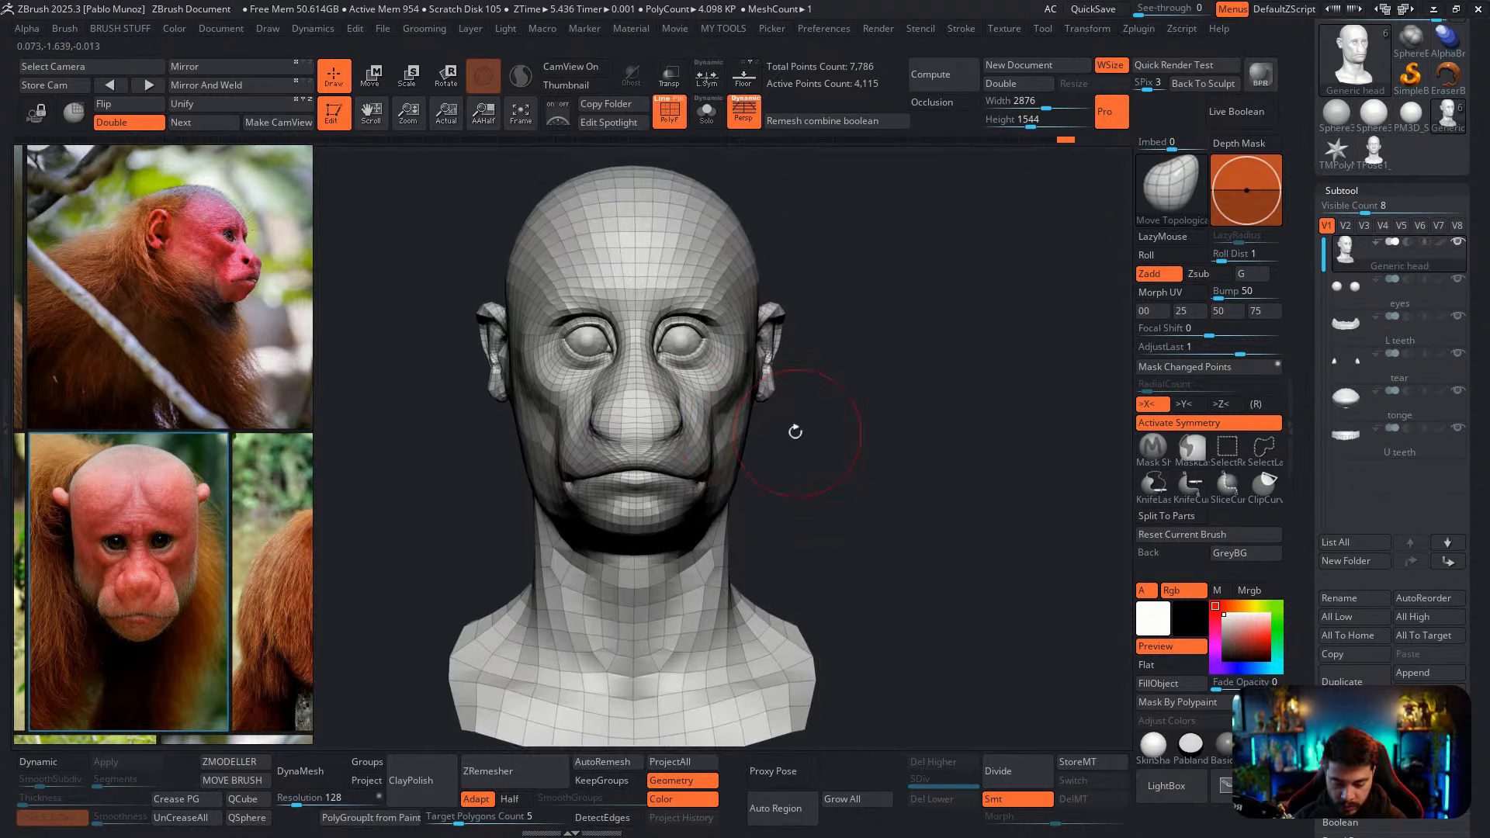
pyautogui.press('space')
pyautogui.moveTo(734, 428); pyautogui.dragTo(744, 427)
pyautogui.moveTo(737, 427); pyautogui.dragTo(669, 431, button='right')
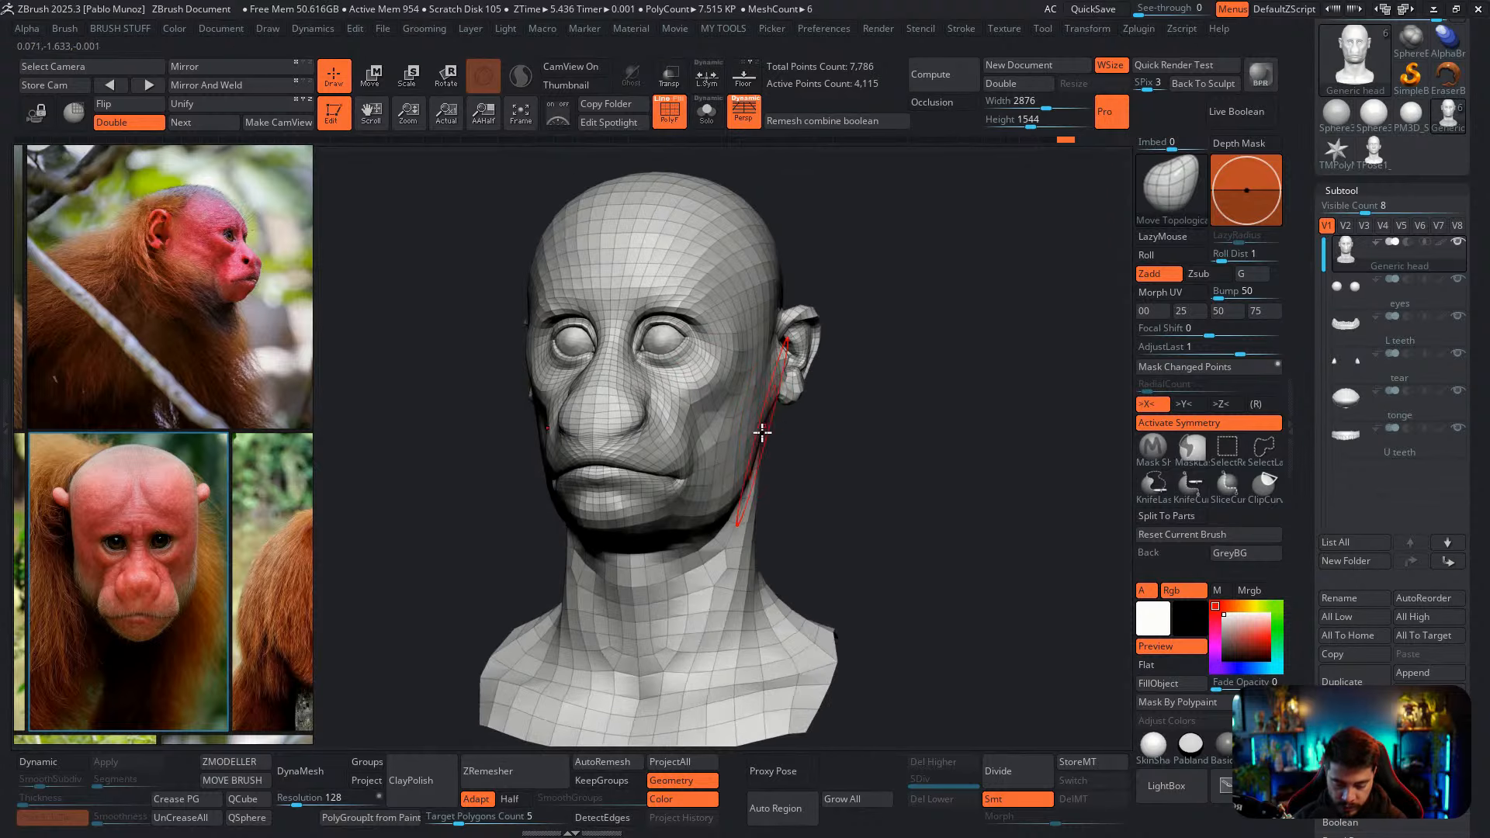
pyautogui.moveTo(733, 497); pyautogui.dragTo(708, 516)
pyautogui.moveTo(725, 515); pyautogui.dragTo(649, 469, button='right')
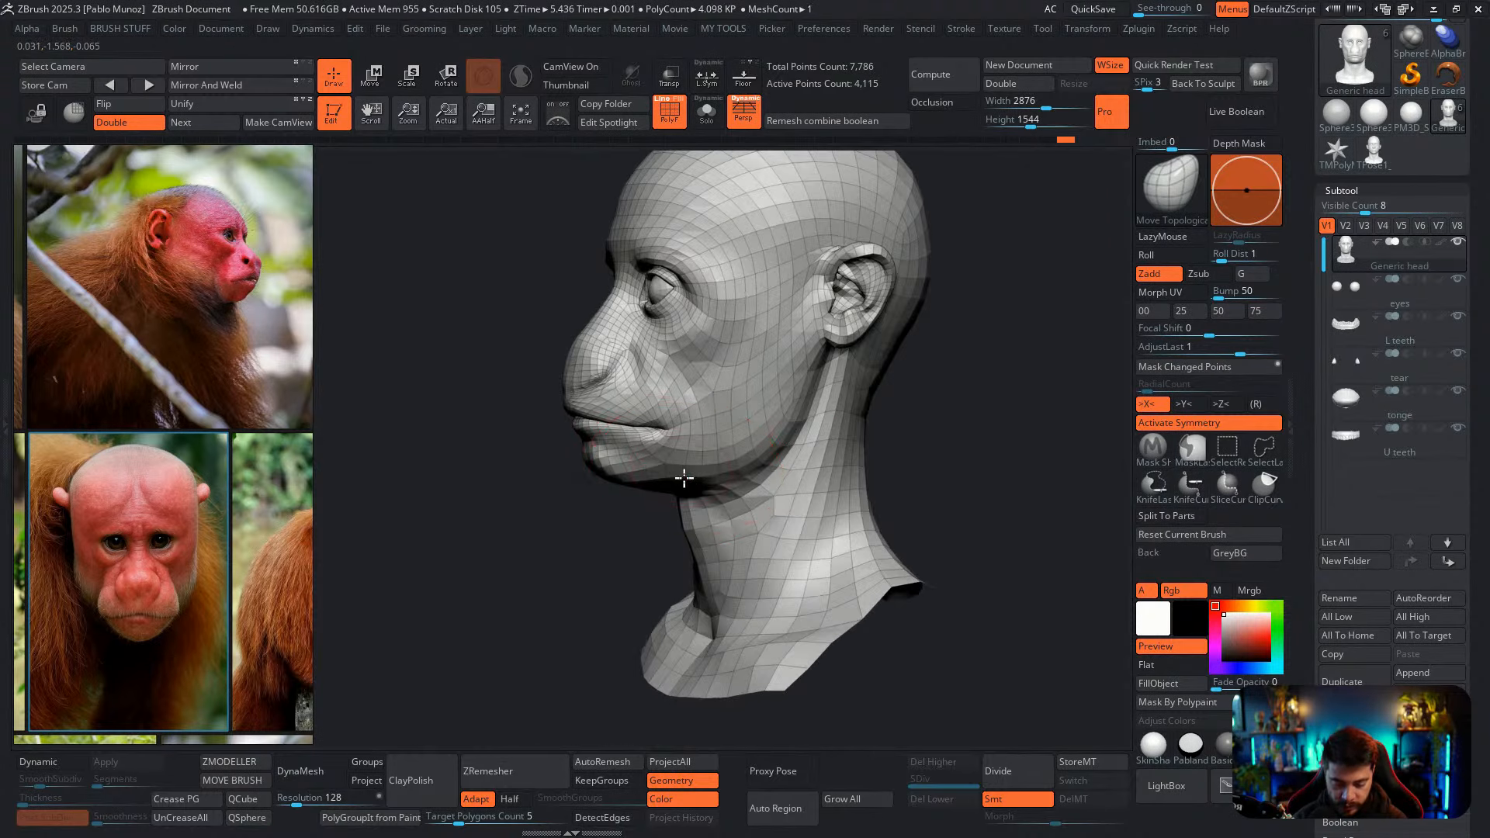
pyautogui.moveTo(682, 475); pyautogui.dragTo(678, 460)
# Refine the nose bridge and the transition to the inner eye area in near-profile view
pyautogui.moveTo(608, 350); pyautogui.dragTo(583, 351, button='right')
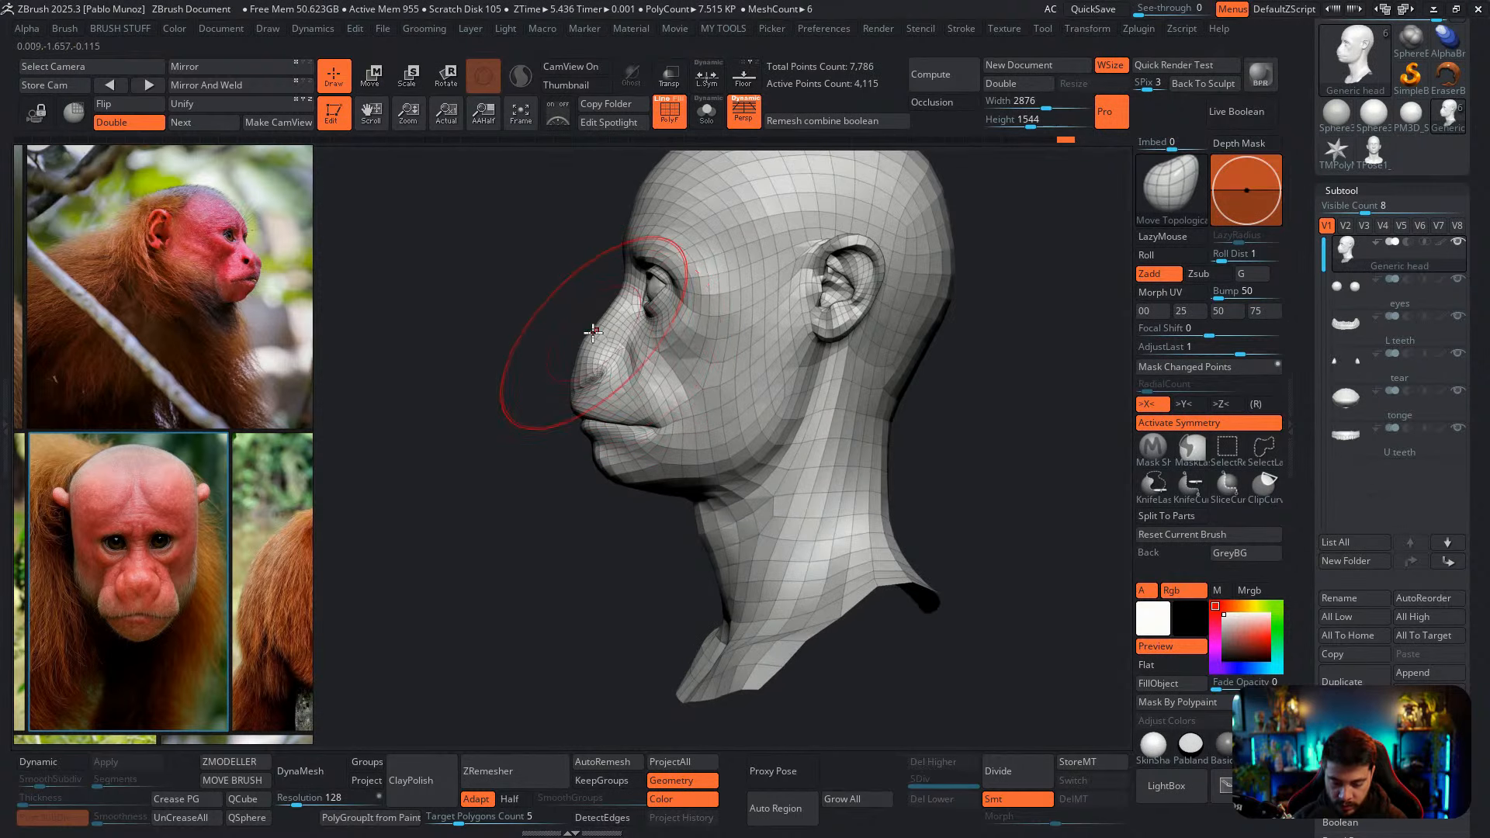
pyautogui.moveTo(596, 329); pyautogui.dragTo(654, 349)
pyautogui.press('space')
pyautogui.moveTo(626, 344); pyautogui.dragTo(621, 341)
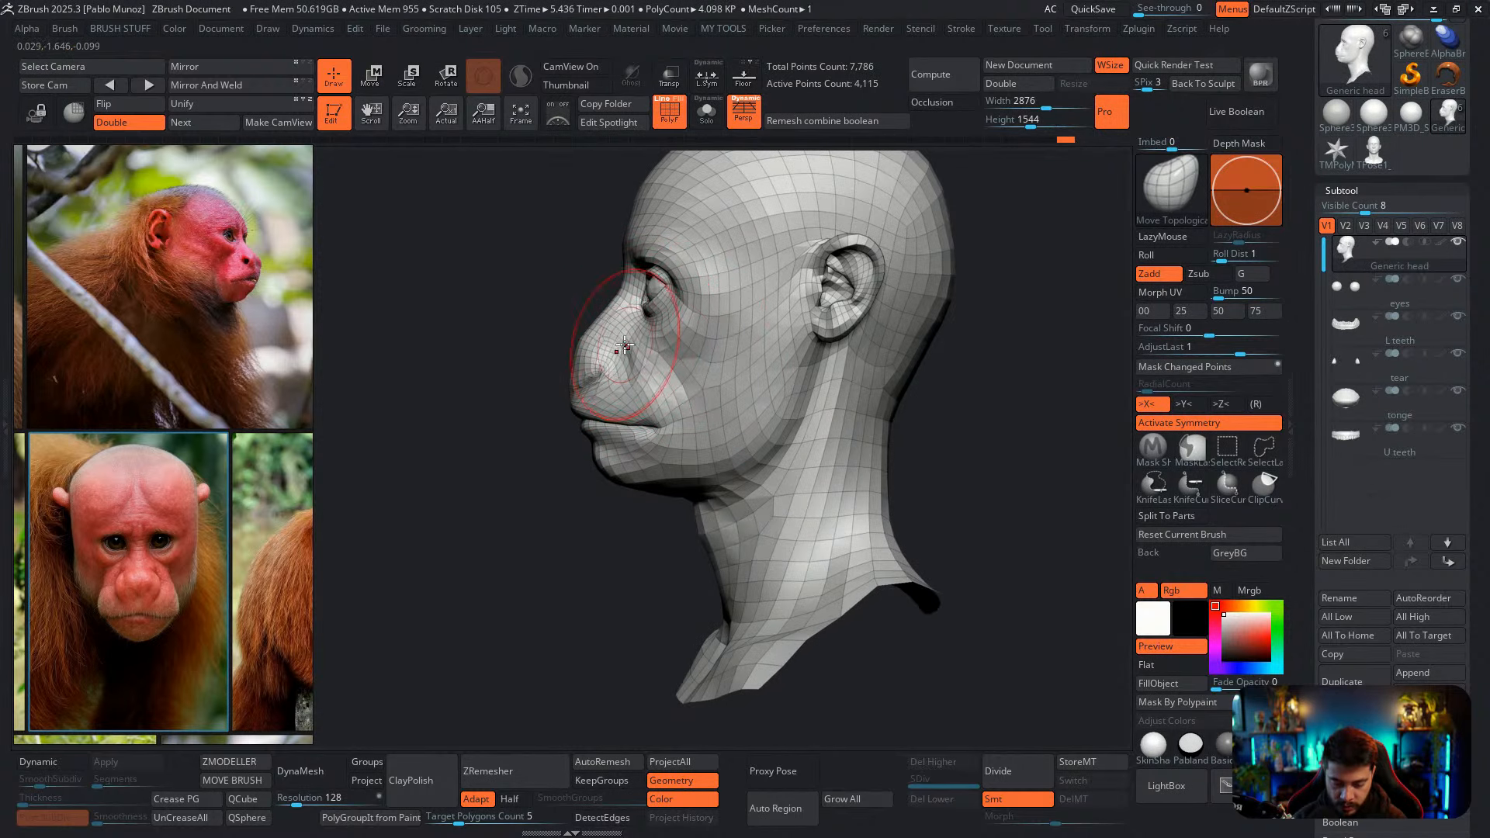
pyautogui.moveTo(641, 372); pyautogui.dragTo(809, 406, button='right')
# Adjust the width of the head at the temples and lower cheeks with a larger Move Topological brush
pyautogui.press('space')
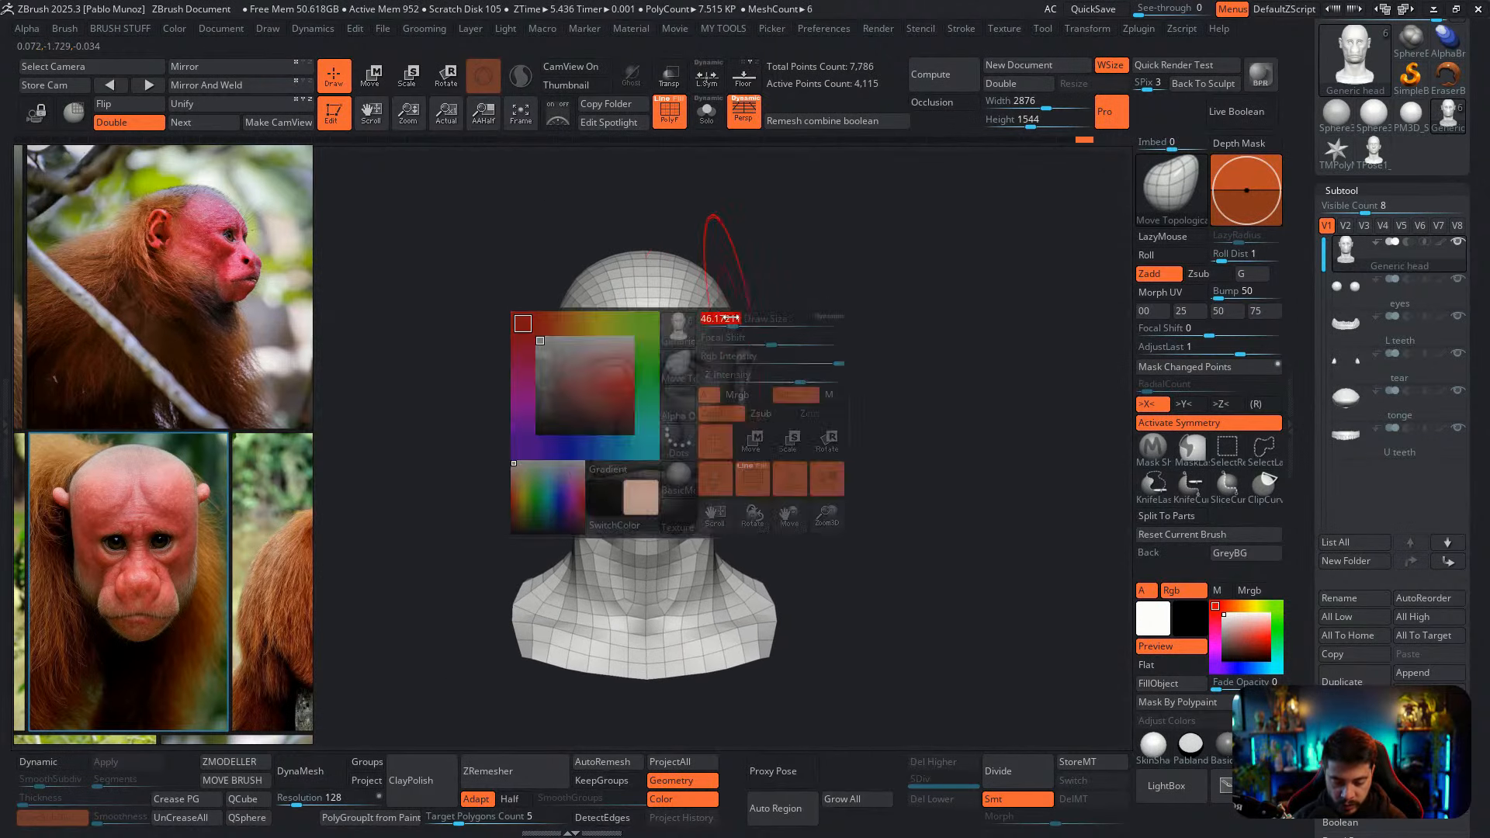
pyautogui.keyDown('ctrl'); pyautogui.keyDown('alt'); pyautogui.keyDown('shift'); pyautogui.moveTo(723, 310); pyautogui.dragTo(735, 343); pyautogui.keyUp('shift'); pyautogui.keyUp('alt'); pyautogui.keyUp('ctrl')
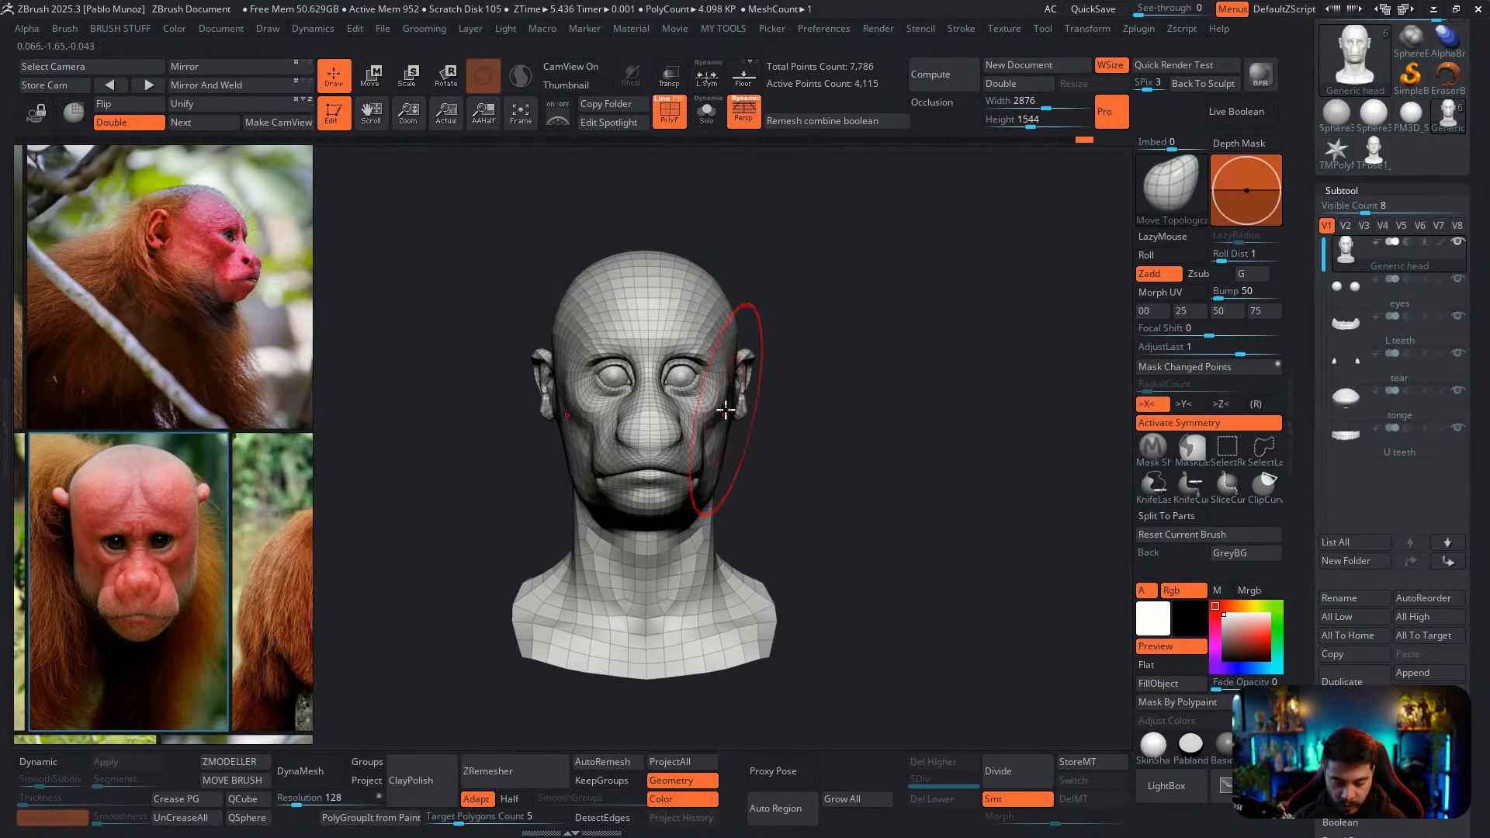
pyautogui.moveTo(732, 407); pyautogui.dragTo(738, 390)
pyautogui.moveTo(787, 371); pyautogui.dragTo(762, 373, button='right')
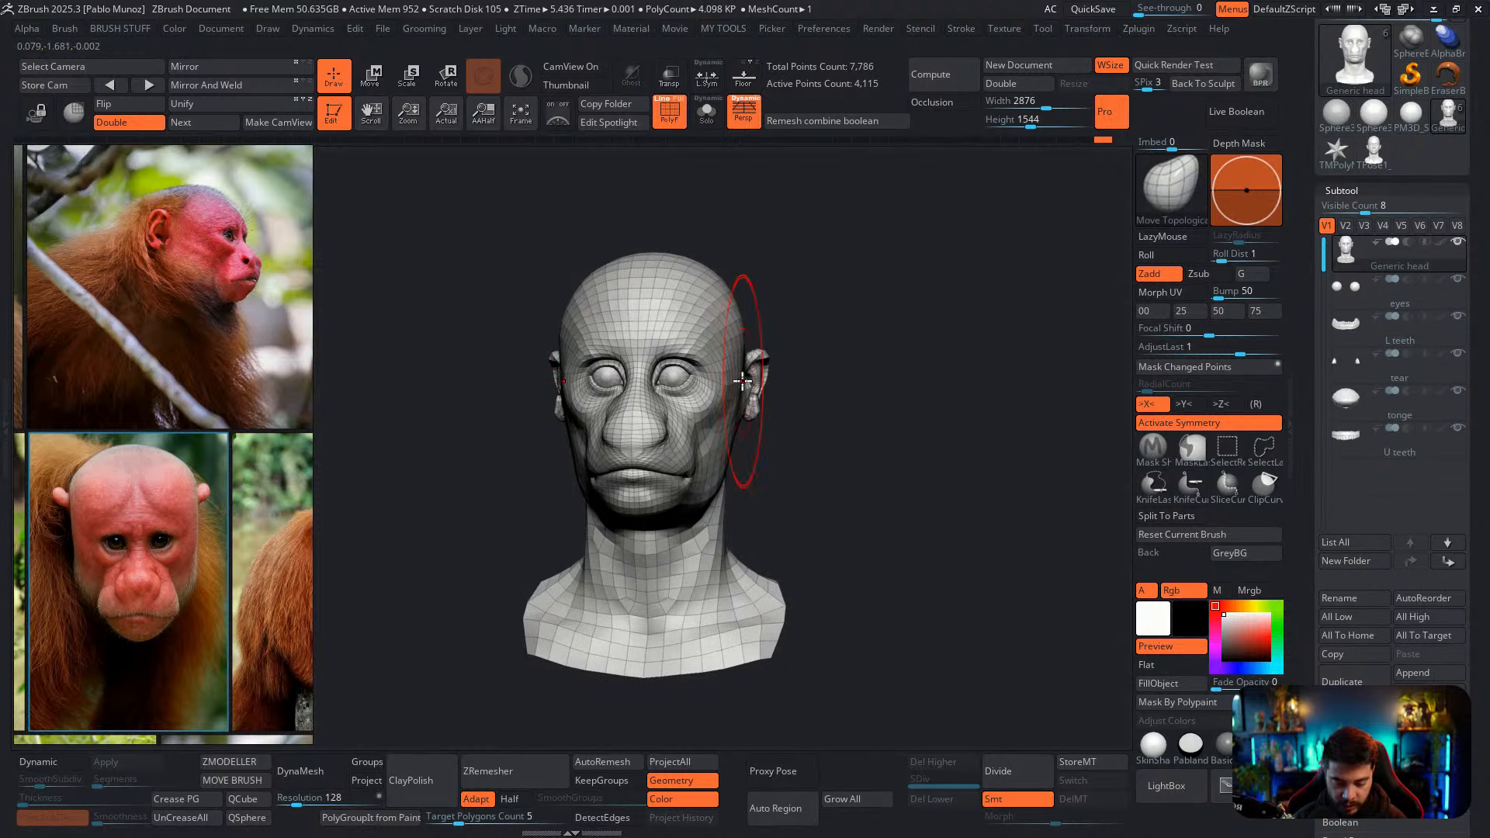
pyautogui.moveTo(735, 468); pyautogui.dragTo(727, 467)
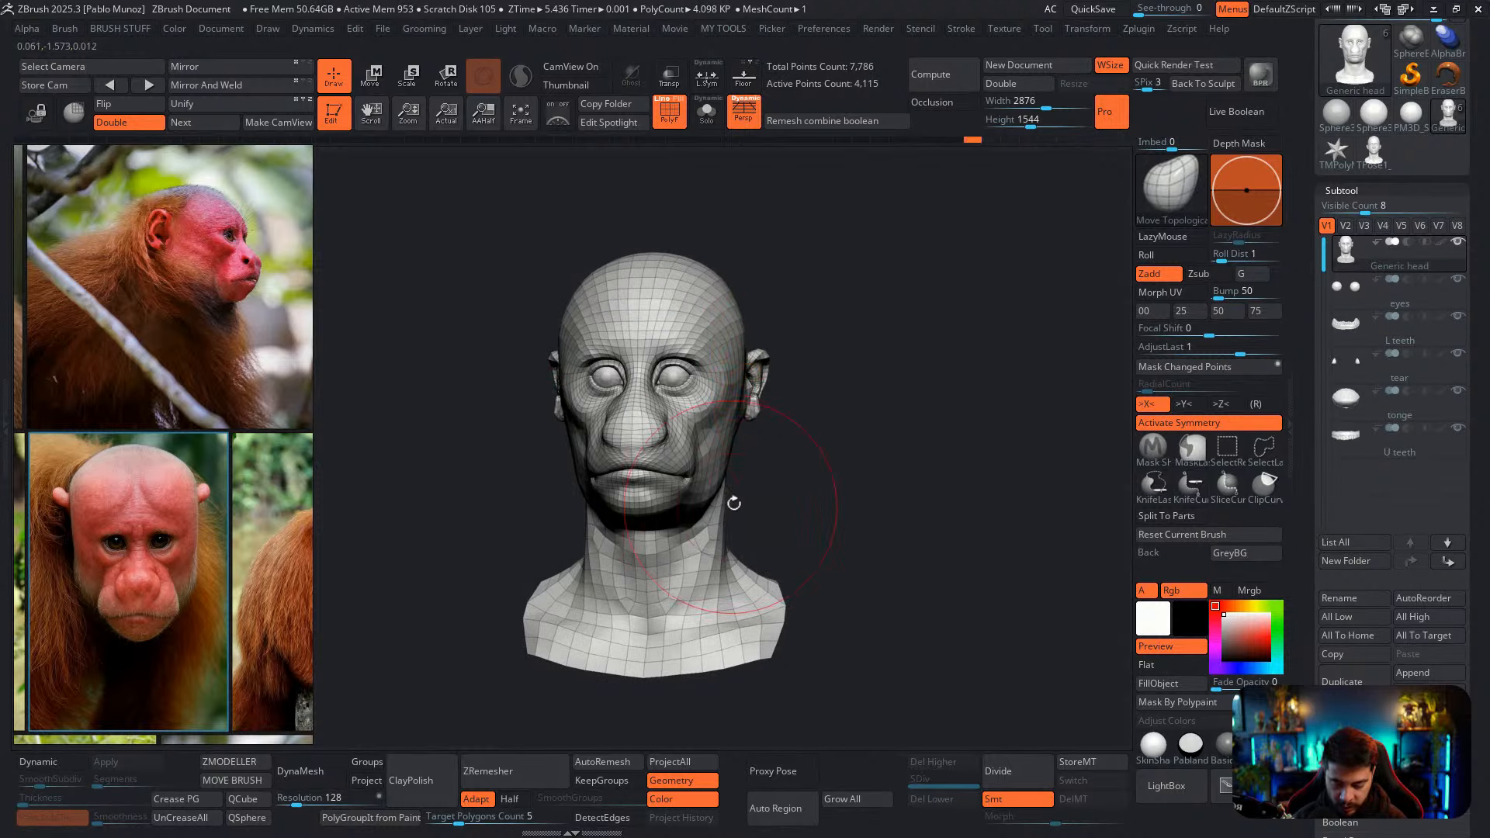
# Lower the crown, pull in the back of the skull and thicken the nape in profile view with a larger brush
pyautogui.moveTo(728, 499); pyautogui.dragTo(821, 492, button='right')
pyautogui.moveTo(752, 552); pyautogui.dragTo(743, 574)
pyautogui.moveTo(797, 557)
pyautogui.keyDown('alt'); pyautogui.mouseDown(button='right')
pyautogui.moveTo(771, 528)
pyautogui.moveTo(799, 543)
pyautogui.mouseUp(button='right'); pyautogui.keyUp('alt')
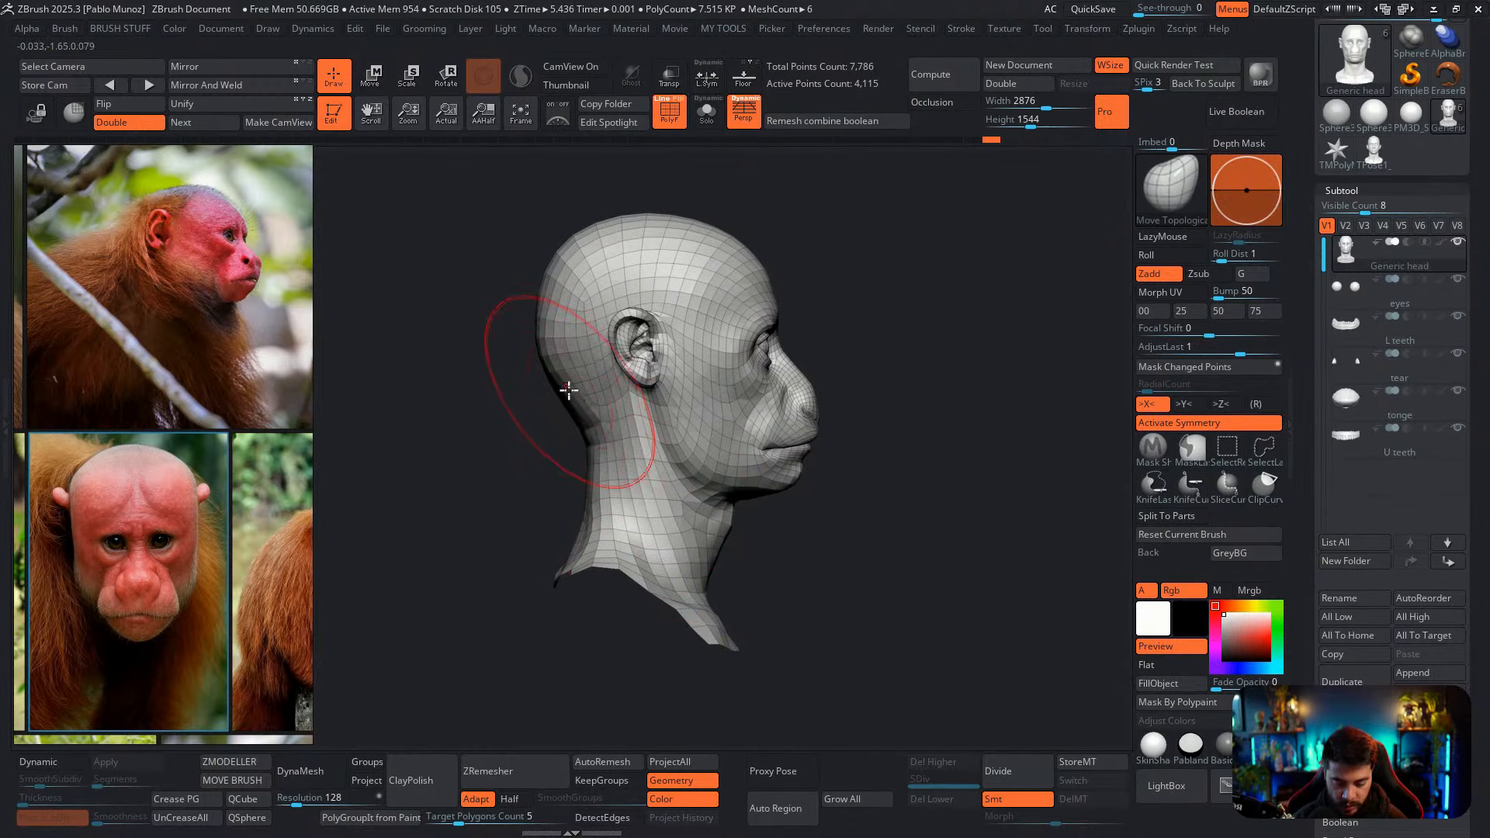
pyautogui.press('space')
pyautogui.moveTo(582, 235)
pyautogui.mouseDown()
pyautogui.moveTo(591, 246)
pyautogui.moveTo(648, 224)
pyautogui.moveTo(703, 233)
pyautogui.mouseUp()
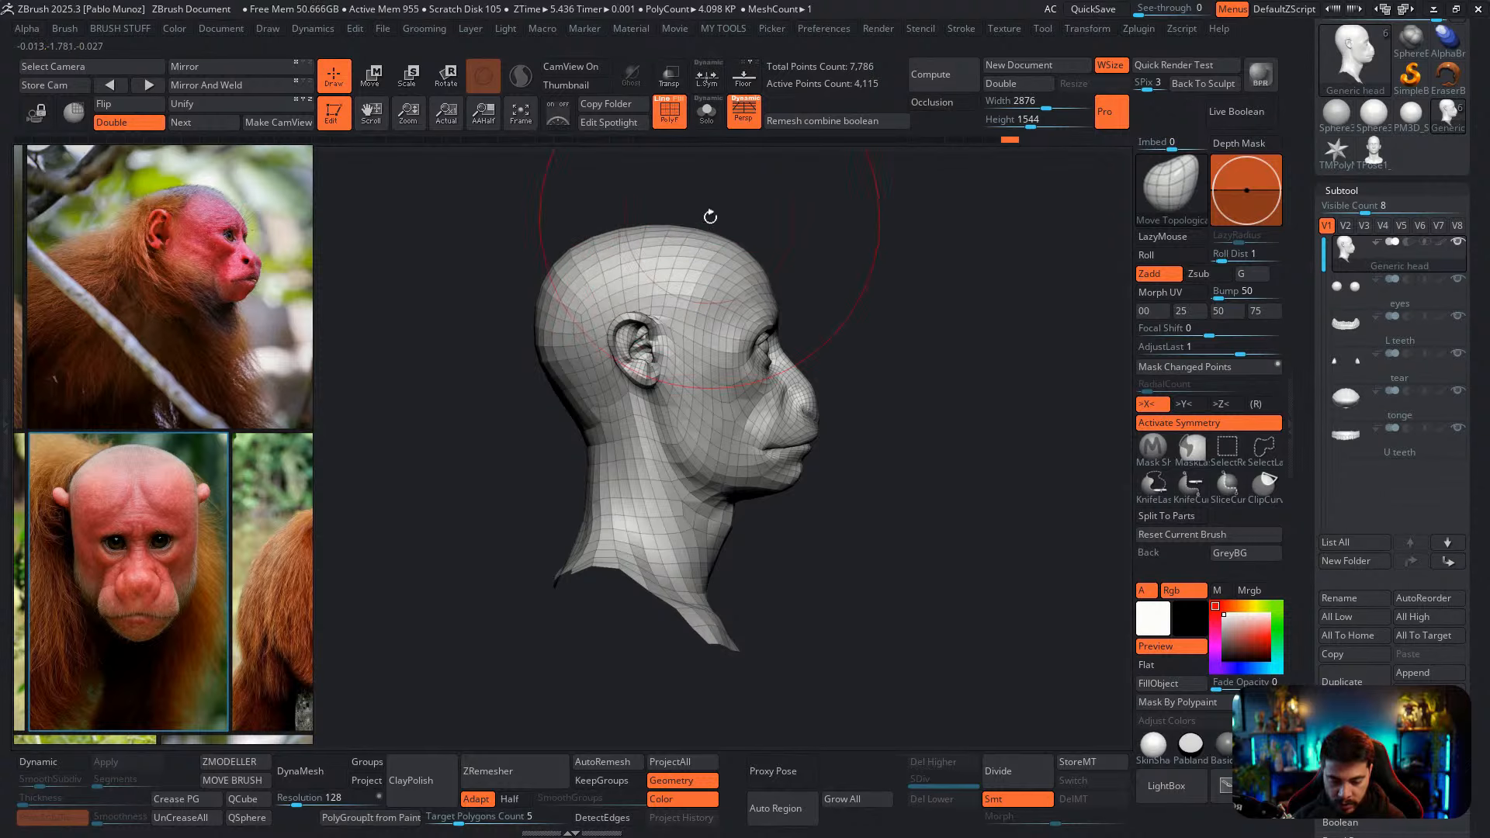
pyautogui.moveTo(543, 281)
pyautogui.mouseDown()
pyautogui.moveTo(557, 291)
pyautogui.moveTo(574, 262)
pyautogui.mouseUp()
pyautogui.moveTo(554, 346); pyautogui.dragTo(559, 357)
pyautogui.moveTo(592, 455); pyautogui.dragTo(573, 433)
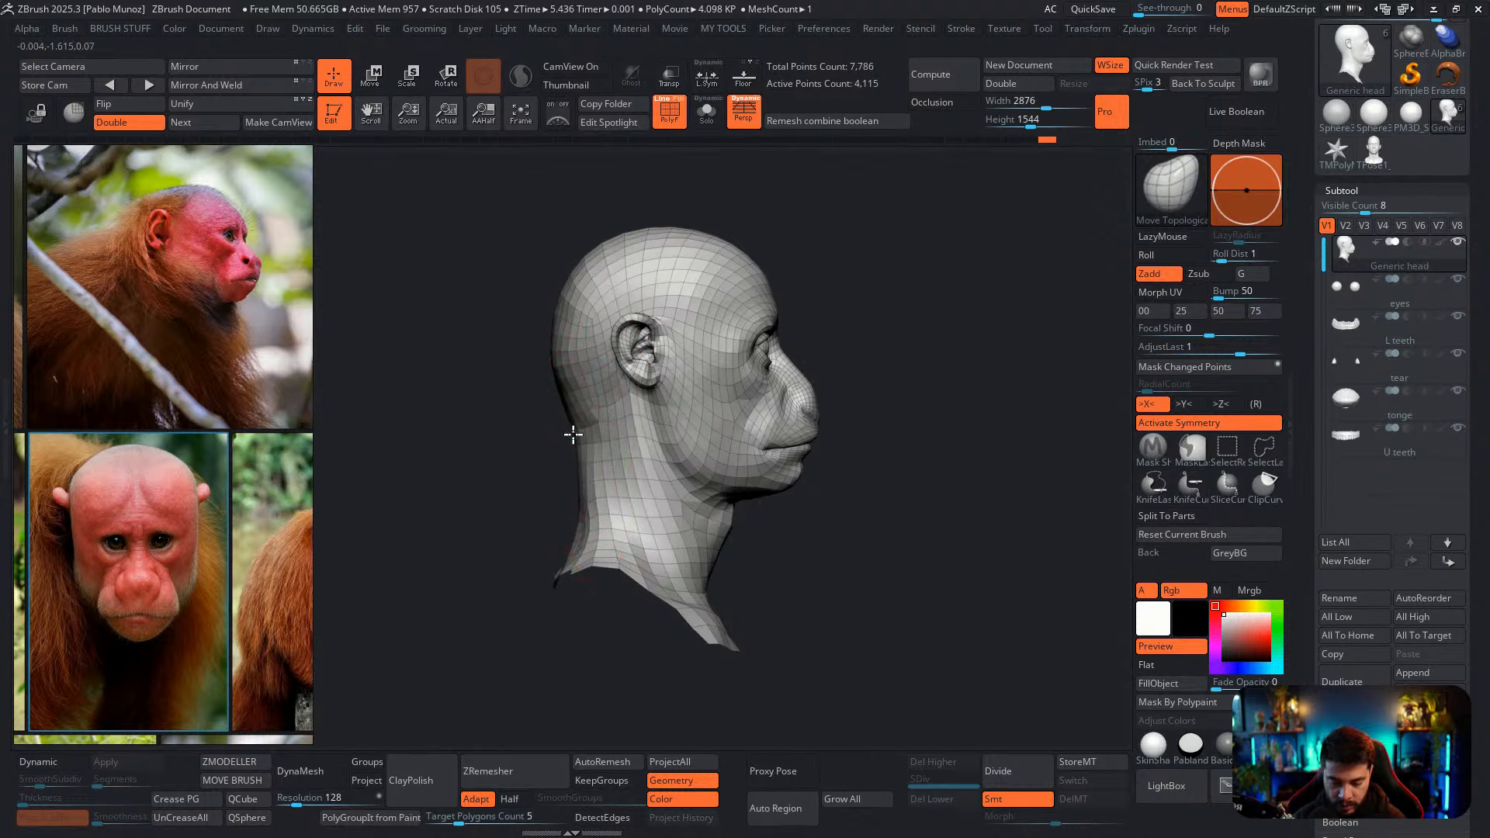
pyautogui.moveTo(582, 522); pyautogui.dragTo(566, 524)
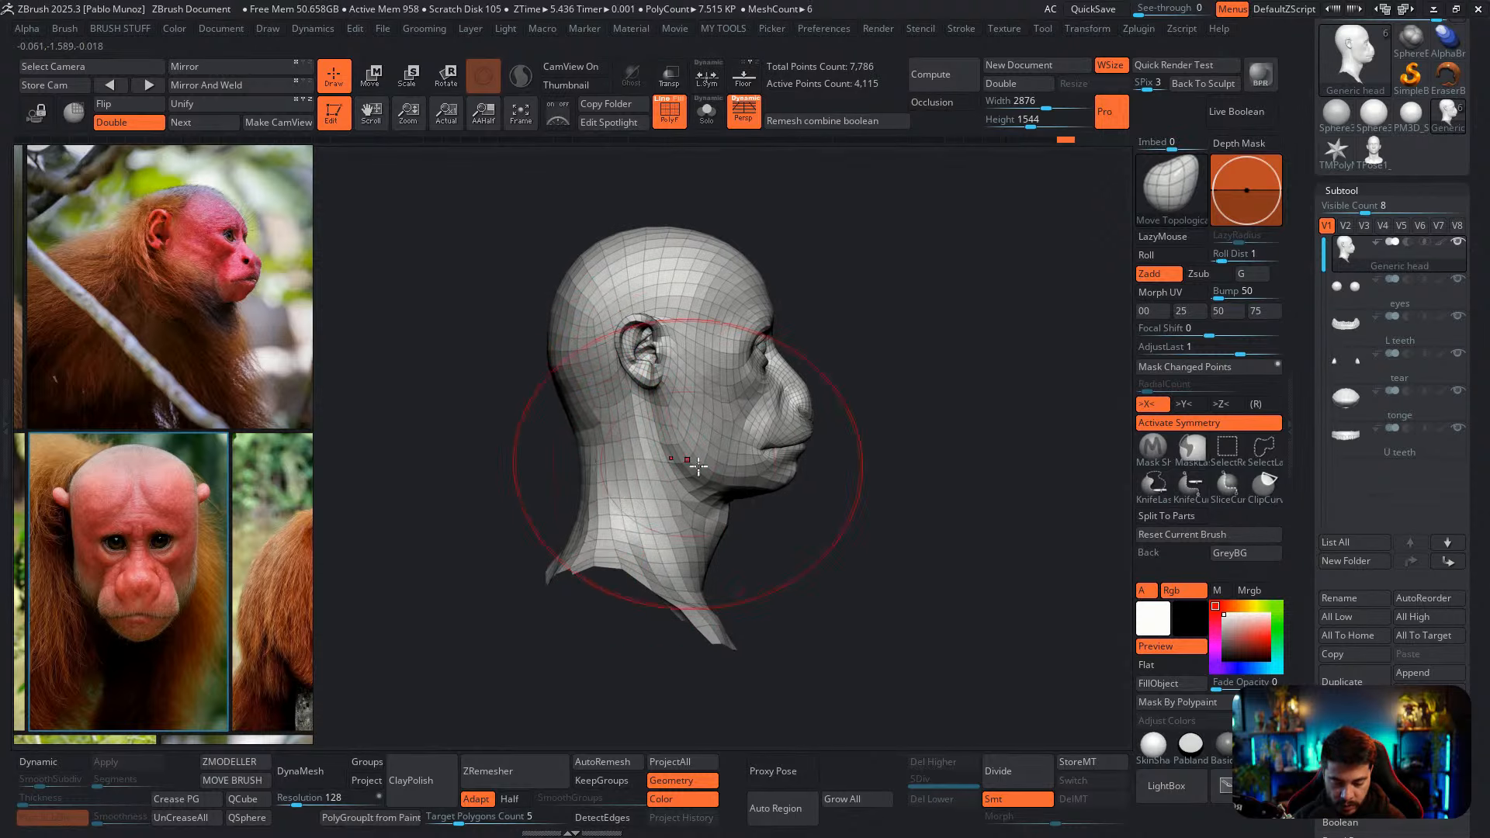
# Round the upper corners of the skull in front view with a resized Move Topological brush
pyautogui.moveTo(853, 501); pyautogui.dragTo(764, 393)
pyautogui.moveTo(768, 485)
pyautogui.mouseDown()
pyautogui.moveTo(772, 448)
pyautogui.moveTo(684, 420)
pyautogui.mouseUp()
pyautogui.press('space')
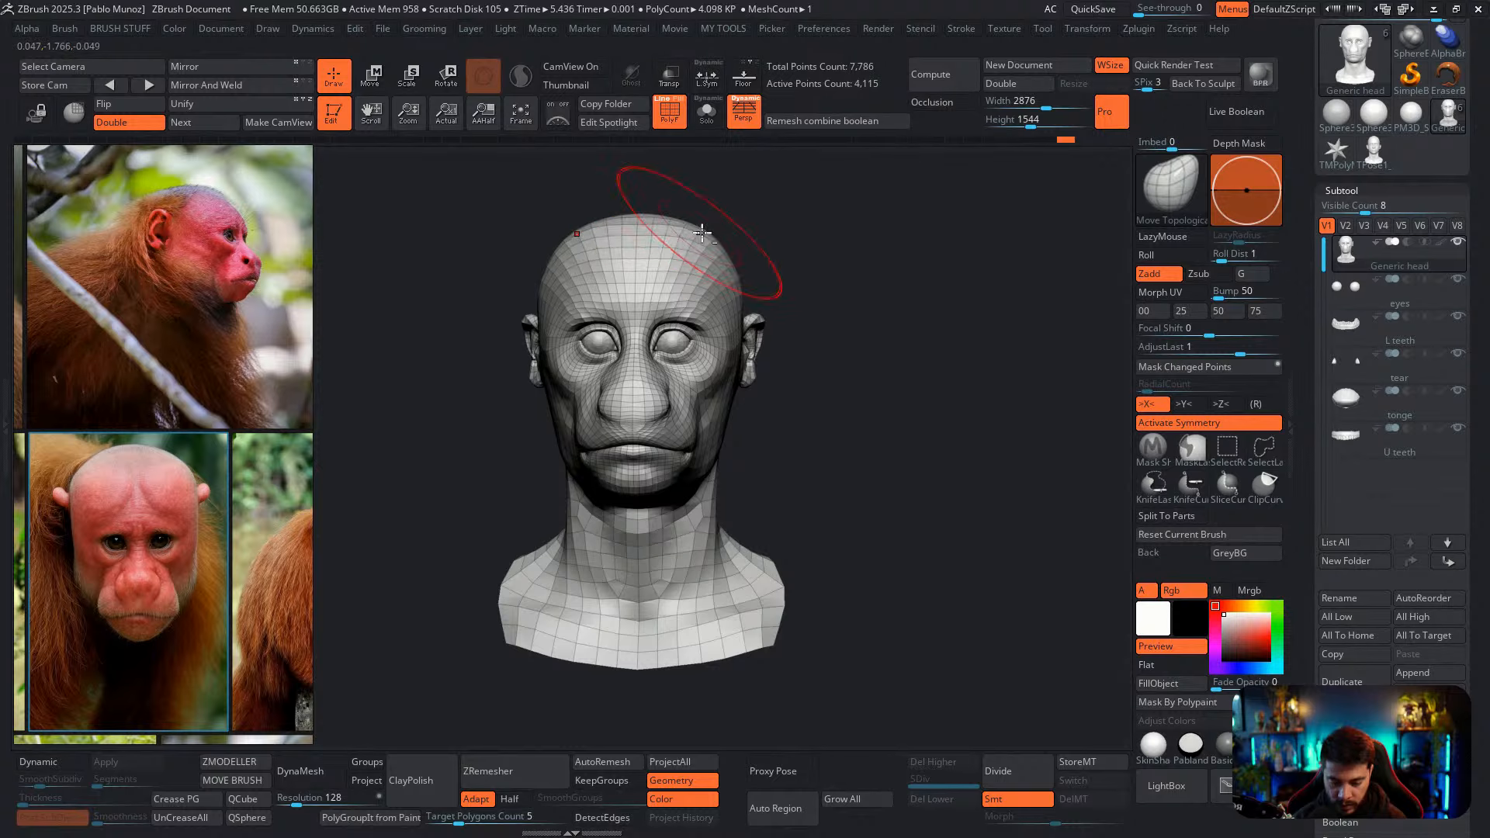
pyautogui.moveTo(703, 231)
pyautogui.mouseDown()
pyautogui.moveTo(808, 279)
pyautogui.moveTo(792, 290)
pyautogui.mouseUp()
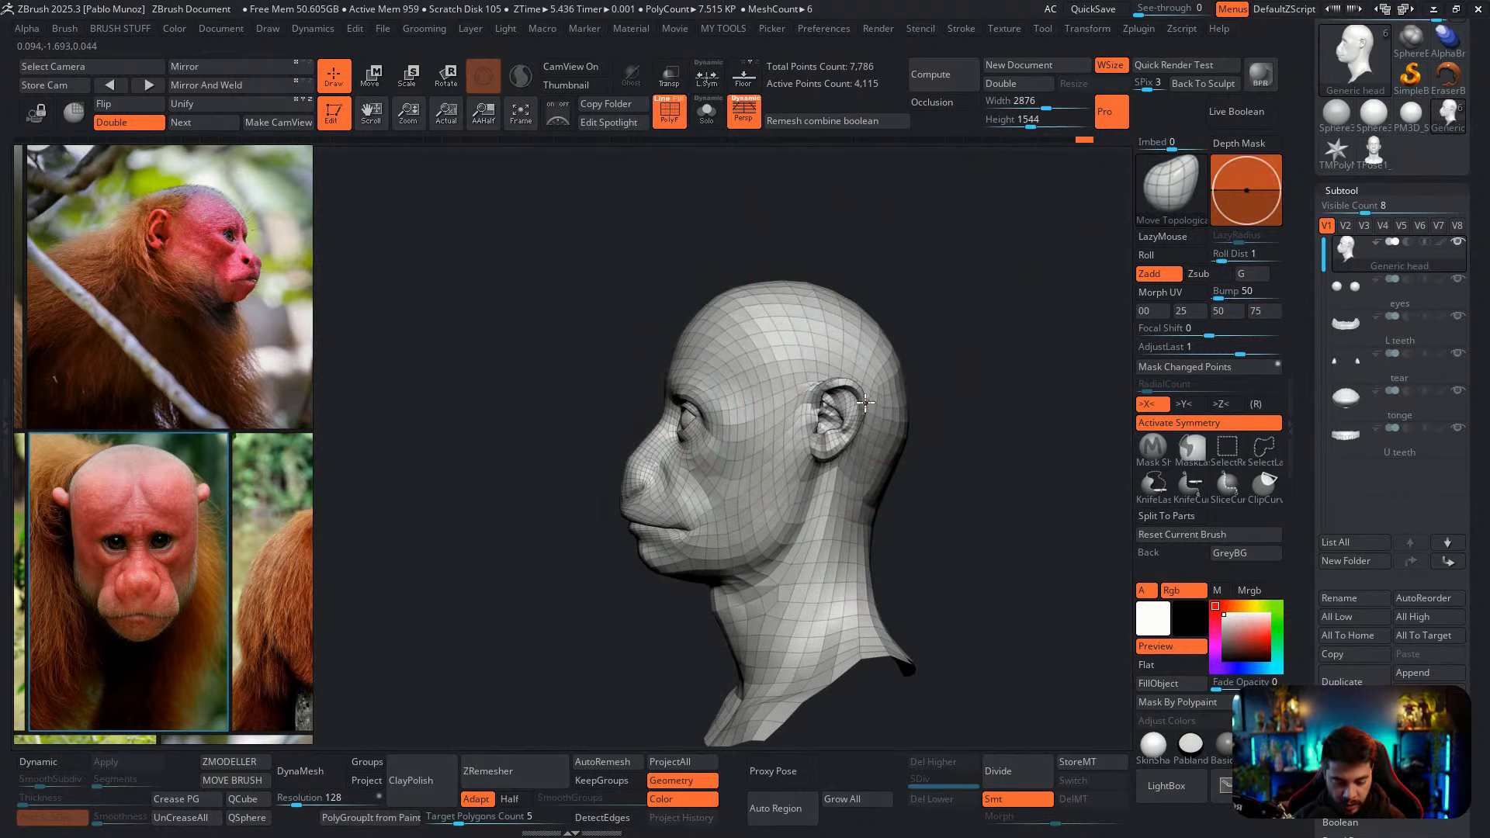
# Pull the back of the skull outward and refine the nape and brow profile
pyautogui.moveTo(865, 402); pyautogui.dragTo(910, 402)
pyautogui.moveTo(867, 320); pyautogui.dragTo(876, 301)
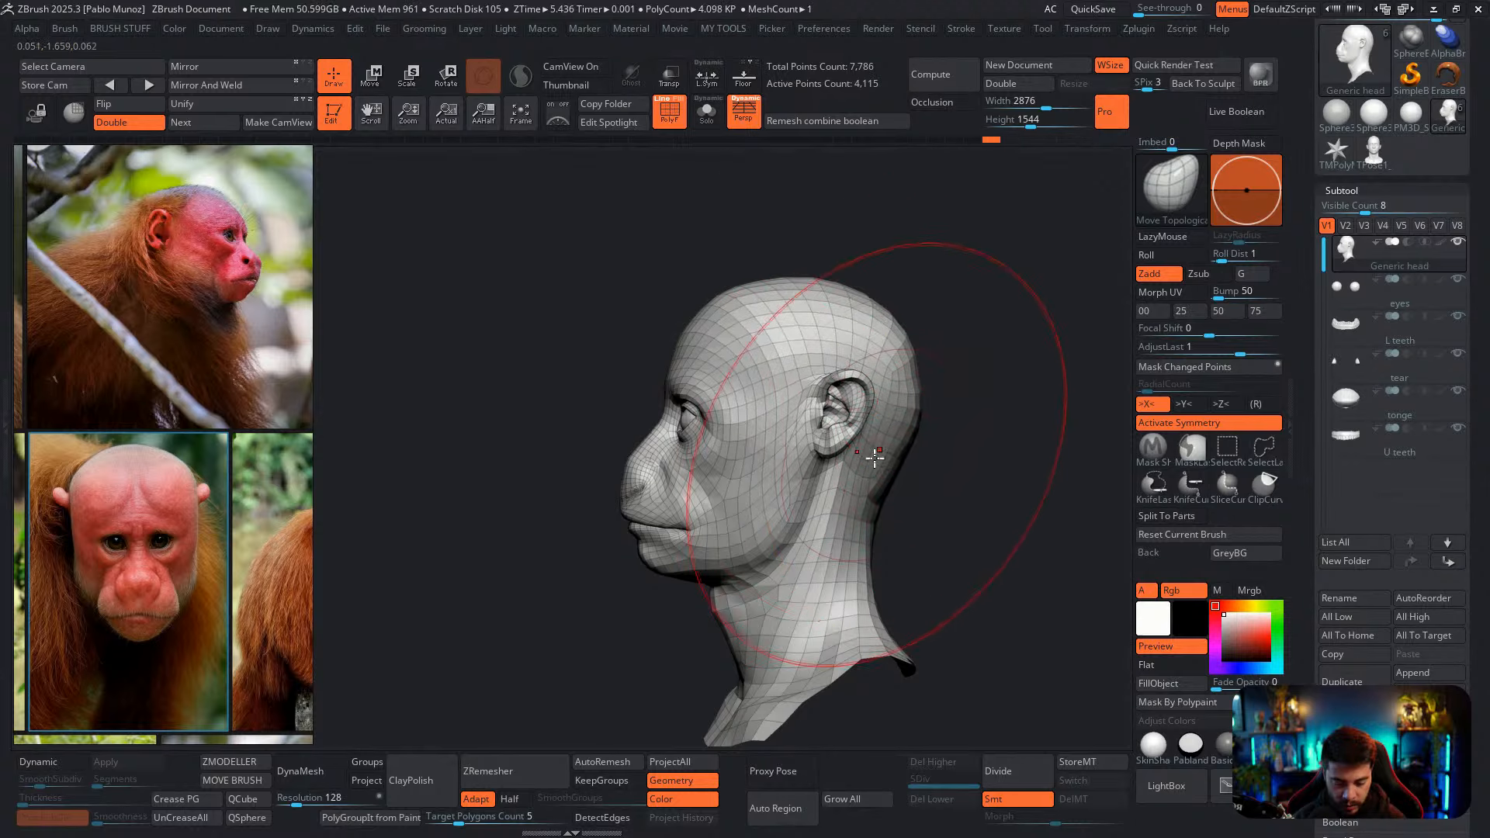
pyautogui.moveTo(849, 518); pyautogui.dragTo(862, 509)
pyautogui.rightClick(633, 535)
pyautogui.moveTo(701, 430); pyautogui.dragTo(677, 428)
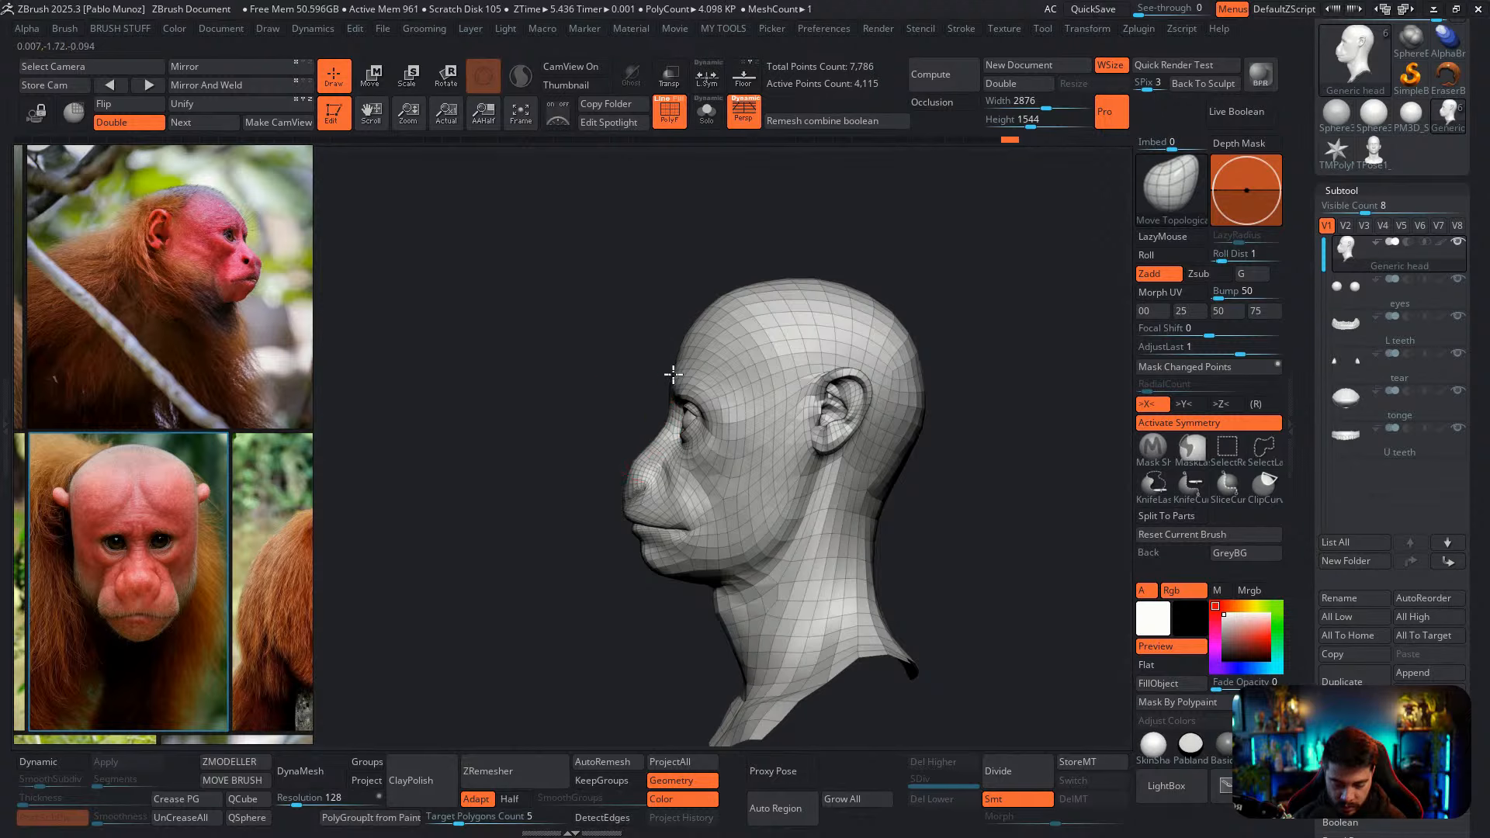
pyautogui.moveTo(684, 346); pyautogui.dragTo(837, 357, button='right')
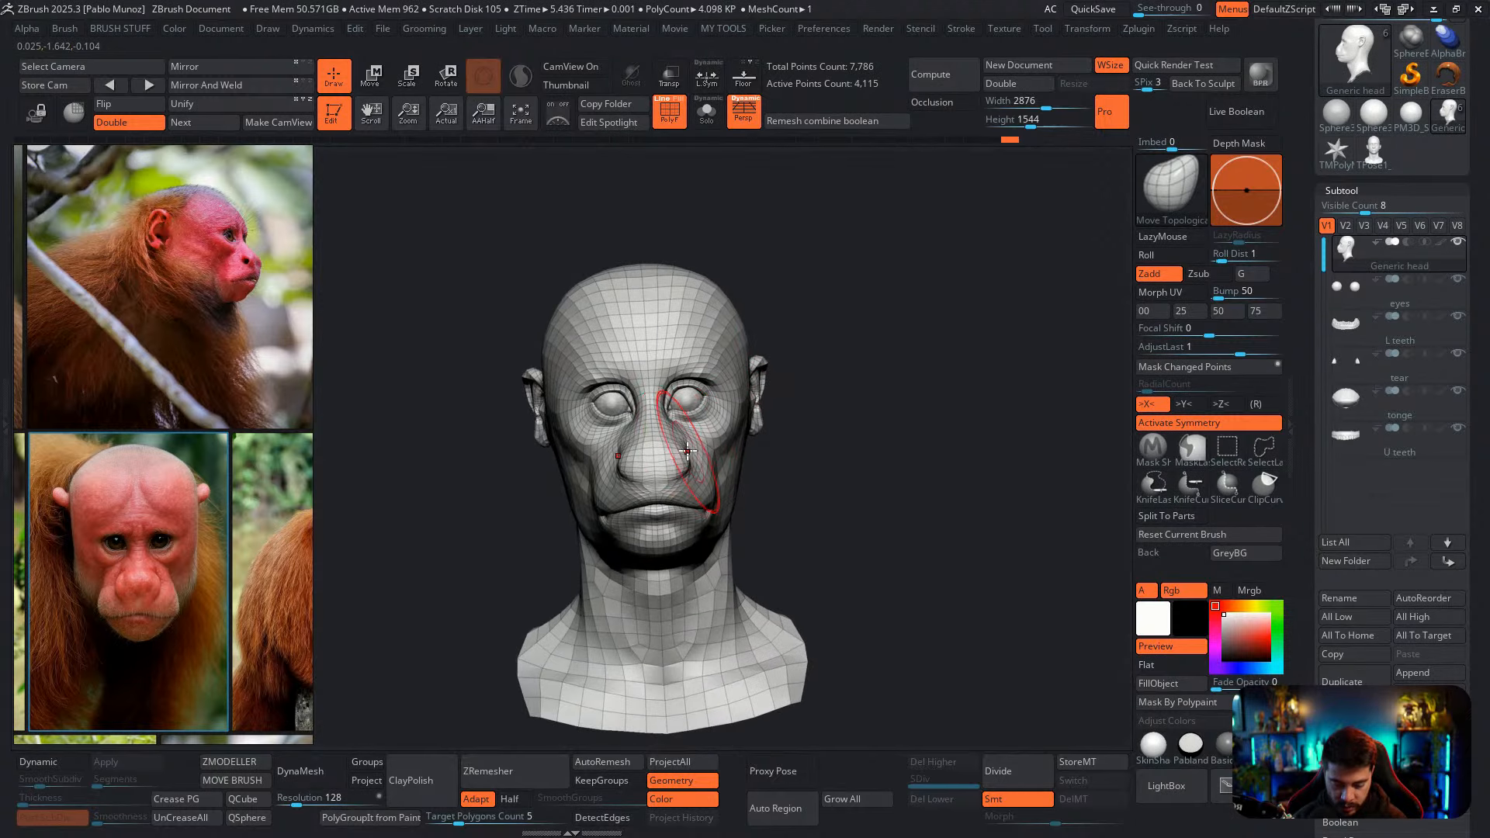
# Reshape the folds beside the nose and the mouth corners, and hide the wireframe
pyautogui.moveTo(683, 459)
pyautogui.mouseDown()
pyautogui.moveTo(691, 476)
pyautogui.moveTo(709, 457)
pyautogui.mouseUp()
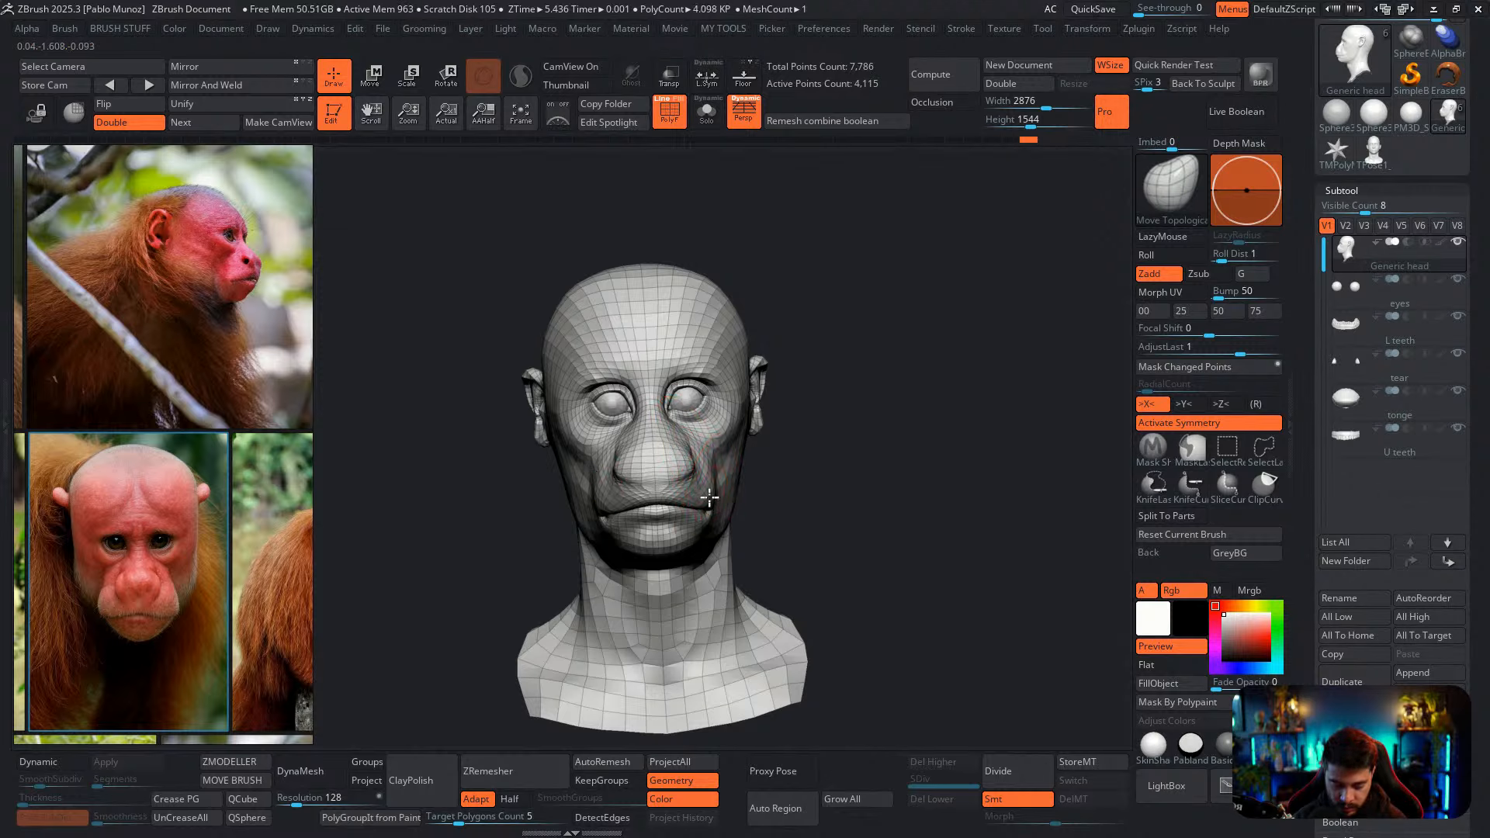
pyautogui.moveTo(699, 509); pyautogui.dragTo(831, 453, button='right')
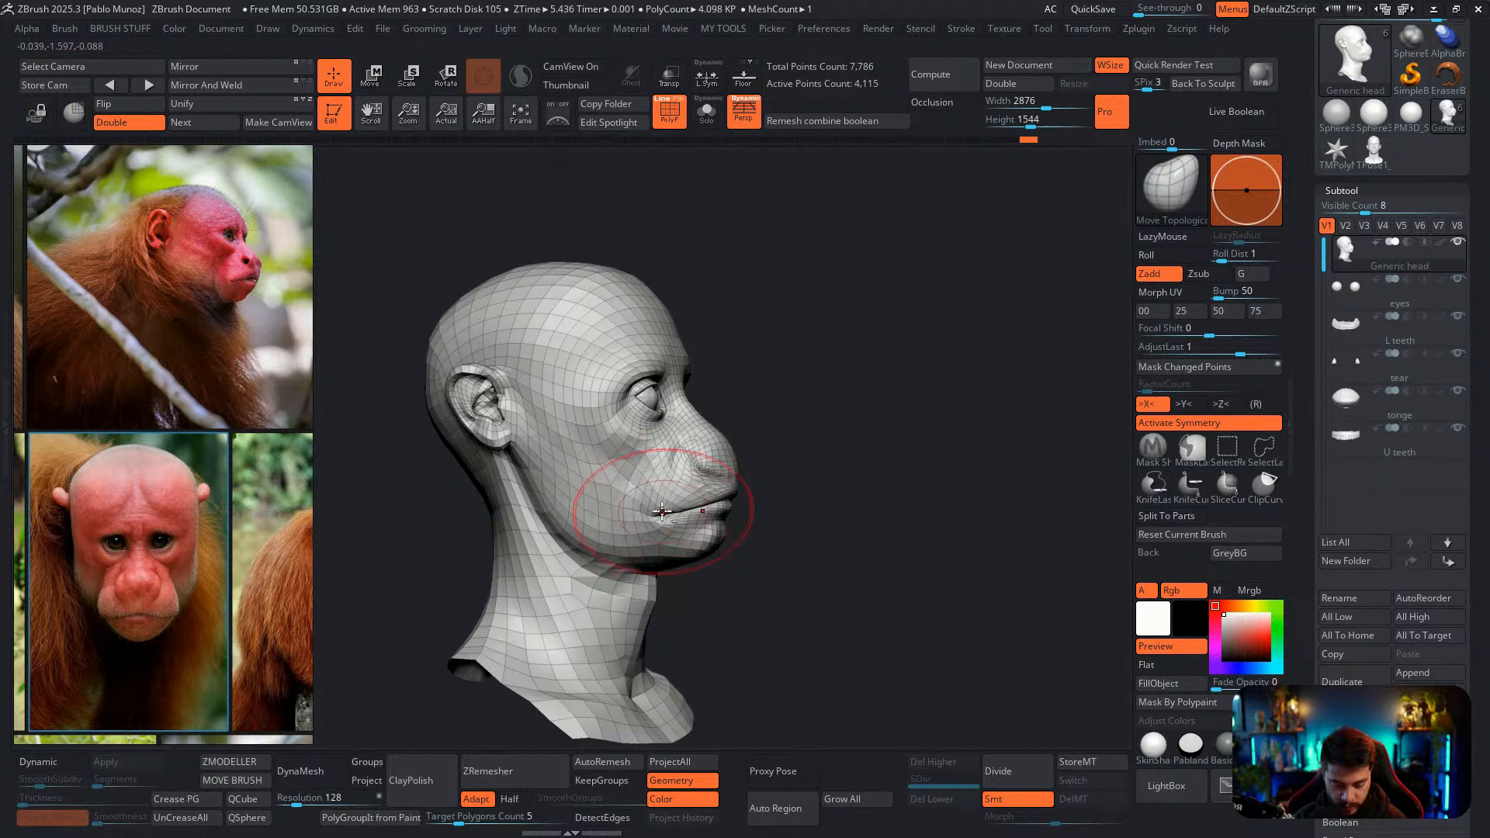
pyautogui.moveTo(768, 526); pyautogui.dragTo(792, 526, button='right')
pyautogui.moveTo(654, 518); pyautogui.dragTo(666, 519)
pyautogui.keyDown('shift'); pyautogui.moveTo(791, 488); pyautogui.dragTo(778, 477, button='right'); pyautogui.keyUp('shift')
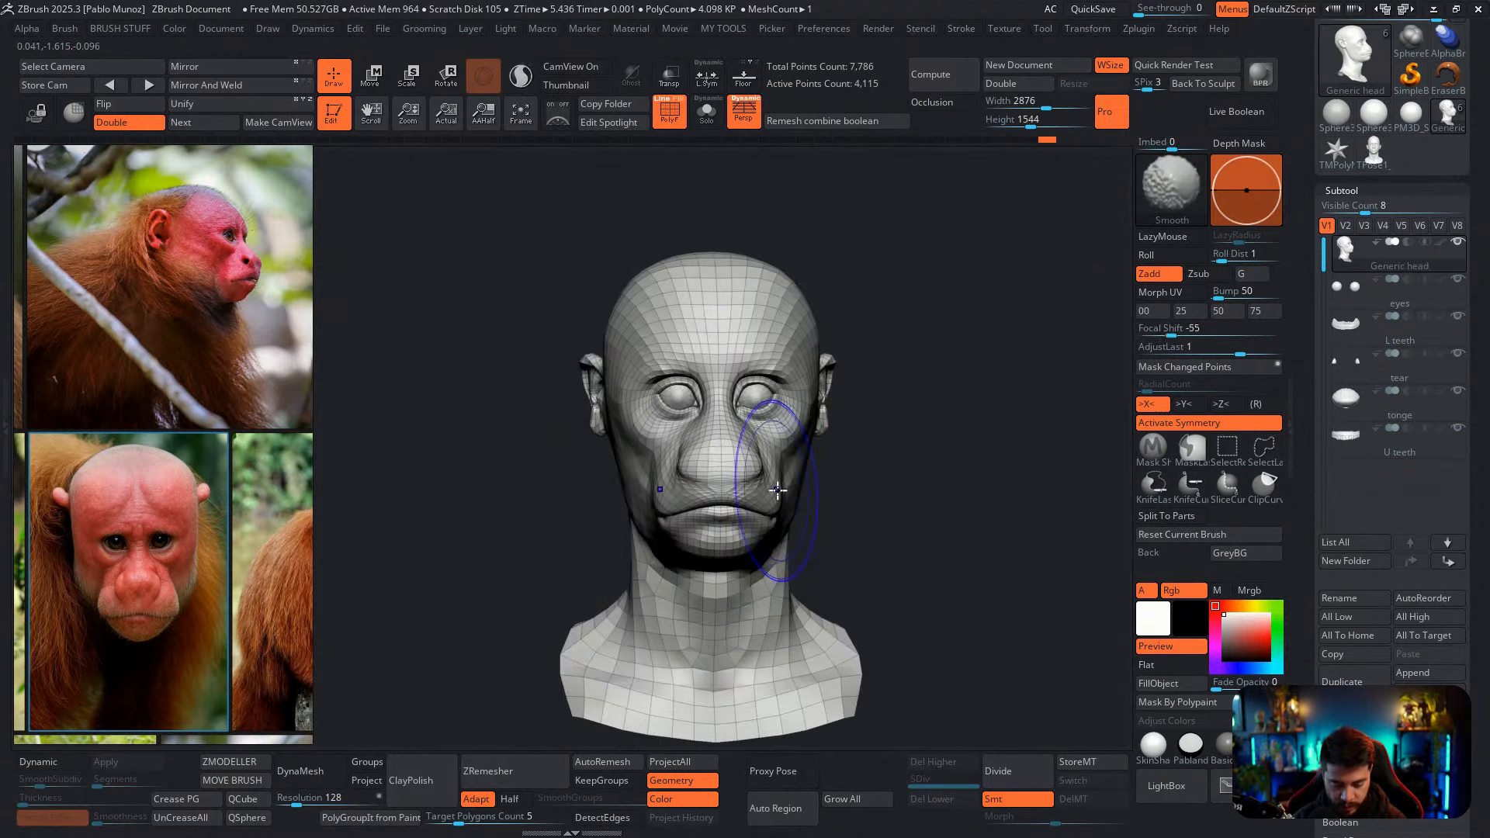
pyautogui.keyDown('alt'); pyautogui.moveTo(869, 508); pyautogui.dragTo(783, 479, button='right'); pyautogui.keyUp('alt')
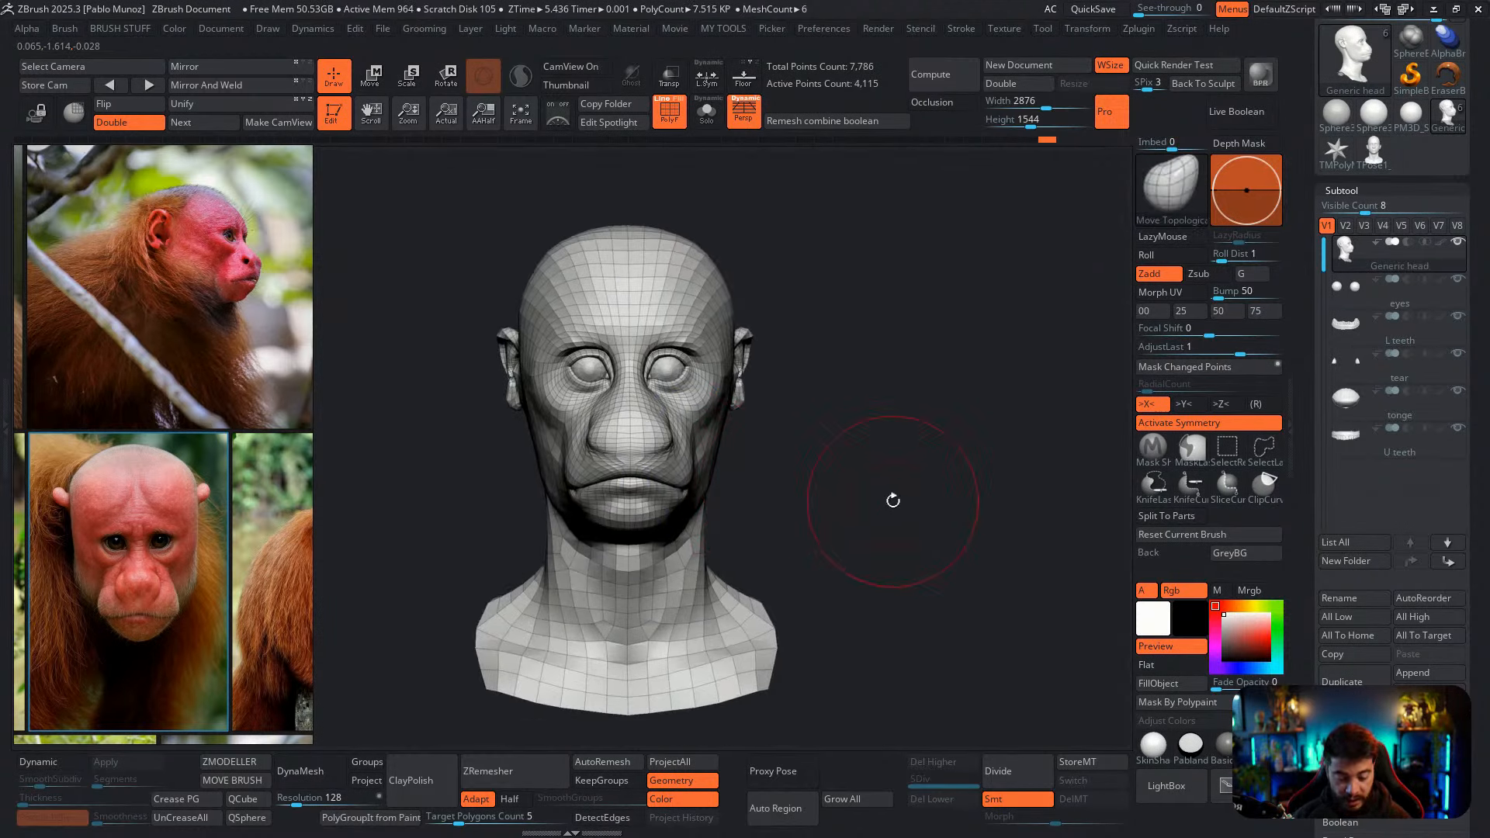
pyautogui.hotkey('shift', 'f')
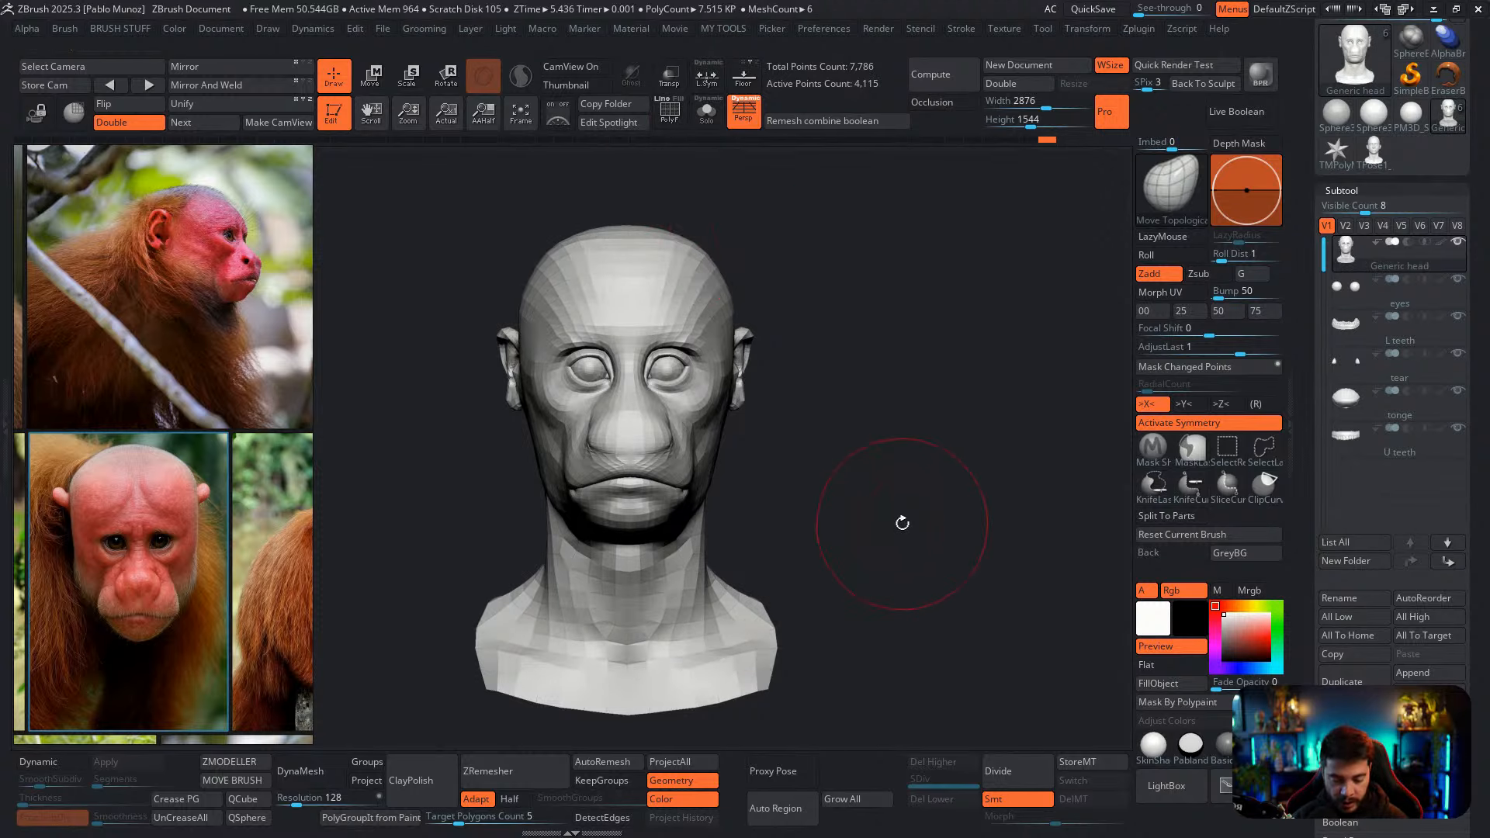
pyautogui.keyDown('alt'); pyautogui.moveTo(888, 487); pyautogui.dragTo(892, 479, button='right'); pyautogui.keyUp('alt')
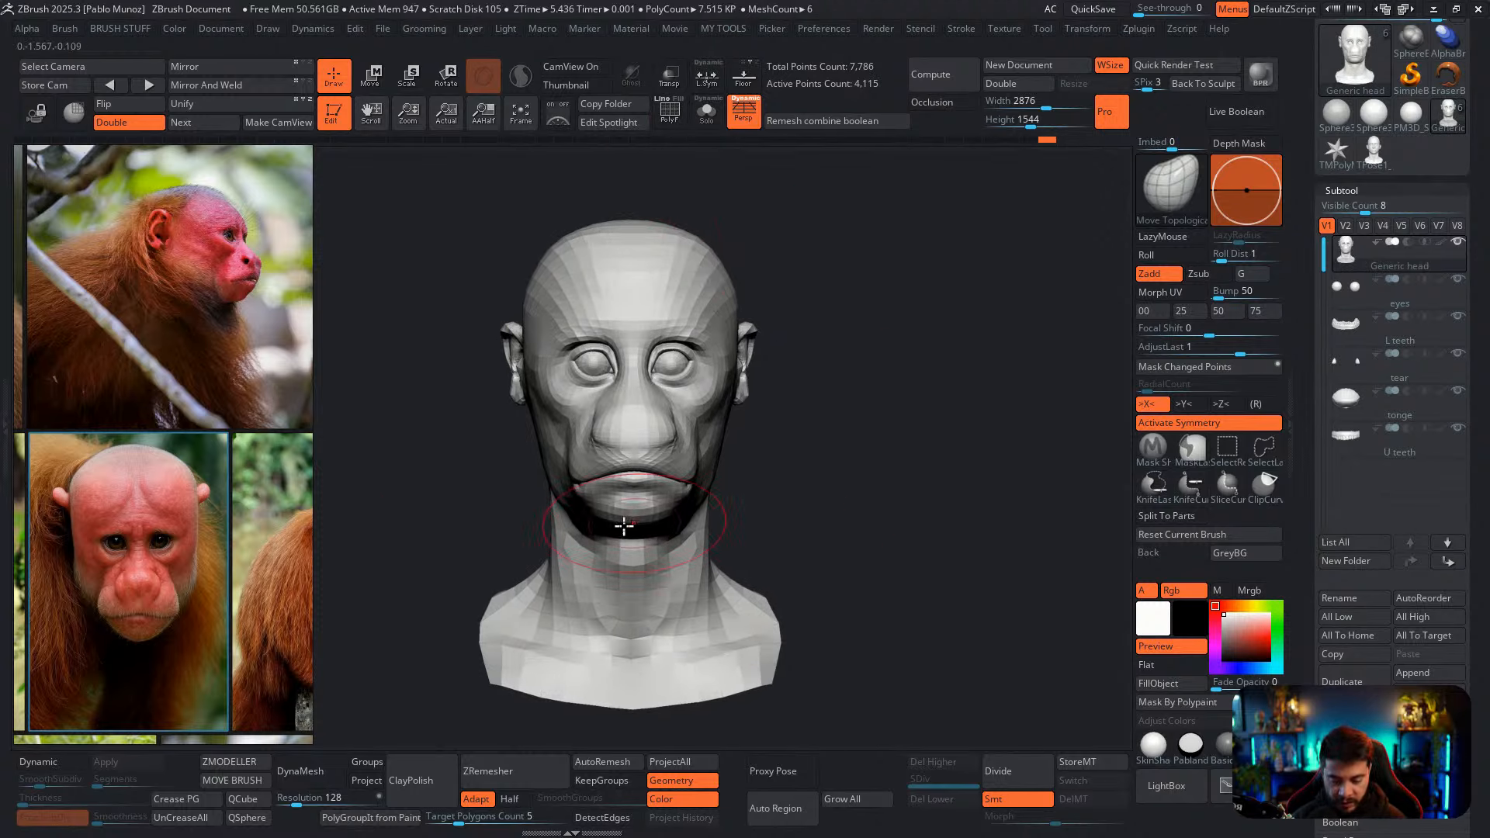
# Enlarge the front-facing red-faced monkey reference and nudge the tops of the ears outward on the head
pyautogui.moveTo(139, 469); pyautogui.dragTo(207, 366, button='middle')
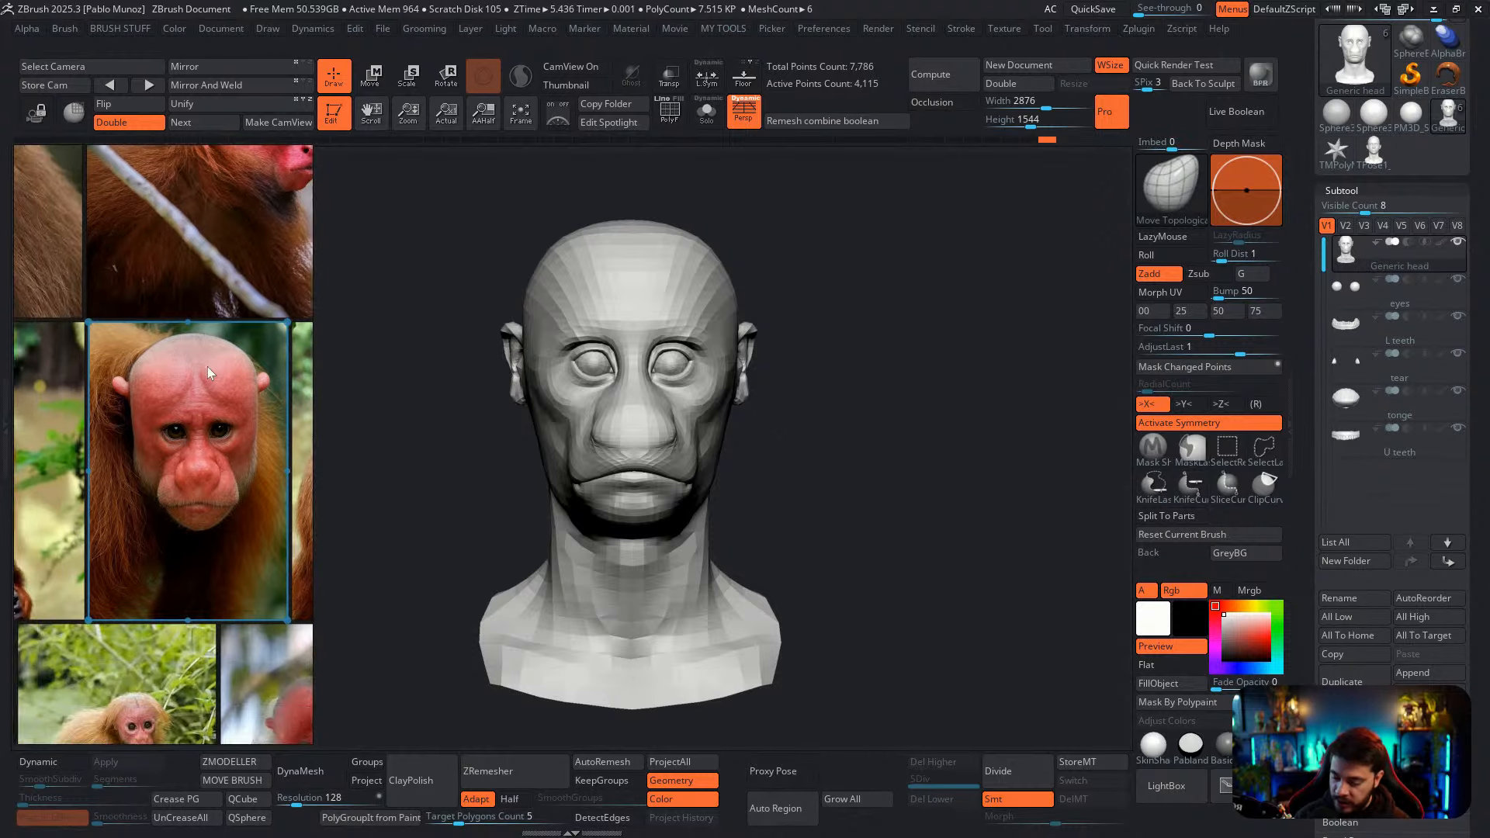
pyautogui.scroll(3, 181, 460)
pyautogui.moveTo(181, 461); pyautogui.dragTo(124, 407, button='middle')
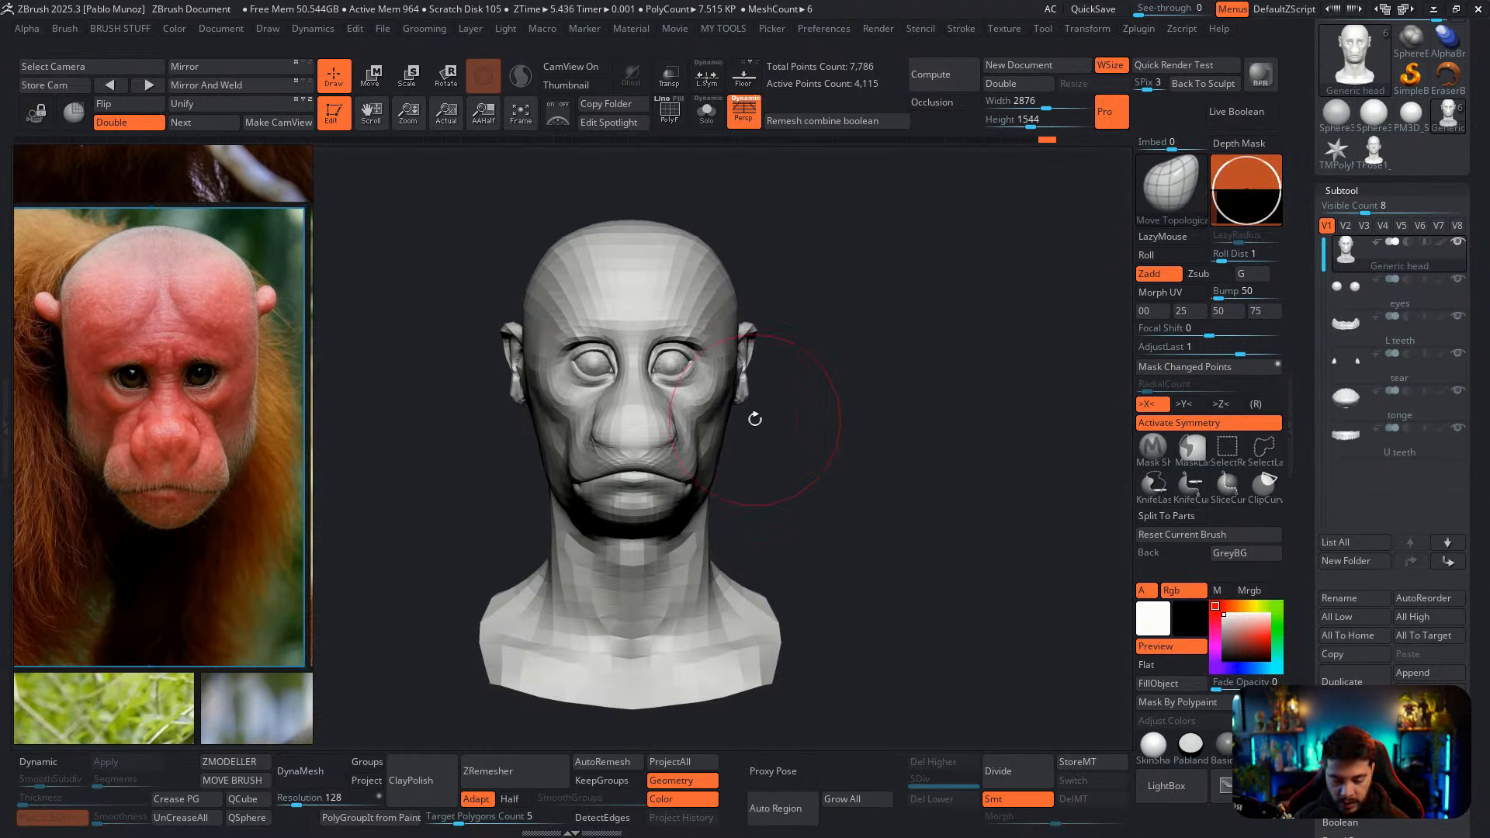
pyautogui.moveTo(866, 434)
pyautogui.keyDown('alt'); pyautogui.mouseDown()
pyautogui.moveTo(830, 417)
pyautogui.moveTo(758, 445)
pyautogui.moveTo(792, 447)
pyautogui.mouseUp(); pyautogui.keyUp('alt')
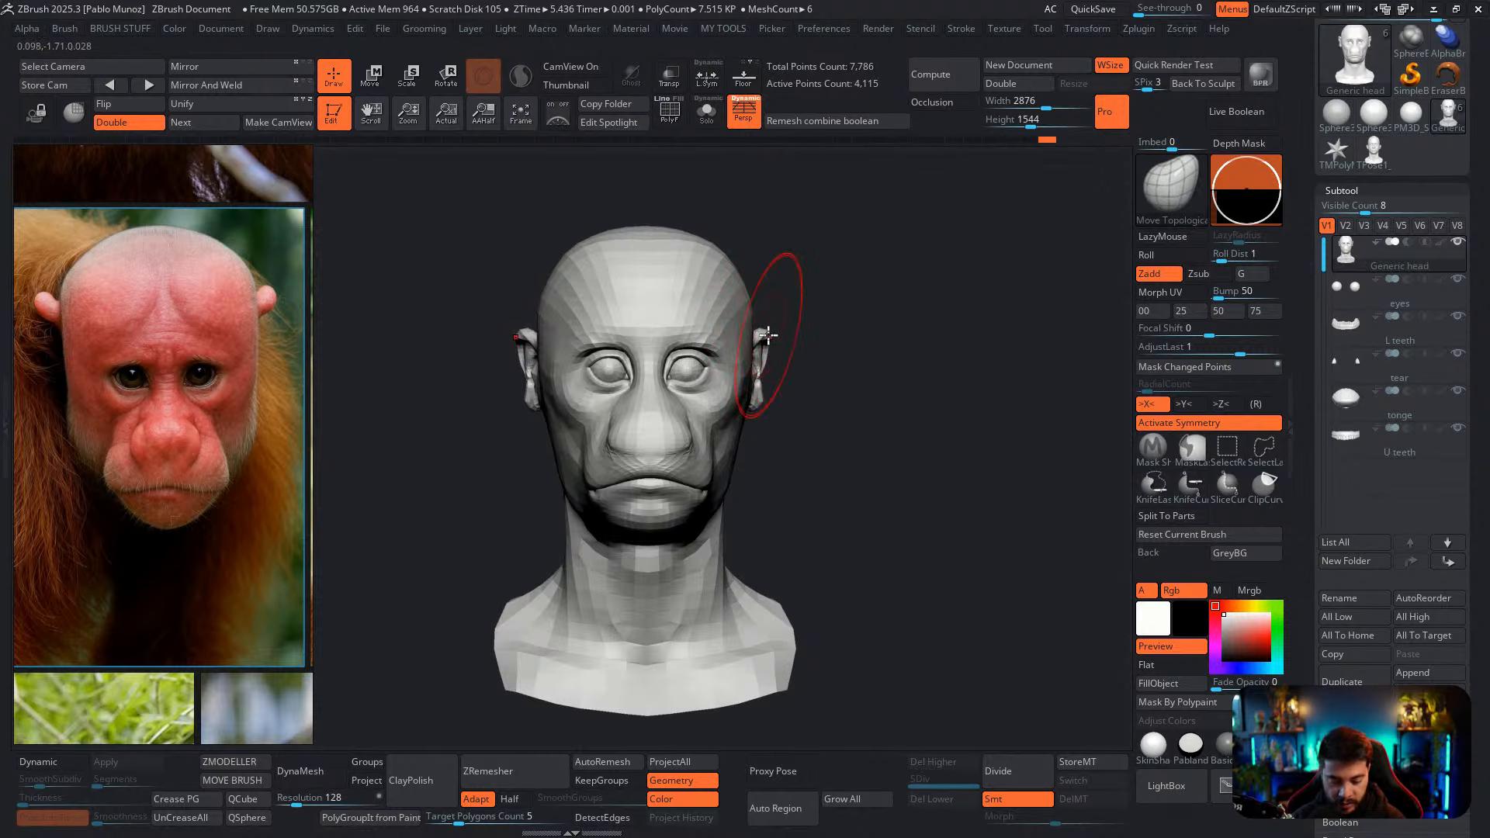
pyautogui.moveTo(768, 335); pyautogui.dragTo(776, 339)
# Raise the crown slightly and pull the upper back of the skull outward with the Move Topological brush
pyautogui.moveTo(813, 372)
pyautogui.mouseDown(button='right')
pyautogui.moveTo(780, 356)
pyautogui.moveTo(779, 379)
pyautogui.moveTo(828, 376)
pyautogui.moveTo(793, 397)
pyautogui.moveTo(825, 356)
pyautogui.moveTo(818, 419)
pyautogui.moveTo(715, 282)
pyautogui.moveTo(733, 258)
pyautogui.mouseUp(button='right')
pyautogui.moveTo(659, 249); pyautogui.dragTo(655, 243)
pyautogui.moveTo(741, 257); pyautogui.dragTo(718, 265, button='right')
pyautogui.press('space')
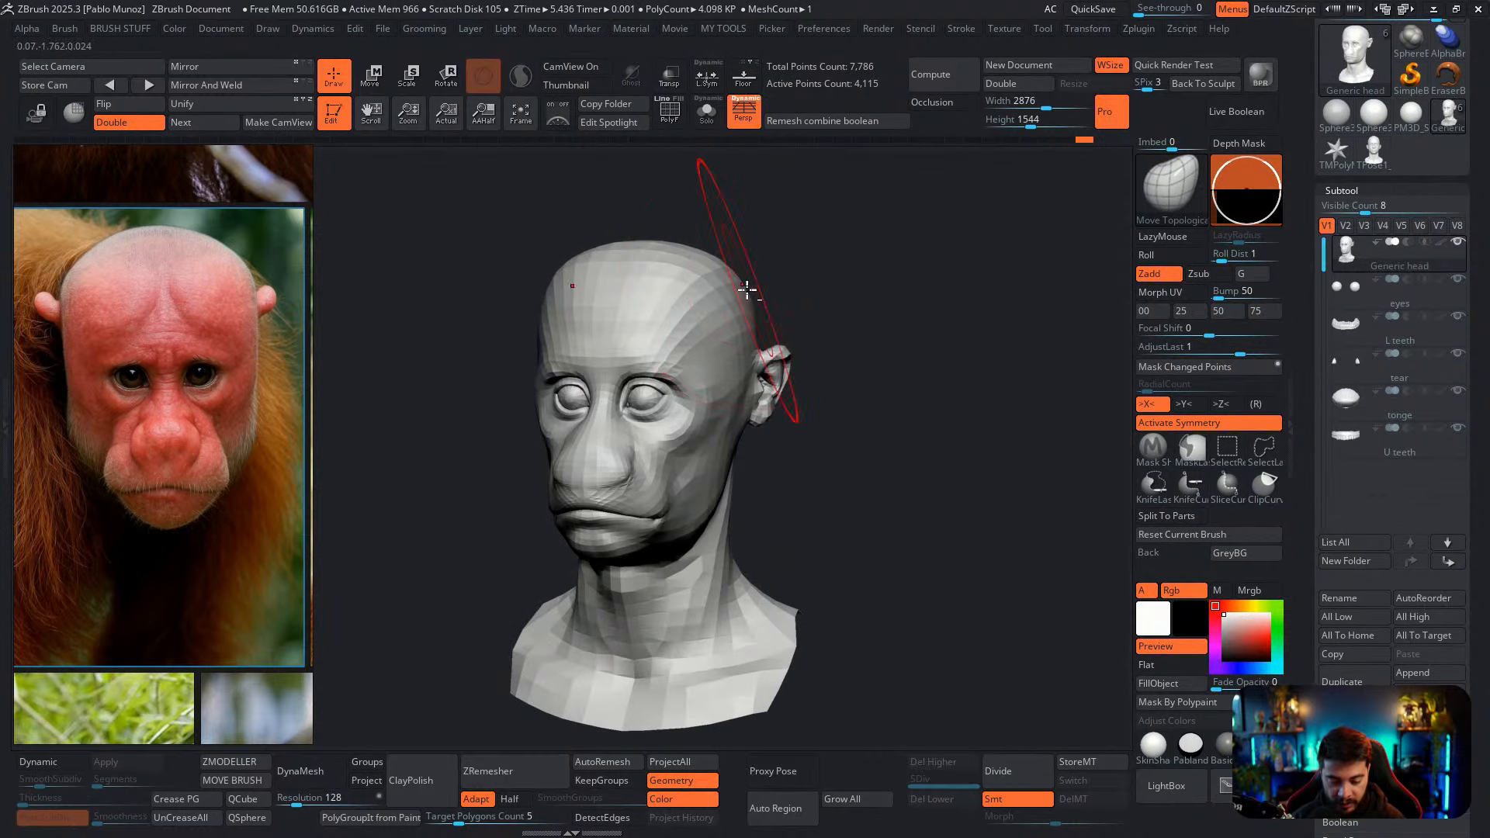
pyautogui.moveTo(812, 297); pyautogui.dragTo(796, 287, button='right')
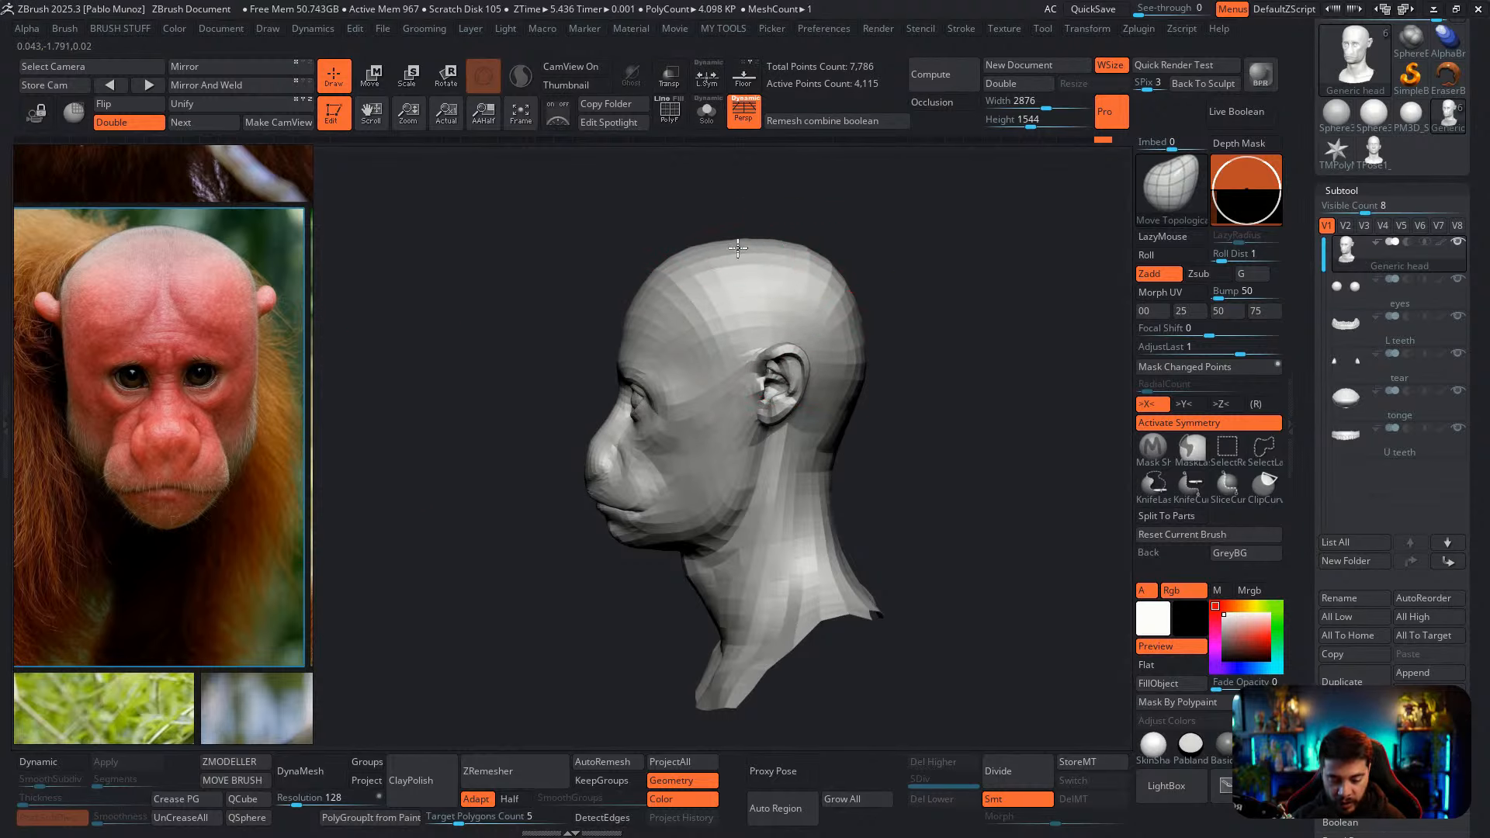
pyautogui.moveTo(846, 292); pyautogui.dragTo(859, 295)
pyautogui.moveTo(923, 326)
pyautogui.mouseDown(button='right')
pyautogui.moveTo(954, 333)
pyautogui.moveTo(876, 352)
pyautogui.mouseUp(button='right')
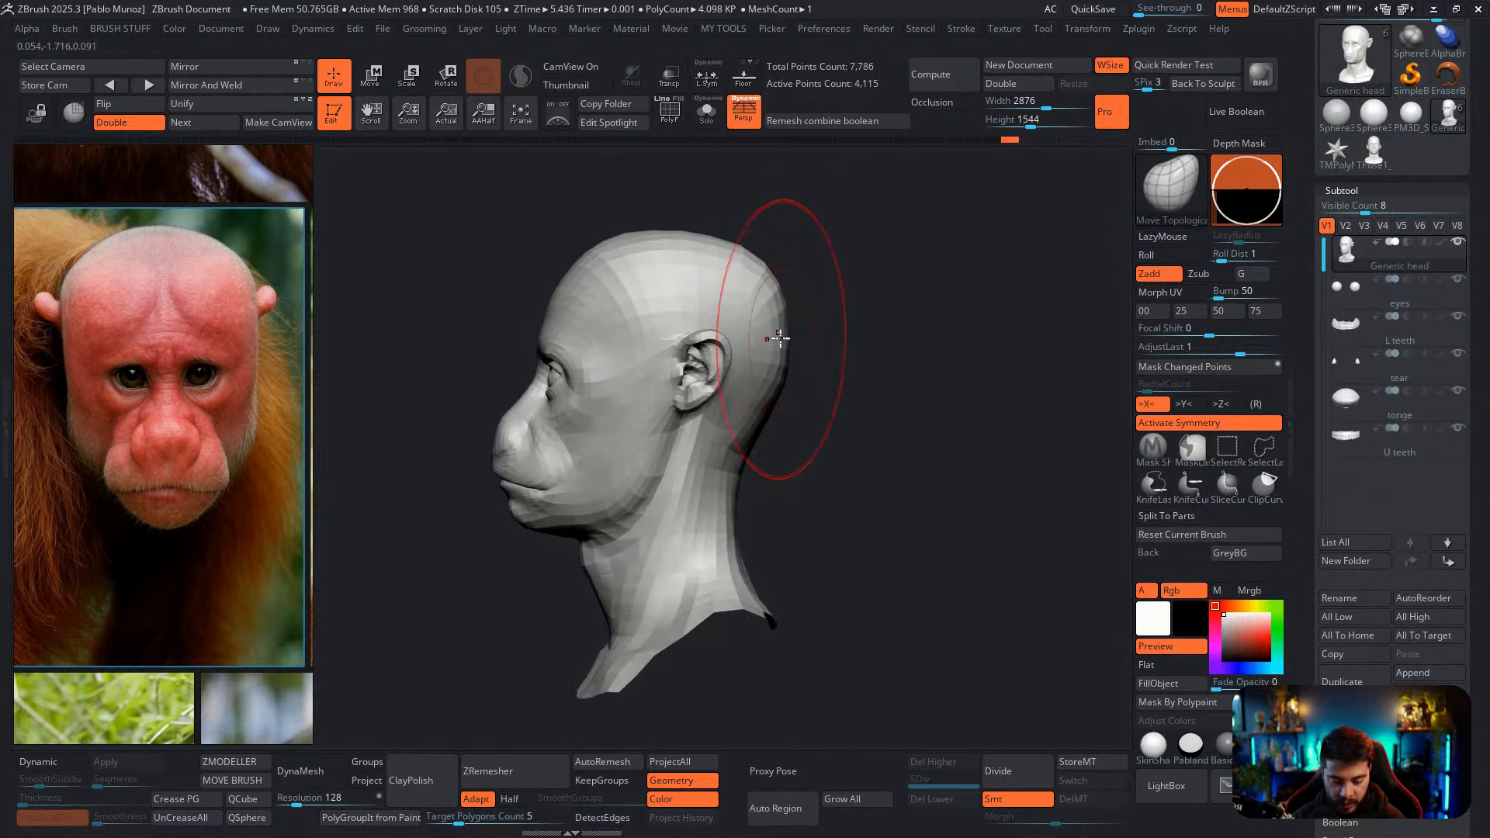
# Reshape the side of the skull above the ears with a larger Move Topological brush
pyautogui.moveTo(778, 336)
pyautogui.mouseDown(button='right')
pyautogui.moveTo(899, 351)
pyautogui.moveTo(875, 386)
pyautogui.moveTo(765, 306)
pyautogui.moveTo(799, 279)
pyautogui.moveTo(788, 292)
pyautogui.mouseUp(button='right')
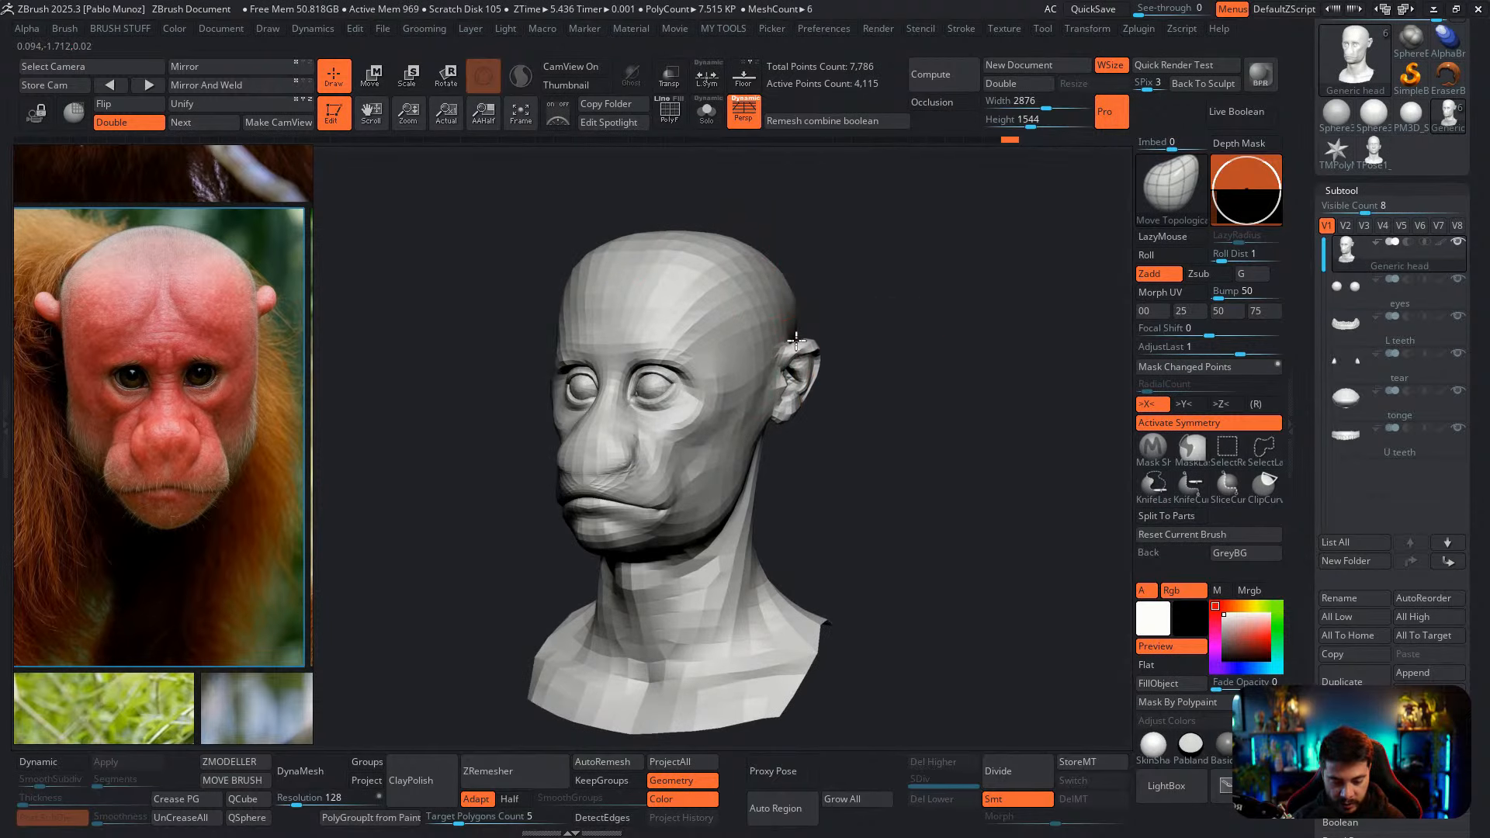
pyautogui.moveTo(768, 259); pyautogui.dragTo(729, 239)
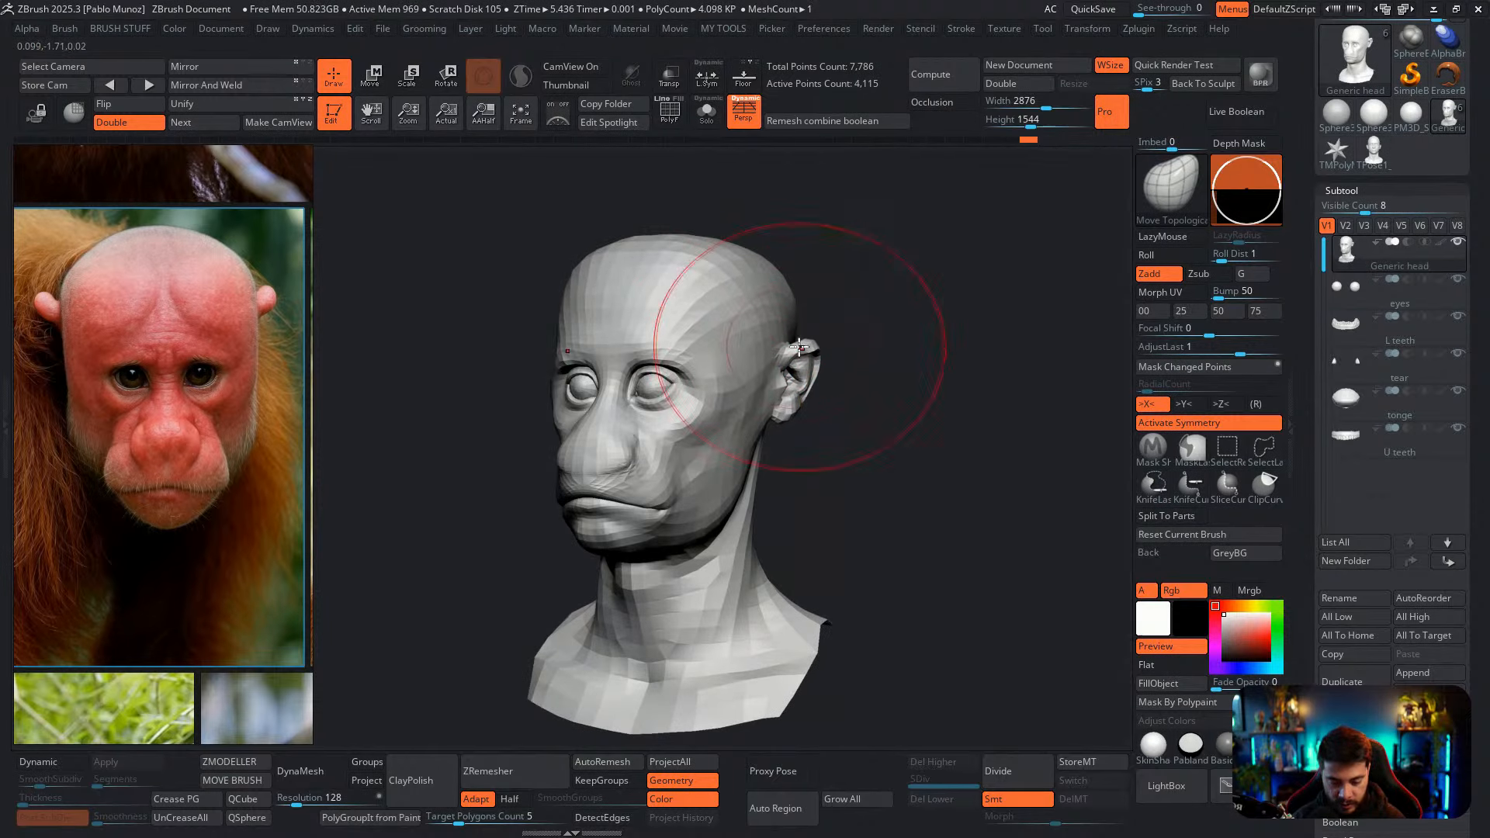
pyautogui.moveTo(800, 347); pyautogui.dragTo(793, 326)
# Fill out the sides of the jaw below the ears and lift the jawline's underside
pyautogui.moveTo(758, 453); pyautogui.dragTo(764, 460)
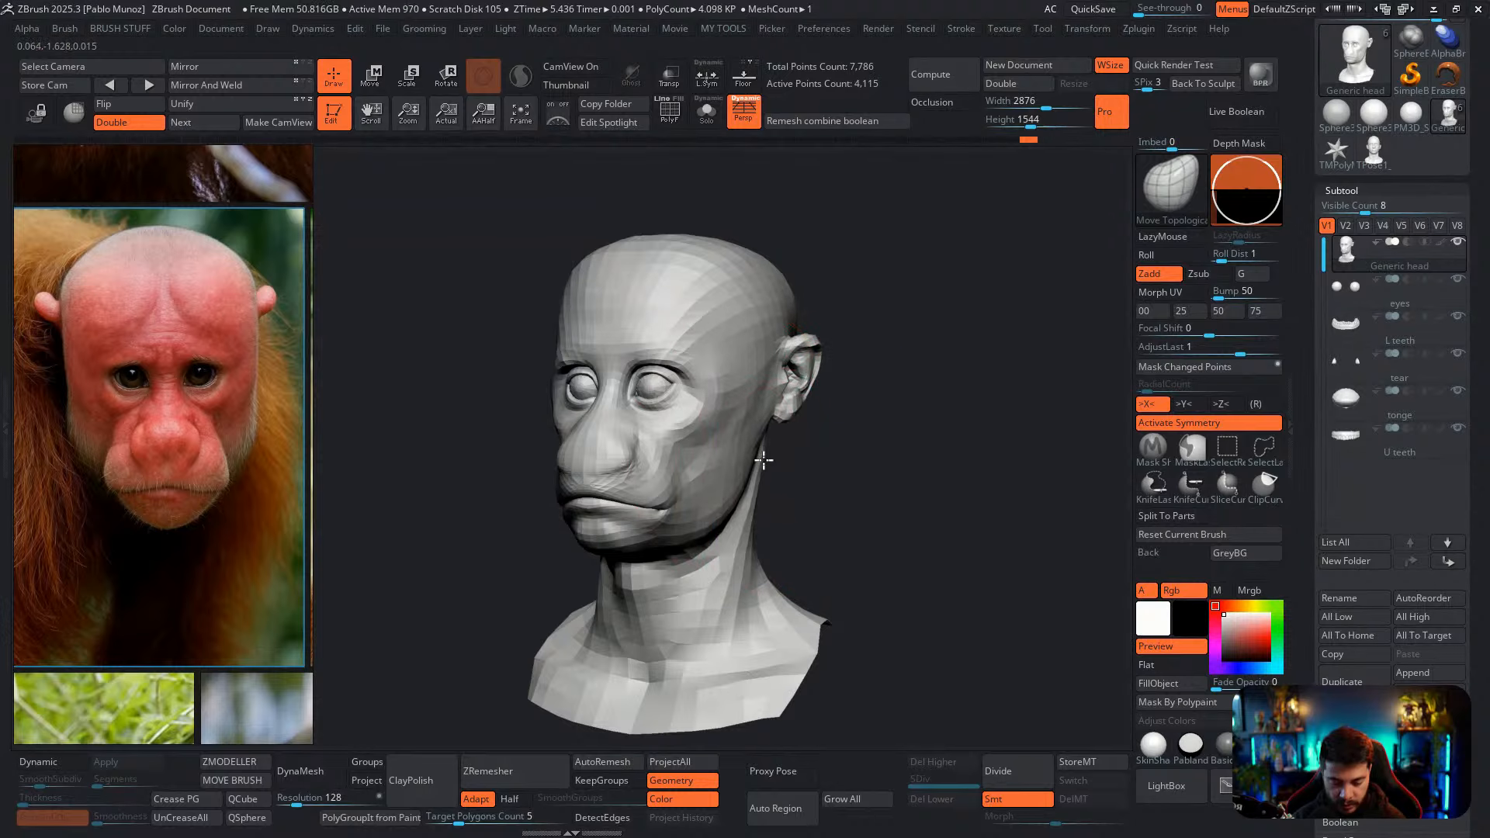
pyautogui.keyDown('shift'); pyautogui.moveTo(800, 464); pyautogui.dragTo(791, 482, button='right'); pyautogui.keyUp('shift')
pyautogui.moveTo(751, 487); pyautogui.dragTo(764, 466)
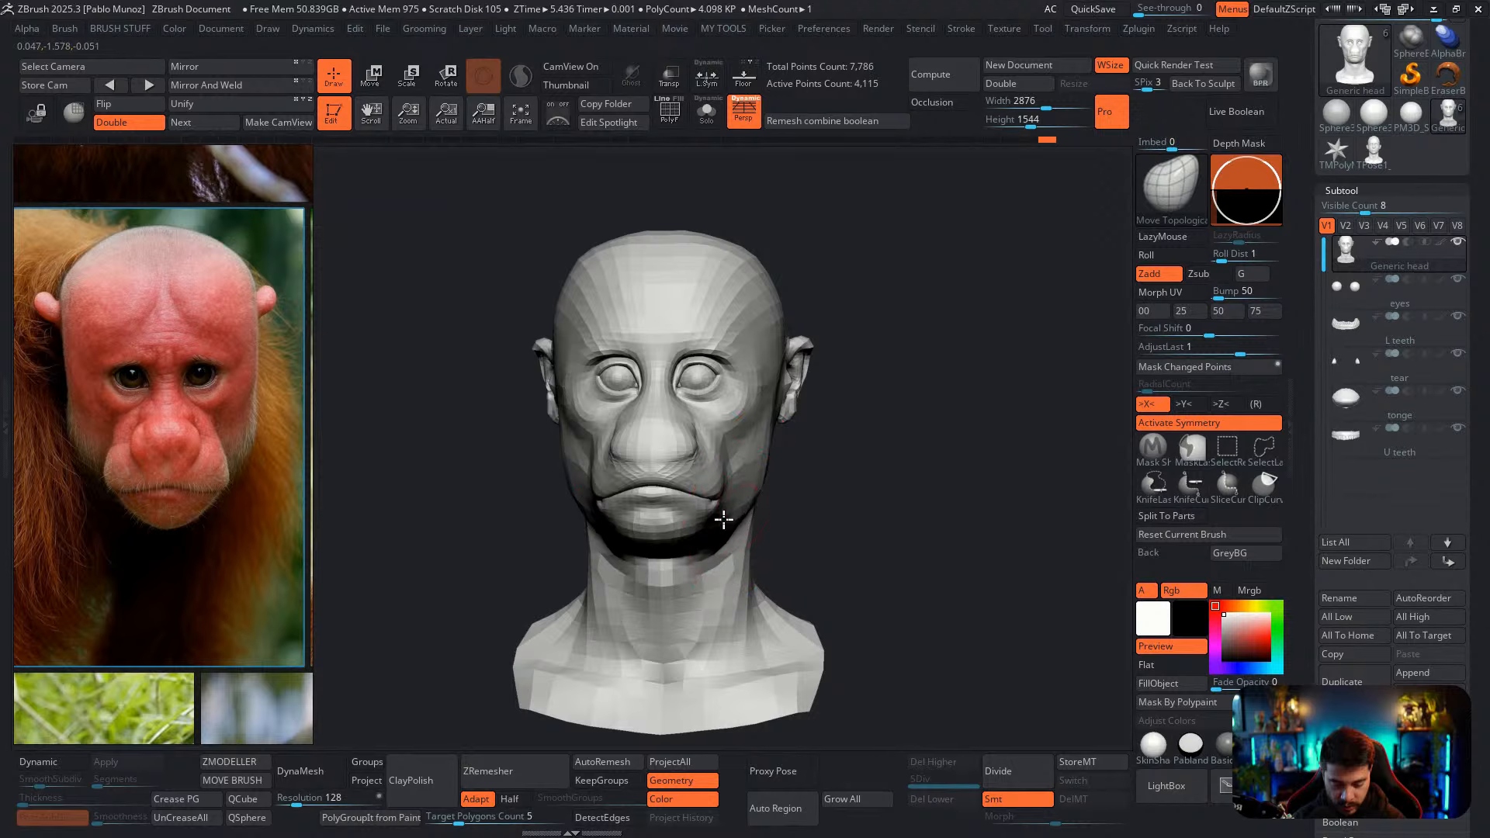
pyautogui.moveTo(723, 519)
pyautogui.mouseDown(button='right')
pyautogui.moveTo(858, 492)
pyautogui.moveTo(731, 492)
pyautogui.mouseUp(button='right')
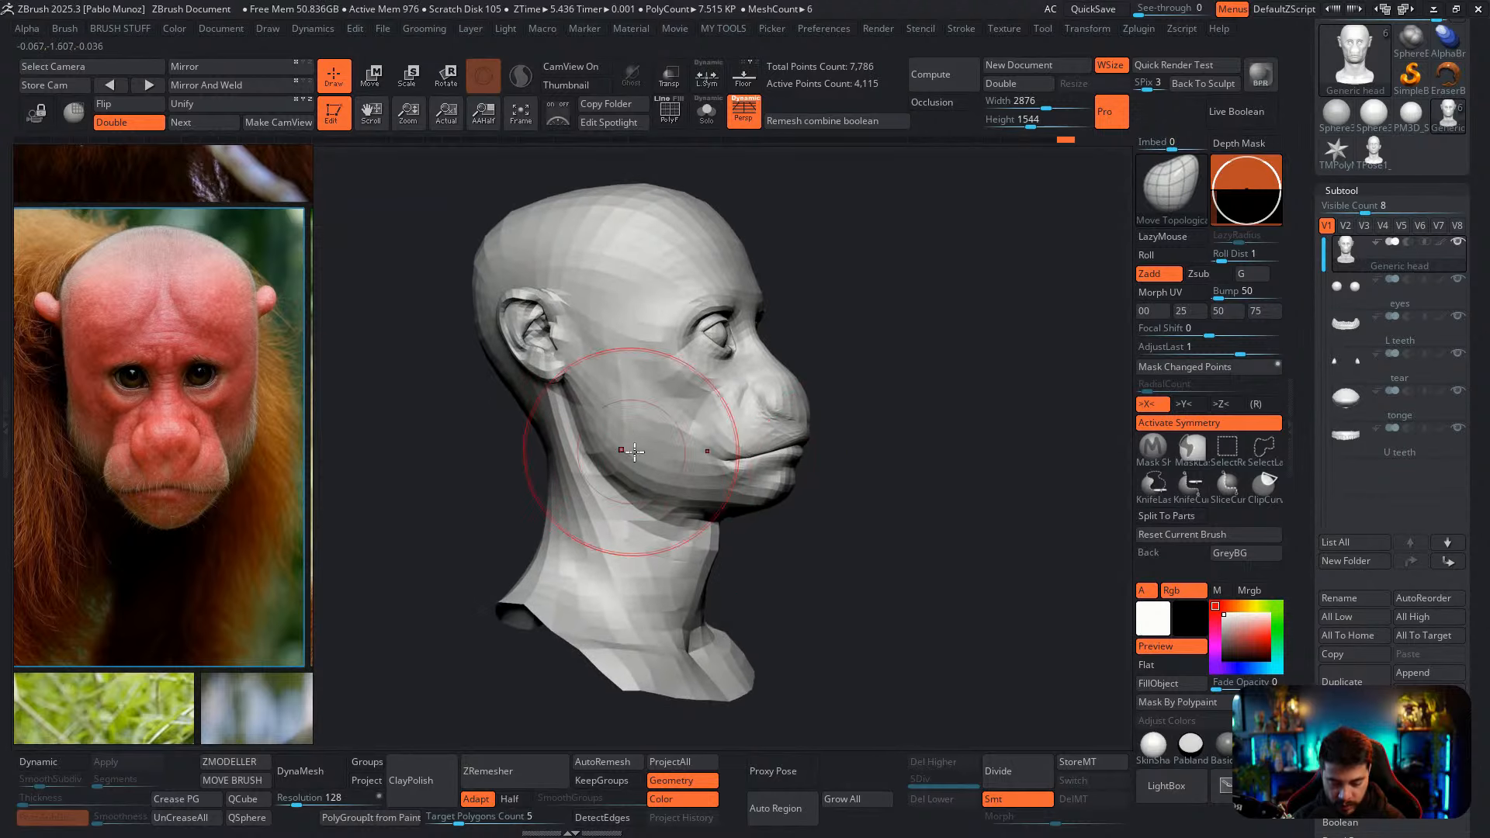
pyautogui.moveTo(678, 509); pyautogui.dragTo(678, 492)
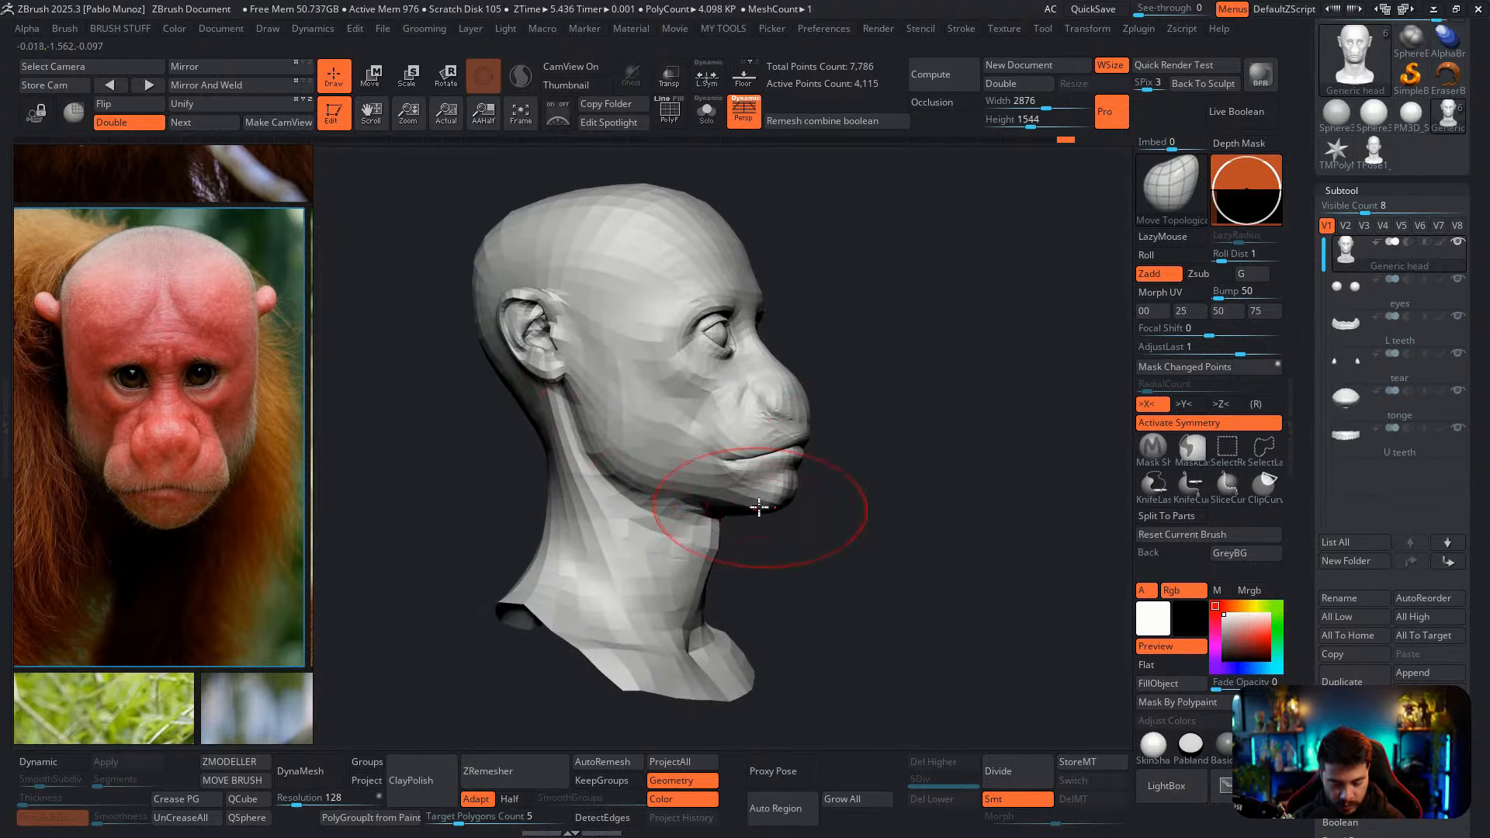
pyautogui.moveTo(873, 505); pyautogui.dragTo(785, 528, button='right')
pyautogui.moveTo(875, 466)
pyautogui.mouseDown(button='right')
pyautogui.moveTo(831, 444)
pyautogui.moveTo(774, 486)
pyautogui.moveTo(788, 436)
pyautogui.moveTo(736, 437)
pyautogui.mouseUp(button='right')
pyautogui.moveTo(788, 383)
pyautogui.mouseDown(button='right')
pyautogui.moveTo(759, 396)
pyautogui.moveTo(775, 369)
pyautogui.moveTo(830, 419)
pyautogui.mouseUp(button='right')
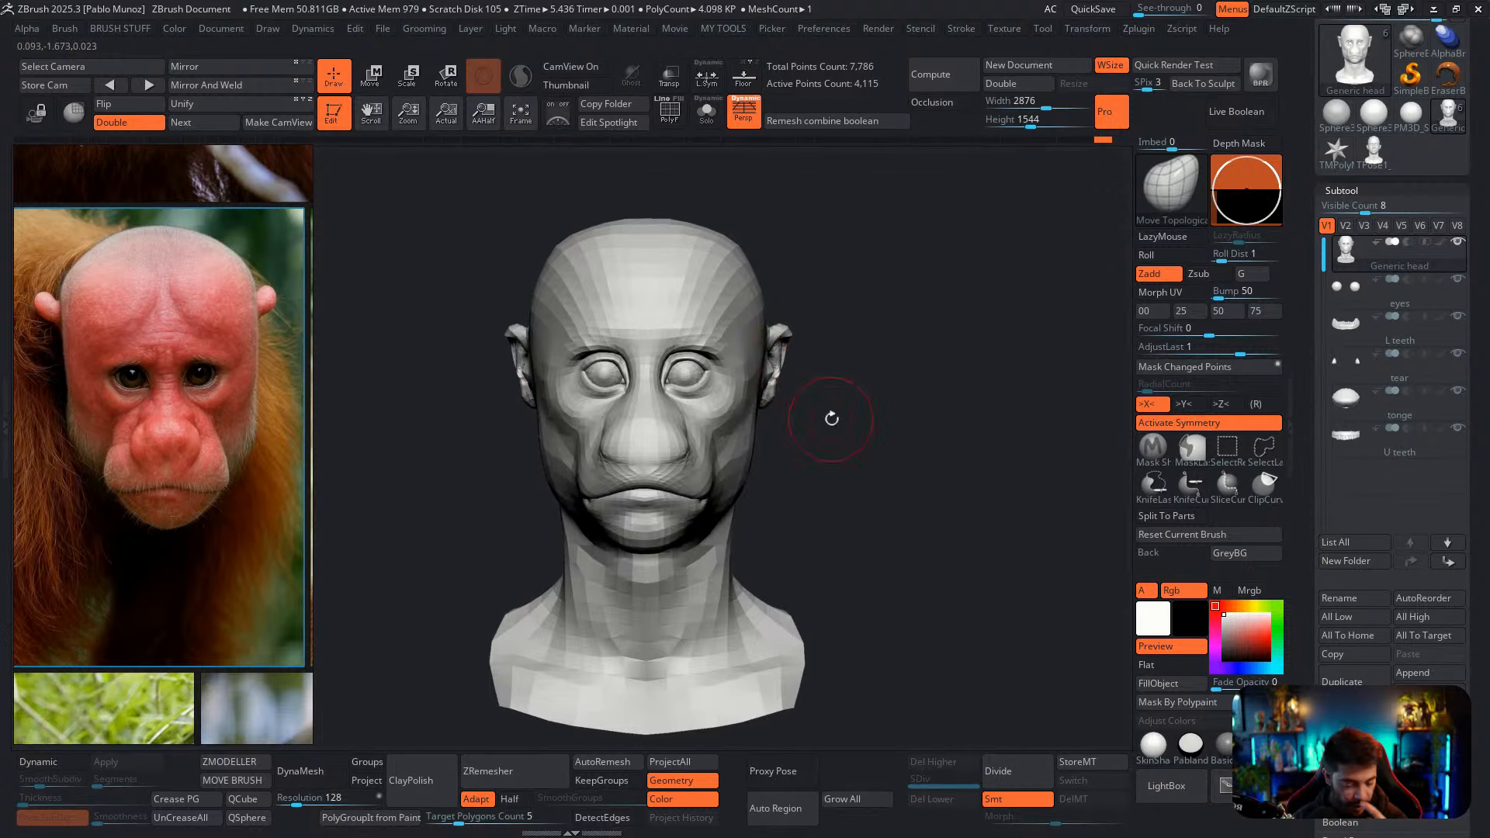
# Subdivide the head twice to subdivision level 3 and soften the area beside the nose
pyautogui.click(1015, 772)
pyautogui.click(1017, 770)
pyautogui.moveTo(816, 486); pyautogui.dragTo(825, 479, button='right')
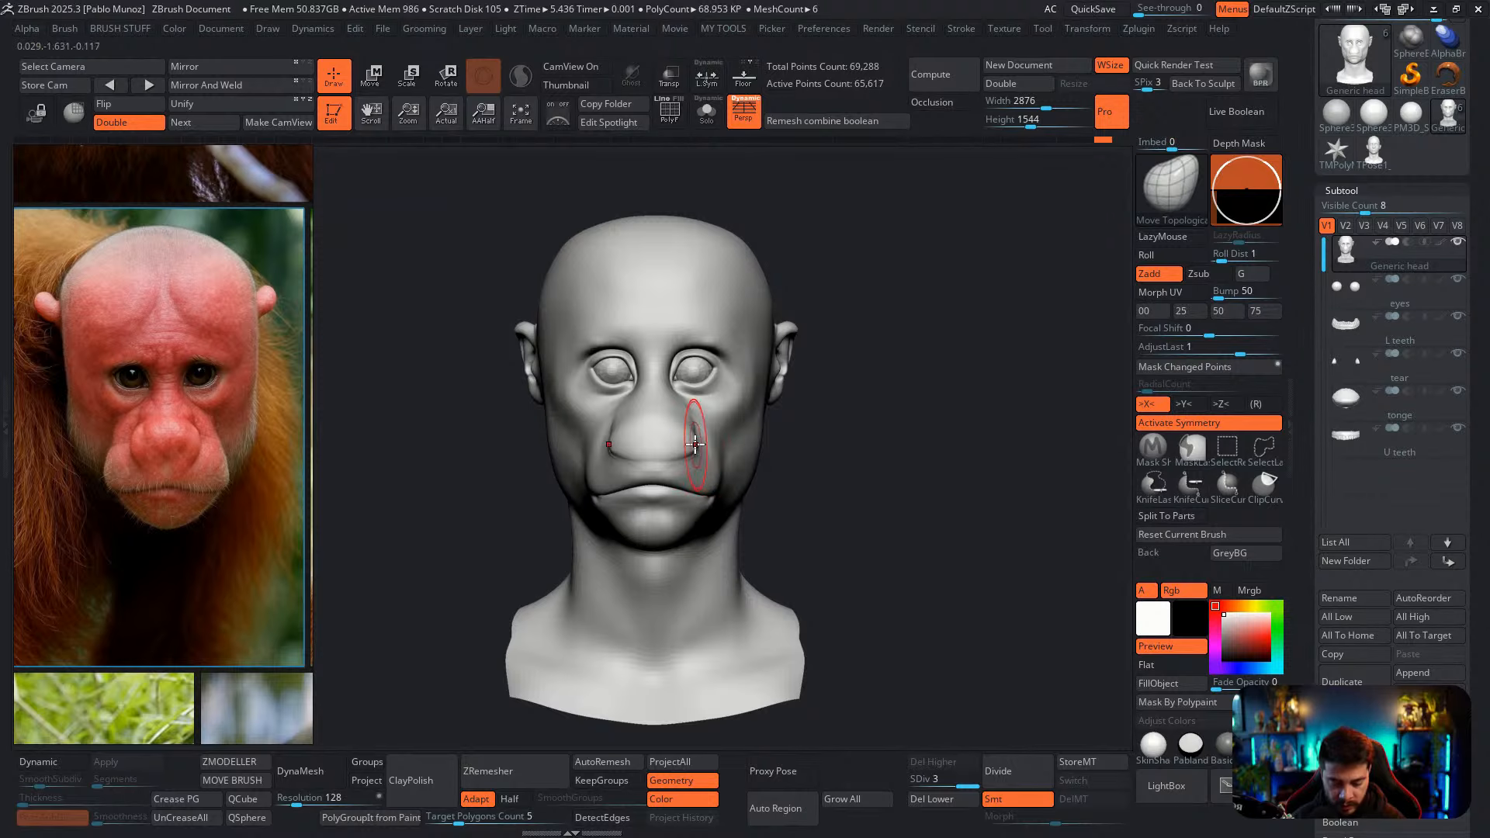
pyautogui.moveTo(695, 444)
pyautogui.keyDown('ctrl'); pyautogui.mouseDown(button='right')
pyautogui.moveTo(691, 462)
pyautogui.moveTo(628, 458)
pyautogui.mouseUp(button='right'); pyautogui.keyUp('ctrl')
pyautogui.keyDown('shift'); pyautogui.moveTo(683, 460); pyautogui.dragTo(687, 459); pyautogui.keyUp('shift')
# Make Smooth Stronger the smoothing brush and open its quick brush settings
pyautogui.press('space')
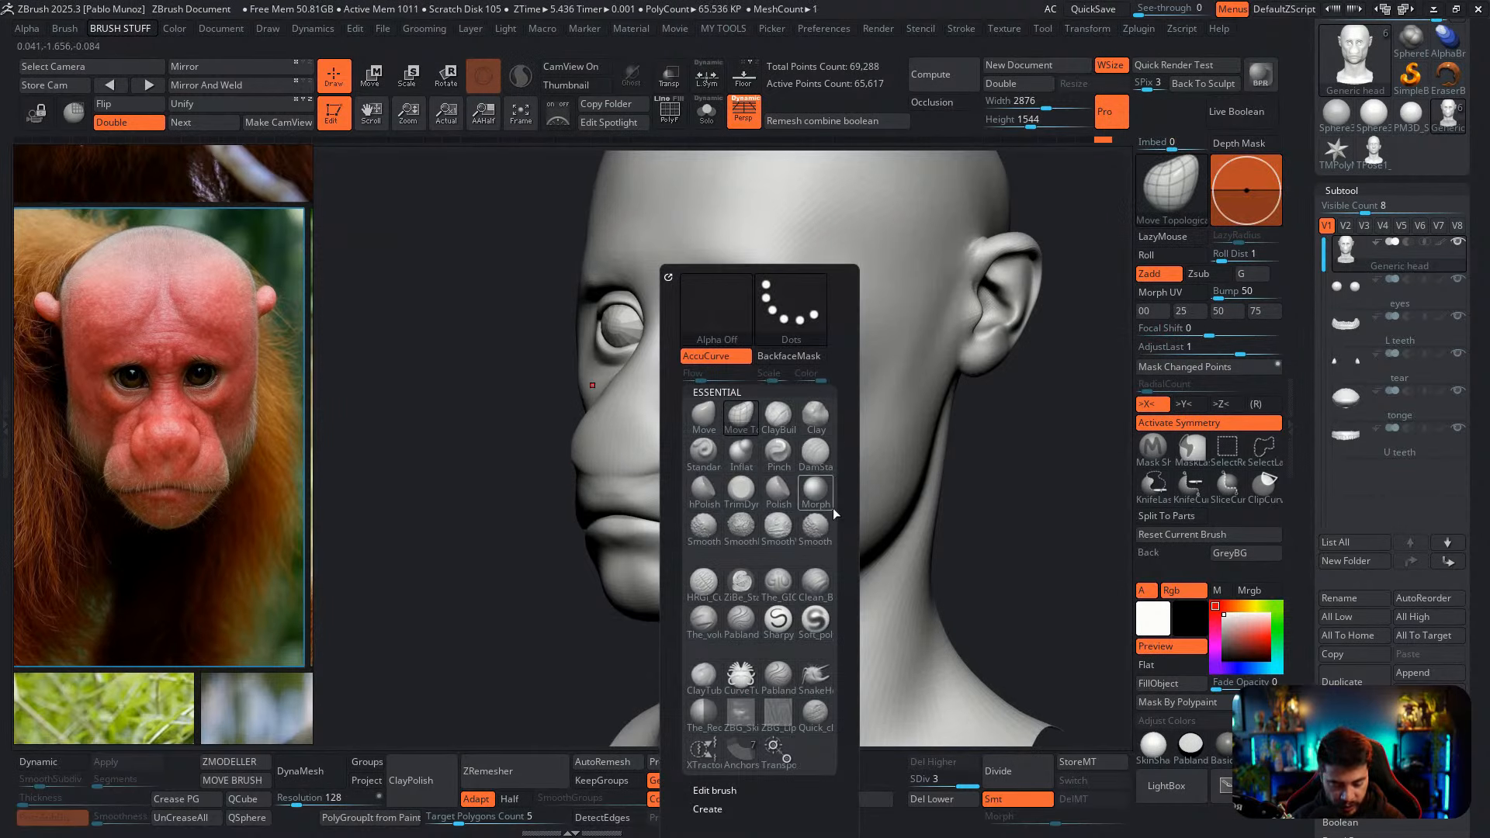
pyautogui.click(814, 531)
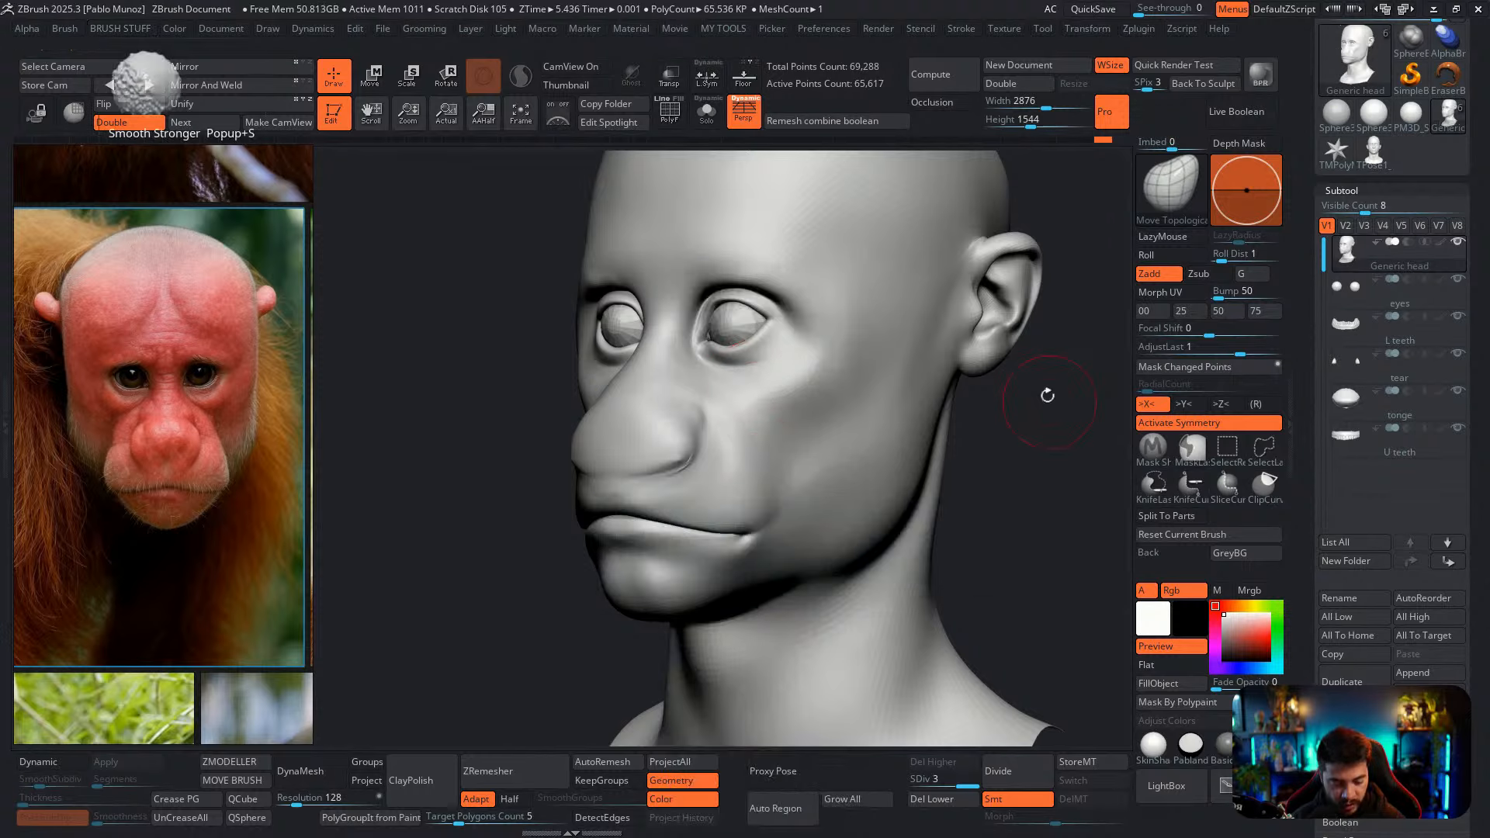
pyautogui.press('space')
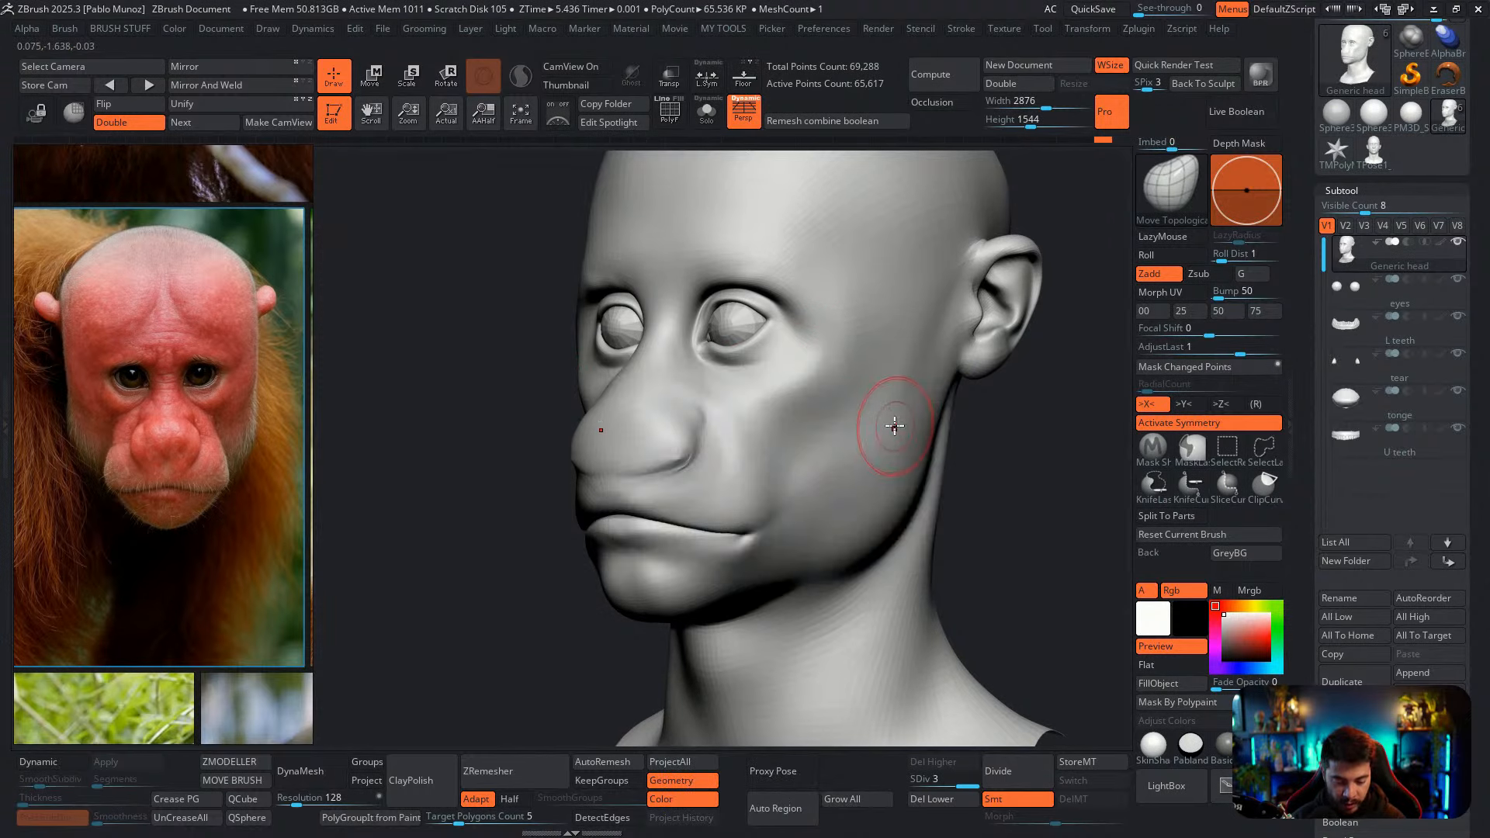
pyautogui.press('shift')
pyautogui.keyDown('shift'); pyautogui.moveTo(894, 425); pyautogui.dragTo(916, 435, button='right'); pyautogui.keyUp('shift')
pyautogui.hotkey('shift', 'space')
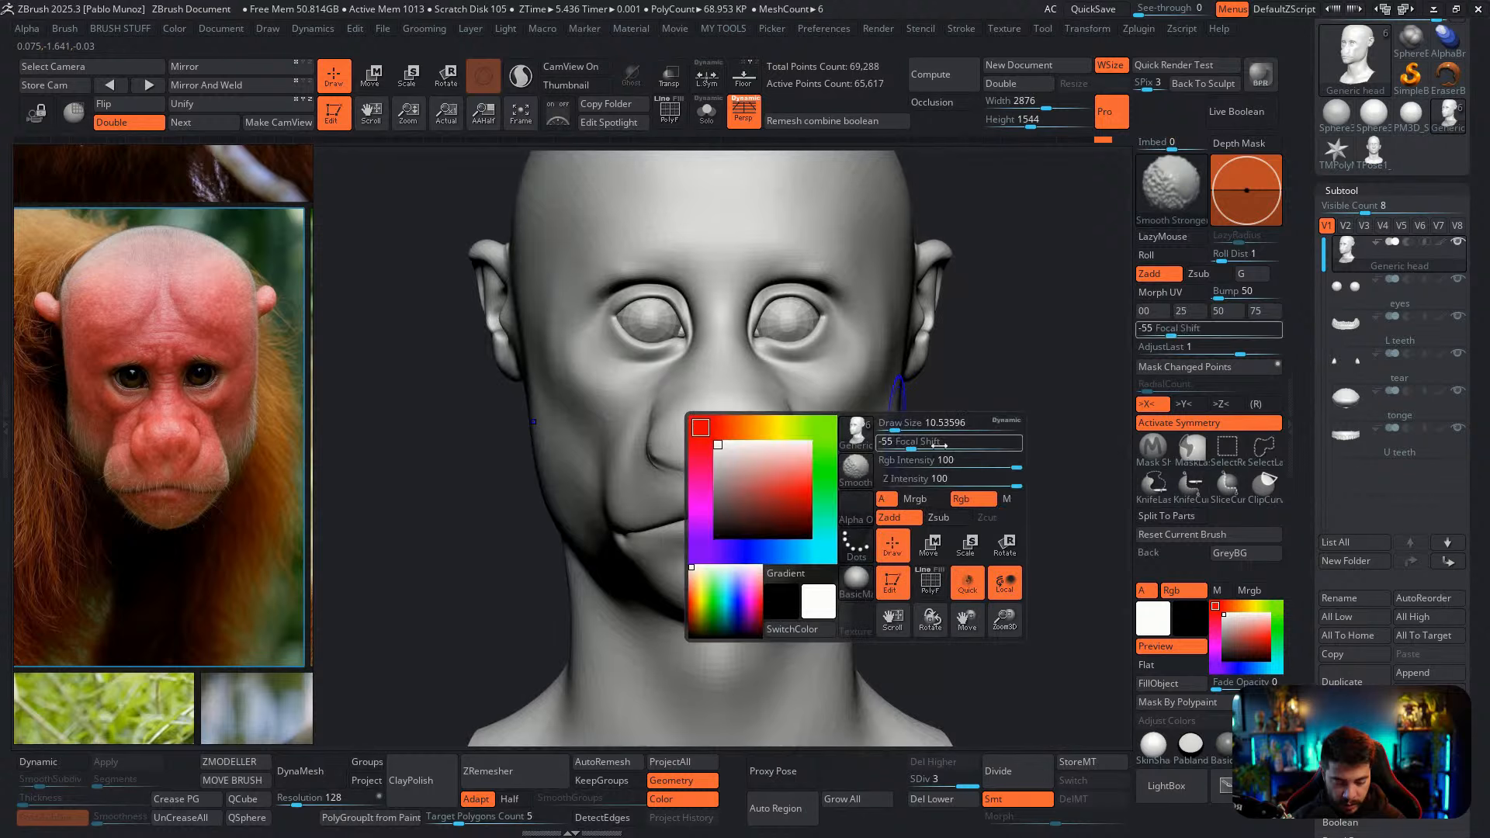
# Smooth the sides of the nose and the crease around the nostril wings with Smooth Stronger
pyautogui.moveTo(784, 439)
pyautogui.mouseDown(button='right')
pyautogui.moveTo(755, 446)
pyautogui.moveTo(780, 446)
pyautogui.mouseUp(button='right')
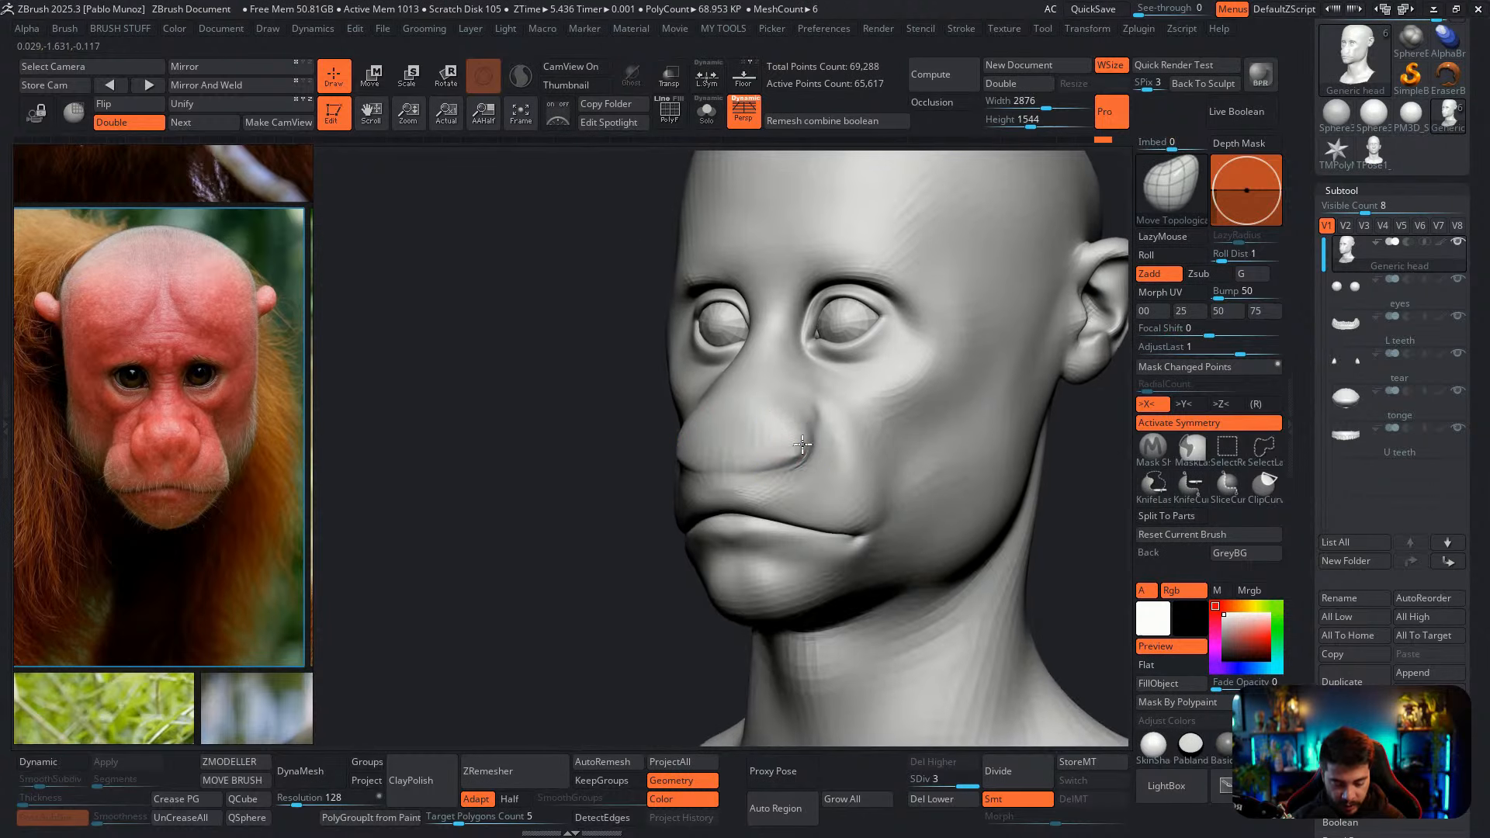
pyautogui.press('shift')
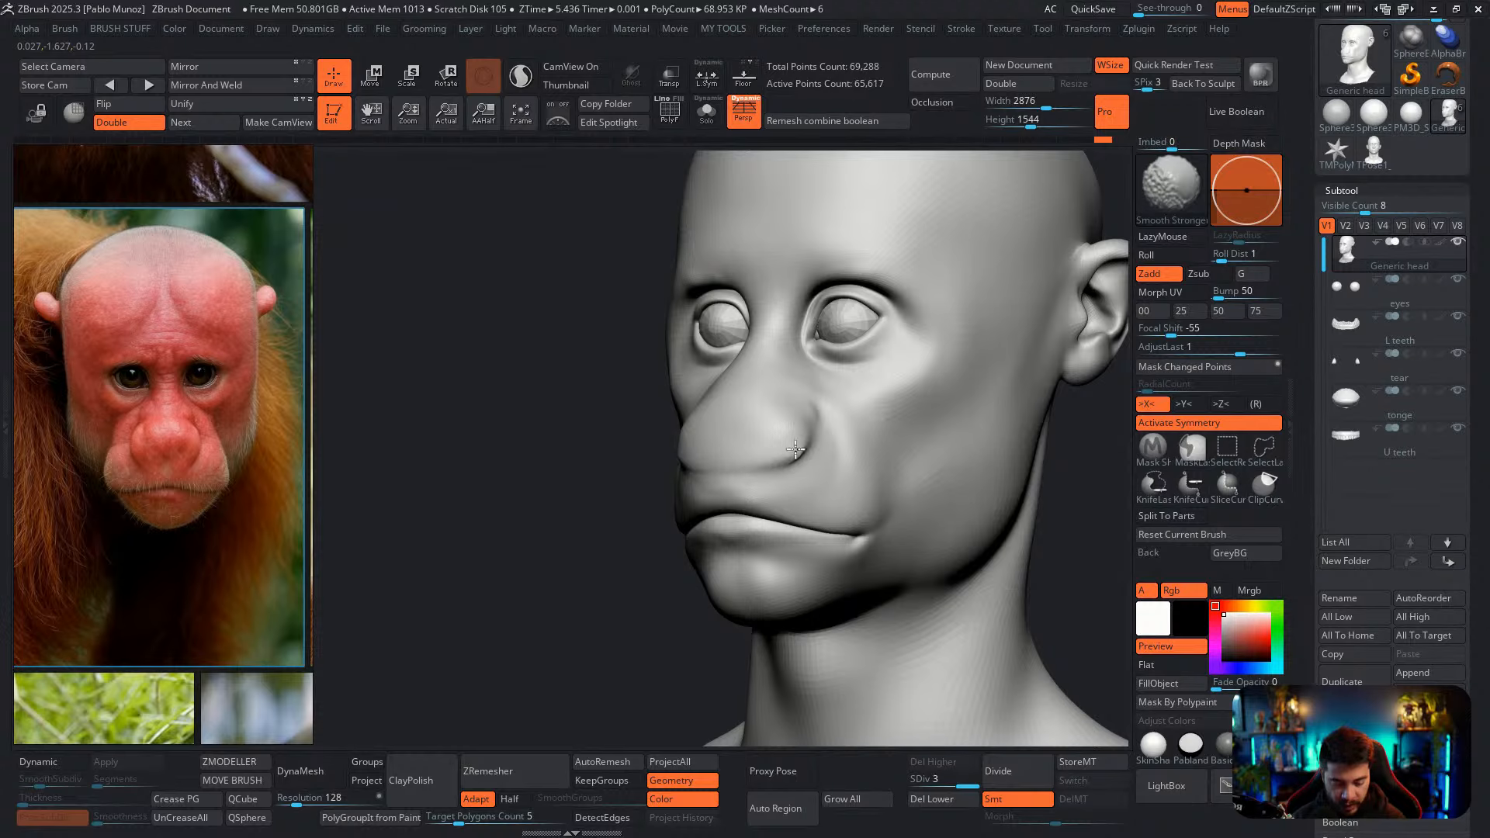
pyautogui.moveTo(814, 442); pyautogui.dragTo(732, 466, button='right')
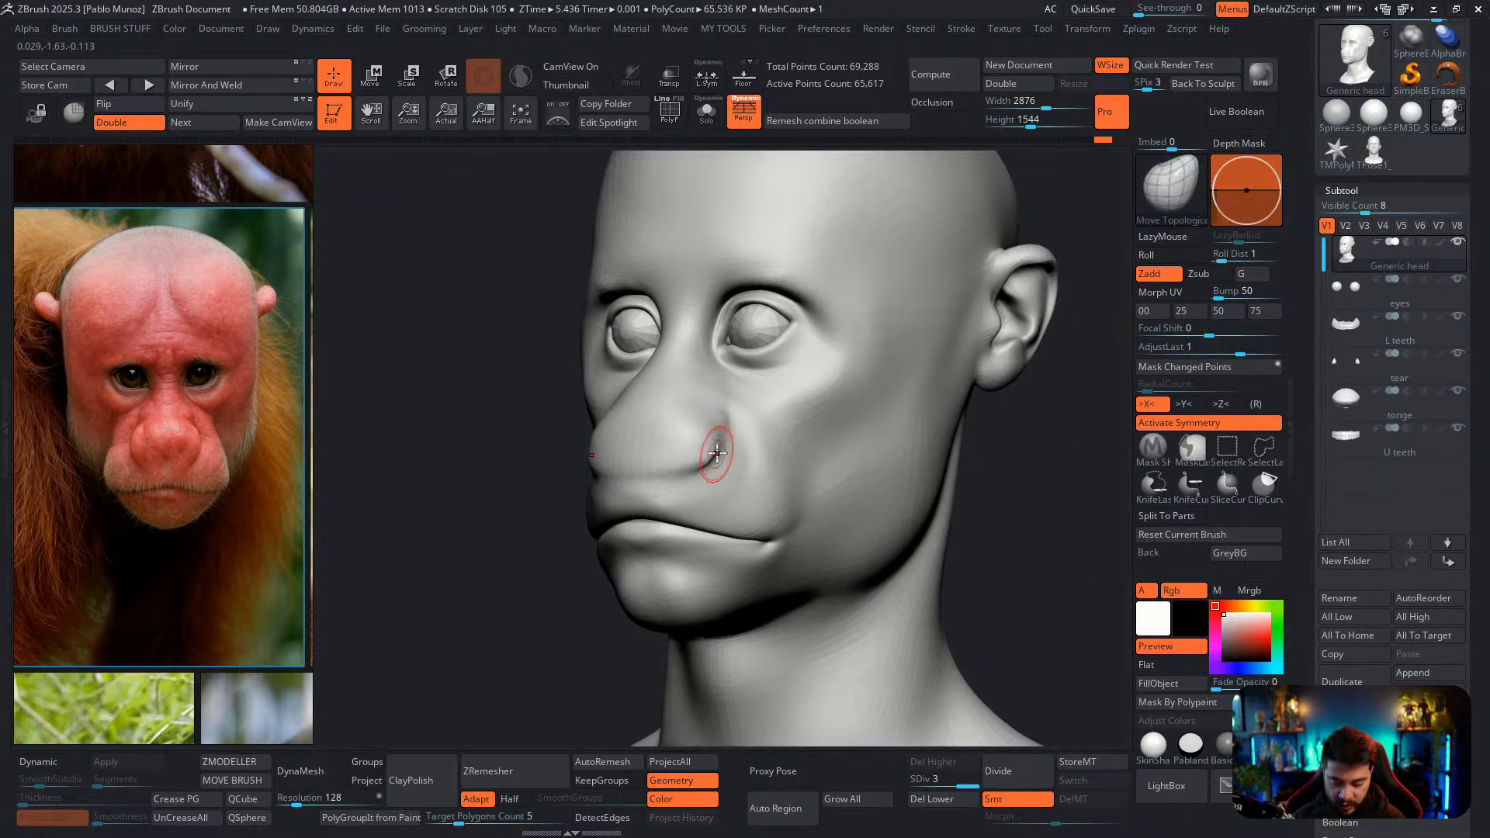
pyautogui.press('shift')
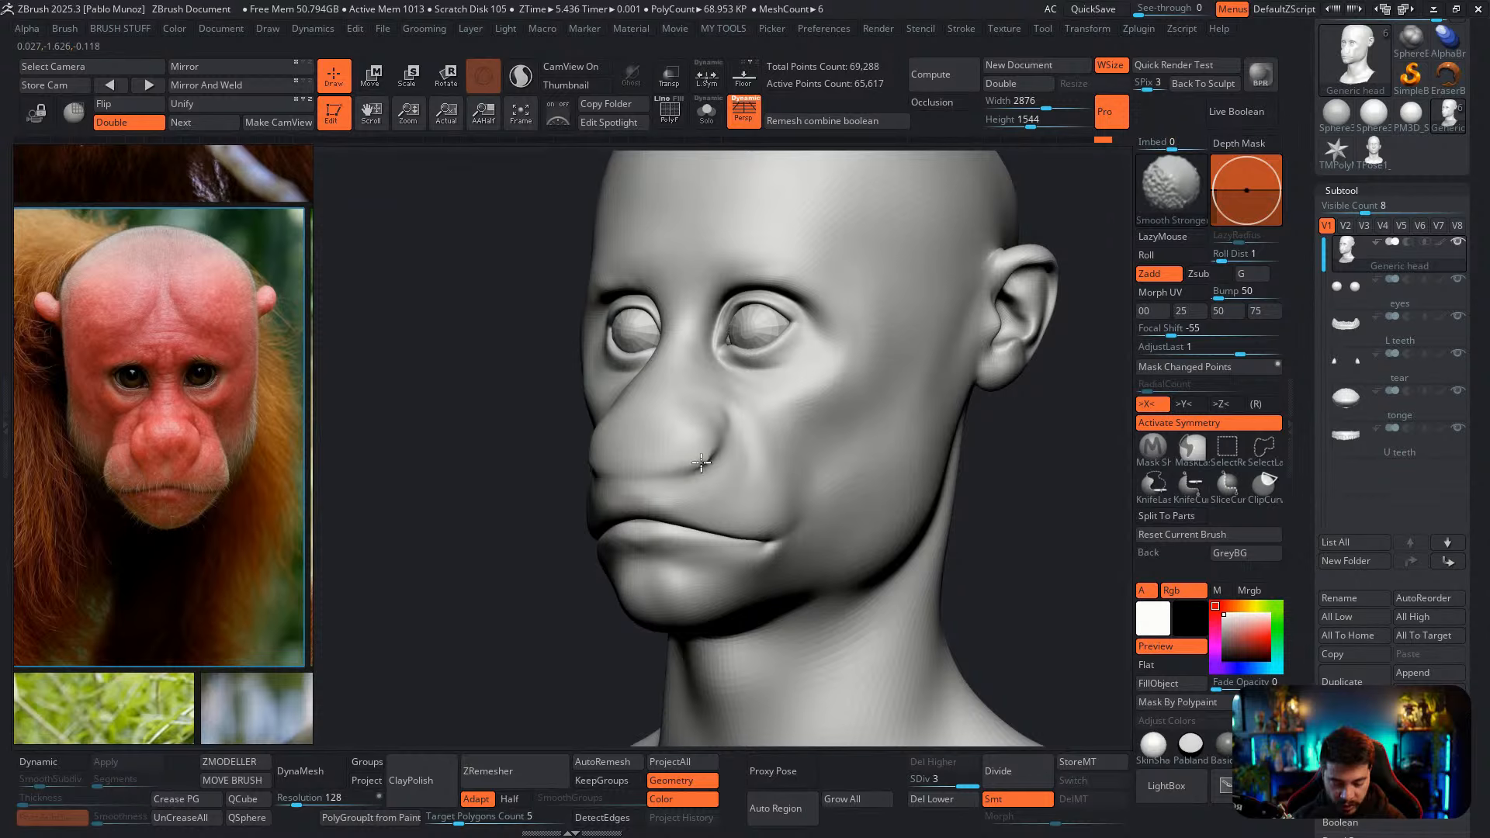
# Adjust the nostril wings and the folds beside the nose, checking the wireframe and hiding it again
pyautogui.hotkey('shift', 'f')
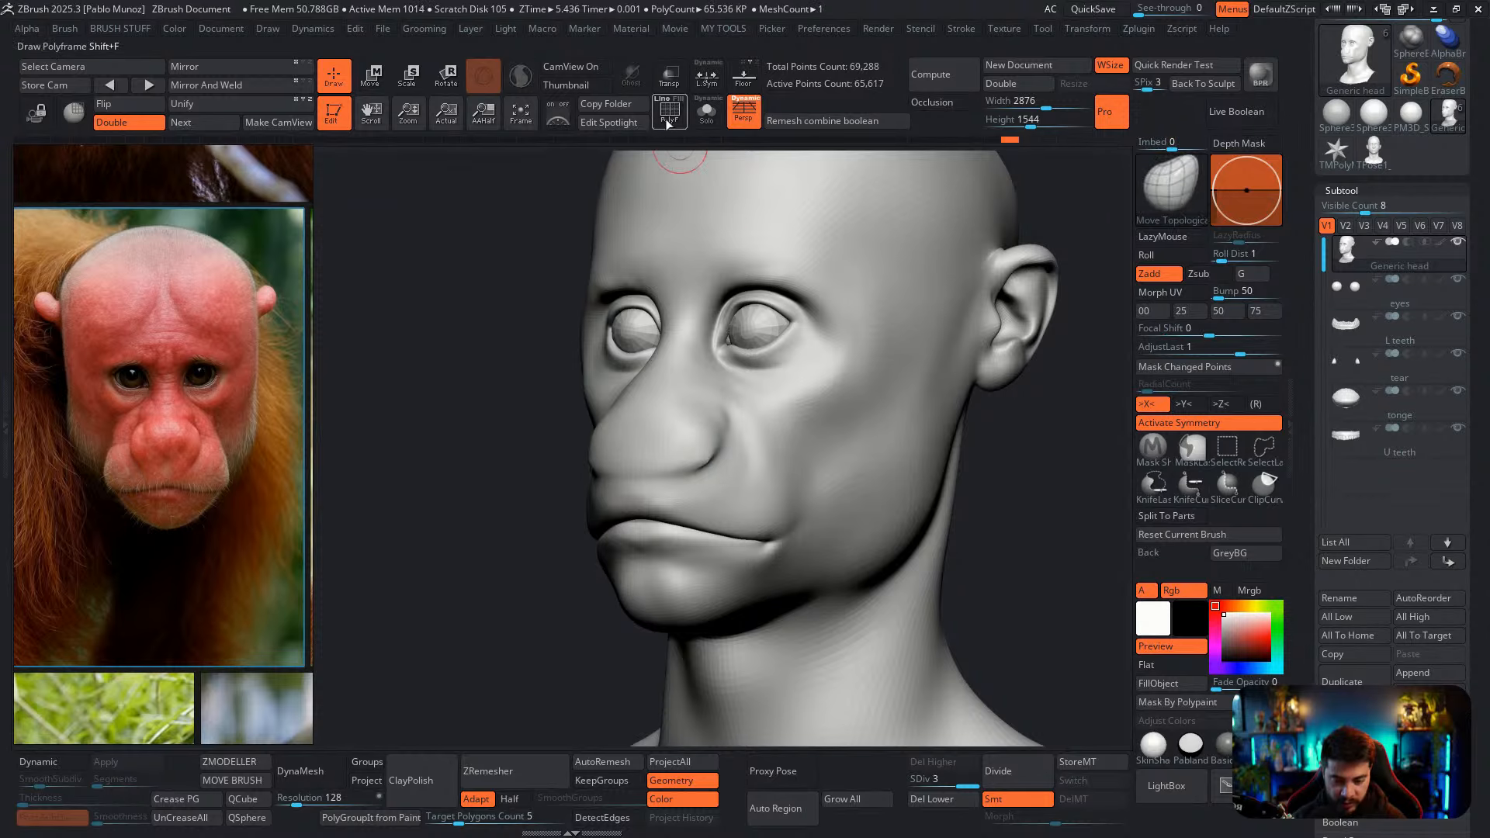
pyautogui.moveTo(707, 481)
pyautogui.mouseDown(button='right')
pyautogui.moveTo(699, 520)
pyautogui.moveTo(738, 472)
pyautogui.moveTo(732, 424)
pyautogui.mouseUp(button='right')
pyautogui.moveTo(731, 424); pyautogui.dragTo(748, 401)
pyautogui.moveTo(708, 429); pyautogui.dragTo(705, 279, button='right')
pyautogui.click(672, 115)
pyautogui.moveTo(741, 431)
pyautogui.mouseDown(button='right')
pyautogui.moveTo(776, 472)
pyautogui.moveTo(761, 490)
pyautogui.mouseUp(button='right')
pyautogui.moveTo(760, 492); pyautogui.dragTo(747, 480)
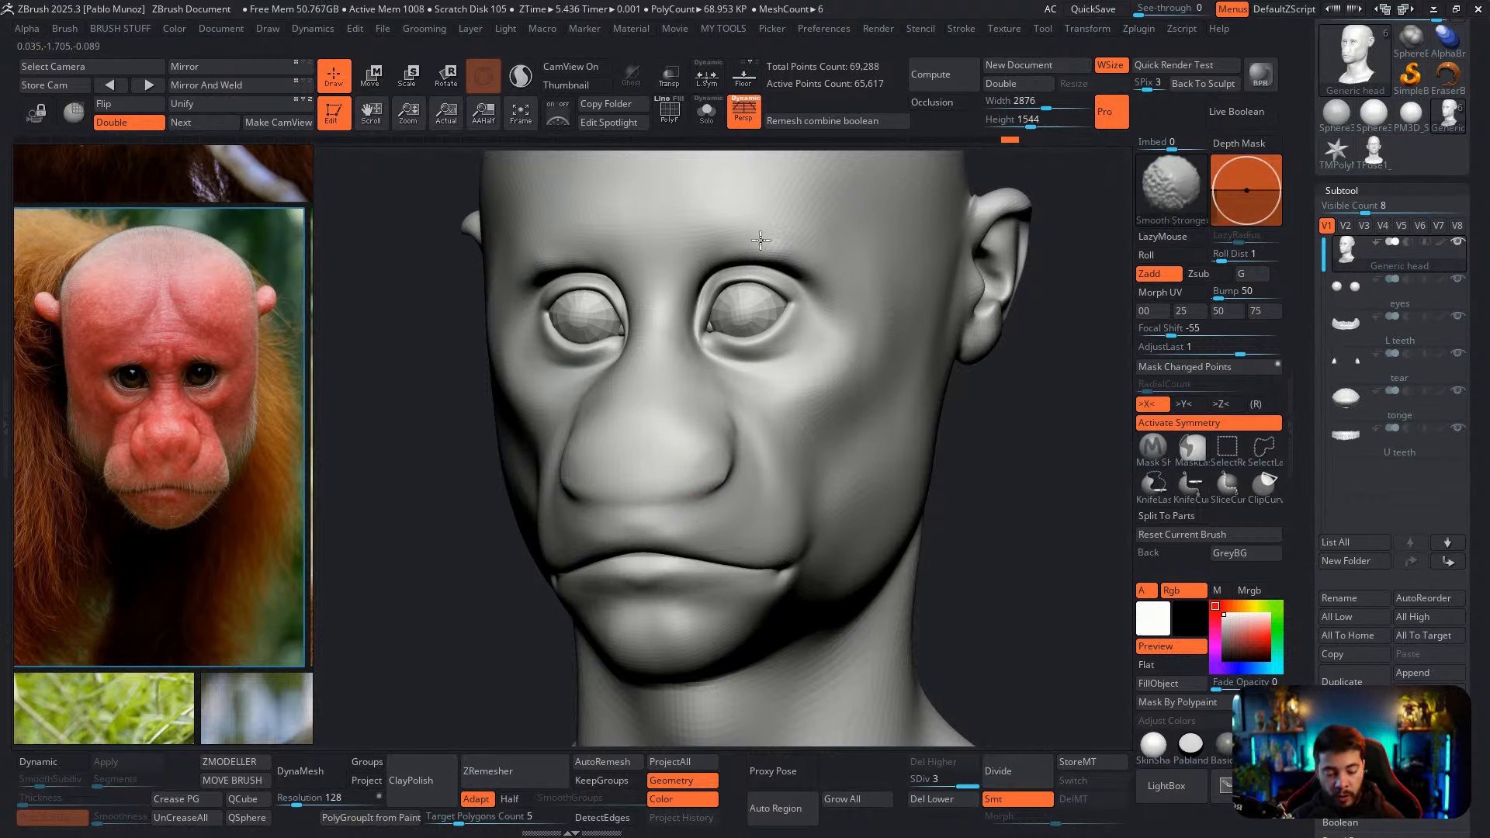
# Carve a sharper crease around the nostril wing toward the upper lip with The_GIO_soft brush in Zsub mode
pyautogui.moveTo(778, 409)
pyautogui.mouseDown(button='right')
pyautogui.moveTo(765, 319)
pyautogui.moveTo(742, 426)
pyautogui.mouseUp(button='right')
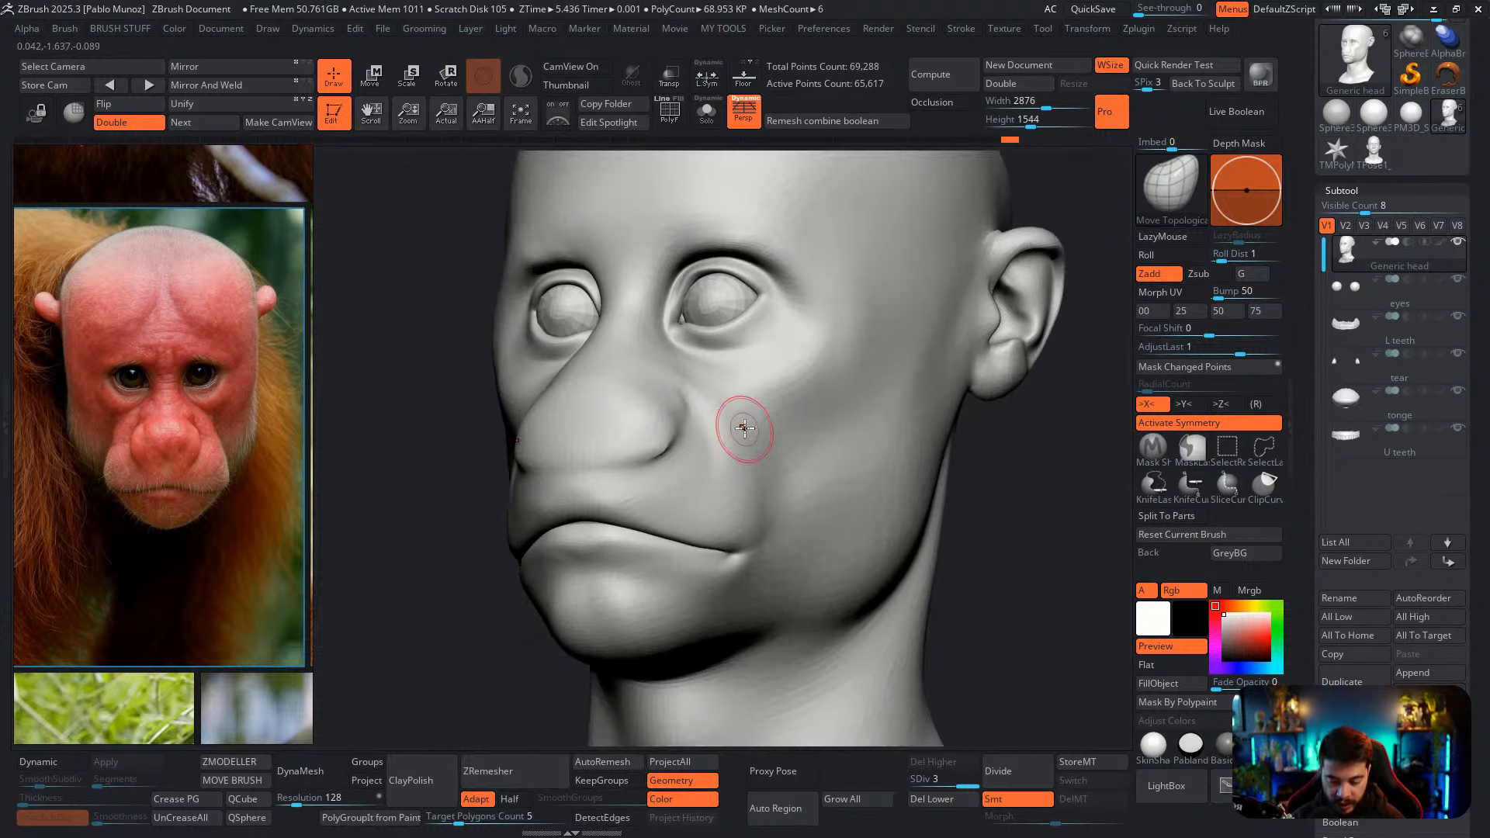
pyautogui.press('b')
pyautogui.press('b')
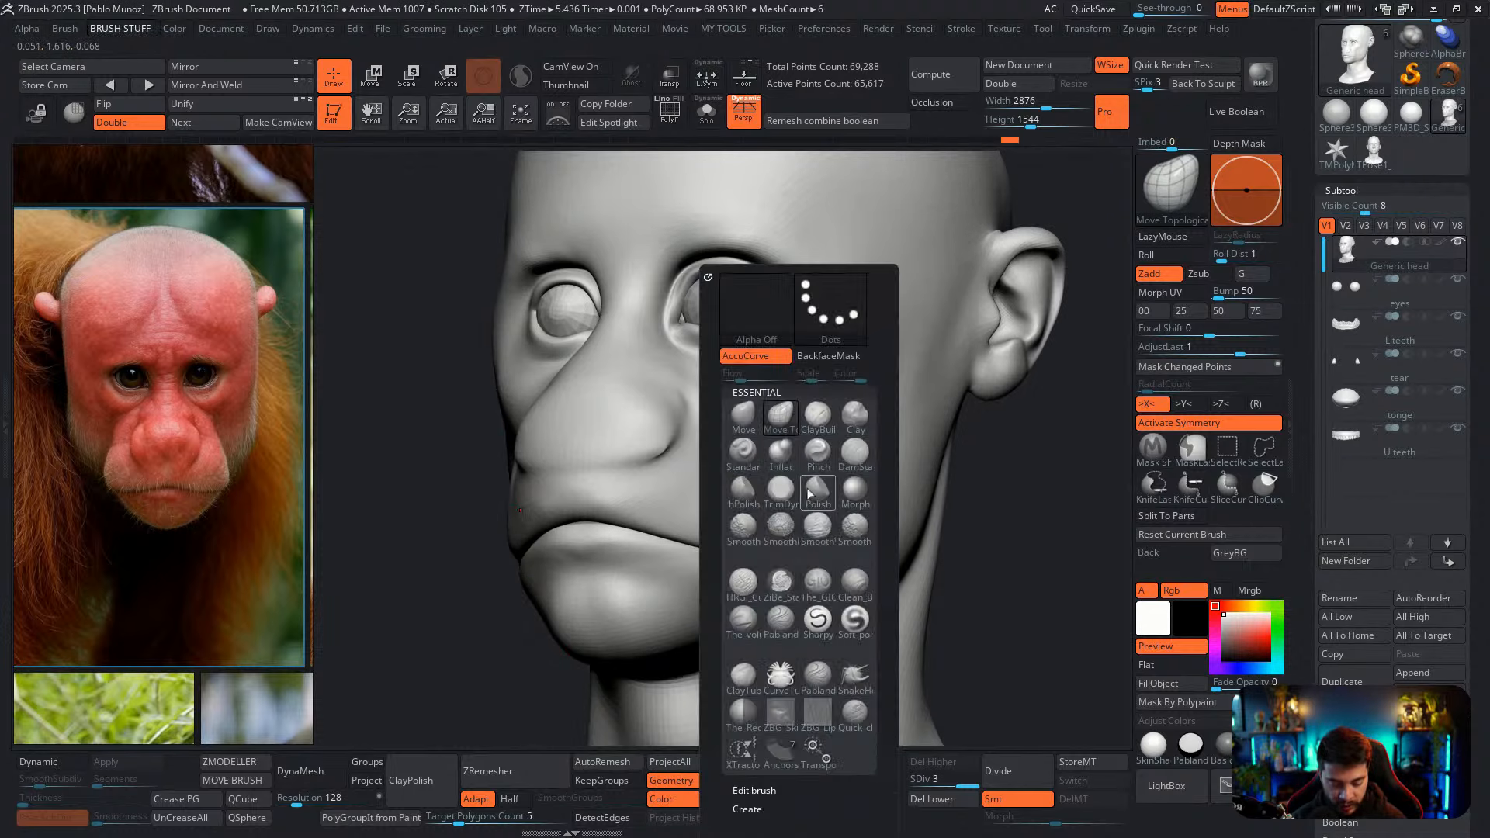
pyautogui.click(818, 582)
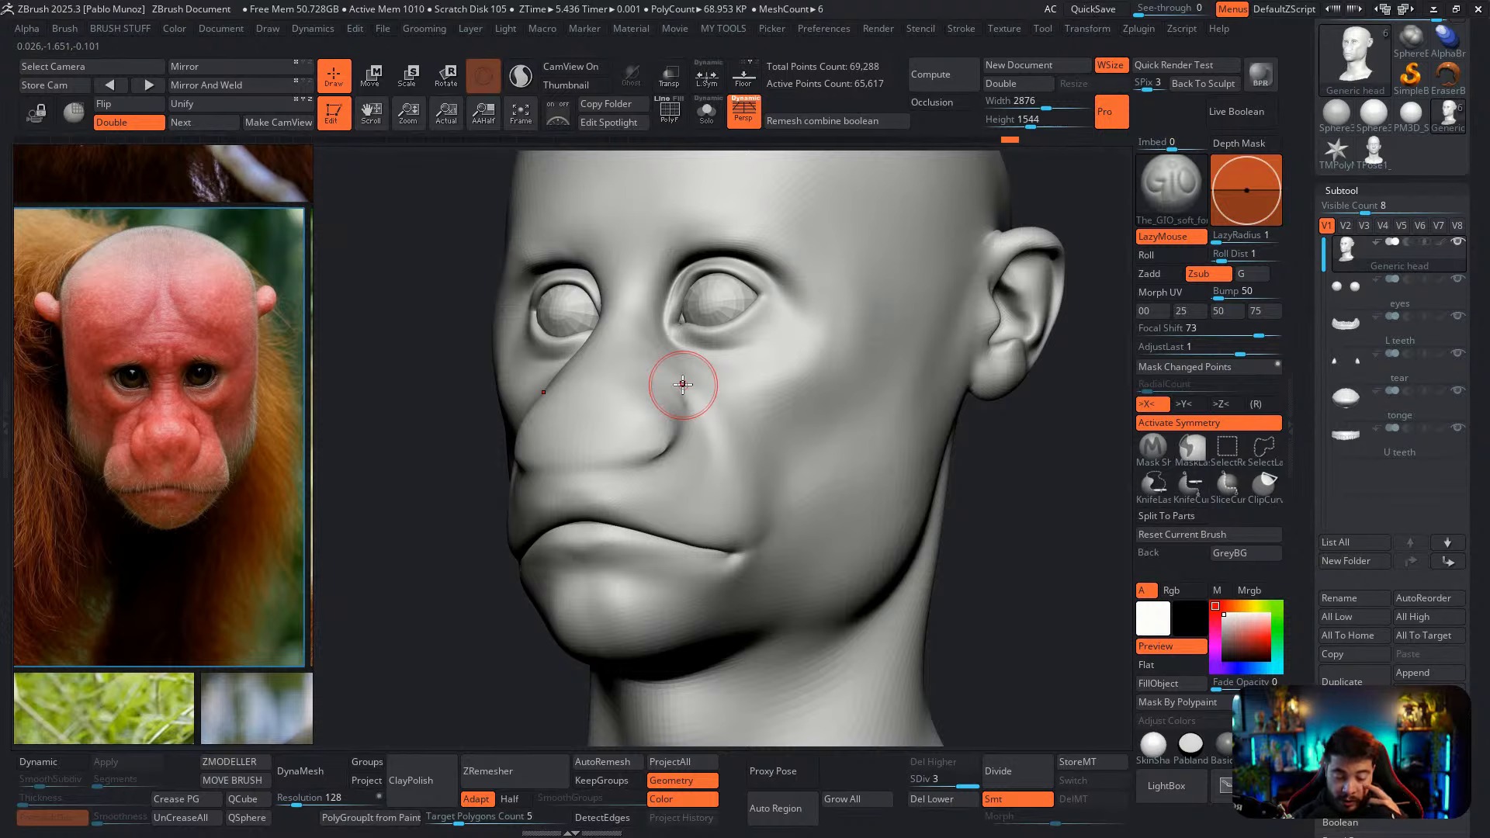
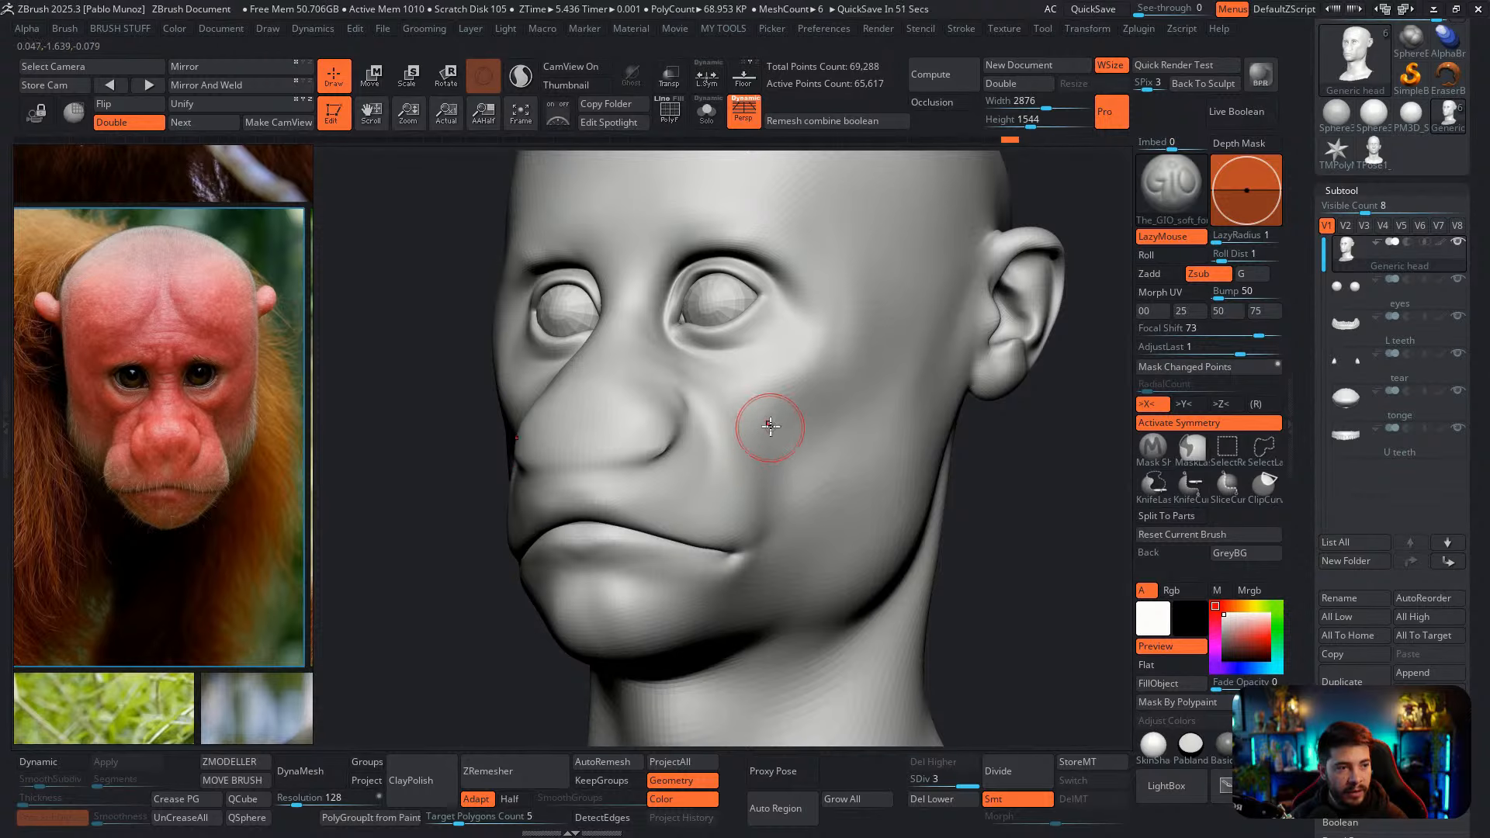
pyautogui.keyDown('alt'); pyautogui.moveTo(672, 452); pyautogui.dragTo(704, 425, button='right'); pyautogui.keyUp('alt')
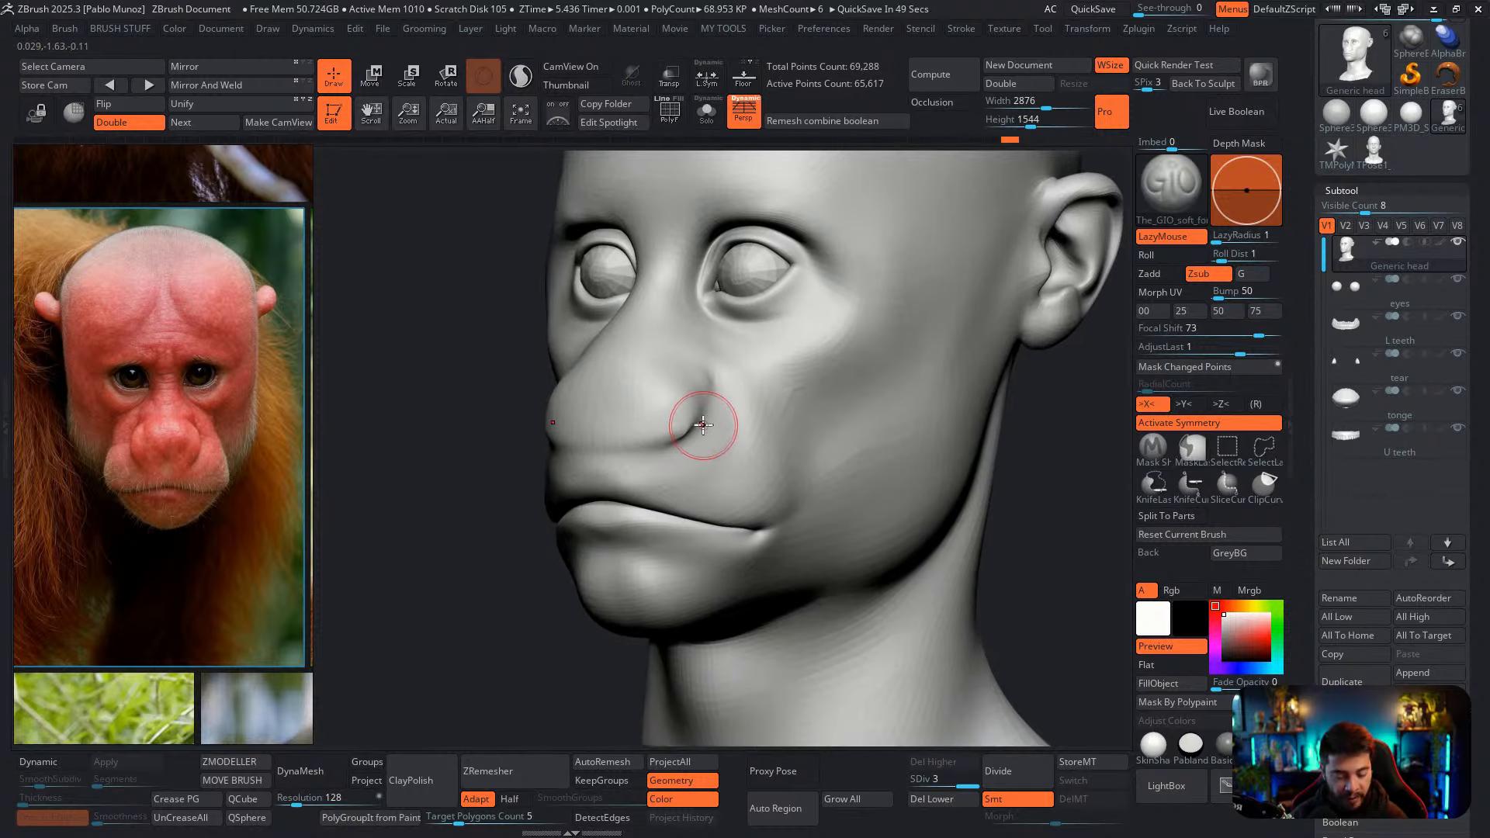
pyautogui.press('space')
pyautogui.moveTo(701, 425); pyautogui.dragTo(707, 426)
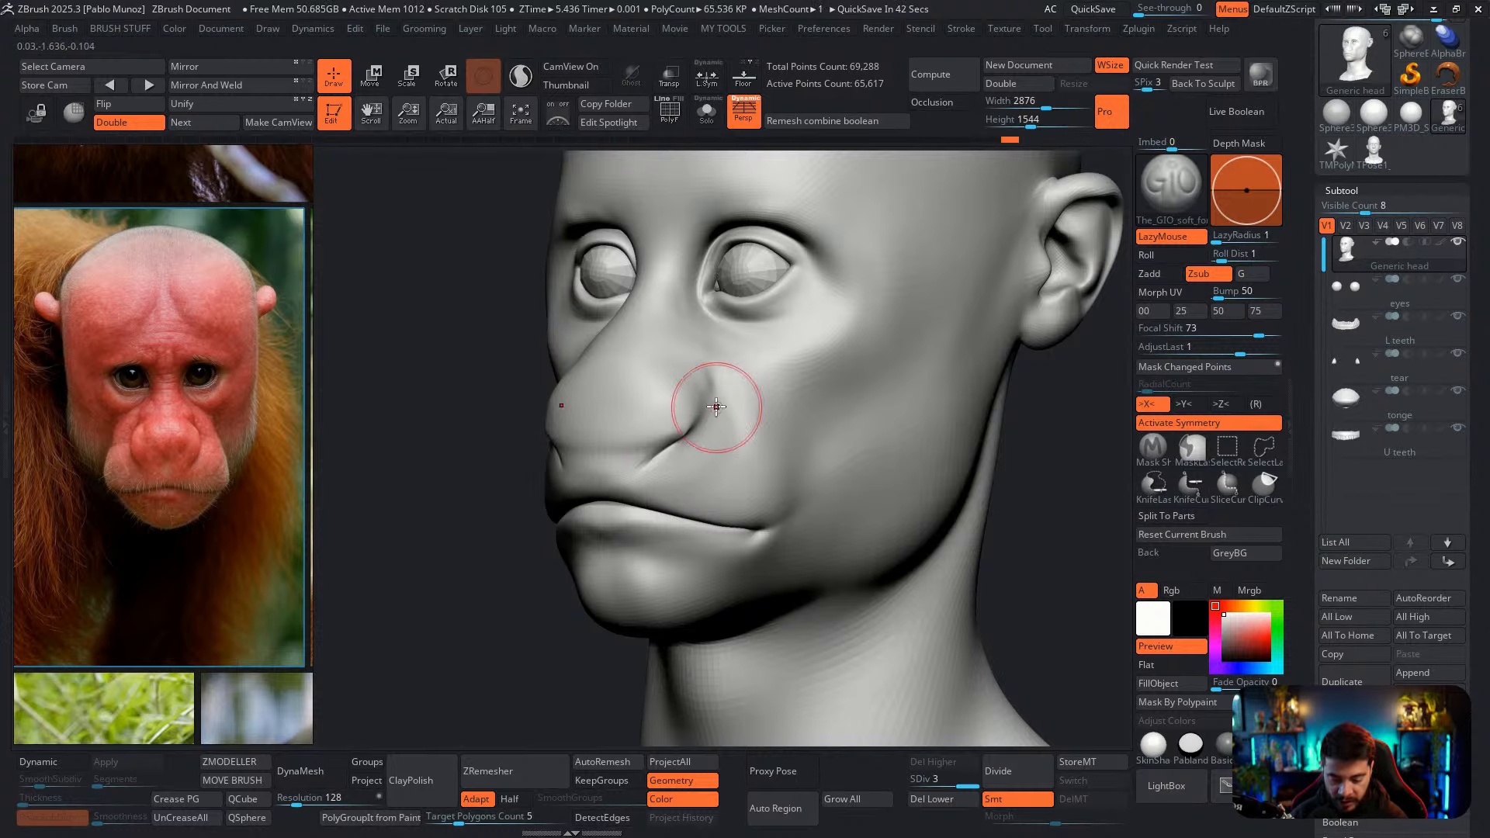
pyautogui.moveTo(709, 399); pyautogui.dragTo(682, 416, button='right')
pyautogui.moveTo(704, 410); pyautogui.dragTo(702, 413)
pyautogui.moveTo(688, 356)
pyautogui.mouseDown()
pyautogui.moveTo(700, 377)
pyautogui.moveTo(681, 348)
pyautogui.mouseUp()
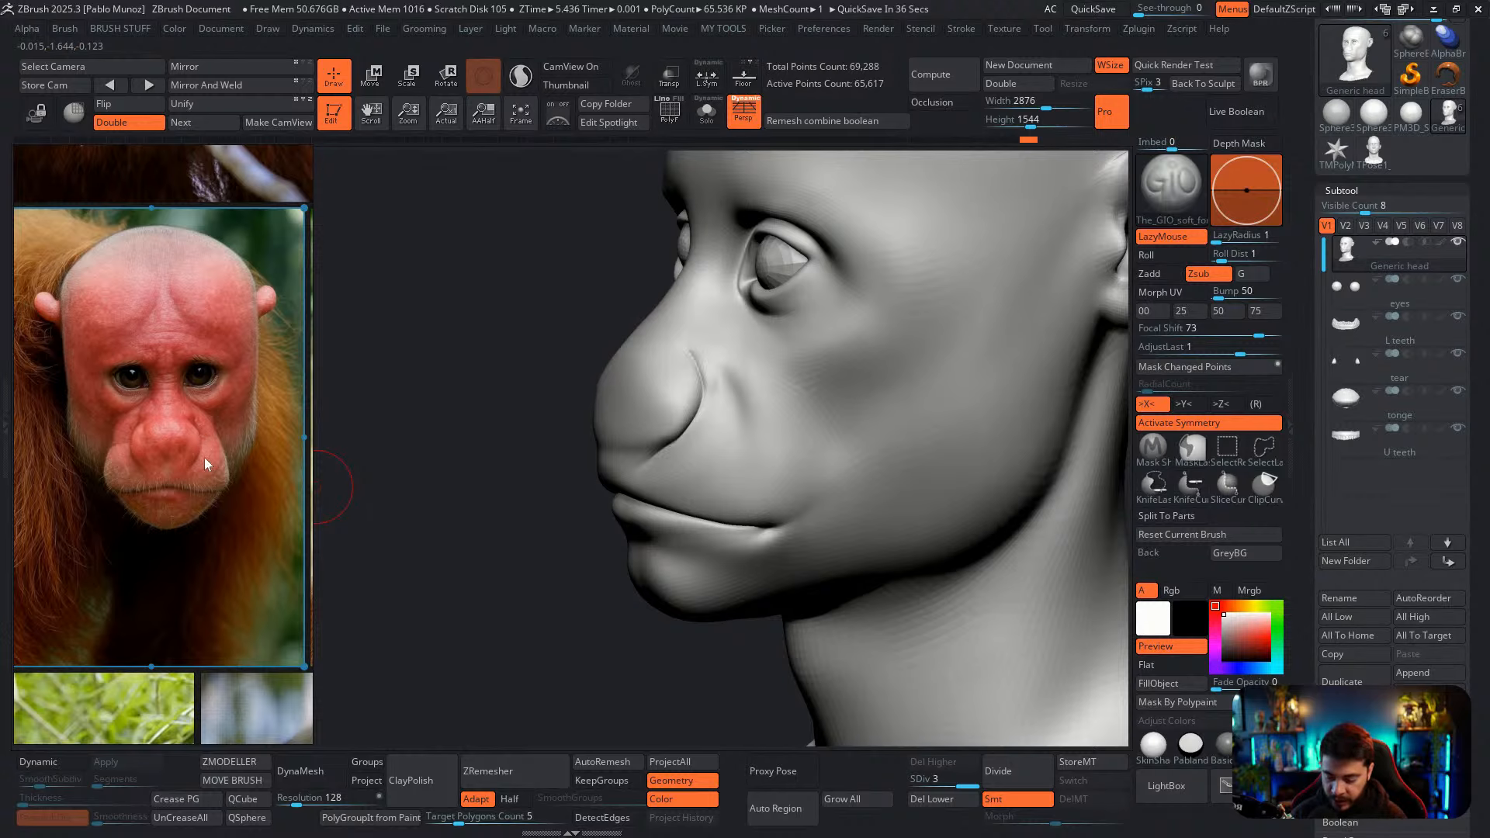
# Extend the carved crease up the side of the nose toward the bridge
pyautogui.moveTo(682, 322); pyautogui.dragTo(712, 356, button='right')
pyautogui.moveTo(712, 357); pyautogui.dragTo(714, 355)
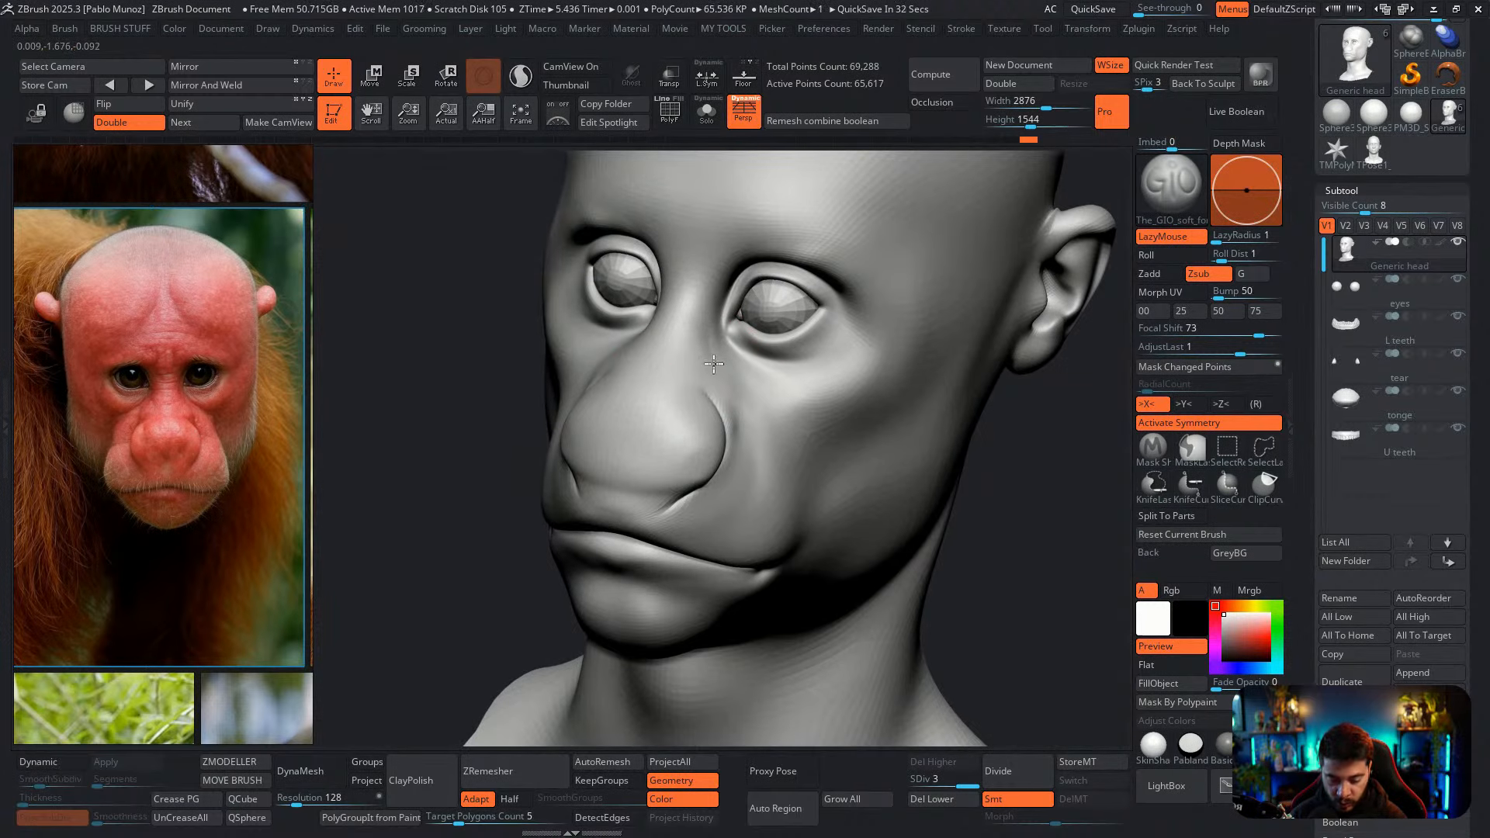
pyautogui.moveTo(721, 394); pyautogui.dragTo(719, 394)
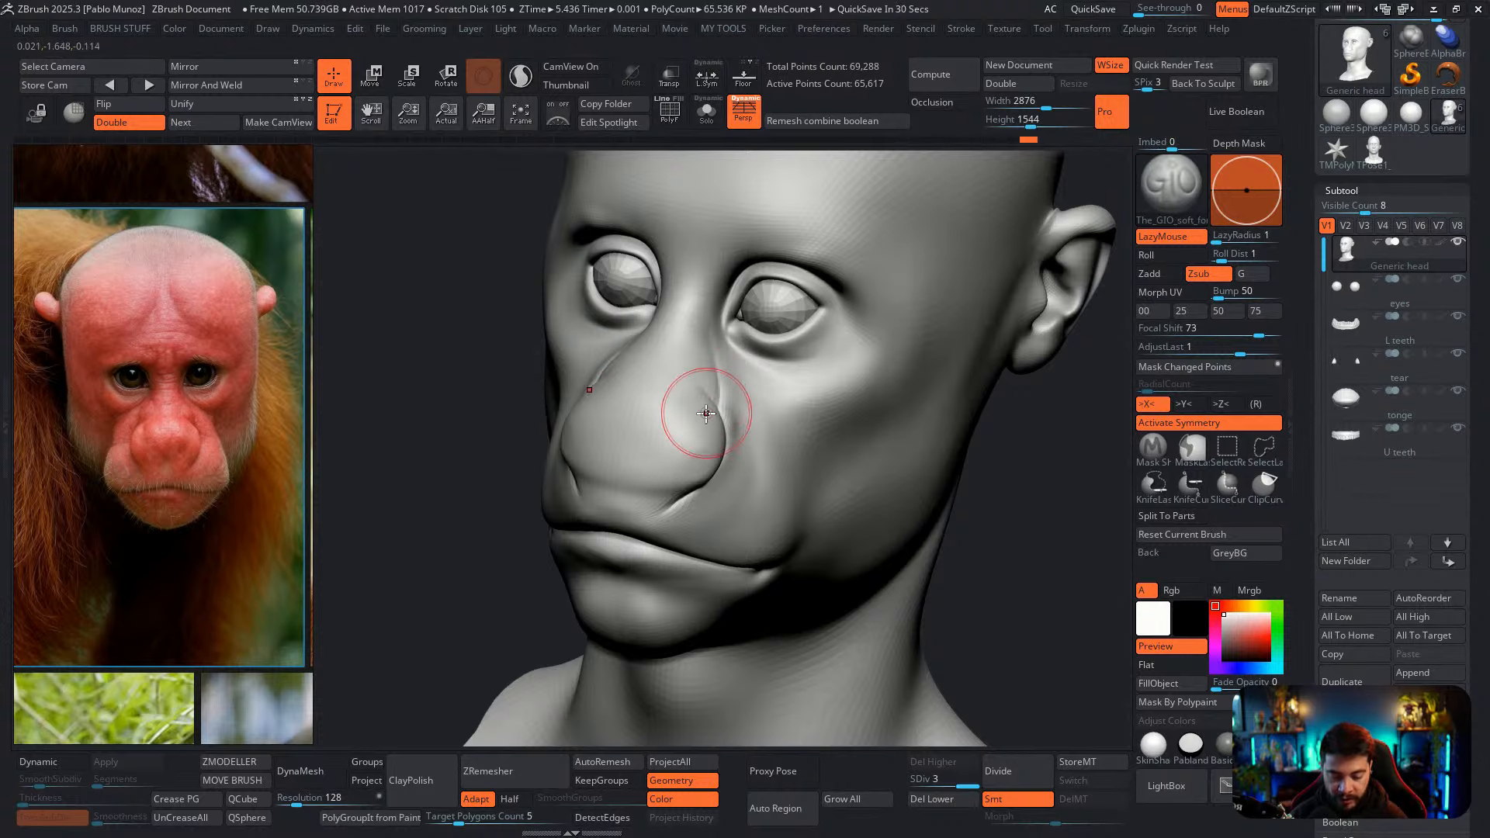
# Deepen the crease along the nose wing and carve the inner eye corner, working from the head's opposite side
pyautogui.keyDown('shift'); pyautogui.moveTo(705, 409); pyautogui.dragTo(828, 461, button='right'); pyautogui.keyUp('shift')
pyautogui.moveTo(676, 413); pyautogui.dragTo(724, 407, button='right')
pyautogui.moveTo(588, 443)
pyautogui.mouseDown()
pyautogui.moveTo(585, 416)
pyautogui.moveTo(588, 436)
pyautogui.mouseUp()
pyautogui.moveTo(567, 331)
pyautogui.mouseDown()
pyautogui.moveTo(584, 435)
pyautogui.moveTo(581, 344)
pyautogui.mouseUp()
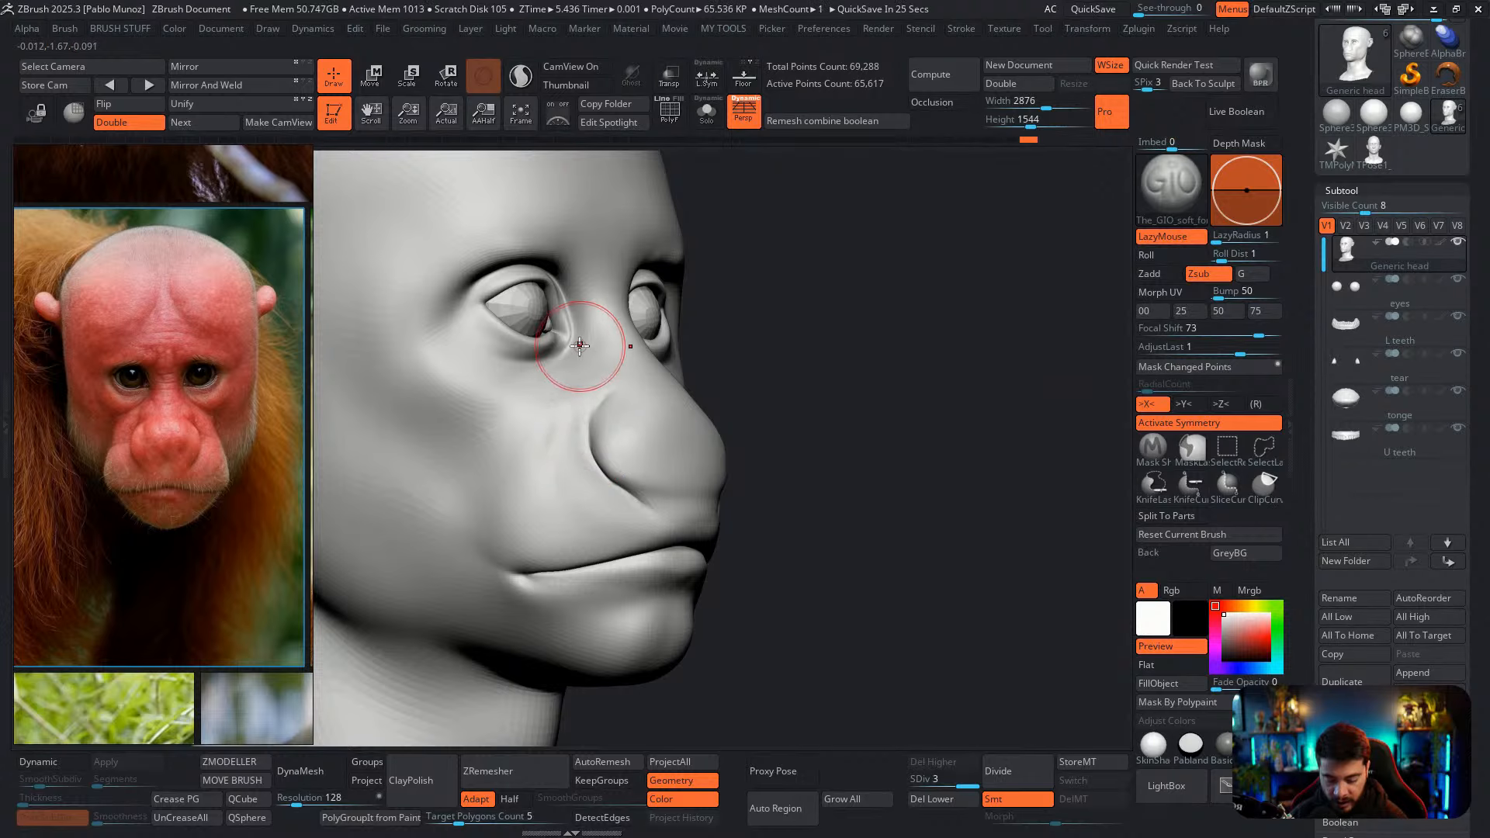
pyautogui.moveTo(581, 410); pyautogui.dragTo(586, 449)
pyautogui.moveTo(599, 384); pyautogui.dragTo(588, 423)
pyautogui.moveTo(601, 481); pyautogui.dragTo(580, 388)
pyautogui.keyDown('shift'); pyautogui.moveTo(776, 332); pyautogui.dragTo(725, 348); pyautogui.keyUp('shift')
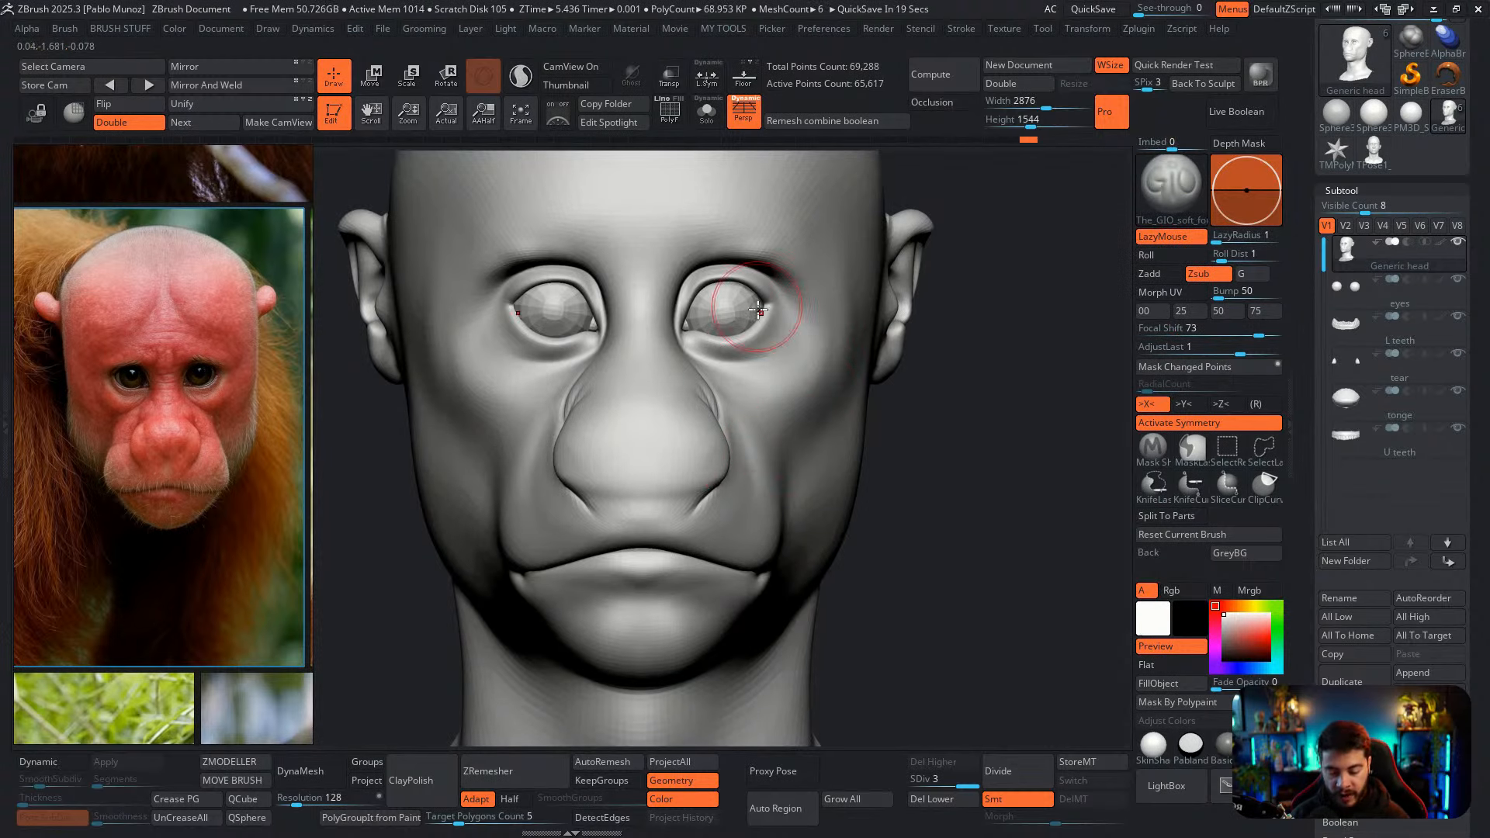
# Carve a fold from below the inner eye corner diagonally down onto the cheek
pyautogui.keyDown('alt'); pyautogui.moveTo(779, 412); pyautogui.dragTo(758, 449, button='right'); pyautogui.keyUp('alt')
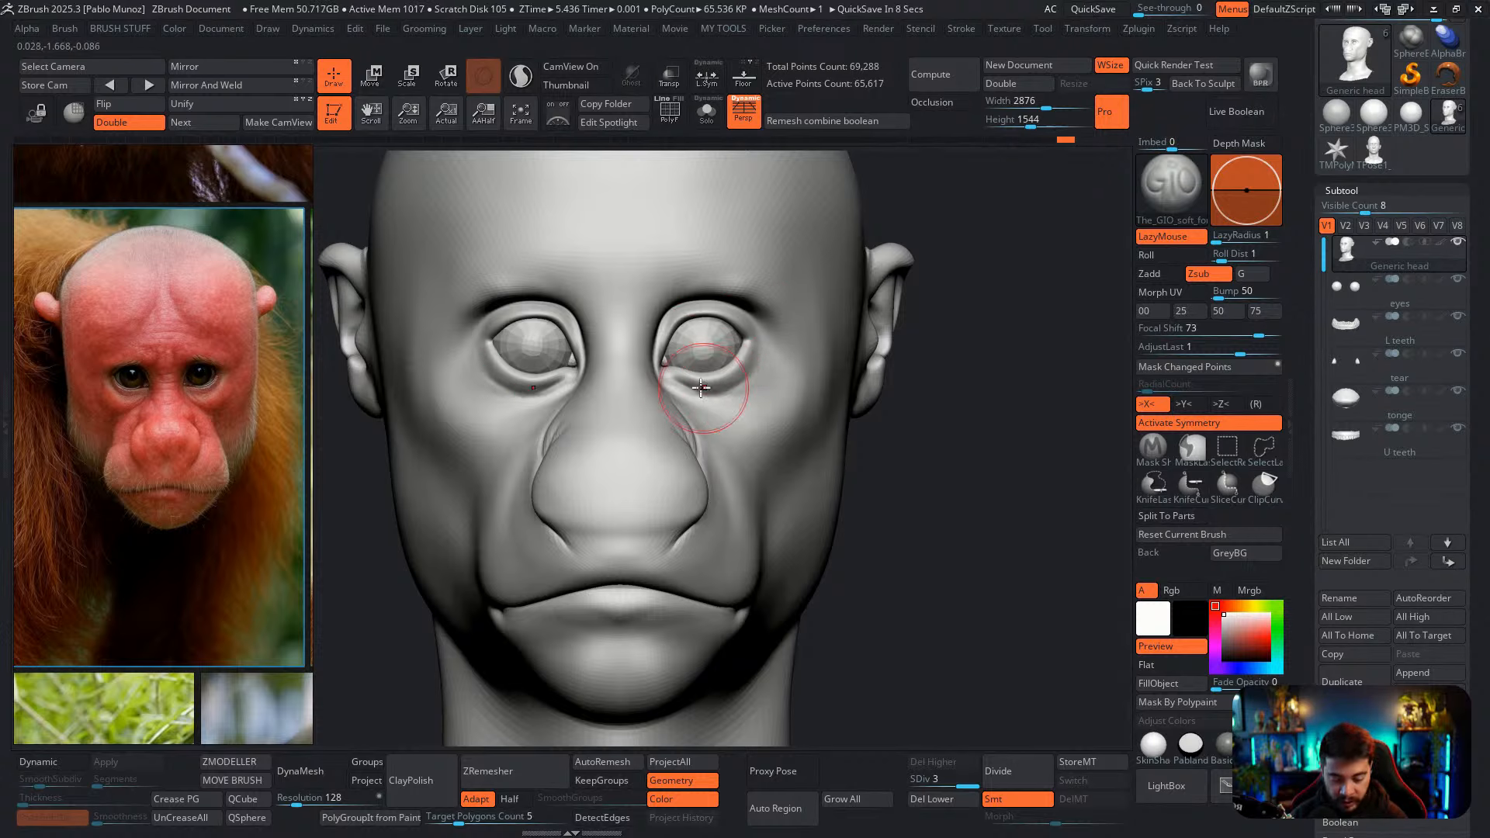
pyautogui.moveTo(673, 378); pyautogui.dragTo(705, 402)
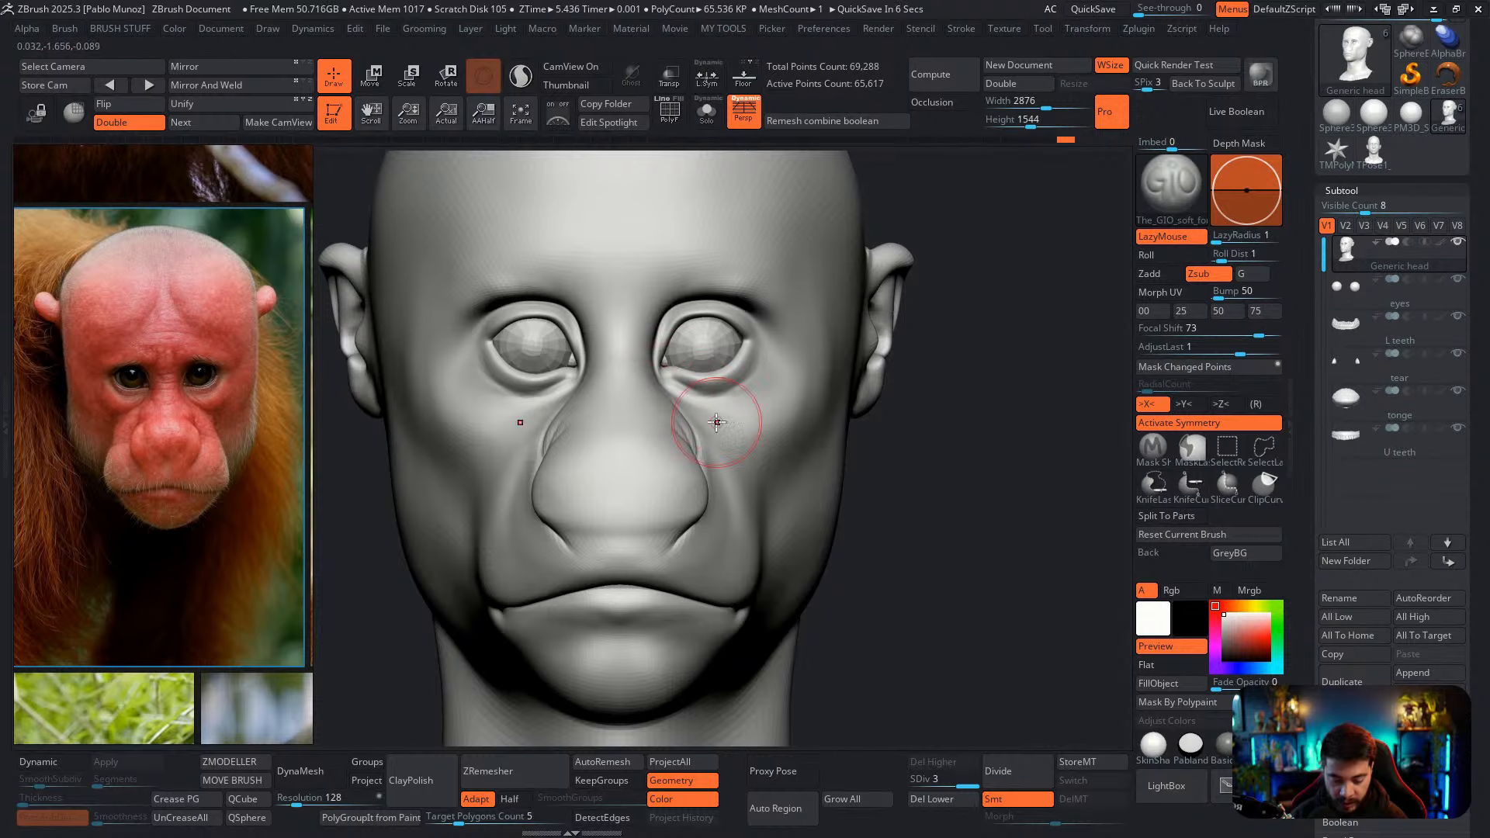
pyautogui.moveTo(555, 406)
pyautogui.keyDown('alt'); pyautogui.mouseDown(button='right')
pyautogui.moveTo(675, 406)
pyautogui.moveTo(608, 402)
pyautogui.moveTo(667, 390)
pyautogui.mouseUp(button='right'); pyautogui.keyUp('alt')
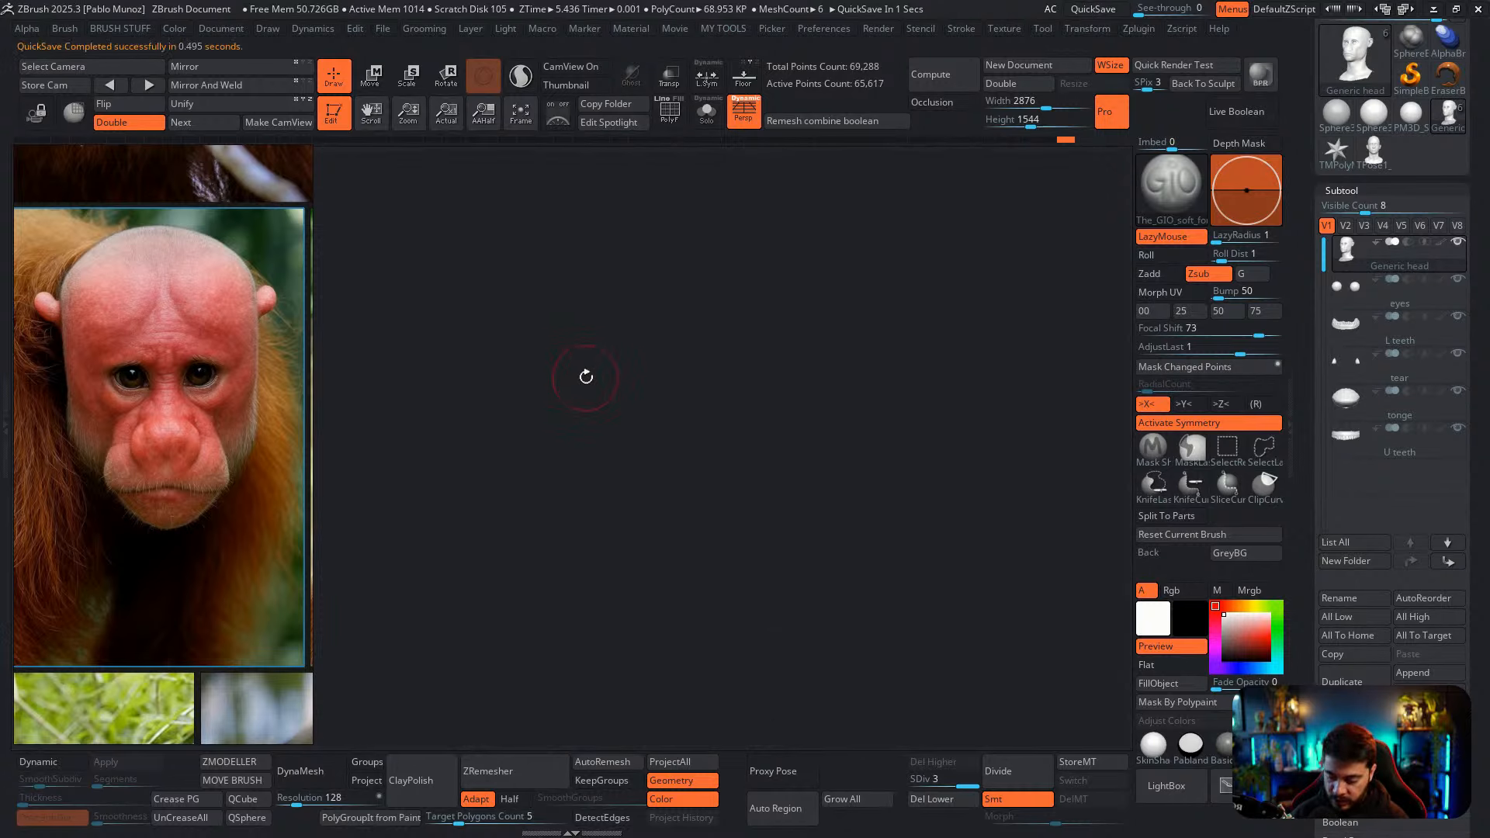
pyautogui.moveTo(590, 464); pyautogui.dragTo(589, 460, button='right')
pyautogui.keyDown('alt'); pyautogui.moveTo(657, 392); pyautogui.dragTo(587, 478); pyautogui.keyUp('alt')
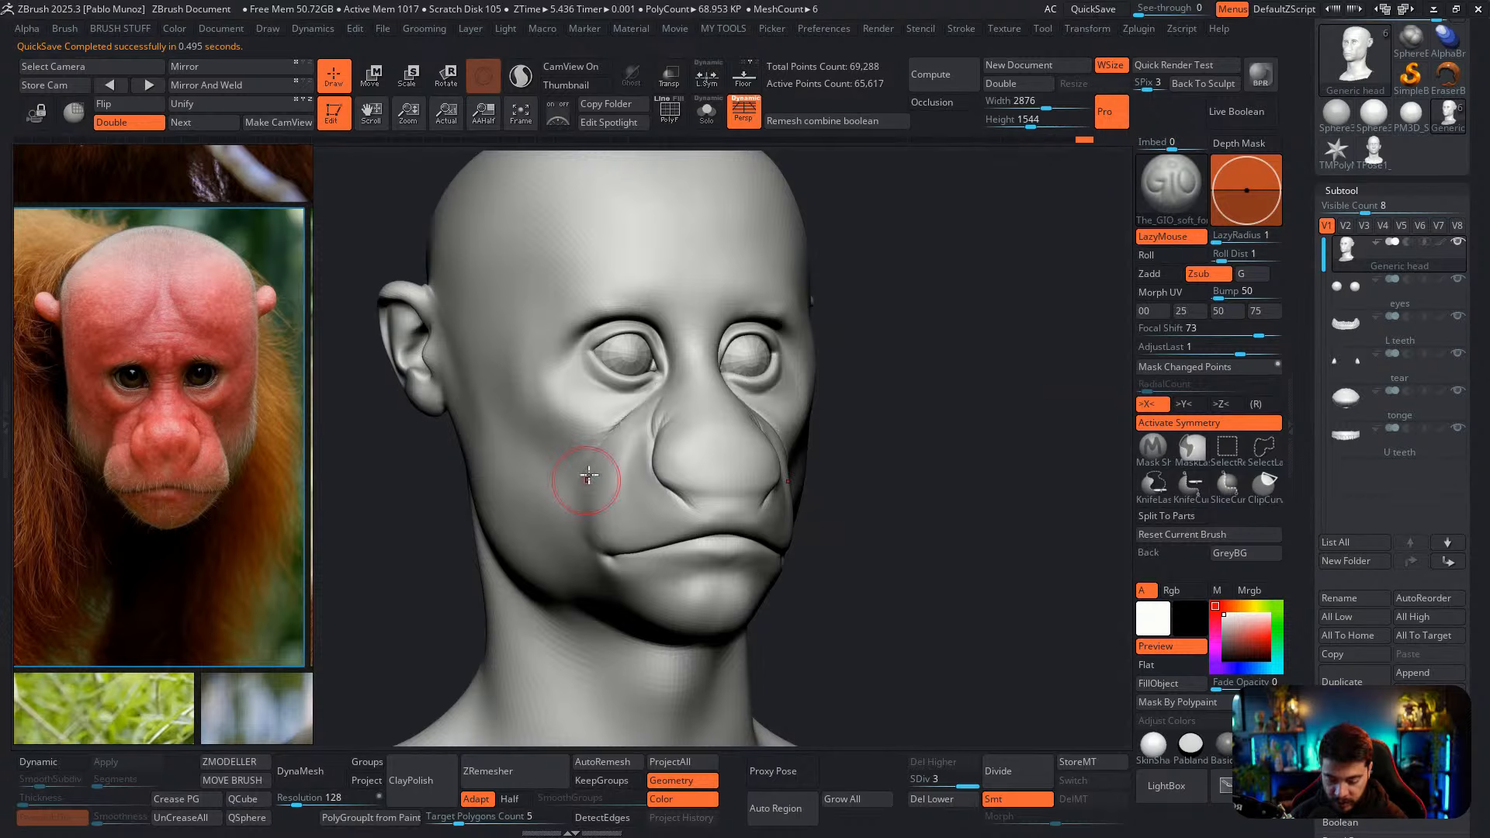
# Smooth the upper fold beside the nose and re-carve it from the inner eye corner toward the nostril wing
pyautogui.keyDown('shift'); pyautogui.moveTo(630, 430); pyautogui.dragTo(648, 423); pyautogui.keyUp('shift')
pyautogui.keyDown('shift'); pyautogui.moveTo(656, 445); pyautogui.dragTo(646, 443, button='right'); pyautogui.keyUp('shift')
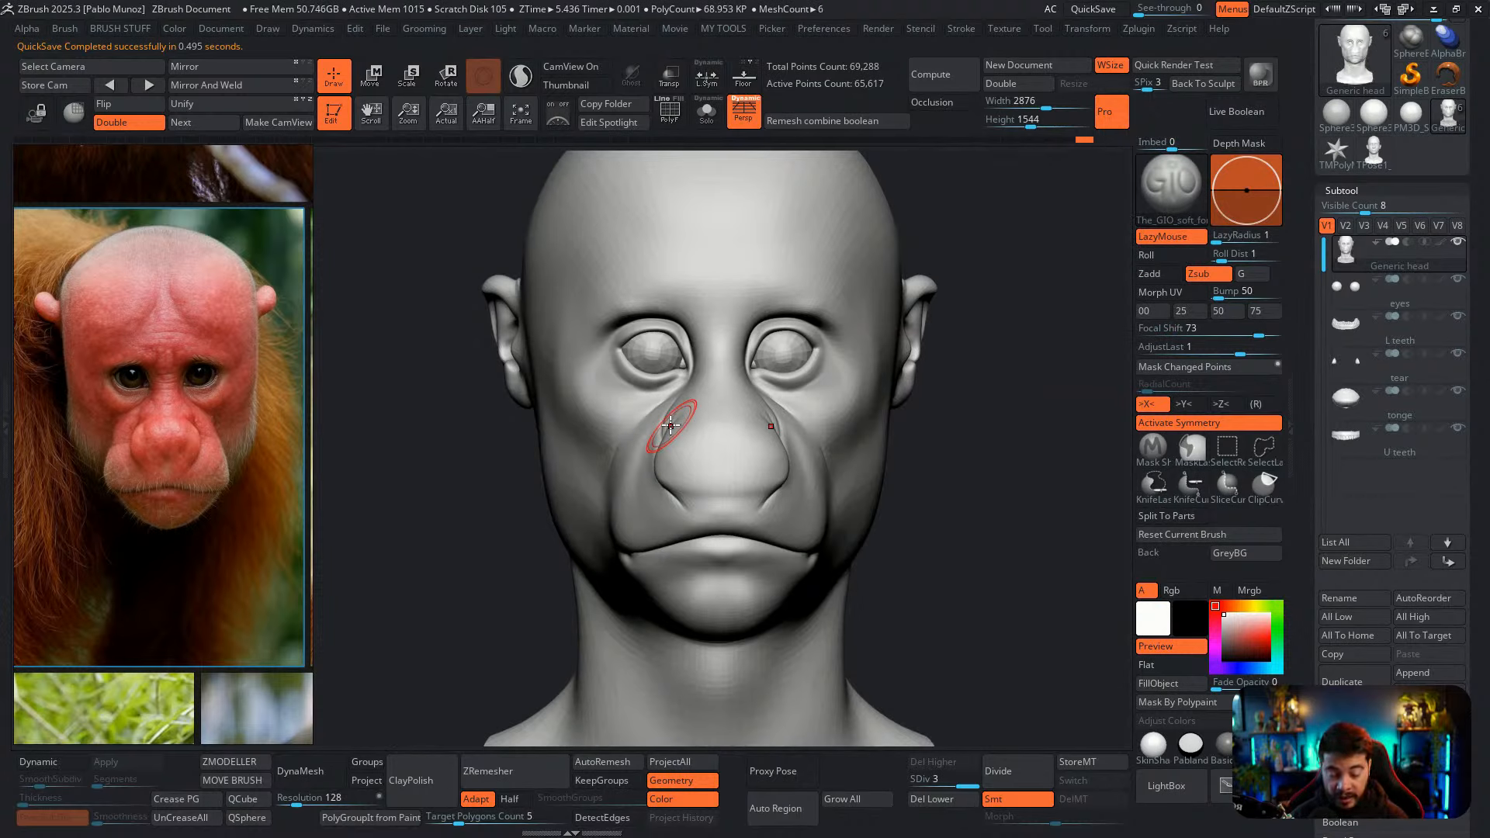
pyautogui.keyDown('shift'); pyautogui.moveTo(824, 446); pyautogui.dragTo(828, 454); pyautogui.keyUp('shift')
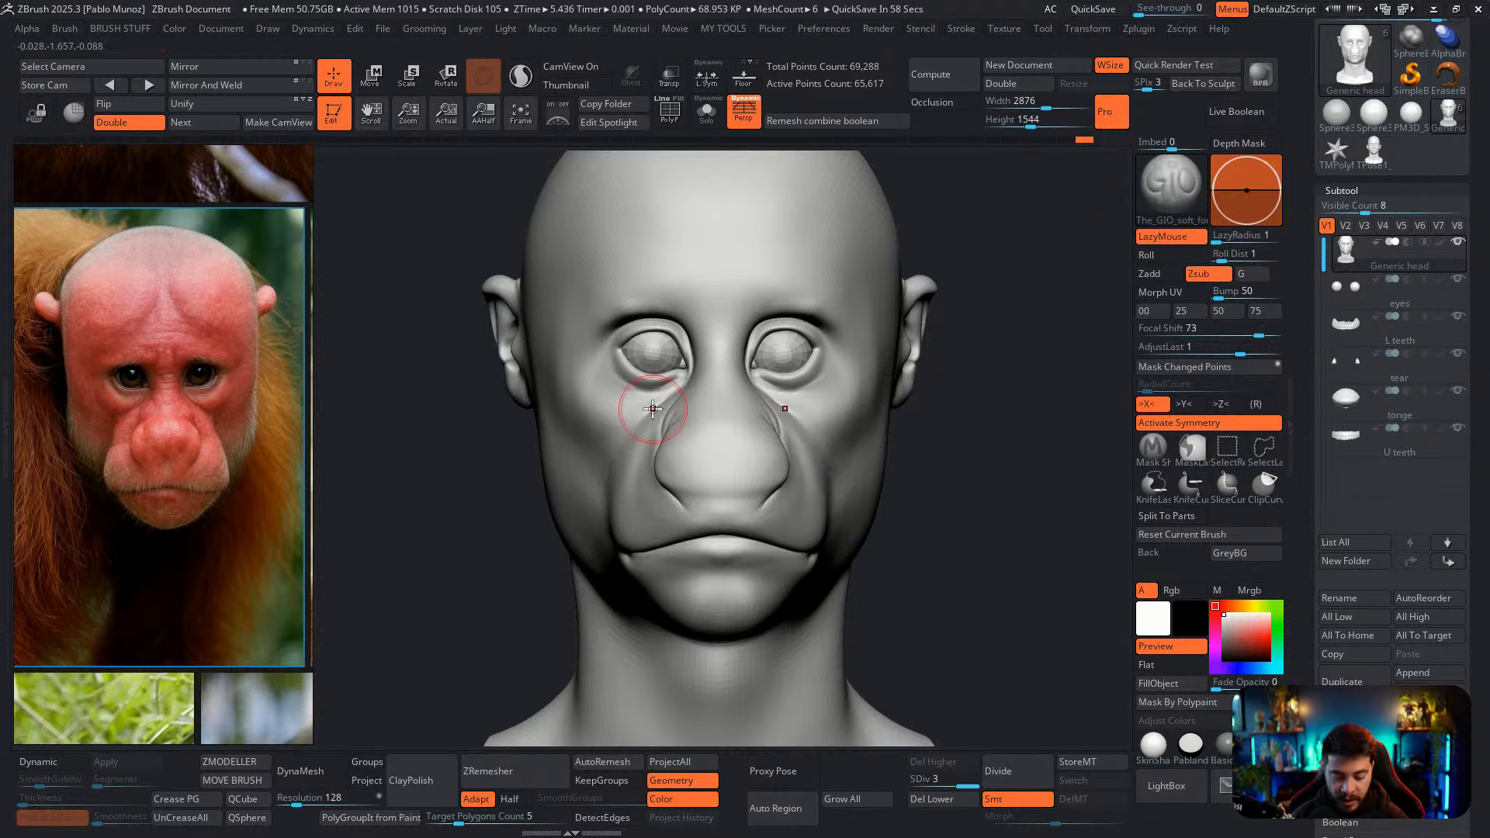
pyautogui.moveTo(652, 413); pyautogui.dragTo(696, 399)
pyautogui.keyDown('shift'); pyautogui.rightClick(696, 399); pyautogui.keyUp('shift')
pyautogui.moveTo(781, 457); pyautogui.dragTo(771, 458)
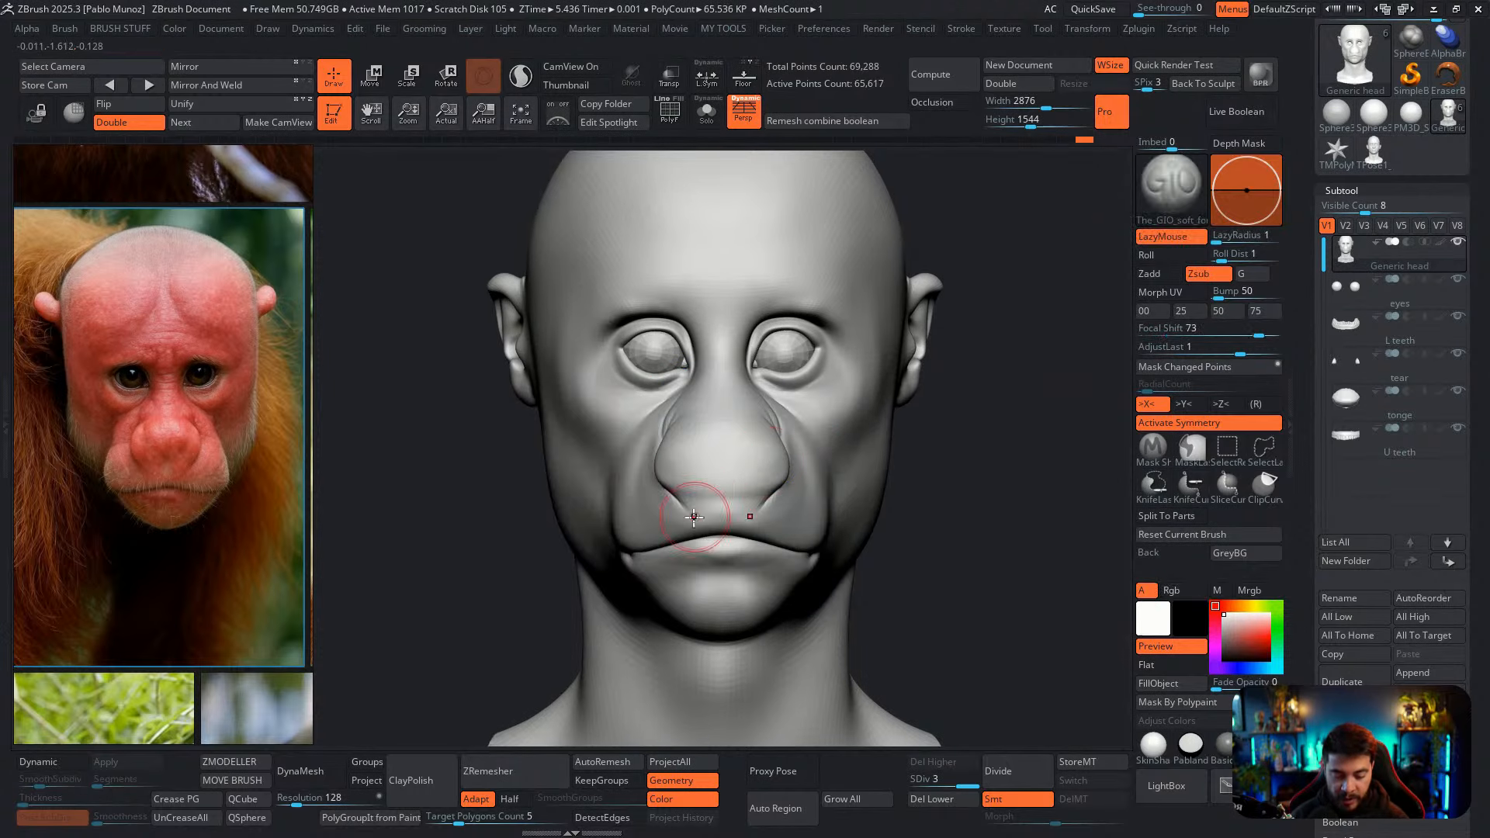
# Try carving two vertical creases on the forehead, then undo them
pyautogui.moveTo(742, 259)
pyautogui.mouseDown(button='right')
pyautogui.moveTo(752, 289)
pyautogui.moveTo(715, 233)
pyautogui.mouseUp(button='right')
pyautogui.moveTo(681, 257); pyautogui.dragTo(688, 317)
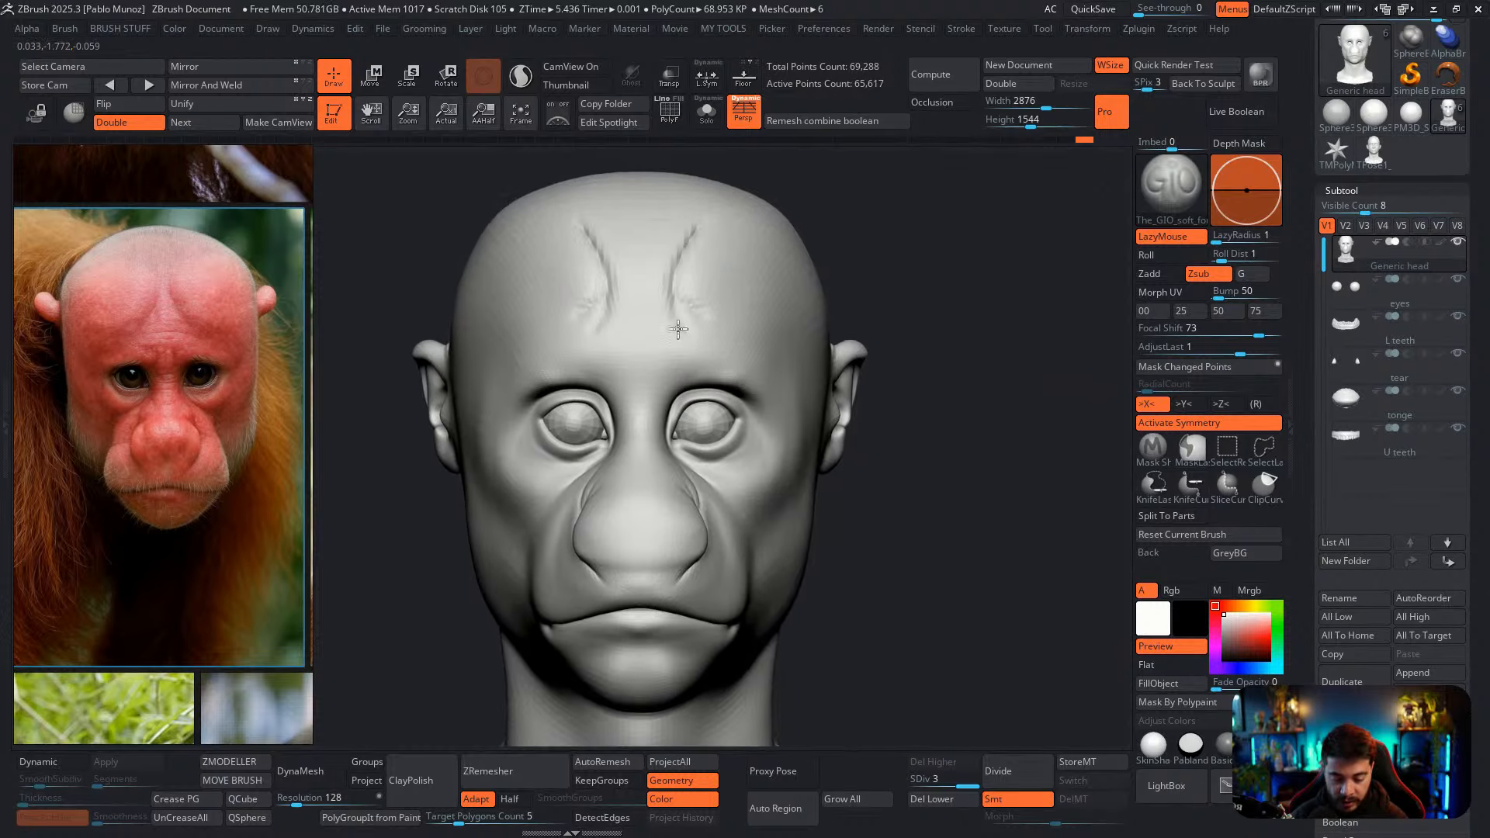
pyautogui.hotkey('ctrl', 'z')
# Try carving neck muscle creases down to the collarbone and a diagonal line from brow to temple, undoing them
pyautogui.moveTo(662, 557)
pyautogui.keyDown('alt'); pyautogui.mouseDown(button='right')
pyautogui.moveTo(717, 365)
pyautogui.moveTo(751, 389)
pyautogui.moveTo(621, 448)
pyautogui.mouseUp(button='right'); pyautogui.keyUp('alt')
pyautogui.moveTo(591, 340); pyautogui.dragTo(704, 593)
pyautogui.moveTo(564, 298); pyautogui.dragTo(675, 575)
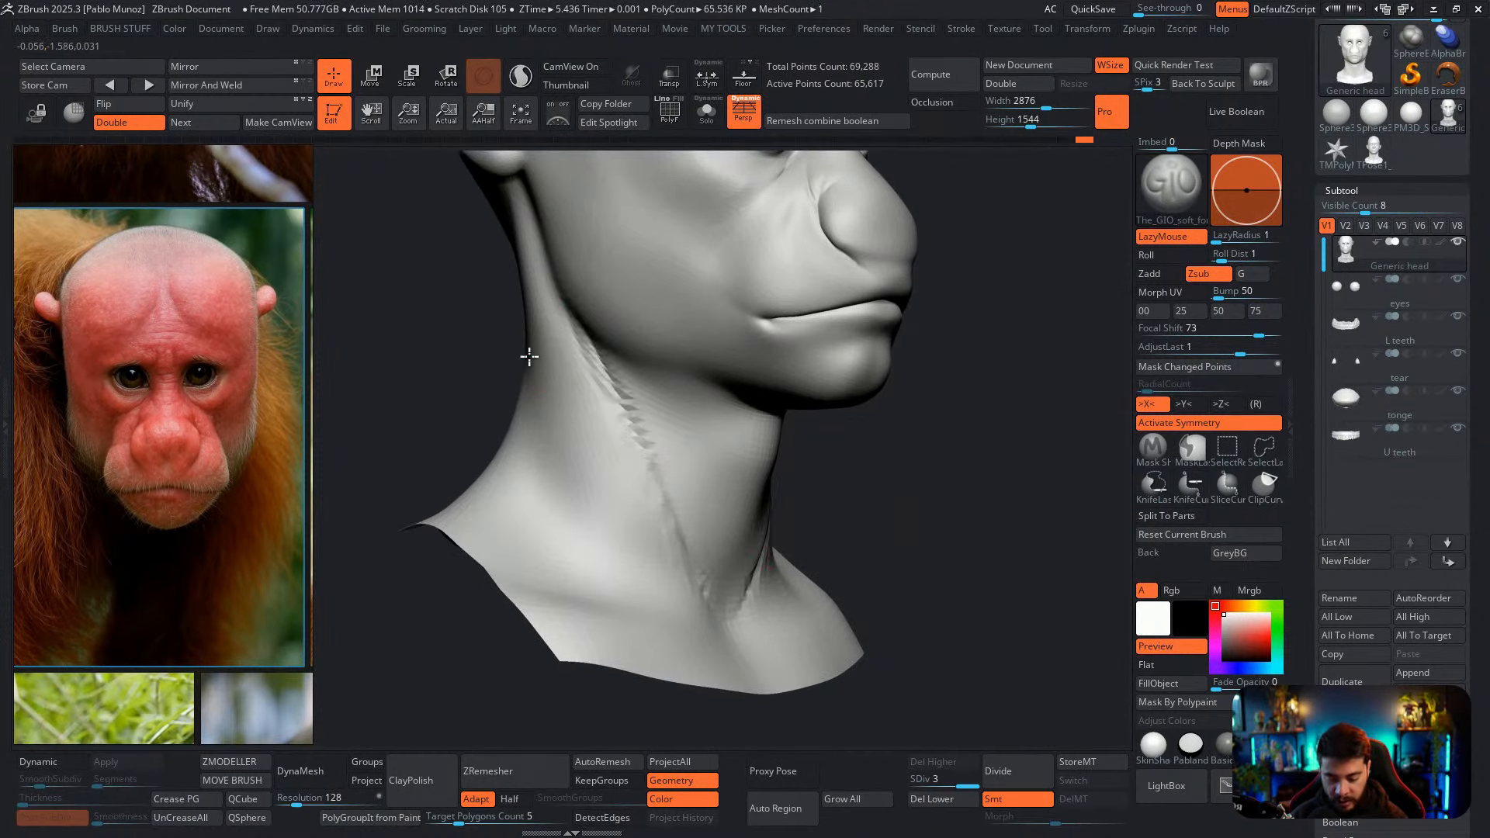
pyautogui.moveTo(532, 392); pyautogui.dragTo(609, 601)
pyautogui.moveTo(871, 465)
pyautogui.mouseDown()
pyautogui.moveTo(878, 446)
pyautogui.moveTo(827, 432)
pyautogui.mouseUp()
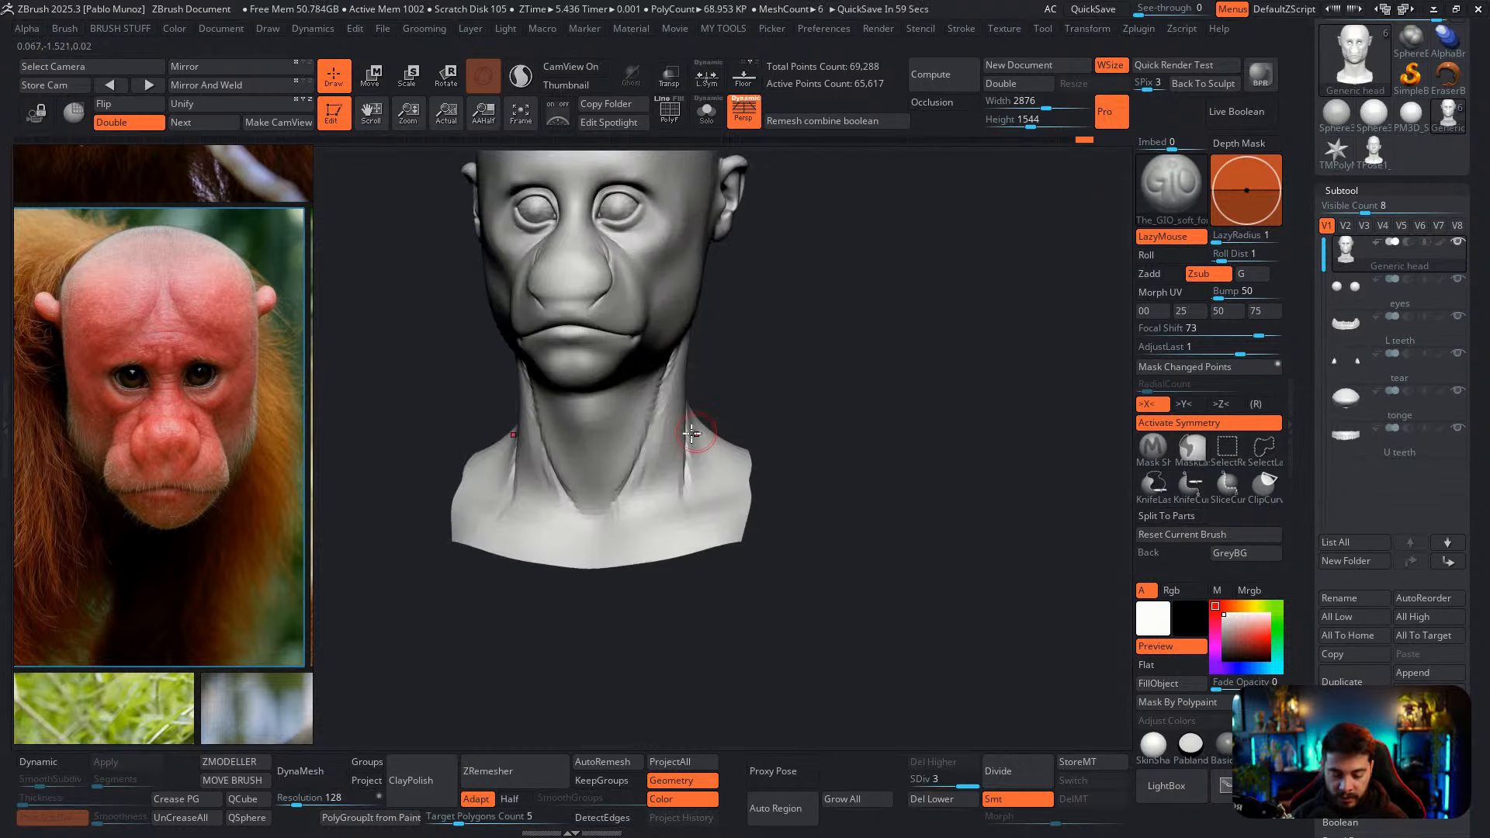
pyautogui.moveTo(722, 434)
pyautogui.mouseDown()
pyautogui.moveTo(758, 393)
pyautogui.moveTo(791, 452)
pyautogui.moveTo(771, 469)
pyautogui.moveTo(815, 454)
pyautogui.mouseUp()
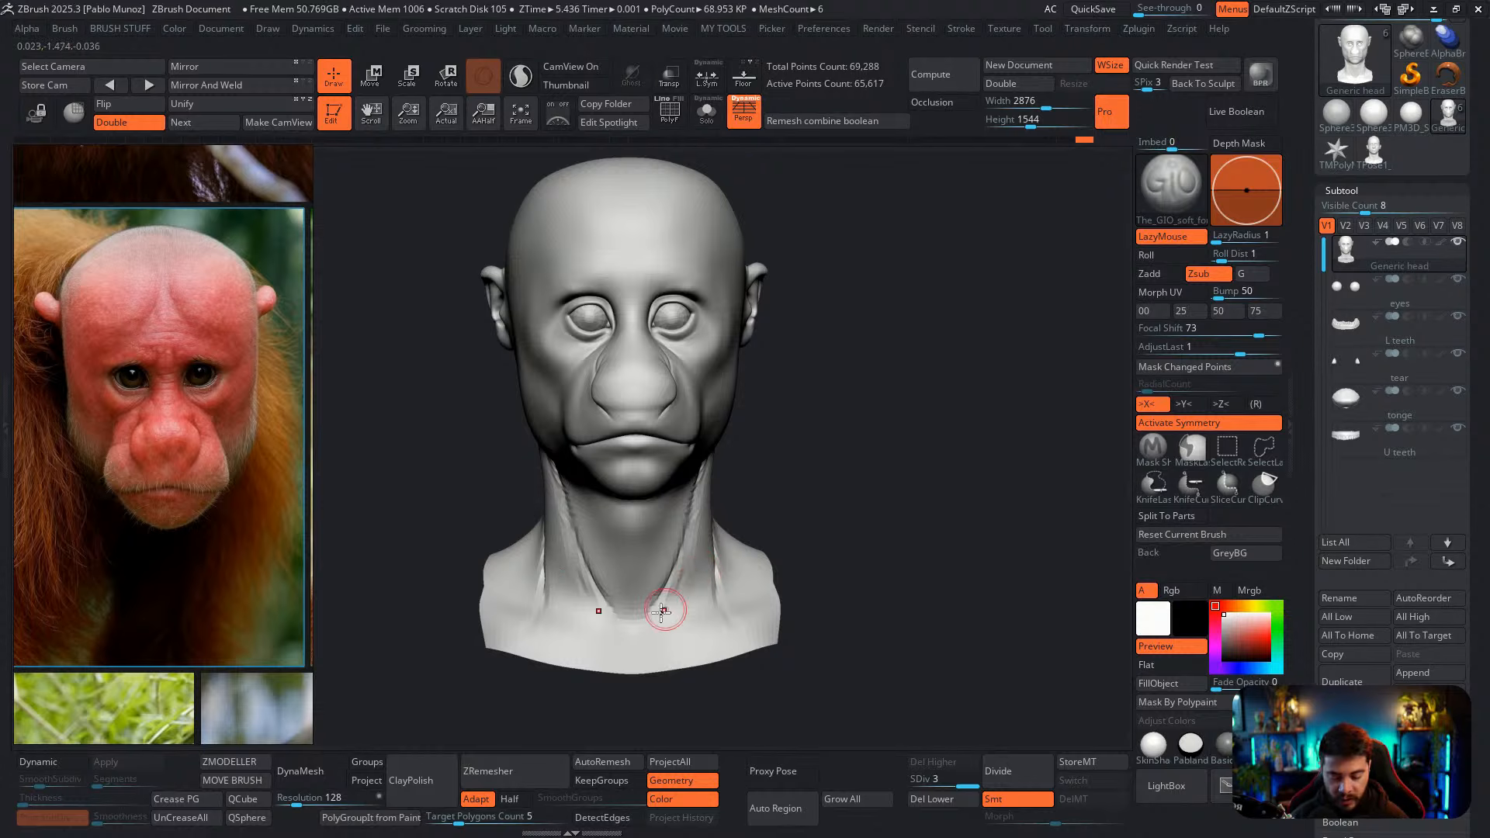
pyautogui.hotkey('ctrl', 'z')
pyautogui.hotkey('ctrl', 'z')
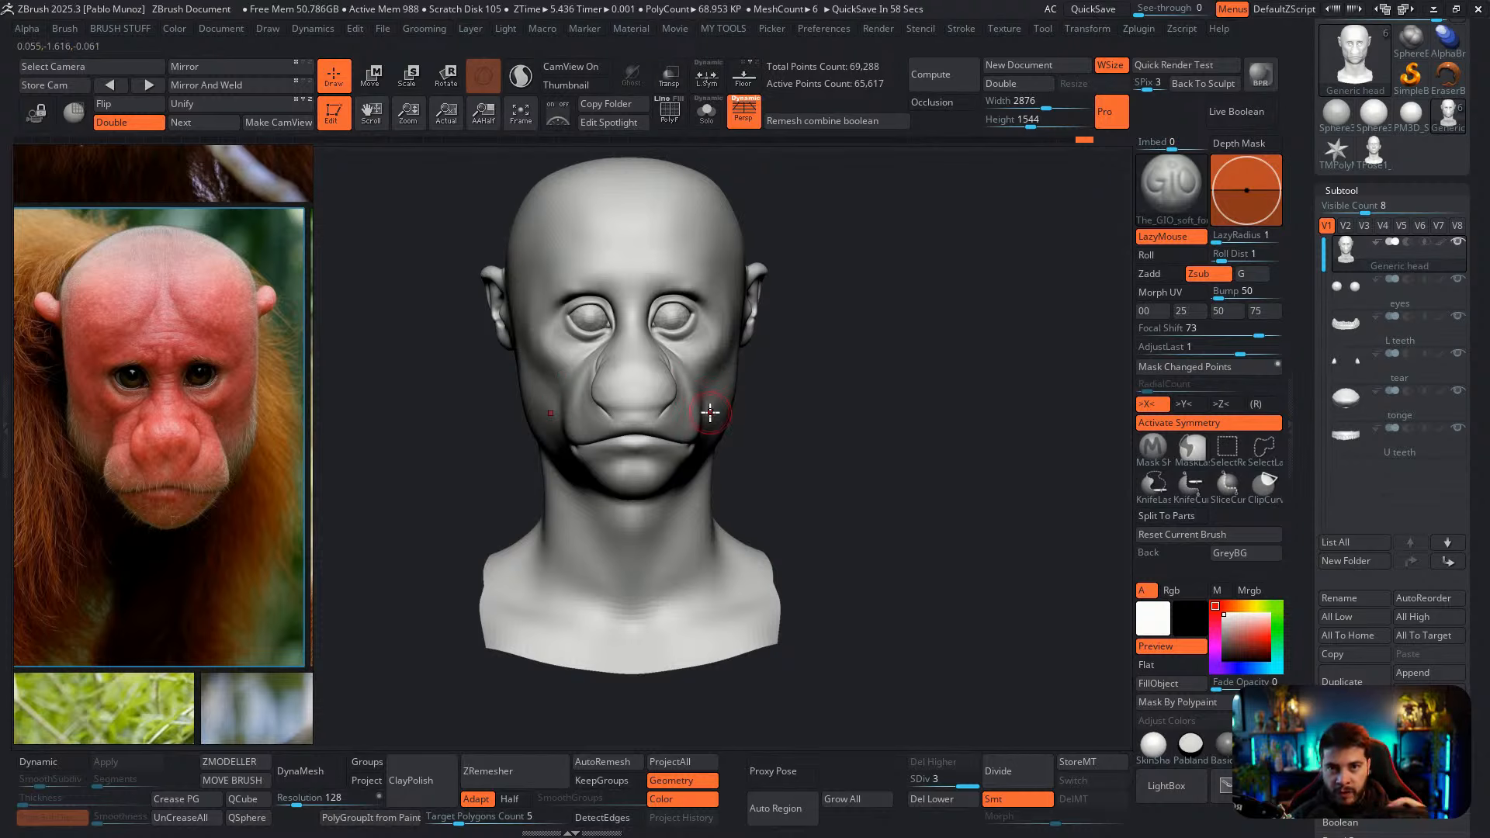
pyautogui.moveTo(677, 295); pyautogui.dragTo(720, 227)
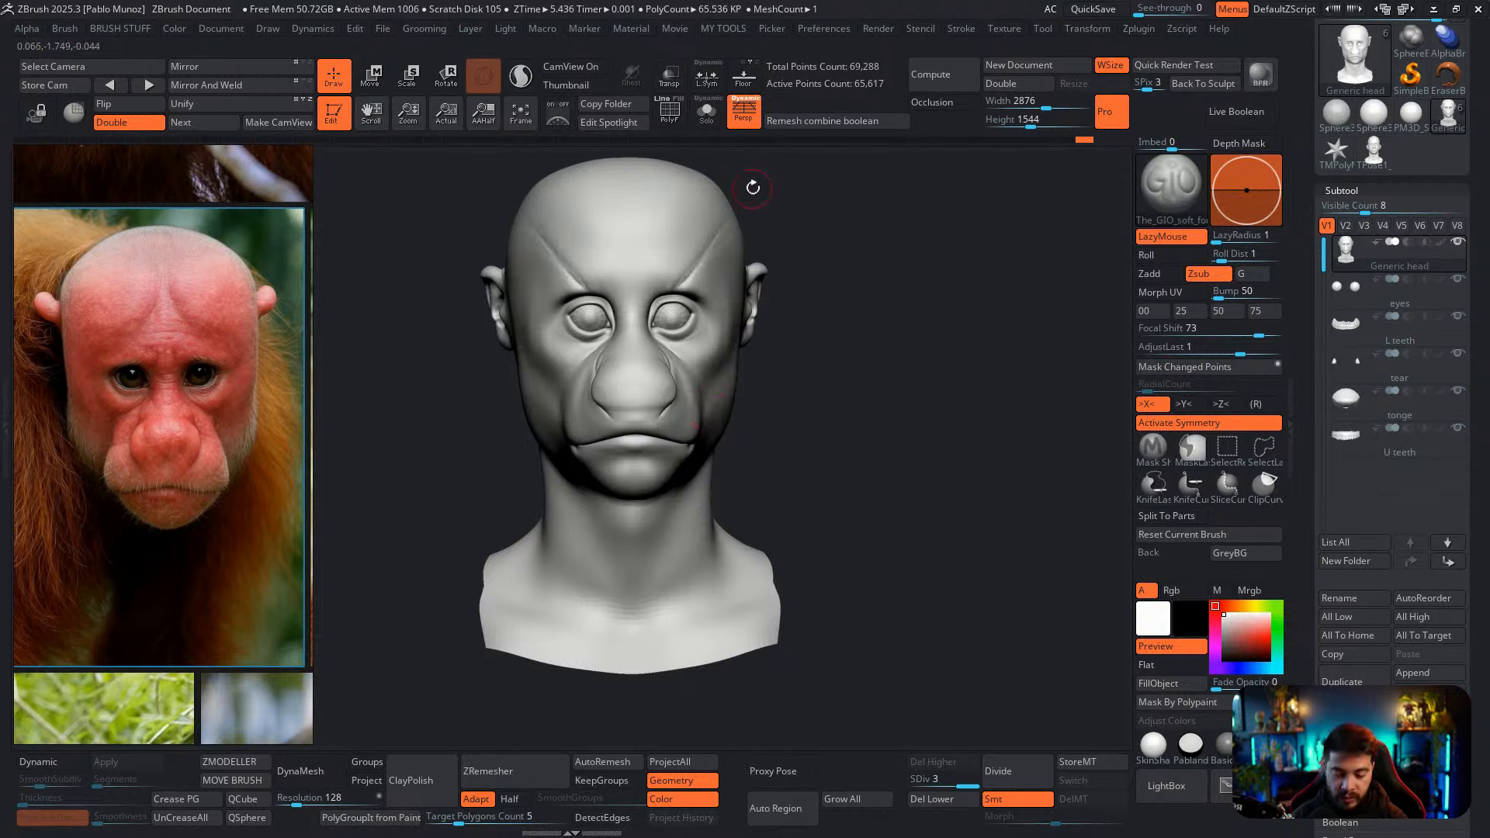
pyautogui.hotkey('ctrl', 'z')
# Carve a symmetrical pair of curved furrows down the forehead toward the brows and smooth their upper ends
pyautogui.keyDown('alt'); pyautogui.moveTo(688, 282); pyautogui.dragTo(654, 266, button='right'); pyautogui.keyUp('alt')
pyautogui.rightClick(654, 266)
pyautogui.moveTo(779, 210); pyautogui.dragTo(803, 236, button='right')
pyautogui.rightClick(802, 236)
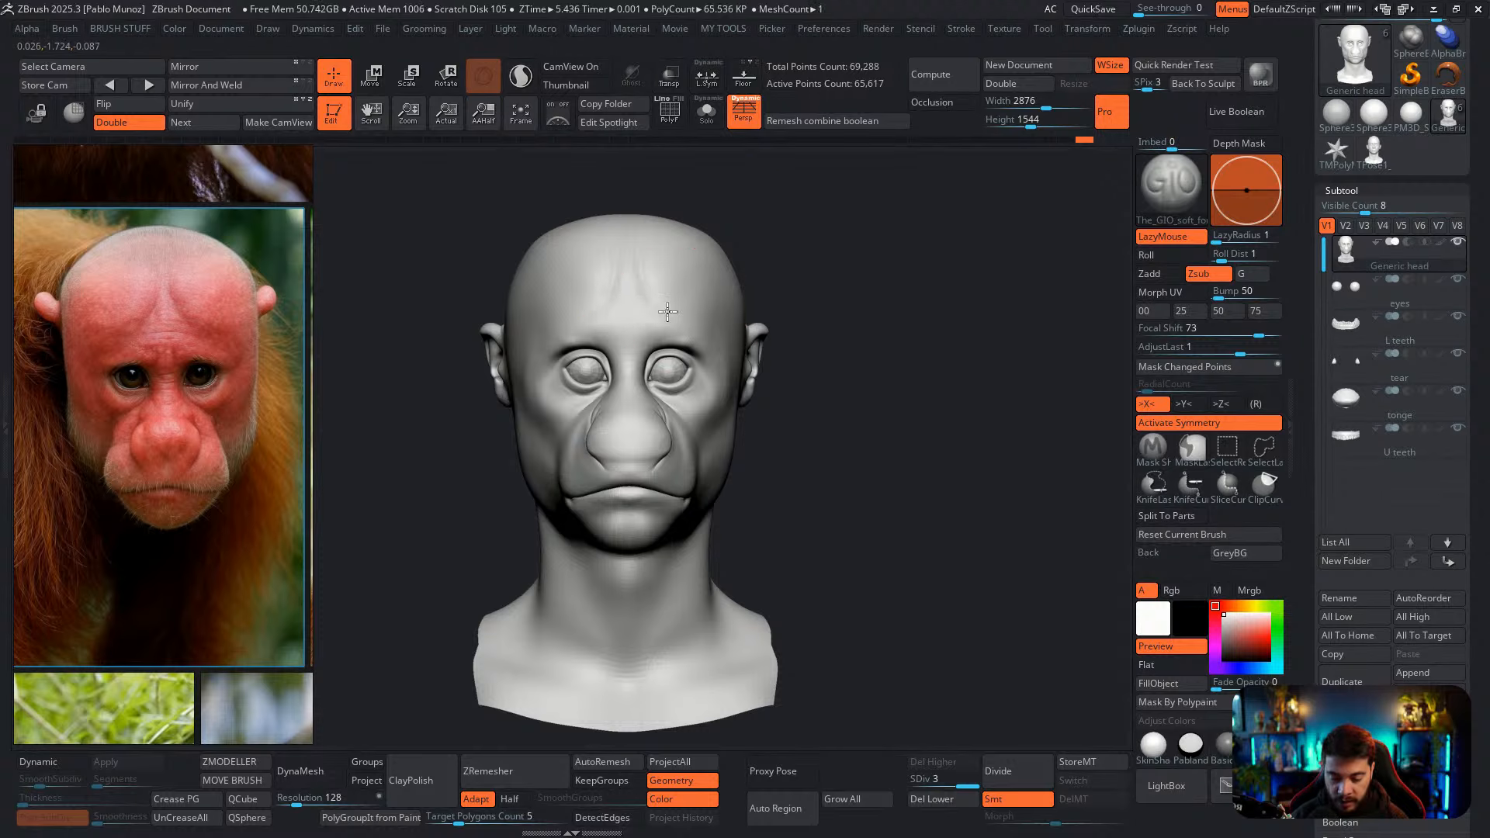
pyautogui.moveTo(667, 312)
pyautogui.mouseDown()
pyautogui.moveTo(680, 317)
pyautogui.moveTo(650, 284)
pyautogui.mouseUp()
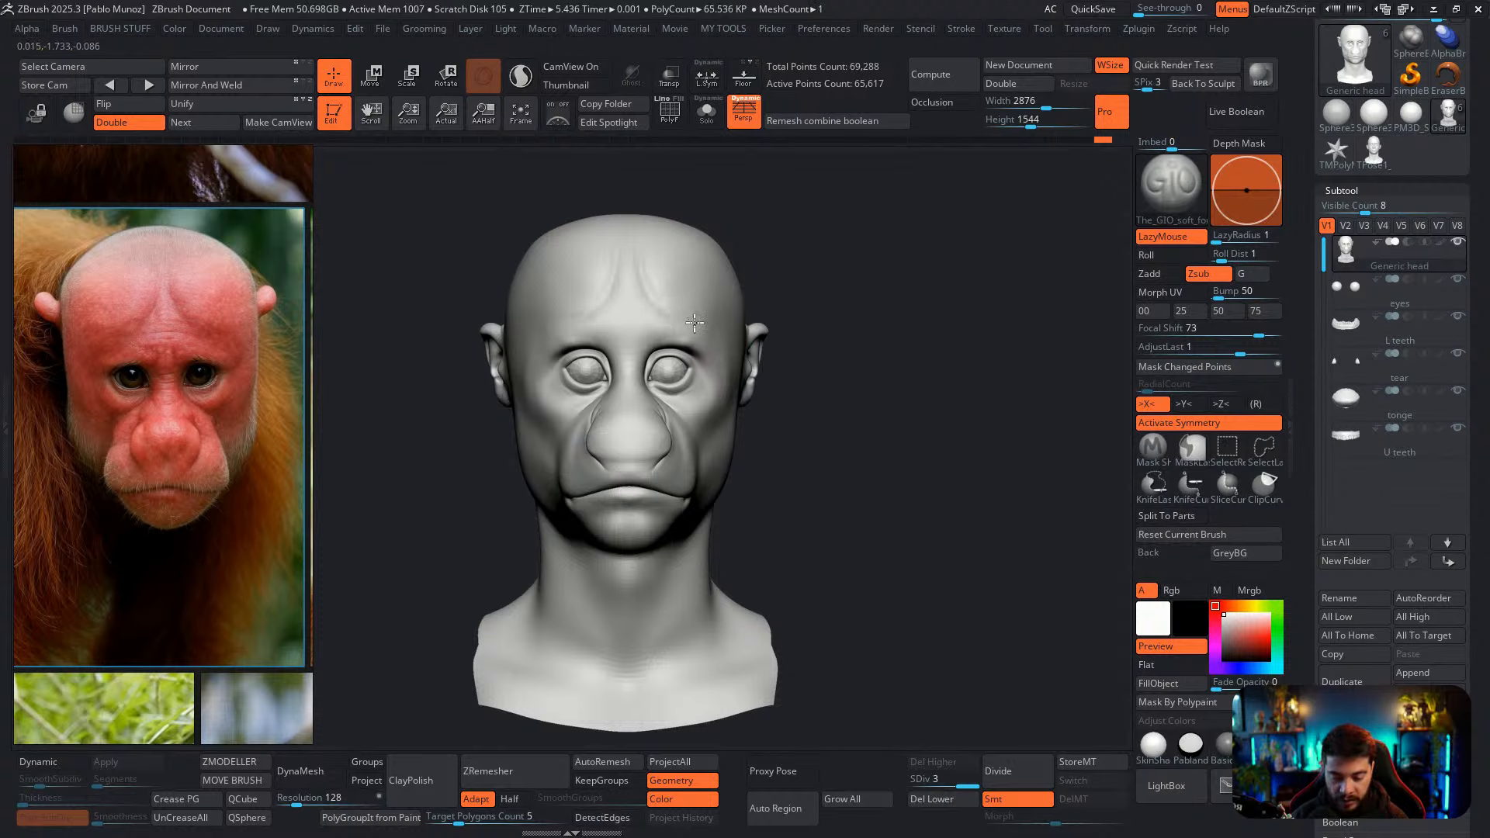
pyautogui.moveTo(823, 364); pyautogui.dragTo(734, 339)
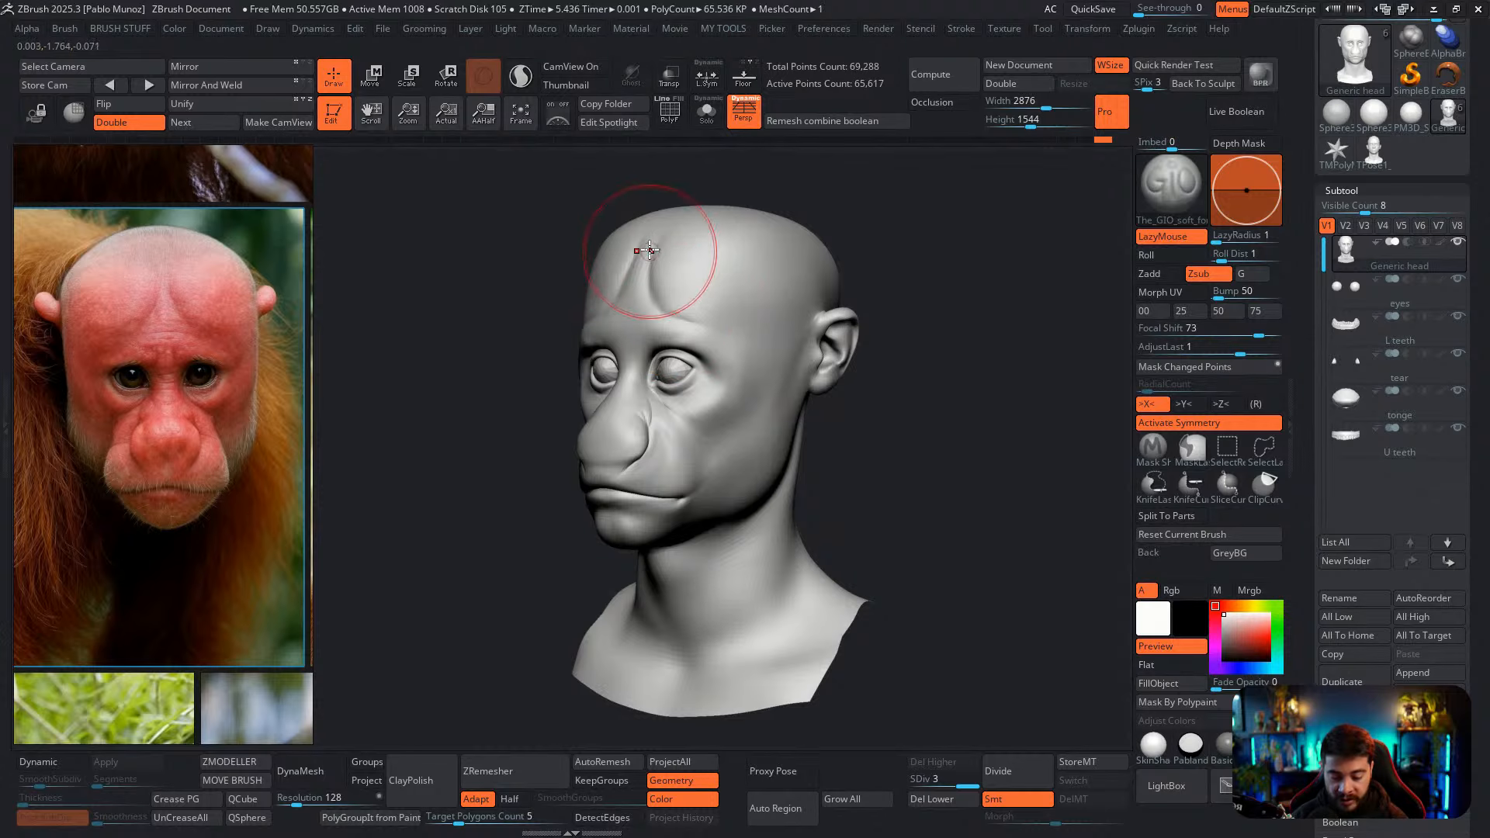
pyautogui.moveTo(656, 239)
pyautogui.keyDown('shift'); pyautogui.mouseDown()
pyautogui.moveTo(656, 253)
pyautogui.moveTo(665, 242)
pyautogui.mouseUp(); pyautogui.keyUp('shift')
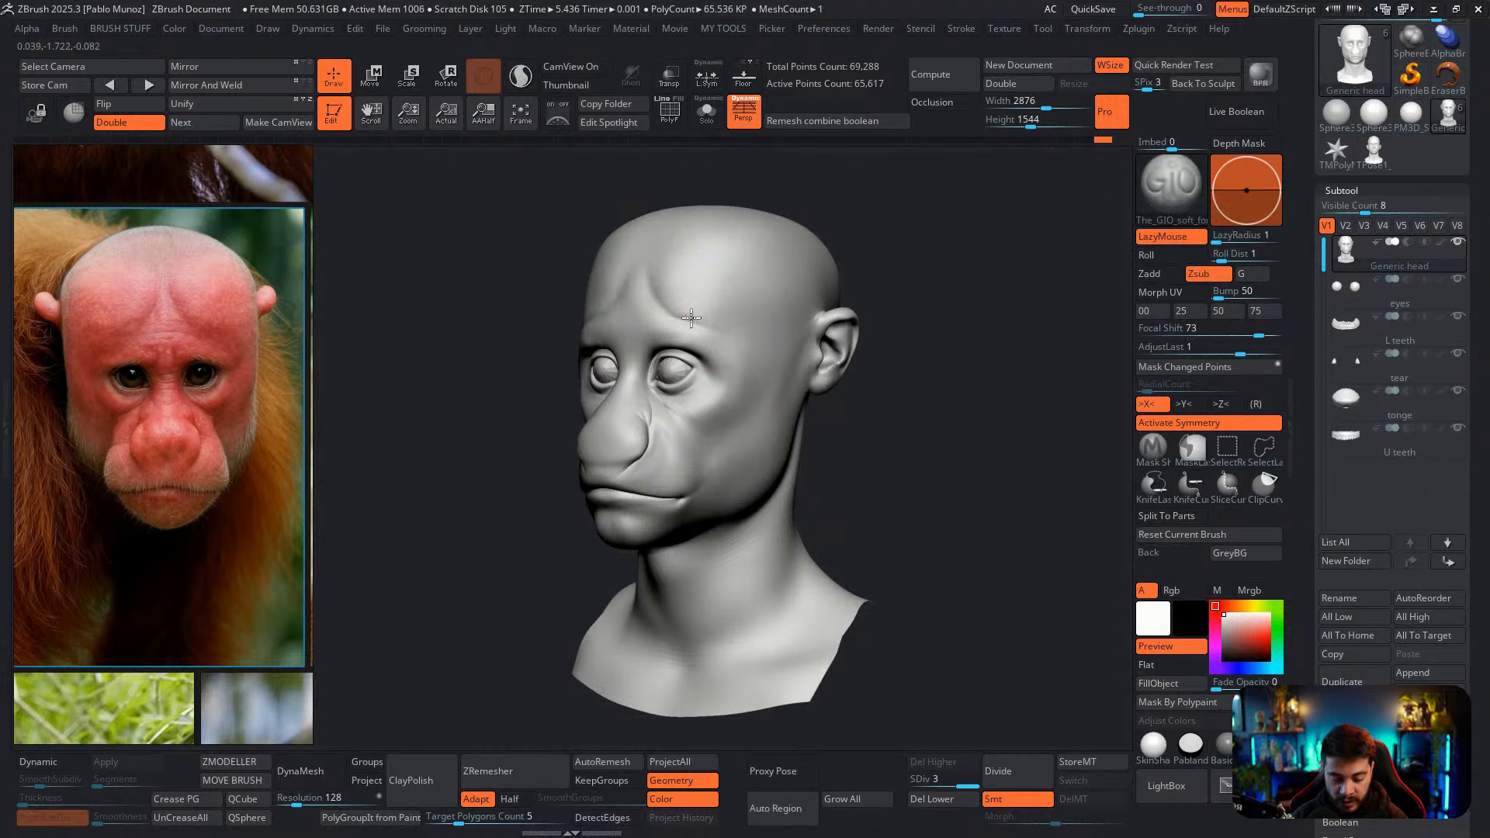
pyautogui.moveTo(747, 370); pyautogui.dragTo(782, 356, button='right')
pyautogui.keyDown('shift'); pyautogui.moveTo(686, 281); pyautogui.dragTo(672, 226); pyautogui.keyUp('shift')
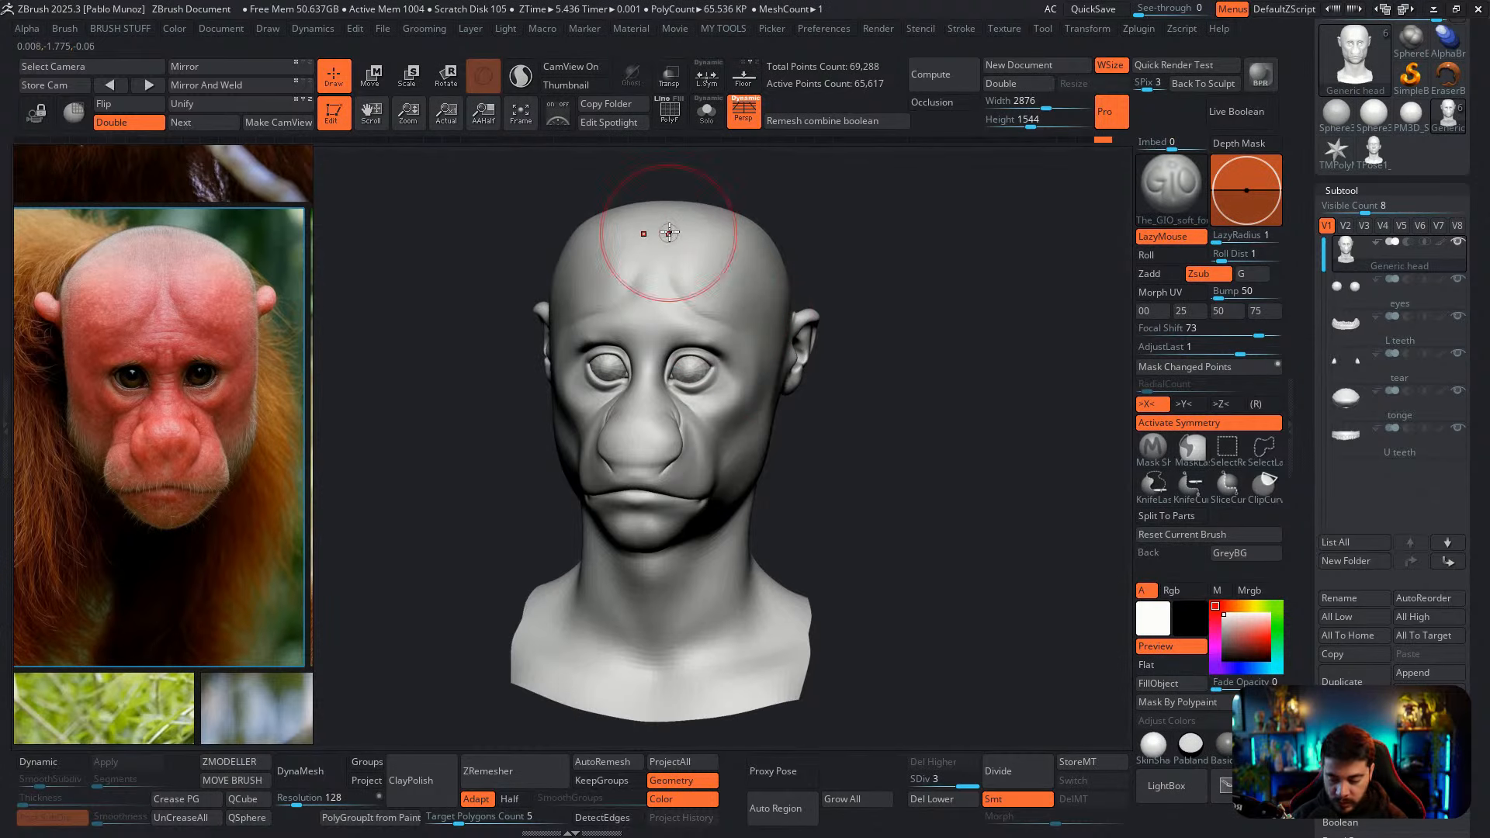
# Deepen the curved forehead furrows and carve short frown creases between the brows
pyautogui.moveTo(668, 234); pyautogui.dragTo(666, 225, button='right')
pyautogui.moveTo(666, 225); pyautogui.dragTo(665, 260)
pyautogui.moveTo(666, 270); pyautogui.dragTo(686, 298)
pyautogui.moveTo(686, 298)
pyautogui.keyDown('alt'); pyautogui.mouseDown(button='right')
pyautogui.moveTo(707, 321)
pyautogui.moveTo(713, 298)
pyautogui.mouseUp(button='right'); pyautogui.keyUp('alt')
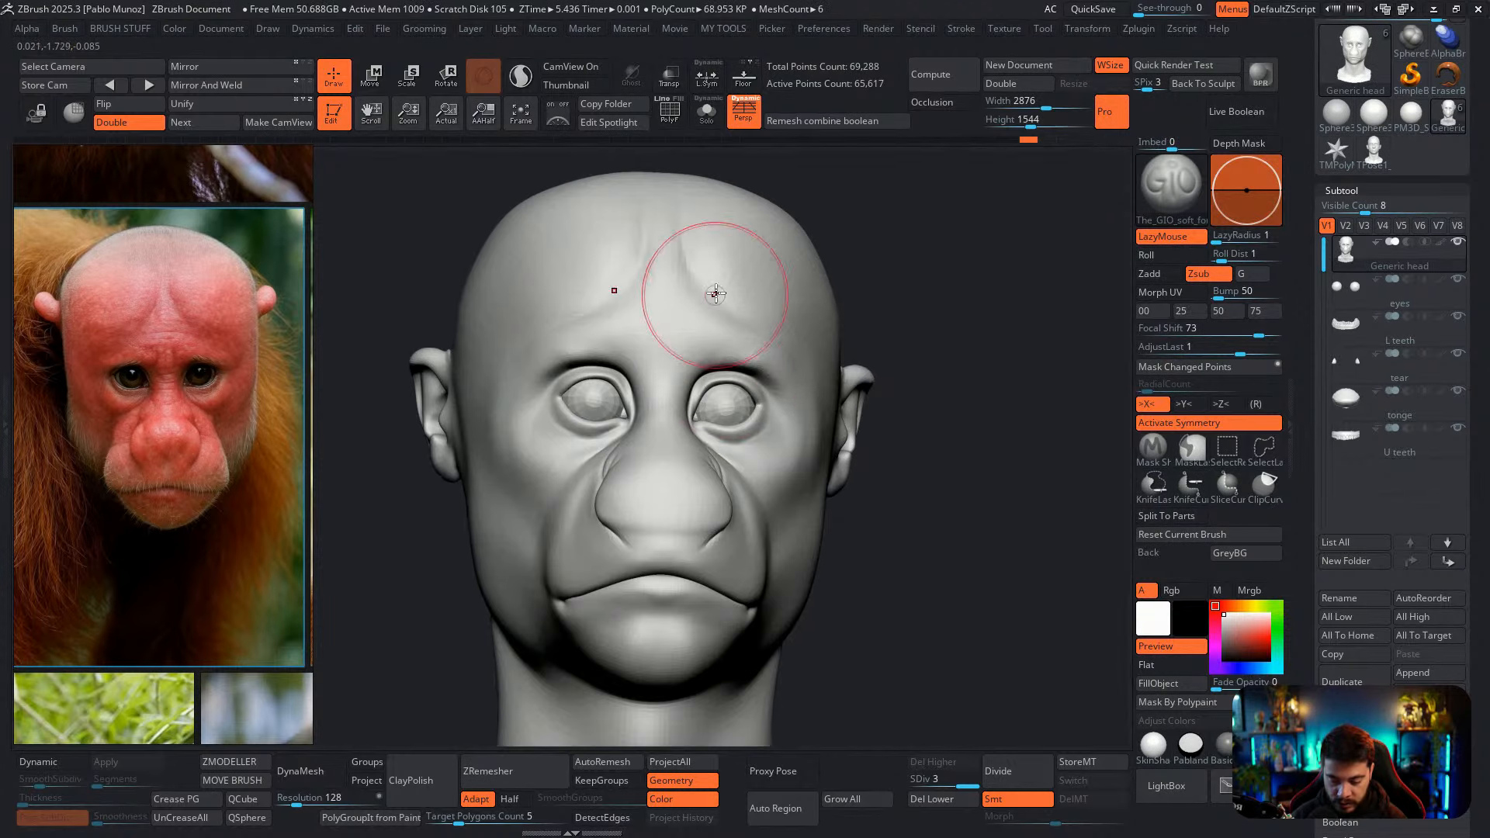
pyautogui.rightClick(680, 347)
pyautogui.moveTo(670, 354); pyautogui.dragTo(624, 370)
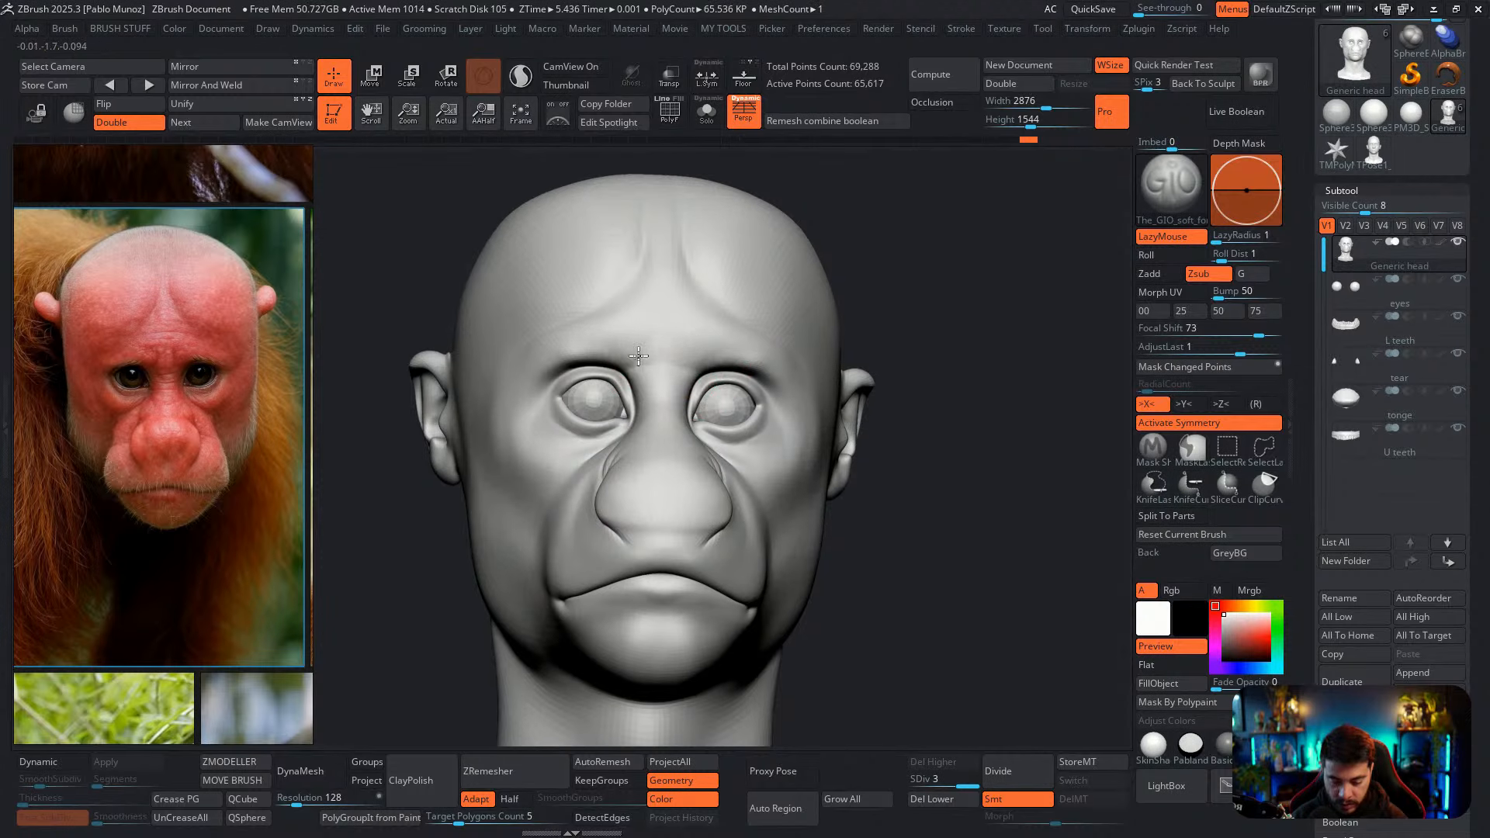
pyautogui.moveTo(650, 351); pyautogui.dragTo(642, 359)
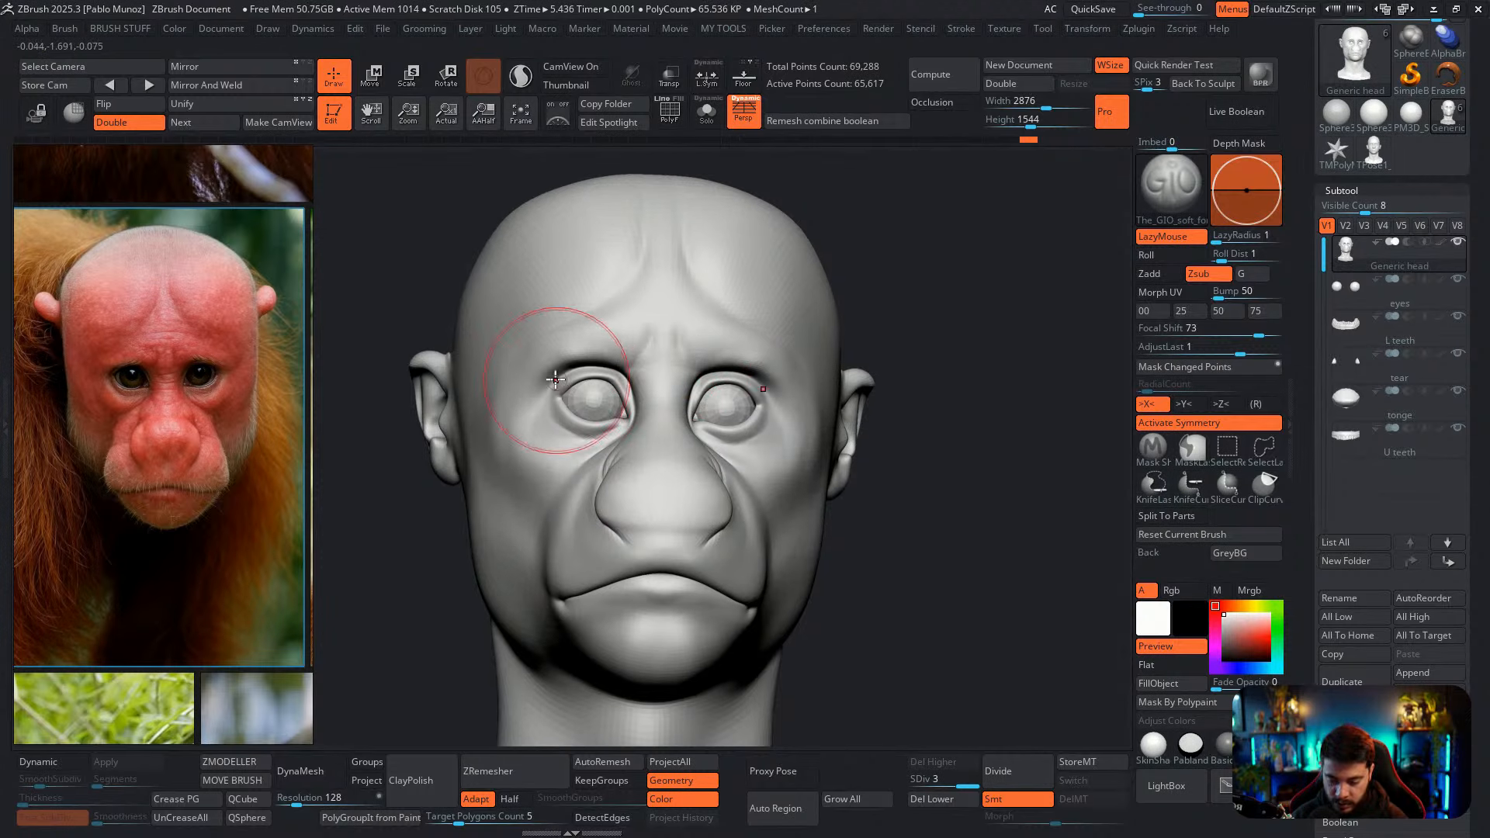
# Carve the outer eye corner and a rounded bag beneath the eye
pyautogui.moveTo(557, 378); pyautogui.dragTo(538, 375)
pyautogui.moveTo(533, 427); pyautogui.dragTo(540, 475)
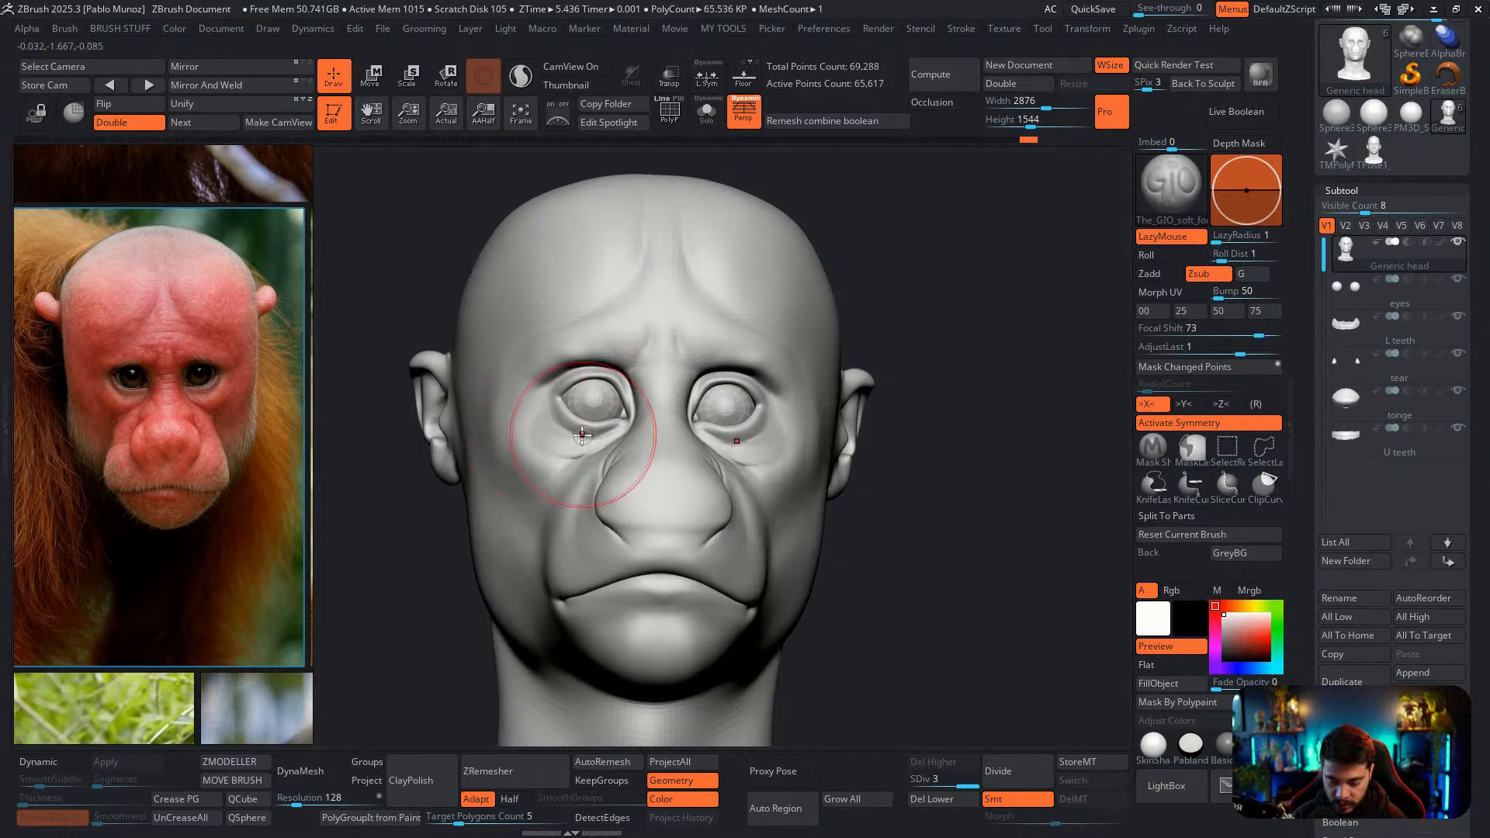
pyautogui.moveTo(592, 439); pyautogui.dragTo(592, 496, button='right')
pyautogui.moveTo(568, 457)
pyautogui.mouseDown()
pyautogui.moveTo(520, 393)
pyautogui.moveTo(553, 454)
pyautogui.moveTo(532, 439)
pyautogui.mouseUp()
# Refine the outer edge of the eye bag and carve along the upper nose bridge
pyautogui.moveTo(831, 458)
pyautogui.mouseDown()
pyautogui.moveTo(789, 416)
pyautogui.moveTo(727, 399)
pyautogui.mouseUp()
pyautogui.keyDown('alt'); pyautogui.moveTo(811, 415); pyautogui.dragTo(759, 394, button='right'); pyautogui.keyUp('alt')
pyautogui.moveTo(758, 393)
pyautogui.mouseDown(button='right')
pyautogui.moveTo(755, 379)
pyautogui.moveTo(733, 391)
pyautogui.mouseUp(button='right')
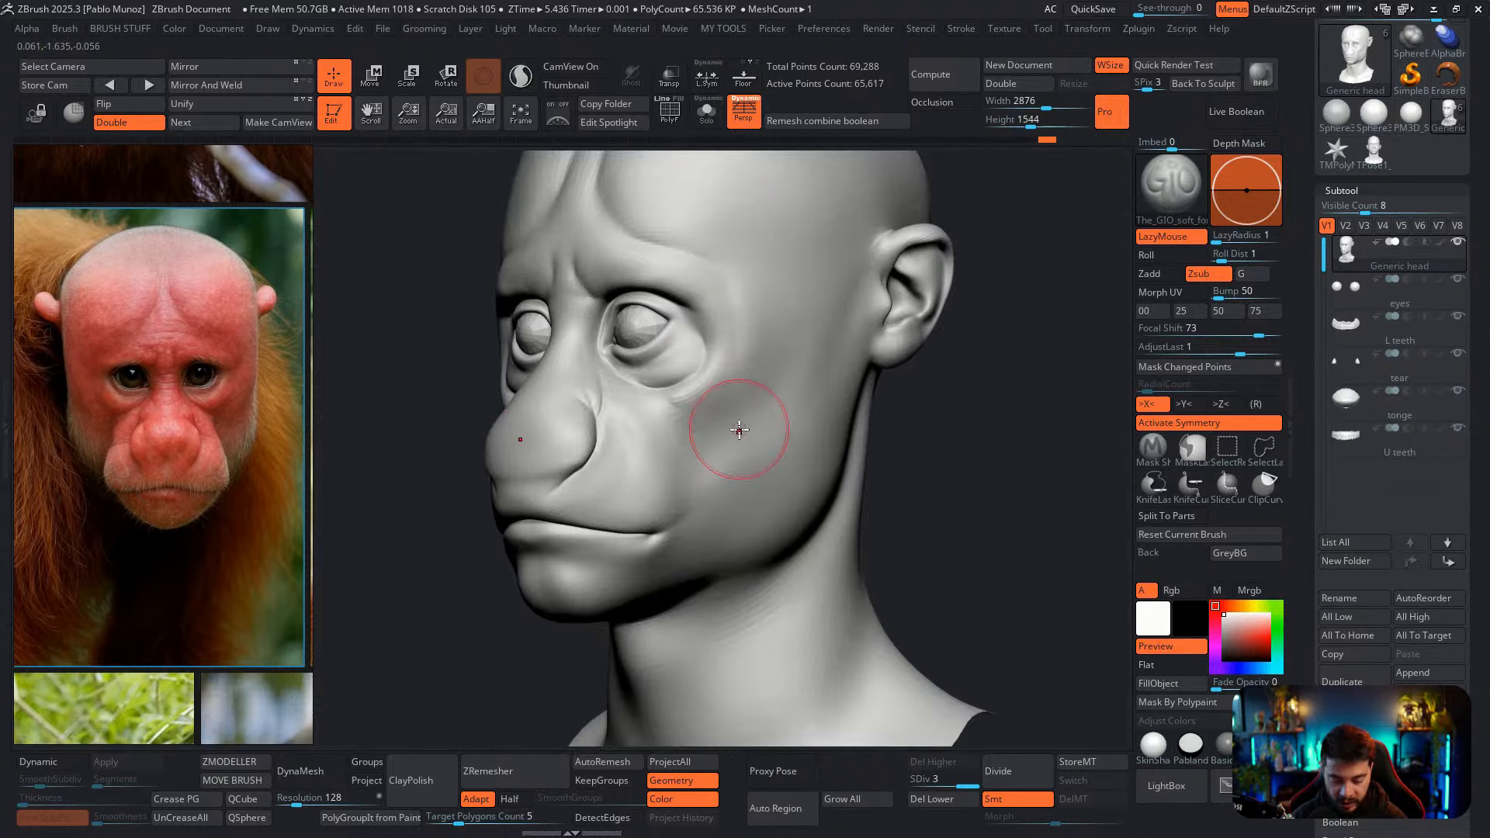
pyautogui.moveTo(601, 423); pyautogui.dragTo(648, 419, button='right')
pyautogui.moveTo(594, 359); pyautogui.dragTo(571, 400)
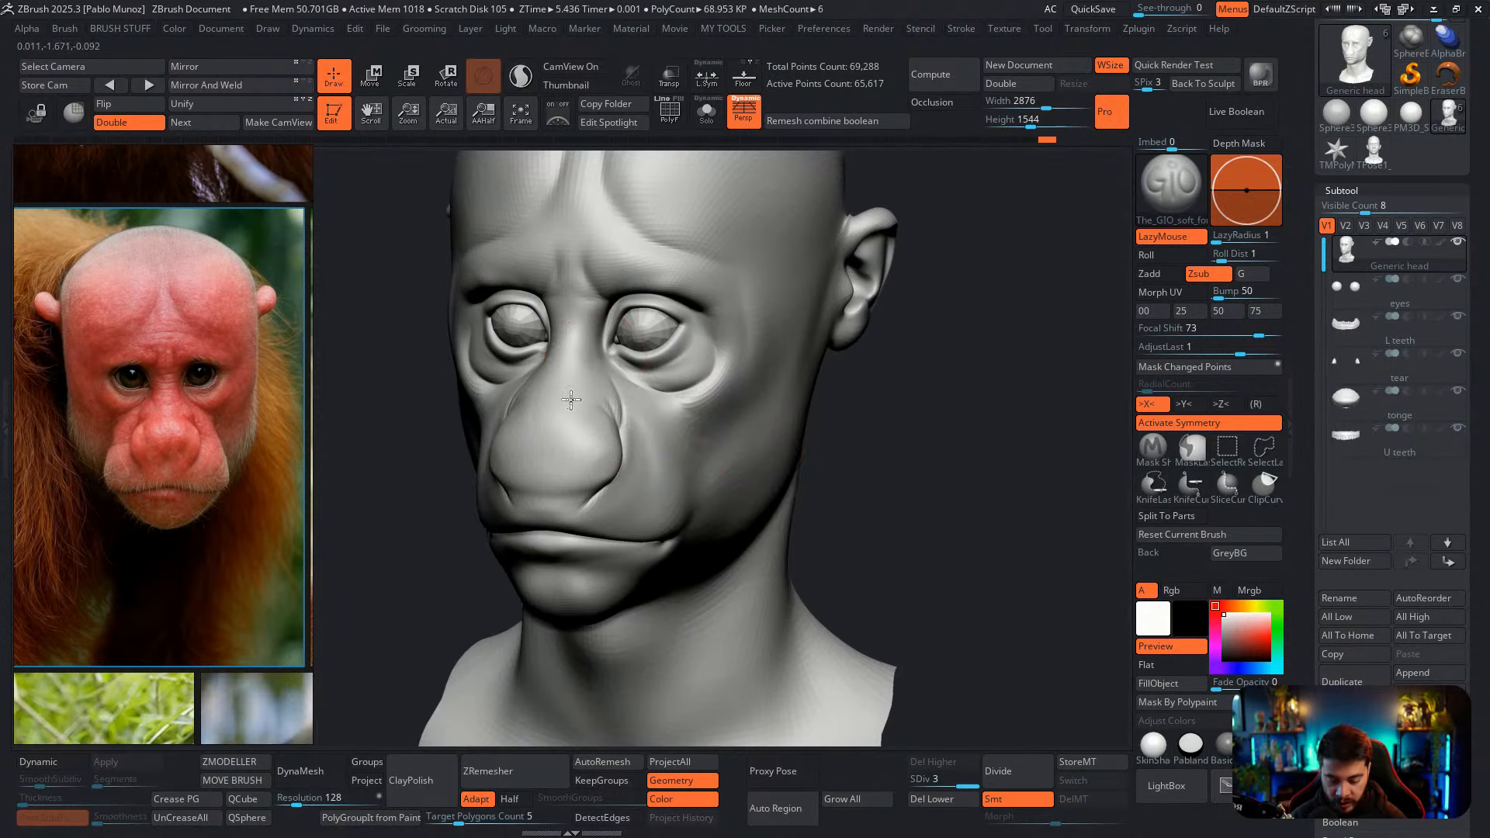
# Subdivide the head to subdivision level 4
pyautogui.moveTo(815, 492)
pyautogui.mouseDown(button='right')
pyautogui.moveTo(781, 566)
pyautogui.moveTo(726, 416)
pyautogui.mouseUp(button='right')
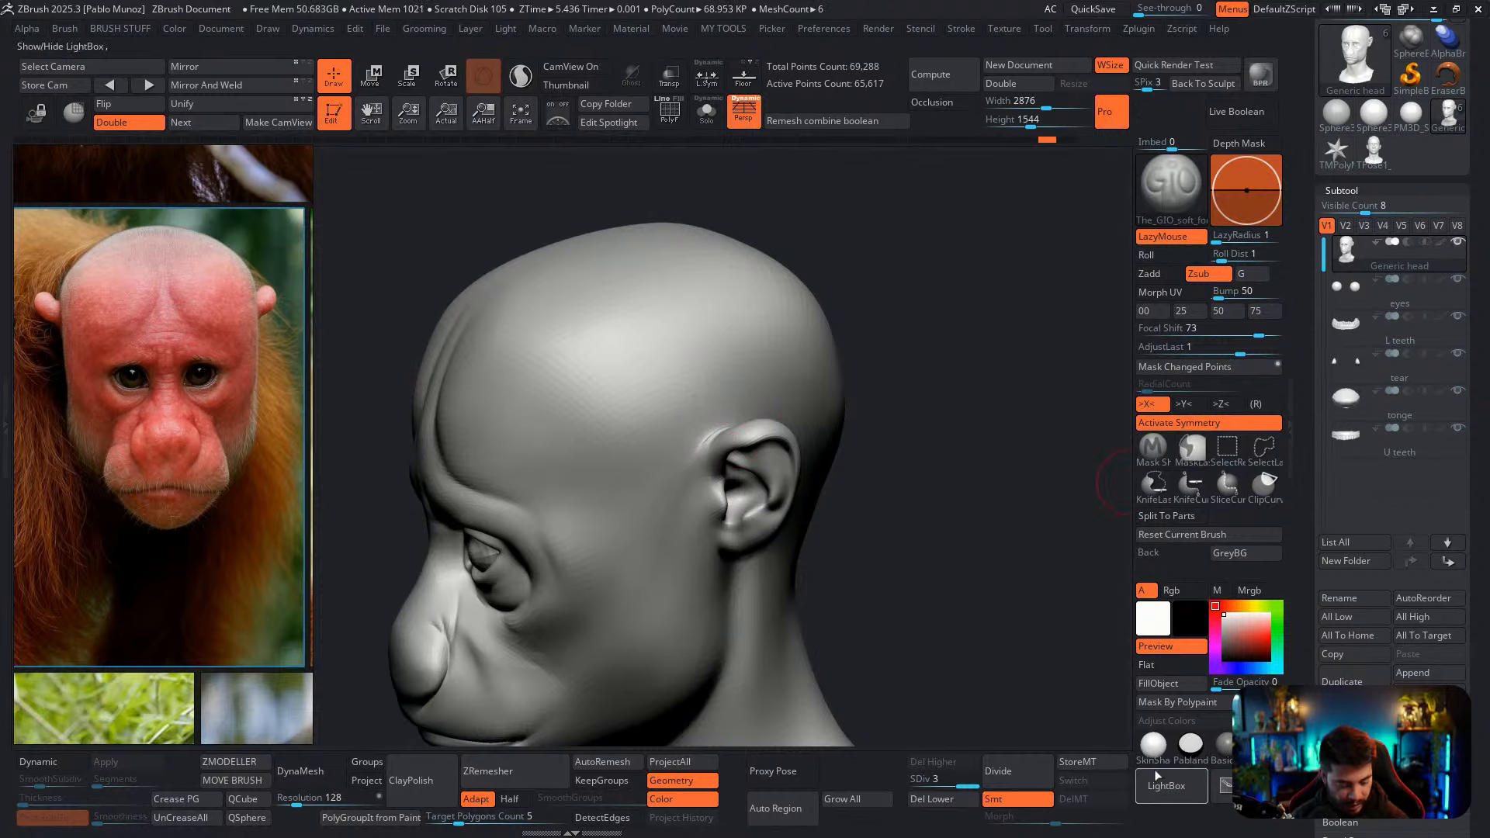
pyautogui.click(1008, 766)
# Try carving a crease across the temple and another down the cheek, then smooth the cheek crease away
pyautogui.moveTo(958, 572); pyautogui.dragTo(719, 301, button='right')
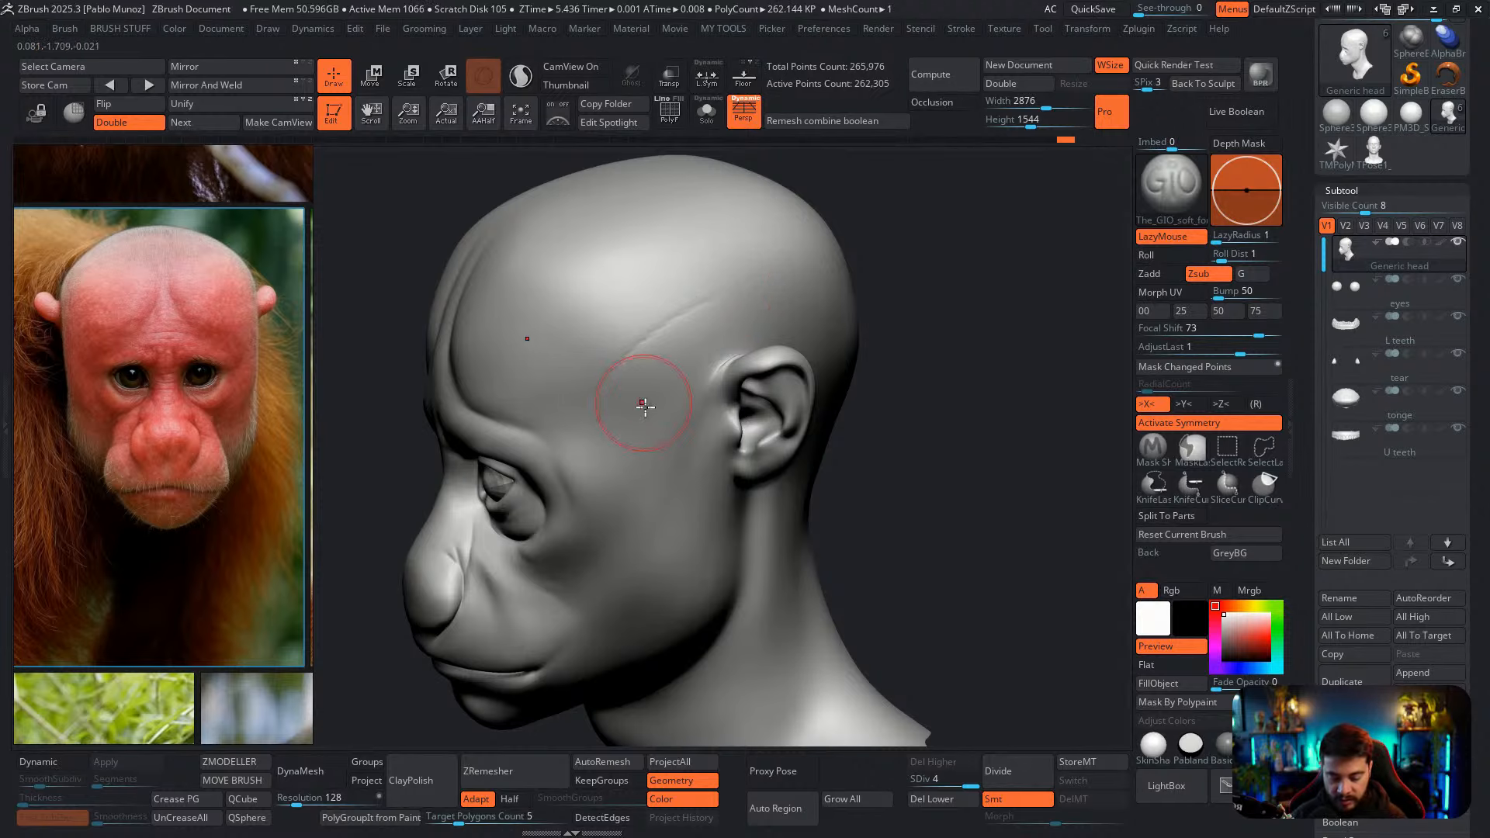
pyautogui.moveTo(641, 403)
pyautogui.mouseDown(button='right')
pyautogui.moveTo(658, 426)
pyautogui.moveTo(693, 303)
pyautogui.mouseUp(button='right')
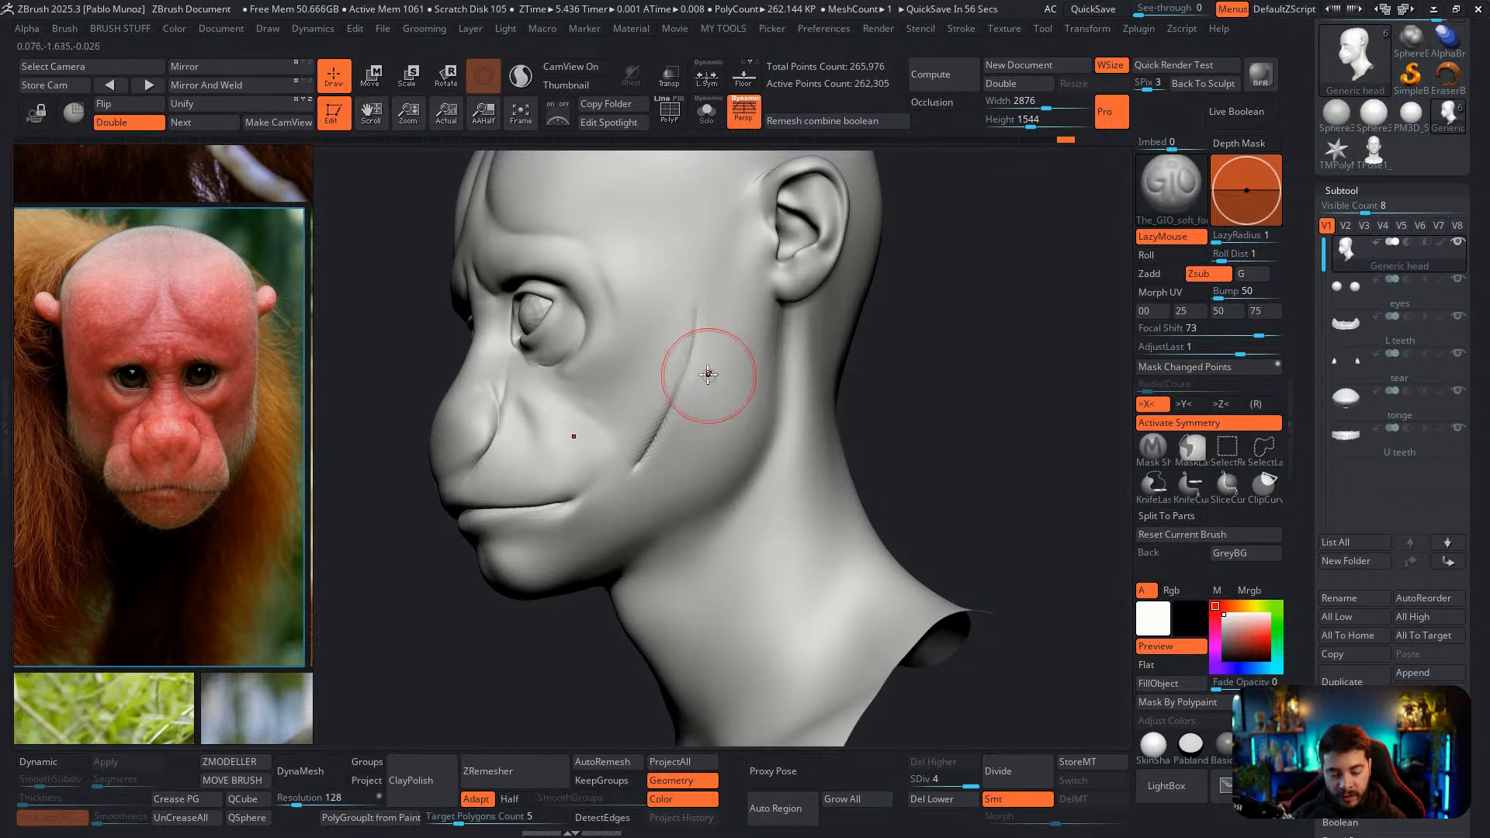
pyautogui.keyDown('shift'); pyautogui.moveTo(705, 372); pyautogui.dragTo(699, 305); pyautogui.keyUp('shift')
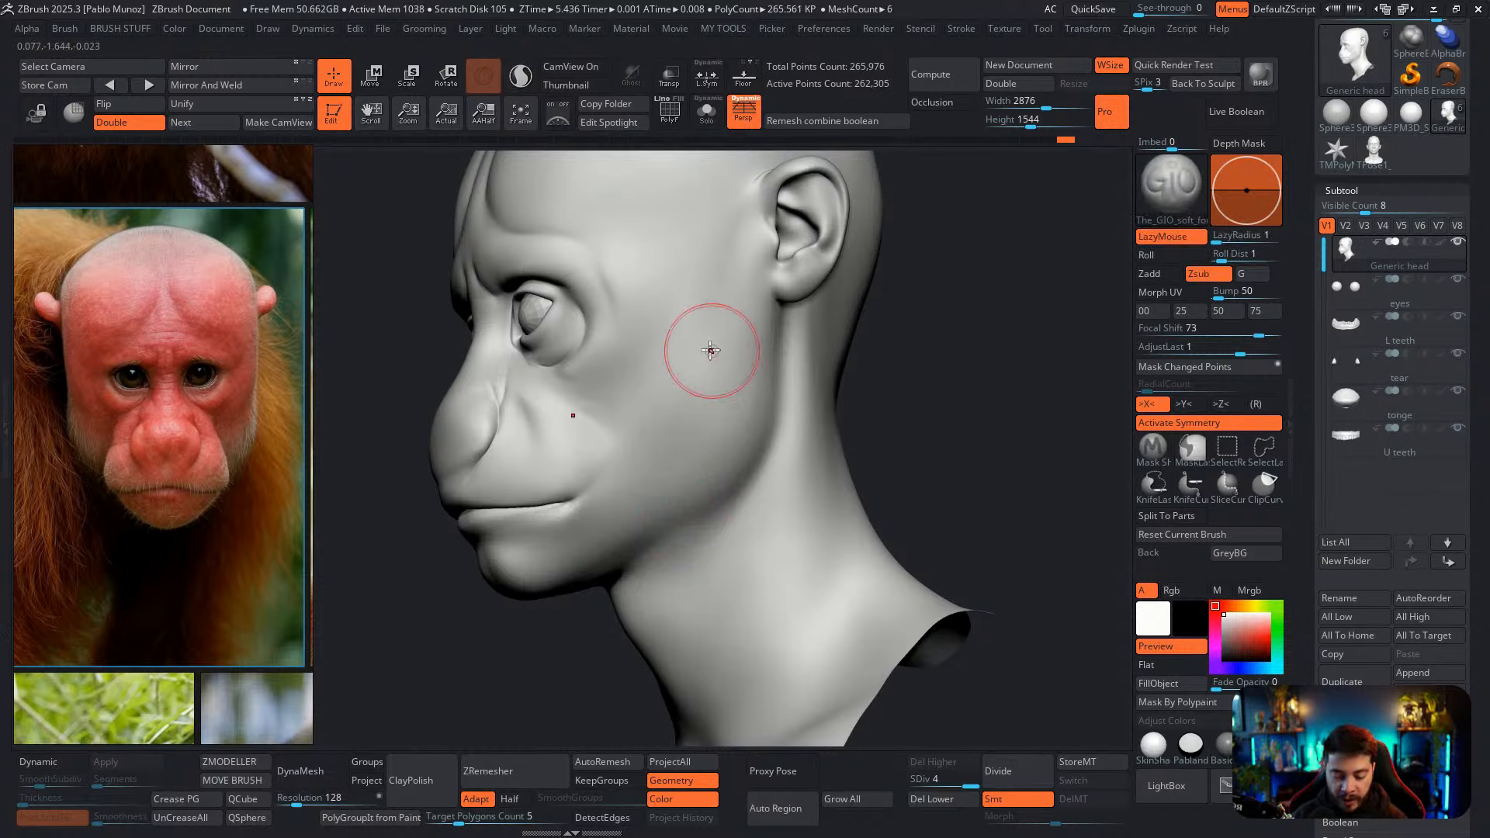
# Carve soft vertical folds in front of the ear and smooth them into the temple
pyautogui.moveTo(758, 207); pyautogui.dragTo(702, 314, button='right')
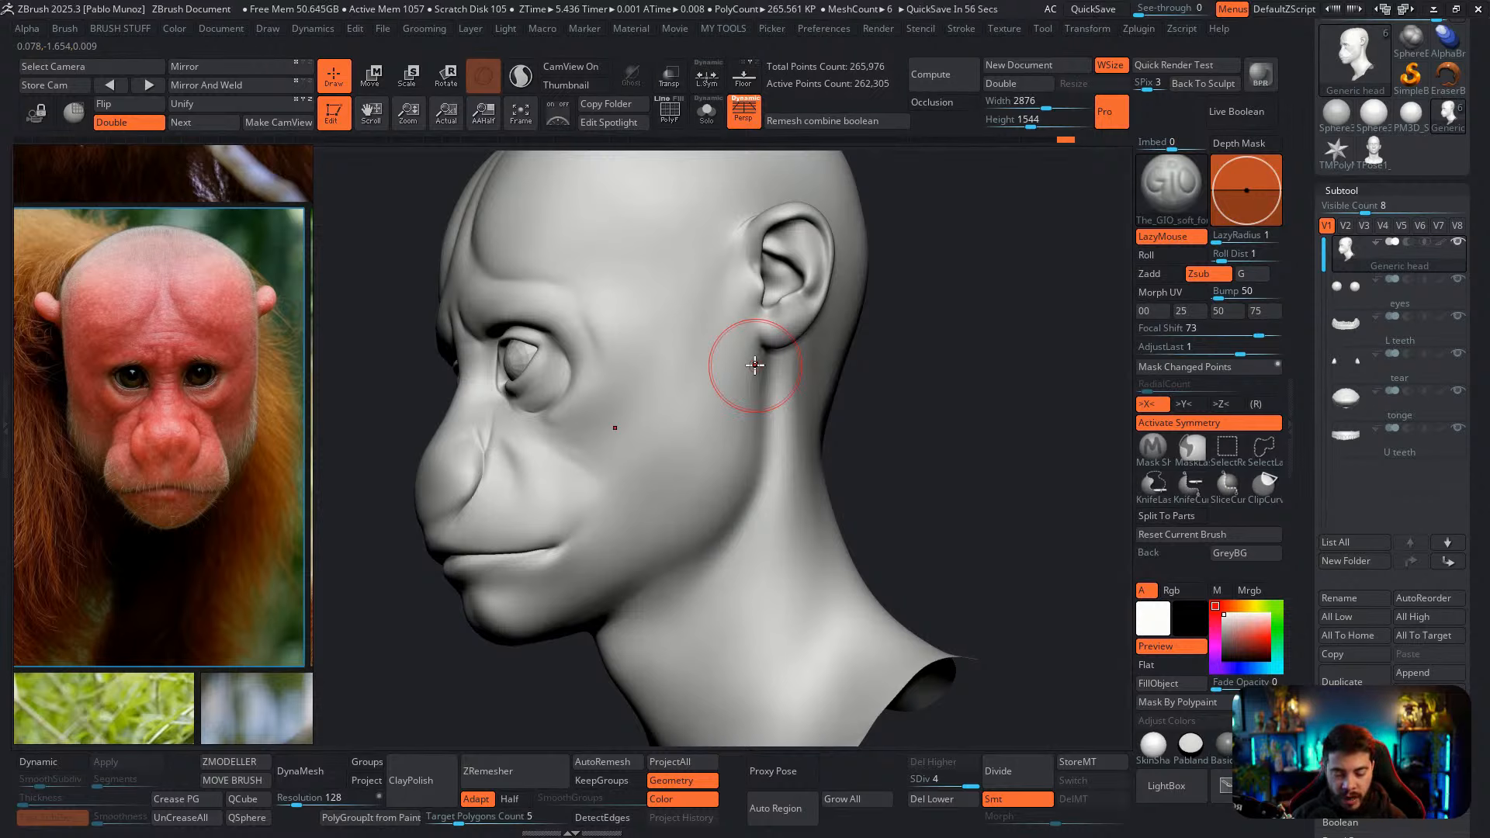
pyautogui.moveTo(737, 231); pyautogui.dragTo(726, 268)
pyautogui.moveTo(728, 265); pyautogui.dragTo(784, 252, button='right')
pyautogui.moveTo(739, 220); pyautogui.dragTo(728, 271)
pyautogui.moveTo(751, 222); pyautogui.dragTo(730, 318)
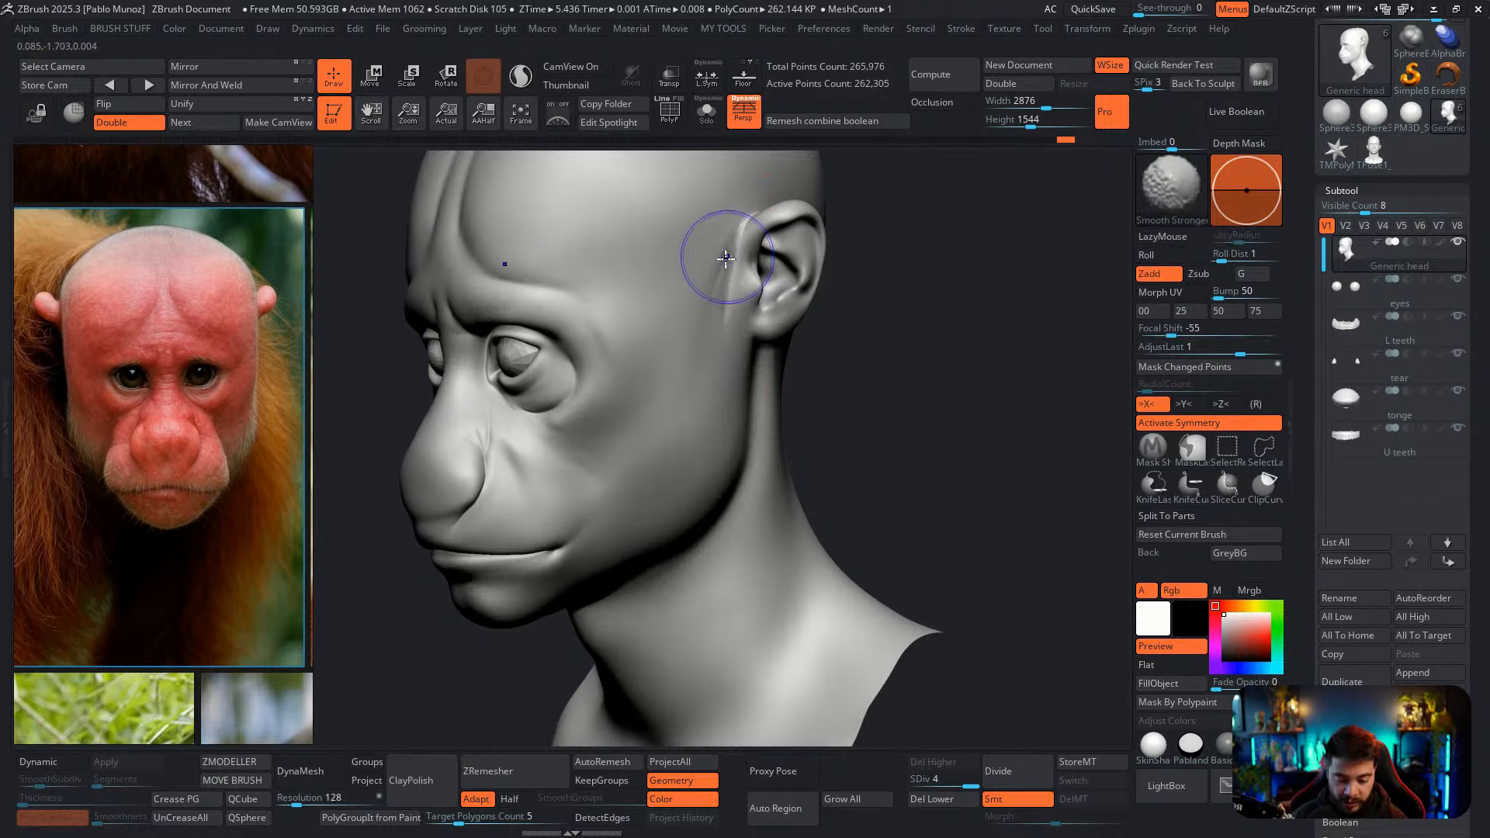
pyautogui.keyDown('shift'); pyautogui.moveTo(727, 259); pyautogui.dragTo(718, 310); pyautogui.keyUp('shift')
# Define the jaw corner and the rear jawline below the ear
pyautogui.keyDown('alt'); pyautogui.moveTo(736, 377); pyautogui.dragTo(746, 296, button='right'); pyautogui.keyUp('alt')
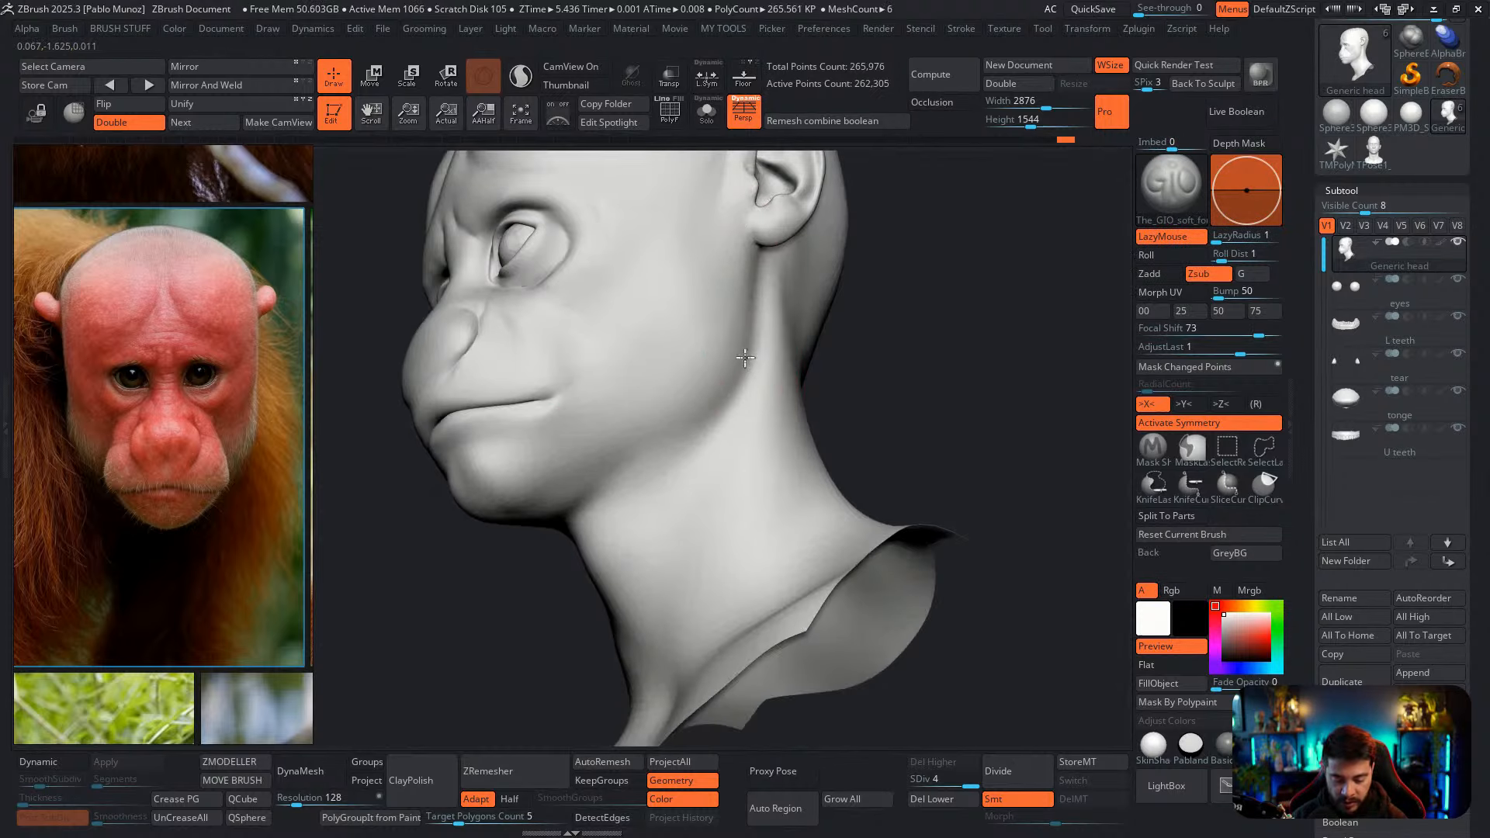
pyautogui.press('shift')
pyautogui.moveTo(672, 432)
pyautogui.mouseDown(button='right')
pyautogui.moveTo(622, 479)
pyautogui.moveTo(715, 425)
pyautogui.moveTo(696, 426)
pyautogui.moveTo(700, 466)
pyautogui.mouseUp(button='right')
pyautogui.keyDown('alt'); pyautogui.moveTo(732, 408); pyautogui.dragTo(725, 432); pyautogui.keyUp('alt')
# Carve a nasolabial fold from beside the nose around the mouth corner toward the chin
pyautogui.moveTo(737, 414)
pyautogui.keyDown('alt'); pyautogui.mouseDown(button='right')
pyautogui.moveTo(683, 471)
pyautogui.moveTo(701, 430)
pyautogui.moveTo(683, 482)
pyautogui.mouseUp(button='right'); pyautogui.keyUp('alt')
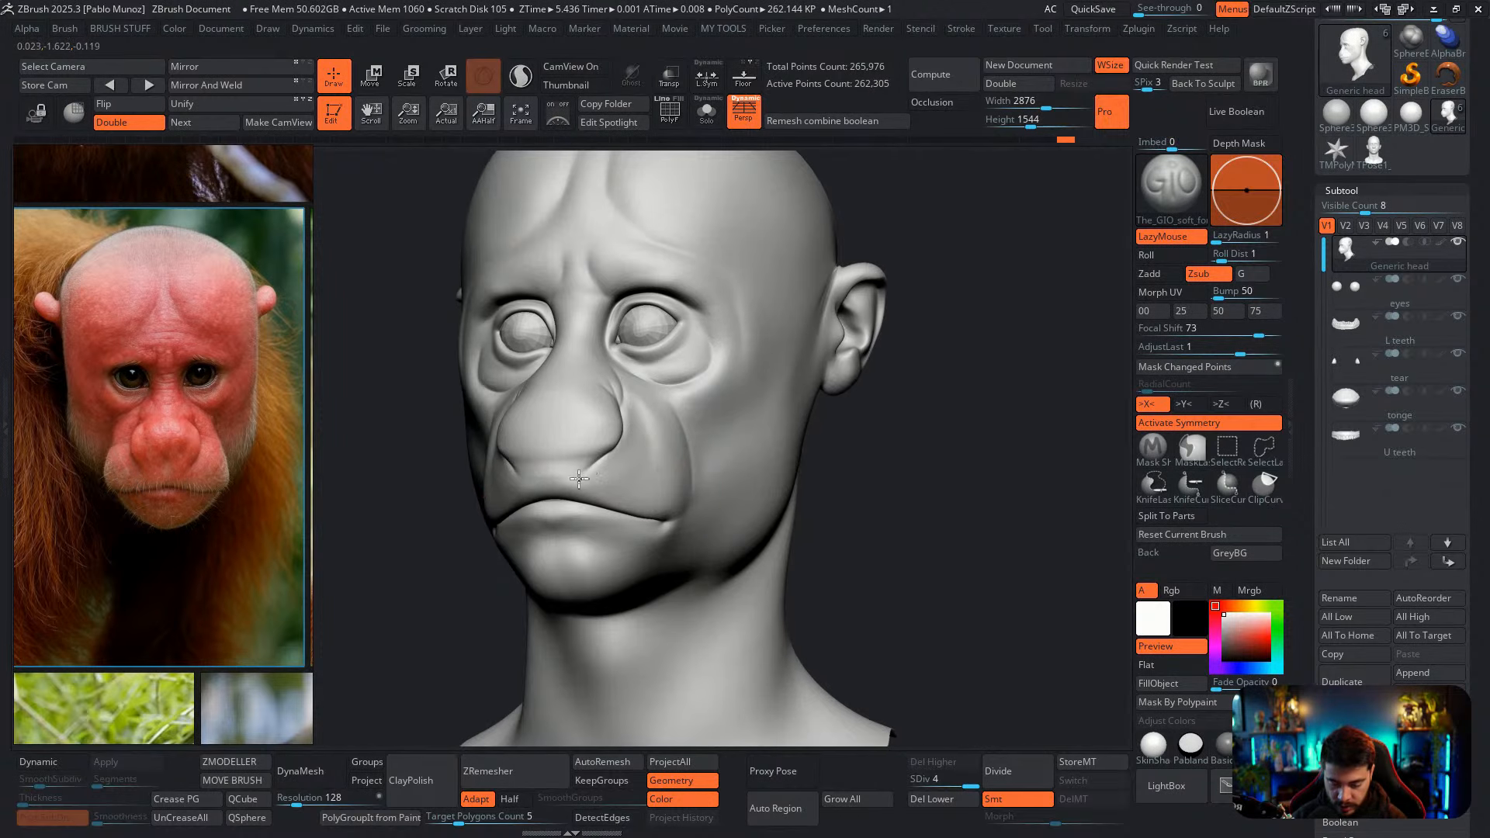
pyautogui.moveTo(632, 432); pyautogui.dragTo(693, 497, button='right')
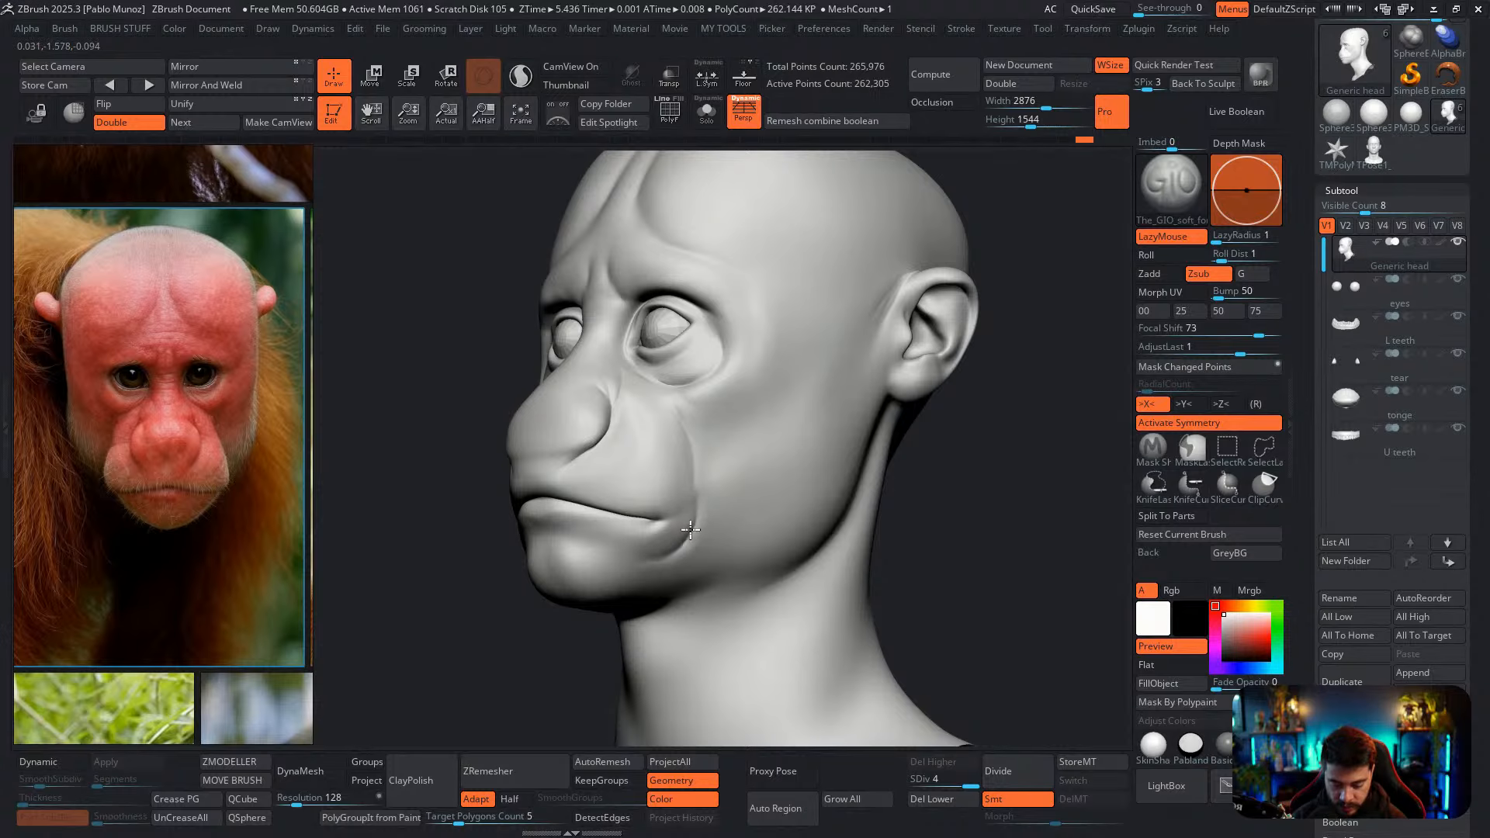
pyautogui.moveTo(690, 544); pyautogui.dragTo(739, 376, button='right')
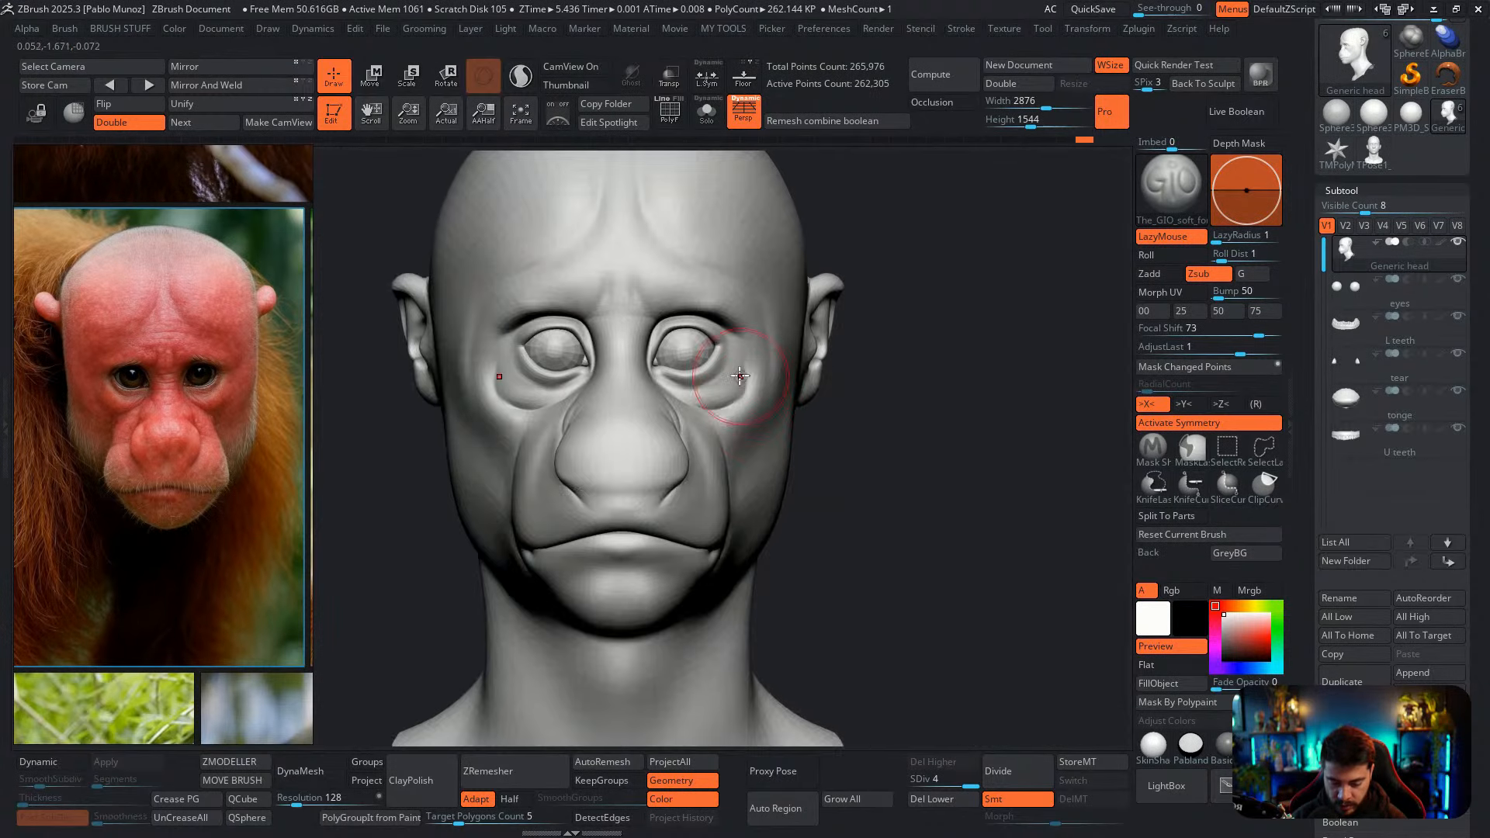
# Adjust the brush and carve additional folds around the eye bag and outer eye corner
pyautogui.press('space')
pyautogui.click(734, 363)
pyautogui.moveTo(731, 357); pyautogui.dragTo(669, 381)
pyautogui.moveTo(717, 374)
pyautogui.mouseDown()
pyautogui.moveTo(668, 382)
pyautogui.moveTo(740, 362)
pyautogui.moveTo(721, 346)
pyautogui.mouseUp()
pyautogui.keyDown('alt'); pyautogui.moveTo(668, 342); pyautogui.dragTo(702, 370, button='right'); pyautogui.keyUp('alt')
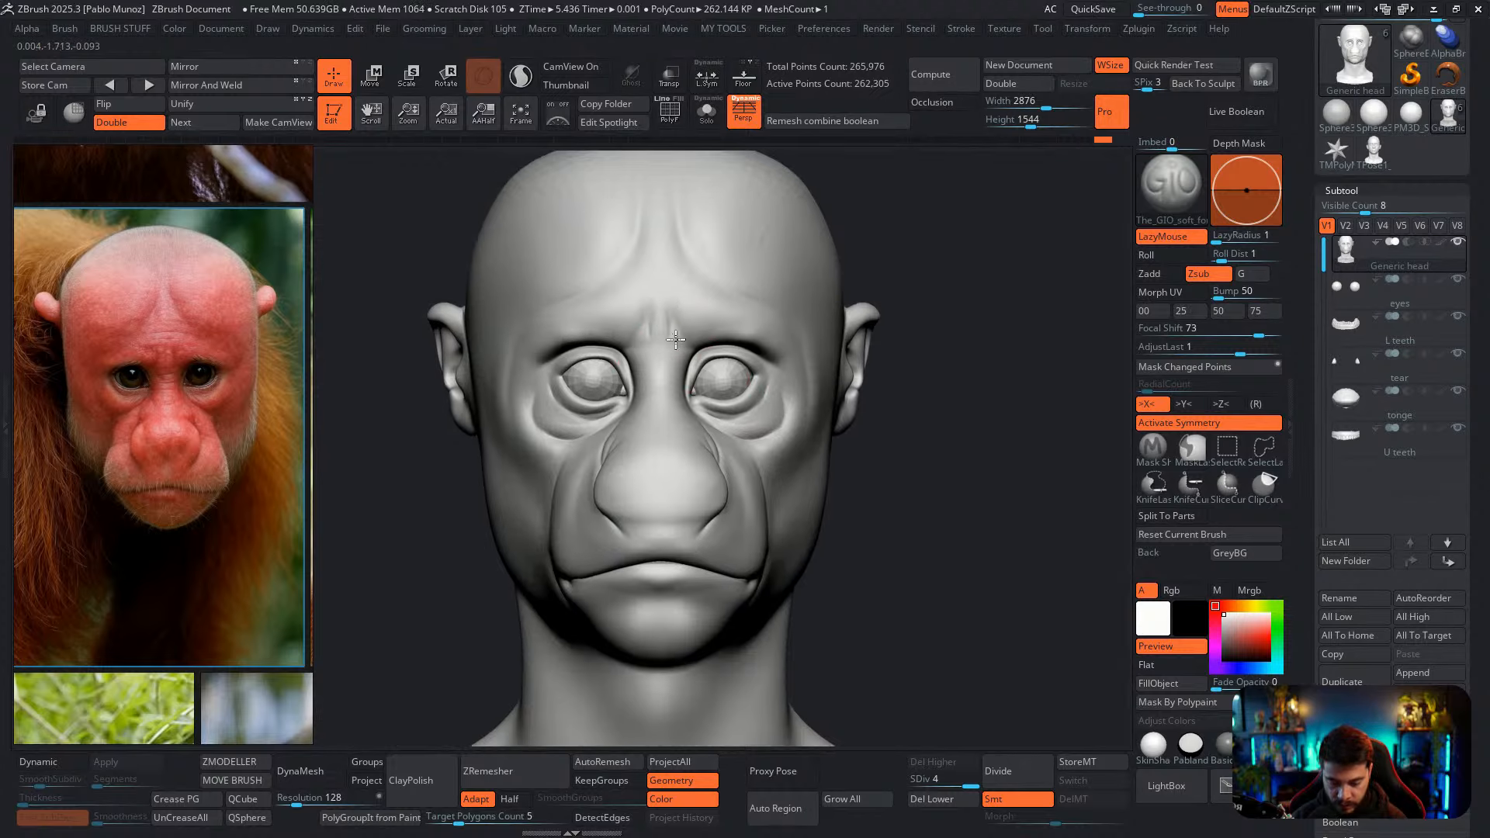
# Carve small symmetrical frown creases between the eyebrows and near the inner eye corners, matching the enlarged red-faced monkey reference
pyautogui.moveTo(690, 349); pyautogui.dragTo(675, 339)
pyautogui.moveTo(694, 363)
pyautogui.keyDown('alt'); pyautogui.mouseDown(button='right')
pyautogui.moveTo(710, 361)
pyautogui.moveTo(735, 400)
pyautogui.mouseUp(button='right'); pyautogui.keyUp('alt')
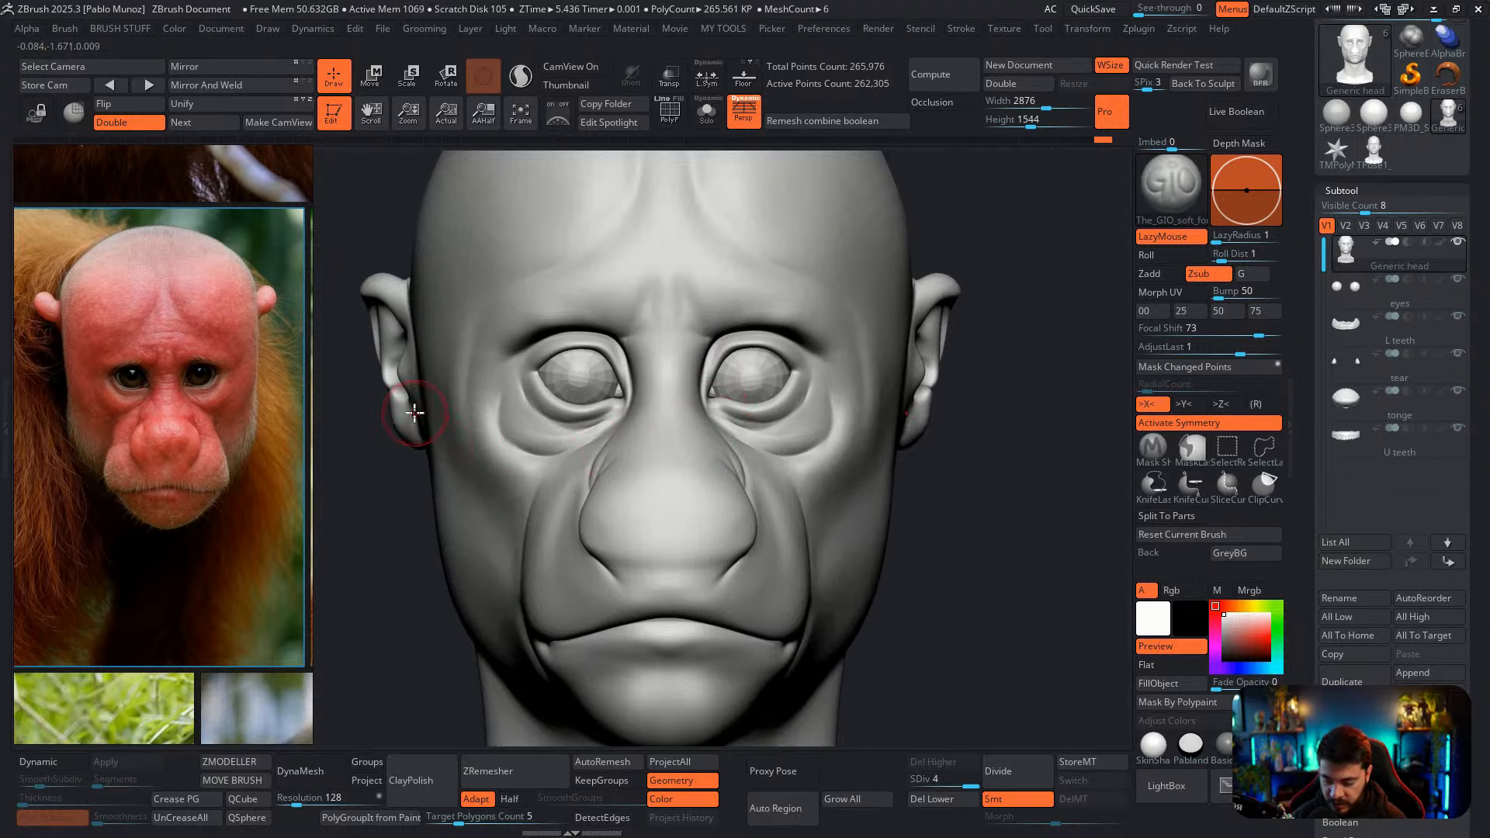
pyautogui.scroll(5, 279, 487)
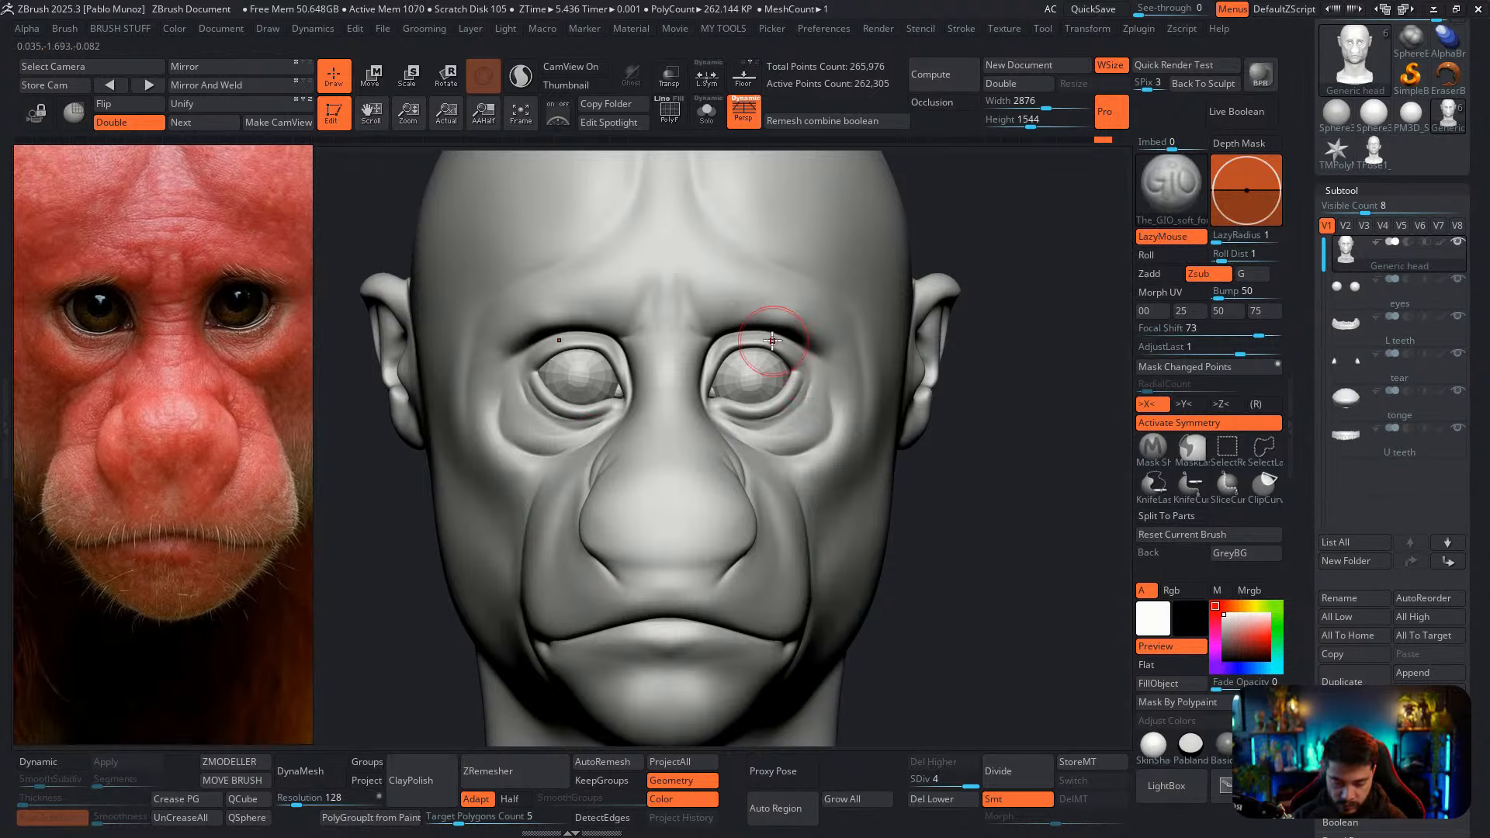
pyautogui.moveTo(710, 362)
pyautogui.mouseDown()
pyautogui.moveTo(704, 387)
pyautogui.moveTo(712, 367)
pyautogui.mouseUp()
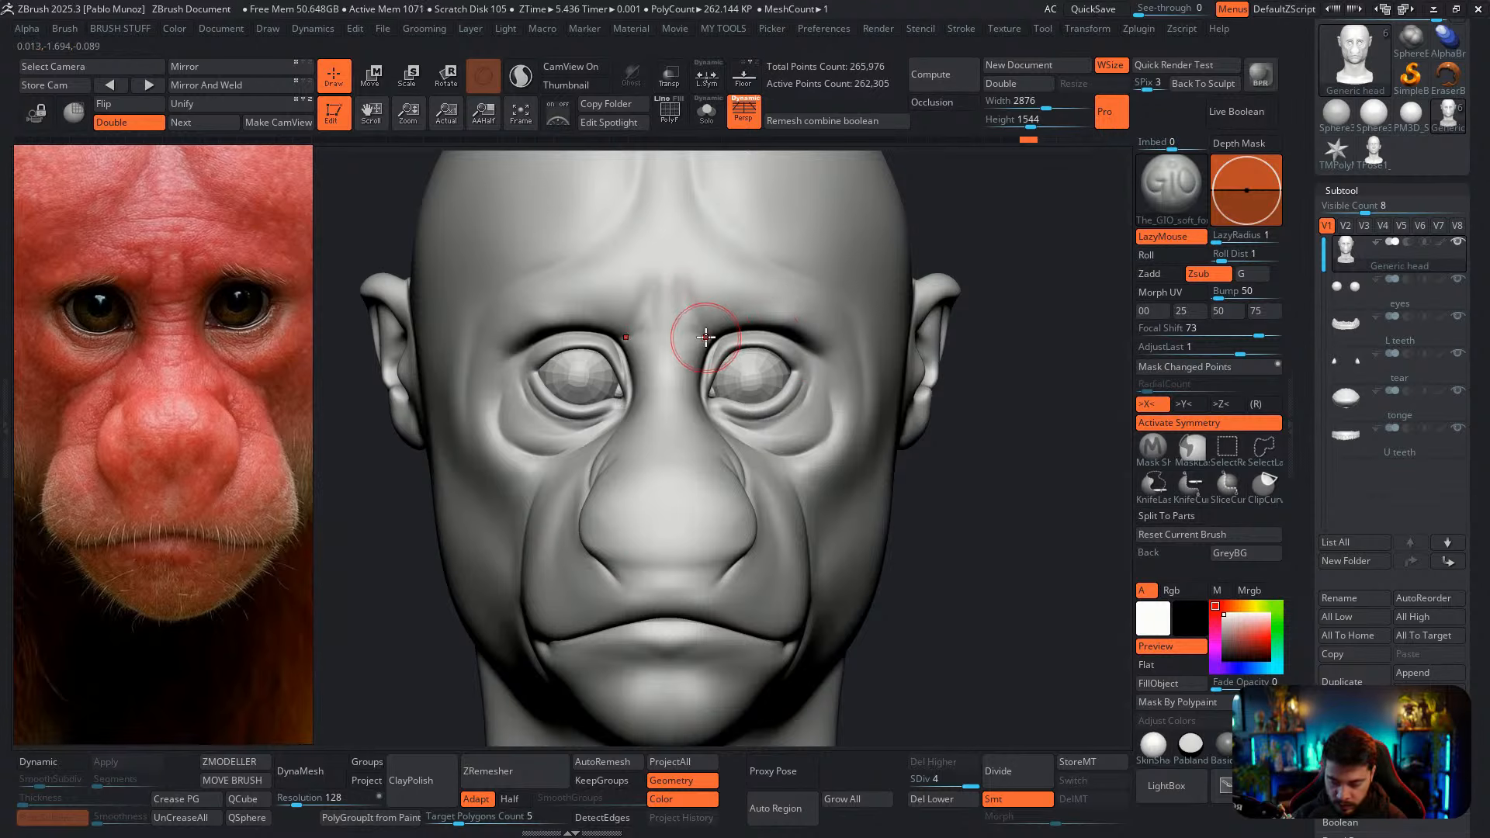
# Turn off symmetry and carve uneven horizontal creases across the bridge of the nose between the eyes
pyautogui.click(1173, 421)
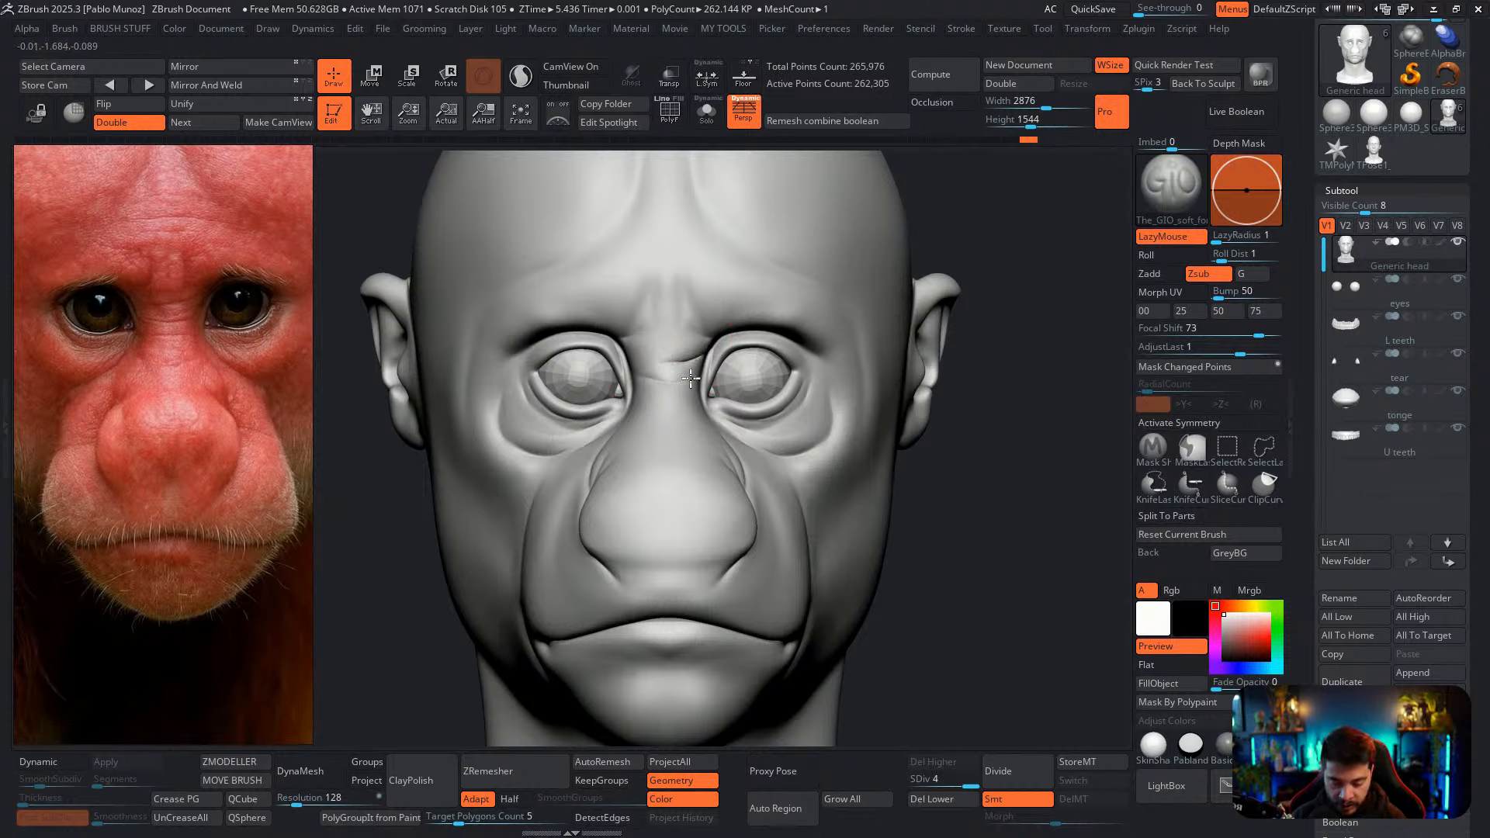
pyautogui.moveTo(691, 378); pyautogui.dragTo(630, 373)
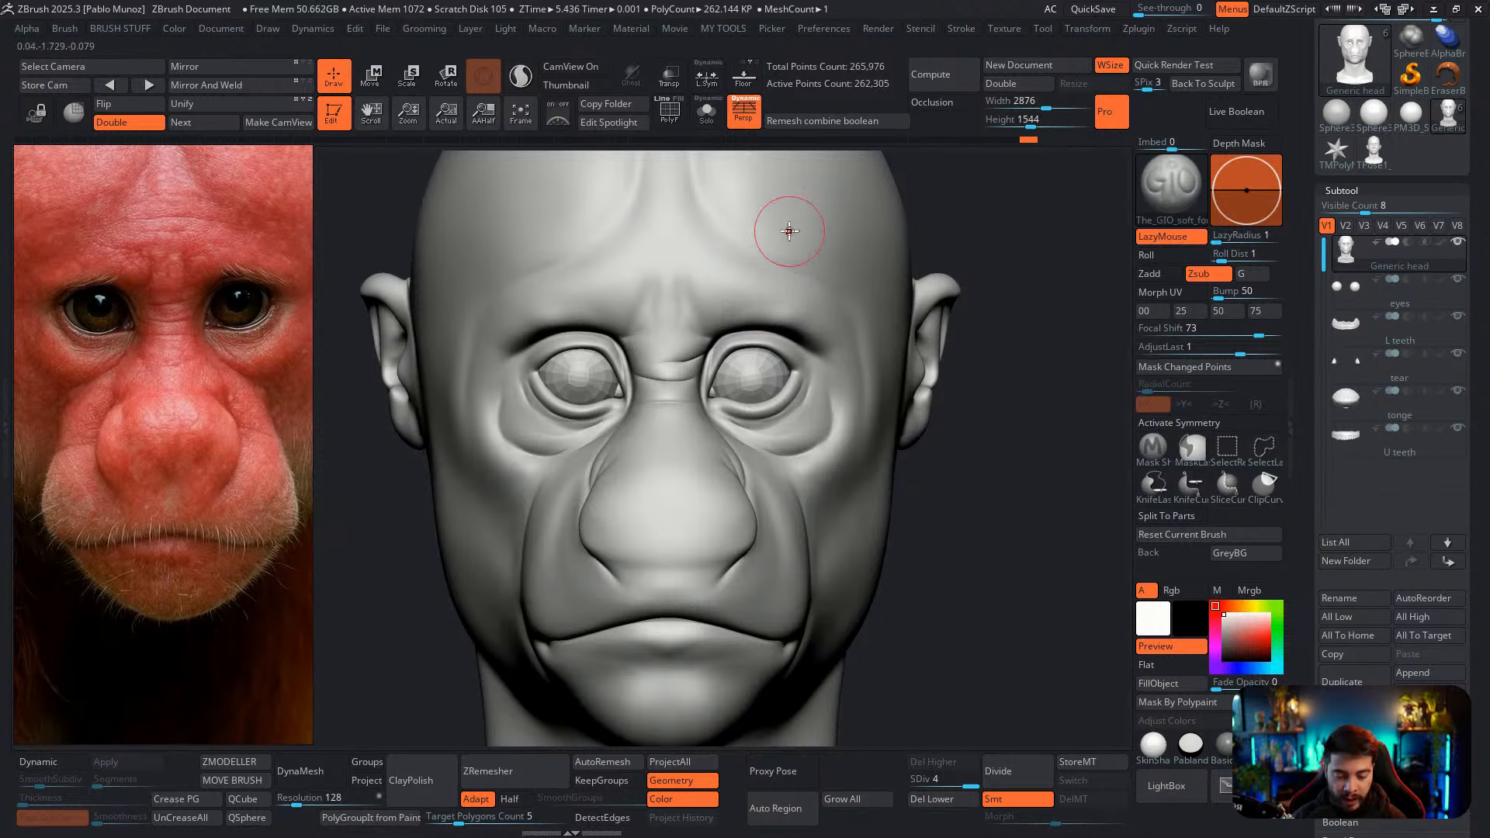
# Try an asymmetrical diagonal cut from the forehead across one eye to the side of the nose, and undo it
pyautogui.moveTo(811, 195)
pyautogui.mouseDown()
pyautogui.moveTo(747, 396)
pyautogui.moveTo(738, 541)
pyautogui.mouseUp()
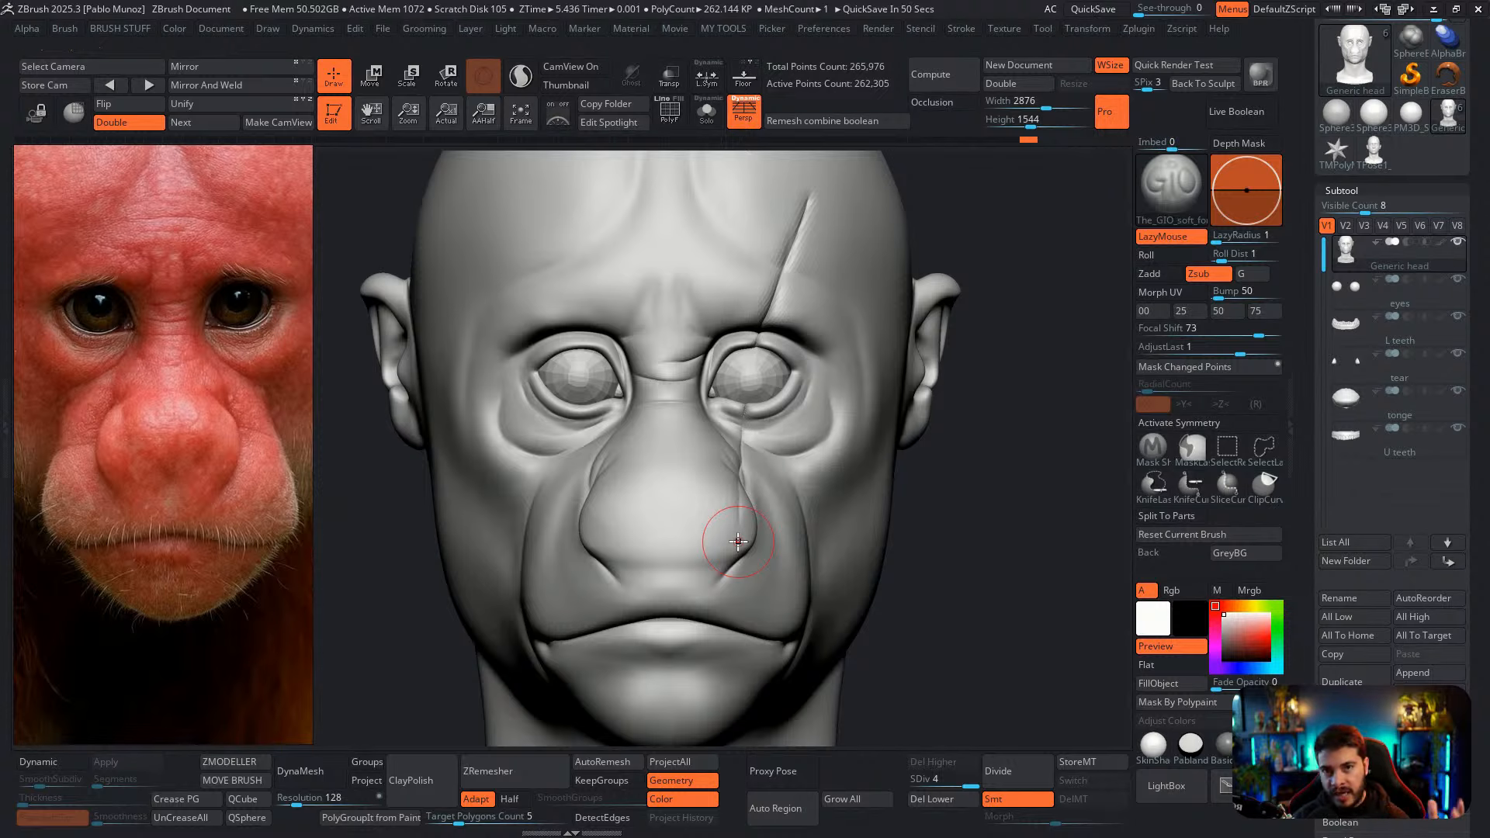
pyautogui.hotkey('ctrl', 'z')
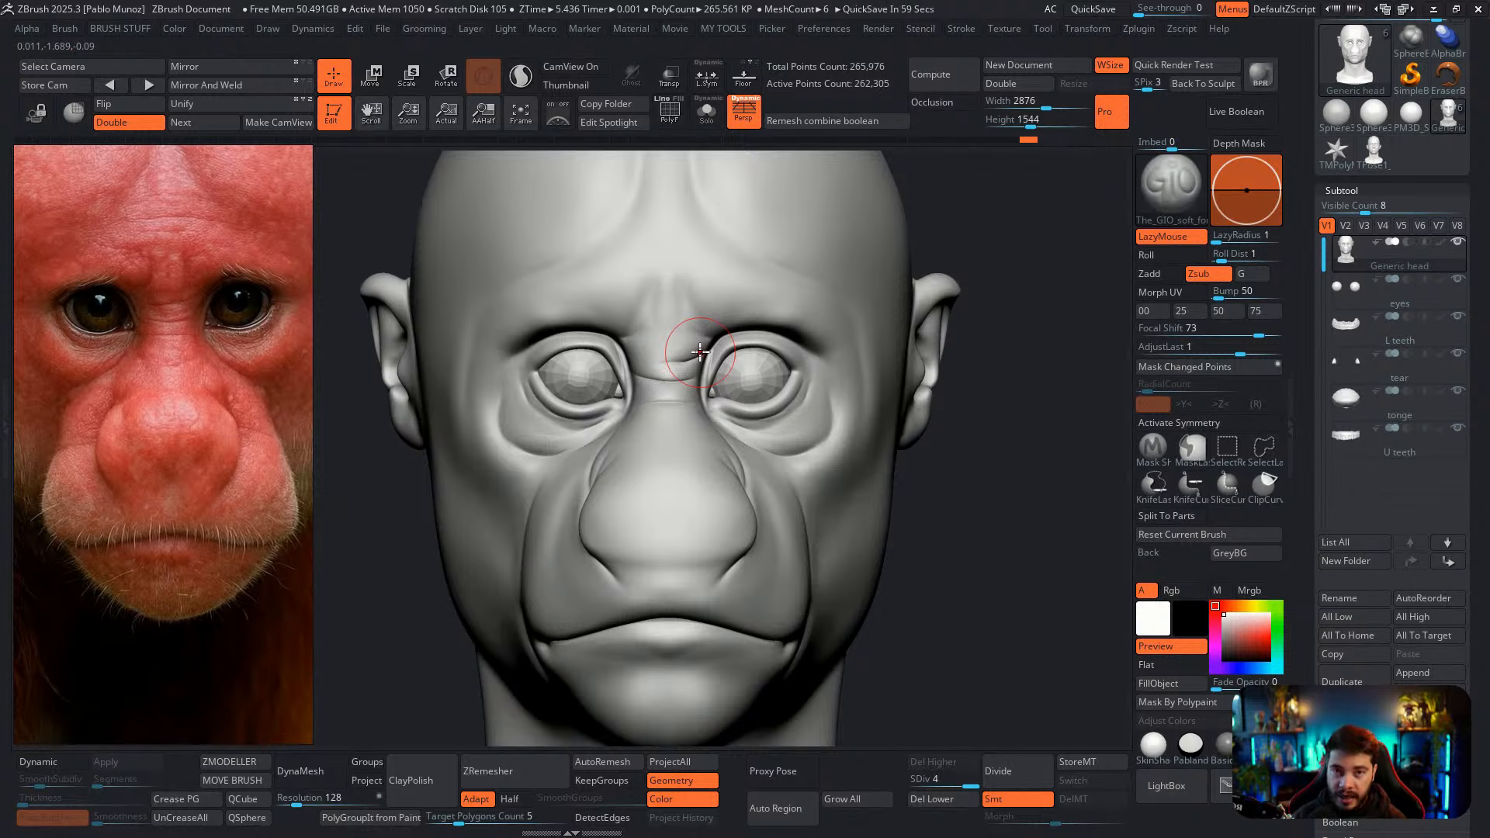
# Undo the last two strokes across the nose bridge and turn on X symmetry for the head
pyautogui.hotkey('ctrl', 'z')
pyautogui.hotkey('ctrl', 'z')
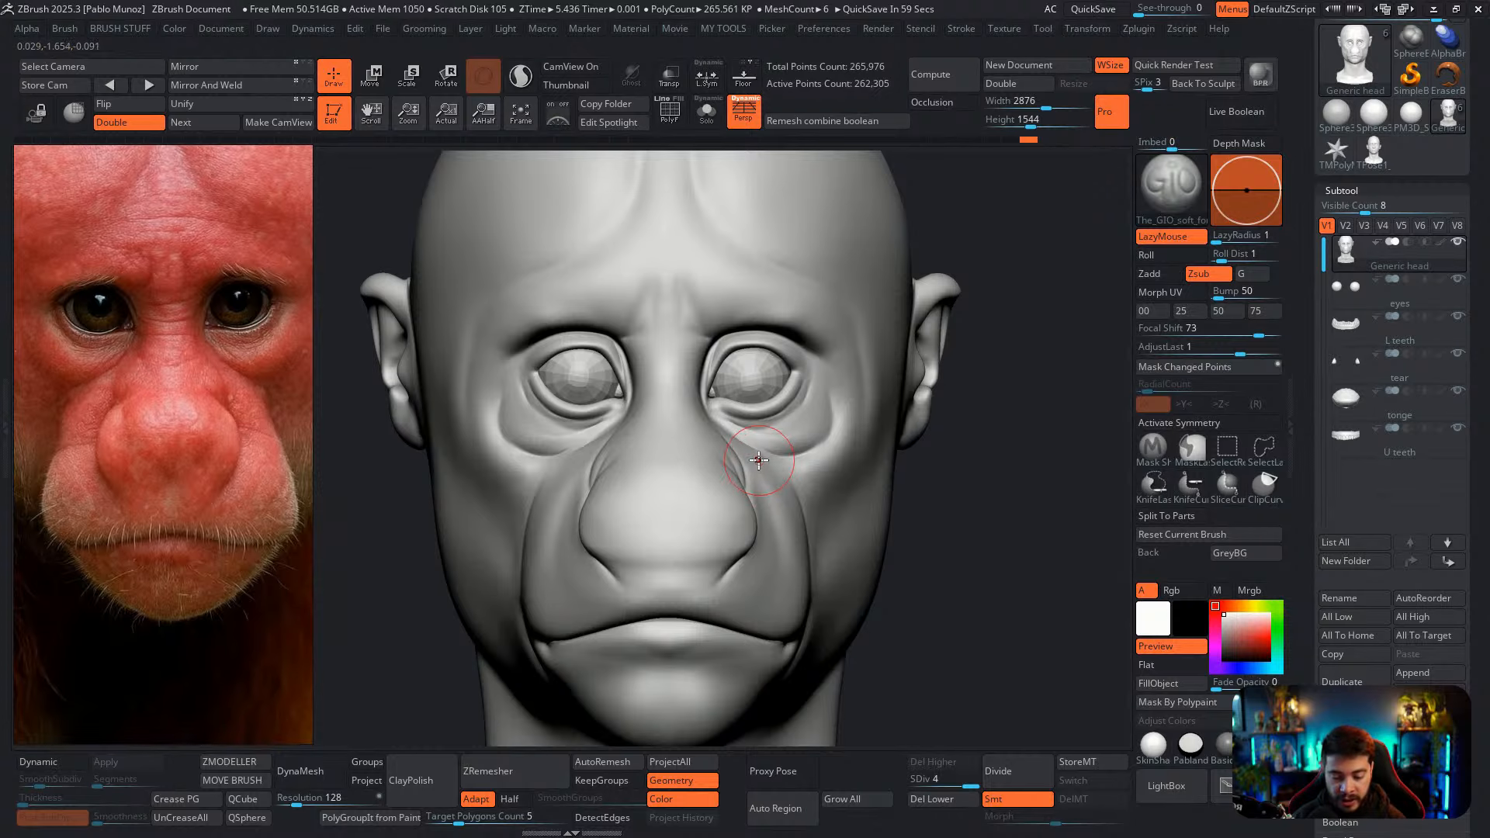
pyautogui.keyDown('ctrl'); pyautogui.moveTo(733, 460); pyautogui.dragTo(729, 418, button='right'); pyautogui.keyUp('ctrl')
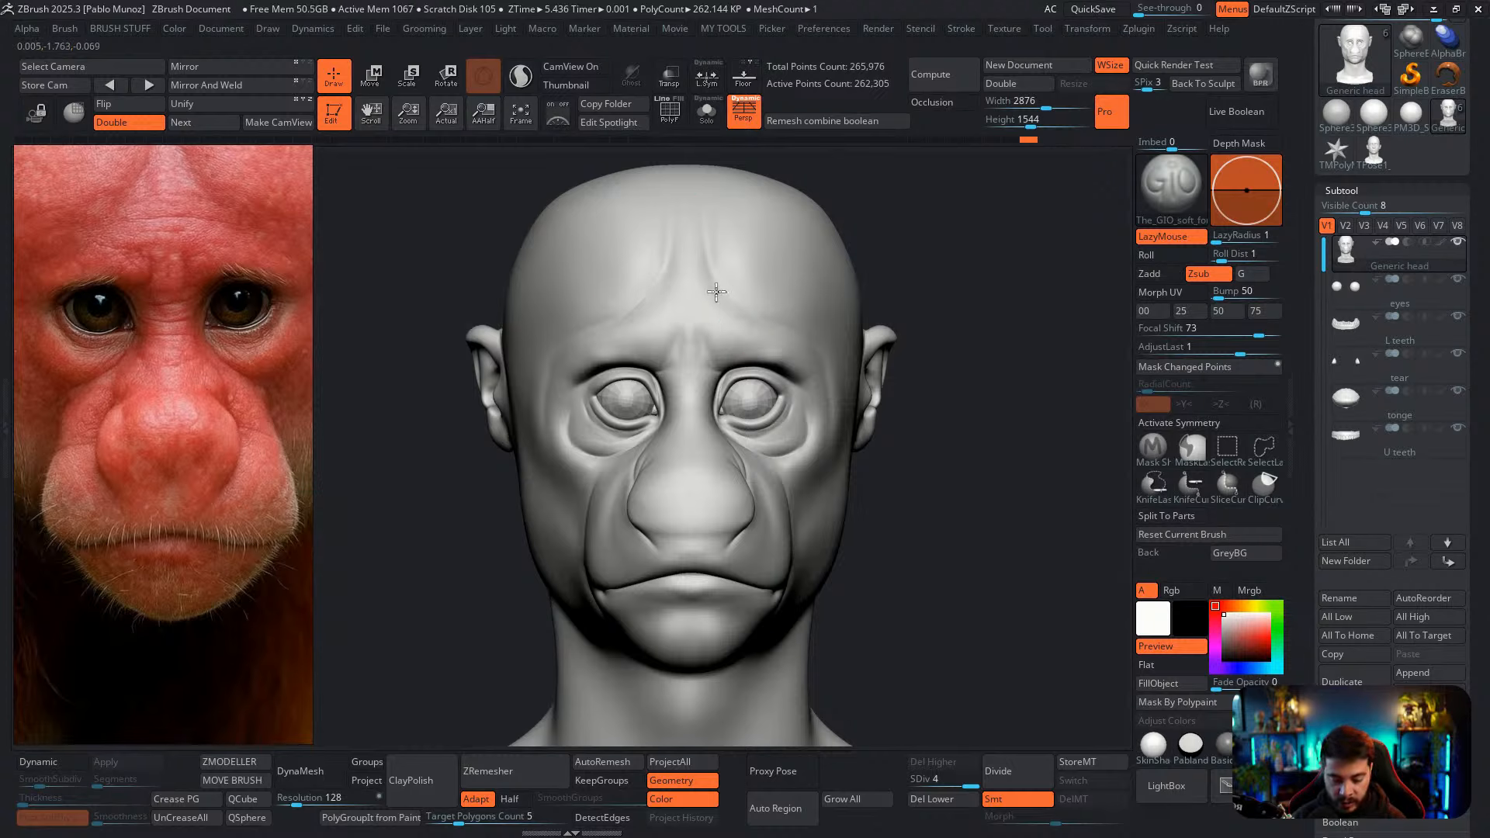
pyautogui.press('ctrl')
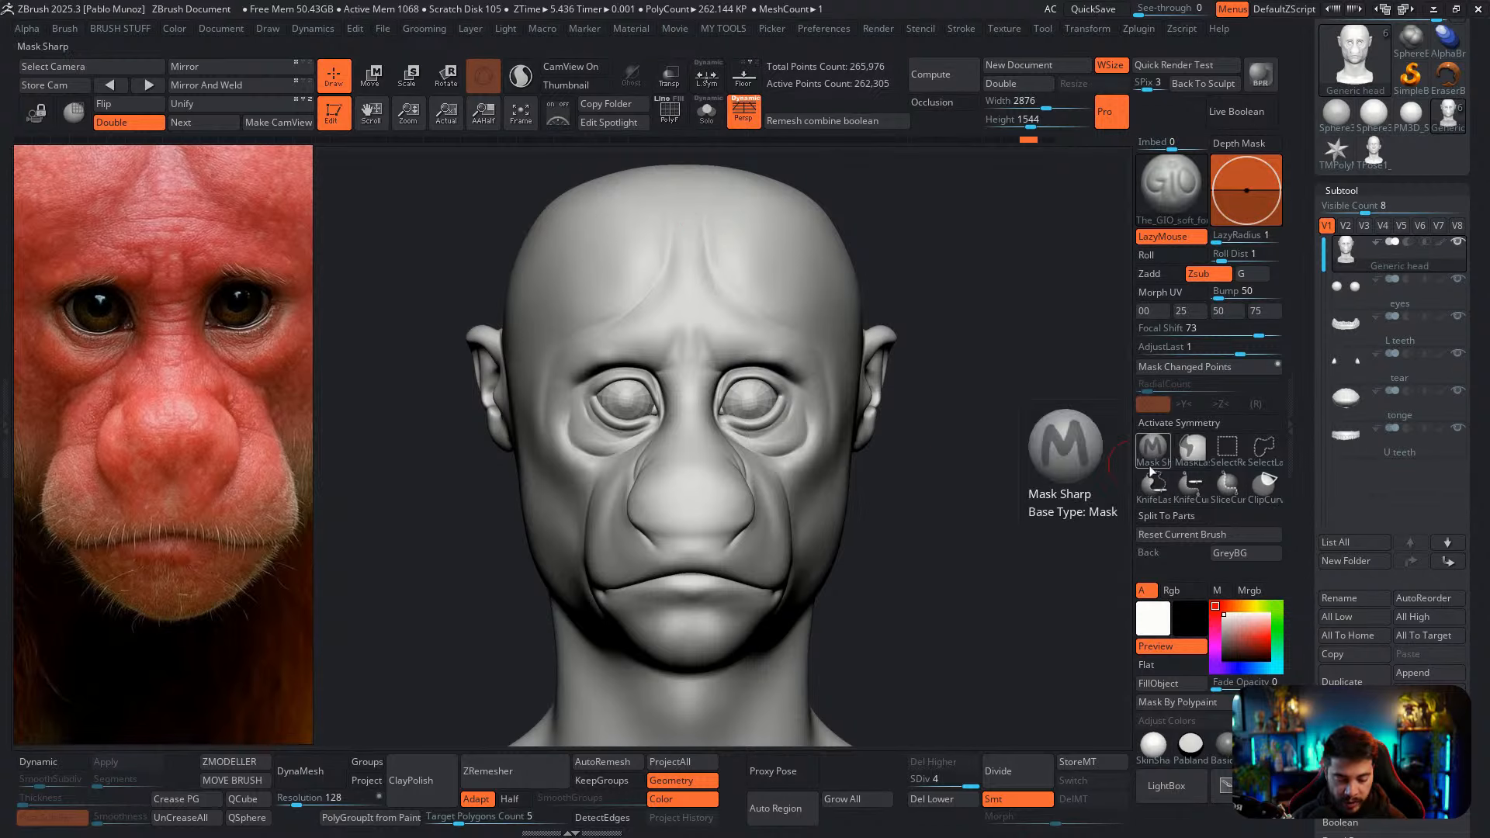
pyautogui.press('x')
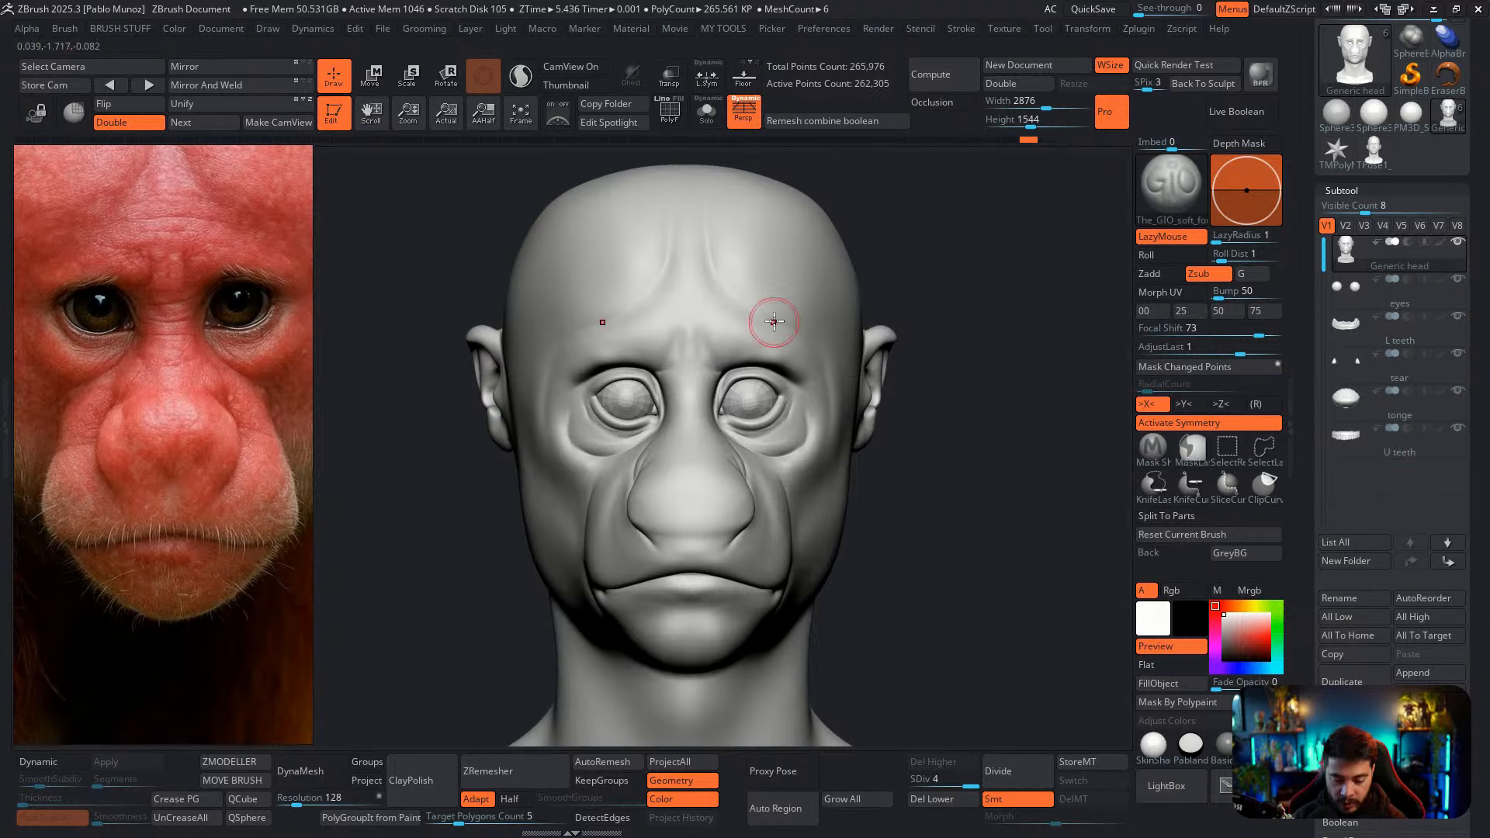
# Carve the forehead furrows symmetrically, sweeping from the centre of the forehead out and down toward the temples
pyautogui.moveTo(615, 320); pyautogui.dragTo(586, 337)
pyautogui.moveTo(658, 285); pyautogui.dragTo(582, 340)
pyautogui.moveTo(666, 249); pyautogui.dragTo(537, 388)
# Carve folds running from the sides of the nose outward onto the cheeks and smooth them
pyautogui.moveTo(755, 475)
pyautogui.keyDown('alt'); pyautogui.mouseDown(button='right')
pyautogui.moveTo(714, 425)
pyautogui.moveTo(785, 422)
pyautogui.mouseUp(button='right'); pyautogui.keyUp('alt')
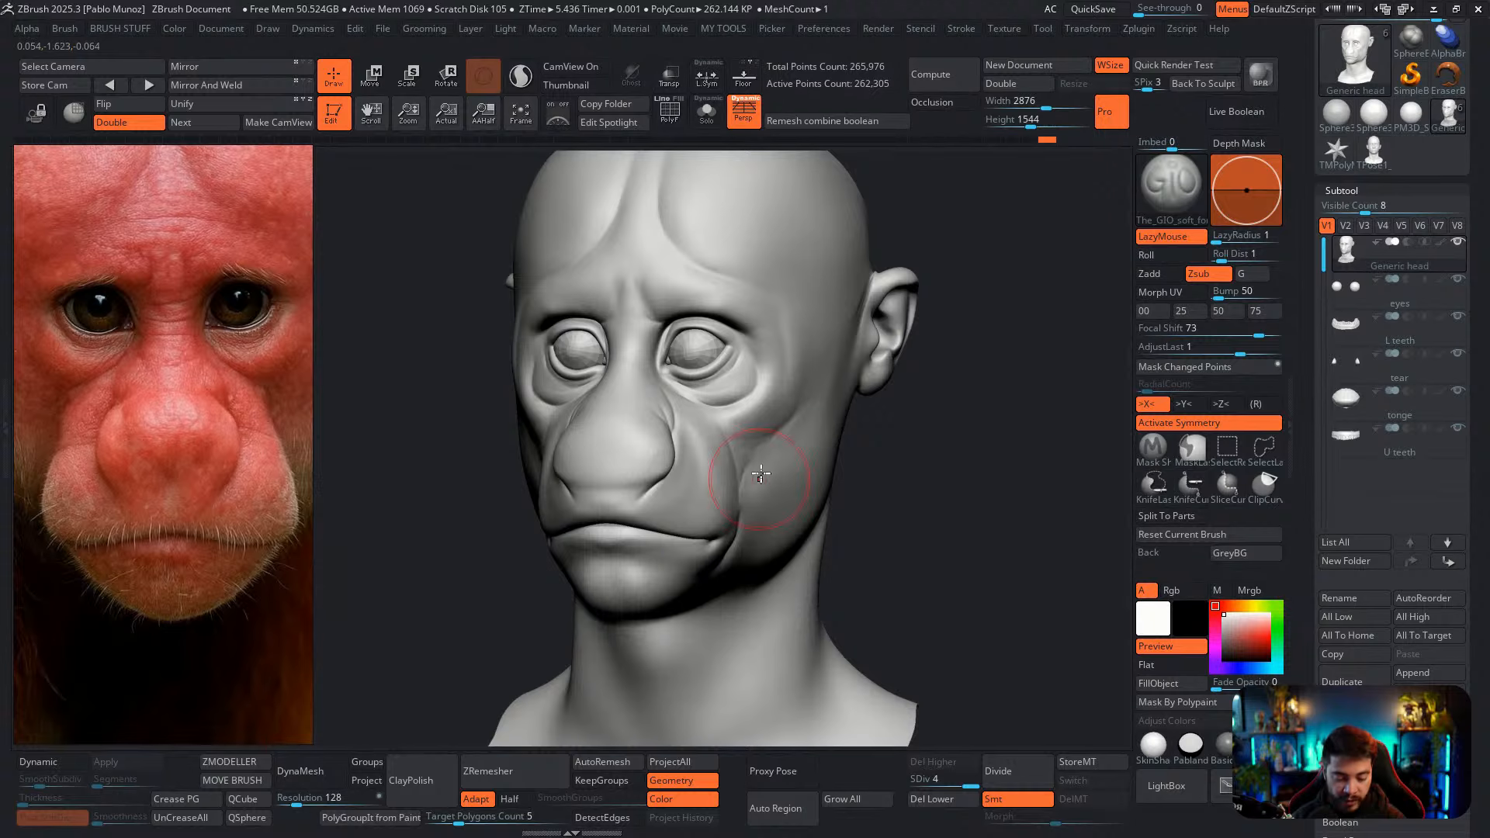
pyautogui.moveTo(748, 426); pyautogui.dragTo(827, 450, button='right')
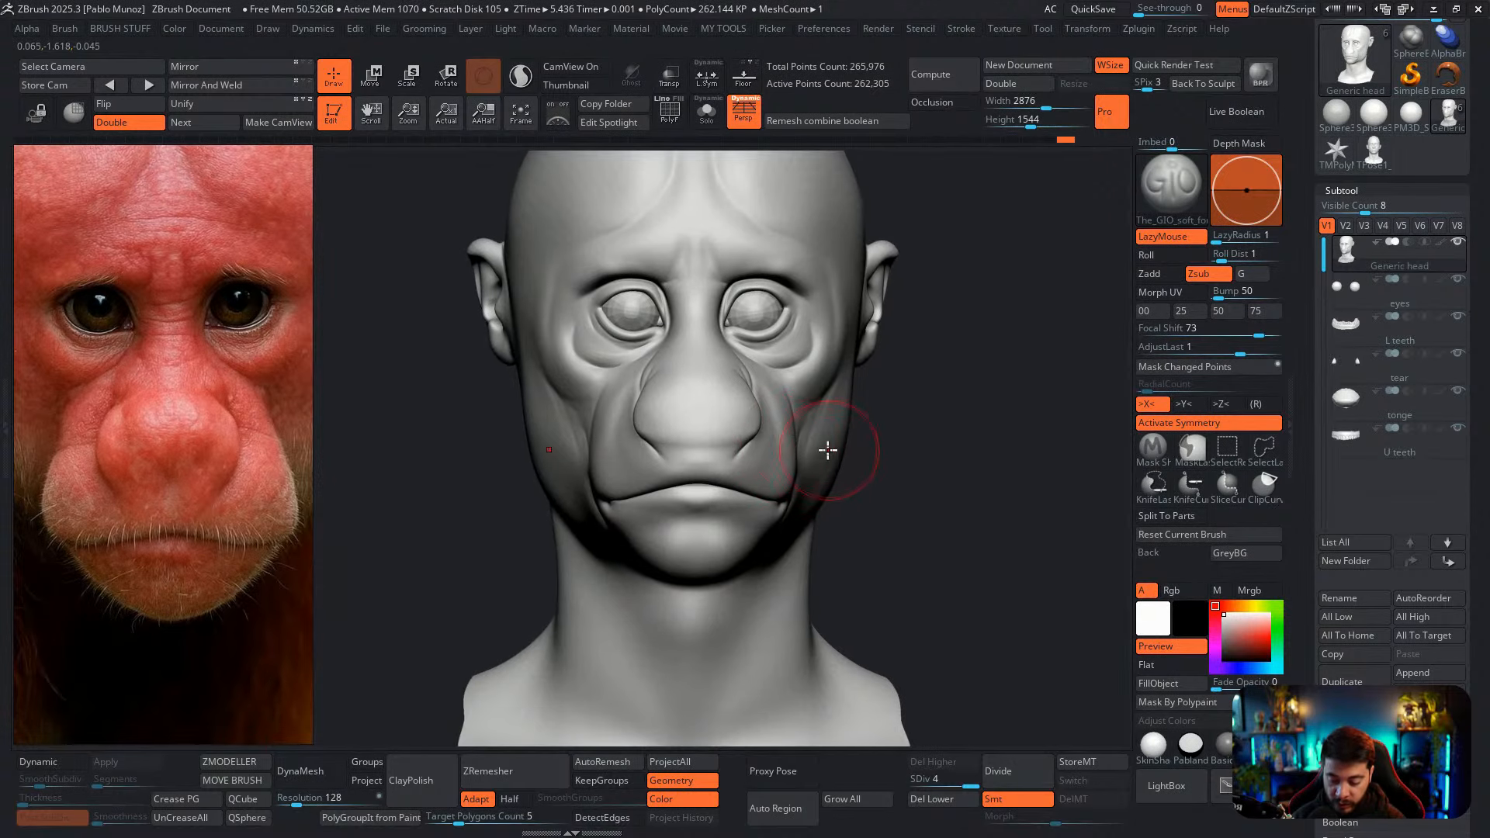
pyautogui.moveTo(616, 432); pyautogui.dragTo(674, 402, button='right')
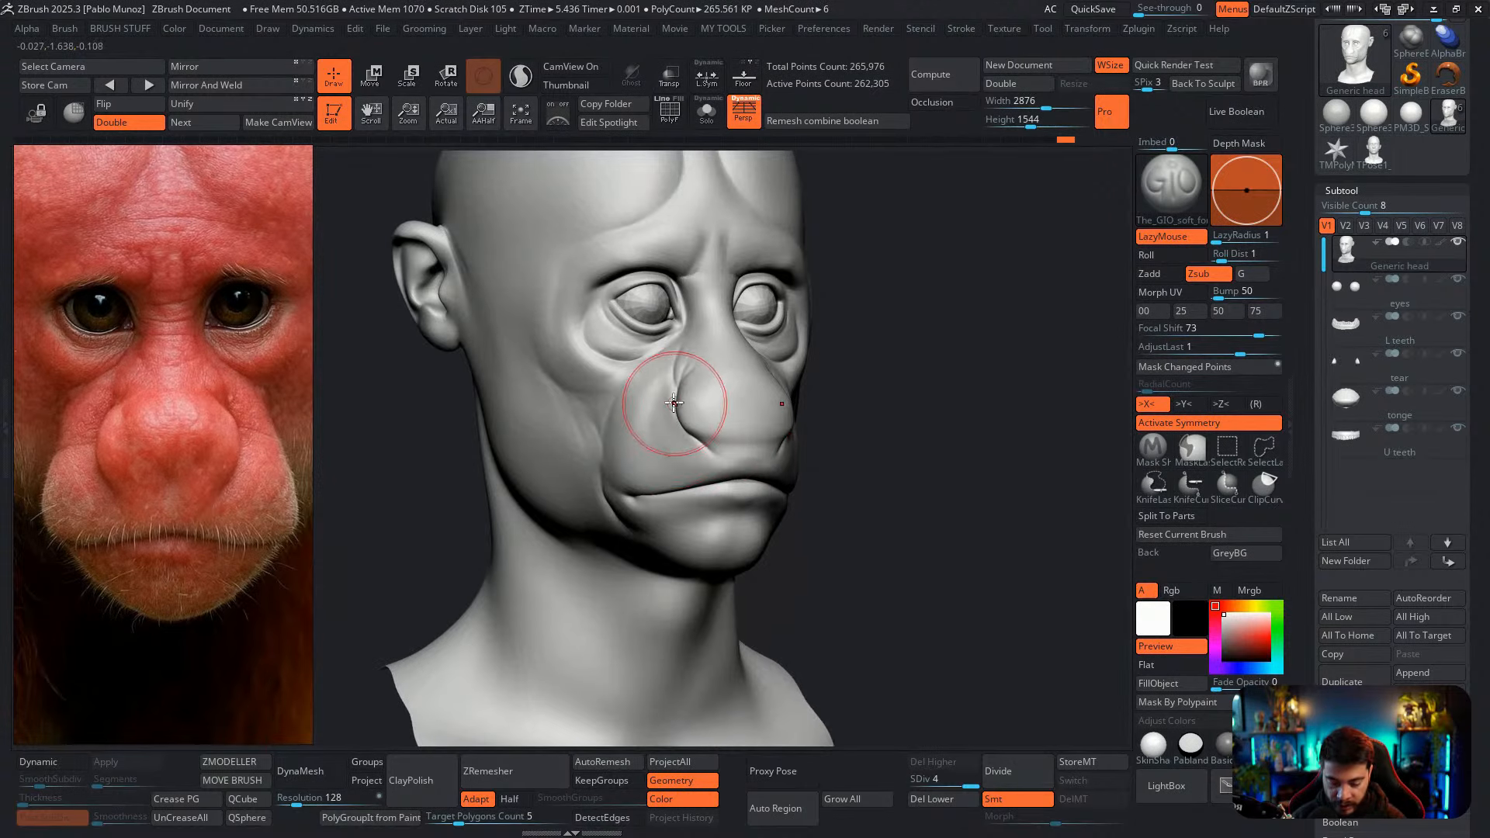
pyautogui.moveTo(675, 394)
pyautogui.mouseDown()
pyautogui.moveTo(672, 411)
pyautogui.moveTo(625, 421)
pyautogui.mouseUp()
pyautogui.keyDown('shift'); pyautogui.moveTo(641, 417); pyautogui.dragTo(650, 415); pyautogui.keyUp('shift')
pyautogui.moveTo(661, 411); pyautogui.dragTo(624, 429)
pyautogui.moveTo(620, 411); pyautogui.dragTo(608, 448)
pyautogui.keyDown('shift'); pyautogui.moveTo(630, 425); pyautogui.dragTo(621, 432); pyautogui.keyUp('shift')
# Rework the crease along the muzzle's upper edge, undoing a cheek stroke and carving it again from a three-quarter view
pyautogui.keyDown('shift'); pyautogui.moveTo(823, 392); pyautogui.dragTo(765, 383, button='right'); pyautogui.keyUp('shift')
pyautogui.moveTo(815, 465)
pyautogui.mouseDown(button='right')
pyautogui.moveTo(727, 476)
pyautogui.moveTo(729, 456)
pyautogui.moveTo(758, 459)
pyautogui.moveTo(771, 482)
pyautogui.moveTo(816, 493)
pyautogui.mouseUp(button='right')
pyautogui.moveTo(564, 442); pyautogui.dragTo(520, 483)
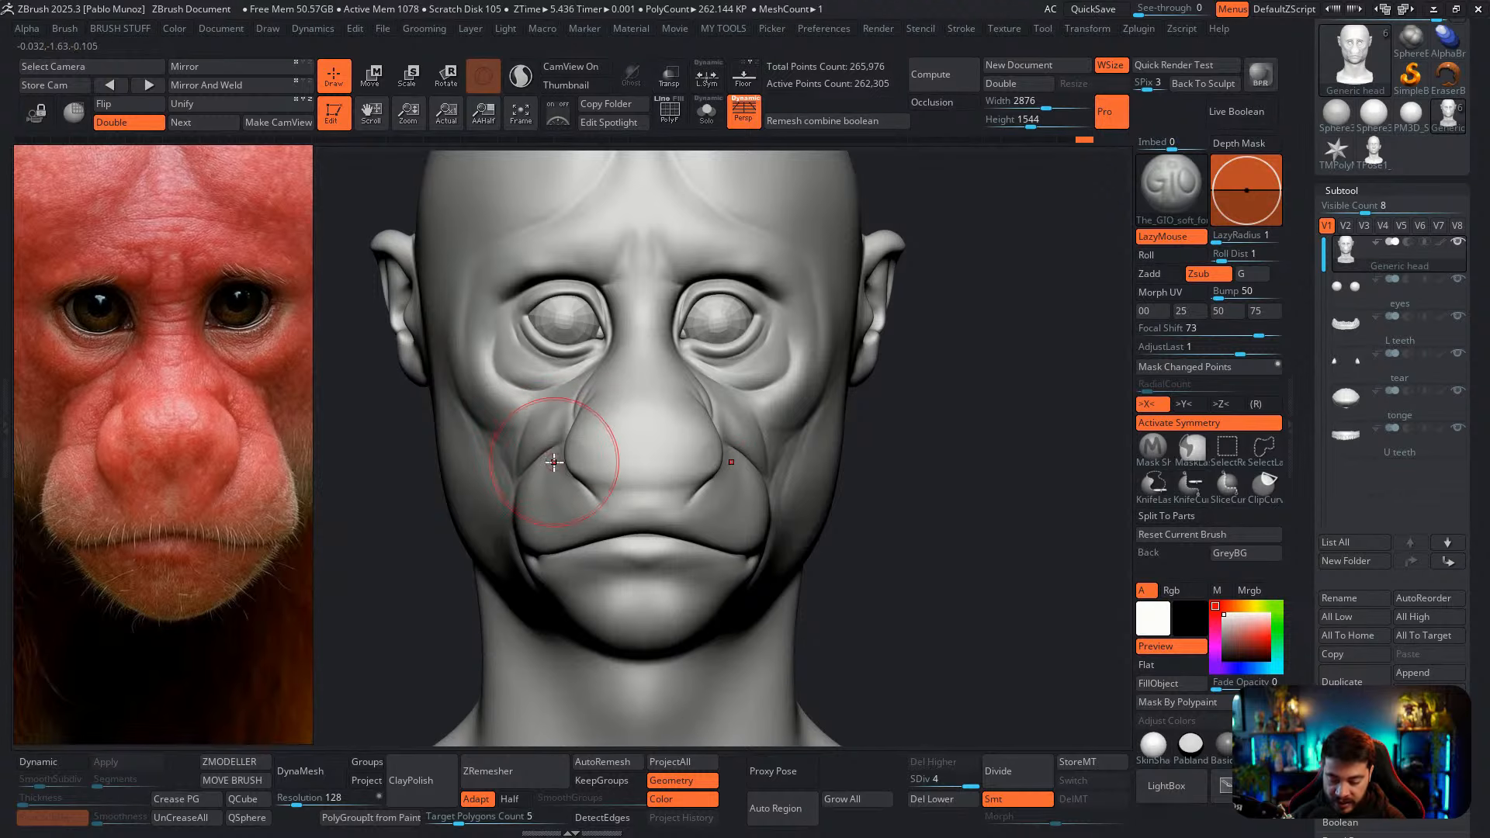
pyautogui.hotkey('ctrl', 'z')
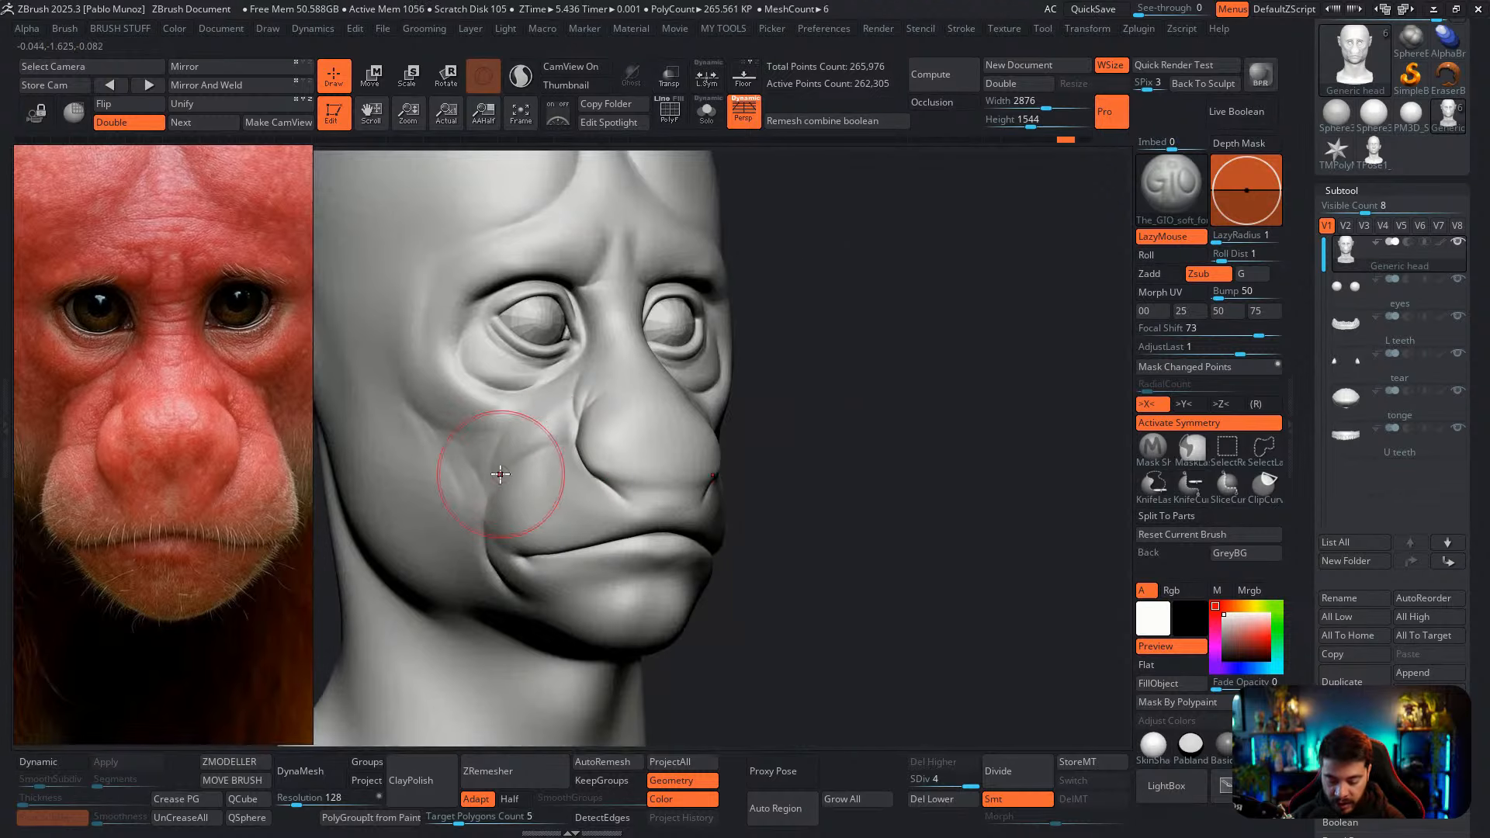
pyautogui.moveTo(501, 474); pyautogui.dragTo(560, 446)
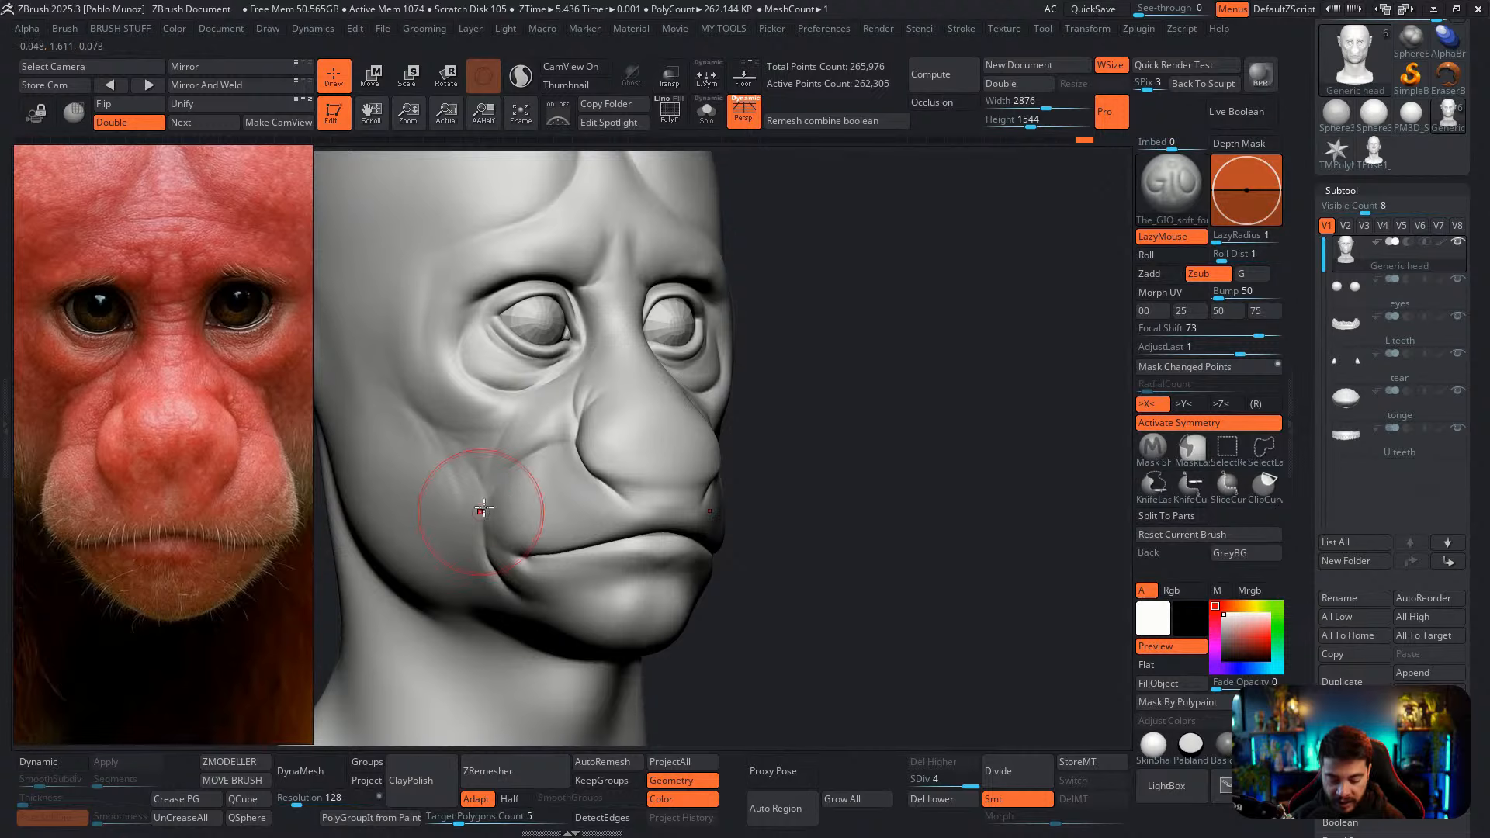
pyautogui.keyDown('alt'); pyautogui.moveTo(523, 497); pyautogui.dragTo(570, 449, button='right'); pyautogui.keyUp('alt')
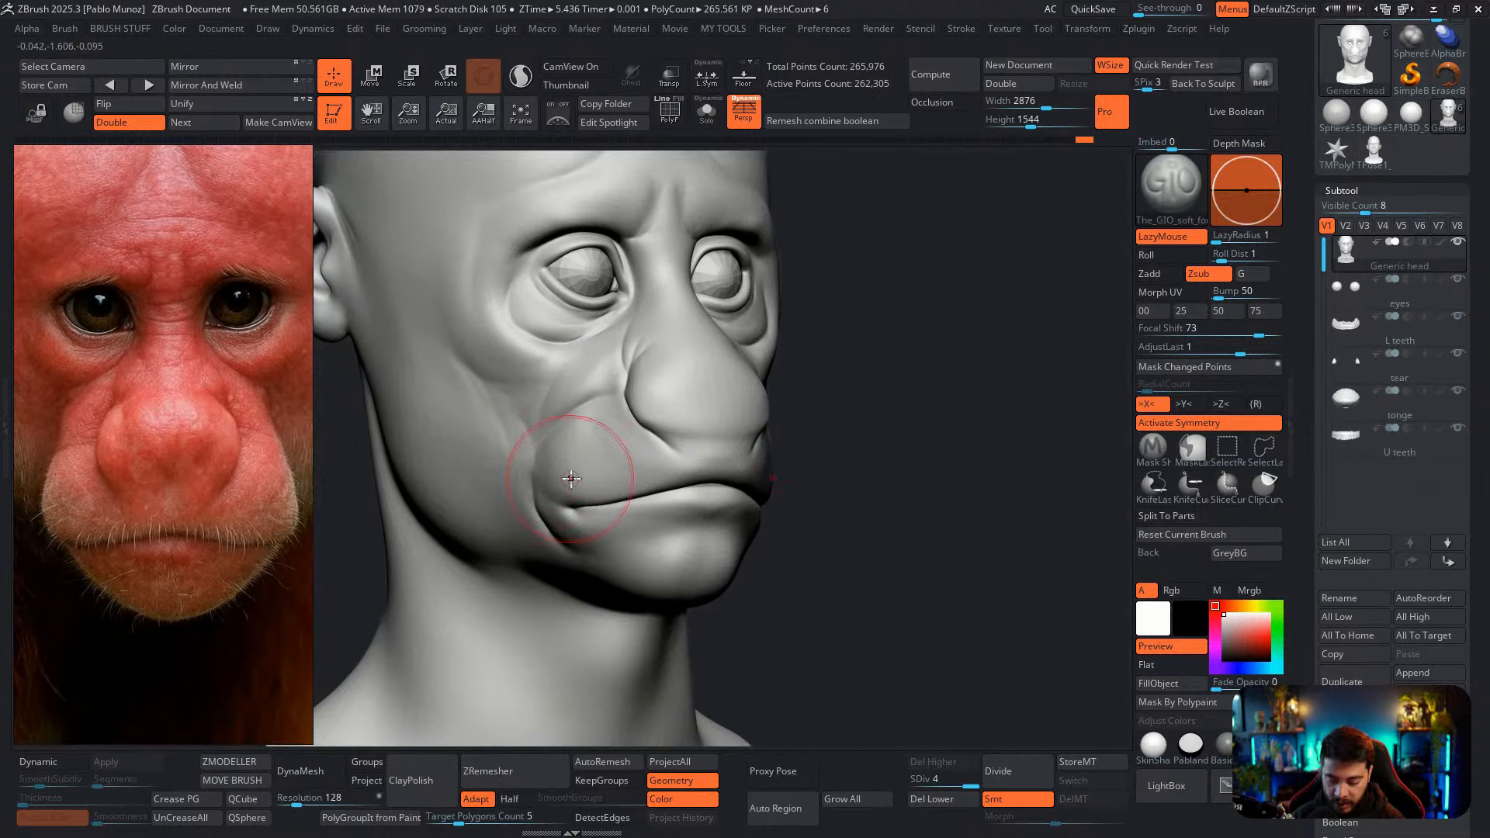
# Smooth the centre of the lower lip just below the mouth line
pyautogui.moveTo(862, 454)
pyautogui.mouseDown(button='right')
pyautogui.moveTo(761, 458)
pyautogui.moveTo(723, 477)
pyautogui.mouseUp(button='right')
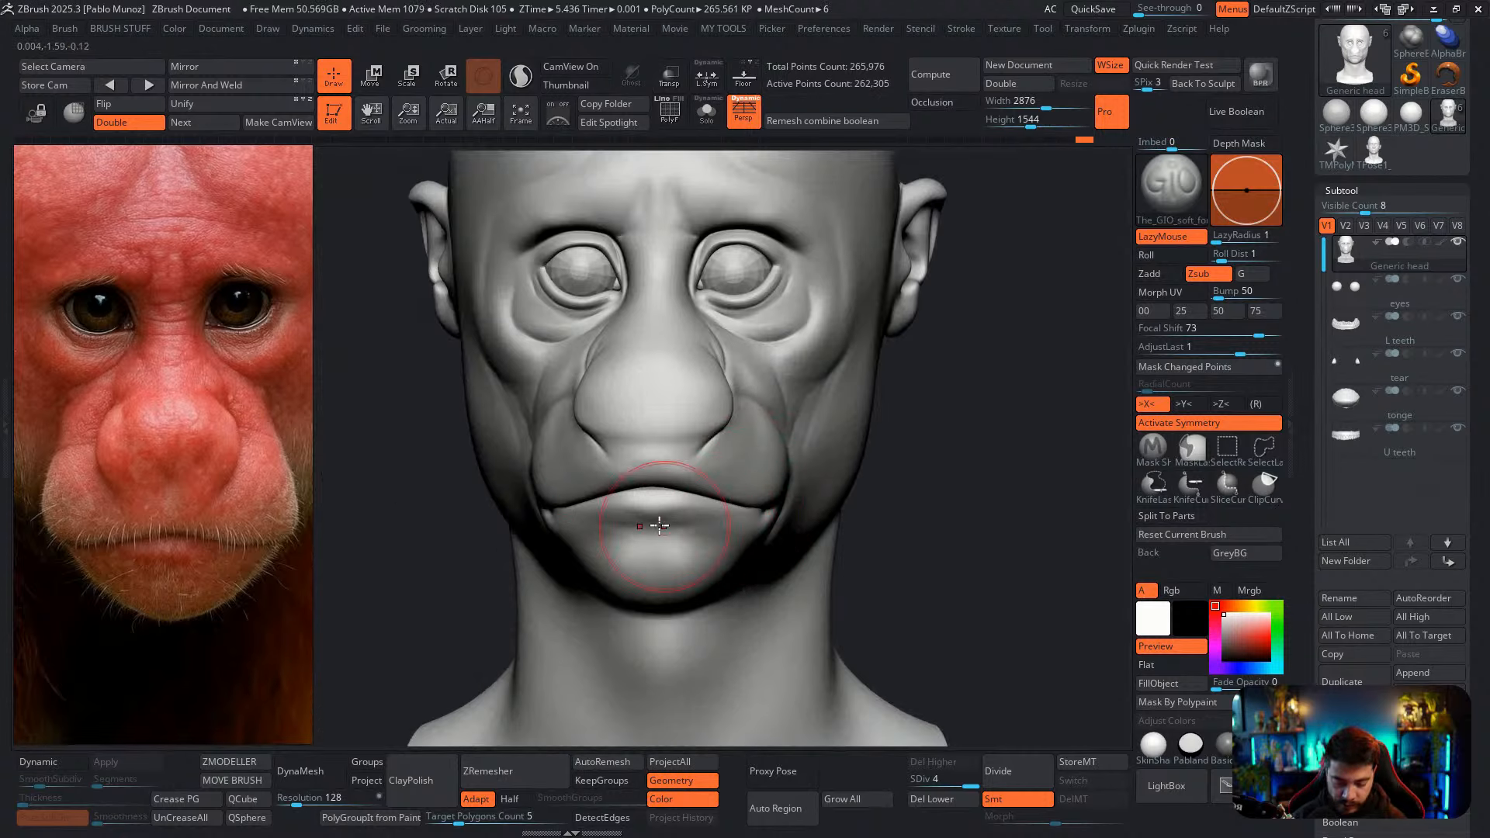
pyautogui.press('shift')
pyautogui.keyDown('shift'); pyautogui.moveTo(657, 517); pyautogui.dragTo(682, 521); pyautogui.keyUp('shift')
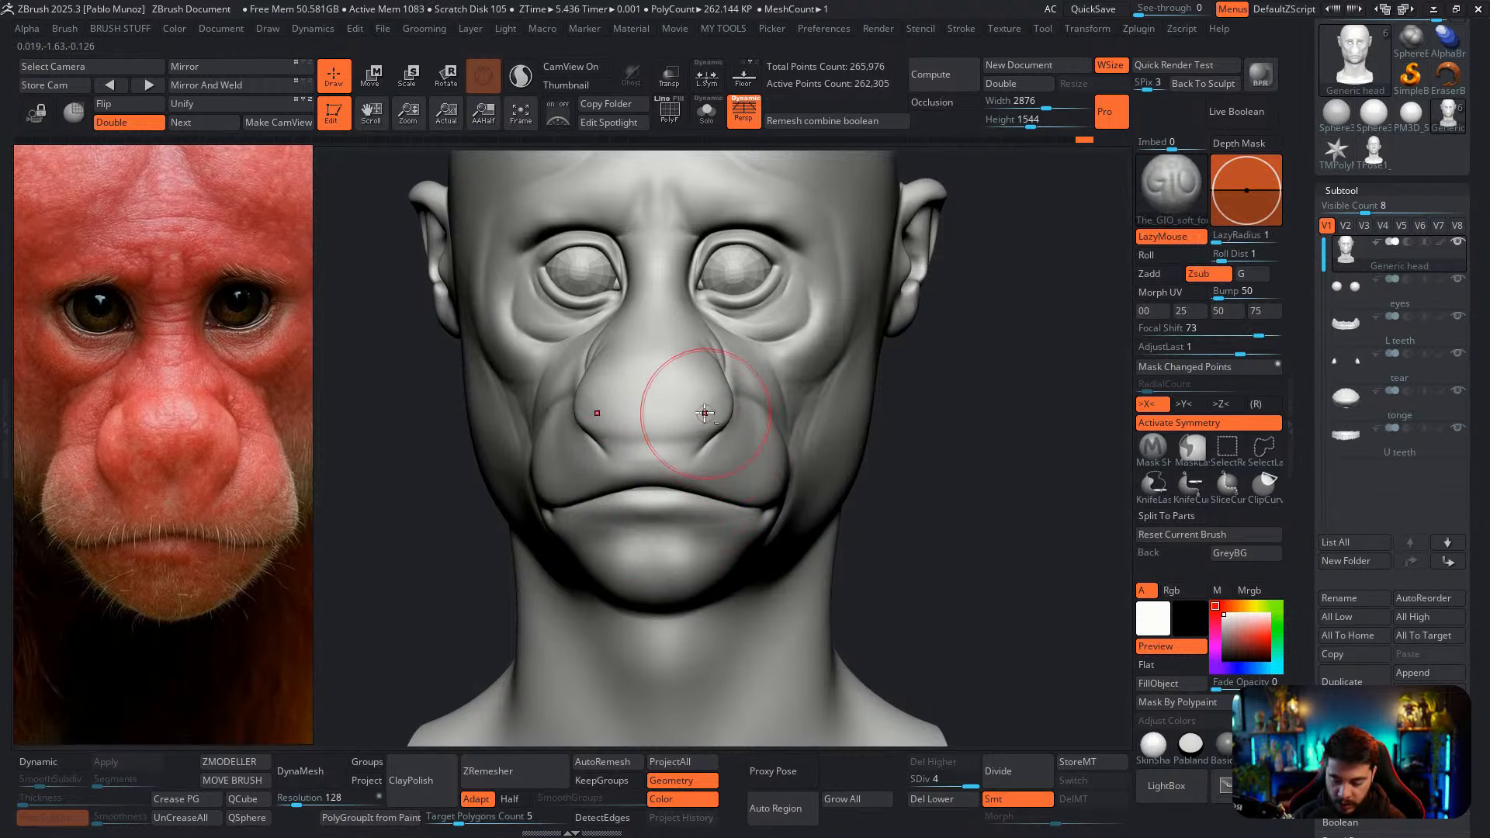
# Smooth and lightly refine the side of the nose bulb around the nostril wing
pyautogui.moveTo(706, 410)
pyautogui.keyDown('alt'); pyautogui.mouseDown(button='right')
pyautogui.moveTo(699, 427)
pyautogui.moveTo(733, 346)
pyautogui.moveTo(710, 361)
pyautogui.mouseUp(button='right'); pyautogui.keyUp('alt')
pyautogui.keyDown('shift'); pyautogui.moveTo(700, 375); pyautogui.dragTo(709, 389); pyautogui.keyUp('shift')
pyautogui.rightClick(708, 388)
pyautogui.moveTo(710, 389); pyautogui.dragTo(722, 376, button='right')
pyautogui.keyDown('shift'); pyautogui.moveTo(684, 398); pyautogui.dragTo(691, 415); pyautogui.keyUp('shift')
pyautogui.moveTo(688, 411)
pyautogui.mouseDown()
pyautogui.moveTo(702, 393)
pyautogui.moveTo(703, 410)
pyautogui.mouseUp()
pyautogui.moveTo(702, 411); pyautogui.dragTo(720, 403, button='right')
# Carve around the nose tip to separate its rounded ball from the nostril wings
pyautogui.moveTo(600, 396); pyautogui.dragTo(596, 396)
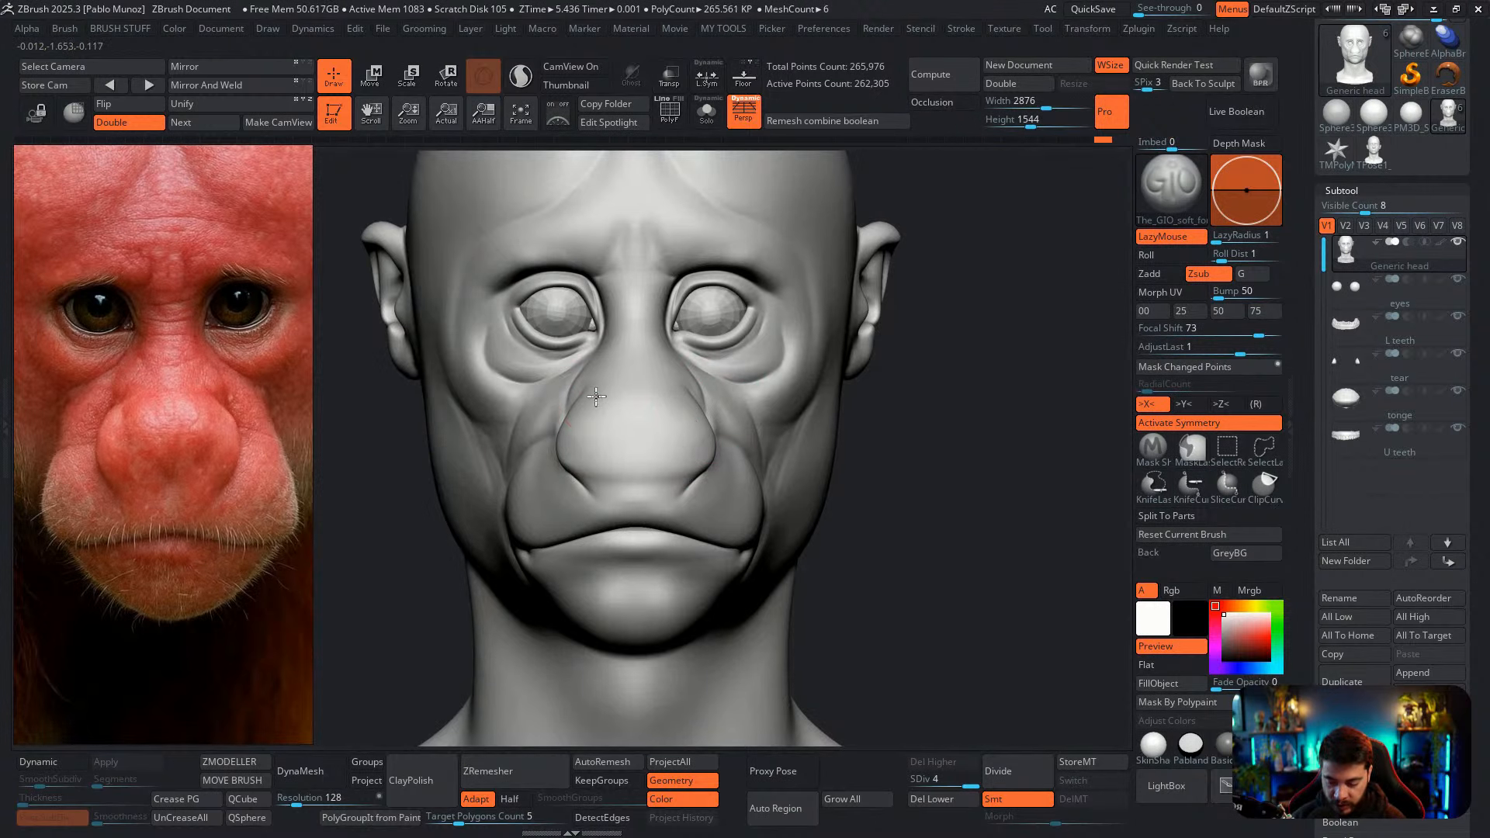
pyautogui.moveTo(605, 448); pyautogui.dragTo(618, 376)
pyautogui.moveTo(629, 480); pyautogui.dragTo(584, 440)
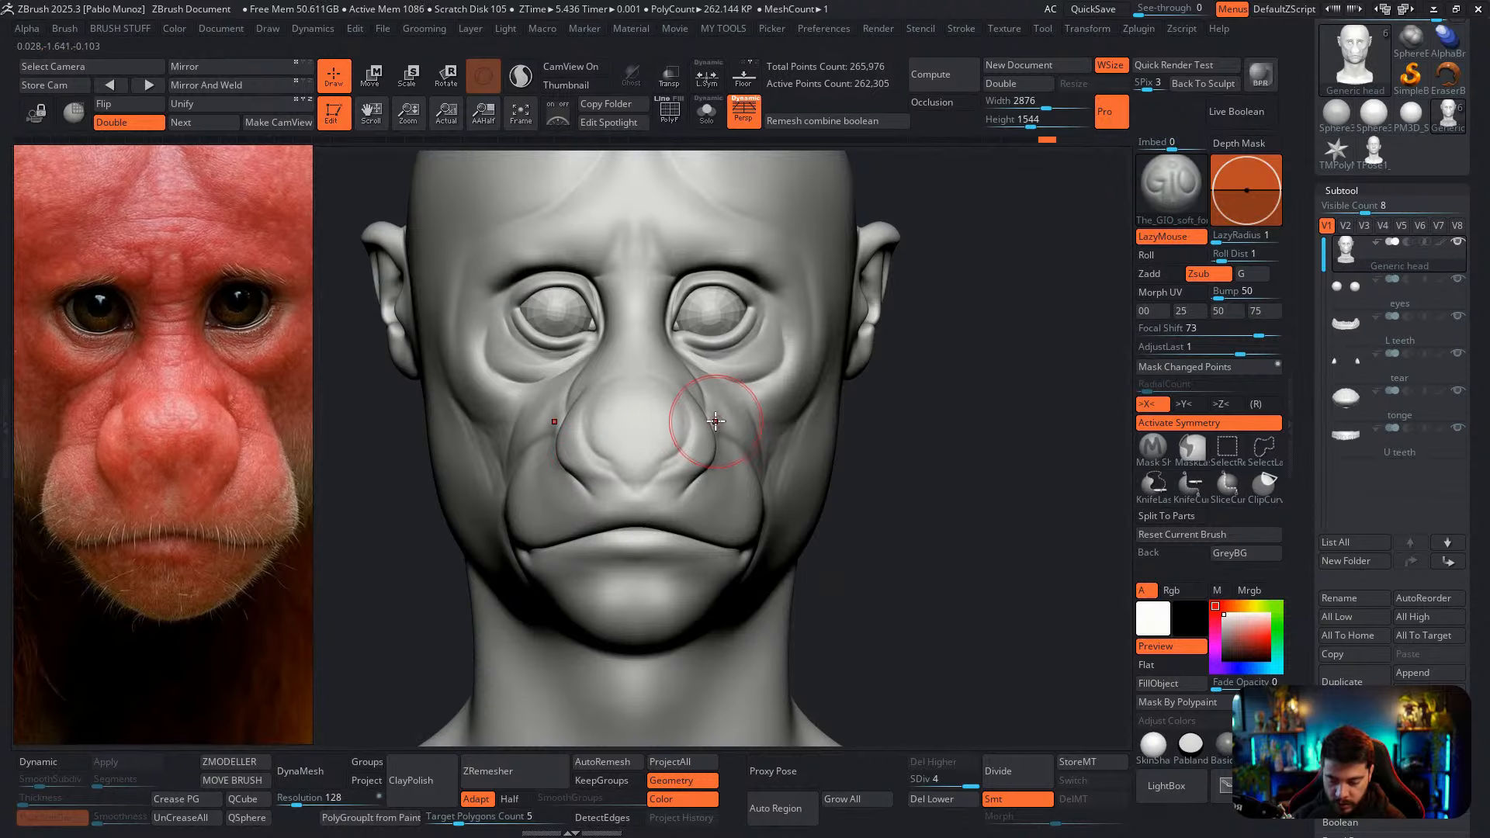
# Carve the area between the nose bridge and the inner eye corners symmetrically
pyautogui.moveTo(672, 285); pyautogui.dragTo(671, 299)
pyautogui.moveTo(734, 303); pyautogui.dragTo(676, 301, button='right')
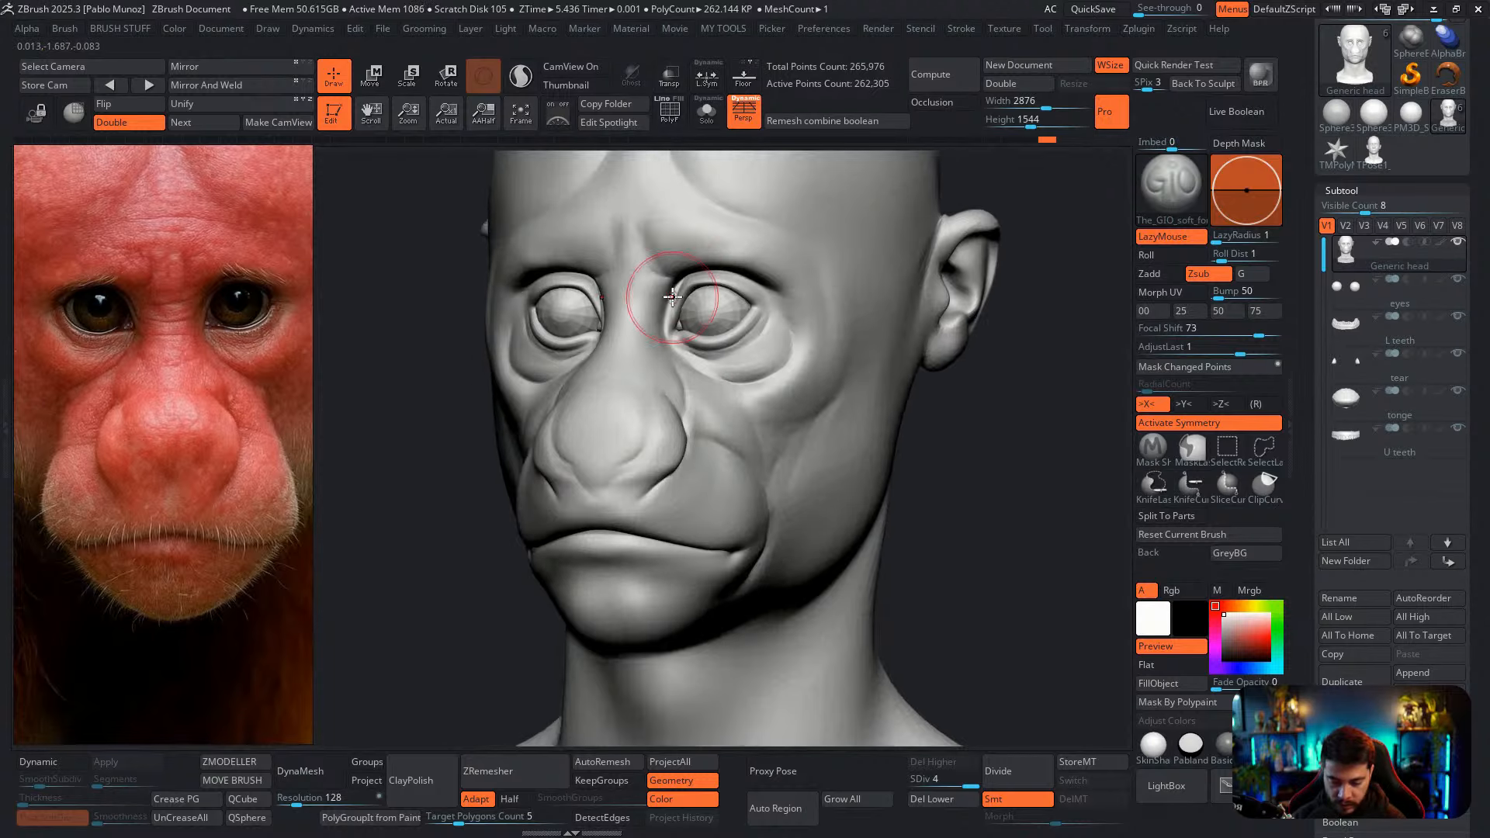
pyautogui.moveTo(677, 285); pyautogui.dragTo(682, 278)
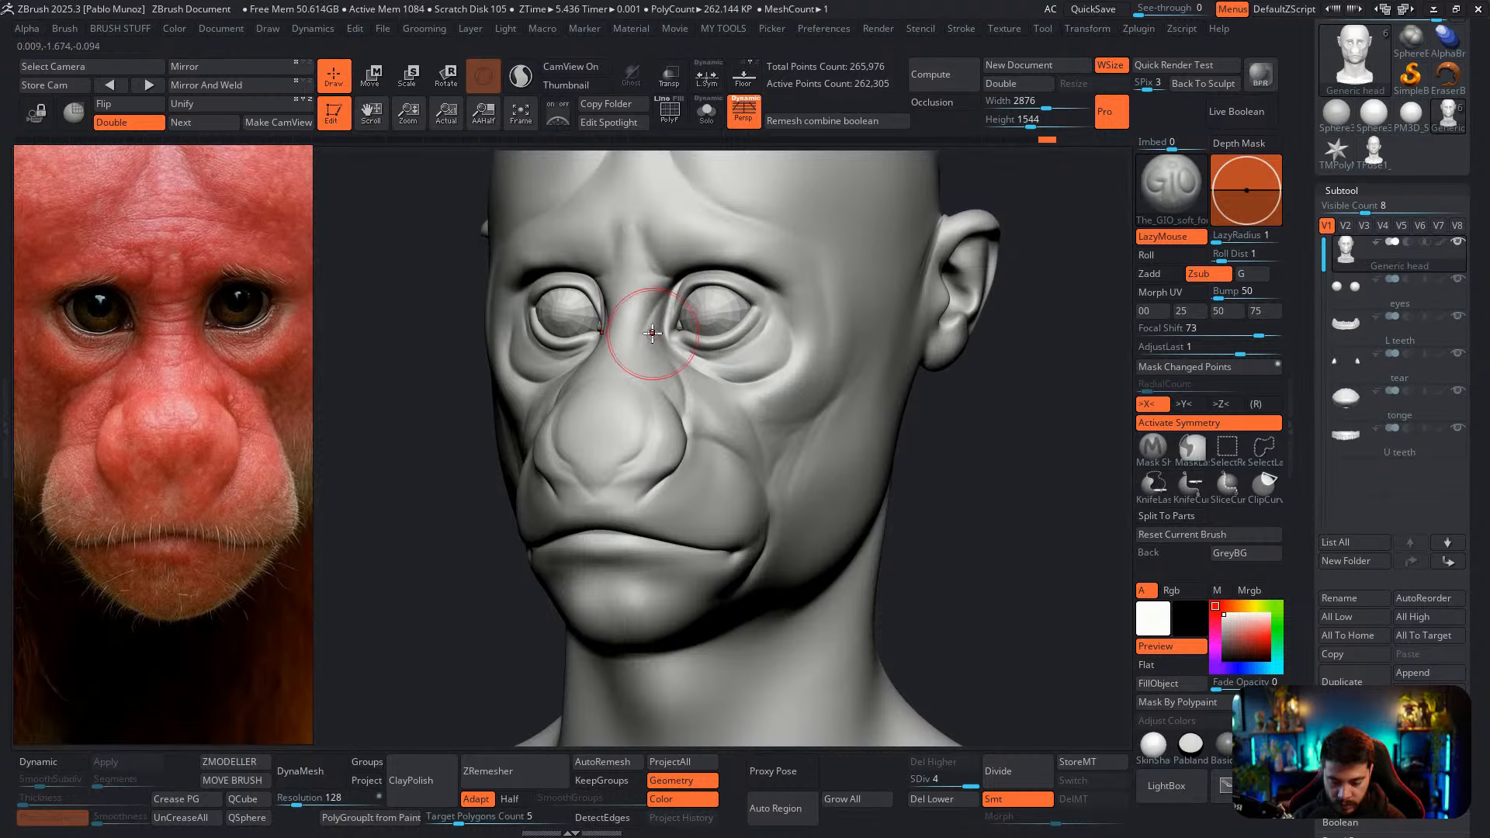
# Deepen the folds beneath the eyes and along the outer edge of the eye bags
pyautogui.moveTo(652, 333)
pyautogui.mouseDown(button='right')
pyautogui.moveTo(635, 351)
pyautogui.moveTo(659, 386)
pyautogui.moveTo(633, 403)
pyautogui.mouseUp(button='right')
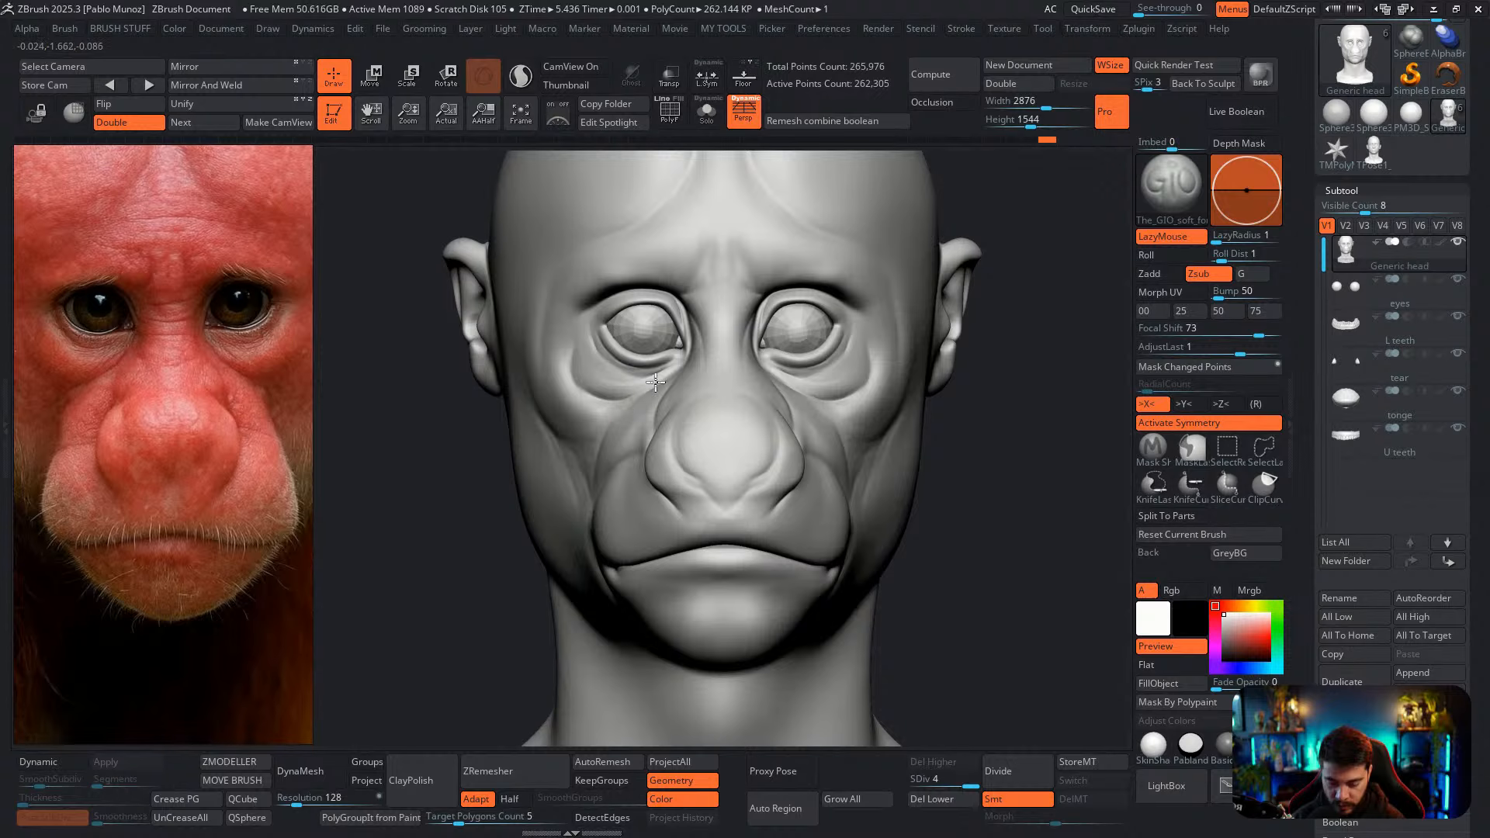
pyautogui.moveTo(641, 406); pyautogui.dragTo(667, 379)
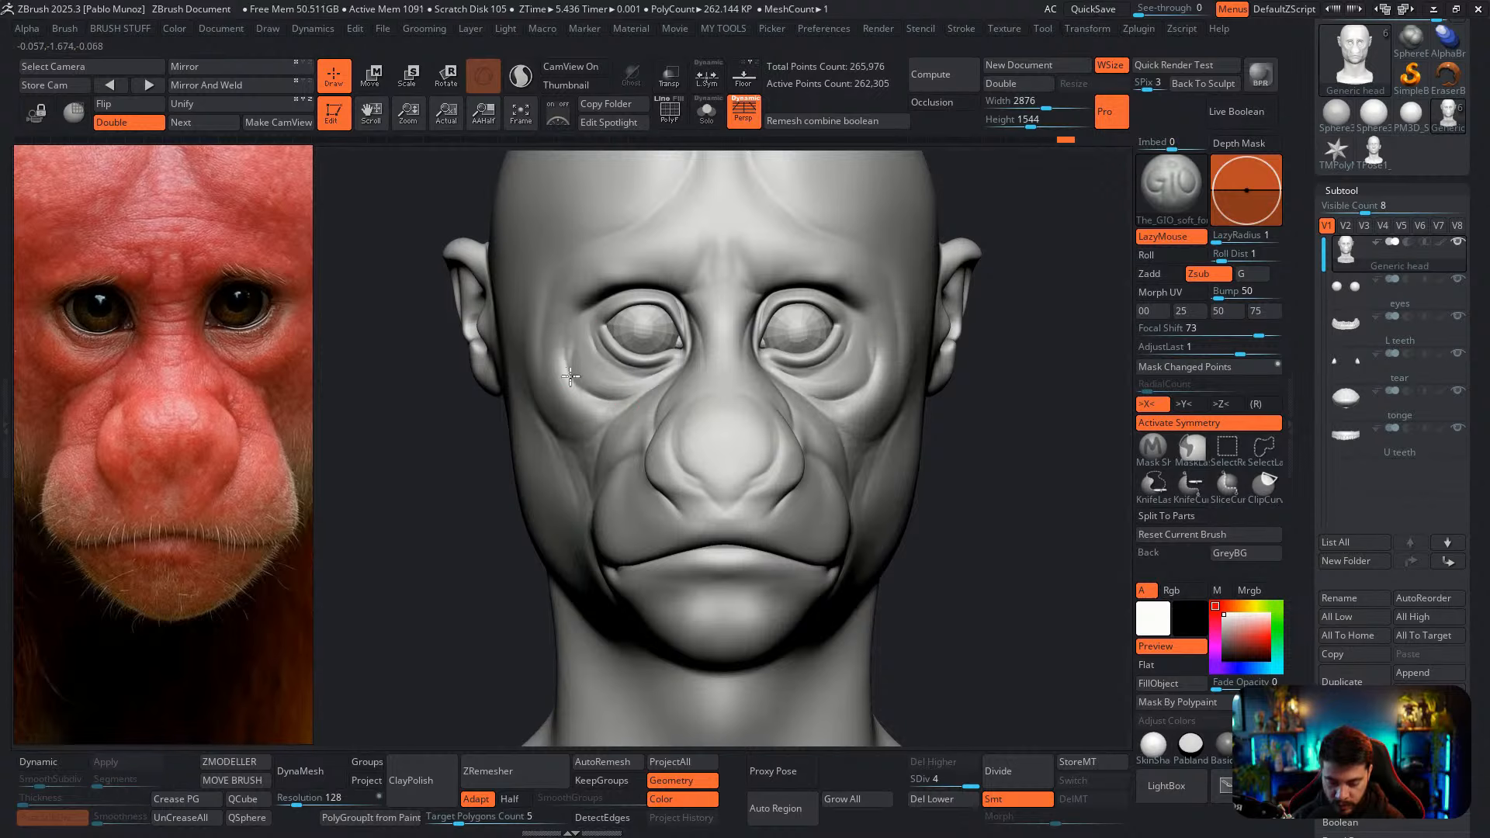
pyautogui.moveTo(570, 377); pyautogui.dragTo(575, 341)
# Choose the Move brush with a larger size and lower the head to subdivision level 3, viewed in profile
pyautogui.moveTo(749, 475)
pyautogui.keyDown('ctrl'); pyautogui.mouseDown(button='right')
pyautogui.moveTo(861, 501)
pyautogui.moveTo(799, 492)
pyautogui.moveTo(961, 476)
pyautogui.moveTo(878, 487)
pyautogui.mouseUp(button='right'); pyautogui.keyUp('ctrl')
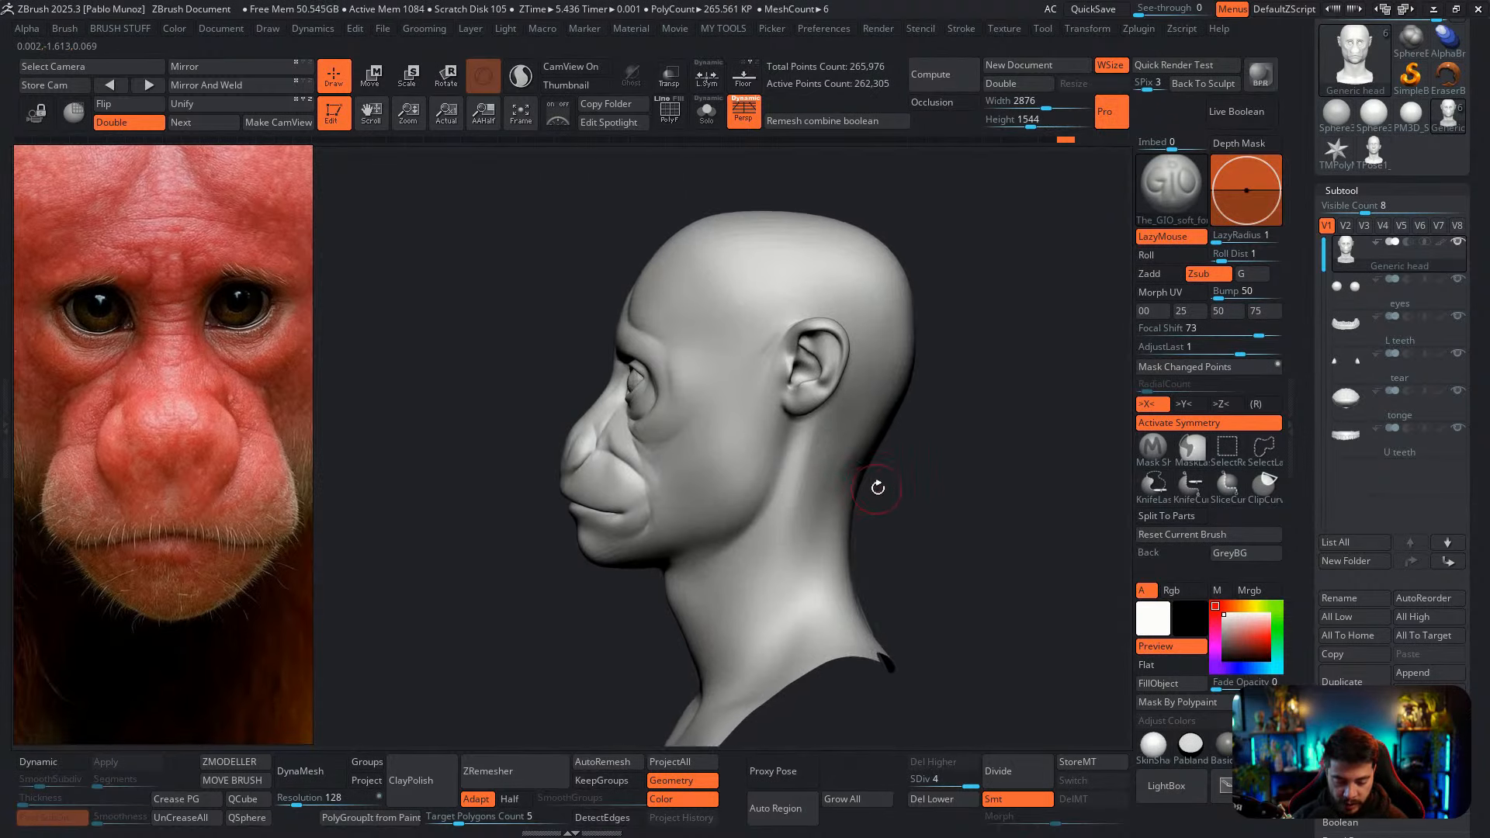
pyautogui.moveTo(761, 432)
pyautogui.mouseDown(button='right')
pyautogui.moveTo(854, 446)
pyautogui.moveTo(888, 482)
pyautogui.moveTo(758, 525)
pyautogui.moveTo(679, 411)
pyautogui.moveTo(956, 492)
pyautogui.moveTo(871, 519)
pyautogui.mouseUp(button='right')
pyautogui.press('b')
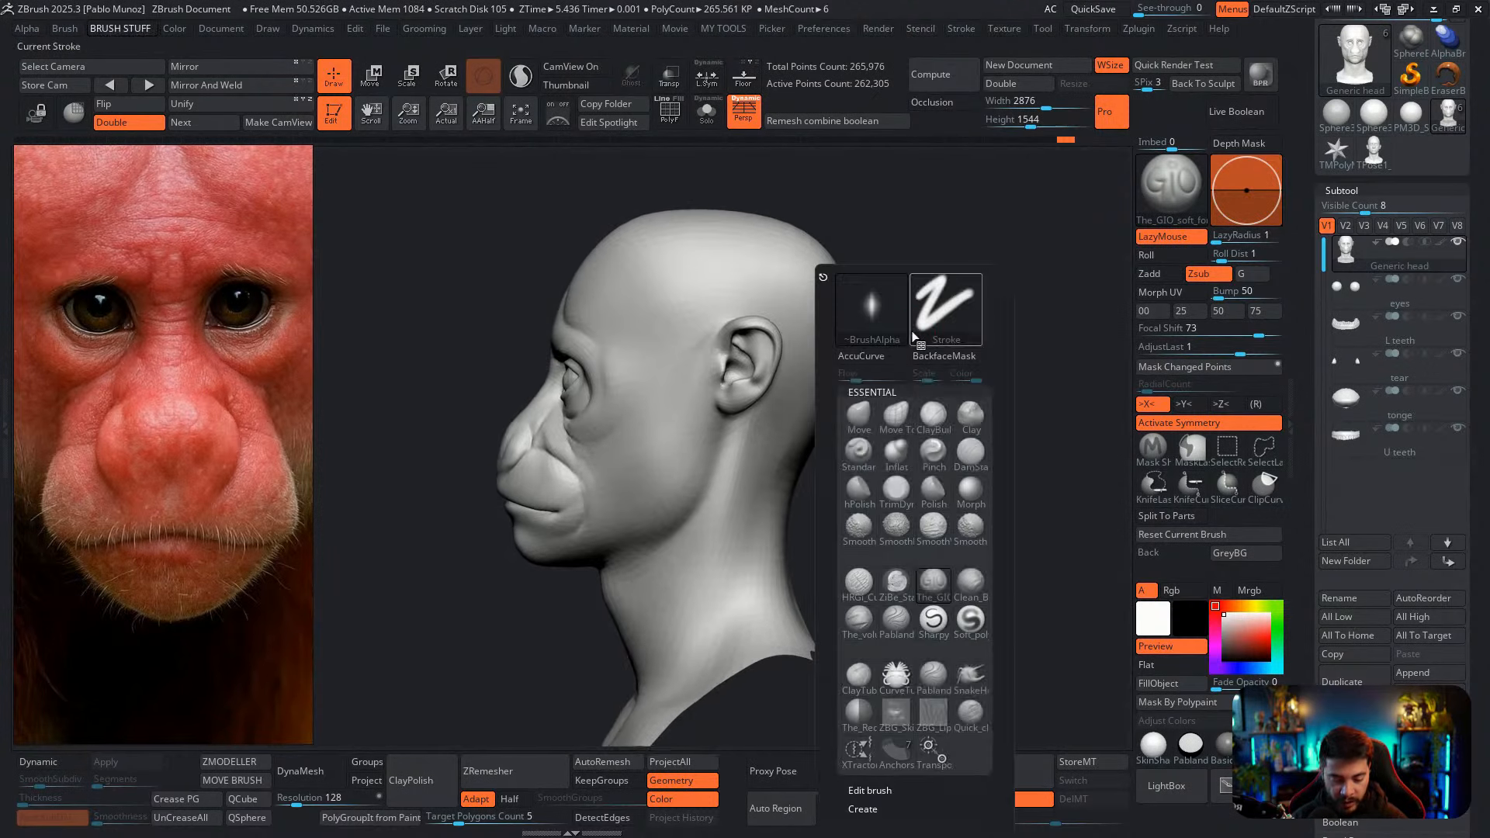
pyautogui.click(863, 418)
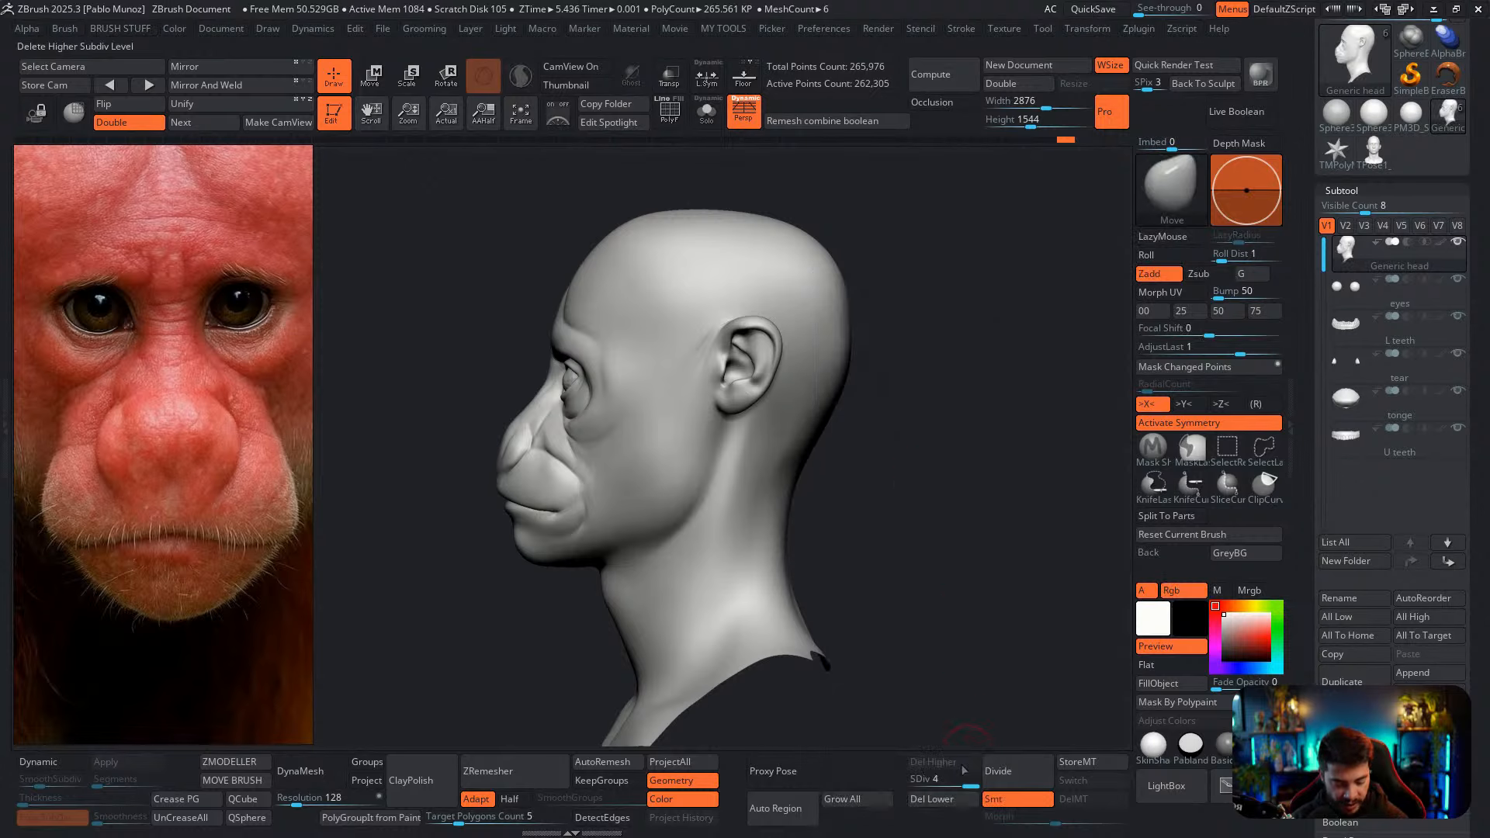
pyautogui.click(953, 782)
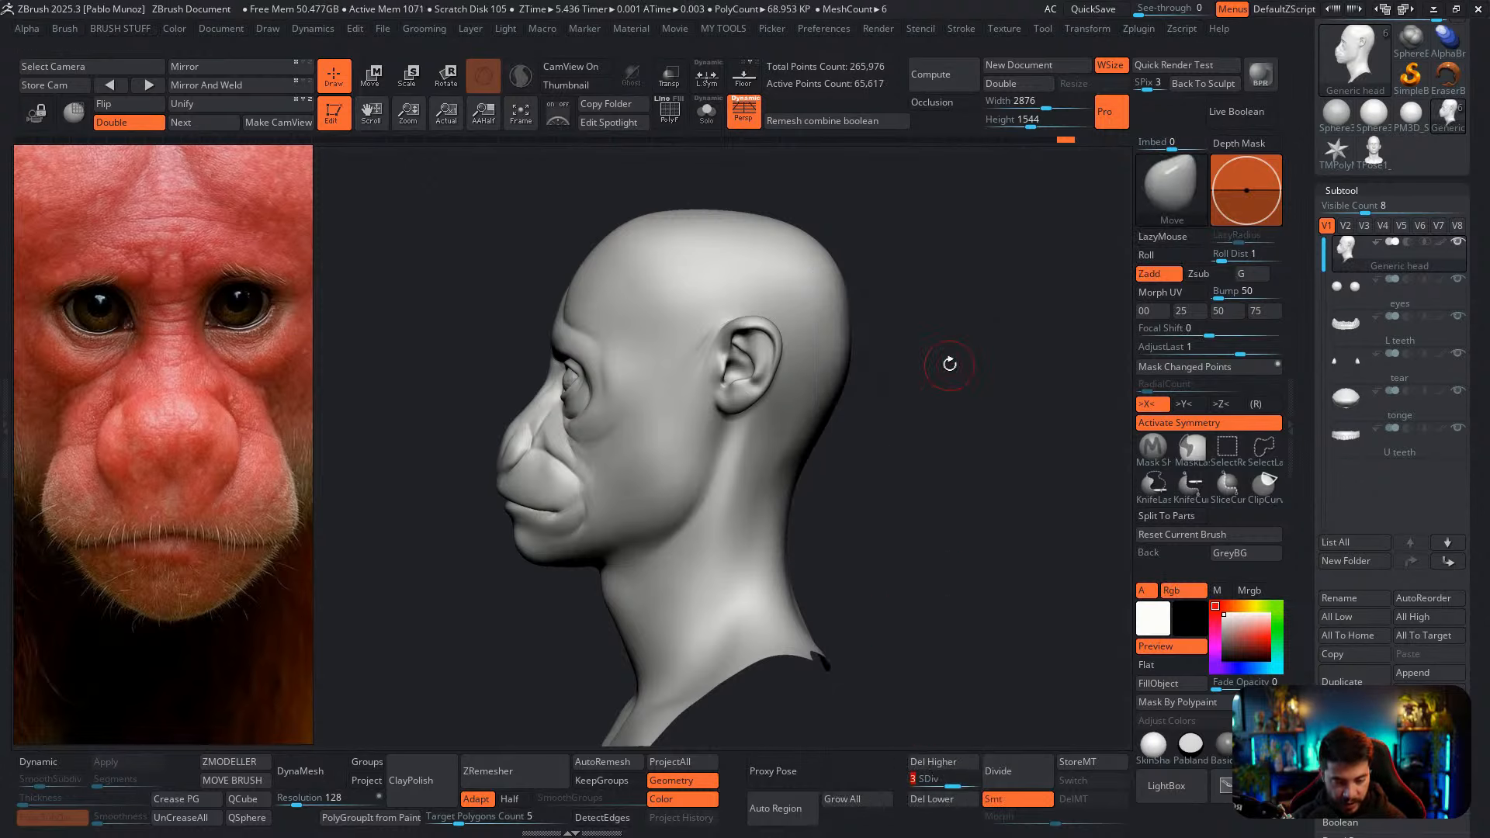
pyautogui.press('b')
pyautogui.click(921, 360)
pyautogui.rightClick(811, 422)
# Reshape the profile of the skull with the Move brush at the back of the head, ear, crown and brow
pyautogui.moveTo(867, 322); pyautogui.dragTo(874, 326)
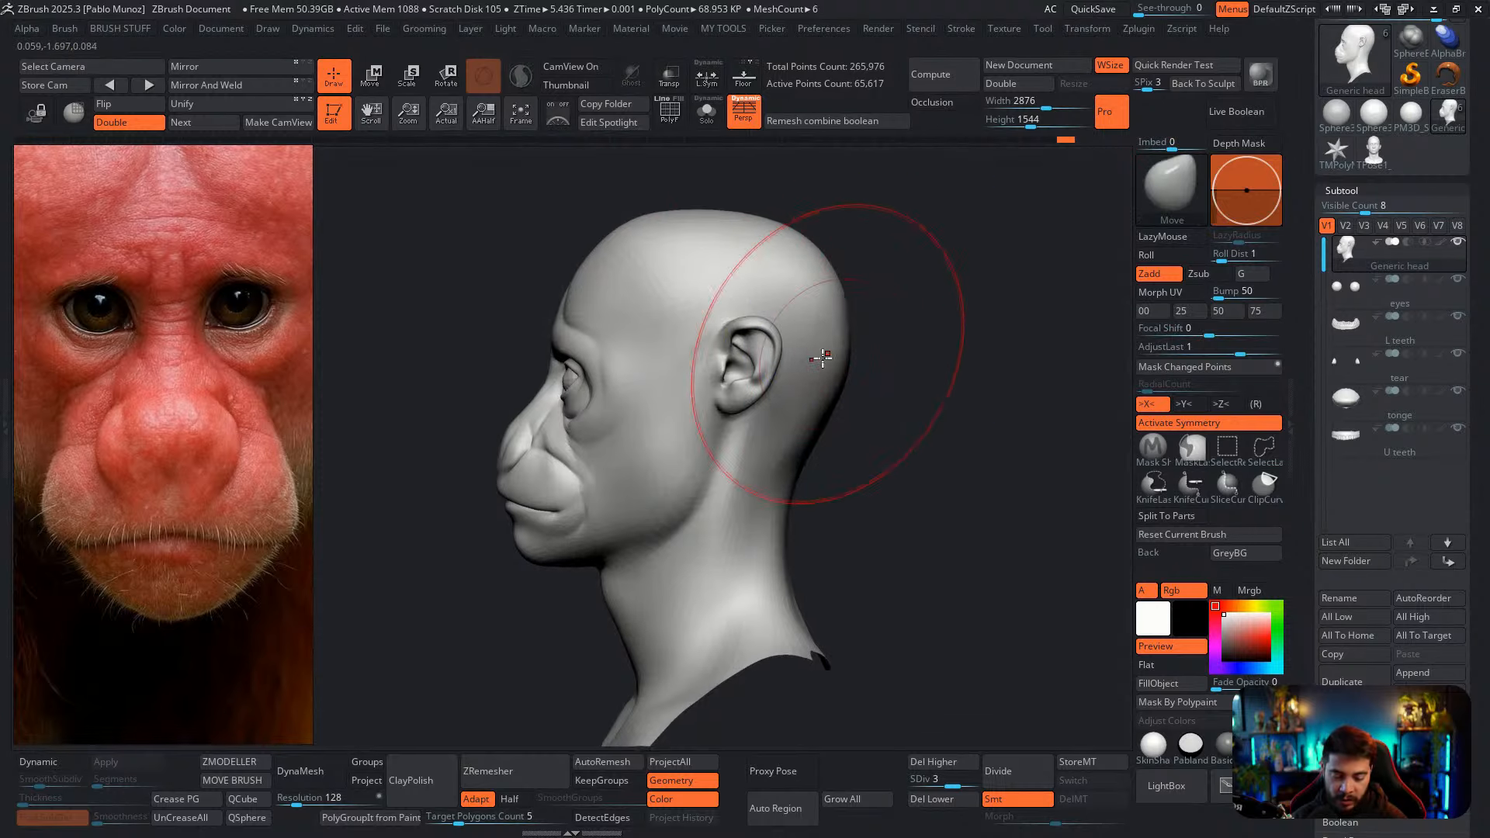
pyautogui.moveTo(765, 365); pyautogui.dragTo(771, 363)
pyautogui.moveTo(732, 413); pyautogui.dragTo(731, 406)
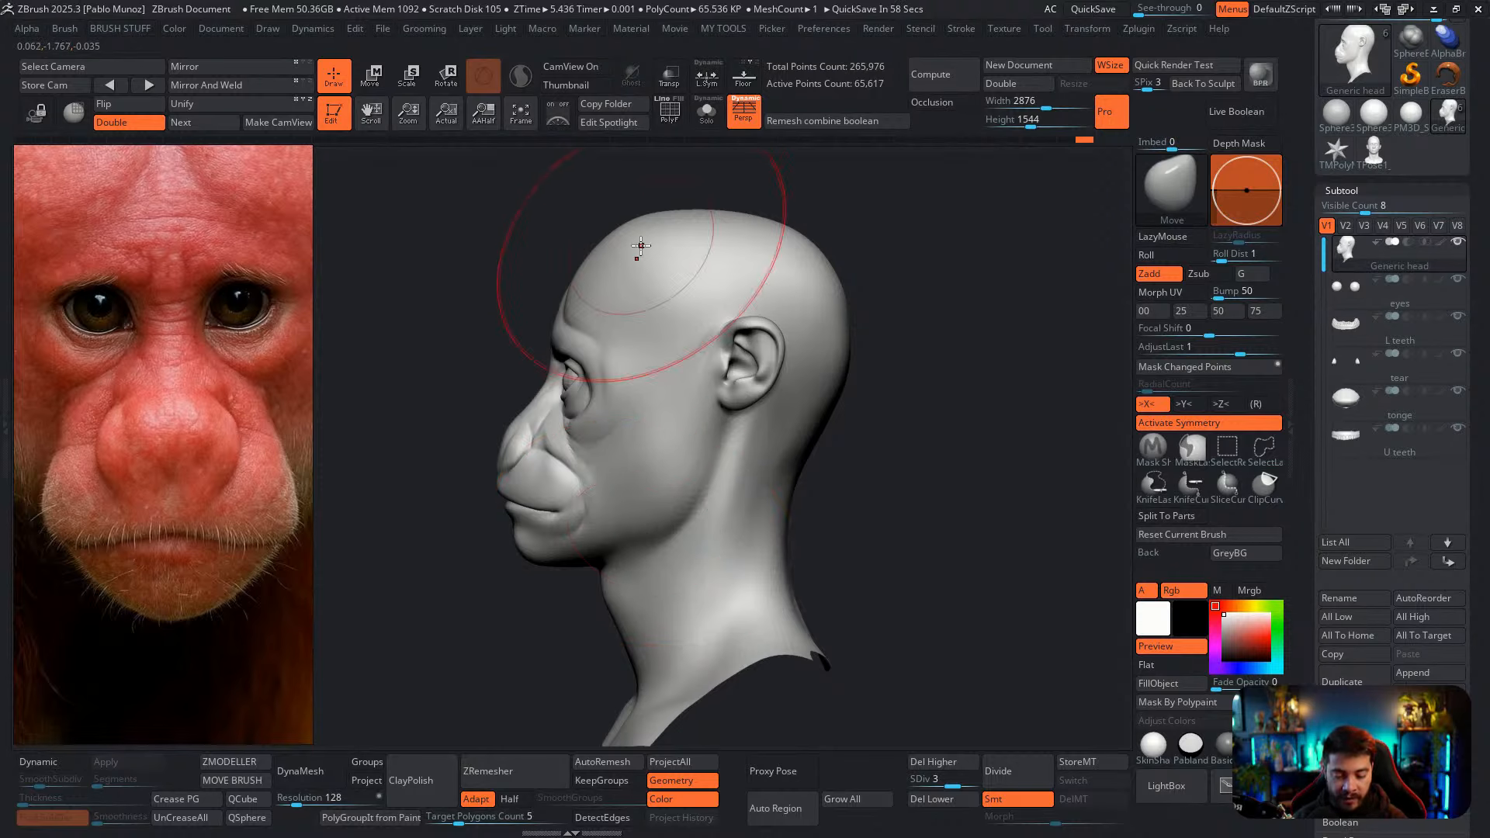
pyautogui.moveTo(629, 226); pyautogui.dragTo(649, 233)
pyautogui.moveTo(561, 298); pyautogui.dragTo(558, 300)
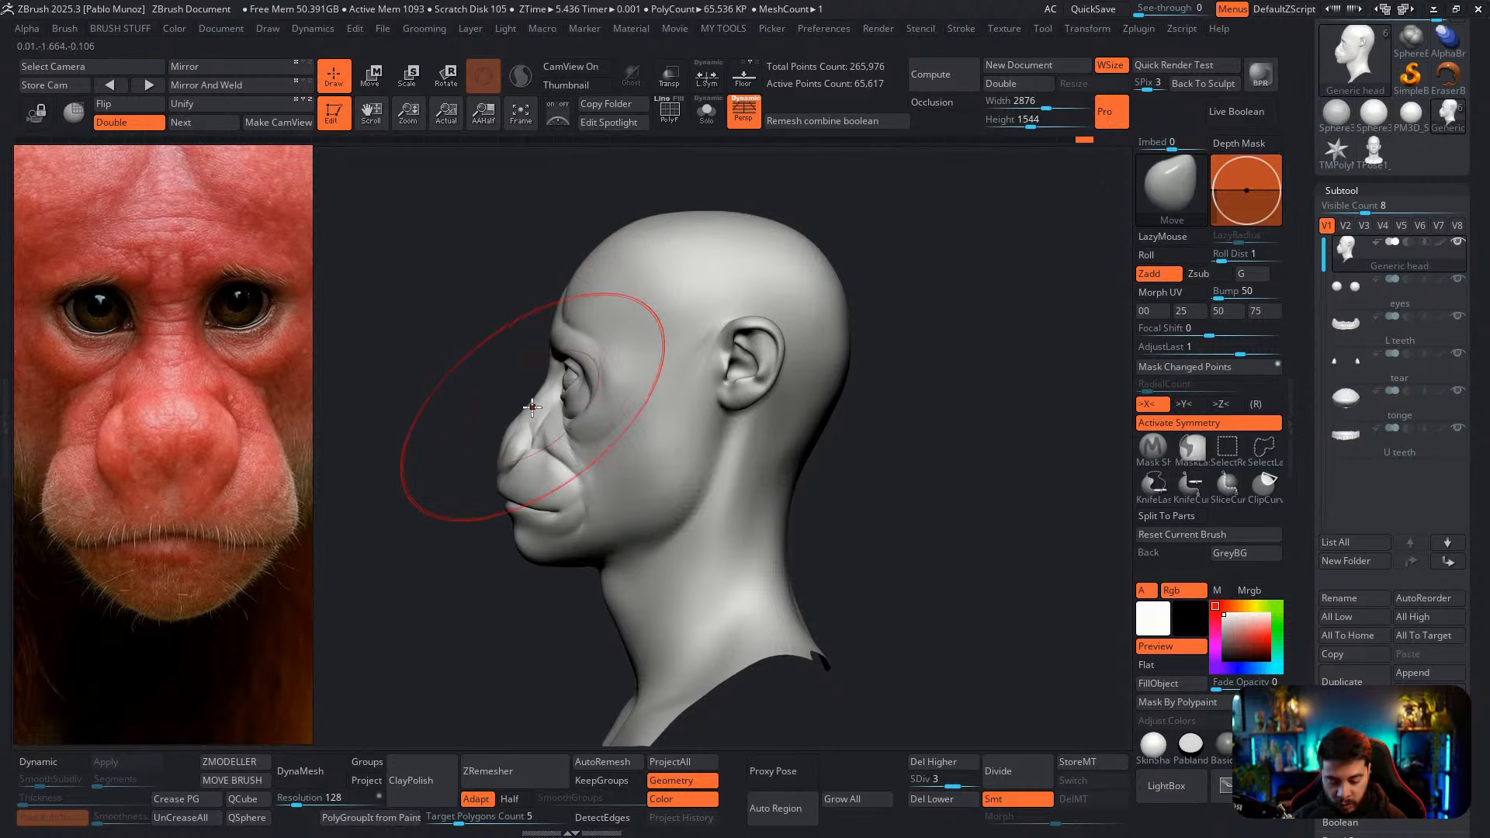
# Push the muzzle and chin slightly forward and adjust the jaw and throat line in profile
pyautogui.moveTo(506, 465); pyautogui.dragTo(494, 468)
pyautogui.moveTo(514, 531); pyautogui.dragTo(506, 534)
pyautogui.moveTo(609, 568); pyautogui.dragTo(612, 572)
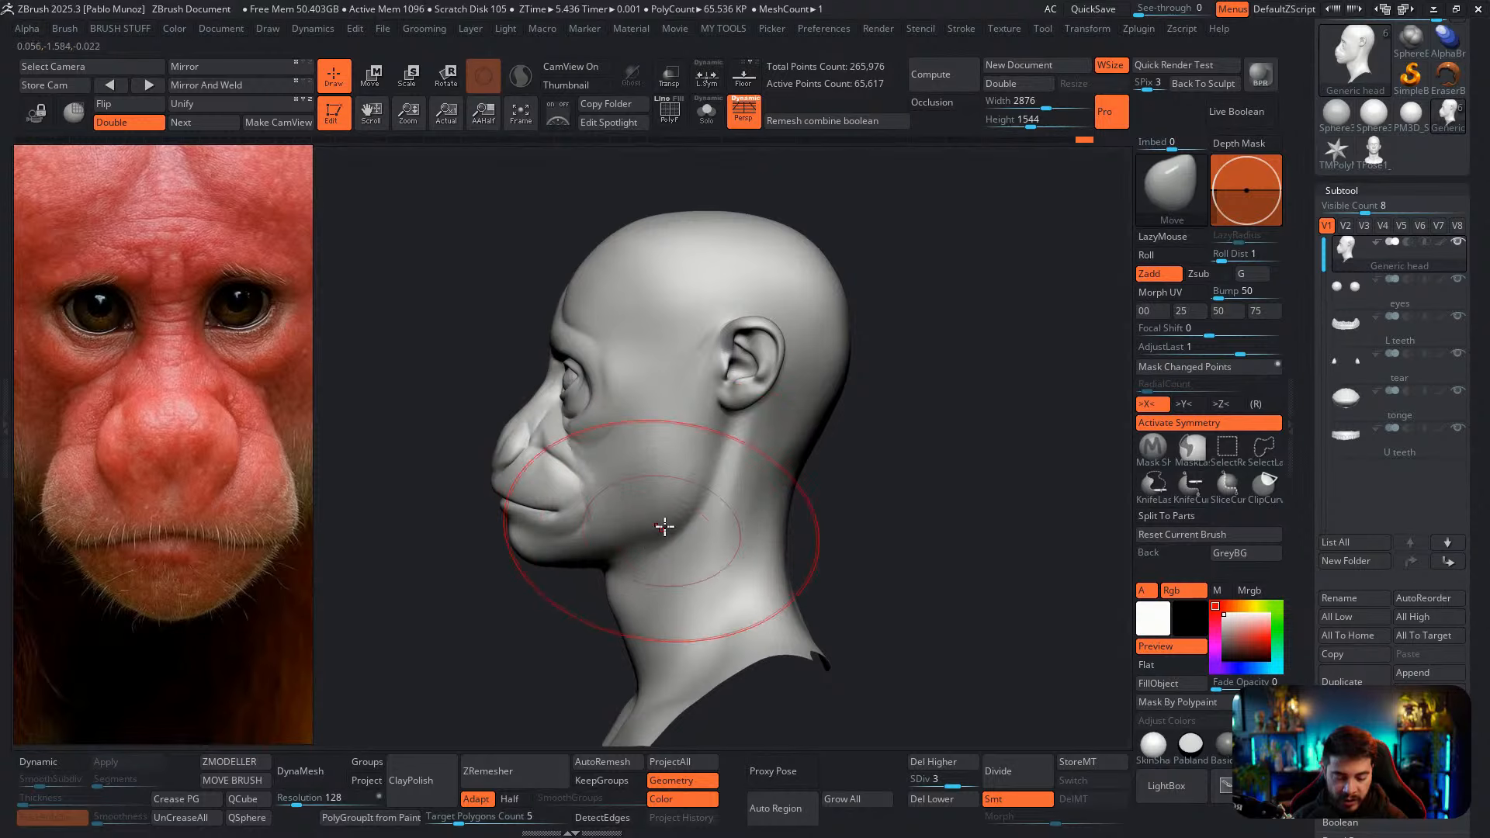
pyautogui.moveTo(715, 437); pyautogui.dragTo(725, 422)
# Pull the sides of the skull slightly inward and adjust the lower jaw from the front with the Move brush
pyautogui.keyDown('shift'); pyautogui.moveTo(891, 440); pyautogui.dragTo(949, 459); pyautogui.keyUp('shift')
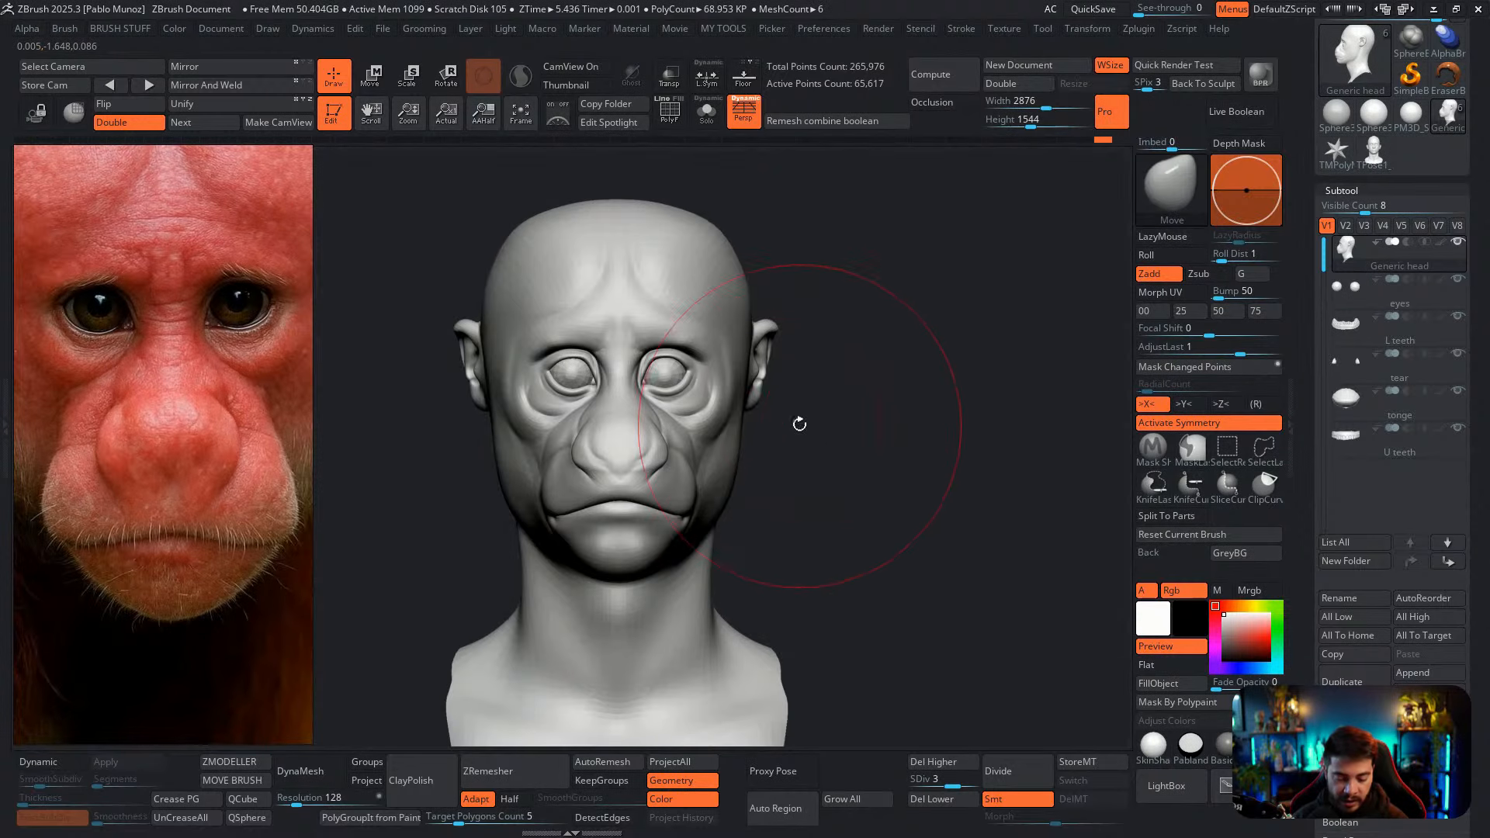
pyautogui.press('space')
pyautogui.moveTo(750, 302); pyautogui.dragTo(745, 300)
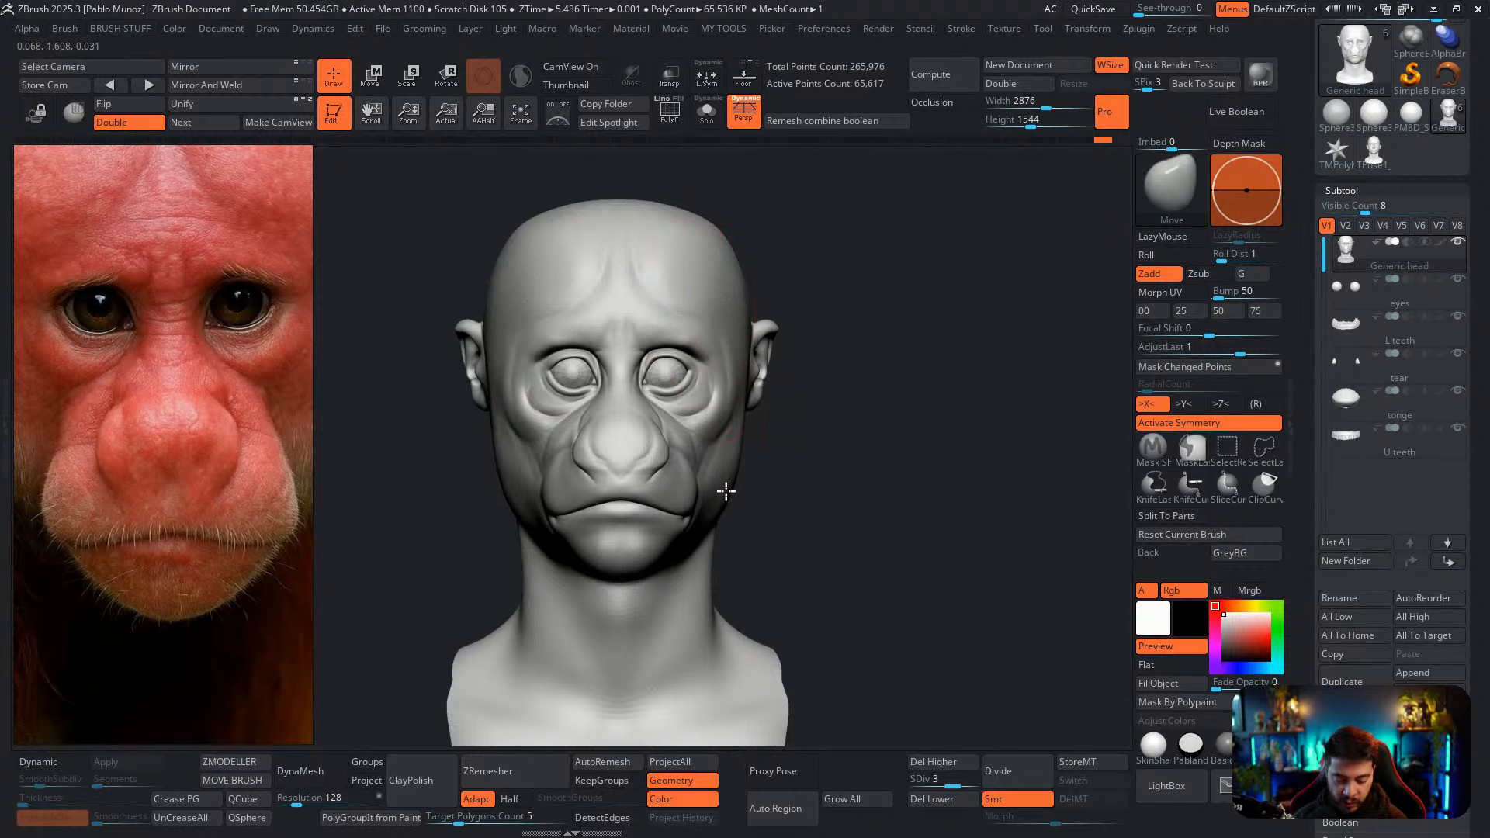
pyautogui.moveTo(682, 542); pyautogui.dragTo(684, 541)
# Examine the head's overall proportions from the side and front against the monkey reference
pyautogui.moveTo(769, 515); pyautogui.dragTo(752, 571)
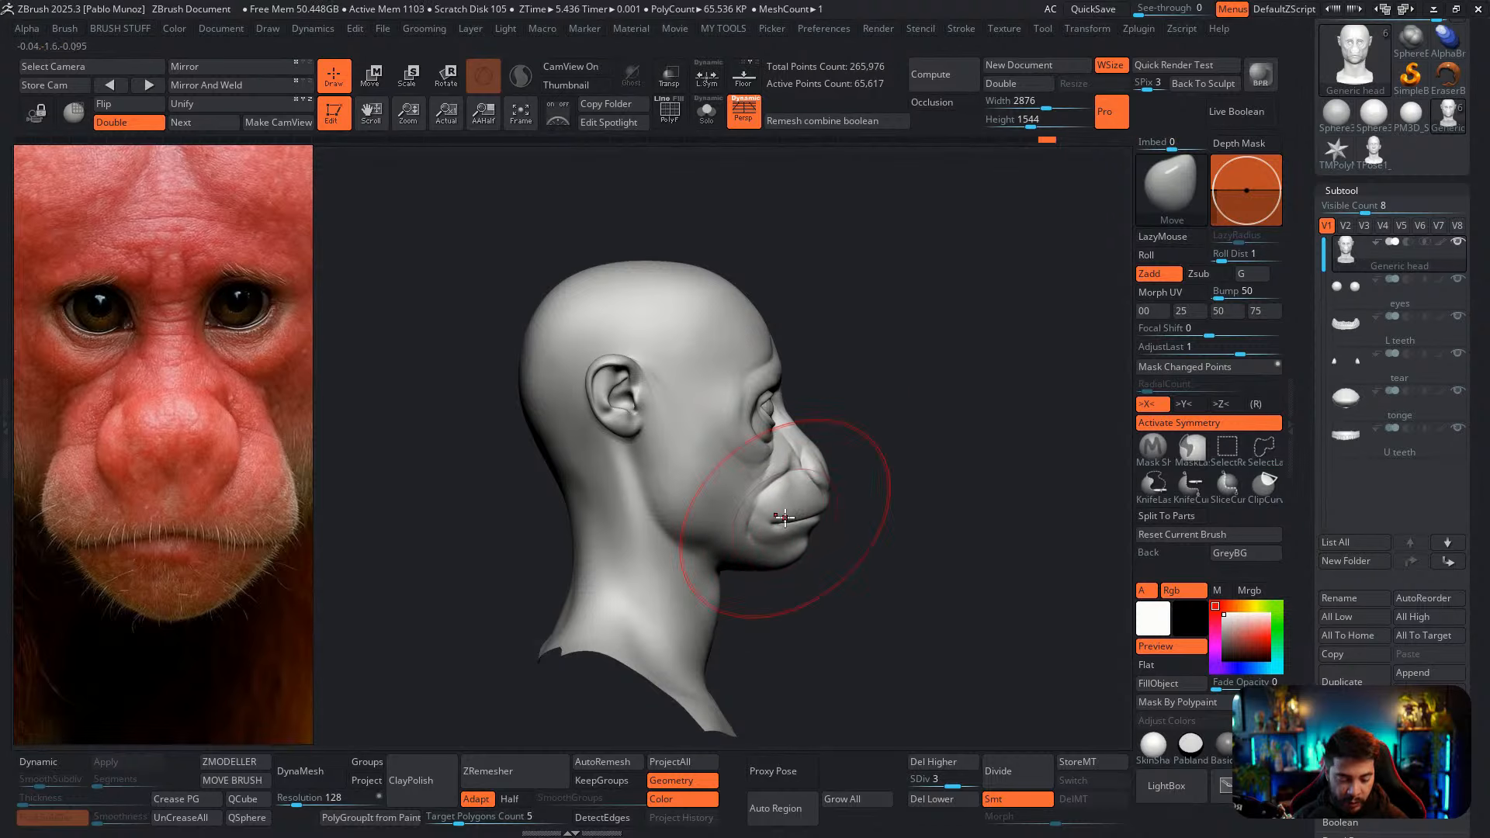
pyautogui.moveTo(1001, 458); pyautogui.dragTo(753, 466)
pyautogui.keyDown('alt'); pyautogui.moveTo(870, 475); pyautogui.dragTo(766, 470); pyautogui.keyUp('alt')
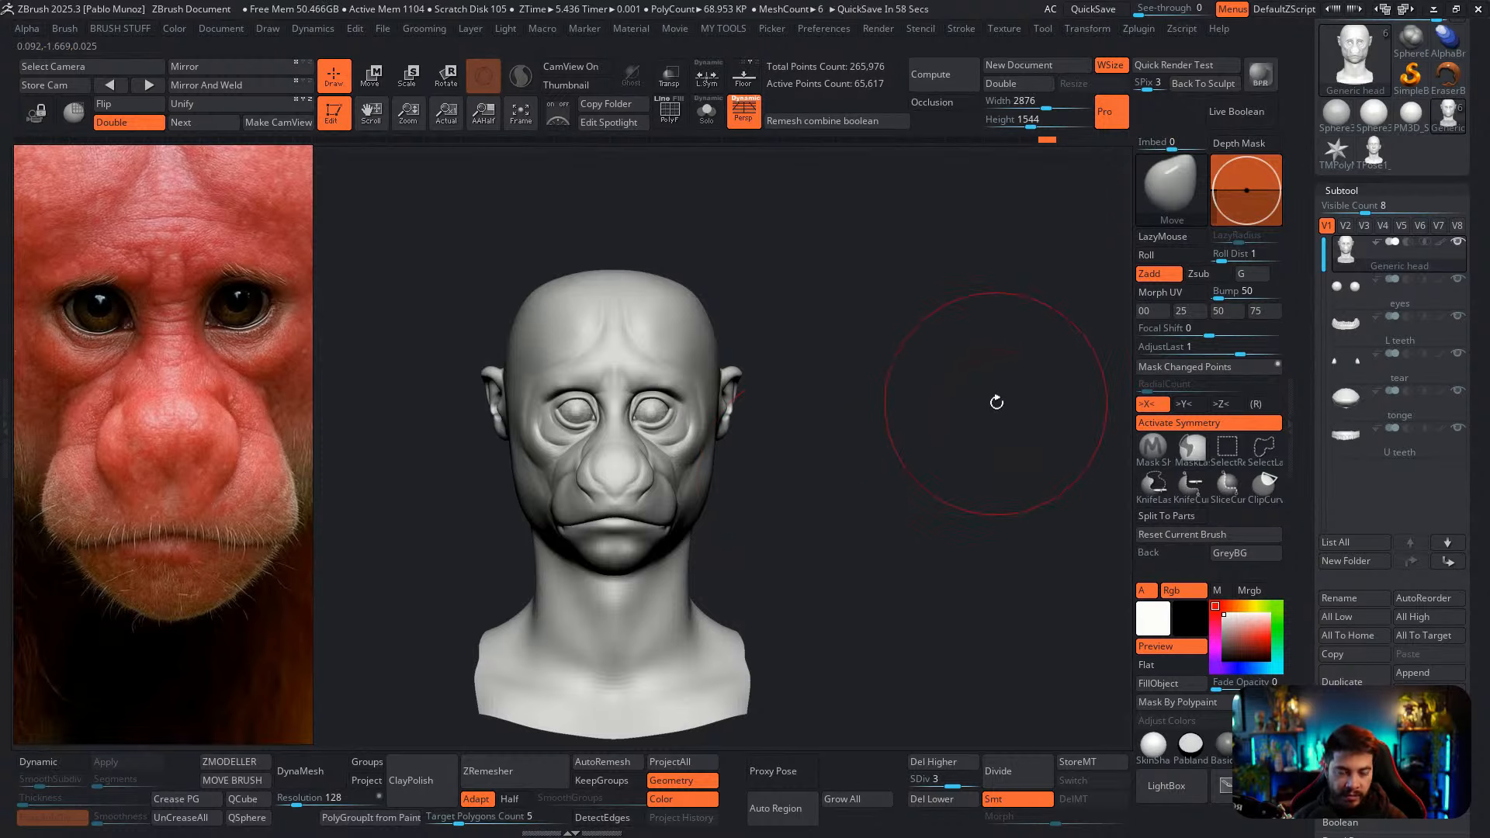
pyautogui.keyDown('alt'); pyautogui.moveTo(851, 428); pyautogui.dragTo(849, 455); pyautogui.keyUp('alt')
pyautogui.press('space')
pyautogui.click(848, 369)
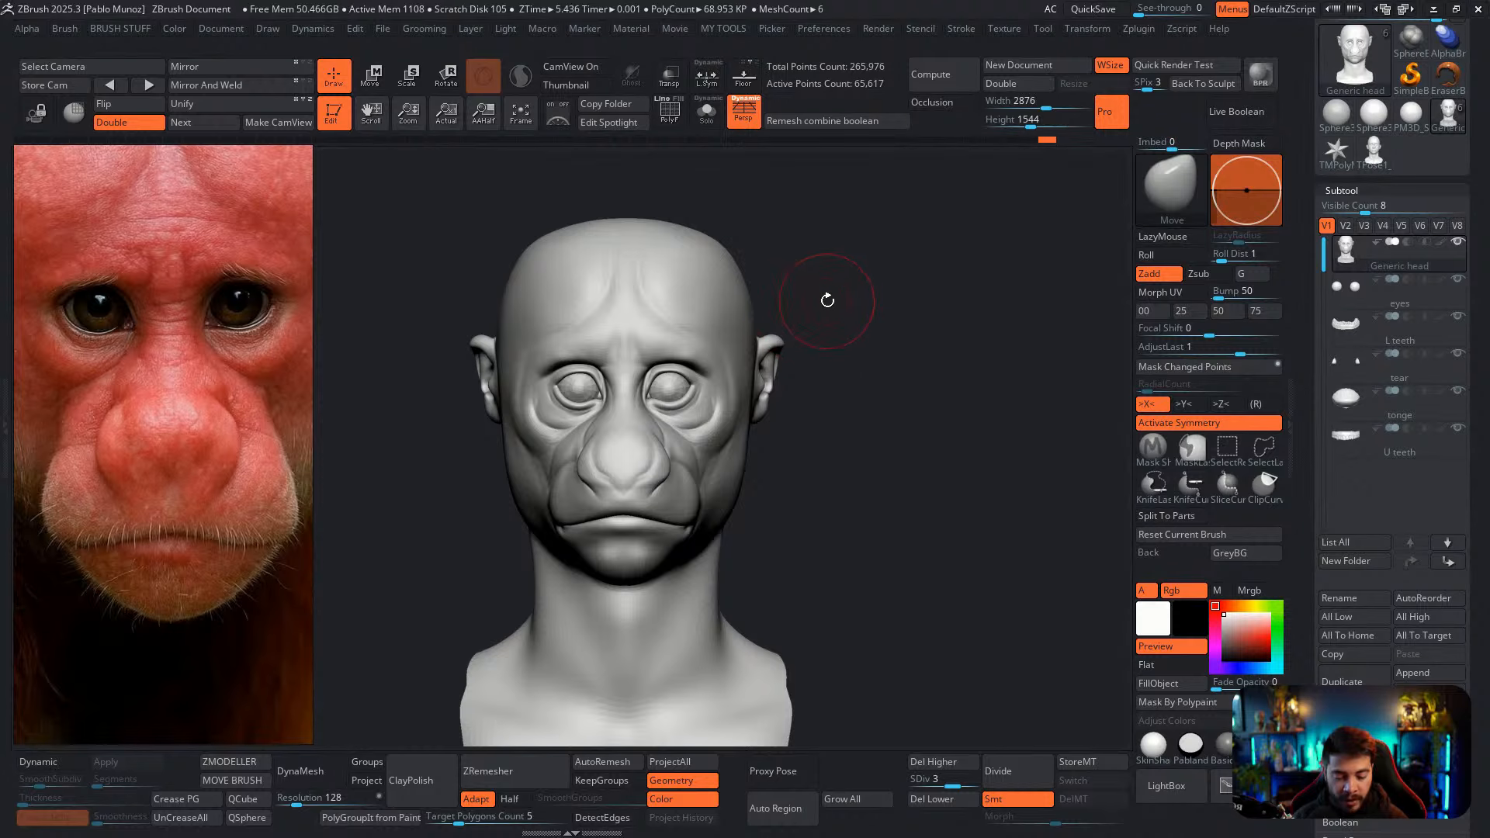
pyautogui.moveTo(827, 301); pyautogui.dragTo(820, 302)
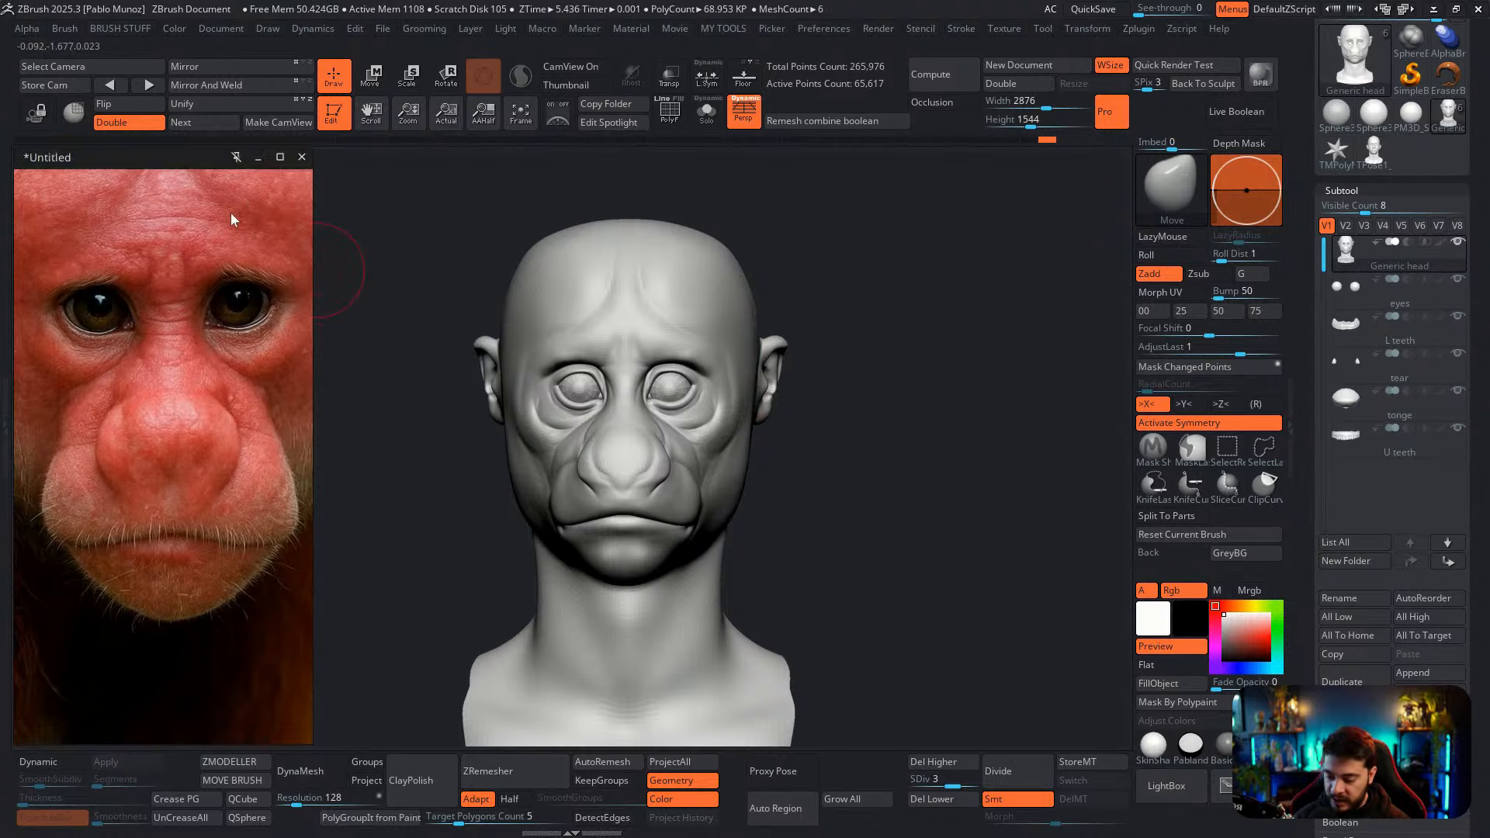
pyautogui.moveTo(845, 412)
pyautogui.mouseDown()
pyautogui.moveTo(871, 422)
pyautogui.moveTo(881, 397)
pyautogui.mouseUp()
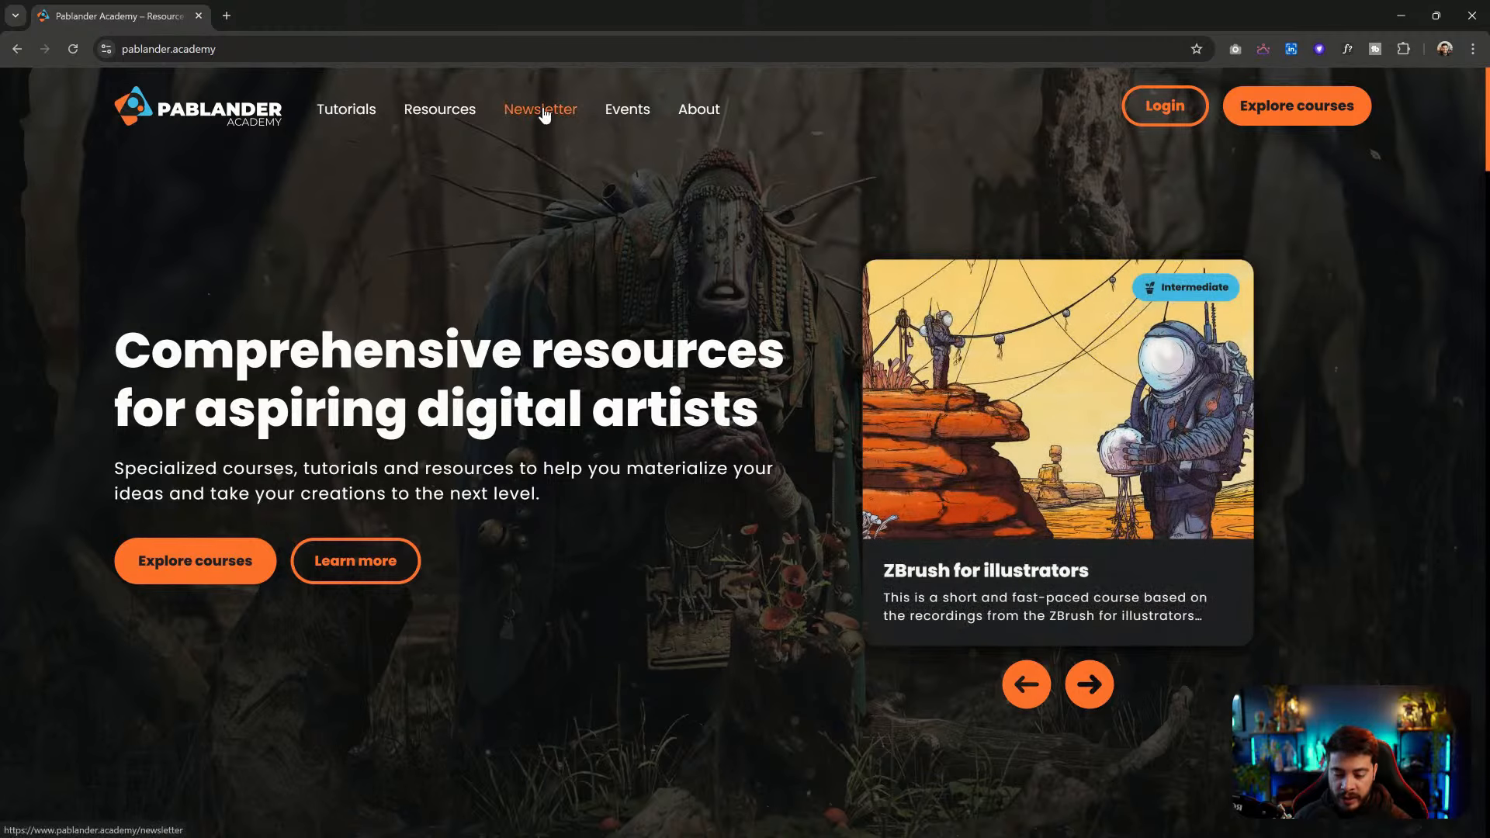
# Switch to the browser and open the Newsletter page of the Pablander Academy website
pyautogui.click(543, 112)
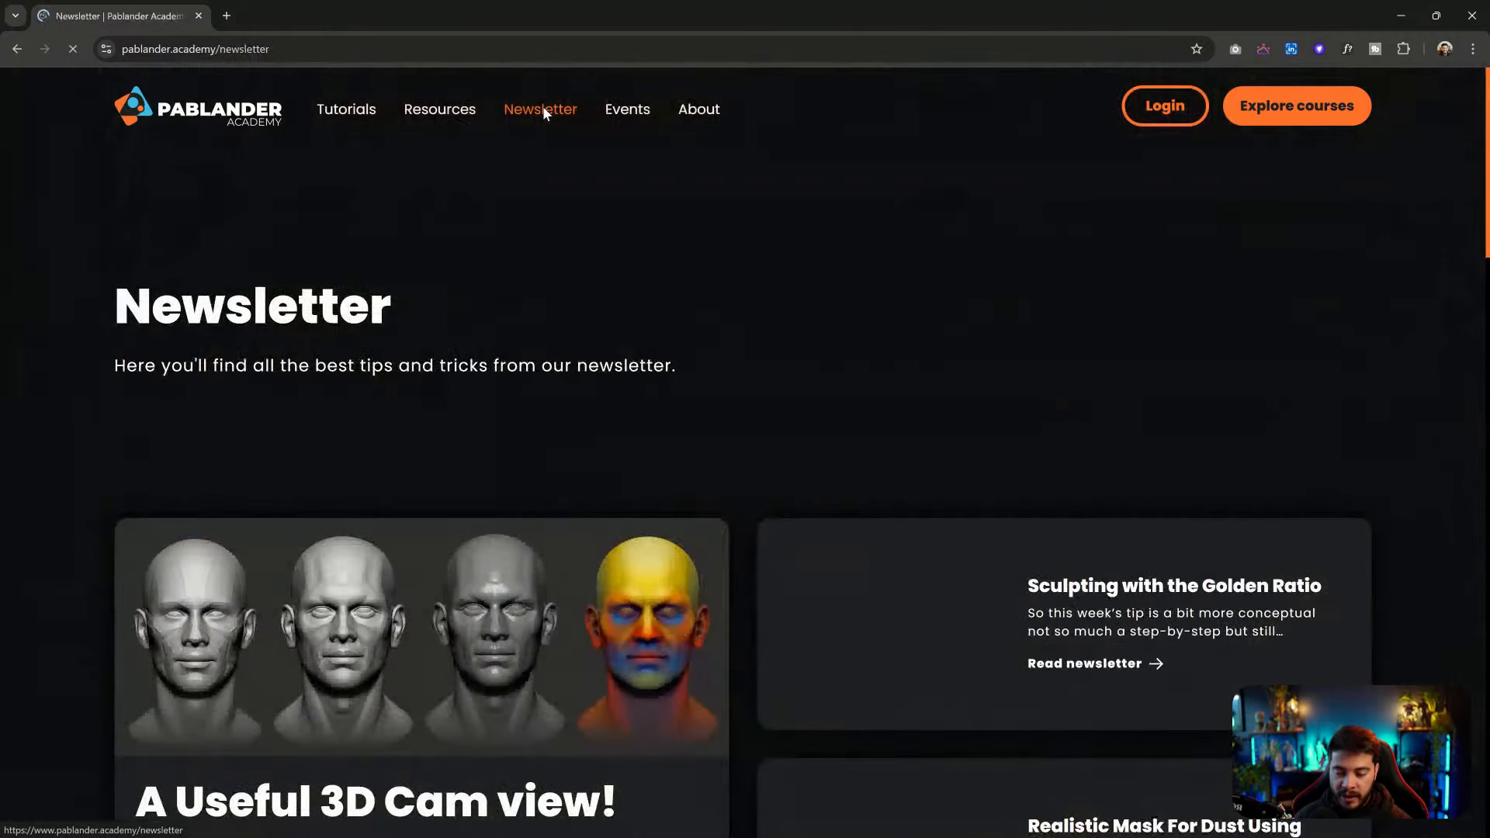
# Look through the Newsletter page's featured articles, the subscription form and the More tips and tricks list
pyautogui.scroll(-5, 621, 310)
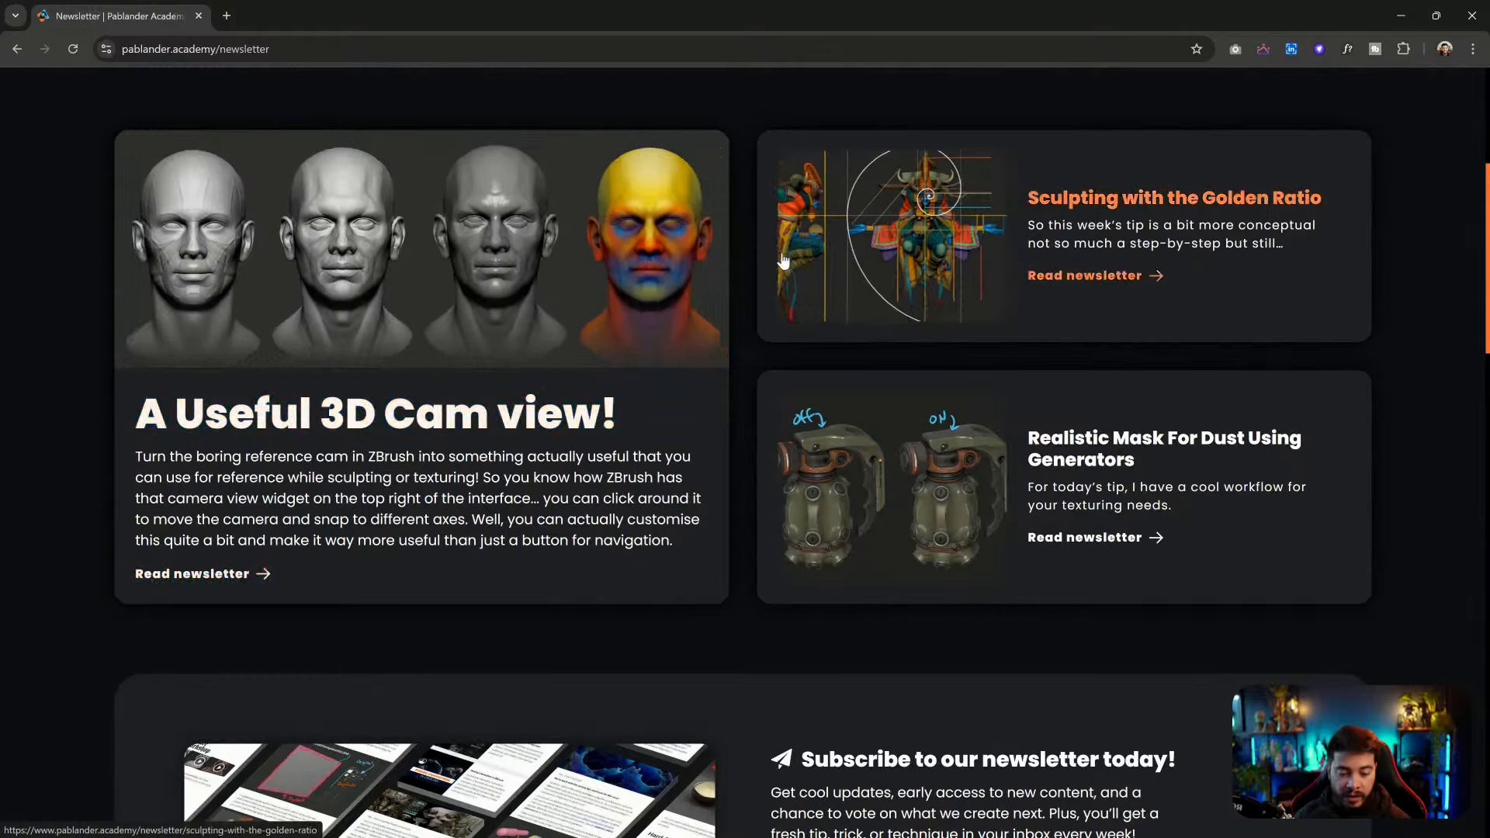
pyautogui.scroll(-3, 701, 335)
pyautogui.scroll(-3, 701, 335)
pyautogui.scroll(2, 730, 326)
pyautogui.scroll(-2, 732, 323)
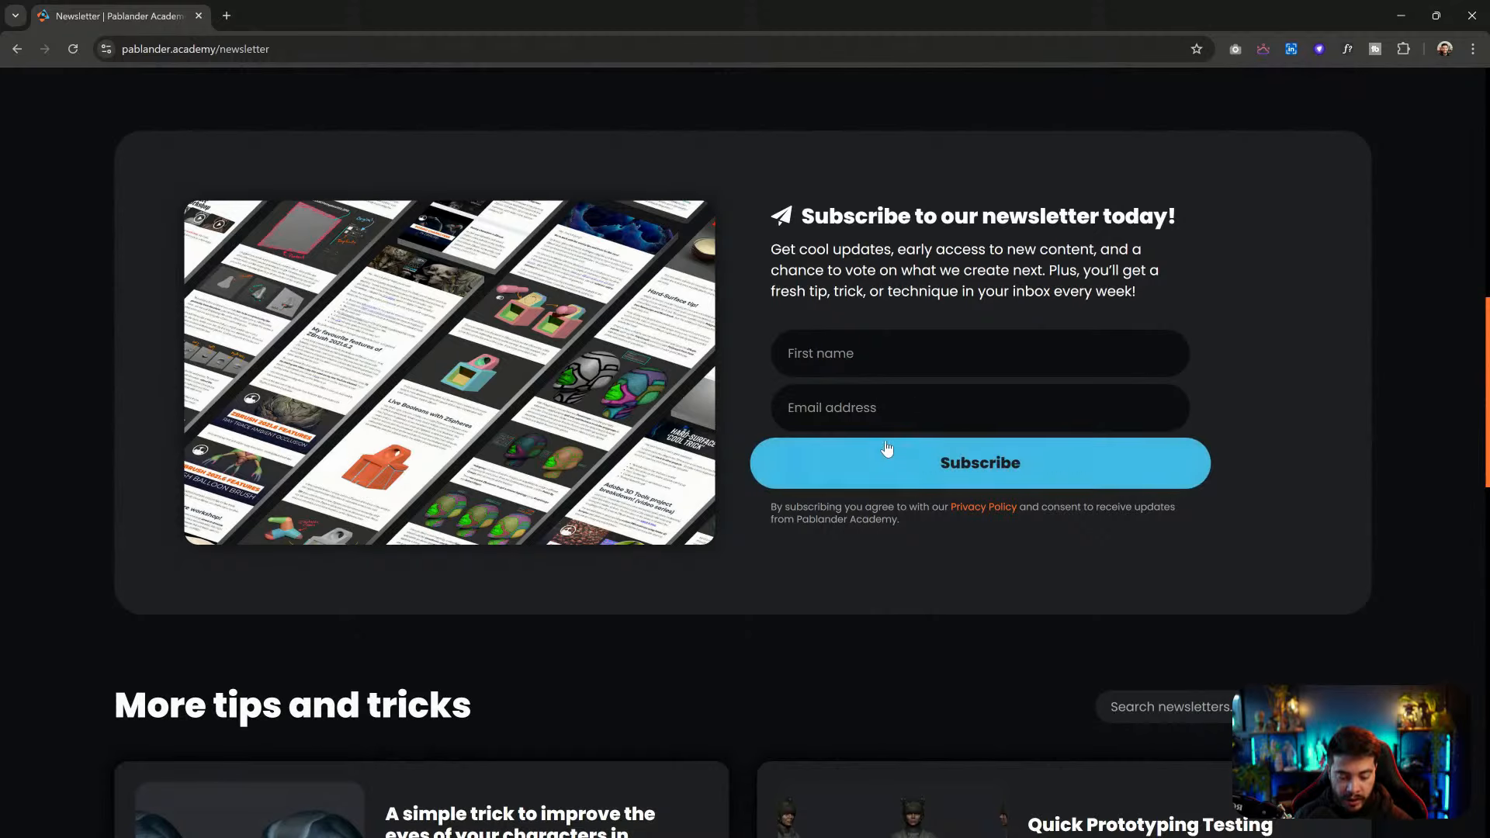
pyautogui.scroll(-8, 684, 359)
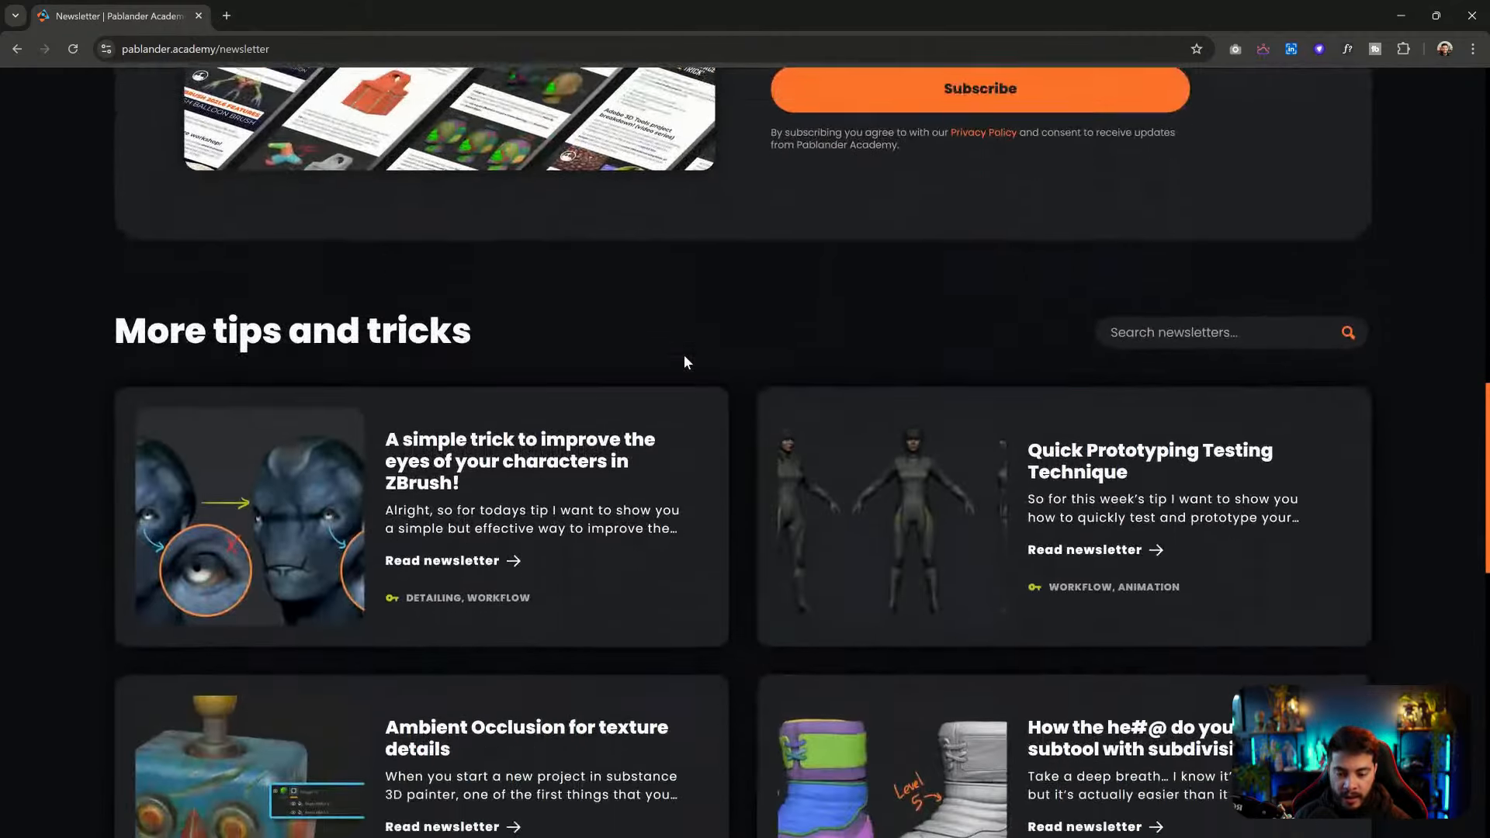
pyautogui.scroll(2, 729, 332)
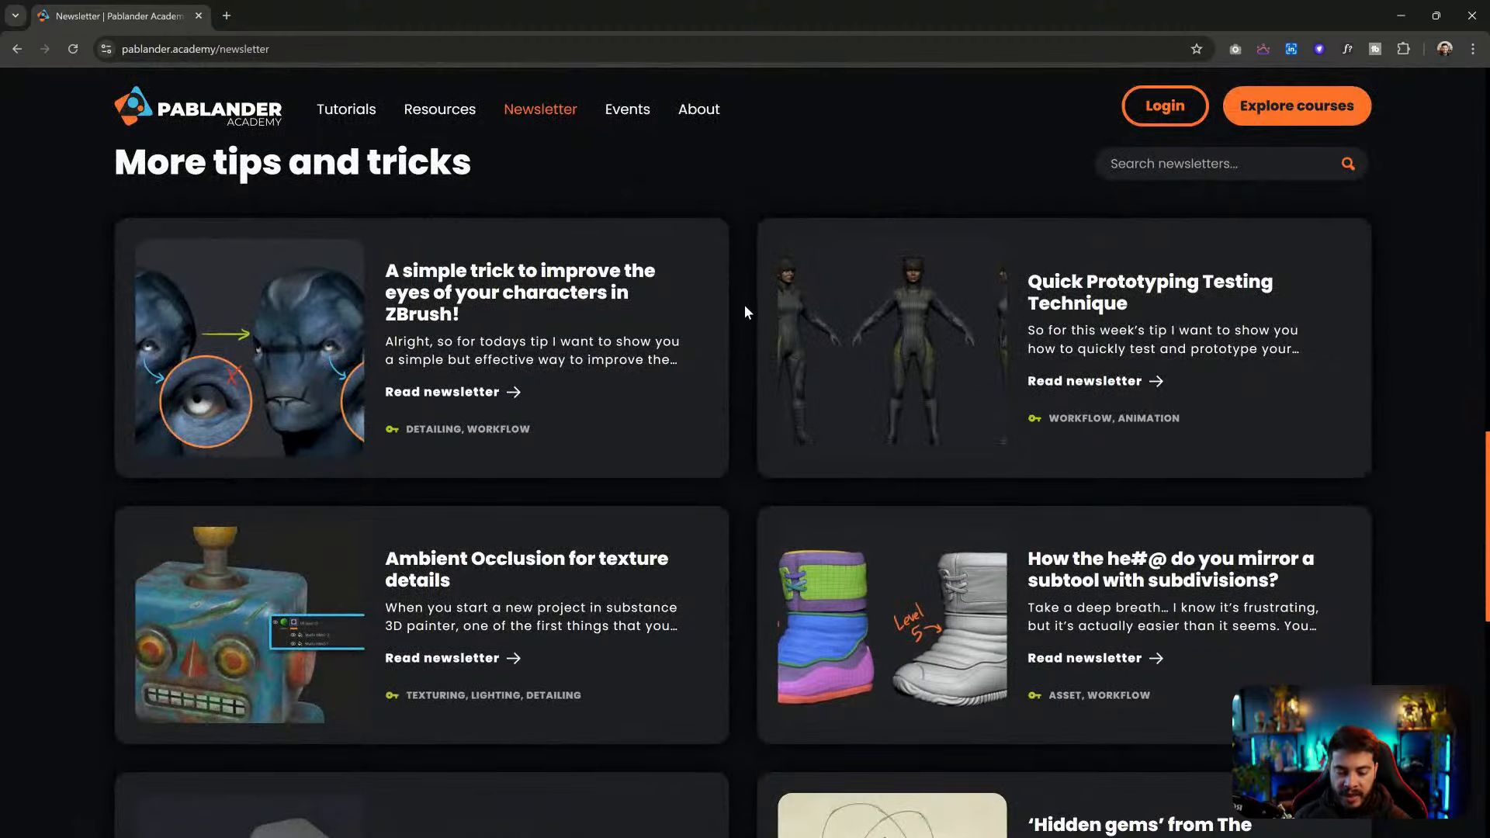
pyautogui.scroll(-3, 744, 306)
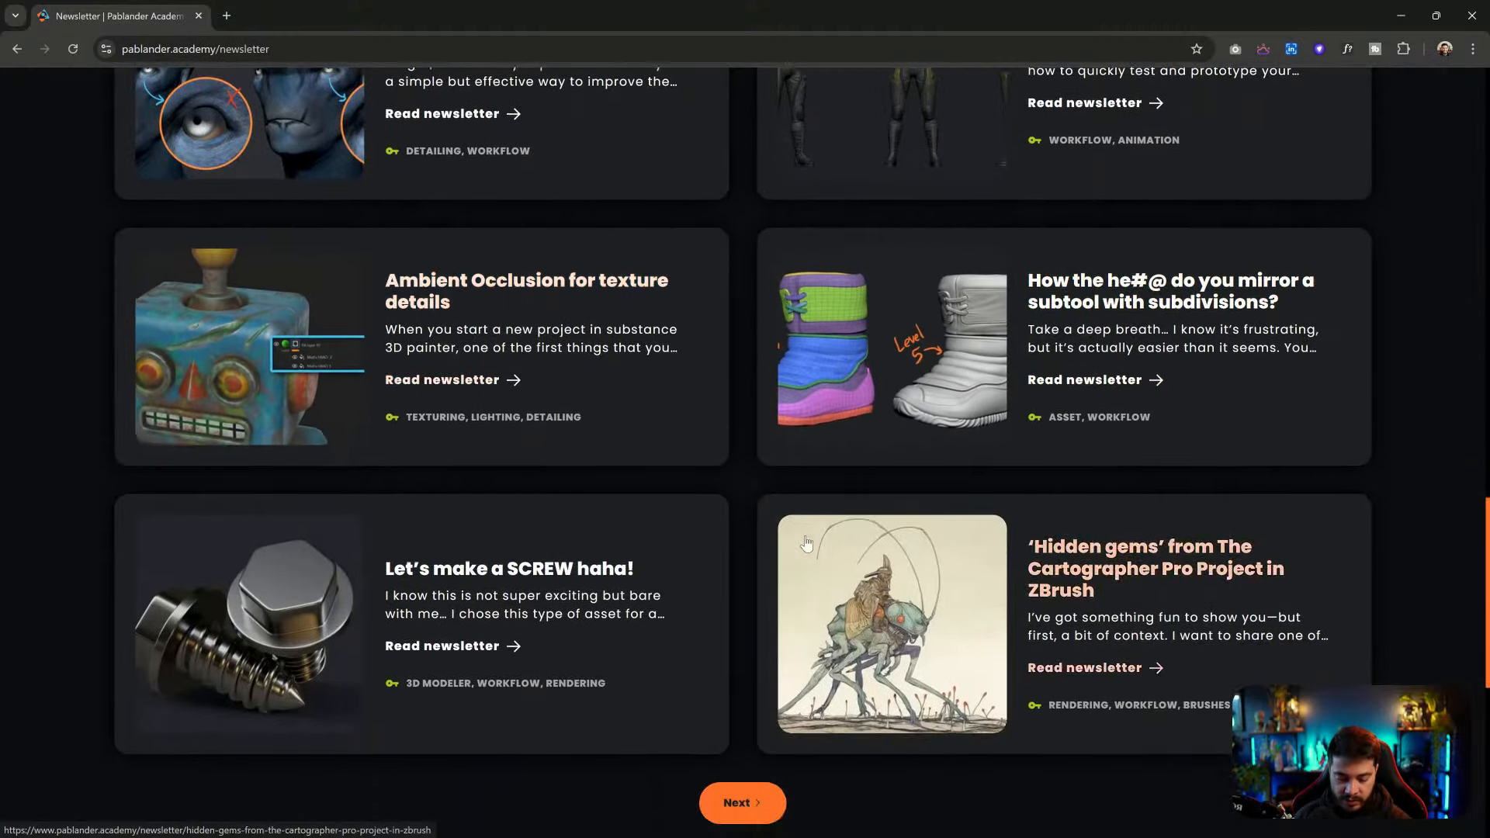
pyautogui.scroll(5, 823, 365)
pyautogui.scroll(-10, 955, 406)
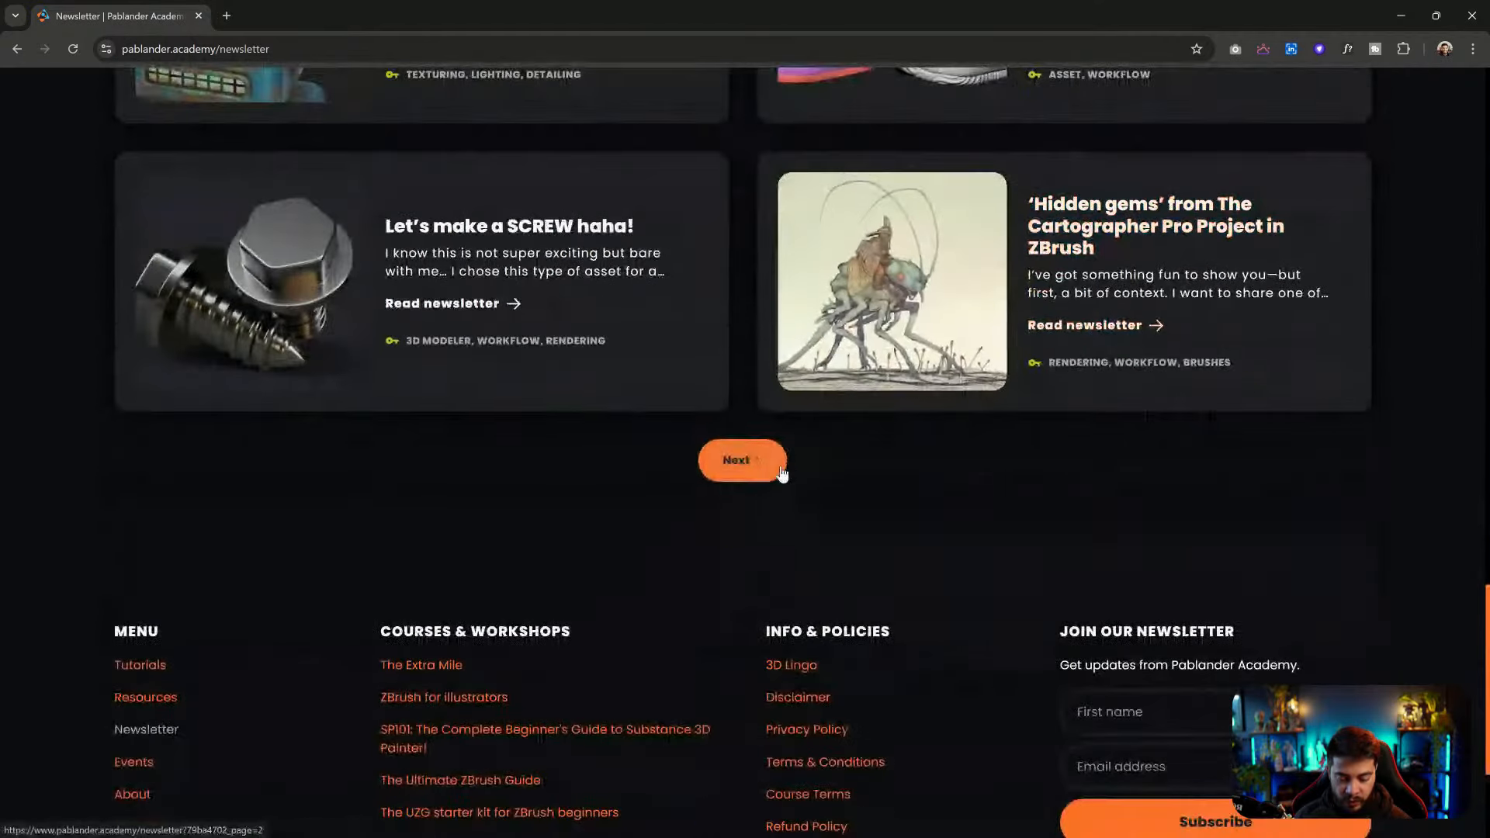
# View the second page of the newsletter list and return to the first page
pyautogui.click(772, 464)
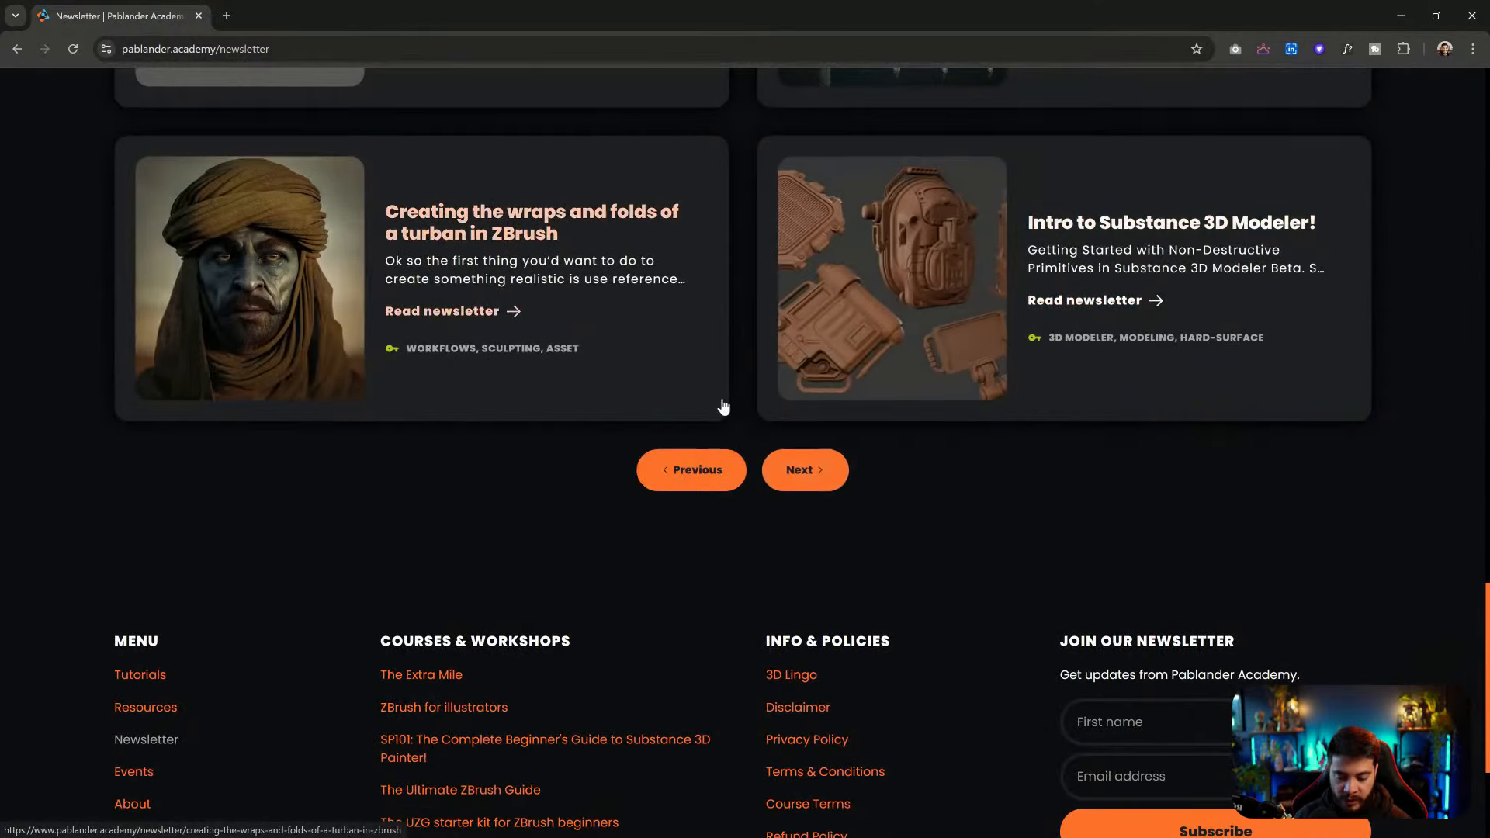
pyautogui.scroll(3, 721, 410)
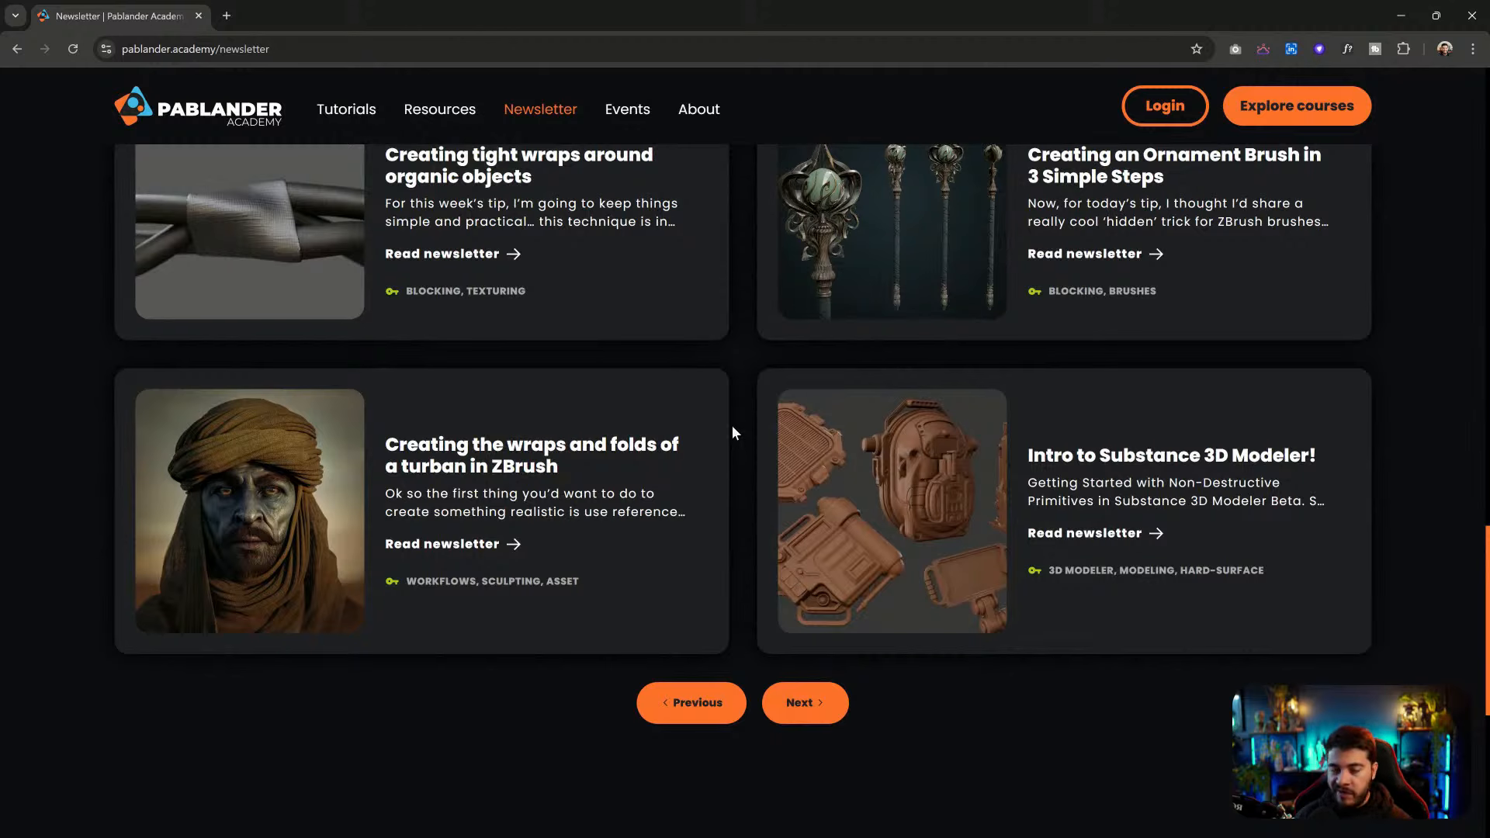
pyautogui.click(691, 702)
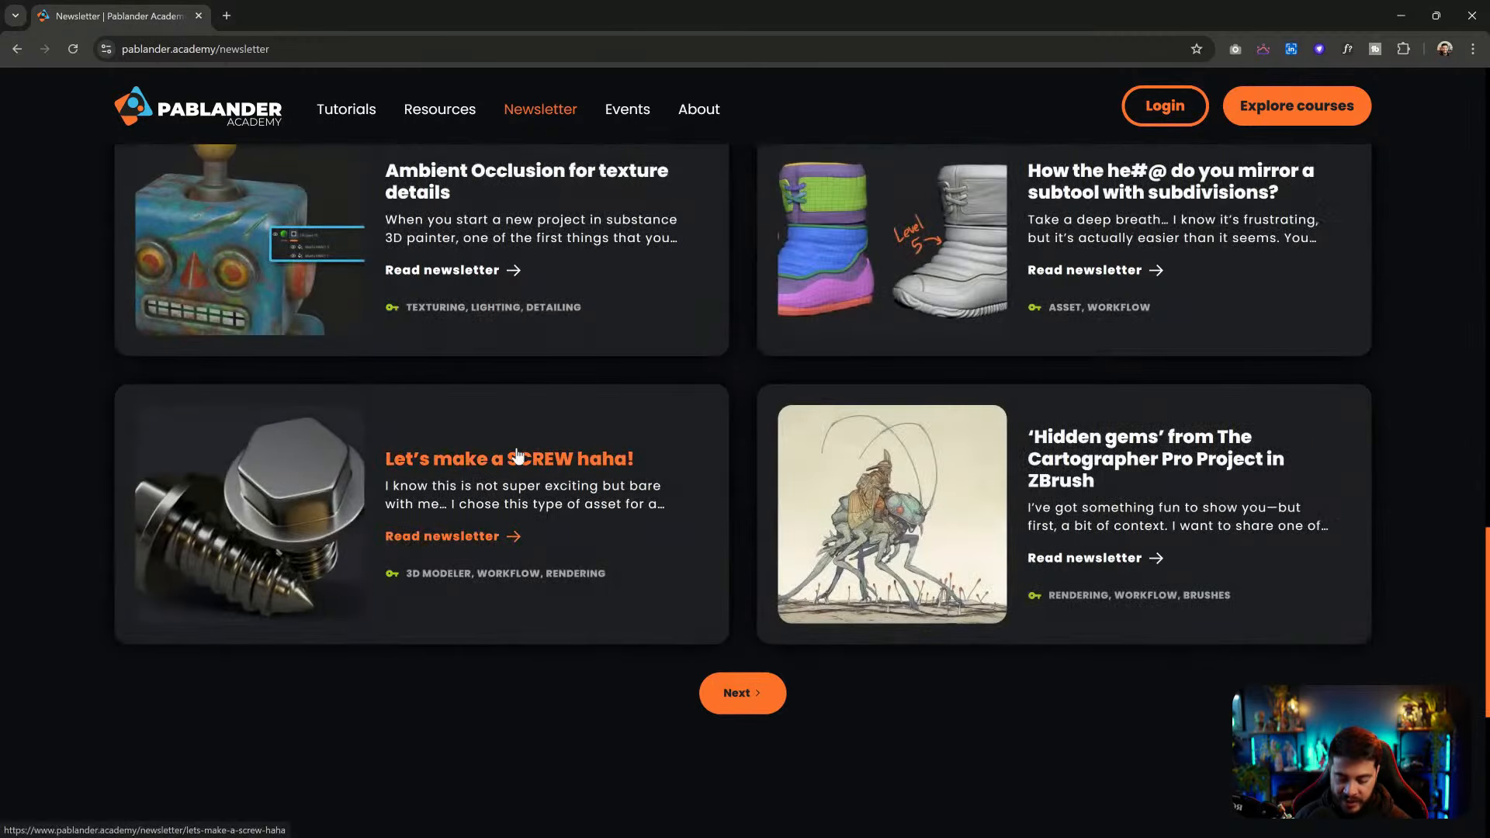
# Open the newsletter "Let's make a SCREW haha!" and read through its ZBrush modelling and Marmoset bevel shader instructions
pyautogui.click(523, 459)
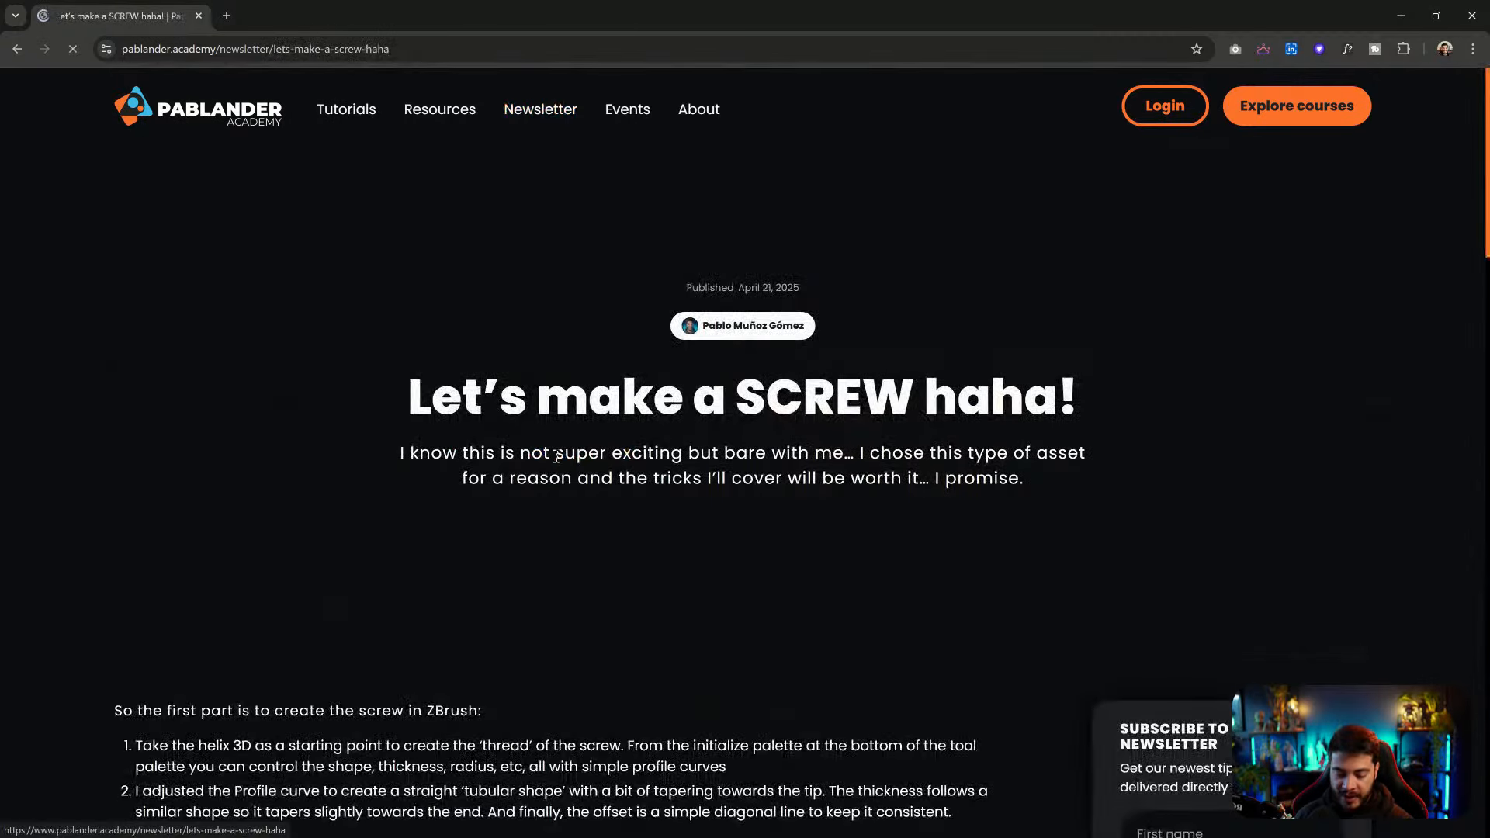
pyautogui.scroll(-8, 678, 454)
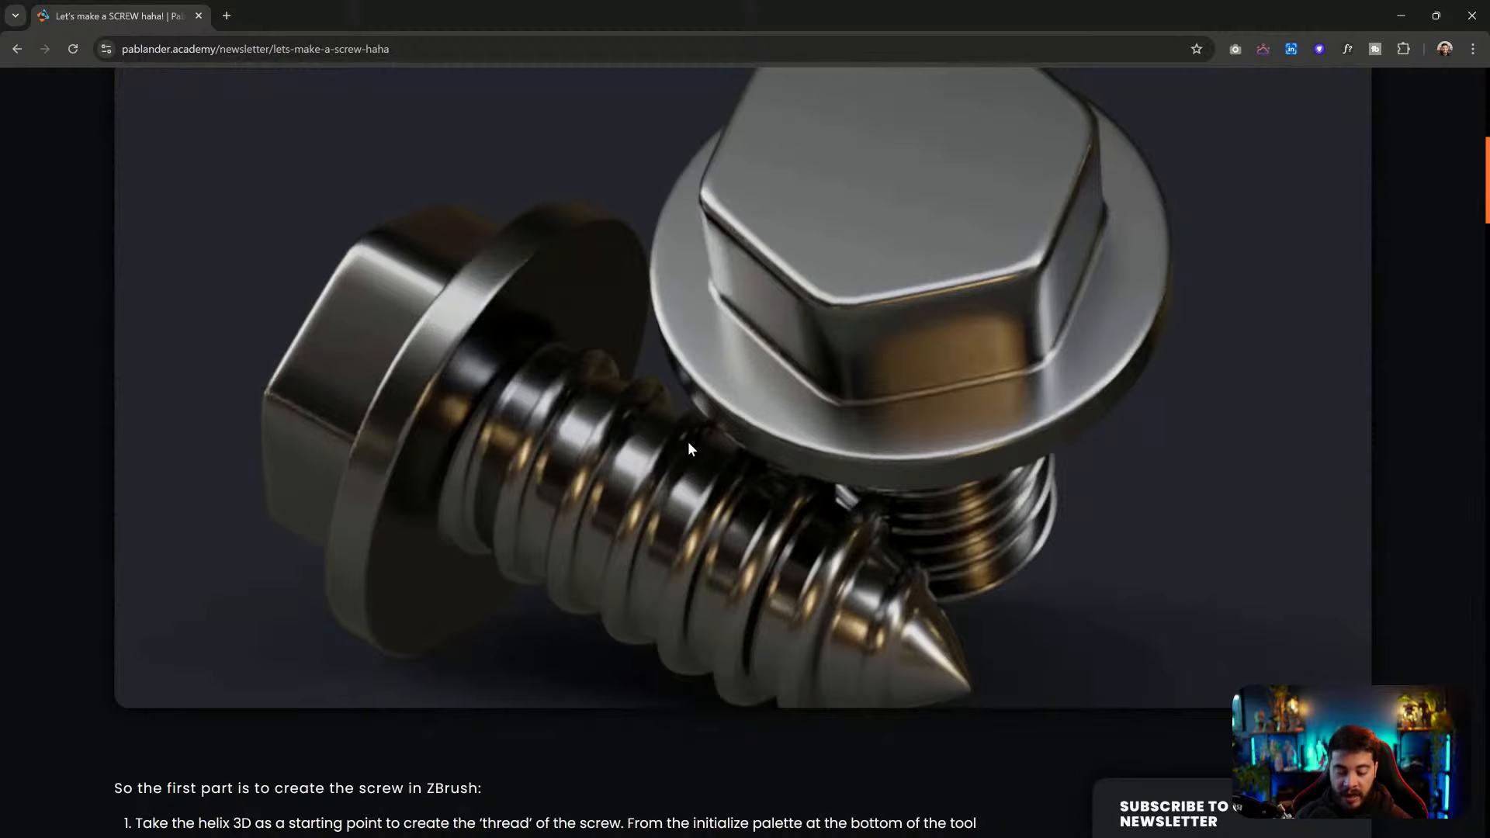
pyautogui.scroll(-5, 688, 446)
pyautogui.scroll(-4, 704, 407)
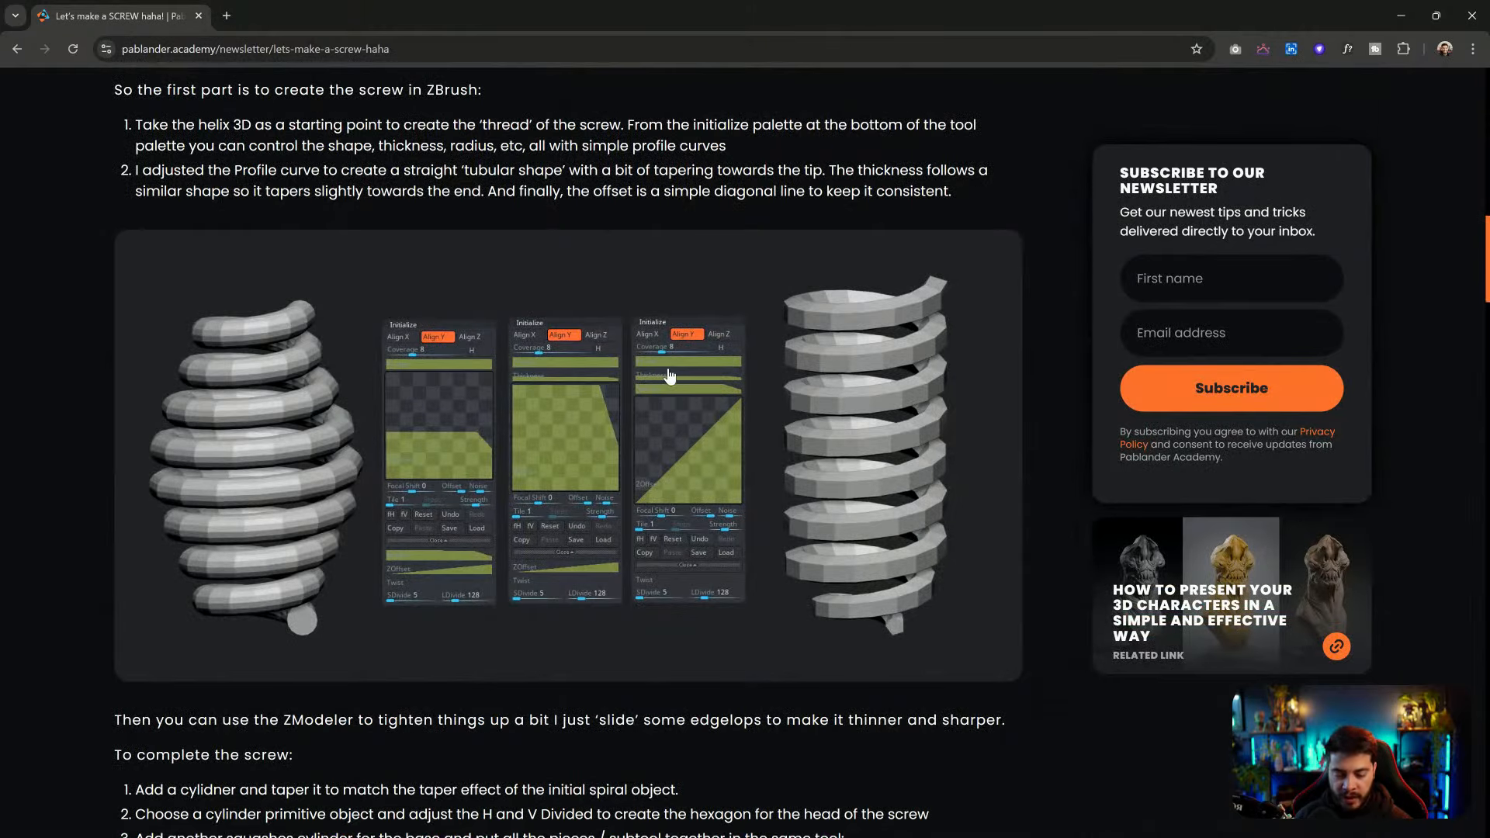
pyautogui.scroll(-9, 666, 374)
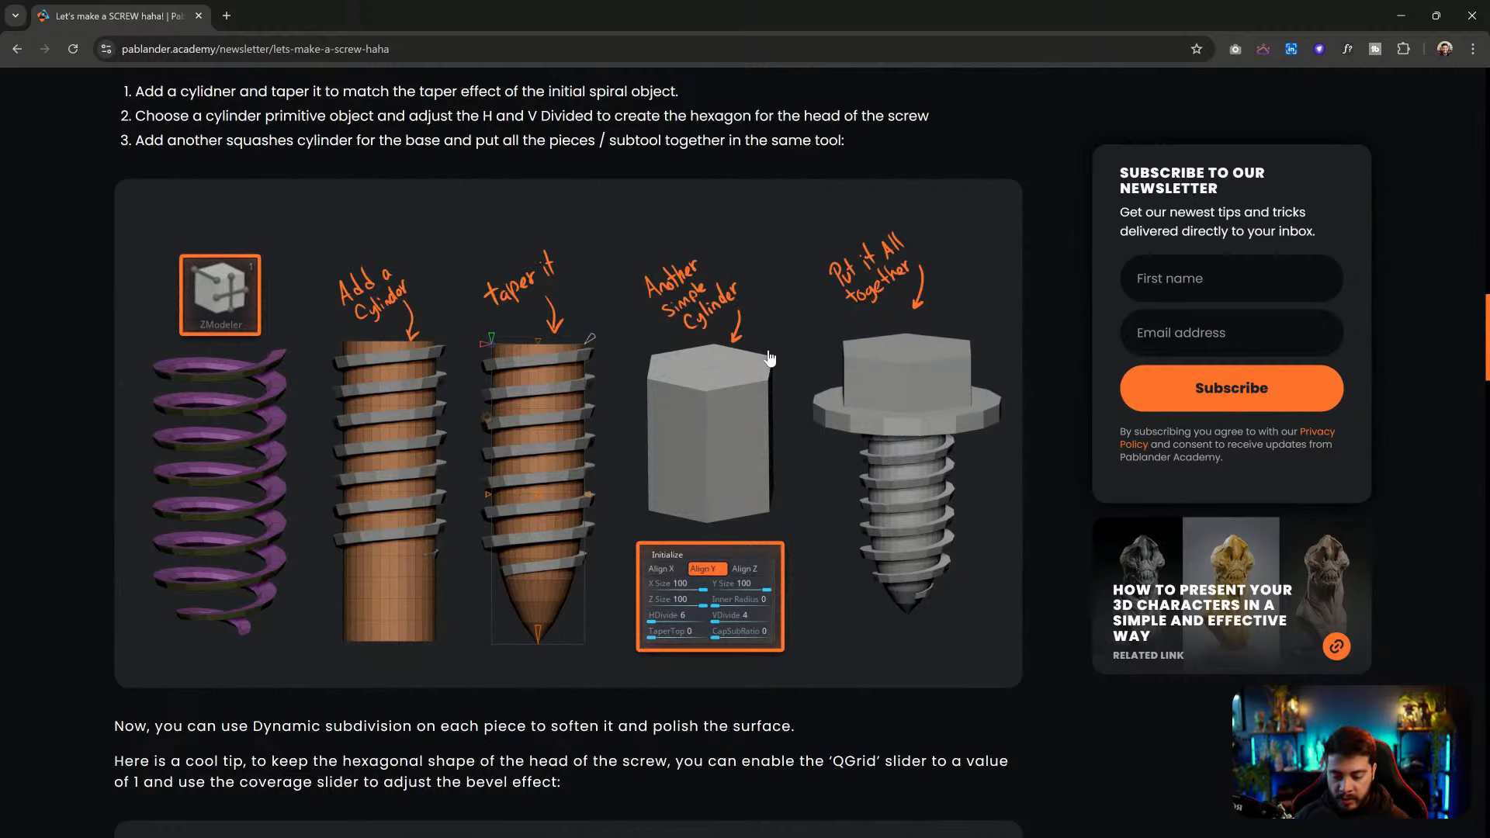
pyautogui.scroll(-12, 571, 402)
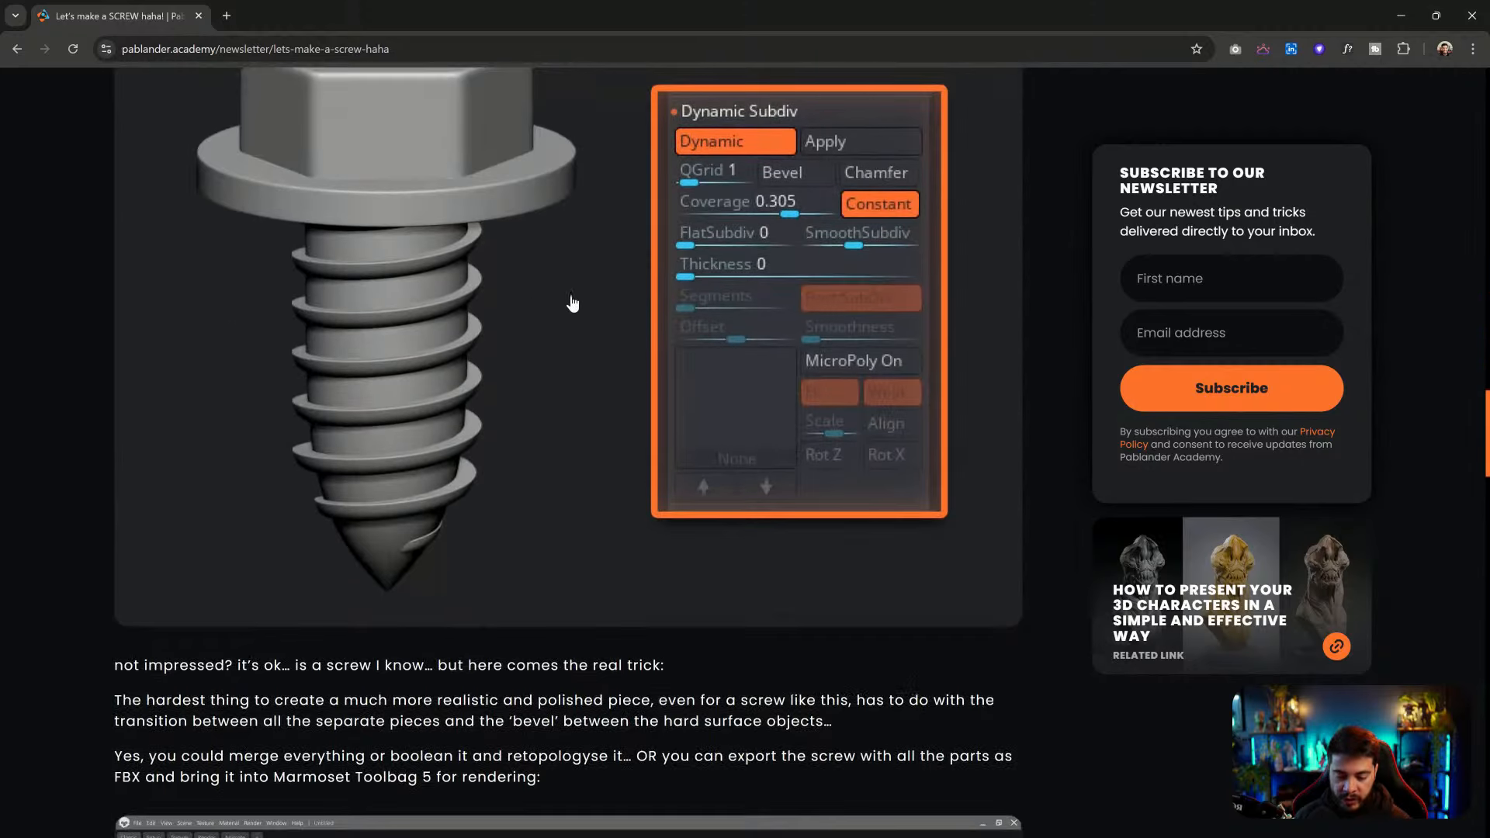
pyautogui.scroll(-14, 662, 301)
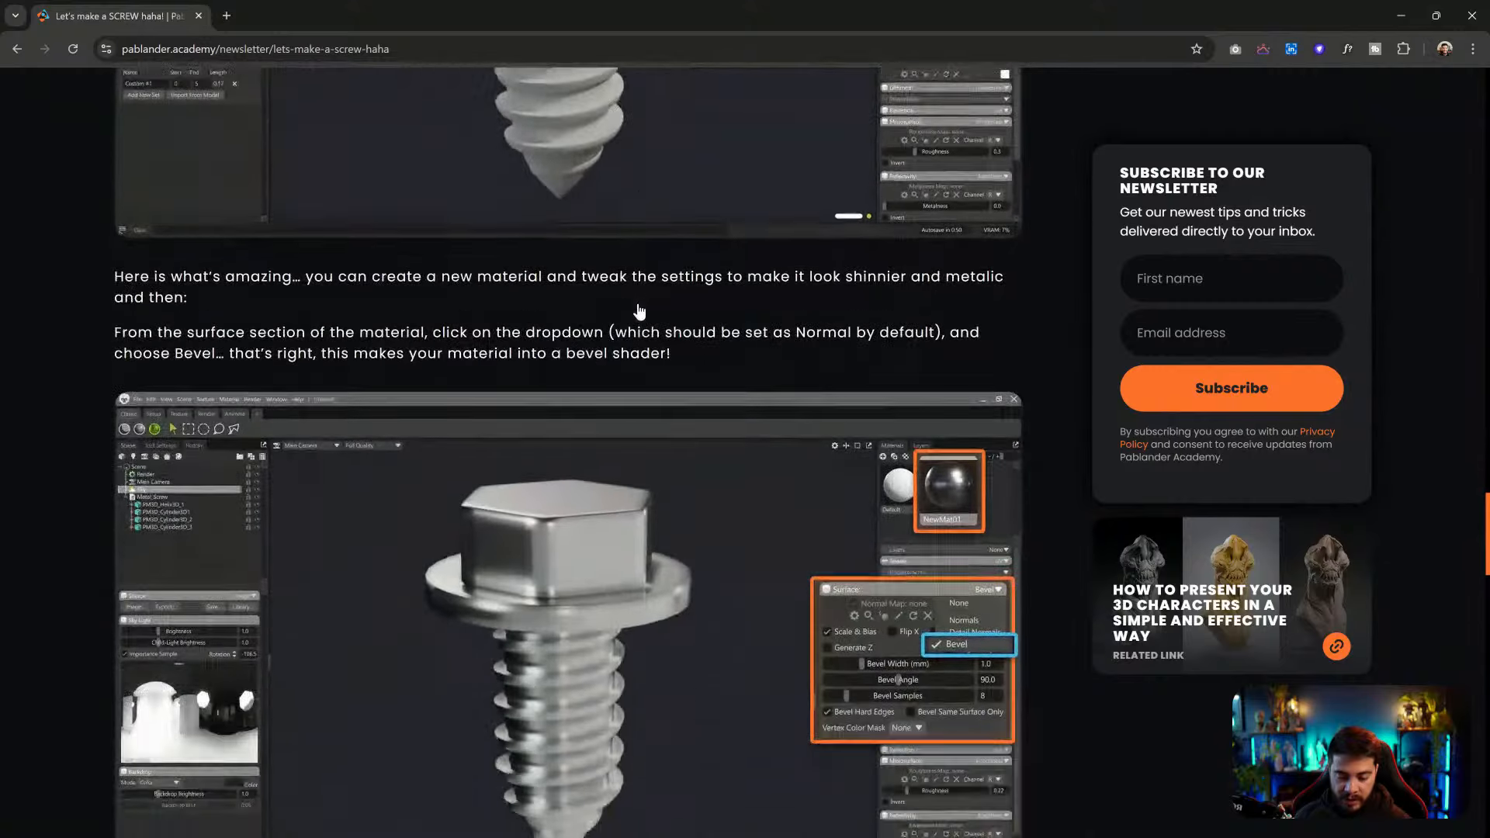
pyautogui.scroll(-1, 662, 315)
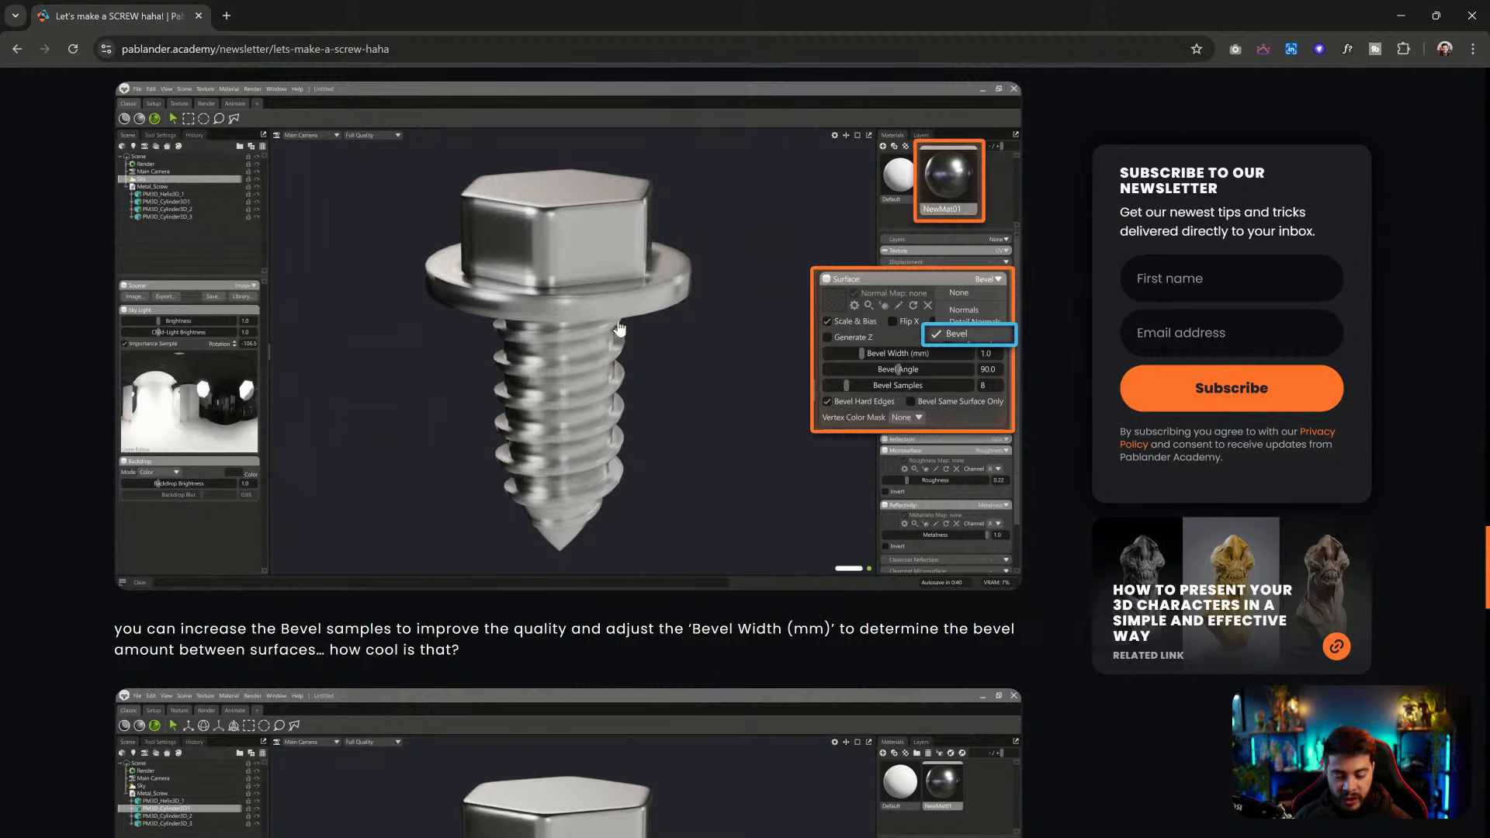
pyautogui.scroll(-7, 660, 288)
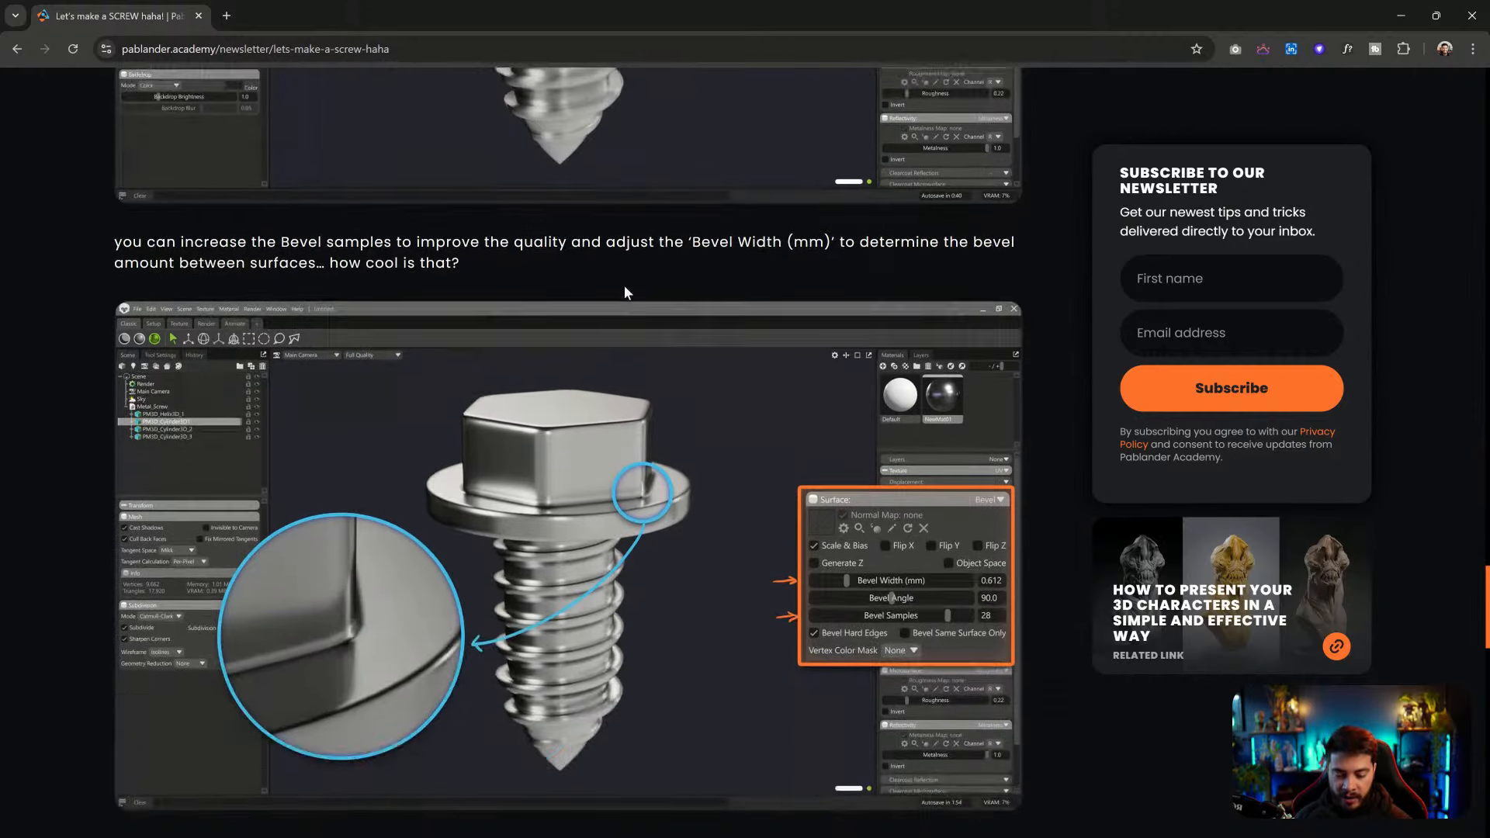
pyautogui.scroll(-10, 631, 405)
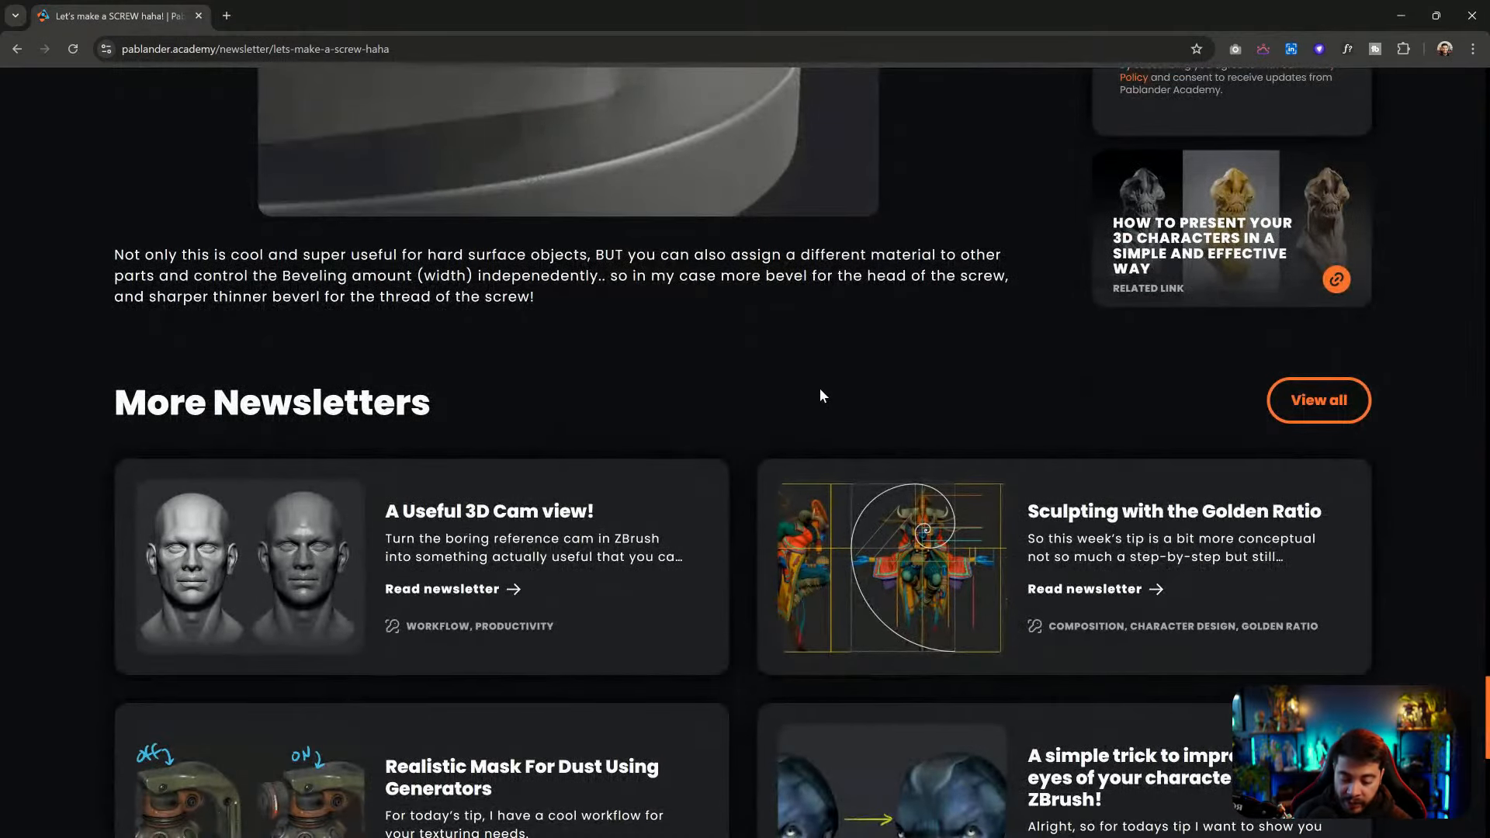
# Return to the newsletter list and search the newsletters for "cloth"
pyautogui.hotkey('alt', 'Left')
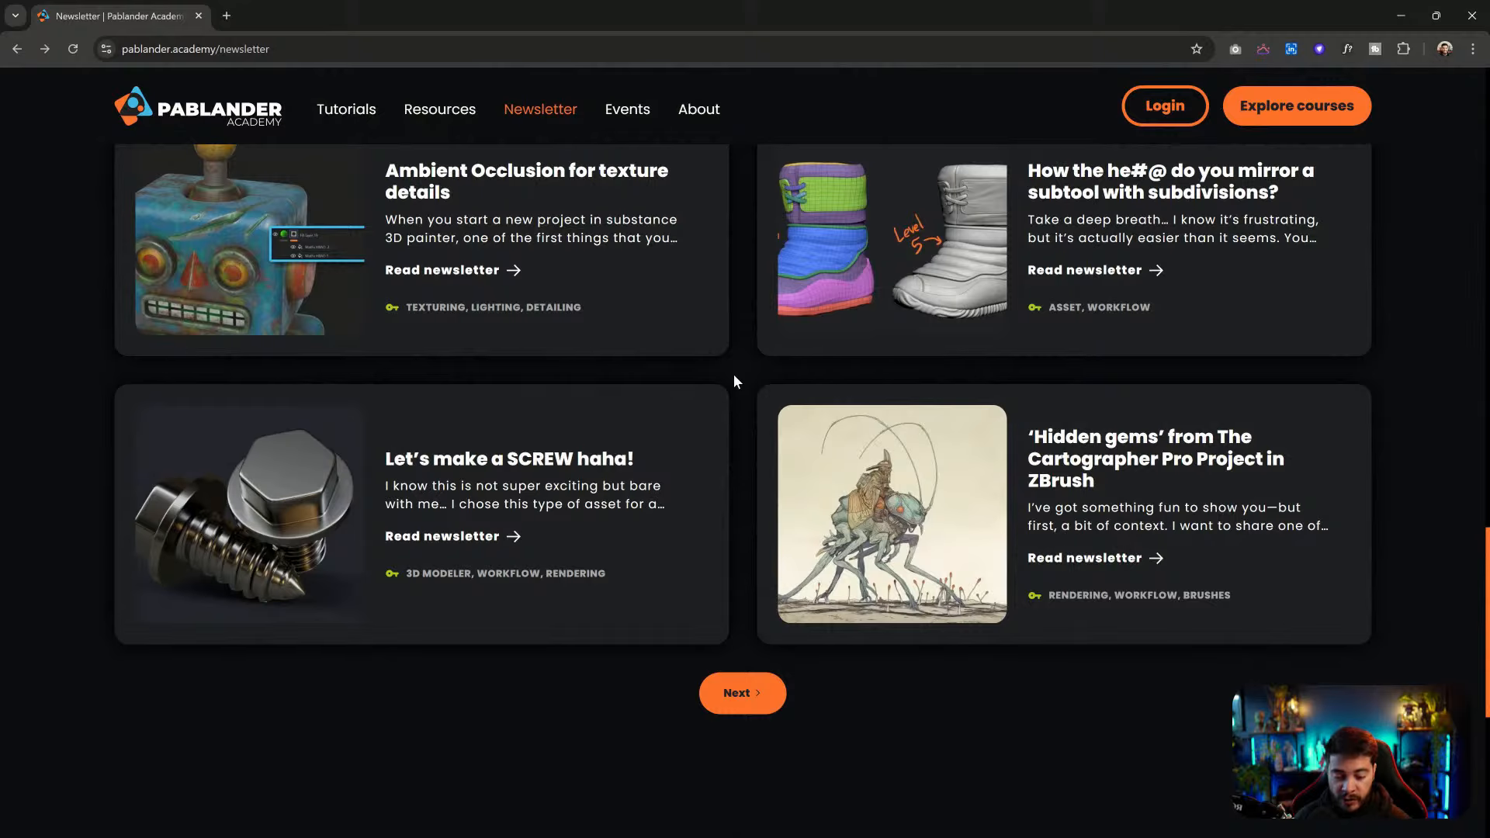
pyautogui.scroll(10, 732, 374)
pyautogui.scroll(1, 817, 391)
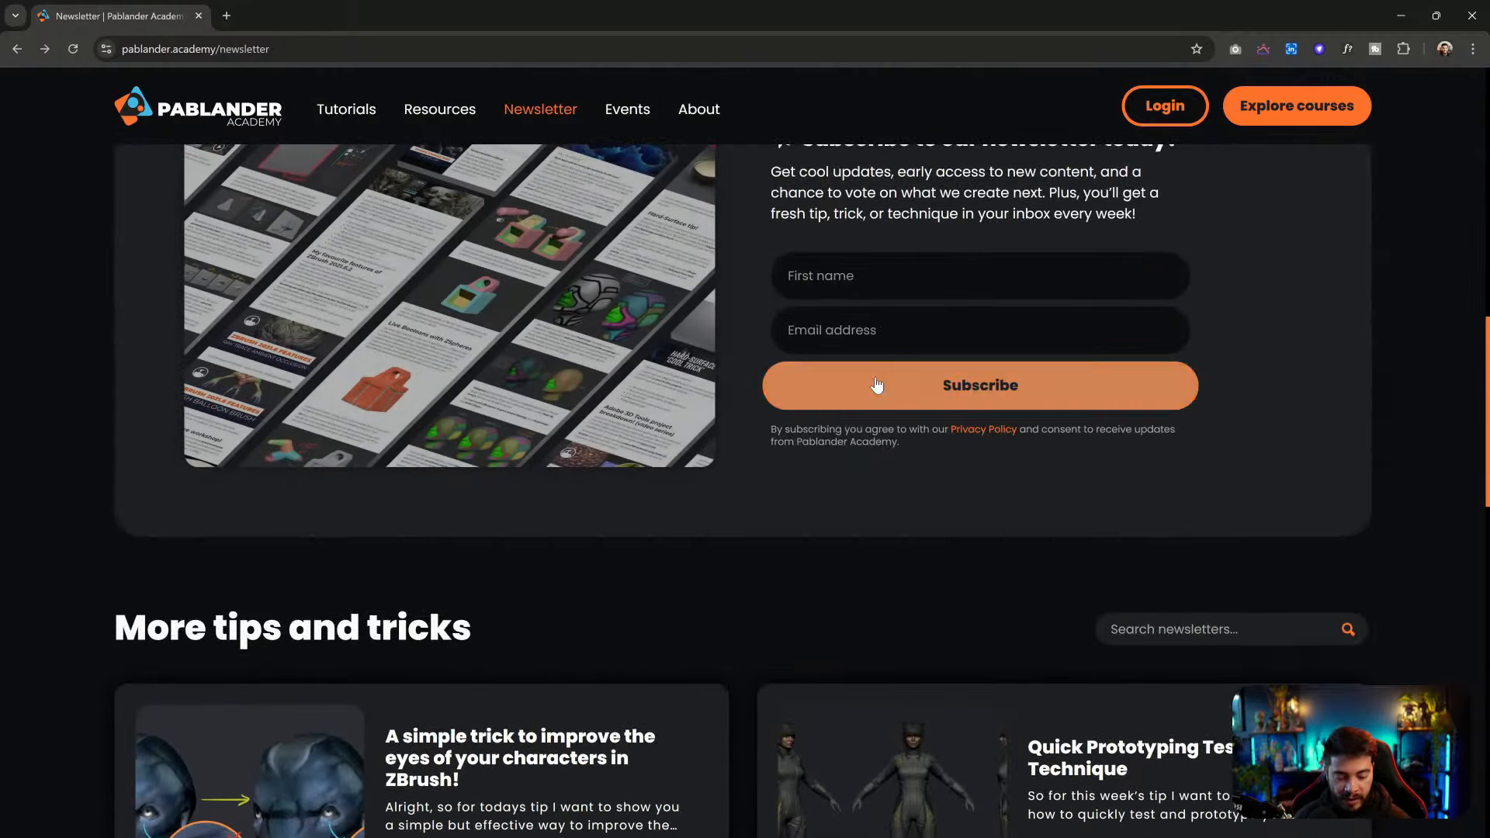
pyautogui.scroll(-5, 1047, 499)
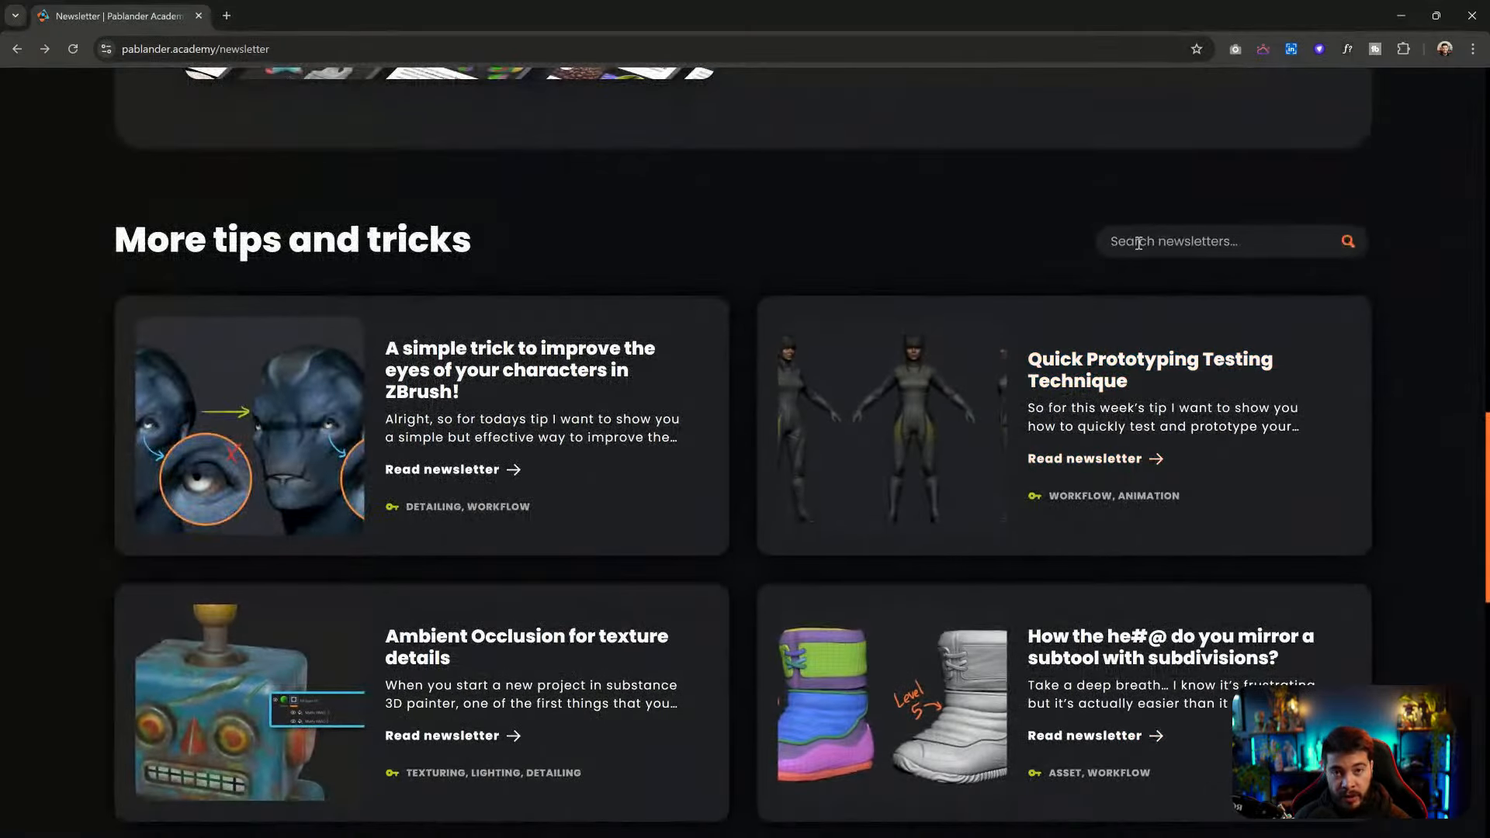
pyautogui.click(1154, 240)
pyautogui.click(1092, 234)
pyautogui.click(1131, 240)
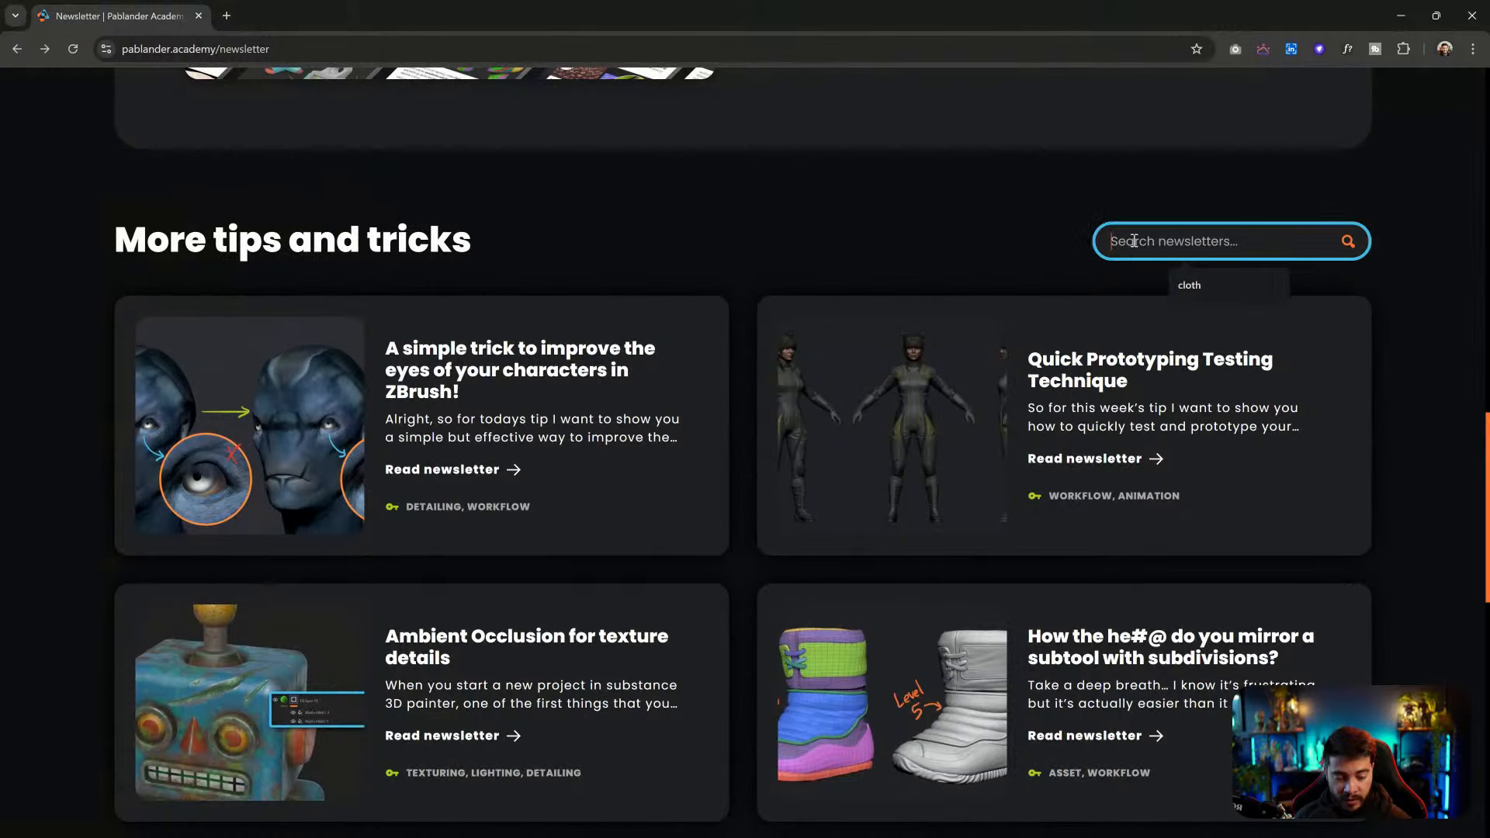
pyautogui.click(1193, 287)
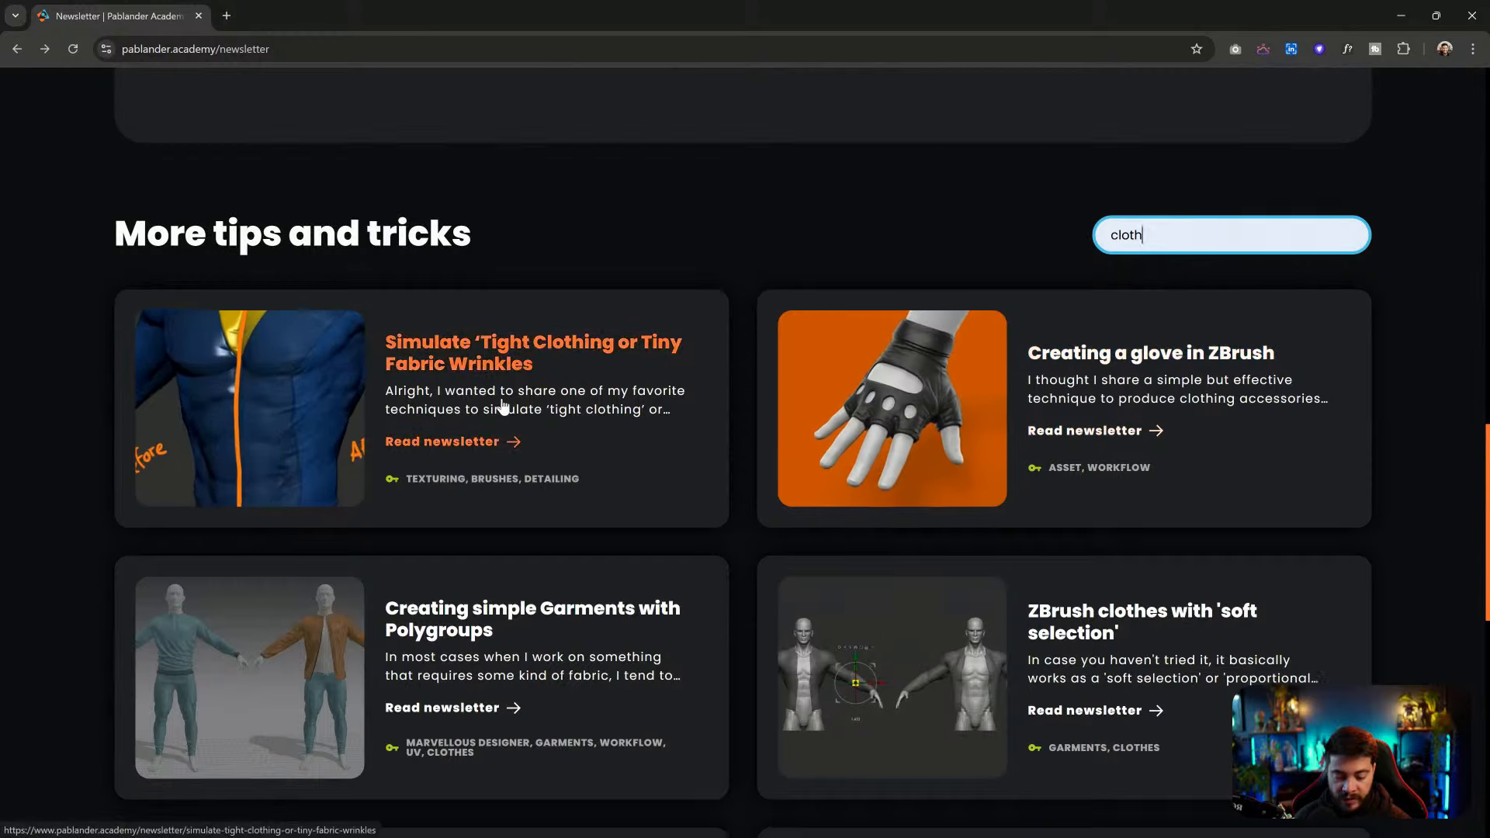
# Look through the newsletters found for "cloth" and go back up to the Newsletter page's heading
pyautogui.scroll(-6, 845, 456)
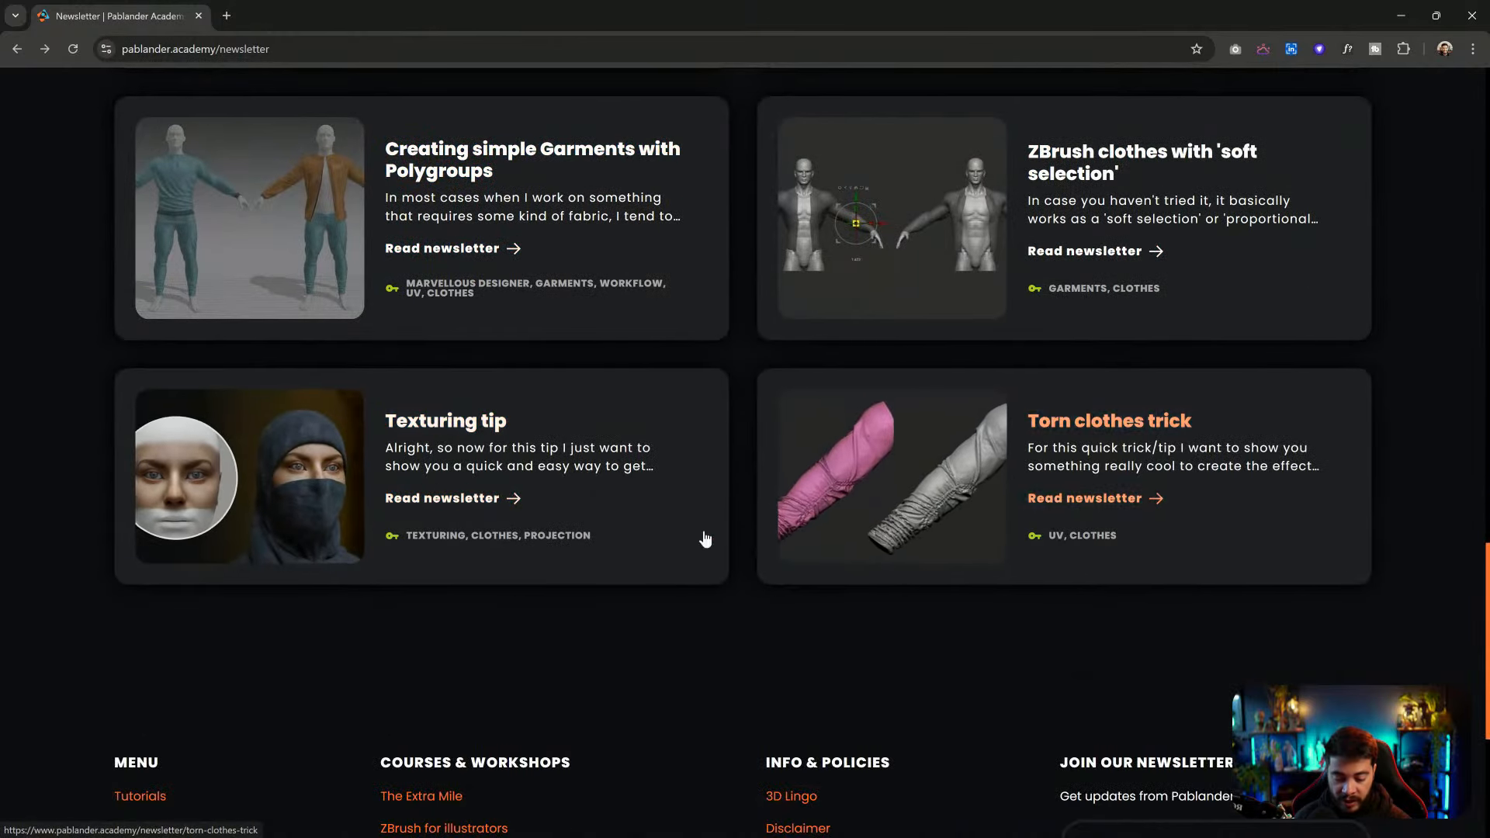
pyautogui.scroll(4, 712, 426)
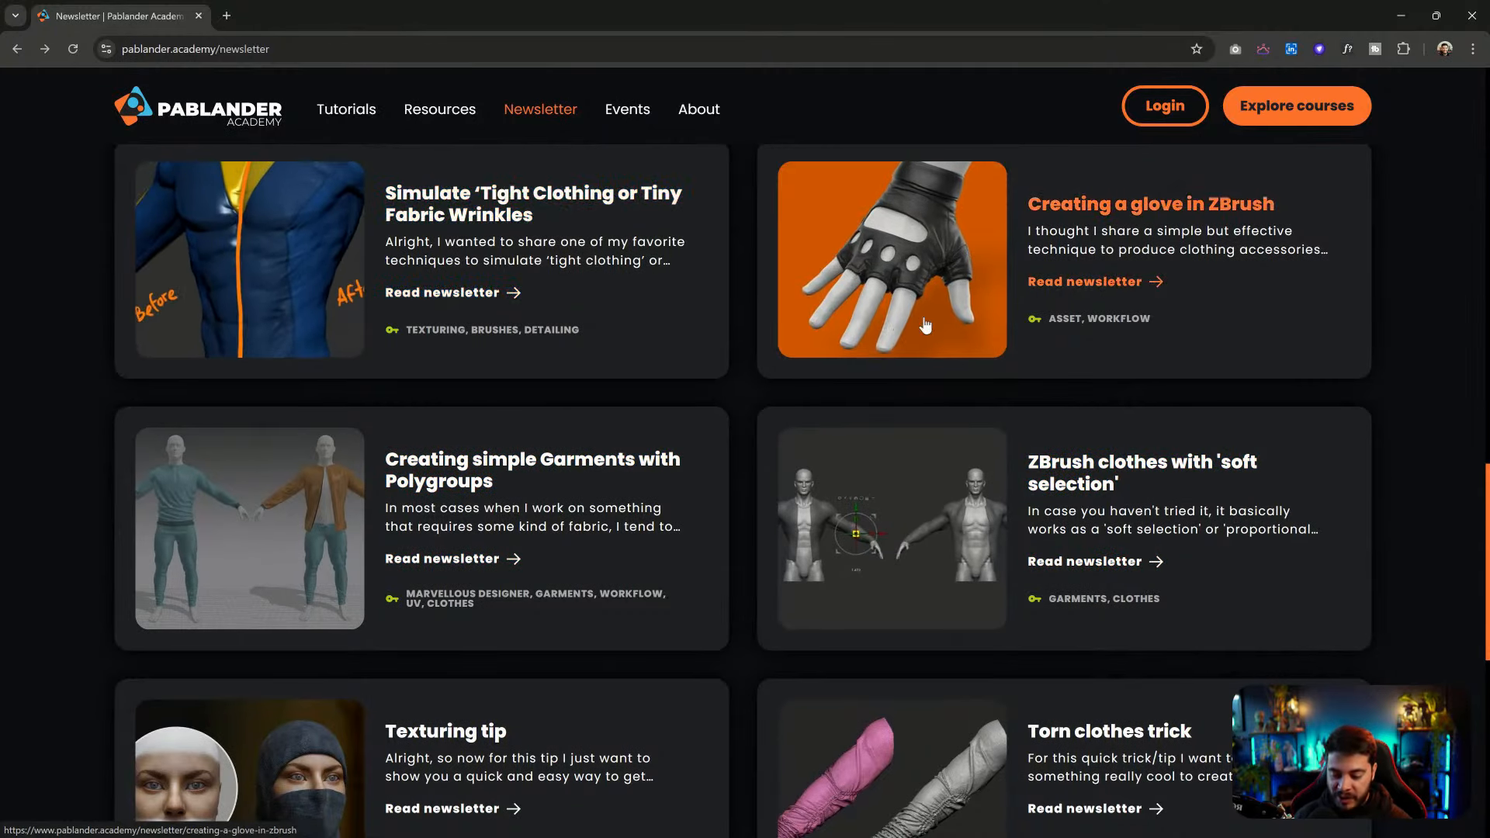
pyautogui.scroll(-3, 715, 599)
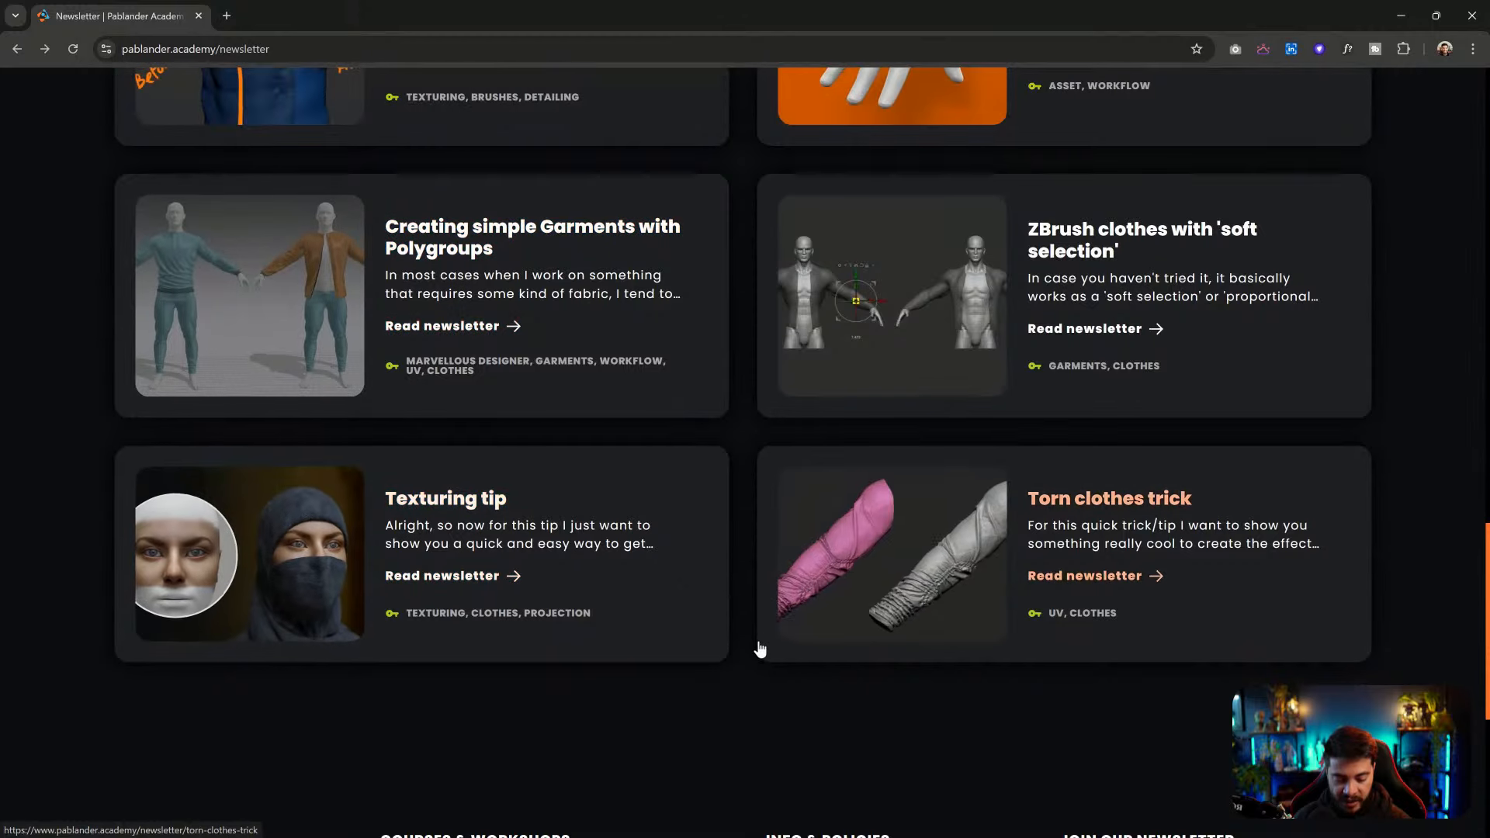
pyautogui.scroll(6, 768, 640)
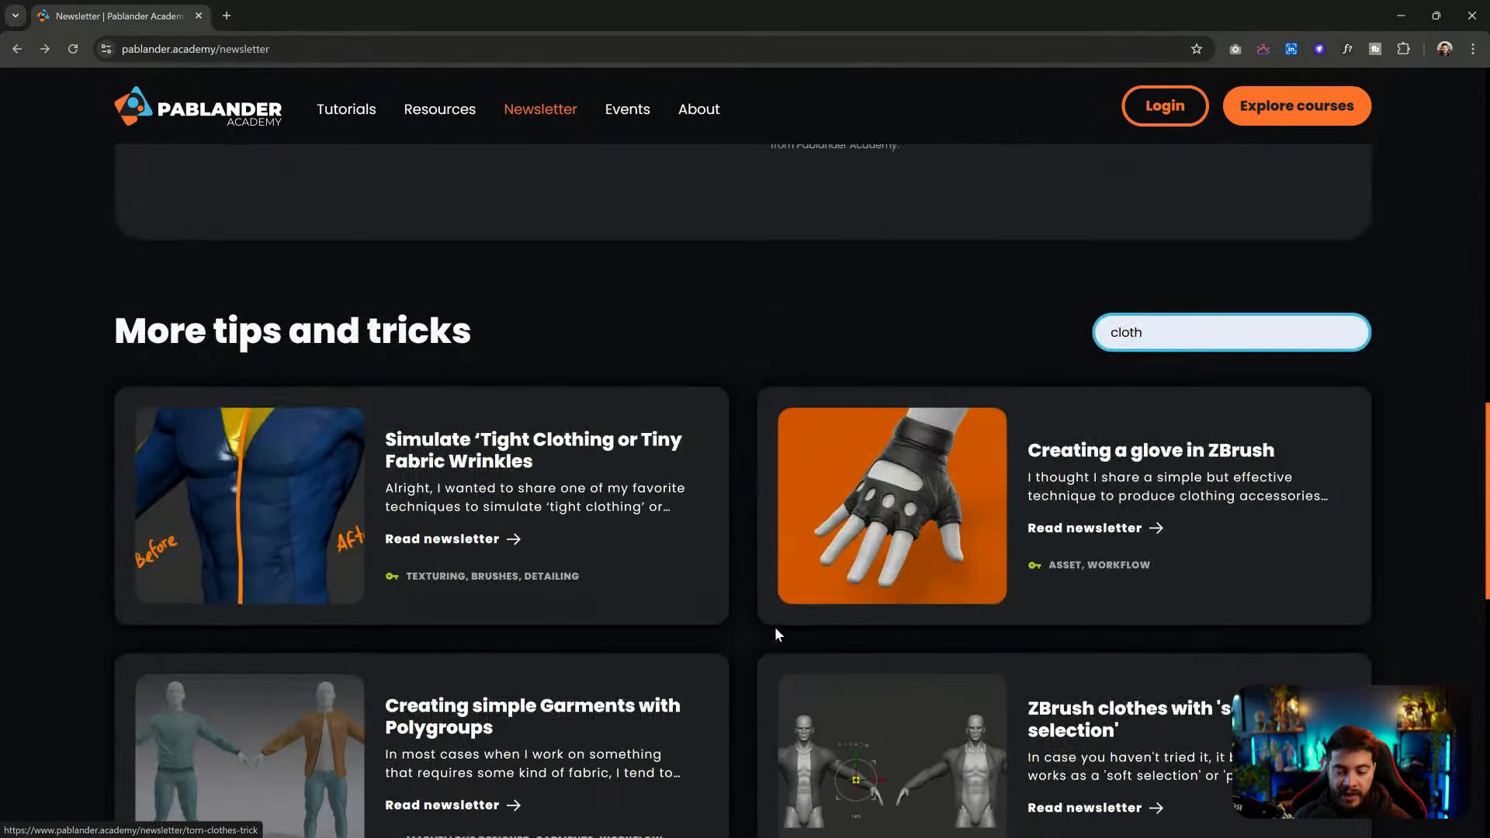
pyautogui.scroll(5, 776, 635)
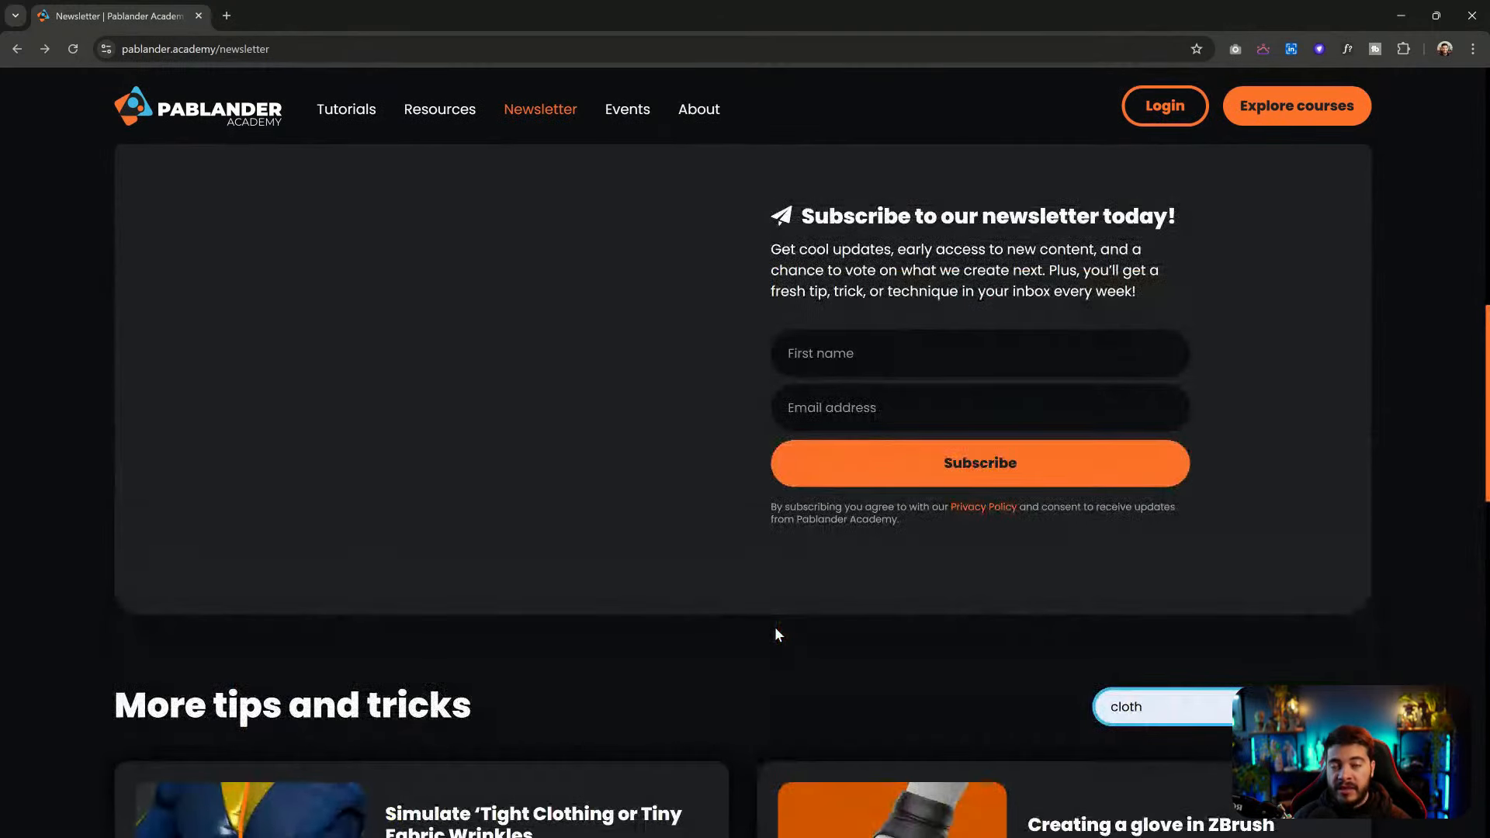
pyautogui.scroll(3, 775, 628)
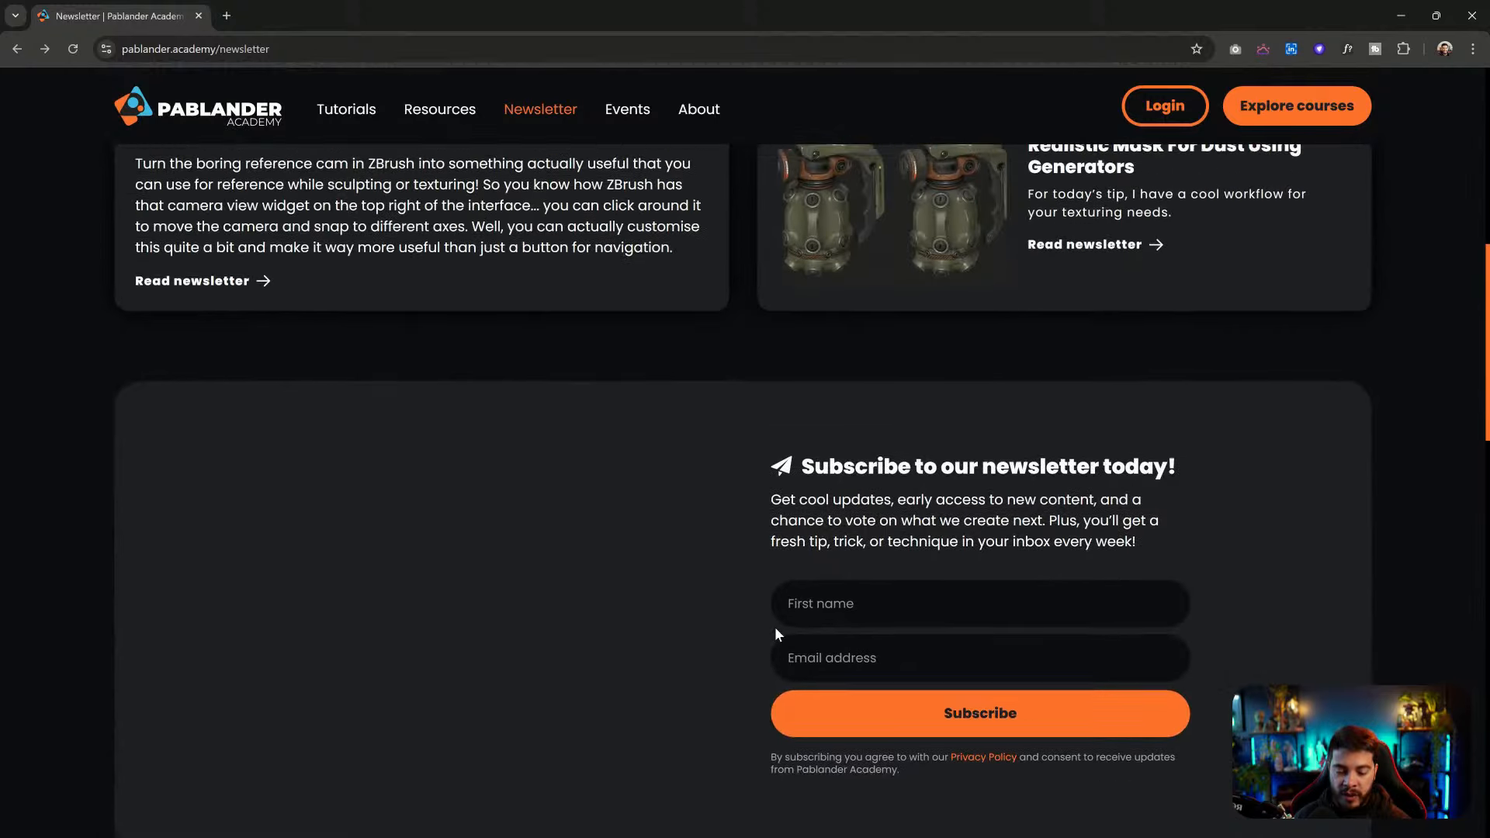
pyautogui.scroll(8, 776, 629)
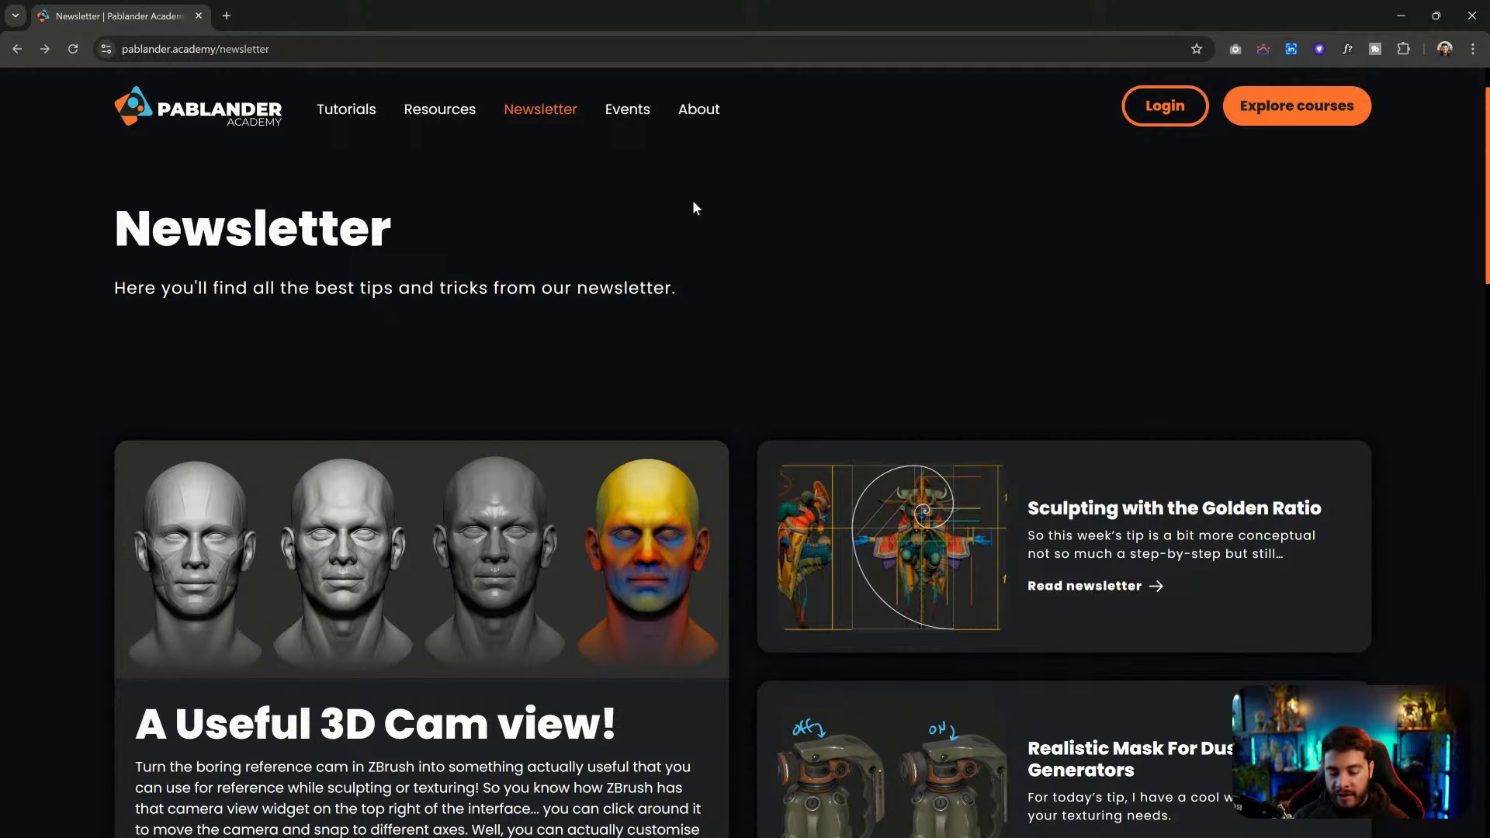
# Open the website's Events page and view the featured event "3 claves para mejorar la anatomía de tus superhéroes!"
pyautogui.click(630, 110)
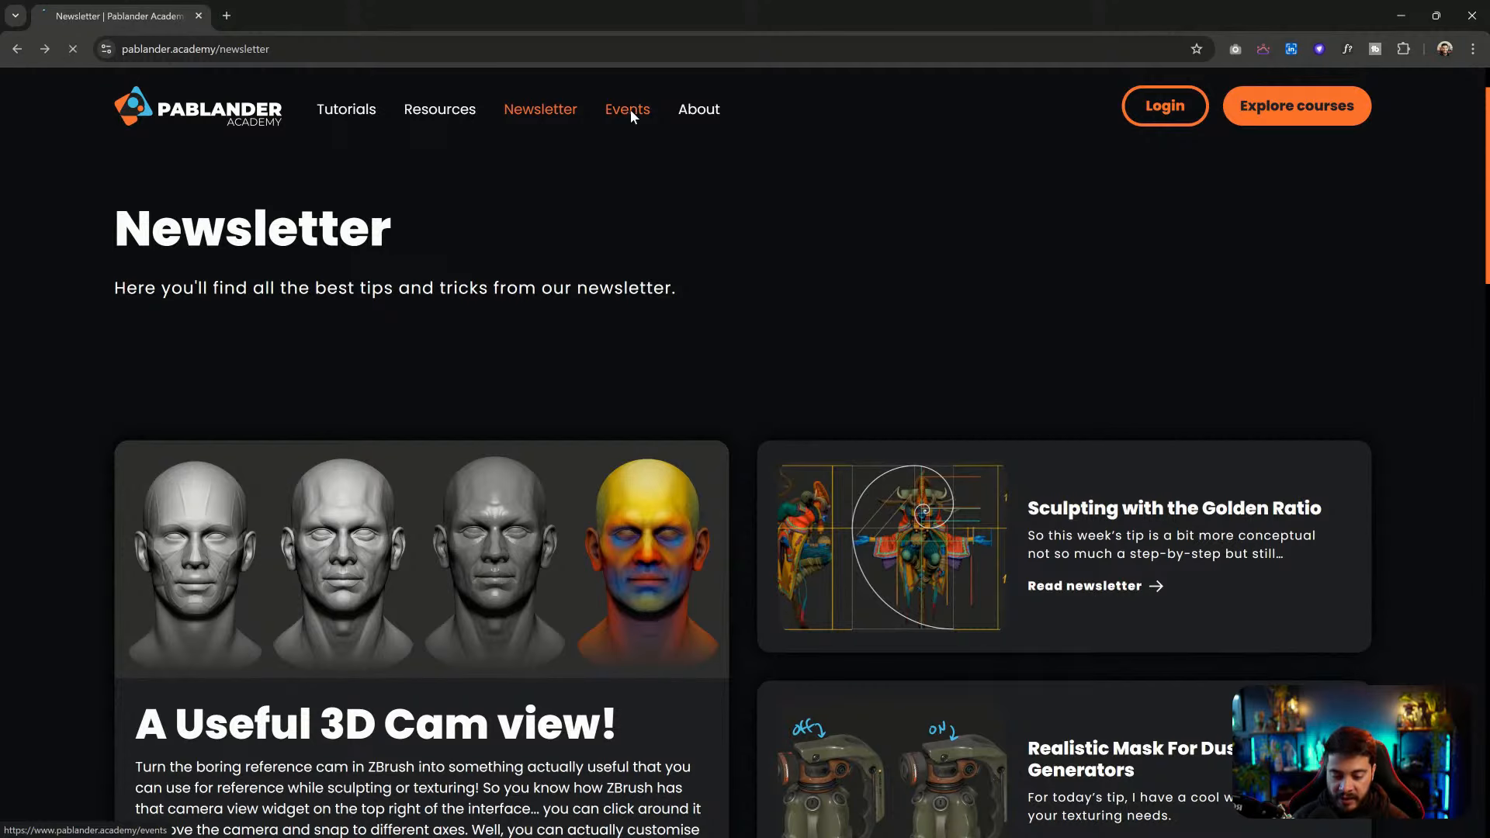
pyautogui.scroll(-1, 578, 167)
pyautogui.scroll(-4, 613, 183)
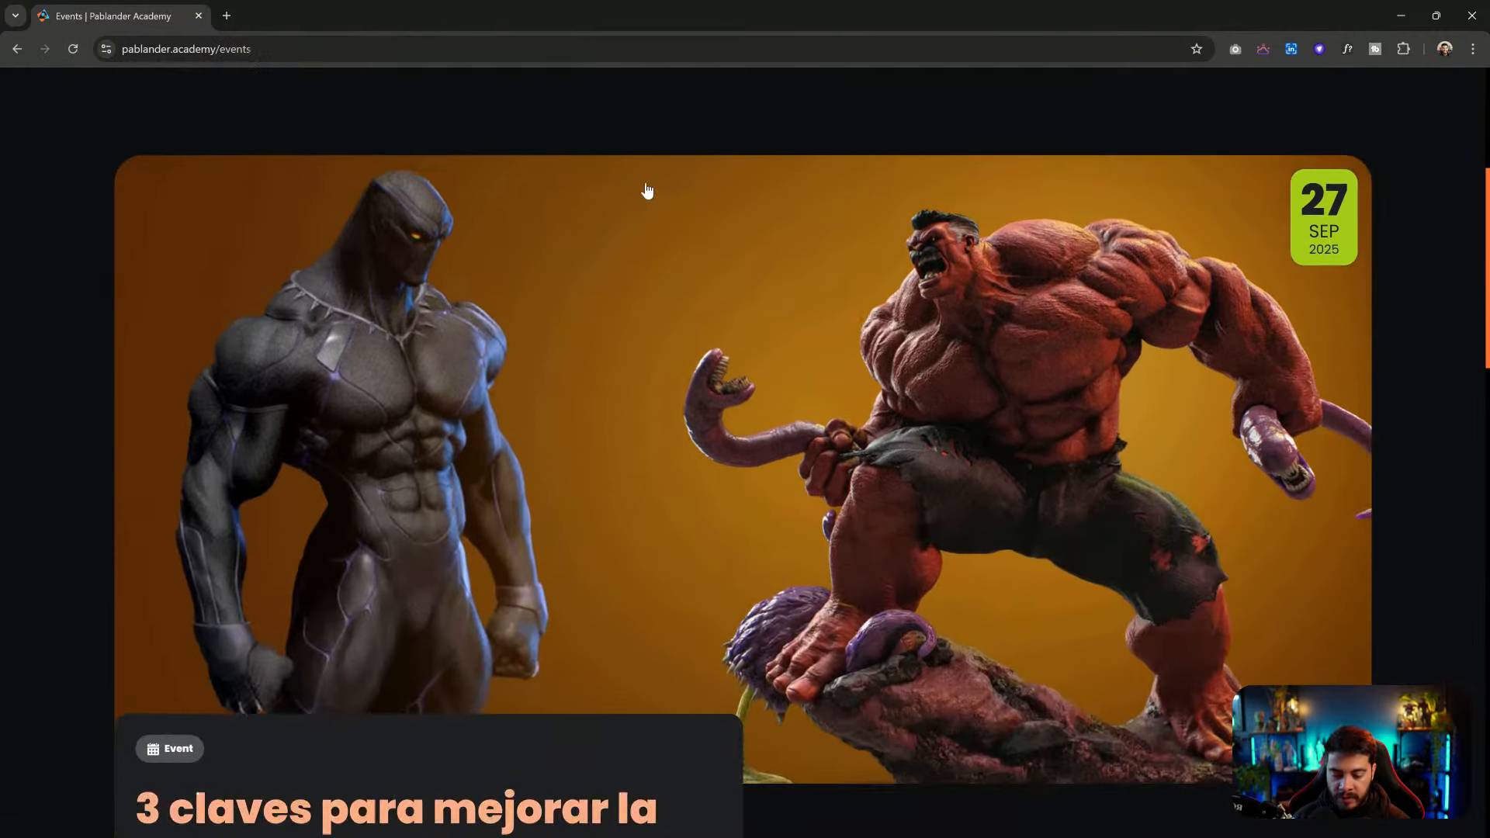
pyautogui.scroll(-2, 799, 310)
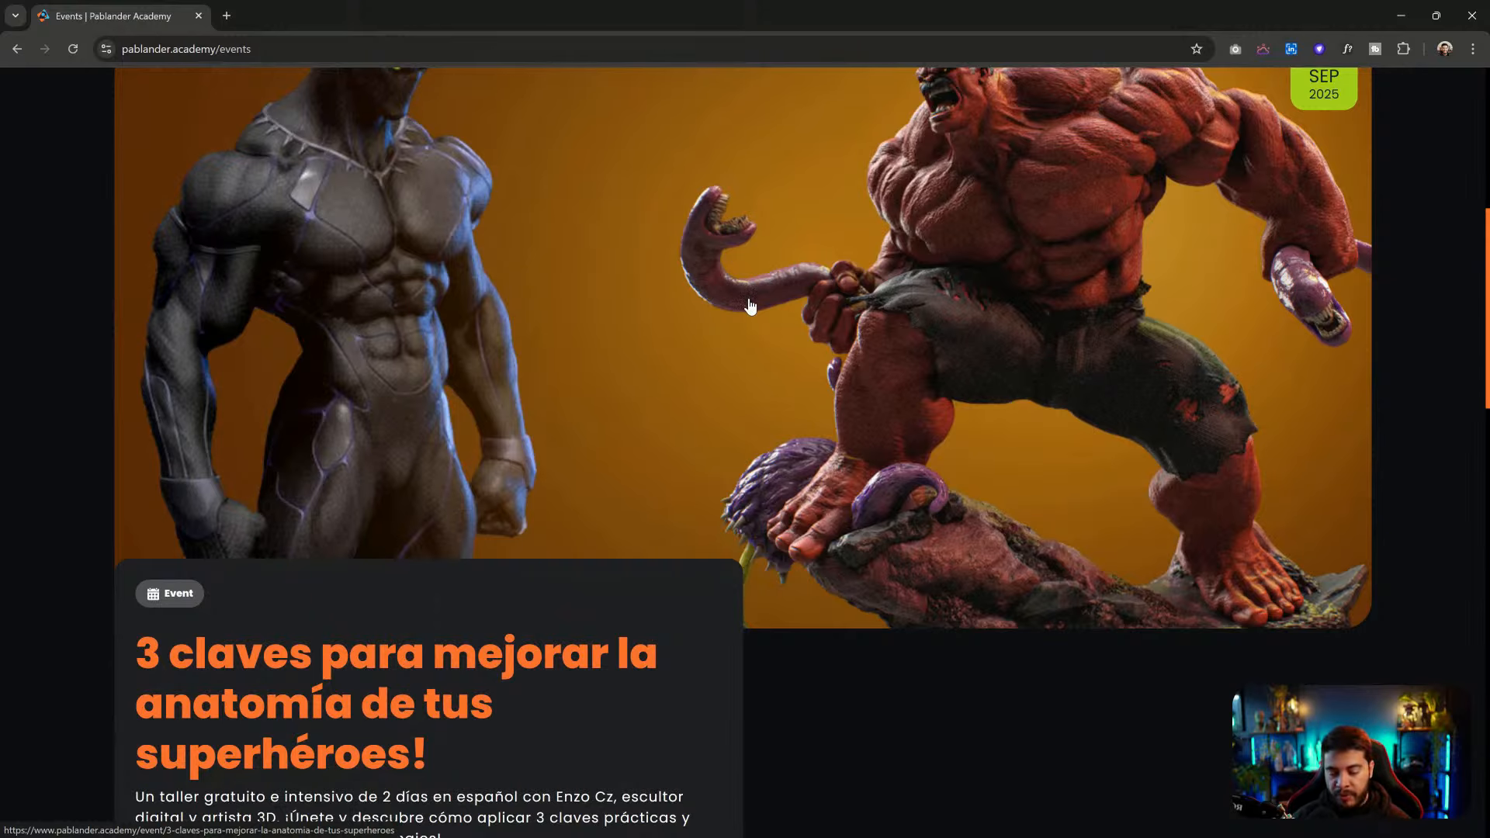
pyautogui.scroll(2, 749, 306)
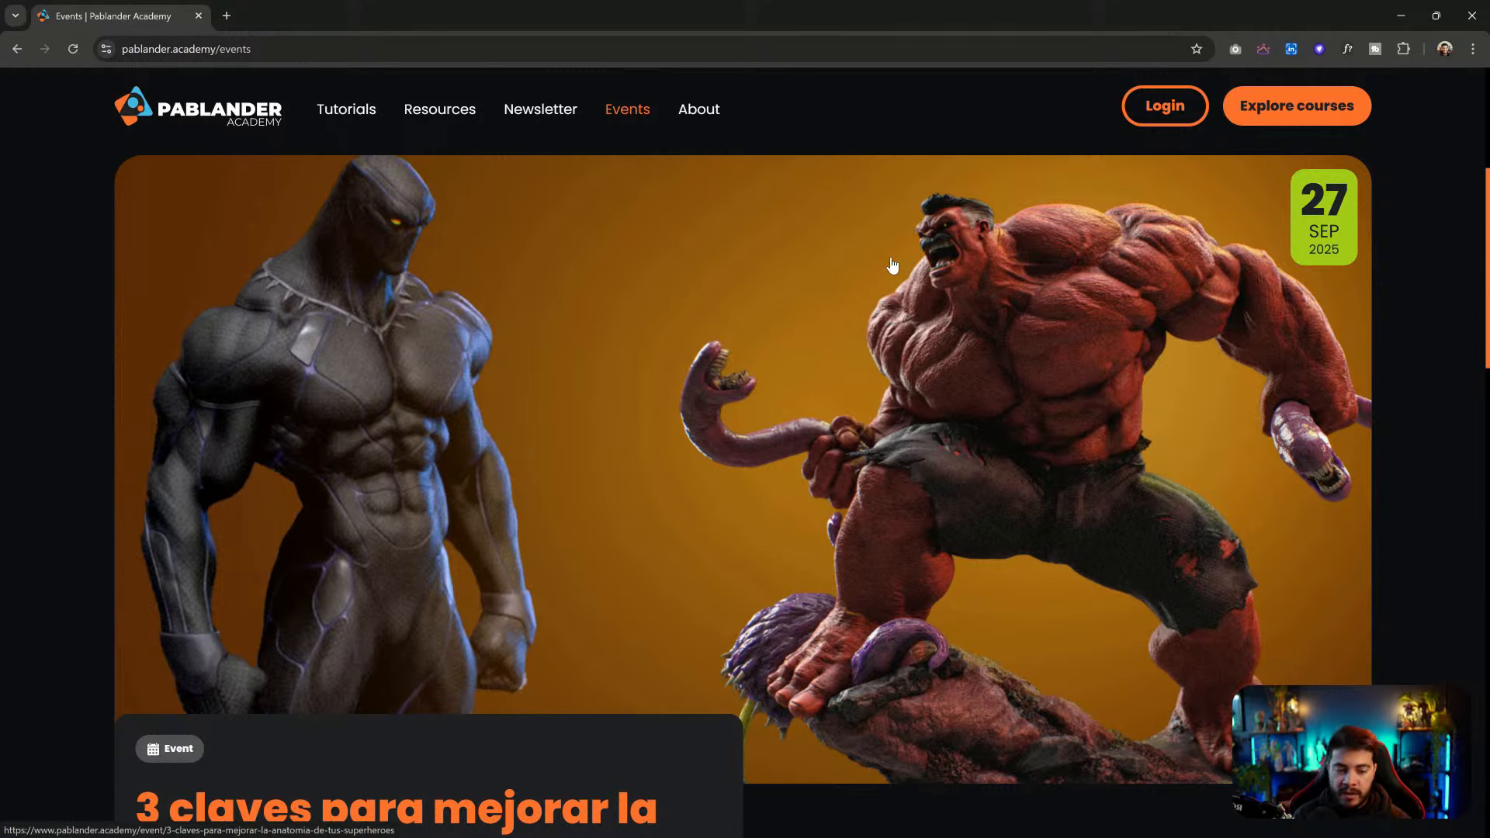
pyautogui.scroll(-2, 812, 314)
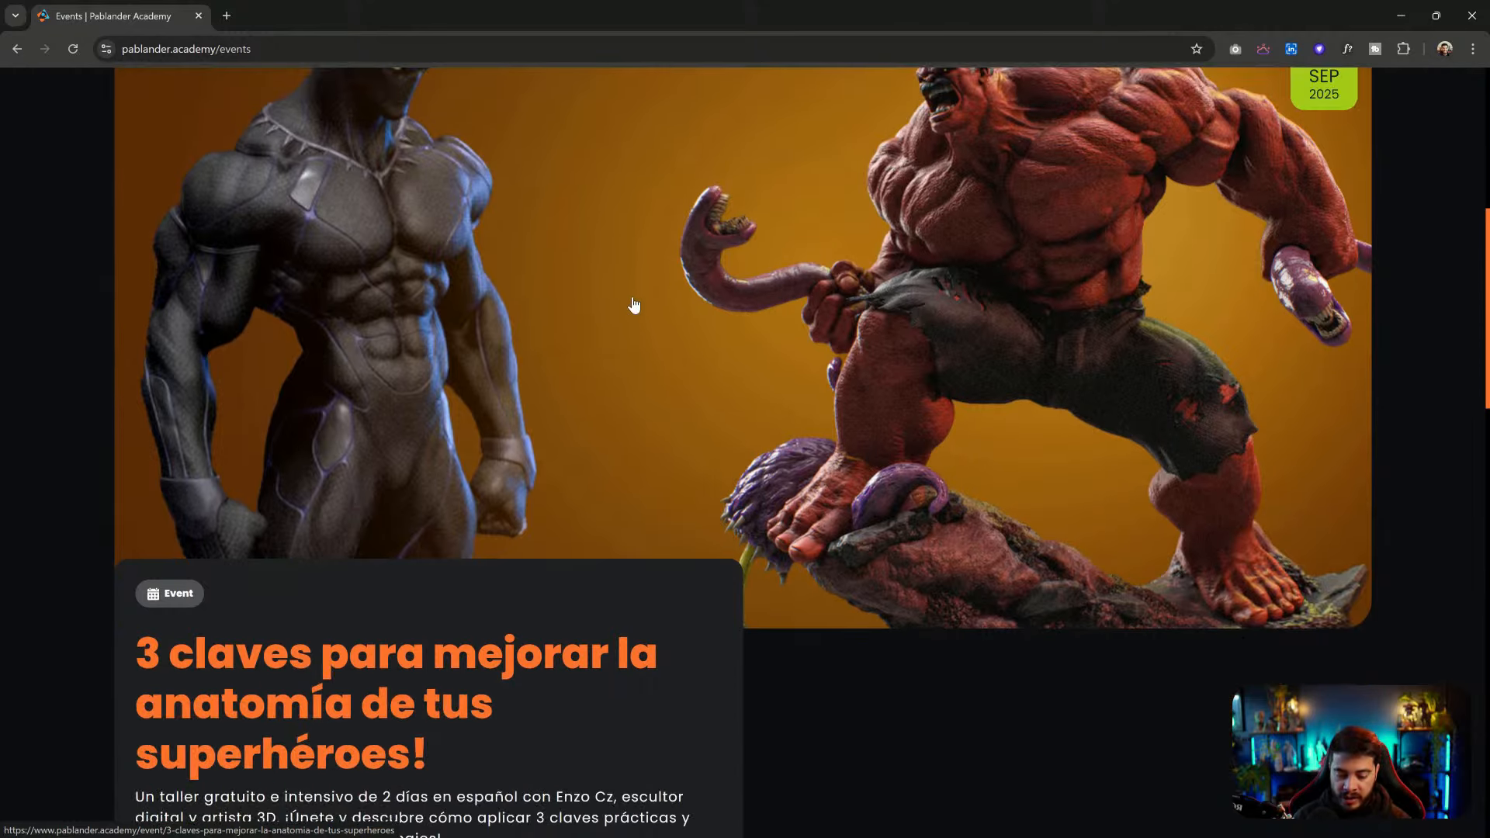
# Open the event "3 claves para mejorar la anatomía de tus superhéroes!" and go to its registration page
pyautogui.click(621, 308)
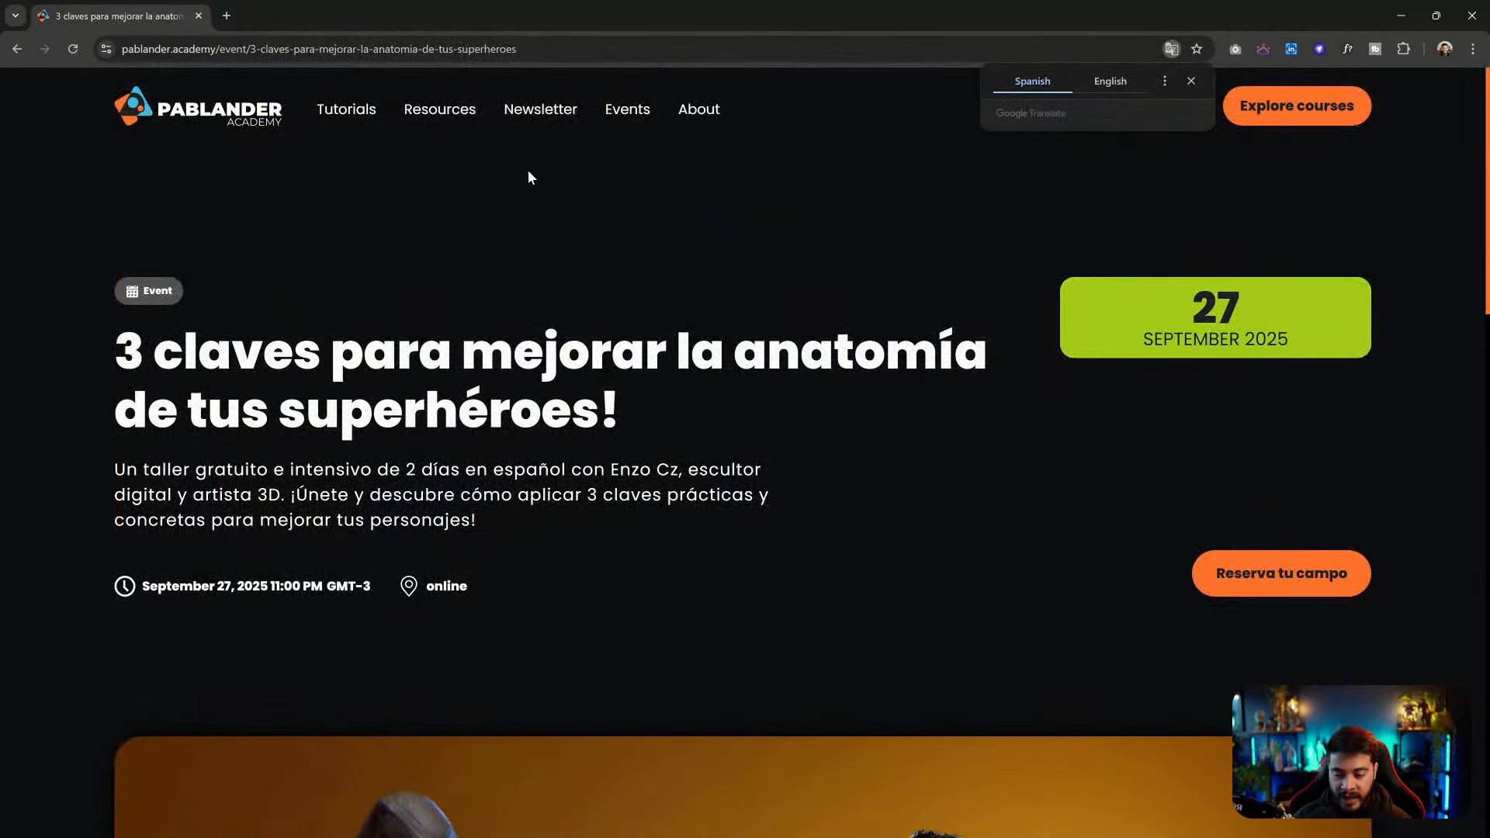
pyautogui.scroll(-10, 662, 263)
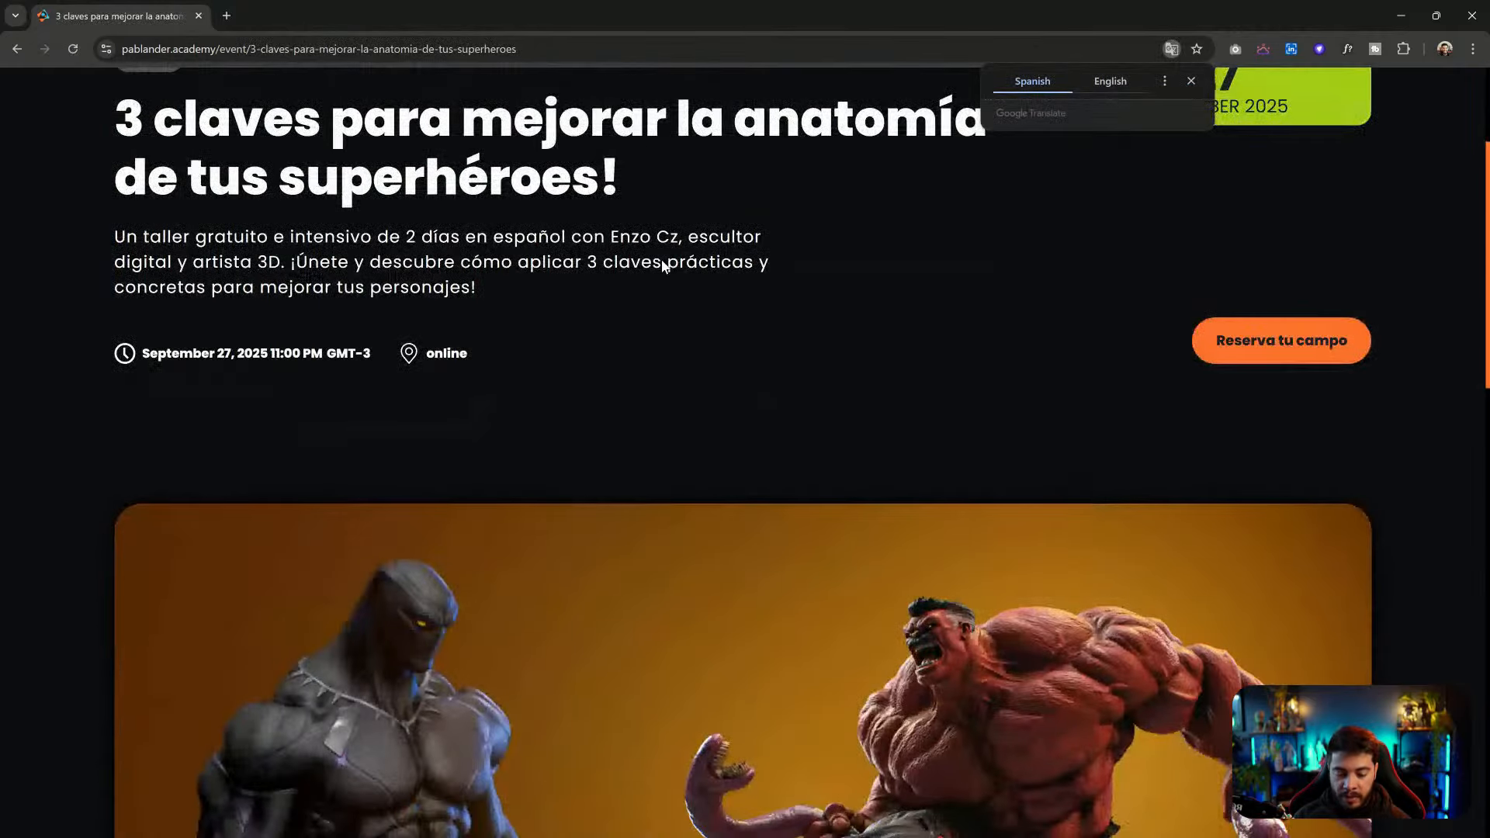
pyautogui.scroll(6, 742, 264)
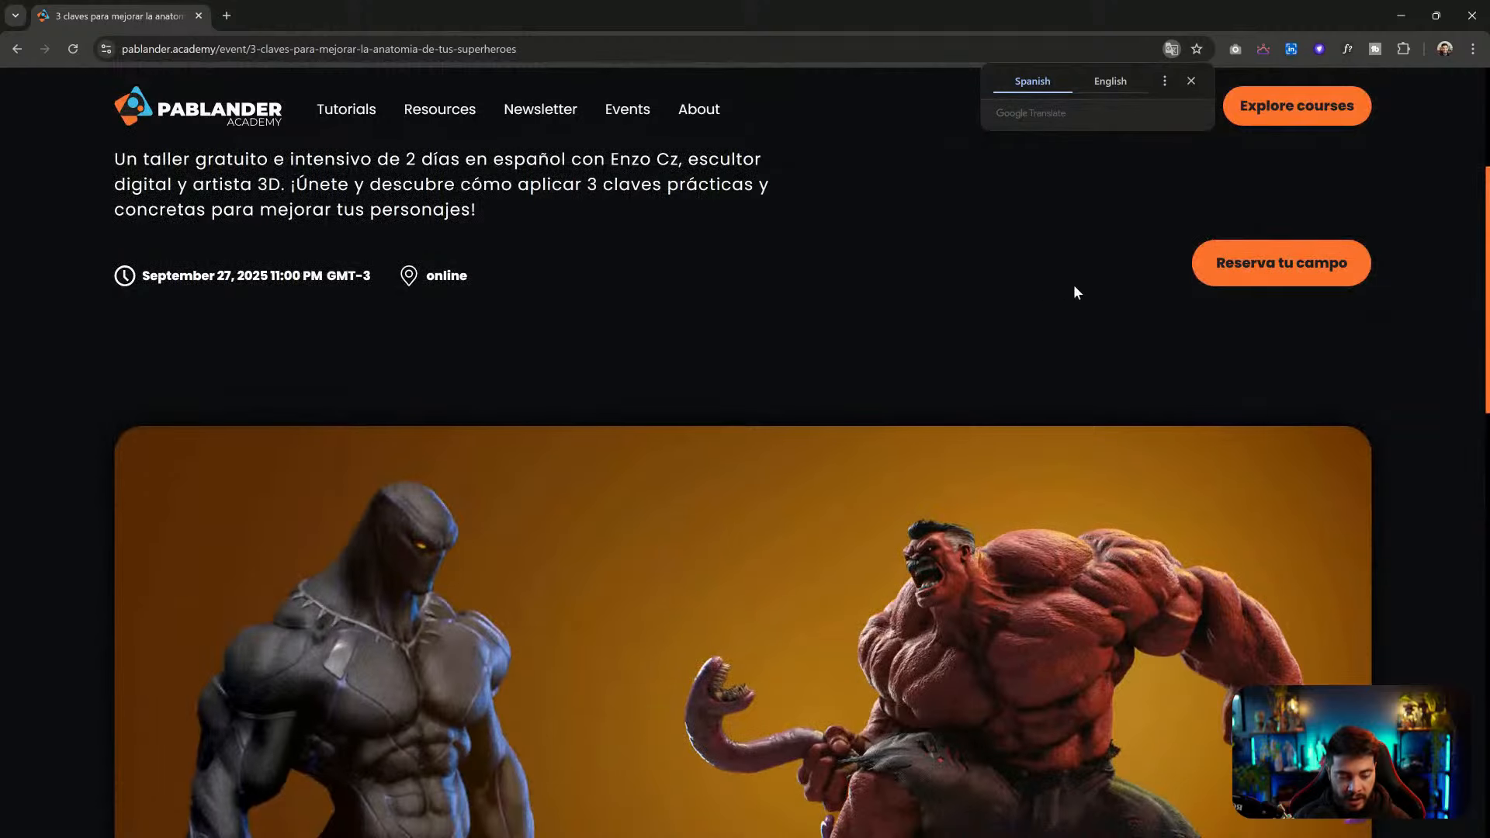
pyautogui.click(1280, 265)
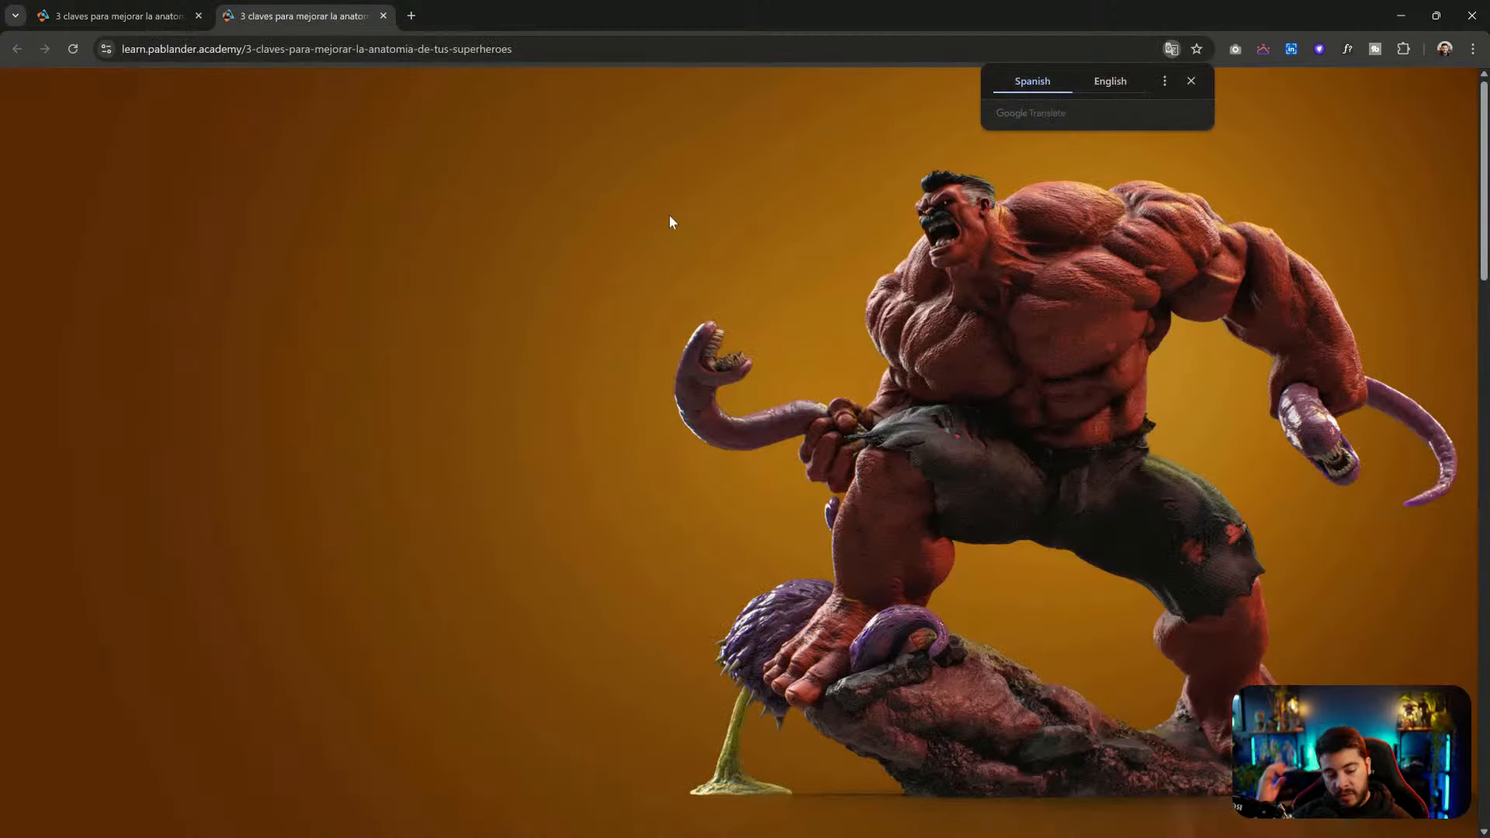
# Read the workshop's schedule, compare the Buenos Aires start time across time zones in the linked converter, and close the converter
pyautogui.scroll(-3, 747, 224)
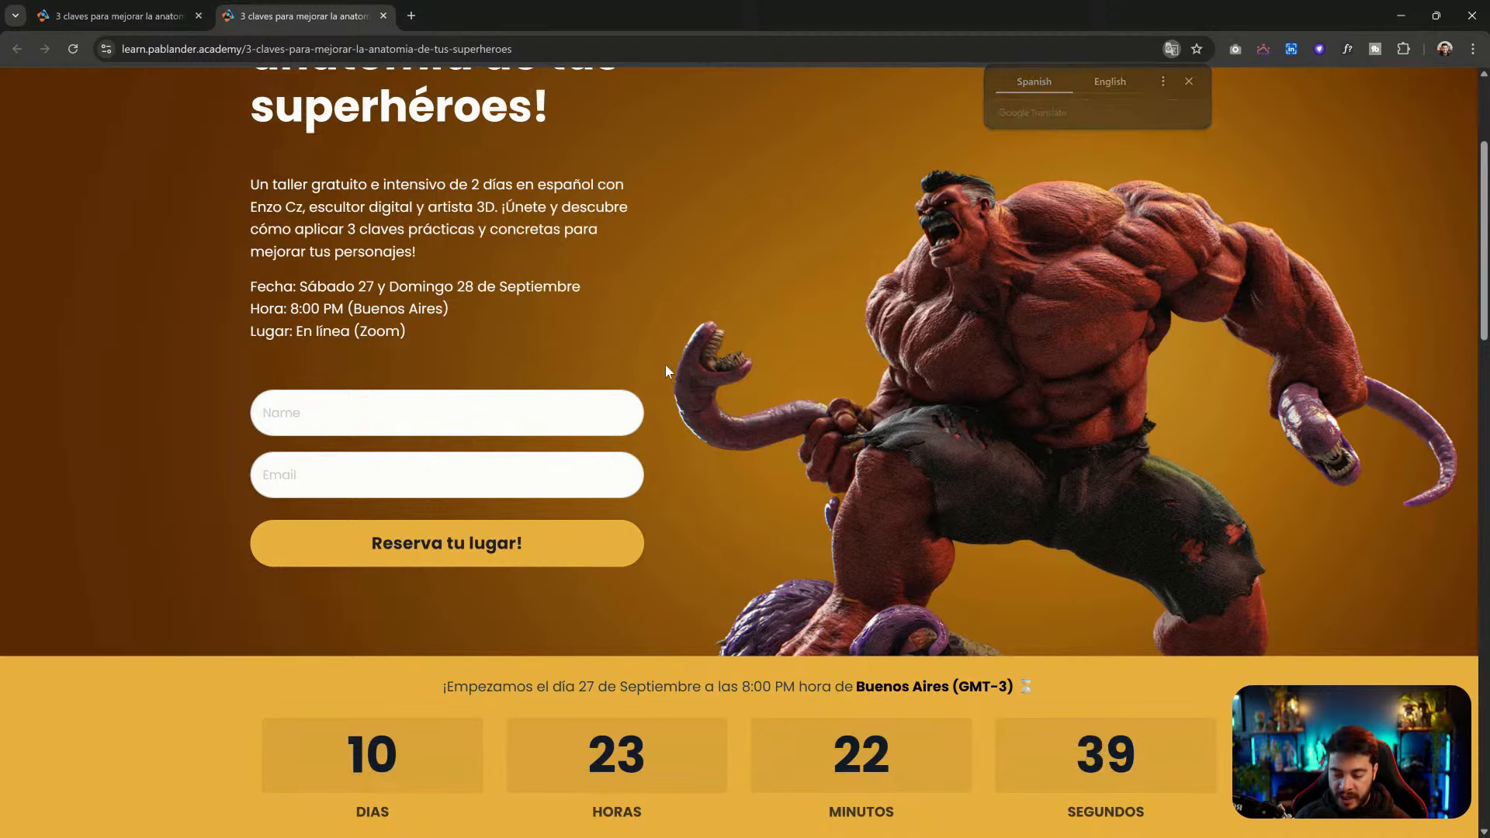
pyautogui.moveTo(300, 309); pyautogui.dragTo(414, 311)
pyautogui.click(419, 309)
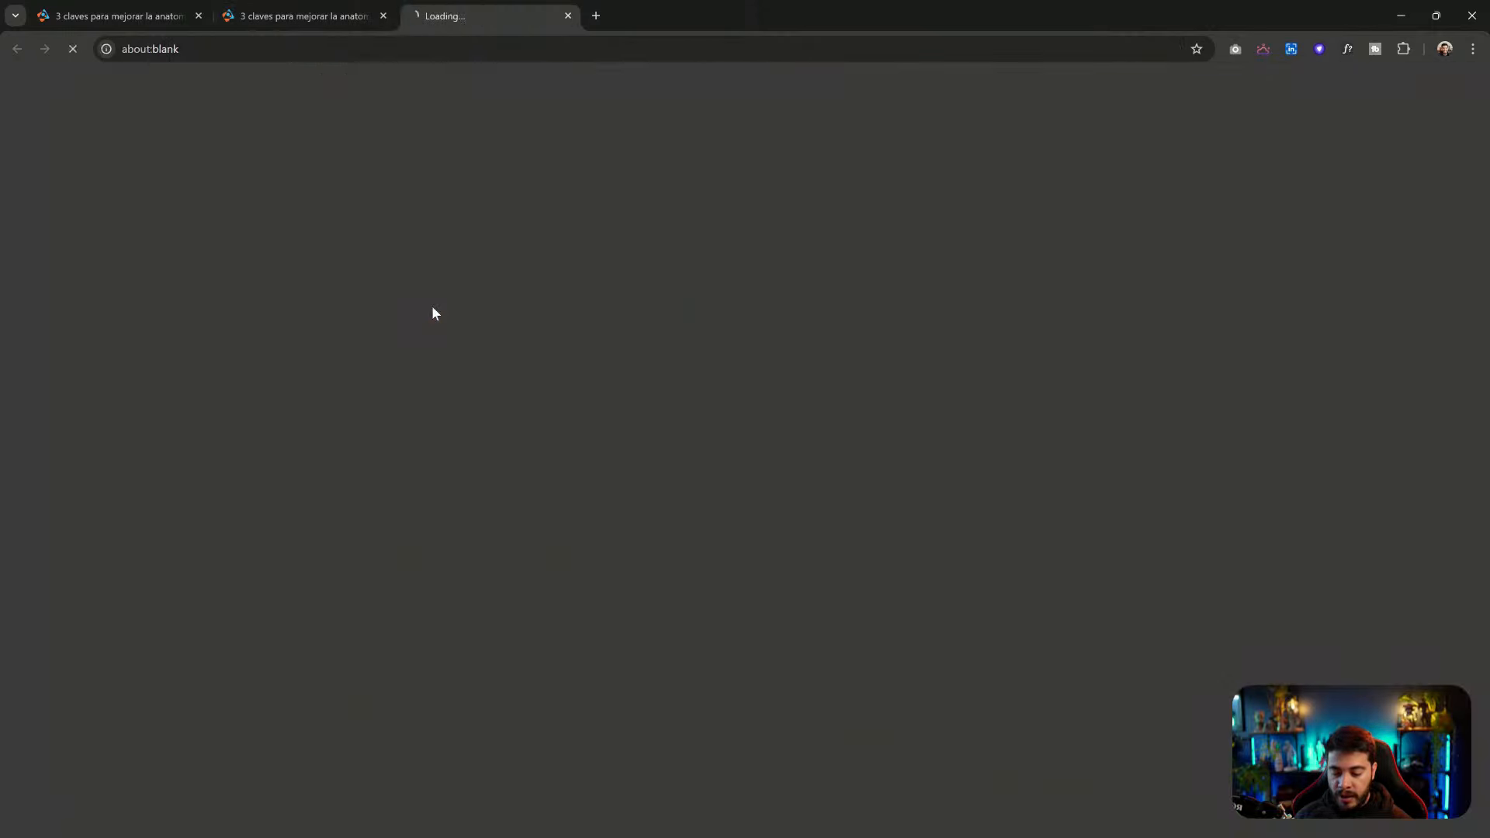
pyautogui.click(358, 17)
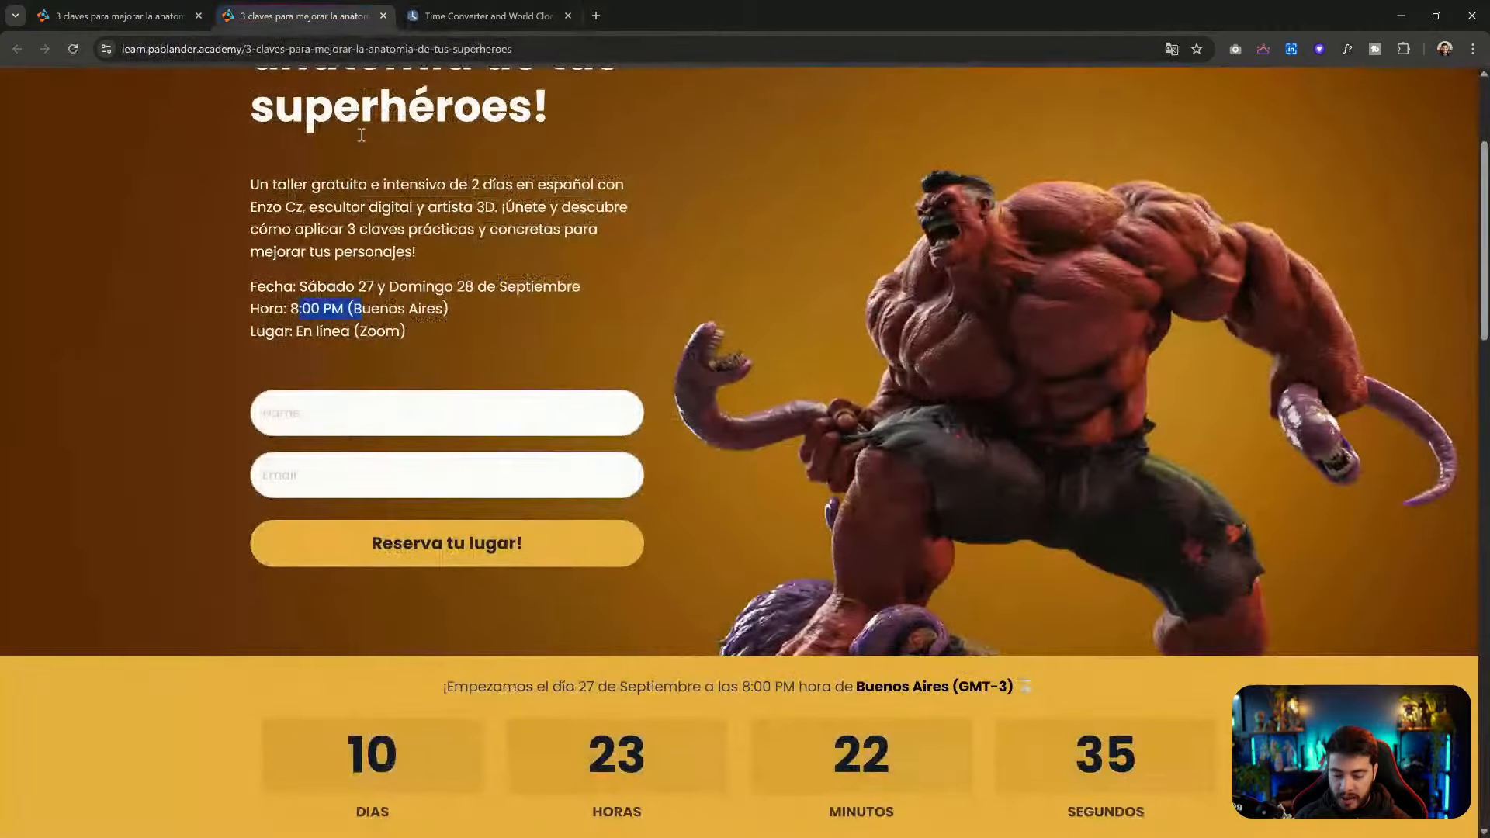
pyautogui.click(494, 320)
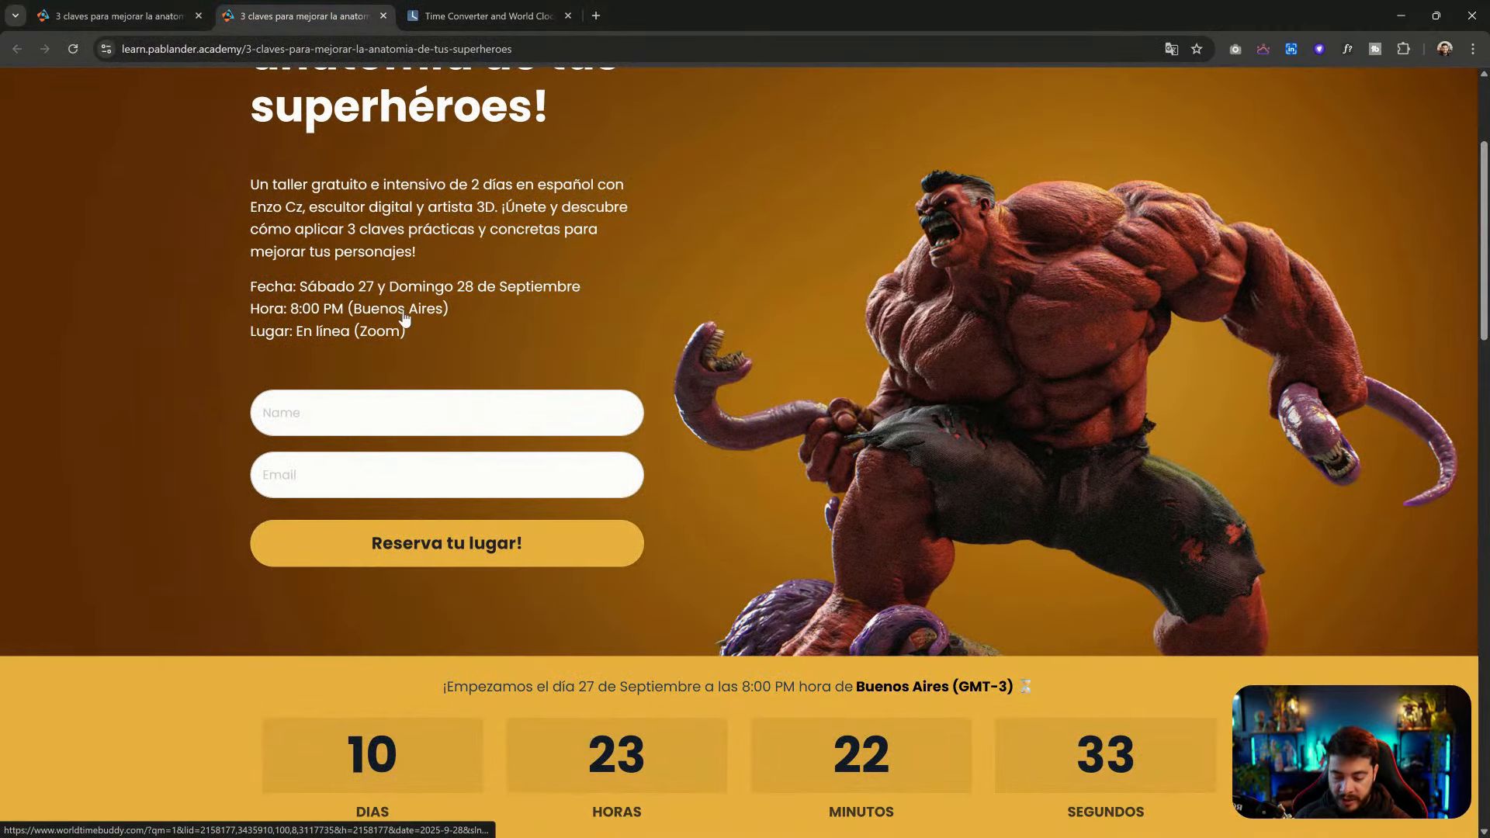
pyautogui.click(405, 310)
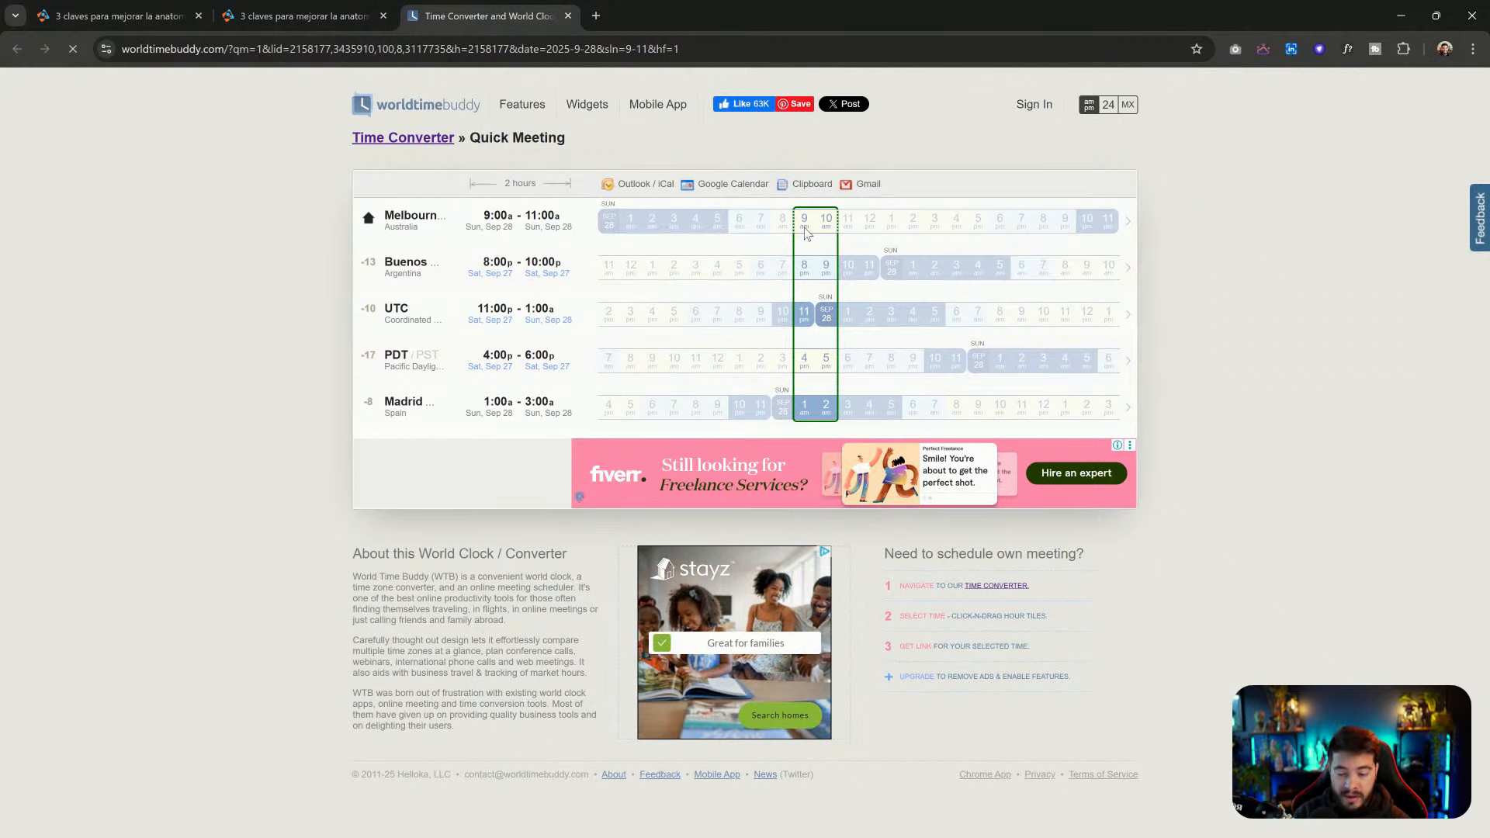
pyautogui.click(568, 16)
# Look through the rest of the workshop page down to the instructor section and its character gallery
pyautogui.scroll(-5, 574, 232)
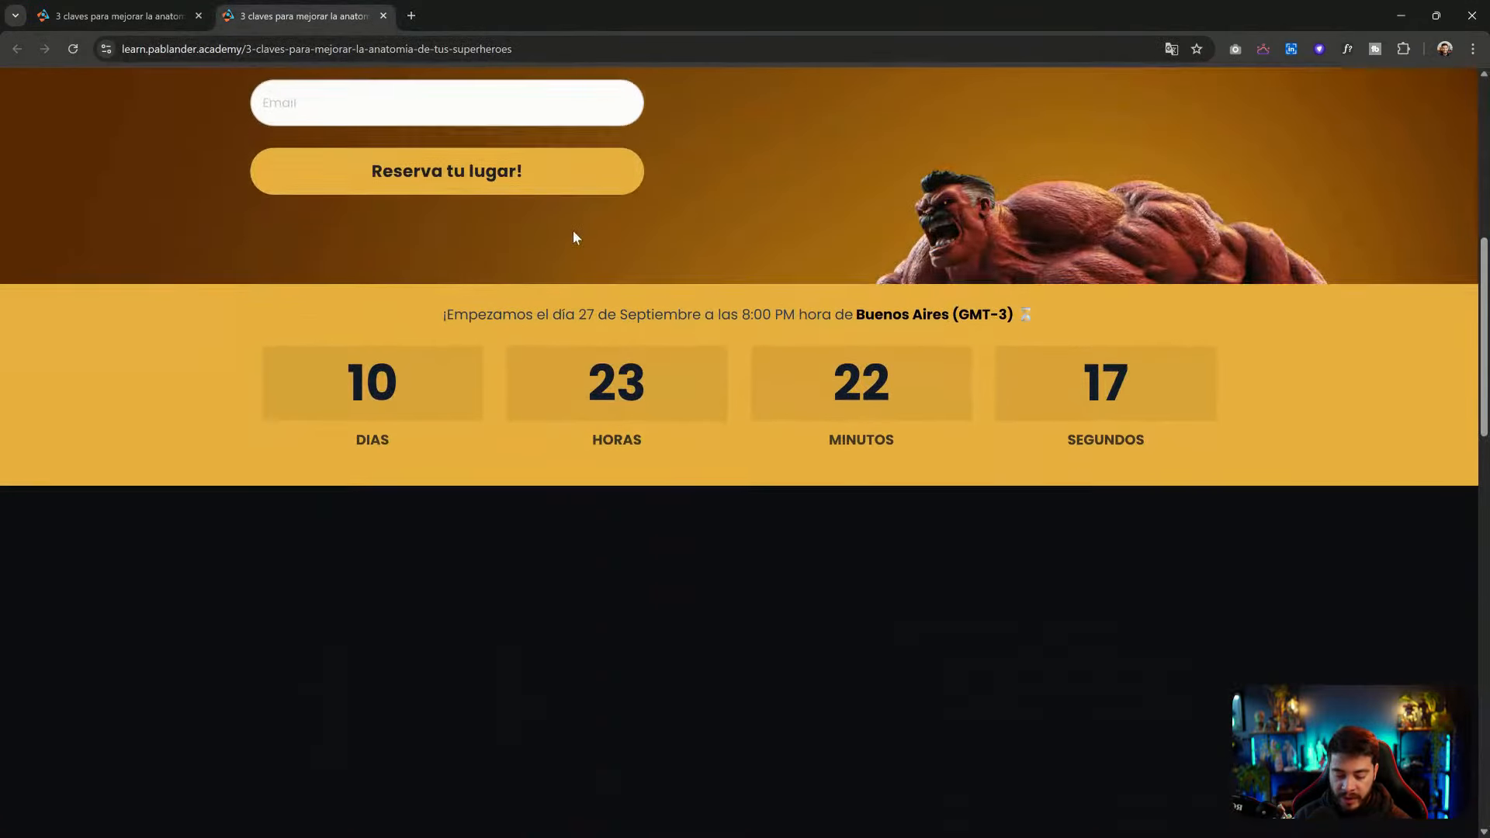
pyautogui.scroll(-12, 573, 232)
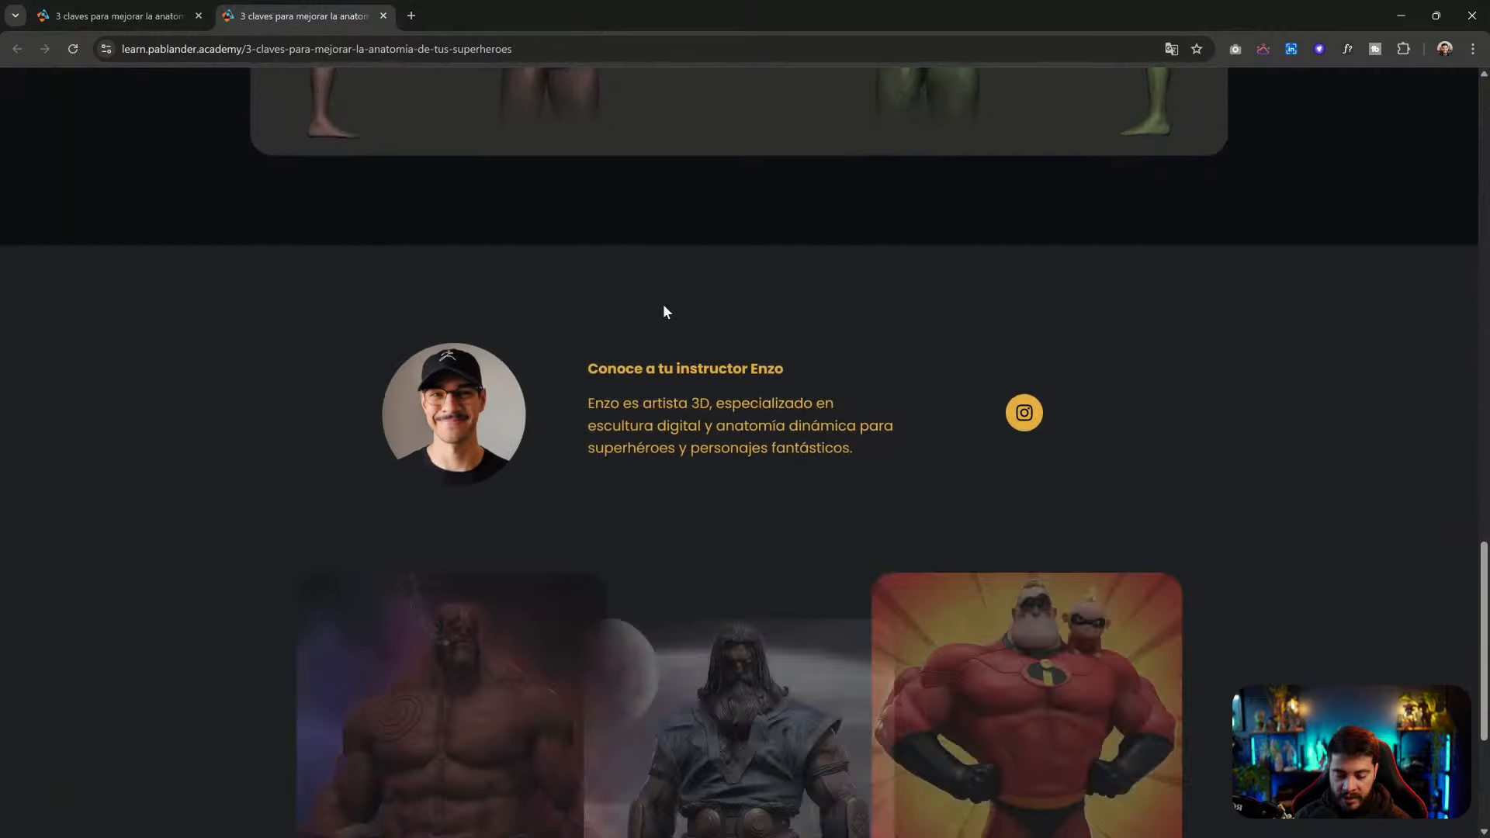
pyautogui.scroll(-3, 665, 318)
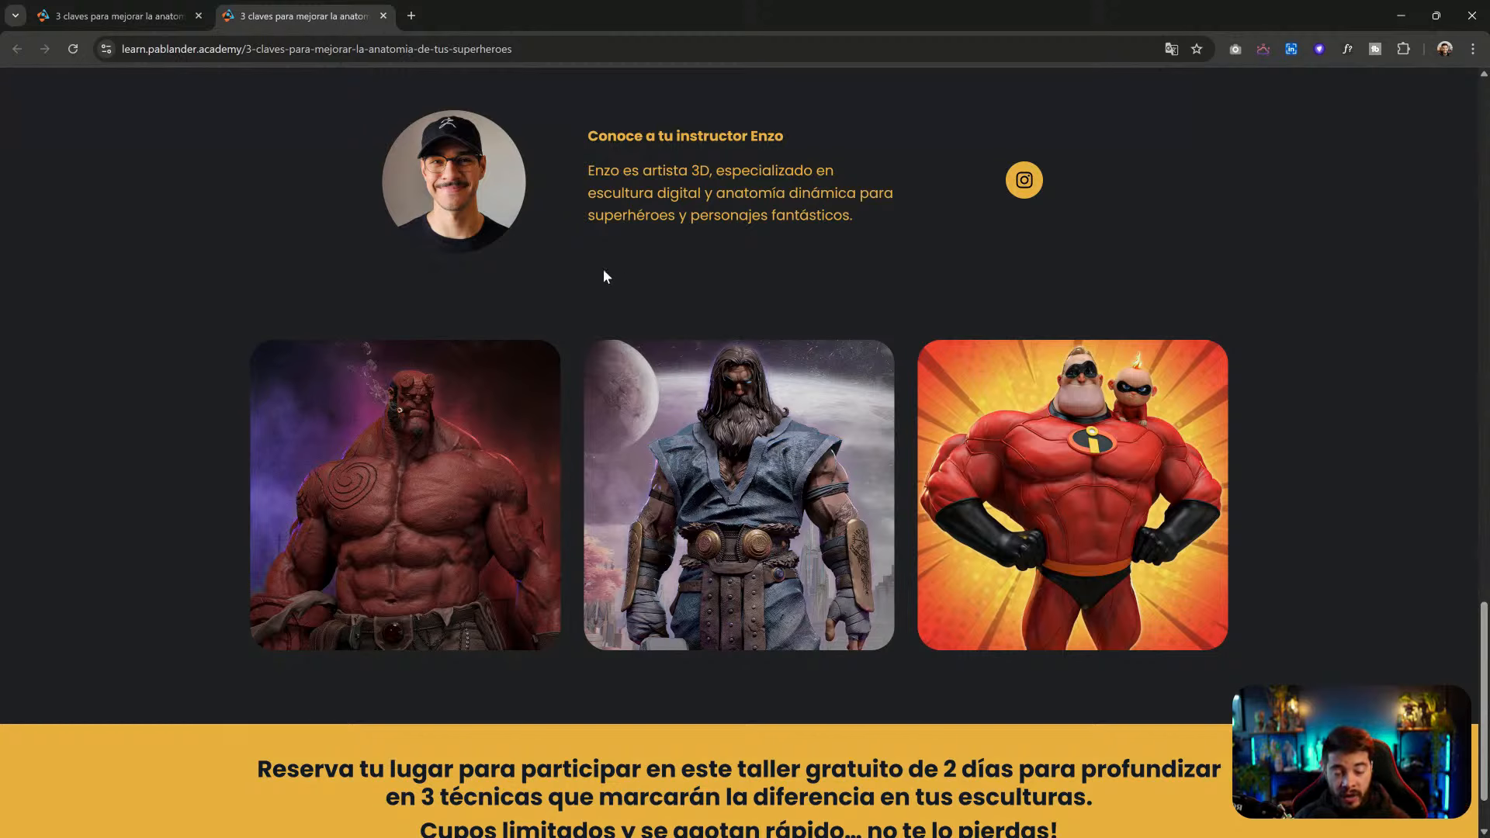
# Switch to ZBrush, moving the browser out of view and placing the monkey face reference beside the head sculpt
pyautogui.click(155, 15)
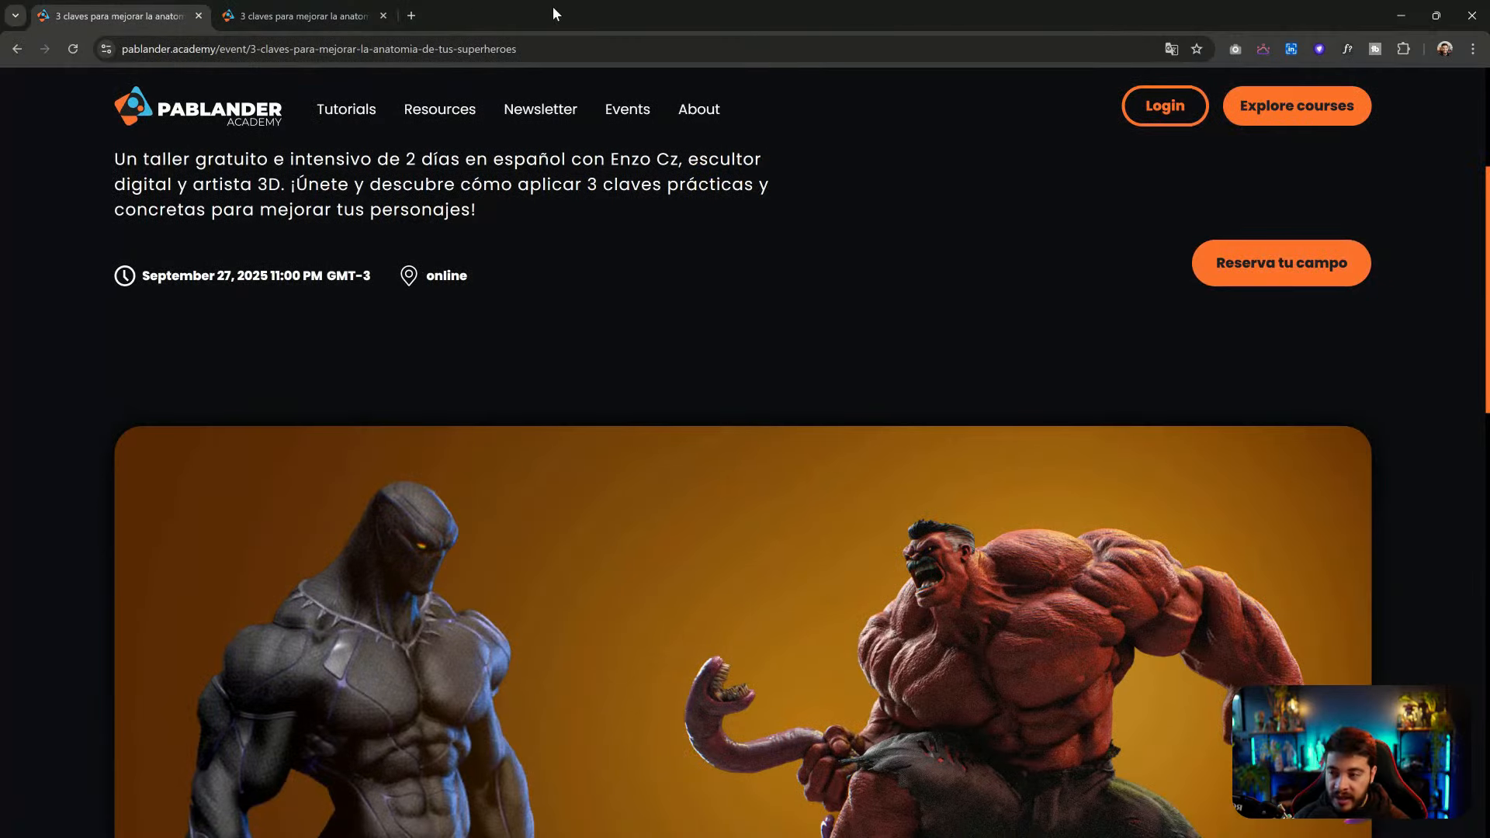
pyautogui.moveTo(553, 10); pyautogui.dragTo(0, 101)
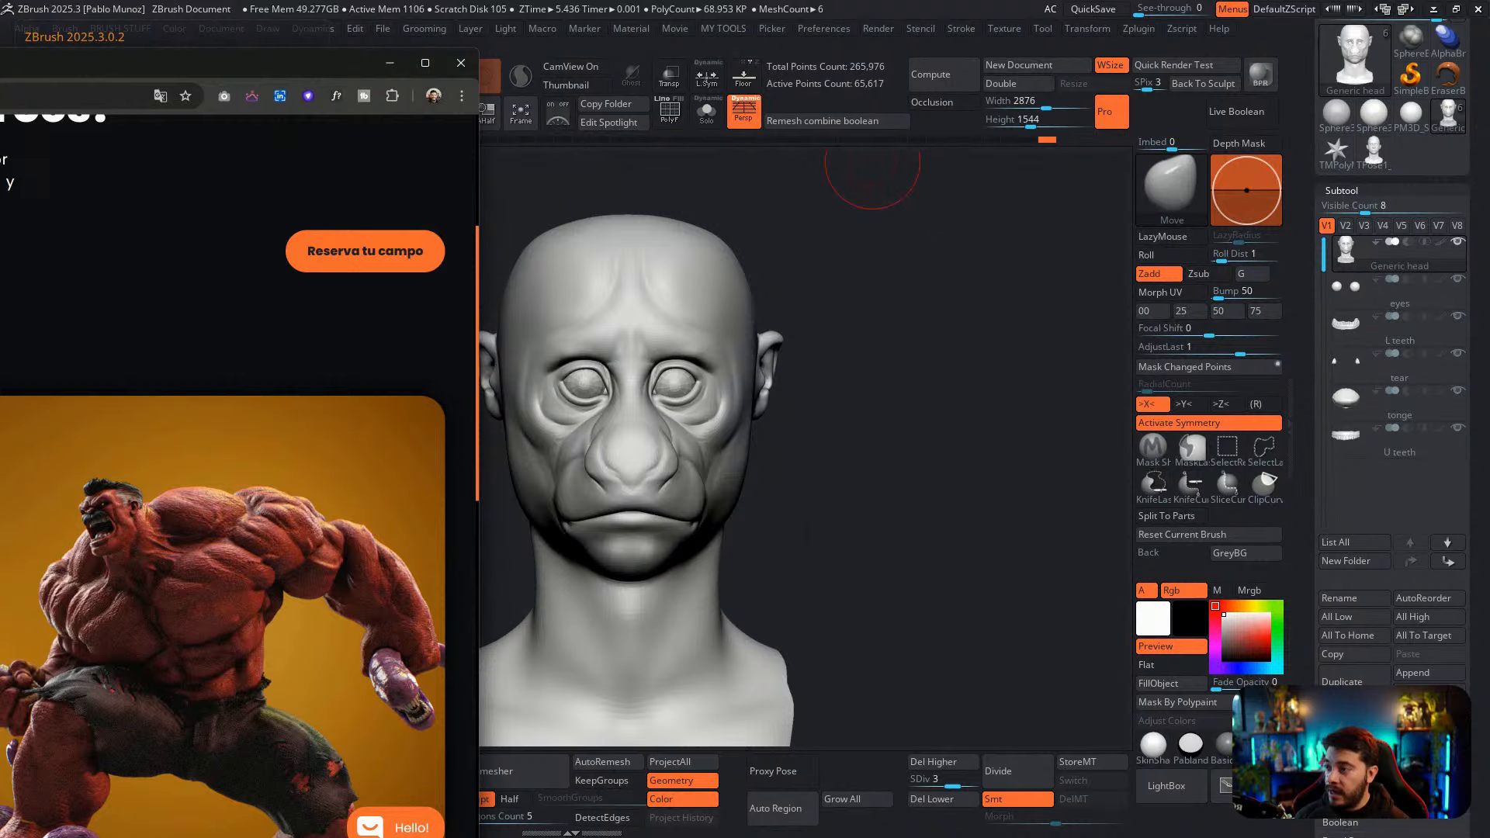
pyautogui.scroll(-10, 233, 466)
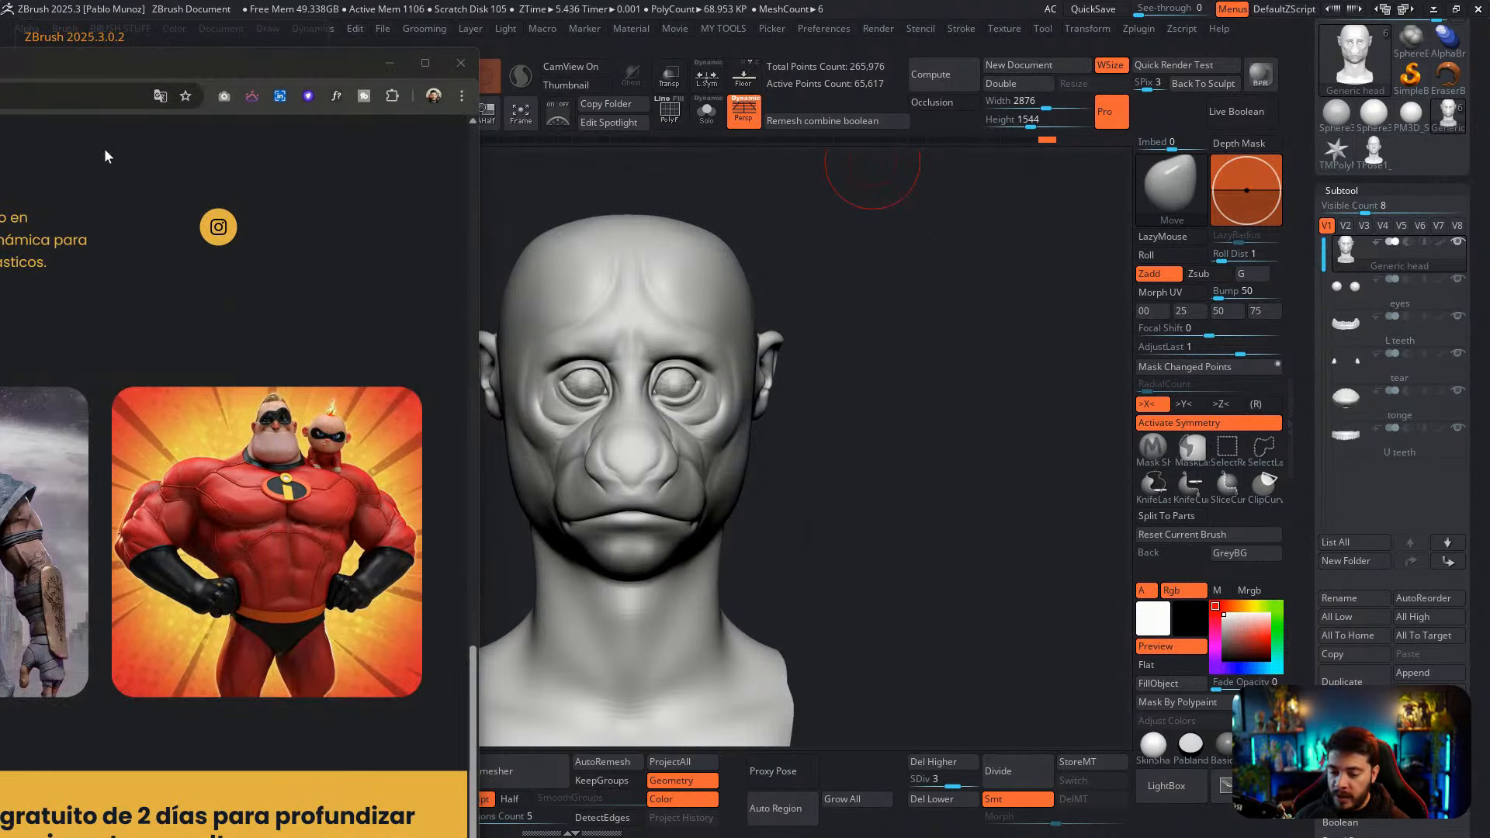
pyautogui.click(264, 65)
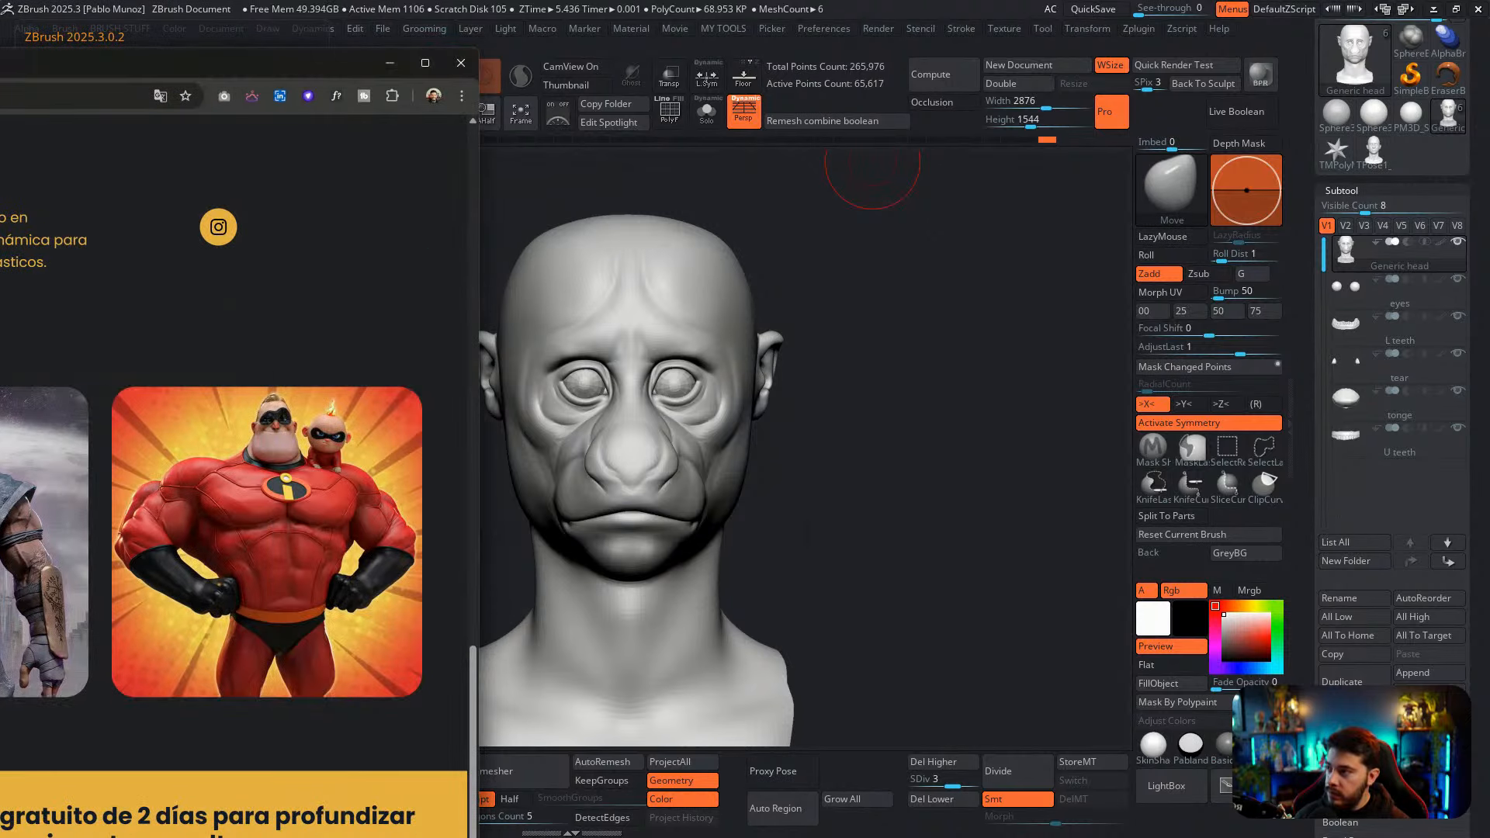
pyautogui.moveTo(3, 63); pyautogui.dragTo(0, 63)
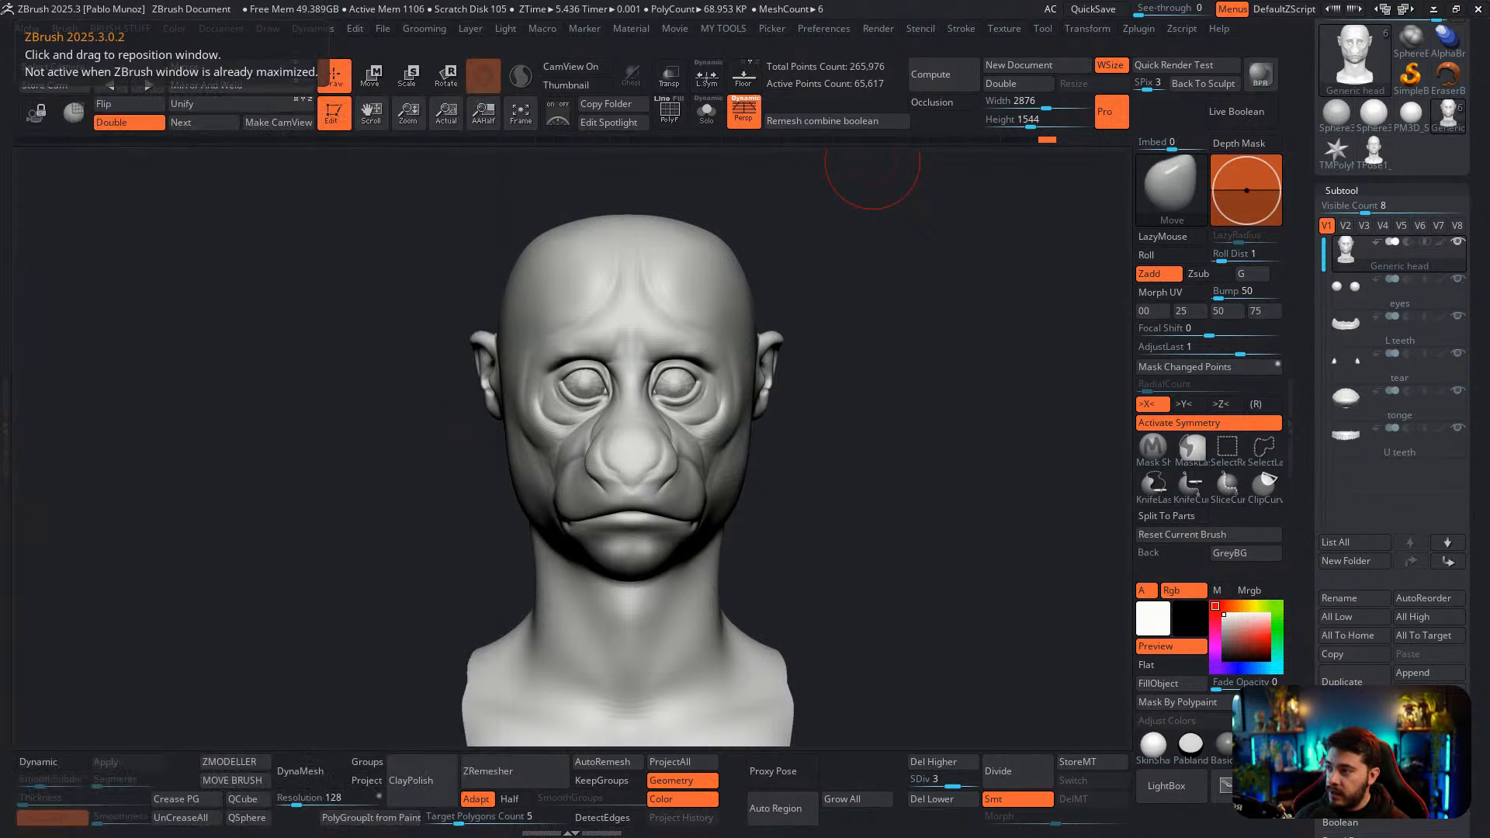
pyautogui.moveTo(0, 222); pyautogui.dragTo(65, 214)
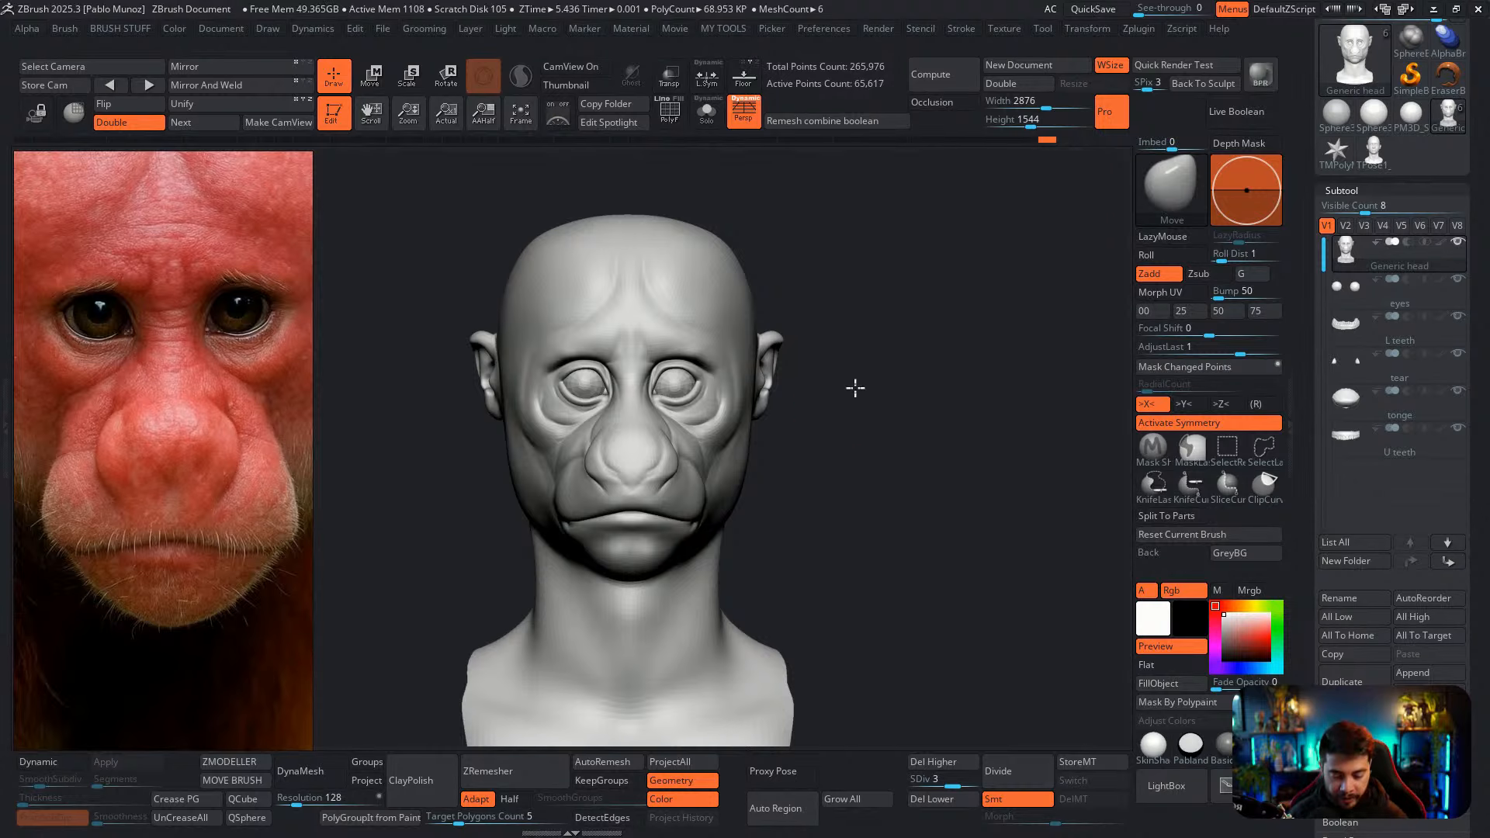
# Choose the Clean_BuildUp_A brush for sculpting the head
pyautogui.moveTo(854, 386); pyautogui.dragTo(855, 487)
pyautogui.keyDown('alt'); pyautogui.moveTo(854, 488); pyautogui.dragTo(819, 477); pyautogui.keyUp('alt')
pyautogui.press('space')
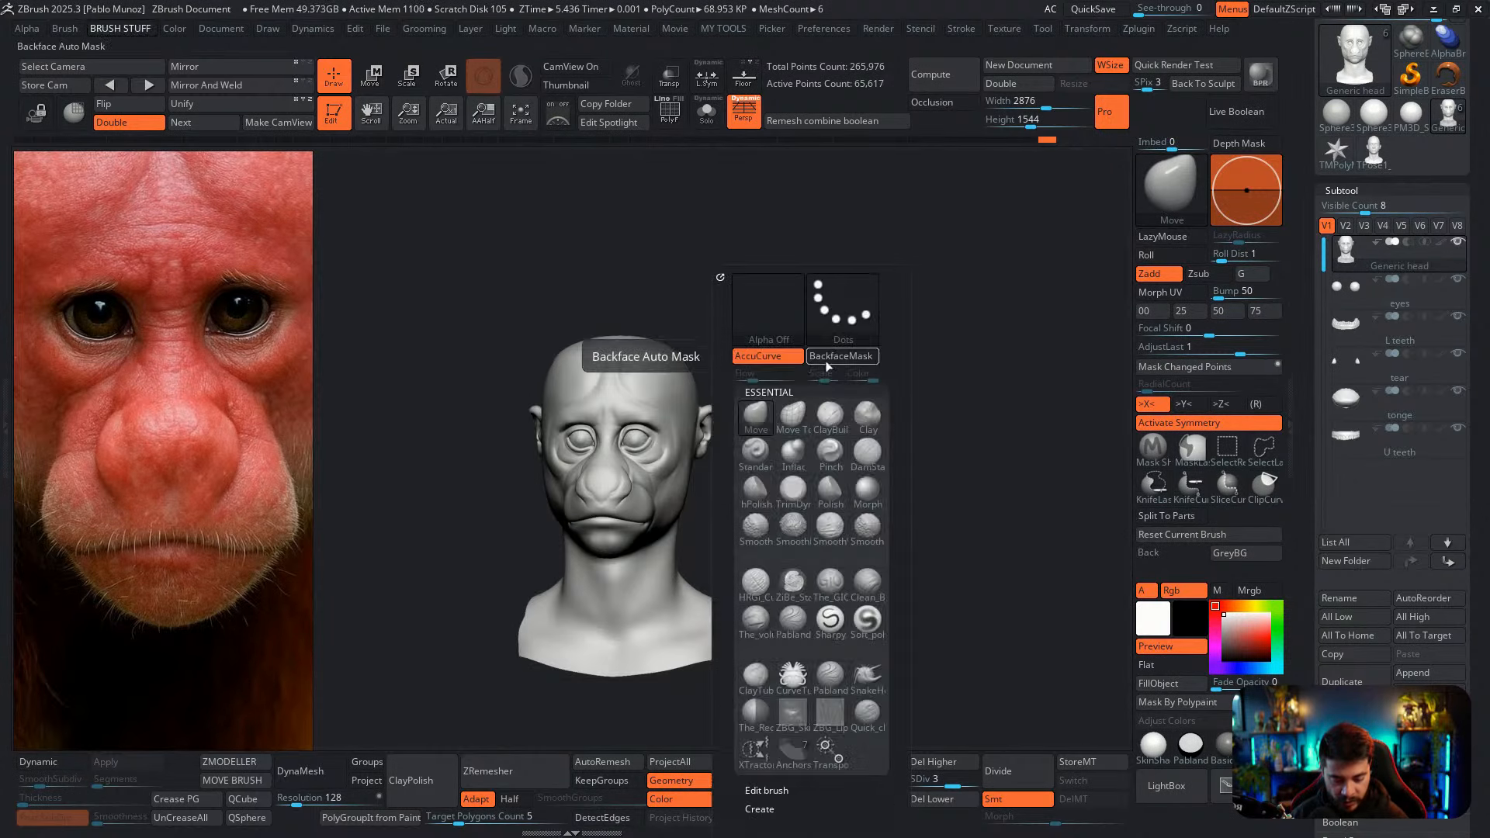
pyautogui.click(869, 590)
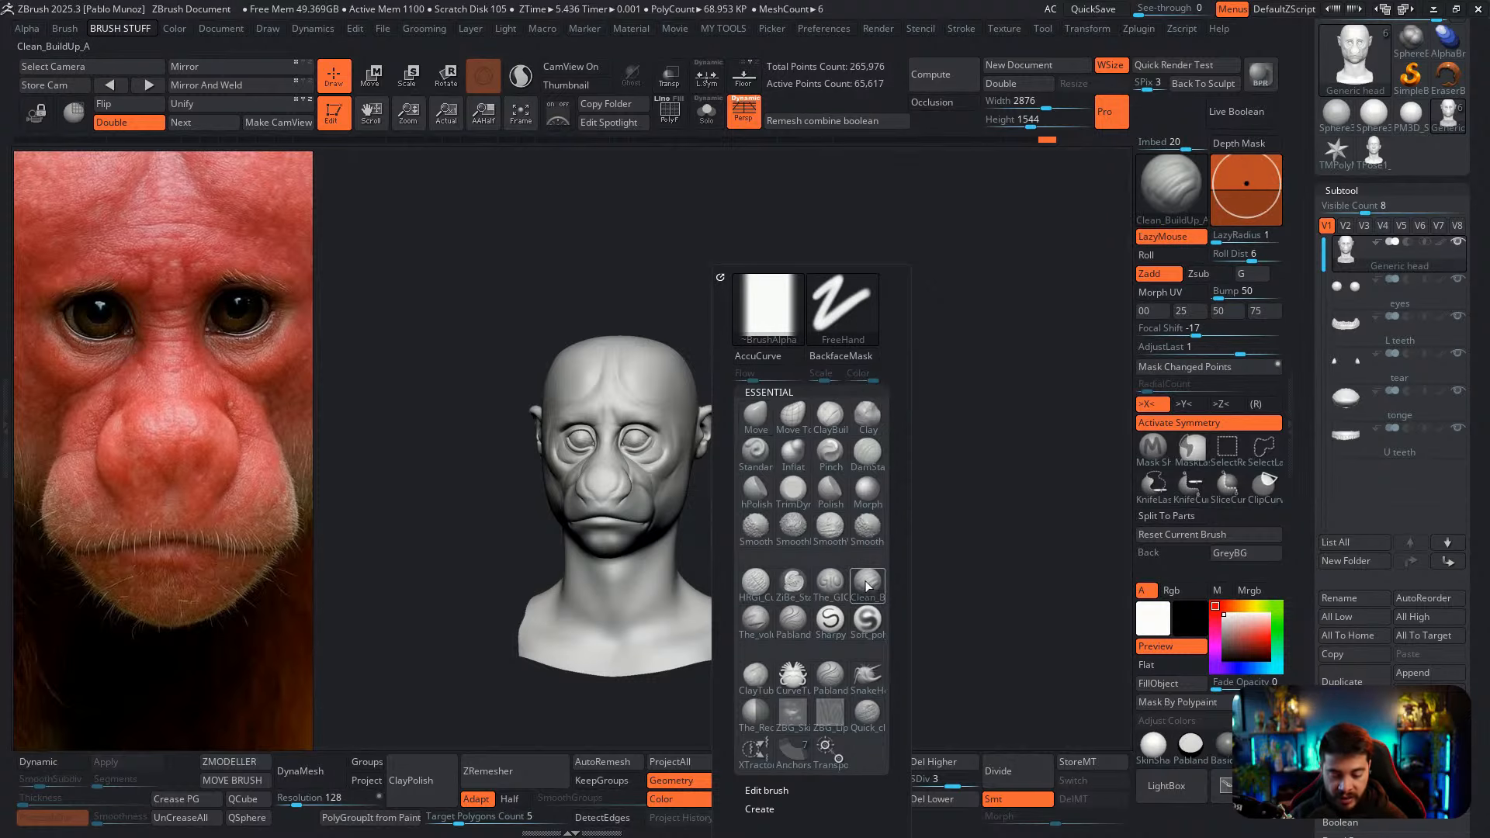
pyautogui.moveTo(810, 447)
pyautogui.keyDown('alt'); pyautogui.mouseDown()
pyautogui.moveTo(872, 458)
pyautogui.moveTo(1004, 422)
pyautogui.mouseUp(); pyautogui.keyUp('alt')
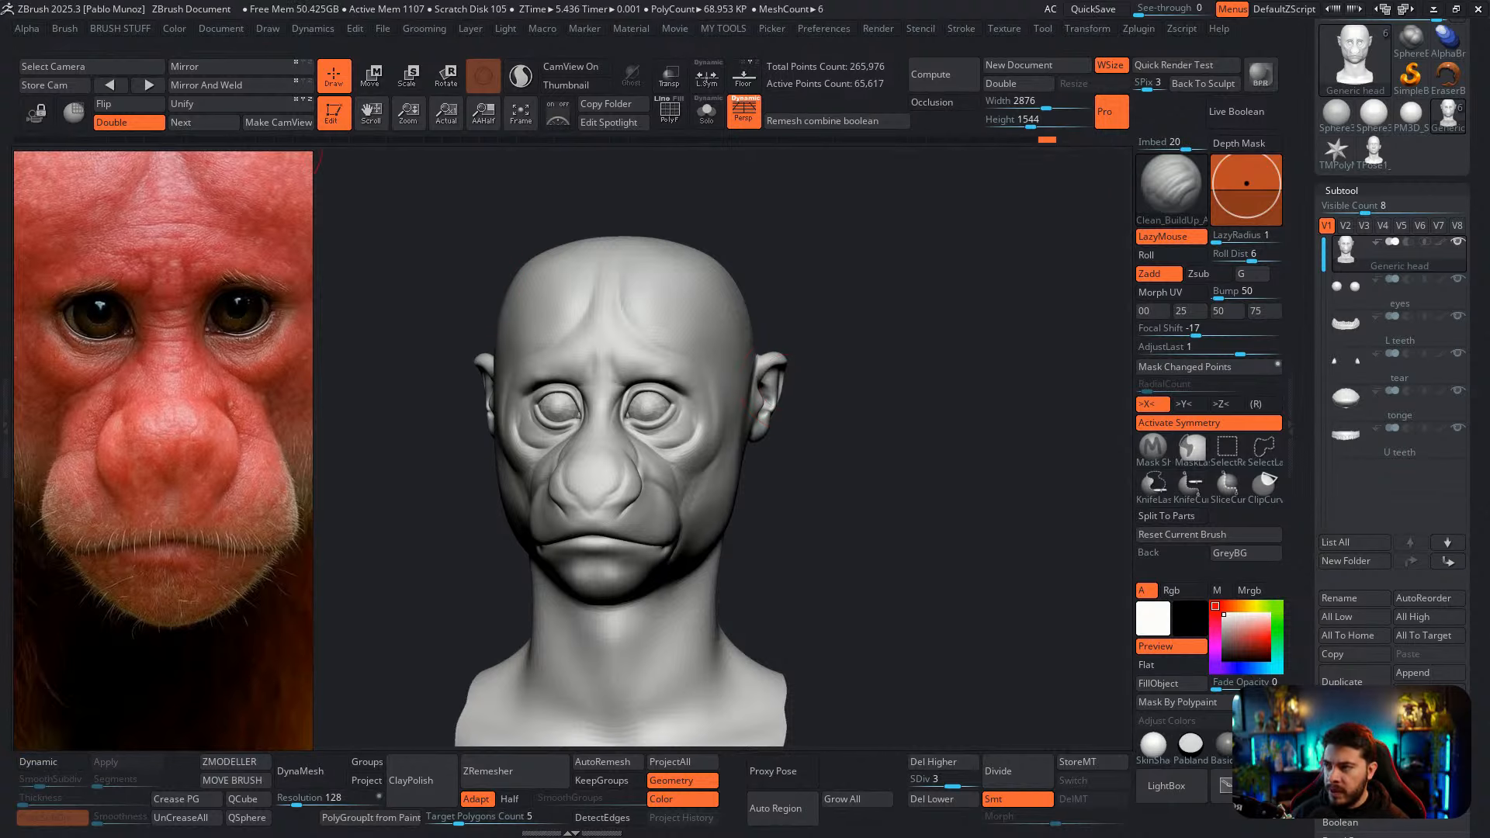
# Switch back to the browser, move the reference image off it, and open the website's Resources page at the resource list
pyautogui.moveTo(0, 123); pyautogui.dragTo(221, 2)
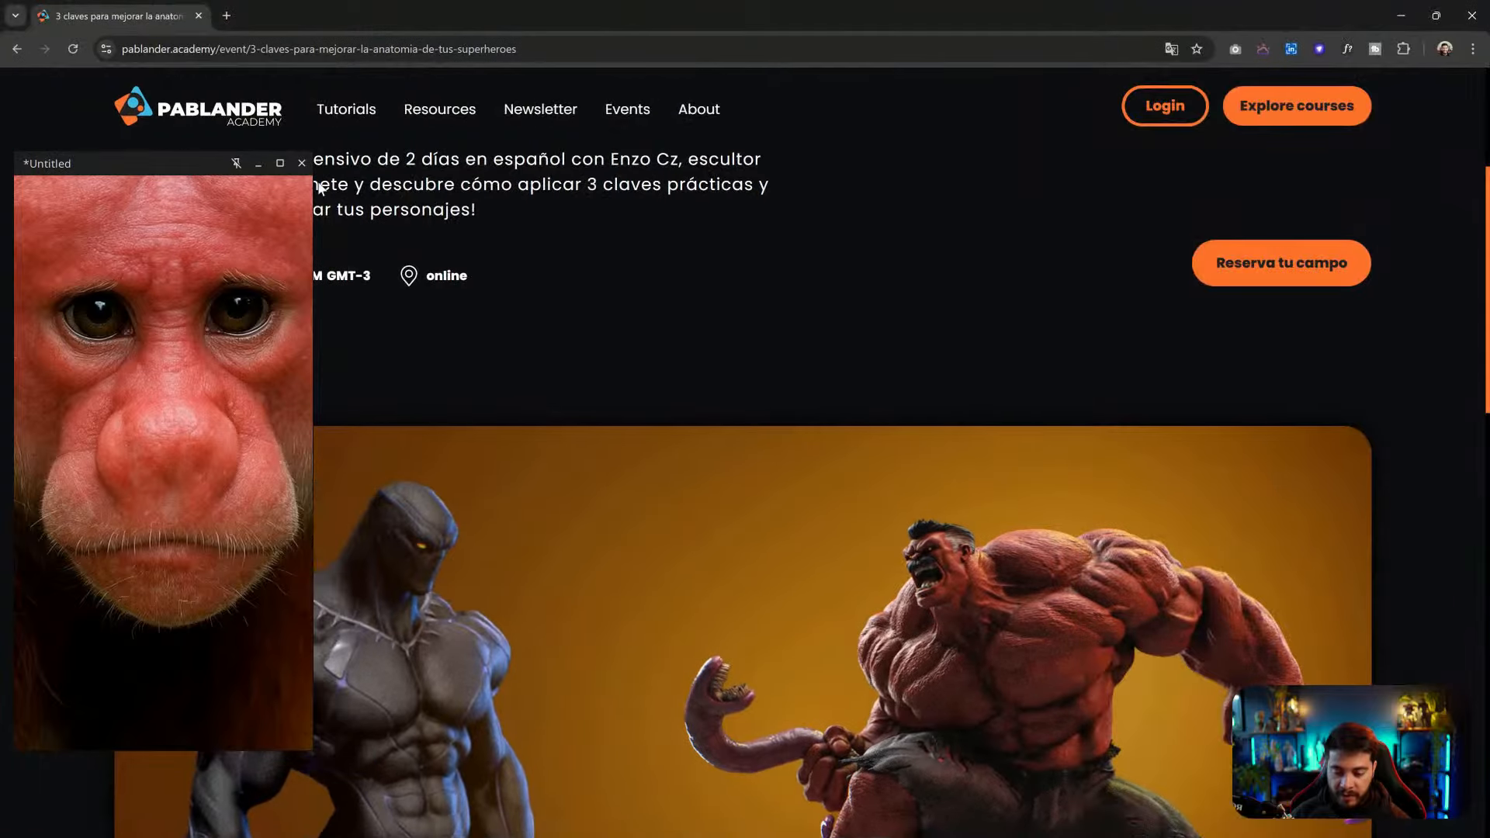
pyautogui.moveTo(232, 247); pyautogui.dragTo(0, 225, button='right')
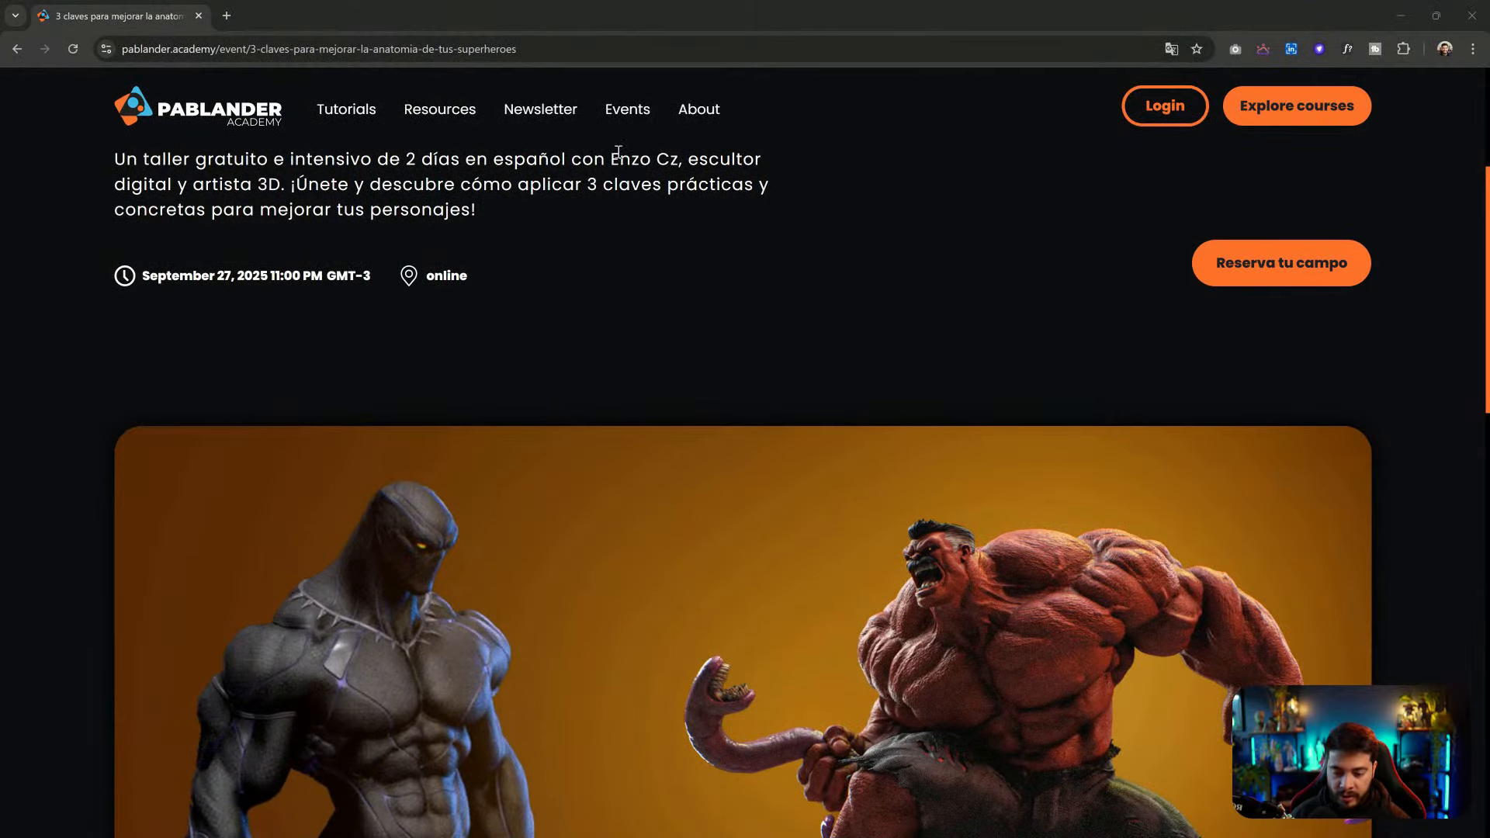
pyautogui.click(456, 115)
pyautogui.scroll(-10, 729, 225)
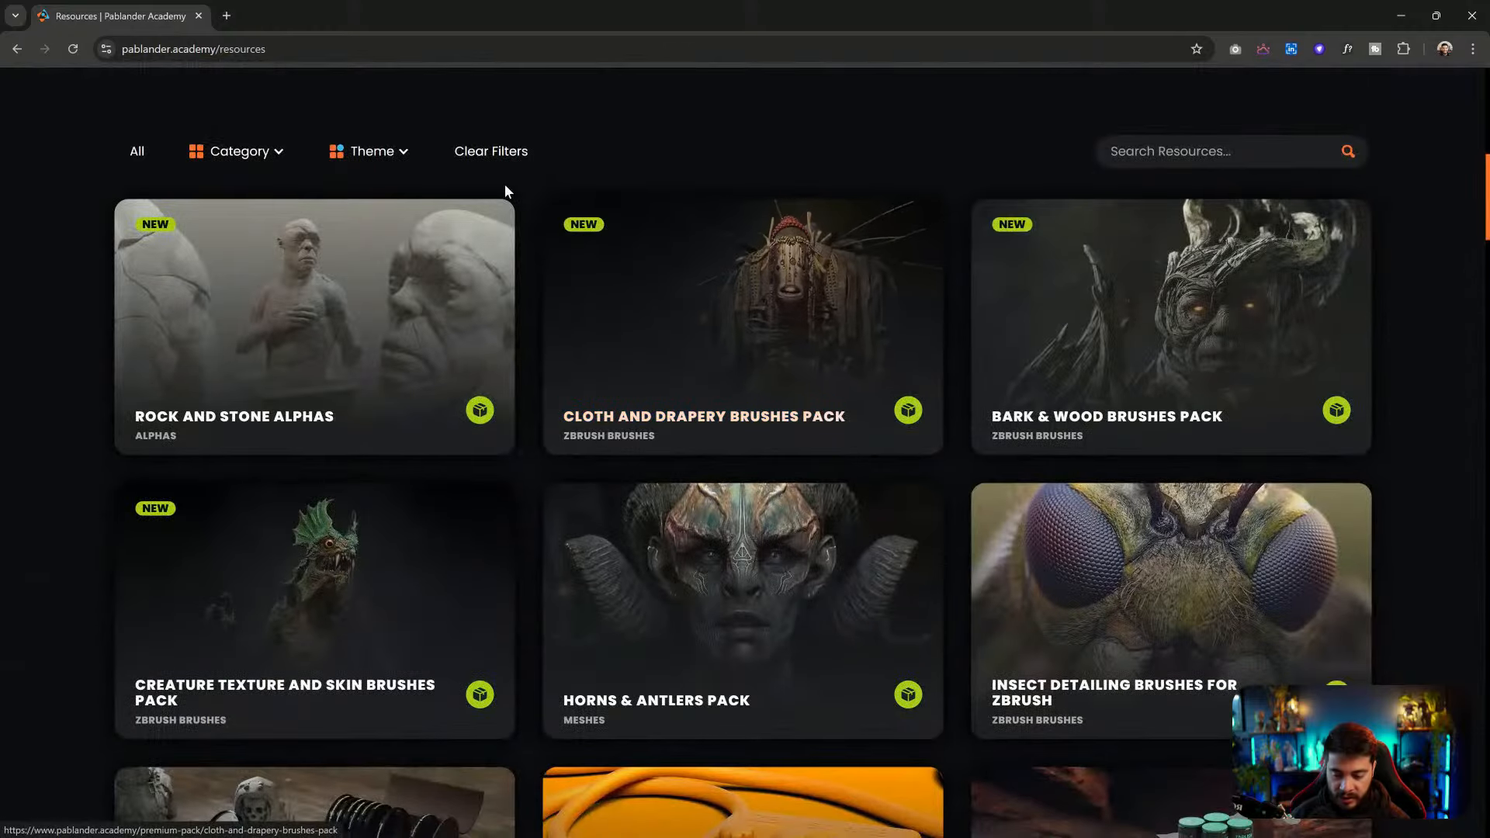
# Filter the resources by the ZBrush Brushes category
pyautogui.click(257, 152)
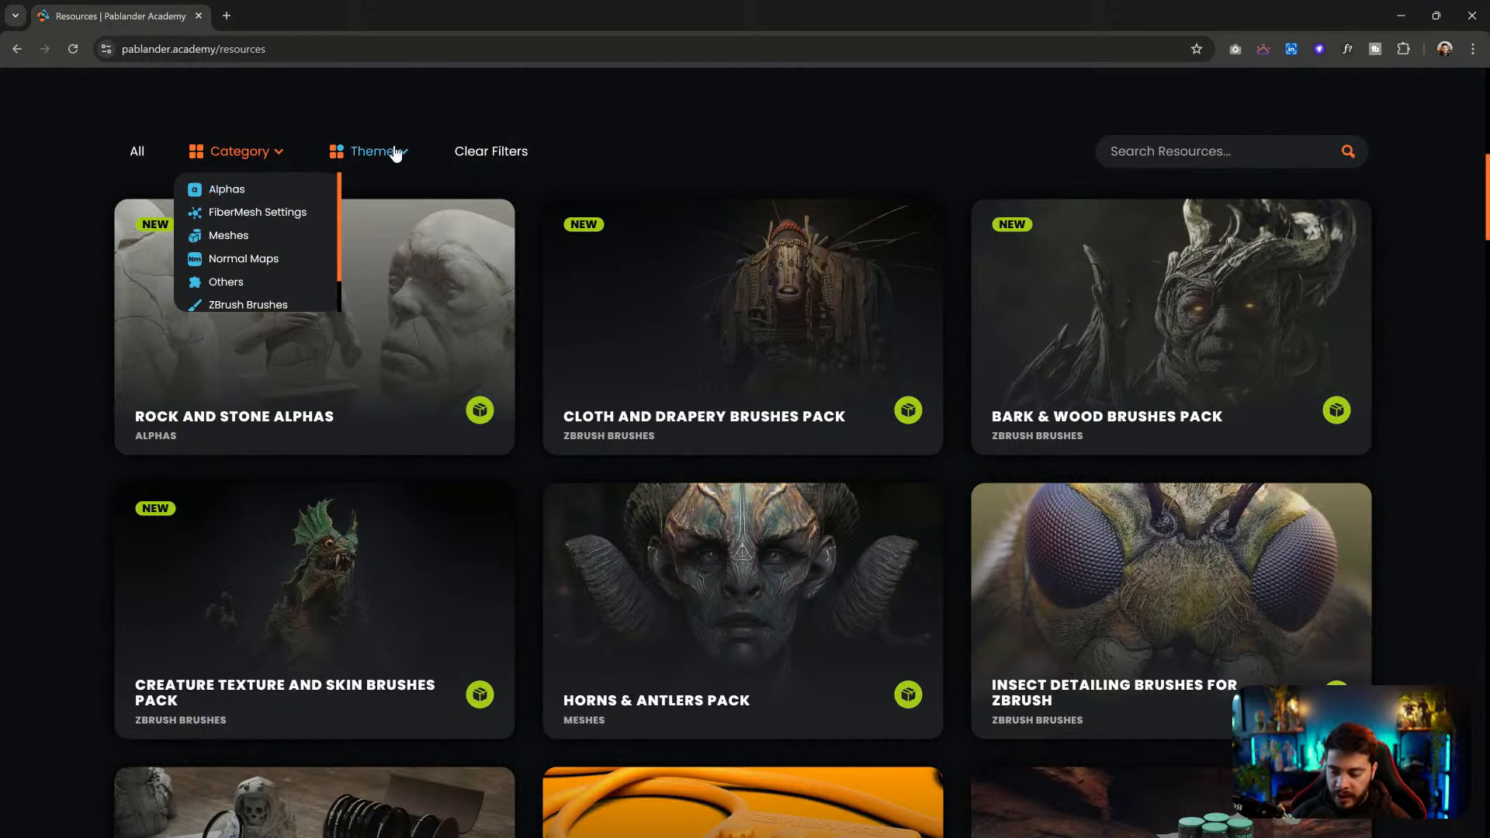
pyautogui.scroll(-1, 243, 220)
pyautogui.scroll(-1, 243, 220)
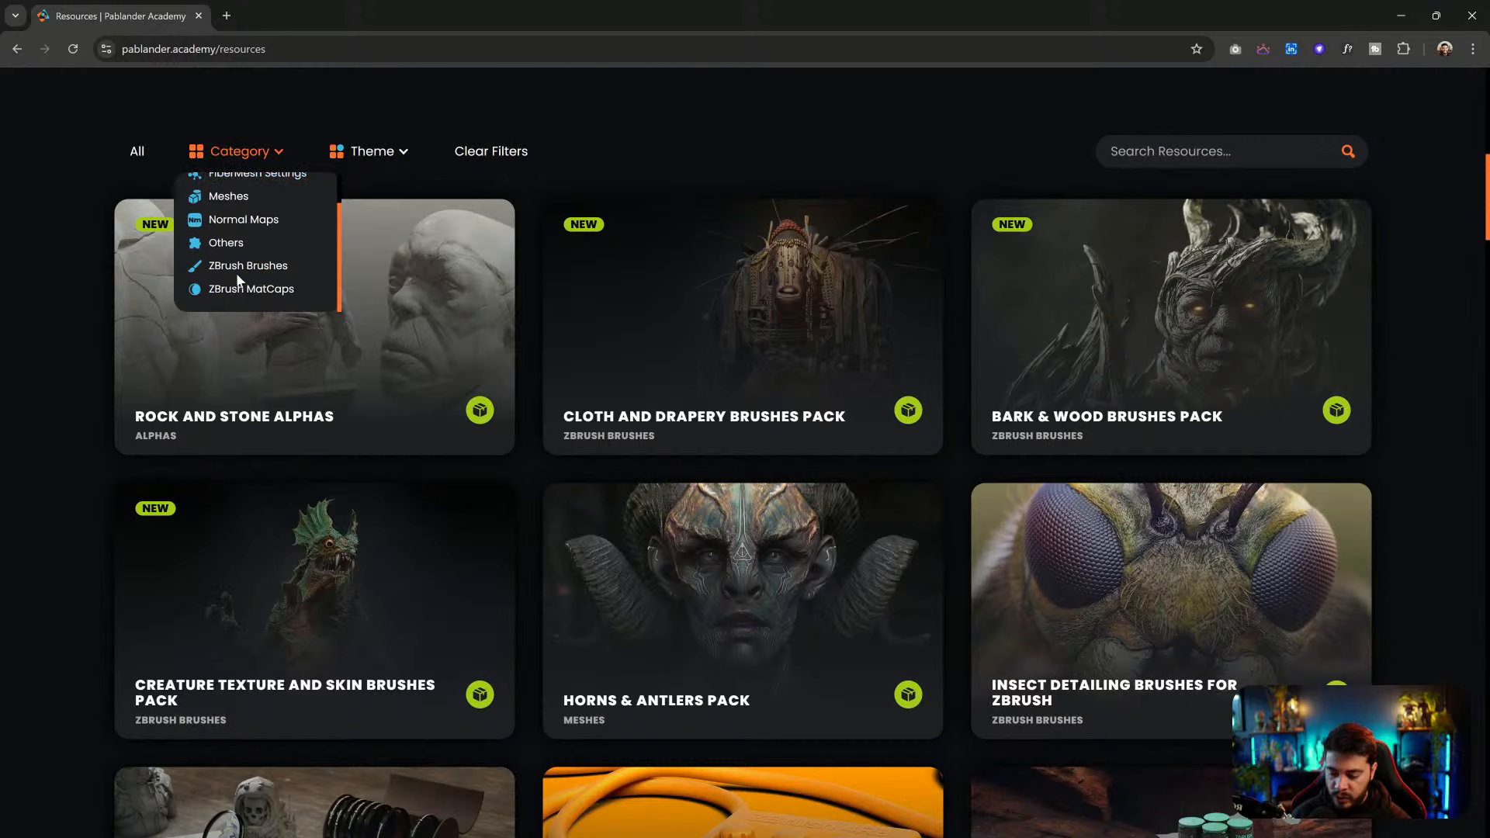
pyautogui.click(239, 272)
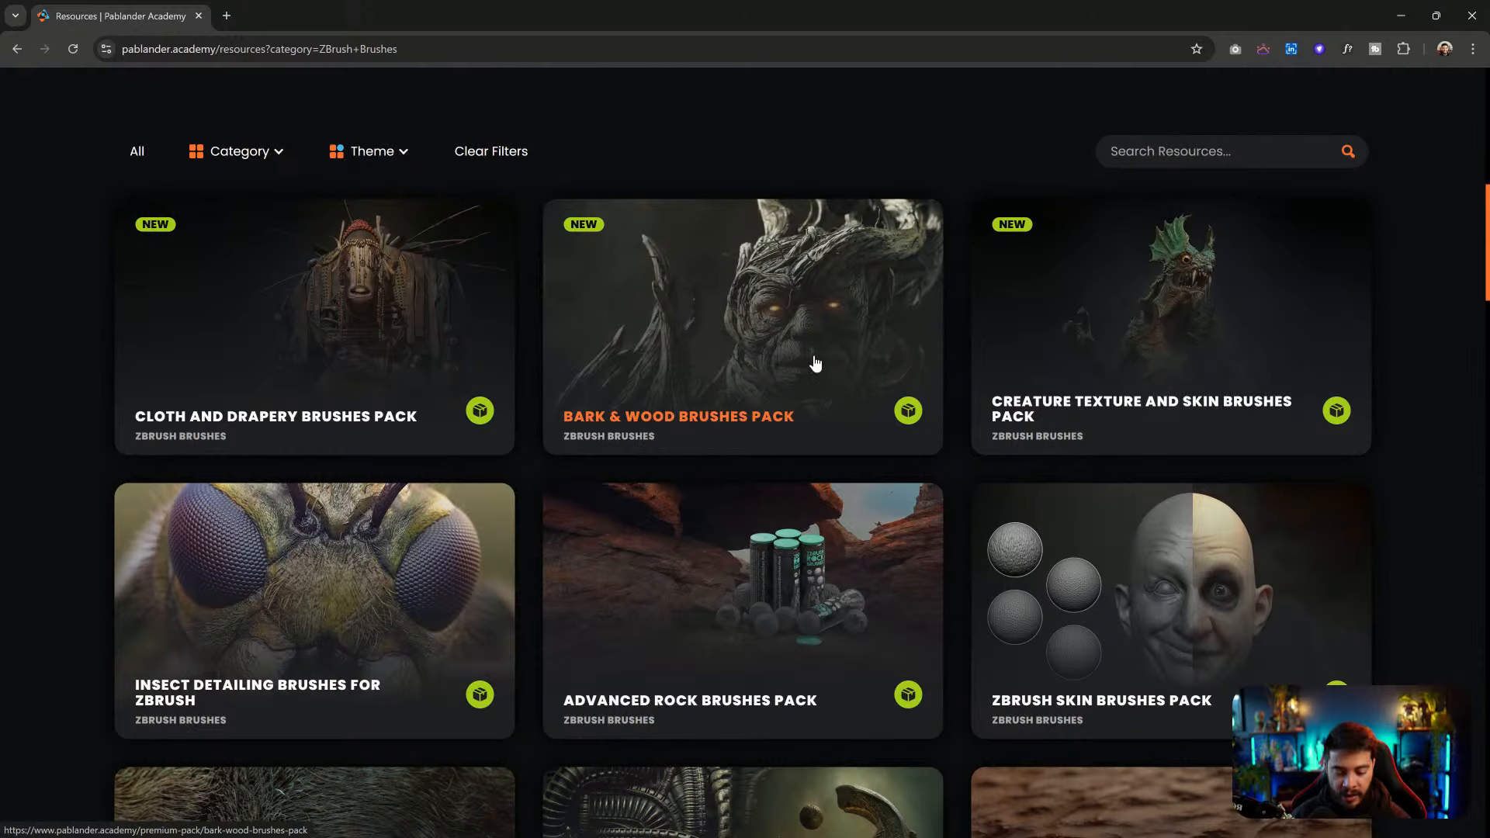
# Look through the filtered brush packs and individual brushes, and search them for "gio"
pyautogui.scroll(-6, 819, 389)
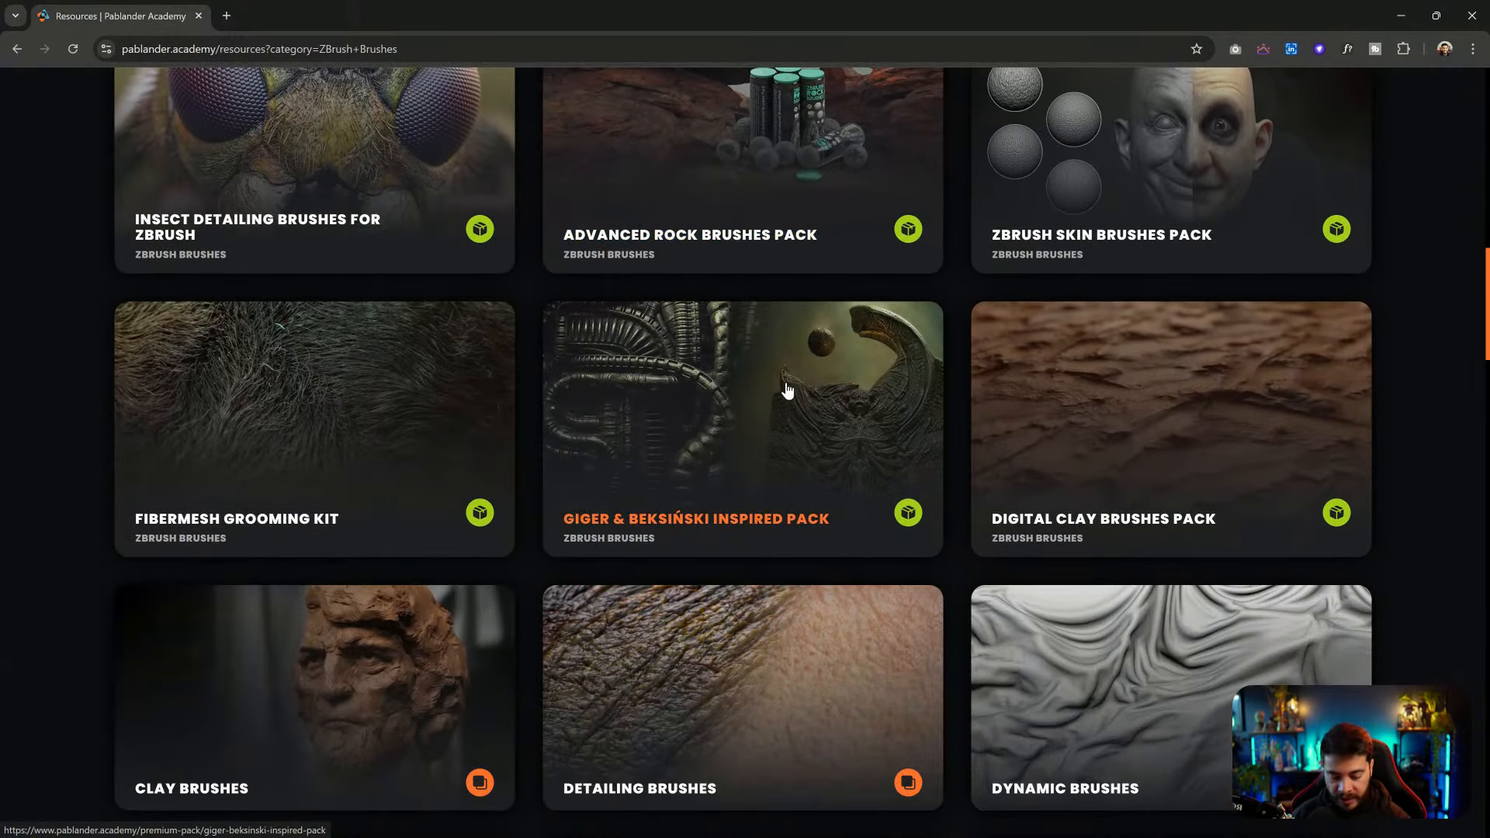
pyautogui.scroll(-15, 648, 447)
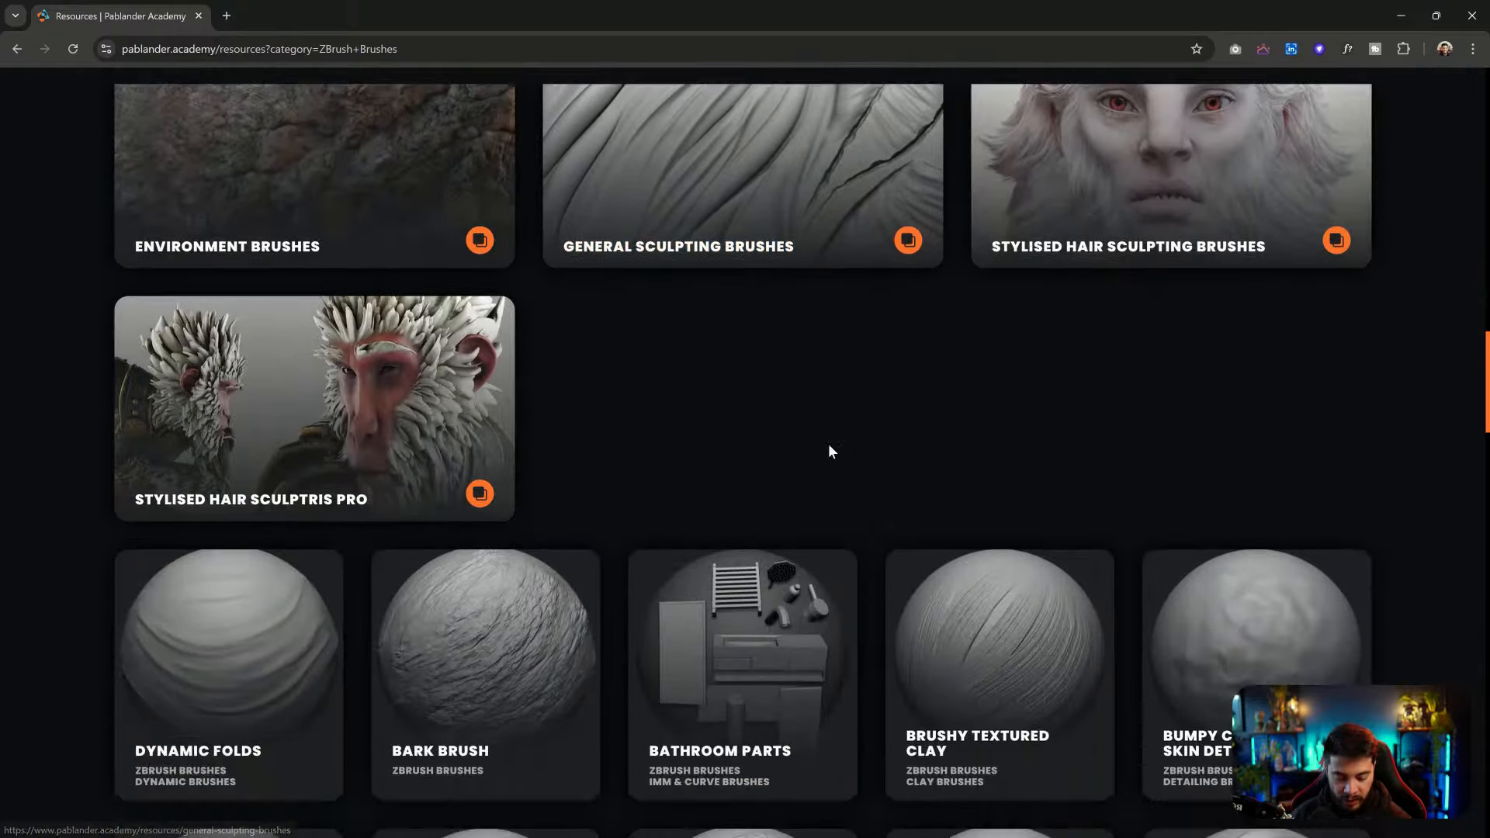
pyautogui.scroll(20, 1037, 400)
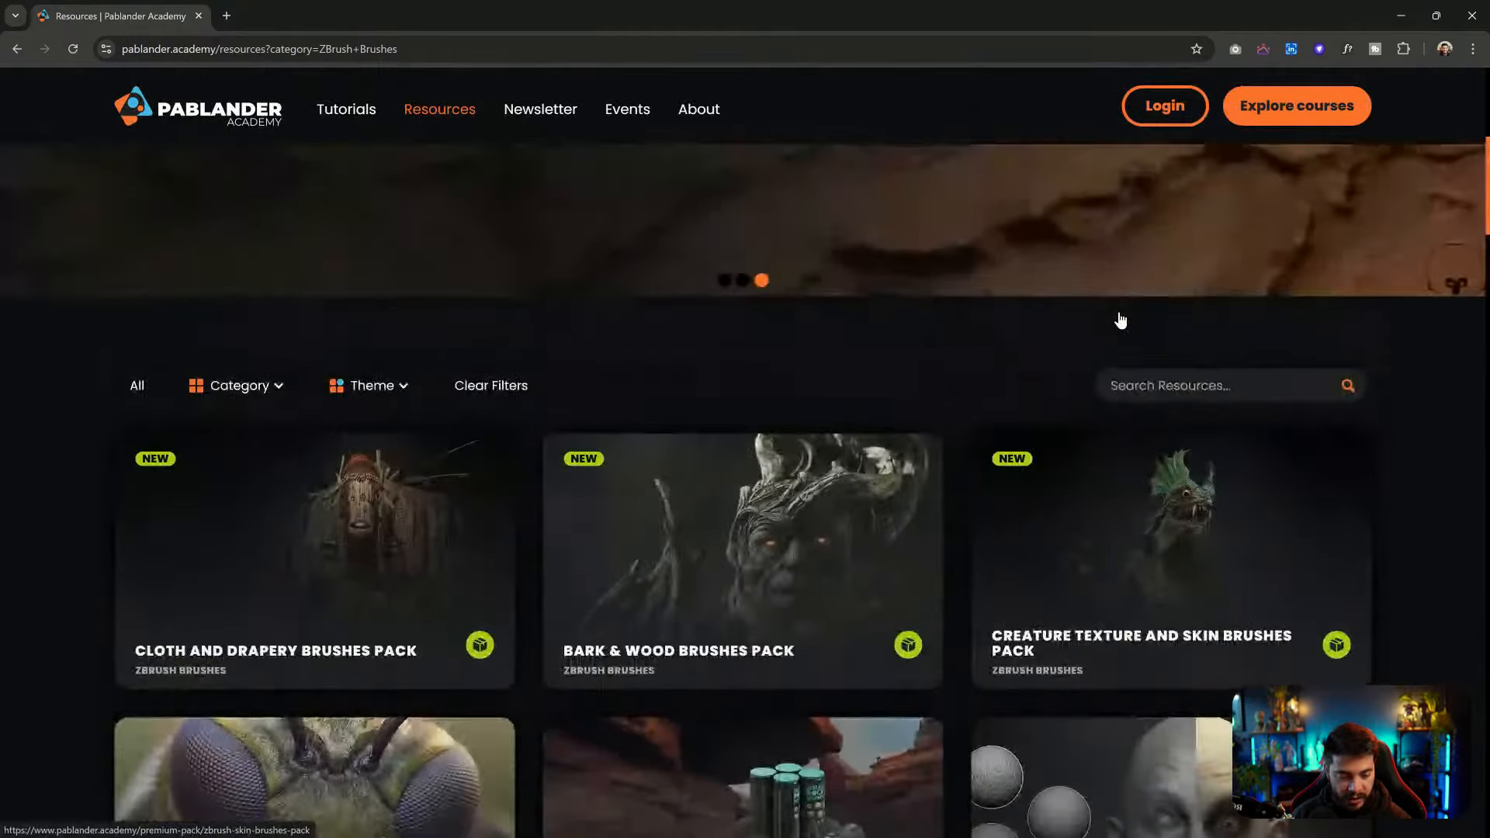
pyautogui.scroll(4, 1123, 404)
pyautogui.scroll(-4, 1125, 481)
pyautogui.click(1139, 392)
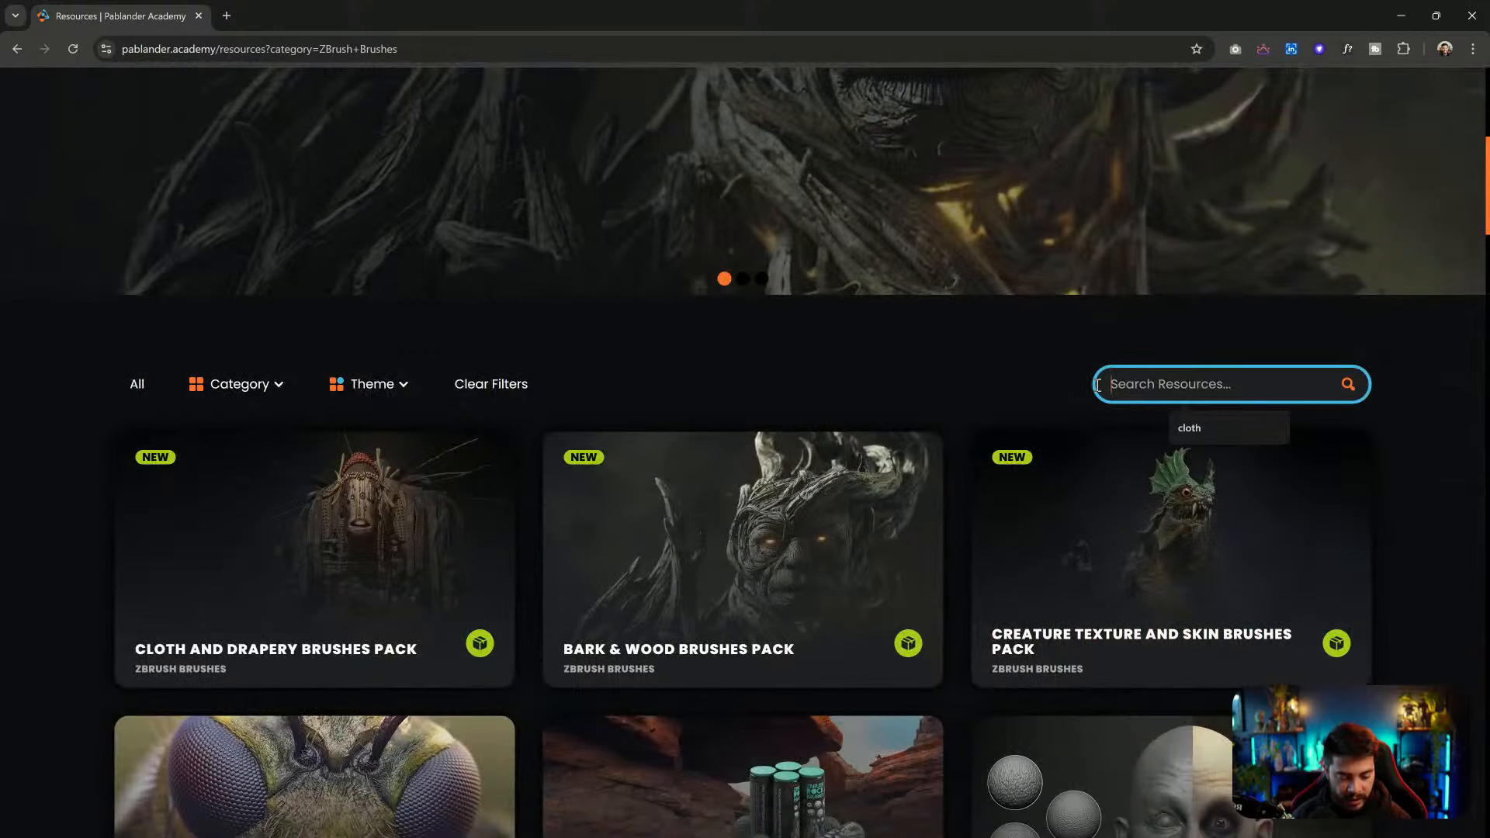
pyautogui.write('gio')
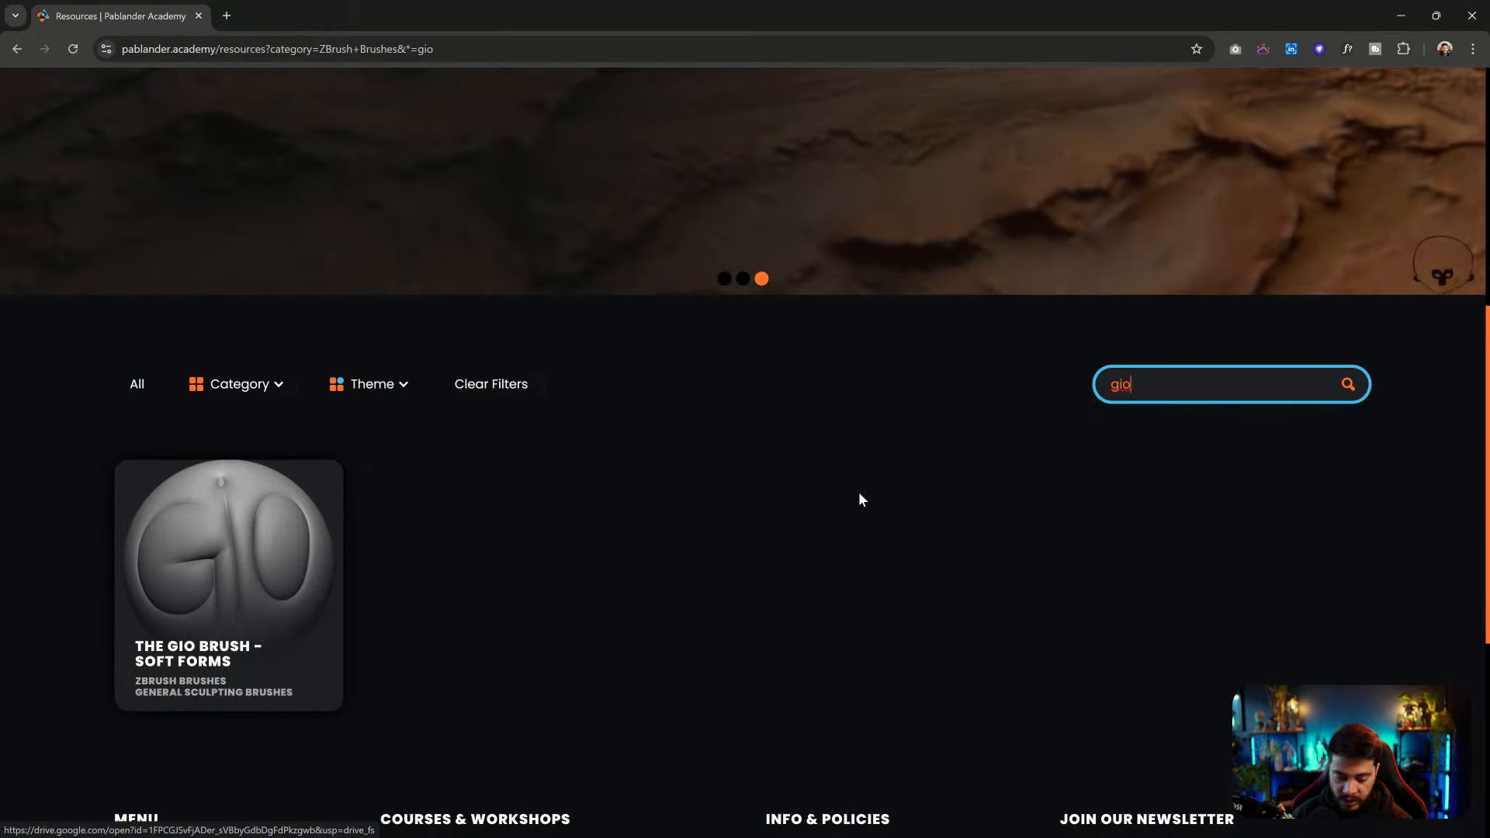
# Replace the resource search term with "clean" to look for the clean buildup brush
pyautogui.hotkey('ctrl', 'a')
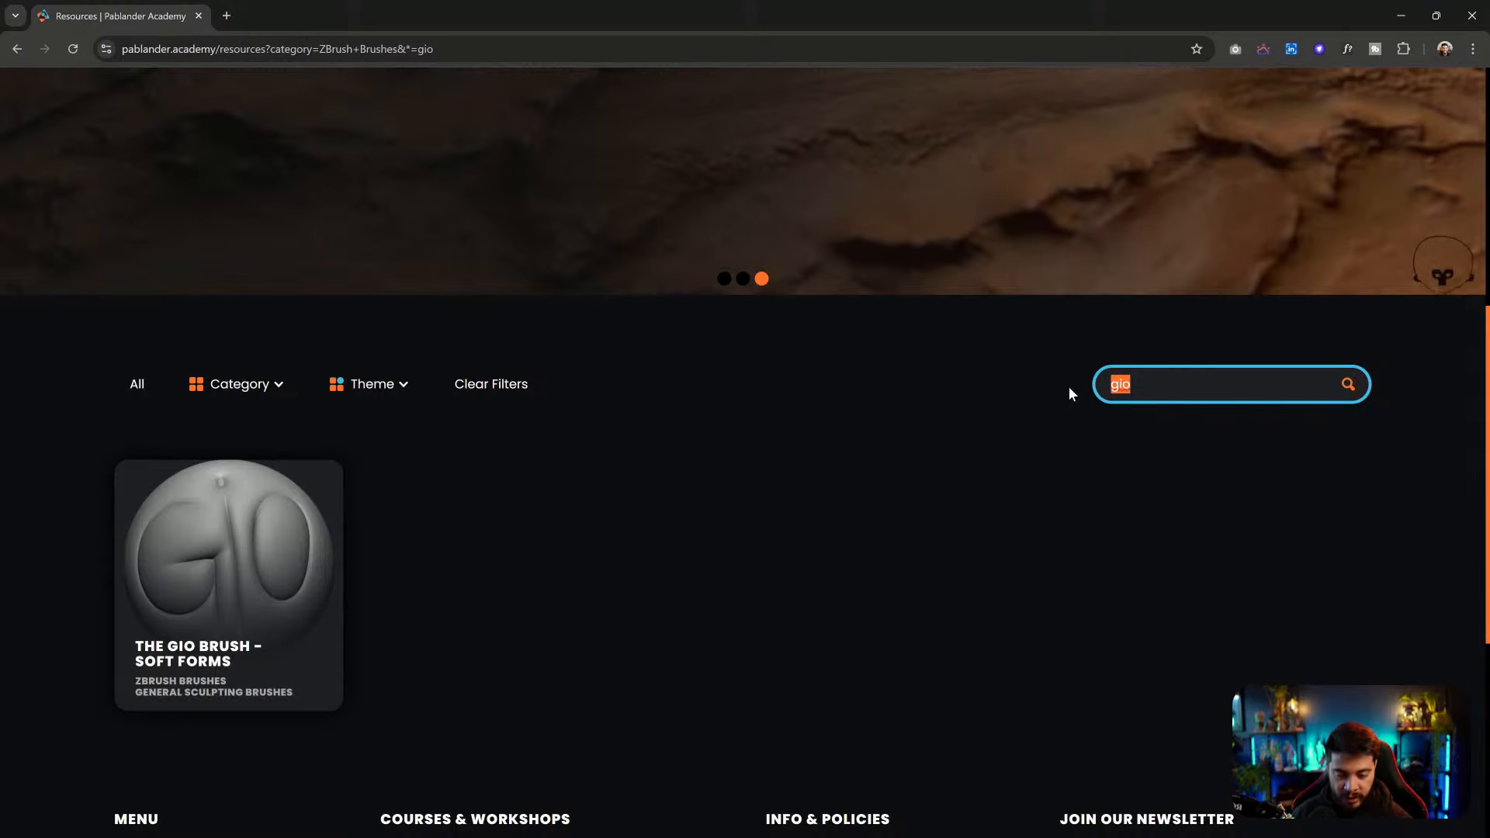
pyautogui.write('cl')
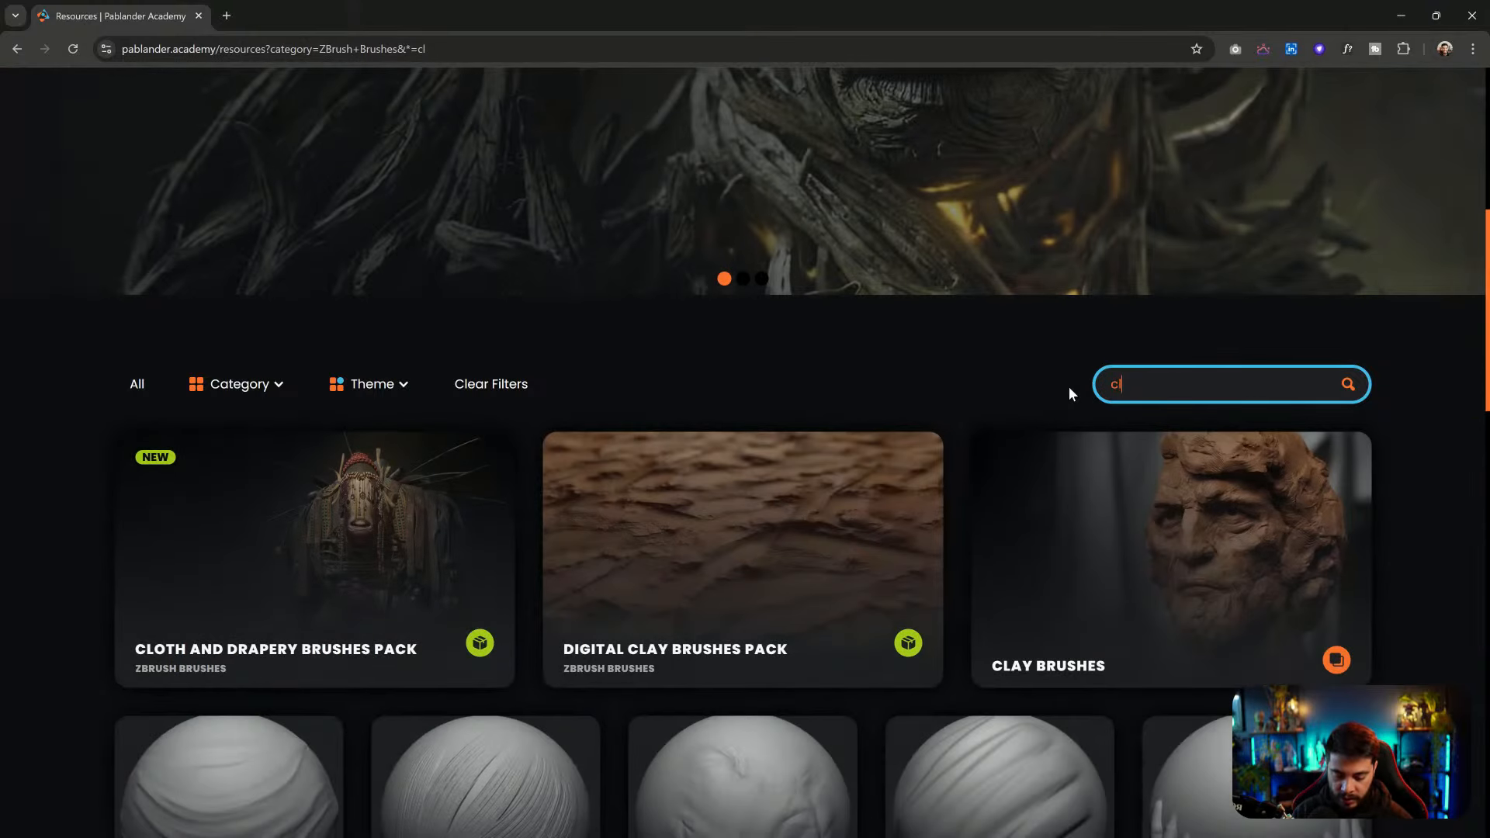
pyautogui.write('ean')
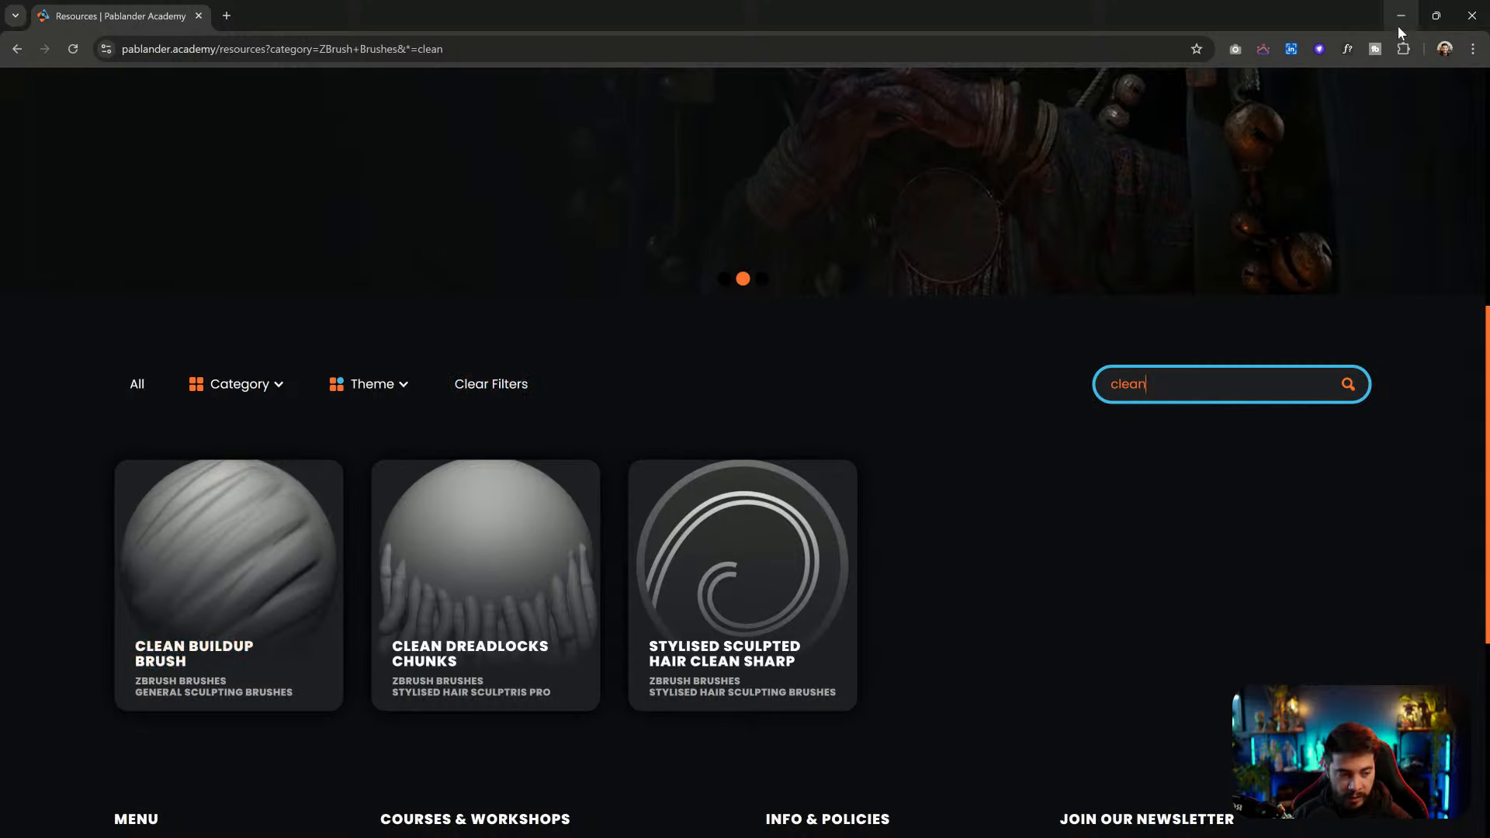
# Return to ZBrush and place the red-faced monkey reference image beside the head sculpt
pyautogui.click(1469, 18)
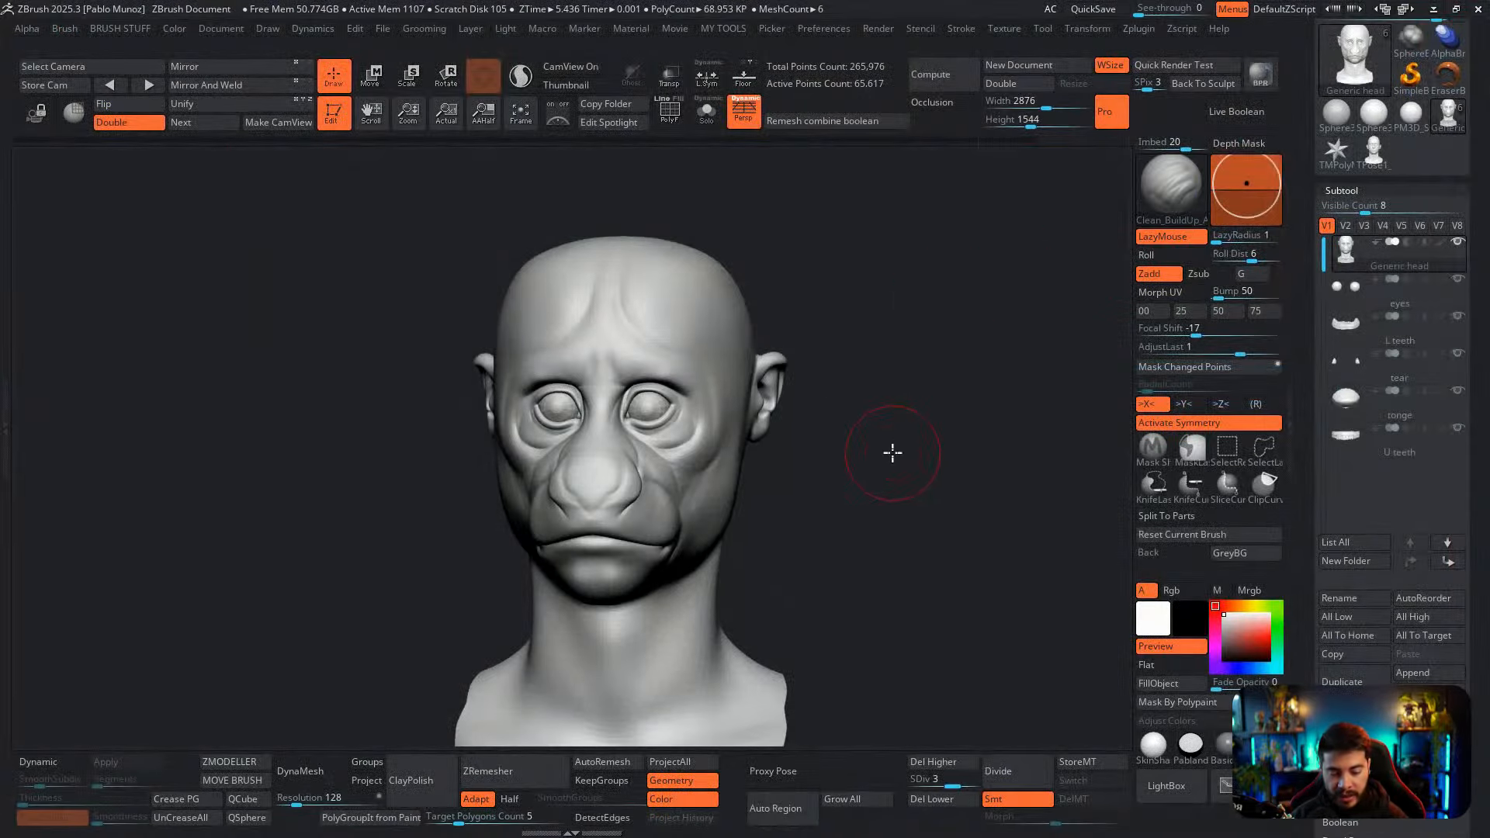
pyautogui.moveTo(892, 453); pyautogui.dragTo(819, 443)
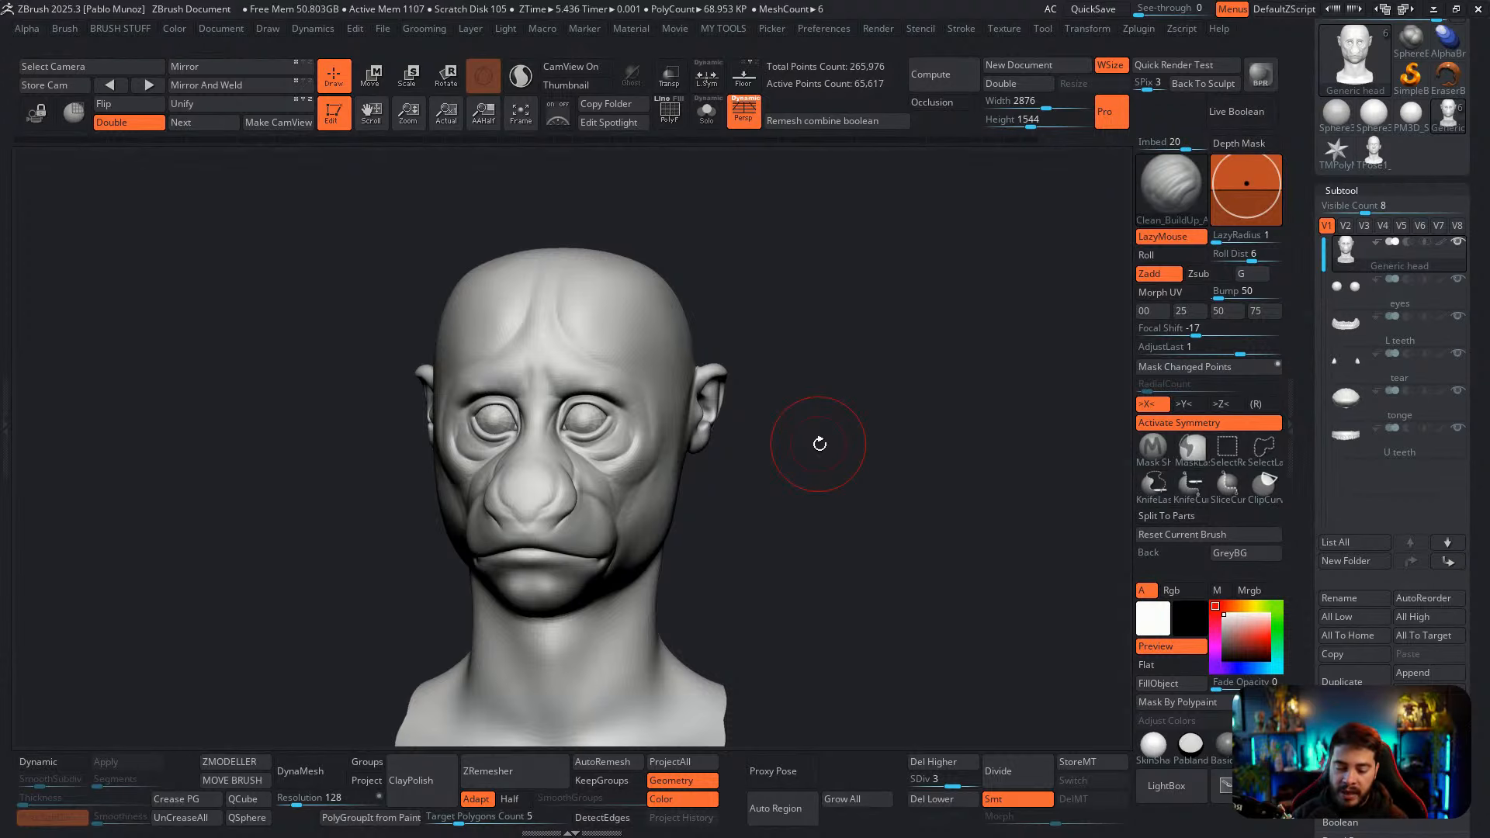
pyautogui.moveTo(0, 149); pyautogui.dragTo(102, 169)
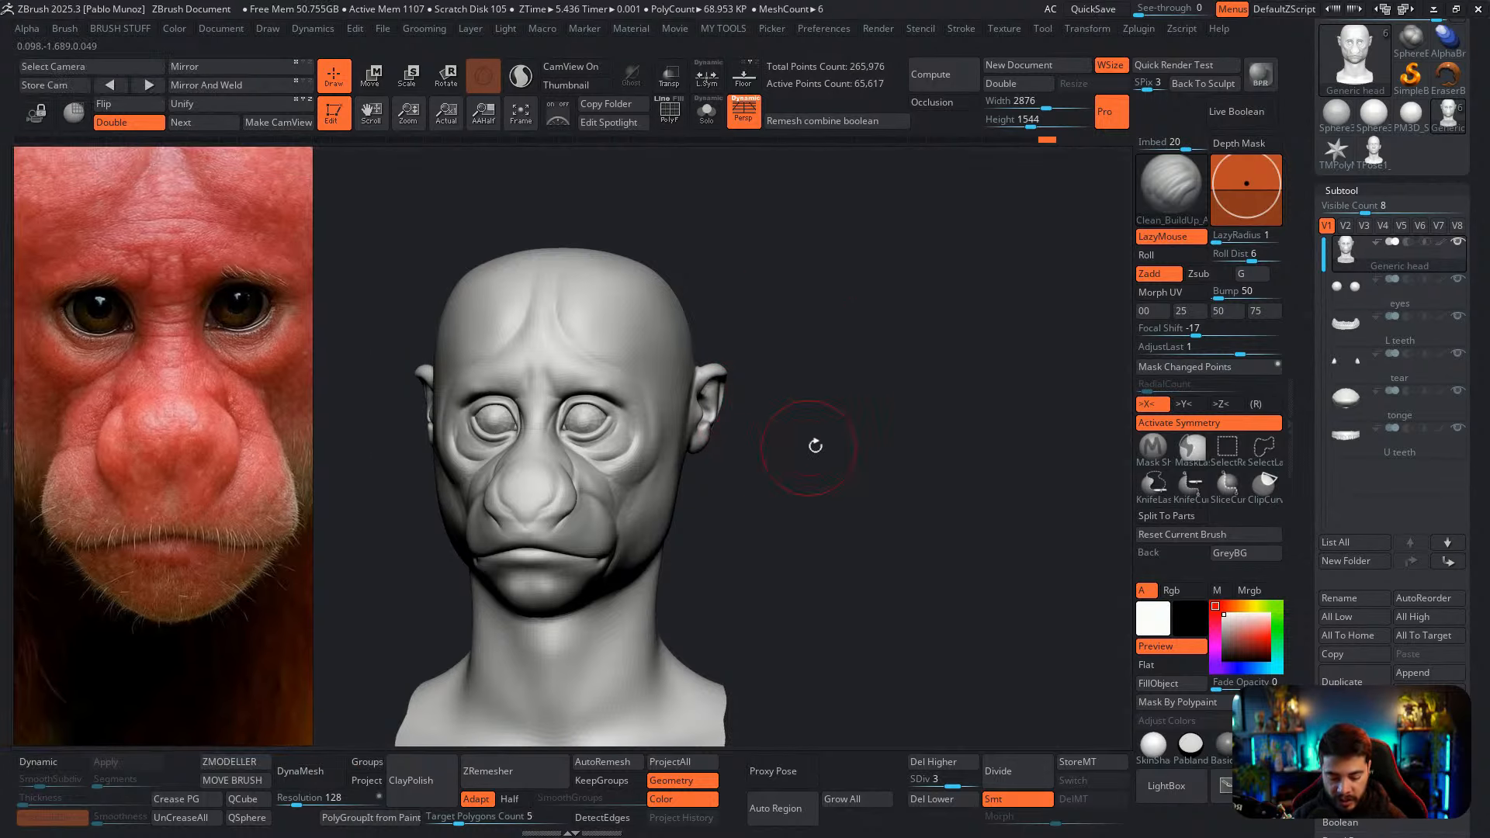
# Raise the head to subdivision level 4 and reframe the reference image to show the monkey's whole face
pyautogui.click(970, 784)
pyautogui.keyDown('alt'); pyautogui.moveTo(683, 465); pyautogui.dragTo(739, 494, button='right'); pyautogui.keyUp('alt')
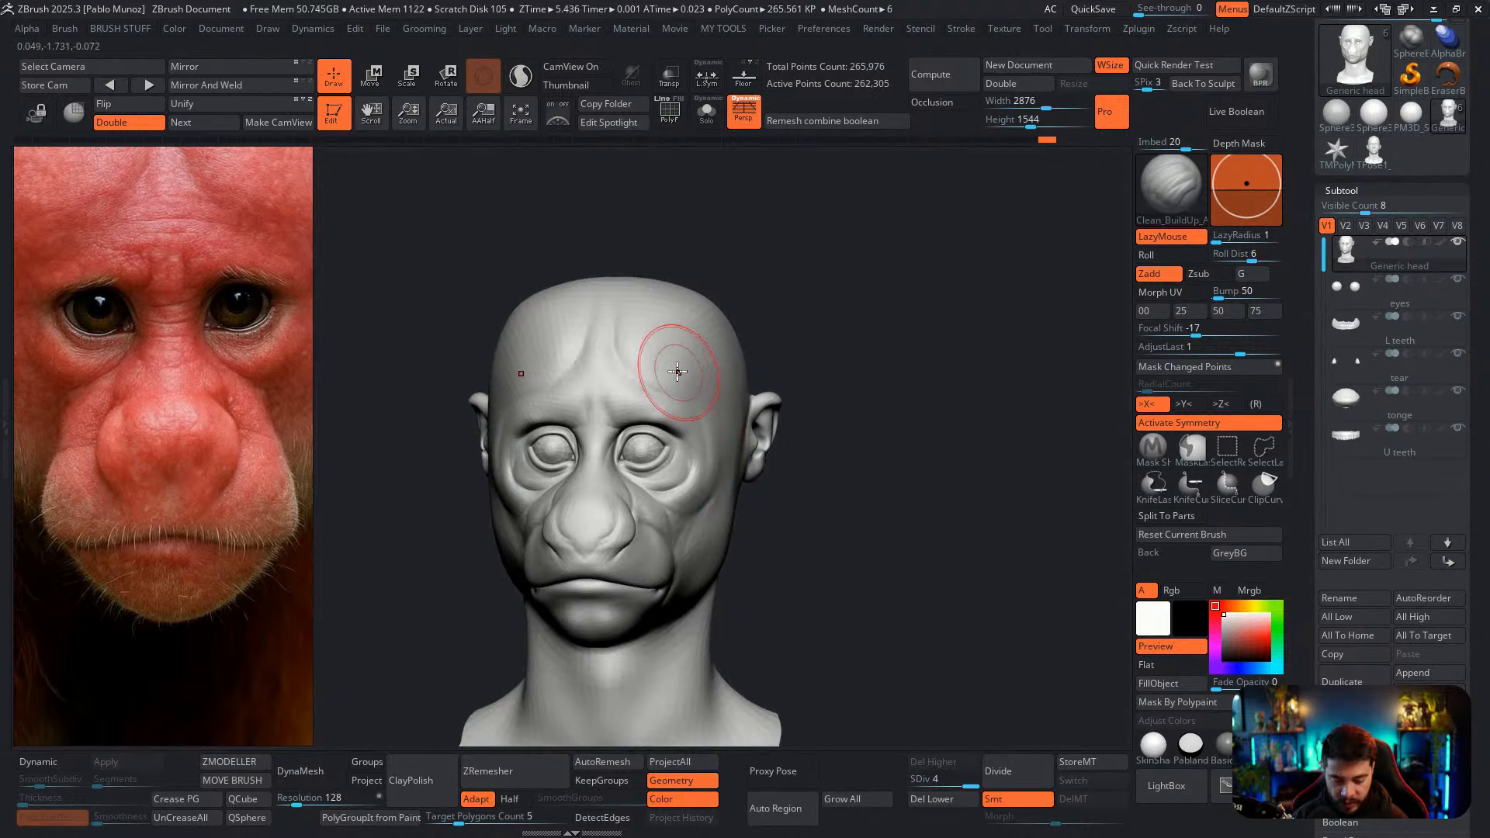
pyautogui.scroll(2, 675, 365)
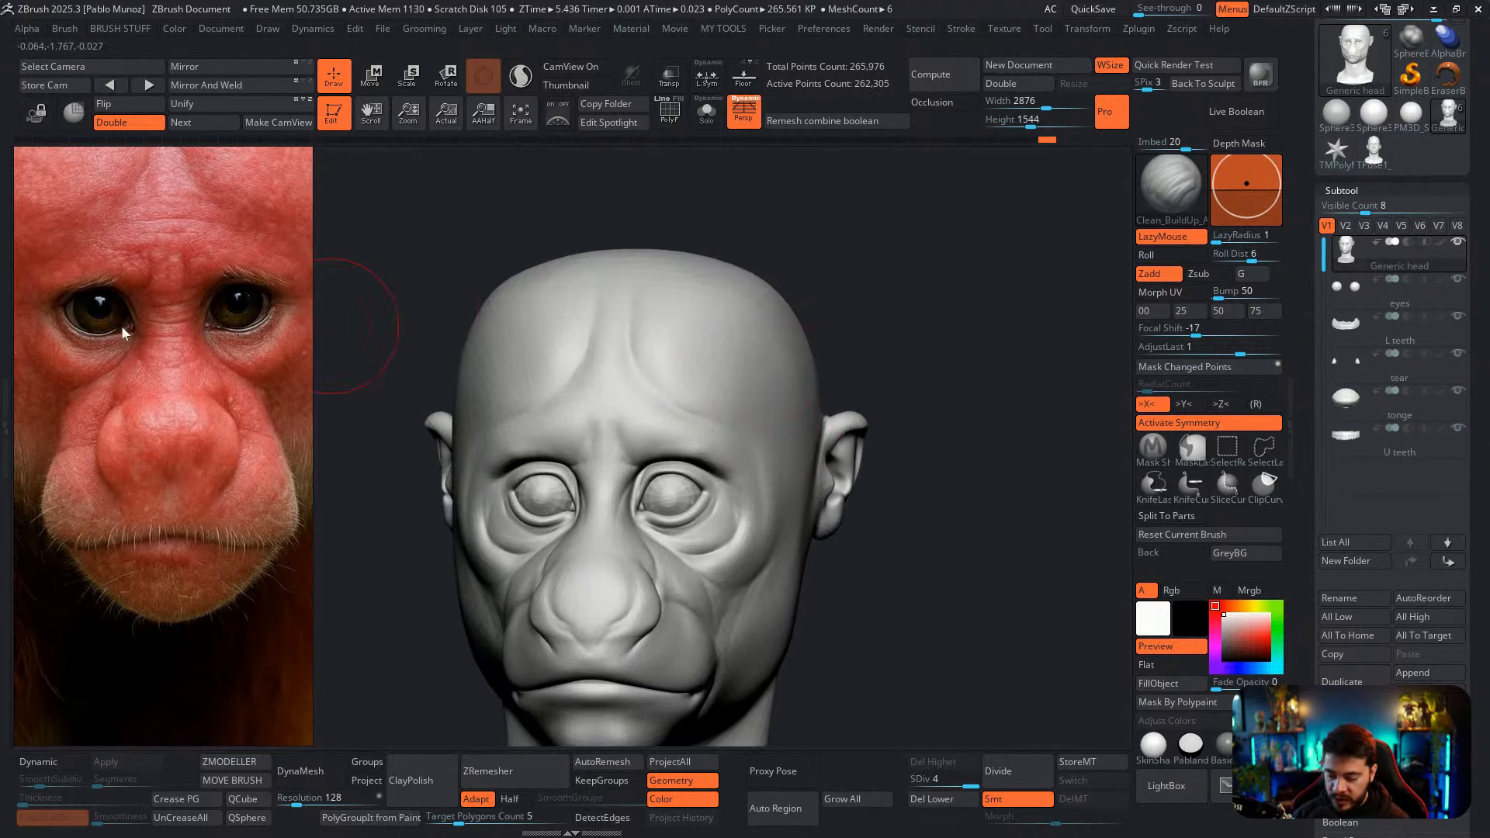
pyautogui.scroll(-3, 121, 325)
pyautogui.moveTo(133, 311); pyautogui.dragTo(141, 375)
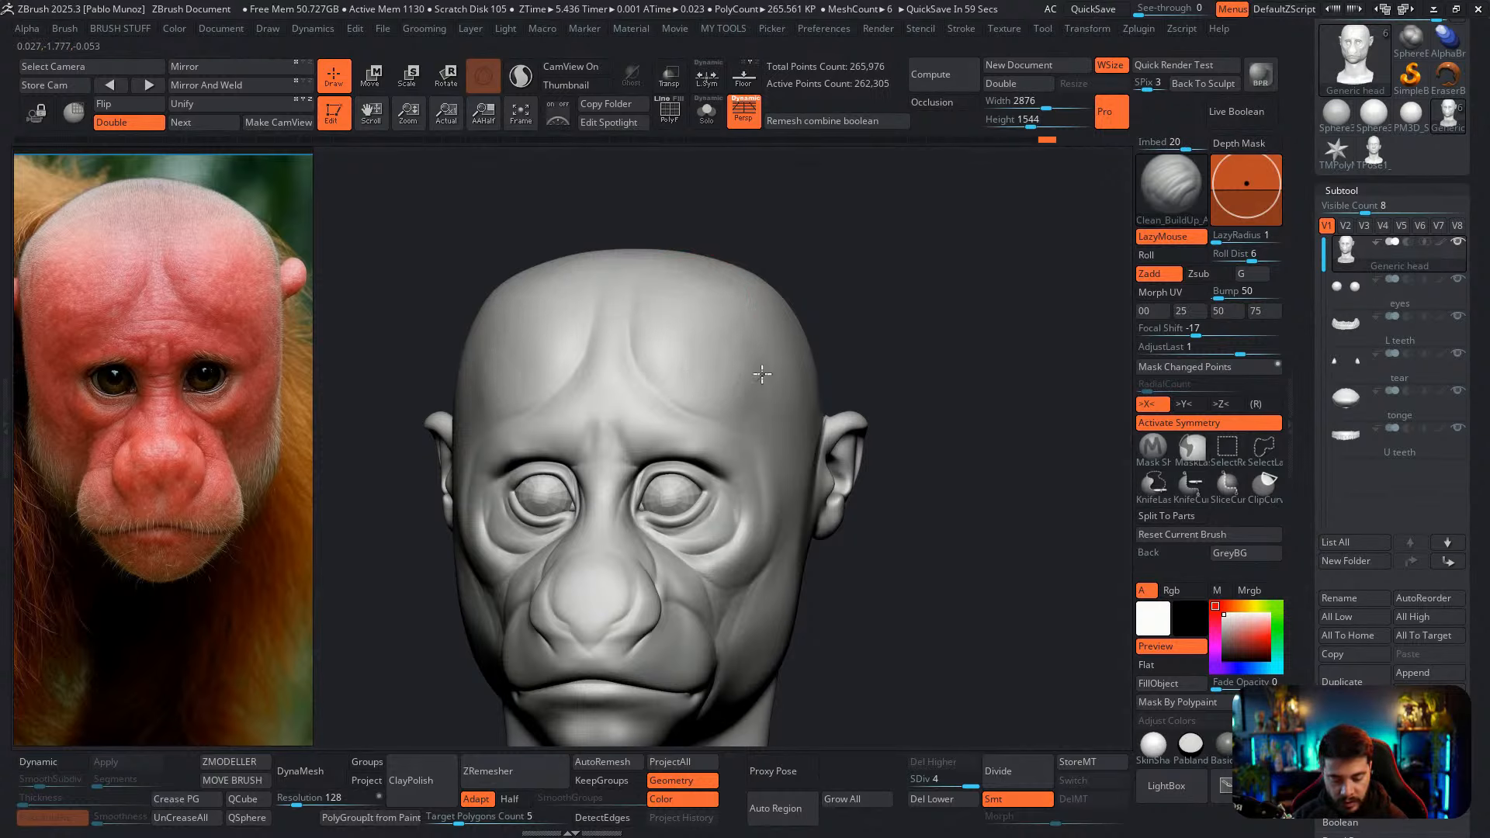
# Choose the SmoothPeaks brush for smoothing and set its Z Intensity to 42
pyautogui.press('space')
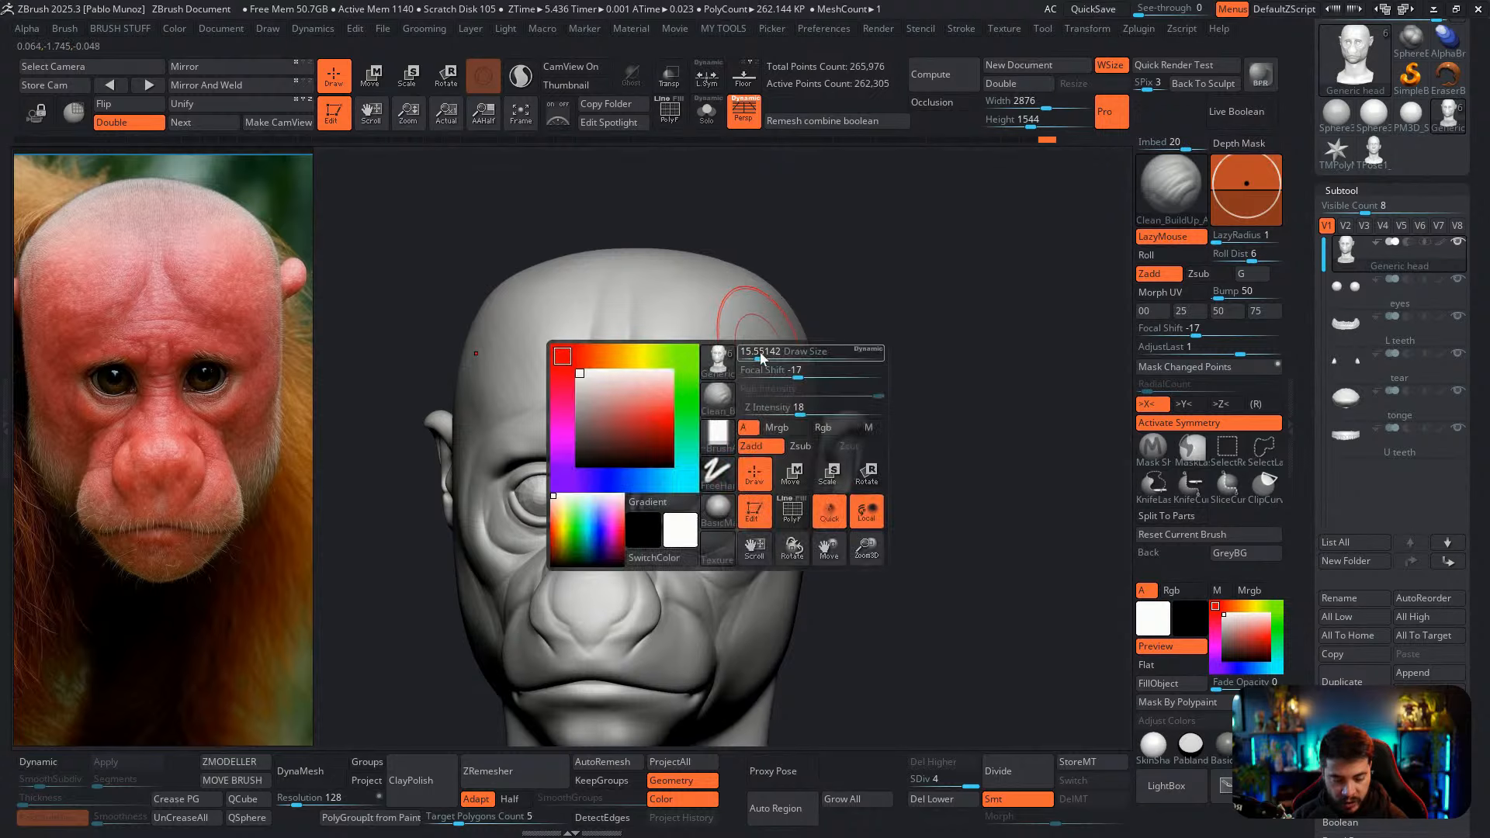
pyautogui.press('1')
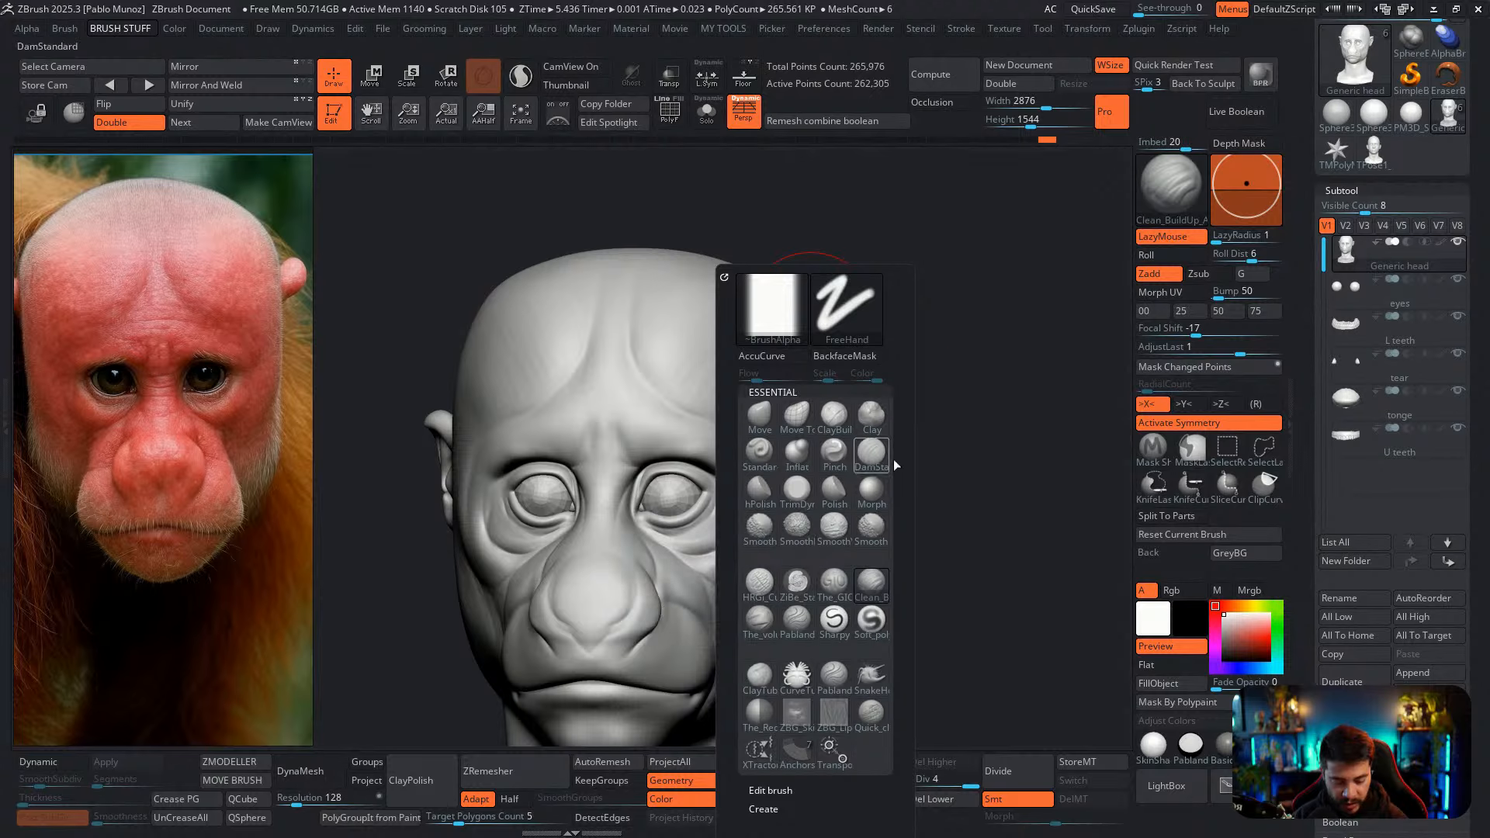
pyautogui.click(803, 535)
pyautogui.press('space')
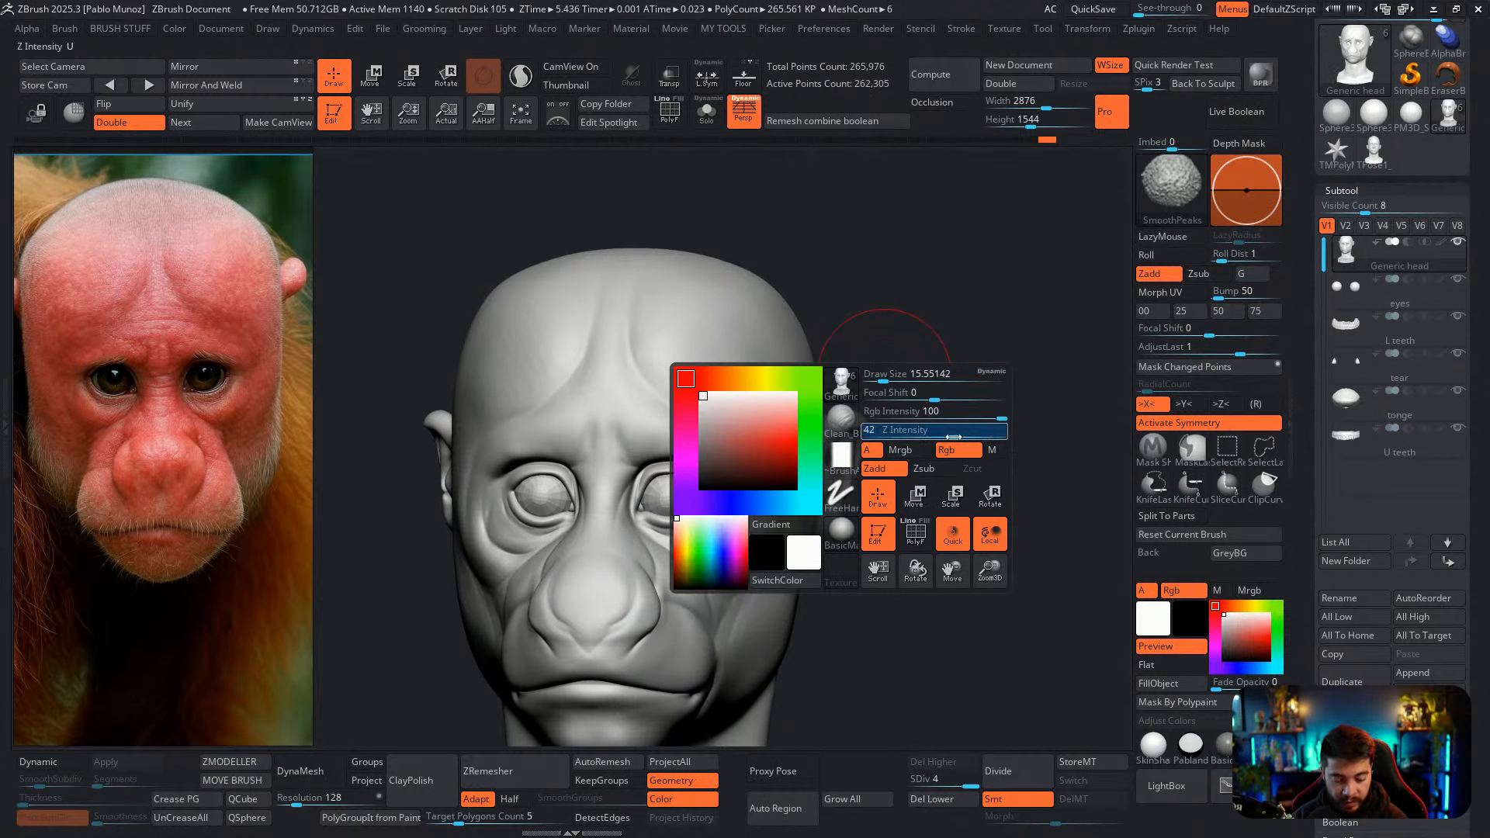
pyautogui.moveTo(951, 436); pyautogui.dragTo(953, 437)
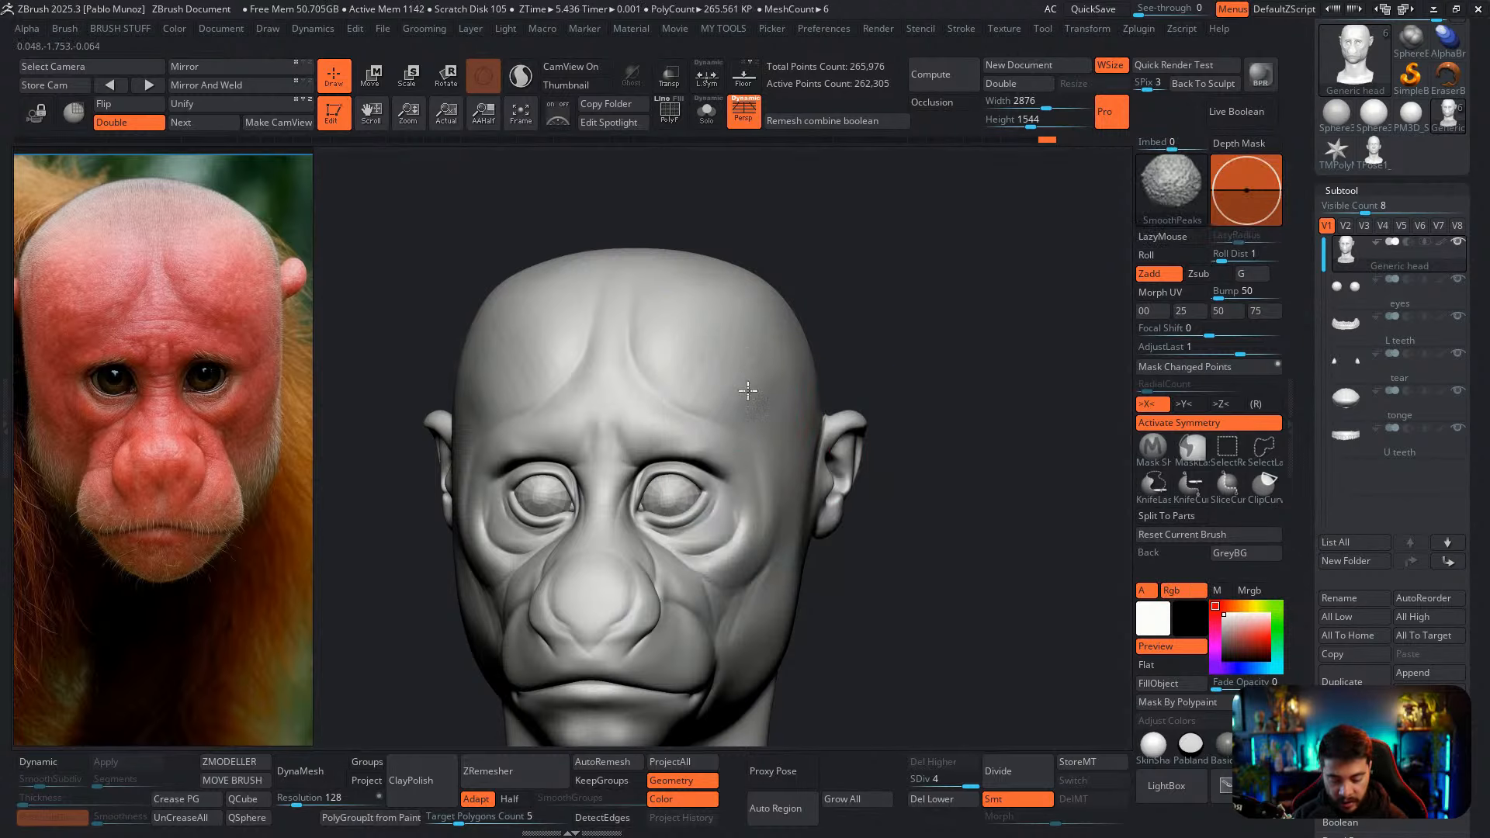
# Build up the forehead beside the central crease with the Clean BuildUp brush and smooth the strokes into the brow
pyautogui.moveTo(647, 315); pyautogui.dragTo(651, 350)
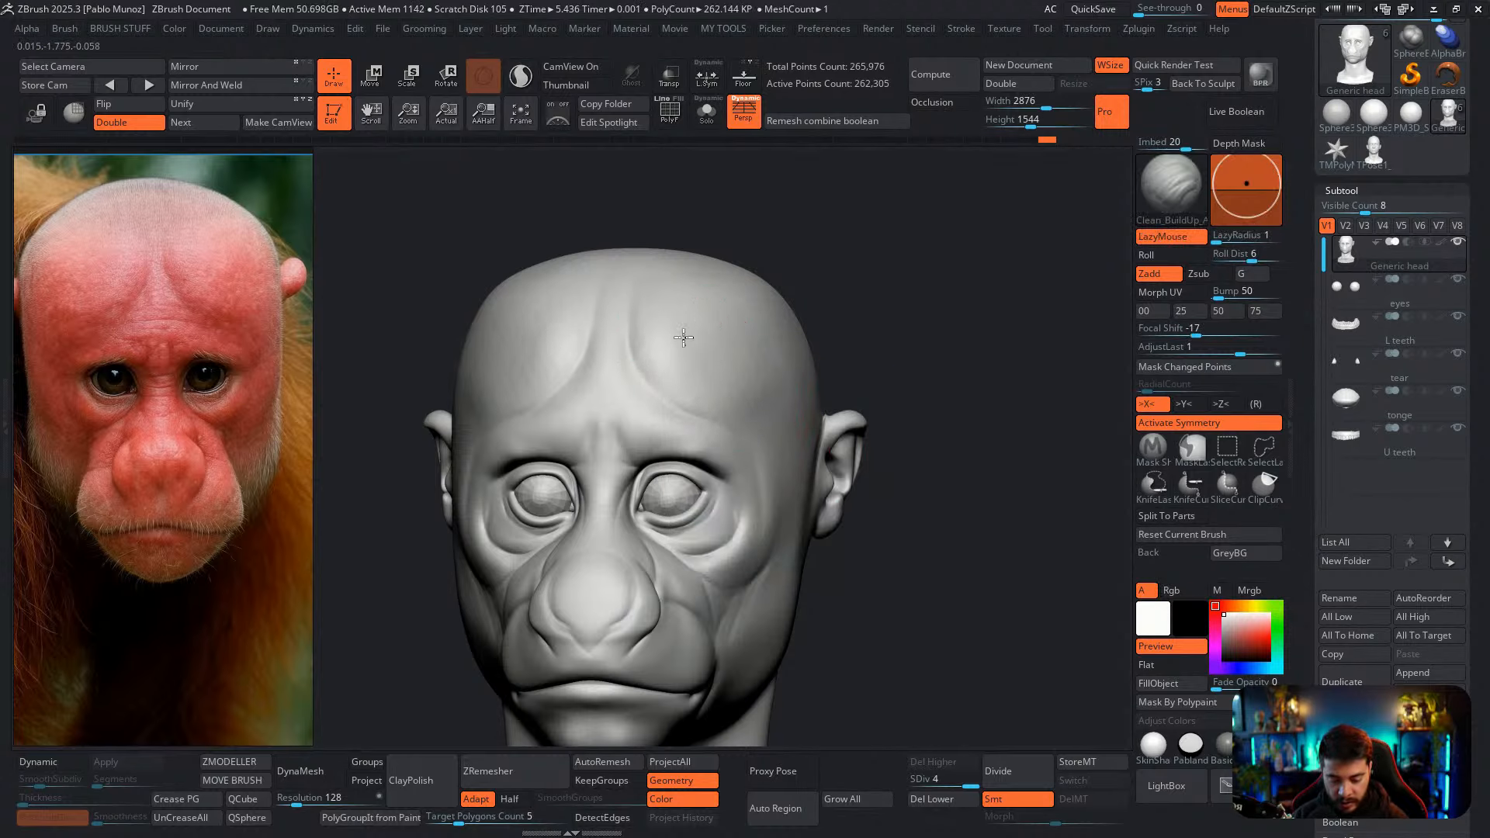
pyautogui.press('shift')
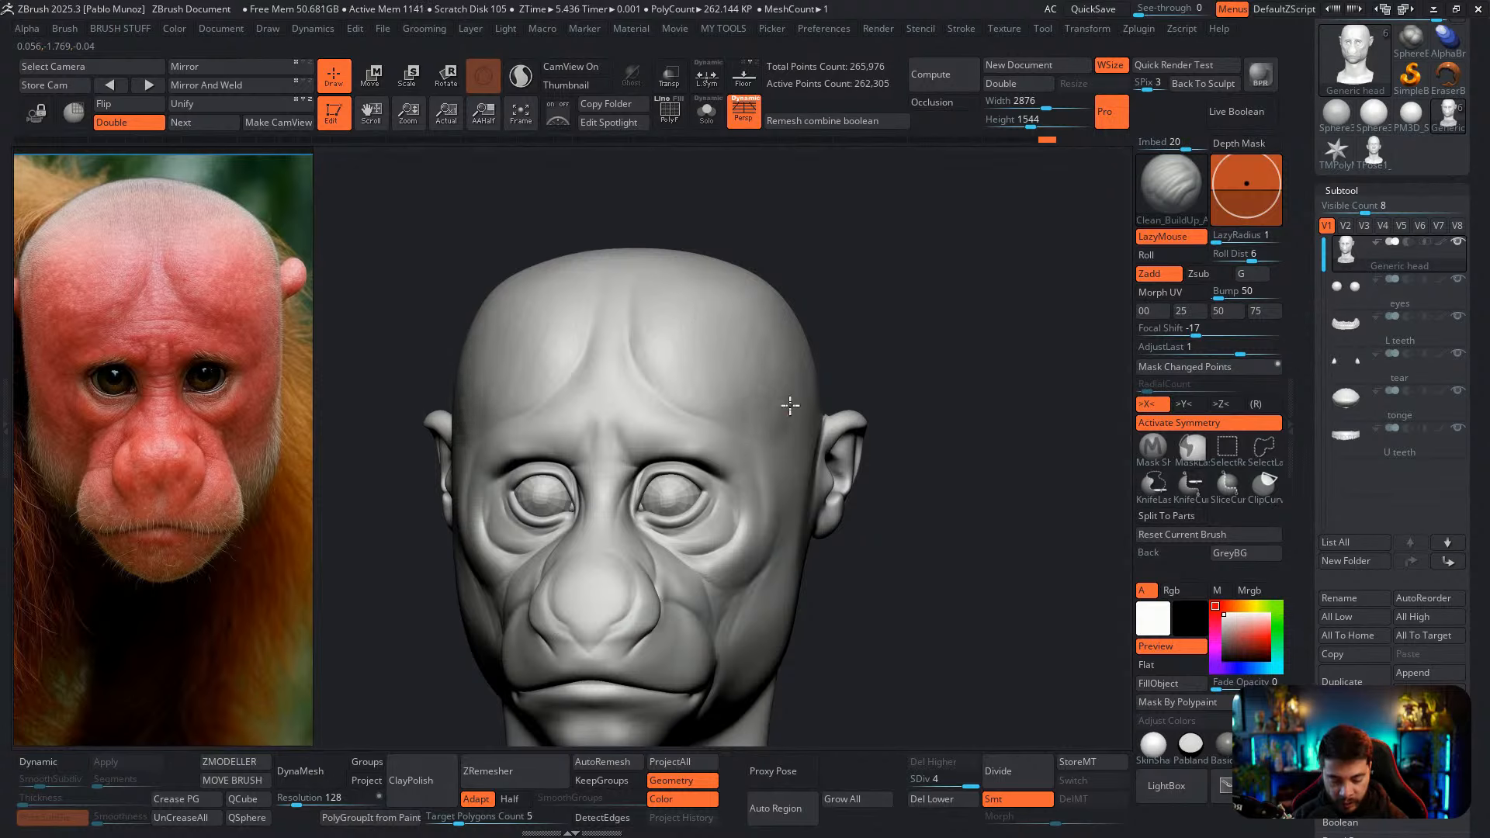
pyautogui.press('shift')
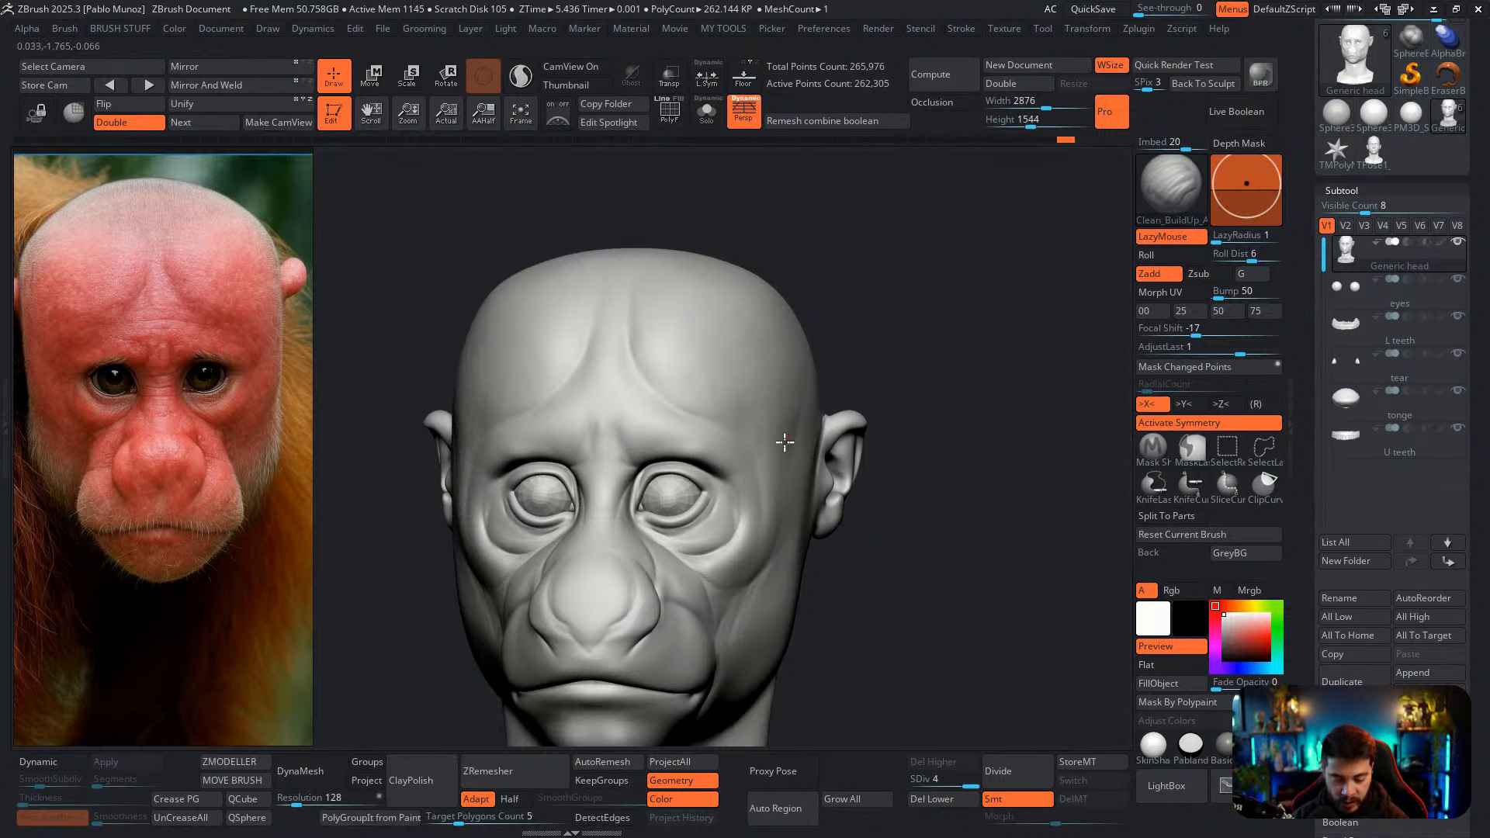
pyautogui.press('shift')
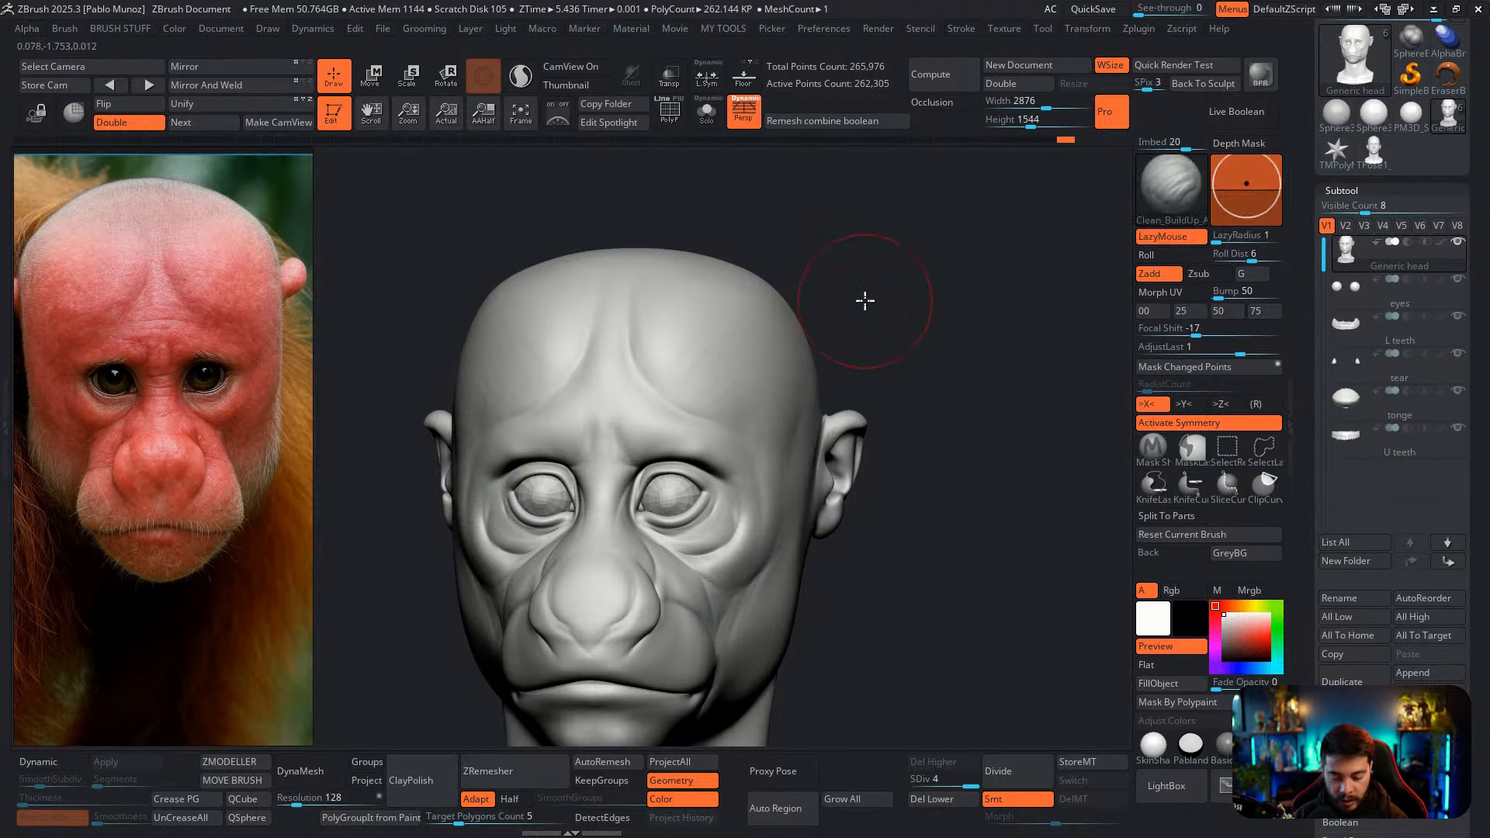
# Soften and reshape the V-shaped folds in the middle of the forehead with symmetrical buildup and smoothing strokes
pyautogui.moveTo(865, 300); pyautogui.dragTo(799, 316)
pyautogui.moveTo(666, 317)
pyautogui.mouseDown()
pyautogui.moveTo(670, 292)
pyautogui.moveTo(694, 370)
pyautogui.mouseUp()
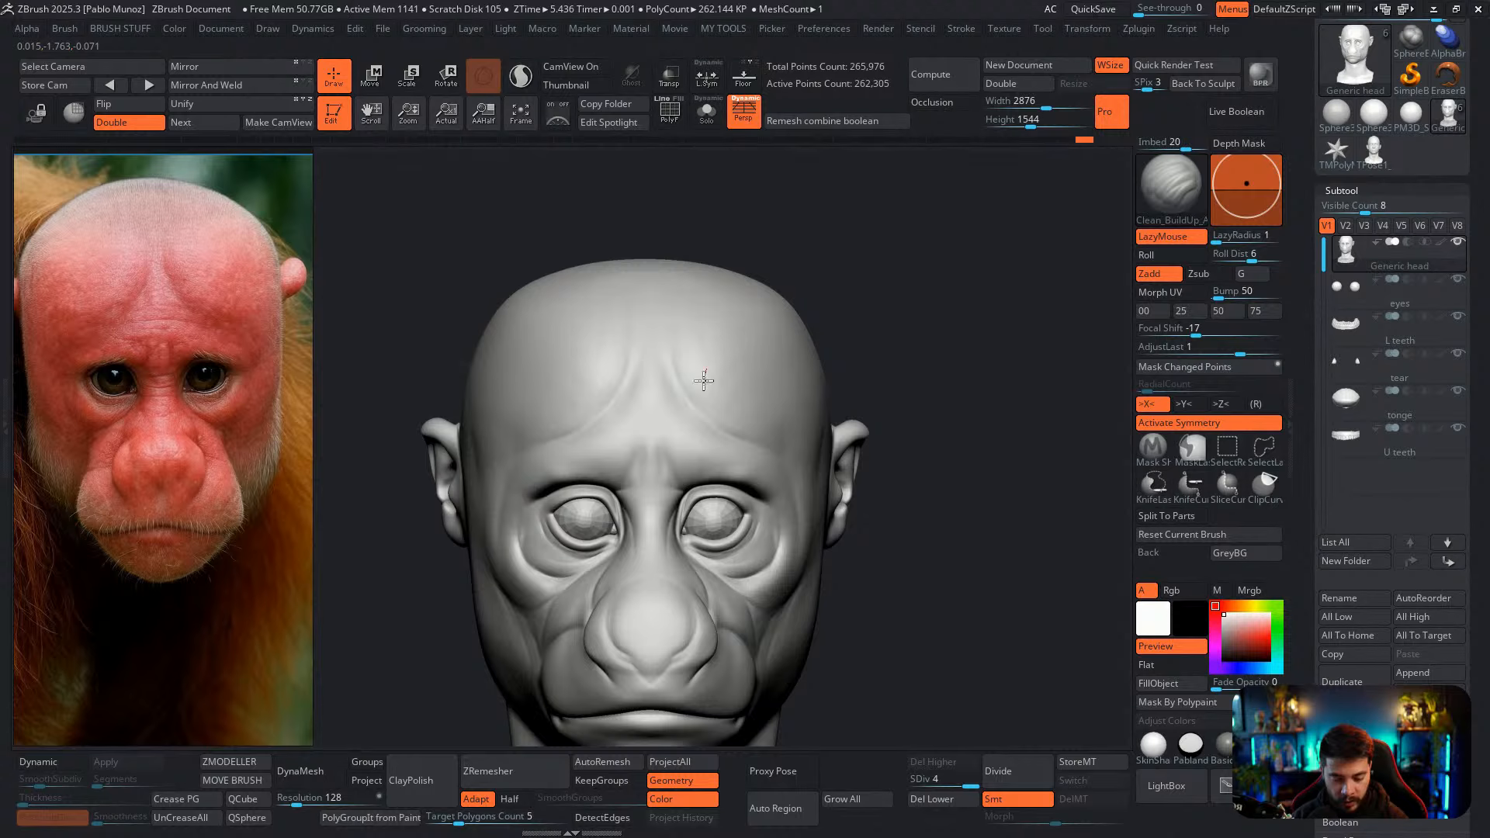
pyautogui.press('space')
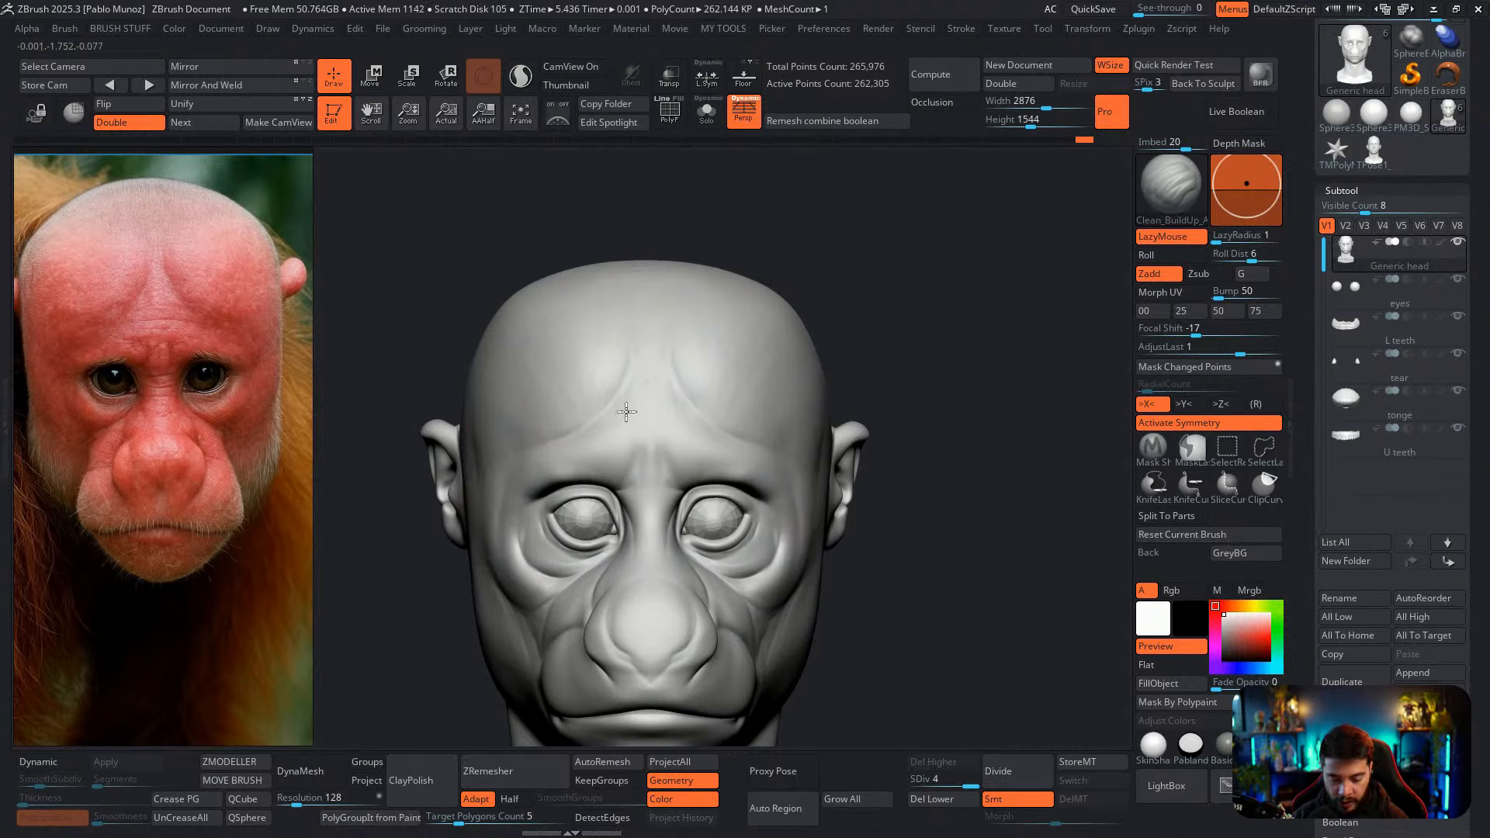
pyautogui.moveTo(627, 357); pyautogui.dragTo(642, 330)
pyautogui.moveTo(657, 322)
pyautogui.keyDown('shift'); pyautogui.mouseDown()
pyautogui.moveTo(655, 352)
pyautogui.moveTo(674, 350)
pyautogui.mouseUp(); pyautogui.keyUp('shift')
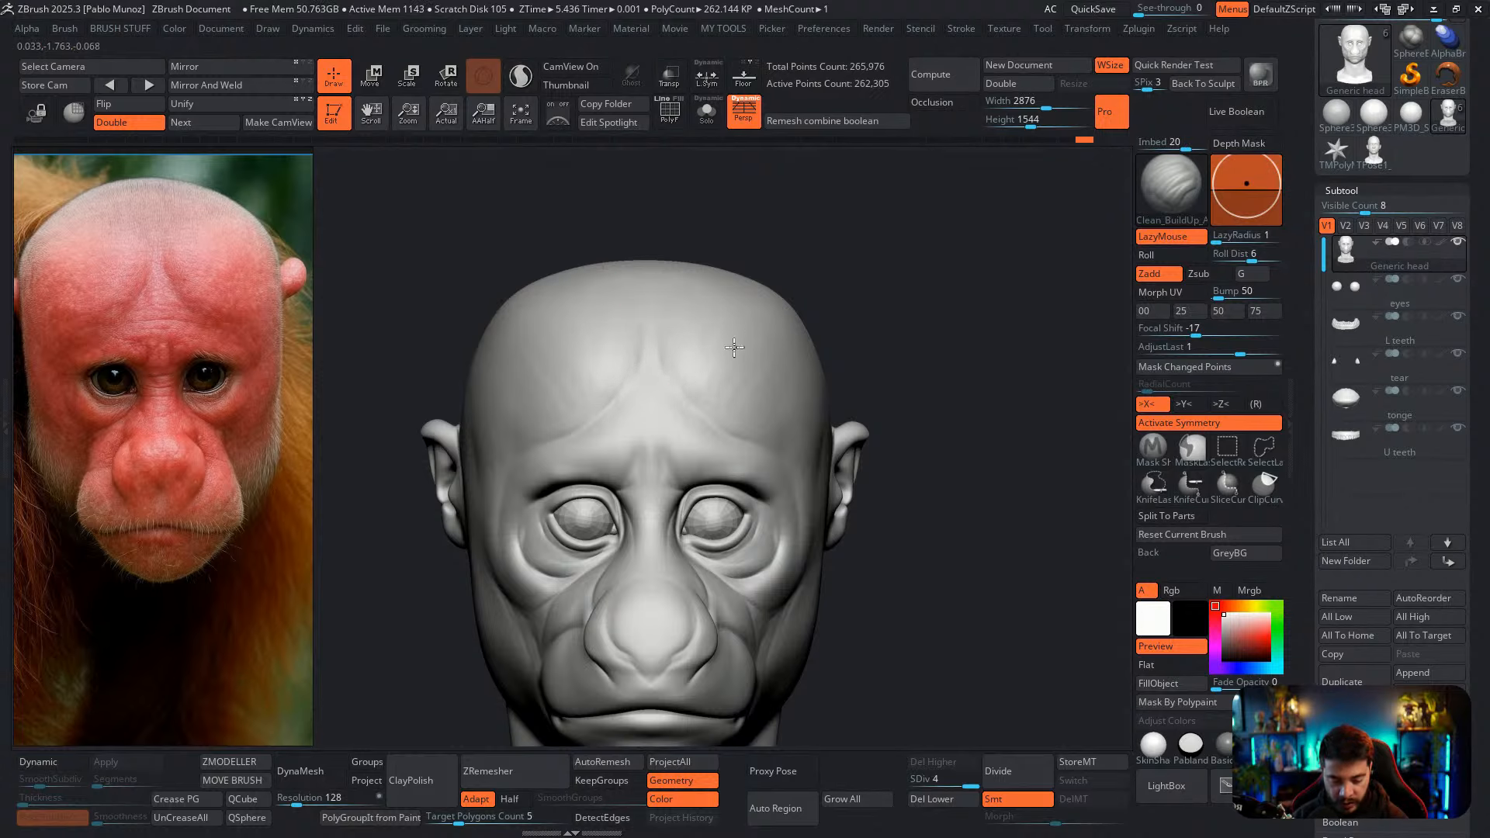
pyautogui.press('shift')
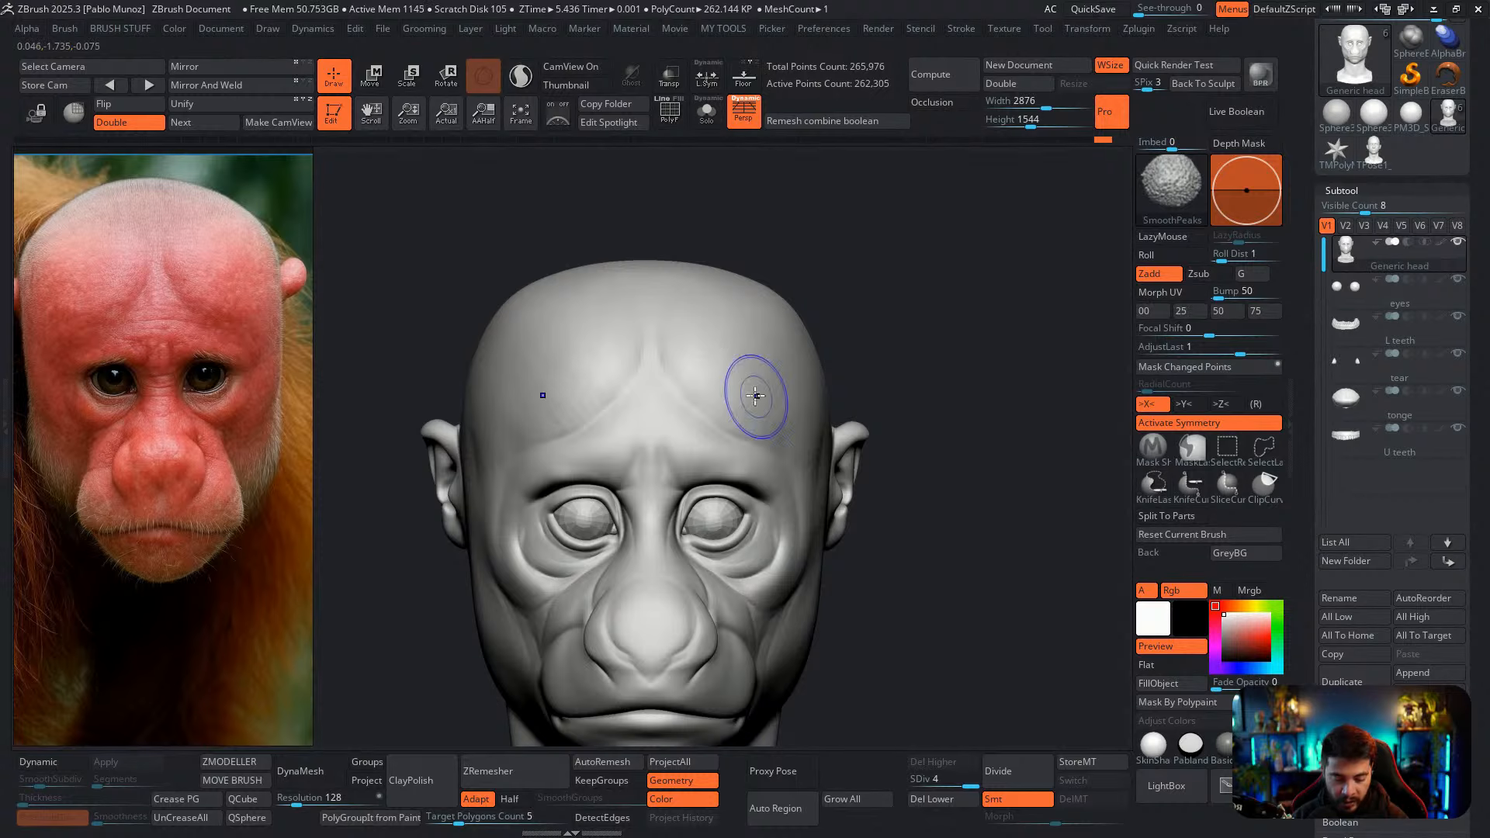
# Refine and smooth the temple and the side of the head between the brow and the ear
pyautogui.moveTo(698, 426)
pyautogui.mouseDown(button='right')
pyautogui.moveTo(659, 376)
pyautogui.moveTo(668, 399)
pyautogui.moveTo(582, 393)
pyautogui.mouseUp(button='right')
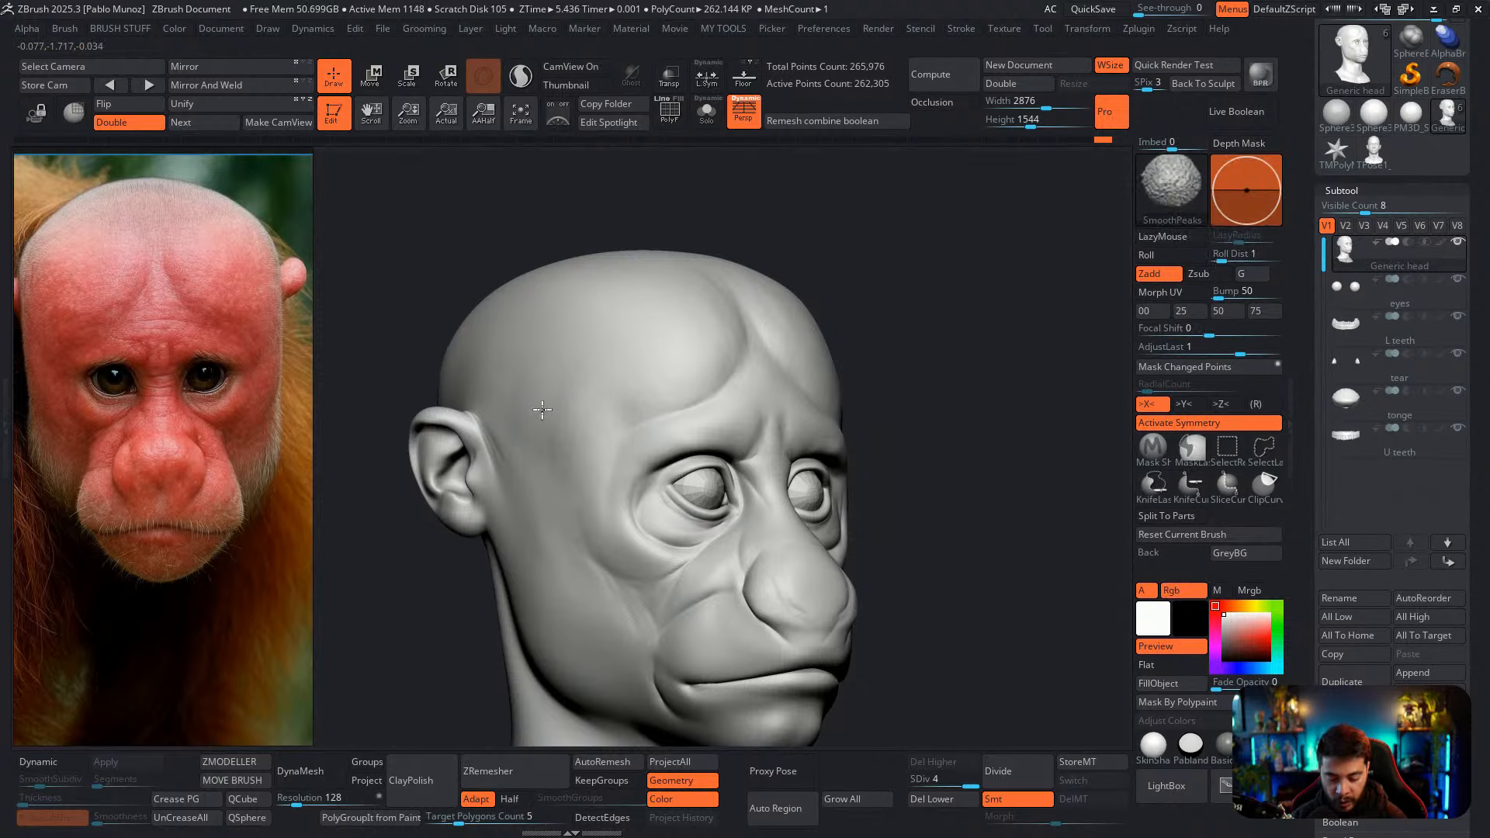
pyautogui.moveTo(862, 415)
pyautogui.mouseDown(button='right')
pyautogui.moveTo(861, 388)
pyautogui.moveTo(615, 293)
pyautogui.mouseUp(button='right')
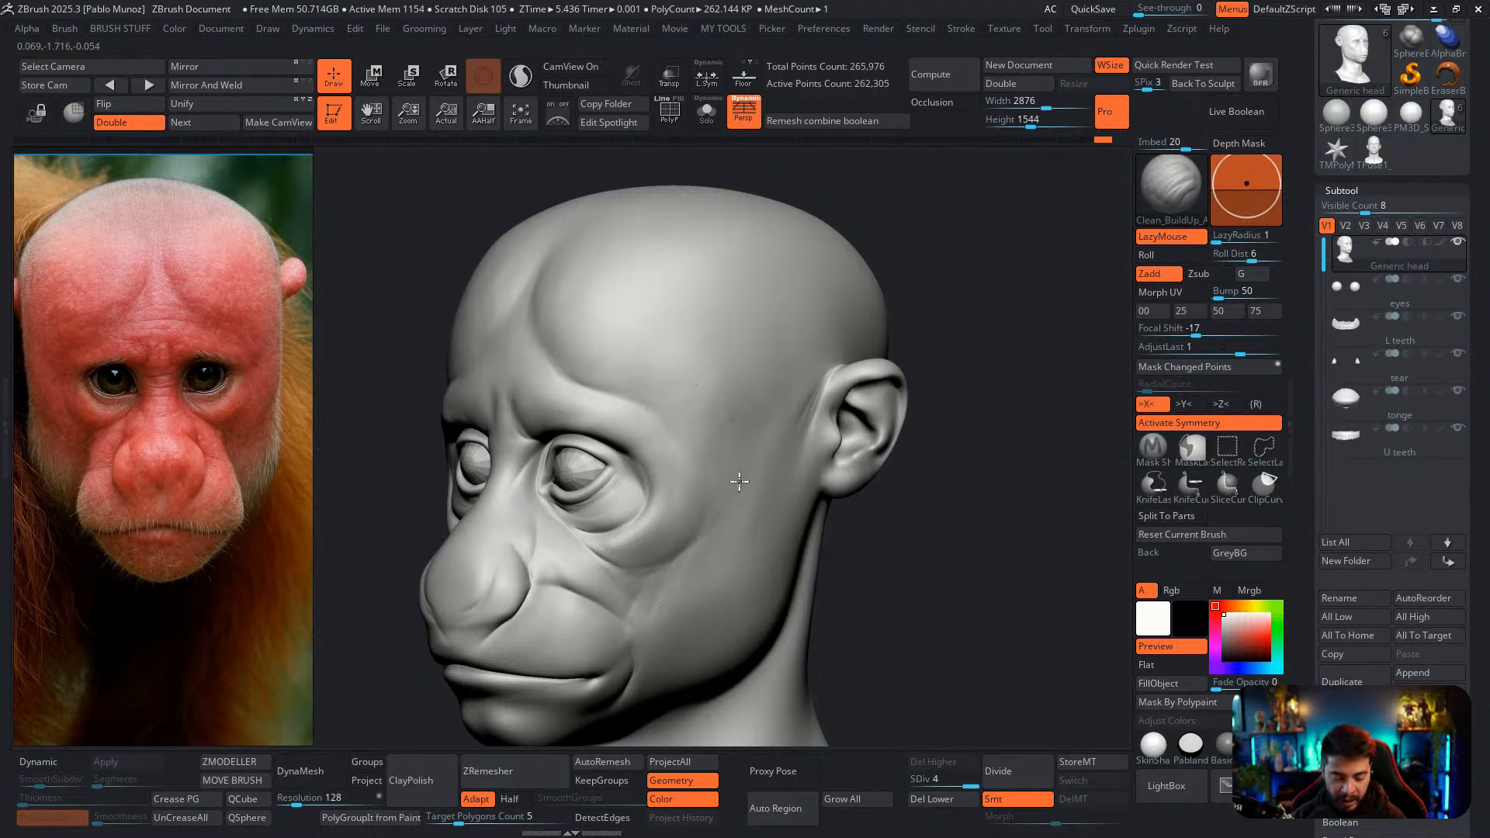
pyautogui.press('shift')
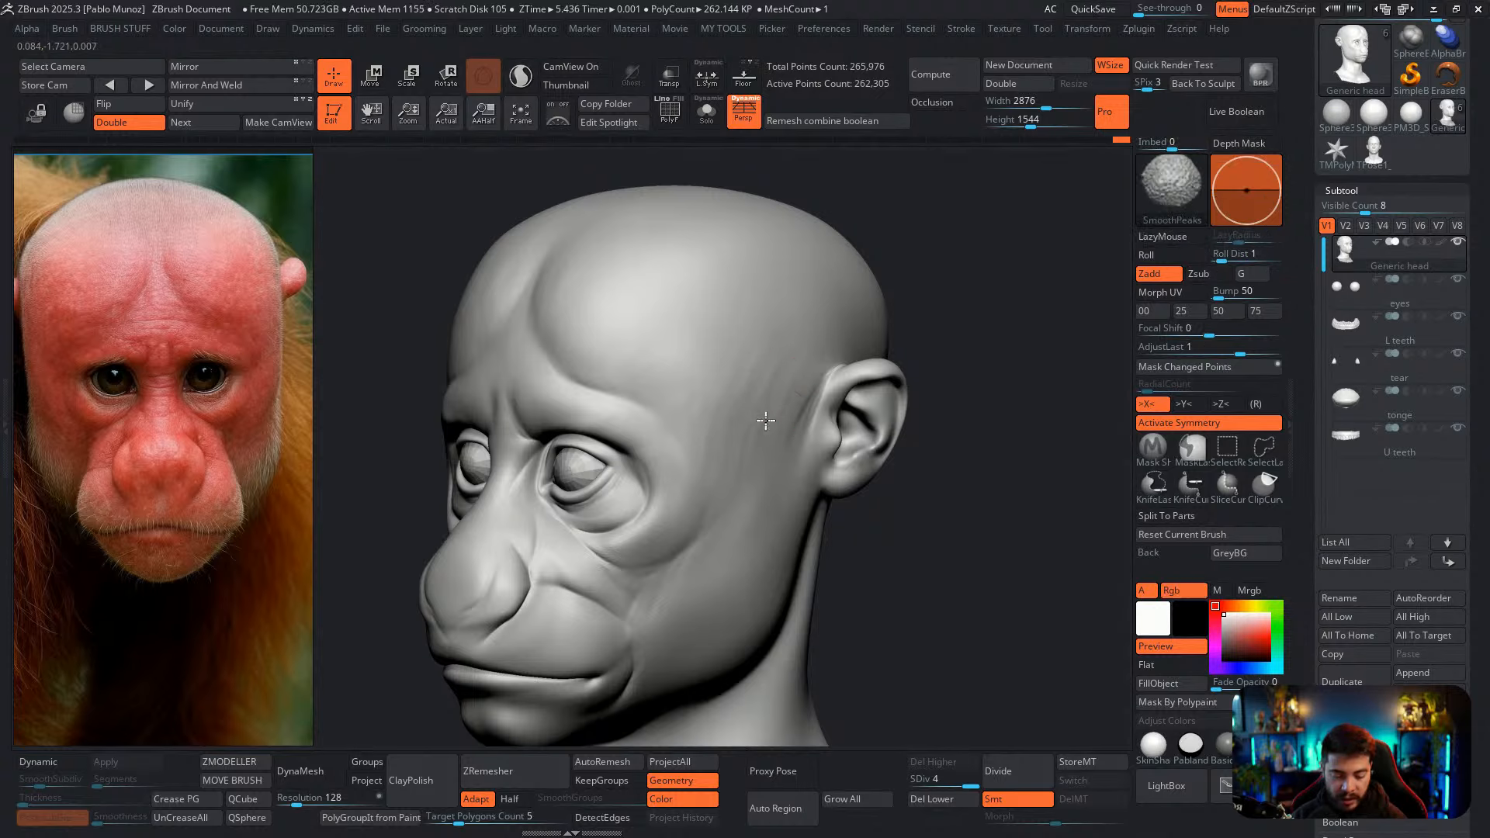
pyautogui.keyDown('alt'); pyautogui.moveTo(807, 481); pyautogui.dragTo(811, 470, button='right'); pyautogui.keyUp('alt')
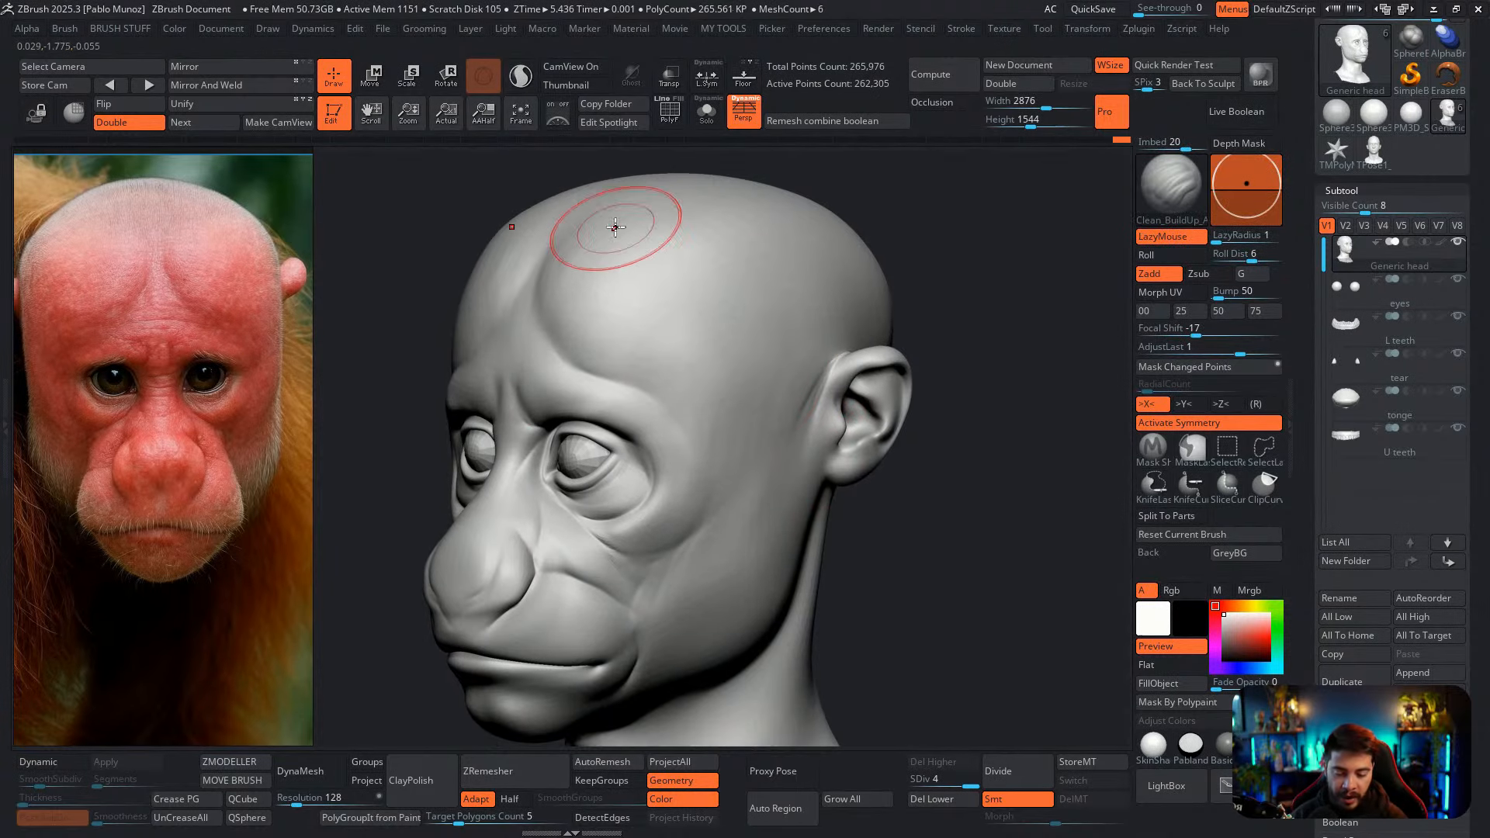
pyautogui.press('shift')
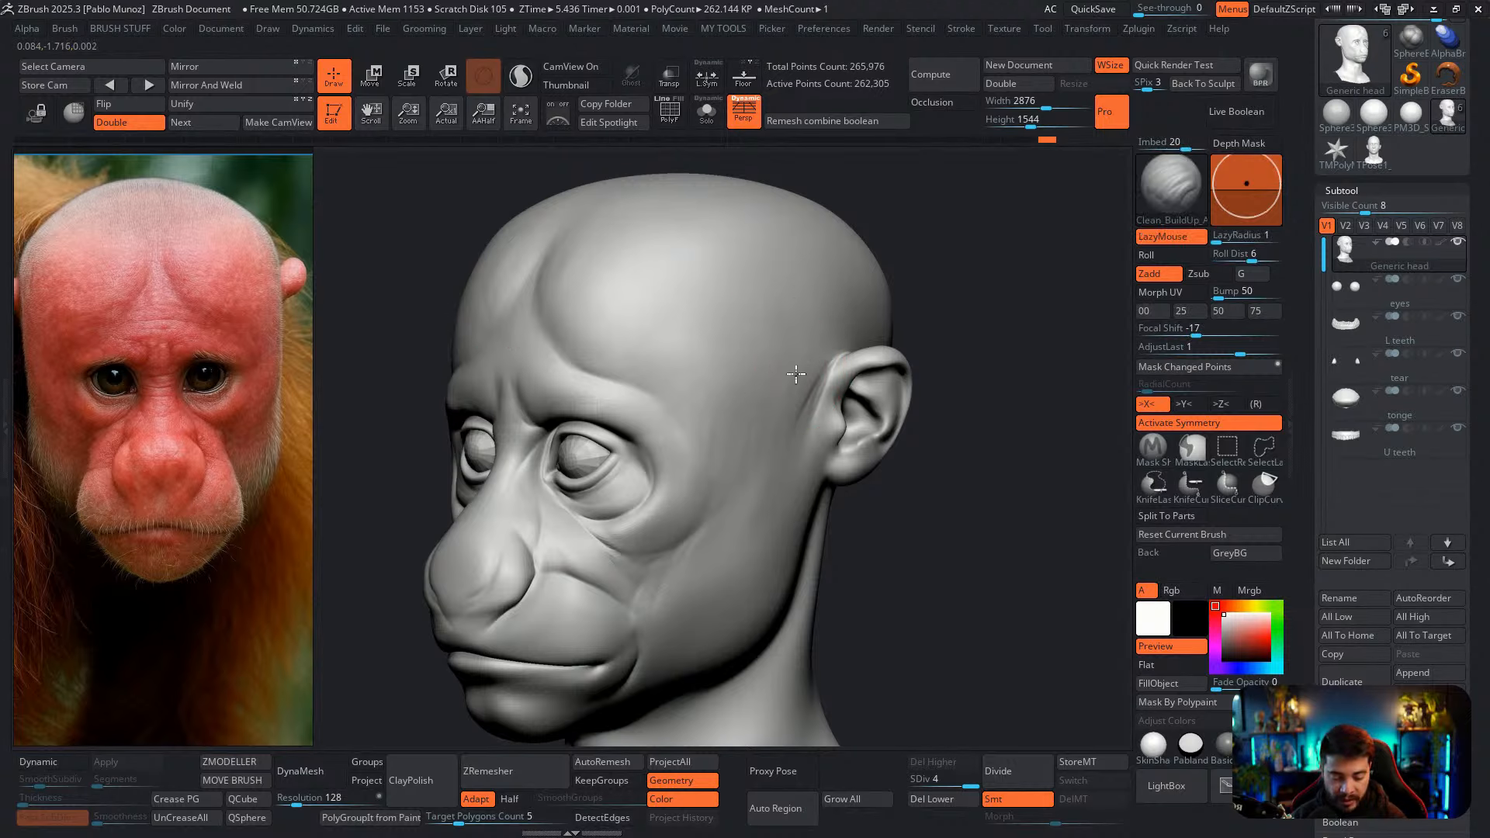
pyautogui.press('shift')
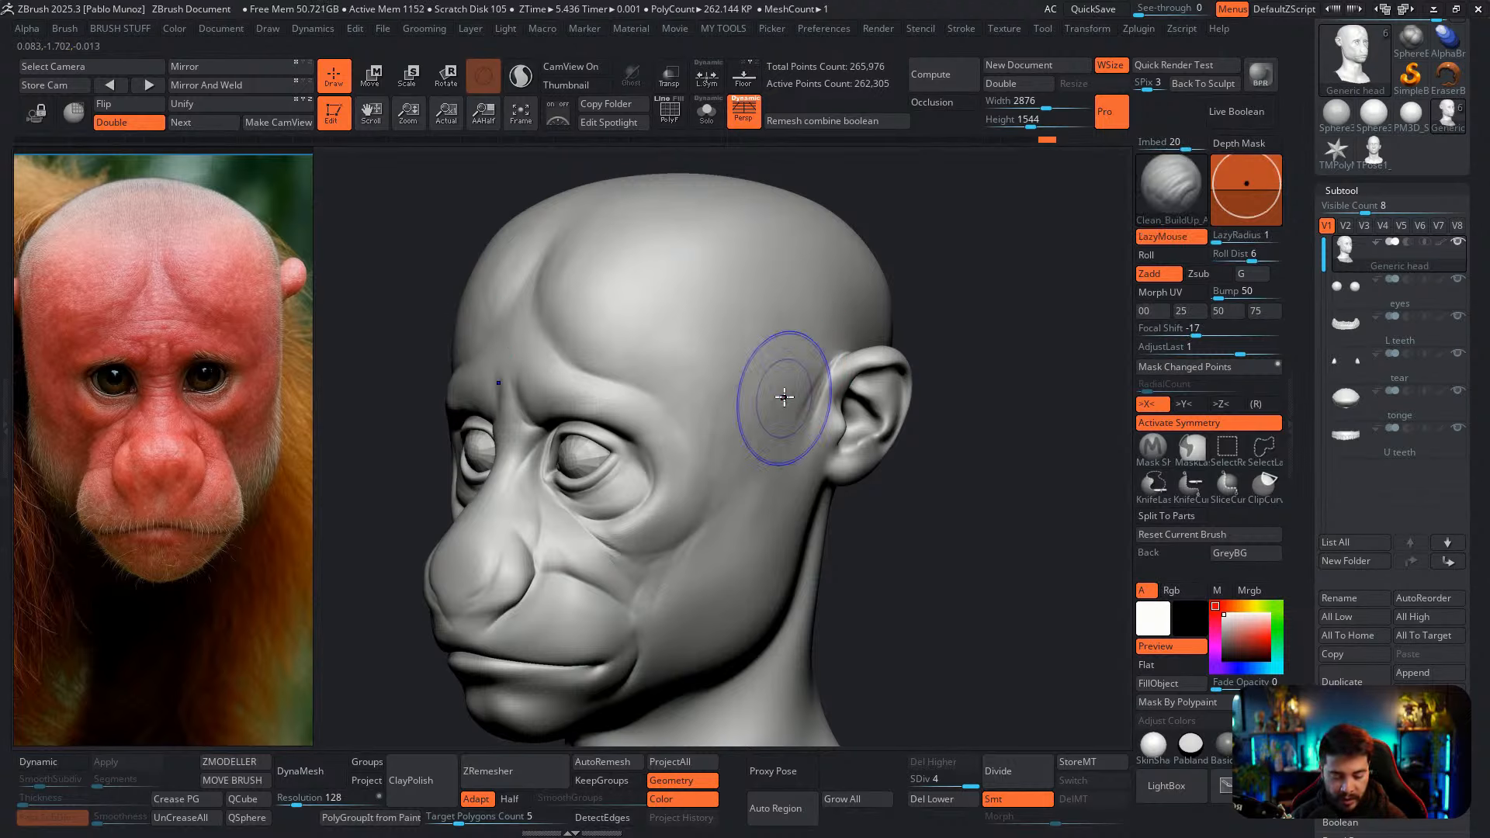
pyautogui.moveTo(812, 409)
pyautogui.keyDown('ctrl'); pyautogui.mouseDown(button='right')
pyautogui.moveTo(771, 379)
pyautogui.moveTo(709, 393)
pyautogui.moveTo(724, 387)
pyautogui.mouseUp(button='right'); pyautogui.keyUp('ctrl')
pyautogui.press('shift')
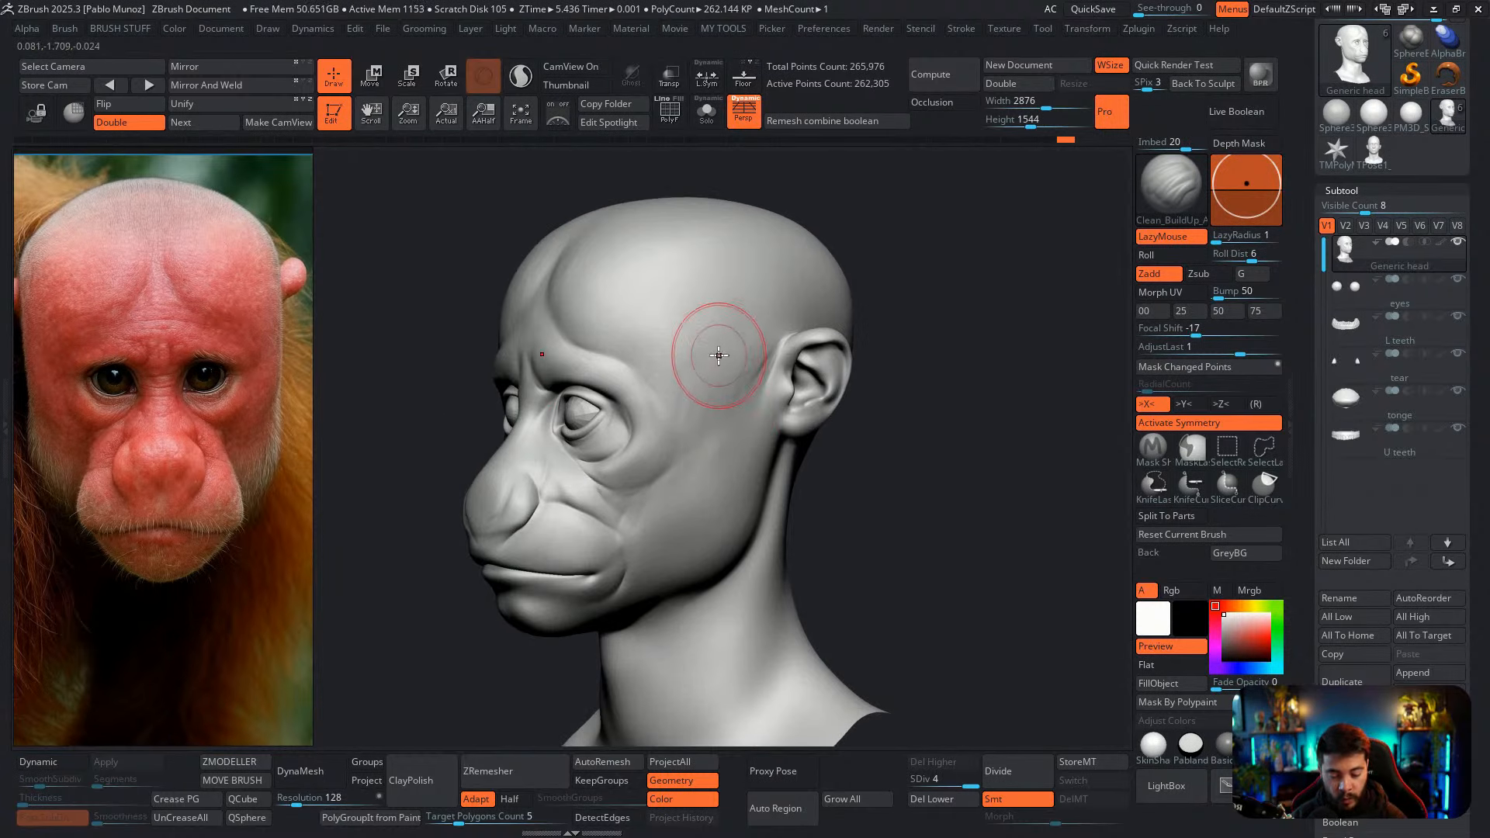
# Sculpt the cheek below the eye bag and the fold running from the nostril around the muzzle
pyautogui.press('space')
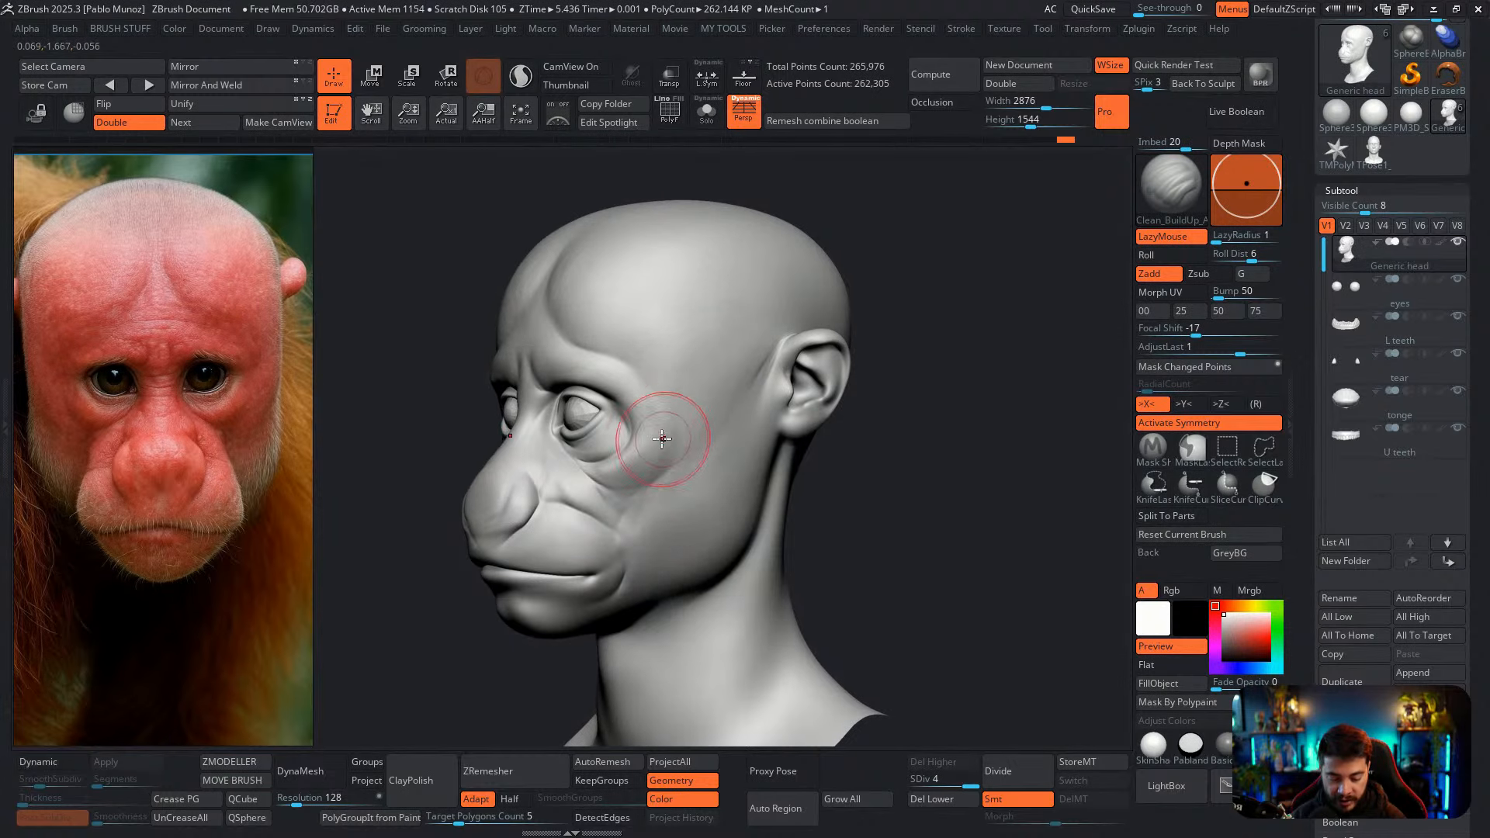
pyautogui.moveTo(662, 435); pyautogui.dragTo(699, 497, button='right')
pyautogui.rightClick(666, 497)
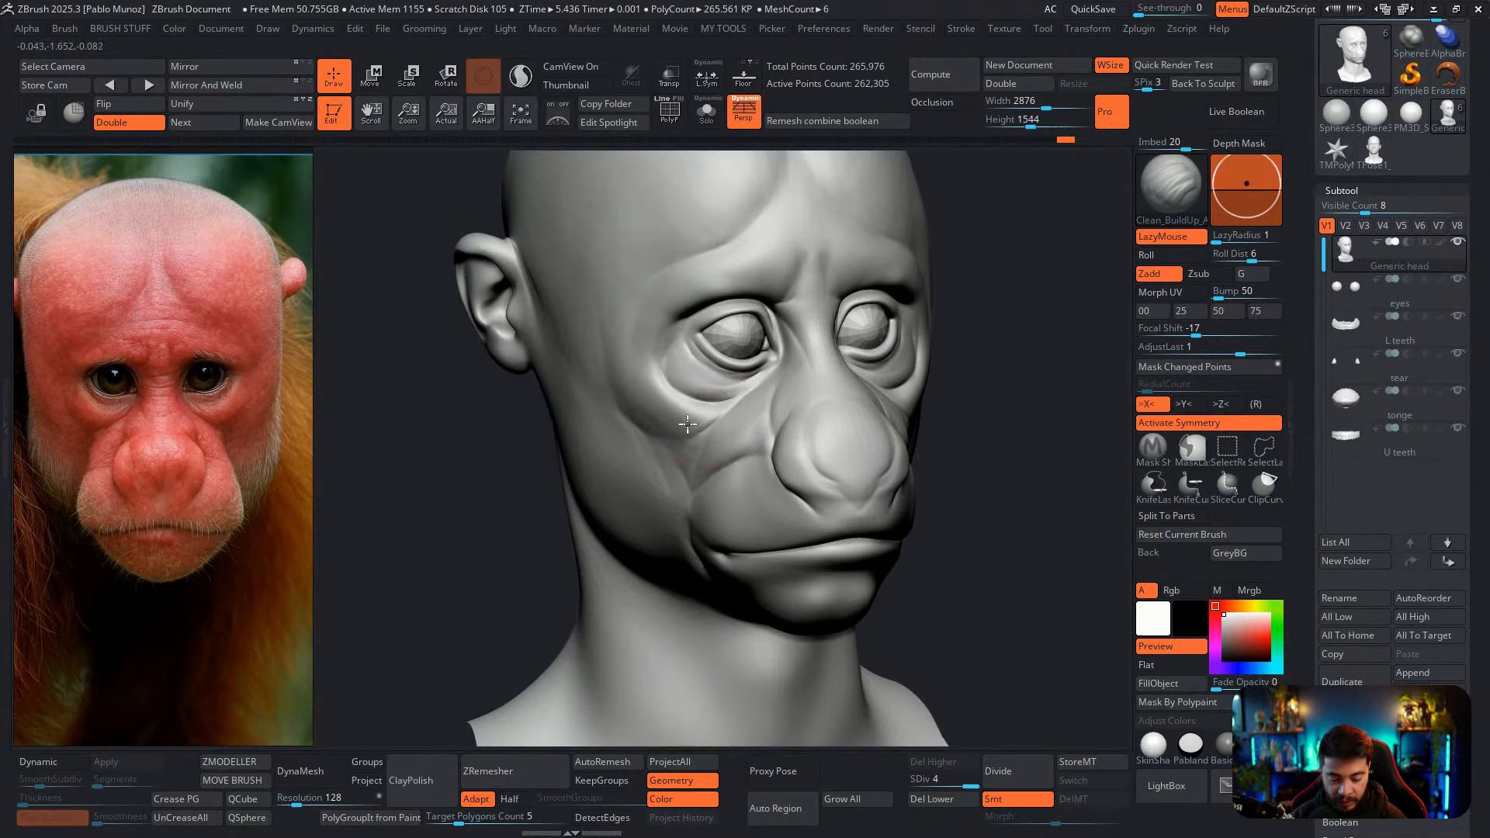
pyautogui.moveTo(696, 411)
pyautogui.mouseDown()
pyautogui.moveTo(668, 396)
pyautogui.moveTo(658, 363)
pyautogui.mouseUp()
pyautogui.keyDown('alt'); pyautogui.moveTo(836, 383); pyautogui.dragTo(760, 359, button='right'); pyautogui.keyUp('alt')
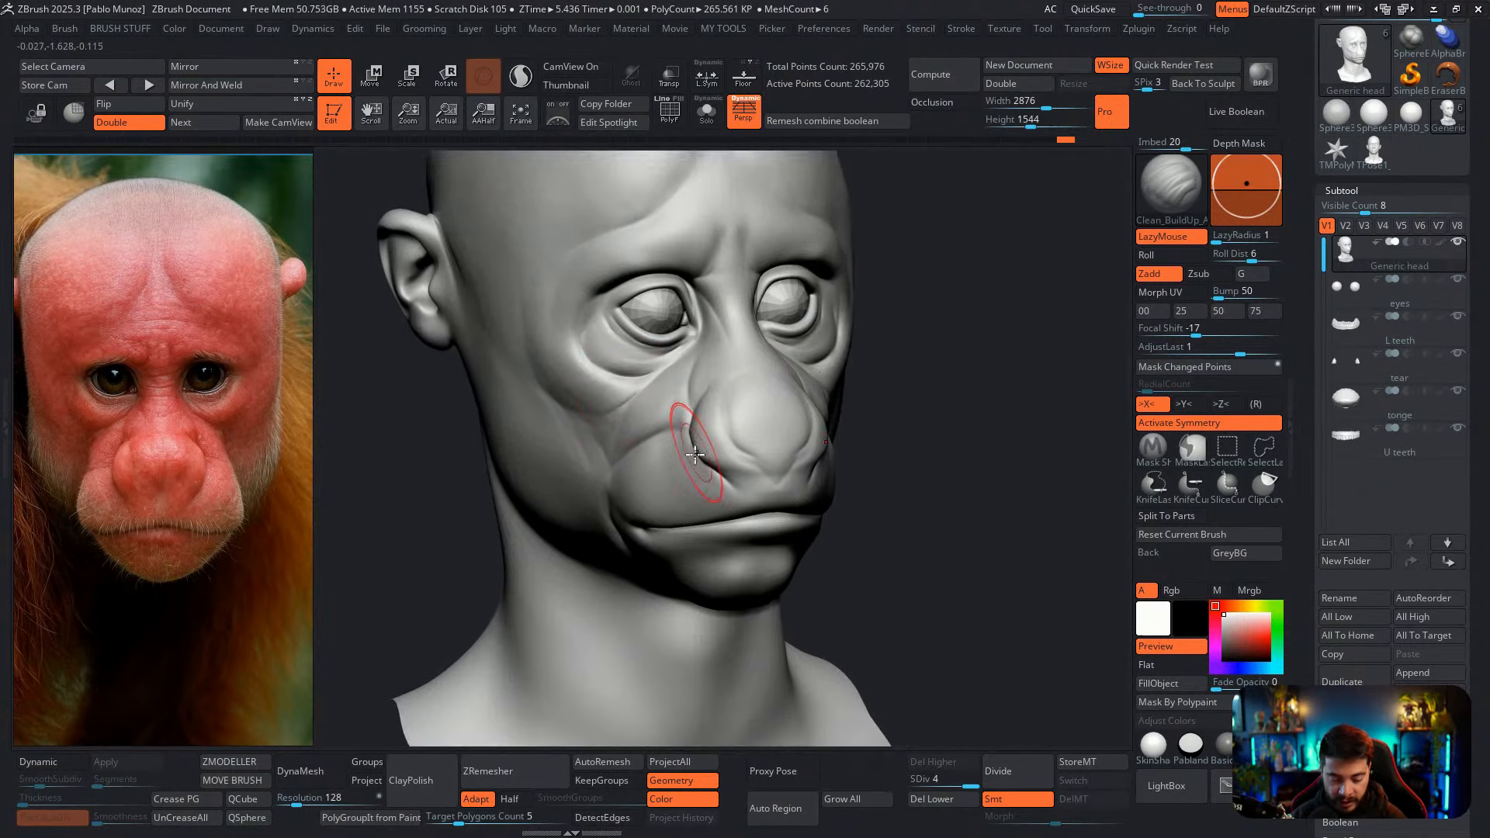
pyautogui.moveTo(675, 466); pyautogui.dragTo(718, 464, button='right')
pyautogui.moveTo(648, 409)
pyautogui.mouseDown()
pyautogui.moveTo(591, 468)
pyautogui.moveTo(632, 446)
pyautogui.mouseUp()
pyautogui.keyDown('alt'); pyautogui.moveTo(623, 424); pyautogui.dragTo(674, 437, button='right'); pyautogui.keyUp('alt')
pyautogui.moveTo(662, 497); pyautogui.dragTo(699, 439)
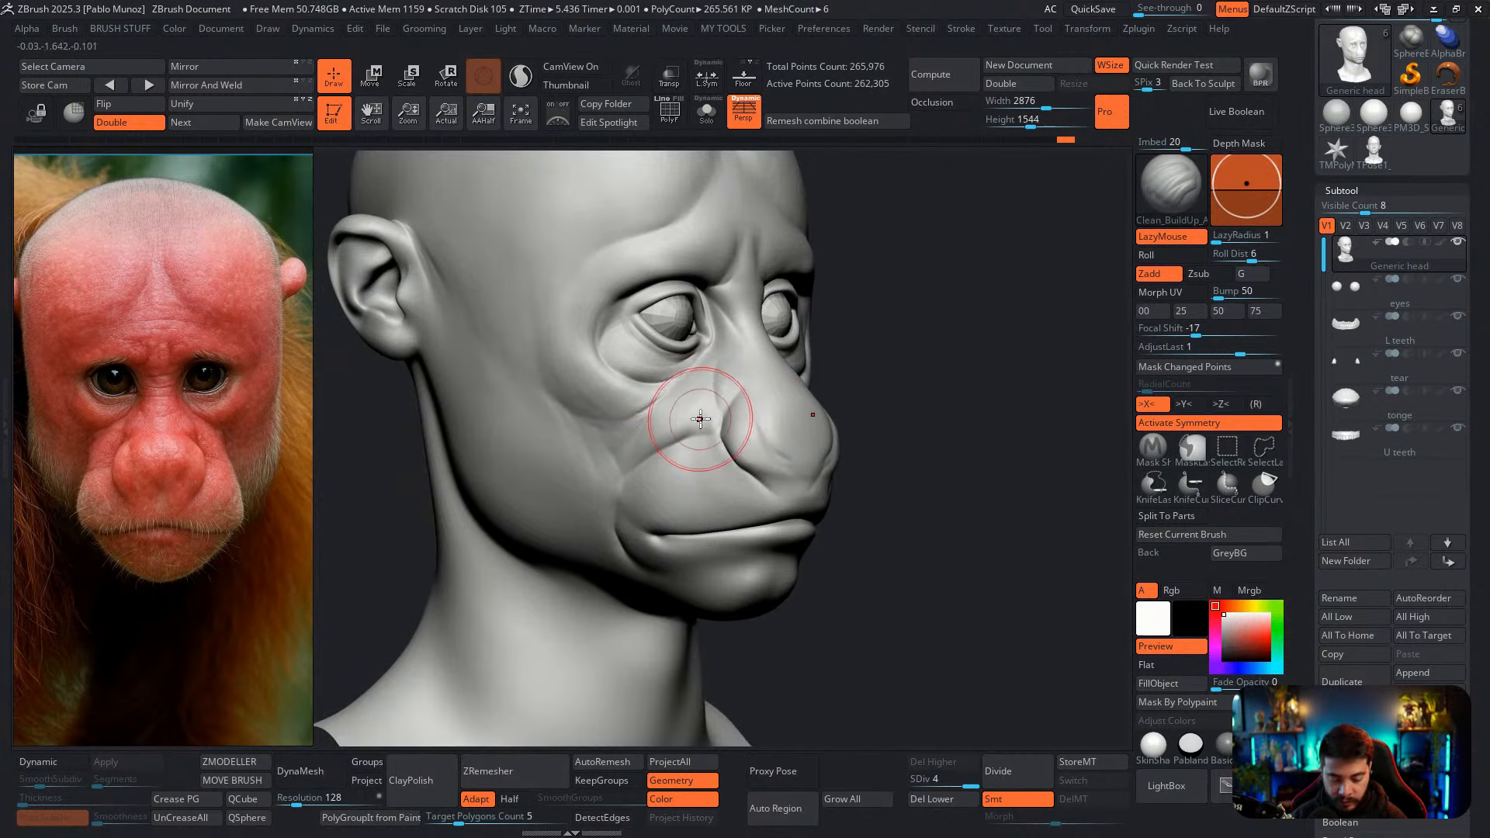
# Soften the crease between the cheek and muzzle with Clean BuildUp strokes, and work the fold beside the nostril
pyautogui.moveTo(700, 419); pyautogui.dragTo(699, 417, button='right')
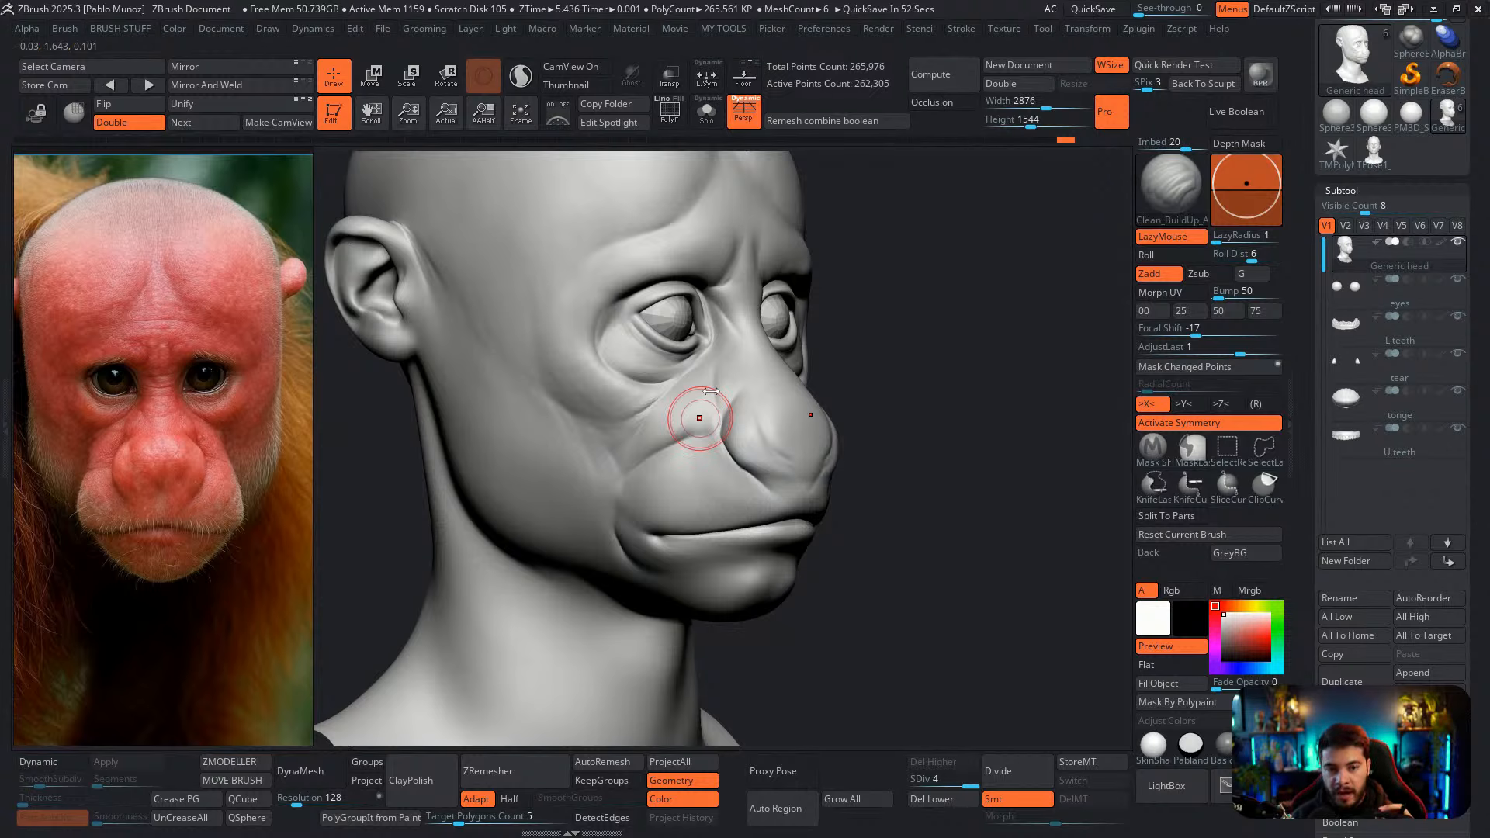
pyautogui.keyDown('alt'); pyautogui.moveTo(700, 348); pyautogui.dragTo(717, 365, button='right'); pyautogui.keyUp('alt')
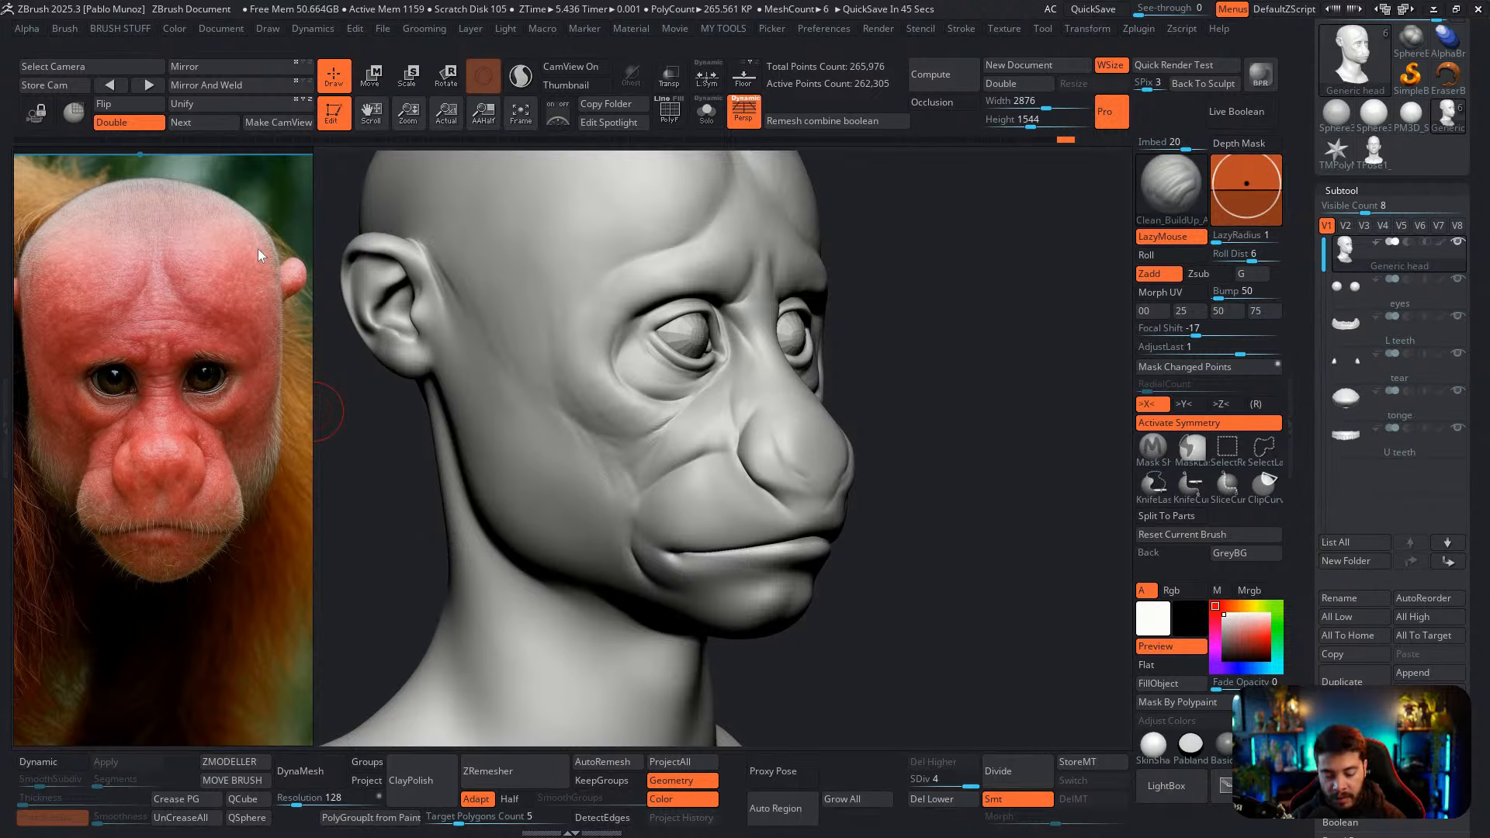
pyautogui.moveTo(778, 425)
pyautogui.mouseDown(button='right')
pyautogui.moveTo(723, 464)
pyautogui.moveTo(729, 479)
pyautogui.moveTo(788, 470)
pyautogui.moveTo(728, 486)
pyautogui.moveTo(689, 456)
pyautogui.moveTo(707, 431)
pyautogui.moveTo(682, 442)
pyautogui.mouseUp(button='right')
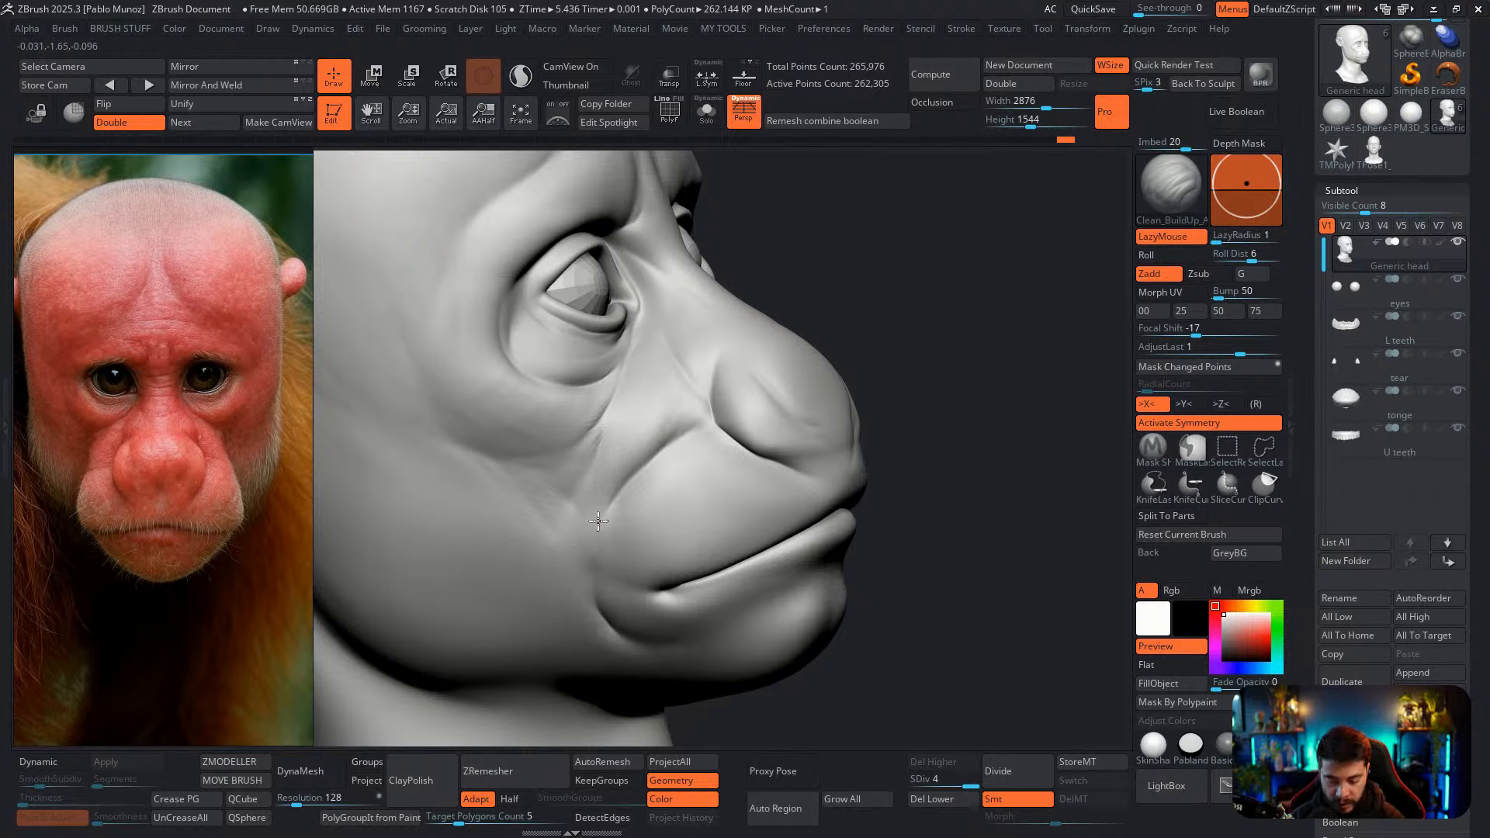
pyautogui.moveTo(599, 521); pyautogui.dragTo(601, 494)
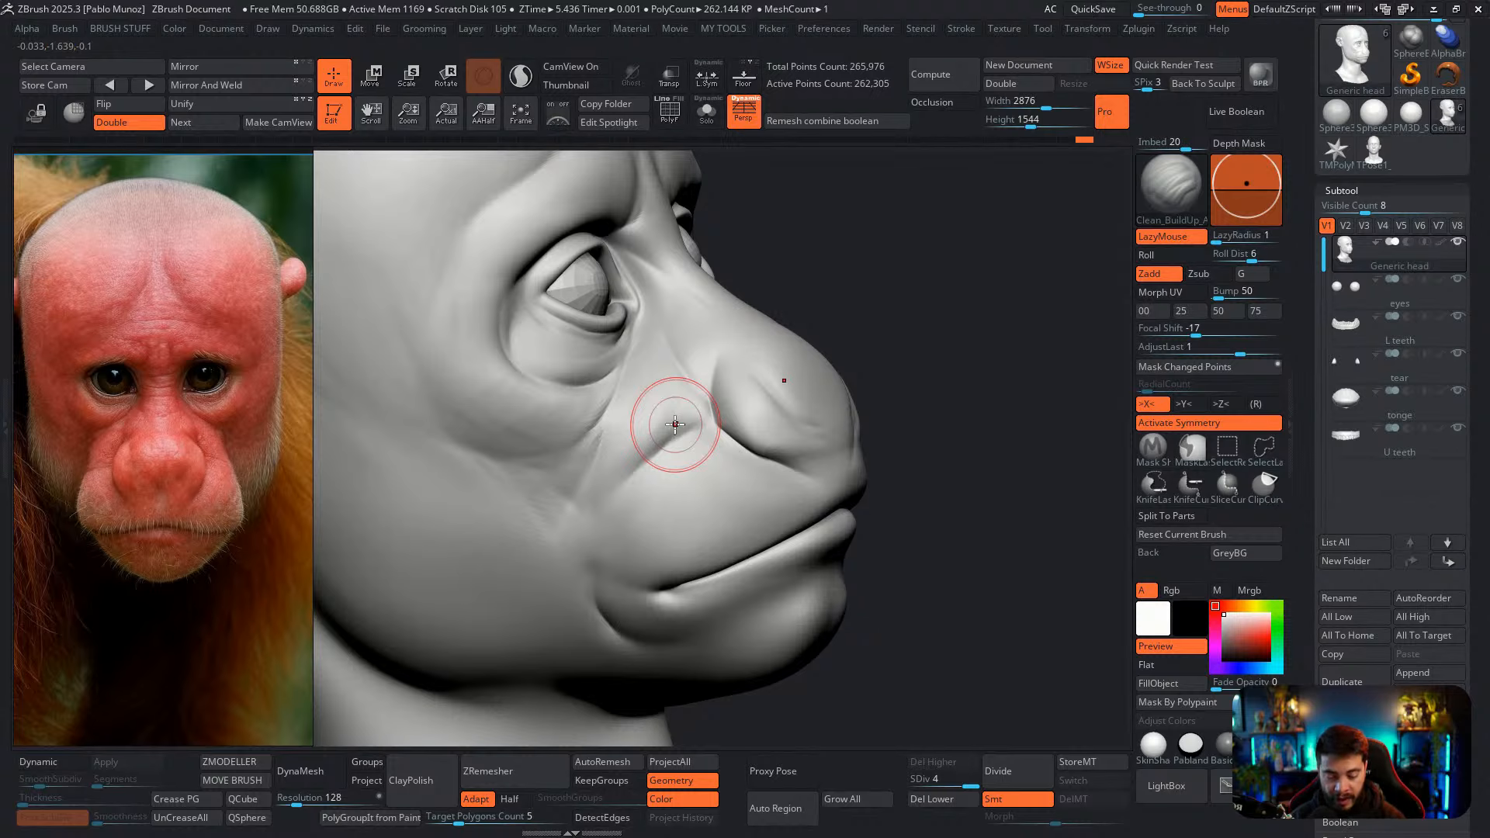
pyautogui.moveTo(745, 451)
pyautogui.mouseDown()
pyautogui.moveTo(672, 449)
pyautogui.moveTo(685, 409)
pyautogui.moveTo(682, 432)
pyautogui.moveTo(630, 468)
pyautogui.mouseUp()
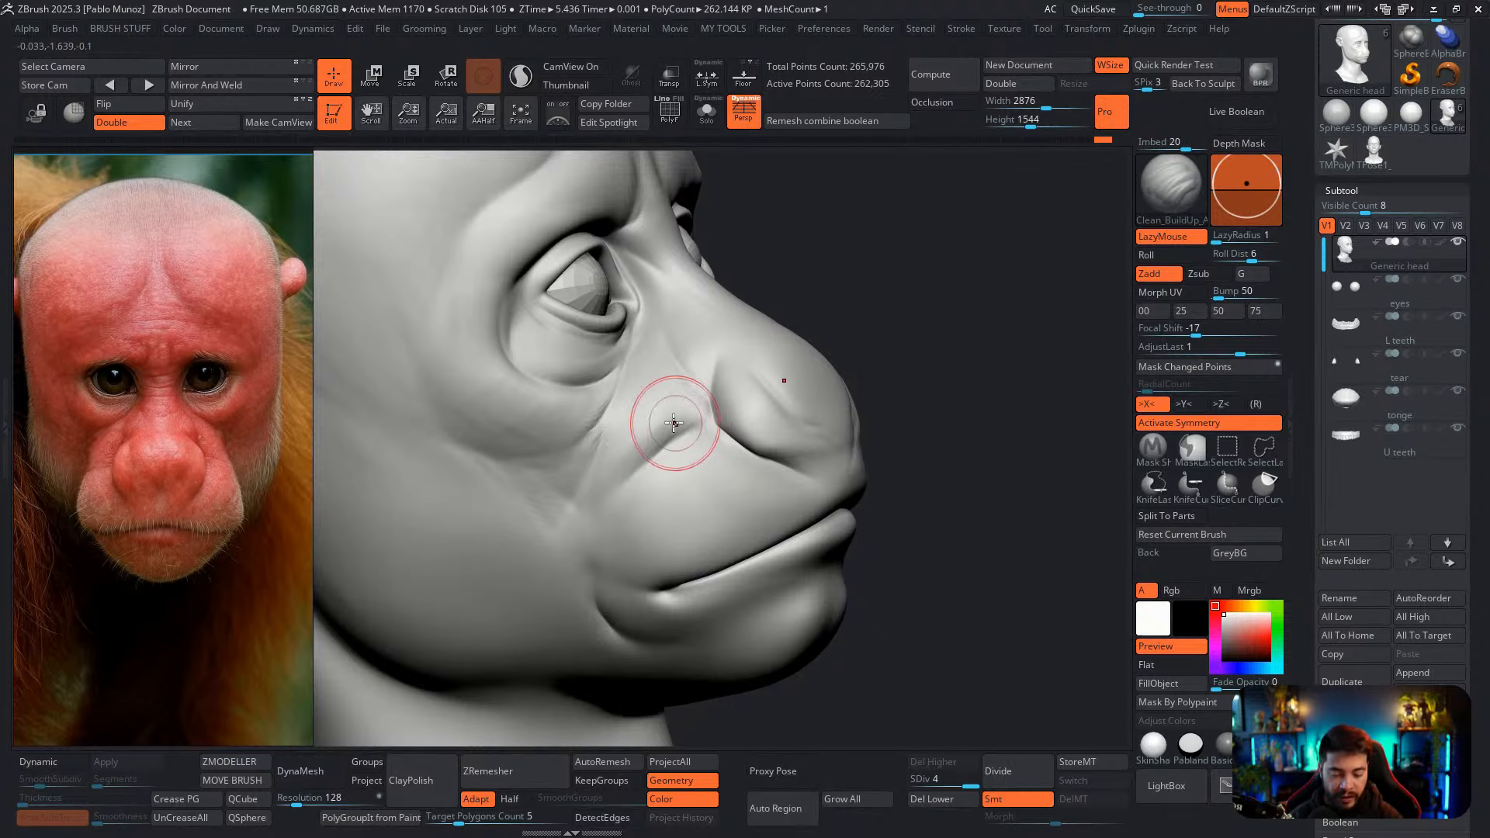
pyautogui.moveTo(655, 404)
pyautogui.mouseDown()
pyautogui.moveTo(642, 423)
pyautogui.moveTo(682, 497)
pyautogui.moveTo(704, 479)
pyautogui.mouseUp()
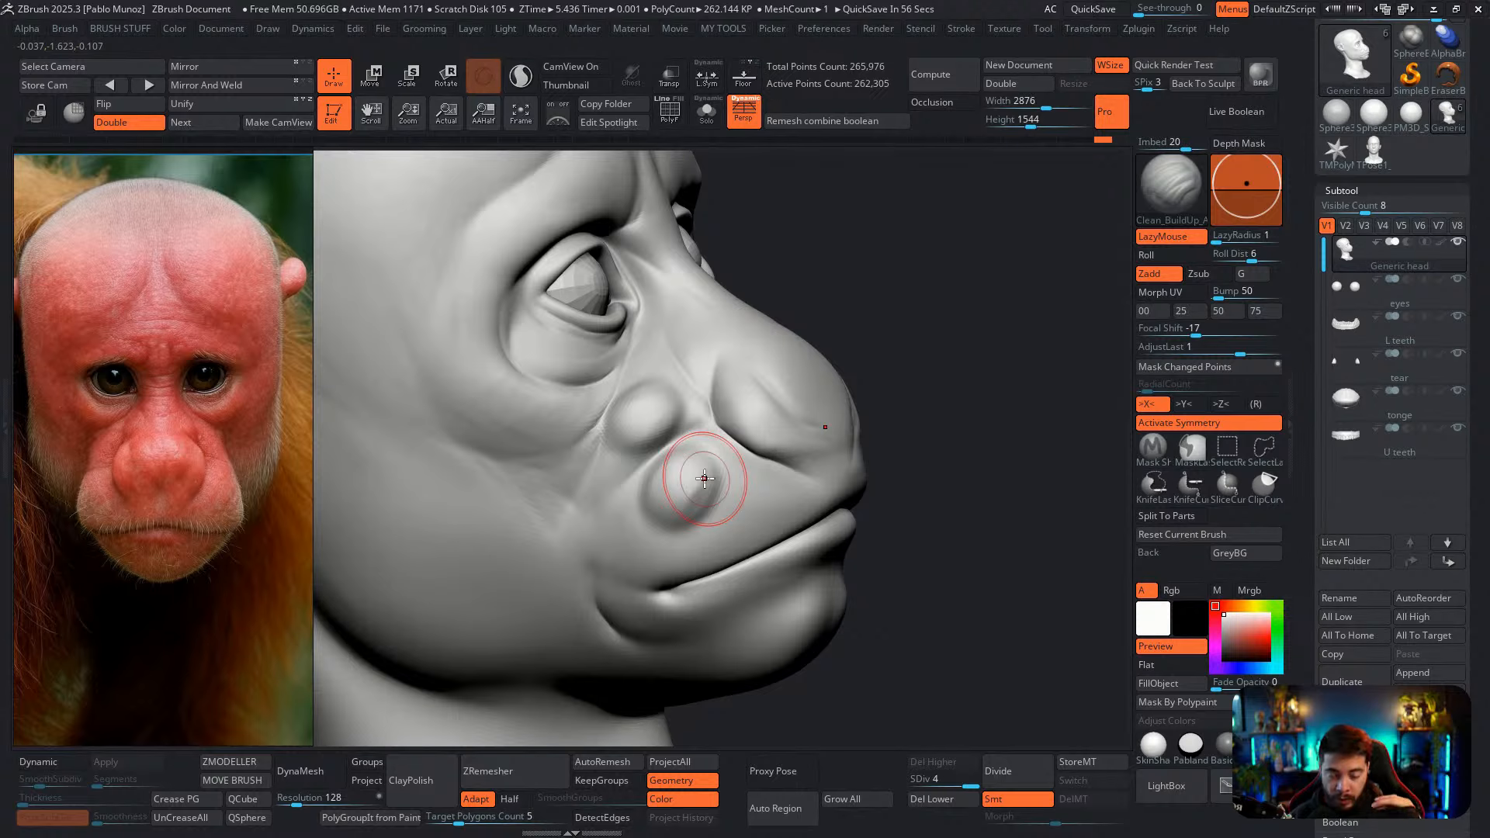
pyautogui.keyDown('shift'); pyautogui.moveTo(703, 479); pyautogui.dragTo(707, 464); pyautogui.keyUp('shift')
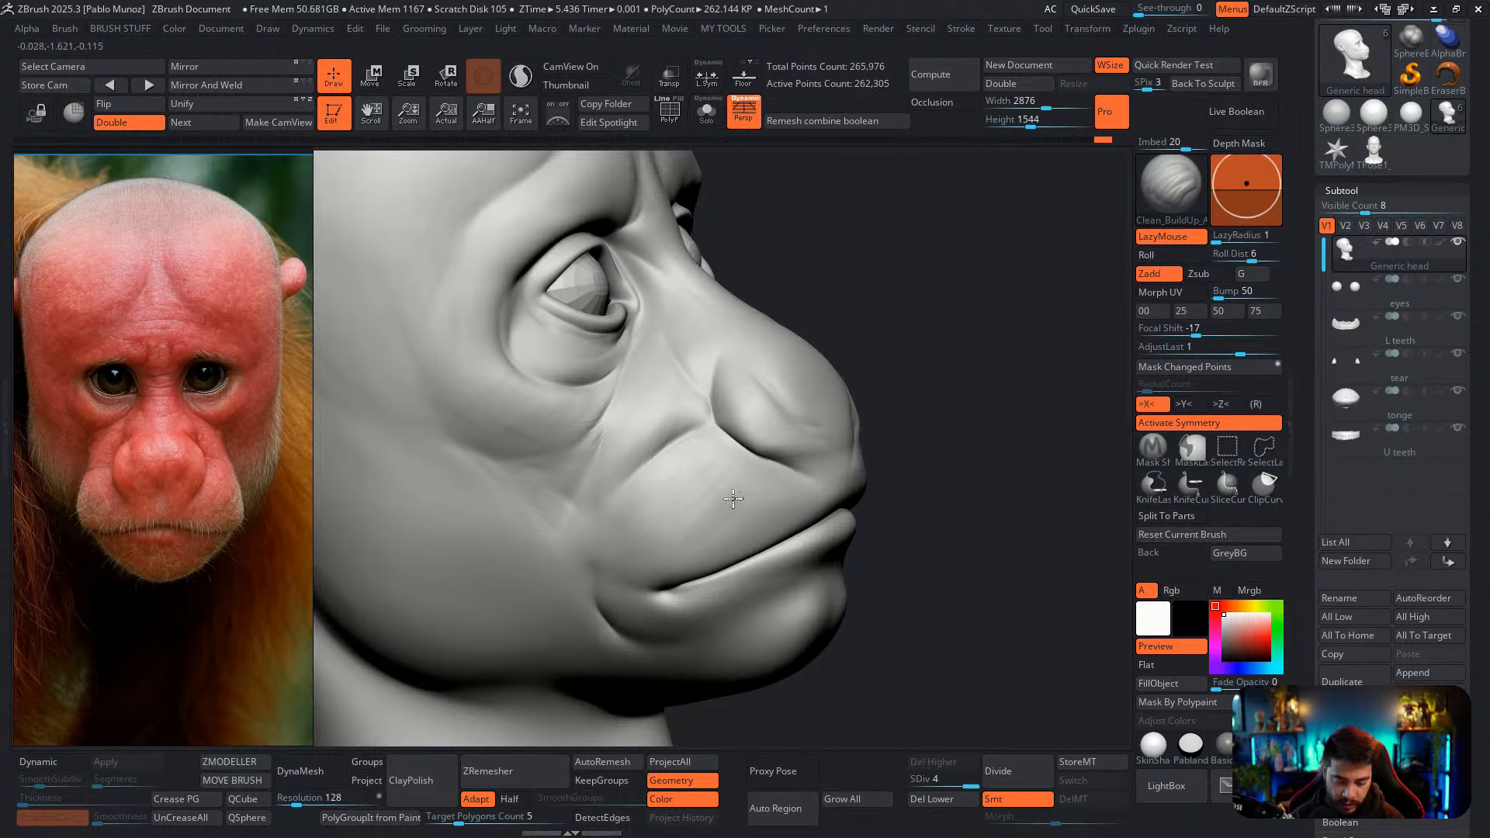
# Build up the side of the muzzle from the nostril fold down to the mouth corner and smooth the strokes
pyautogui.moveTo(688, 490)
pyautogui.mouseDown(button='right')
pyautogui.moveTo(746, 466)
pyautogui.moveTo(683, 436)
pyautogui.moveTo(673, 471)
pyautogui.moveTo(712, 426)
pyautogui.mouseUp(button='right')
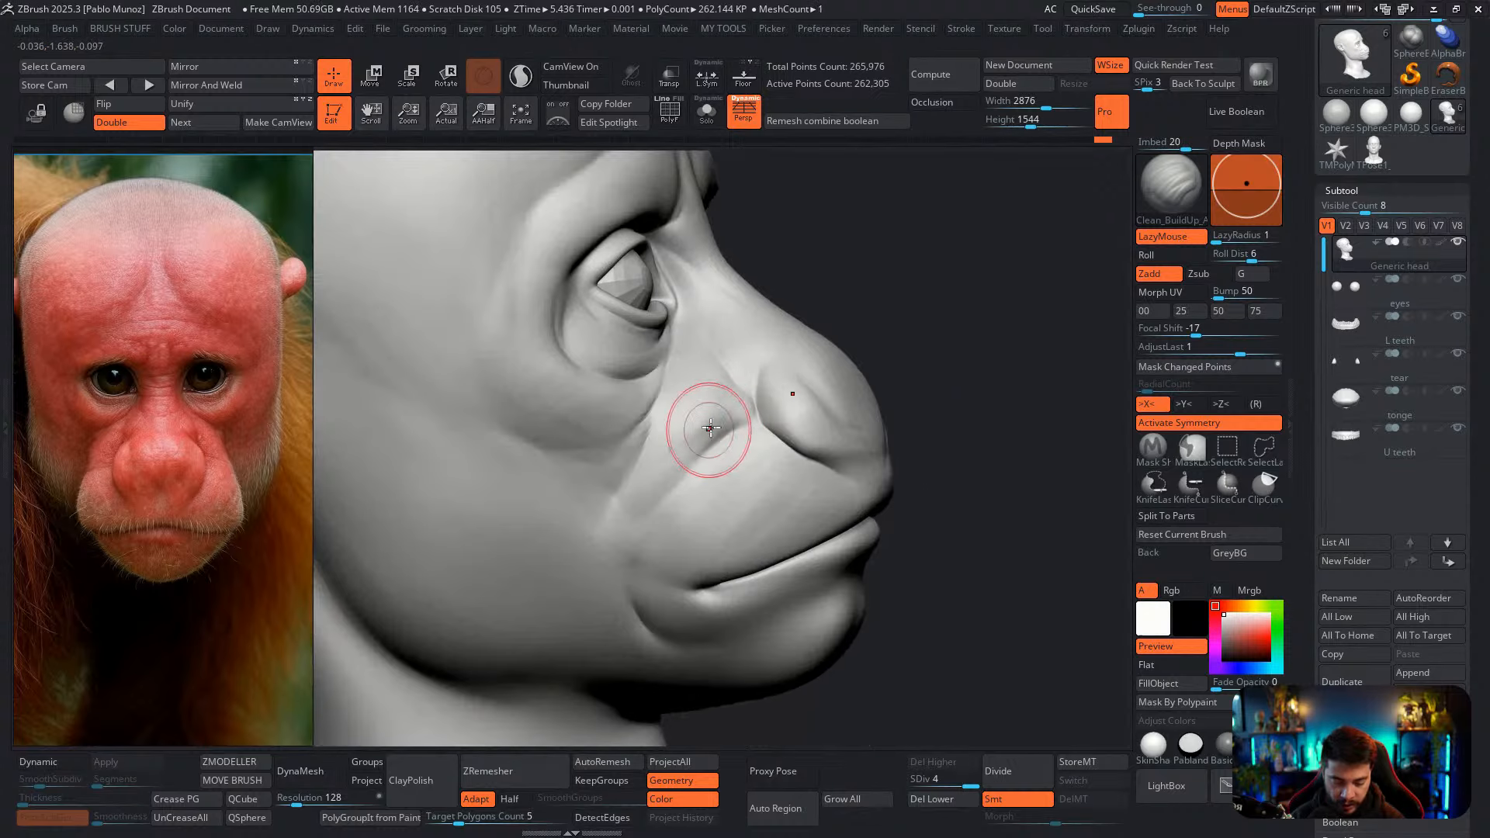
pyautogui.moveTo(708, 438)
pyautogui.mouseDown()
pyautogui.moveTo(731, 401)
pyautogui.moveTo(710, 435)
pyautogui.moveTo(765, 405)
pyautogui.moveTo(686, 456)
pyautogui.moveTo(696, 447)
pyautogui.mouseUp()
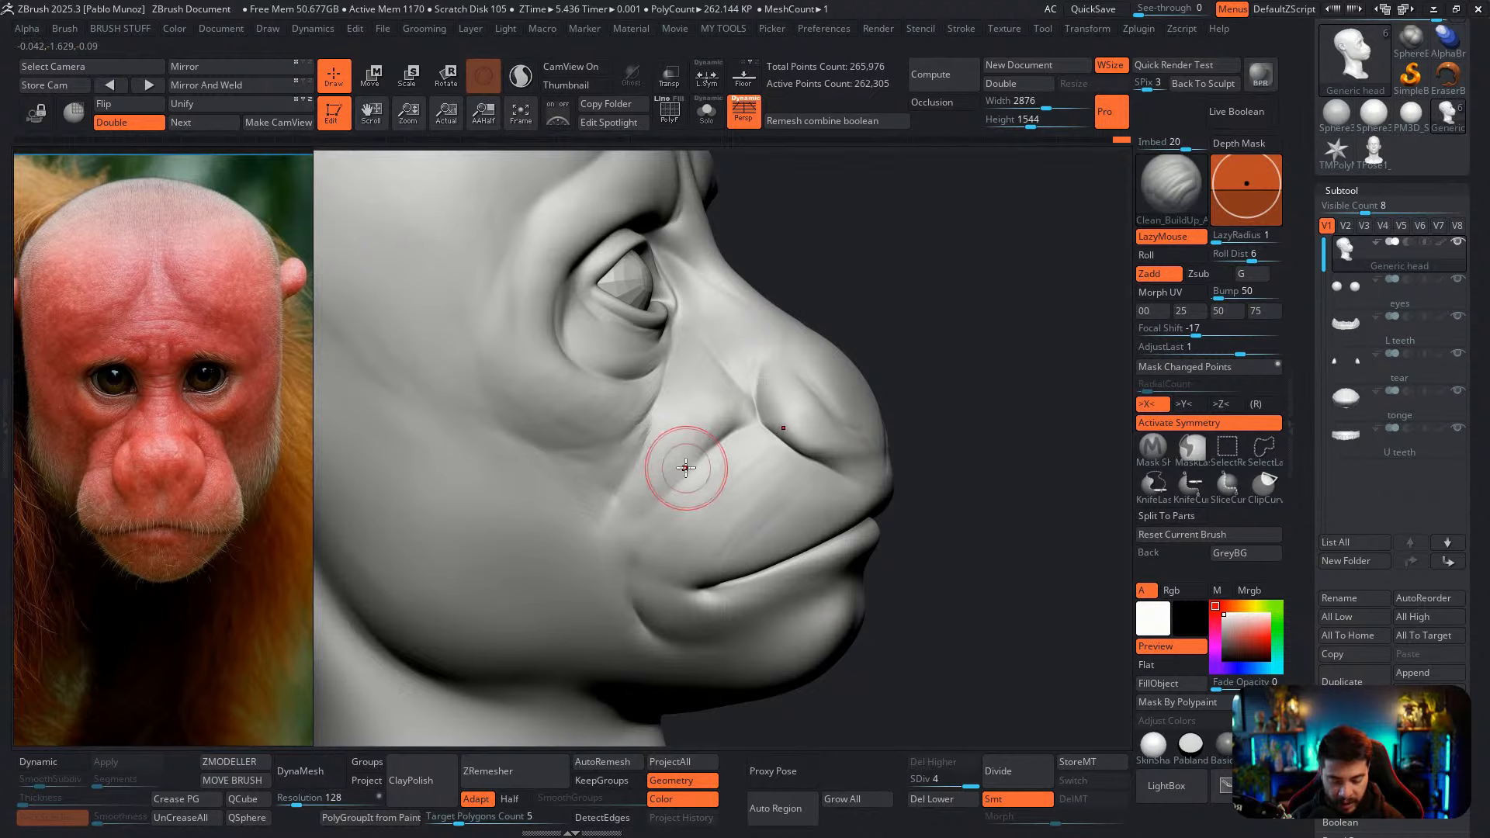
pyautogui.moveTo(685, 469); pyautogui.dragTo(679, 470, button='right')
pyautogui.moveTo(664, 485); pyautogui.dragTo(648, 558)
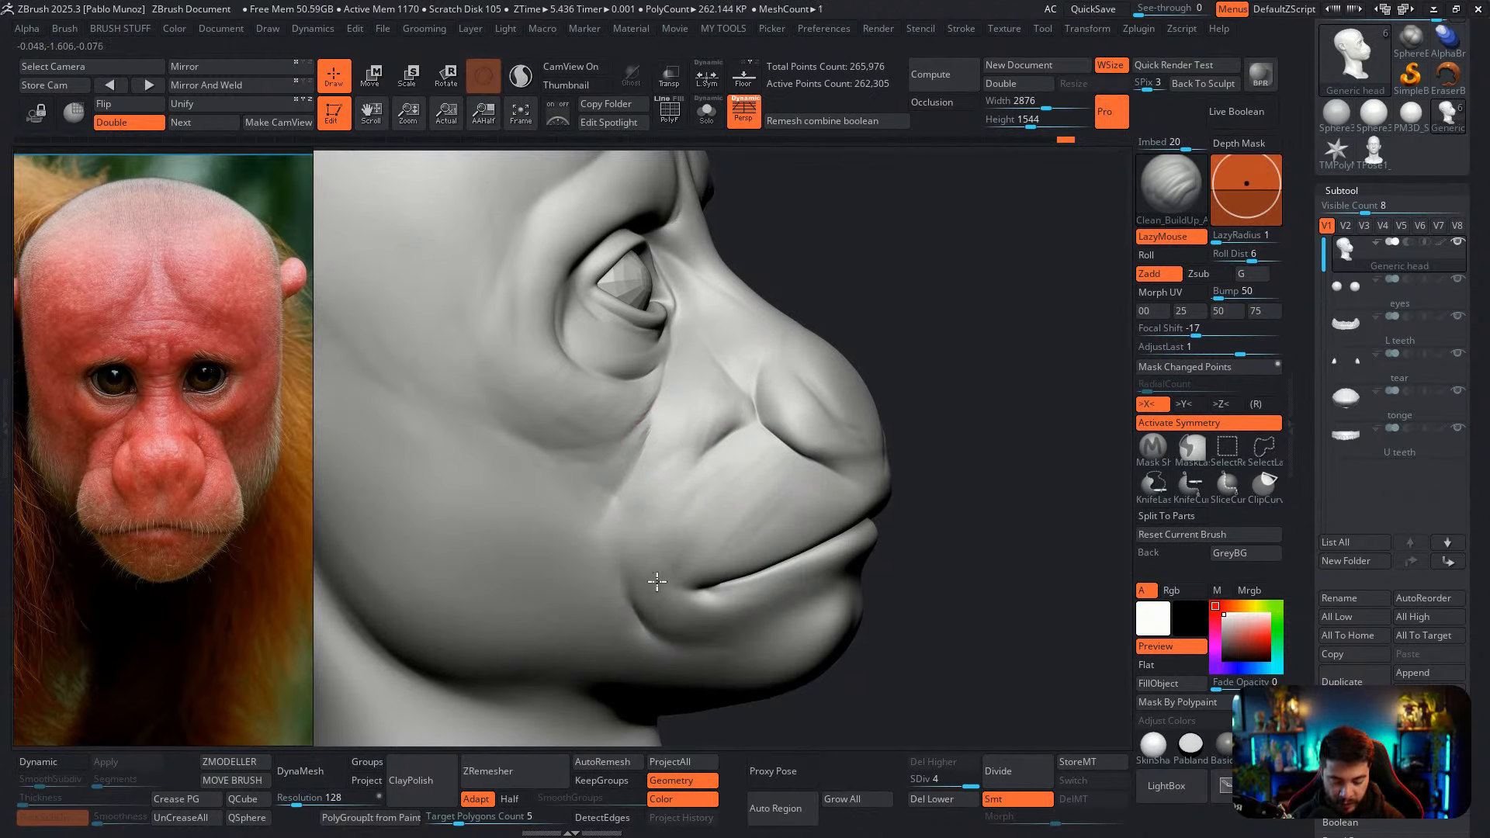
pyautogui.moveTo(677, 543)
pyautogui.mouseDown()
pyautogui.moveTo(693, 481)
pyautogui.moveTo(734, 490)
pyautogui.mouseUp()
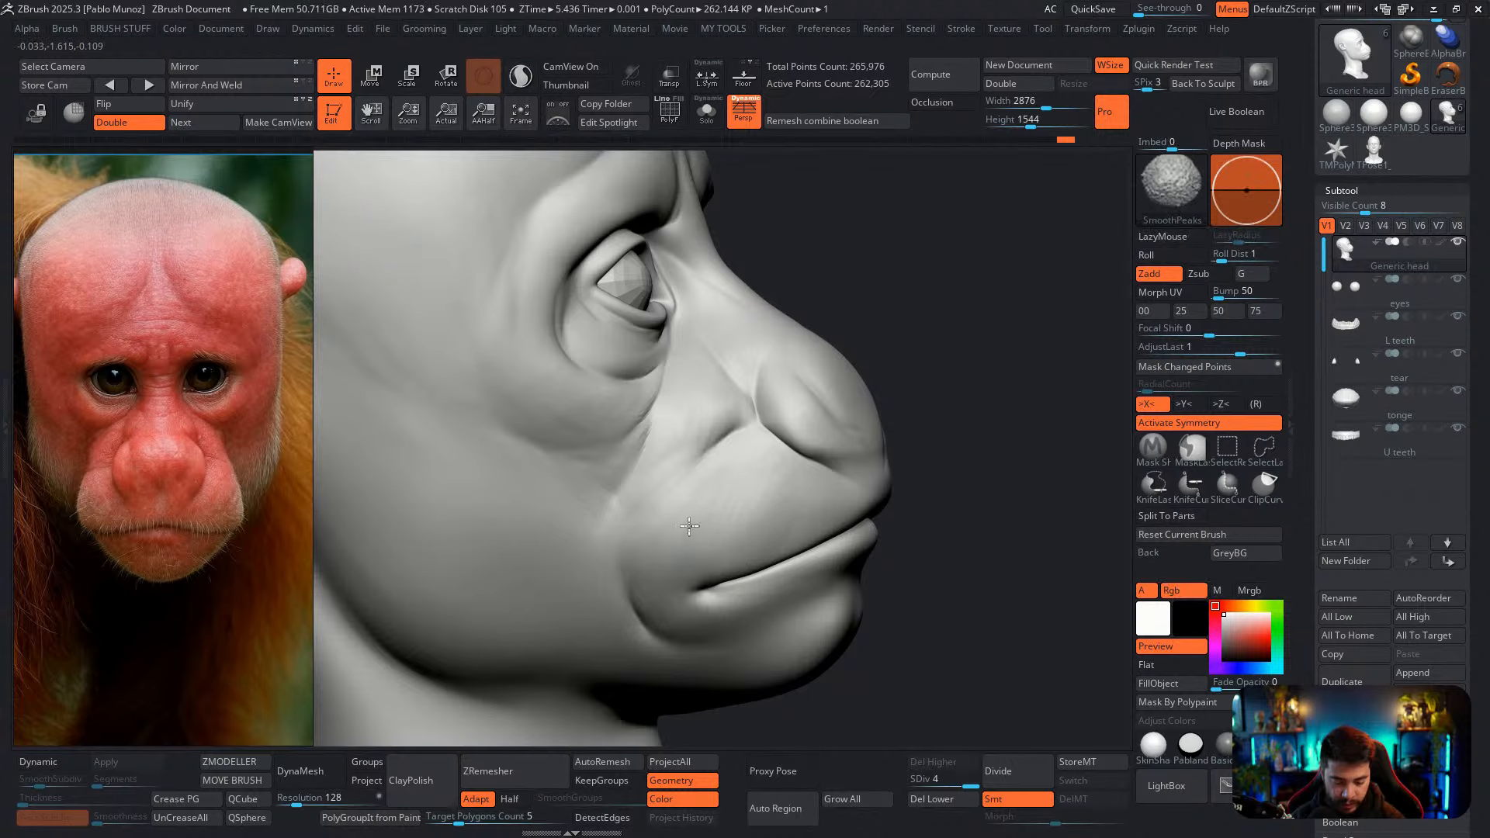
pyautogui.press('space')
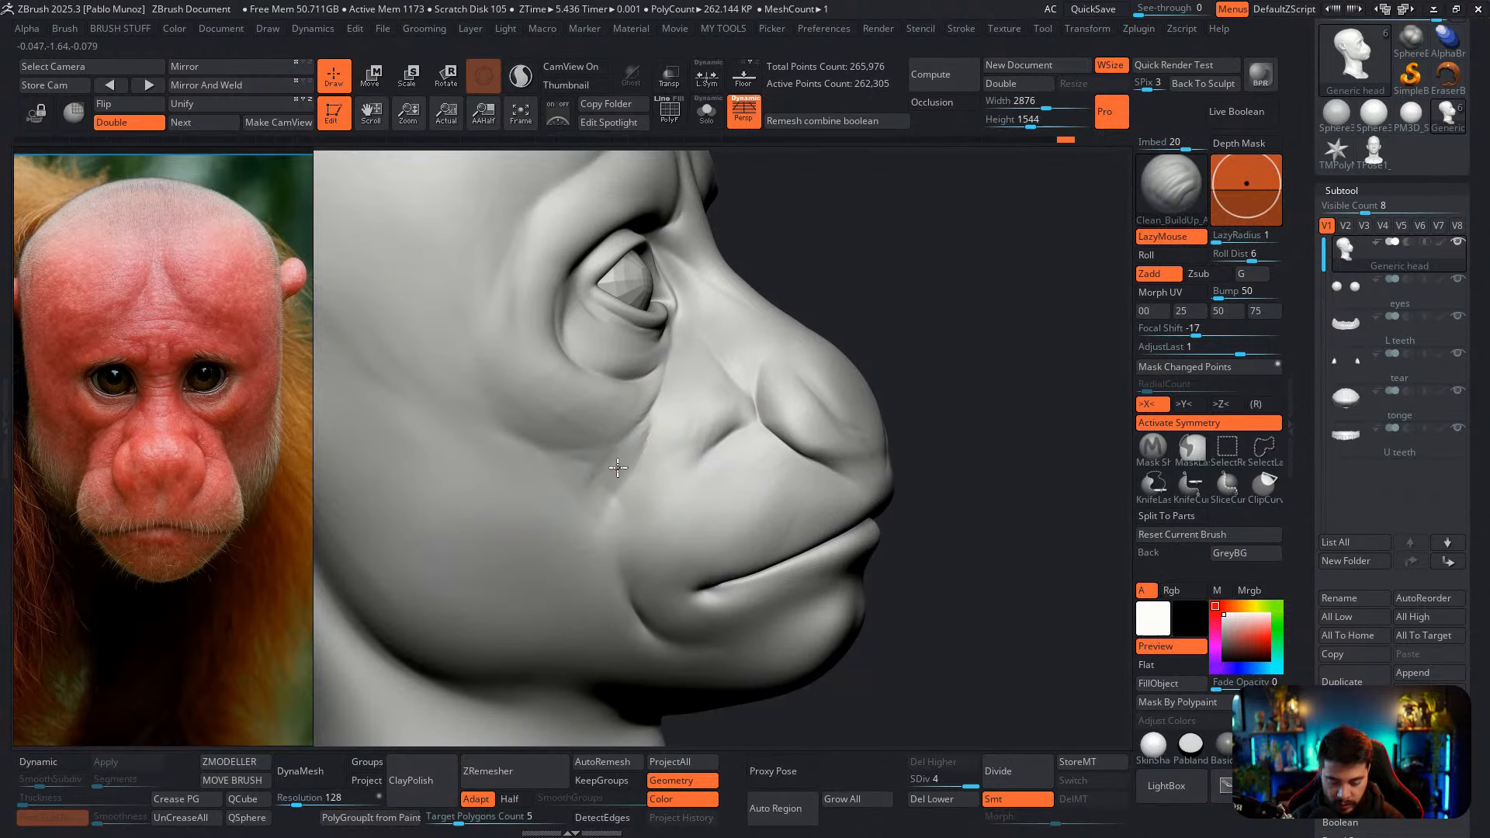
# Fill and smooth the broad cheek plane between the eye bag, the ear and the mouth corner
pyautogui.moveTo(572, 477); pyautogui.dragTo(625, 456, button='right')
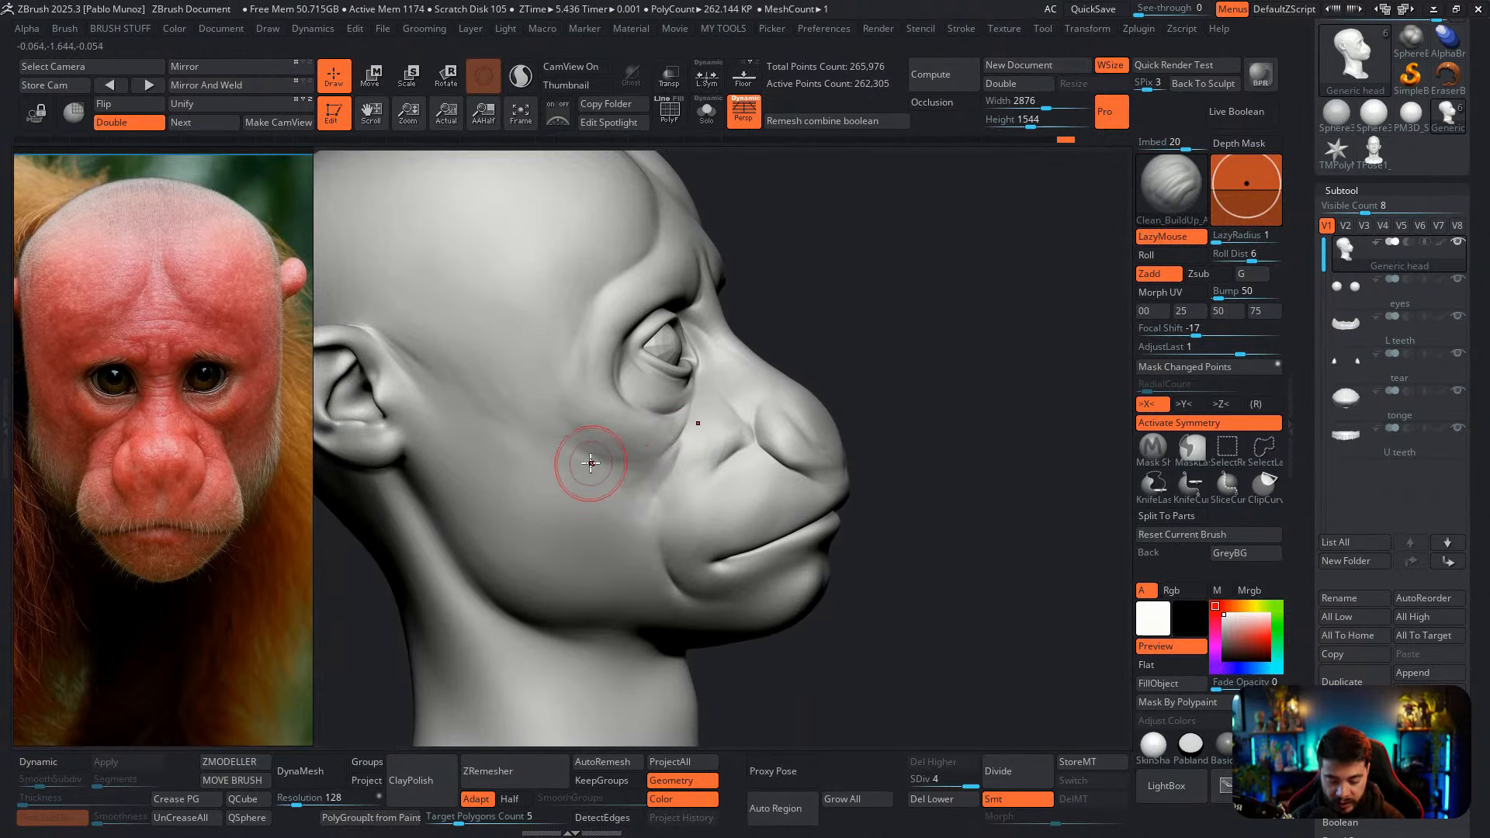
pyautogui.press('space')
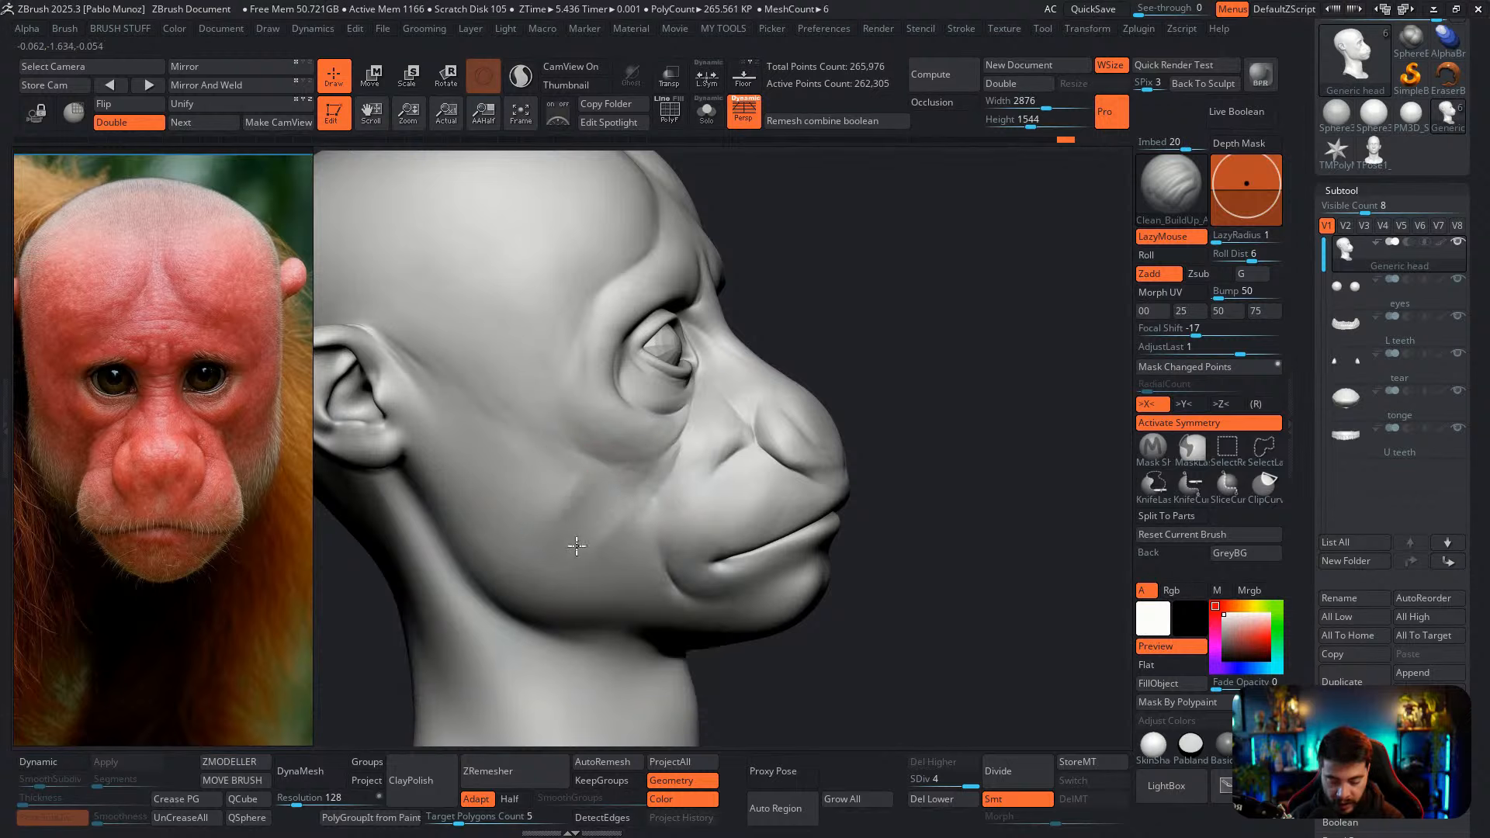
pyautogui.moveTo(609, 509)
pyautogui.mouseDown()
pyautogui.moveTo(596, 486)
pyautogui.moveTo(561, 480)
pyautogui.mouseUp()
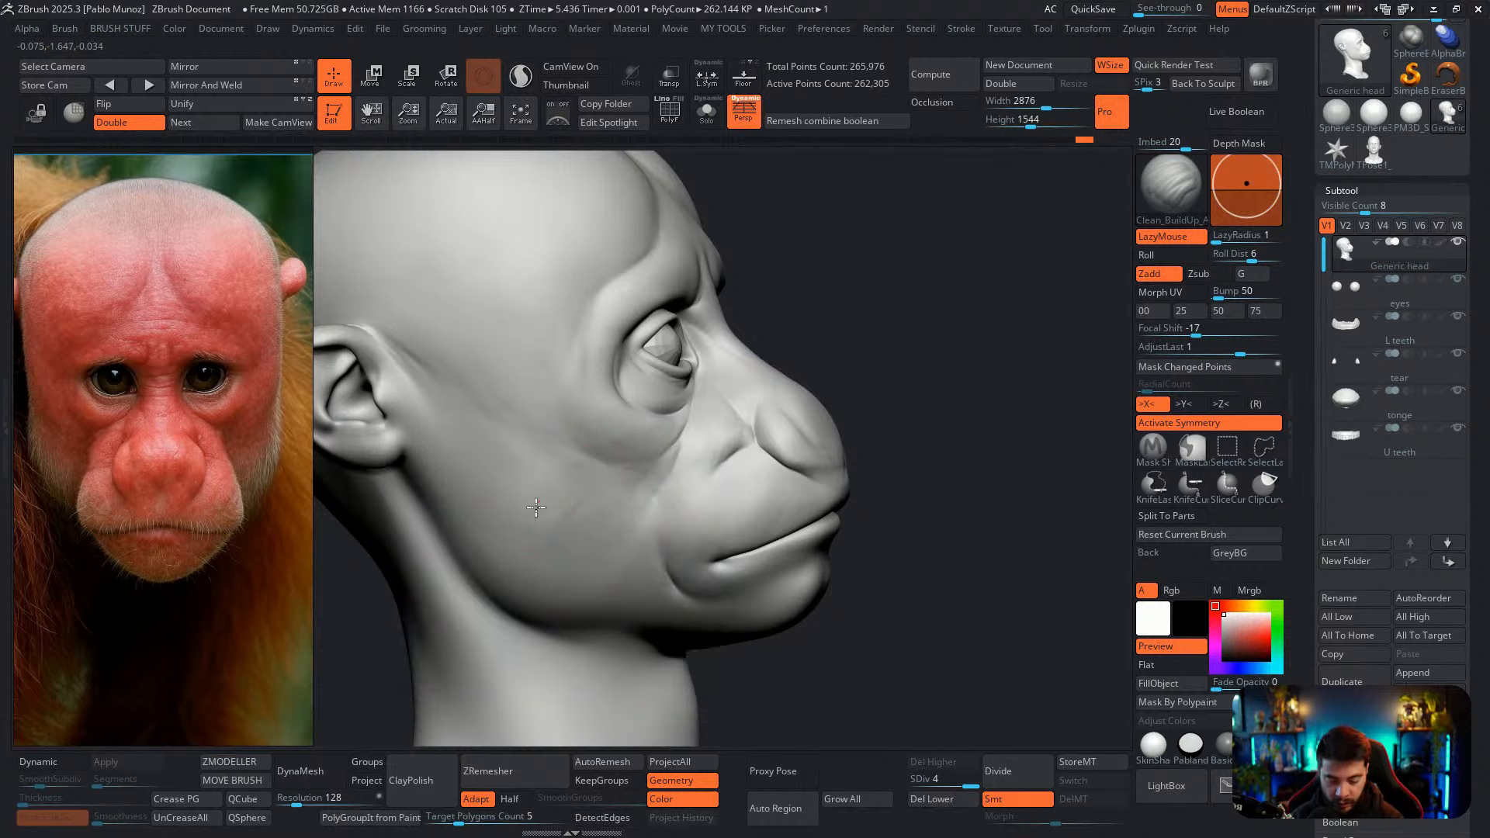
pyautogui.keyDown('shift'); pyautogui.moveTo(585, 554); pyautogui.dragTo(555, 509); pyautogui.keyUp('shift')
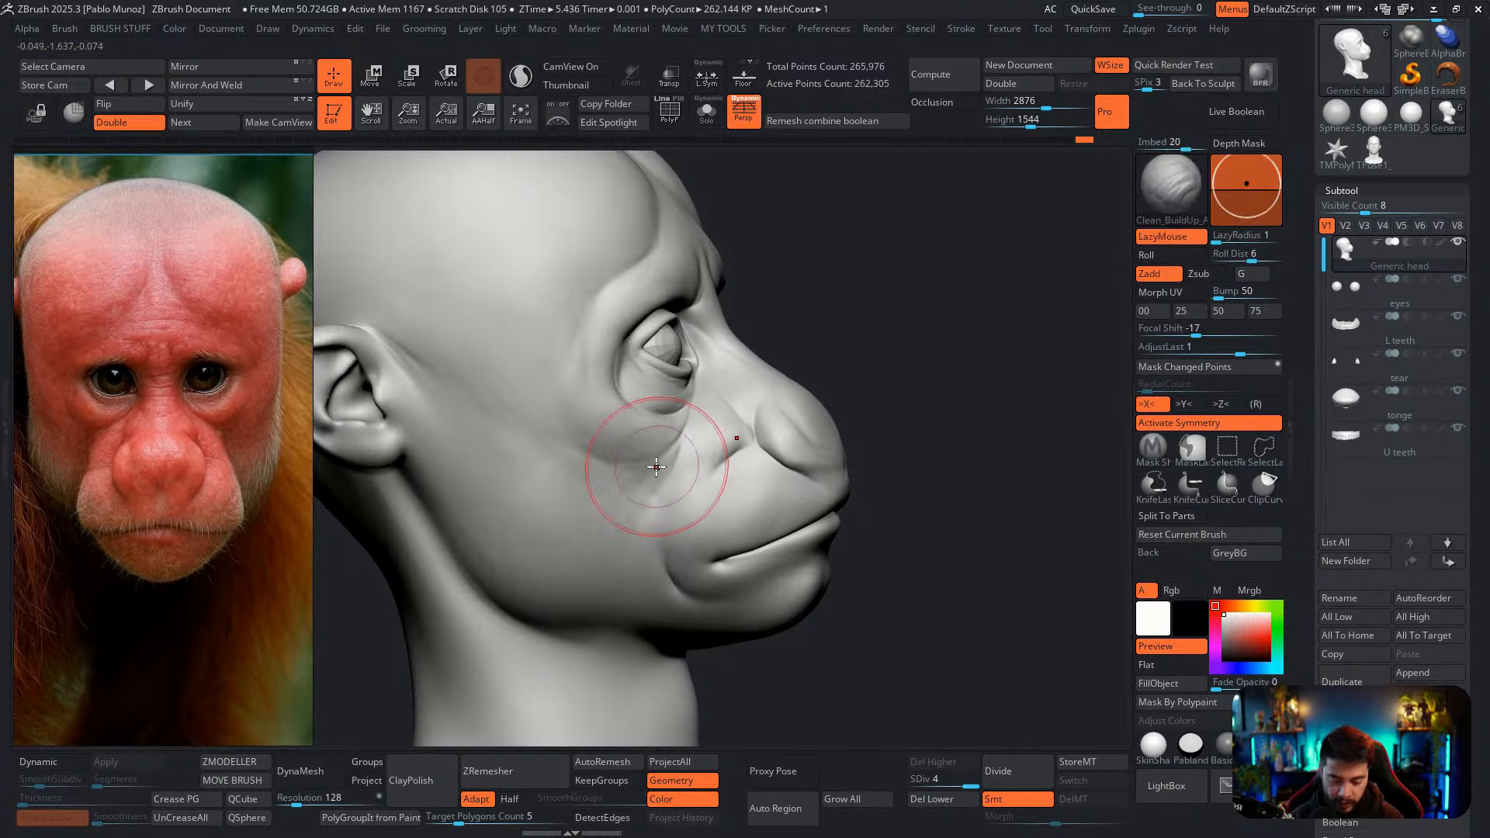
pyautogui.moveTo(646, 483); pyautogui.dragTo(635, 524)
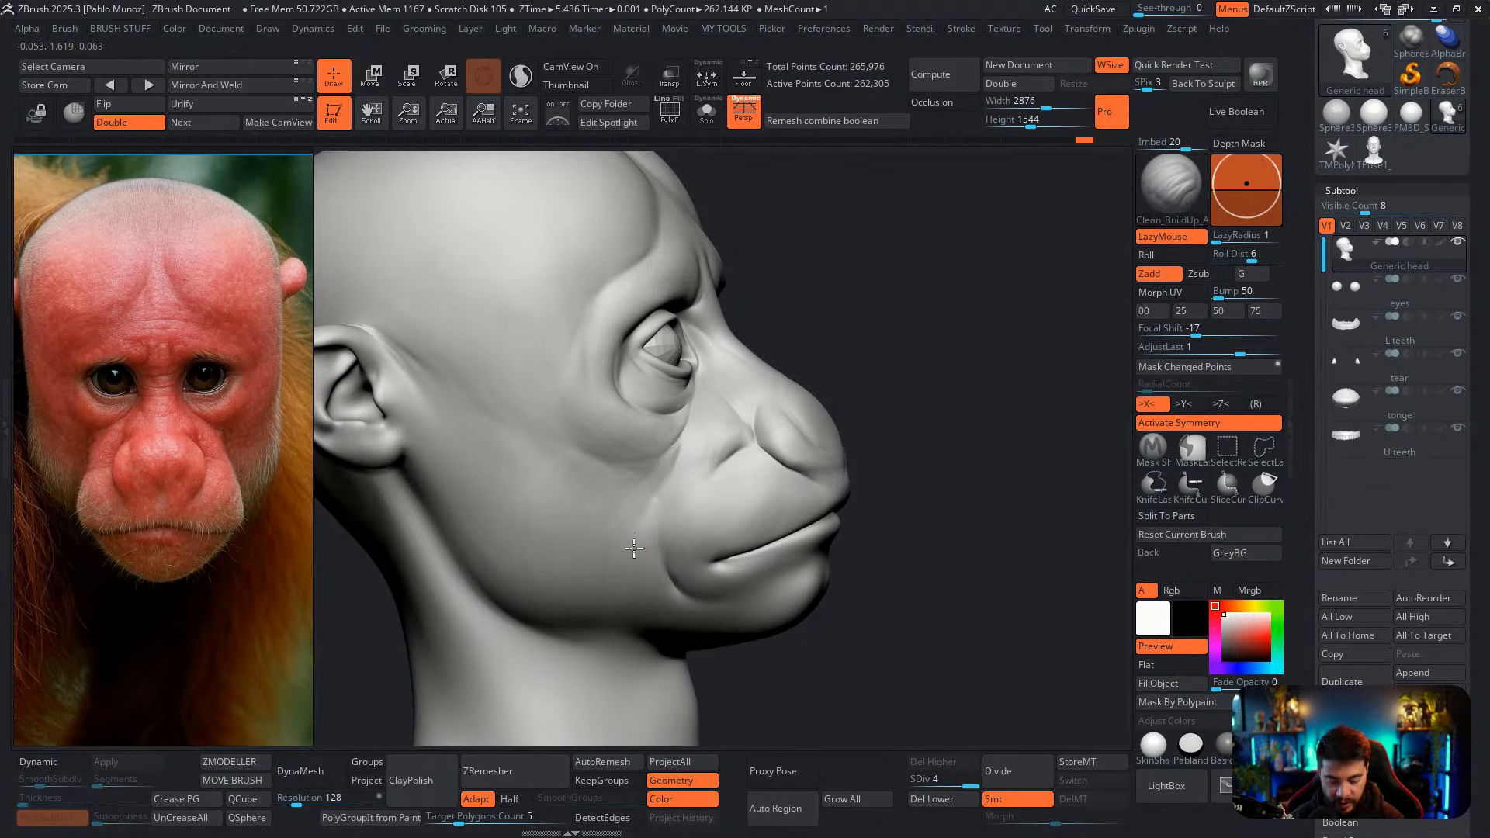
# Shape the lower jaw behind the mouth corner and blend it smoothly into the jawline
pyautogui.moveTo(649, 596)
pyautogui.mouseDown(button='right')
pyautogui.moveTo(709, 449)
pyautogui.moveTo(681, 500)
pyautogui.mouseUp(button='right')
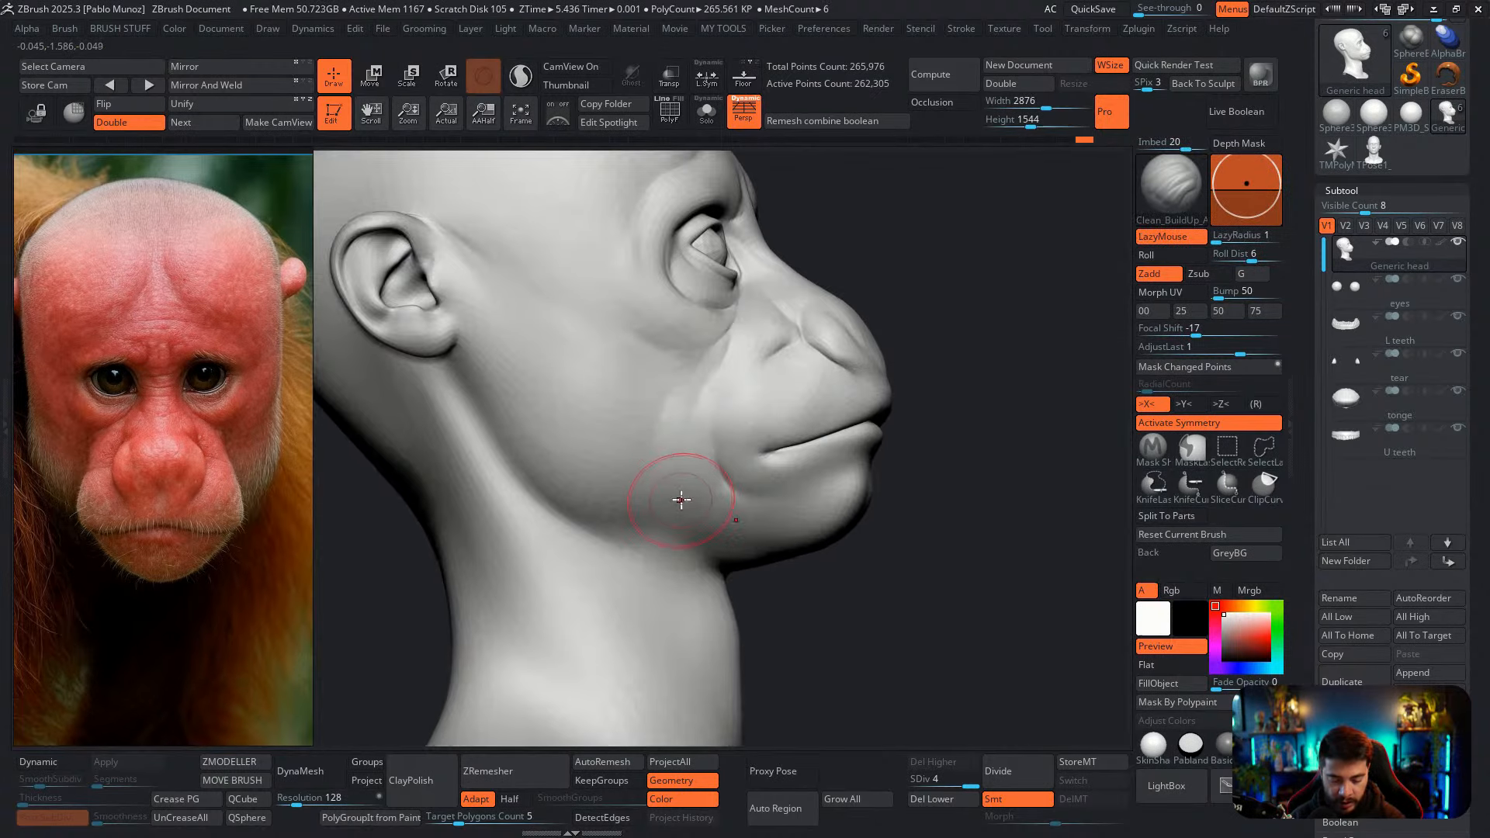
pyautogui.moveTo(693, 493)
pyautogui.mouseDown()
pyautogui.moveTo(682, 526)
pyautogui.moveTo(715, 521)
pyautogui.mouseUp()
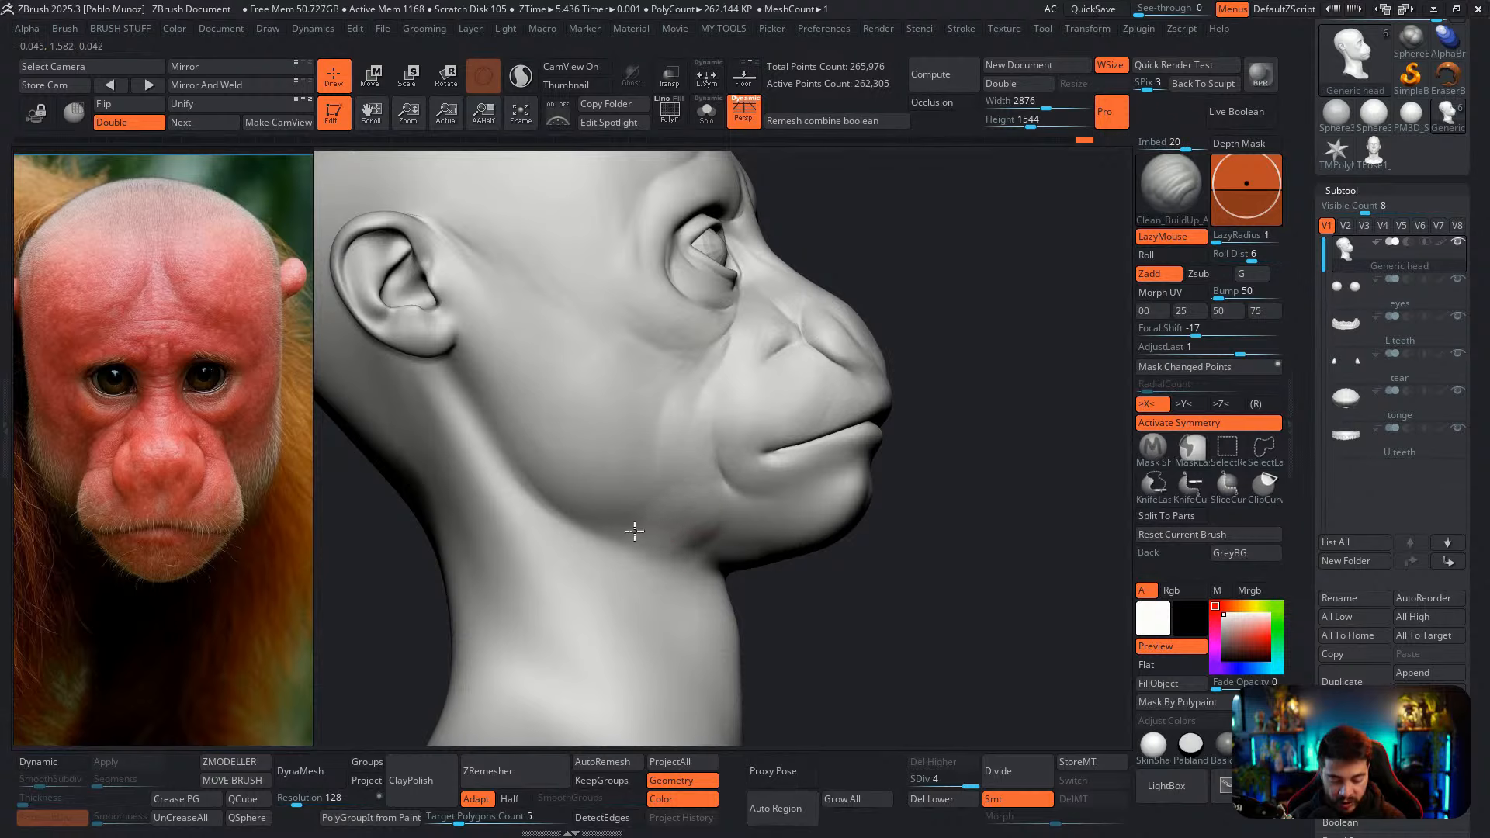
pyautogui.press('shift')
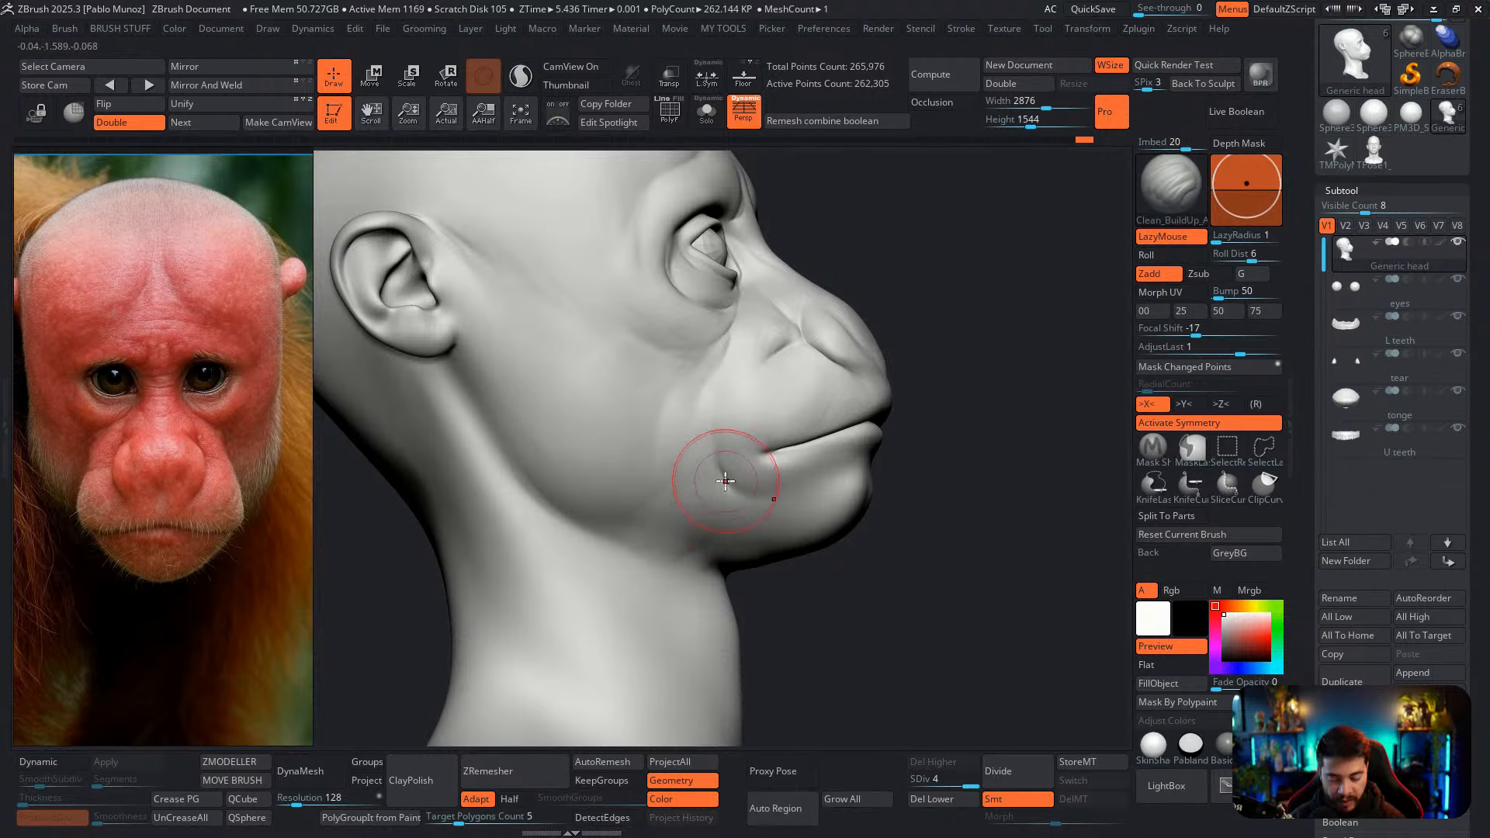
pyautogui.keyDown('shift'); pyautogui.moveTo(697, 568); pyautogui.dragTo(700, 531); pyautogui.keyUp('shift')
pyautogui.moveTo(697, 509); pyautogui.dragTo(638, 531, button='right')
# Build up the cheek on the opposite side of the face, from below the eye bag down to the jaw
pyautogui.moveTo(875, 421); pyautogui.dragTo(748, 415, button='right')
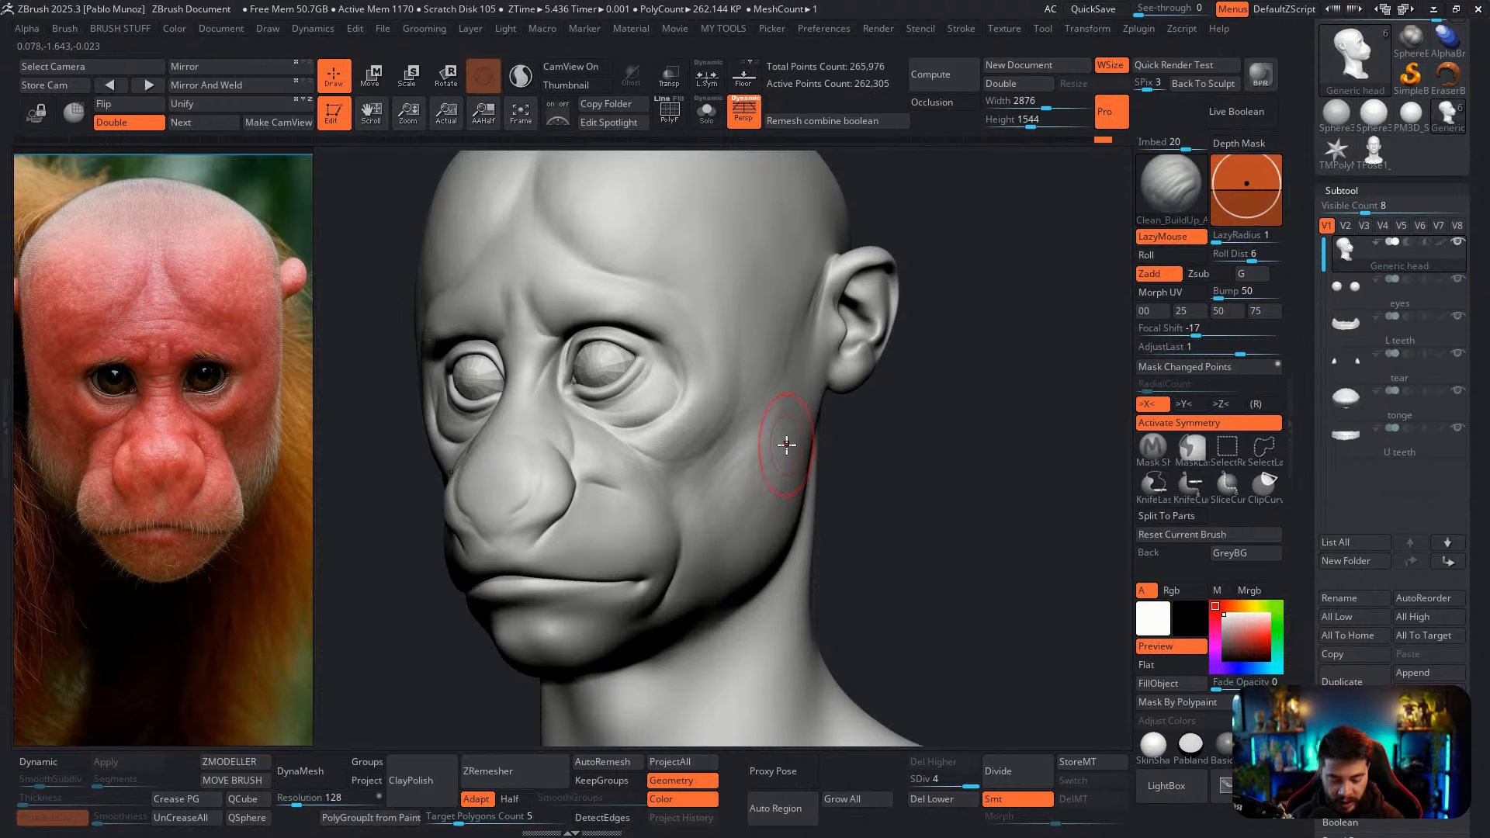
pyautogui.moveTo(788, 442); pyautogui.dragTo(711, 492, button='right')
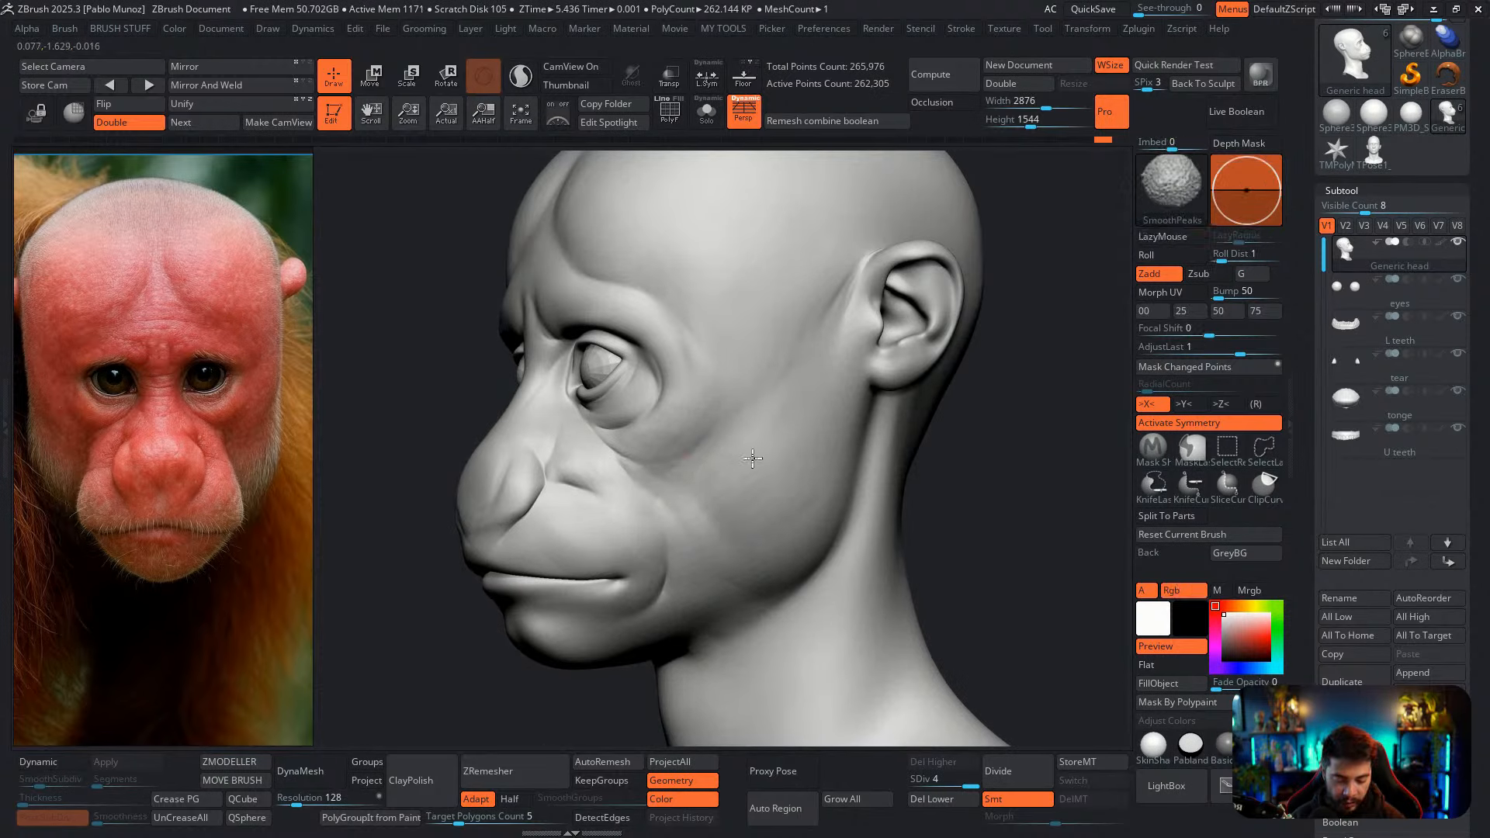
pyautogui.moveTo(698, 505)
pyautogui.mouseDown()
pyautogui.moveTo(738, 532)
pyautogui.moveTo(722, 497)
pyautogui.moveTo(743, 516)
pyautogui.mouseUp()
pyautogui.moveTo(666, 467)
pyautogui.mouseDown()
pyautogui.moveTo(719, 515)
pyautogui.moveTo(730, 553)
pyautogui.mouseUp()
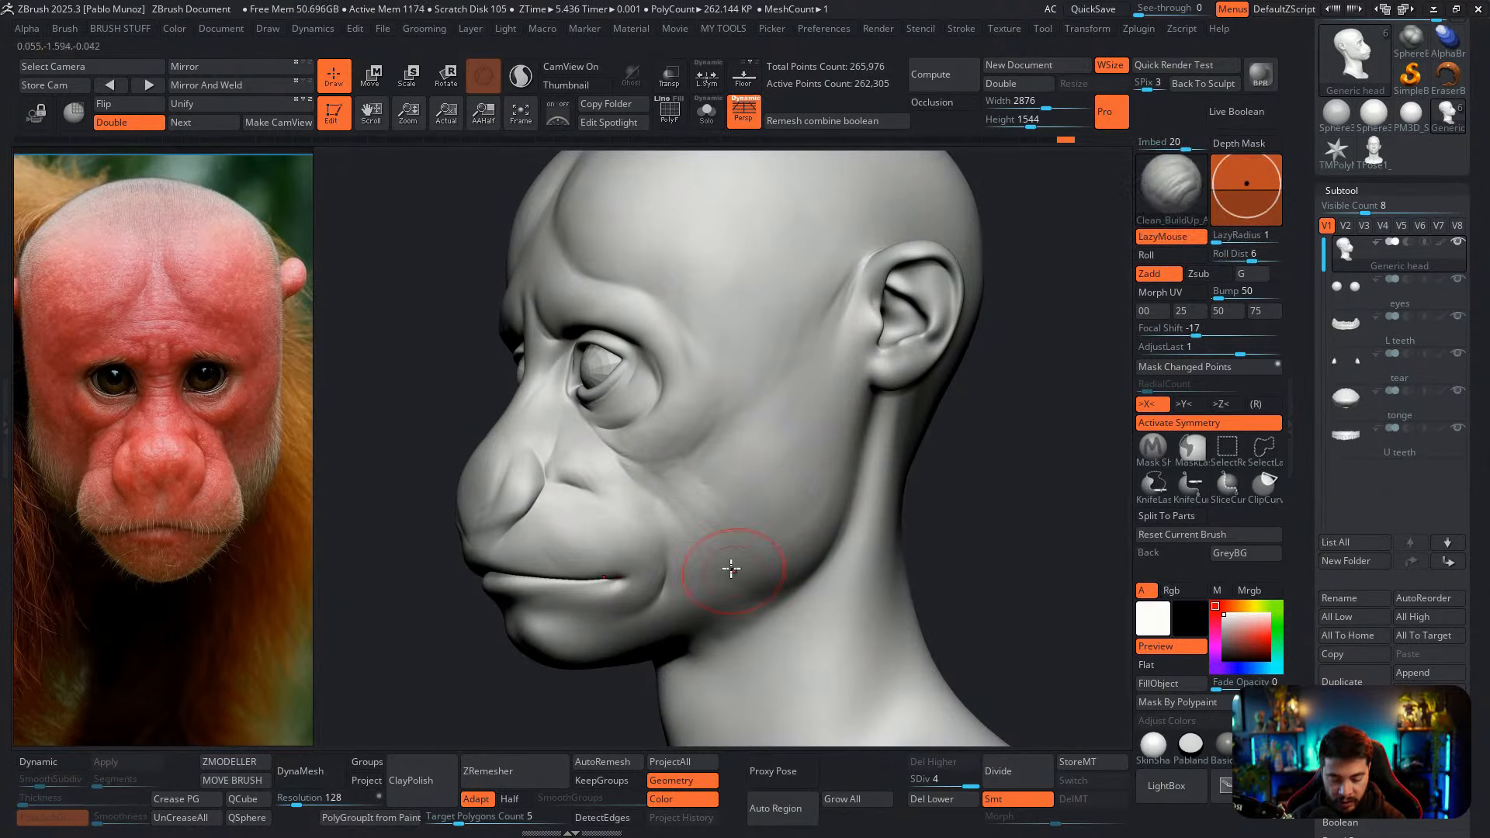
# Smooth the side of the face just in front of the ear
pyautogui.moveTo(660, 465)
pyautogui.mouseDown(button='right')
pyautogui.moveTo(755, 475)
pyautogui.moveTo(808, 426)
pyautogui.moveTo(744, 411)
pyautogui.mouseUp(button='right')
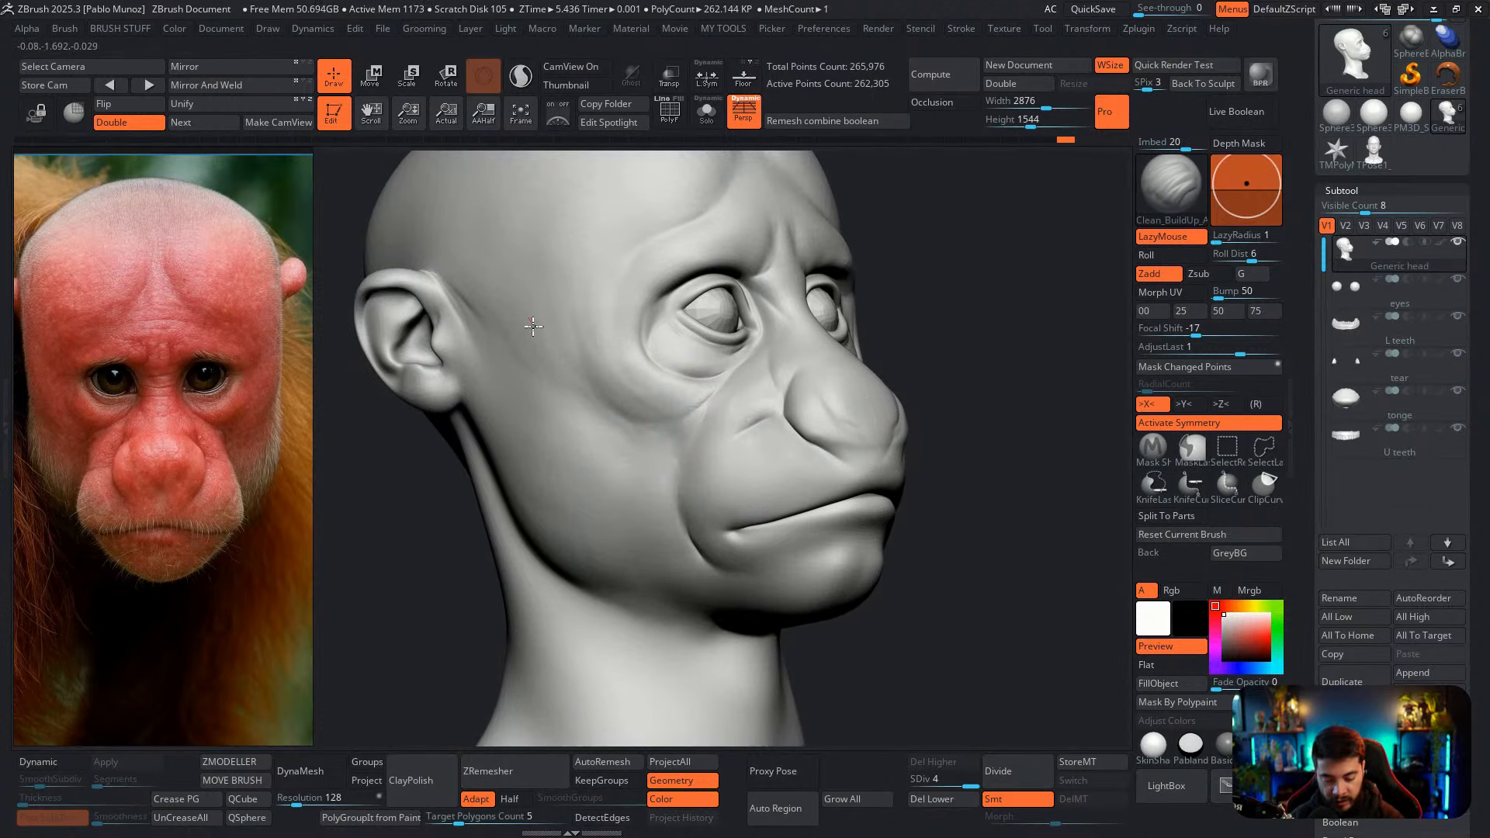
pyautogui.press('shift')
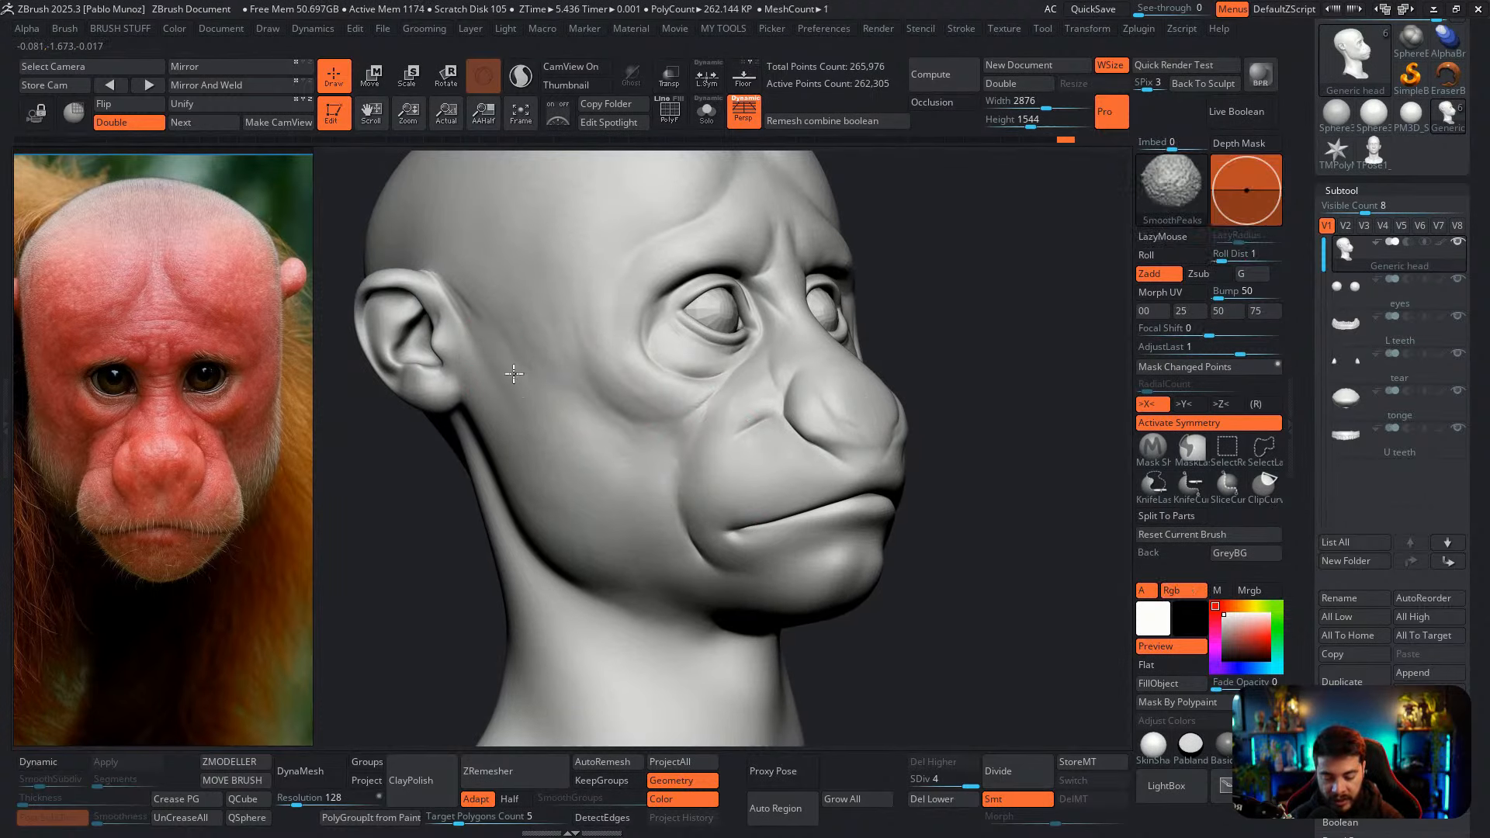
pyautogui.keyDown('shift'); pyautogui.moveTo(514, 373); pyautogui.dragTo(528, 405); pyautogui.keyUp('shift')
# Build up the brow ridges symmetrically above the upper eyelids, checking the form from the front and from below
pyautogui.moveTo(768, 342)
pyautogui.mouseDown(button='right')
pyautogui.moveTo(715, 468)
pyautogui.moveTo(681, 497)
pyautogui.mouseUp(button='right')
pyautogui.moveTo(680, 431)
pyautogui.keyDown('alt'); pyautogui.mouseDown(button='right')
pyautogui.moveTo(633, 462)
pyautogui.moveTo(648, 399)
pyautogui.mouseUp(button='right'); pyautogui.keyUp('alt')
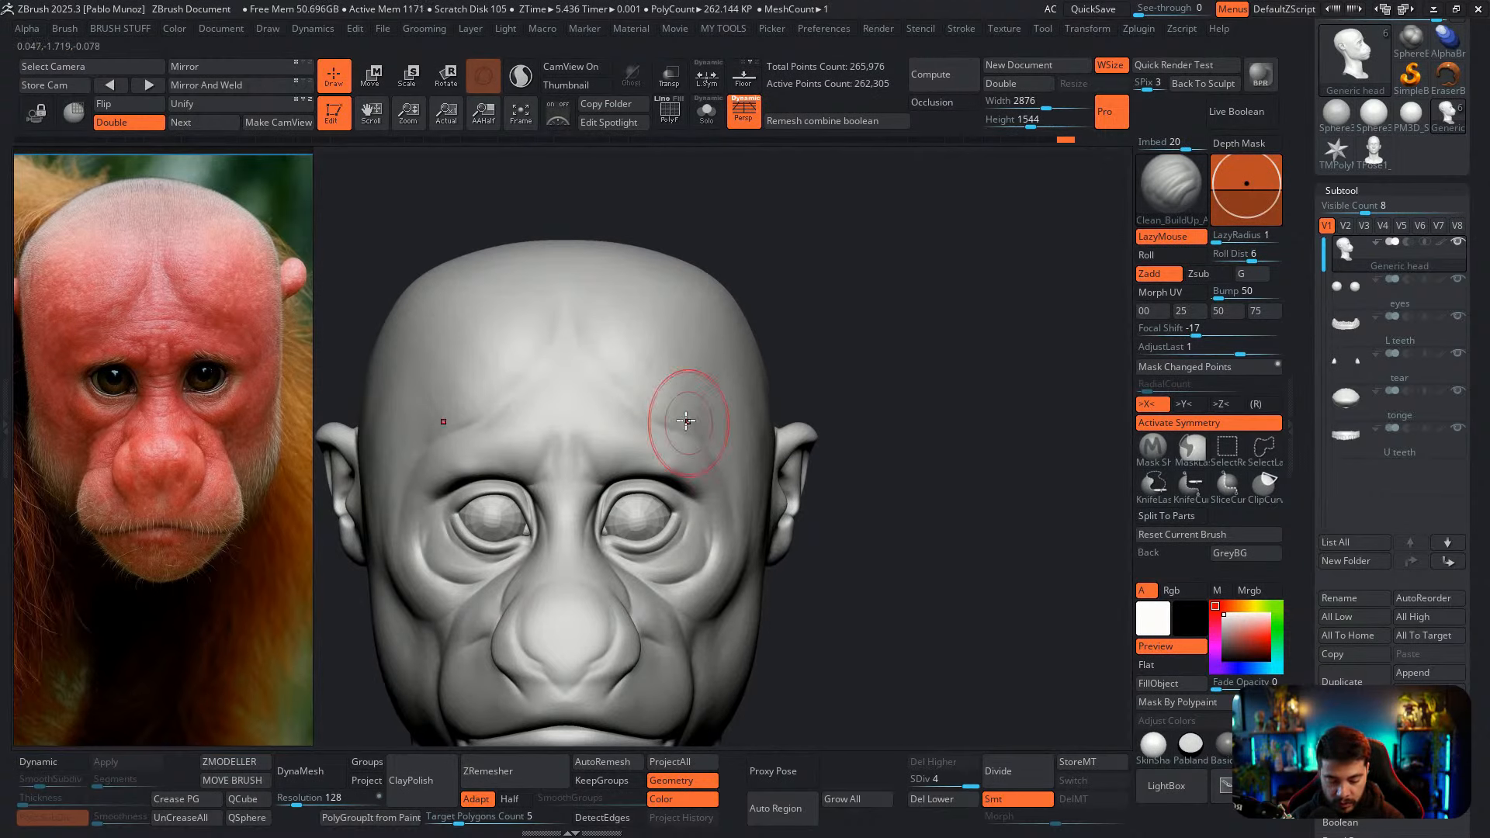
pyautogui.moveTo(663, 459); pyautogui.dragTo(698, 455)
pyautogui.moveTo(676, 384); pyautogui.dragTo(674, 392, button='right')
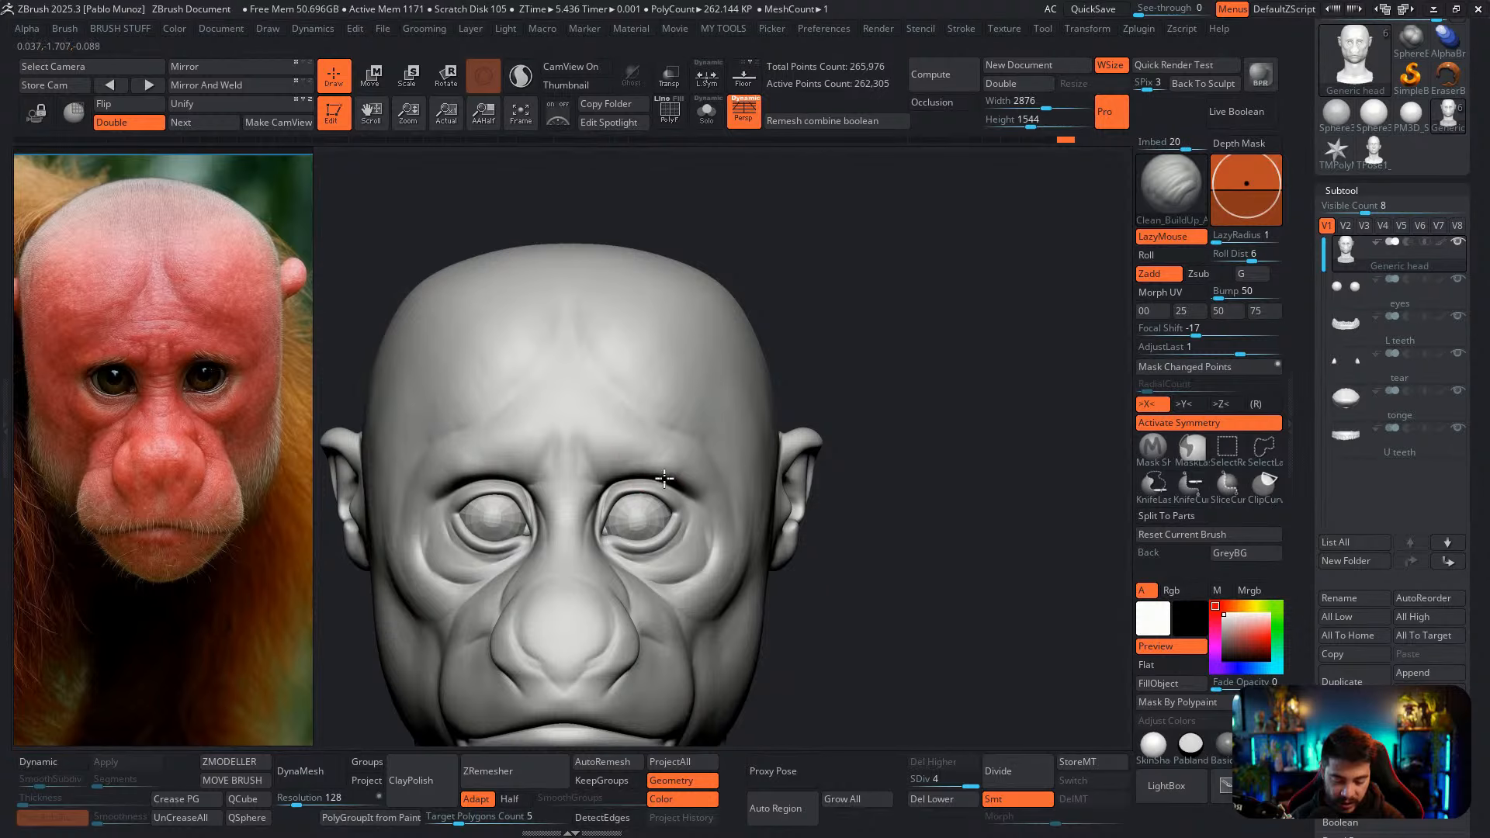
pyautogui.moveTo(696, 486)
pyautogui.mouseDown(button='right')
pyautogui.moveTo(735, 426)
pyautogui.moveTo(725, 393)
pyautogui.mouseUp(button='right')
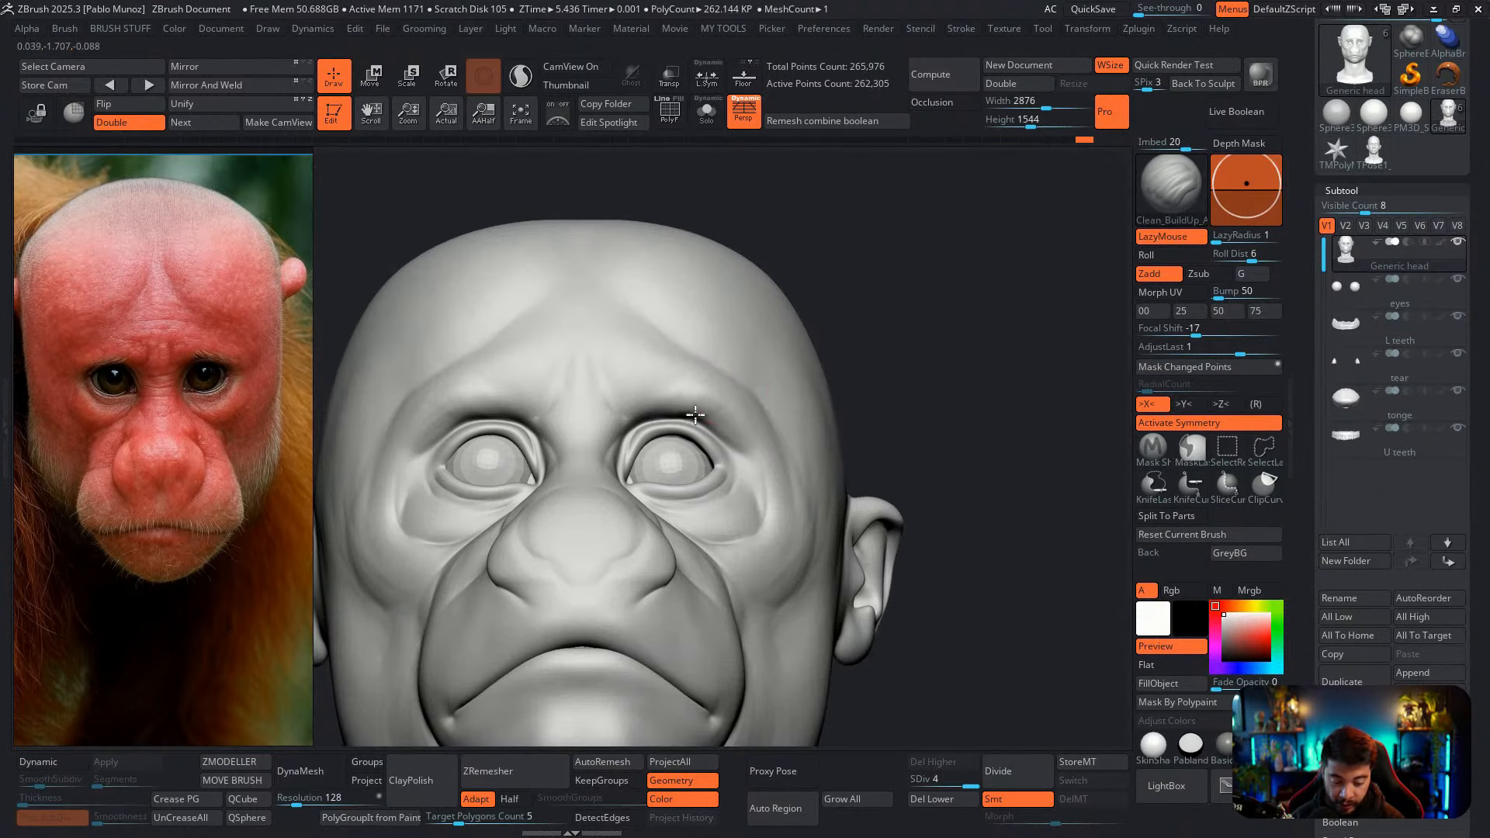
pyautogui.moveTo(695, 416); pyautogui.dragTo(711, 422)
pyautogui.moveTo(745, 432); pyautogui.dragTo(726, 446, button='right')
pyautogui.moveTo(656, 424); pyautogui.dragTo(727, 419)
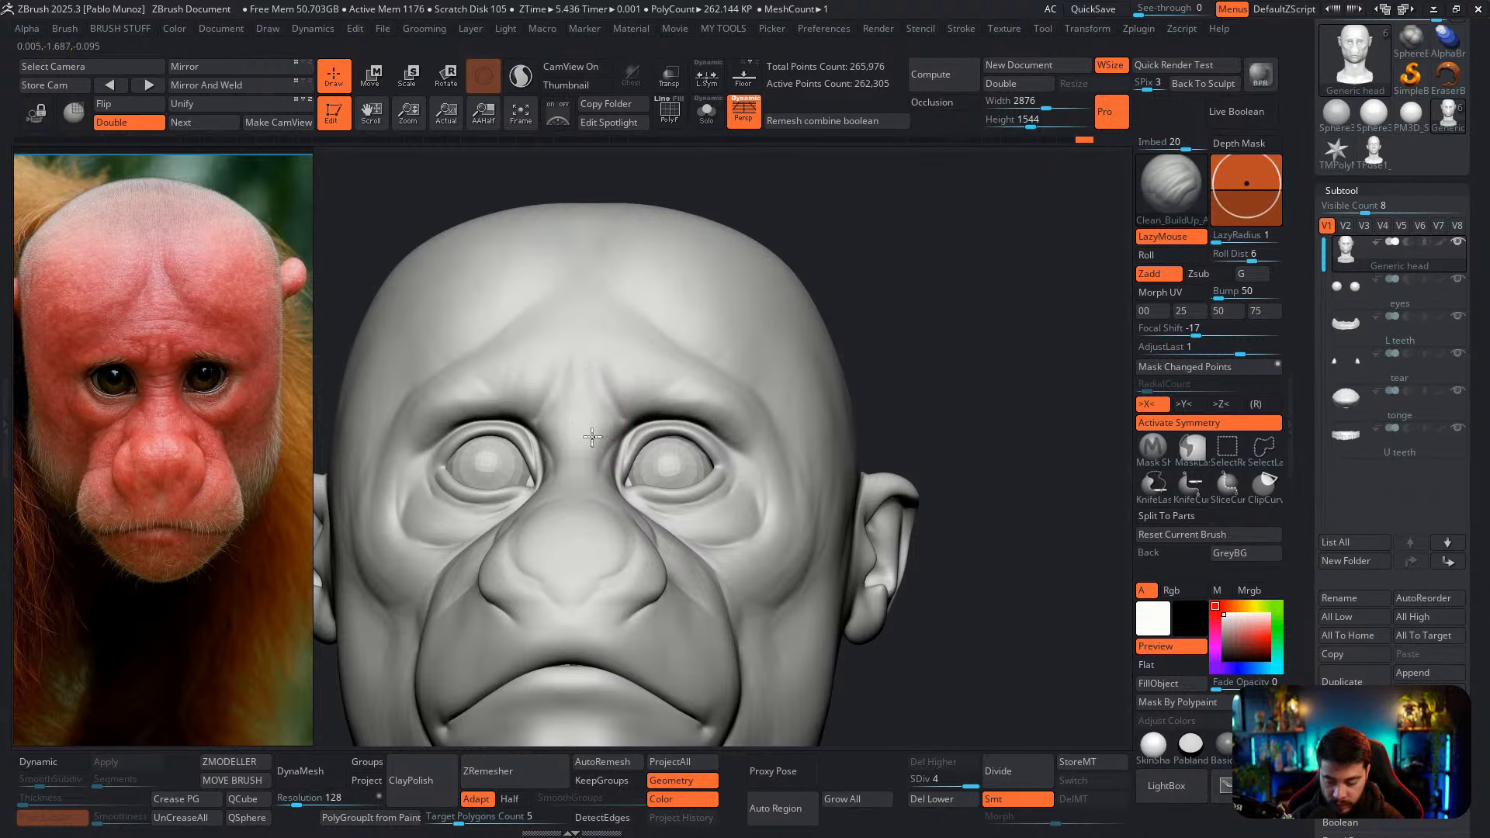
# Reshape the nose bridge between the eyes, working on its profile and its front
pyautogui.moveTo(588, 439)
pyautogui.mouseDown(button='right')
pyautogui.moveTo(586, 460)
pyautogui.moveTo(621, 423)
pyautogui.moveTo(682, 432)
pyautogui.moveTo(815, 406)
pyautogui.moveTo(745, 419)
pyautogui.moveTo(695, 372)
pyautogui.mouseUp(button='right')
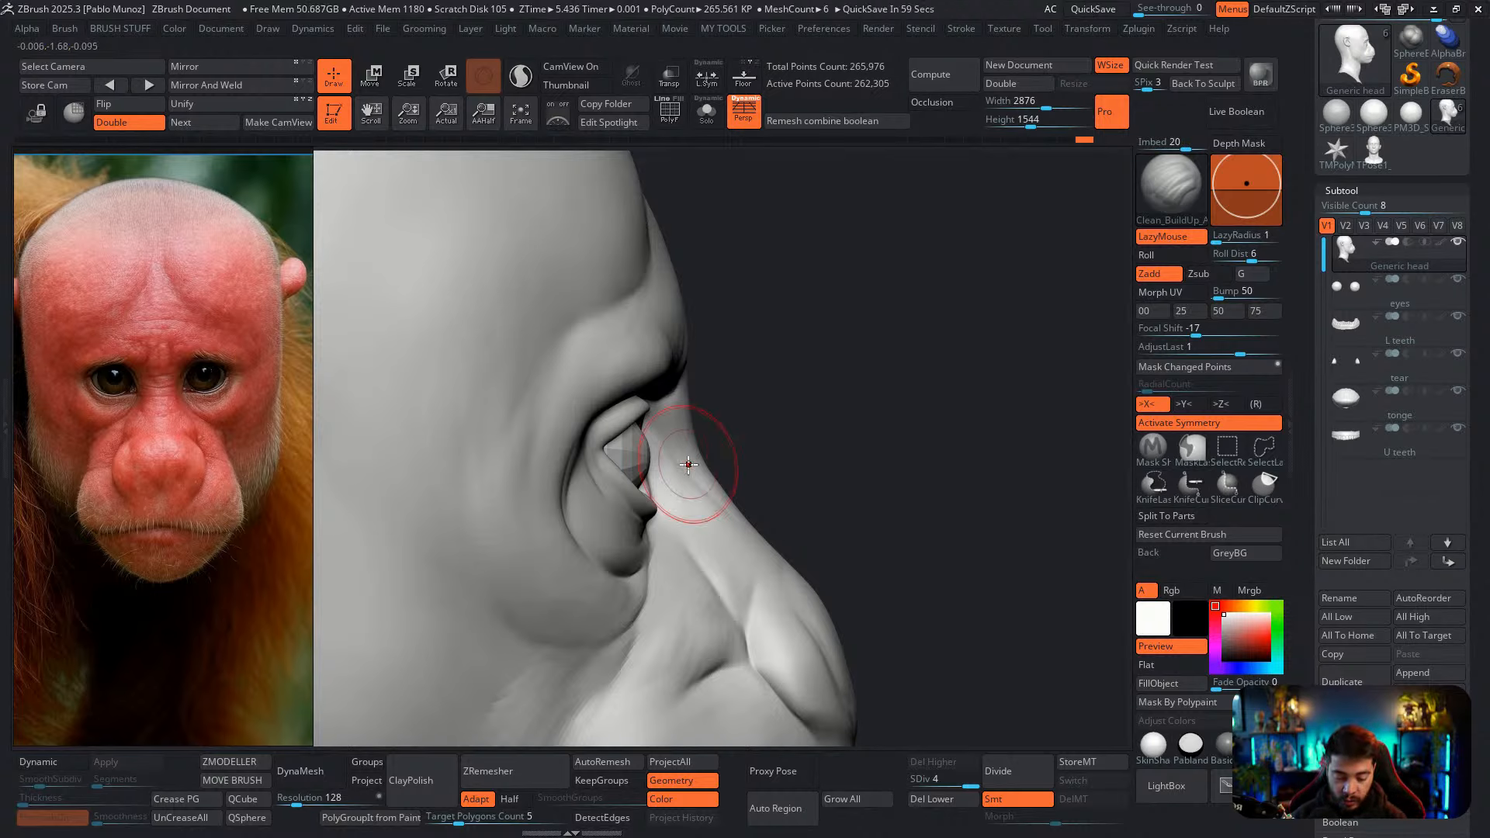
pyautogui.moveTo(838, 457); pyautogui.dragTo(734, 431)
pyautogui.moveTo(651, 396)
pyautogui.mouseDown()
pyautogui.moveTo(634, 447)
pyautogui.moveTo(626, 408)
pyautogui.moveTo(681, 498)
pyautogui.mouseUp()
pyautogui.moveTo(861, 365)
pyautogui.mouseDown()
pyautogui.moveTo(960, 346)
pyautogui.moveTo(921, 349)
pyautogui.mouseUp()
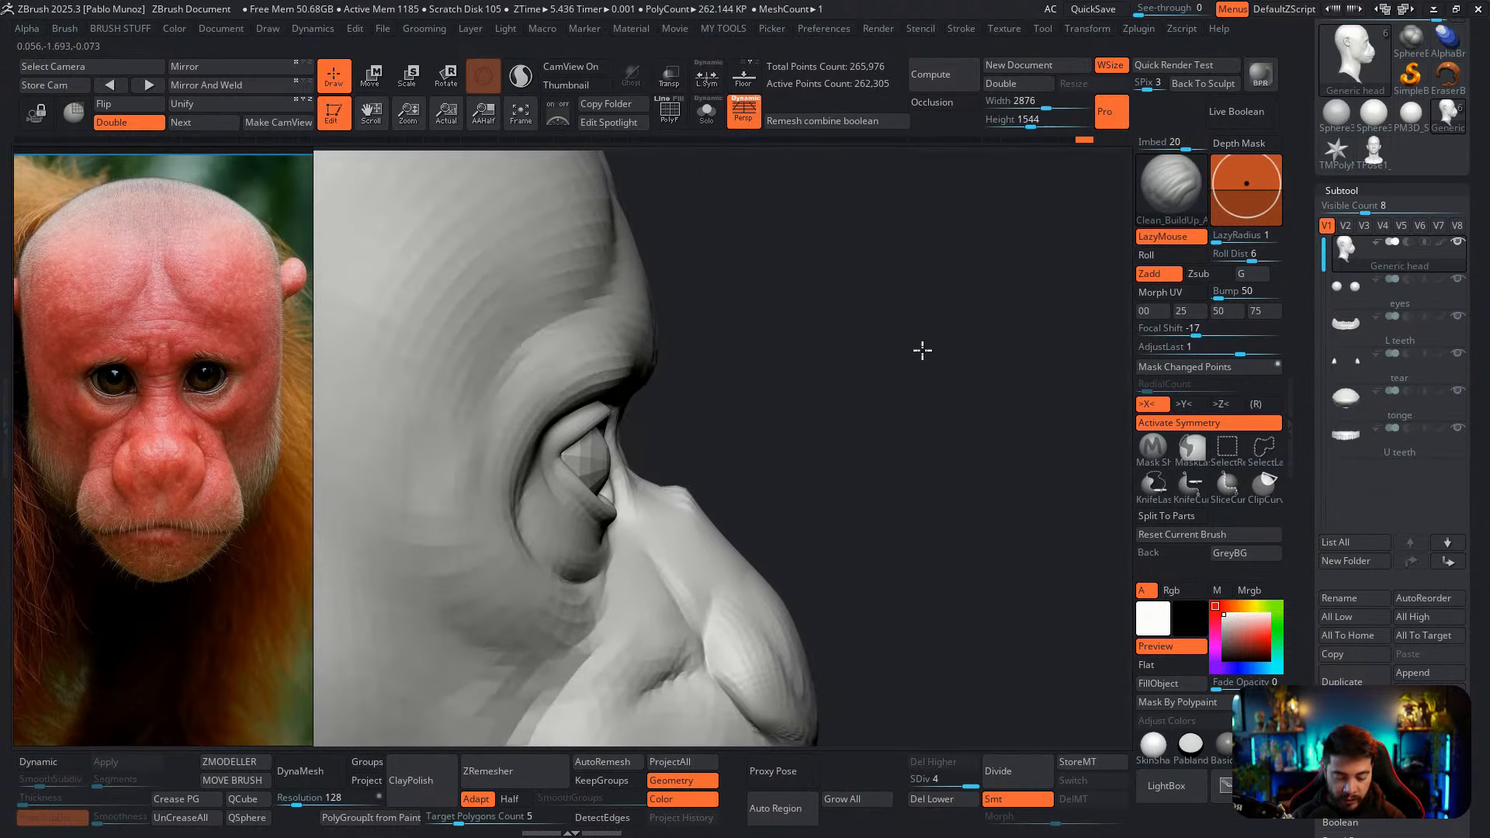
pyautogui.moveTo(822, 392)
pyautogui.mouseDown()
pyautogui.moveTo(854, 394)
pyautogui.moveTo(706, 395)
pyautogui.mouseUp()
pyautogui.moveTo(707, 396); pyautogui.dragTo(733, 404, button='right')
pyautogui.moveTo(715, 403)
pyautogui.mouseDown()
pyautogui.moveTo(658, 405)
pyautogui.moveTo(701, 429)
pyautogui.mouseUp()
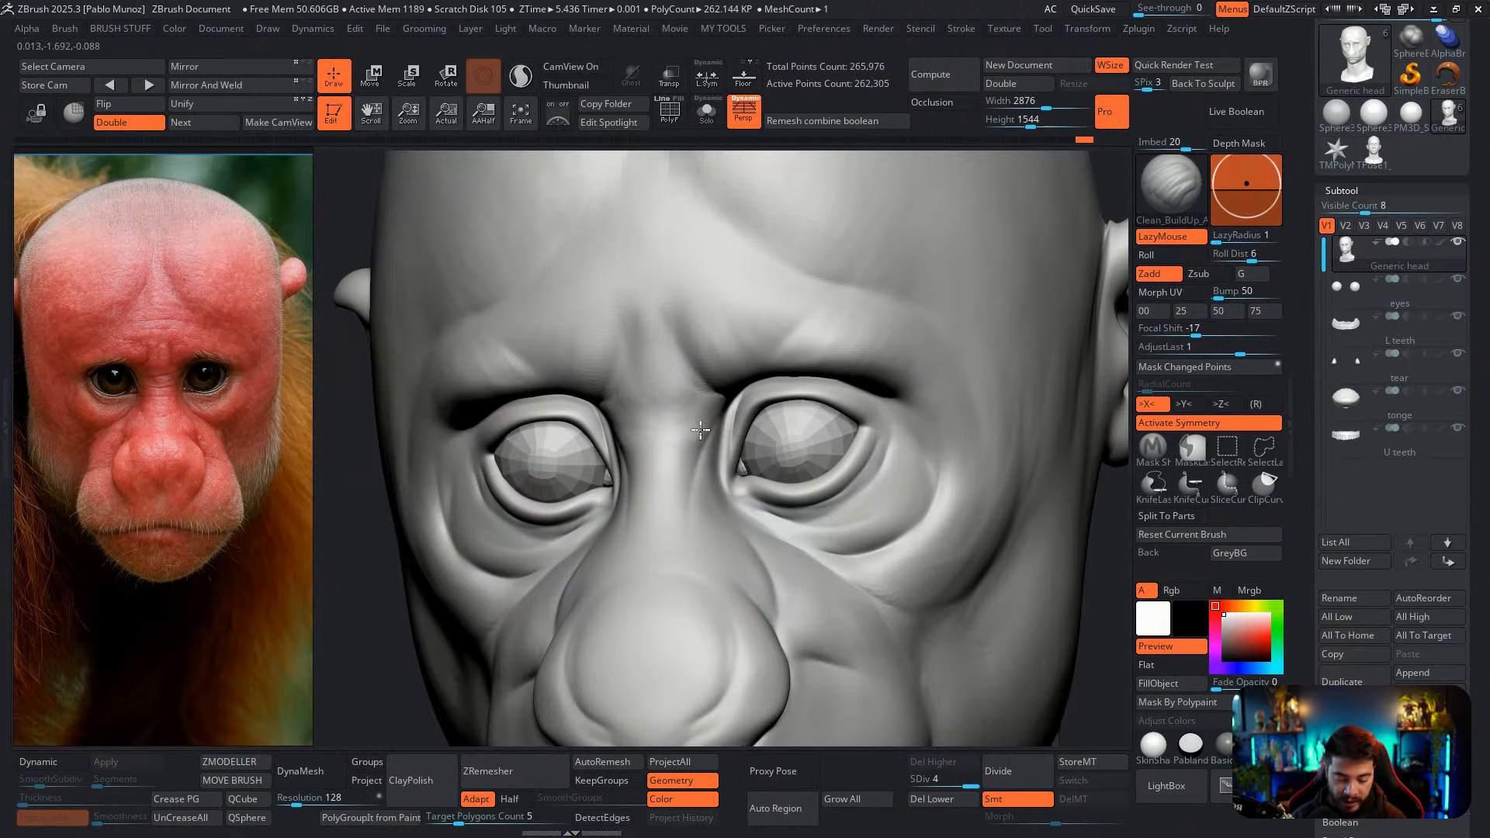
# Refine and smooth the root of the nose between the inner eye corners
pyautogui.moveTo(723, 404); pyautogui.dragTo(698, 429, button='right')
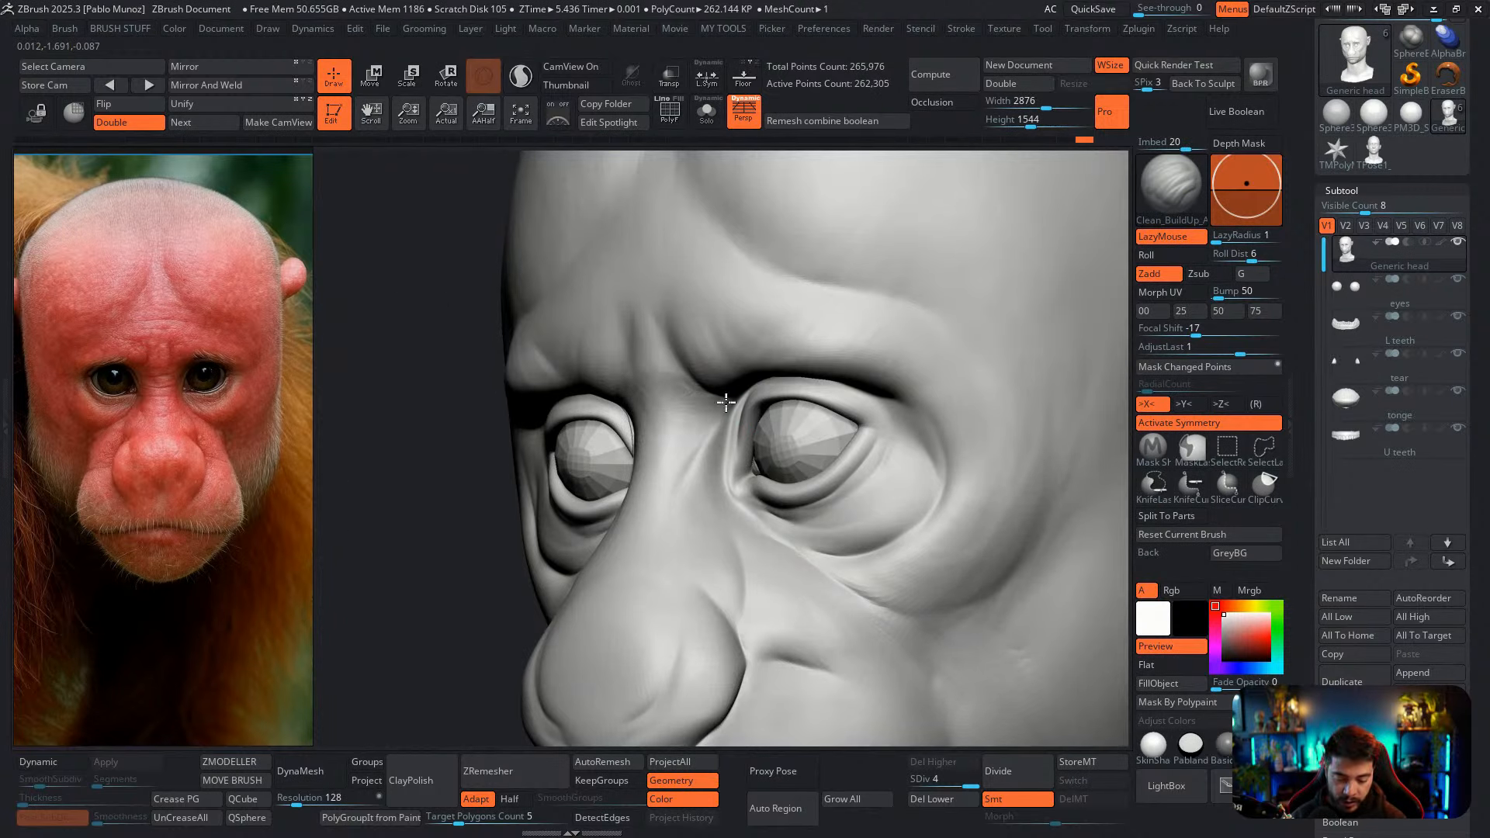
pyautogui.keyDown('shift'); pyautogui.moveTo(682, 428); pyautogui.dragTo(691, 404, button='right'); pyautogui.keyUp('shift')
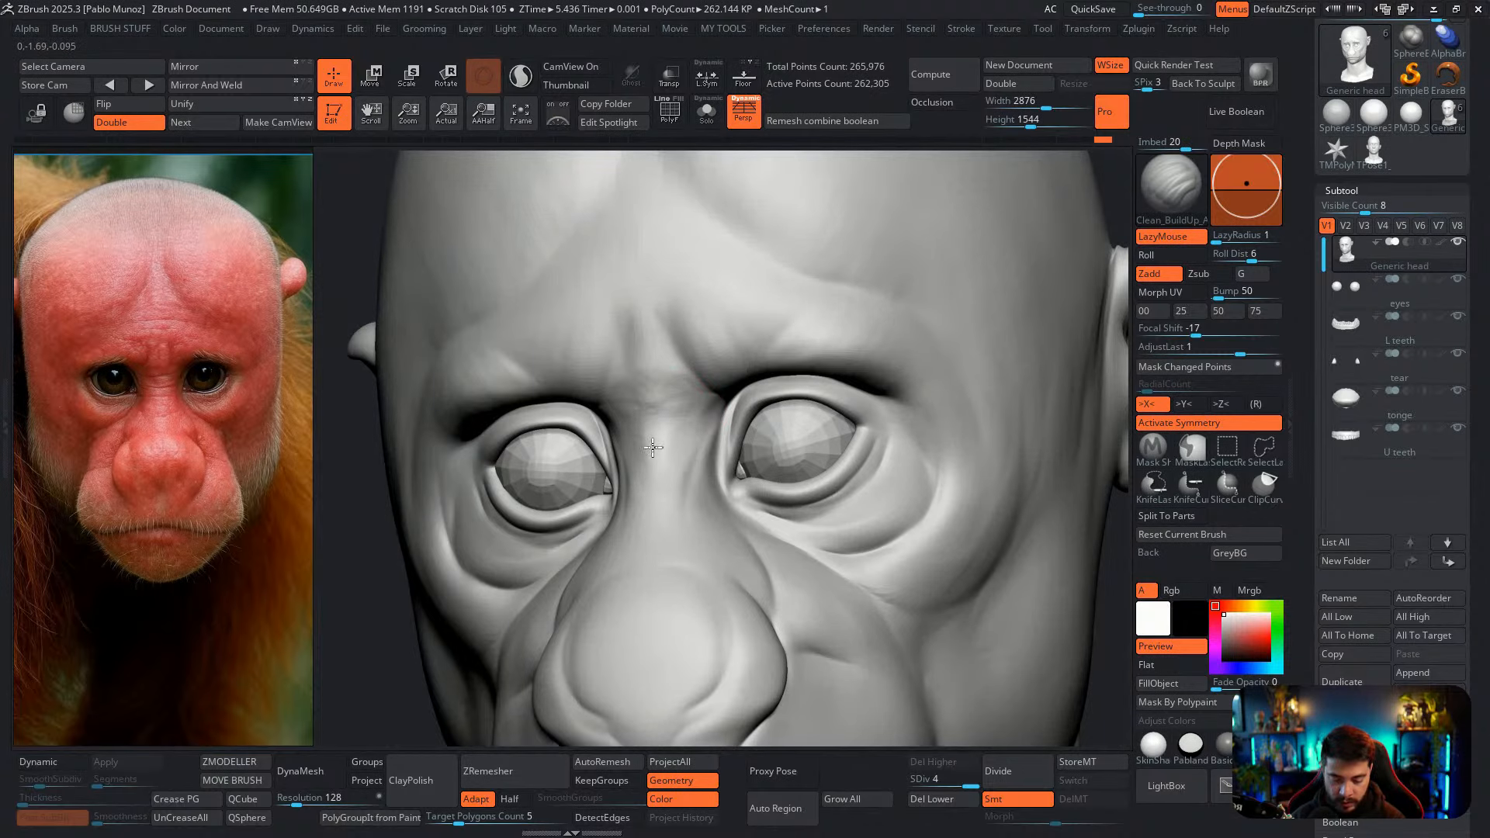
pyautogui.press('shift')
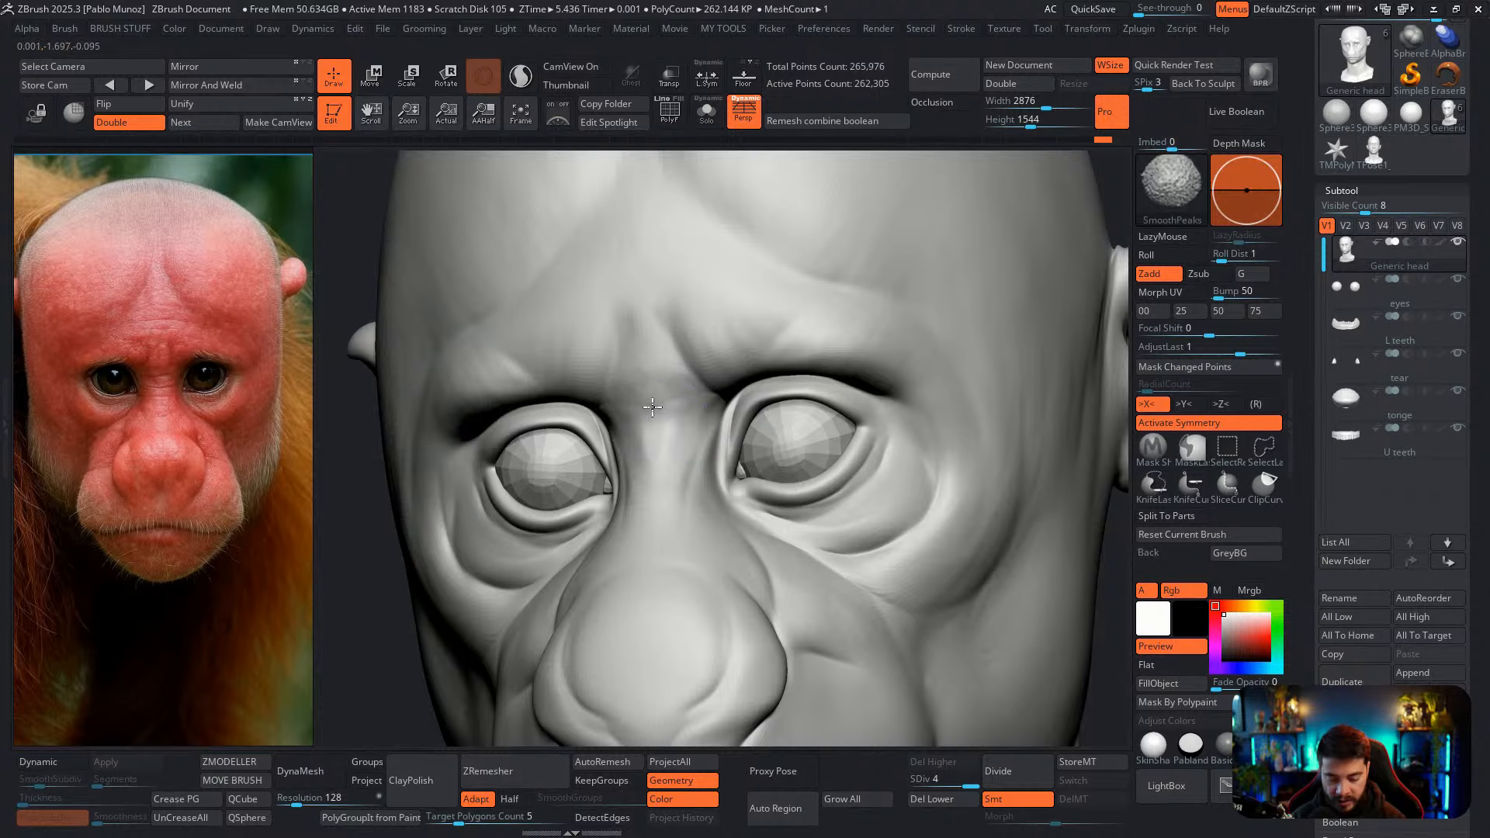
pyautogui.moveTo(685, 453); pyautogui.dragTo(719, 410, button='right')
pyautogui.press('space')
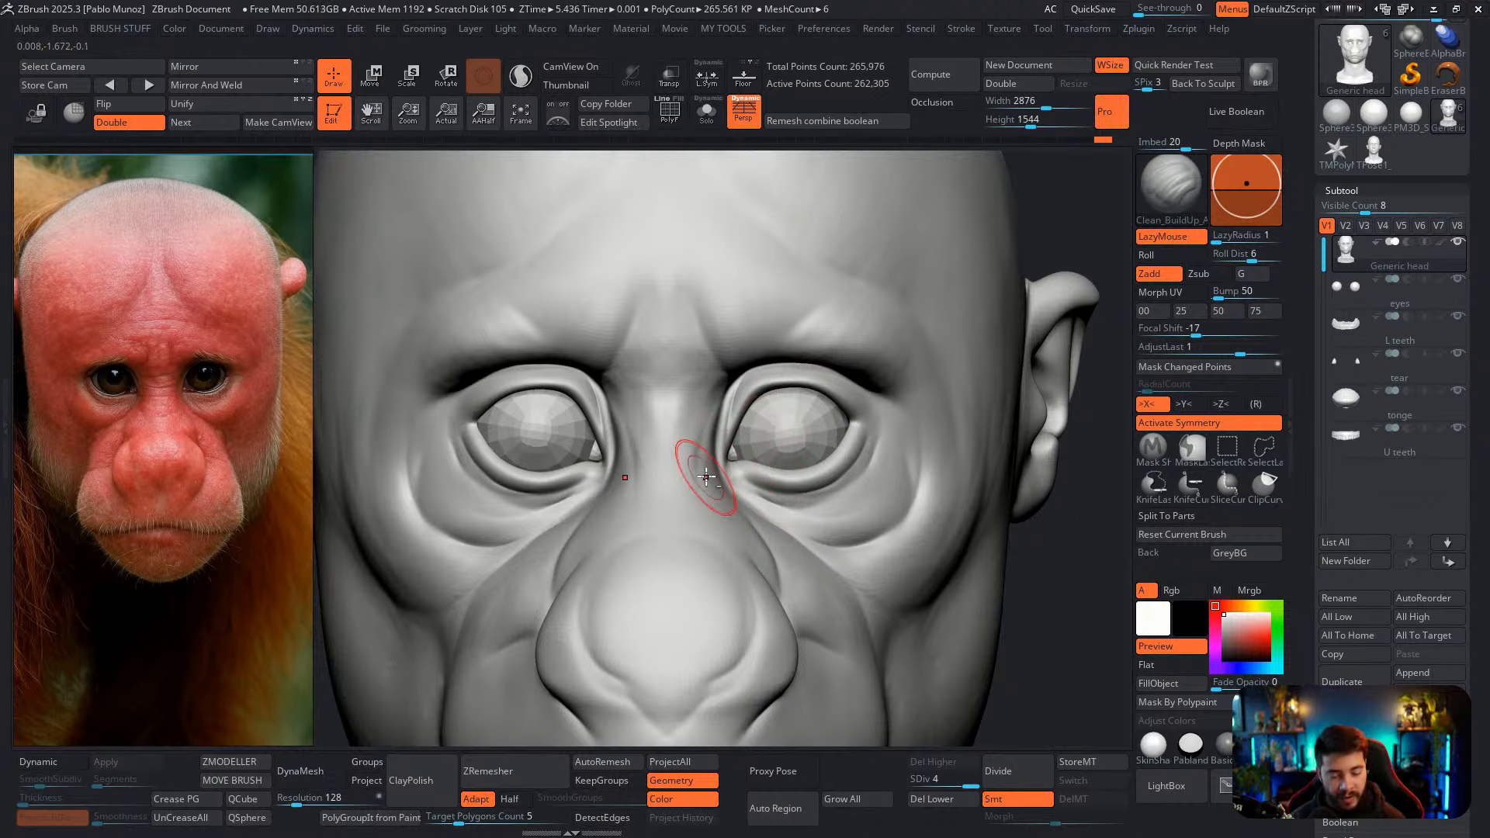
# Shape and soften the transition from the inner brows into the sides of the nose bridge
pyautogui.keyDown('alt'); pyautogui.moveTo(705, 470); pyautogui.dragTo(739, 440, button='right'); pyautogui.keyUp('alt')
pyautogui.moveTo(742, 416)
pyautogui.mouseDown()
pyautogui.moveTo(749, 349)
pyautogui.moveTo(680, 375)
pyautogui.moveTo(642, 350)
pyautogui.mouseUp()
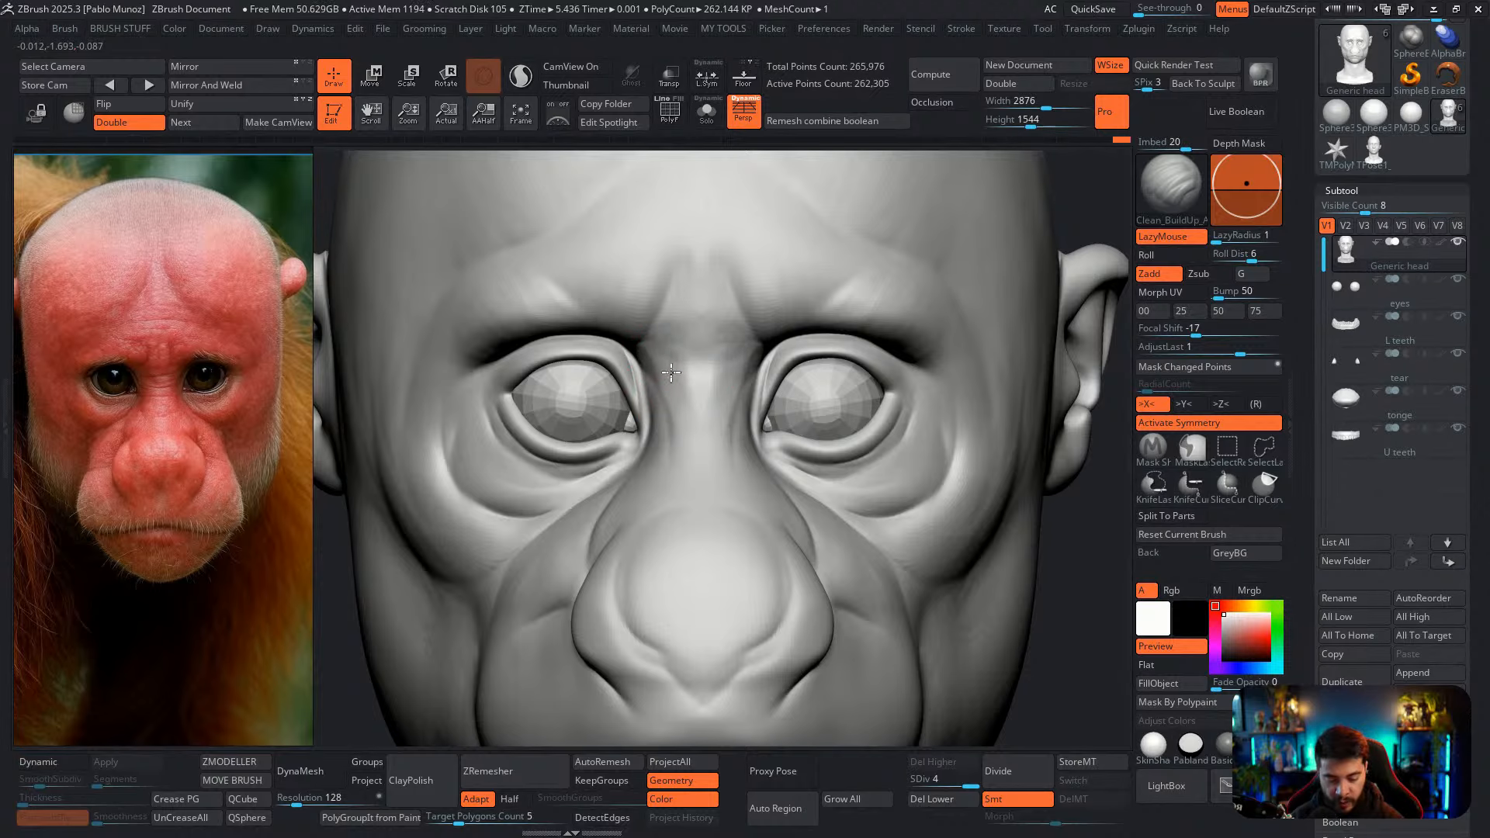
pyautogui.moveTo(638, 353); pyautogui.dragTo(632, 349, button='right')
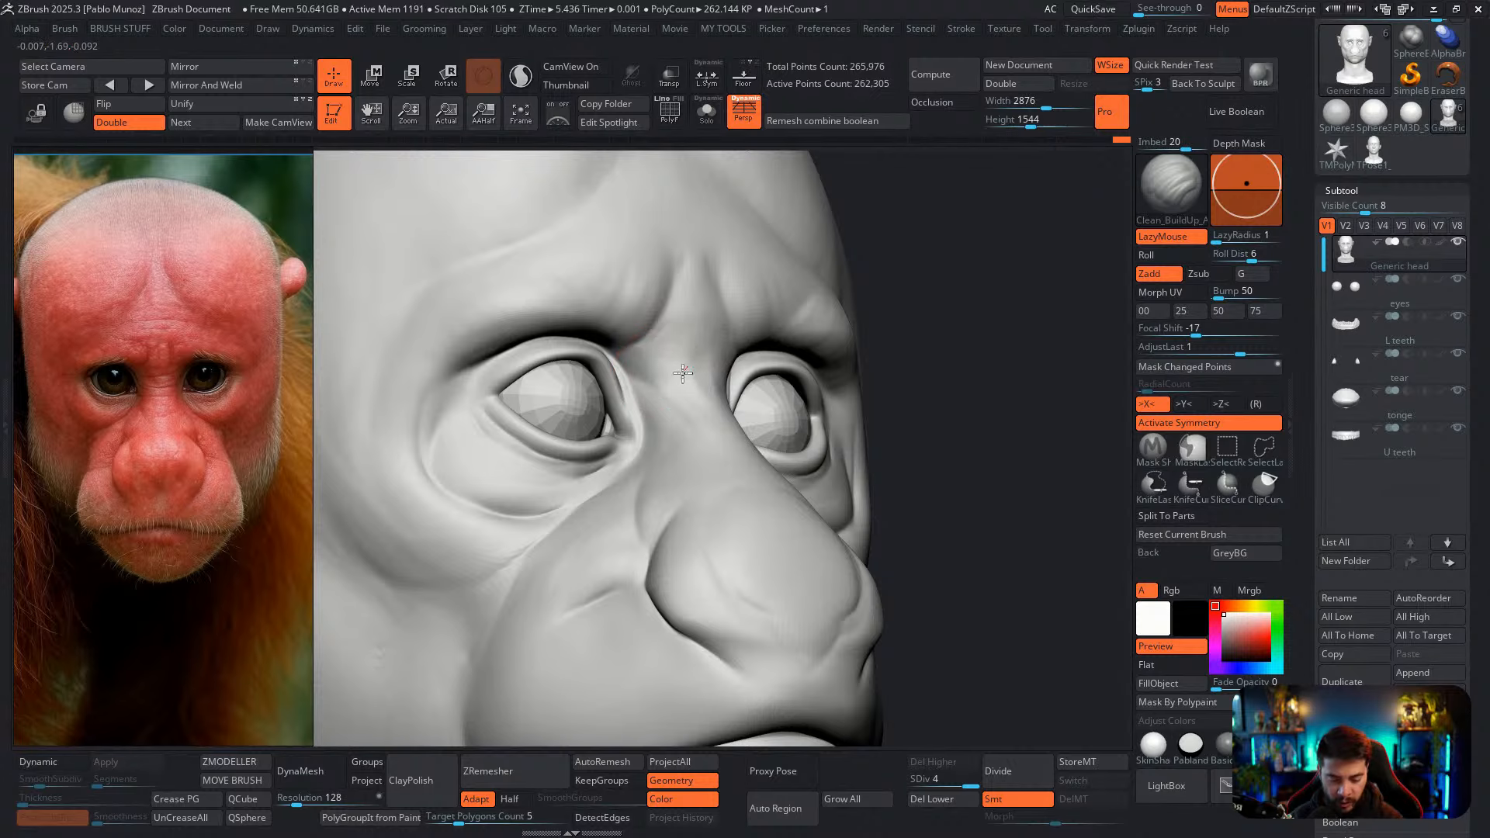
pyautogui.press('shift')
pyautogui.moveTo(661, 323); pyautogui.dragTo(625, 335, button='right')
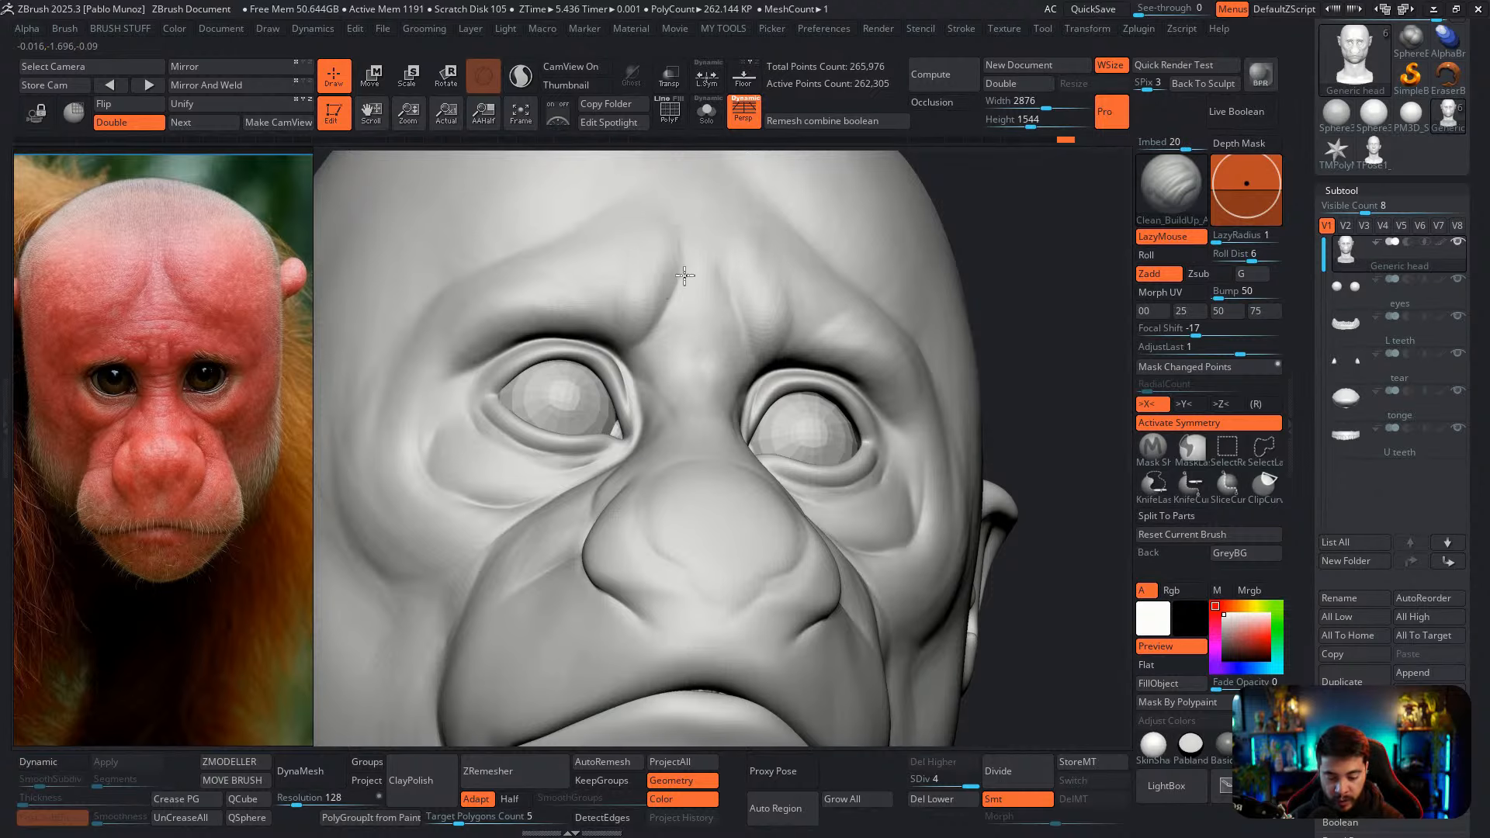
pyautogui.press('shift')
pyautogui.moveTo(772, 239); pyautogui.dragTo(788, 283, button='right')
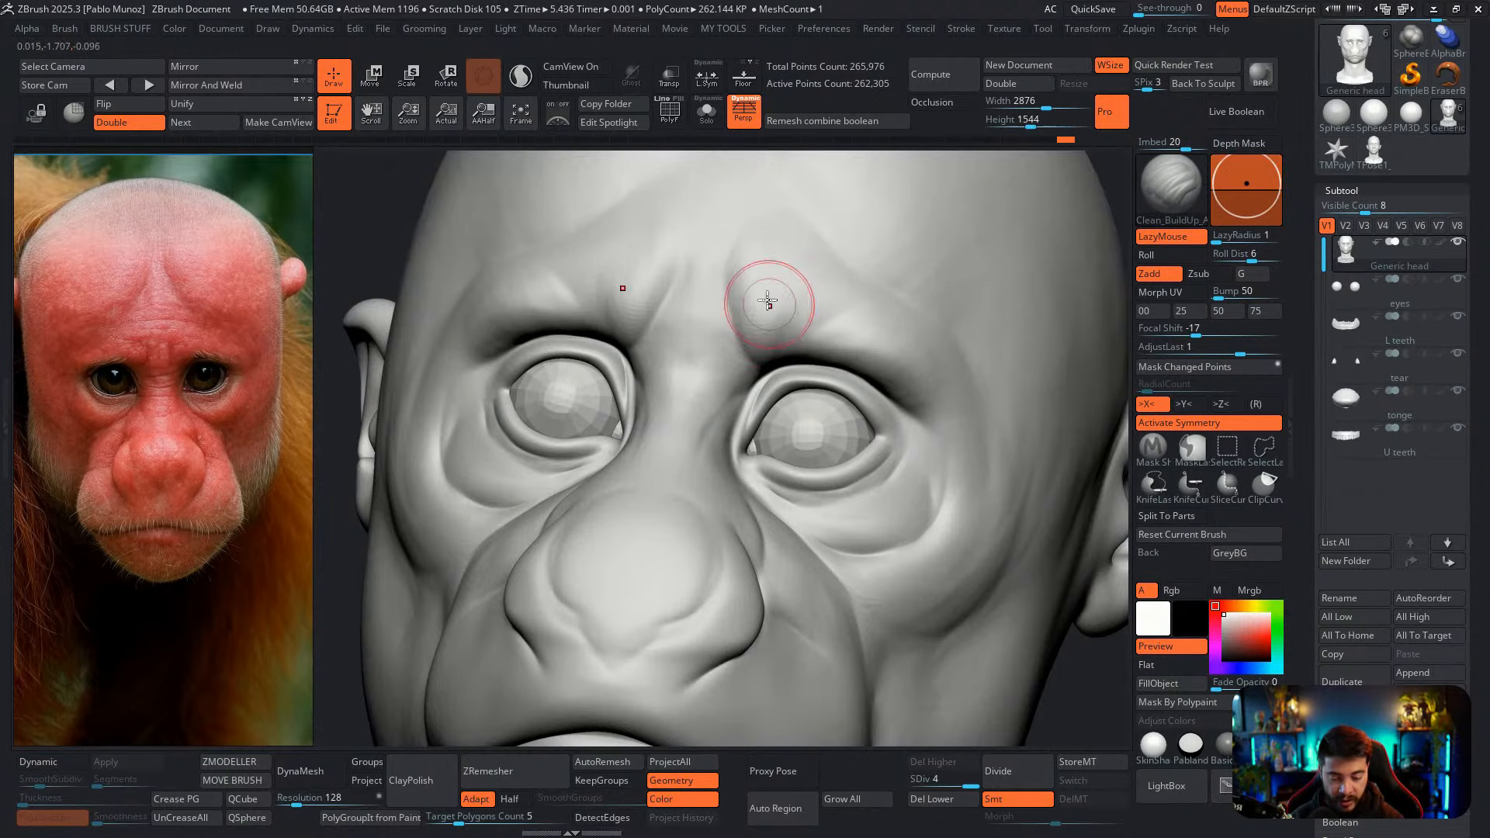
# Refine the frown folds between the brows and fill the area just below them at the top of the nose
pyautogui.moveTo(768, 301); pyautogui.dragTo(707, 314)
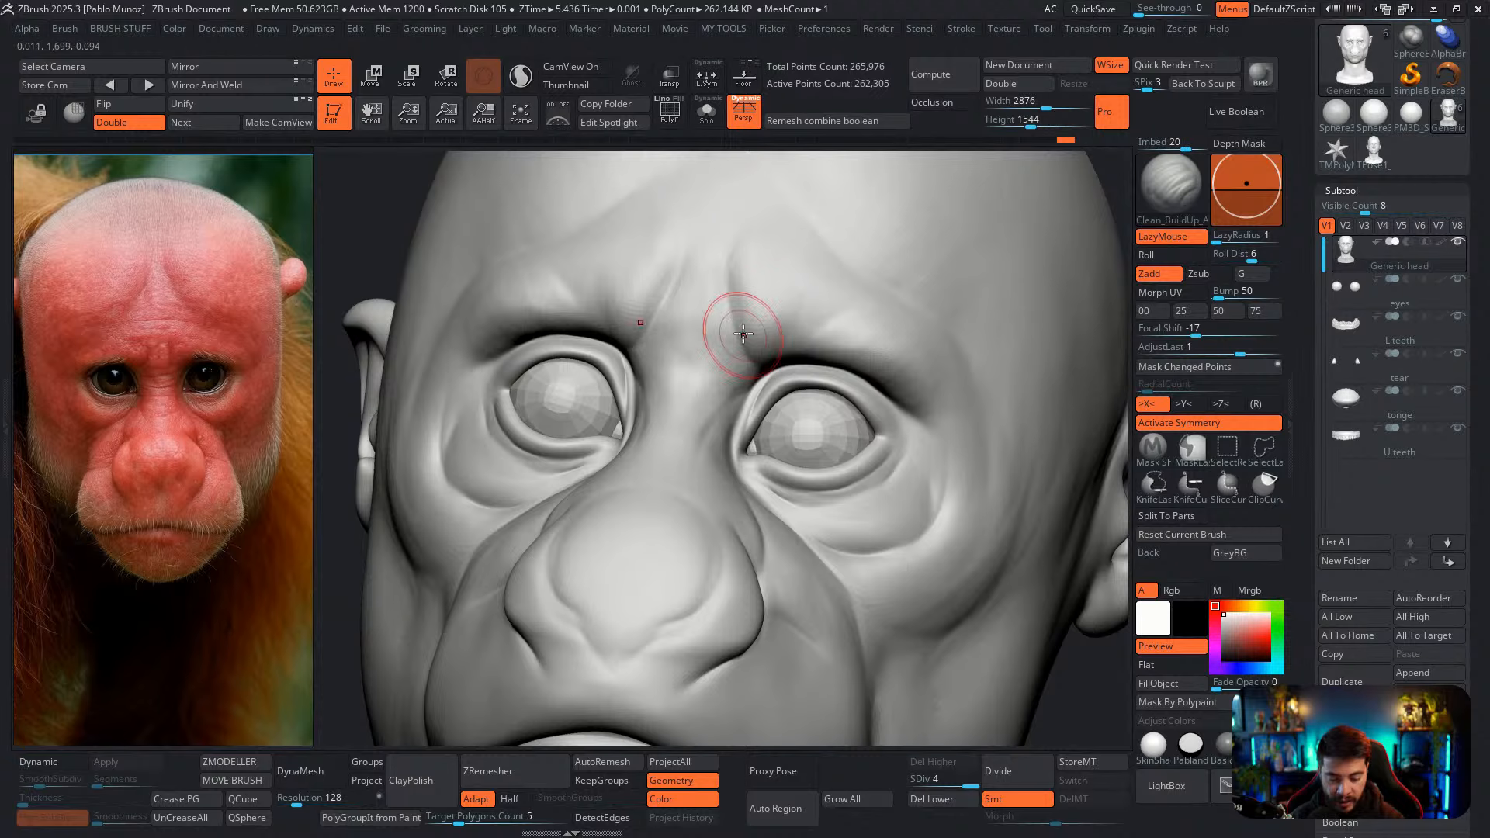
pyautogui.moveTo(715, 365); pyautogui.dragTo(715, 399, button='right')
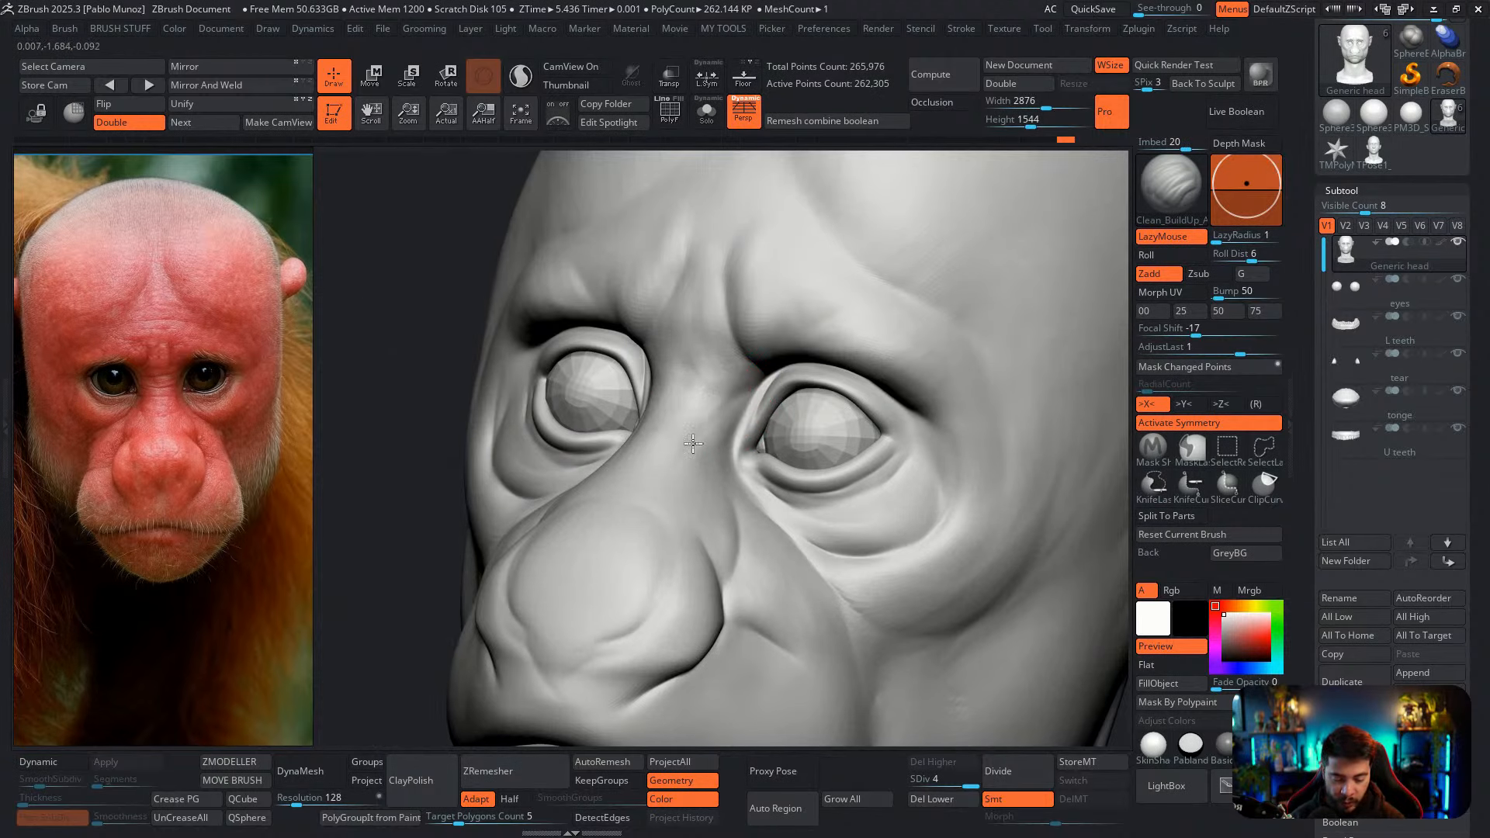
pyautogui.moveTo(693, 443)
pyautogui.mouseDown(button='right')
pyautogui.moveTo(710, 430)
pyautogui.moveTo(682, 426)
pyautogui.moveTo(706, 403)
pyautogui.mouseUp(button='right')
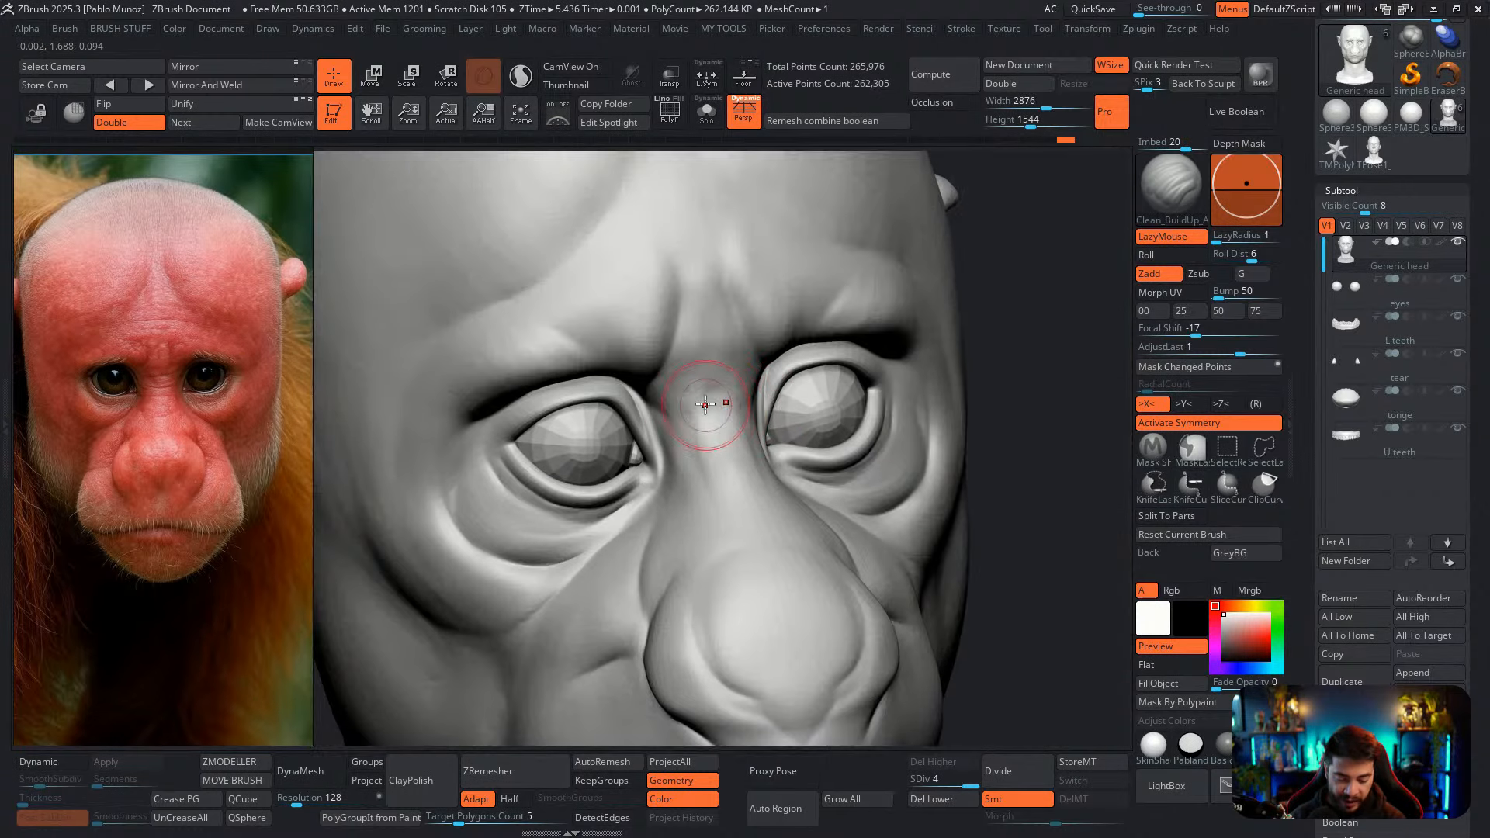
pyautogui.moveTo(705, 403)
pyautogui.mouseDown()
pyautogui.moveTo(694, 409)
pyautogui.moveTo(725, 443)
pyautogui.moveTo(682, 417)
pyautogui.moveTo(714, 387)
pyautogui.mouseUp()
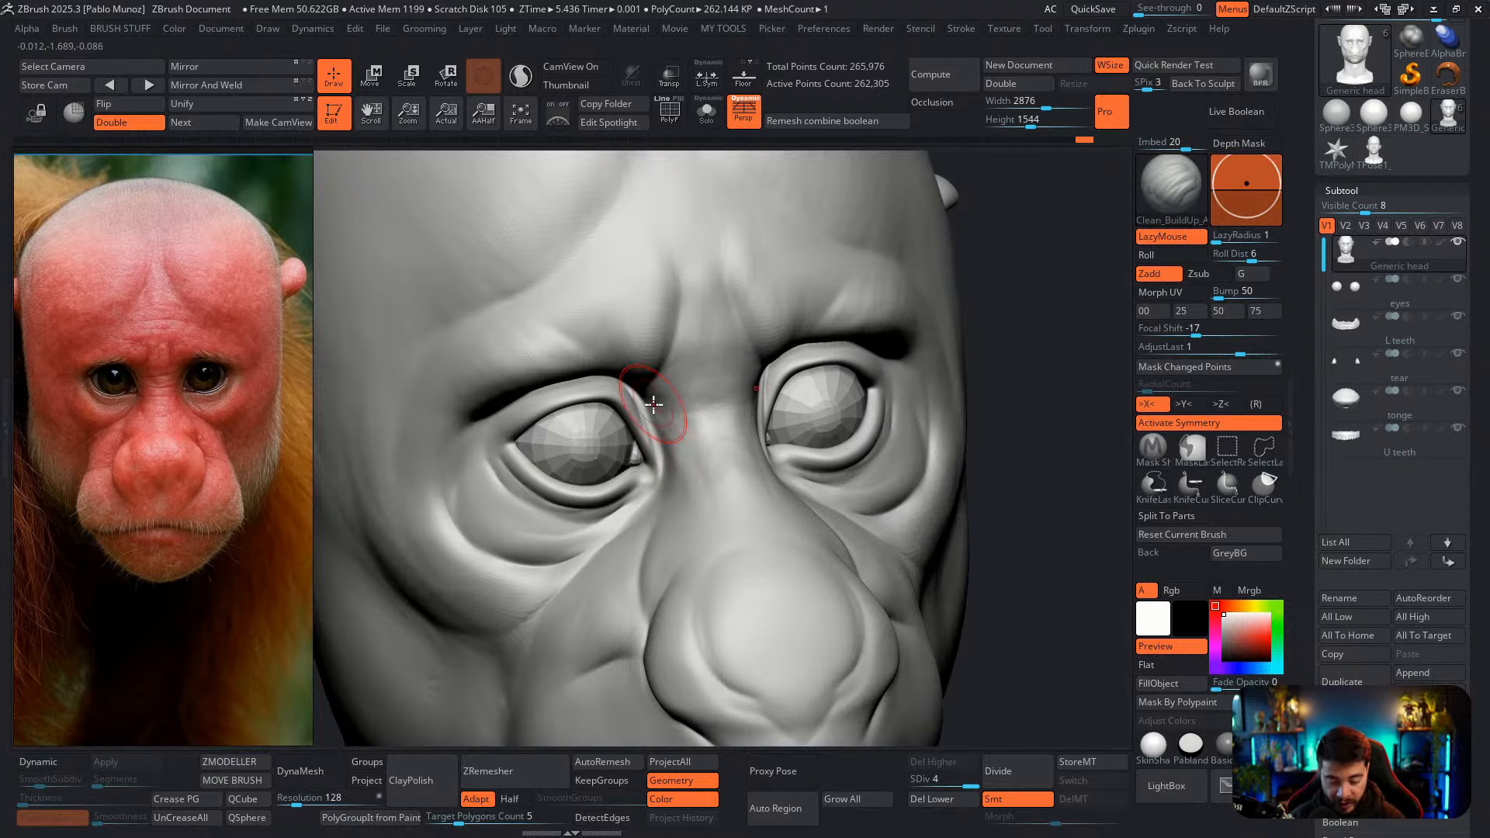
pyautogui.moveTo(654, 404)
pyautogui.mouseDown(button='right')
pyautogui.moveTo(659, 365)
pyautogui.moveTo(639, 397)
pyautogui.mouseUp(button='right')
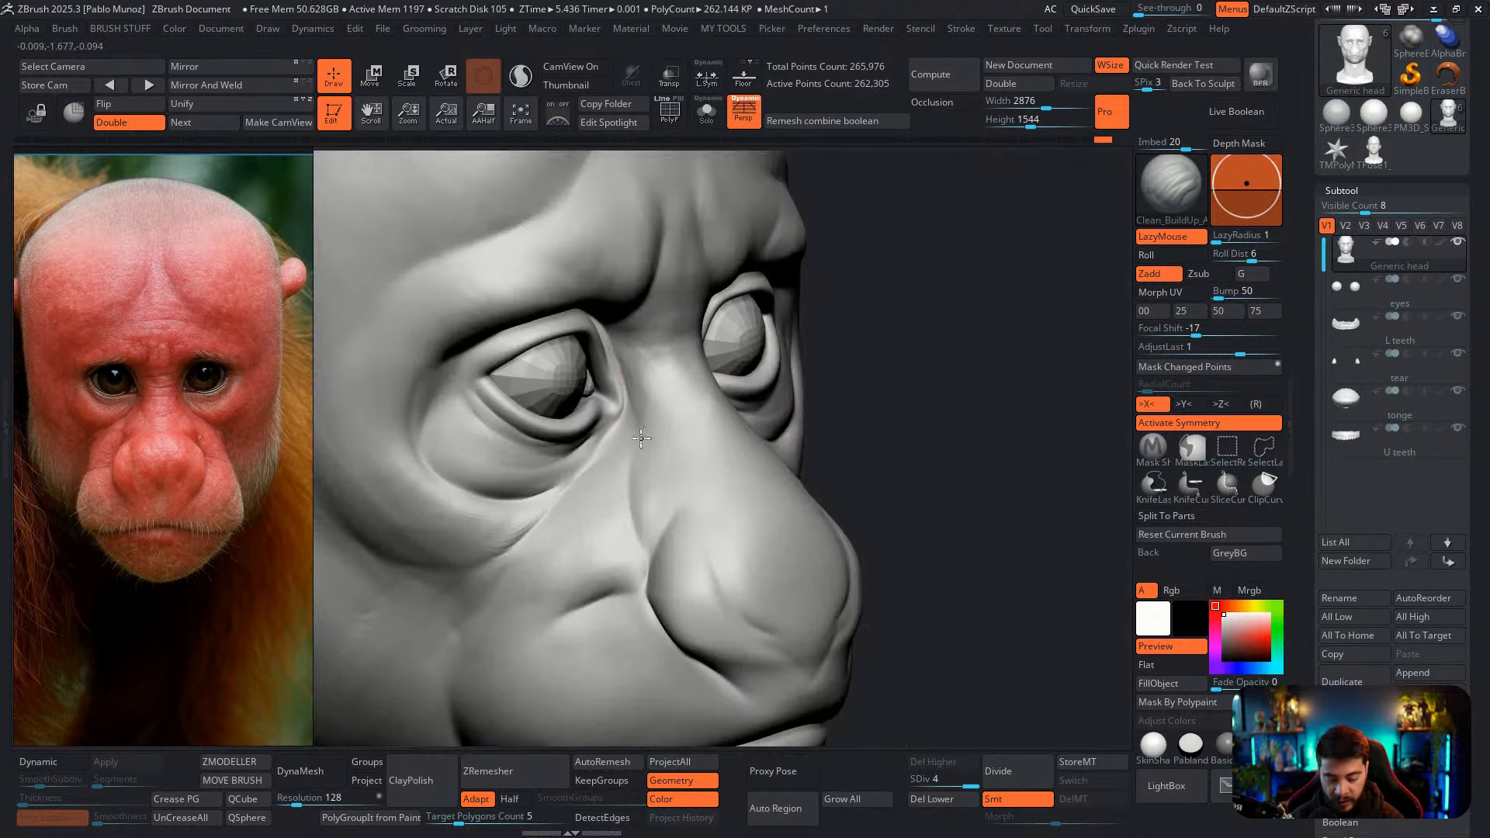
pyautogui.moveTo(610, 468); pyautogui.dragTo(698, 390, button='right')
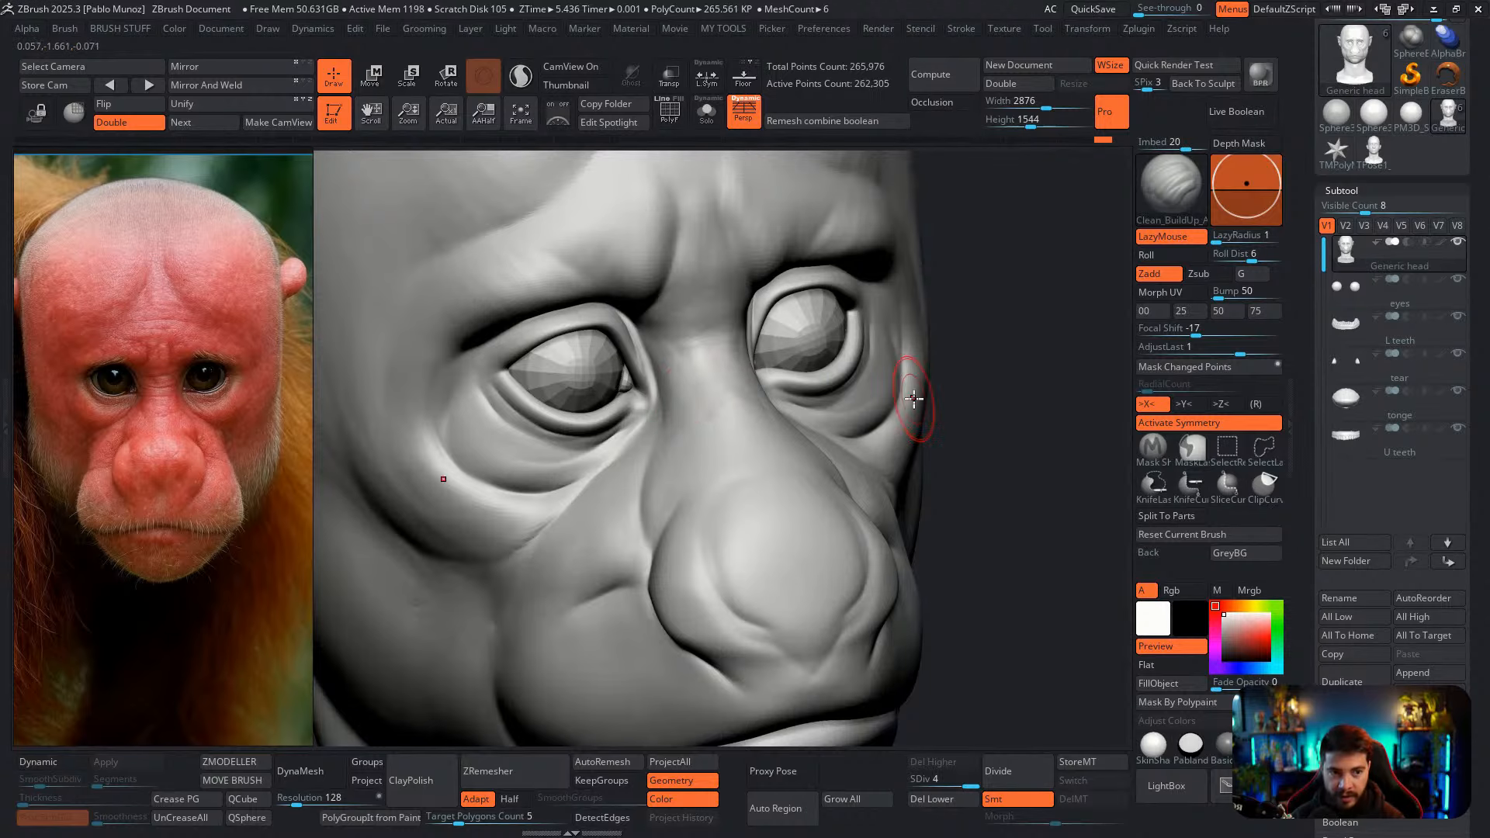
# Build up and smooth the outer part of the eye bags, undoing the unwanted stroke at the outer eye corner
pyautogui.moveTo(913, 391)
pyautogui.mouseDown(button='right')
pyautogui.moveTo(864, 435)
pyautogui.moveTo(838, 435)
pyautogui.mouseUp(button='right')
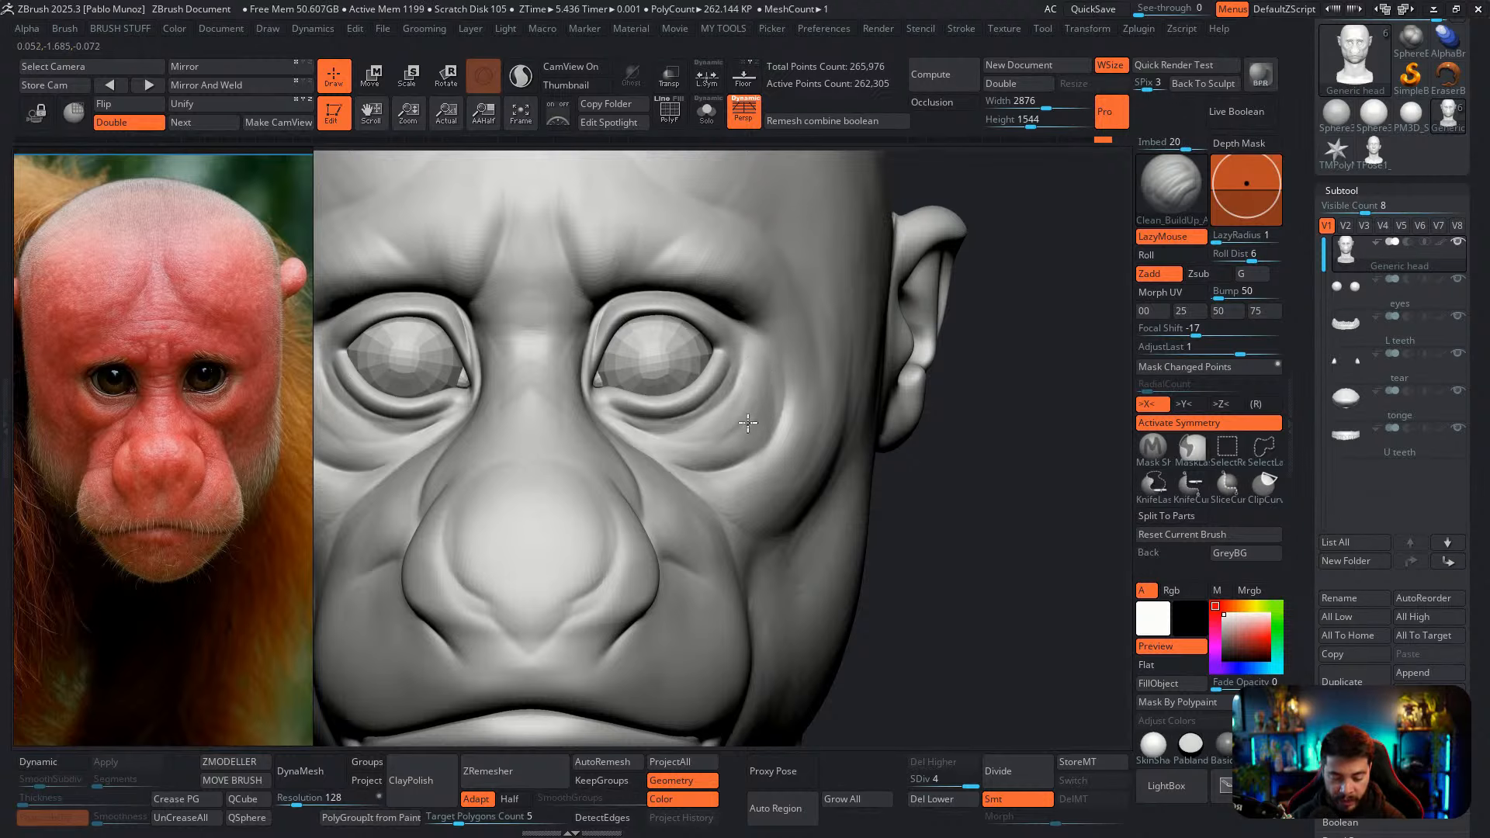
pyautogui.keyDown('alt'); pyautogui.moveTo(776, 431); pyautogui.dragTo(822, 440, button='right'); pyautogui.keyUp('alt')
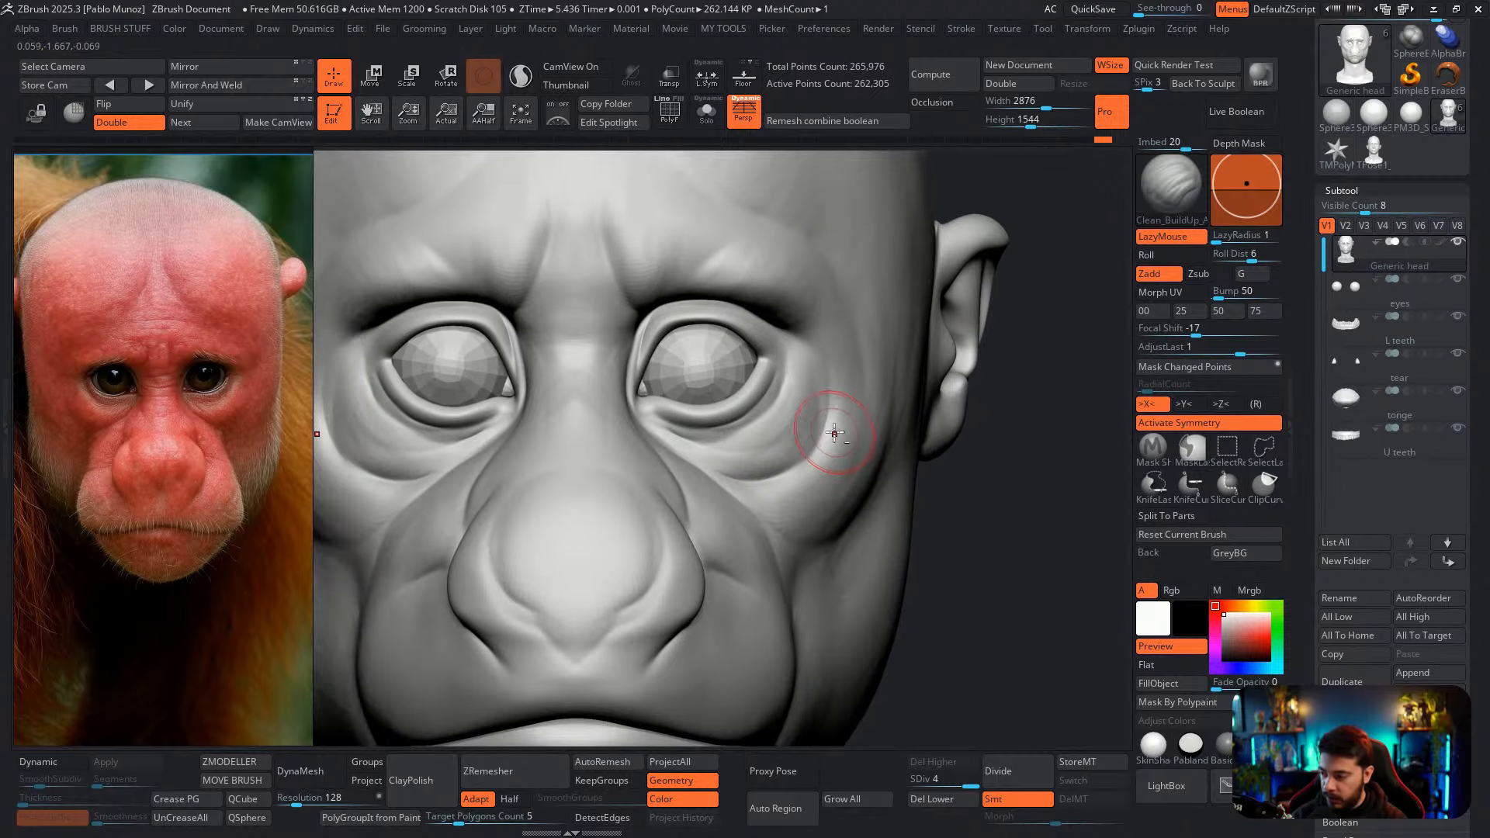
pyautogui.moveTo(830, 436)
pyautogui.mouseDown()
pyautogui.moveTo(861, 415)
pyautogui.moveTo(794, 357)
pyautogui.moveTo(808, 382)
pyautogui.moveTo(797, 374)
pyautogui.moveTo(762, 327)
pyautogui.moveTo(790, 353)
pyautogui.mouseUp()
pyautogui.rightClick(785, 362)
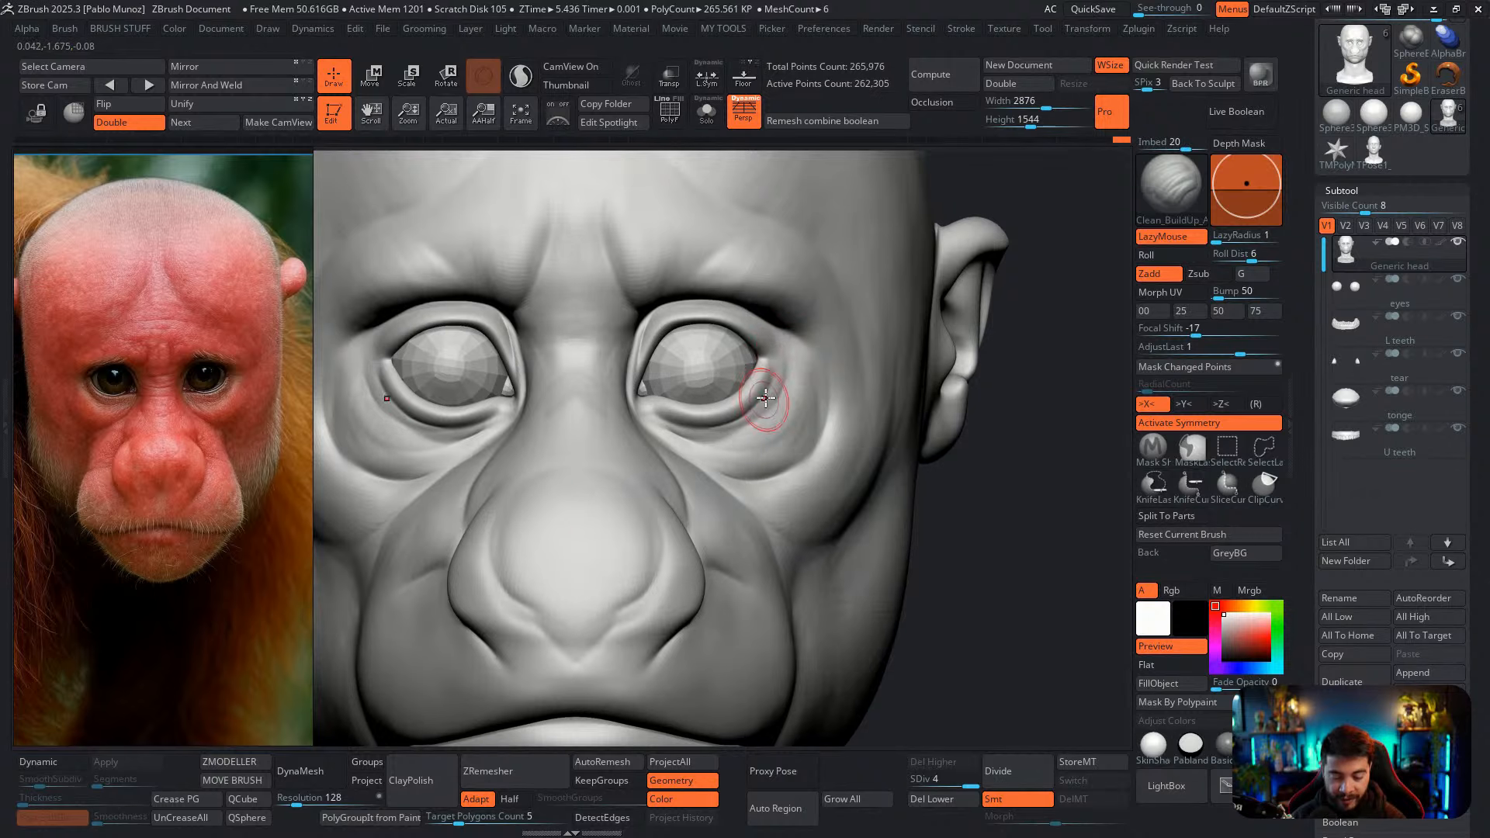
pyautogui.hotkey('ctrl', 'z')
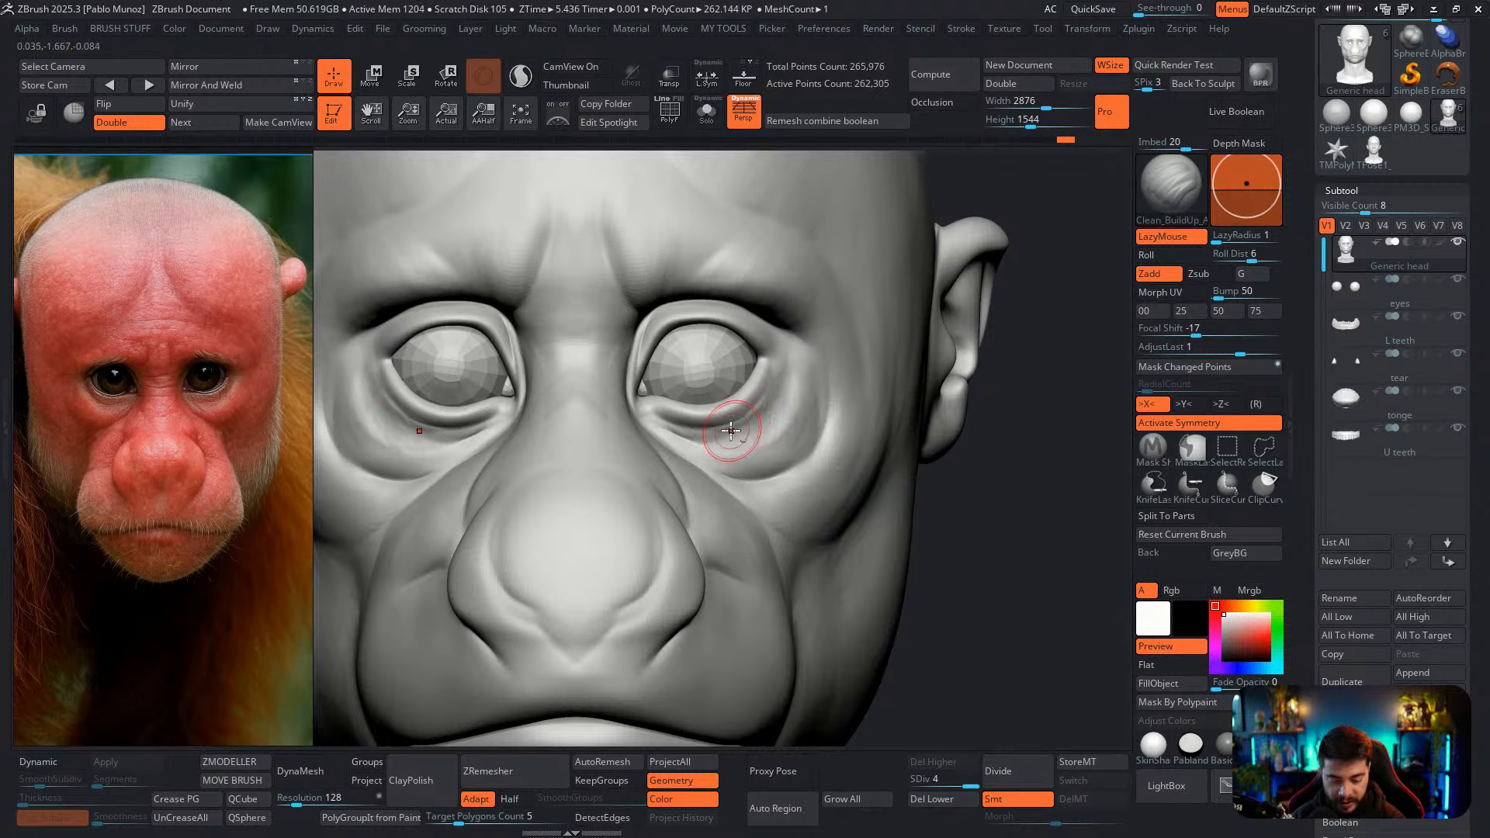
pyautogui.press('shift')
pyautogui.keyDown('shift'); pyautogui.moveTo(784, 427); pyautogui.dragTo(780, 468); pyautogui.keyUp('shift')
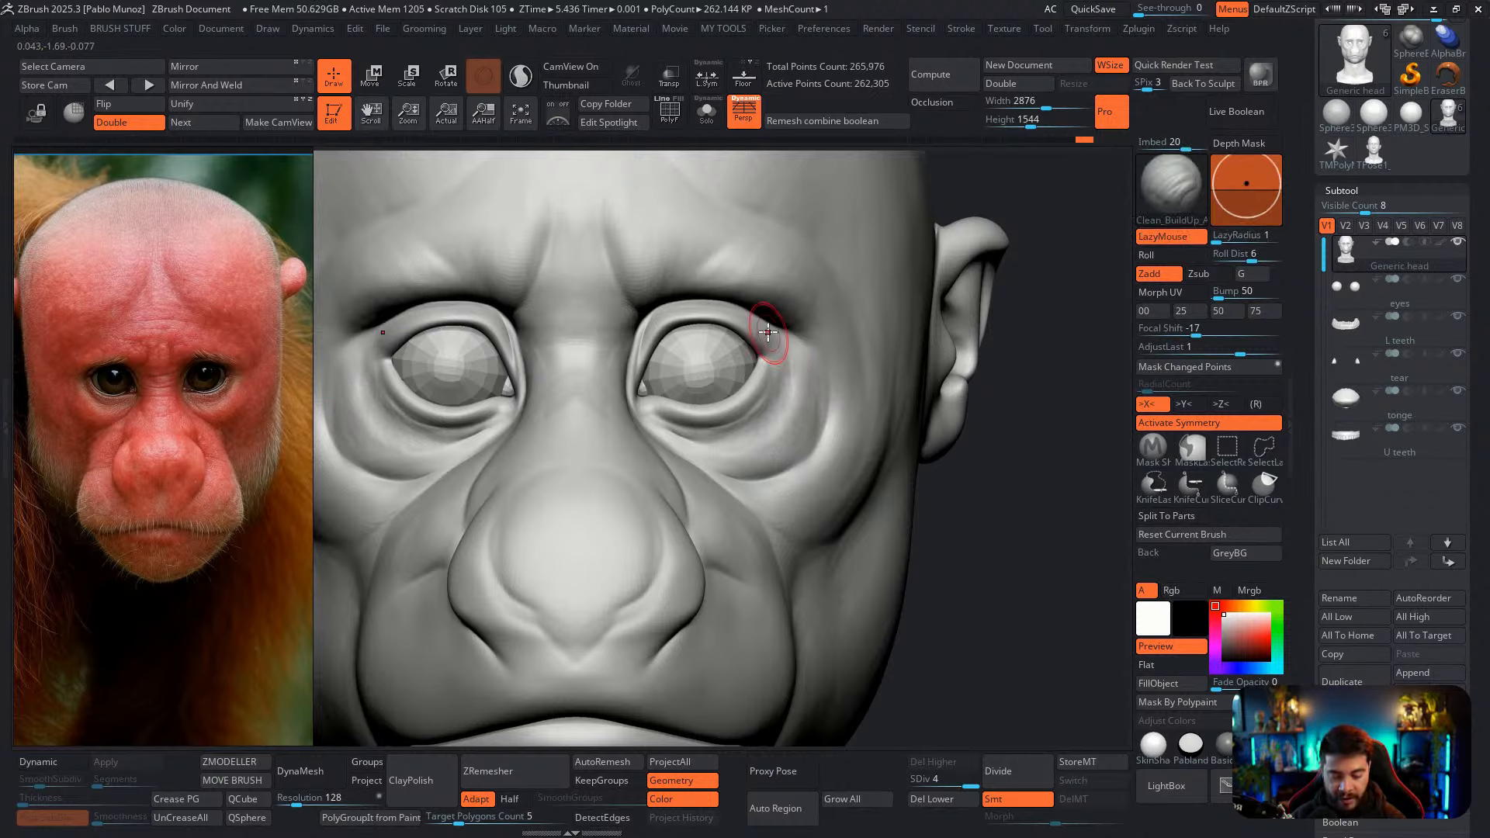
# Sculpt the outer eye corners and blend them into the sides of the eye bags
pyautogui.moveTo(794, 364); pyautogui.dragTo(763, 326, button='right')
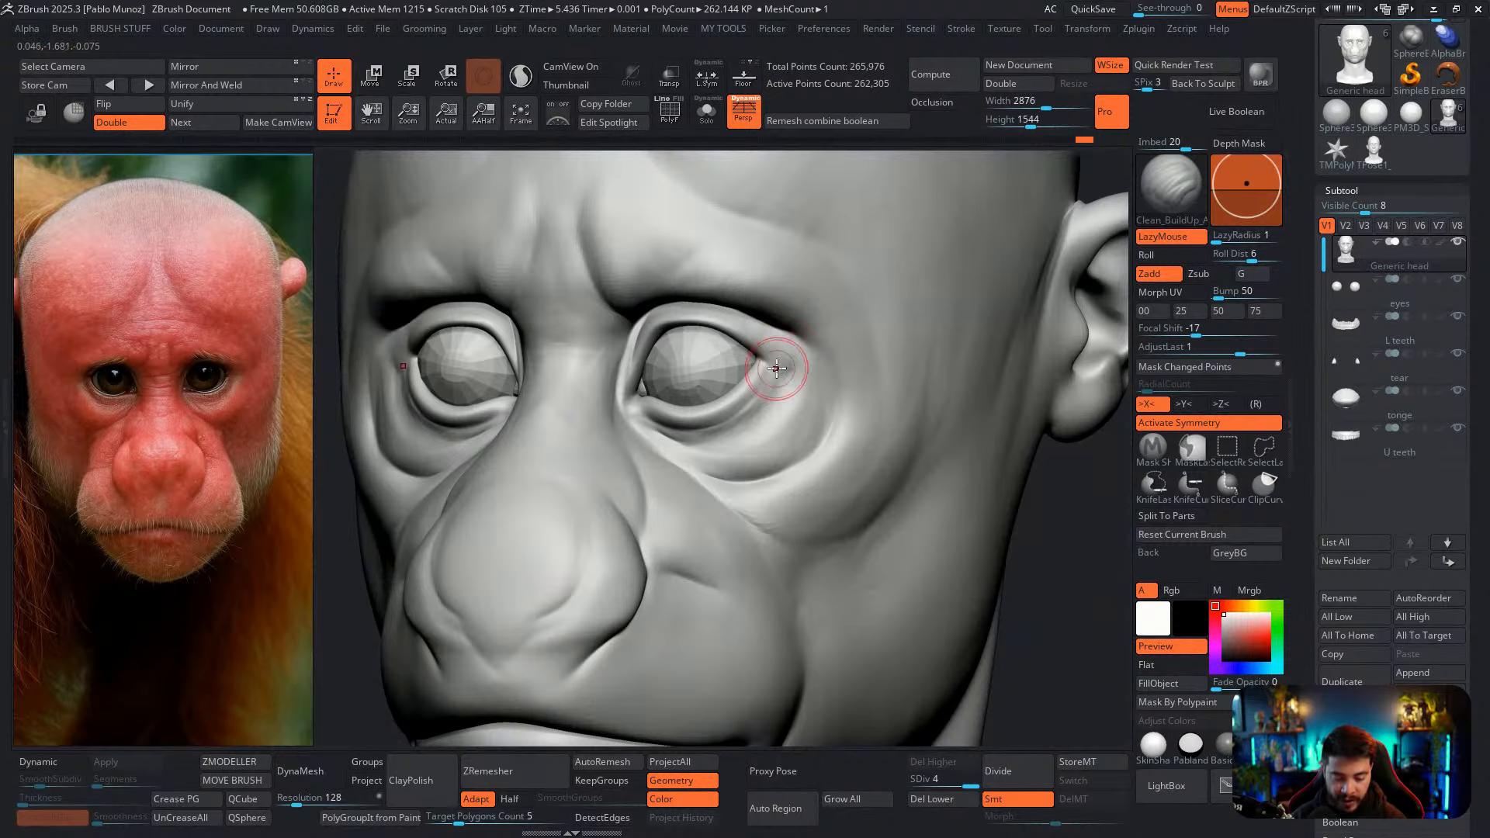
pyautogui.moveTo(771, 349)
pyautogui.mouseDown(button='right')
pyautogui.moveTo(751, 416)
pyautogui.moveTo(618, 299)
pyautogui.moveTo(652, 414)
pyautogui.moveTo(616, 349)
pyautogui.mouseUp(button='right')
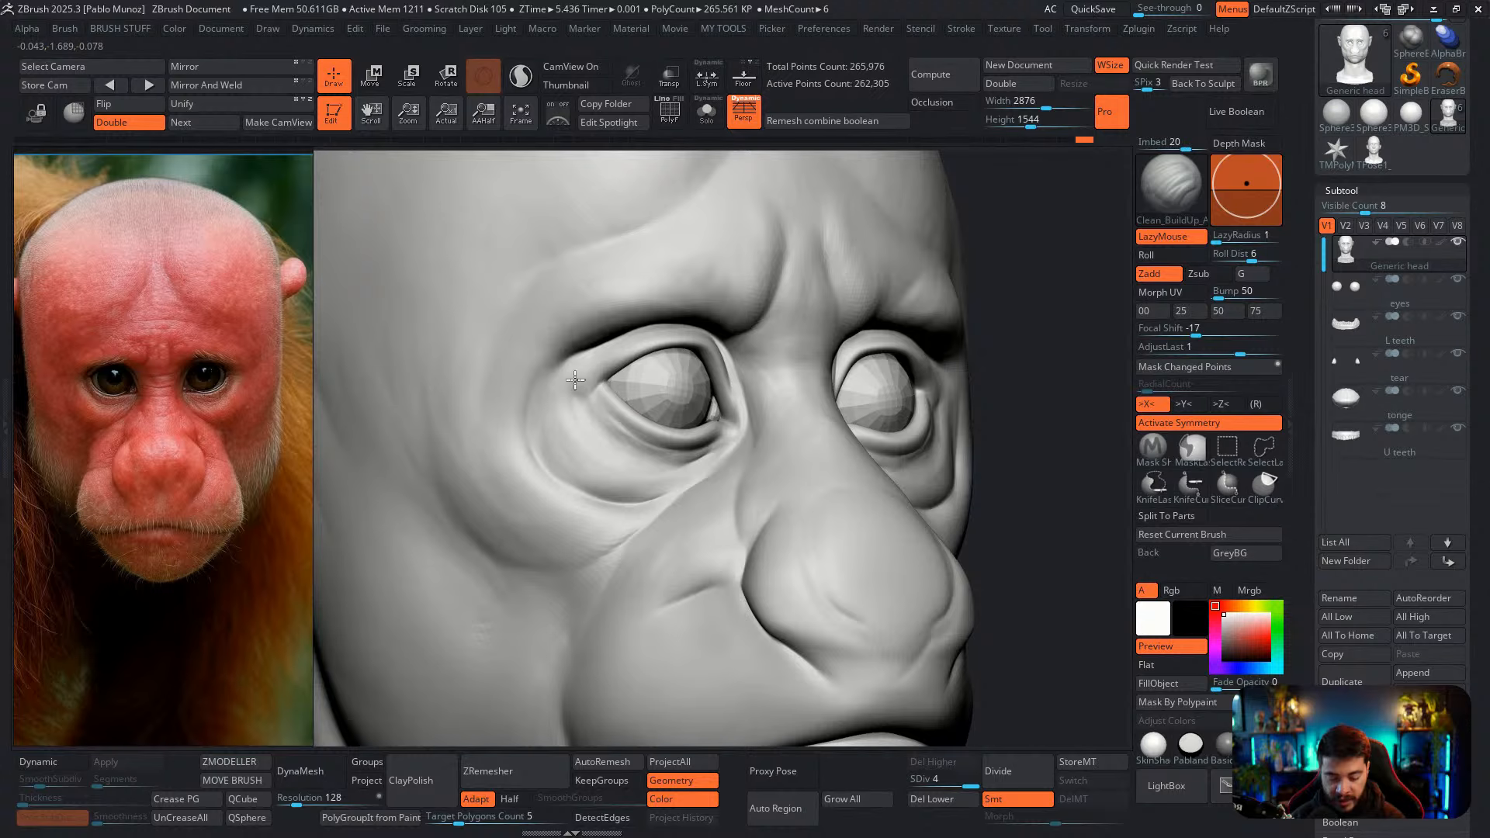
pyautogui.moveTo(566, 392); pyautogui.dragTo(552, 431)
pyautogui.moveTo(569, 355); pyautogui.dragTo(509, 394)
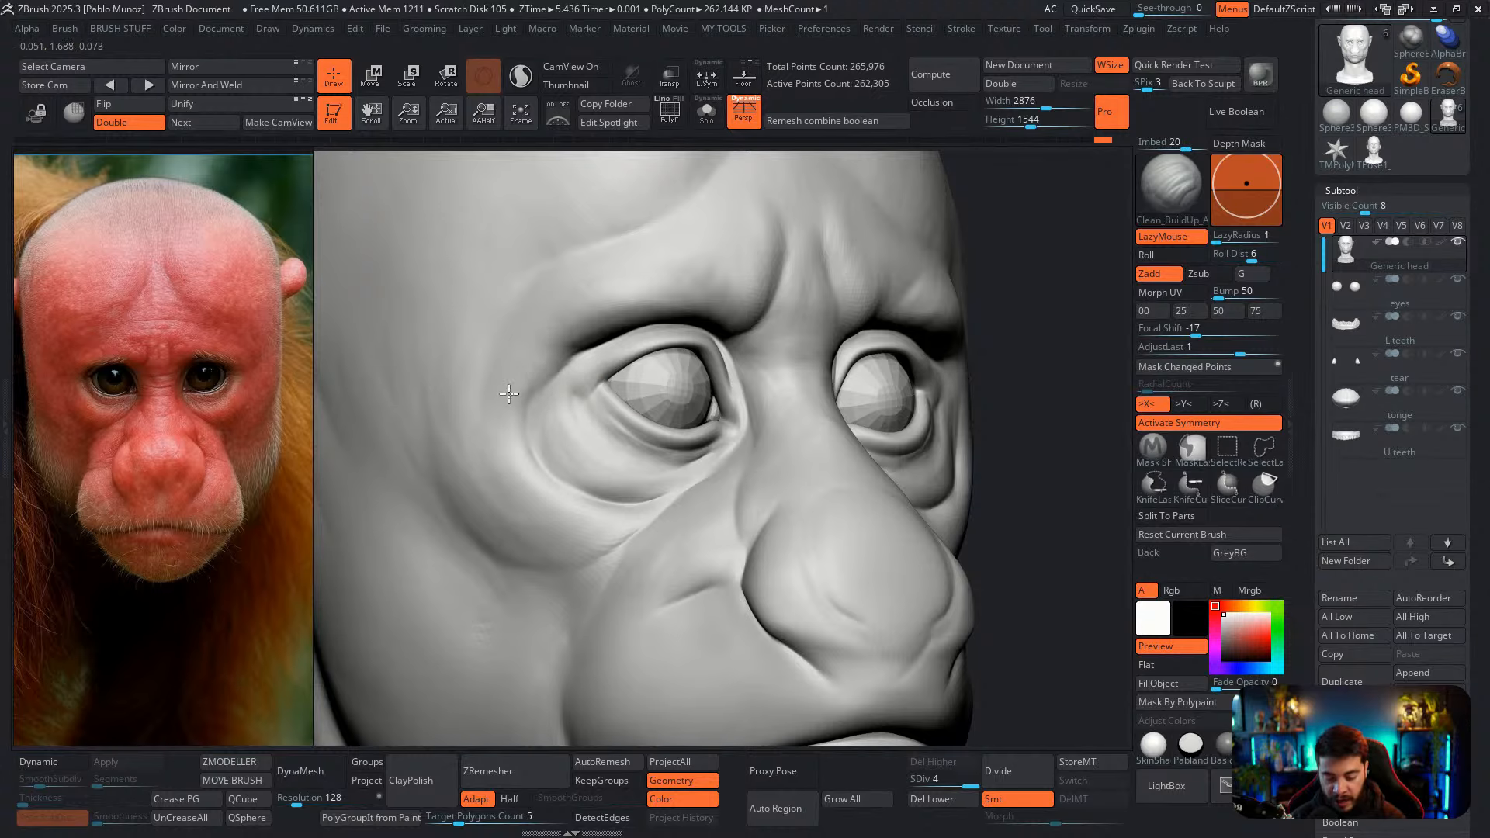
# Build up the outer end of the brow ridge and carry the form down beside the eye toward the temple
pyautogui.moveTo(636, 326); pyautogui.dragTo(574, 308, button='right')
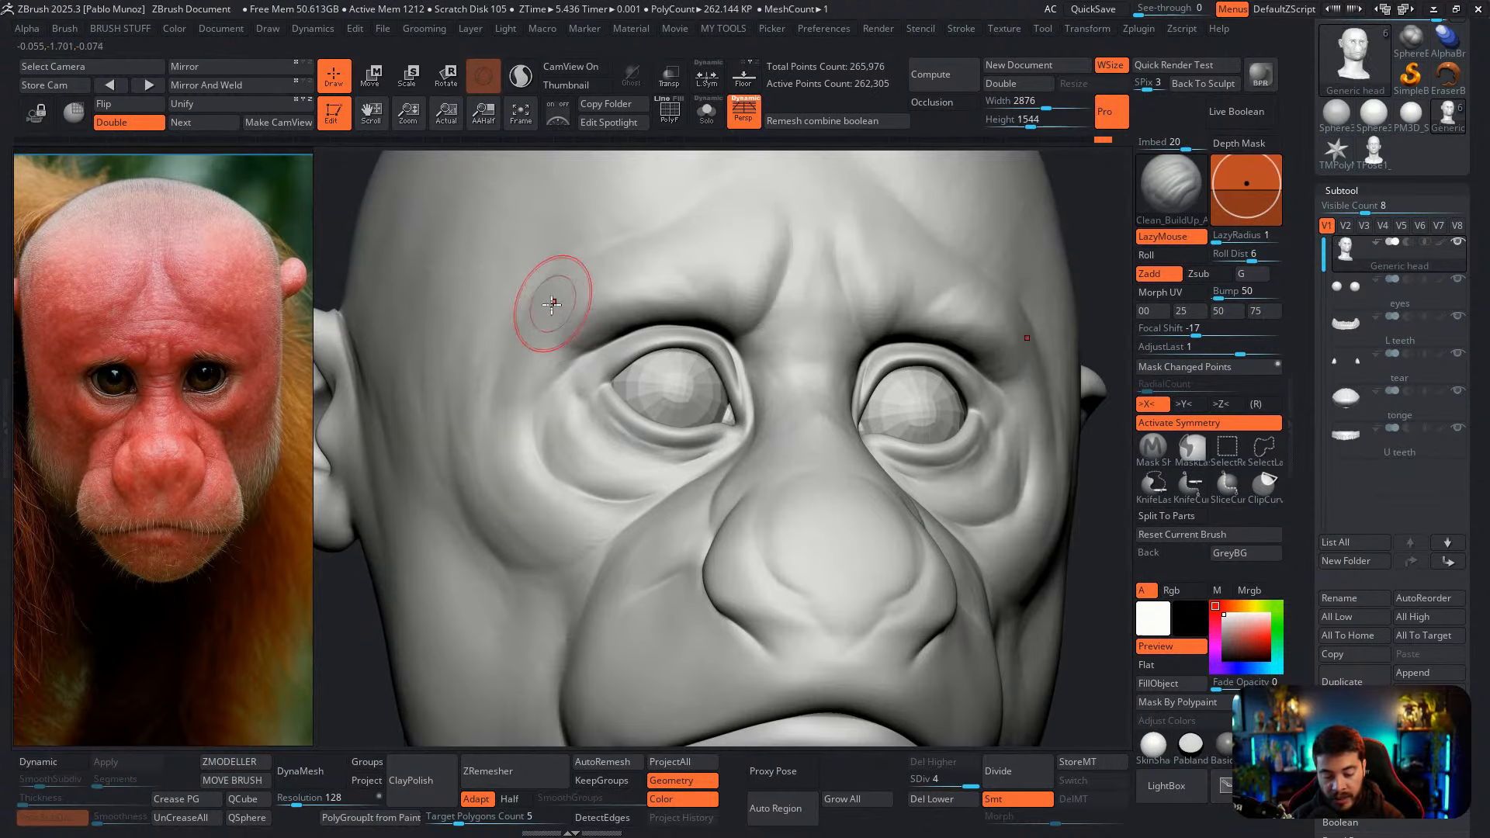
pyautogui.moveTo(552, 311)
pyautogui.mouseDown()
pyautogui.moveTo(551, 362)
pyautogui.moveTo(598, 329)
pyautogui.moveTo(565, 373)
pyautogui.mouseUp()
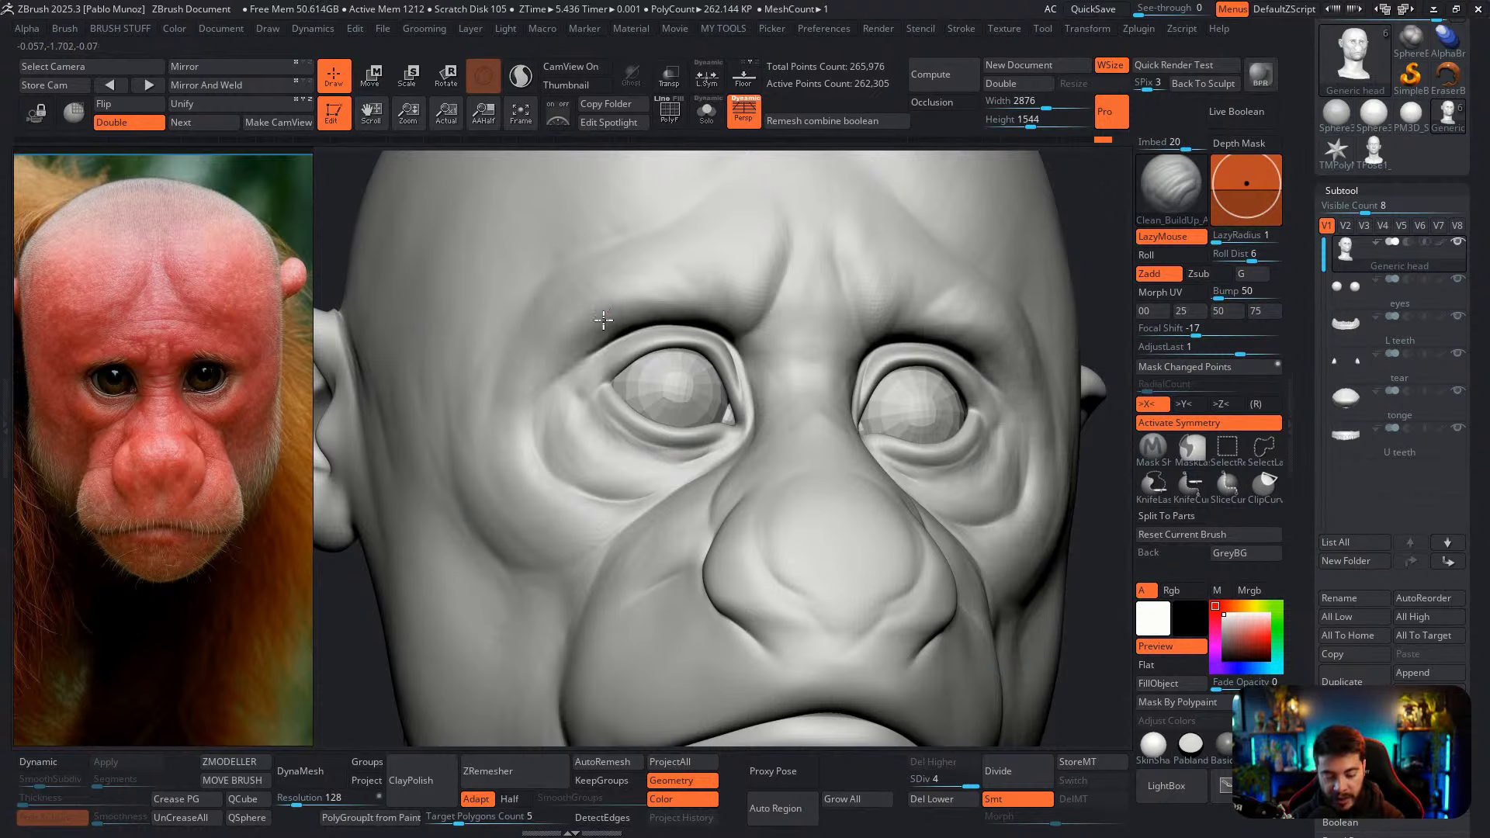
pyautogui.moveTo(533, 321); pyautogui.dragTo(511, 357)
pyautogui.moveTo(575, 279)
pyautogui.mouseDown()
pyautogui.moveTo(543, 290)
pyautogui.moveTo(575, 286)
pyautogui.mouseUp()
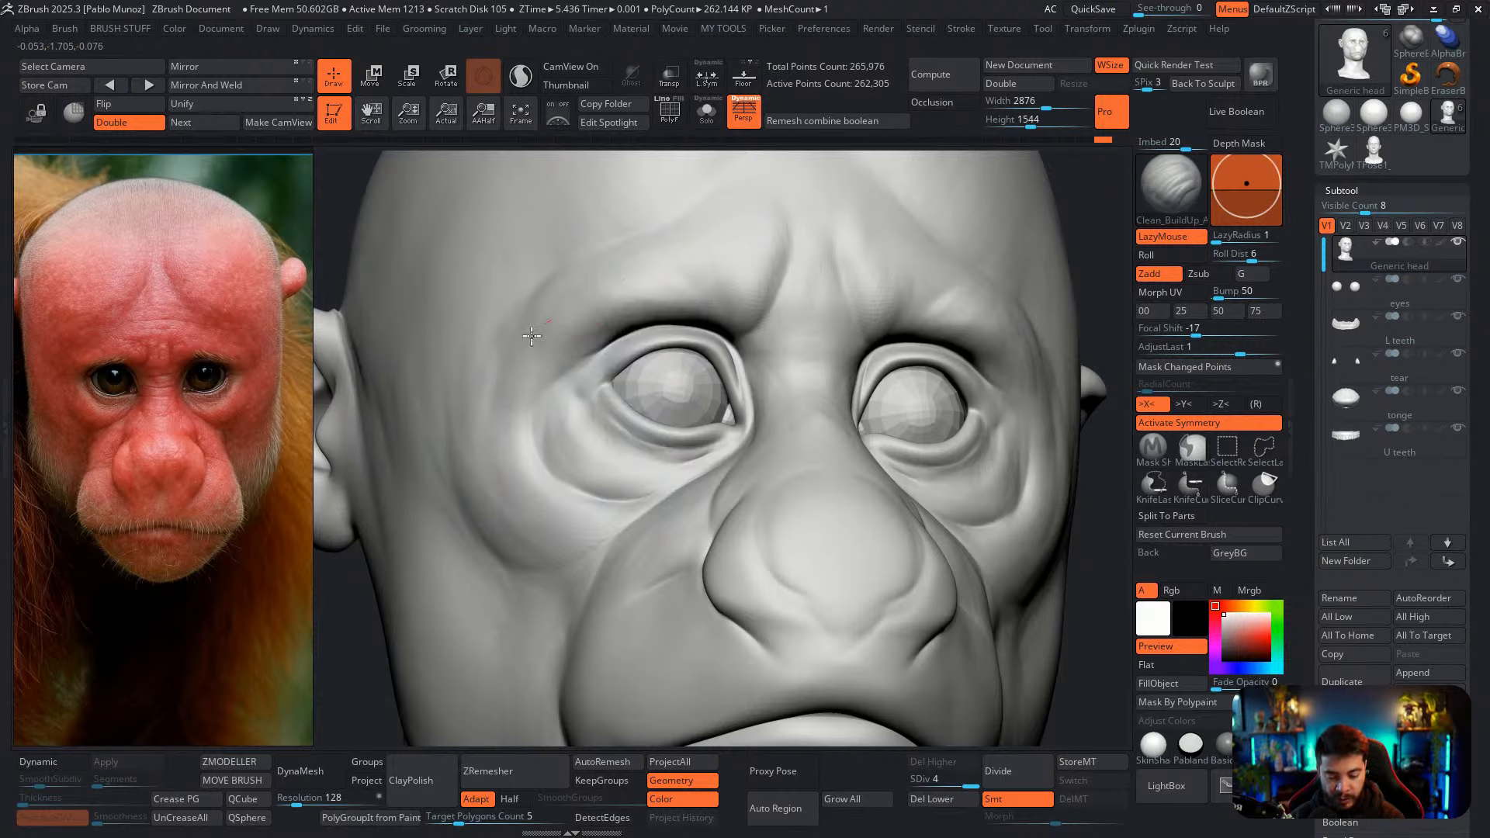
pyautogui.moveTo(533, 377); pyautogui.dragTo(523, 314)
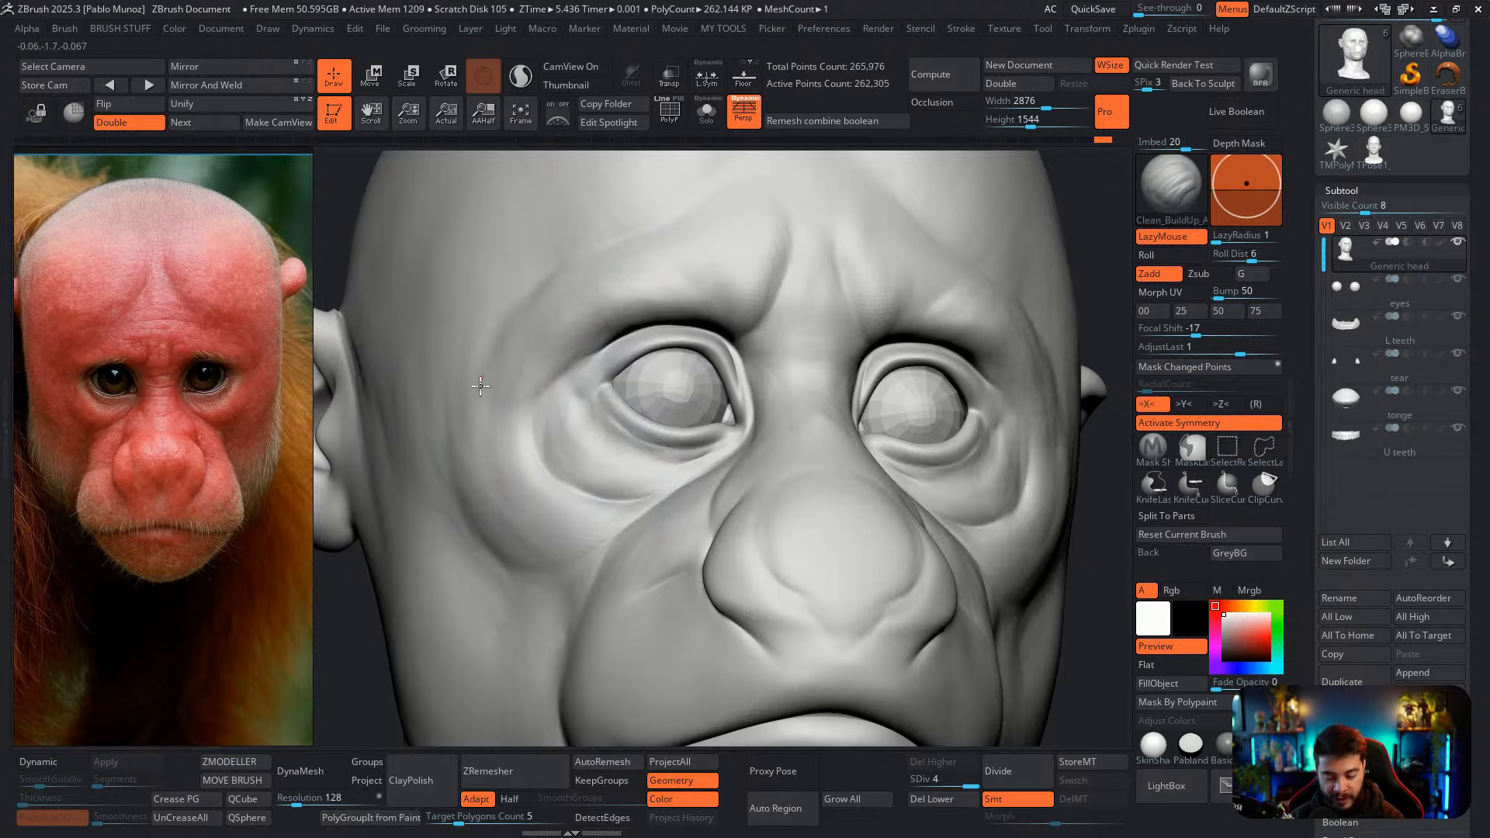
# Strengthen the outer rim of the eye sockets from the brow end down to the upper cheek
pyautogui.moveTo(615, 365)
pyautogui.keyDown('shift'); pyautogui.mouseDown(button='right')
pyautogui.moveTo(785, 461)
pyautogui.moveTo(580, 485)
pyautogui.mouseUp(button='right'); pyautogui.keyUp('shift')
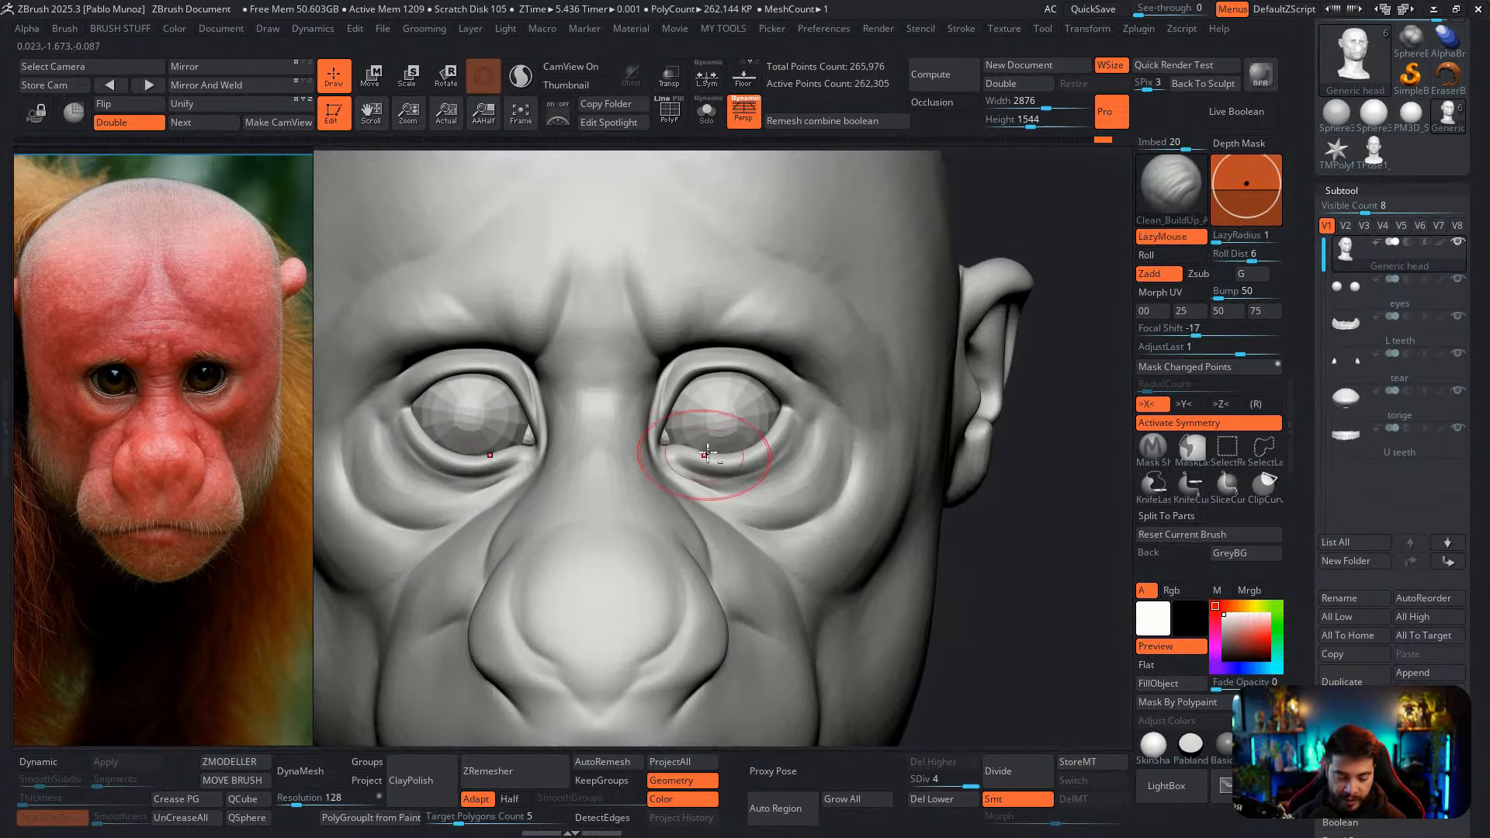
pyautogui.moveTo(863, 416); pyautogui.dragTo(857, 379)
pyautogui.keyDown('ctrl'); pyautogui.moveTo(858, 379); pyautogui.dragTo(863, 324, button='right'); pyautogui.keyUp('ctrl')
pyautogui.moveTo(801, 393)
pyautogui.mouseDown(button='right')
pyautogui.moveTo(779, 413)
pyautogui.moveTo(776, 393)
pyautogui.moveTo(753, 392)
pyautogui.mouseUp(button='right')
pyautogui.moveTo(708, 346)
pyautogui.mouseDown()
pyautogui.moveTo(684, 347)
pyautogui.moveTo(691, 327)
pyautogui.mouseUp()
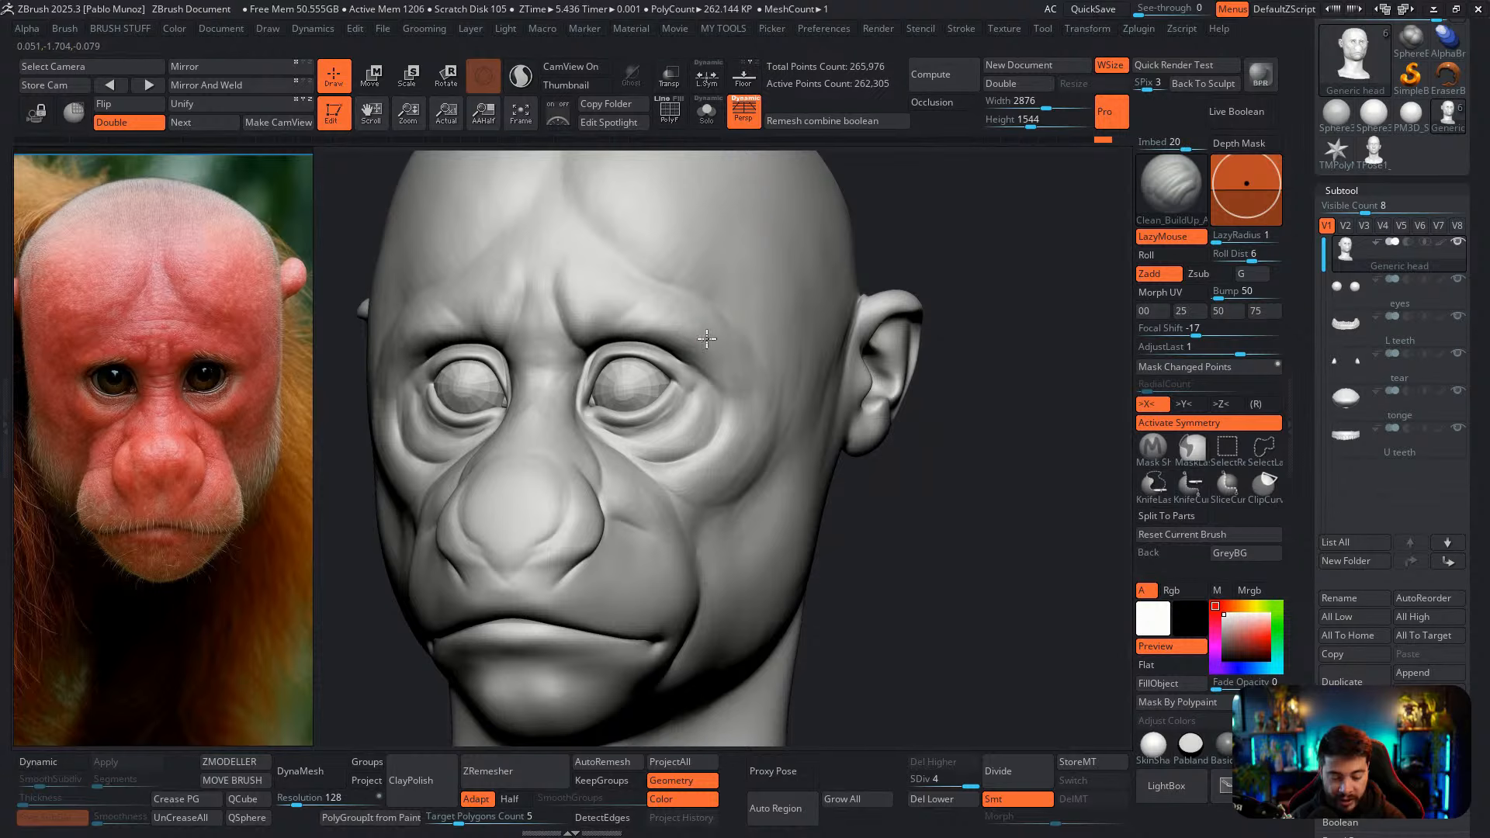
pyautogui.moveTo(736, 373); pyautogui.dragTo(724, 405)
pyautogui.moveTo(749, 379); pyautogui.dragTo(727, 376, button='right')
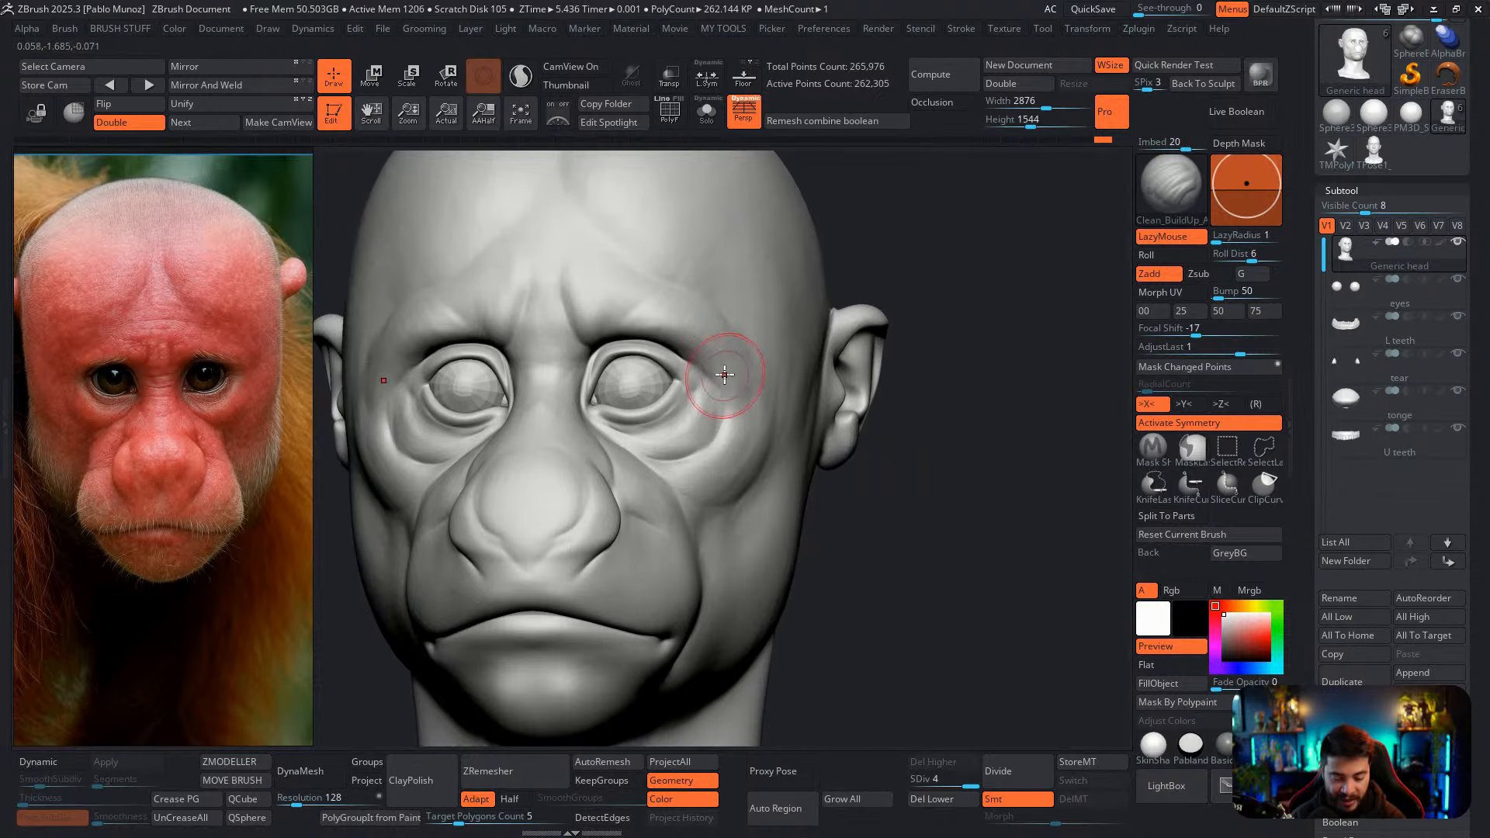
pyautogui.moveTo(726, 376); pyautogui.dragTo(728, 425)
pyautogui.moveTo(723, 313); pyautogui.dragTo(749, 393)
pyautogui.moveTo(750, 392)
pyautogui.mouseDown(button='right')
pyautogui.moveTo(786, 362)
pyautogui.moveTo(741, 306)
pyautogui.mouseUp(button='right')
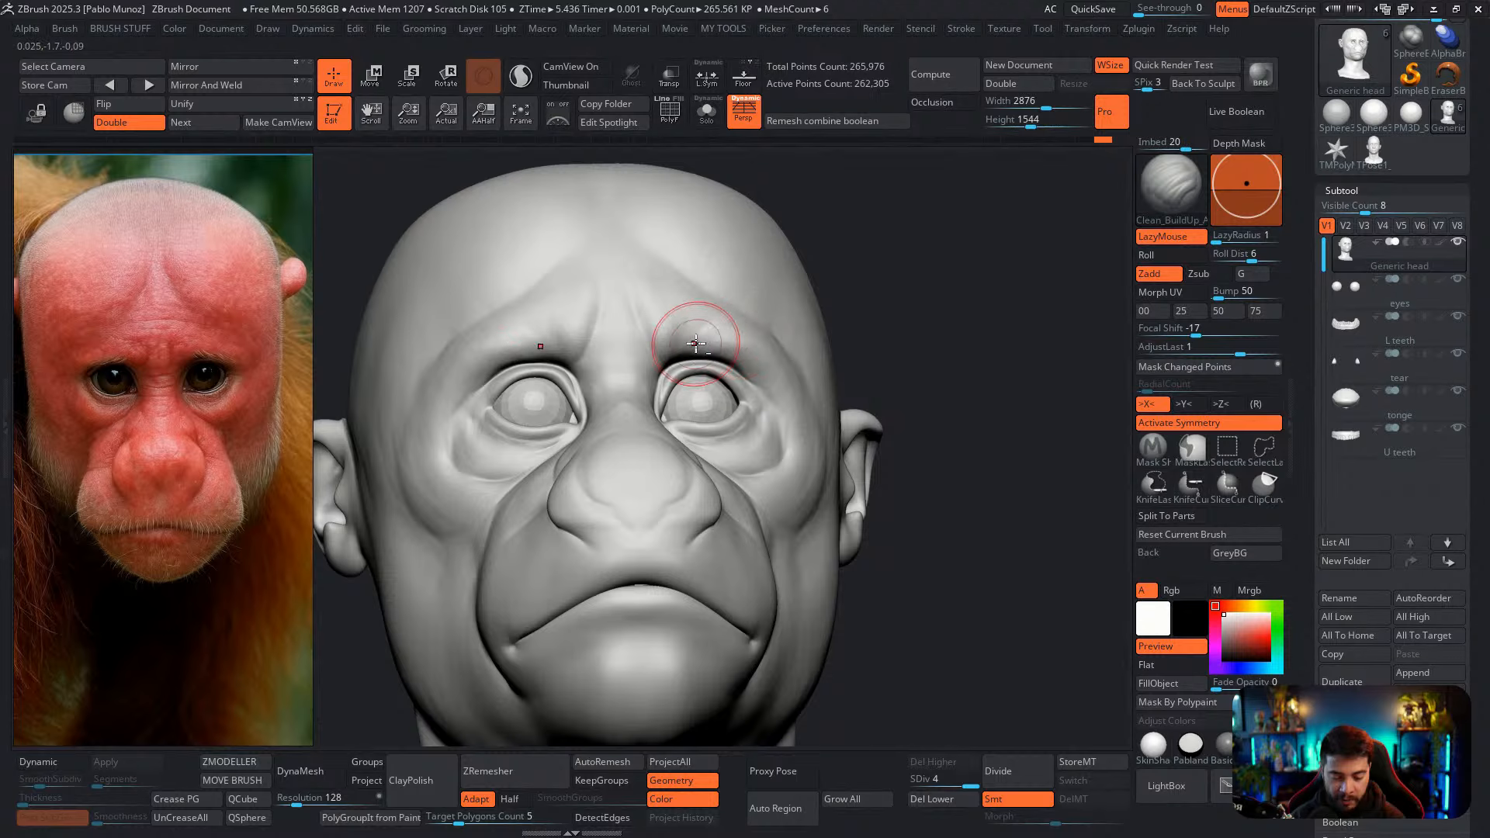
# Refine the brow volume above the upper eyelids and undo the last stroke across the inner brow
pyautogui.moveTo(697, 330); pyautogui.dragTo(729, 343)
pyautogui.moveTo(726, 333)
pyautogui.mouseDown(button='right')
pyautogui.moveTo(691, 301)
pyautogui.moveTo(746, 338)
pyautogui.moveTo(702, 353)
pyautogui.mouseUp(button='right')
pyautogui.moveTo(708, 332); pyautogui.dragTo(688, 334)
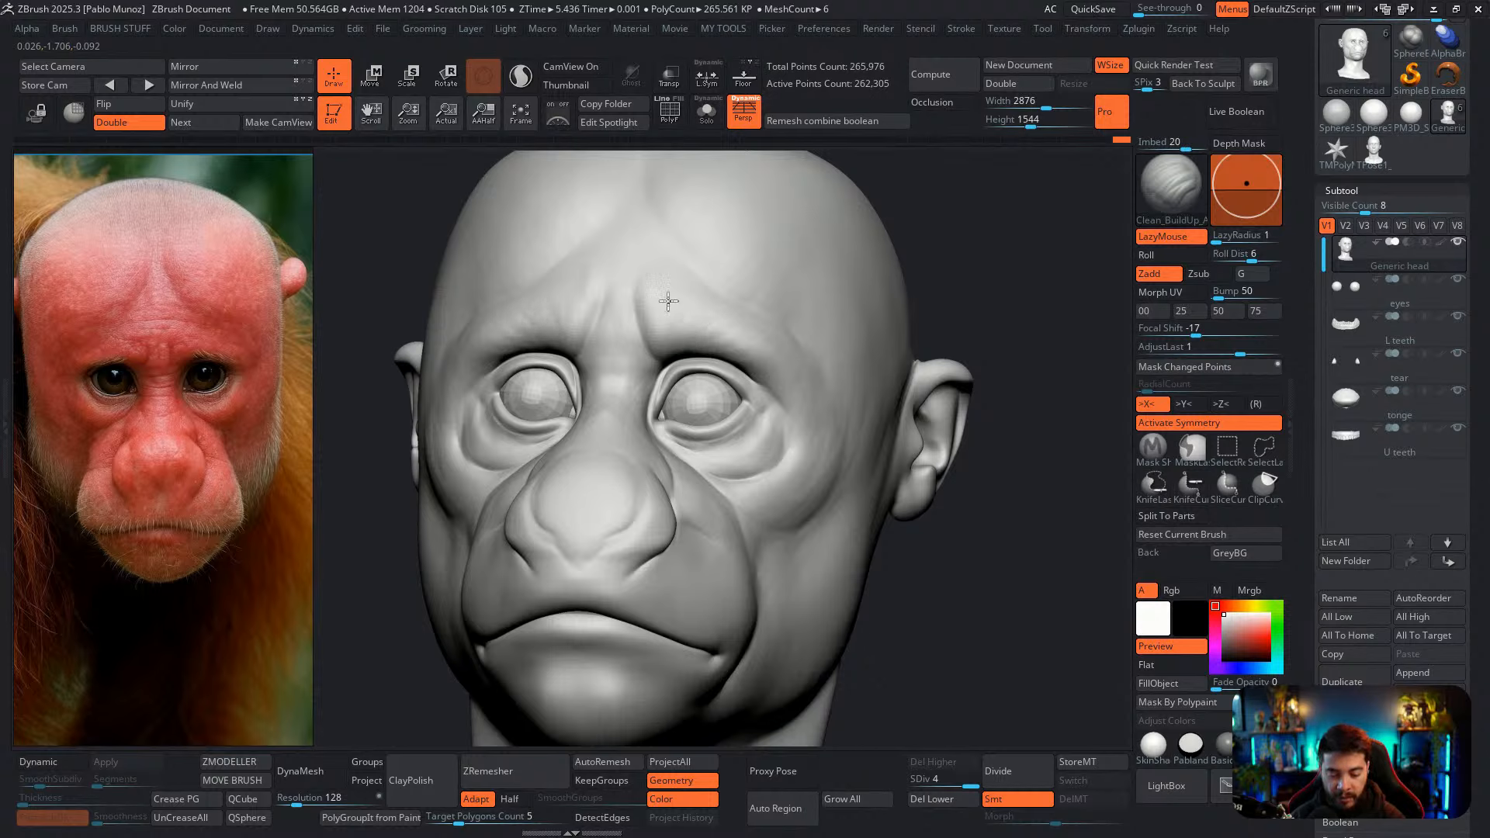
pyautogui.moveTo(696, 332)
pyautogui.mouseDown()
pyautogui.moveTo(720, 341)
pyautogui.moveTo(675, 293)
pyautogui.moveTo(626, 281)
pyautogui.mouseUp()
pyautogui.hotkey('ctrl', 'z')
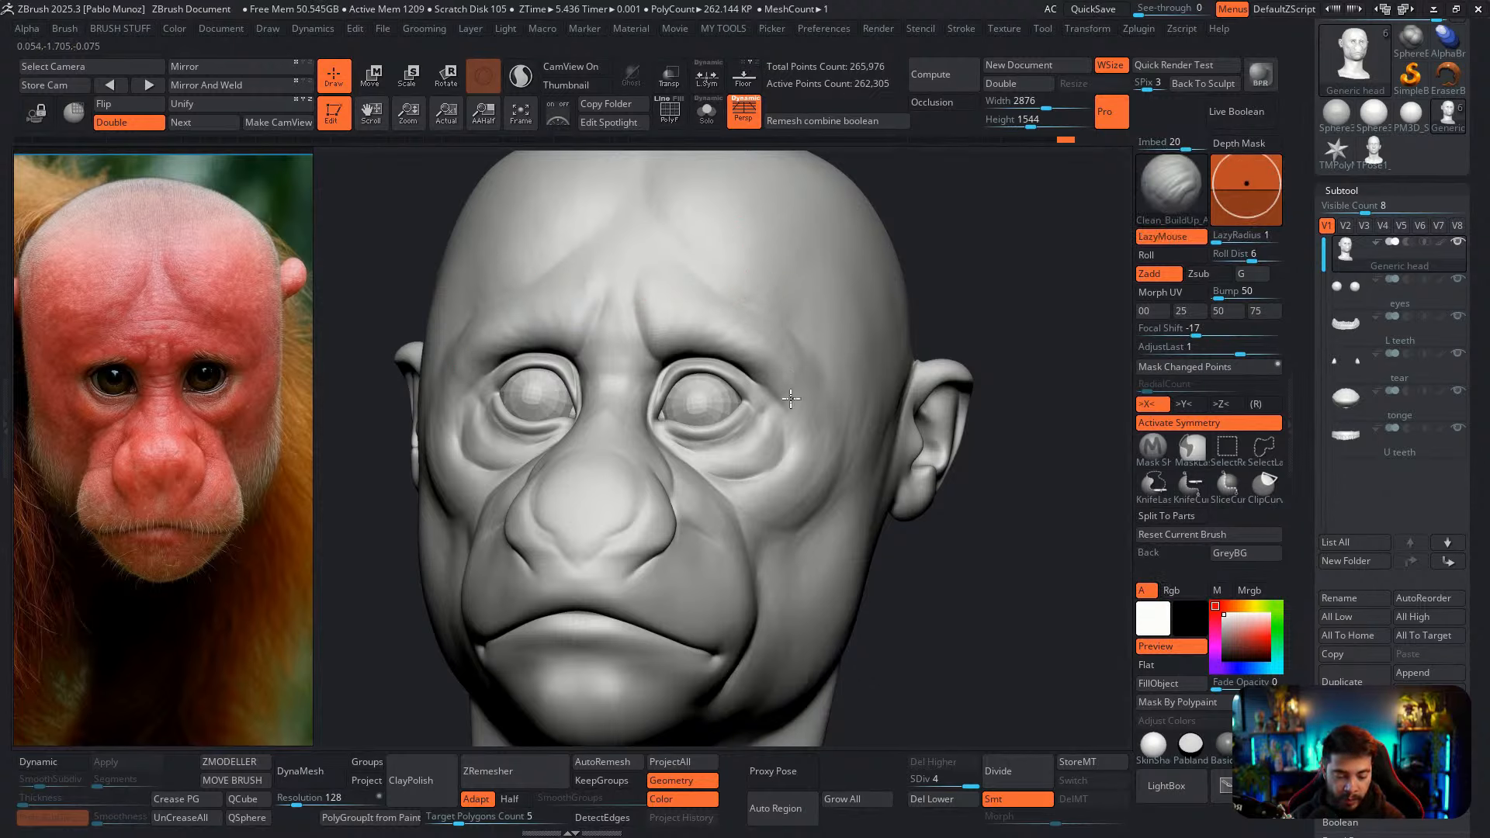
# Build up the area between the outer brow and the temple and smooth the transition
pyautogui.moveTo(791, 399)
pyautogui.mouseDown(button='right')
pyautogui.moveTo(826, 368)
pyautogui.moveTo(809, 353)
pyautogui.mouseUp(button='right')
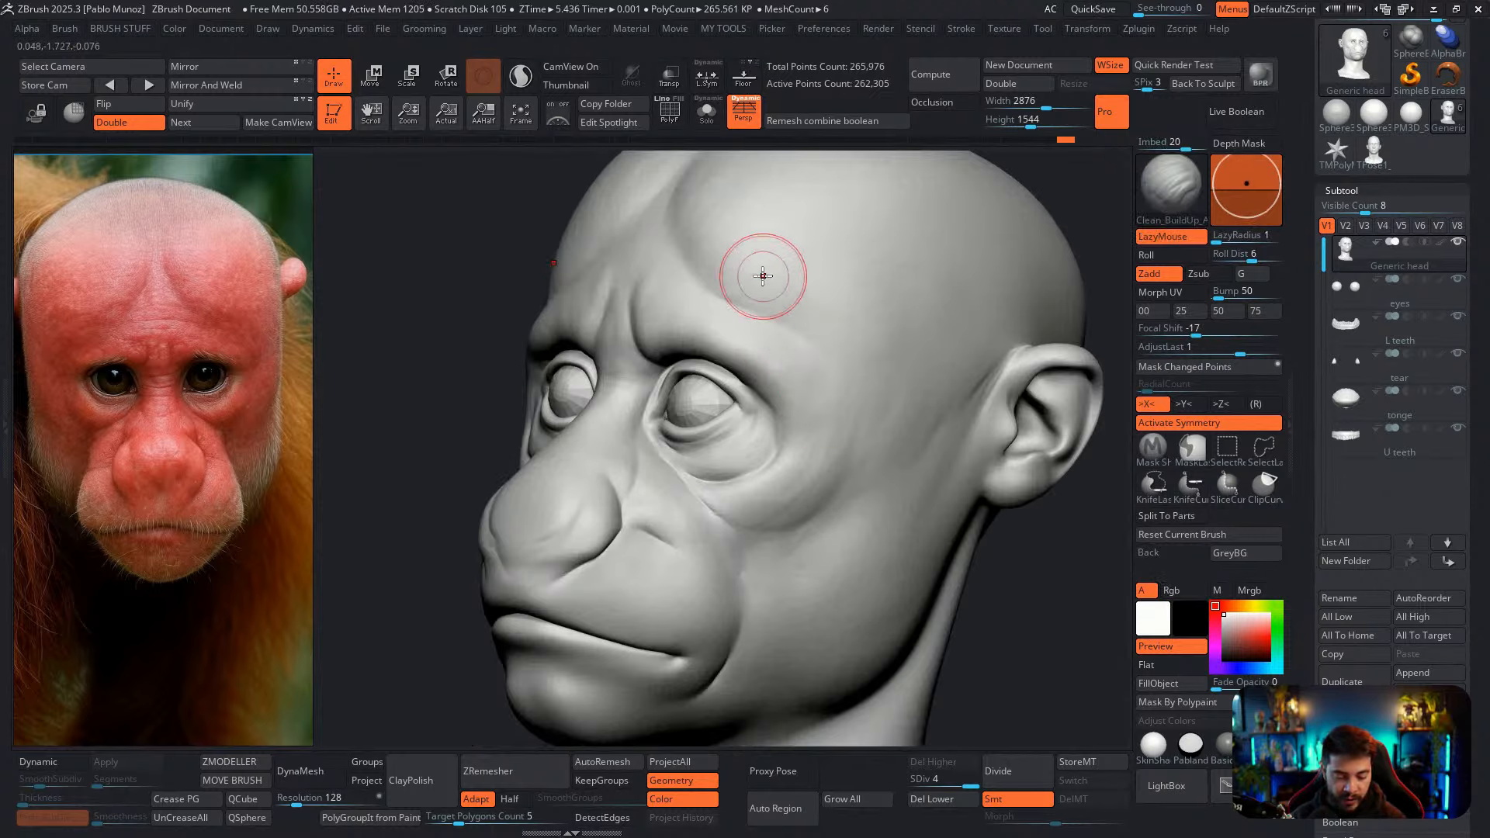
pyautogui.moveTo(770, 297); pyautogui.dragTo(823, 351)
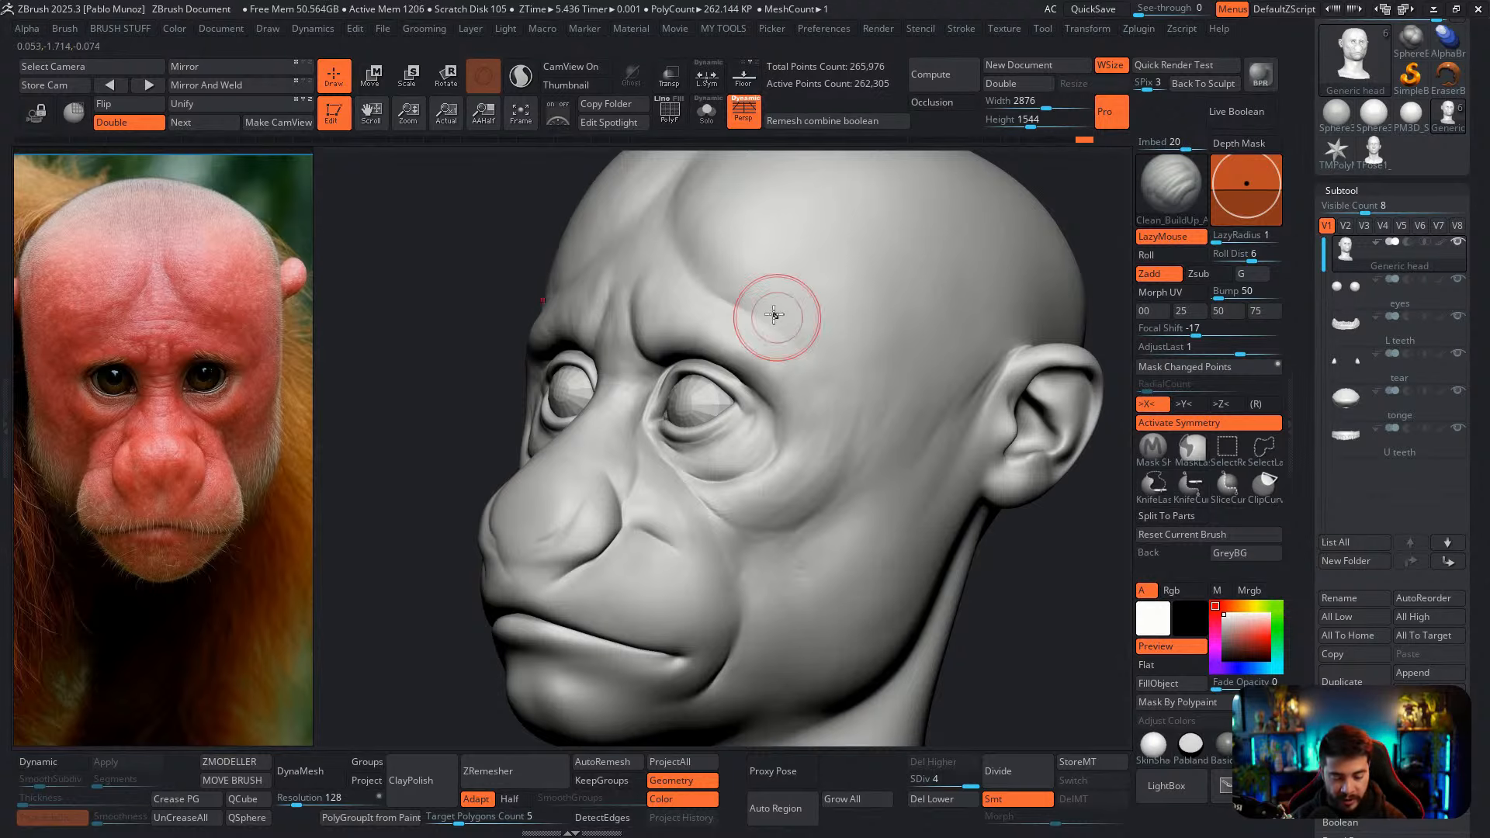
pyautogui.moveTo(864, 346); pyautogui.dragTo(758, 343, button='right')
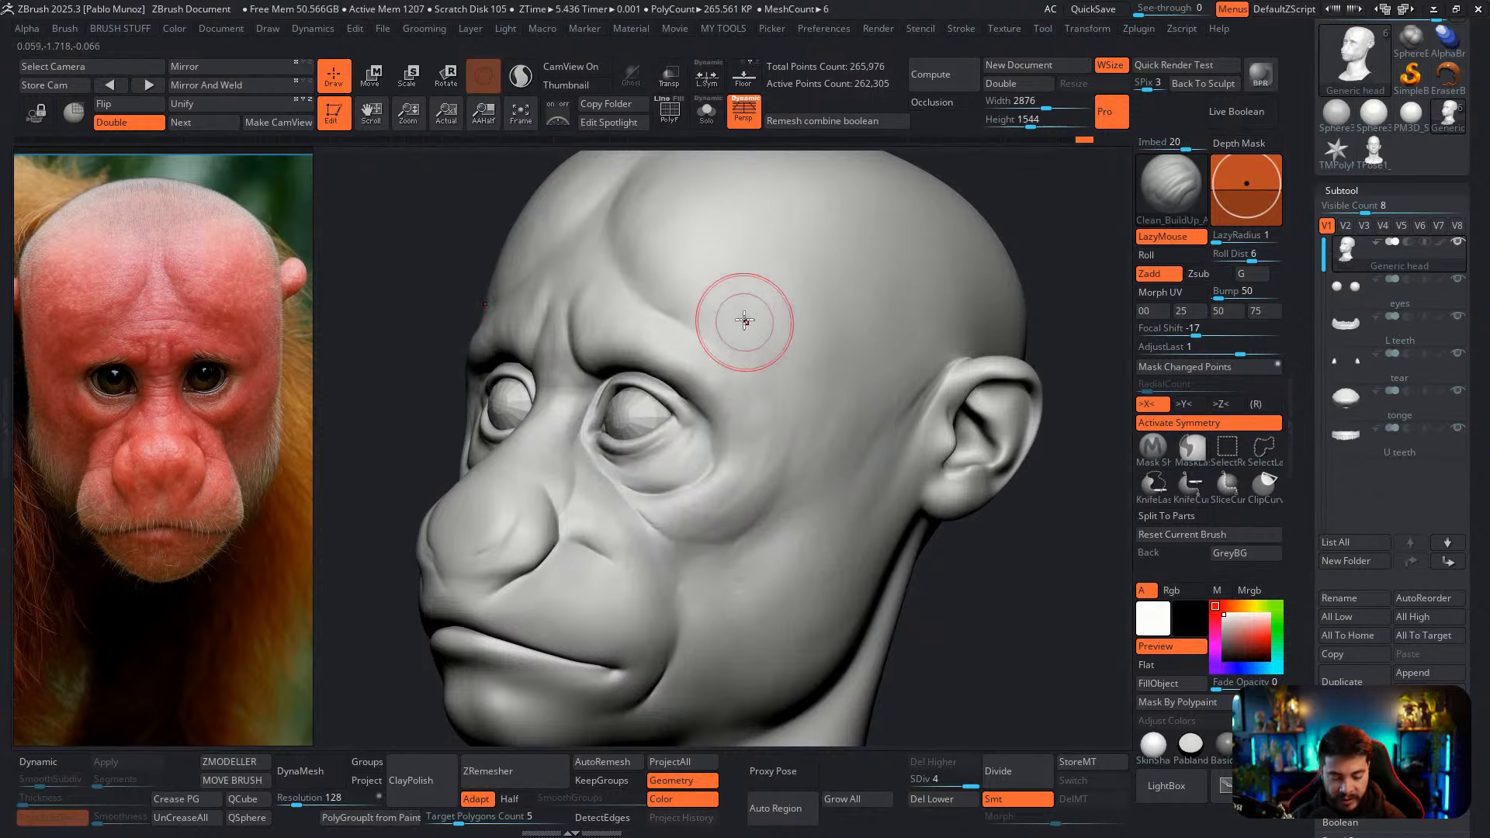
pyautogui.moveTo(789, 390); pyautogui.dragTo(804, 392)
pyautogui.keyDown('shift'); pyautogui.moveTo(765, 333); pyautogui.dragTo(776, 350); pyautogui.keyUp('shift')
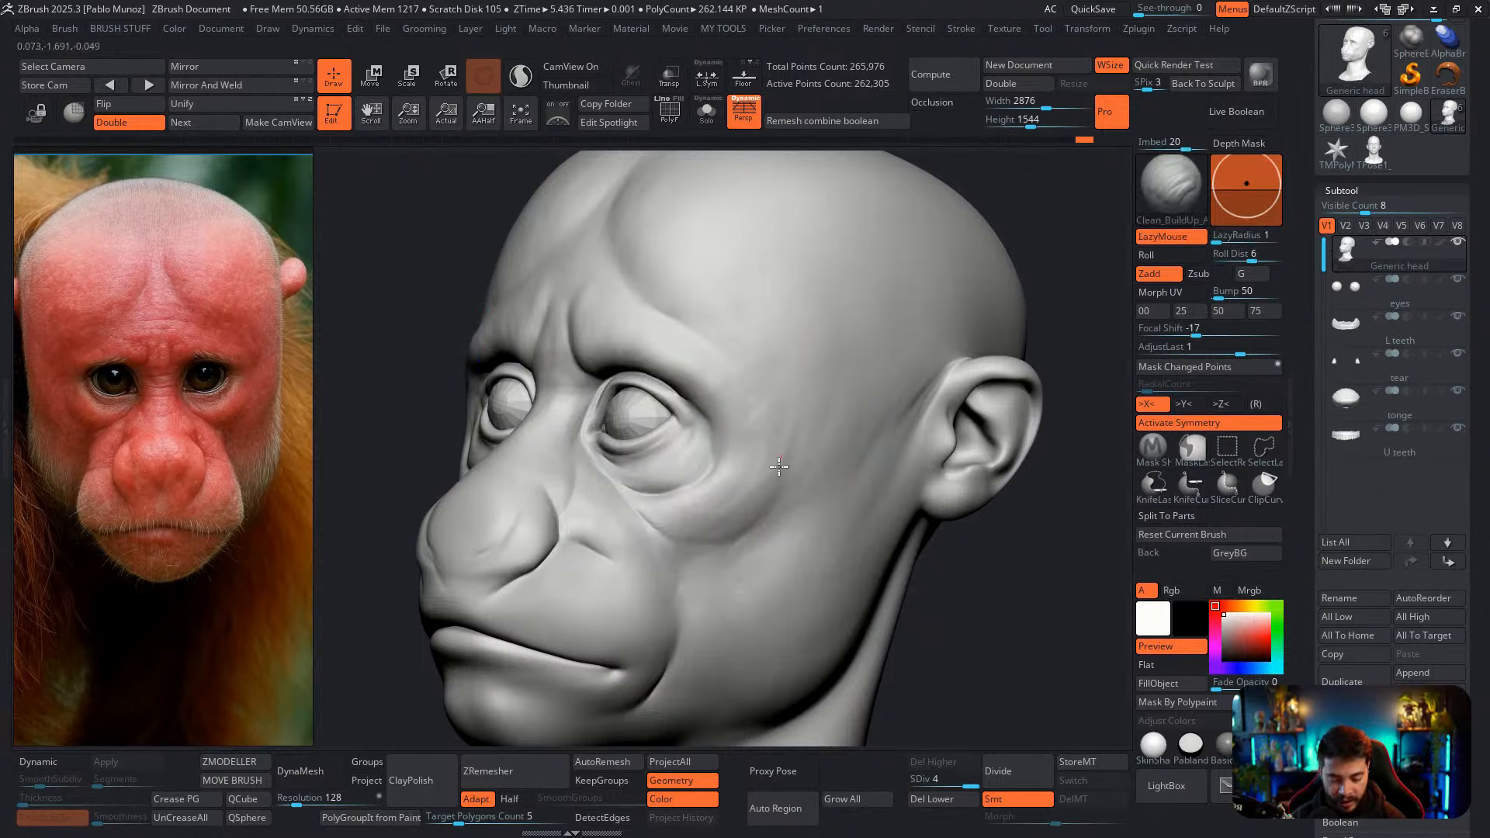
# Sculpt the cheekbone plane below and outside the eye bag and refine the outer rim of the eye socket
pyautogui.moveTo(774, 450)
pyautogui.mouseDown()
pyautogui.moveTo(775, 492)
pyautogui.moveTo(751, 513)
pyautogui.mouseUp()
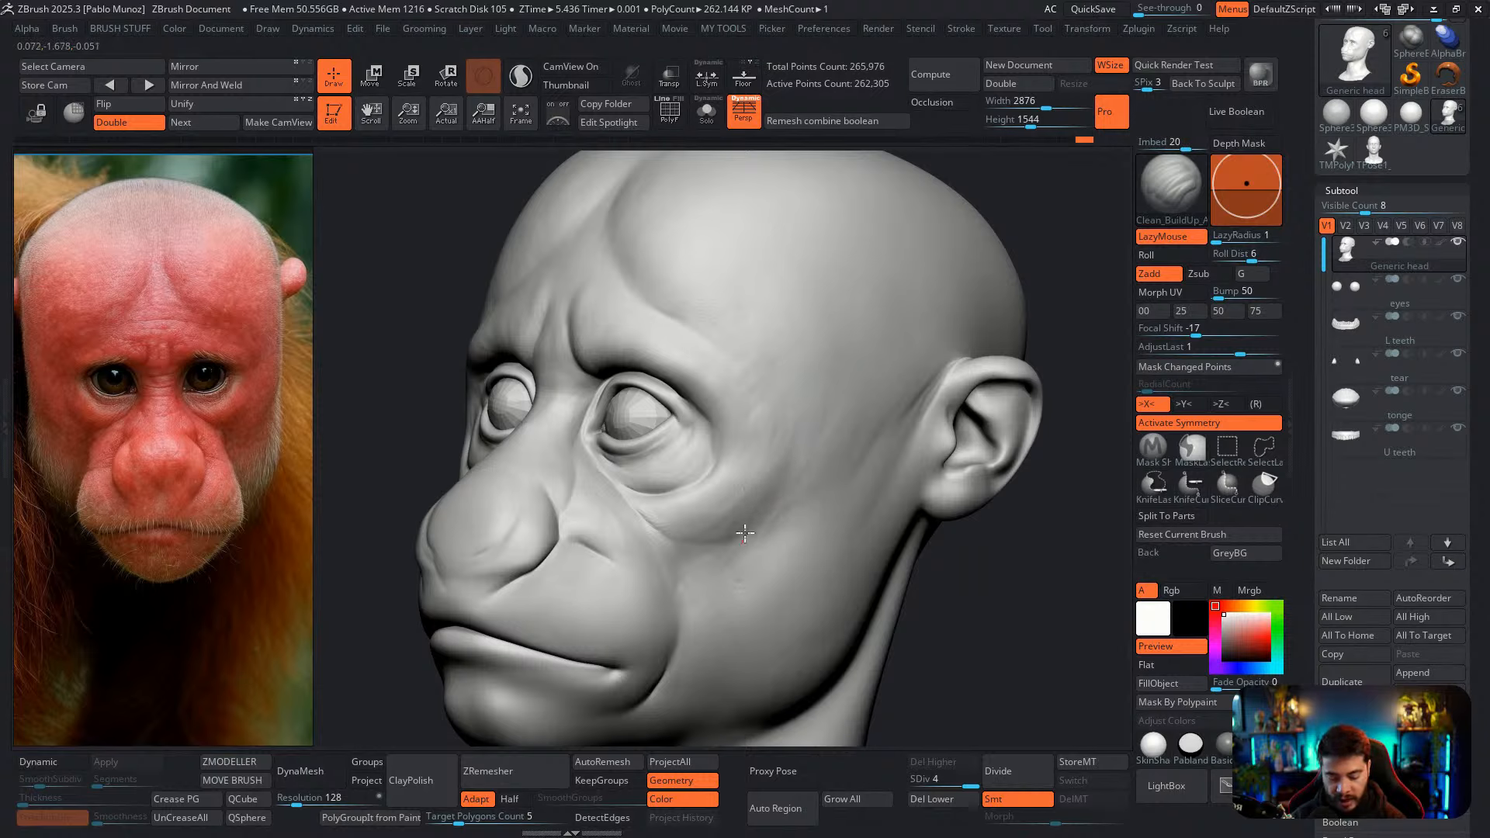
pyautogui.moveTo(714, 524)
pyautogui.mouseDown()
pyautogui.moveTo(774, 487)
pyautogui.moveTo(694, 533)
pyautogui.mouseUp()
pyautogui.moveTo(779, 481); pyautogui.dragTo(785, 459)
pyautogui.moveTo(713, 408); pyautogui.dragTo(707, 398)
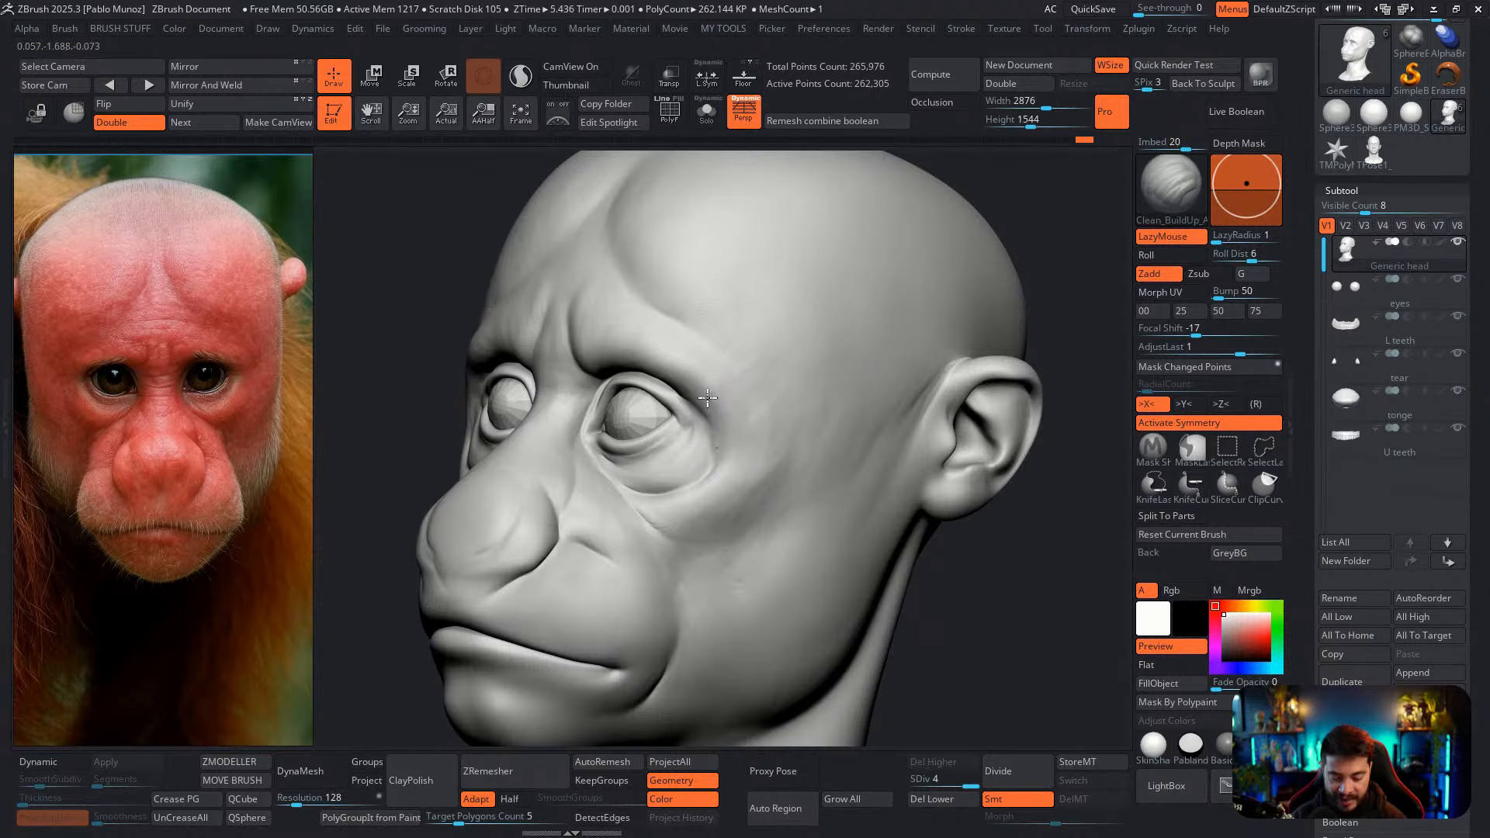
pyautogui.moveTo(720, 401); pyautogui.dragTo(782, 398, button='right')
pyautogui.moveTo(707, 395)
pyautogui.mouseDown()
pyautogui.moveTo(725, 486)
pyautogui.moveTo(711, 492)
pyautogui.mouseUp()
pyautogui.rightClick(736, 516)
pyautogui.moveTo(712, 492)
pyautogui.keyDown('alt'); pyautogui.mouseDown(button='right')
pyautogui.moveTo(756, 440)
pyautogui.moveTo(738, 462)
pyautogui.moveTo(778, 489)
pyautogui.moveTo(702, 402)
pyautogui.moveTo(644, 416)
pyautogui.mouseUp(button='right'); pyautogui.keyUp('alt')
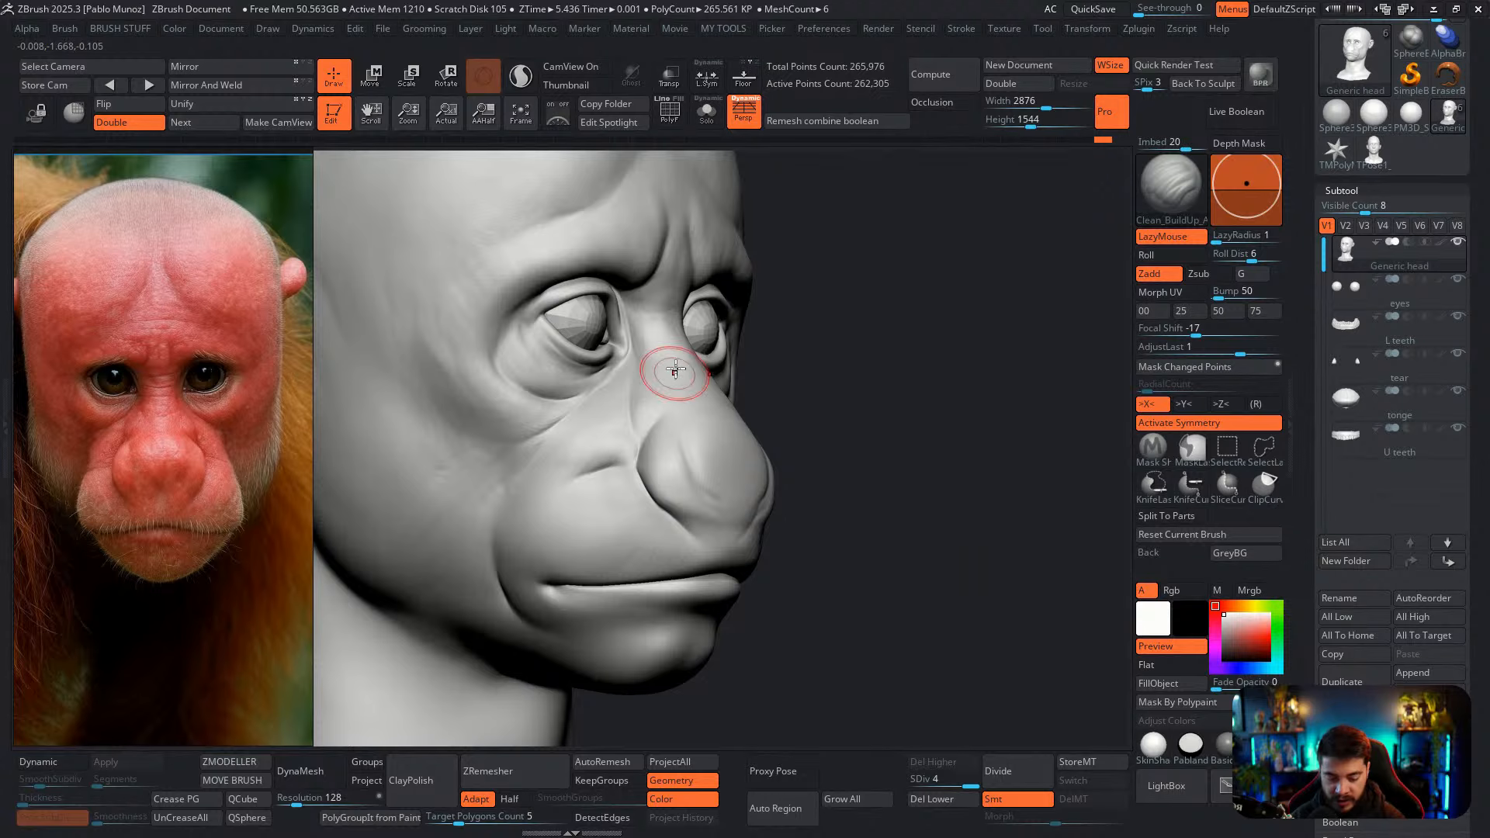
# Refine the cheek fold running from beside the nose down toward the back of the muzzle
pyautogui.moveTo(668, 366); pyautogui.dragTo(662, 399, button='right')
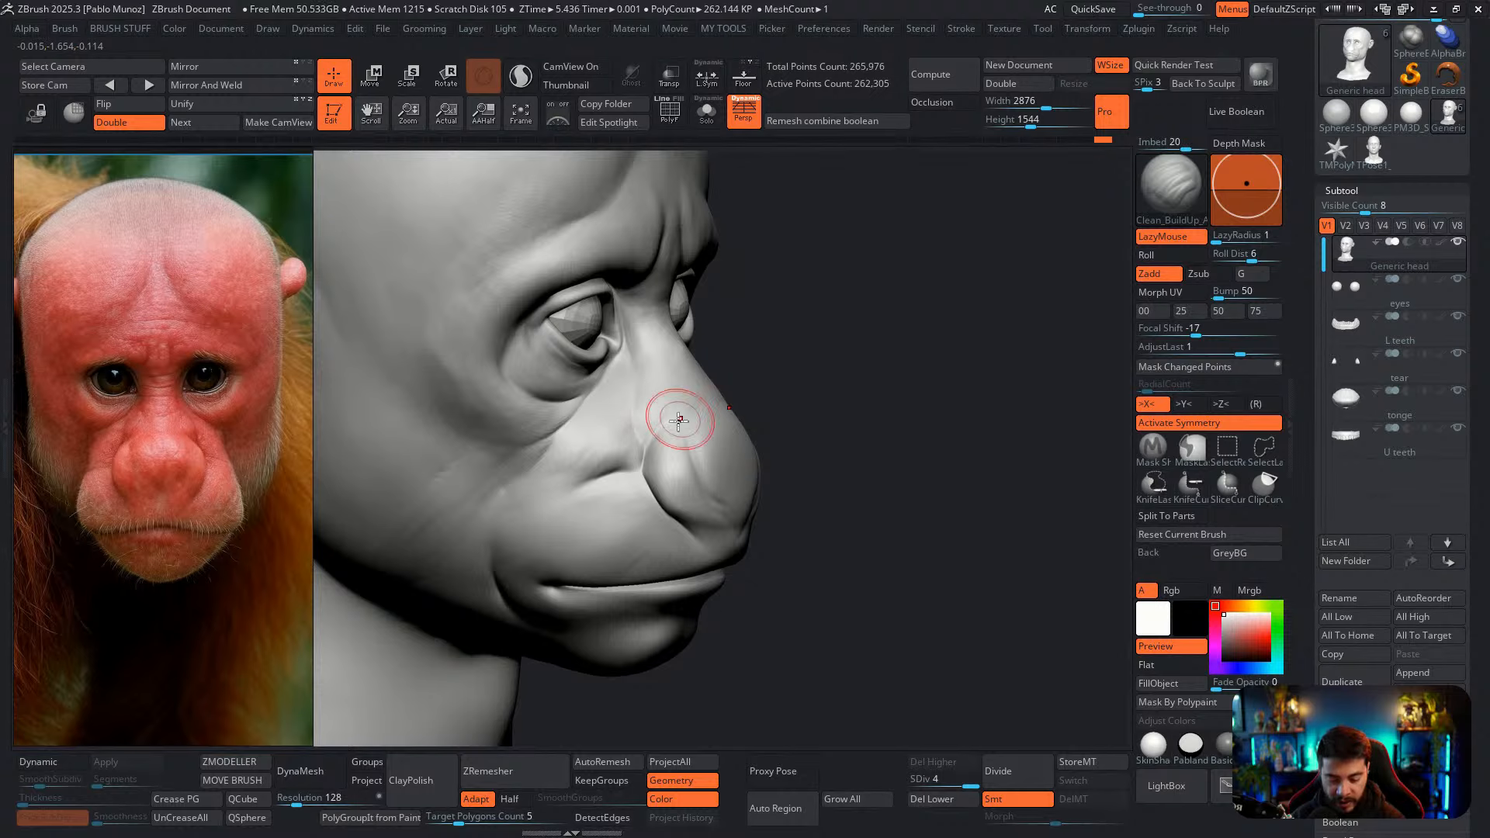
pyautogui.moveTo(662, 426); pyautogui.dragTo(675, 476, button='right')
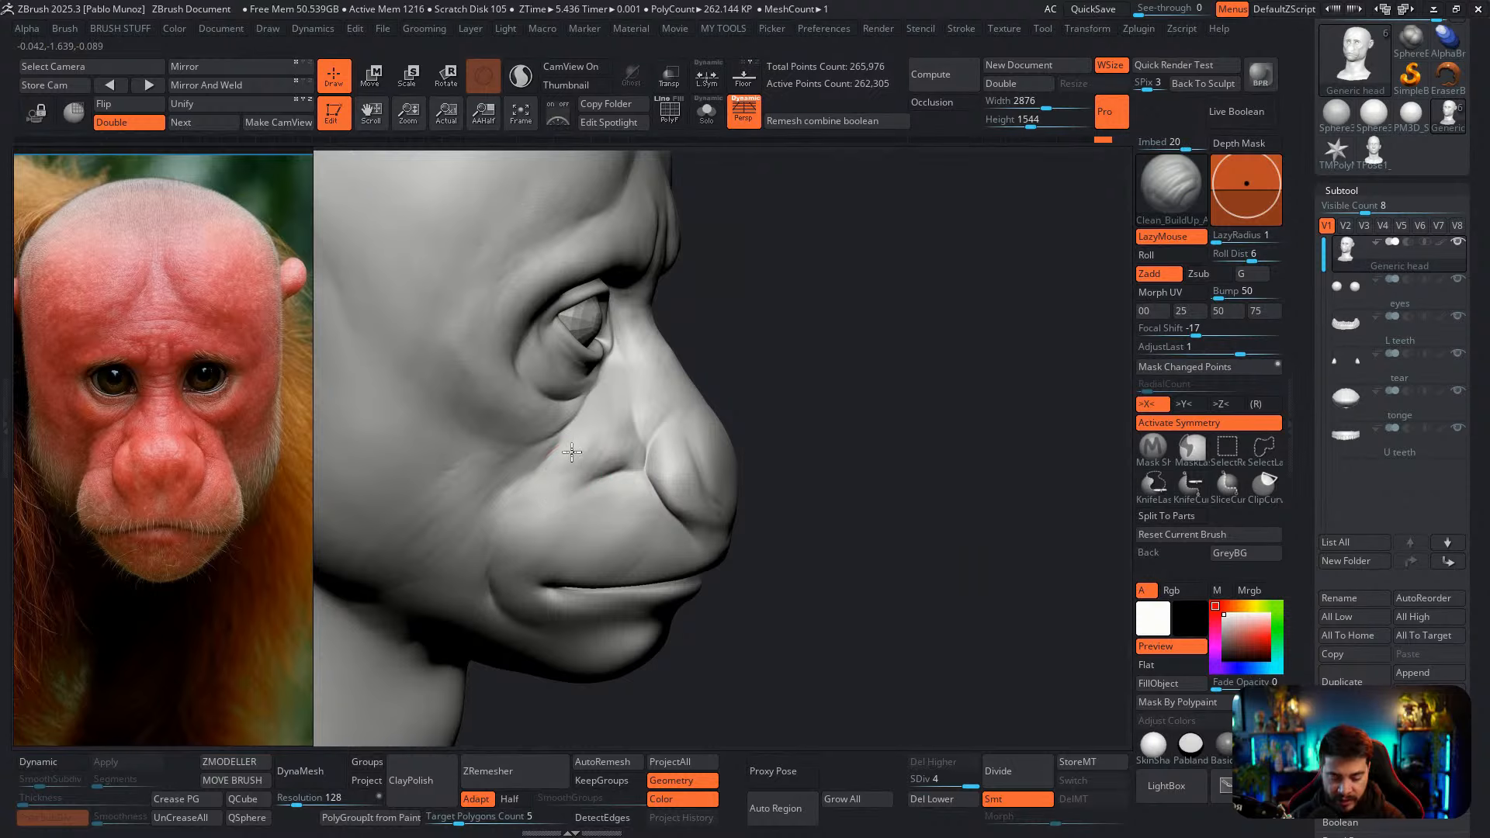
pyautogui.keyDown('alt'); pyautogui.moveTo(543, 489); pyautogui.dragTo(655, 409, button='right'); pyautogui.keyUp('alt')
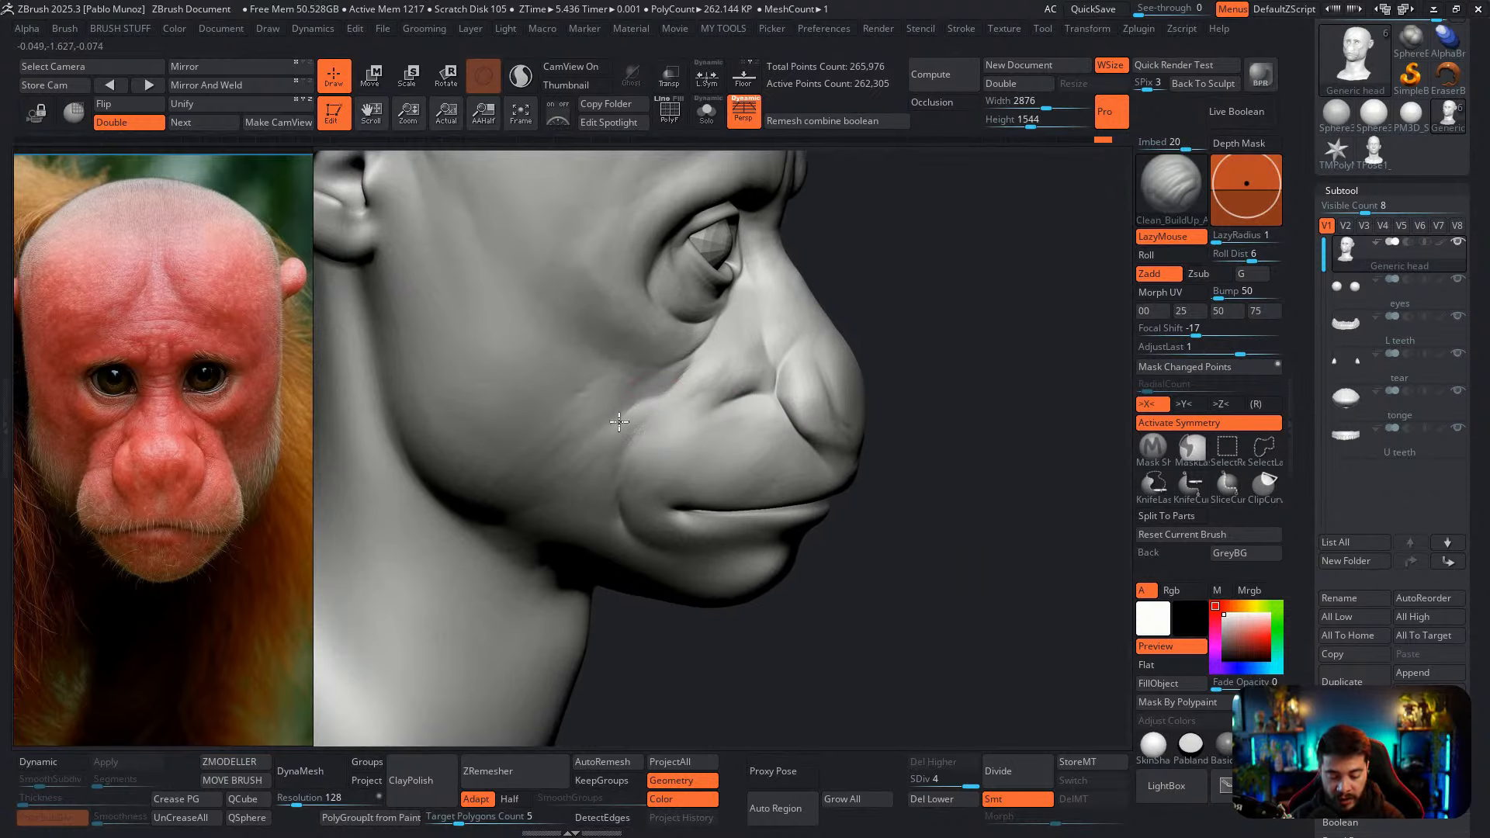
pyautogui.moveTo(681, 422); pyautogui.dragTo(665, 467, button='right')
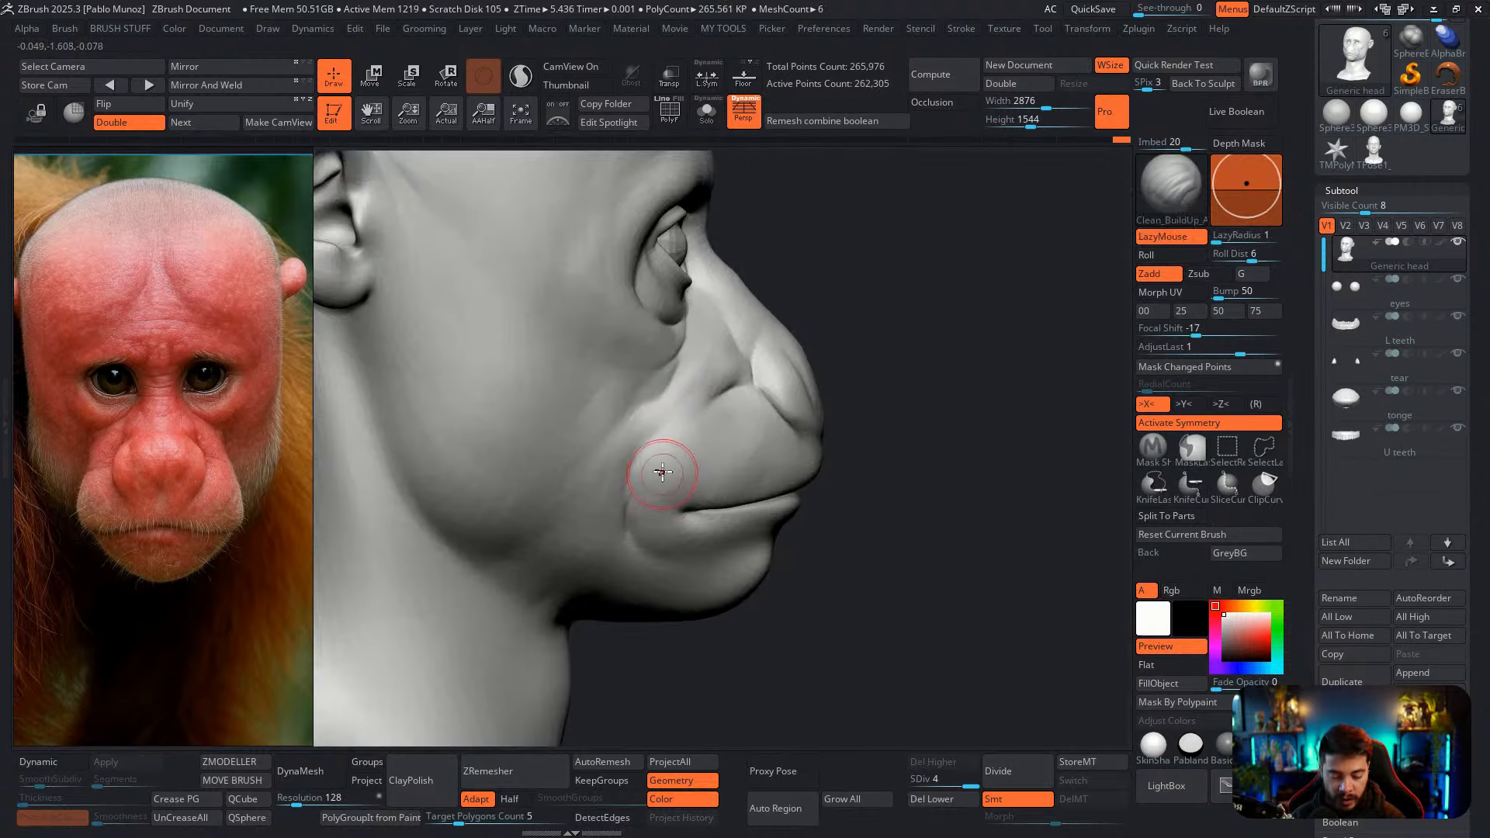
pyautogui.moveTo(897, 393)
pyautogui.keyDown('ctrl'); pyautogui.mouseDown(button='right')
pyautogui.moveTo(887, 357)
pyautogui.moveTo(807, 384)
pyautogui.moveTo(890, 377)
pyautogui.moveTo(966, 418)
pyautogui.moveTo(921, 479)
pyautogui.moveTo(882, 442)
pyautogui.moveTo(772, 426)
pyautogui.moveTo(793, 422)
pyautogui.mouseUp(button='right'); pyautogui.keyUp('ctrl')
pyautogui.press('space')
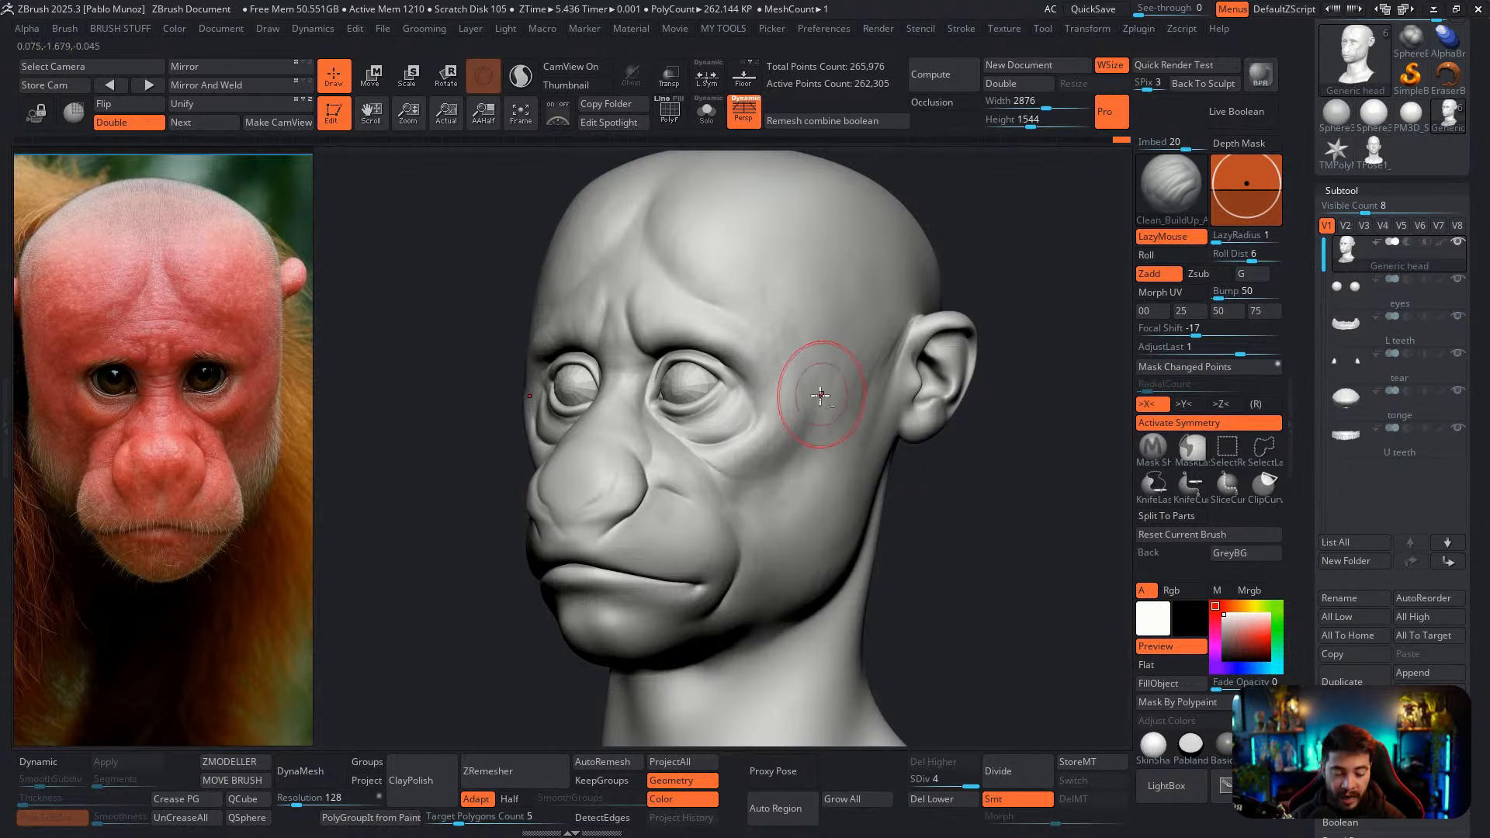
# Build up the temple and cheekbone surface between the outer eye and the ear
pyautogui.keyDown('alt'); pyautogui.moveTo(821, 392); pyautogui.dragTo(765, 423, button='right'); pyautogui.keyUp('alt')
pyautogui.moveTo(820, 398); pyautogui.dragTo(830, 378)
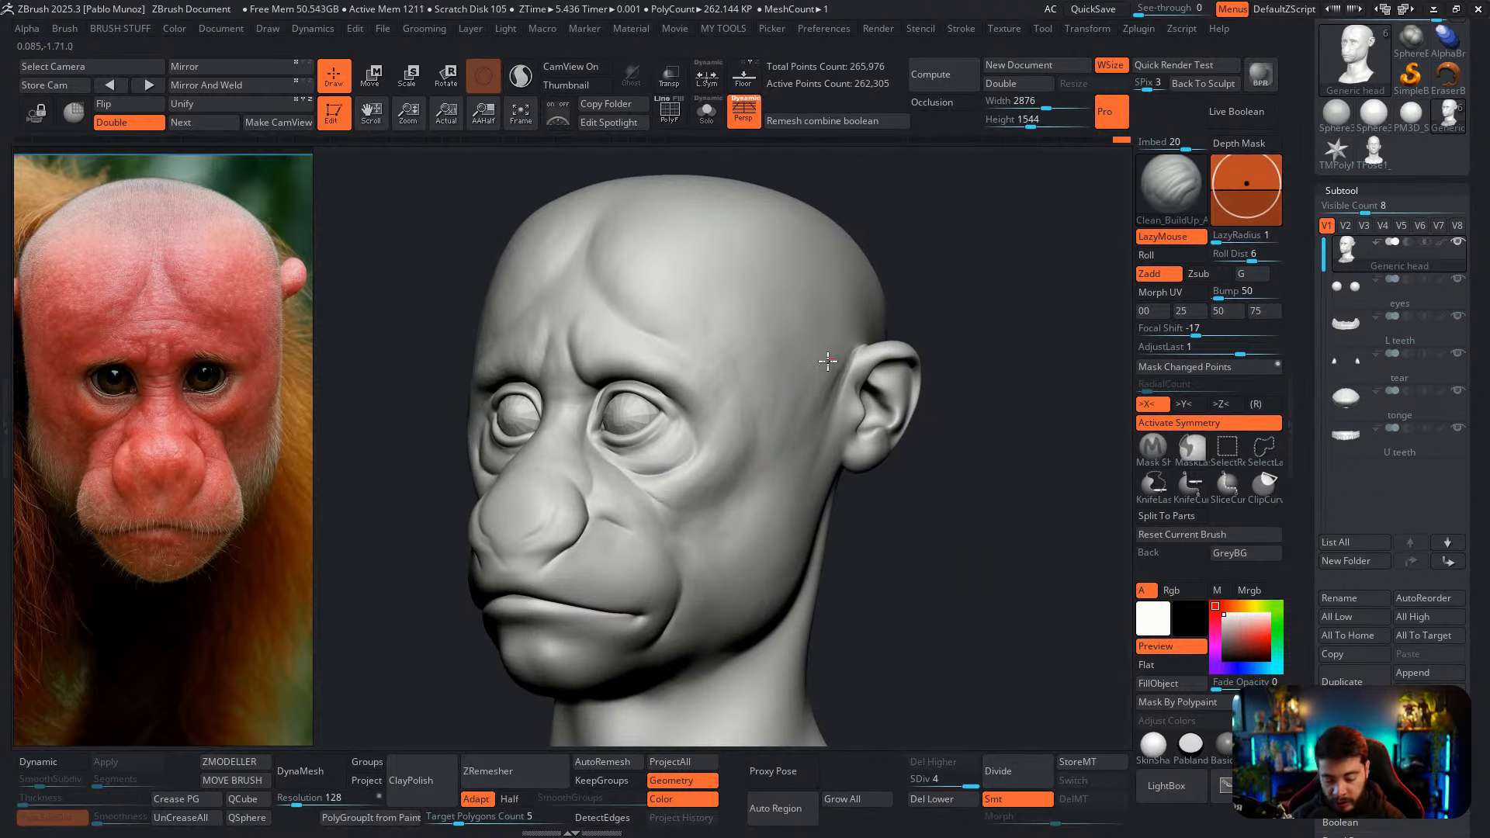
pyautogui.moveTo(815, 419)
pyautogui.mouseDown(button='right')
pyautogui.moveTo(762, 393)
pyautogui.moveTo(736, 405)
pyautogui.mouseUp(button='right')
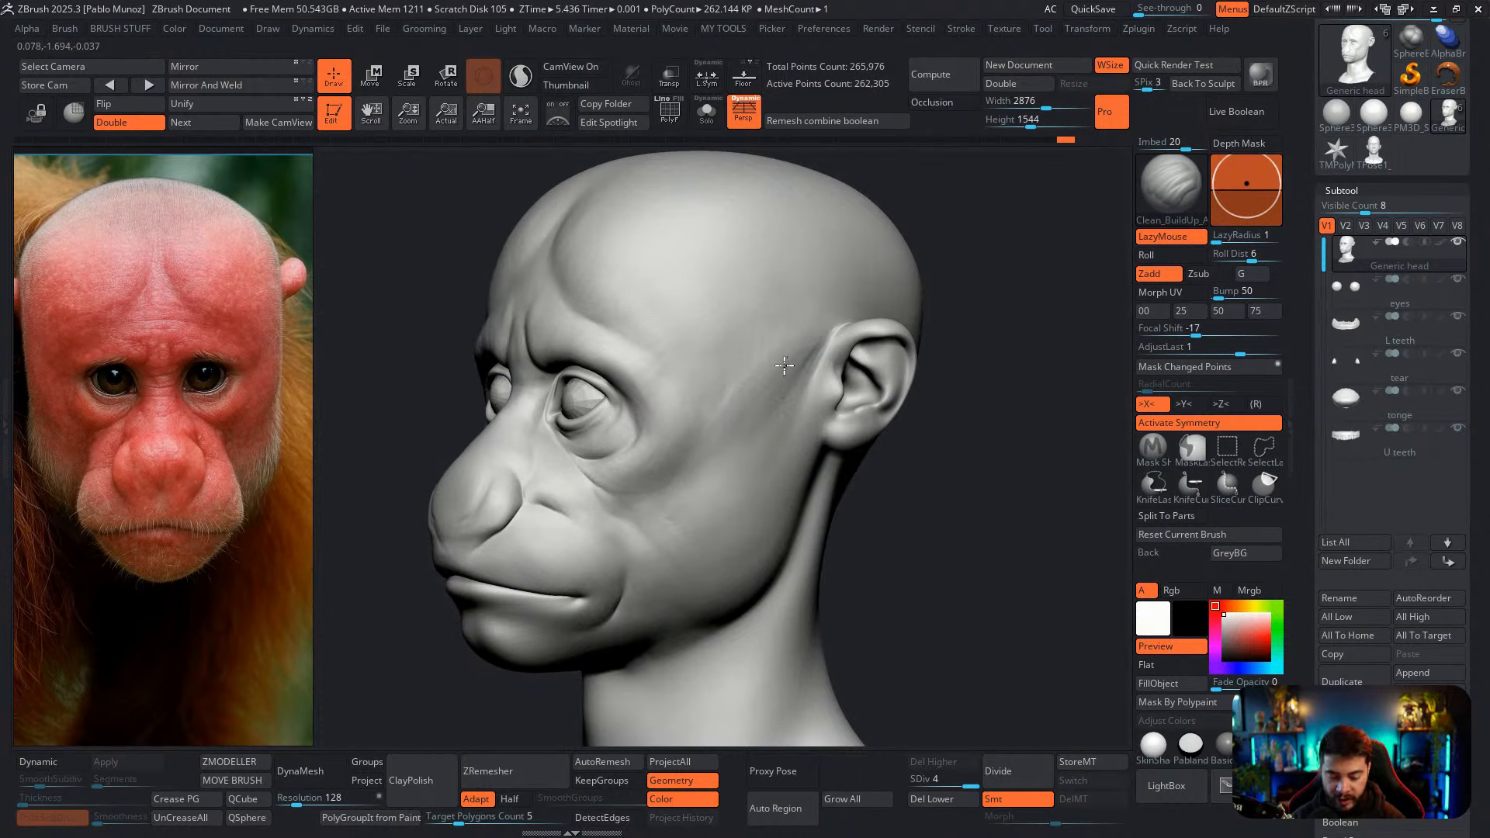
pyautogui.moveTo(713, 360); pyautogui.dragTo(684, 414)
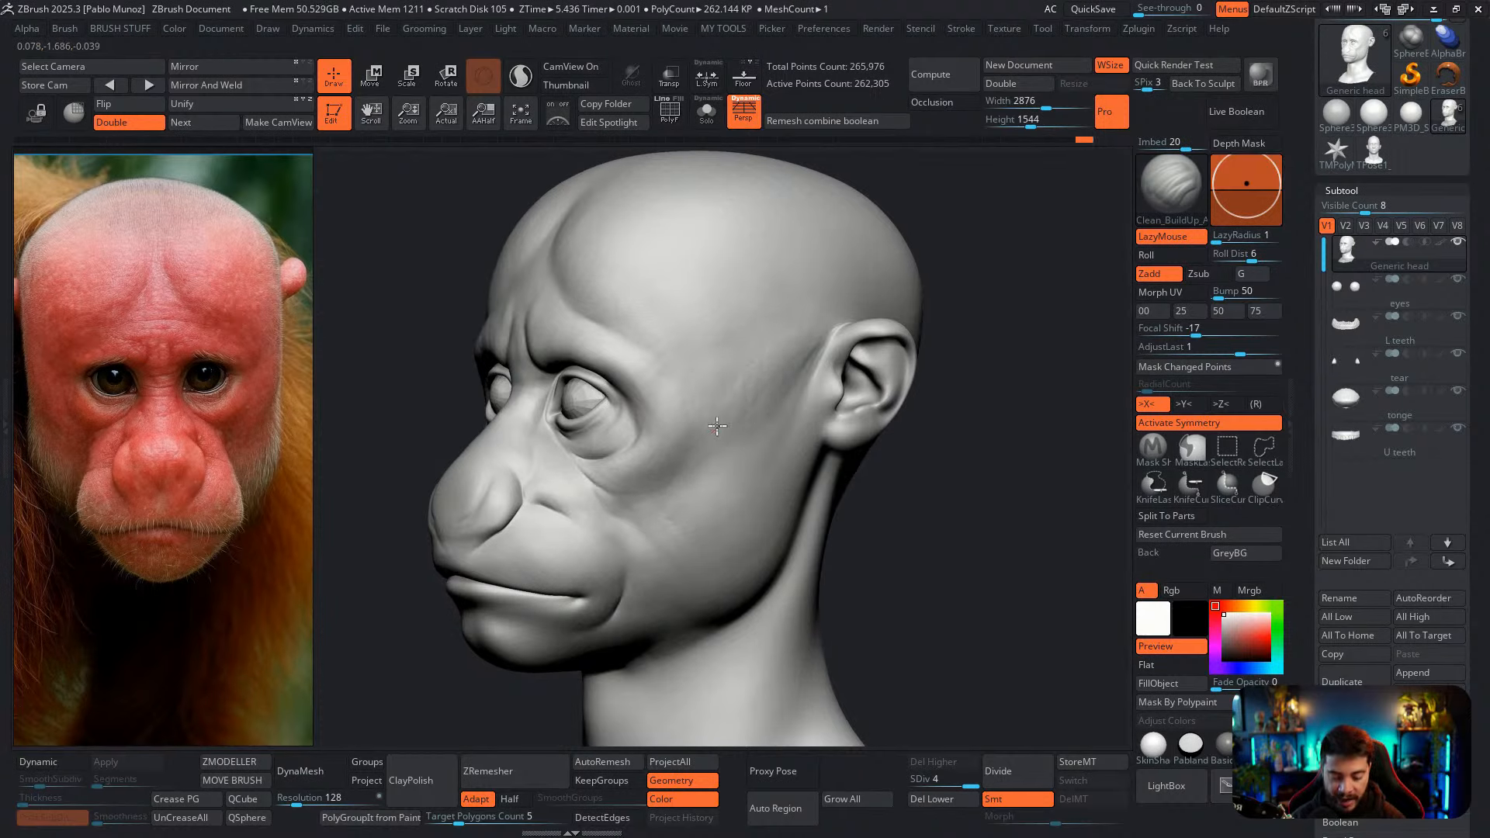
pyautogui.keyDown('alt'); pyautogui.moveTo(717, 426); pyautogui.dragTo(680, 369, button='right'); pyautogui.keyUp('alt')
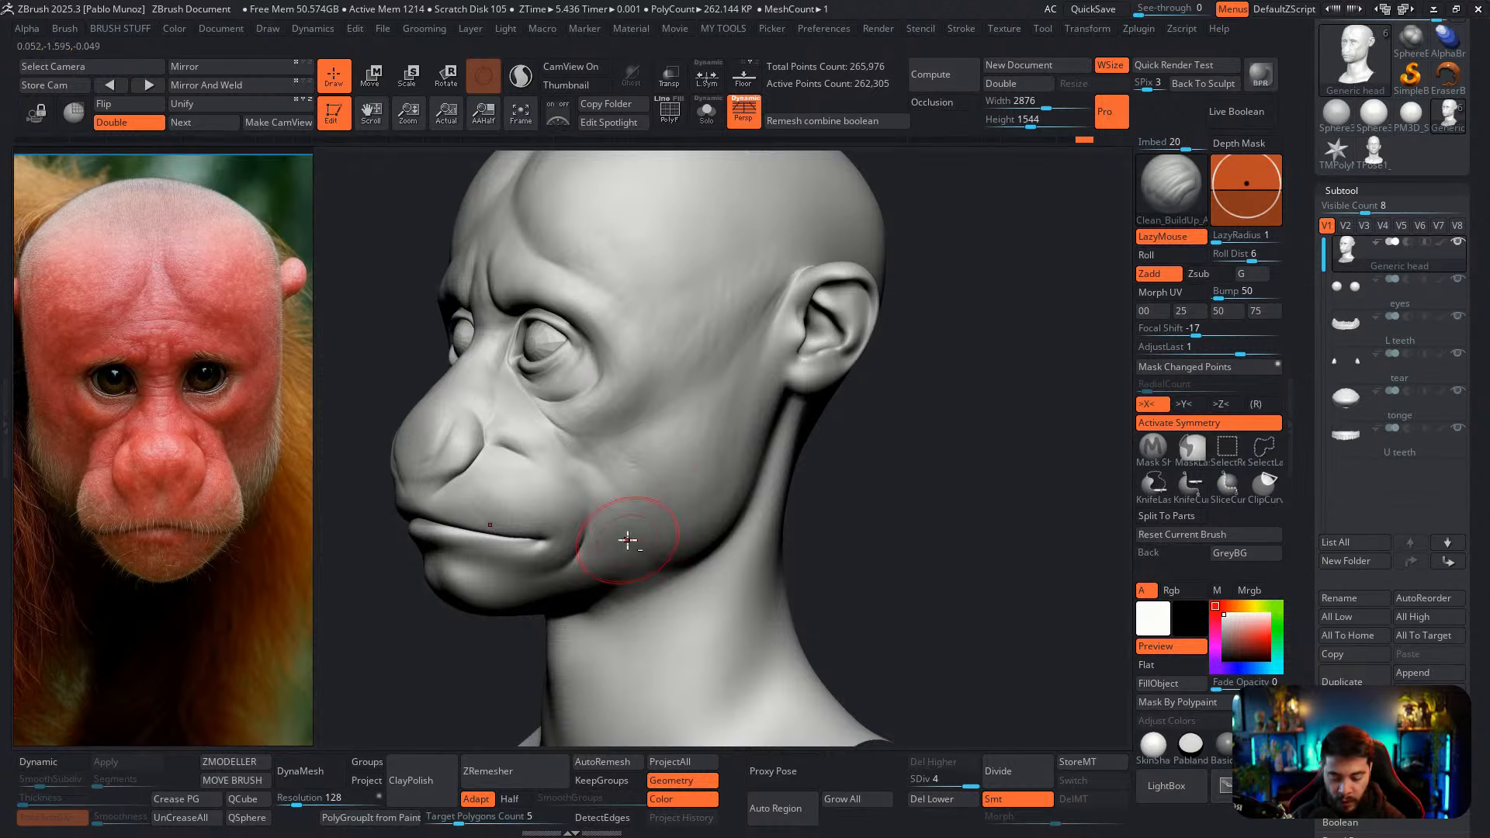
# Sculpt the lower cheek behind the mouth corner and refine the side of the muzzle and upper lip
pyautogui.keyDown('alt'); pyautogui.moveTo(632, 535); pyautogui.dragTo(671, 459, button='right'); pyautogui.keyUp('alt')
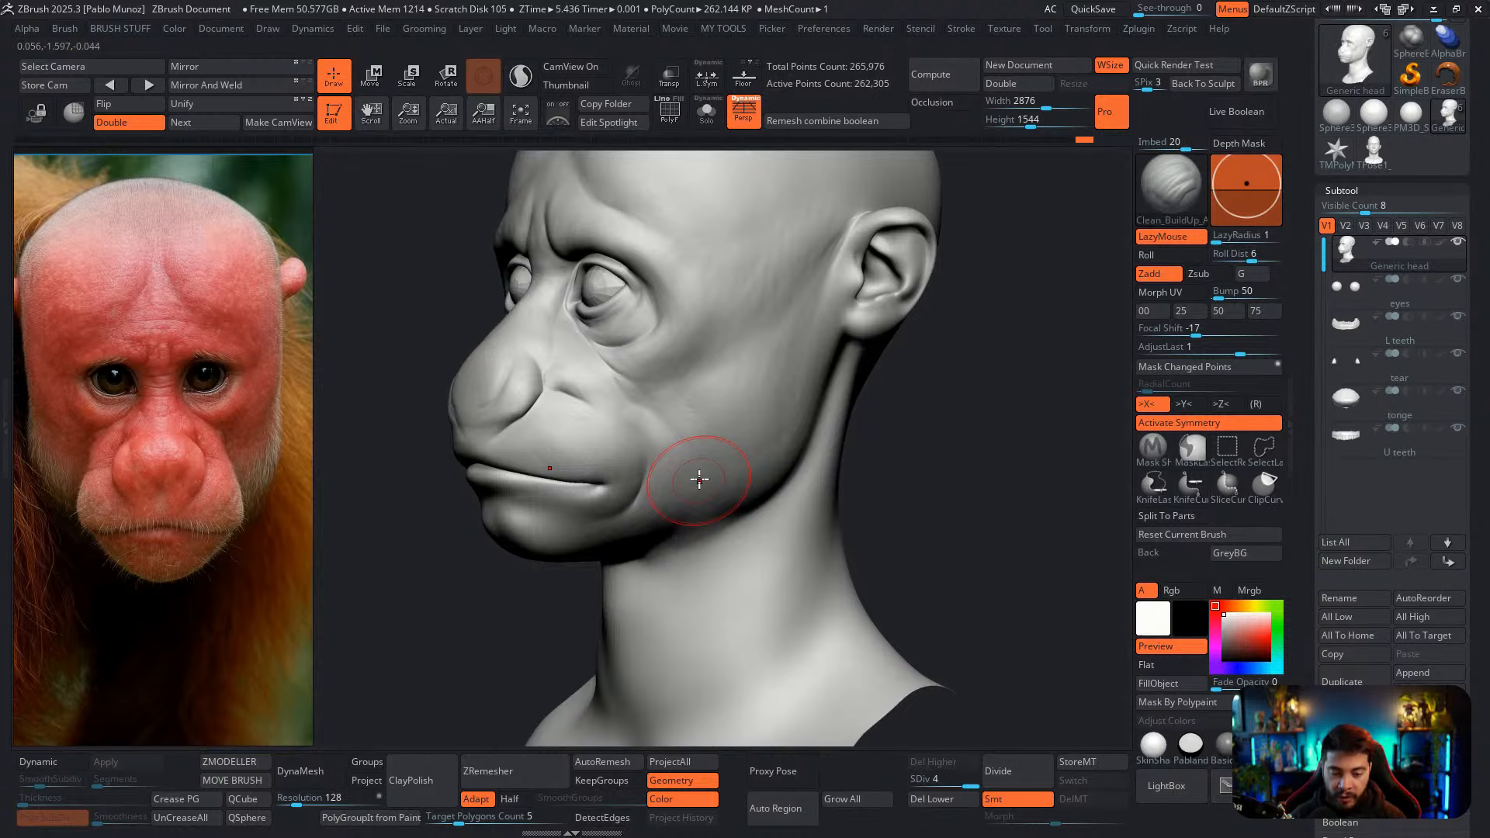
pyautogui.moveTo(752, 393)
pyautogui.mouseDown(button='right')
pyautogui.moveTo(706, 393)
pyautogui.moveTo(744, 371)
pyautogui.moveTo(714, 392)
pyautogui.moveTo(748, 383)
pyautogui.mouseUp(button='right')
pyautogui.moveTo(647, 373); pyautogui.dragTo(593, 436)
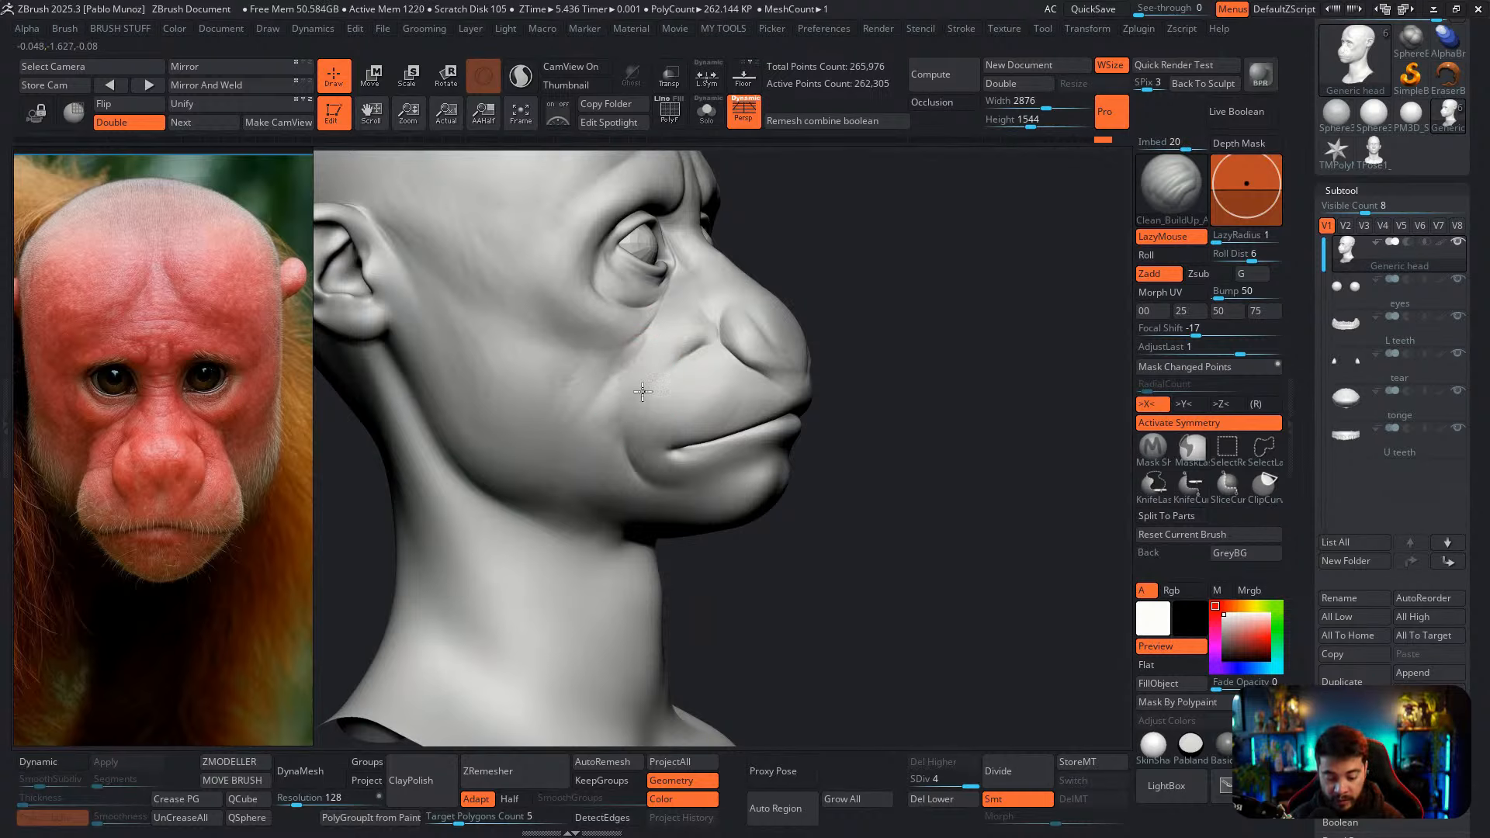
pyautogui.moveTo(643, 391)
pyautogui.mouseDown()
pyautogui.moveTo(625, 413)
pyautogui.moveTo(641, 459)
pyautogui.mouseUp()
pyautogui.moveTo(676, 410); pyautogui.dragTo(673, 415)
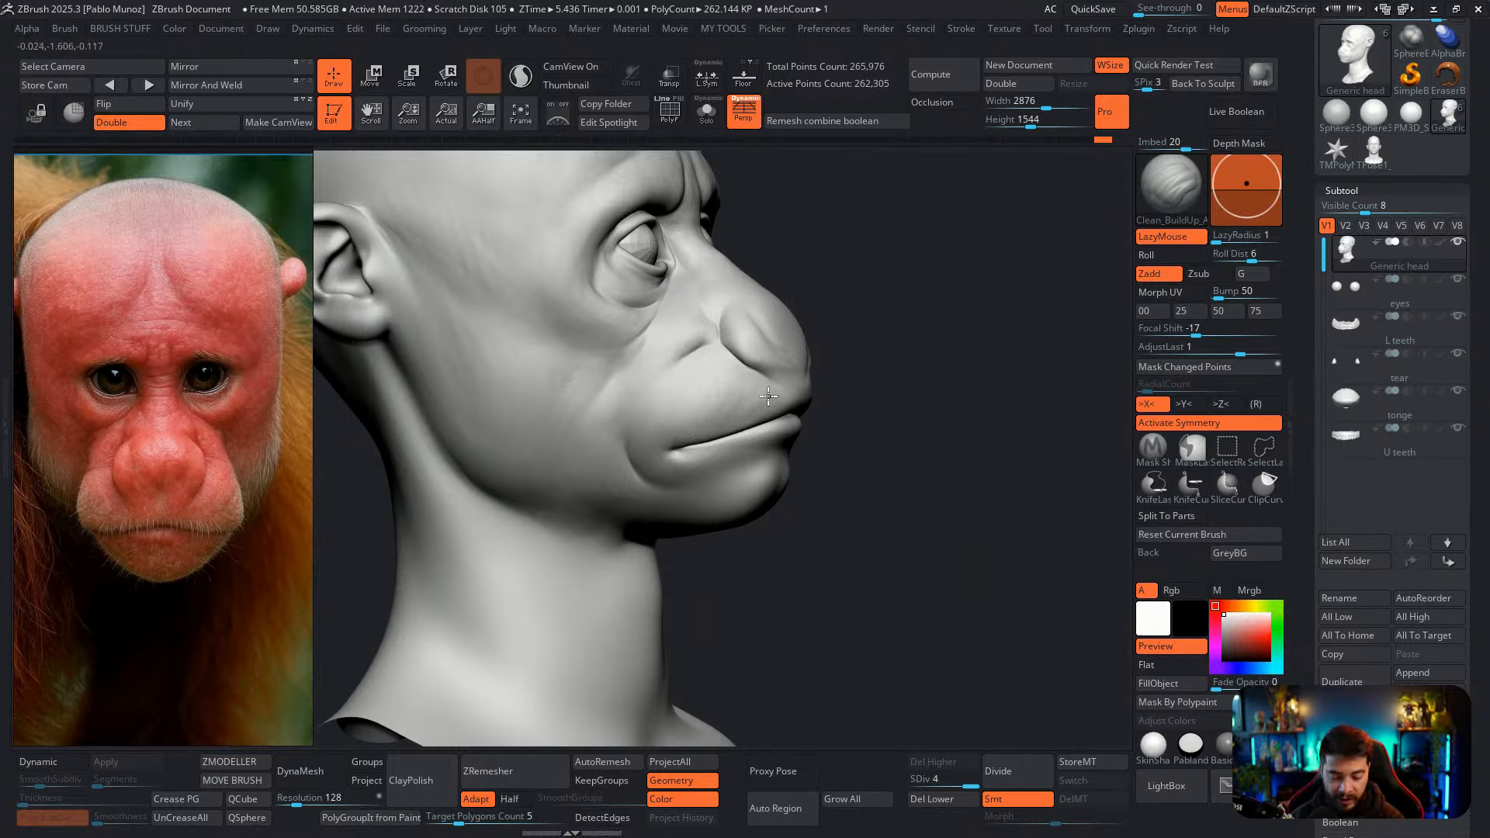
pyautogui.keyDown('alt'); pyautogui.moveTo(755, 378); pyautogui.dragTo(743, 402, button='right'); pyautogui.keyUp('alt')
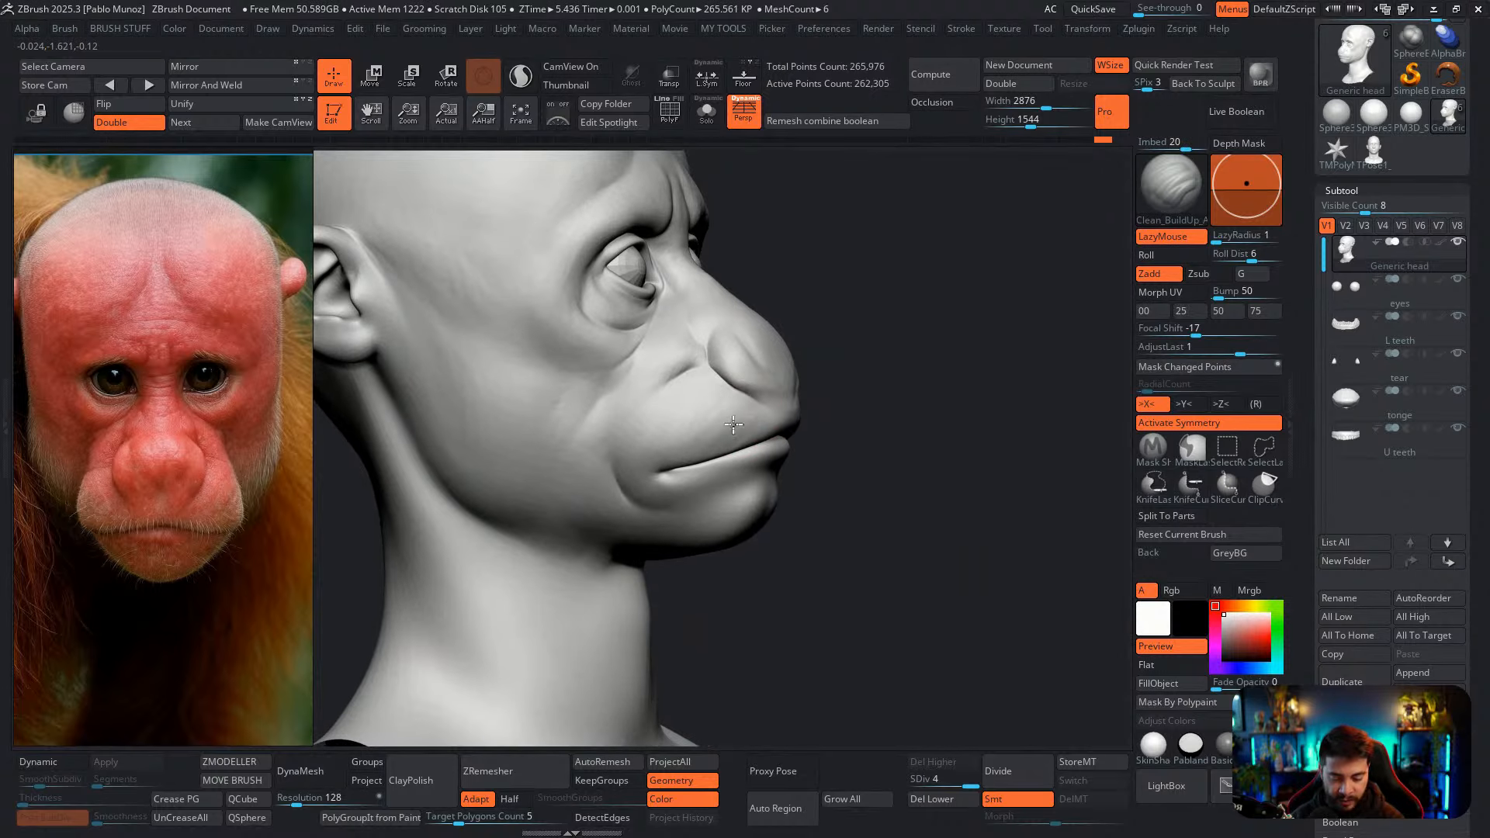
pyautogui.moveTo(759, 409); pyautogui.dragTo(732, 447)
# Add volume to the top and front of the nose bulb, adjusting the brush size for broader strokes
pyautogui.moveTo(796, 362); pyautogui.dragTo(698, 399, button='right')
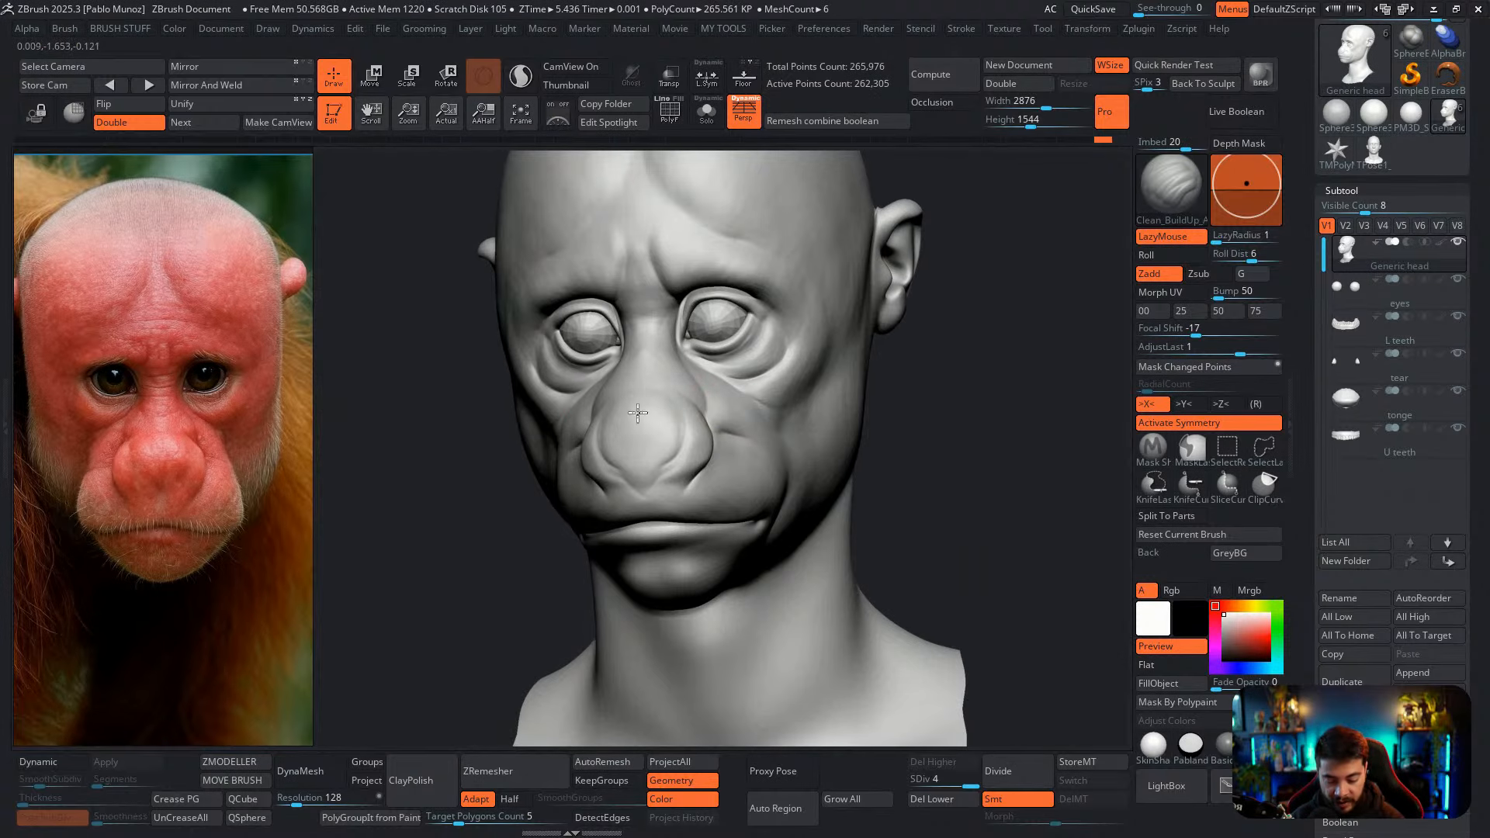
pyautogui.moveTo(638, 413); pyautogui.dragTo(665, 409)
pyautogui.moveTo(657, 410); pyautogui.dragTo(665, 404, button='right')
pyautogui.moveTo(654, 404)
pyautogui.mouseDown()
pyautogui.moveTo(637, 416)
pyautogui.moveTo(650, 467)
pyautogui.mouseUp()
pyautogui.moveTo(660, 447); pyautogui.dragTo(669, 434, button='right')
pyautogui.press('space')
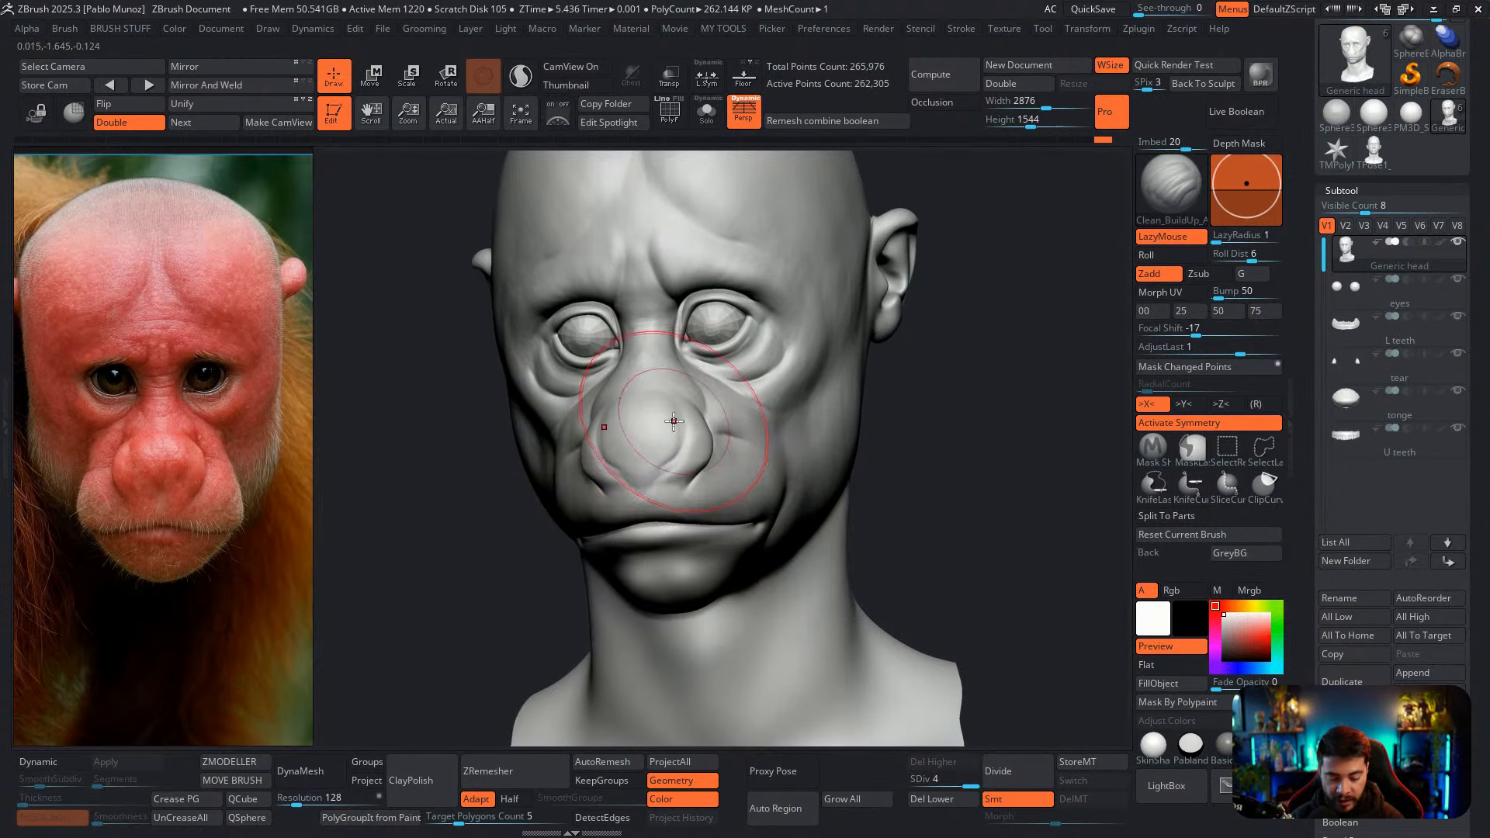
pyautogui.press('space')
pyautogui.moveTo(671, 422); pyautogui.dragTo(667, 422)
# Round out the nose tip from the front and define its transition into the nostril wings
pyautogui.keyDown('shift'); pyautogui.moveTo(705, 383); pyautogui.dragTo(682, 412, button='right'); pyautogui.keyUp('shift')
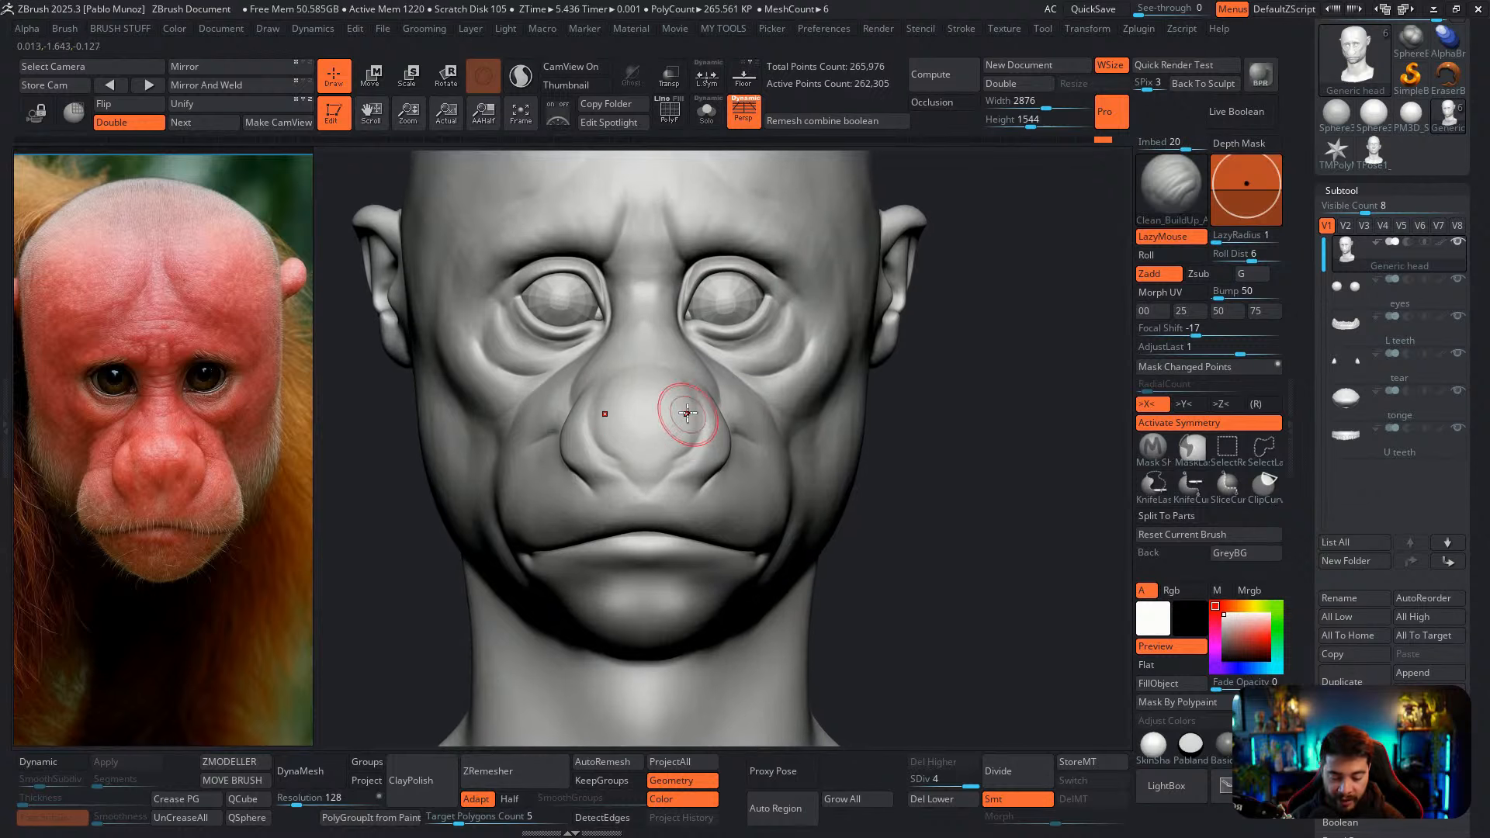
pyautogui.moveTo(652, 455)
pyautogui.mouseDown()
pyautogui.moveTo(674, 452)
pyautogui.moveTo(669, 430)
pyautogui.mouseUp()
pyautogui.moveTo(650, 417); pyautogui.dragTo(654, 405, button='right')
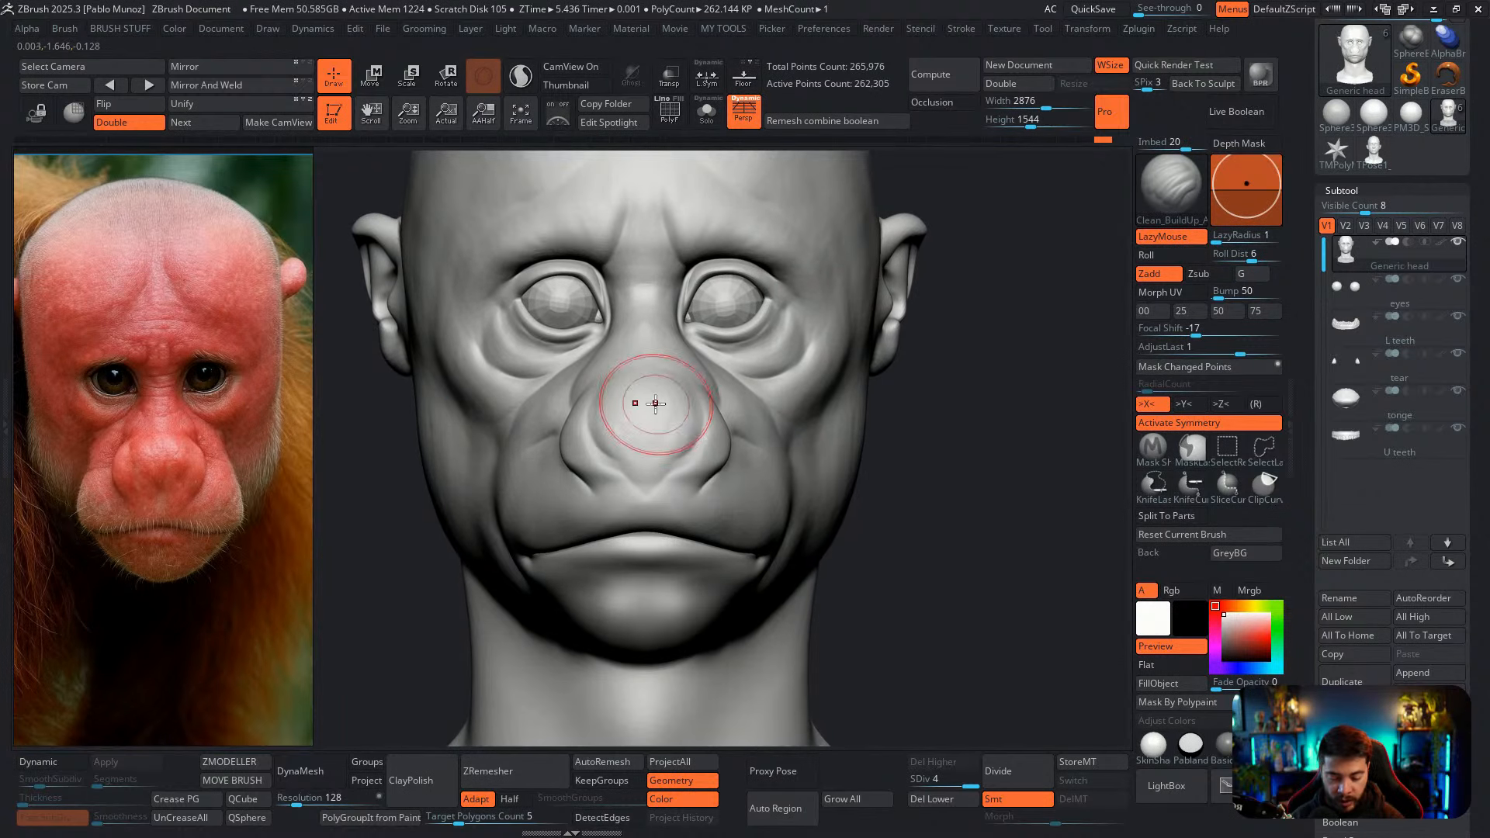
pyautogui.moveTo(654, 402)
pyautogui.mouseDown()
pyautogui.moveTo(672, 416)
pyautogui.moveTo(650, 467)
pyautogui.moveTo(618, 486)
pyautogui.mouseUp()
pyautogui.moveTo(675, 426); pyautogui.dragTo(646, 431, button='right')
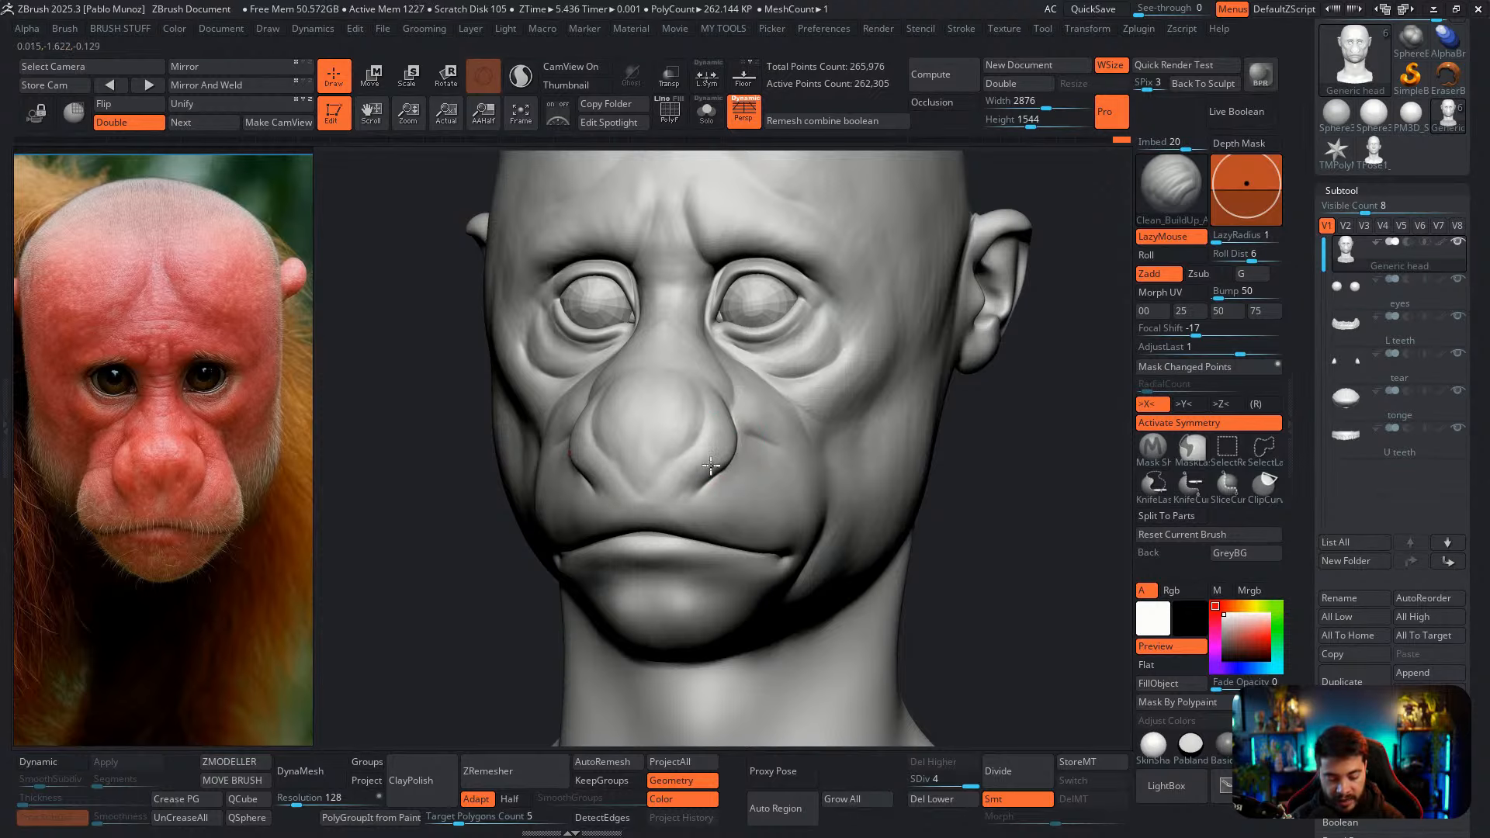
pyautogui.moveTo(710, 465); pyautogui.dragTo(727, 445)
pyautogui.moveTo(727, 445)
pyautogui.mouseDown(button='right')
pyautogui.moveTo(699, 458)
pyautogui.moveTo(601, 426)
pyautogui.moveTo(590, 442)
pyautogui.mouseUp(button='right')
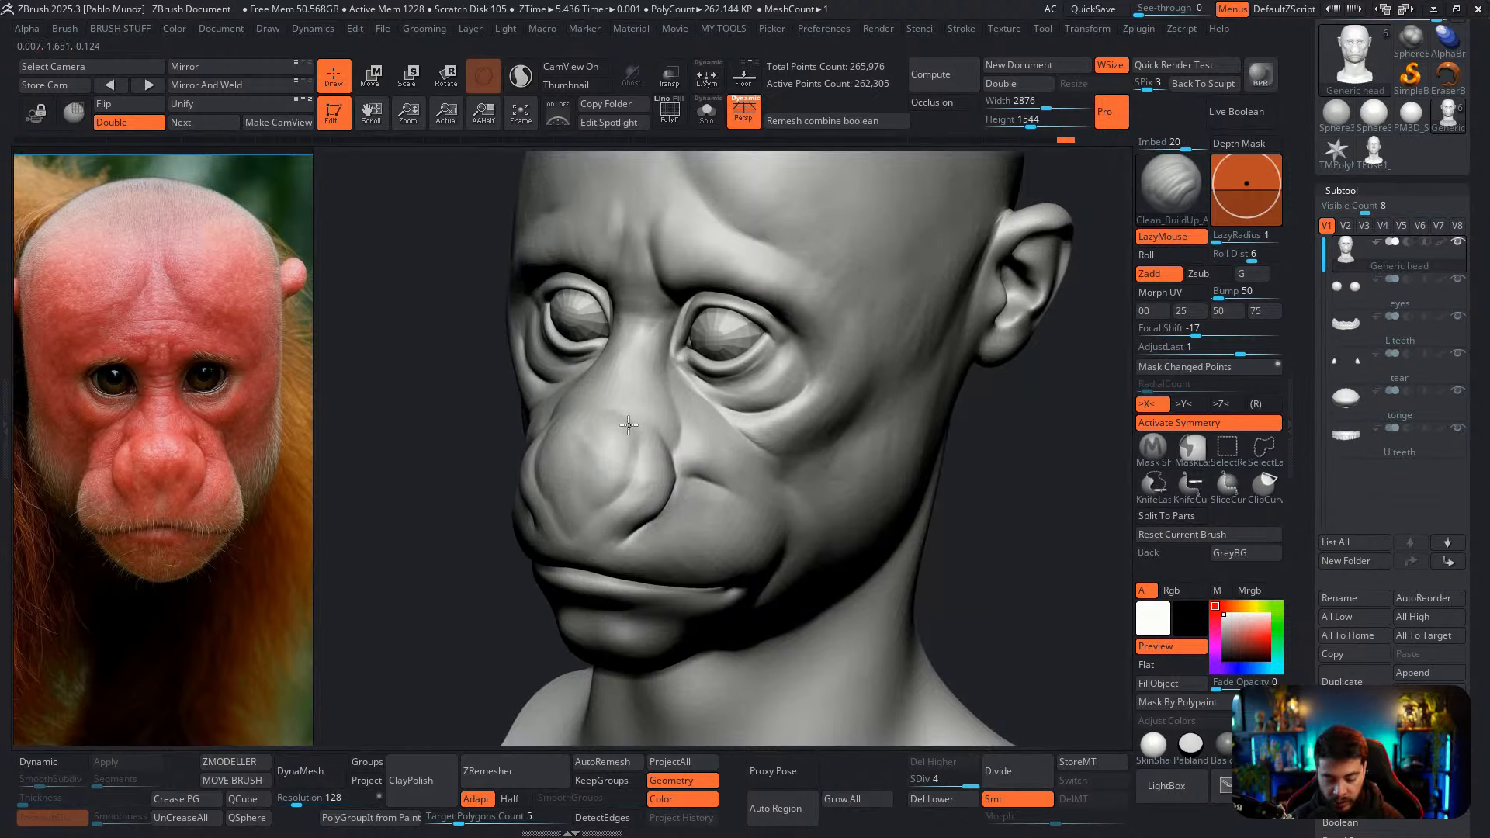
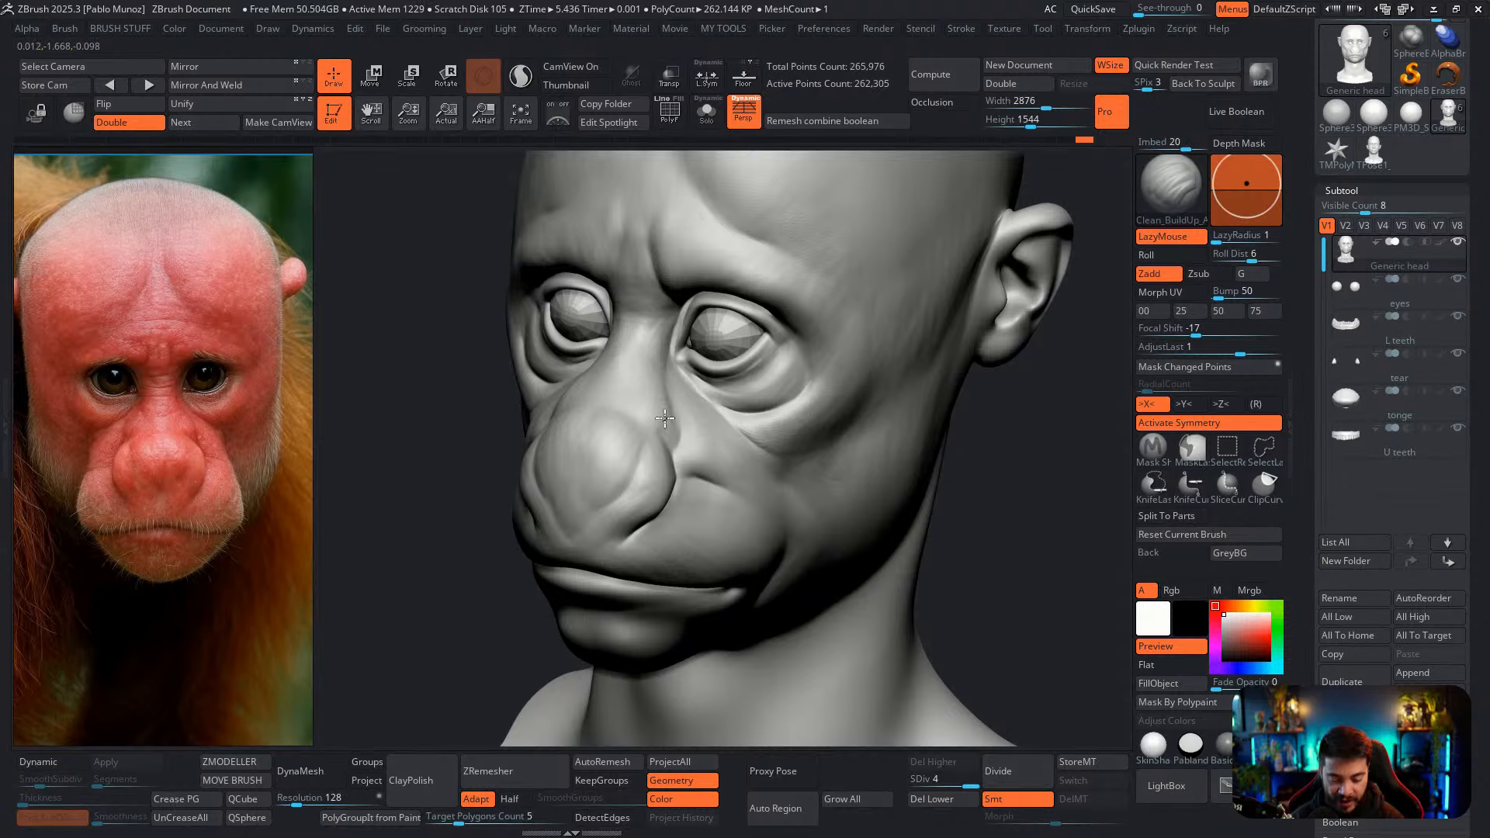
# Refine the sides of the nose bridge and the underside of the nose above the upper lip
pyautogui.moveTo(664, 420); pyautogui.dragTo(643, 390)
pyautogui.moveTo(642, 390); pyautogui.dragTo(722, 380, button='right')
pyautogui.moveTo(627, 357); pyautogui.dragTo(619, 365)
pyautogui.moveTo(640, 350)
pyautogui.mouseDown(button='right')
pyautogui.moveTo(708, 425)
pyautogui.moveTo(699, 396)
pyautogui.mouseUp(button='right')
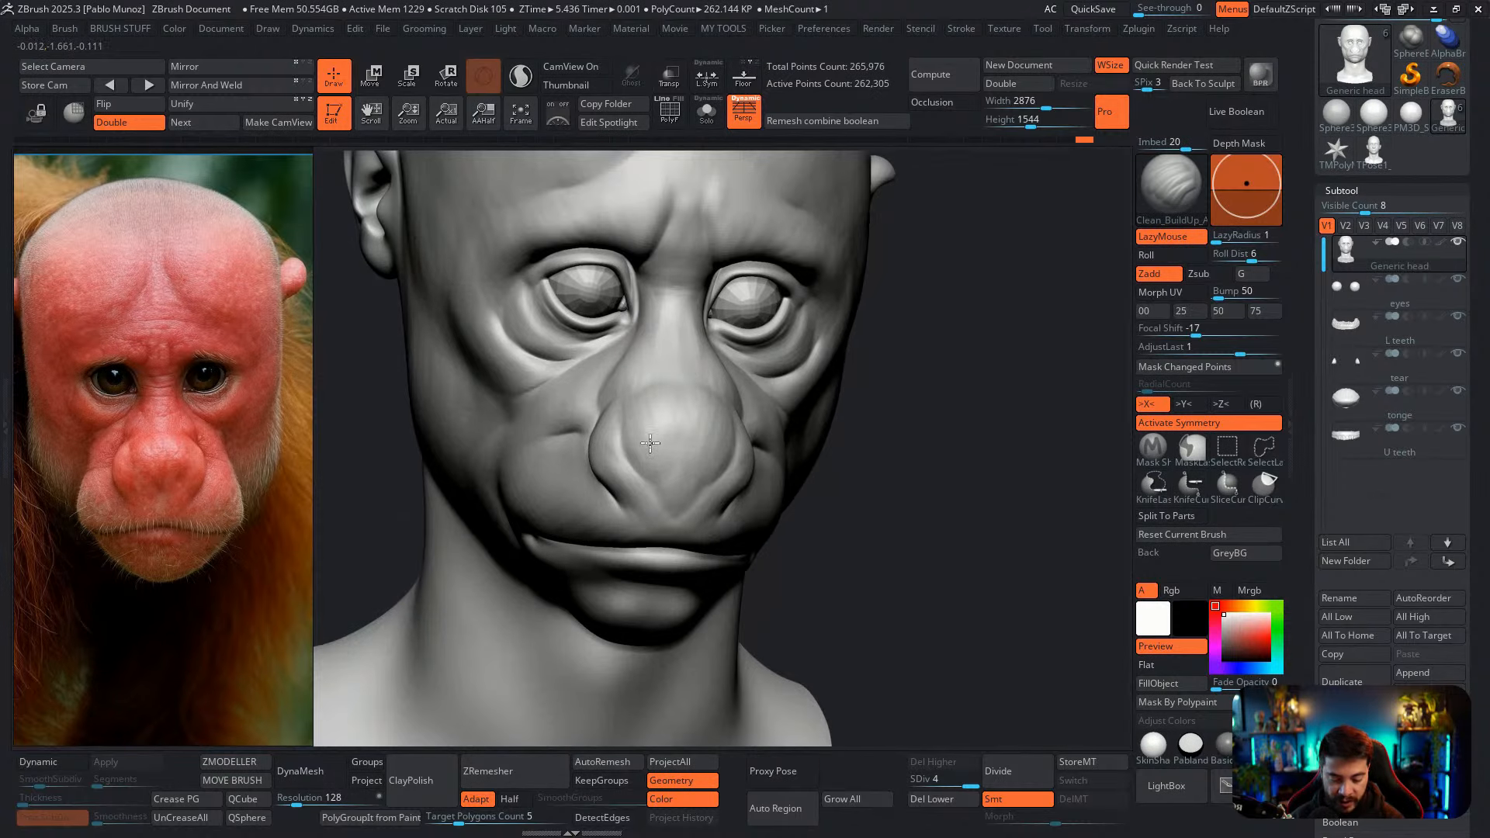
pyautogui.moveTo(683, 452); pyautogui.dragTo(688, 408, button='right')
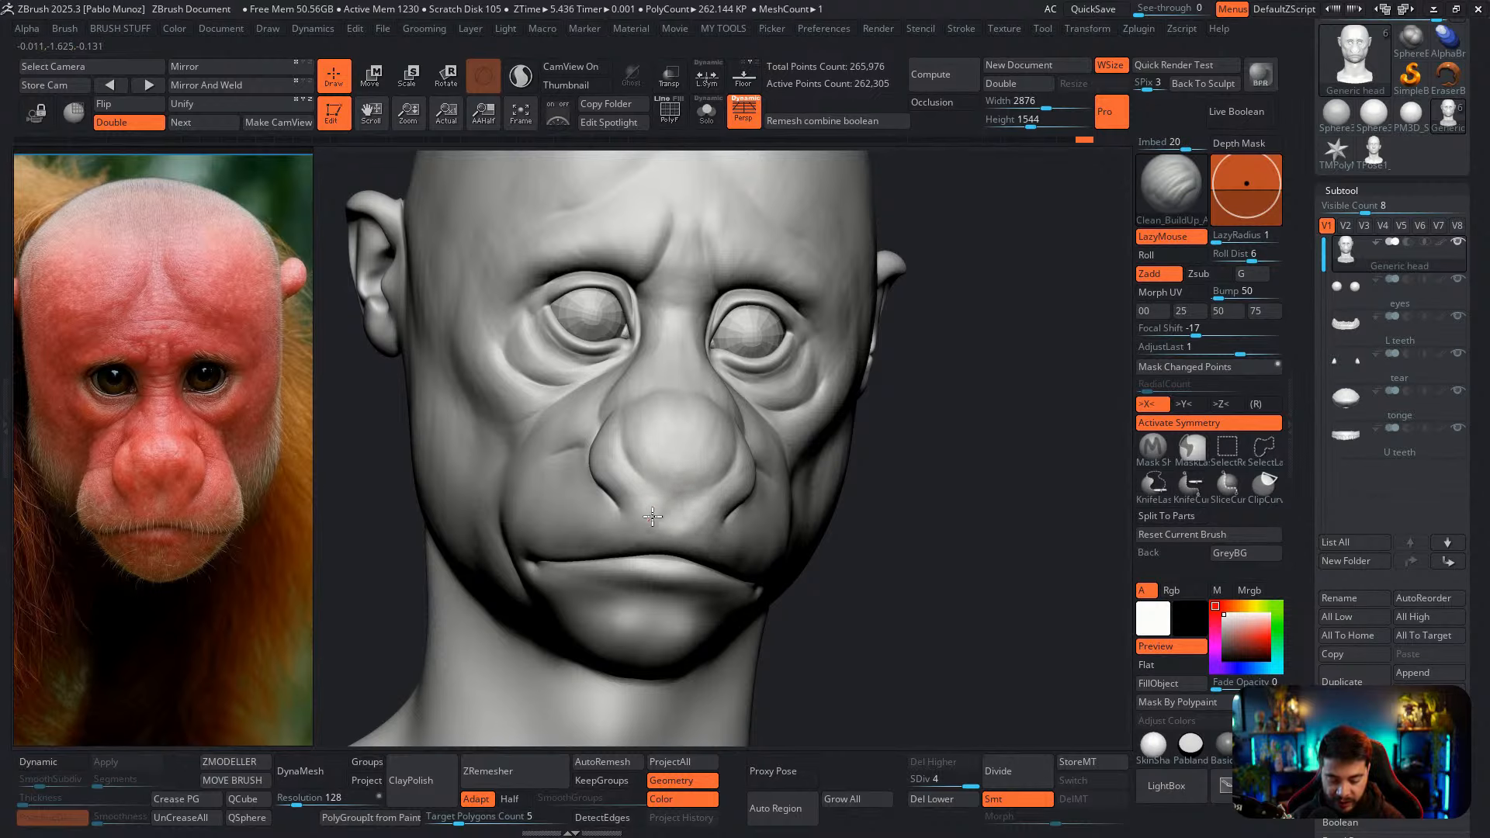
pyautogui.keyDown('shift'); pyautogui.moveTo(698, 499); pyautogui.dragTo(665, 446, button='right'); pyautogui.keyUp('shift')
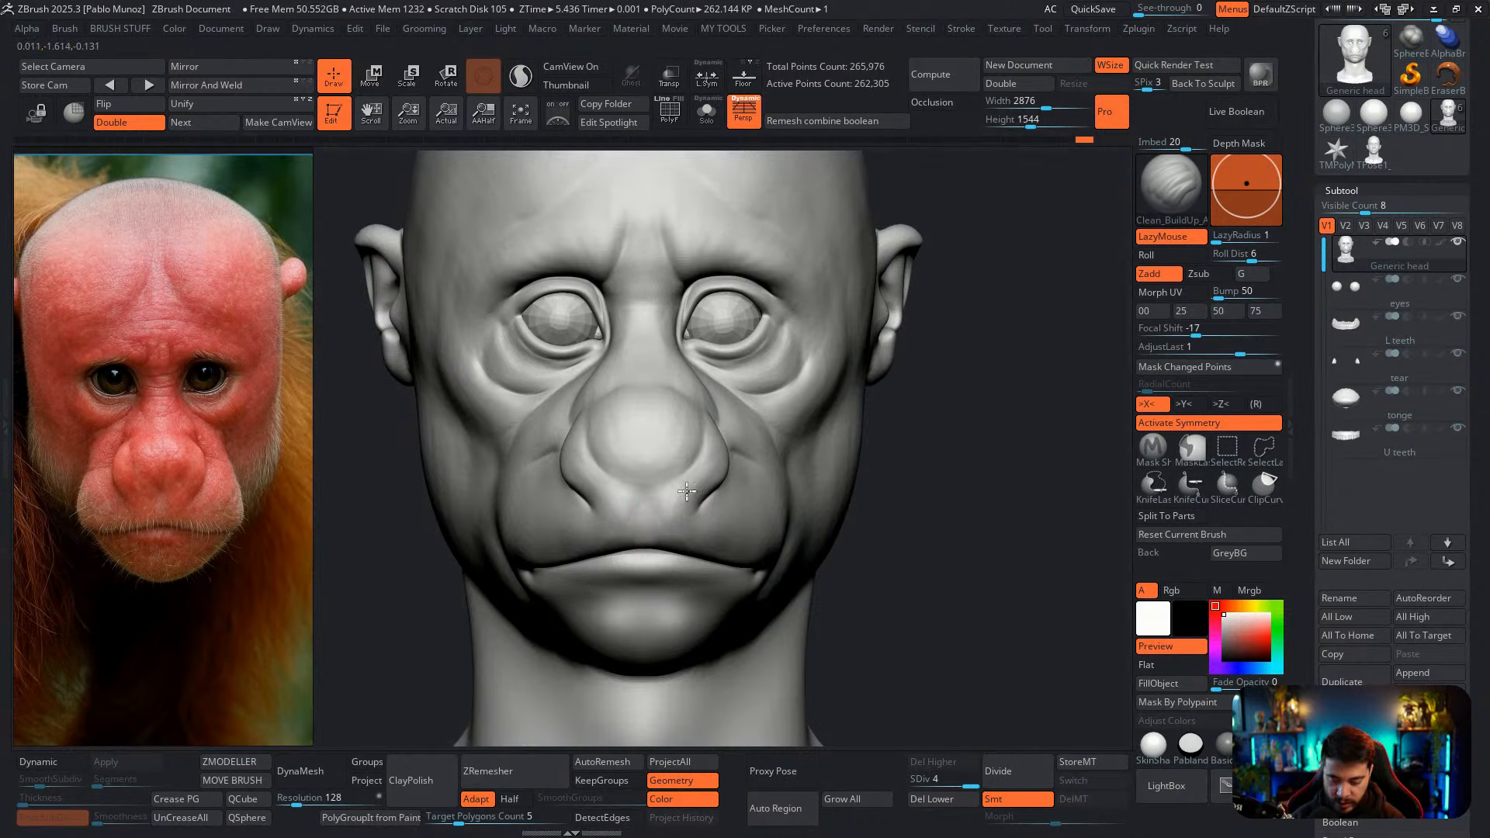
# Reshape the nostril wings and lower nose contour with the Move brush
pyautogui.press('b')
pyautogui.press('m')
pyautogui.press('v')
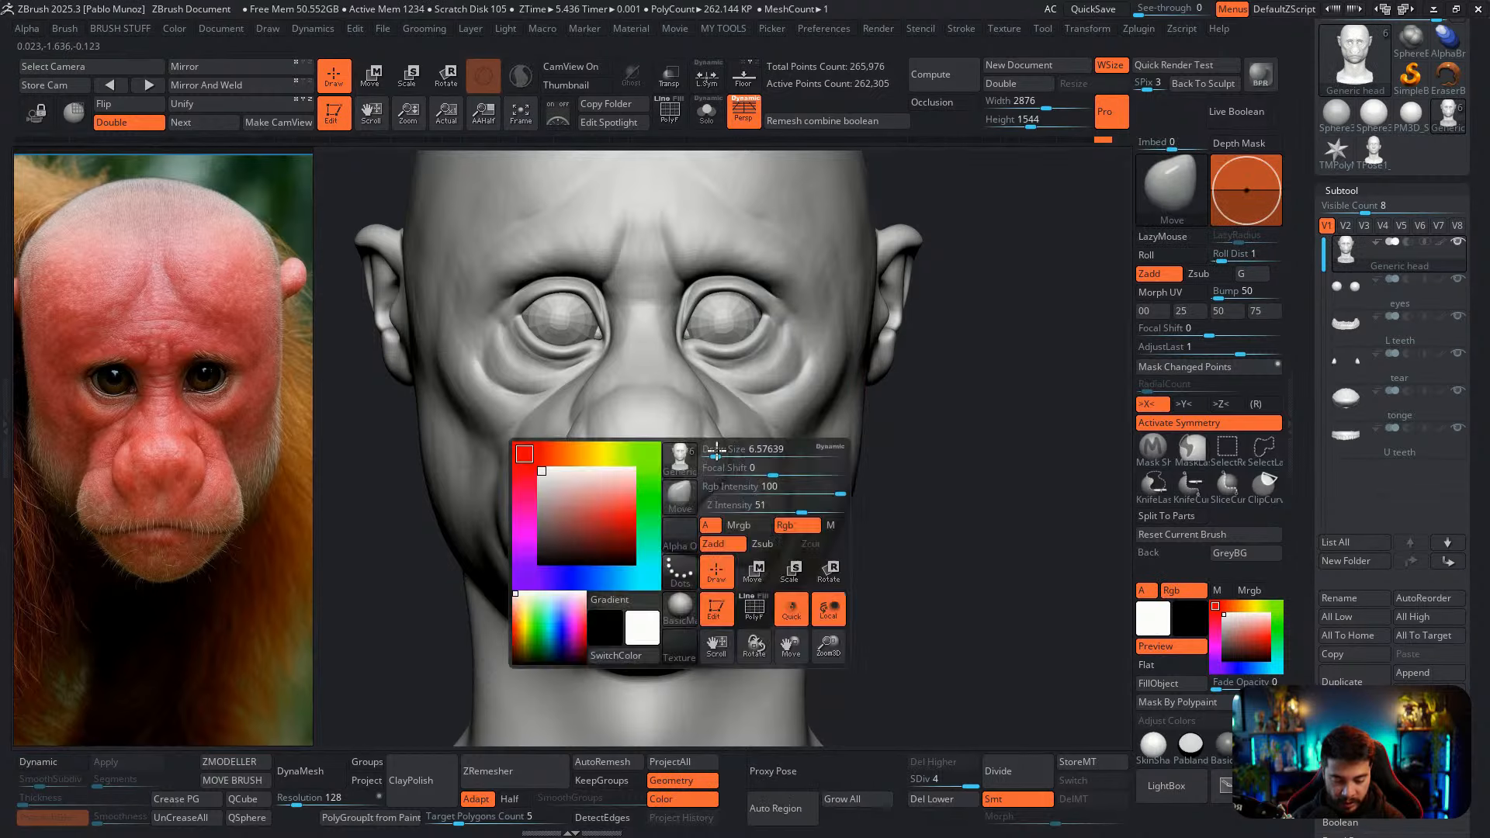
pyautogui.moveTo(703, 505)
pyautogui.mouseDown()
pyautogui.moveTo(724, 472)
pyautogui.moveTo(705, 494)
pyautogui.moveTo(714, 518)
pyautogui.mouseUp()
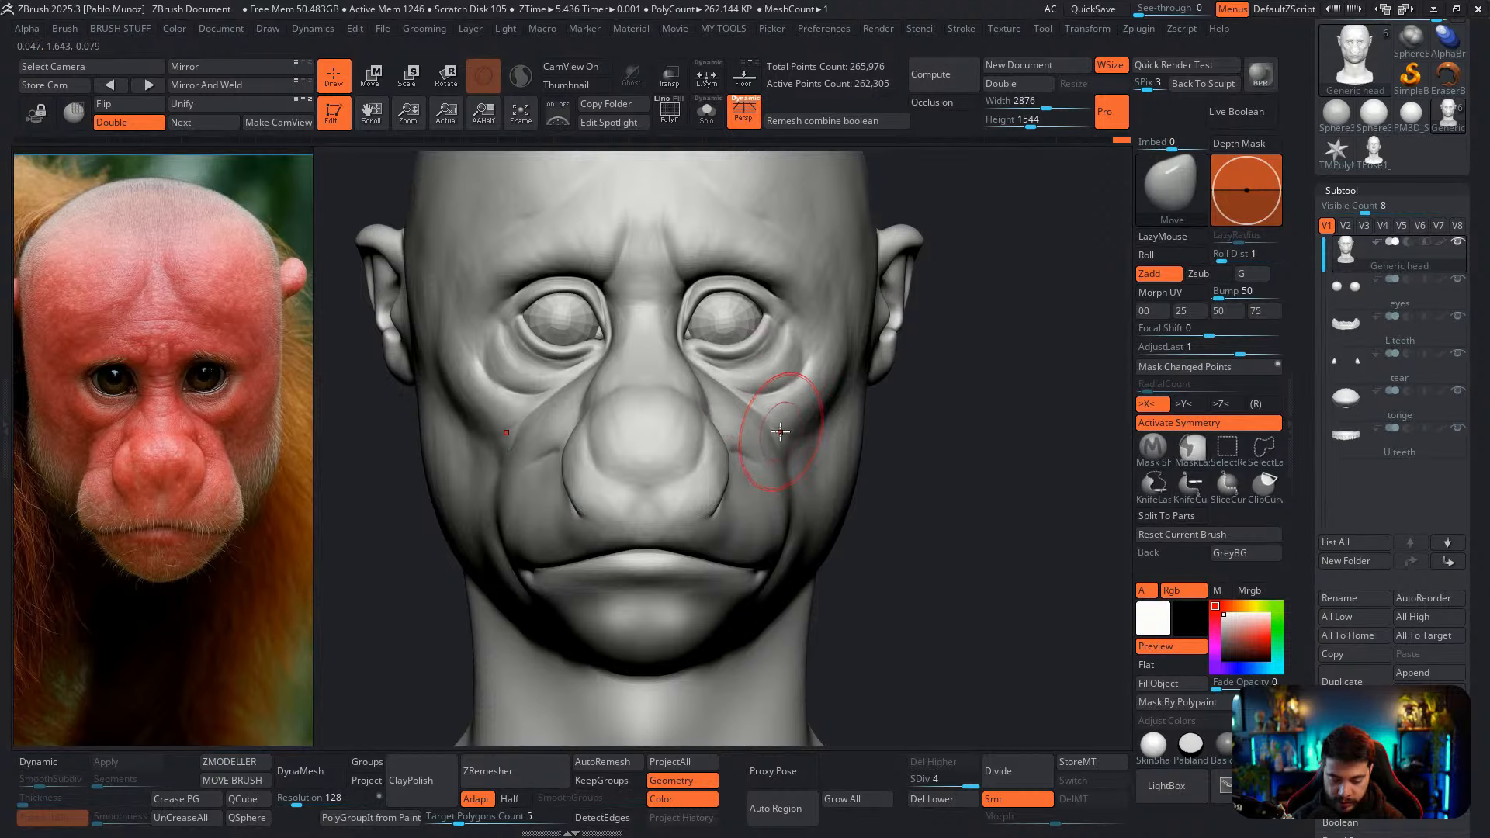
# Resize the Move brush and adjust the cheek and side contours around the muzzle and mouth corners
pyautogui.moveTo(776, 434); pyautogui.dragTo(781, 446, button='right')
pyautogui.press('space')
pyautogui.click(781, 456)
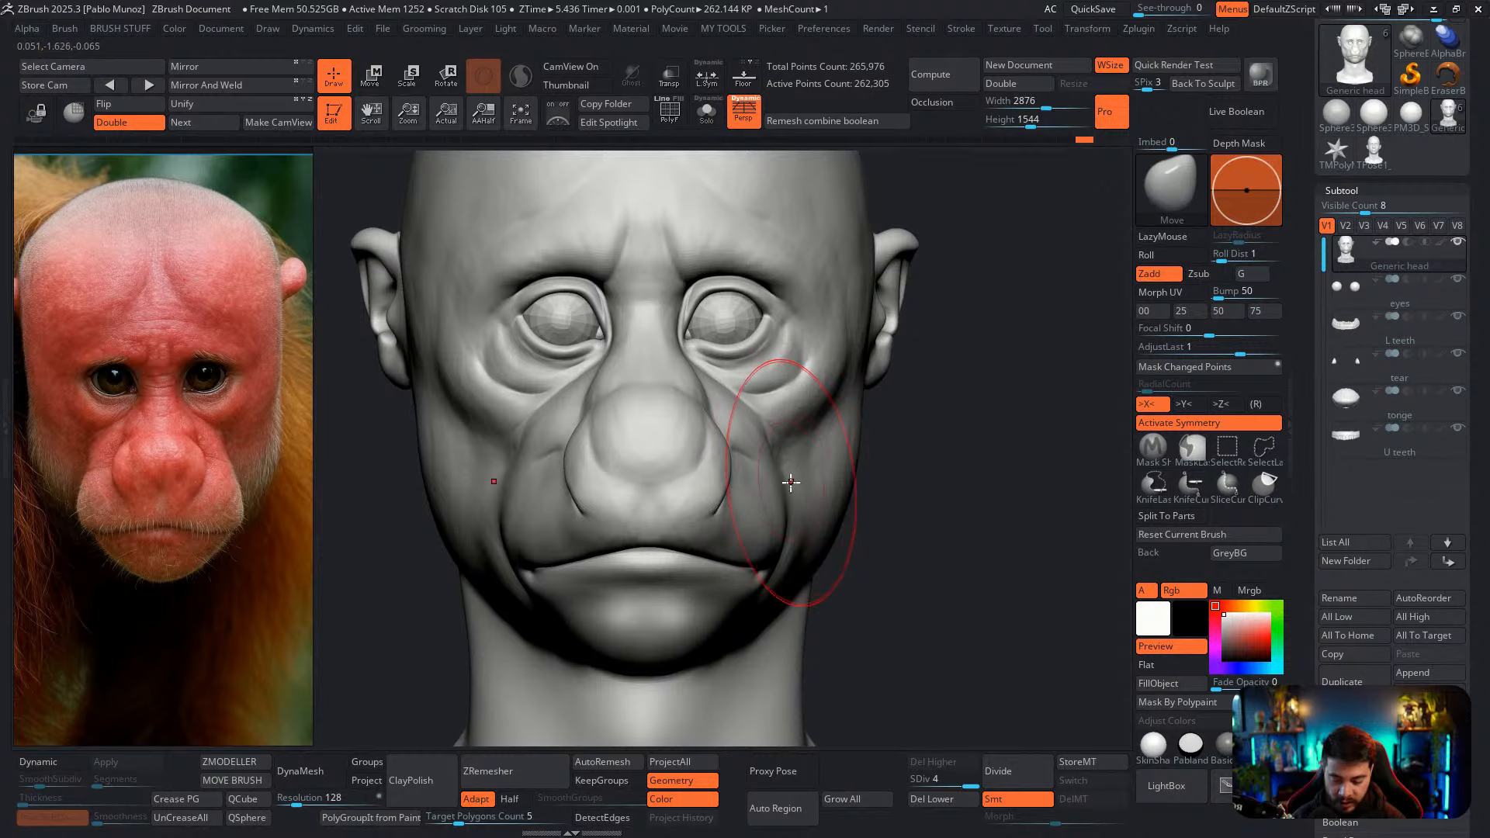
pyautogui.moveTo(784, 500)
pyautogui.mouseDown(button='right')
pyautogui.moveTo(776, 481)
pyautogui.moveTo(739, 503)
pyautogui.mouseUp(button='right')
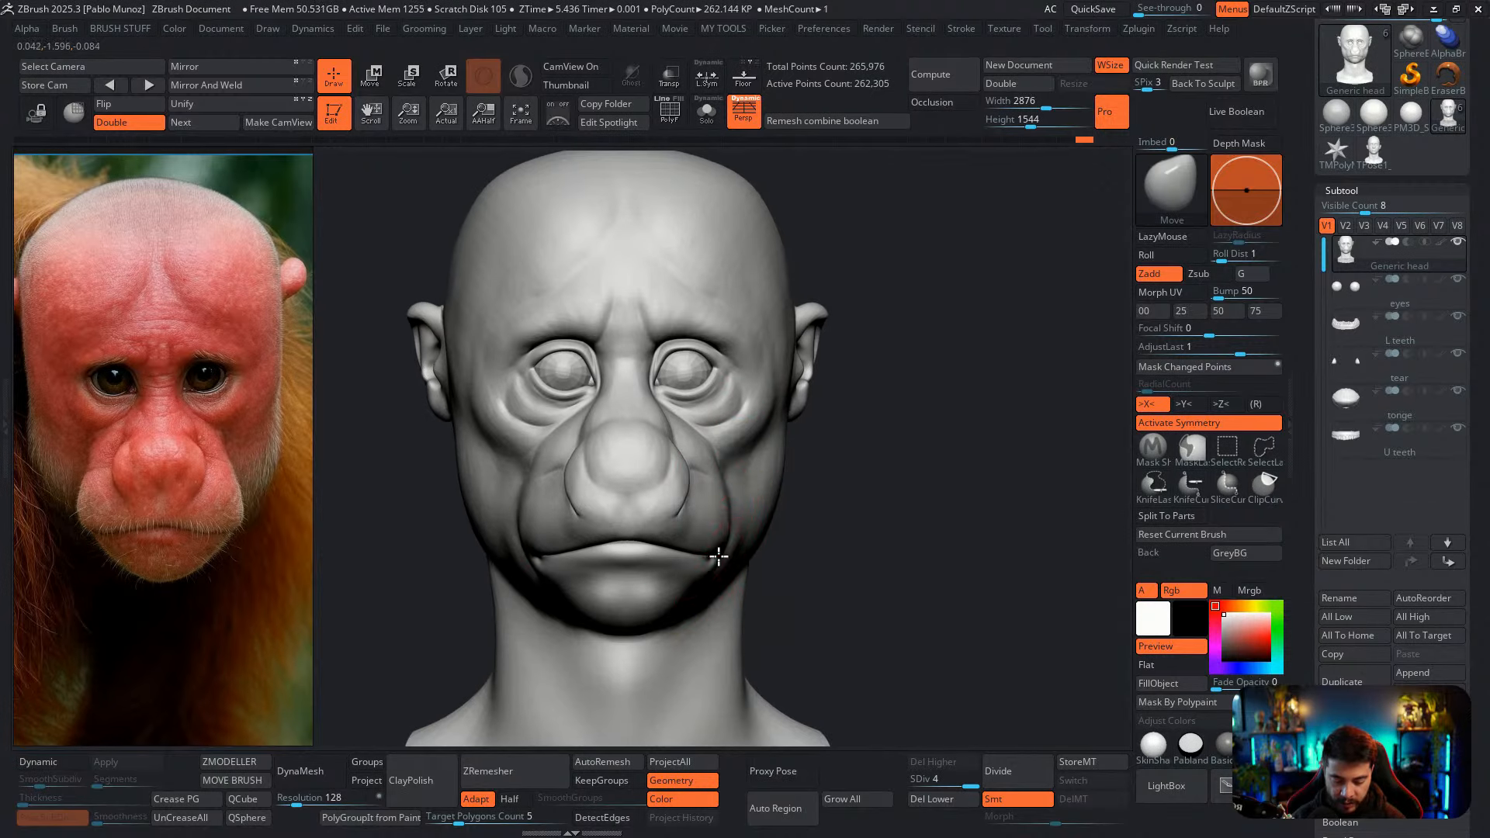
pyautogui.moveTo(686, 556)
pyautogui.keyDown('ctrl'); pyautogui.mouseDown(button='right')
pyautogui.moveTo(719, 515)
pyautogui.moveTo(668, 523)
pyautogui.moveTo(668, 499)
pyautogui.moveTo(686, 493)
pyautogui.mouseUp(button='right'); pyautogui.keyUp('ctrl')
pyautogui.press('space')
pyautogui.click(676, 522)
# Build up the lower cheek behind the mouth corner with the Clean_BuildUp brush and blend it into the muzzle
pyautogui.press('space')
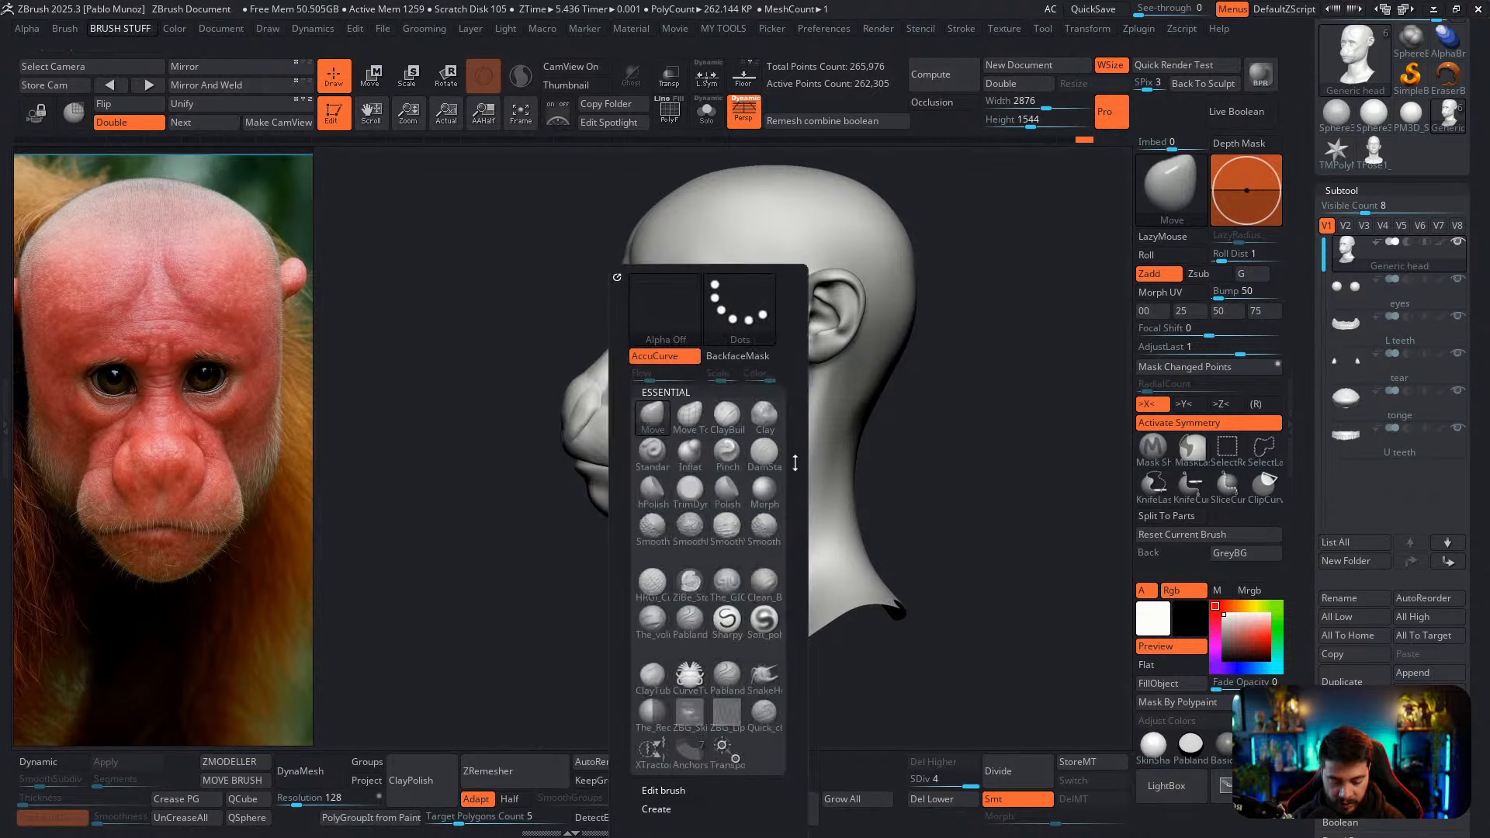
pyautogui.click(765, 580)
pyautogui.rightClick(721, 423)
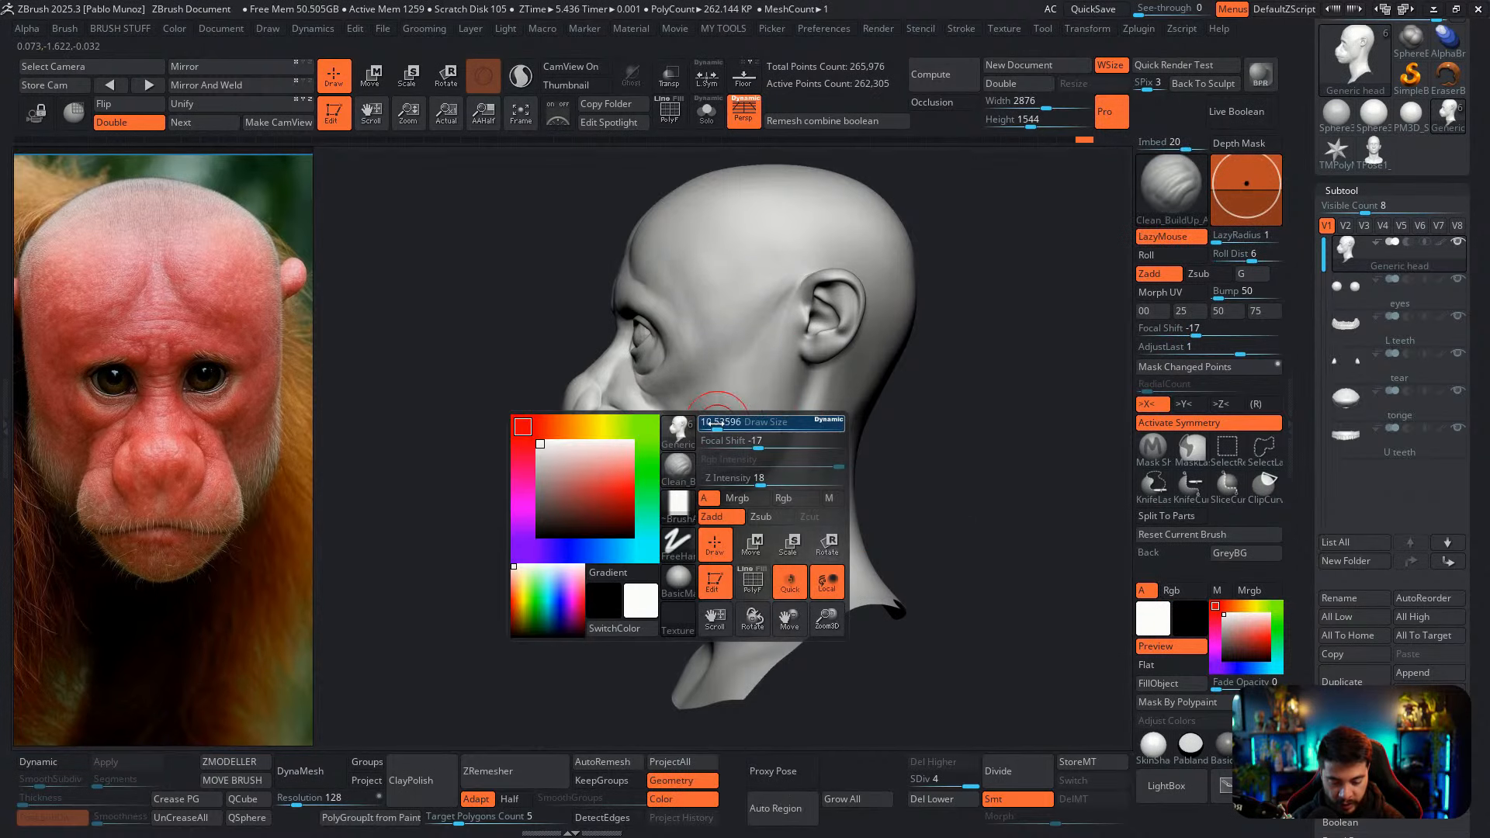
pyautogui.rightClick(715, 429)
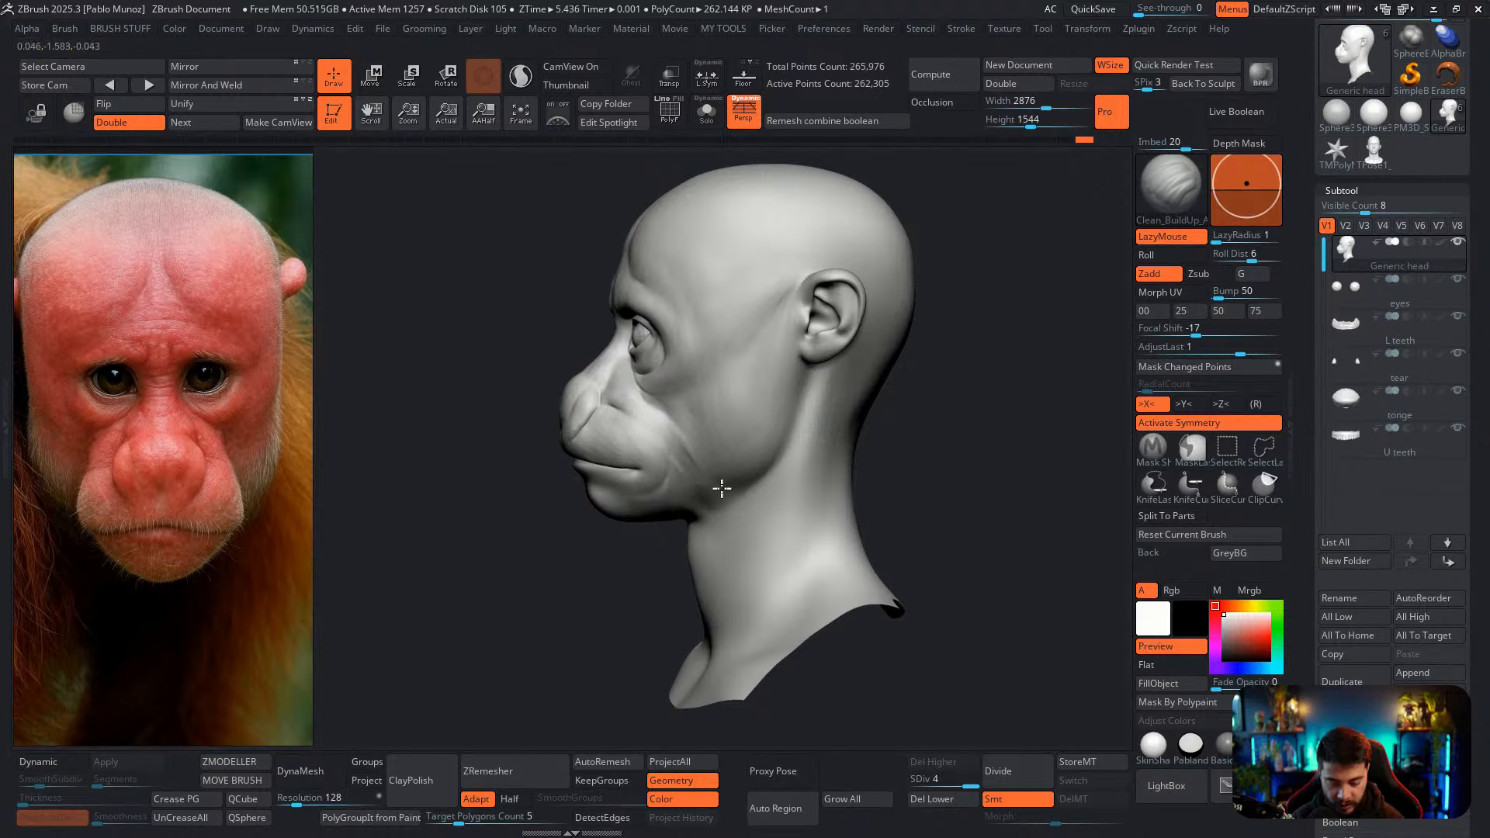
pyautogui.moveTo(702, 490); pyautogui.dragTo(688, 445)
pyautogui.rightClick(686, 445)
pyautogui.moveTo(686, 446); pyautogui.dragTo(699, 416, button='right')
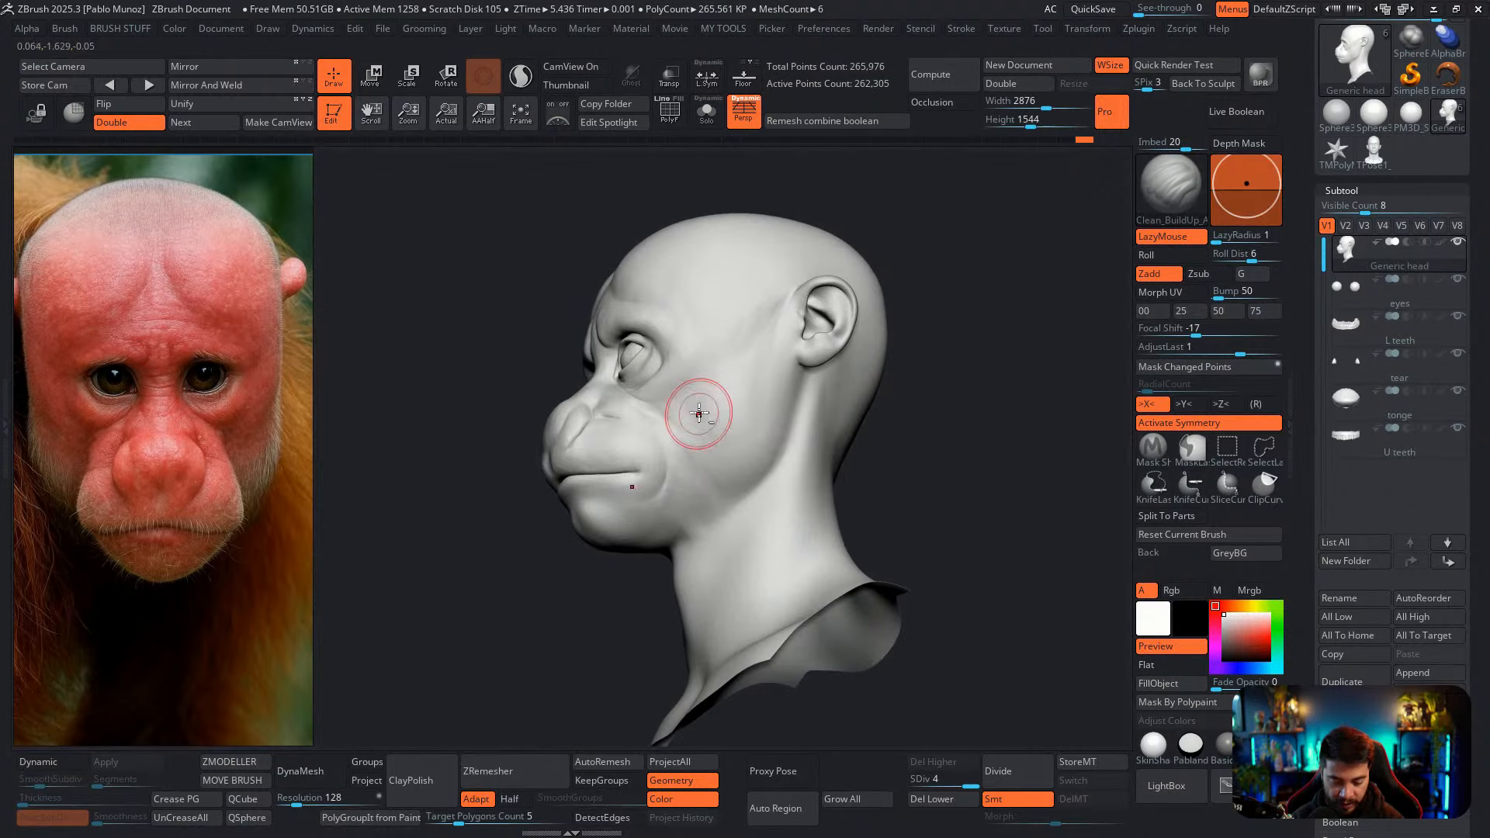
pyautogui.moveTo(696, 450); pyautogui.dragTo(693, 484)
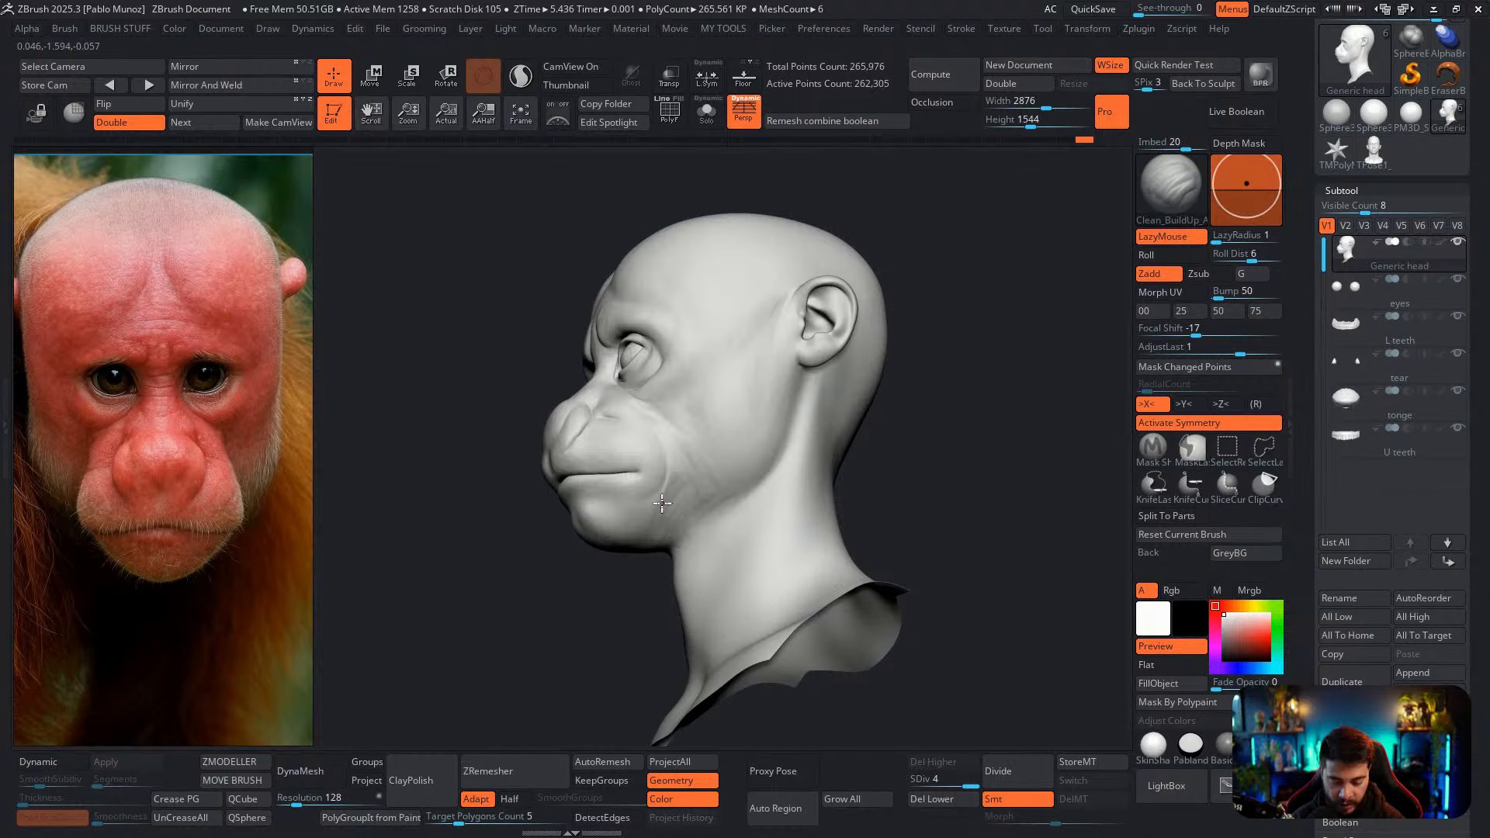
pyautogui.press('shift')
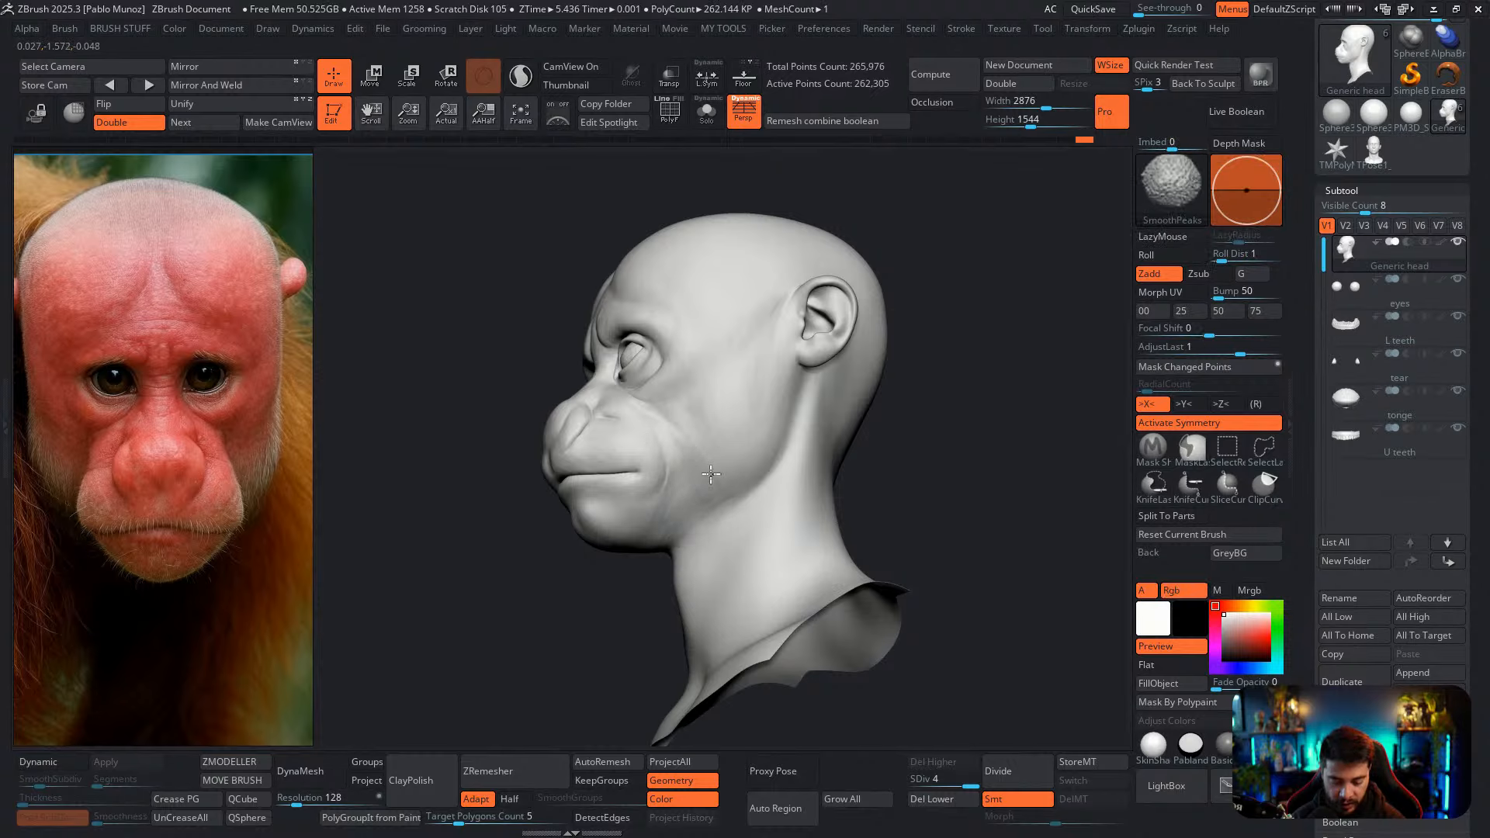
pyautogui.moveTo(711, 475)
pyautogui.keyDown('shift'); pyautogui.mouseDown(button='right')
pyautogui.moveTo(768, 466)
pyautogui.moveTo(728, 474)
pyautogui.mouseUp(button='right'); pyautogui.keyUp('shift')
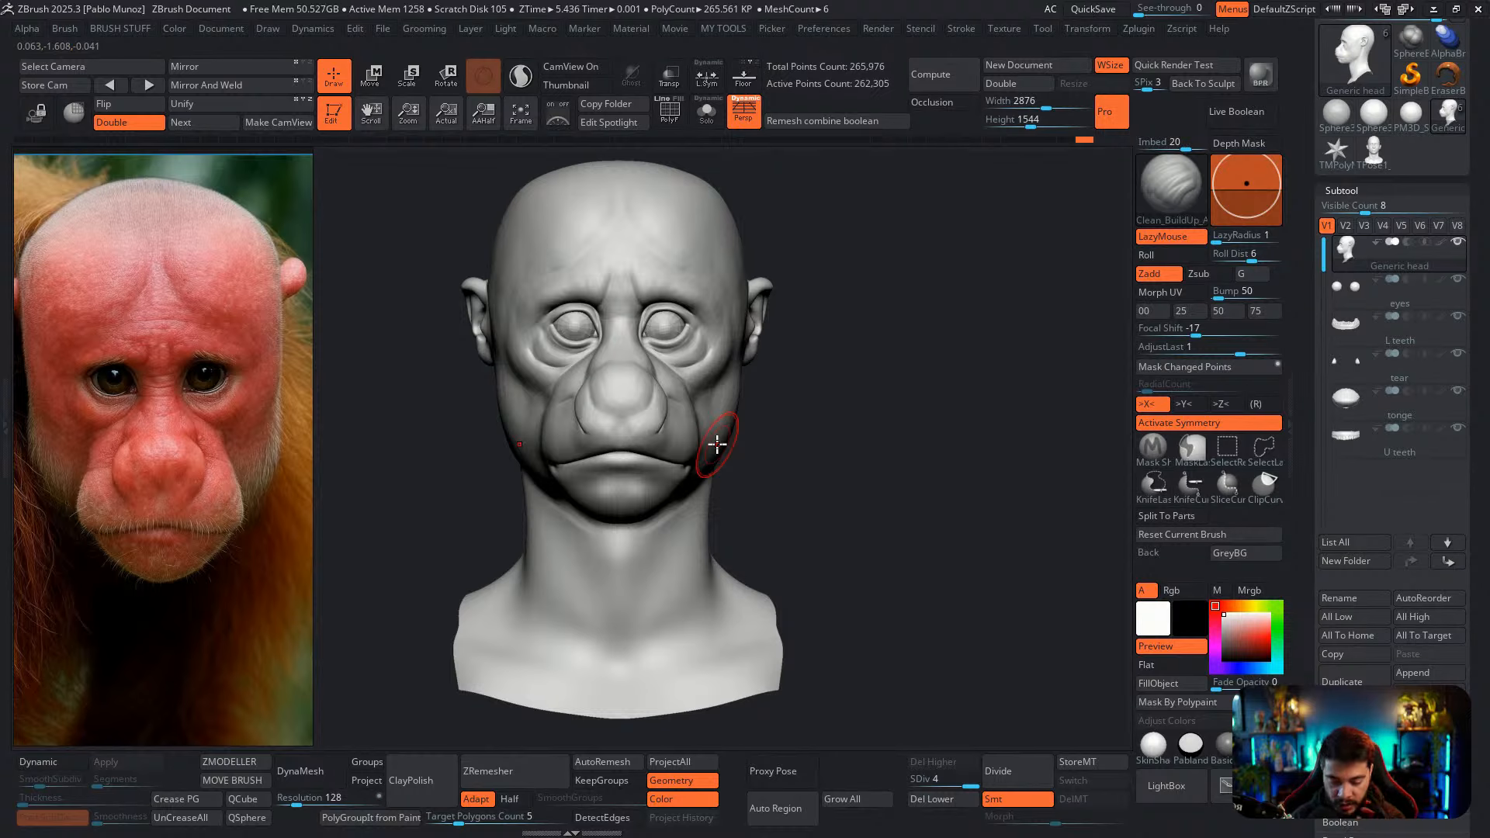
# Add volume to the chin and along the lower jaw beneath the mouth
pyautogui.moveTo(665, 491); pyautogui.dragTo(613, 476)
pyautogui.moveTo(725, 456)
pyautogui.mouseDown(button='right')
pyautogui.moveTo(699, 468)
pyautogui.moveTo(708, 482)
pyautogui.moveTo(635, 502)
pyautogui.mouseUp(button='right')
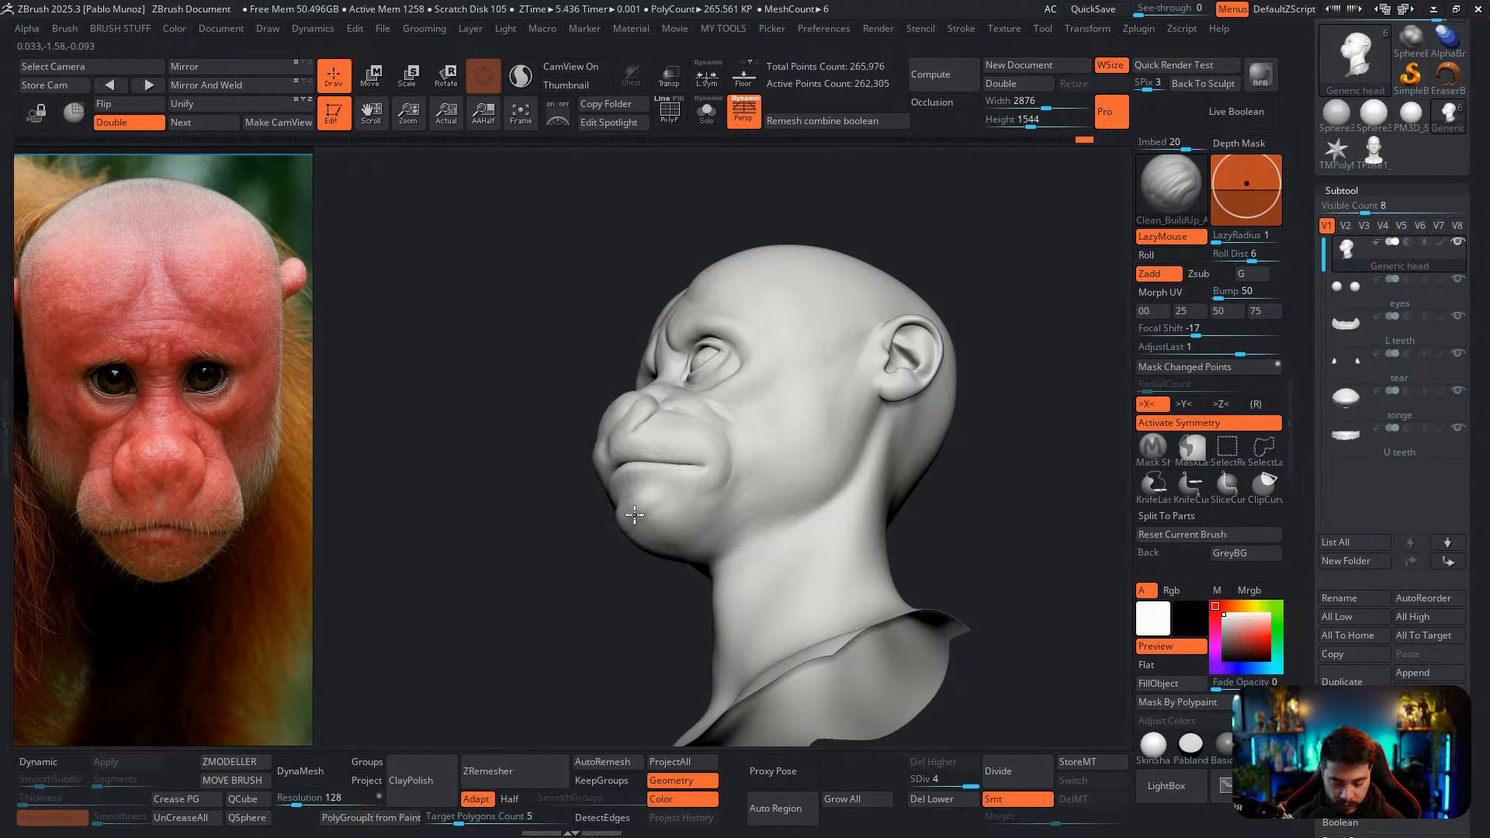
pyautogui.moveTo(657, 526)
pyautogui.mouseDown()
pyautogui.moveTo(683, 537)
pyautogui.moveTo(724, 506)
pyautogui.mouseUp()
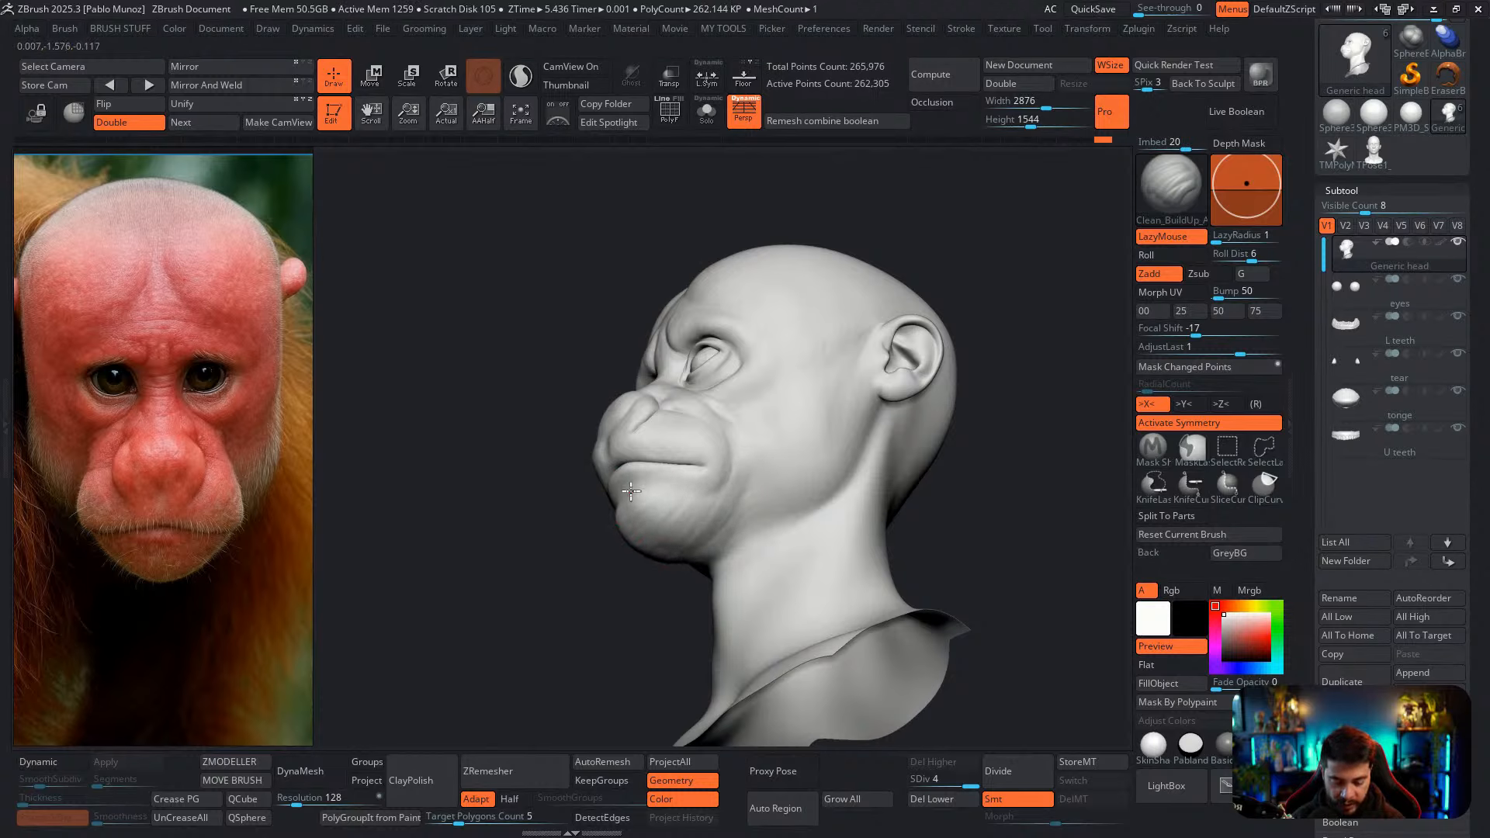
pyautogui.moveTo(755, 440); pyautogui.dragTo(813, 452, button='right')
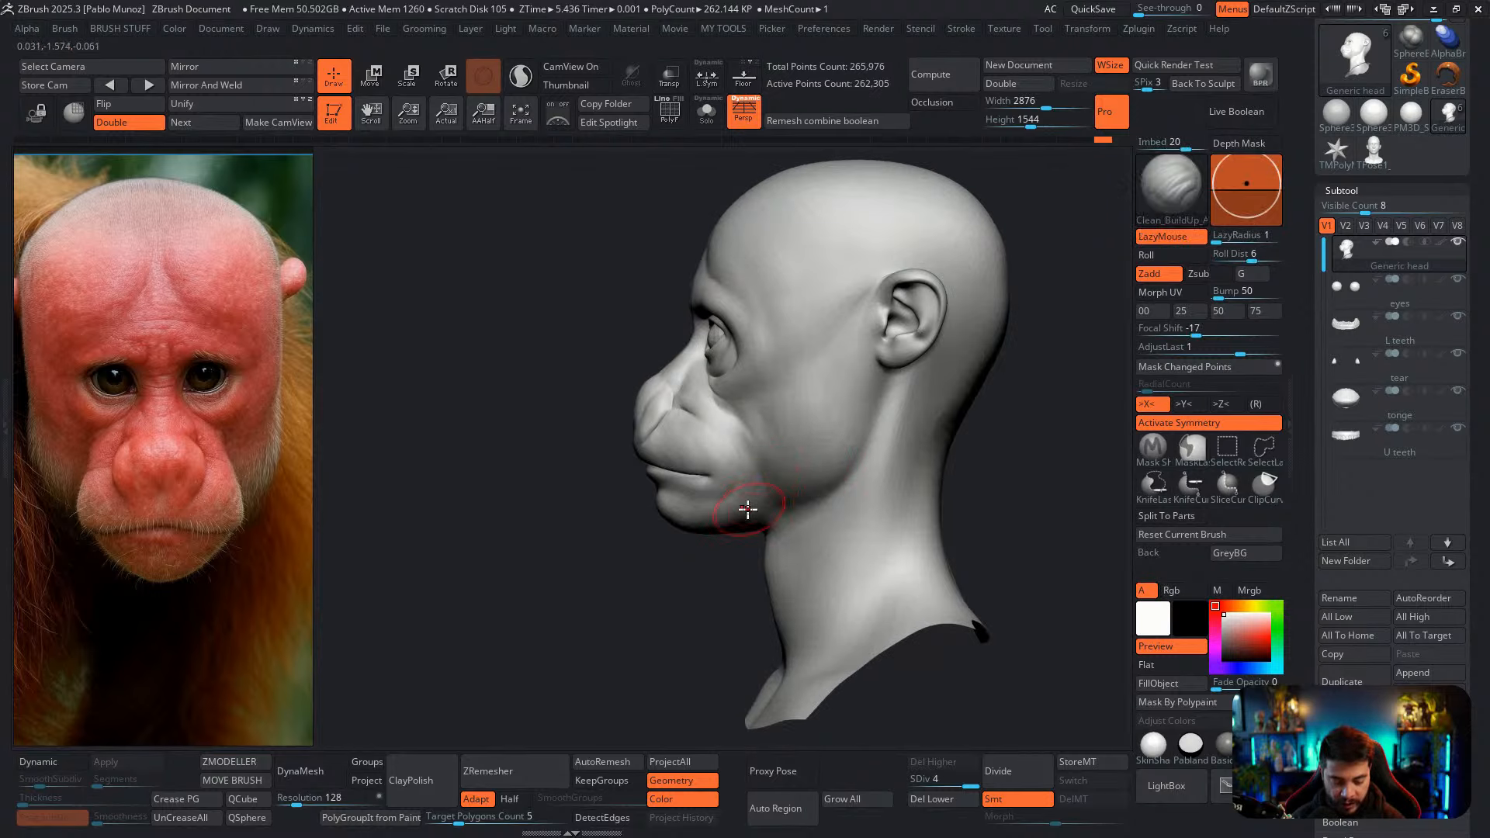
pyautogui.moveTo(743, 533); pyautogui.dragTo(798, 436, button='right')
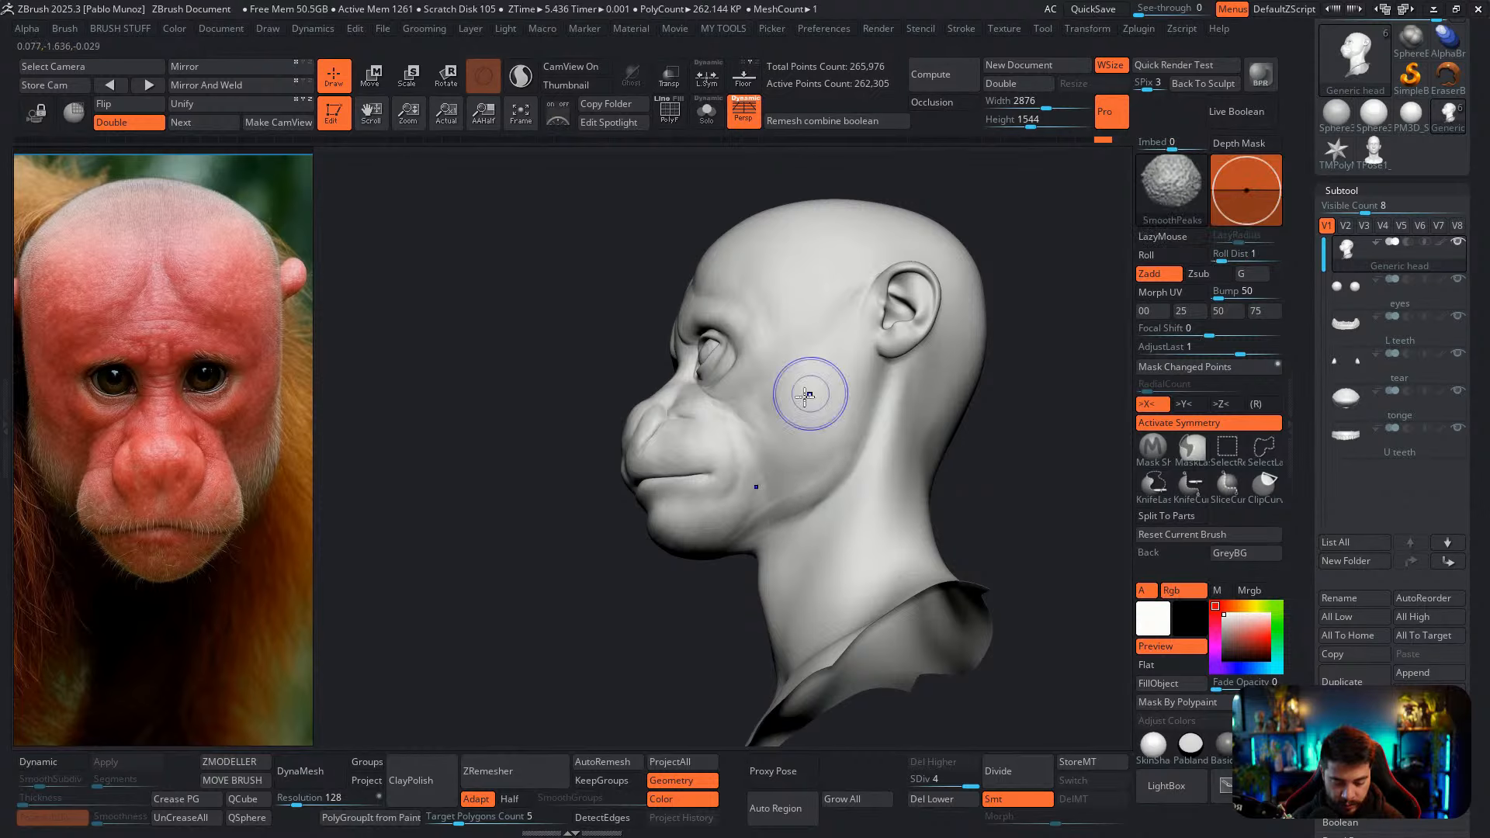
# Smooth the side of the jaw and round out the front of the chin below the lower lip
pyautogui.keyDown('shift'); pyautogui.moveTo(798, 393); pyautogui.dragTo(894, 441, button='right'); pyautogui.keyUp('shift')
pyautogui.moveTo(615, 582); pyautogui.dragTo(657, 529, button='right')
pyautogui.moveTo(684, 512)
pyautogui.mouseDown()
pyautogui.moveTo(683, 542)
pyautogui.moveTo(652, 543)
pyautogui.moveTo(707, 537)
pyautogui.moveTo(582, 546)
pyautogui.moveTo(580, 567)
pyautogui.mouseUp()
pyautogui.press('space')
pyautogui.moveTo(507, 500)
pyautogui.mouseDown()
pyautogui.moveTo(542, 544)
pyautogui.moveTo(581, 527)
pyautogui.moveTo(550, 541)
pyautogui.mouseUp()
pyautogui.moveTo(955, 442); pyautogui.dragTo(809, 410)
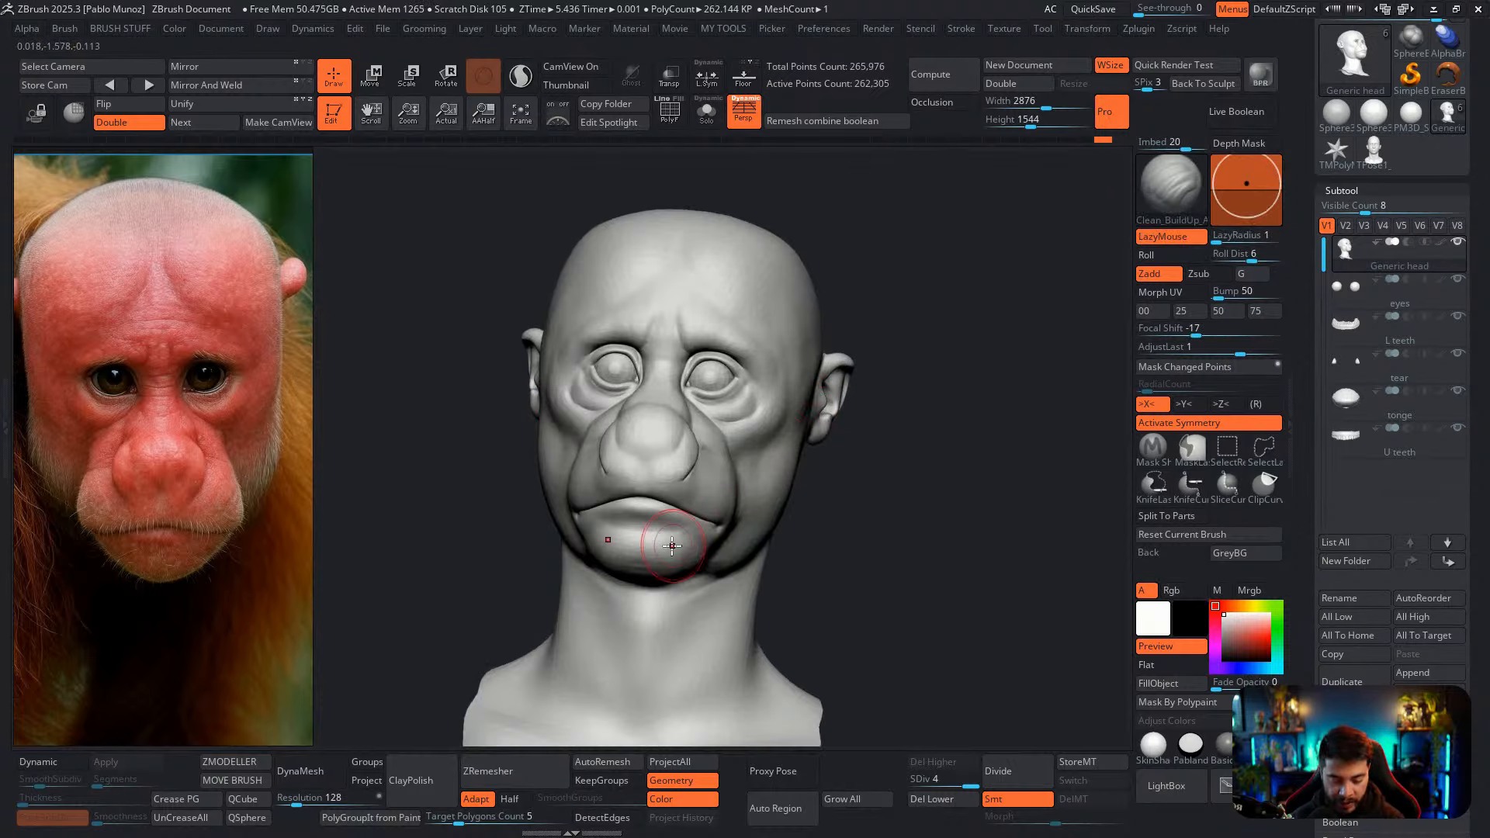
pyautogui.moveTo(672, 545); pyautogui.dragTo(675, 536)
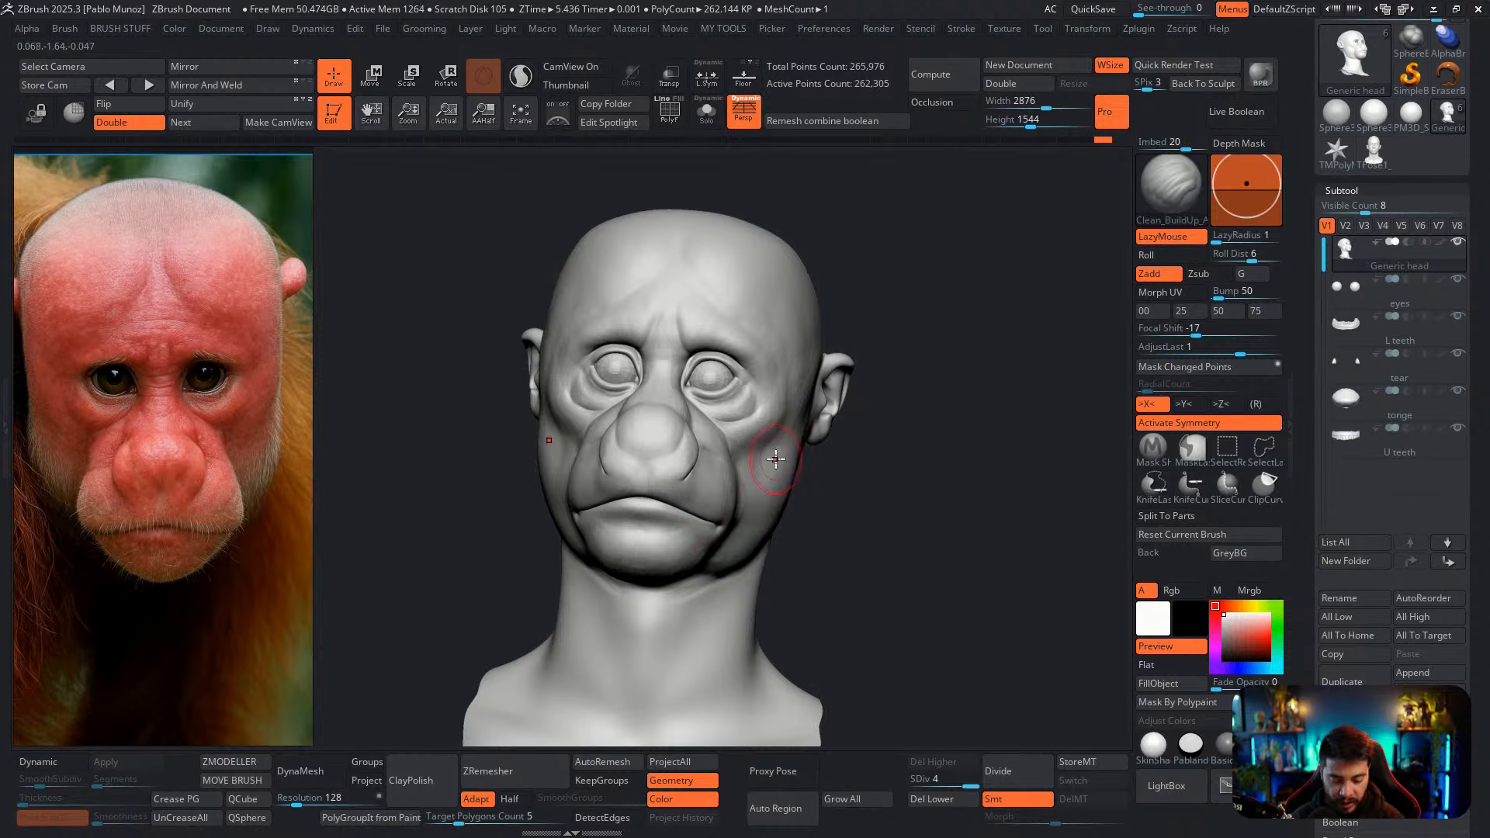
# Define the raised forms on both sides of the upper forehead with Clean_BuildUp strokes
pyautogui.keyDown('shift'); pyautogui.moveTo(776, 459); pyautogui.dragTo(742, 469, button='right'); pyautogui.keyUp('shift')
pyautogui.moveTo(686, 296); pyautogui.dragTo(664, 338, button='right')
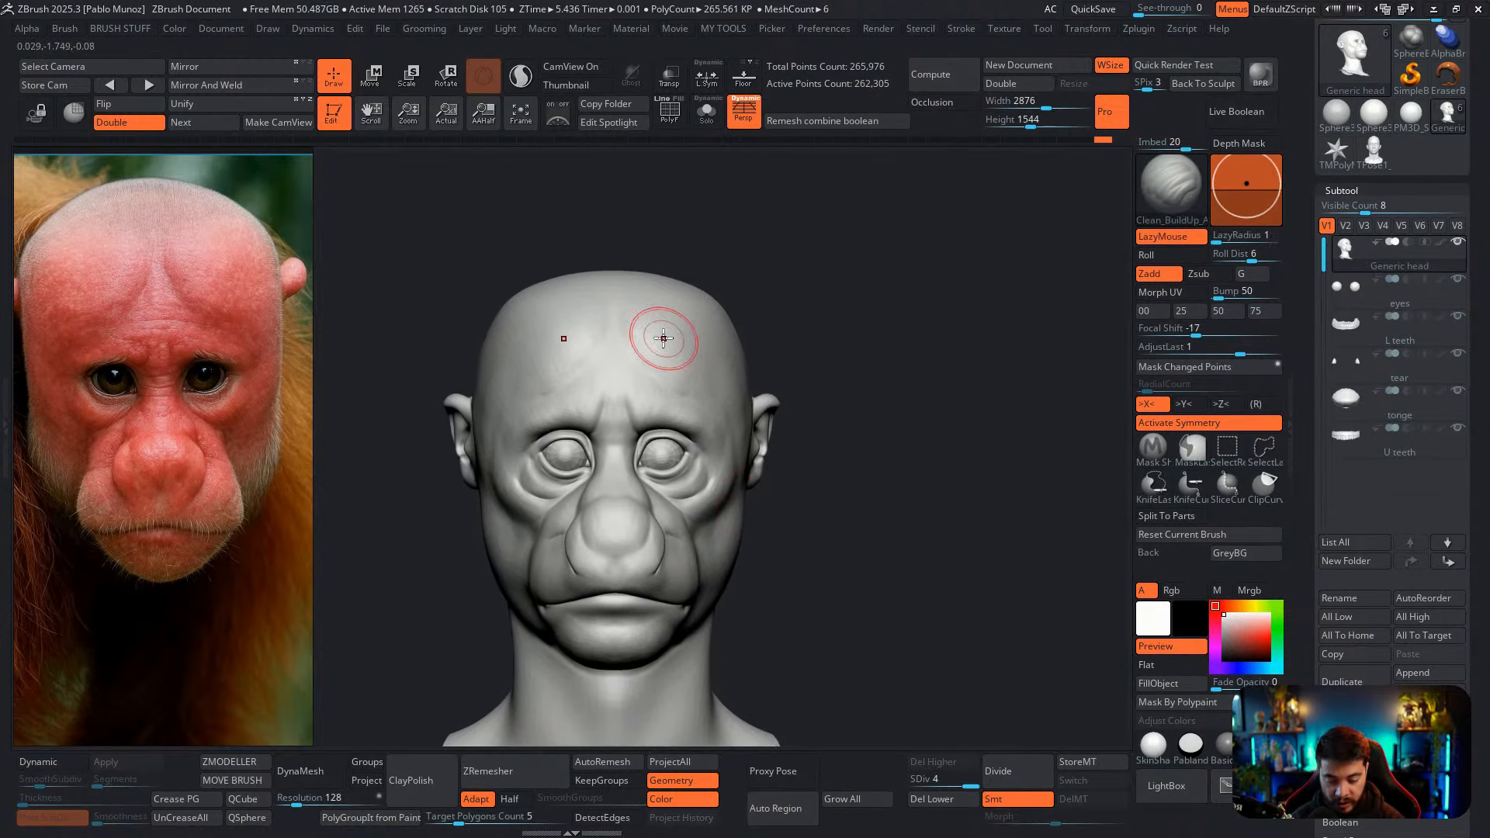
pyautogui.moveTo(626, 322); pyautogui.dragTo(654, 341)
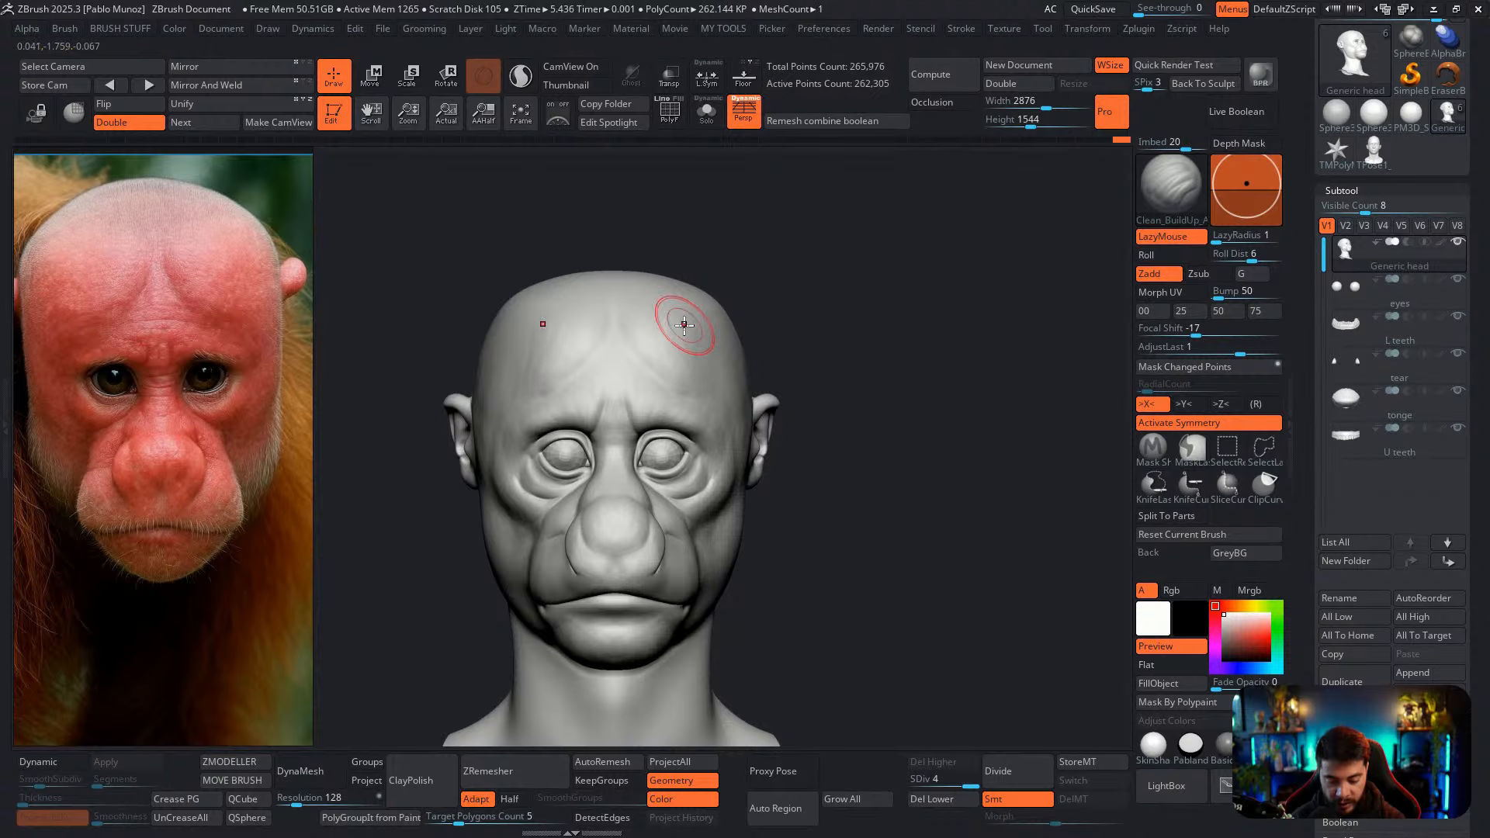
pyautogui.moveTo(681, 322); pyautogui.dragTo(695, 332, button='right')
# Strengthen the jawline from below the ear toward the chin with broad build-up strokes
pyautogui.moveTo(786, 458); pyautogui.dragTo(745, 466, button='right')
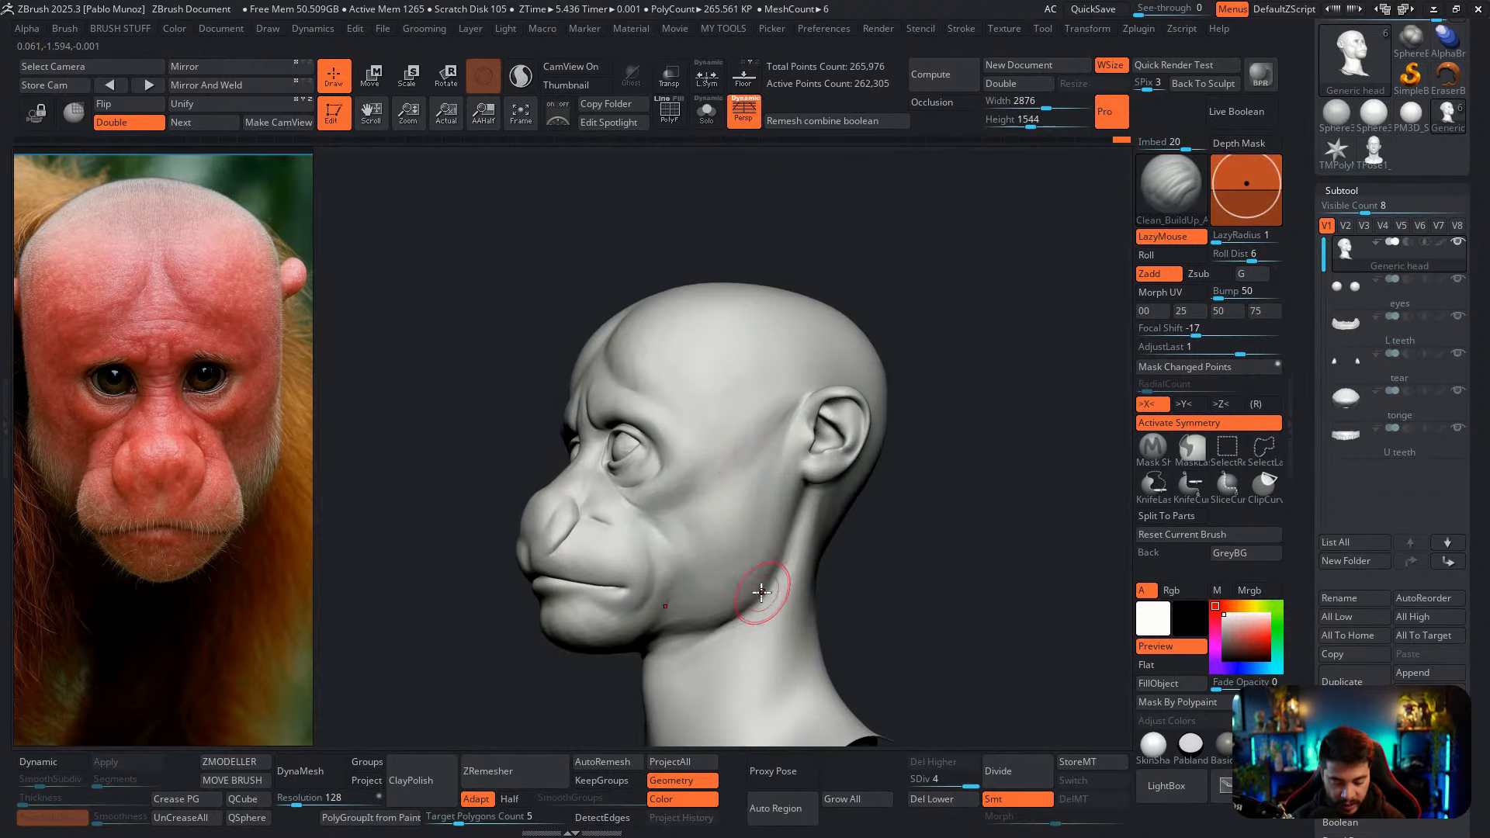
pyautogui.moveTo(761, 593); pyautogui.dragTo(745, 593, button='right')
pyautogui.moveTo(745, 593)
pyautogui.keyDown('alt'); pyautogui.mouseDown(button='right')
pyautogui.moveTo(769, 528)
pyautogui.moveTo(728, 538)
pyautogui.moveTo(713, 607)
pyautogui.moveTo(708, 503)
pyautogui.mouseUp(button='right'); pyautogui.keyUp('alt')
pyautogui.moveTo(717, 500)
pyautogui.mouseDown()
pyautogui.moveTo(638, 549)
pyautogui.moveTo(792, 466)
pyautogui.moveTo(674, 525)
pyautogui.mouseUp()
pyautogui.moveTo(738, 478)
pyautogui.mouseDown()
pyautogui.moveTo(649, 539)
pyautogui.moveTo(752, 482)
pyautogui.moveTo(644, 546)
pyautogui.mouseUp()
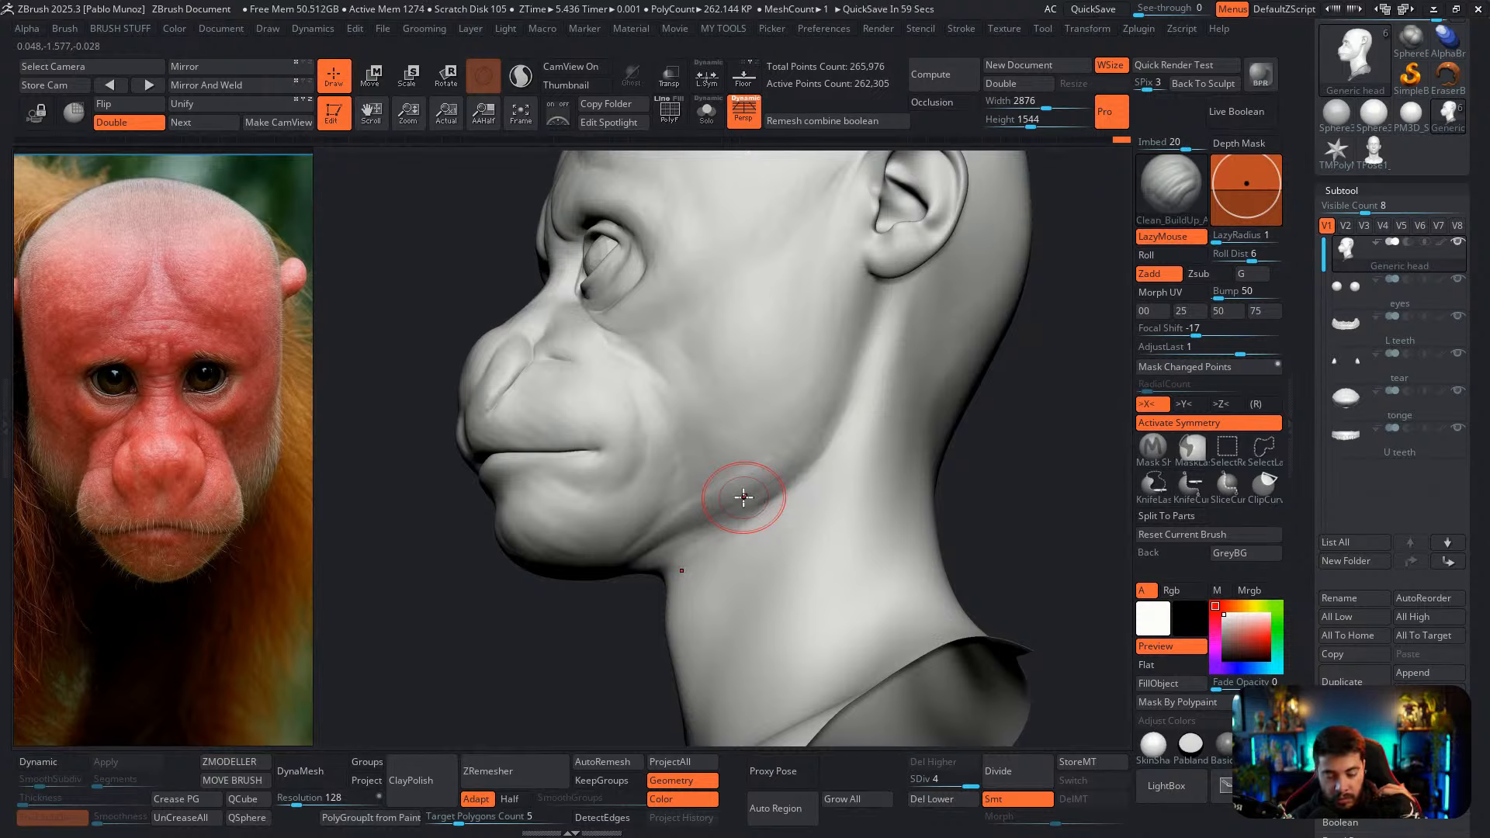
pyautogui.moveTo(743, 496)
pyautogui.mouseDown()
pyautogui.moveTo(692, 537)
pyautogui.moveTo(681, 513)
pyautogui.moveTo(705, 542)
pyautogui.moveTo(685, 489)
pyautogui.mouseUp()
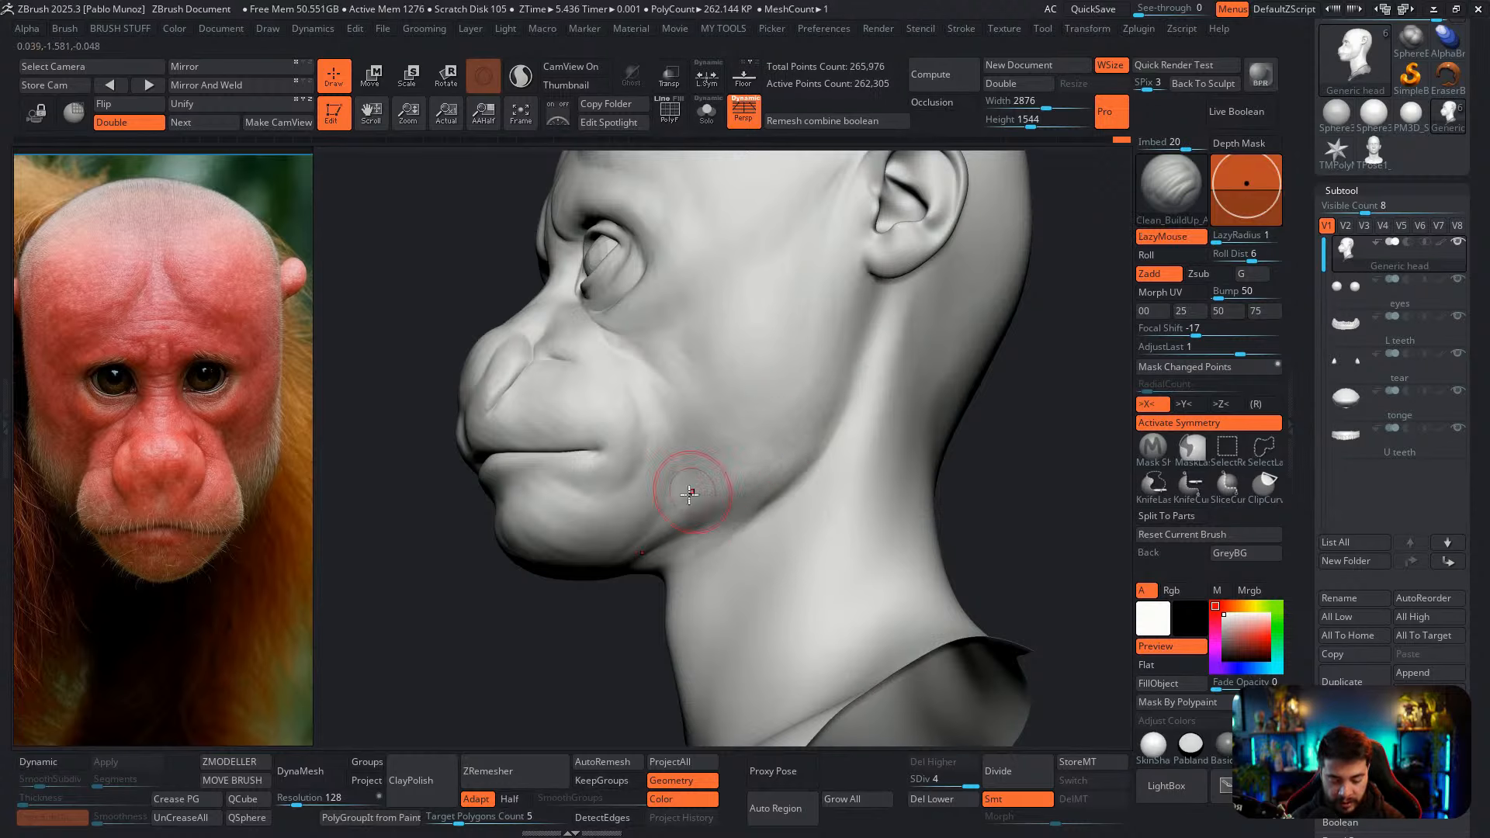
# Refine the lower lip and the fold below the mouth corner
pyautogui.moveTo(637, 460)
pyautogui.keyDown('alt'); pyautogui.mouseDown(button='right')
pyautogui.moveTo(661, 442)
pyautogui.moveTo(580, 387)
pyautogui.mouseUp(button='right'); pyautogui.keyUp('alt')
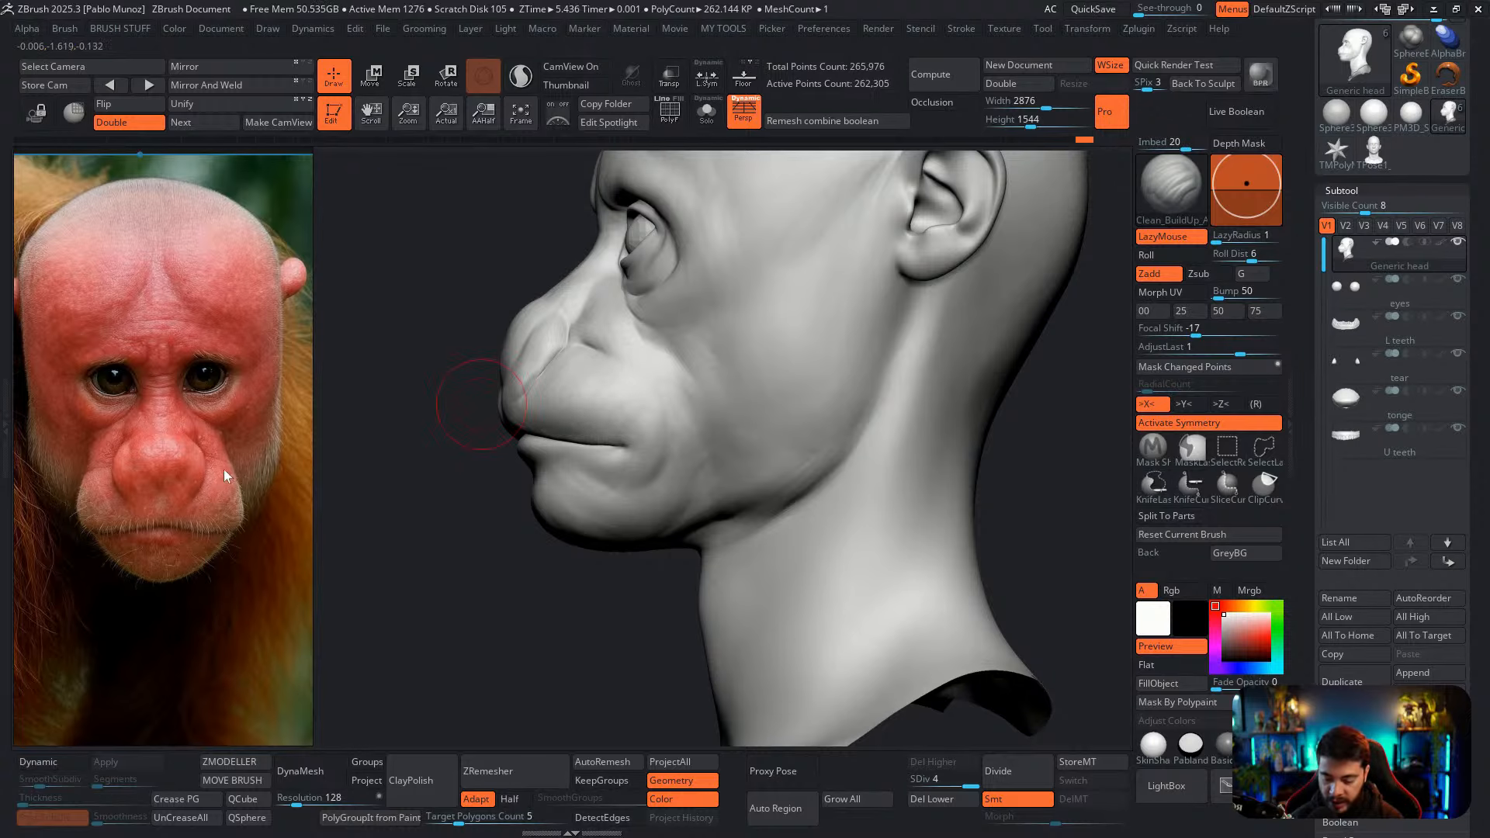
pyautogui.moveTo(565, 389)
pyautogui.mouseDown(button='right')
pyautogui.moveTo(799, 362)
pyautogui.moveTo(628, 437)
pyautogui.mouseUp(button='right')
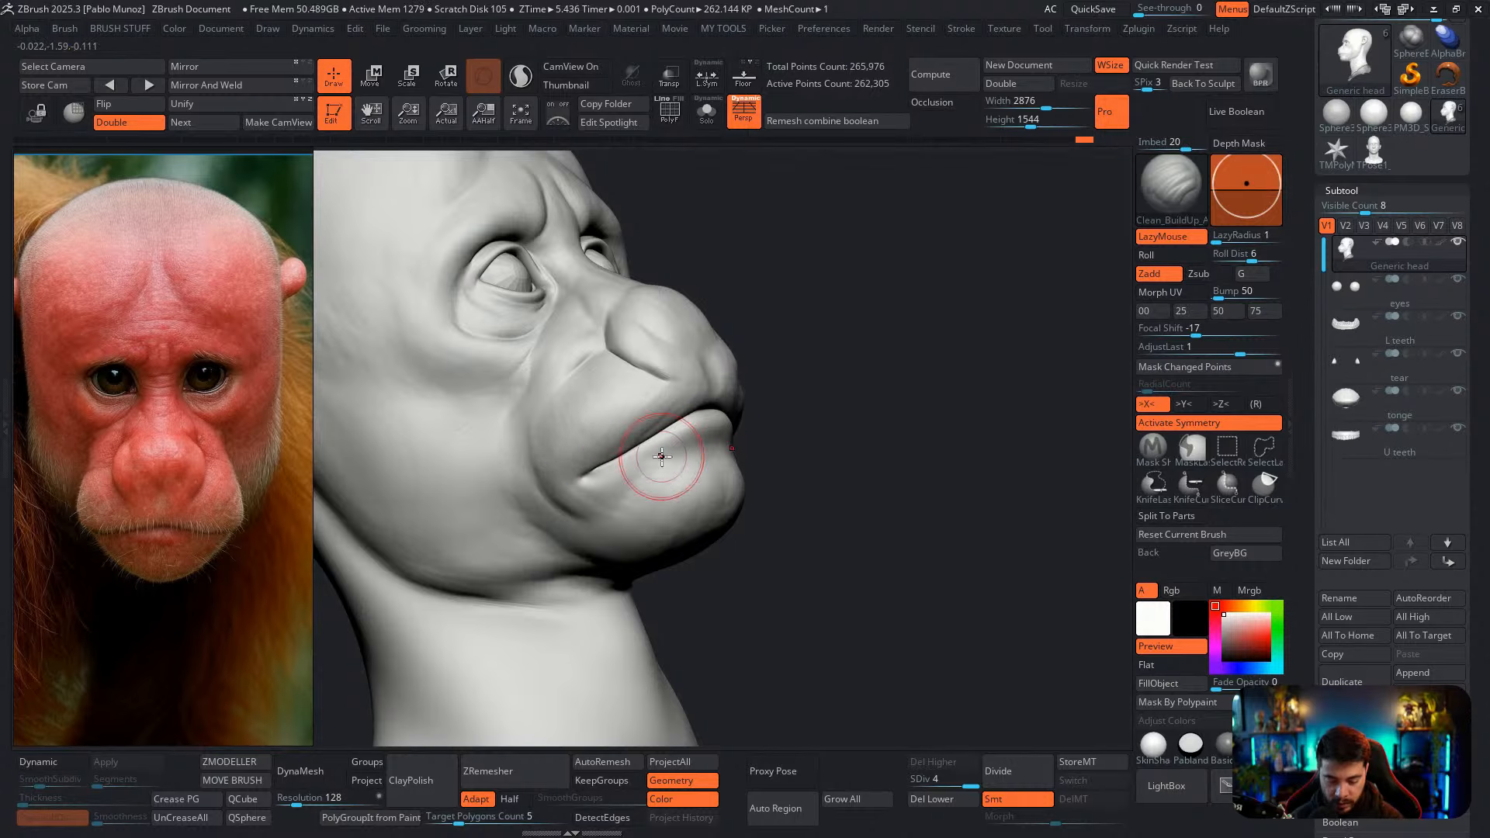
pyautogui.moveTo(661, 456); pyautogui.dragTo(620, 471)
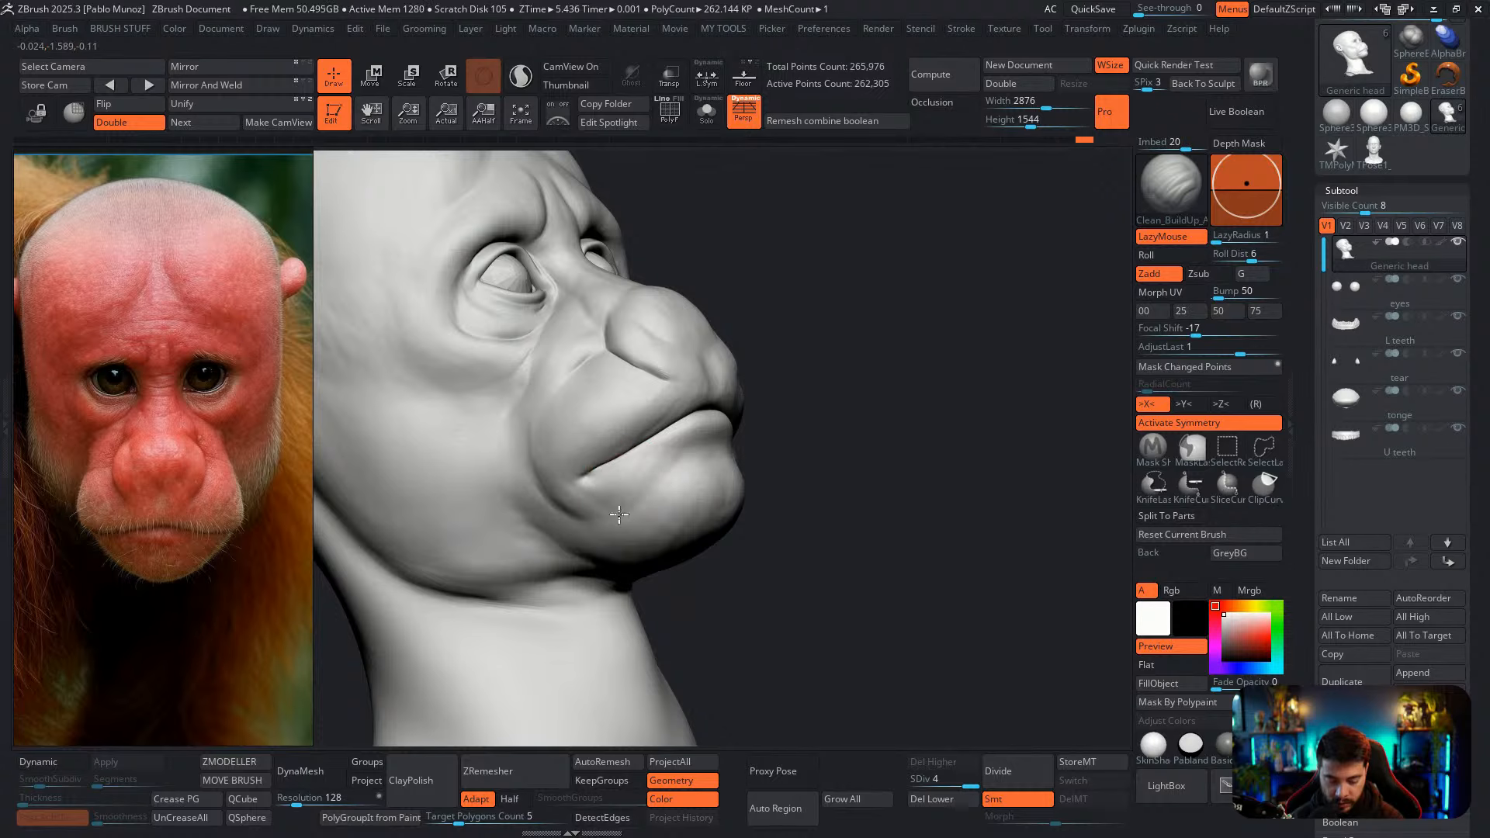
pyautogui.keyDown('shift'); pyautogui.moveTo(873, 384); pyautogui.dragTo(846, 510); pyautogui.keyUp('shift')
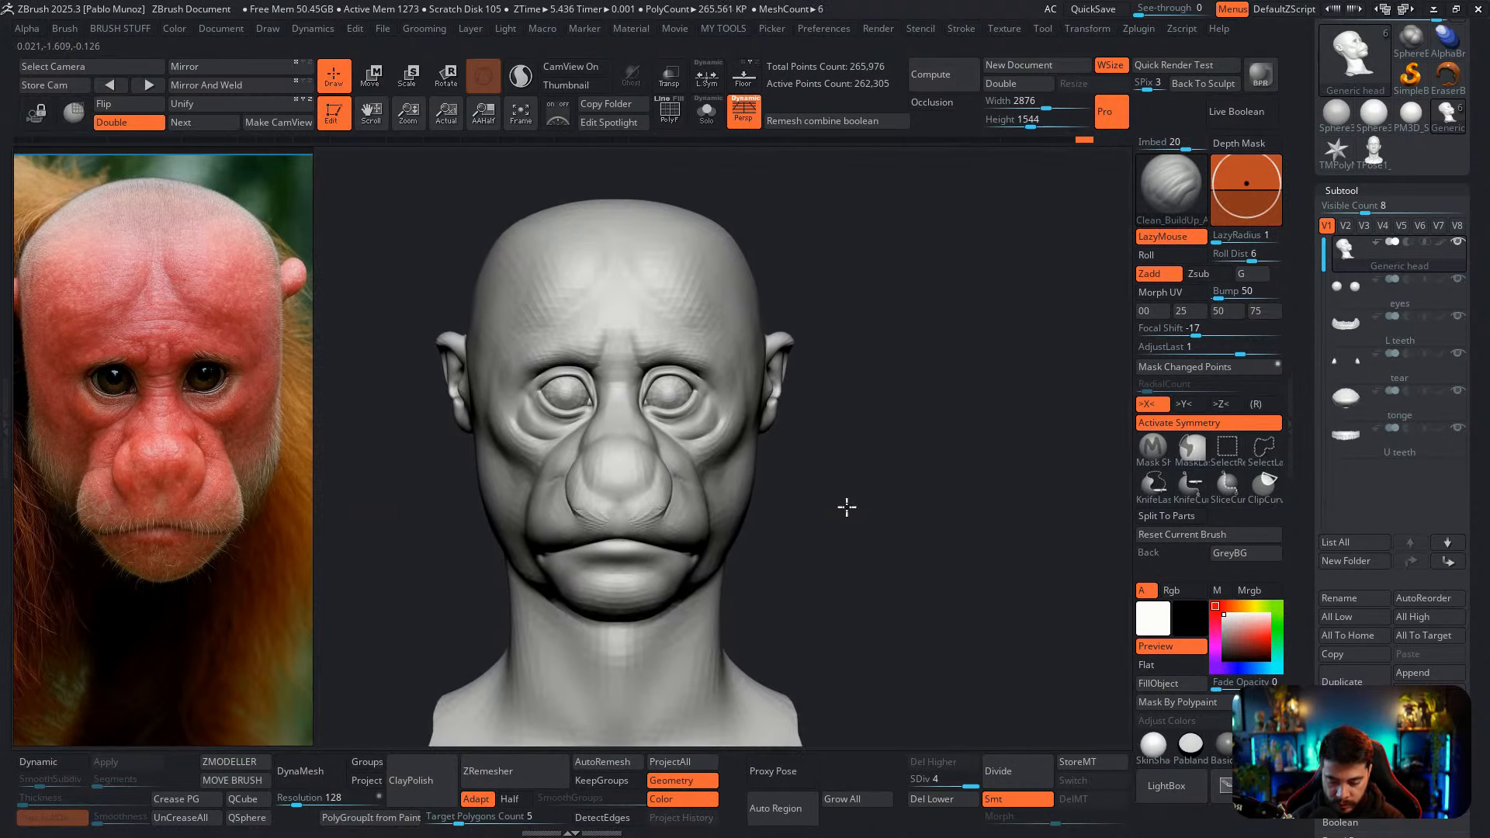
# Sculpt the cheekbone from the outer eye toward the ear and fill out the cheek plane below it
pyautogui.moveTo(727, 426); pyautogui.dragTo(727, 441)
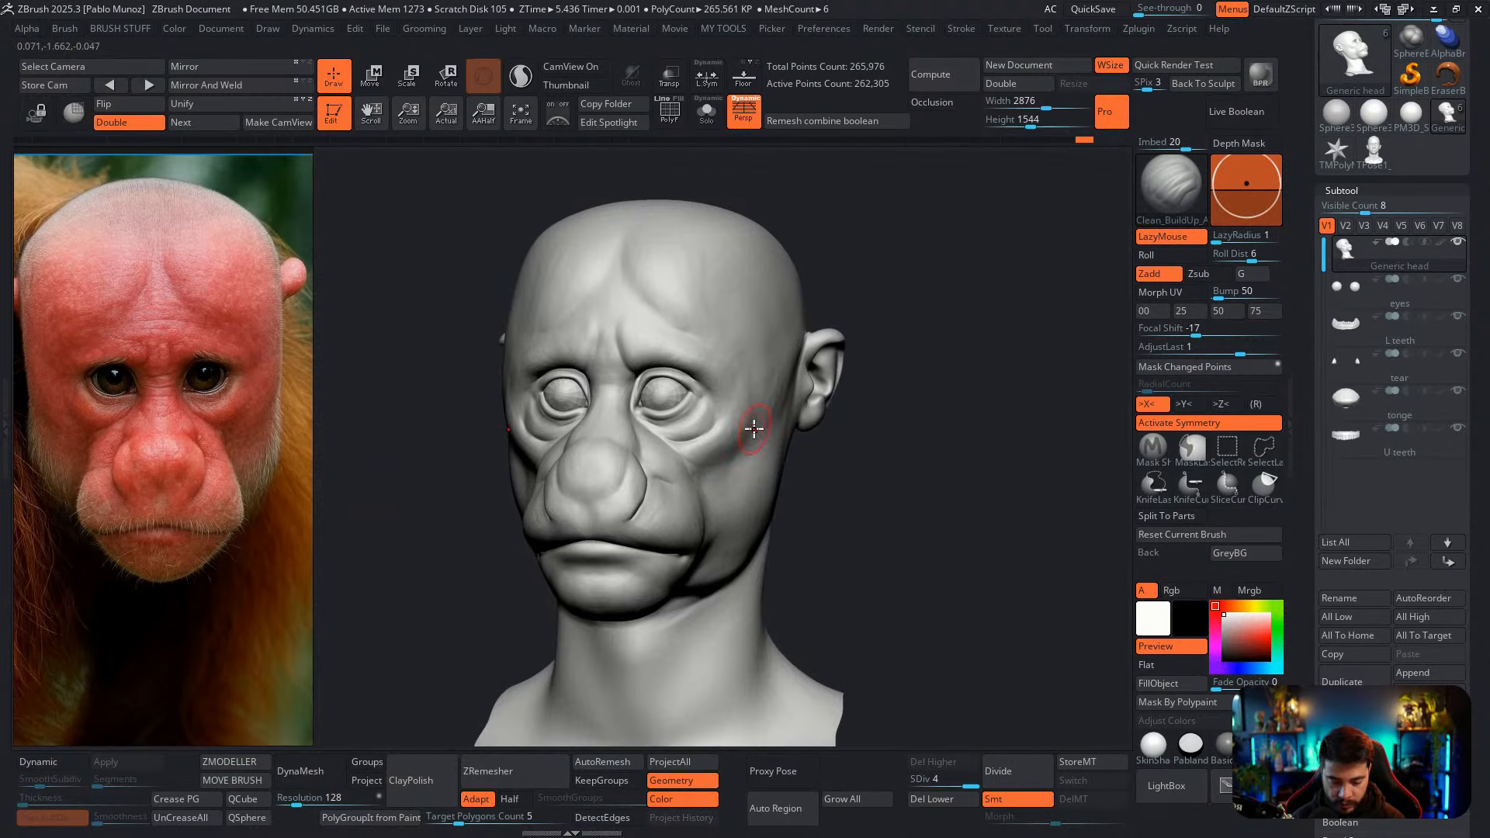
pyautogui.press('space')
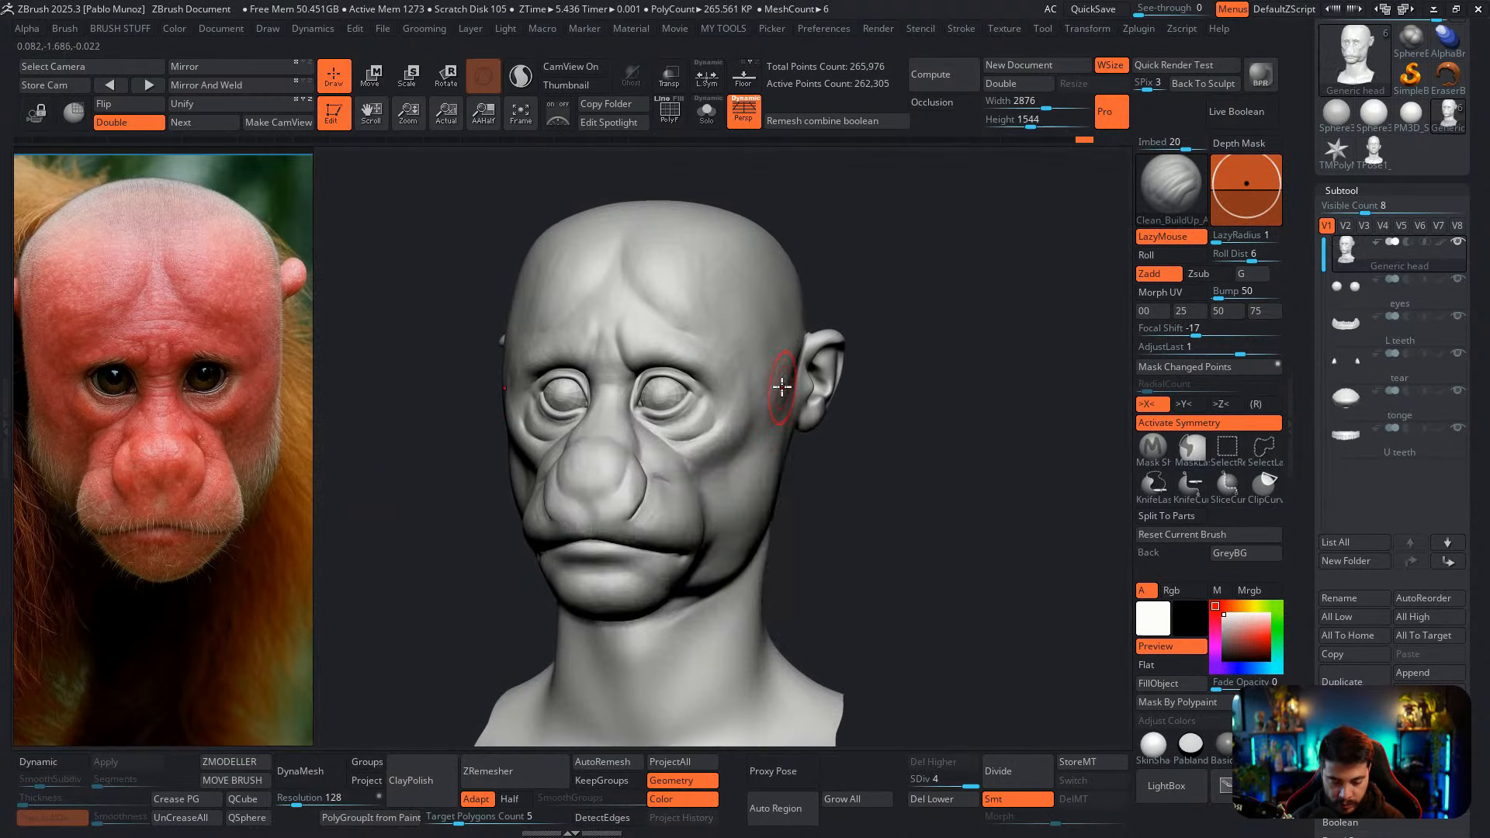
pyautogui.moveTo(777, 406)
pyautogui.mouseDown()
pyautogui.moveTo(778, 393)
pyautogui.moveTo(758, 412)
pyautogui.mouseUp()
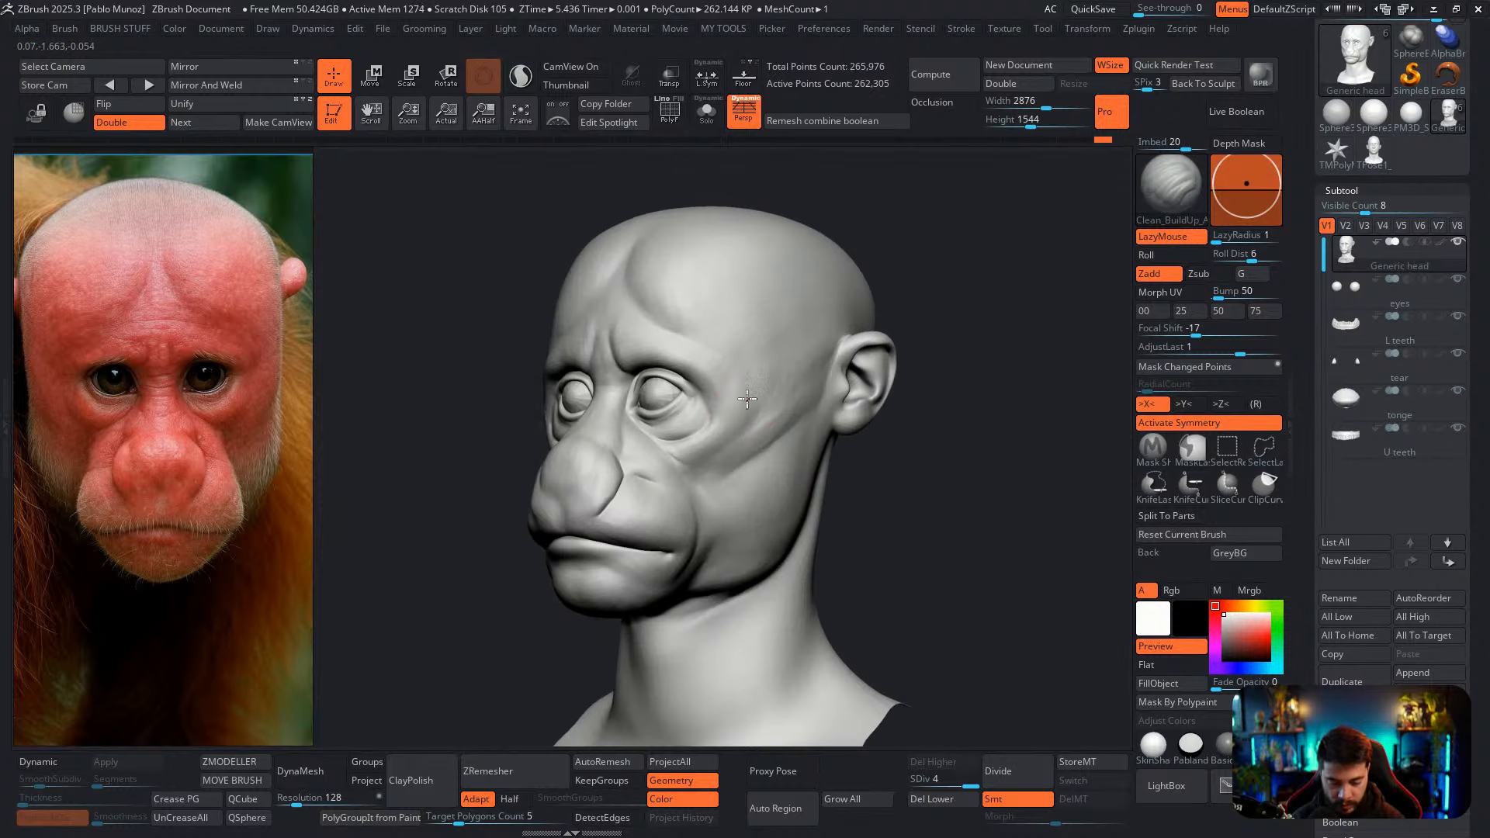
pyautogui.moveTo(747, 399)
pyautogui.mouseDown()
pyautogui.moveTo(753, 411)
pyautogui.moveTo(810, 373)
pyautogui.moveTo(788, 401)
pyautogui.moveTo(785, 364)
pyautogui.moveTo(768, 426)
pyautogui.moveTo(778, 383)
pyautogui.mouseUp()
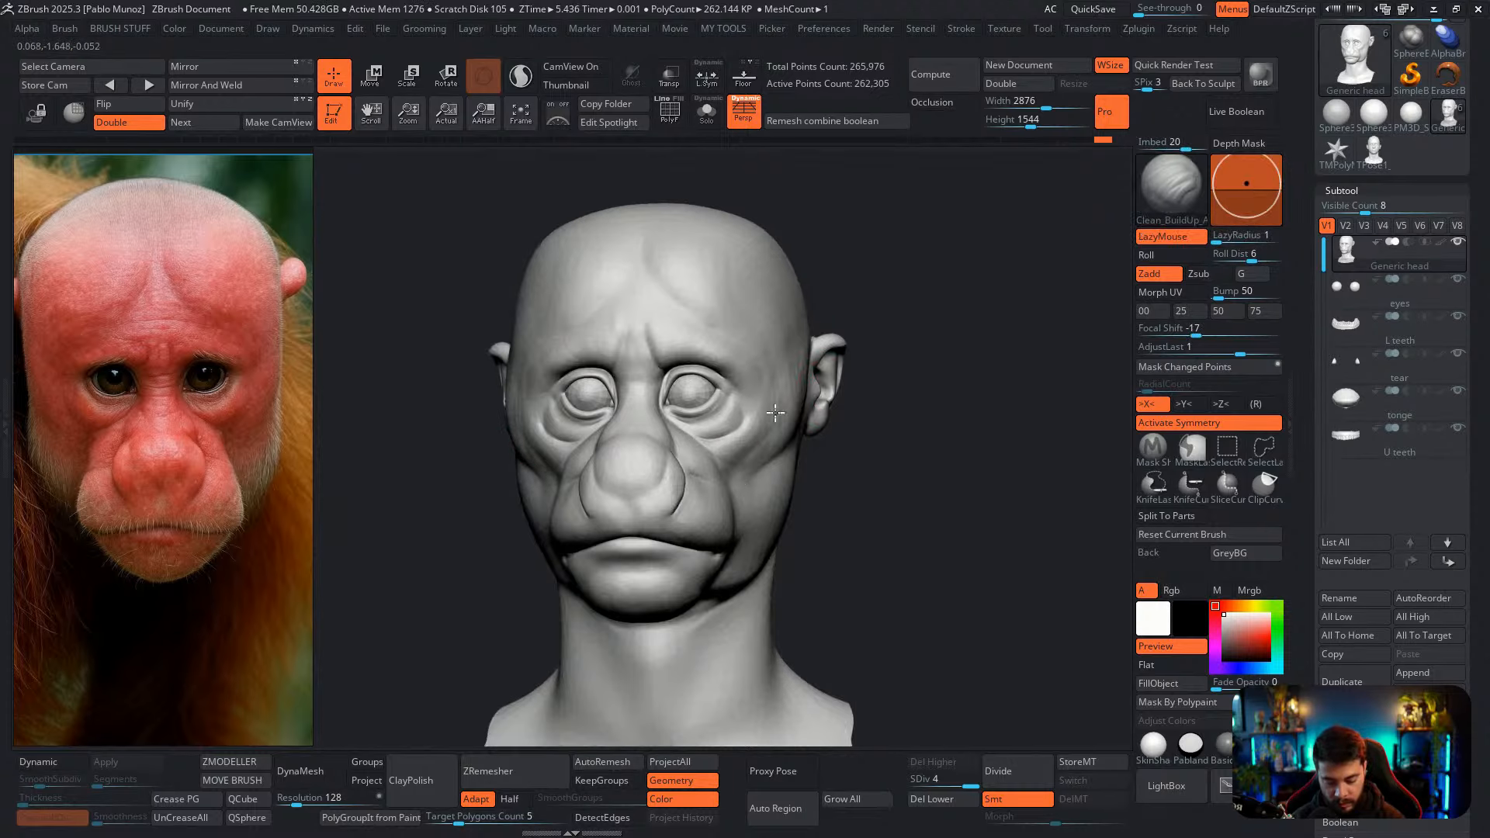
pyautogui.moveTo(776, 413); pyautogui.dragTo(751, 468)
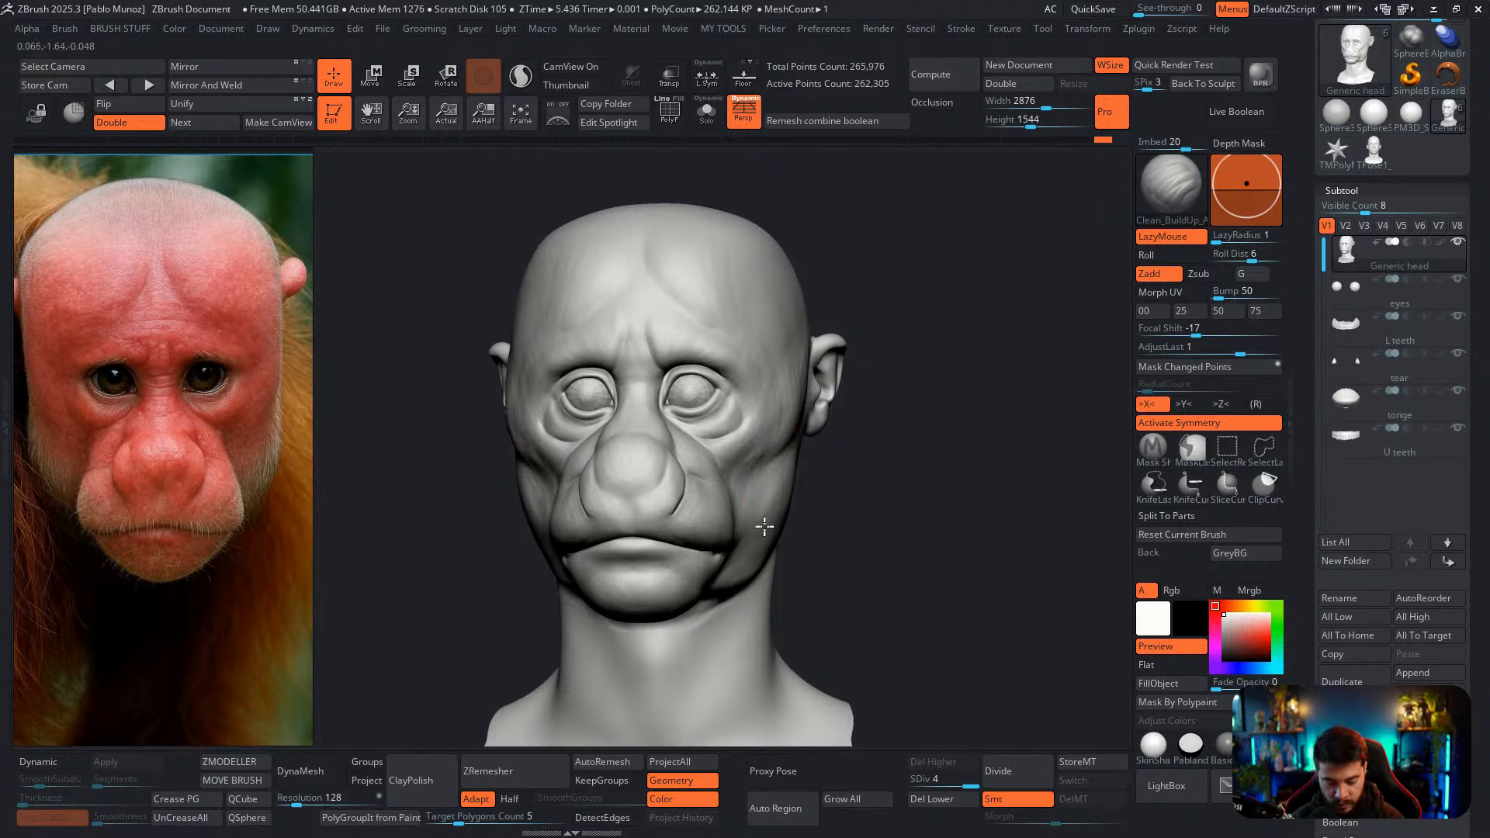
pyautogui.press('shift')
pyautogui.moveTo(812, 451)
pyautogui.keyDown('shift'); pyautogui.mouseDown()
pyautogui.moveTo(825, 463)
pyautogui.moveTo(756, 477)
pyautogui.mouseUp(); pyautogui.keyUp('shift')
# Build up the upper side of the forehead above the temple with the Clean_BuildUp brush
pyautogui.press('s')
pyautogui.moveTo(765, 279); pyautogui.dragTo(781, 259)
pyautogui.keyDown('alt'); pyautogui.moveTo(860, 329); pyautogui.dragTo(861, 310); pyautogui.keyUp('alt')
pyautogui.keyDown('shift'); pyautogui.moveTo(861, 312); pyautogui.dragTo(884, 336); pyautogui.keyUp('shift')
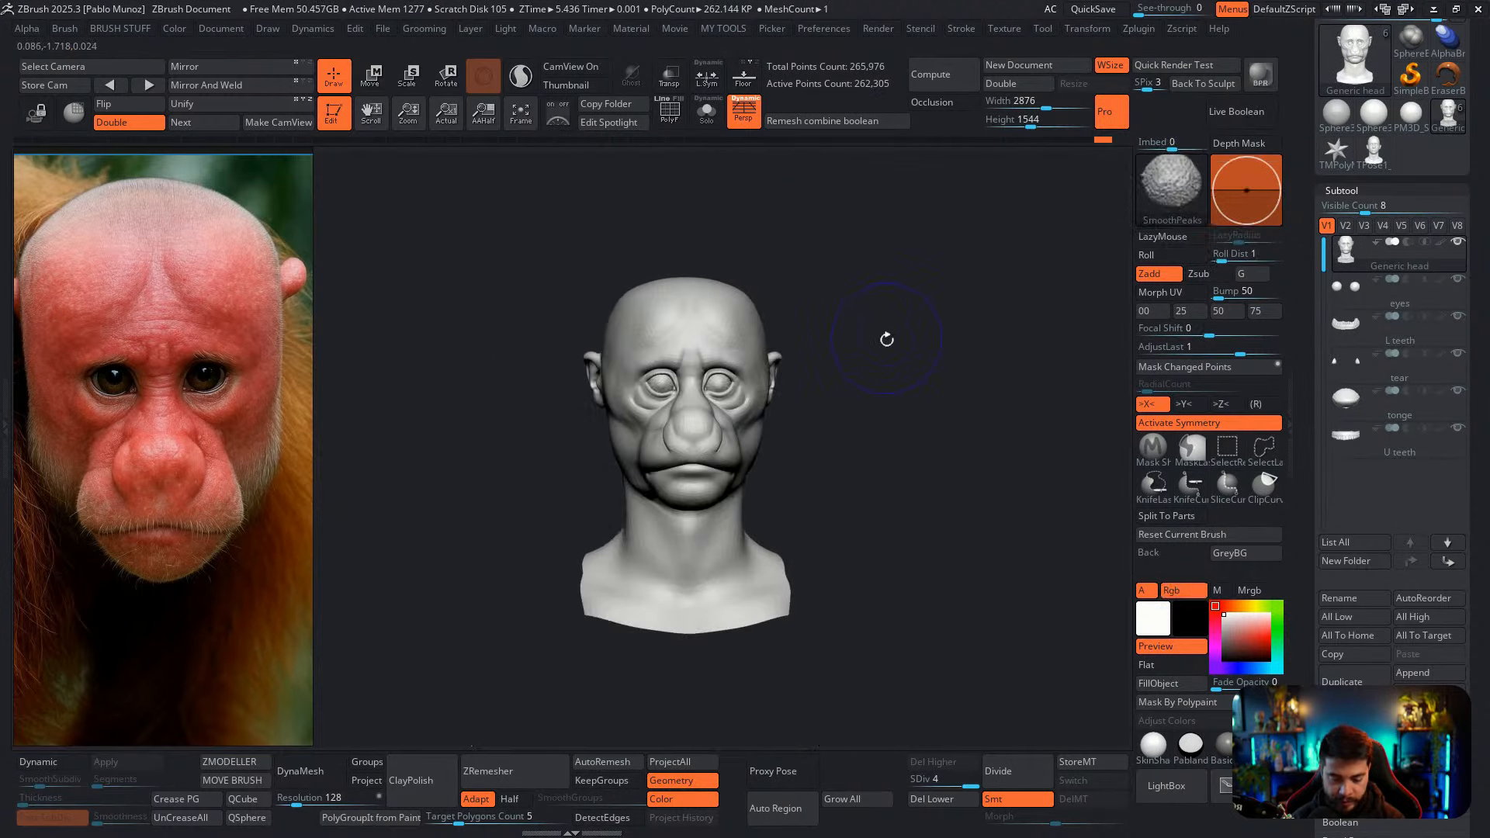
pyautogui.moveTo(870, 433)
pyautogui.keyDown('alt'); pyautogui.mouseDown()
pyautogui.moveTo(791, 483)
pyautogui.moveTo(794, 433)
pyautogui.moveTo(758, 469)
pyautogui.moveTo(755, 512)
pyautogui.moveTo(817, 494)
pyautogui.mouseUp(); pyautogui.keyUp('alt')
# Adjust the side silhouette of the skull with a large Move brush, working from the front and back
pyautogui.press('b')
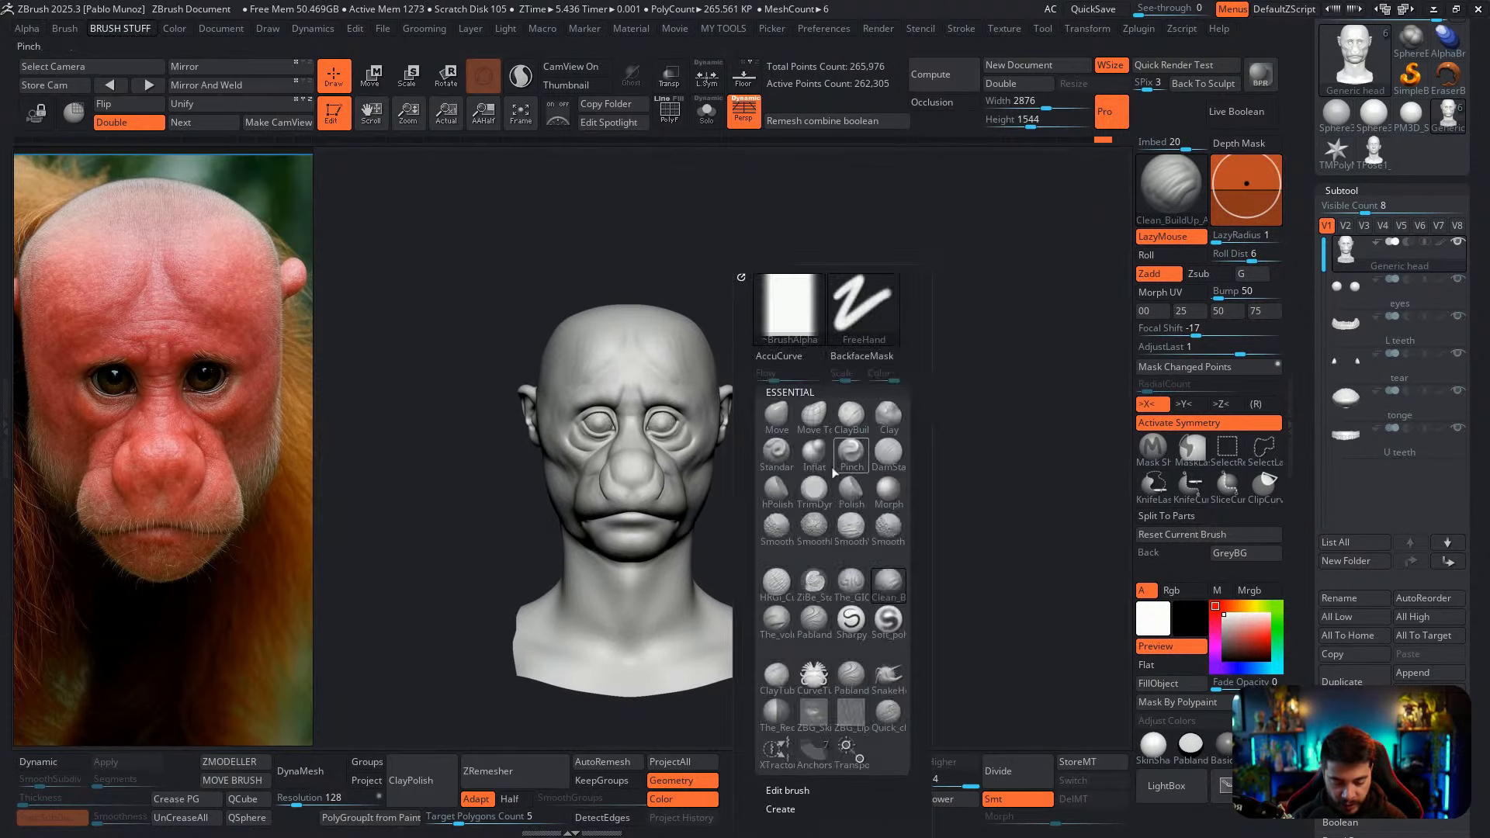
pyautogui.press('m')
pyautogui.press('v')
pyautogui.press('space')
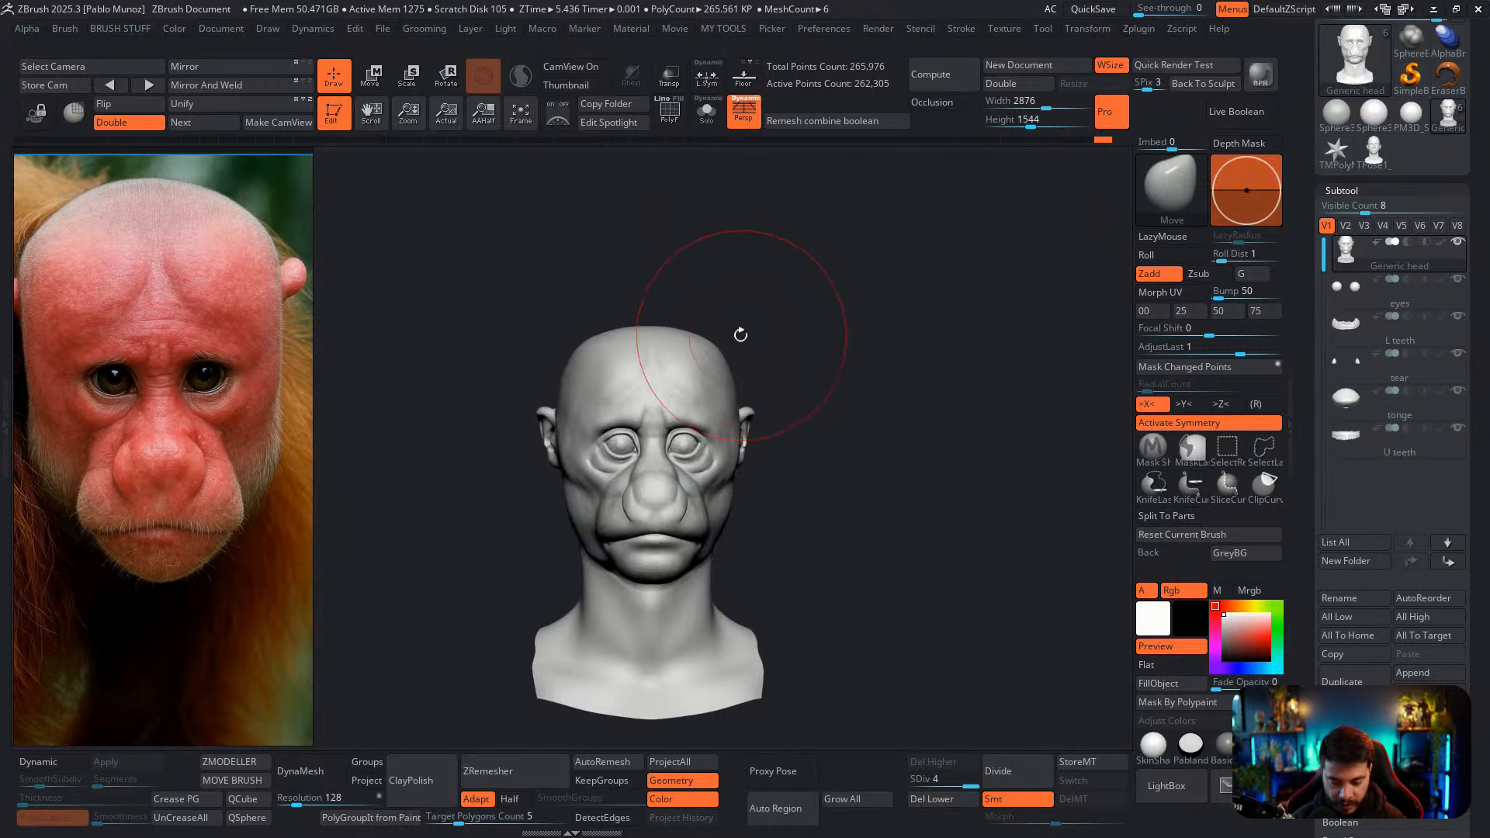
pyautogui.press('space')
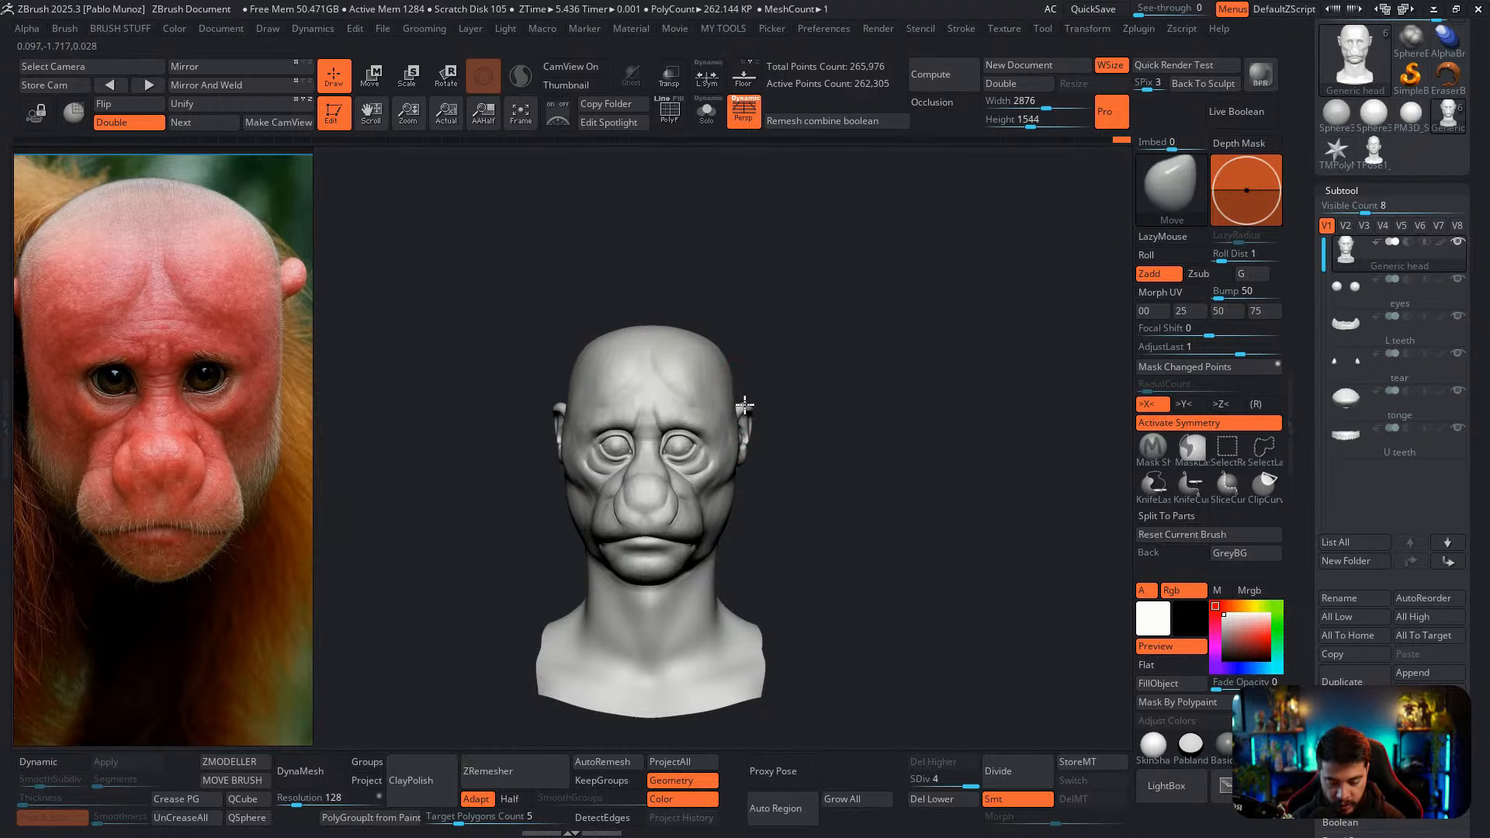
pyautogui.moveTo(752, 449)
pyautogui.mouseDown(button='right')
pyautogui.moveTo(799, 416)
pyautogui.moveTo(765, 452)
pyautogui.mouseUp(button='right')
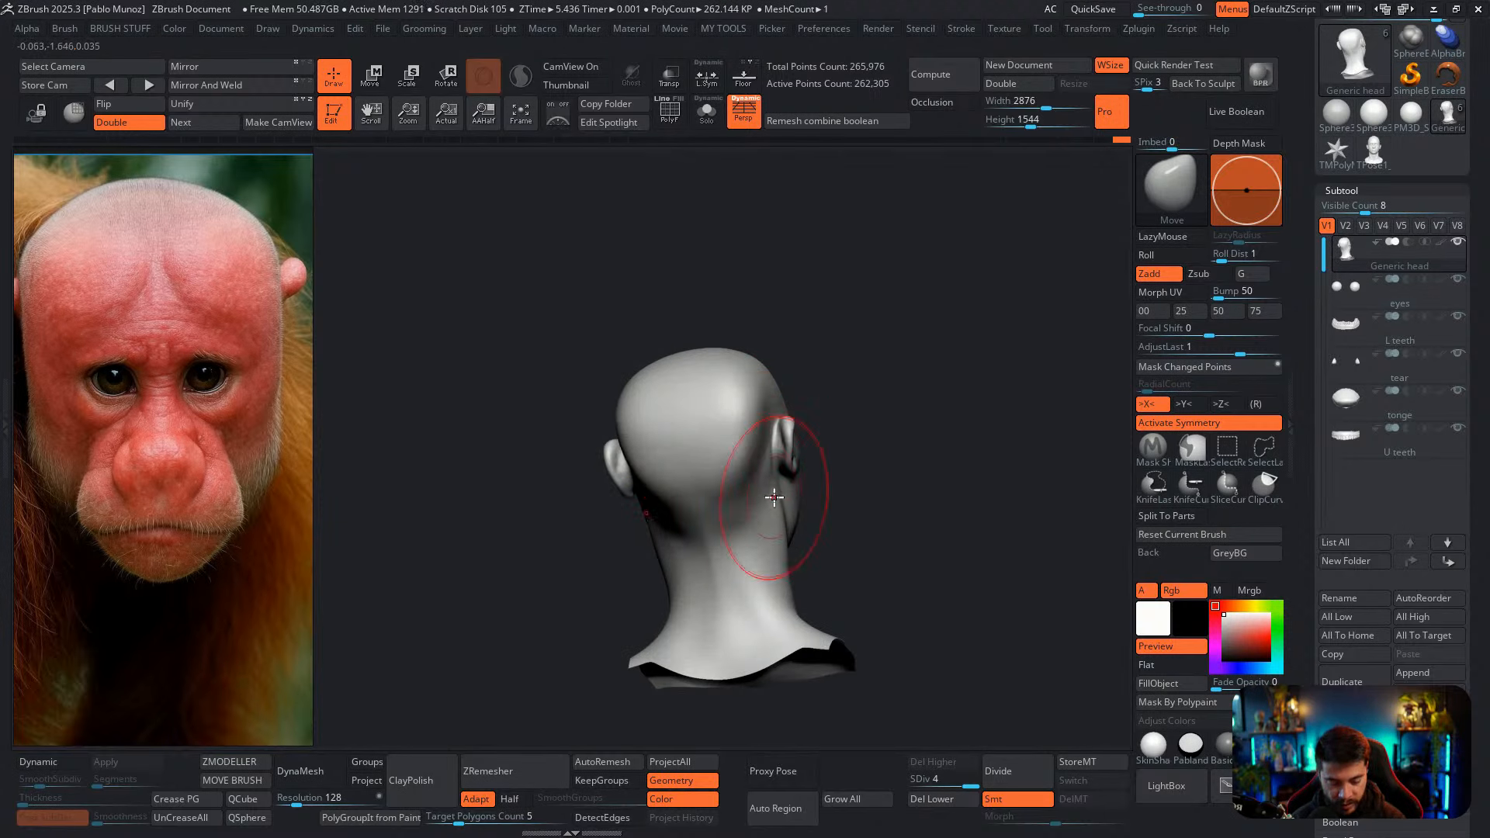
pyautogui.moveTo(738, 539)
pyautogui.keyDown('shift'); pyautogui.mouseDown(button='right')
pyautogui.moveTo(838, 459)
pyautogui.moveTo(908, 440)
pyautogui.moveTo(817, 489)
pyautogui.moveTo(725, 492)
pyautogui.mouseUp(button='right'); pyautogui.keyUp('shift')
# Pull in the corner of the jaw with the Move brush and check the head's wireframe
pyautogui.press('space')
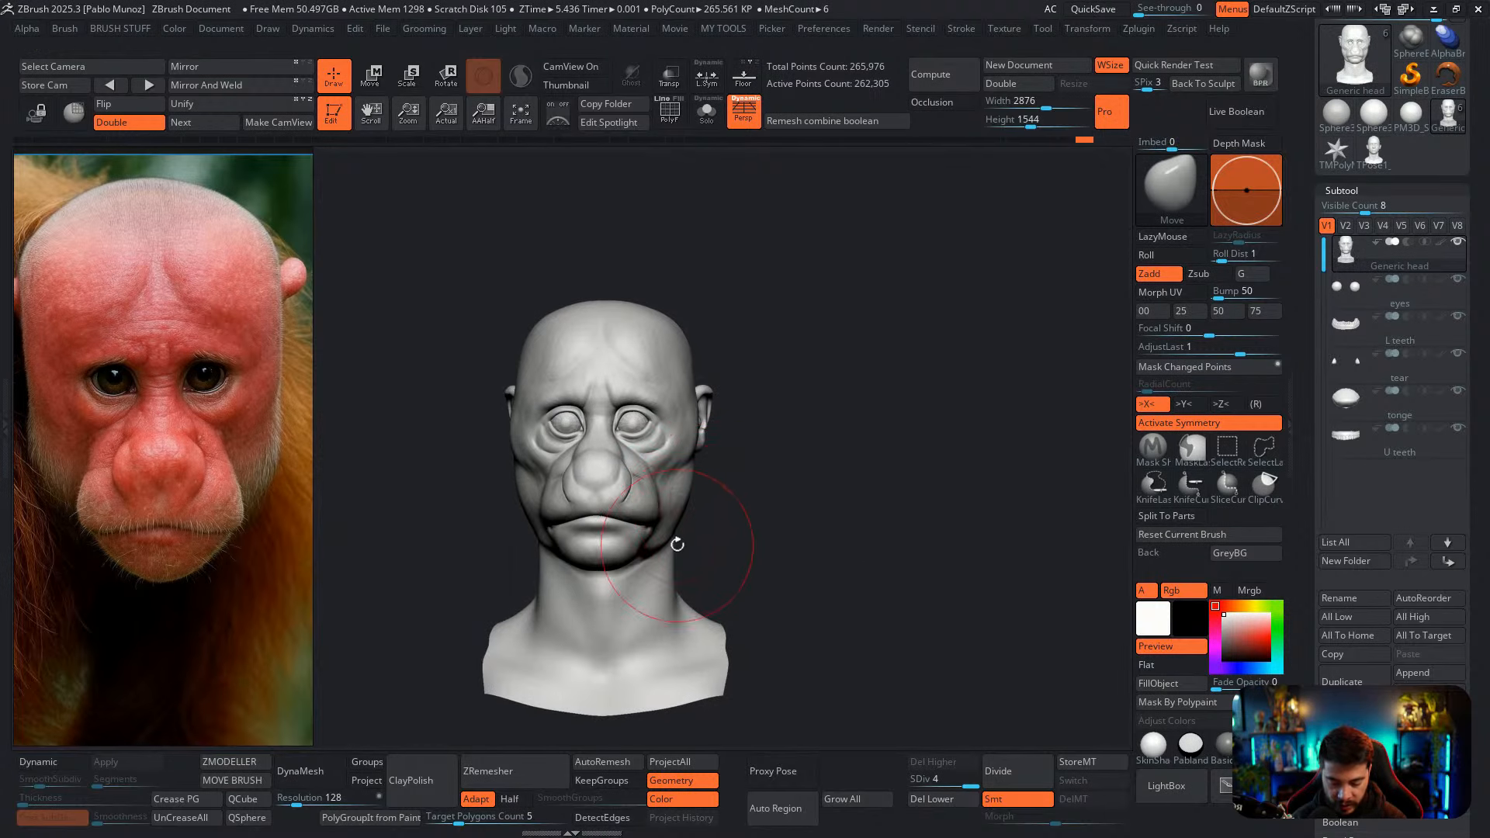
pyautogui.moveTo(678, 543); pyautogui.dragTo(662, 536)
pyautogui.keyDown('alt'); pyautogui.moveTo(720, 521); pyautogui.dragTo(762, 496, button='right'); pyautogui.keyUp('alt')
pyautogui.hotkey('shift', 'f')
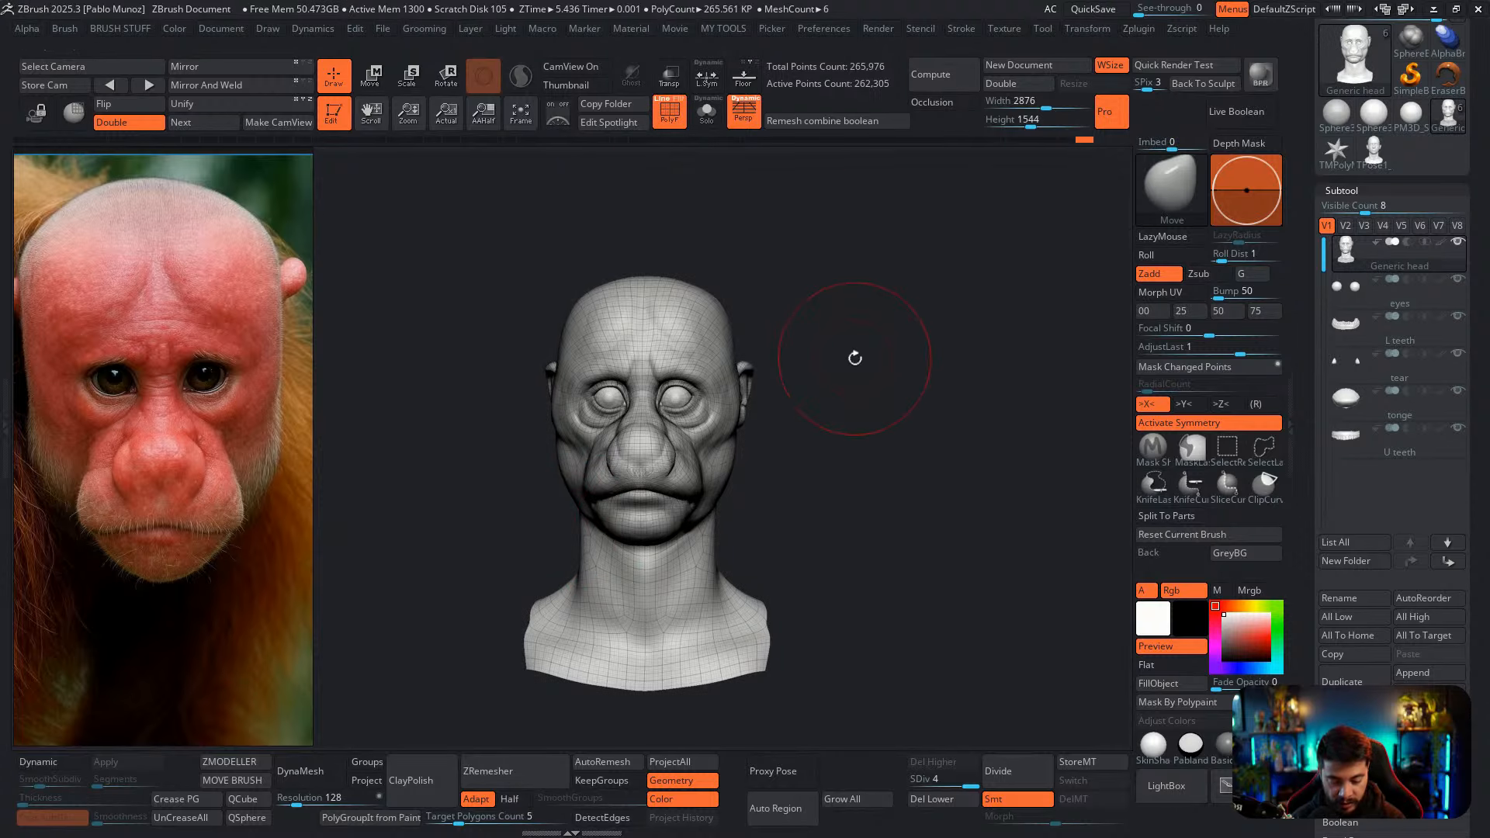
pyautogui.moveTo(855, 356); pyautogui.dragTo(839, 392, button='right')
pyautogui.click(672, 115)
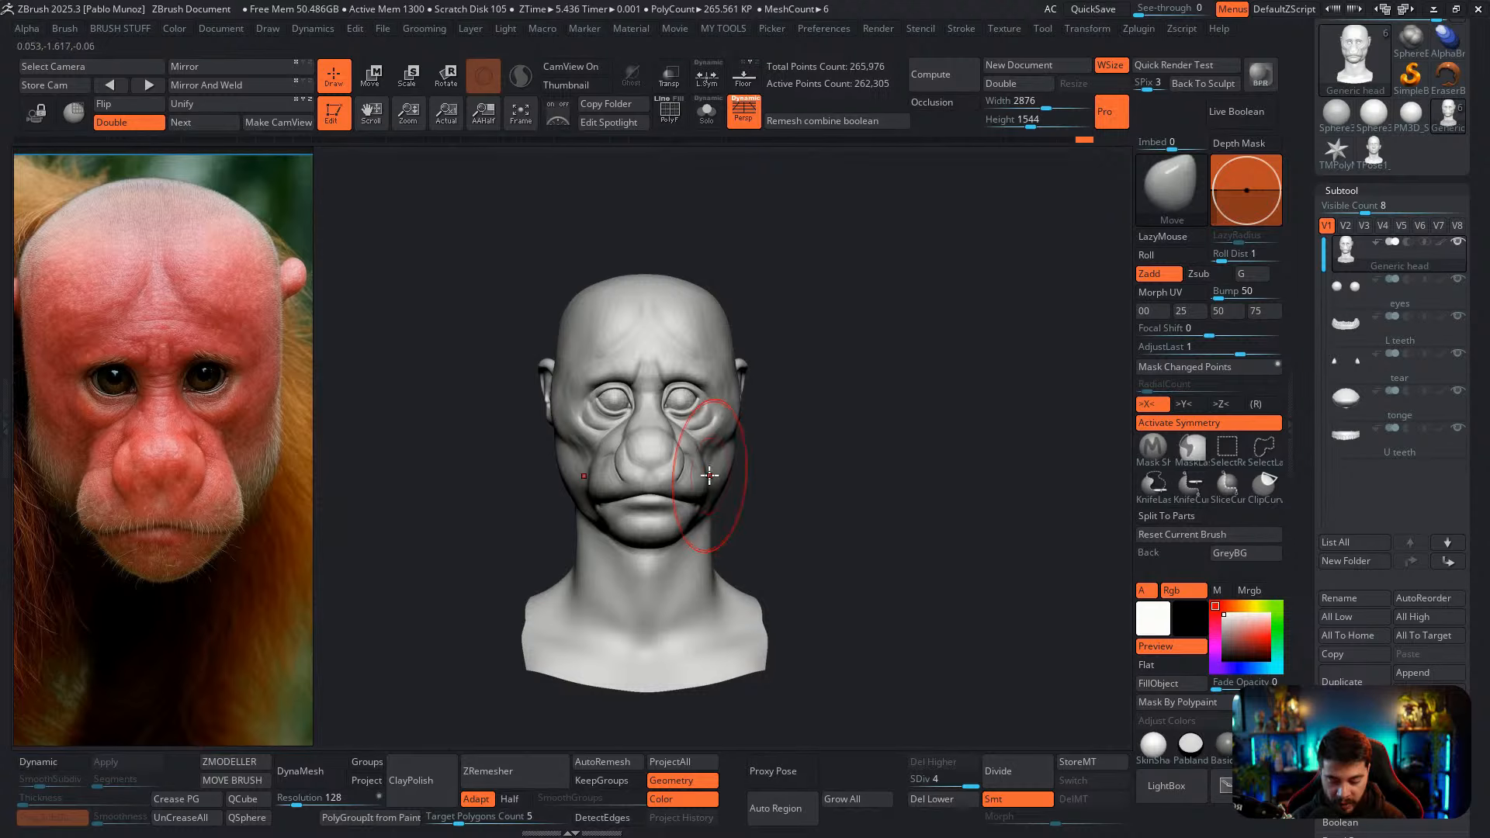
# Push in the cheek beside the muzzle and adjust the side of the nose with a smaller Move brush
pyautogui.press('space')
pyautogui.moveTo(710, 482); pyautogui.dragTo(701, 482)
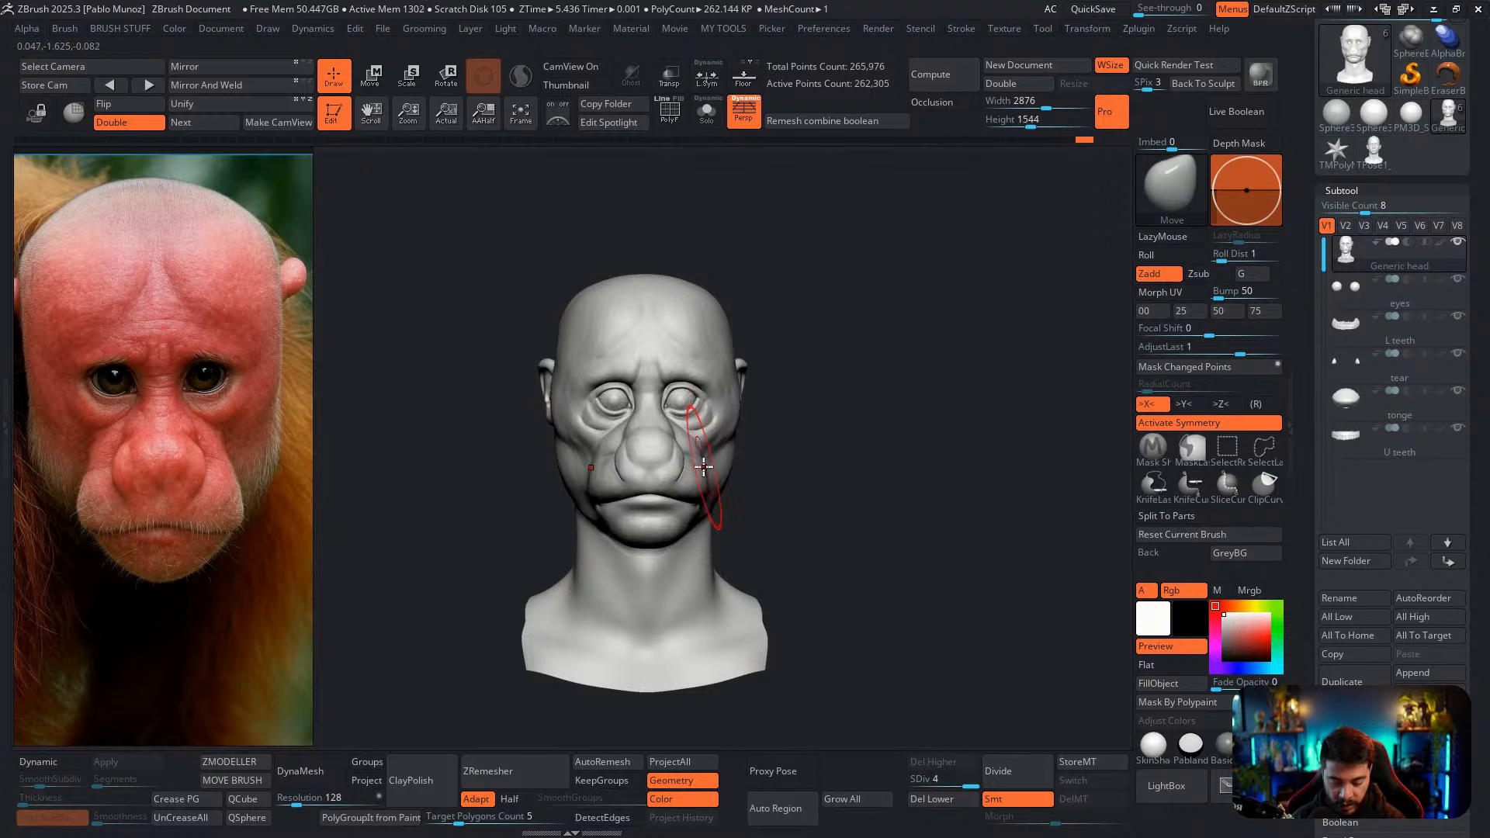
pyautogui.moveTo(617, 466); pyautogui.dragTo(664, 466, button='right')
pyautogui.press('space')
pyautogui.moveTo(663, 452); pyautogui.dragTo(658, 452)
pyautogui.keyDown('alt'); pyautogui.moveTo(556, 484); pyautogui.dragTo(559, 484); pyautogui.keyUp('alt')
pyautogui.moveTo(760, 430)
pyautogui.keyDown('shift'); pyautogui.mouseDown(button='right')
pyautogui.moveTo(689, 450)
pyautogui.moveTo(691, 465)
pyautogui.mouseUp(button='right'); pyautogui.keyUp('shift')
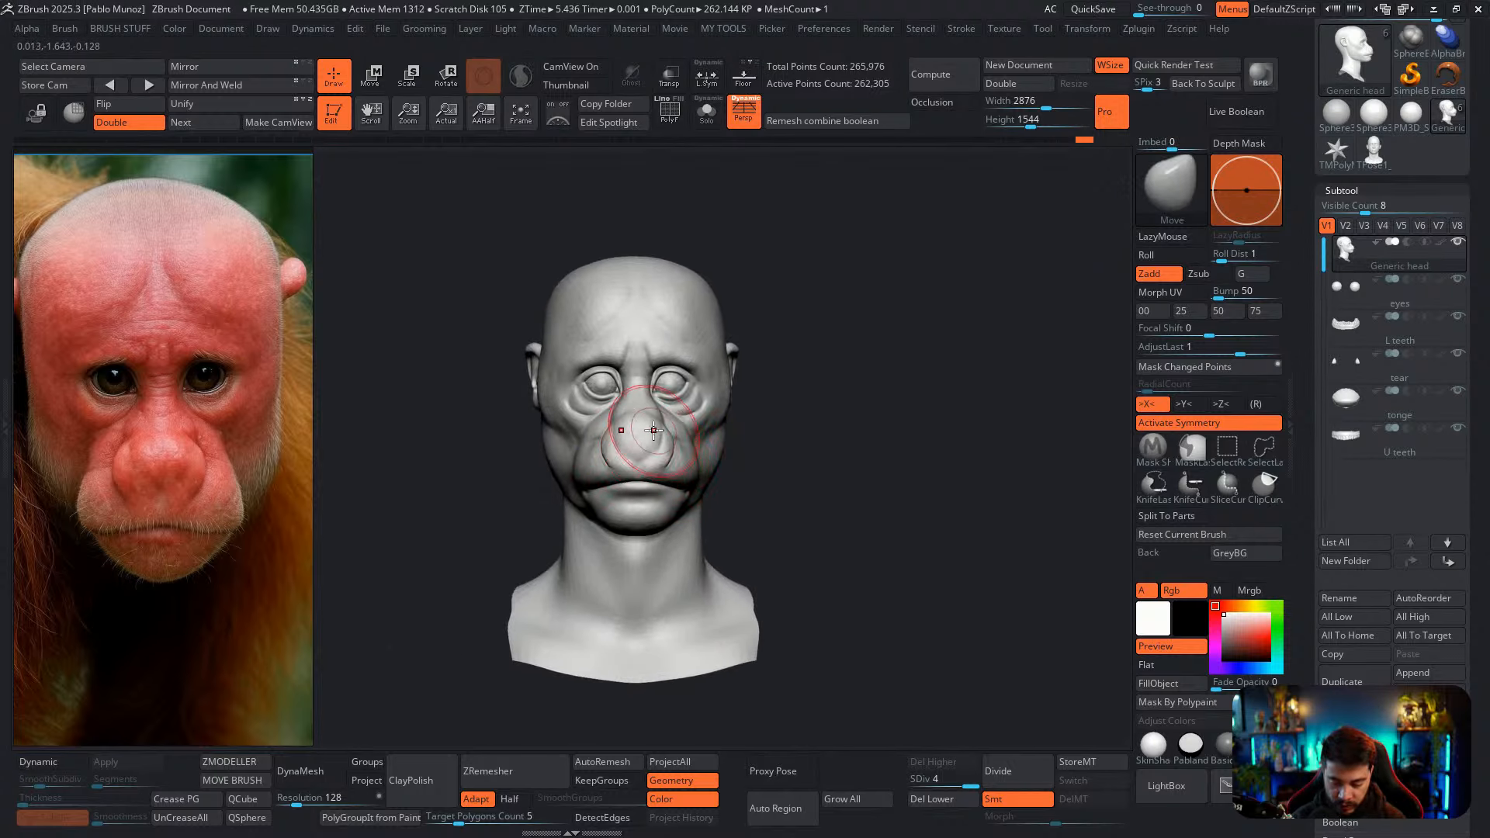
pyautogui.moveTo(661, 432); pyautogui.dragTo(656, 427)
pyautogui.keyDown('alt'); pyautogui.moveTo(799, 365); pyautogui.dragTo(774, 377); pyautogui.keyUp('alt')
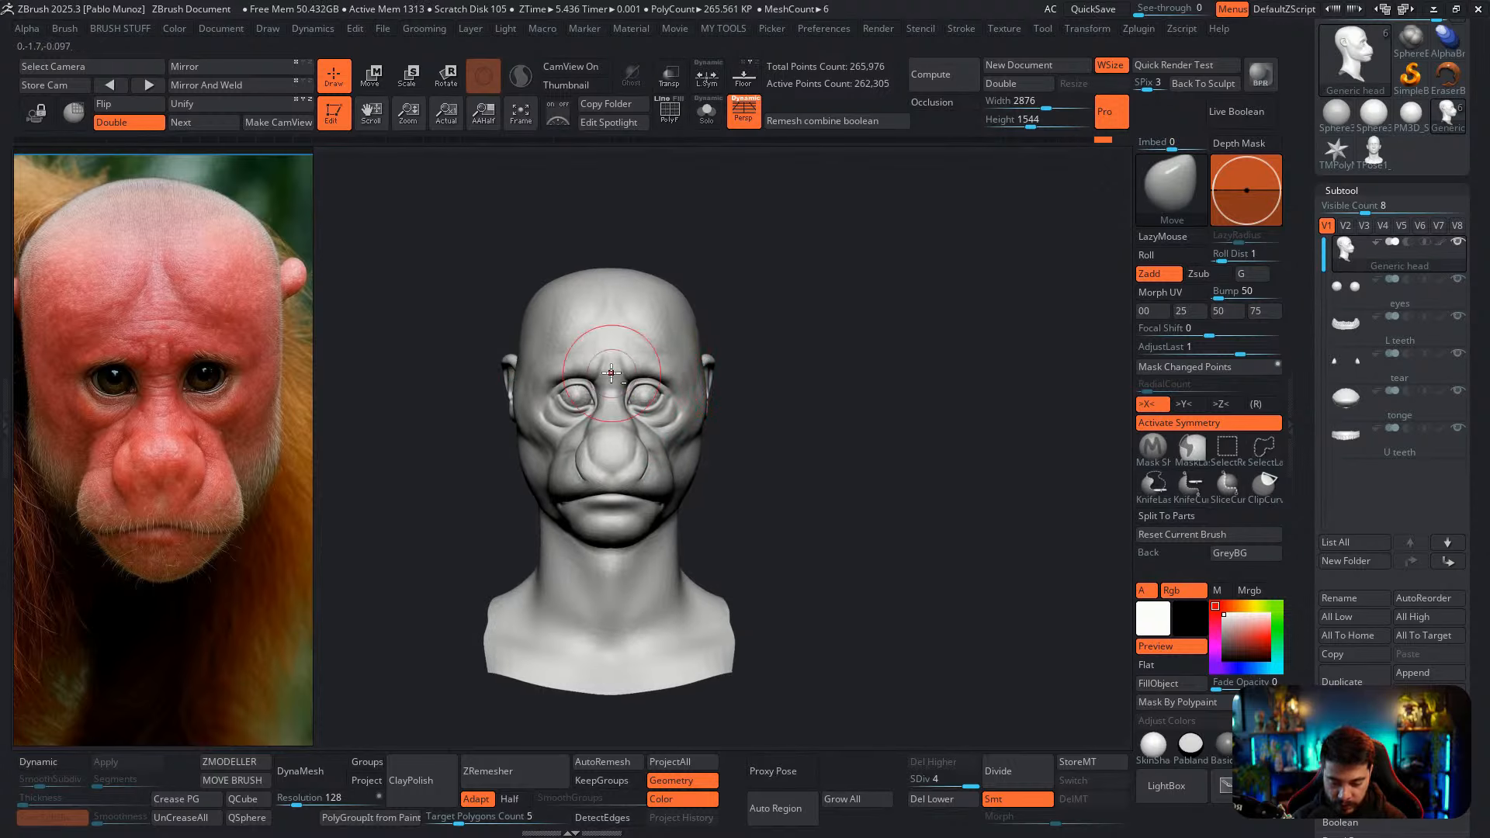
# Sculpt the inner brow and the ridge above the eyes with the Clean_BuildUp brush, smoothing the forehead
pyautogui.press('b')
pyautogui.click(693, 584)
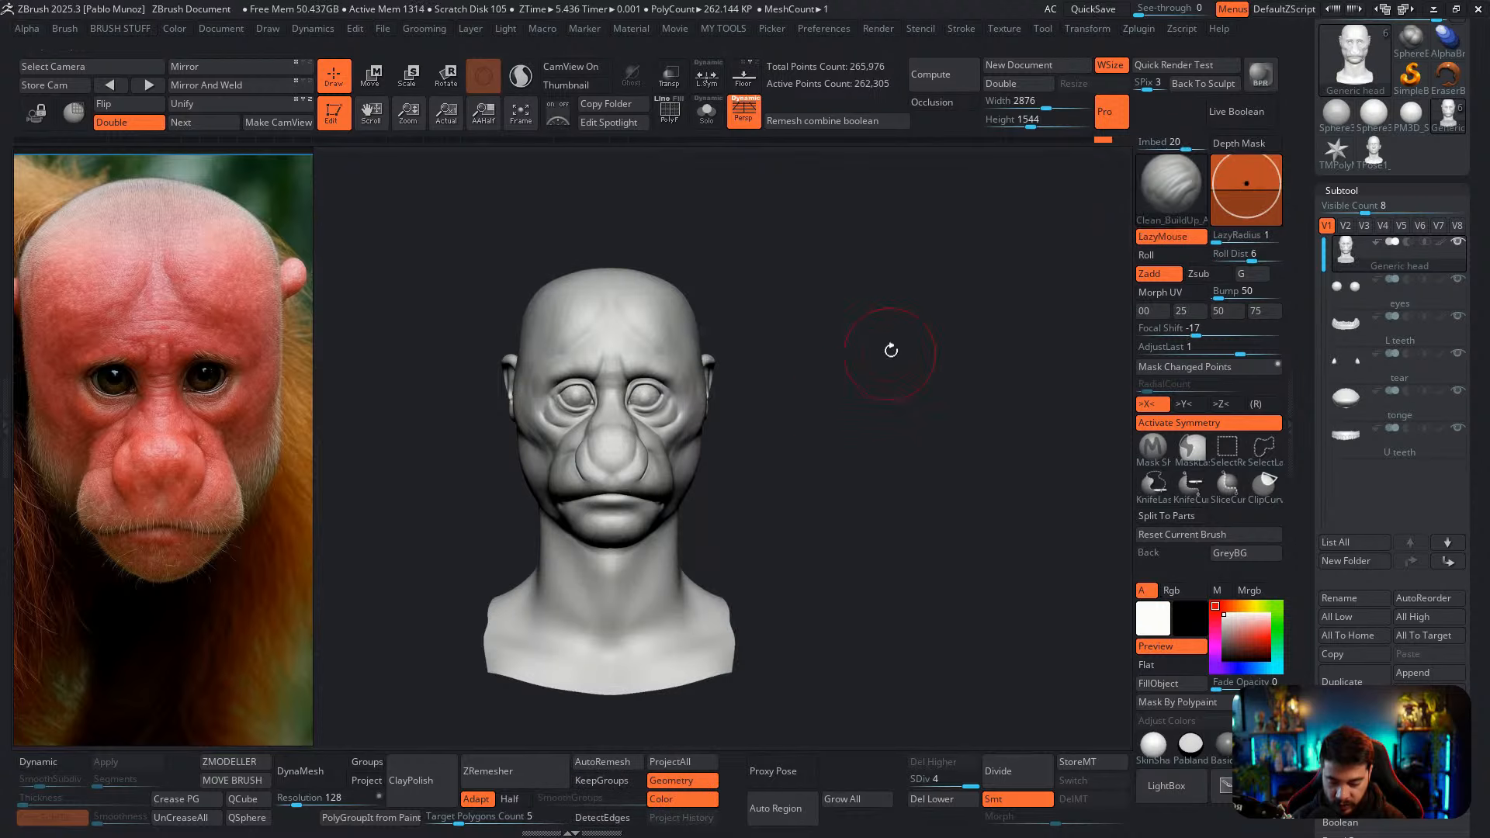
pyautogui.rightClick(842, 335)
pyautogui.keyDown('alt'); pyautogui.moveTo(623, 389); pyautogui.dragTo(643, 383, button='right'); pyautogui.keyUp('alt')
pyautogui.moveTo(643, 382)
pyautogui.mouseDown()
pyautogui.moveTo(632, 342)
pyautogui.moveTo(657, 387)
pyautogui.mouseUp()
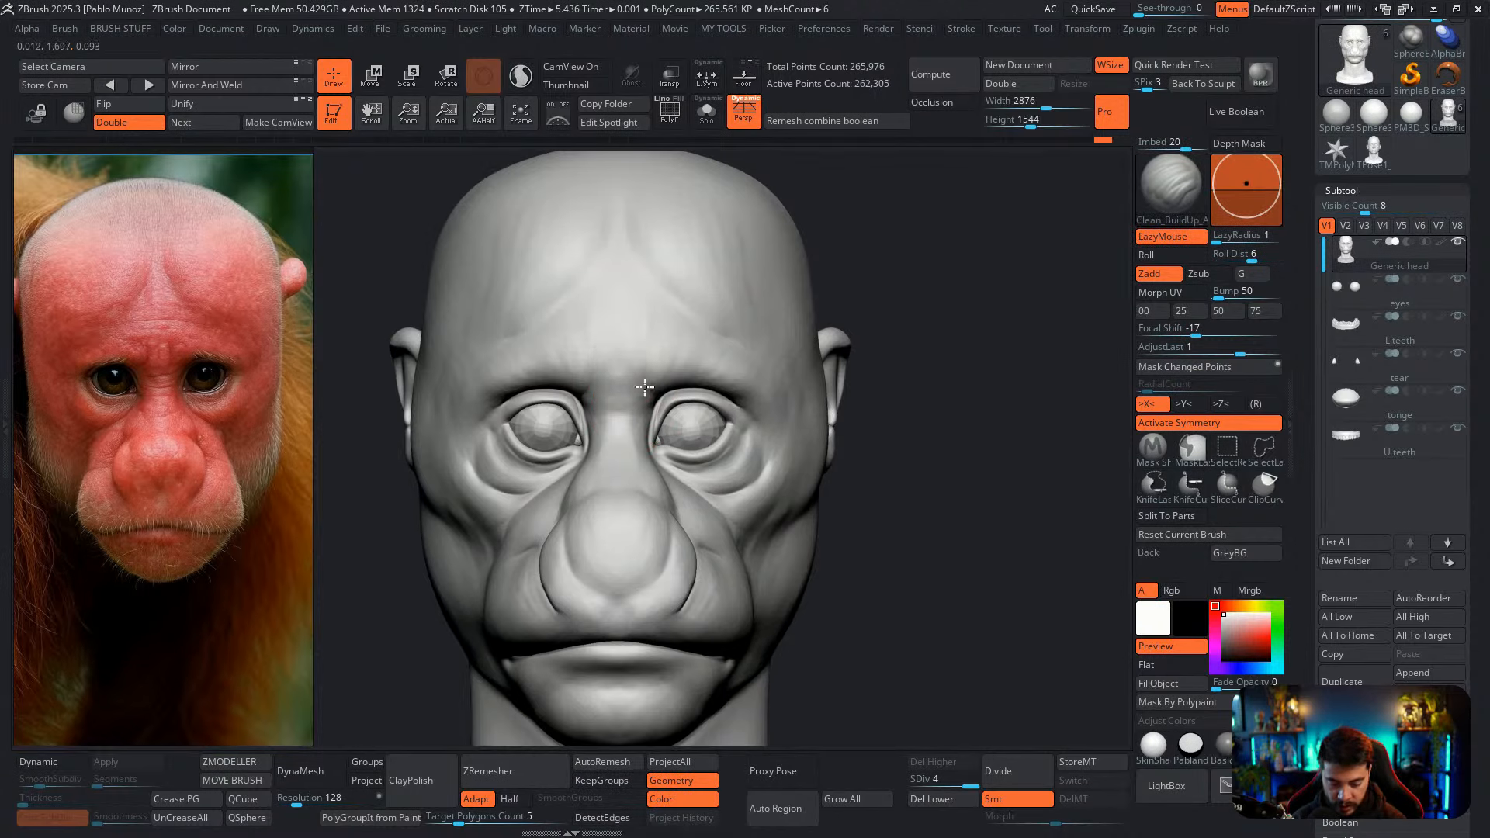
pyautogui.moveTo(632, 356); pyautogui.dragTo(648, 365, button='right')
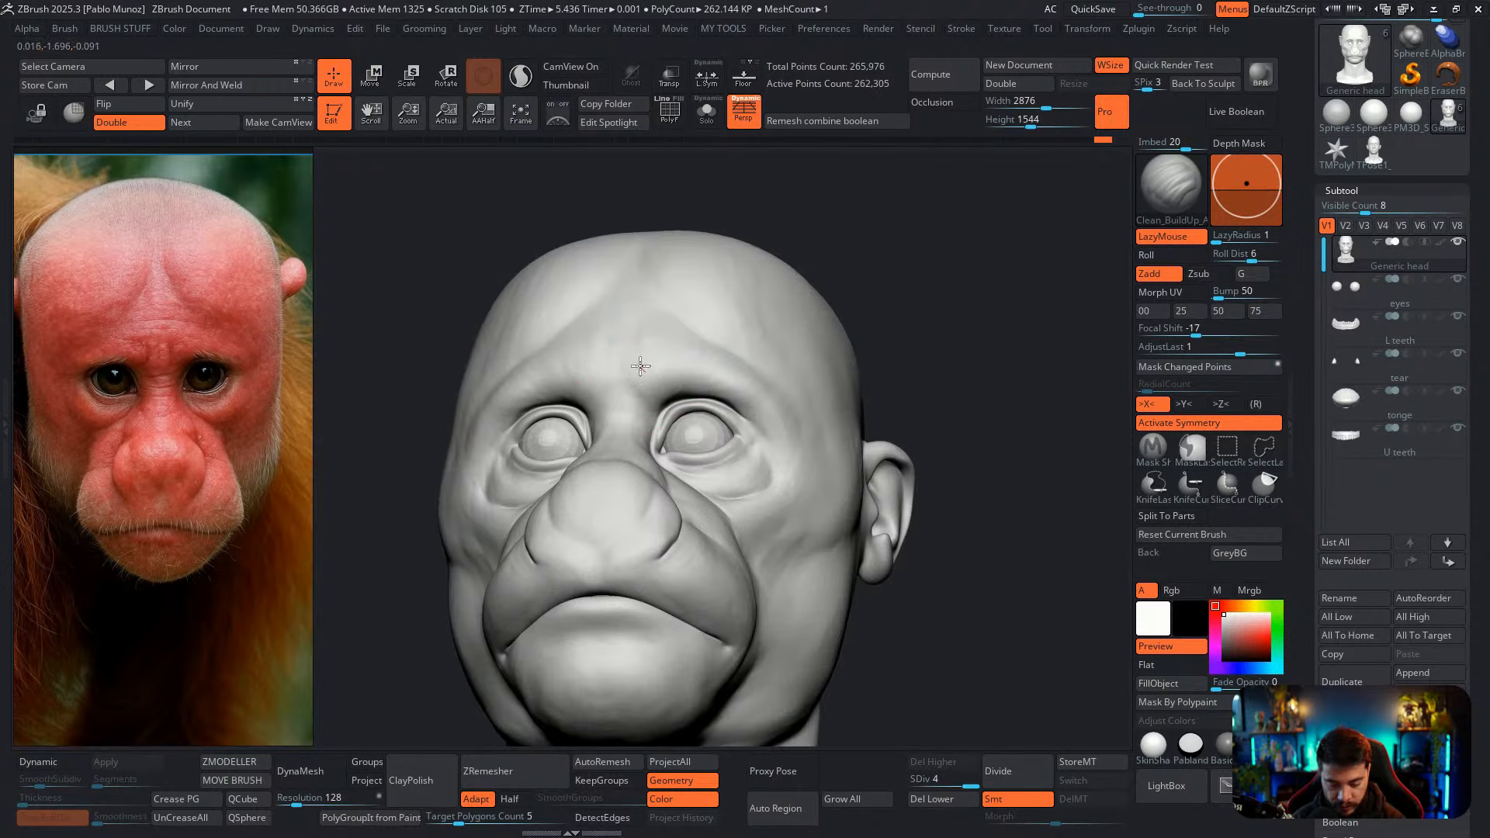
pyautogui.moveTo(677, 397)
pyautogui.mouseDown()
pyautogui.moveTo(698, 367)
pyautogui.moveTo(674, 393)
pyautogui.moveTo(715, 380)
pyautogui.mouseUp()
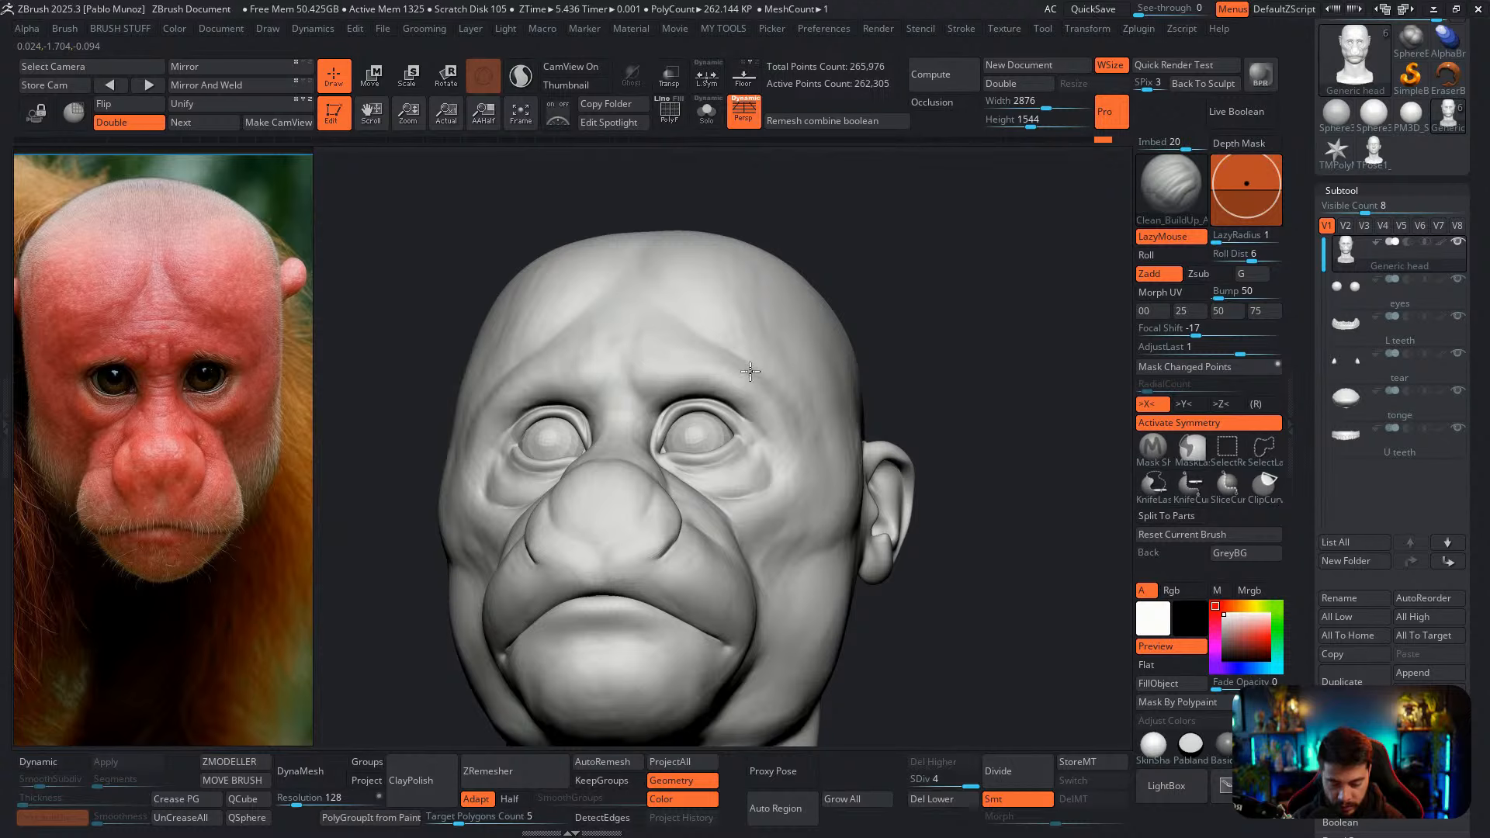
pyautogui.moveTo(751, 371)
pyautogui.keyDown('shift'); pyautogui.mouseDown(button='right')
pyautogui.moveTo(788, 410)
pyautogui.moveTo(741, 373)
pyautogui.mouseUp(button='right'); pyautogui.keyUp('shift')
pyautogui.keyDown('shift'); pyautogui.moveTo(768, 328); pyautogui.dragTo(731, 194); pyautogui.keyUp('shift')
pyautogui.moveTo(931, 609); pyautogui.dragTo(898, 553, button='right')
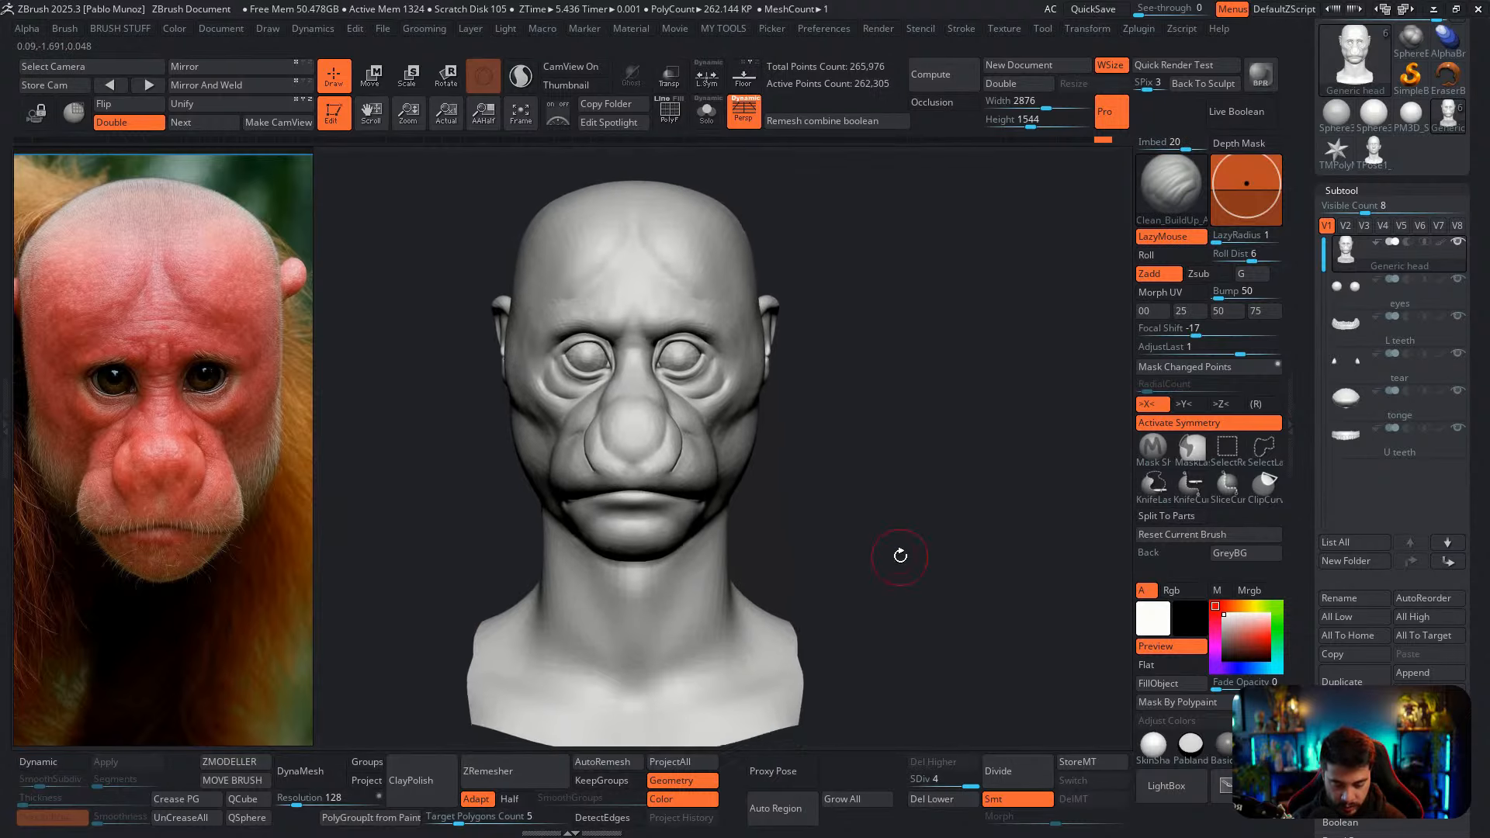
# Refine the fold beside the nostril down toward the upper lip
pyautogui.moveTo(673, 439); pyautogui.dragTo(675, 475)
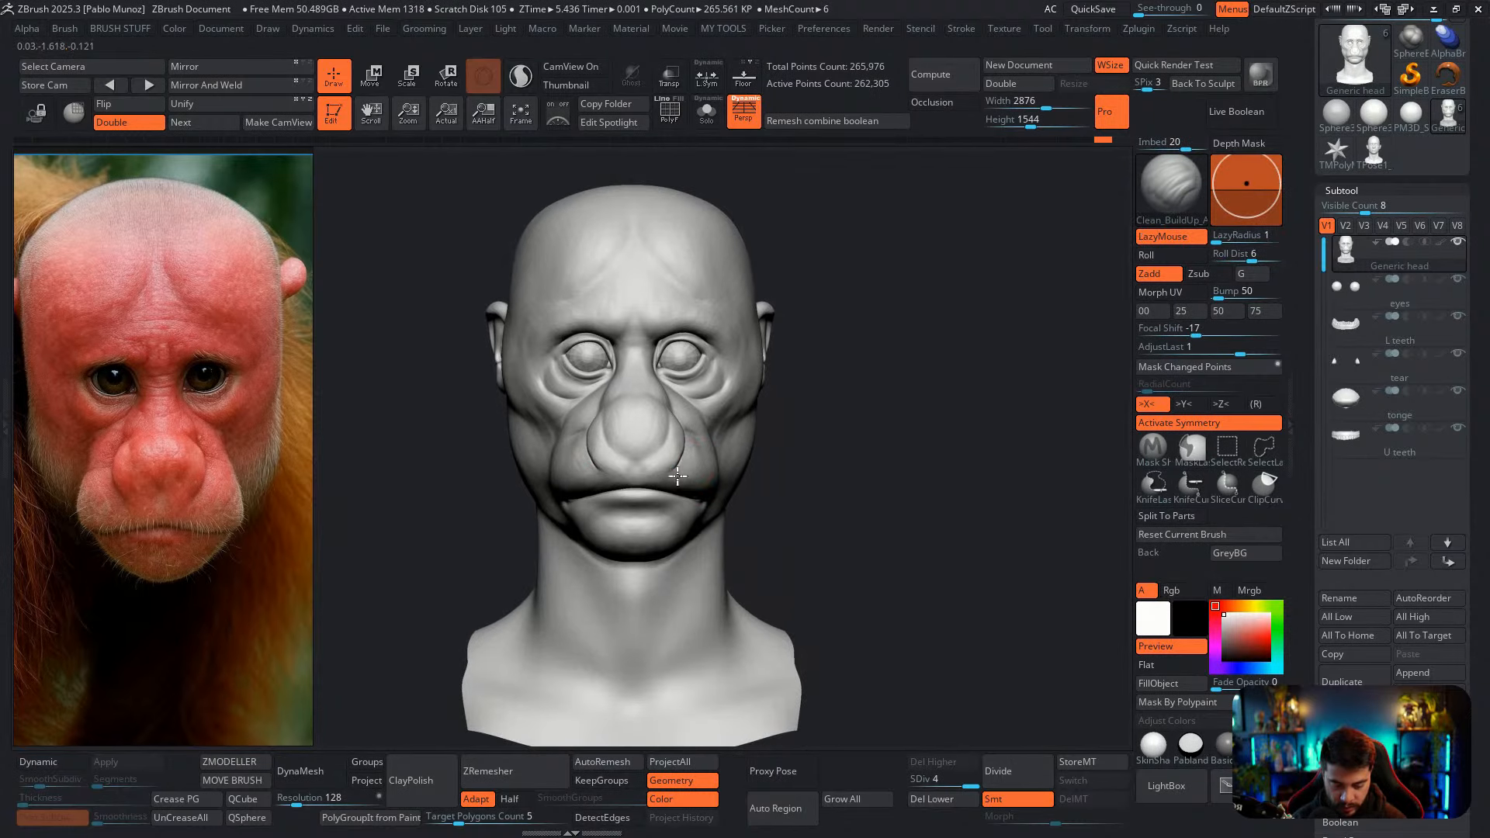
pyautogui.moveTo(677, 475); pyautogui.dragTo(672, 464, button='right')
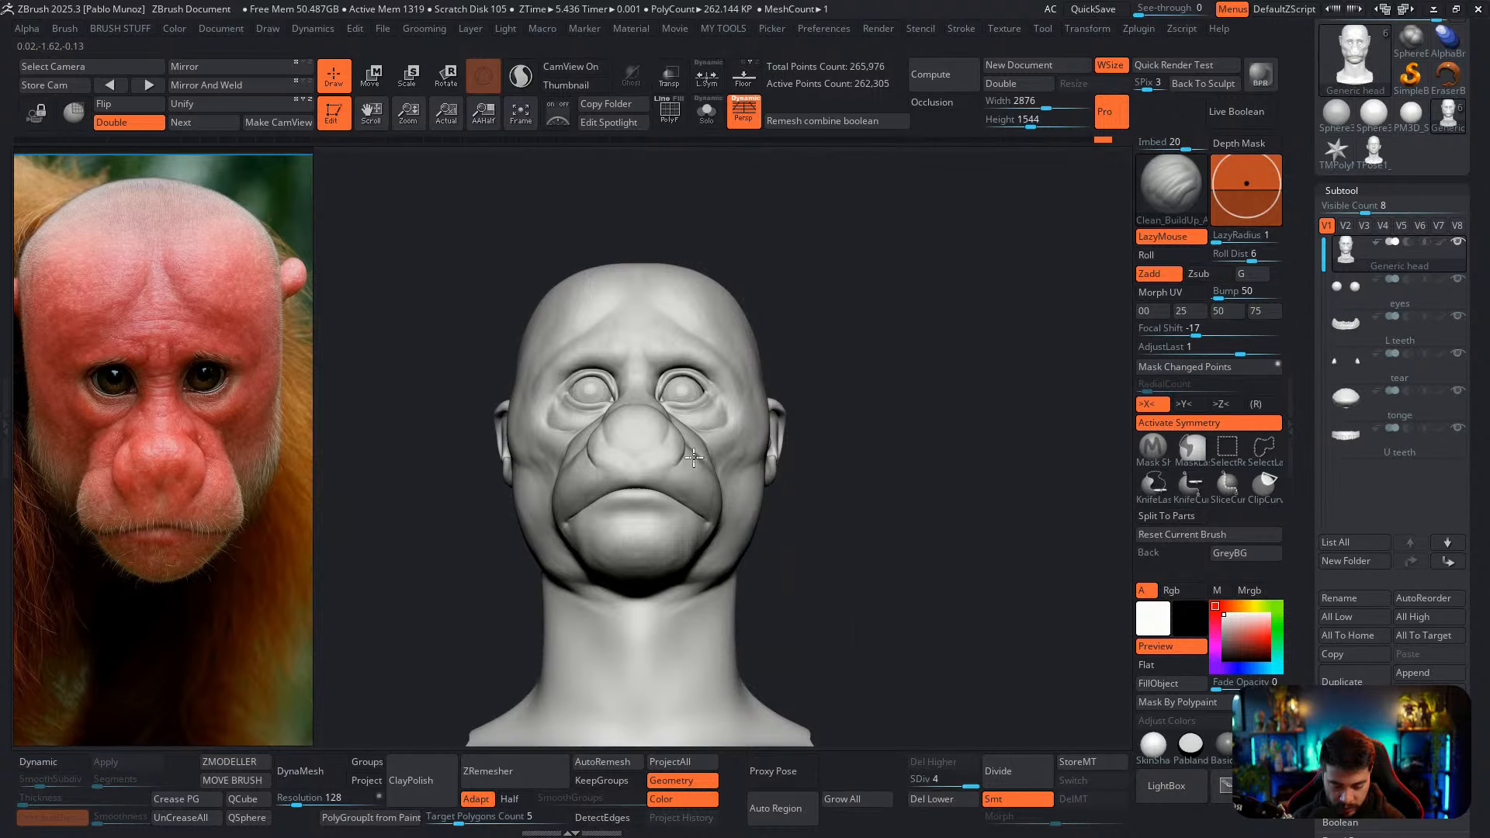
pyautogui.moveTo(695, 477)
pyautogui.mouseDown(button='right')
pyautogui.moveTo(707, 452)
pyautogui.moveTo(812, 443)
pyautogui.moveTo(760, 473)
pyautogui.mouseUp(button='right')
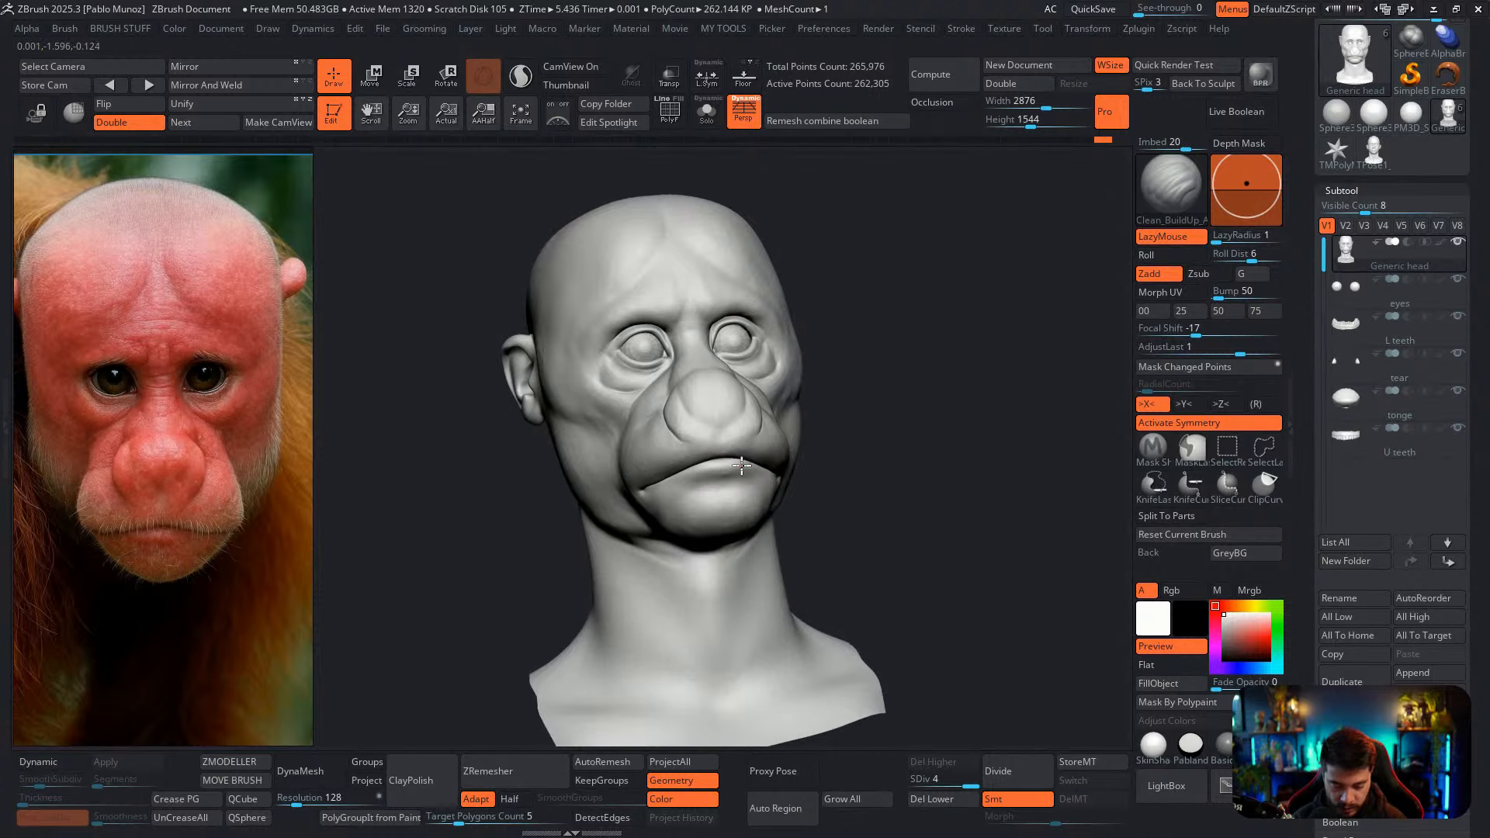
# Examine the muzzle, the underside of the jaw and the neck from below and from the side
pyautogui.moveTo(881, 422)
pyautogui.mouseDown(button='right')
pyautogui.moveTo(804, 457)
pyautogui.moveTo(748, 449)
pyautogui.moveTo(689, 499)
pyautogui.mouseUp(button='right')
pyautogui.rightClick(804, 458)
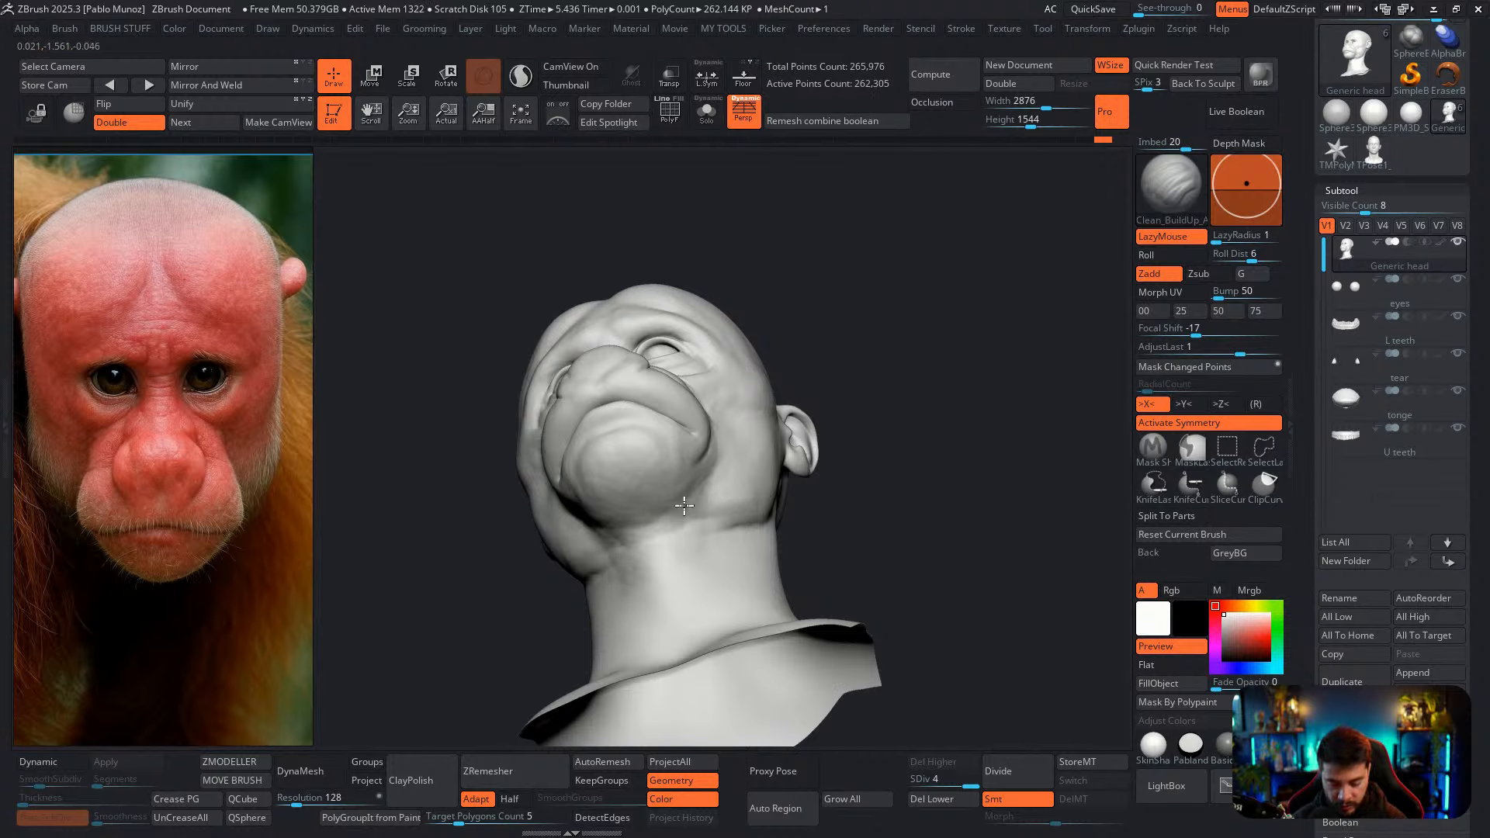
pyautogui.moveTo(682, 505); pyautogui.dragTo(615, 433, button='right')
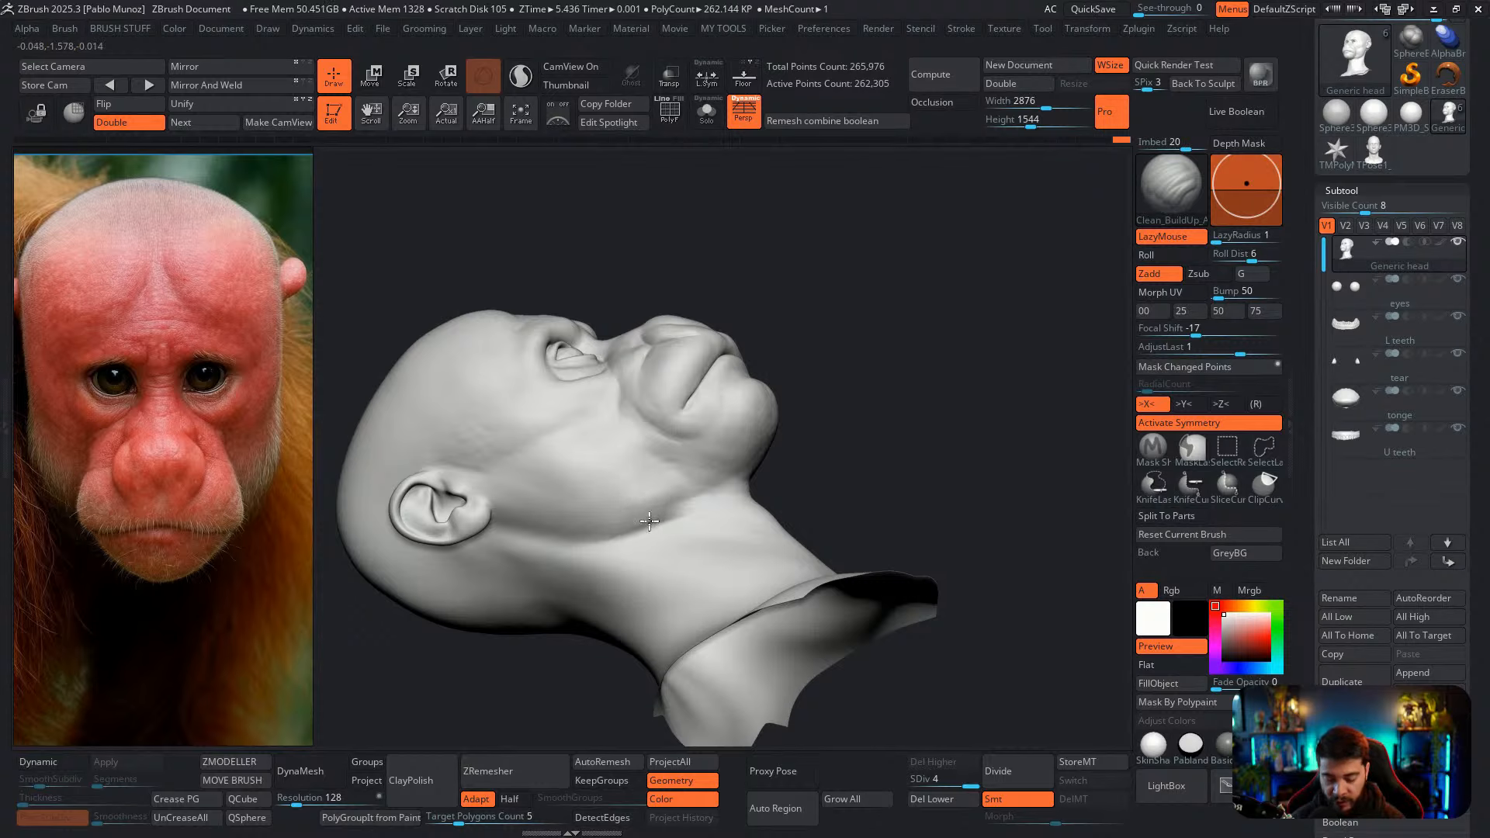
pyautogui.moveTo(655, 497); pyautogui.dragTo(842, 422, button='right')
pyautogui.moveTo(794, 296); pyautogui.dragTo(667, 299, button='right')
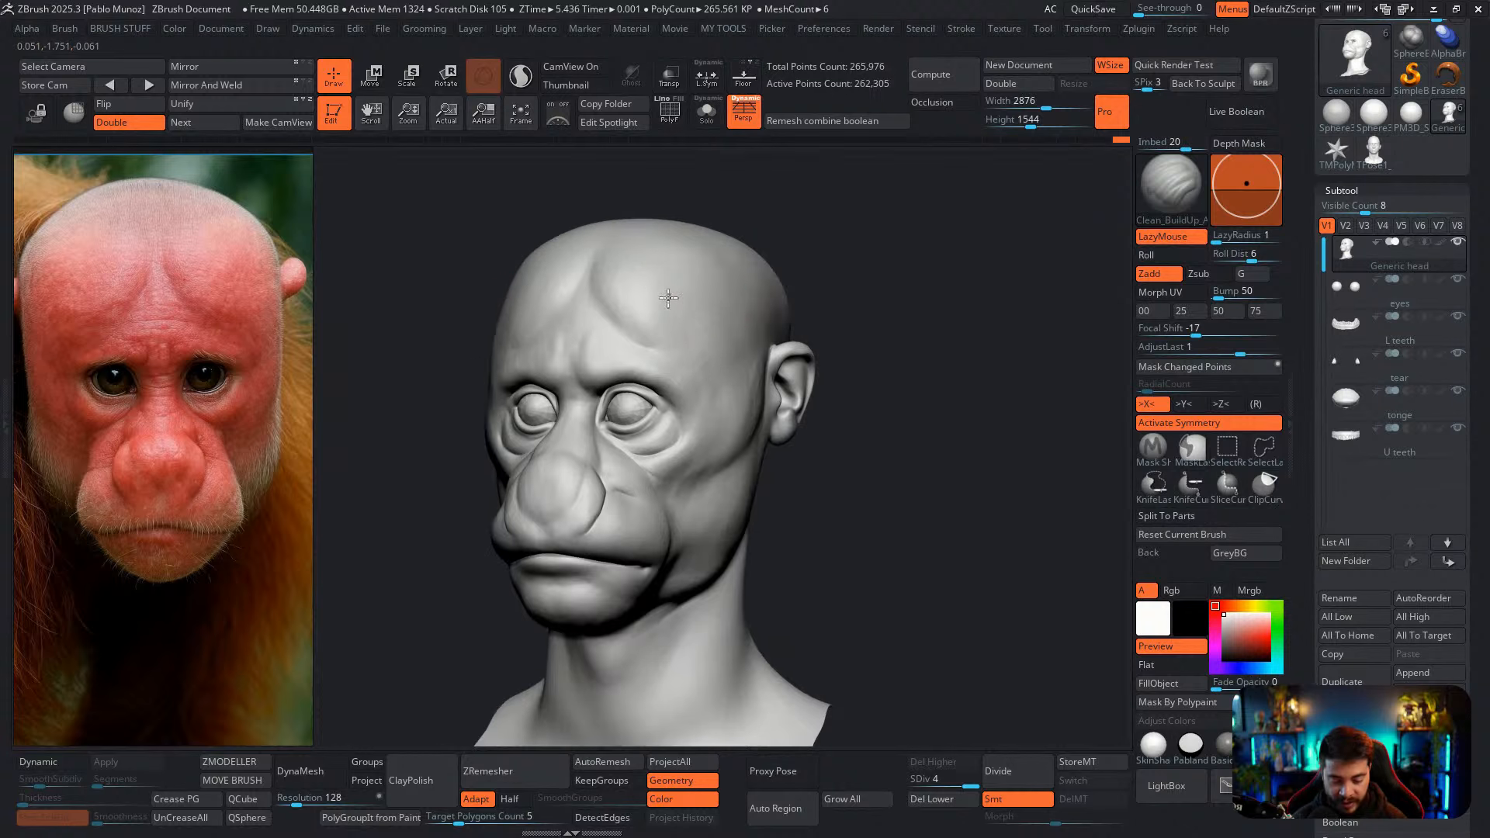
# Fill out the temple between the raised forehead form and the ear with Clean_BuildUp strokes
pyautogui.moveTo(677, 324); pyautogui.dragTo(688, 306)
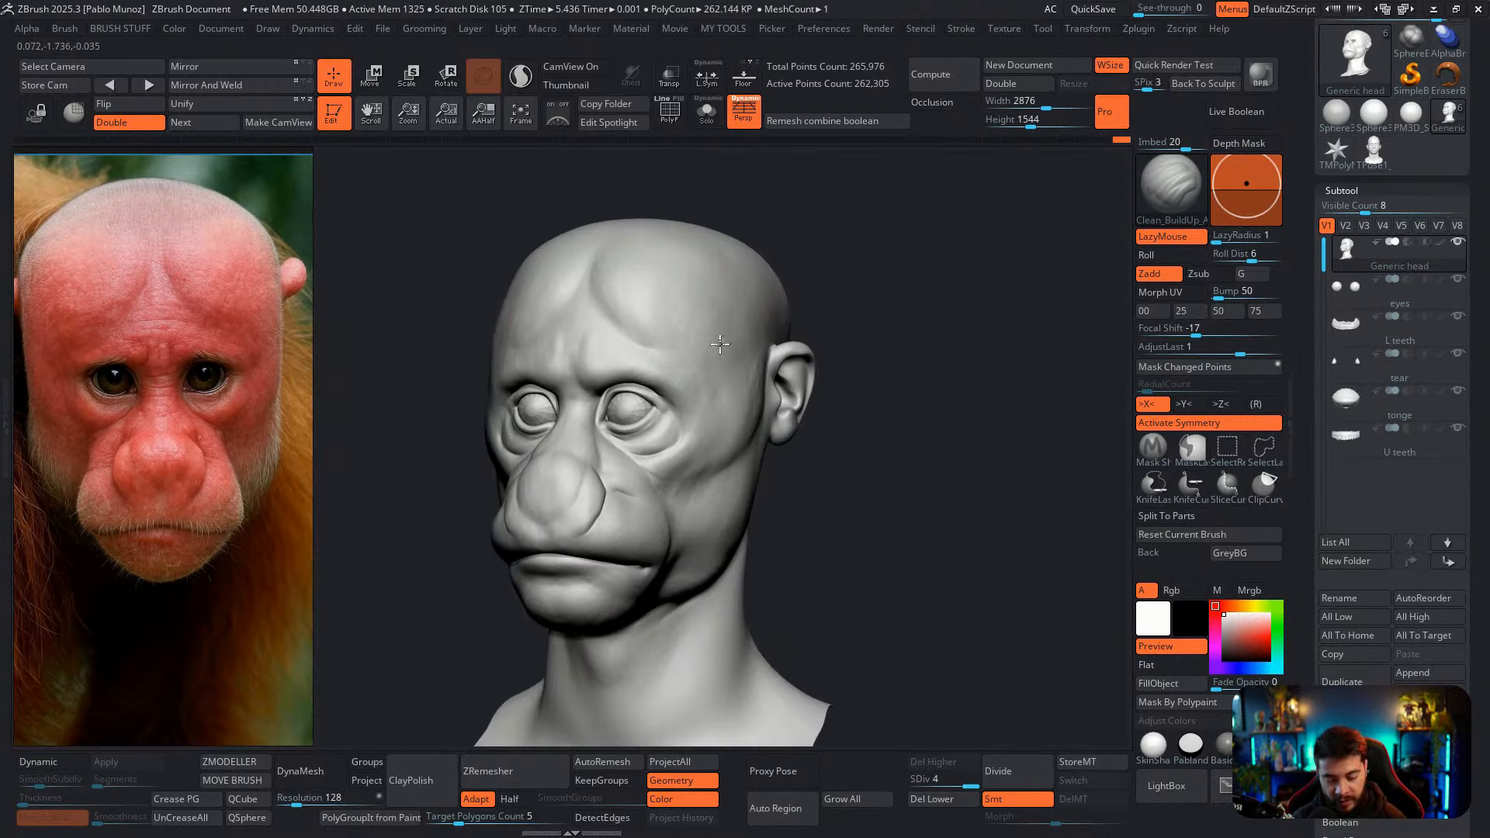
pyautogui.moveTo(922, 388); pyautogui.dragTo(756, 413)
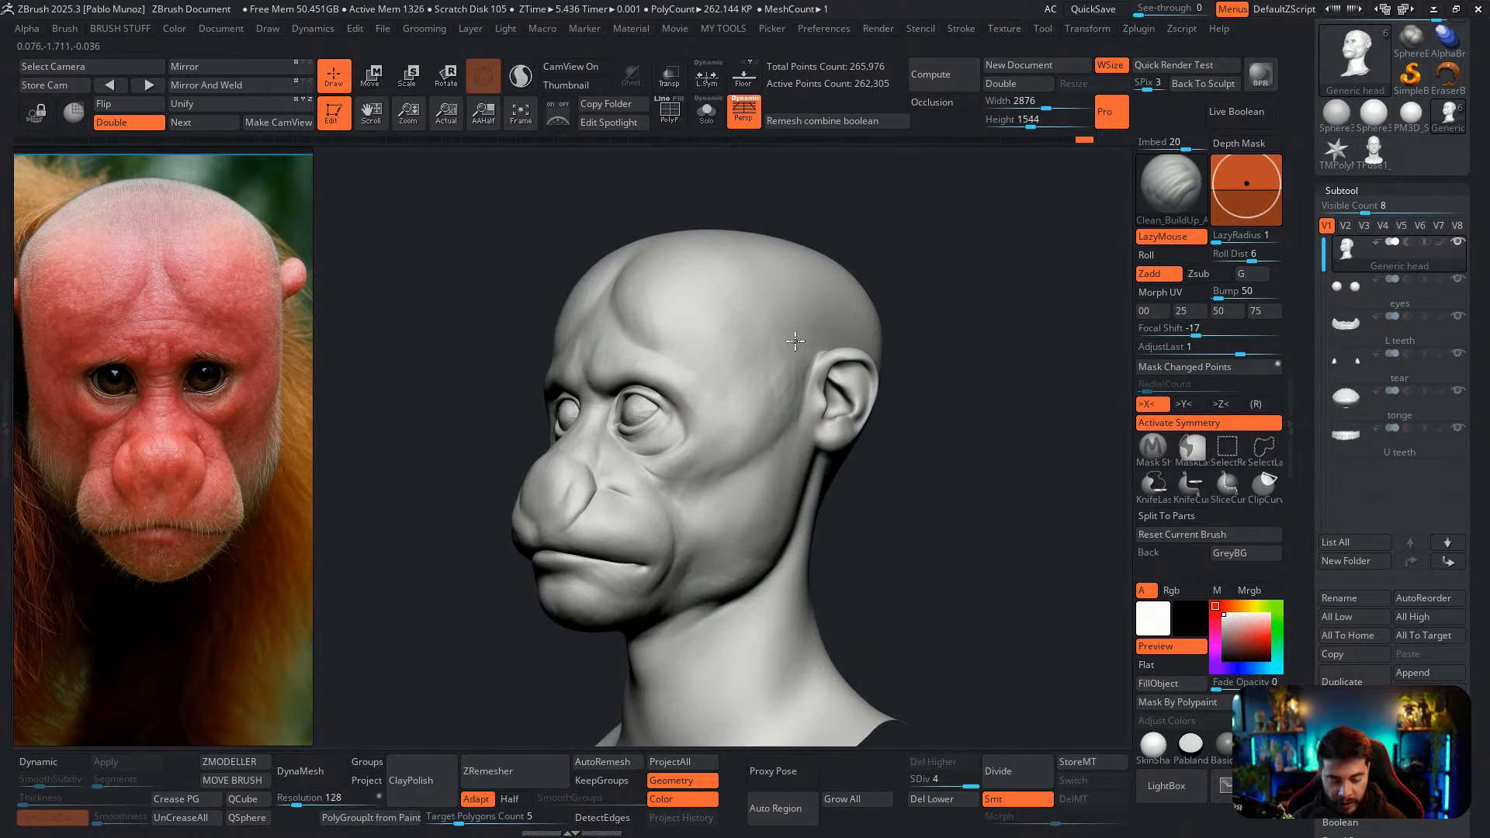
pyautogui.moveTo(794, 342)
pyautogui.mouseDown()
pyautogui.moveTo(807, 380)
pyautogui.moveTo(783, 343)
pyautogui.mouseUp()
pyautogui.moveTo(481, 404); pyautogui.dragTo(730, 392)
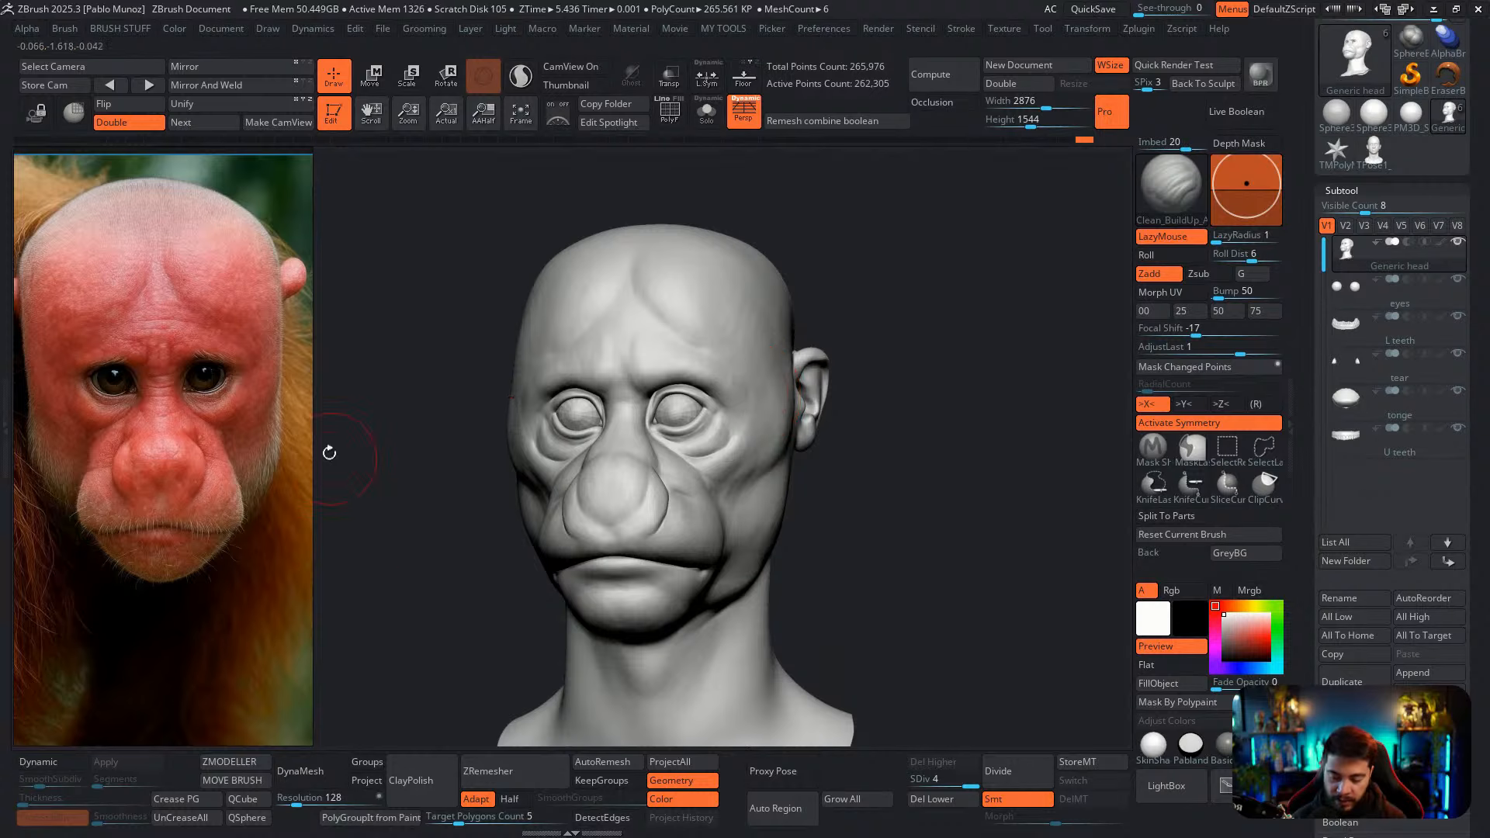
pyautogui.moveTo(859, 366); pyautogui.dragTo(809, 345)
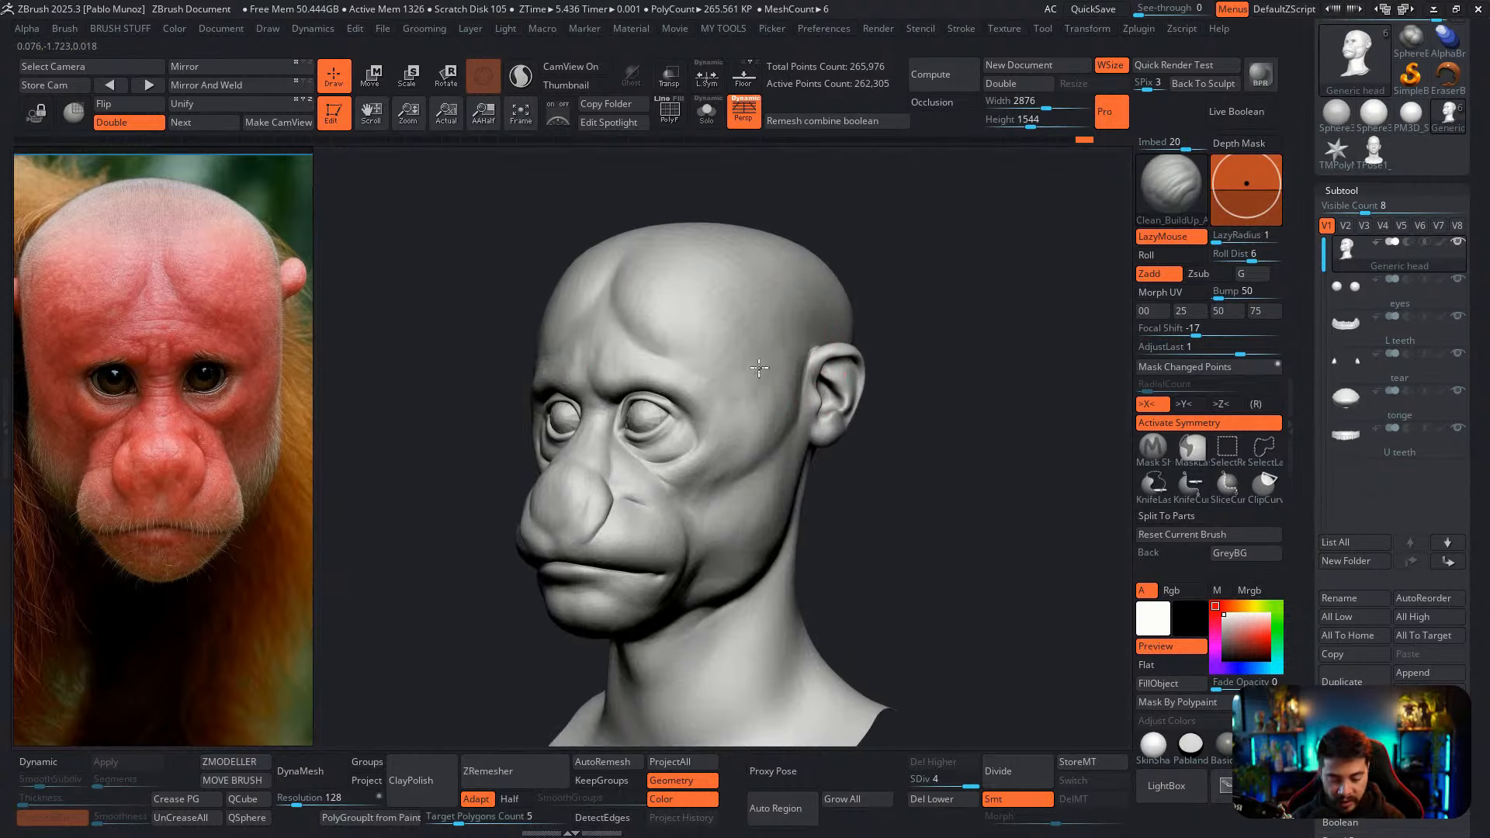
# Refine the inner brow and the raised form of the upper forehead beside the center line
pyautogui.moveTo(604, 355); pyautogui.dragTo(626, 369)
pyautogui.moveTo(662, 329); pyautogui.dragTo(714, 331, button='right')
pyautogui.moveTo(629, 312)
pyautogui.mouseDown()
pyautogui.moveTo(613, 271)
pyautogui.moveTo(653, 287)
pyautogui.mouseUp()
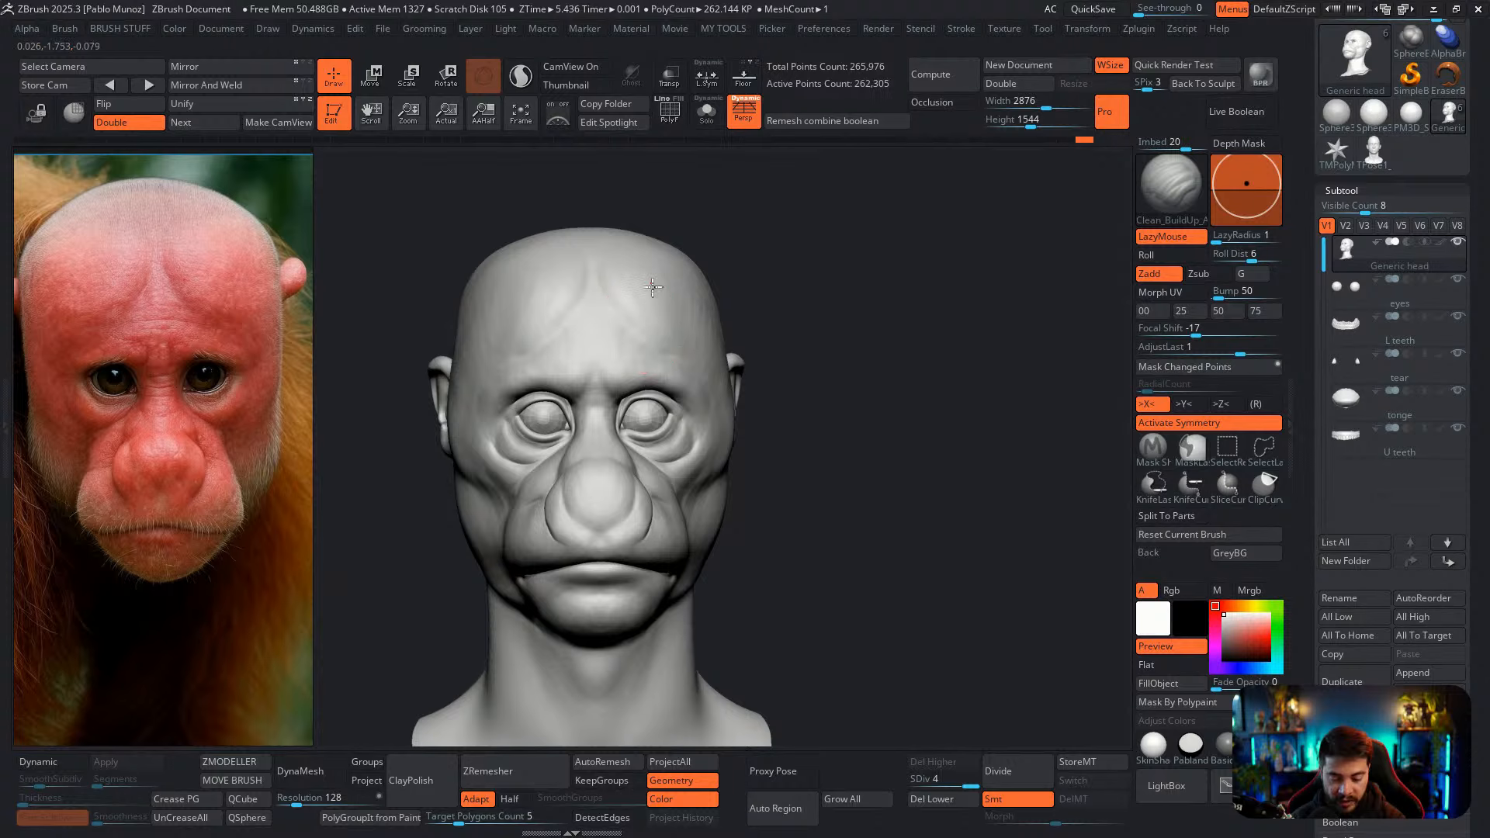
# Sculpt the temple plane from the outer forehead down toward the cheekbone in front of the ear
pyautogui.moveTo(784, 269)
pyautogui.mouseDown(button='right')
pyautogui.moveTo(728, 309)
pyautogui.moveTo(741, 267)
pyautogui.moveTo(791, 303)
pyautogui.moveTo(747, 332)
pyautogui.mouseUp(button='right')
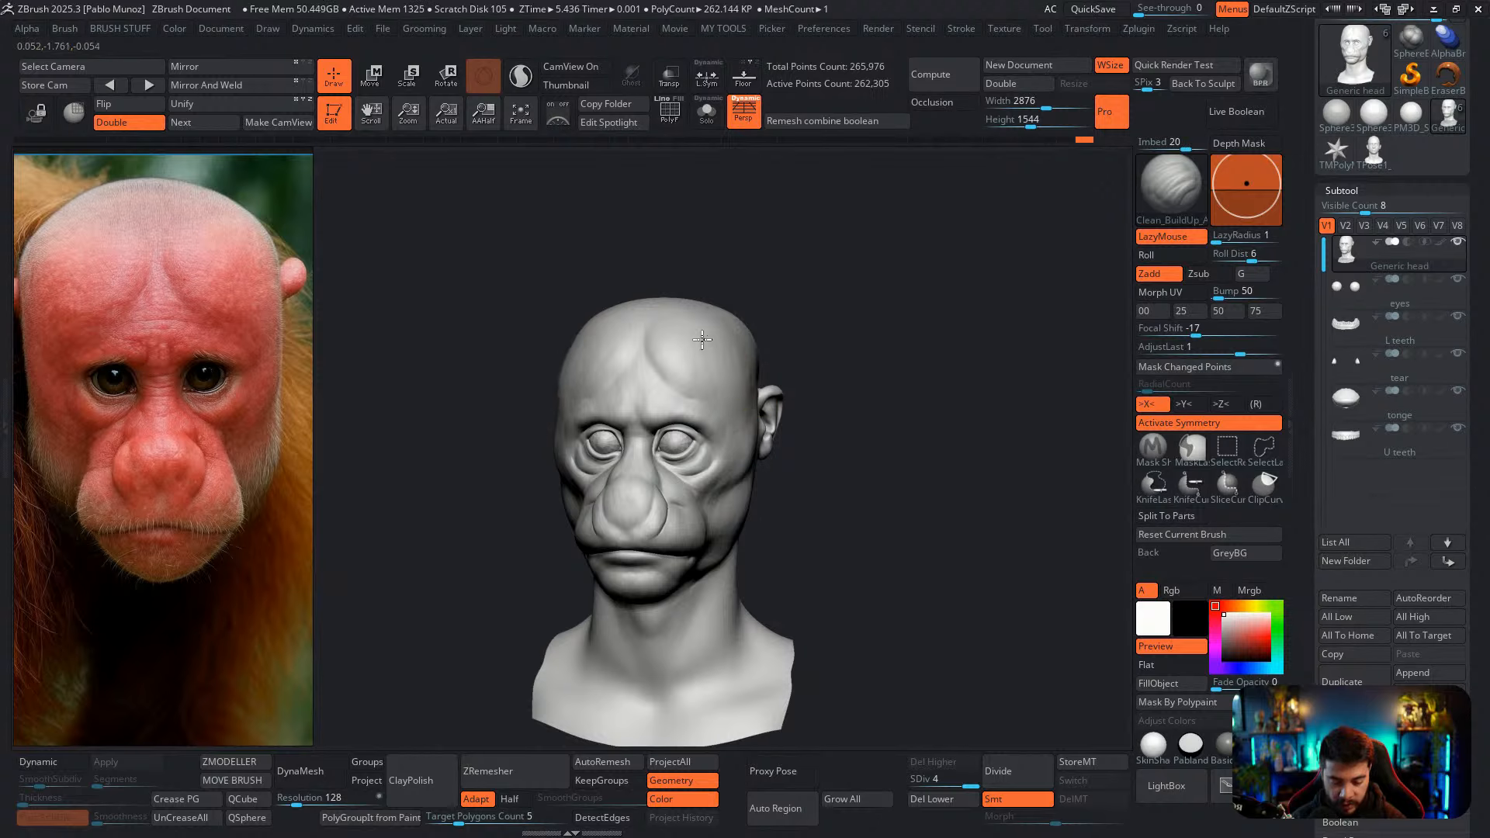
pyautogui.moveTo(728, 358); pyautogui.dragTo(749, 334, button='right')
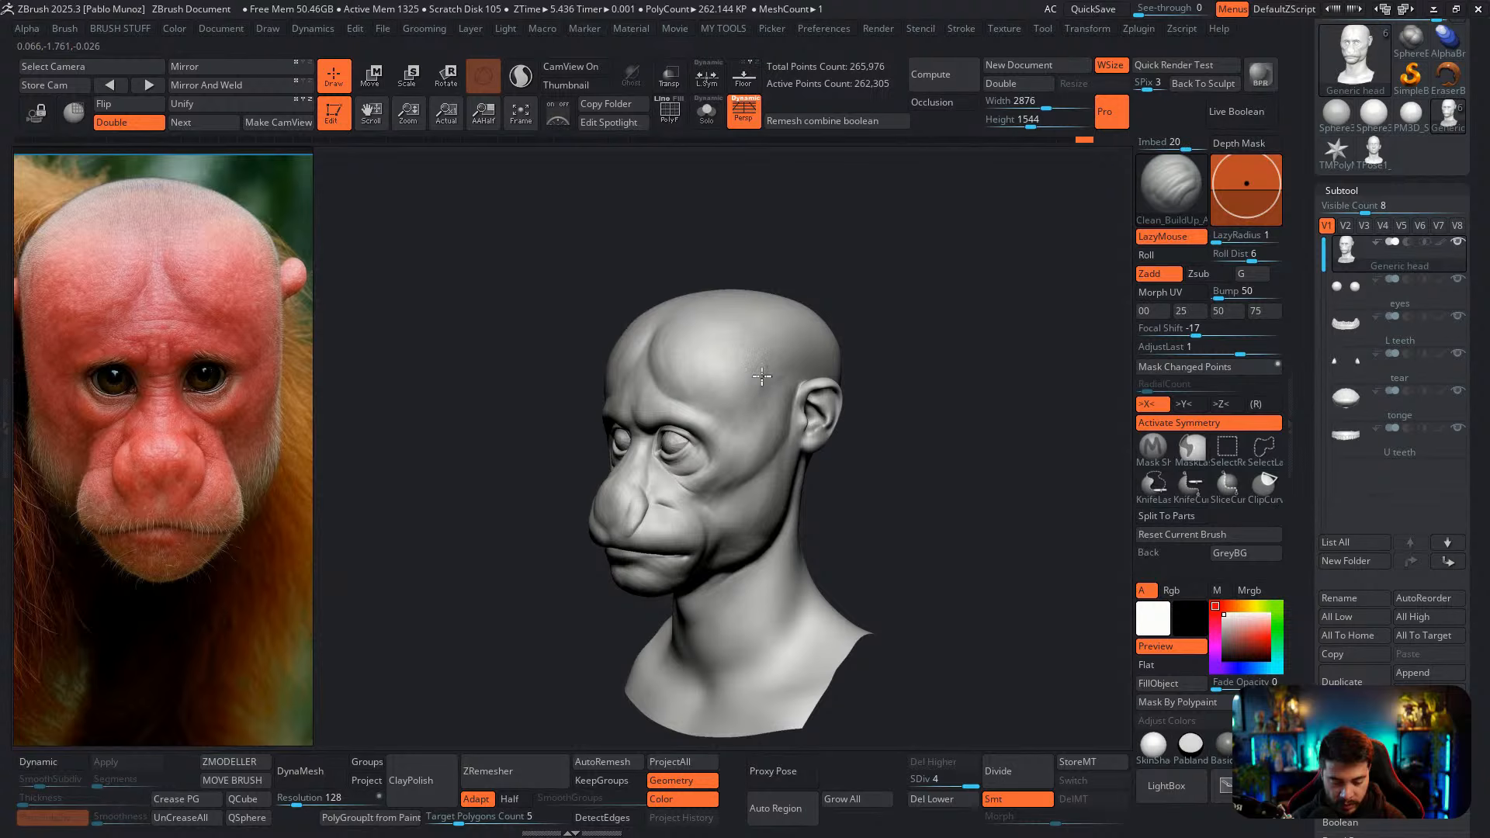
pyautogui.moveTo(762, 376)
pyautogui.mouseDown()
pyautogui.moveTo(768, 415)
pyautogui.moveTo(760, 355)
pyautogui.moveTo(770, 427)
pyautogui.mouseUp()
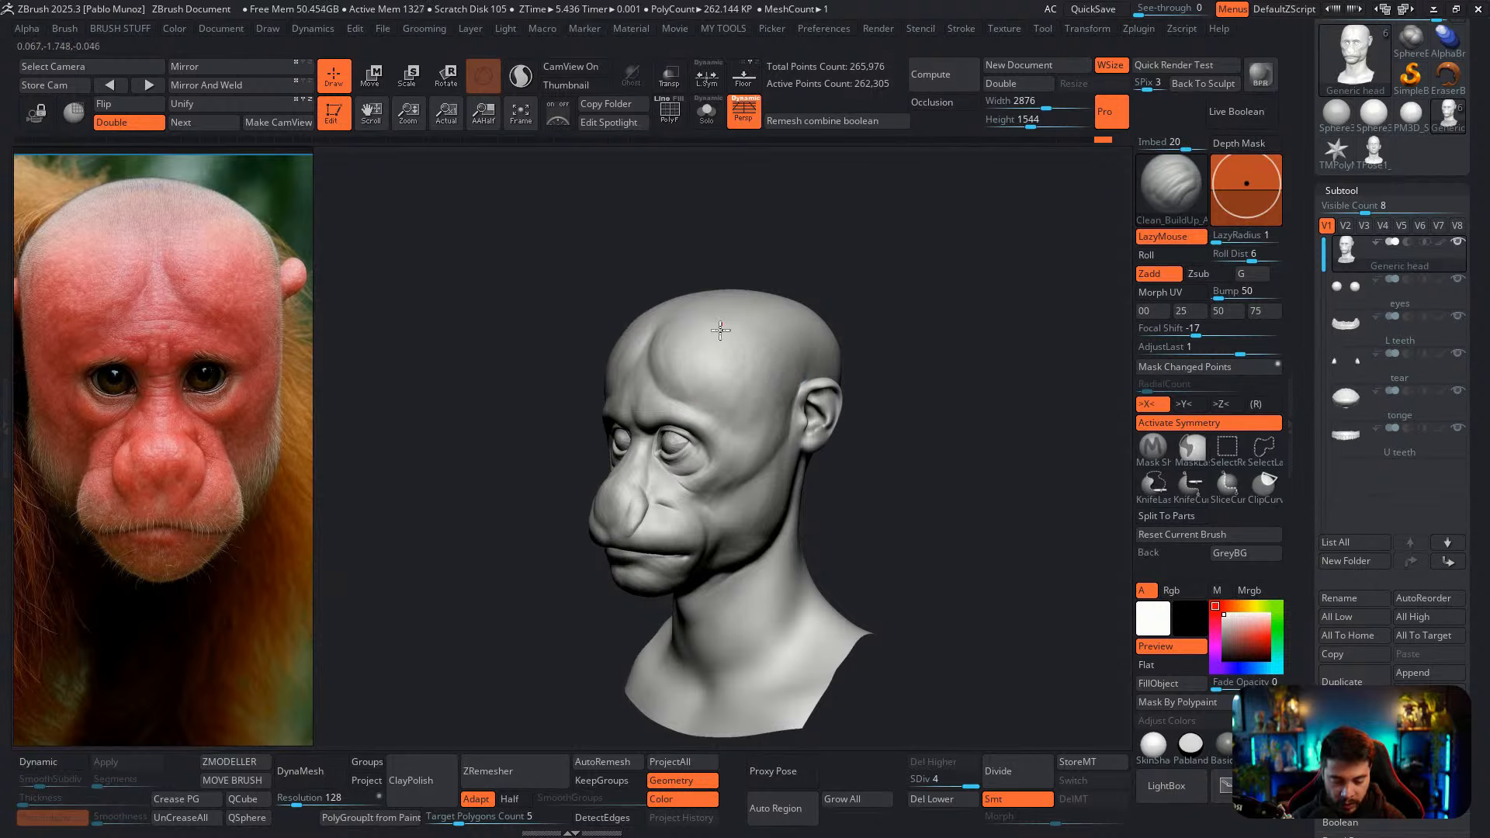
# Round out the side bulge of the forehead and the side of the skull above the ear
pyautogui.moveTo(712, 332)
pyautogui.keyDown('shift'); pyautogui.mouseDown(button='right')
pyautogui.moveTo(881, 306)
pyautogui.moveTo(846, 335)
pyautogui.moveTo(721, 359)
pyautogui.mouseUp(button='right'); pyautogui.keyUp('shift')
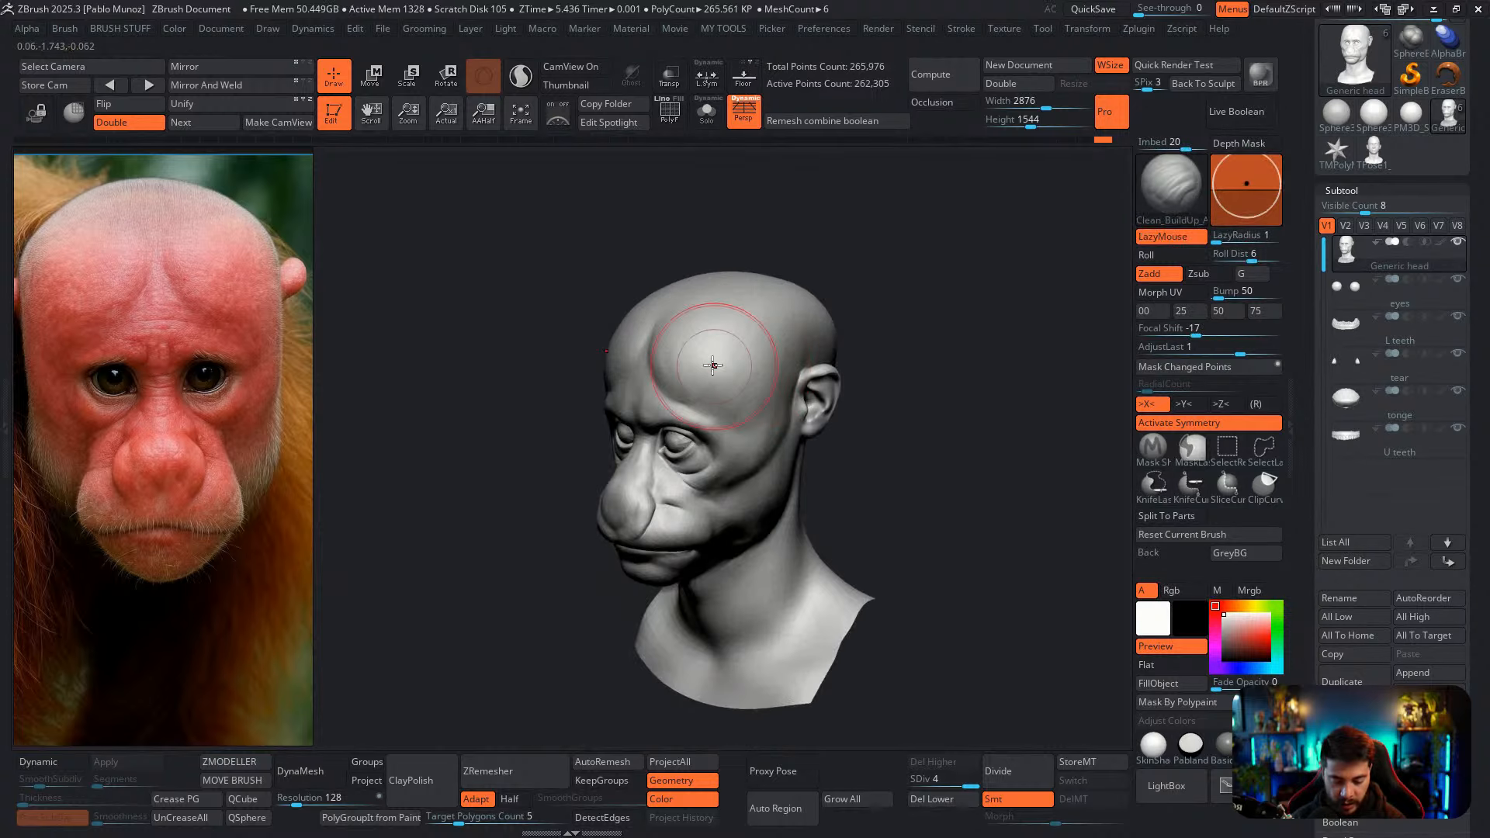
pyautogui.moveTo(698, 381); pyautogui.dragTo(704, 328)
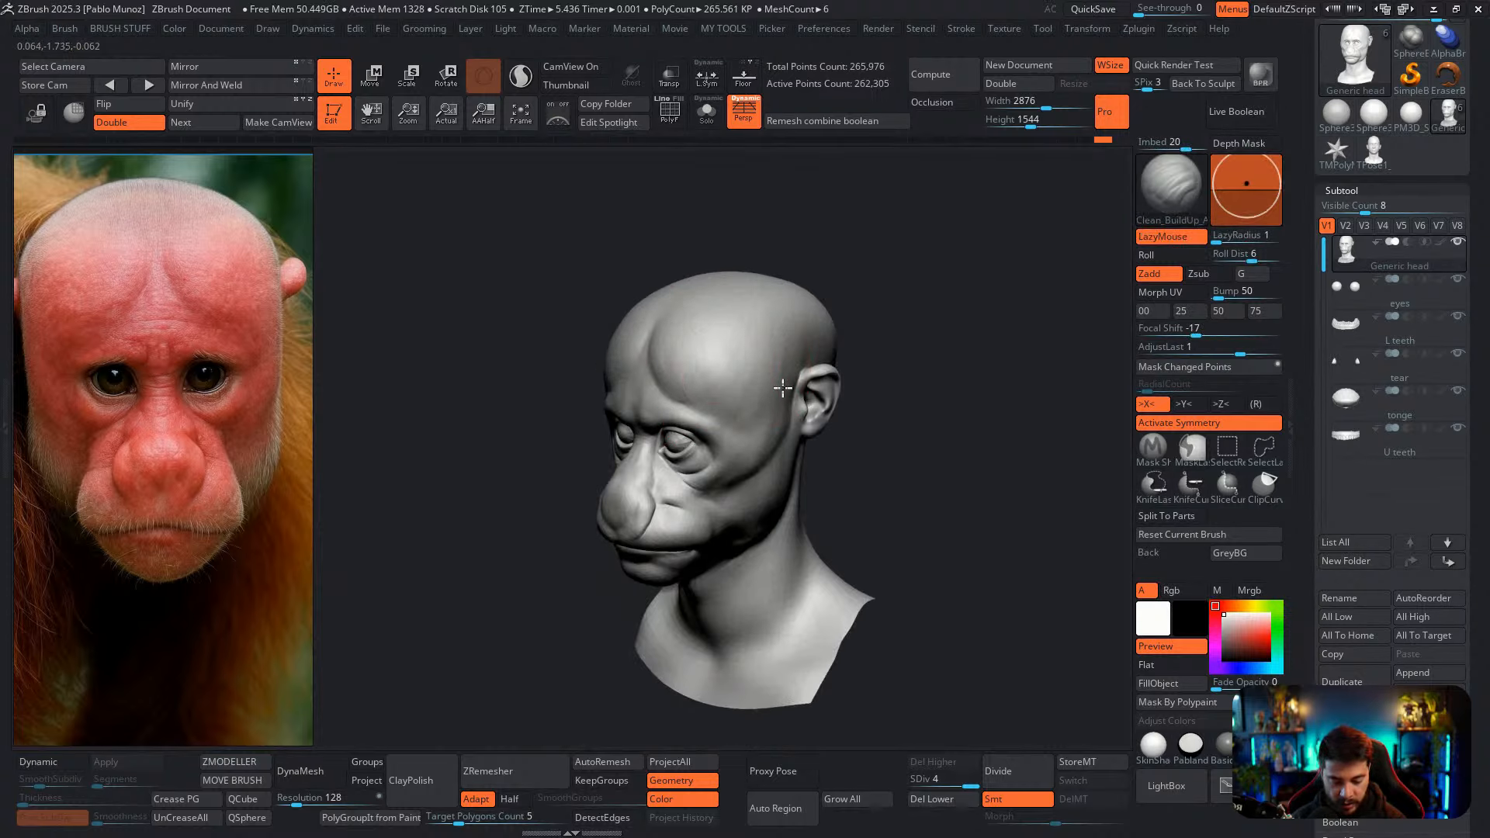
pyautogui.moveTo(799, 327)
pyautogui.mouseDown()
pyautogui.moveTo(823, 320)
pyautogui.moveTo(774, 332)
pyautogui.mouseUp()
pyautogui.moveTo(774, 332); pyautogui.dragTo(862, 293, button='right')
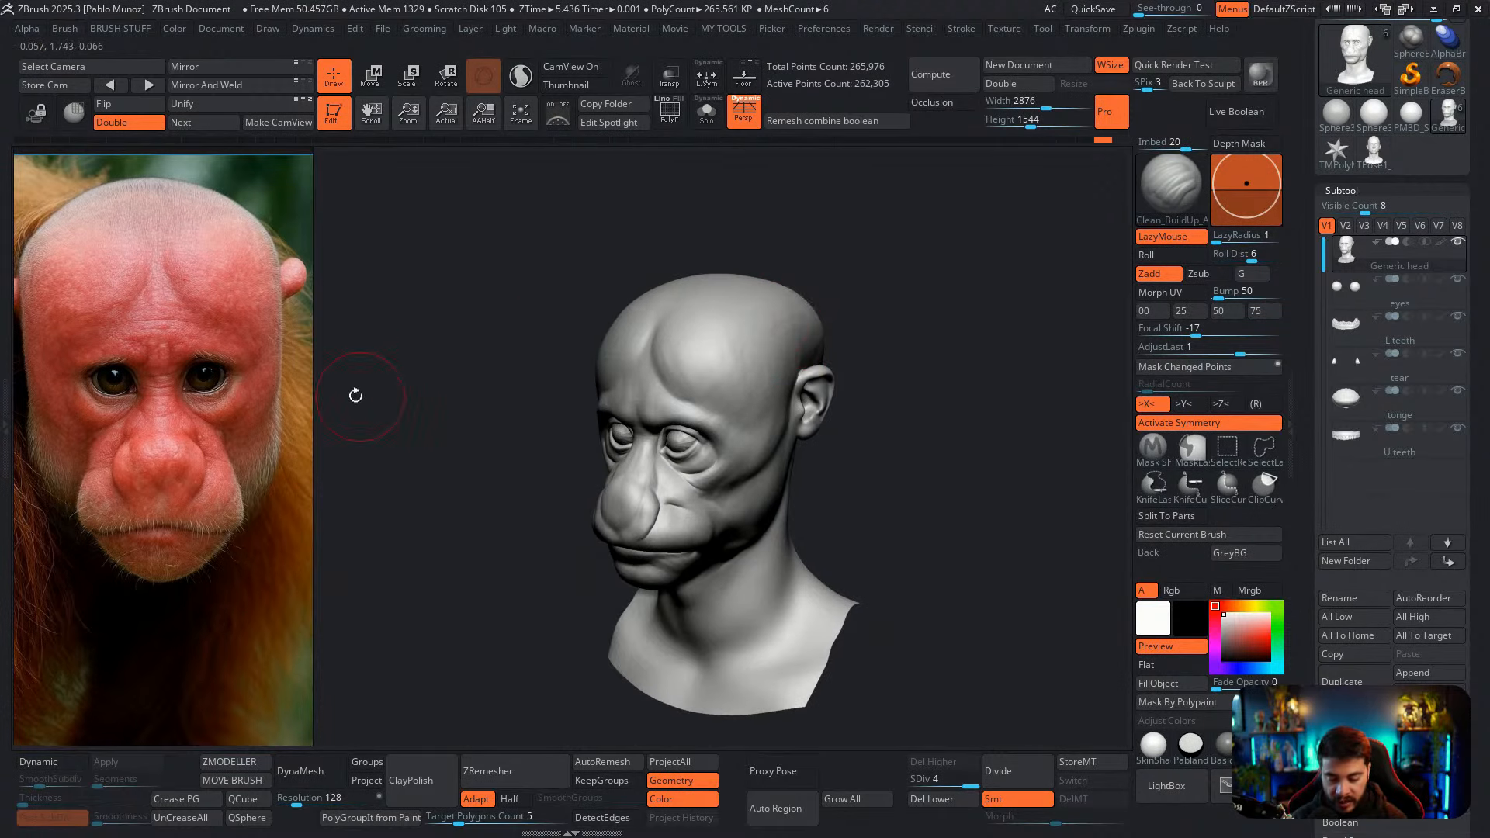
pyautogui.moveTo(785, 306)
pyautogui.mouseDown()
pyautogui.moveTo(797, 303)
pyautogui.moveTo(751, 320)
pyautogui.mouseUp()
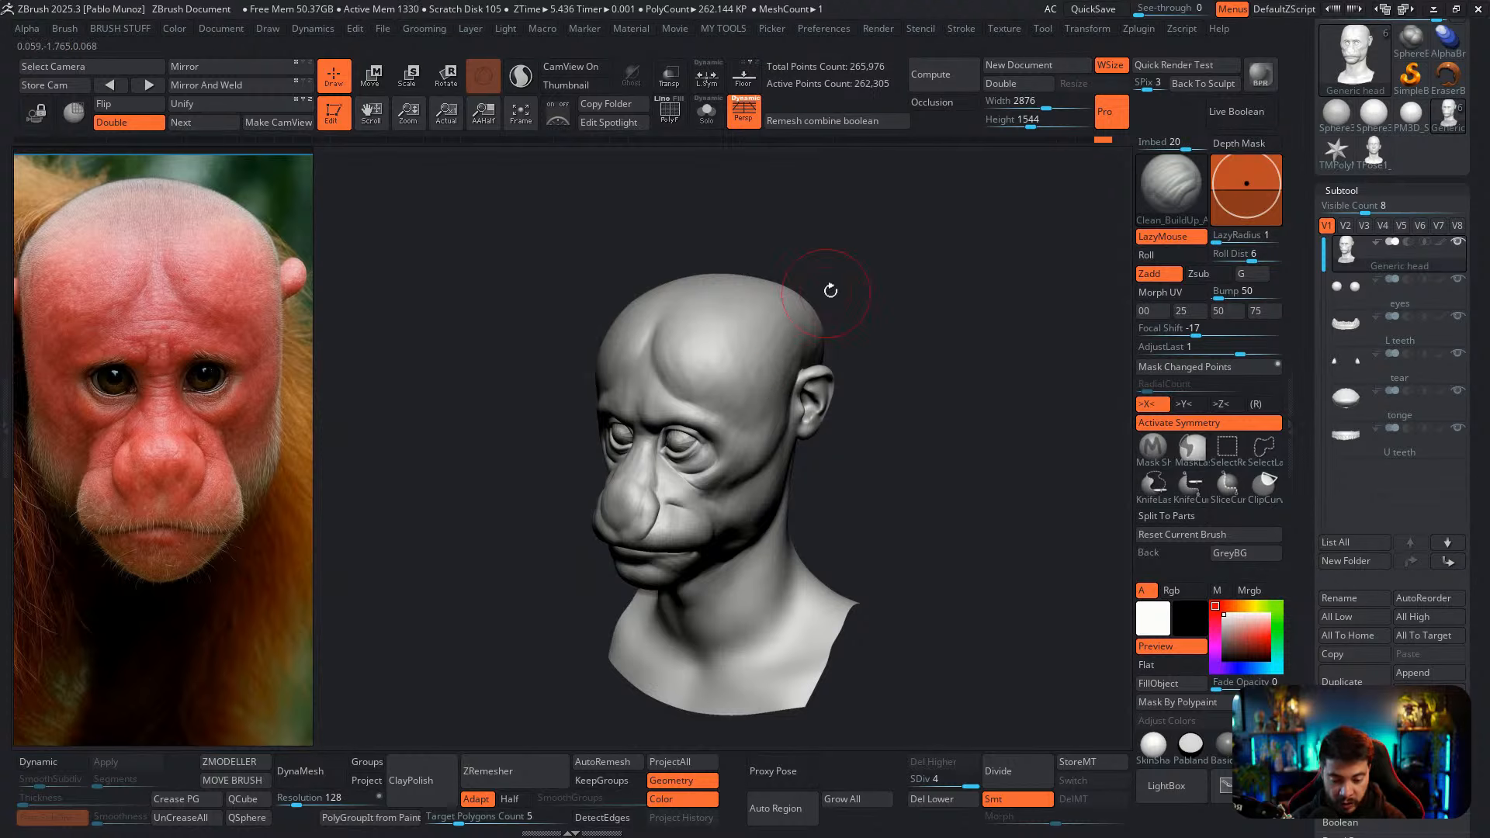
# Review the head from three-quarter and front views, and quick-save the project
pyautogui.moveTo(831, 293)
pyautogui.mouseDown(button='right')
pyautogui.moveTo(818, 349)
pyautogui.moveTo(772, 367)
pyautogui.moveTo(803, 392)
pyautogui.moveTo(749, 412)
pyautogui.mouseUp(button='right')
pyautogui.press('space')
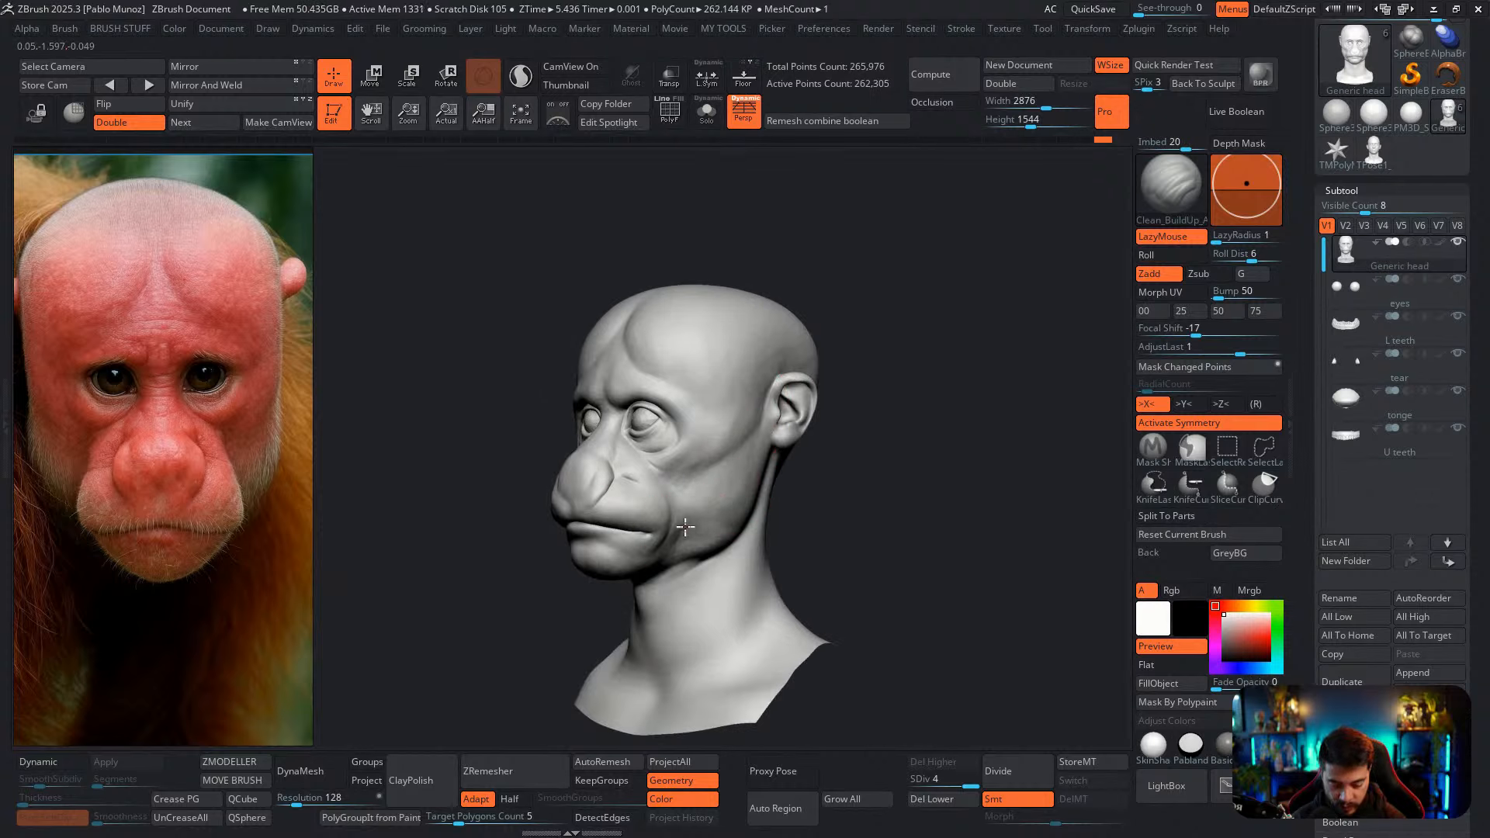
pyautogui.keyDown('shift'); pyautogui.moveTo(712, 502); pyautogui.dragTo(752, 486, button='right'); pyautogui.keyUp('shift')
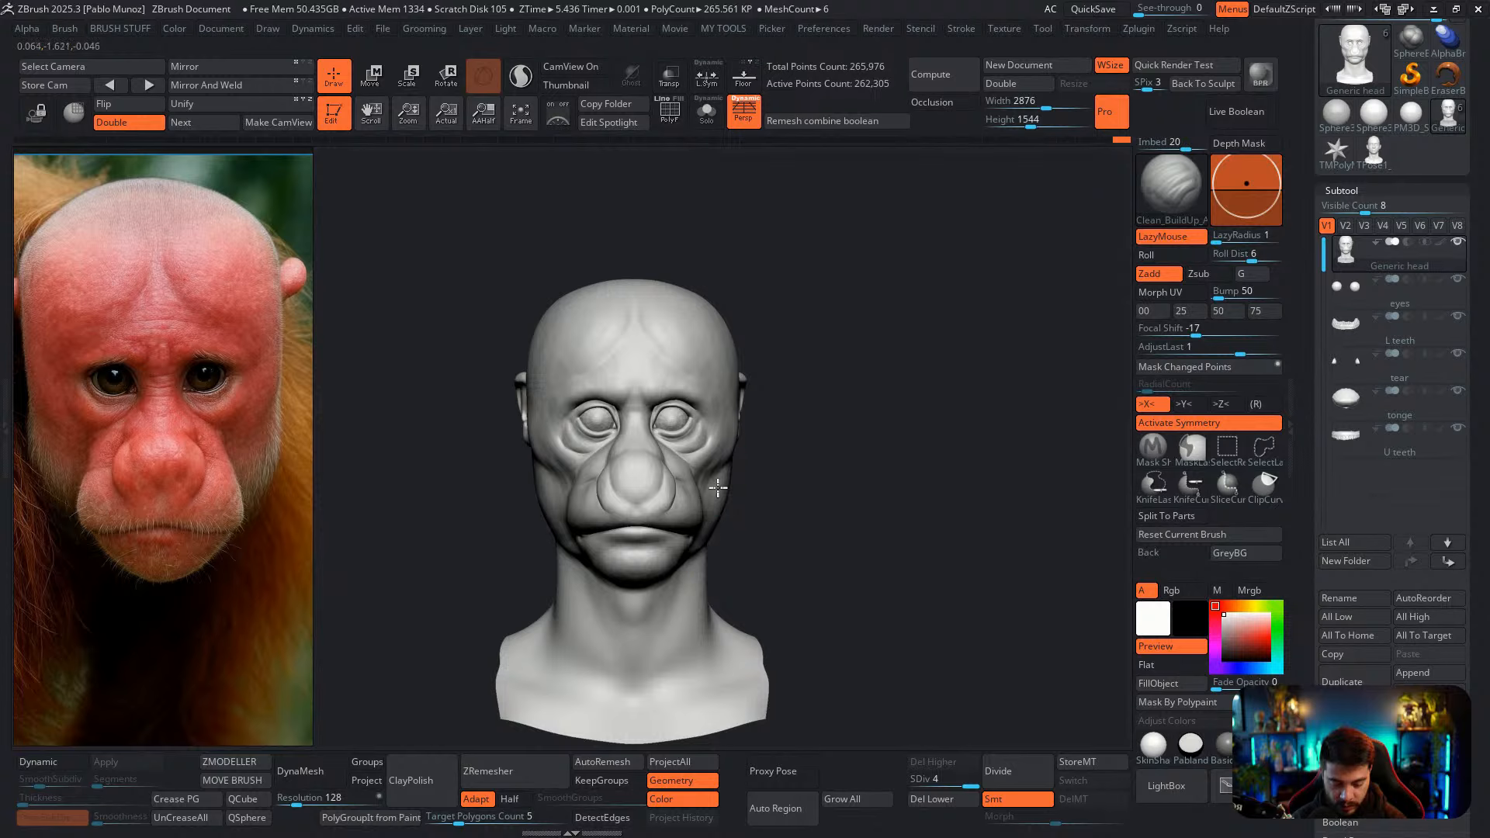
pyautogui.moveTo(772, 489)
pyautogui.mouseDown(button='right')
pyautogui.moveTo(735, 509)
pyautogui.moveTo(756, 496)
pyautogui.mouseUp(button='right')
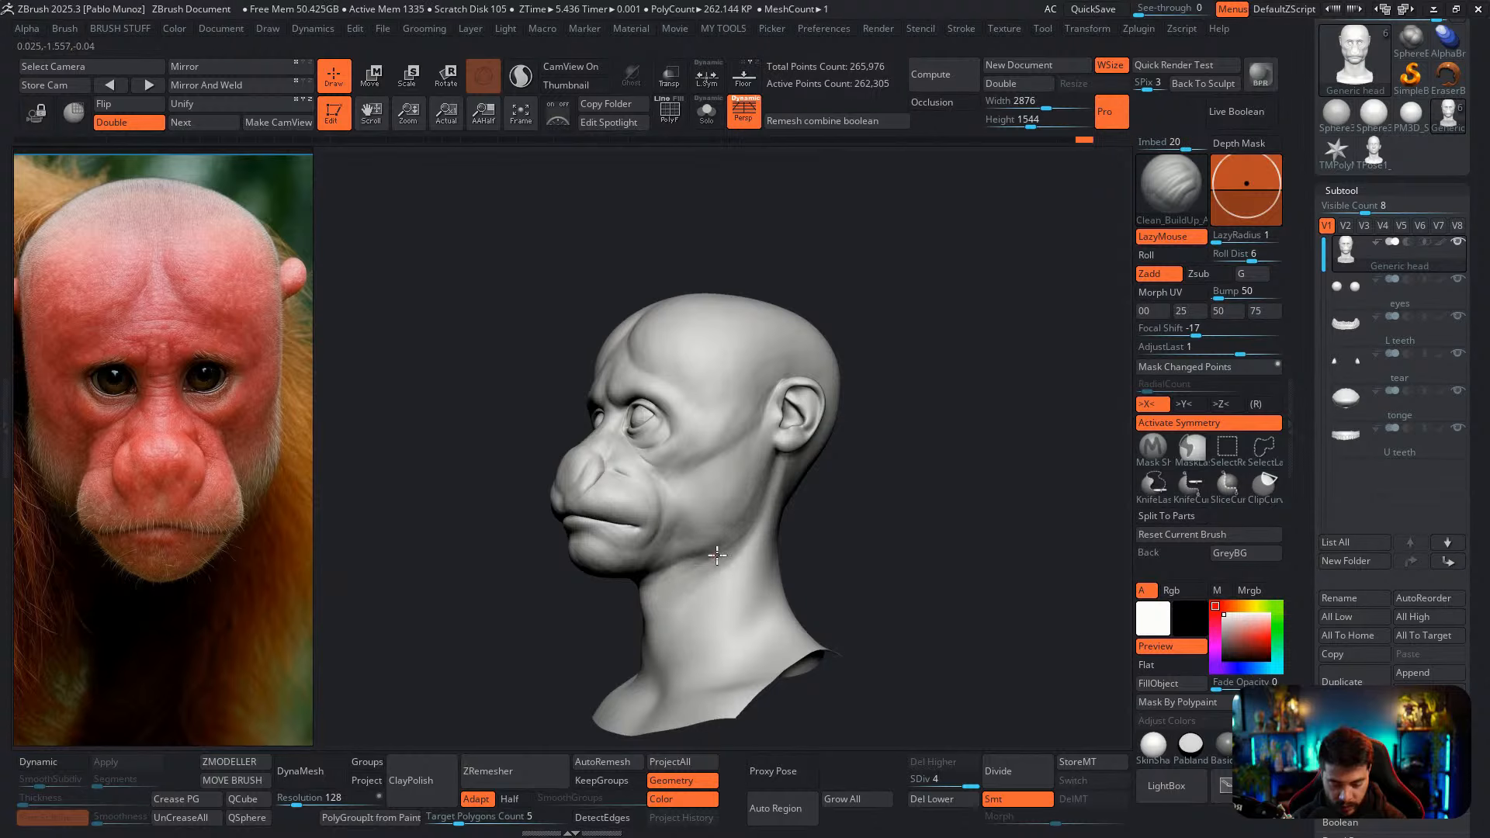
pyautogui.moveTo(734, 543)
pyautogui.mouseDown(button='right')
pyautogui.moveTo(689, 551)
pyautogui.moveTo(665, 499)
pyautogui.moveTo(845, 449)
pyautogui.moveTo(844, 499)
pyautogui.moveTo(848, 478)
pyautogui.moveTo(1061, 332)
pyautogui.mouseUp(button='right')
pyautogui.click(1093, 9)
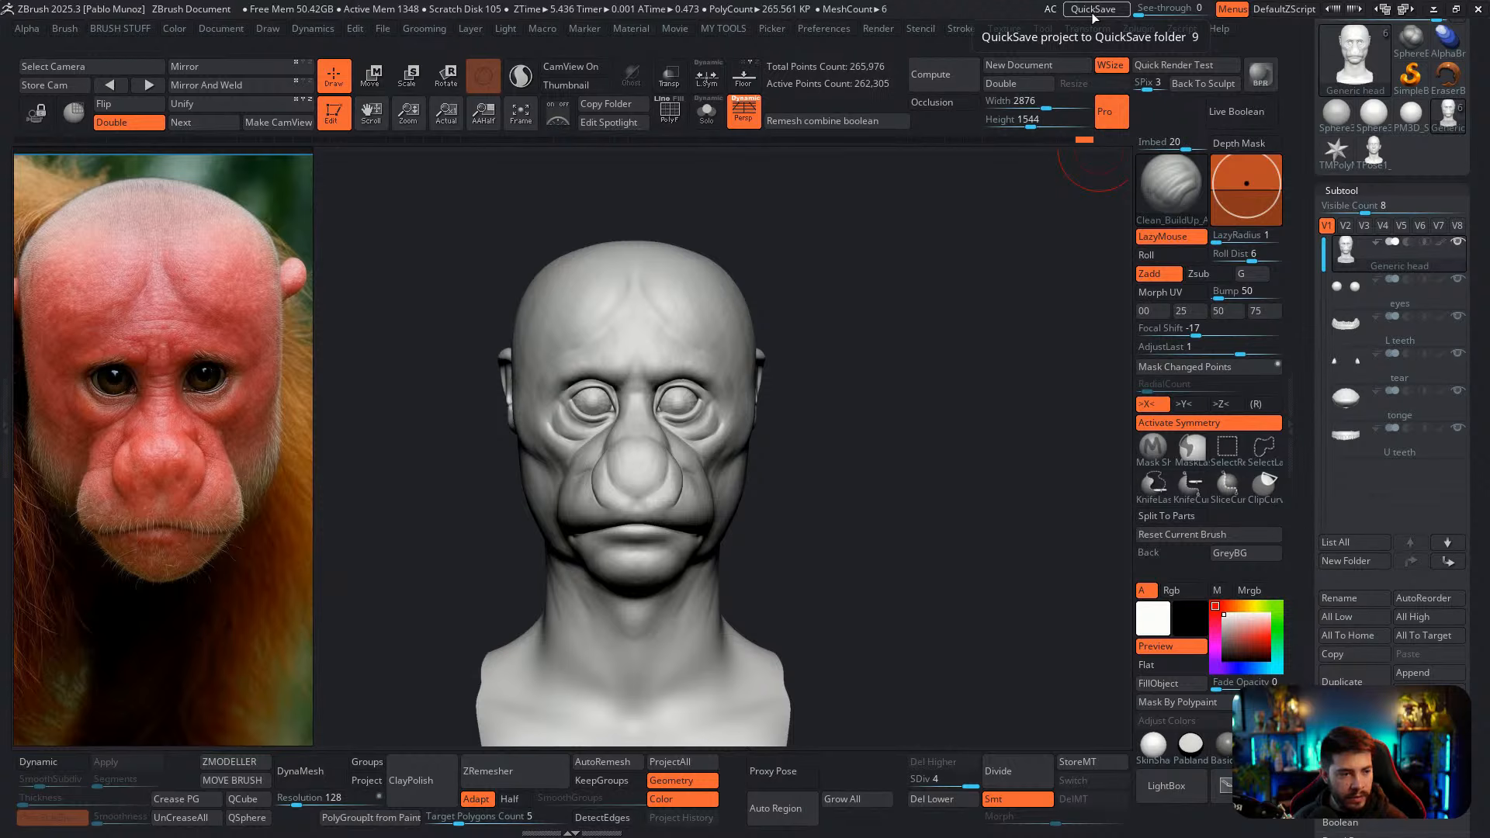
# Bring up the close-up profile photo on the reference board and turn the head to the matching profile for comparison
pyautogui.moveTo(842, 468); pyautogui.dragTo(840, 469)
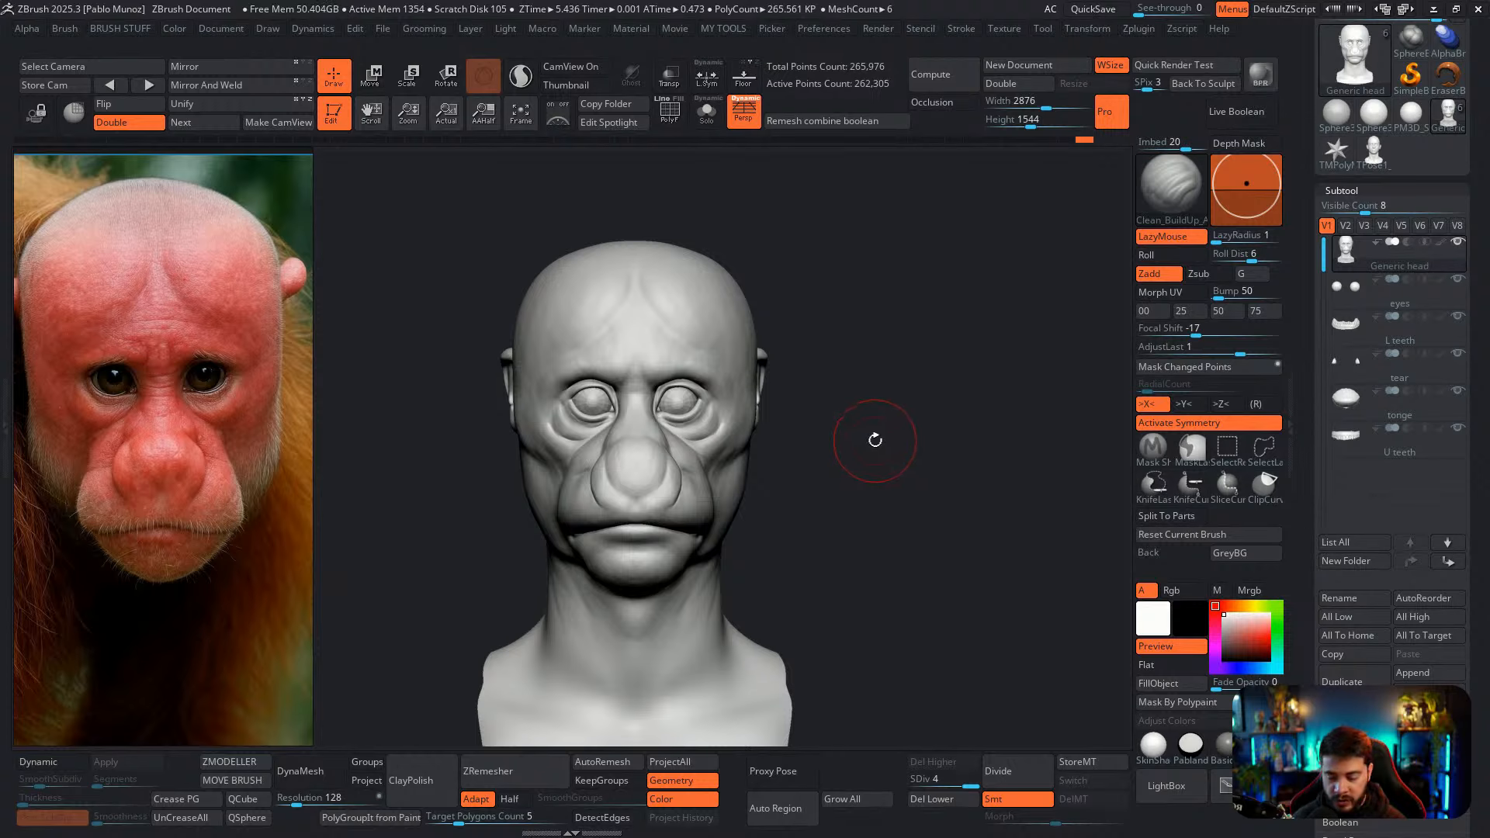
pyautogui.scroll(-6, 199, 349)
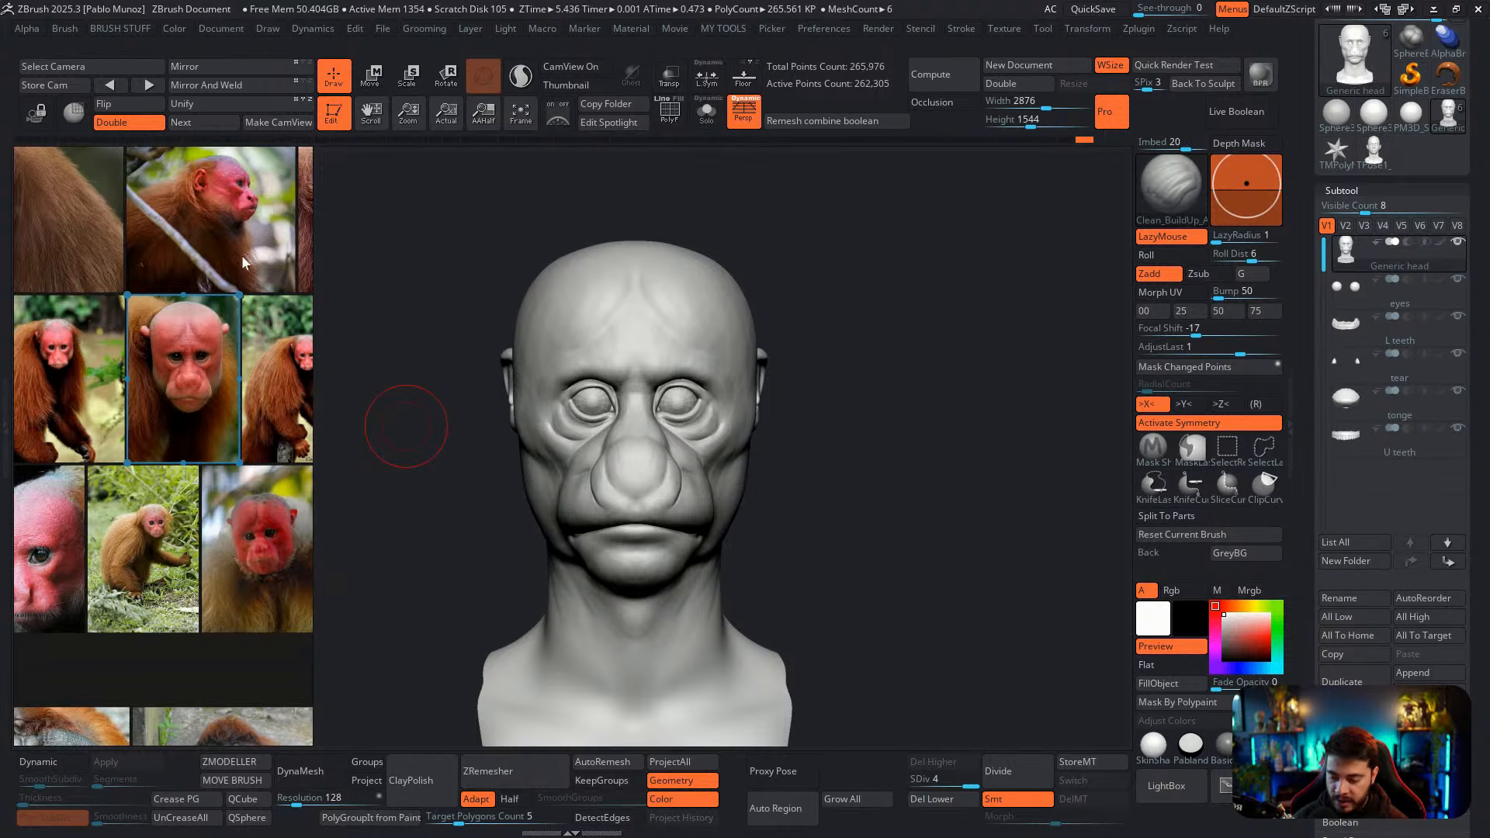
pyautogui.scroll(8, 242, 260)
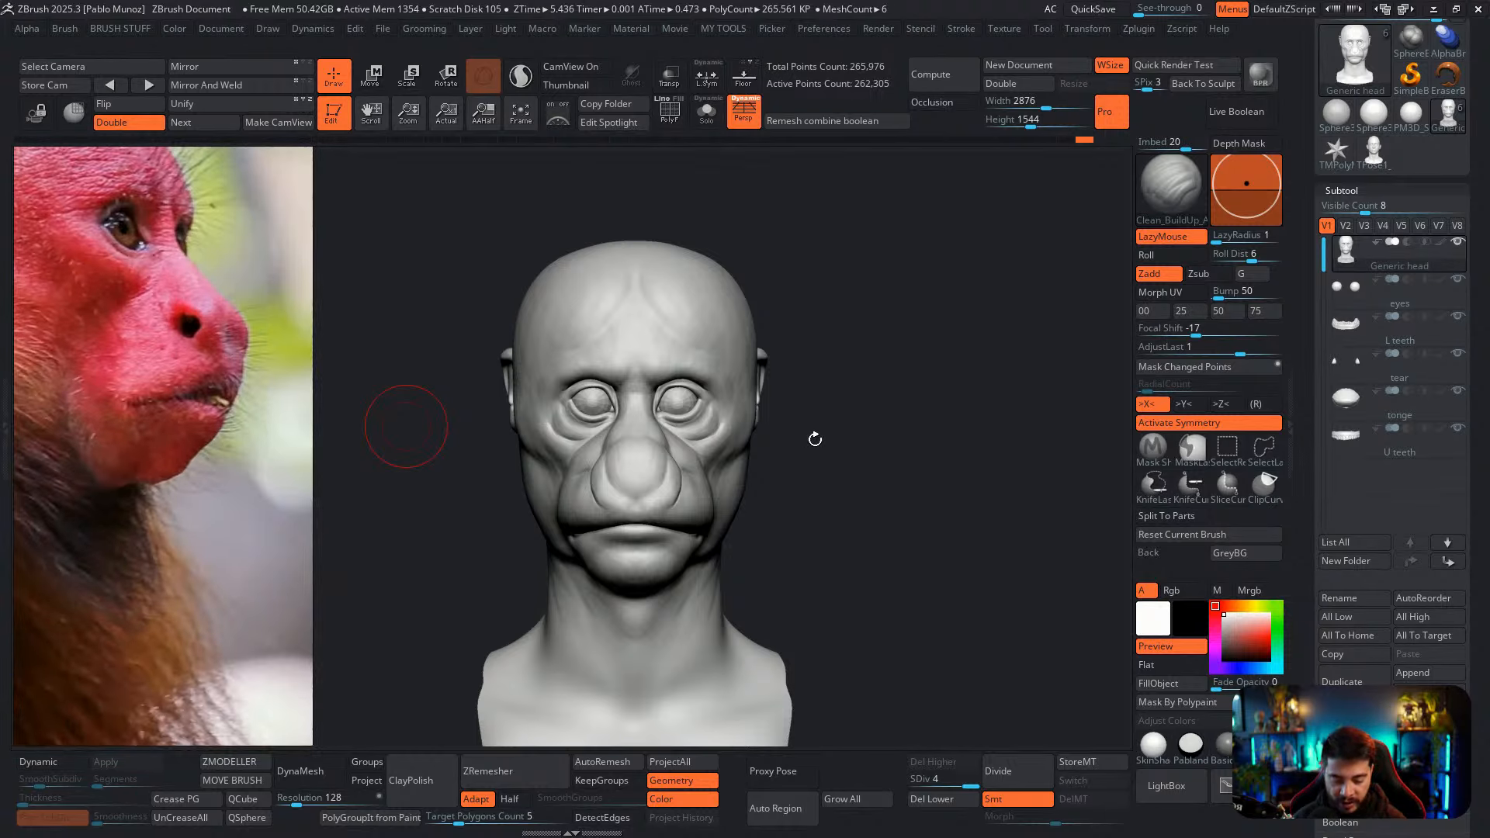
pyautogui.moveTo(815, 440); pyautogui.dragTo(702, 489)
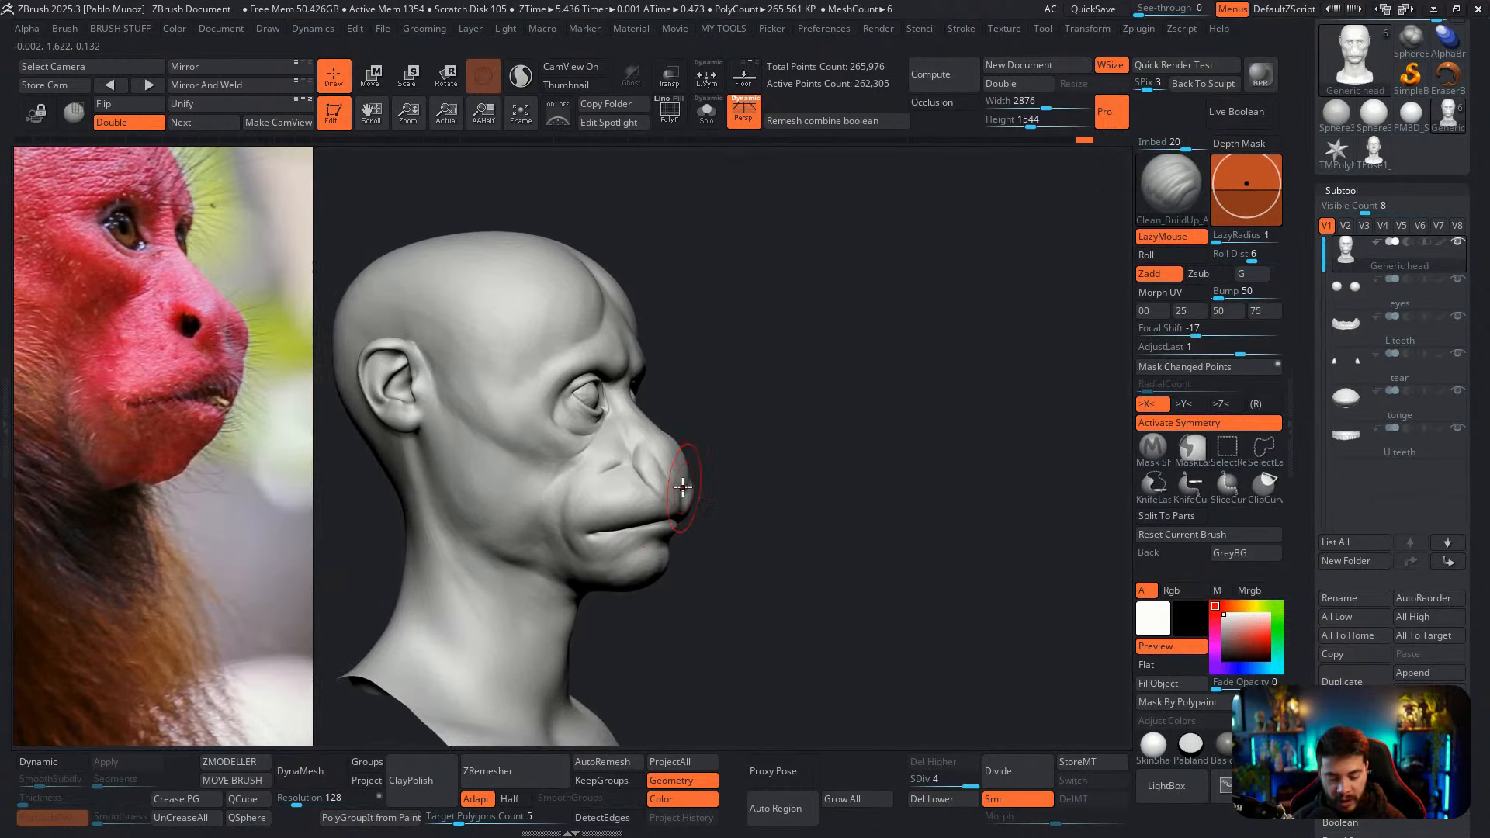
pyautogui.keyDown('shift'); pyautogui.moveTo(778, 433); pyautogui.dragTo(789, 435); pyautogui.keyUp('shift')
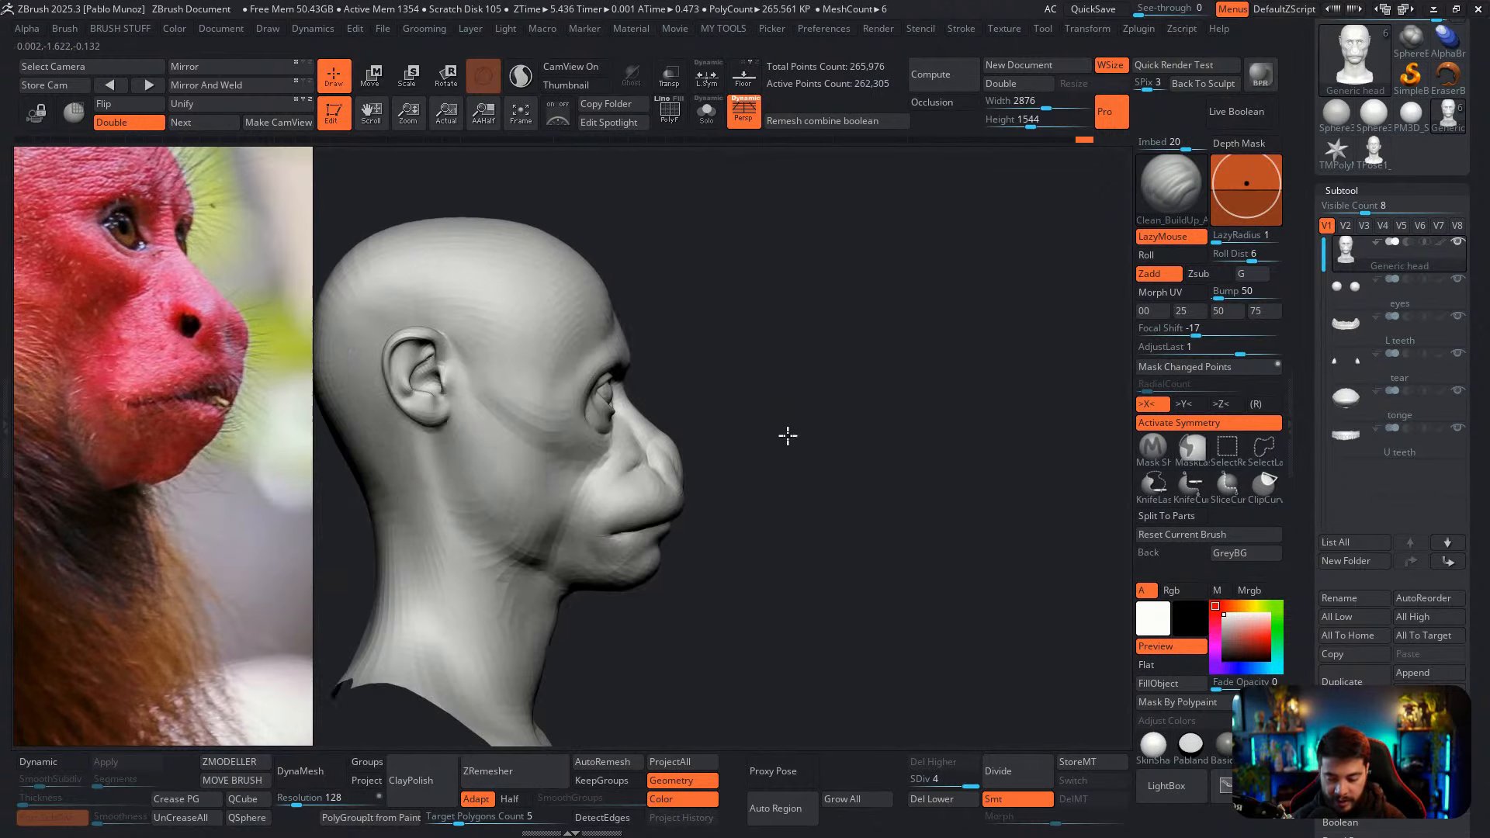
pyautogui.keyDown('ctrl'); pyautogui.moveTo(692, 456); pyautogui.dragTo(691, 481, button='right'); pyautogui.keyUp('ctrl')
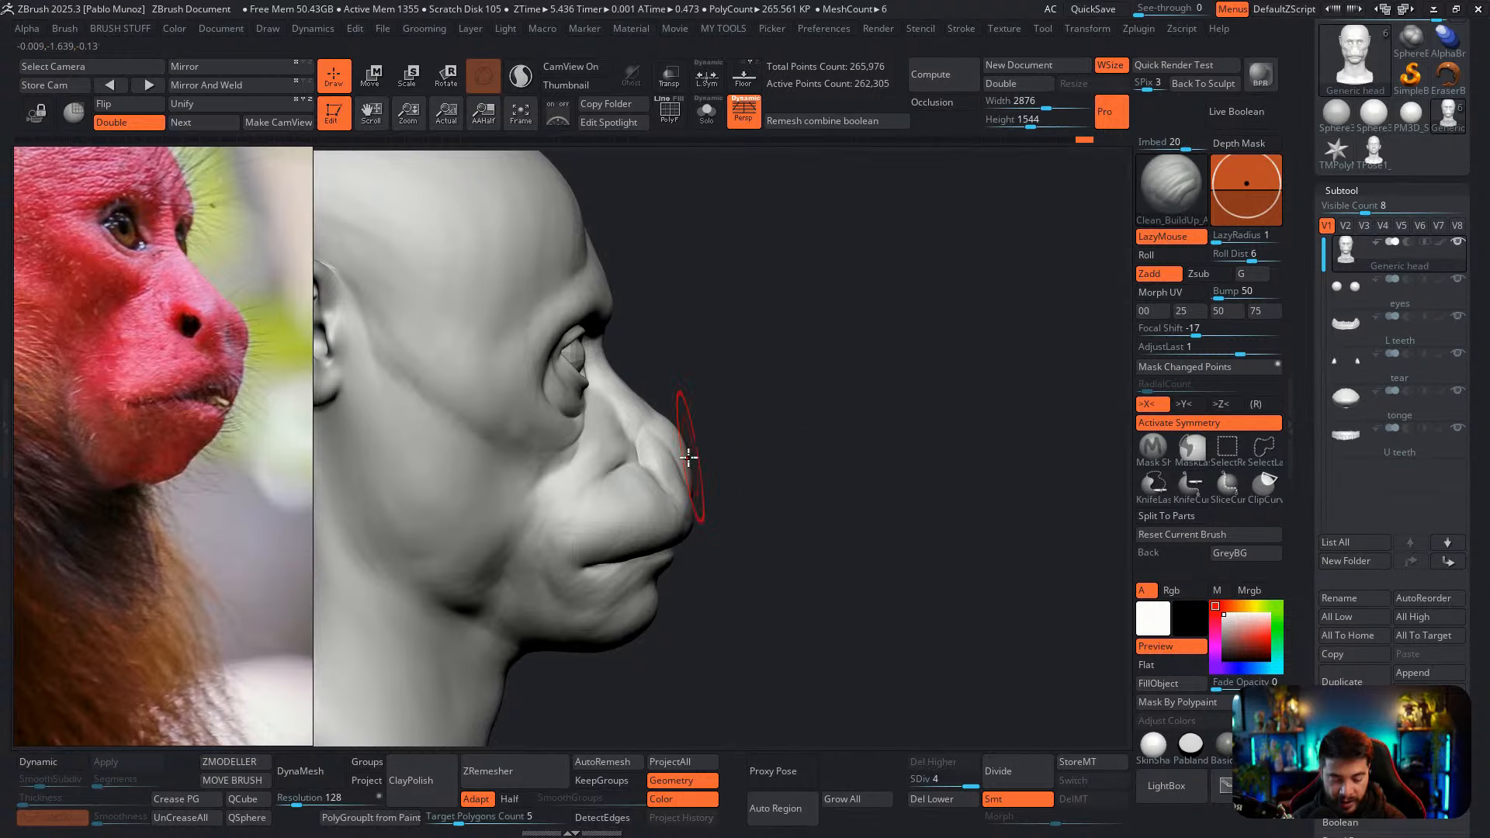
# Show the polygon wireframe on the head to judge the mesh density around the nose and nostril
pyautogui.click(674, 122)
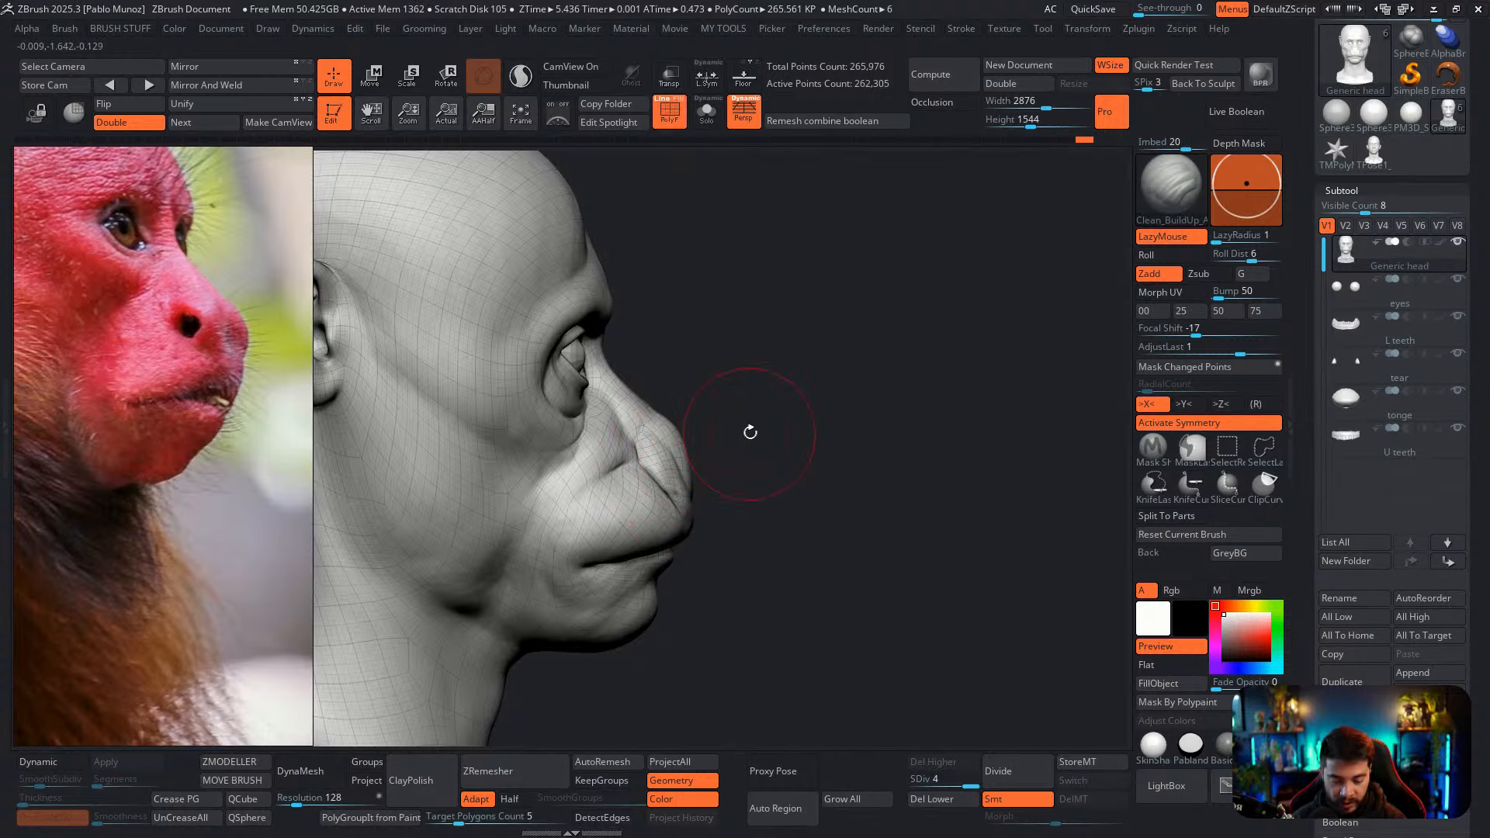
pyautogui.moveTo(750, 432); pyautogui.dragTo(697, 449)
pyautogui.keyDown('ctrl'); pyautogui.moveTo(683, 470); pyautogui.dragTo(705, 509, button='right'); pyautogui.keyUp('ctrl')
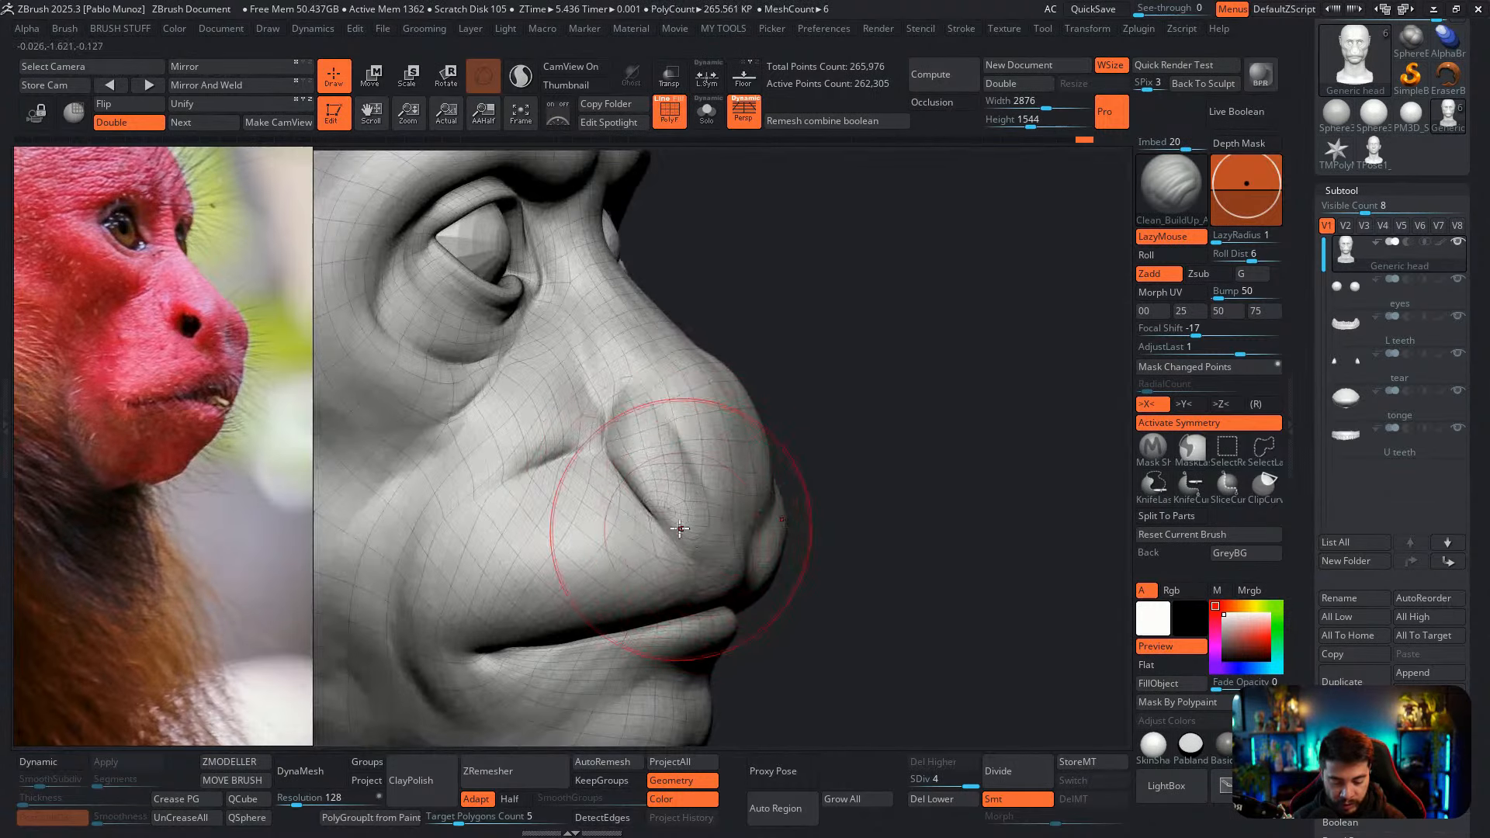
pyautogui.moveTo(807, 458); pyautogui.dragTo(848, 404)
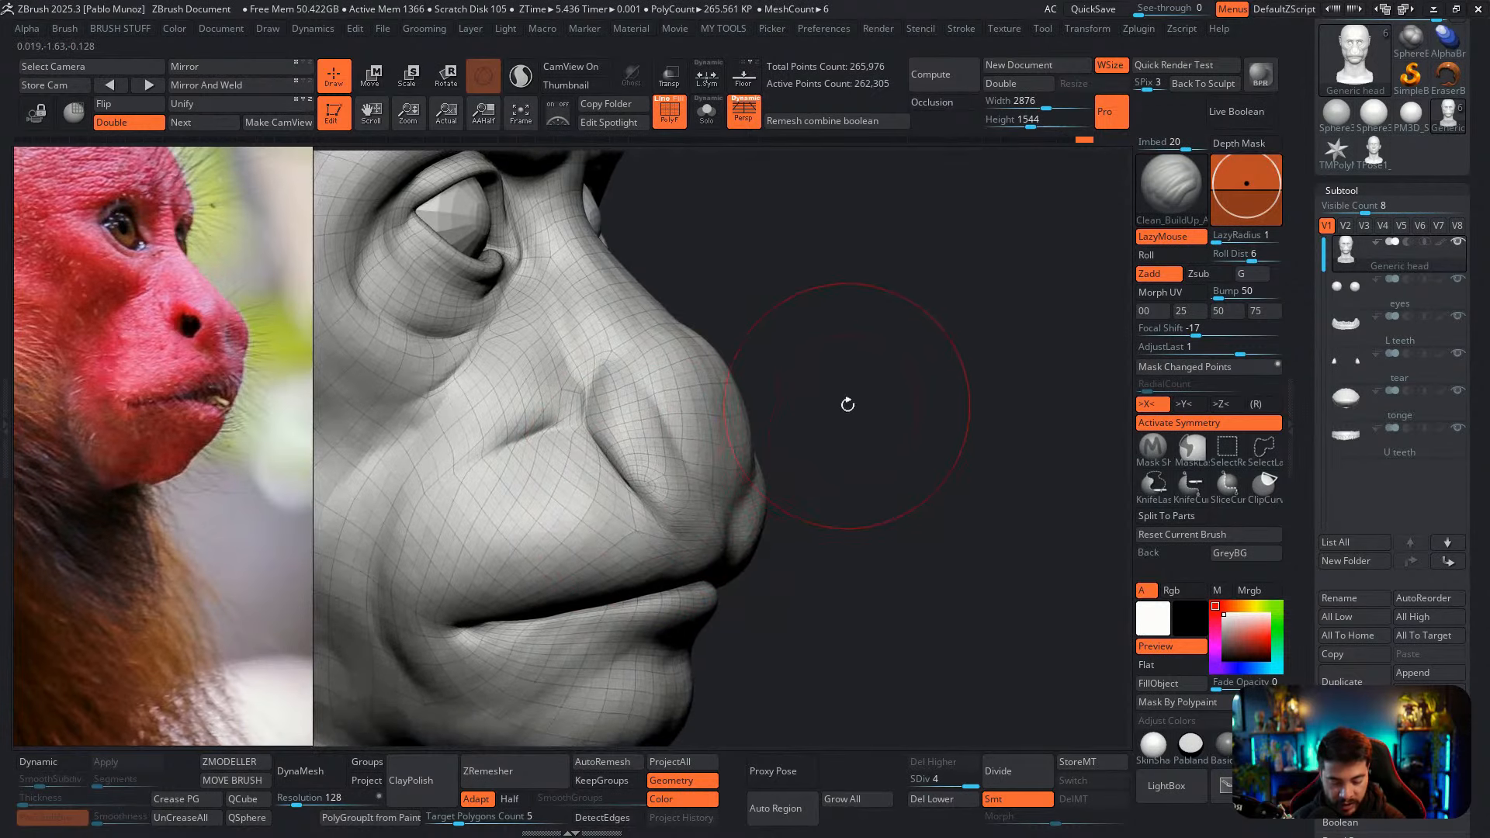
# Reshape the side of the nose at the nostril crease with the Move brush
pyautogui.press('b')
pyautogui.press('m')
pyautogui.press('v')
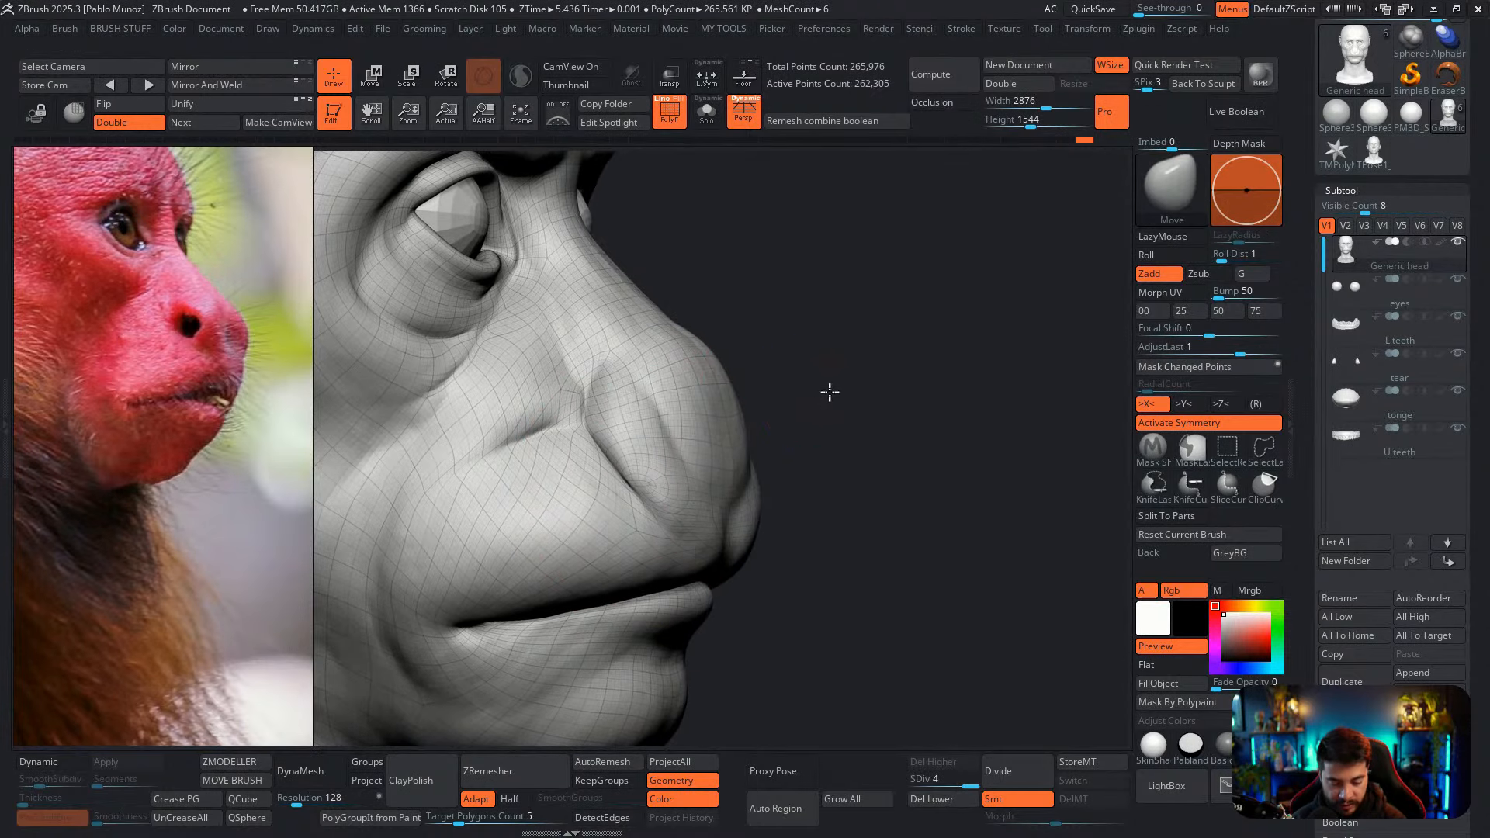
pyautogui.press('space')
pyautogui.moveTo(636, 471); pyautogui.dragTo(648, 469)
pyautogui.moveTo(630, 470); pyautogui.dragTo(655, 469, button='right')
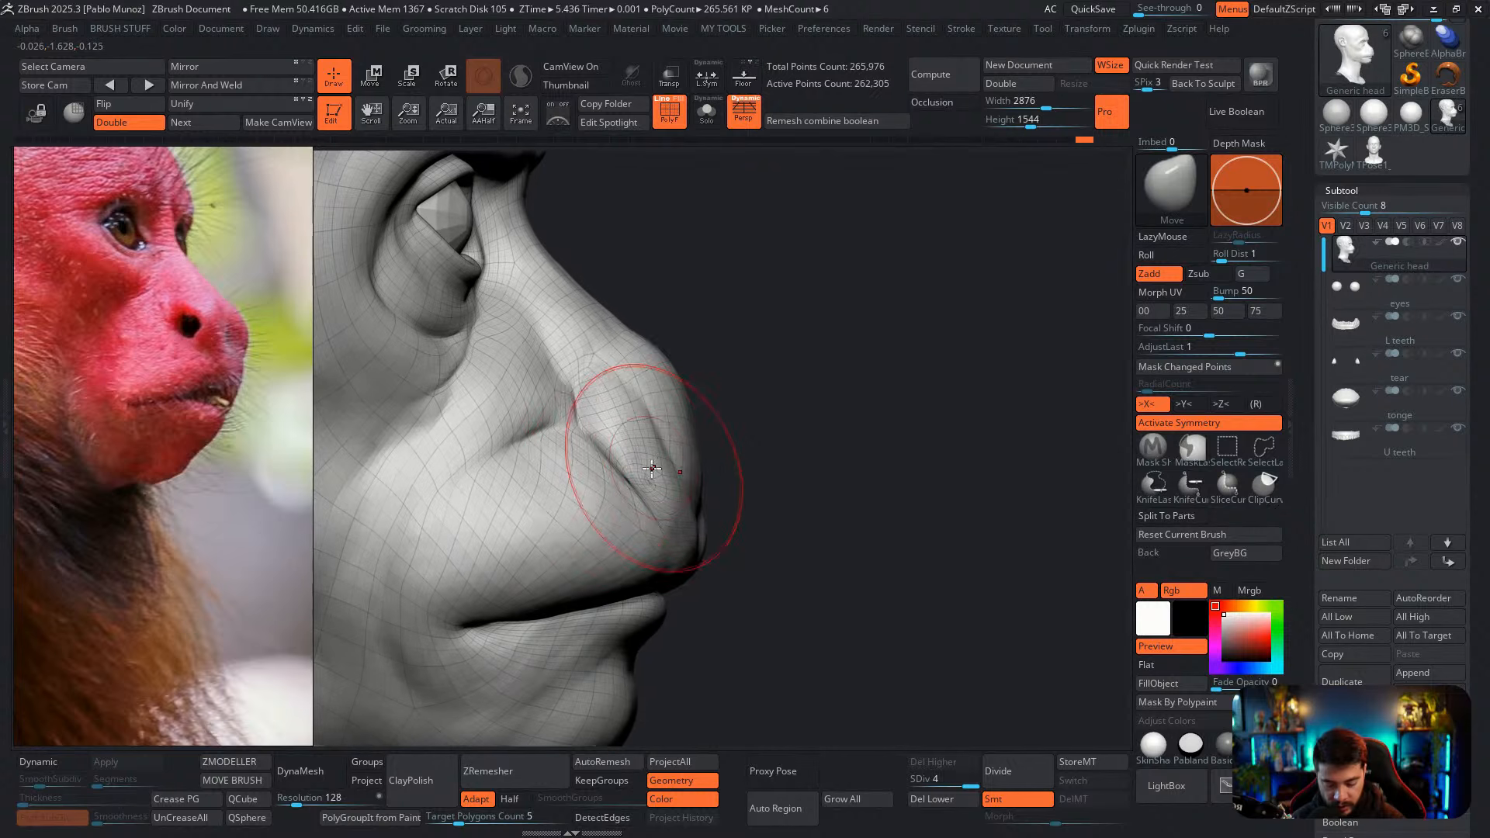
pyautogui.moveTo(638, 475)
pyautogui.mouseDown()
pyautogui.moveTo(623, 453)
pyautogui.moveTo(611, 459)
pyautogui.mouseUp()
# Adjust the Move brush size and refine the nostril wing where it meets the upper muzzle
pyautogui.press('space')
pyautogui.press('space')
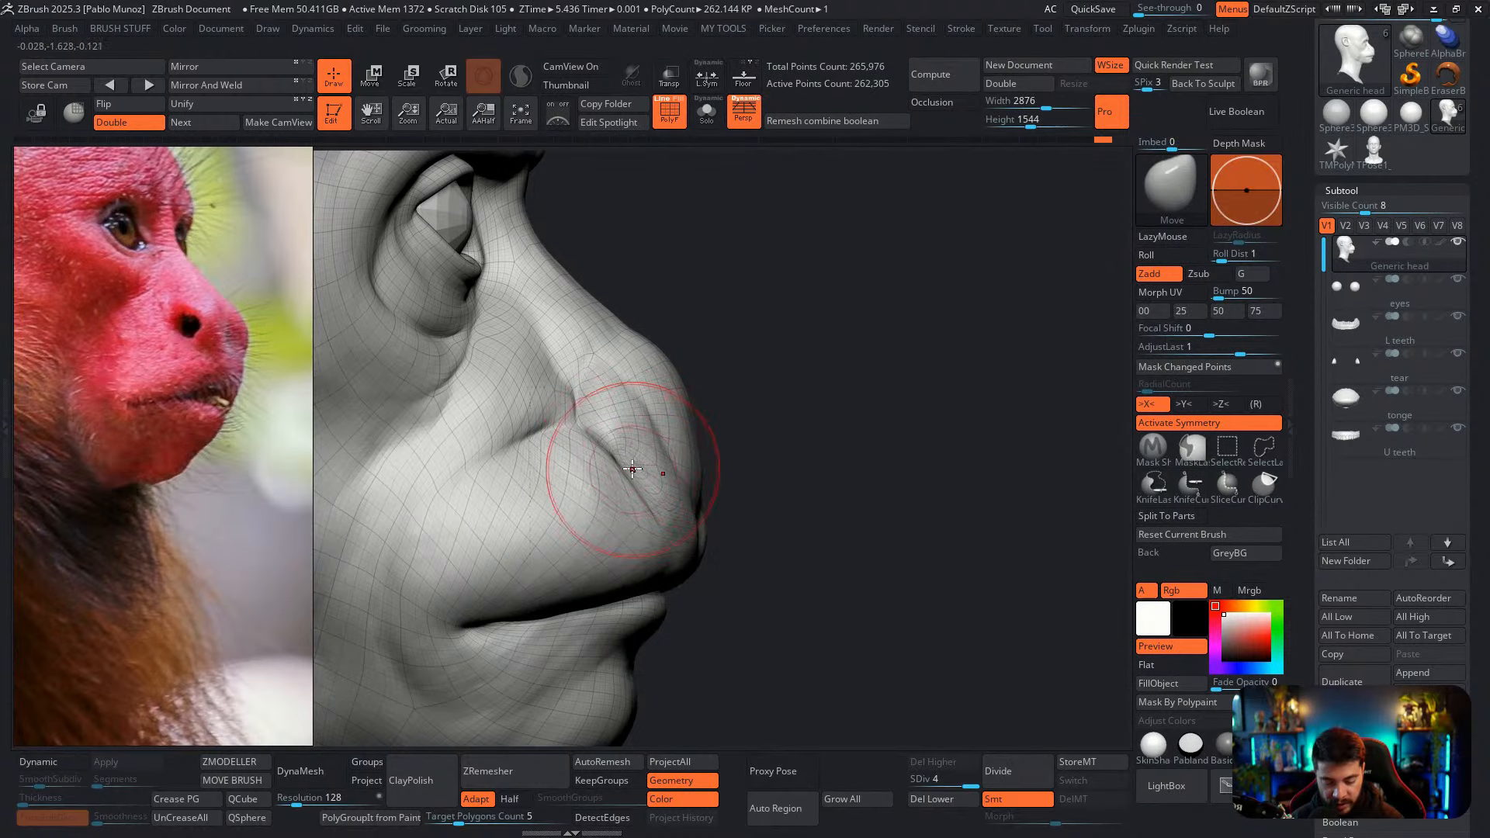
pyautogui.press('space')
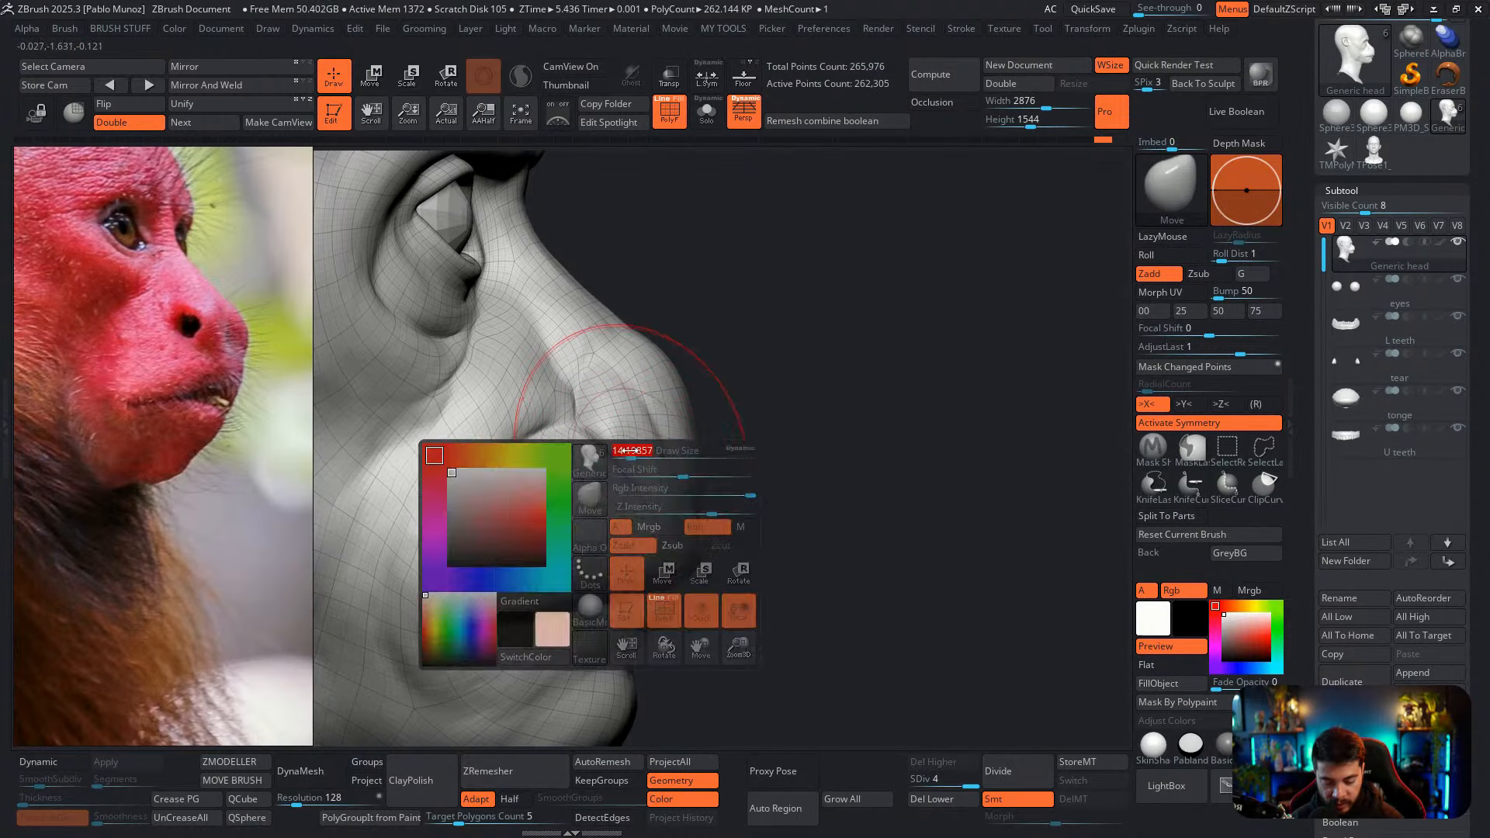
pyautogui.moveTo(629, 459); pyautogui.dragTo(612, 449)
pyautogui.press('space')
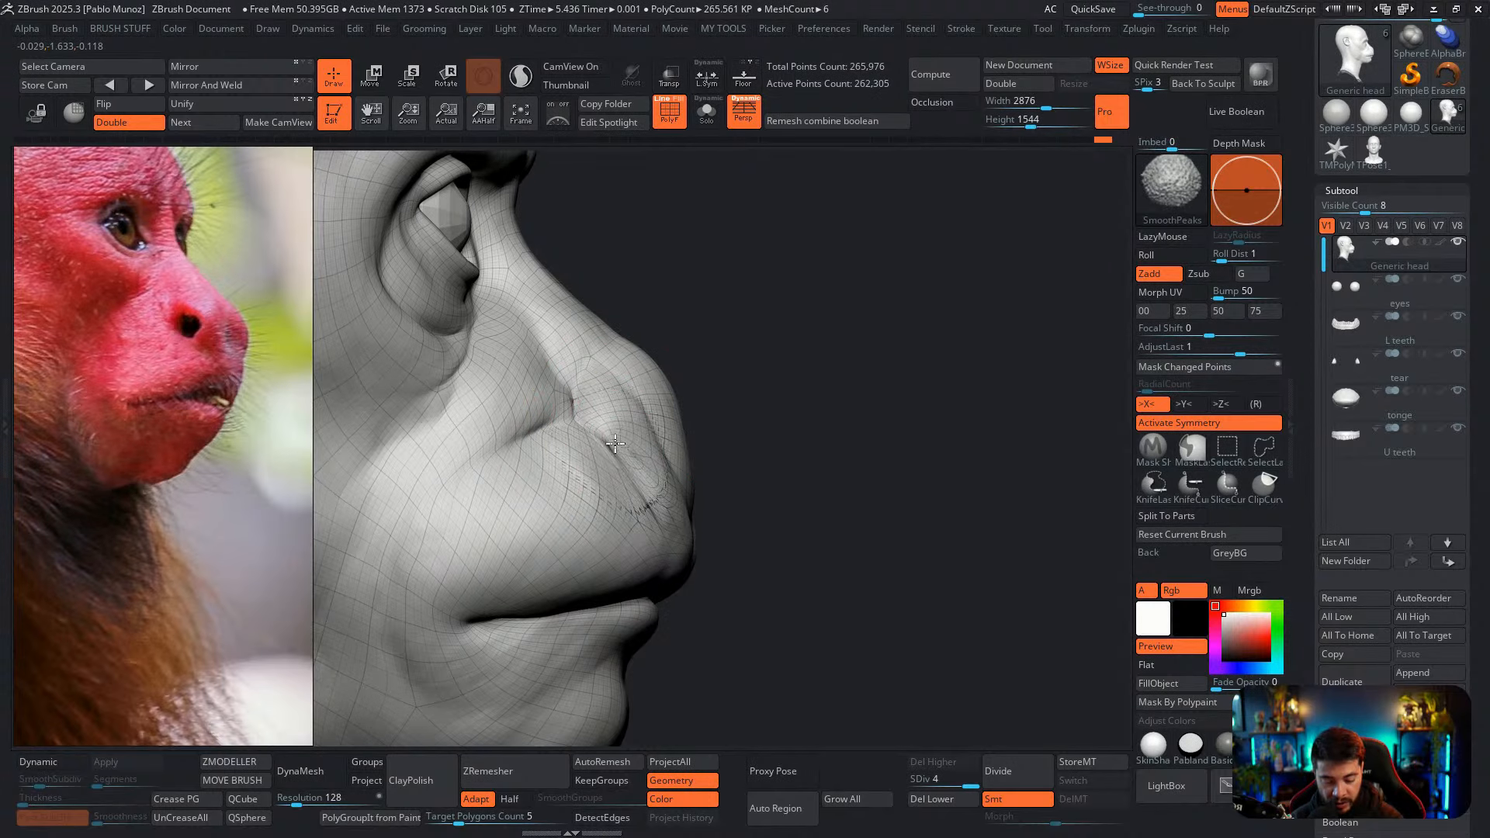
pyautogui.moveTo(619, 447)
pyautogui.mouseDown(button='right')
pyautogui.moveTo(608, 427)
pyautogui.moveTo(601, 444)
pyautogui.moveTo(640, 444)
pyautogui.moveTo(539, 412)
pyautogui.mouseUp(button='right')
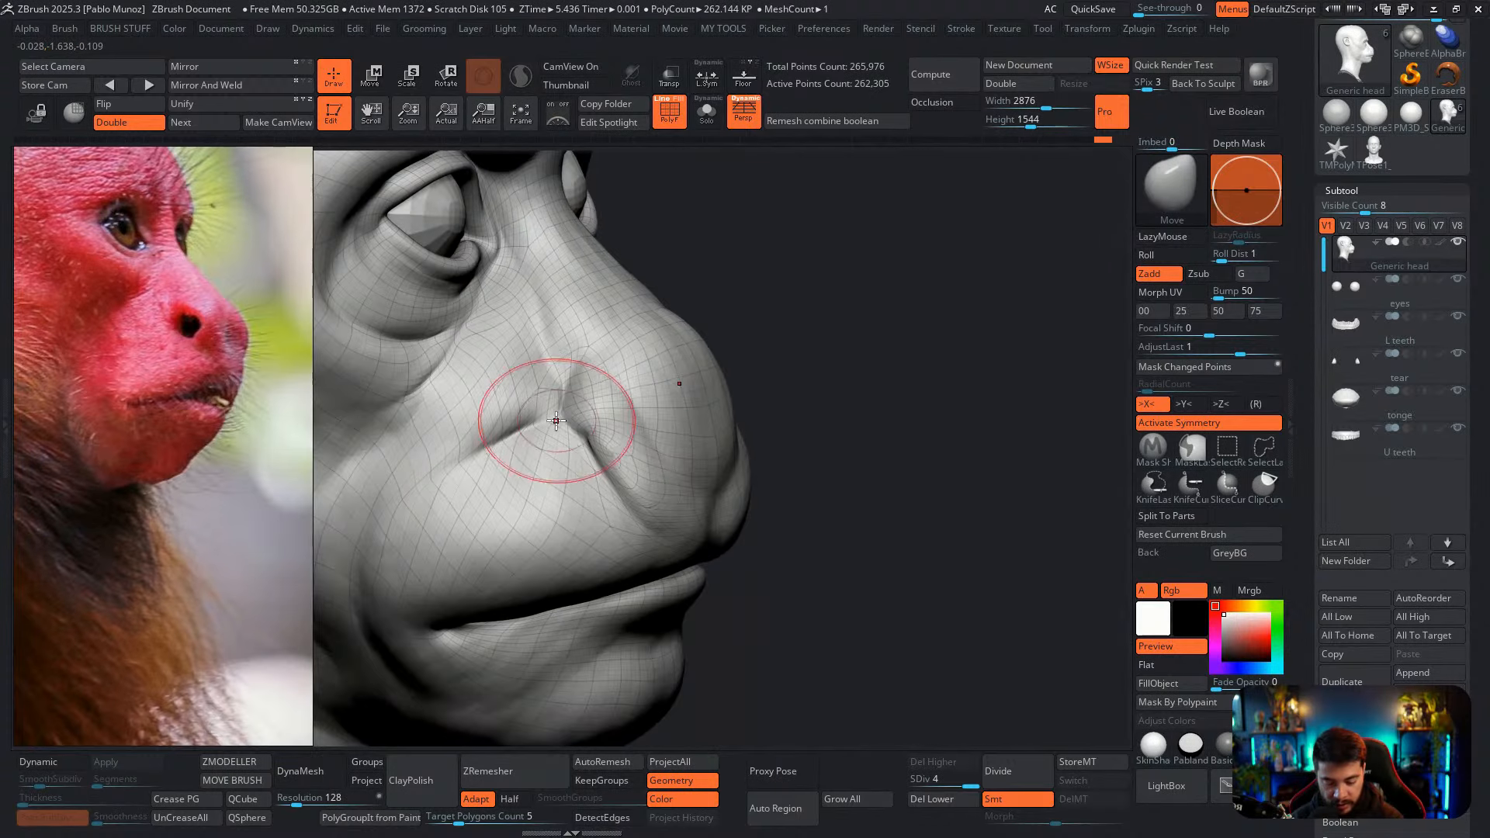
pyautogui.moveTo(633, 421); pyautogui.dragTo(630, 430, button='right')
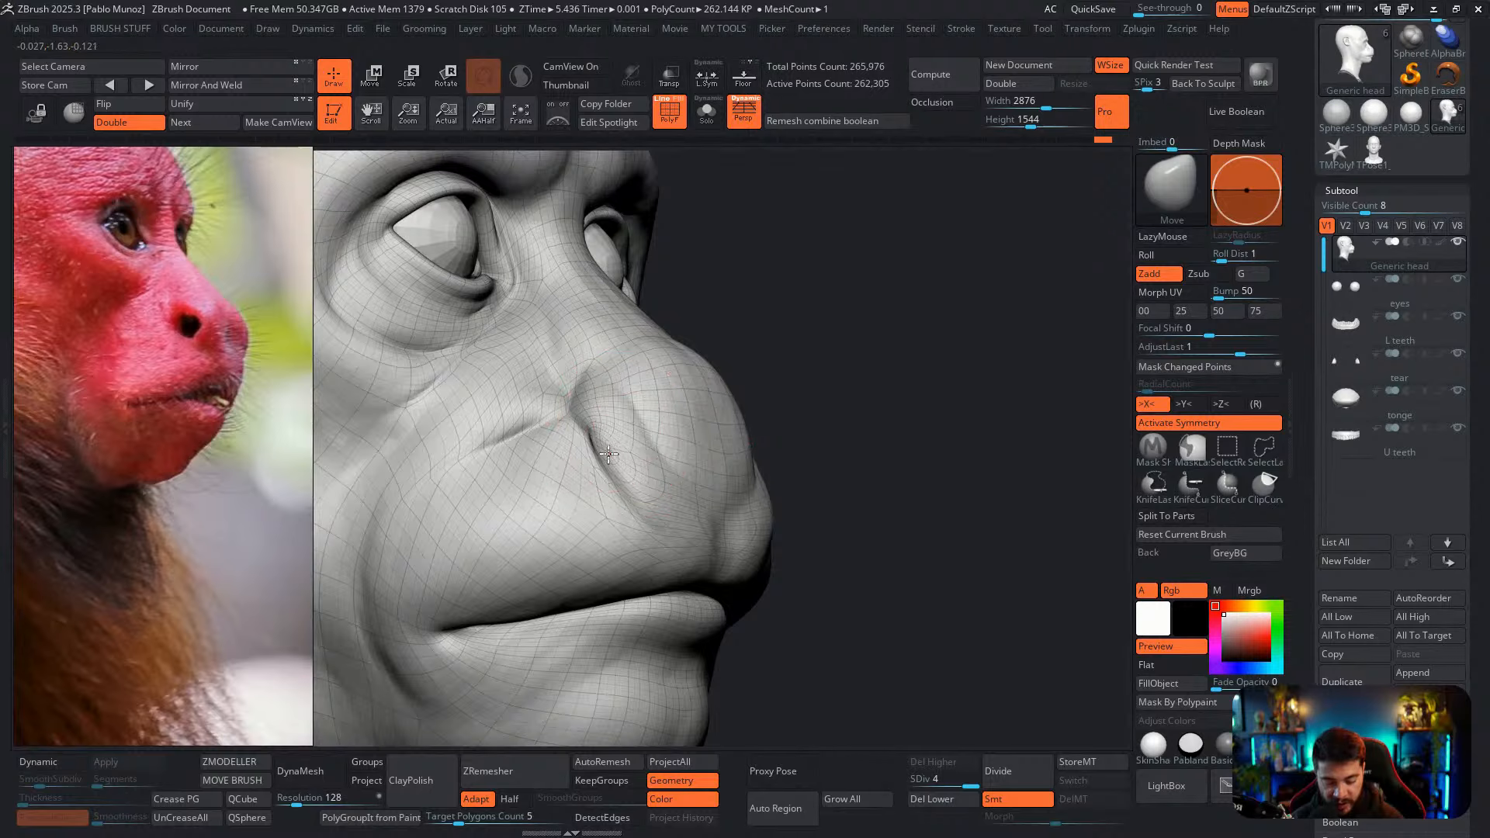
# Try smoothing and shifting the crease under the nostril wing
pyautogui.press('shift')
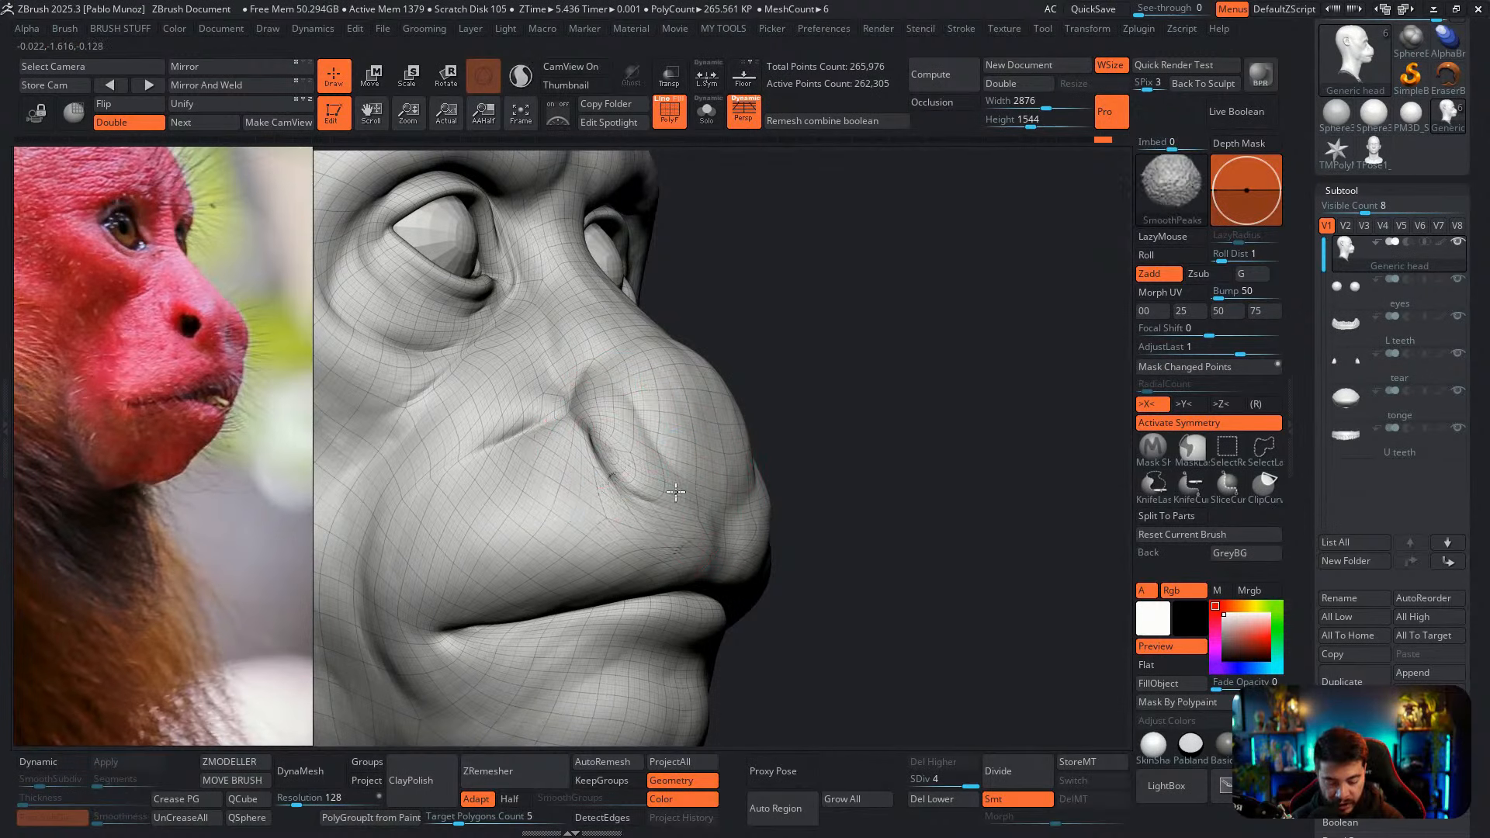
pyautogui.hotkey('ctrl', 'z')
pyautogui.moveTo(675, 492)
pyautogui.keyDown('shift'); pyautogui.mouseDown()
pyautogui.moveTo(686, 486)
pyautogui.moveTo(640, 511)
pyautogui.moveTo(674, 514)
pyautogui.mouseUp(); pyautogui.keyUp('shift')
pyautogui.moveTo(668, 510); pyautogui.dragTo(608, 473, button='right')
pyautogui.moveTo(655, 468)
pyautogui.mouseDown()
pyautogui.moveTo(685, 468)
pyautogui.moveTo(602, 443)
pyautogui.mouseUp()
pyautogui.hotkey('ctrl', 'z')
pyautogui.hotkey('ctrl', 'z')
# Mask a small oval nostril patch on the side of the nose and invert the mask so only the patch is editable
pyautogui.moveTo(602, 446); pyautogui.dragTo(683, 455, button='right')
pyautogui.rightClick(650, 449)
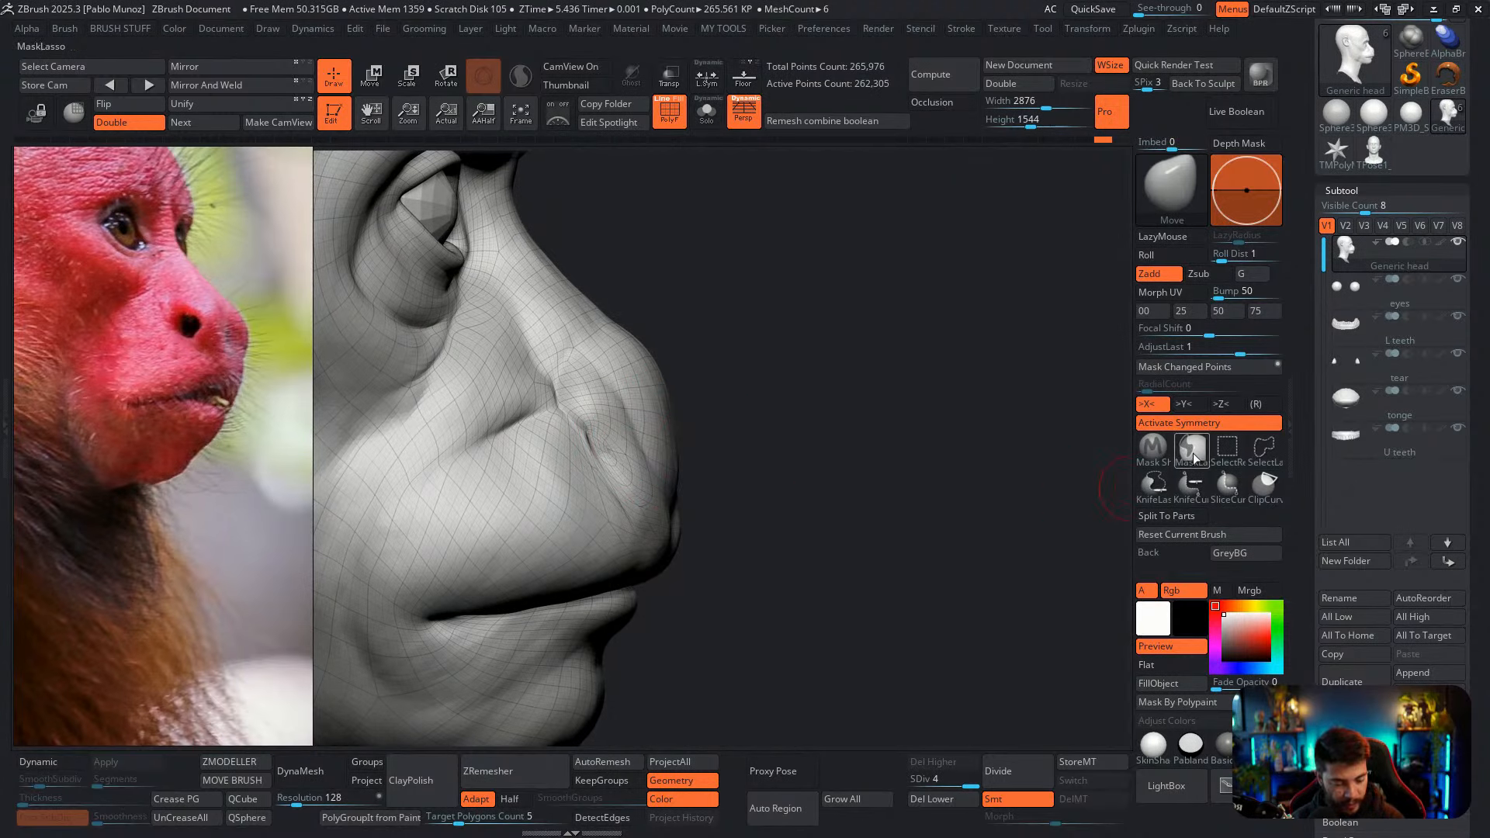
pyautogui.press('ctrl')
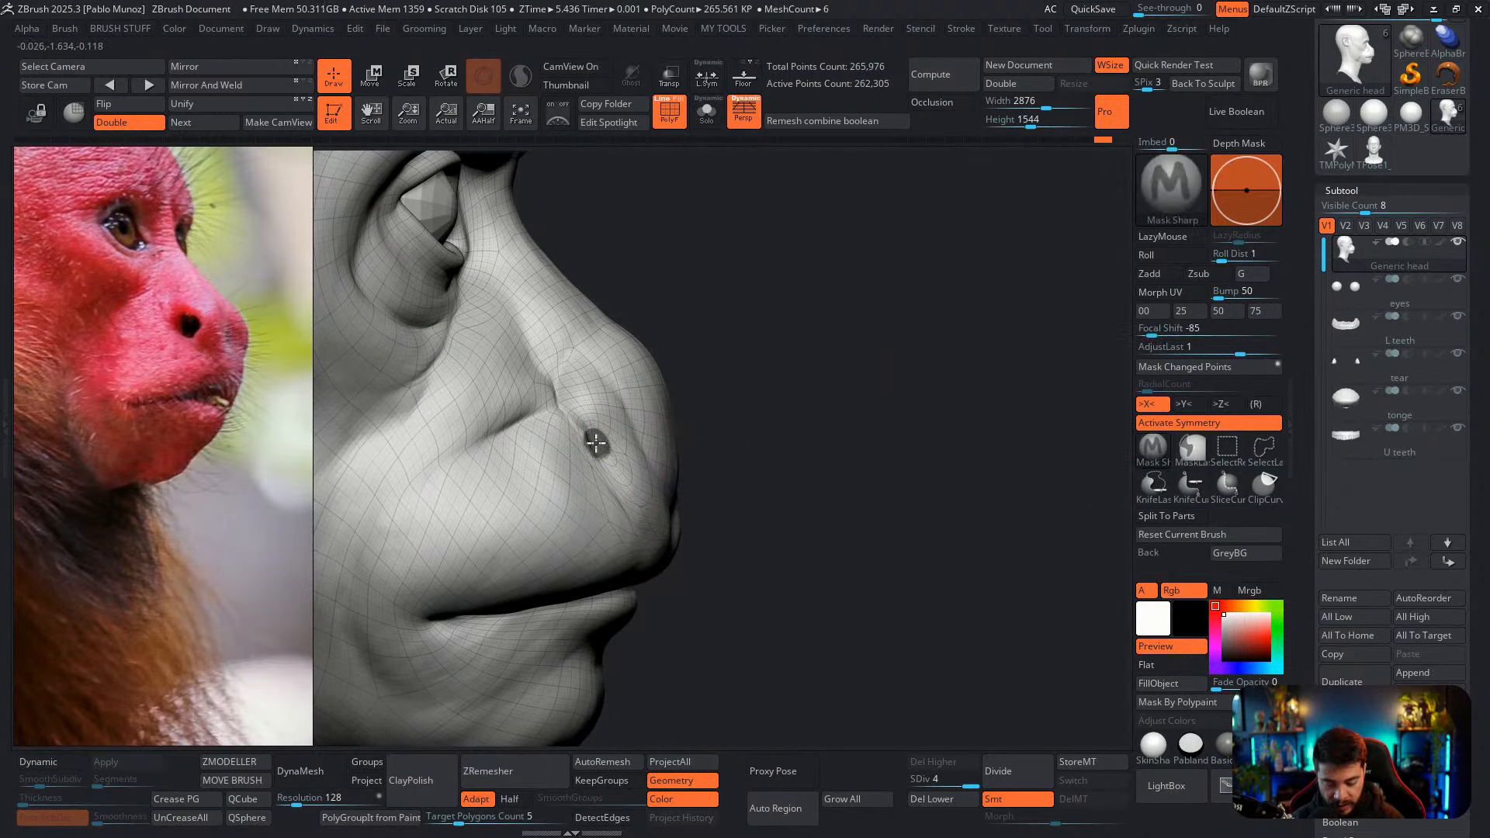
pyautogui.press('ctrl')
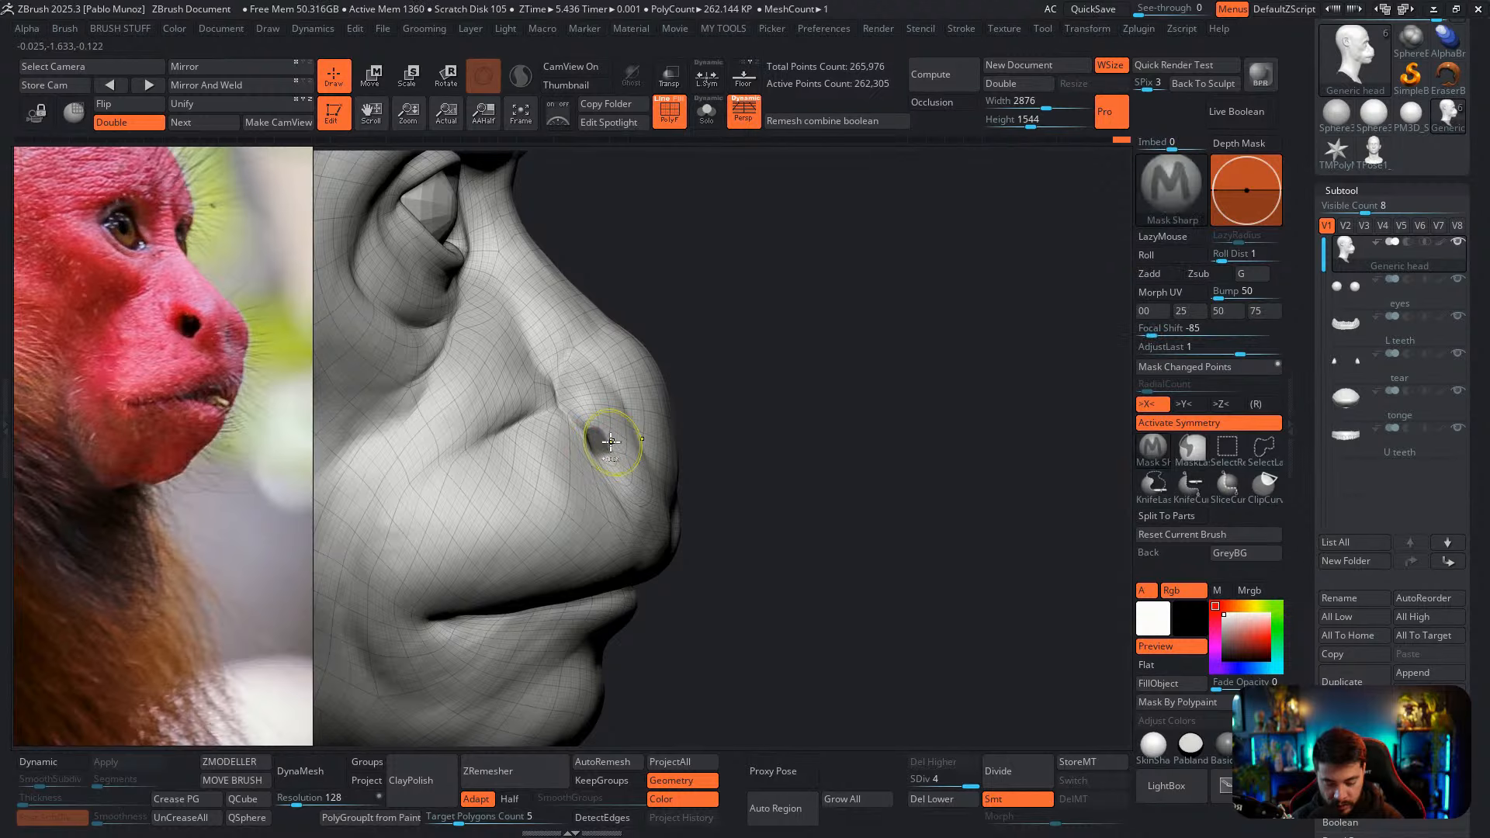
pyautogui.keyDown('ctrl'); pyautogui.click(705, 373); pyautogui.keyUp('ctrl')
# Center the transform gizmo on the unmasked nostril patch and enable local symmetry
pyautogui.click(371, 76)
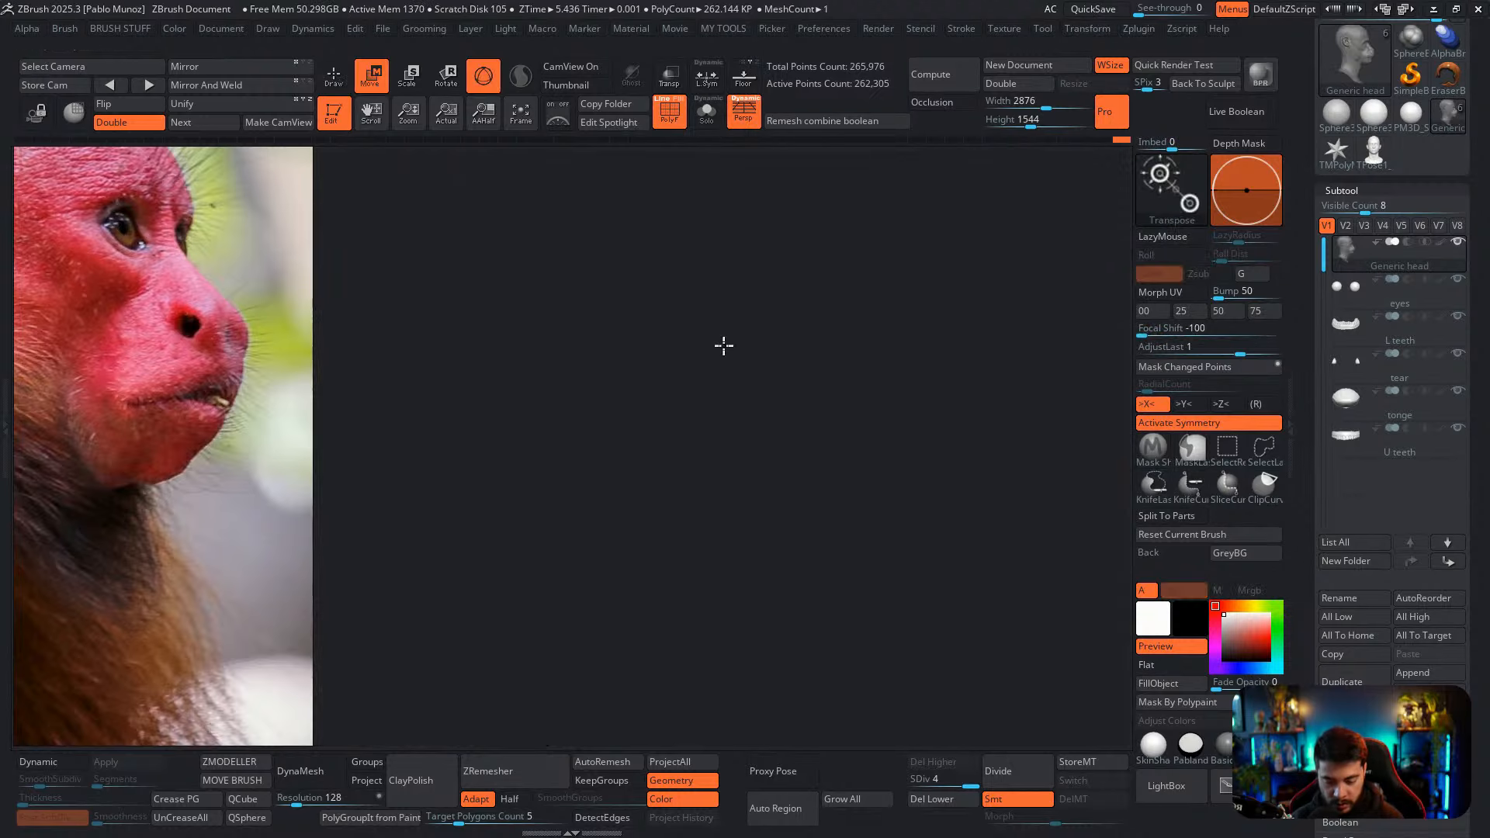
pyautogui.keyDown('alt'); pyautogui.moveTo(703, 415); pyautogui.dragTo(941, 587); pyautogui.keyUp('alt')
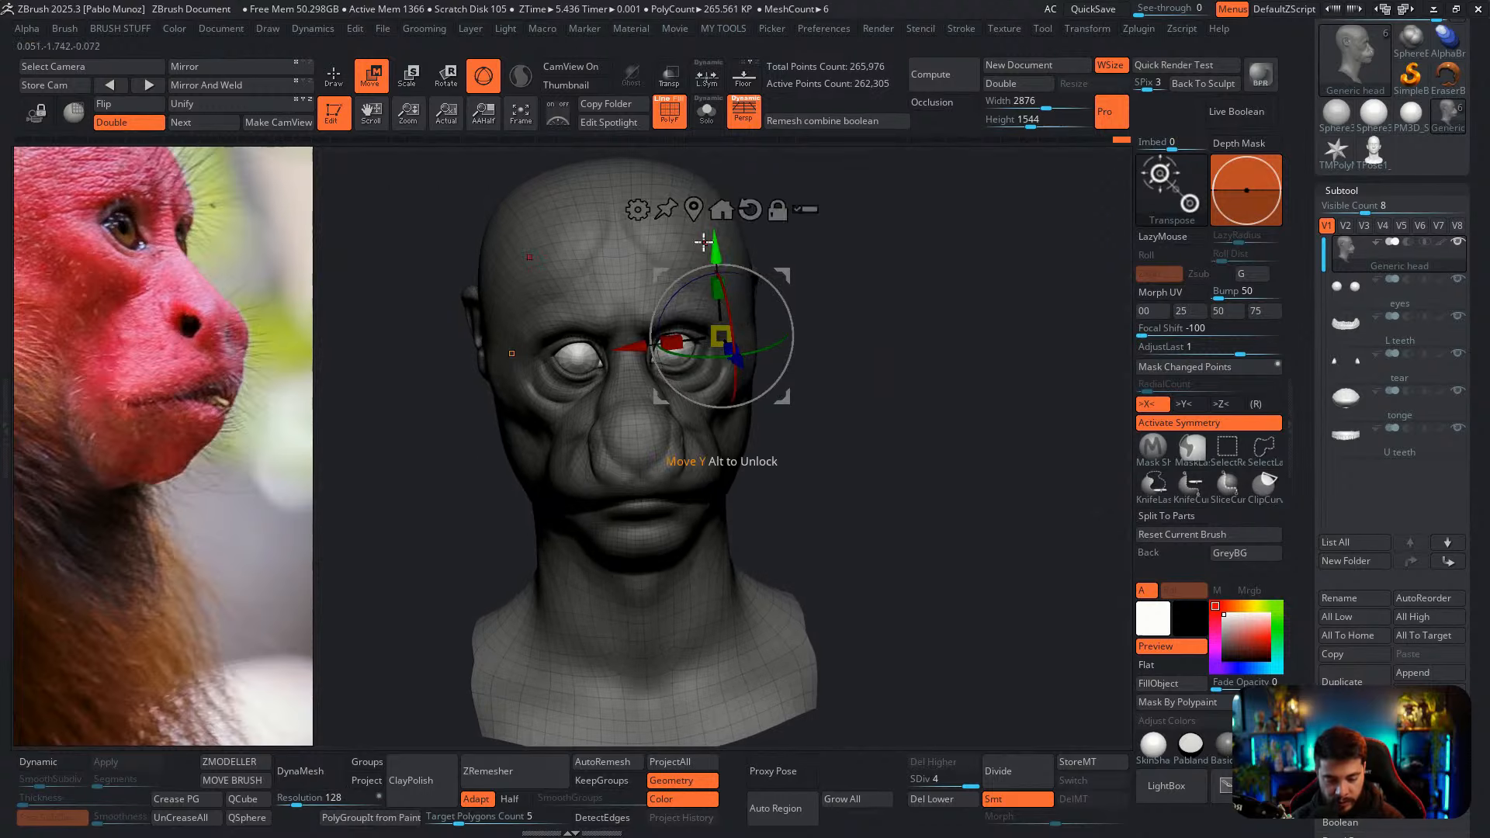
pyautogui.click(694, 210)
pyautogui.keyDown('ctrl'); pyautogui.moveTo(711, 319); pyautogui.dragTo(738, 432, button='right'); pyautogui.keyUp('ctrl')
pyautogui.click(707, 76)
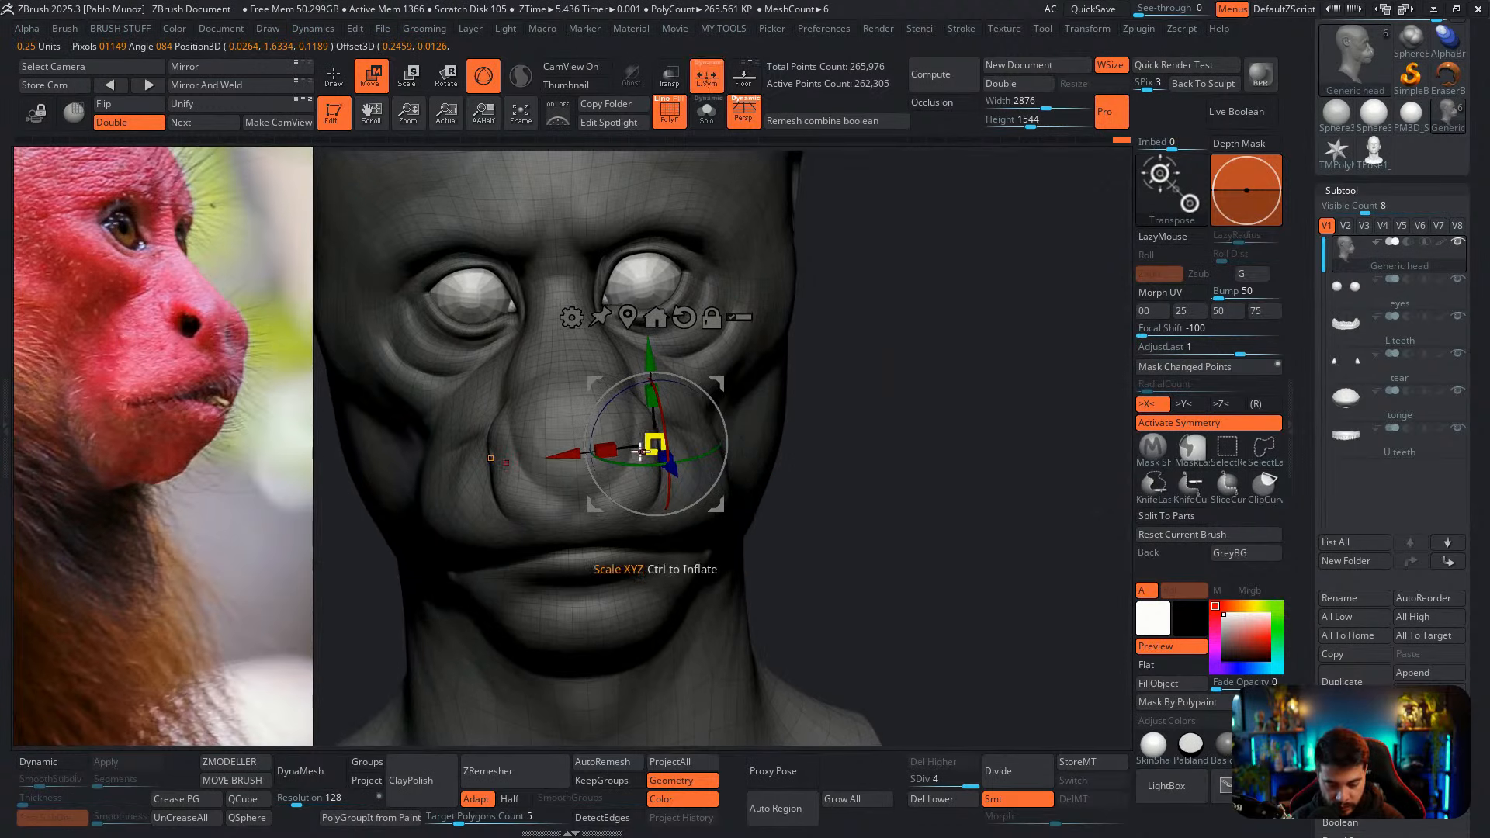
# Push the unmasked nostril patches inward along the X axis to hollow out the nostrils
pyautogui.moveTo(571, 454); pyautogui.dragTo(549, 458)
pyautogui.moveTo(698, 386); pyautogui.dragTo(825, 409, button='right')
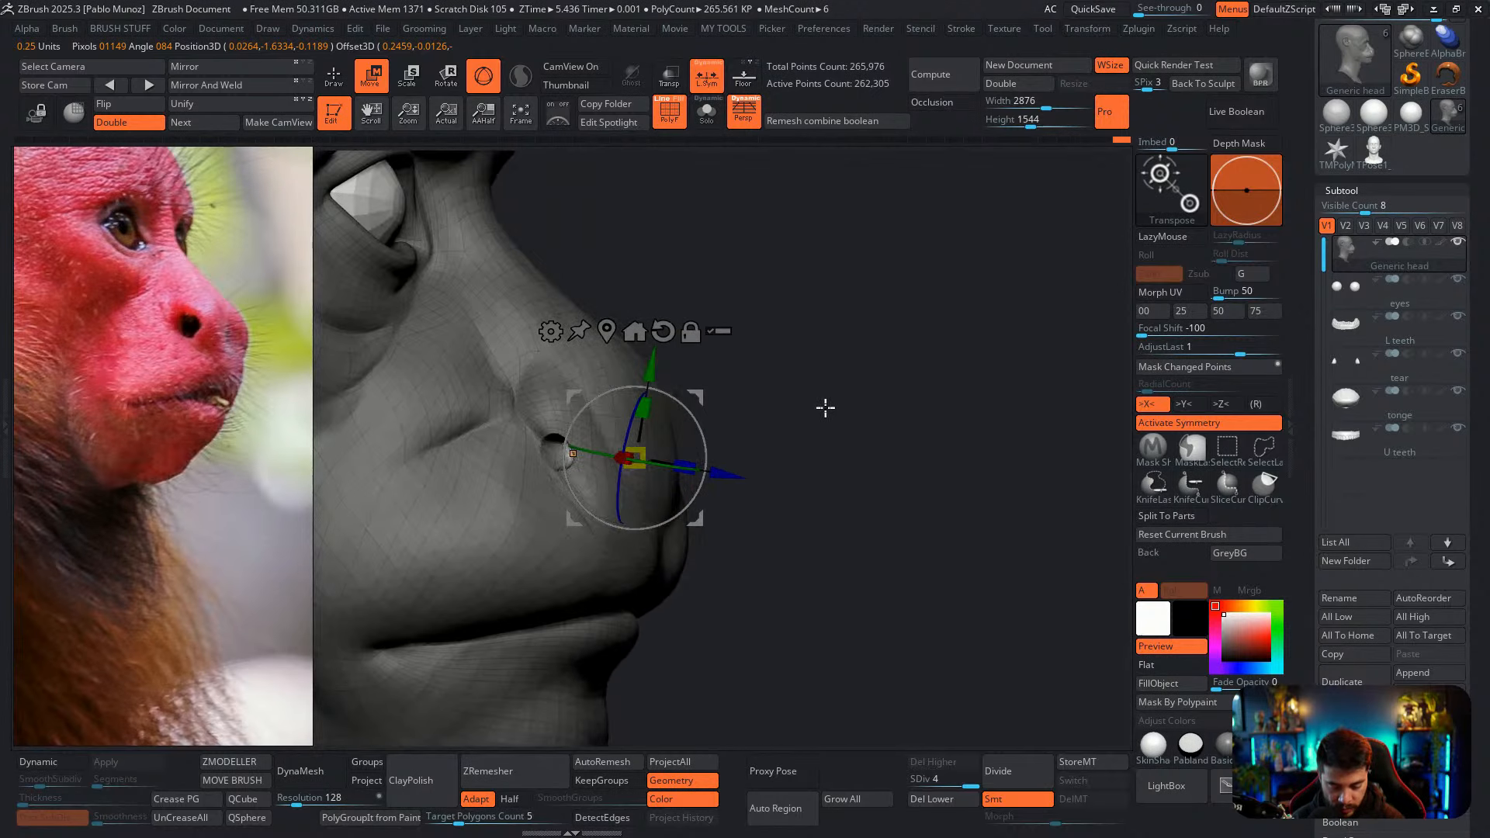
pyautogui.moveTo(735, 349); pyautogui.dragTo(743, 363, button='right')
pyautogui.moveTo(702, 402); pyautogui.dragTo(688, 395)
# Return to sculpting, smooth the inside of the nostril cavity and invert the mask to protect it
pyautogui.press('q')
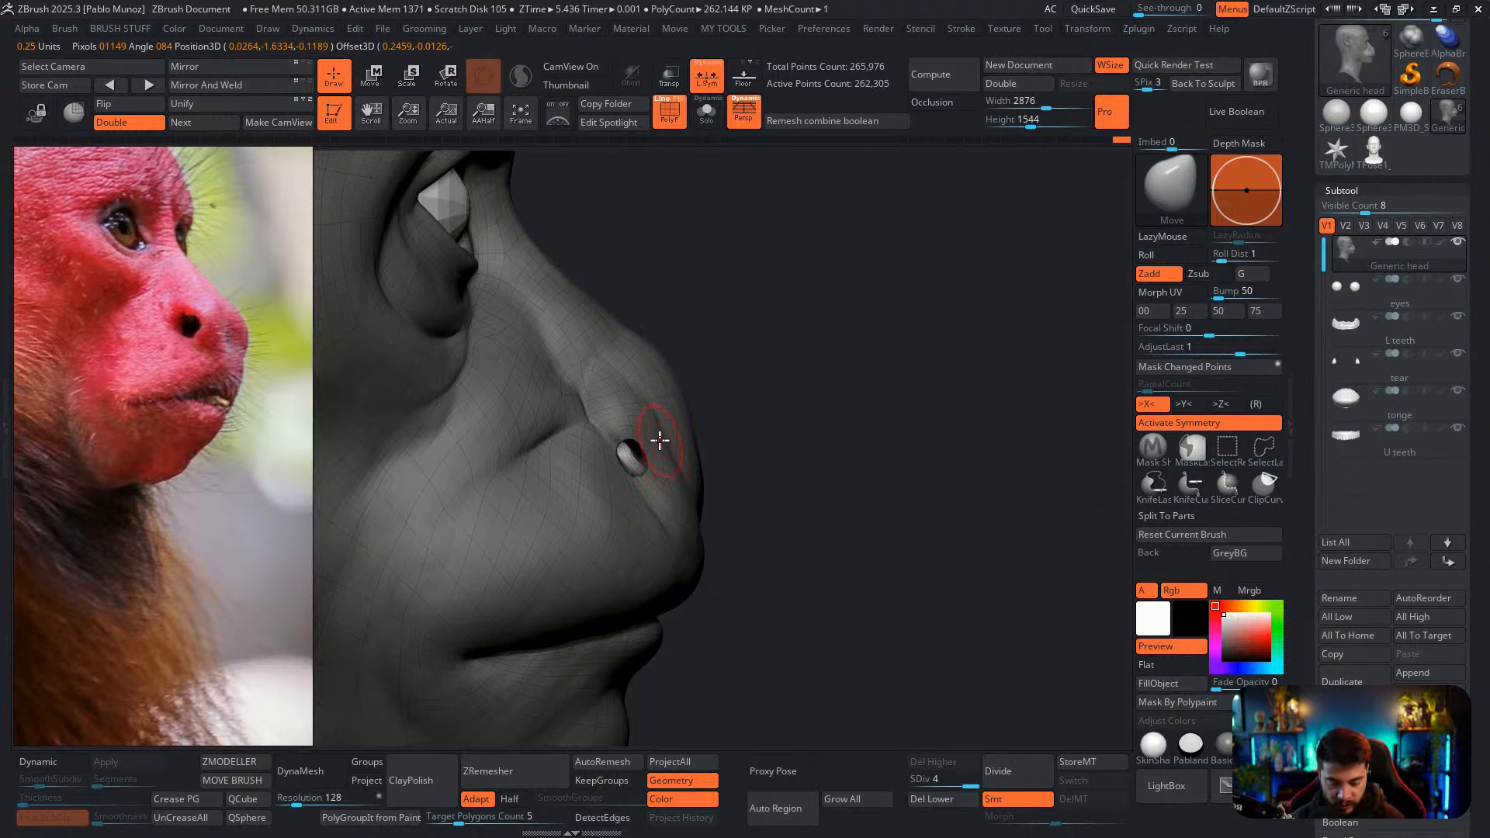
pyautogui.keyDown('shift'); pyautogui.moveTo(659, 440); pyautogui.dragTo(635, 460, button='right'); pyautogui.keyUp('shift')
pyautogui.keyDown('ctrl'); pyautogui.click(715, 399); pyautogui.keyUp('ctrl')
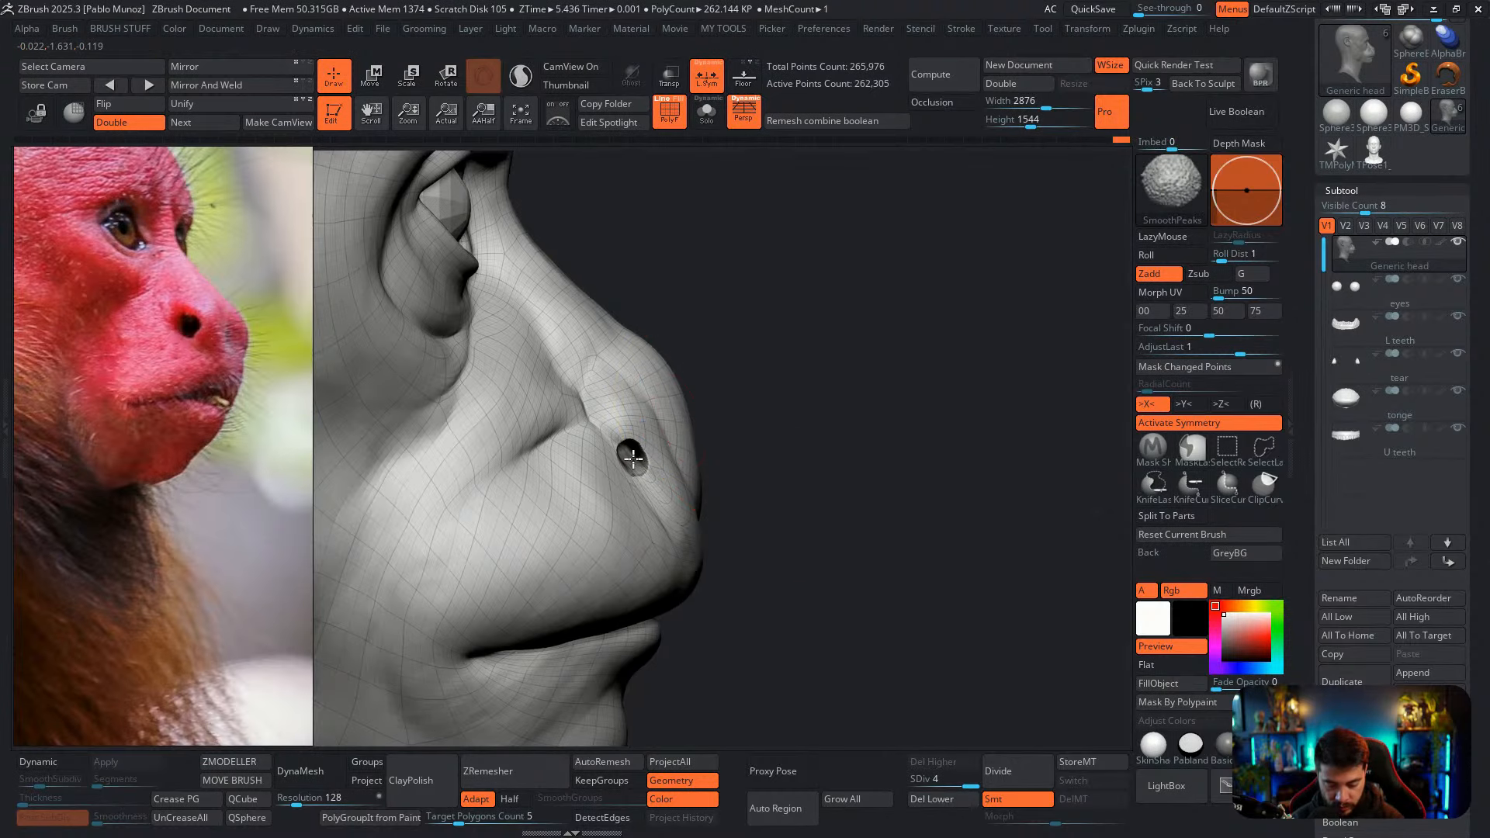
# Smooth the nostril opening and refine its surrounding surface with the Inflat brush
pyautogui.keyDown('shift'); pyautogui.moveTo(635, 451); pyautogui.dragTo(638, 456); pyautogui.keyUp('shift')
pyautogui.moveTo(719, 406); pyautogui.dragTo(627, 445)
pyautogui.press('b')
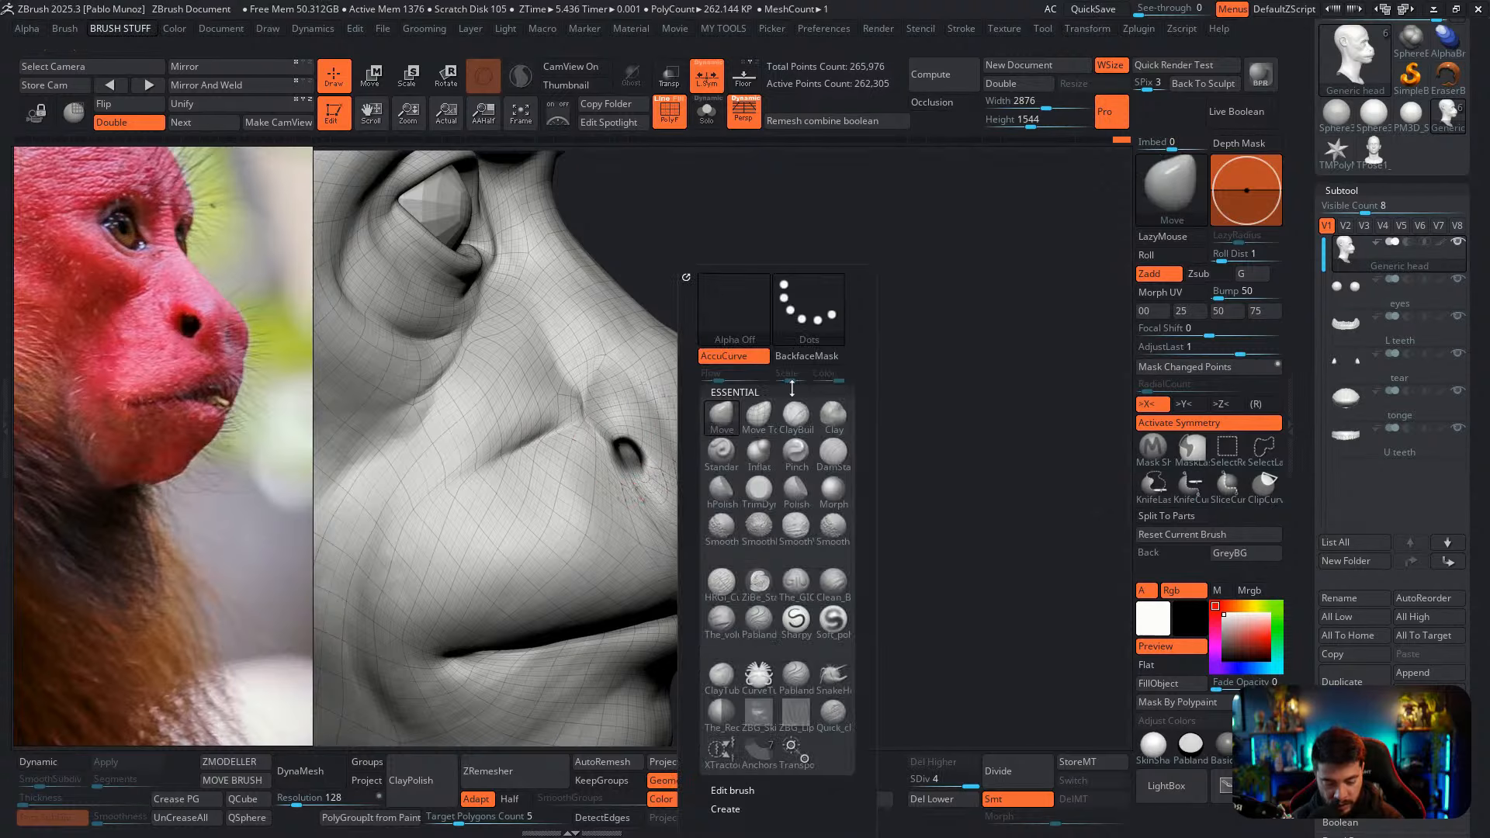
pyautogui.click(760, 452)
pyautogui.keyDown('ctrl'); pyautogui.moveTo(860, 353); pyautogui.dragTo(842, 373); pyautogui.keyUp('ctrl')
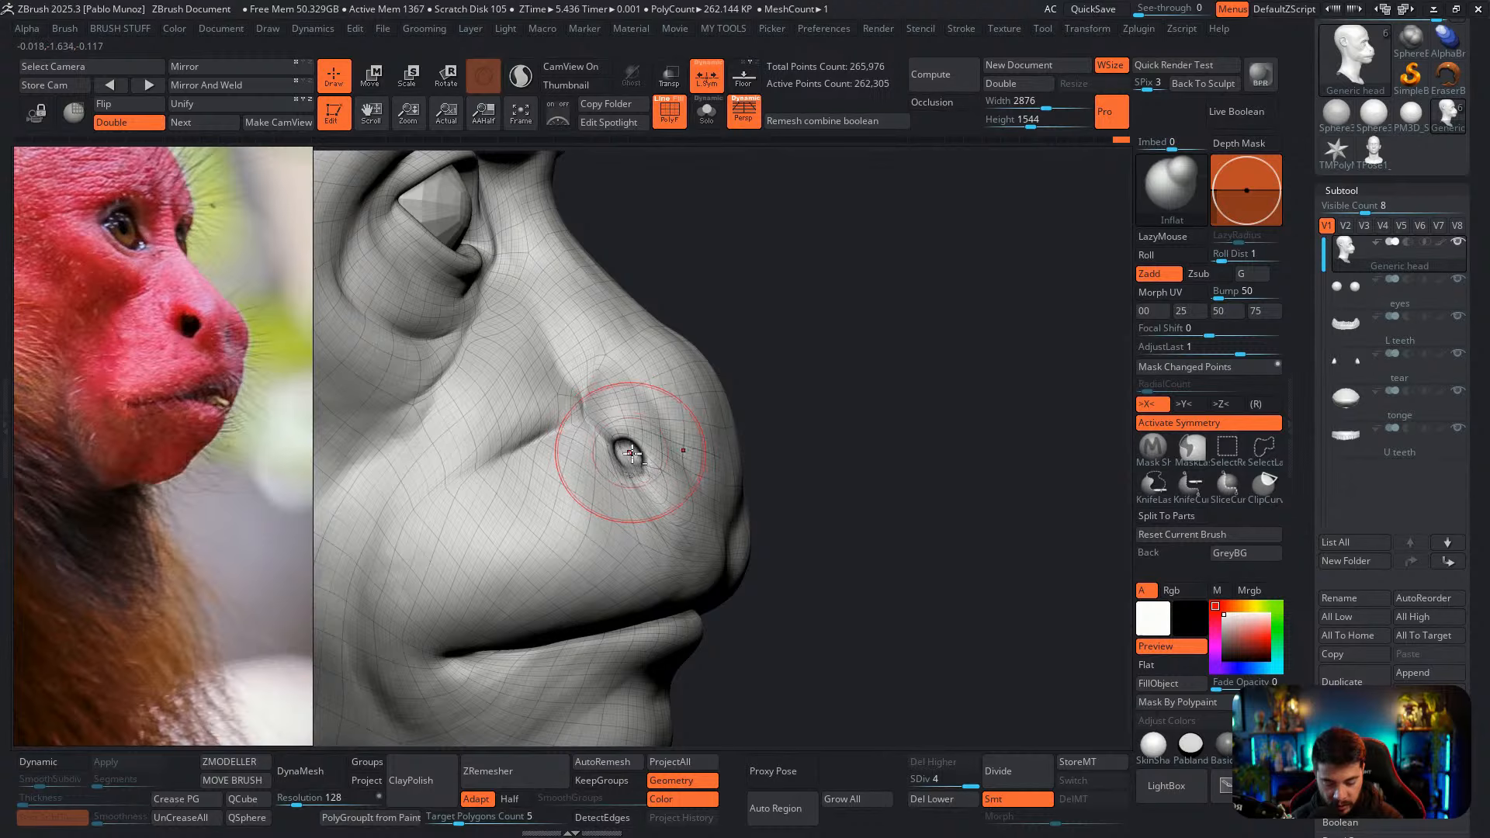
pyautogui.keyDown('shift'); pyautogui.moveTo(632, 453); pyautogui.dragTo(627, 450); pyautogui.keyUp('shift')
pyautogui.rightClick(639, 432)
pyautogui.moveTo(680, 434); pyautogui.dragTo(645, 427, button='right')
pyautogui.keyDown('shift'); pyautogui.moveTo(630, 453); pyautogui.dragTo(632, 453); pyautogui.keyUp('shift')
pyautogui.moveTo(630, 444); pyautogui.dragTo(644, 459, button='right')
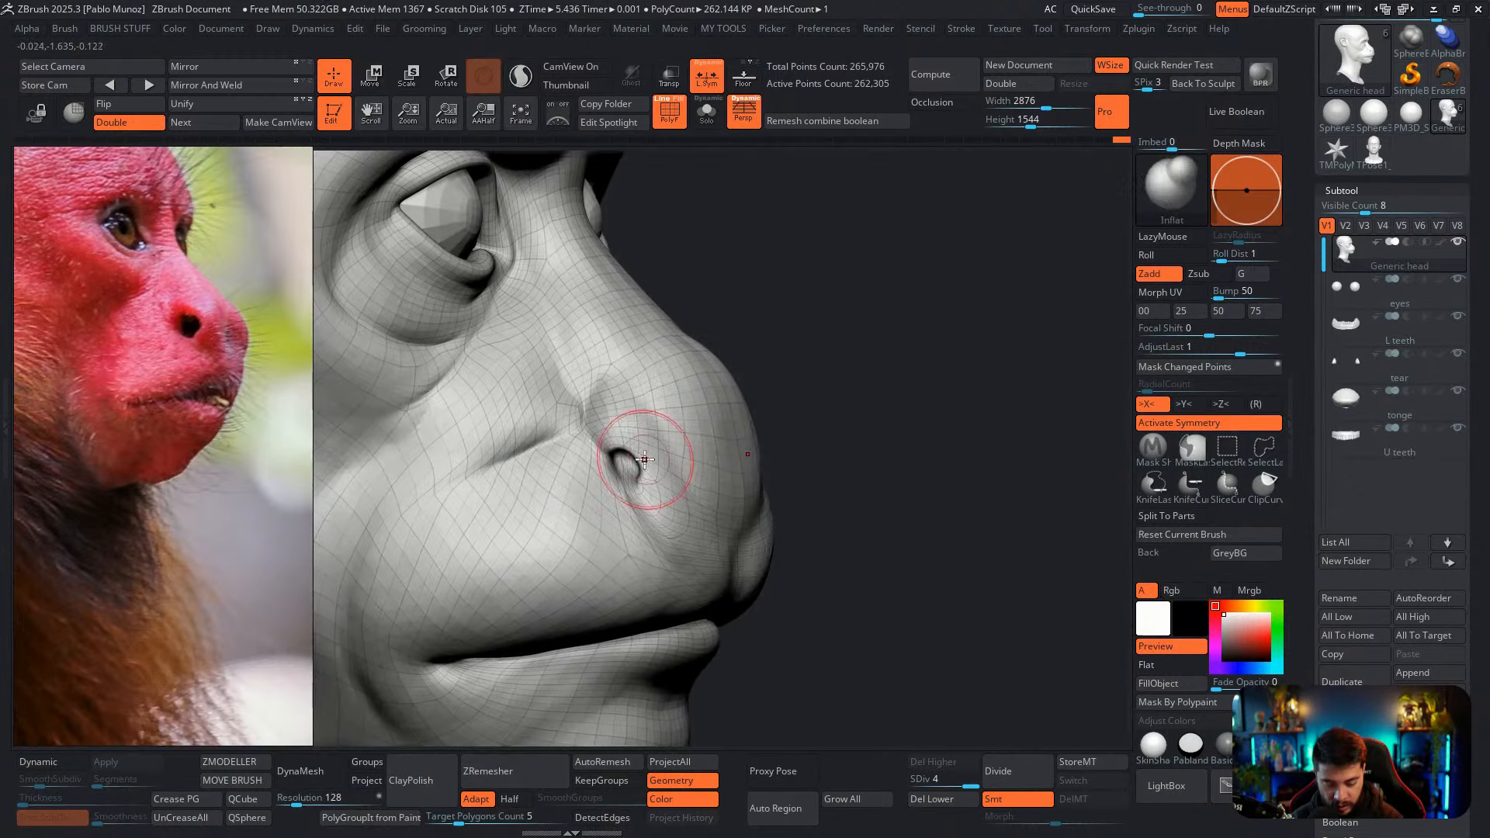
# Reshape the nostril's contour with the Move brush, matching its form from the three-quarter, side and front angles
pyautogui.press('b')
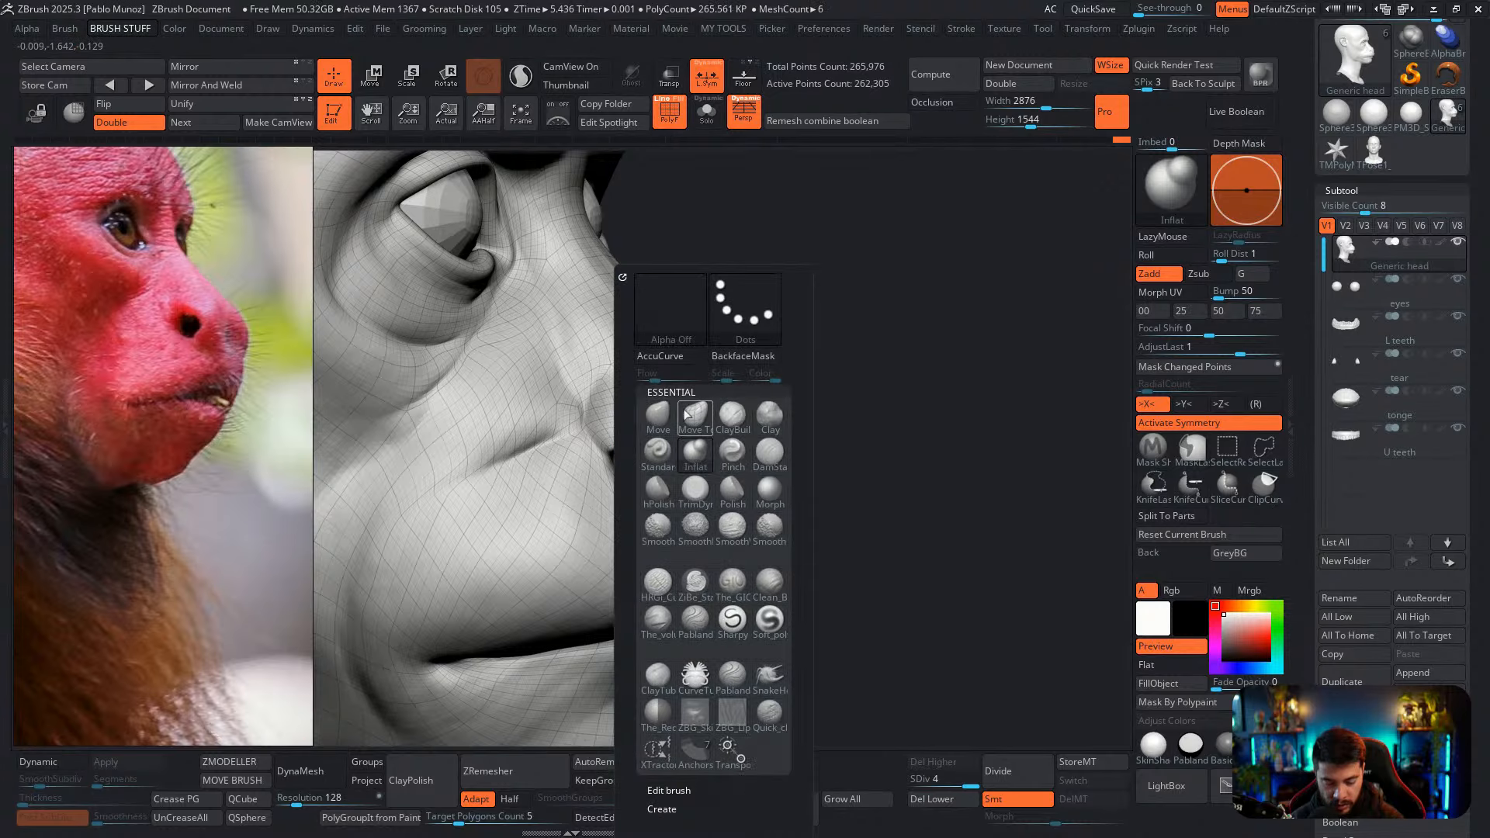
pyautogui.click(686, 417)
pyautogui.press('space')
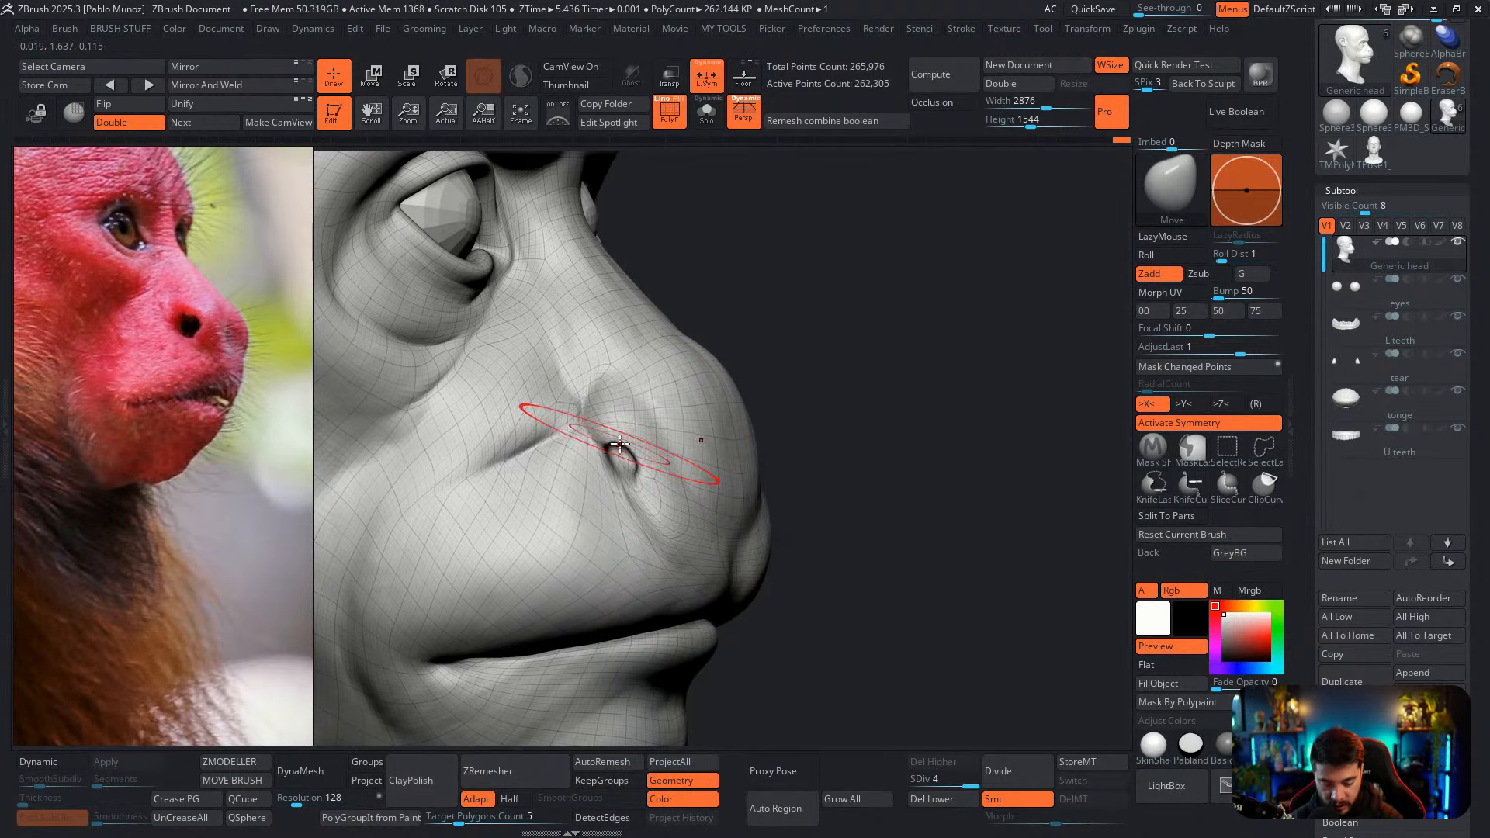
pyautogui.moveTo(620, 445); pyautogui.dragTo(637, 445, button='right')
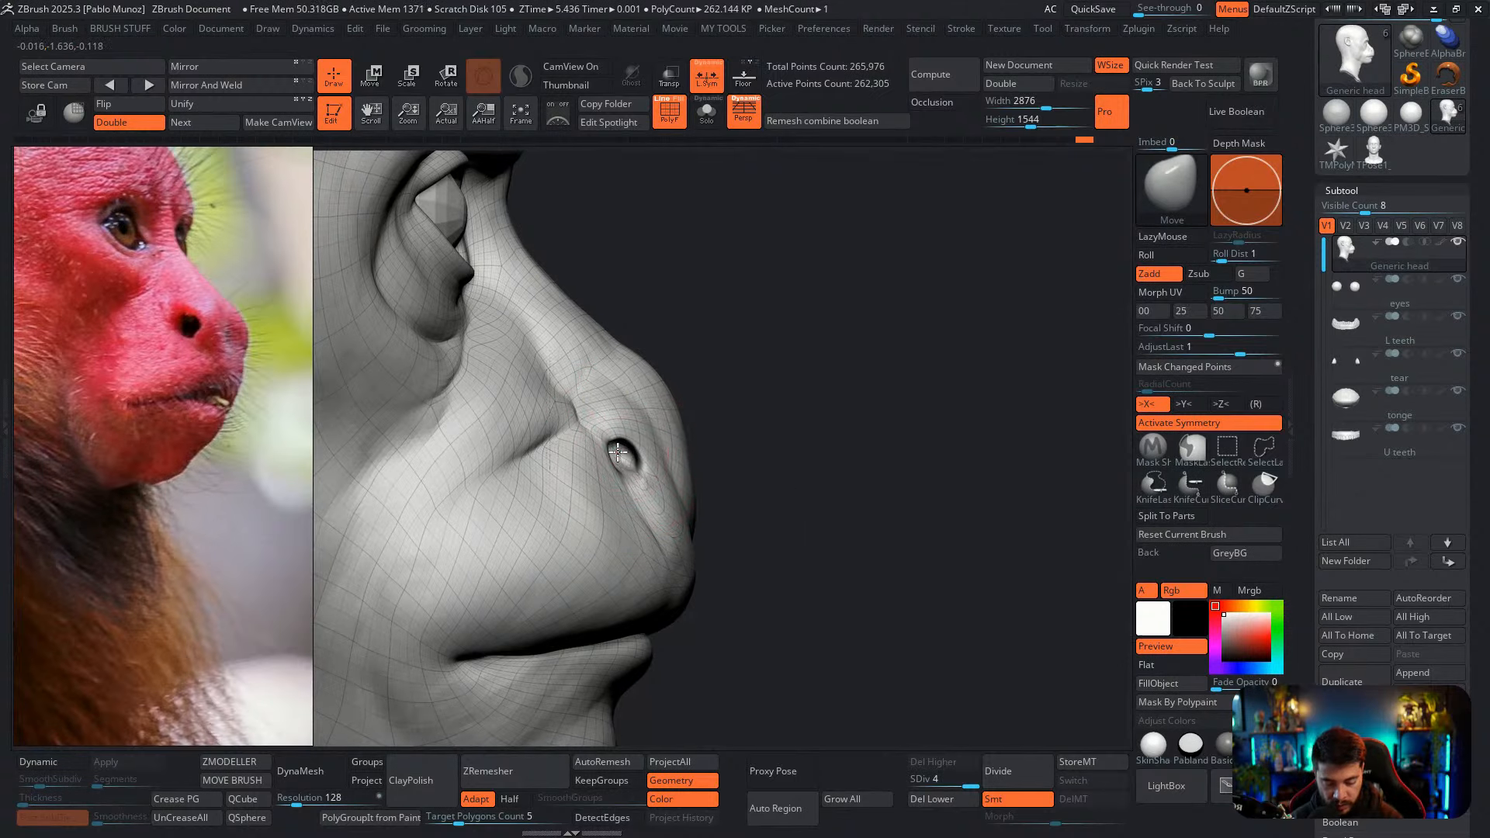
pyautogui.moveTo(634, 426)
pyautogui.keyDown('ctrl'); pyautogui.mouseDown(button='right')
pyautogui.moveTo(728, 426)
pyautogui.moveTo(662, 441)
pyautogui.mouseUp(button='right'); pyautogui.keyUp('ctrl')
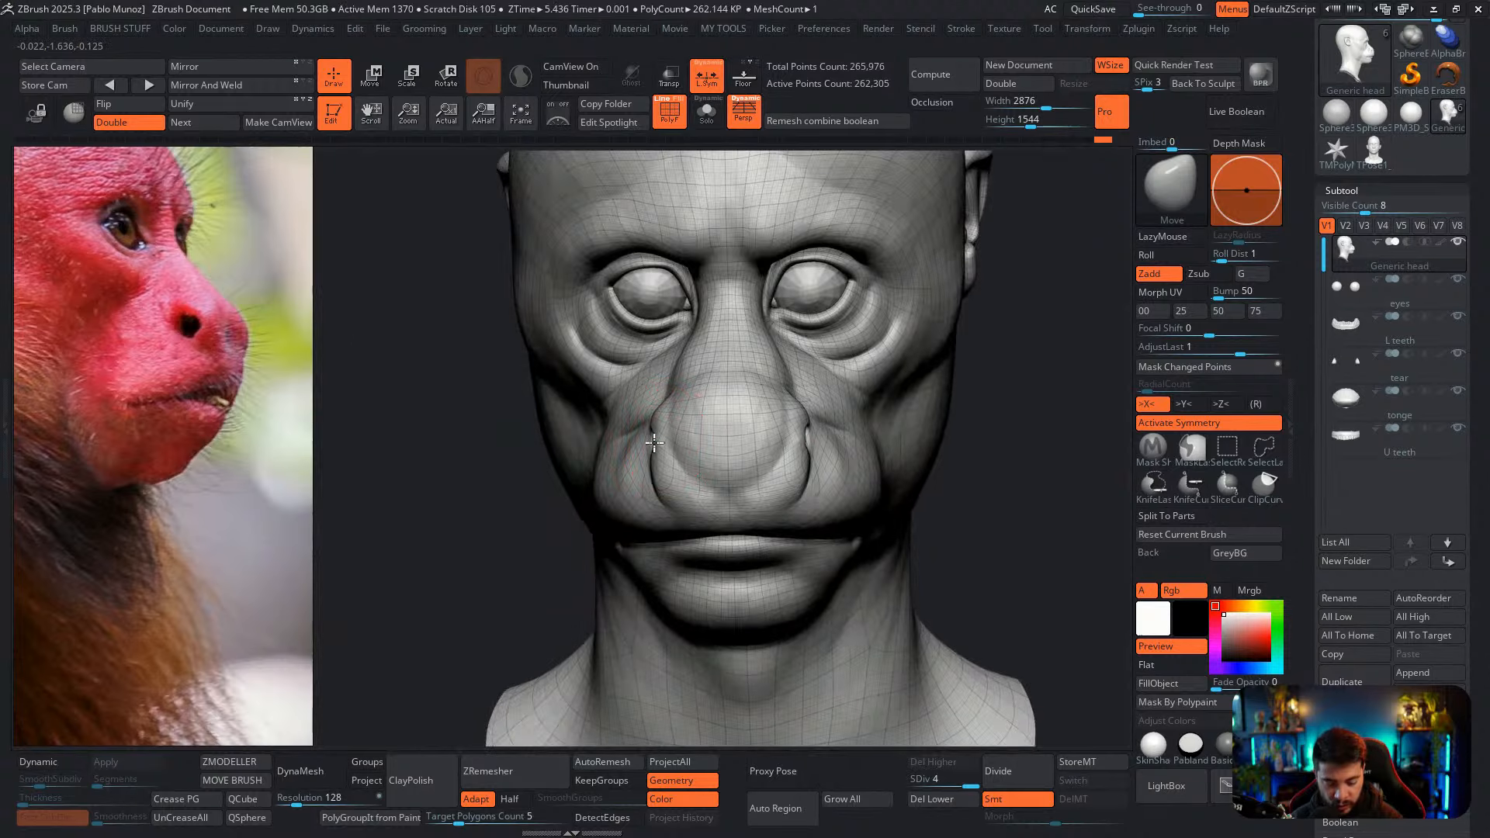
pyautogui.moveTo(657, 447)
pyautogui.mouseDown(button='right')
pyautogui.moveTo(745, 315)
pyautogui.moveTo(708, 428)
pyautogui.moveTo(738, 417)
pyautogui.moveTo(648, 434)
pyautogui.moveTo(734, 396)
pyautogui.moveTo(766, 416)
pyautogui.moveTo(681, 418)
pyautogui.moveTo(615, 466)
pyautogui.moveTo(755, 412)
pyautogui.mouseUp(button='right')
pyautogui.press('shift')
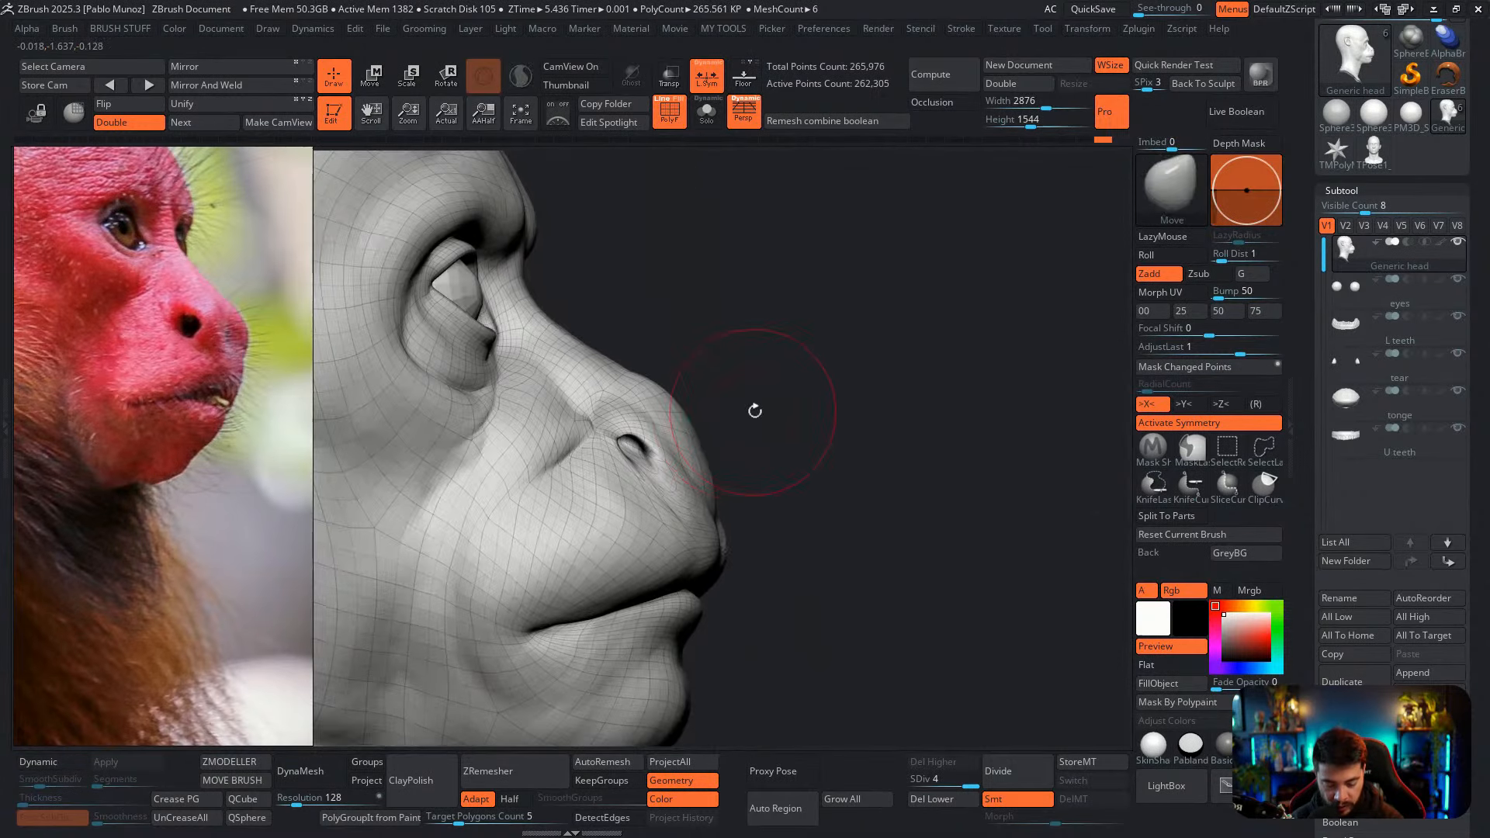
# Smooth the fold running from the nostril to the upper lip and adjust the nostril's wing with the Move brush
pyautogui.press('space')
pyautogui.keyDown('shift'); pyautogui.moveTo(689, 487); pyautogui.dragTo(674, 512, button='right'); pyautogui.keyUp('shift')
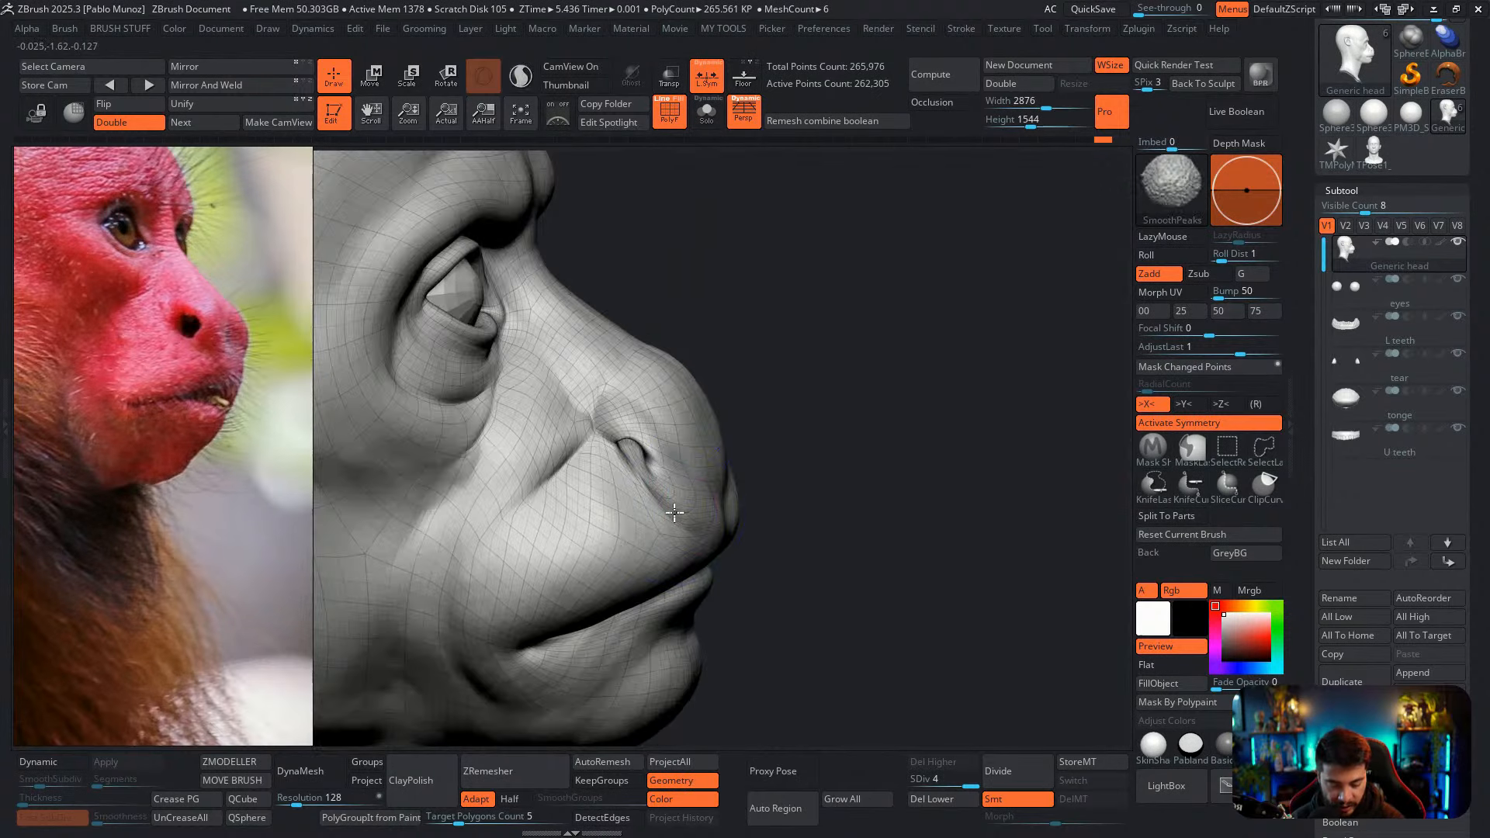
pyautogui.keyDown('shift'); pyautogui.moveTo(665, 510); pyautogui.dragTo(693, 525); pyautogui.keyUp('shift')
pyautogui.moveTo(789, 458); pyautogui.dragTo(771, 456, button='right')
pyautogui.moveTo(664, 455); pyautogui.dragTo(648, 479)
pyautogui.moveTo(649, 475); pyautogui.dragTo(641, 461, button='right')
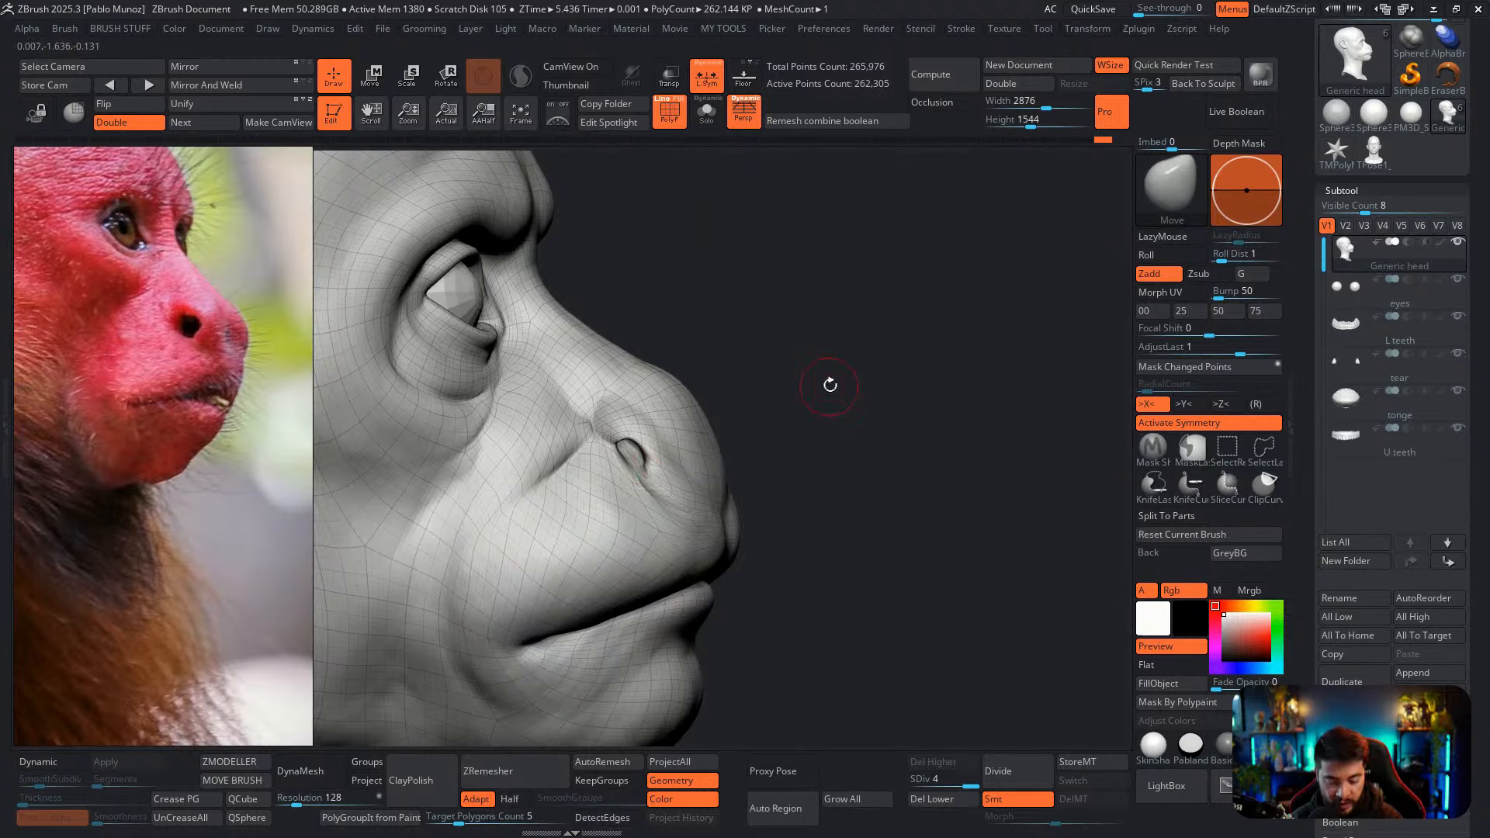
# Switch to the Clean_BuildUp brush and turn off local symmetry and the polygon wireframe display
pyautogui.press('b')
pyautogui.click(894, 586)
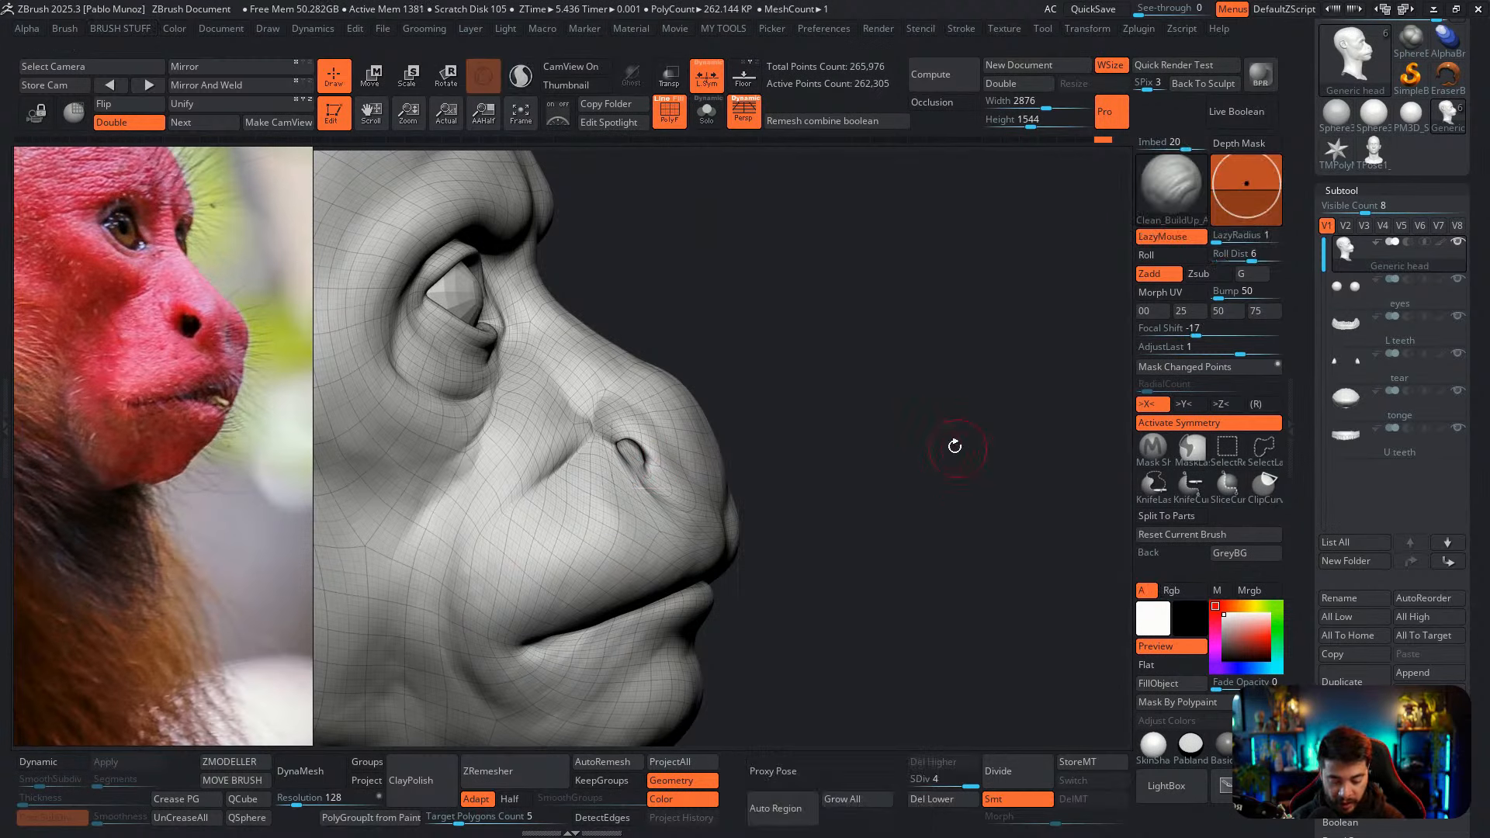
pyautogui.press('space')
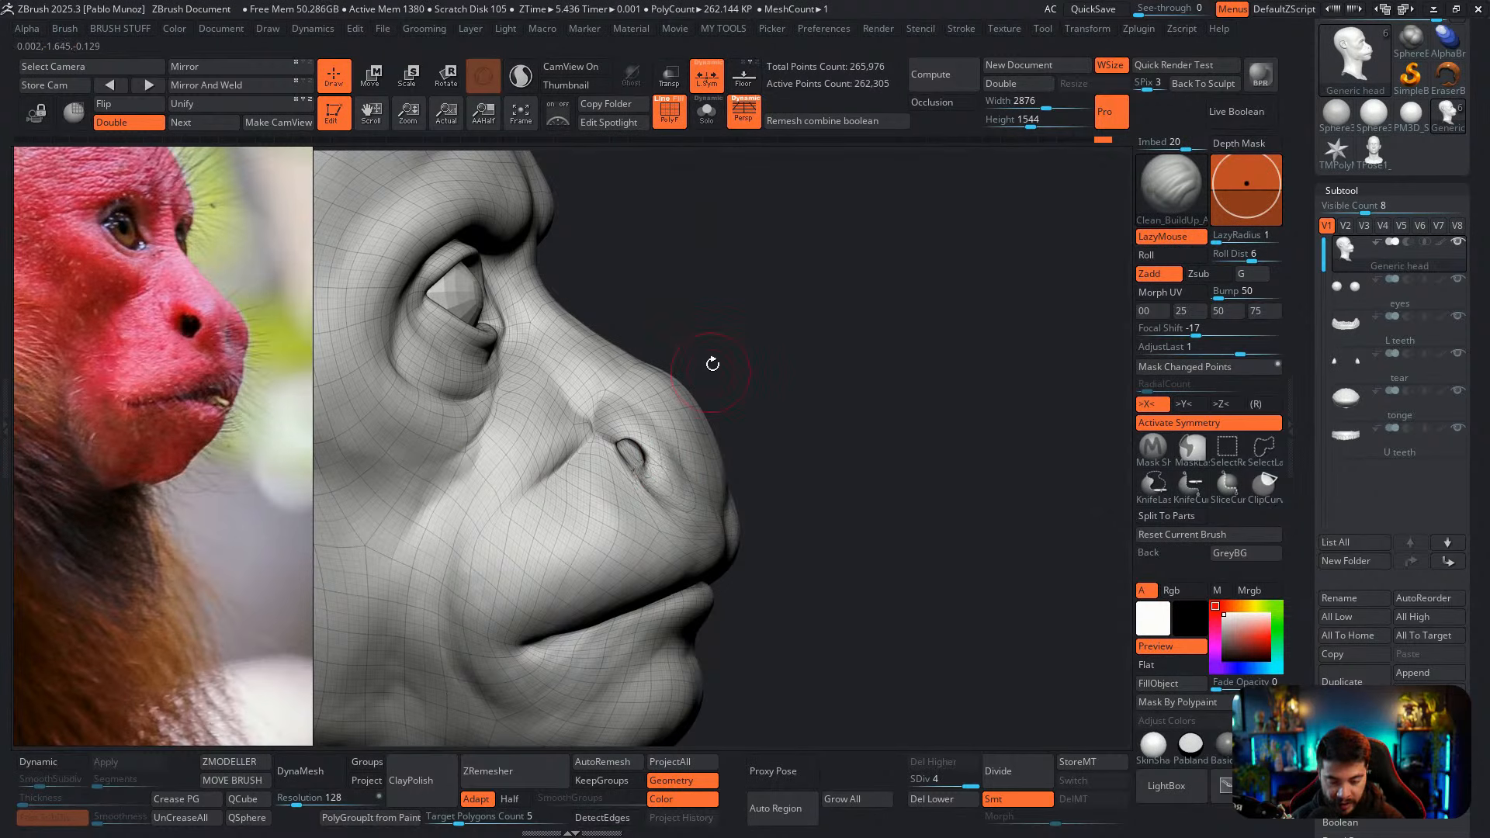
pyautogui.click(706, 76)
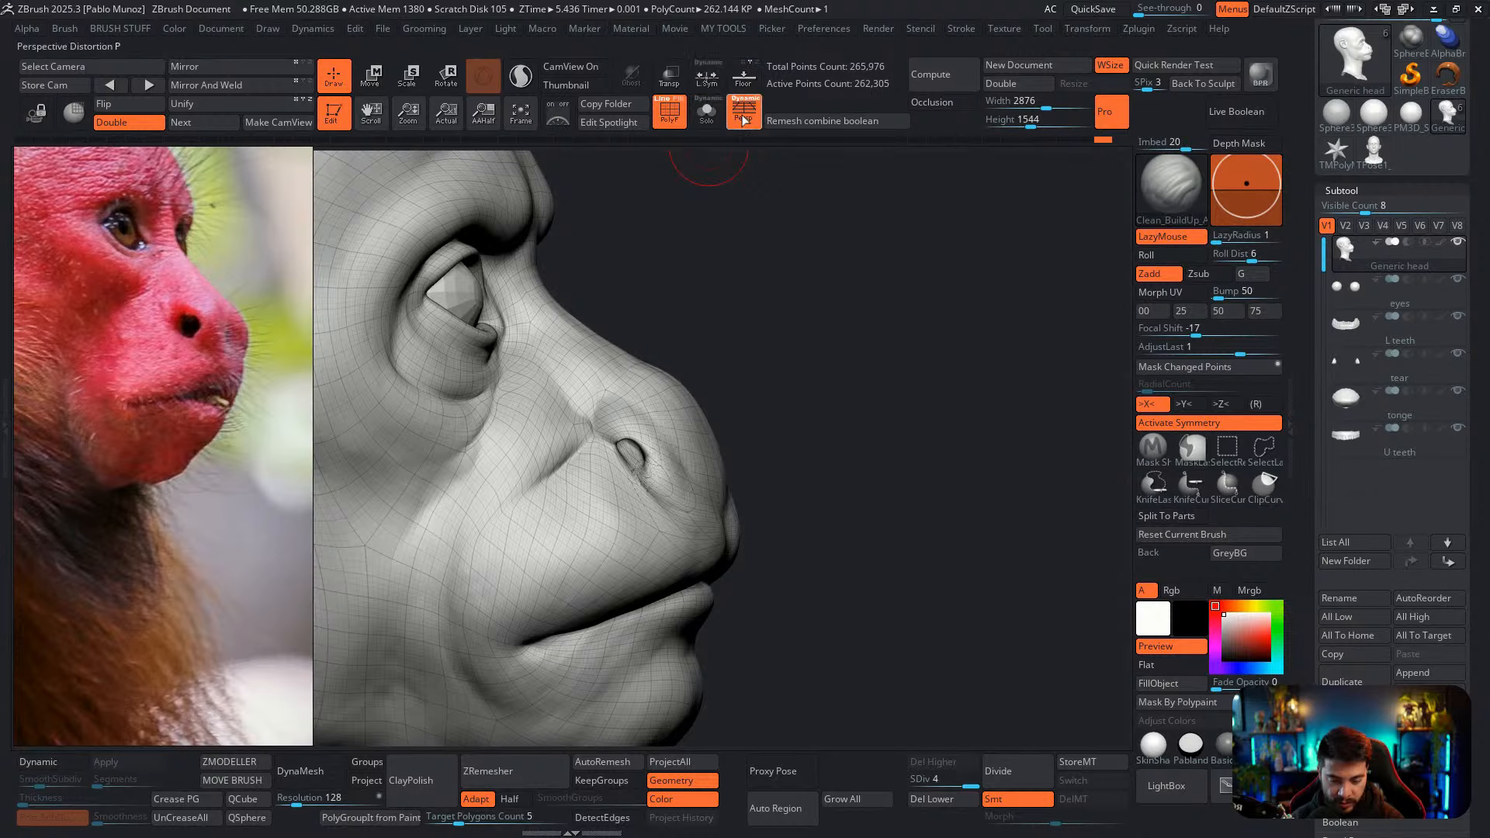
pyautogui.click(669, 114)
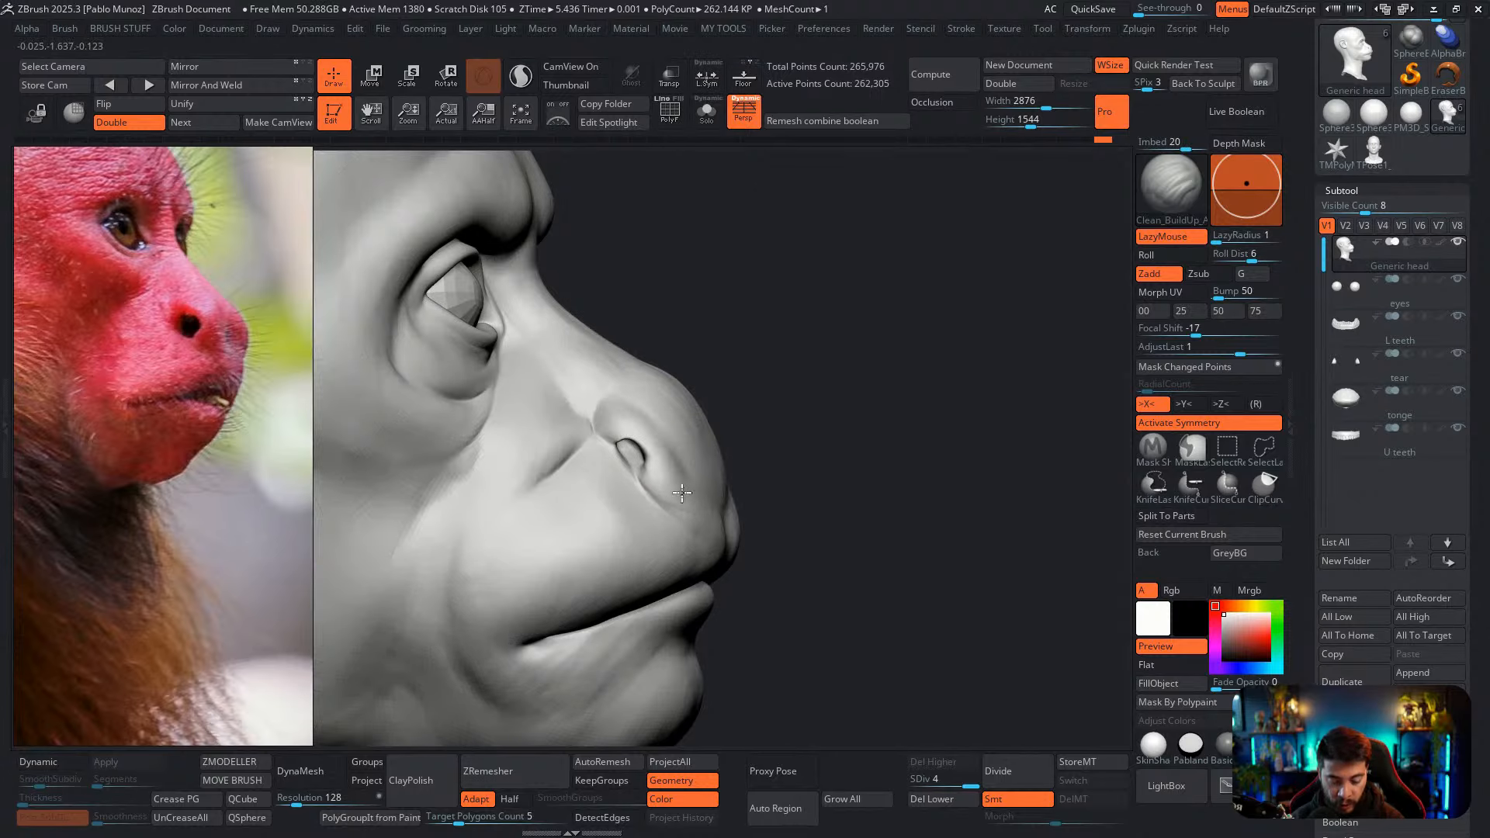
# Add volume below the nostril's wing with the Clean_BuildUp brush and smooth the nostril's upper edge
pyautogui.moveTo(682, 493)
pyautogui.mouseDown()
pyautogui.moveTo(687, 512)
pyautogui.moveTo(658, 474)
pyautogui.moveTo(676, 500)
pyautogui.mouseUp()
pyautogui.moveTo(623, 432)
pyautogui.mouseDown(button='right')
pyautogui.moveTo(629, 384)
pyautogui.moveTo(620, 434)
pyautogui.mouseUp(button='right')
pyautogui.rightClick(636, 423)
pyautogui.keyDown('shift'); pyautogui.moveTo(625, 443); pyautogui.dragTo(599, 443); pyautogui.keyUp('shift')
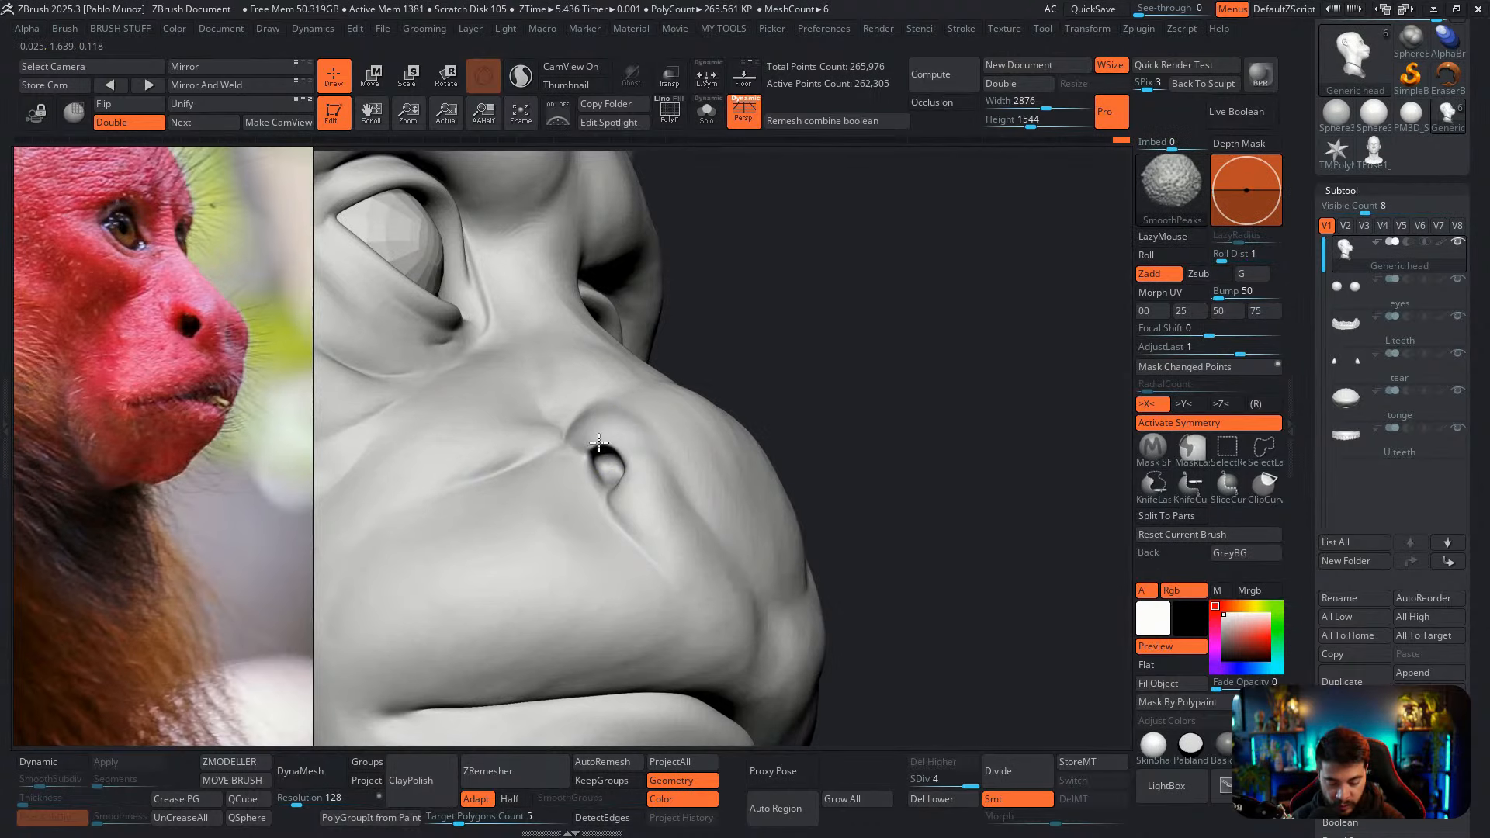
pyautogui.moveTo(613, 446); pyautogui.dragTo(627, 400, button='right')
# Thicken the nostril's upper and inner rim with the Inflat brush
pyautogui.press('b')
pyautogui.click(653, 426)
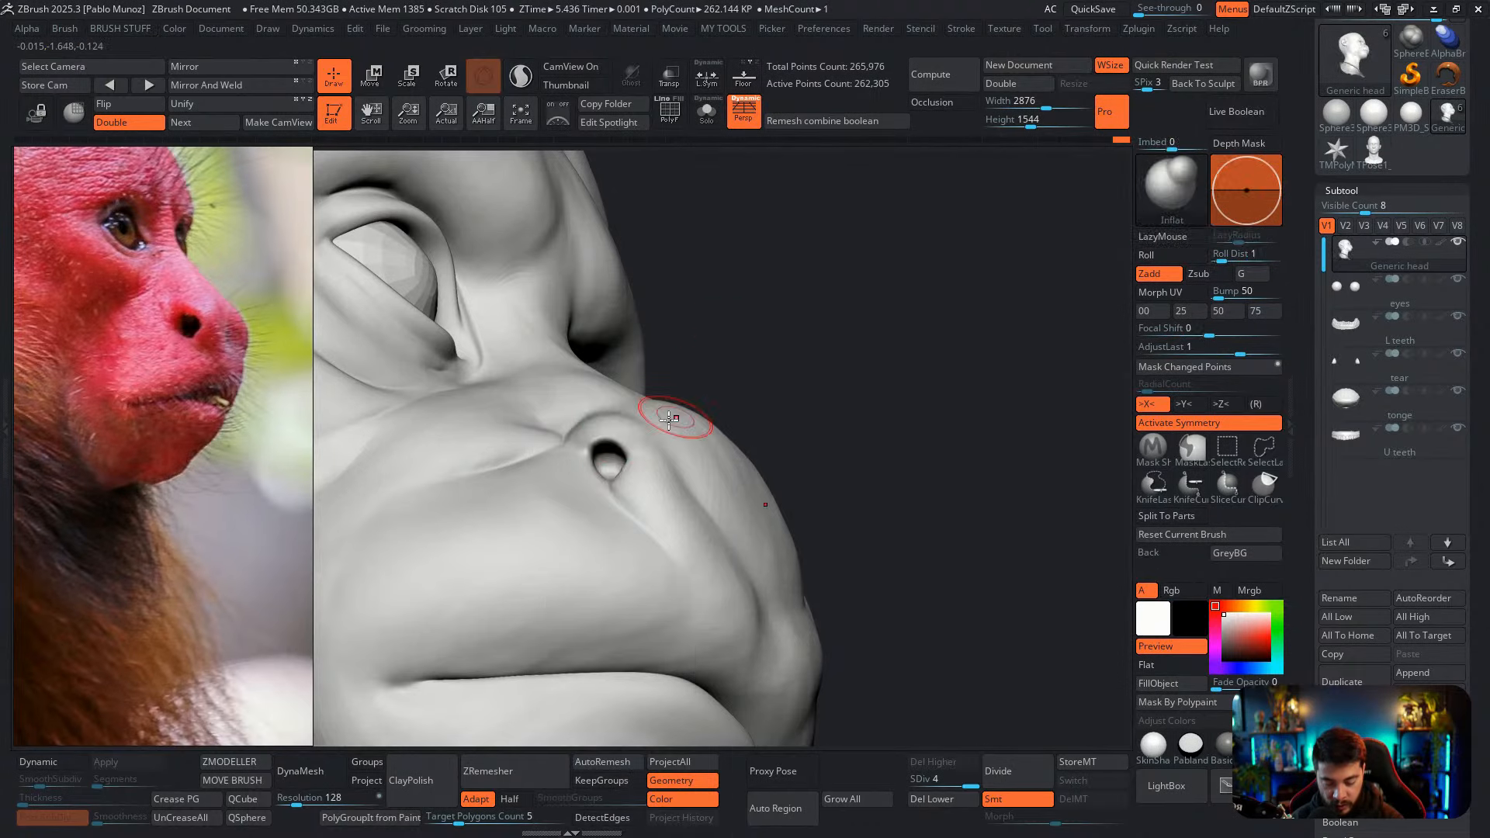
pyautogui.moveTo(587, 451); pyautogui.dragTo(610, 436)
pyautogui.moveTo(616, 437); pyautogui.dragTo(594, 440)
pyautogui.moveTo(631, 453); pyautogui.dragTo(664, 470, button='right')
pyautogui.moveTo(643, 472)
pyautogui.mouseDown()
pyautogui.moveTo(633, 483)
pyautogui.moveTo(650, 494)
pyautogui.mouseUp()
# Build up the nostril's wing from above the opening down toward the upper lip with the Clean_BuildUp brush
pyautogui.press('b')
pyautogui.click(742, 528)
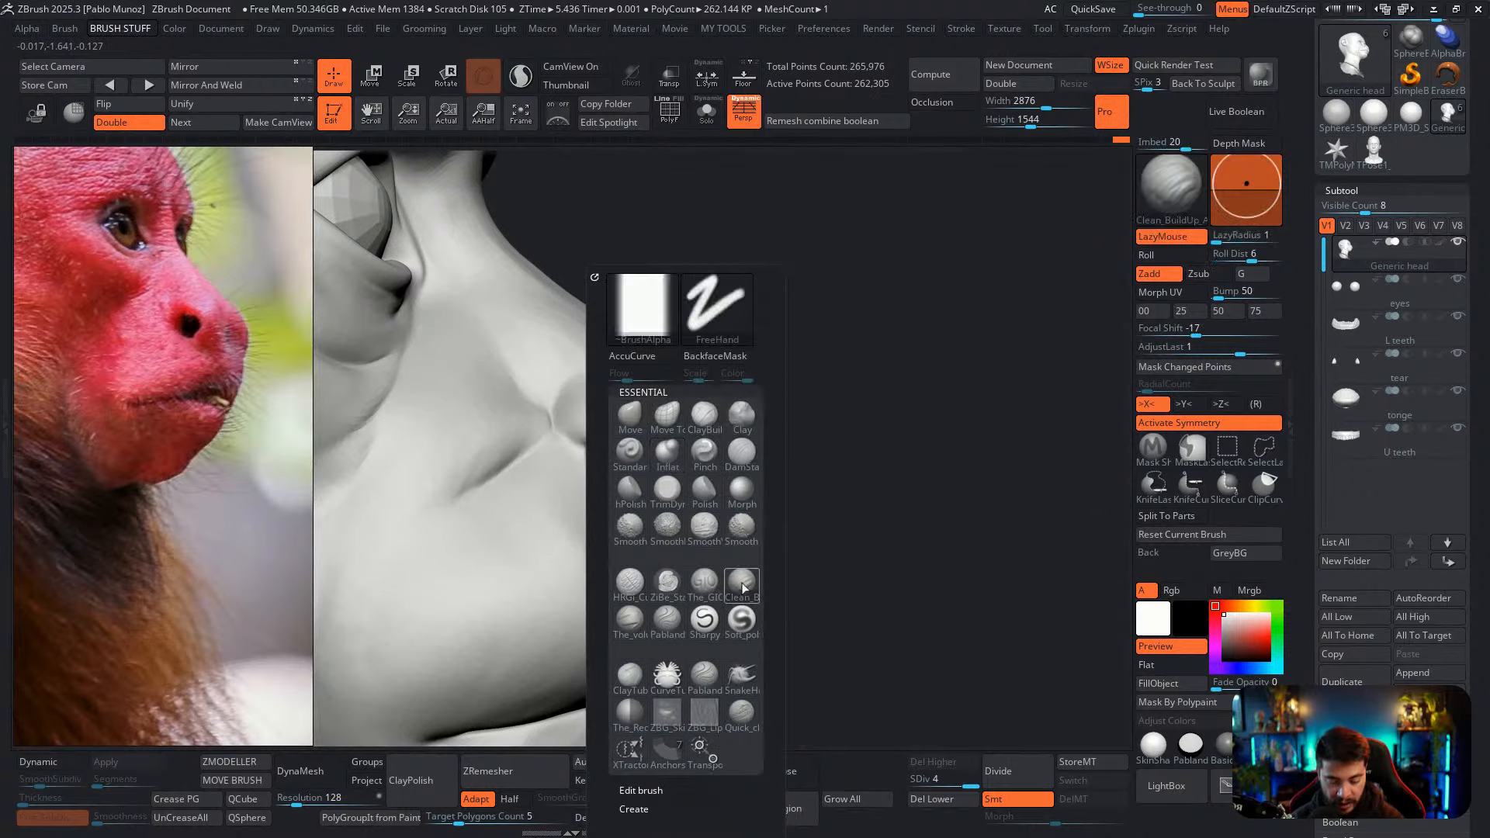
pyautogui.moveTo(604, 426); pyautogui.dragTo(638, 470)
pyautogui.moveTo(594, 420)
pyautogui.mouseDown()
pyautogui.moveTo(648, 513)
pyautogui.moveTo(681, 510)
pyautogui.moveTo(663, 542)
pyautogui.moveTo(641, 490)
pyautogui.moveTo(696, 518)
pyautogui.moveTo(659, 531)
pyautogui.moveTo(662, 566)
pyautogui.moveTo(599, 505)
pyautogui.moveTo(649, 494)
pyautogui.moveTo(694, 550)
pyautogui.mouseUp()
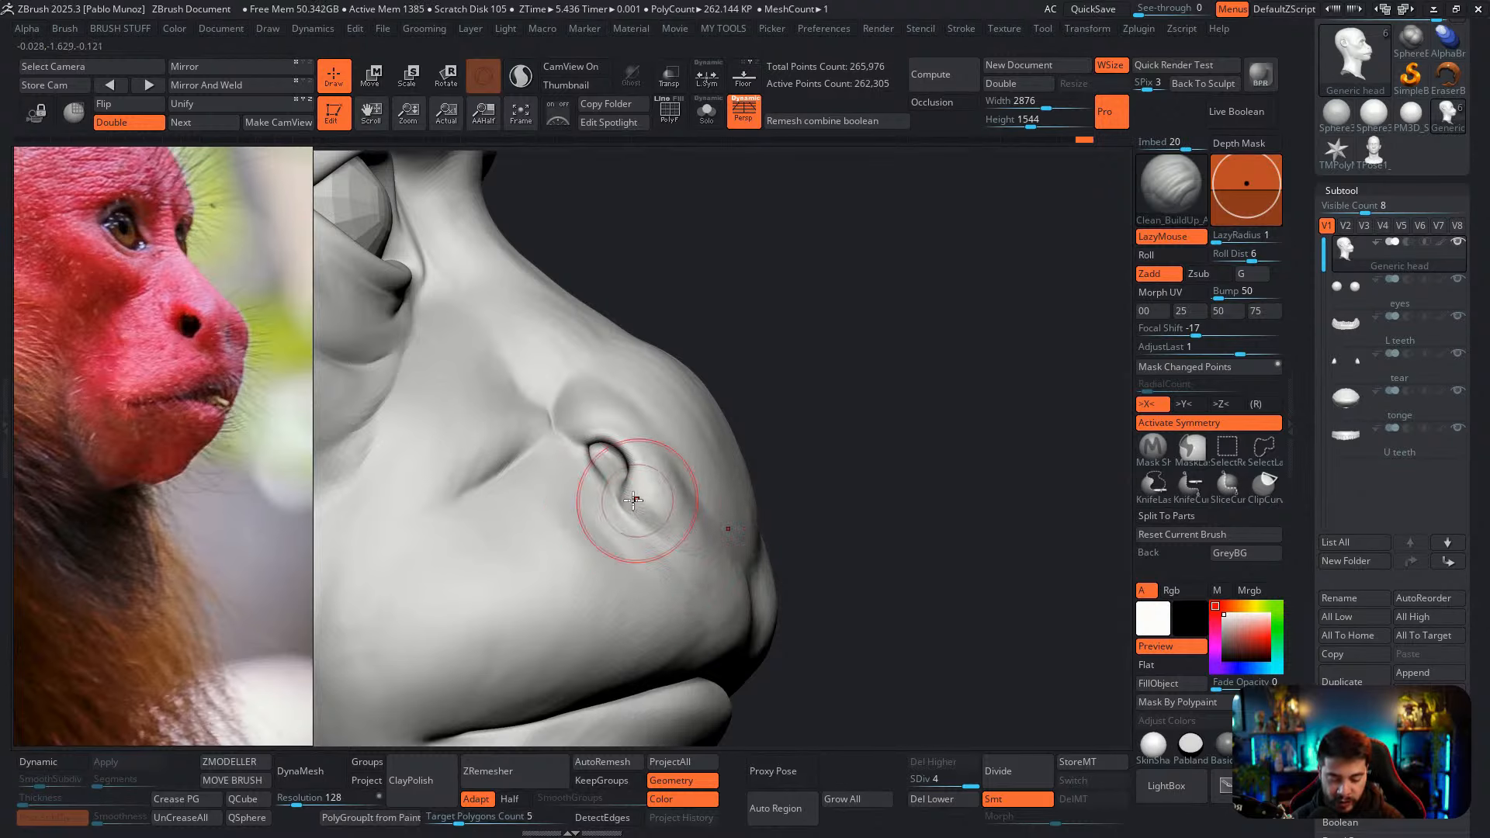
# Refine the inside edge of the nostril with small Clean_BuildUp strokes
pyautogui.moveTo(598, 476); pyautogui.dragTo(617, 474, button='right')
pyautogui.press('space')
pyautogui.moveTo(618, 474); pyautogui.dragTo(612, 474)
pyautogui.moveTo(613, 473); pyautogui.dragTo(598, 473, button='right')
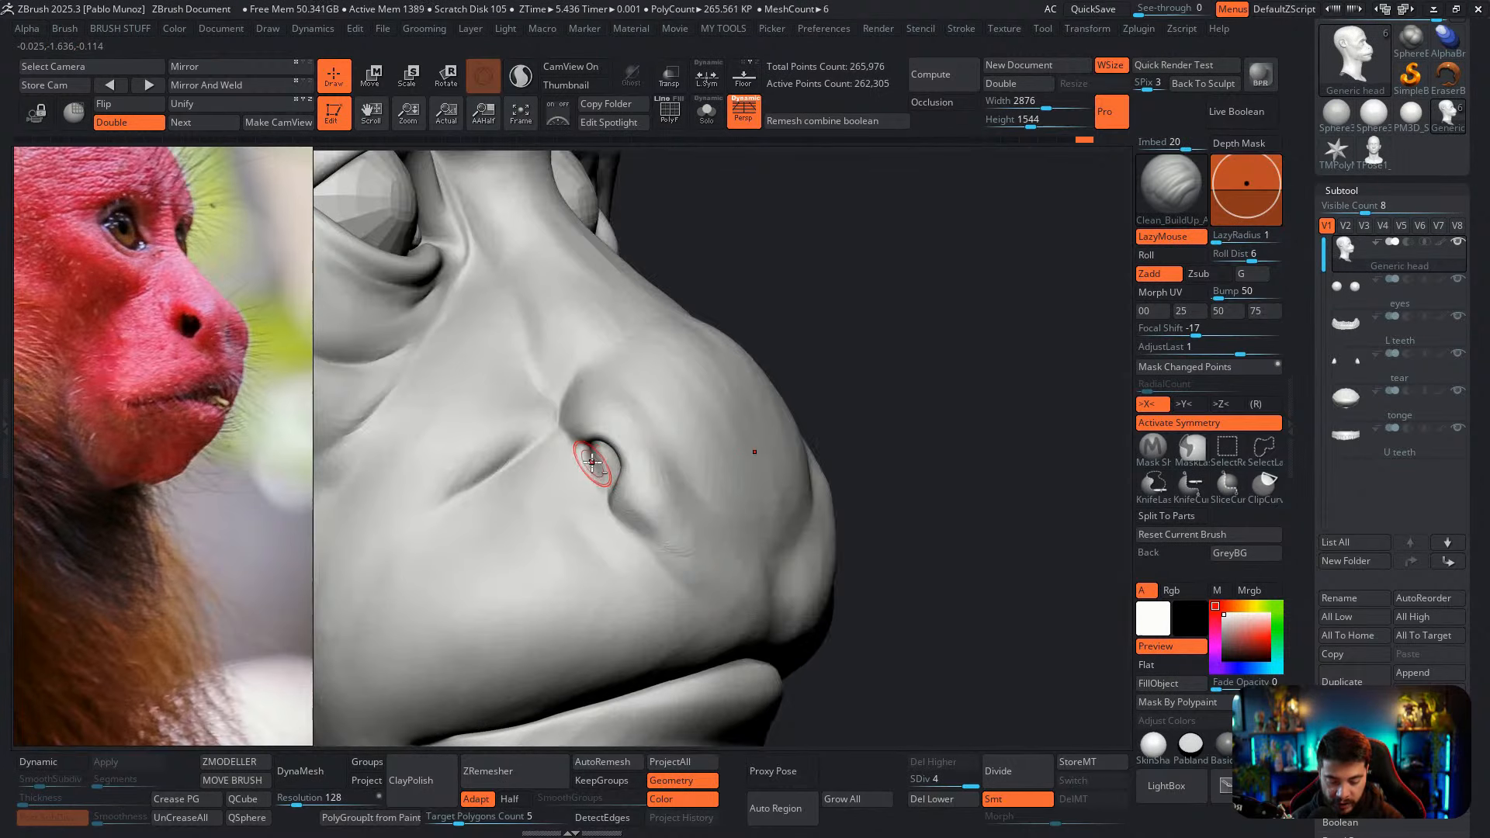
pyautogui.moveTo(598, 470); pyautogui.dragTo(591, 455)
pyautogui.moveTo(598, 464); pyautogui.dragTo(602, 465, button='right')
pyautogui.press('space')
# Sculpt the outer edge of the nostril and the fold beneath it with the Clean_BuildUp brush
pyautogui.moveTo(596, 459)
pyautogui.mouseDown()
pyautogui.moveTo(569, 493)
pyautogui.moveTo(598, 465)
pyautogui.moveTo(575, 542)
pyautogui.moveTo(594, 496)
pyautogui.moveTo(590, 509)
pyautogui.mouseUp()
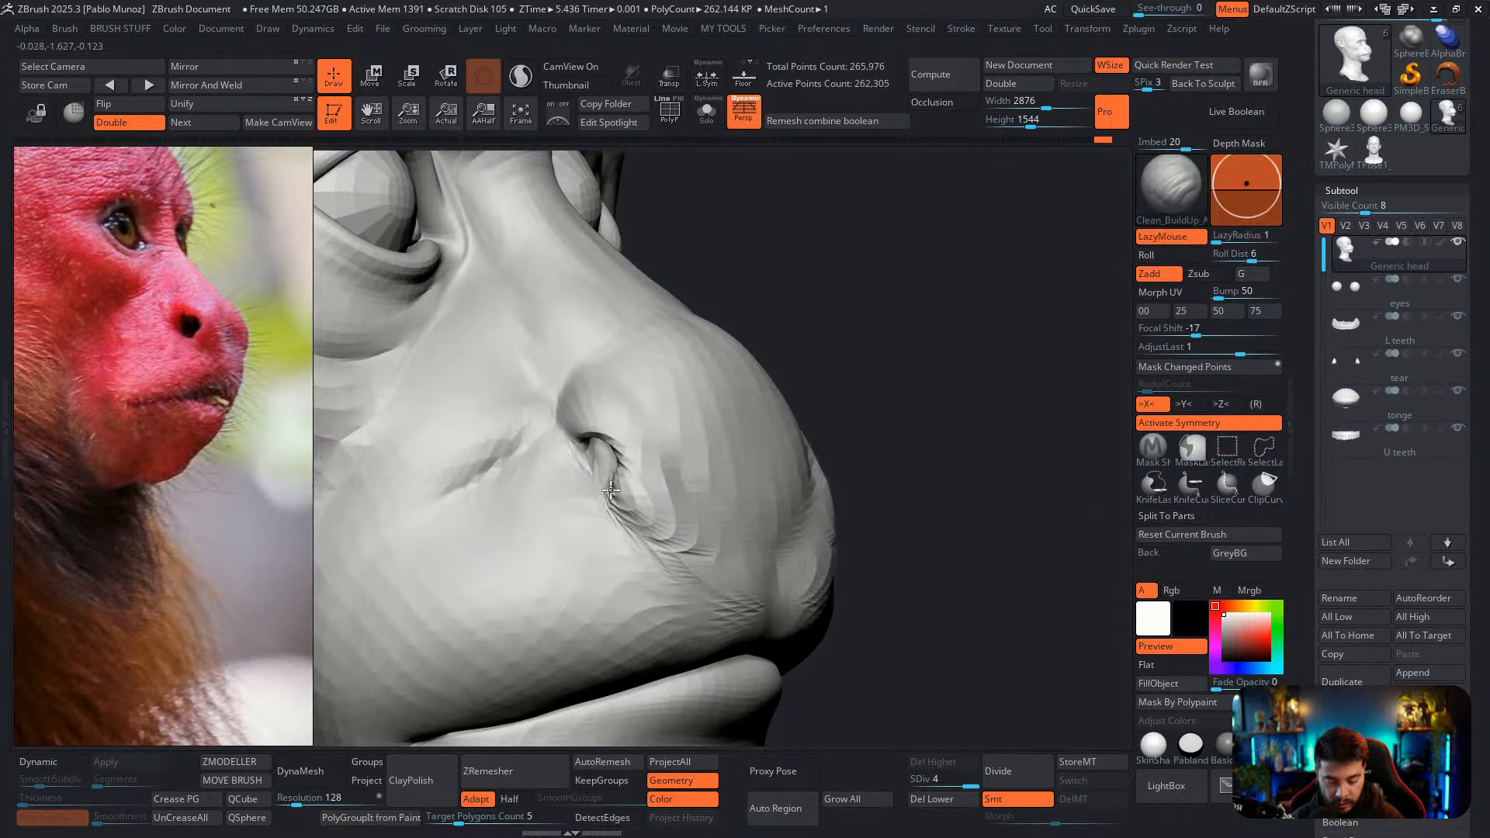
pyautogui.moveTo(621, 566)
pyautogui.keyDown('ctrl'); pyautogui.mouseDown(button='right')
pyautogui.moveTo(621, 512)
pyautogui.moveTo(626, 572)
pyautogui.moveTo(628, 560)
pyautogui.mouseUp(button='right'); pyautogui.keyUp('ctrl')
pyautogui.press('space')
pyautogui.press('space')
pyautogui.moveTo(659, 458)
pyautogui.mouseDown()
pyautogui.moveTo(666, 497)
pyautogui.moveTo(669, 482)
pyautogui.mouseUp()
pyautogui.moveTo(652, 466); pyautogui.dragTo(687, 458, button='right')
# Adjust the nostril's shape in profile with the Move brush
pyautogui.press('b')
pyautogui.press('m')
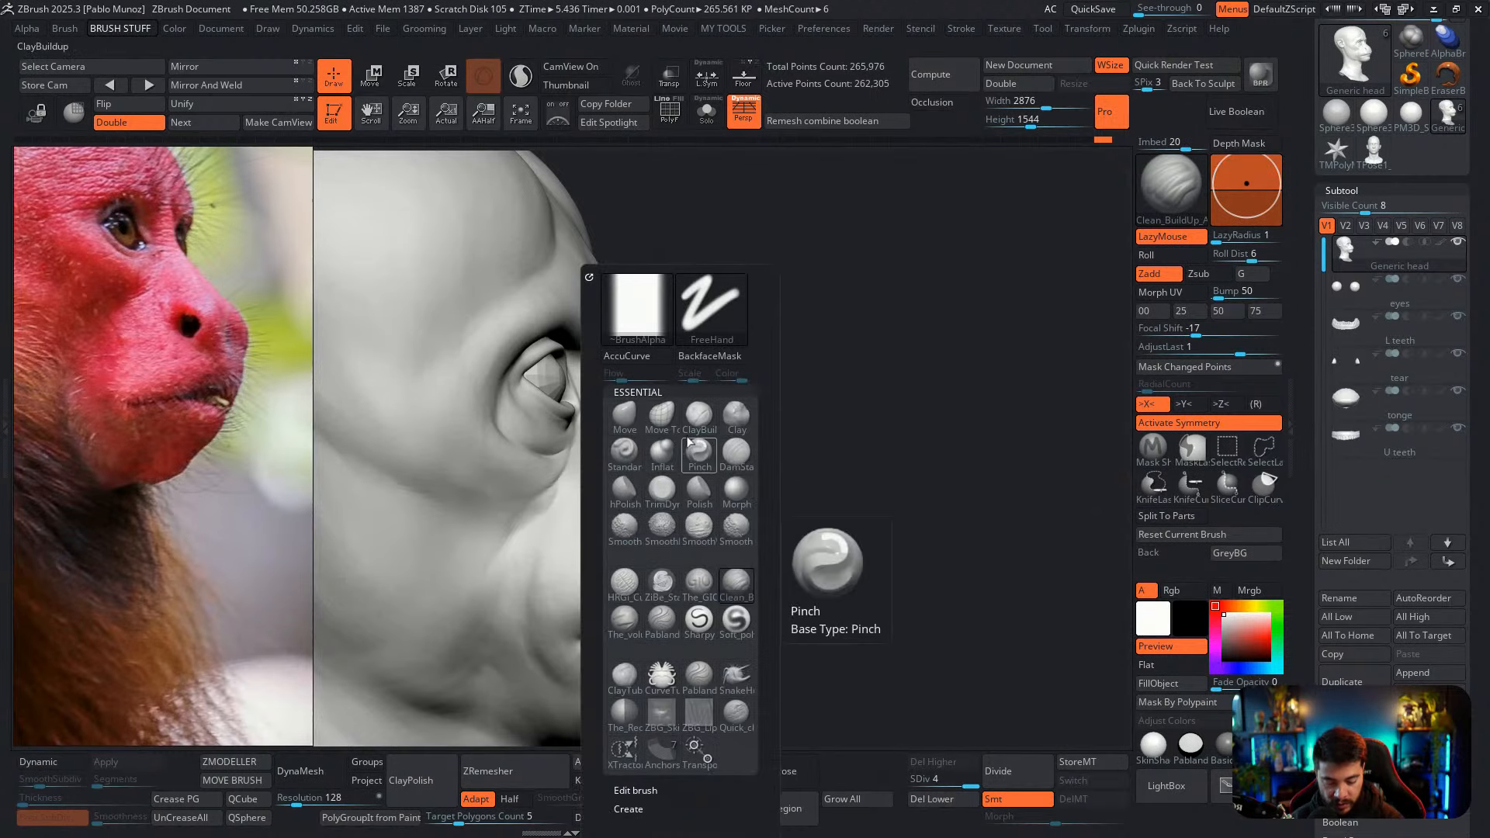
pyautogui.press('v')
pyautogui.press('space')
pyautogui.moveTo(752, 402); pyautogui.dragTo(750, 402)
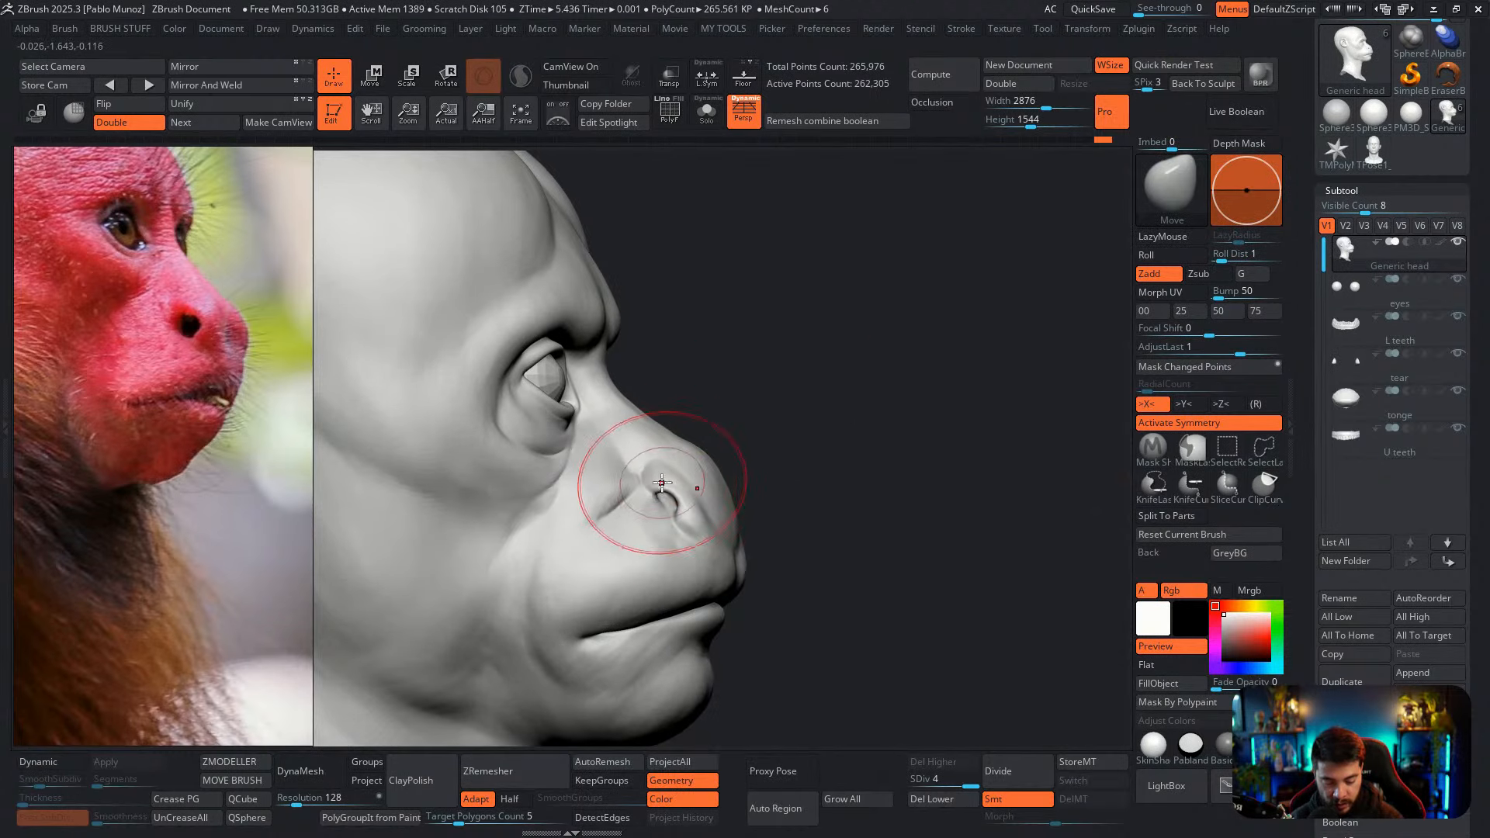
pyautogui.press('space')
pyautogui.moveTo(661, 484); pyautogui.dragTo(674, 497)
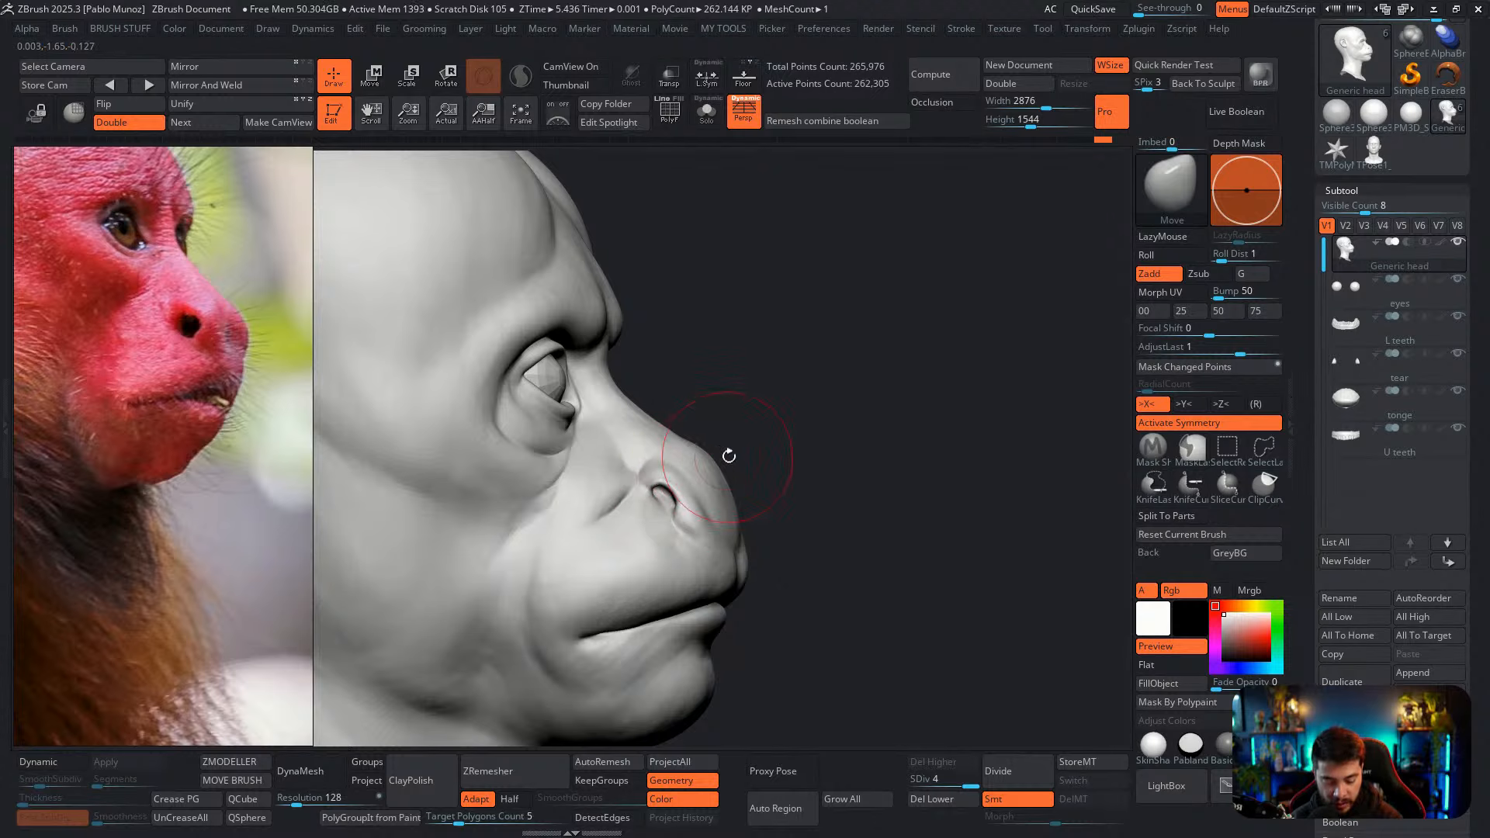
# Build up the wing above the nostril using the Clean_BuildUp brush with BackfaceMask enabled
pyautogui.press('b')
pyautogui.click(802, 583)
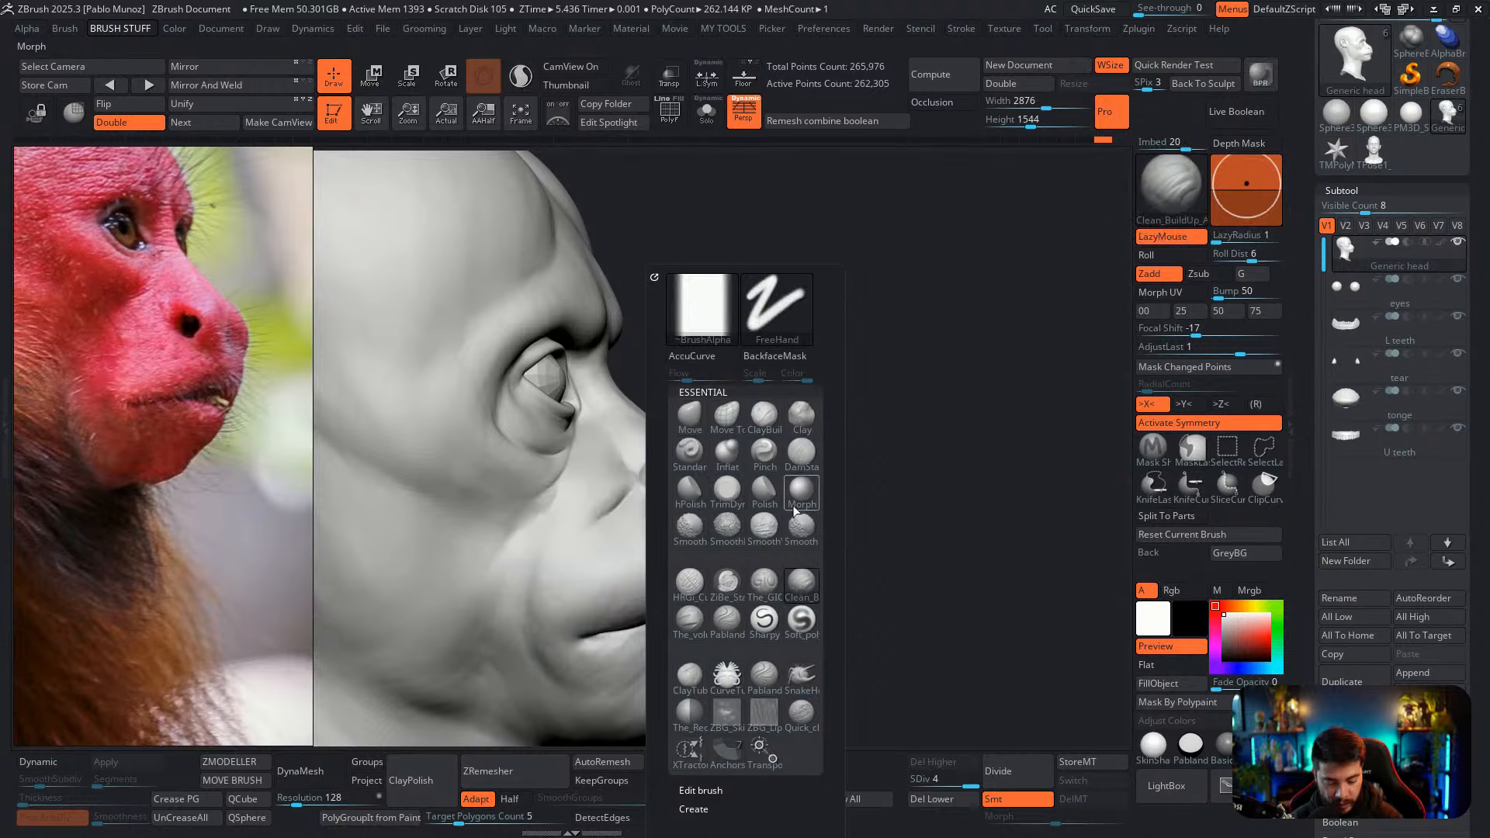
pyautogui.click(776, 356)
pyautogui.moveTo(641, 434)
pyautogui.keyDown('ctrl'); pyautogui.mouseDown(button='right')
pyautogui.moveTo(690, 474)
pyautogui.moveTo(665, 464)
pyautogui.mouseUp(button='right'); pyautogui.keyUp('ctrl')
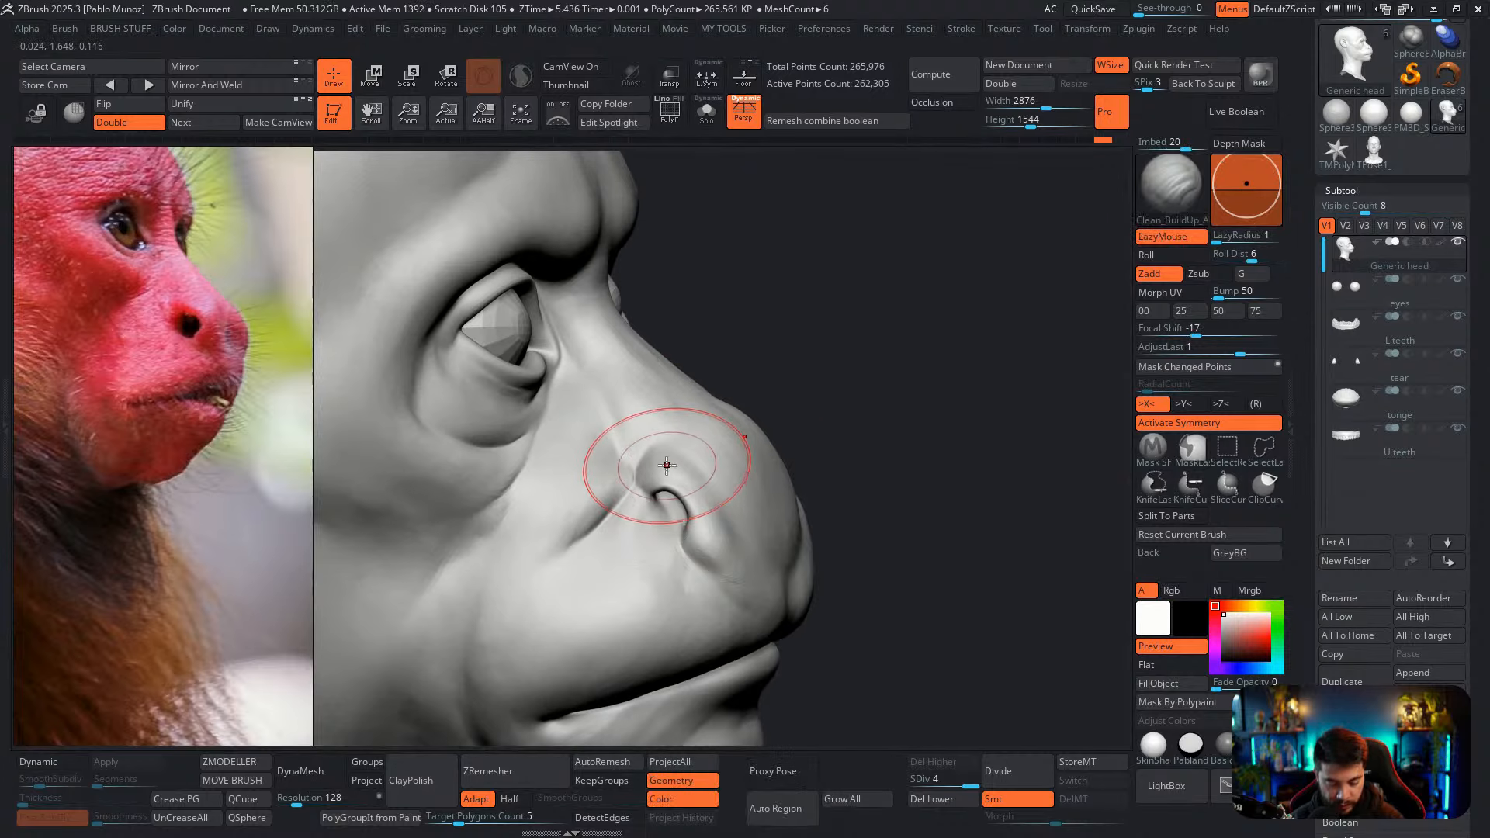
pyautogui.press('space')
pyautogui.moveTo(679, 464); pyautogui.dragTo(660, 457)
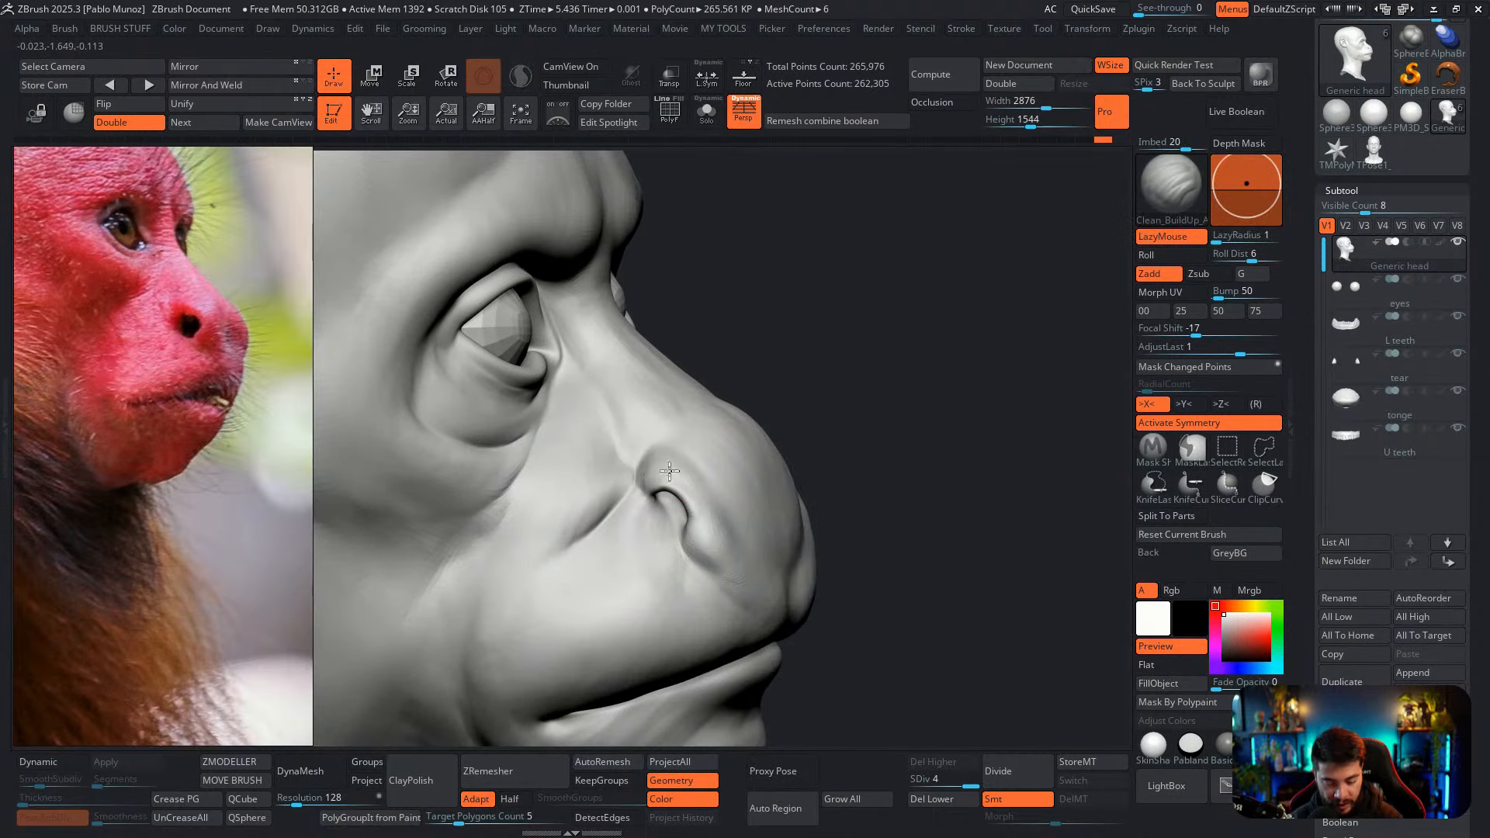
pyautogui.press('space')
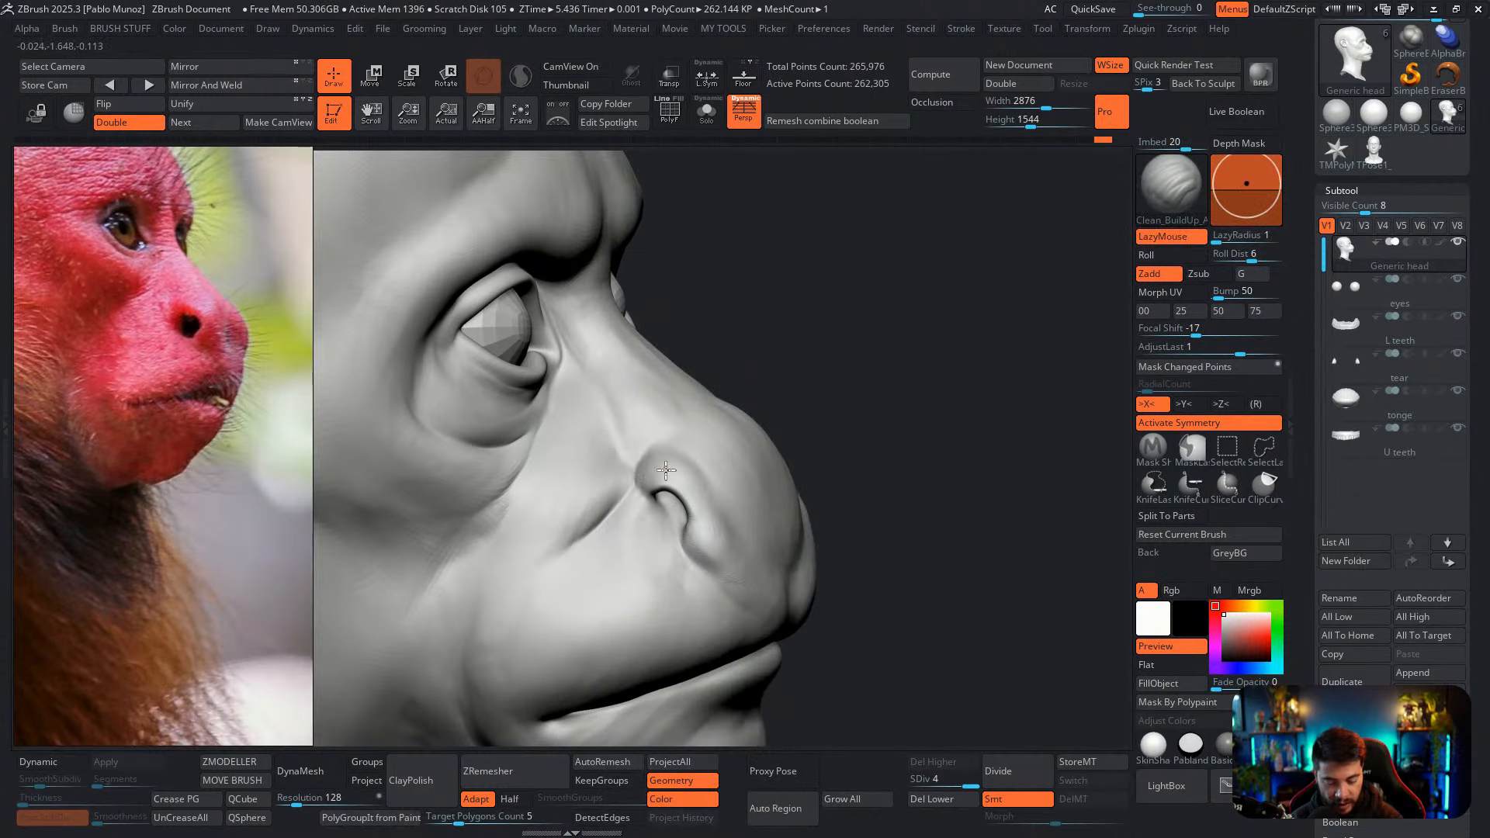
# Refine the nostril wings from the front with the Inflat and Move brushes
pyautogui.moveTo(671, 485); pyautogui.dragTo(699, 433, button='right')
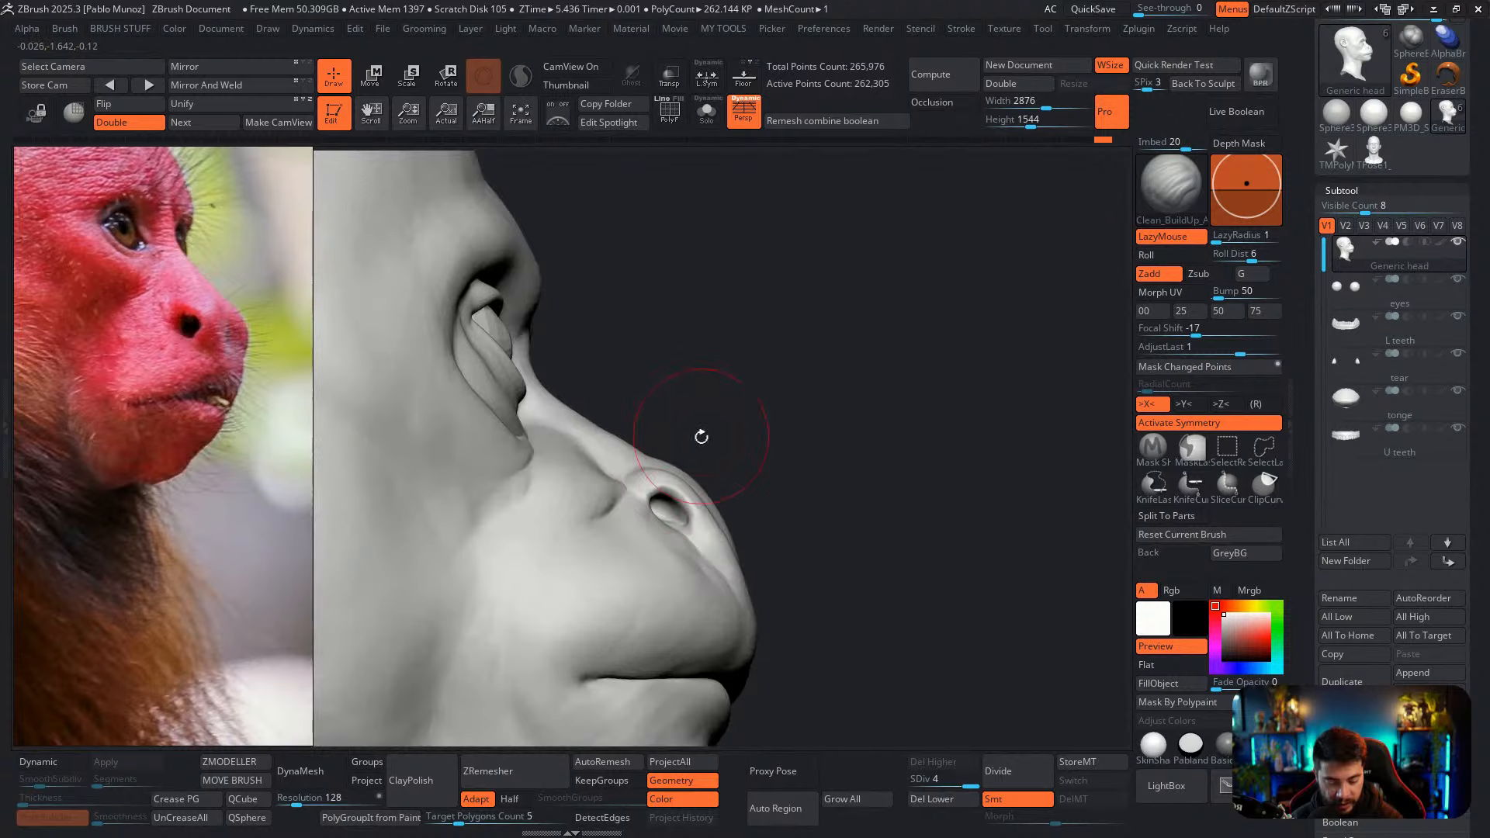
pyautogui.moveTo(799, 450)
pyautogui.mouseDown(button='right')
pyautogui.moveTo(693, 495)
pyautogui.moveTo(672, 469)
pyautogui.moveTo(769, 443)
pyautogui.mouseUp(button='right')
pyautogui.press('b')
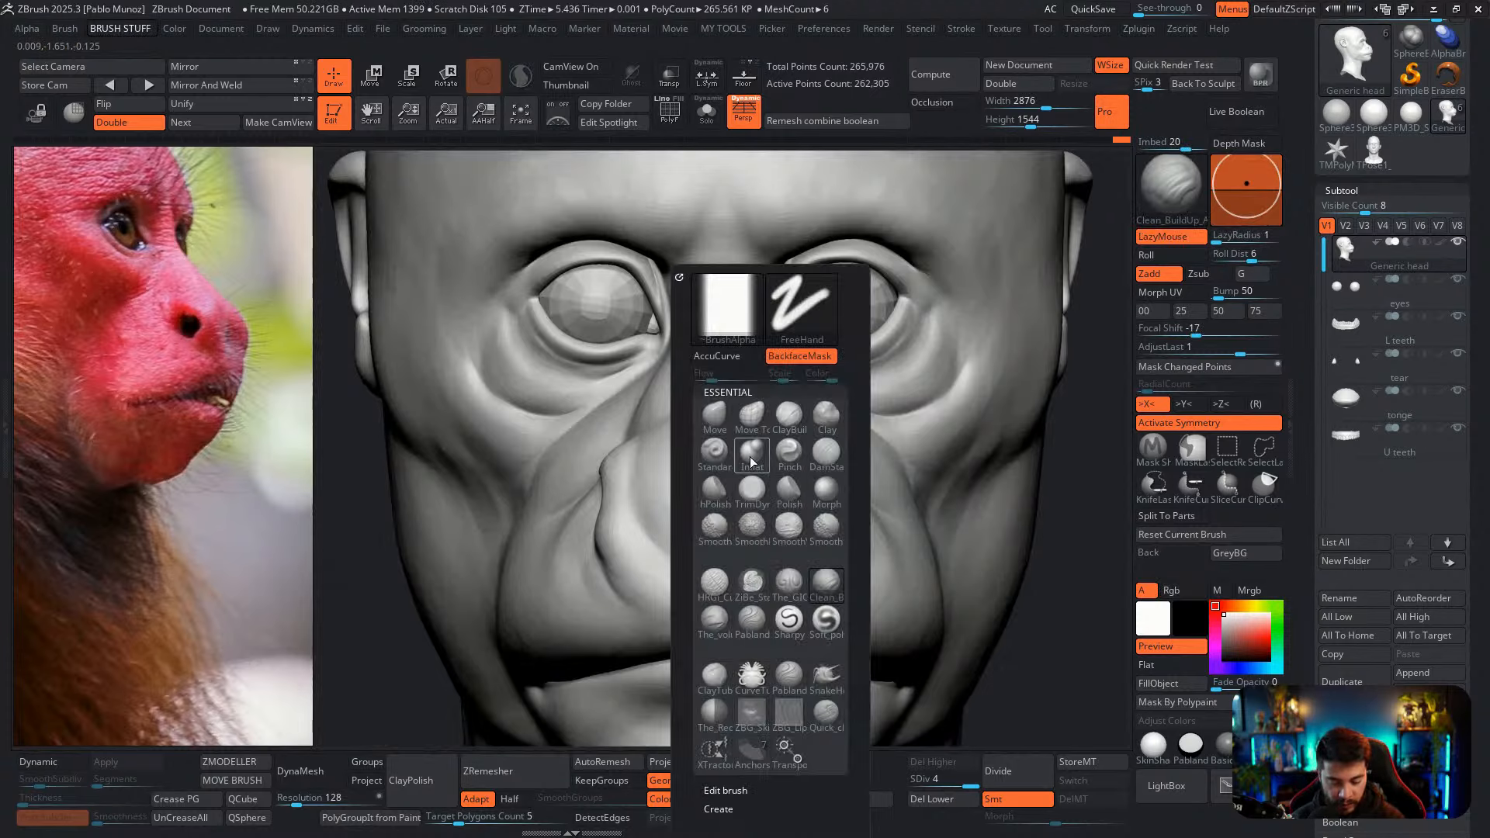
pyautogui.click(748, 451)
pyautogui.press('space')
pyautogui.moveTo(705, 477); pyautogui.dragTo(738, 474)
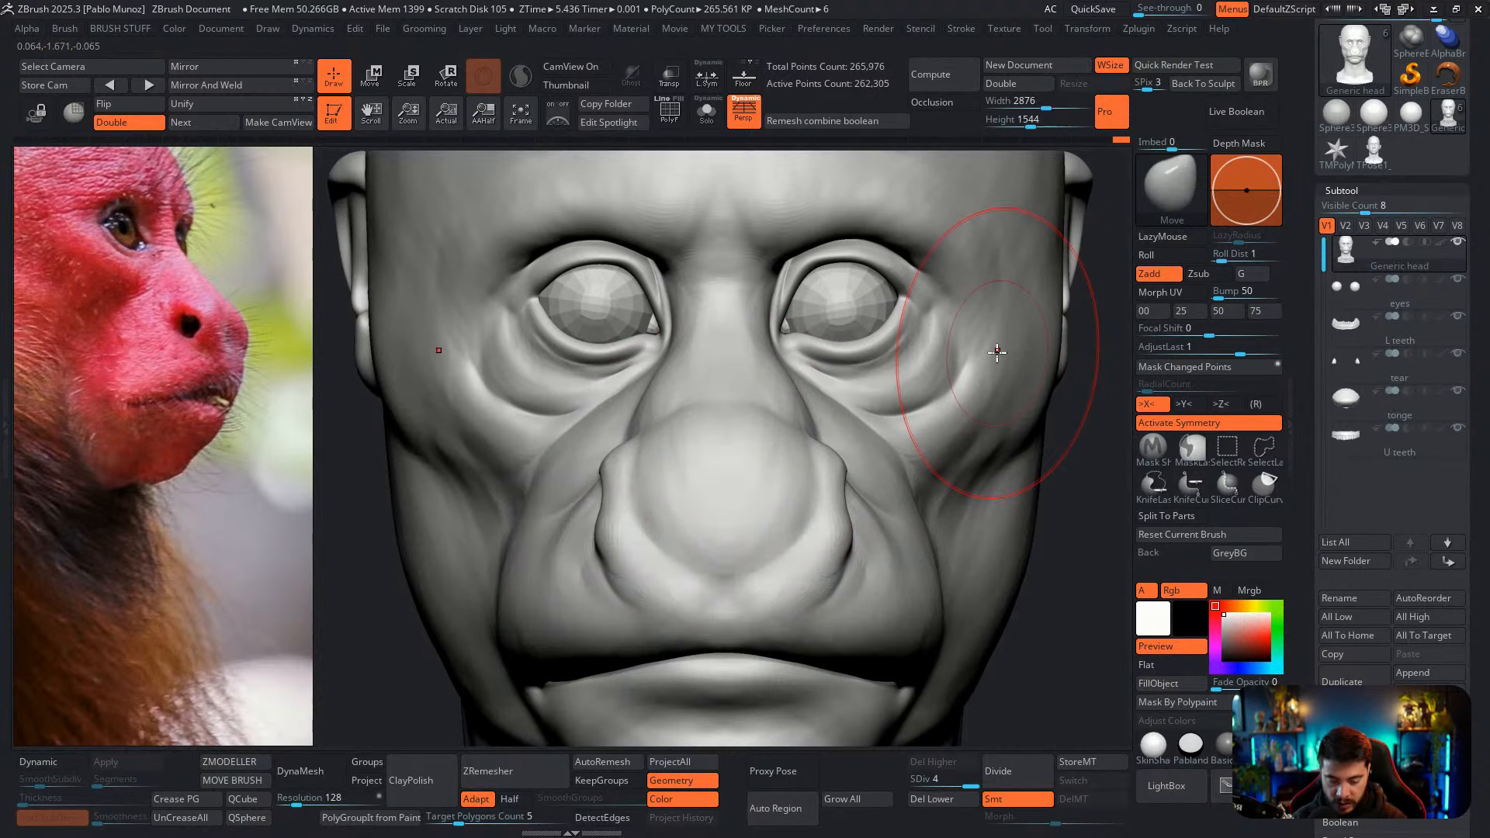
# Change the reference to the front-facing photo of the red-faced monkey and enlarge its face
pyautogui.scroll(-5, 226, 490)
pyautogui.moveTo(227, 491); pyautogui.dragTo(271, 326, button='middle')
pyautogui.doubleClick(131, 515)
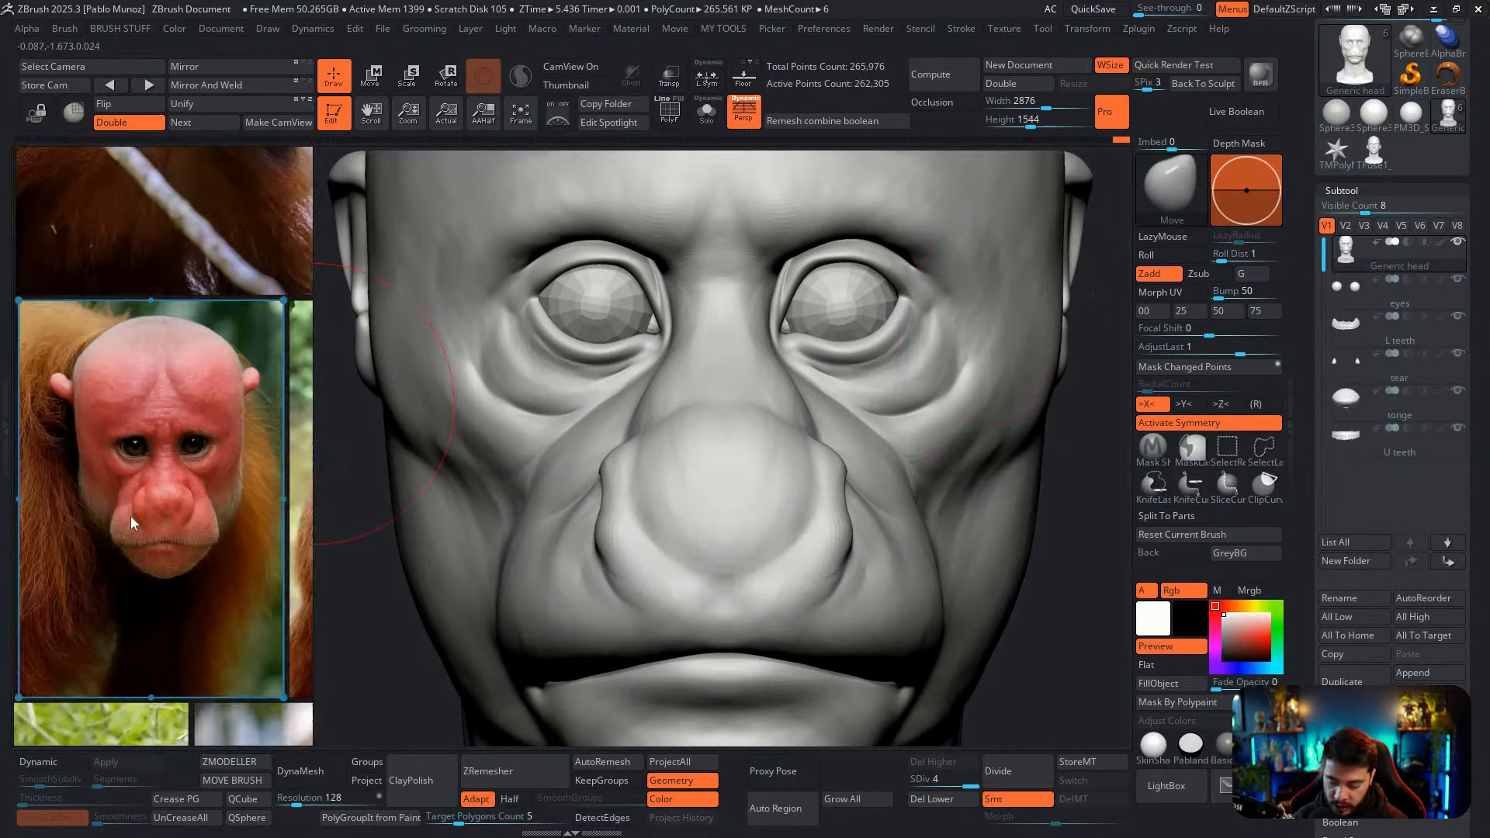
pyautogui.scroll(3, 156, 512)
pyautogui.moveTo(184, 509); pyautogui.dragTo(180, 473, button='middle')
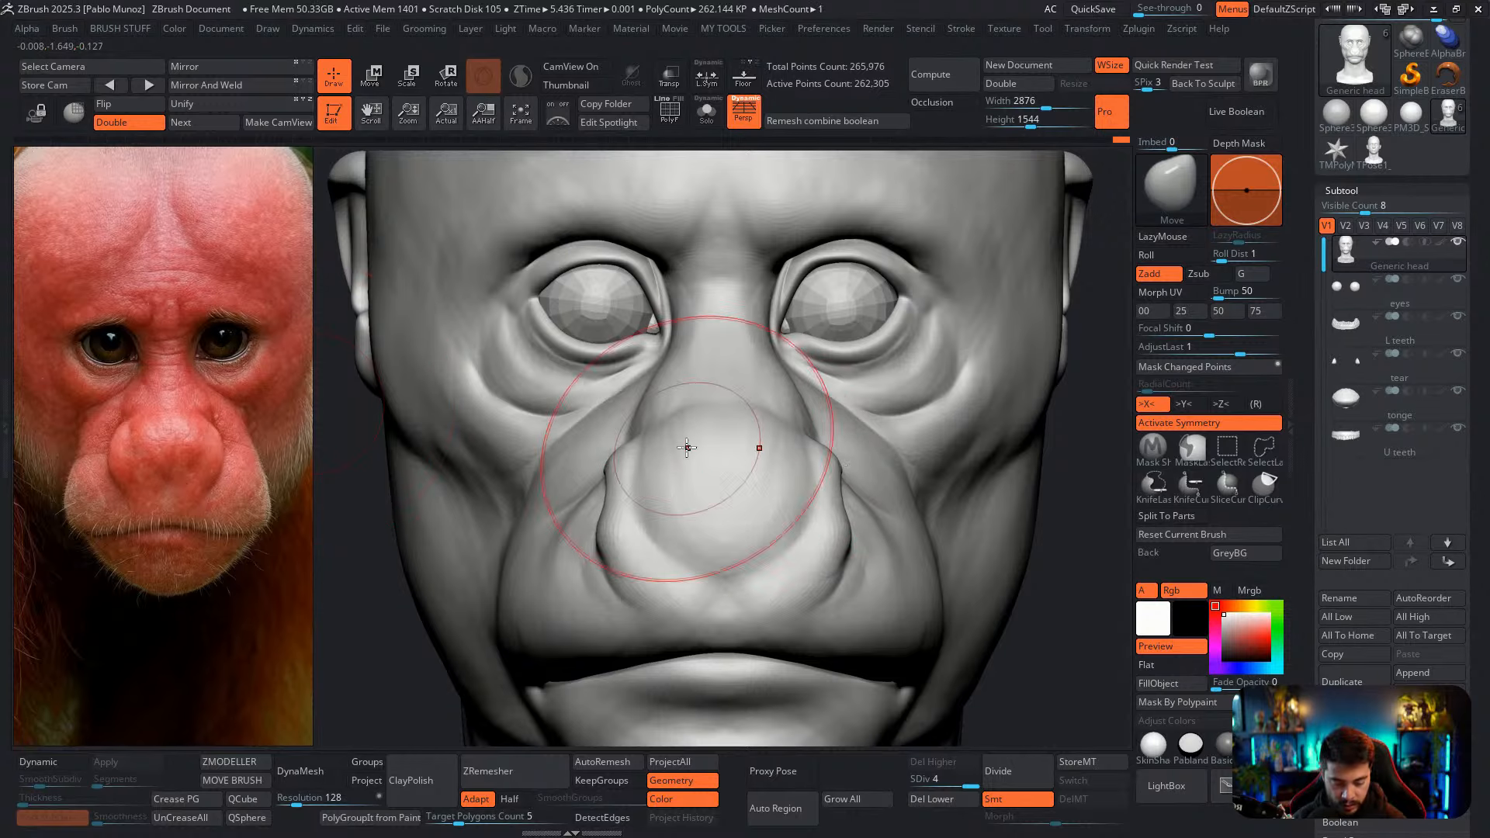
# Widen the nostril wings with the Move brush to match the frontal reference, undoing the two unwanted changes
pyautogui.moveTo(619, 458)
pyautogui.mouseDown(button='right')
pyautogui.moveTo(643, 461)
pyautogui.moveTo(622, 434)
pyautogui.moveTo(594, 458)
pyautogui.mouseUp(button='right')
pyautogui.press('space')
pyautogui.moveTo(592, 452); pyautogui.dragTo(602, 492)
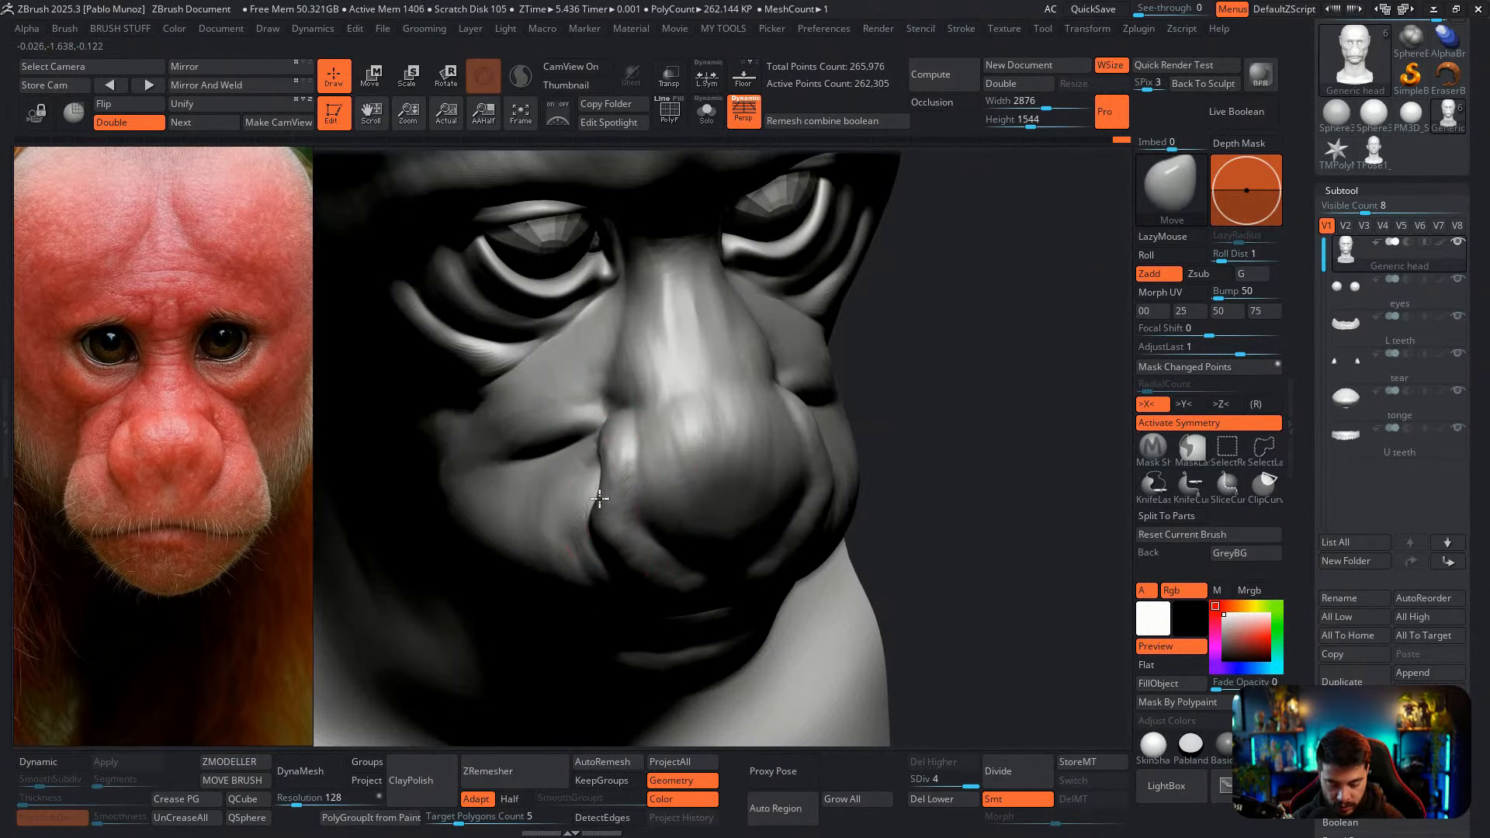
pyautogui.moveTo(605, 481); pyautogui.dragTo(682, 435, button='right')
pyautogui.hotkey('ctrl', 'z')
pyautogui.hotkey('ctrl', 'z')
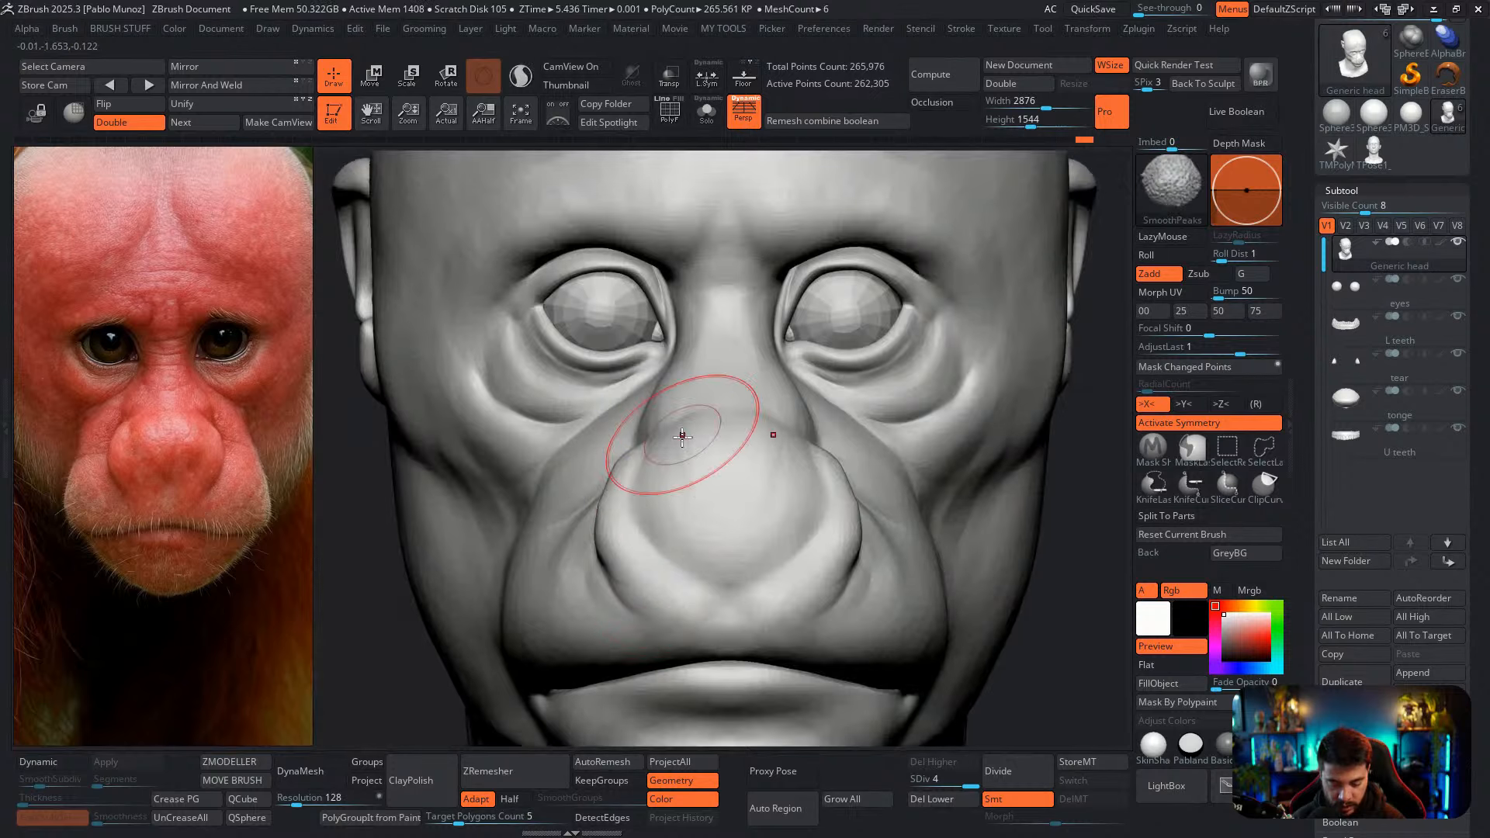
pyautogui.moveTo(610, 482)
pyautogui.mouseDown()
pyautogui.moveTo(630, 465)
pyautogui.moveTo(617, 479)
pyautogui.mouseUp()
pyautogui.moveTo(698, 457)
pyautogui.keyDown('ctrl'); pyautogui.mouseDown(button='right')
pyautogui.moveTo(780, 401)
pyautogui.moveTo(703, 439)
pyautogui.mouseUp(button='right'); pyautogui.keyUp('ctrl')
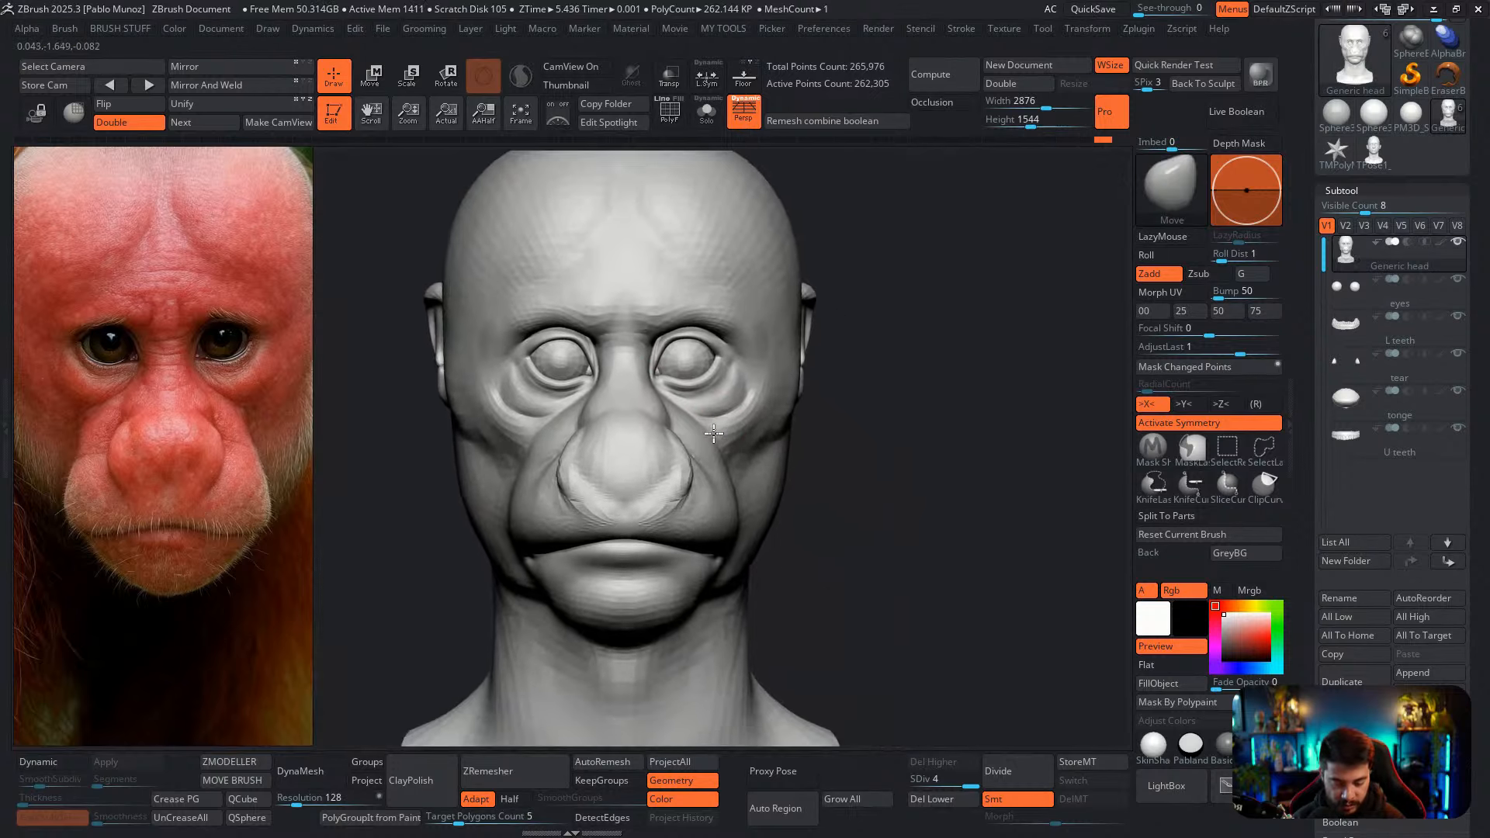
# Refine the nose from the front and in profile with small Move brush adjustments
pyautogui.press('space')
pyautogui.moveTo(707, 440); pyautogui.dragTo(723, 441)
pyautogui.keyDown('shift'); pyautogui.moveTo(698, 470); pyautogui.dragTo(907, 456, button='right'); pyautogui.keyUp('shift')
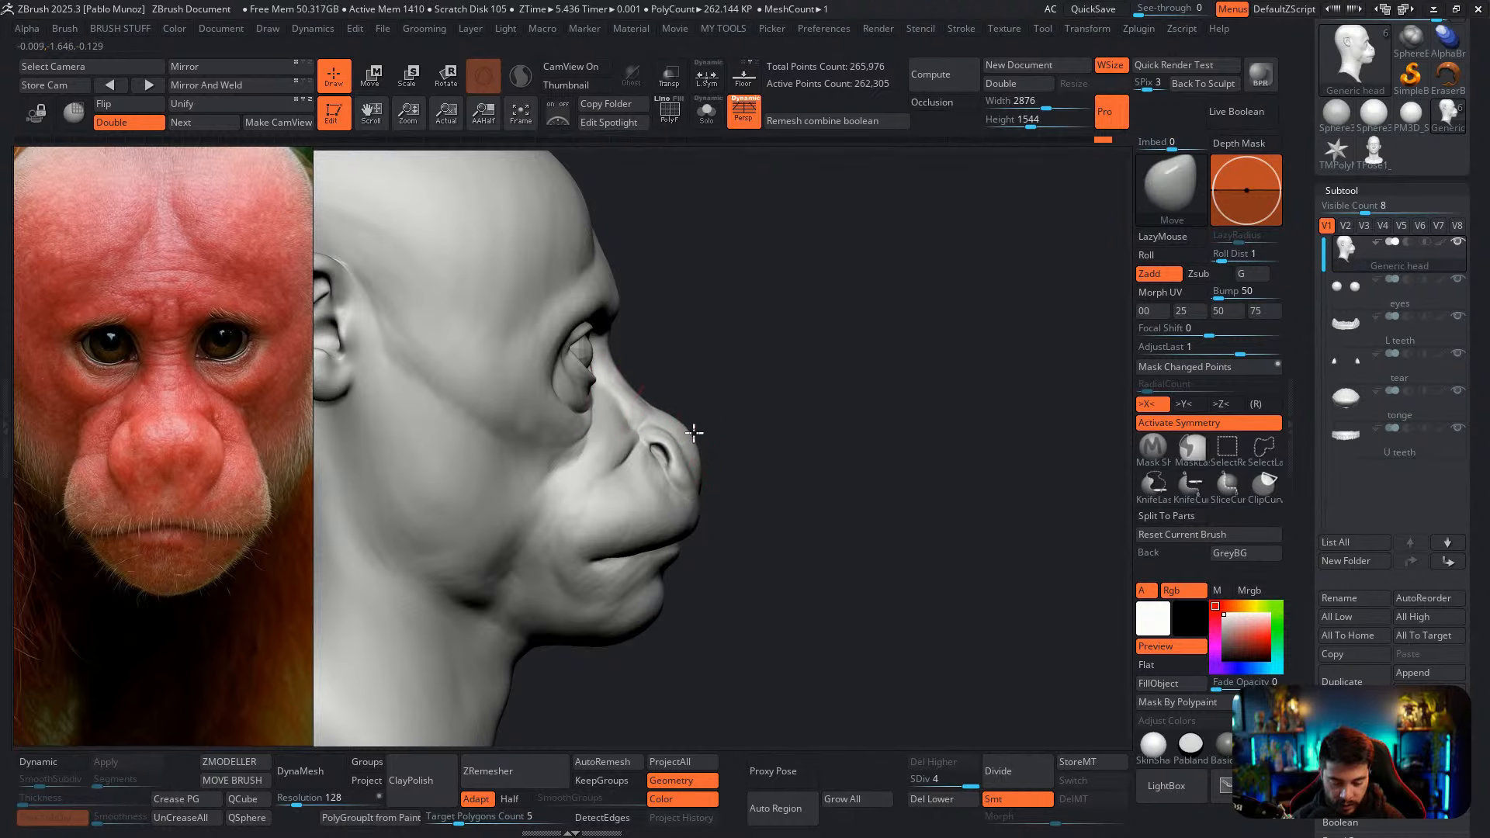
pyautogui.press('space')
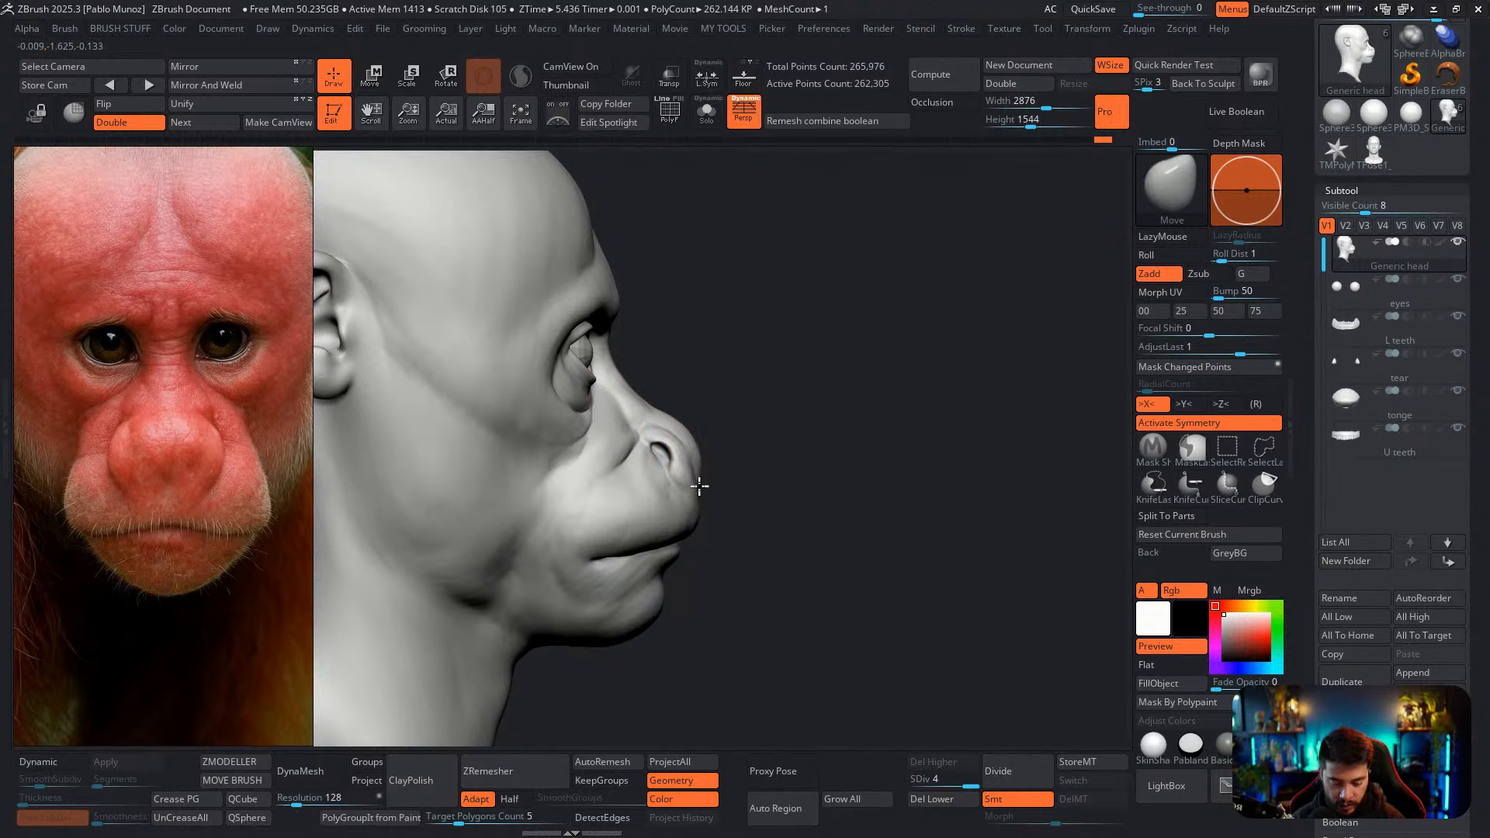
pyautogui.press('space')
pyautogui.click(701, 442)
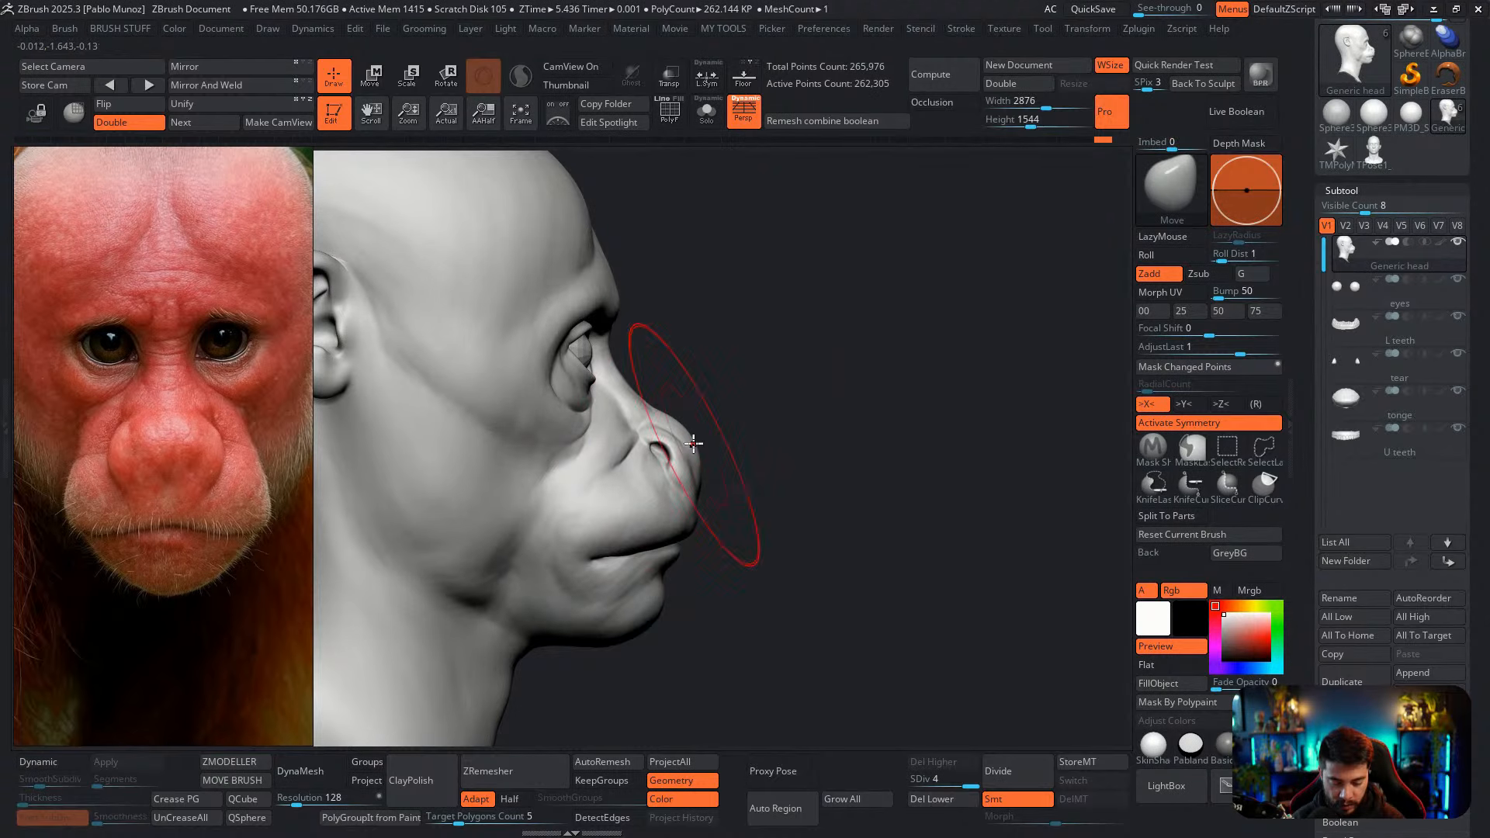
pyautogui.press('f')
pyautogui.moveTo(752, 391); pyautogui.dragTo(707, 452)
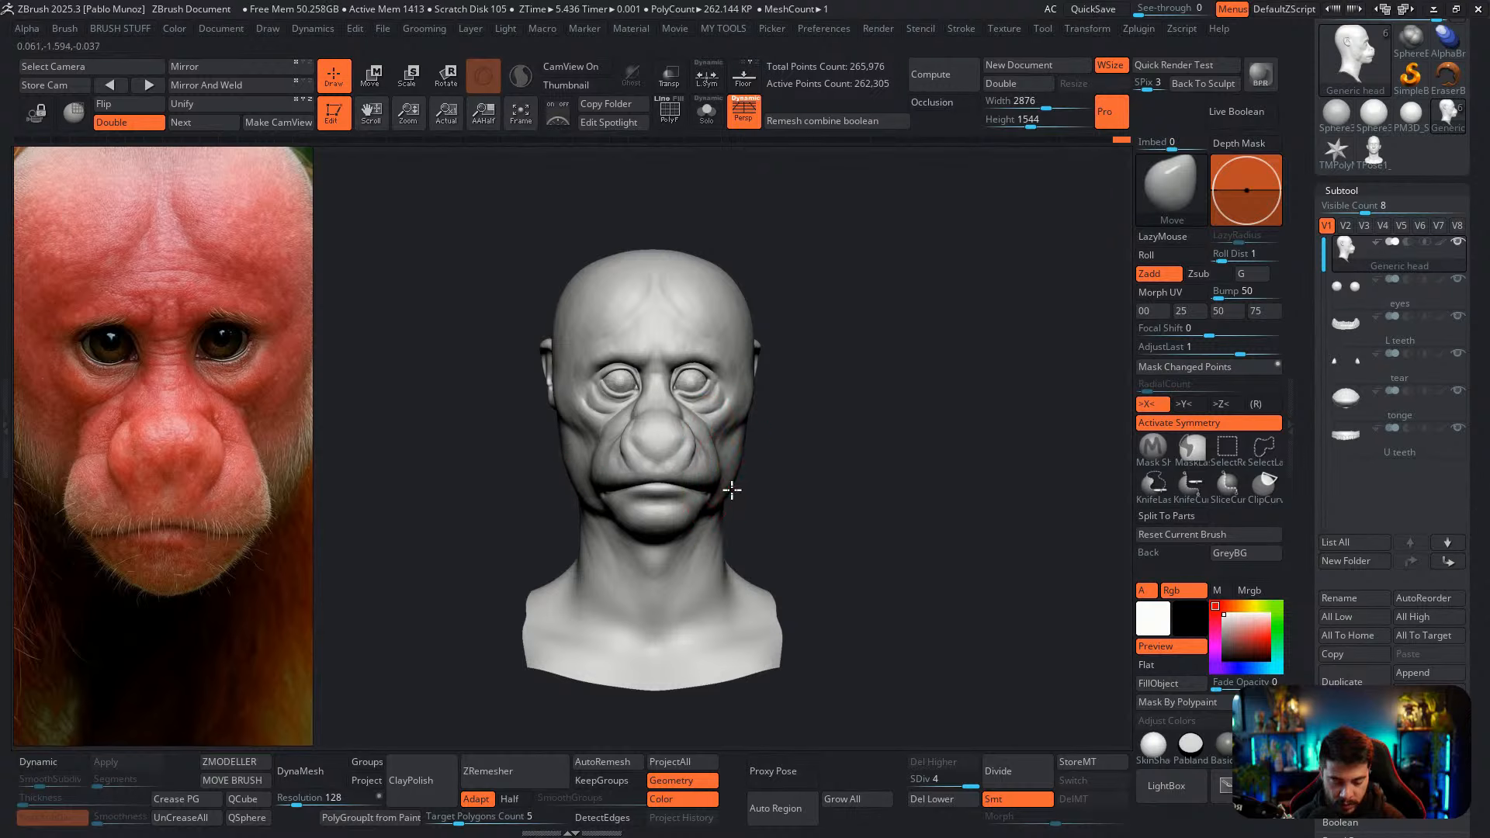
# Fill the head with a light salmon red, RGB 228, 136, 136, as the base skin colour
pyautogui.keyDown('alt'); pyautogui.moveTo(812, 456); pyautogui.dragTo(771, 476); pyautogui.keyUp('alt')
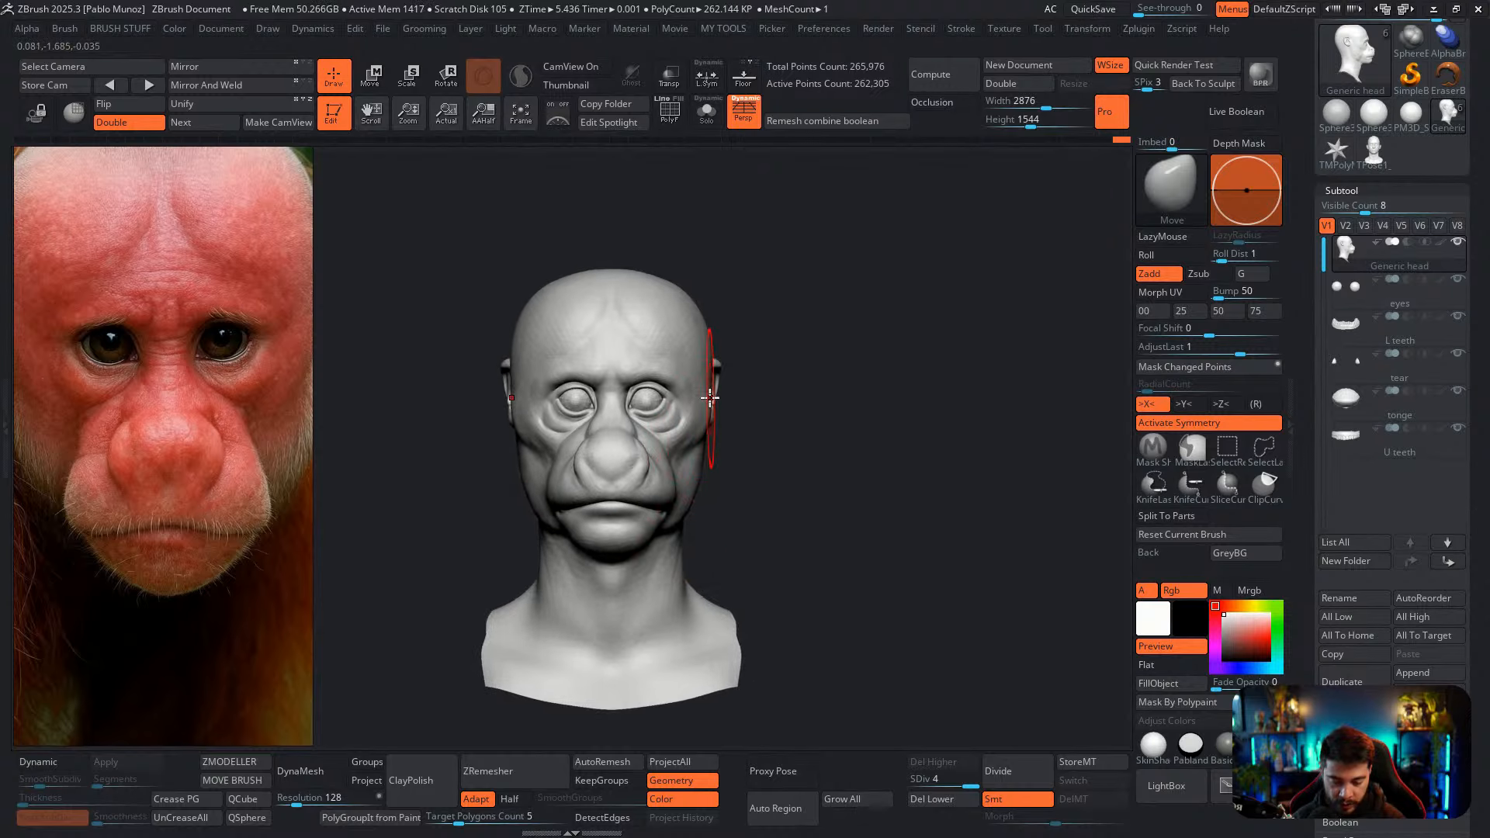
pyautogui.moveTo(1245, 636); pyautogui.dragTo(312, 356)
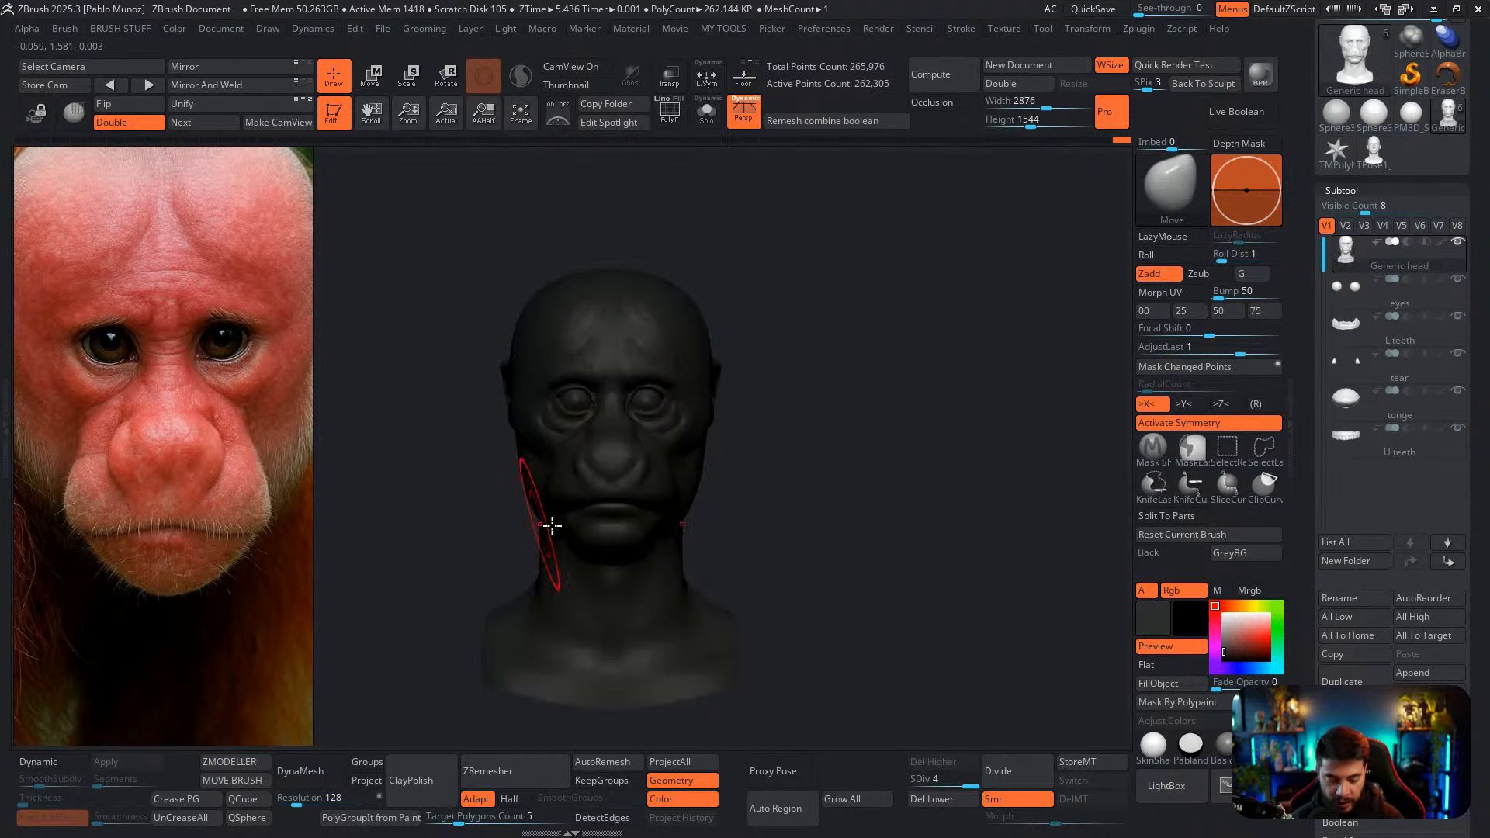
pyautogui.moveTo(1247, 638); pyautogui.dragTo(1253, 631)
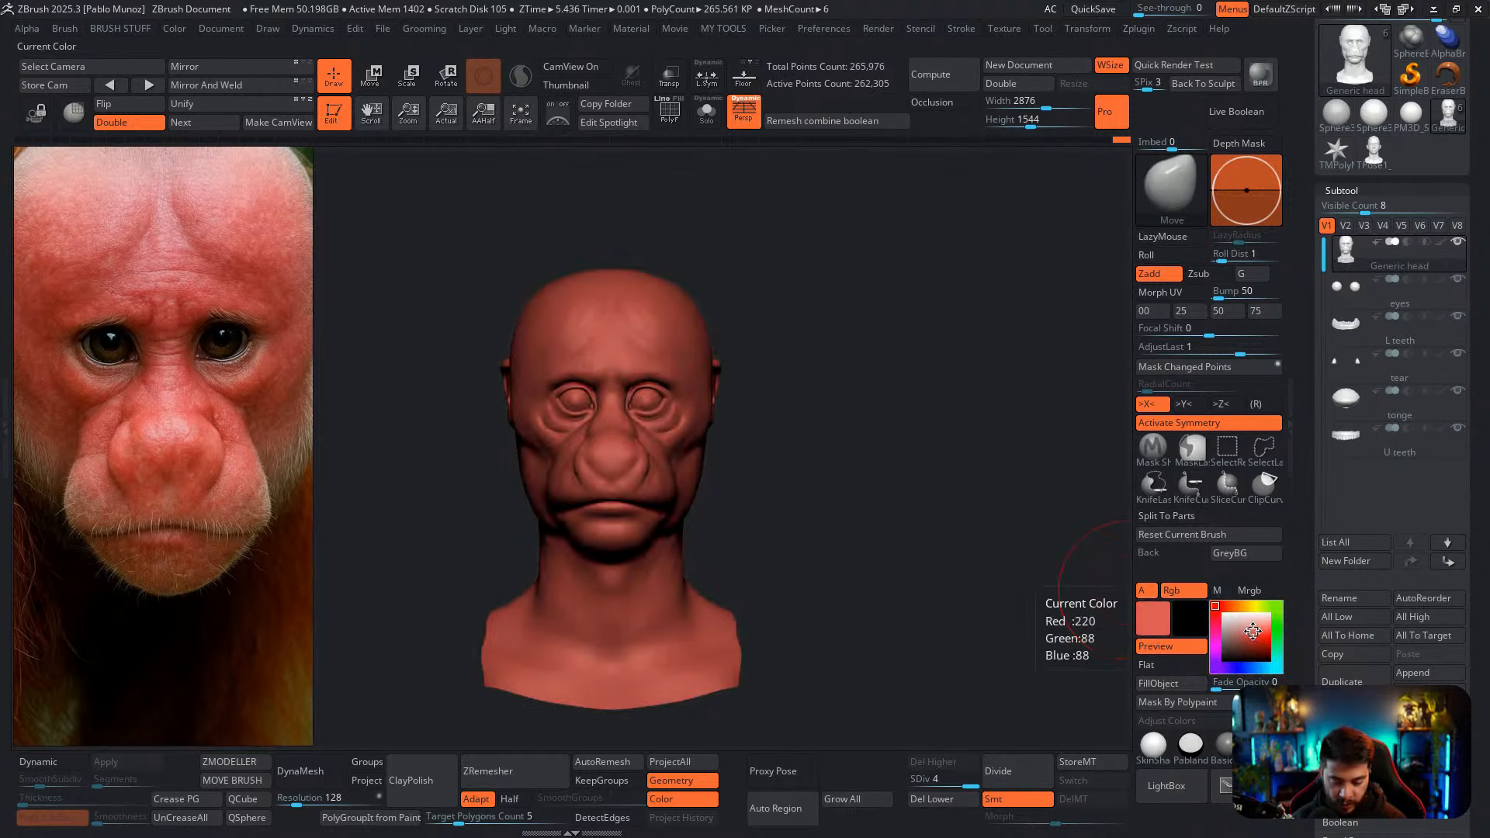
pyautogui.moveTo(871, 522)
pyautogui.mouseDown()
pyautogui.moveTo(895, 515)
pyautogui.moveTo(862, 519)
pyautogui.mouseUp()
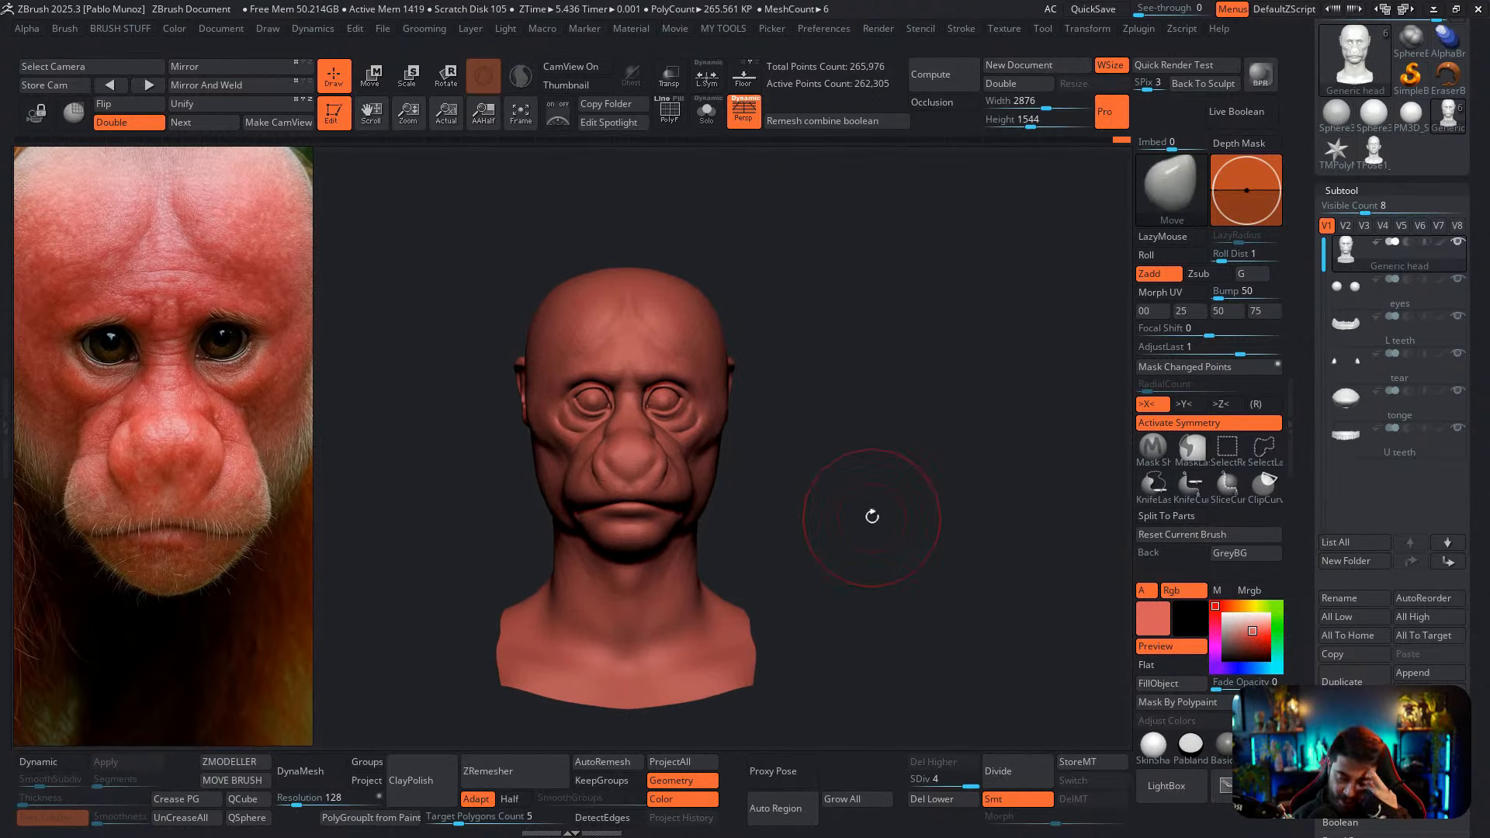
pyautogui.keyDown('alt'); pyautogui.moveTo(880, 549); pyautogui.dragTo(870, 551); pyautogui.keyUp('alt')
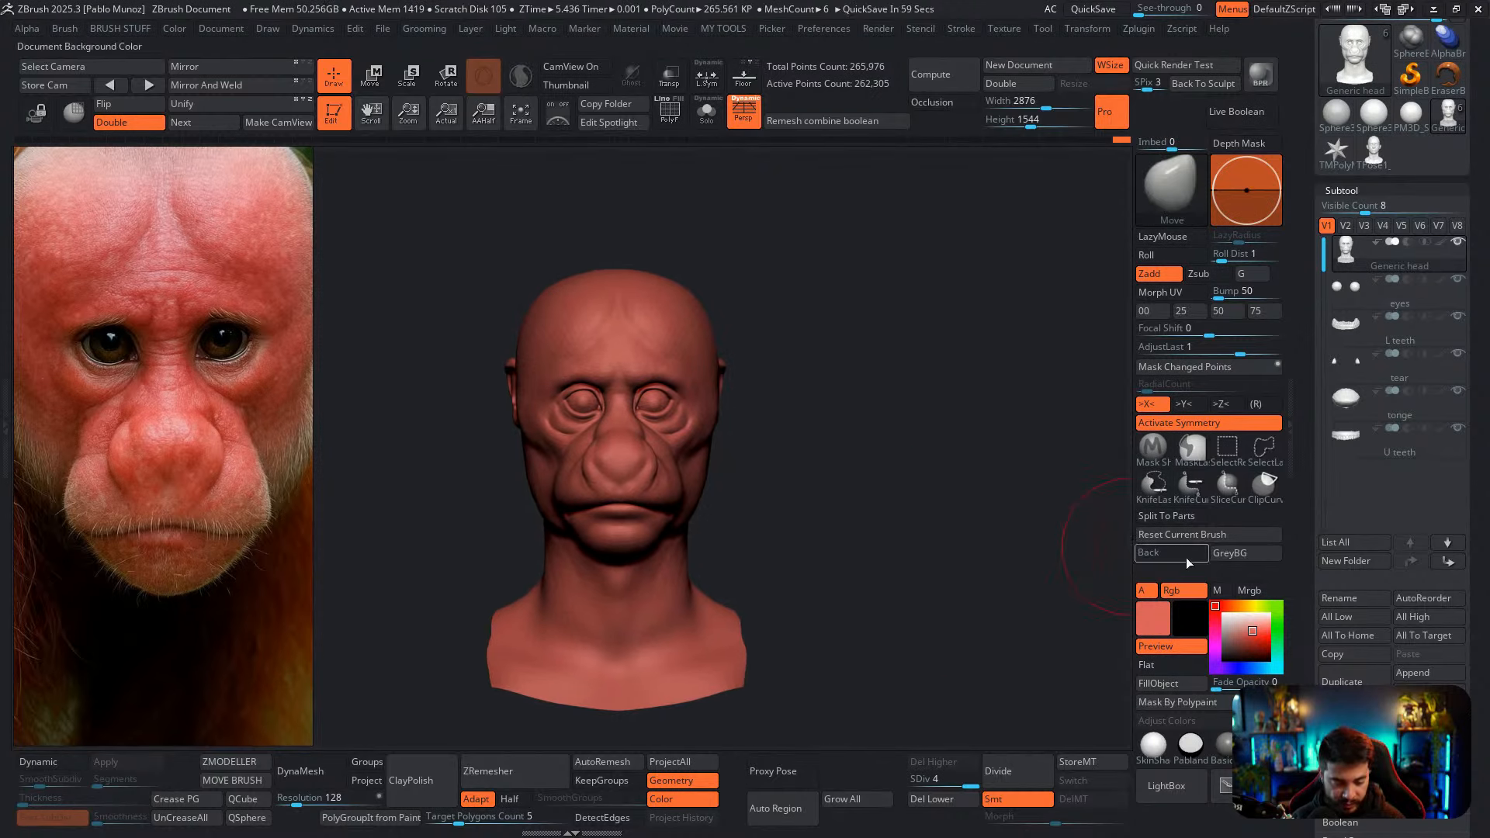
pyautogui.moveTo(1251, 631); pyautogui.dragTo(1253, 627)
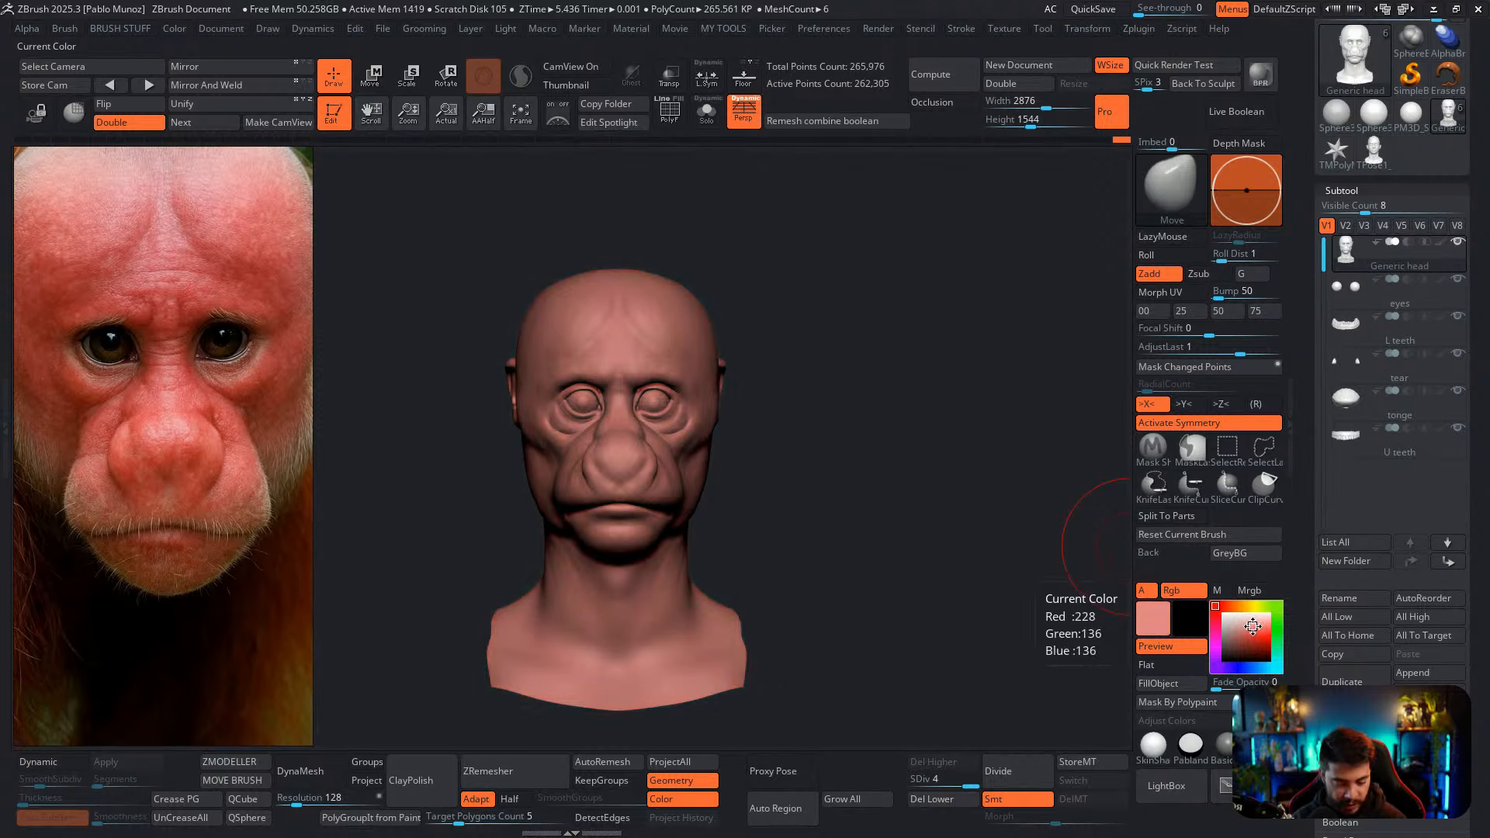
pyautogui.click(1184, 683)
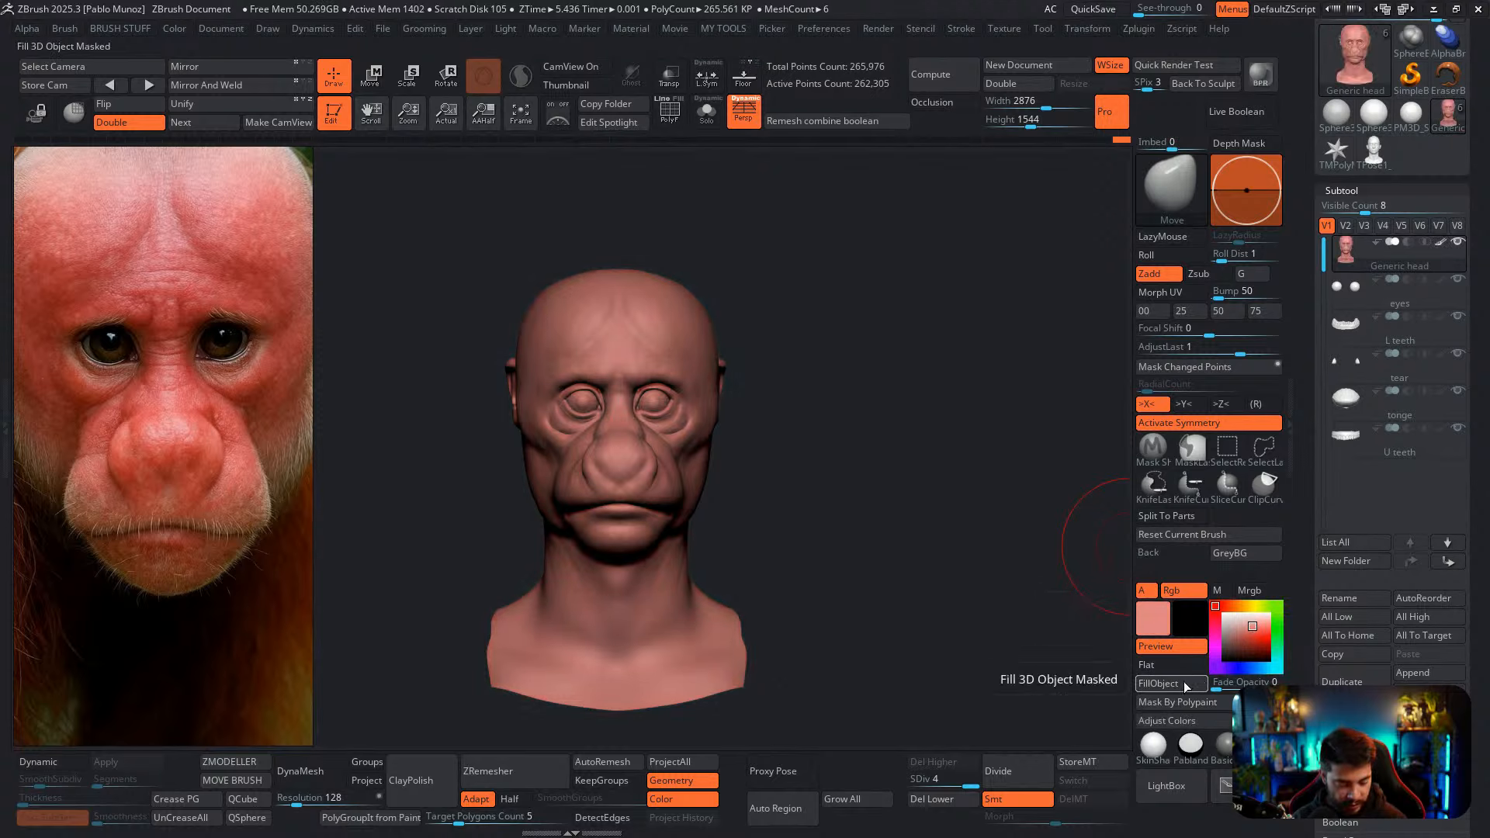
# Compute an ambient occlusion mask on the head, fill the unmasked areas with a darker red, and clear the mask
pyautogui.click(927, 73)
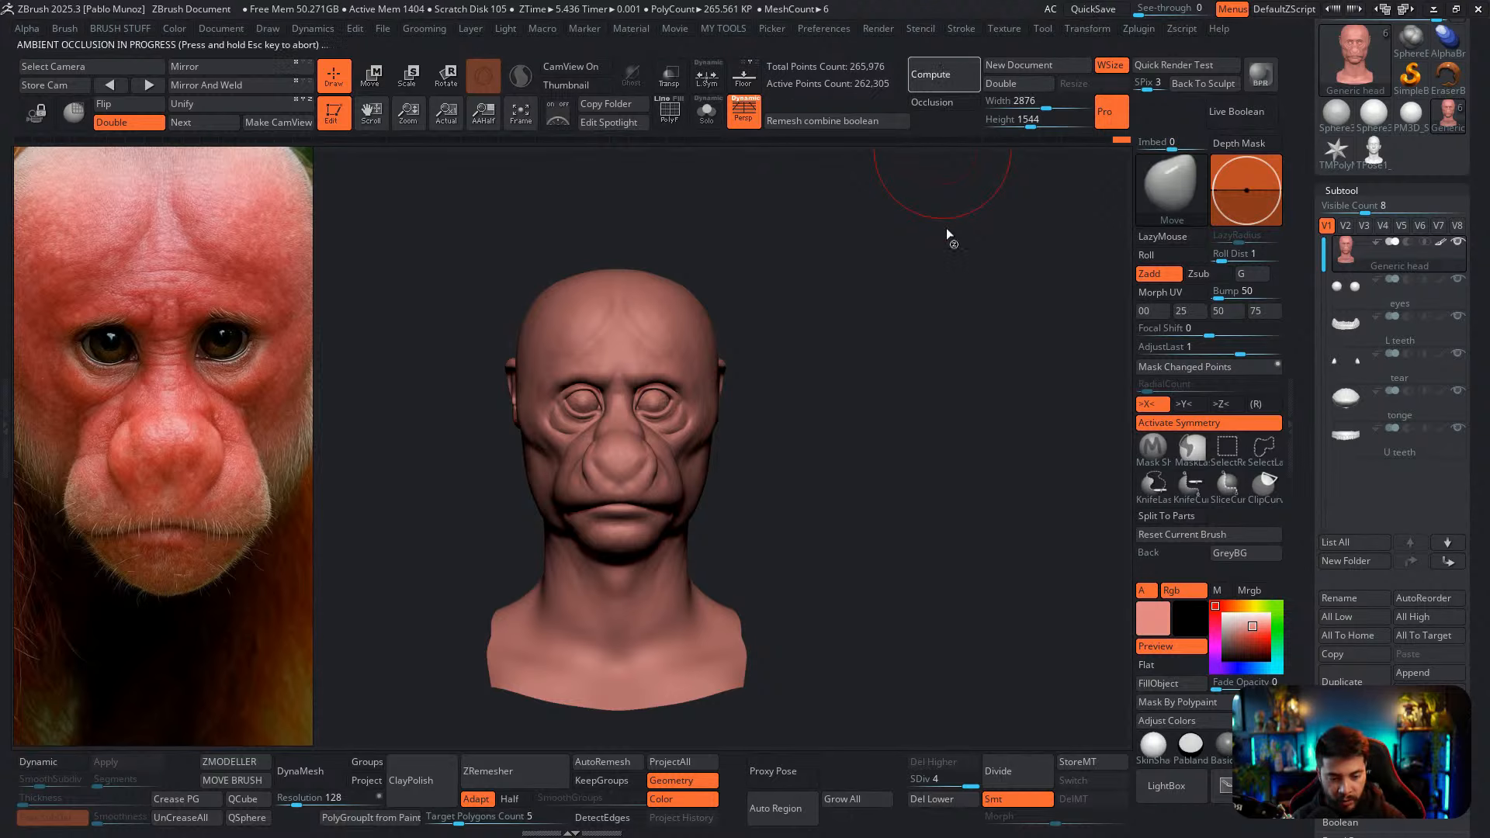
pyautogui.press('ctrl')
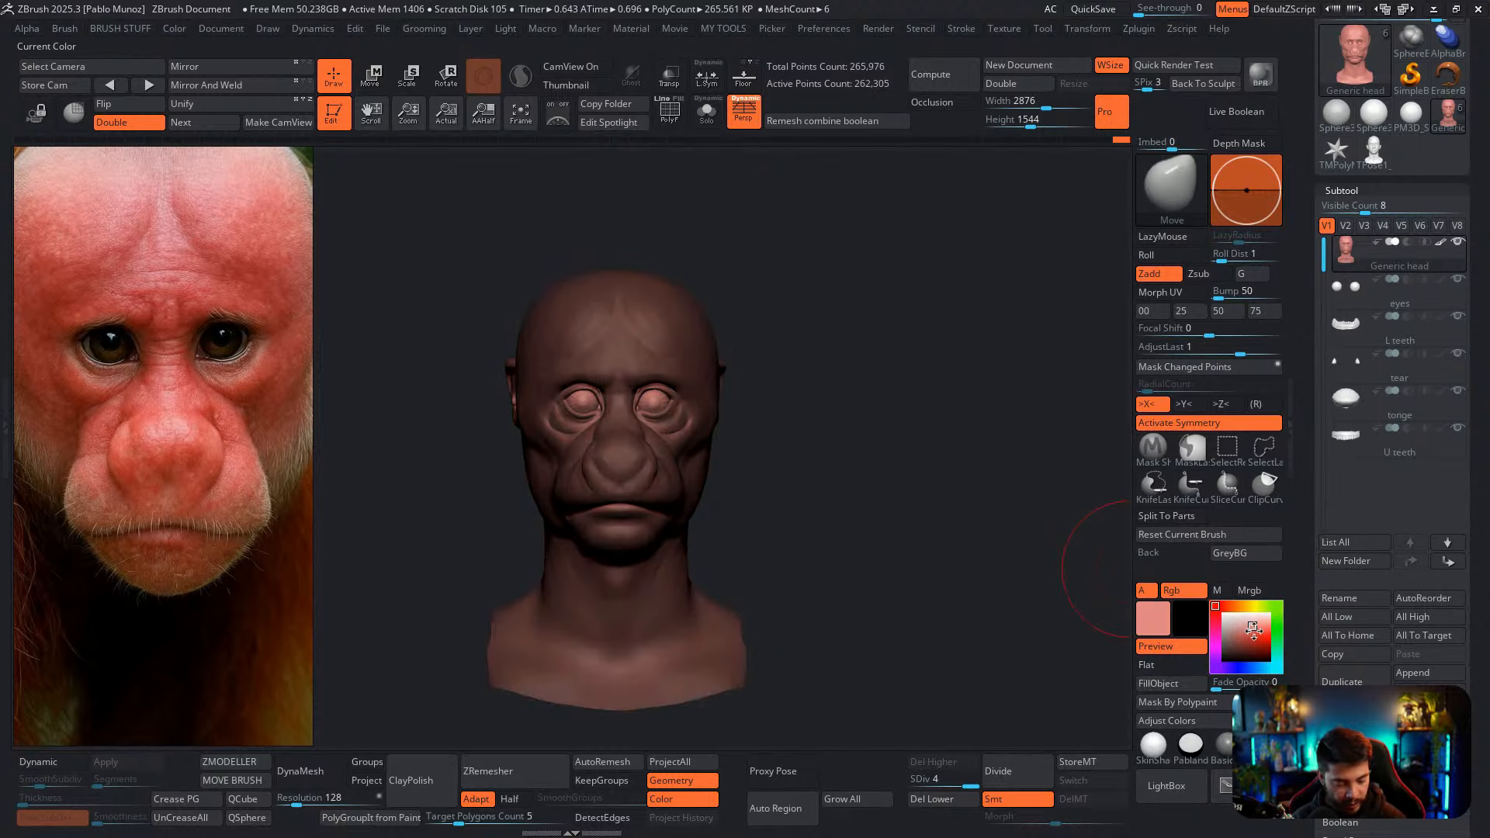
pyautogui.click(1255, 637)
pyautogui.moveTo(1251, 638); pyautogui.dragTo(1249, 640)
pyautogui.click(1184, 683)
pyautogui.click(1184, 683)
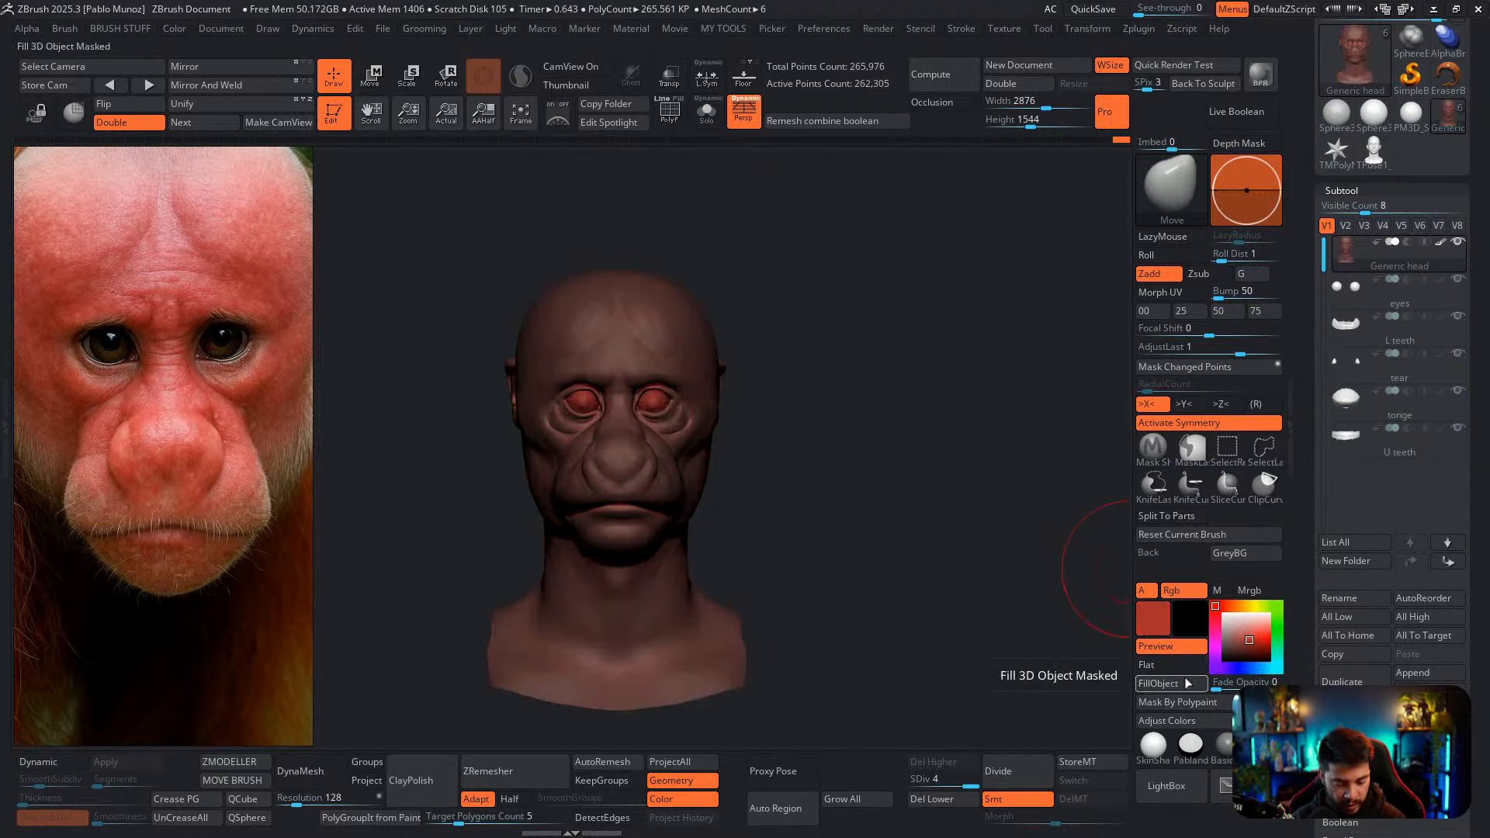
pyautogui.click(1184, 683)
pyautogui.keyDown('ctrl'); pyautogui.moveTo(973, 600); pyautogui.dragTo(920, 571); pyautogui.keyUp('ctrl')
# Paint brighter red tones over the face and forehead with the Soft_polypaint brush, following the reference
pyautogui.press('b')
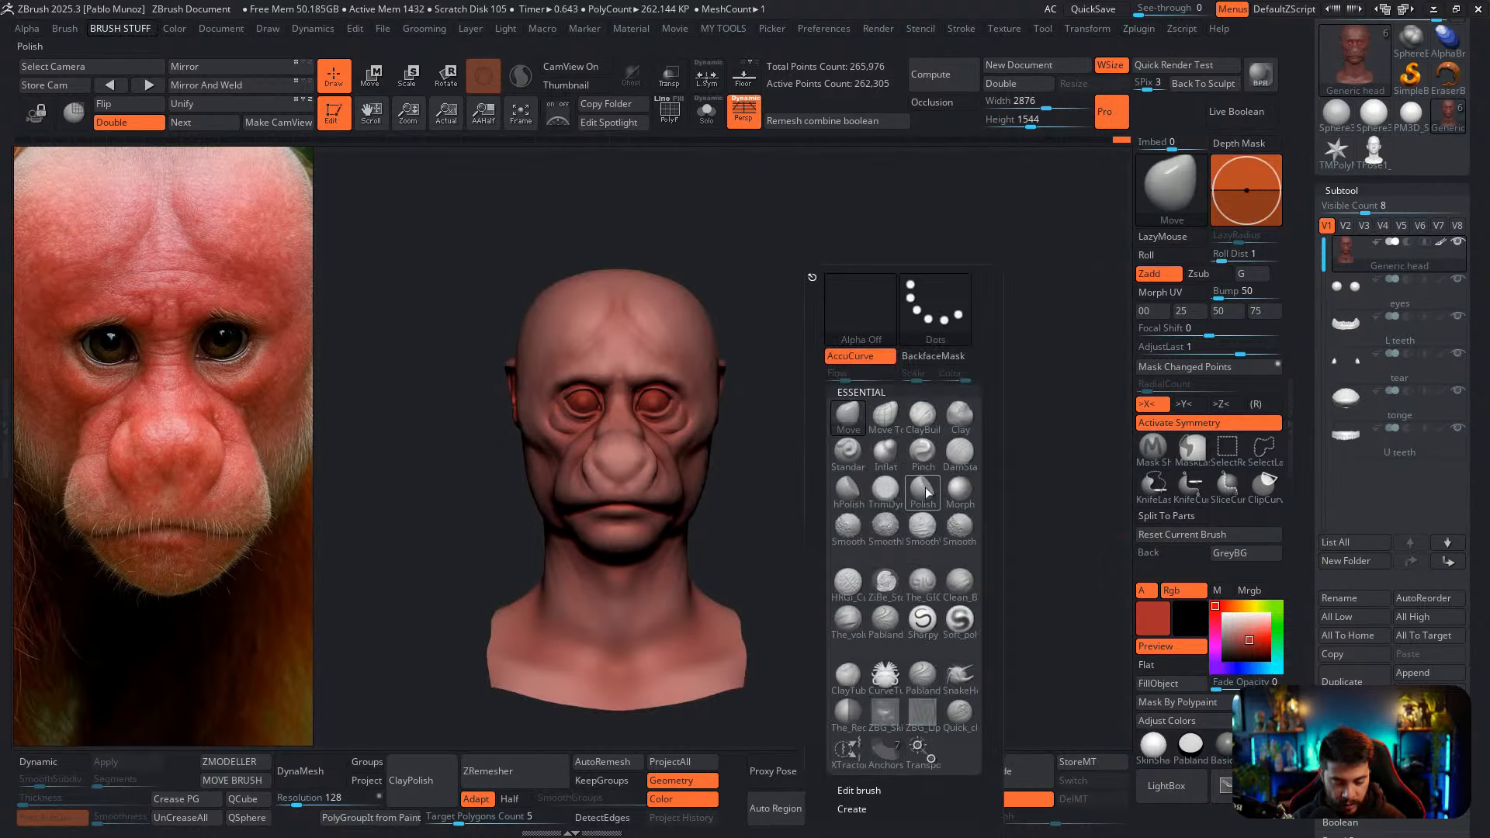
pyautogui.click(960, 619)
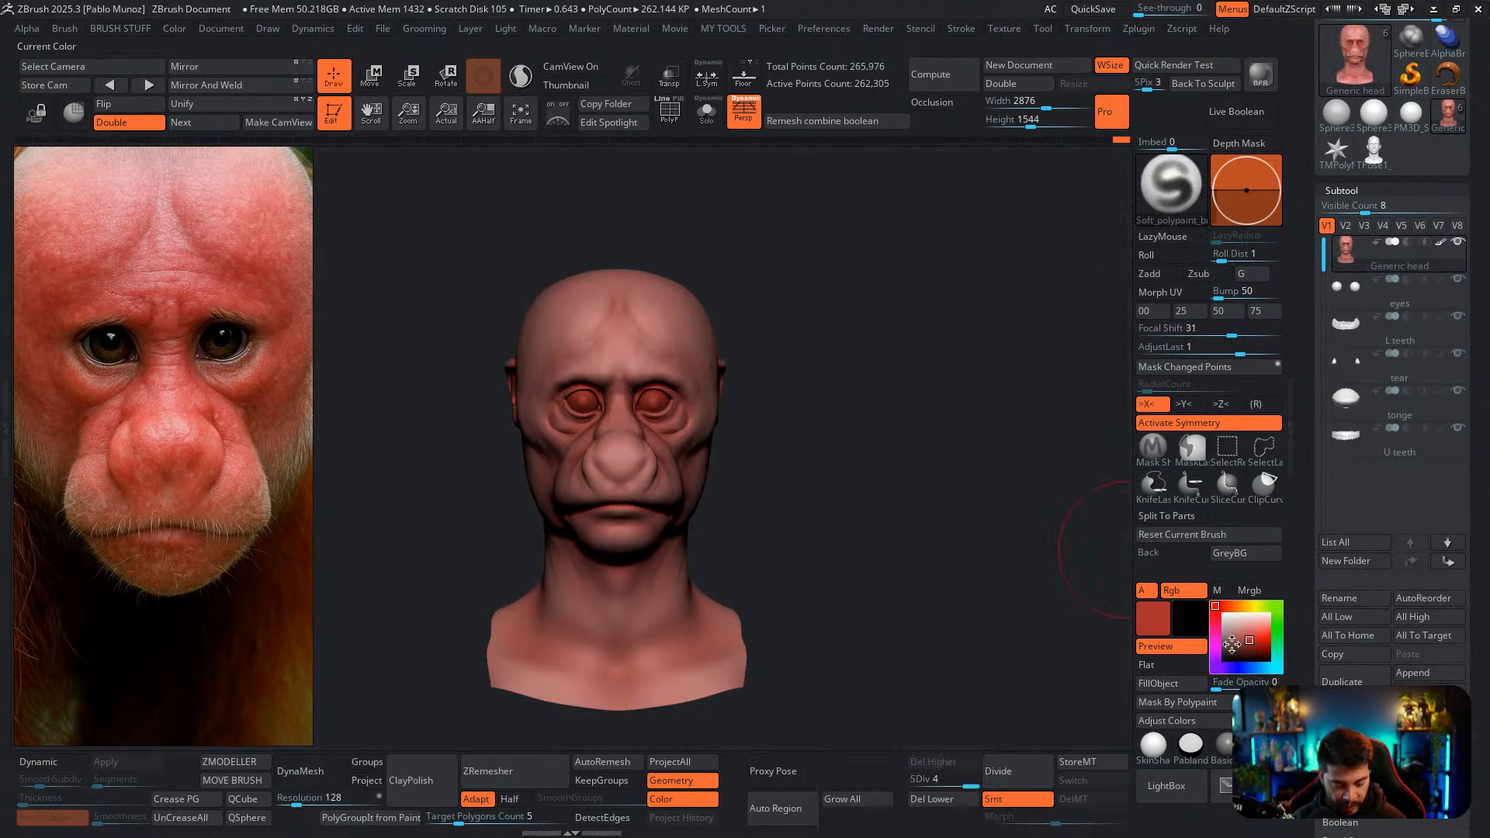
pyautogui.press('c')
pyautogui.press('c')
pyautogui.moveTo(646, 429); pyautogui.dragTo(656, 443)
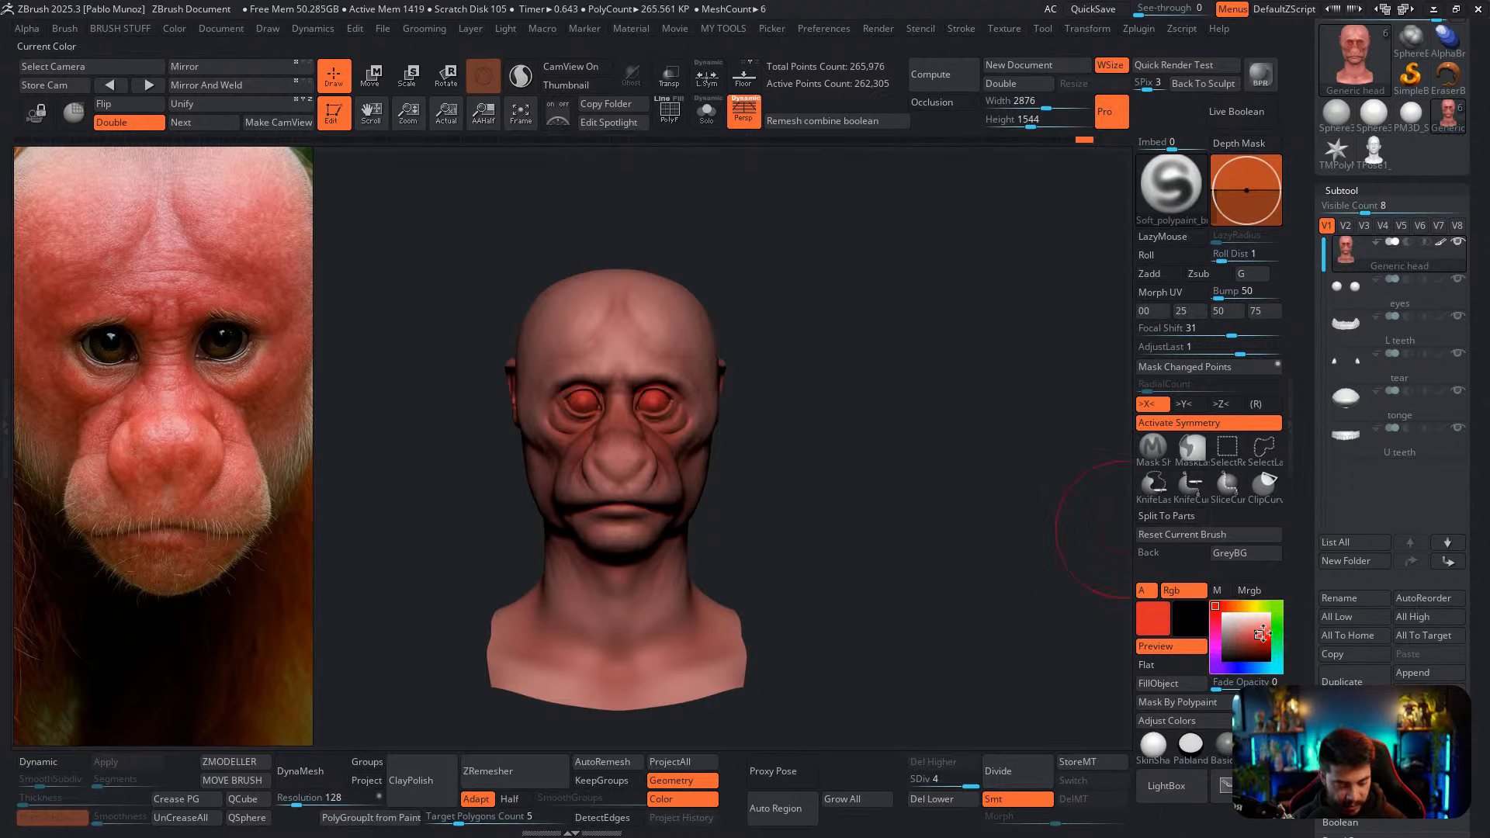
pyautogui.click(1262, 632)
pyautogui.moveTo(617, 345); pyautogui.dragTo(633, 374)
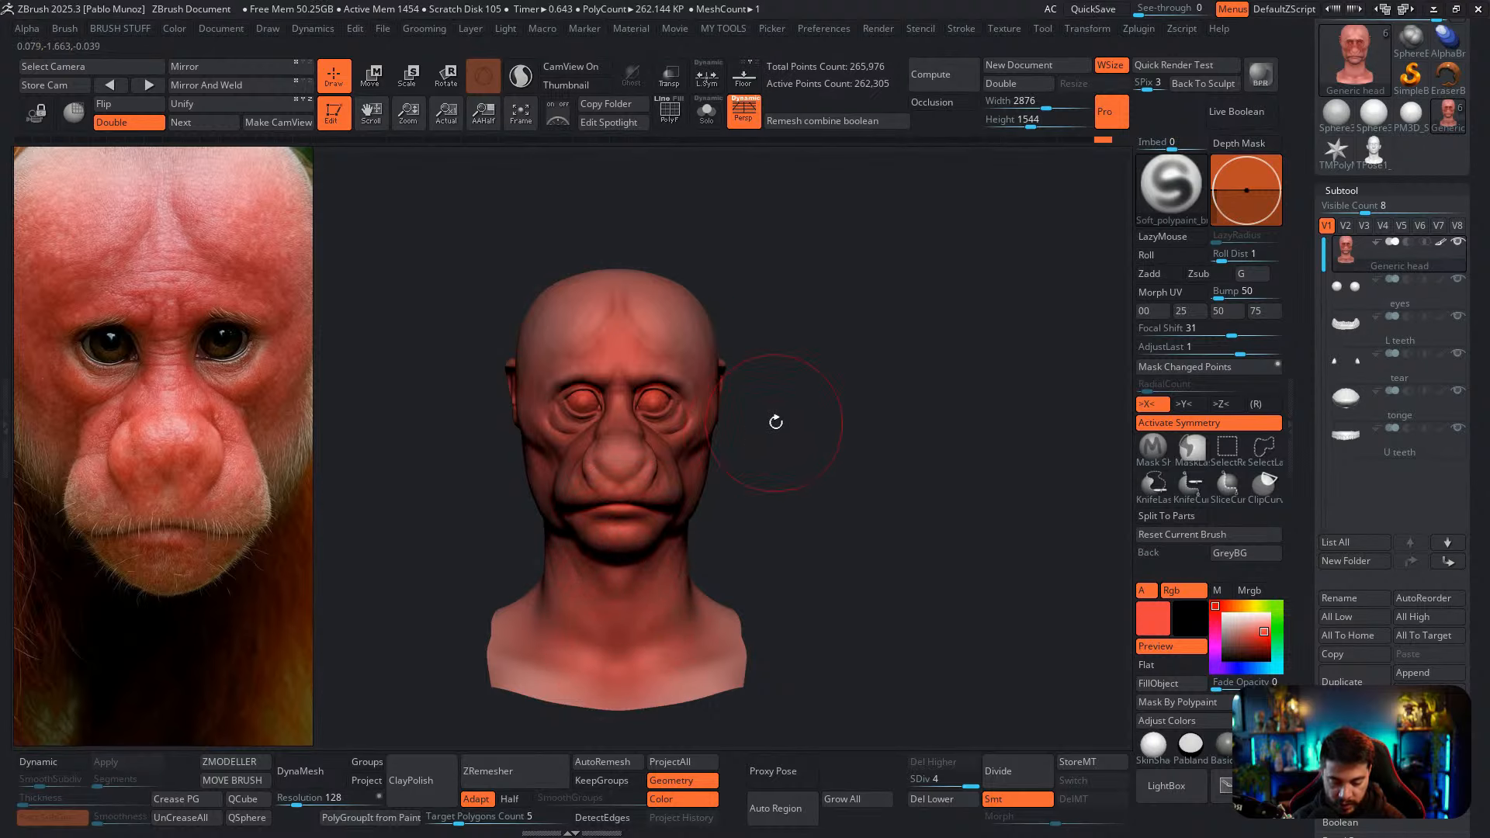
pyautogui.moveTo(821, 455); pyautogui.dragTo(738, 415)
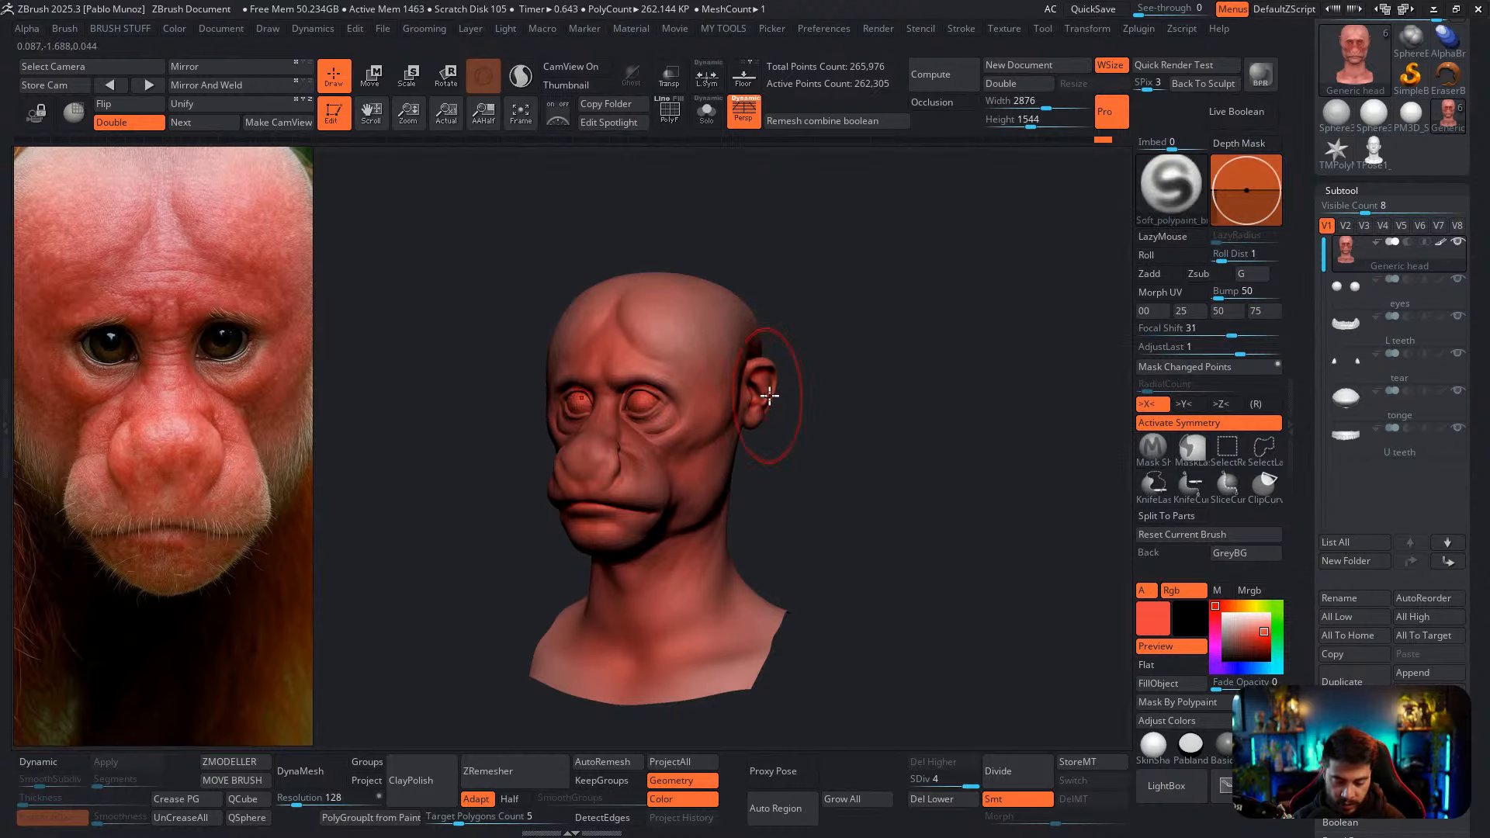
# Paint the ears in a more saturated red and switch the material to SkinShade
pyautogui.press('space')
pyautogui.click(1269, 633)
pyautogui.click(1153, 745)
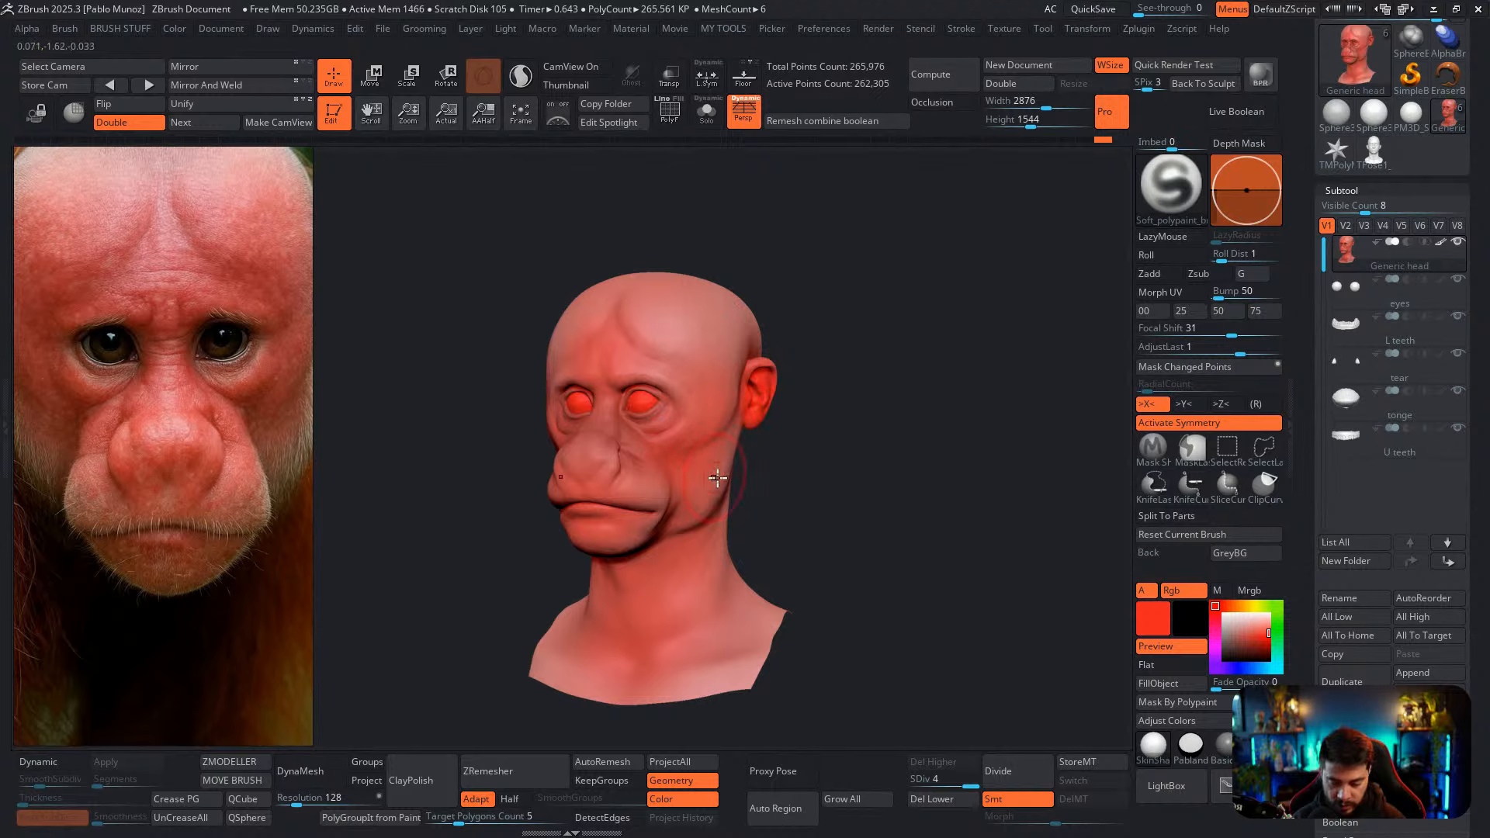
# Paint a muted blue-purple around the eye sockets and across the nose bridge
pyautogui.click(1236, 668)
pyautogui.click(1231, 640)
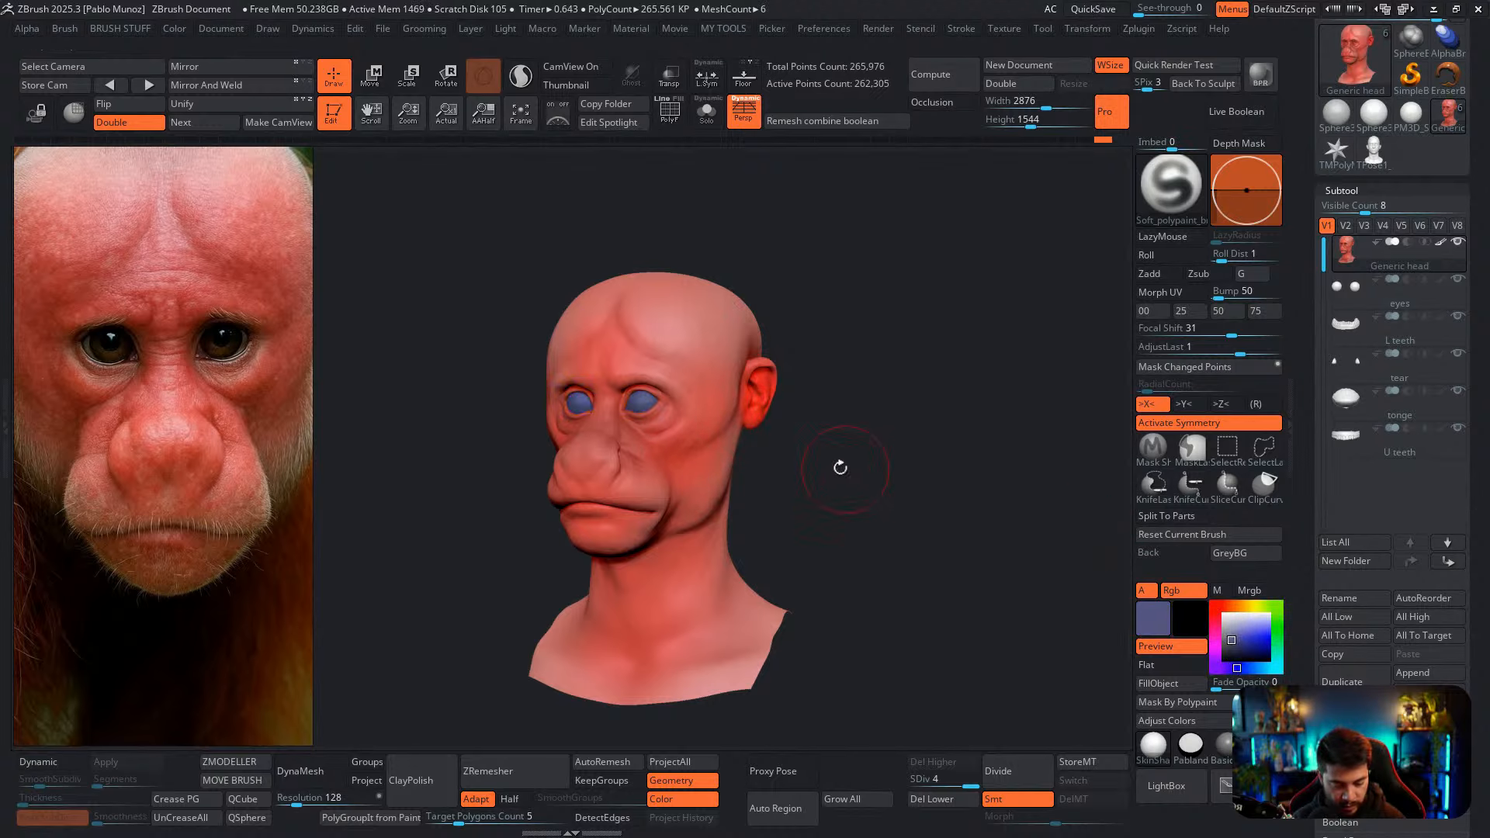
pyautogui.moveTo(732, 513); pyautogui.dragTo(931, 539)
# Make the eyes the active subtool and select the Soft_polypaint brush for painting them
pyautogui.keyDown('alt'); pyautogui.click(654, 423); pyautogui.keyUp('alt')
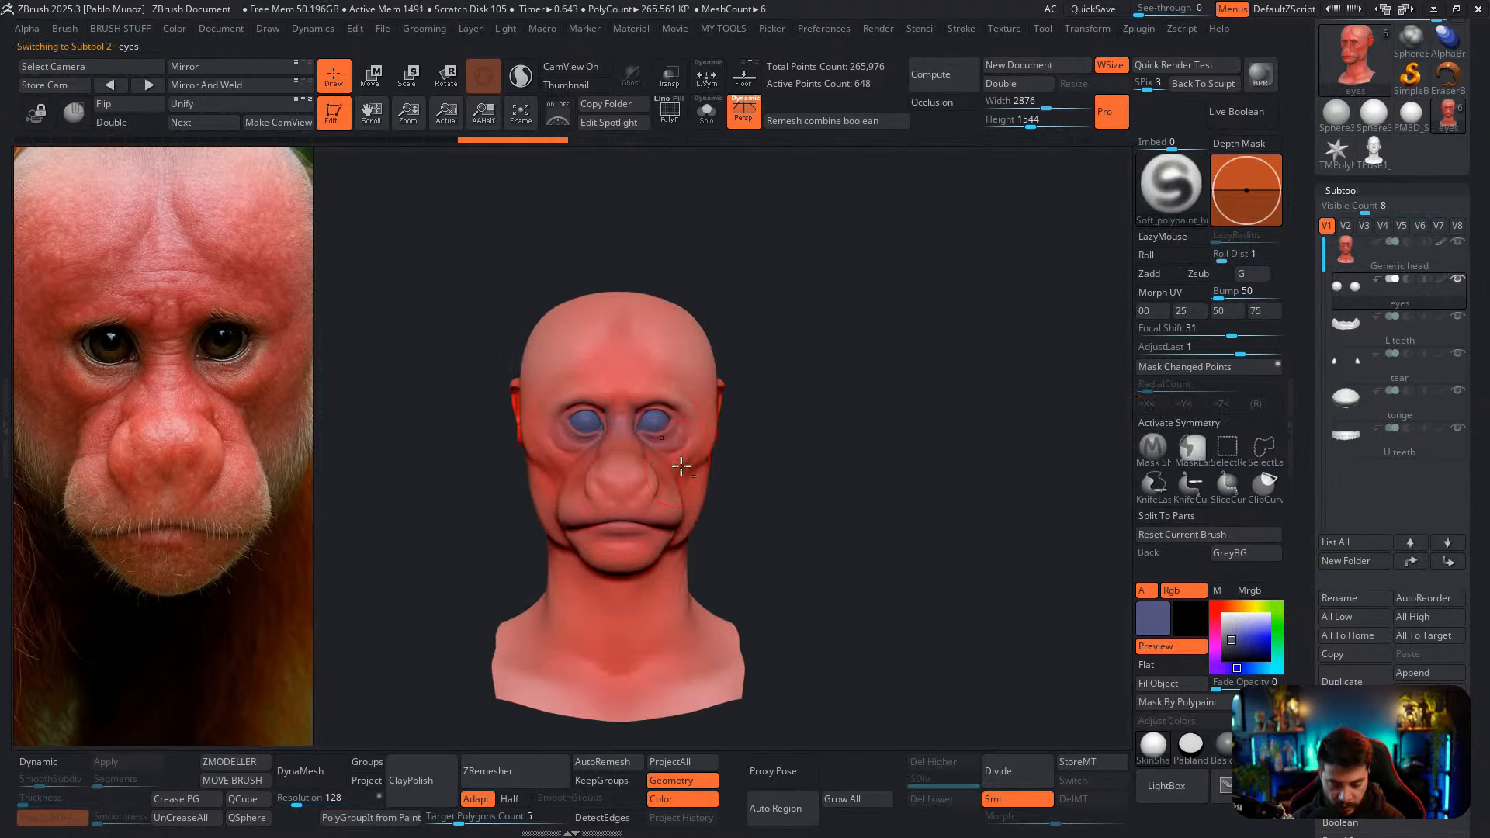
pyautogui.keyDown('alt'); pyautogui.moveTo(743, 388); pyautogui.dragTo(741, 484); pyautogui.keyUp('alt')
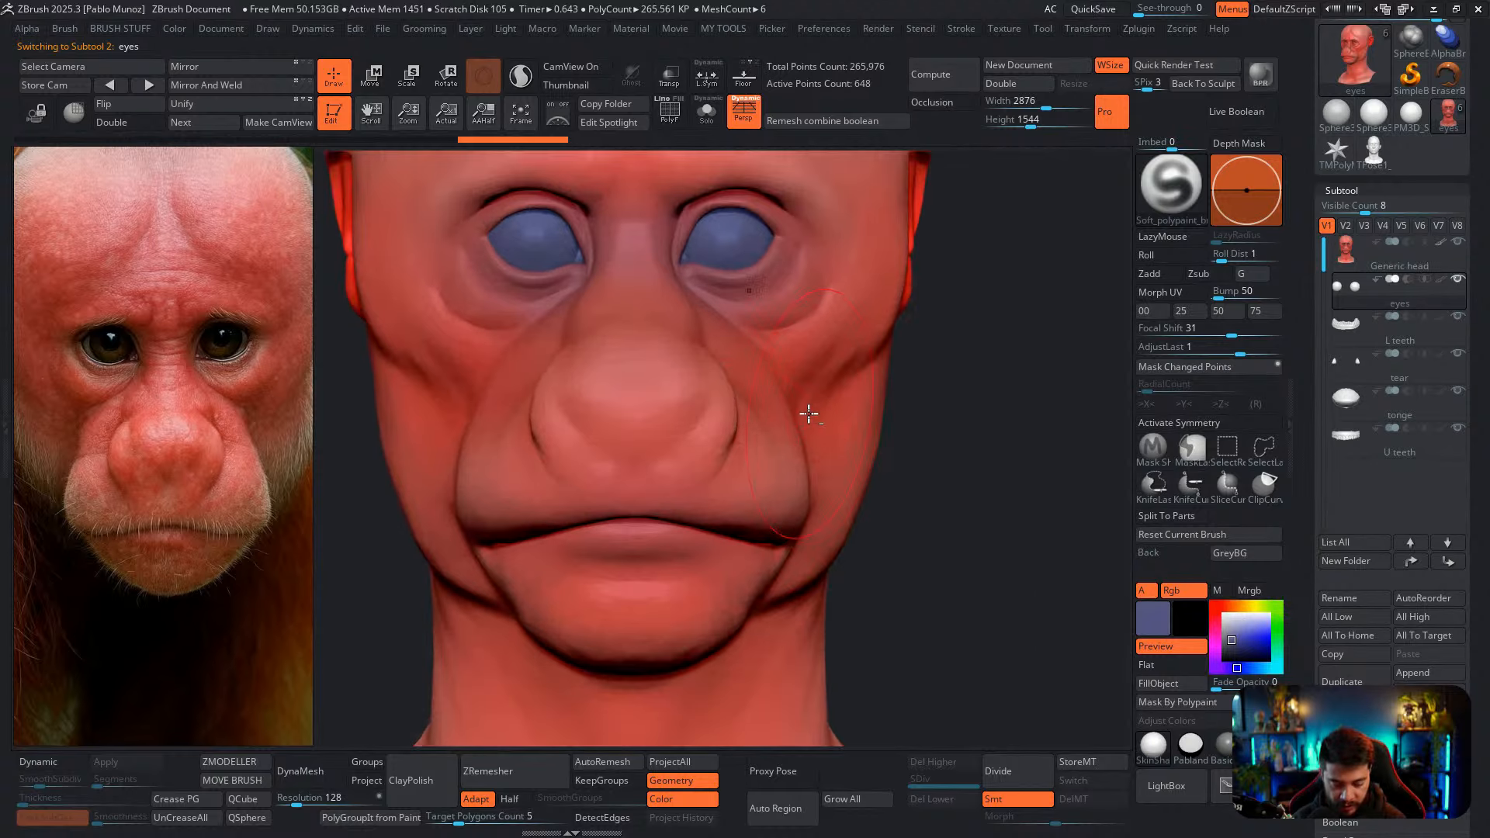
pyautogui.keyDown('alt'); pyautogui.moveTo(808, 412); pyautogui.dragTo(774, 512); pyautogui.keyUp('alt')
pyautogui.press('b')
pyautogui.click(841, 621)
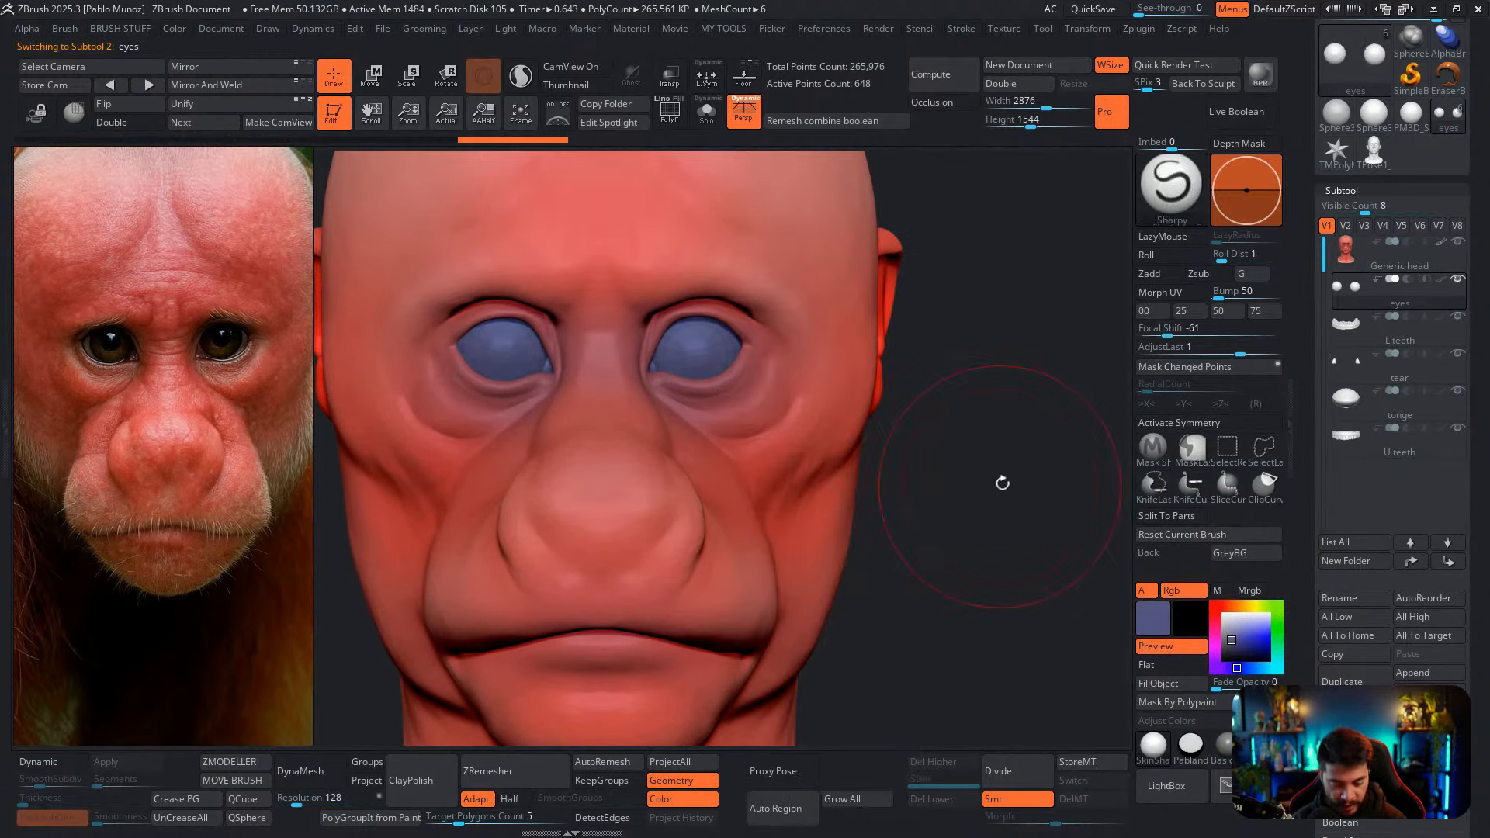
pyautogui.keyDown('alt'); pyautogui.moveTo(1001, 482); pyautogui.dragTo(945, 476); pyautogui.keyUp('alt')
pyautogui.rightClick(944, 476)
pyautogui.press('b')
pyautogui.click(1055, 618)
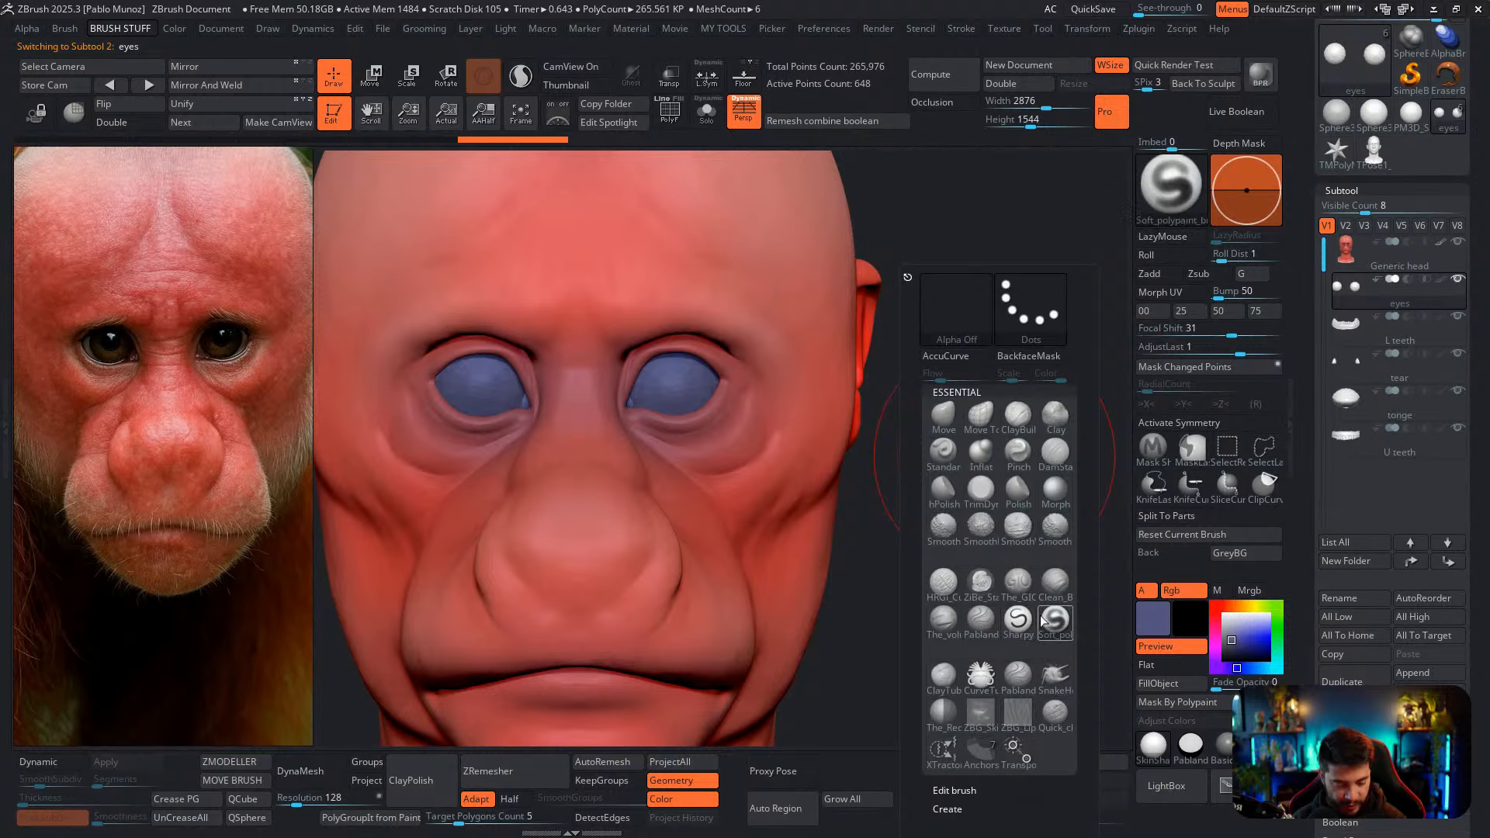
# Subdivide the eyes to level 3 and fill them with a greyish brown, RGB 132, 112, 87
pyautogui.click(1015, 770)
pyautogui.click(1015, 771)
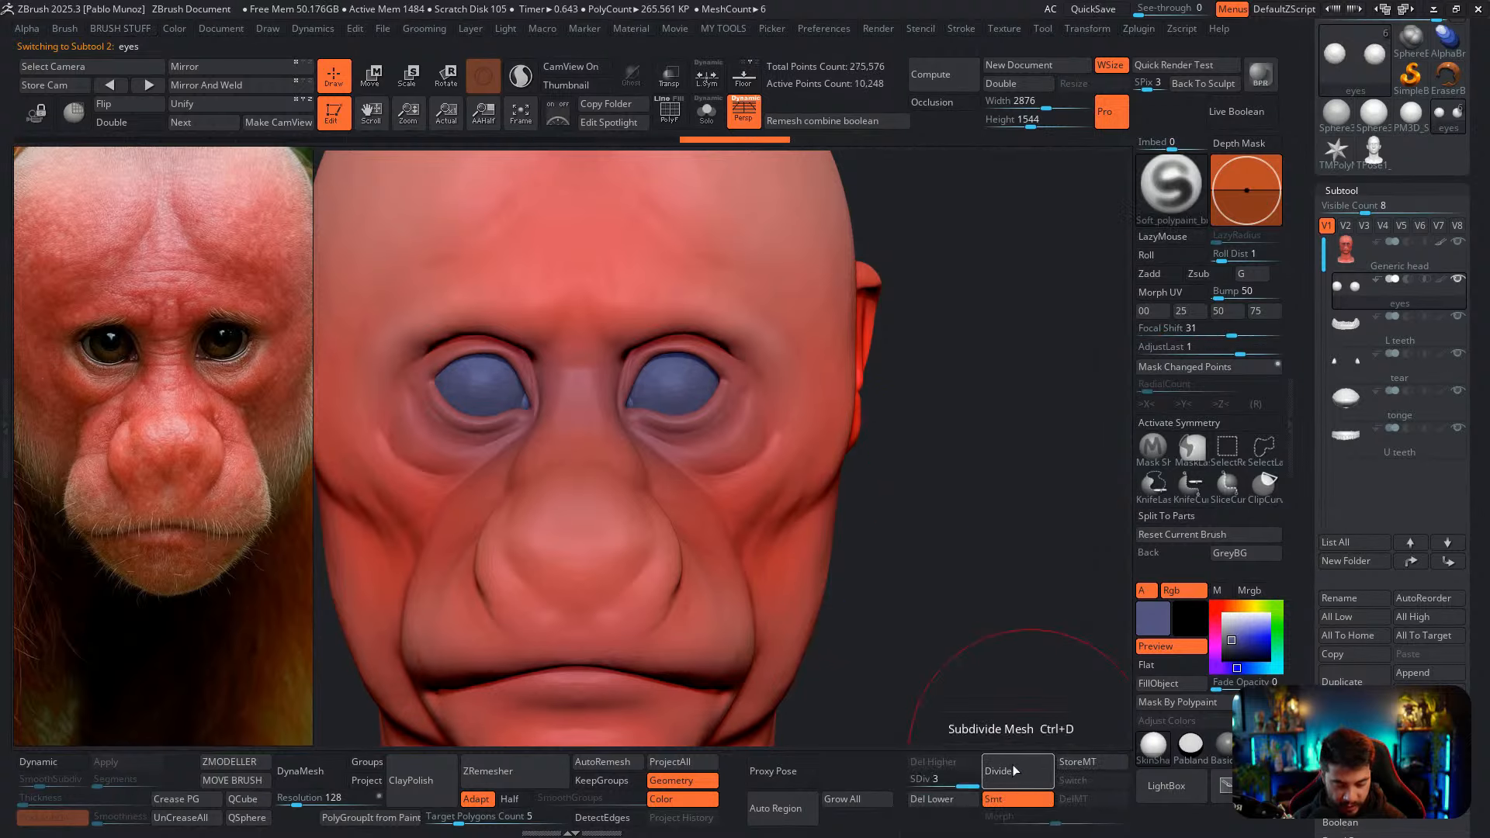
pyautogui.click(1238, 605)
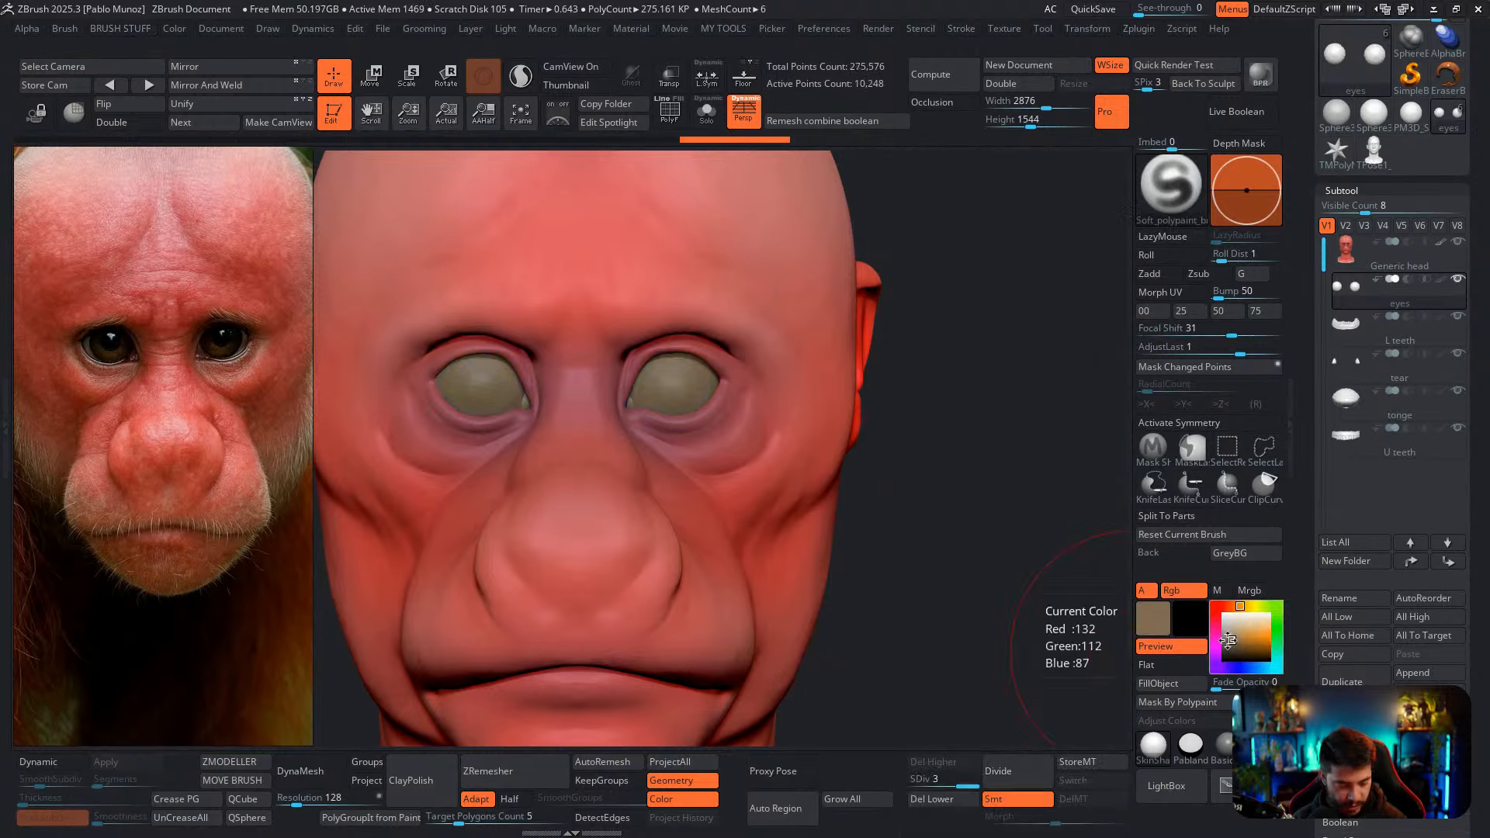
pyautogui.click(1183, 683)
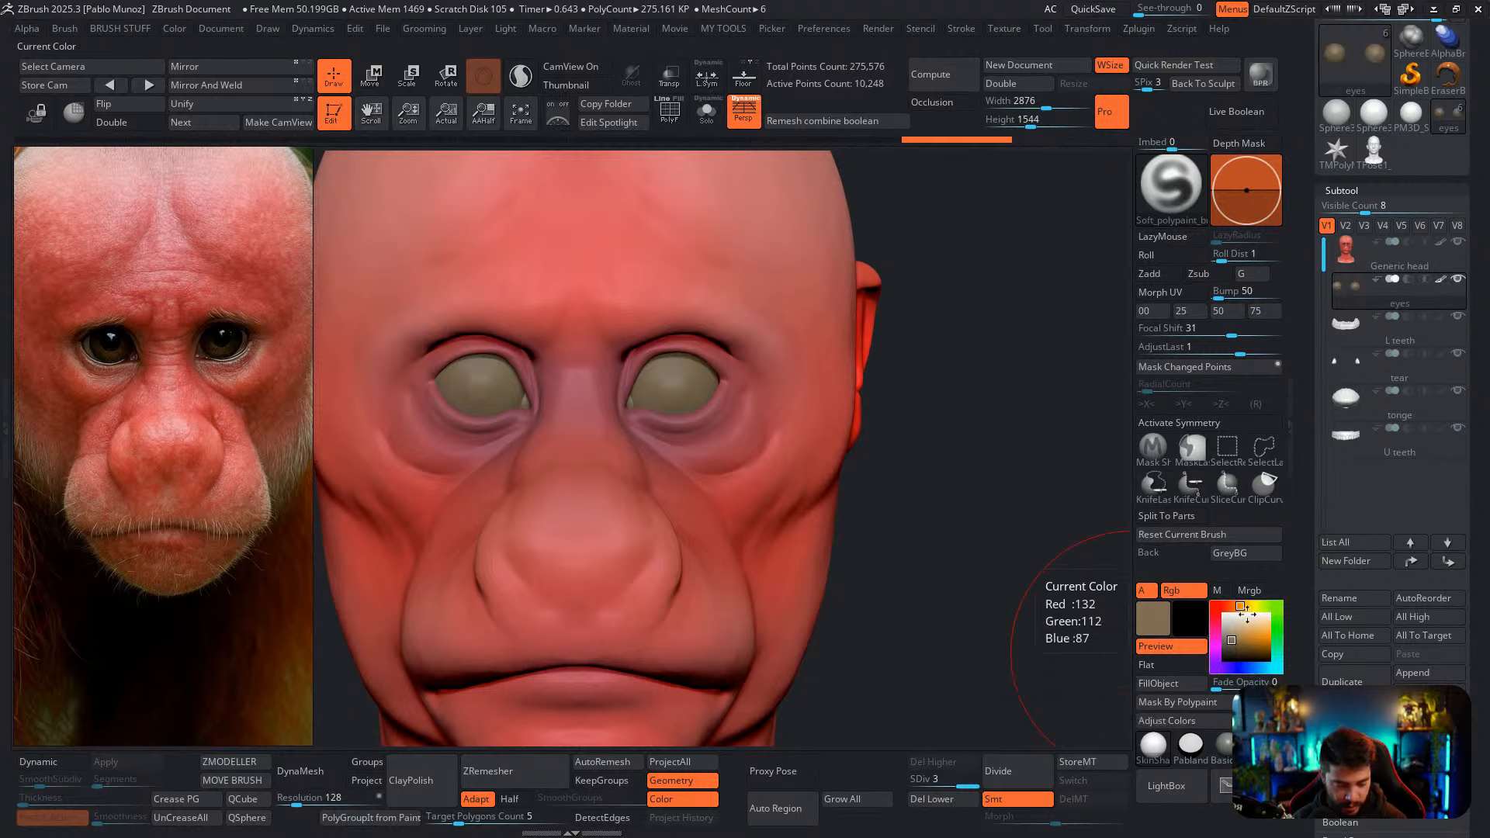
# Choose a dark reddish brown paint colour and activate X symmetry for the eyes
pyautogui.click(1236, 651)
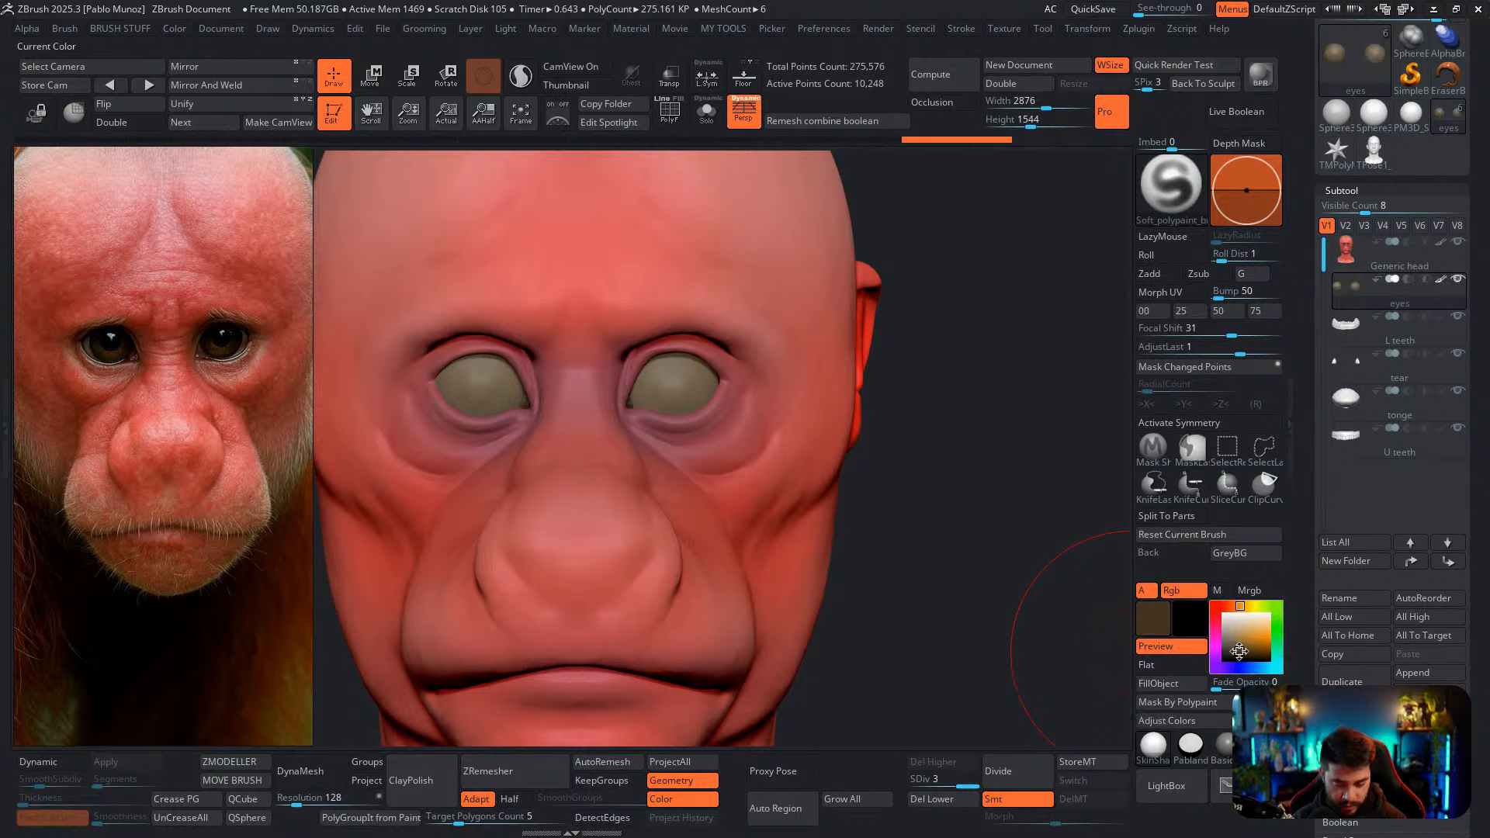
pyautogui.click(1252, 653)
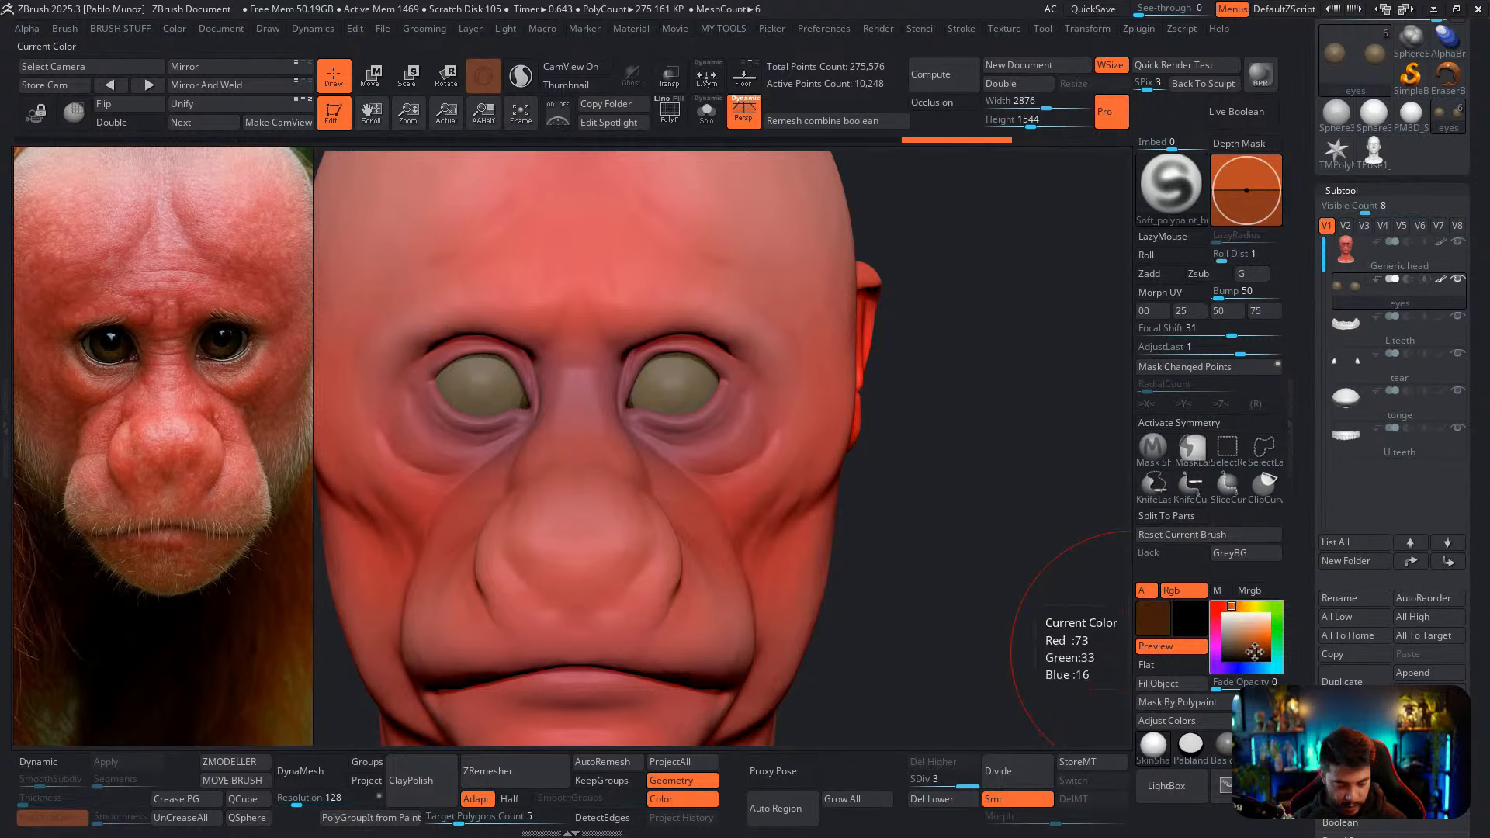
pyautogui.press('space')
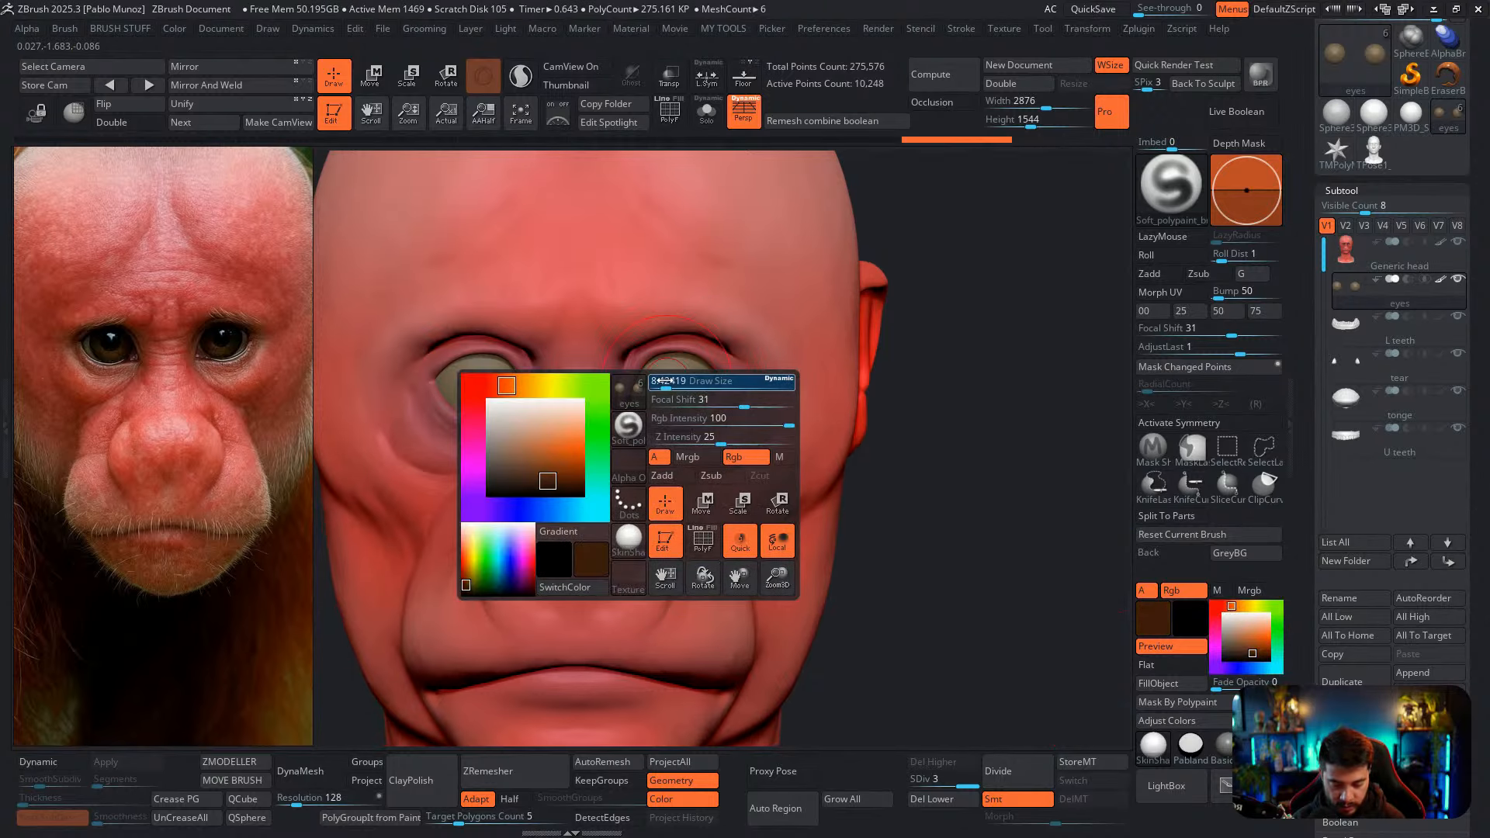
pyautogui.press('x')
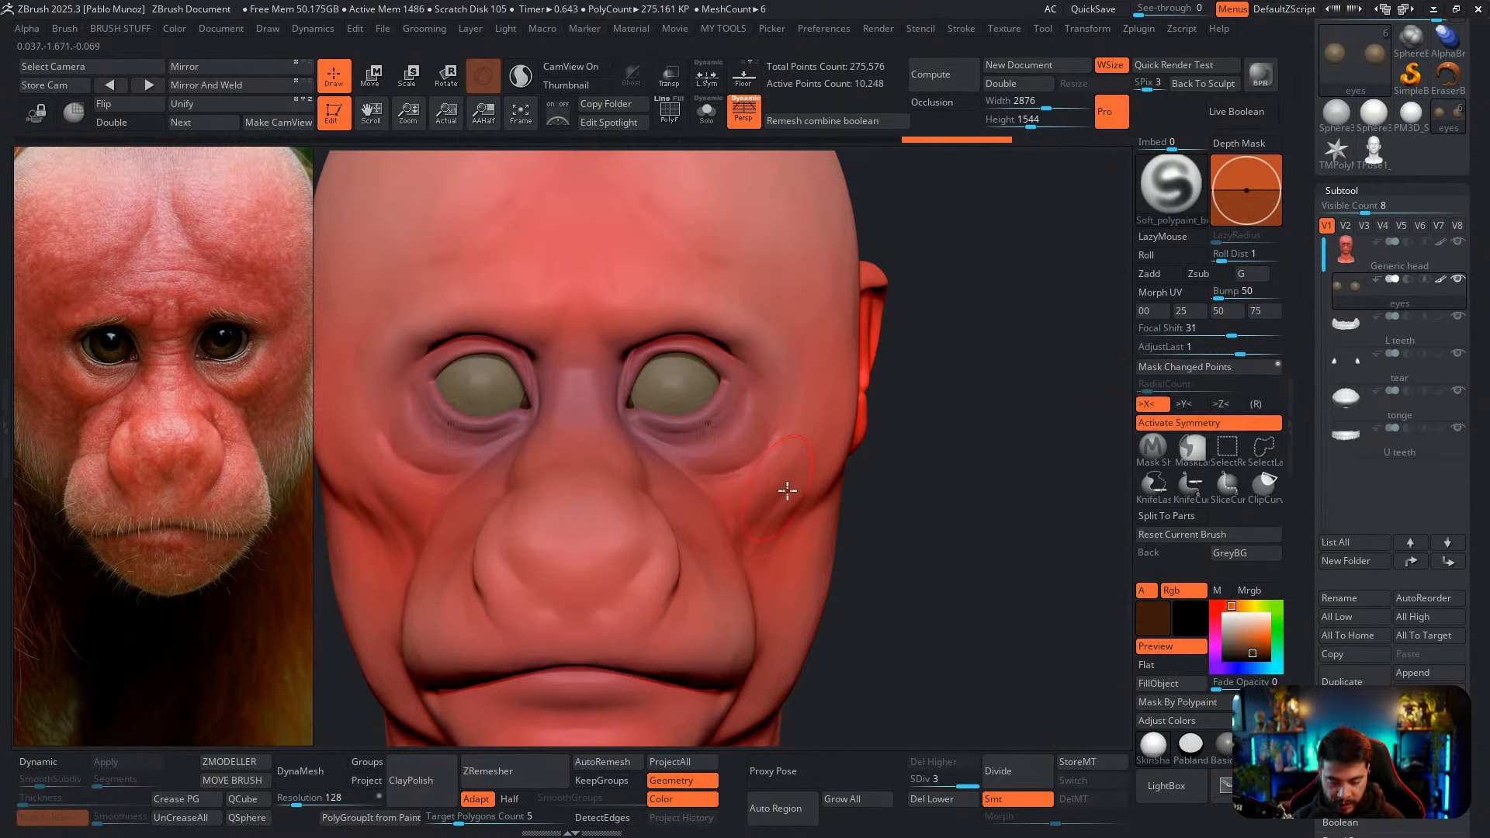
# Return the eyes to their lowest subdivision level and delete the higher levels
pyautogui.hotkey('shift', 'd')
pyautogui.hotkey('shift', 'd')
pyautogui.click(960, 765)
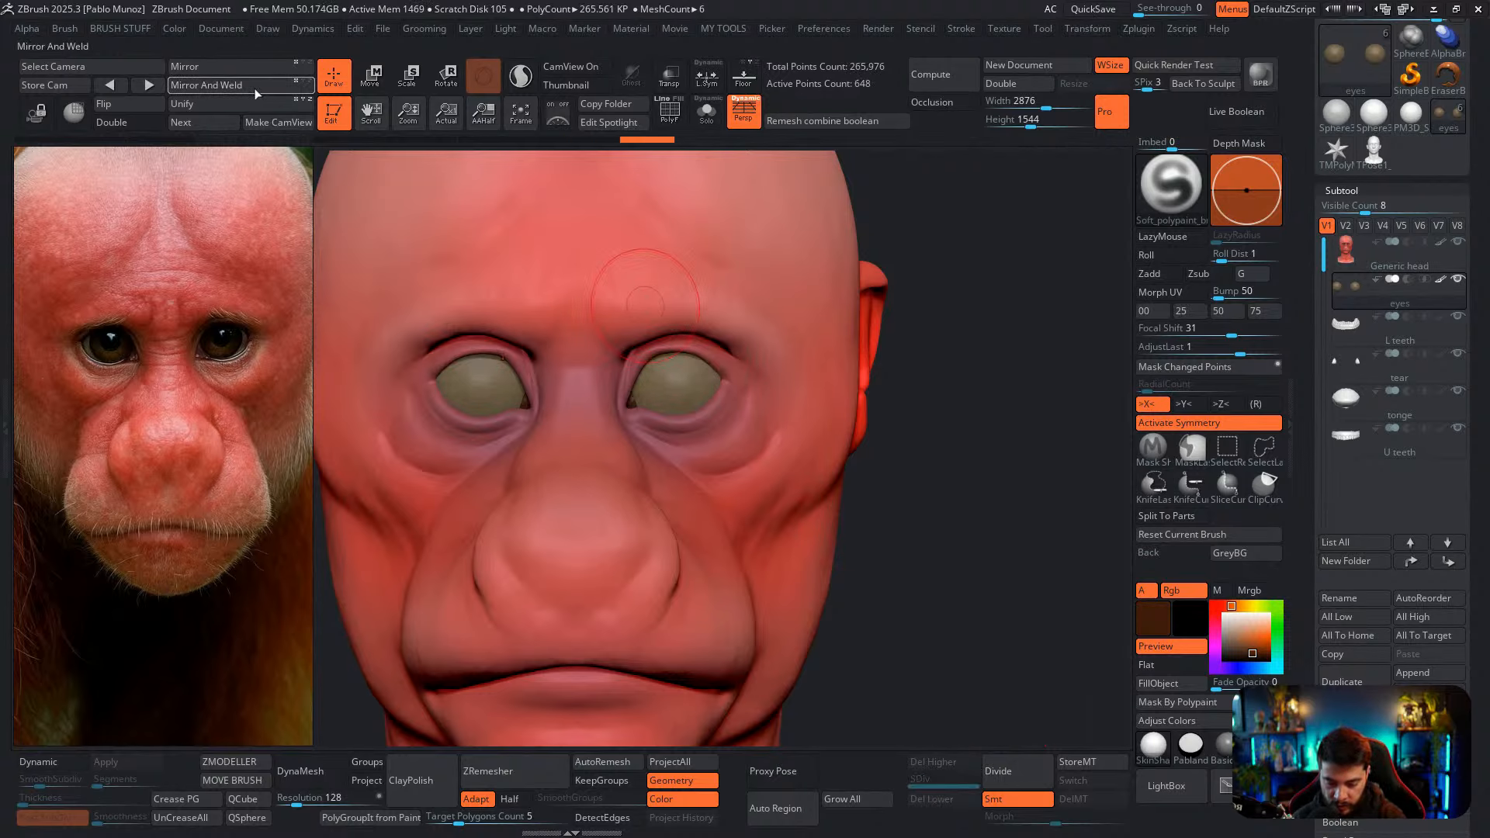
pyautogui.moveTo(403, 213); pyautogui.dragTo(618, 373, button='right')
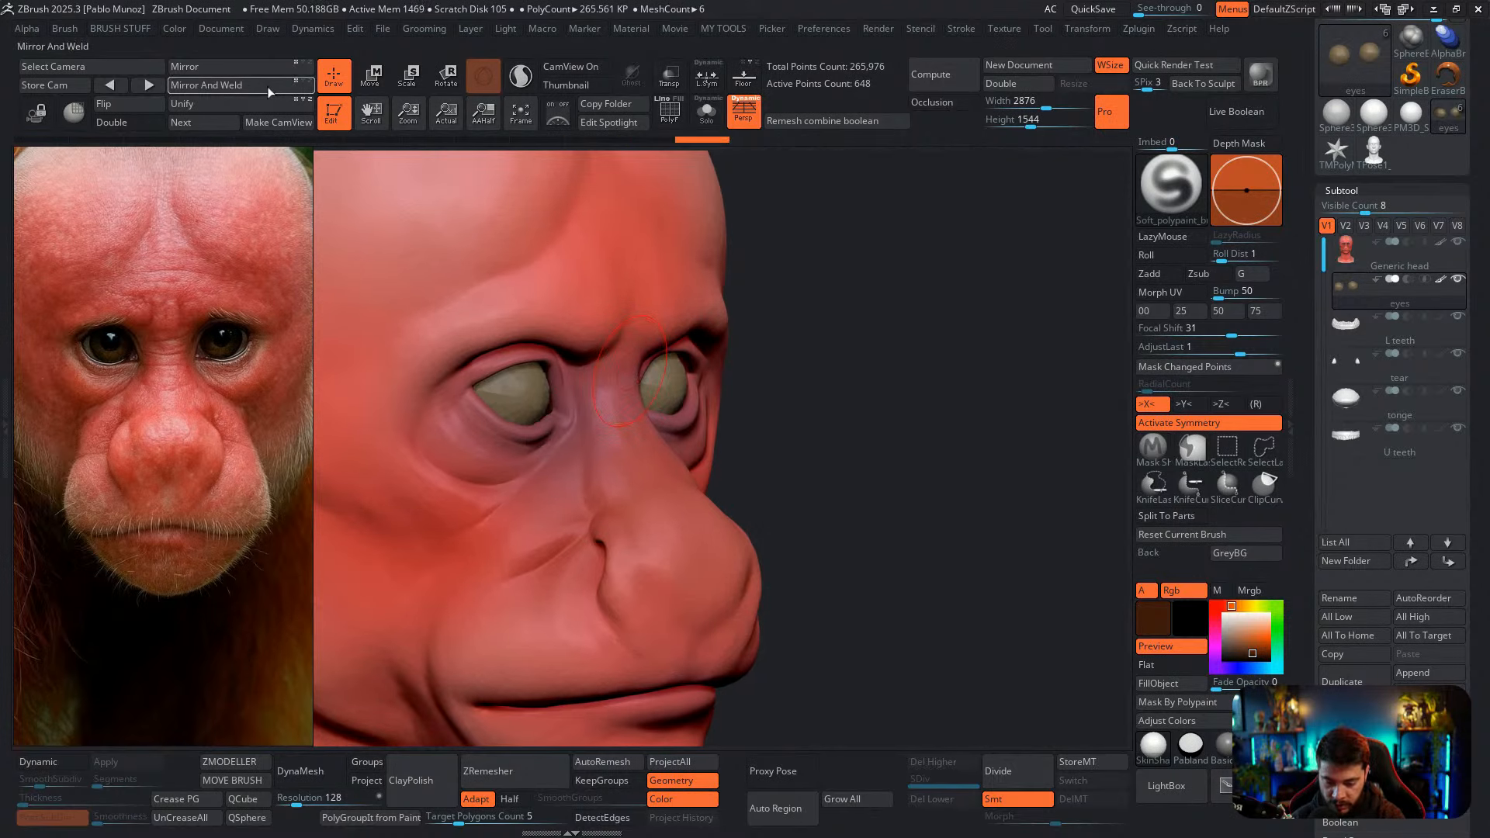
pyautogui.moveTo(851, 390)
pyautogui.keyDown('shift'); pyautogui.mouseDown(button='right')
pyautogui.moveTo(857, 415)
pyautogui.moveTo(862, 326)
pyautogui.moveTo(788, 371)
pyautogui.mouseUp(button='right'); pyautogui.keyUp('shift')
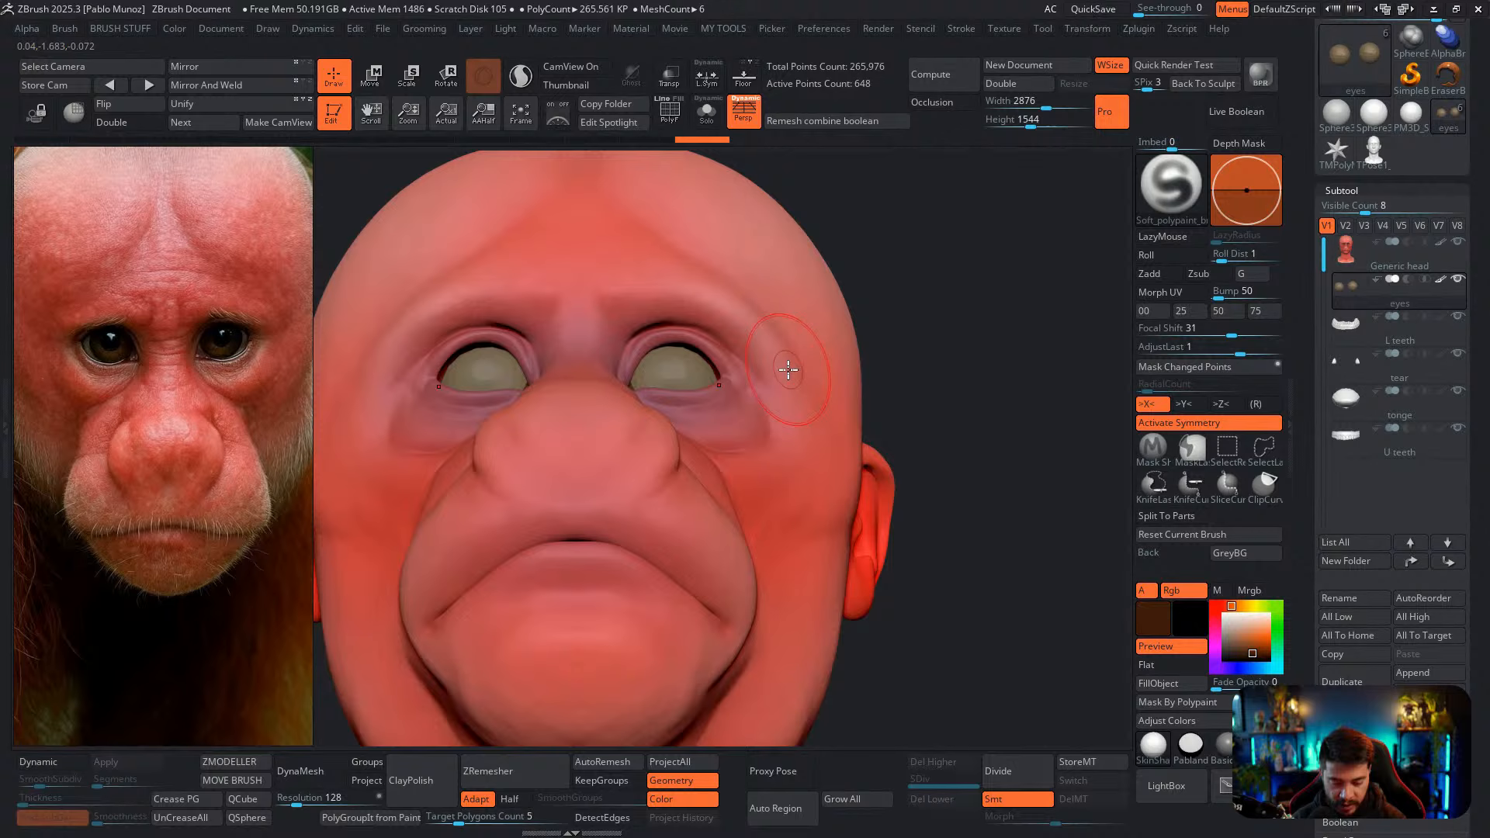
# Reshape the head around the eye sockets with the Move brush at the lowest subdivision level and return the head to level 4
pyautogui.keyDown('alt'); pyautogui.click(794, 410); pyautogui.keyUp('alt')
pyautogui.press('b')
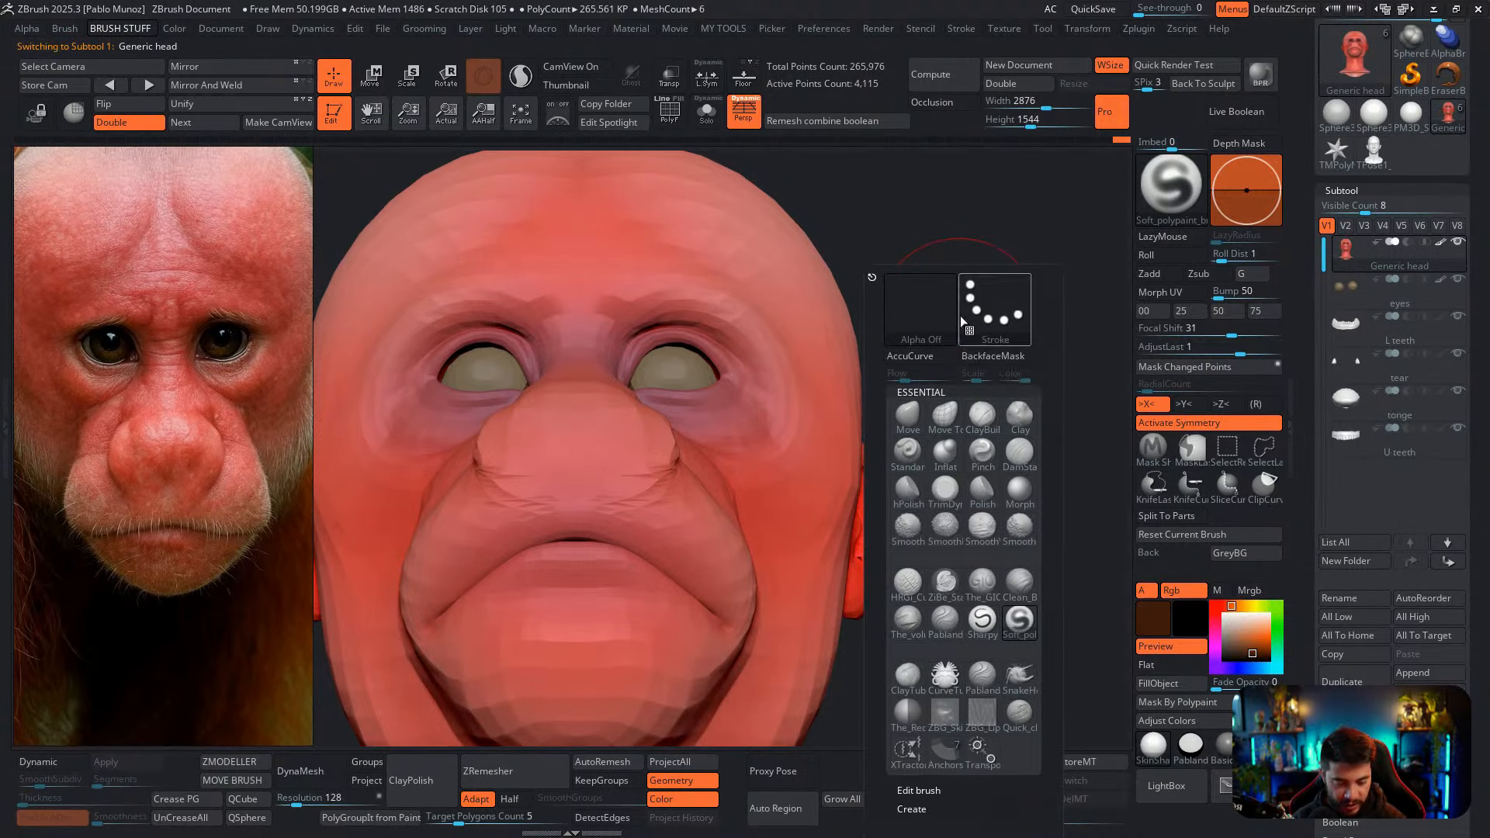
pyautogui.click(920, 418)
pyautogui.press('space')
pyautogui.moveTo(780, 386); pyautogui.dragTo(803, 386)
pyautogui.moveTo(795, 380); pyautogui.dragTo(738, 272, button='right')
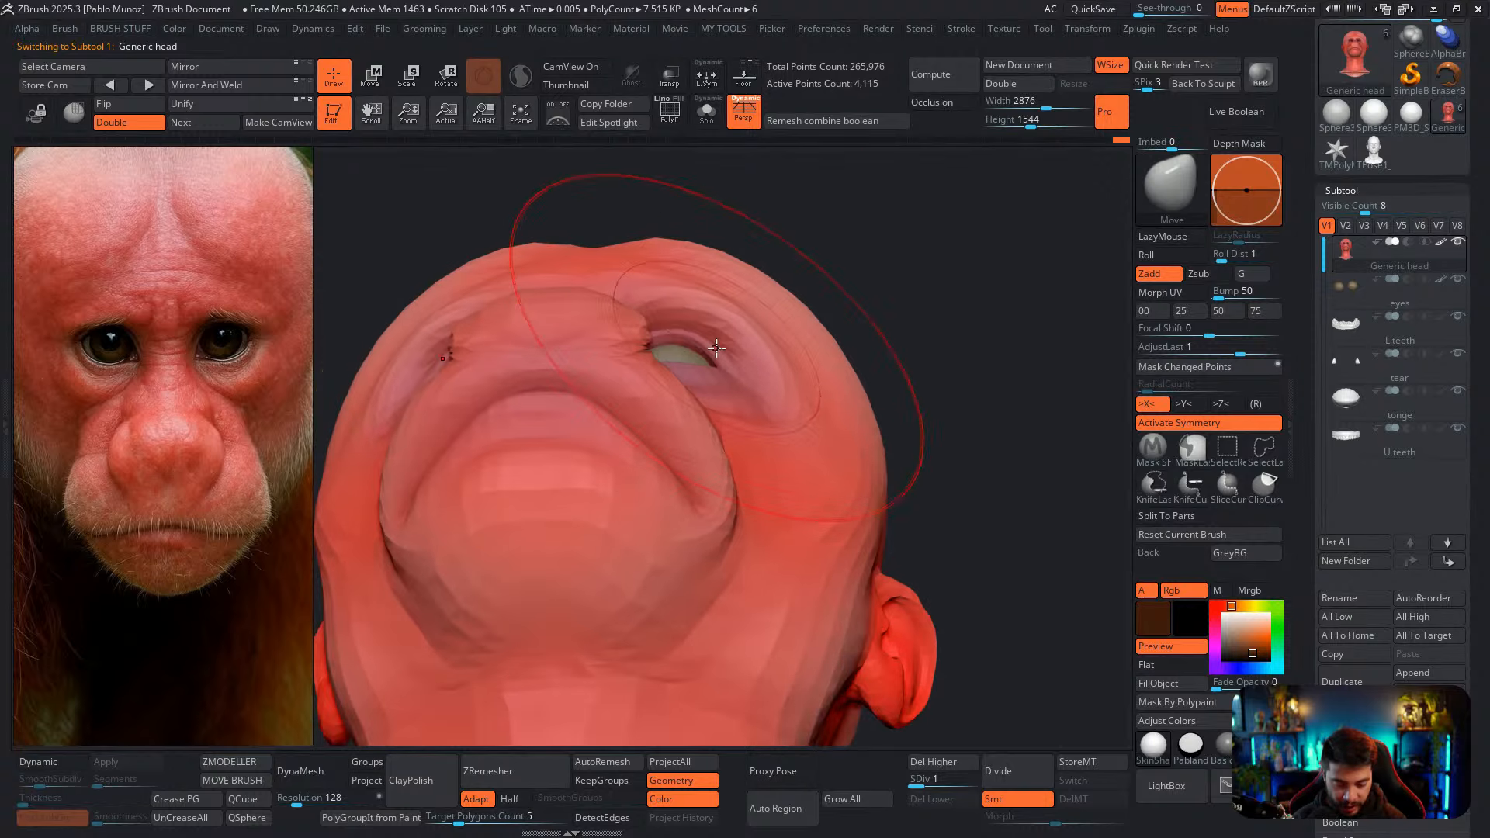
pyautogui.moveTo(722, 351); pyautogui.dragTo(727, 372)
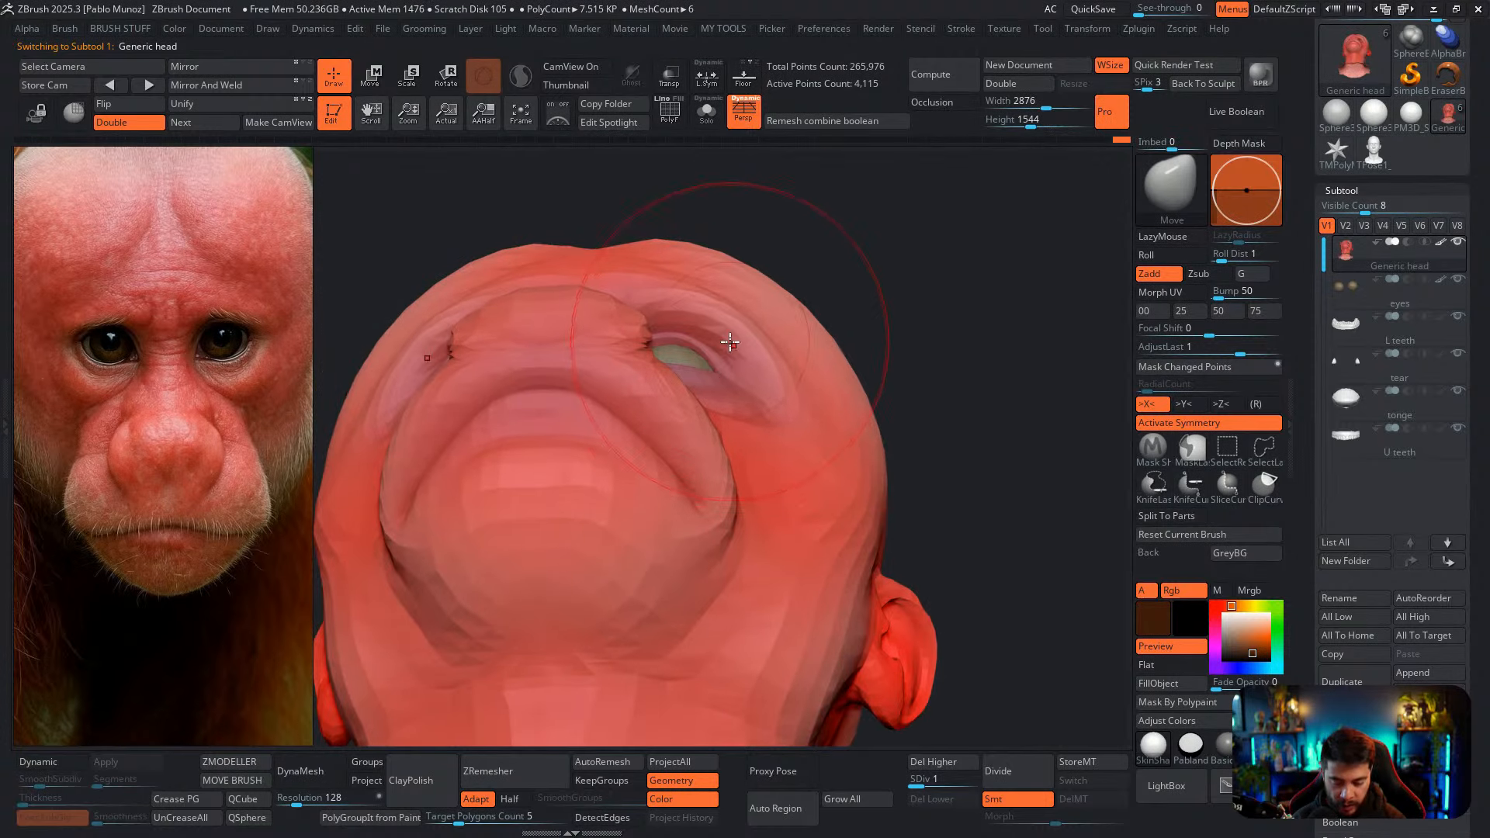
pyautogui.moveTo(730, 341); pyautogui.dragTo(687, 342, button='right')
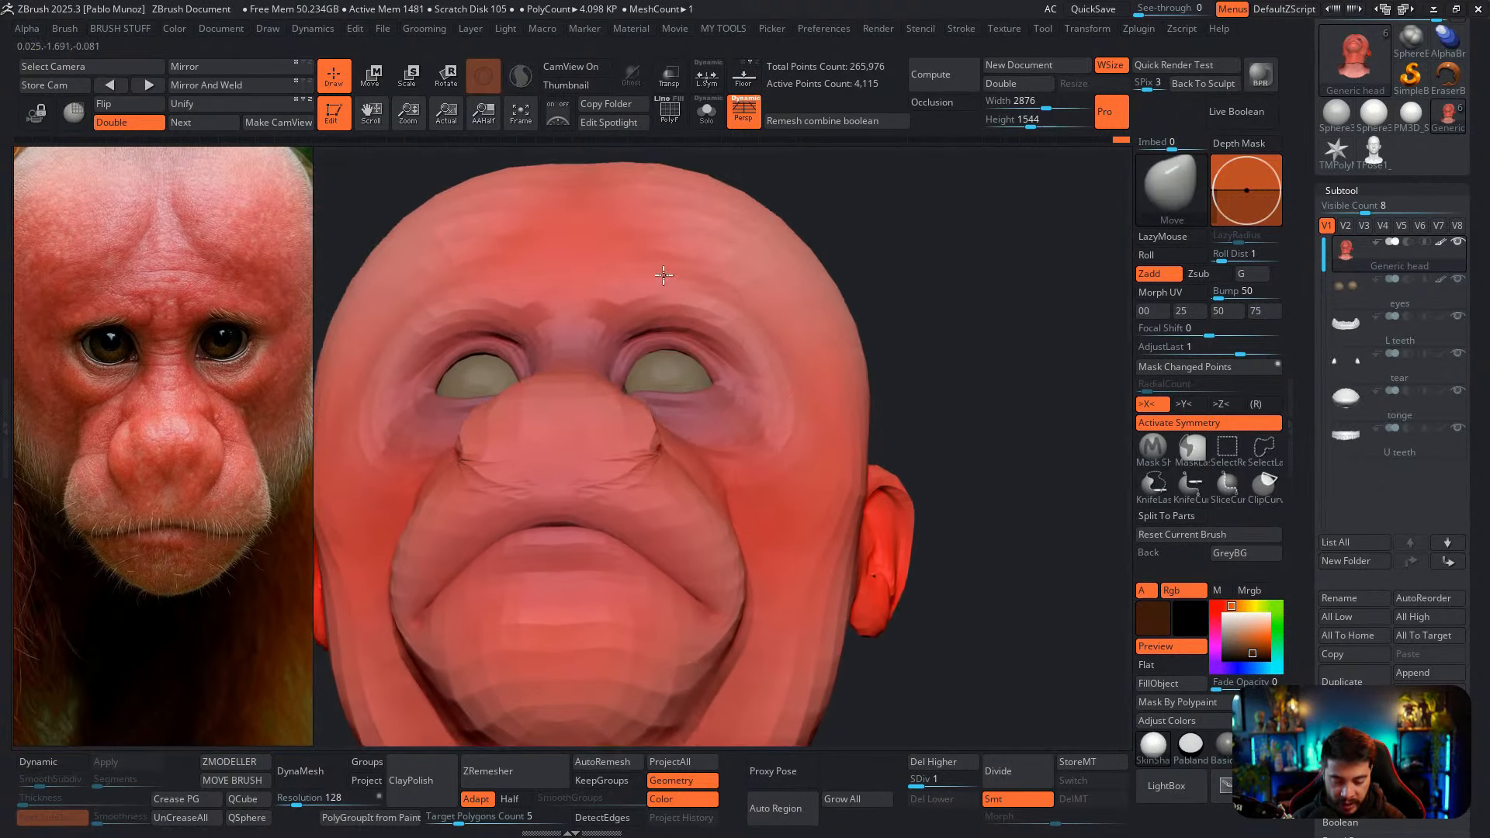
pyautogui.rightClick(659, 408)
pyautogui.moveTo(674, 398)
pyautogui.mouseDown(button='right')
pyautogui.moveTo(646, 362)
pyautogui.moveTo(725, 342)
pyautogui.moveTo(701, 349)
pyautogui.moveTo(737, 404)
pyautogui.moveTo(923, 417)
pyautogui.mouseUp(button='right')
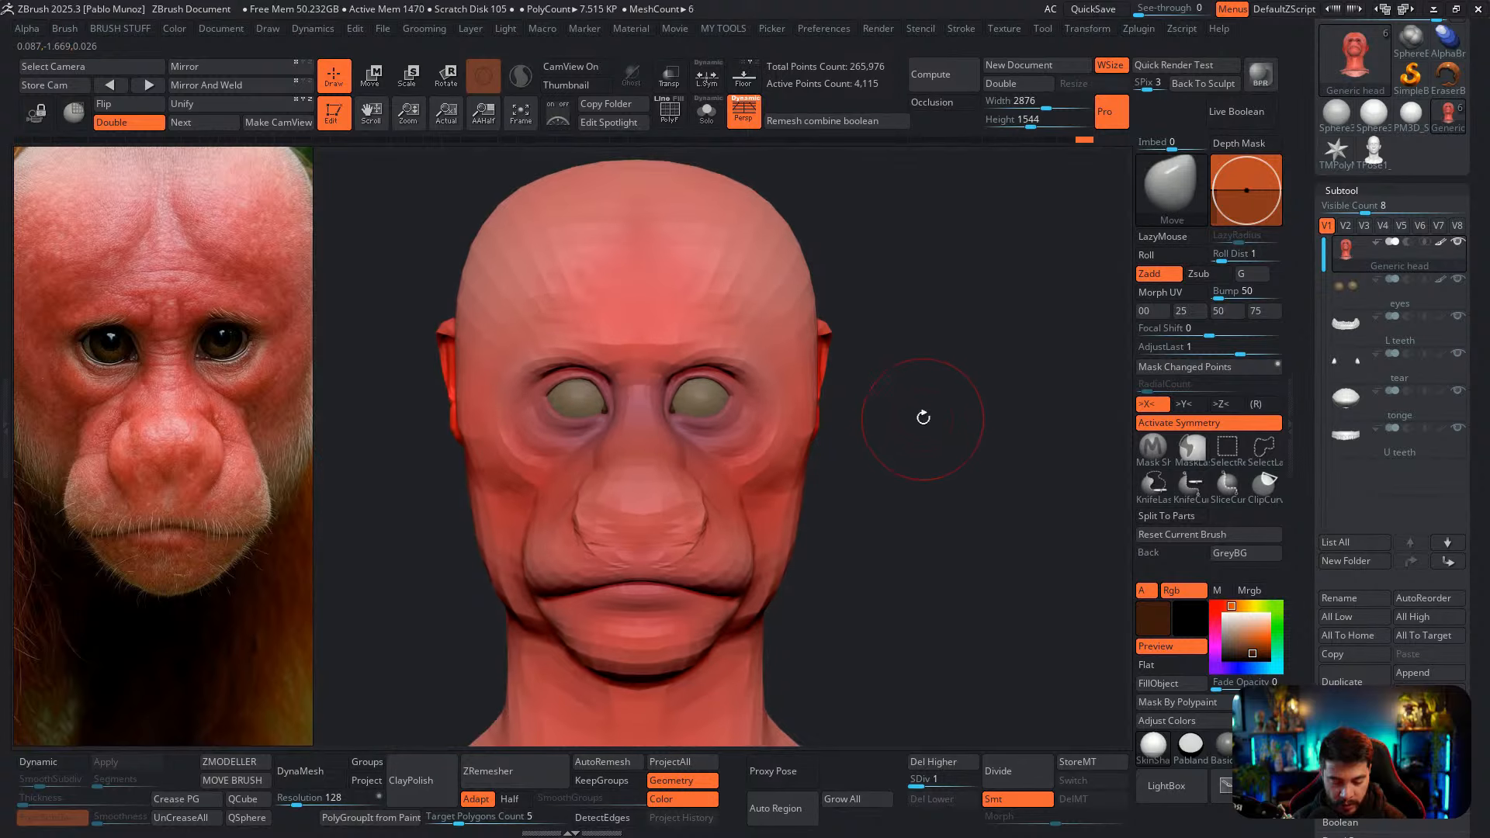
pyautogui.click(970, 781)
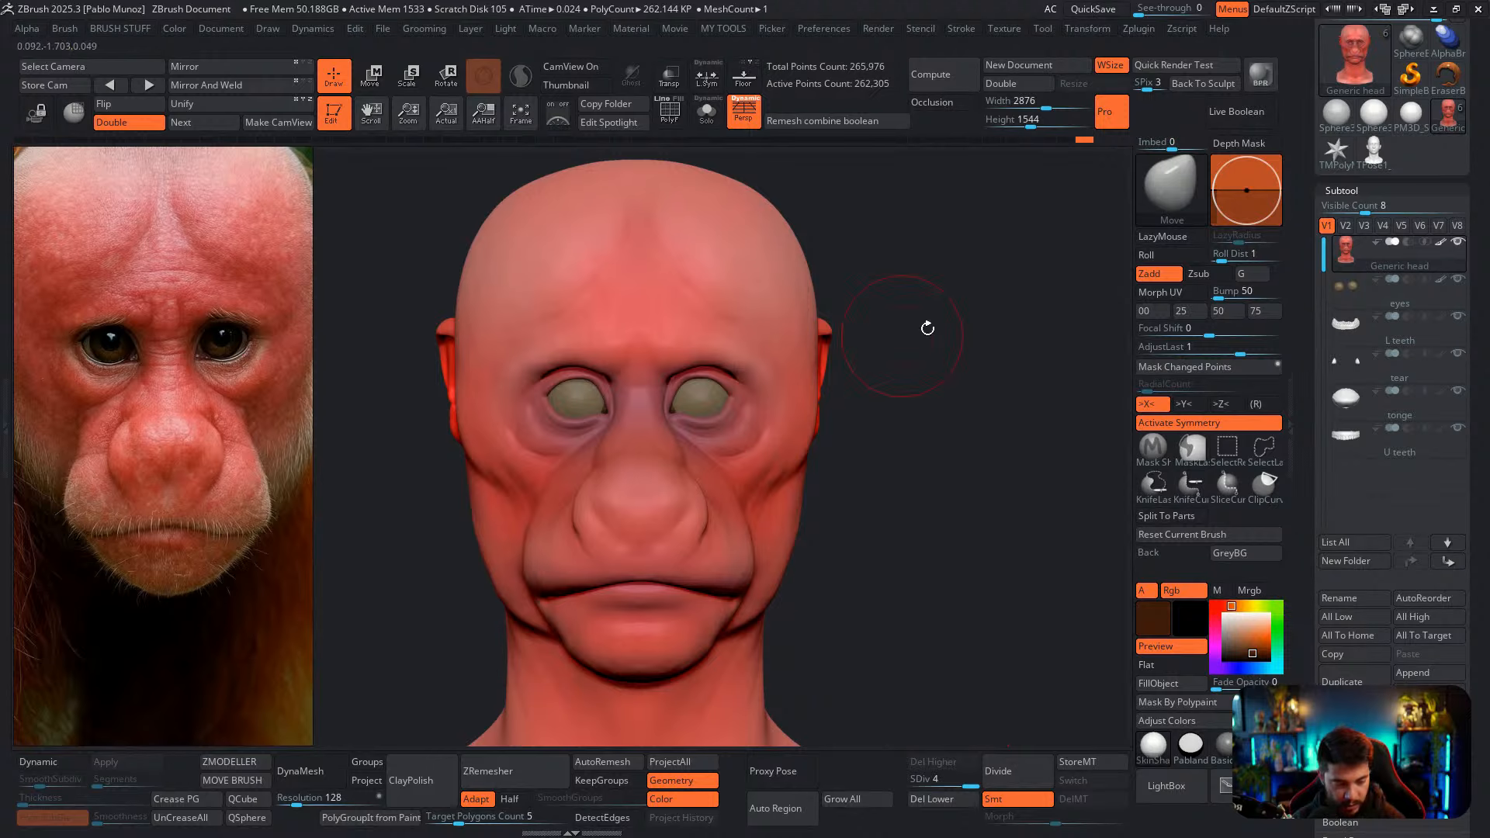
# Make the eyes the active subtool and subdivide them to level 4
pyautogui.click(1386, 302)
pyautogui.doubleClick(998, 776)
pyautogui.click(998, 776)
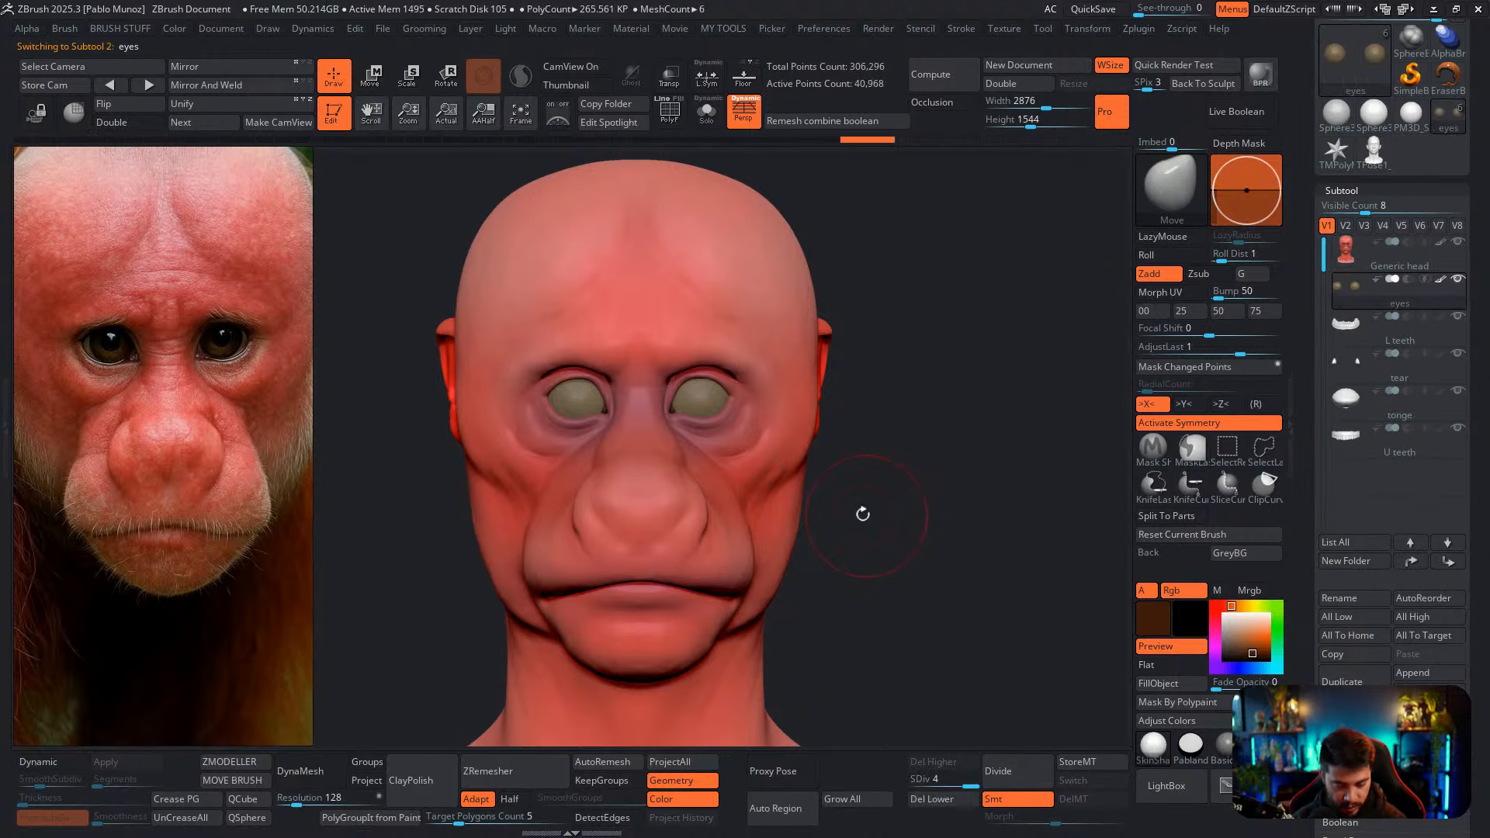
# Paint large black discs on the front of both eyes with a small Soft_polypaint brush
pyautogui.moveTo(861, 512)
pyautogui.keyDown('alt'); pyautogui.mouseDown()
pyautogui.moveTo(808, 549)
pyautogui.moveTo(735, 499)
pyautogui.moveTo(881, 537)
pyautogui.mouseUp(); pyautogui.keyUp('alt')
pyautogui.press('space')
pyautogui.click(937, 619)
pyautogui.press('space')
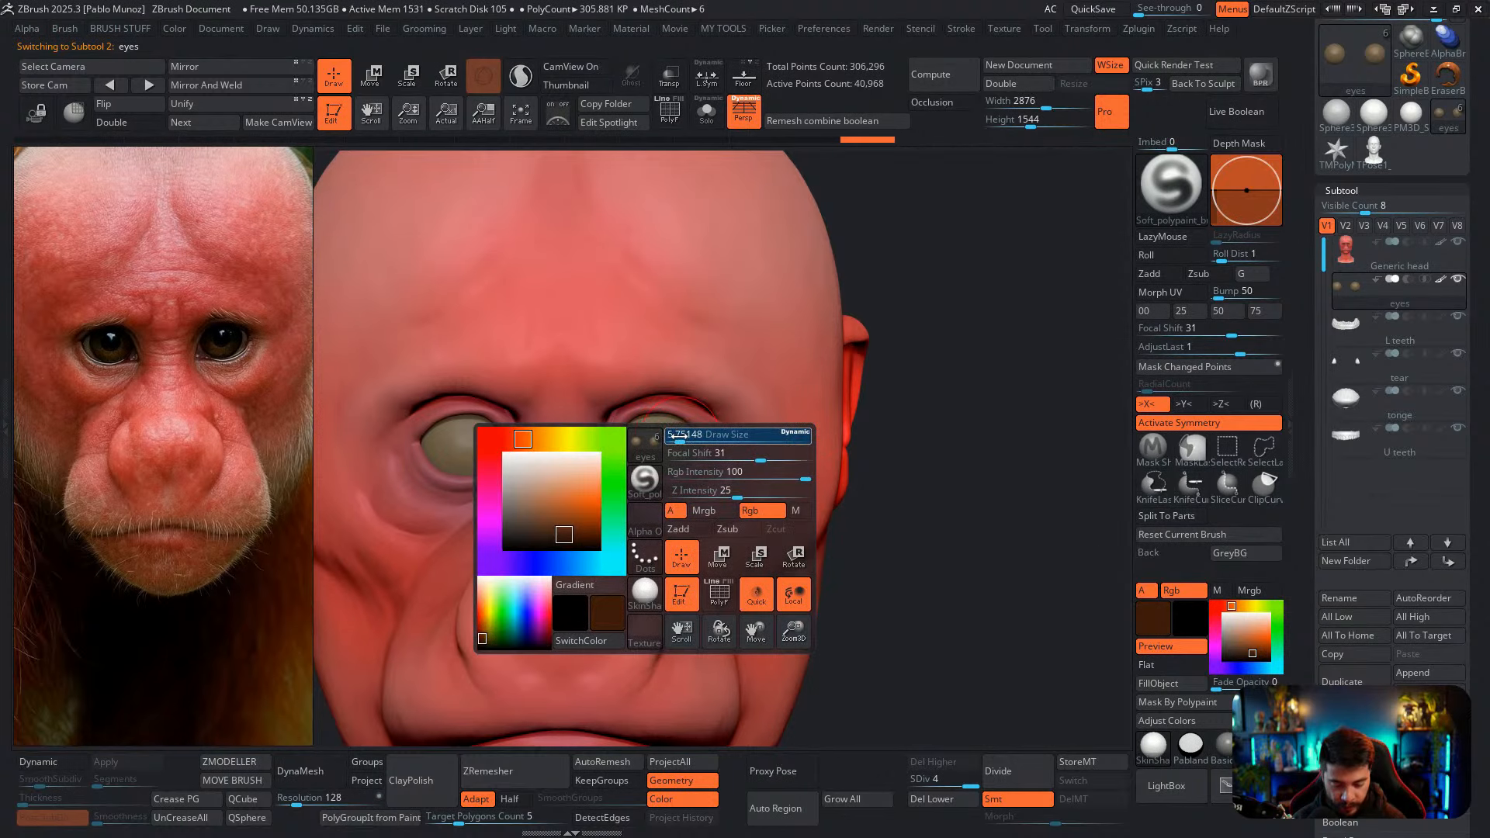
pyautogui.click(1224, 659)
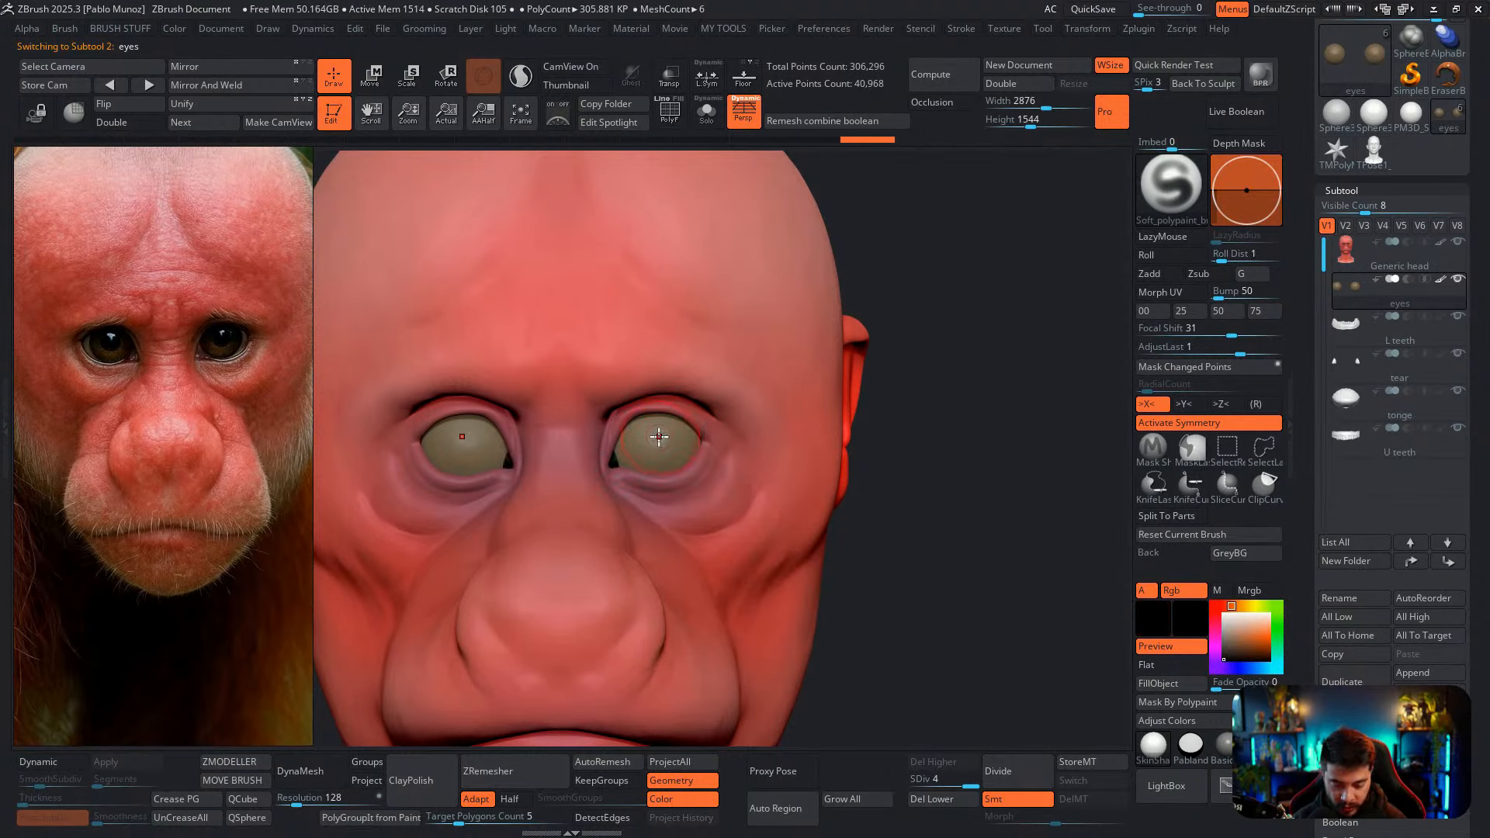
pyautogui.moveTo(659, 437); pyautogui.dragTo(652, 441)
pyautogui.hotkey('ctrl', 'z')
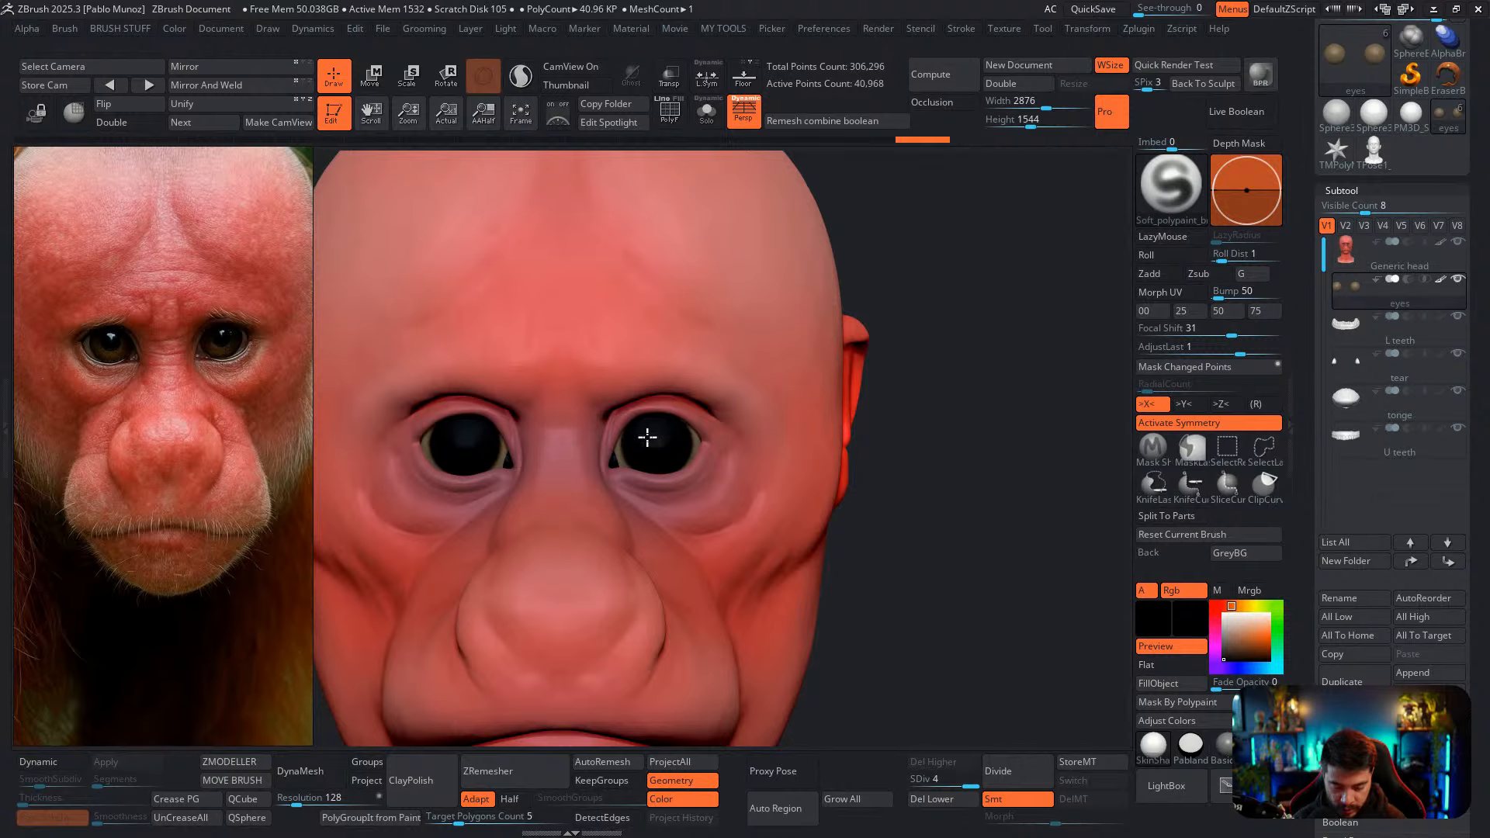
# Paint dark brown irises inside the black discs and blend an orange-brown over them
pyautogui.moveTo(1226, 656); pyautogui.dragTo(1257, 654)
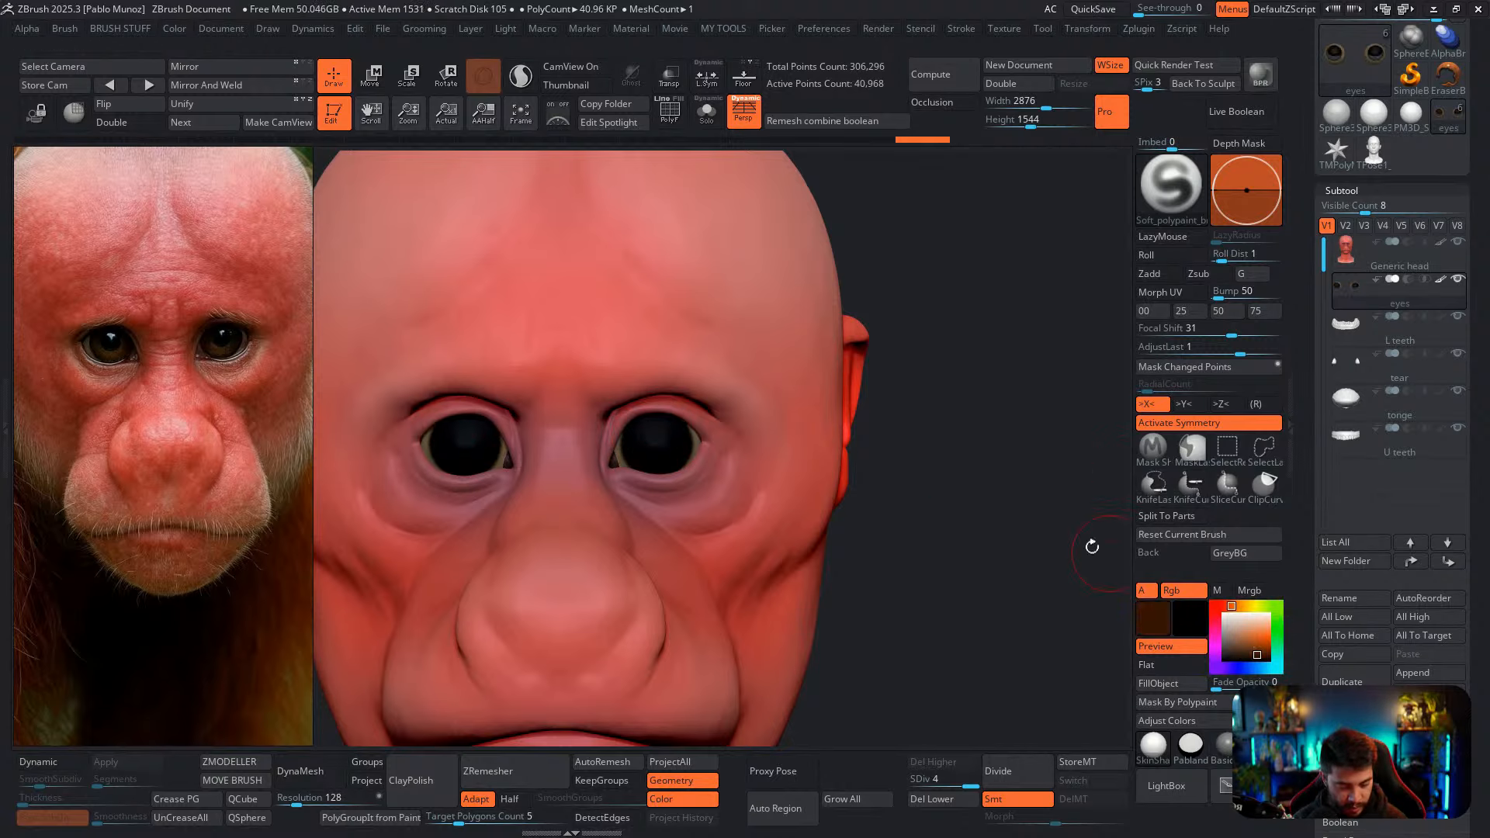
pyautogui.moveTo(659, 435); pyautogui.dragTo(652, 438)
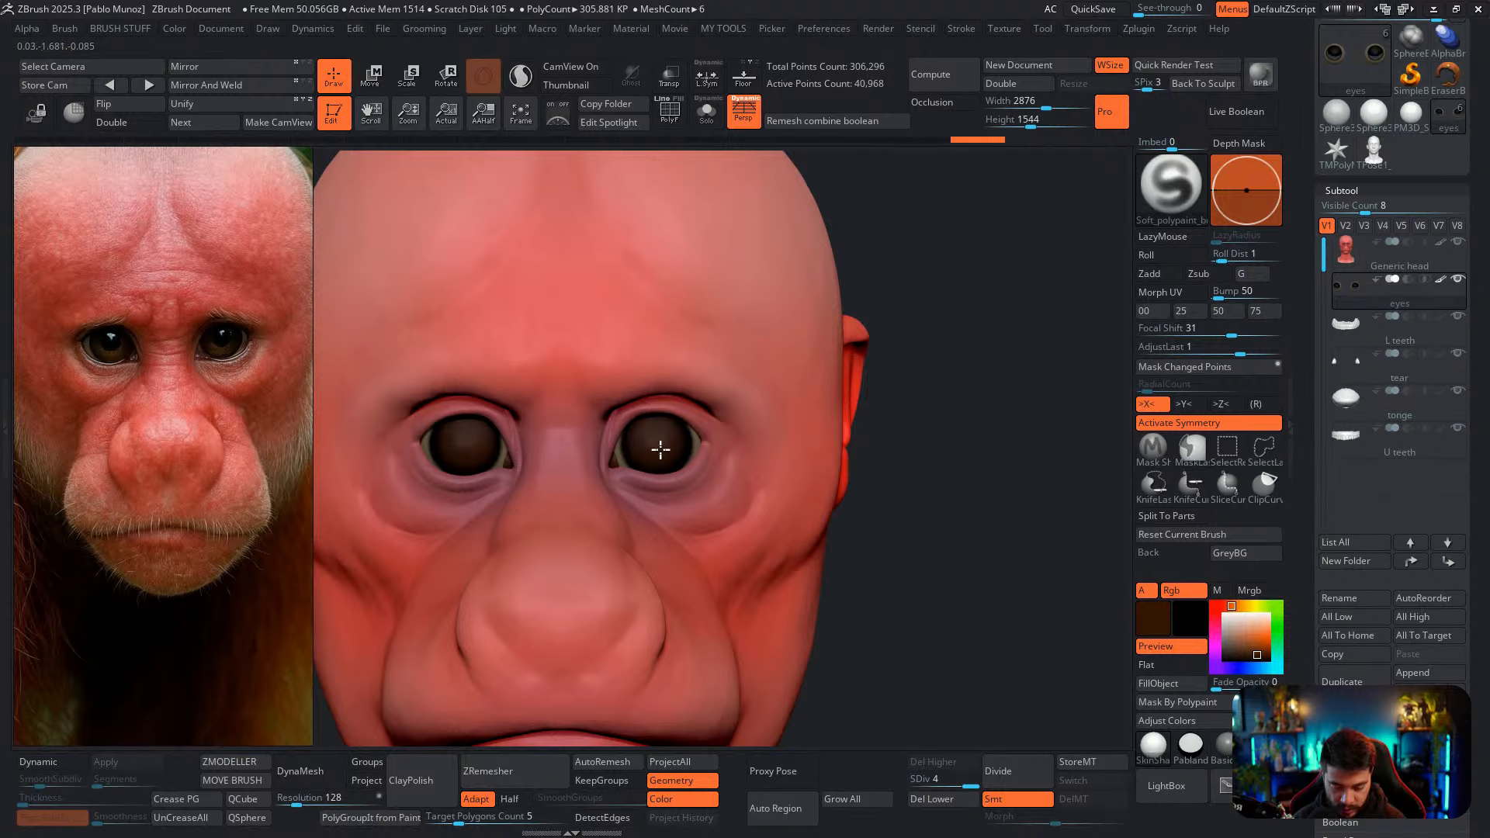
pyautogui.click(1264, 640)
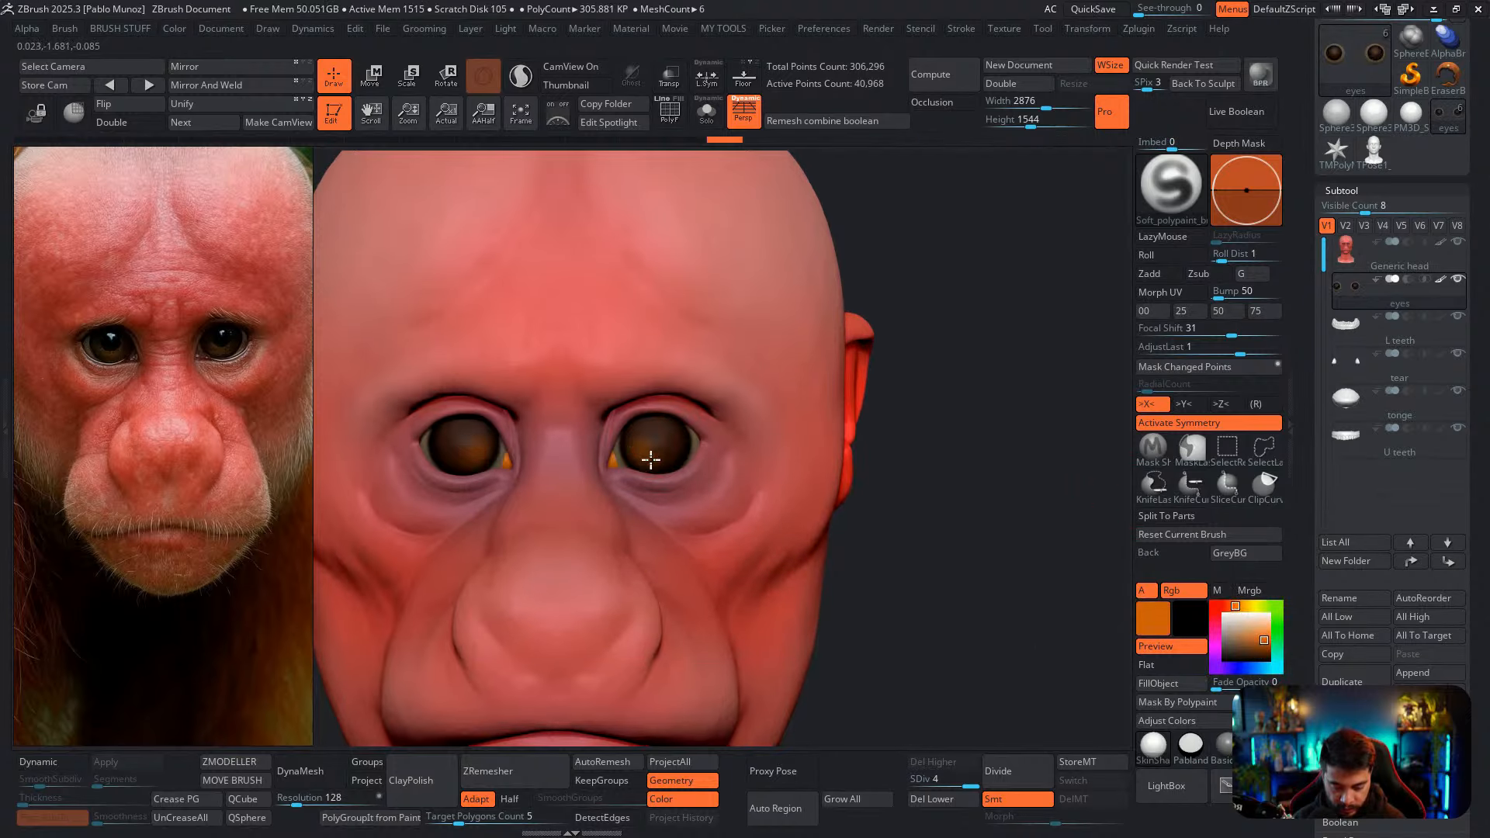
pyautogui.press('c')
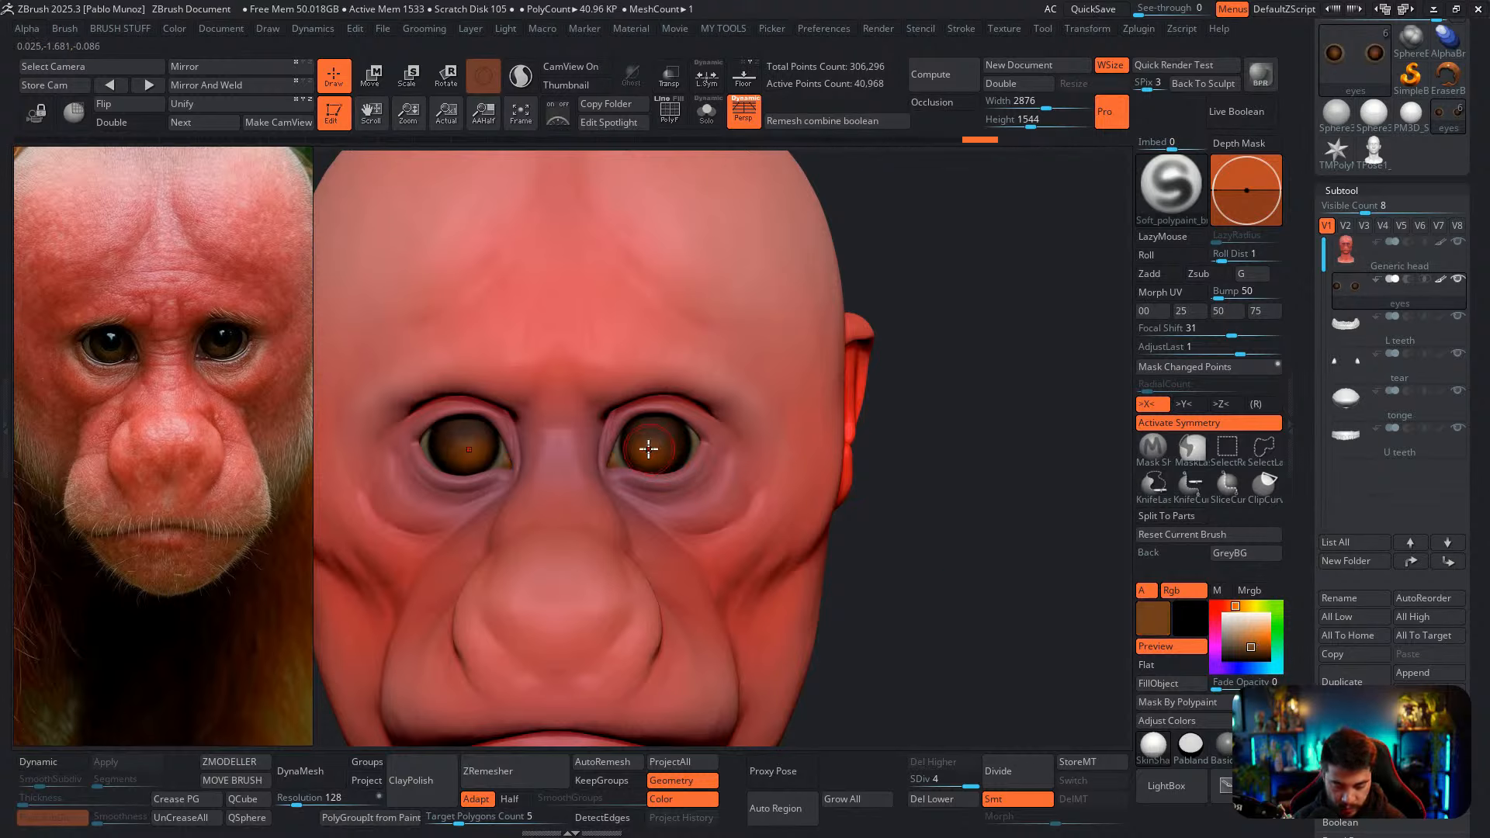
pyautogui.press('c')
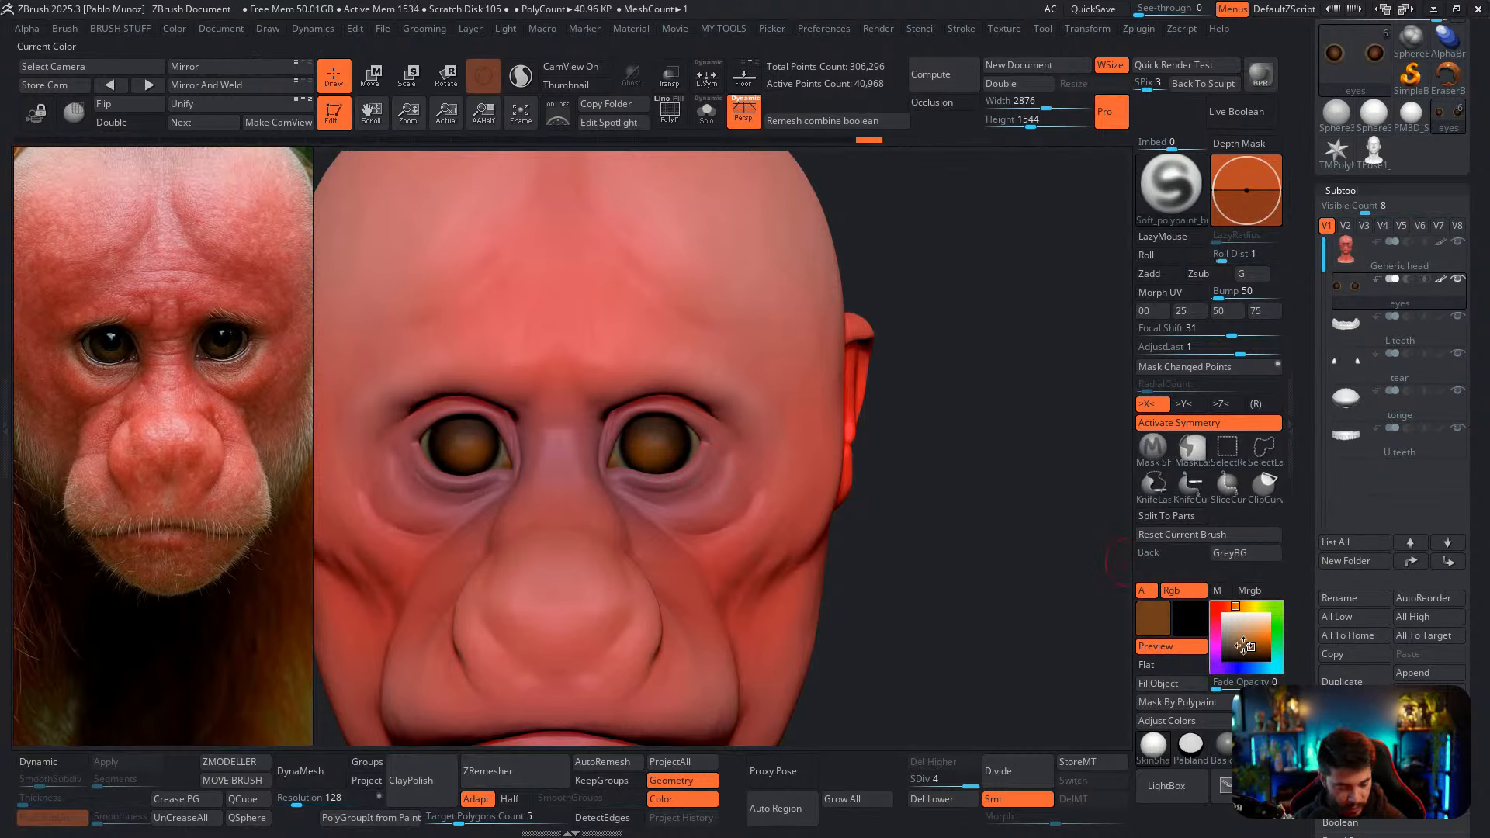
# Brighten the irises with a light orange and paint black pupils at their centres
pyautogui.click(1258, 633)
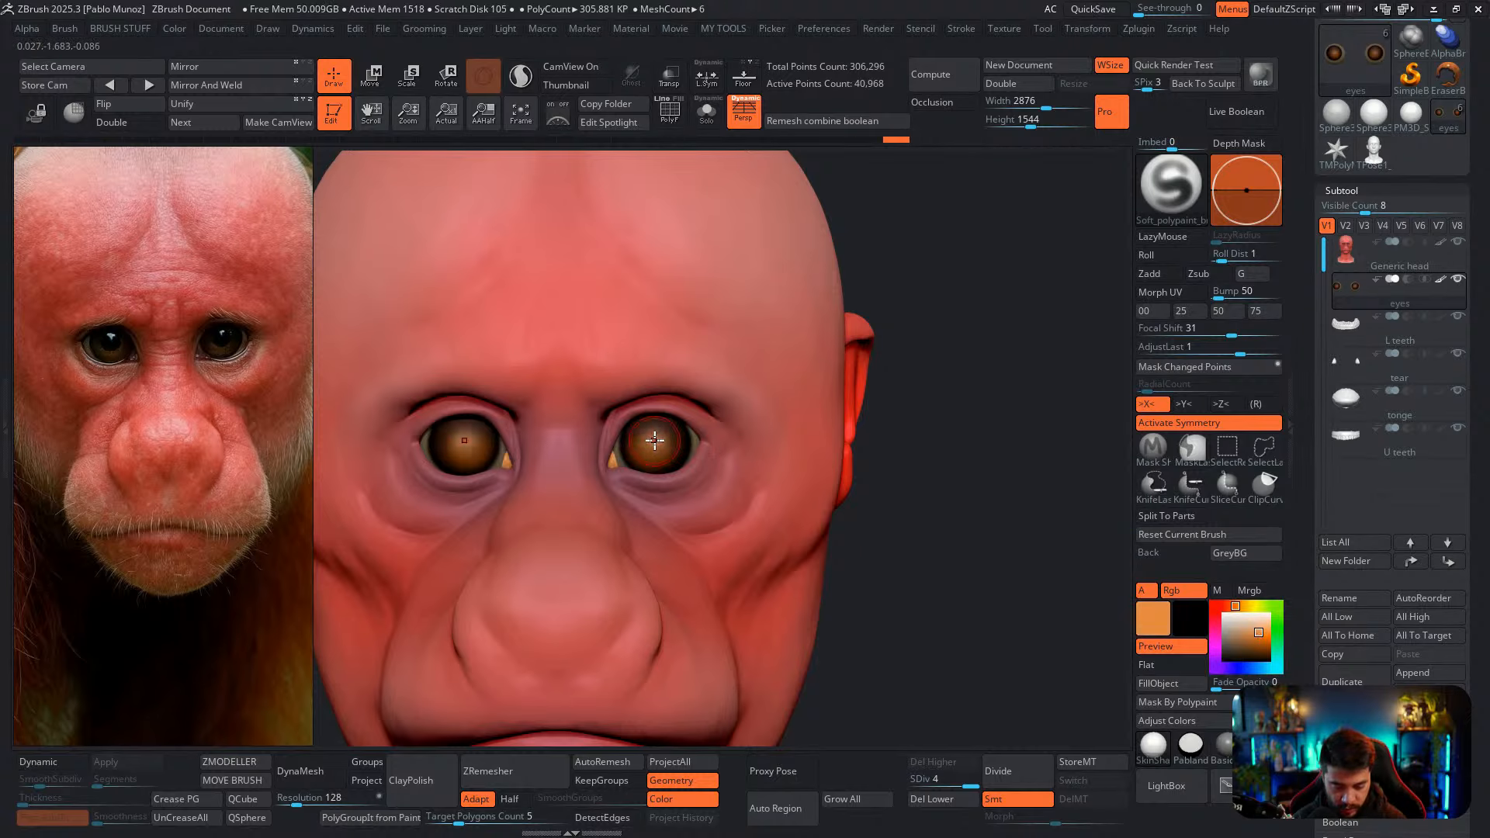
pyautogui.press('c')
pyautogui.press('space')
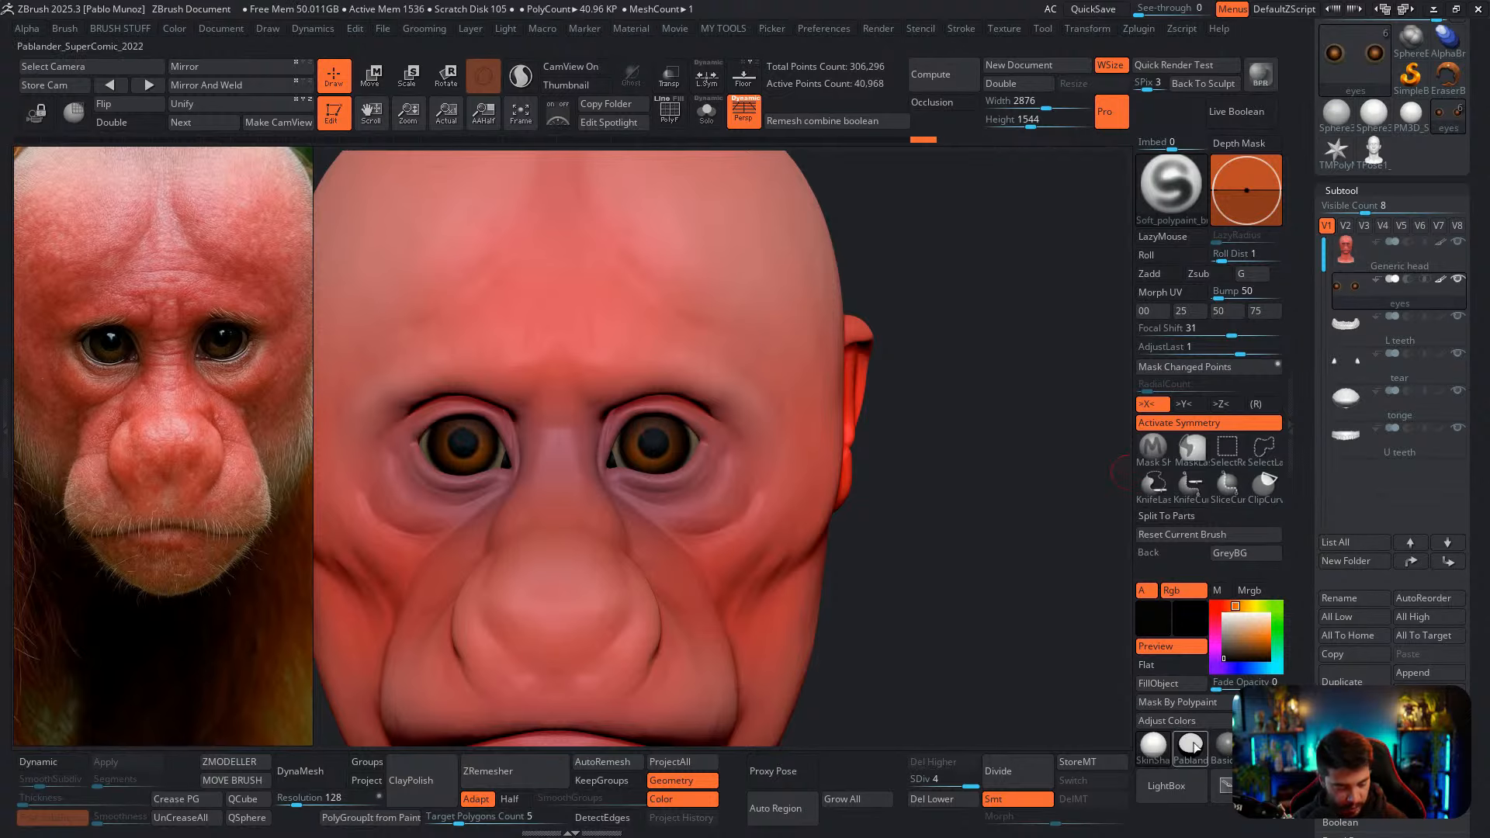
# Fill only the material of the eyes with ToyPlastic and switch the current material back to SkinShade4
pyautogui.click(1157, 756)
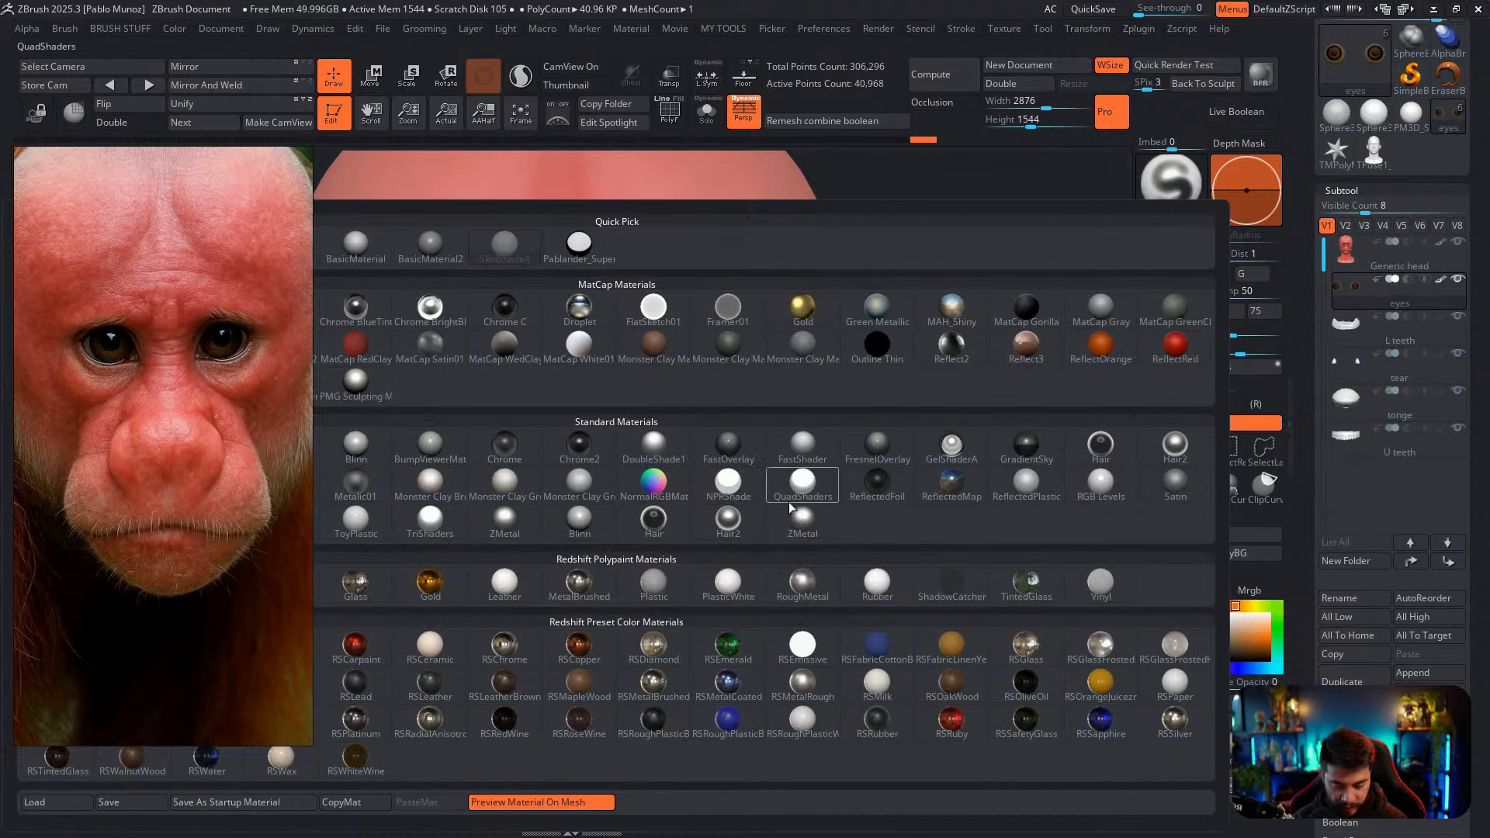
pyautogui.click(355, 517)
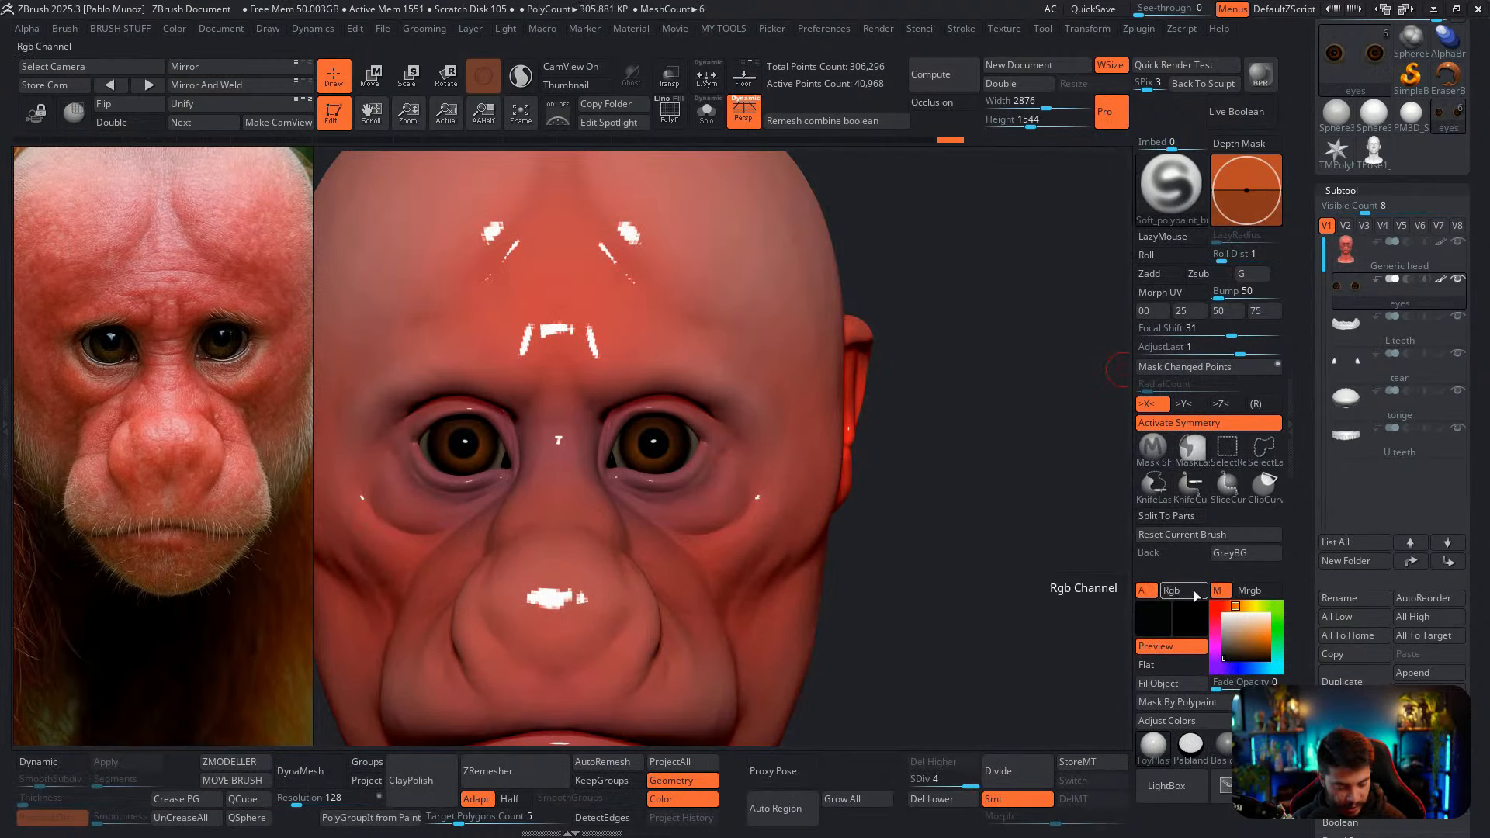
pyautogui.click(1153, 744)
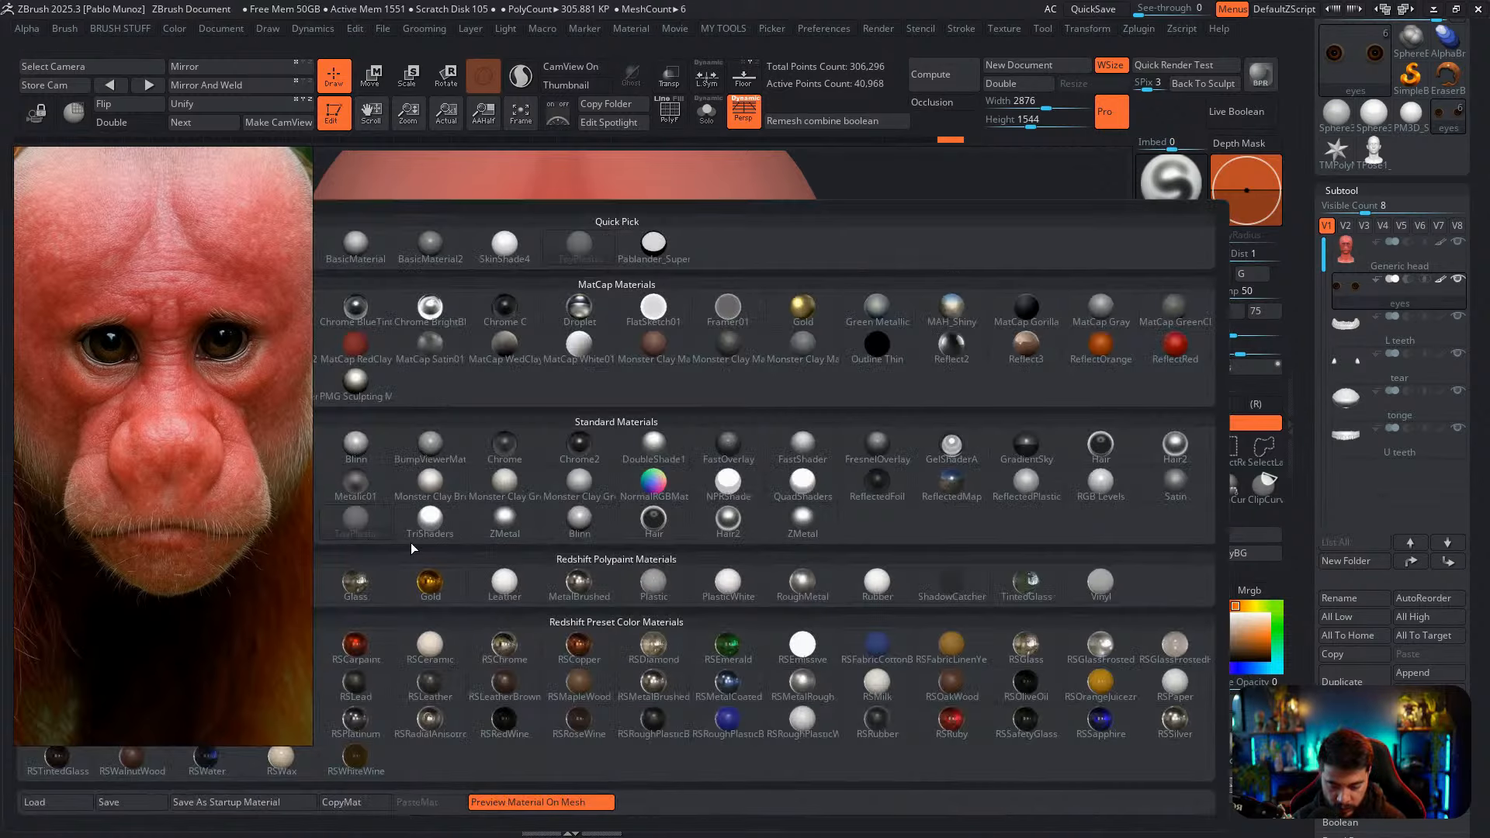
# Frame the frontal uakari reference, select the Move Topological brush and make the head the active subtool
pyautogui.moveTo(210, 514)
pyautogui.mouseDown()
pyautogui.moveTo(580, 426)
pyautogui.moveTo(172, 458)
pyautogui.mouseUp()
pyautogui.click(142, 529)
pyautogui.moveTo(933, 461)
pyautogui.mouseDown()
pyautogui.moveTo(975, 459)
pyautogui.moveTo(975, 494)
pyautogui.moveTo(978, 426)
pyautogui.moveTo(967, 473)
pyautogui.moveTo(918, 525)
pyautogui.moveTo(919, 490)
pyautogui.mouseUp()
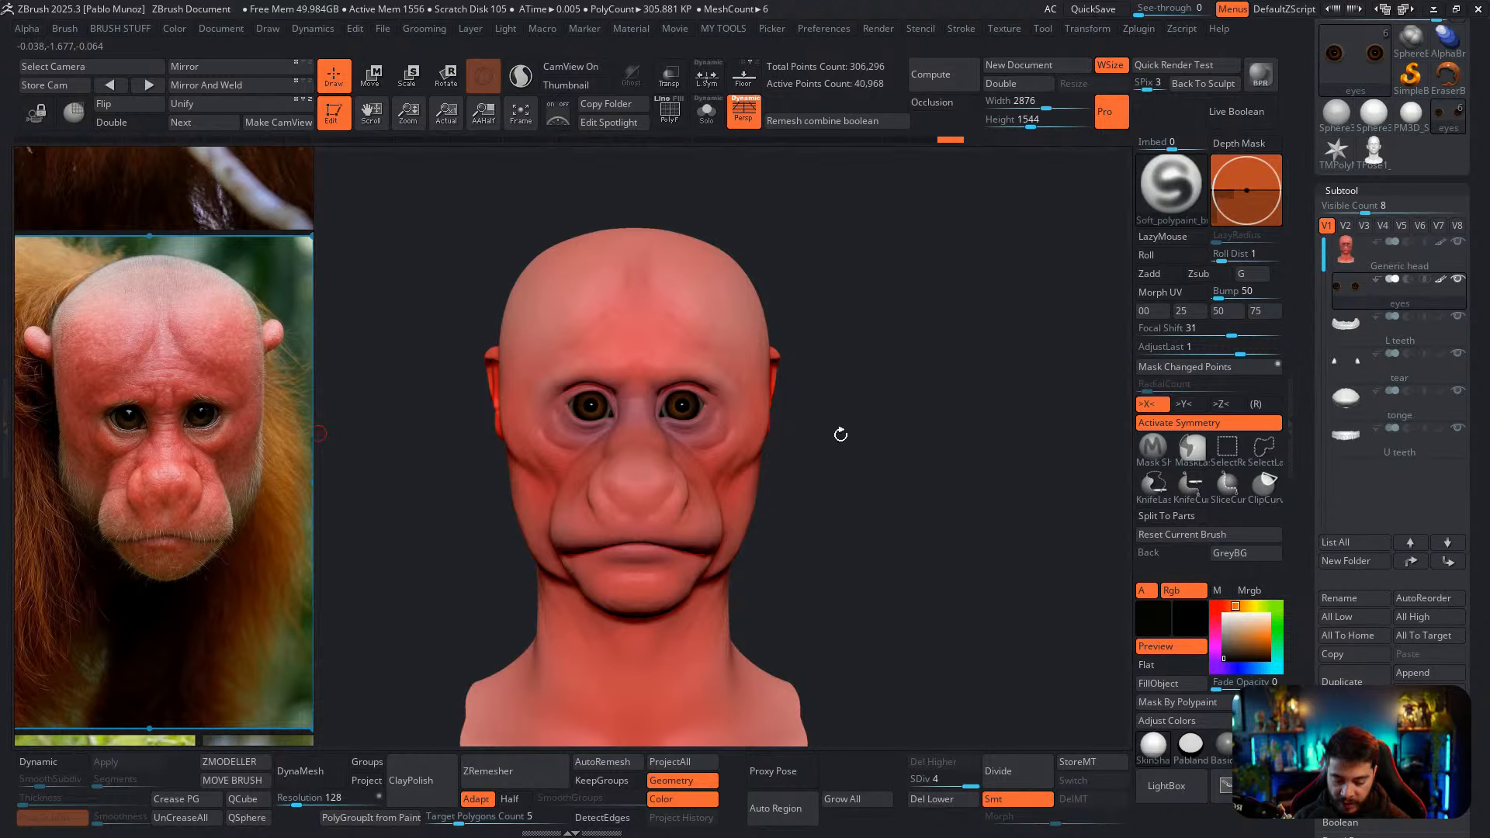
pyautogui.keyDown('alt'); pyautogui.moveTo(864, 402); pyautogui.dragTo(784, 436); pyautogui.keyUp('alt')
pyautogui.press('space')
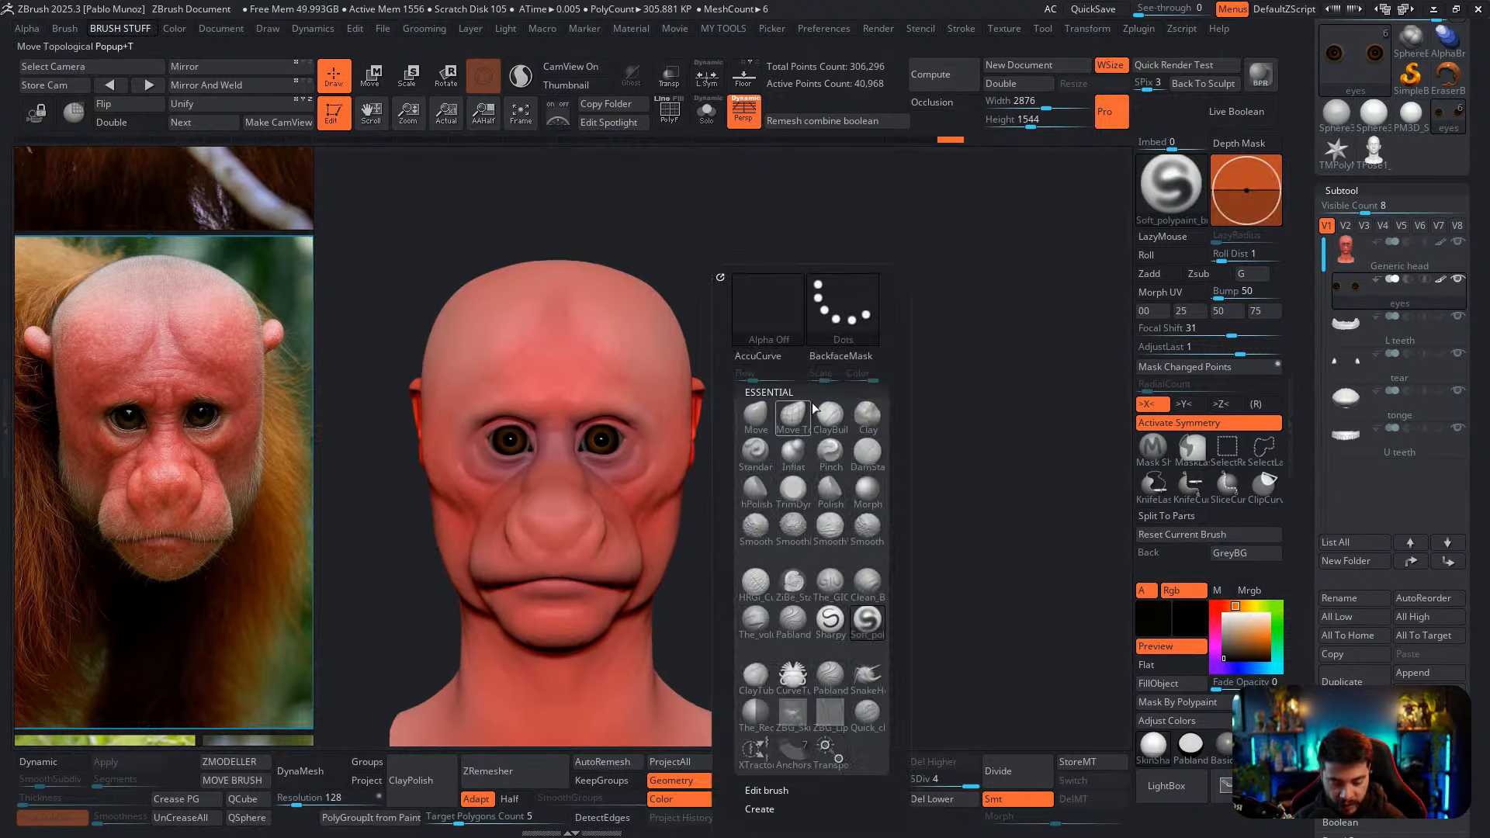
pyautogui.click(789, 425)
pyautogui.moveTo(803, 379); pyautogui.dragTo(750, 397)
pyautogui.keyDown('alt'); pyautogui.click(722, 377); pyautogui.keyUp('alt')
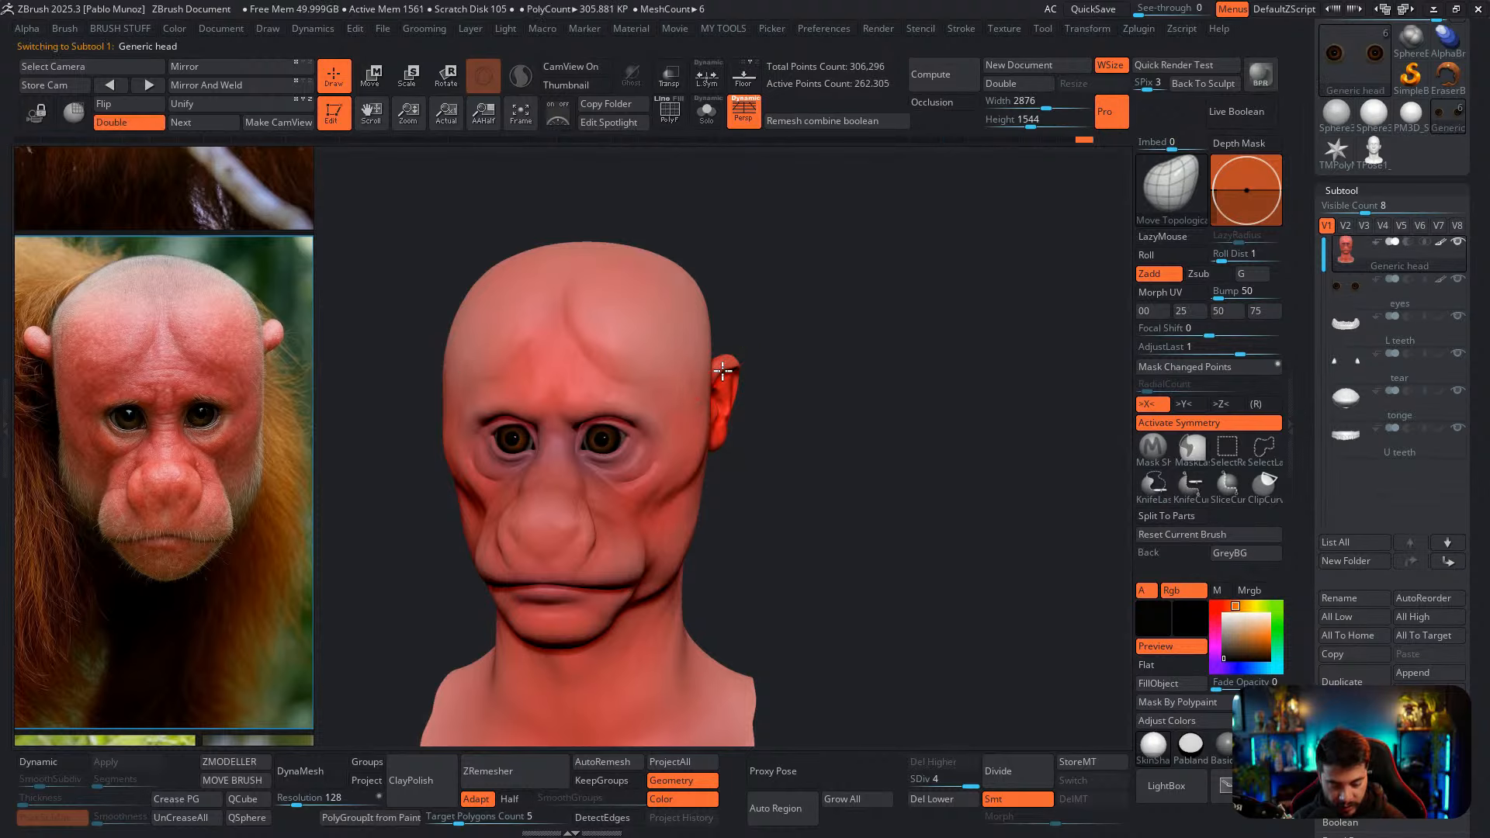
# Examine the head's ear from several angles and compare it with a close view of the uakari's ear in the reference photos
pyautogui.moveTo(737, 371)
pyautogui.keyDown('alt'); pyautogui.mouseDown(button='right')
pyautogui.moveTo(711, 380)
pyautogui.moveTo(732, 415)
pyautogui.moveTo(737, 239)
pyautogui.mouseUp(button='right'); pyautogui.keyUp('alt')
pyautogui.rightClick(735, 374)
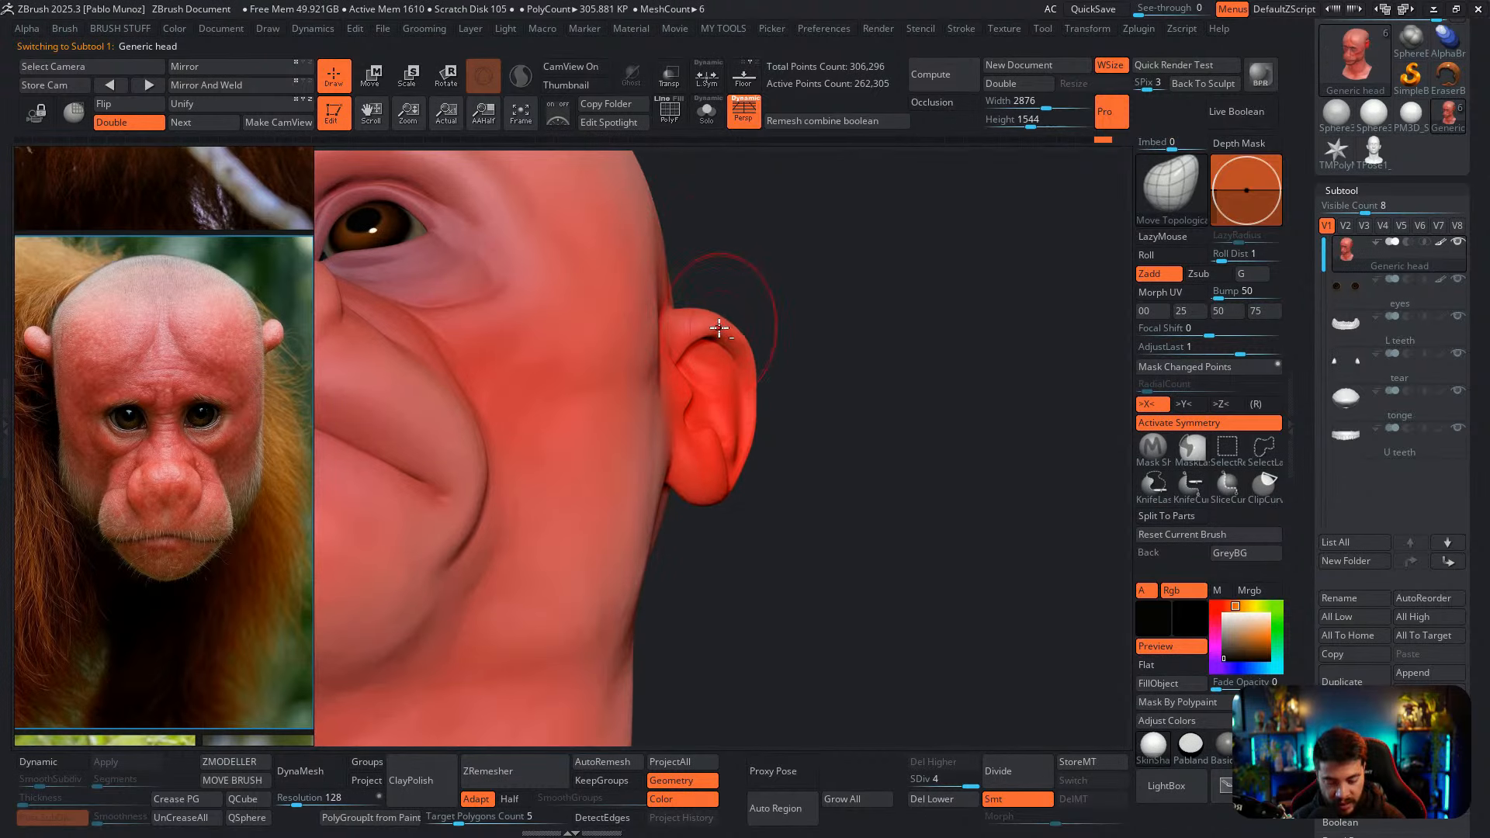
pyautogui.moveTo(720, 328); pyautogui.dragTo(872, 398, button='right')
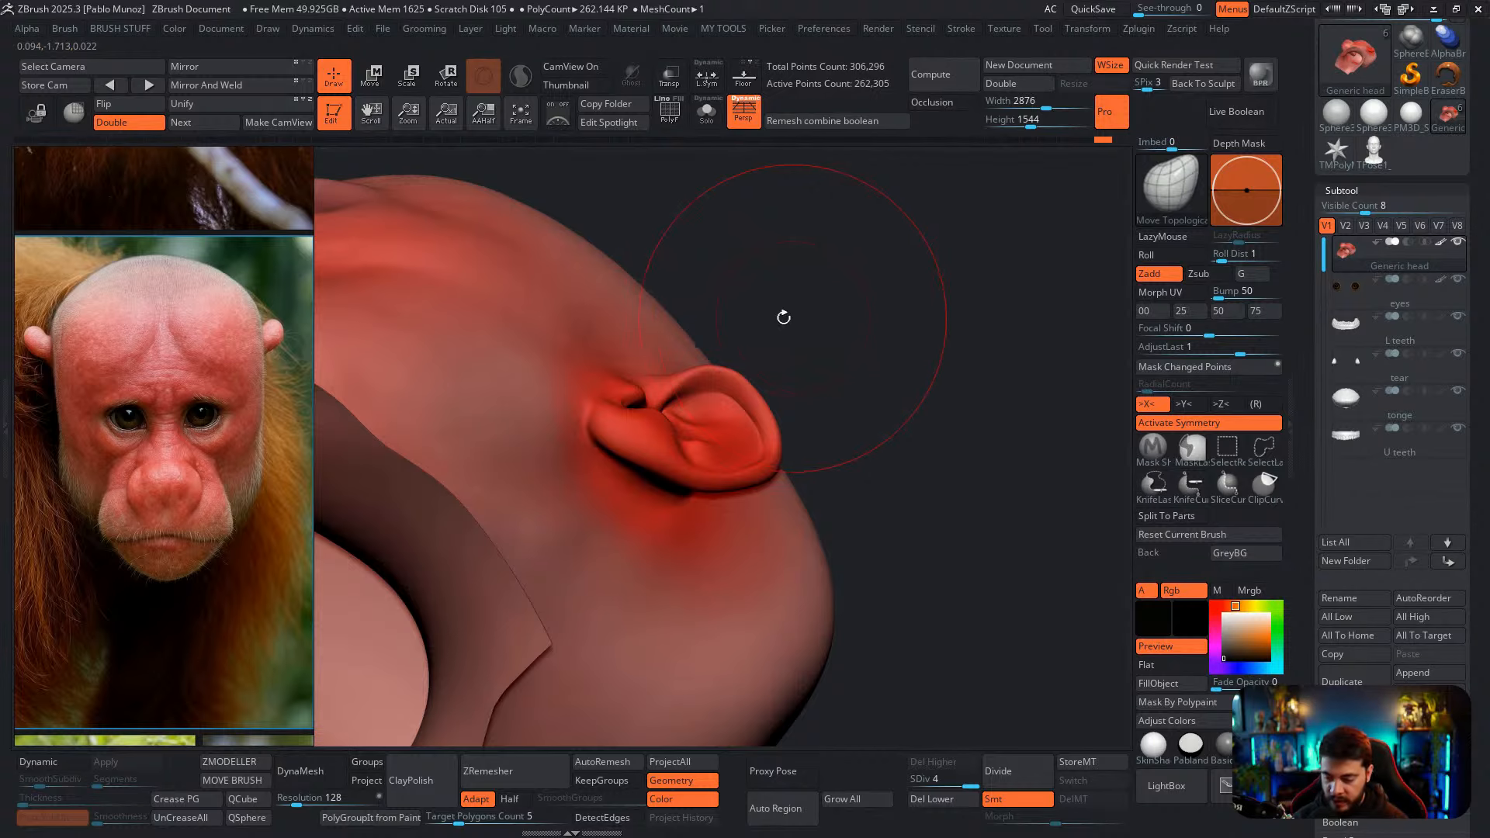
pyautogui.scroll(-6, 285, 256)
pyautogui.moveTo(285, 255); pyautogui.dragTo(343, 348, button='middle')
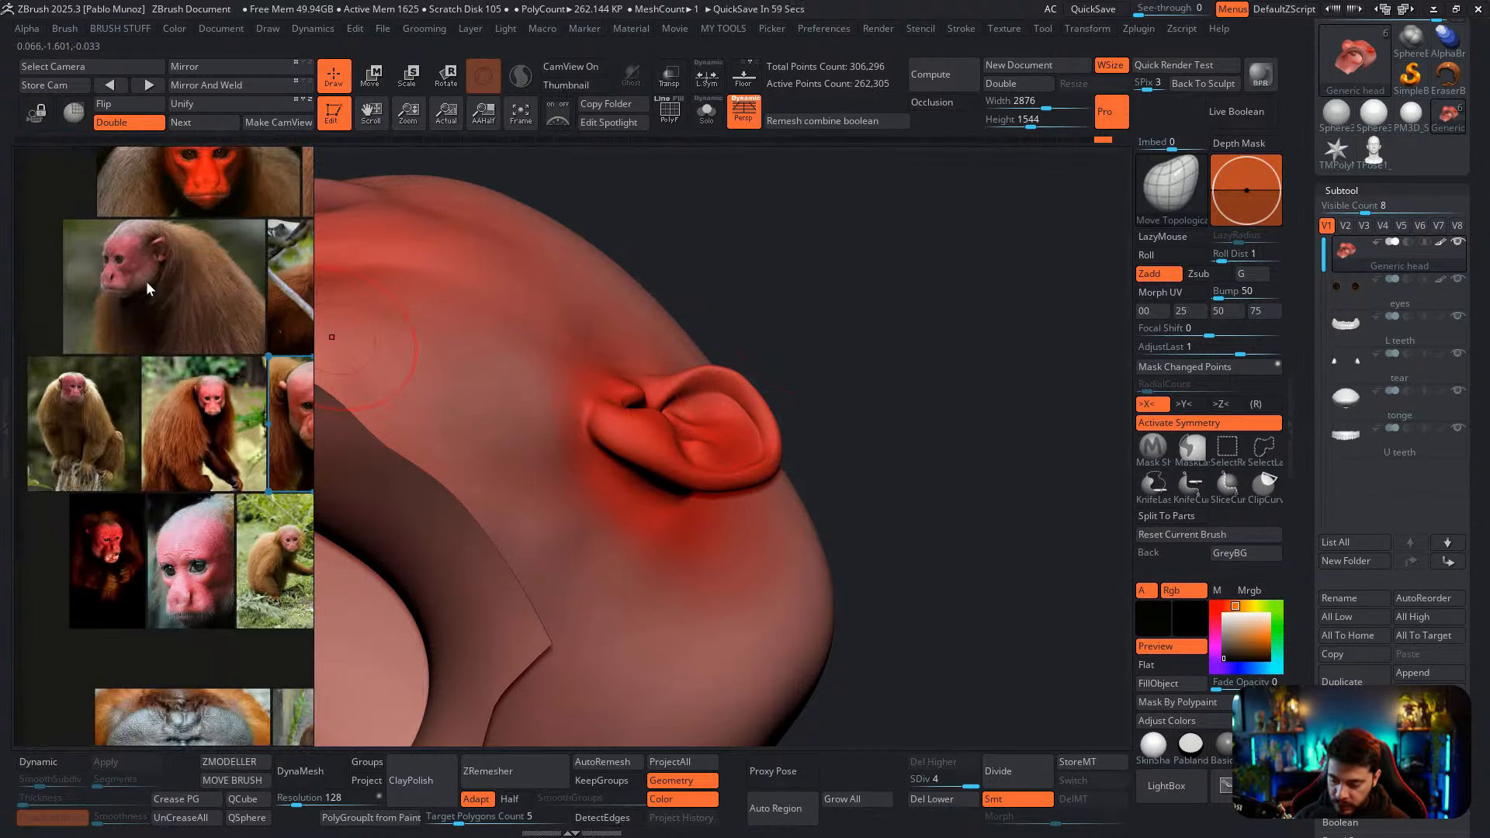
pyautogui.moveTo(156, 462); pyautogui.dragTo(68, 582, button='middle')
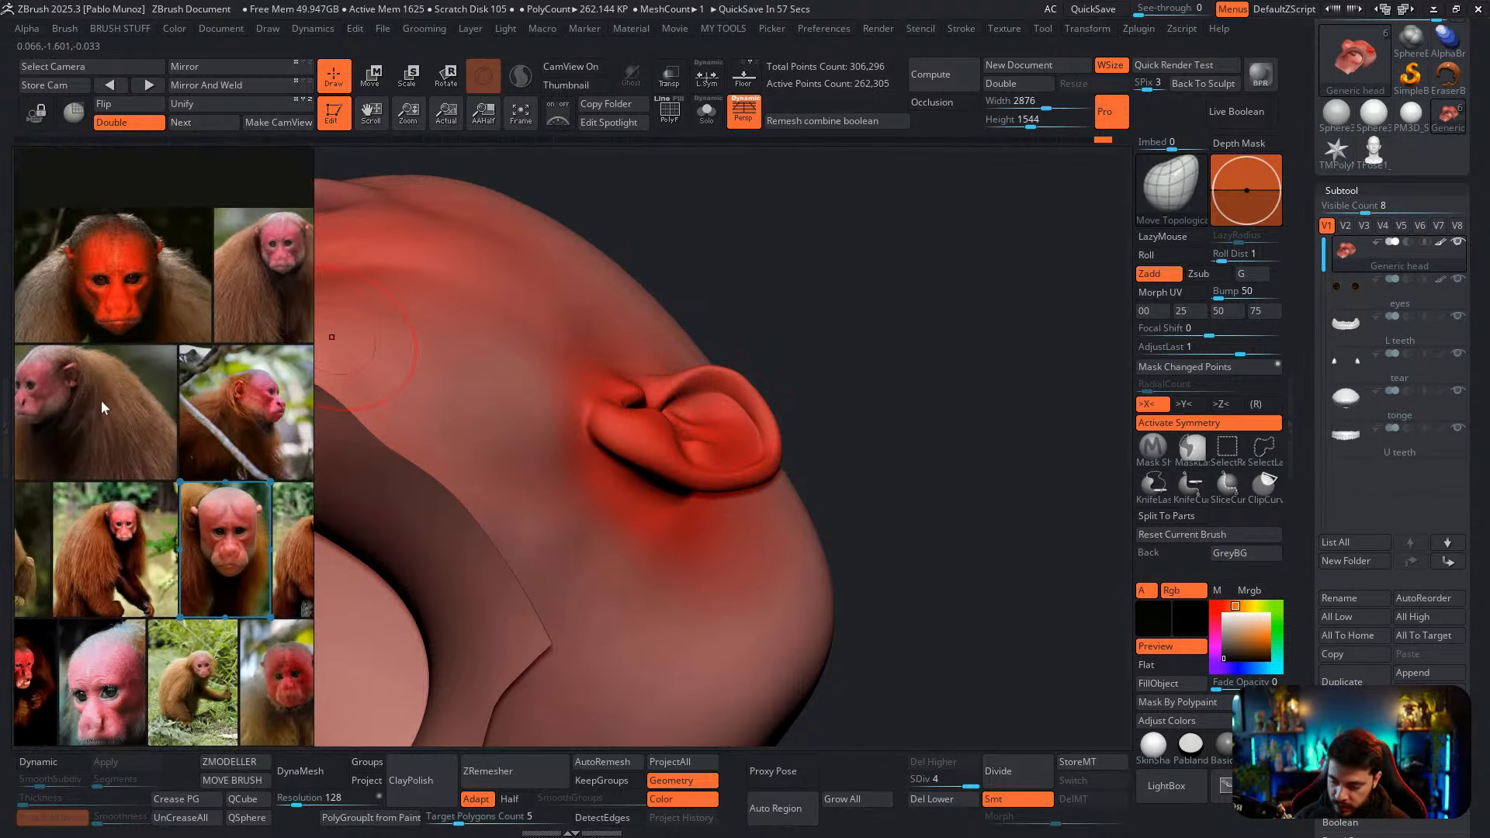
pyautogui.moveTo(184, 347); pyautogui.dragTo(68, 412, button='middle')
pyautogui.moveTo(179, 470); pyautogui.dragTo(165, 397, button='middle')
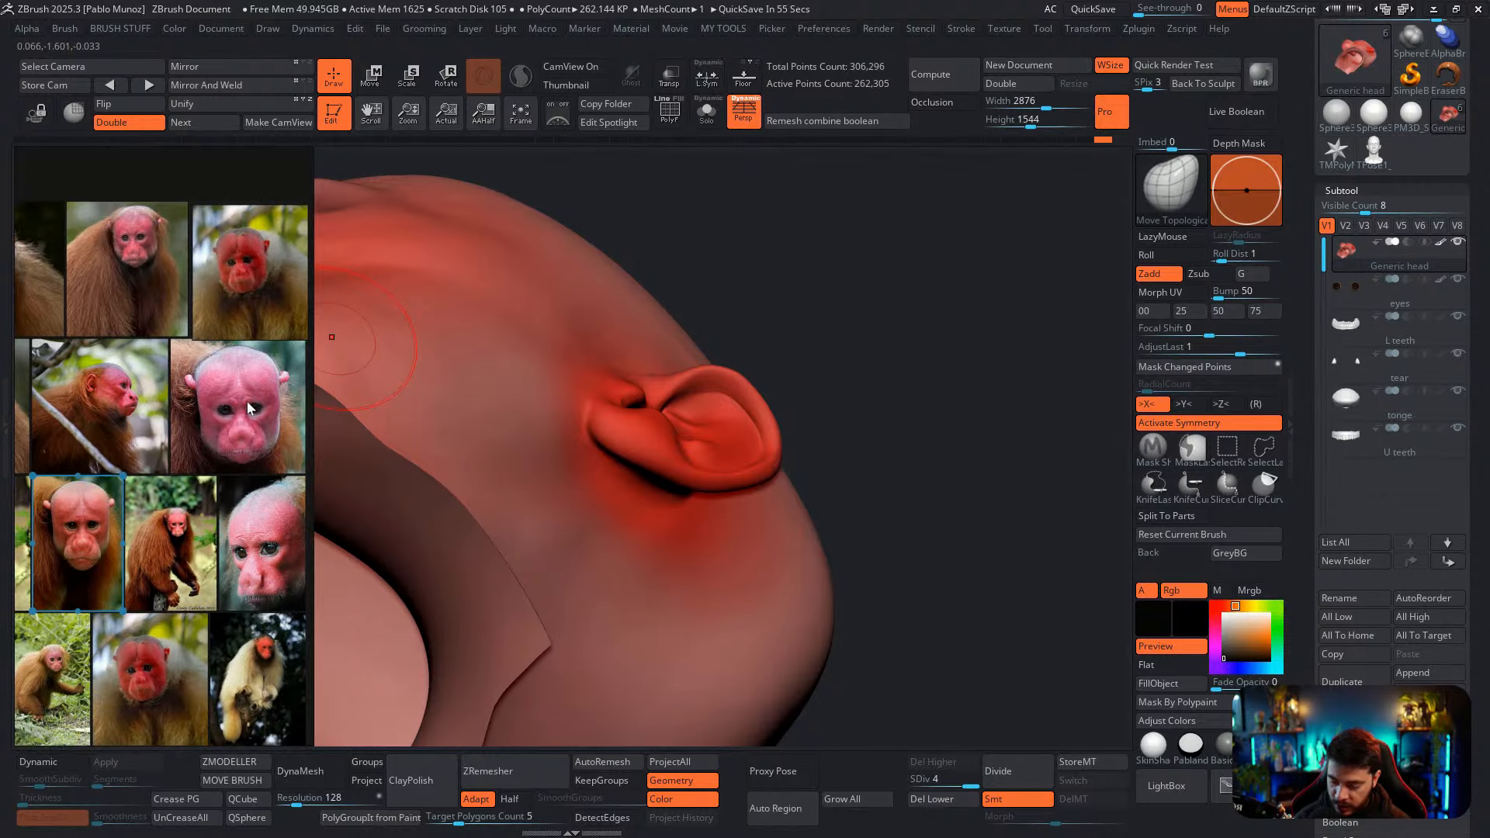
pyautogui.scroll(6, 172, 379)
pyautogui.scroll(4, 172, 377)
pyautogui.moveTo(261, 412); pyautogui.dragTo(116, 413, button='middle')
pyautogui.moveTo(221, 432); pyautogui.dragTo(171, 435, button='middle')
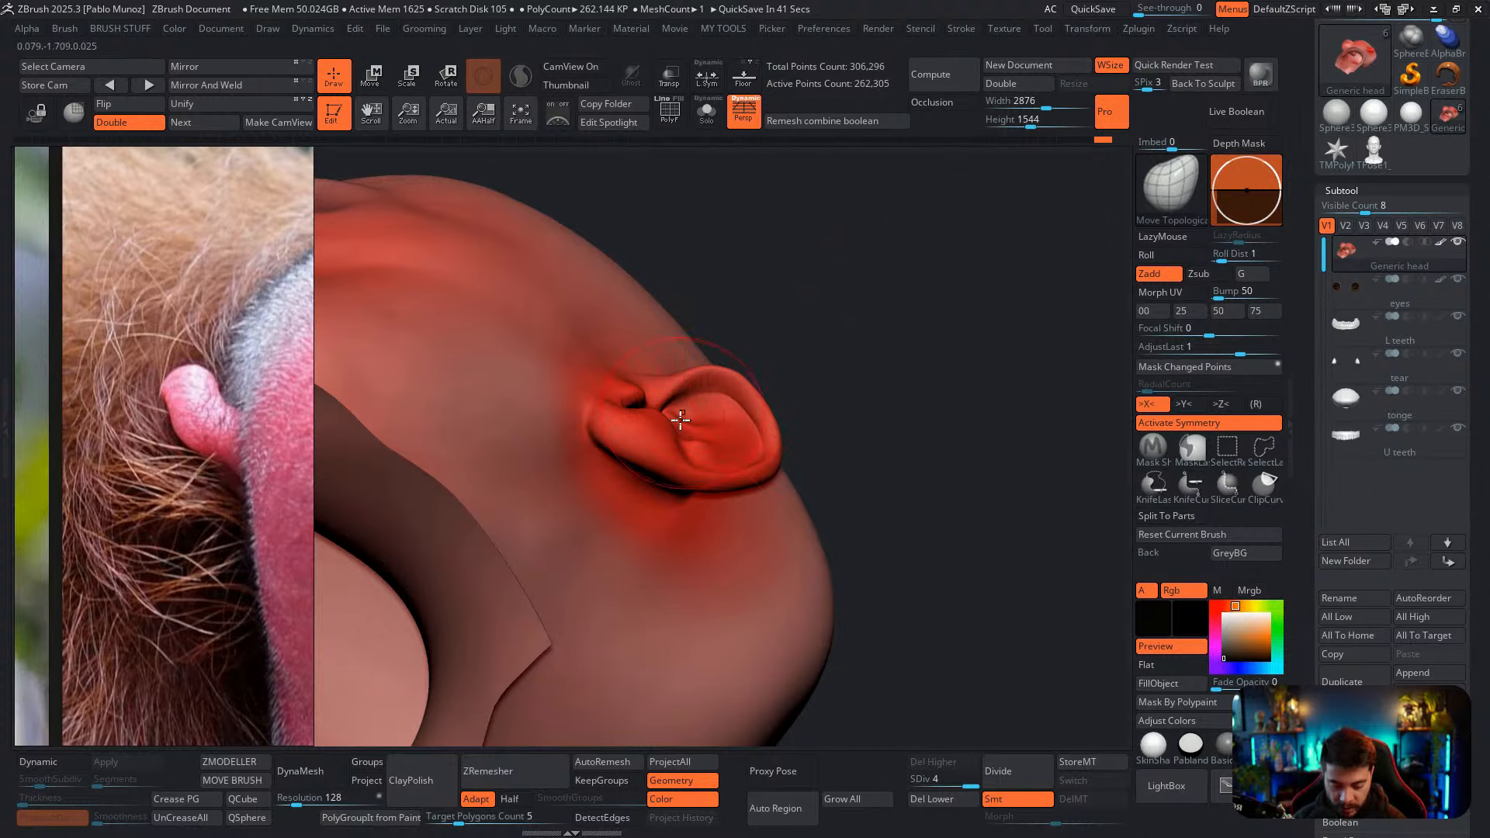
# Sculpt the upper rim and inner hollow of the ear with the ZiBe_Standard brush and smooth the strokes
pyautogui.moveTo(682, 426)
pyautogui.mouseDown(button='right')
pyautogui.moveTo(669, 455)
pyautogui.moveTo(778, 415)
pyautogui.mouseUp(button='right')
pyautogui.press('b')
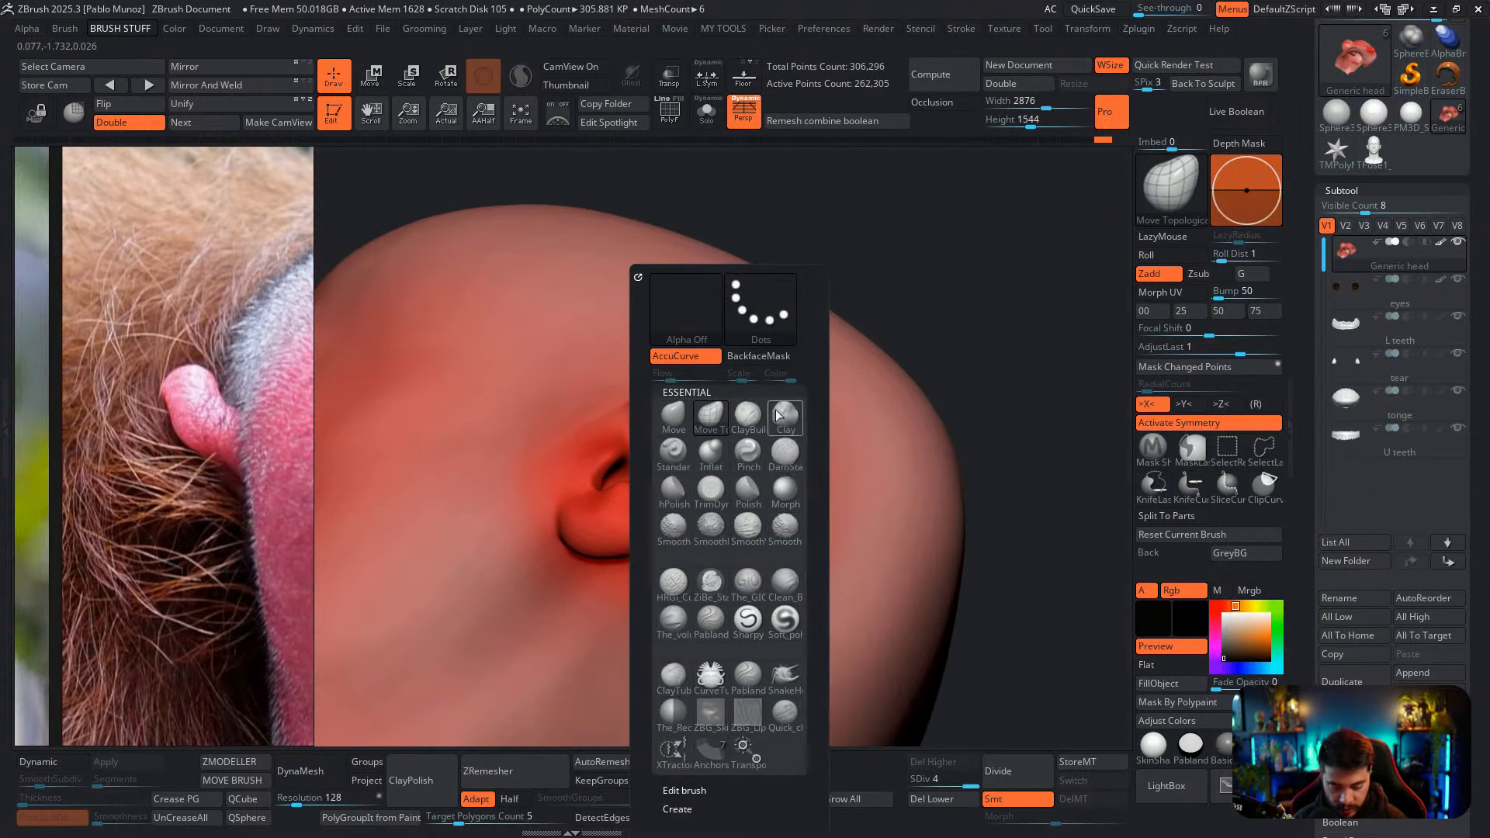
pyautogui.click(721, 588)
pyautogui.press('space')
pyautogui.moveTo(768, 380); pyautogui.dragTo(756, 380)
pyautogui.moveTo(756, 380)
pyautogui.mouseDown(button='right')
pyautogui.moveTo(806, 397)
pyautogui.moveTo(837, 458)
pyautogui.mouseUp(button='right')
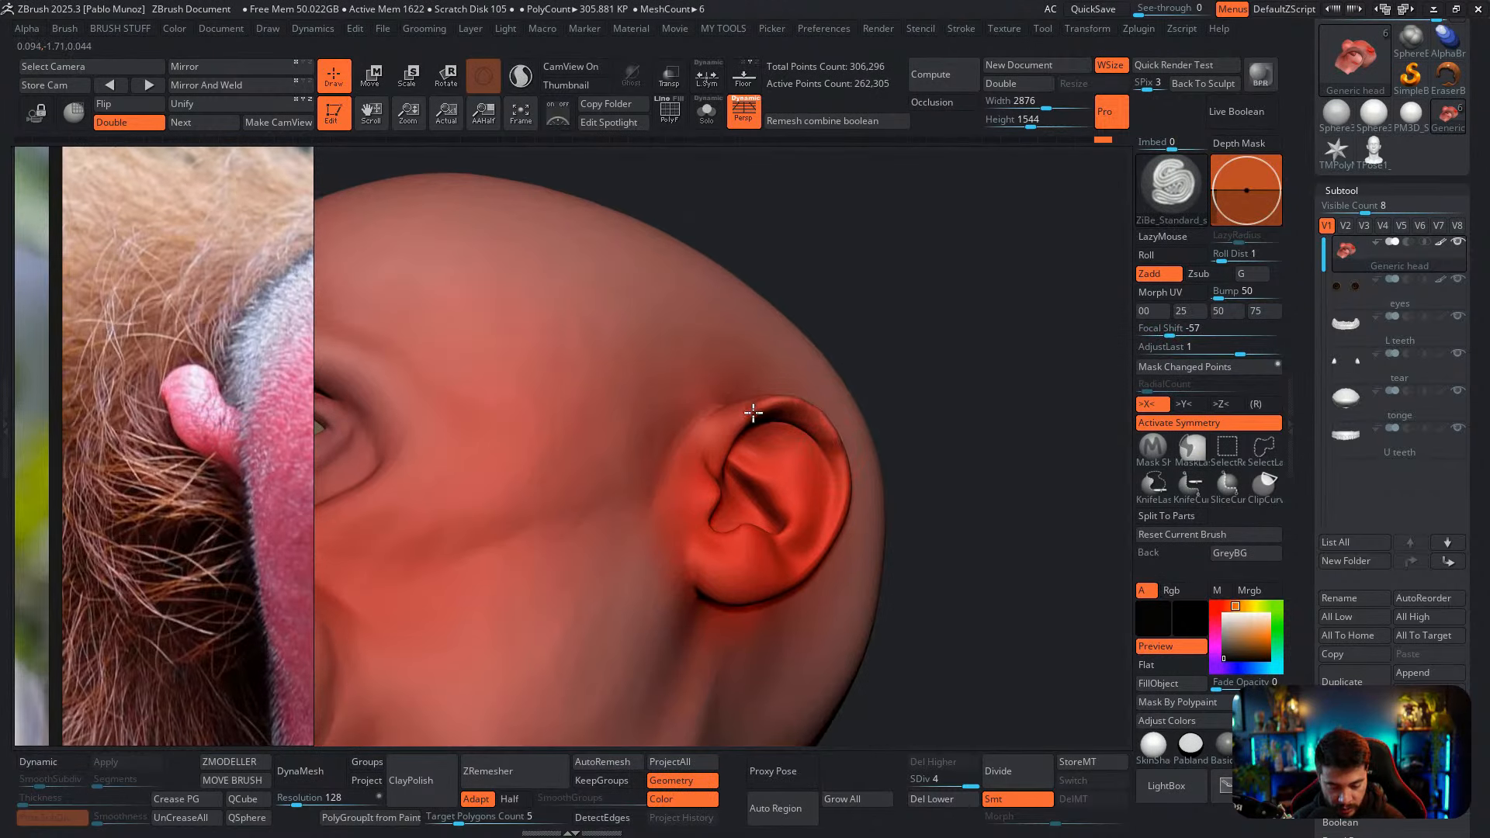
pyautogui.press('shift')
pyautogui.moveTo(843, 431)
pyautogui.mouseDown(button='right')
pyautogui.moveTo(799, 393)
pyautogui.moveTo(762, 394)
pyautogui.mouseUp(button='right')
pyautogui.moveTo(748, 429)
pyautogui.mouseDown()
pyautogui.moveTo(799, 409)
pyautogui.moveTo(838, 445)
pyautogui.moveTo(846, 485)
pyautogui.mouseUp()
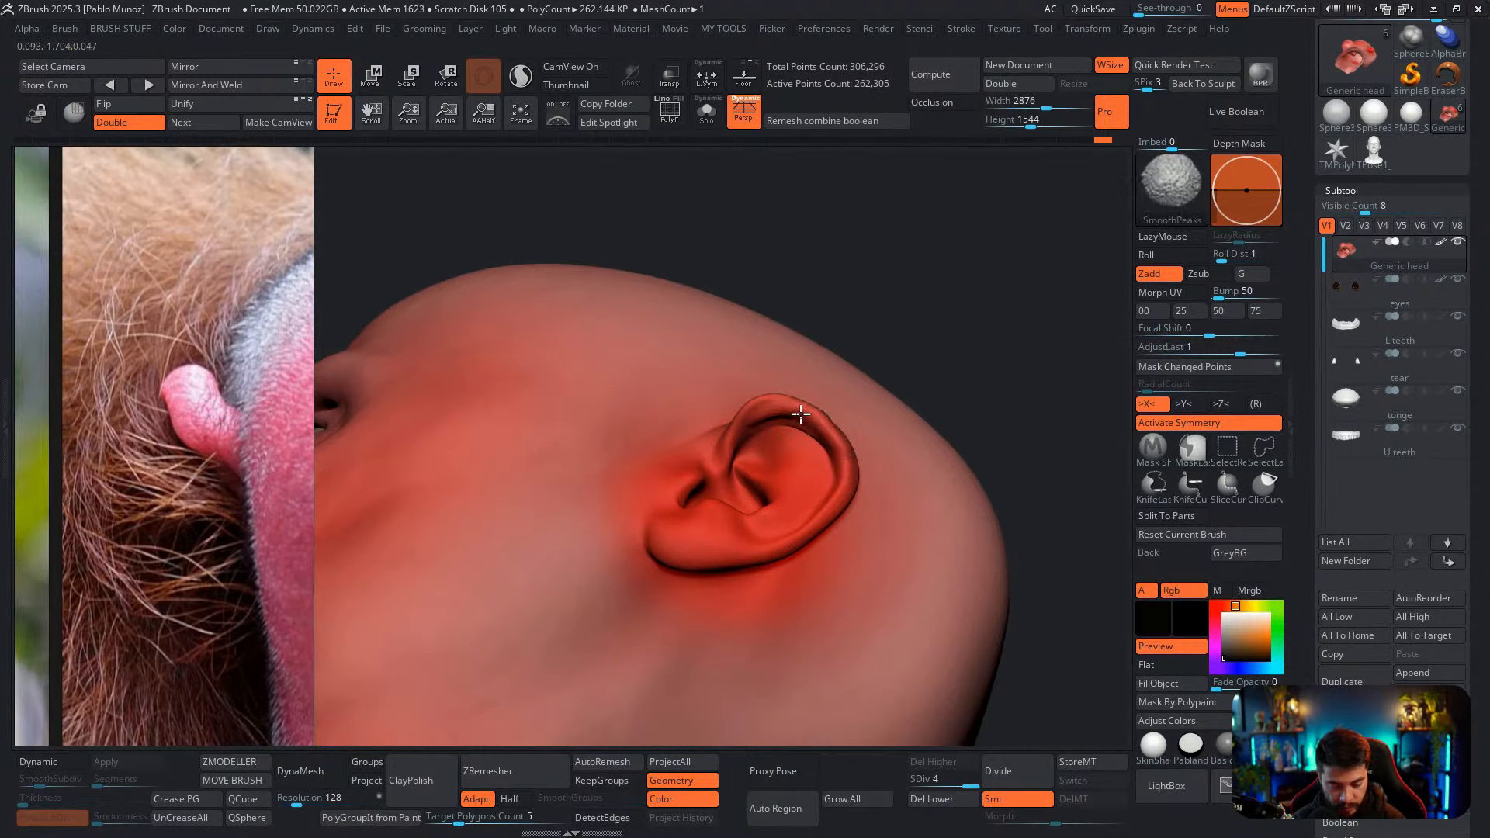
pyautogui.moveTo(800, 415)
pyautogui.keyDown('shift'); pyautogui.mouseDown()
pyautogui.moveTo(756, 413)
pyautogui.moveTo(755, 448)
pyautogui.mouseUp(); pyautogui.keyUp('shift')
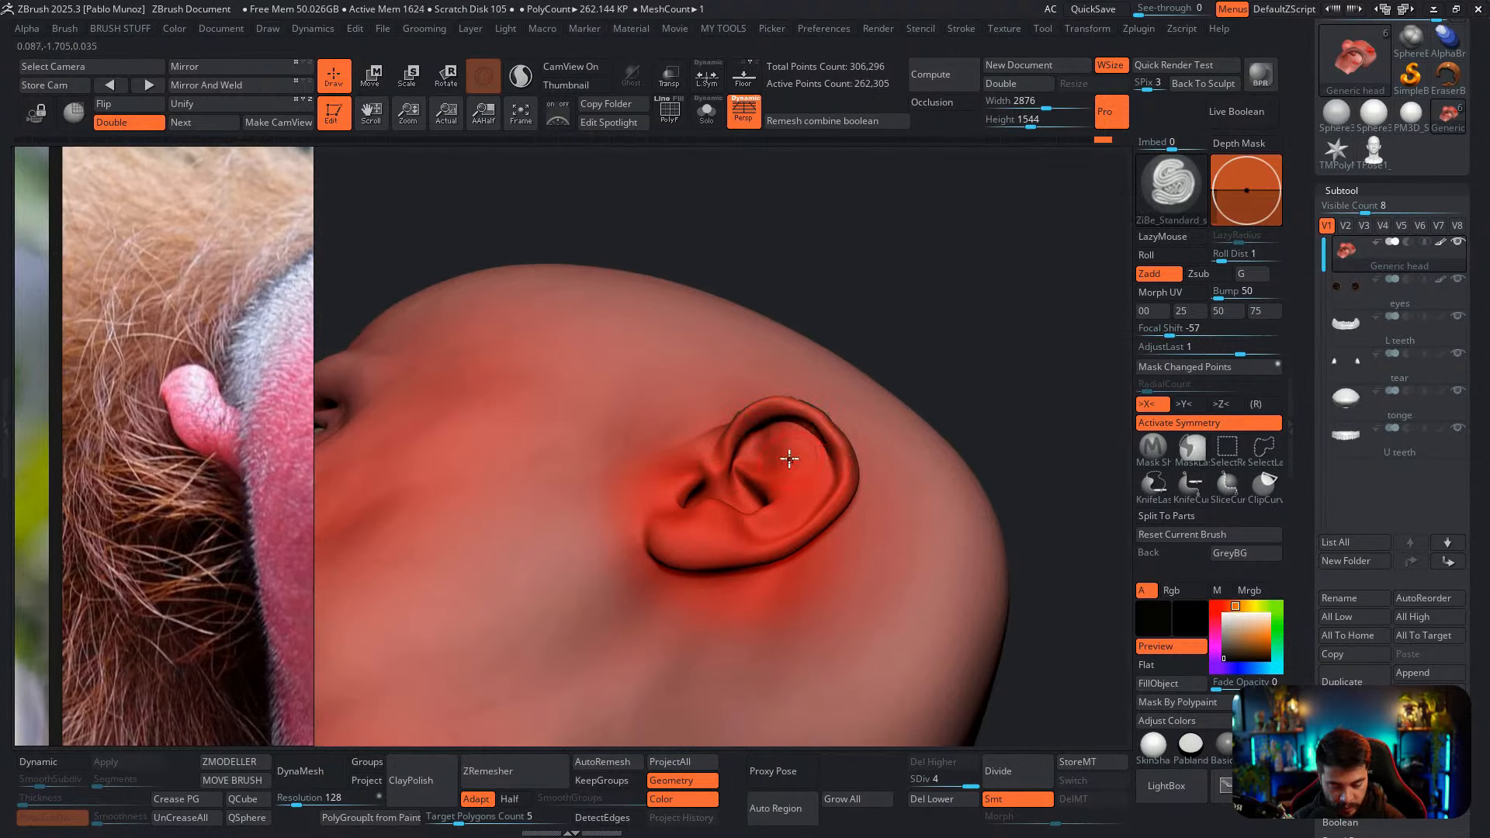
pyautogui.press('shift')
pyautogui.moveTo(838, 459)
pyautogui.mouseDown(button='right')
pyautogui.moveTo(868, 472)
pyautogui.moveTo(851, 491)
pyautogui.mouseUp(button='right')
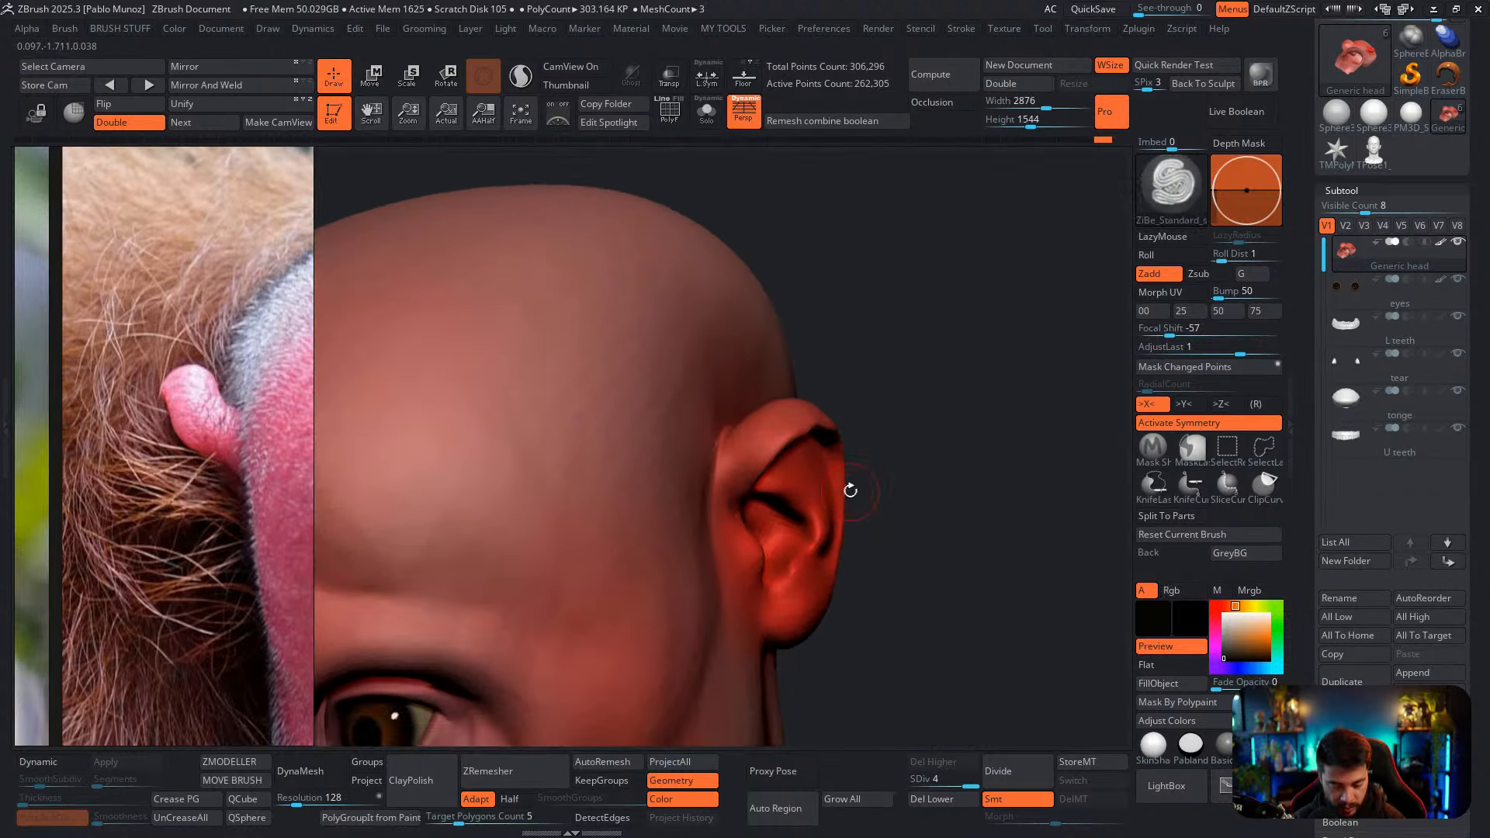
# Thicken the upper rim of the ear with the Inflat brush and smooth it
pyautogui.press('b')
pyautogui.press('i')
pyautogui.press('n')
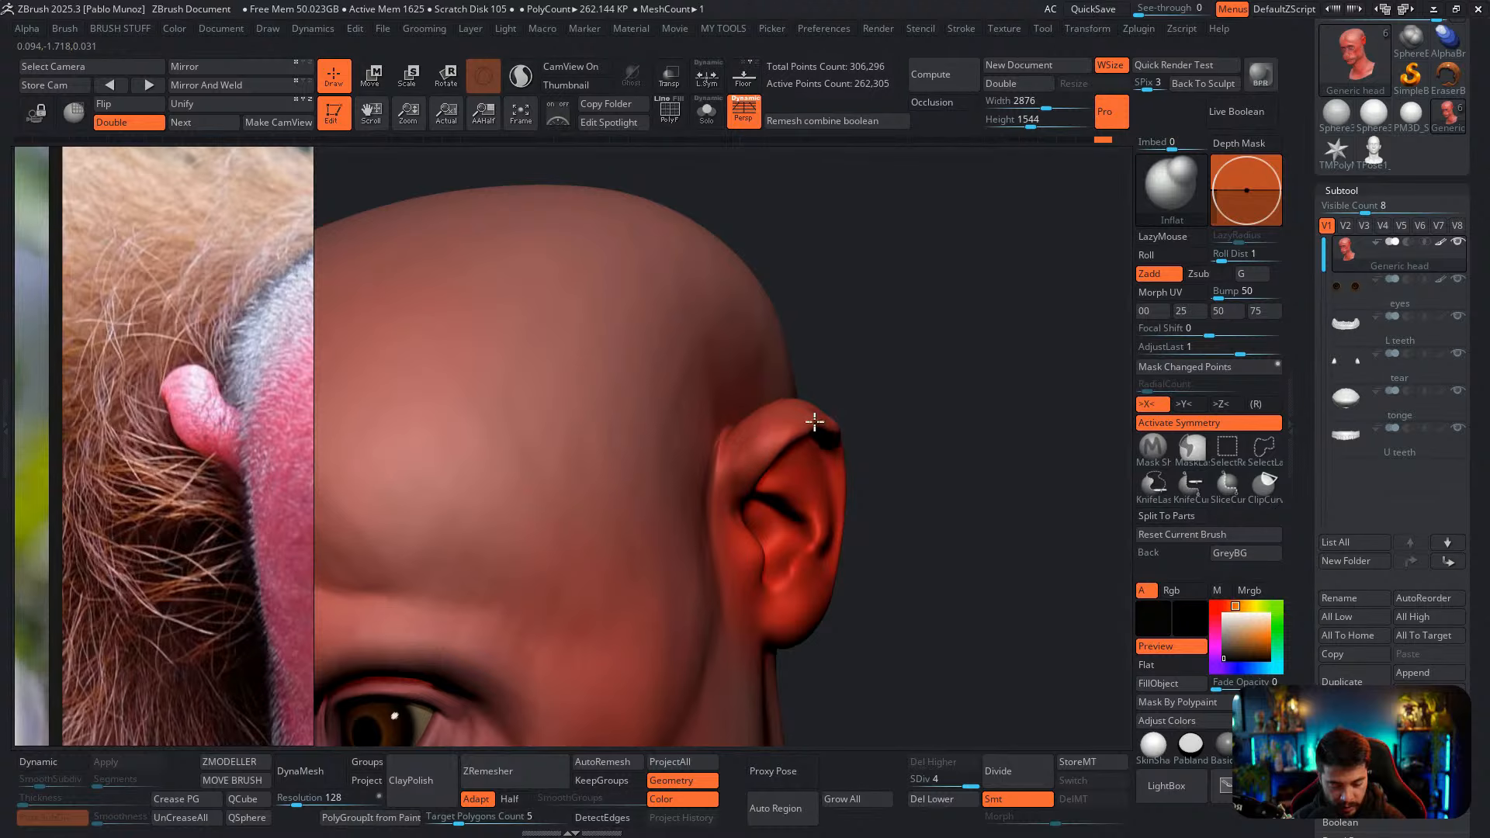
pyautogui.press('shift')
# Switch to the Move Topological brush, adjust its draw size and reshape the upper rim of the ear
pyautogui.press('b')
pyautogui.press('m')
pyautogui.press('t')
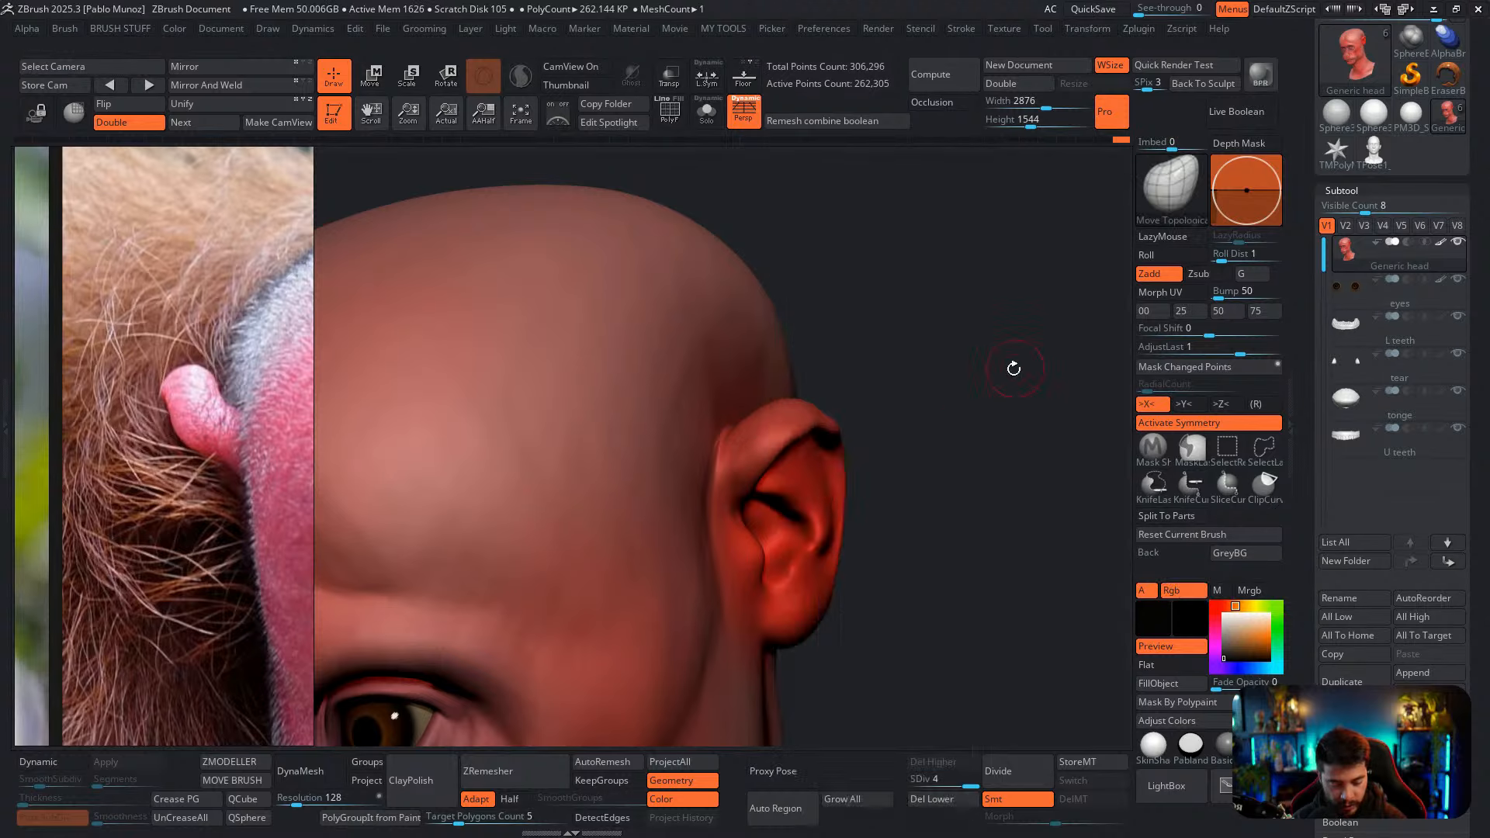
pyautogui.press('space')
pyautogui.moveTo(892, 396); pyautogui.dragTo(899, 392)
pyautogui.moveTo(899, 394); pyautogui.dragTo(894, 489, button='right')
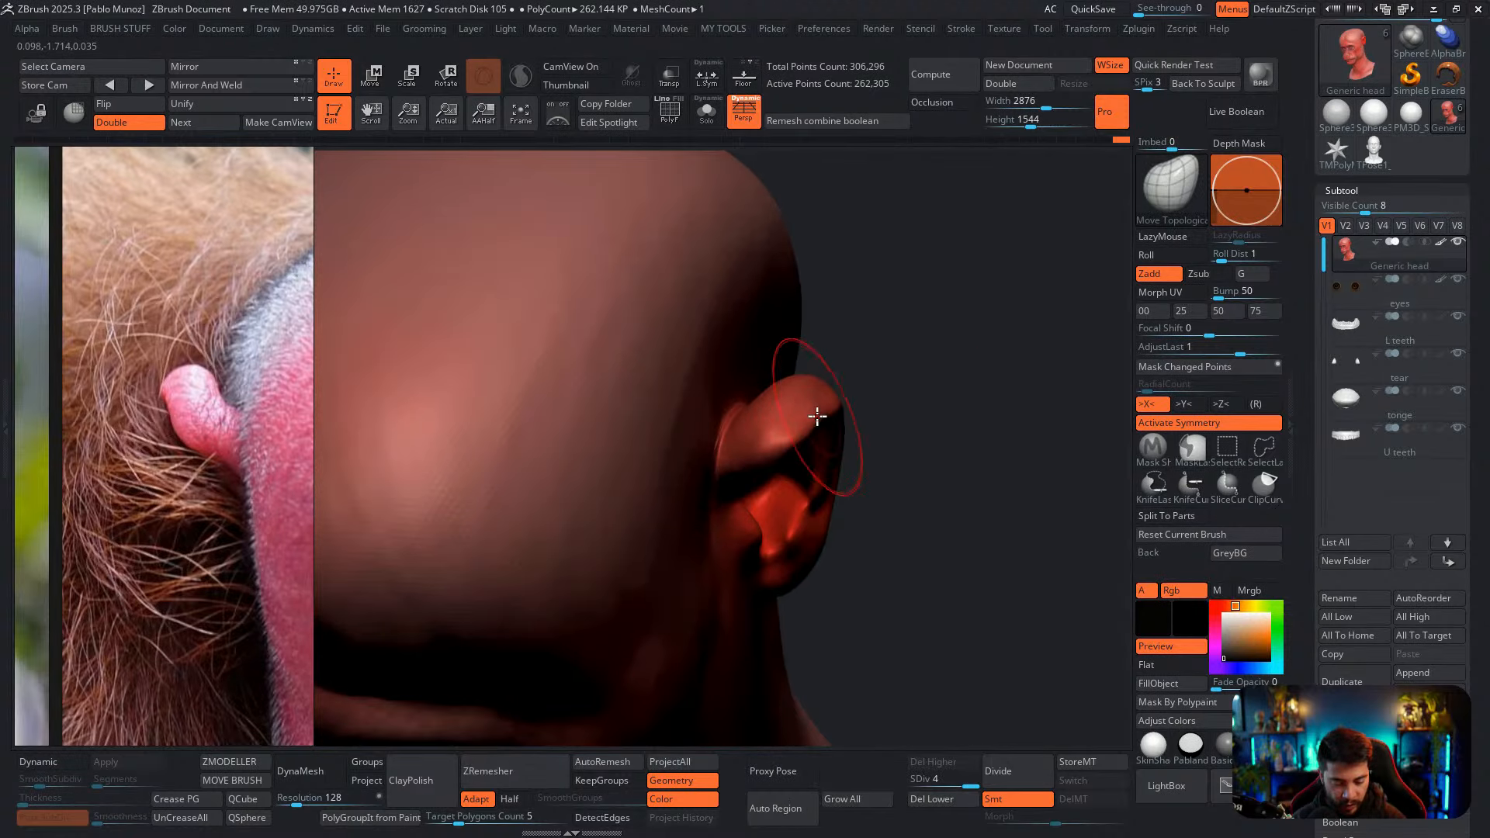
pyautogui.moveTo(818, 417)
pyautogui.mouseDown(button='right')
pyautogui.moveTo(928, 372)
pyautogui.moveTo(959, 389)
pyautogui.mouseUp(button='right')
# Turn off the polypaint display on all subtools and set the current colour to white
pyautogui.press('shift')
pyautogui.keyDown('shift'); pyautogui.click(1438, 245); pyautogui.keyUp('shift')
pyautogui.click(1223, 614)
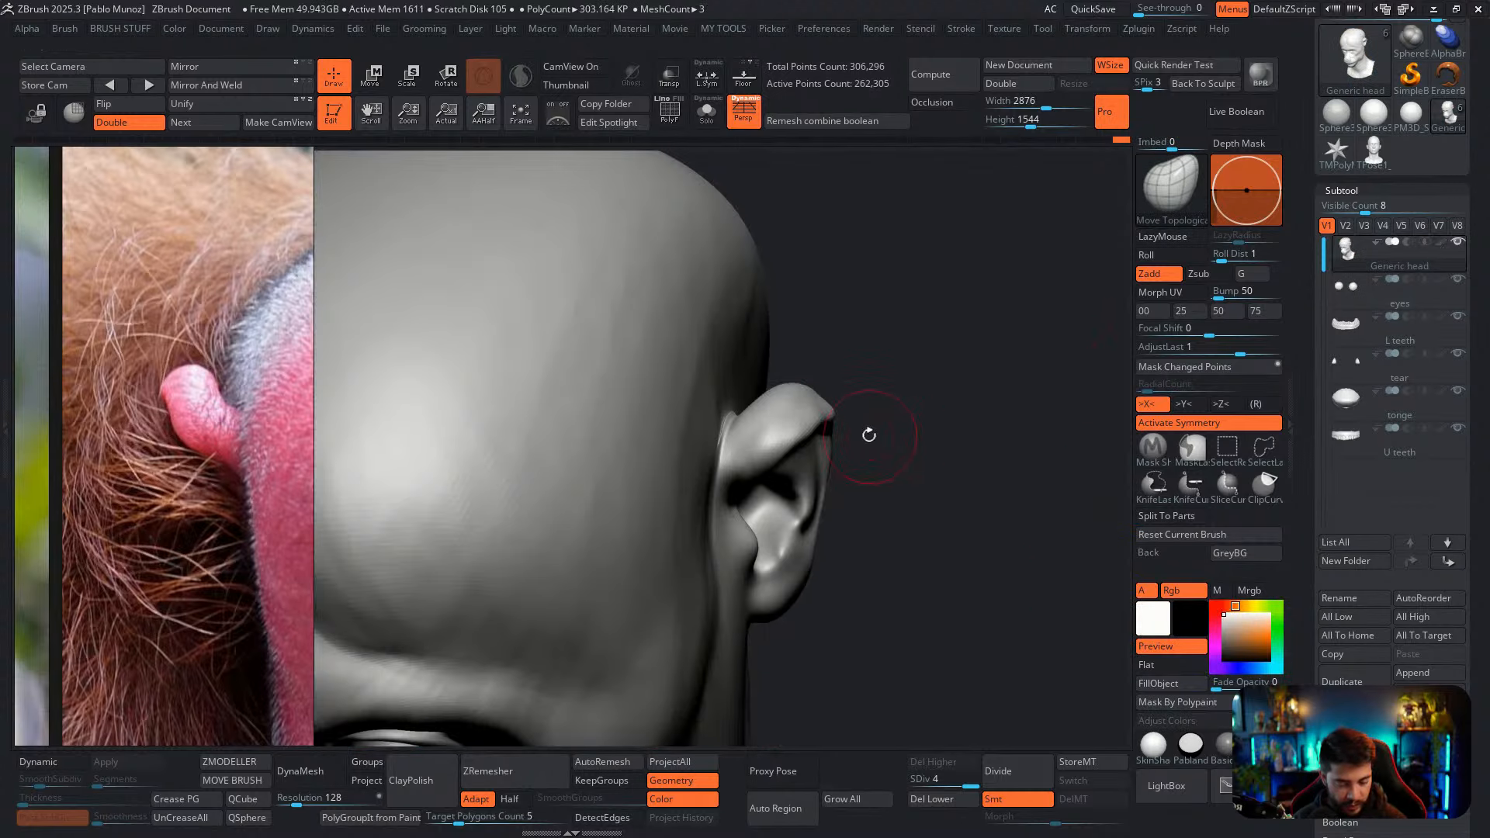
# Reshape the ear's upper fold and outer edge from the back, side and front with the Move Topological brush
pyautogui.moveTo(826, 372)
pyautogui.mouseDown(button='right')
pyautogui.moveTo(843, 412)
pyautogui.moveTo(875, 366)
pyautogui.moveTo(804, 288)
pyautogui.mouseUp(button='right')
pyautogui.press('space')
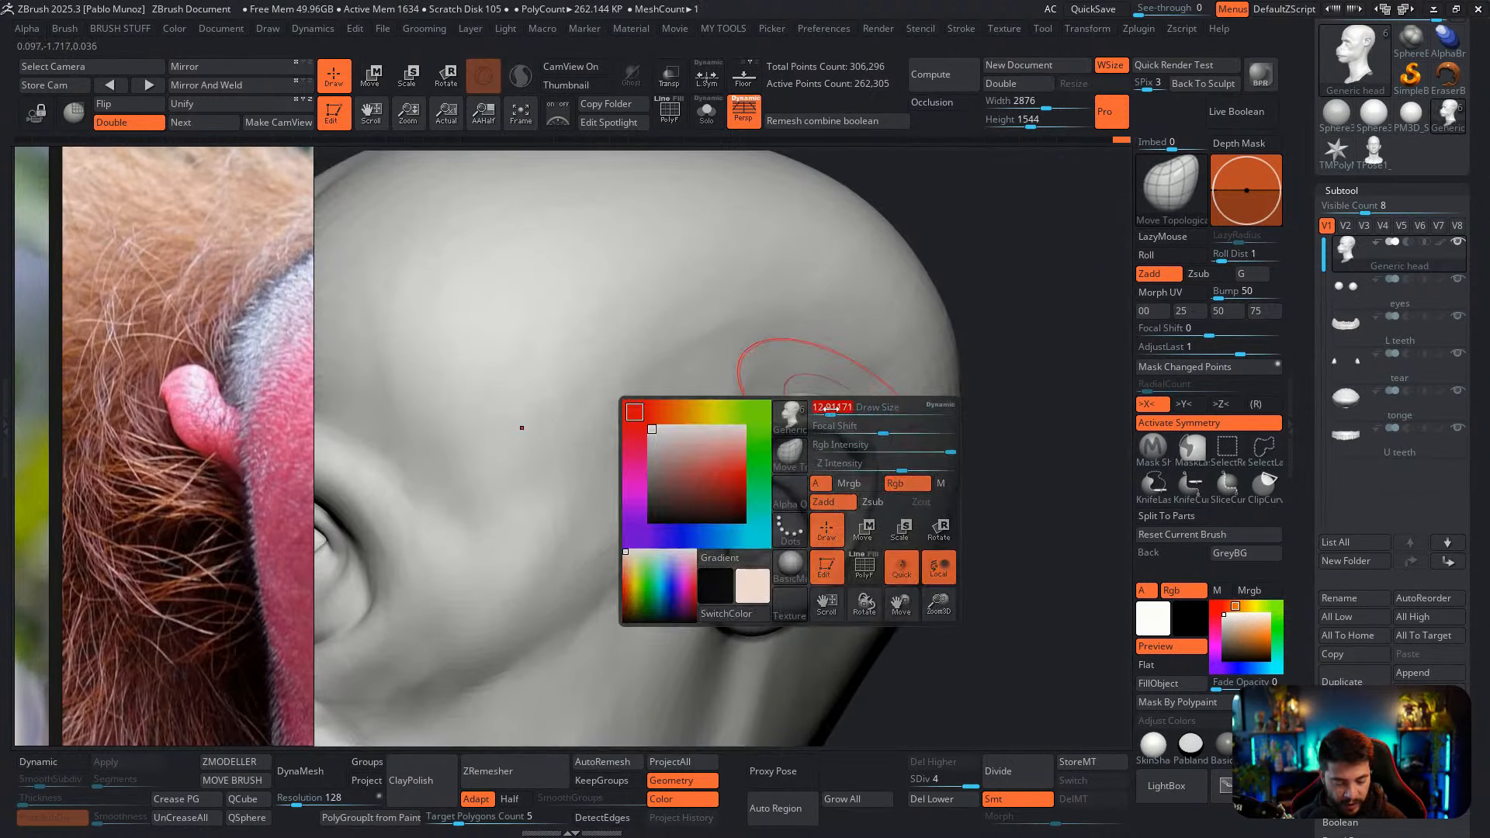
pyautogui.moveTo(734, 461); pyautogui.dragTo(722, 486)
pyautogui.moveTo(816, 371)
pyautogui.keyDown('ctrl'); pyautogui.mouseDown(button='right')
pyautogui.moveTo(808, 427)
pyautogui.moveTo(751, 469)
pyautogui.mouseUp(button='right'); pyautogui.keyUp('ctrl')
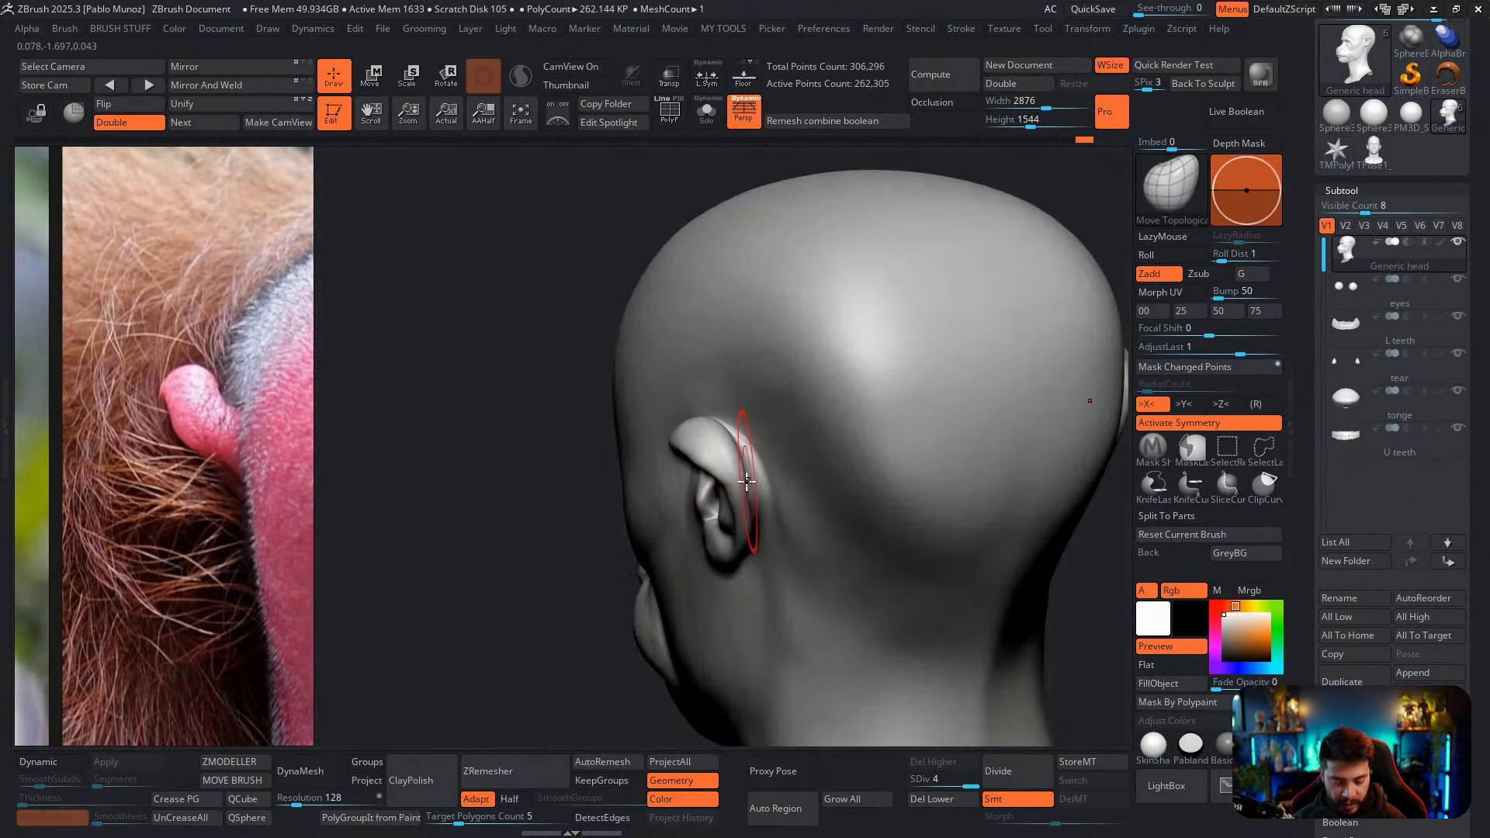
pyautogui.moveTo(743, 468); pyautogui.dragTo(823, 435, button='right')
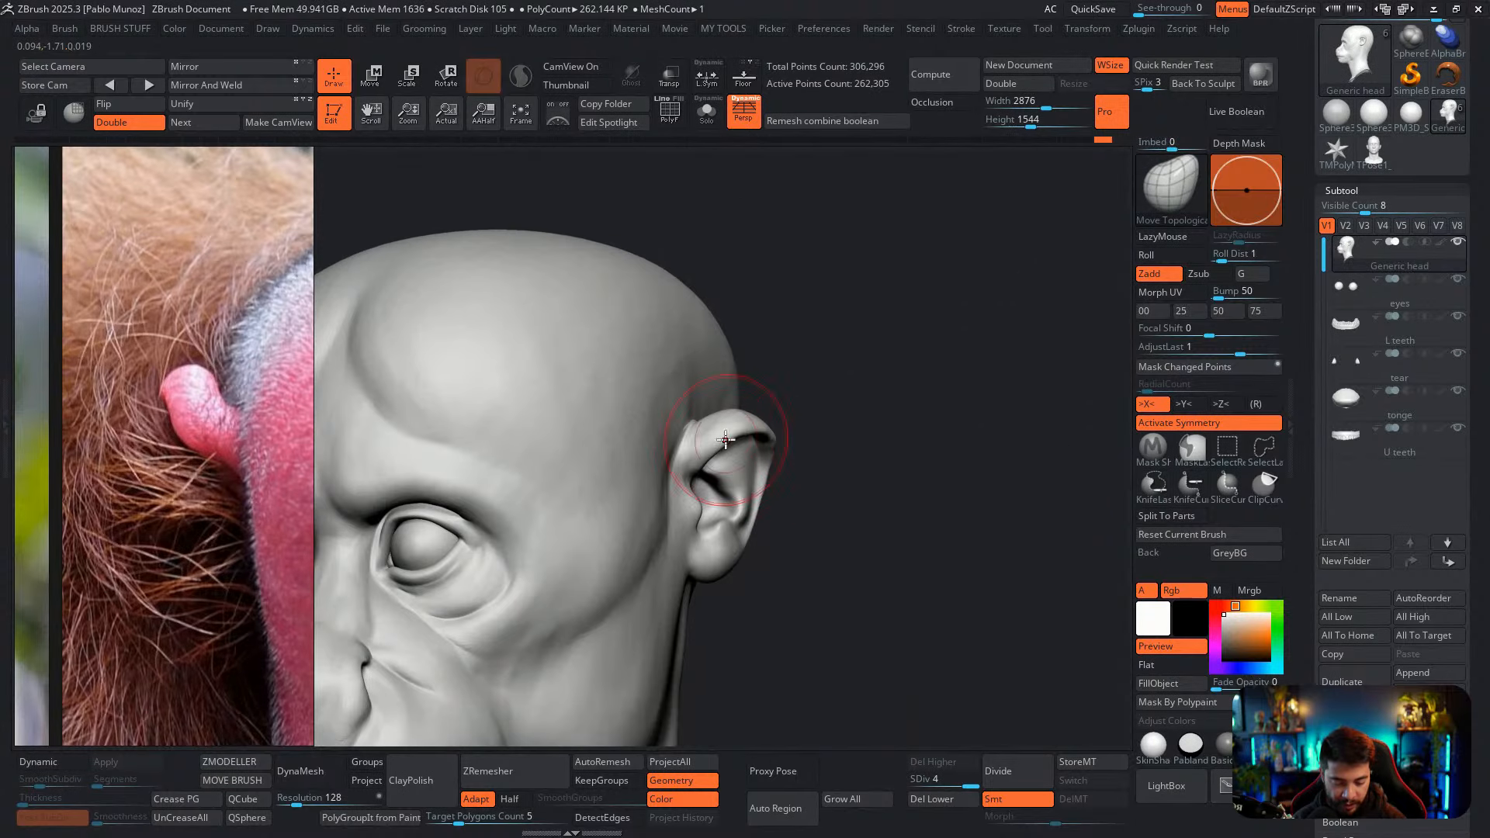
pyautogui.moveTo(724, 440); pyautogui.dragTo(838, 429, button='right')
pyautogui.moveTo(730, 453); pyautogui.dragTo(765, 432, button='right')
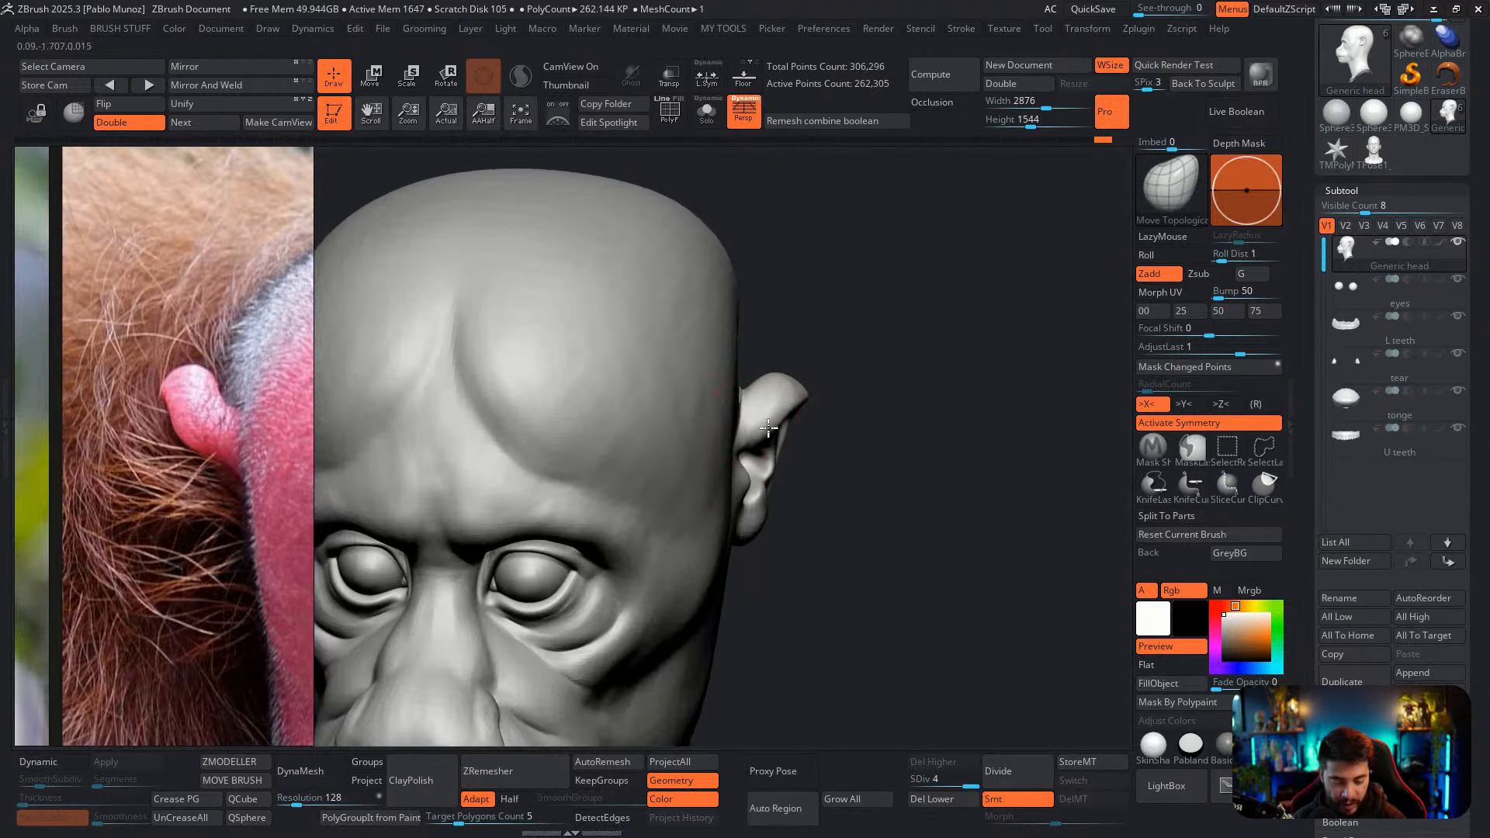
pyautogui.moveTo(788, 373)
pyautogui.mouseDown(button='right')
pyautogui.moveTo(818, 395)
pyautogui.moveTo(806, 386)
pyautogui.moveTo(855, 336)
pyautogui.moveTo(825, 383)
pyautogui.moveTo(851, 393)
pyautogui.moveTo(818, 412)
pyautogui.moveTo(780, 364)
pyautogui.mouseUp(button='right')
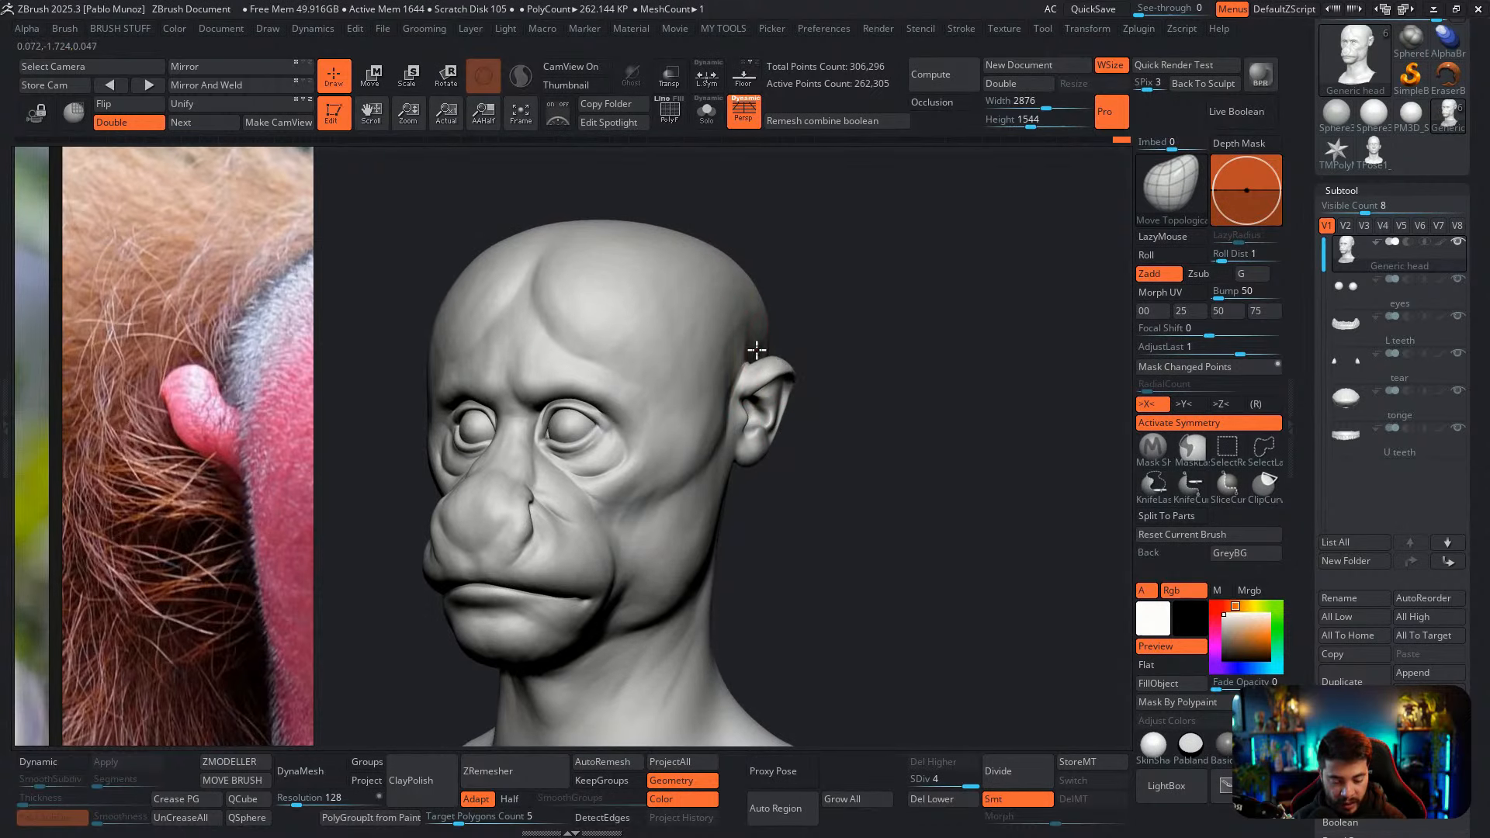
# Readjust the Move Topological draw size and refine the ears' overall shape in profile and front view
pyautogui.moveTo(751, 464)
pyautogui.mouseDown(button='right')
pyautogui.moveTo(738, 459)
pyautogui.moveTo(753, 444)
pyautogui.mouseUp(button='right')
pyautogui.press('space')
pyautogui.moveTo(753, 442); pyautogui.dragTo(739, 446)
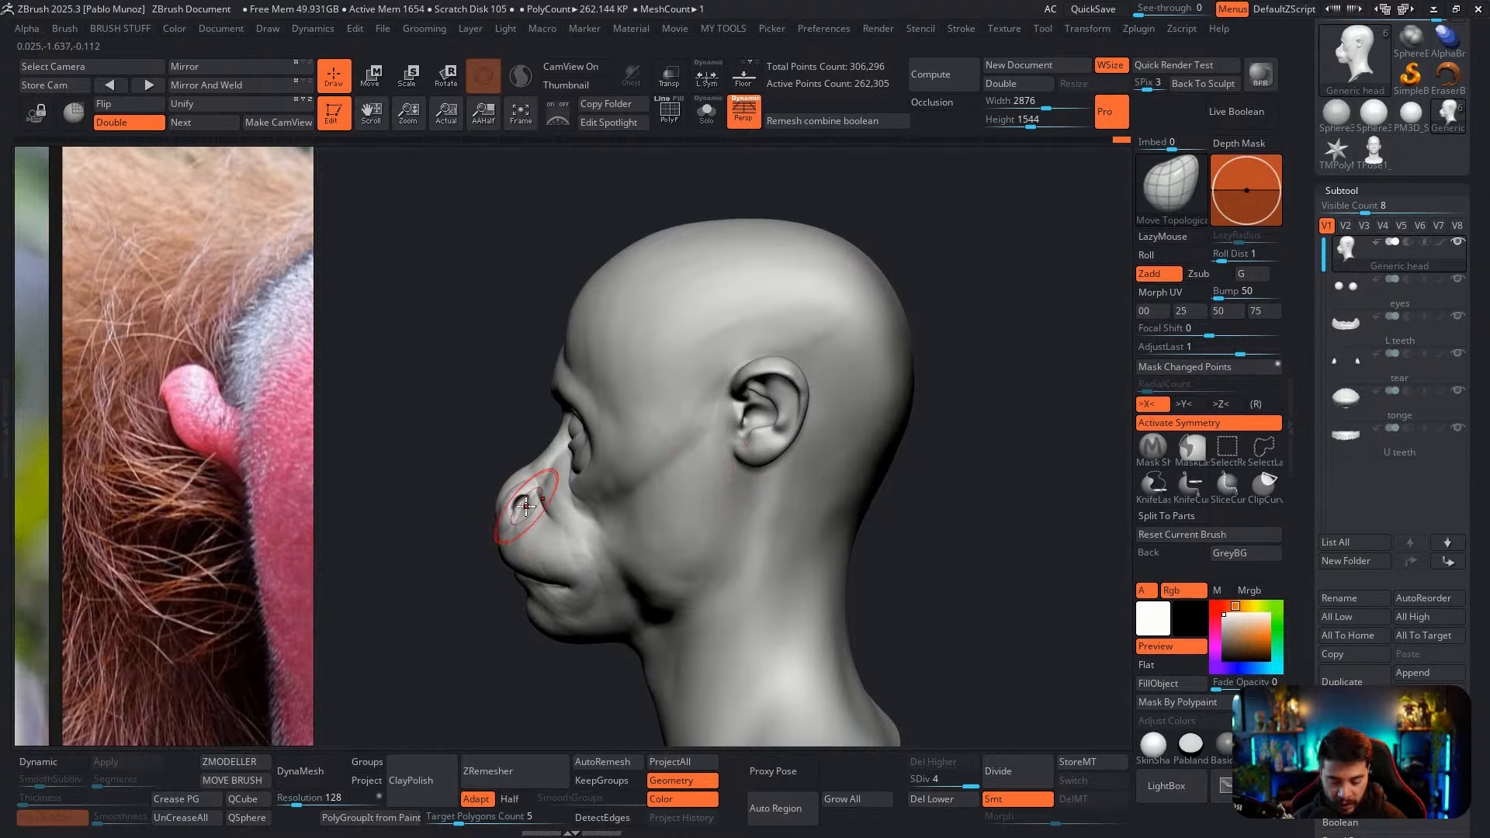
pyautogui.moveTo(533, 509); pyautogui.dragTo(570, 500, button='right')
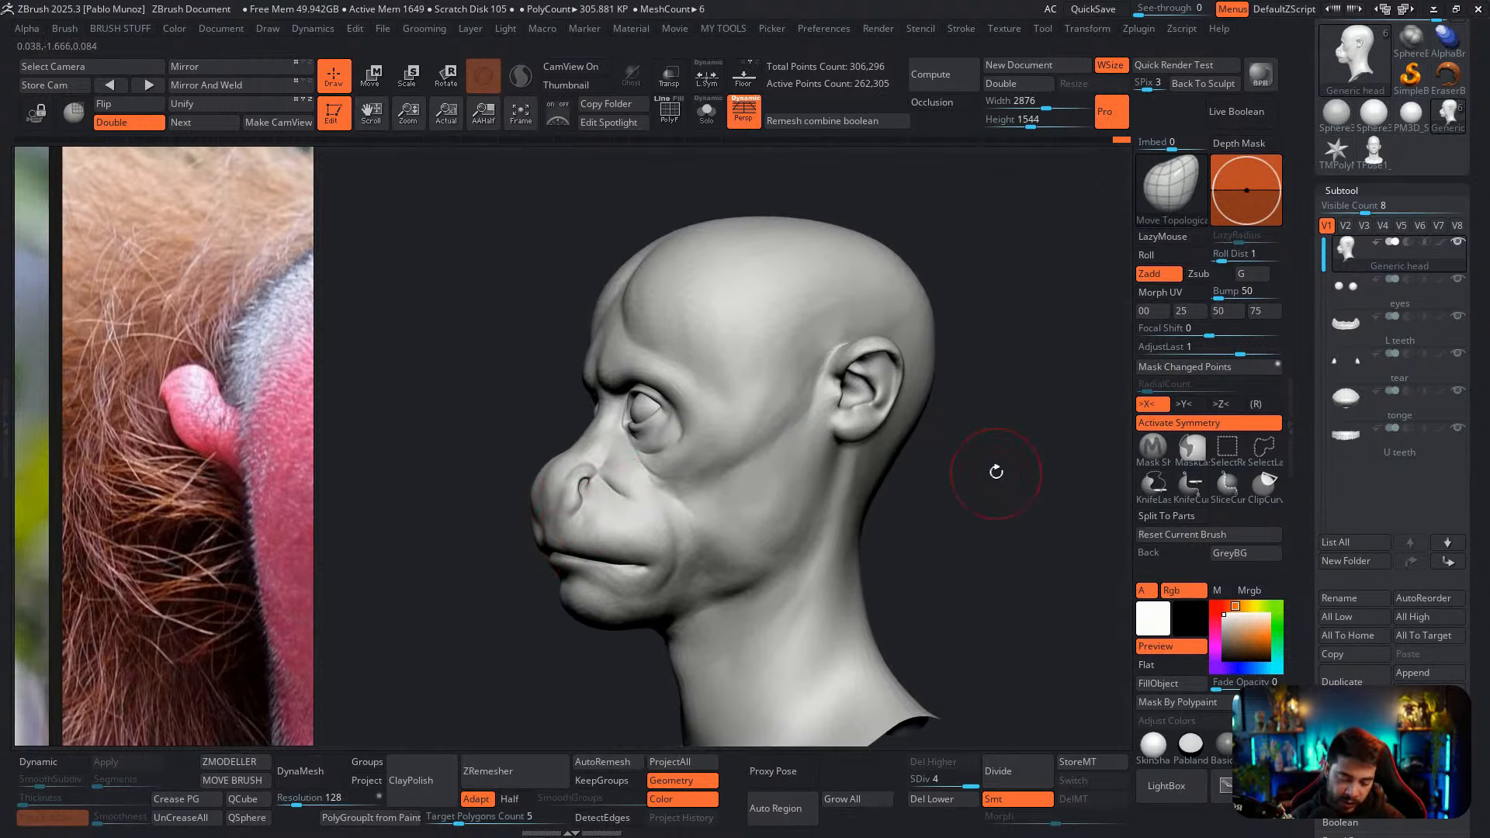
pyautogui.moveTo(930, 475)
pyautogui.mouseDown(button='right')
pyautogui.moveTo(975, 489)
pyautogui.moveTo(884, 469)
pyautogui.moveTo(841, 502)
pyautogui.moveTo(937, 471)
pyautogui.mouseUp(button='right')
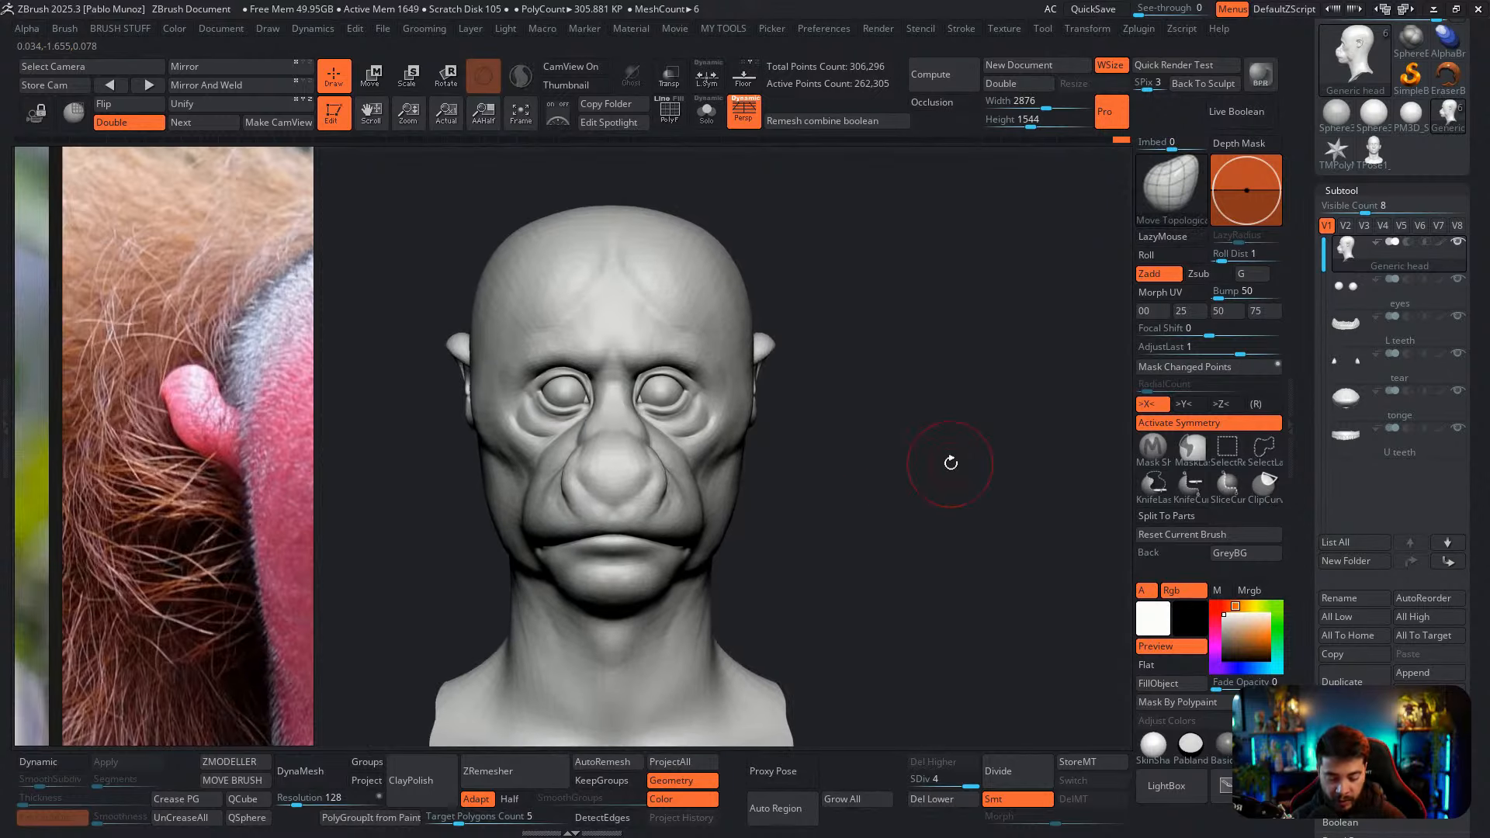
pyautogui.moveTo(855, 415)
pyautogui.mouseDown(button='right')
pyautogui.moveTo(765, 439)
pyautogui.moveTo(738, 382)
pyautogui.moveTo(676, 408)
pyautogui.mouseUp(button='right')
pyautogui.rightClick(696, 393)
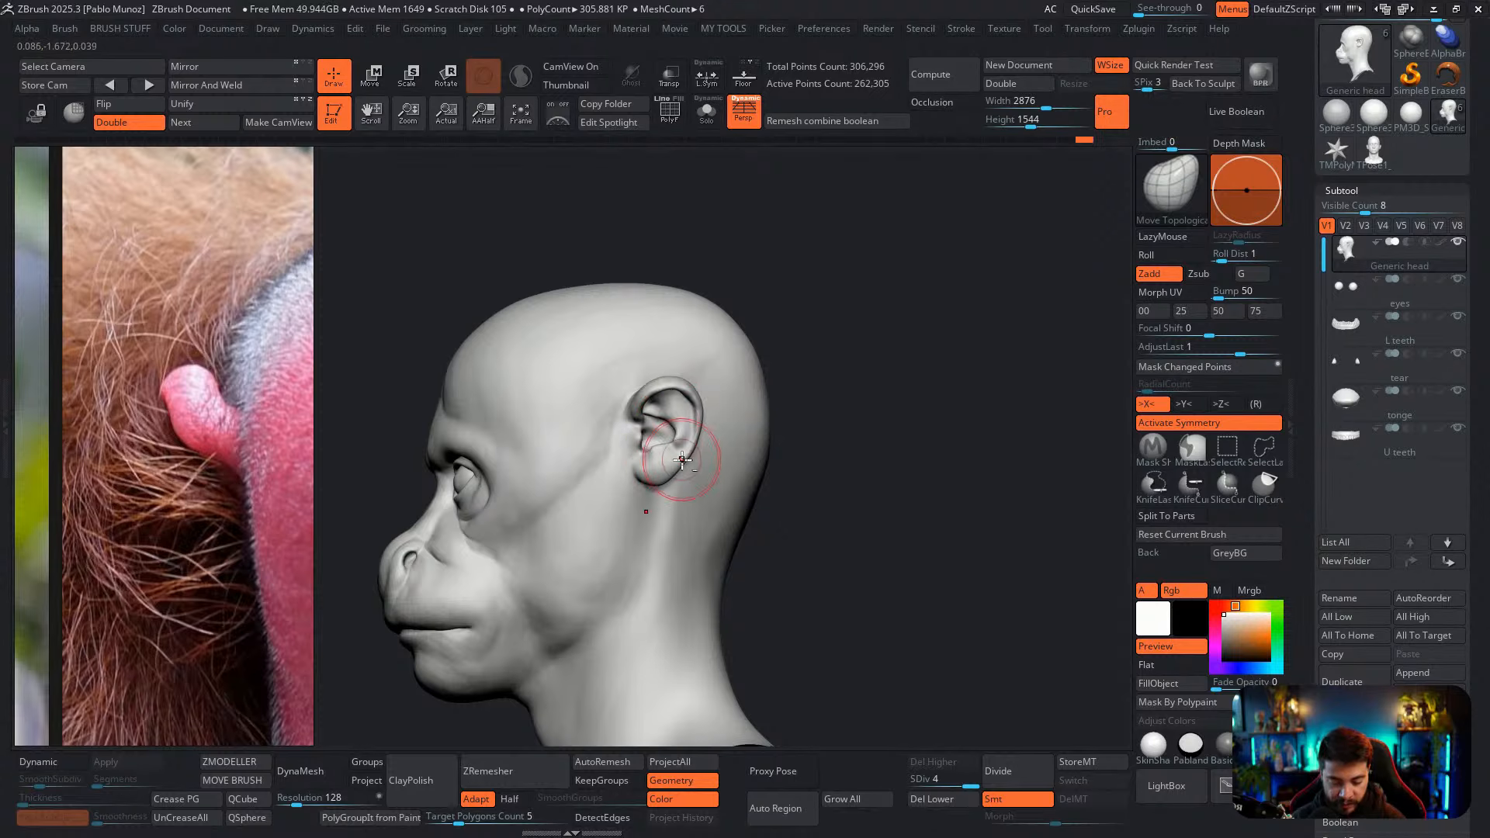
pyautogui.keyDown('shift'); pyautogui.moveTo(825, 375); pyautogui.dragTo(867, 378); pyautogui.keyUp('shift')
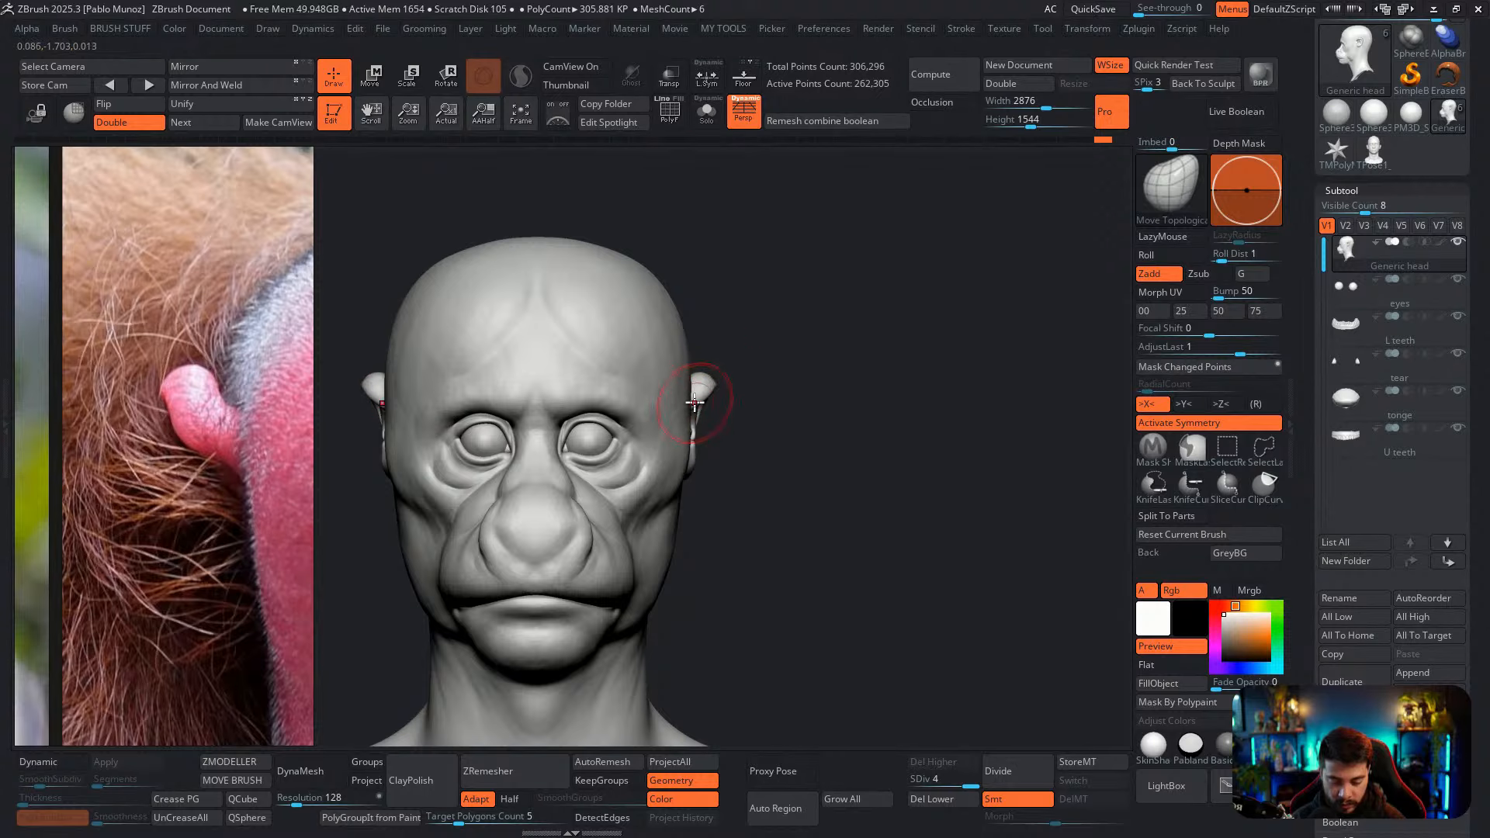
pyautogui.moveTo(697, 407); pyautogui.dragTo(659, 414, button='right')
pyautogui.keyDown('ctrl'); pyautogui.moveTo(757, 408); pyautogui.dragTo(965, 411, button='right'); pyautogui.keyUp('ctrl')
# Turn the polypaint display back on for all subtools
pyautogui.click(1440, 241)
pyautogui.keyDown('shift'); pyautogui.click(1440, 243); pyautogui.keyUp('shift')
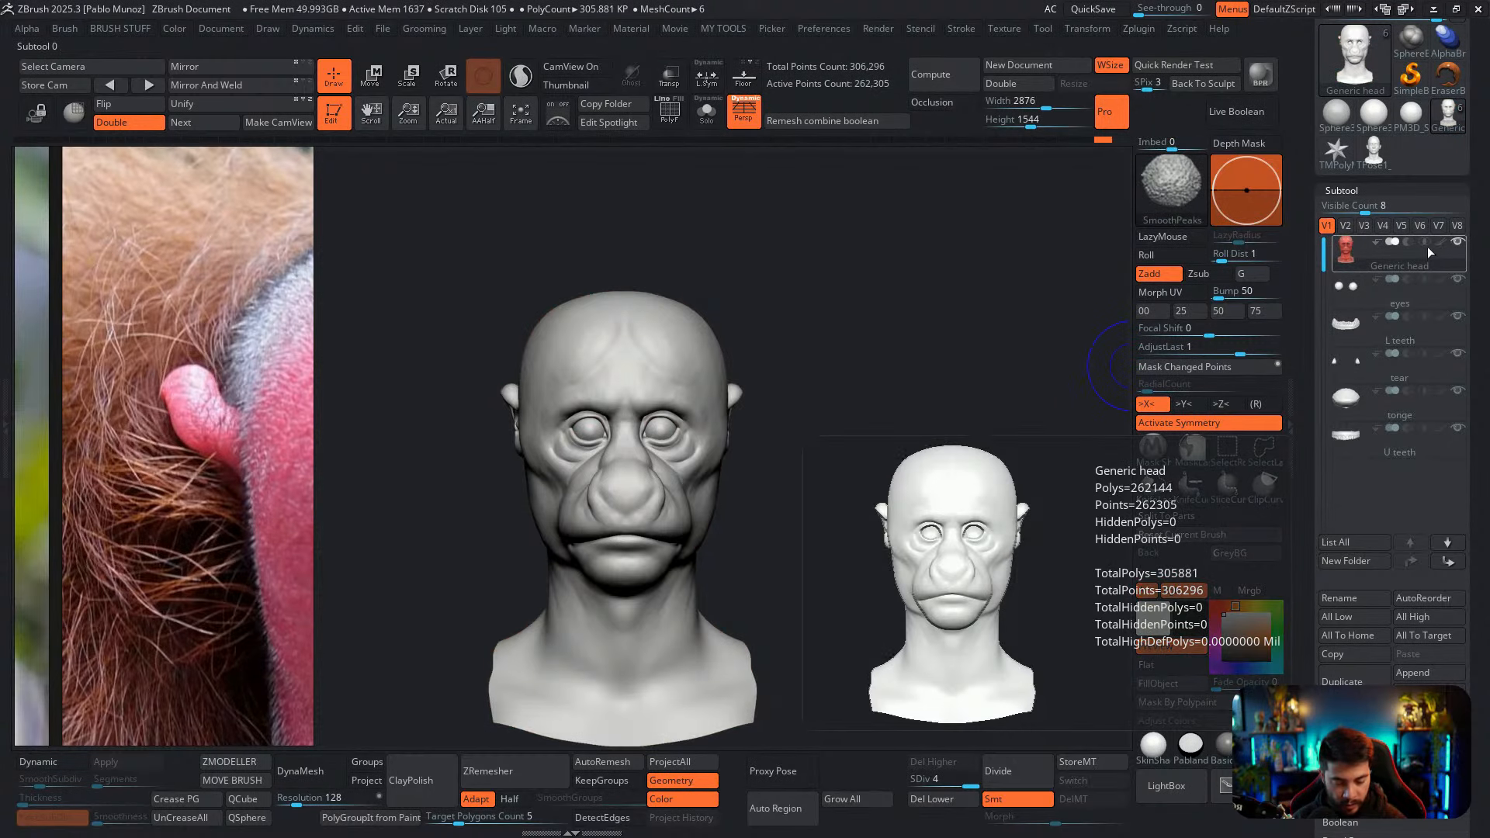
pyautogui.keyDown('shift'); pyautogui.click(1440, 242); pyautogui.keyUp('shift')
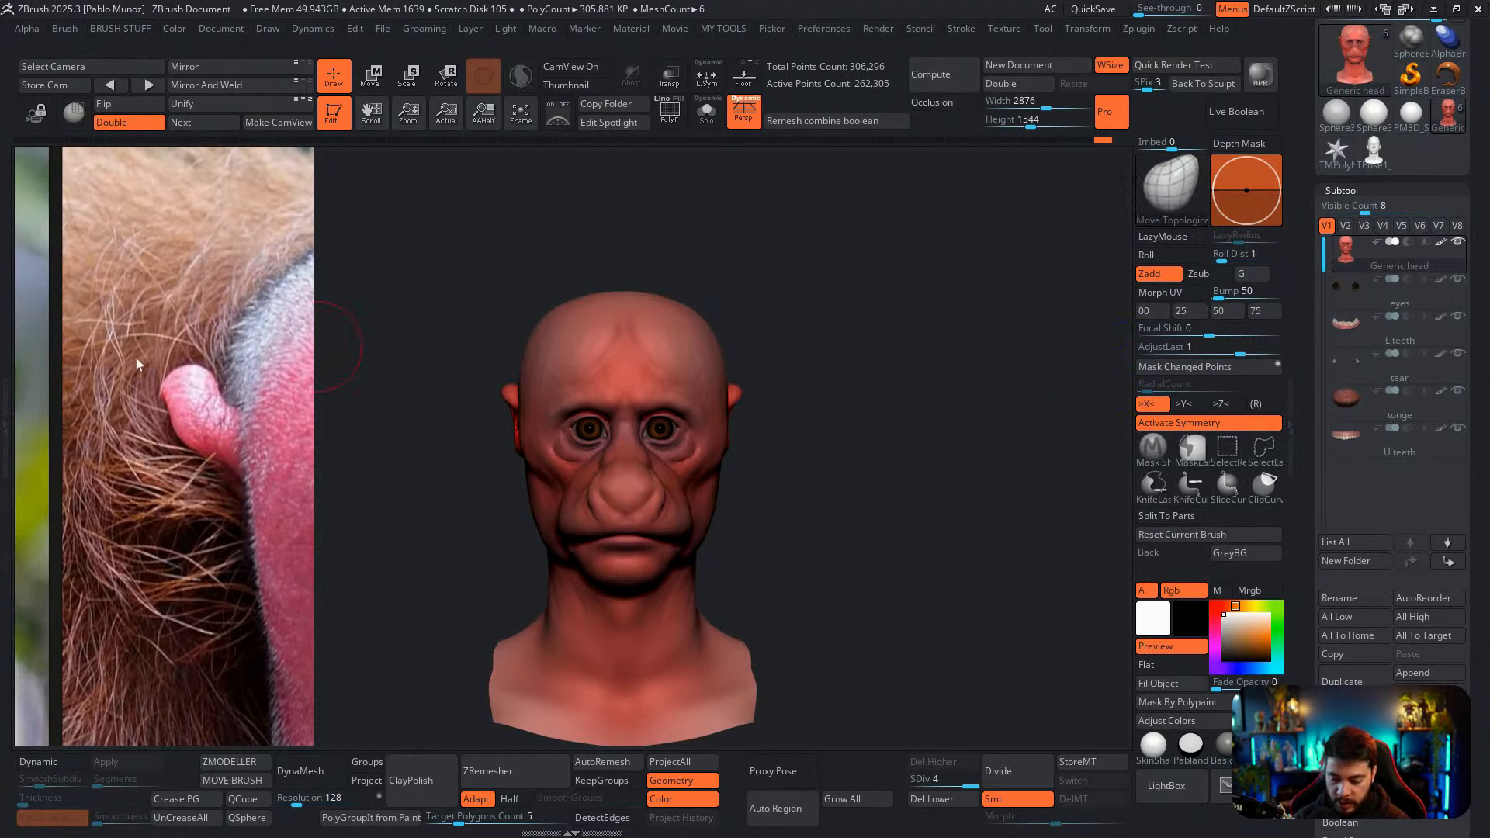
# Frame the frontal uakari reference photo and compare its face with the head in front view
pyautogui.scroll(-6, 174, 353)
pyautogui.moveTo(258, 326); pyautogui.dragTo(293, 292, button='middle')
pyautogui.scroll(-2, 237, 423)
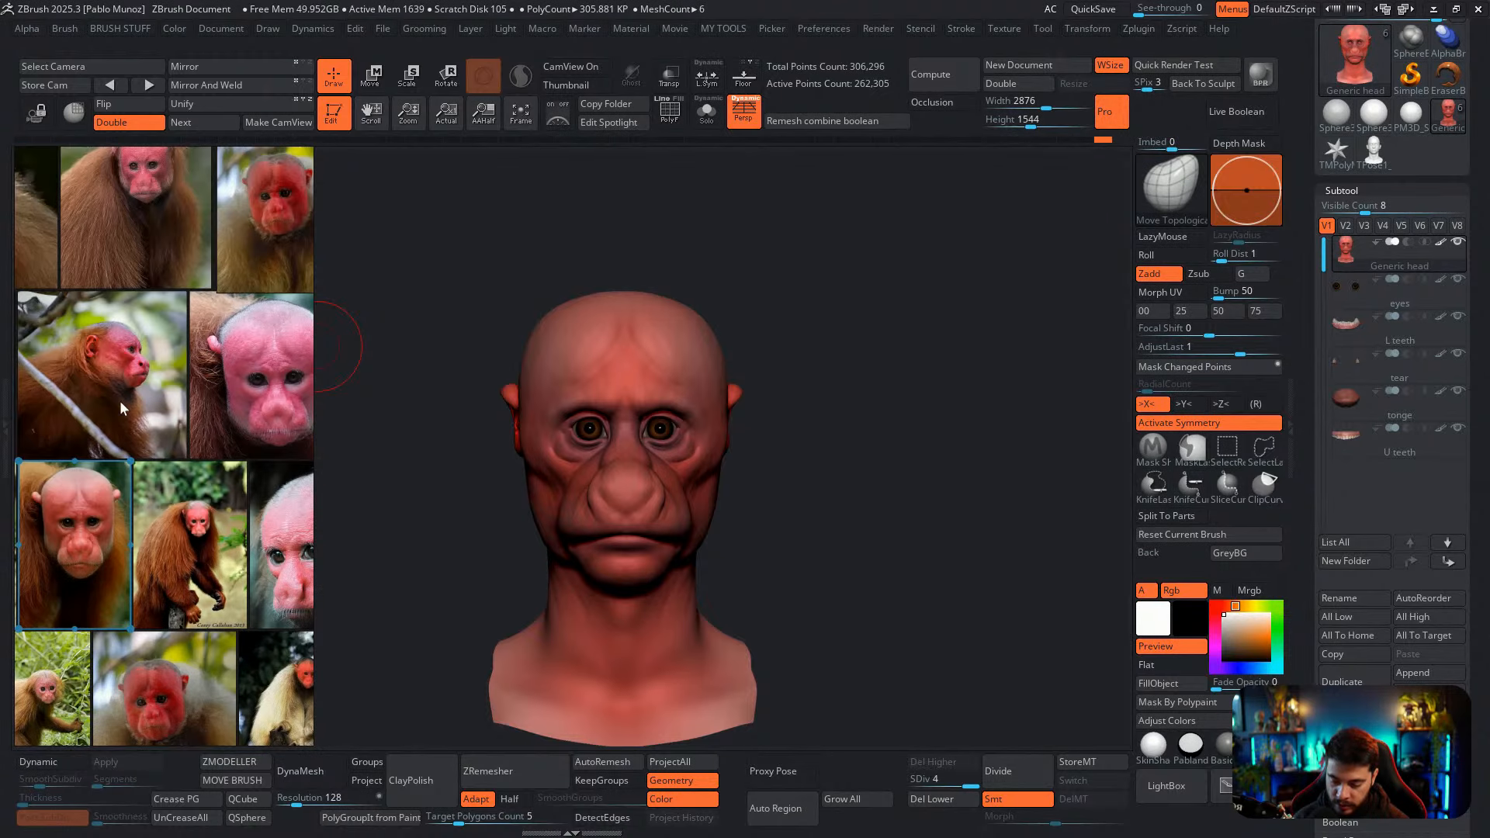
pyautogui.moveTo(116, 431); pyautogui.dragTo(158, 360, button='middle')
pyautogui.scroll(5, 101, 448)
pyautogui.moveTo(105, 451); pyautogui.dragTo(128, 400, button='middle')
pyautogui.moveTo(731, 289); pyautogui.dragTo(774, 331)
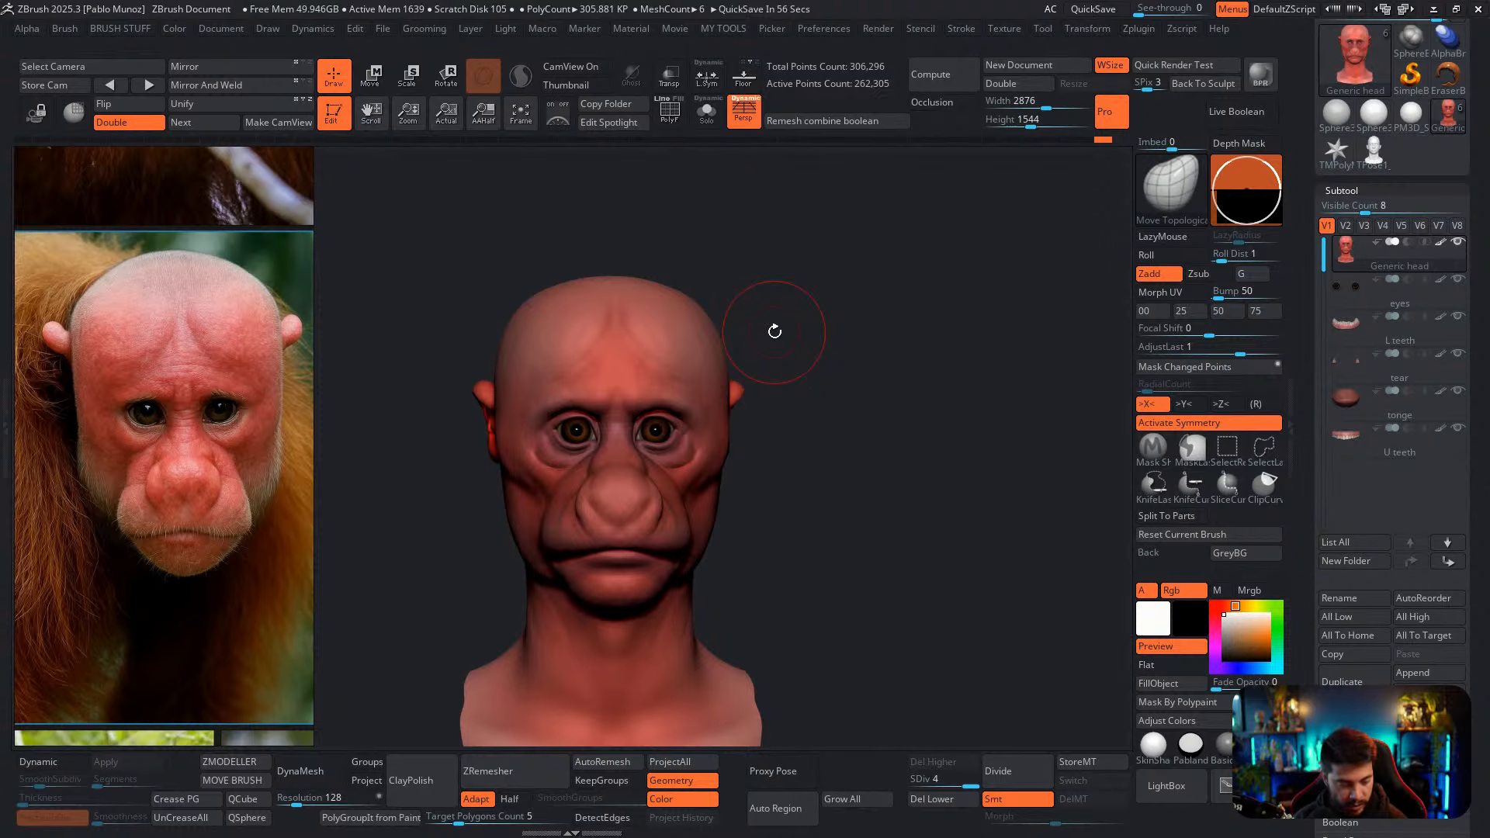
# Make the eyes the active subtool and darken the outer parts of the eyeballs near-black with the soft polypaint brush
pyautogui.click(1362, 293)
pyautogui.press('b')
pyautogui.click(1020, 627)
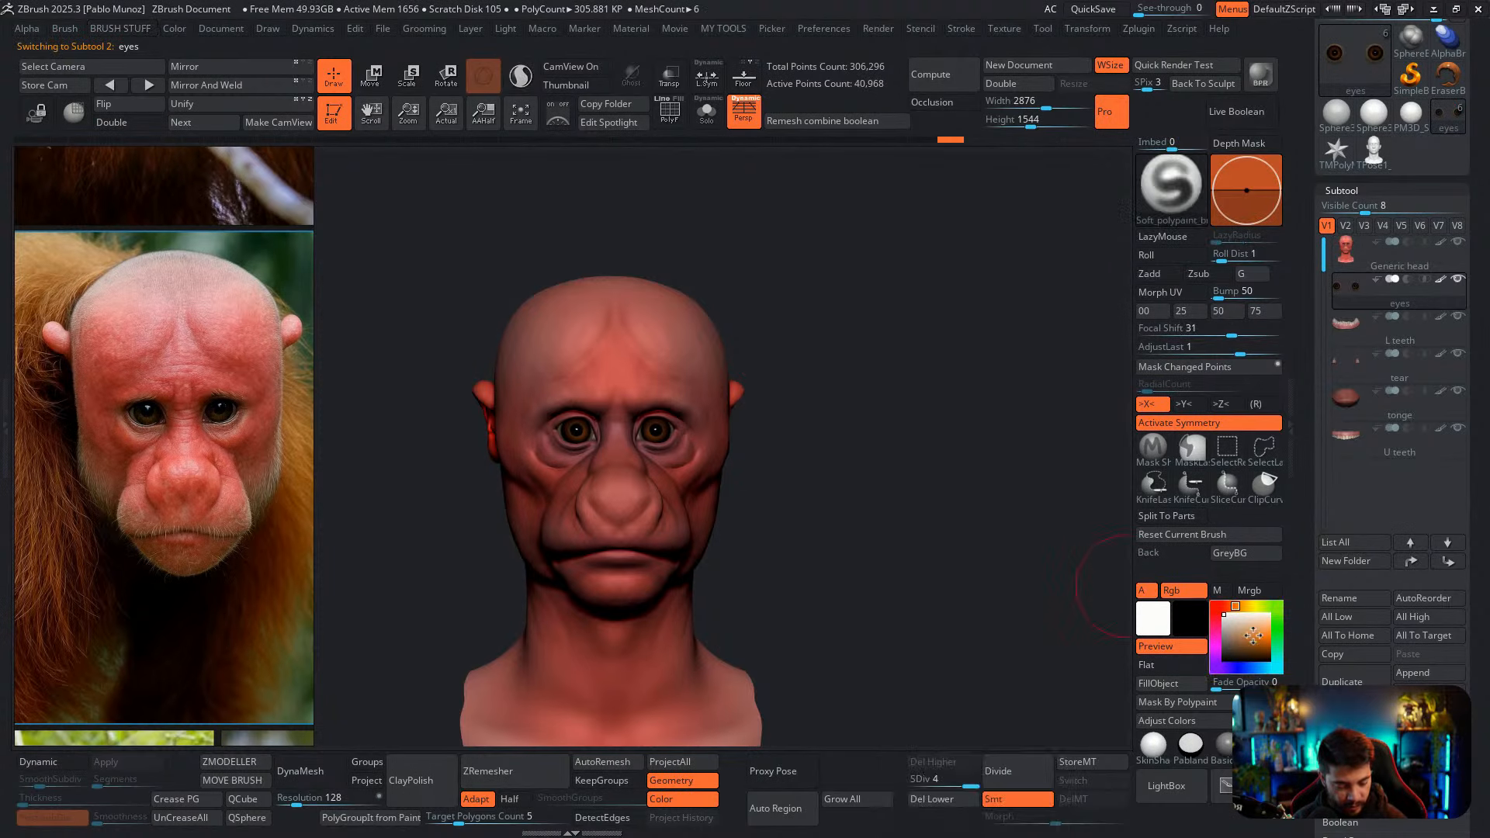
pyautogui.click(1224, 656)
pyautogui.moveTo(947, 539)
pyautogui.keyDown('alt'); pyautogui.mouseDown()
pyautogui.moveTo(655, 492)
pyautogui.moveTo(655, 512)
pyautogui.mouseUp(); pyautogui.keyUp('alt')
pyautogui.press('space')
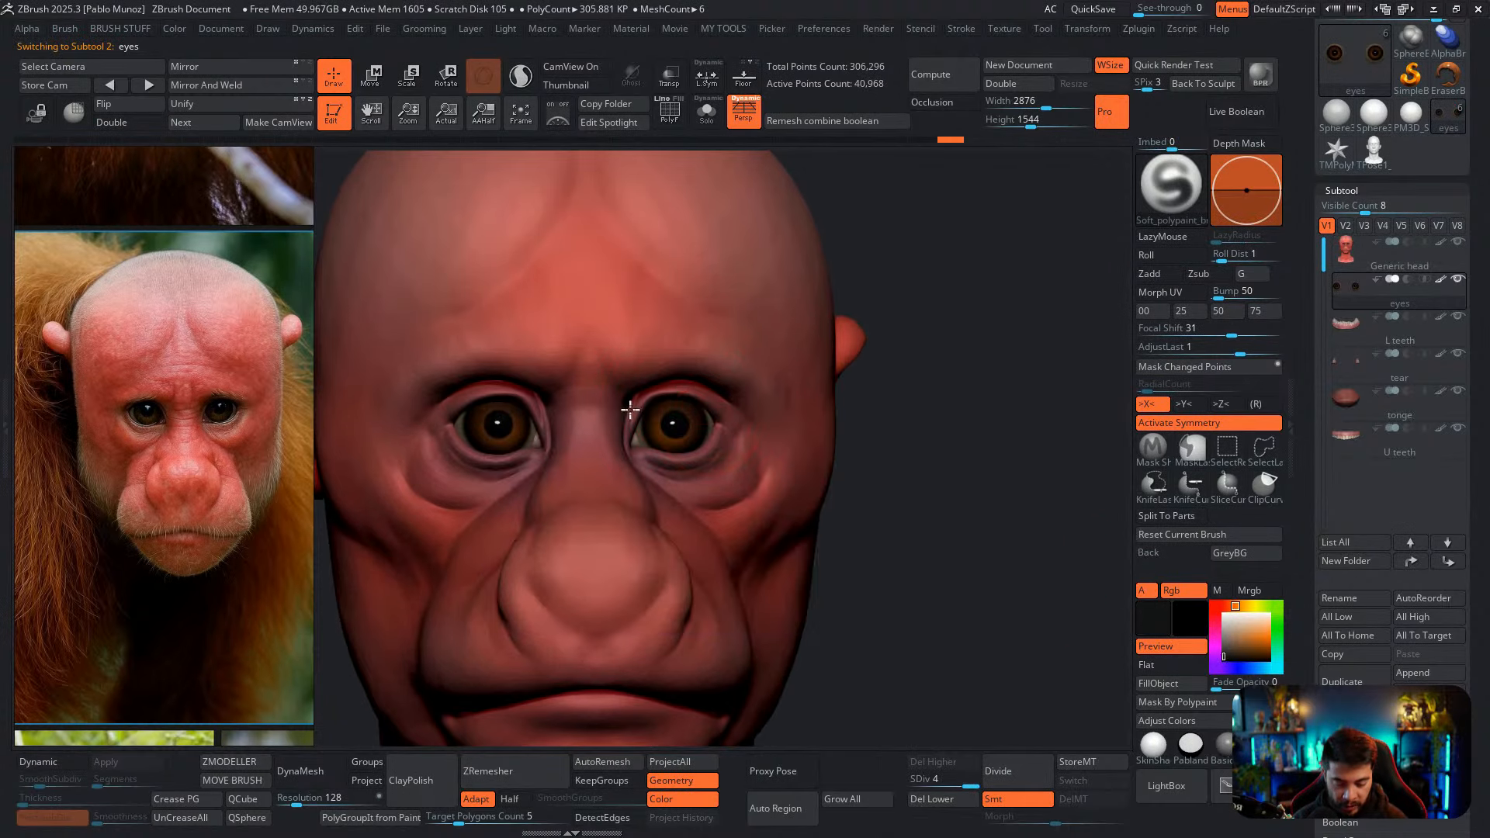
pyautogui.press('space')
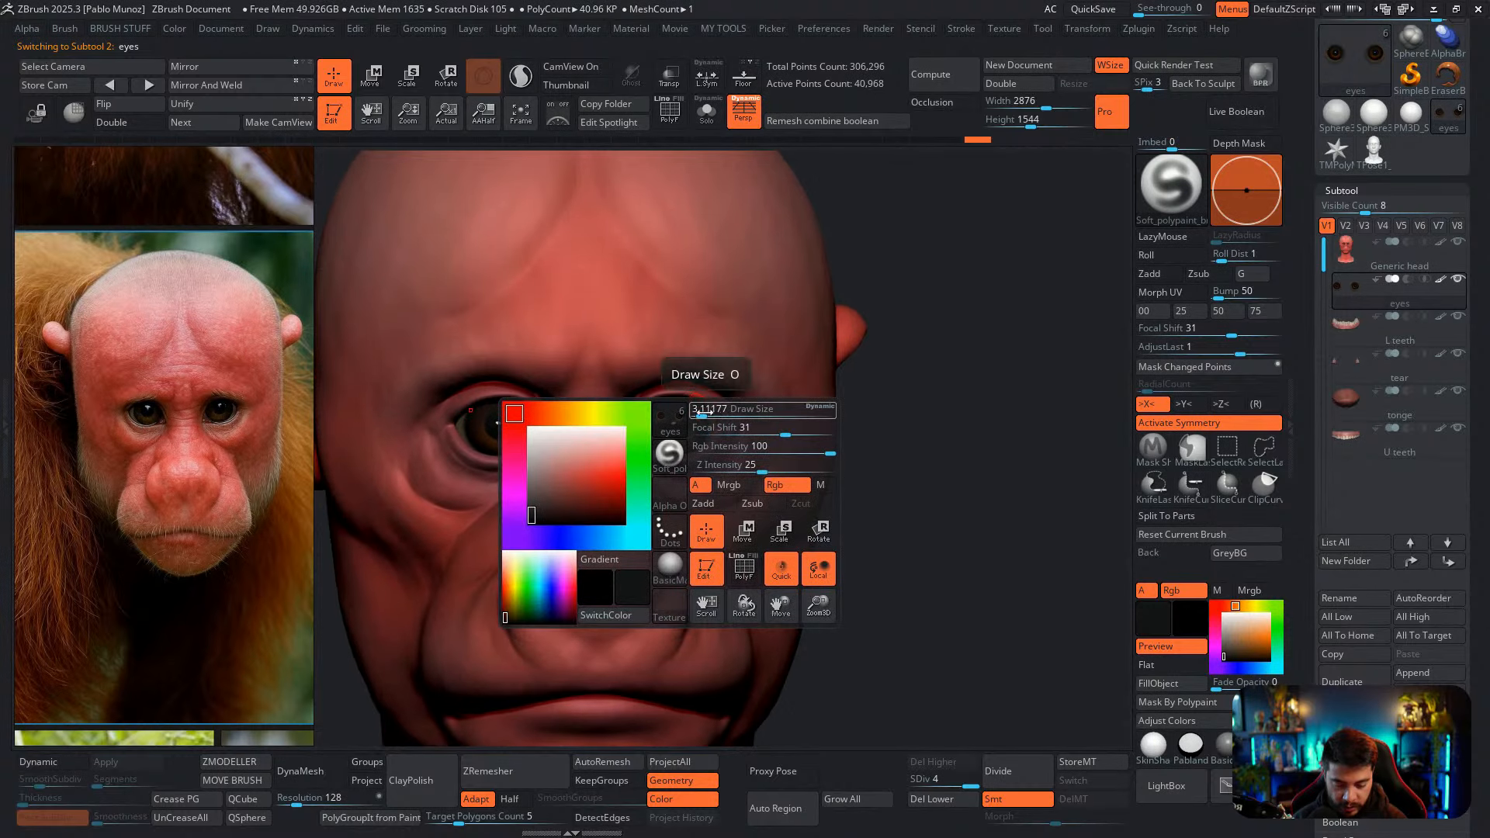
pyautogui.press('space')
pyautogui.hotkey('ctrl', 'z')
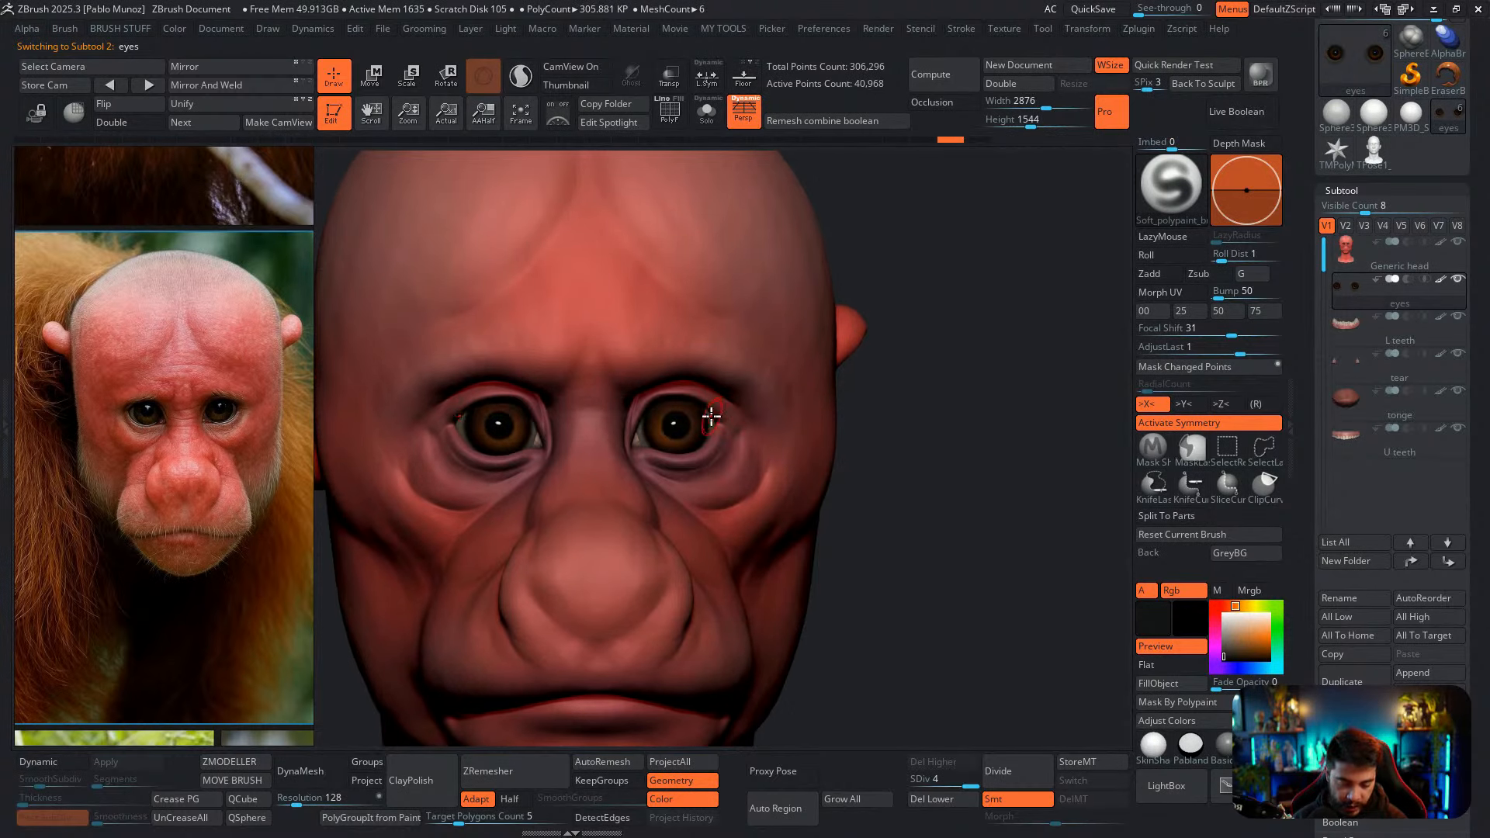
pyautogui.moveTo(650, 406); pyautogui.dragTo(634, 442)
# Make the tear subtool active, sample its colour and fill it with a dark reddish brown
pyautogui.keyDown('alt'); pyautogui.click(633, 441); pyautogui.keyUp('alt')
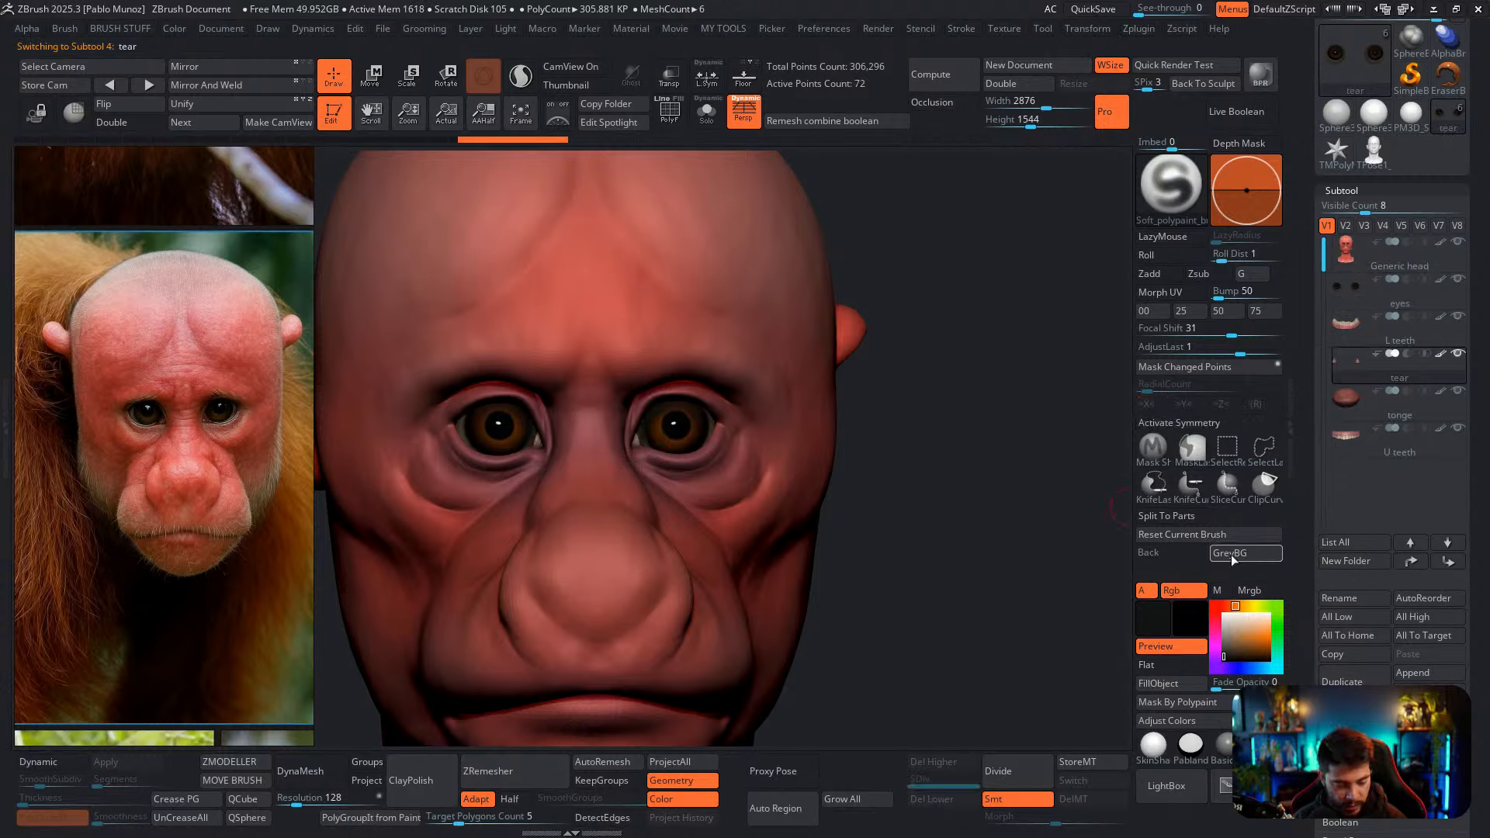
pyautogui.press('c')
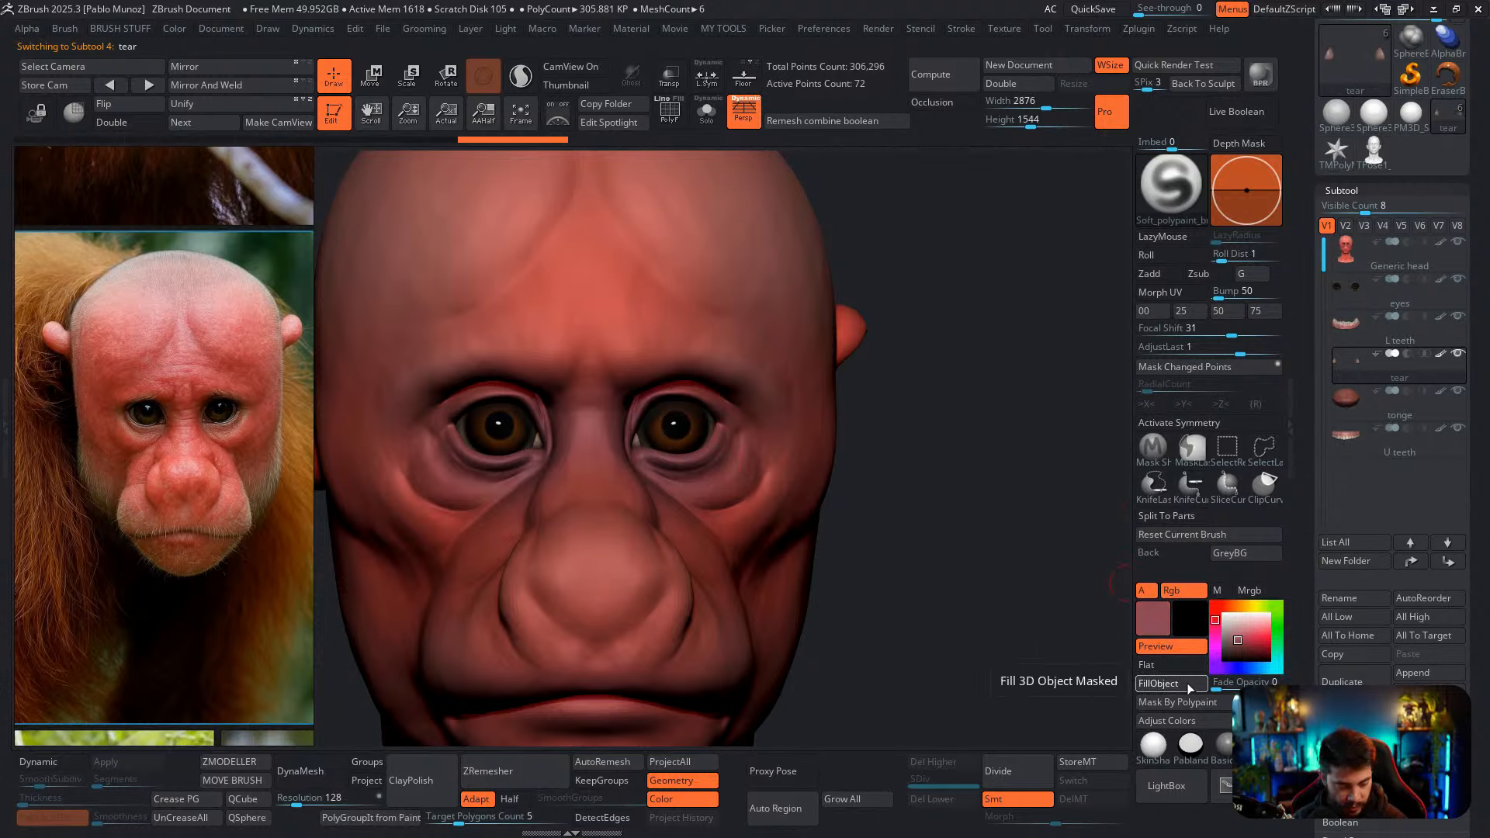
pyautogui.click(1242, 647)
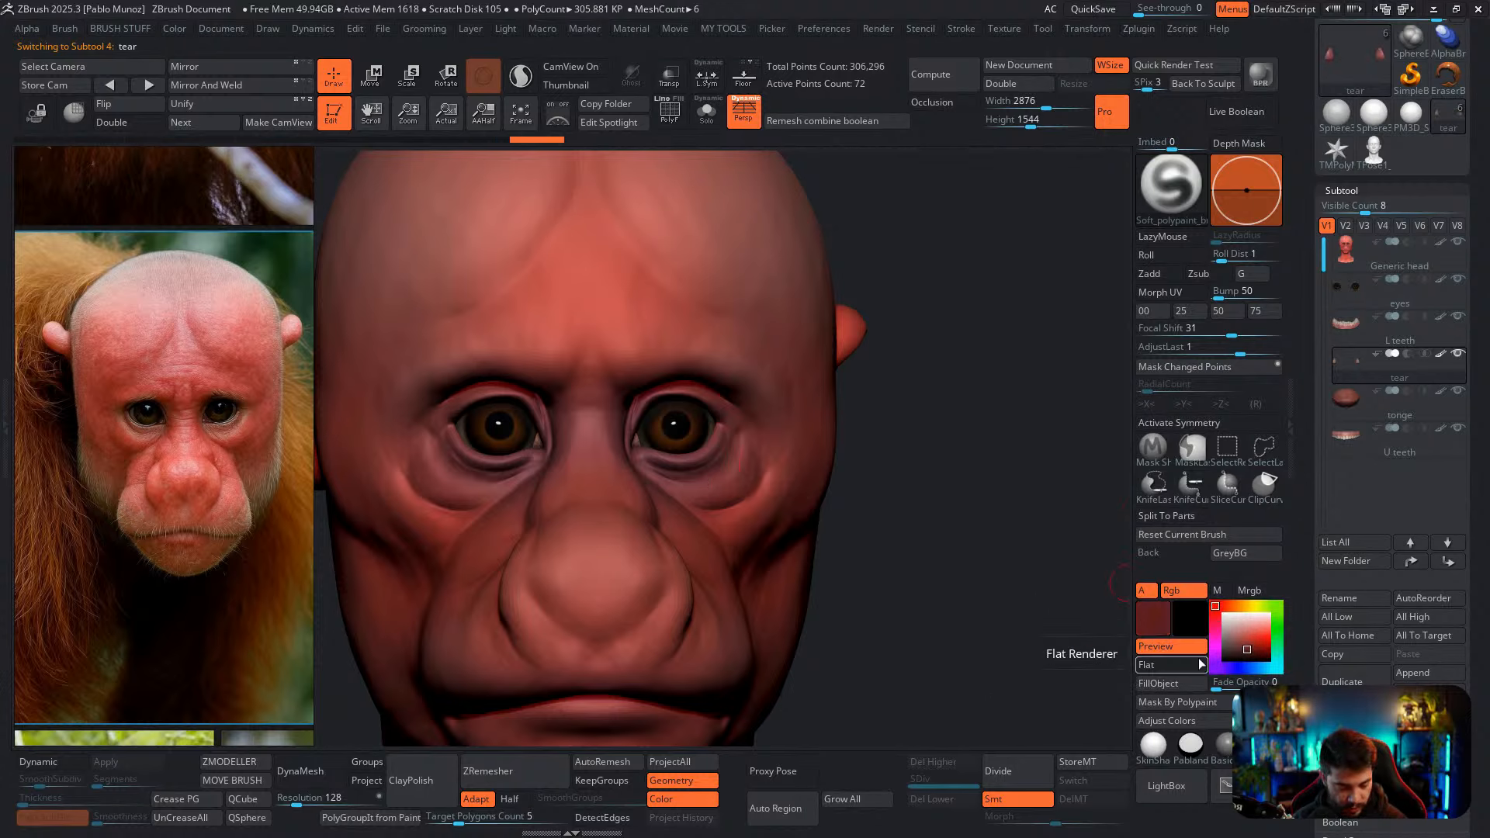
pyautogui.click(1193, 683)
pyautogui.click(1250, 656)
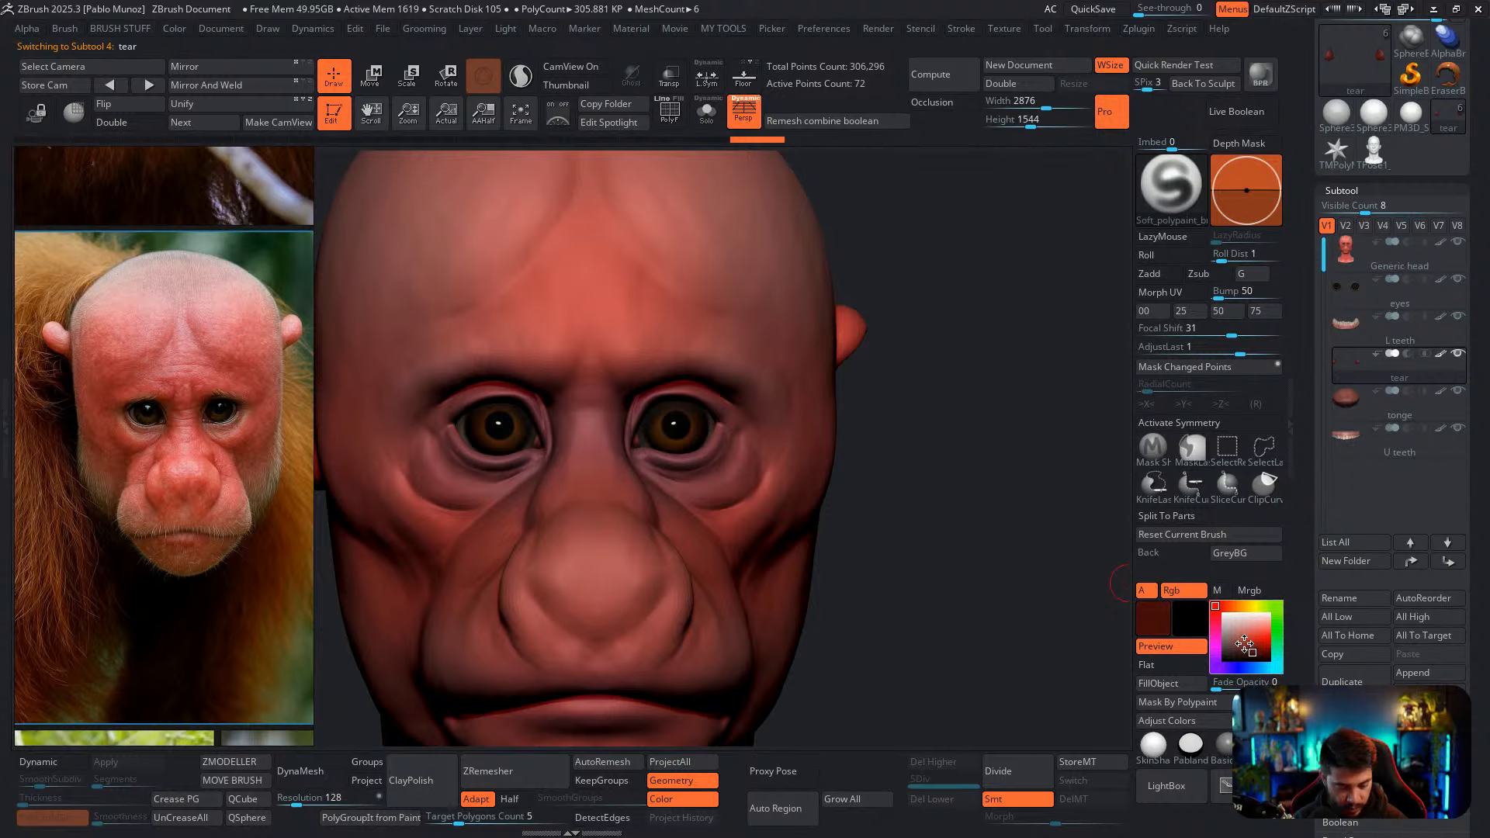
pyautogui.click(1242, 651)
pyautogui.click(1240, 653)
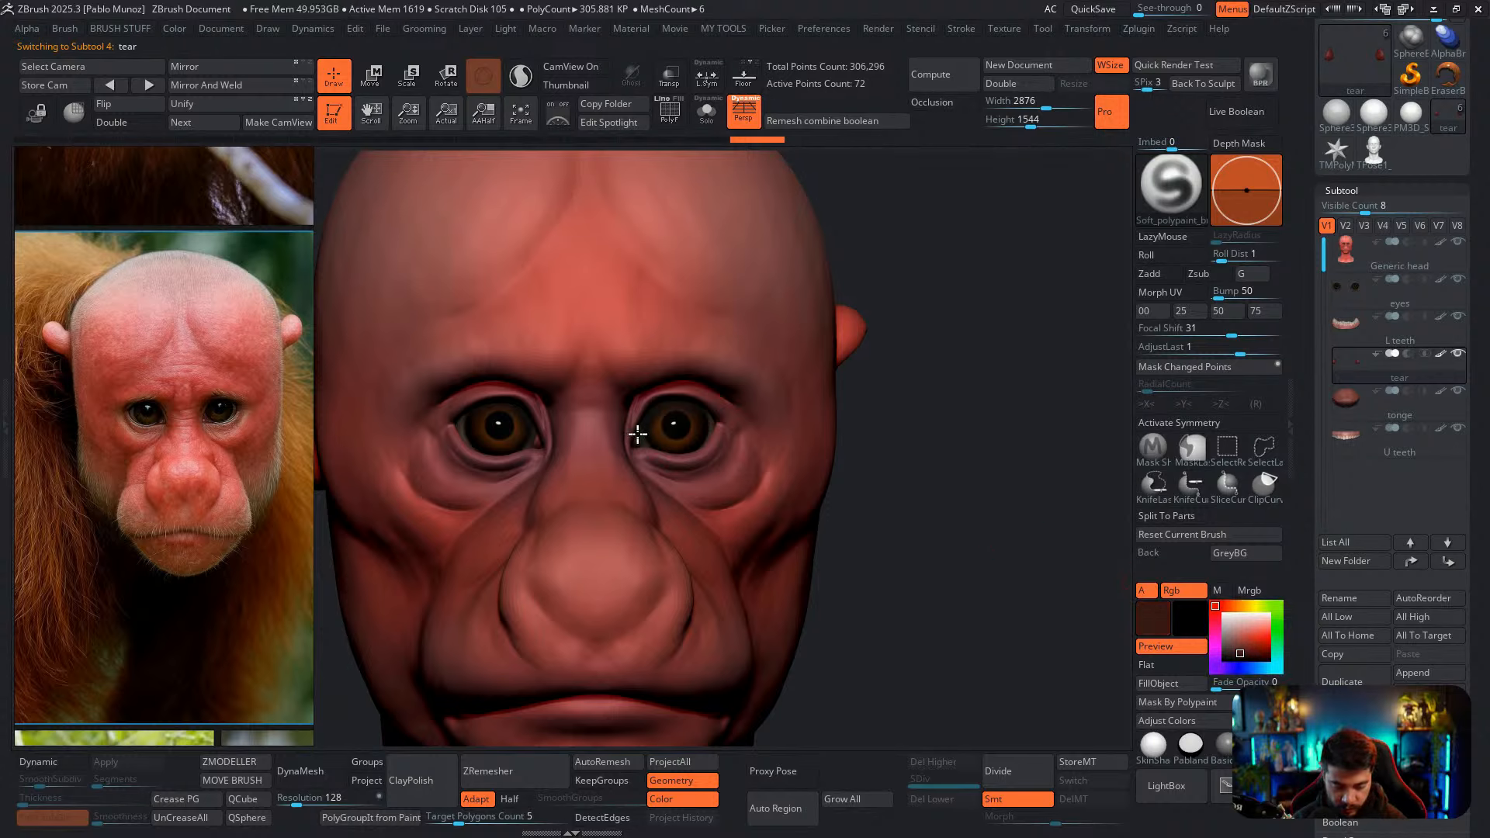
# Turn on X symmetry for the tear subtool and paint the inner eye corners dark brown
pyautogui.press('x')
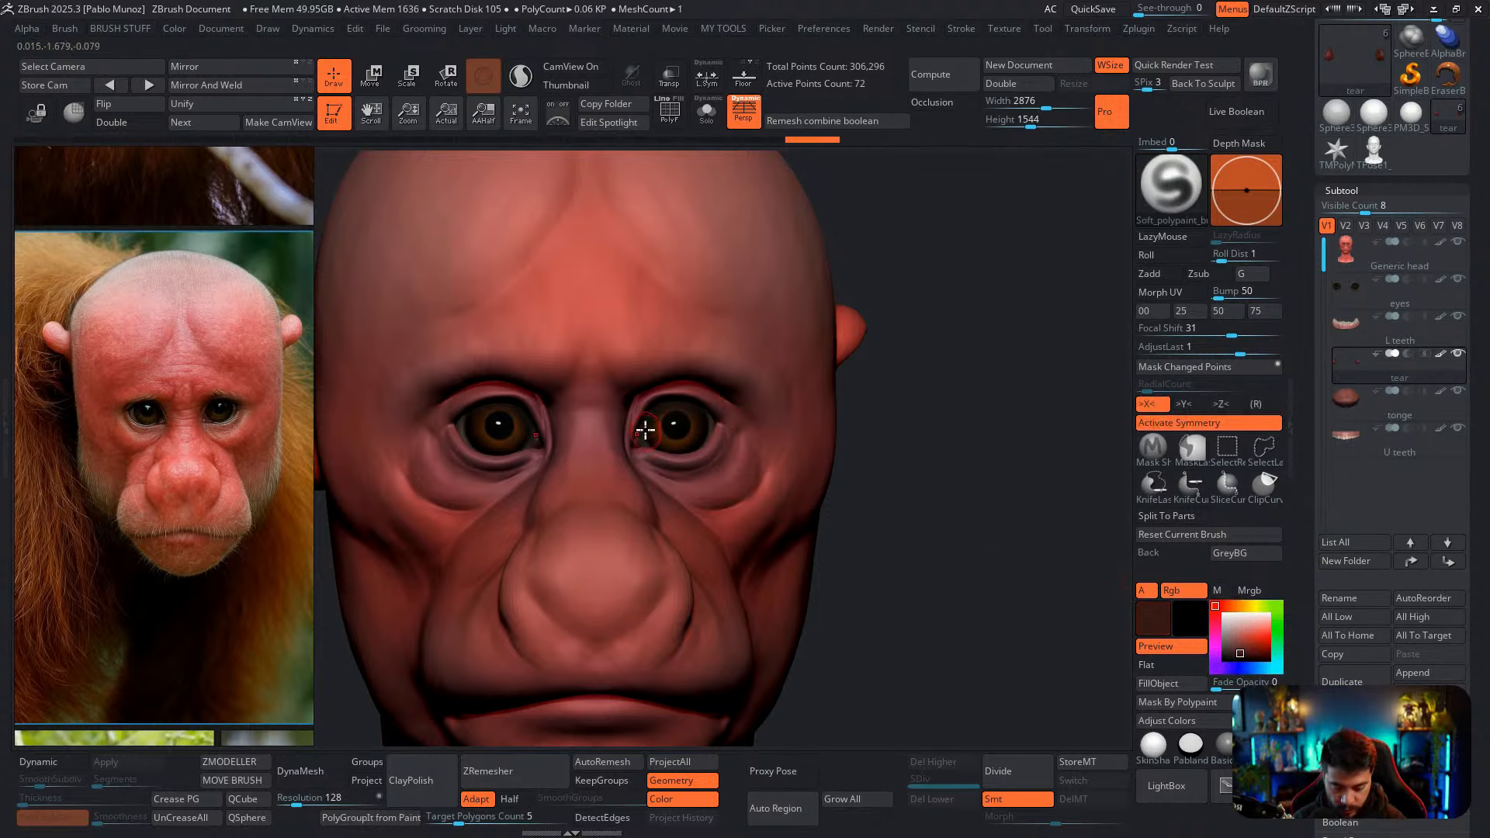
pyautogui.moveTo(645, 430); pyautogui.dragTo(648, 435)
pyautogui.moveTo(911, 478)
pyautogui.keyDown('alt'); pyautogui.mouseDown()
pyautogui.moveTo(883, 467)
pyautogui.moveTo(898, 518)
pyautogui.moveTo(919, 500)
pyautogui.moveTo(931, 511)
pyautogui.mouseUp(); pyautogui.keyUp('alt')
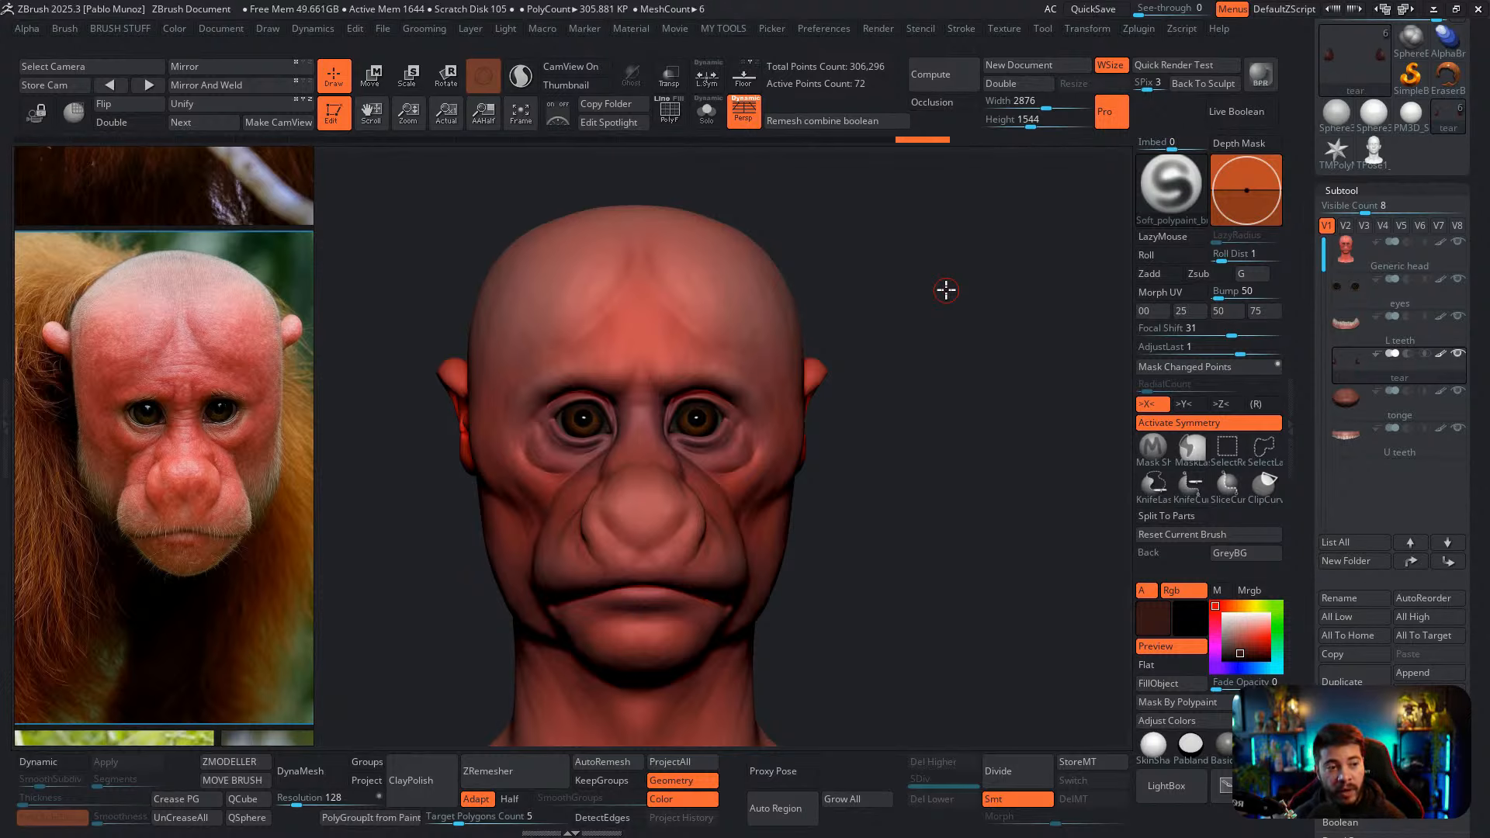
pyautogui.moveTo(945, 289); pyautogui.dragTo(893, 299)
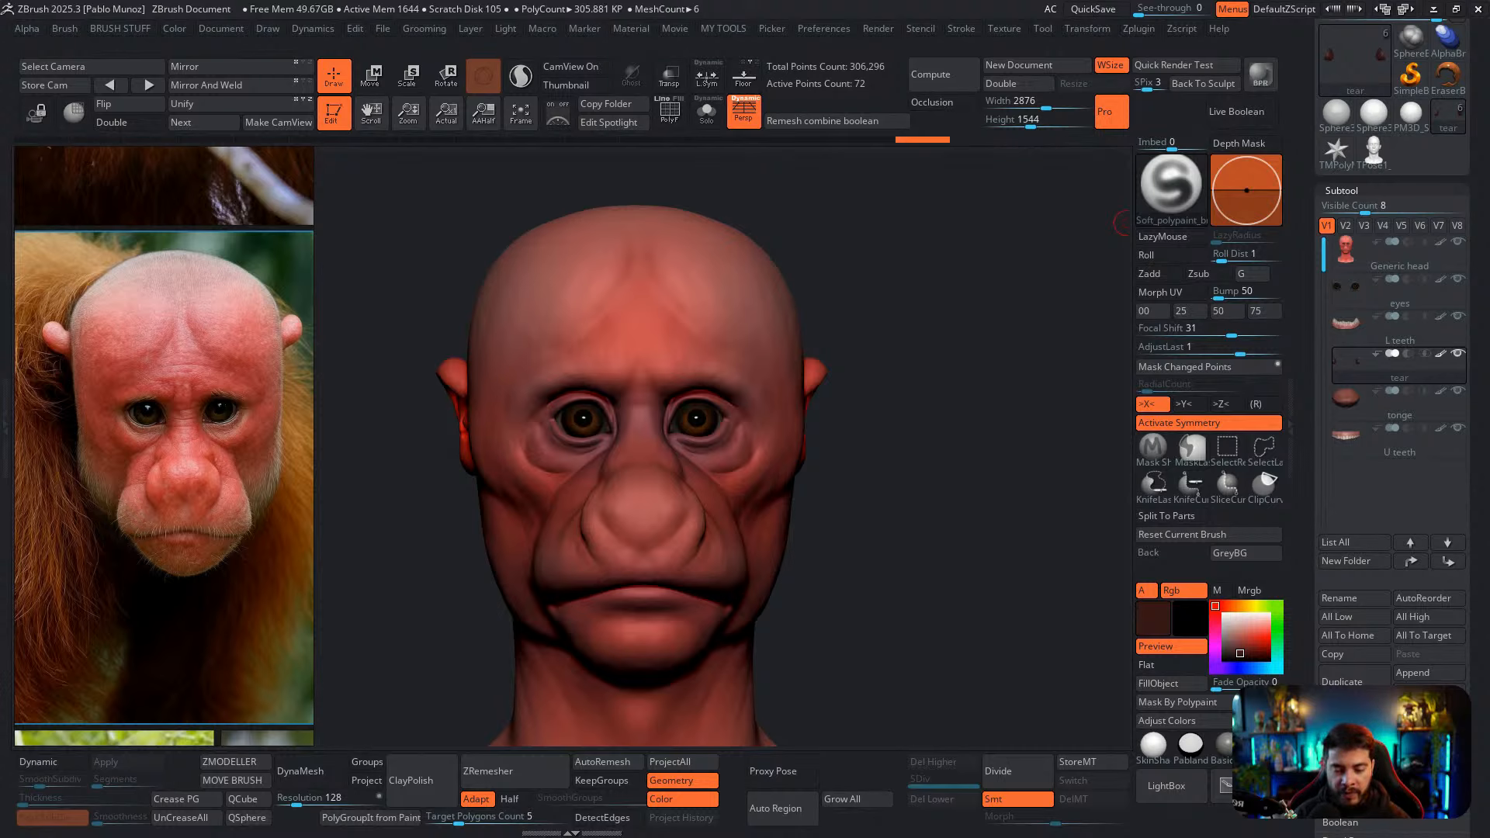
pyautogui.moveTo(1436, 337)
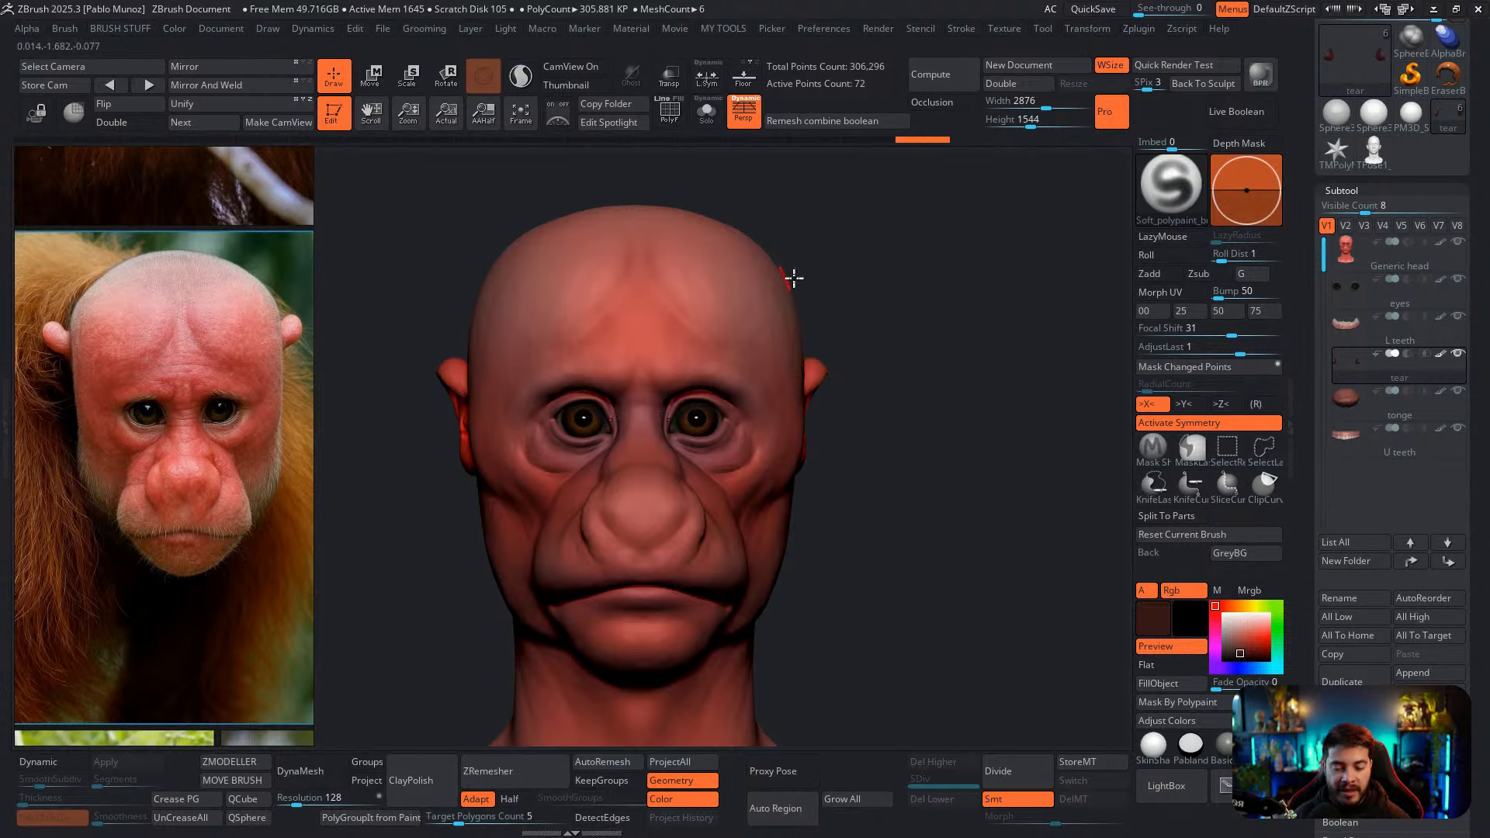
pyautogui.moveTo(892, 310); pyautogui.dragTo(903, 314)
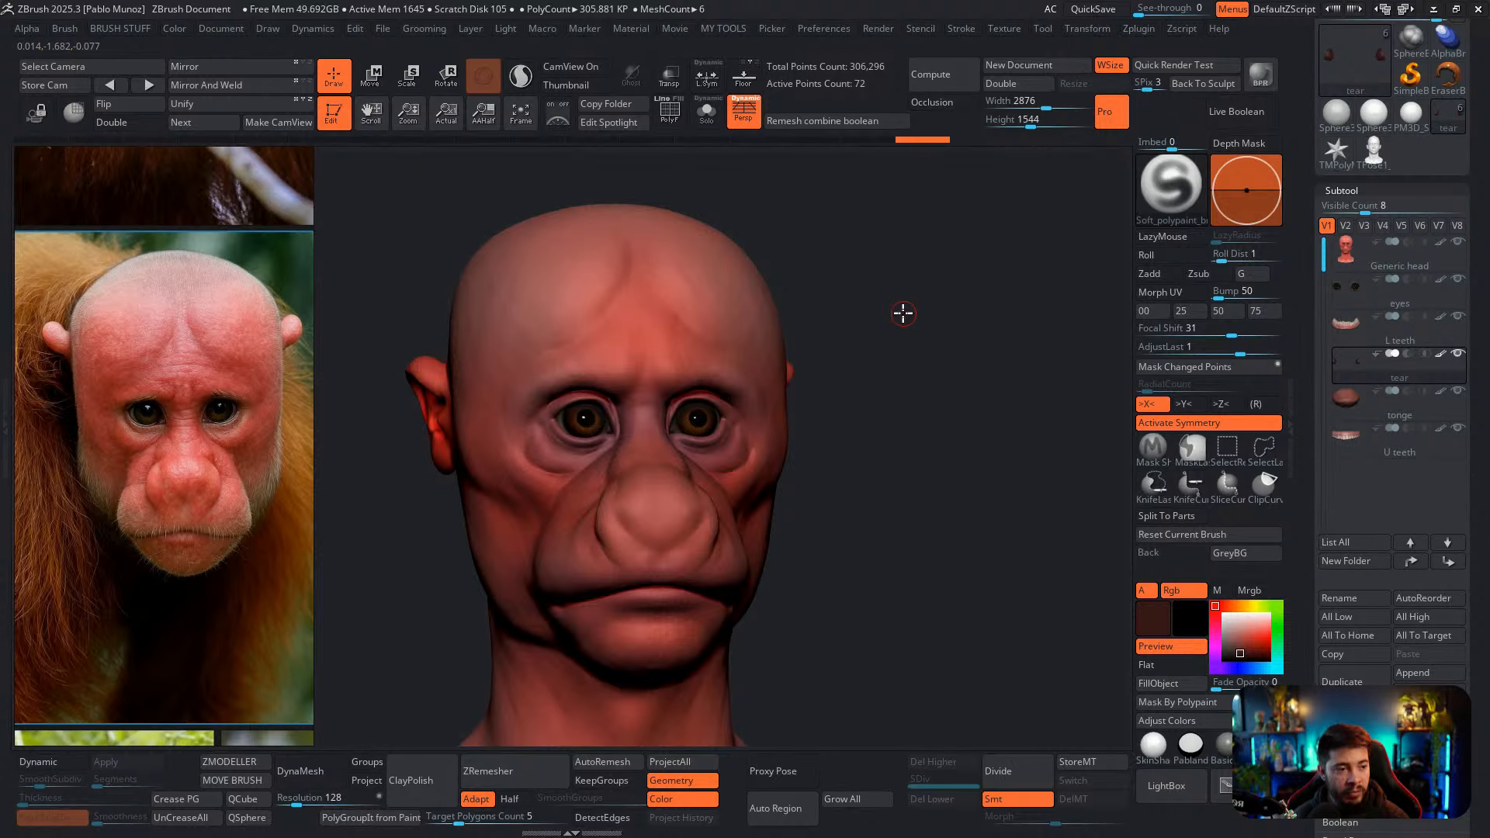
pyautogui.moveTo(903, 313); pyautogui.dragTo(907, 306)
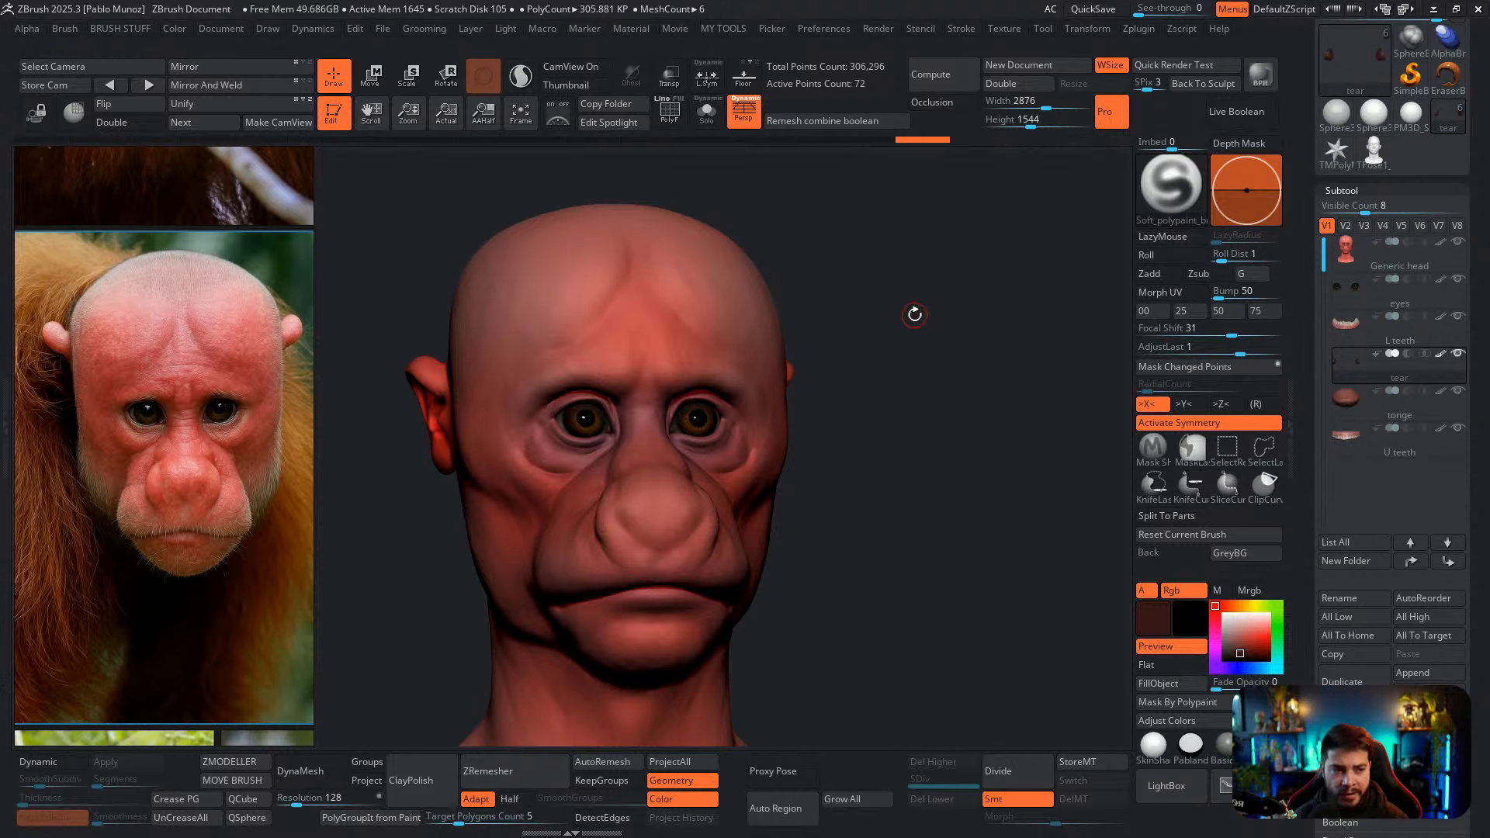
pyautogui.moveTo(915, 310); pyautogui.dragTo(908, 316)
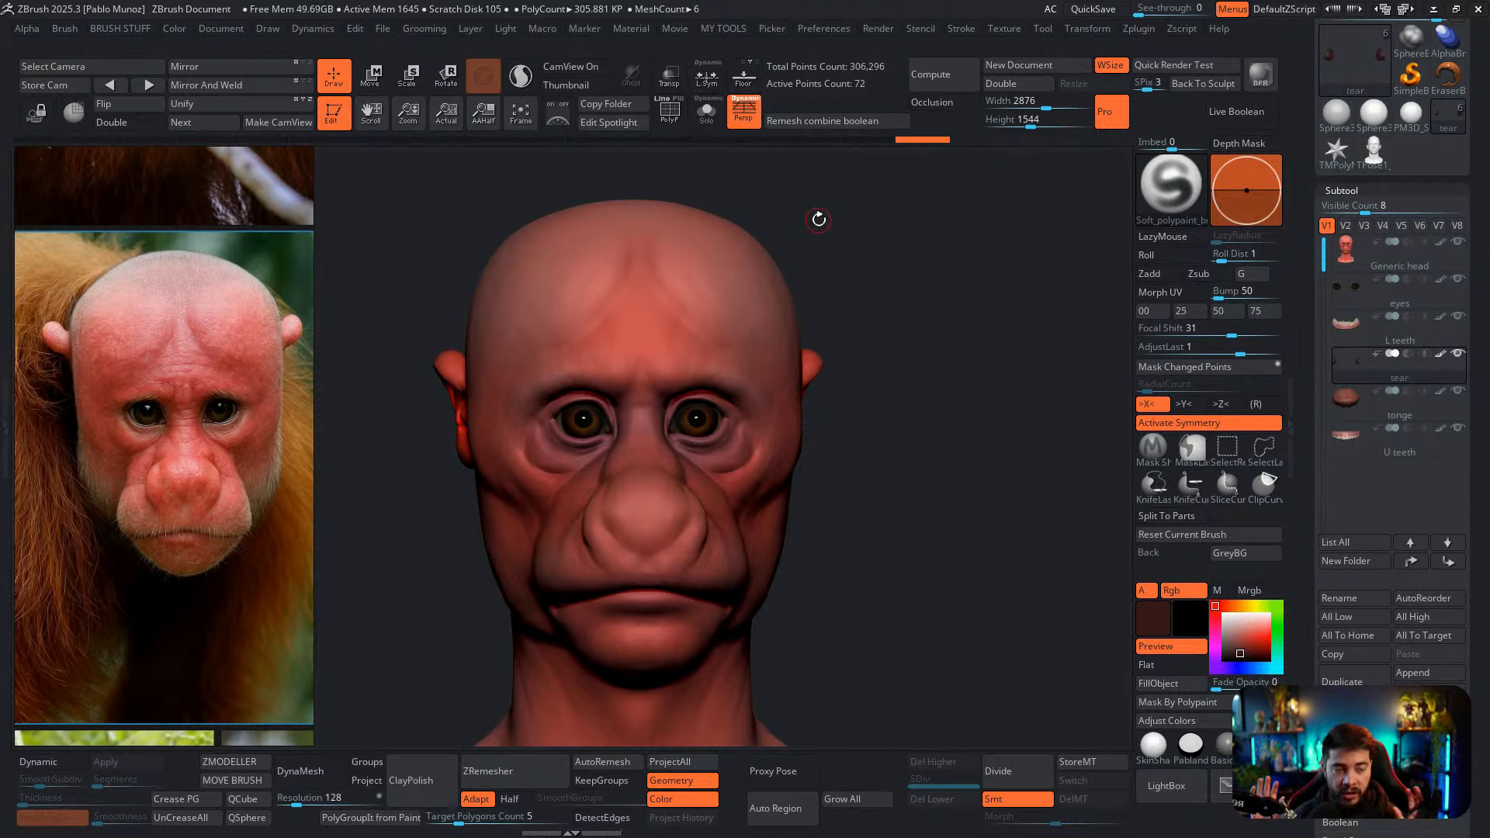
# Make the eyes the active subtool and isolate them with Solo mode
pyautogui.press('Up')
pyautogui.press('Up')
pyautogui.click(710, 115)
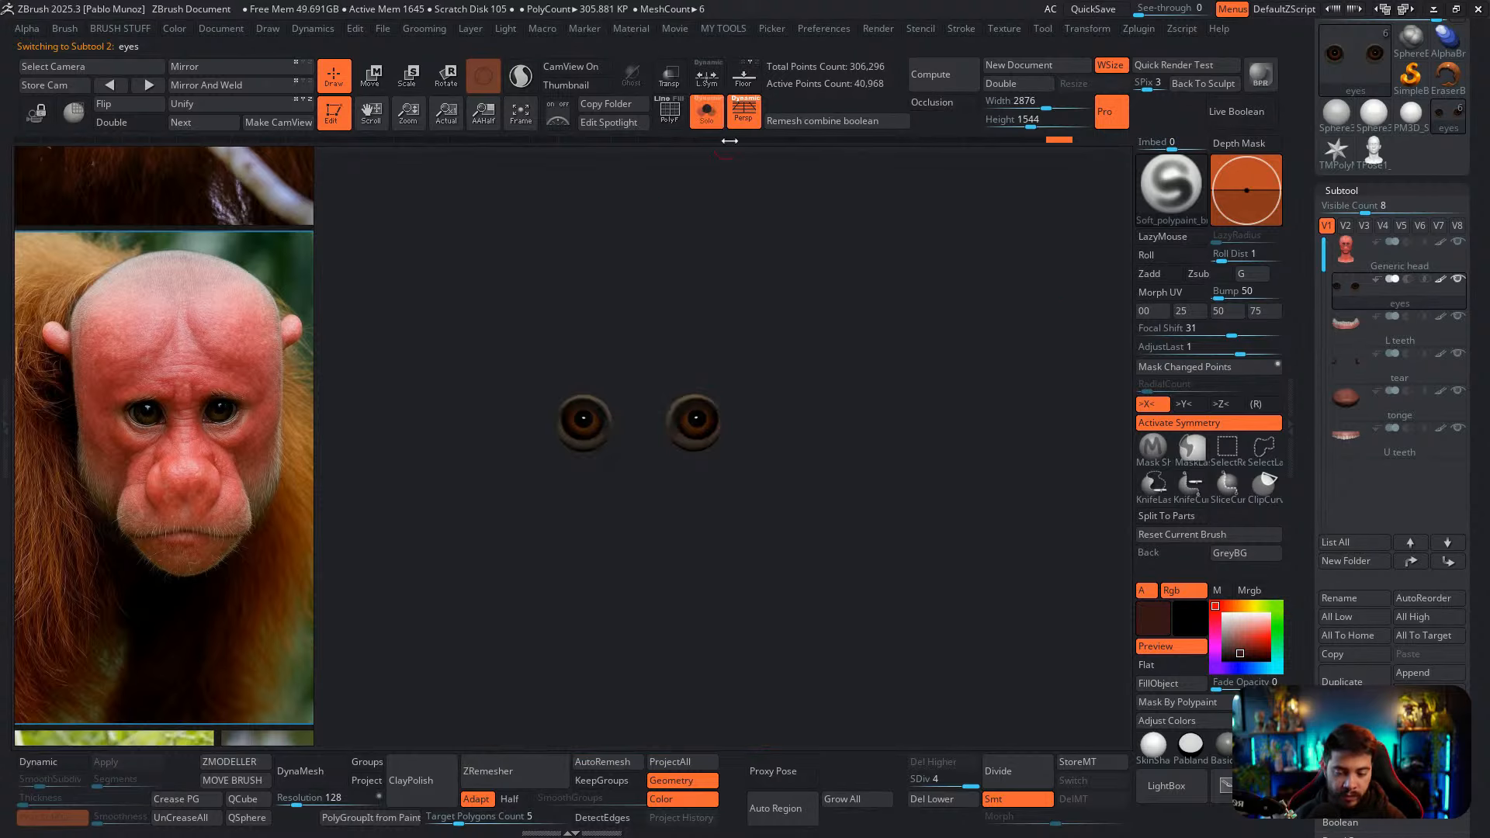
# Try to scale the isolated eyes uniformly from one eyeball's centre with the gizmo and X symmetry active
pyautogui.press('w')
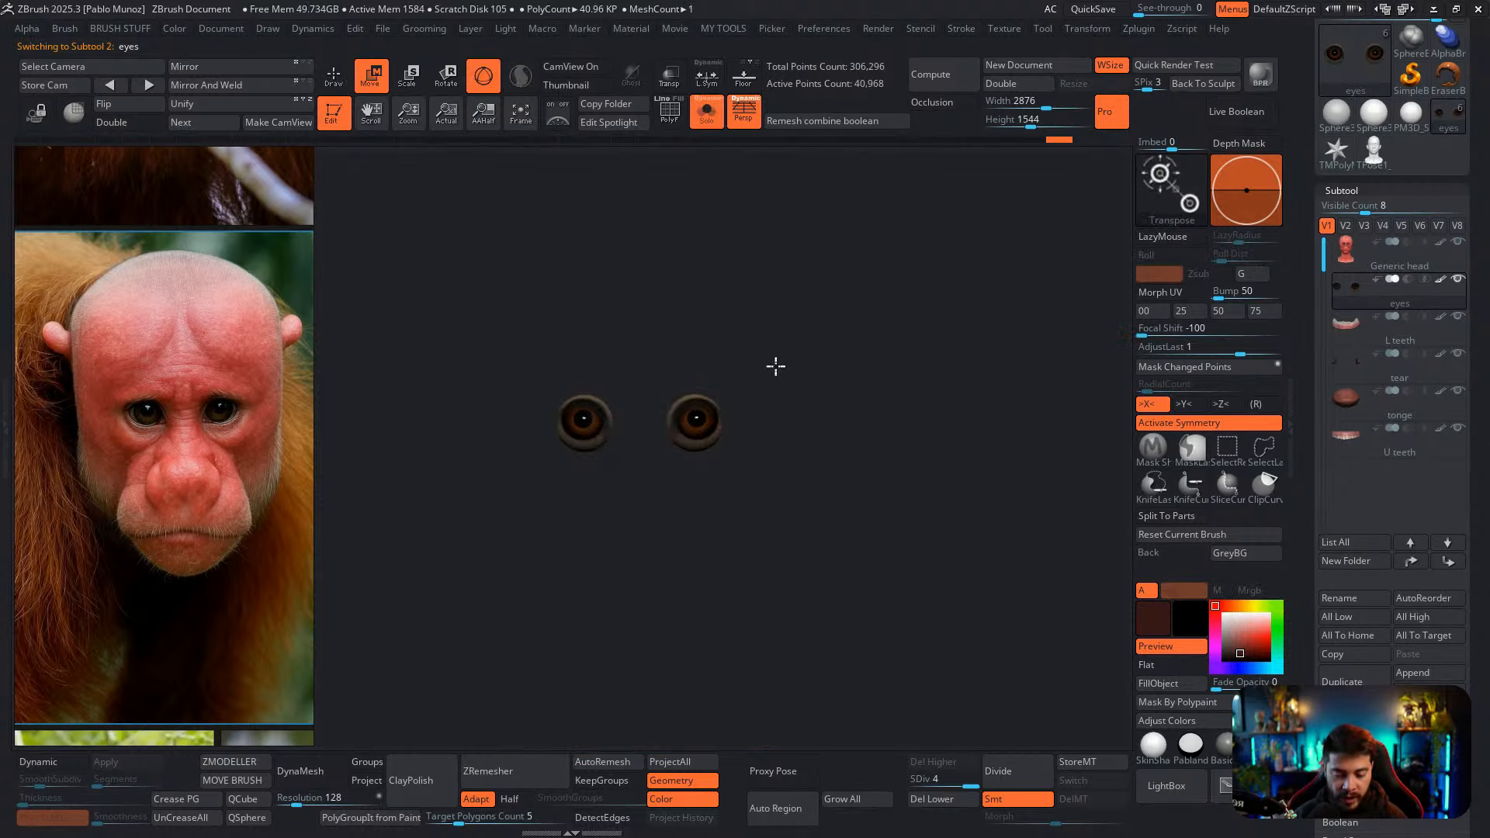
pyautogui.press('f')
pyautogui.keyDown('ctrl'); pyautogui.moveTo(656, 336); pyautogui.dragTo(693, 323, button='right'); pyautogui.keyUp('ctrl')
pyautogui.keyDown('alt'); pyautogui.moveTo(698, 467); pyautogui.dragTo(719, 425, button='right'); pyautogui.keyUp('alt')
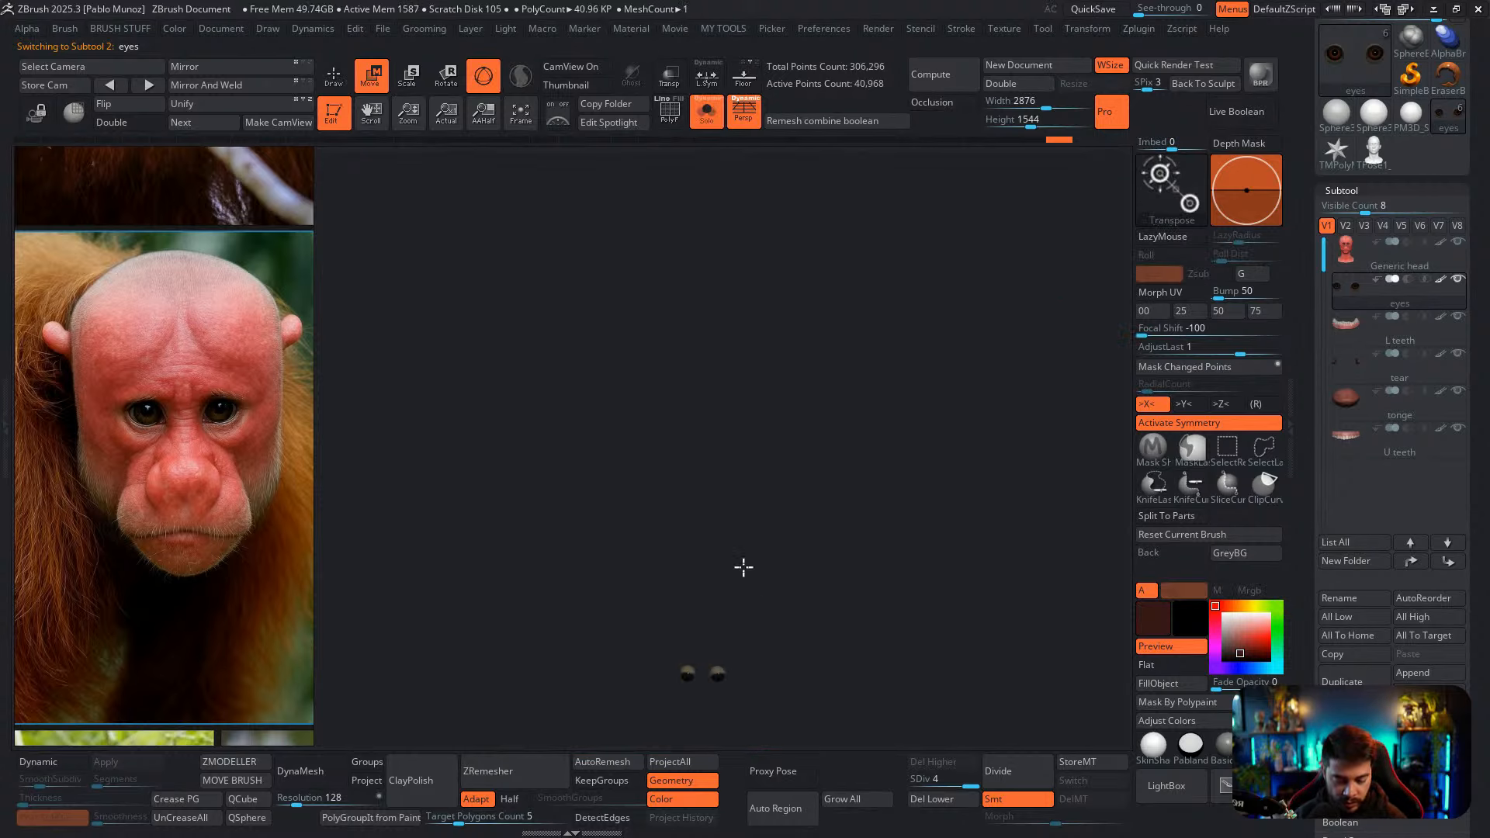
pyautogui.keyDown('alt'); pyautogui.moveTo(742, 566); pyautogui.dragTo(676, 551, button='right'); pyautogui.keyUp('alt')
pyautogui.keyDown('alt'); pyautogui.moveTo(577, 554); pyautogui.dragTo(584, 310, button='right'); pyautogui.keyUp('alt')
pyautogui.keyDown('alt'); pyautogui.moveTo(639, 227); pyautogui.dragTo(692, 509, button='right'); pyautogui.keyUp('alt')
pyautogui.keyDown('shift'); pyautogui.moveTo(776, 497); pyautogui.dragTo(850, 474, button='right'); pyautogui.keyUp('shift')
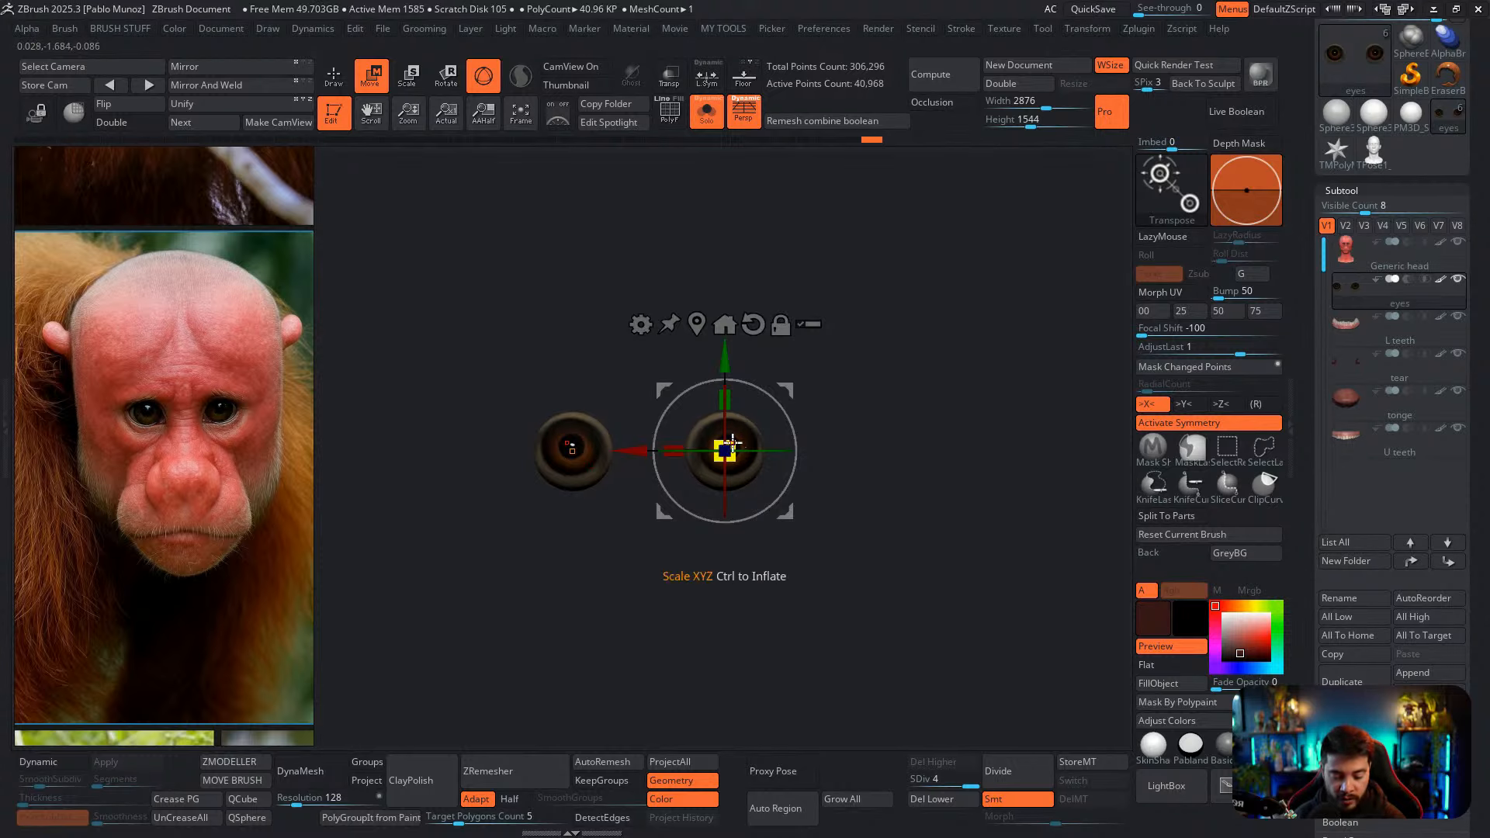
pyautogui.moveTo(733, 444)
pyautogui.mouseDown()
pyautogui.moveTo(908, 372)
pyautogui.moveTo(665, 468)
pyautogui.moveTo(962, 356)
pyautogui.moveTo(755, 432)
pyautogui.moveTo(948, 383)
pyautogui.moveTo(716, 443)
pyautogui.moveTo(779, 418)
pyautogui.moveTo(749, 436)
pyautogui.mouseUp()
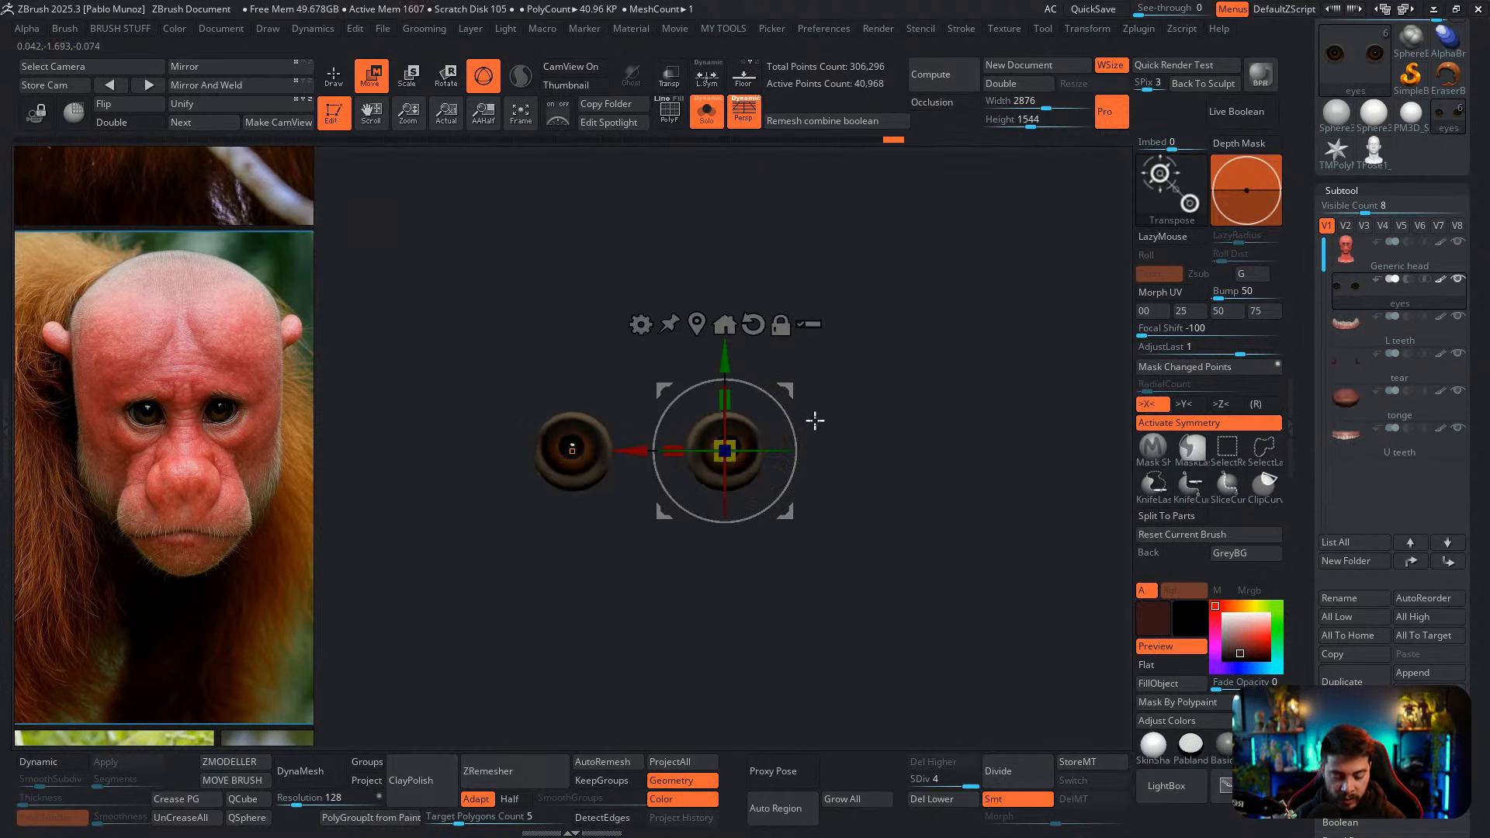
# Try enlarging both eyes uniformly with local symmetry on, undo the scaling and turn local symmetry off again
pyautogui.click(704, 81)
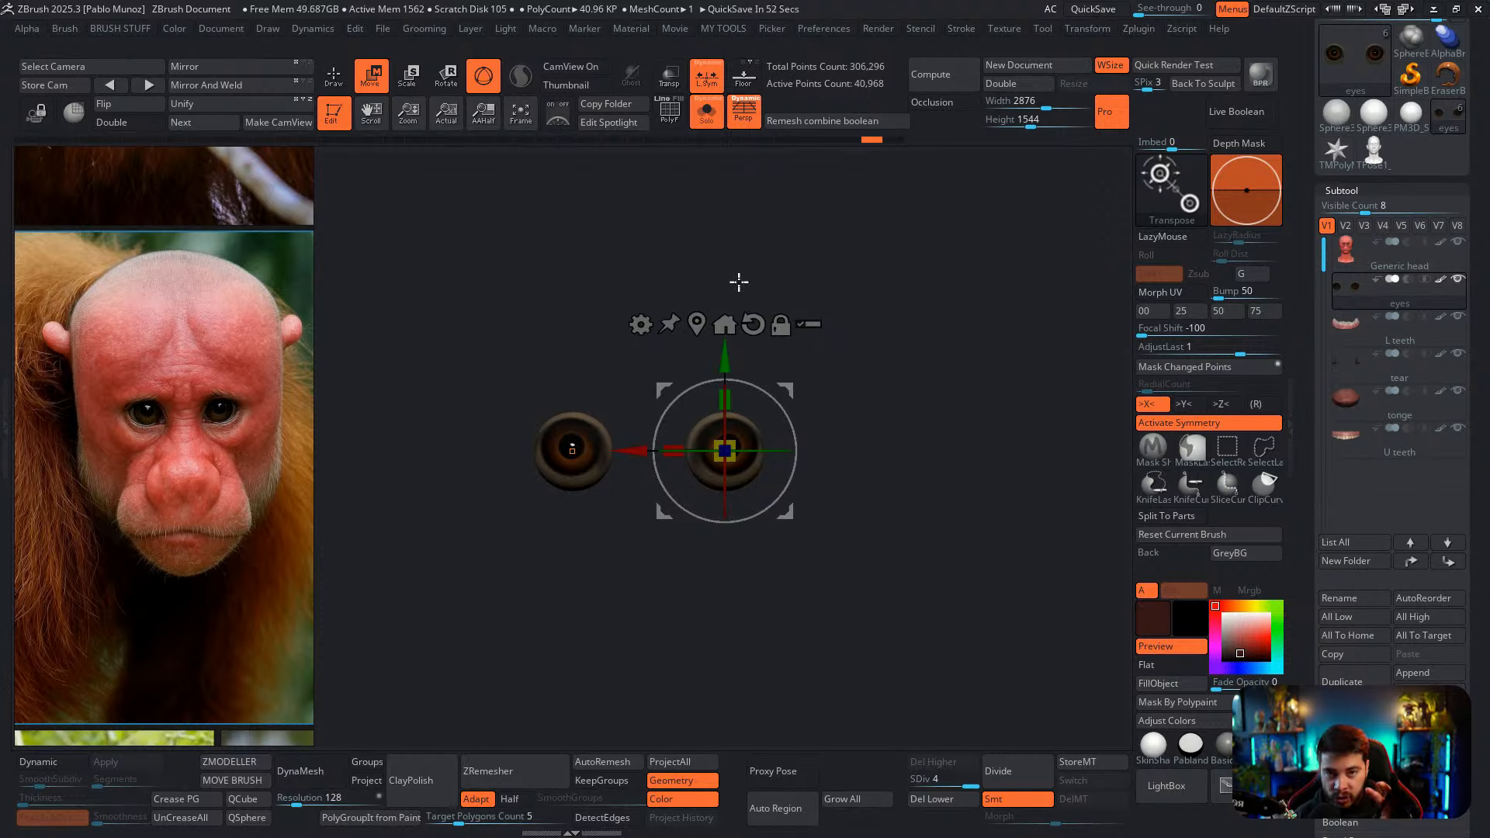
pyautogui.moveTo(725, 450); pyautogui.dragTo(802, 402)
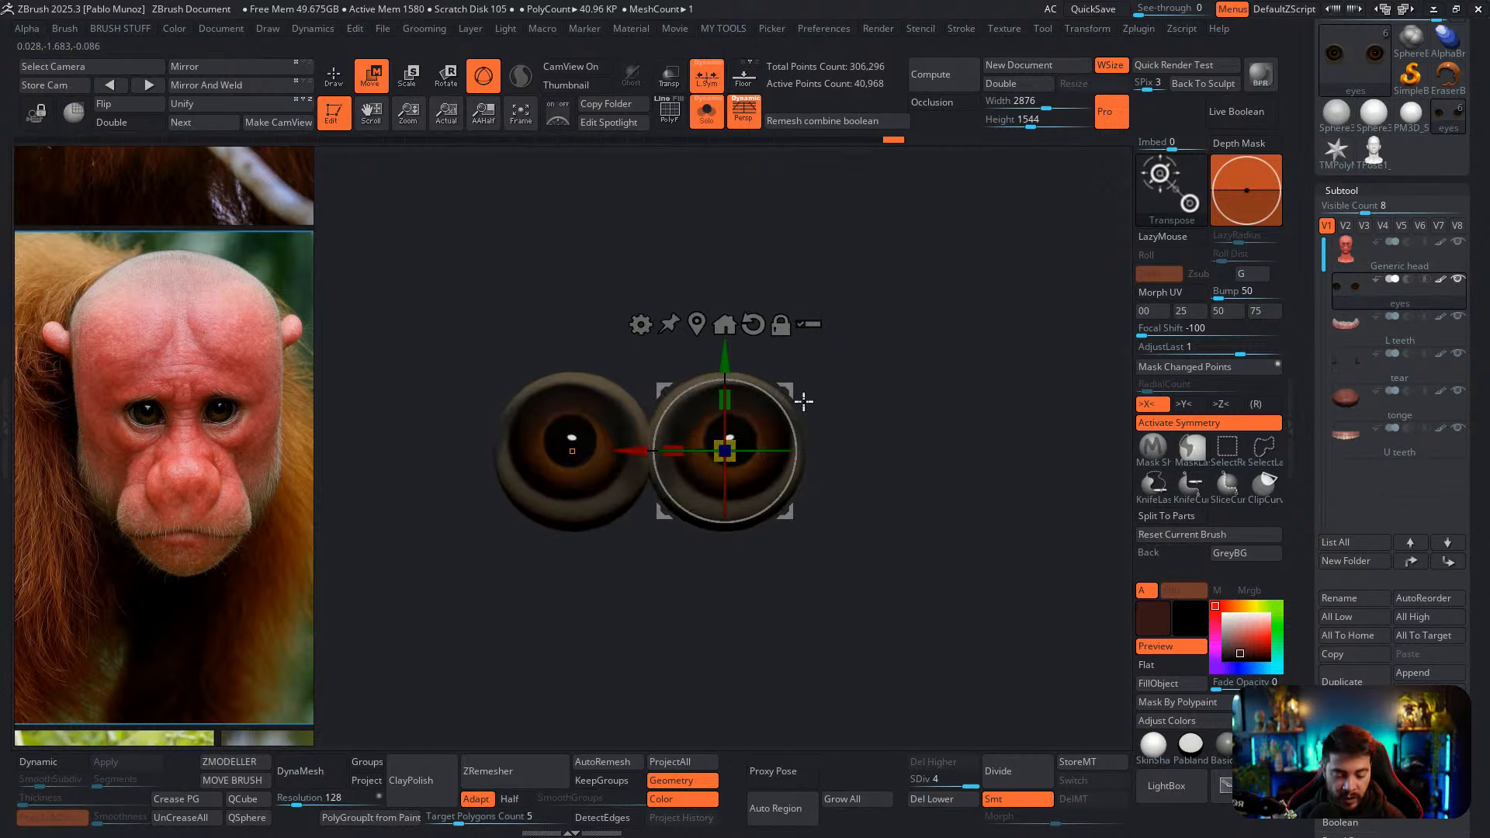
pyautogui.hotkey('ctrl', 'z')
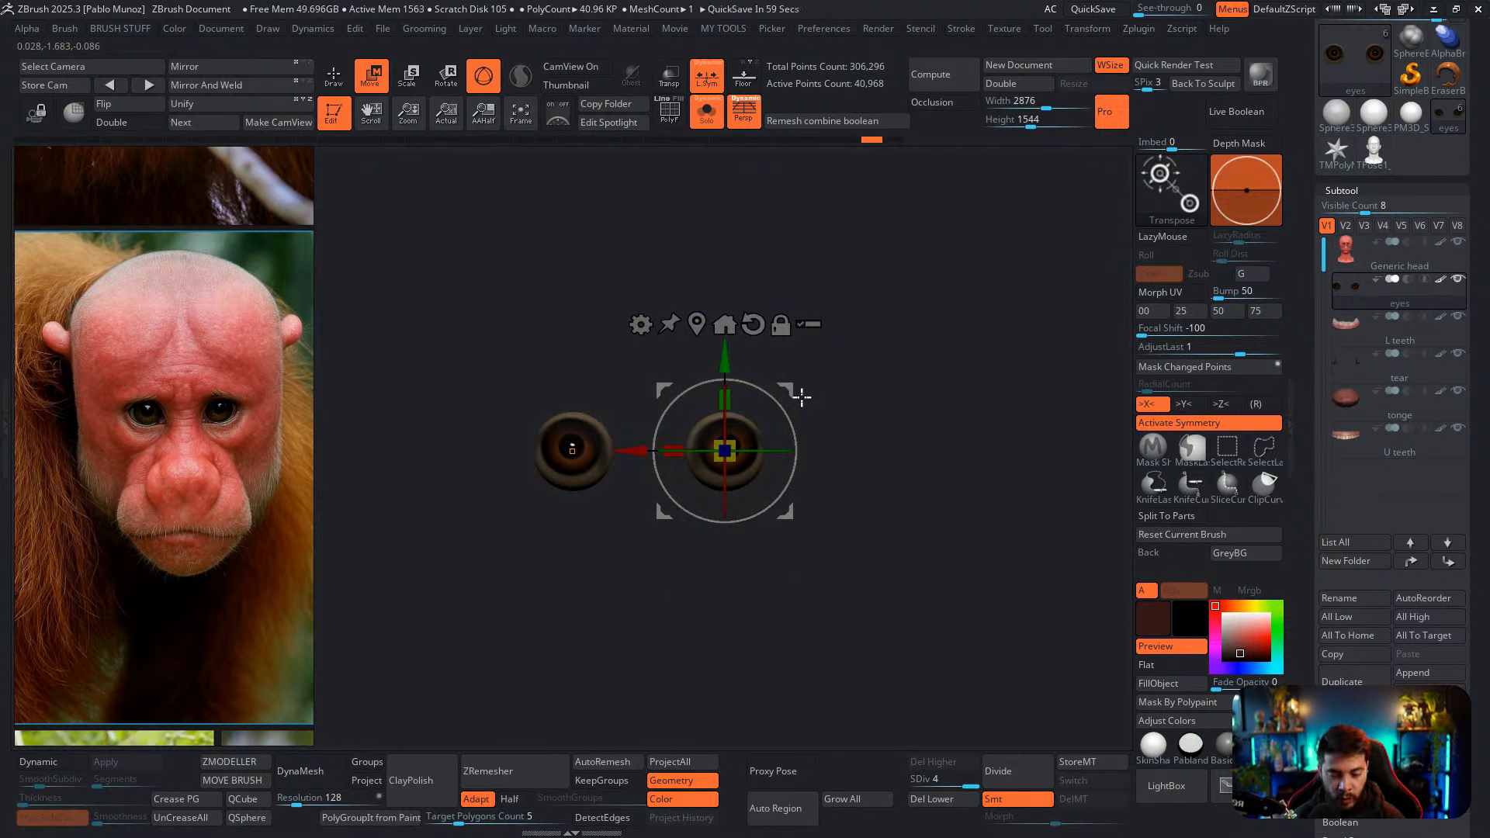
pyautogui.click(706, 77)
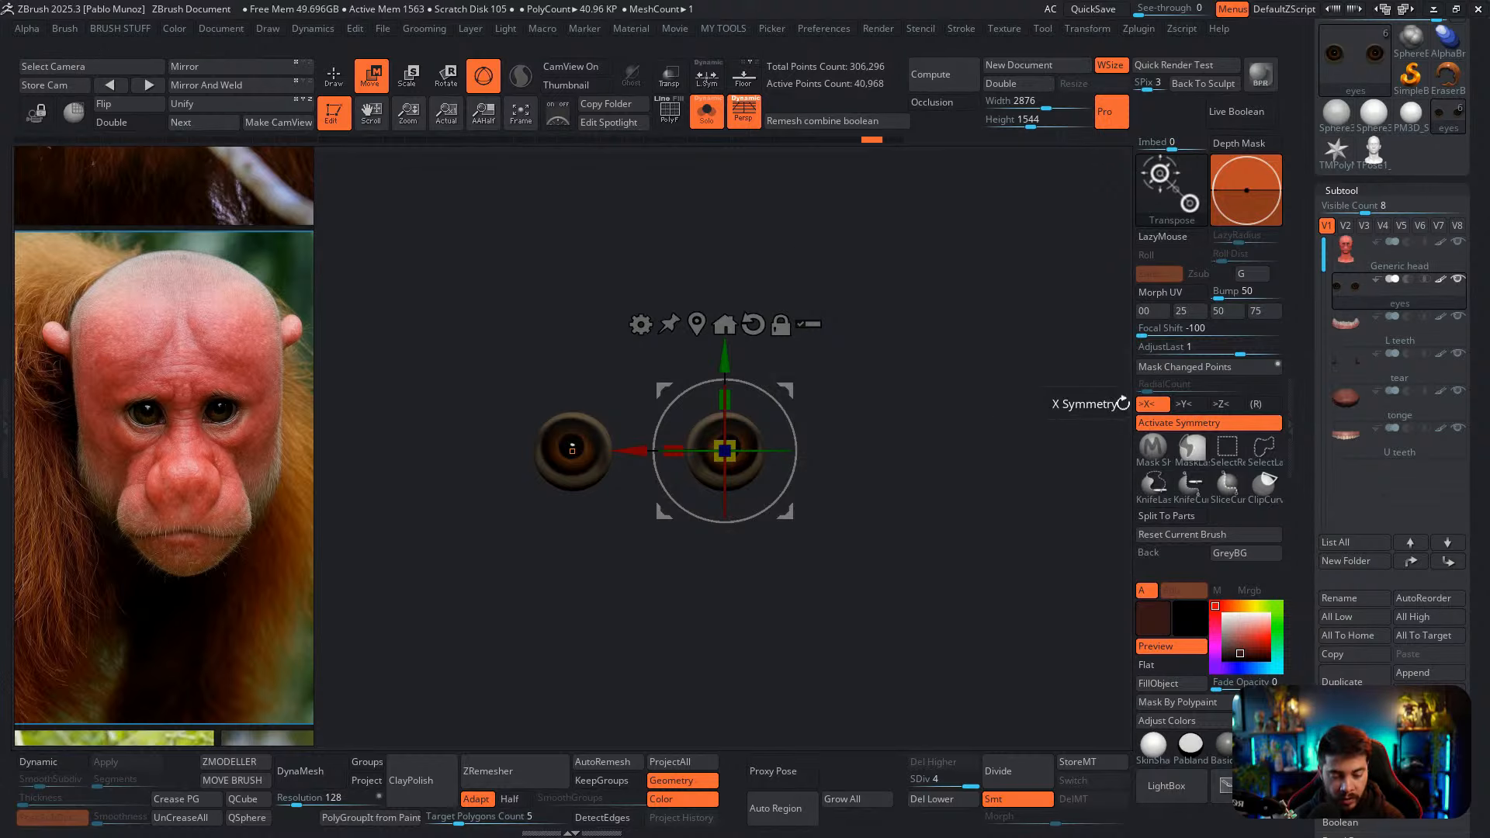
# Turn off Solo mode and return to Draw mode with the whole head shown from the front
pyautogui.click(706, 111)
pyautogui.press('q')
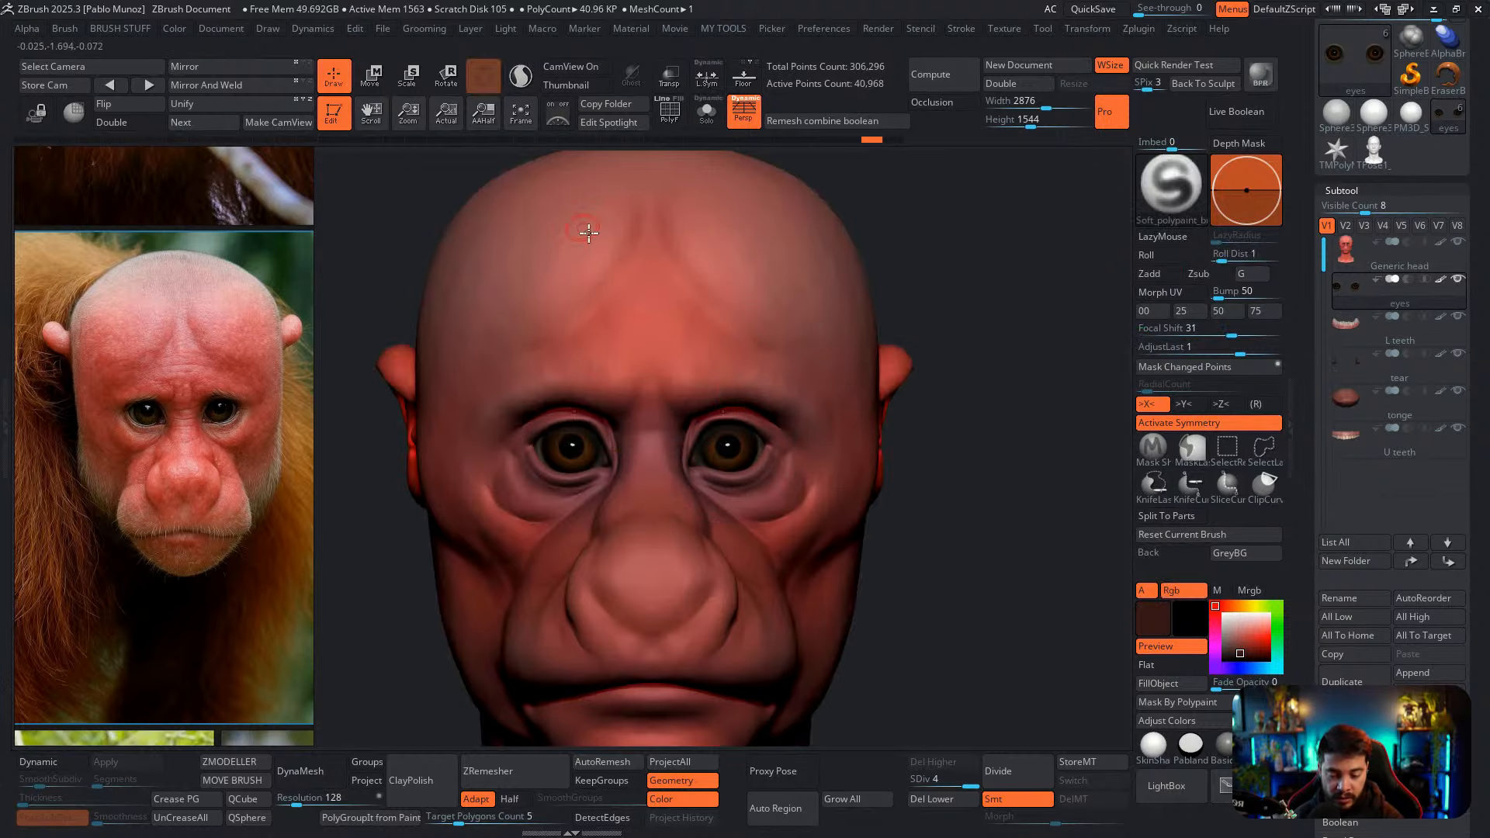
pyautogui.moveTo(967, 539); pyautogui.dragTo(976, 506)
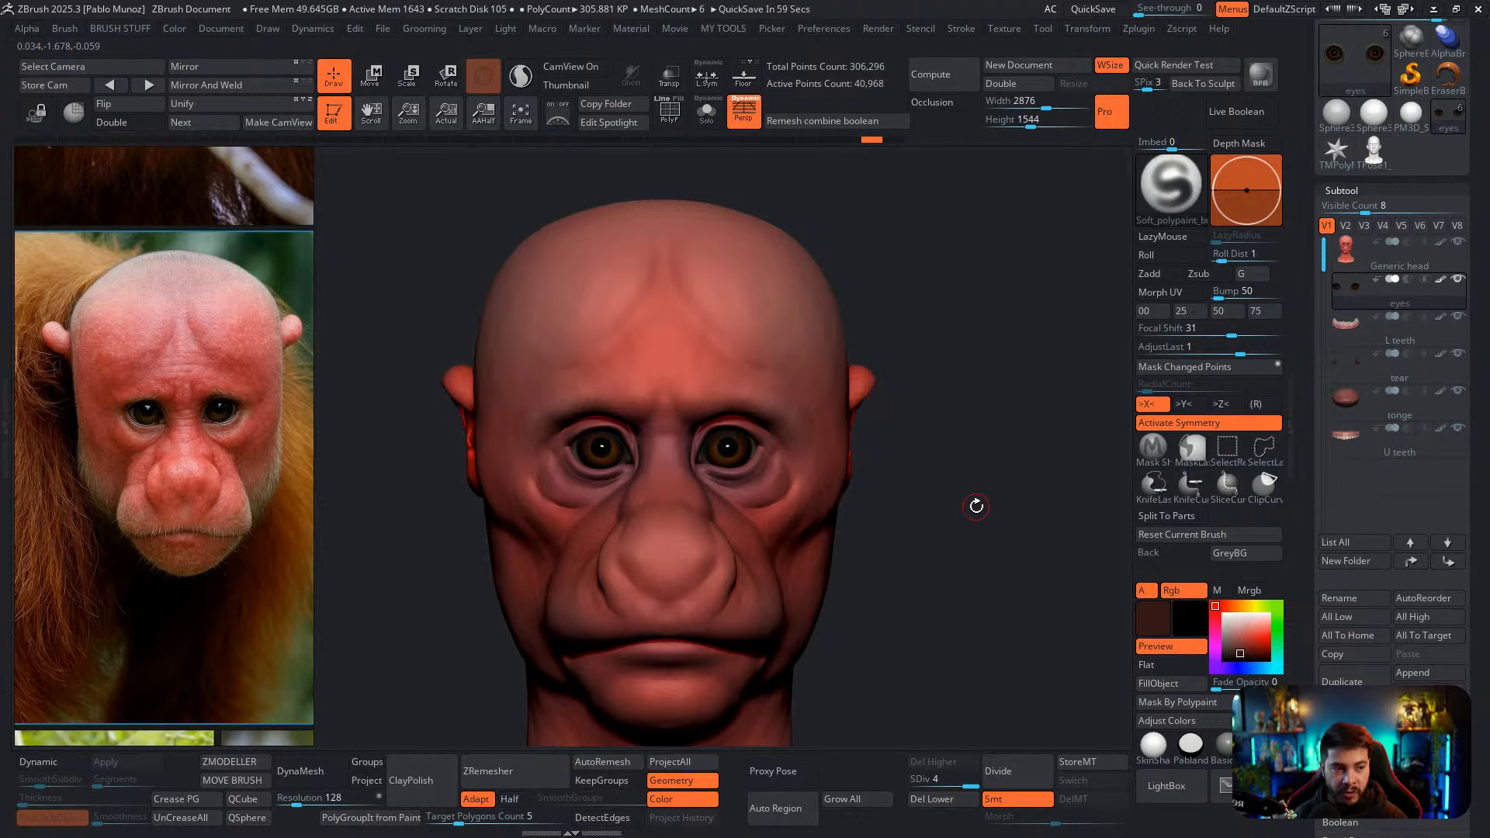
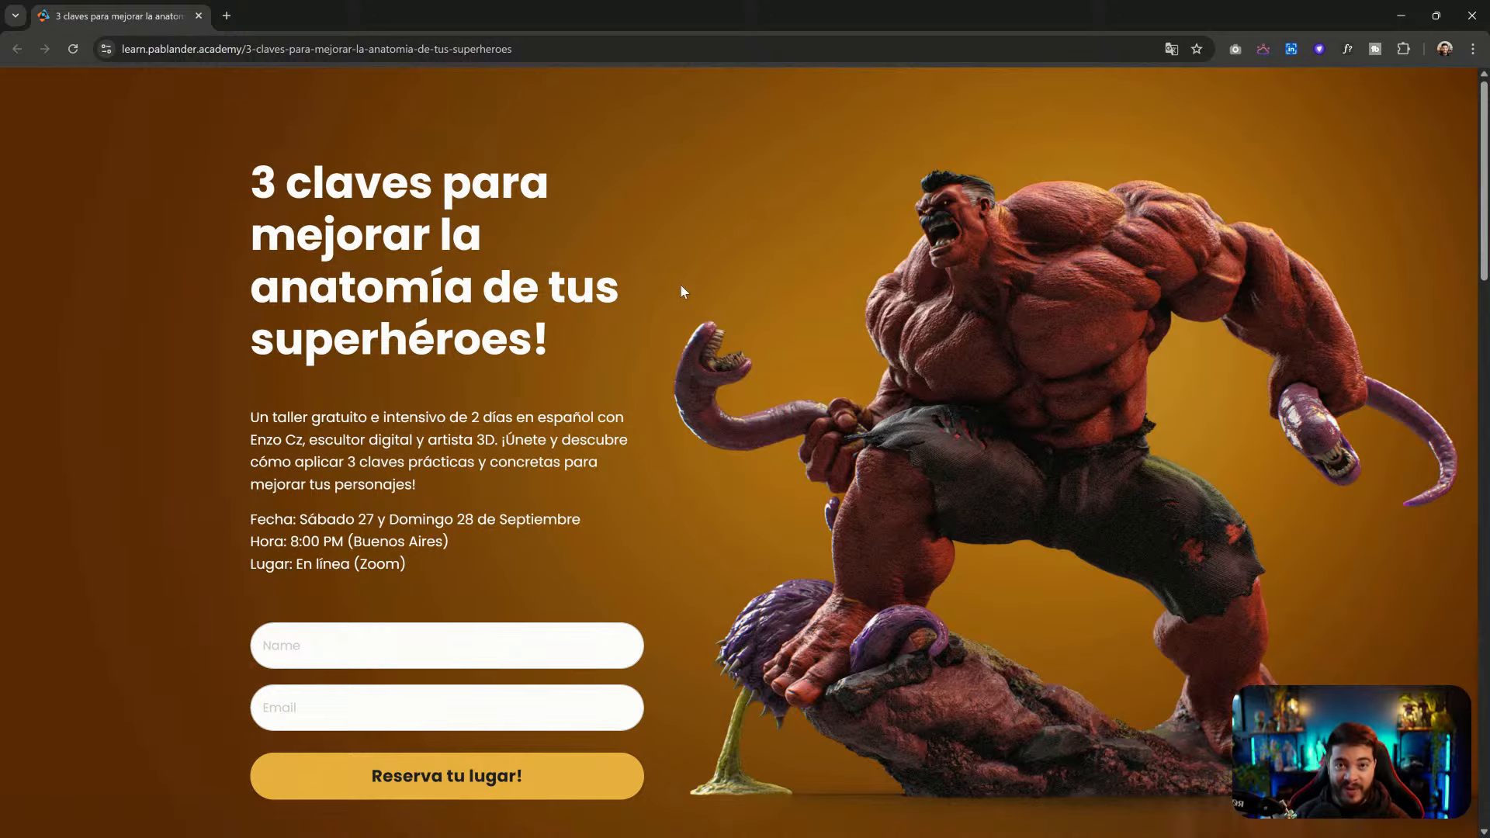
# Switch to the browser and look through the superhero anatomy workshop page, from the sign-up form to the instructor section and back
pyautogui.scroll(-2, 681, 292)
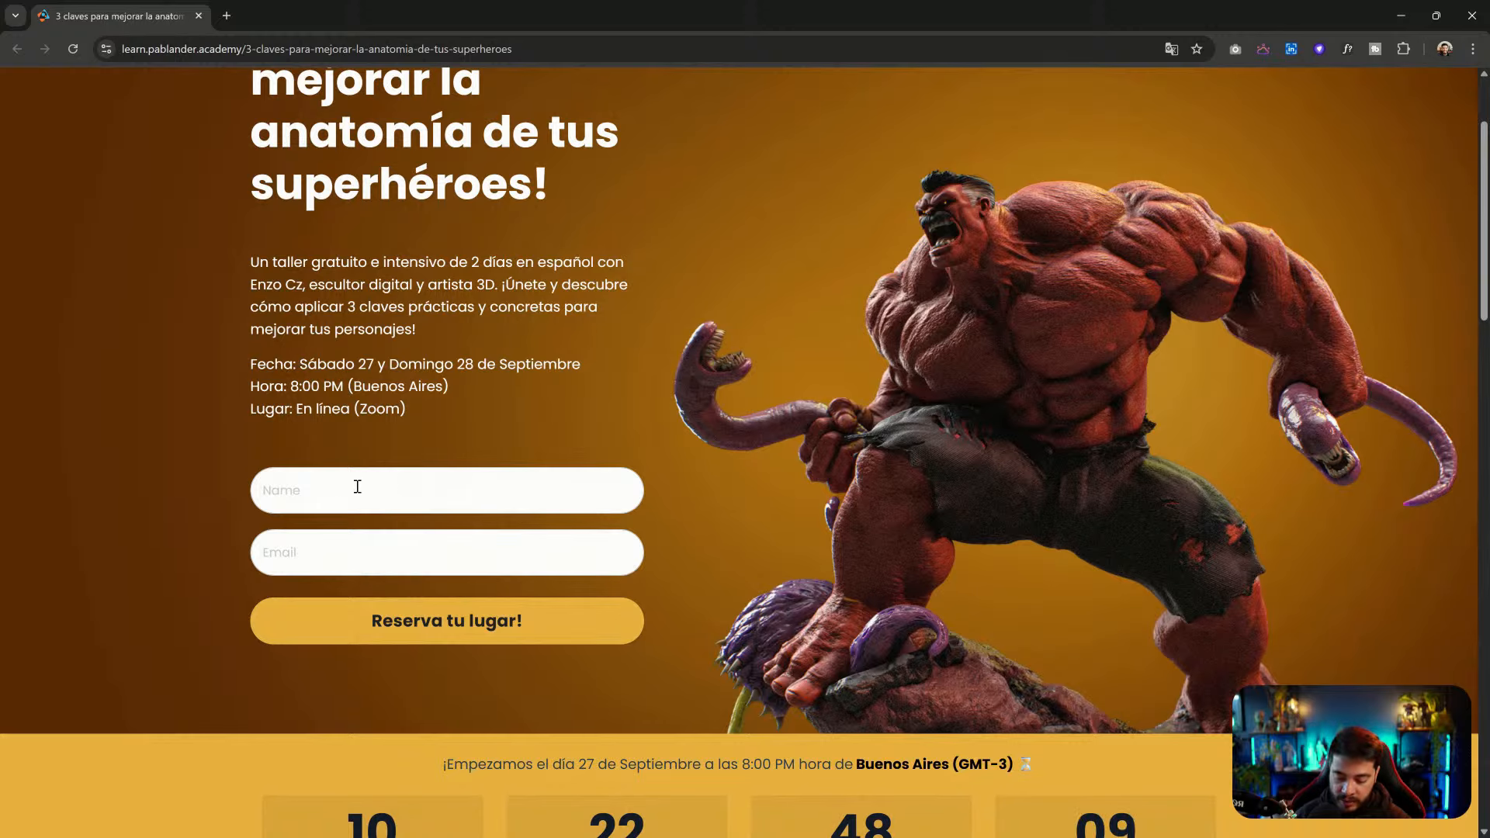
pyautogui.scroll(-1, 681, 534)
pyautogui.scroll(-2, 678, 532)
pyautogui.scroll(-7, 639, 373)
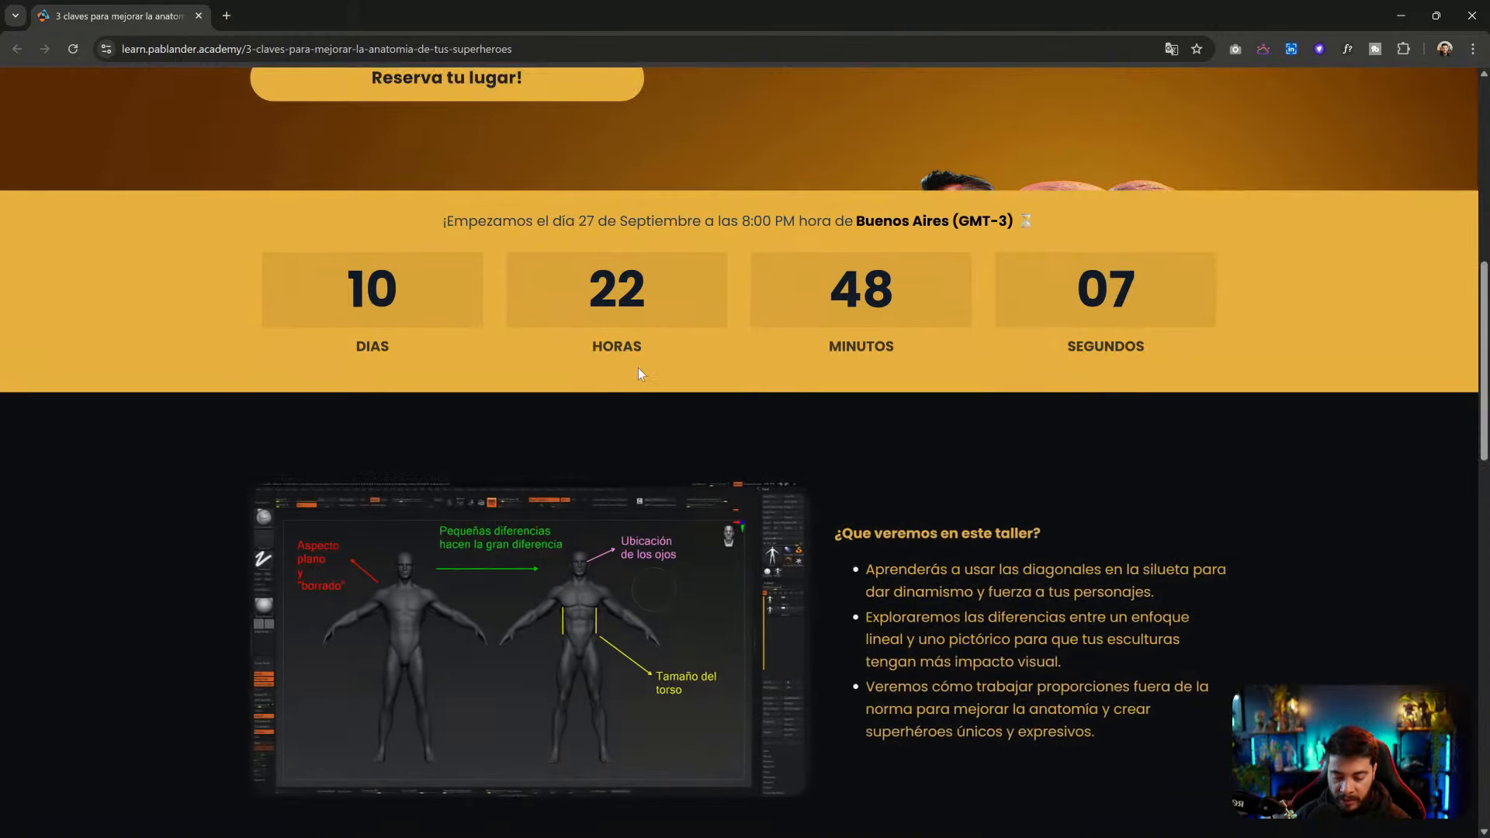
pyautogui.scroll(-1, 652, 365)
pyautogui.scroll(-6, 675, 364)
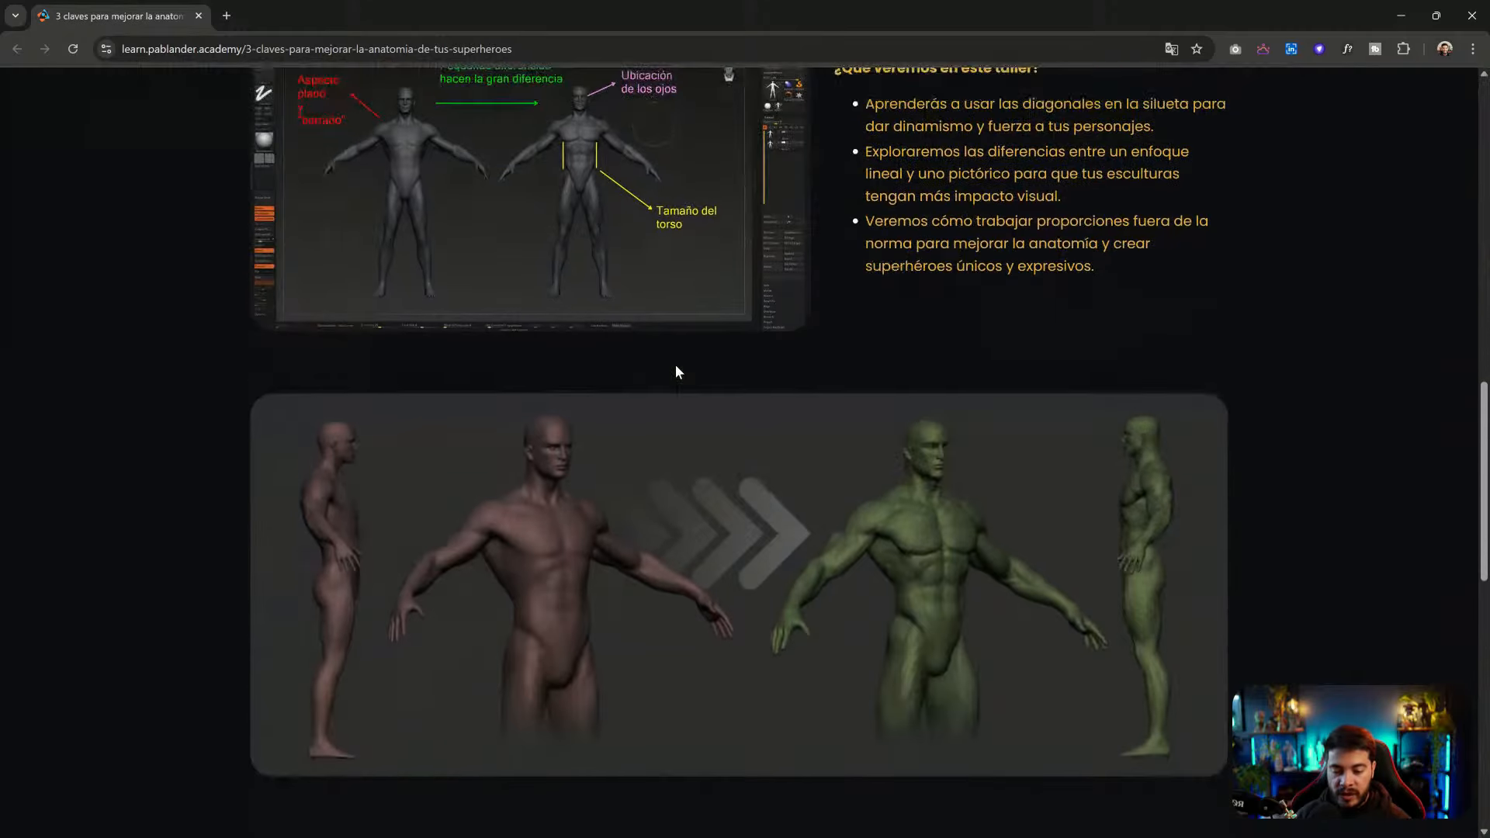
pyautogui.scroll(-3, 675, 365)
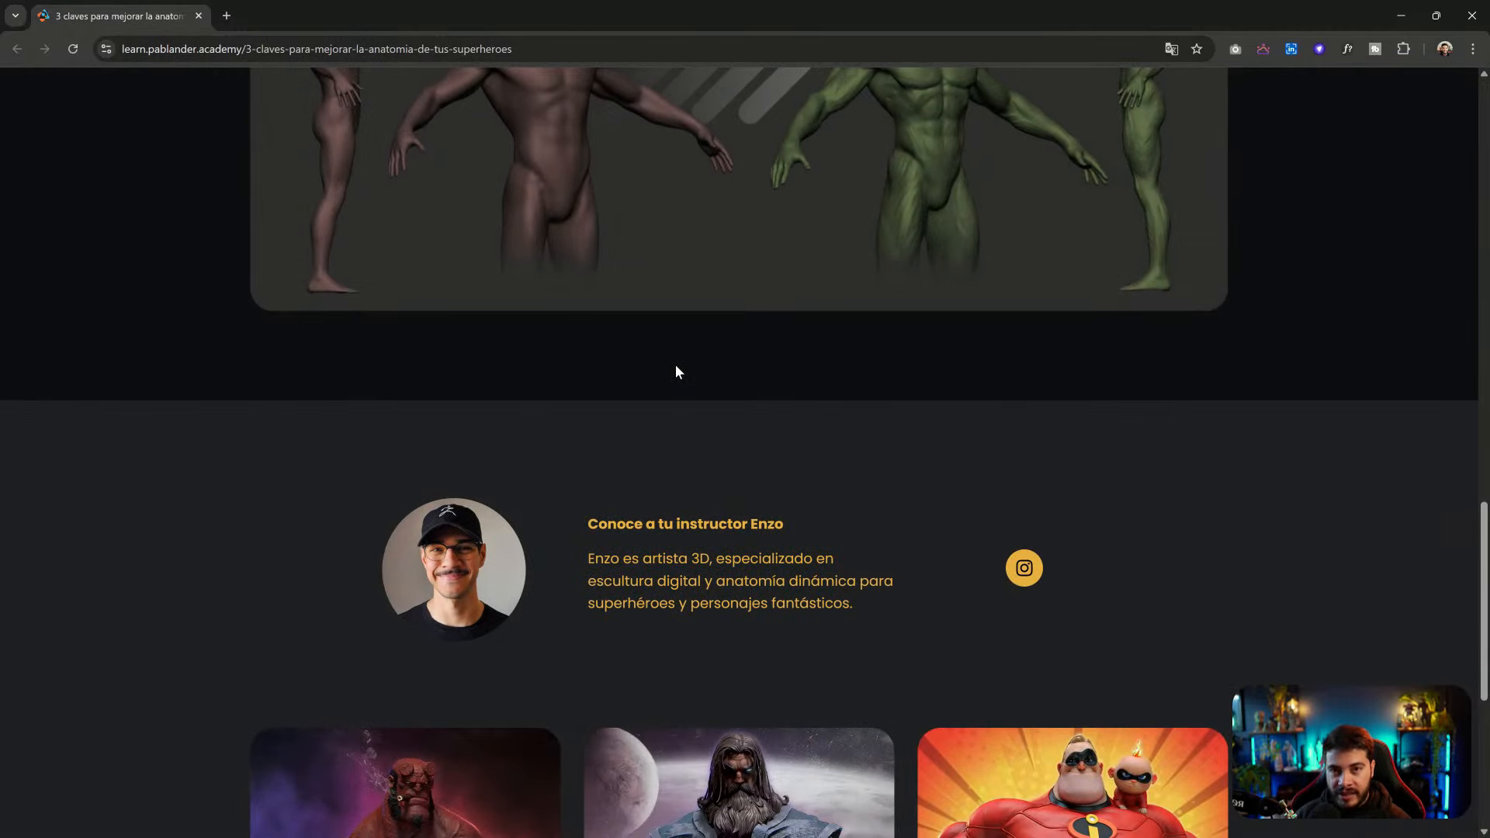
pyautogui.scroll(4, 664, 380)
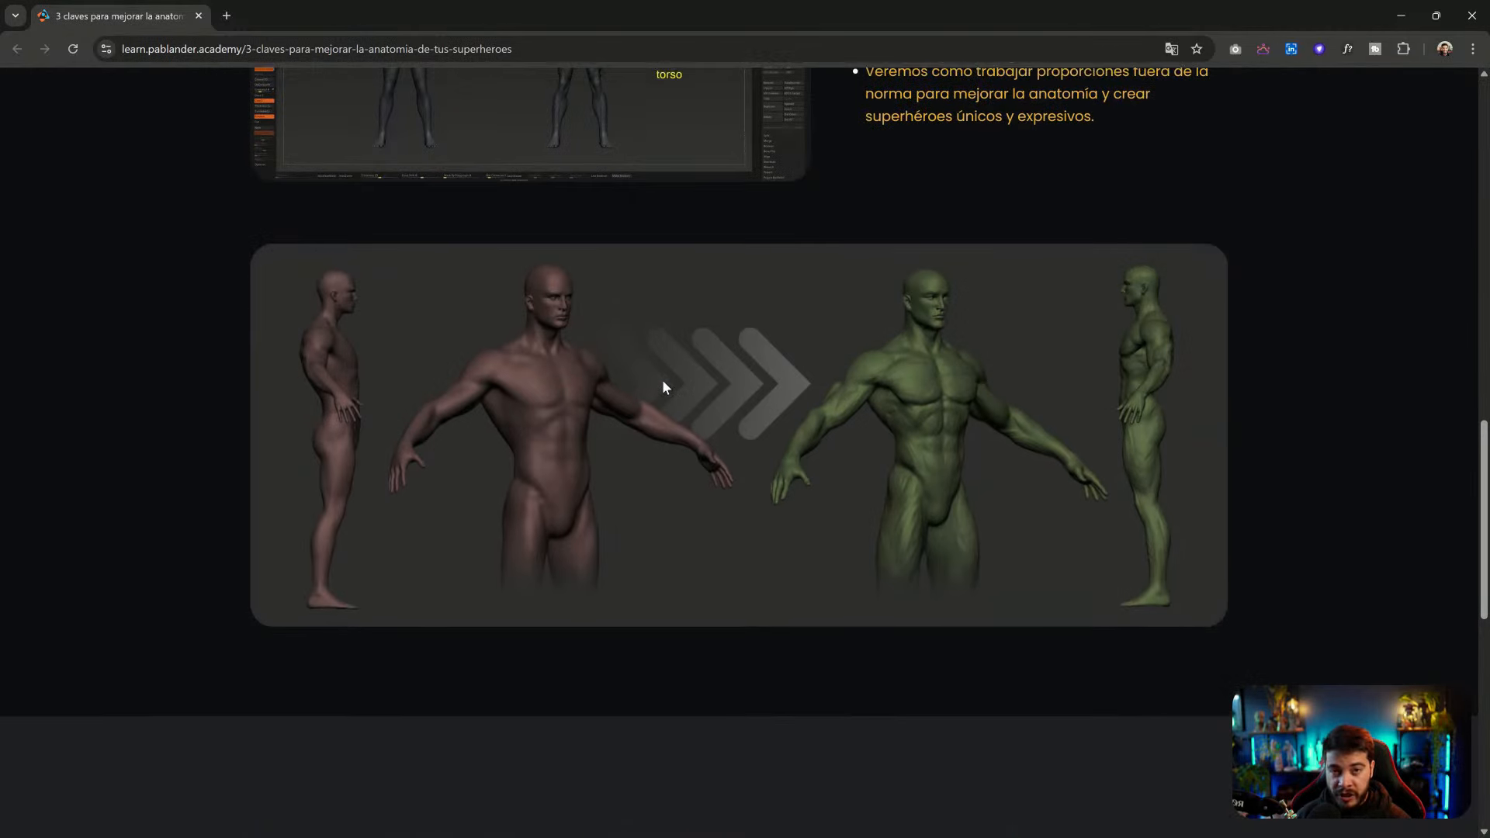
pyautogui.scroll(1, 663, 381)
pyautogui.scroll(3, 662, 384)
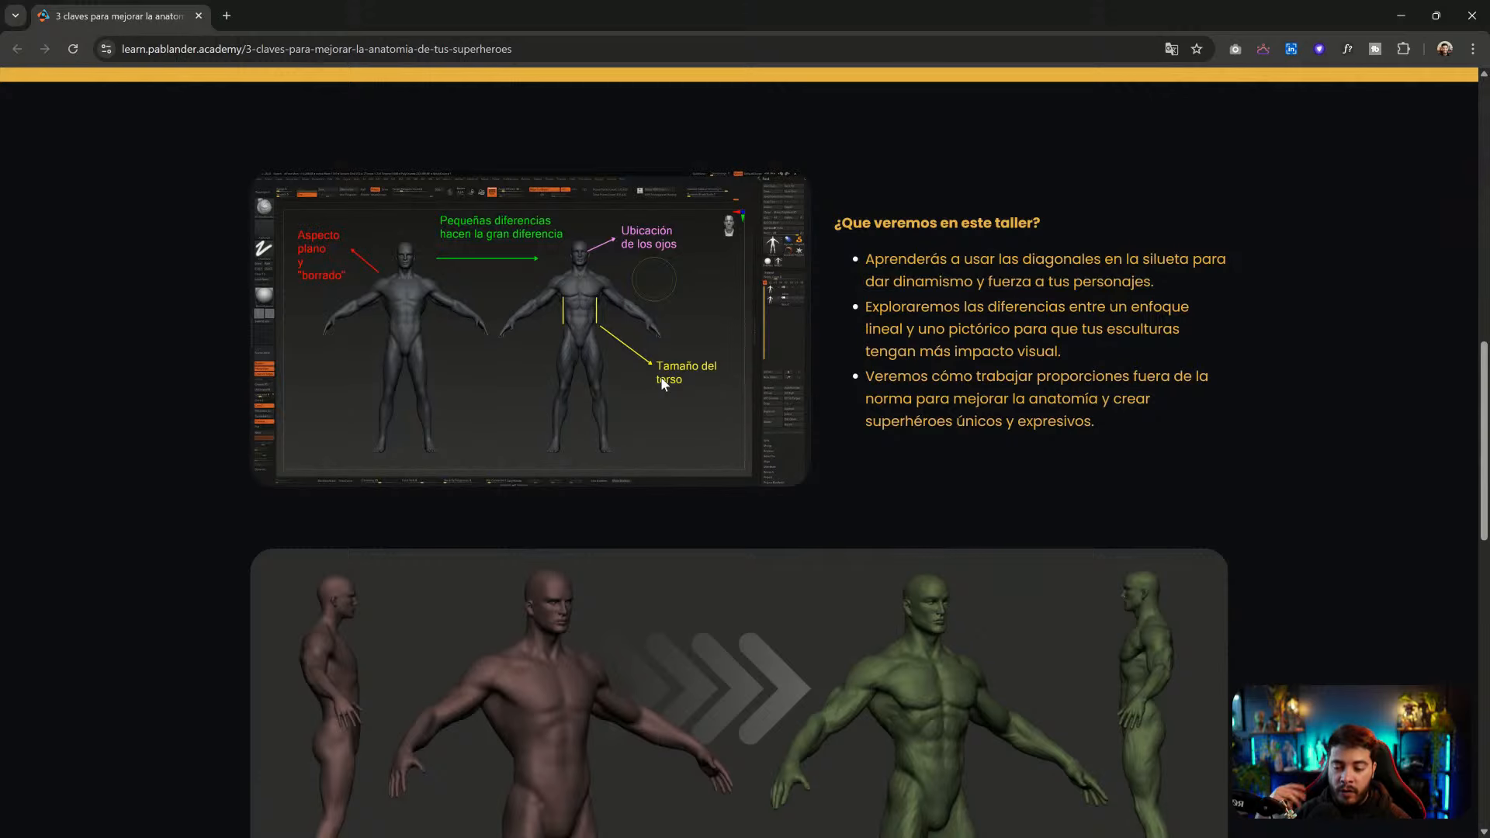
pyautogui.scroll(6, 661, 382)
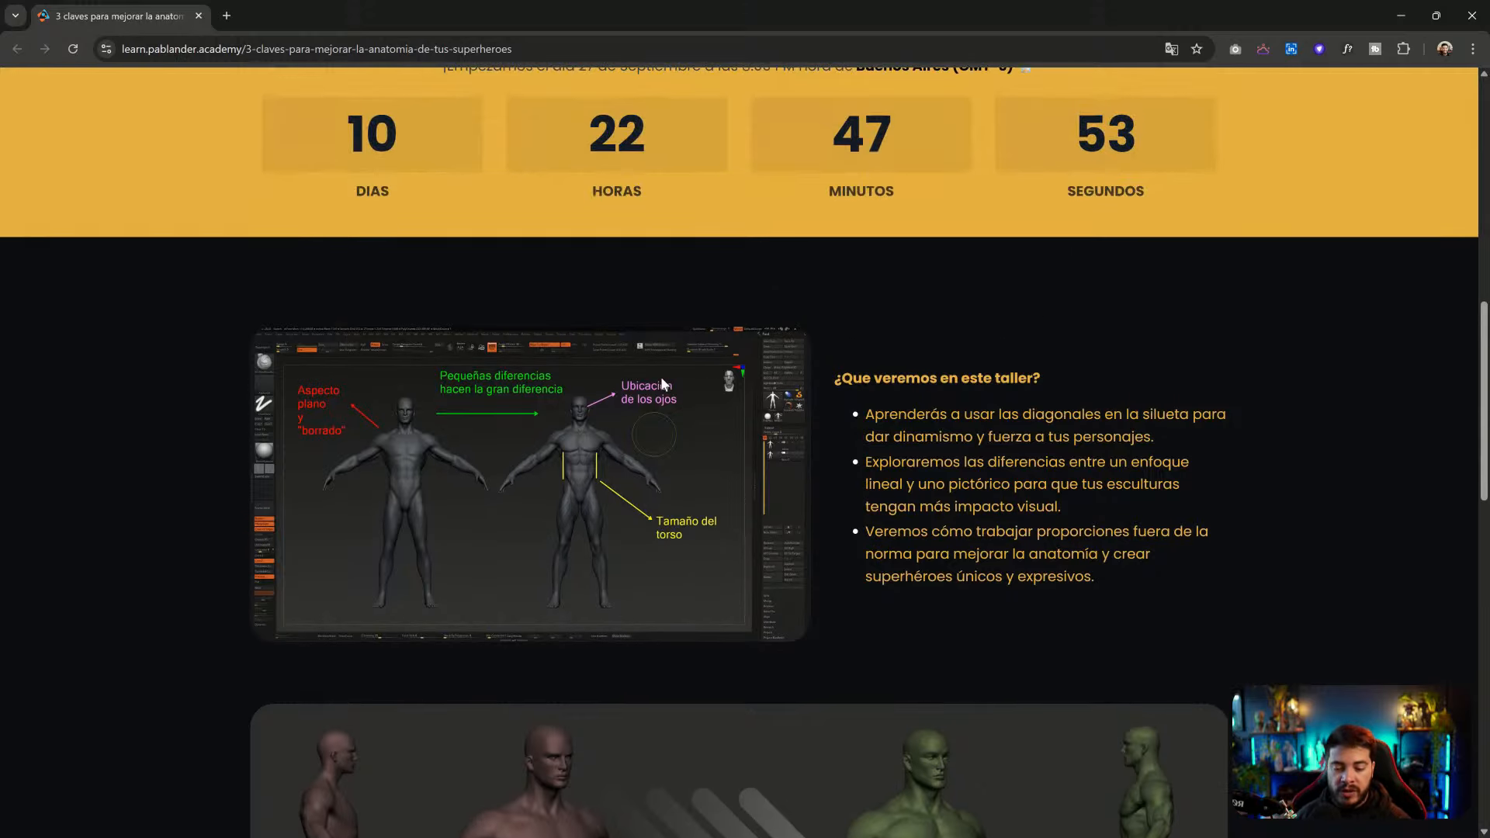
pyautogui.scroll(7, 663, 377)
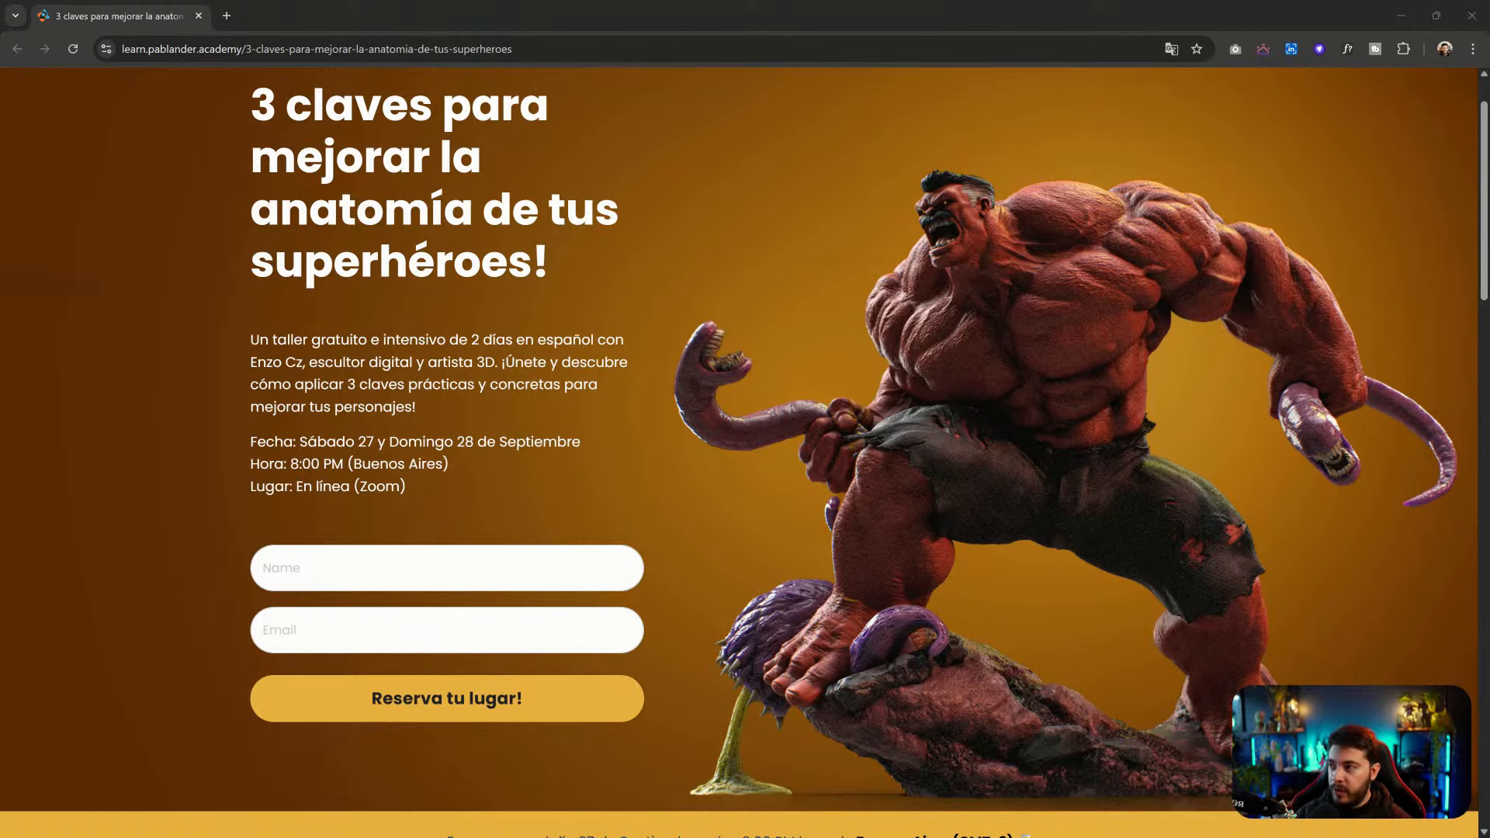
# Open the Pablander Academy Resources page and search the resources for "poly"
pyautogui.moveTo(0, 6); pyautogui.dragTo(59, 2)
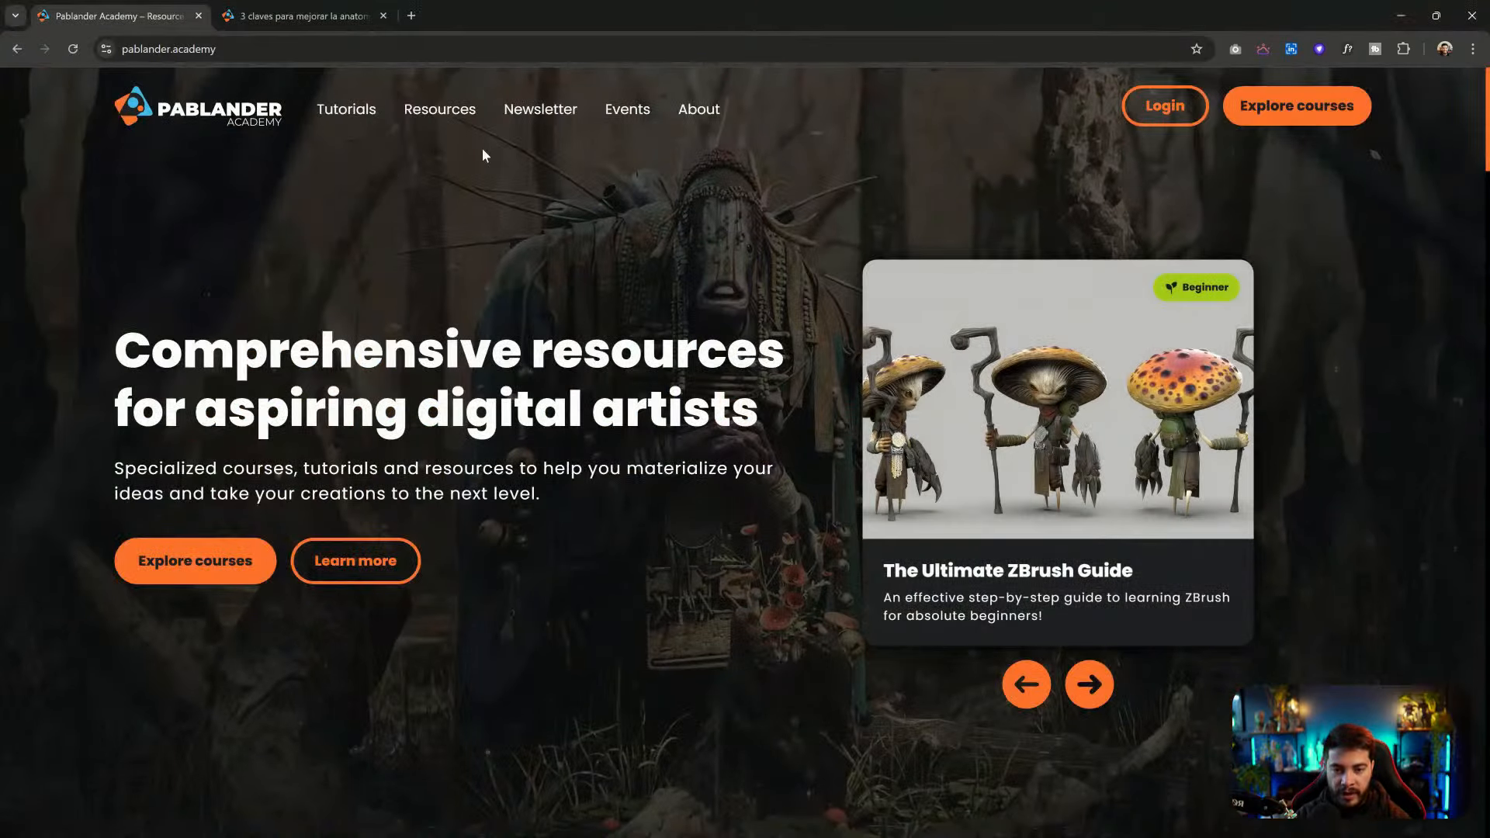
pyautogui.click(448, 107)
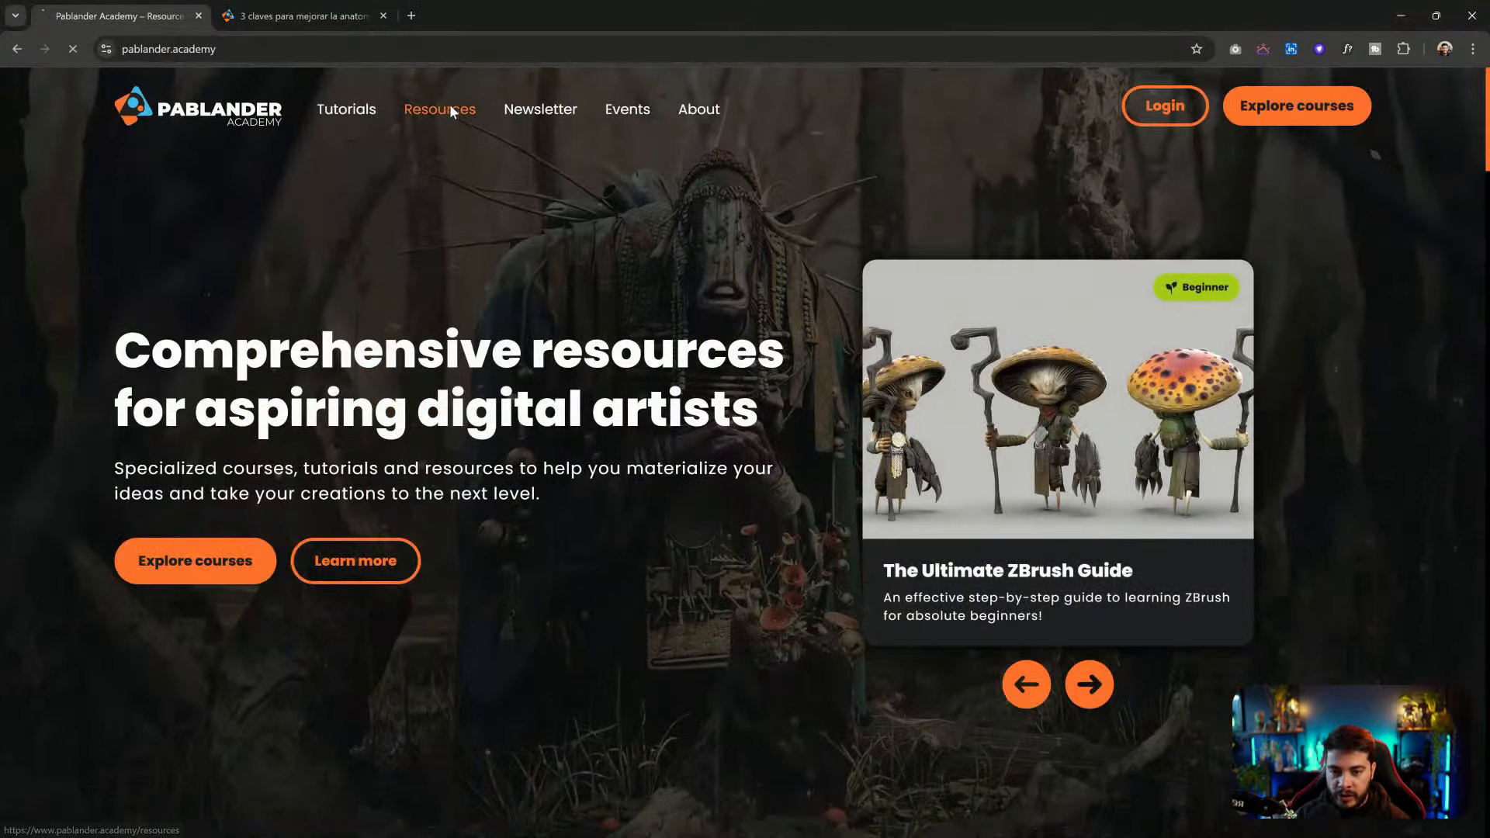
pyautogui.scroll(-8, 683, 297)
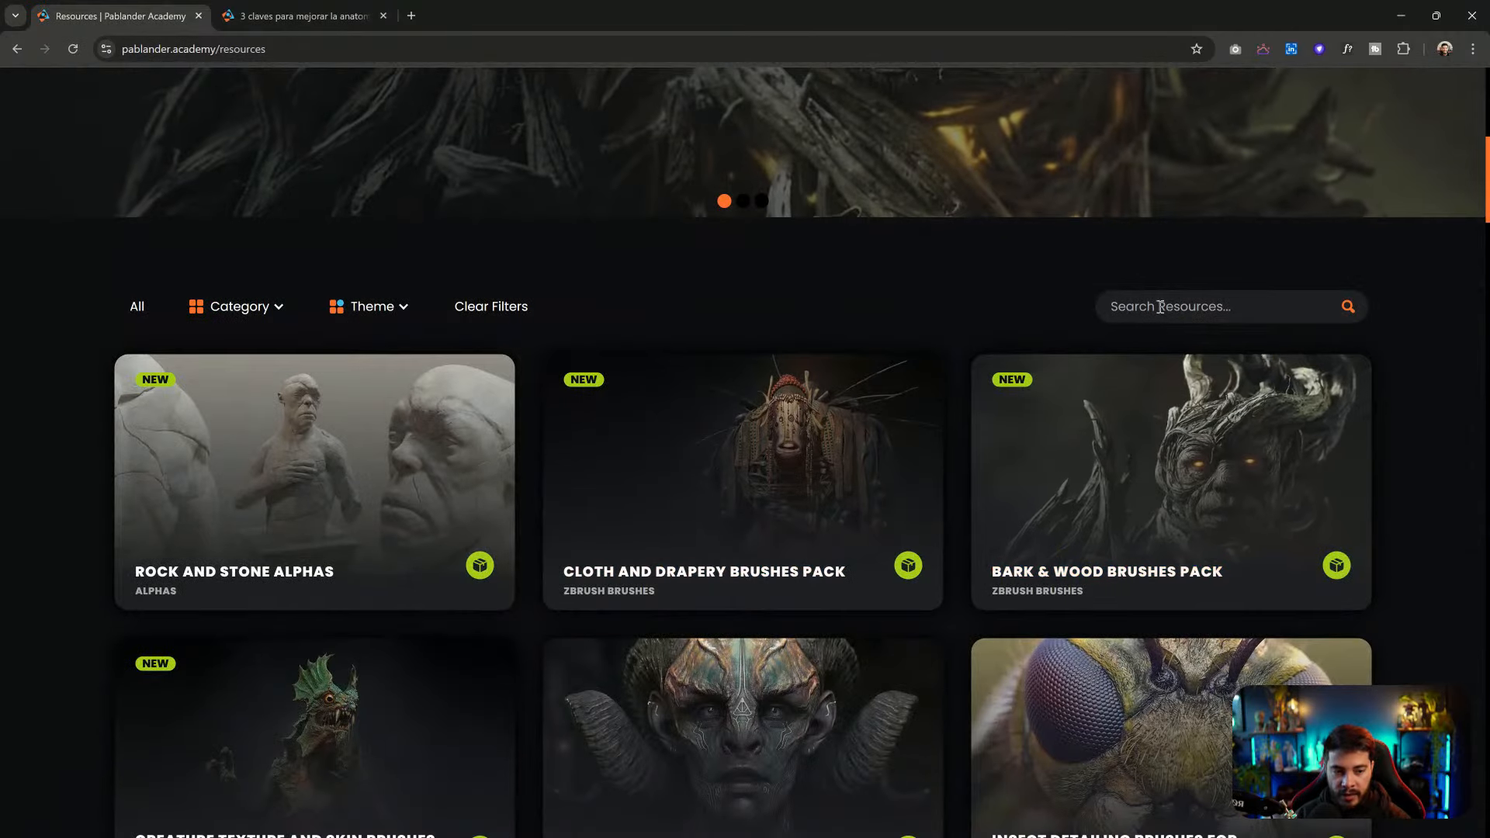
pyautogui.click(1160, 307)
pyautogui.write('poly')
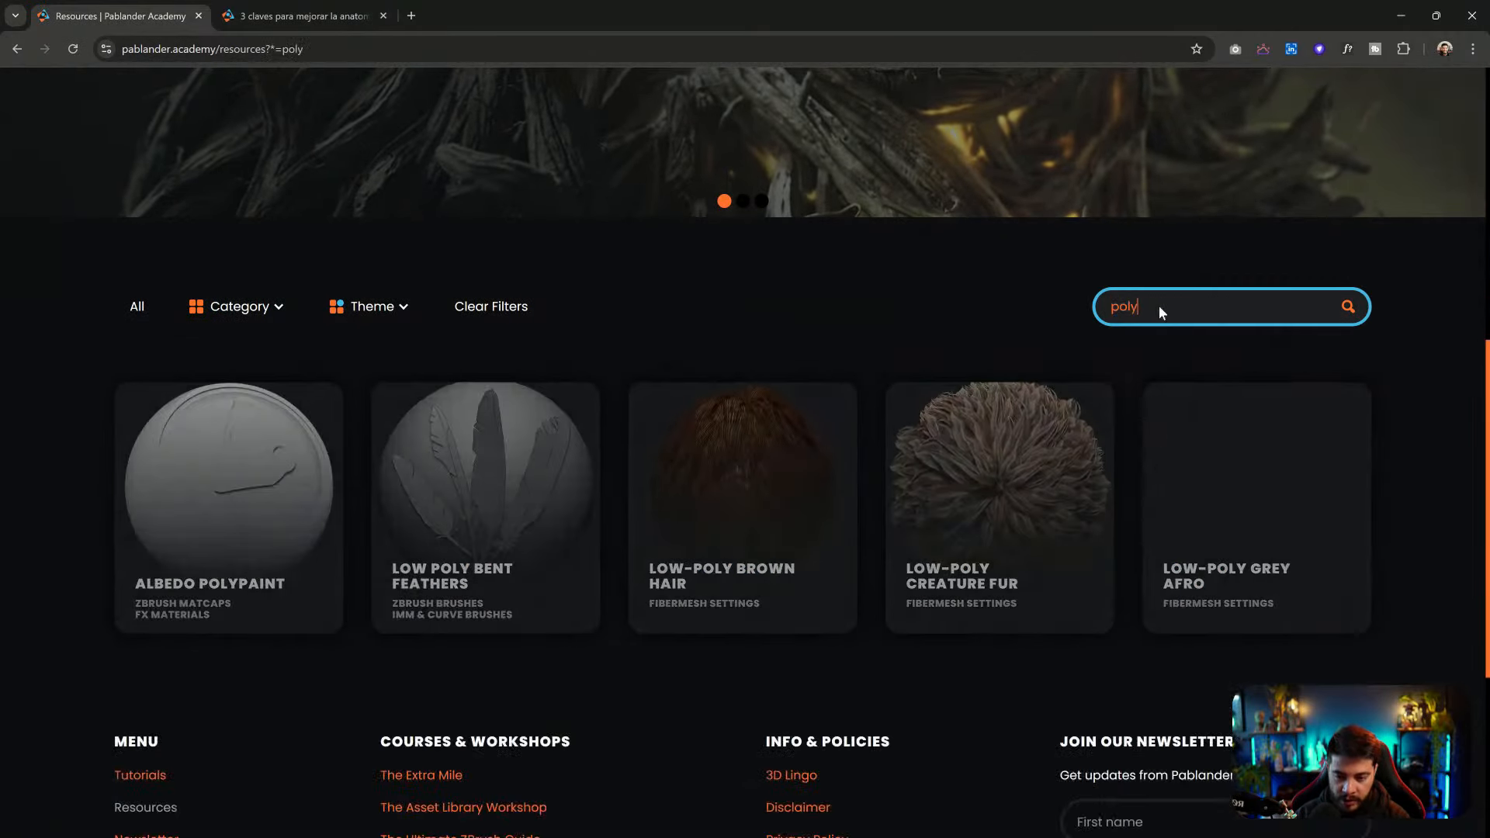
# Replace the resource search term with "sof"
pyautogui.press('BackSpace')
pyautogui.press('BackSpace')
pyautogui.press('BackSpace')
pyautogui.press('BackSpace')
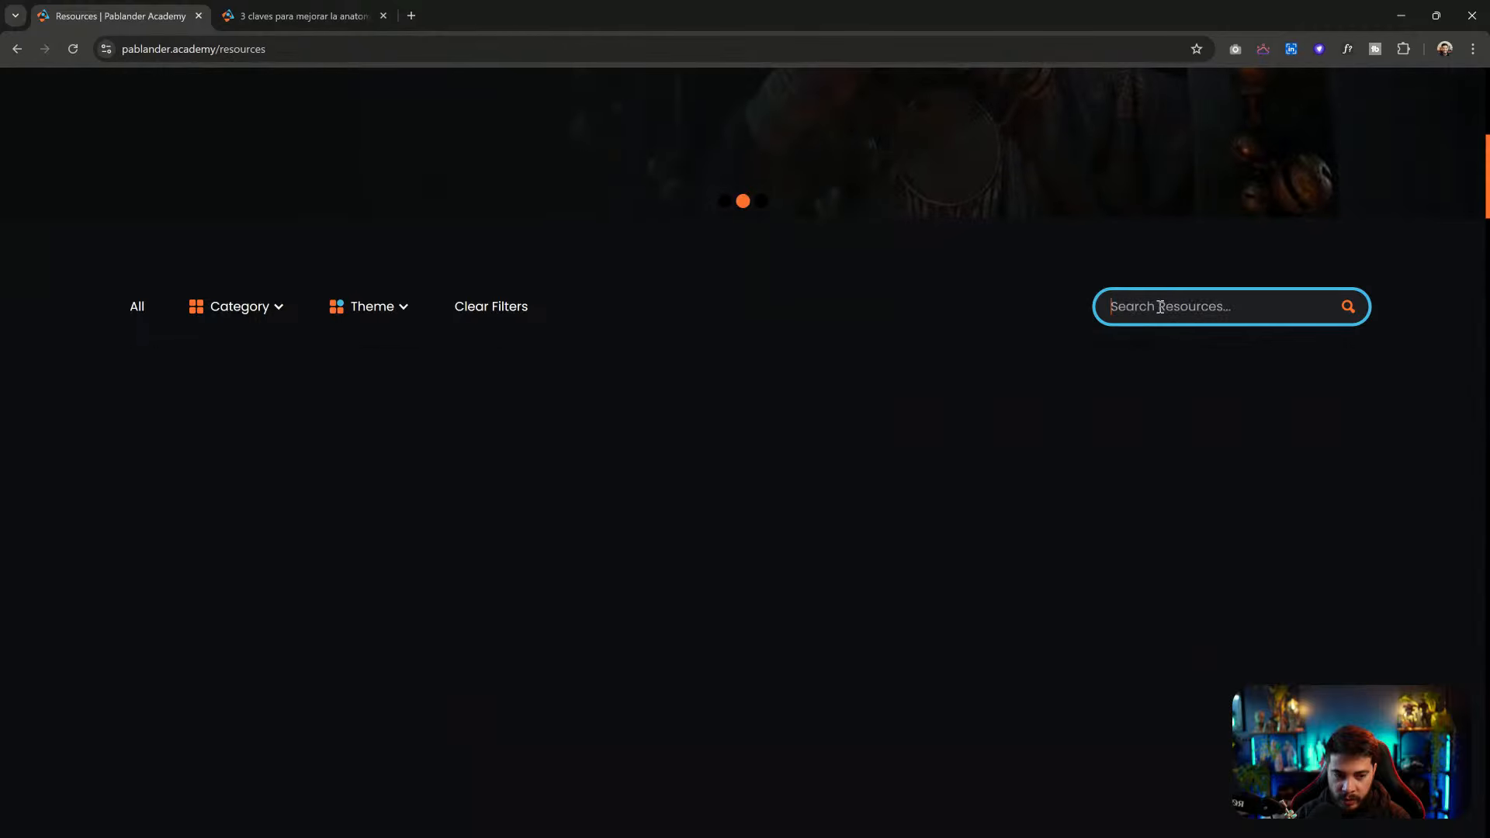
pyautogui.write('soft')
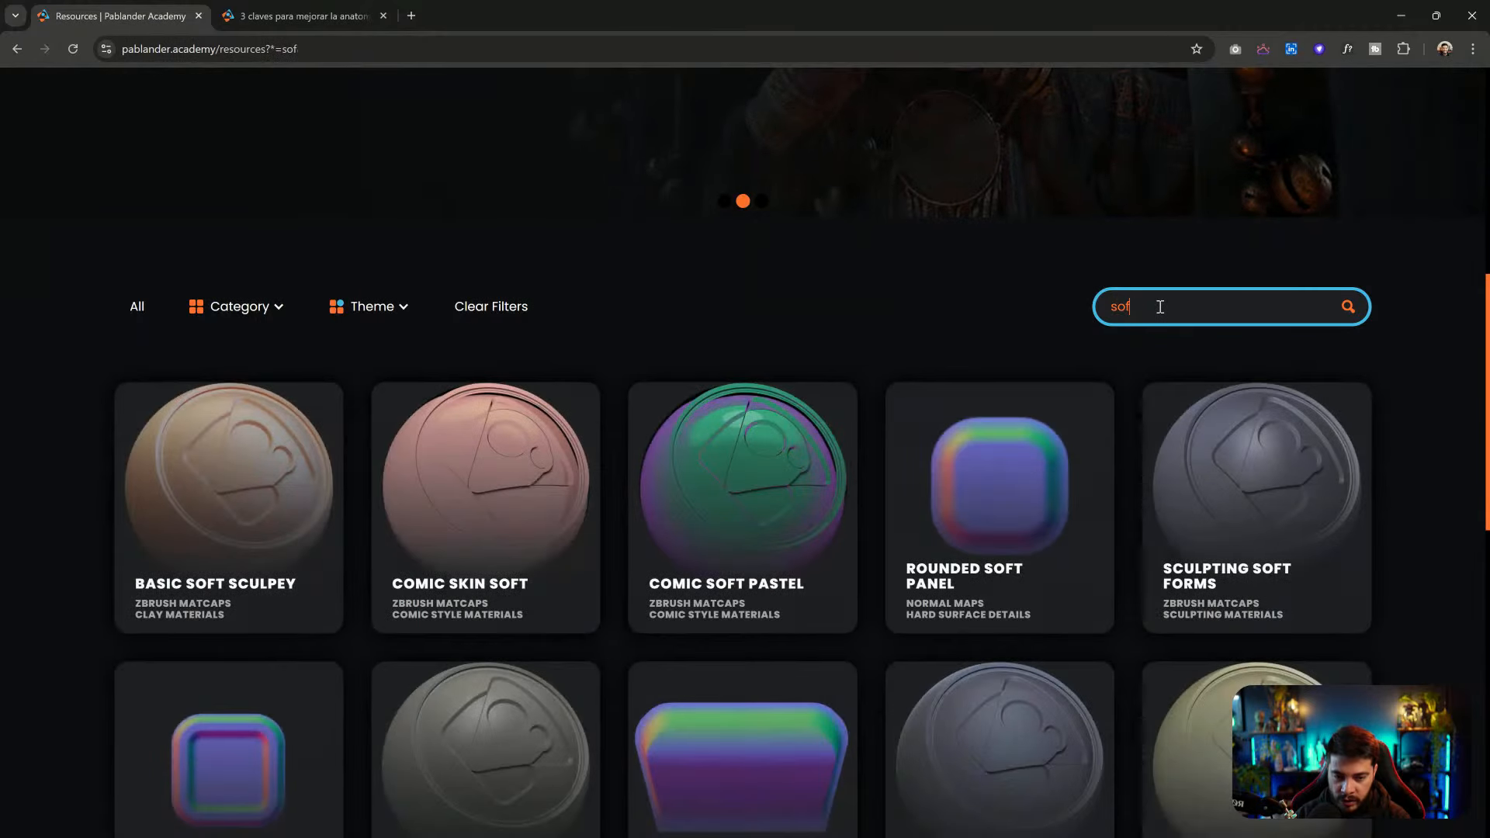
# Clear the resource search and look over the full list of resource packs
pyautogui.press('BackSpace')
pyautogui.press('BackSpace')
pyautogui.press('BackSpace')
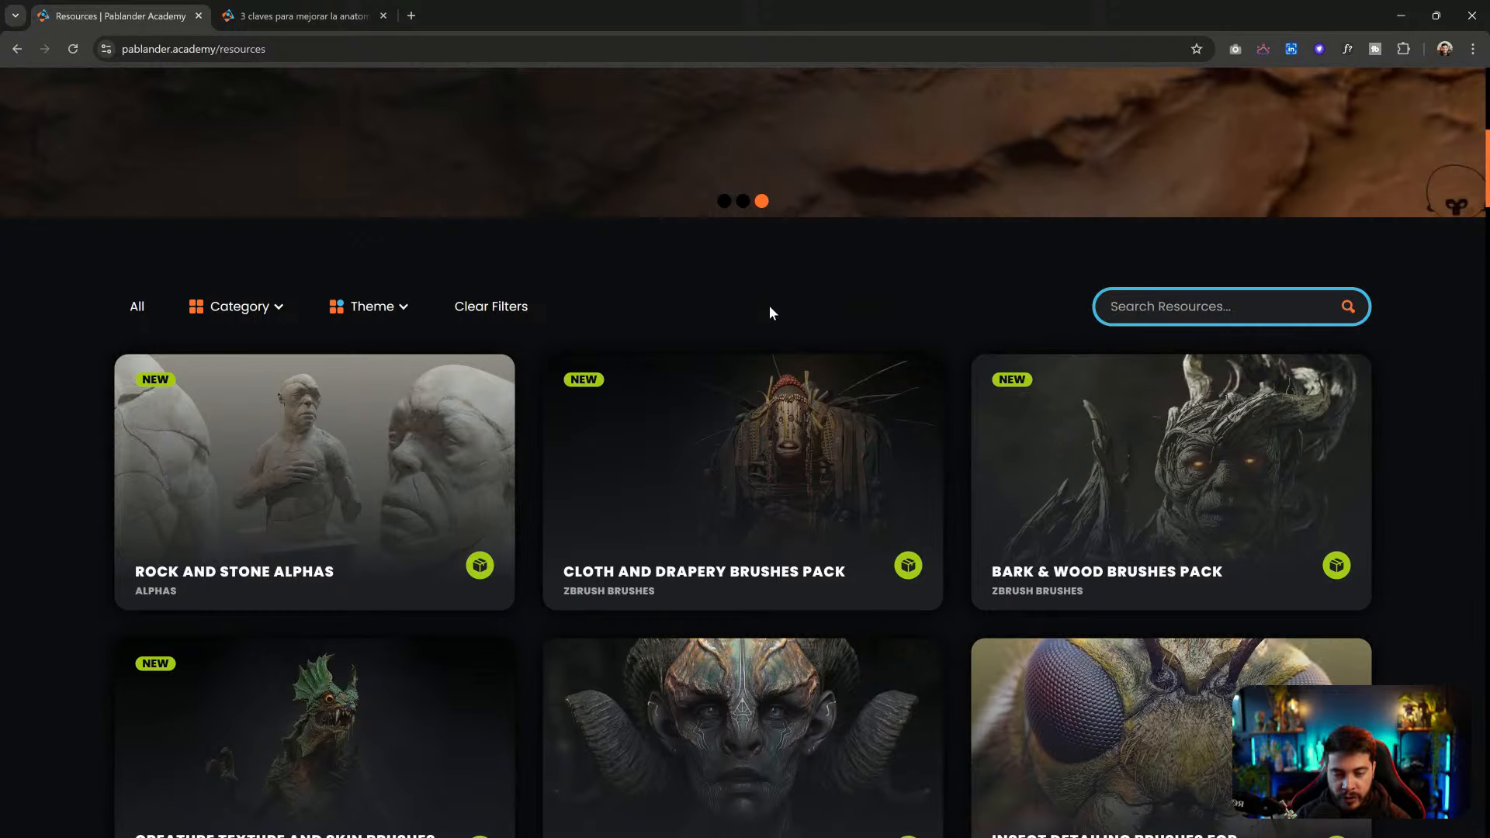
pyautogui.scroll(-6, 858, 383)
pyautogui.scroll(12, 863, 398)
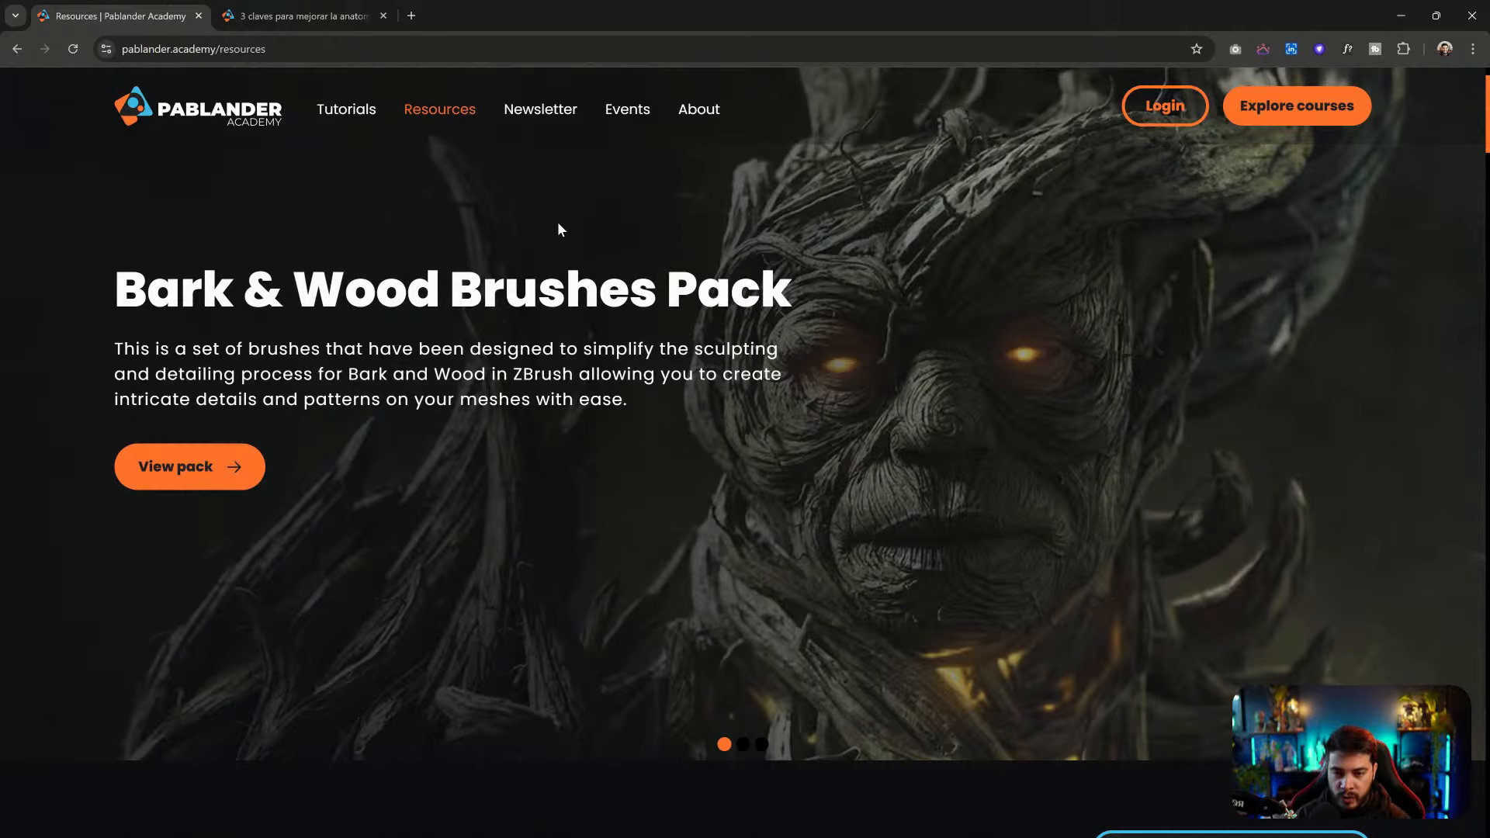
pyautogui.scroll(-8, 566, 236)
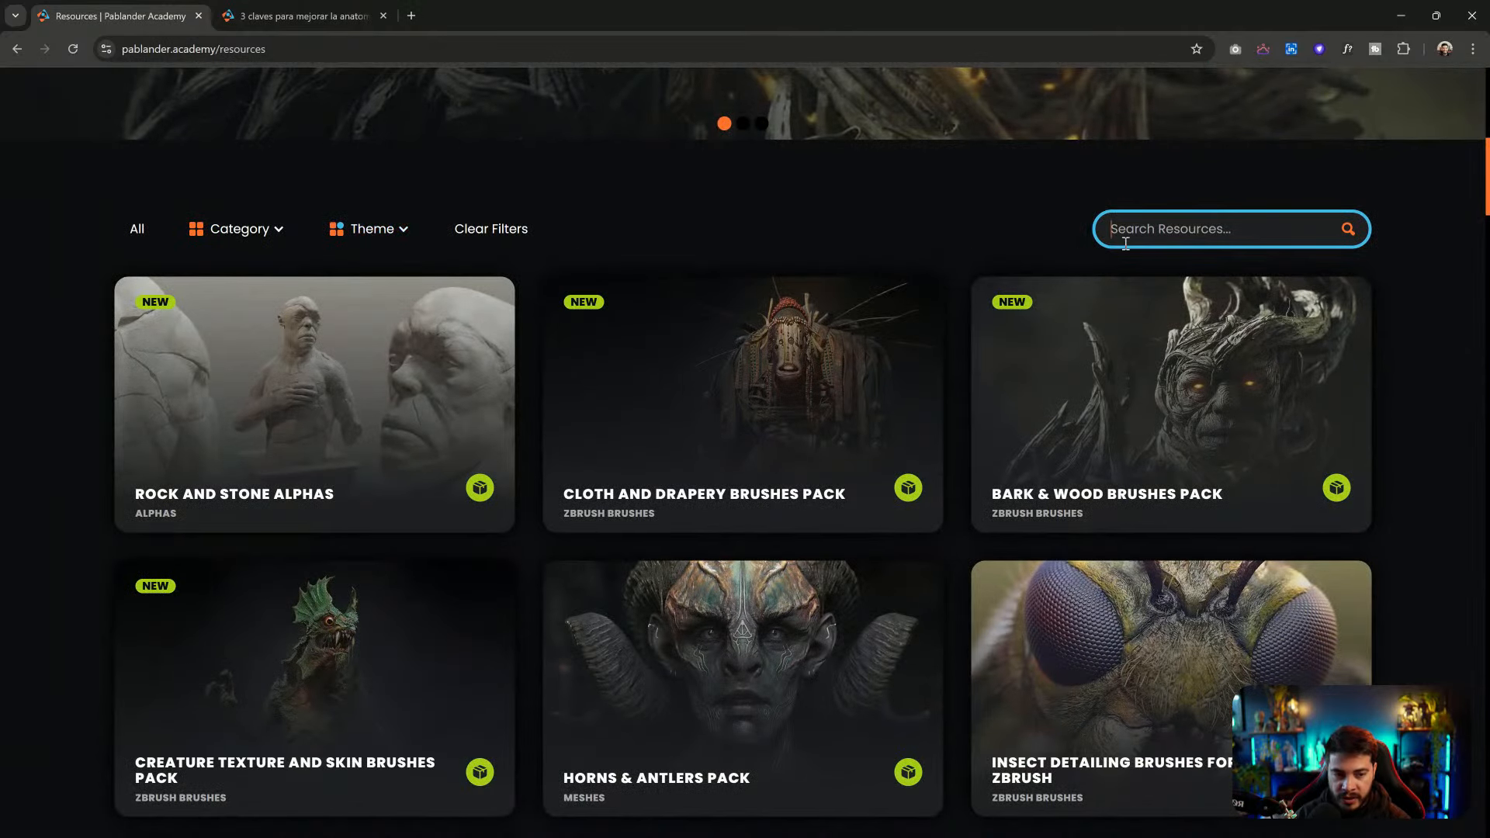
pyautogui.scroll(8, 1071, 243)
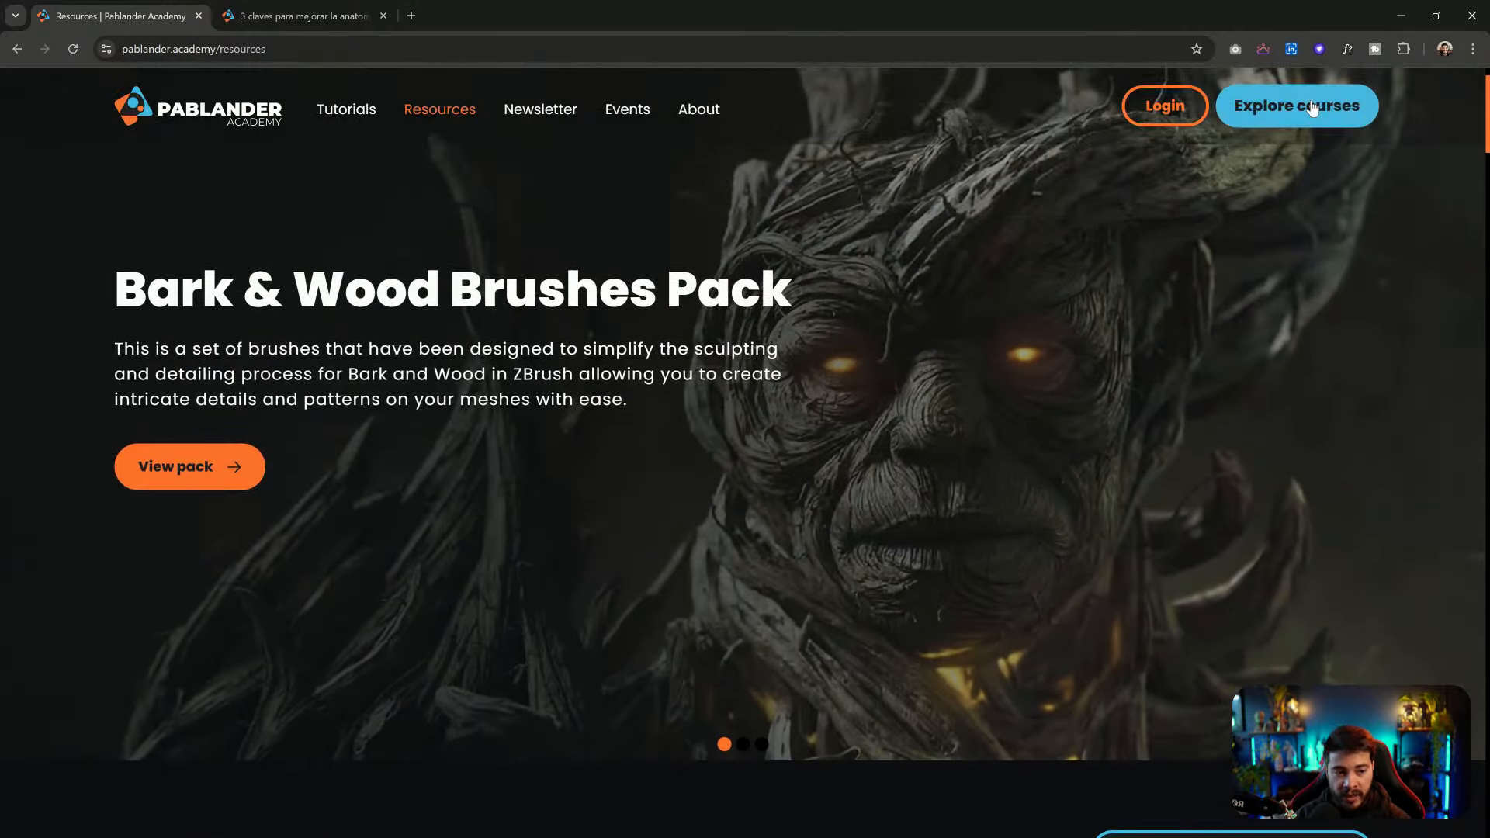
# Open the Courses & Workshops page and look through the course catalogue down to the student reviews
pyautogui.click(1312, 107)
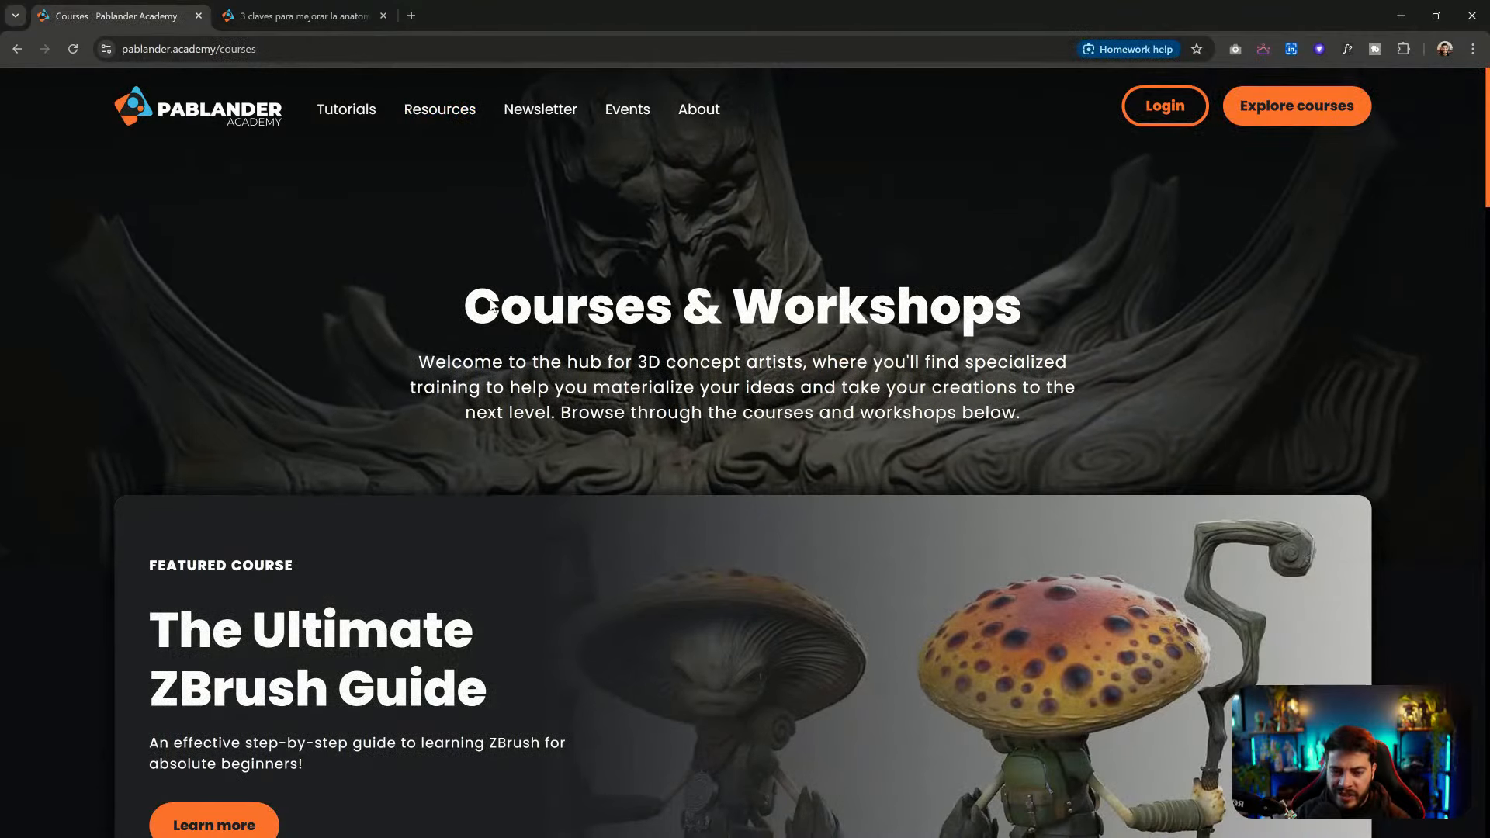
pyautogui.scroll(-8, 504, 303)
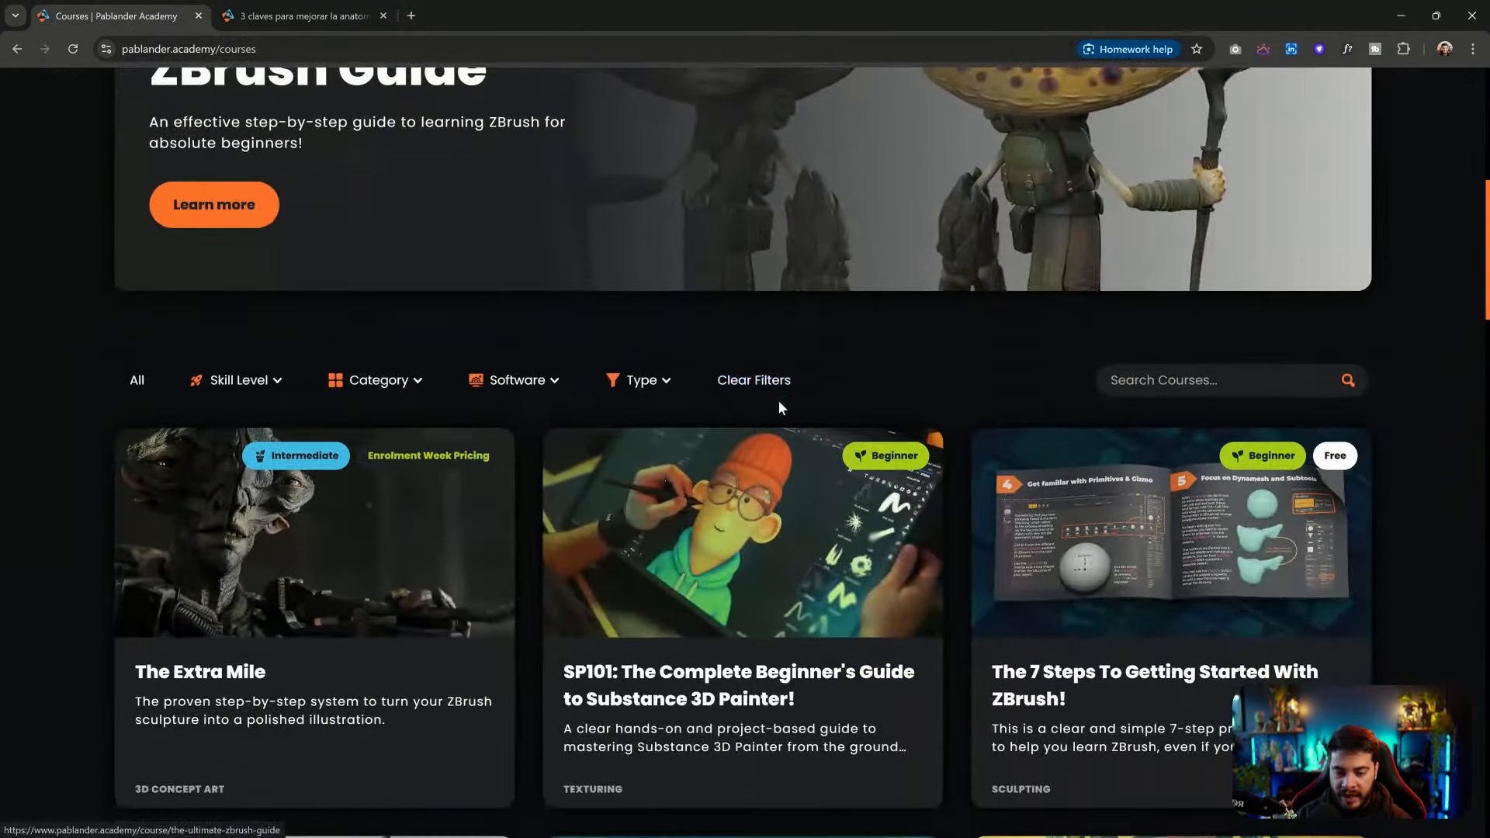
pyautogui.scroll(-5, 779, 405)
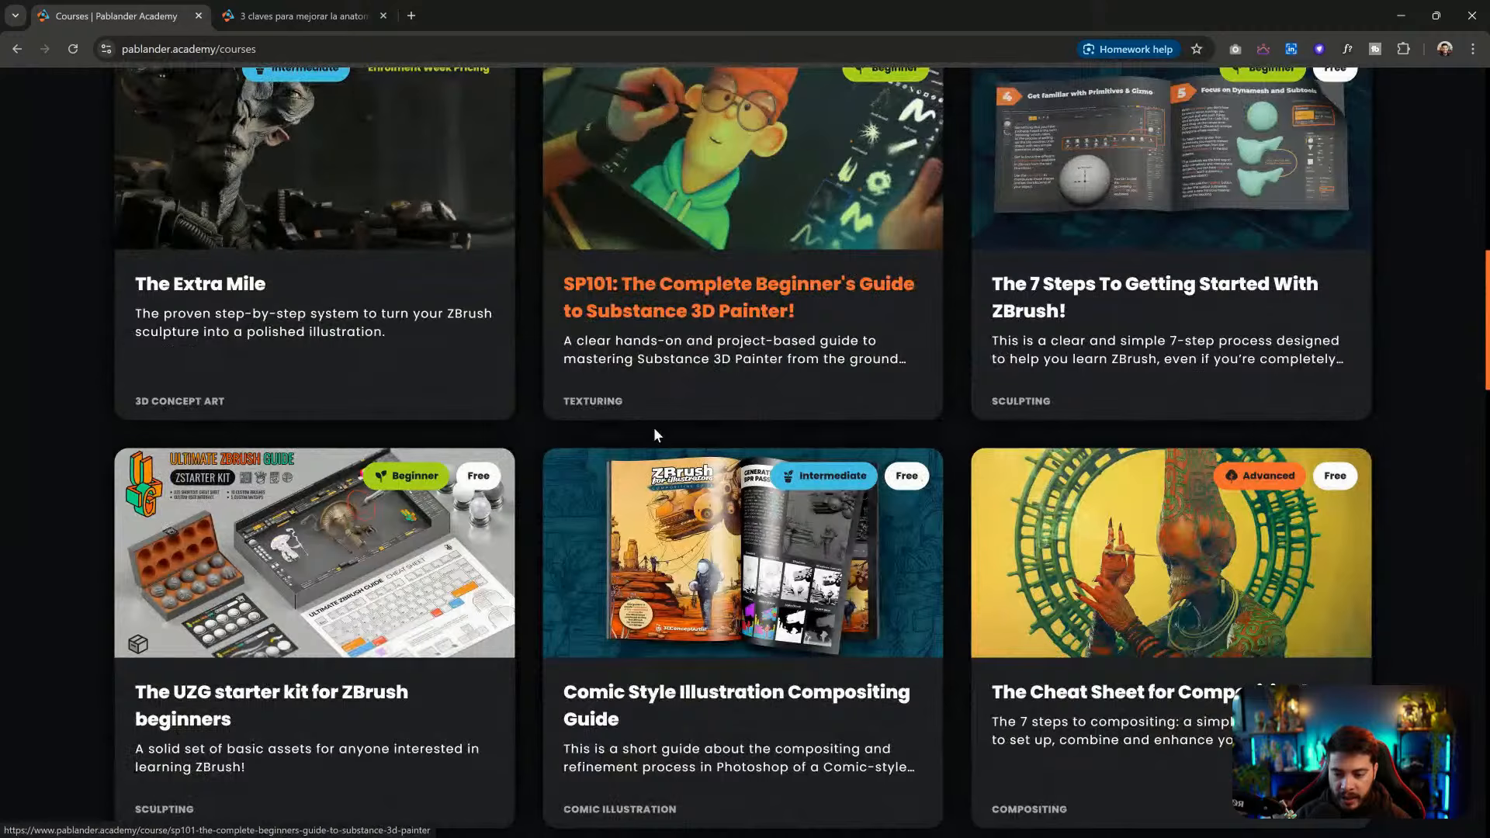
pyautogui.scroll(-1, 653, 435)
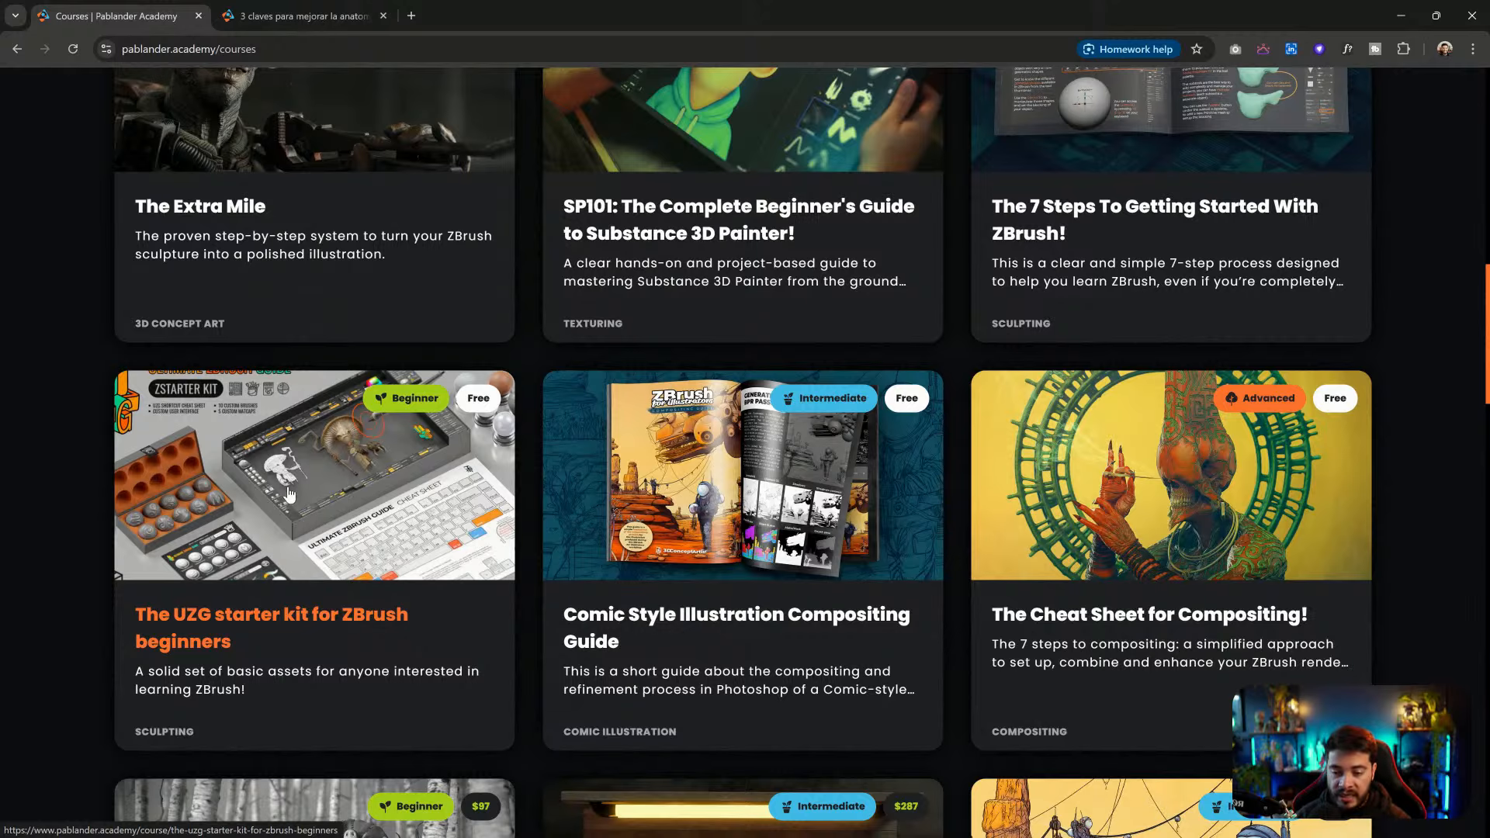
pyautogui.scroll(-8, 288, 493)
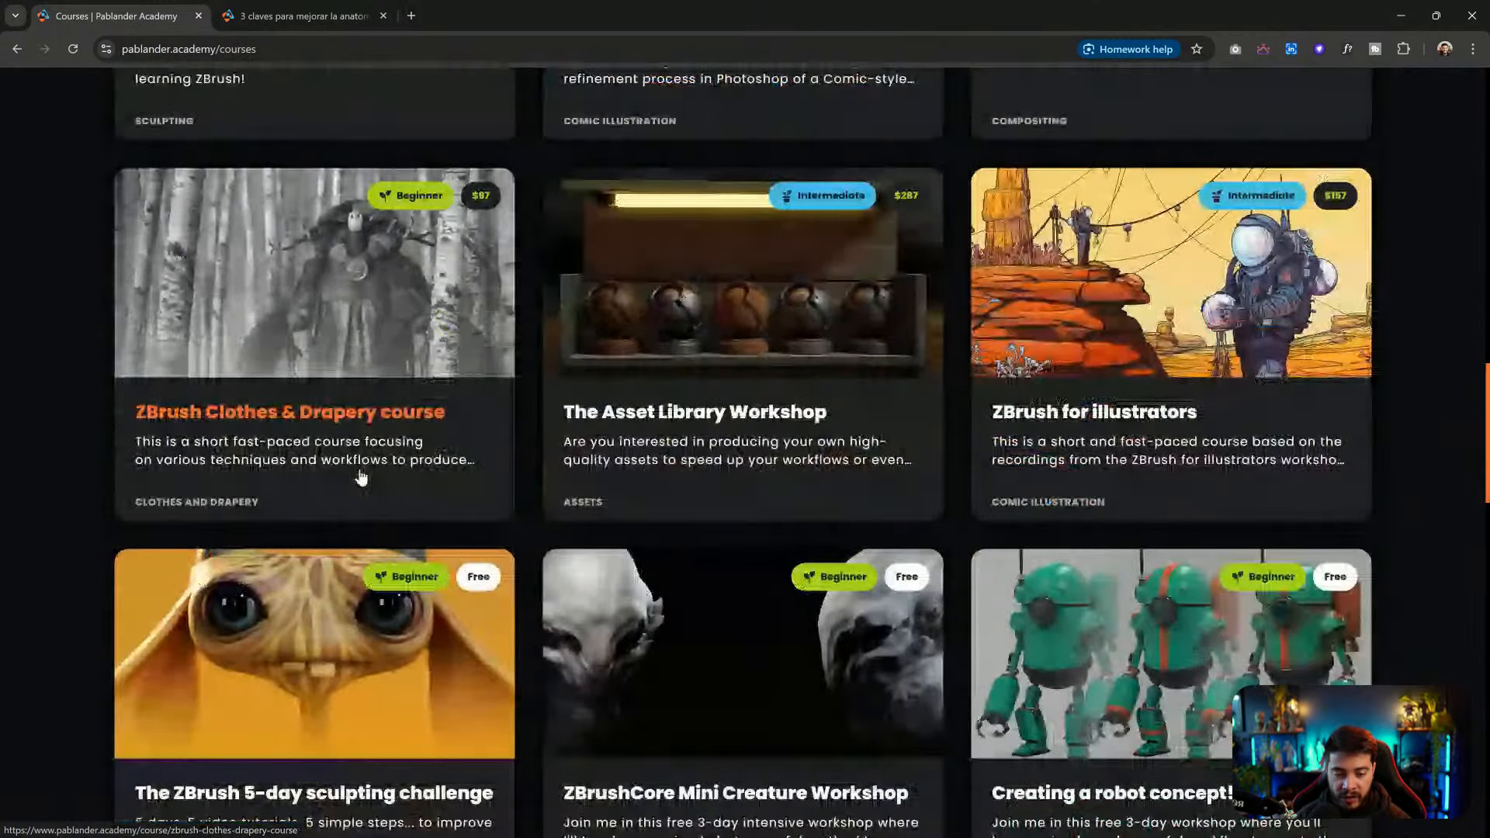
pyautogui.scroll(-9, 360, 478)
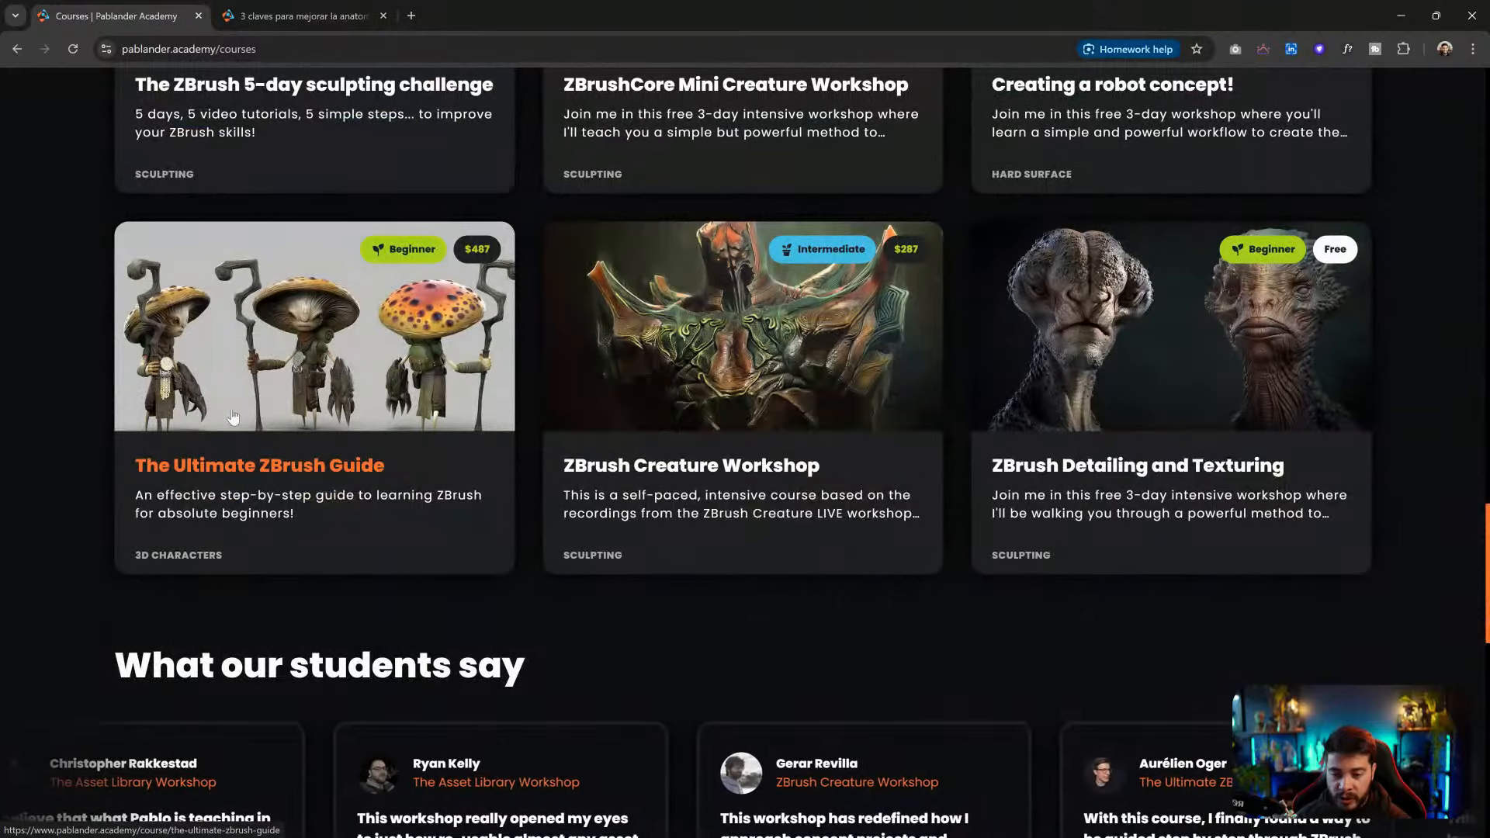
# Open the UZG starter kit for ZBrush beginners course page and view its kit images, enlarging the brush box picture
pyautogui.scroll(15, 376, 437)
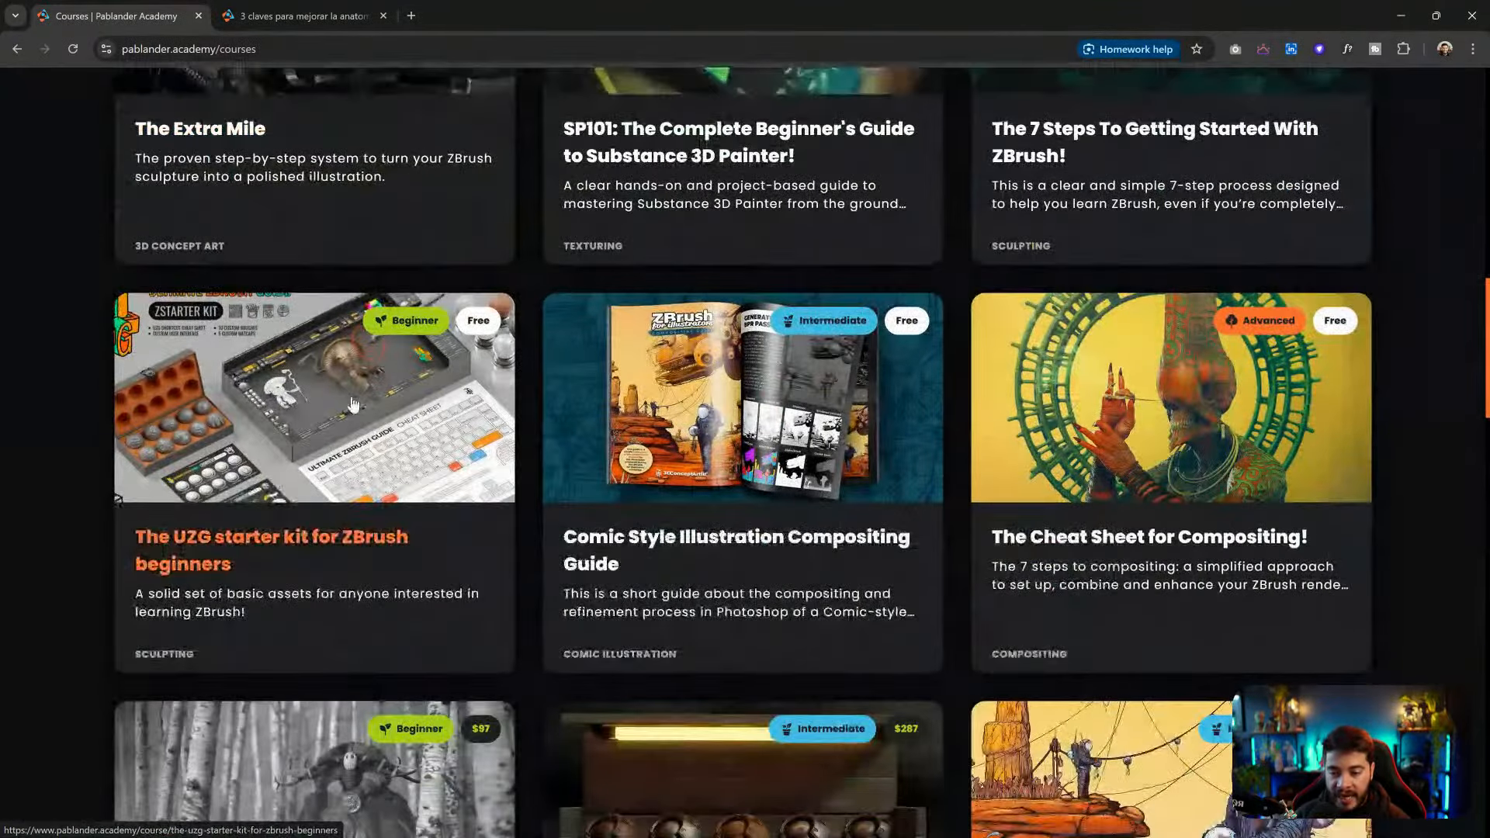
pyautogui.click(351, 400)
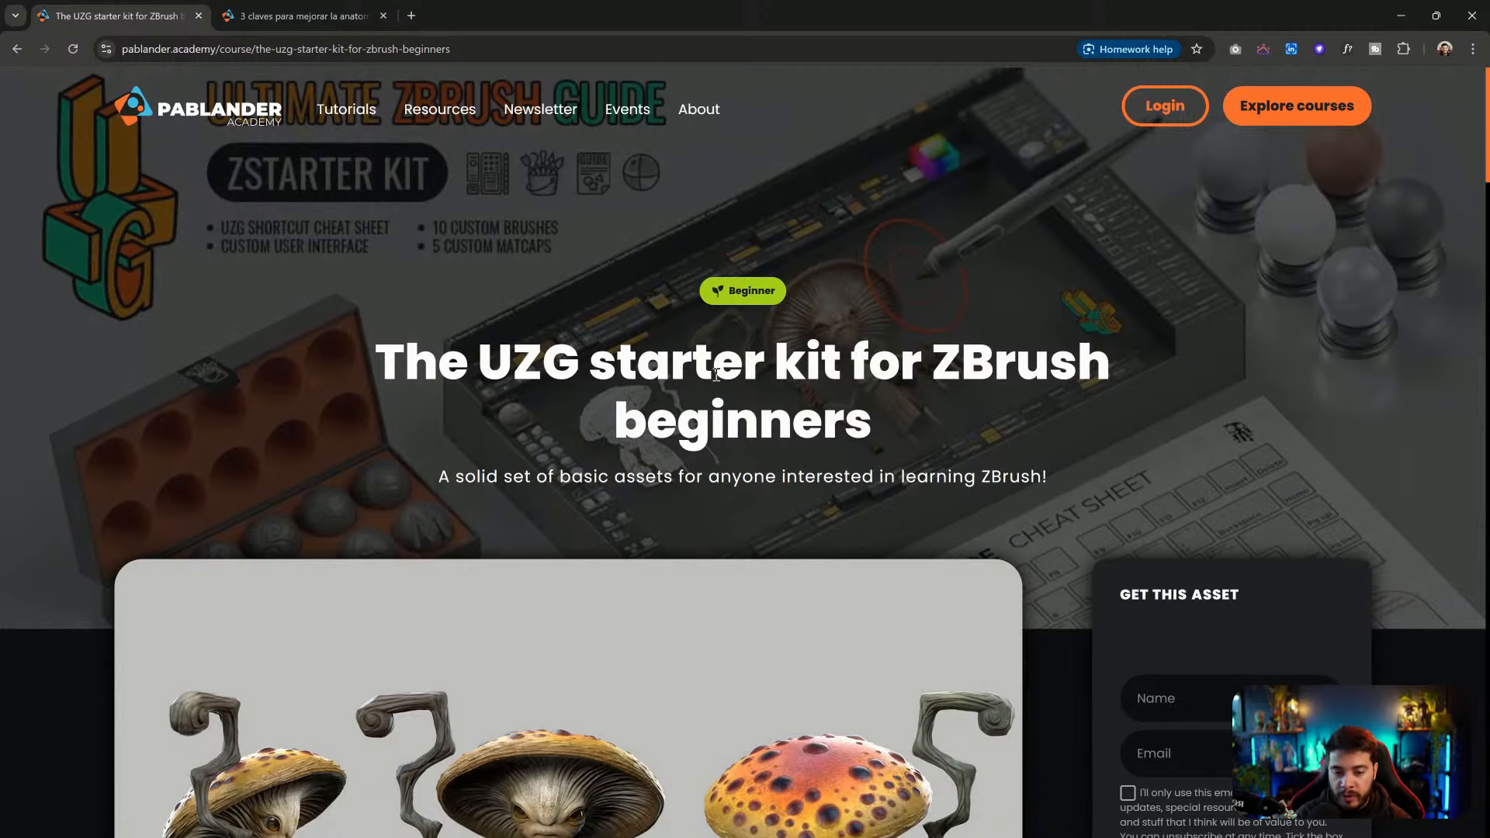
pyautogui.scroll(-1, 767, 370)
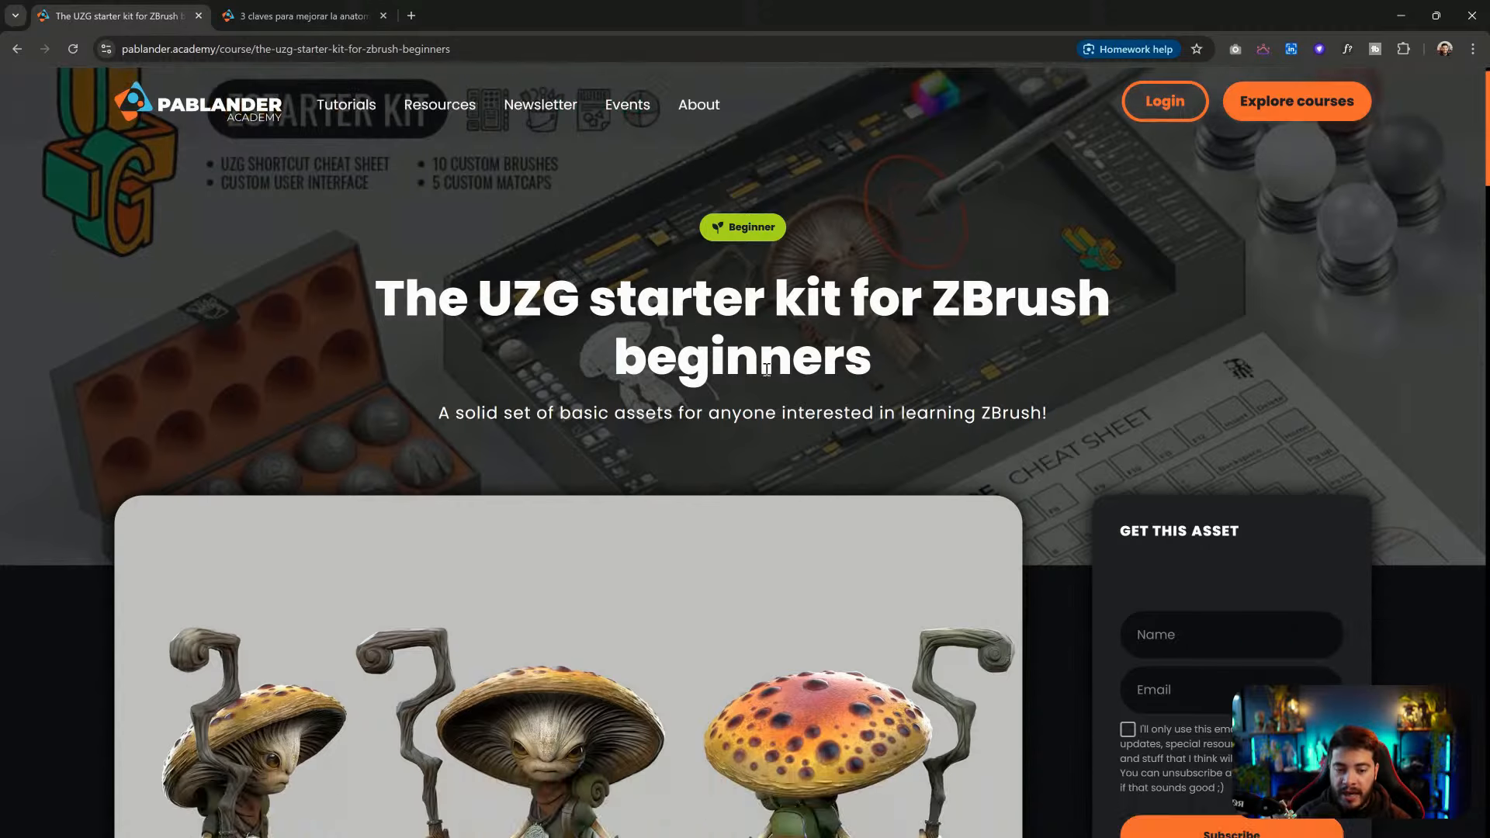
pyautogui.scroll(-5, 745, 371)
pyautogui.scroll(4, 719, 370)
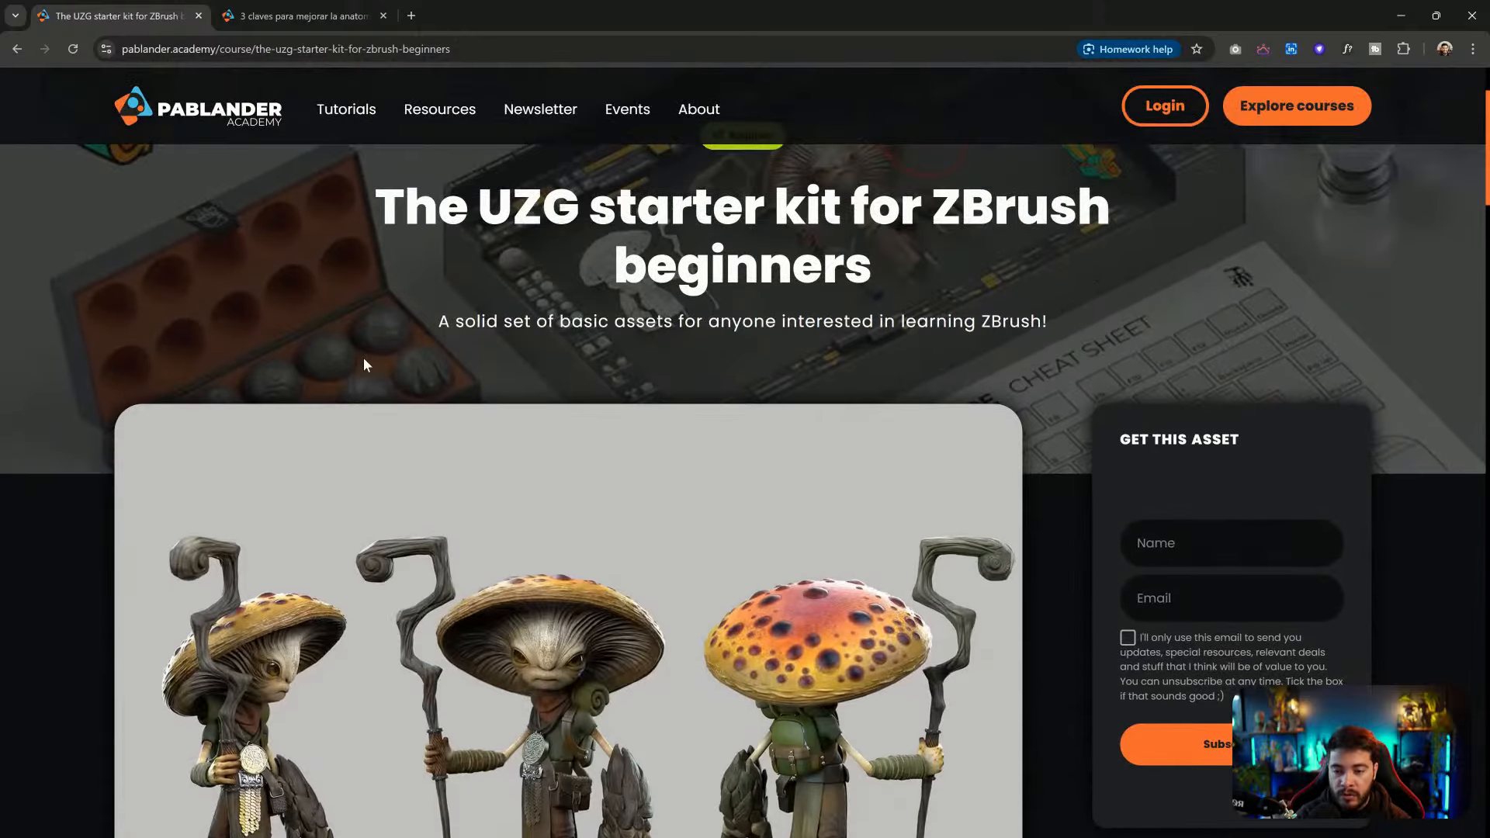
pyautogui.scroll(-10, 365, 365)
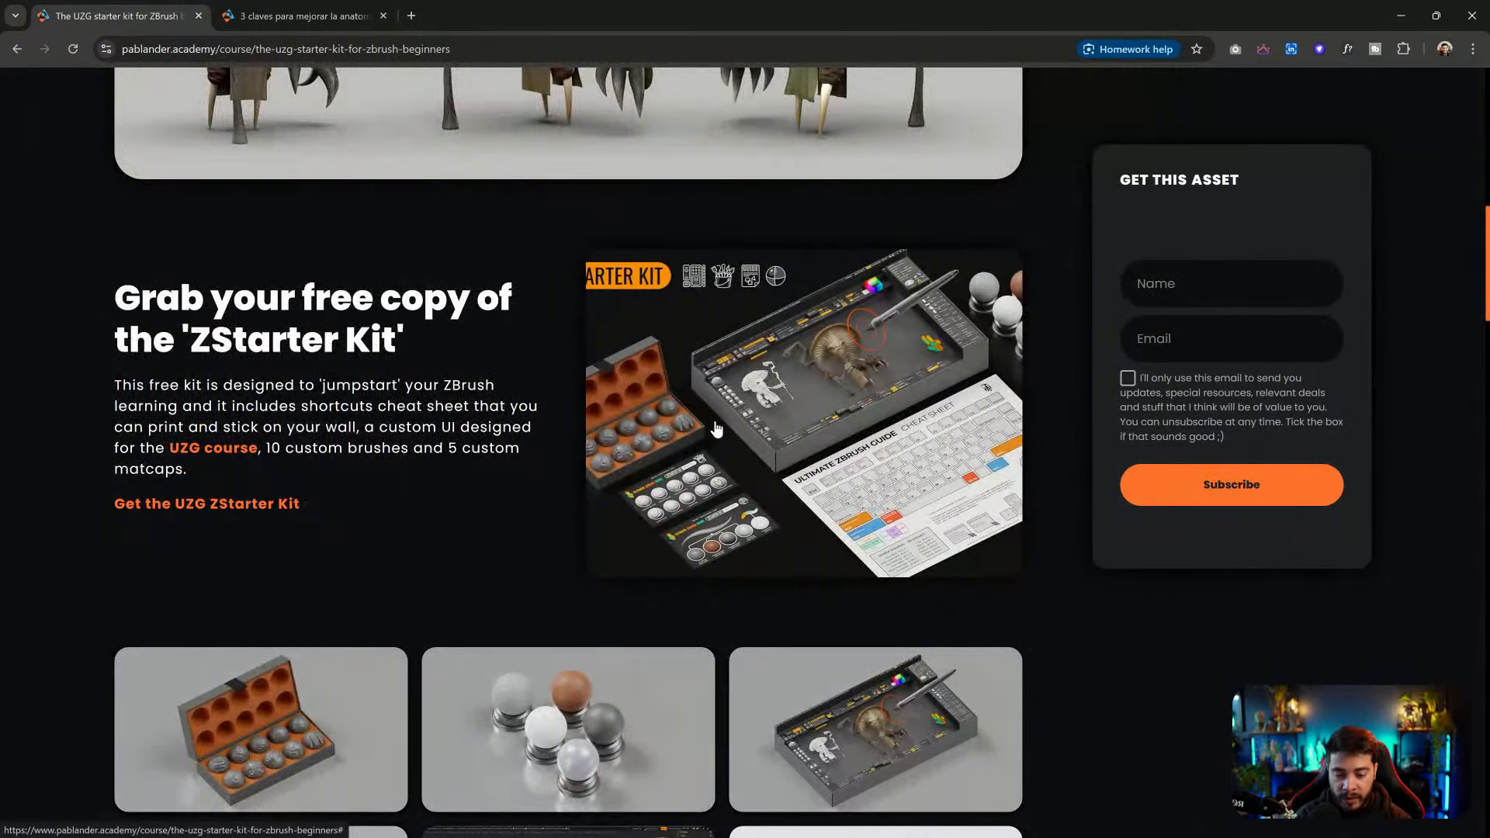
pyautogui.scroll(-3, 716, 429)
pyautogui.scroll(1, 774, 293)
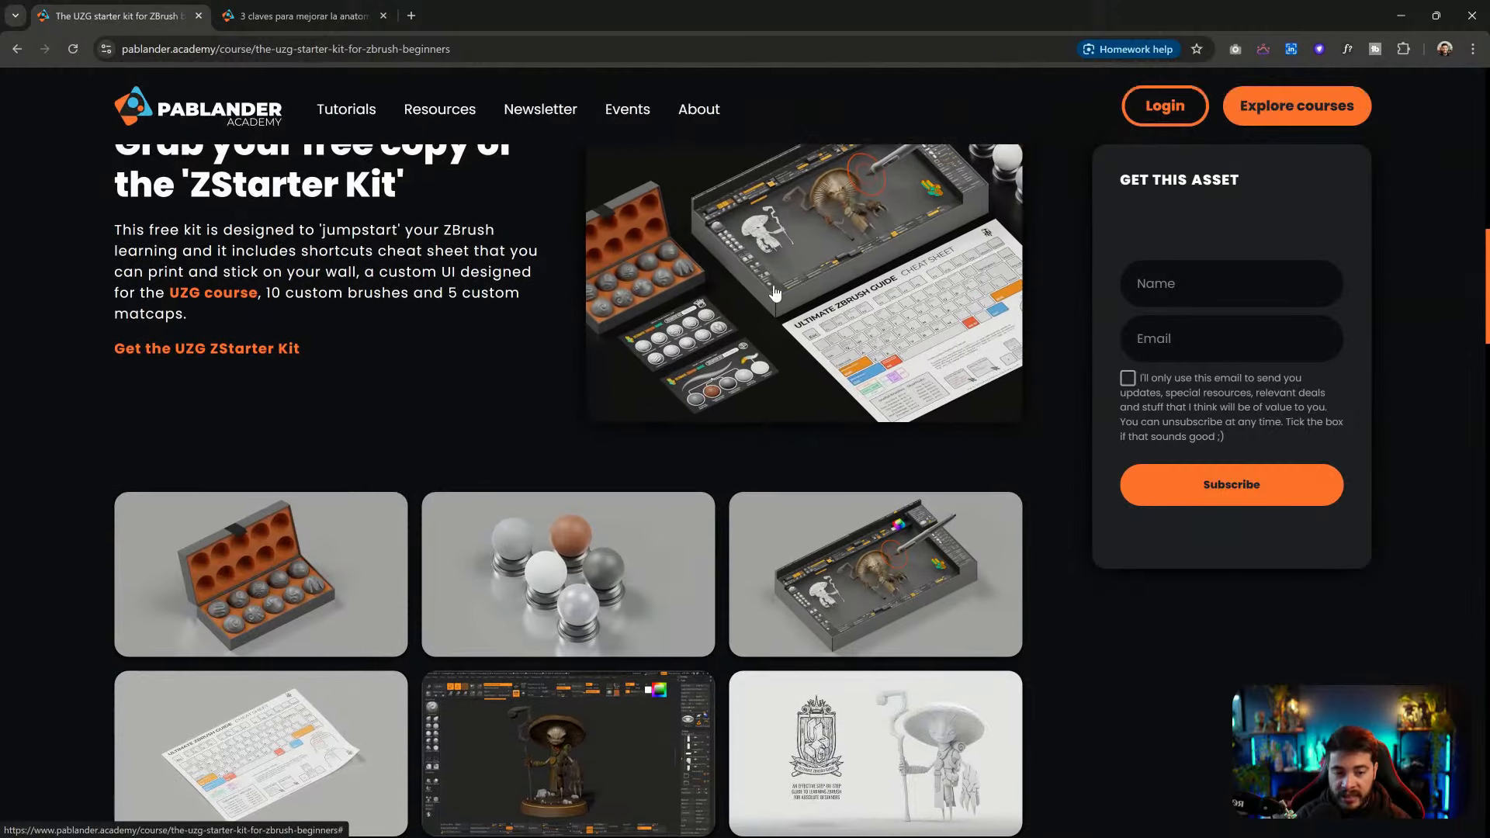
pyautogui.click(252, 580)
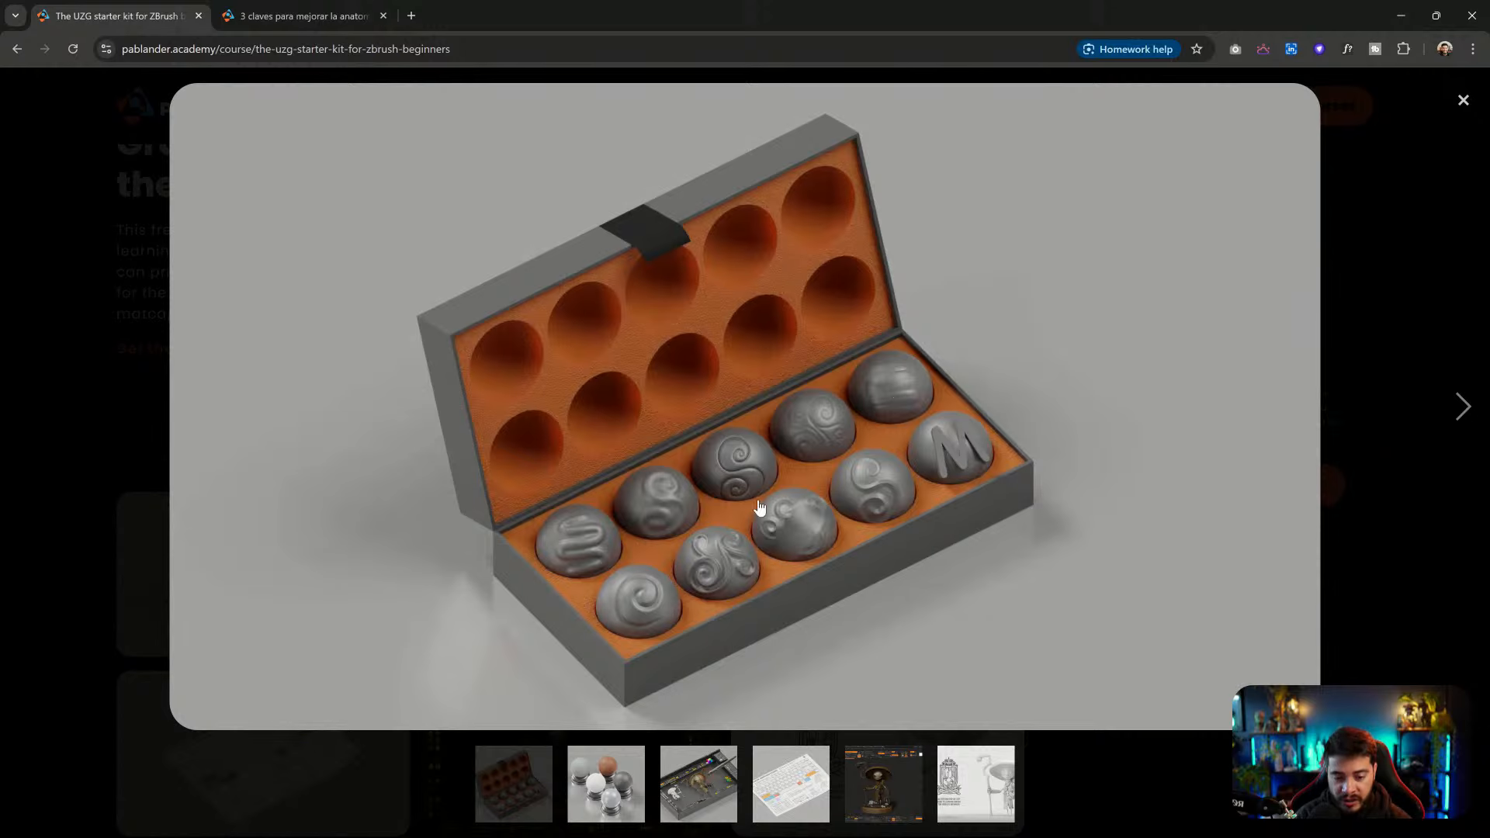
pyautogui.click(808, 491)
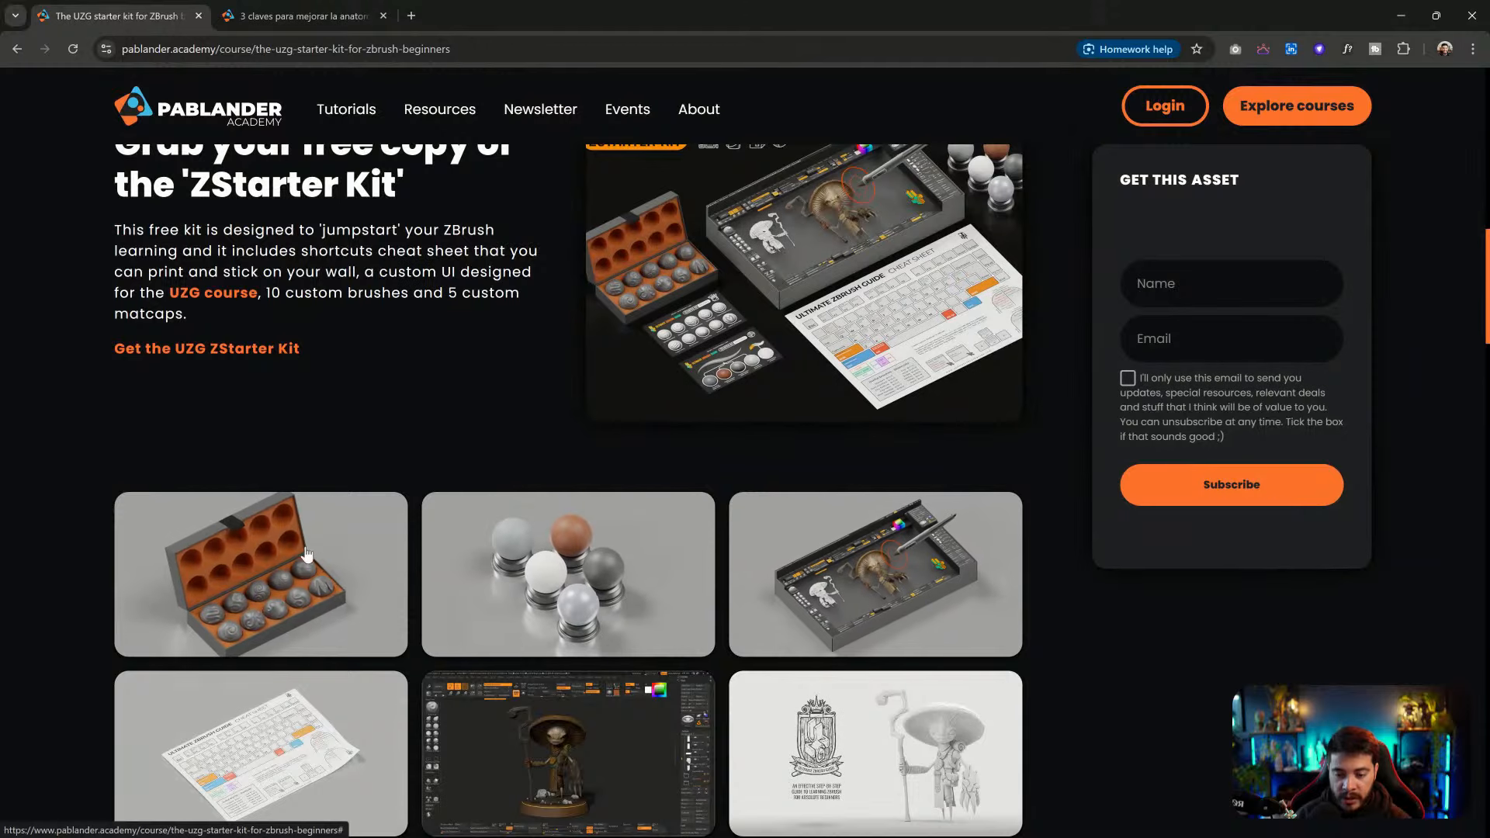
# Examine the starter kit page's remaining images and its "Get this asset" sign-up forms without filling them in
pyautogui.scroll(-4, 724, 521)
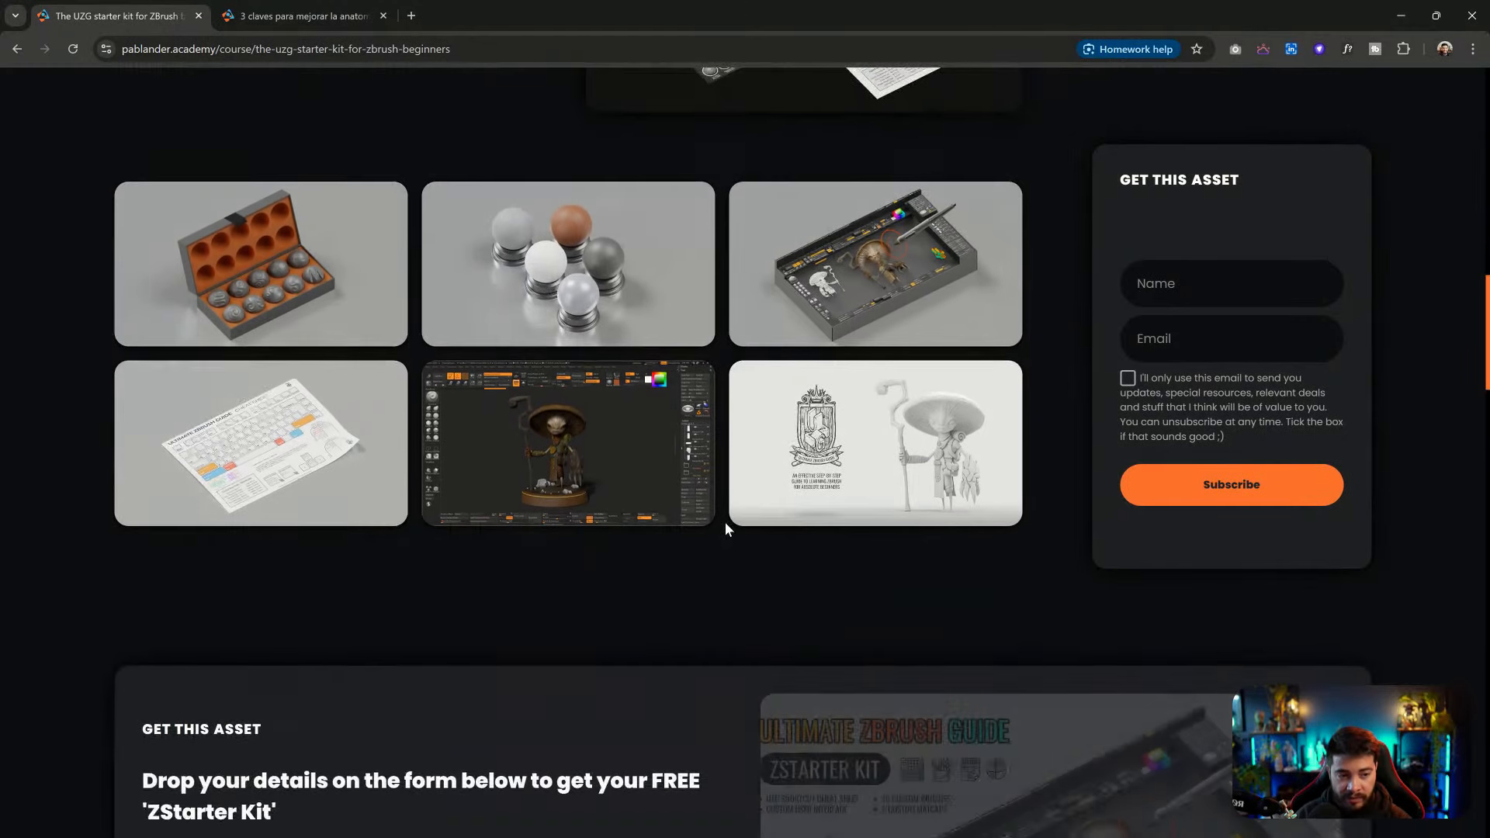
pyautogui.click(1201, 287)
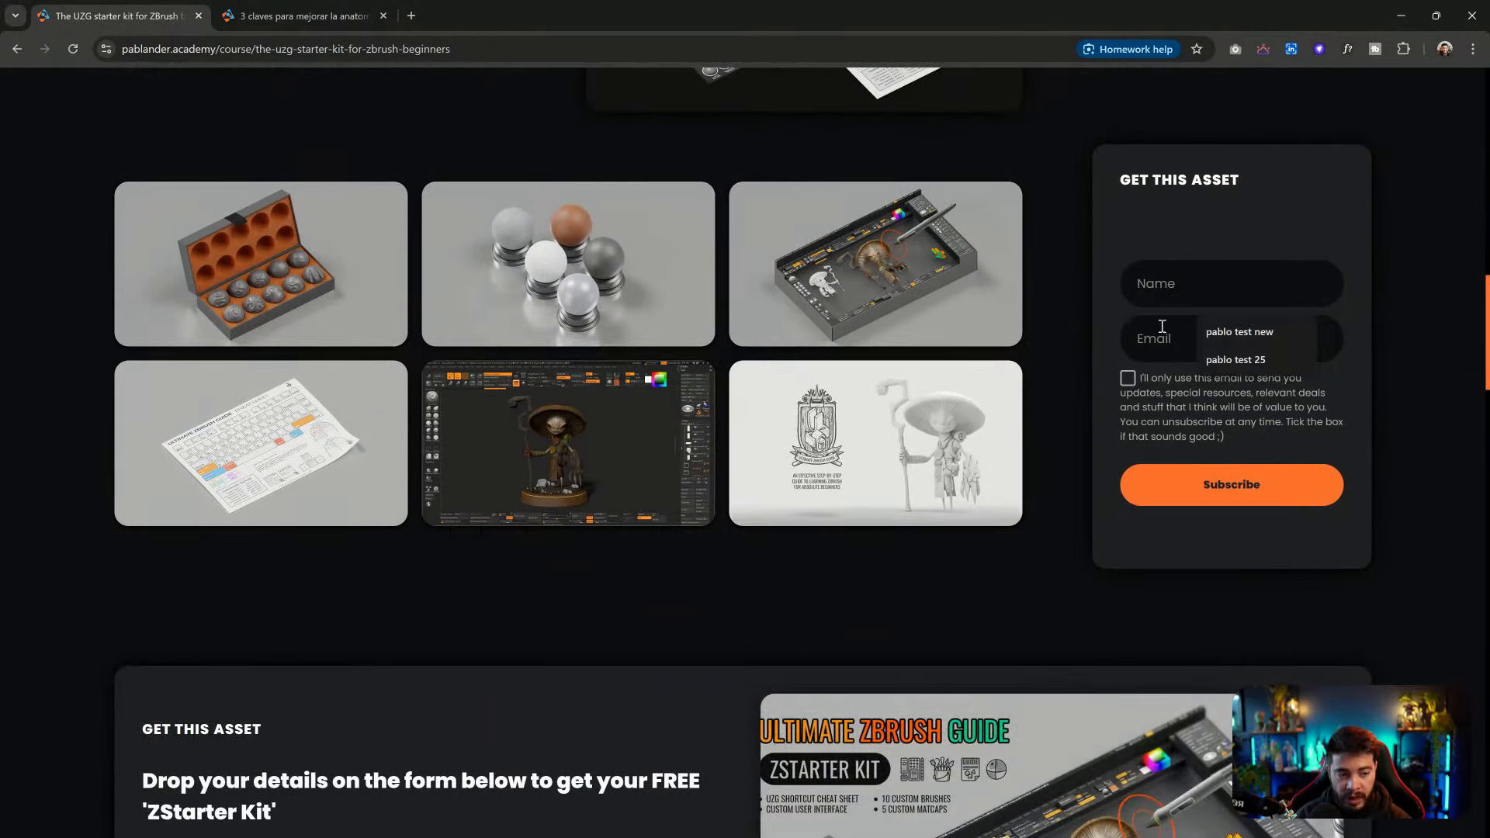
pyautogui.click(1357, 339)
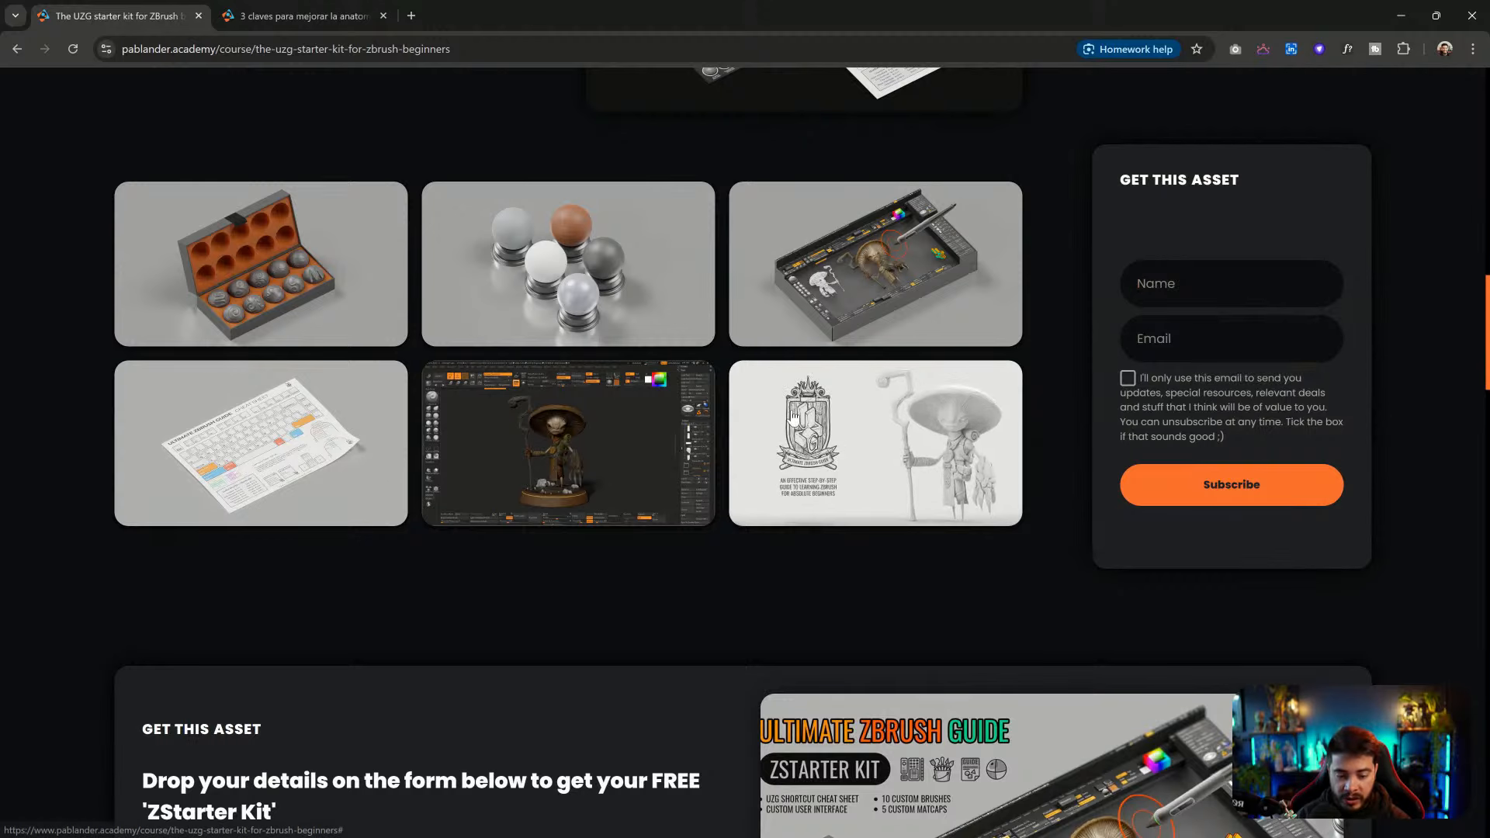
pyautogui.scroll(-5, 613, 460)
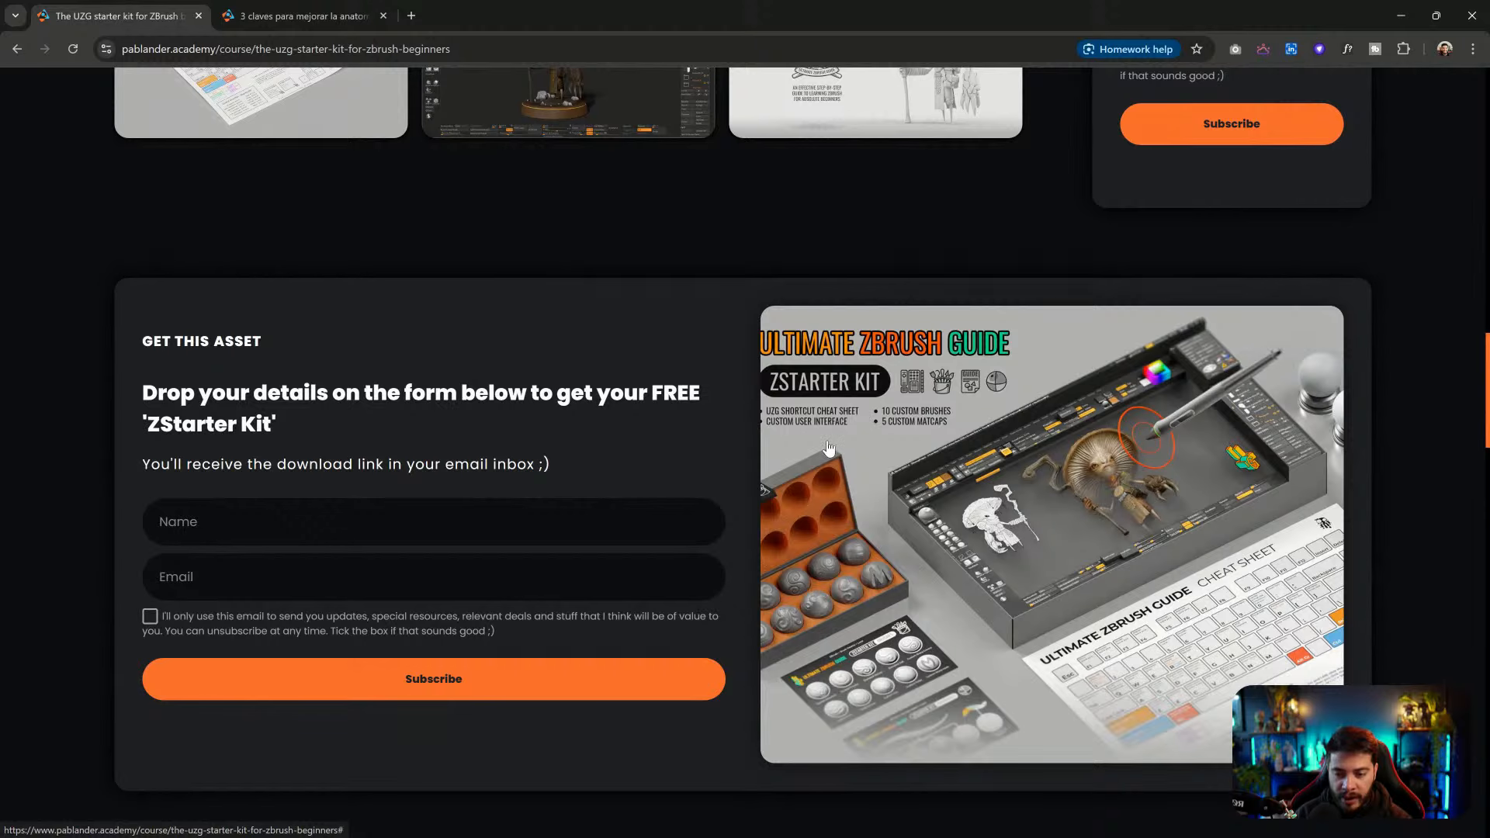
pyautogui.scroll(1, 686, 456)
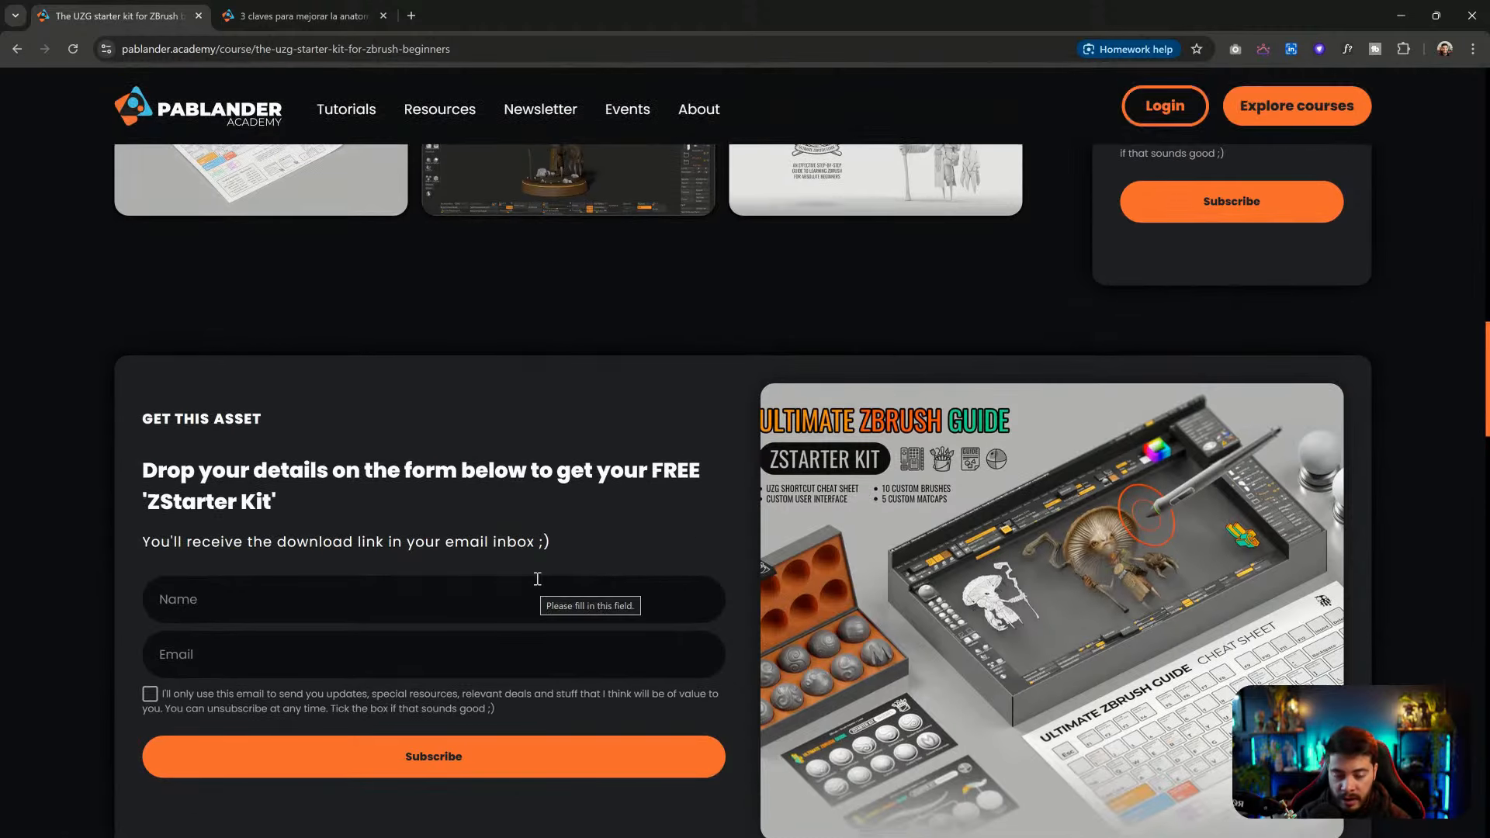
pyautogui.scroll(4, 537, 578)
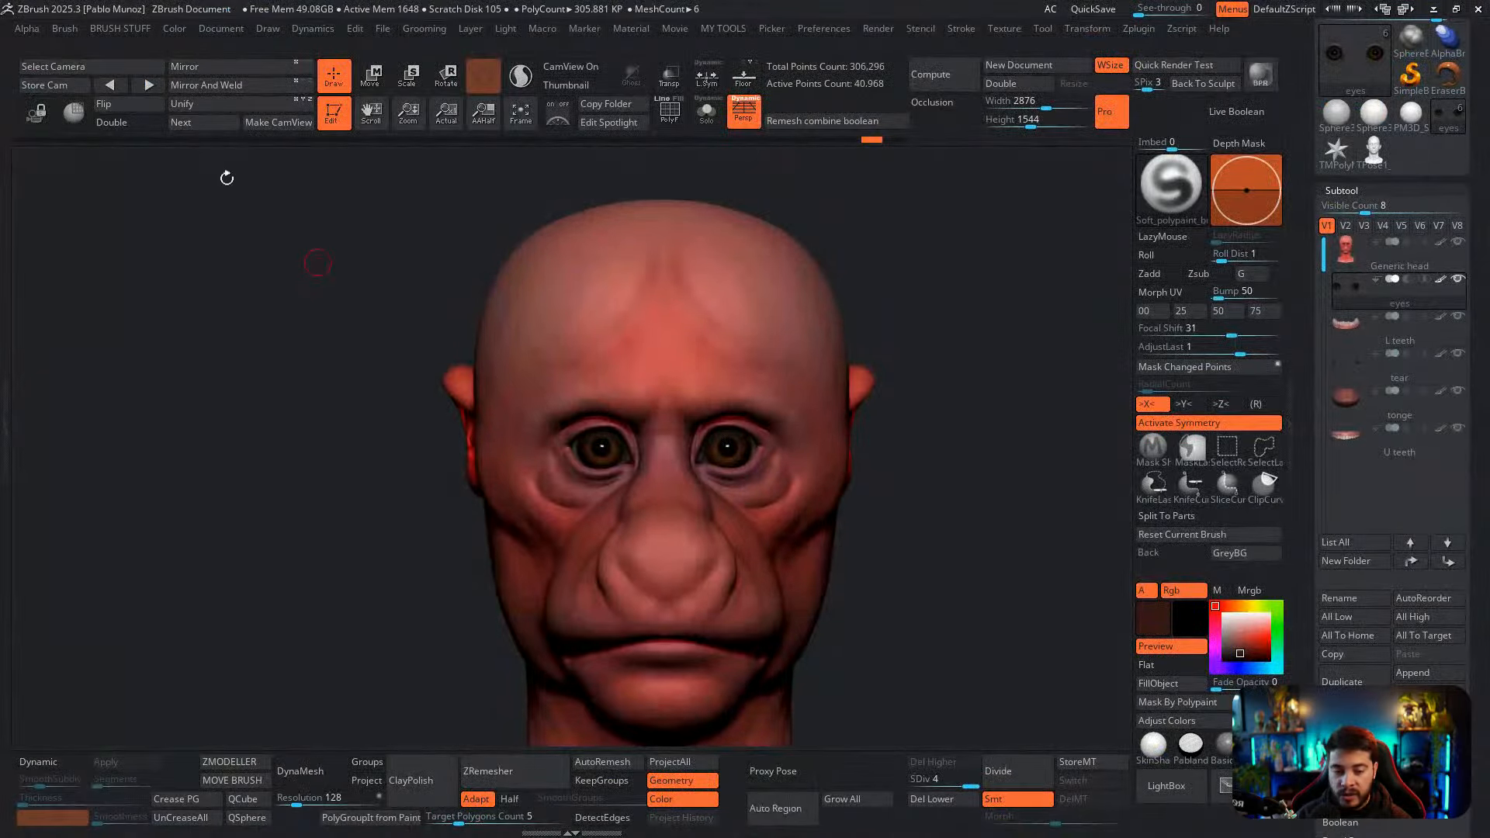
# Switch to ZBrush, reposition the monkey head in view, and select the Standard brush
pyautogui.moveTo(938, 219)
pyautogui.mouseDown()
pyautogui.moveTo(984, 269)
pyautogui.moveTo(1124, 221)
pyautogui.mouseUp()
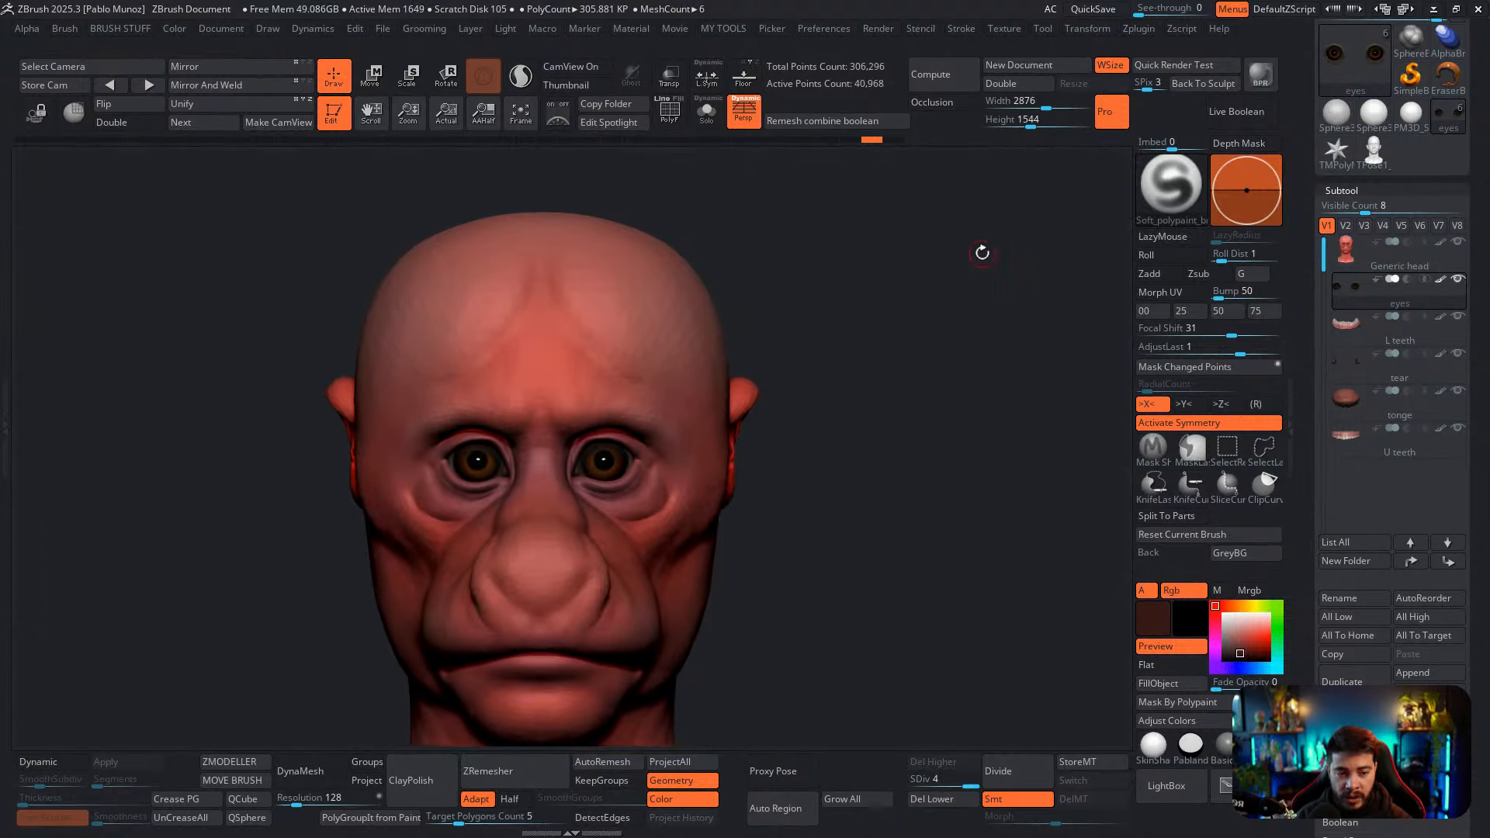
pyautogui.press('b')
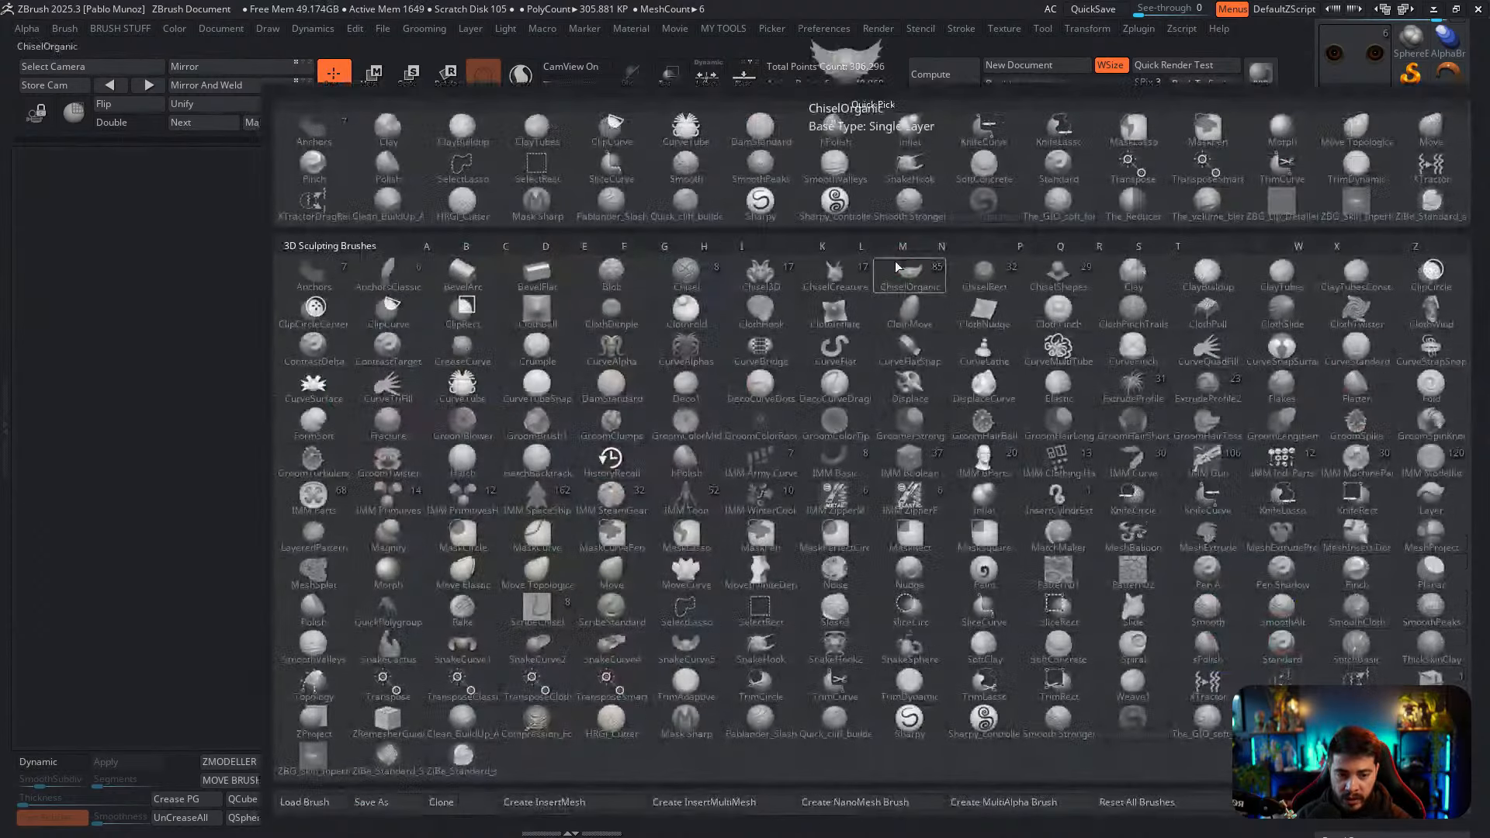
pyautogui.press('b')
pyautogui.press('s')
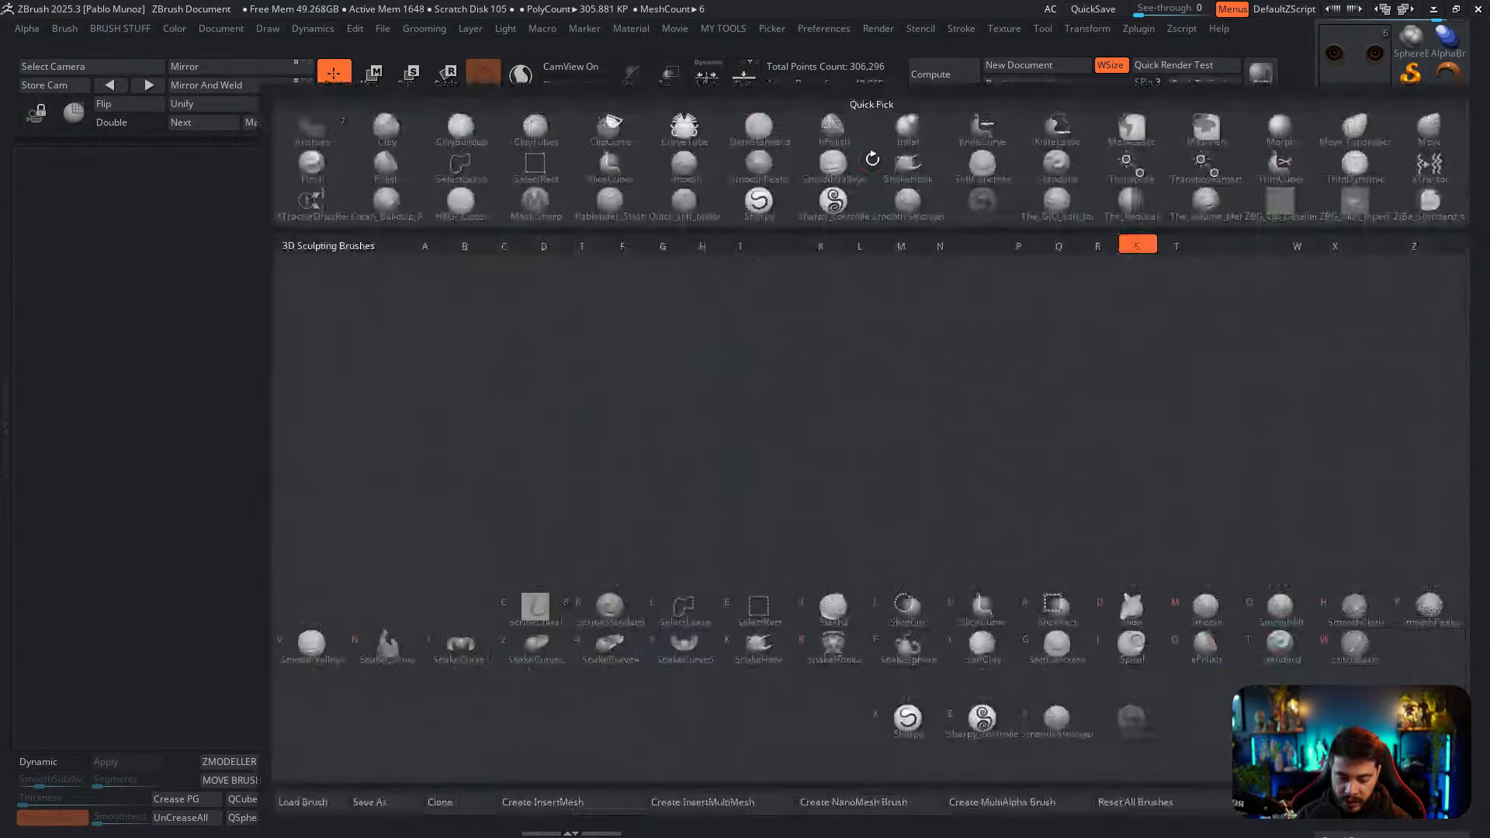
pyautogui.press('t')
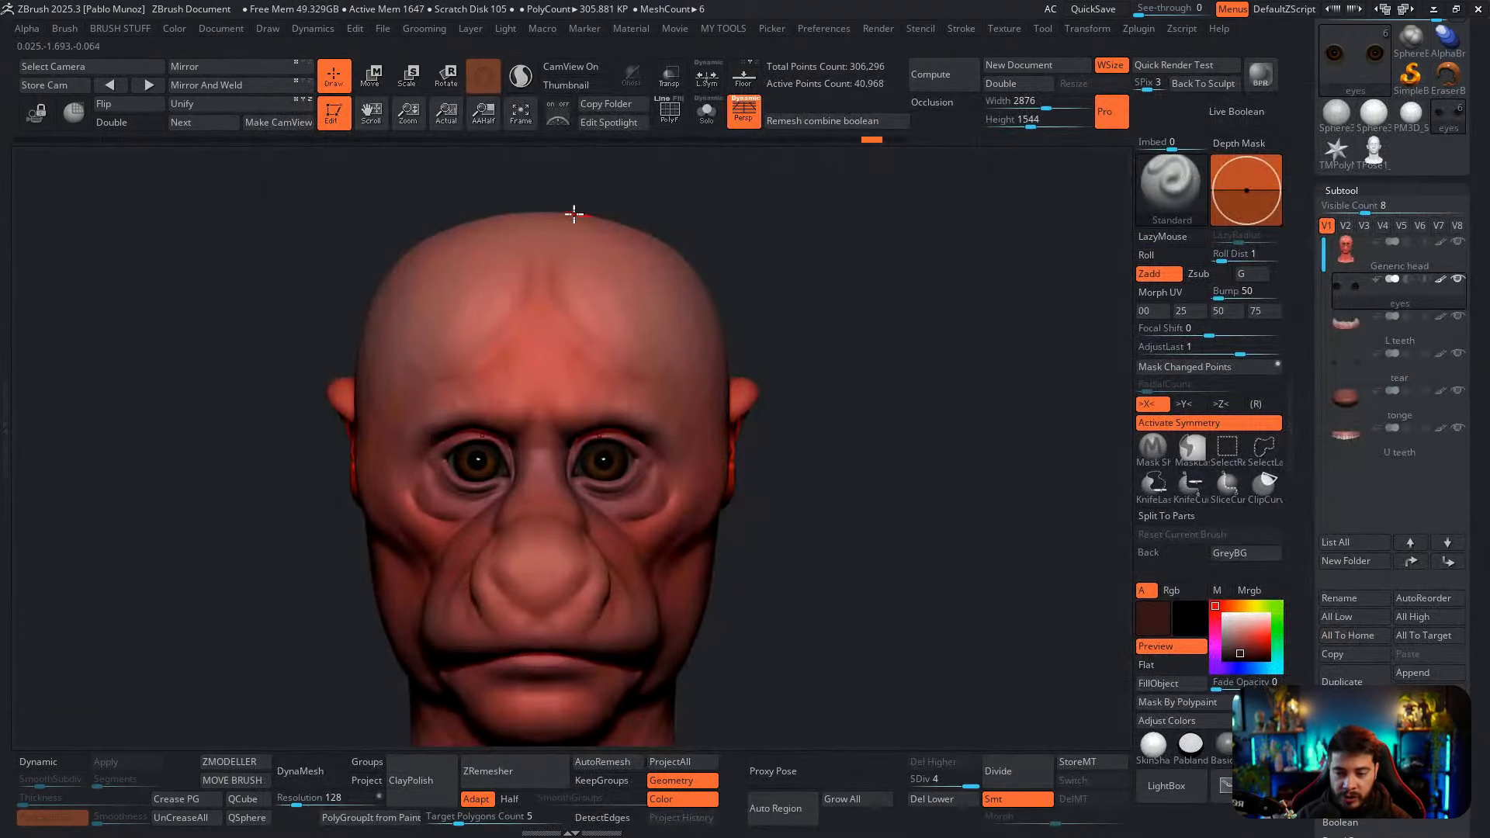
# Expand the side tray and dock the Brush palette in it
pyautogui.click(8, 330)
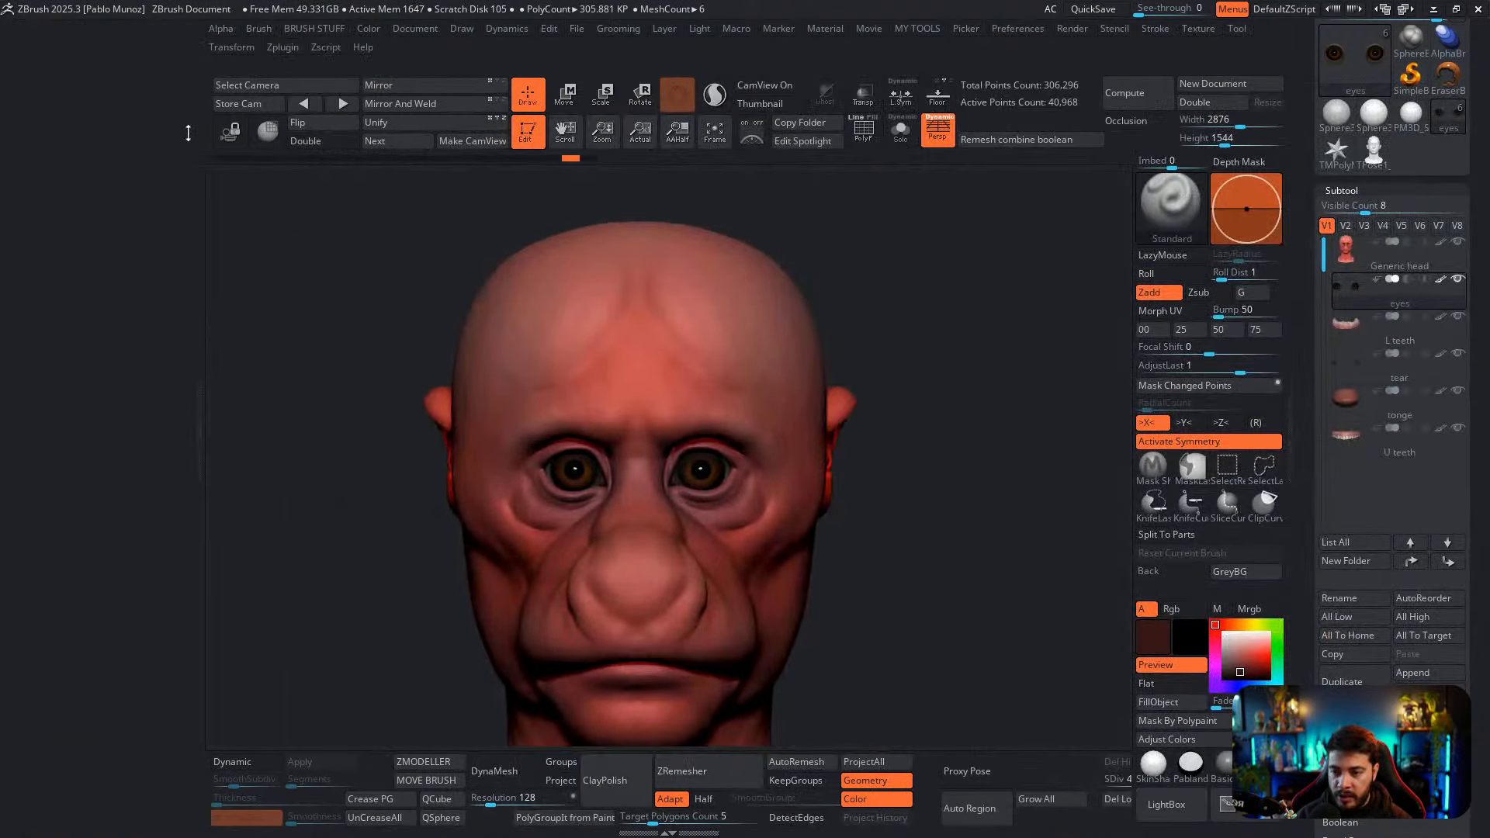
pyautogui.click(264, 30)
pyautogui.moveTo(254, 47); pyautogui.dragTo(177, 91)
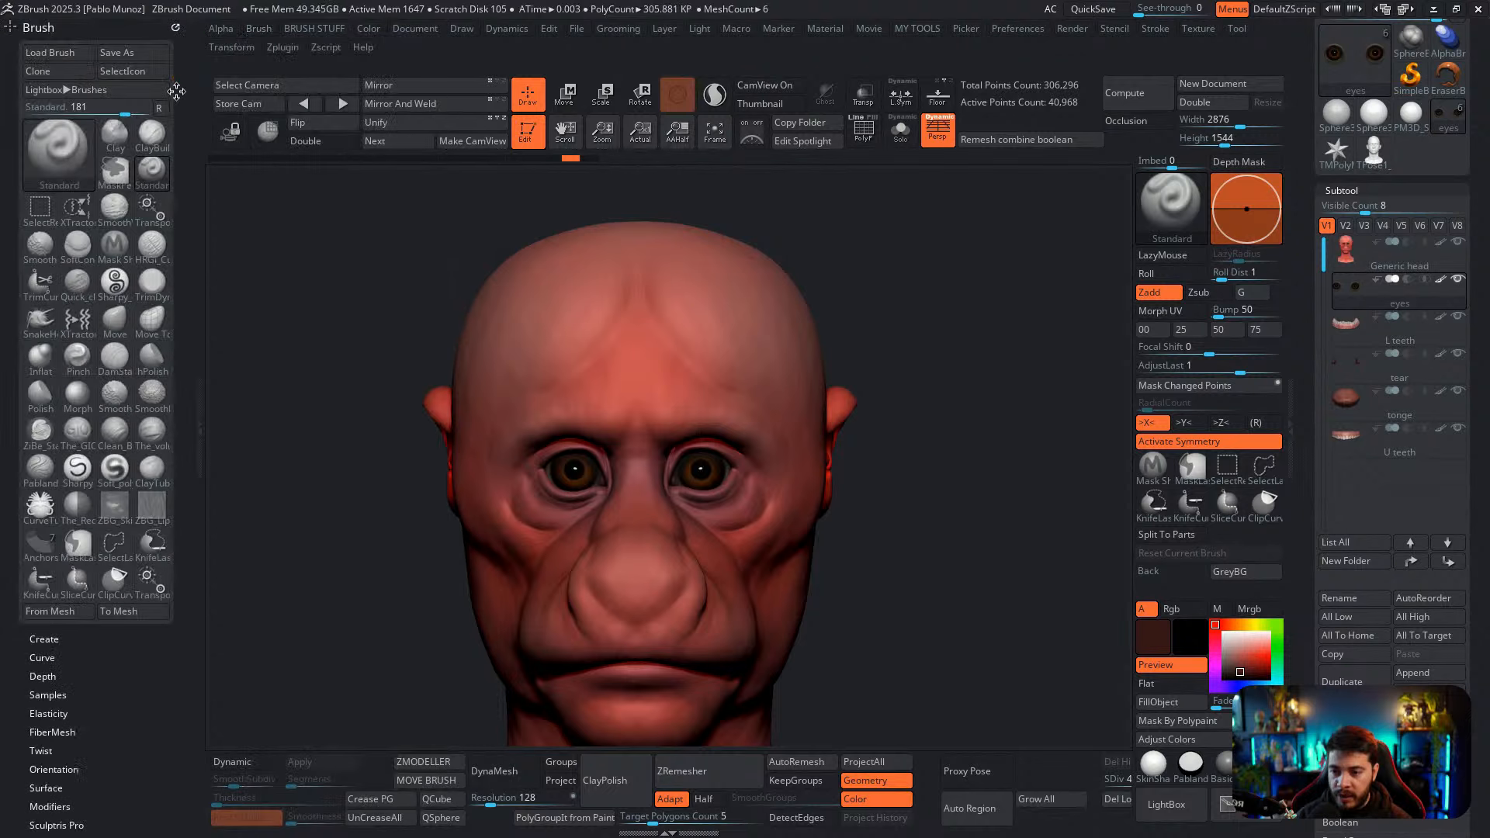
# Clone the Standard brush and save the copy as "Soft Polypaint"
pyautogui.click(38, 71)
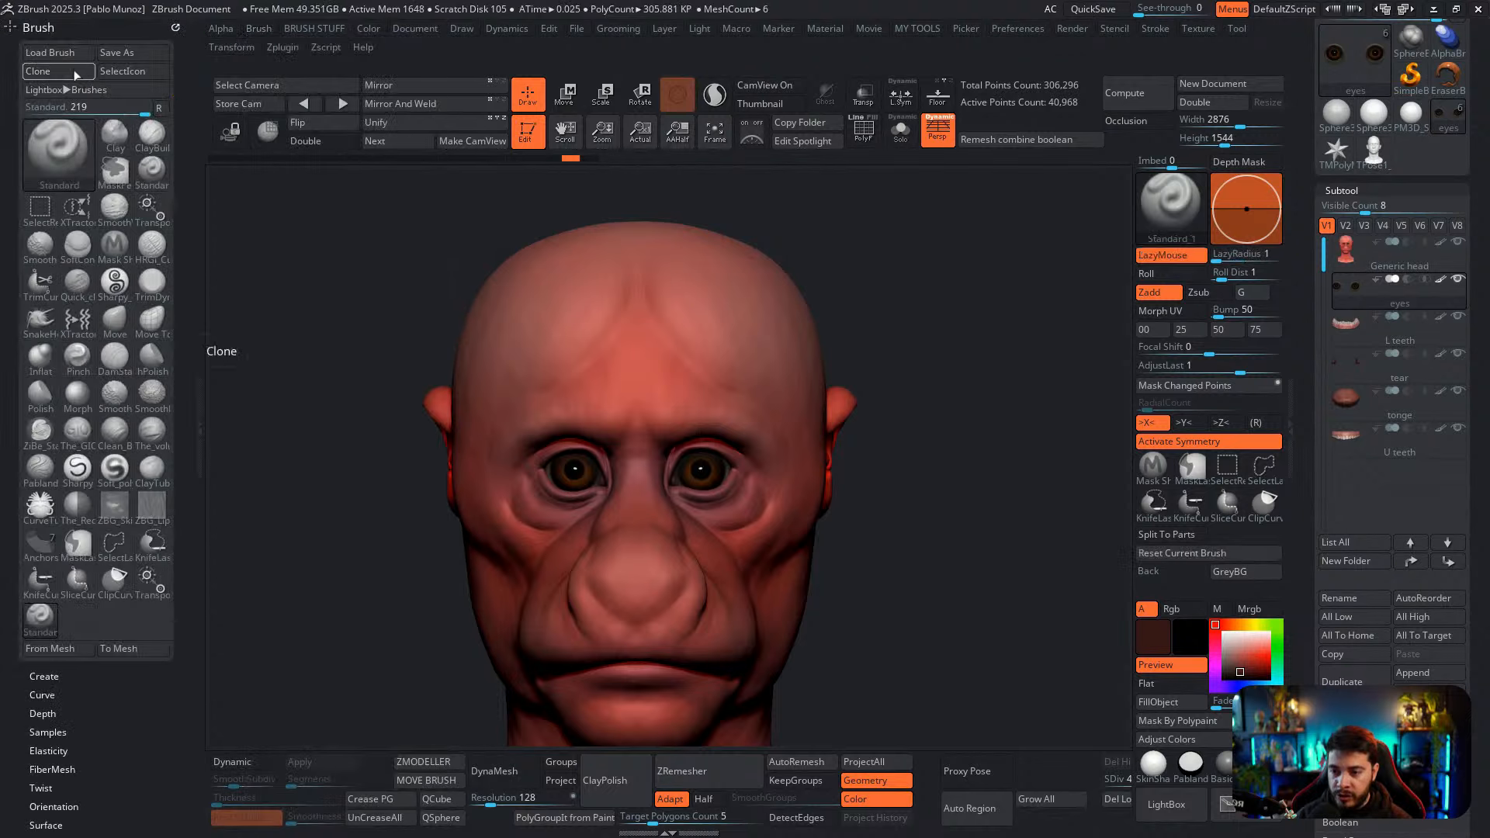
pyautogui.click(130, 51)
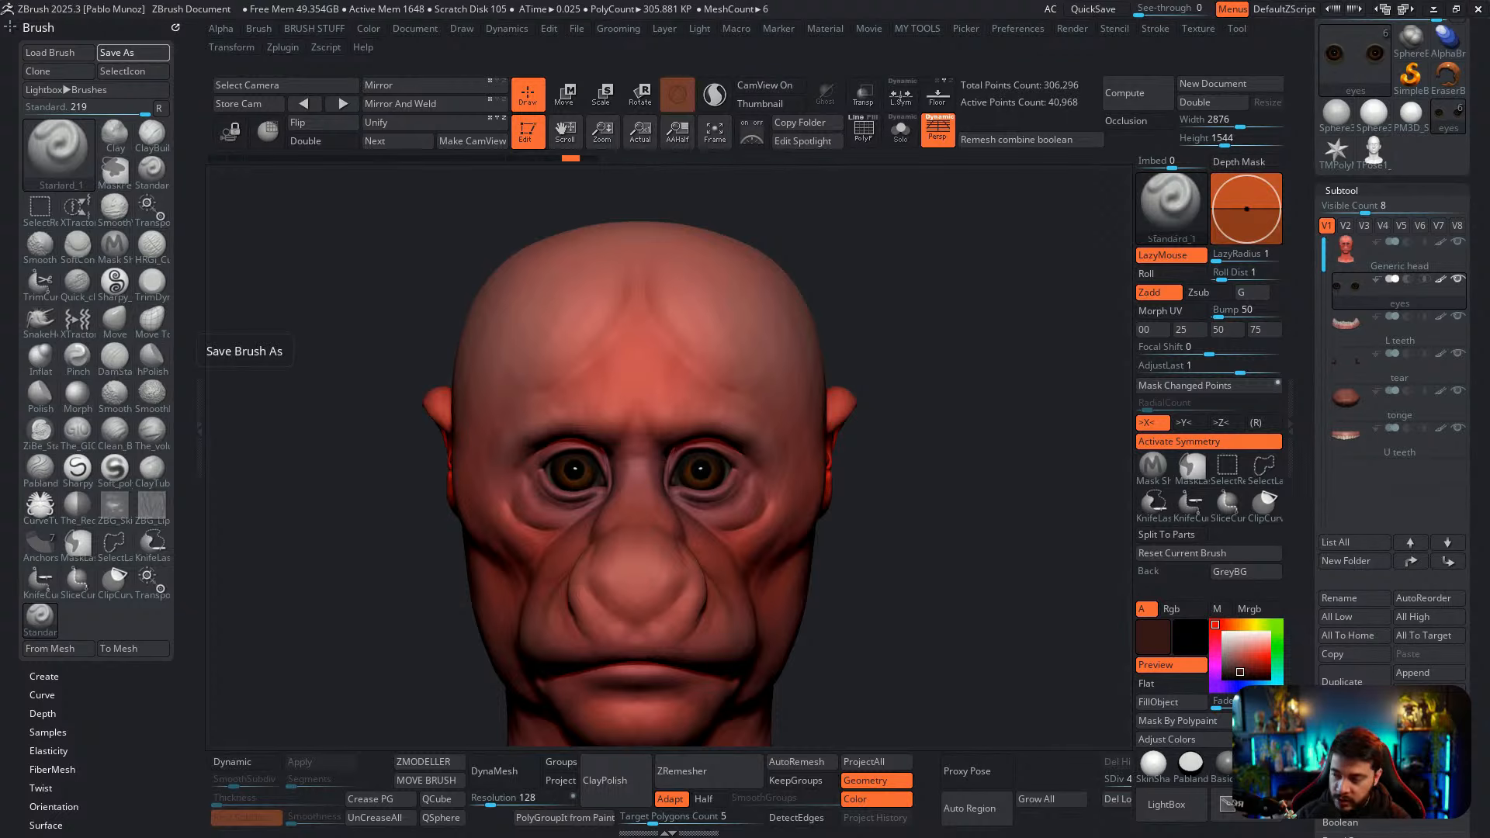
pyautogui.press('Return')
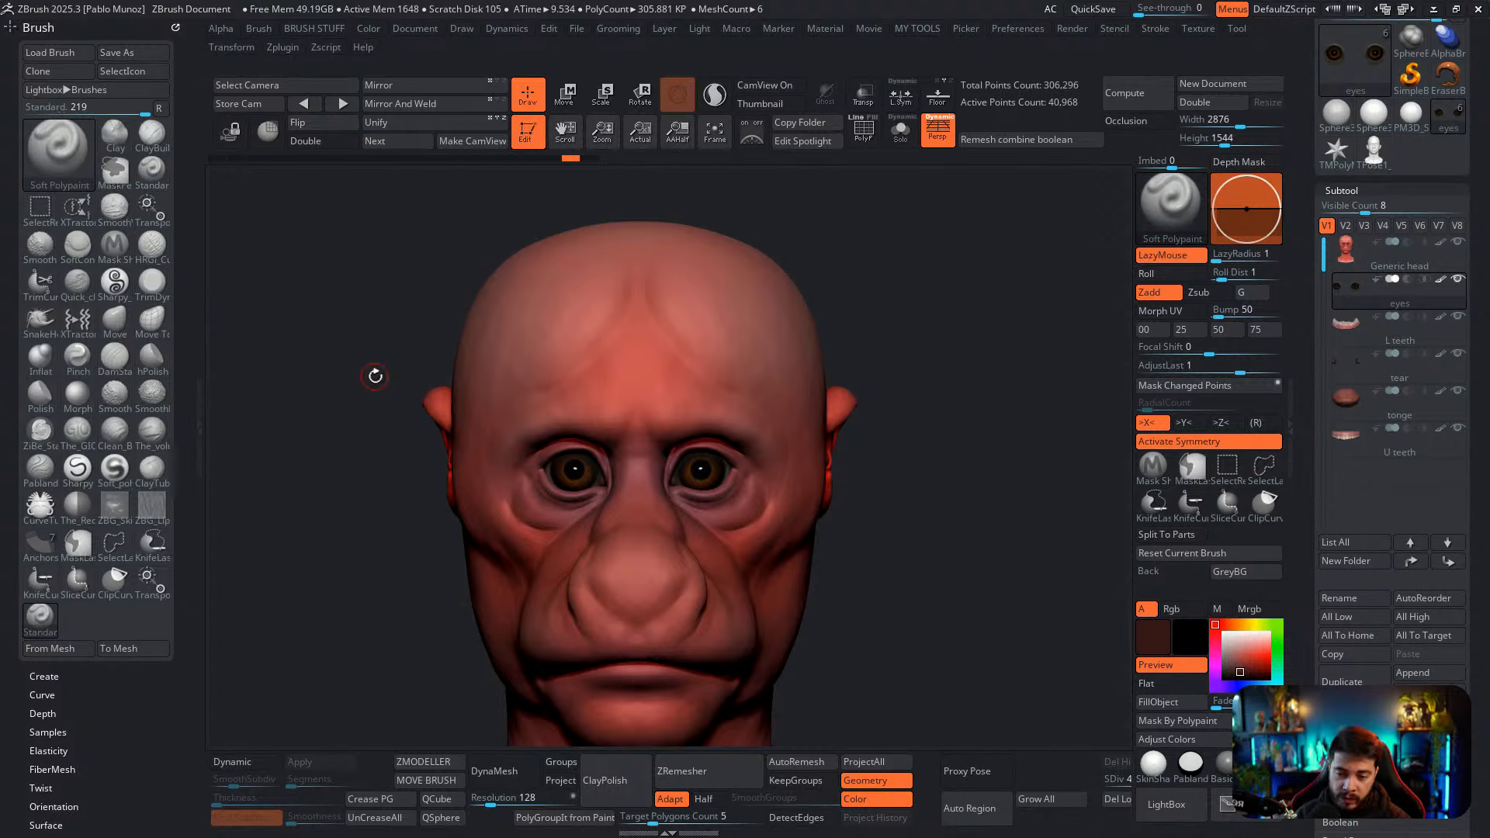
# Make the Generic head subtool active, test a Soft Polypaint stroke on the forehead, and undo it
pyautogui.keyDown('alt'); pyautogui.click(729, 325); pyautogui.keyUp('alt')
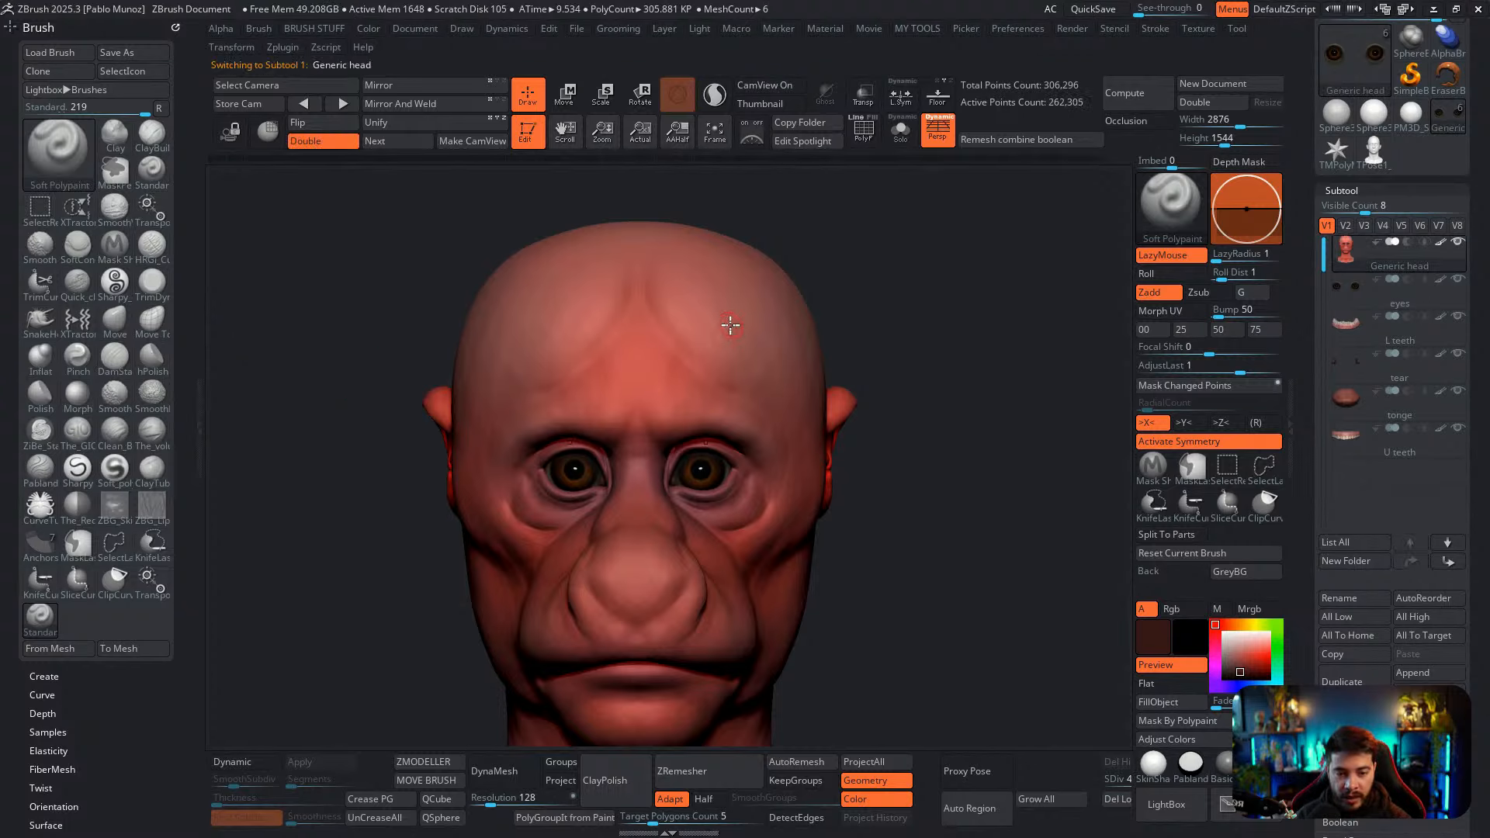
pyautogui.moveTo(741, 314)
pyautogui.mouseDown()
pyautogui.moveTo(695, 374)
pyautogui.moveTo(721, 338)
pyautogui.mouseUp()
pyautogui.hotkey('ctrl', 'z')
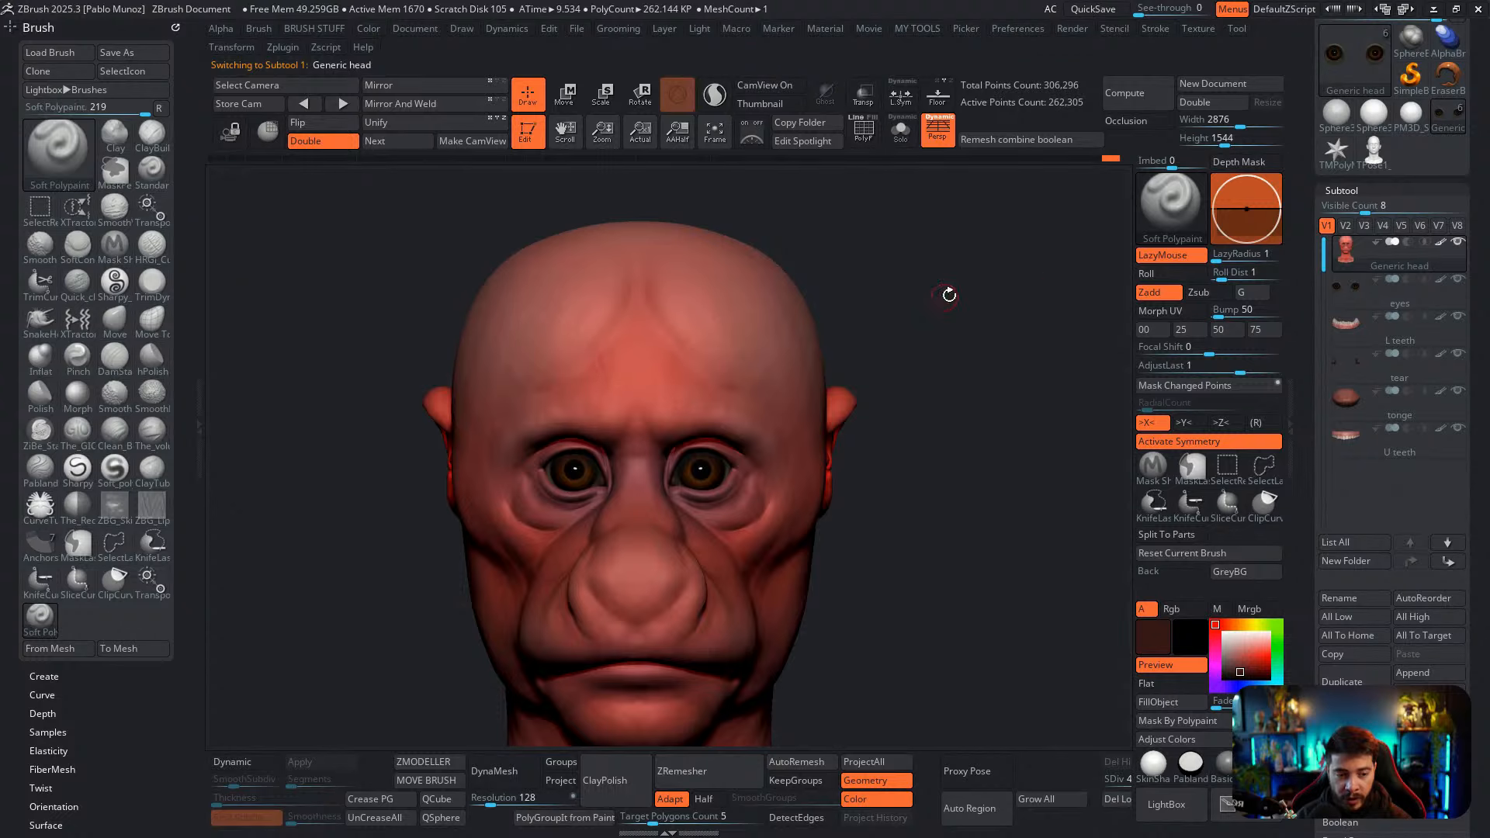
# Turn off Zadd, enable Rgb, and choose a dark green for the Soft Polypaint brush, undoing a test stroke
pyautogui.click(1160, 292)
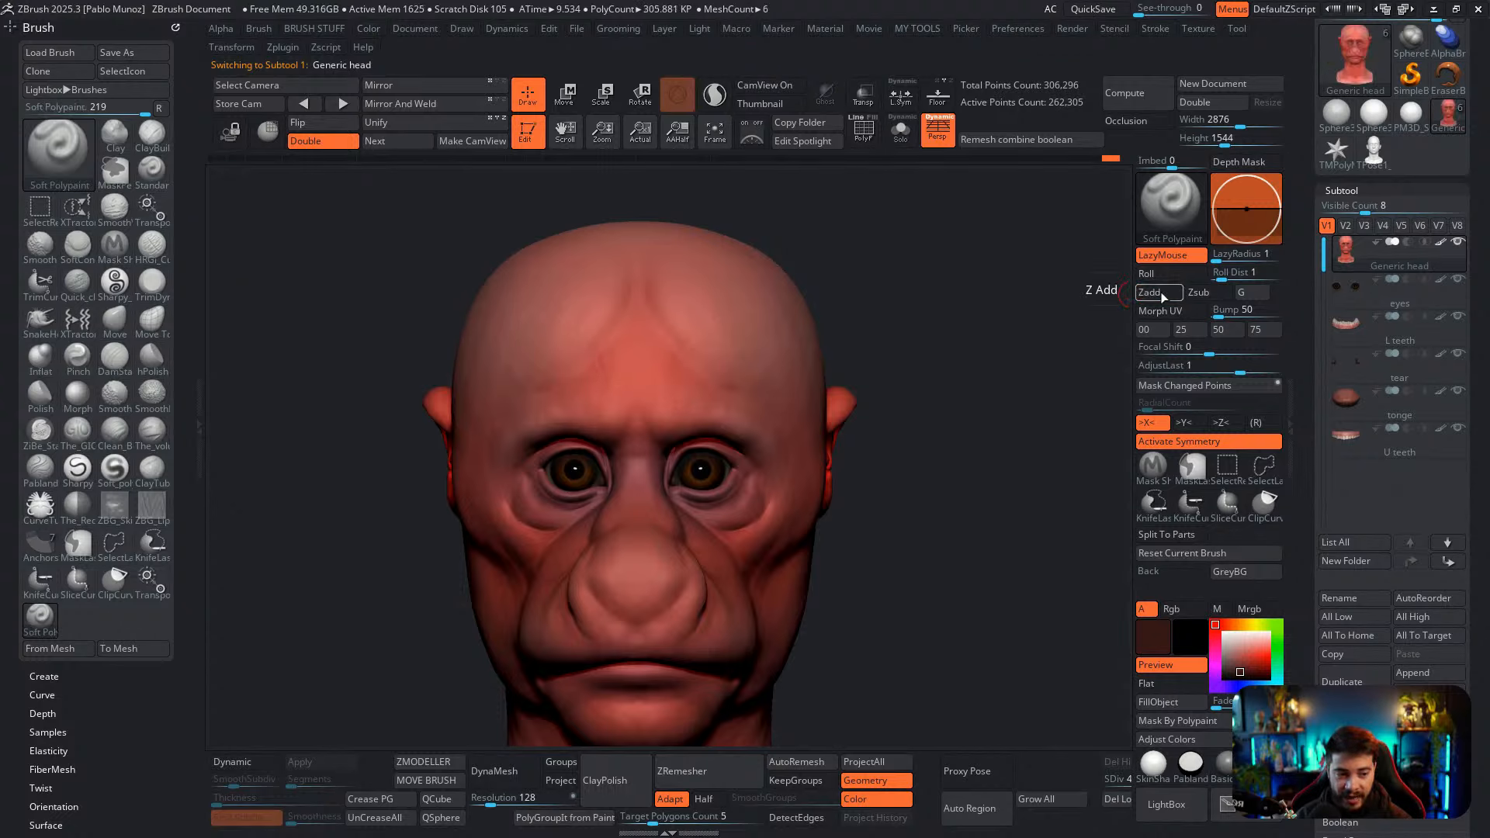
pyautogui.click(1184, 609)
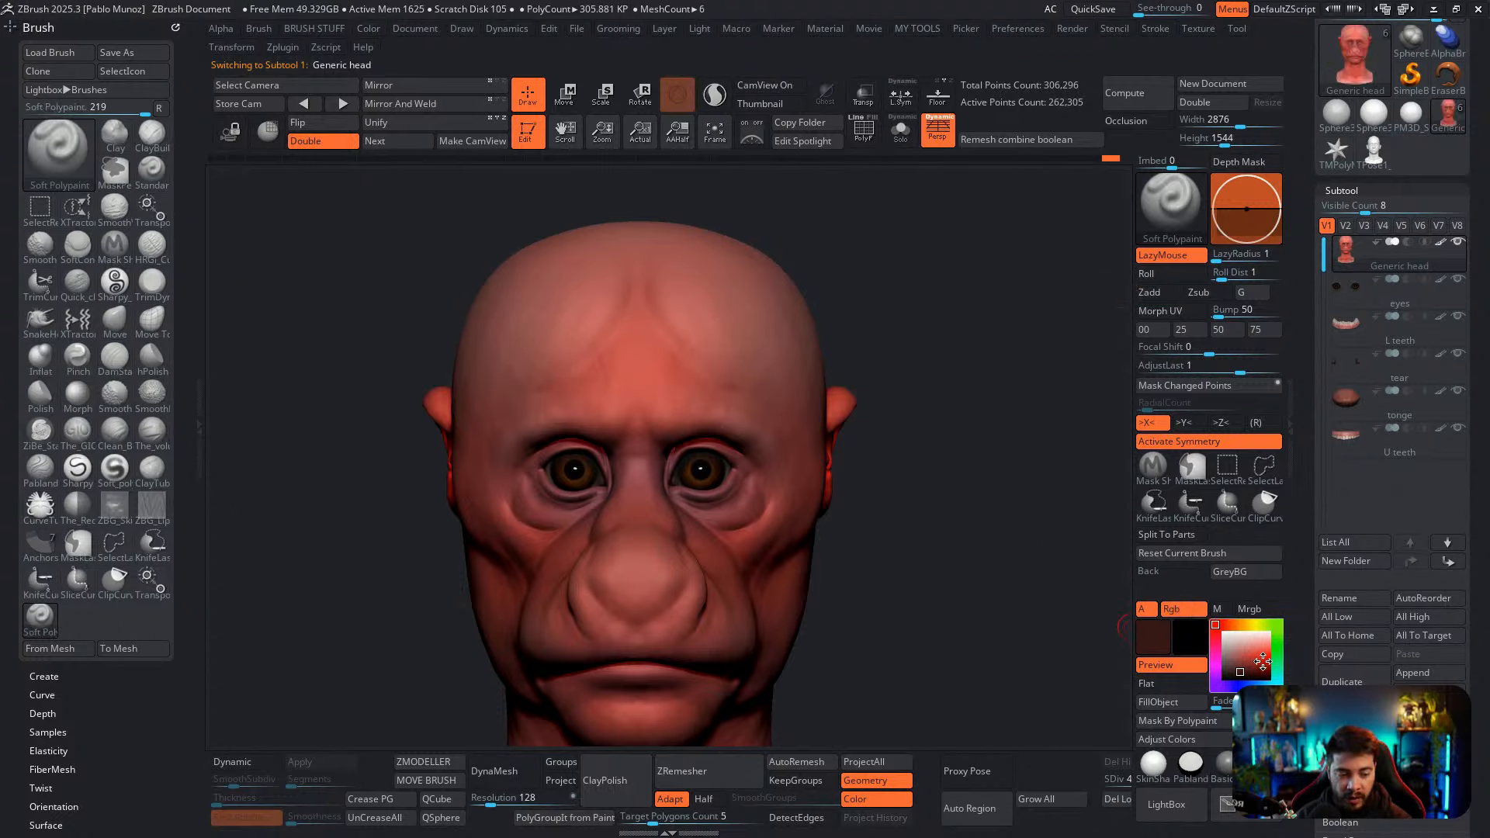
pyautogui.click(1277, 651)
pyautogui.click(1260, 666)
pyautogui.moveTo(739, 334)
pyautogui.mouseDown()
pyautogui.moveTo(683, 361)
pyautogui.moveTo(733, 333)
pyautogui.mouseUp()
pyautogui.hotkey('ctrl', 'z')
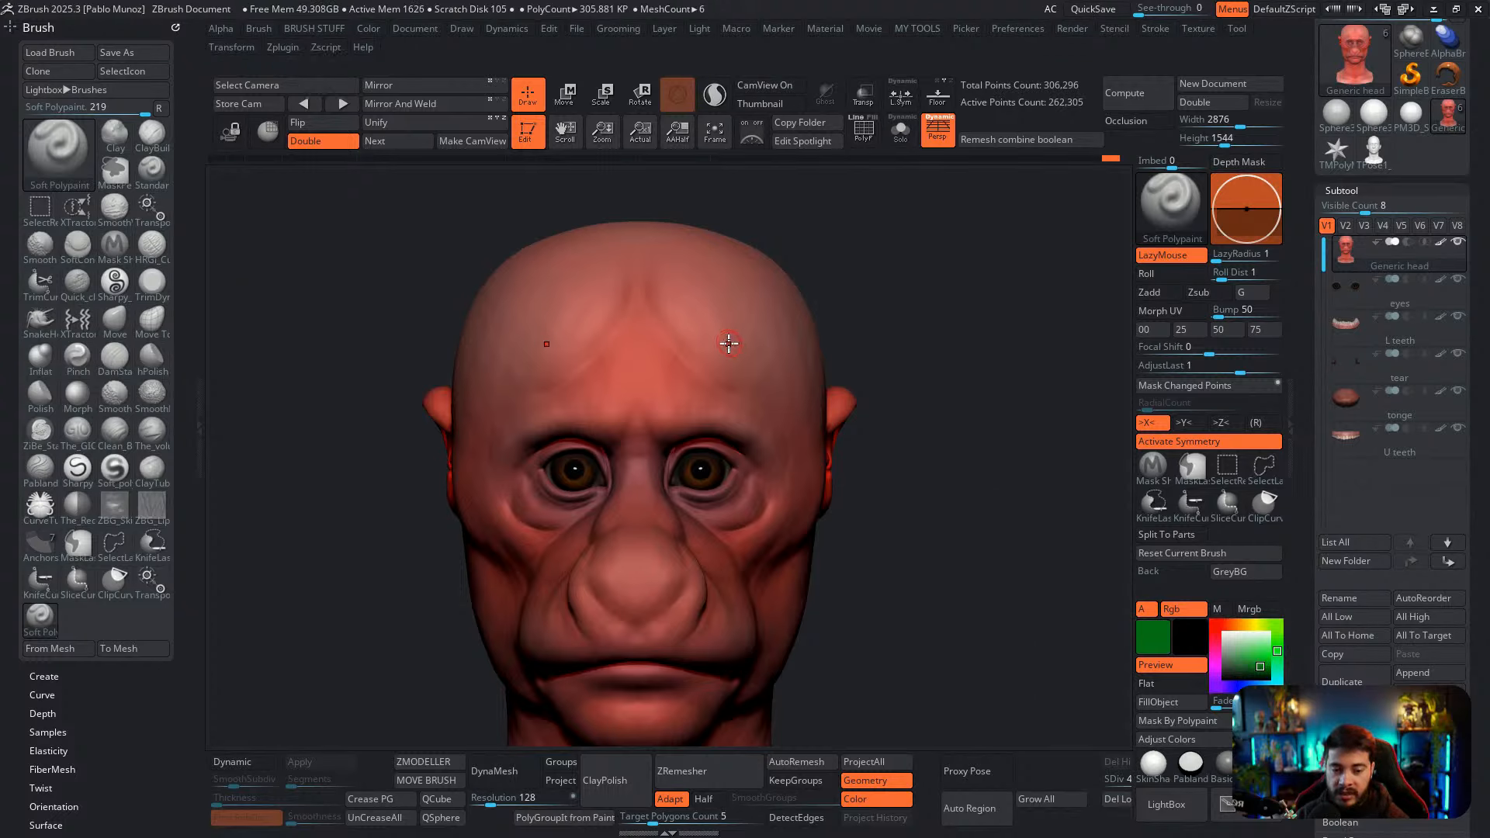
# Try green strokes on the forehead at different brush sizes, undo them, and set the brush's Focal Shift to 36
pyautogui.press('space')
pyautogui.moveTo(725, 316)
pyautogui.mouseDown()
pyautogui.moveTo(705, 357)
pyautogui.moveTo(761, 349)
pyautogui.moveTo(705, 309)
pyautogui.moveTo(685, 353)
pyautogui.moveTo(722, 346)
pyautogui.moveTo(714, 372)
pyautogui.mouseUp()
pyautogui.hotkey('ctrl', 'z')
pyautogui.press('space')
pyautogui.hotkey('ctrl', 'z')
pyautogui.hotkey('ctrl', 'z')
pyautogui.press('space')
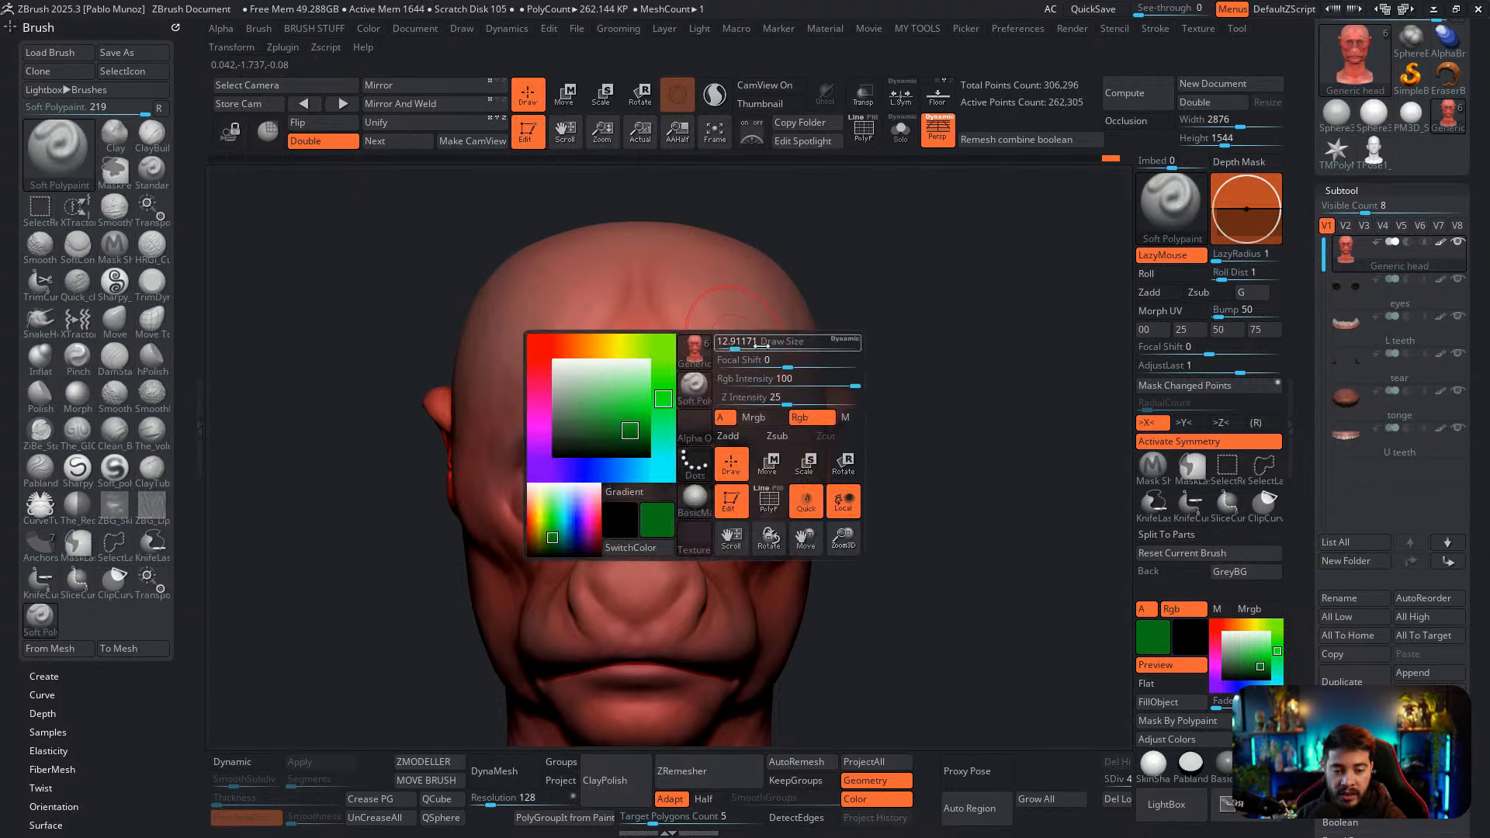
pyautogui.moveTo(785, 363); pyautogui.dragTo(812, 361)
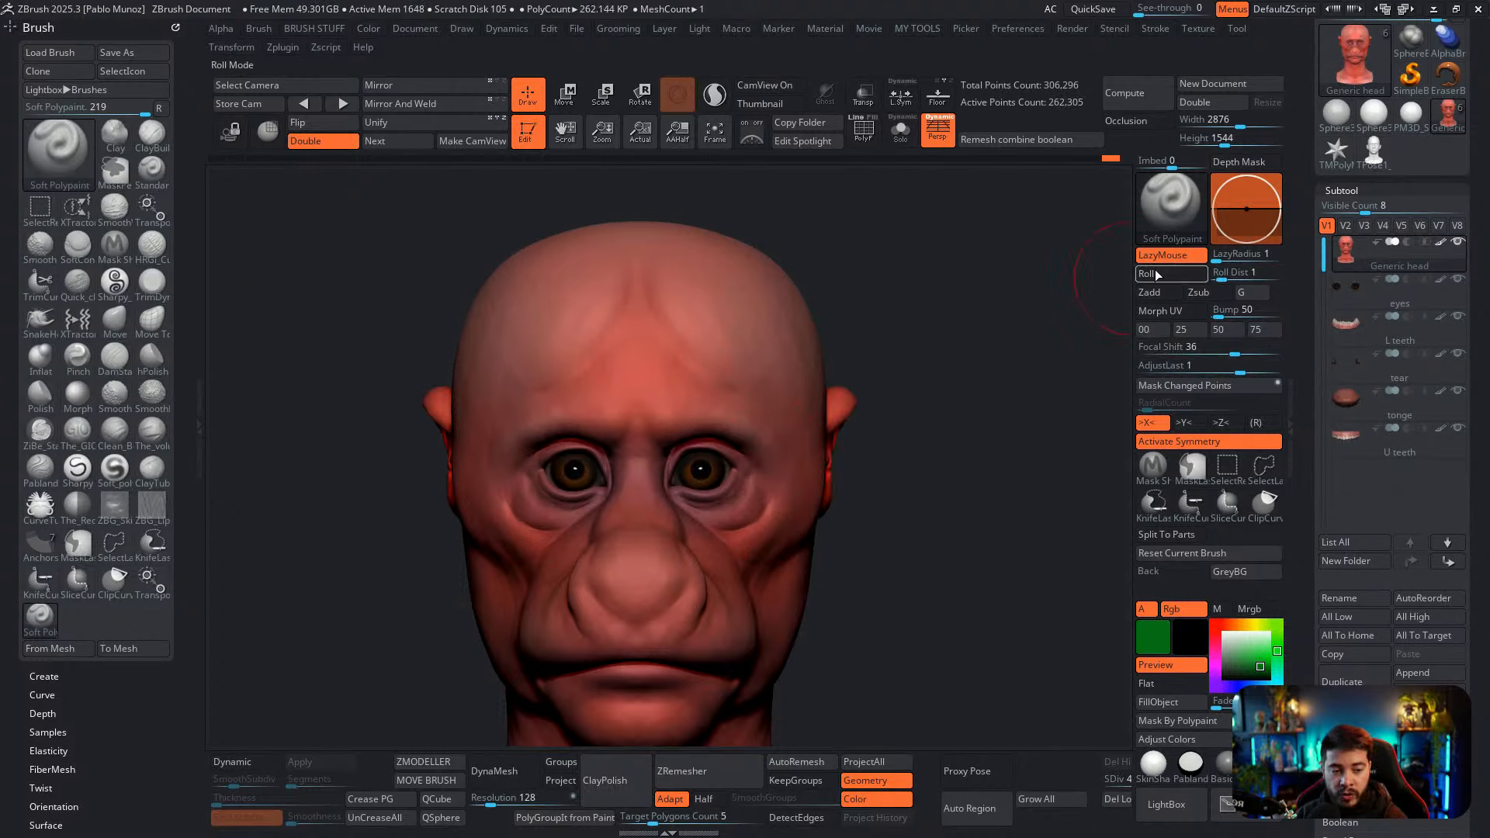
# Compare green test strokes on the forehead with LazyMouse turned off and back on, undoing each one
pyautogui.click(1181, 256)
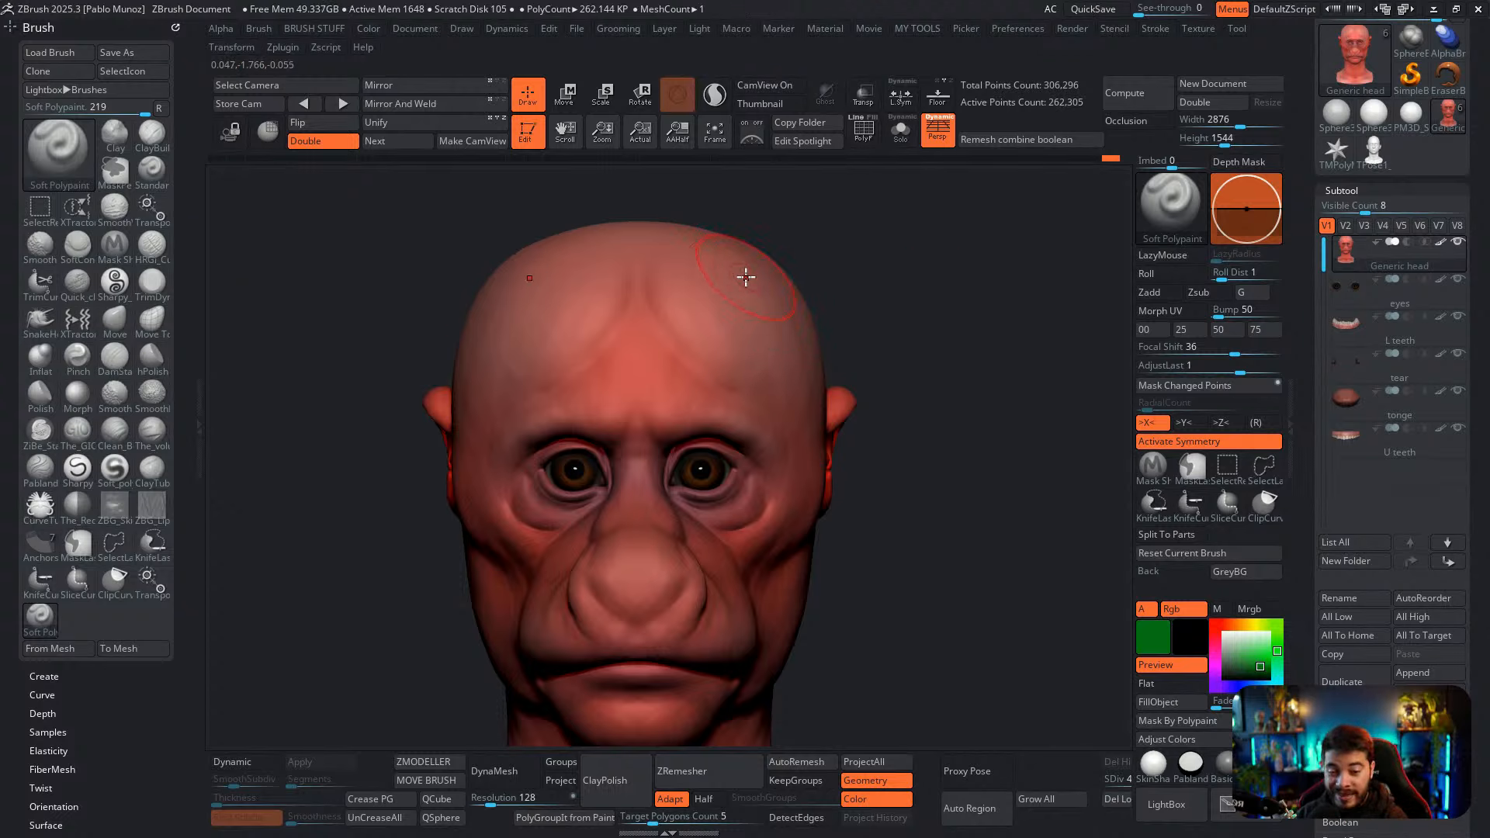
pyautogui.moveTo(741, 268)
pyautogui.mouseDown()
pyautogui.moveTo(693, 331)
pyautogui.moveTo(772, 338)
pyautogui.mouseUp()
pyautogui.hotkey('ctrl', 'z')
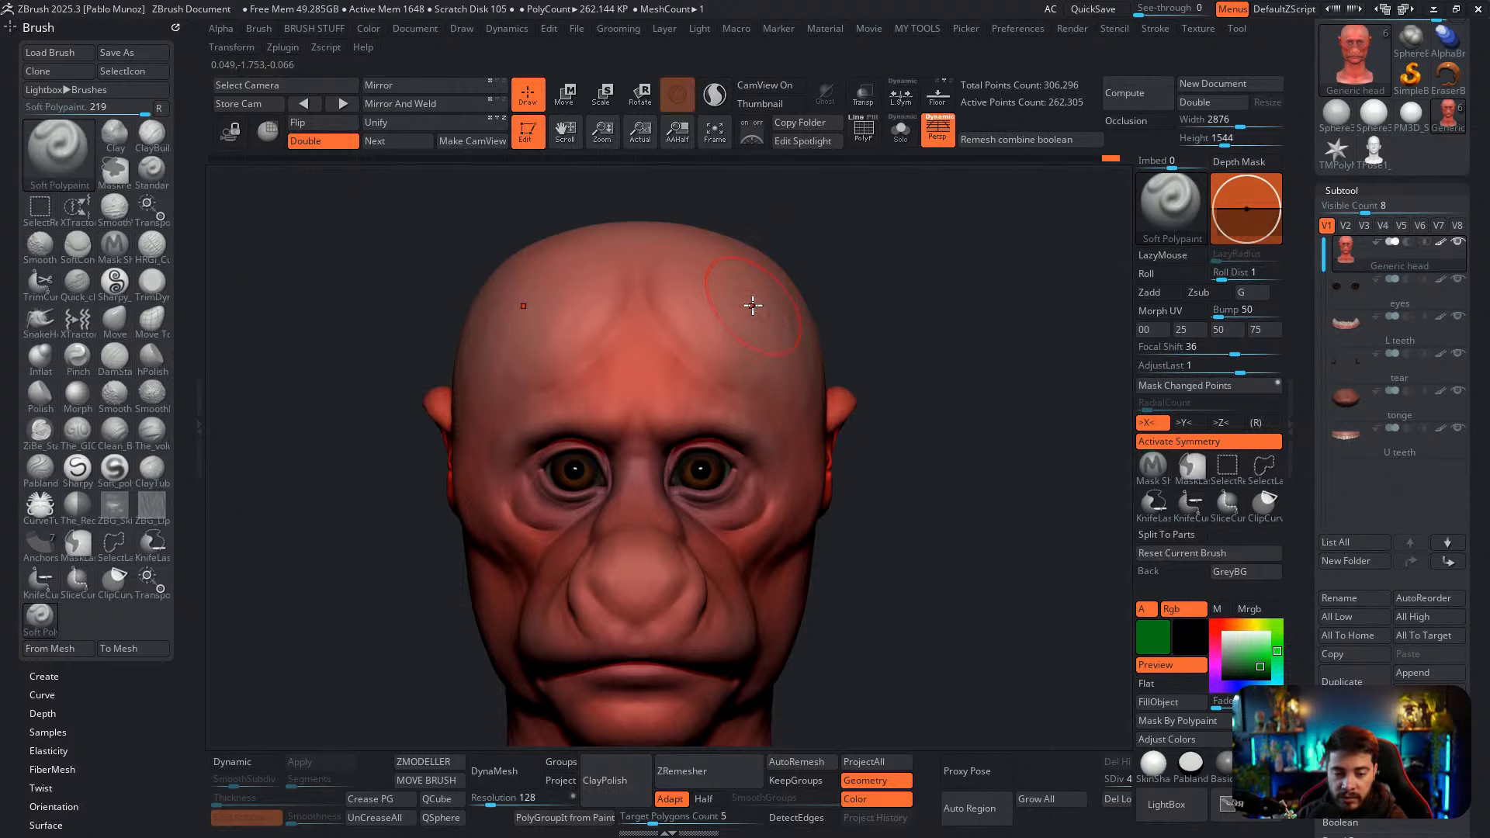
pyautogui.press('space')
pyautogui.moveTo(662, 315)
pyautogui.mouseDown()
pyautogui.moveTo(686, 388)
pyautogui.moveTo(738, 306)
pyautogui.moveTo(758, 315)
pyautogui.mouseUp()
pyautogui.hotkey('ctrl', 'z')
pyautogui.press('space')
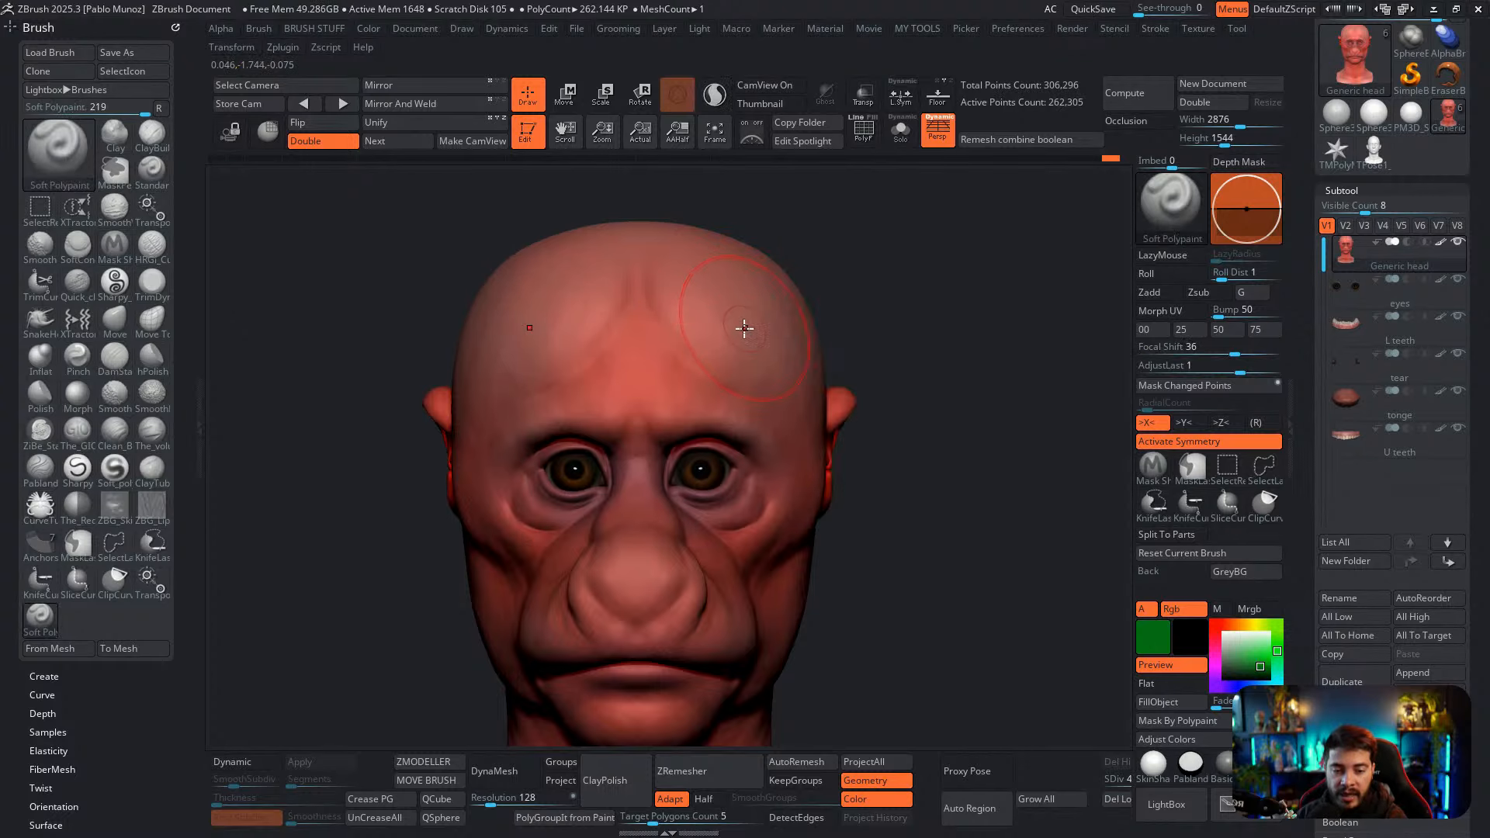
pyautogui.moveTo(699, 302)
pyautogui.mouseDown()
pyautogui.moveTo(709, 316)
pyautogui.moveTo(654, 312)
pyautogui.moveTo(763, 335)
pyautogui.mouseUp()
pyautogui.hotkey('ctrl', 'z')
pyautogui.click(1172, 259)
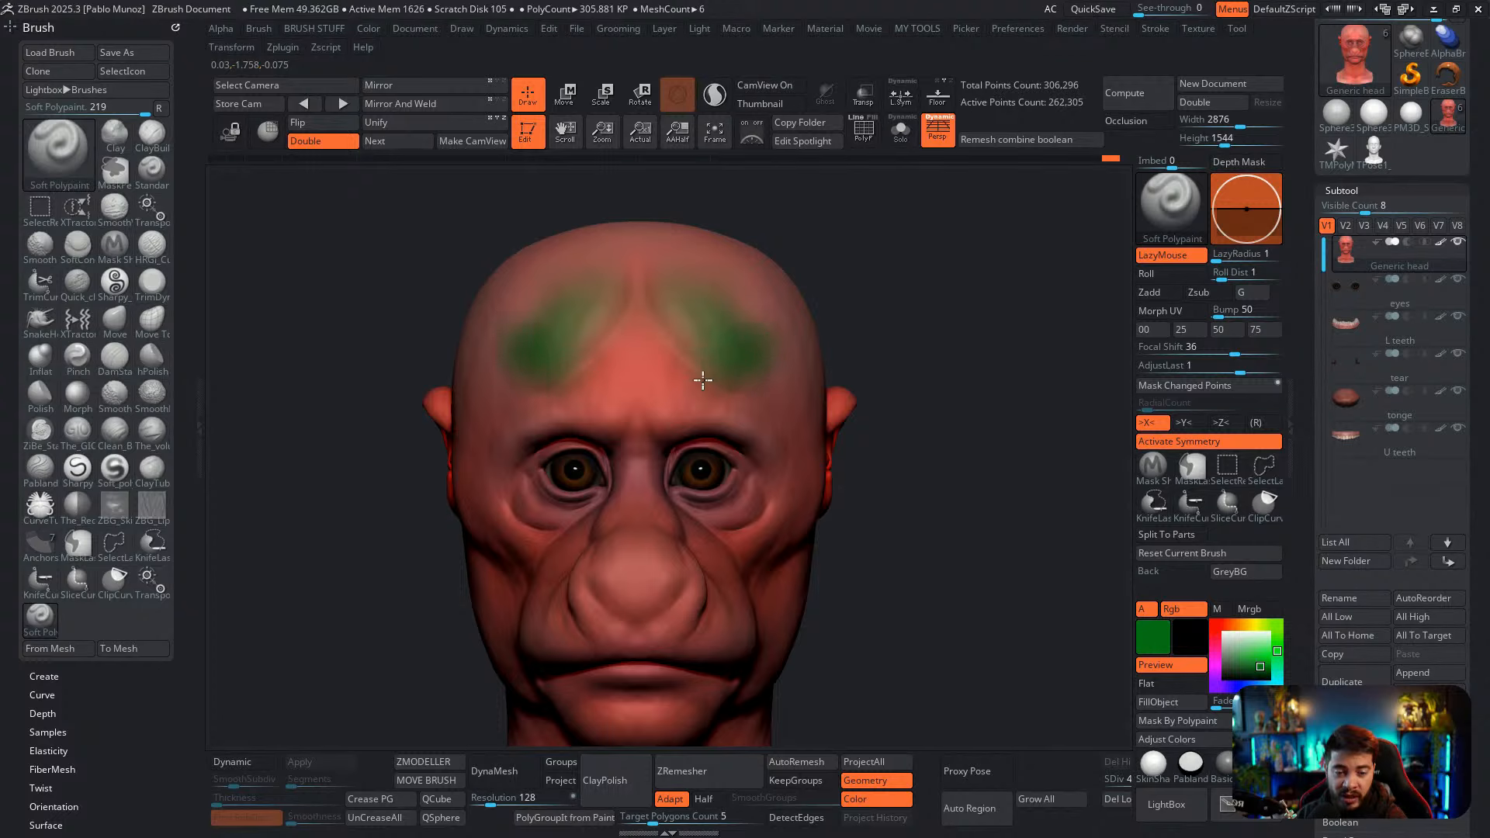
pyautogui.moveTo(703, 379)
pyautogui.mouseDown()
pyautogui.moveTo(675, 310)
pyautogui.moveTo(759, 357)
pyautogui.mouseUp()
pyautogui.hotkey('ctrl', 'z')
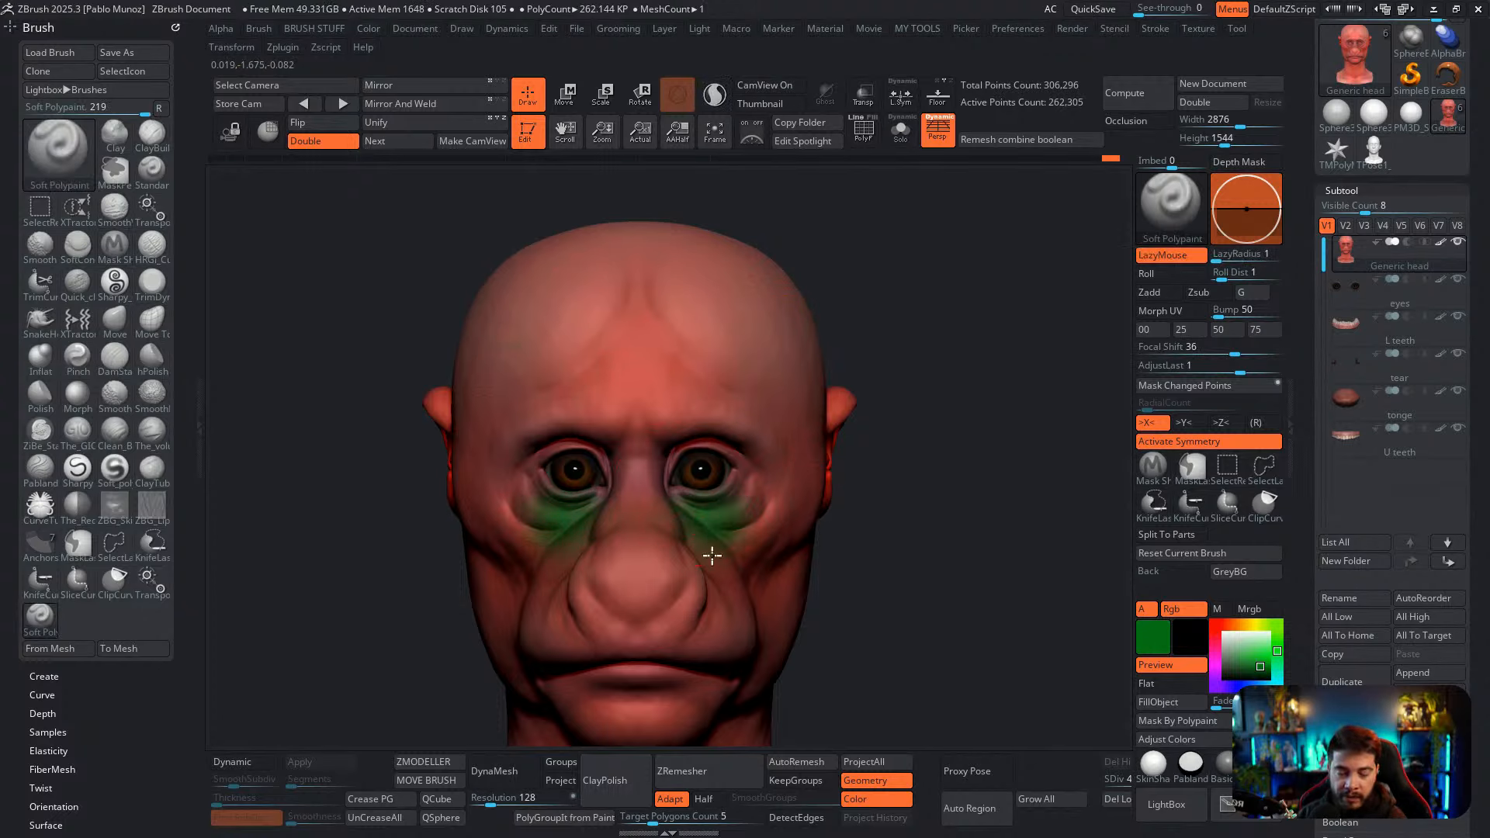
# Undo the green under-eye strokes and set the brush's Focal Shift to -91, undoing a short forehead test stroke
pyautogui.hotkey('ctrl', 'z')
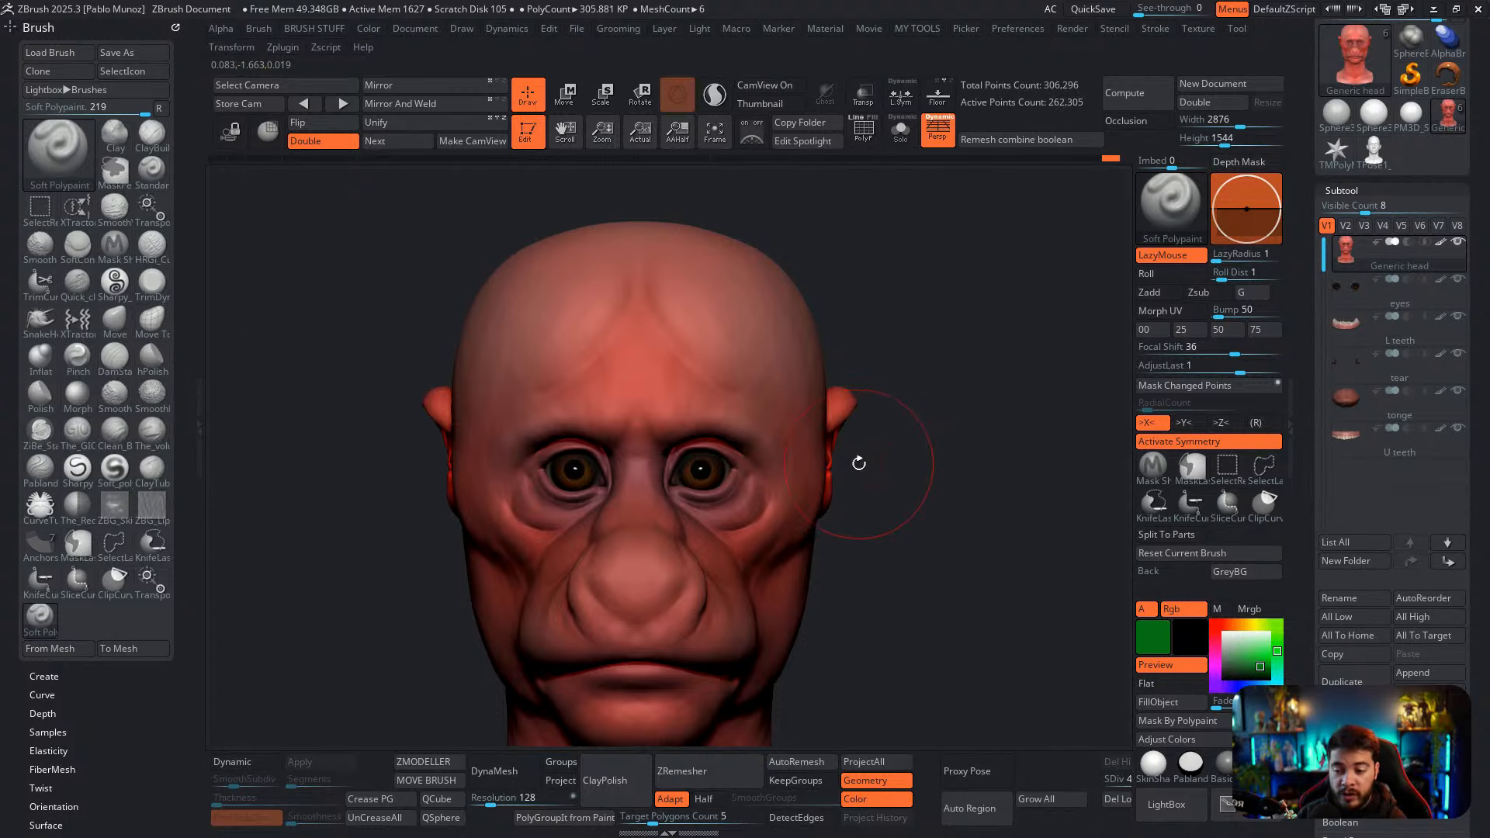
pyautogui.press('space')
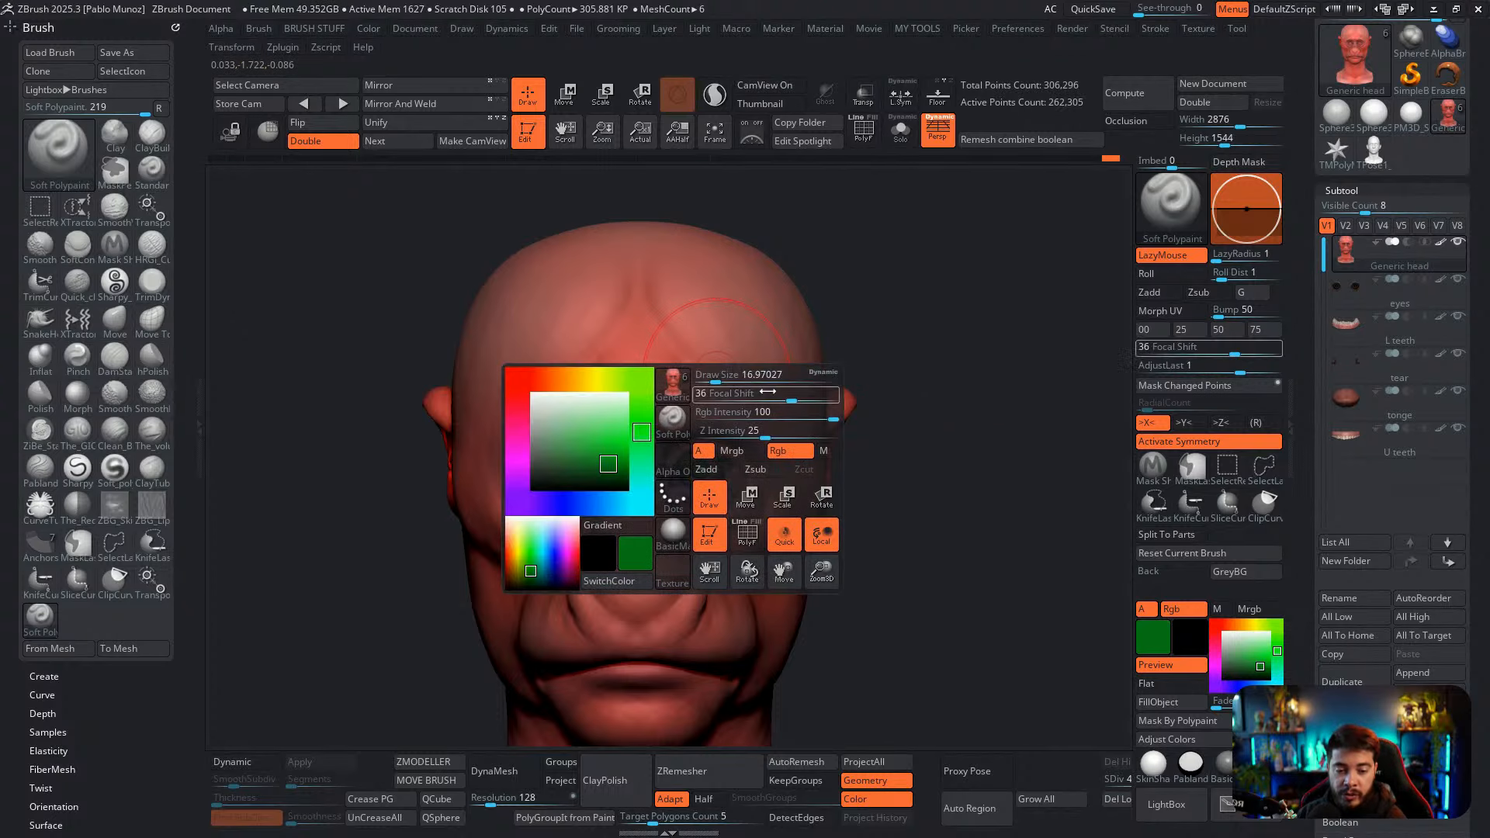
pyautogui.moveTo(780, 393)
pyautogui.mouseDown()
pyautogui.moveTo(702, 393)
pyautogui.moveTo(722, 356)
pyautogui.moveTo(685, 369)
pyautogui.moveTo(661, 405)
pyautogui.moveTo(764, 334)
pyautogui.moveTo(751, 412)
pyautogui.moveTo(768, 321)
pyautogui.moveTo(682, 310)
pyautogui.moveTo(714, 345)
pyautogui.mouseUp()
pyautogui.press('space')
pyautogui.hotkey('ctrl', 'z')
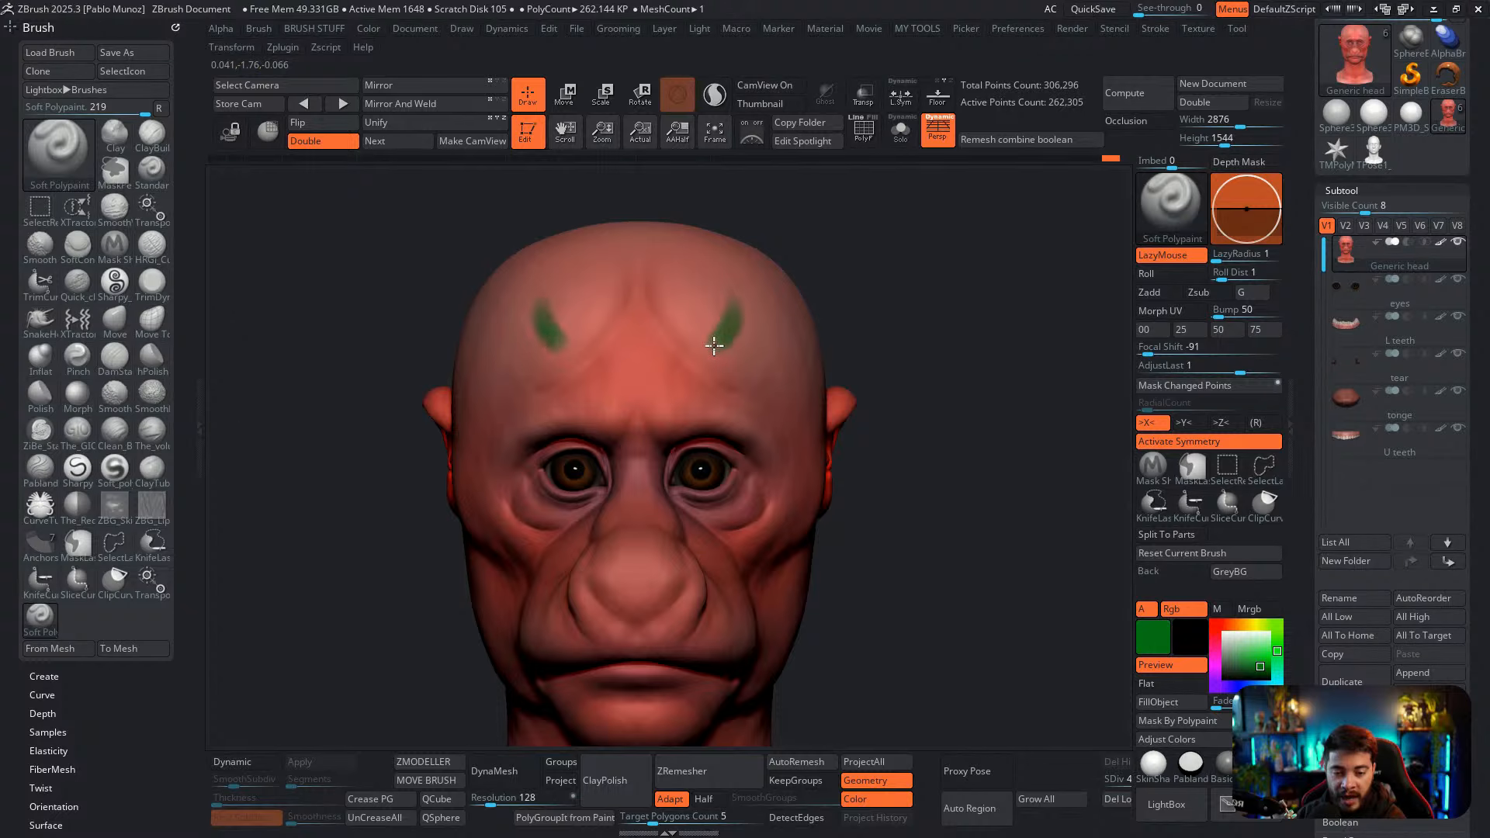
pyautogui.hotkey('ctrl', 'z')
# Try hard-edged green strokes on the forehead at different brush sizes, undoing each one
pyautogui.moveTo(731, 293); pyautogui.dragTo(670, 384)
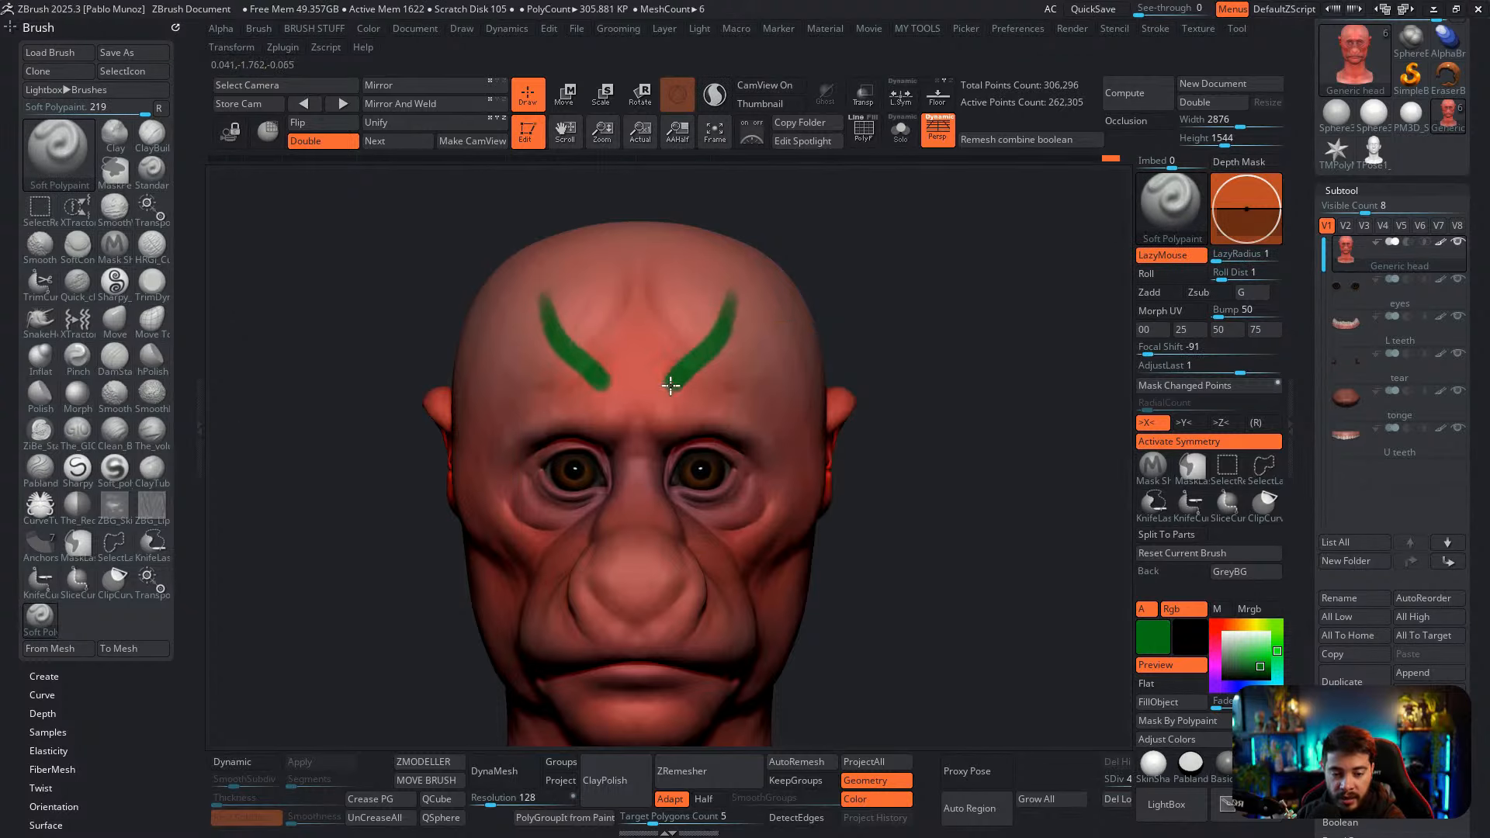
pyautogui.hotkey('ctrl', 'z')
pyautogui.press('space')
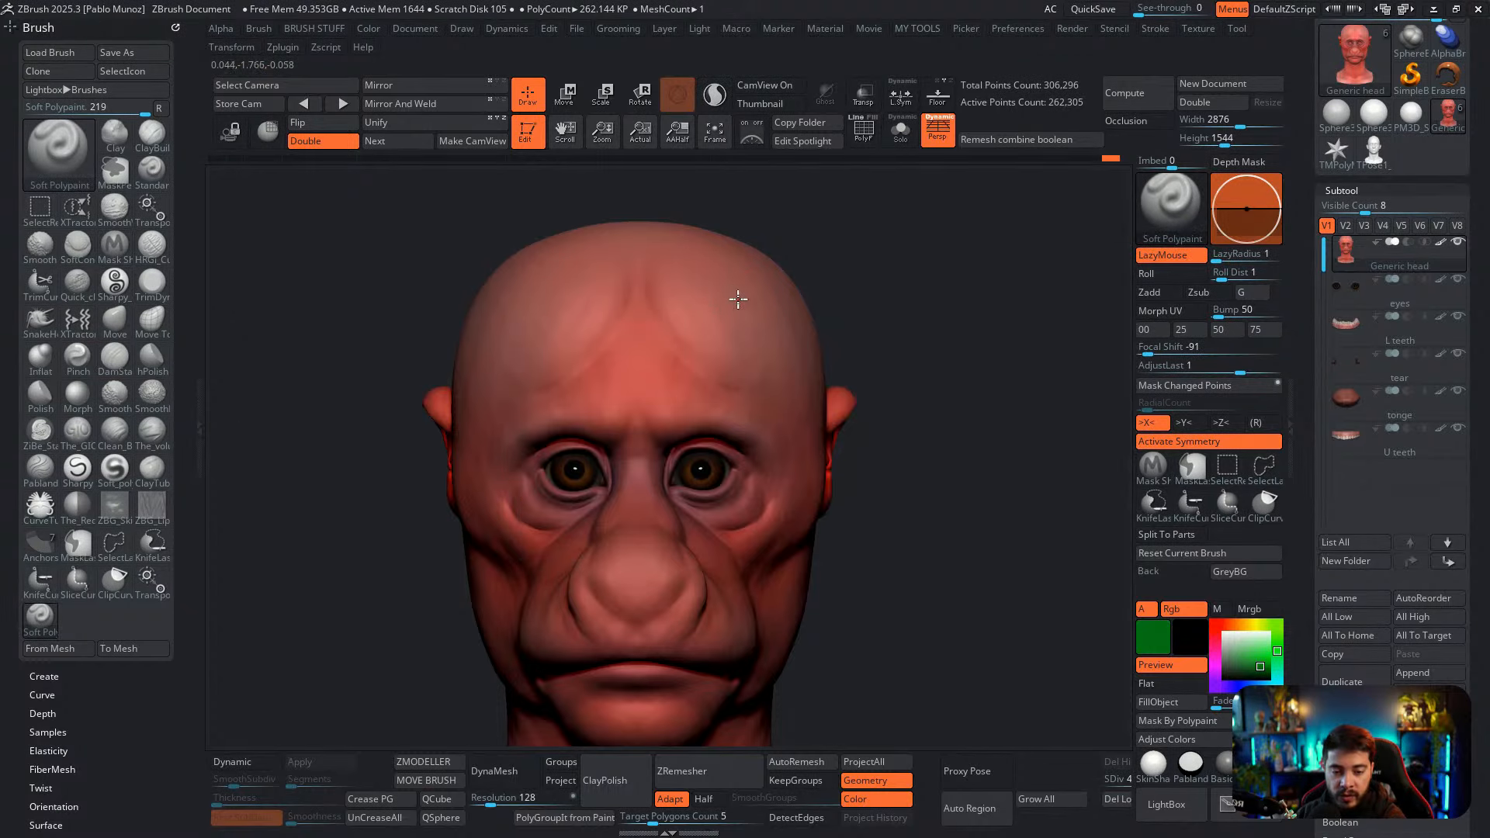
pyautogui.moveTo(690, 400); pyautogui.dragTo(752, 375)
pyautogui.hotkey('ctrl', 'z')
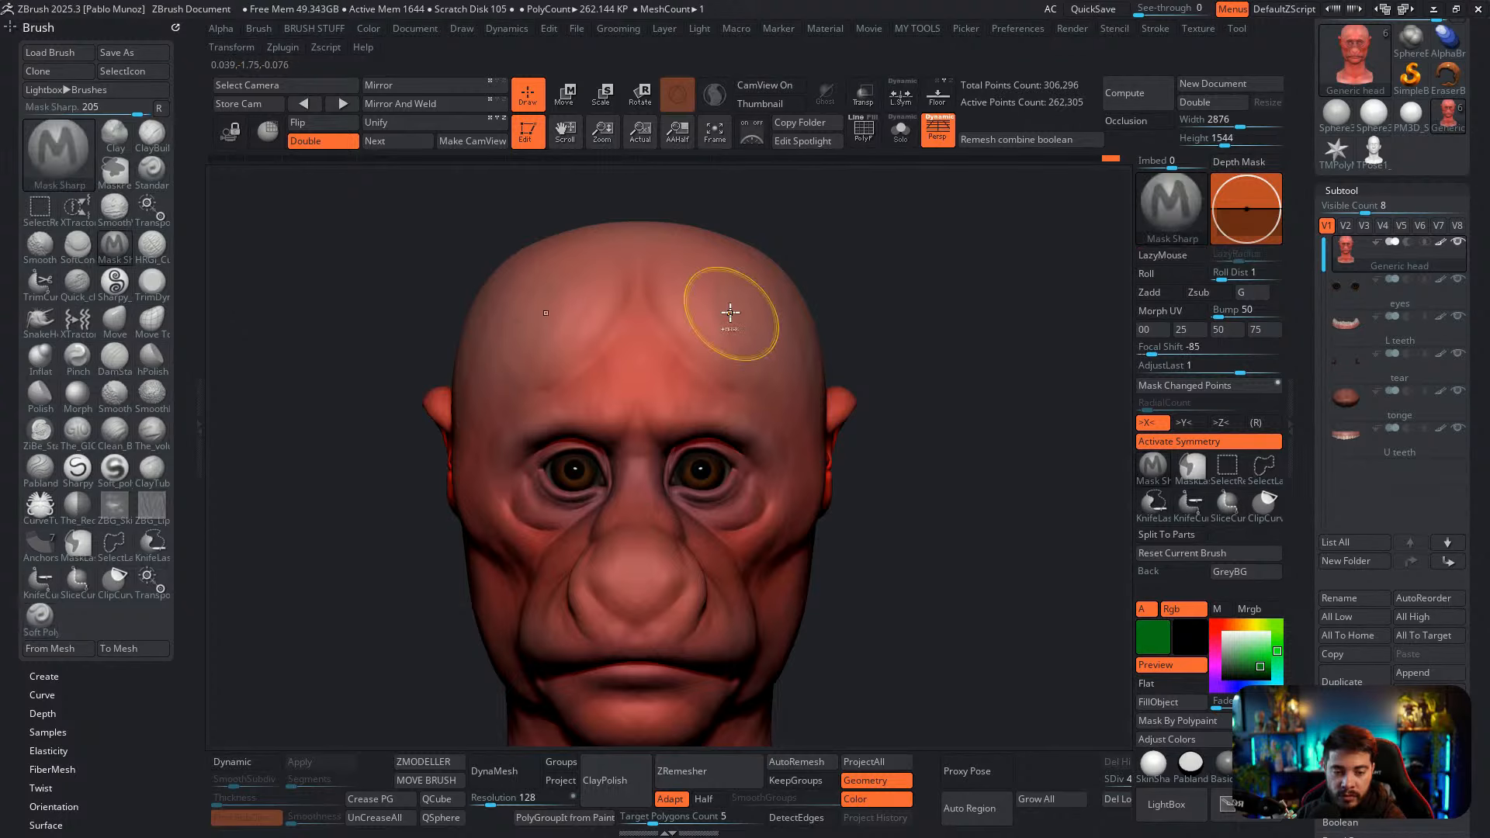
pyautogui.moveTo(725, 276)
pyautogui.mouseDown()
pyautogui.moveTo(706, 290)
pyautogui.moveTo(760, 360)
pyautogui.mouseUp()
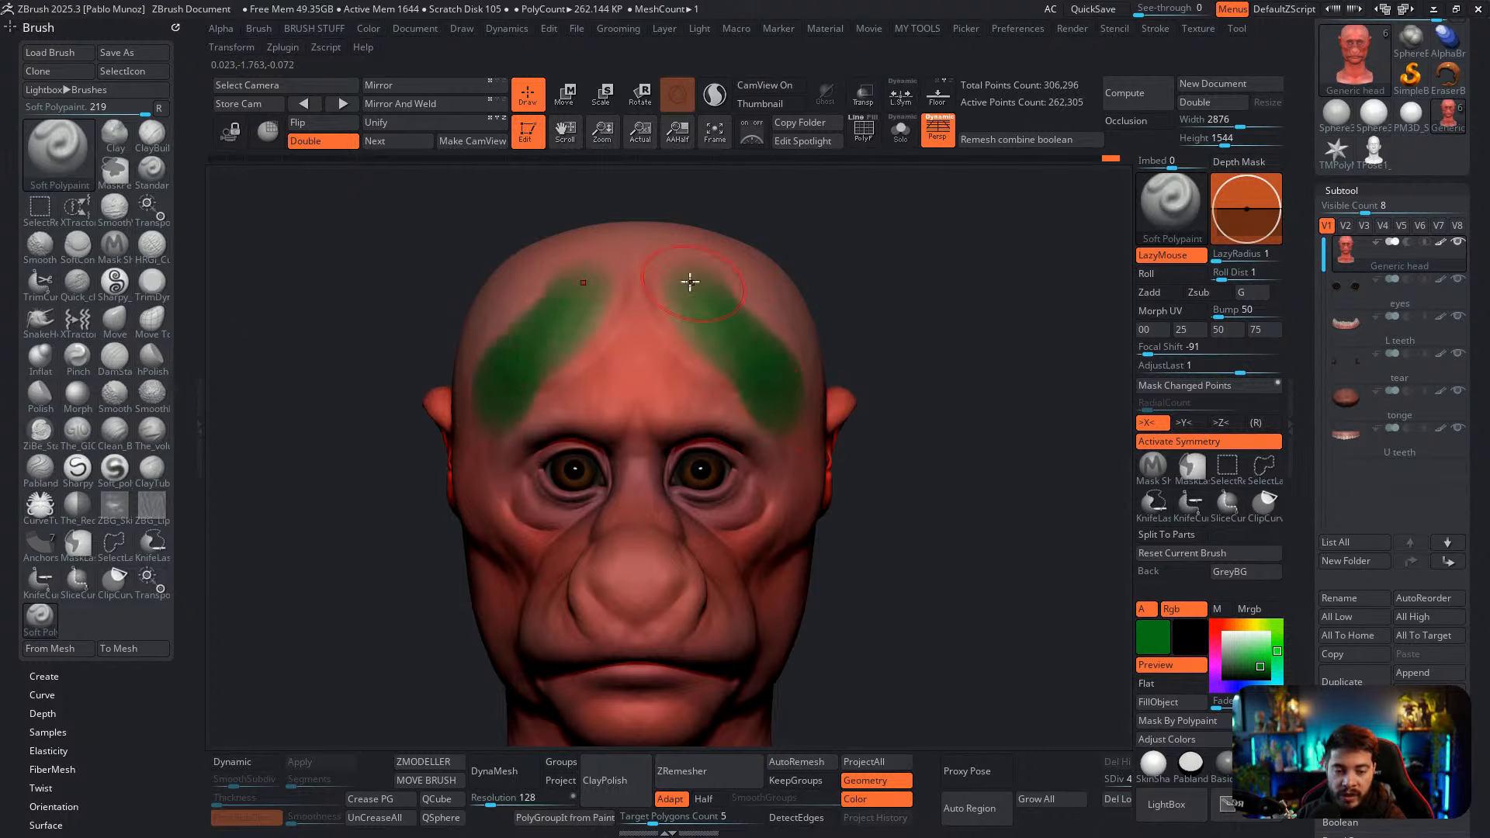
pyautogui.hotkey('ctrl', 'z')
pyautogui.press('space')
pyautogui.moveTo(691, 287)
pyautogui.mouseDown()
pyautogui.moveTo(705, 333)
pyautogui.moveTo(762, 399)
pyautogui.mouseUp()
pyautogui.moveTo(652, 399)
pyautogui.keyDown('ctrl'); pyautogui.mouseDown(button='right')
pyautogui.moveTo(689, 409)
pyautogui.moveTo(712, 395)
pyautogui.moveTo(701, 431)
pyautogui.mouseUp(button='right'); pyautogui.keyUp('ctrl')
pyautogui.hotkey('ctrl', 'z')
# Test long green strokes running from the top of the head down to the brow, undoing and repeating them
pyautogui.keyDown('alt'); pyautogui.moveTo(735, 343); pyautogui.dragTo(652, 468, button='right'); pyautogui.keyUp('alt')
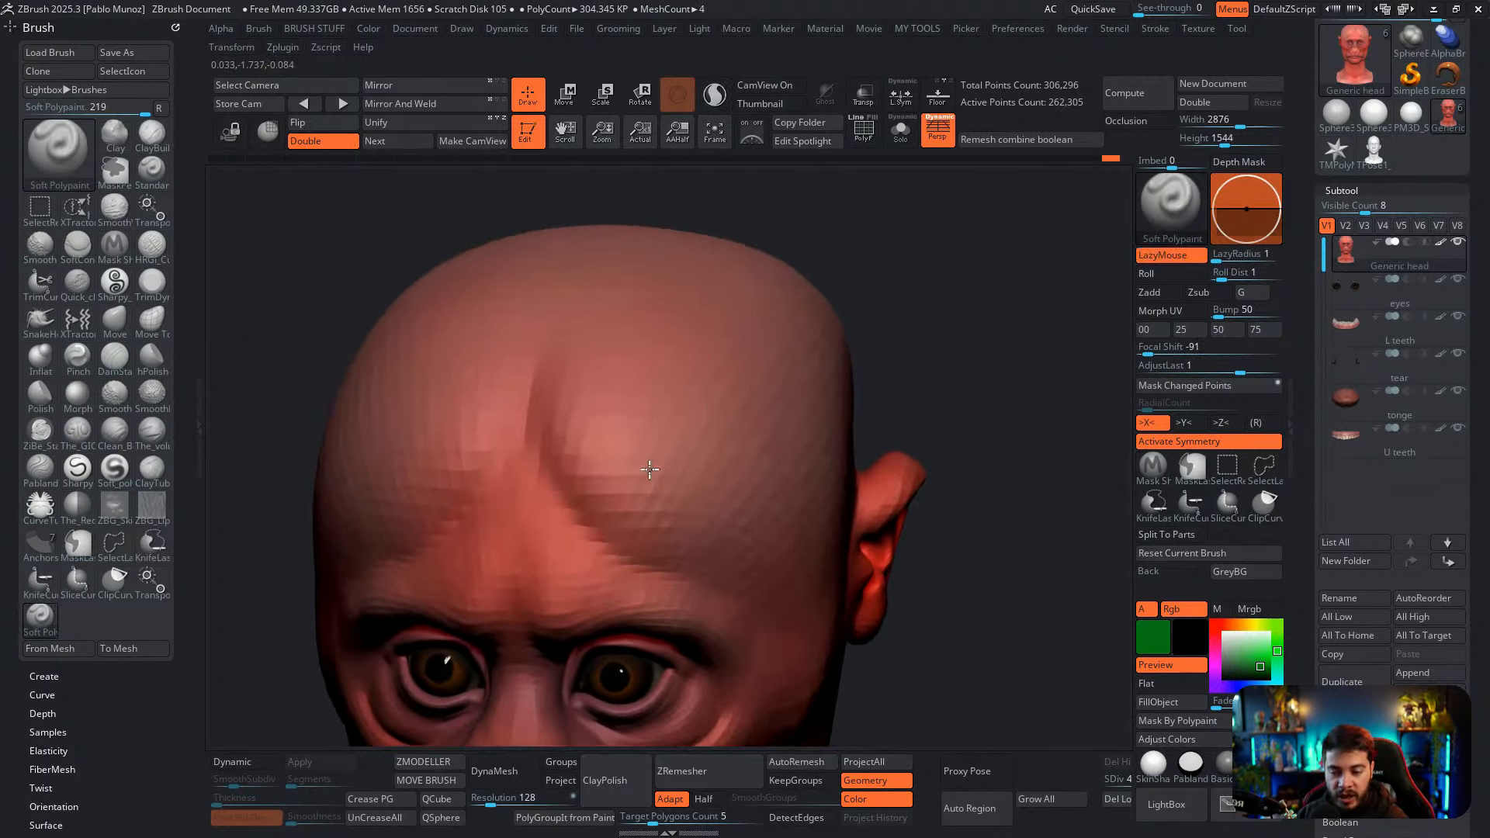
pyautogui.press('space')
pyautogui.moveTo(718, 390)
pyautogui.mouseDown()
pyautogui.moveTo(701, 390)
pyautogui.moveTo(662, 515)
pyautogui.moveTo(715, 533)
pyautogui.mouseUp()
pyautogui.hotkey('ctrl', 'z')
pyautogui.moveTo(645, 325)
pyautogui.mouseDown()
pyautogui.moveTo(665, 509)
pyautogui.moveTo(729, 528)
pyautogui.moveTo(733, 558)
pyautogui.mouseUp()
pyautogui.hotkey('ctrl', 'z')
pyautogui.moveTo(648, 310)
pyautogui.mouseDown()
pyautogui.moveTo(642, 393)
pyautogui.moveTo(708, 559)
pyautogui.moveTo(734, 575)
pyautogui.mouseUp()
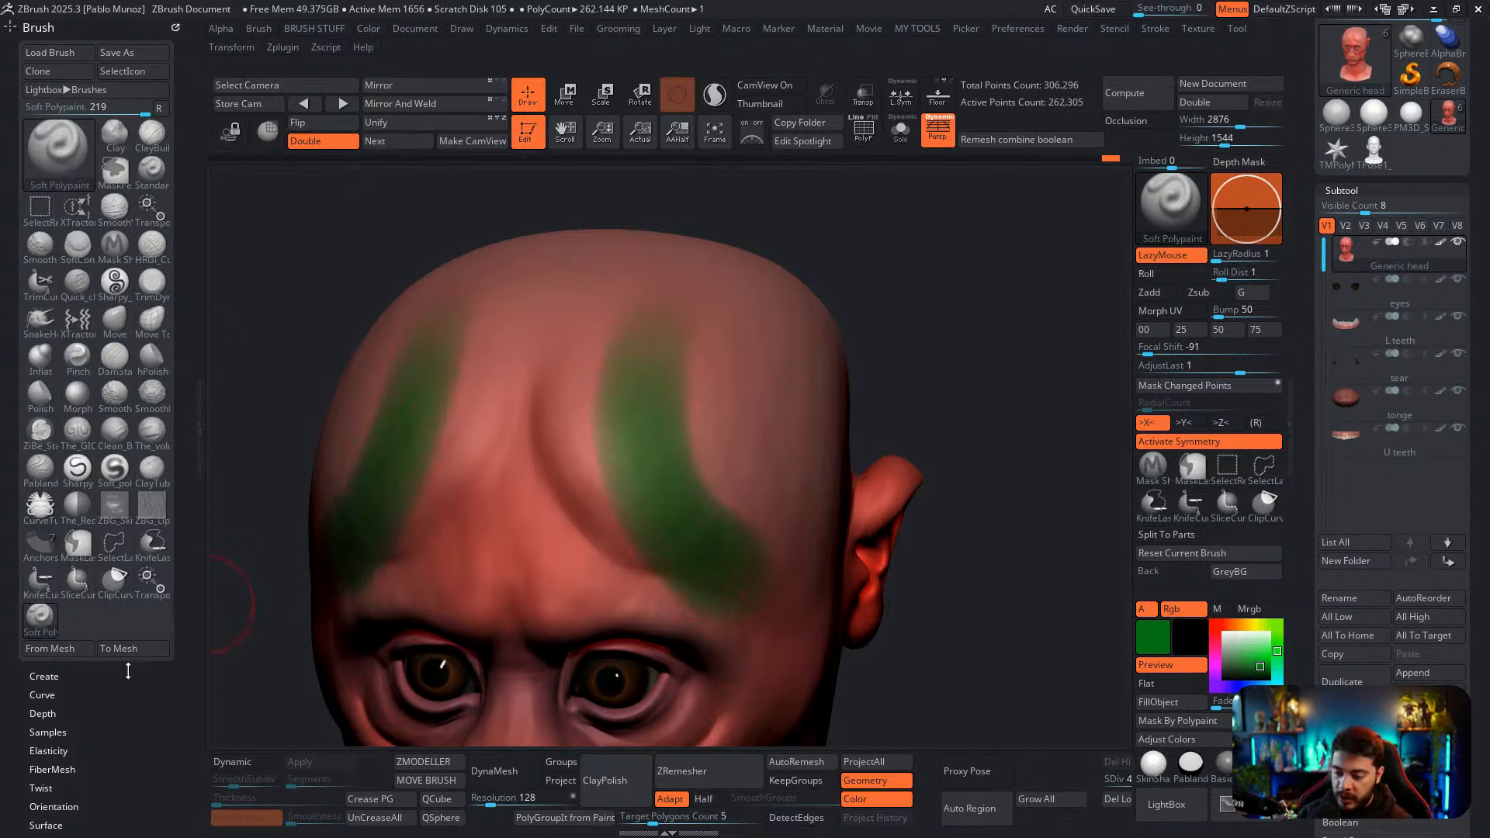
# Set Trails to 4 in the Soft Polypaint brush's modifiers
pyautogui.scroll(-4, 128, 660)
pyautogui.scroll(-1, 142, 590)
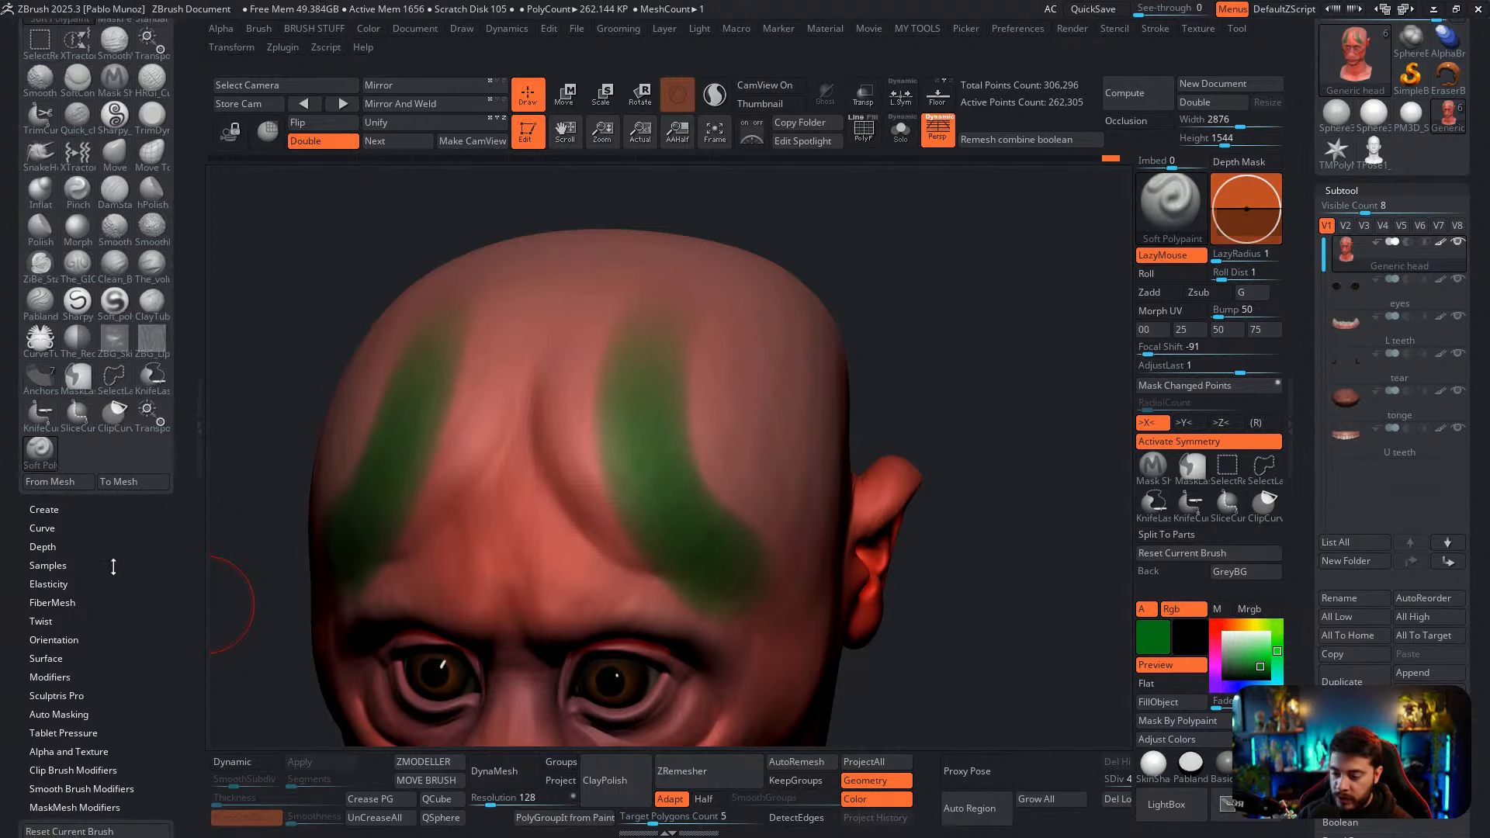
pyautogui.click(47, 565)
pyautogui.click(47, 565)
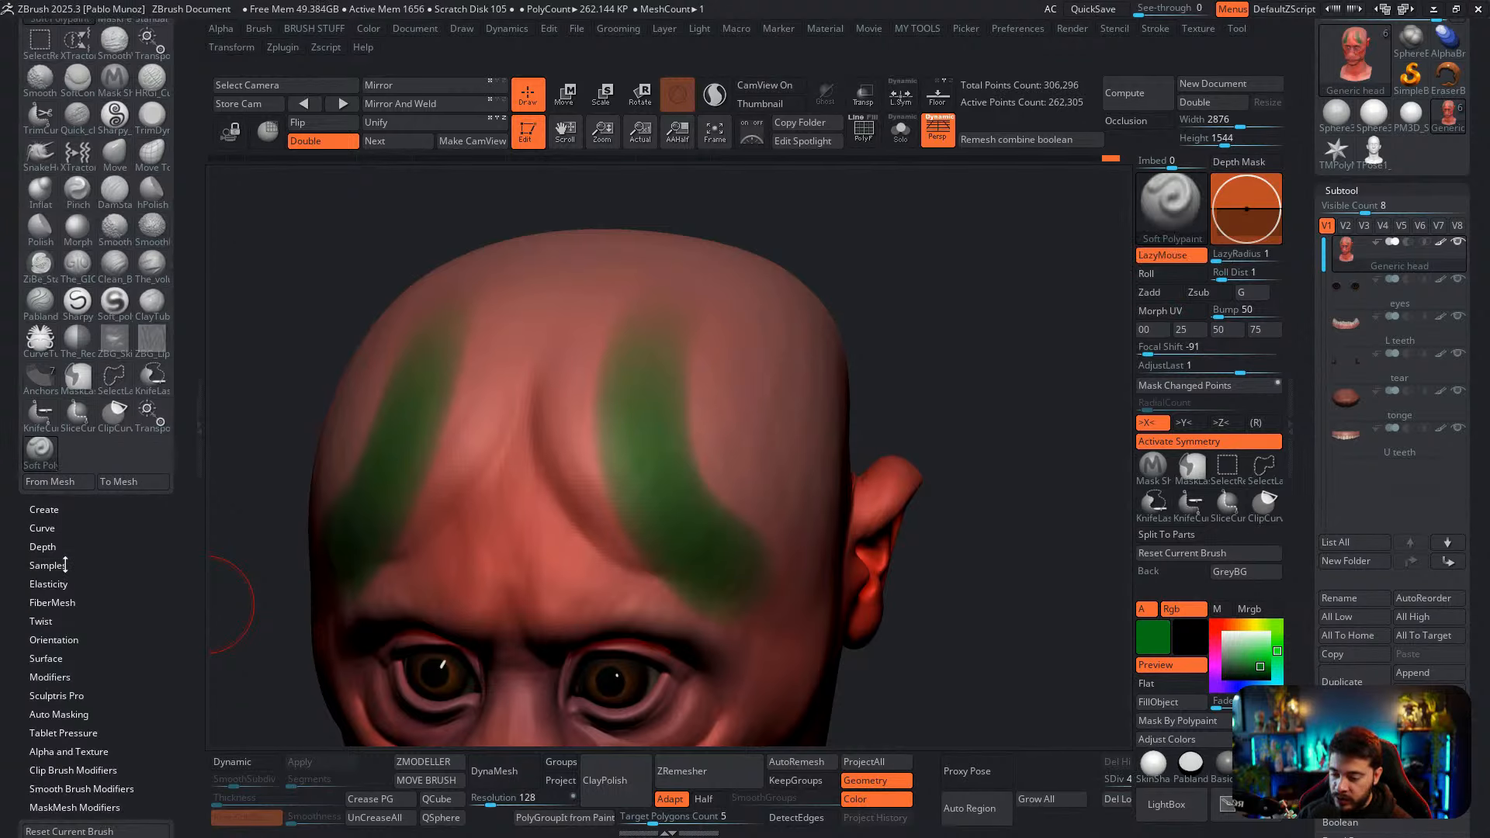
pyautogui.click(74, 677)
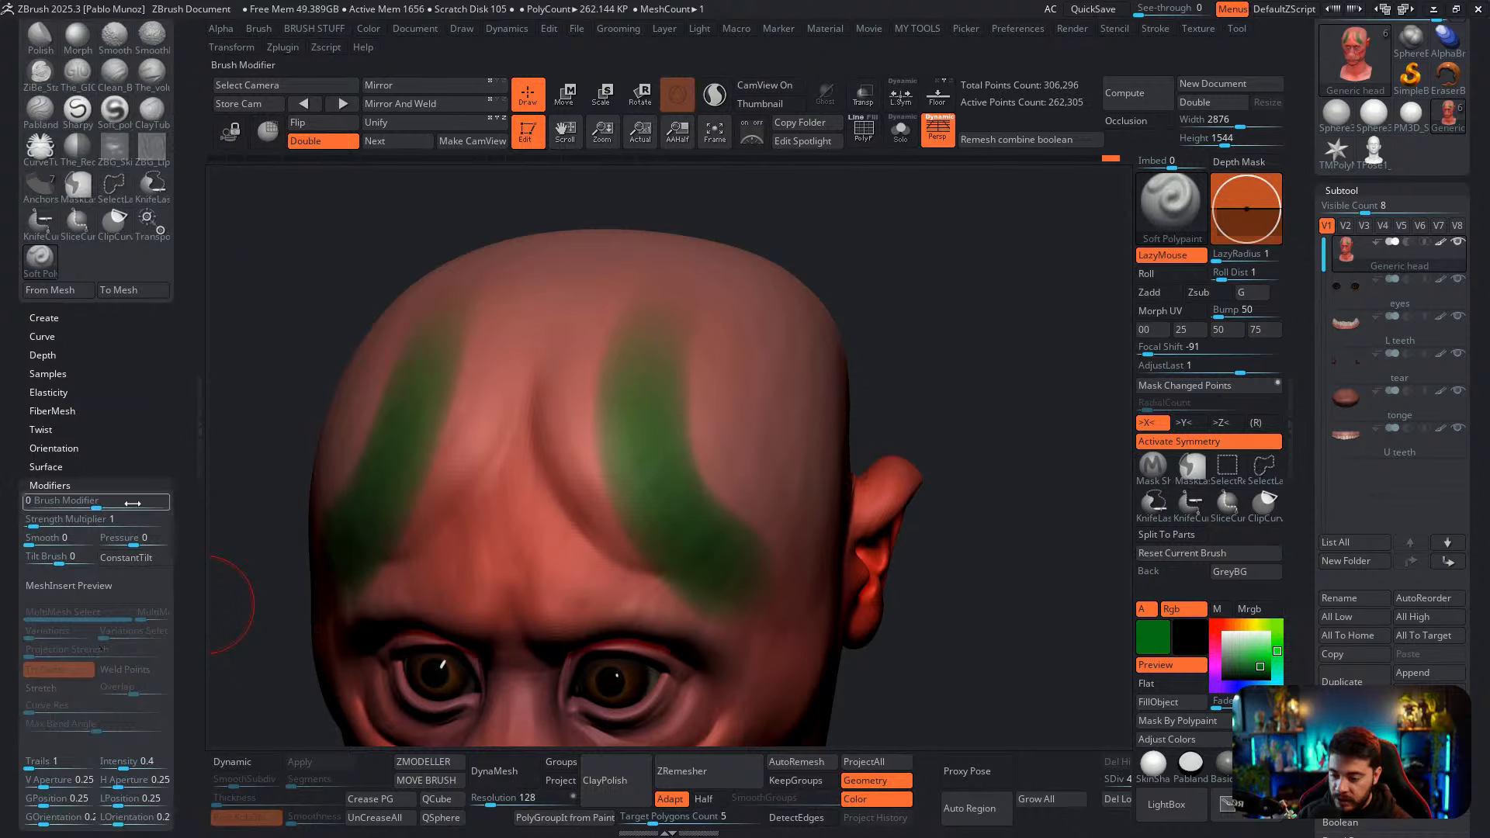
pyautogui.scroll(-2, 131, 382)
pyautogui.scroll(-1, 131, 381)
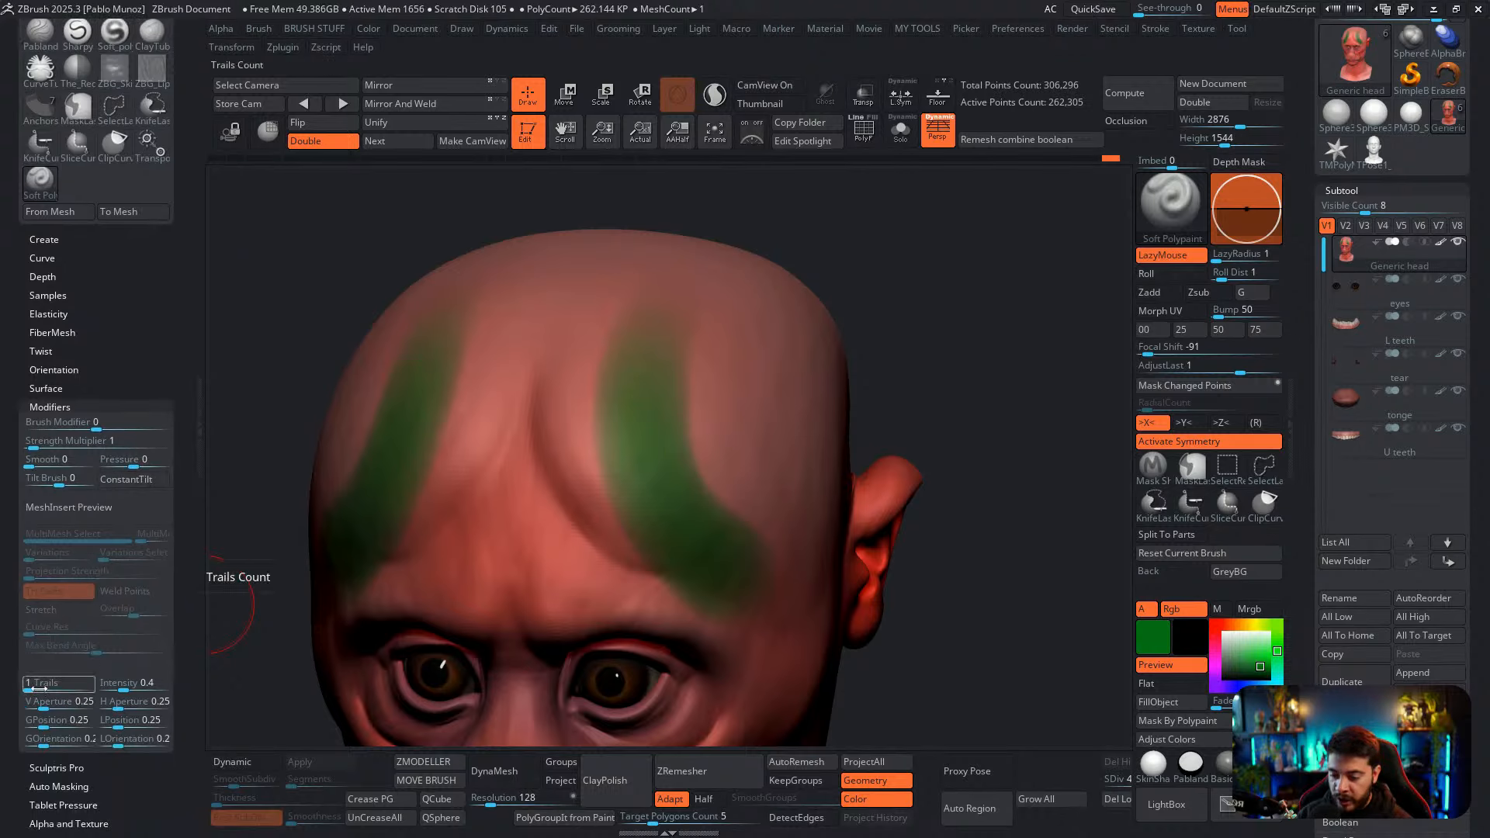
pyautogui.moveTo(31, 689); pyautogui.dragTo(39, 689)
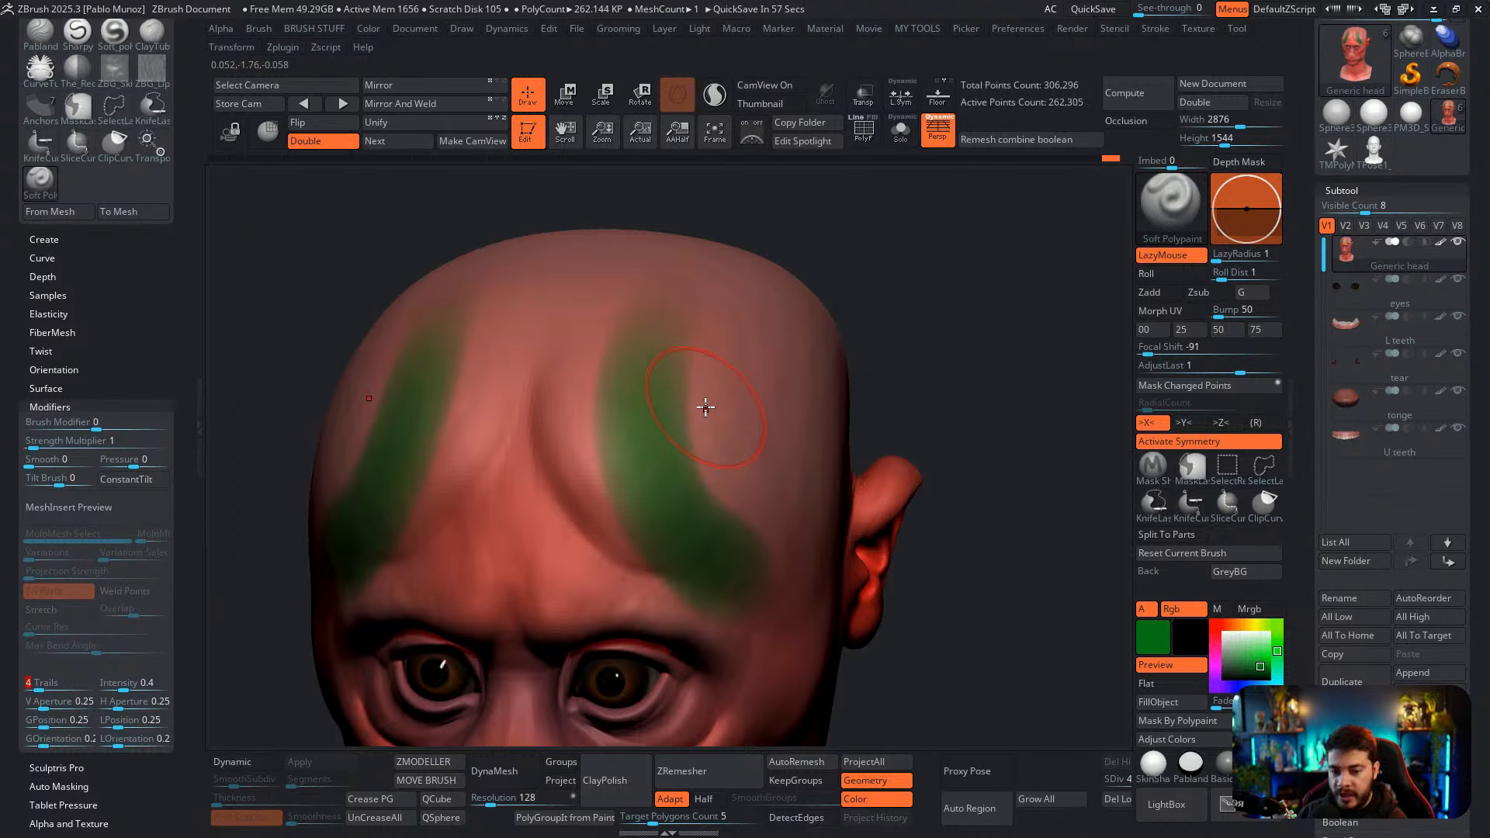
# Undo the earlier green stroke and test the multi-trail brush on the forehead at a smaller size, undoing each stroke
pyautogui.hotkey('ctrl', 'z')
pyautogui.press('space')
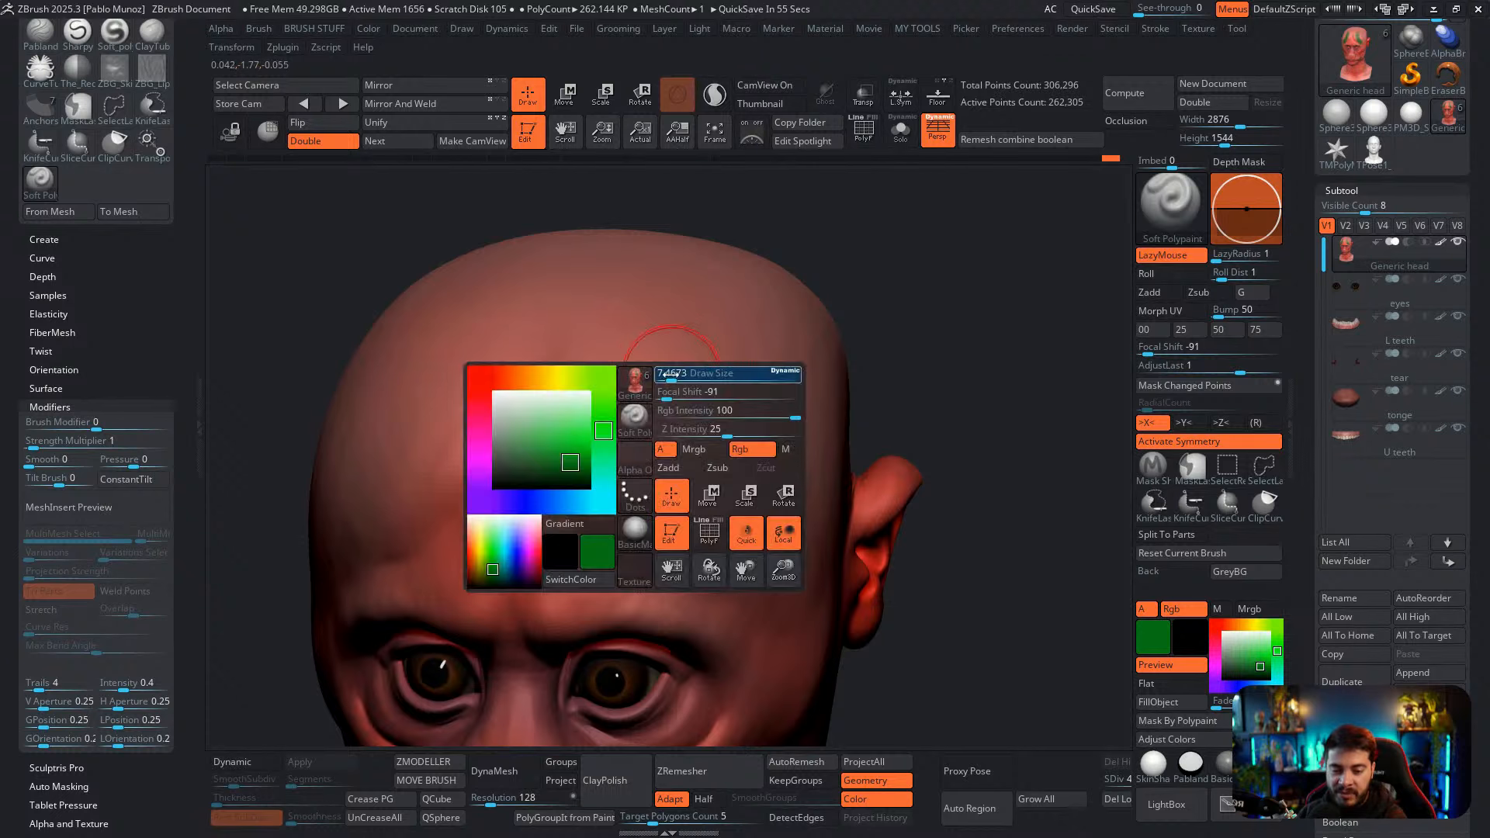
pyautogui.moveTo(626, 394)
pyautogui.mouseDown()
pyautogui.moveTo(665, 525)
pyautogui.moveTo(722, 562)
pyautogui.mouseUp()
pyautogui.hotkey('ctrl', 'z')
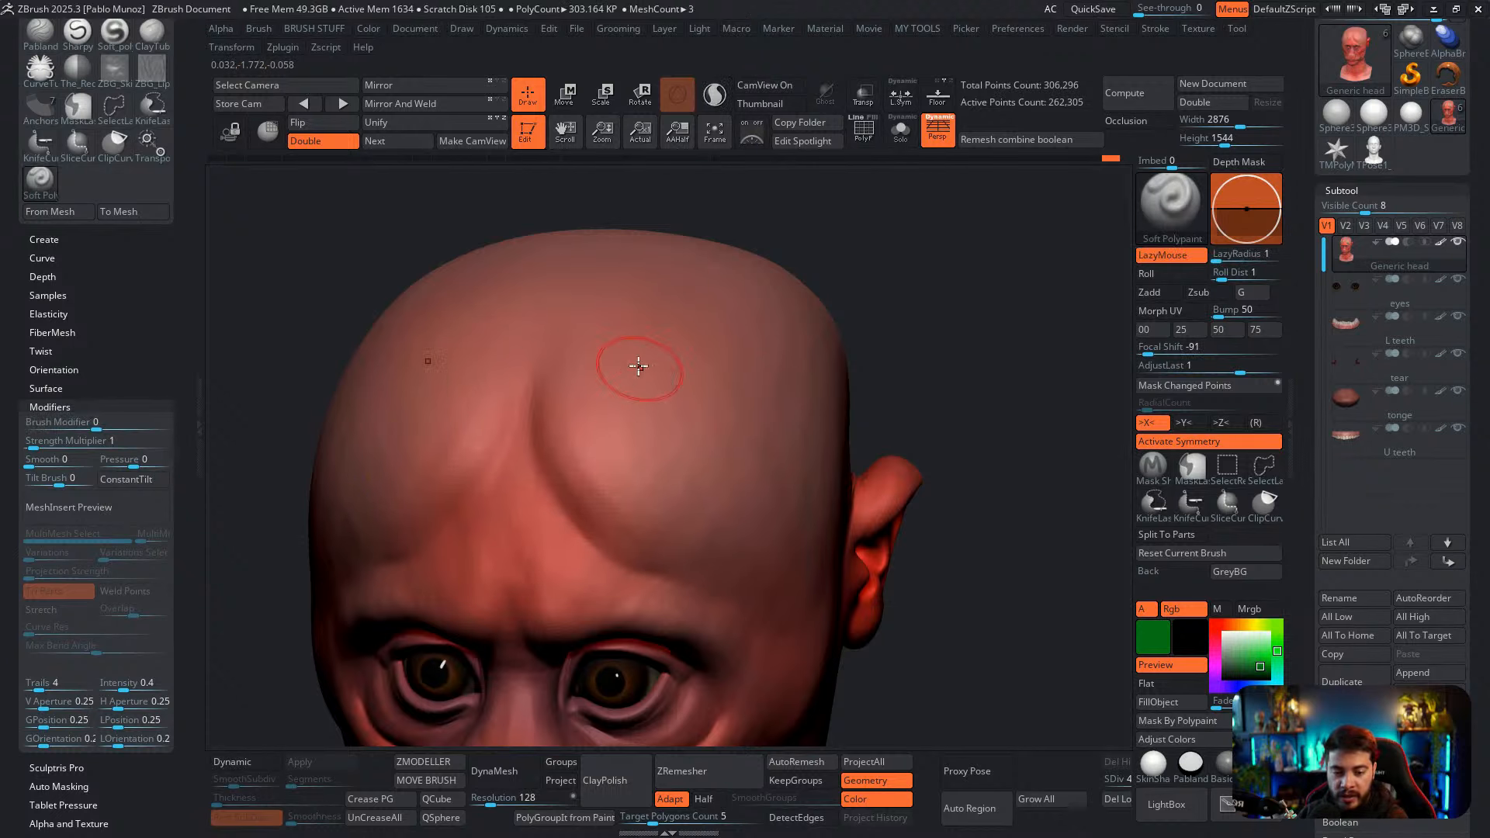
pyautogui.moveTo(617, 291); pyautogui.dragTo(702, 548)
pyautogui.hotkey('ctrl', 'z')
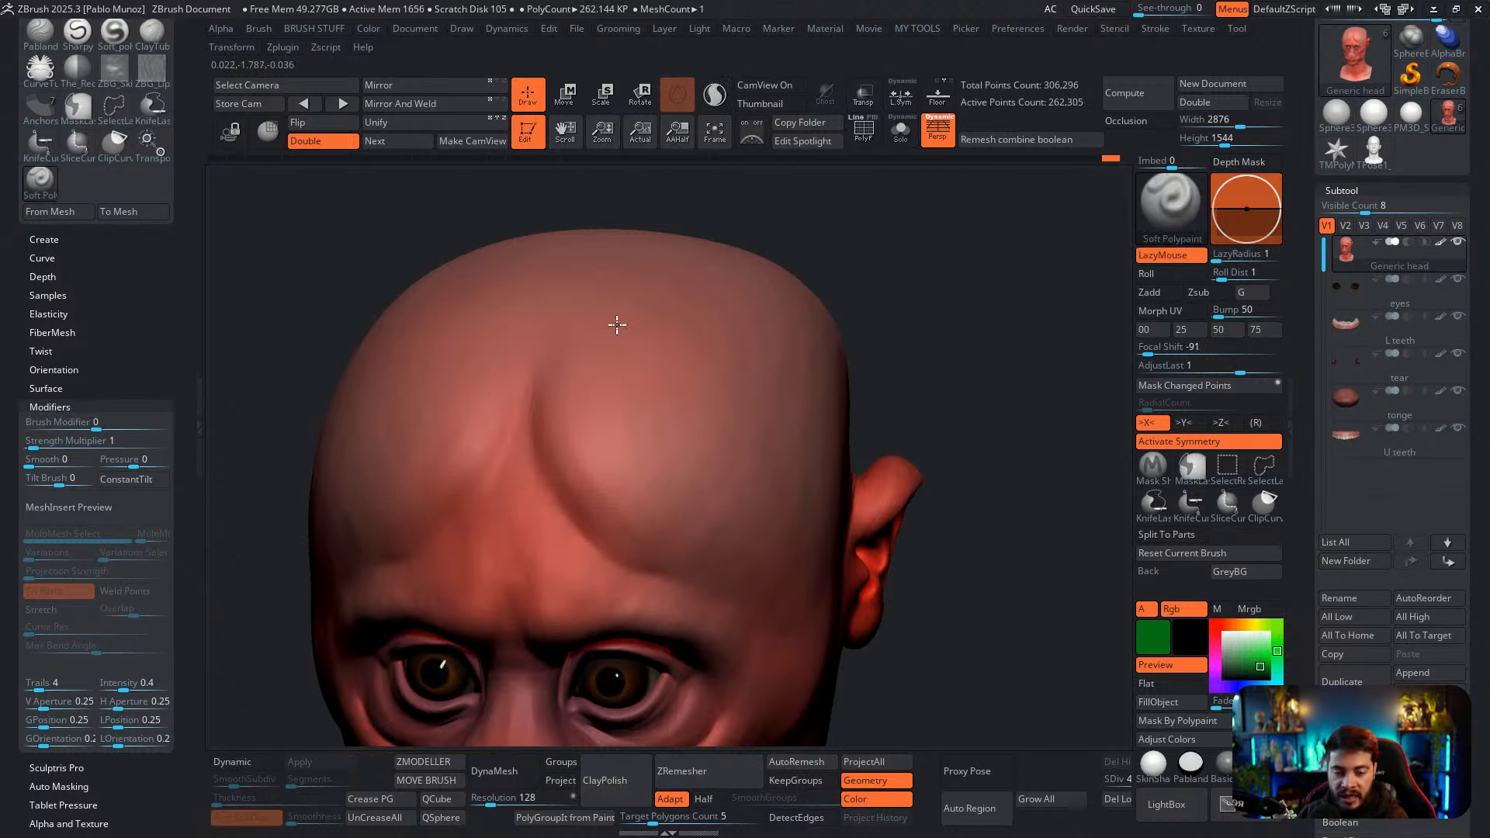
pyautogui.moveTo(620, 361)
pyautogui.mouseDown()
pyautogui.moveTo(665, 509)
pyautogui.moveTo(776, 535)
pyautogui.mouseUp()
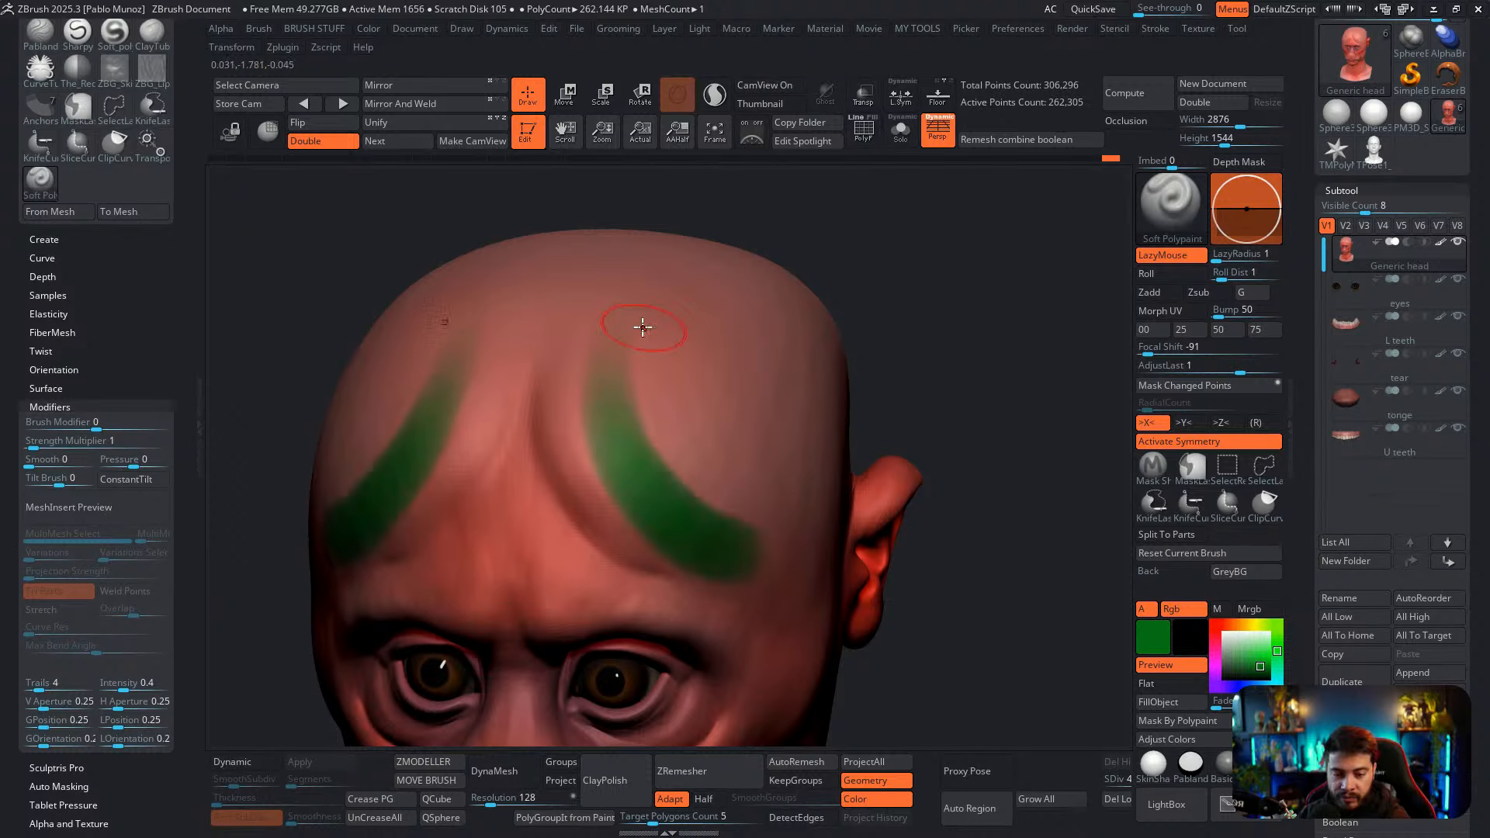
pyautogui.hotkey('ctrl', 'z')
pyautogui.moveTo(636, 370)
pyautogui.mouseDown()
pyautogui.moveTo(612, 443)
pyautogui.moveTo(708, 519)
pyautogui.mouseUp()
pyautogui.hotkey('ctrl', 'z')
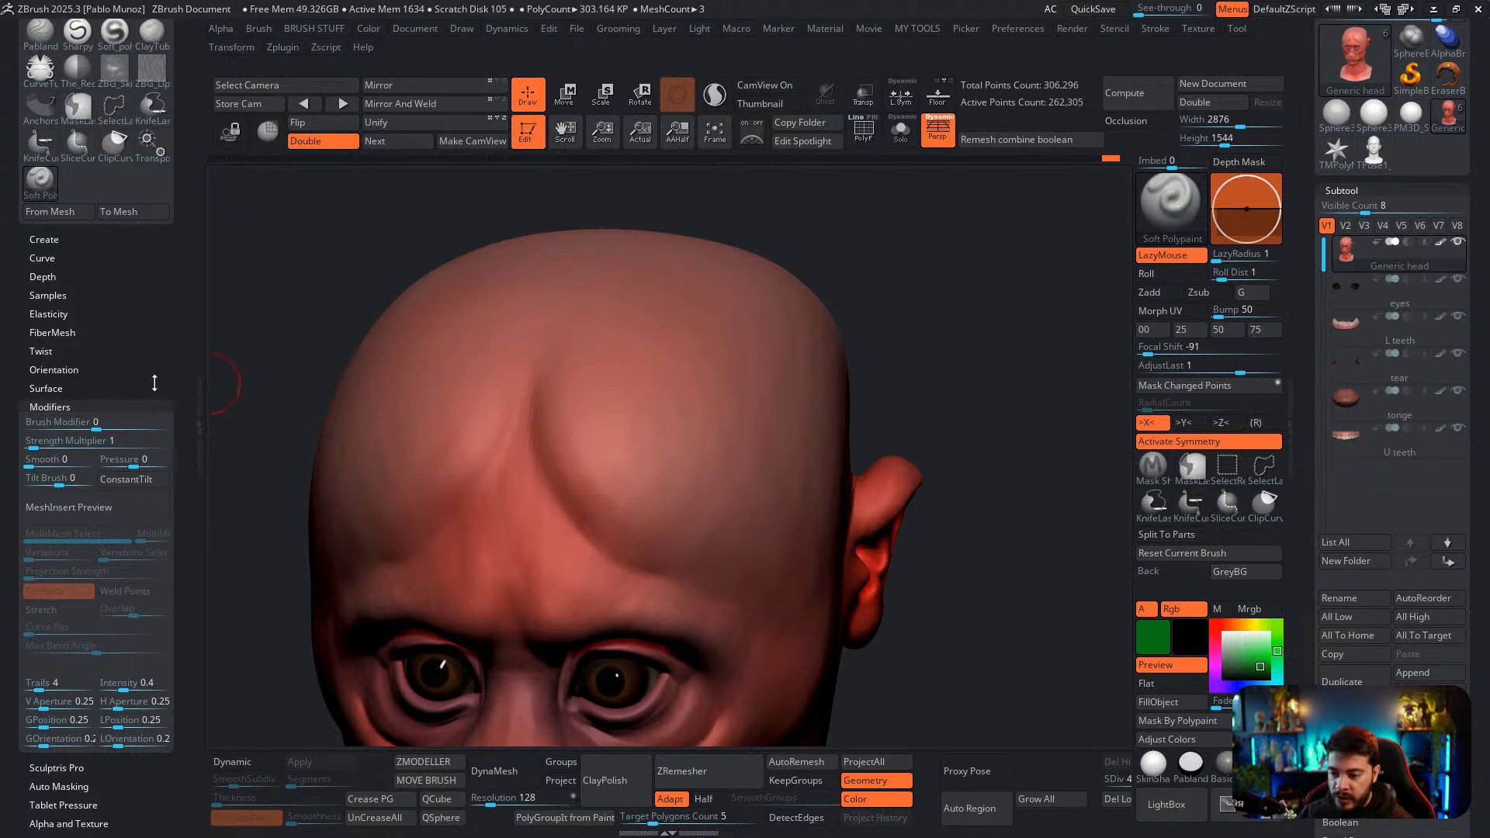
# Look through the brush's Auto Masking and Modifiers settings, and open its Tablet Pressure settings
pyautogui.scroll(-3, 150, 383)
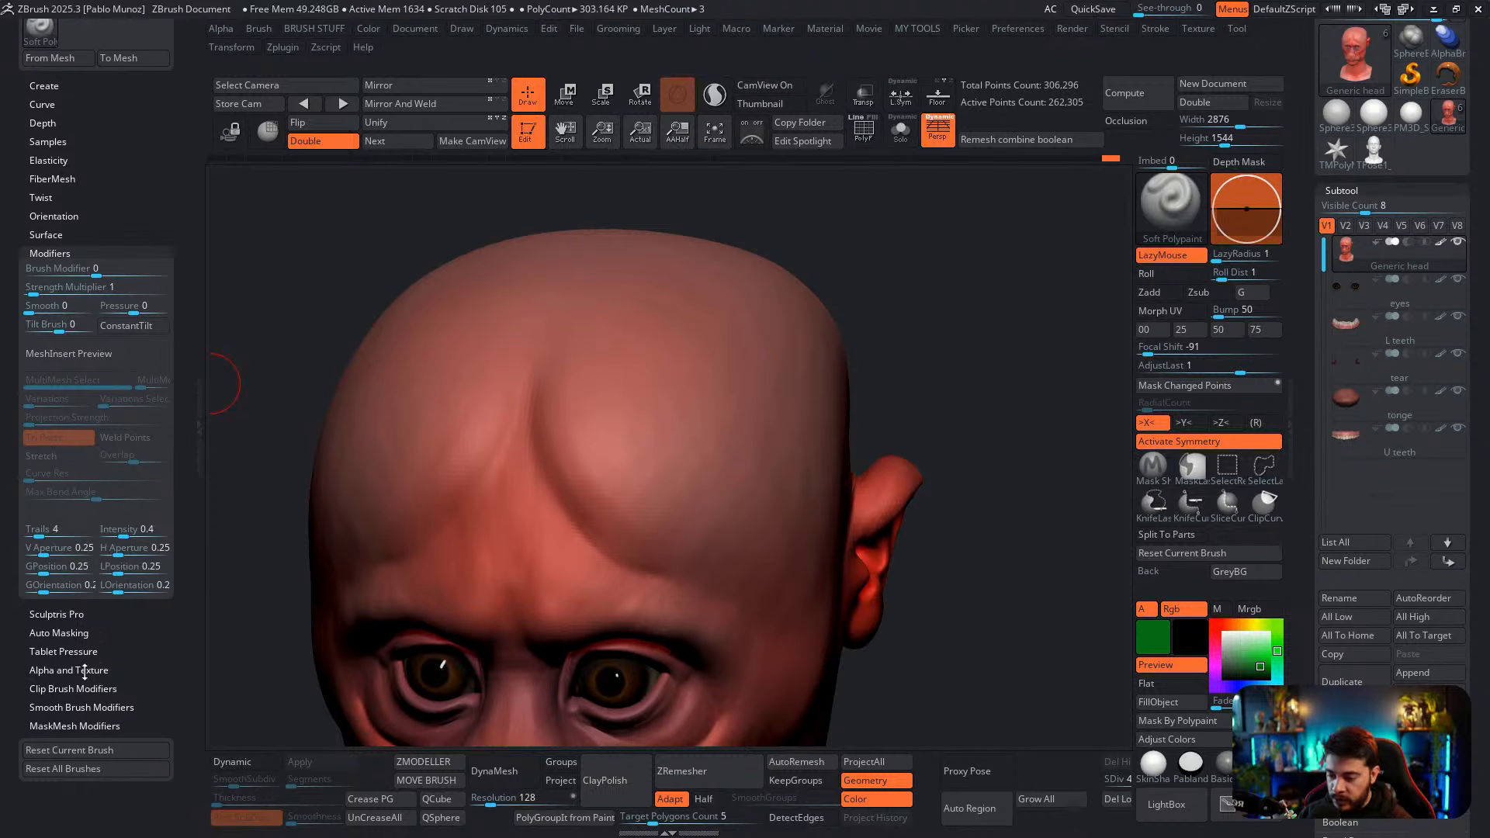
pyautogui.click(64, 632)
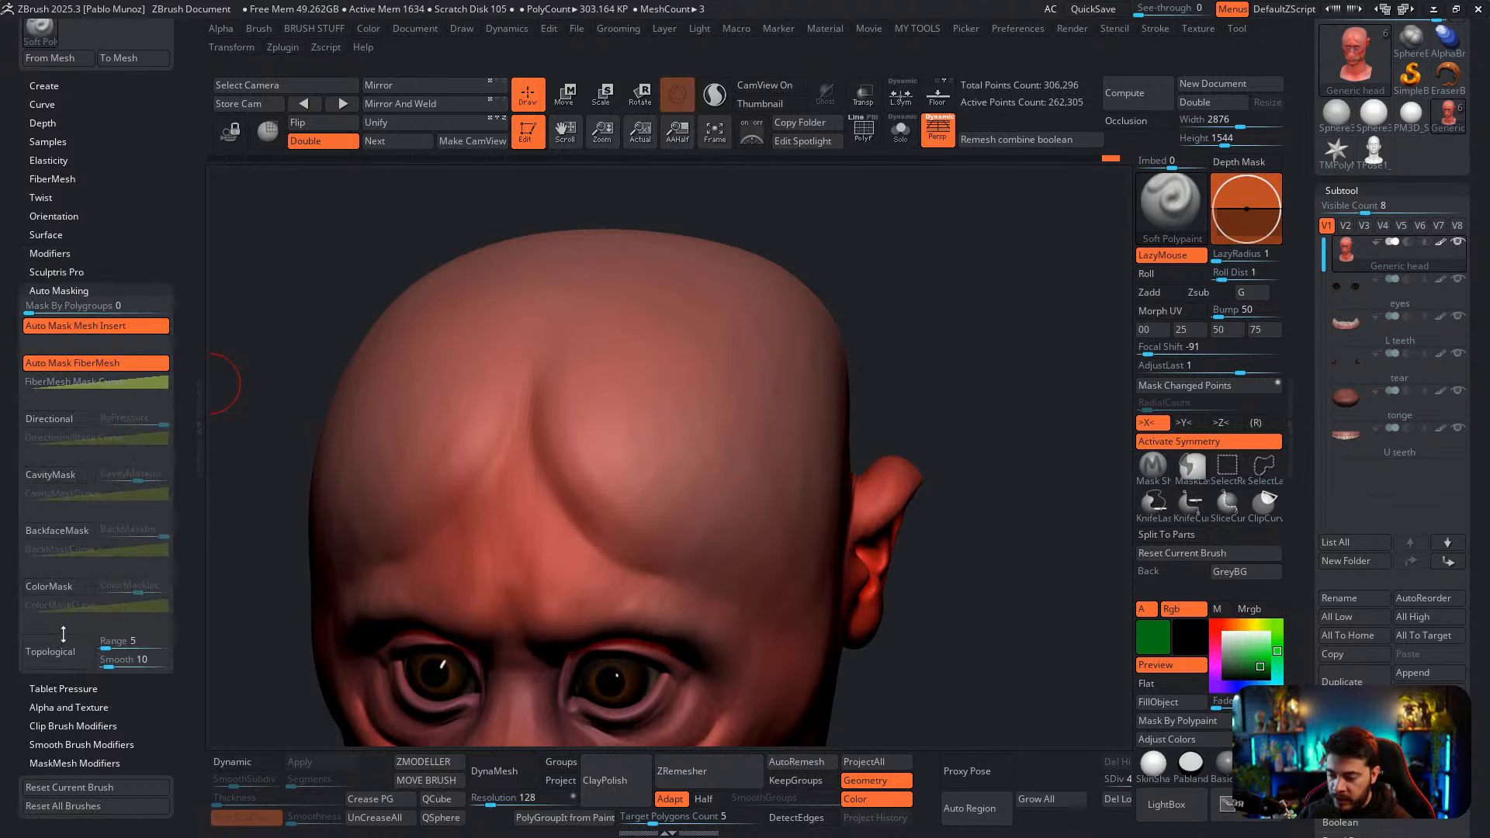
pyautogui.click(86, 291)
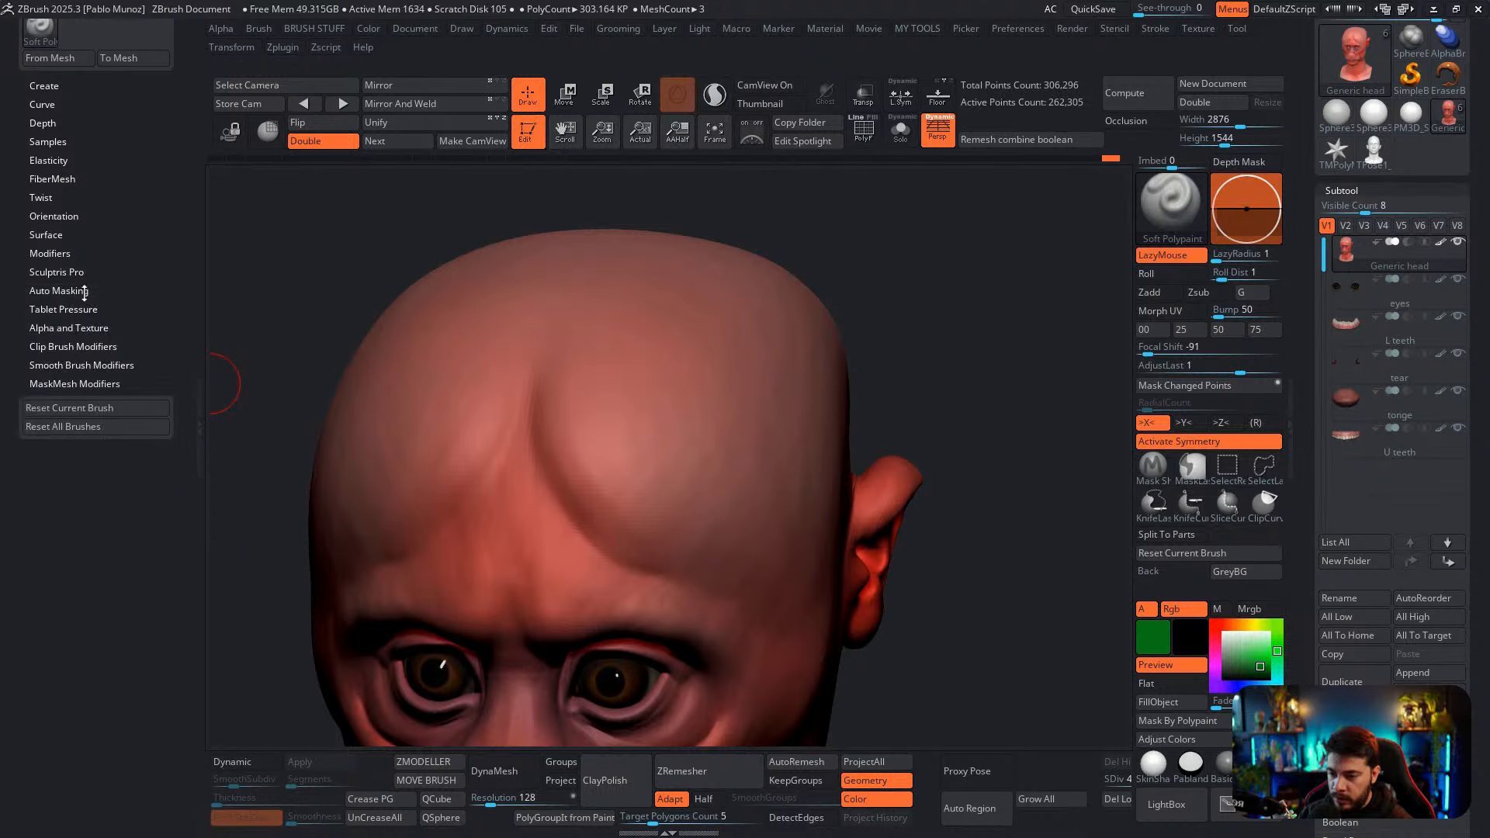
pyautogui.click(46, 420)
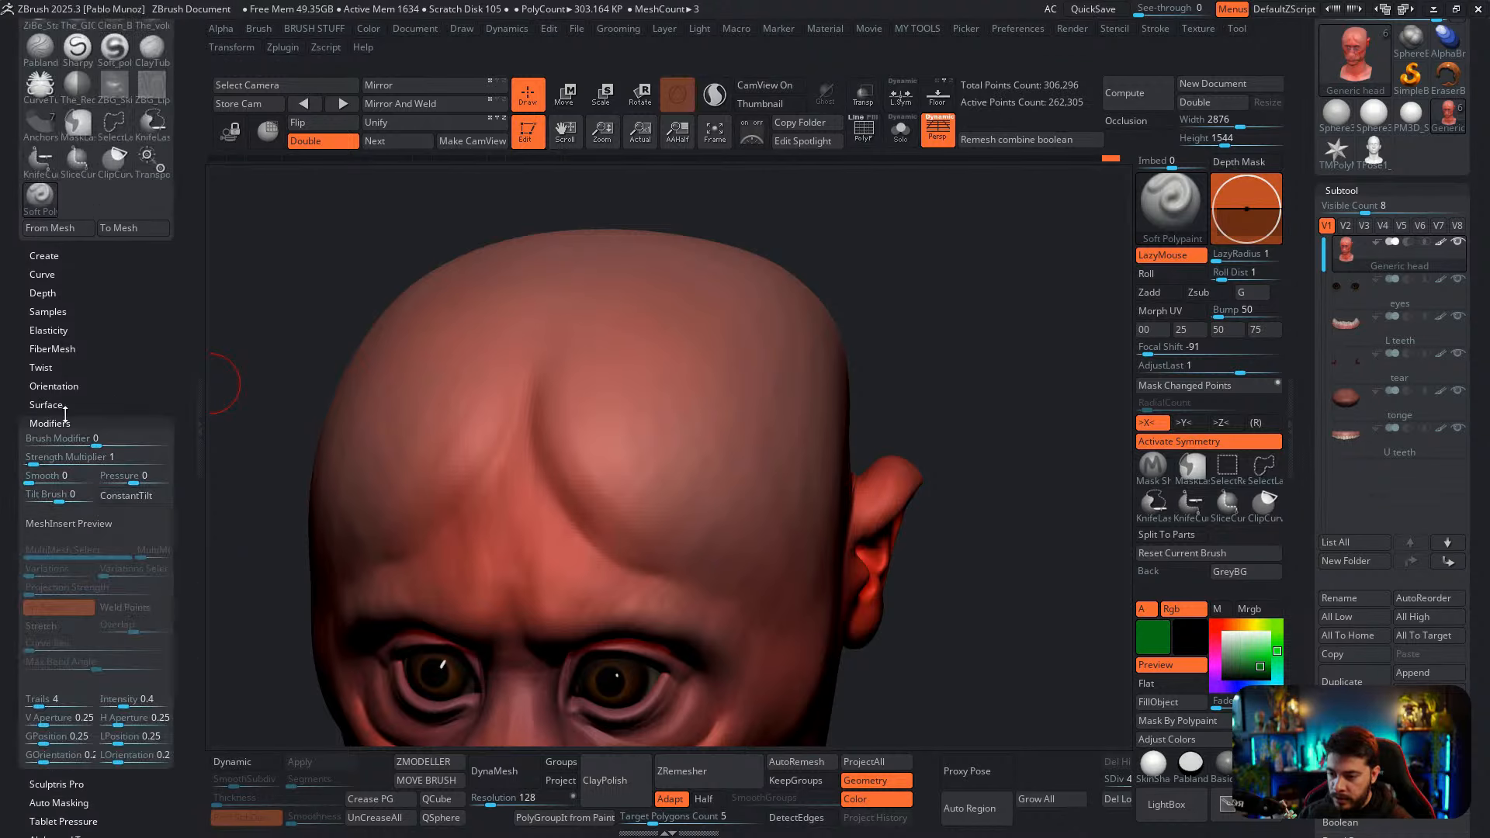
pyautogui.click(62, 420)
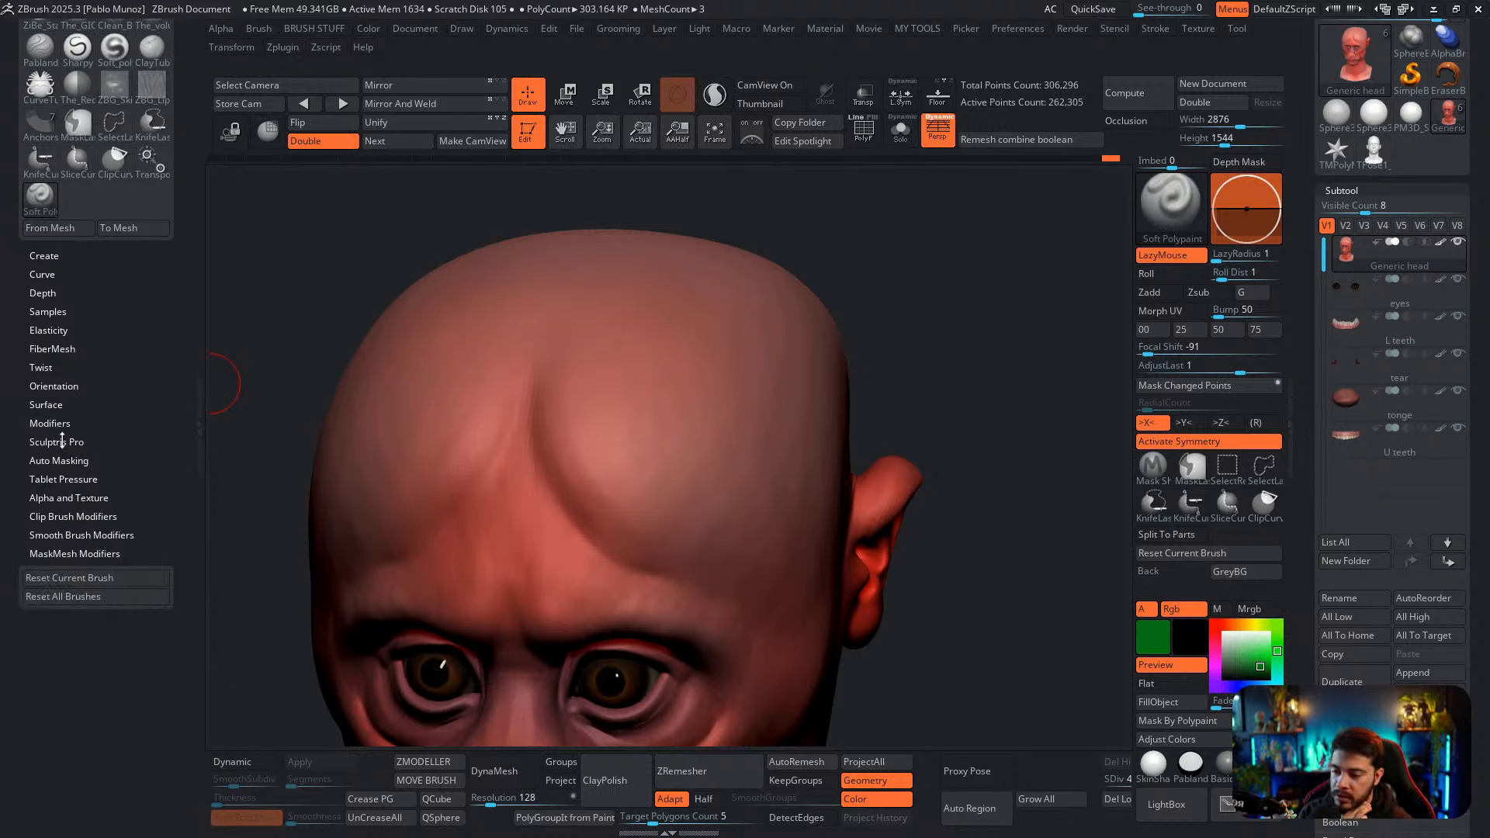
pyautogui.click(65, 479)
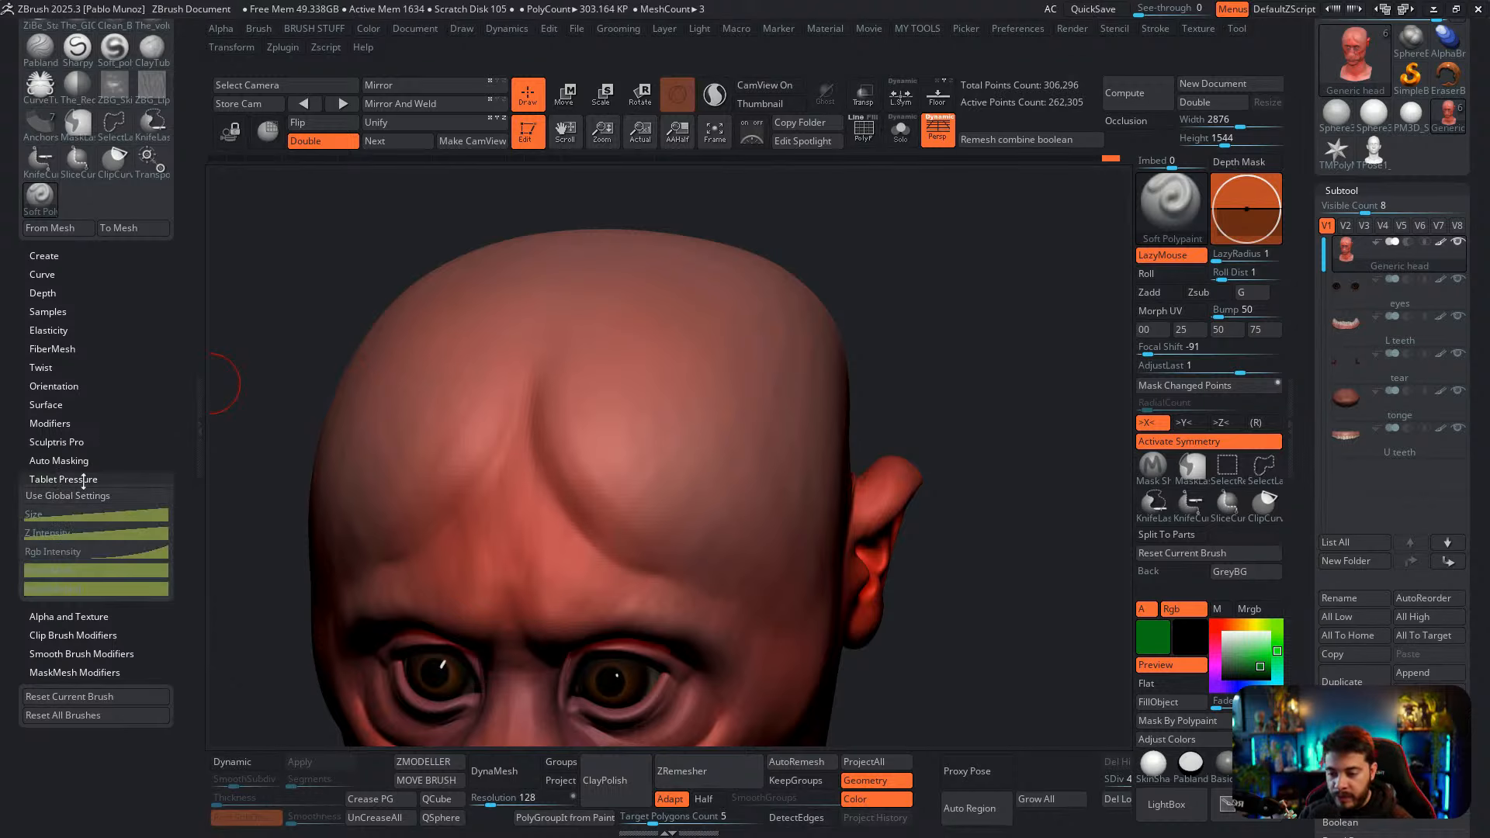
# Try faint, pressure-sensitive green strokes looping across the forehead and undo them
pyautogui.moveTo(634, 388); pyautogui.dragTo(670, 458)
pyautogui.hotkey('ctrl', 'z')
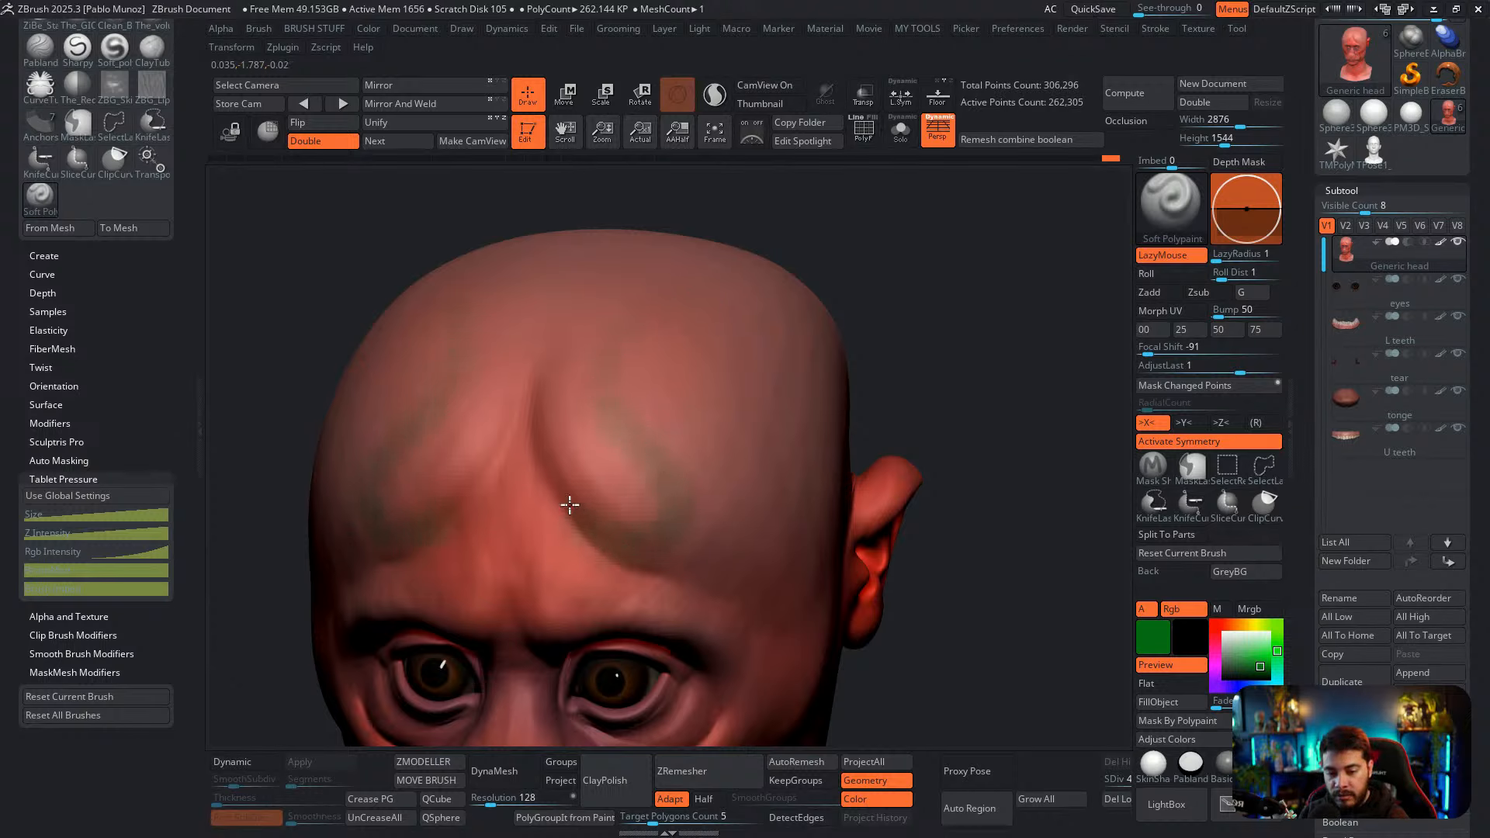
pyautogui.moveTo(570, 505)
pyautogui.mouseDown()
pyautogui.moveTo(549, 359)
pyautogui.moveTo(696, 298)
pyautogui.mouseUp()
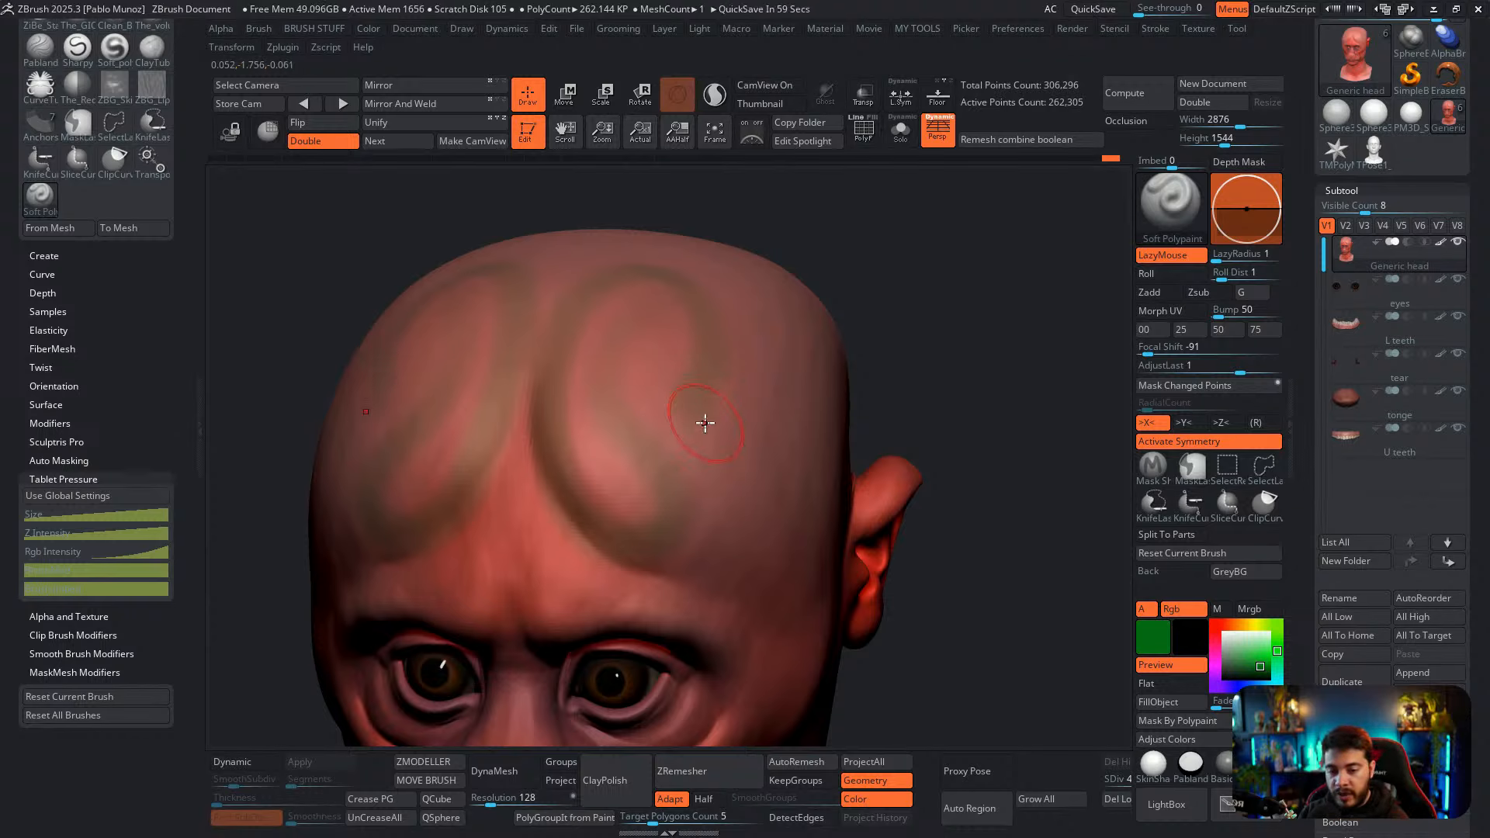
pyautogui.hotkey('ctrl', 'z')
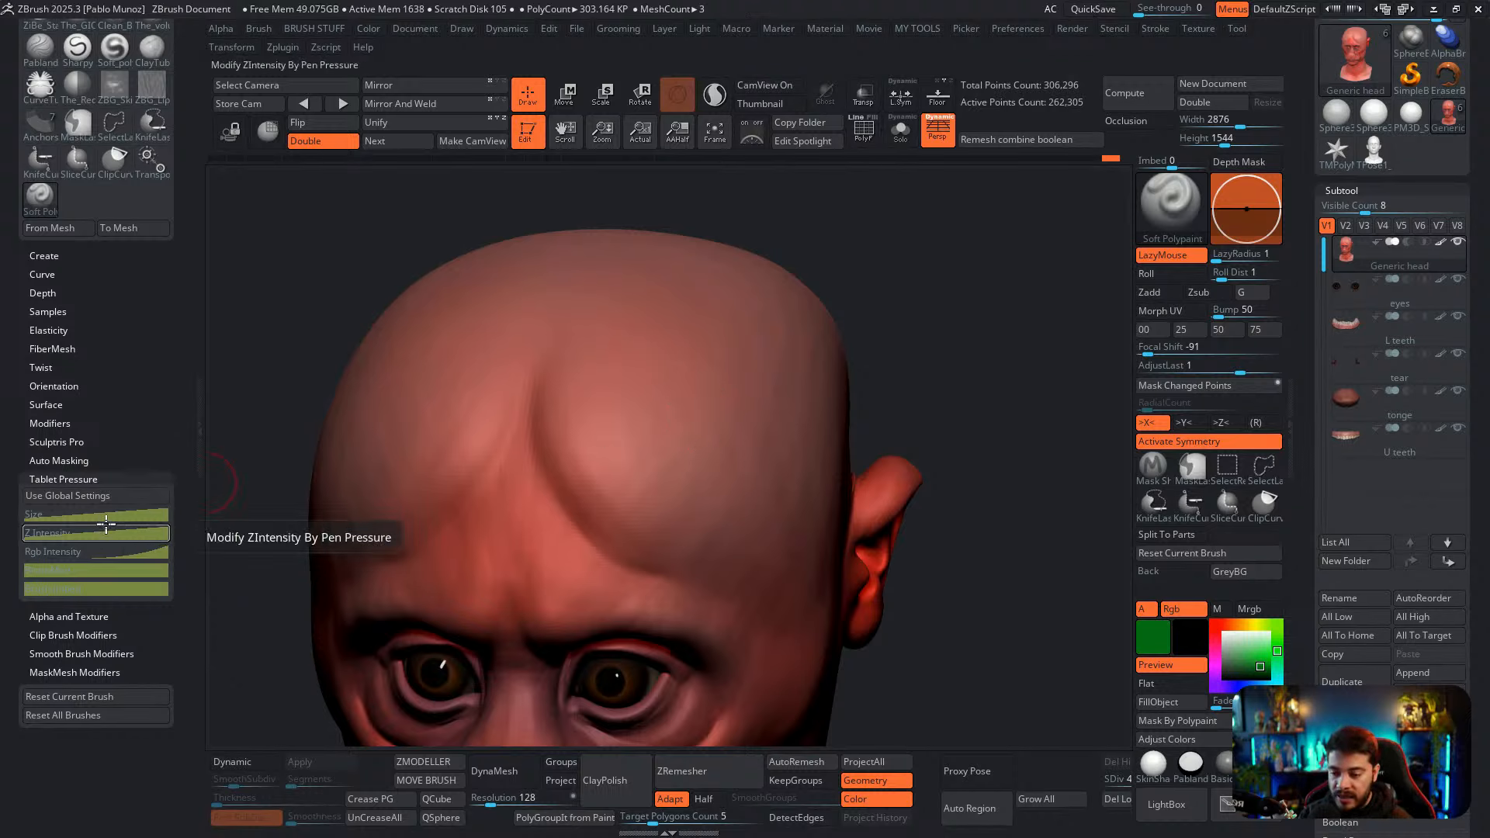
# Flatten the Rgb Intensity pen pressure curve at its maximum by raising its start point, undoing a forehead test stroke
pyautogui.click(76, 550)
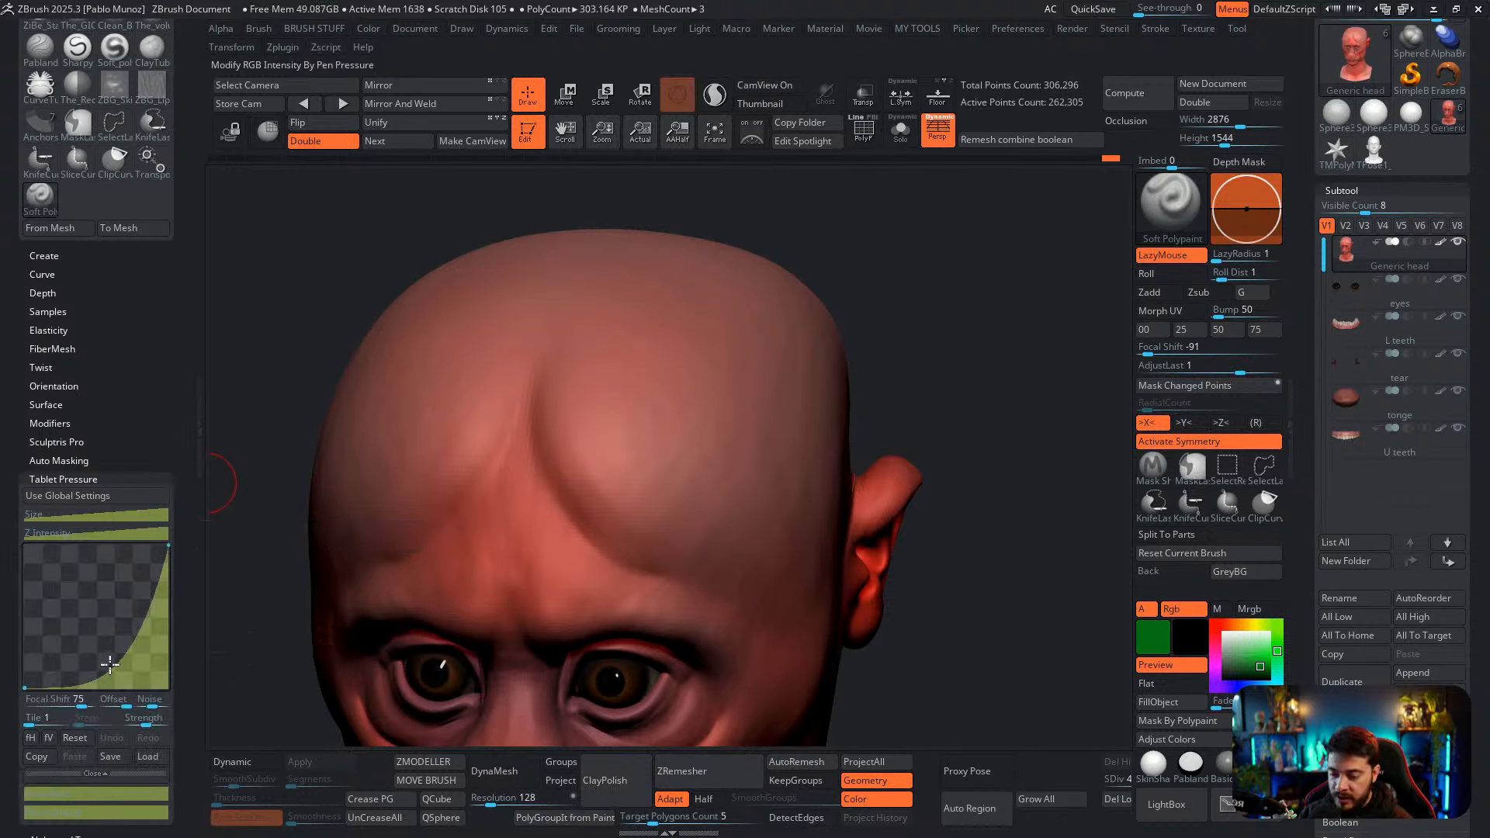
pyautogui.moveTo(25, 687); pyautogui.dragTo(20, 535)
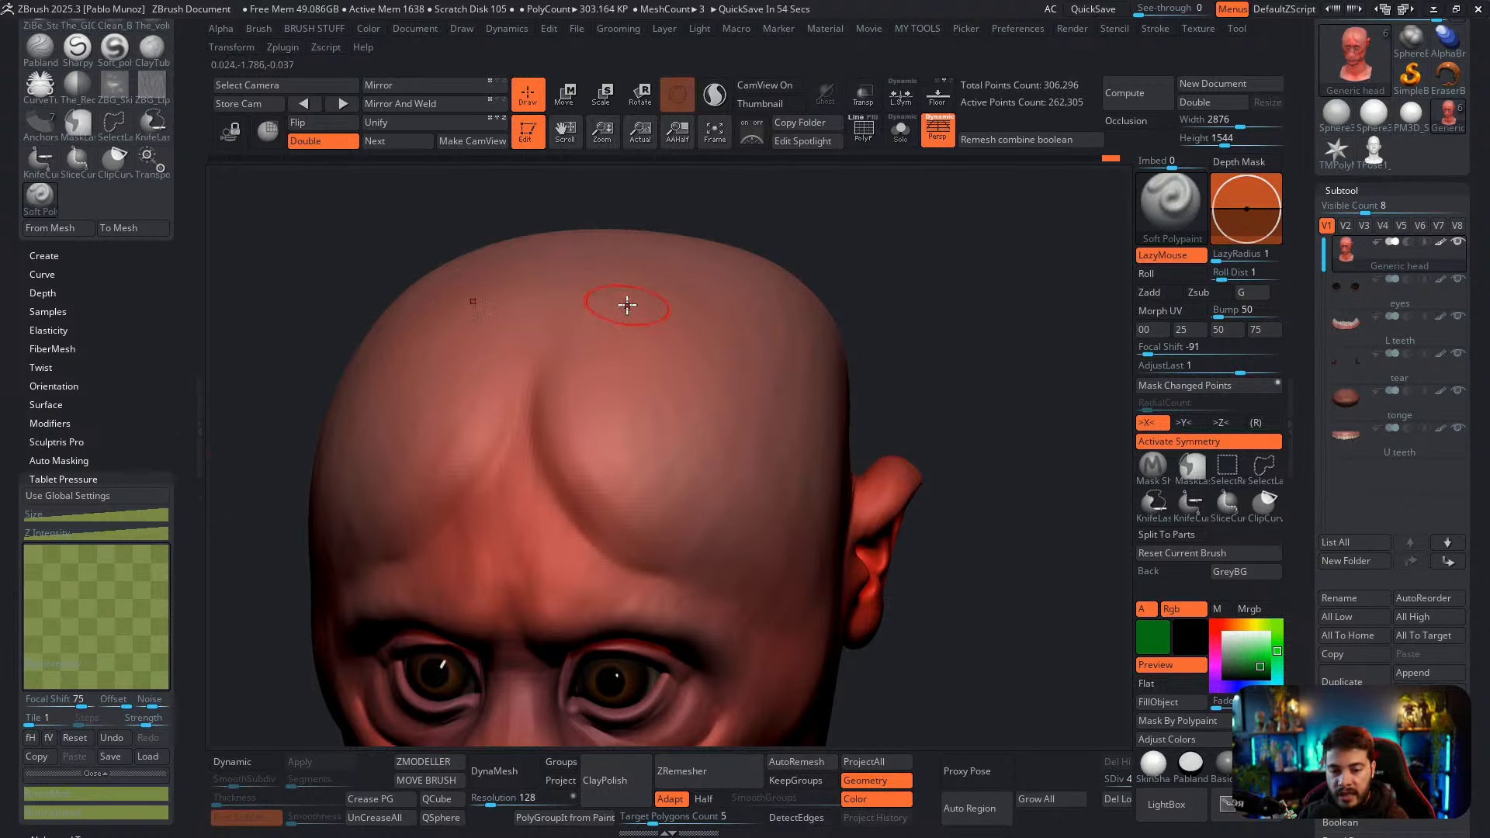
pyautogui.moveTo(627, 299); pyautogui.dragTo(578, 392)
pyautogui.hotkey('ctrl', 'z')
# Subdivide the head to level 5 and test a solid green spiral stroke on the forehead with a smaller brush, undoing it
pyautogui.press('space')
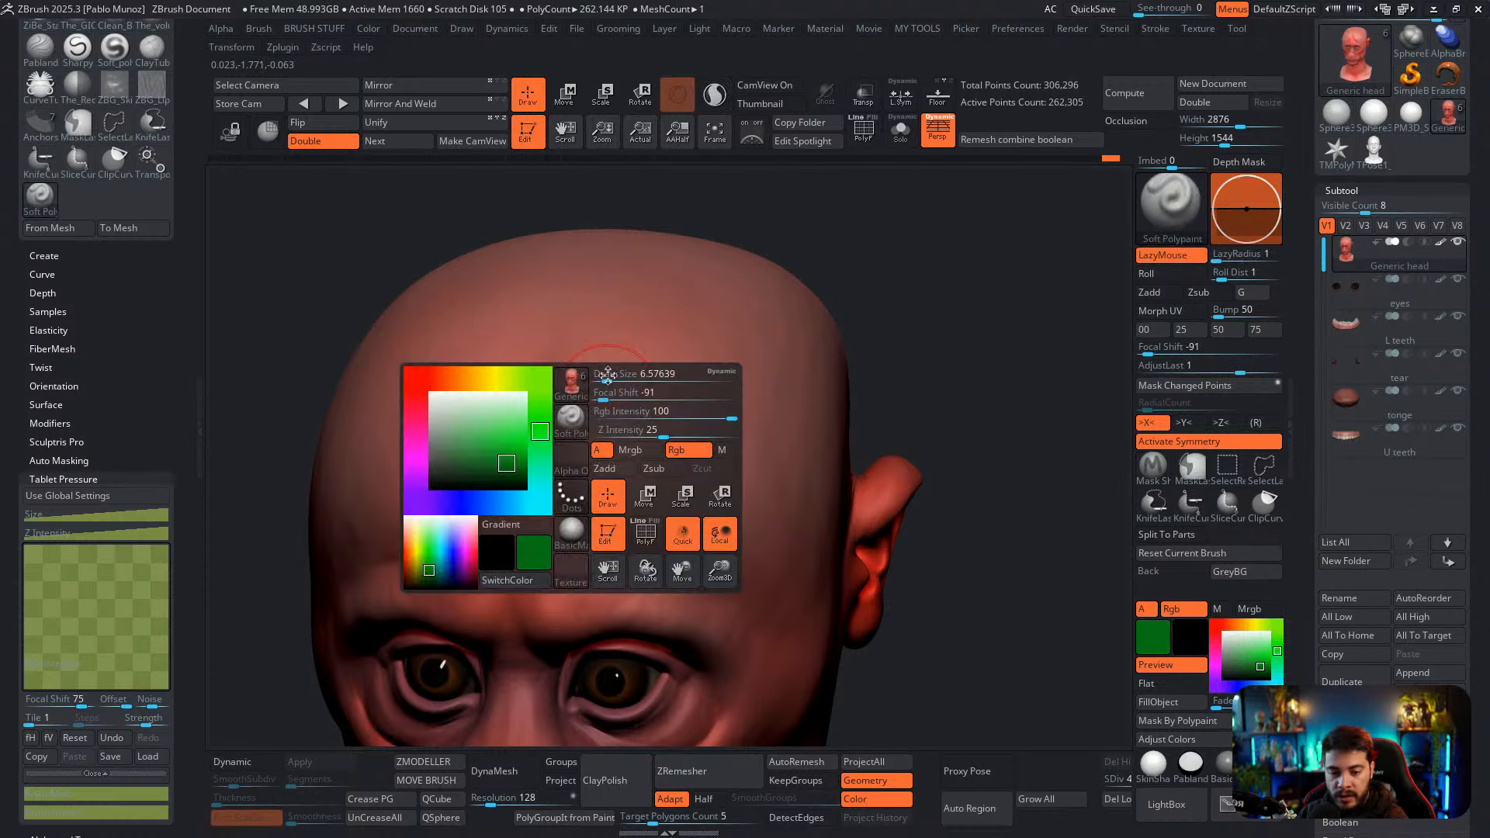
pyautogui.keyDown('ctrl'); pyautogui.moveTo(1071, 776); pyautogui.dragTo(878, 789); pyautogui.keyUp('ctrl')
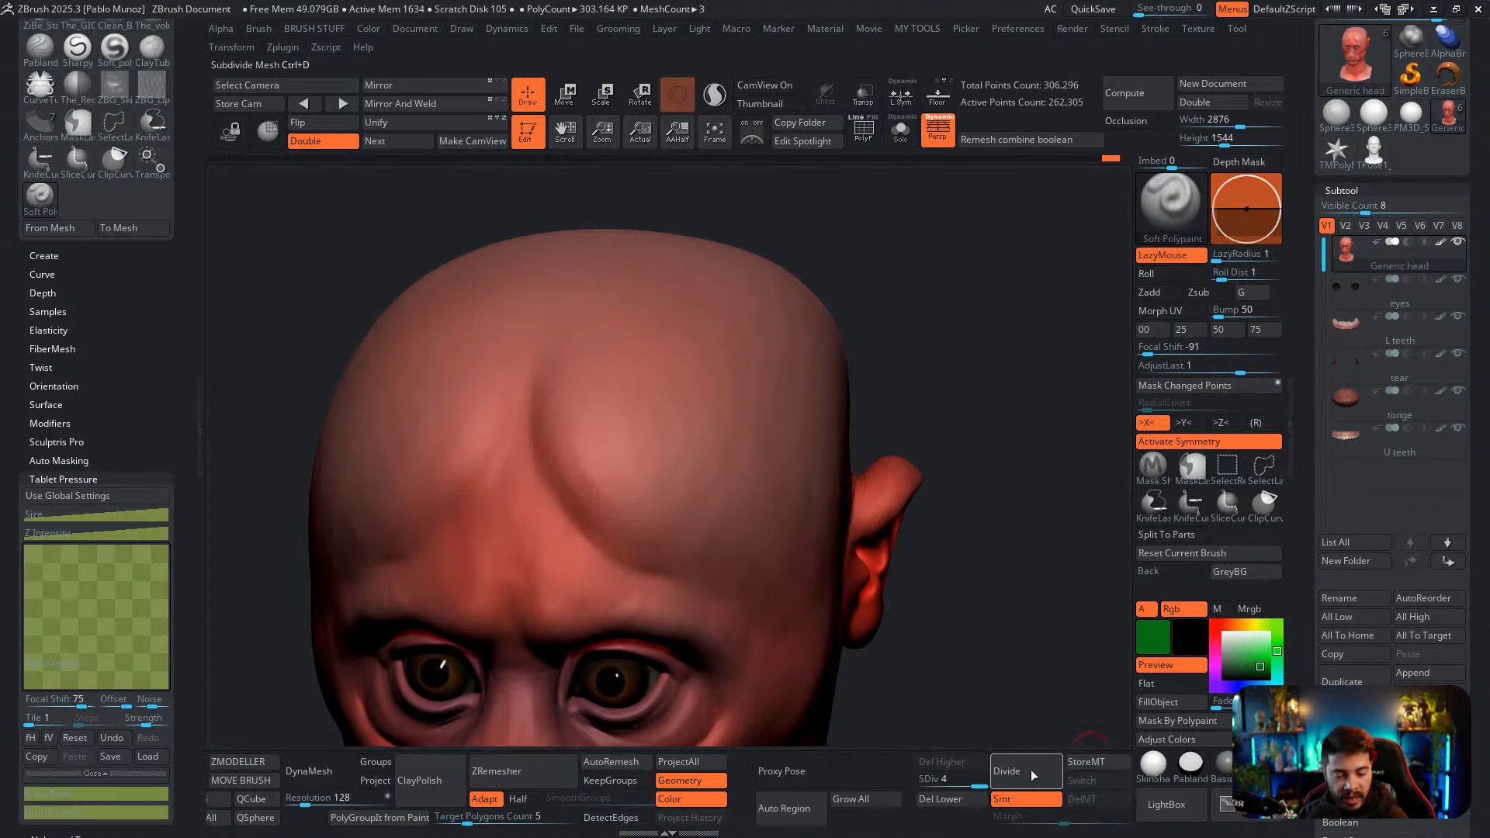
pyautogui.click(1035, 774)
pyautogui.moveTo(644, 273)
pyautogui.mouseDown()
pyautogui.moveTo(635, 323)
pyautogui.moveTo(596, 365)
pyautogui.moveTo(569, 436)
pyautogui.moveTo(594, 508)
pyautogui.moveTo(683, 539)
pyautogui.moveTo(743, 470)
pyautogui.moveTo(669, 403)
pyautogui.moveTo(621, 465)
pyautogui.moveTo(678, 489)
pyautogui.moveTo(677, 449)
pyautogui.mouseUp()
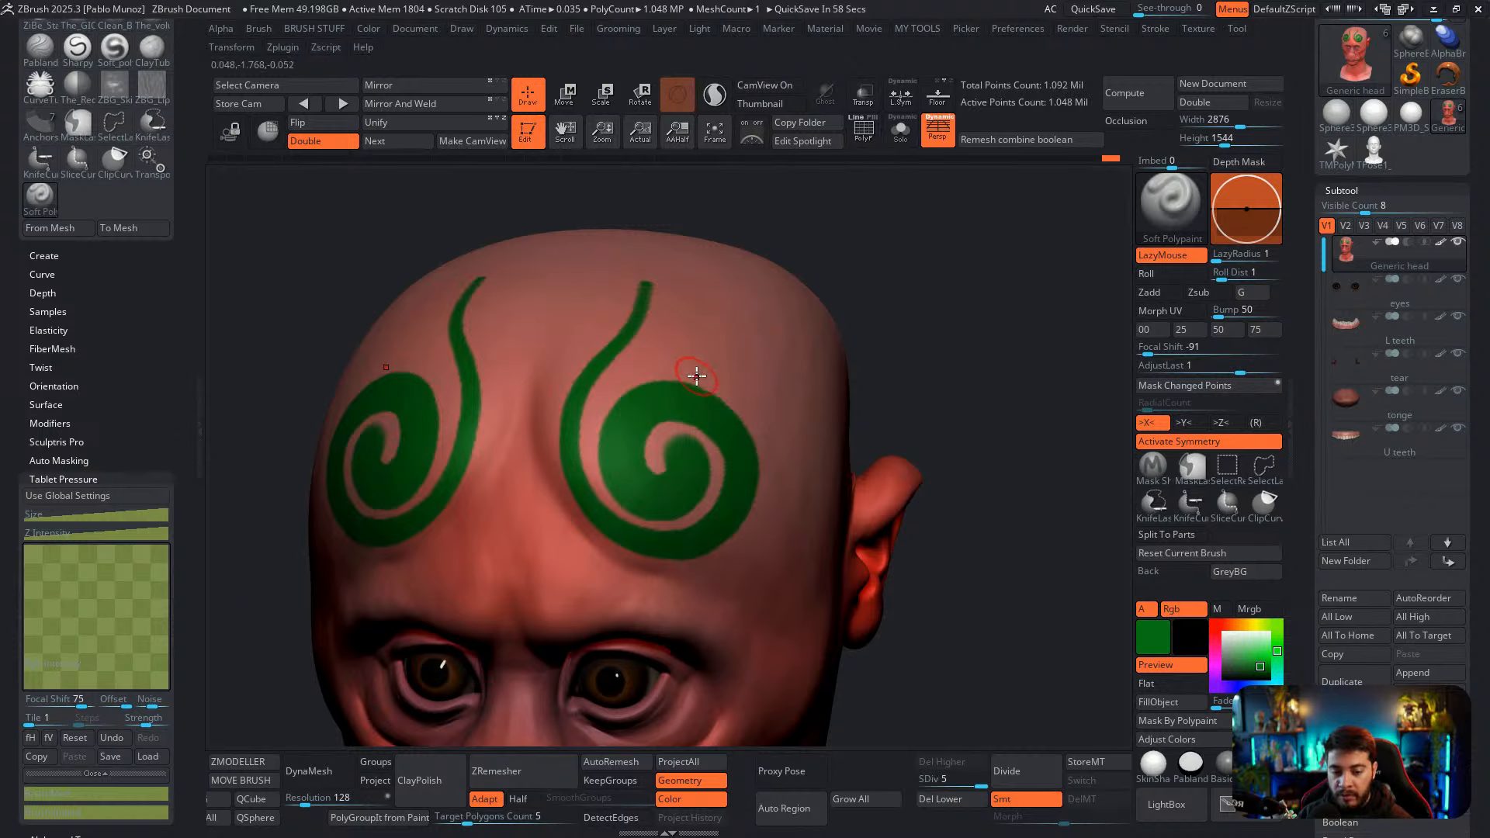
pyautogui.hotkey('ctrl', 'z')
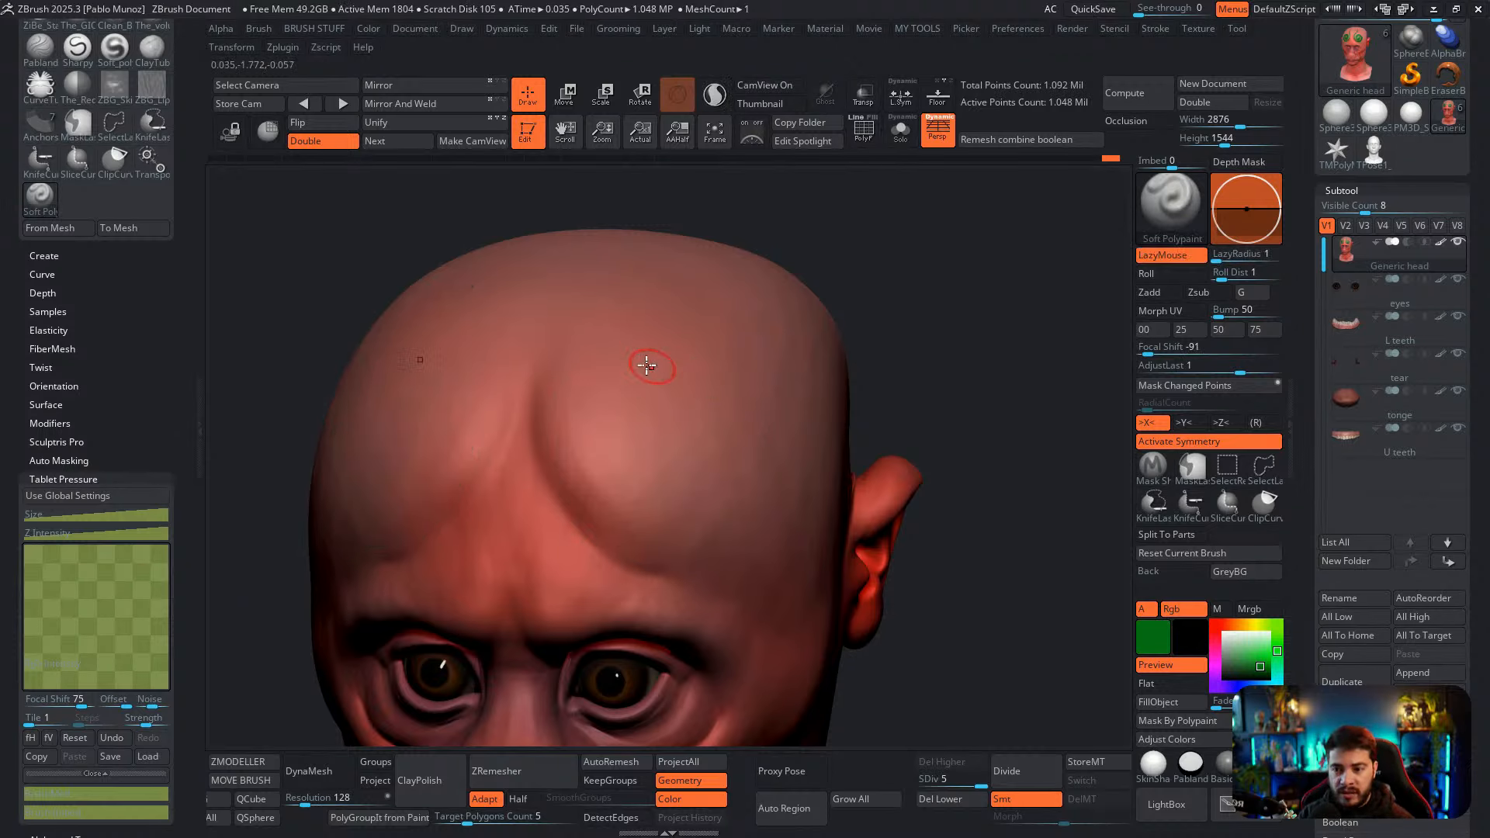
# Try the Sharpy brush with green test strokes down the forehead and undo them
pyautogui.press('b')
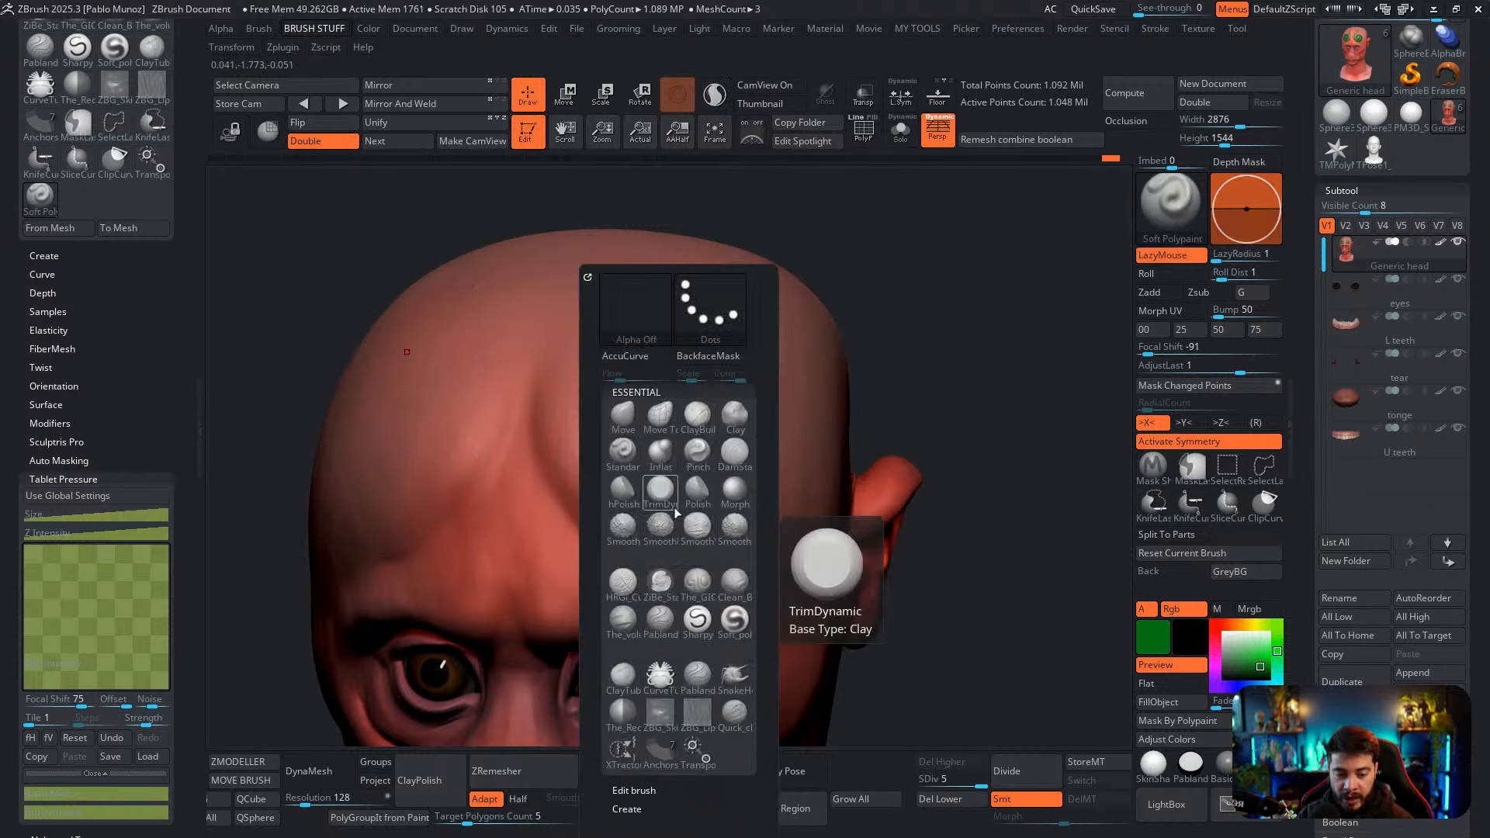
pyautogui.click(698, 621)
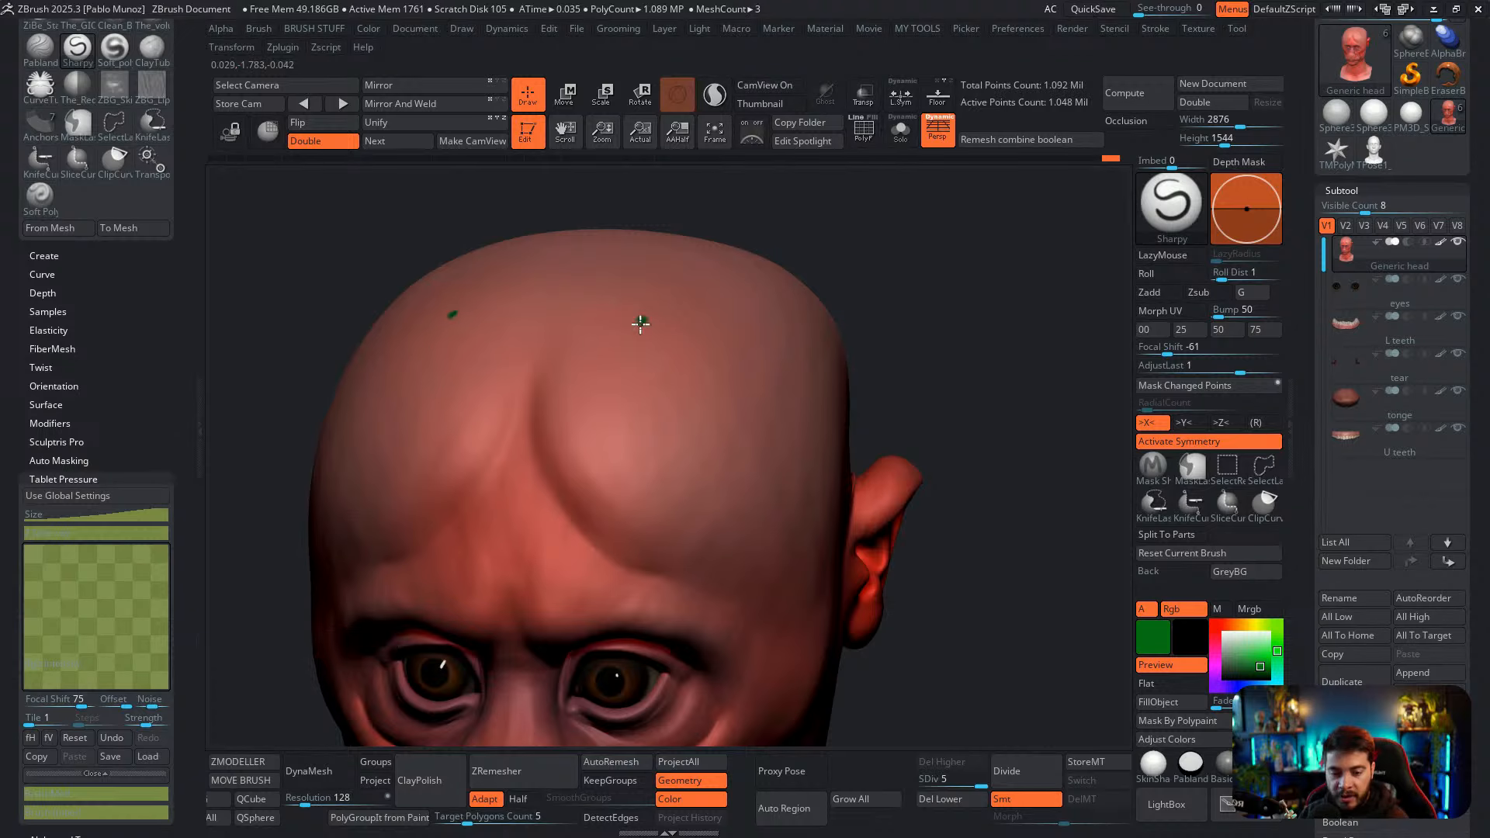
pyautogui.moveTo(642, 321)
pyautogui.keyDown('ctrl'); pyautogui.mouseDown()
pyautogui.moveTo(588, 428)
pyautogui.moveTo(761, 505)
pyautogui.mouseUp(); pyautogui.keyUp('ctrl')
pyautogui.hotkey('ctrl', 'z')
pyautogui.moveTo(660, 294)
pyautogui.mouseDown()
pyautogui.moveTo(572, 356)
pyautogui.moveTo(705, 436)
pyautogui.moveTo(725, 544)
pyautogui.mouseUp()
pyautogui.hotkey('ctrl', 'z')
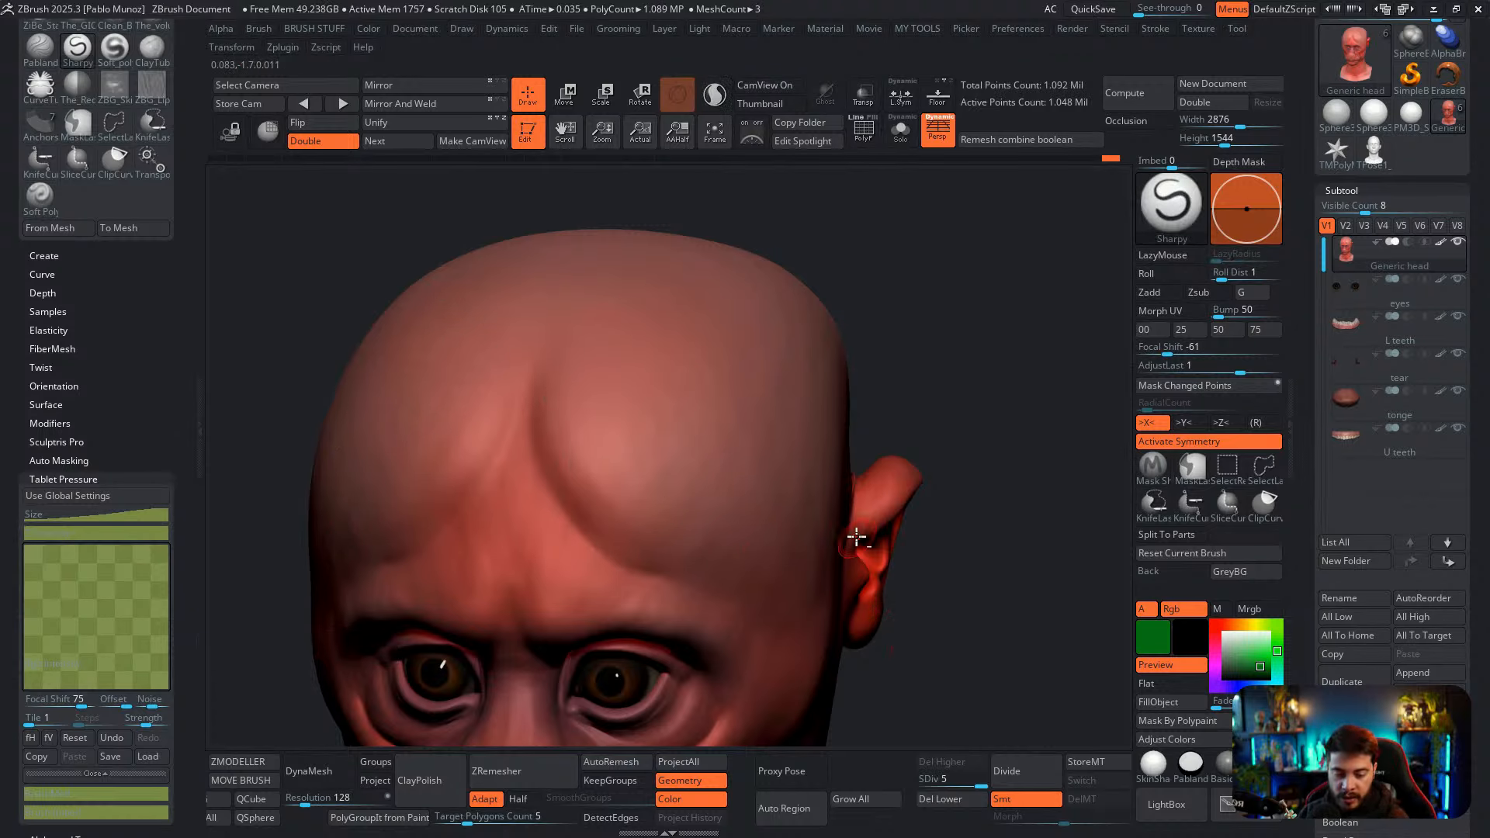
# Try large, soft green strokes on the forehead with the existing Soft_polypaint brush at an enlarged size, undoing them
pyautogui.press('2')
pyautogui.press('1')
pyautogui.click(936, 626)
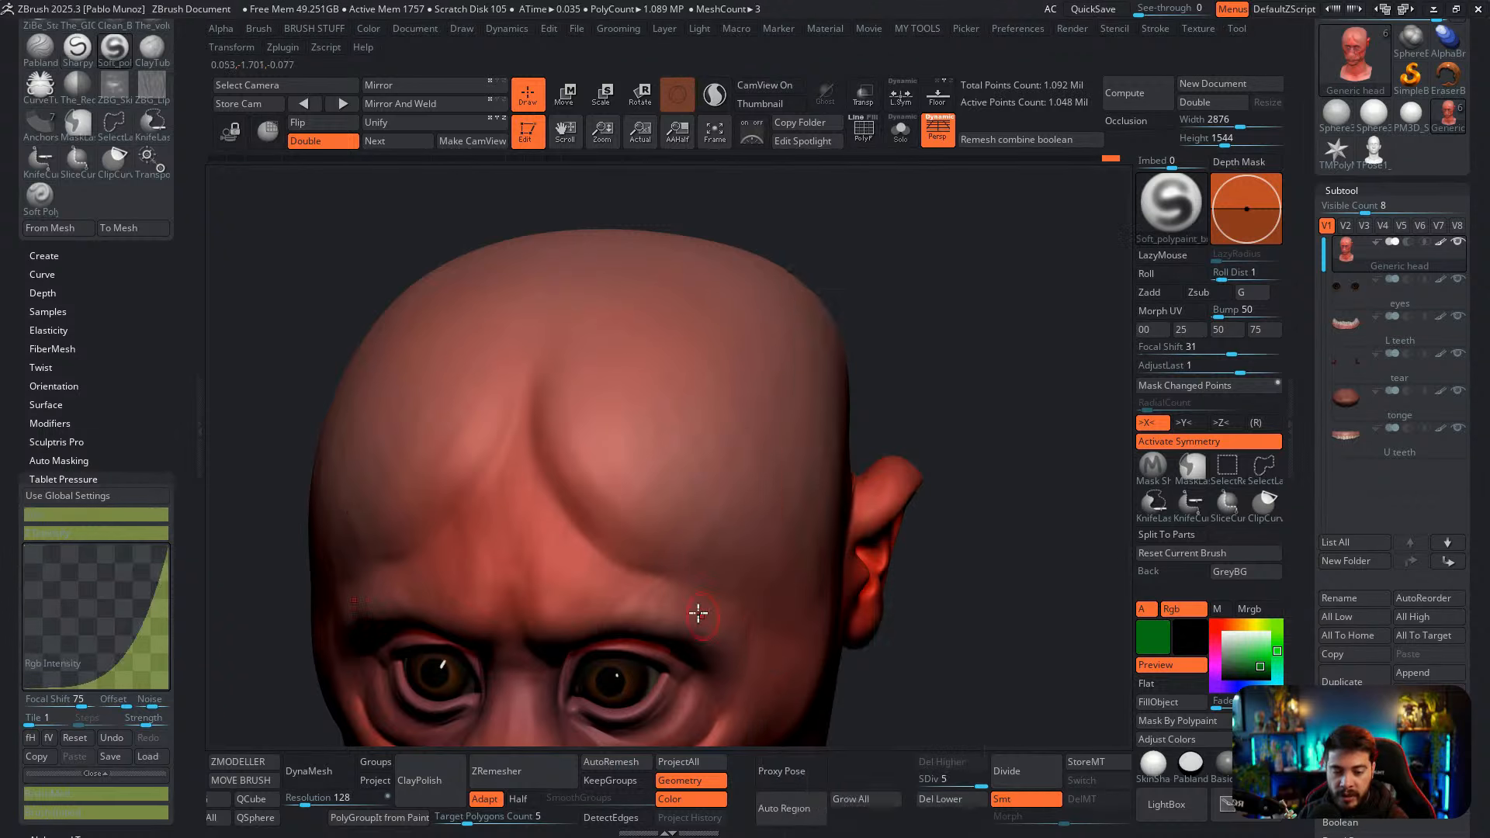
pyautogui.press('space')
pyautogui.moveTo(645, 454); pyautogui.dragTo(650, 455)
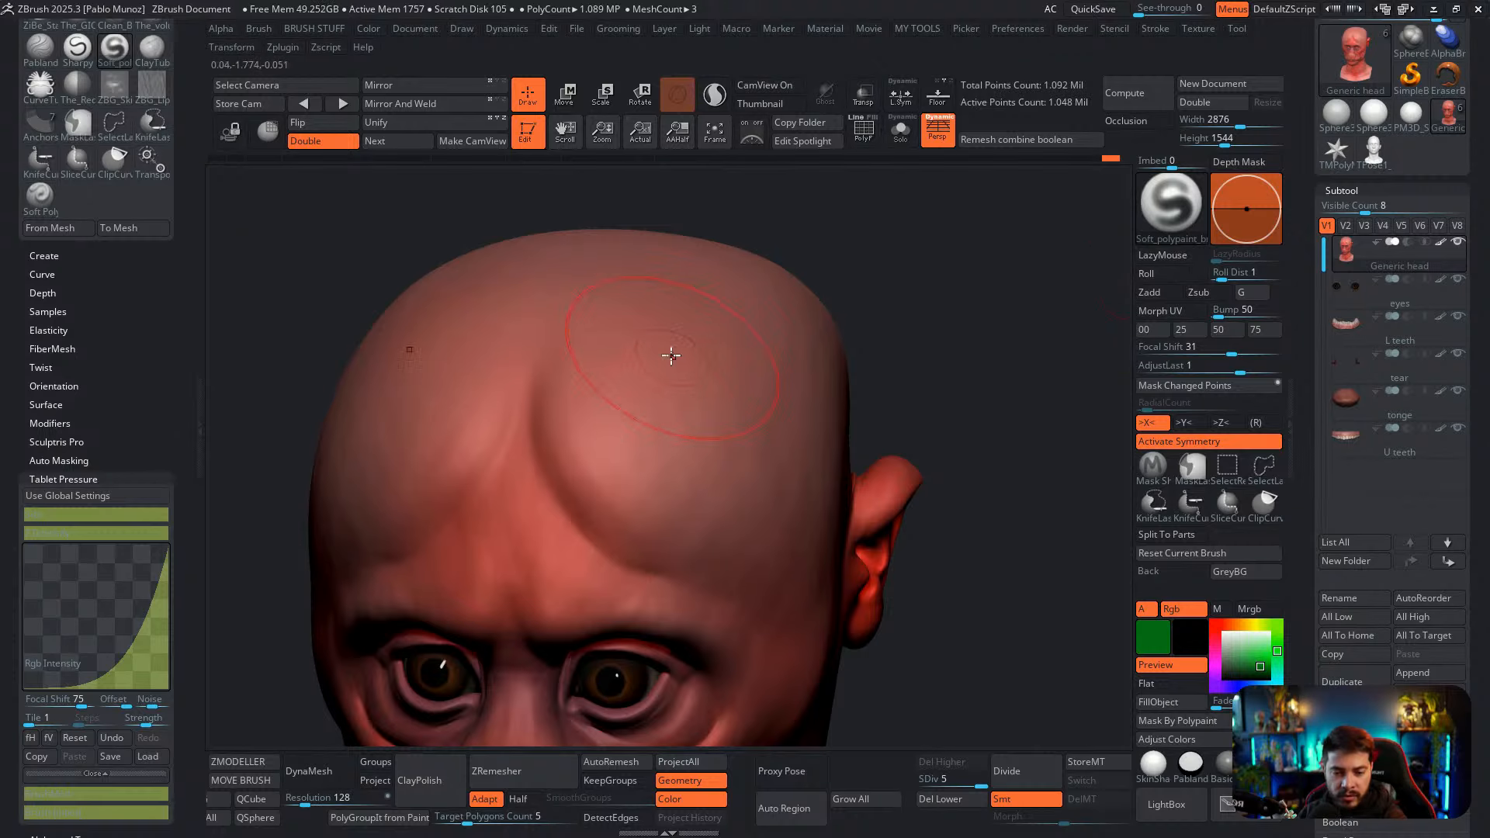
pyautogui.moveTo(665, 349)
pyautogui.mouseDown()
pyautogui.moveTo(608, 375)
pyautogui.moveTo(616, 432)
pyautogui.moveTo(652, 492)
pyautogui.moveTo(698, 495)
pyautogui.mouseUp()
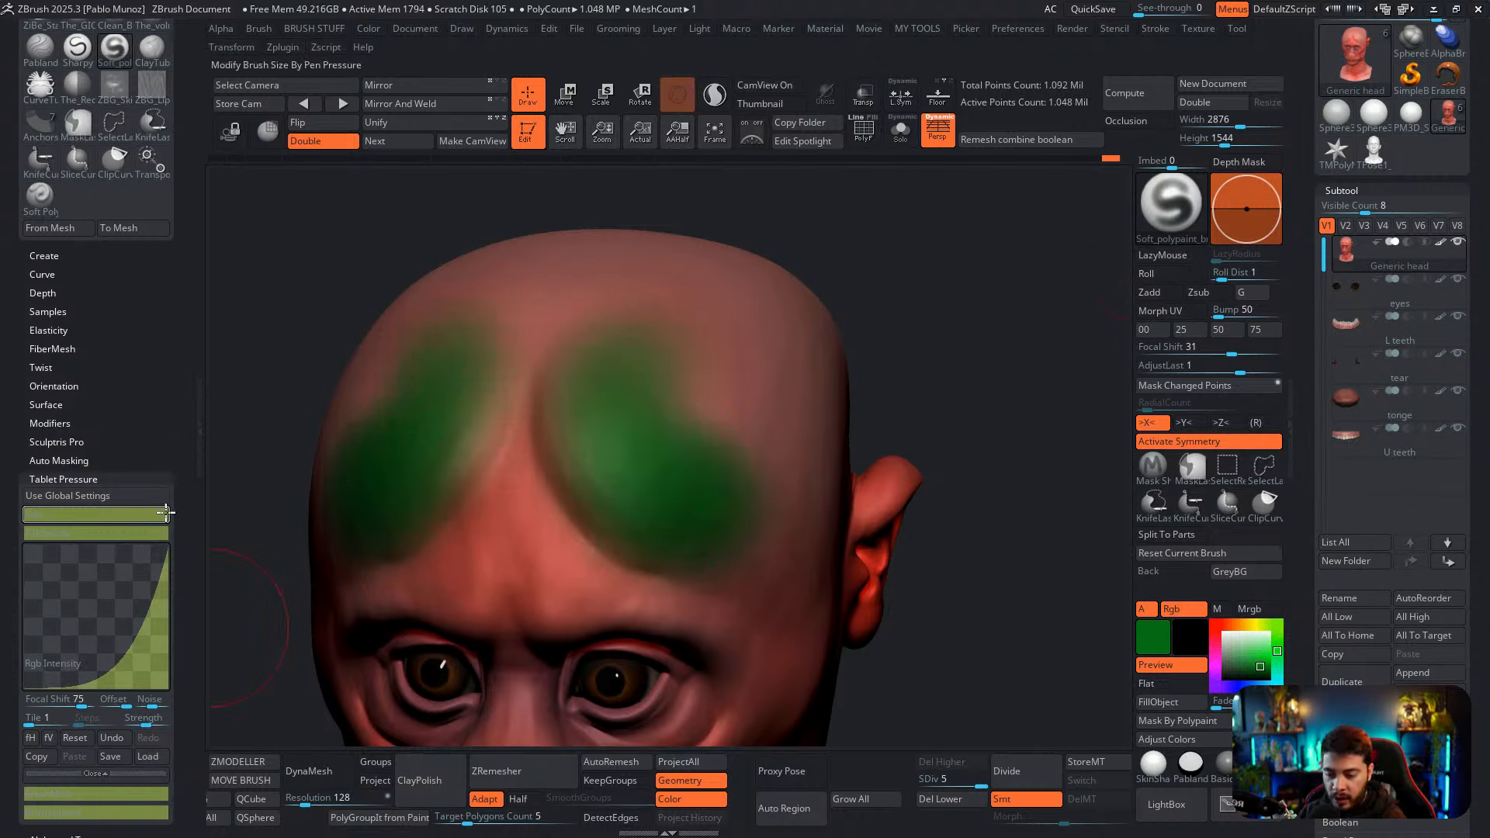
pyautogui.press('ctrl')
pyautogui.hotkey('ctrl', 'z')
pyautogui.moveTo(632, 340)
pyautogui.mouseDown()
pyautogui.moveTo(591, 424)
pyautogui.moveTo(677, 490)
pyautogui.mouseUp()
pyautogui.hotkey('ctrl', 'z')
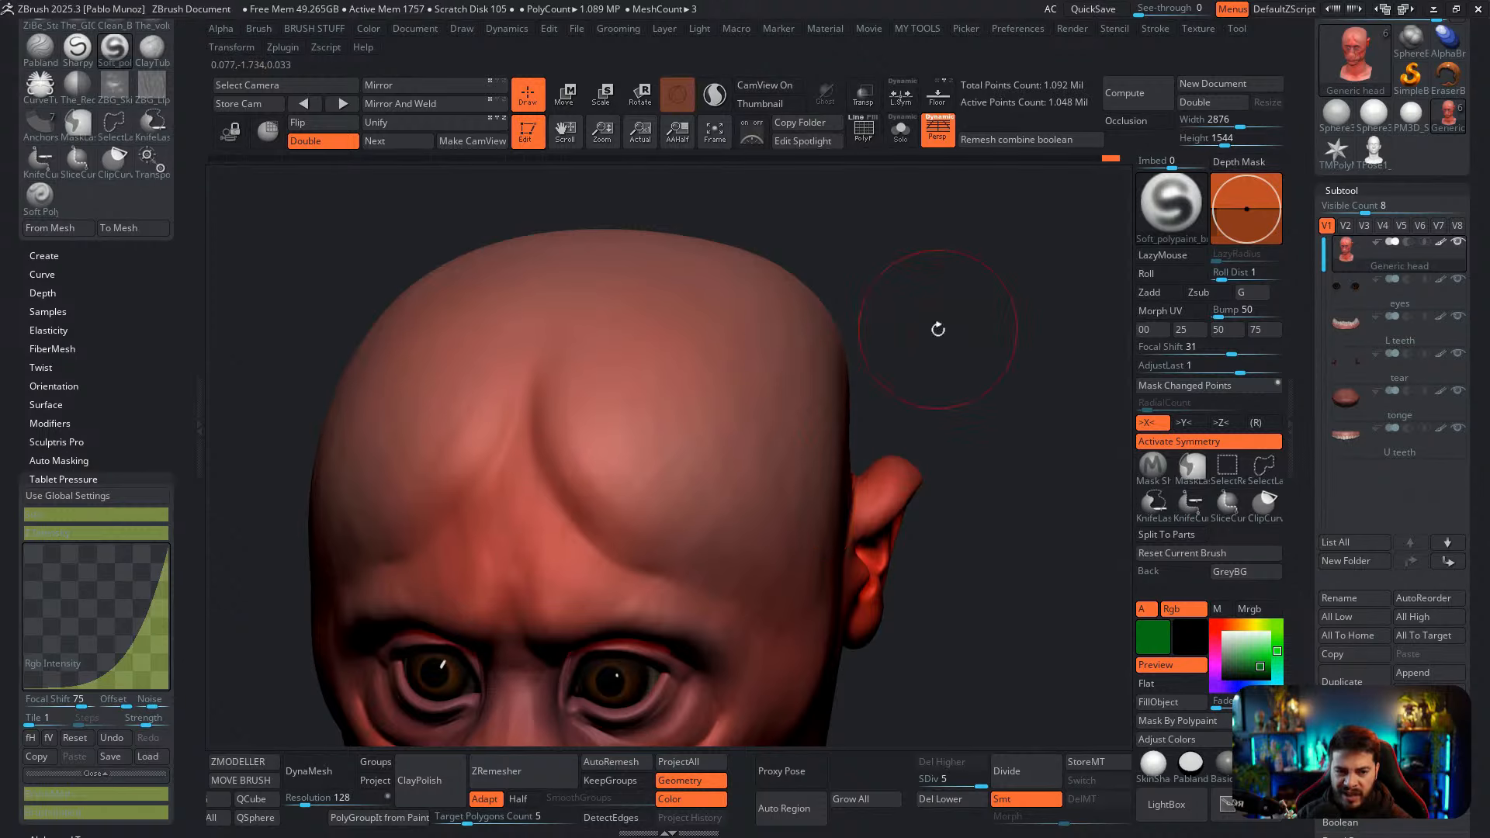
# Frame the whole head from the front and open the HardSurfaceAlphas folder in LightBox
pyautogui.keyDown('alt'); pyautogui.moveTo(939, 329); pyautogui.dragTo(929, 373); pyautogui.keyUp('alt')
pyautogui.keyDown('alt'); pyautogui.moveTo(908, 498); pyautogui.dragTo(929, 415); pyautogui.keyUp('alt')
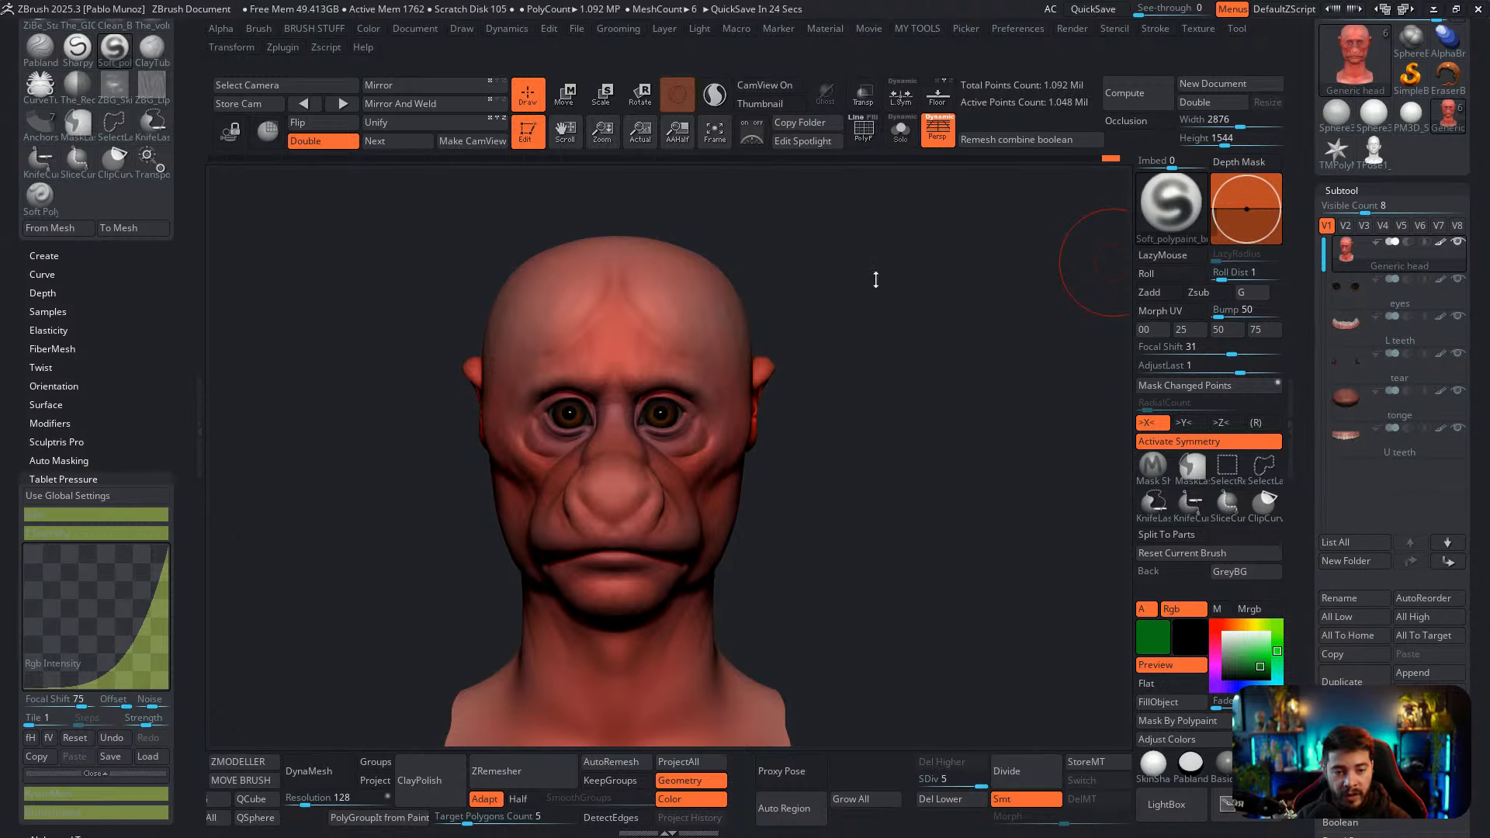
pyautogui.press(',')
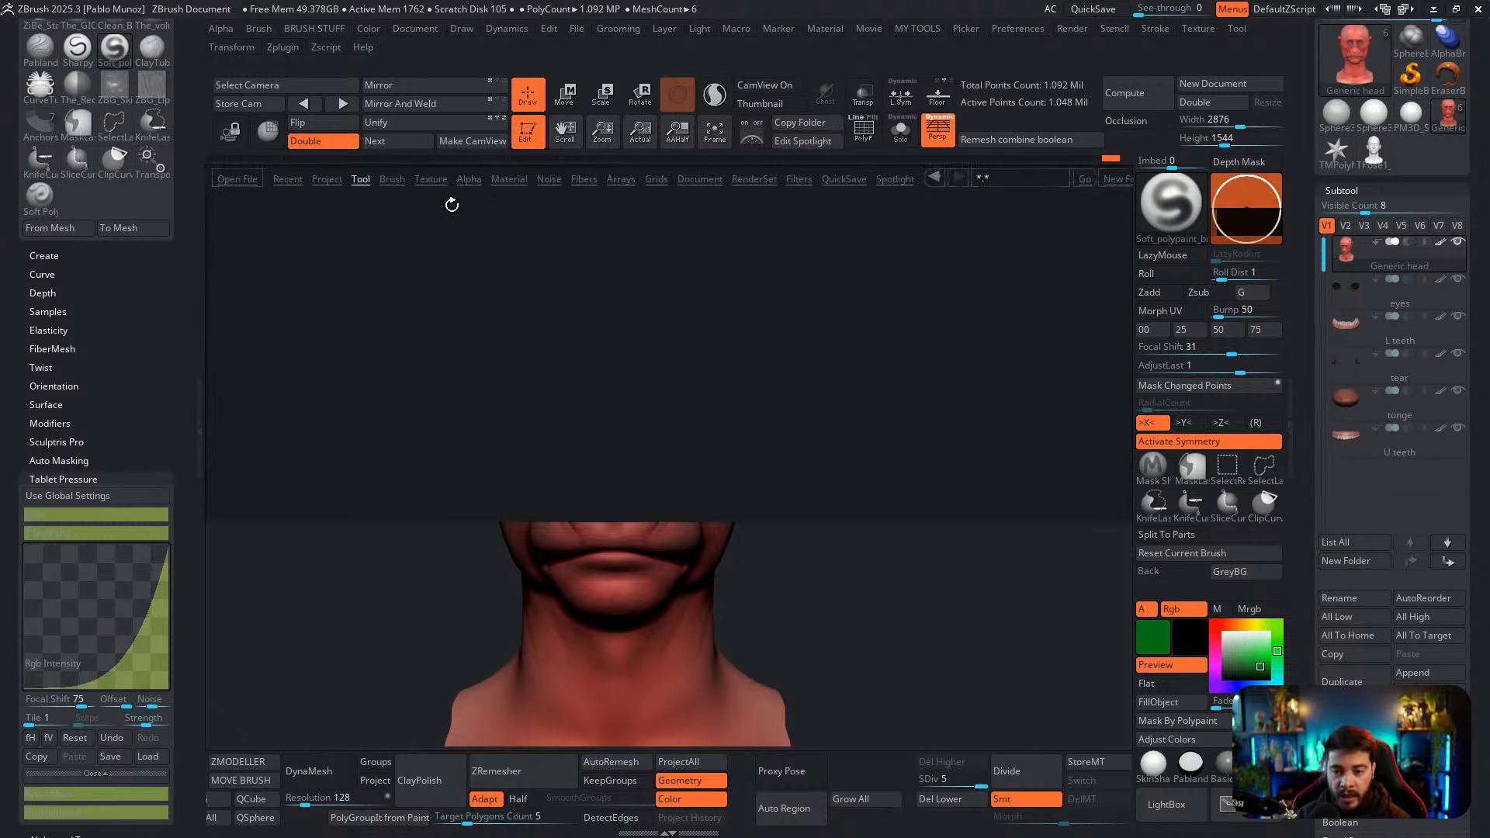
pyautogui.click(468, 179)
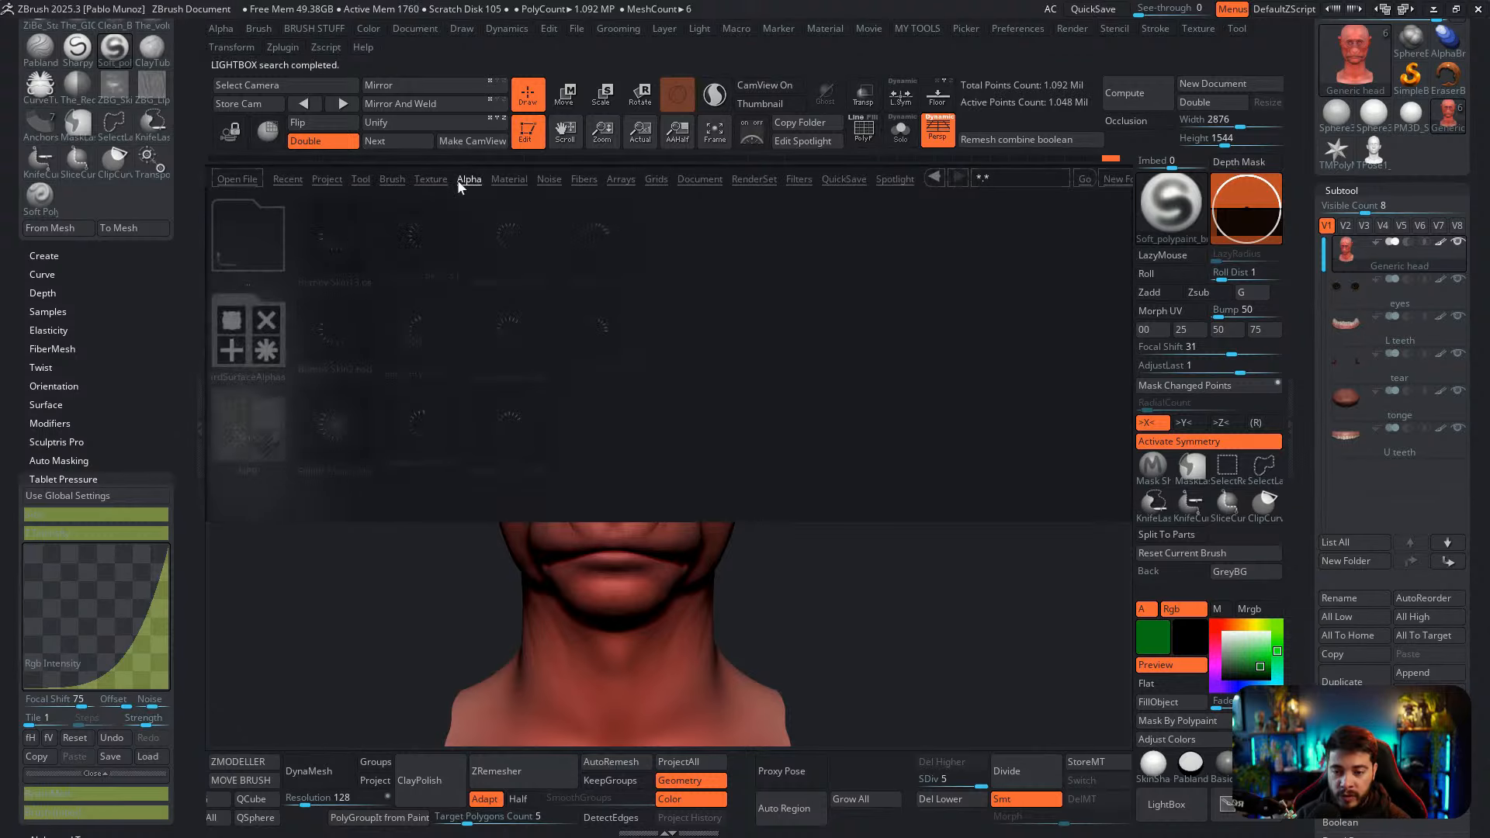
pyautogui.doubleClick(268, 341)
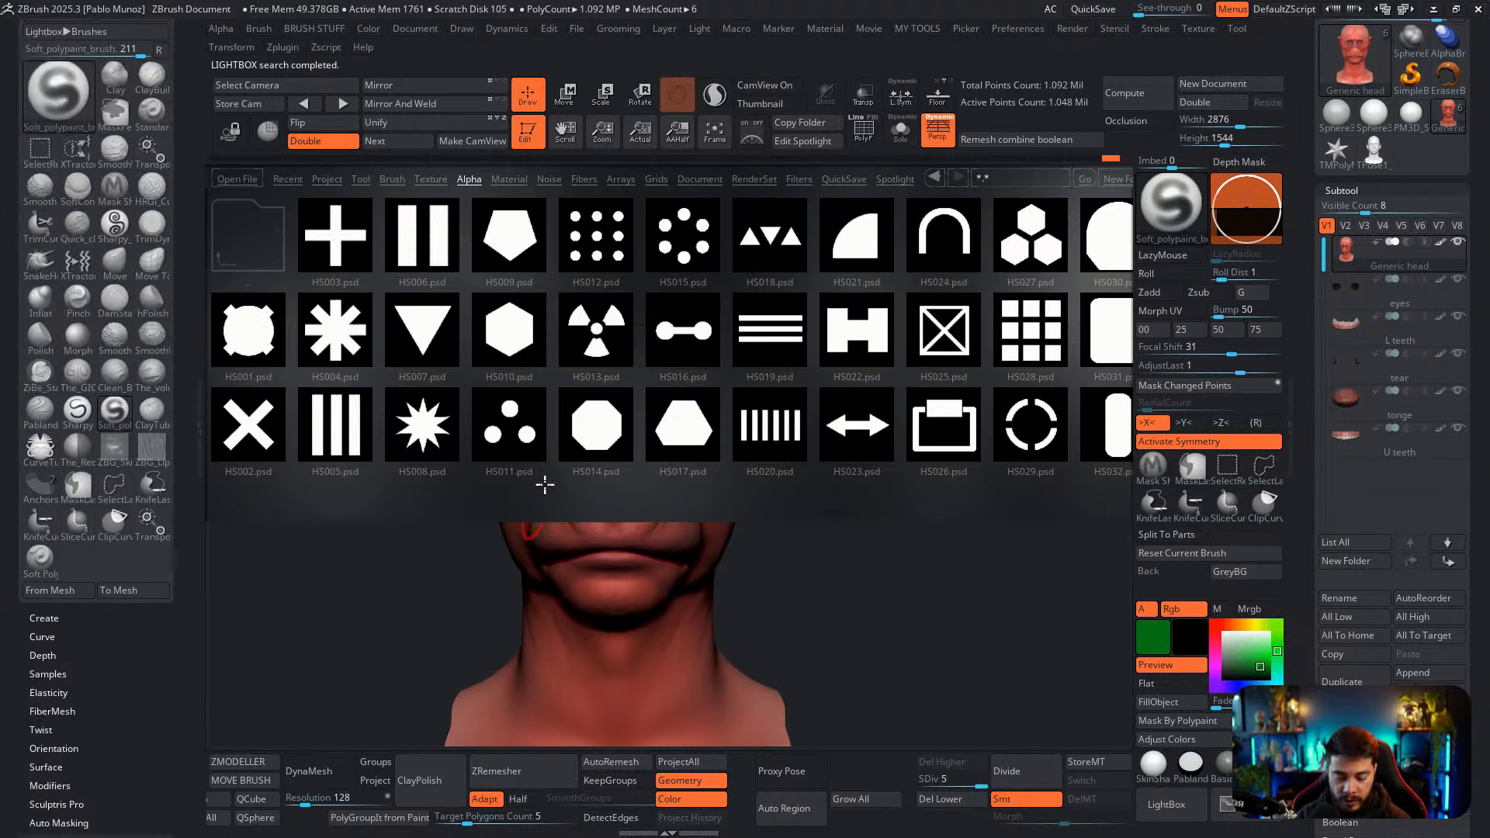
# Choose the Standard brush and clone it as the base for an alpha-driven brush
pyautogui.press('b')
pyautogui.press('s')
pyautogui.press('t')
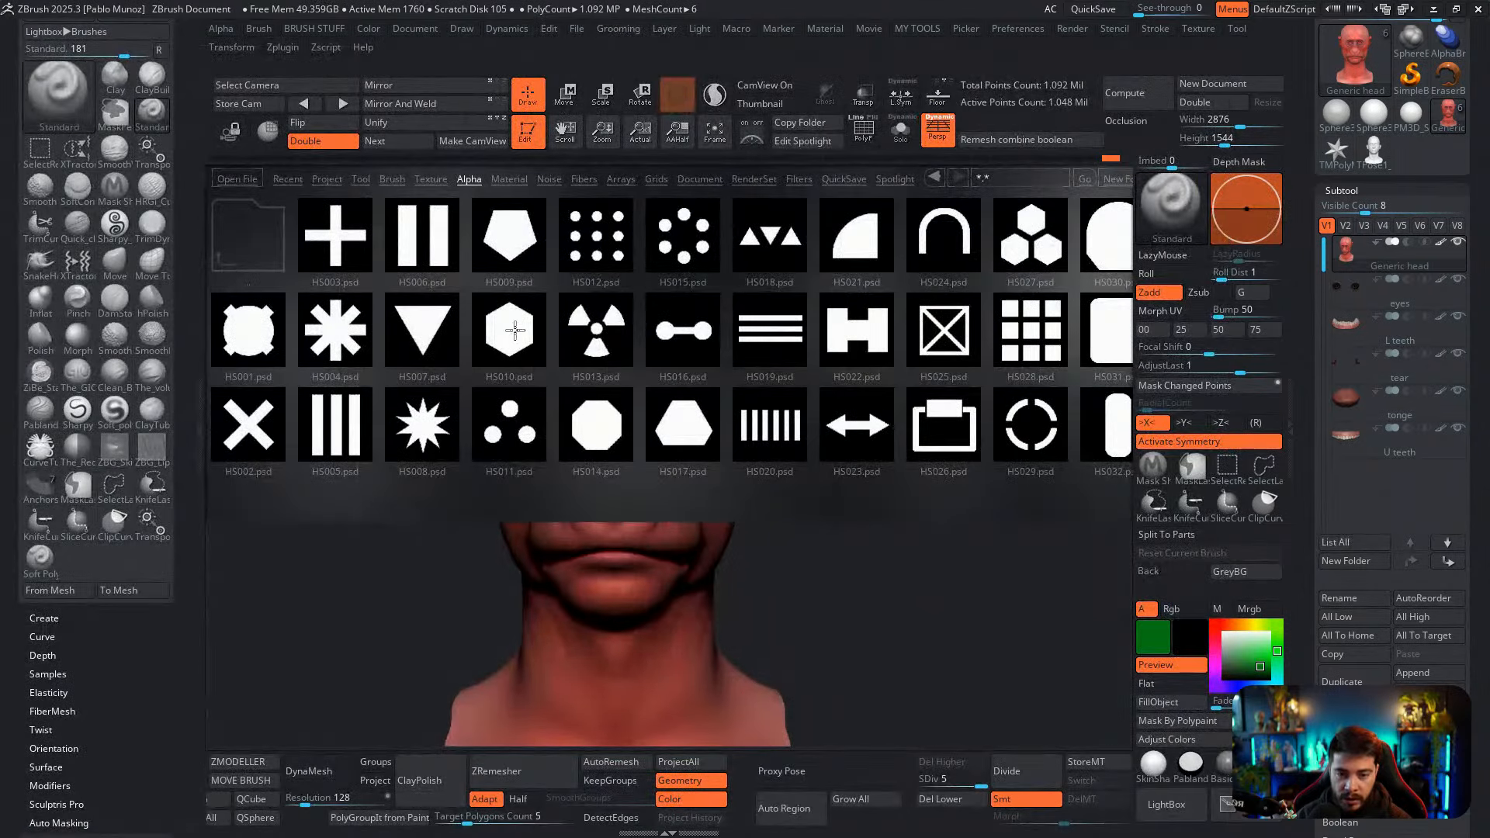
pyautogui.moveTo(177, 102); pyautogui.dragTo(177, 163)
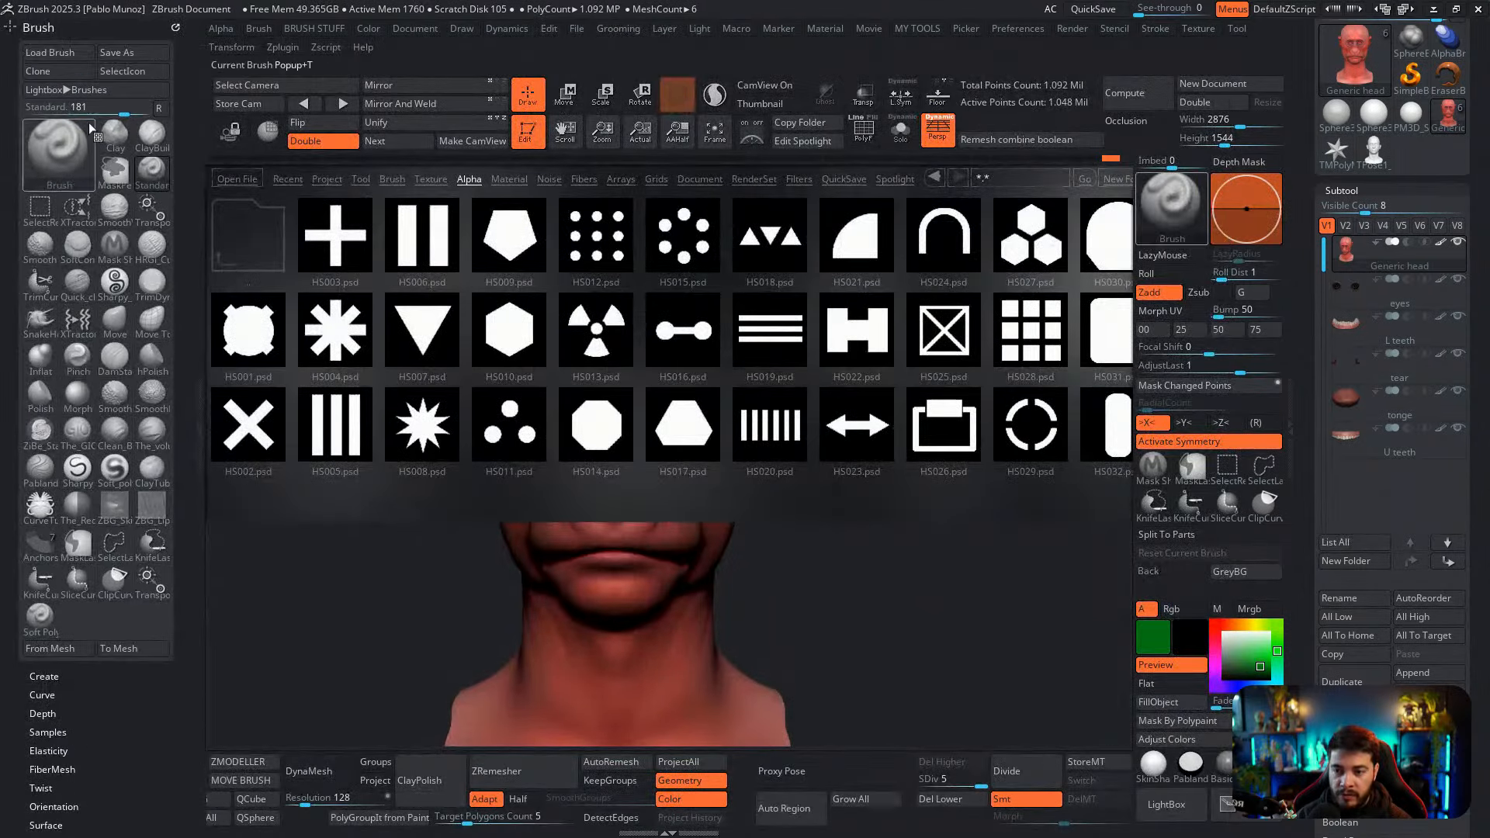
pyautogui.click(63, 72)
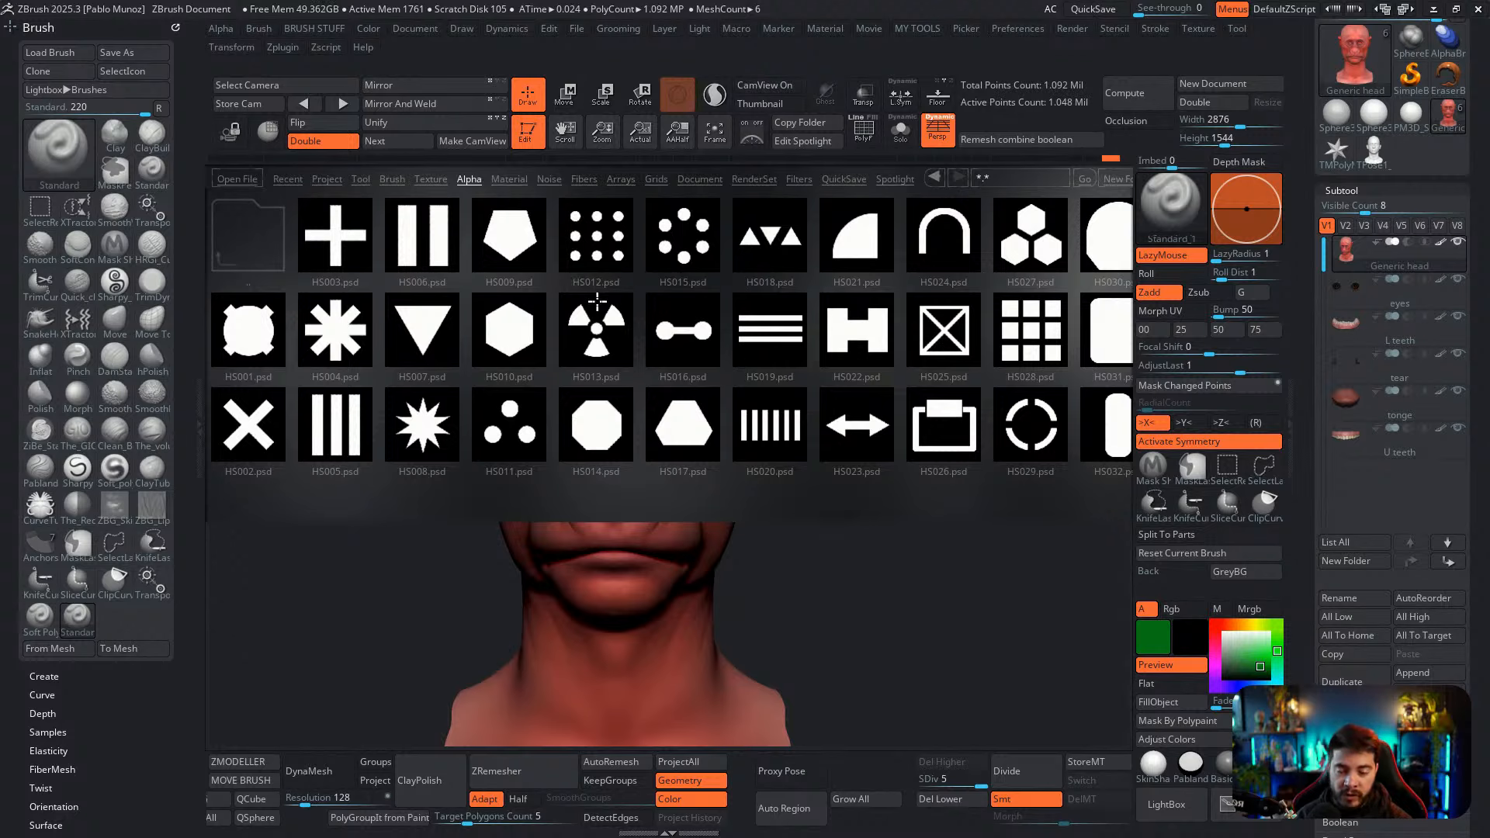
# Dock the Alpha palette above the brush settings, load the hexagon alpha HS010 and invert it
pyautogui.click(508, 326)
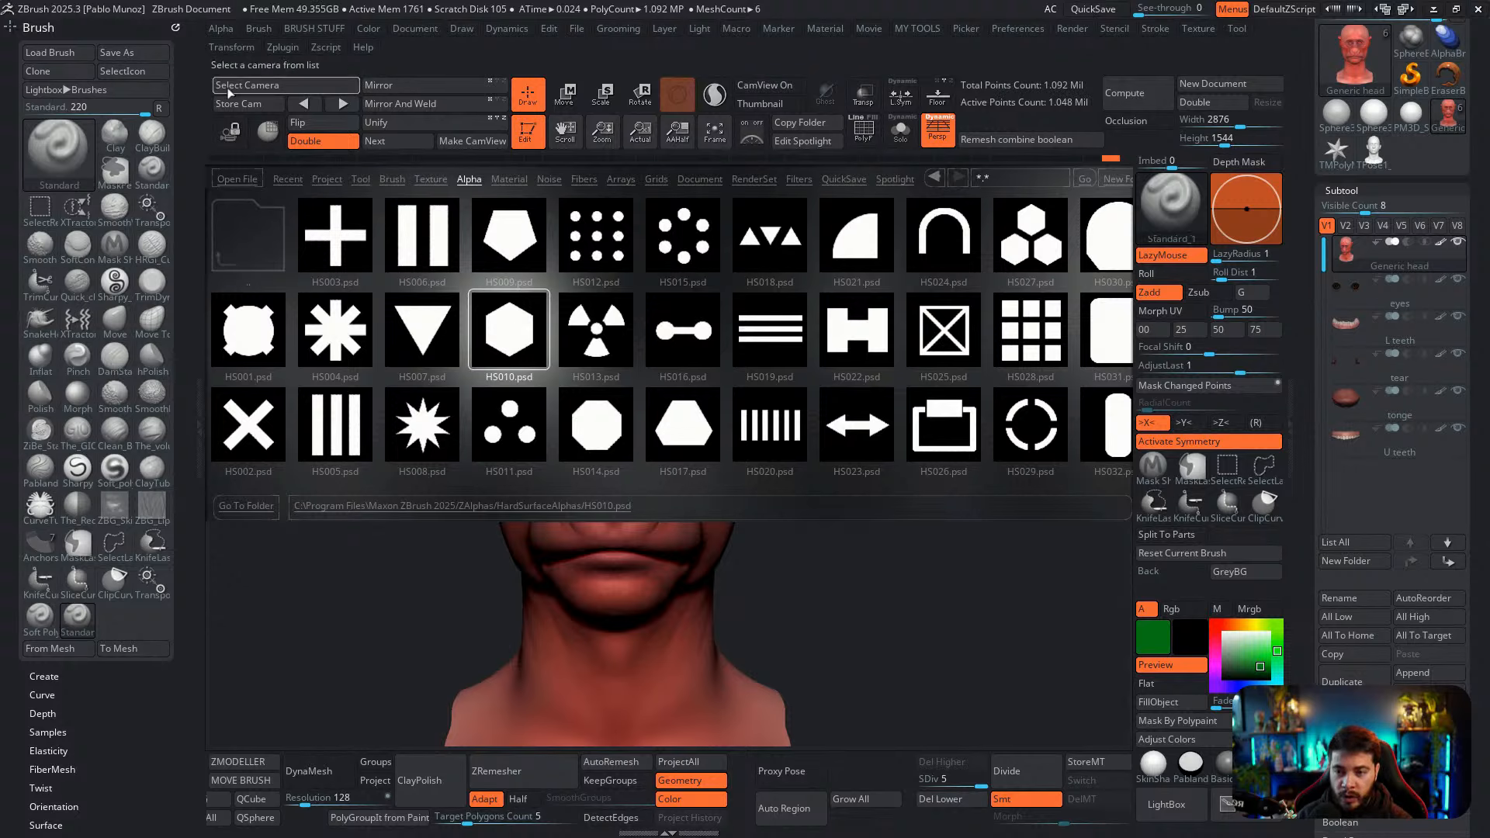
pyautogui.click(221, 28)
pyautogui.moveTo(215, 46); pyautogui.dragTo(137, 50)
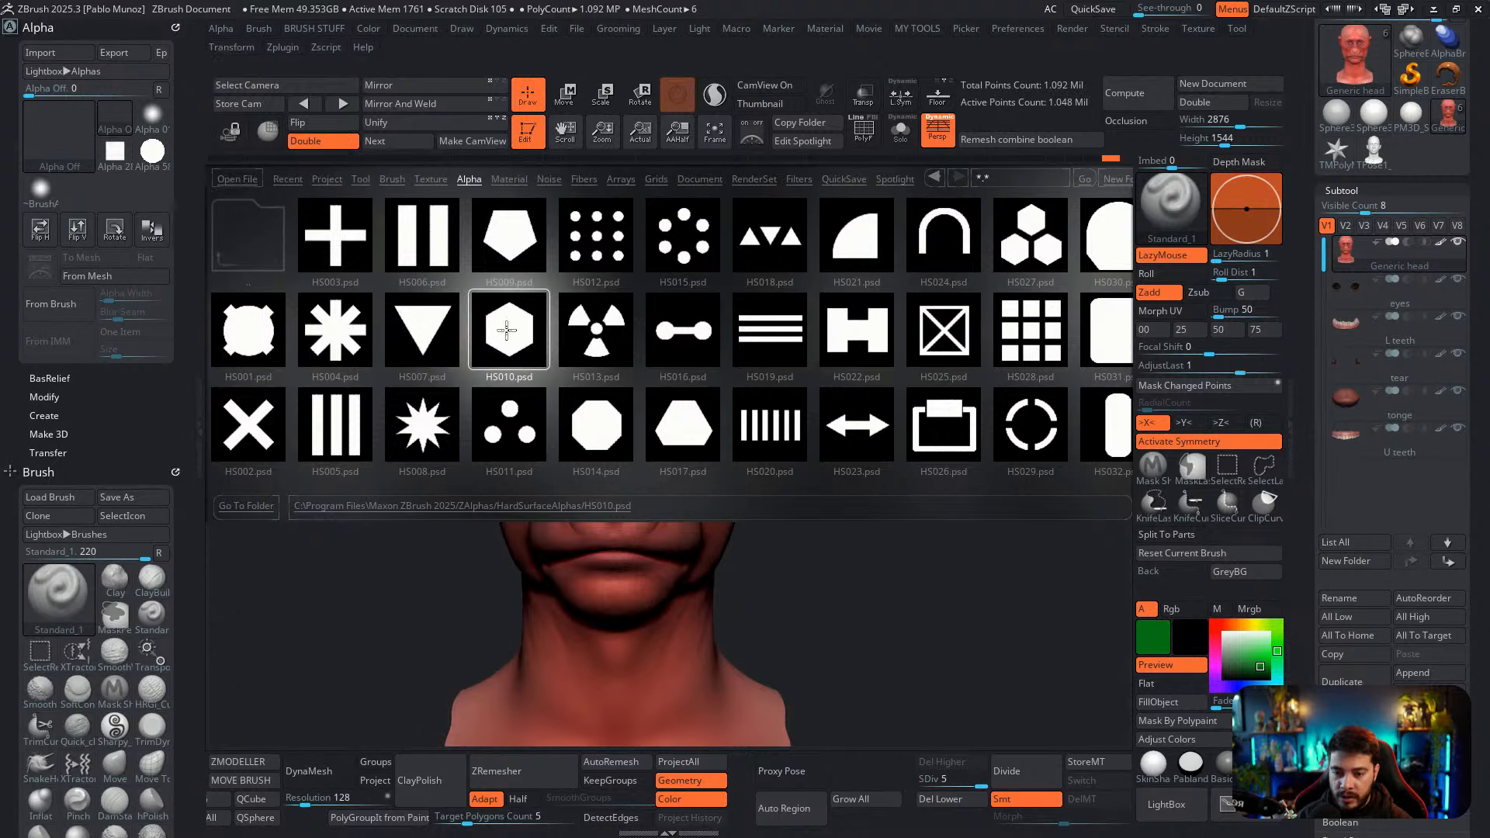
pyautogui.doubleClick(509, 330)
pyautogui.moveTo(43, 147)
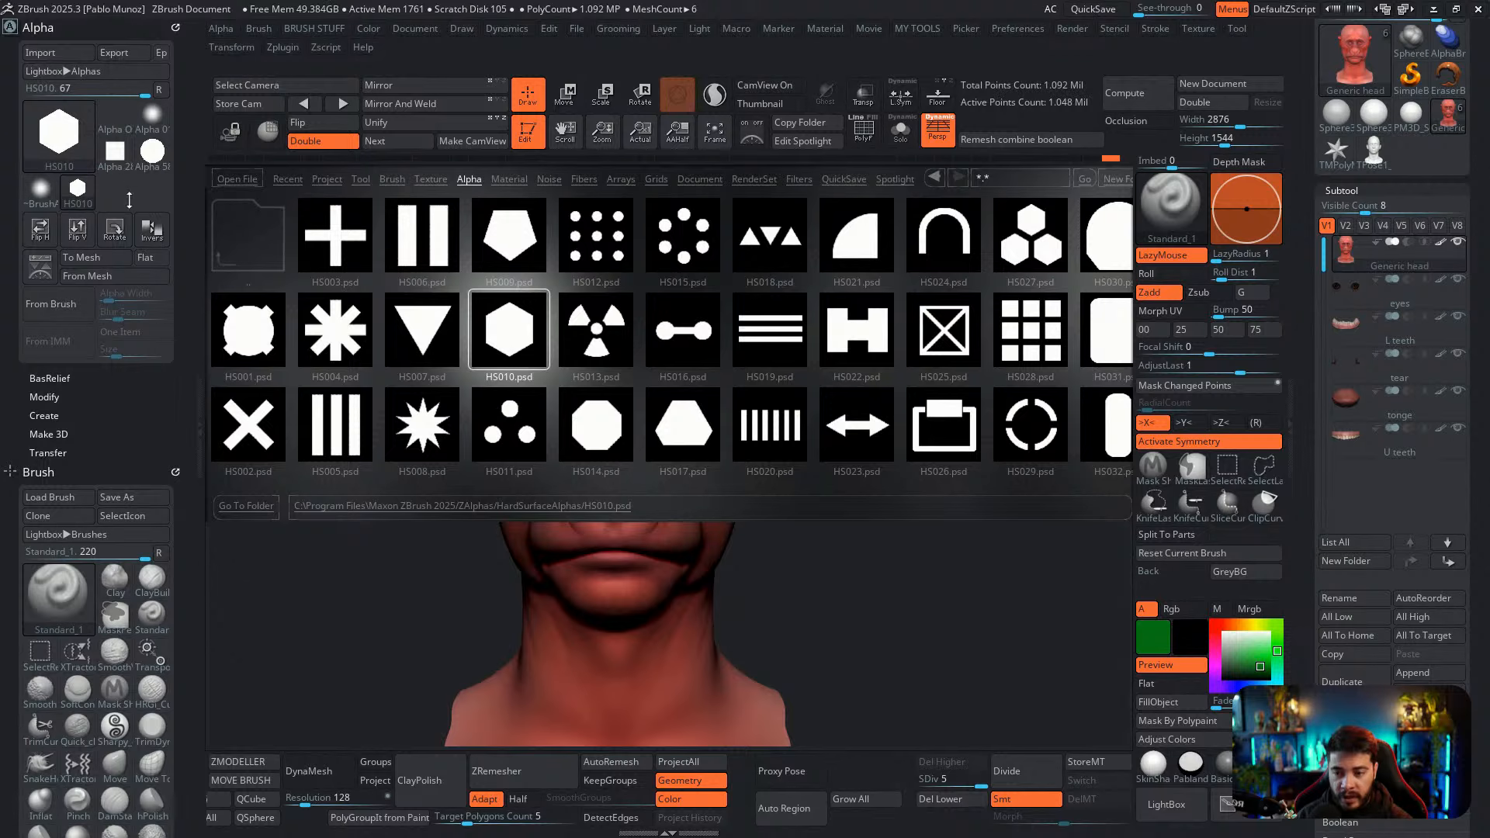
pyautogui.click(151, 237)
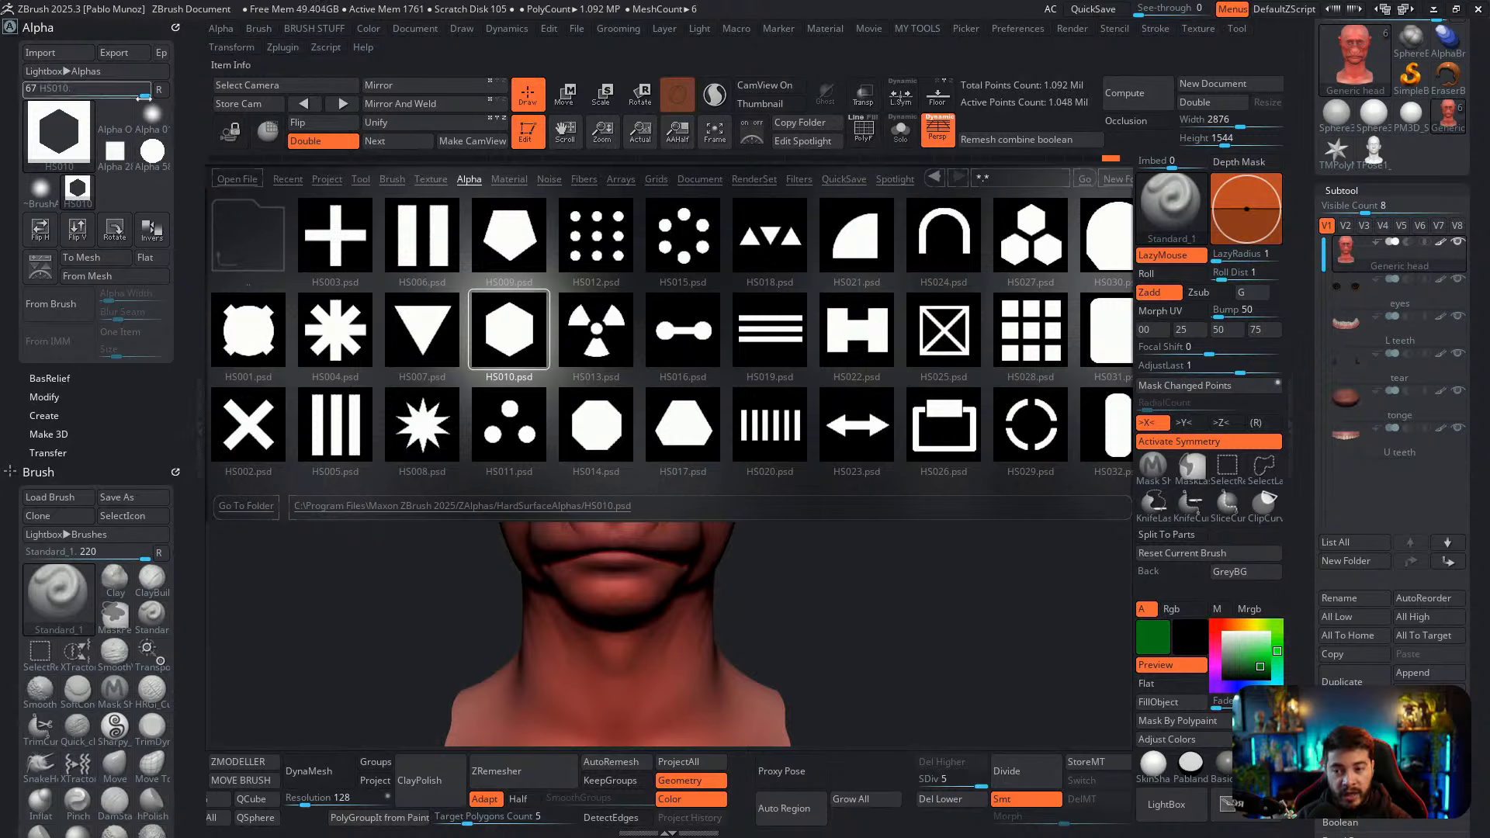
pyautogui.moveTo(144, 128)
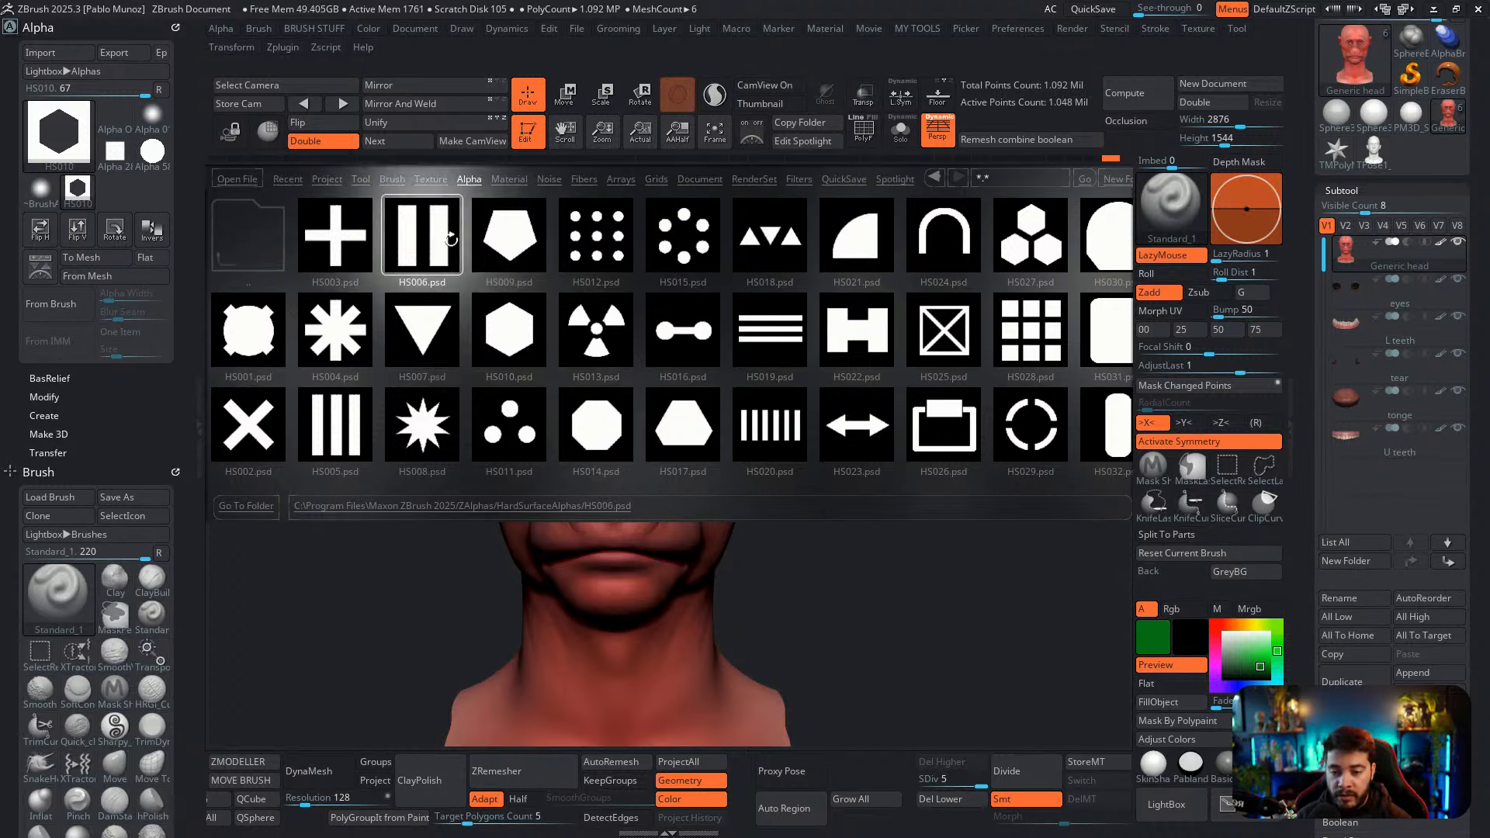
# Load alphas HS006, HS012, HS013, HS020 and HS023 from LightBox, ending with HS016 as the active alpha
pyautogui.click(411, 254)
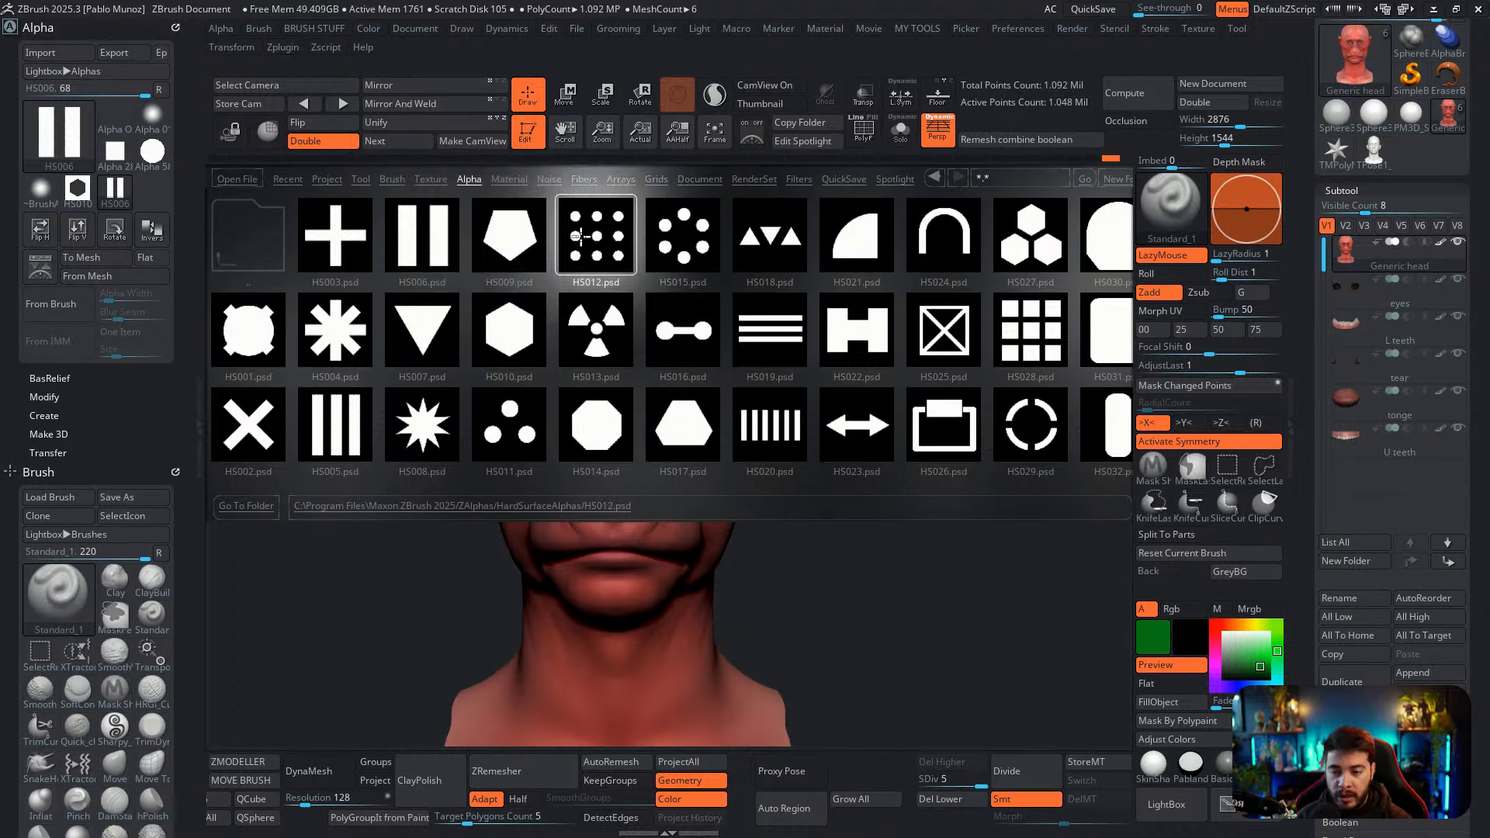
pyautogui.click(596, 237)
pyautogui.click(665, 326)
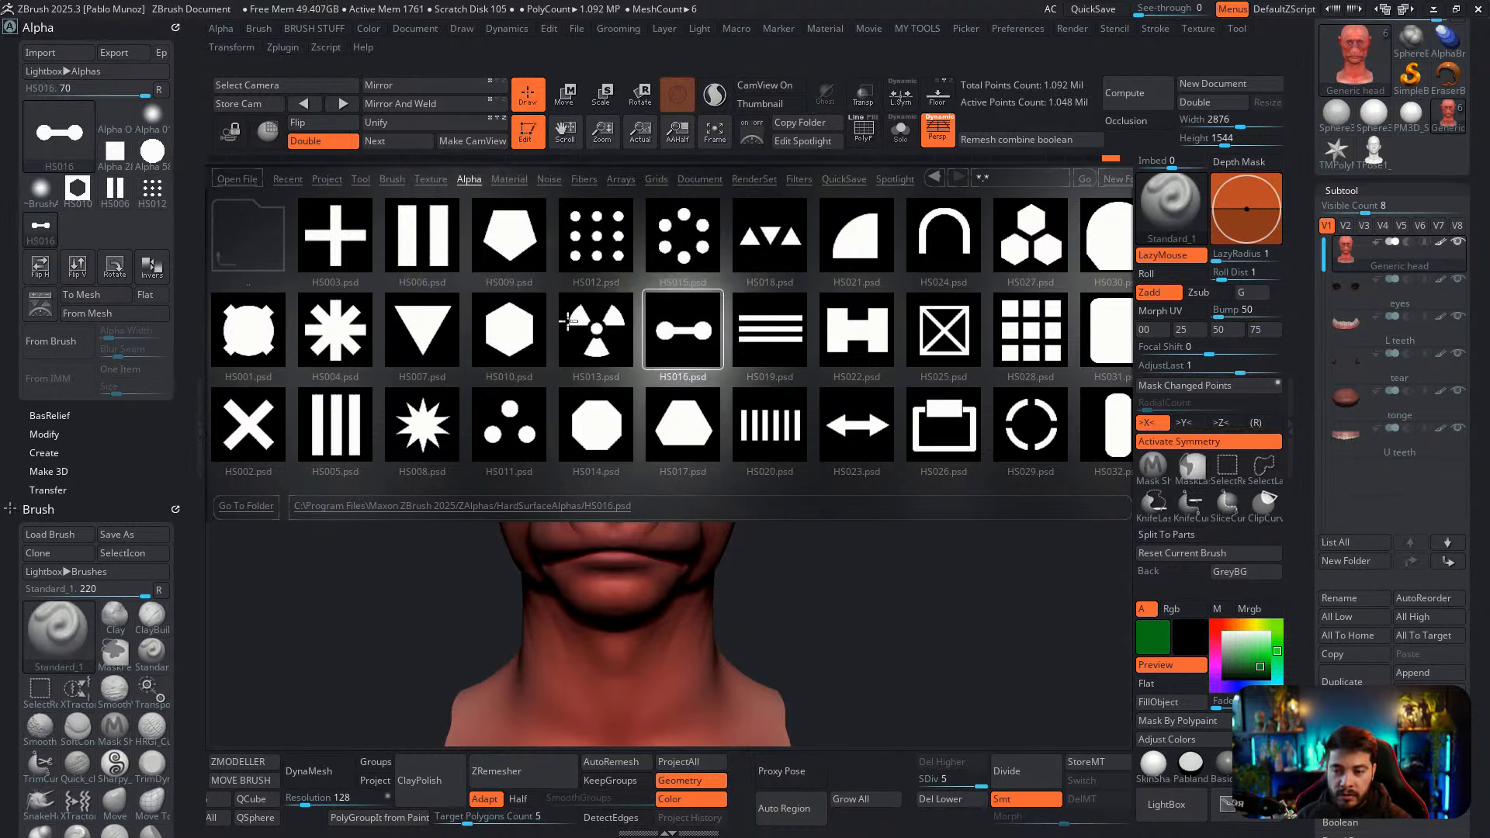
pyautogui.click(595, 330)
pyautogui.click(773, 421)
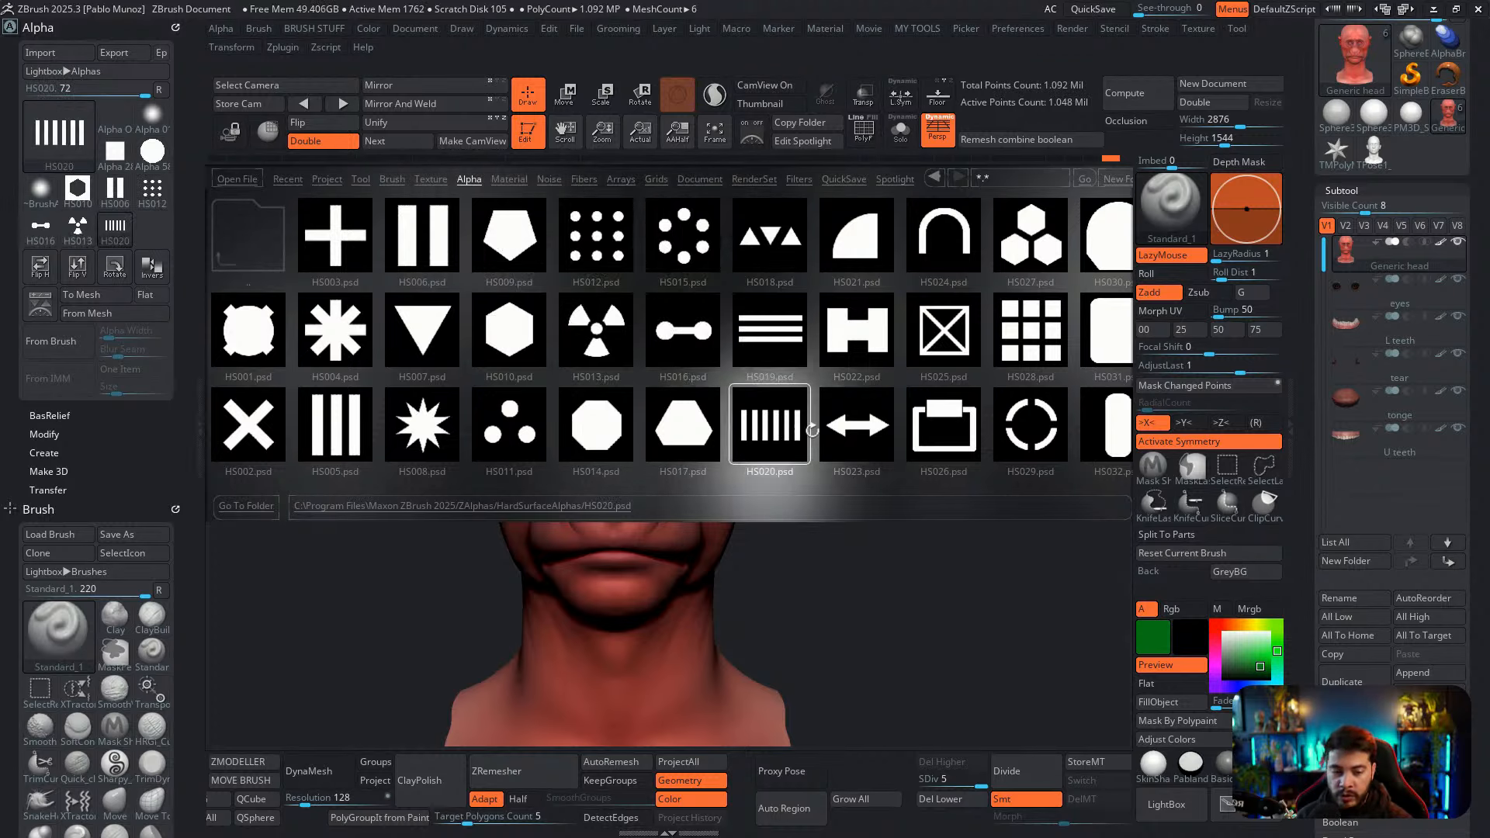
pyautogui.click(854, 426)
pyautogui.click(653, 345)
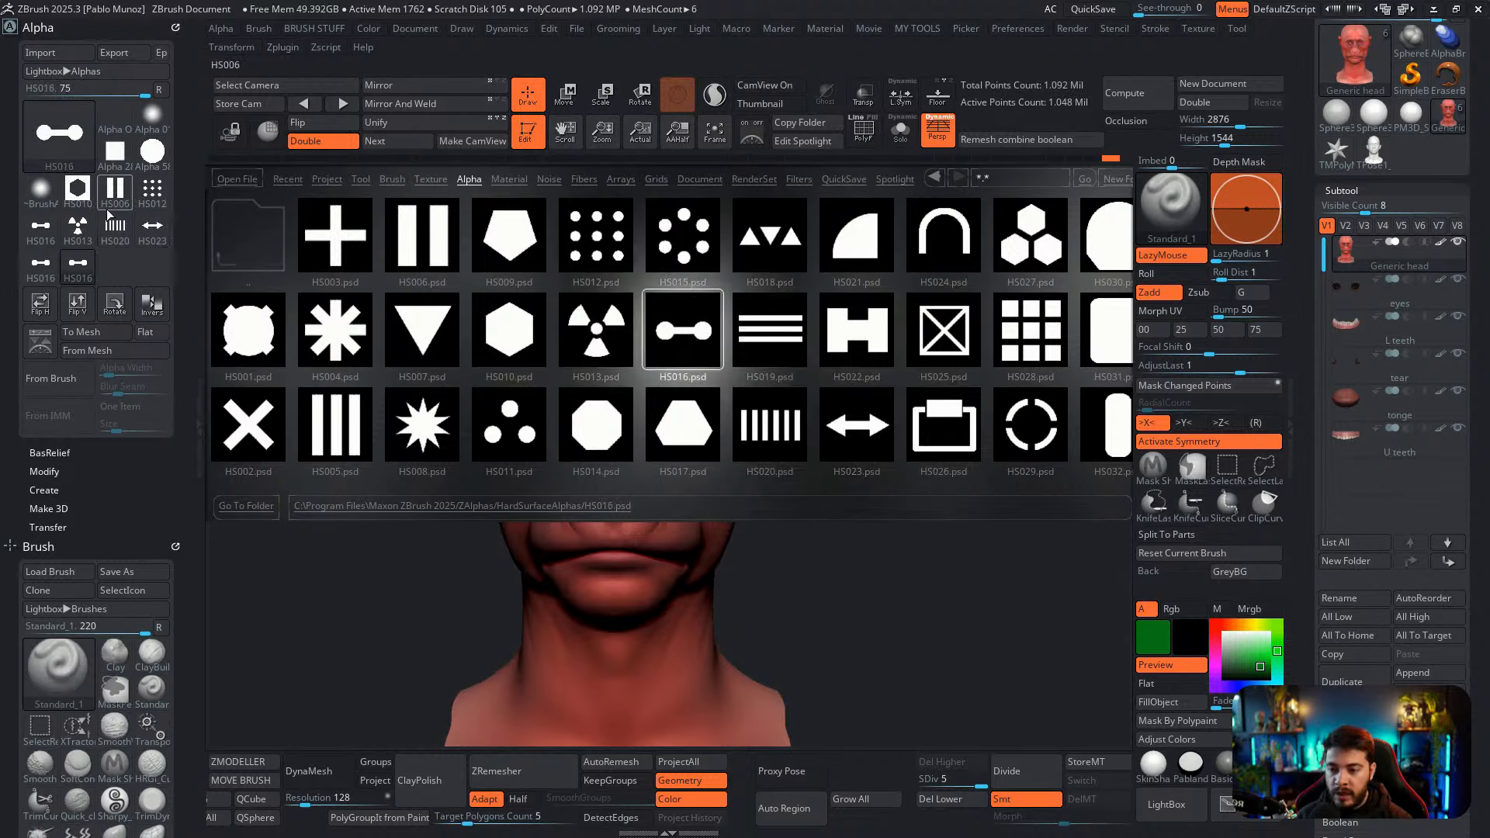
pyautogui.moveTo(141, 218)
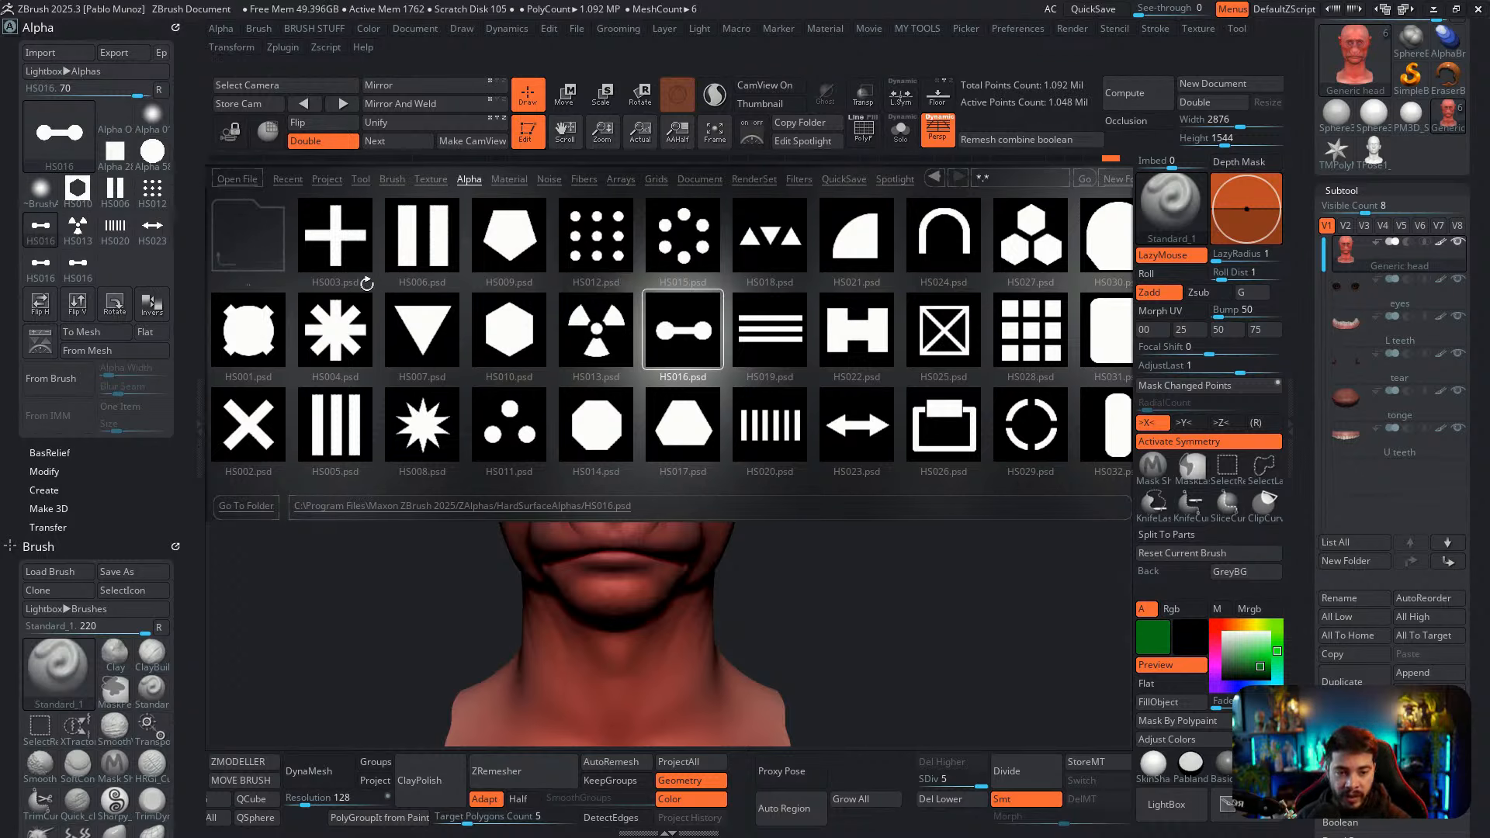
# Look through the Quick Pick and 3D Sculpting Brushes lists in the brush library and close it
pyautogui.press('b')
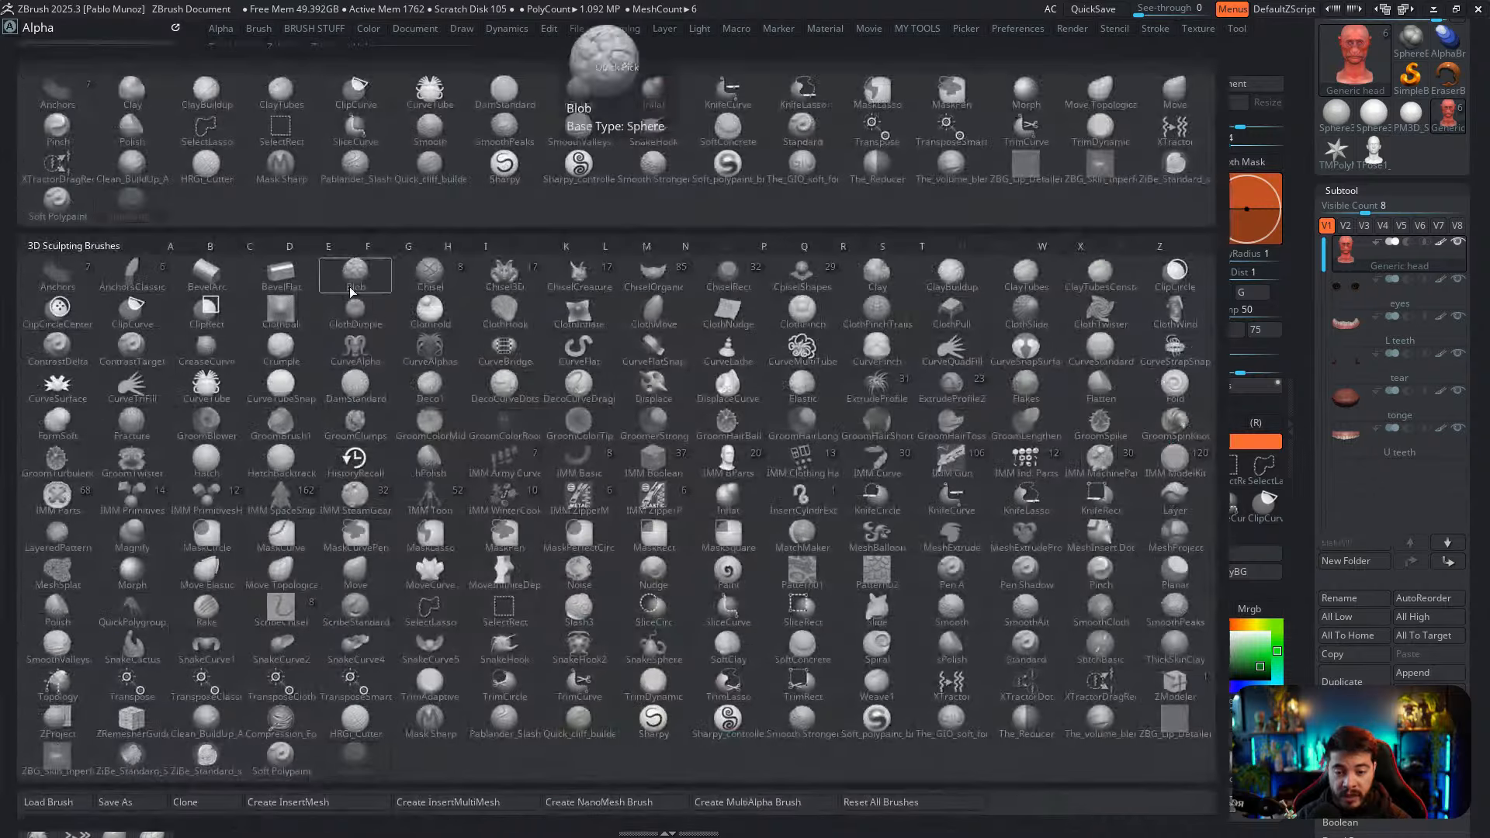
pyautogui.press('b')
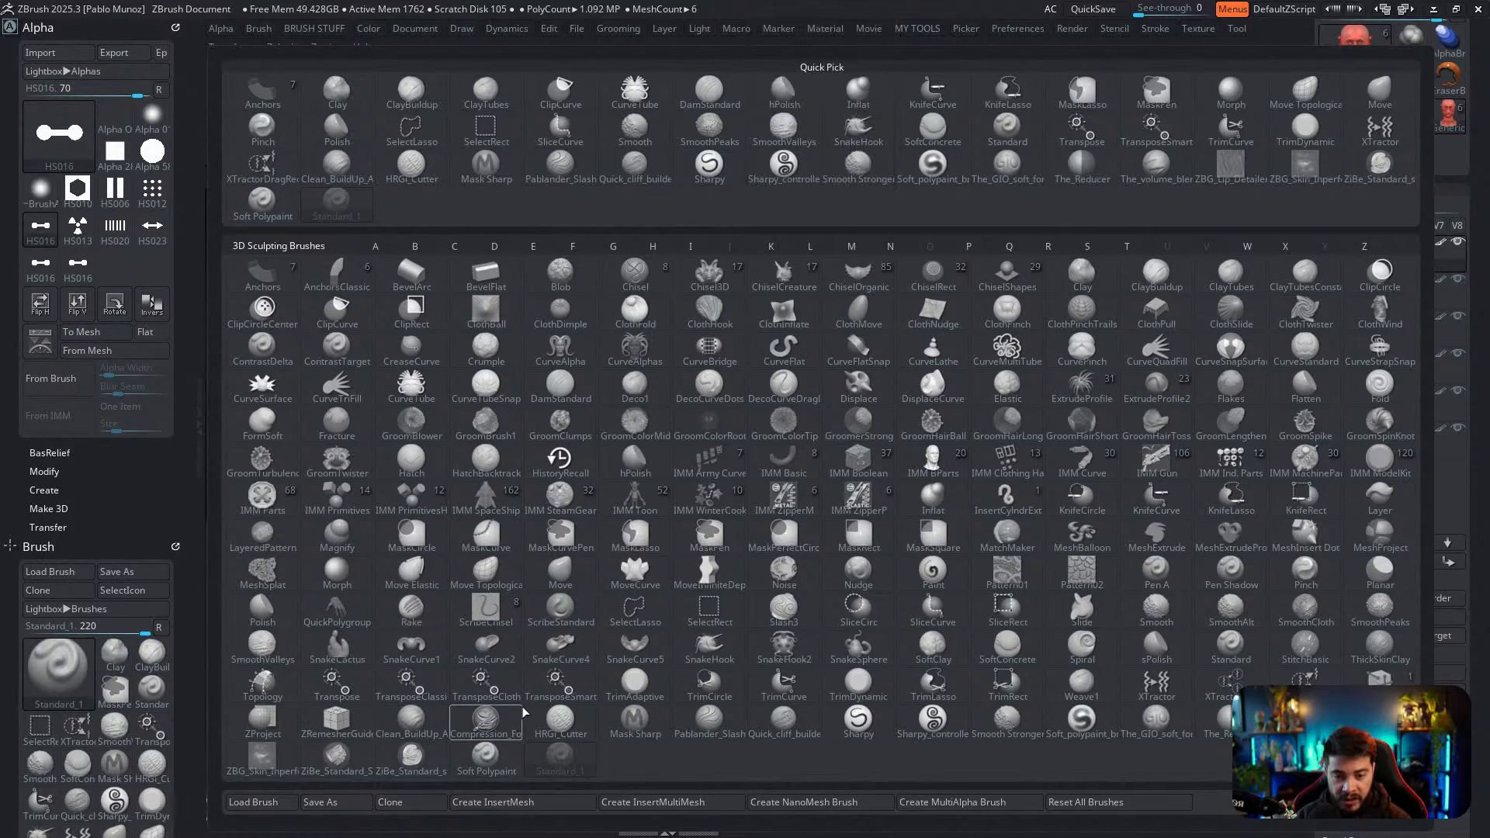
pyautogui.press('b')
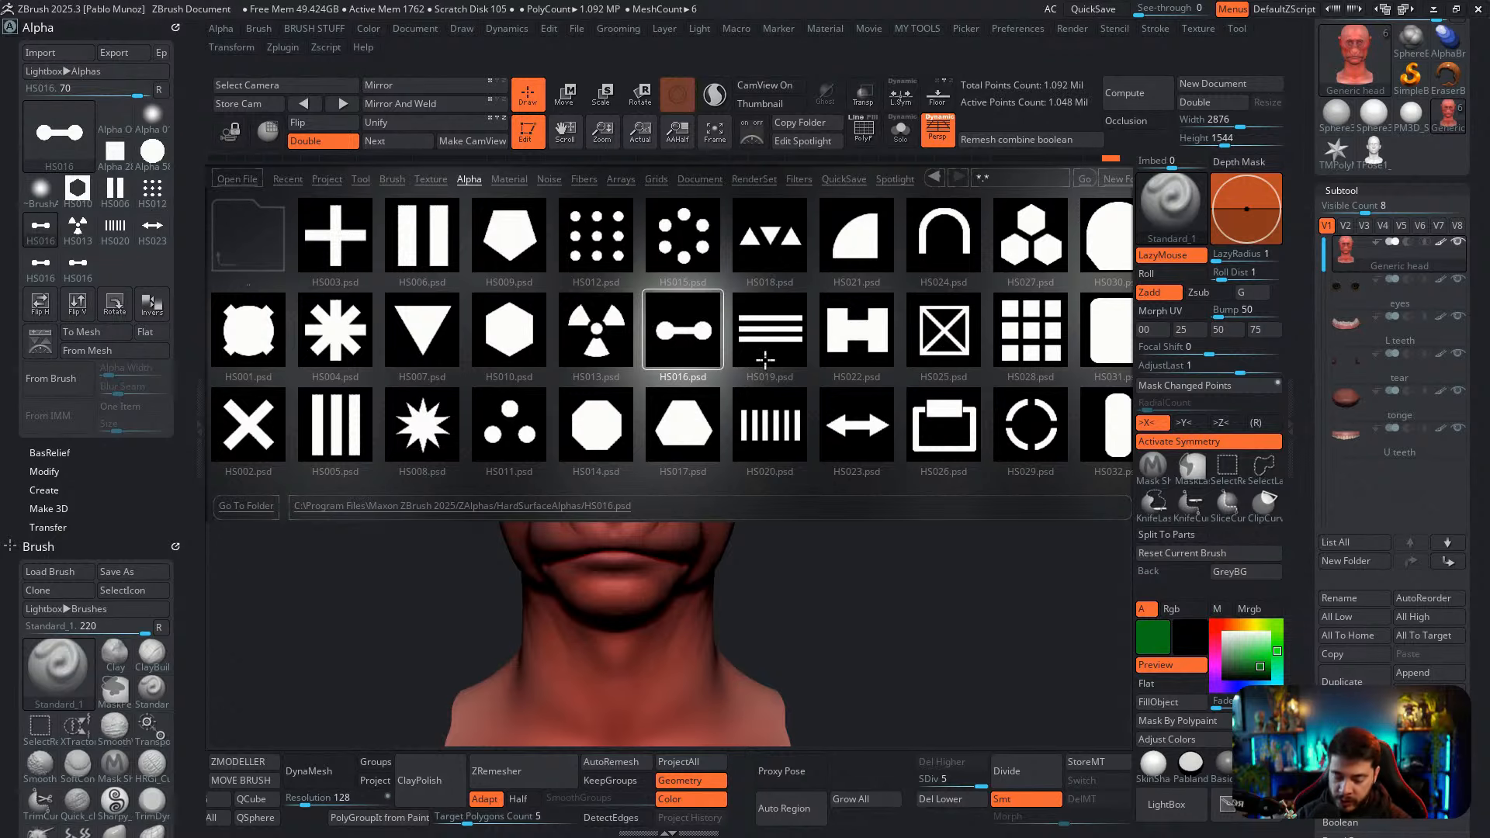
# Examine the FiberMesh brushes in LightBox's _MyBrushes folder and return to the parent folder
pyautogui.click(392, 184)
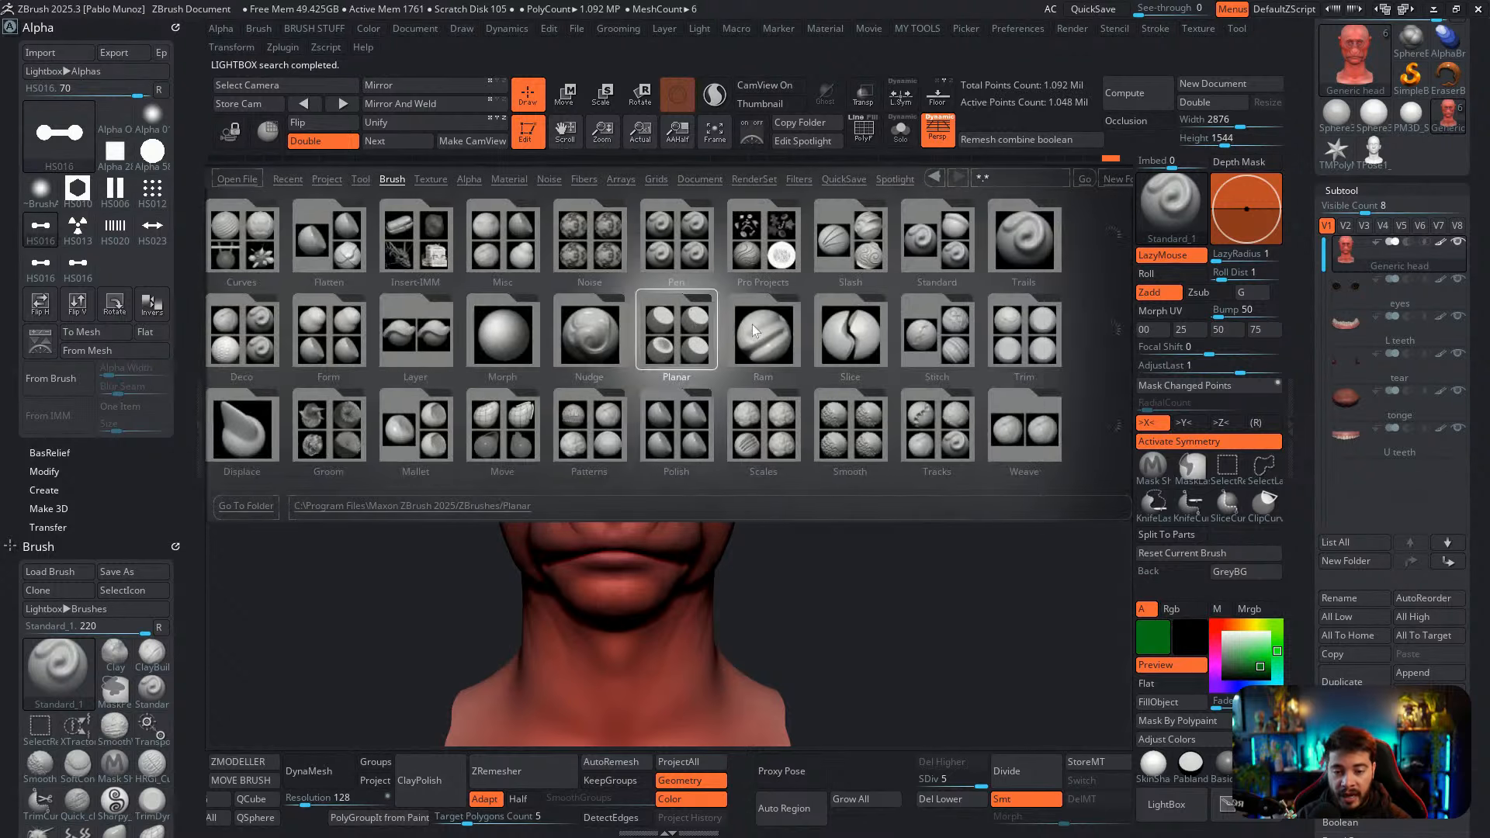
pyautogui.moveTo(752, 331); pyautogui.dragTo(621, 329)
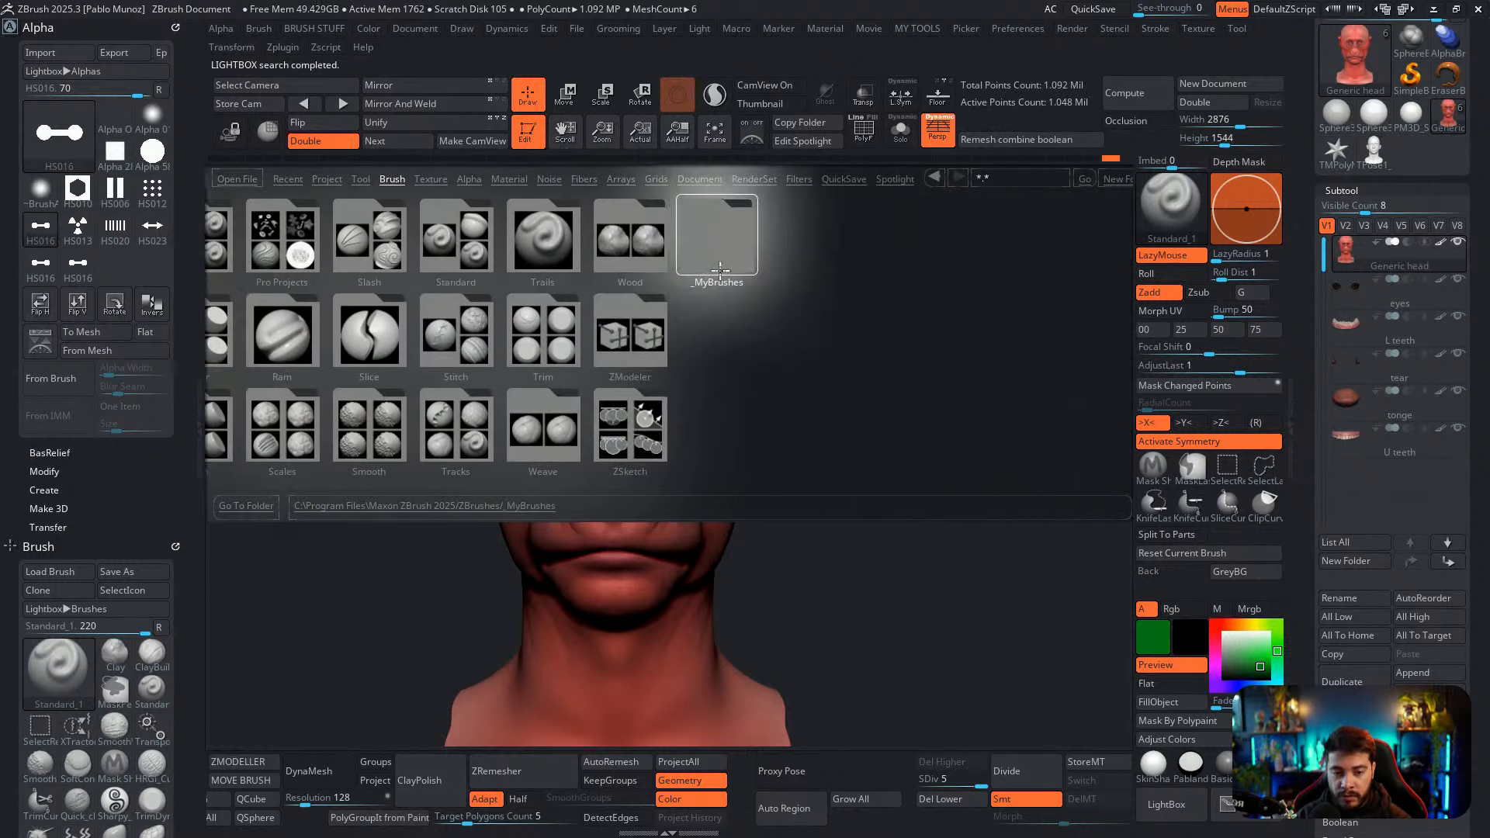
pyautogui.click(718, 247)
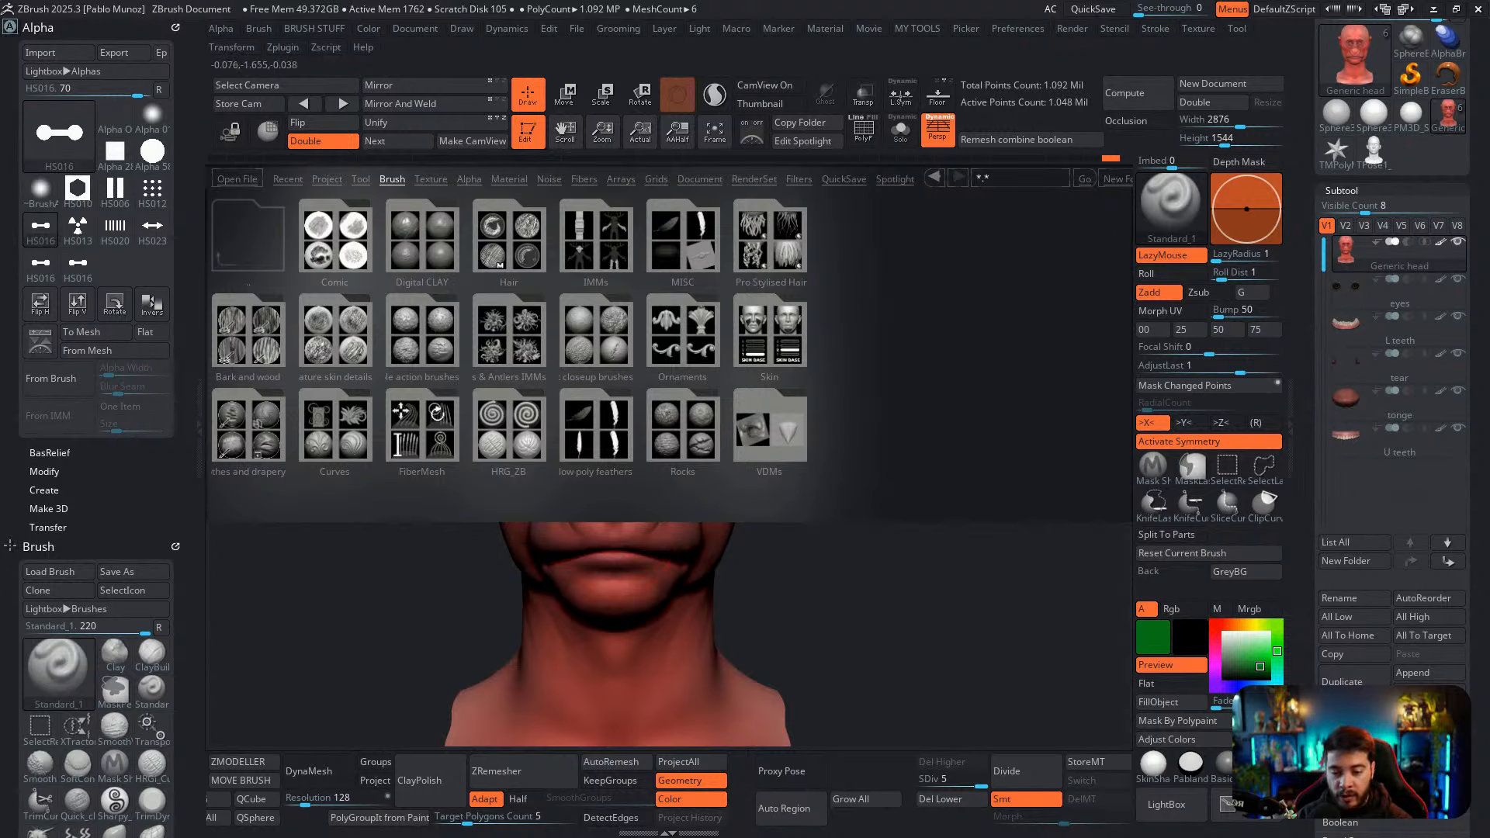
pyautogui.doubleClick(433, 415)
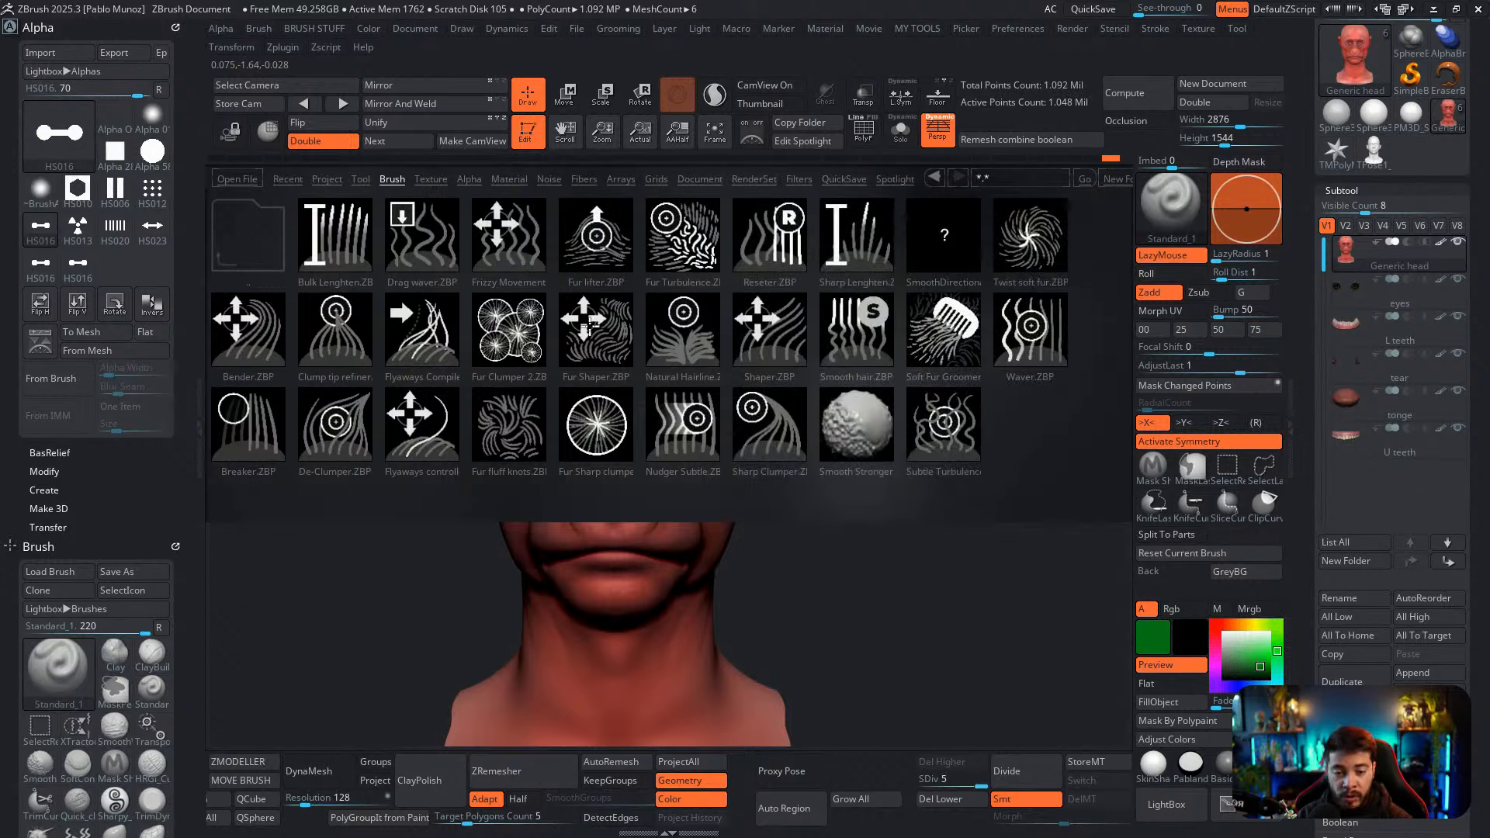
pyautogui.doubleClick(247, 235)
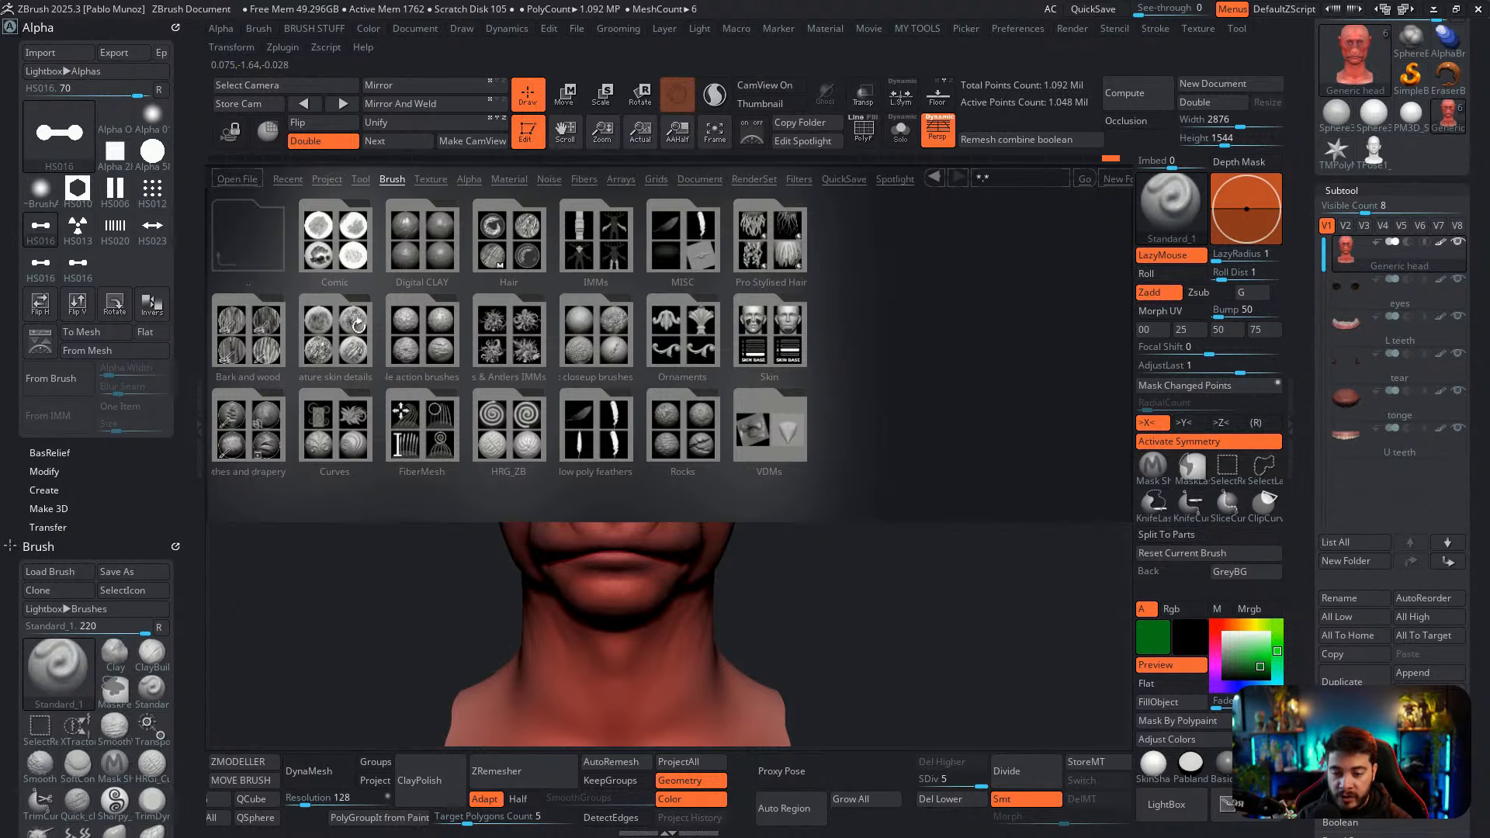
# Browse the creature skin details brushes stored in the _MyBrushes folder
pyautogui.doubleClick(346, 328)
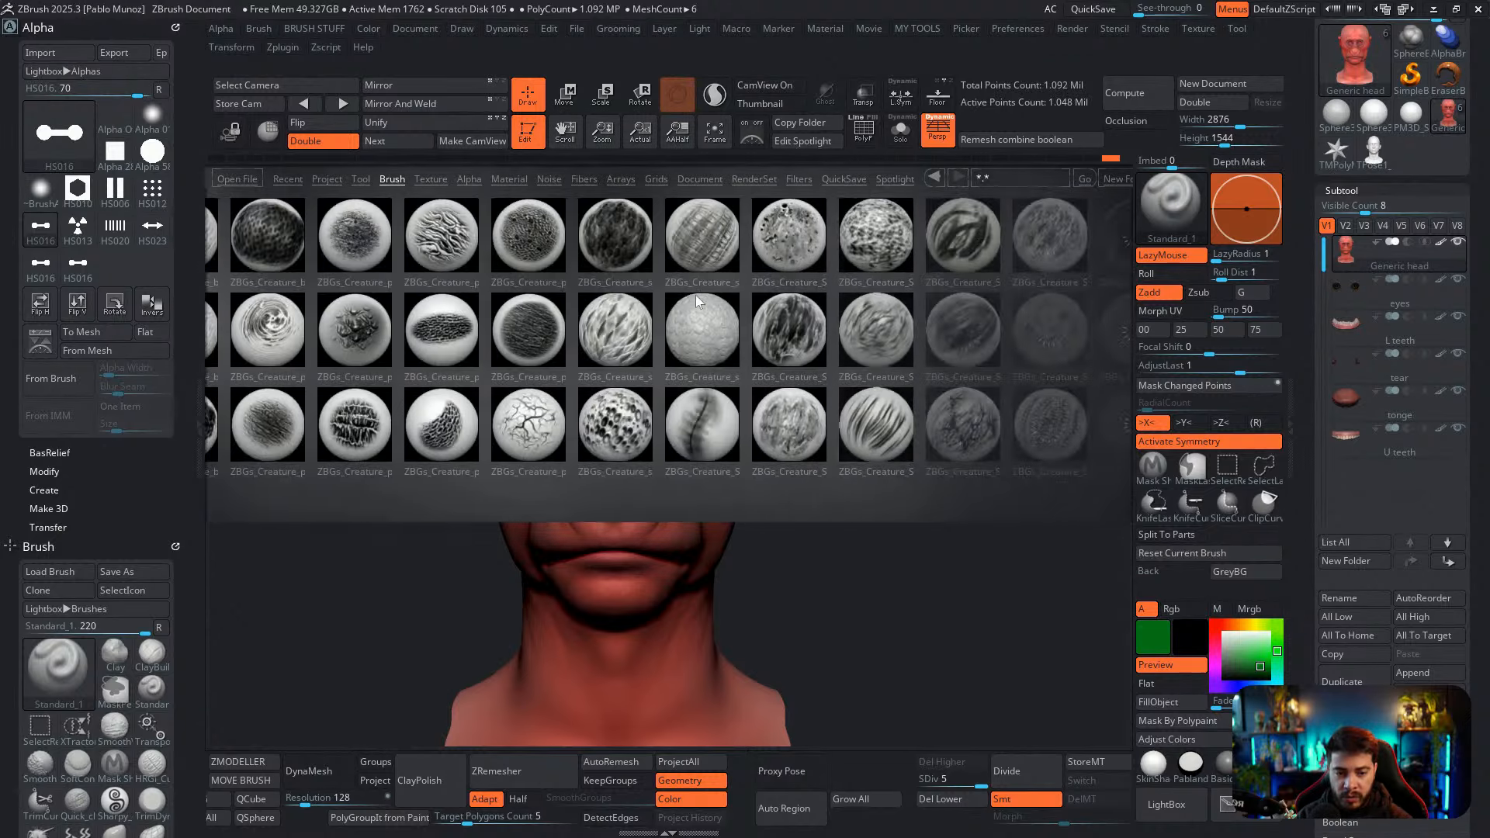
pyautogui.scroll(-2, 696, 301)
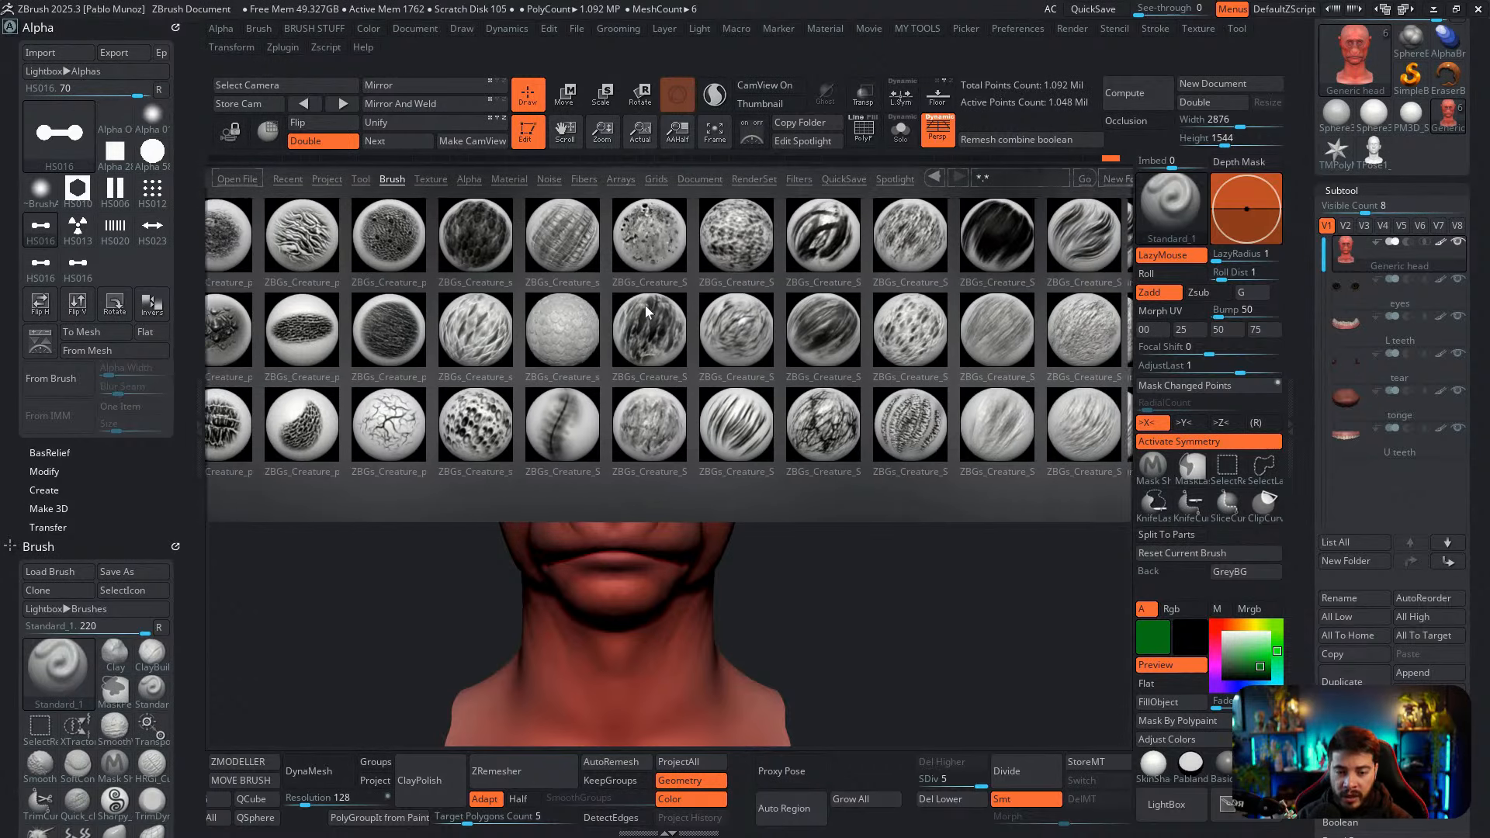
pyautogui.moveTo(646, 312); pyautogui.dragTo(601, 317)
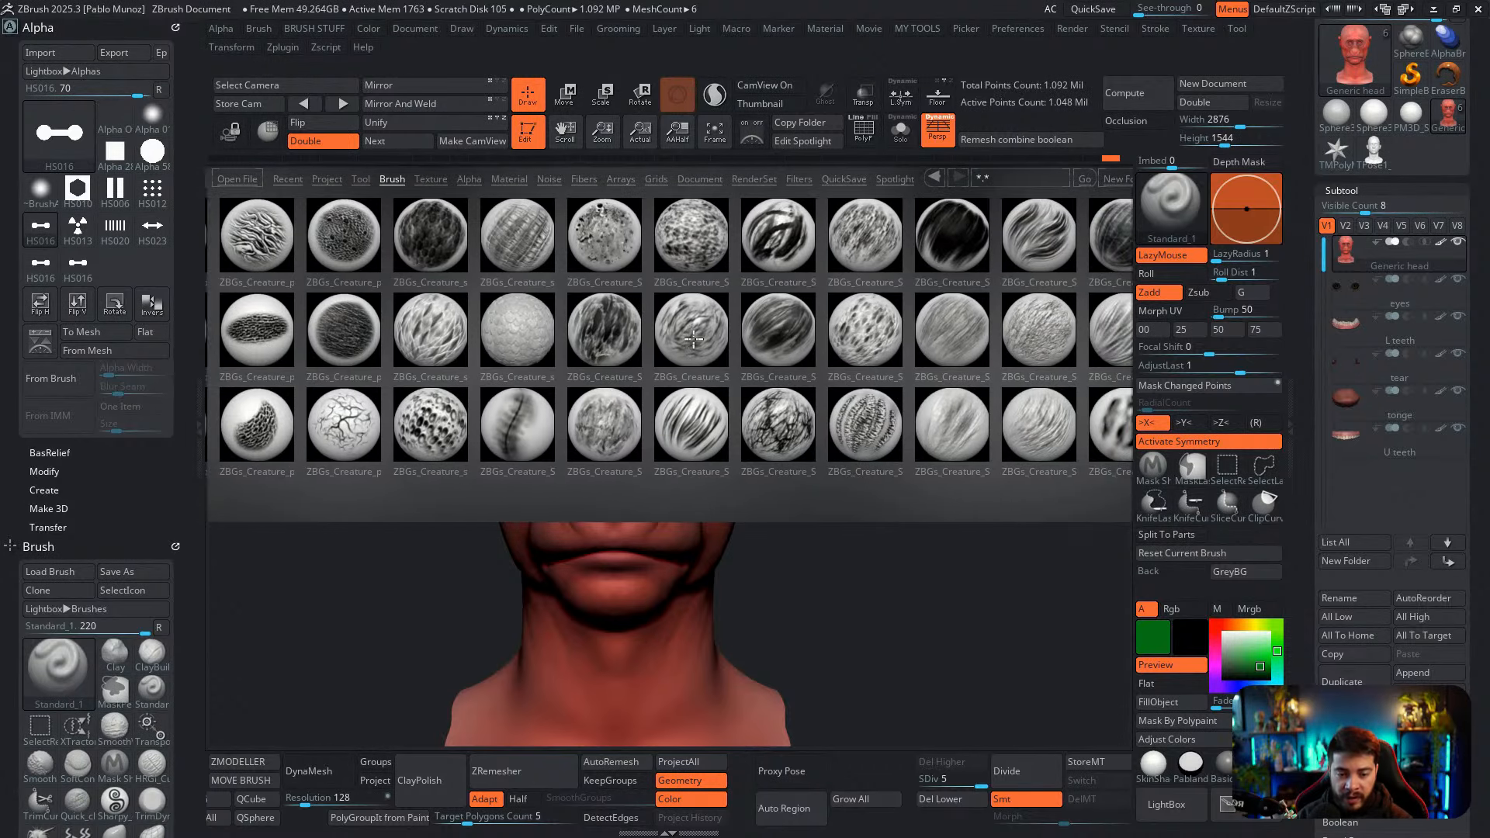
# Try the ZBGs_Creature_scales_03 brush over the temple, forehead and cheek, and undo the scale strokes
pyautogui.doubleClick(427, 409)
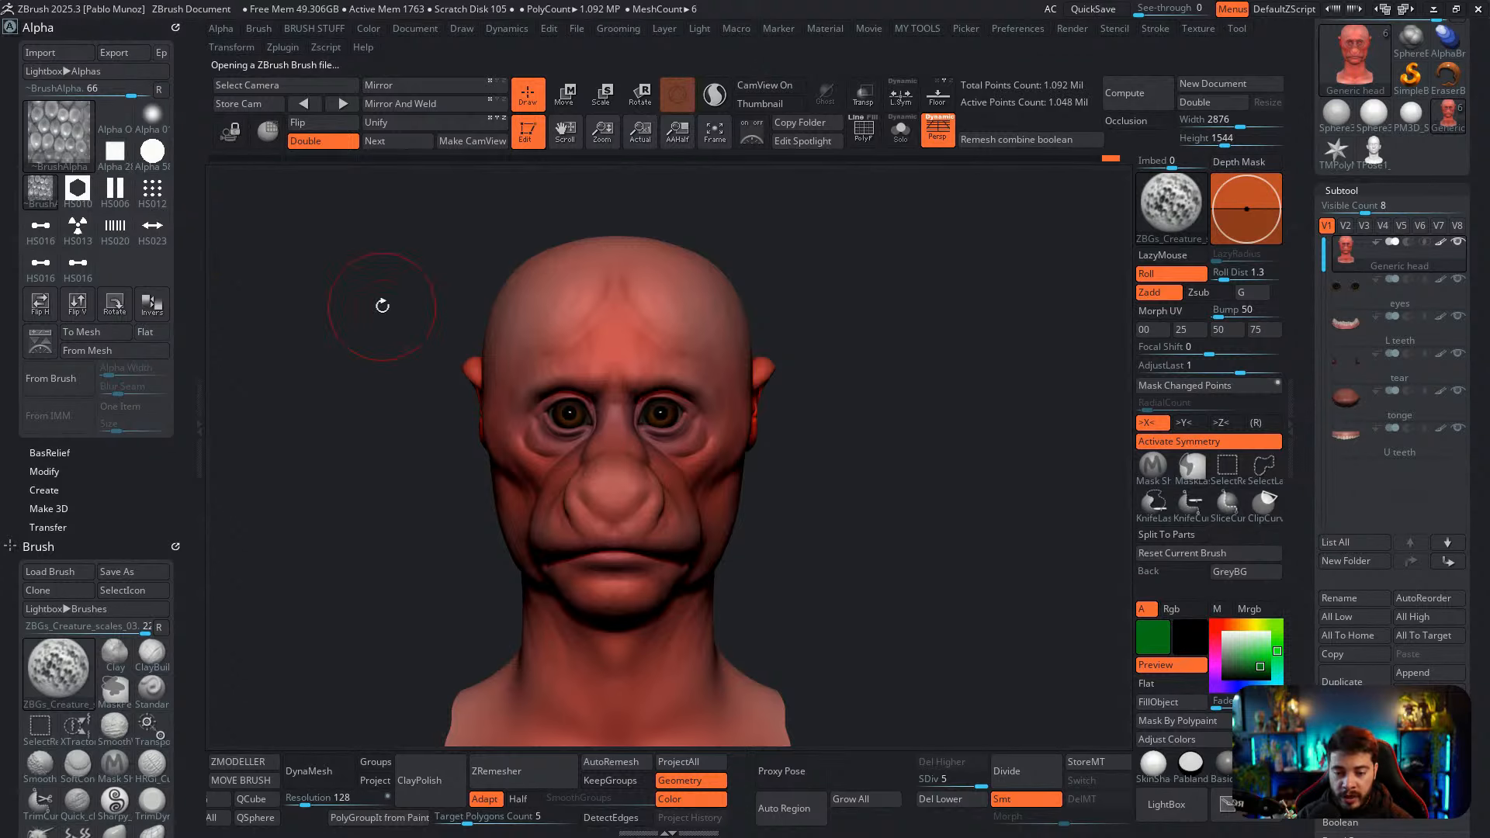
pyautogui.moveTo(731, 520); pyautogui.dragTo(701, 493, button='right')
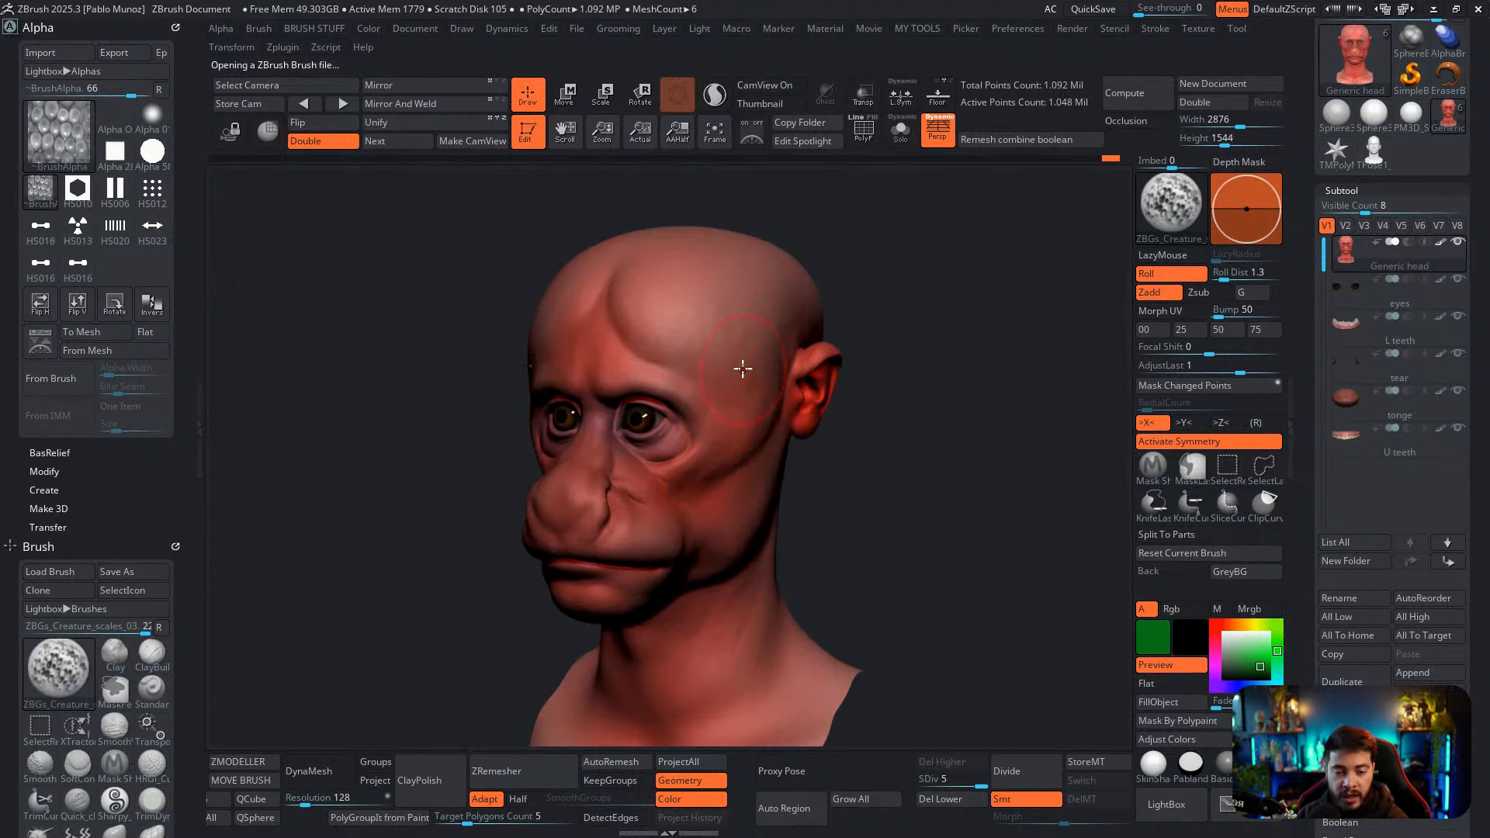
pyautogui.moveTo(741, 367); pyautogui.dragTo(708, 467)
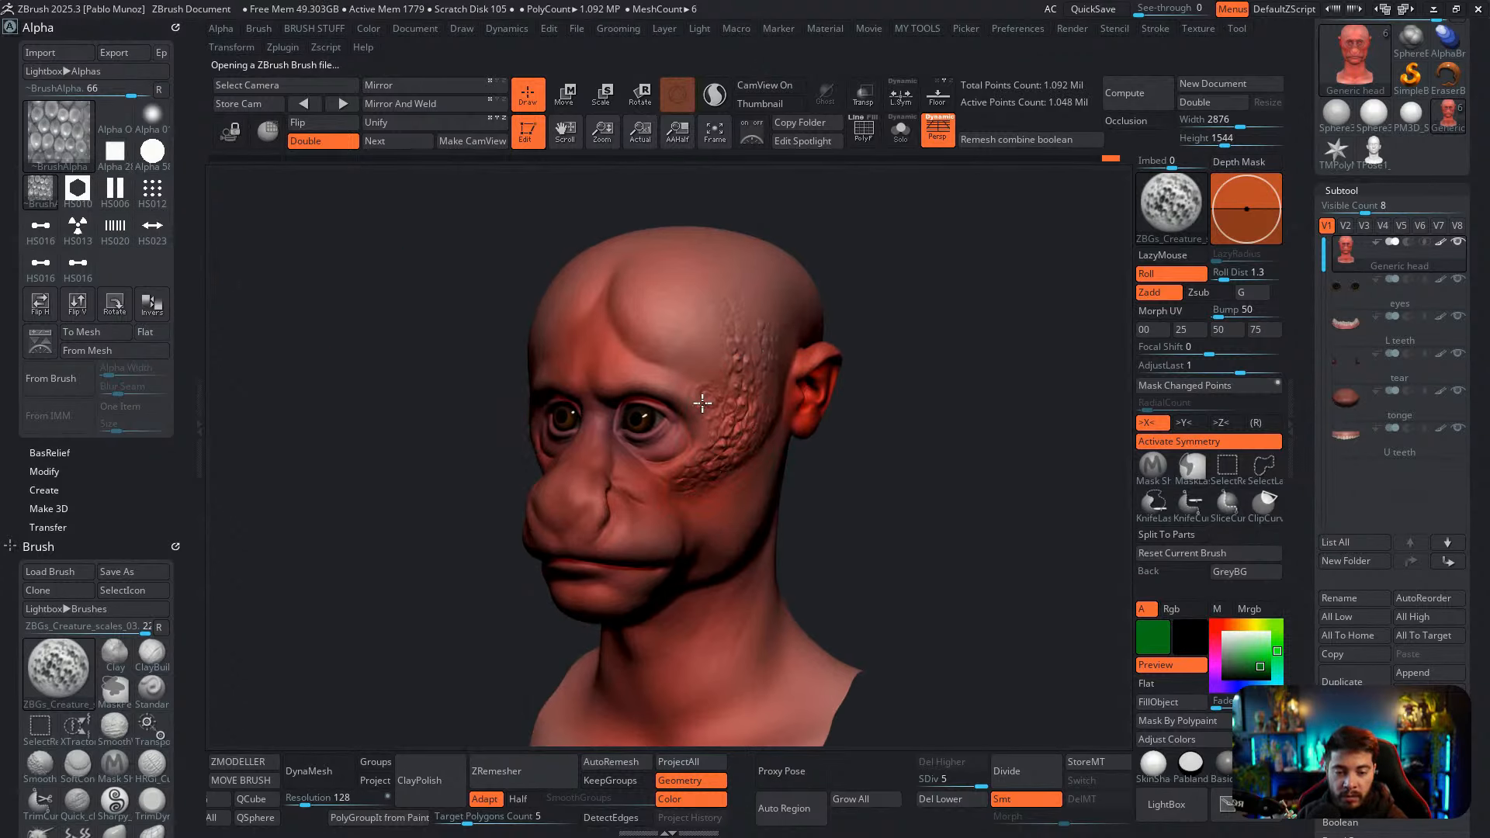
pyautogui.moveTo(703, 402)
pyautogui.mouseDown()
pyautogui.moveTo(635, 293)
pyautogui.moveTo(659, 345)
pyautogui.moveTo(696, 271)
pyautogui.mouseUp()
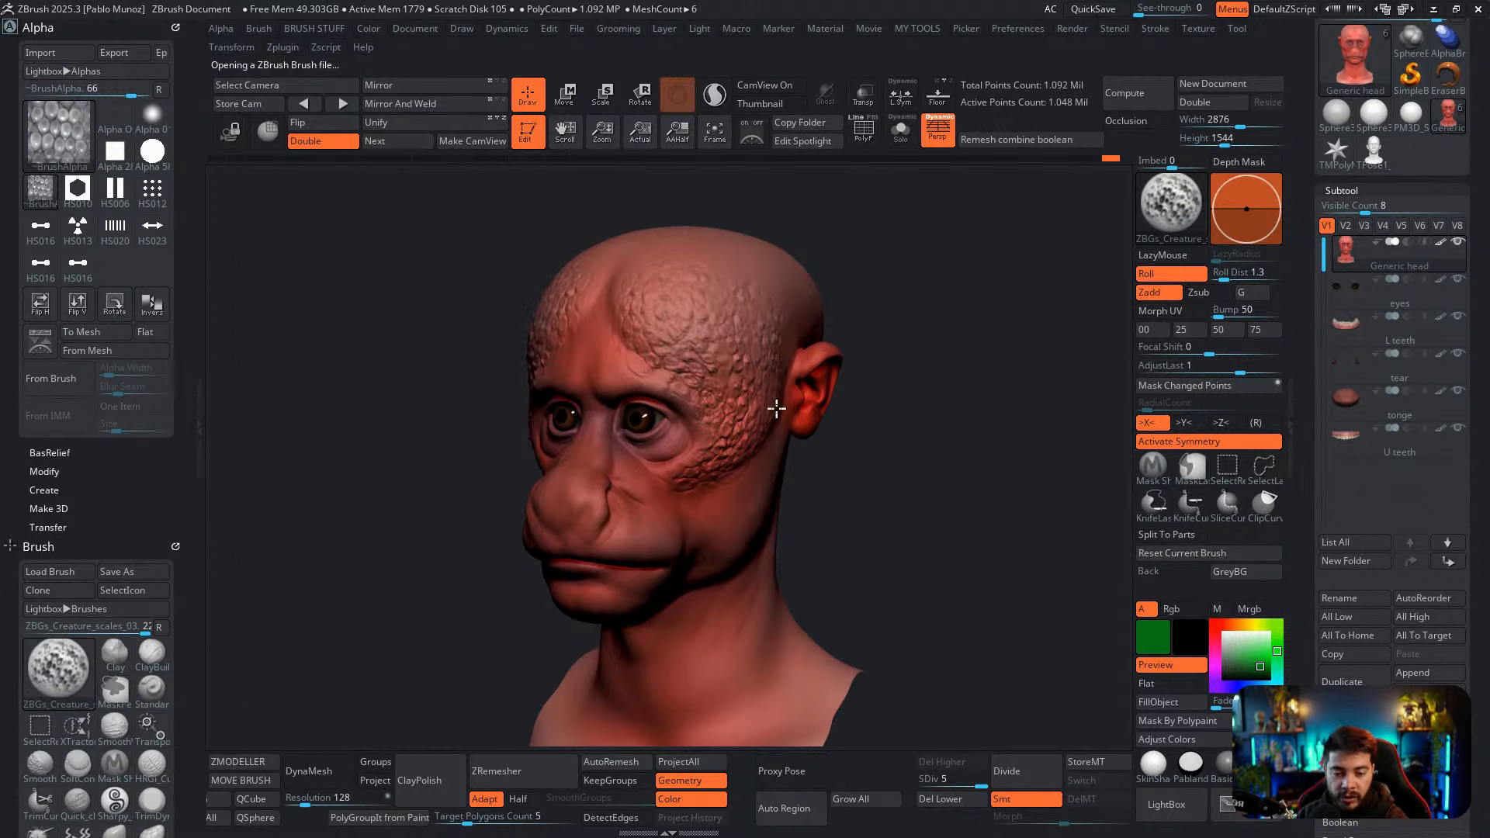
pyautogui.moveTo(776, 407)
pyautogui.mouseDown()
pyautogui.moveTo(741, 559)
pyautogui.moveTo(704, 565)
pyautogui.mouseUp()
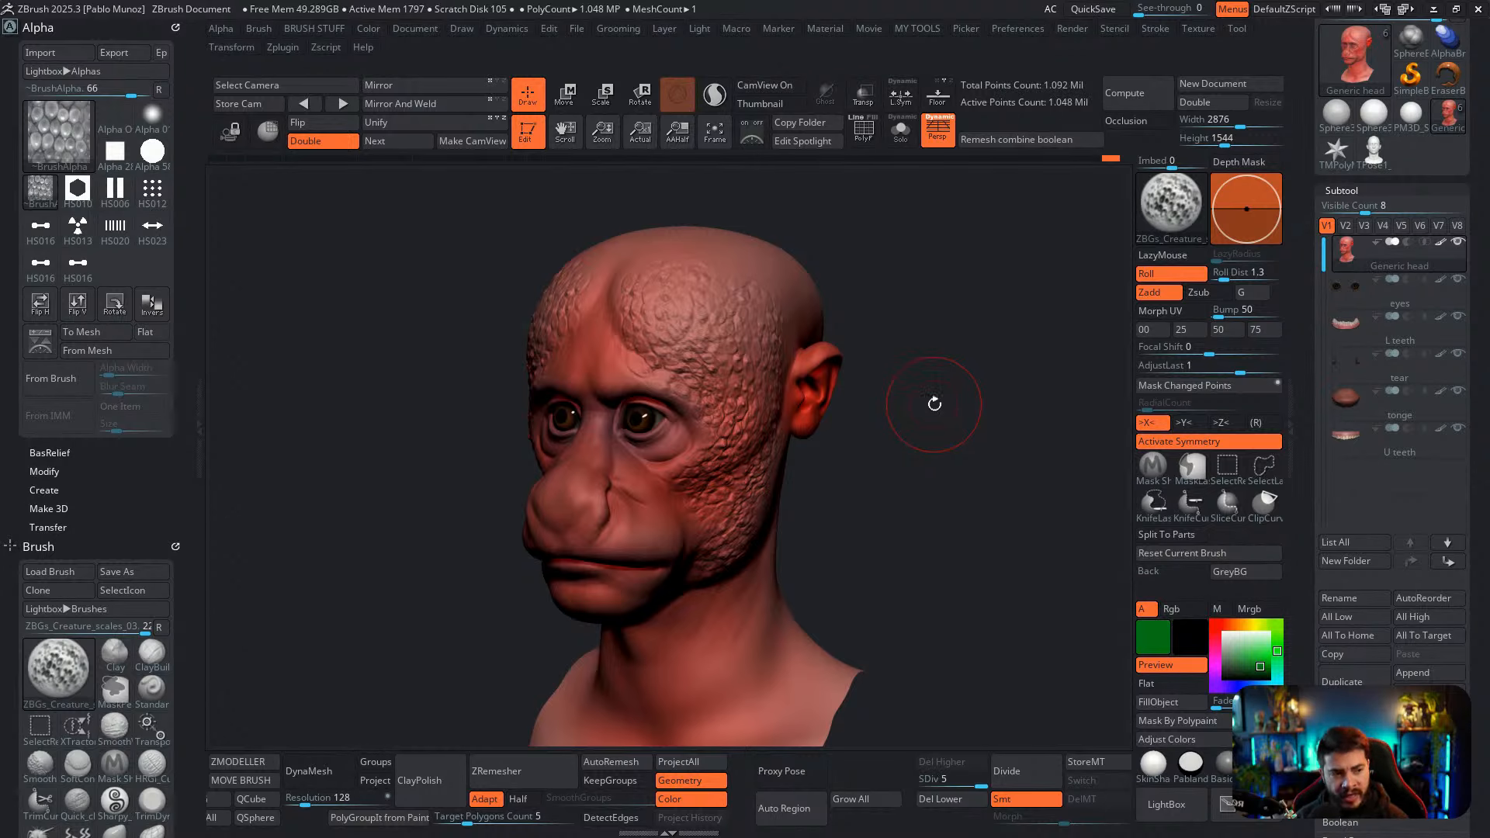
pyautogui.hotkey('ctrl', 'z')
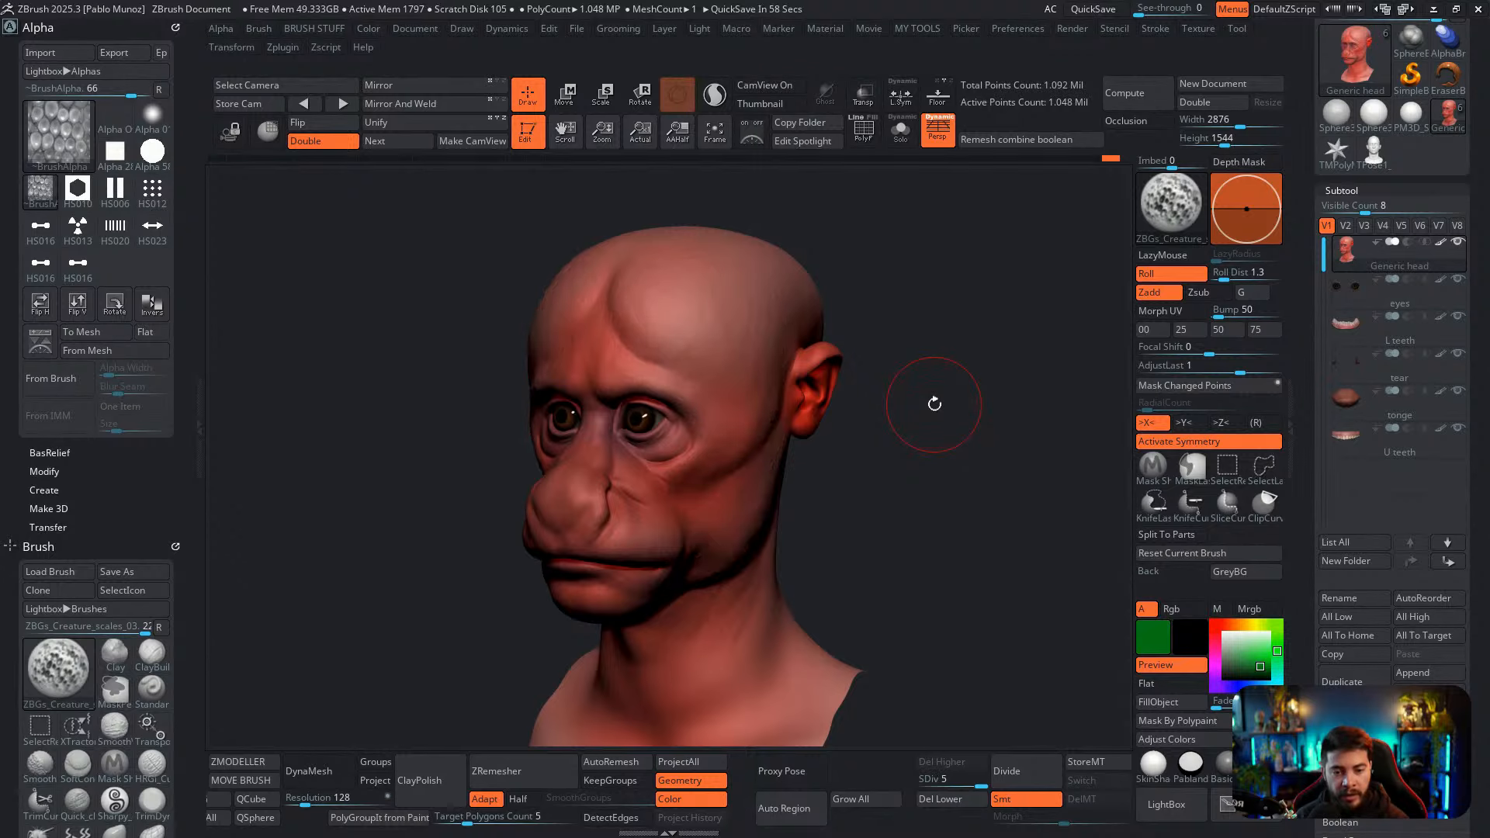
# Switch the active tool to the Generic head version that has only the head subtool
pyautogui.keyDown('shift'); pyautogui.moveTo(937, 404); pyautogui.dragTo(1038, 355); pyautogui.keyUp('shift')
pyautogui.moveTo(1311, 39); pyautogui.dragTo(1318, 218)
pyautogui.click(1334, 145)
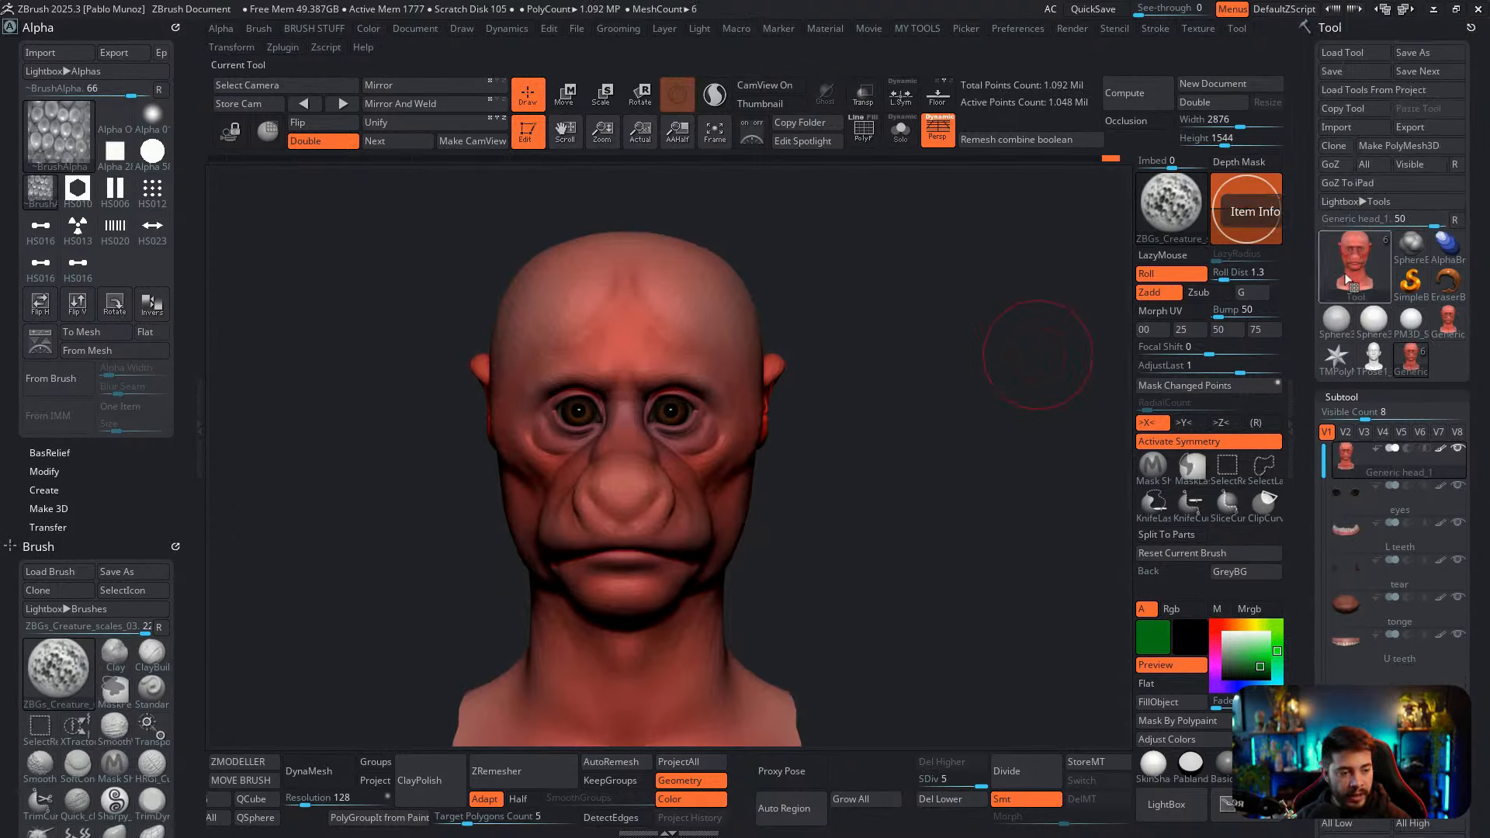
pyautogui.click(1093, 9)
pyautogui.click(1447, 322)
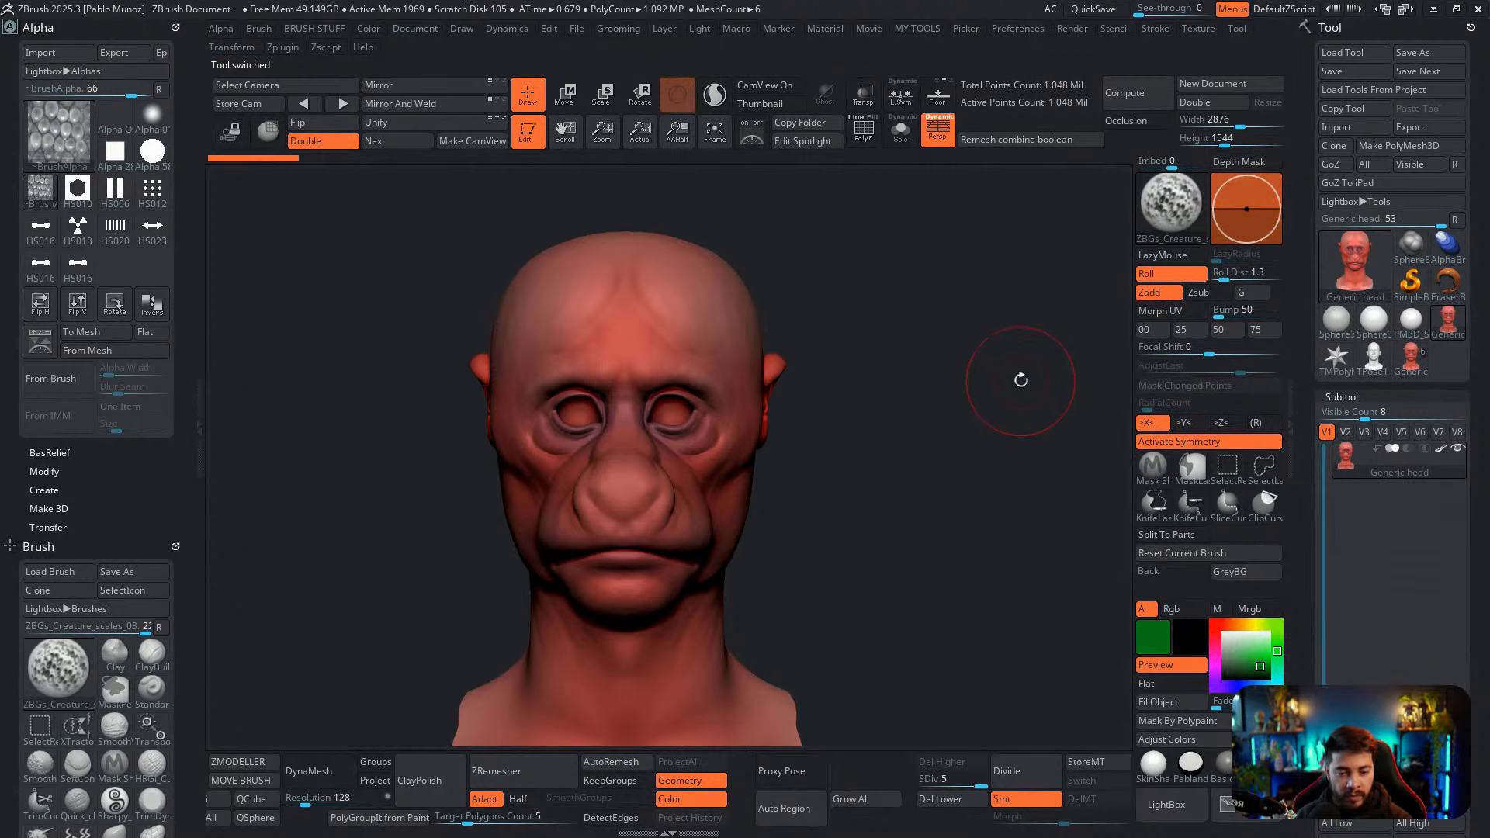
# Toggle the head's polypaint off and back on to compare it with the current green, and set the visible subtool count to 6
pyautogui.moveTo(965, 367); pyautogui.dragTo(957, 354)
pyautogui.moveTo(1226, 663)
pyautogui.mouseDown()
pyautogui.moveTo(1247, 644)
pyautogui.moveTo(1257, 663)
pyautogui.moveTo(1237, 646)
pyautogui.mouseUp()
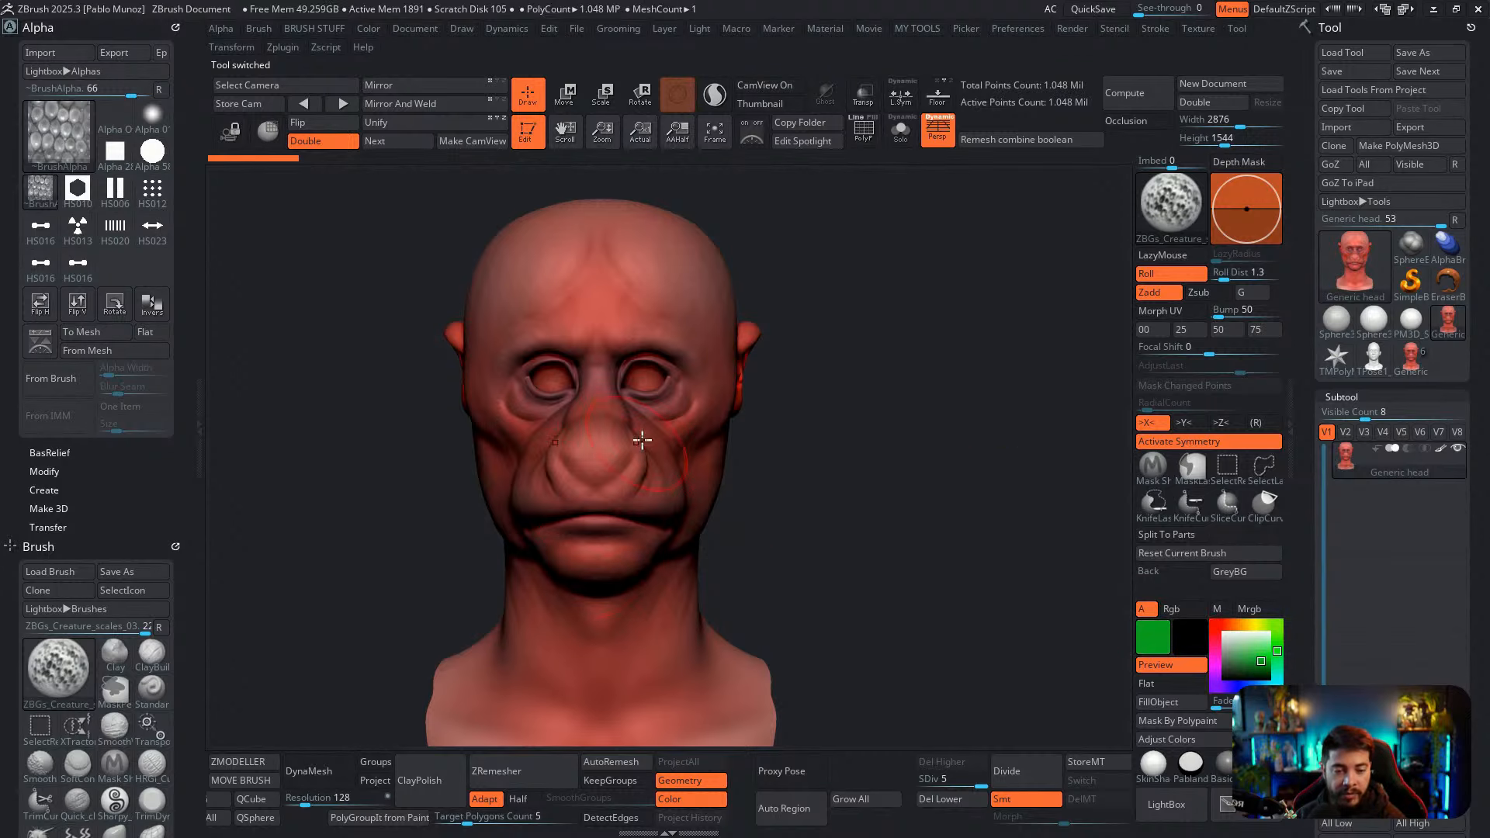
pyautogui.click(1442, 448)
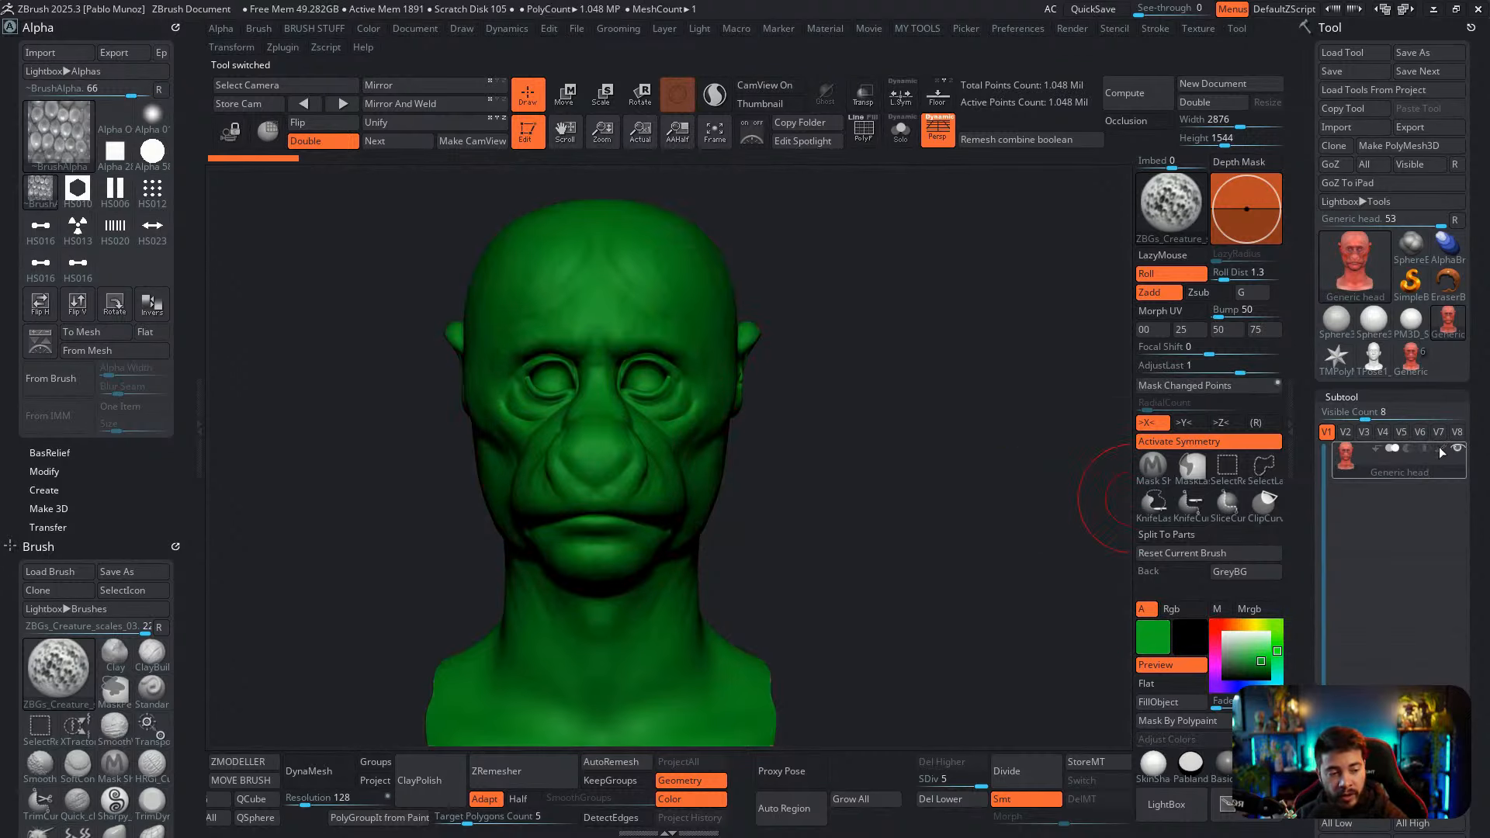
pyautogui.click(1442, 447)
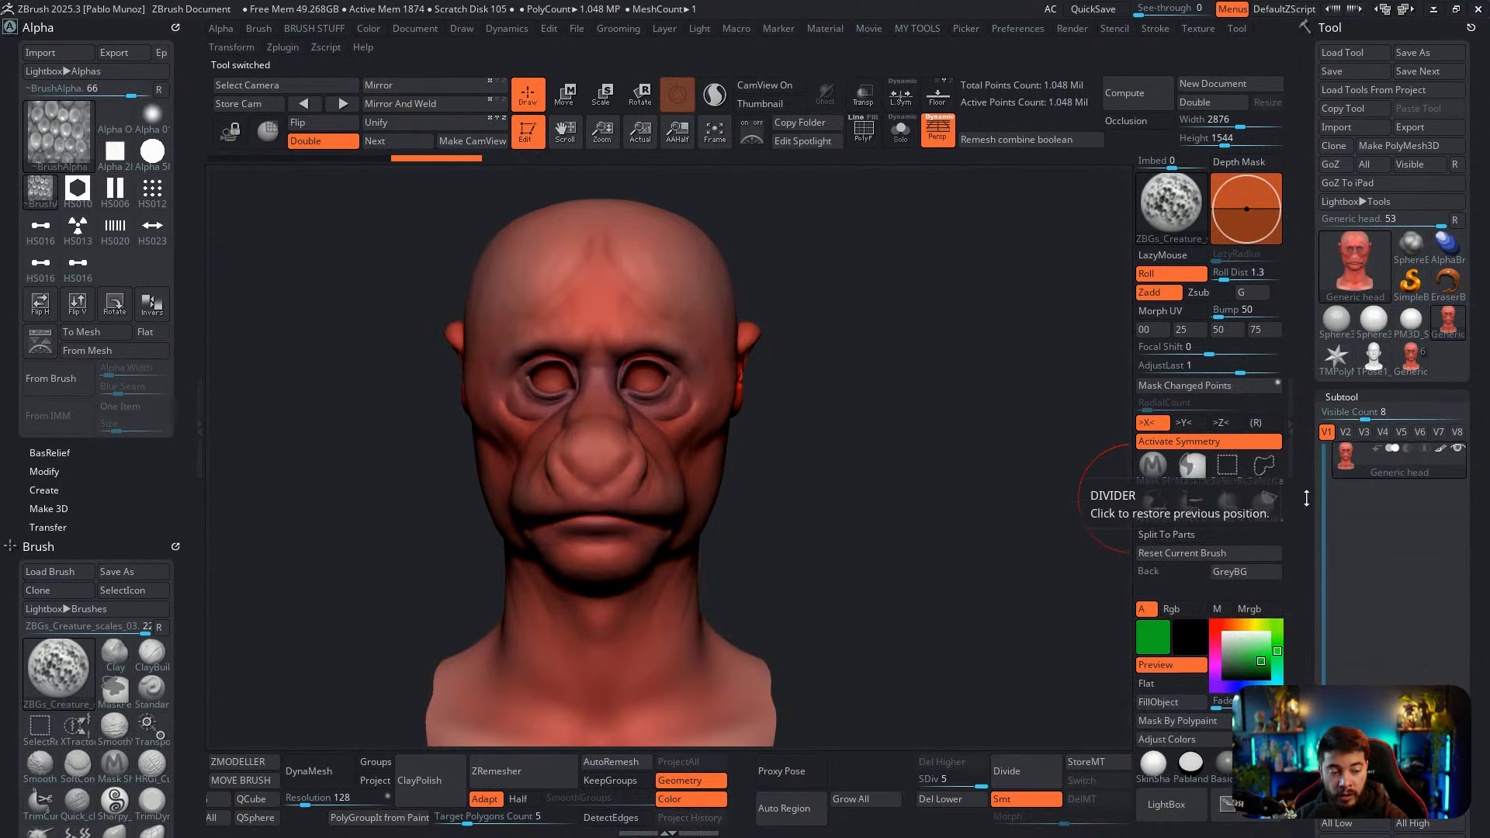
pyautogui.moveTo(1374, 408); pyautogui.dragTo(1352, 407)
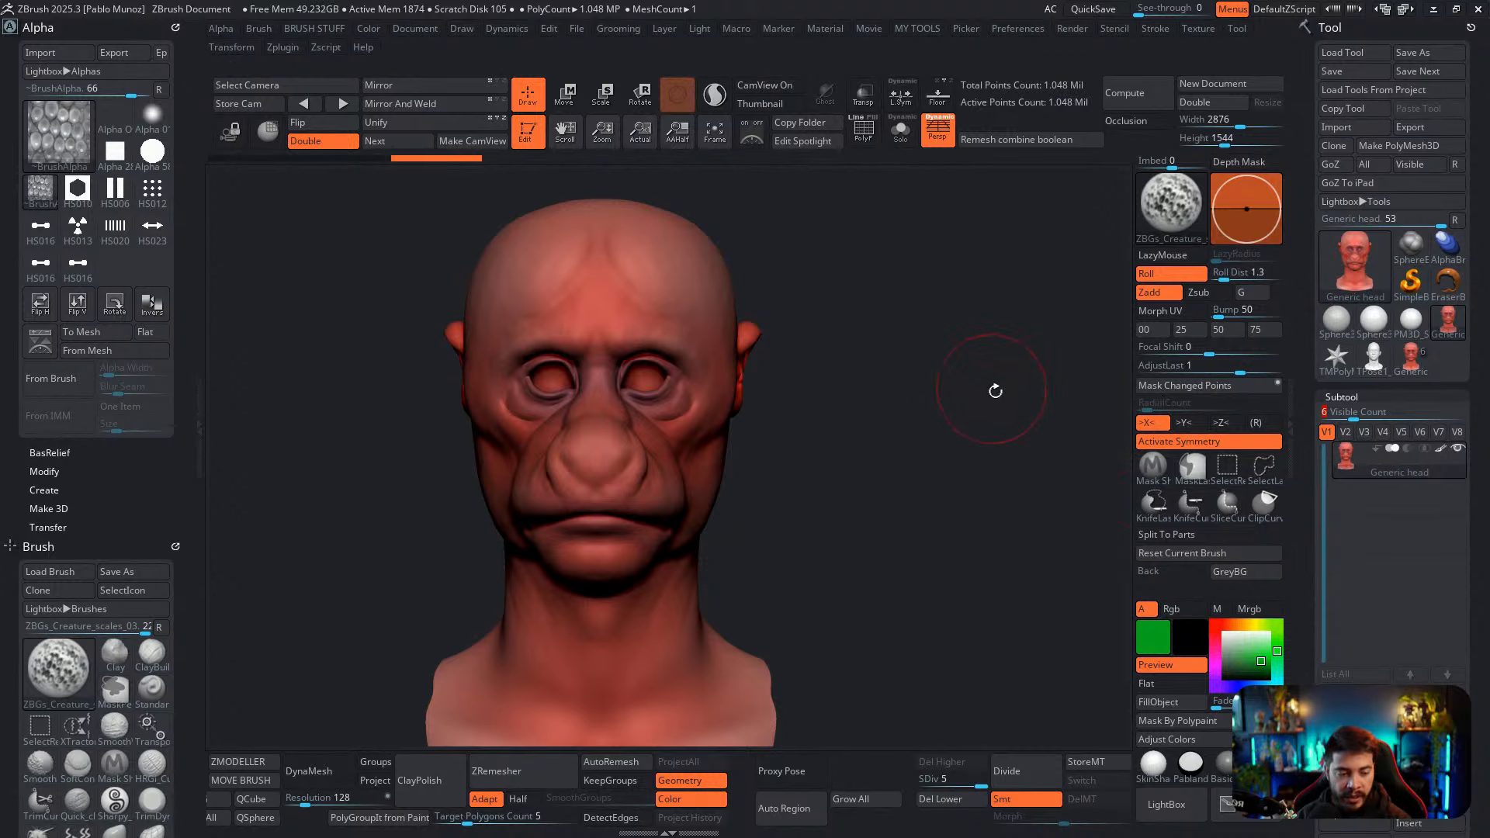
# Dock the Material palette and display the head with the Flat Color material
pyautogui.click(1158, 701)
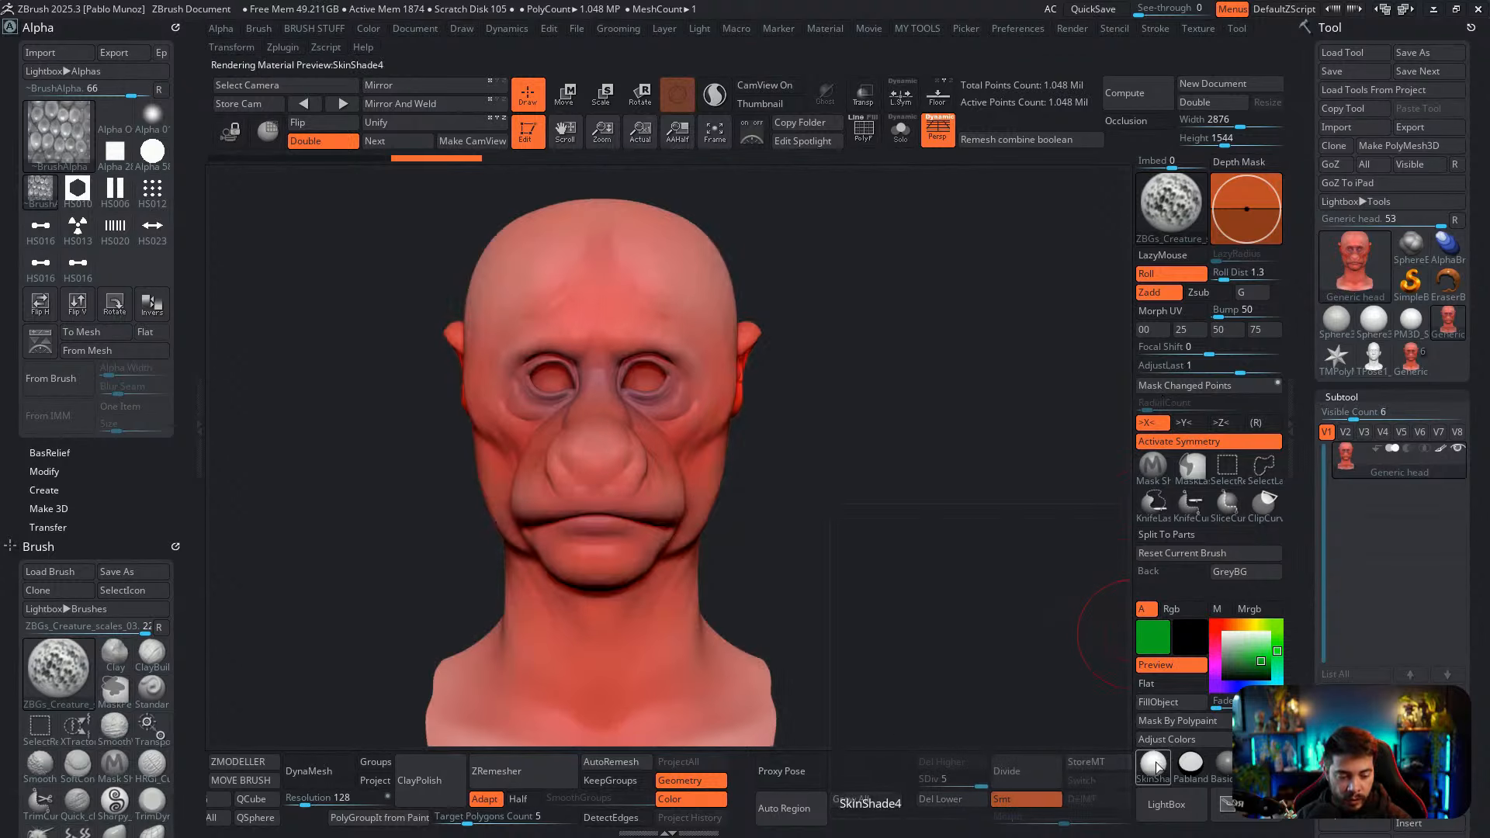
pyautogui.click(824, 31)
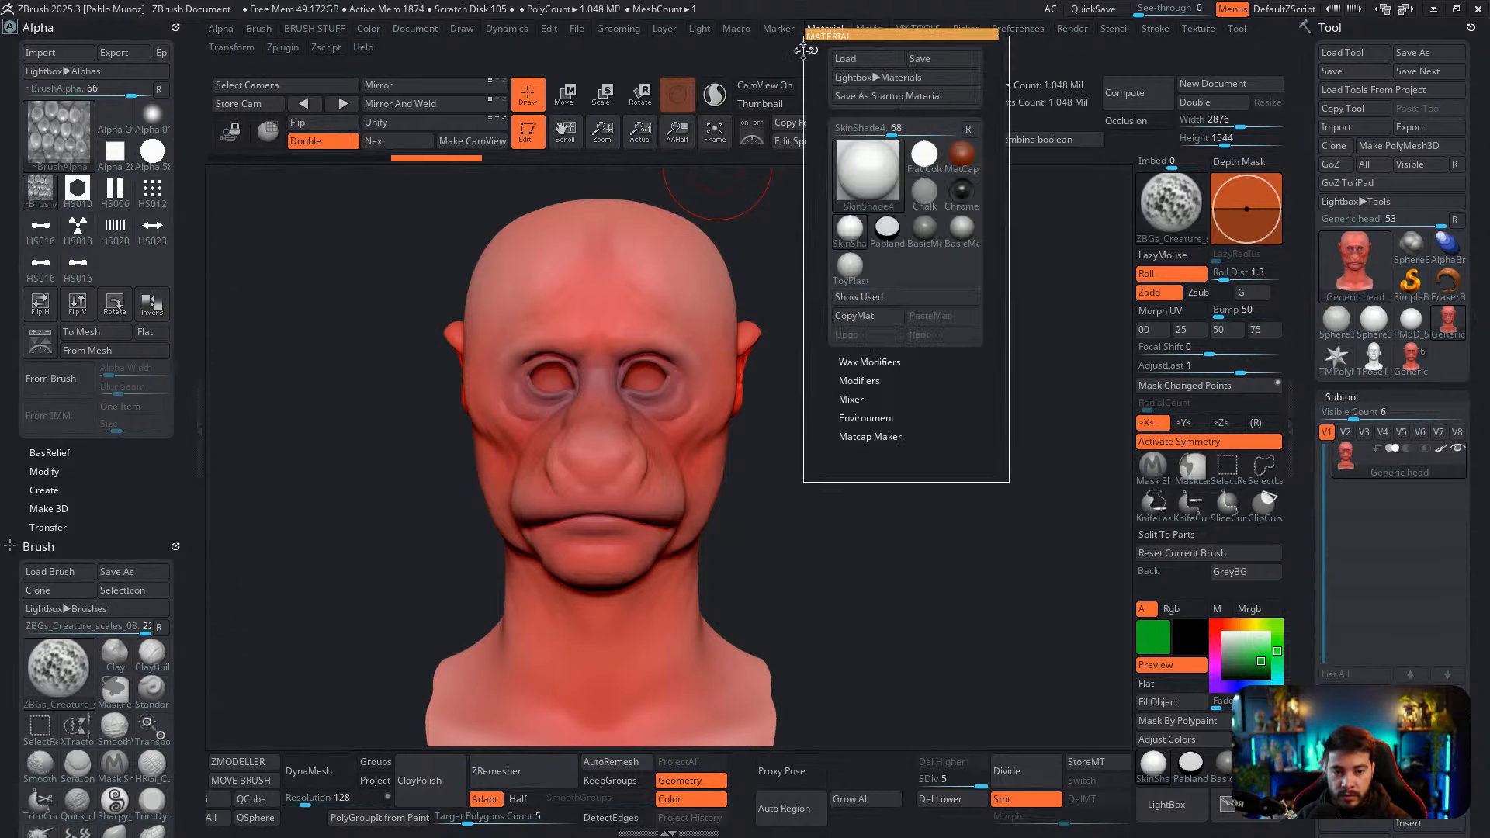
pyautogui.click(804, 50)
pyautogui.click(66, 175)
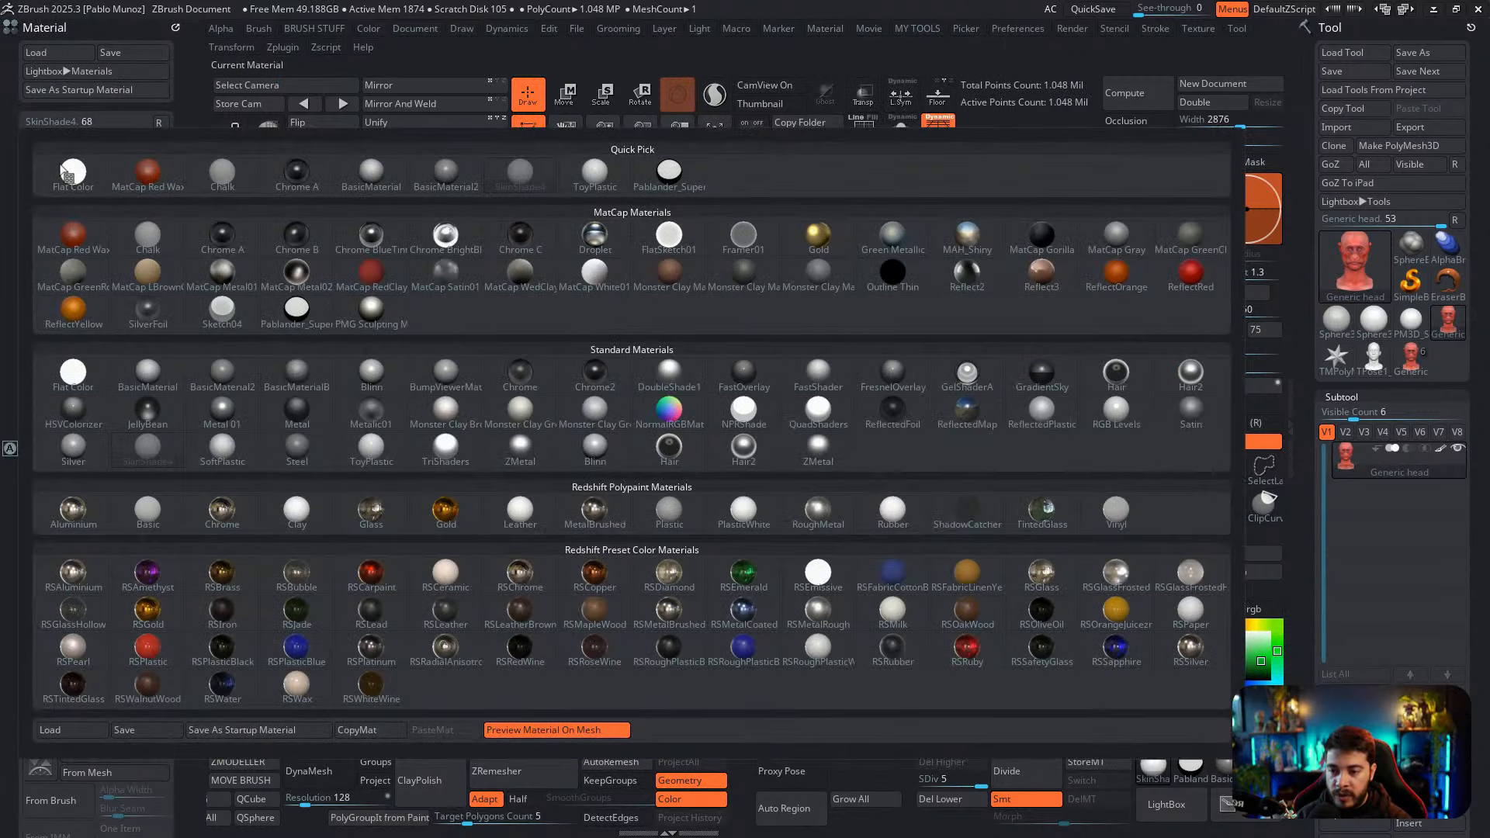
pyautogui.moveTo(85, 180)
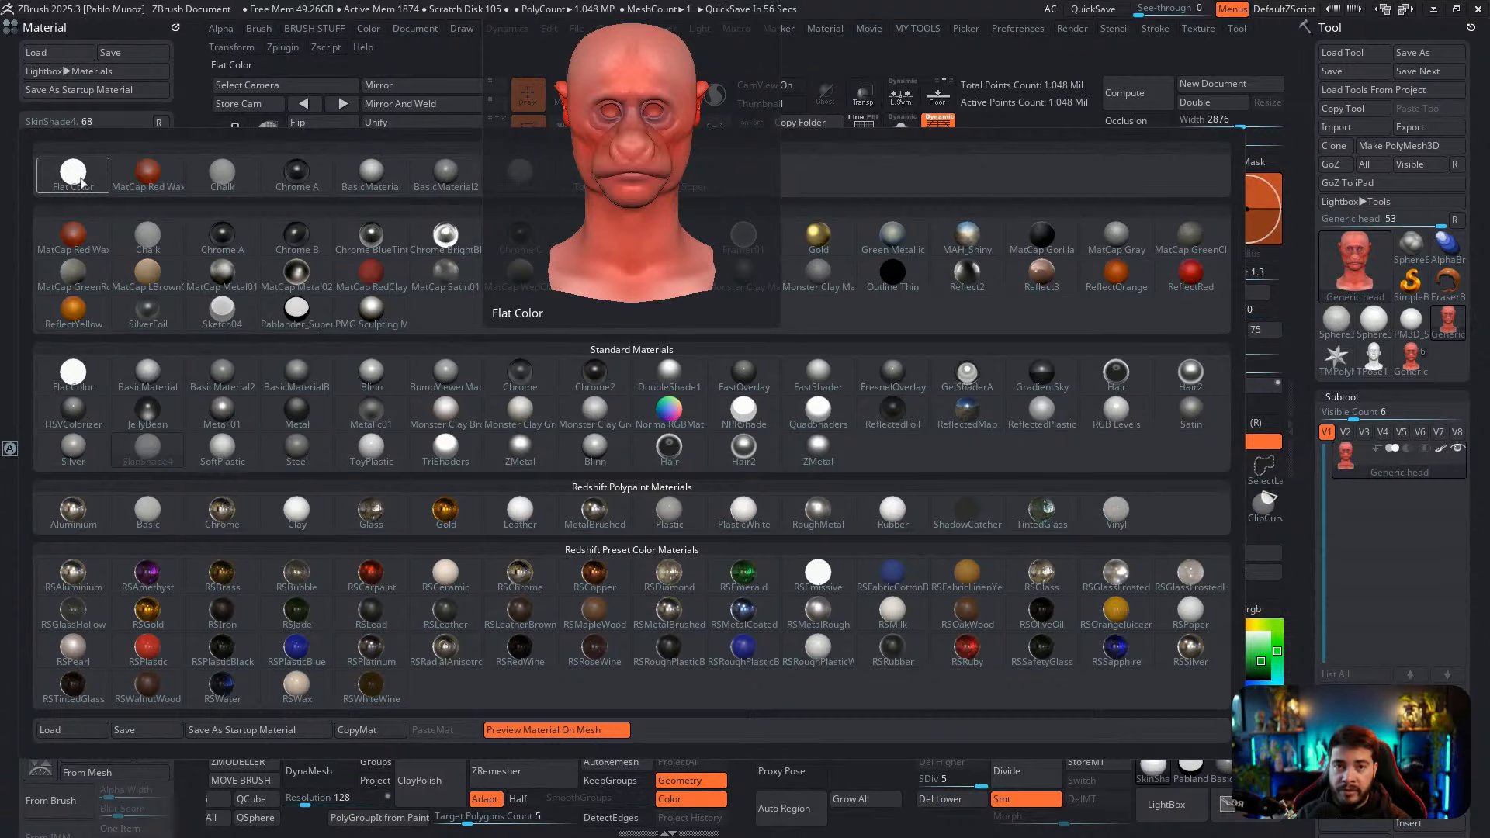
pyautogui.click(84, 180)
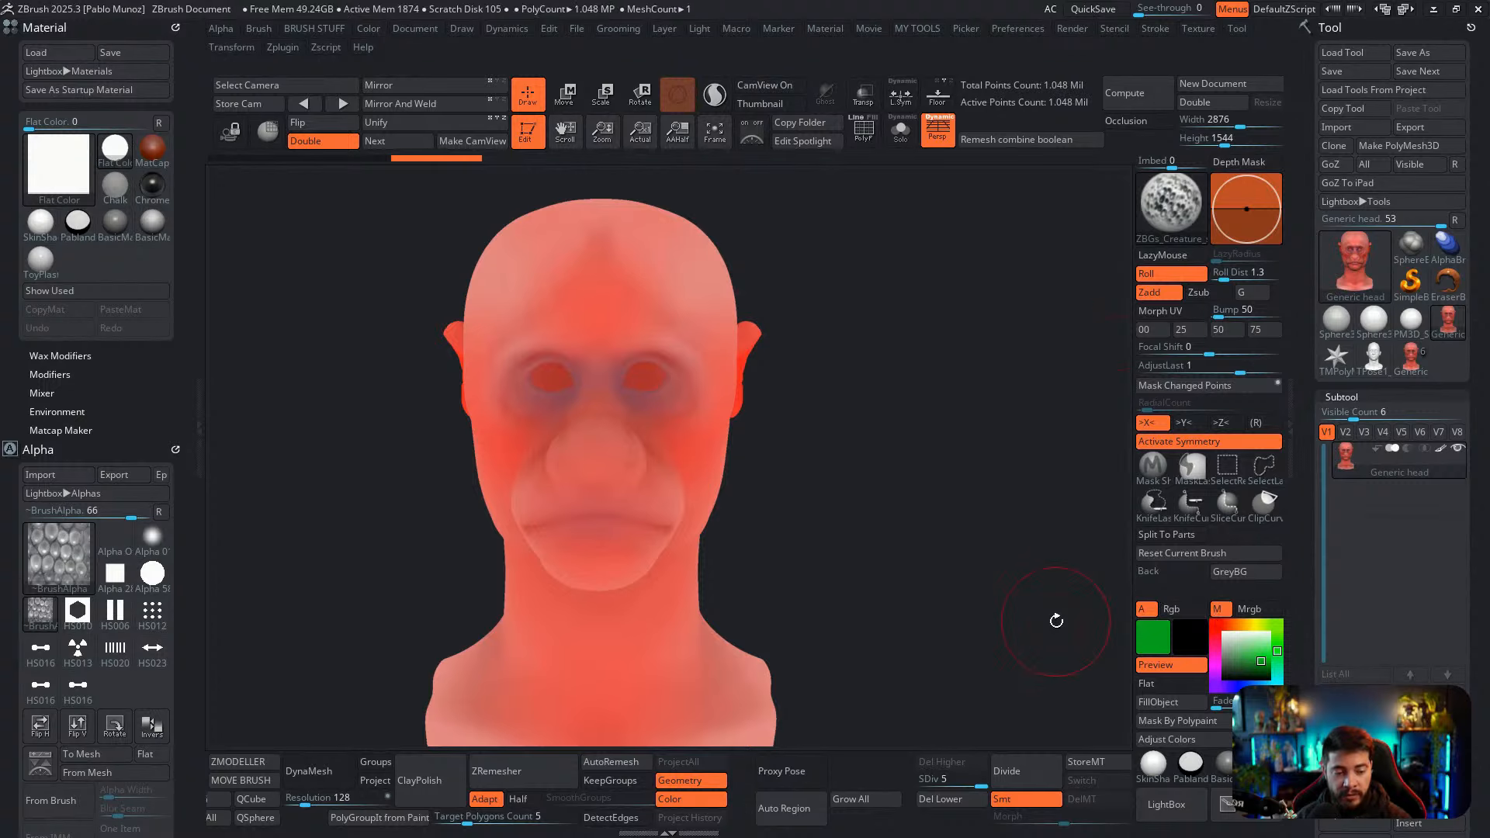
# Fill the whole head with white and the Flat Color material using Mrgb
pyautogui.click(1219, 610)
pyautogui.click(1242, 610)
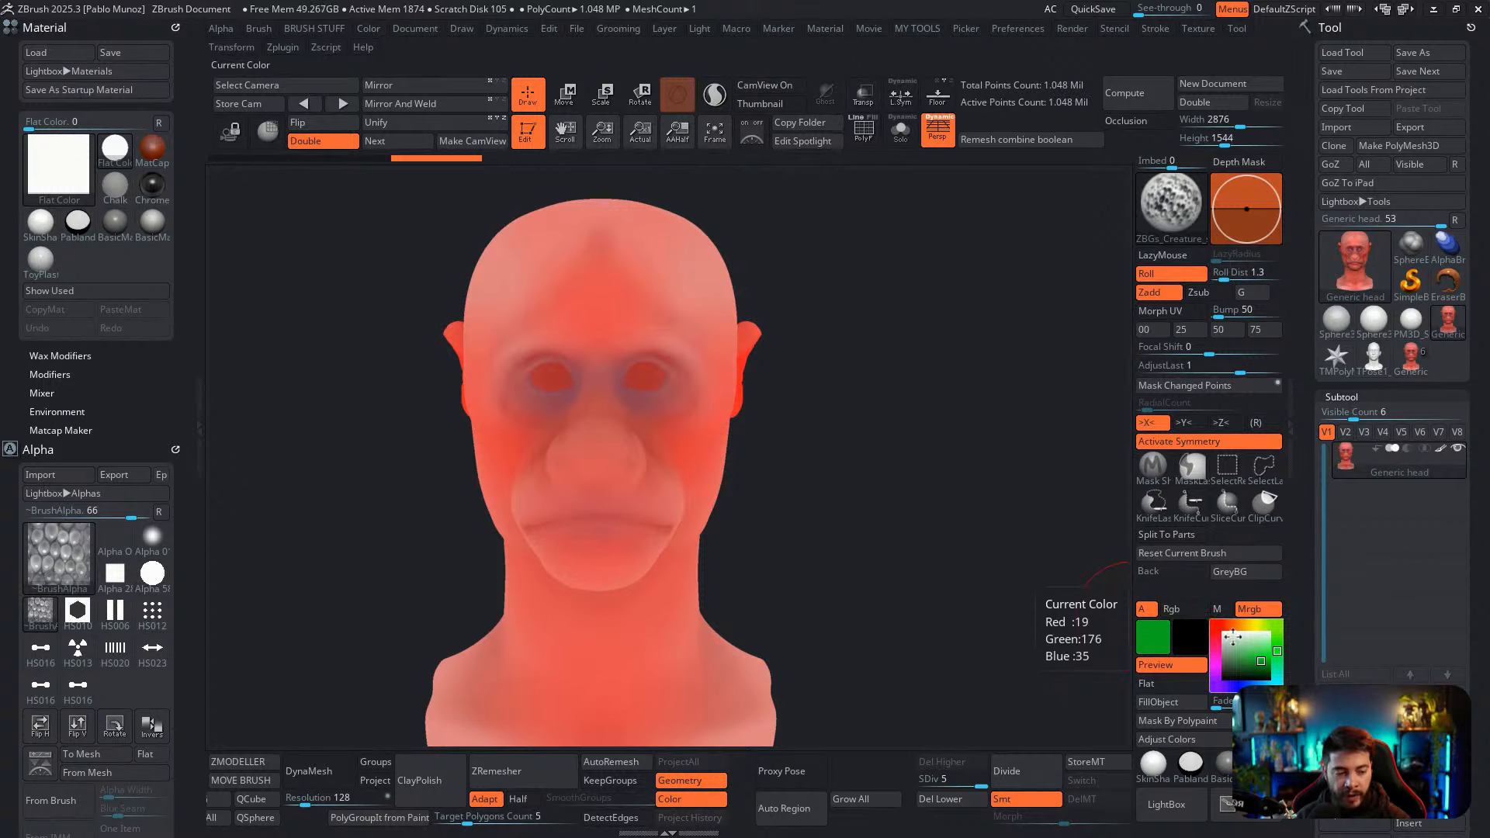
pyautogui.moveTo(1236, 640); pyautogui.dragTo(1224, 633)
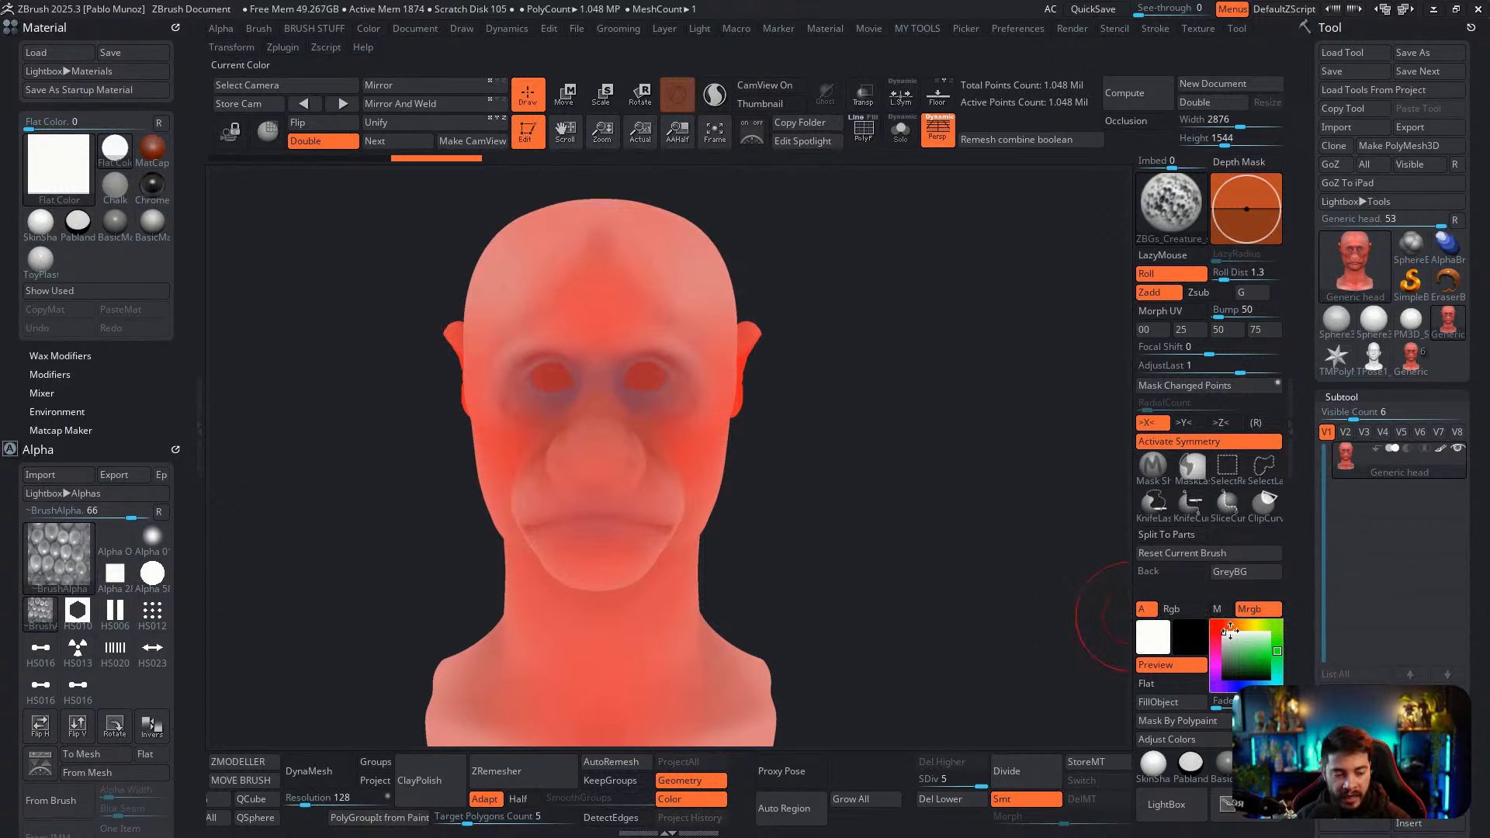
pyautogui.click(1158, 701)
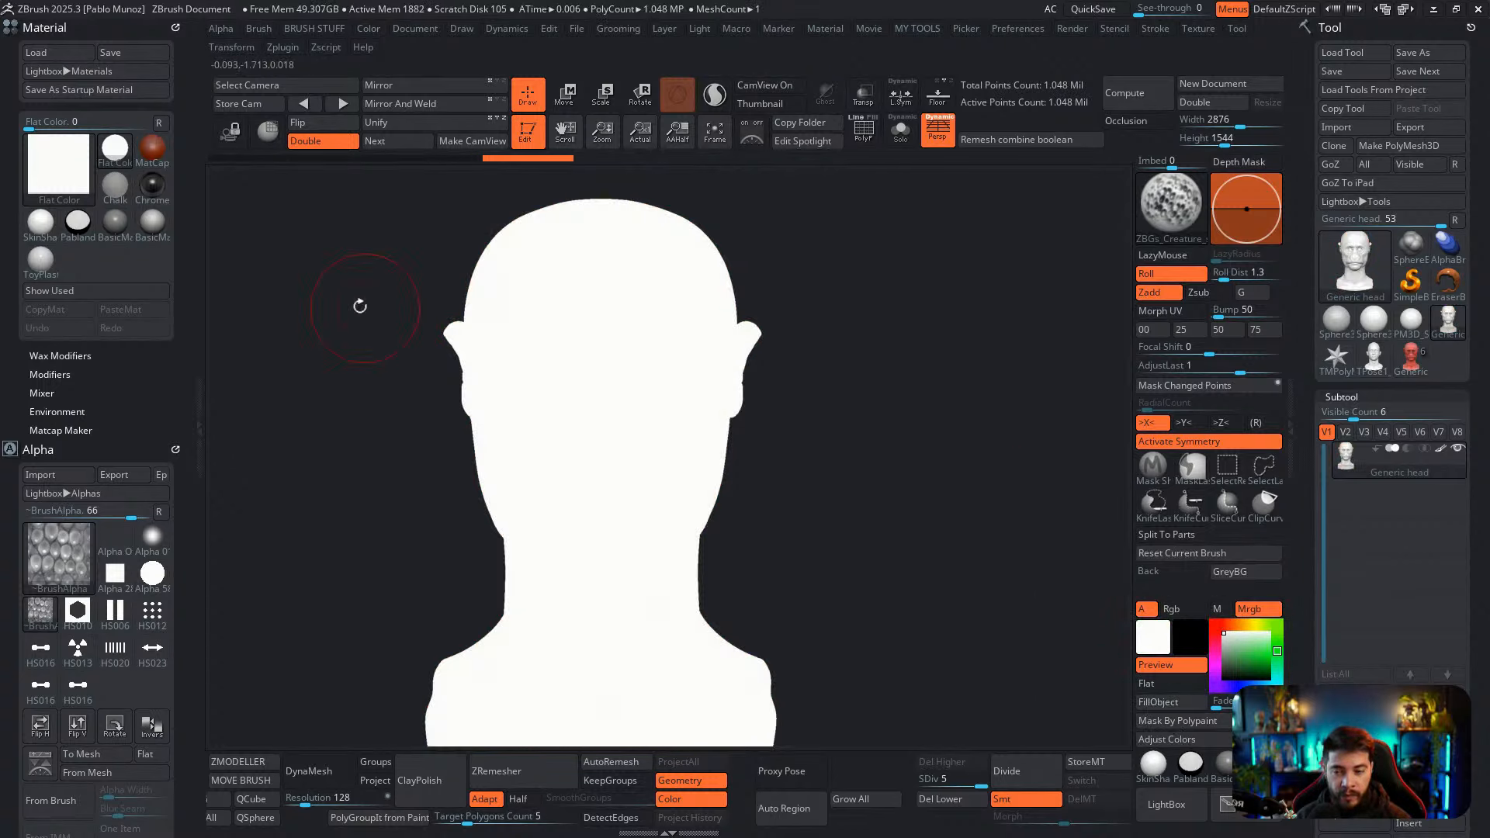
# Compare BasicMaterial, BasicMaterial2 and SkinShade4 on the head, dismissing the Adjust Colors dialog
pyautogui.click(156, 228)
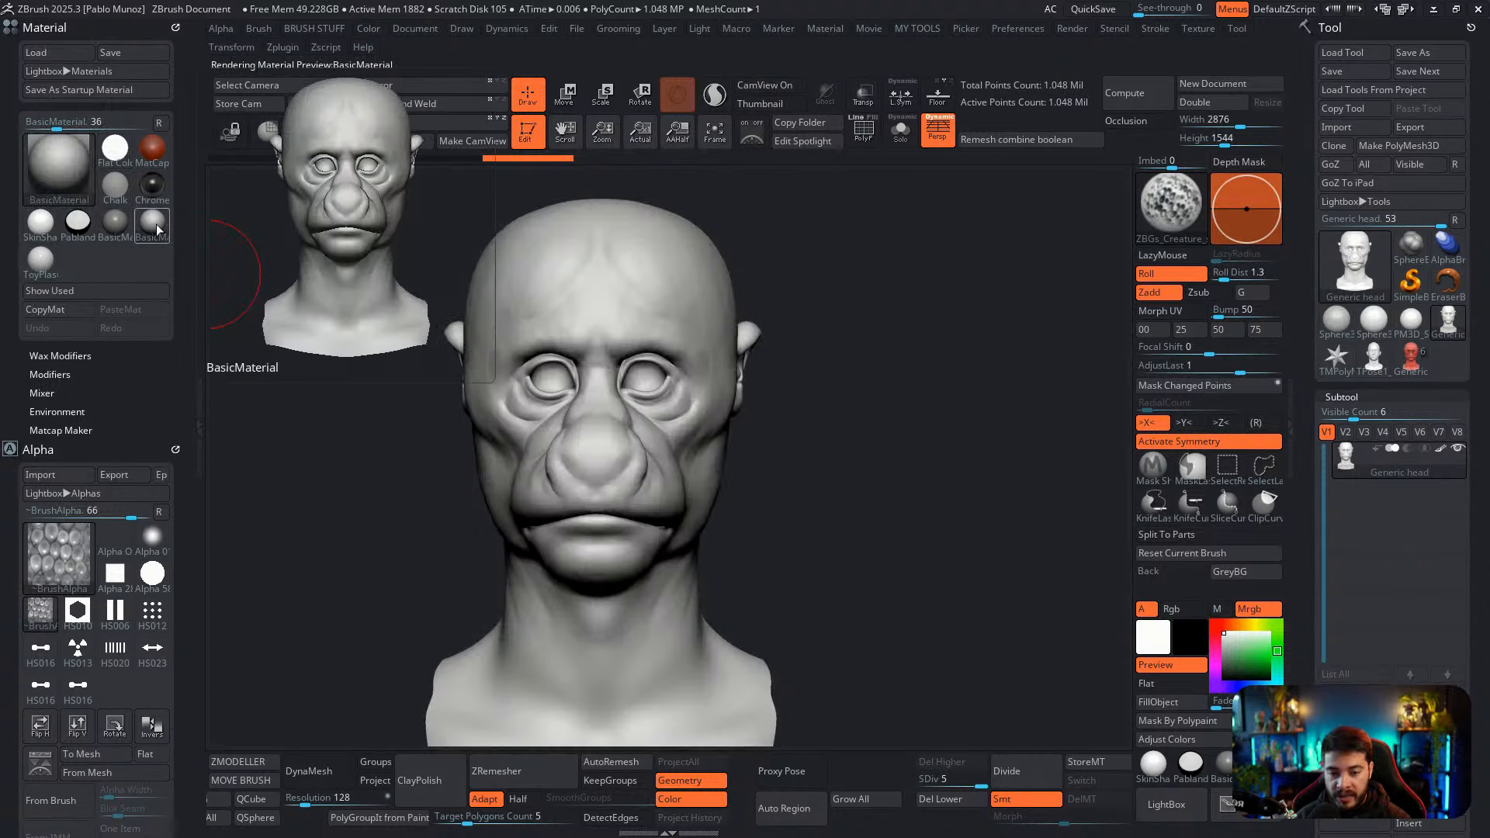
pyautogui.click(1190, 763)
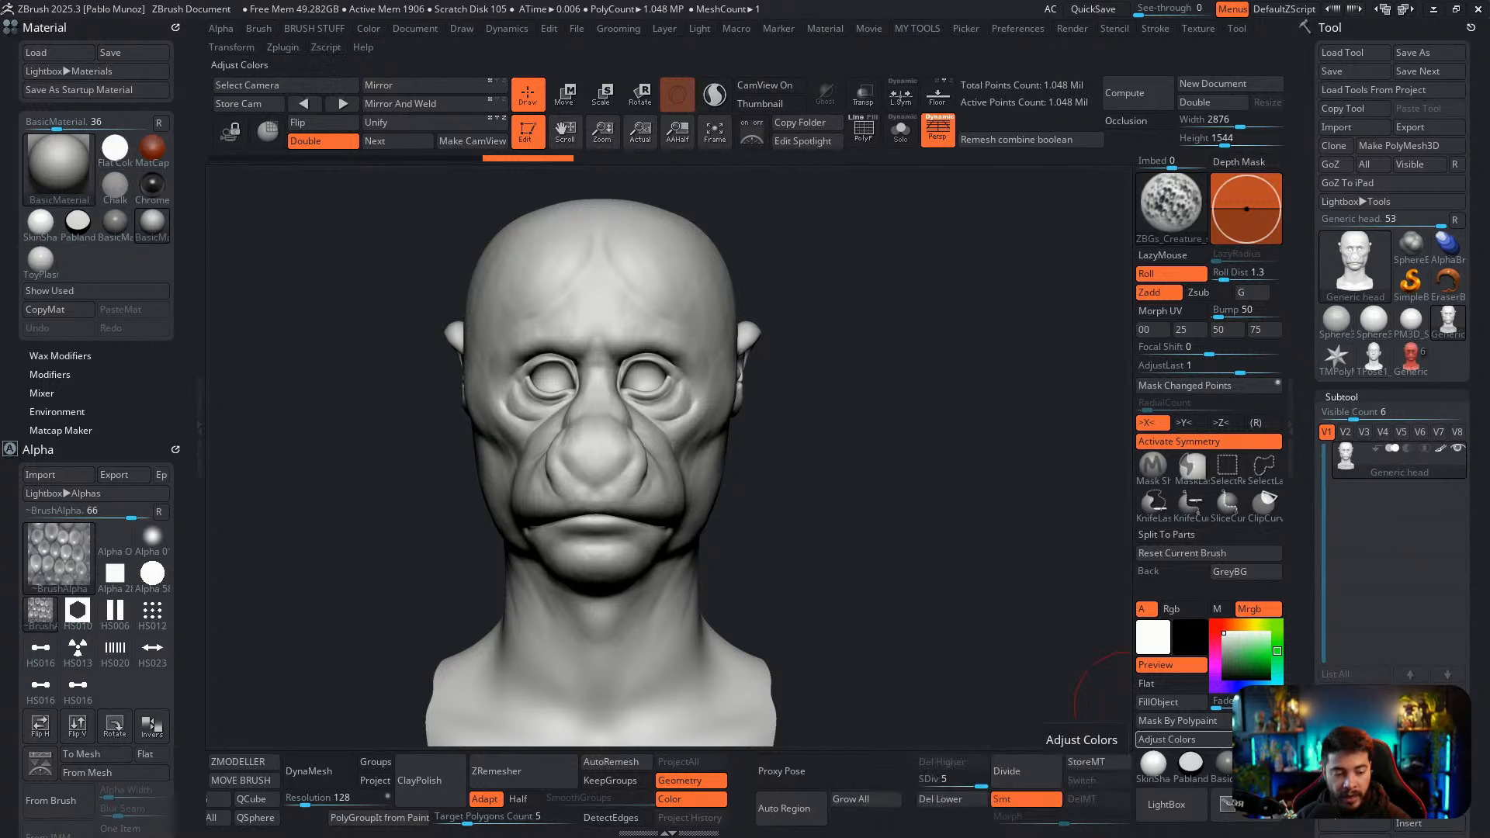
pyautogui.click(1225, 765)
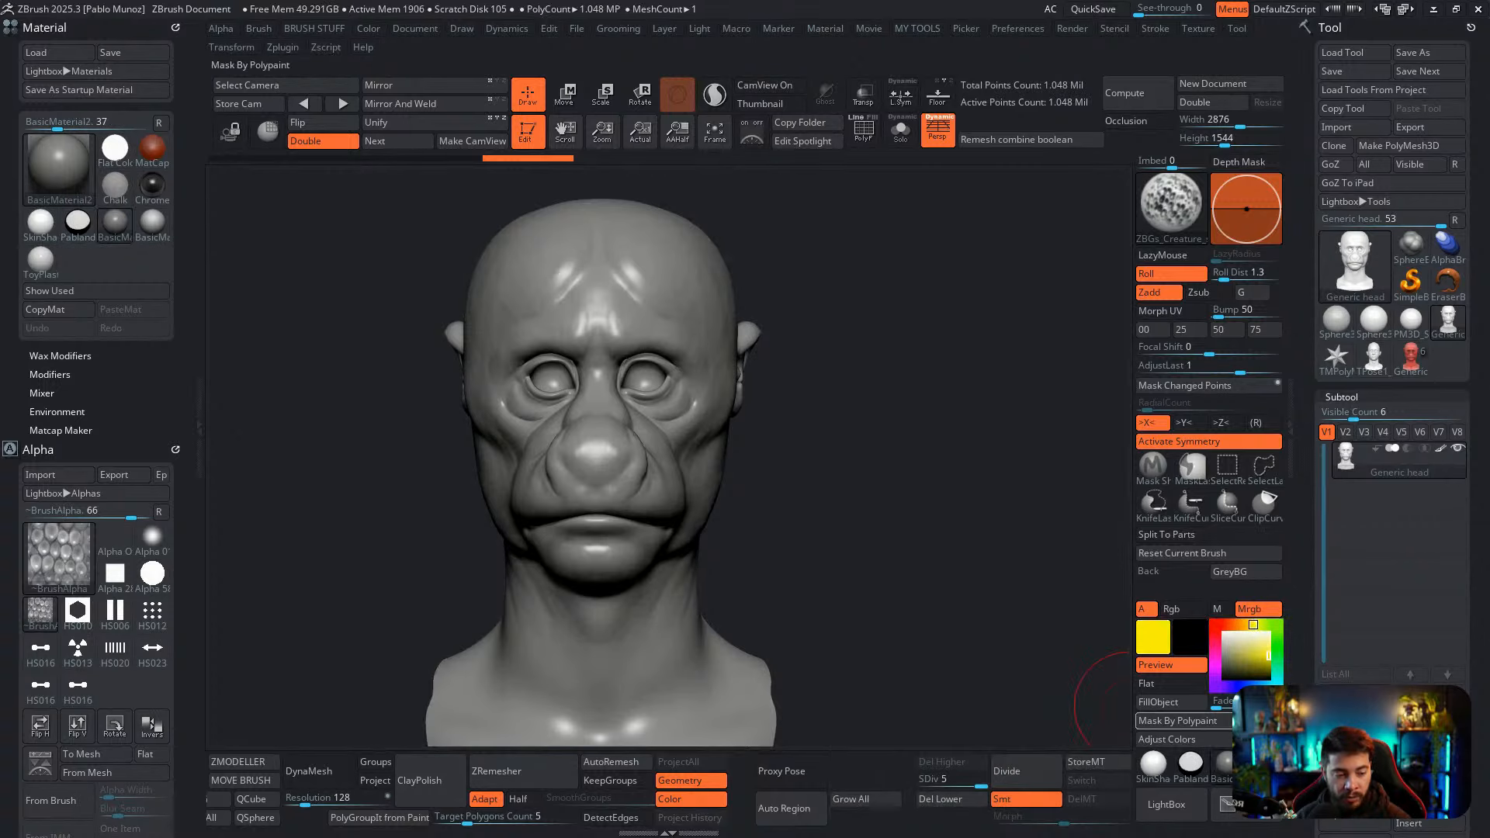
pyautogui.click(1166, 739)
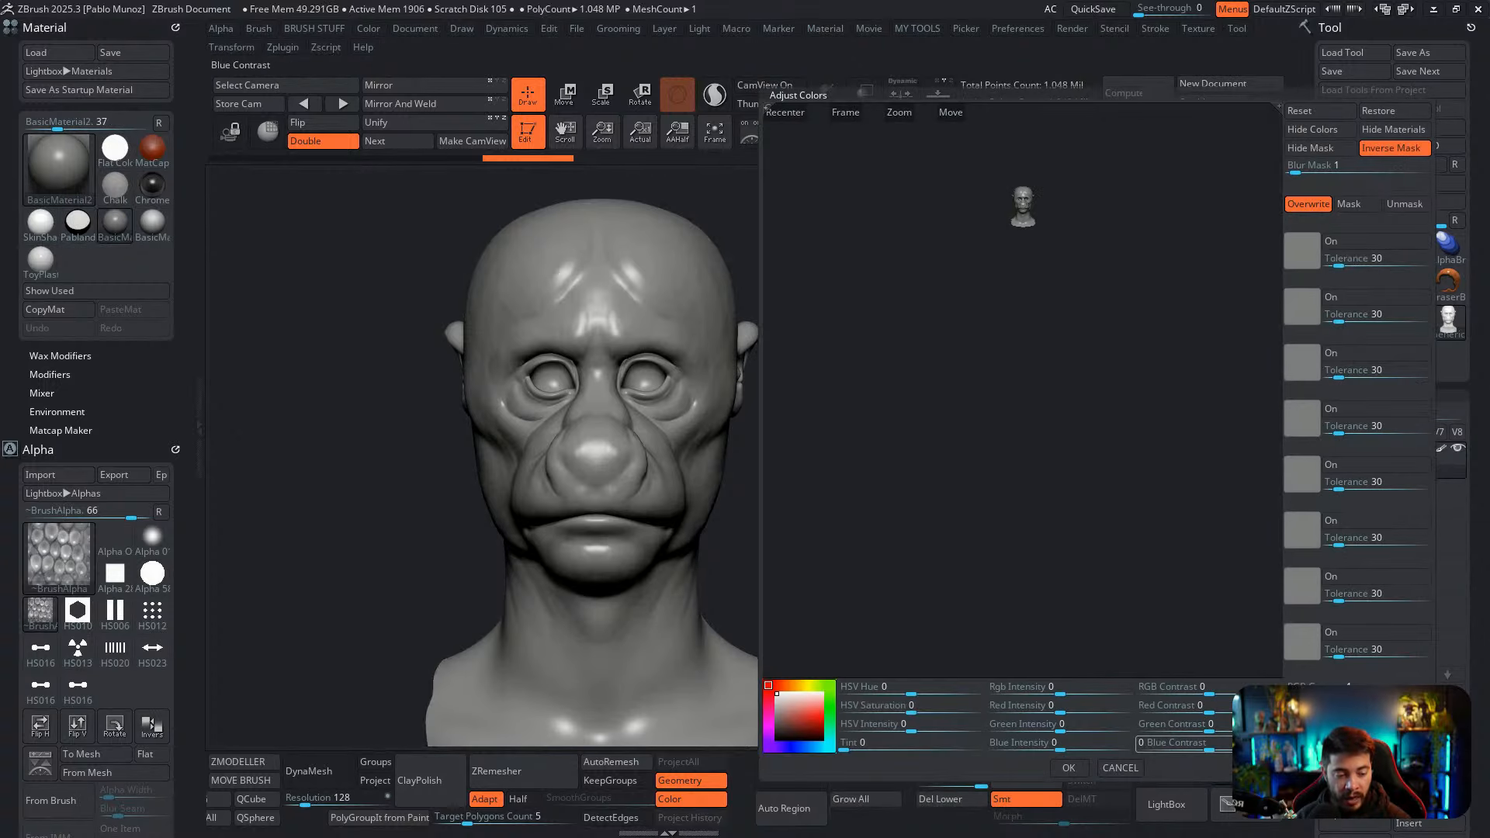
pyautogui.click(1120, 767)
pyautogui.click(1153, 763)
# Restrict painting to Rgb, set the colour to white (255, 255, 255) and apply the Flat Color material
pyautogui.click(1173, 609)
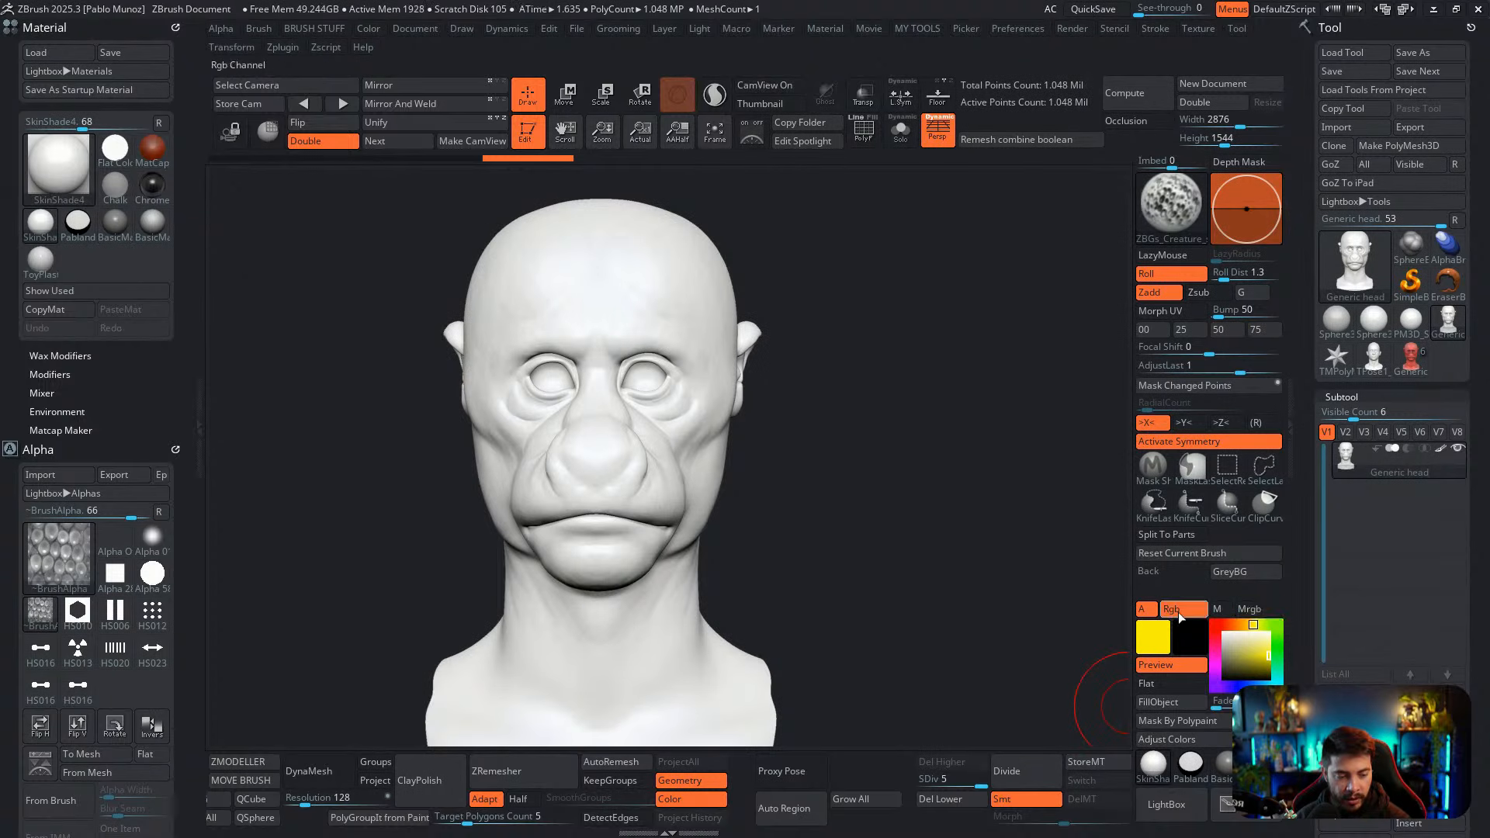
pyautogui.moveTo(1240, 648); pyautogui.dragTo(1223, 632)
pyautogui.click(1237, 651)
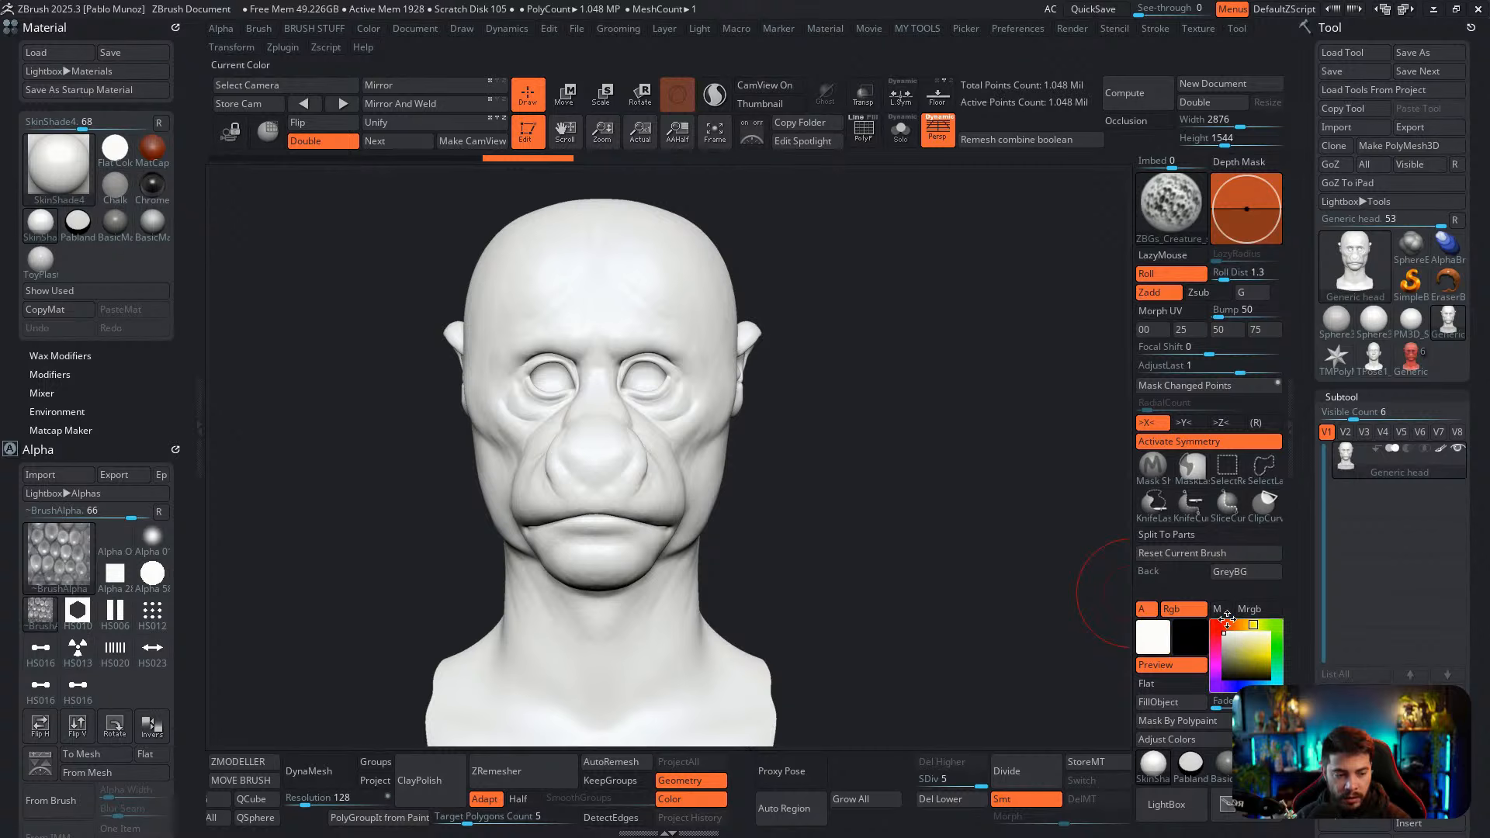
pyautogui.click(114, 148)
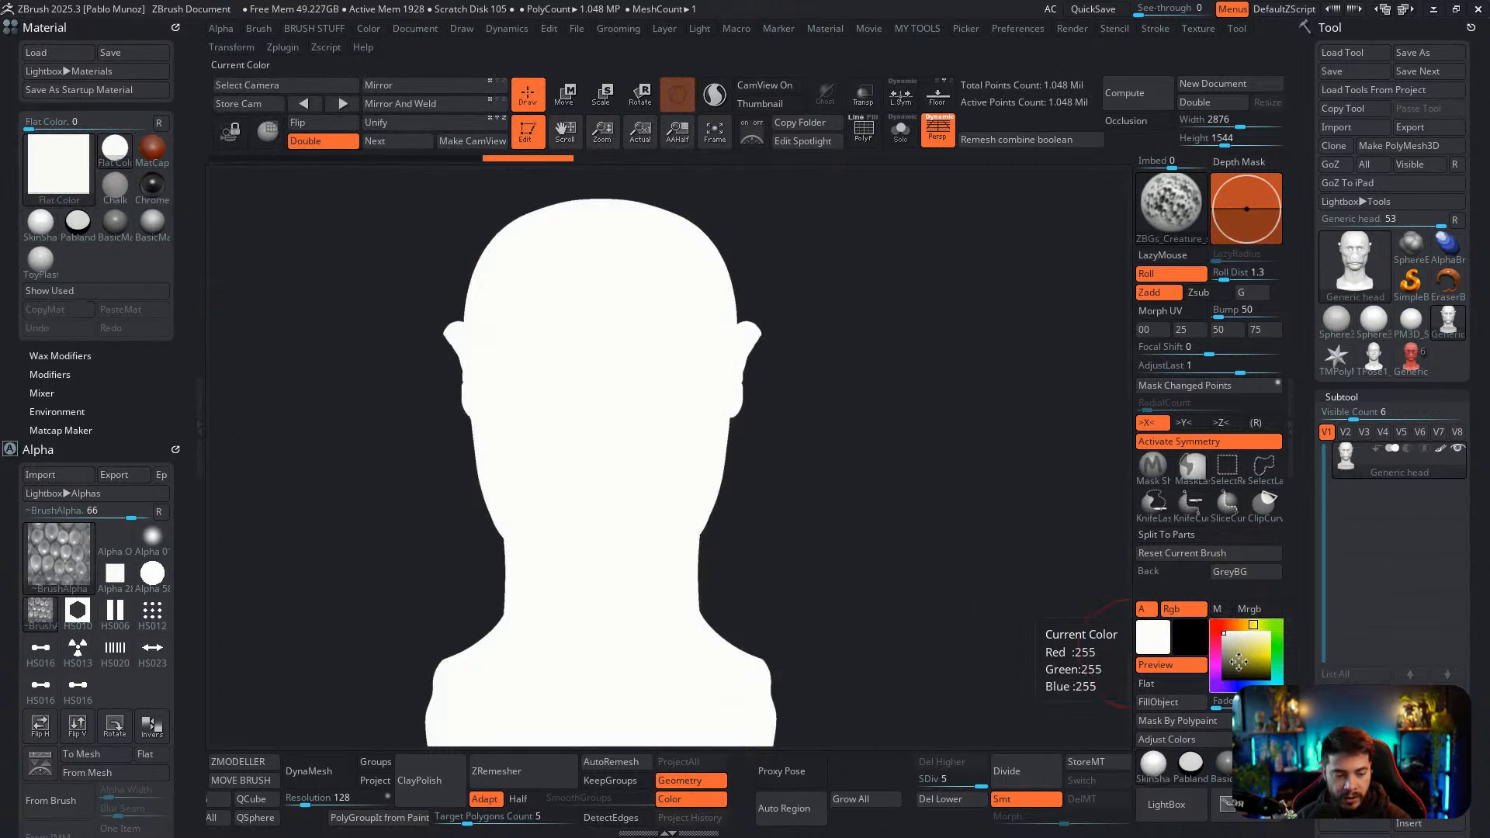
# Fill the head with black and refill it with white
pyautogui.click(1262, 638)
pyautogui.click(1229, 624)
pyautogui.moveTo(1236, 643)
pyautogui.mouseDown()
pyautogui.moveTo(1215, 617)
pyautogui.moveTo(1246, 659)
pyautogui.moveTo(1228, 630)
pyautogui.moveTo(1226, 678)
pyautogui.moveTo(1222, 628)
pyautogui.mouseUp()
pyautogui.click(1186, 702)
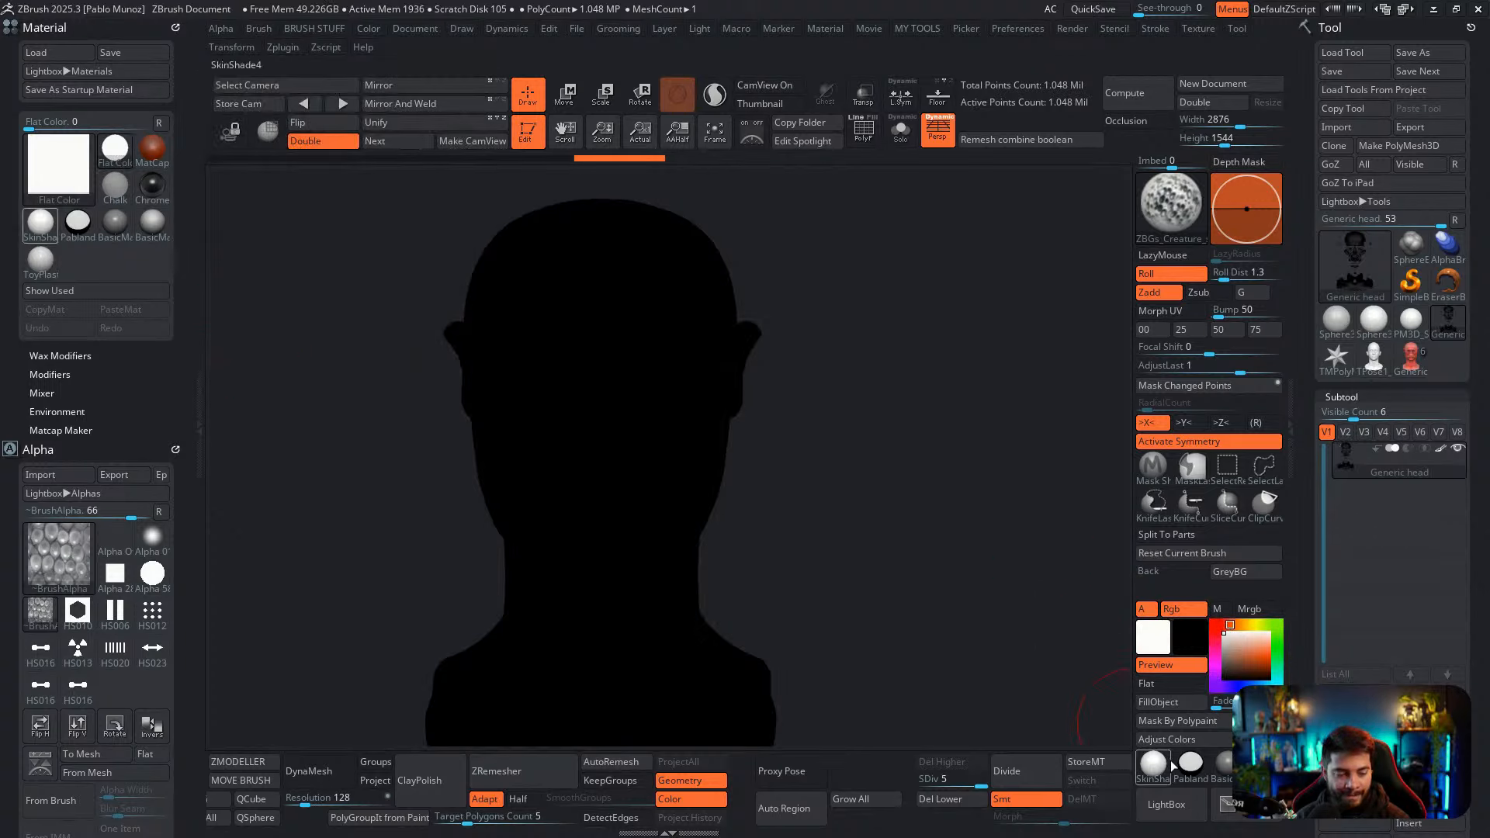
pyautogui.click(1170, 702)
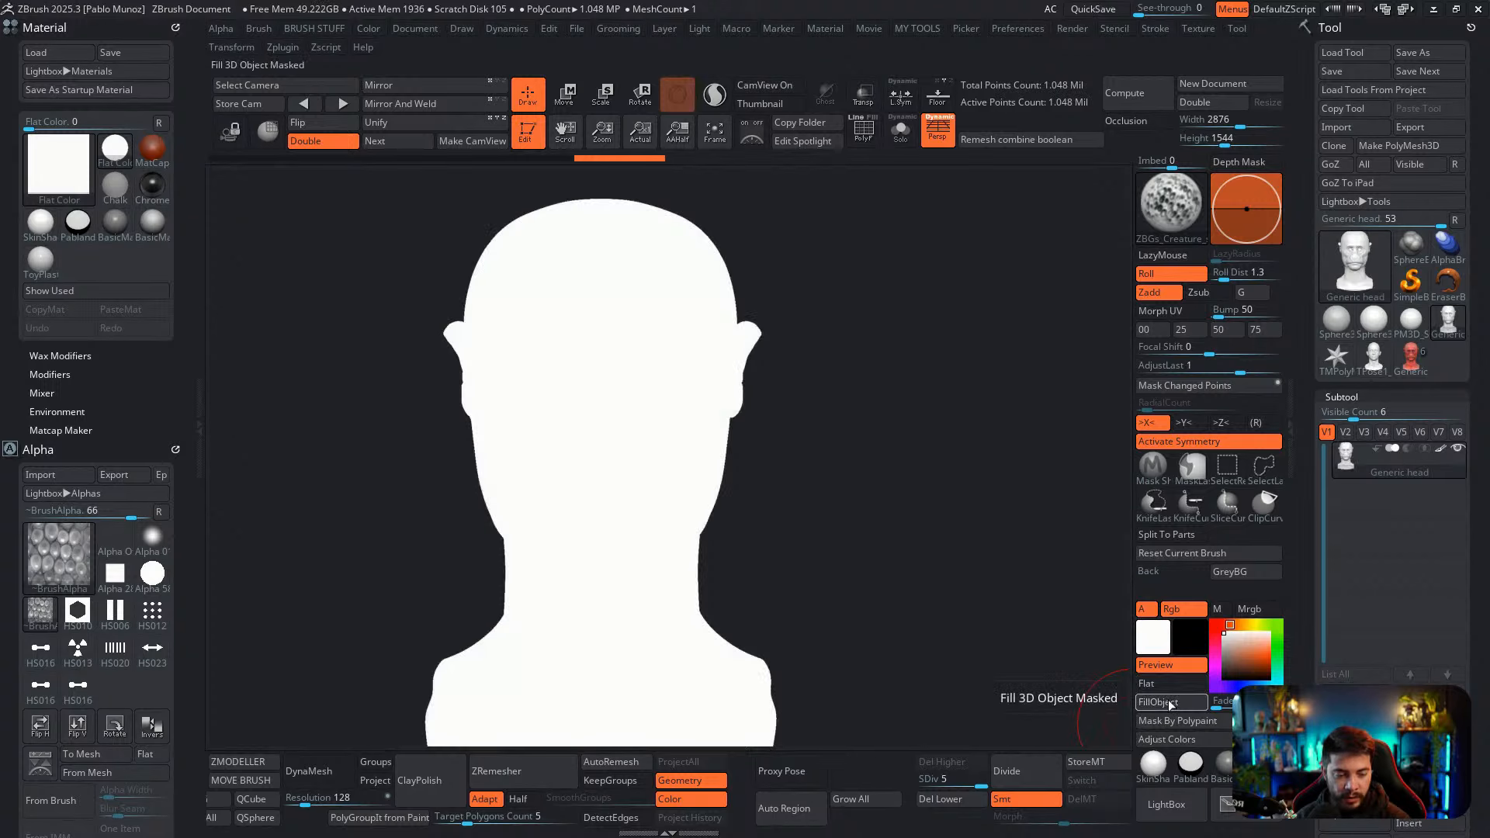
# Pick white again as the painting colour and display the head with BasicMaterial
pyautogui.moveTo(1414, 451)
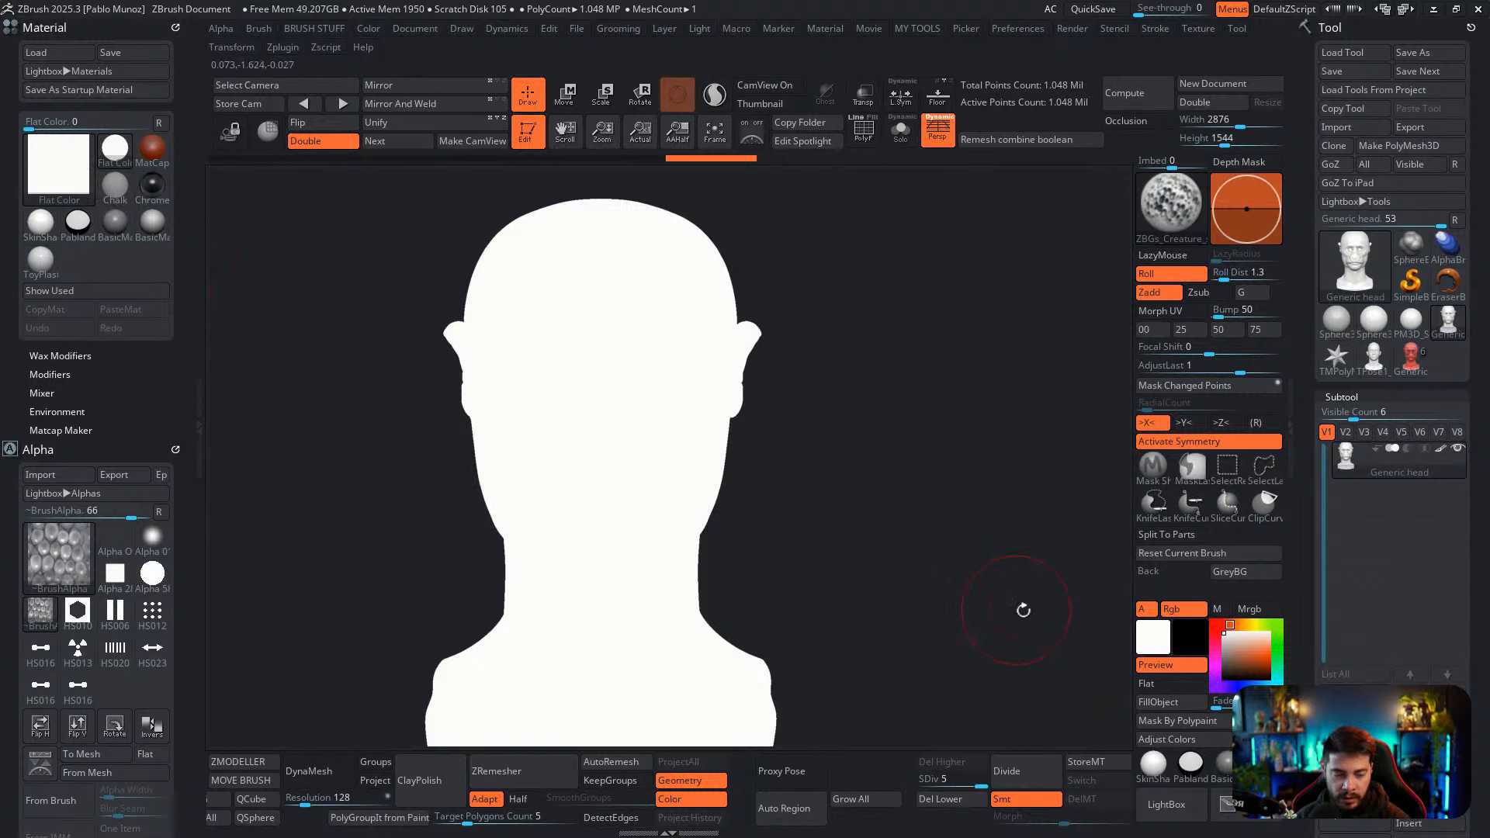
pyautogui.click(1235, 656)
pyautogui.moveTo(1235, 657); pyautogui.dragTo(1224, 632)
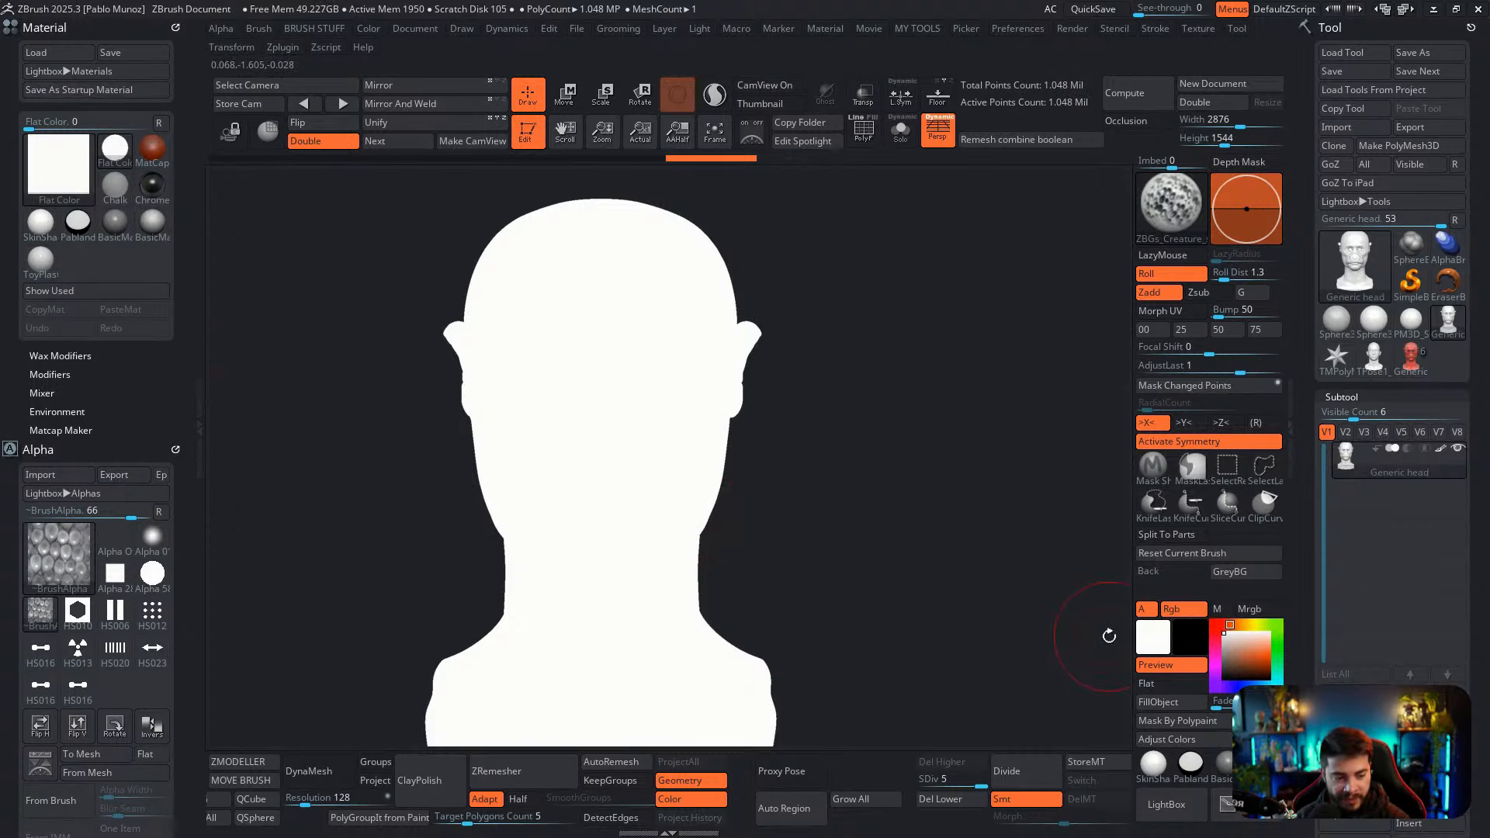
pyautogui.click(1263, 764)
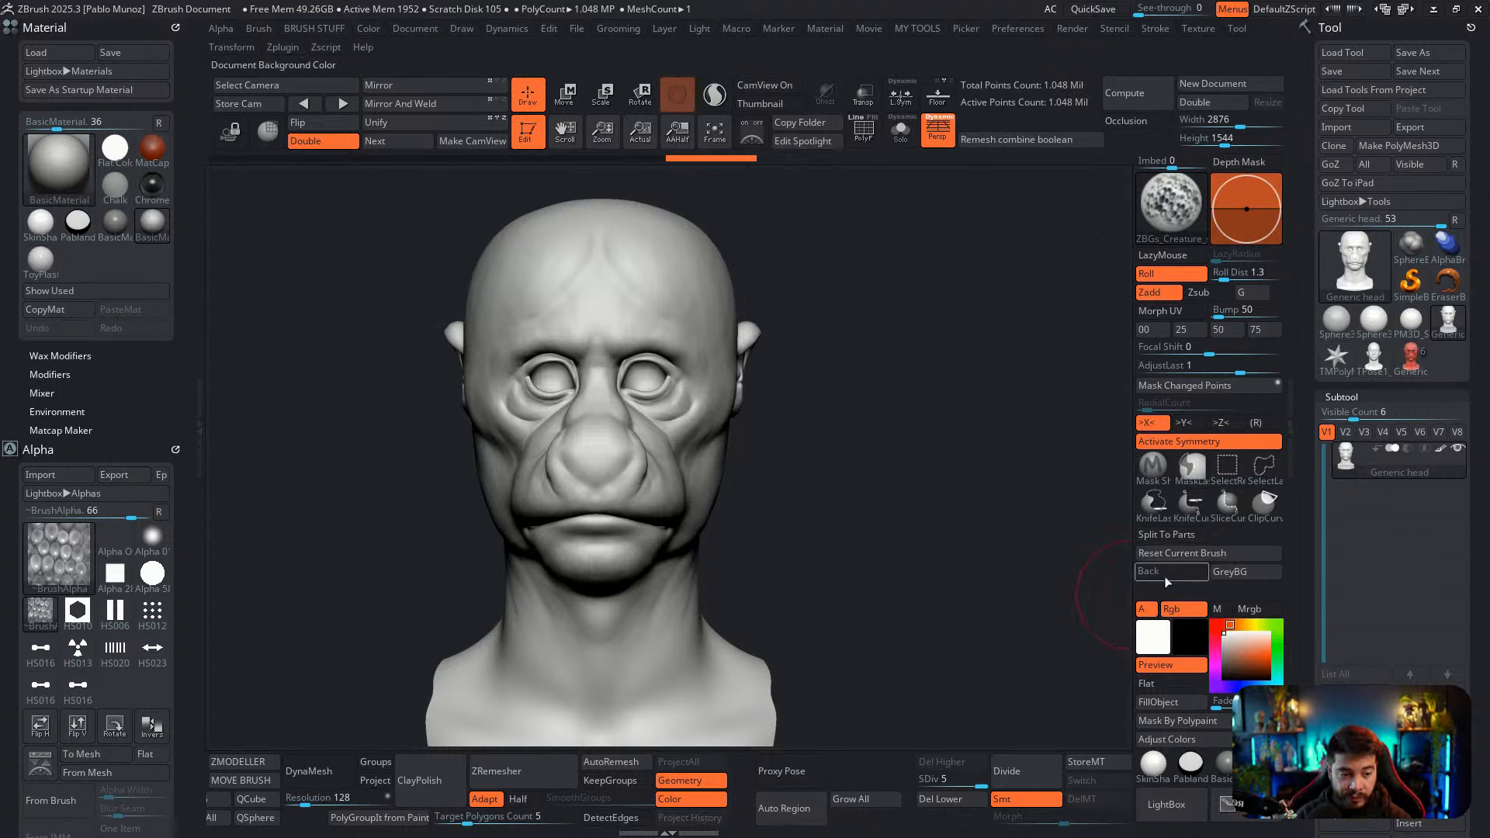
# Fill the head with the current white colour through its Polypaint settings
pyautogui.moveTo(1319, 547); pyautogui.dragTo(1321, 354)
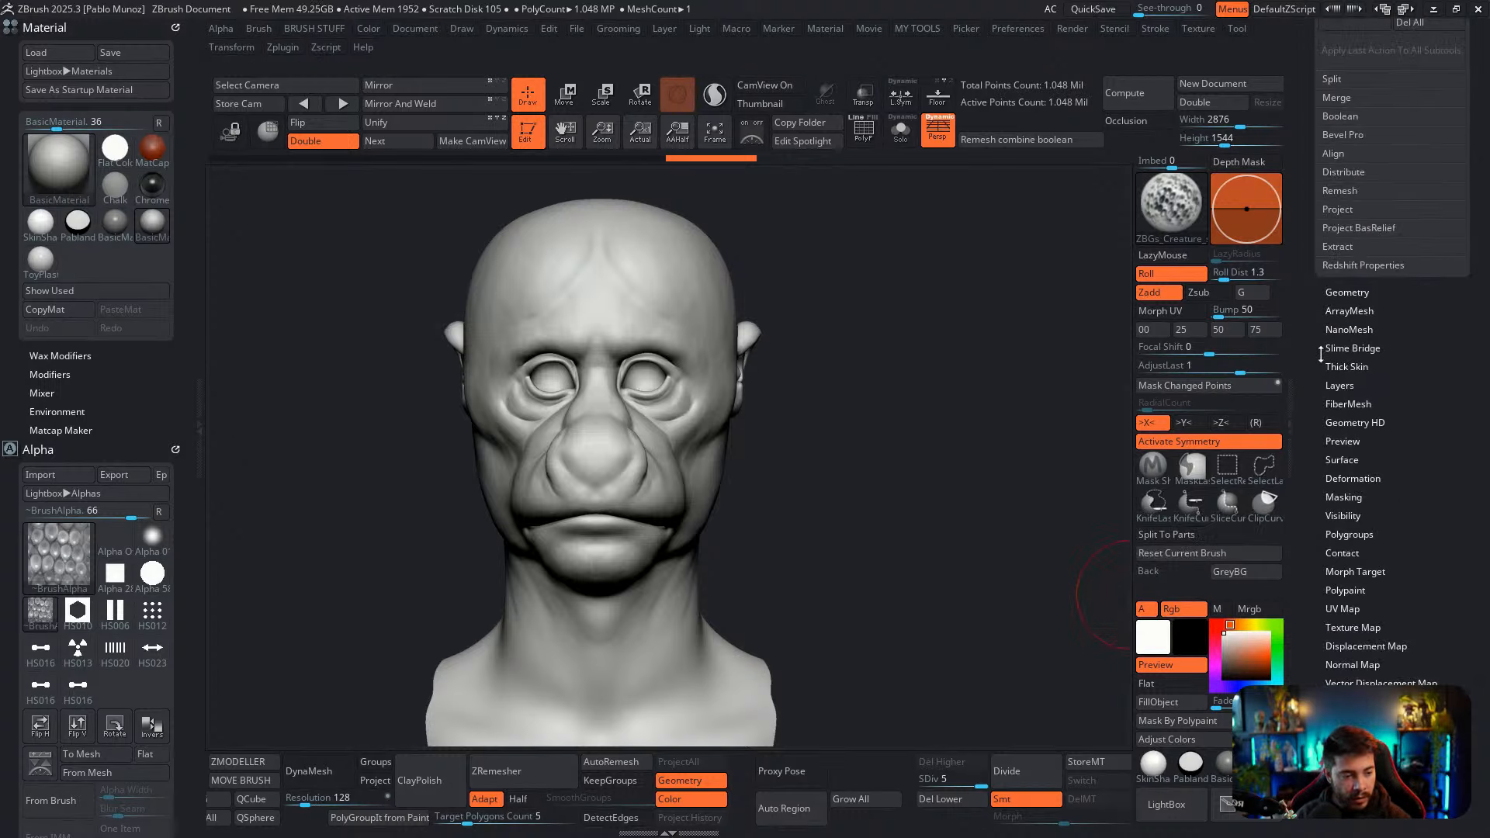
pyautogui.click(1354, 588)
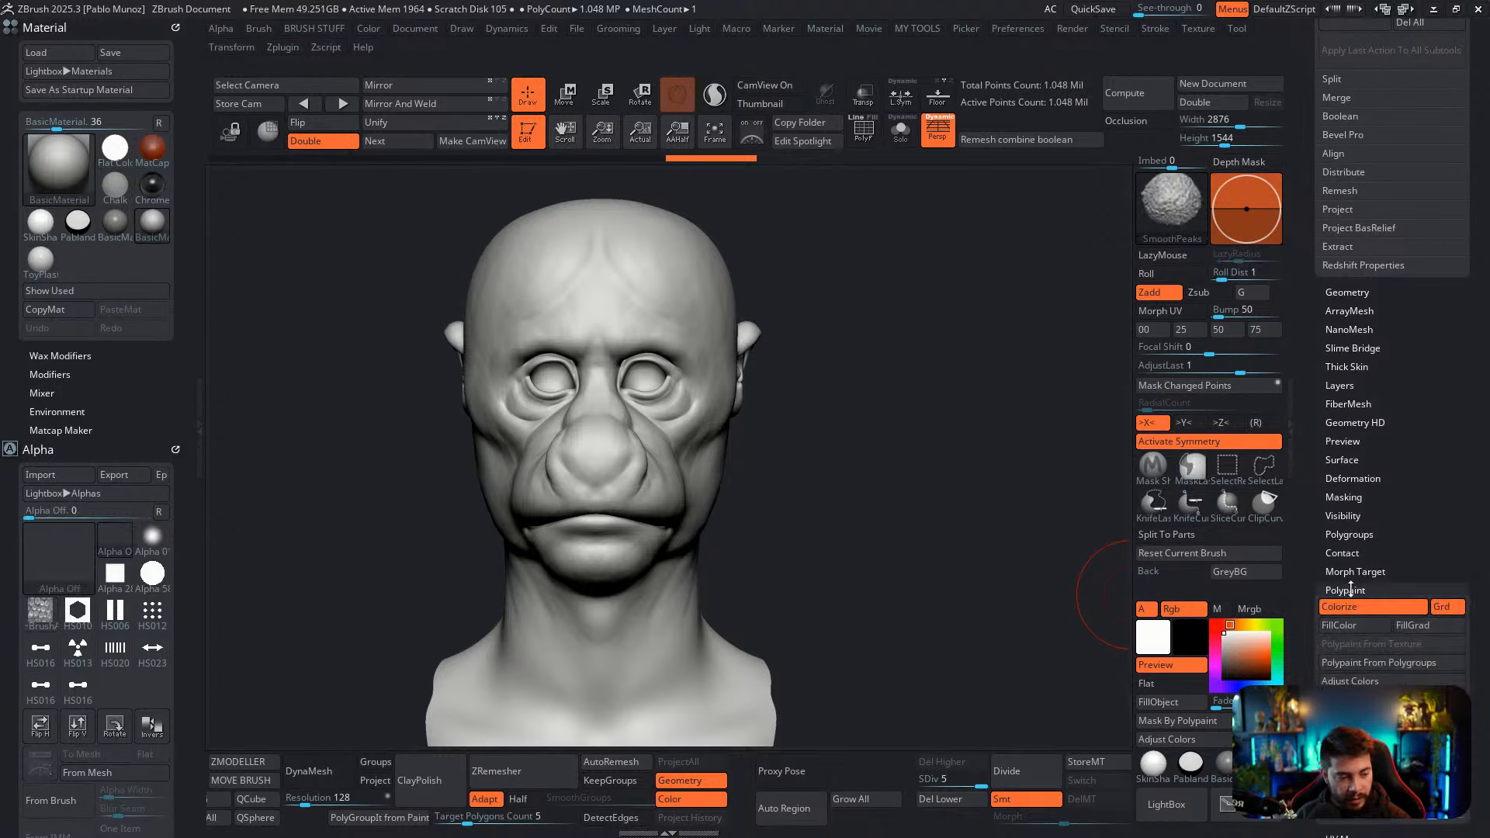
pyautogui.moveTo(1358, 555); pyautogui.dragTo(1357, 437)
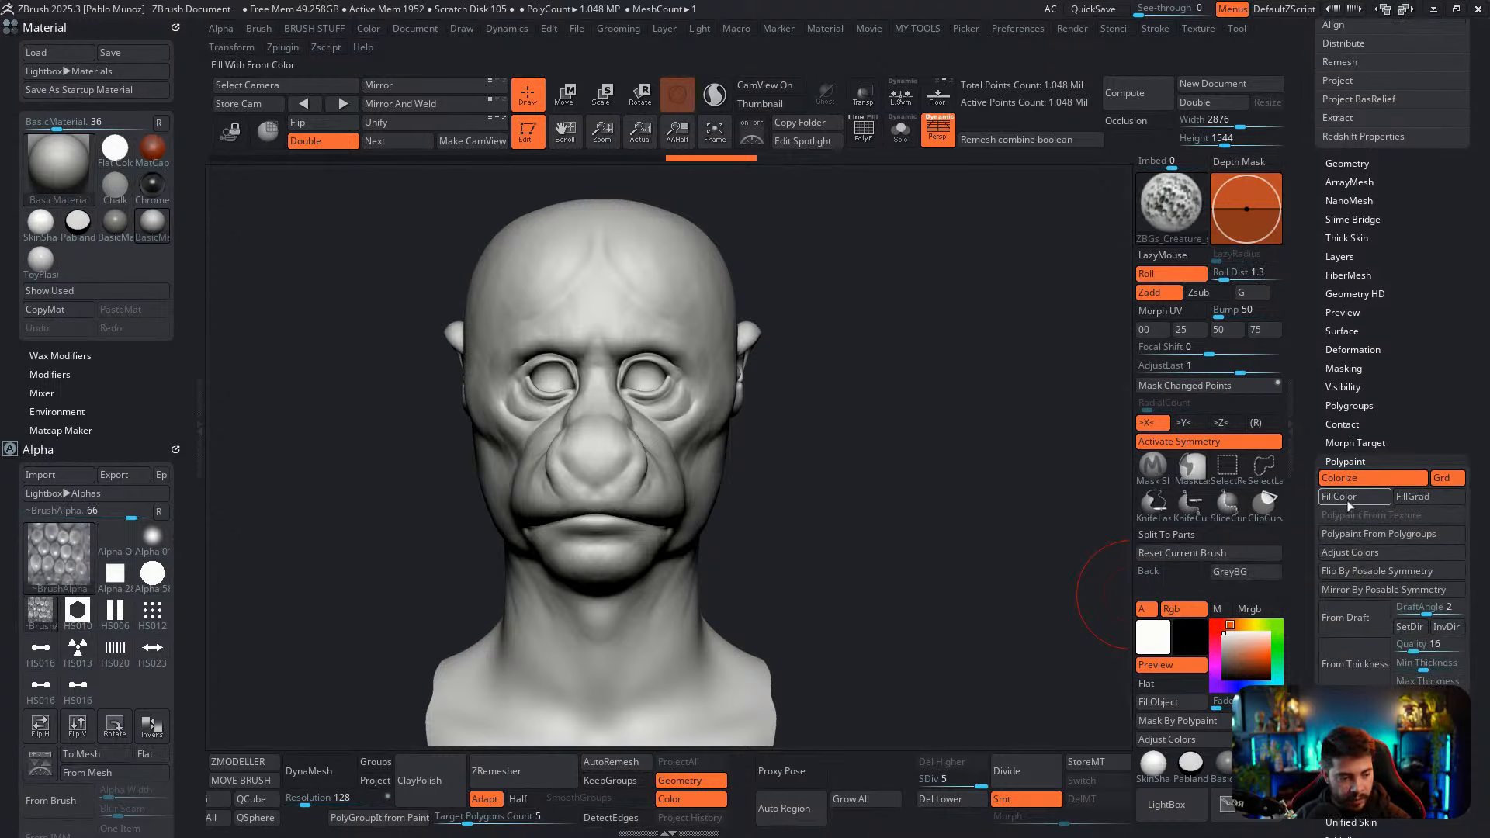
pyautogui.click(1349, 503)
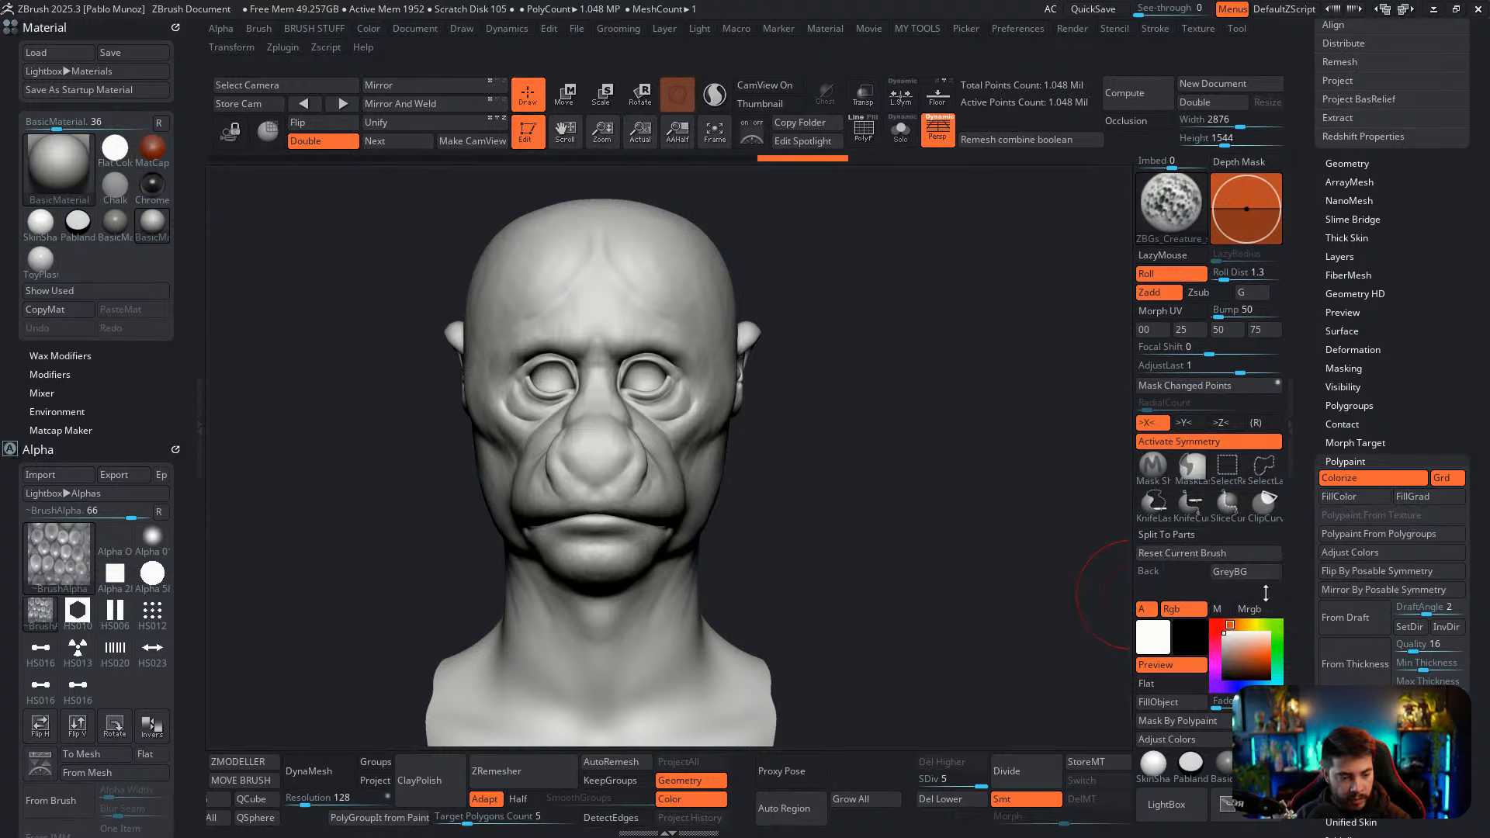
# Toggle Colorize off and on for the head's polypaint, leaving it switched off
pyautogui.click(1373, 477)
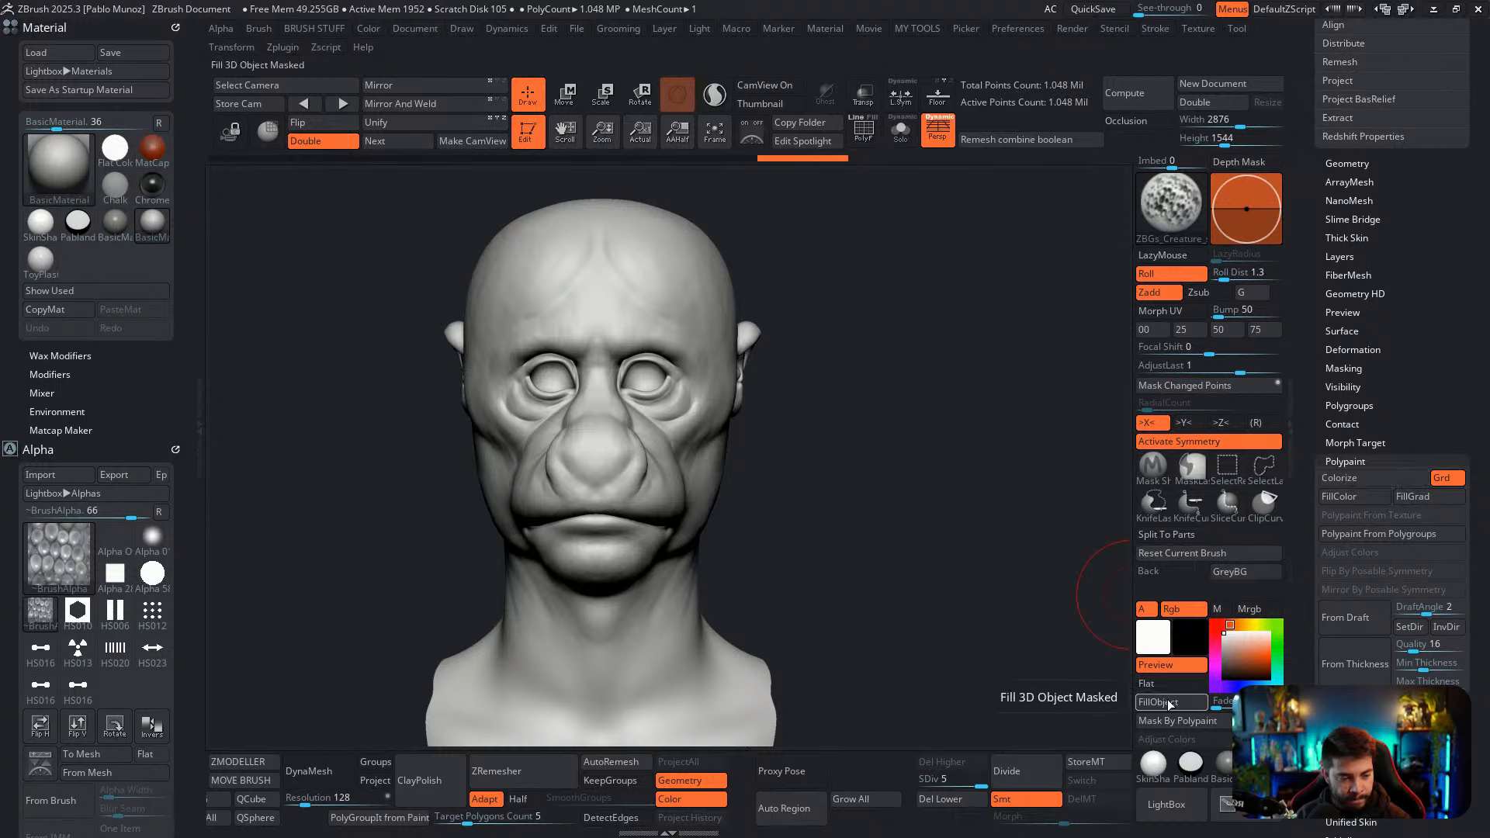
pyautogui.click(1337, 478)
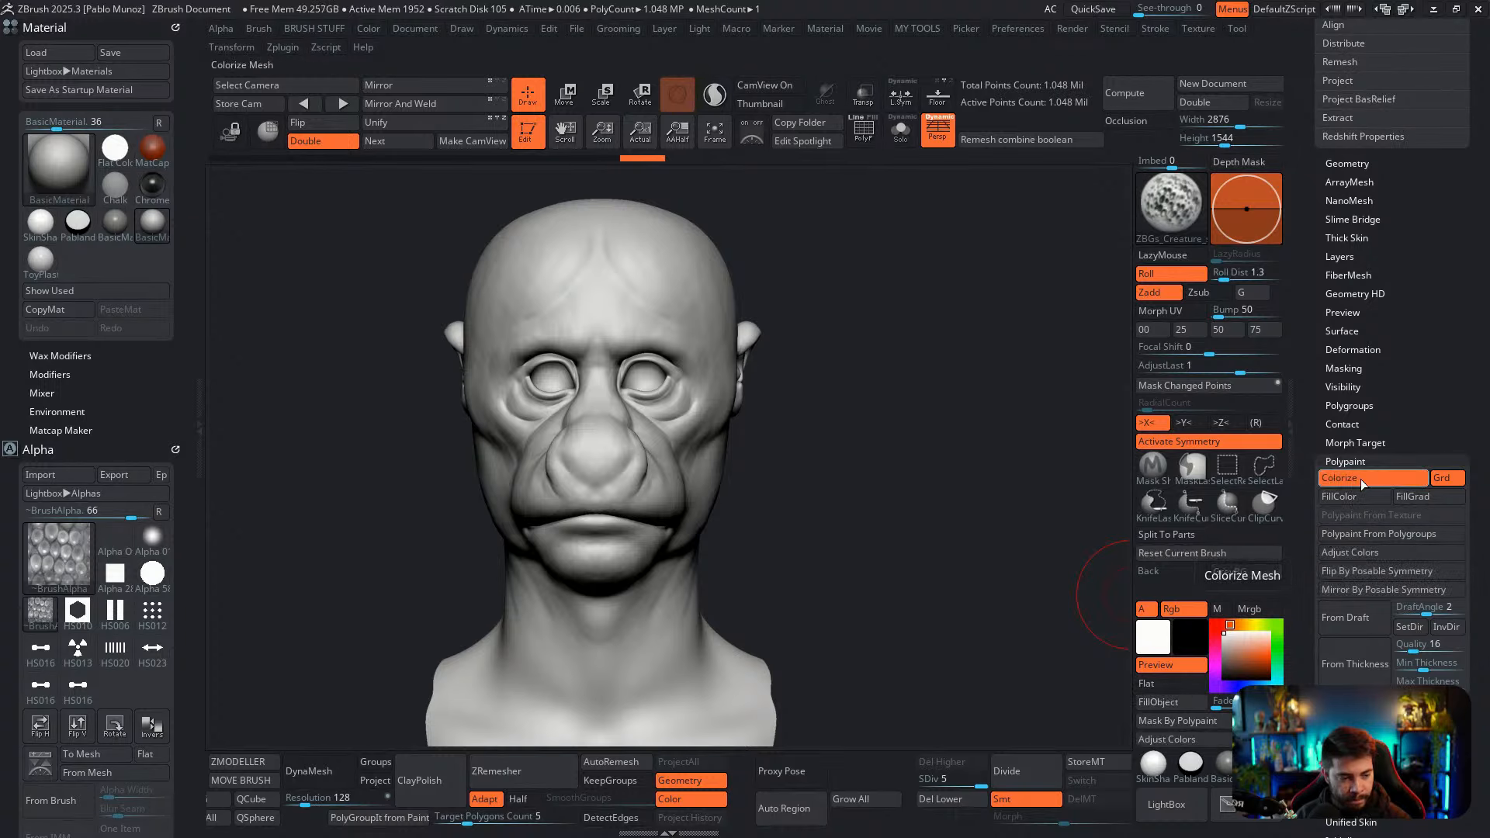
pyautogui.click(1337, 478)
pyautogui.scroll(5, 1298, 677)
pyautogui.scroll(5, 1298, 677)
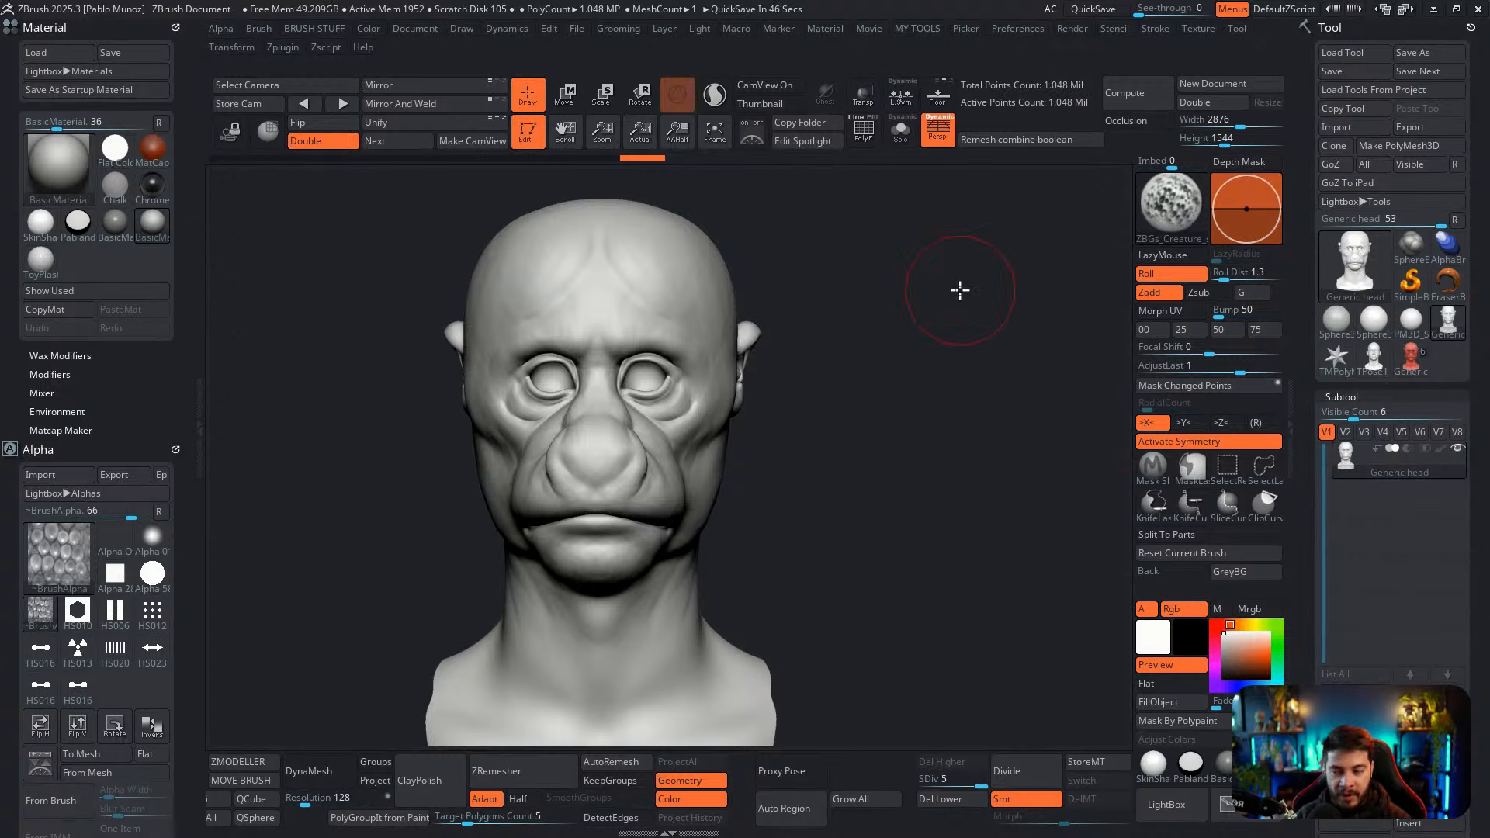
# Switch to the red polypainted head with eyes and teeth and turn it slightly to show the ear
pyautogui.moveTo(960, 290); pyautogui.dragTo(949, 285)
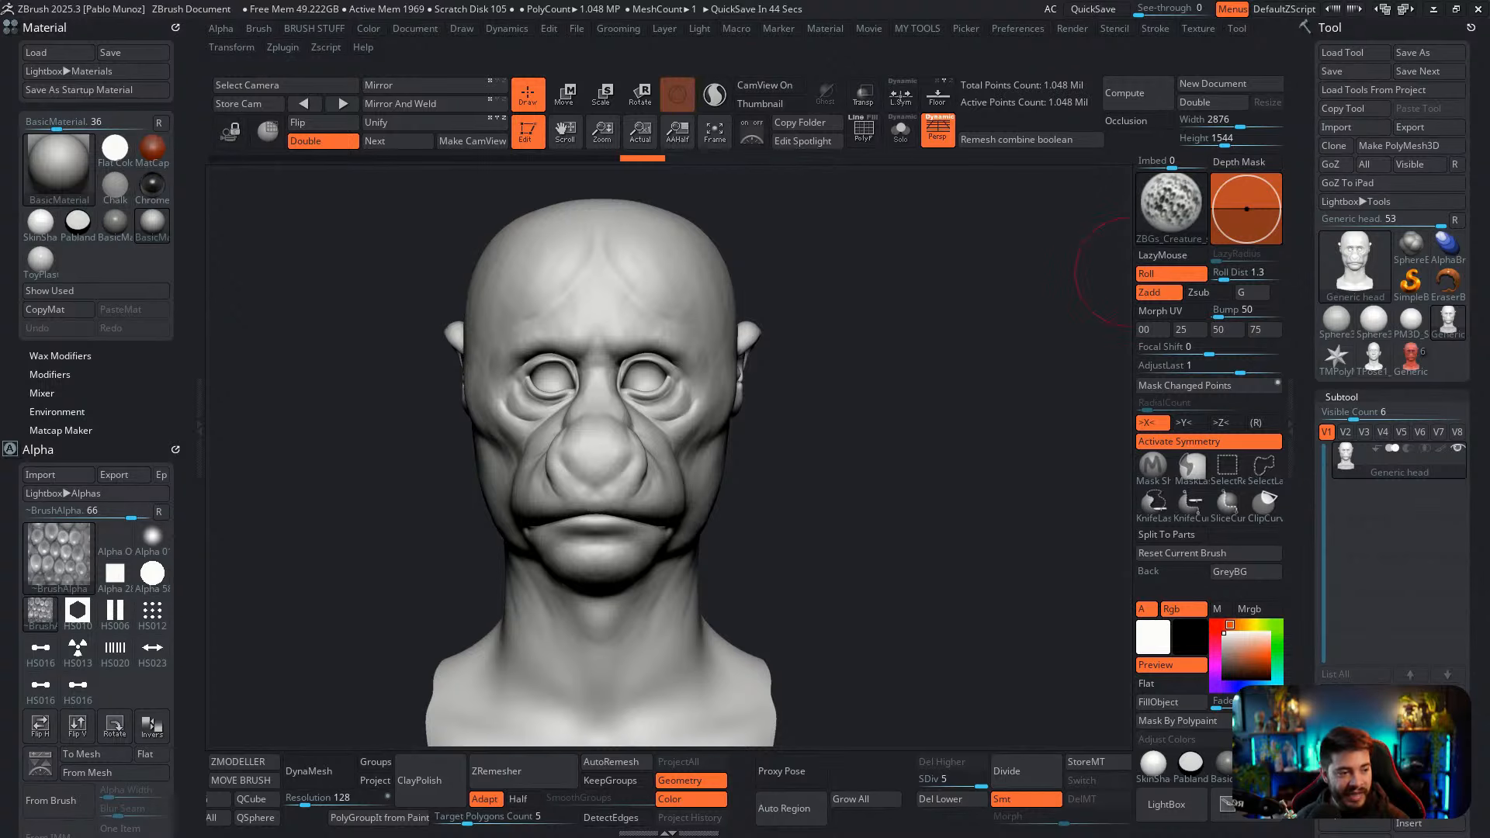
pyautogui.moveTo(41, 262)
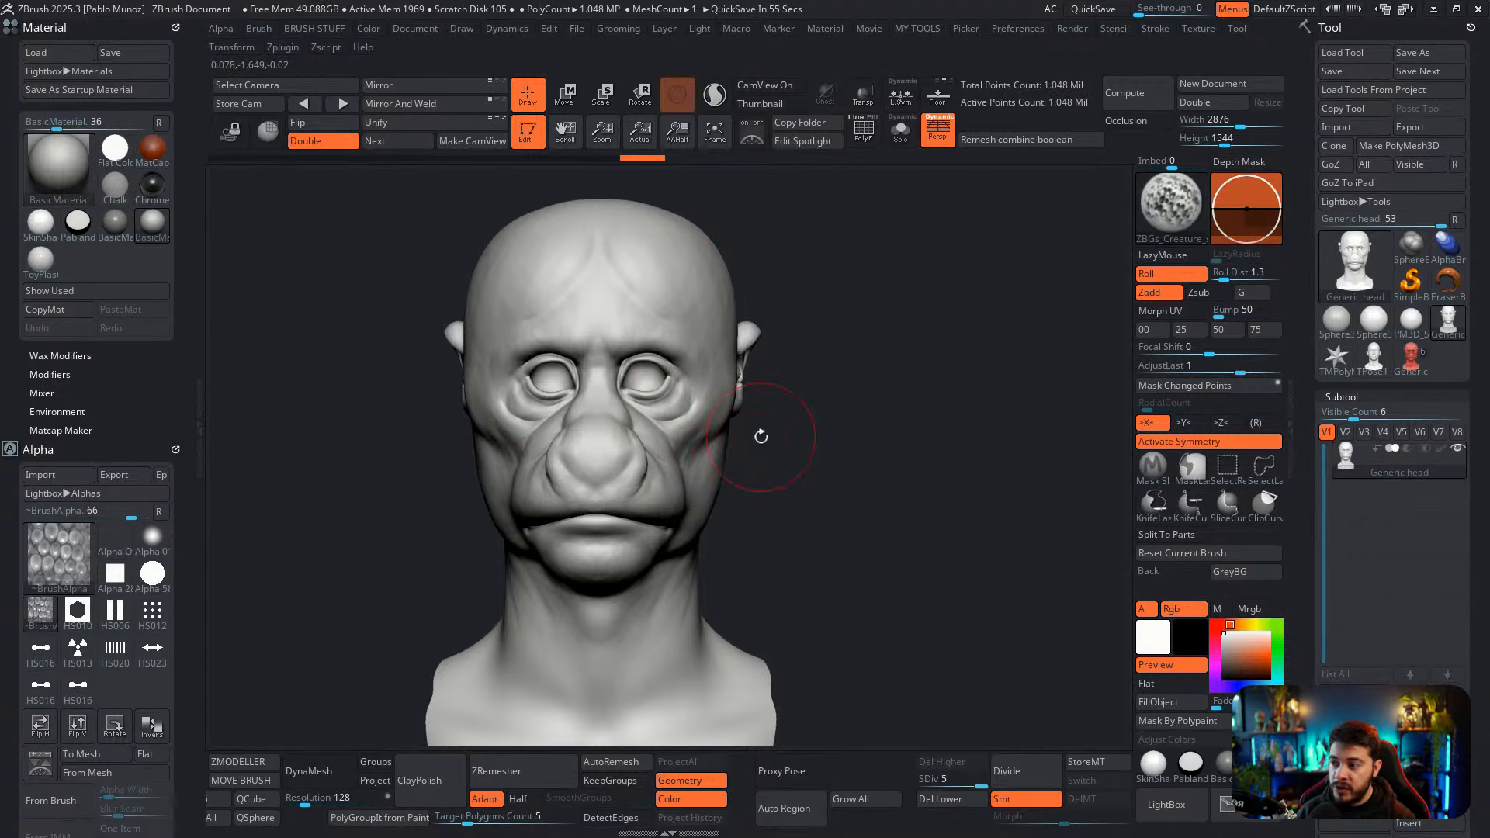
pyautogui.click(1411, 357)
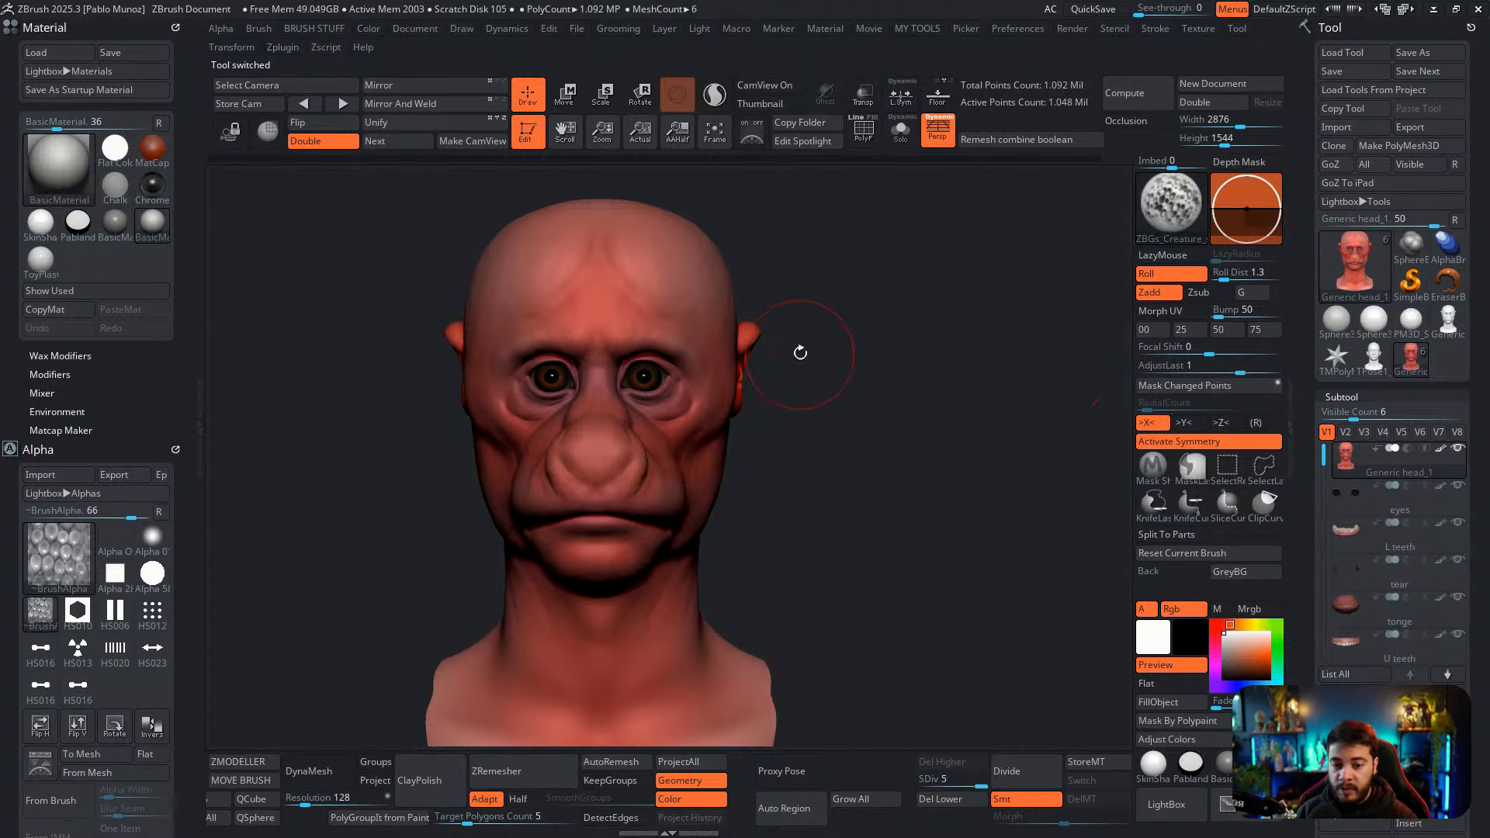
pyautogui.keyDown('alt'); pyautogui.moveTo(831, 346); pyautogui.dragTo(858, 363); pyautogui.keyUp('alt')
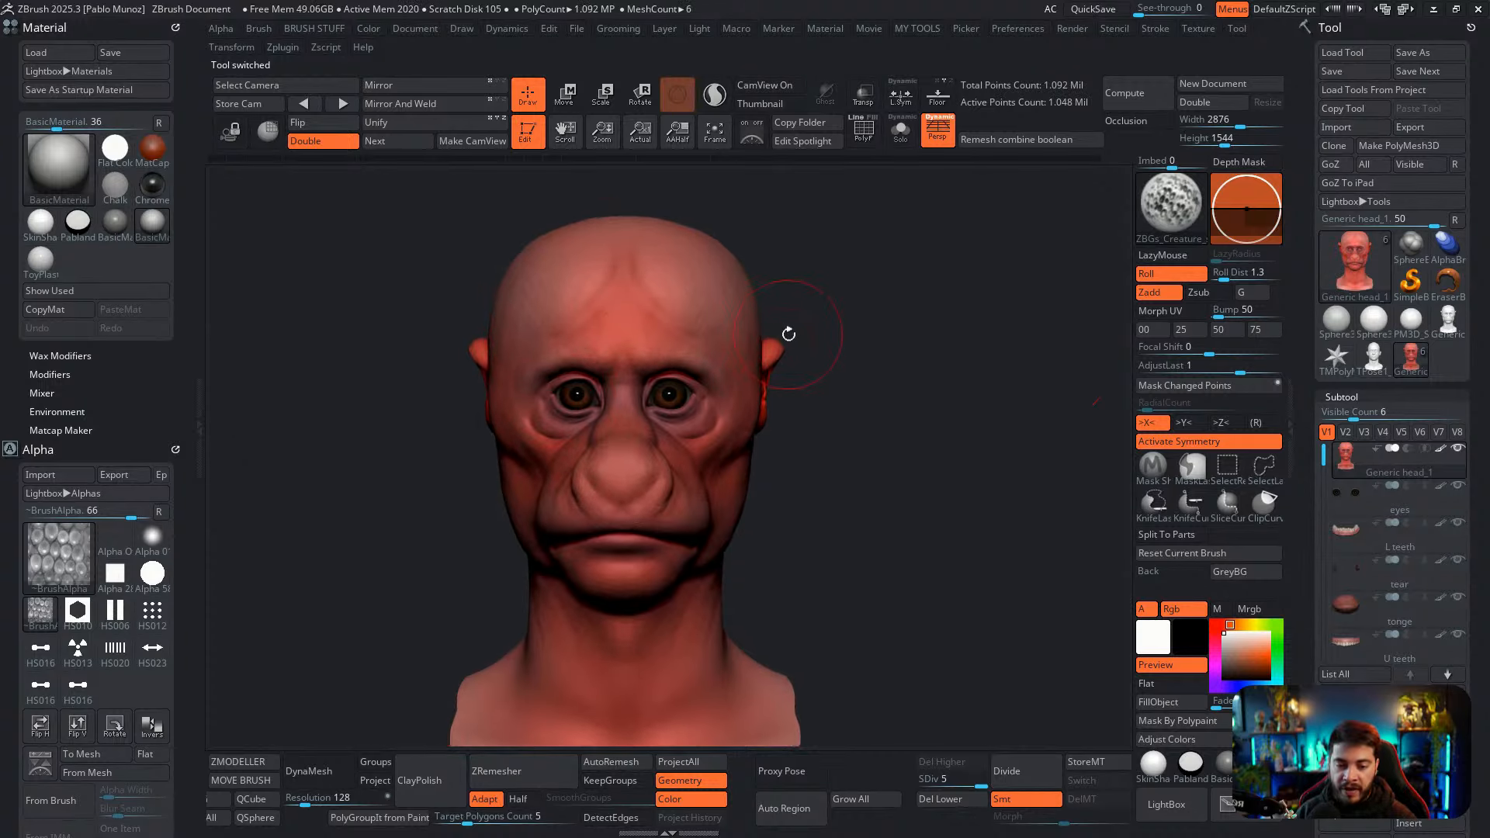
pyautogui.moveTo(868, 349); pyautogui.dragTo(861, 349)
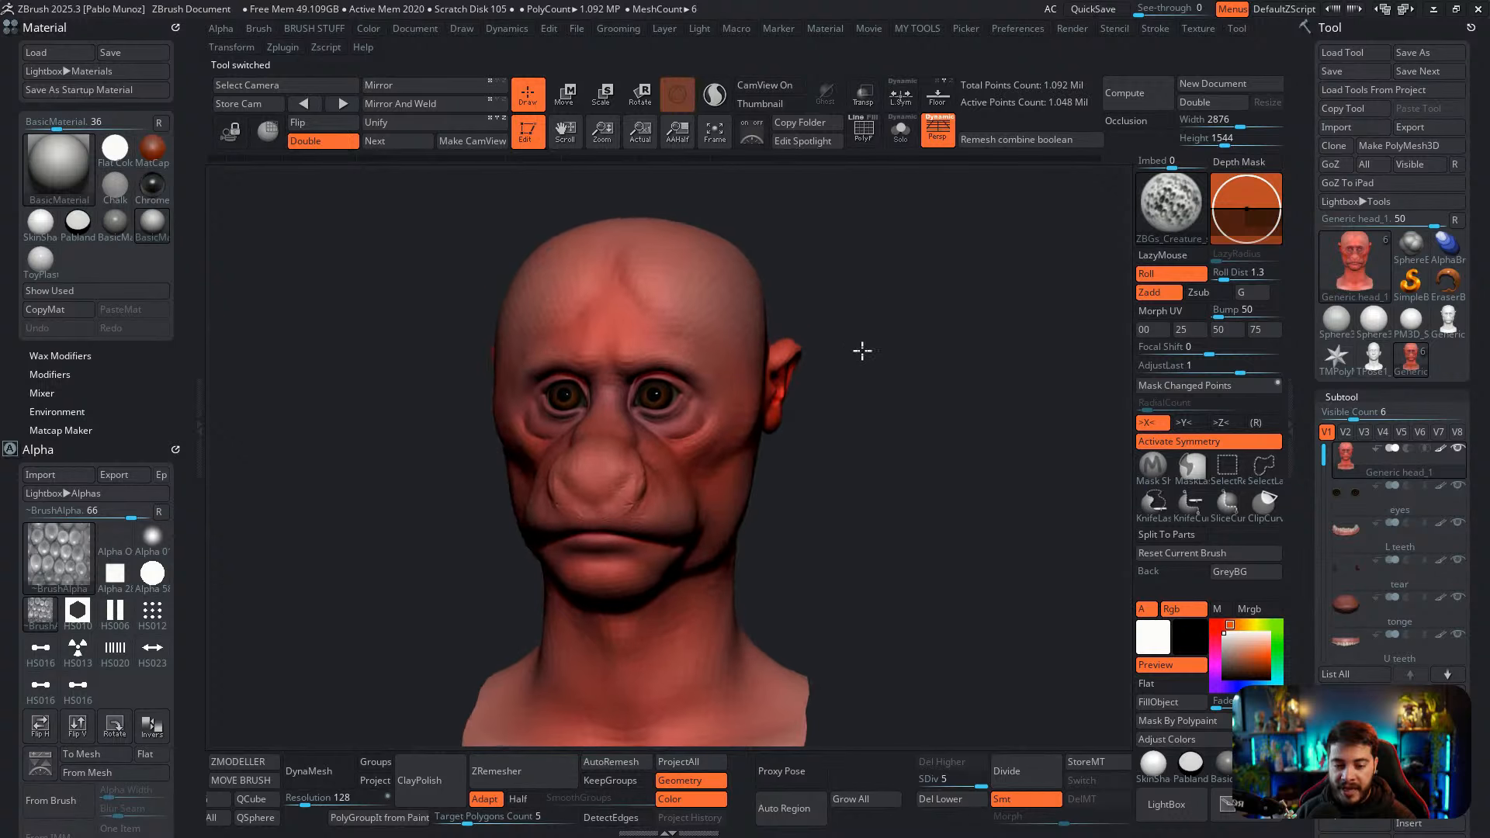